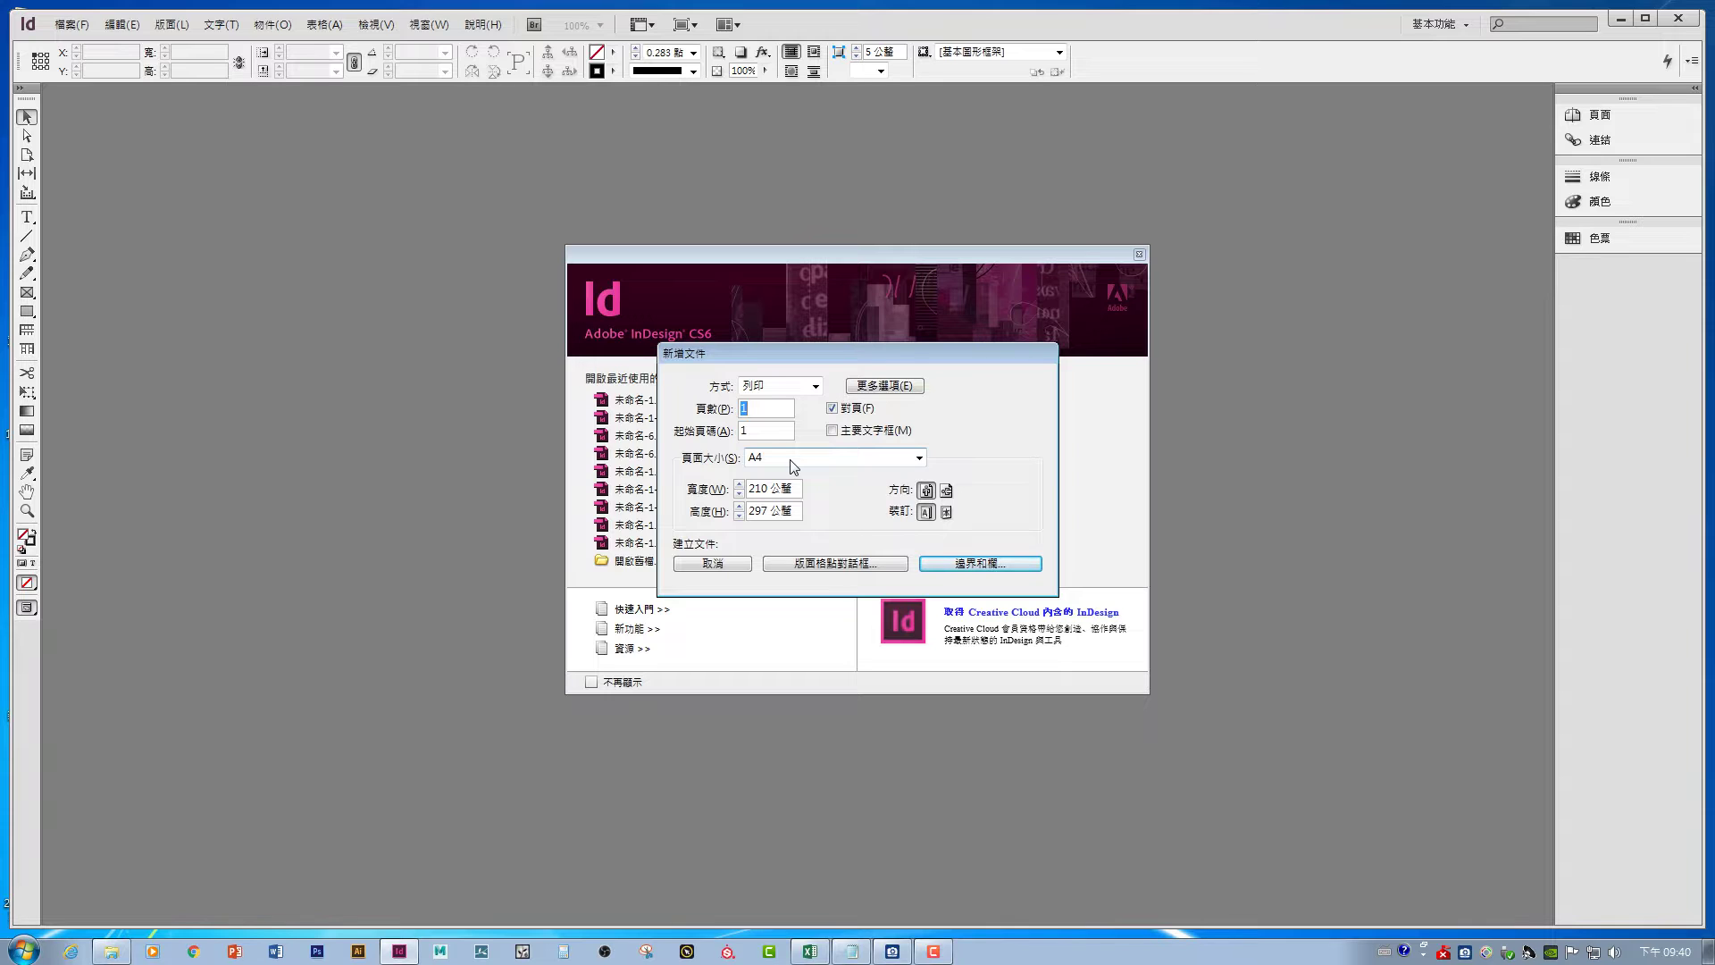
- Bring up the 1105 photo folder in Explorer and scroll down to IMG.jpg
{"action": "left_click", "coordinate": [112, 952]}
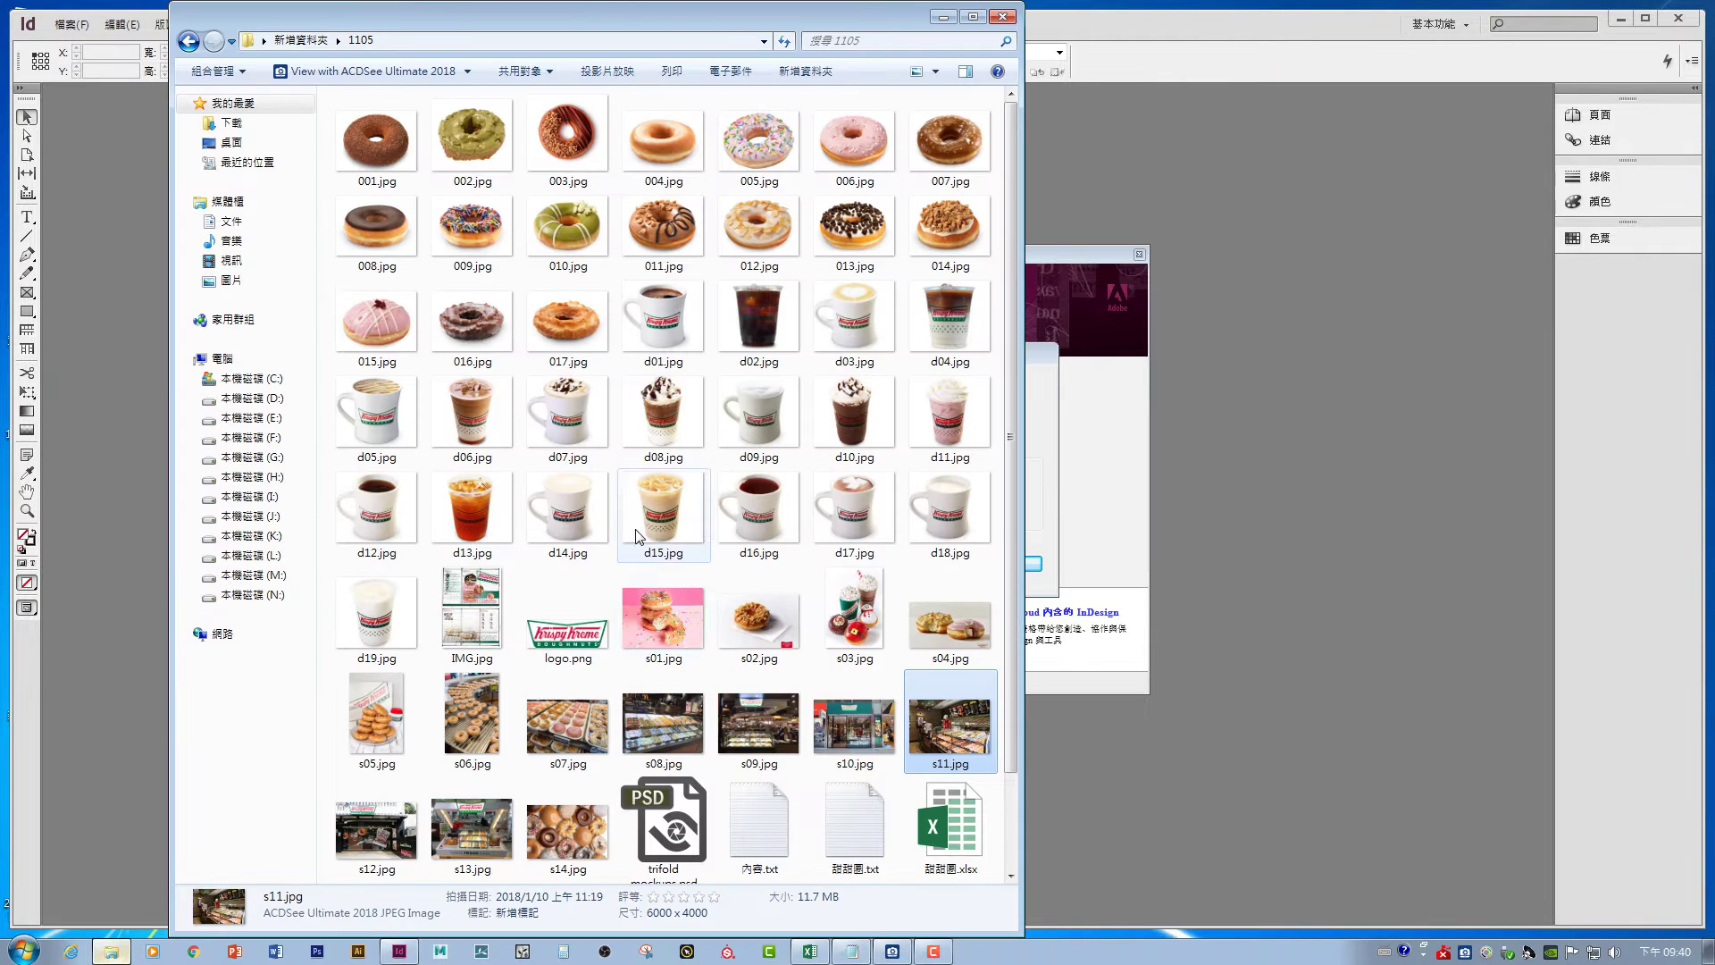
{"action": "scroll", "coordinate": [750, 723], "scroll_direction": "down", "scroll_amount": 2}
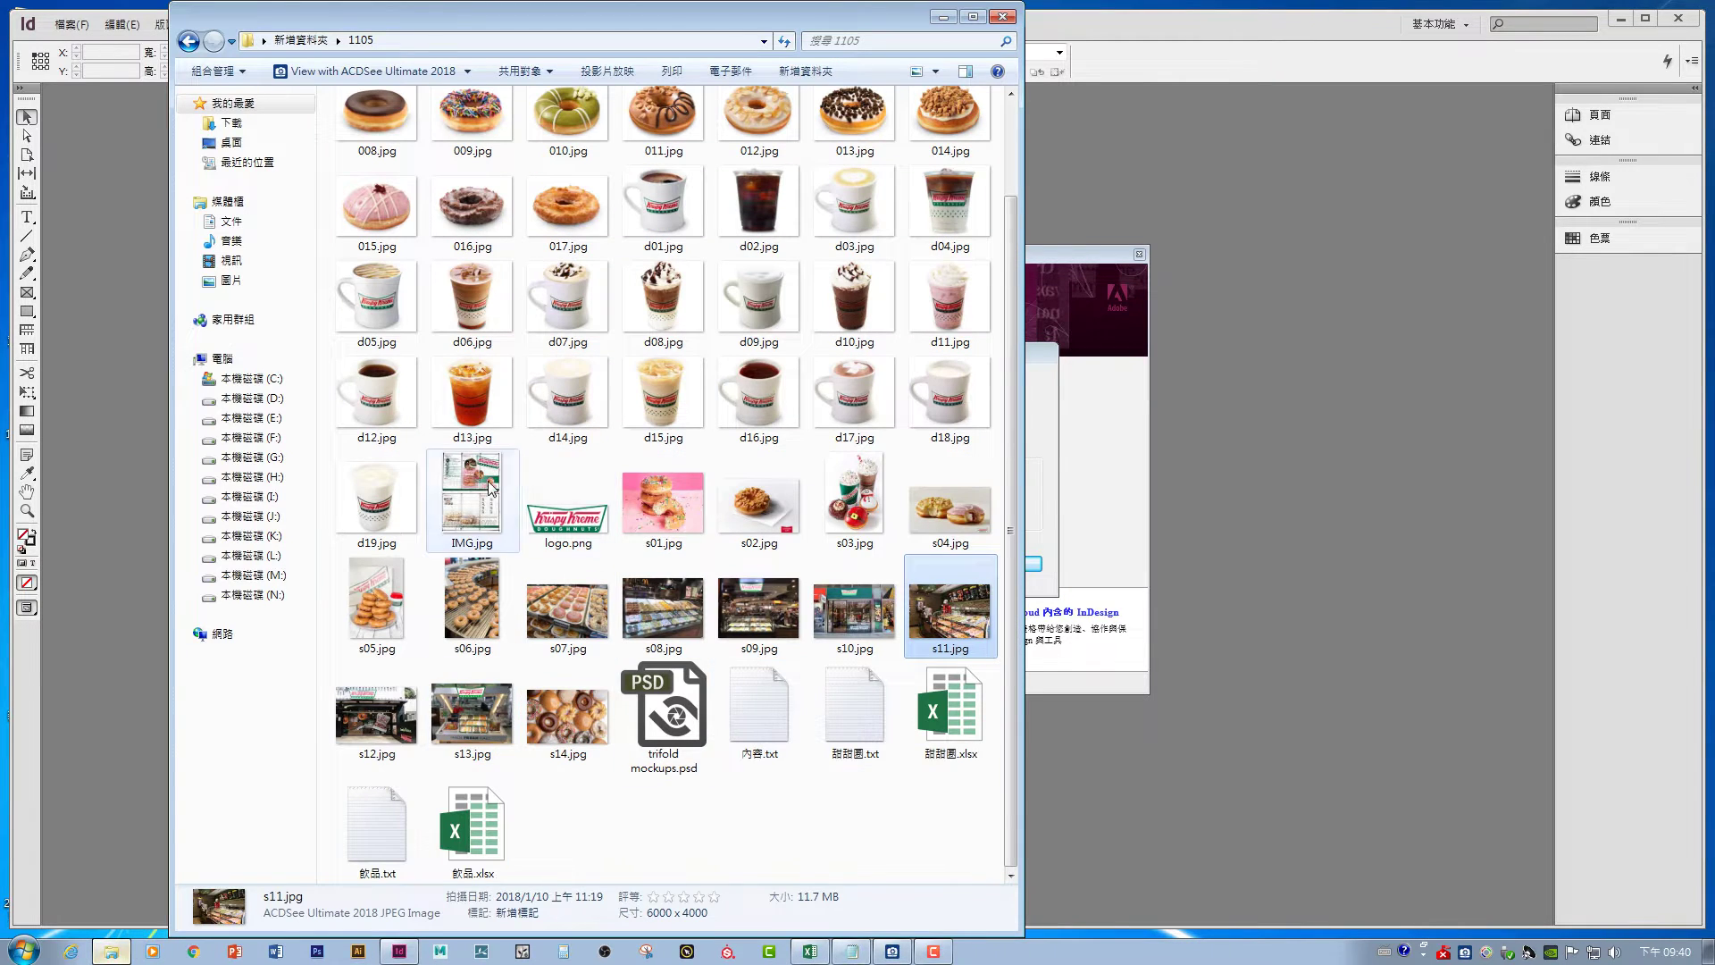
- View the IMG.jpg Krispy Kreme trifold mockup in ACDSee Quick View, then minimize it
{"action": "double_click", "coordinate": [491, 487]}
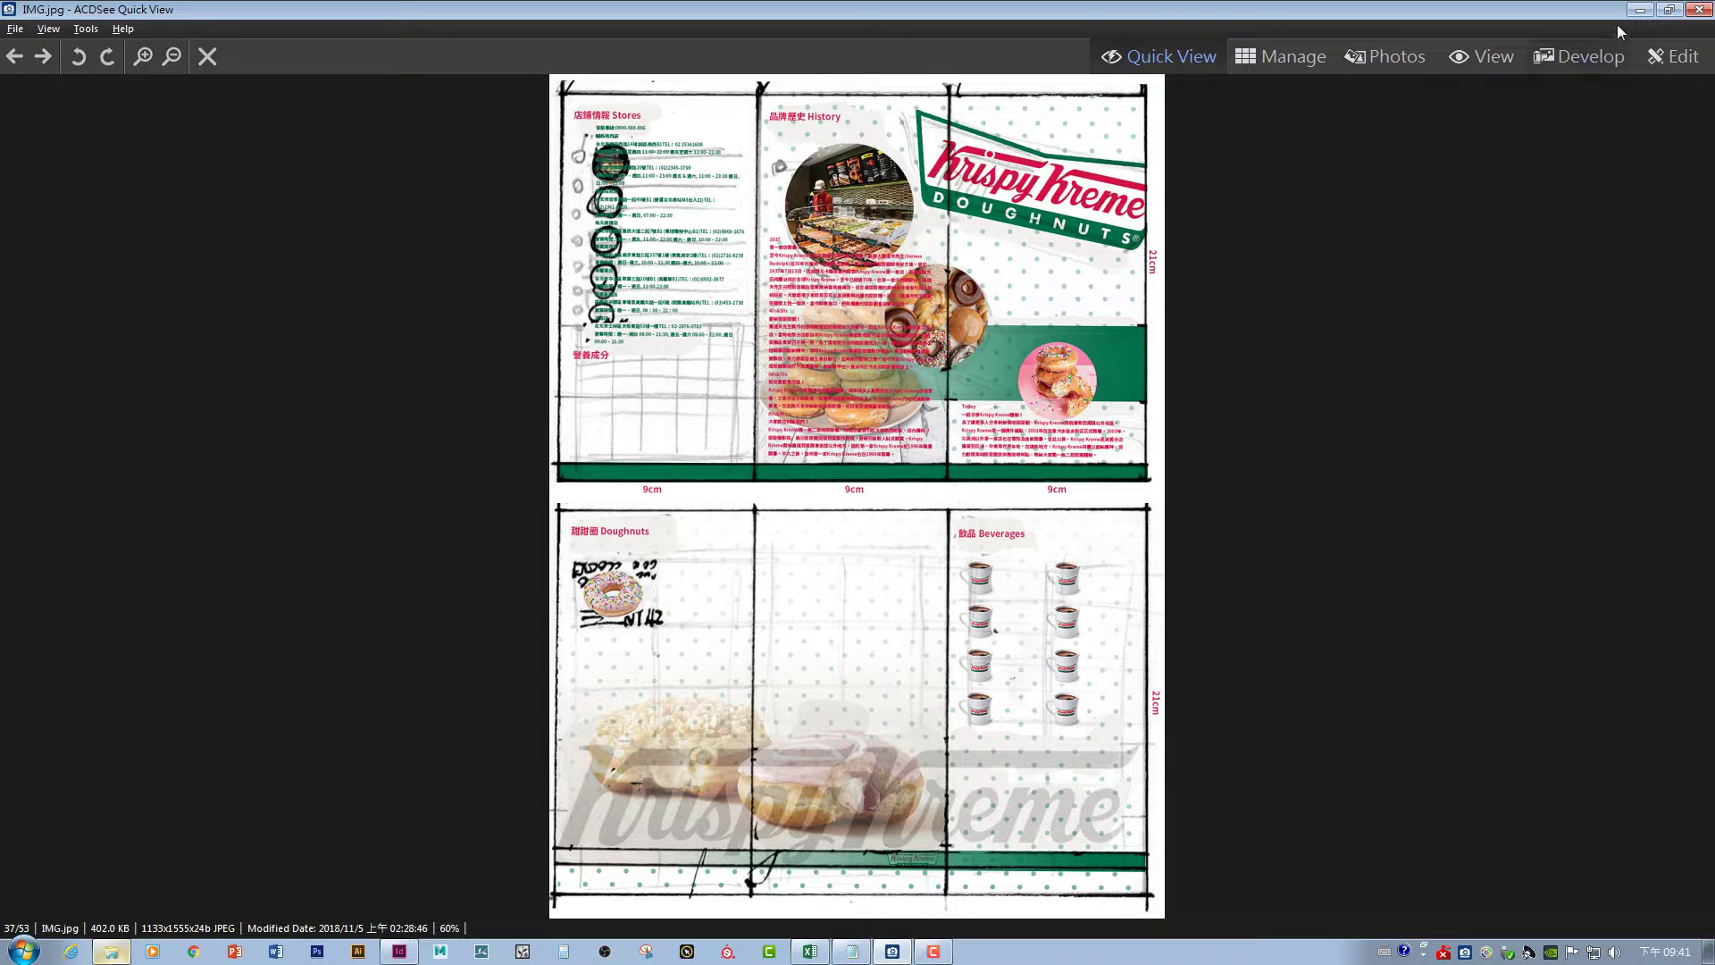
{"action": "left_click", "coordinate": [1640, 9]}
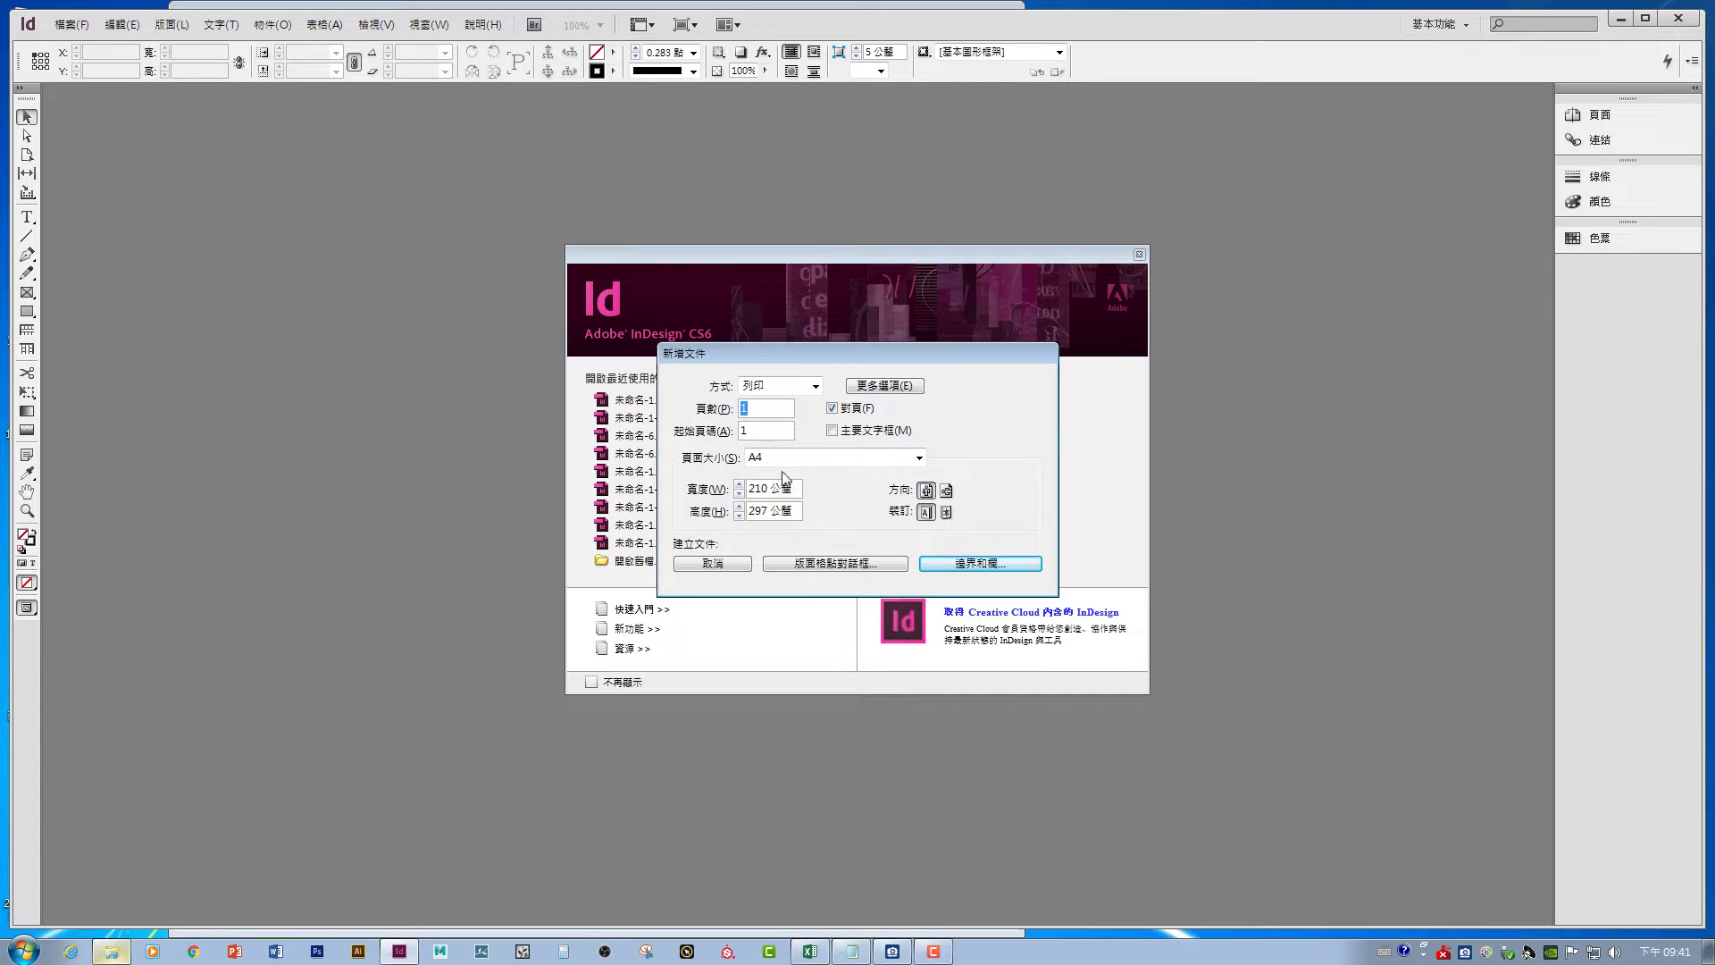
- Set the new document's page size to 90 mm wide by 210 mm high and continue to margins
{"action": "left_click", "coordinate": [768, 488]}
{"action": "double_click", "coordinate": [761, 511]}
{"action": "type", "text": "210"}
{"action": "left_click", "coordinate": [767, 488]}
{"action": "left_click_drag", "start_coordinate": [767, 489], "coordinate": [714, 480]}
{"action": "type", "text": "90"}
{"action": "left_click", "coordinate": [960, 565]}
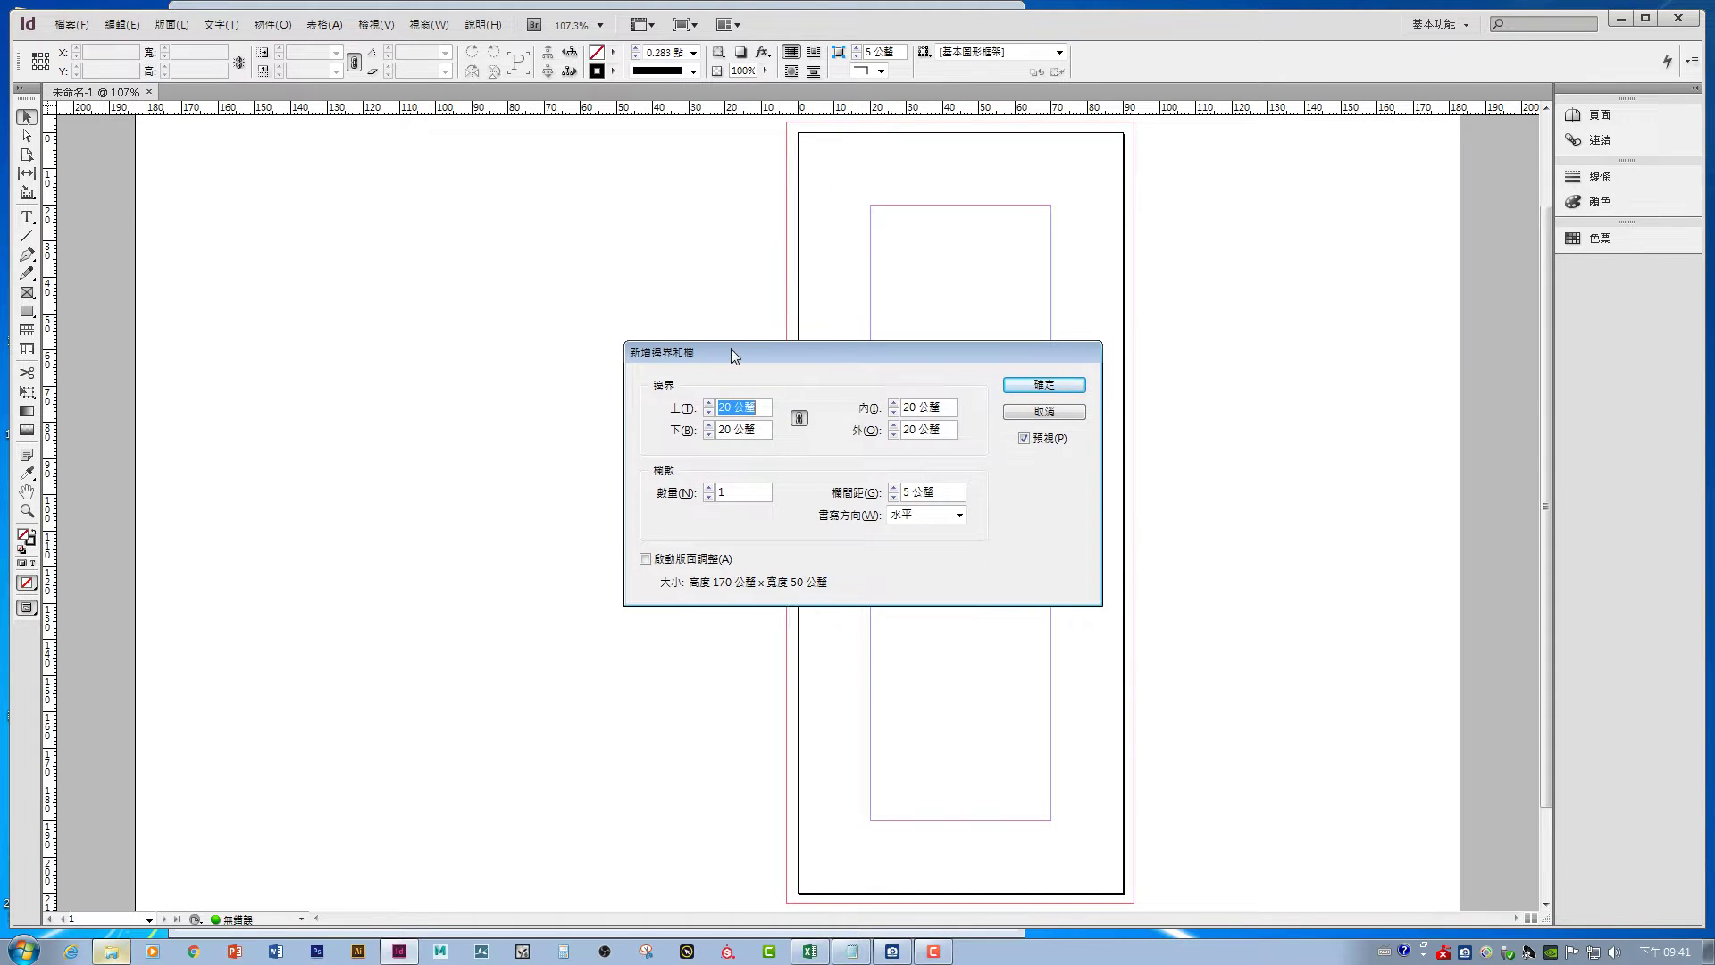
- Set the margins to 10 mm top and bottom and 8 mm inside and outside
{"action": "left_click_drag", "start_coordinate": [731, 348], "coordinate": [525, 457]}
{"action": "left_click", "coordinate": [521, 511]}
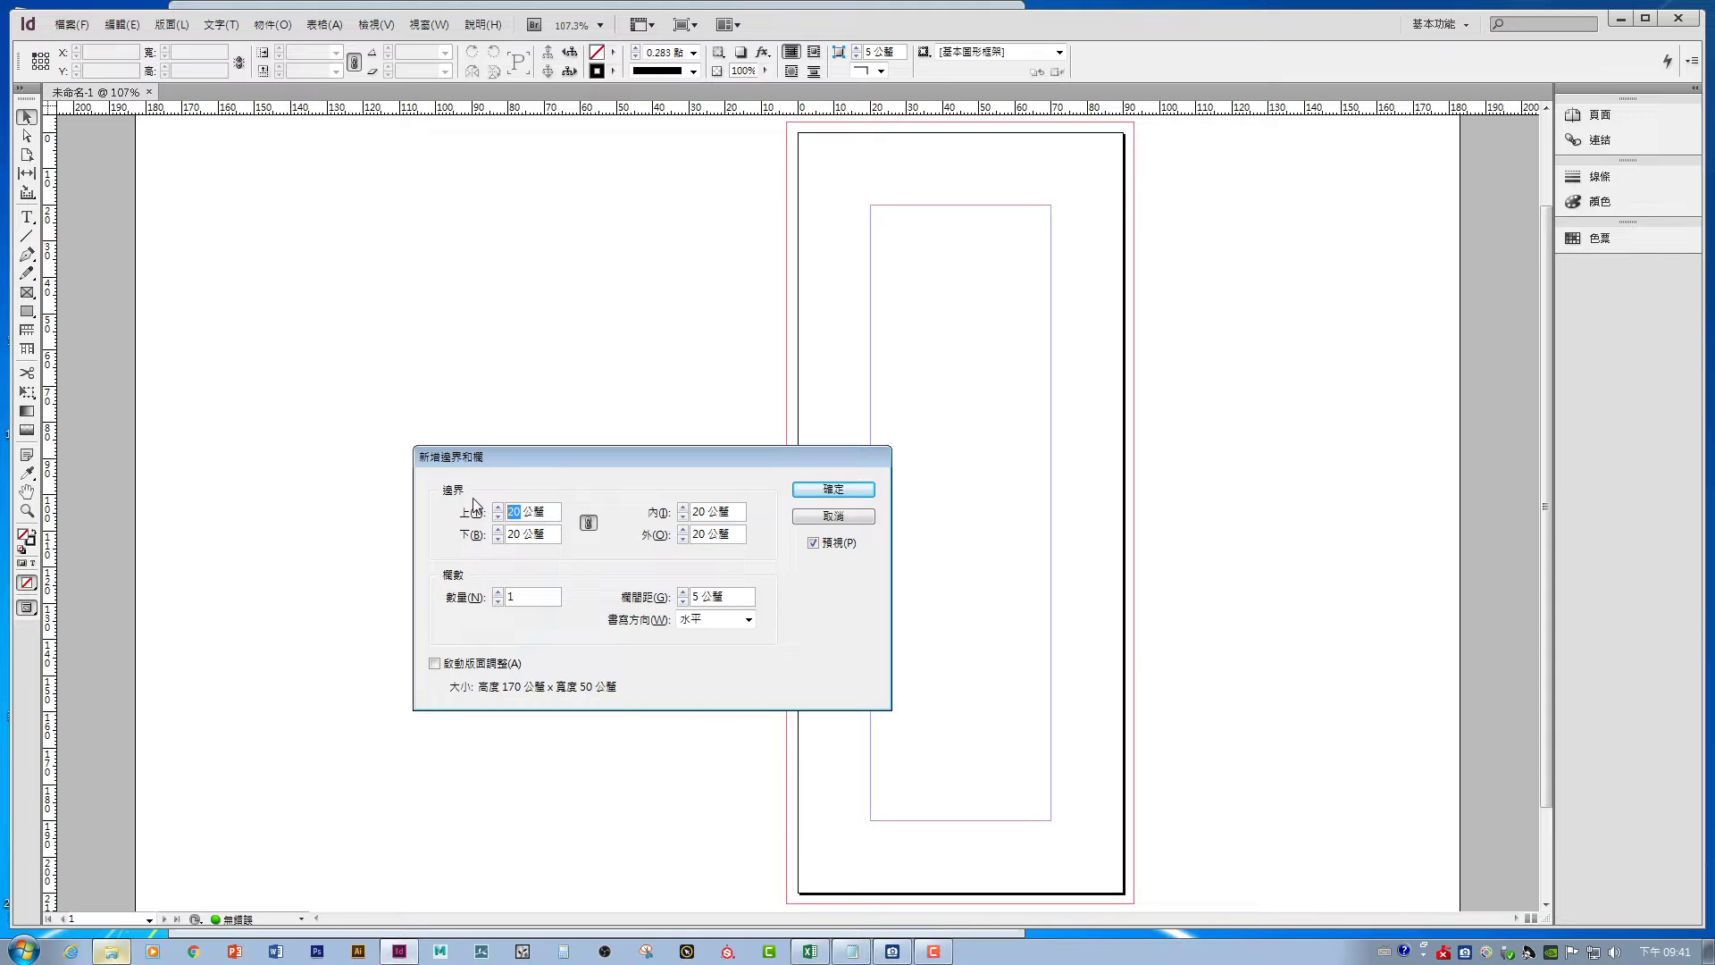
{"action": "type", "text": "10"}
{"action": "left_click", "coordinate": [587, 522]}
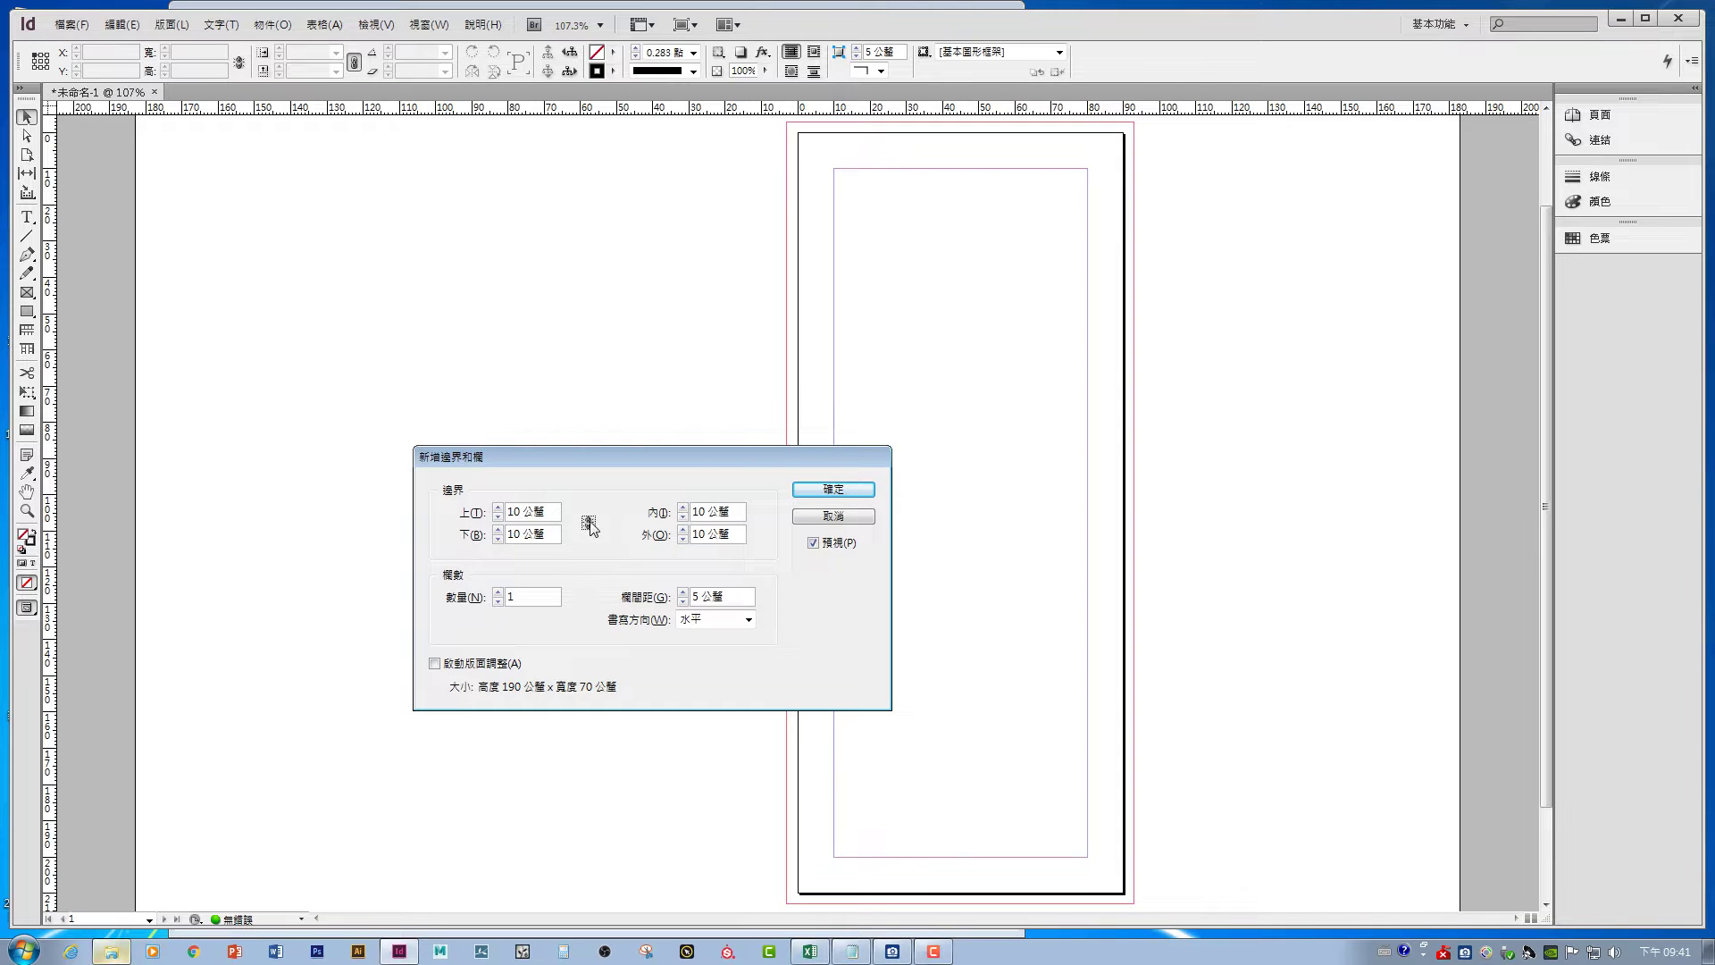
{"action": "double_click", "coordinate": [706, 511]}
{"action": "type", "text": "8"}
{"action": "double_click", "coordinate": [699, 534]}
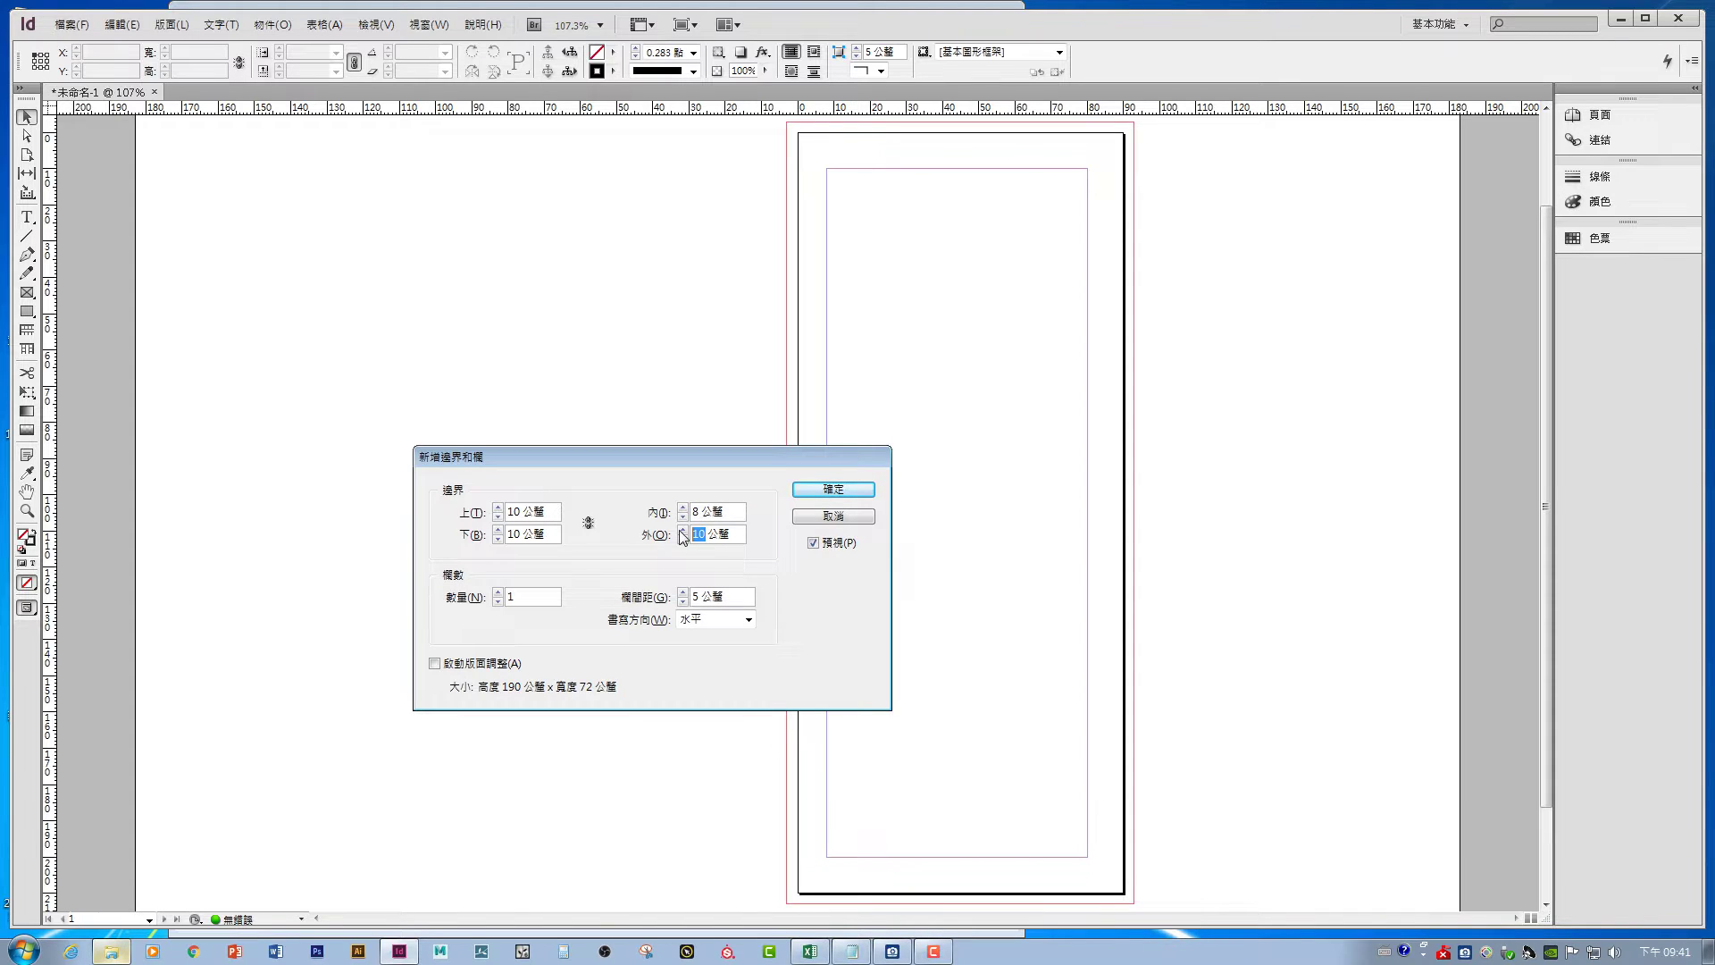
{"action": "type", "text": "8"}
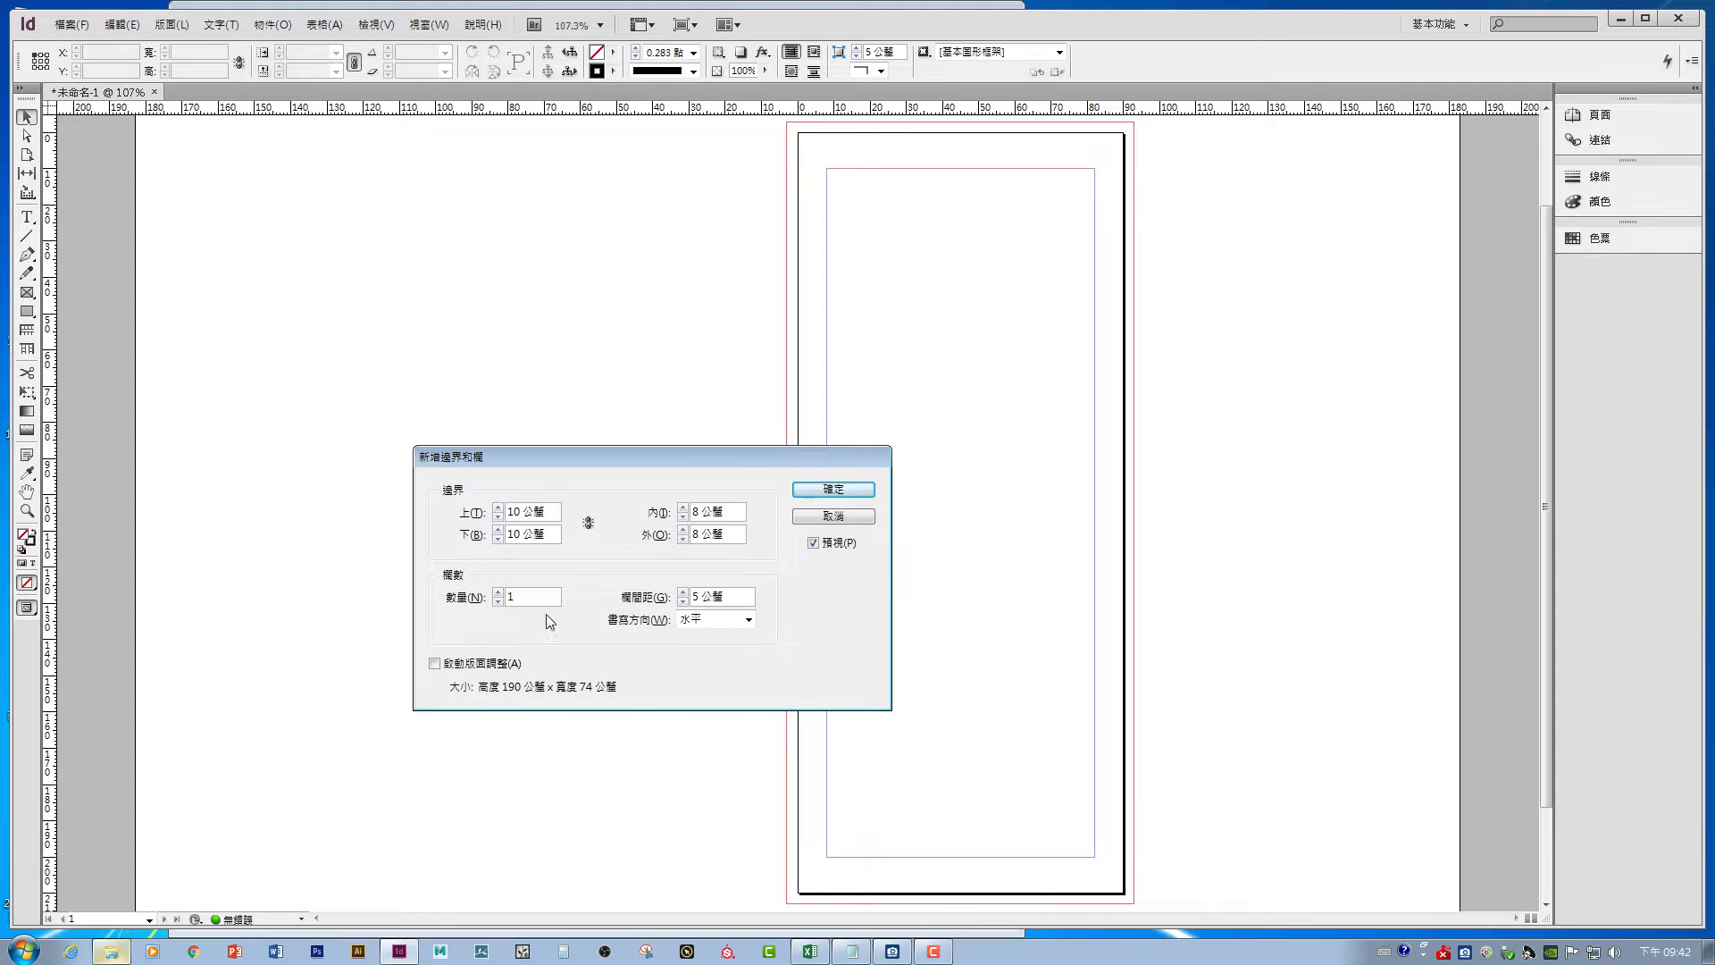
{"action": "left_click", "coordinate": [816, 490]}
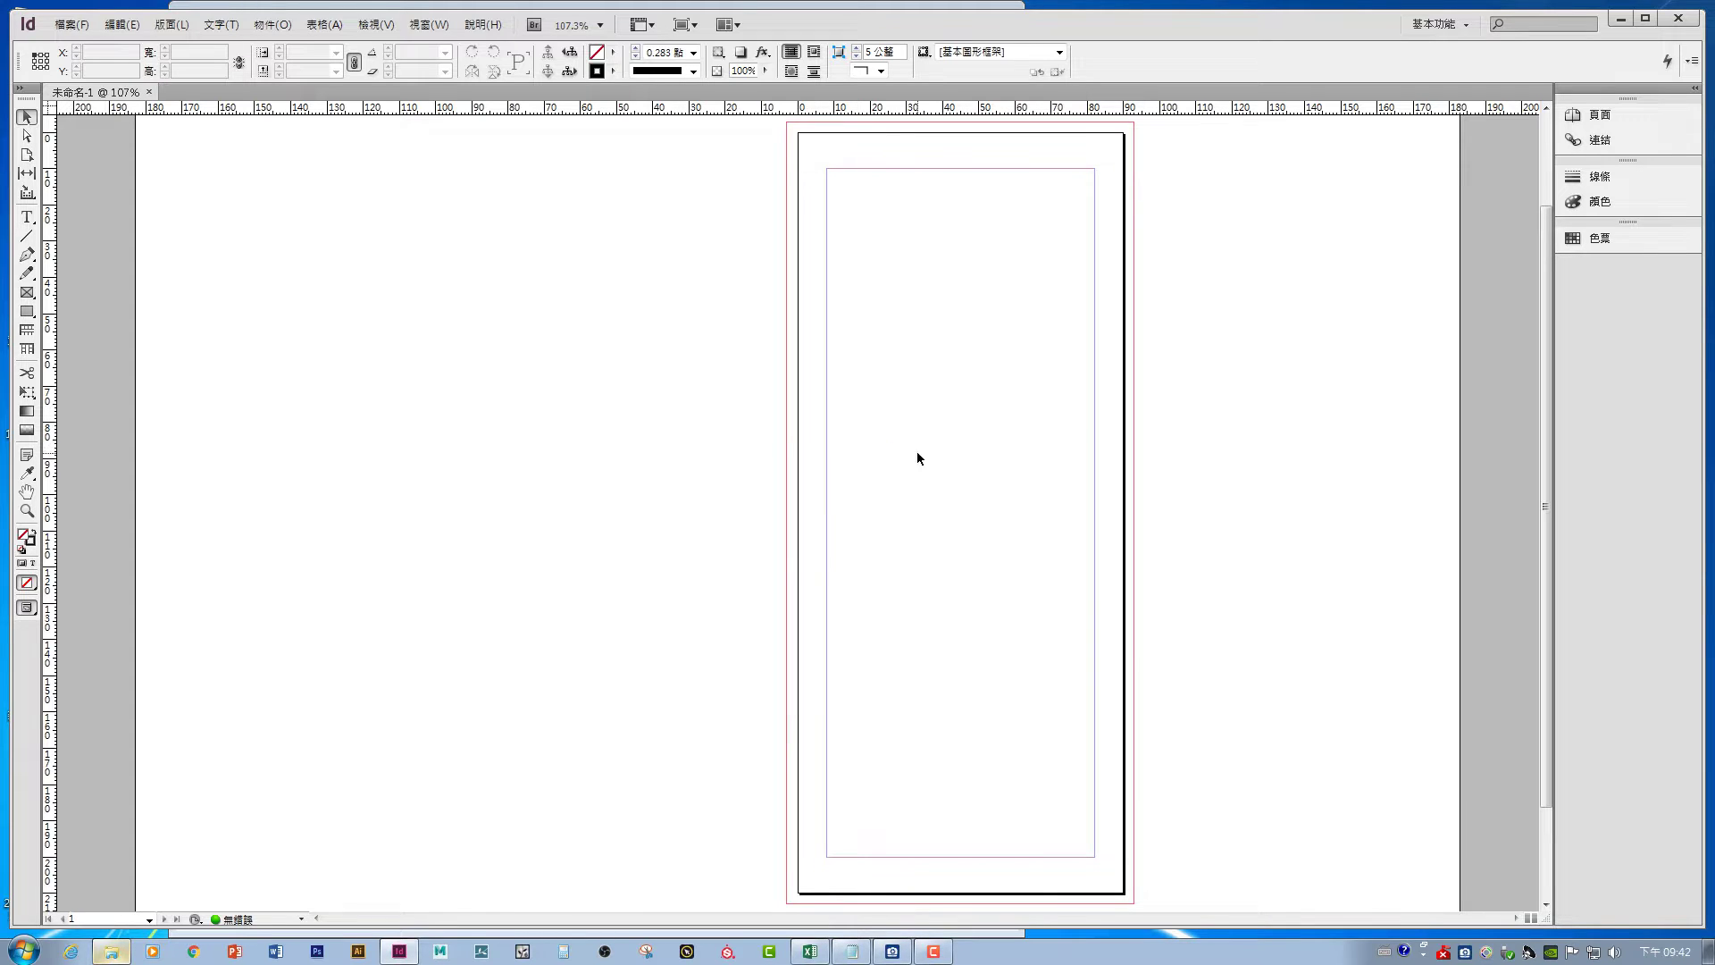
- Insert 5 new pages after page 1 from the Pages panel
{"action": "left_click", "coordinate": [1594, 114]}
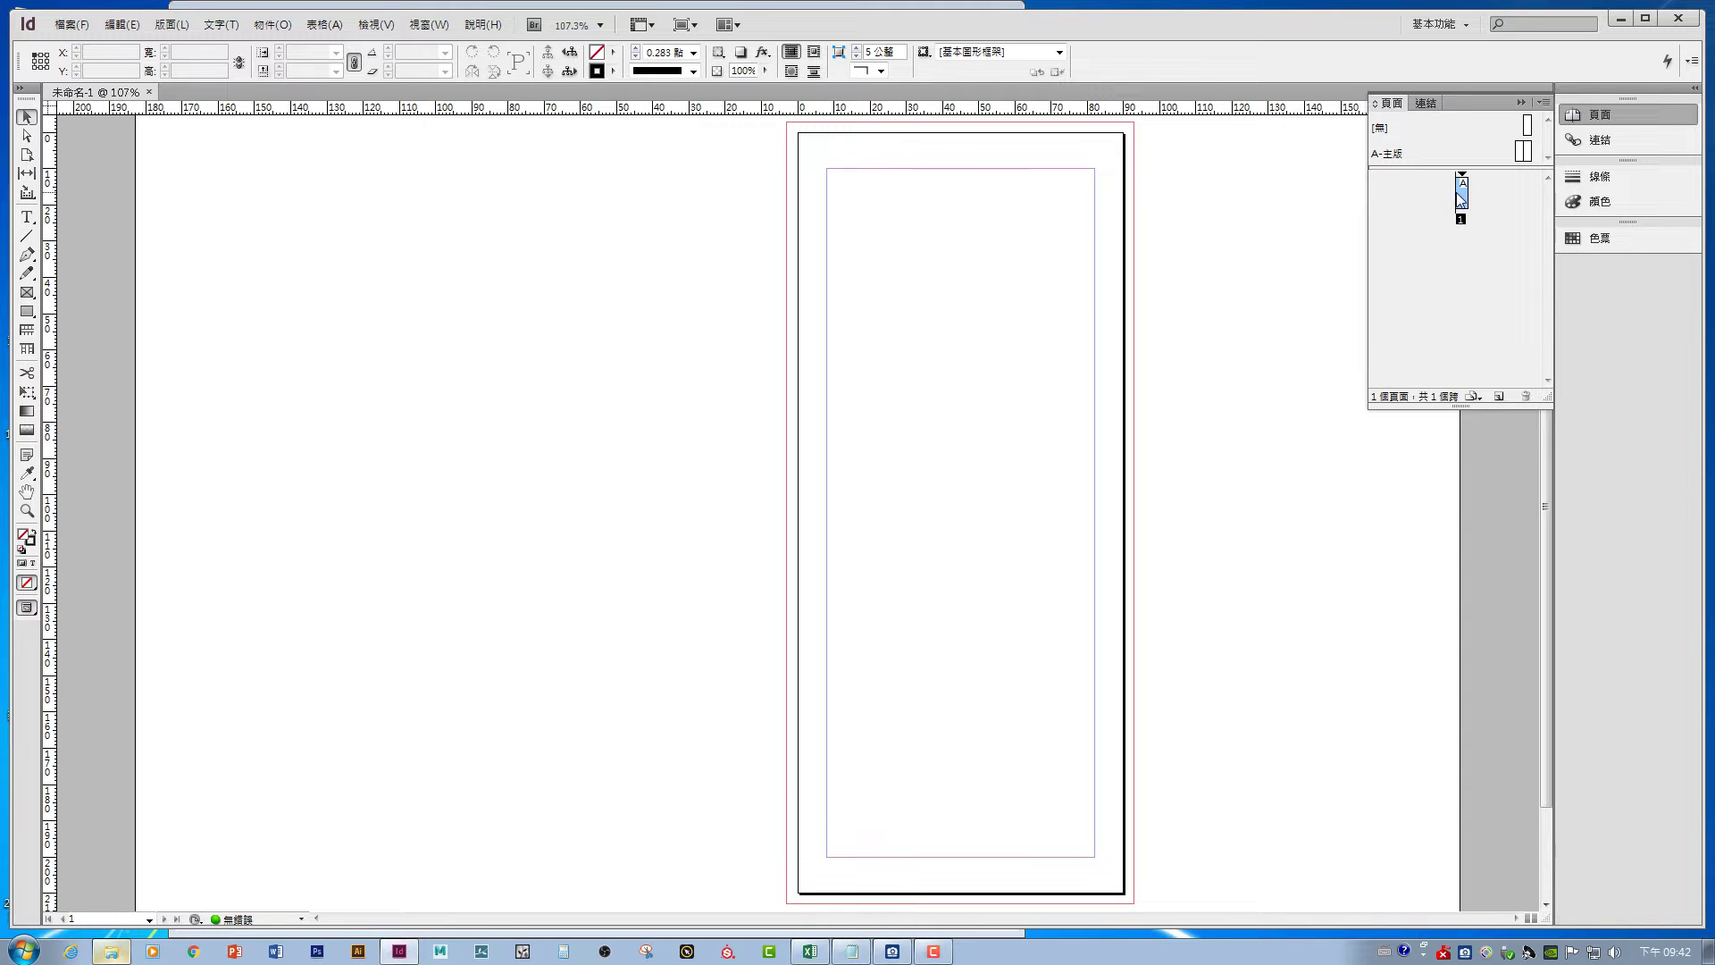
{"action": "right_click", "coordinate": [1461, 199]}
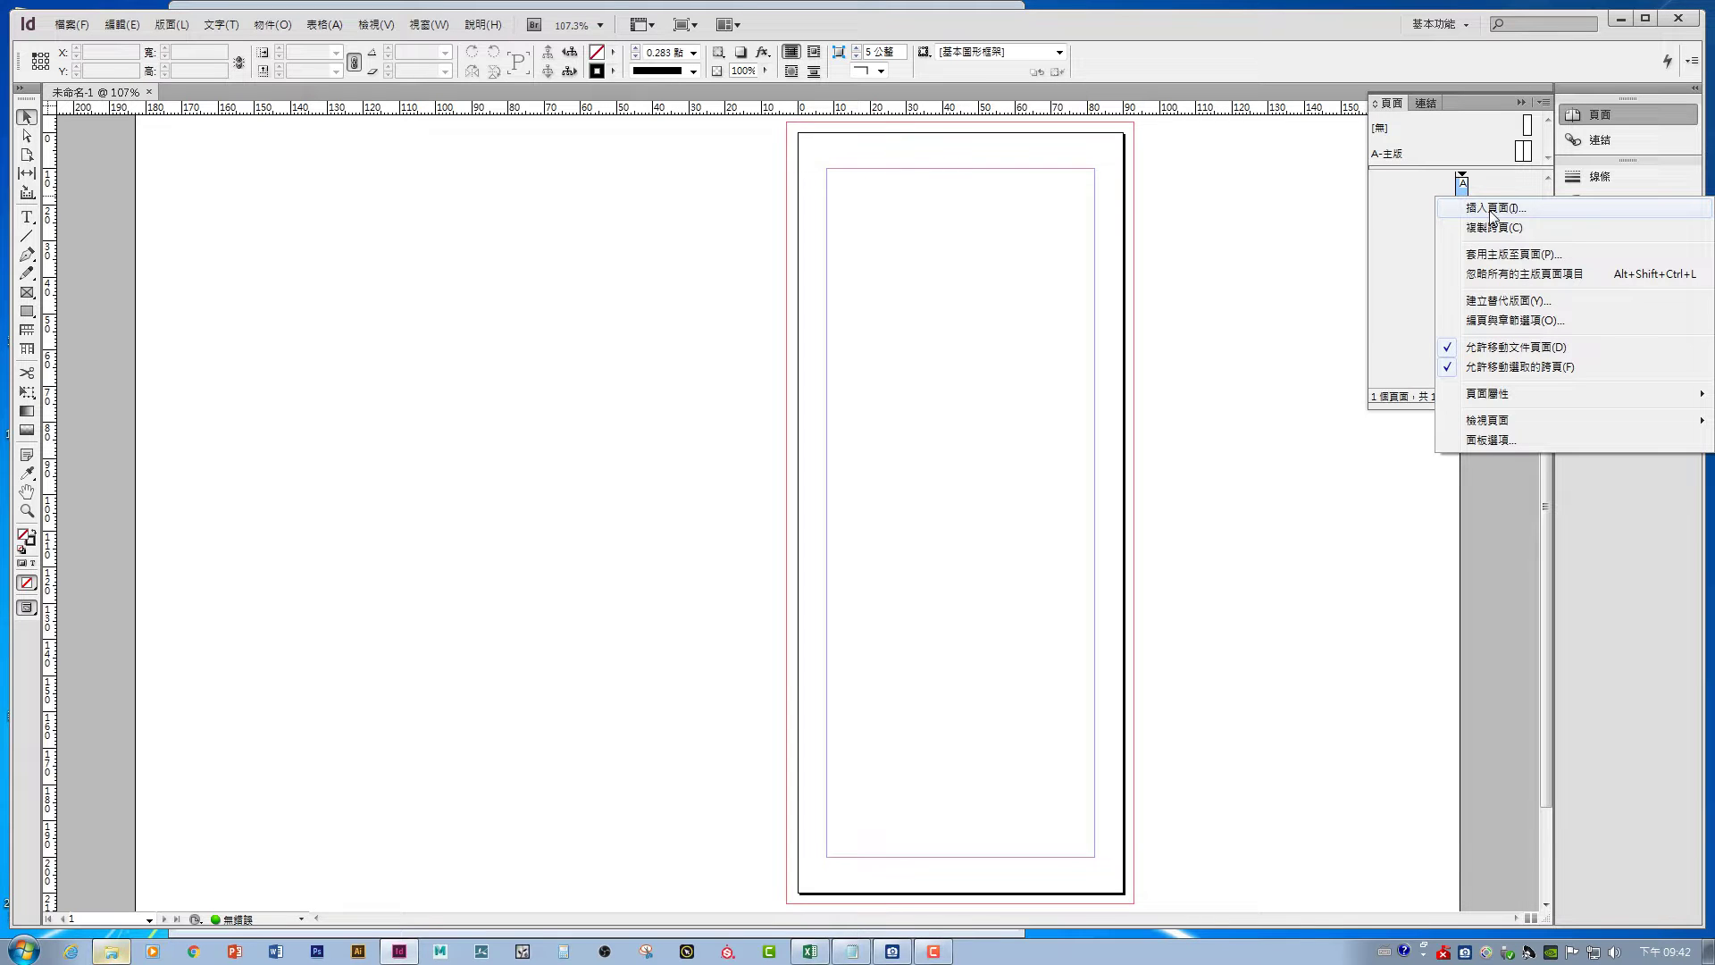
{"action": "left_click", "coordinate": [1490, 209]}
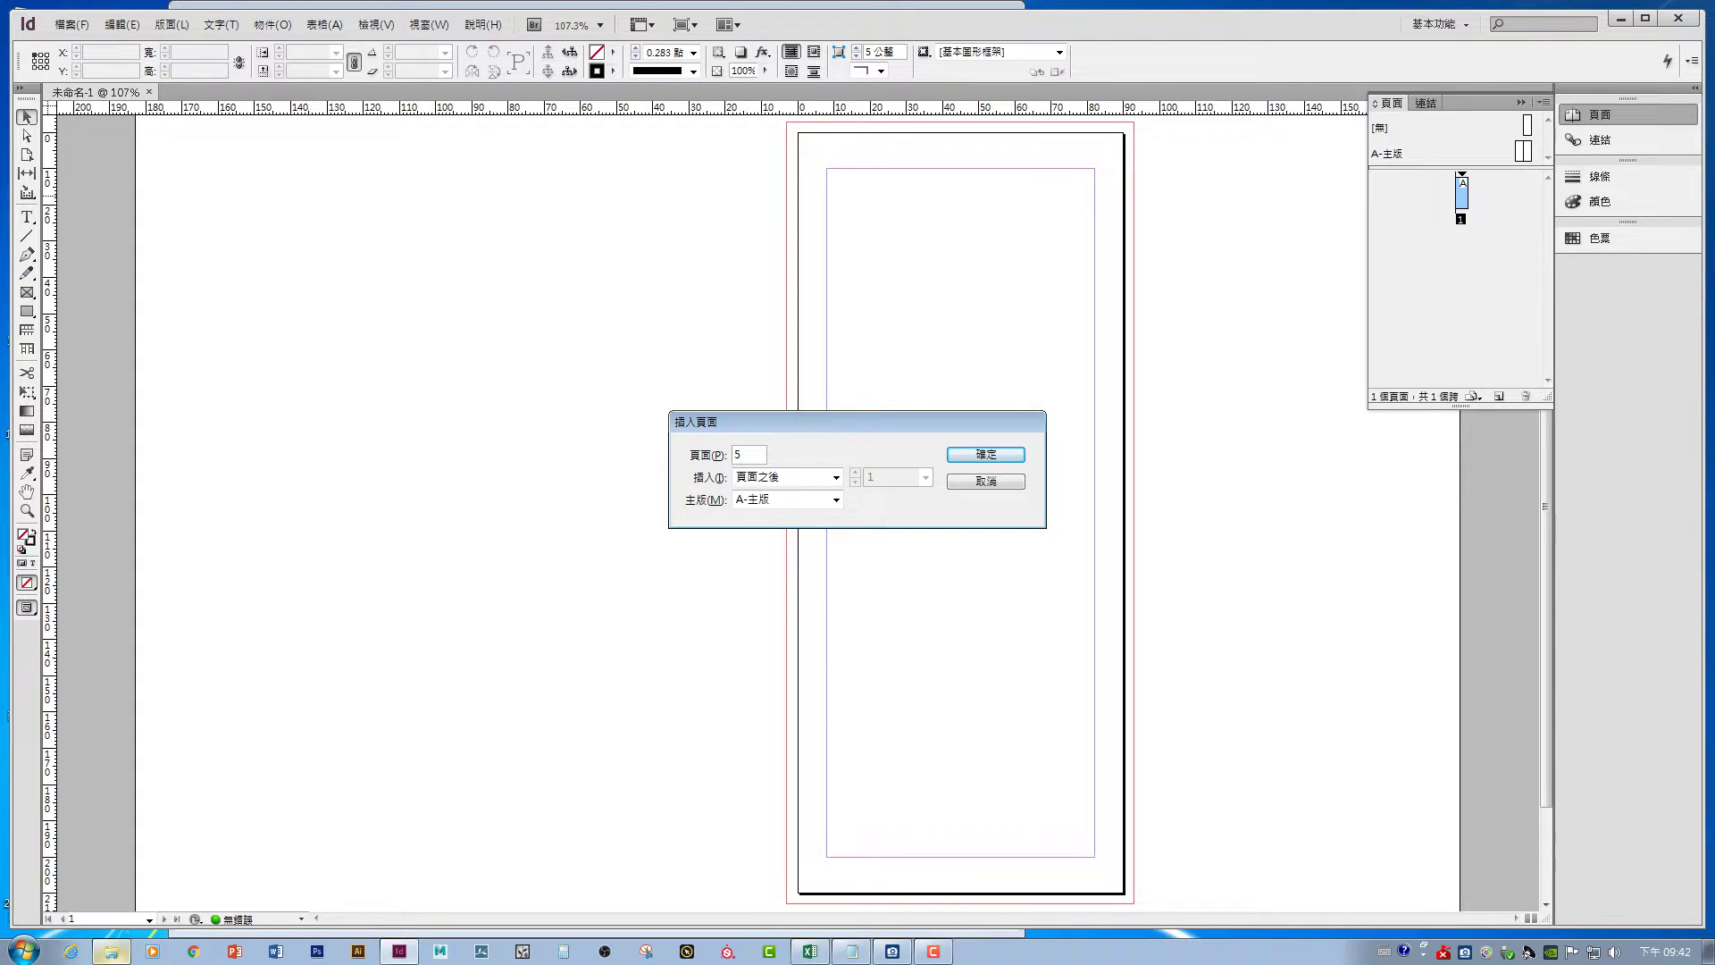
{"action": "left_click", "coordinate": [988, 456]}
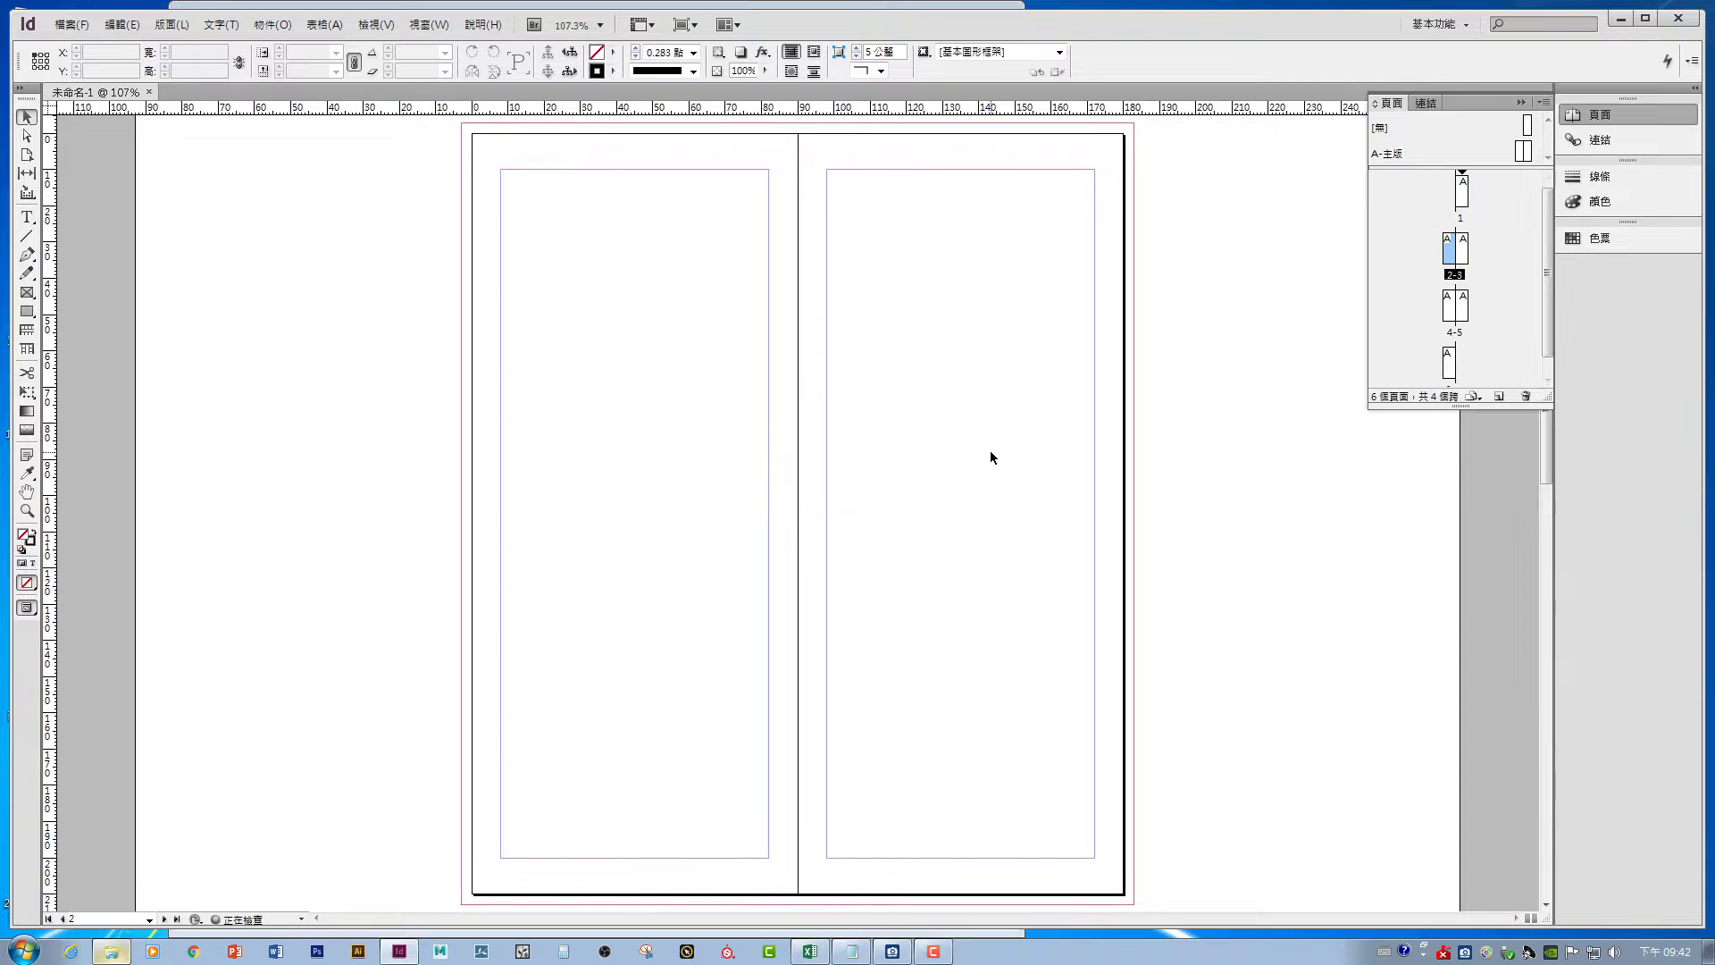
- Turn off document page and spread shuffling, then drag the pages together into one spread
{"action": "right_click", "coordinate": [1466, 209]}
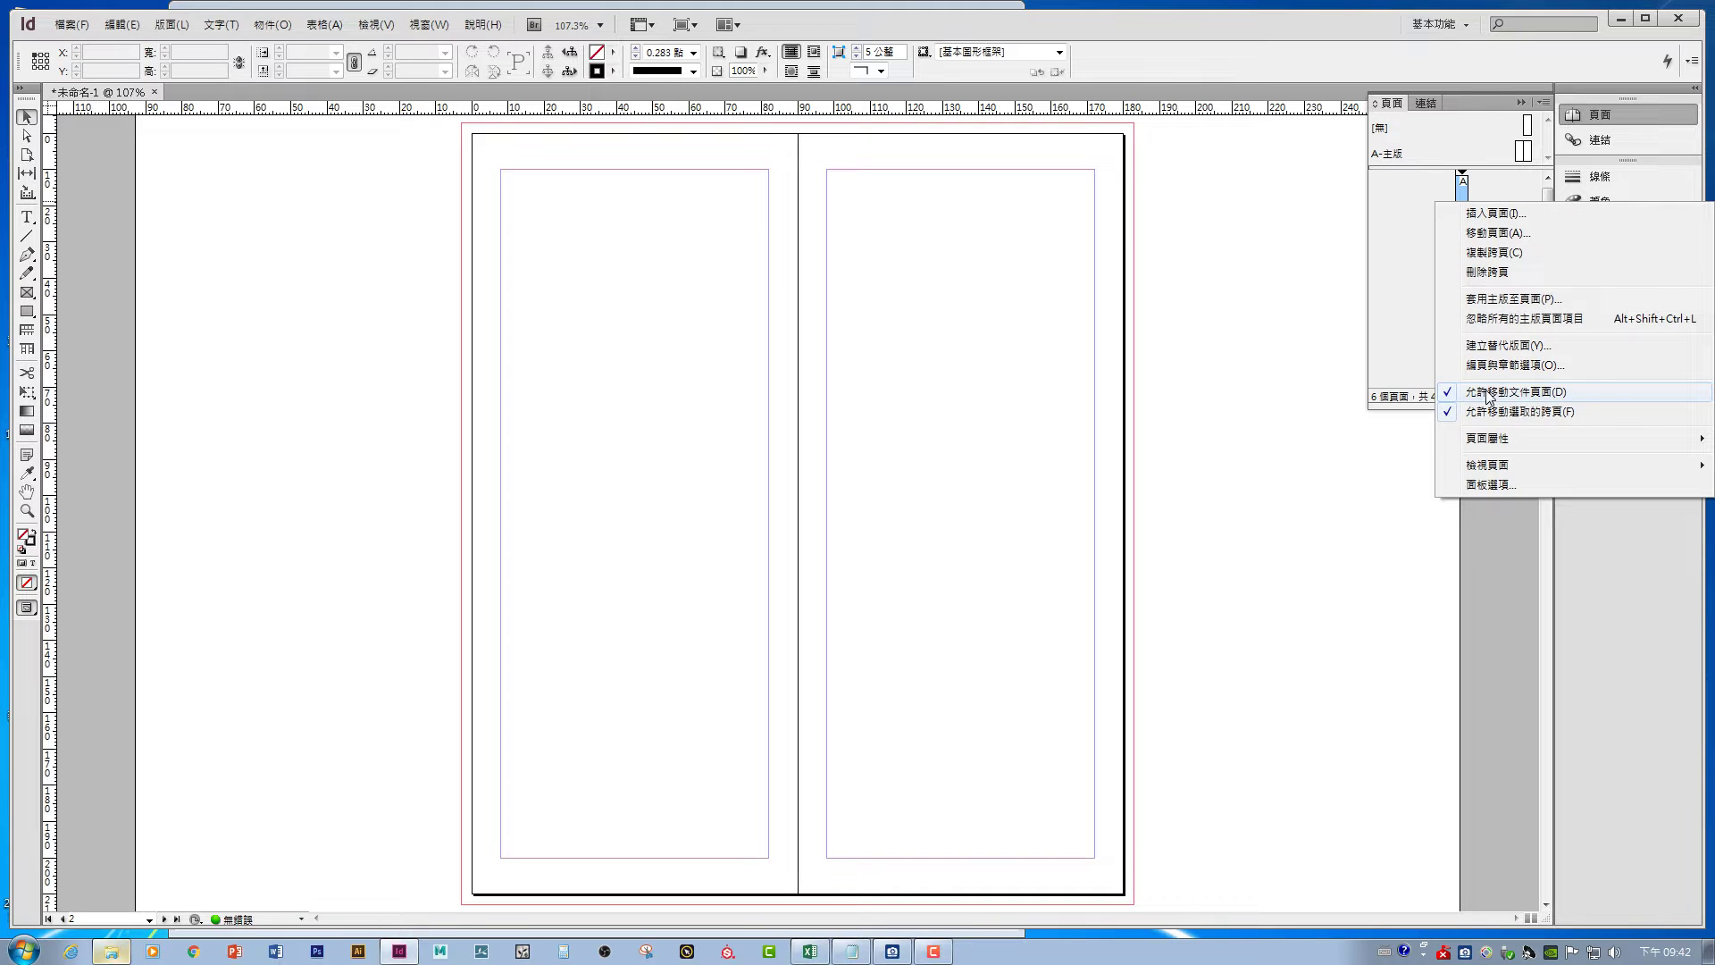
{"action": "left_click", "coordinate": [1489, 396]}
{"action": "right_click", "coordinate": [1468, 204]}
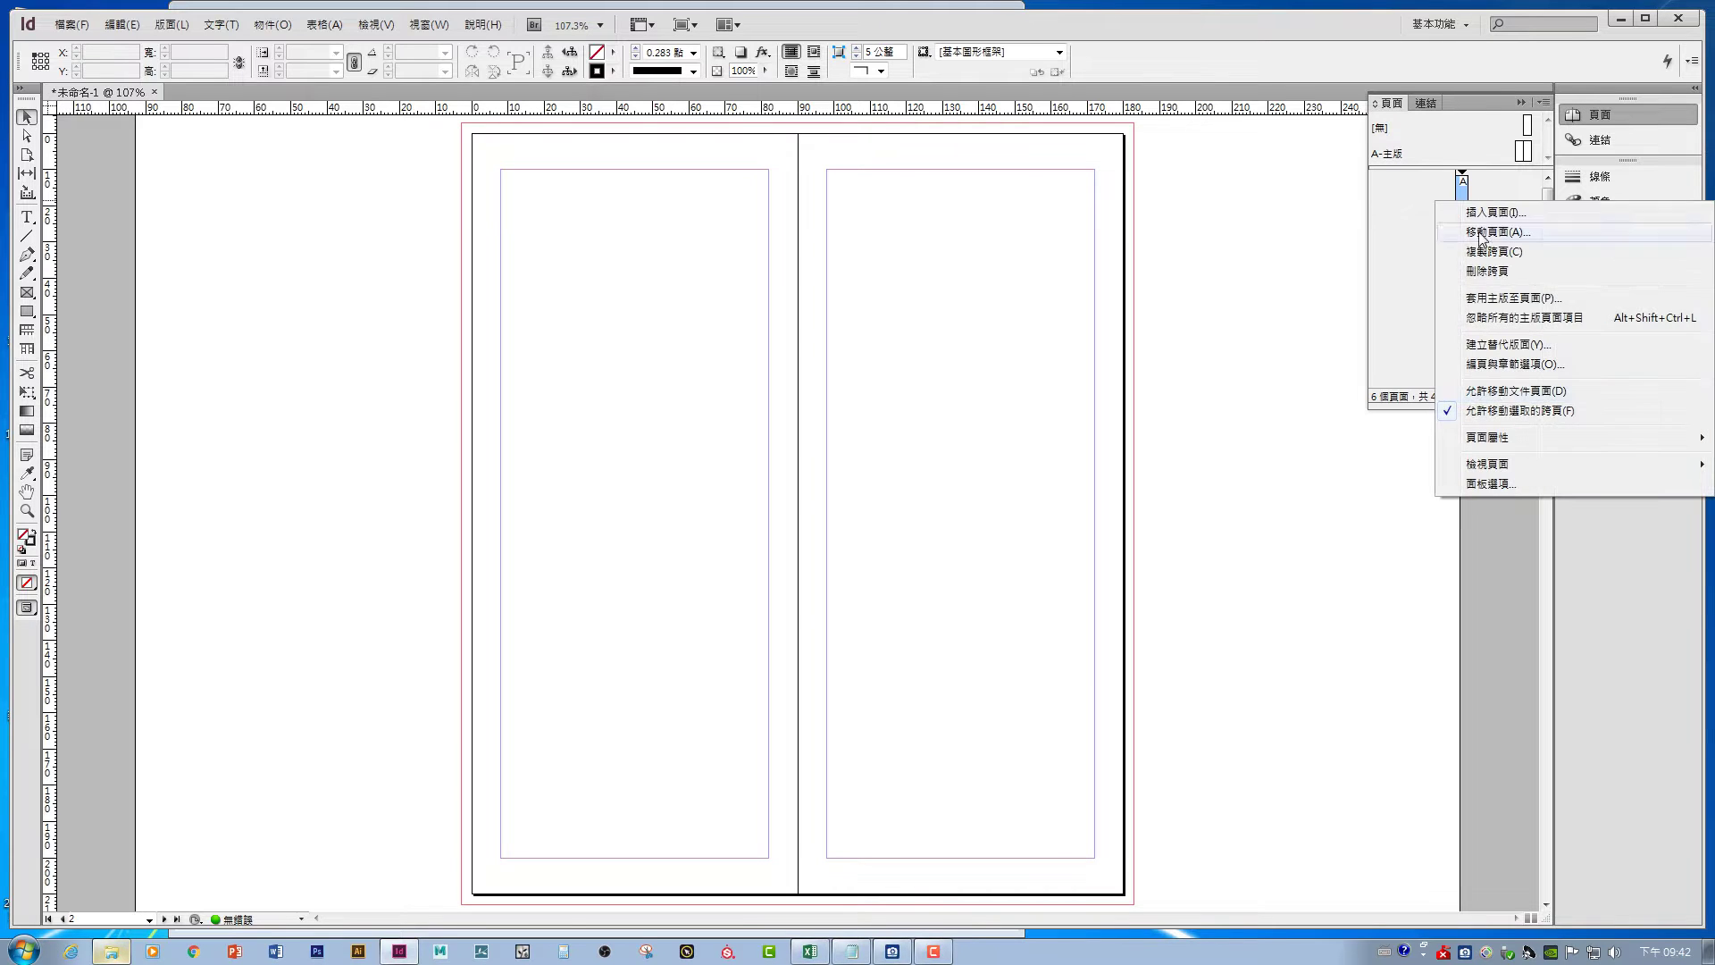
{"action": "left_click", "coordinate": [1503, 412]}
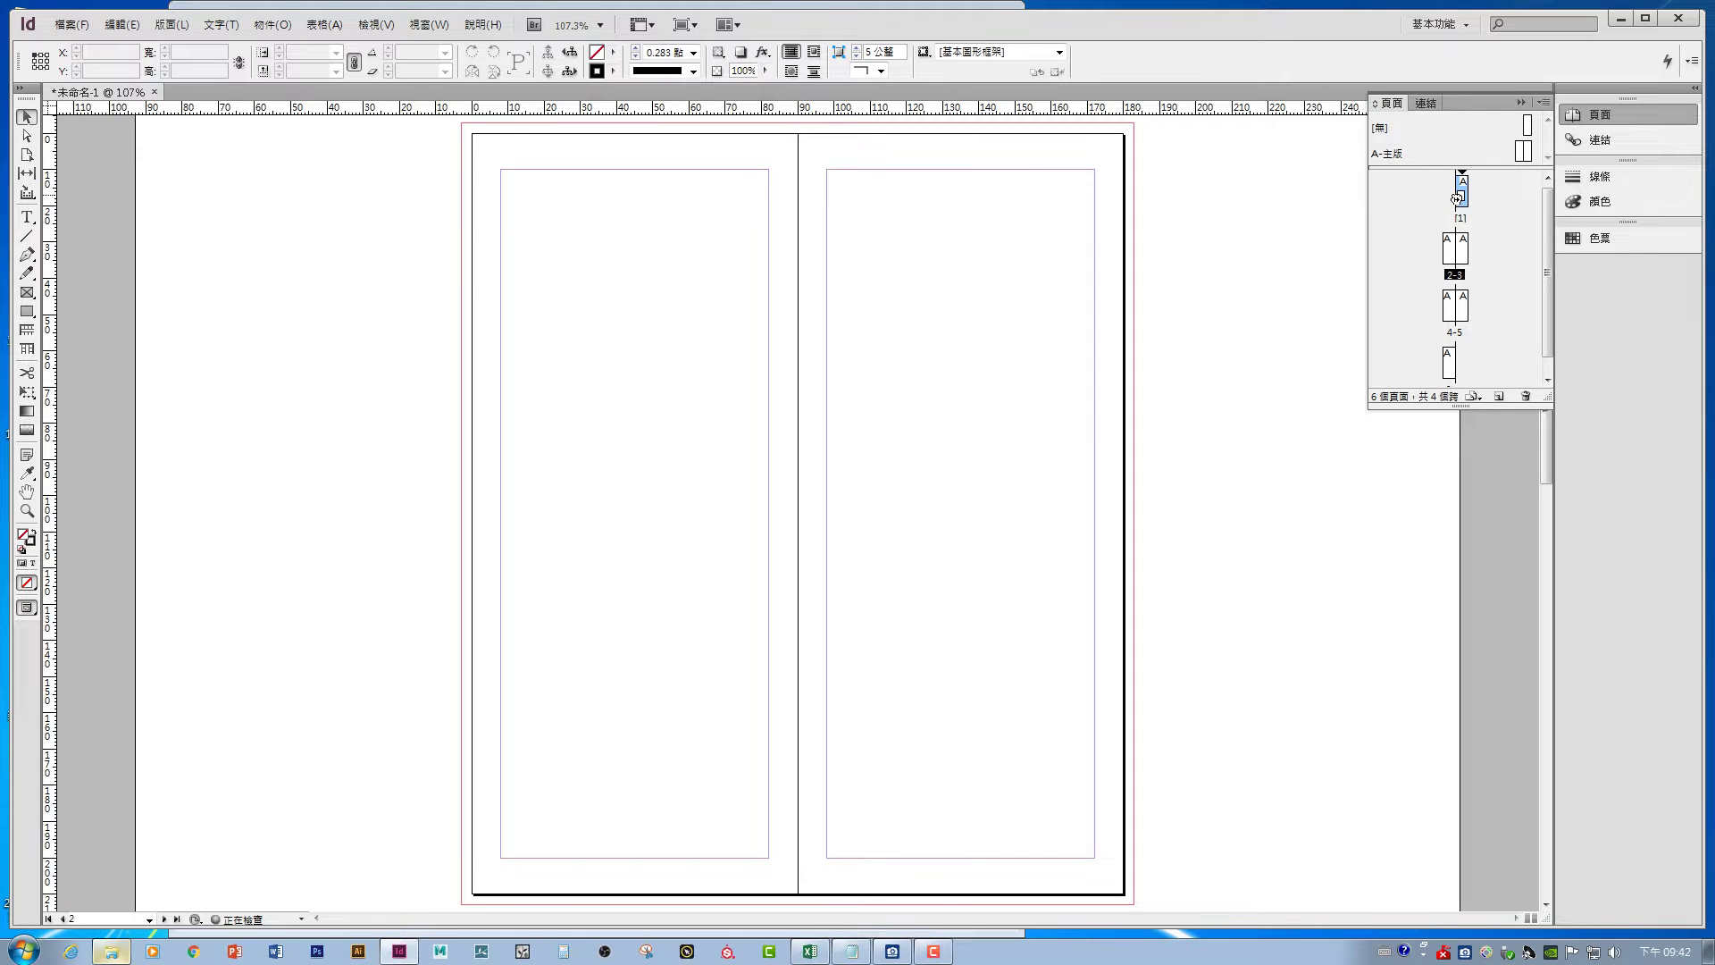
{"action": "mouse_move", "coordinate": [1456, 198]}
{"action": "left_mouse_down"}
{"action": "mouse_move", "coordinate": [1449, 237]}
{"action": "mouse_move", "coordinate": [1456, 197]}
{"action": "left_mouse_up"}
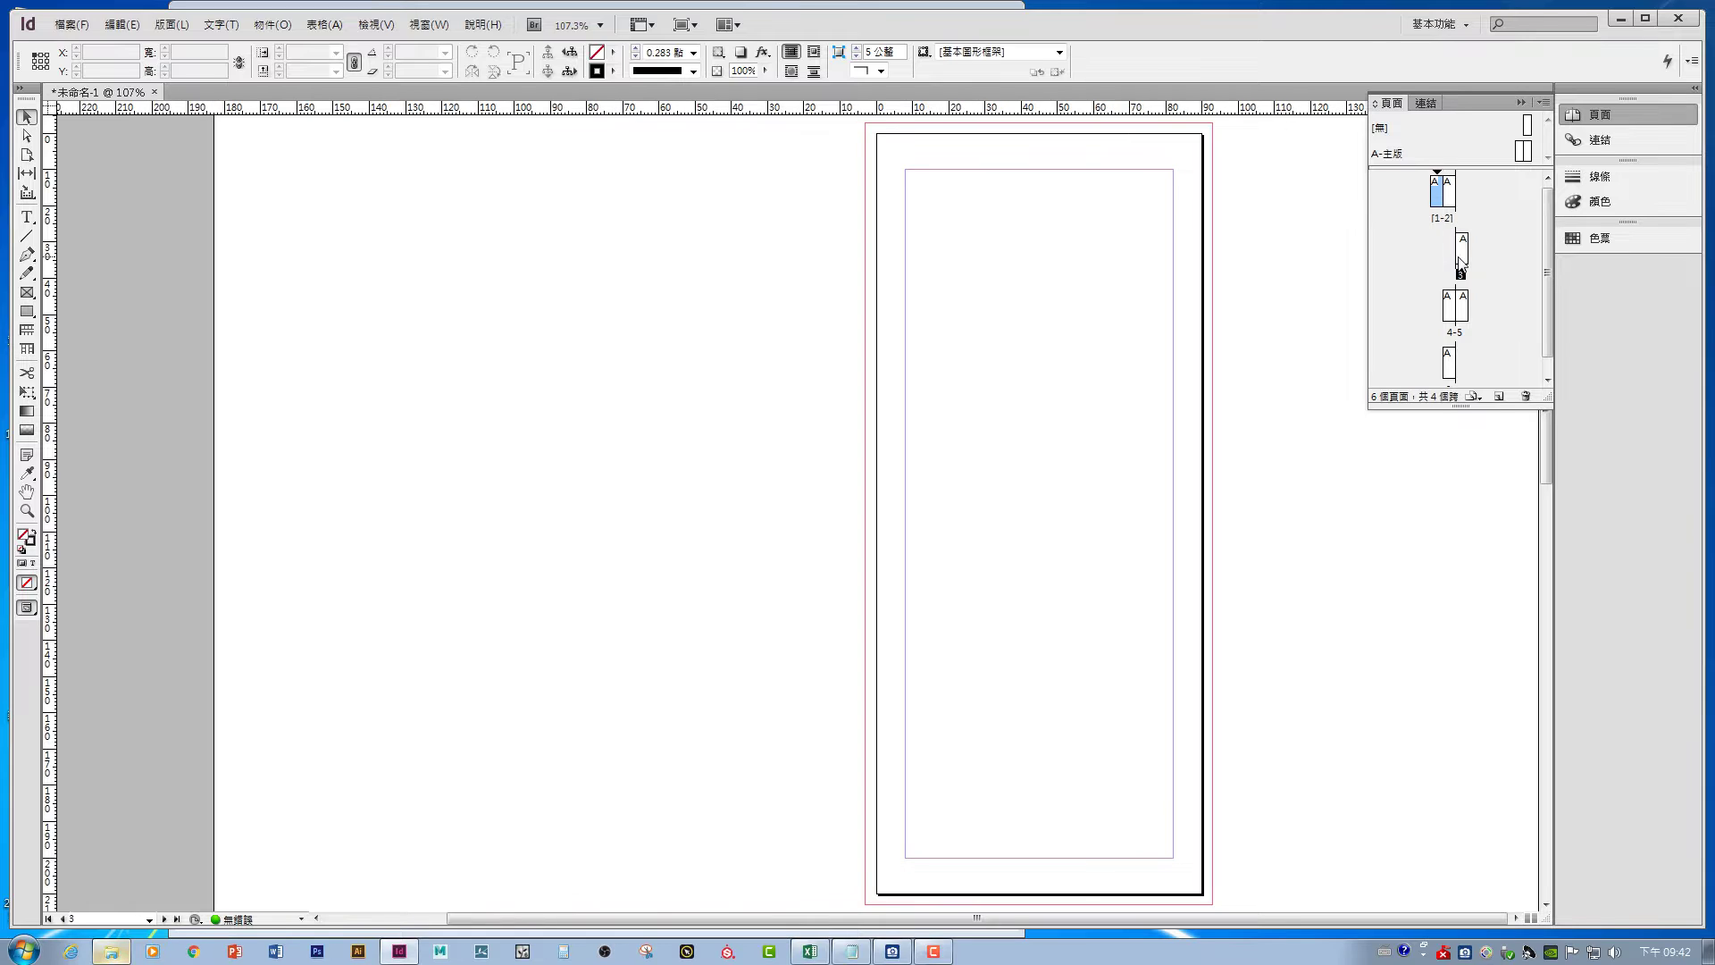
{"action": "left_click_drag", "start_coordinate": [1462, 261], "coordinate": [1487, 192]}
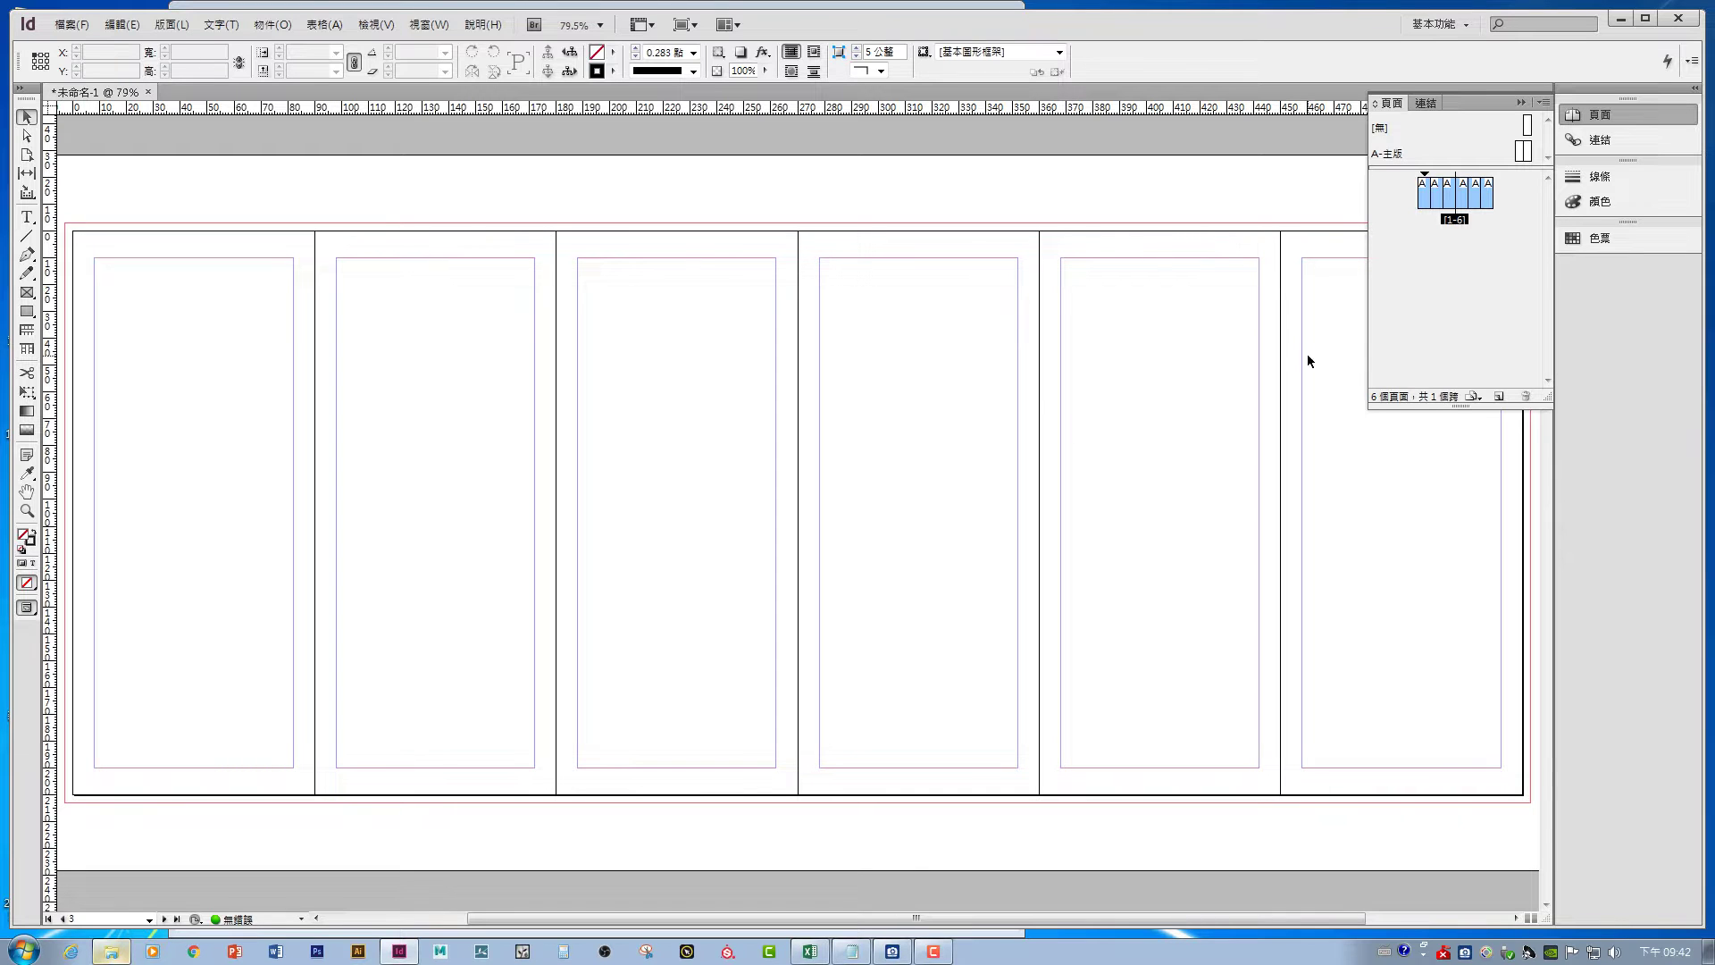
- Target page 4 and drag a horizontal guide down to about Y 23 mm
{"action": "left_click", "coordinate": [1417, 255]}
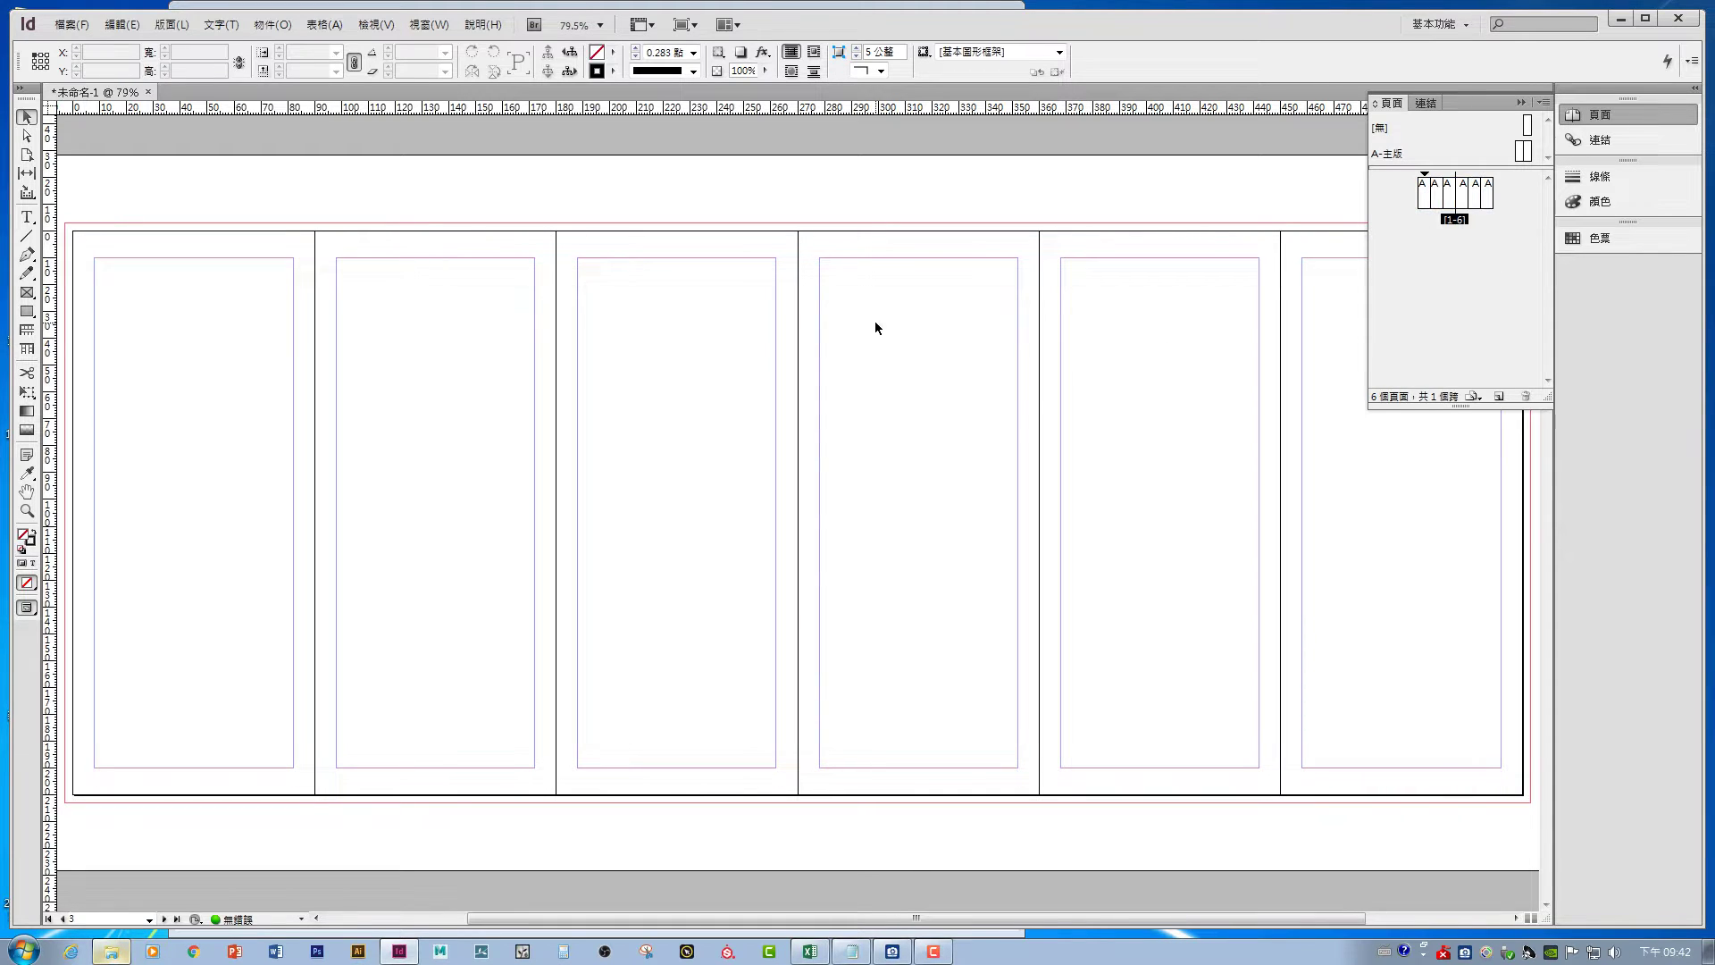
{"action": "left_click_drag", "start_coordinate": [758, 438], "coordinate": [873, 463]}
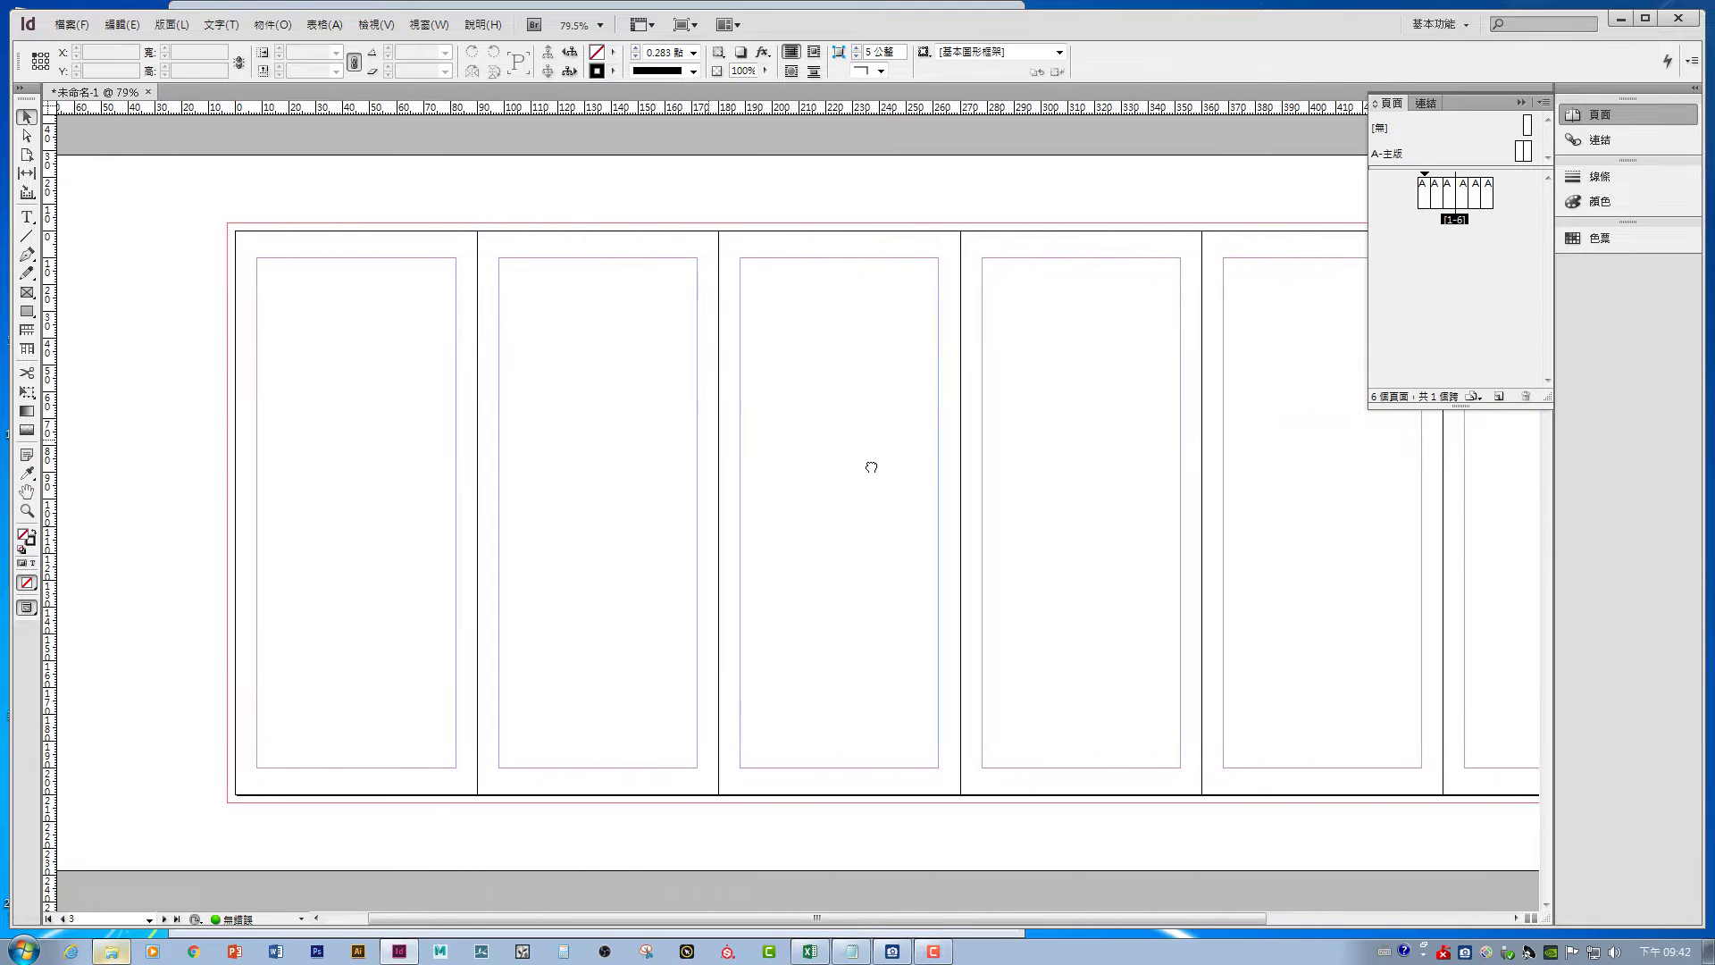
{"action": "left_click", "coordinate": [1466, 193]}
{"action": "left_click_drag", "start_coordinate": [421, 113], "coordinate": [200, 294]}
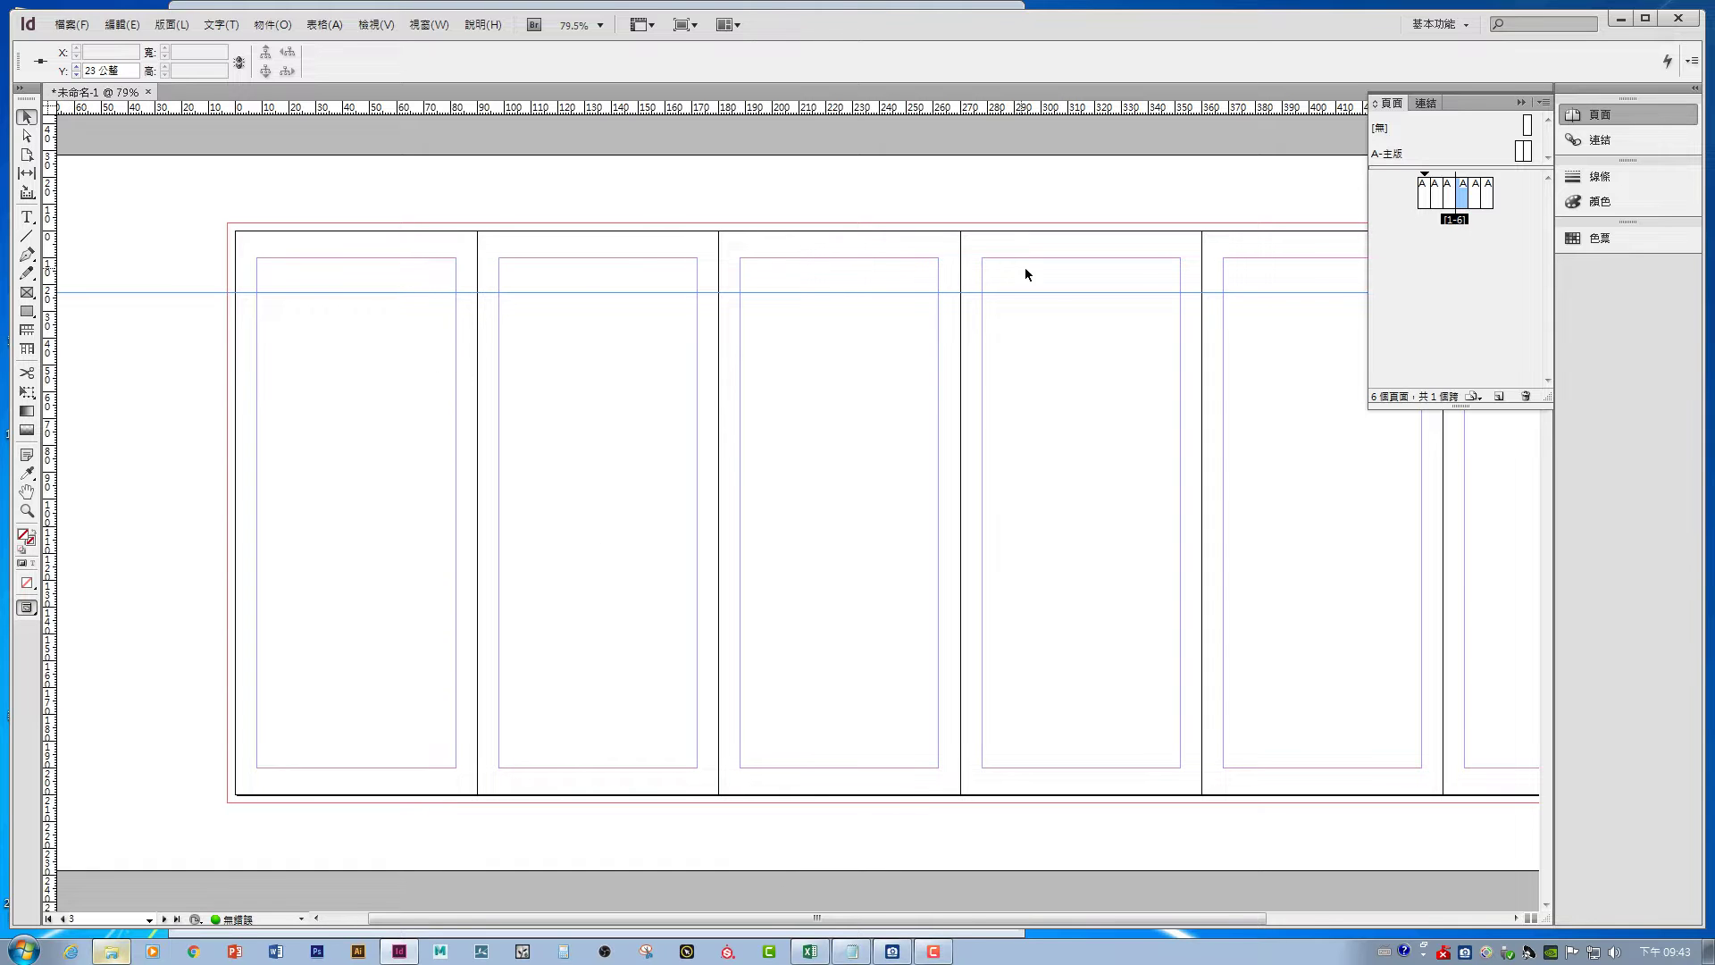
{"action": "scroll", "coordinate": [1034, 481], "scroll_direction": "right", "scroll_amount": 5}
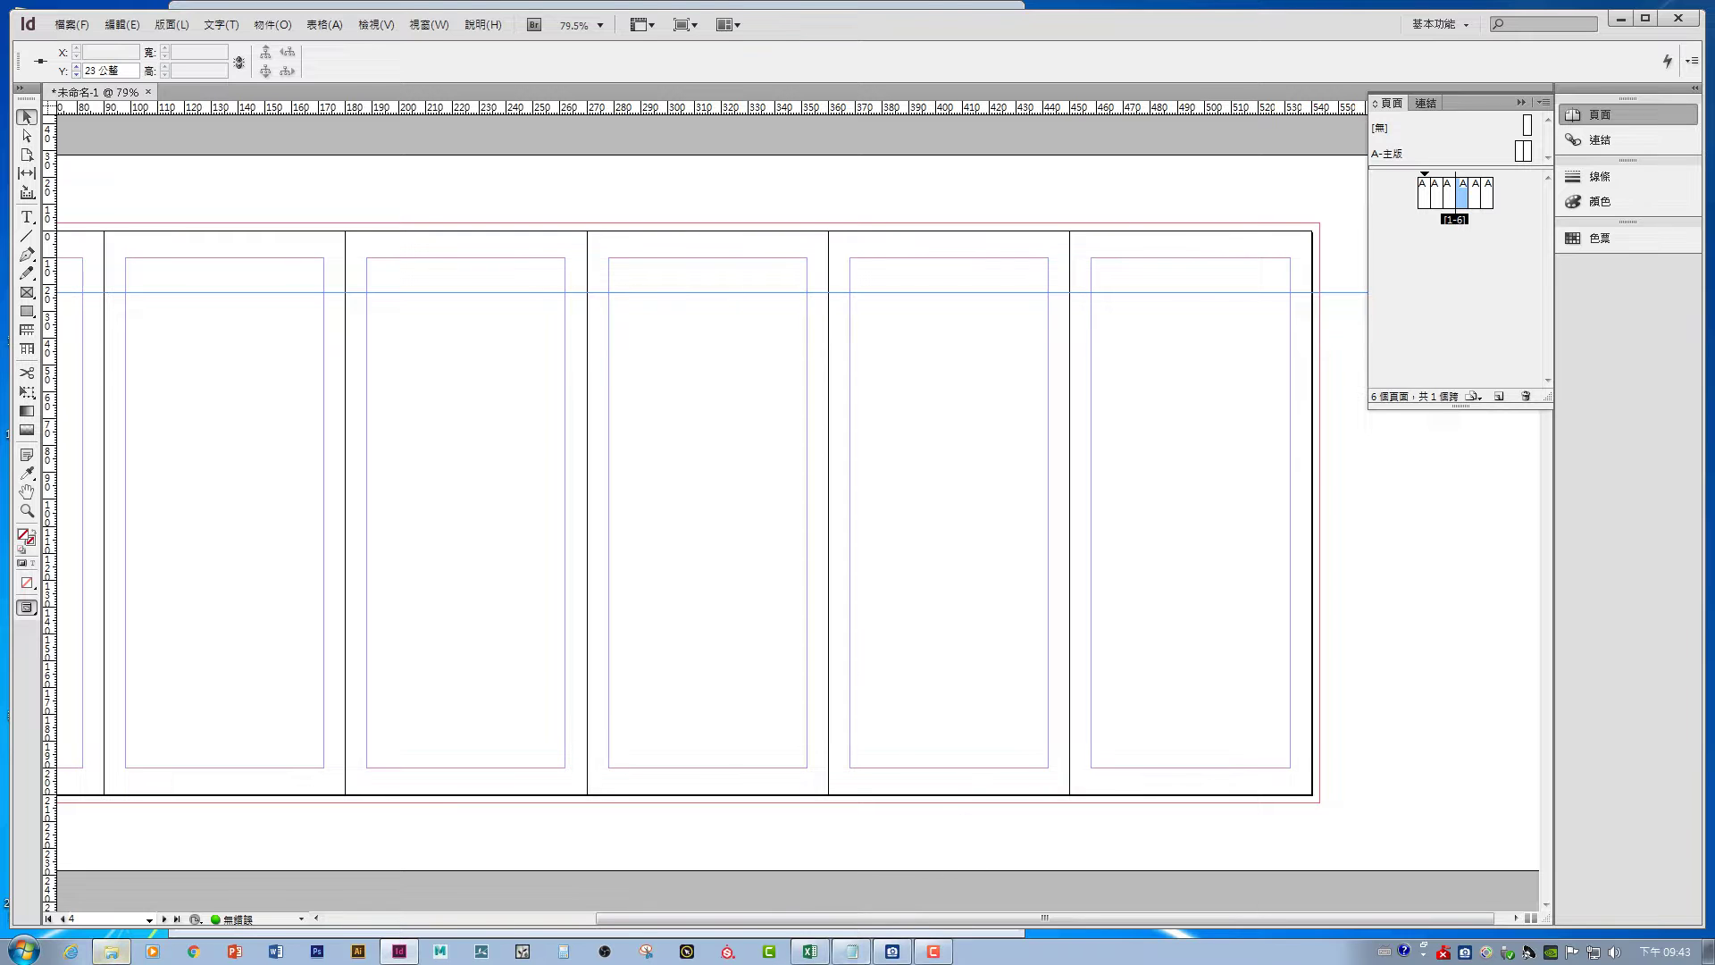
- Bring back the 1105 folder and reopen the IMG.jpg mockup
{"action": "left_click", "coordinate": [111, 953]}
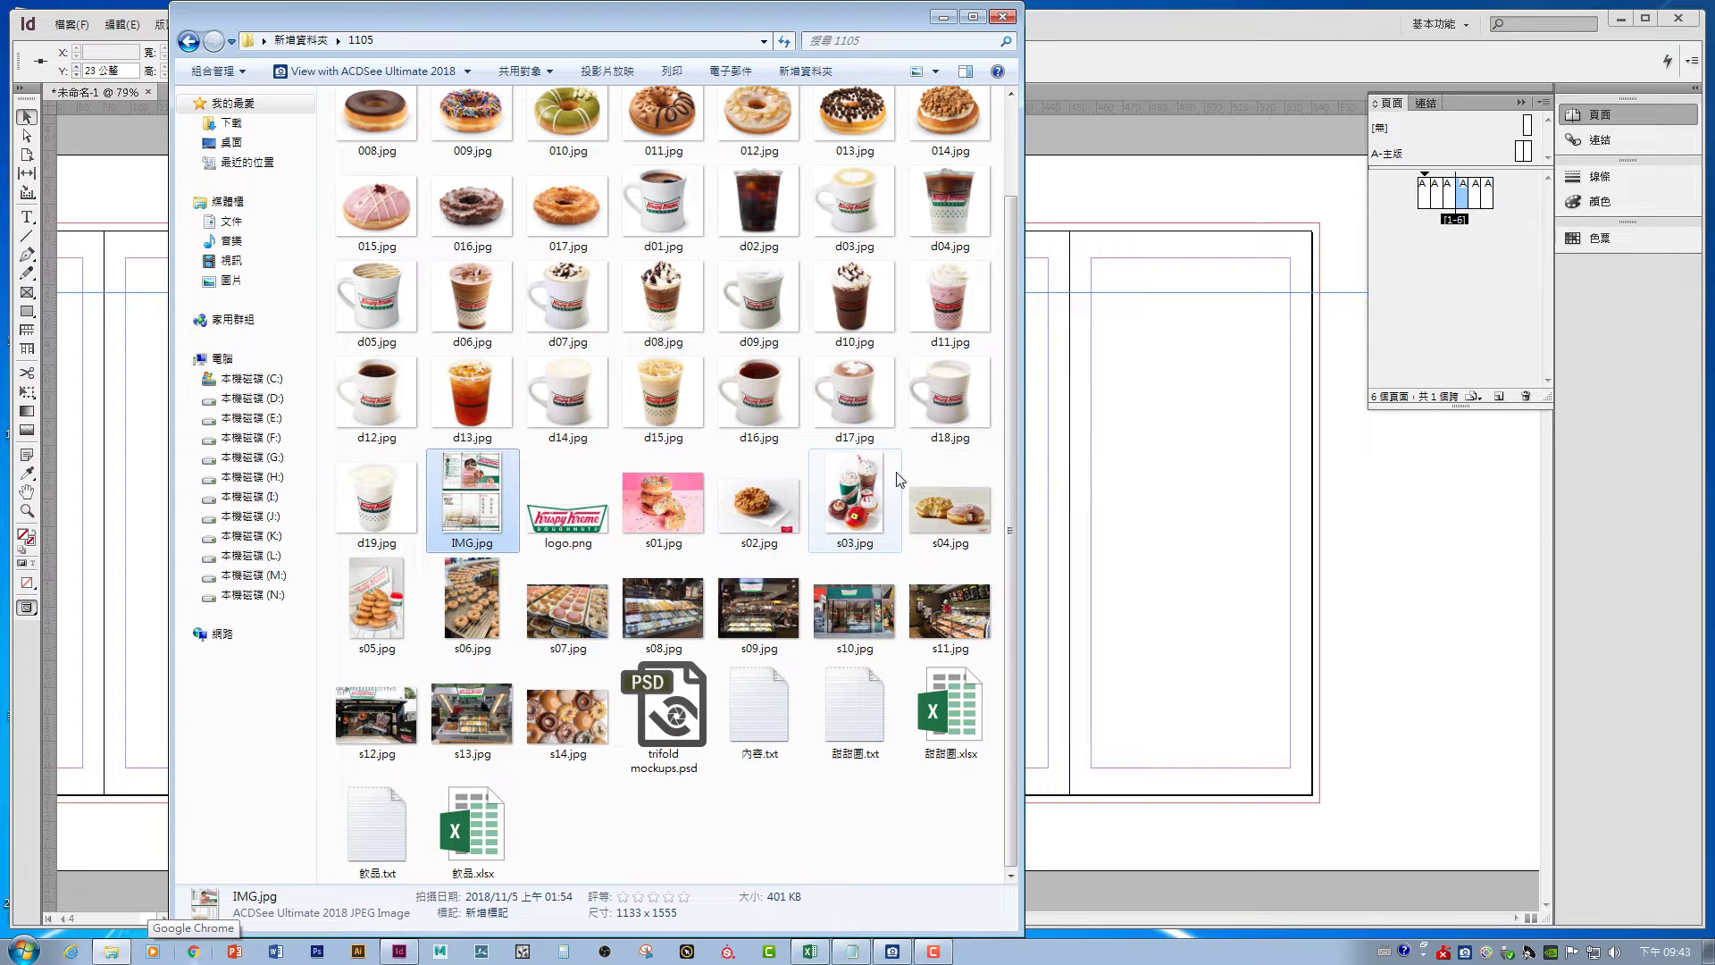
{"action": "scroll", "coordinate": [945, 498], "scroll_direction": "up", "scroll_amount": 2}
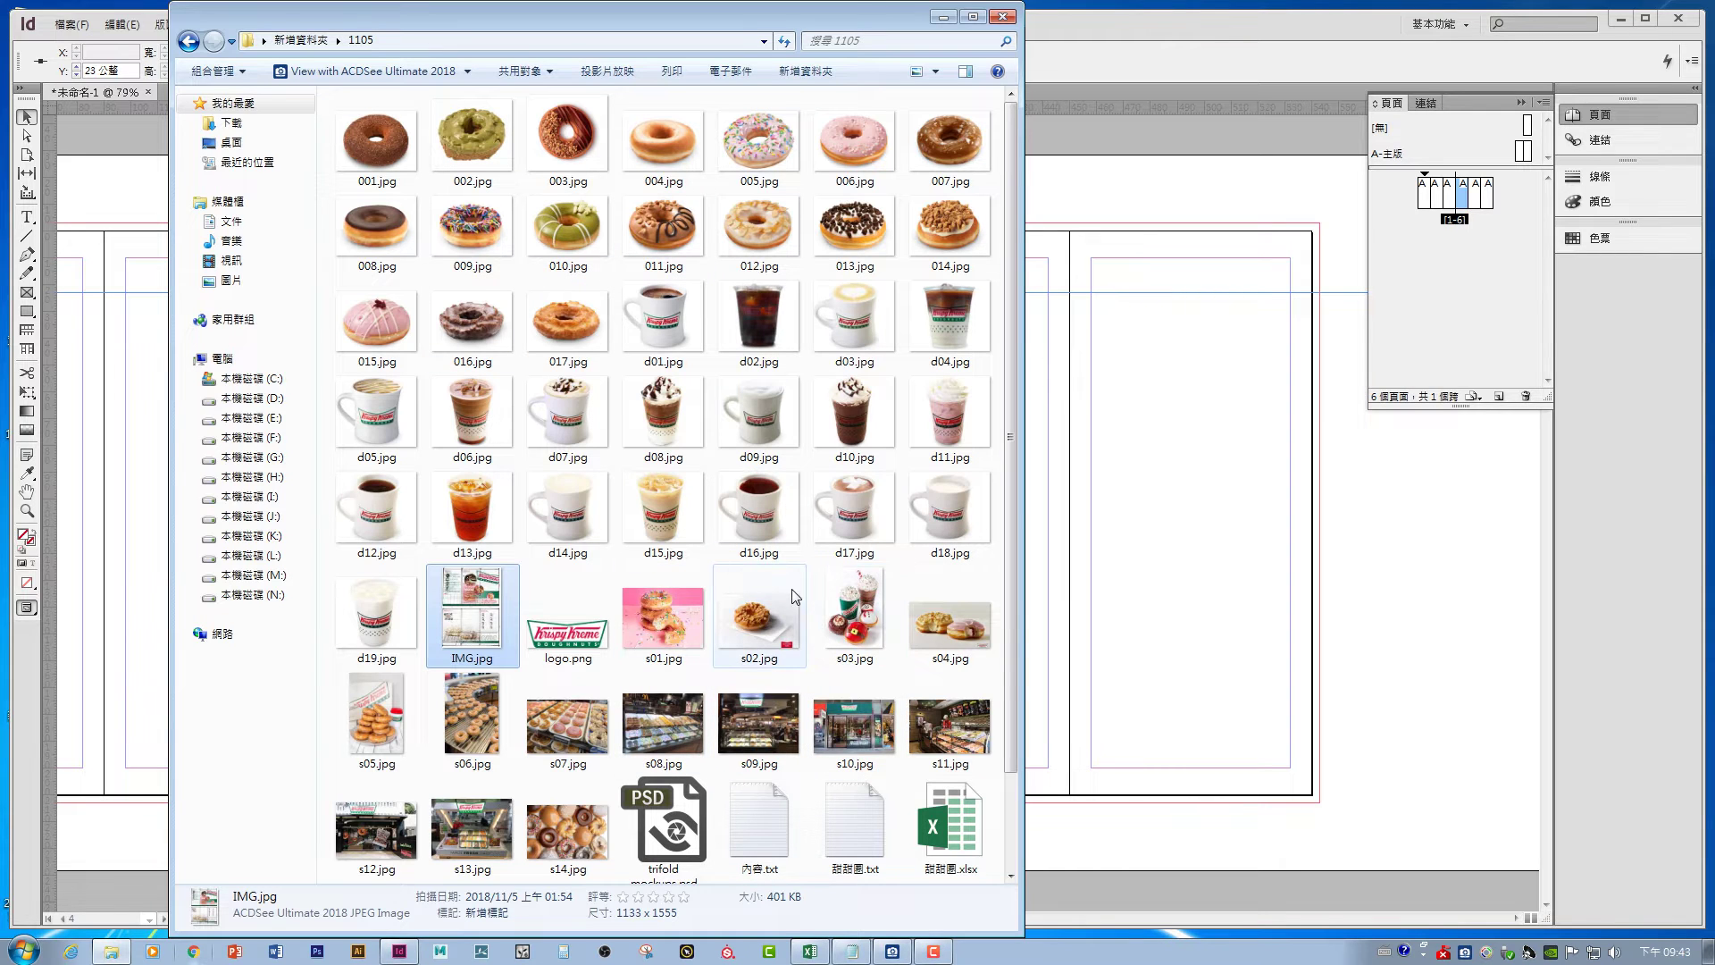
{"action": "left_click", "coordinate": [943, 17]}
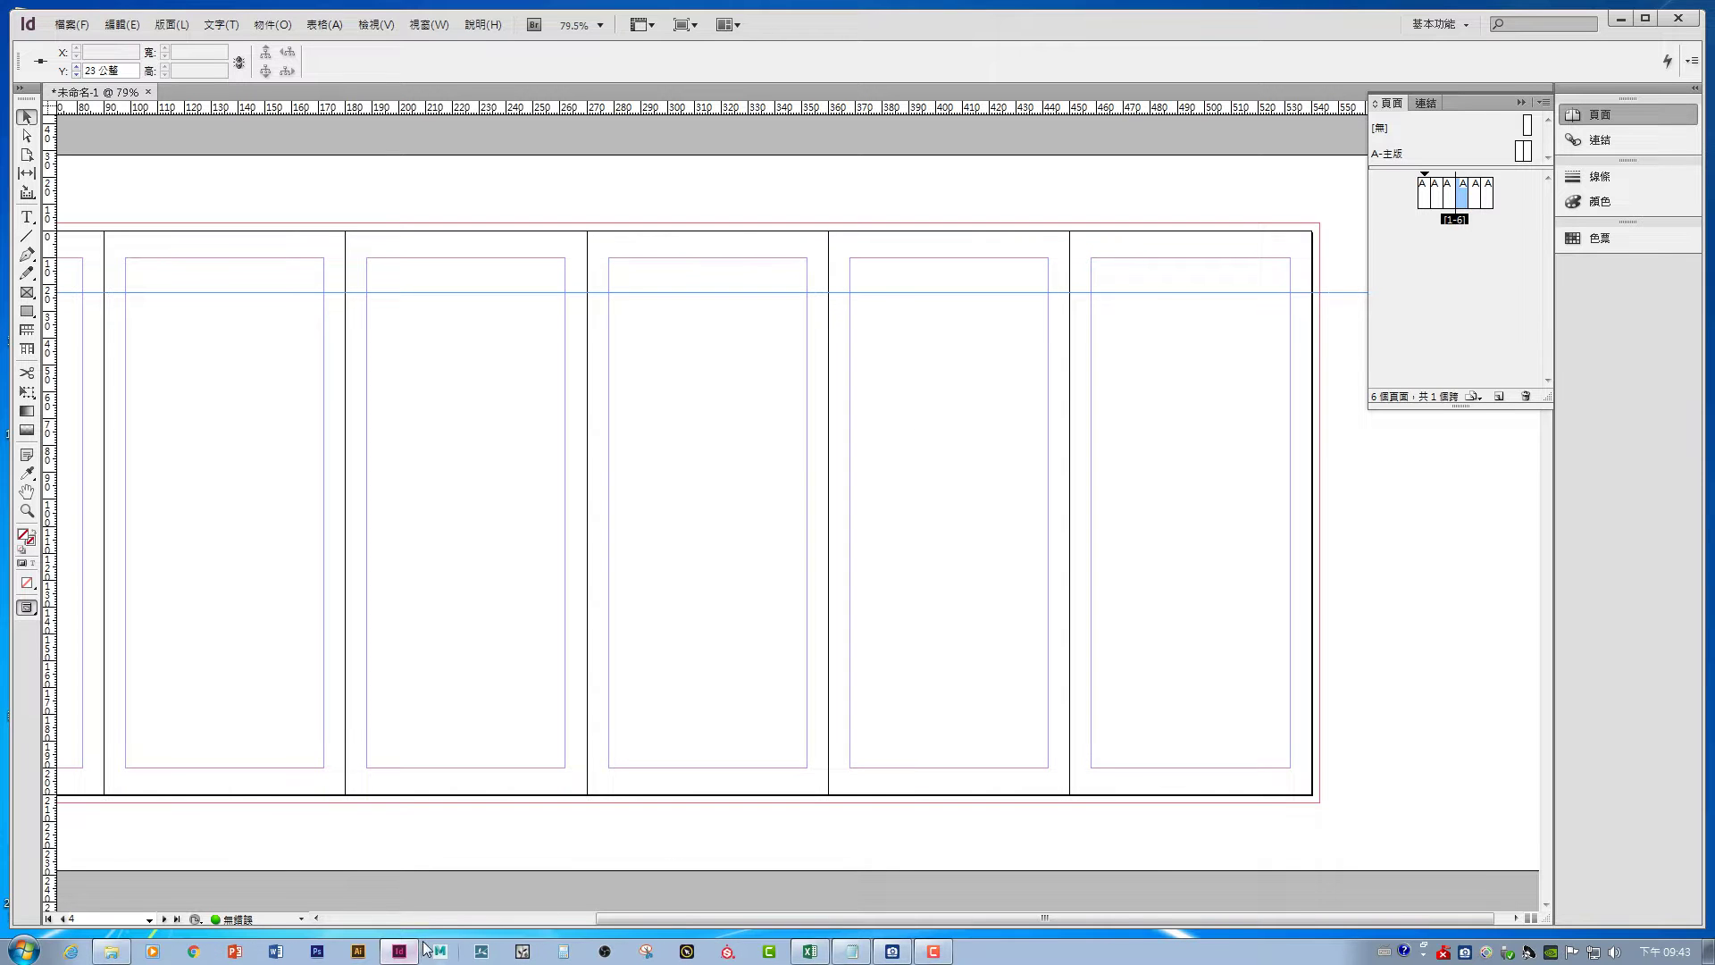
{"action": "left_click", "coordinate": [111, 951]}
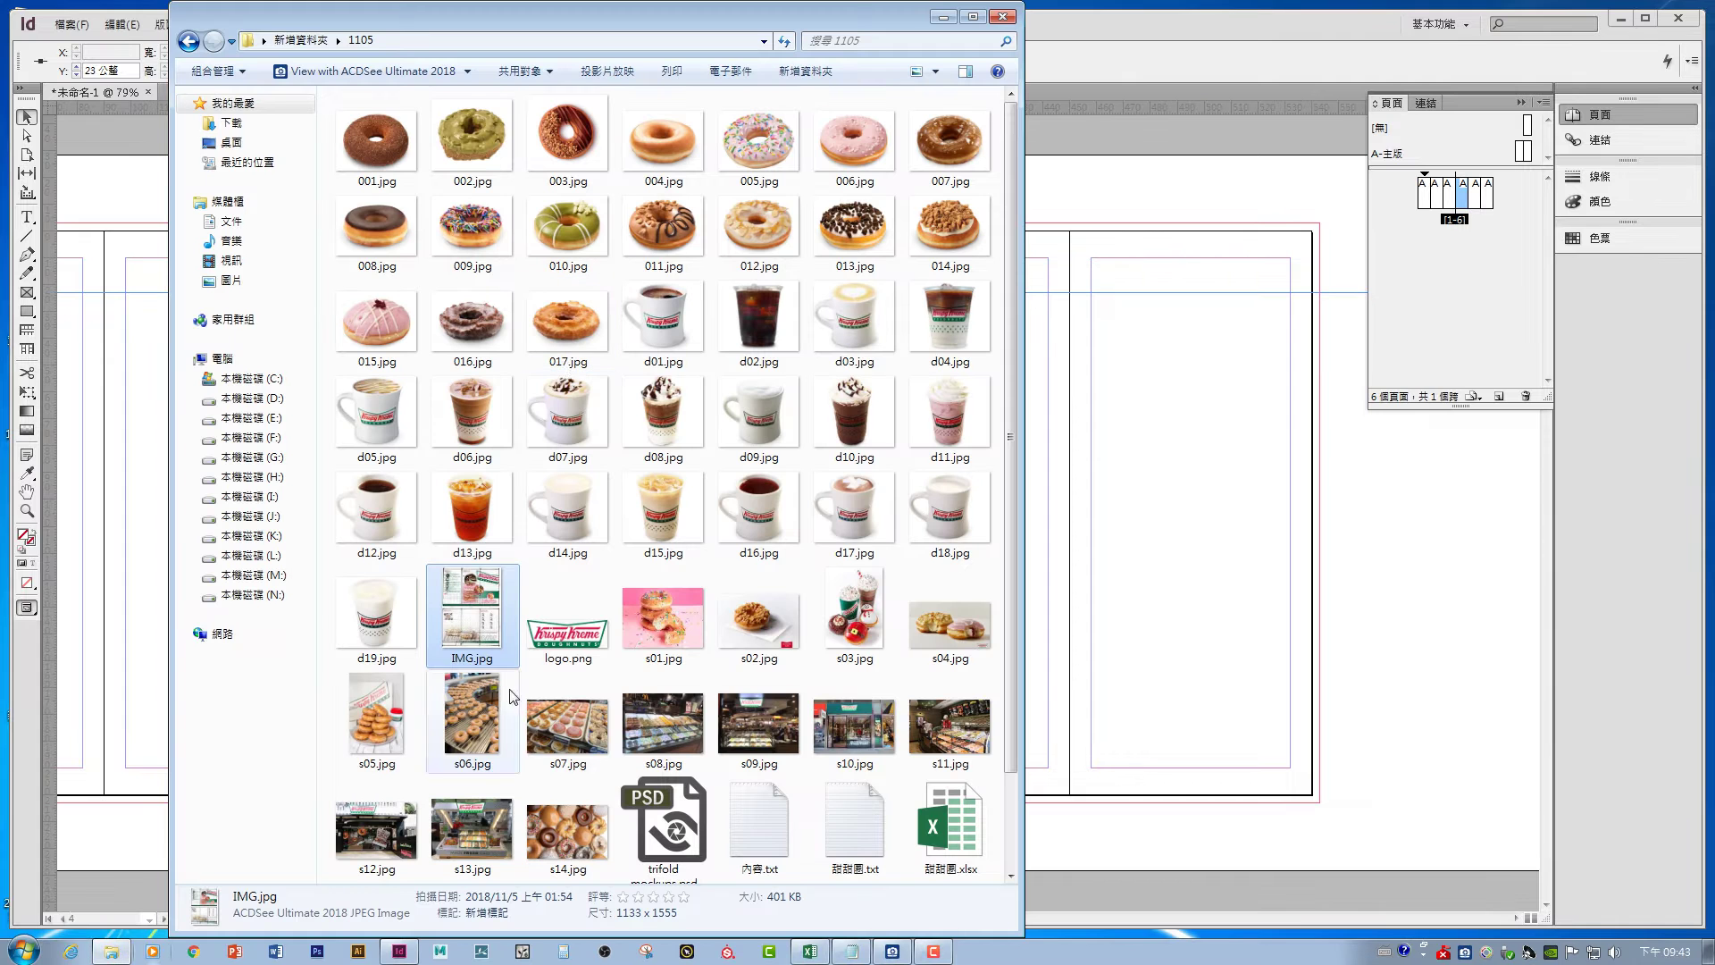
{"action": "double_click", "coordinate": [497, 617]}
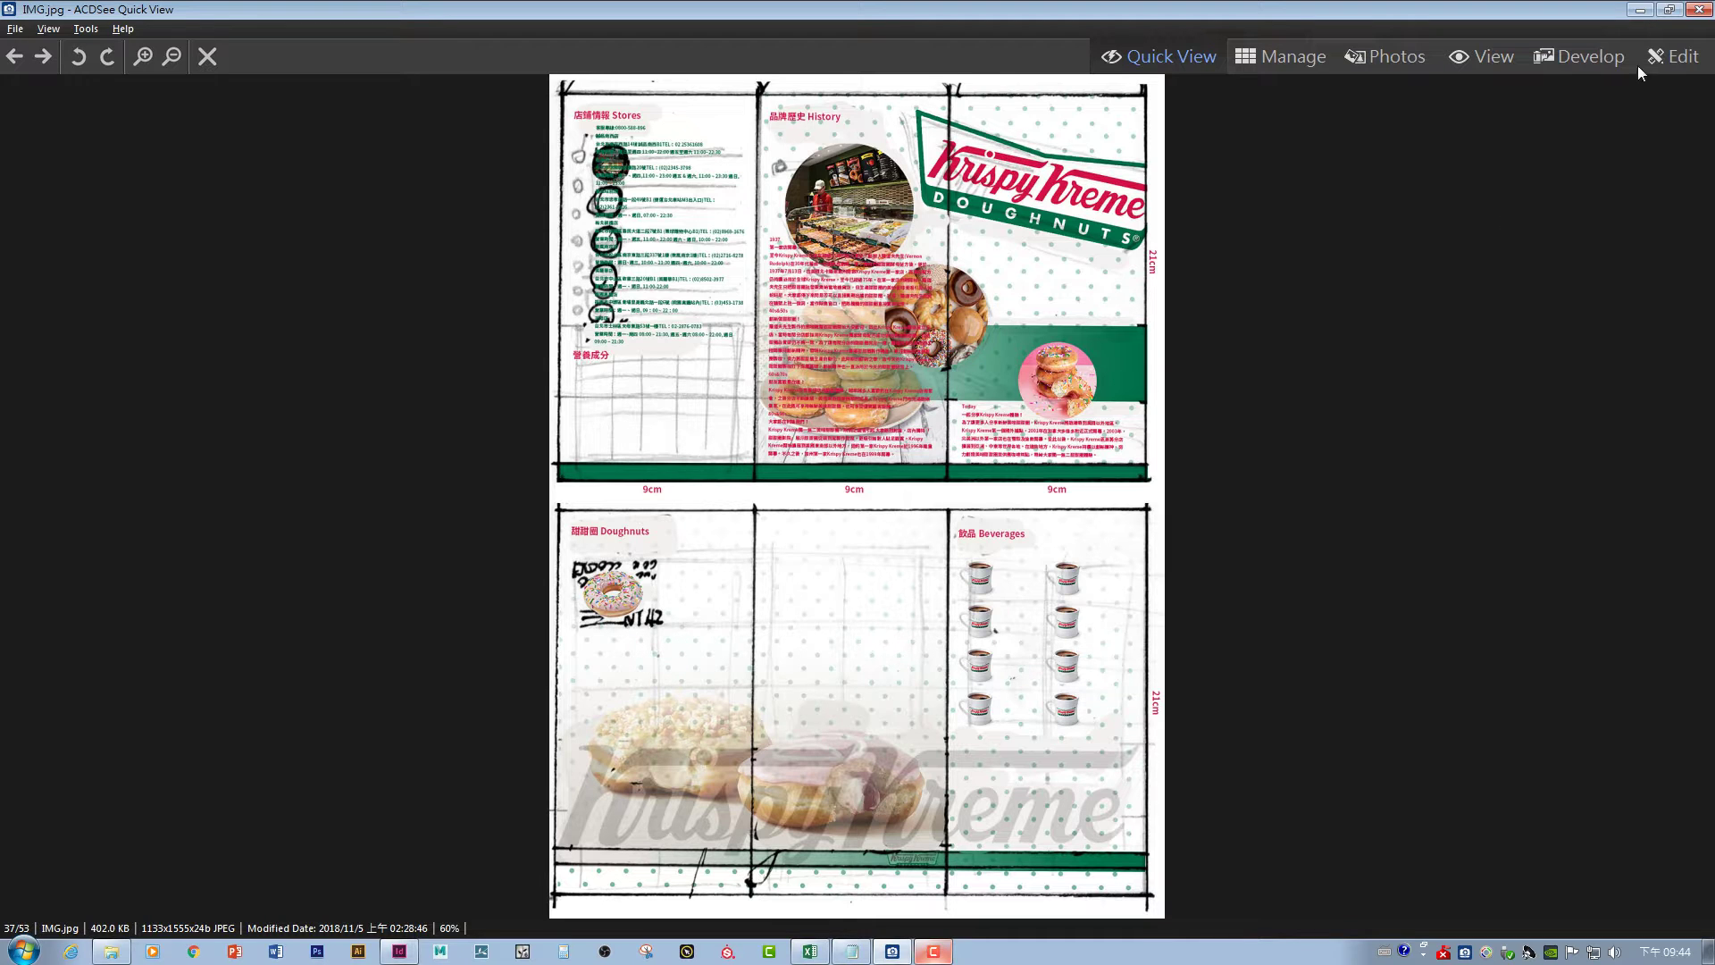
- Minimize the mockup viewer and return to the InDesign six-page spread
{"action": "left_click", "coordinate": [1640, 10]}
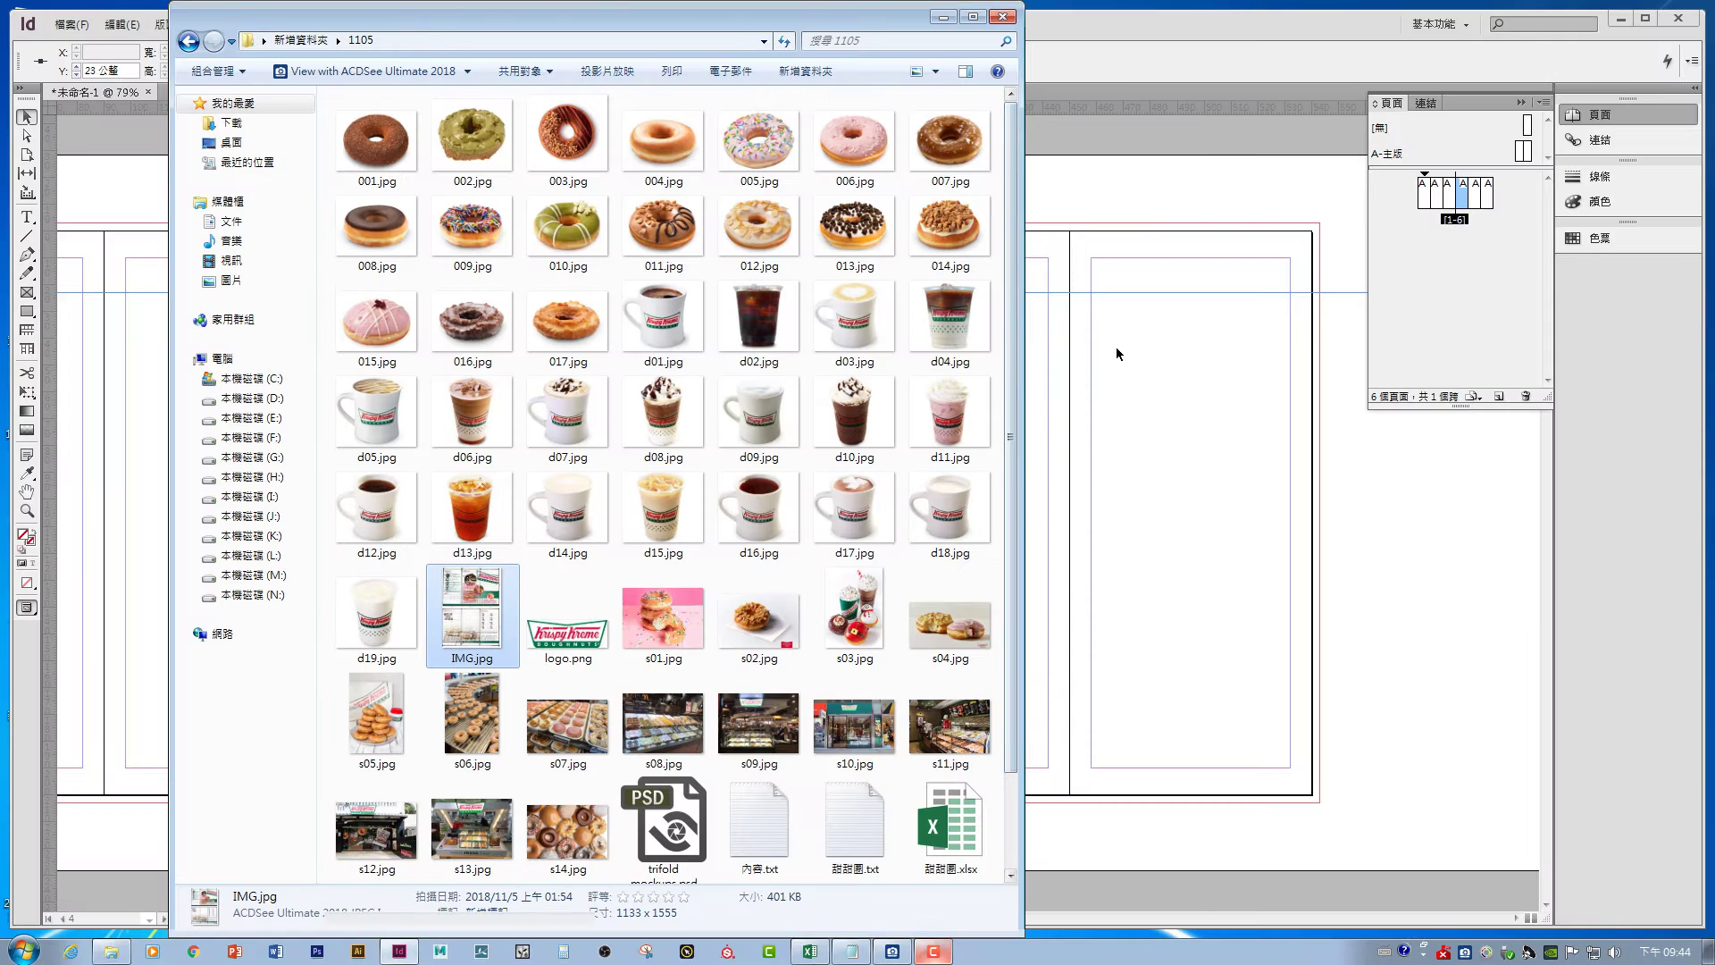
{"action": "left_click", "coordinate": [1117, 348]}
{"action": "scroll", "coordinate": [567, 295], "scroll_direction": "left", "scroll_amount": 5}
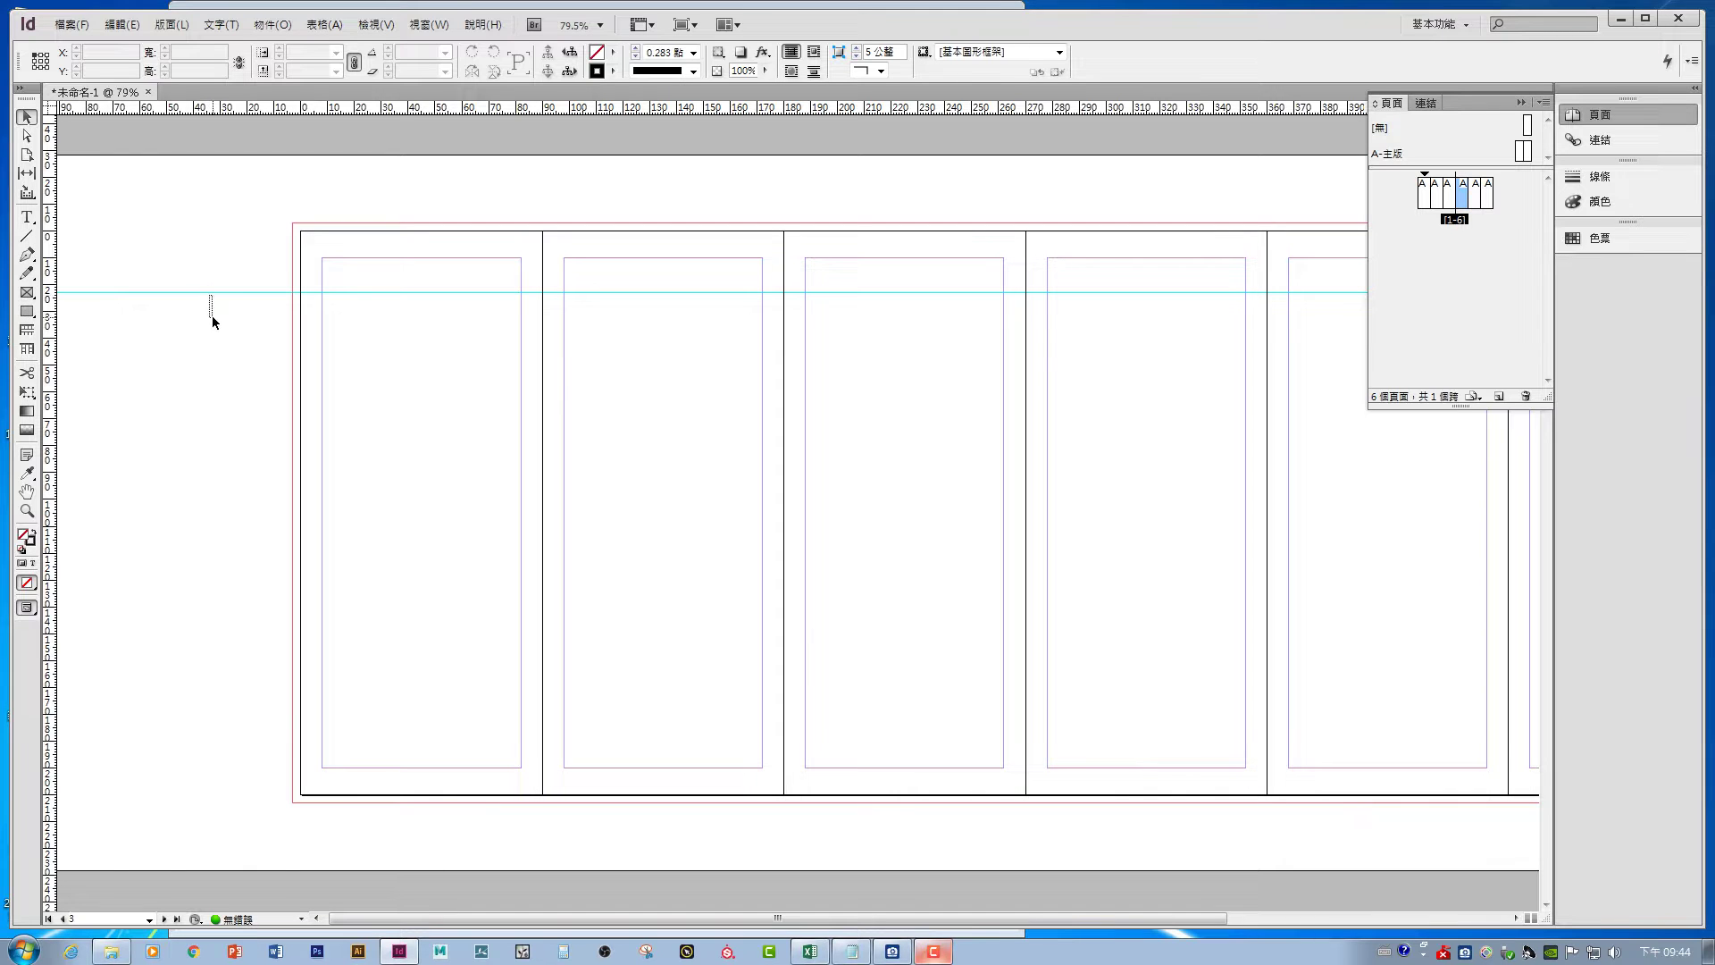
- Drag the horizontal guide lower on the spread and choose the Rectangle tool
{"action": "left_click_drag", "start_coordinate": [218, 296], "coordinate": [242, 364]}
{"action": "left_click", "coordinate": [244, 282]}
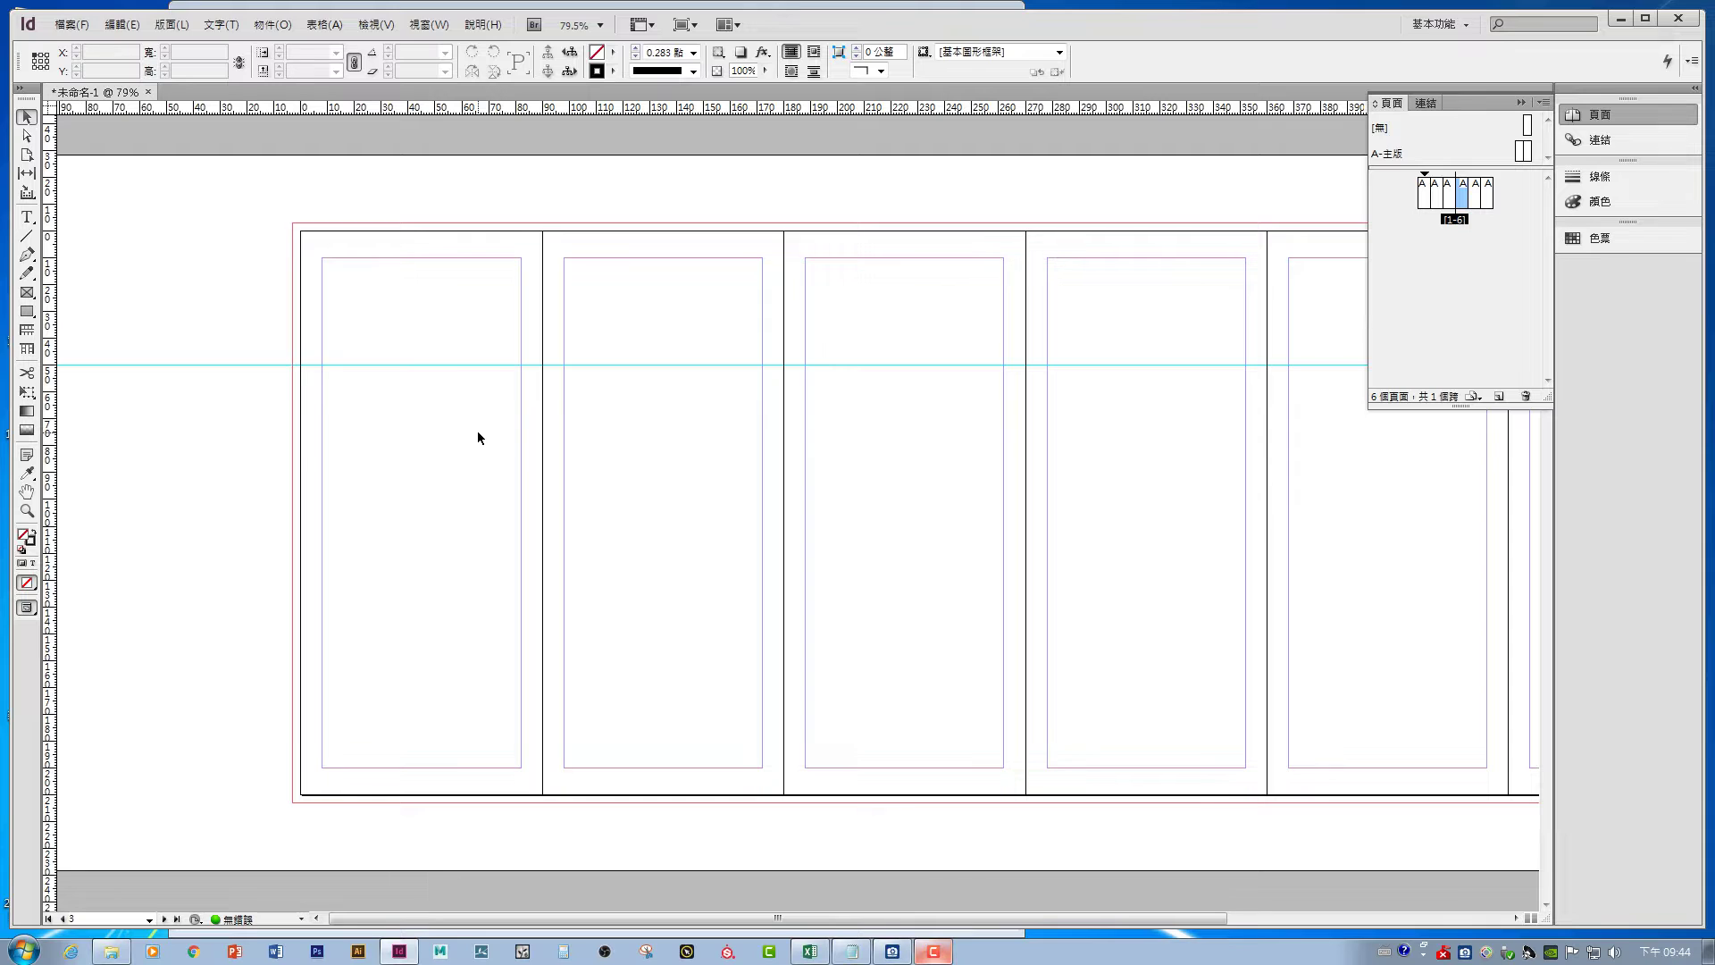
{"action": "left_click", "coordinate": [30, 313]}
{"action": "left_click", "coordinate": [28, 295]}
- Draw a rectangle over the first panel and set its width to 90/2, giving 45 mm
{"action": "key", "text": "m"}
{"action": "left_click_drag", "start_coordinate": [300, 230], "coordinate": [541, 794]}
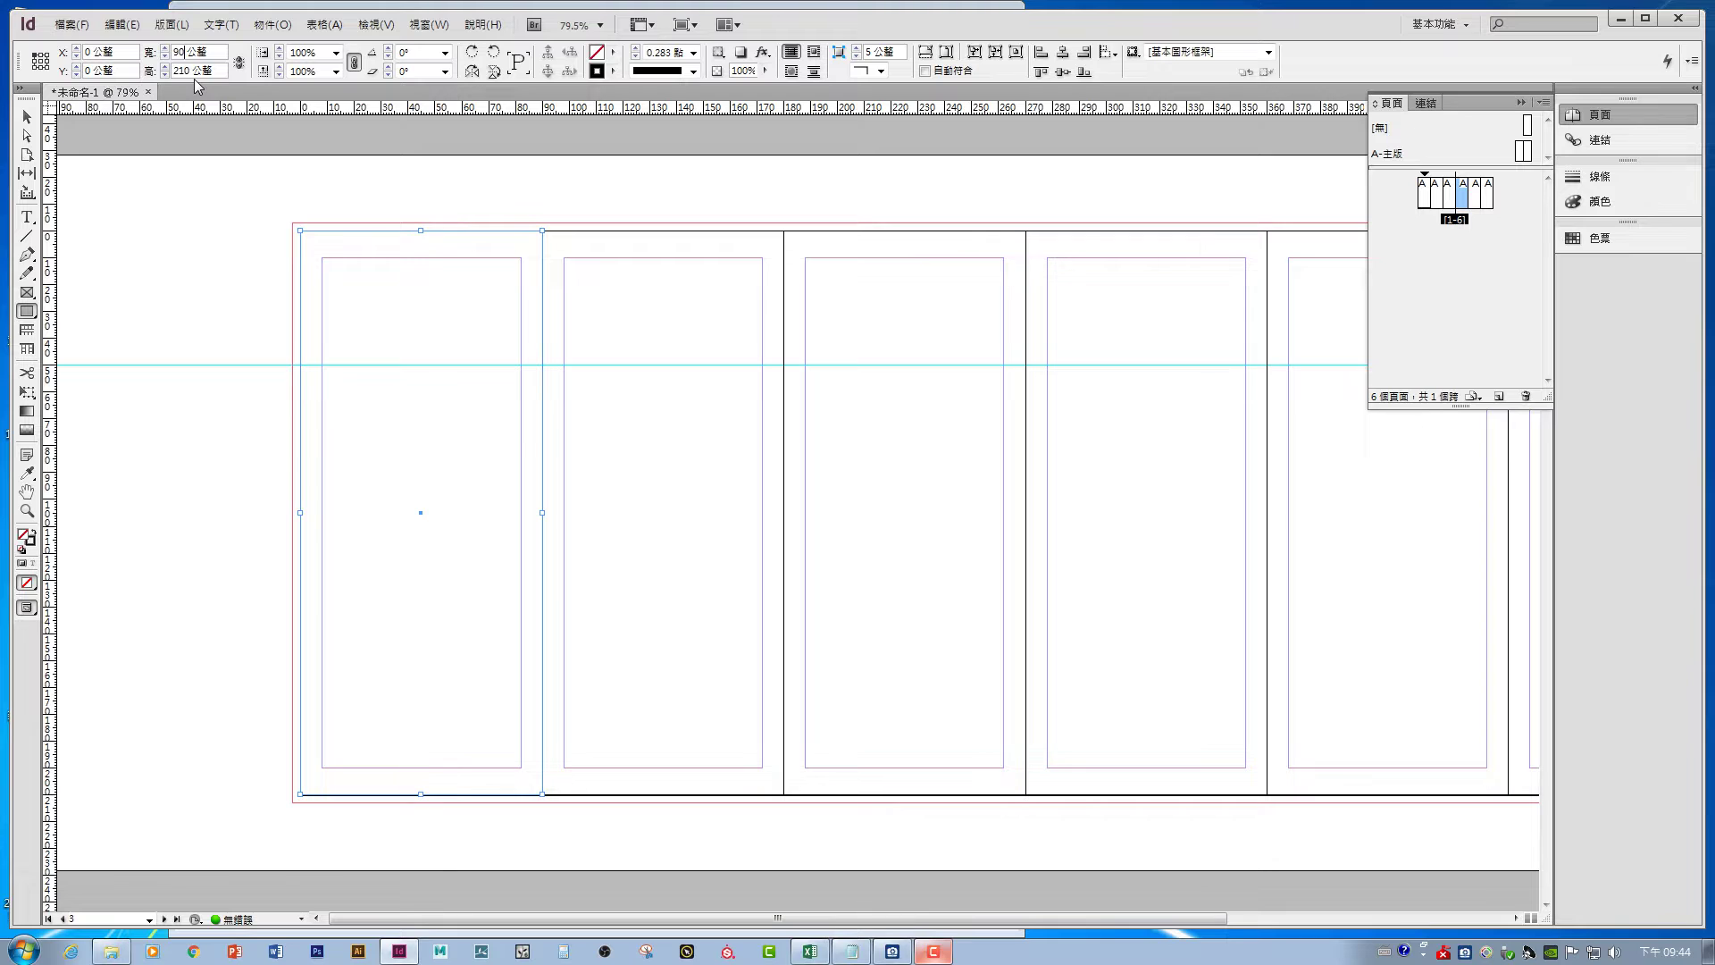
{"action": "type", "text": "/2"}
{"action": "key", "text": "Return"}
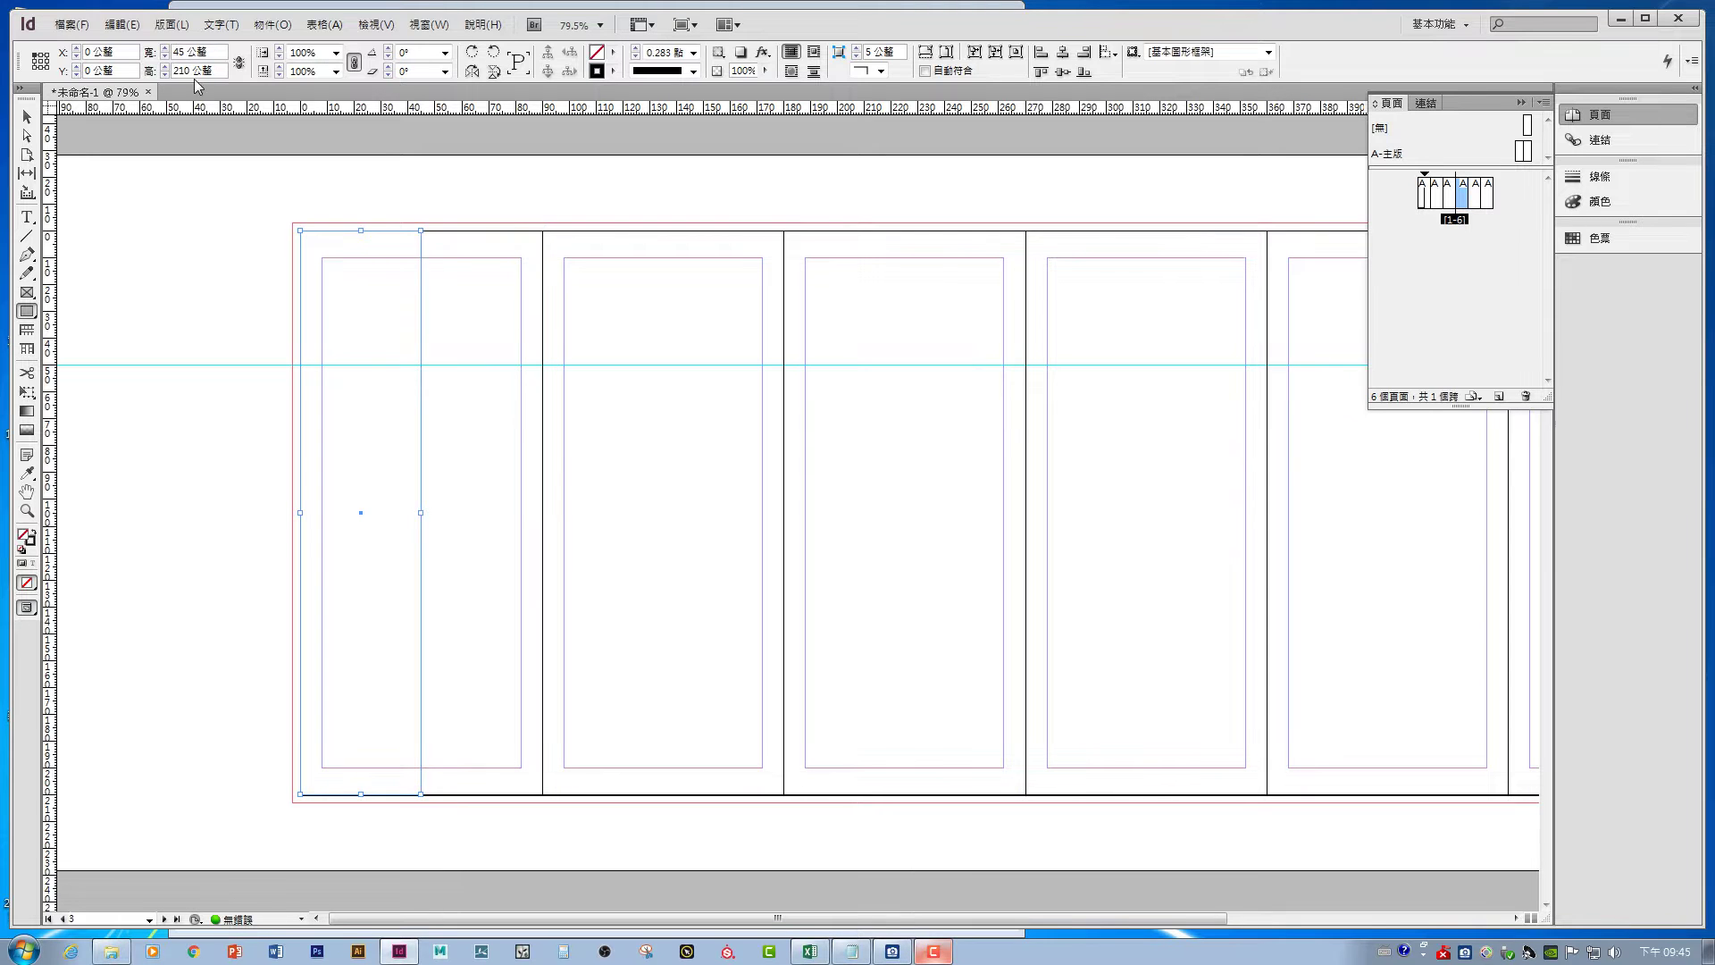
- Set the frame's height to 210/7, giving 30 mm
{"action": "key", "text": "Tab"}
{"action": "type", "text": "/"}
{"action": "key", "text": "Home"}
{"action": "type", "text": "210"}
{"action": "key", "text": "Right"}
{"action": "type", "text": "7"}
{"action": "key", "text": "Return"}
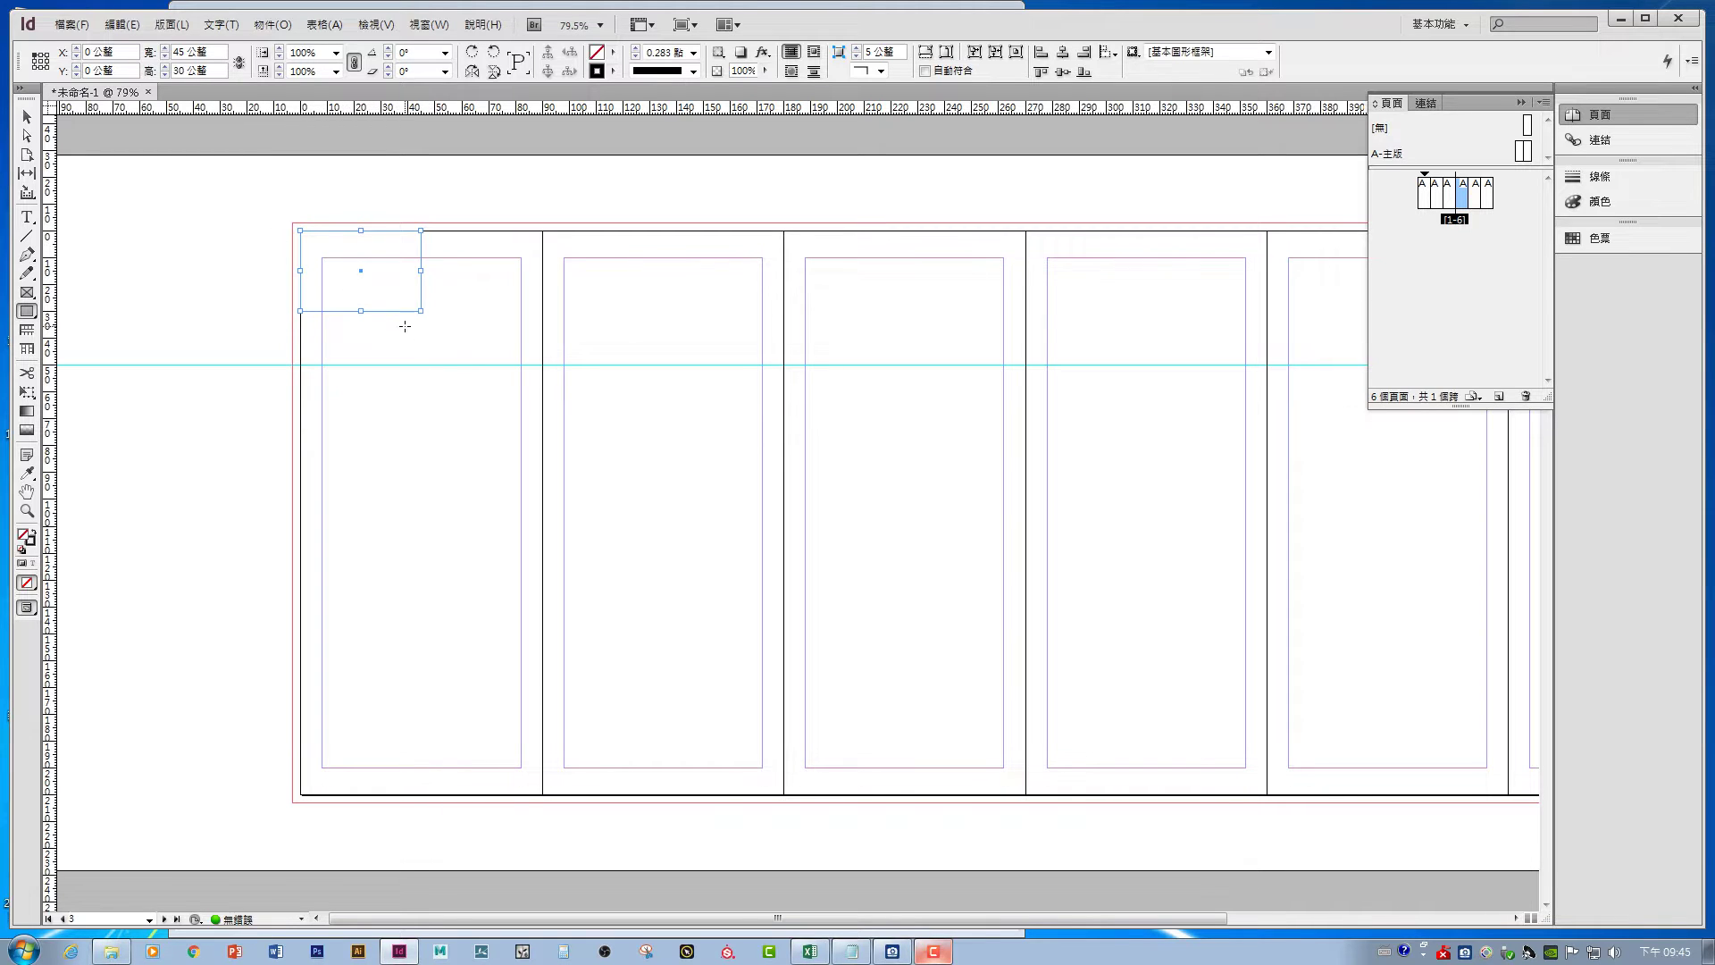
- Select the 45 × 30 mm frame at the top-left to check it, then deselect
{"action": "left_click", "coordinate": [26, 117]}
{"action": "left_click", "coordinate": [203, 196]}
{"action": "left_click_drag", "start_coordinate": [409, 343], "coordinate": [363, 279]}
{"action": "left_click", "coordinate": [202, 206]}
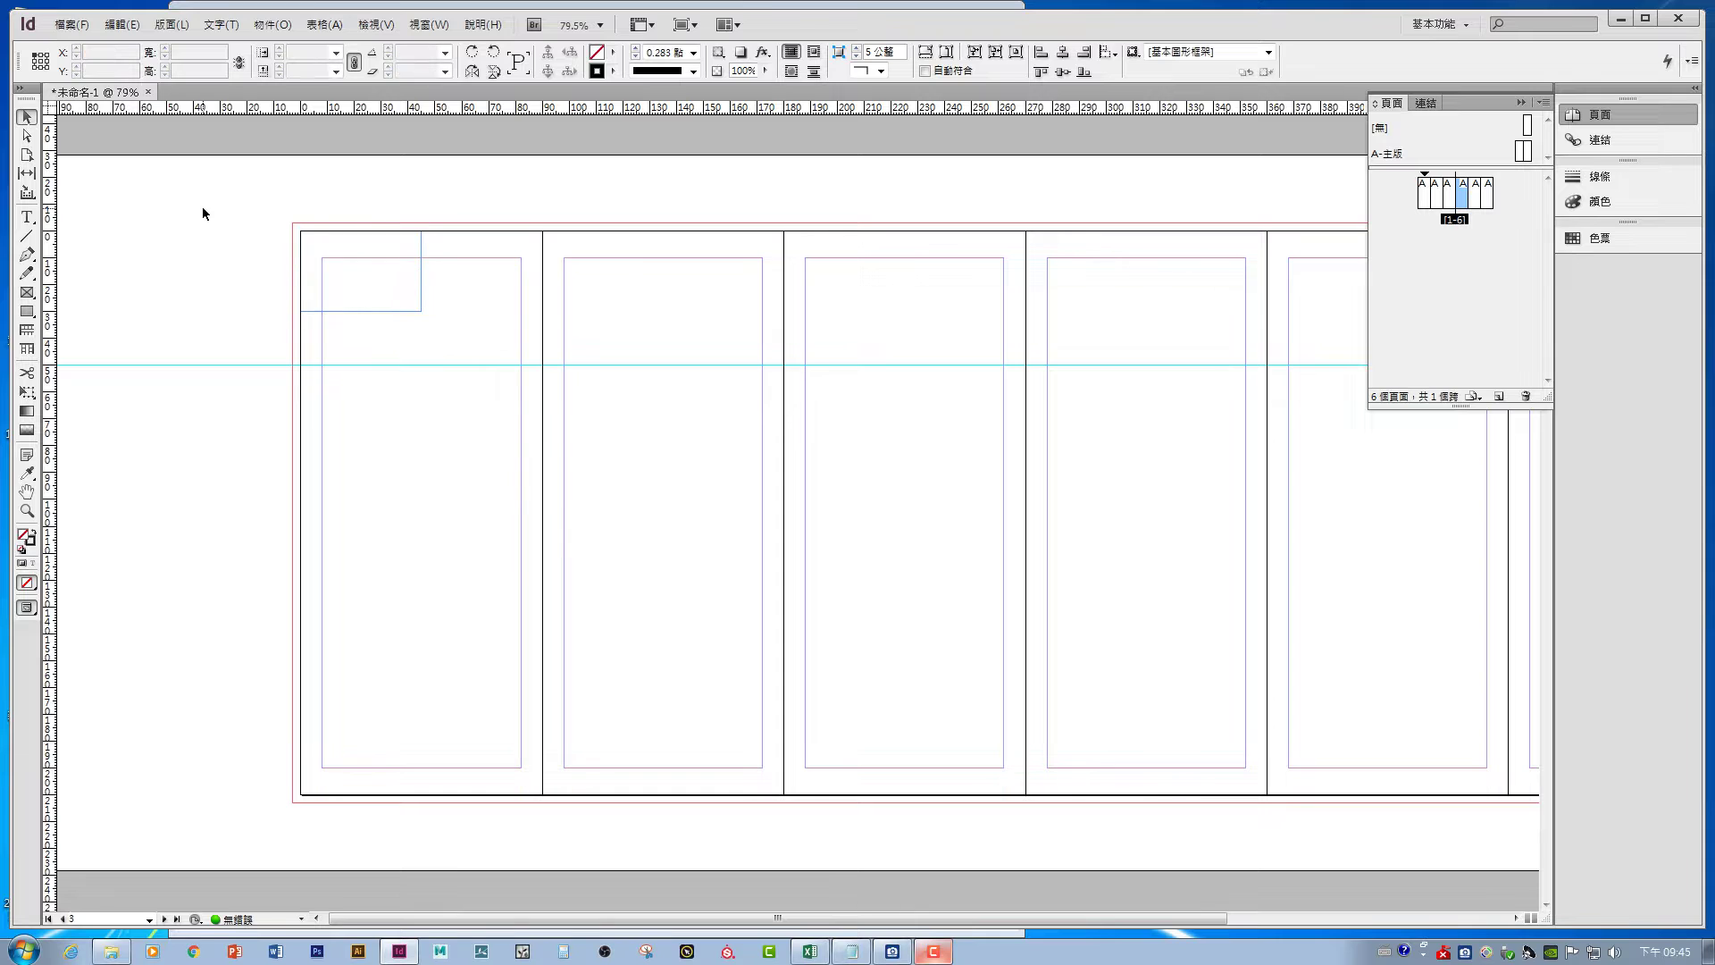
- Create a new one-page A4 document, accepting the default margins and columns
{"action": "left_click", "coordinate": [72, 24]}
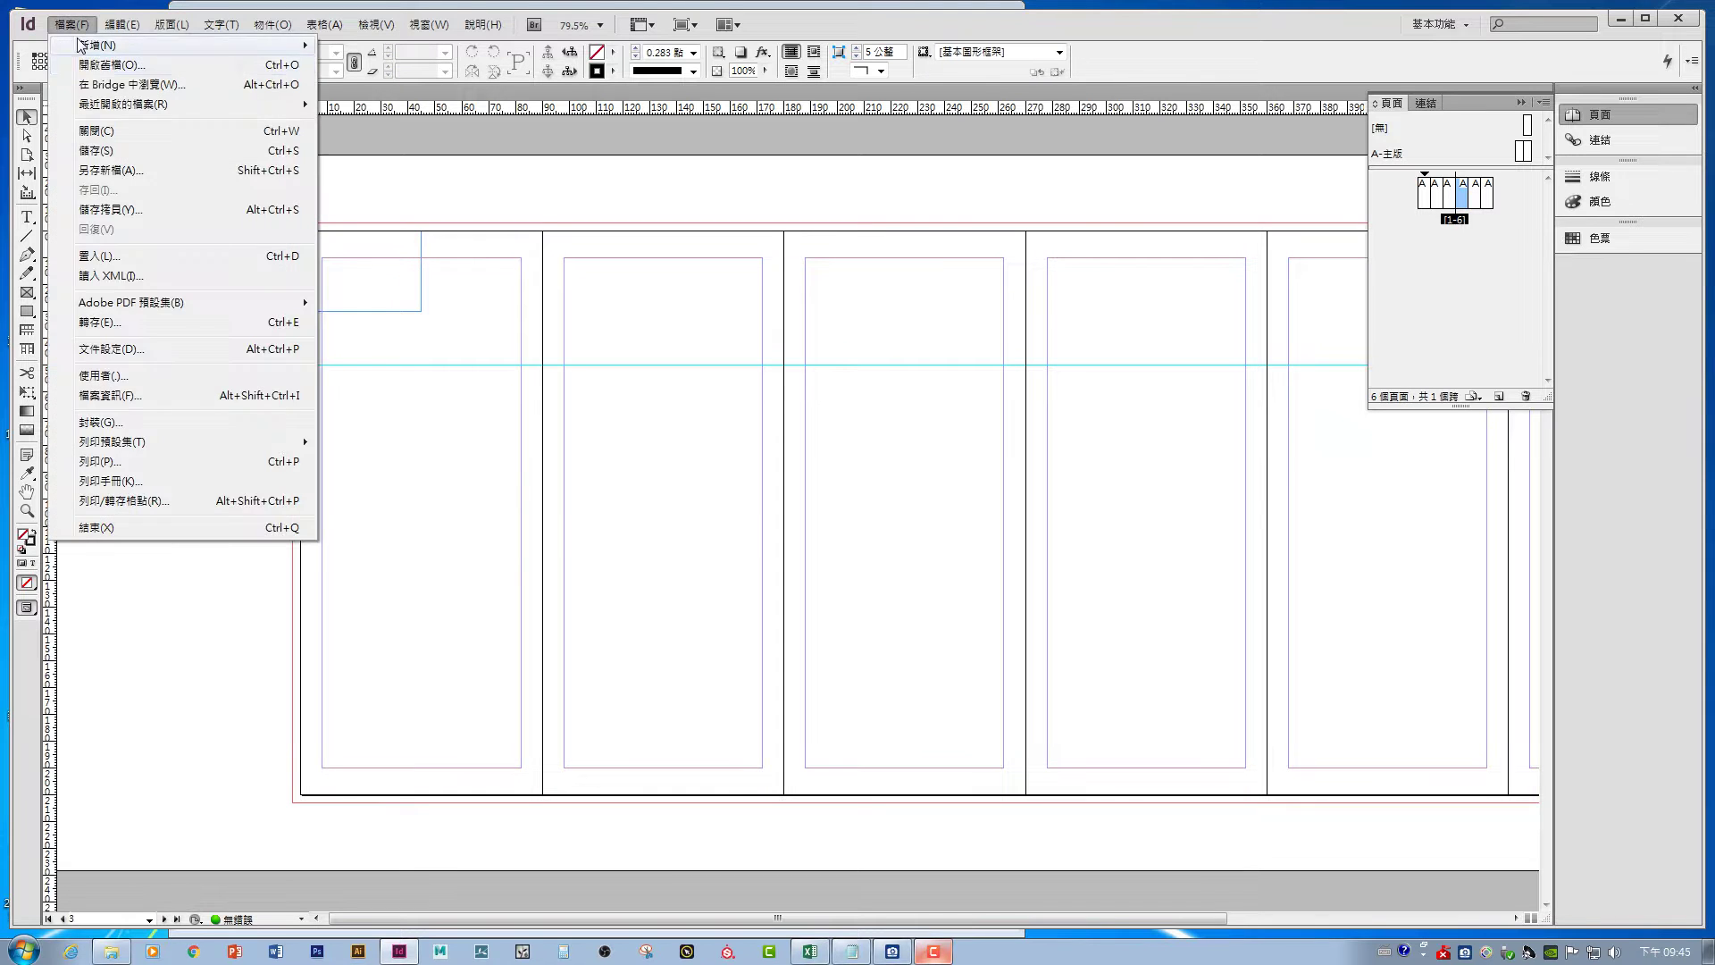
{"action": "mouse_move", "coordinate": [89, 40]}
{"action": "left_click", "coordinate": [402, 49]}
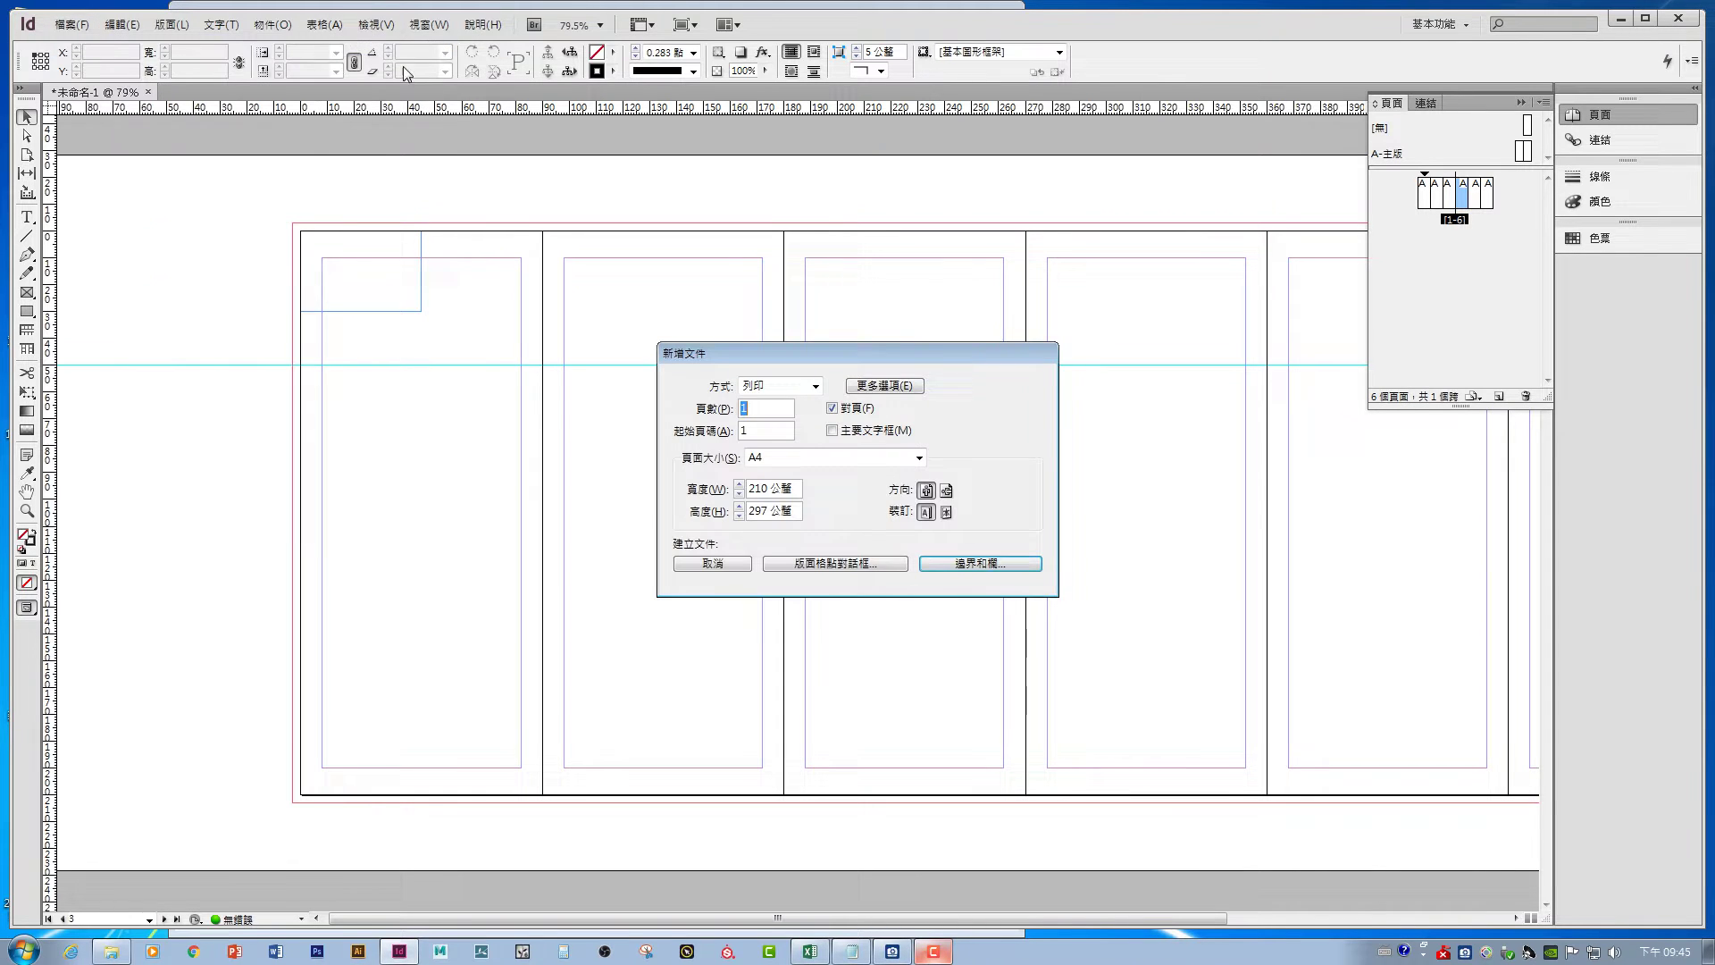
{"action": "left_click", "coordinate": [978, 564]}
{"action": "left_click", "coordinate": [817, 493]}
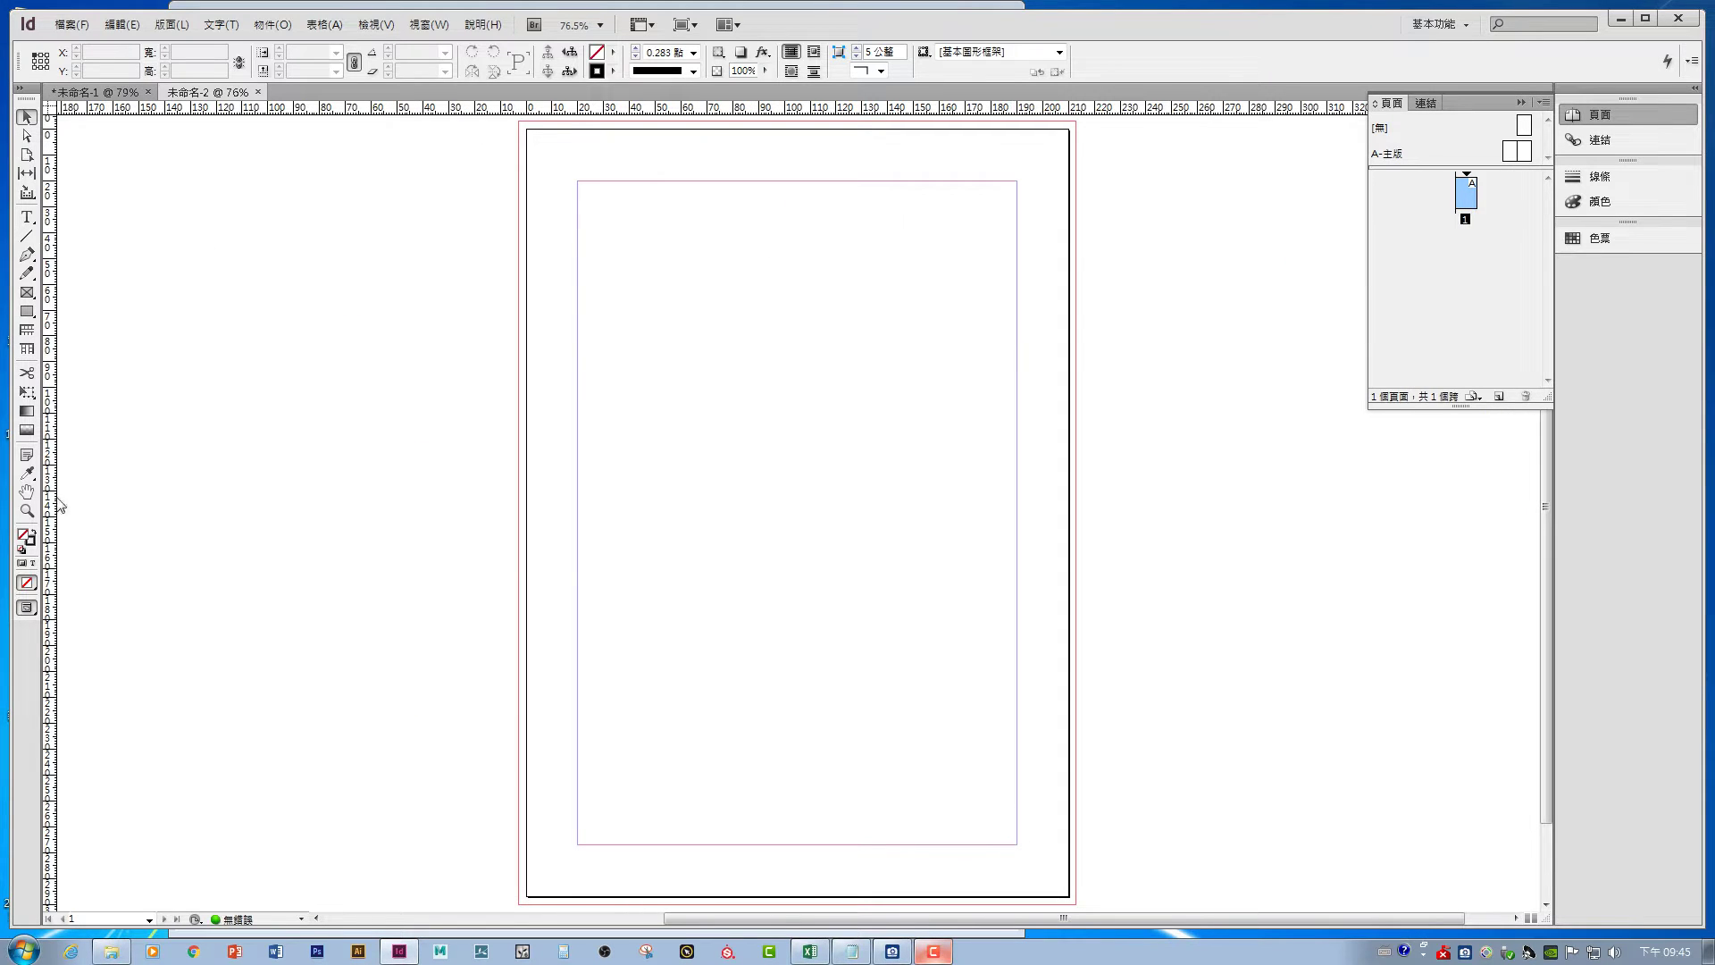
- Draw a rectangle and size it to 40 mm wide by 30 mm high
{"action": "left_click", "coordinate": [27, 311]}
{"action": "left_click_drag", "start_coordinate": [629, 287], "coordinate": [903, 462]}
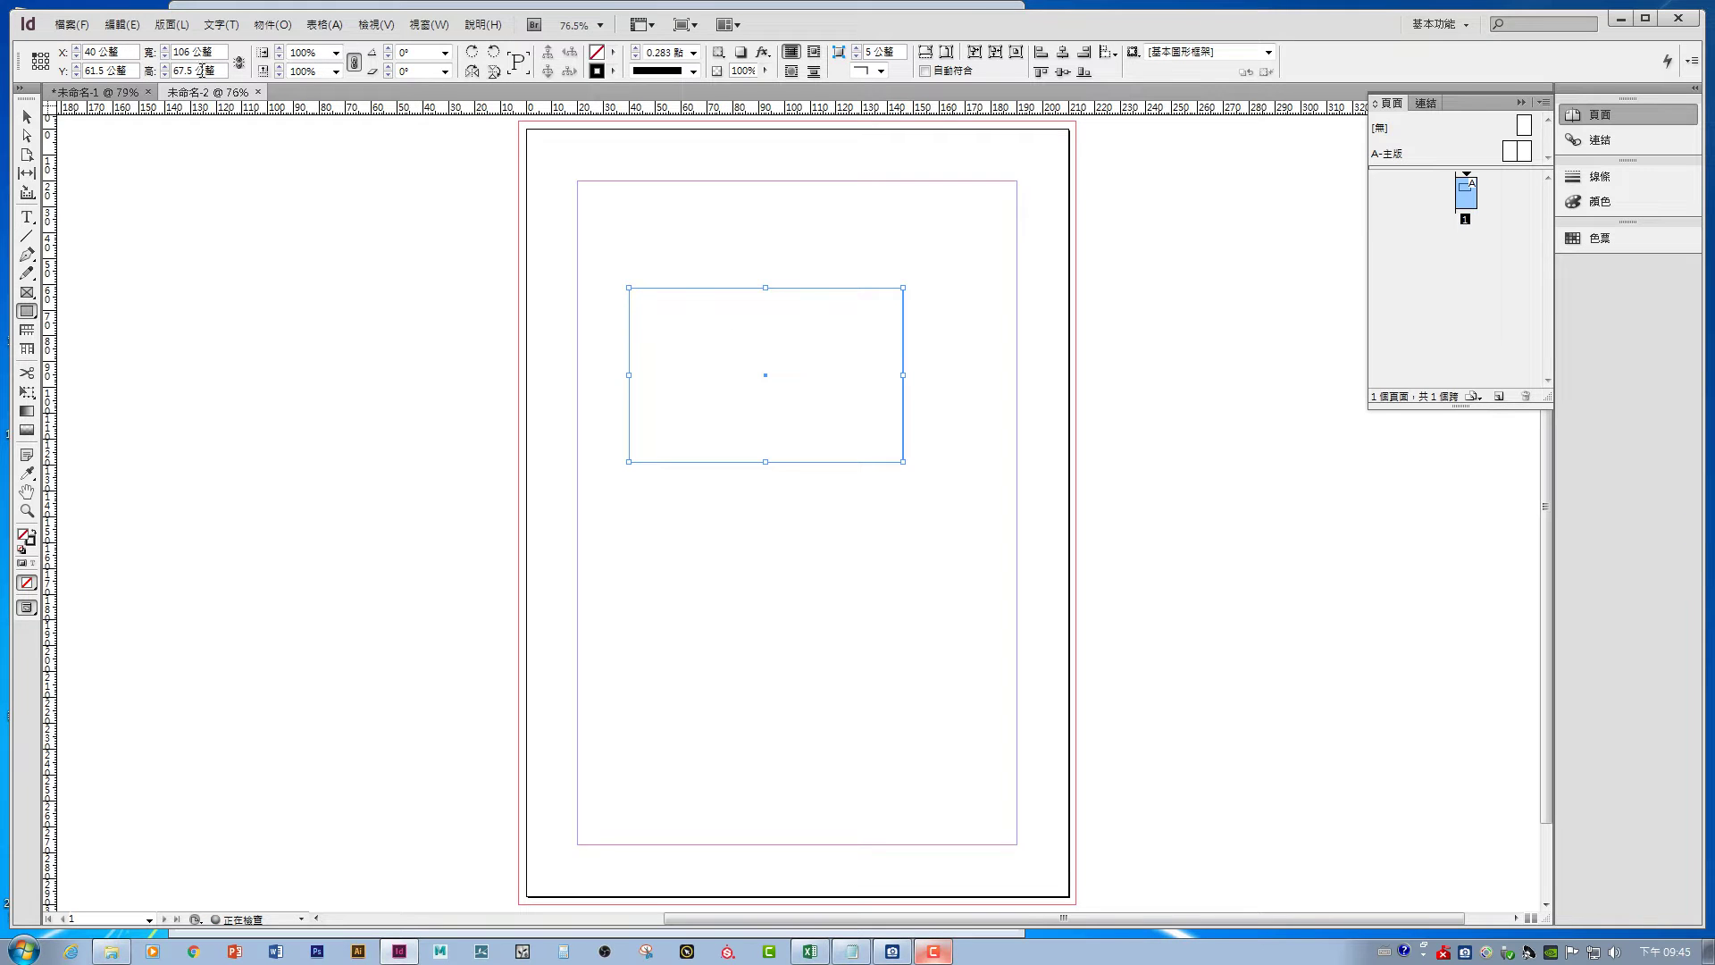
{"action": "double_click", "coordinate": [179, 51]}
{"action": "type", "text": "40"}
{"action": "key", "text": "Tab"}
{"action": "type", "text": "30"}
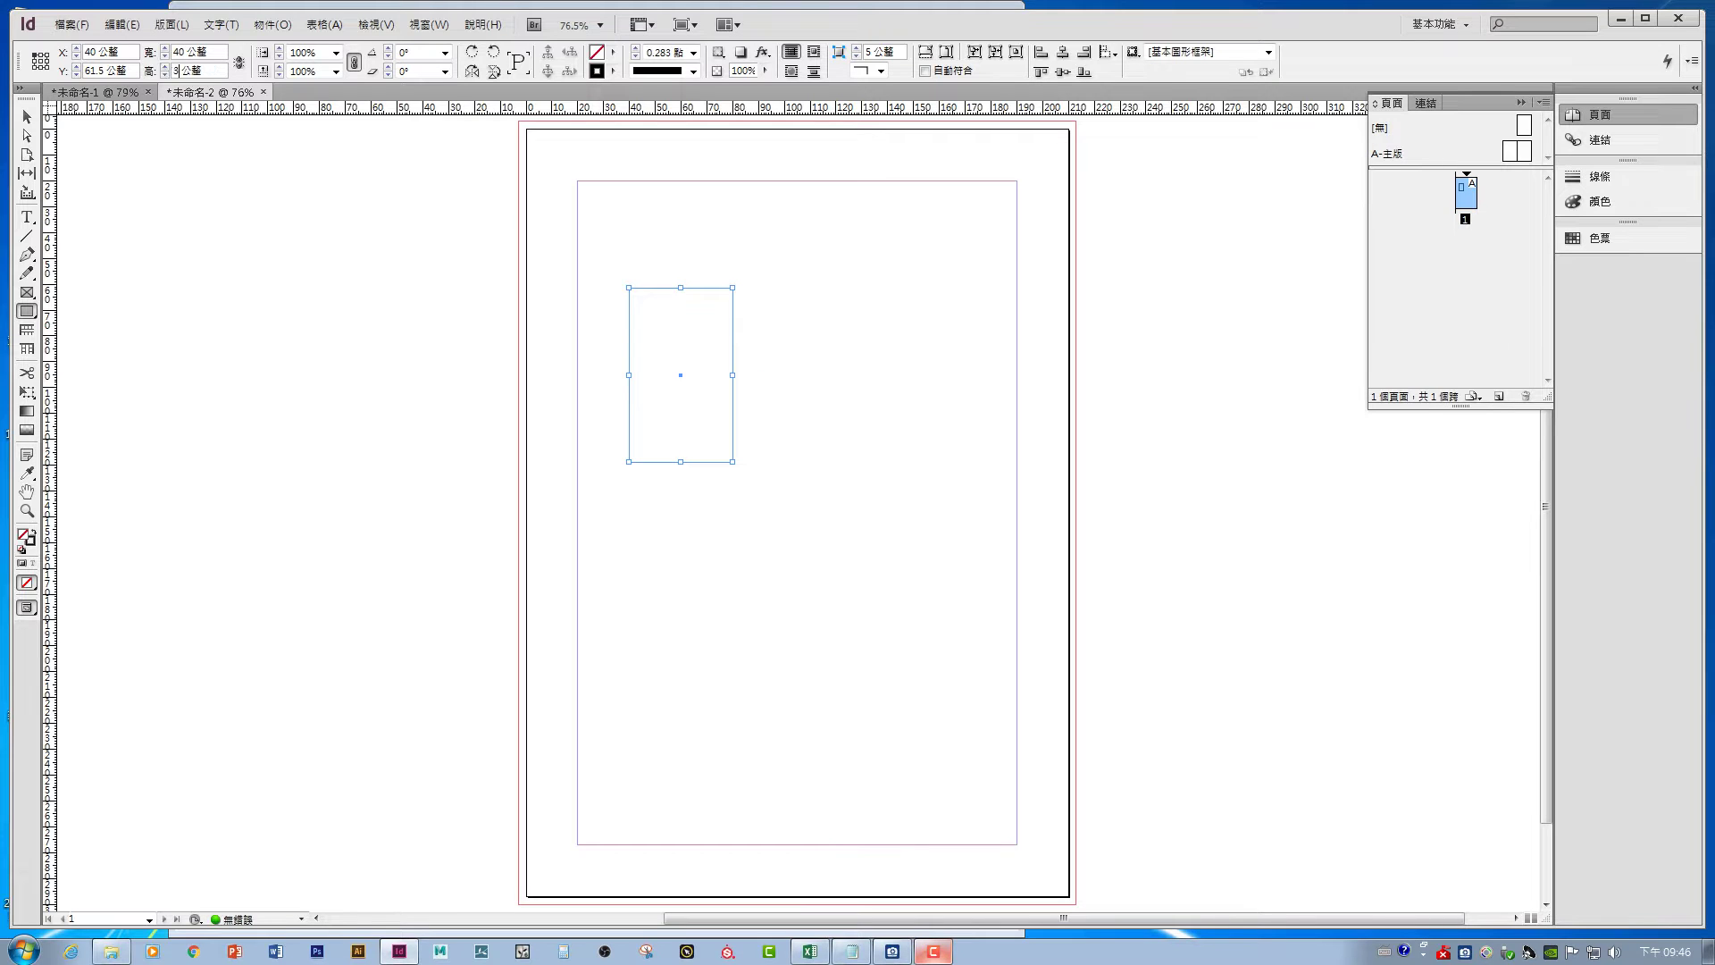
{"action": "key", "text": "Return"}
- Position the rectangle at the page's upper left at 100% zoom, then bring up the 1105 photo folder
{"action": "left_click", "coordinate": [27, 117]}
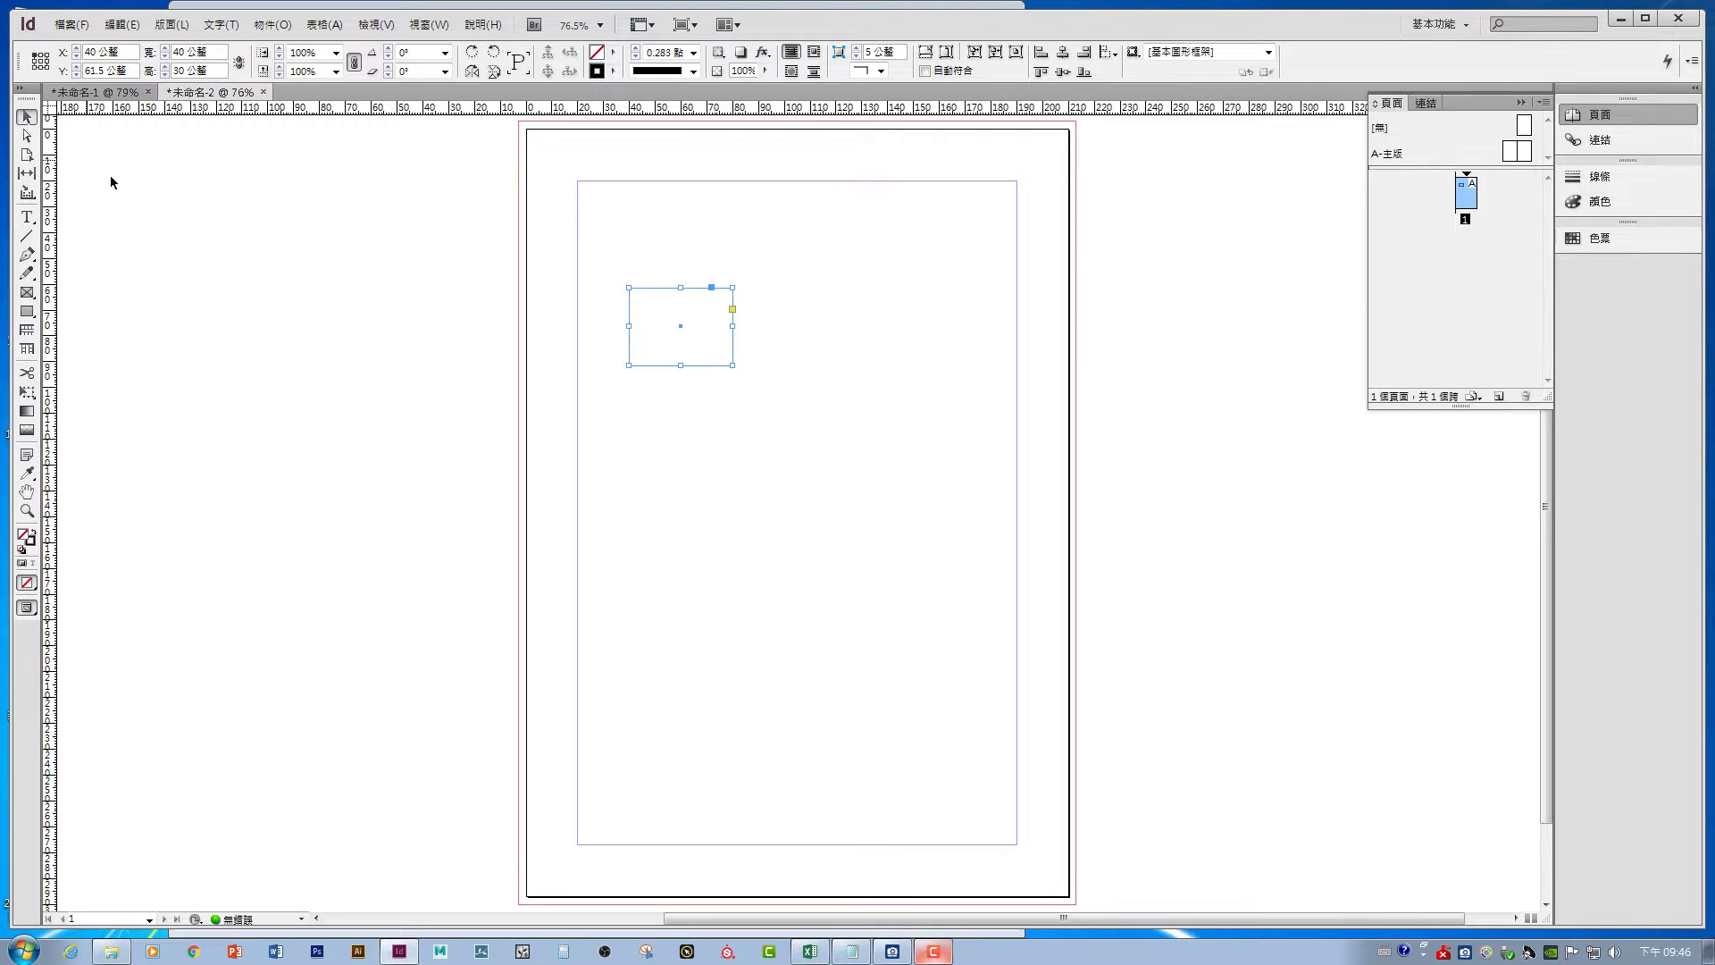
{"action": "left_click", "coordinate": [713, 399]}
{"action": "left_click", "coordinate": [735, 356]}
{"action": "left_click_drag", "start_coordinate": [684, 332], "coordinate": [637, 352]}
{"action": "key", "text": "ctrl+1"}
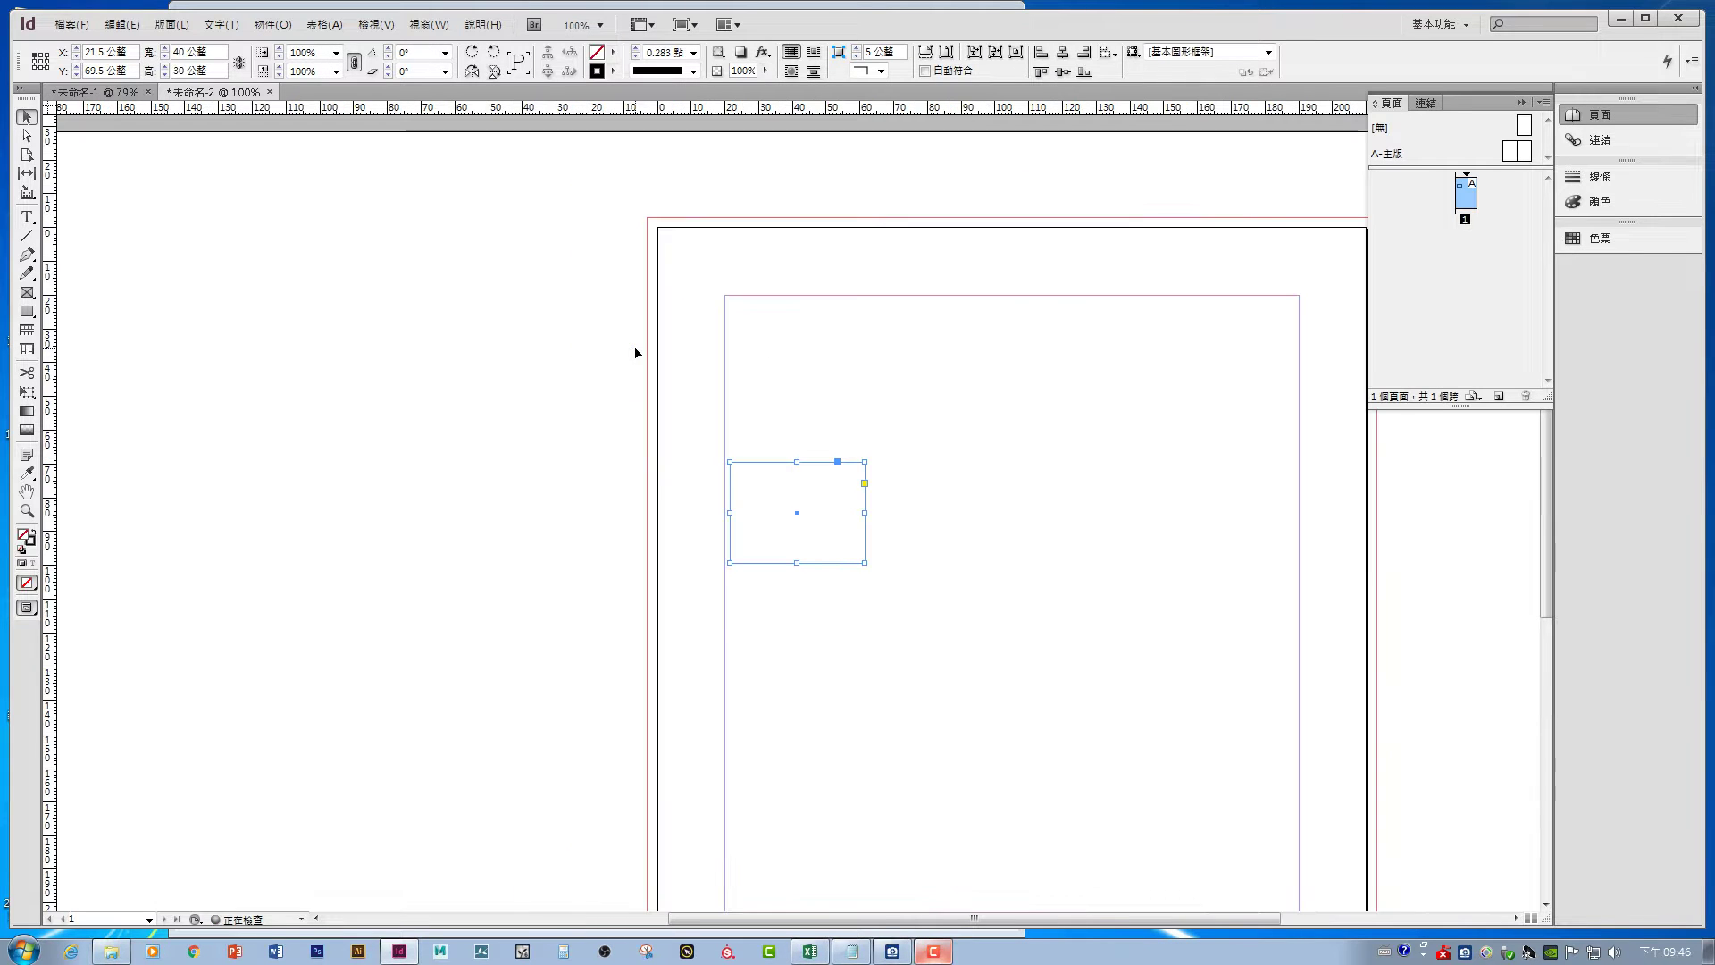
{"action": "left_click", "coordinate": [854, 416]}
{"action": "left_click", "coordinate": [765, 538]}
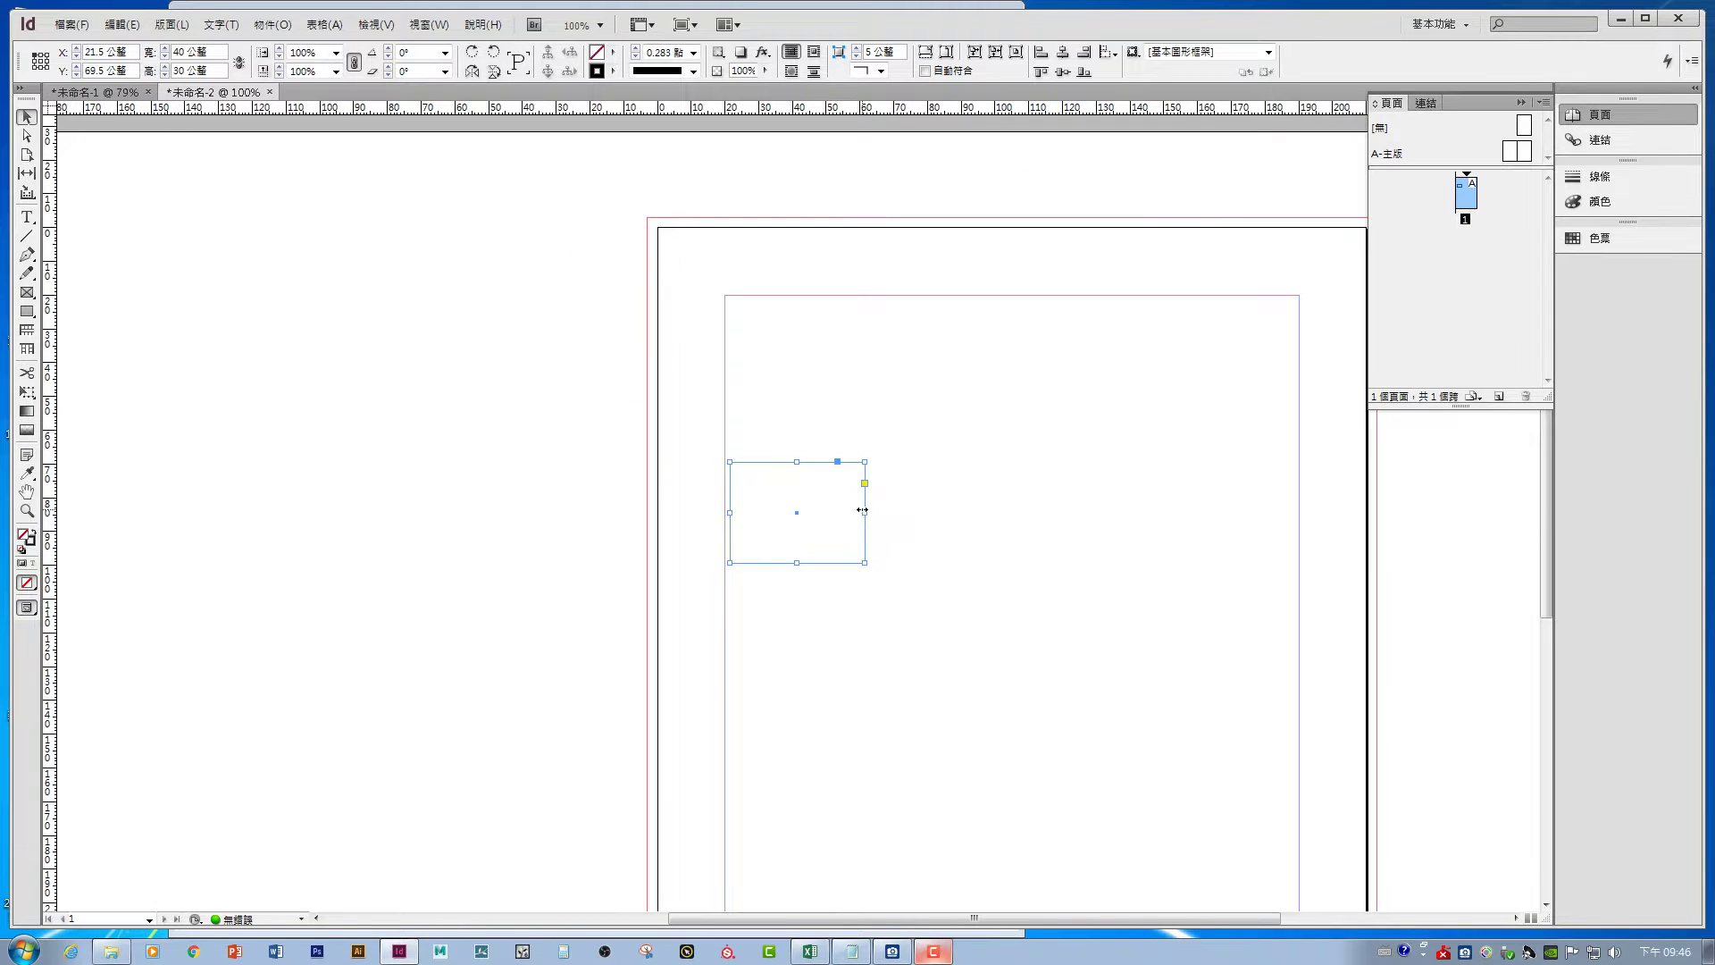
{"action": "left_click_drag", "start_coordinate": [865, 507], "coordinate": [881, 450]}
{"action": "left_click", "coordinate": [792, 527]}
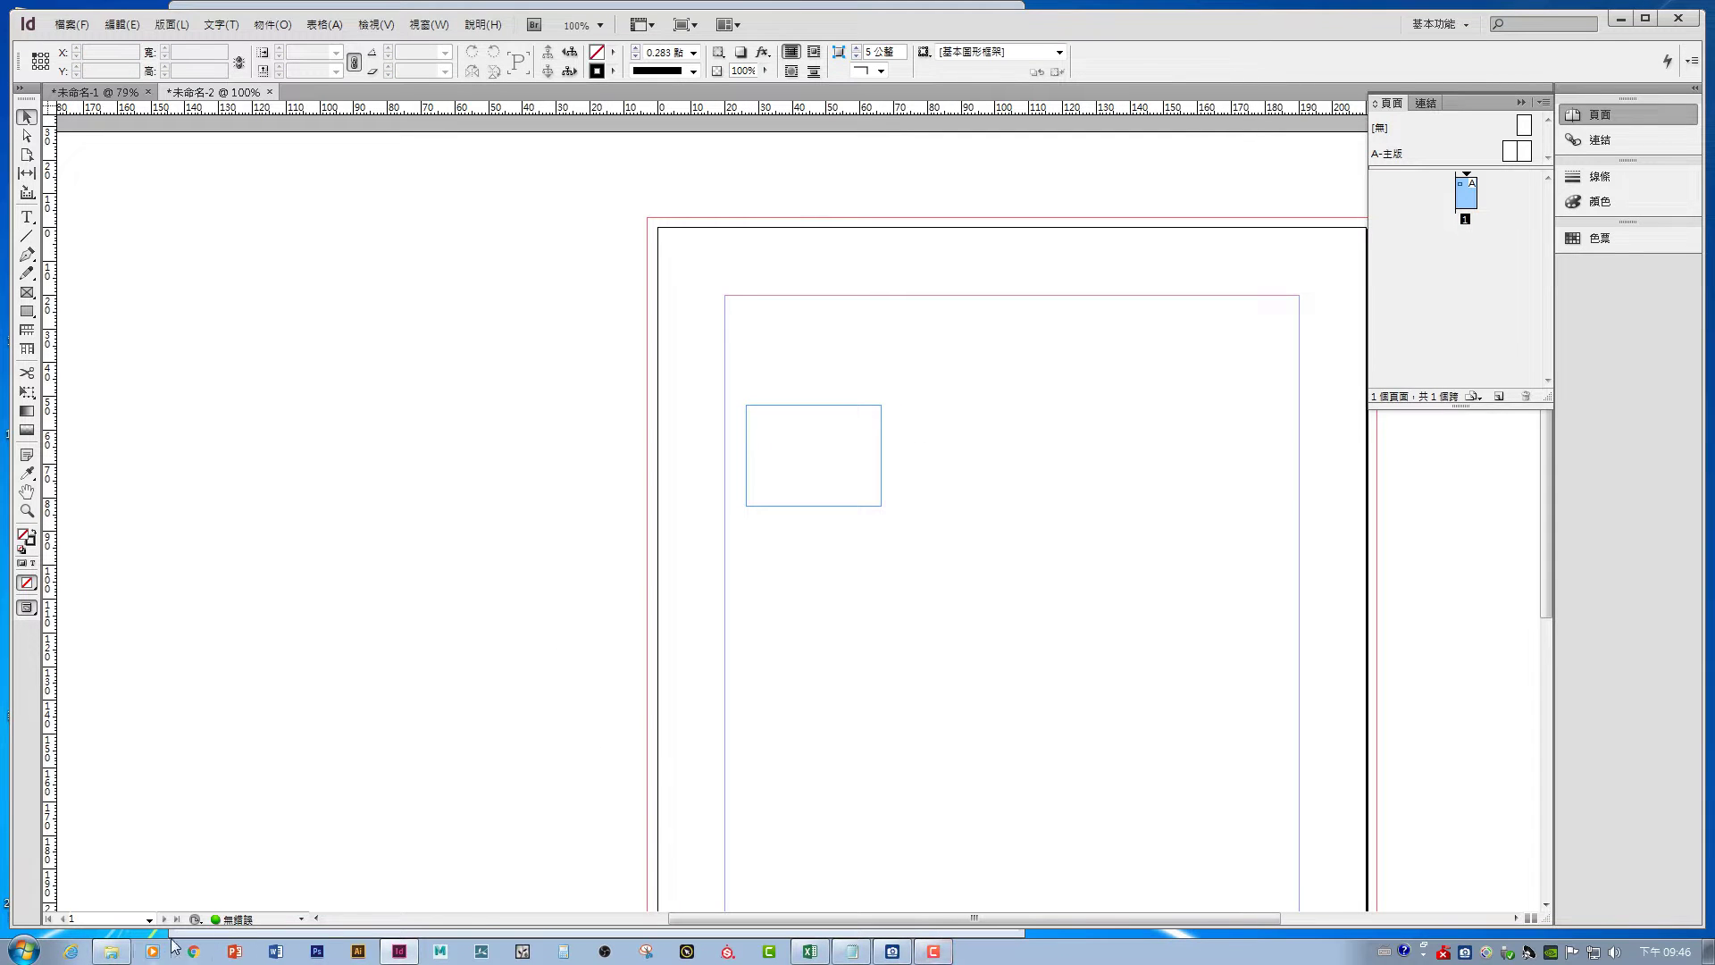
{"action": "left_click", "coordinate": [108, 952]}
- Scroll to 甜甜圈.xlsx in the 1105 folder and open it in Excel
{"action": "scroll", "coordinate": [790, 729], "scroll_direction": "down", "scroll_amount": 2}
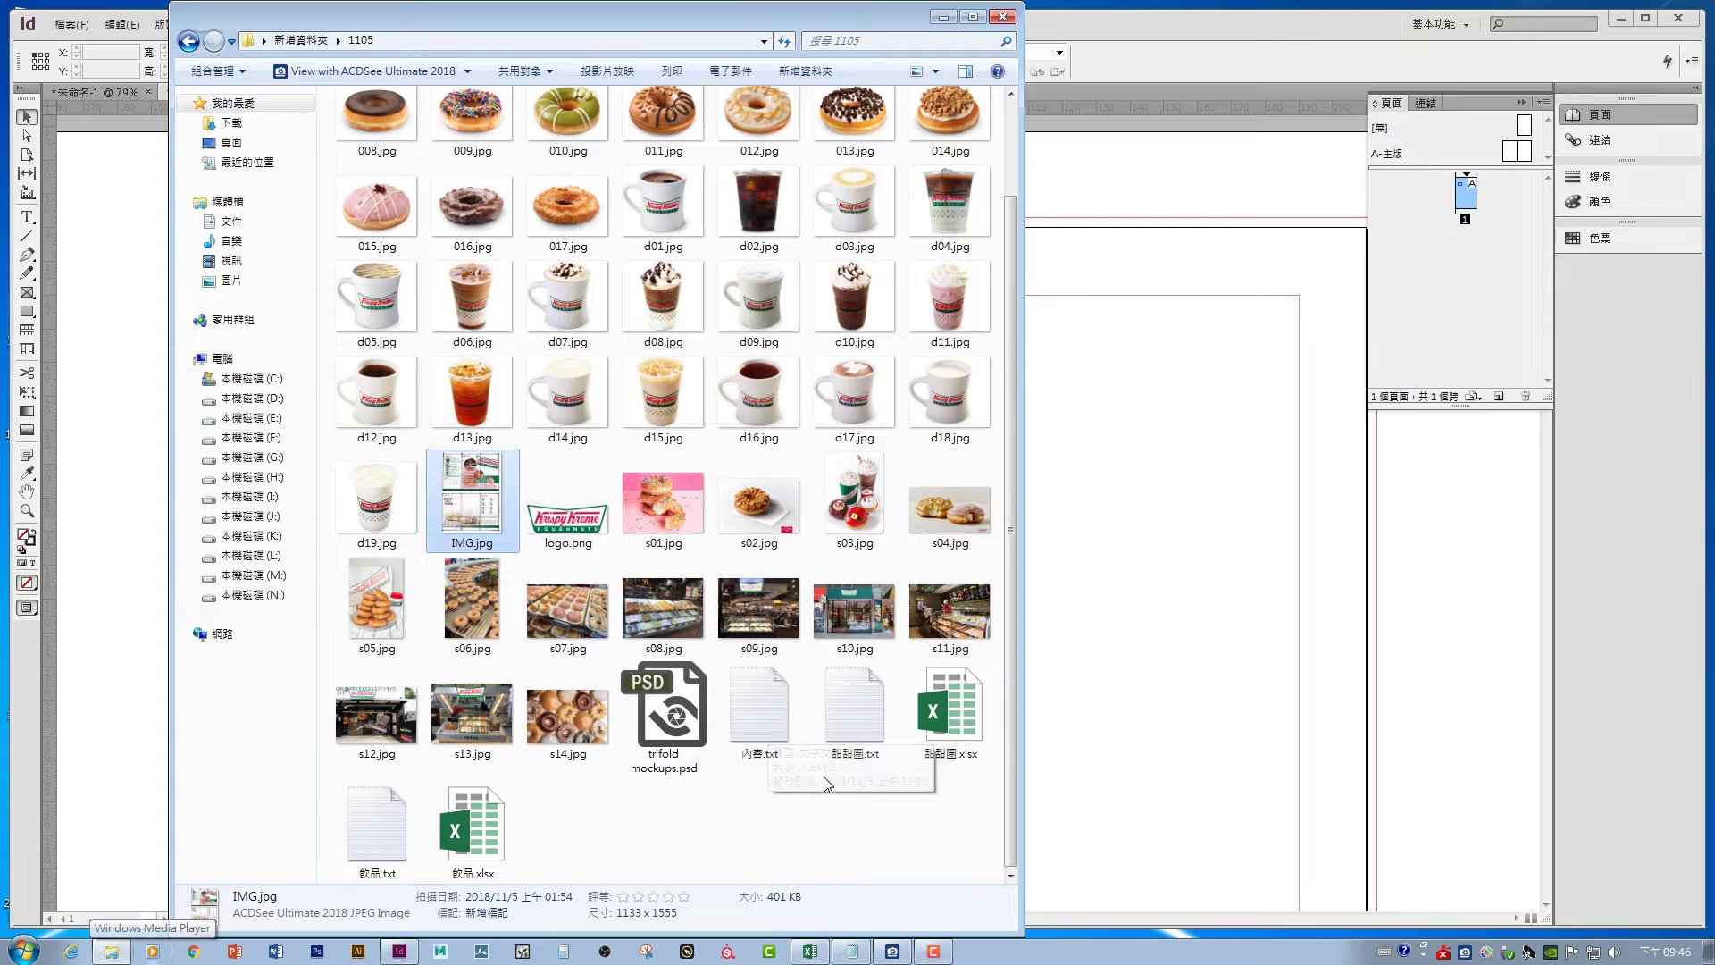
{"action": "left_click", "coordinate": [932, 709]}
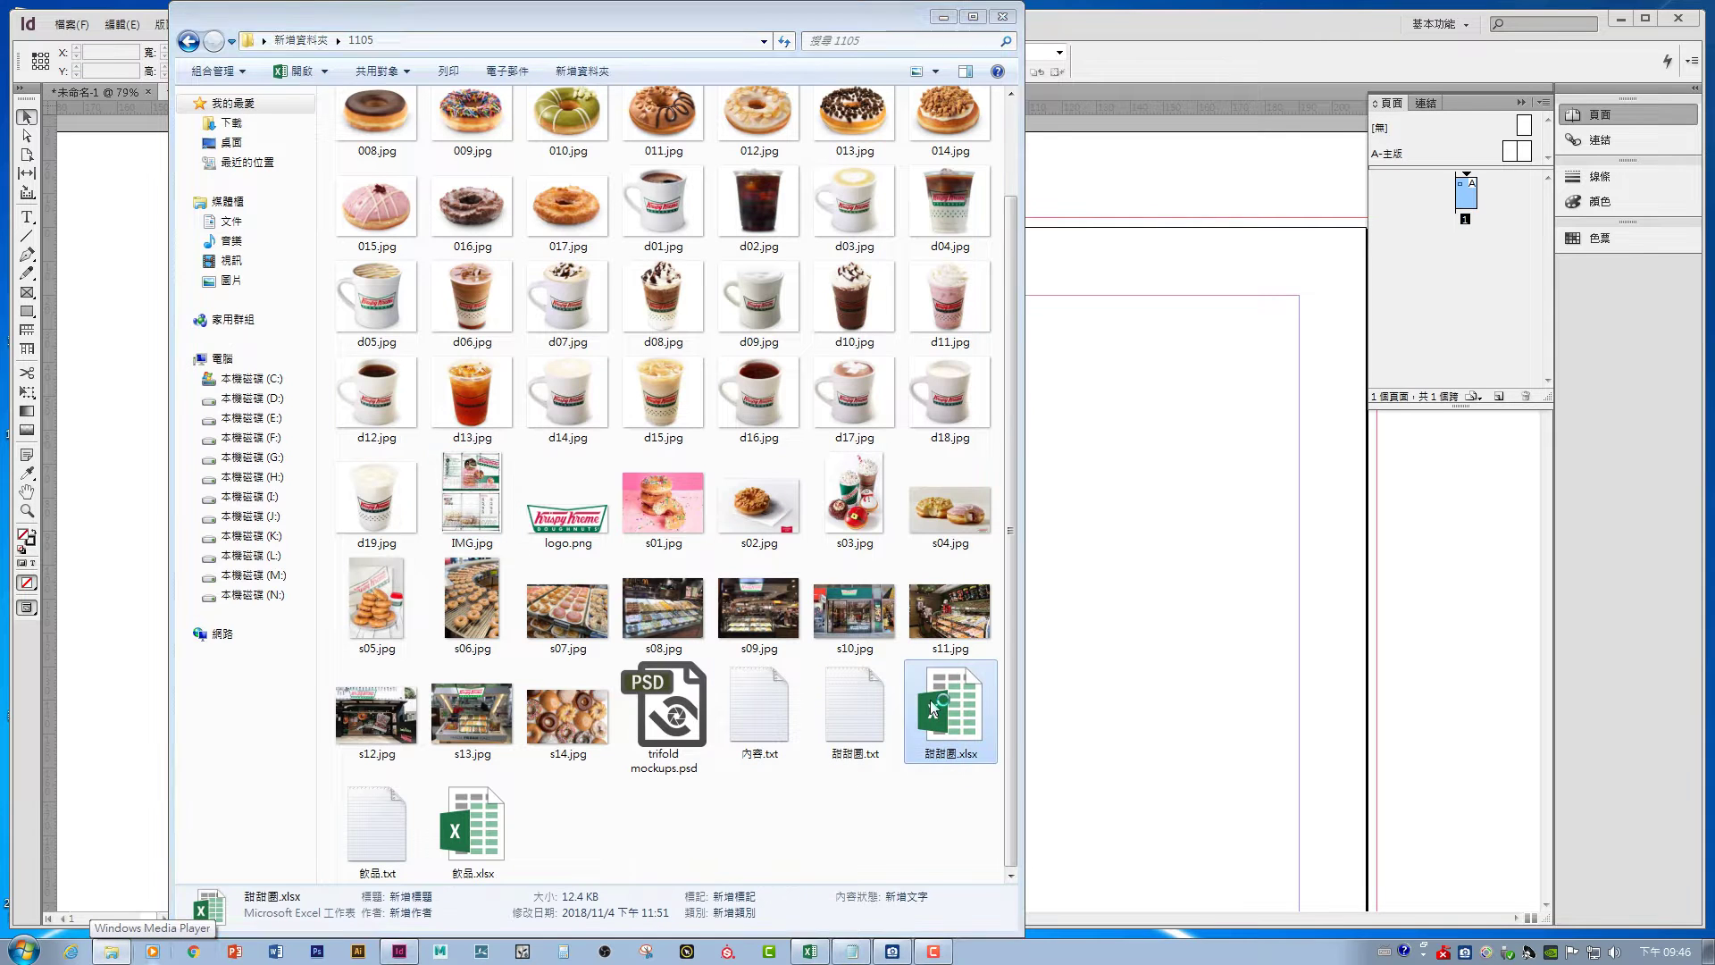
{"action": "double_click", "coordinate": [930, 709]}
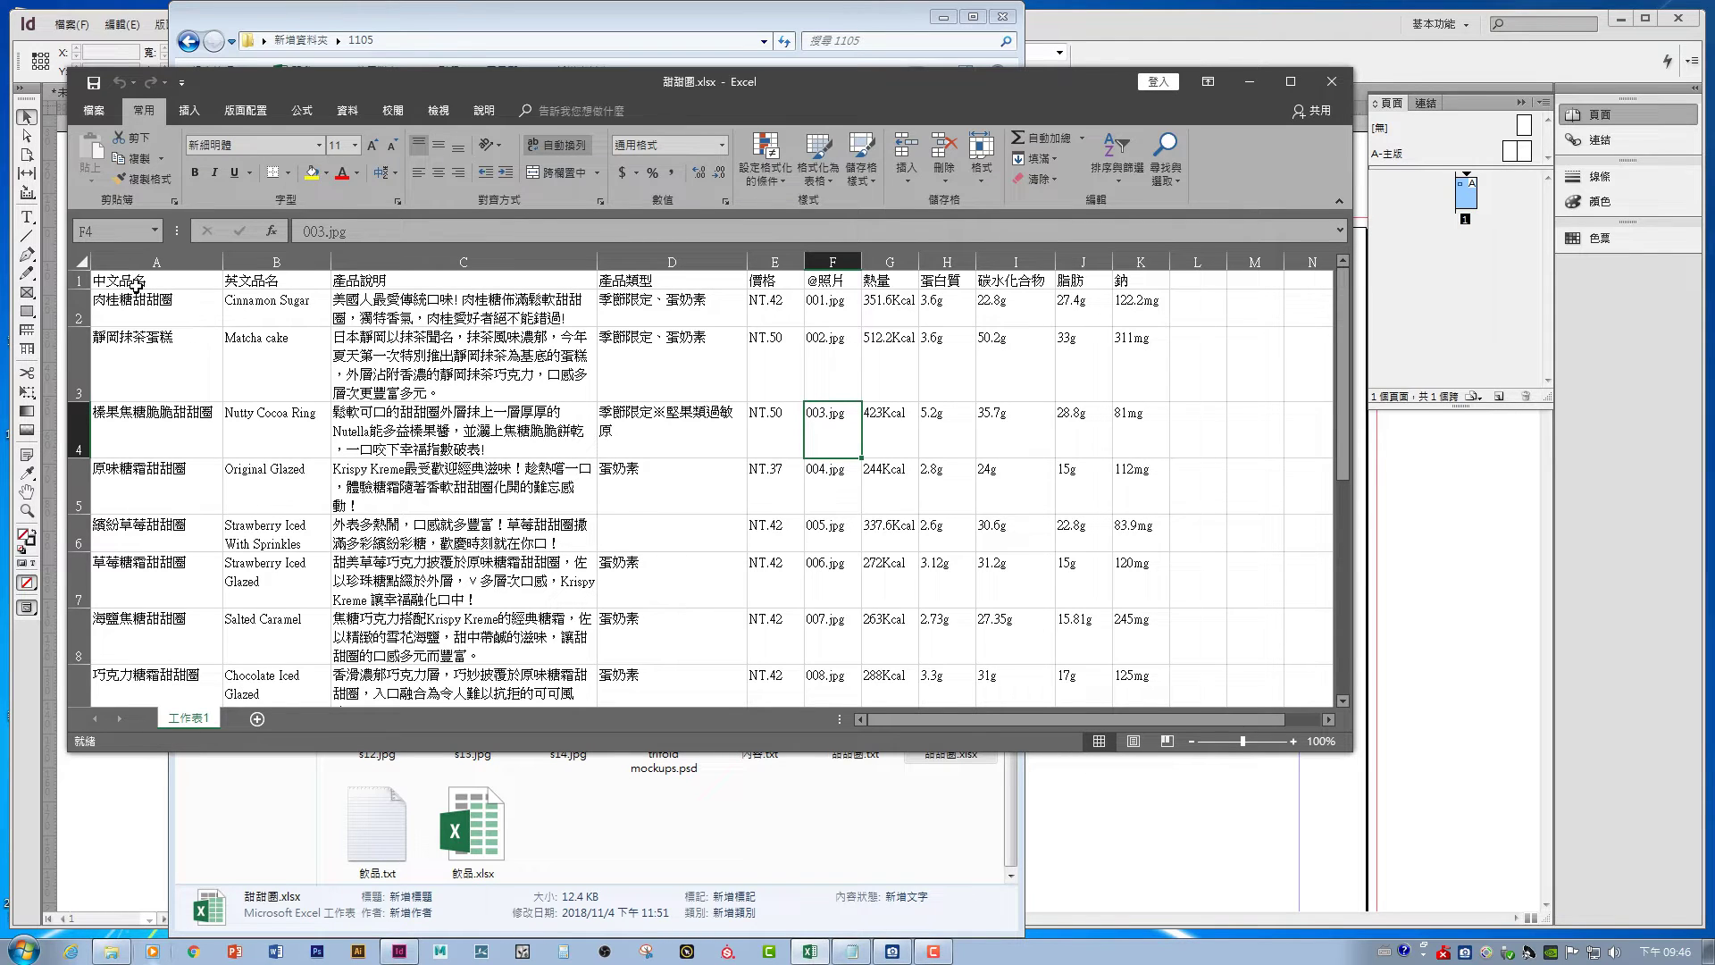
{"action": "double_click", "coordinate": [1086, 93]}
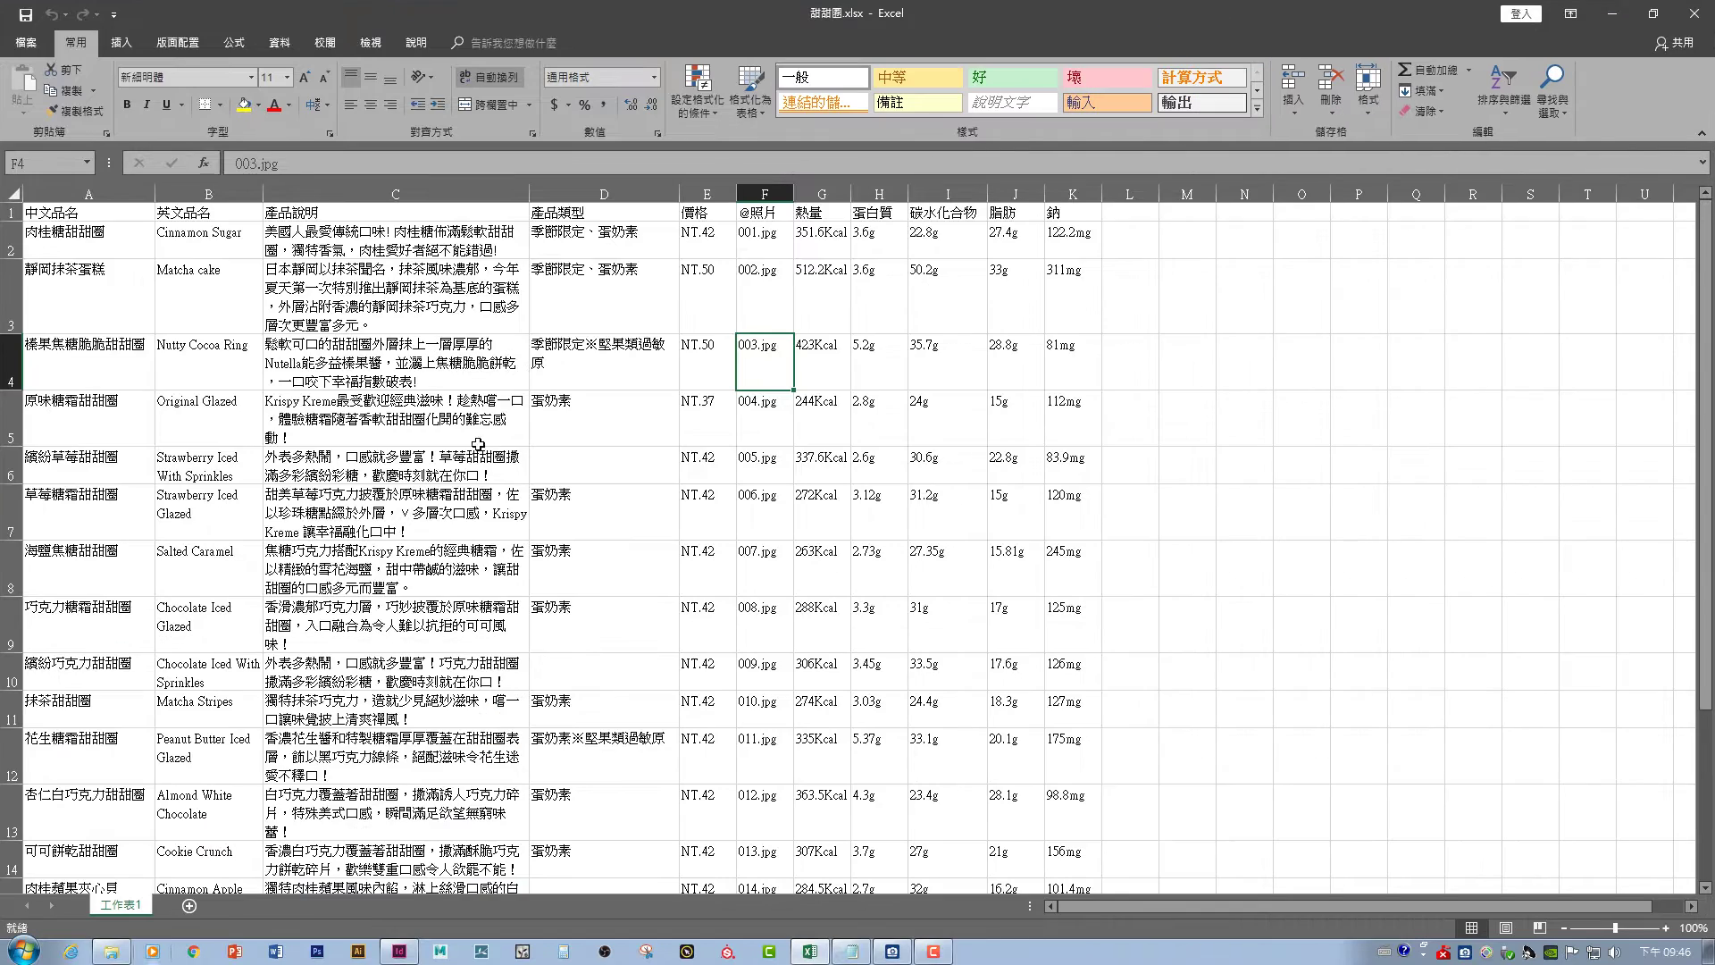
{"action": "left_click", "coordinate": [61, 216]}
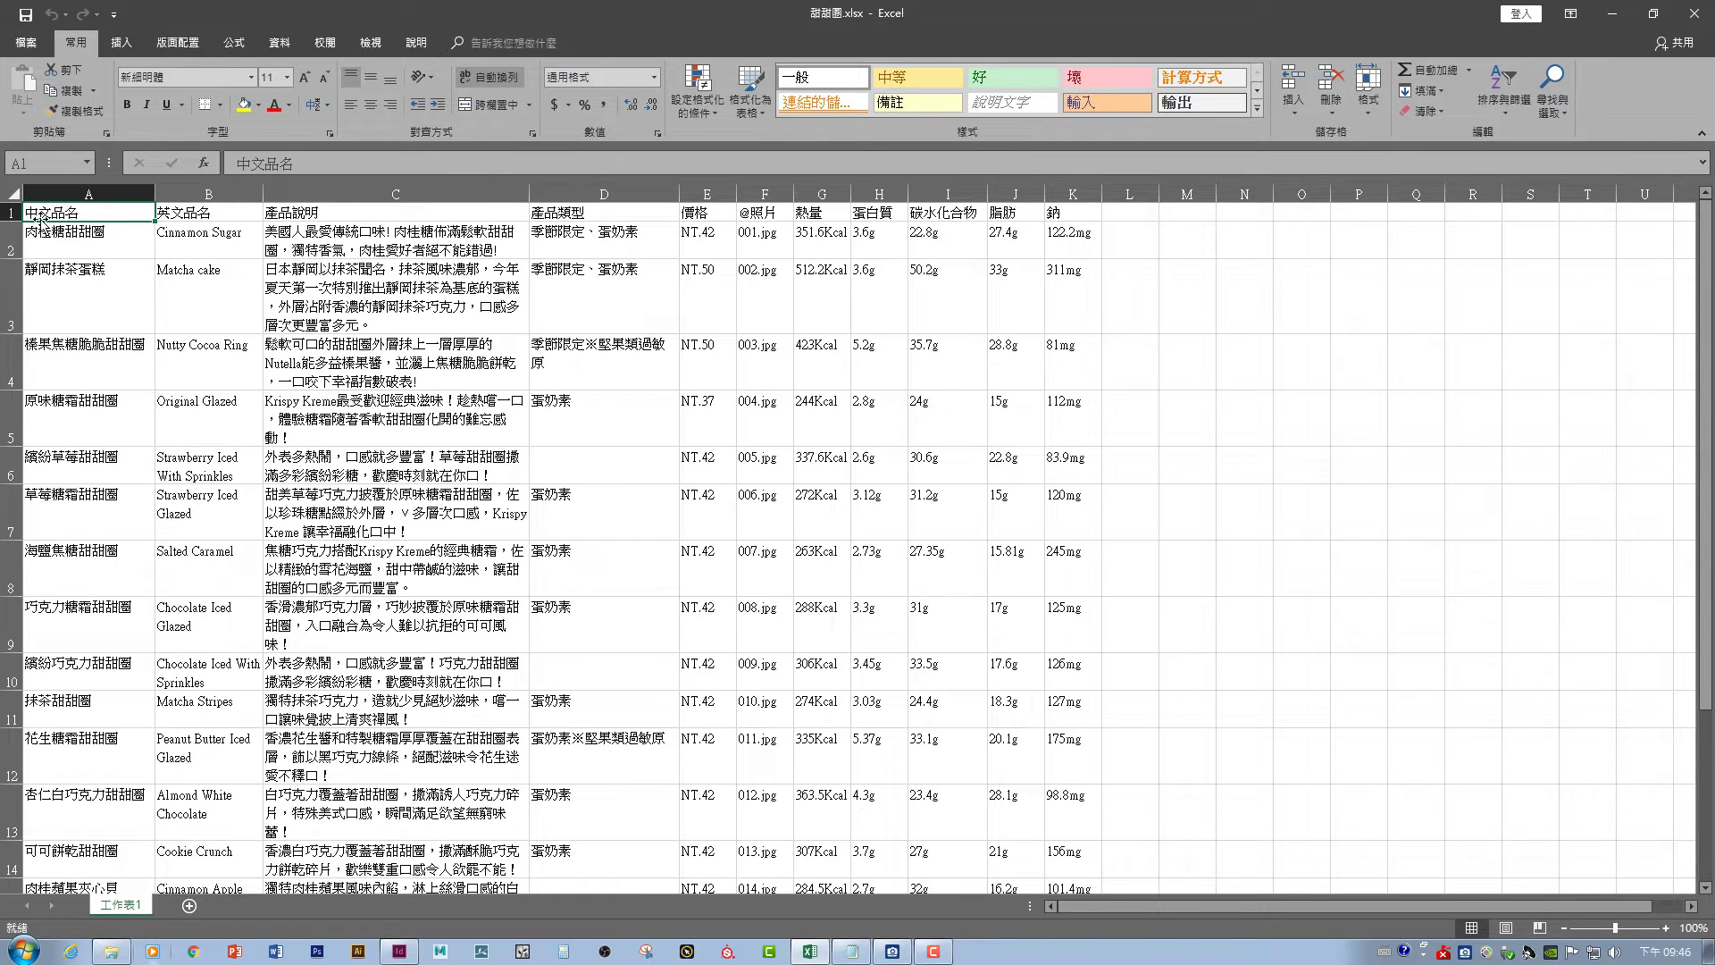
{"action": "left_click", "coordinate": [183, 215]}
{"action": "left_click", "coordinate": [300, 213]}
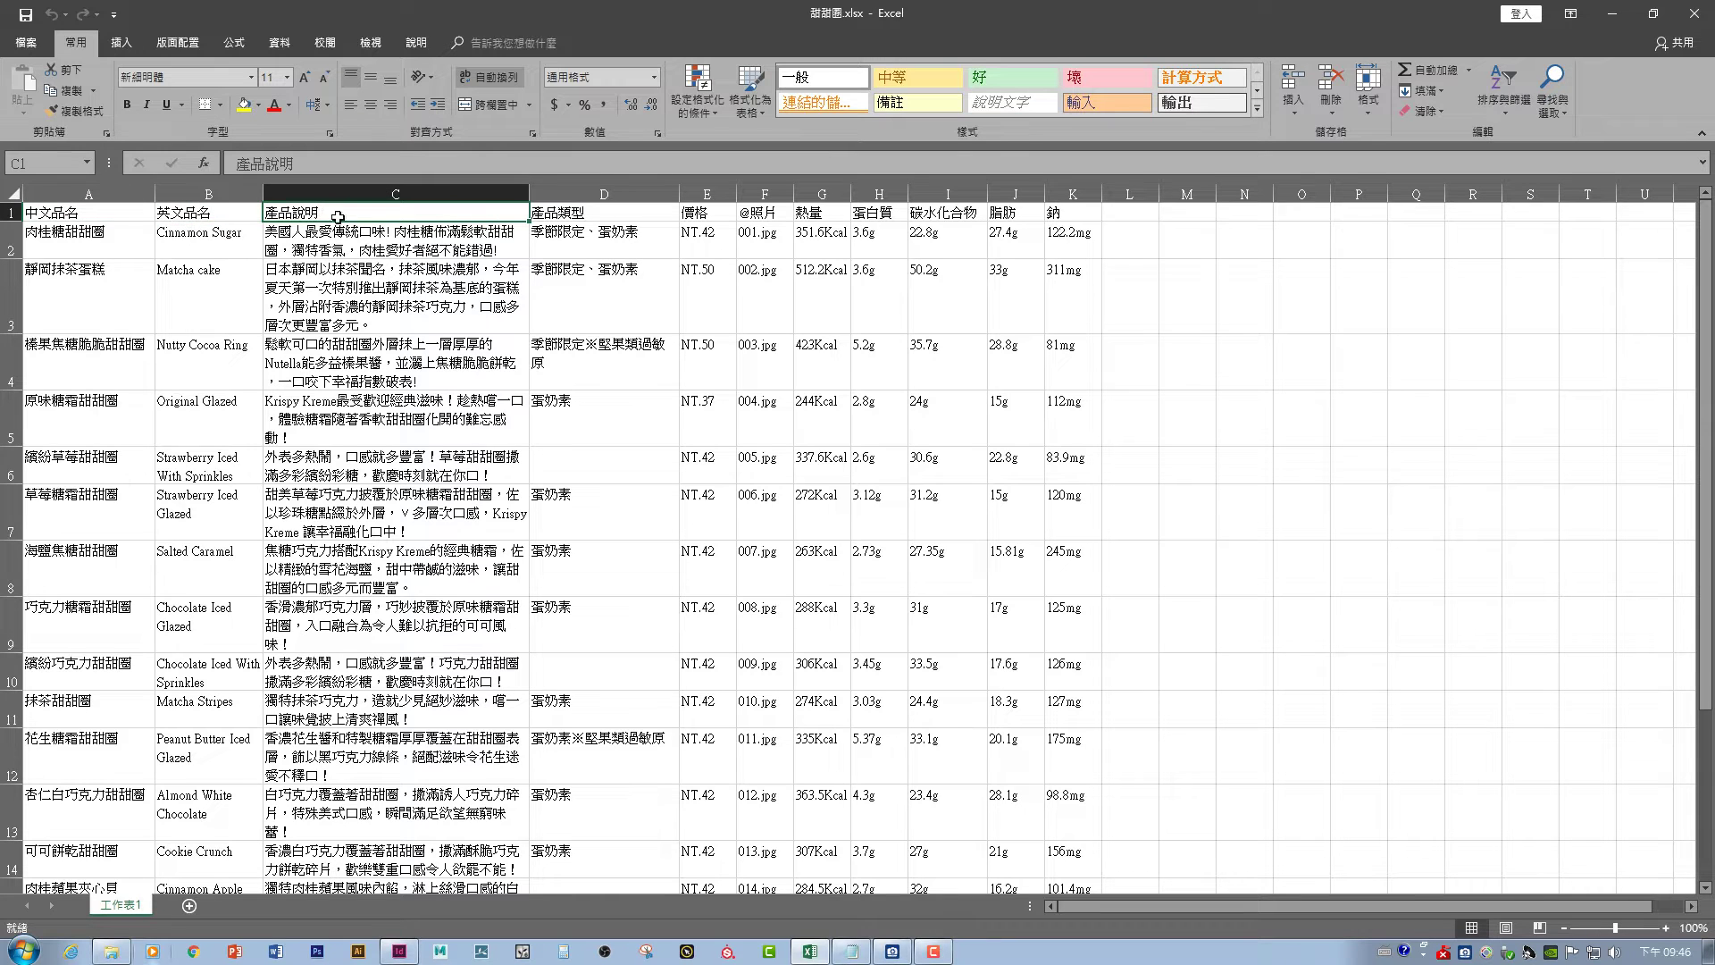
{"action": "left_click", "coordinate": [103, 218]}
{"action": "left_click", "coordinate": [177, 217]}
{"action": "left_click", "coordinate": [285, 215]}
{"action": "left_click", "coordinate": [573, 216]}
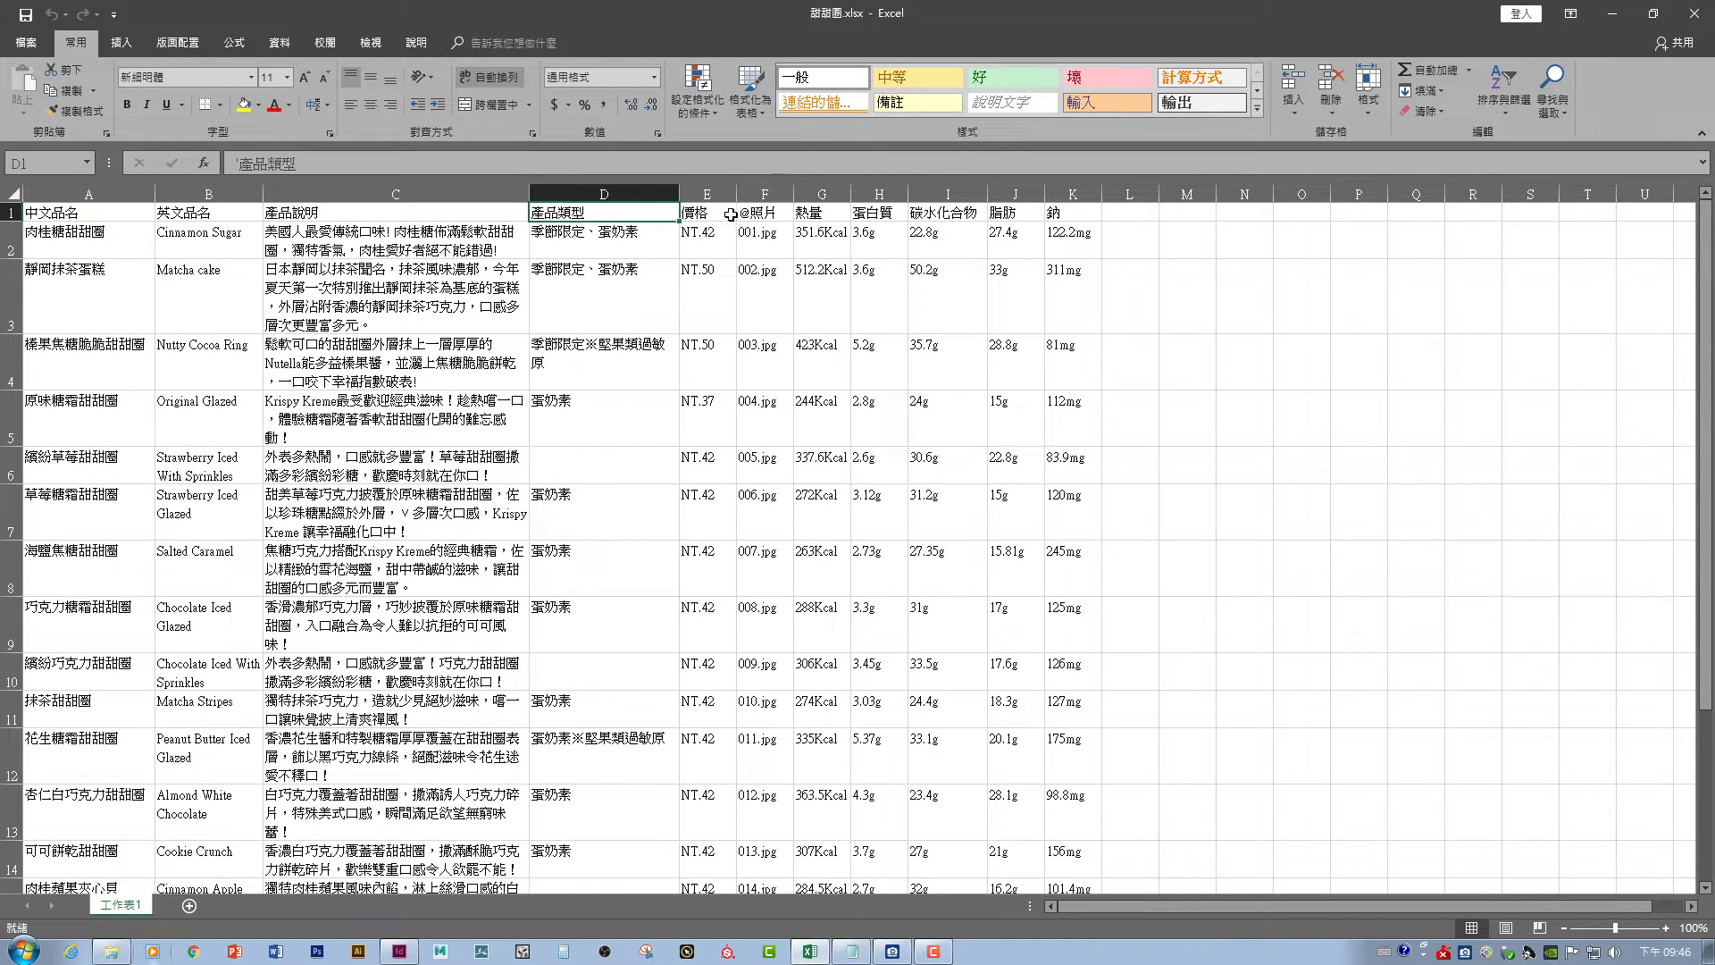
{"action": "left_click", "coordinate": [731, 214]}
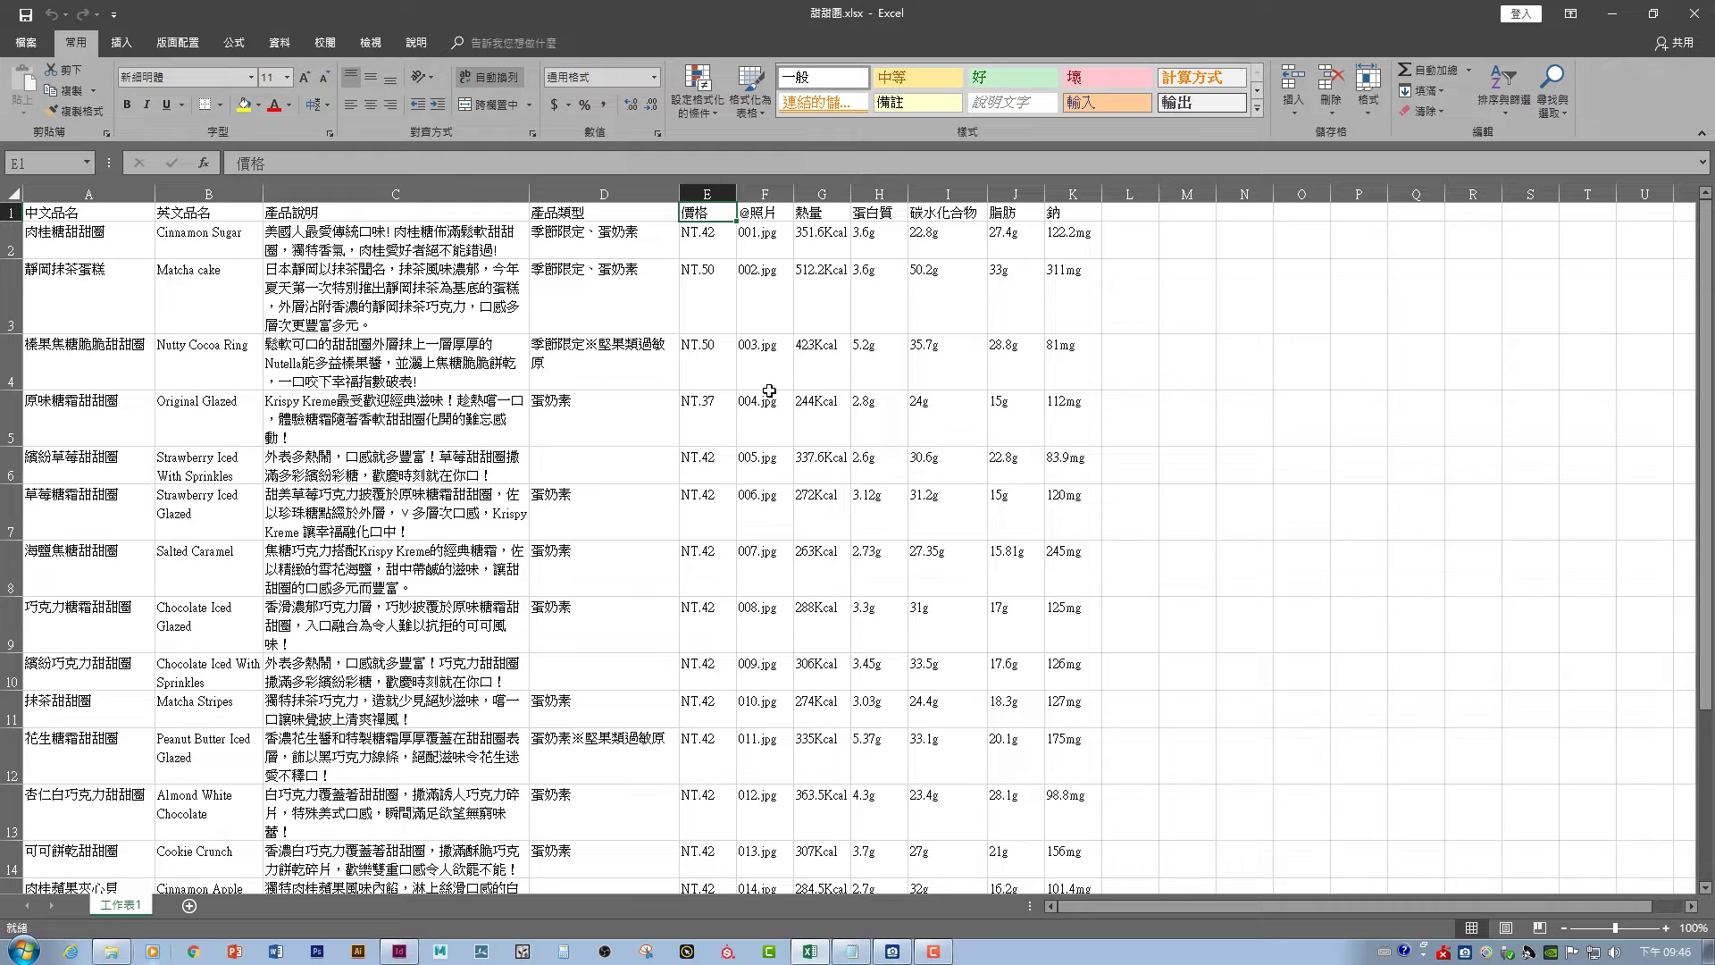
{"action": "left_click", "coordinate": [769, 219]}
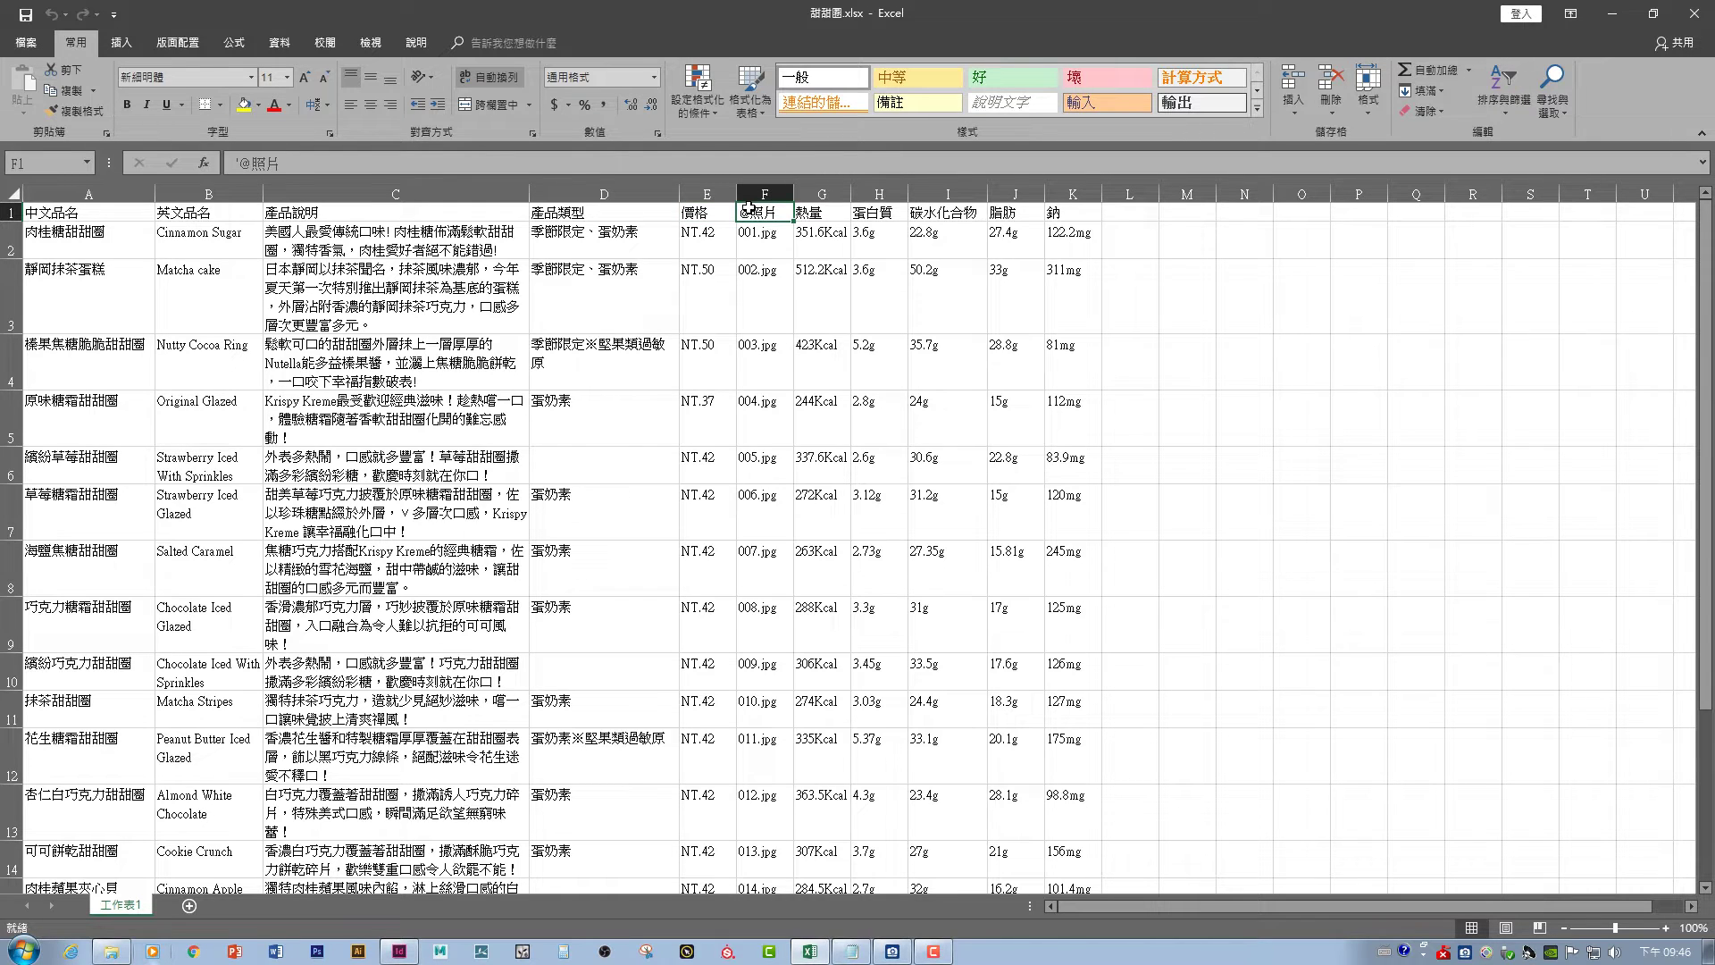
{"action": "double_click", "coordinate": [746, 212]}
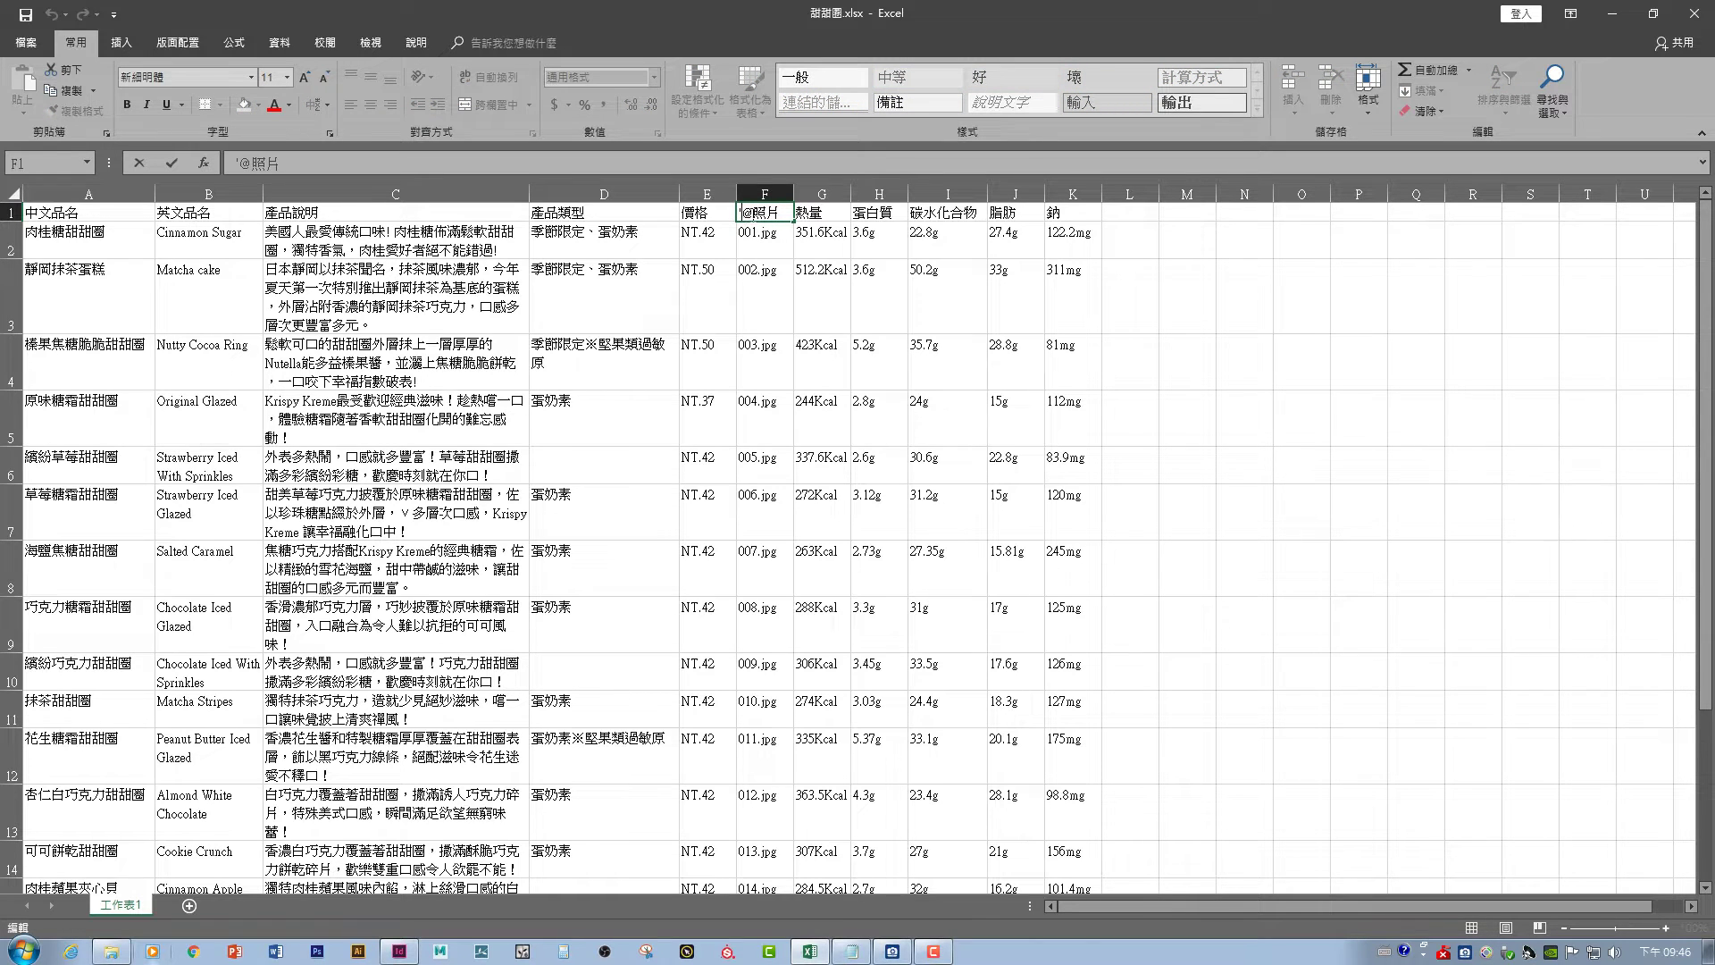
{"action": "left_click", "coordinate": [1128, 211]}
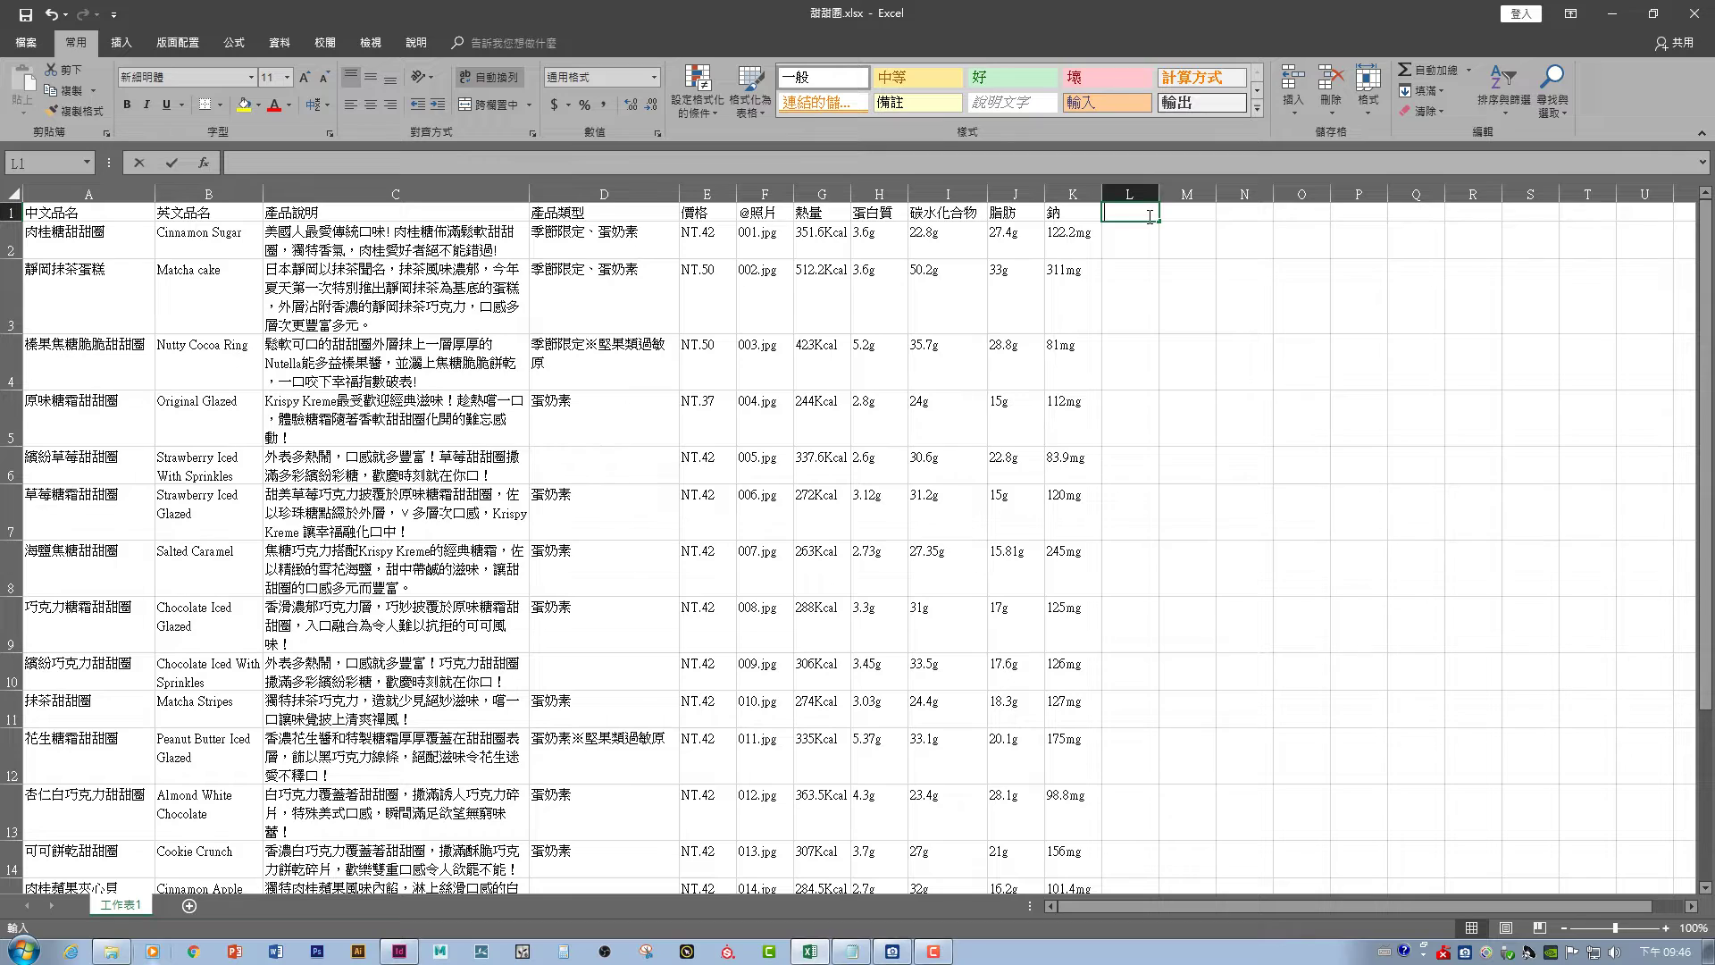
{"action": "type", "text": "@"}
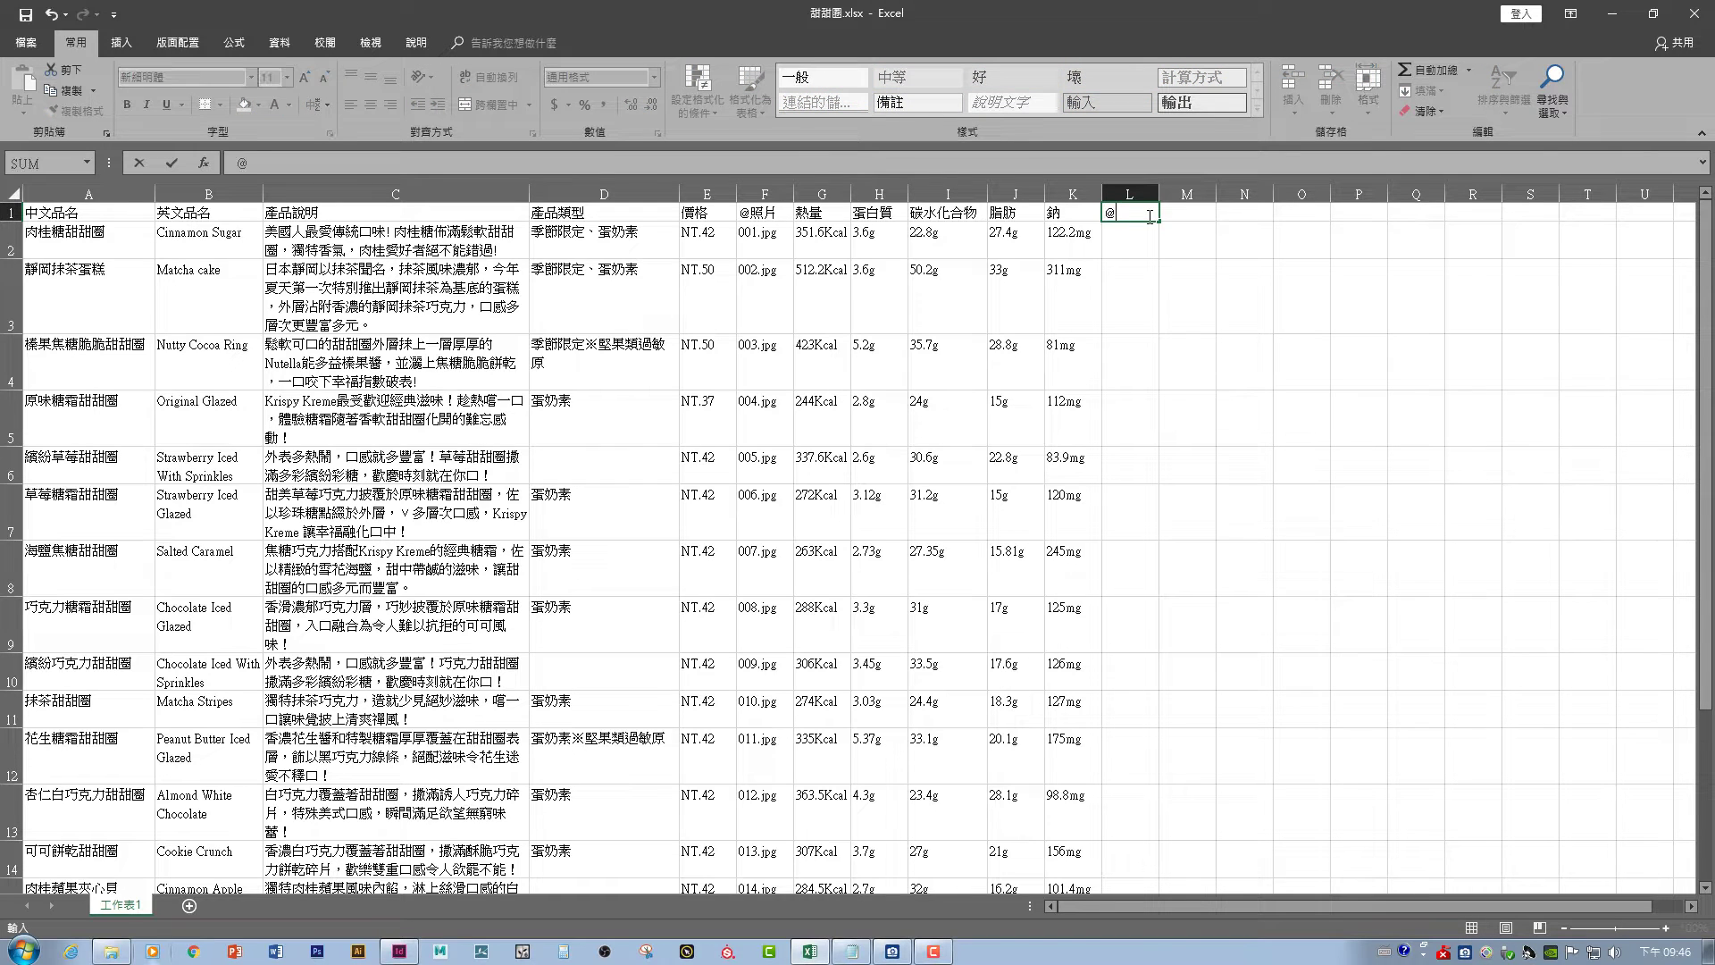
{"action": "type", "text": "123"}
{"action": "key", "text": "Return"}
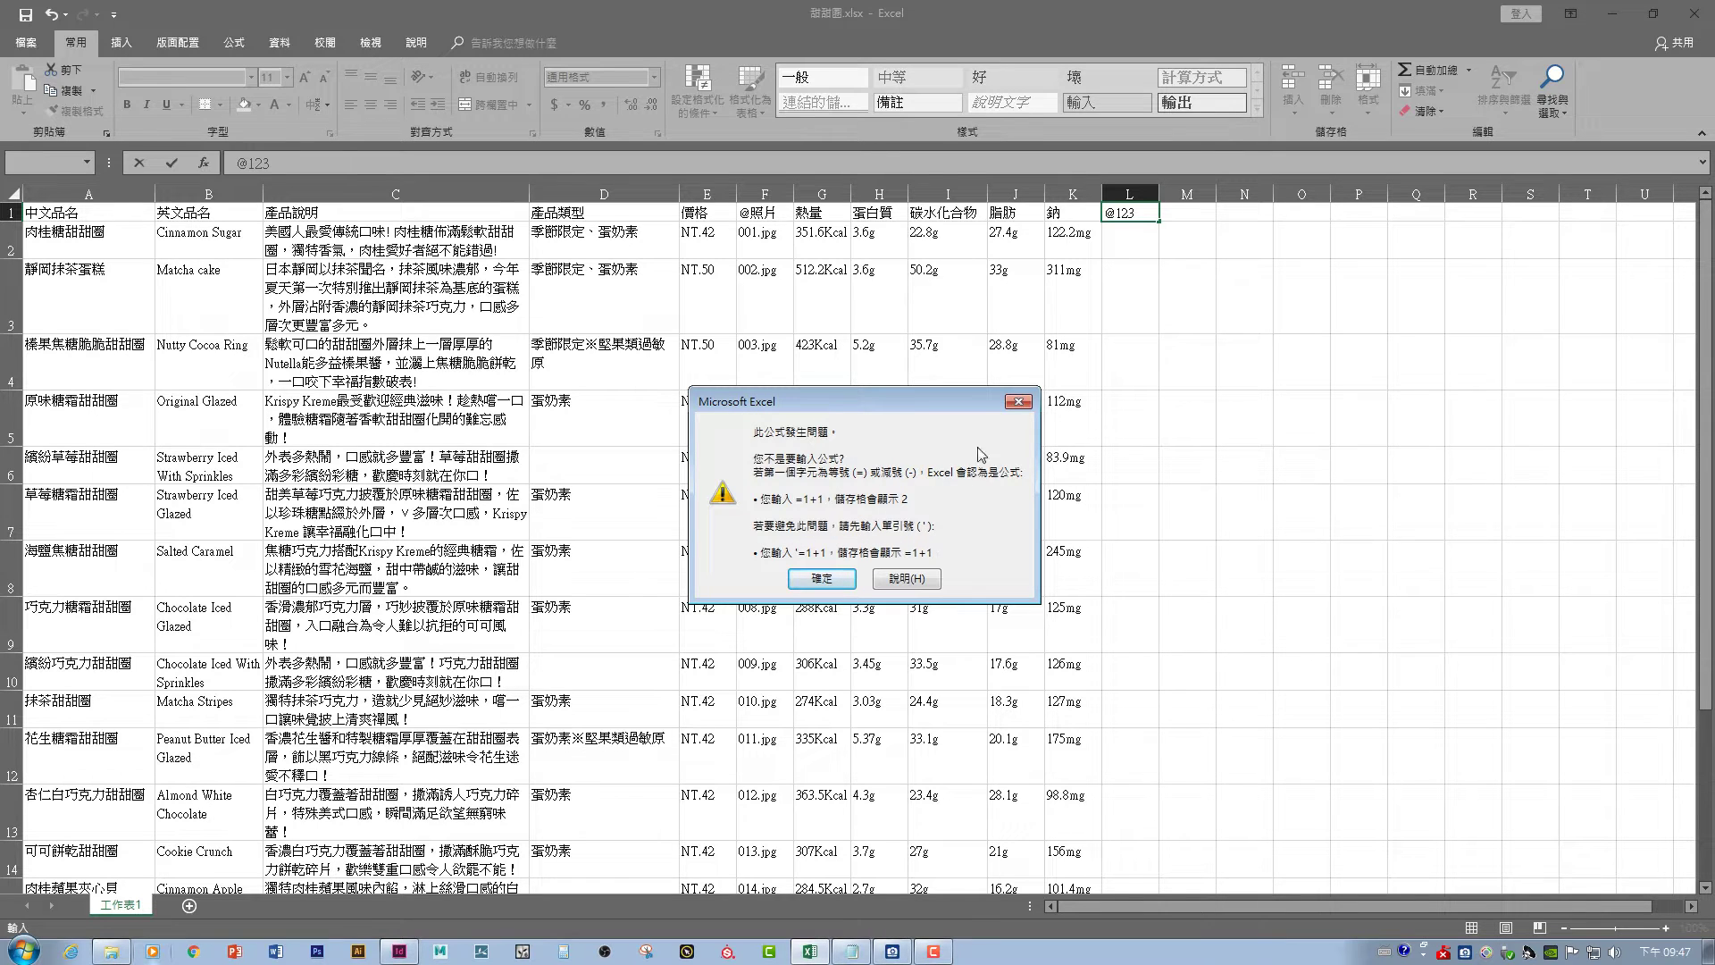
{"action": "left_click", "coordinate": [1018, 401]}
{"action": "left_click", "coordinate": [1109, 213]}
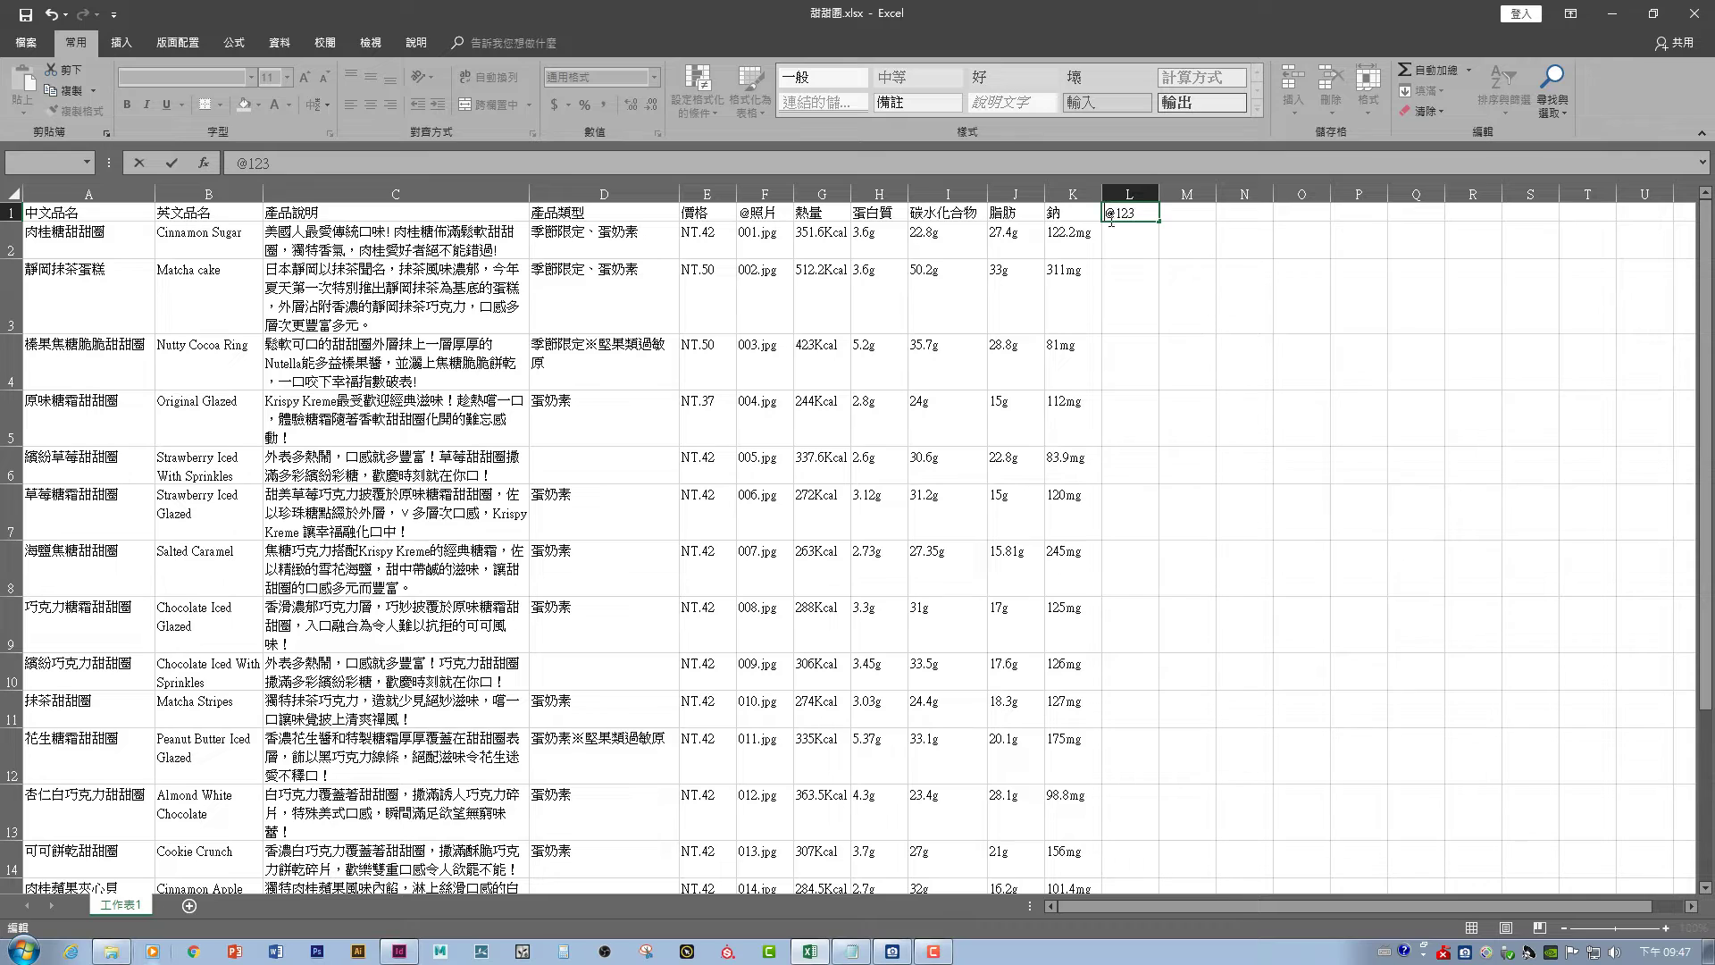
{"action": "type", "text": "'"}
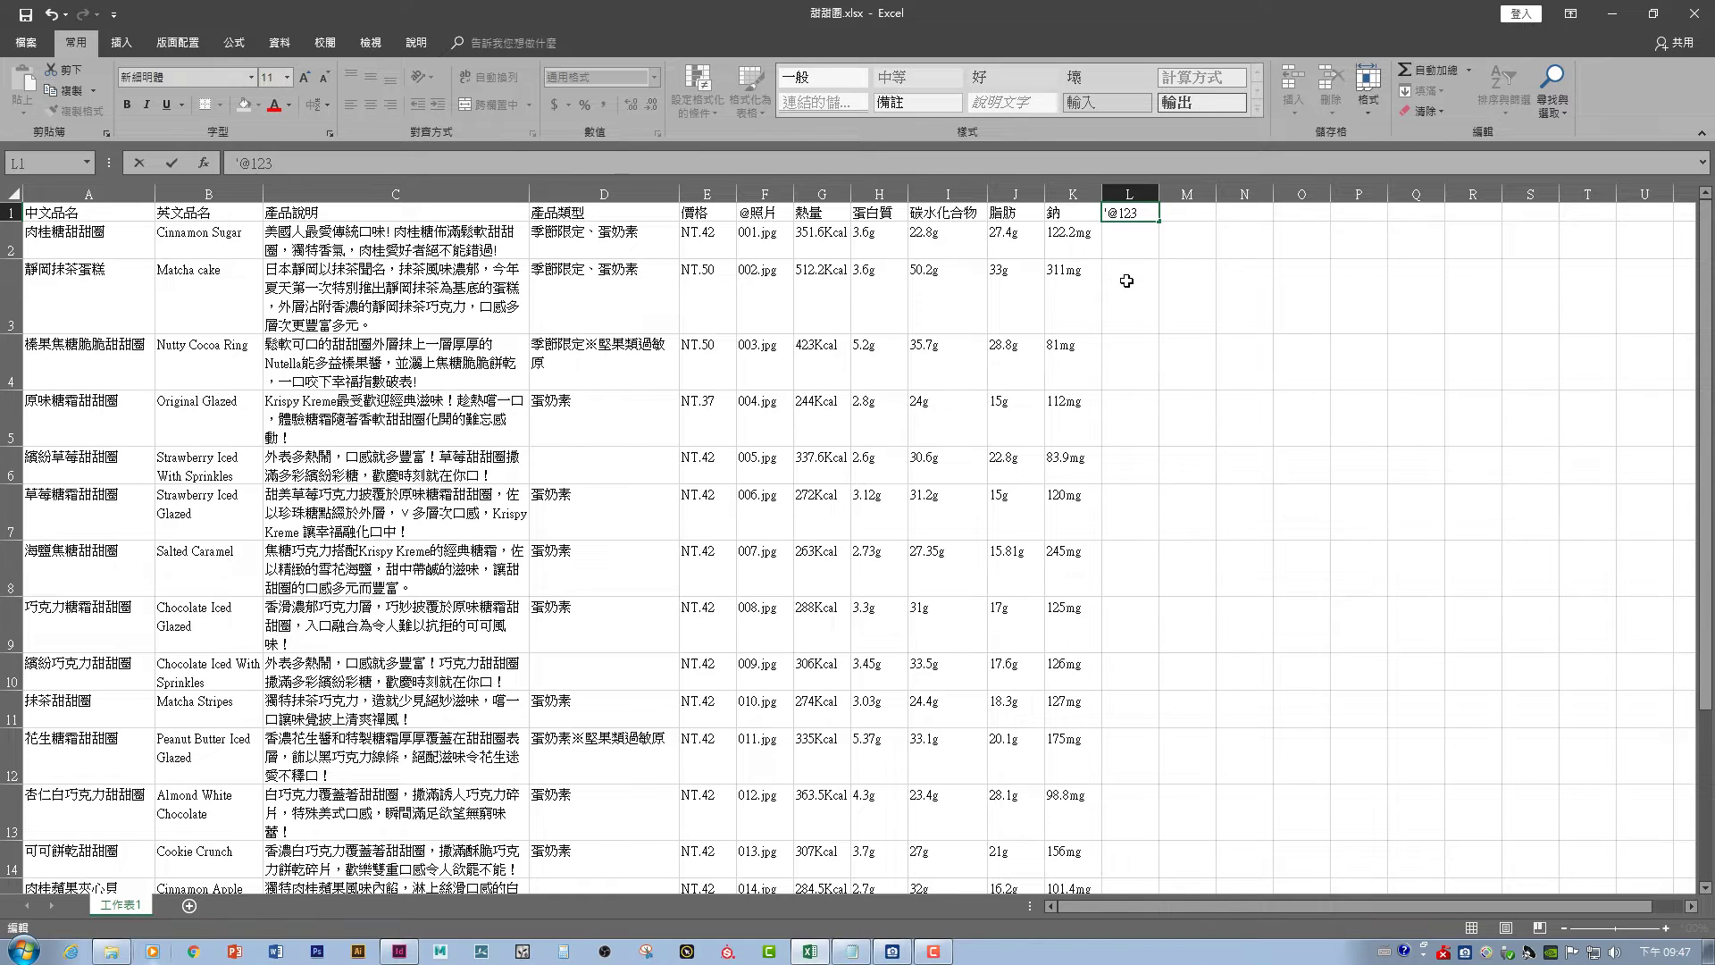
{"action": "left_click", "coordinate": [1126, 280]}
{"action": "left_click", "coordinate": [1151, 215]}
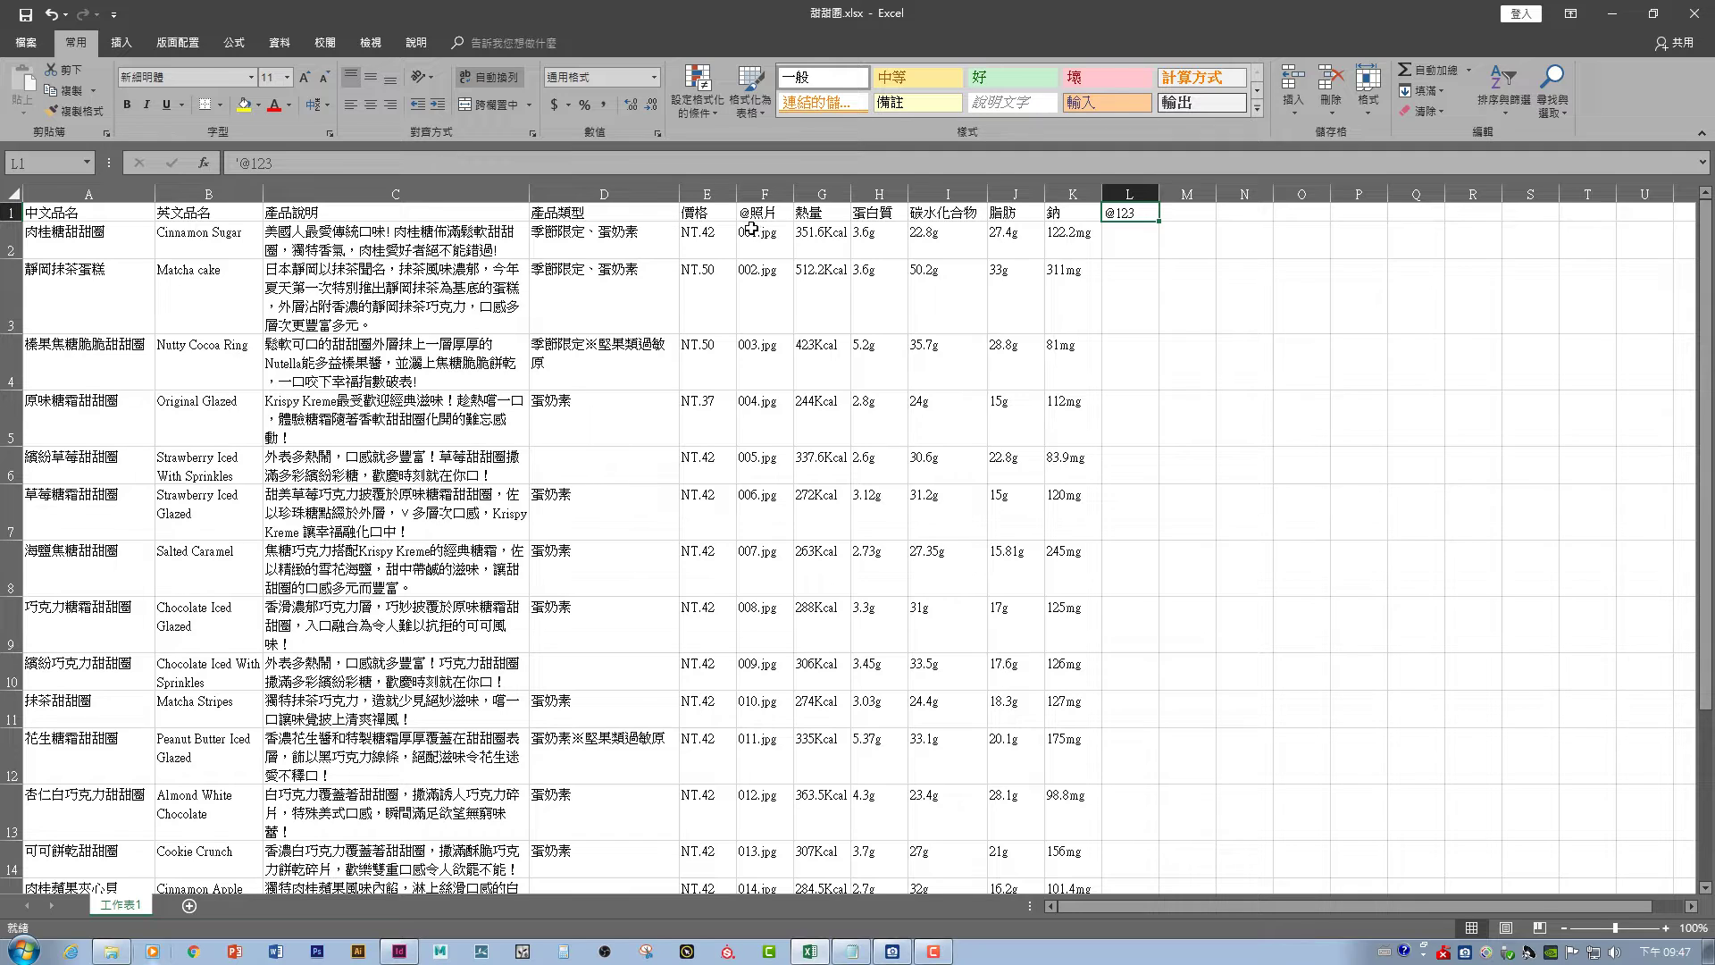
{"action": "double_click", "coordinate": [1141, 213]}
{"action": "left_click_drag", "start_coordinate": [1141, 213], "coordinate": [1097, 205]}
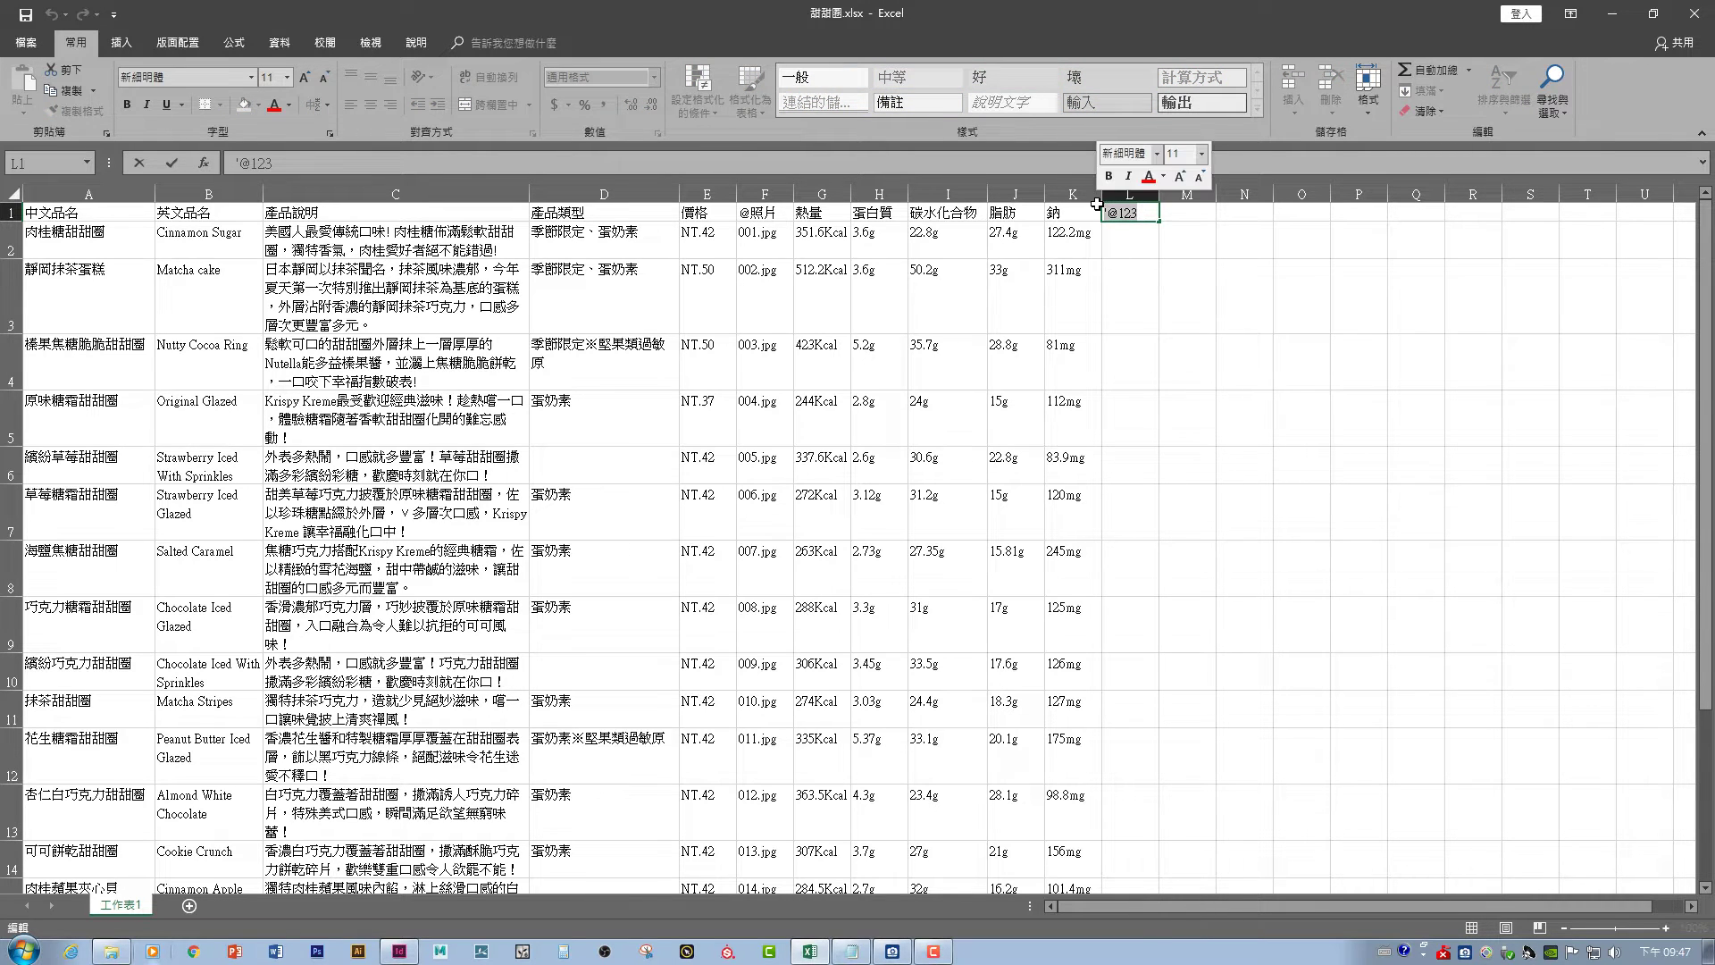
{"action": "key", "text": "Delete"}
{"action": "left_click", "coordinate": [981, 253]}
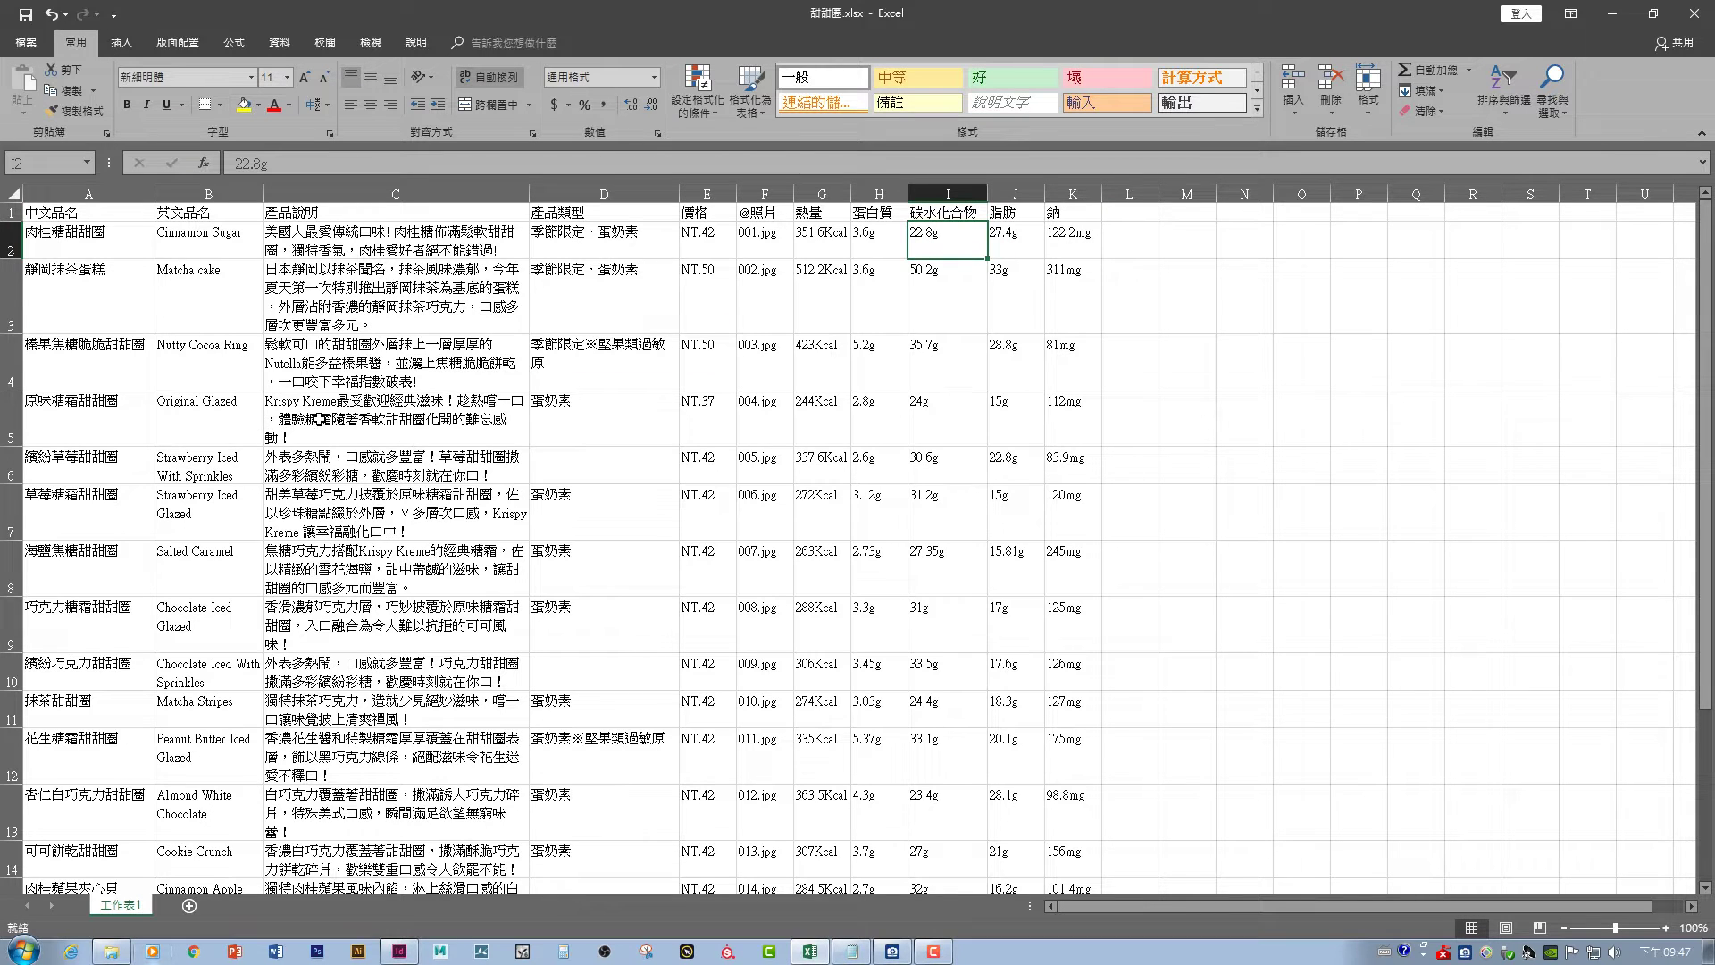
{"action": "left_click", "coordinate": [319, 418]}
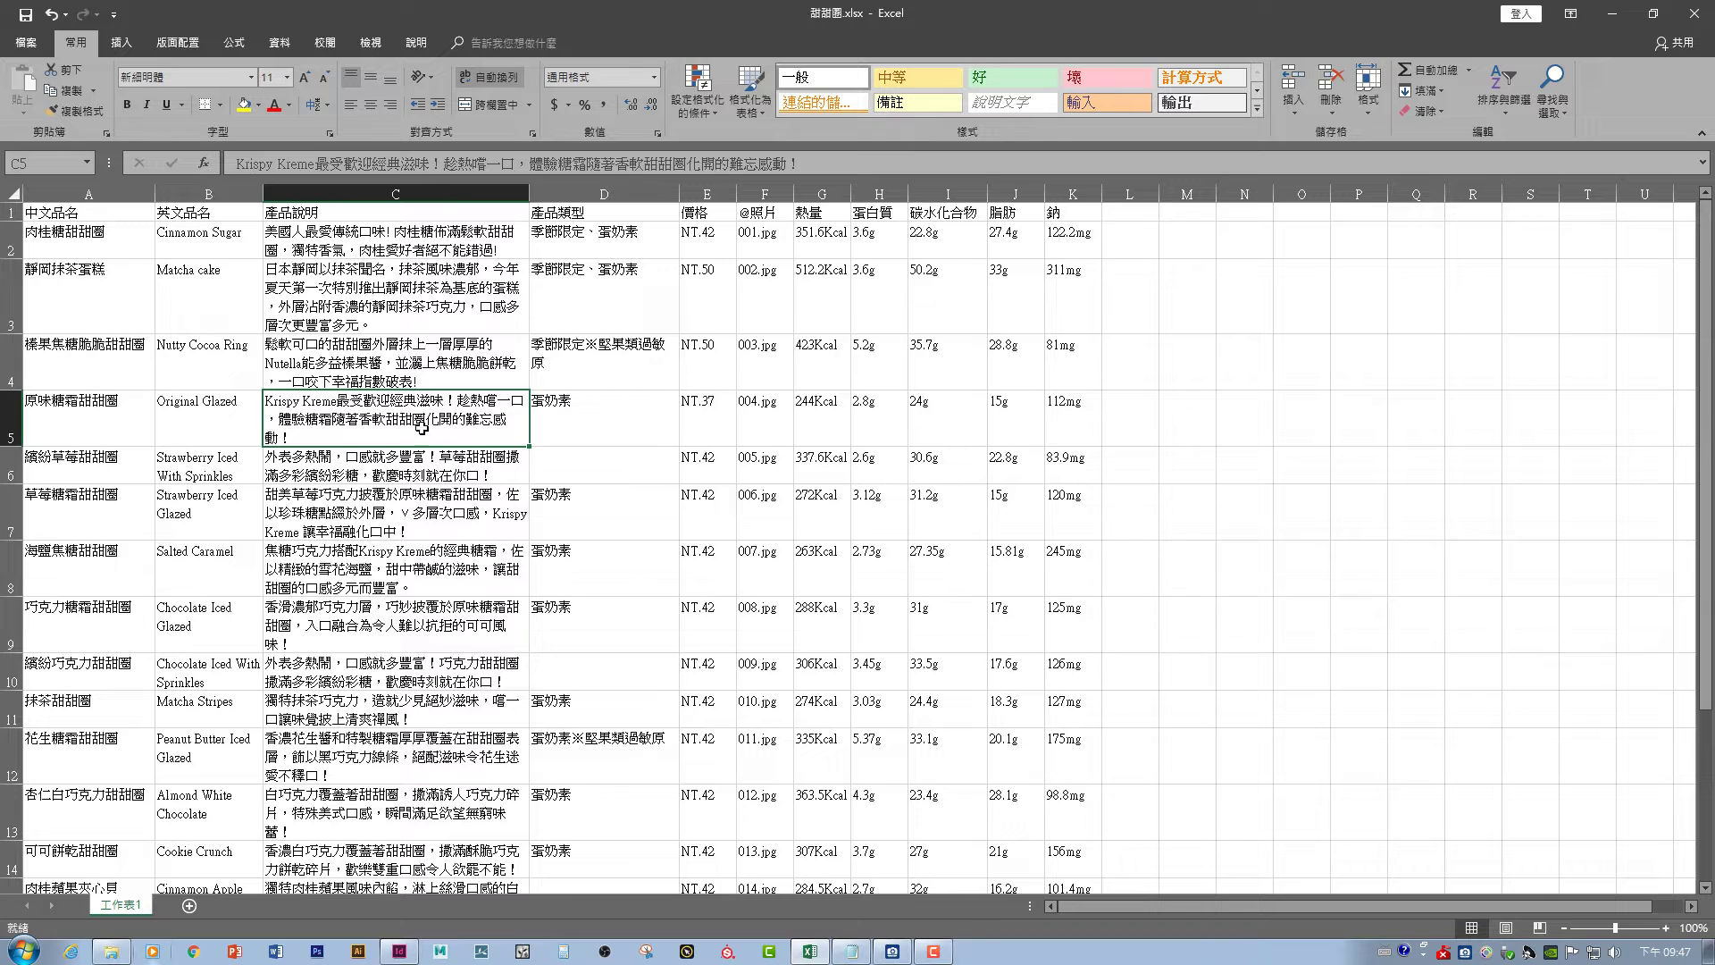
{"action": "left_click", "coordinate": [125, 379]}
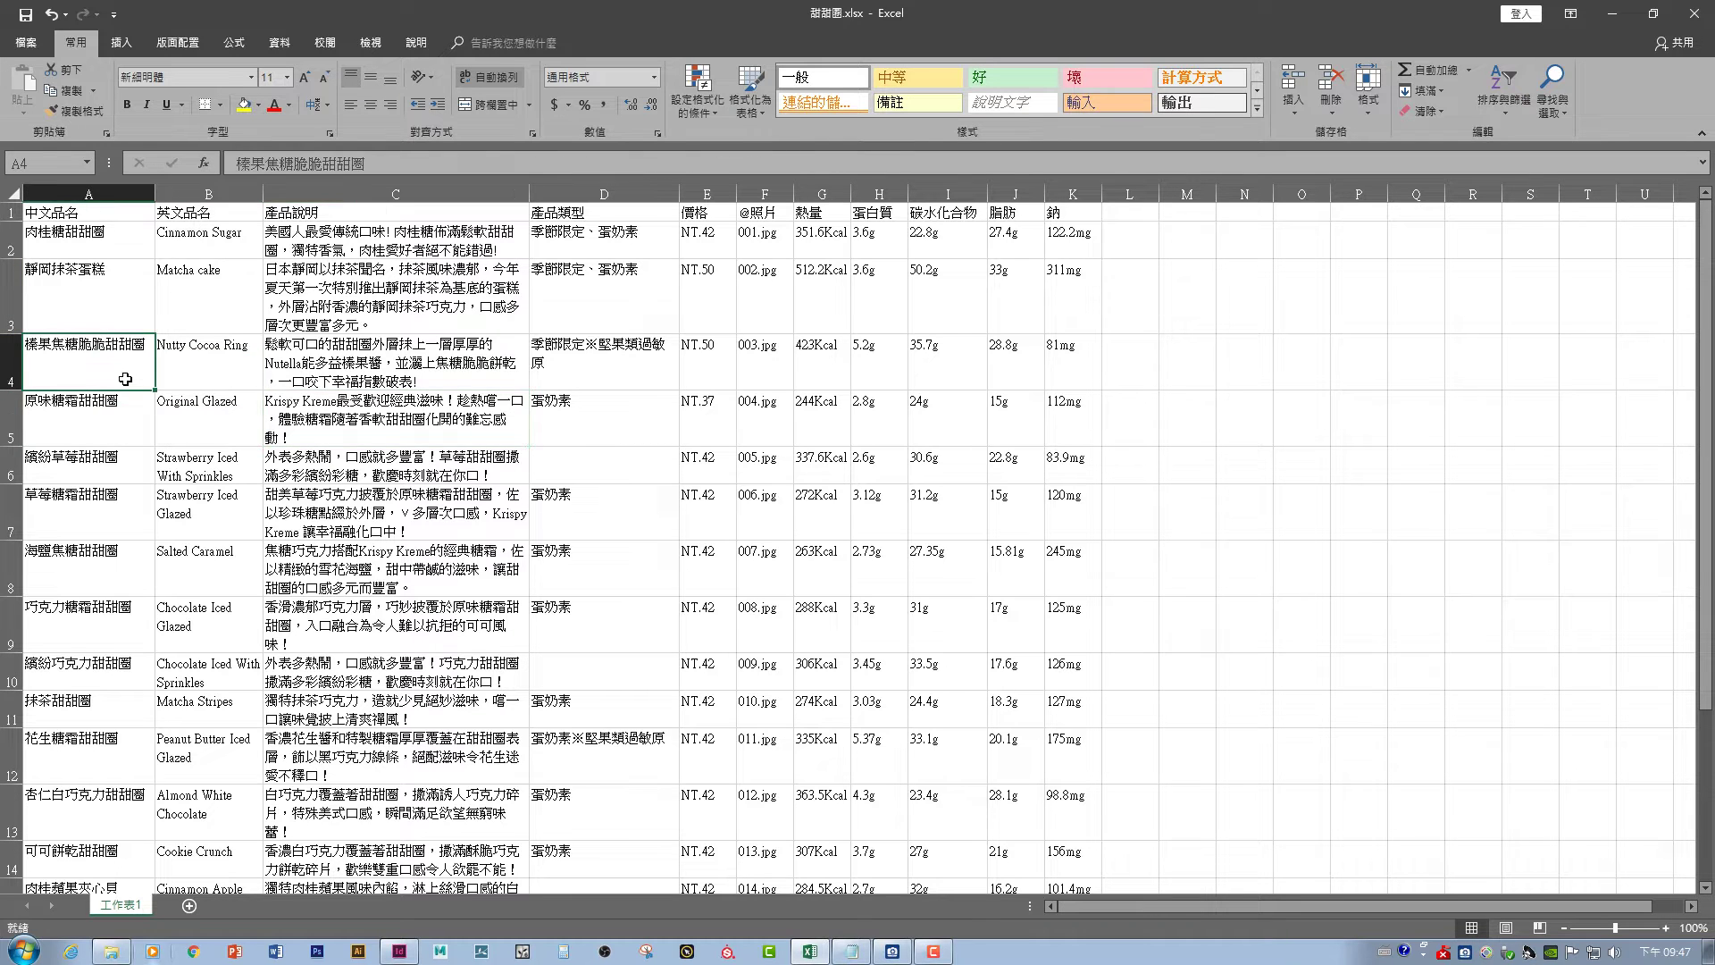
{"action": "left_click", "coordinate": [230, 308]}
{"action": "left_click", "coordinate": [313, 303]}
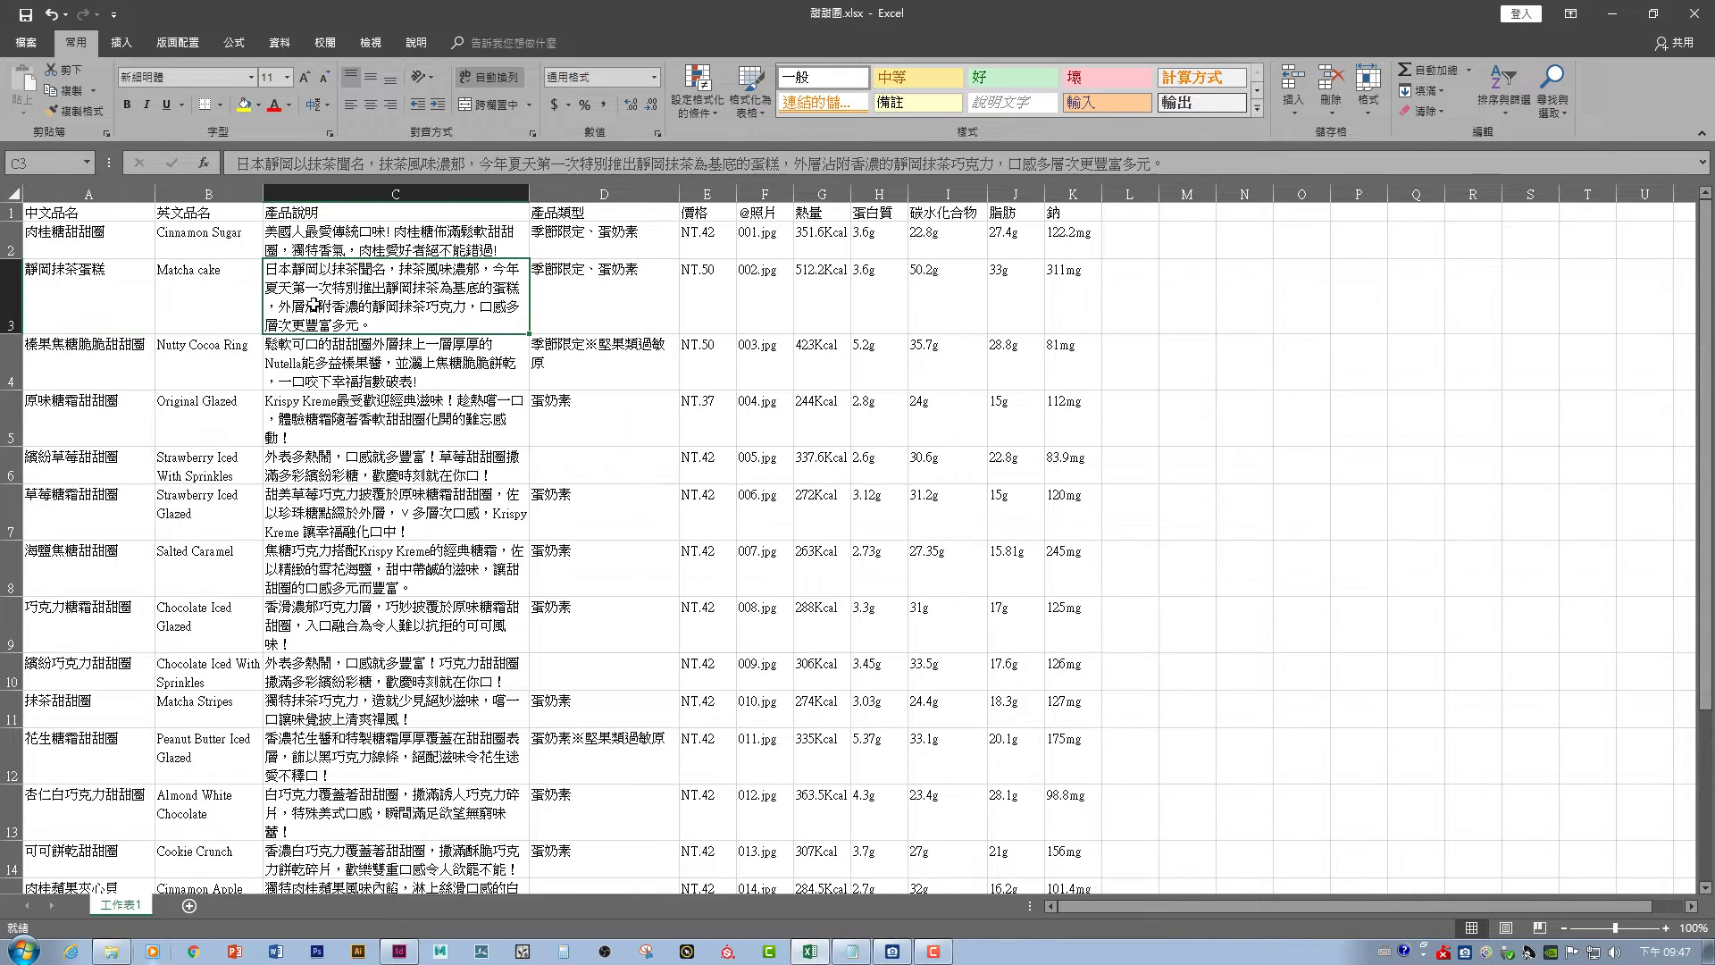
{"action": "left_click", "coordinate": [201, 274]}
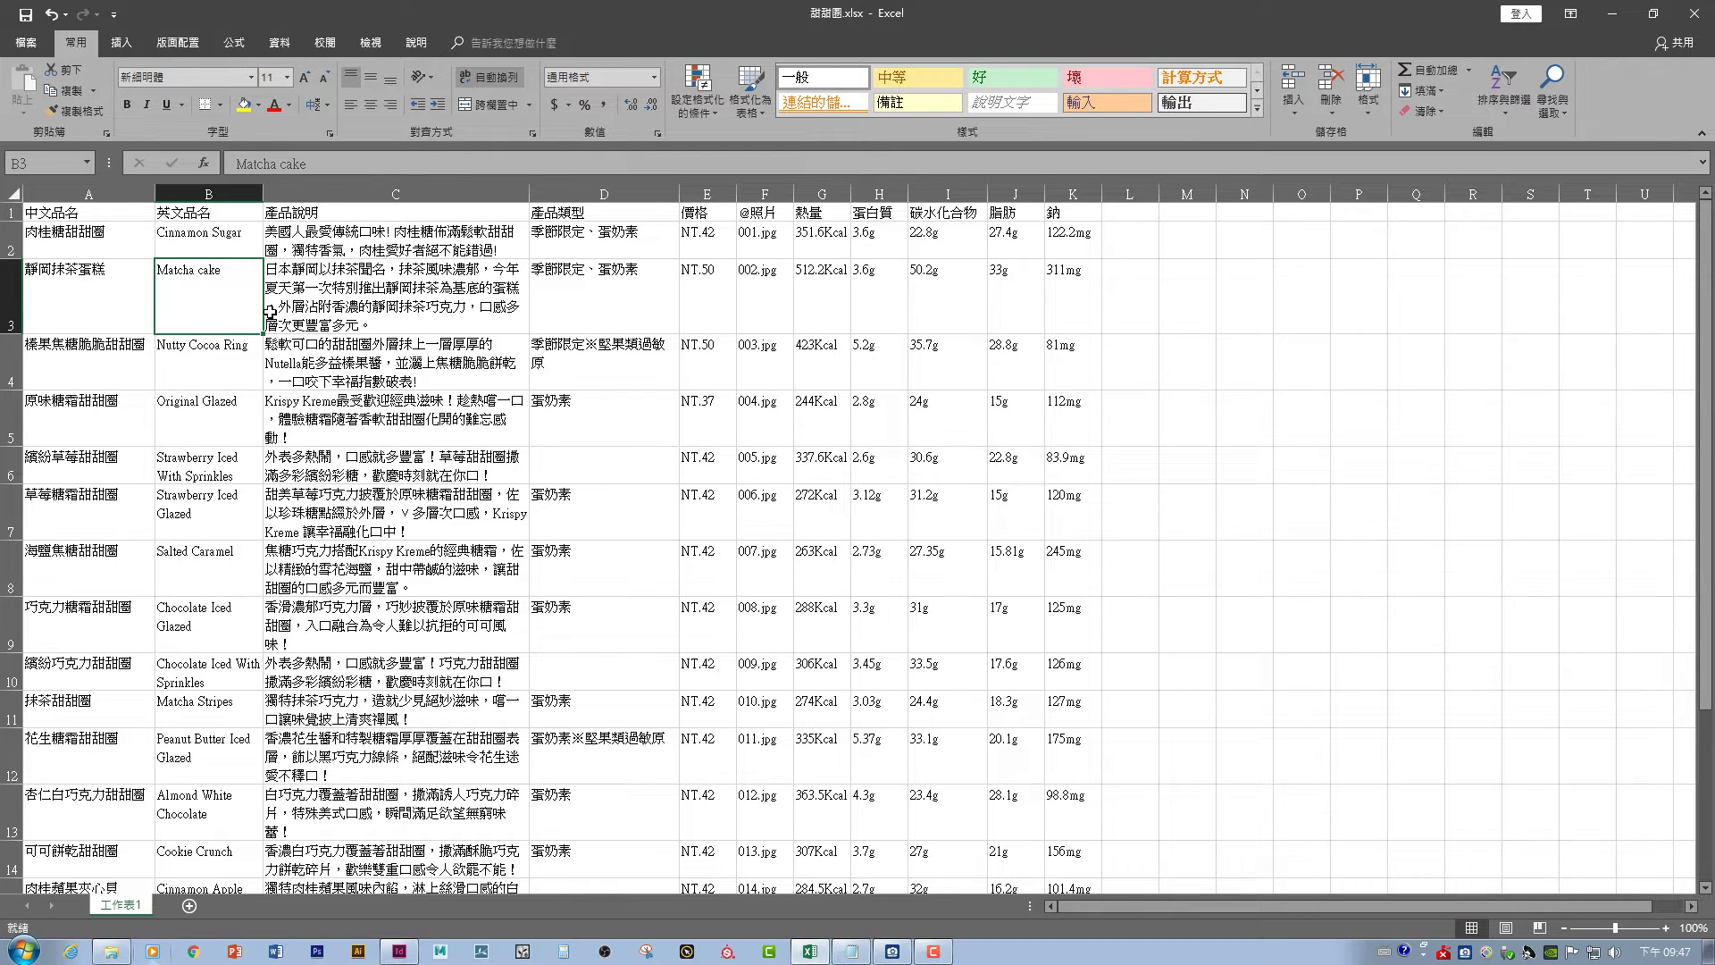
{"action": "left_click", "coordinate": [1243, 628]}
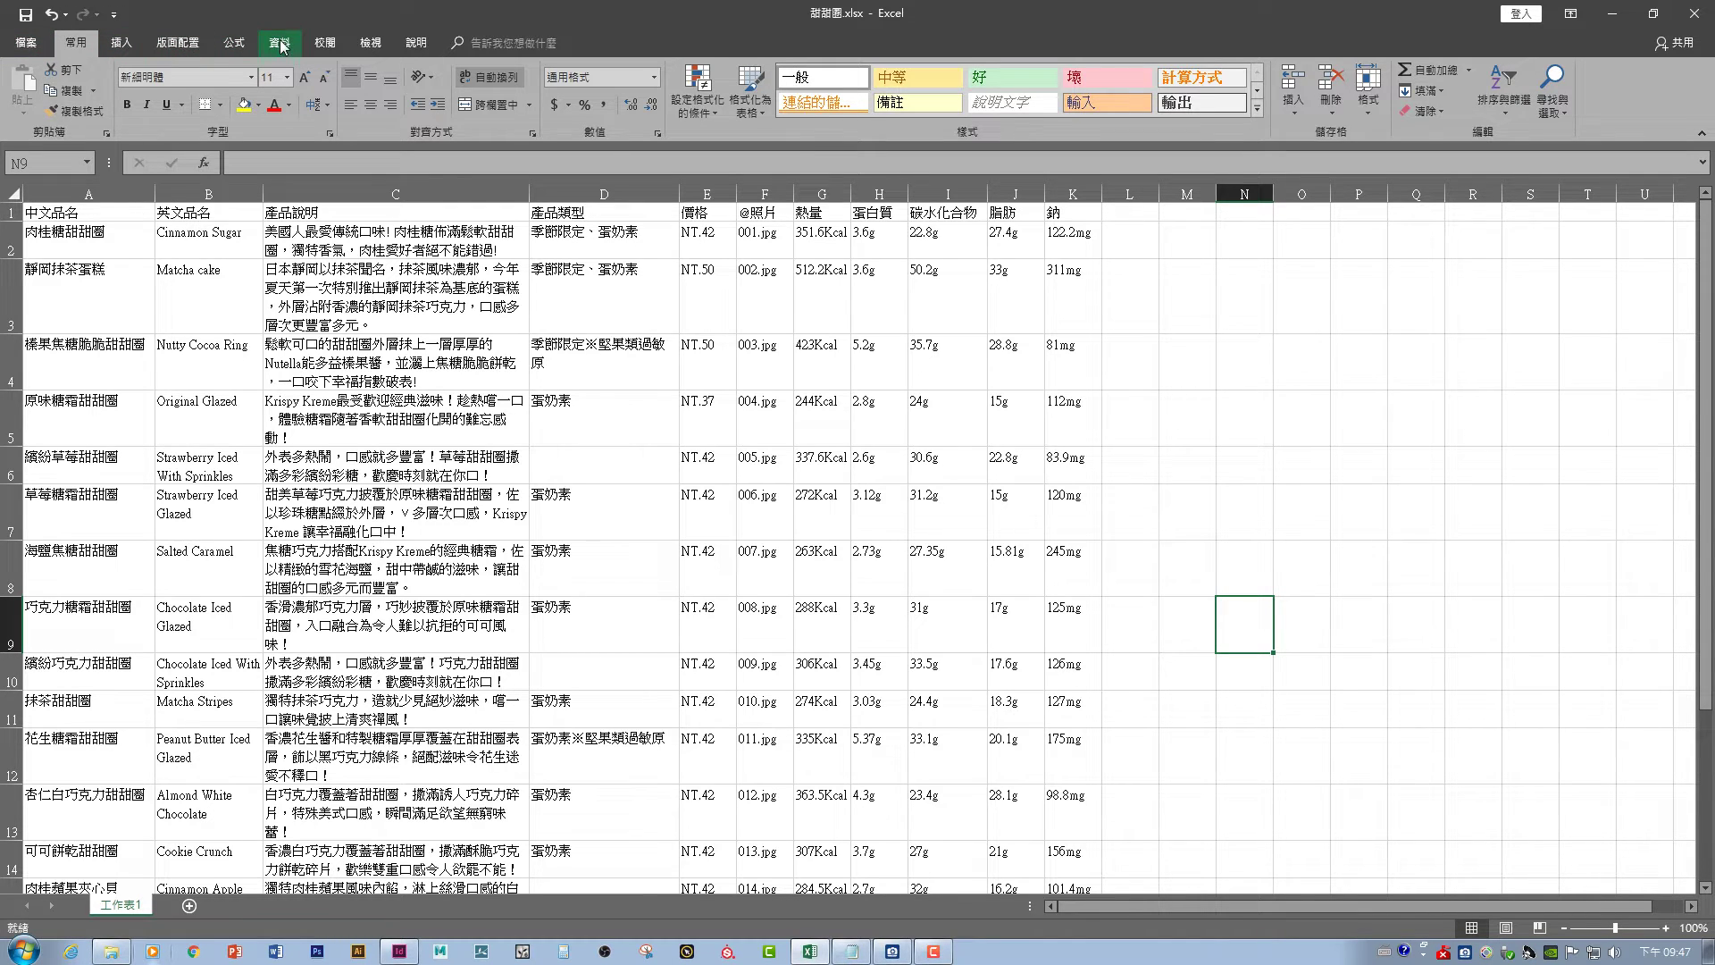
{"action": "key", "text": "ctrl+h"}
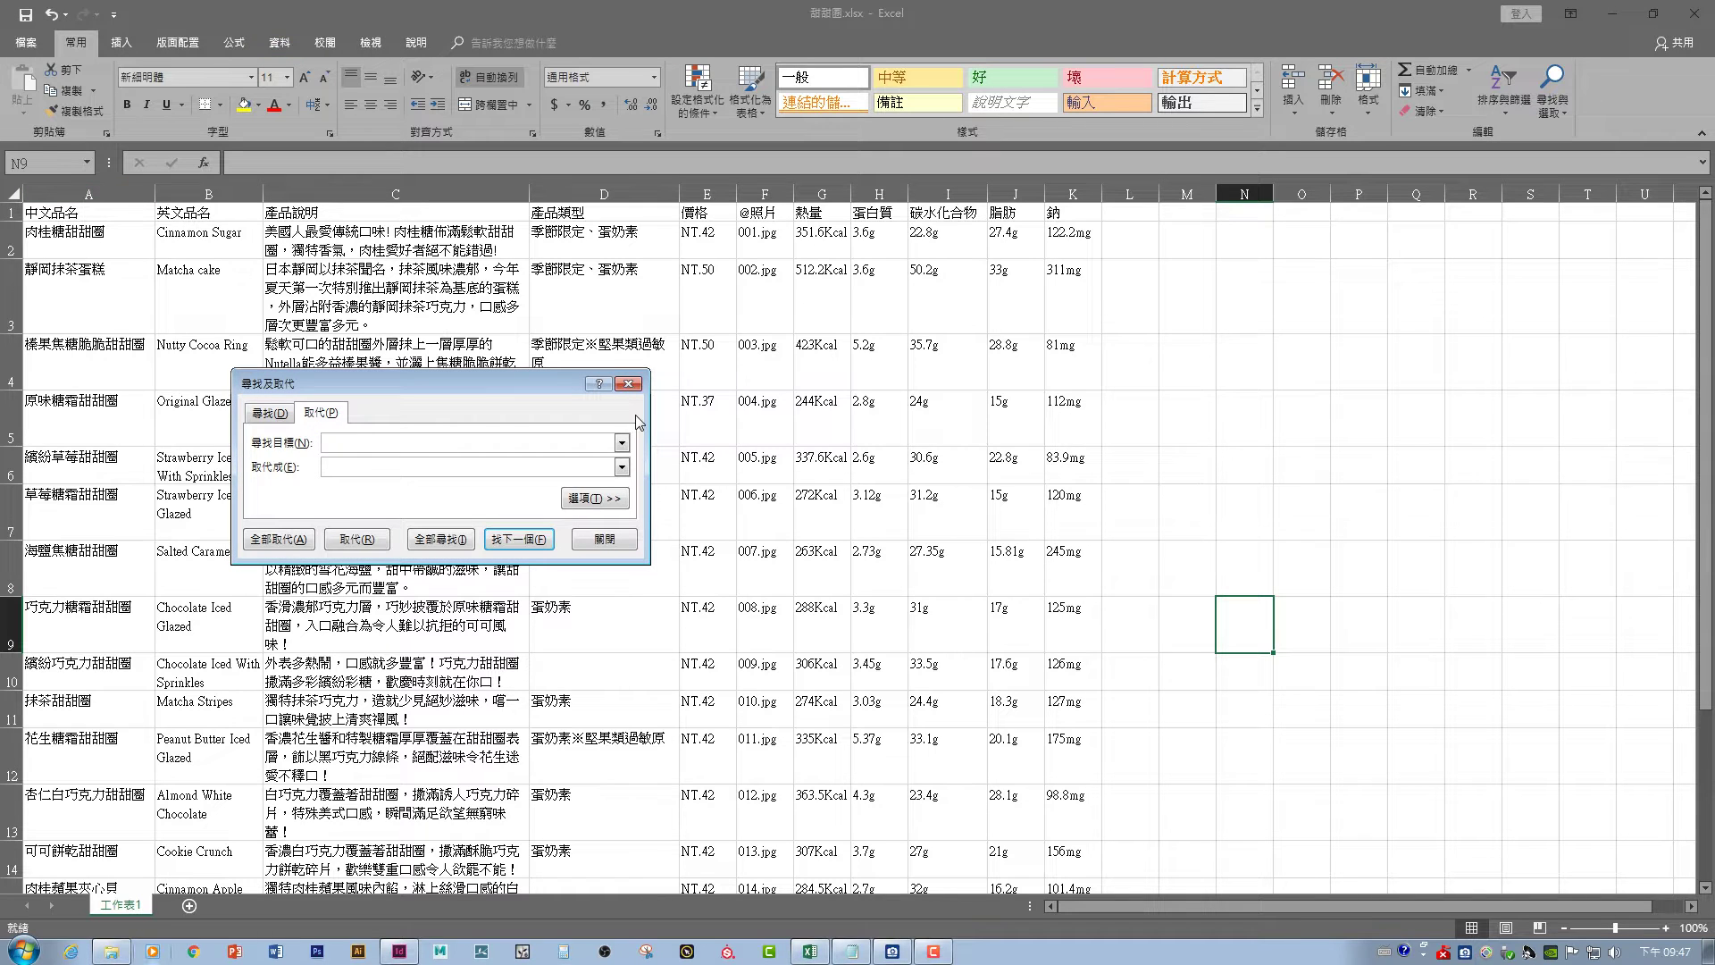
{"action": "left_click", "coordinate": [628, 383]}
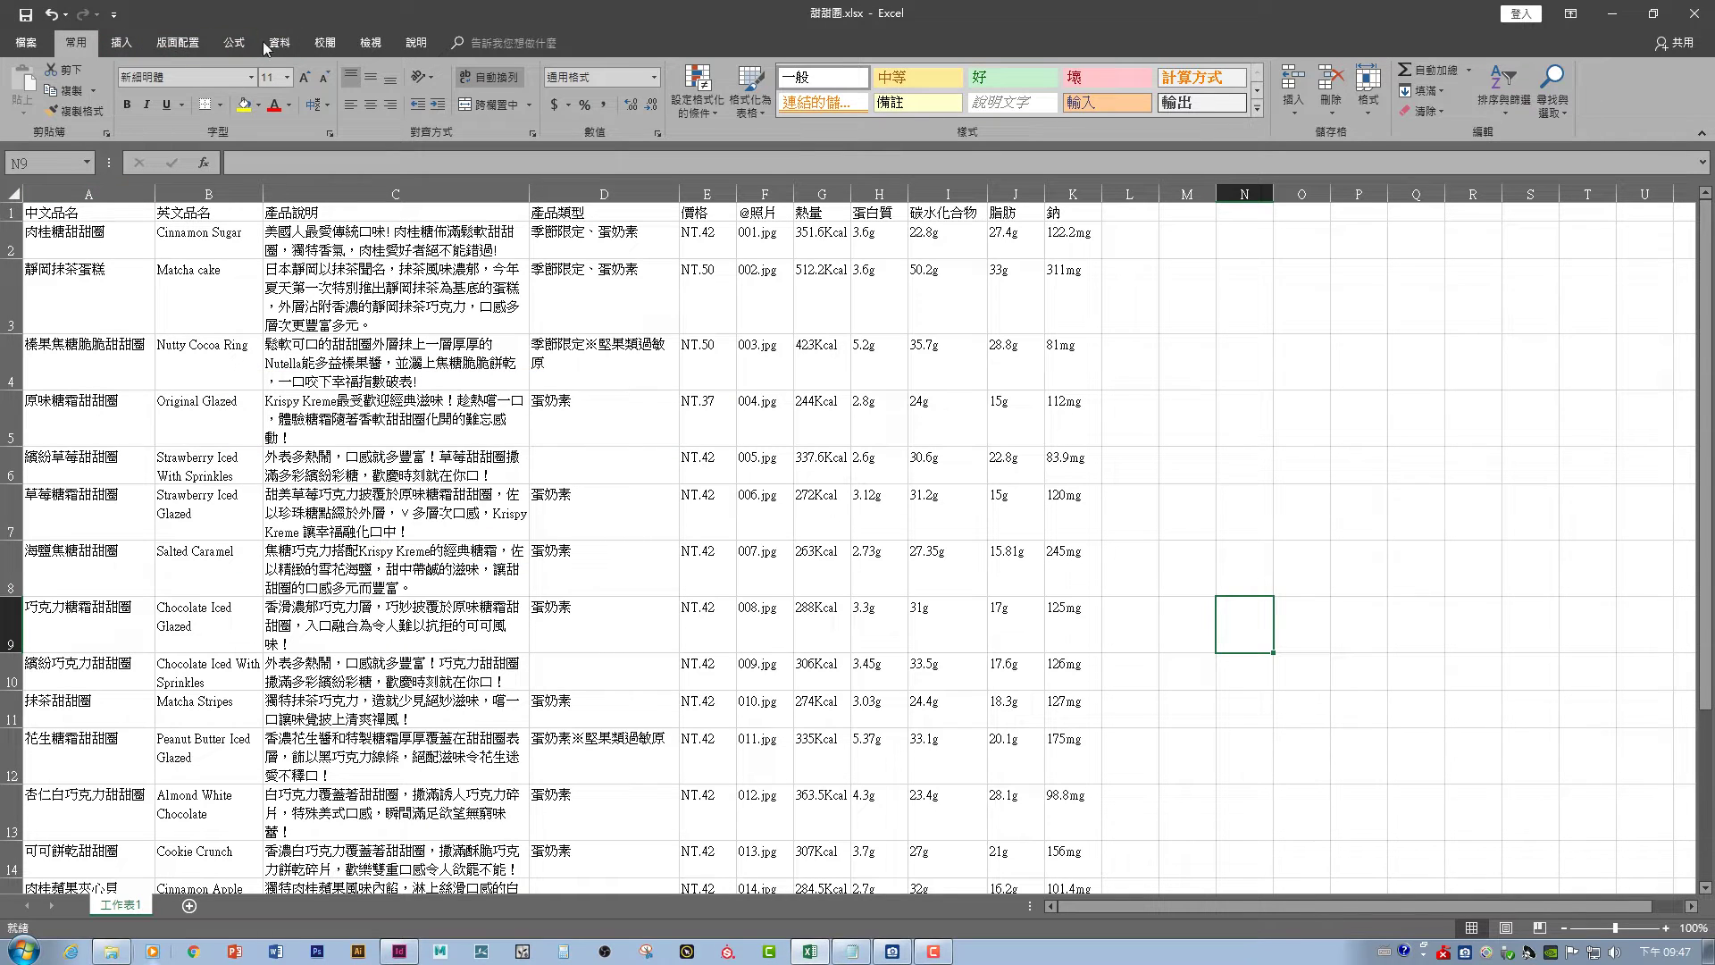
{"action": "left_click", "coordinate": [370, 42]}
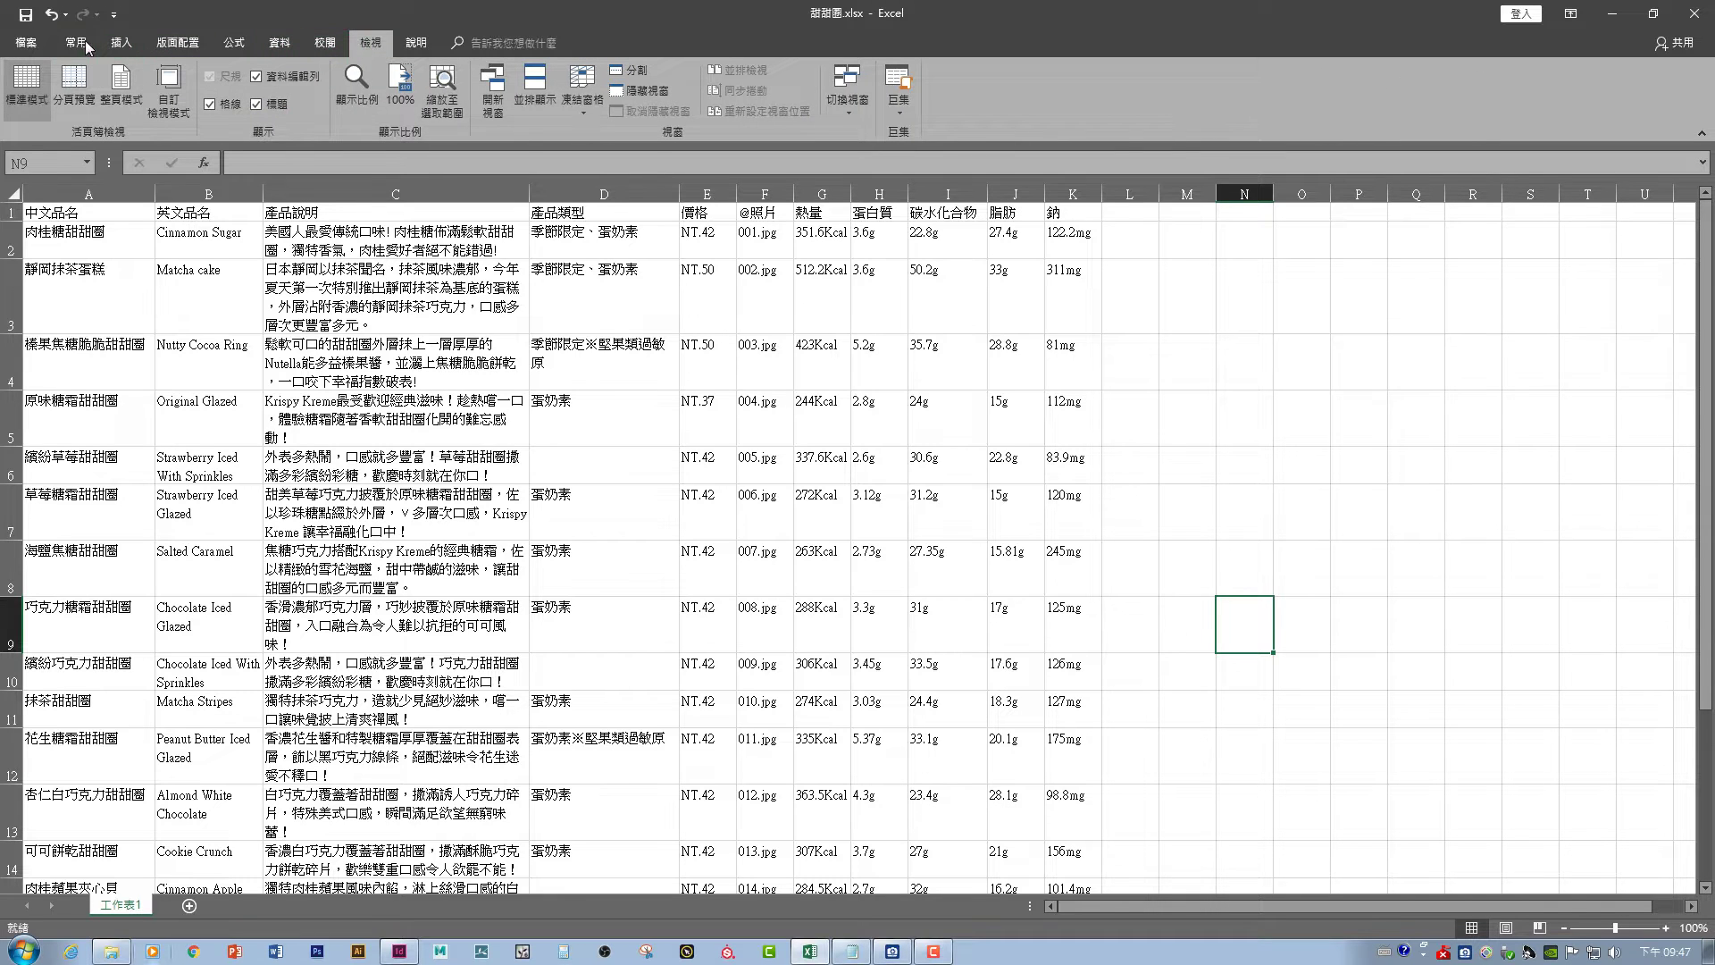
{"action": "left_click", "coordinate": [77, 43]}
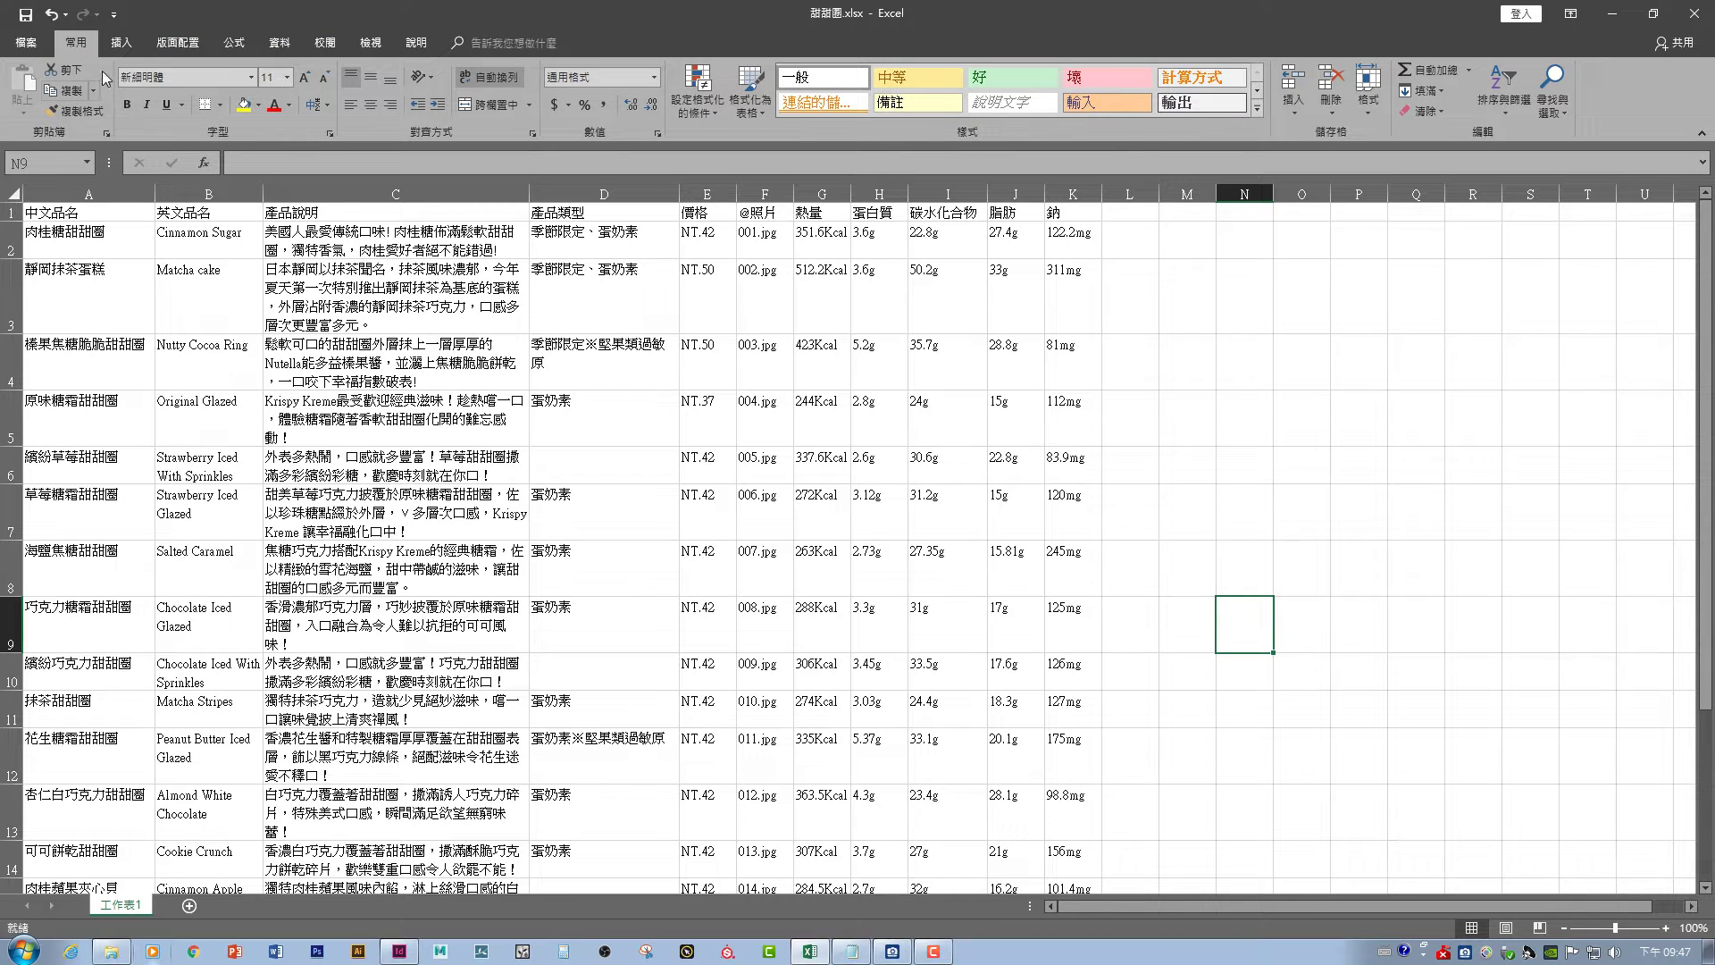
{"action": "left_click", "coordinate": [120, 42]}
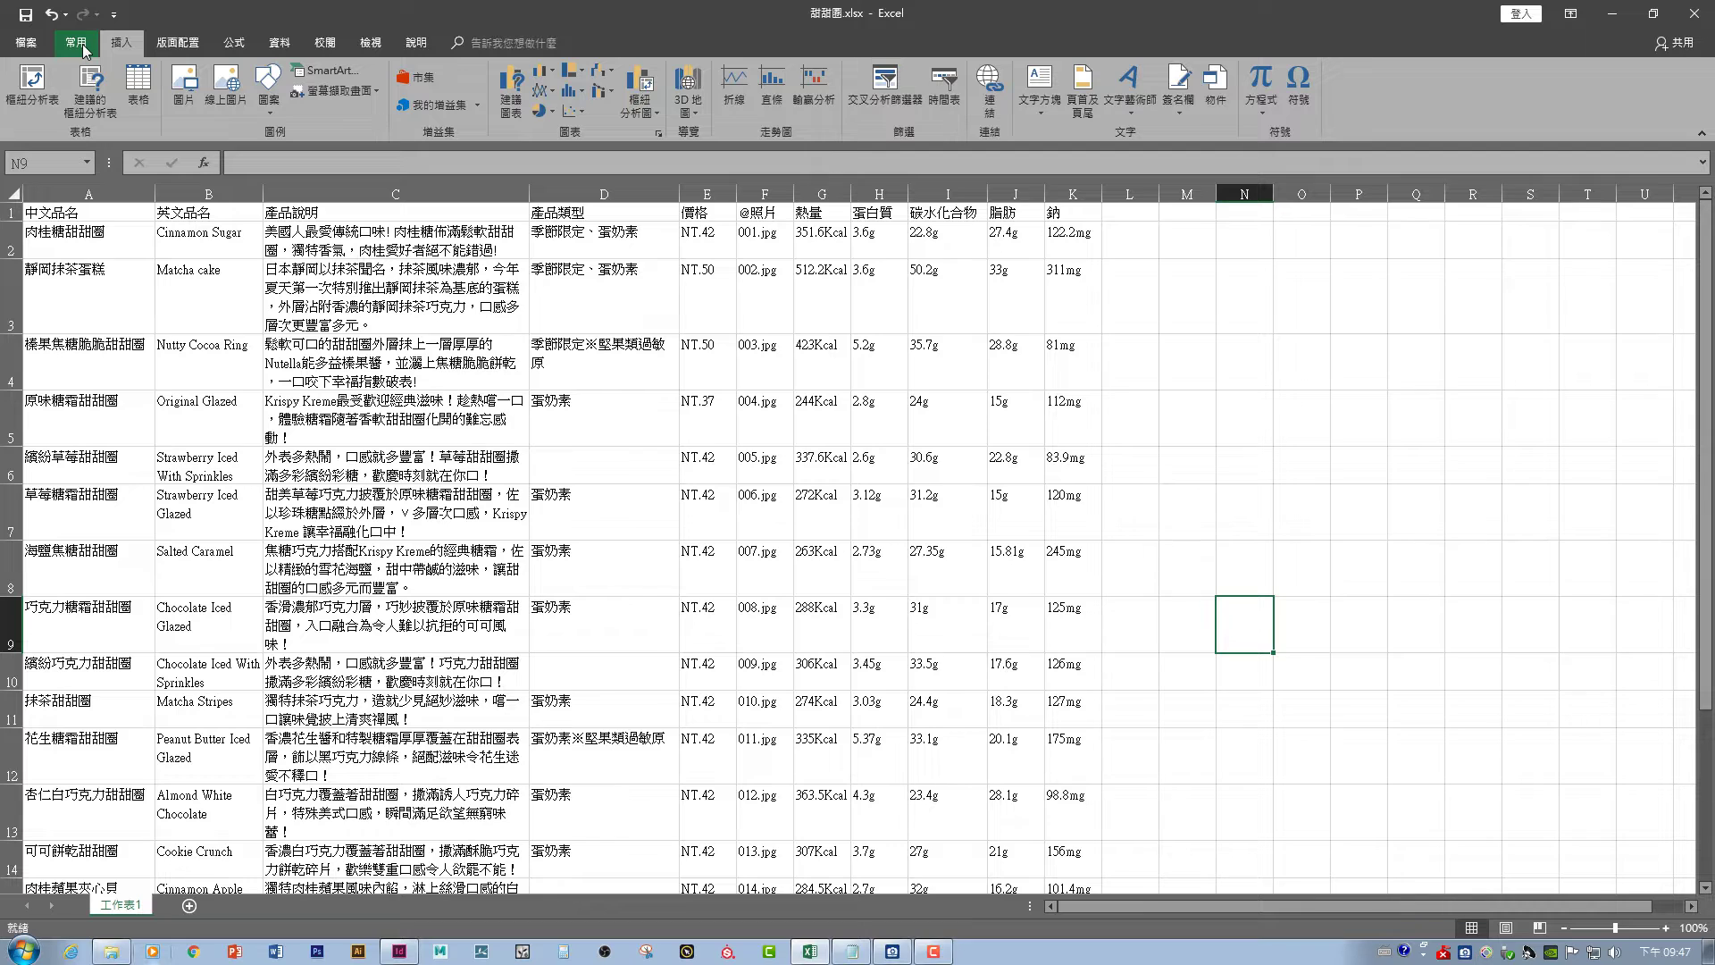
{"action": "left_click", "coordinate": [80, 44]}
{"action": "left_click", "coordinate": [120, 42]}
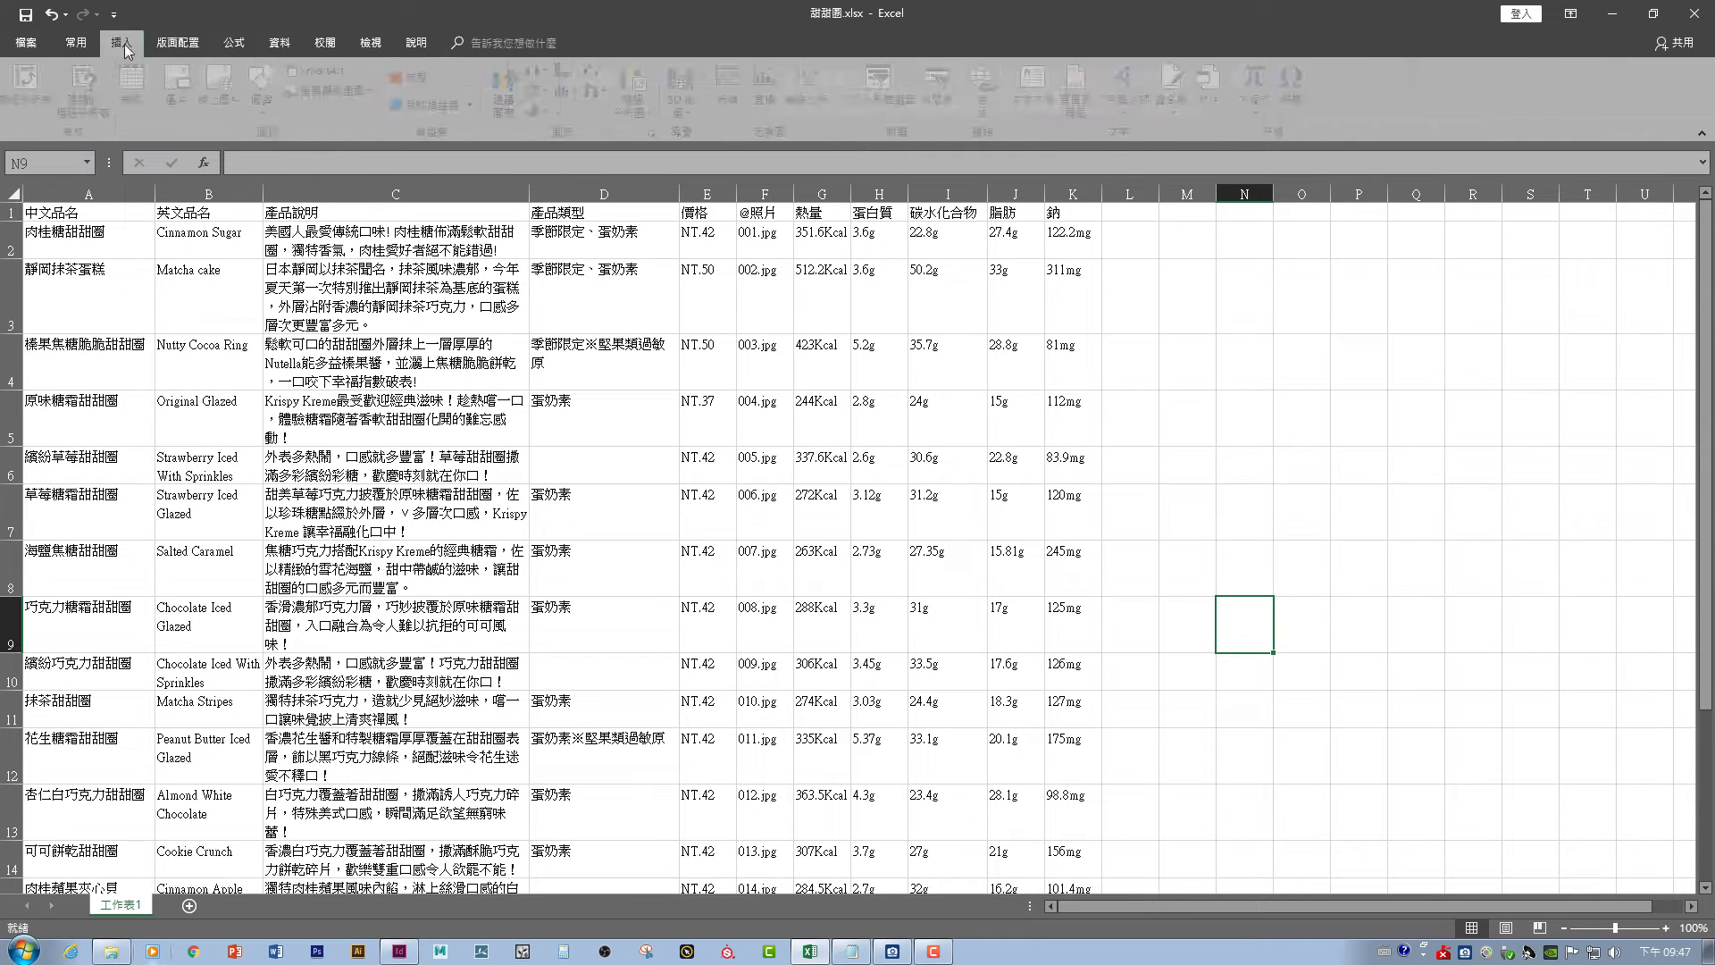
{"action": "left_click", "coordinate": [188, 45]}
{"action": "left_click", "coordinate": [230, 46]}
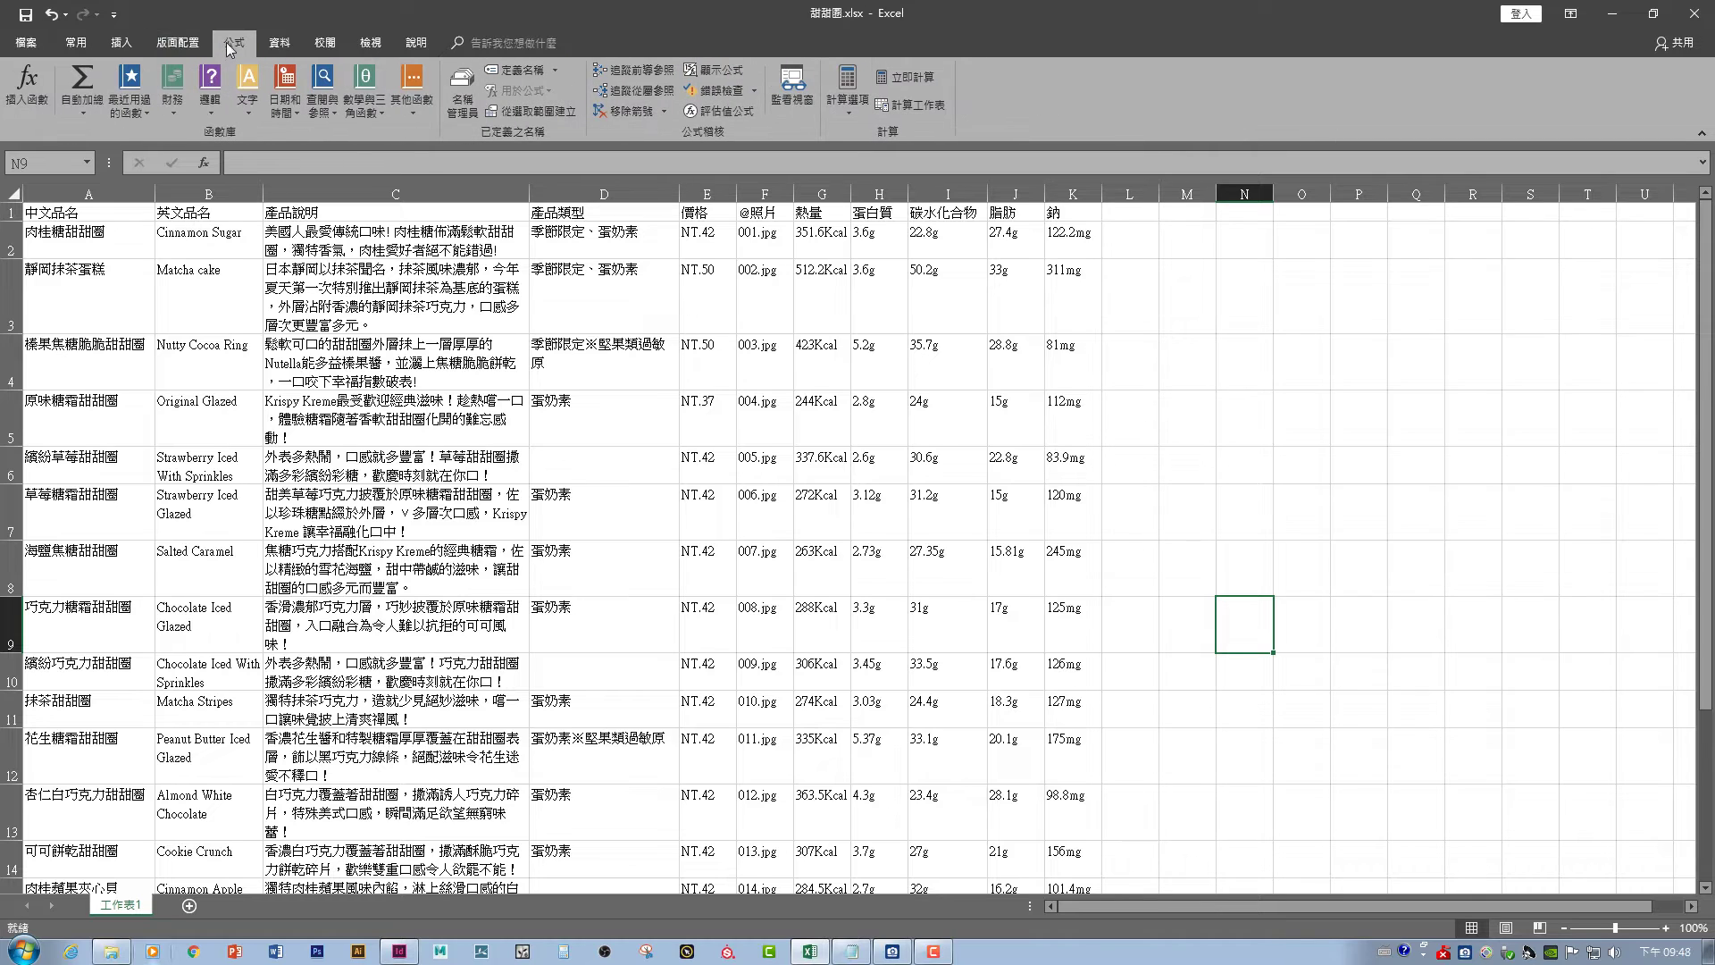
{"action": "left_click", "coordinate": [280, 49]}
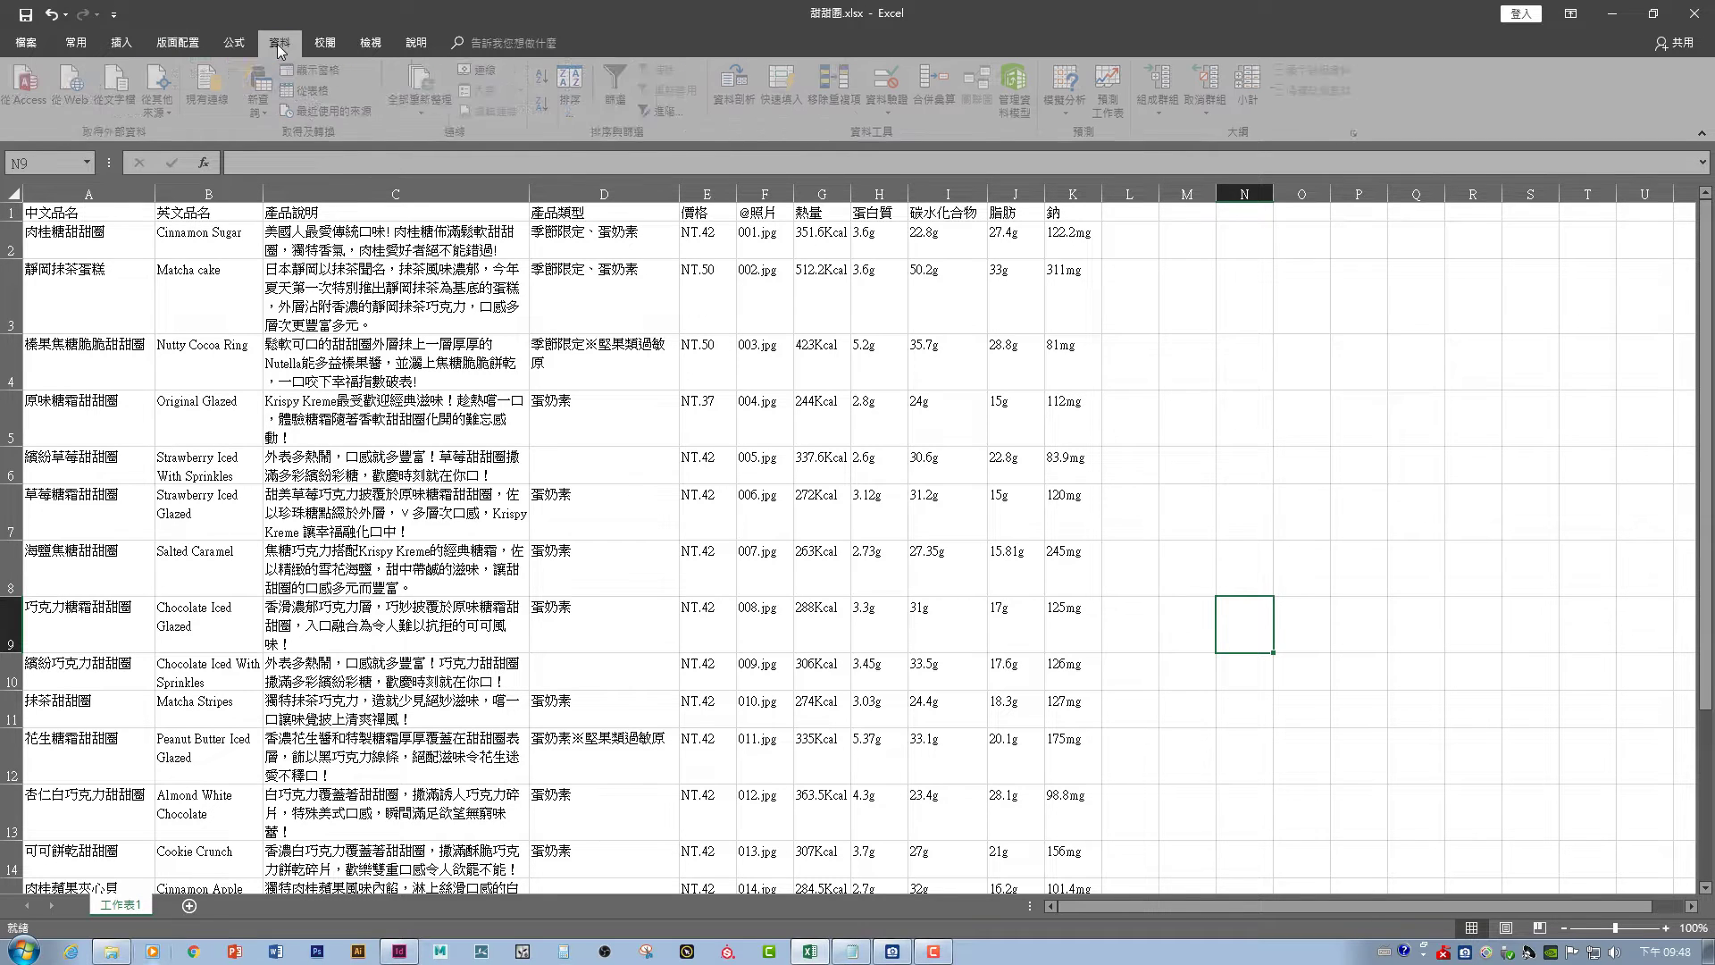
{"action": "left_click", "coordinate": [327, 45]}
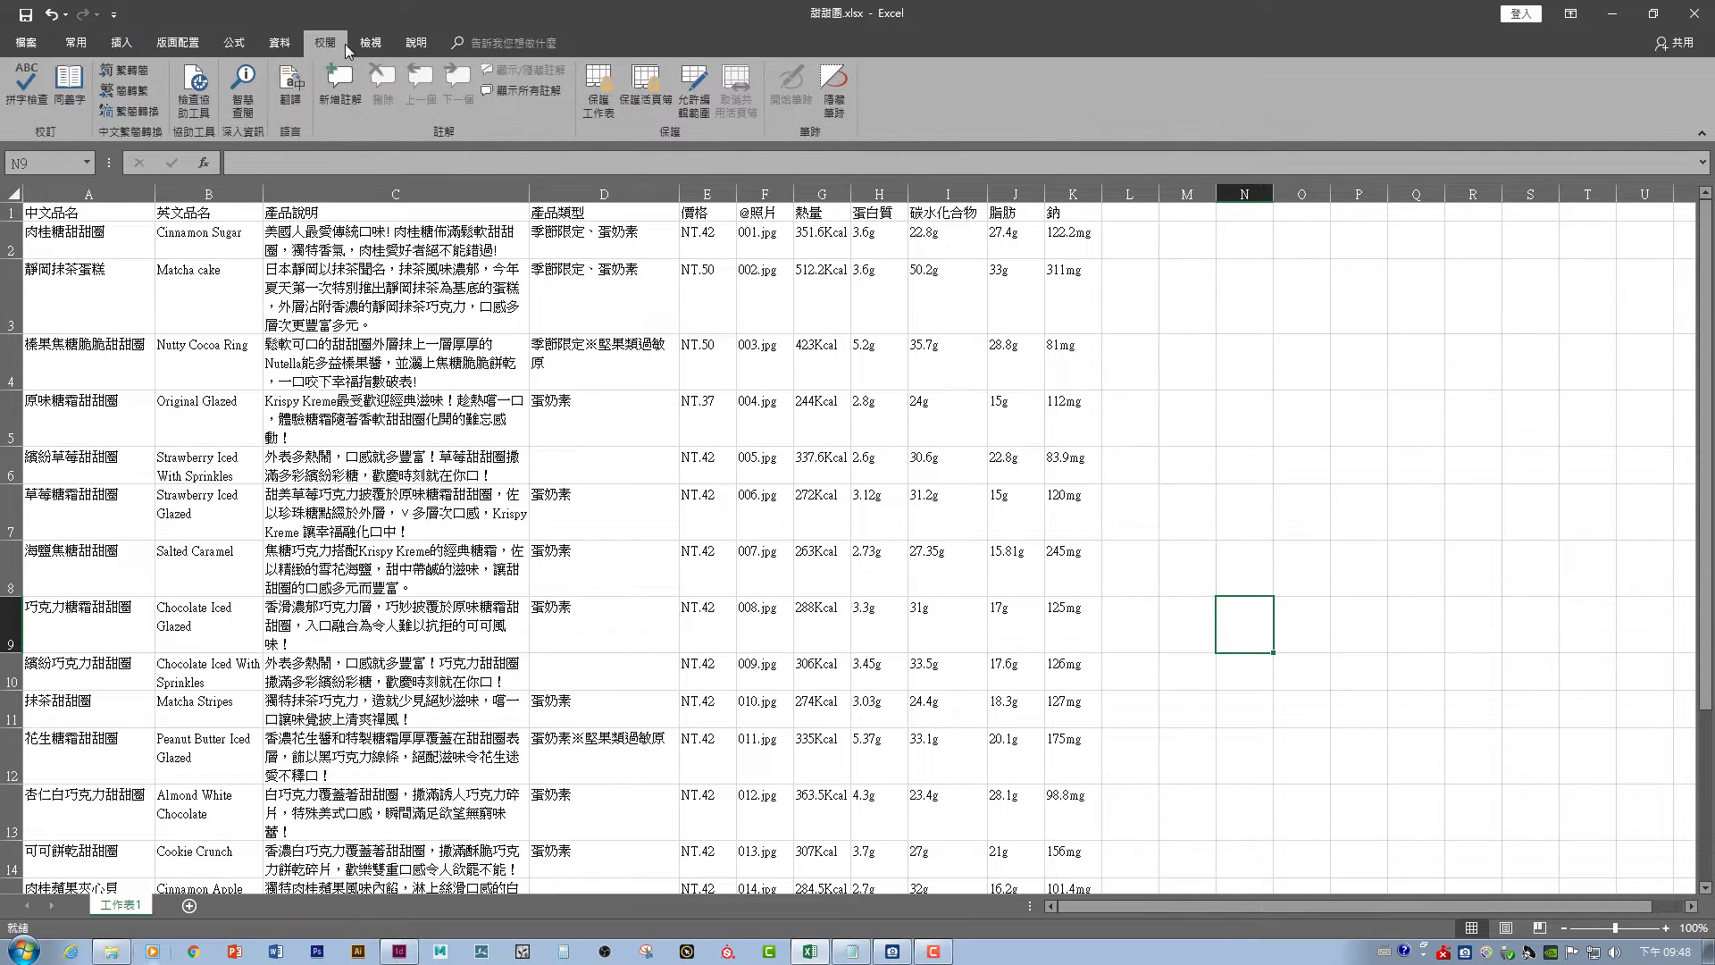
{"action": "left_click", "coordinate": [76, 43]}
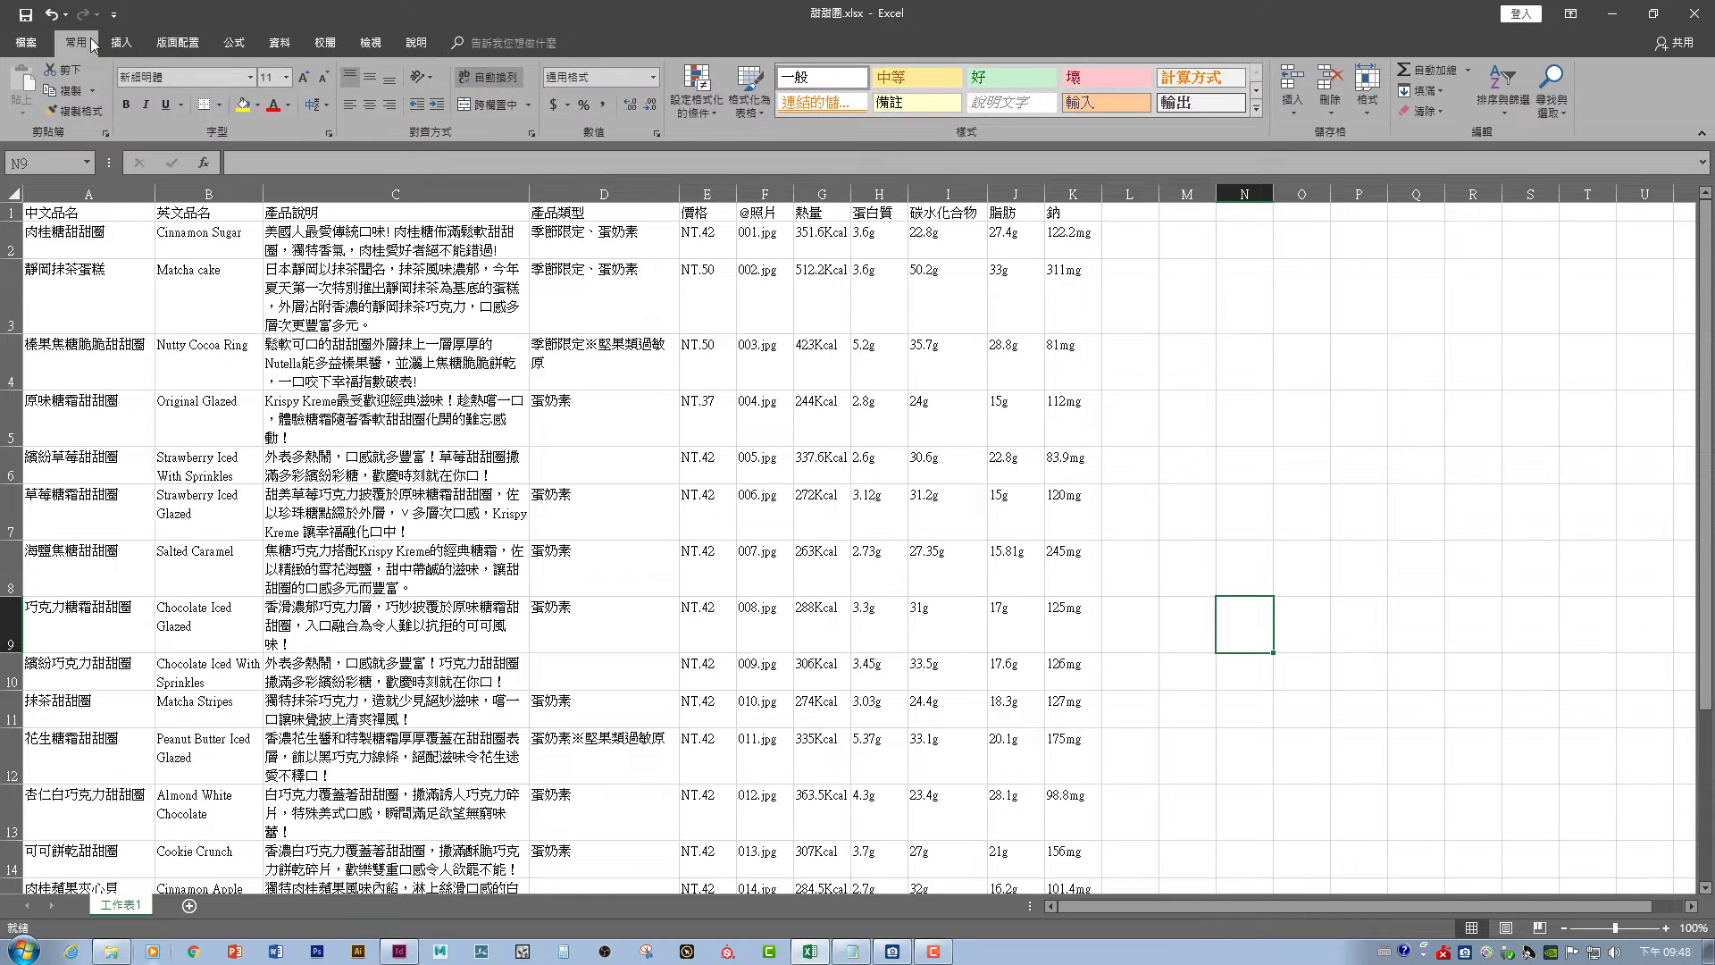
{"action": "left_click", "coordinate": [1222, 548]}
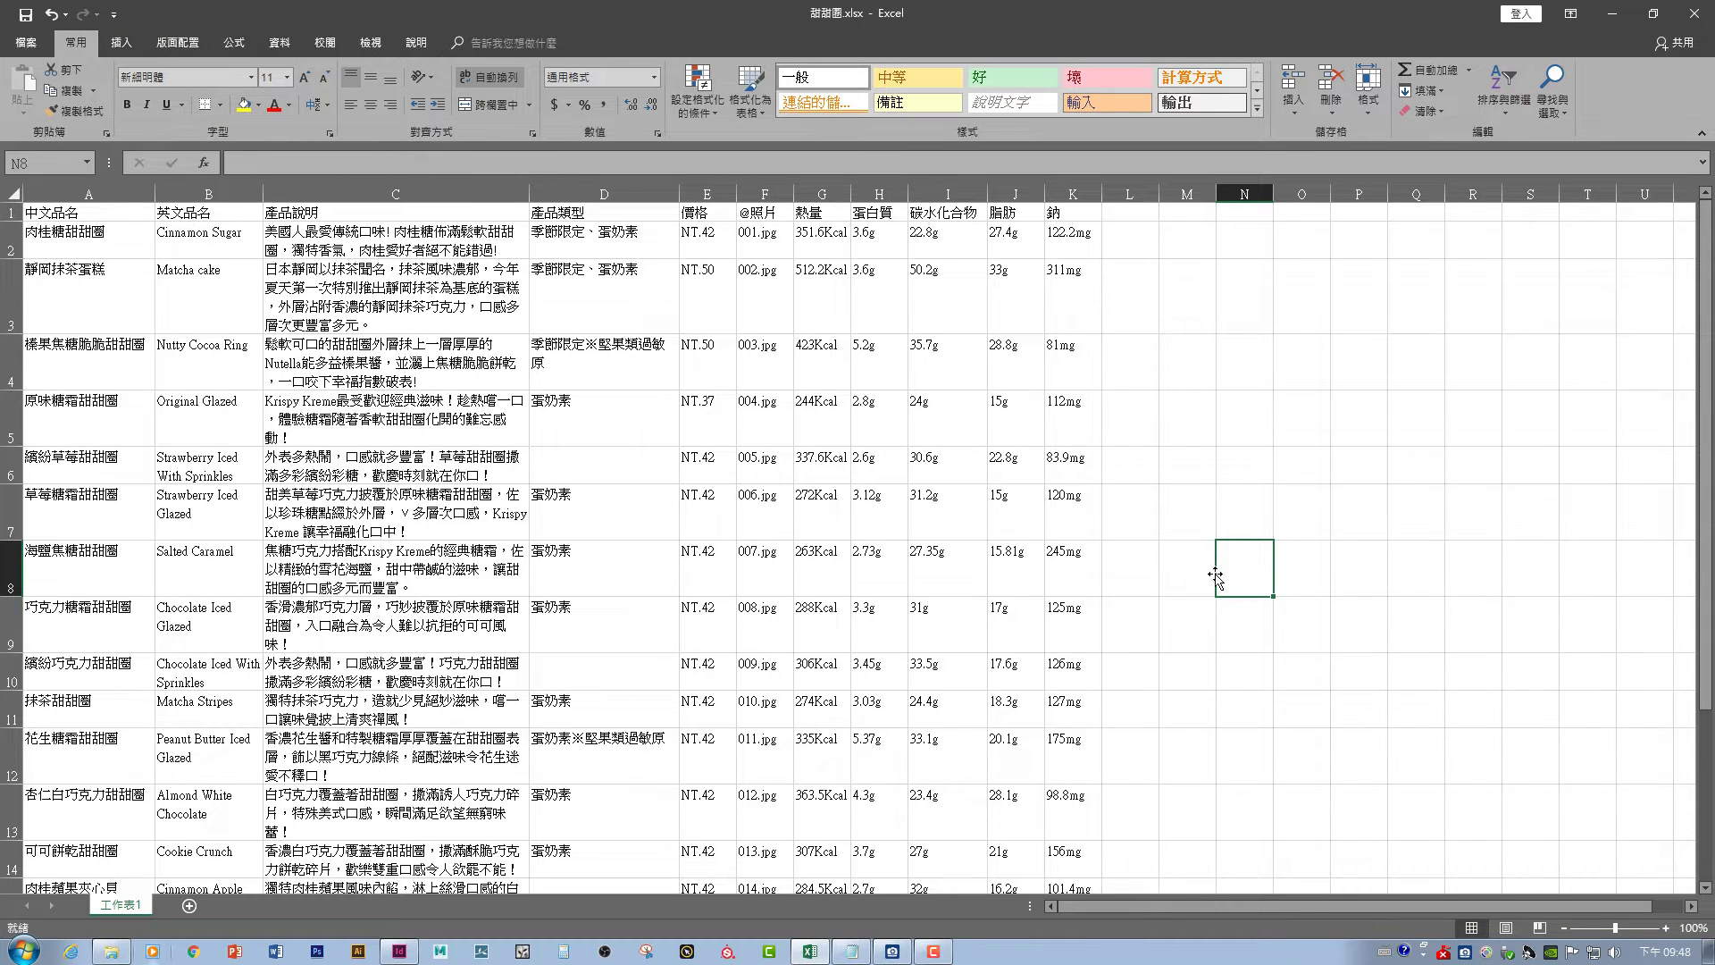
{"action": "key", "text": "ctrl+f"}
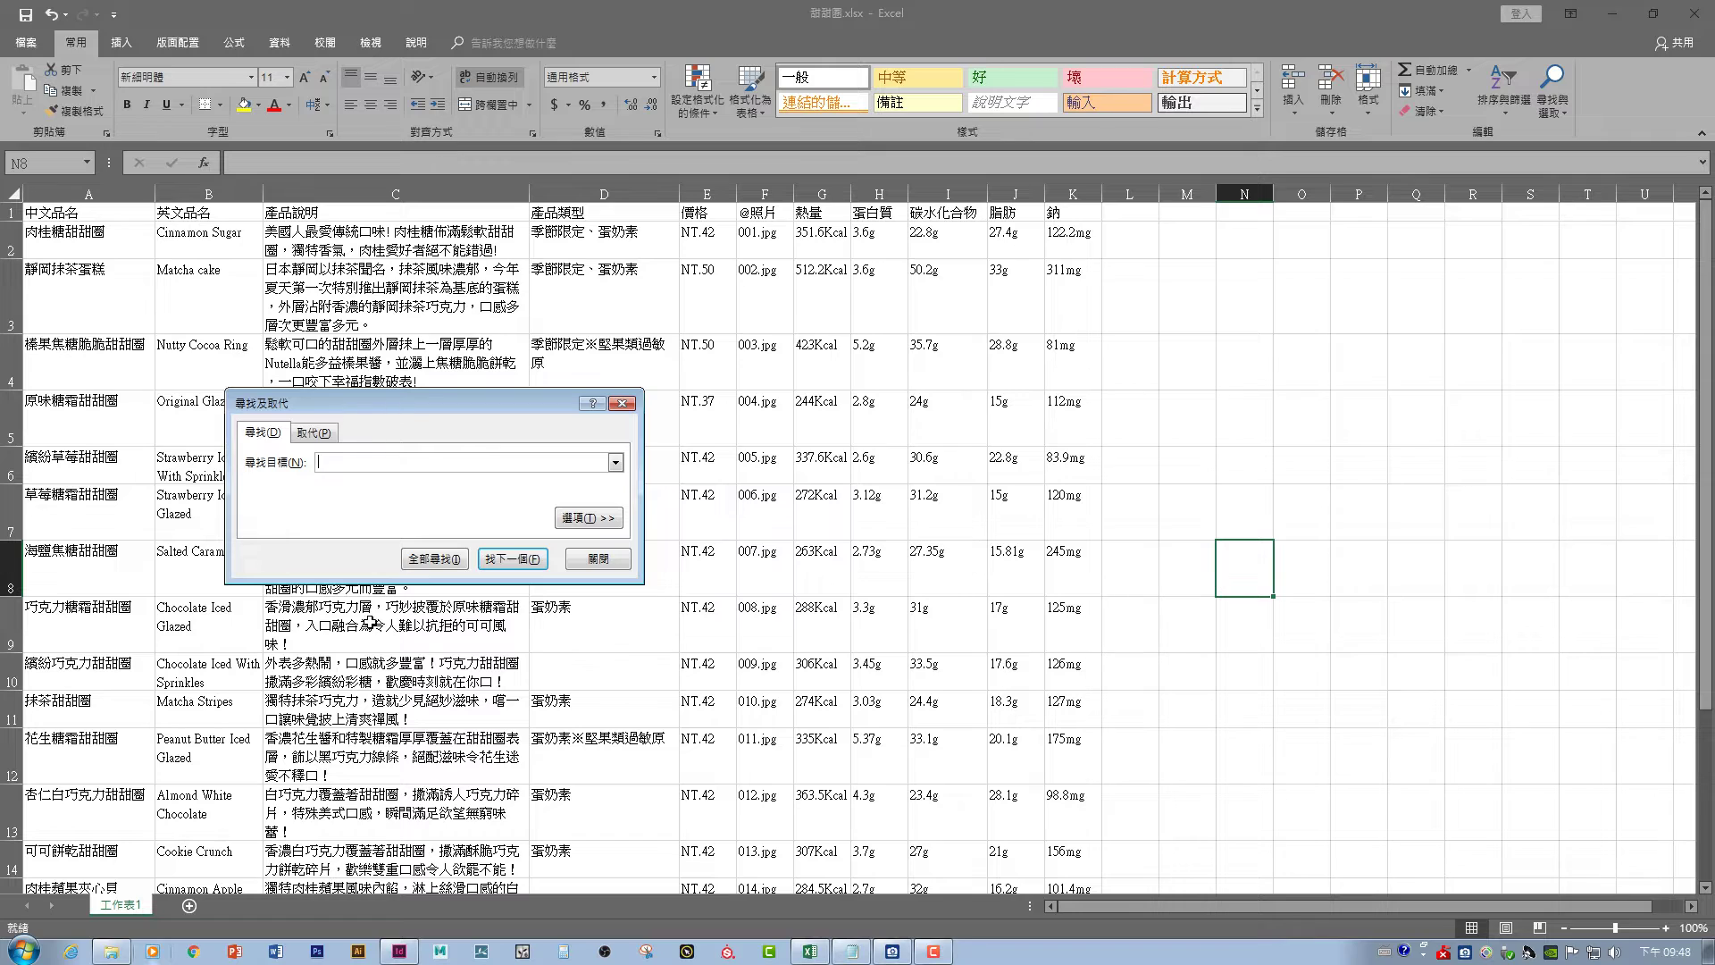
{"action": "left_click", "coordinate": [315, 436]}
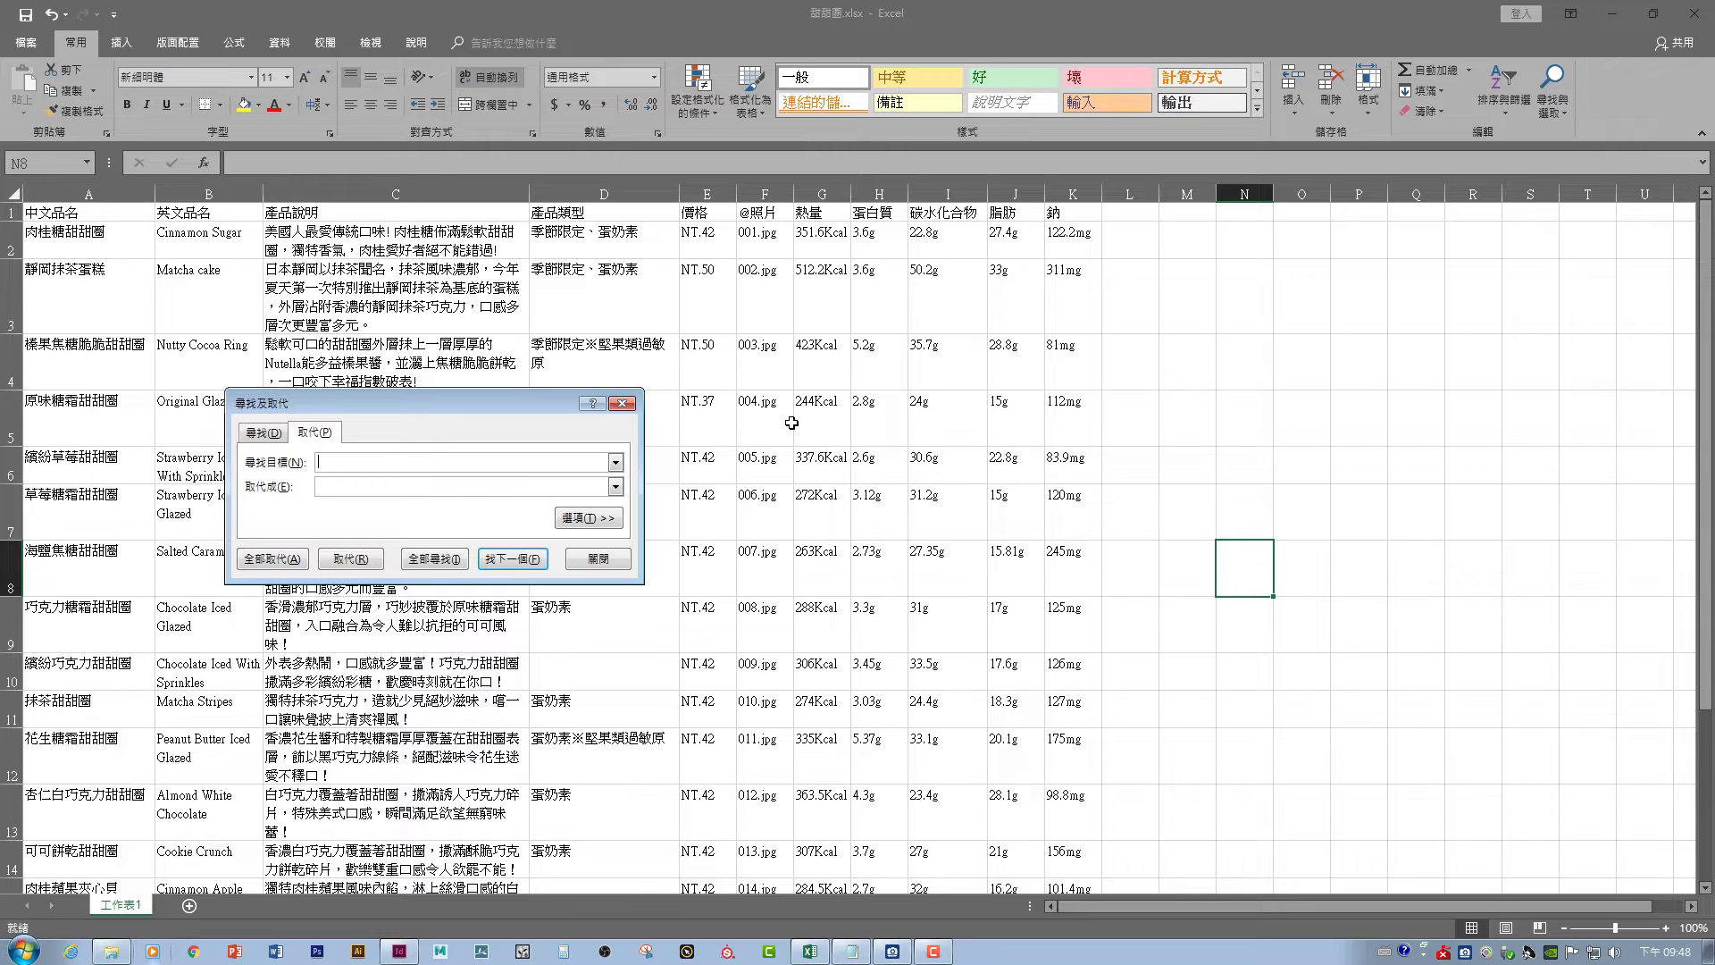
{"action": "left_click", "coordinate": [601, 561]}
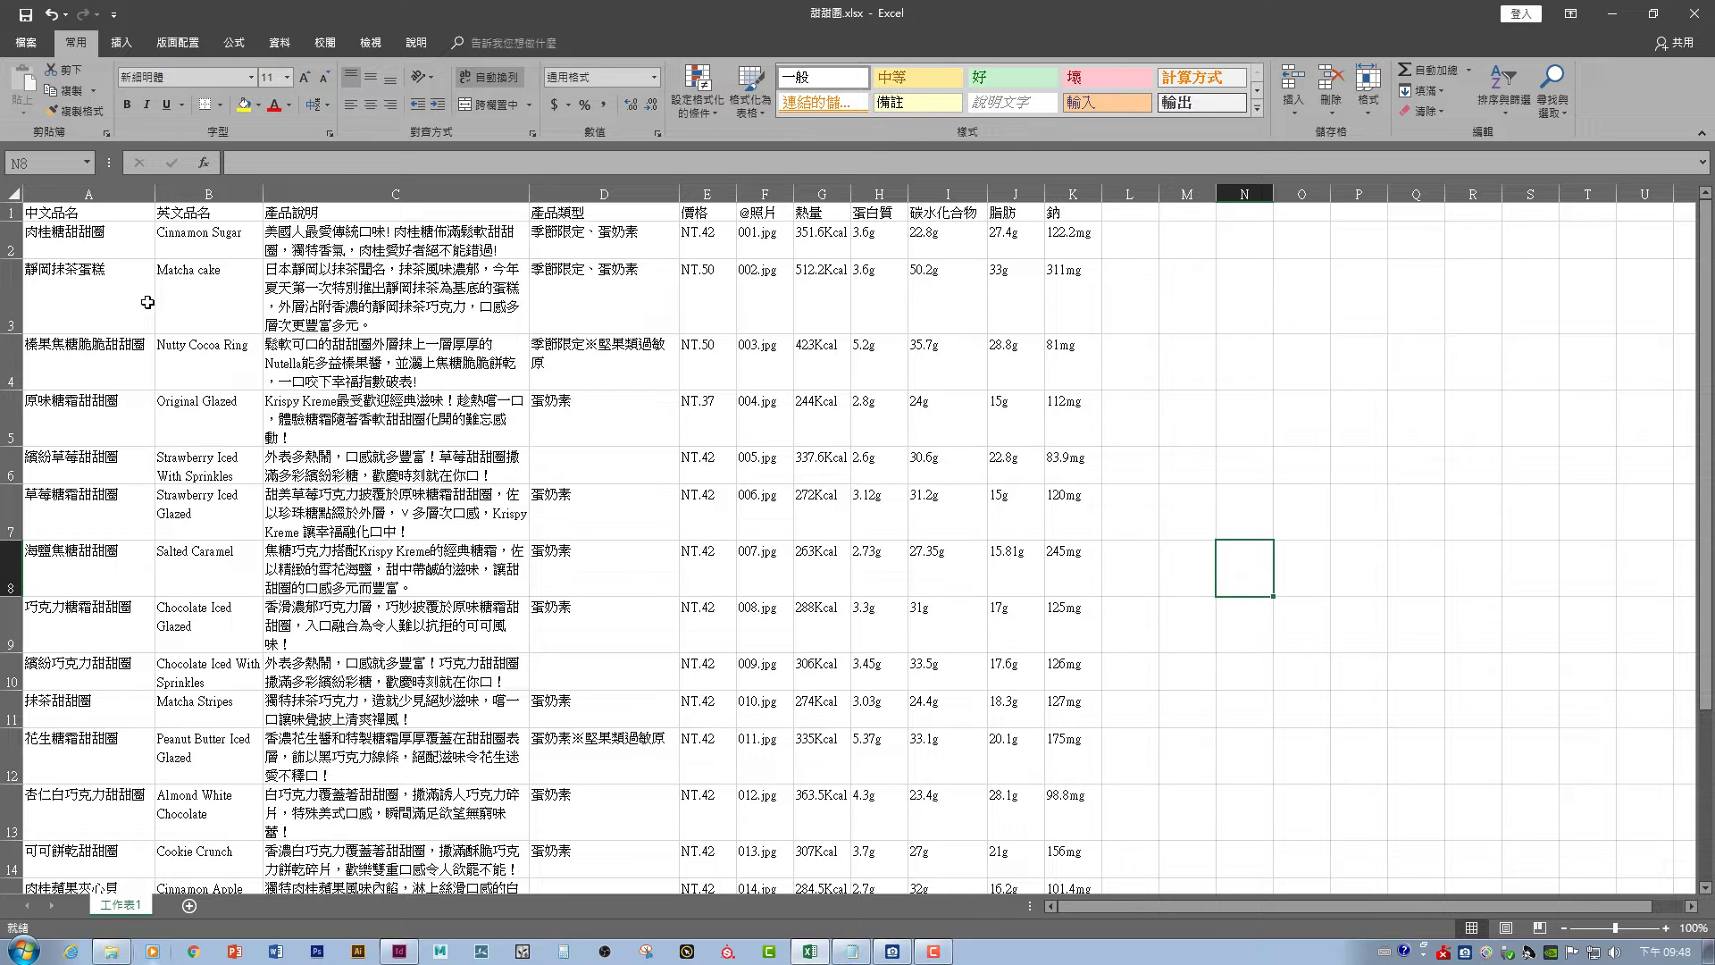
- Save the sheet as Unicode Text 甜甜圈.txt in the 1105 folder, replacing the old copy, and minimise Excel
{"action": "left_click", "coordinate": [27, 42]}
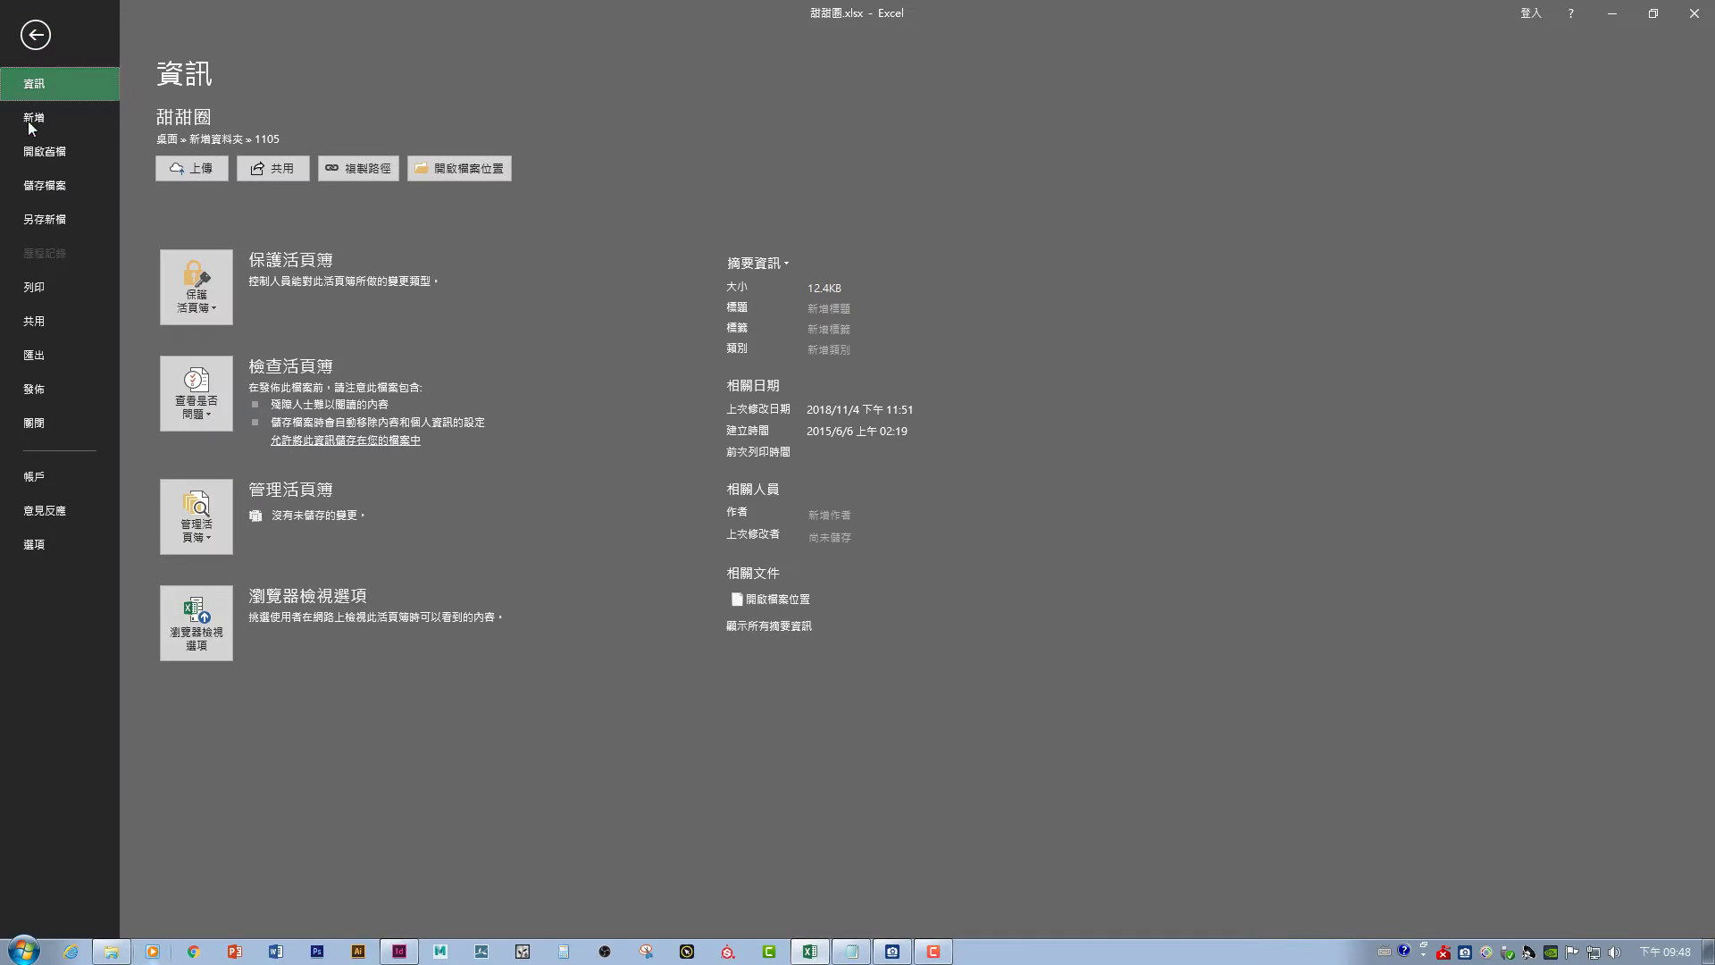
{"action": "left_click", "coordinate": [45, 227]}
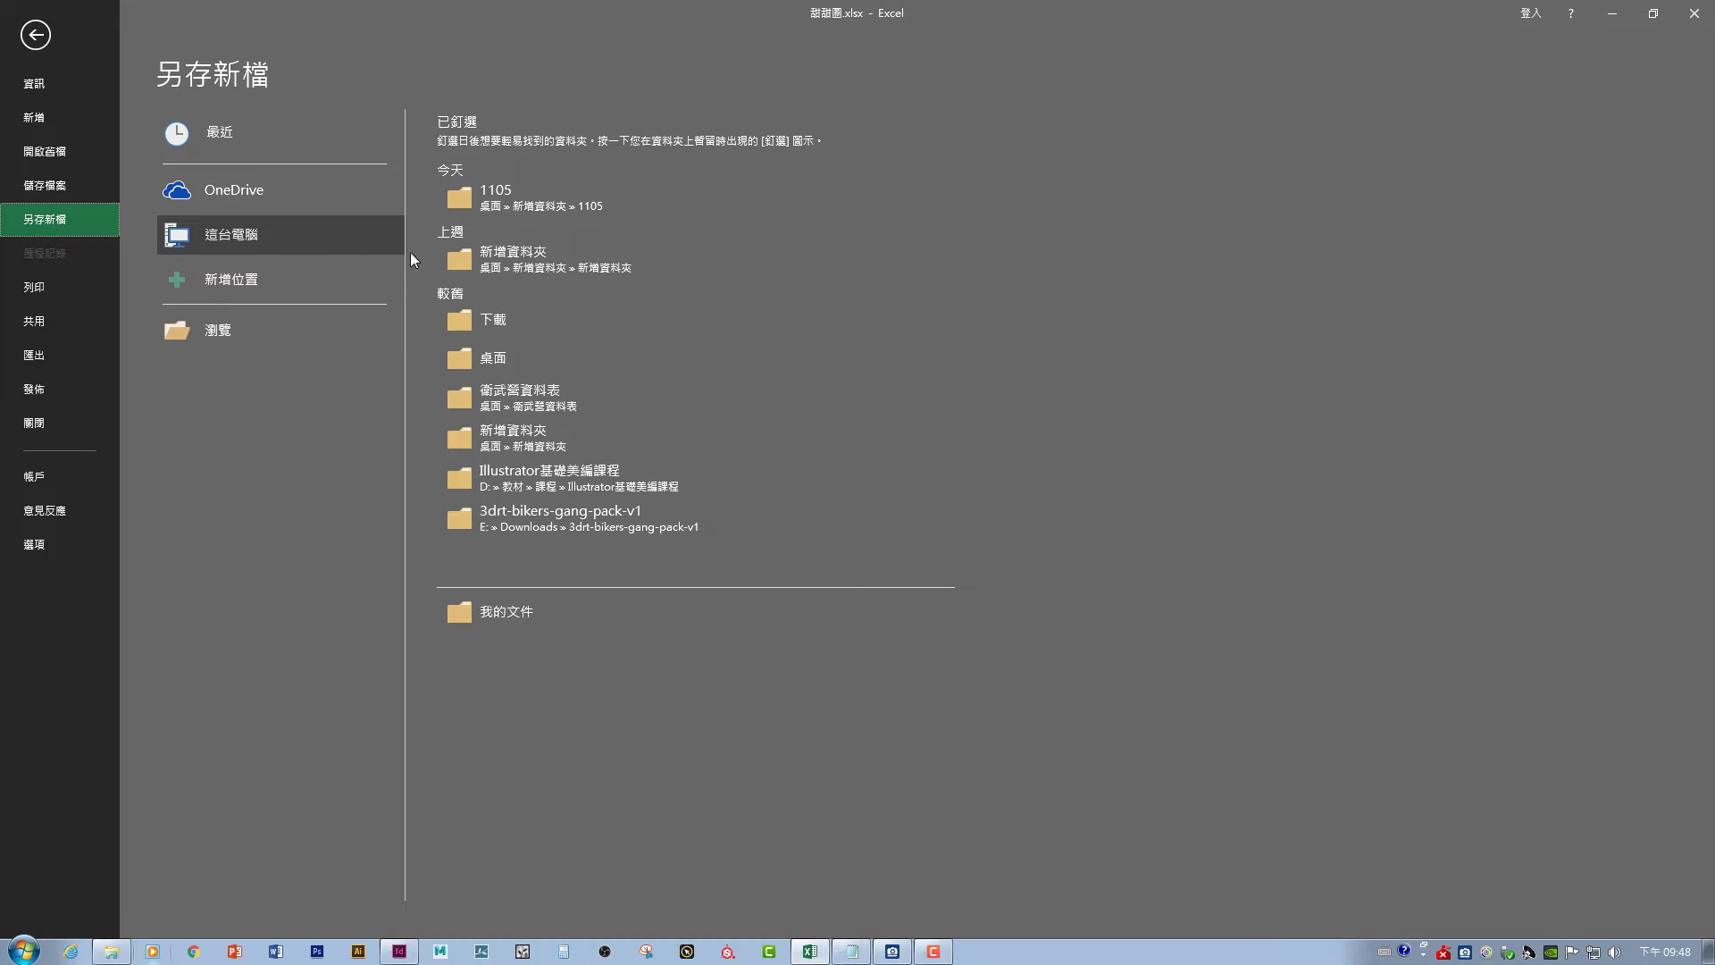
{"action": "left_click", "coordinate": [474, 205]}
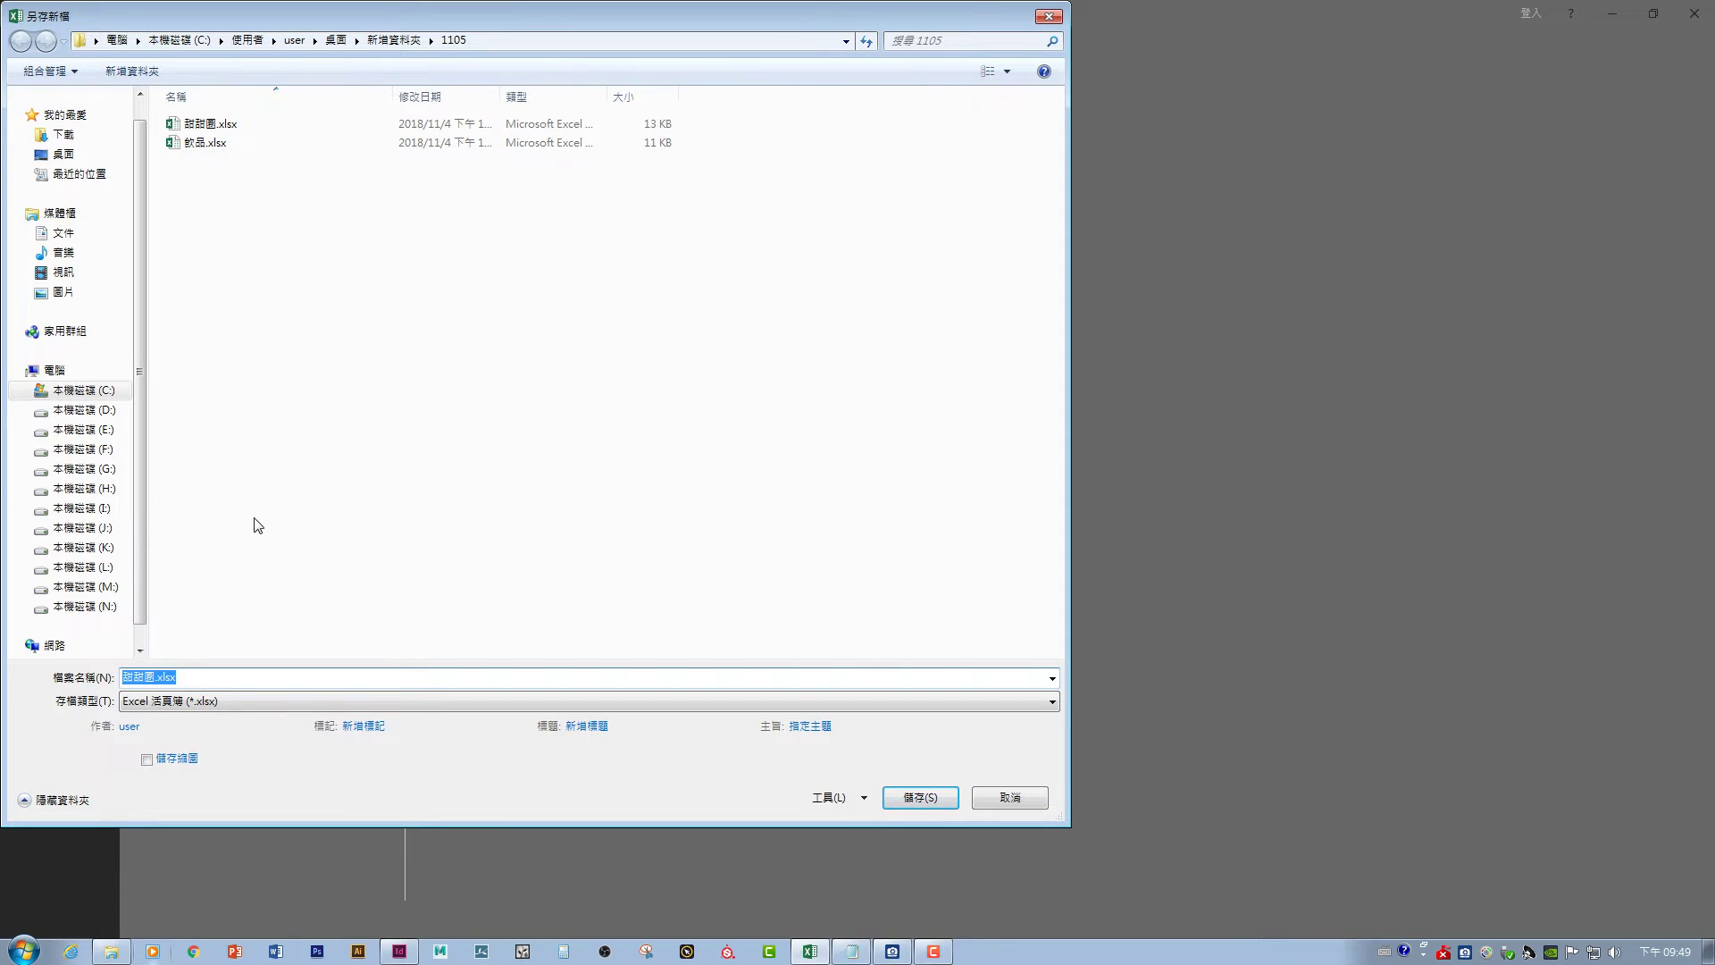
{"action": "left_click", "coordinate": [196, 704]}
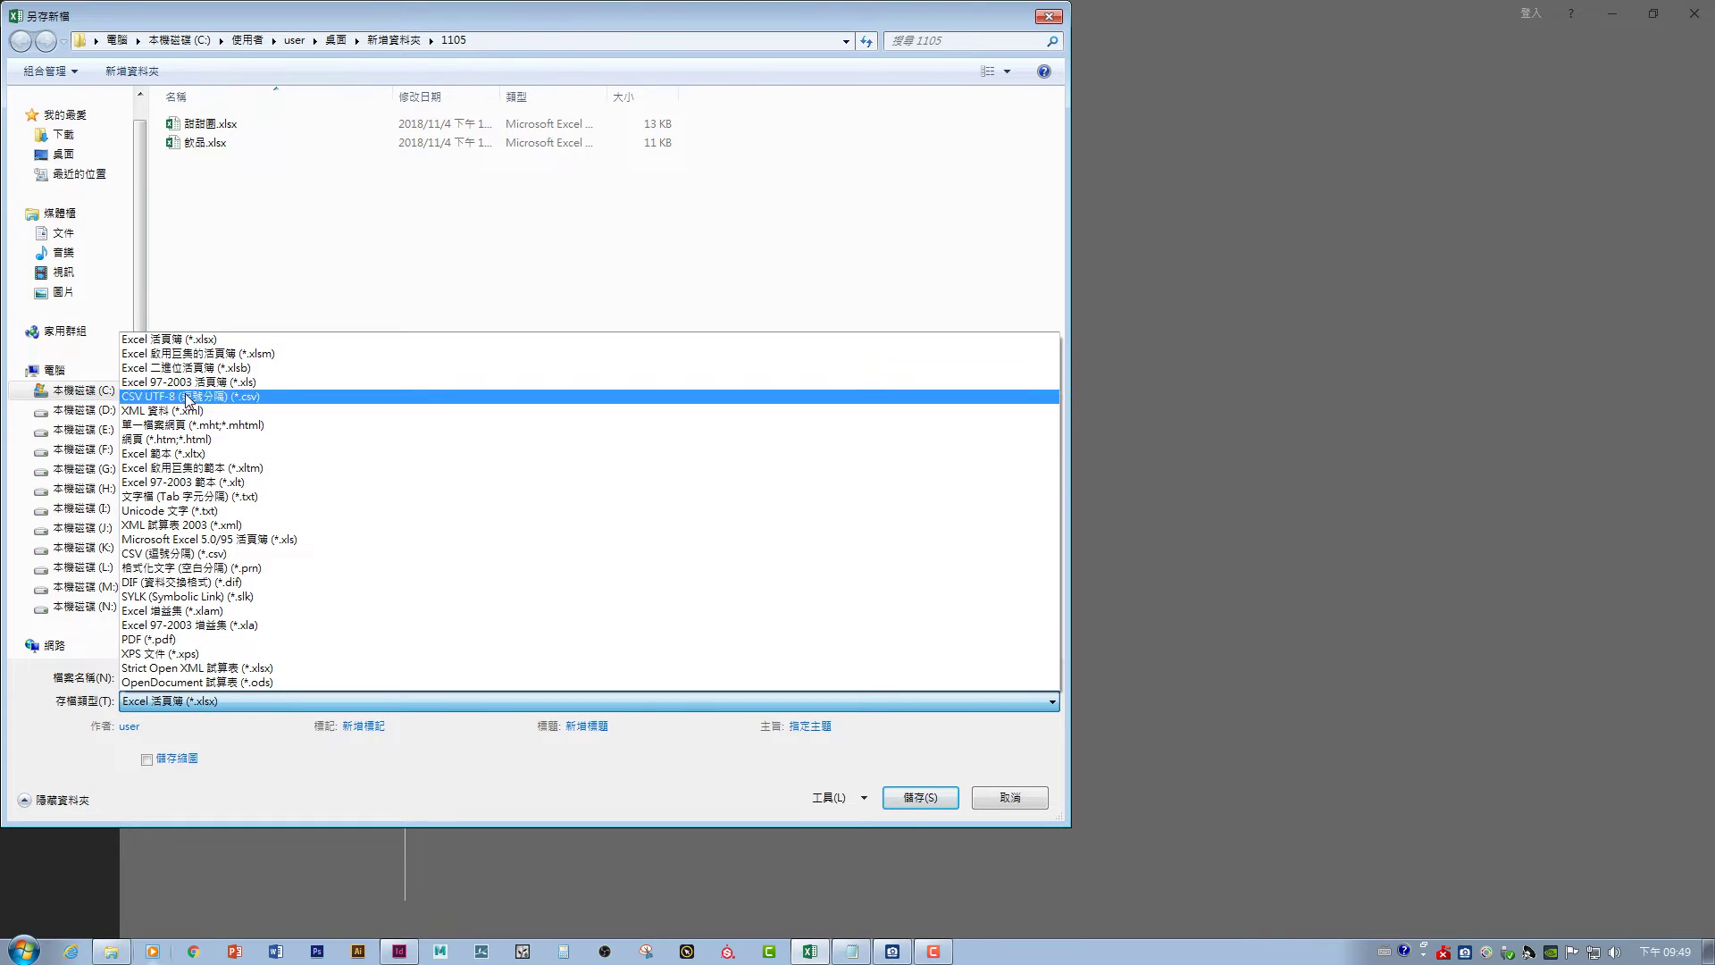
{"action": "left_click", "coordinate": [179, 516]}
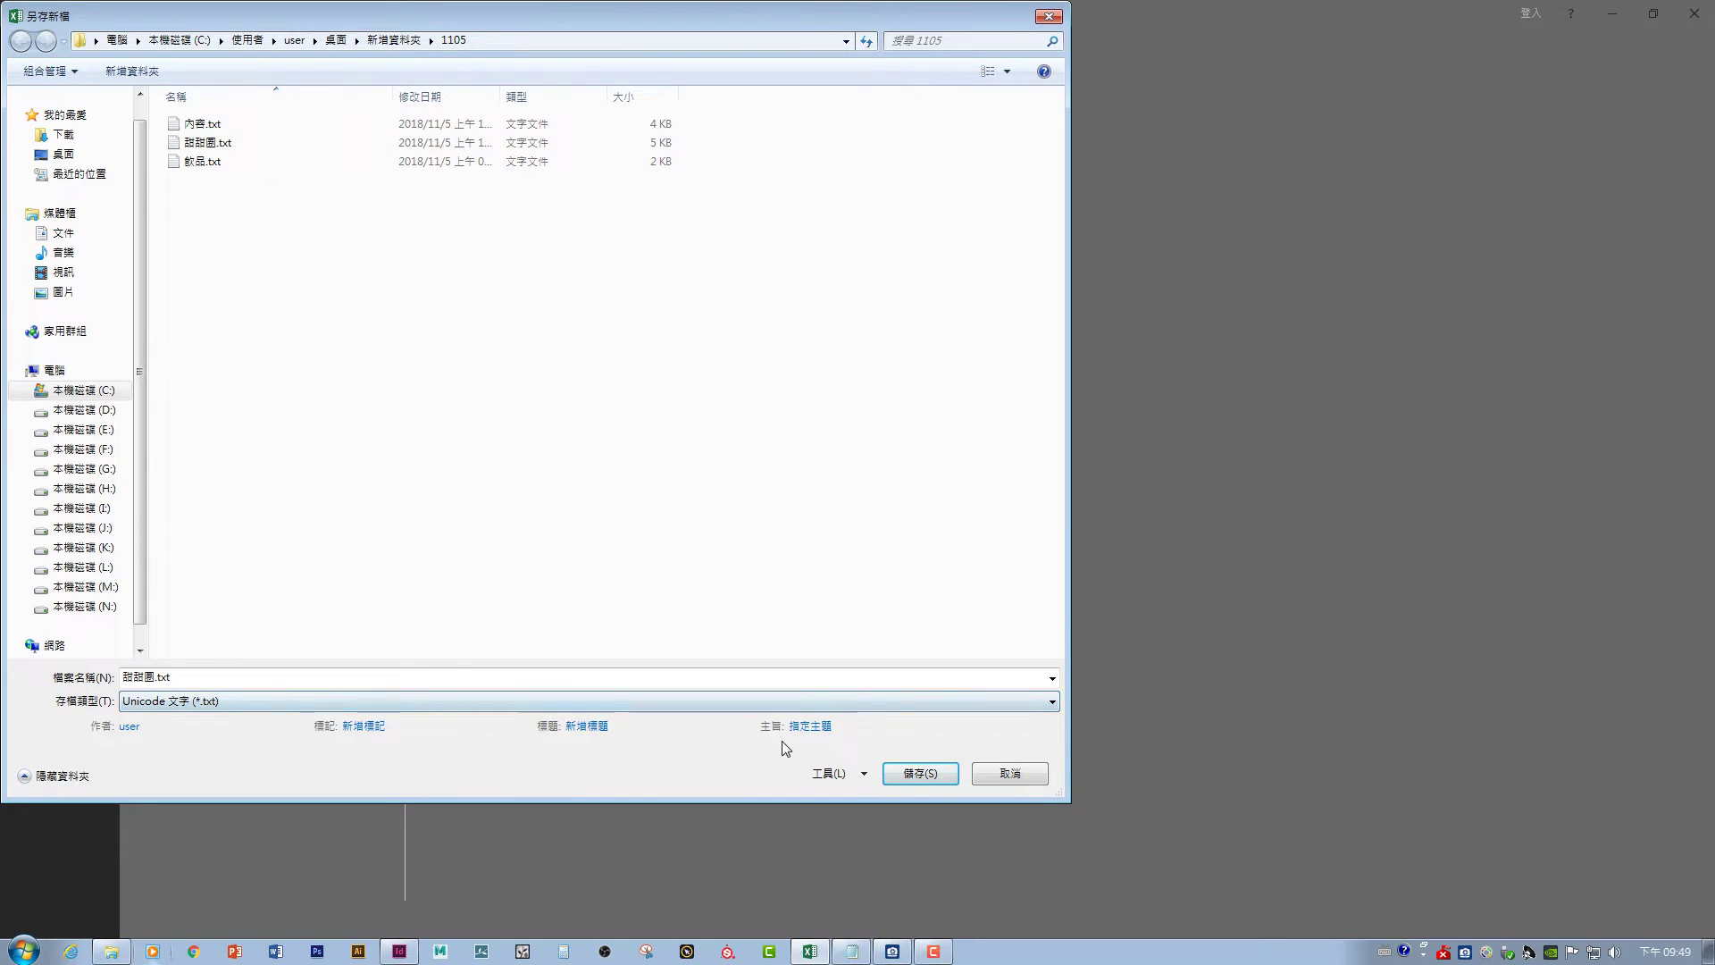
{"action": "left_click", "coordinate": [911, 776]}
{"action": "left_click", "coordinate": [903, 483]}
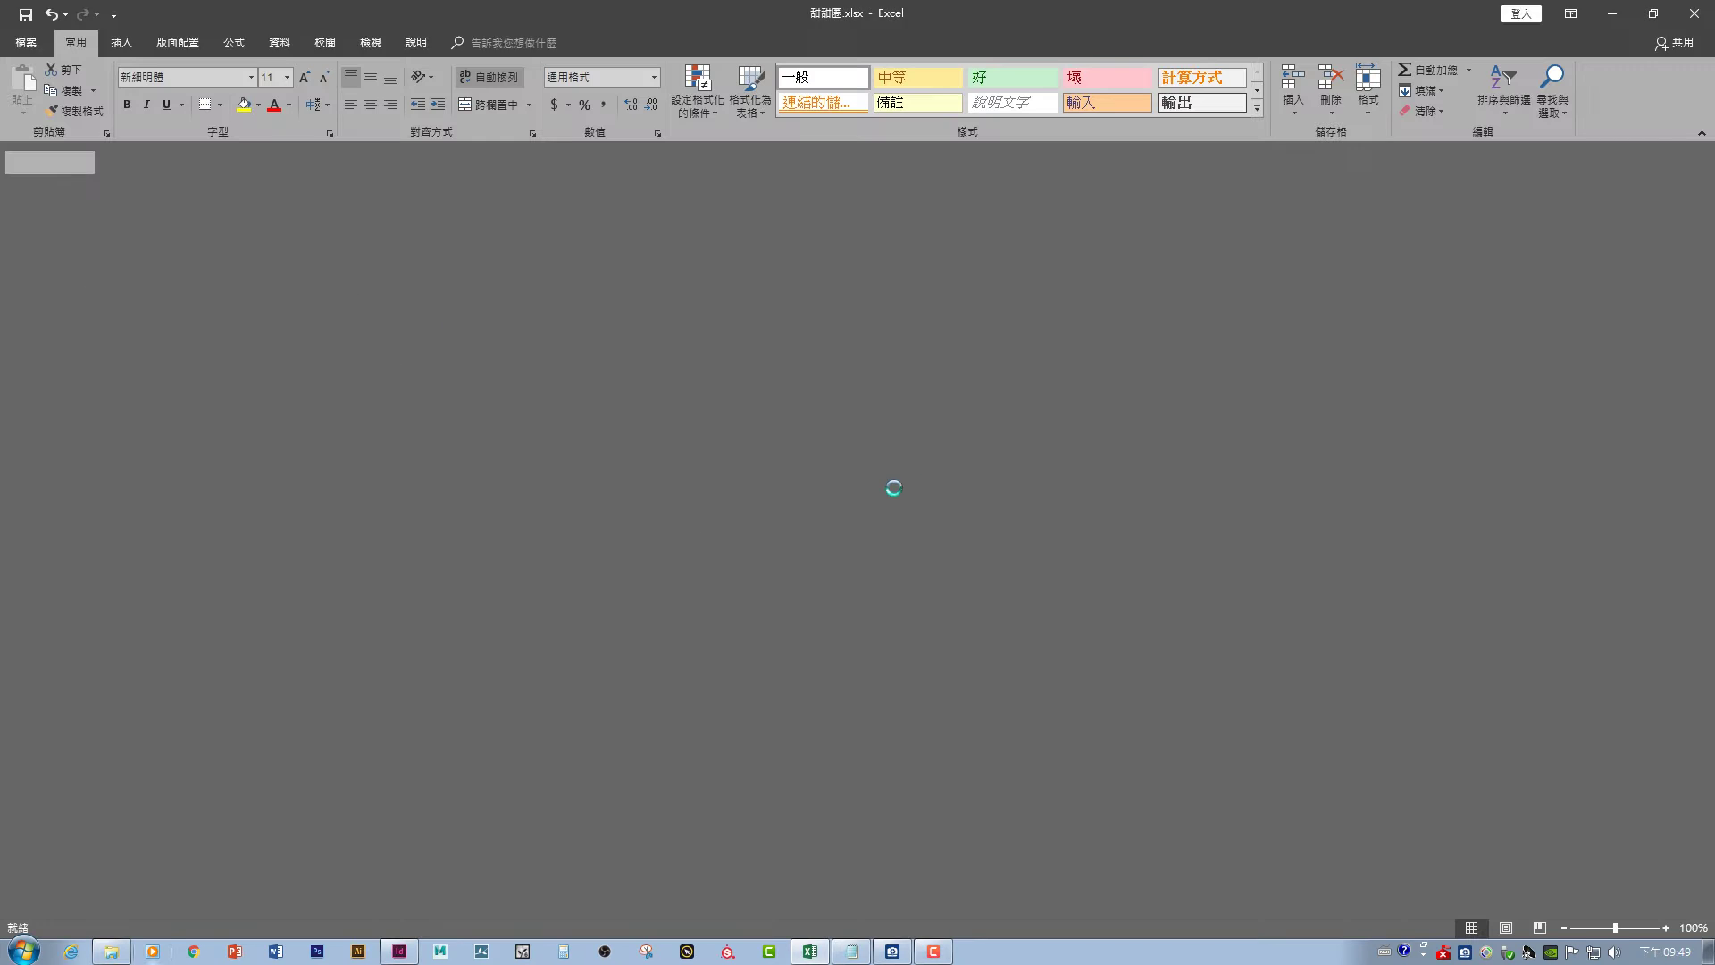
{"action": "left_click", "coordinate": [769, 532]}
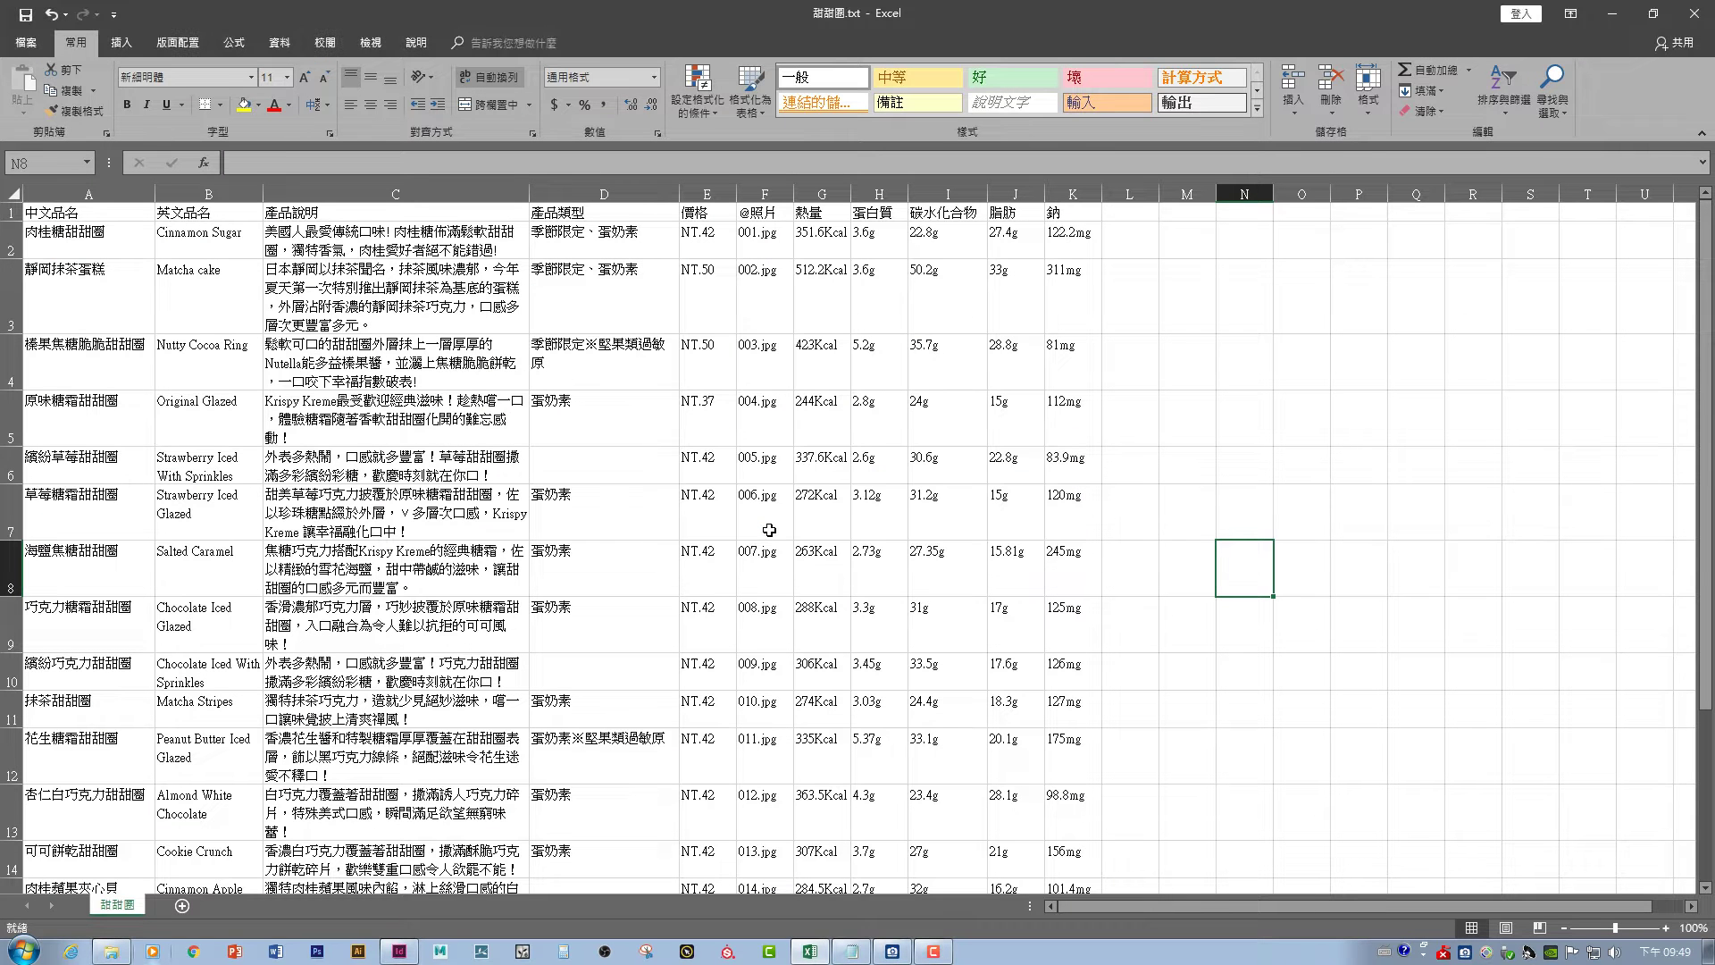
{"action": "left_click", "coordinate": [1613, 13]}
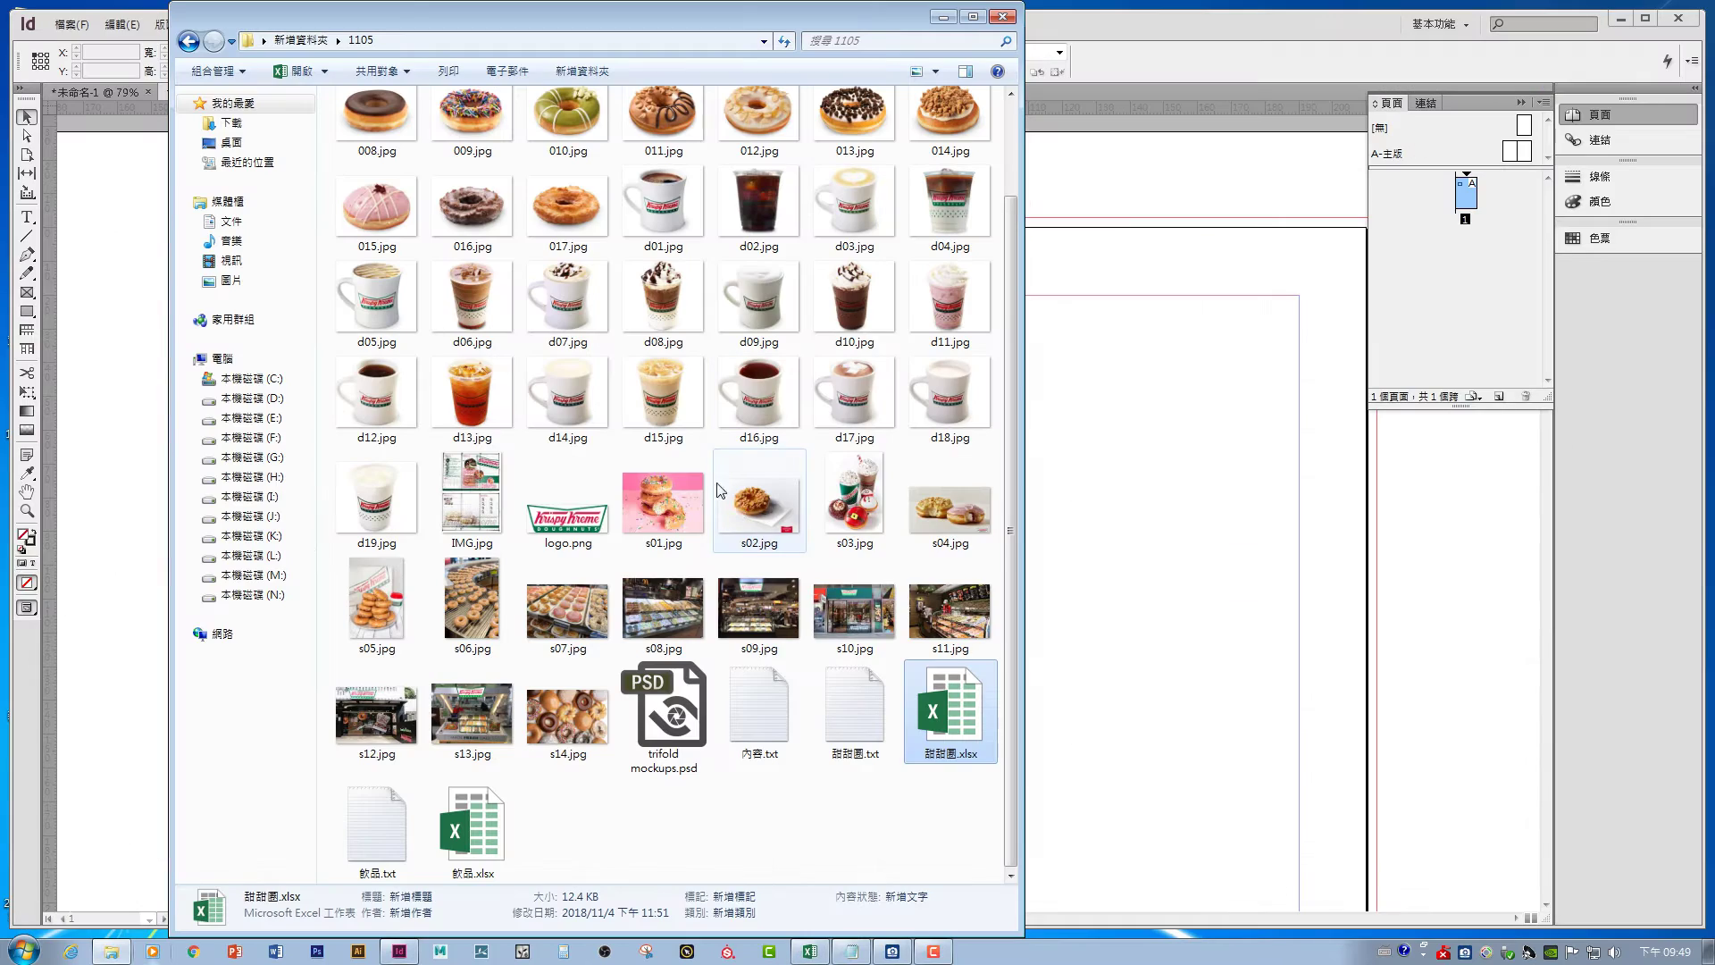
- Add a text frame reading 中文 and move it left, above the empty rectangle
{"action": "left_click", "coordinate": [1108, 345]}
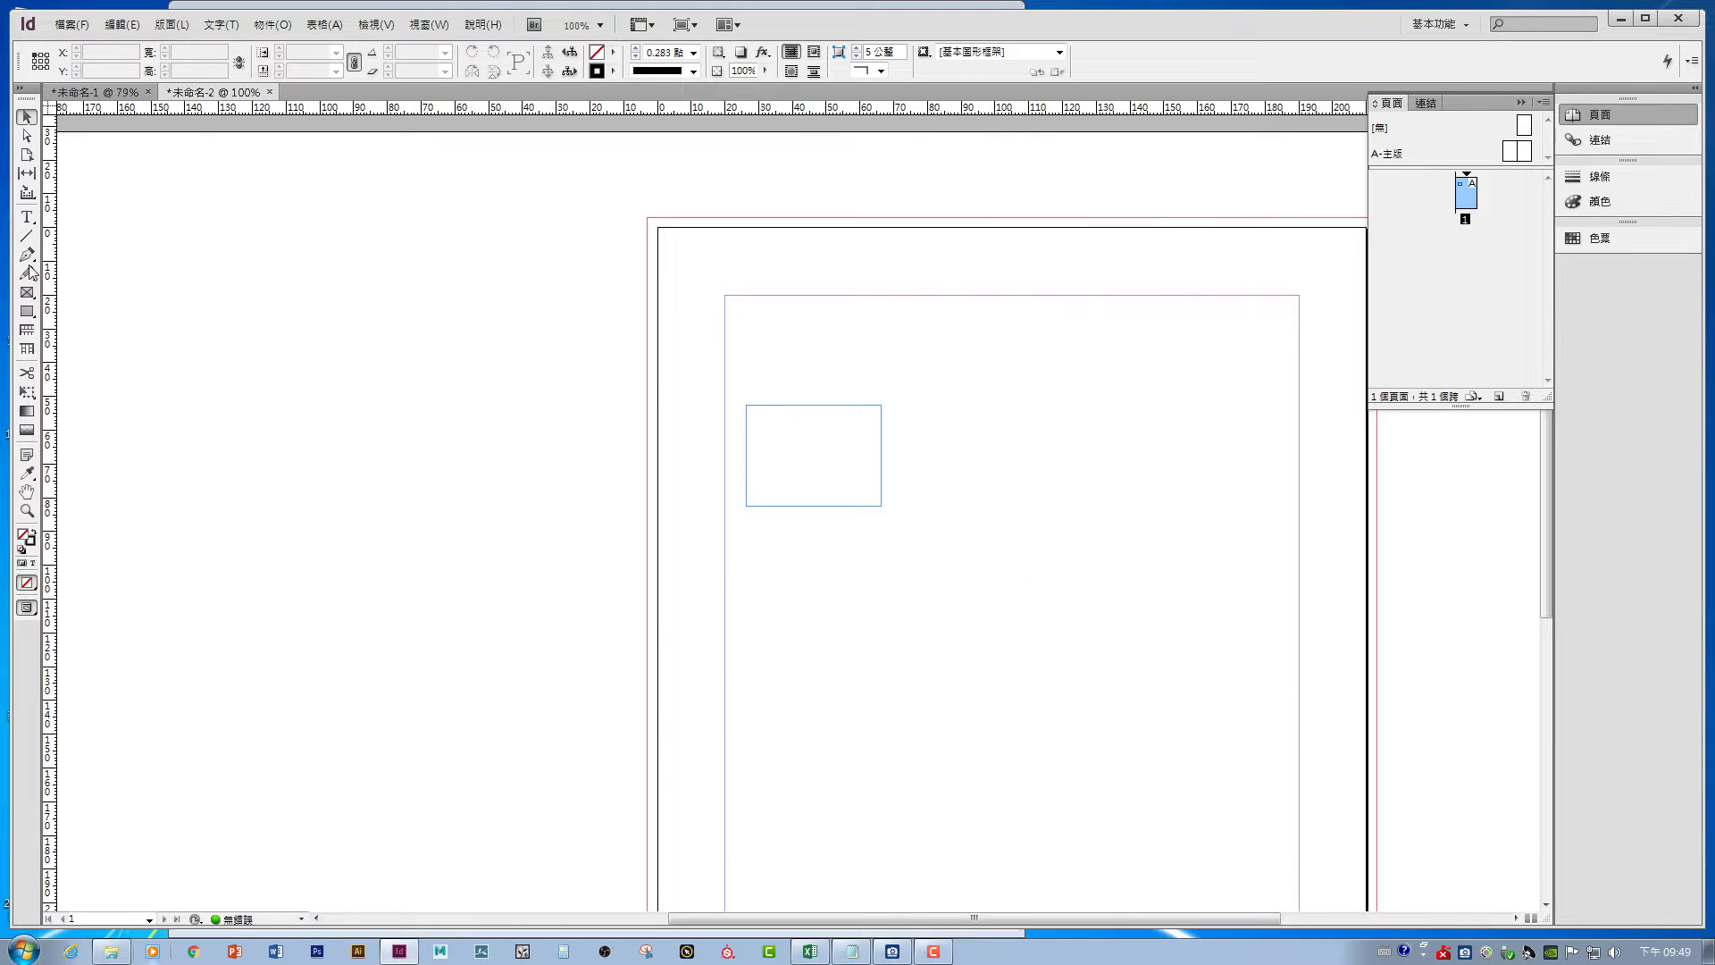
{"action": "left_click", "coordinate": [27, 217]}
{"action": "left_click_drag", "start_coordinate": [931, 339], "coordinate": [1056, 380]}
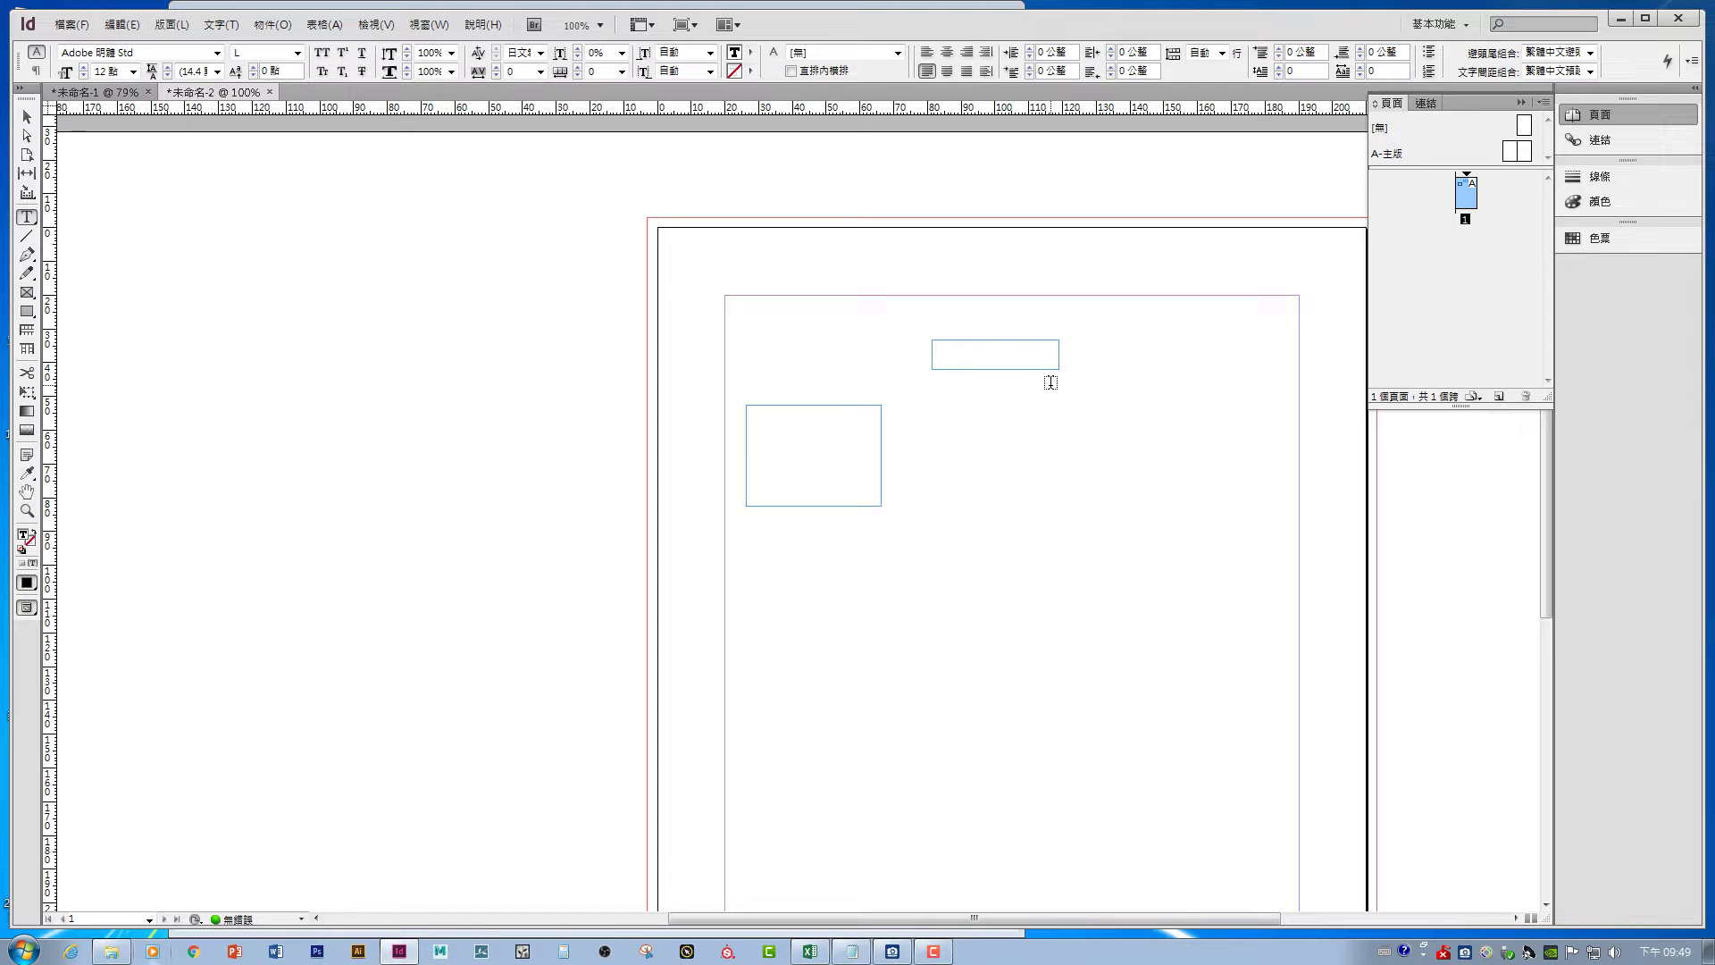
{"action": "key", "text": "ctrl+shift"}
{"action": "type", "text": "中文"}
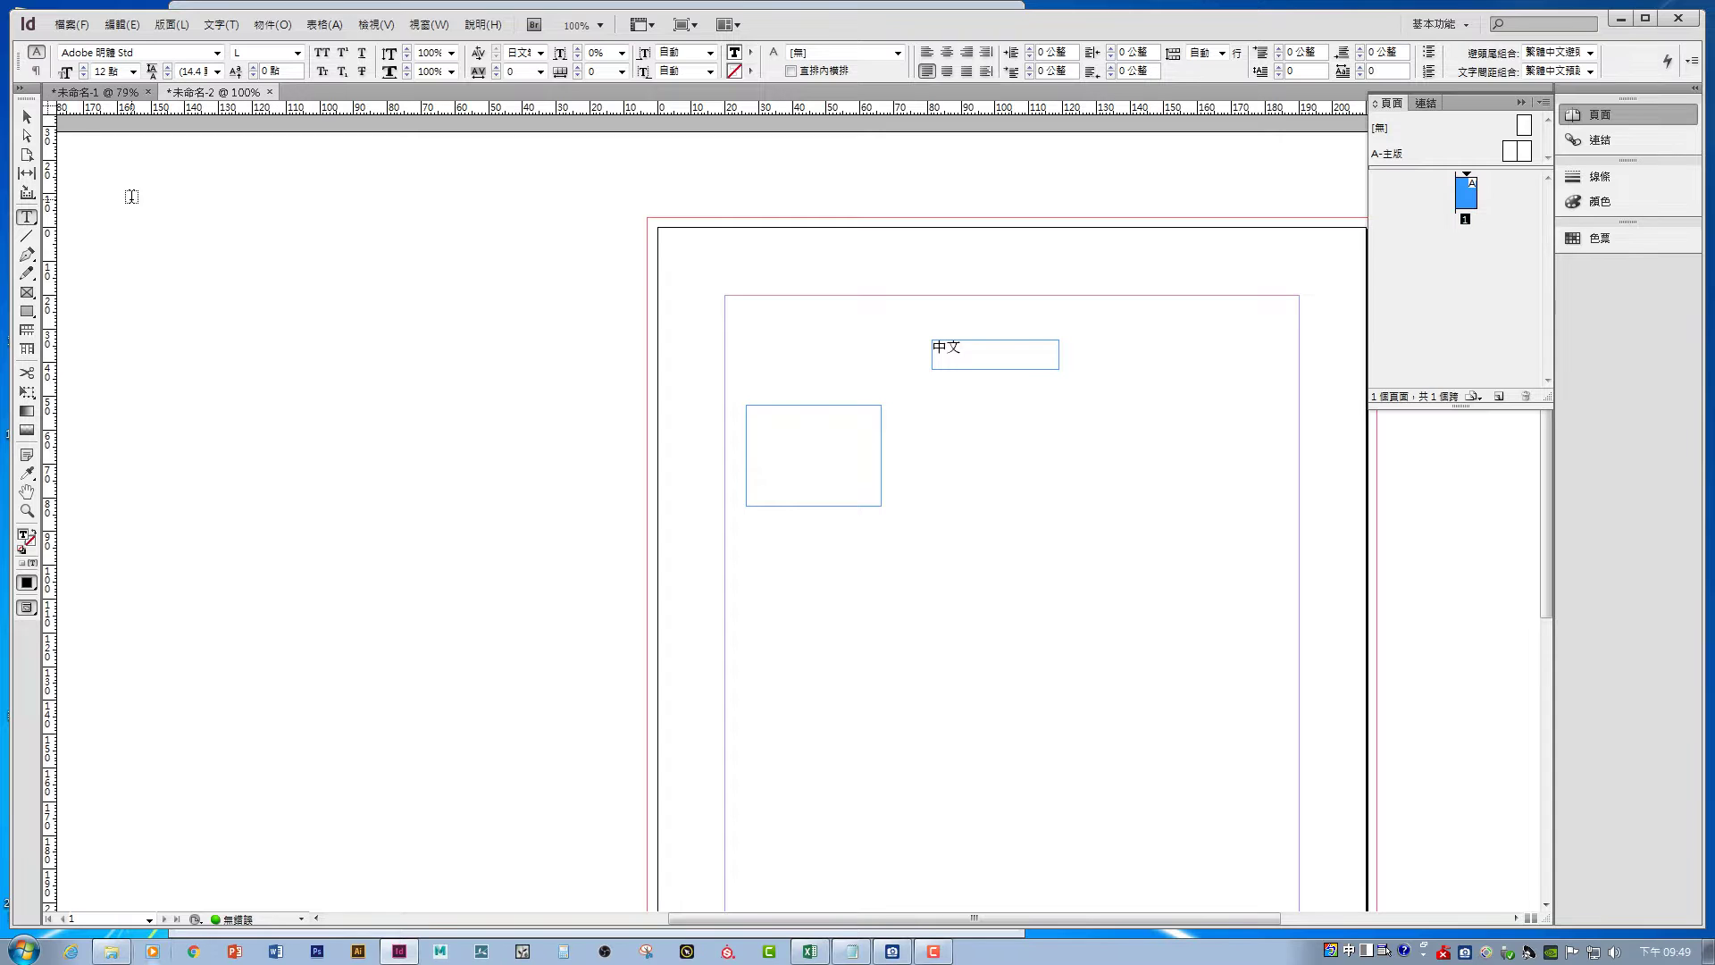
{"action": "left_click", "coordinate": [27, 116]}
{"action": "left_click_drag", "start_coordinate": [938, 346], "coordinate": [791, 335]}
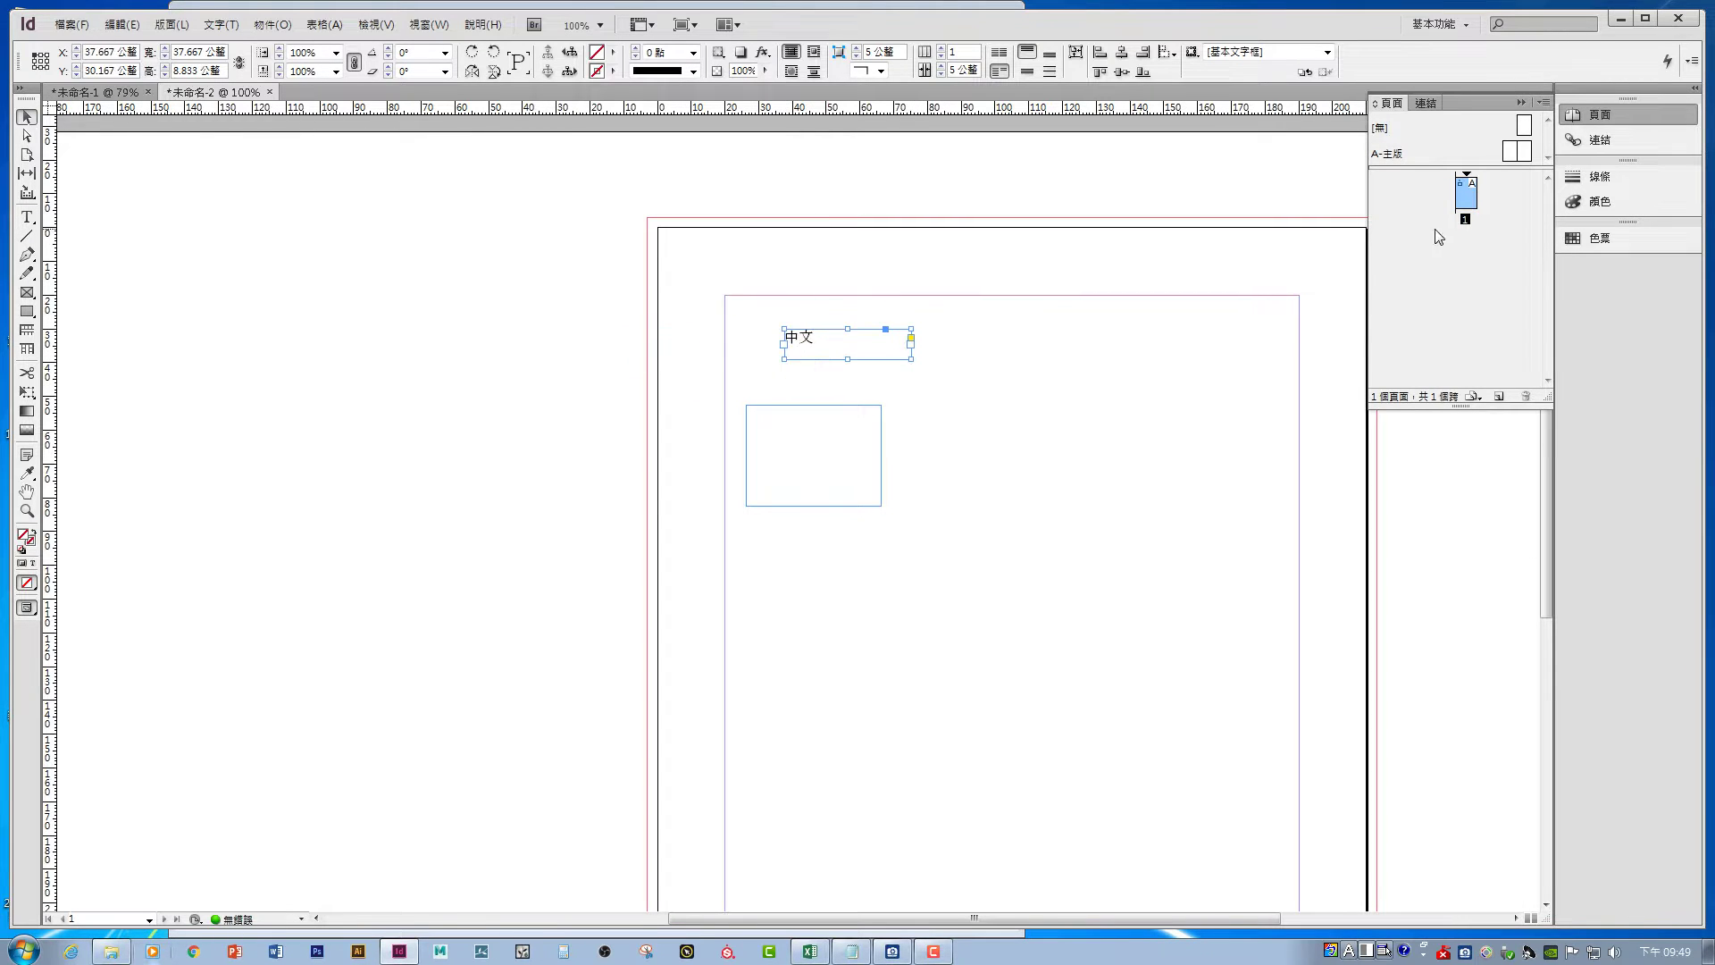
{"action": "left_click", "coordinate": [434, 25]}
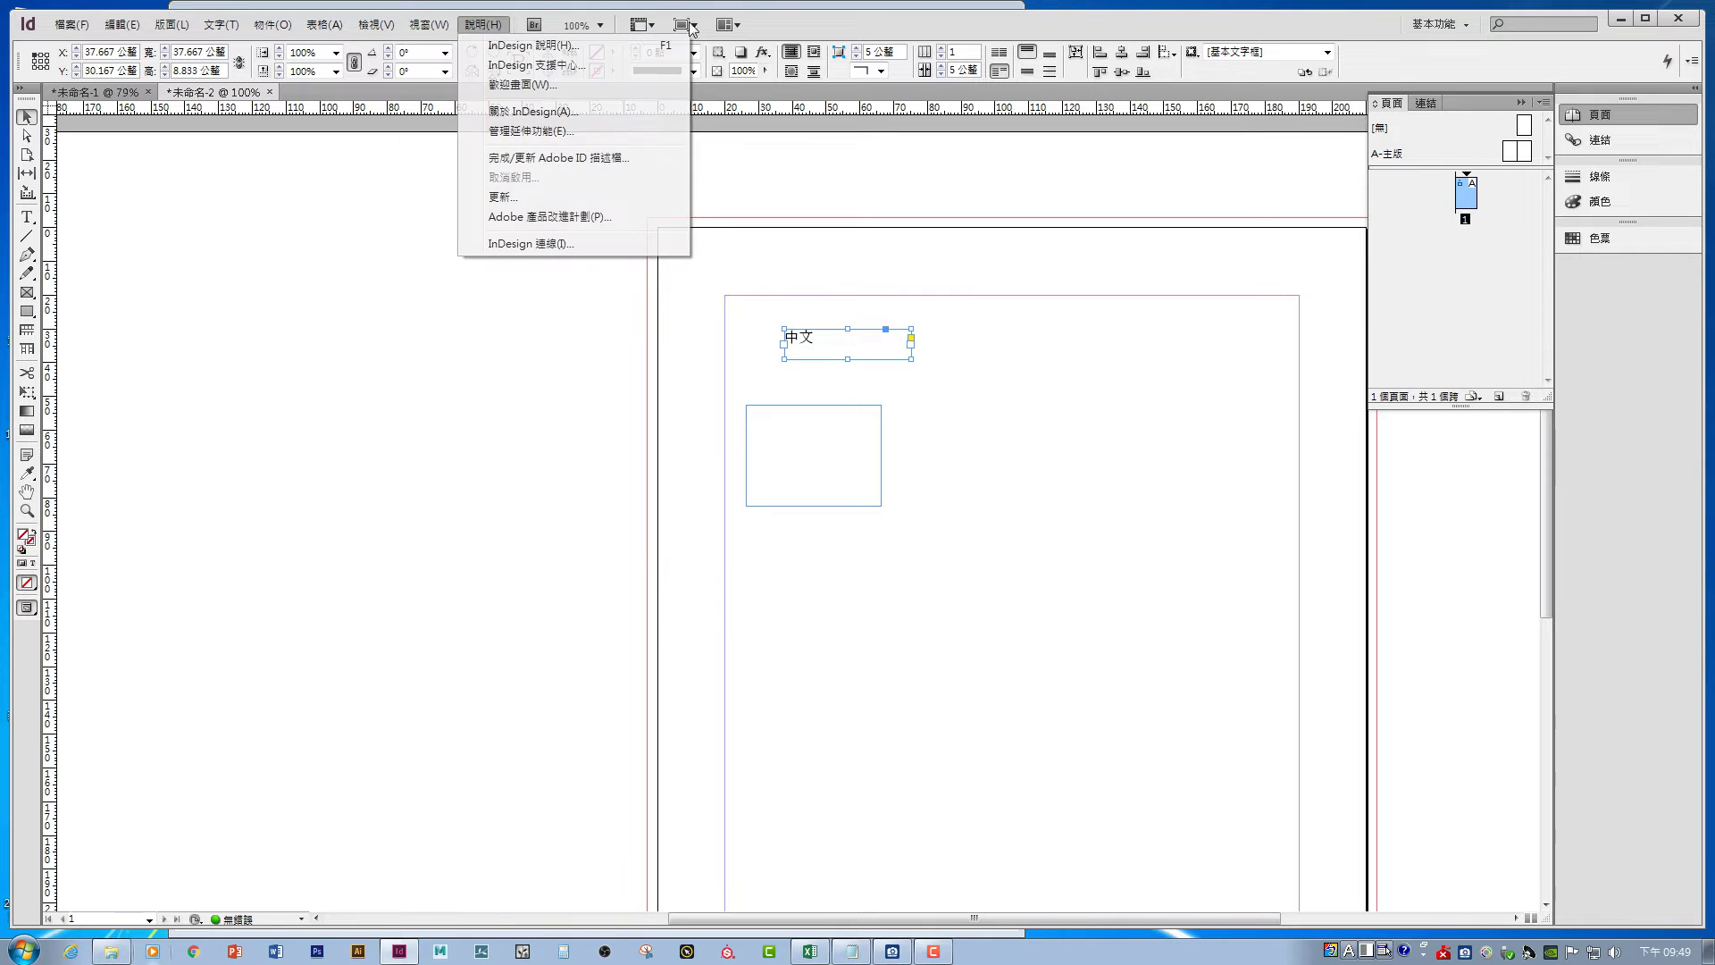
- Show the Paragraph Styles panel and create a new style, 段落樣式1
{"action": "double_click", "coordinate": [451, 20]}
{"action": "left_click", "coordinate": [416, 14]}
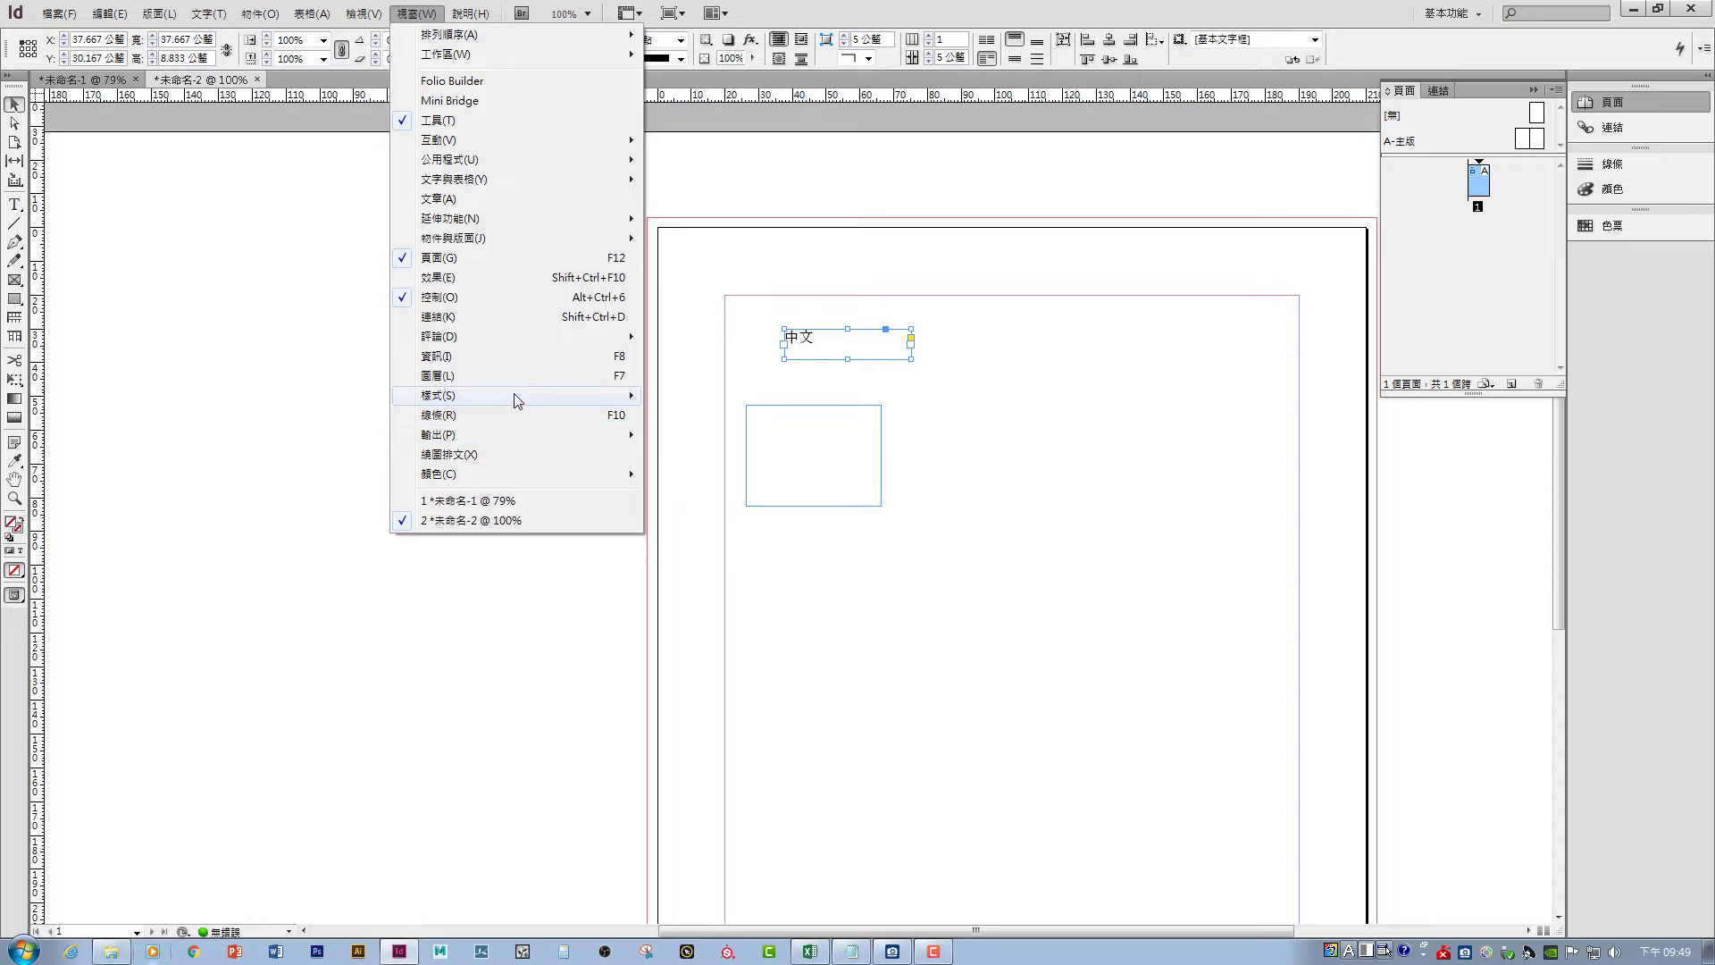
{"action": "mouse_move", "coordinate": [518, 395]}
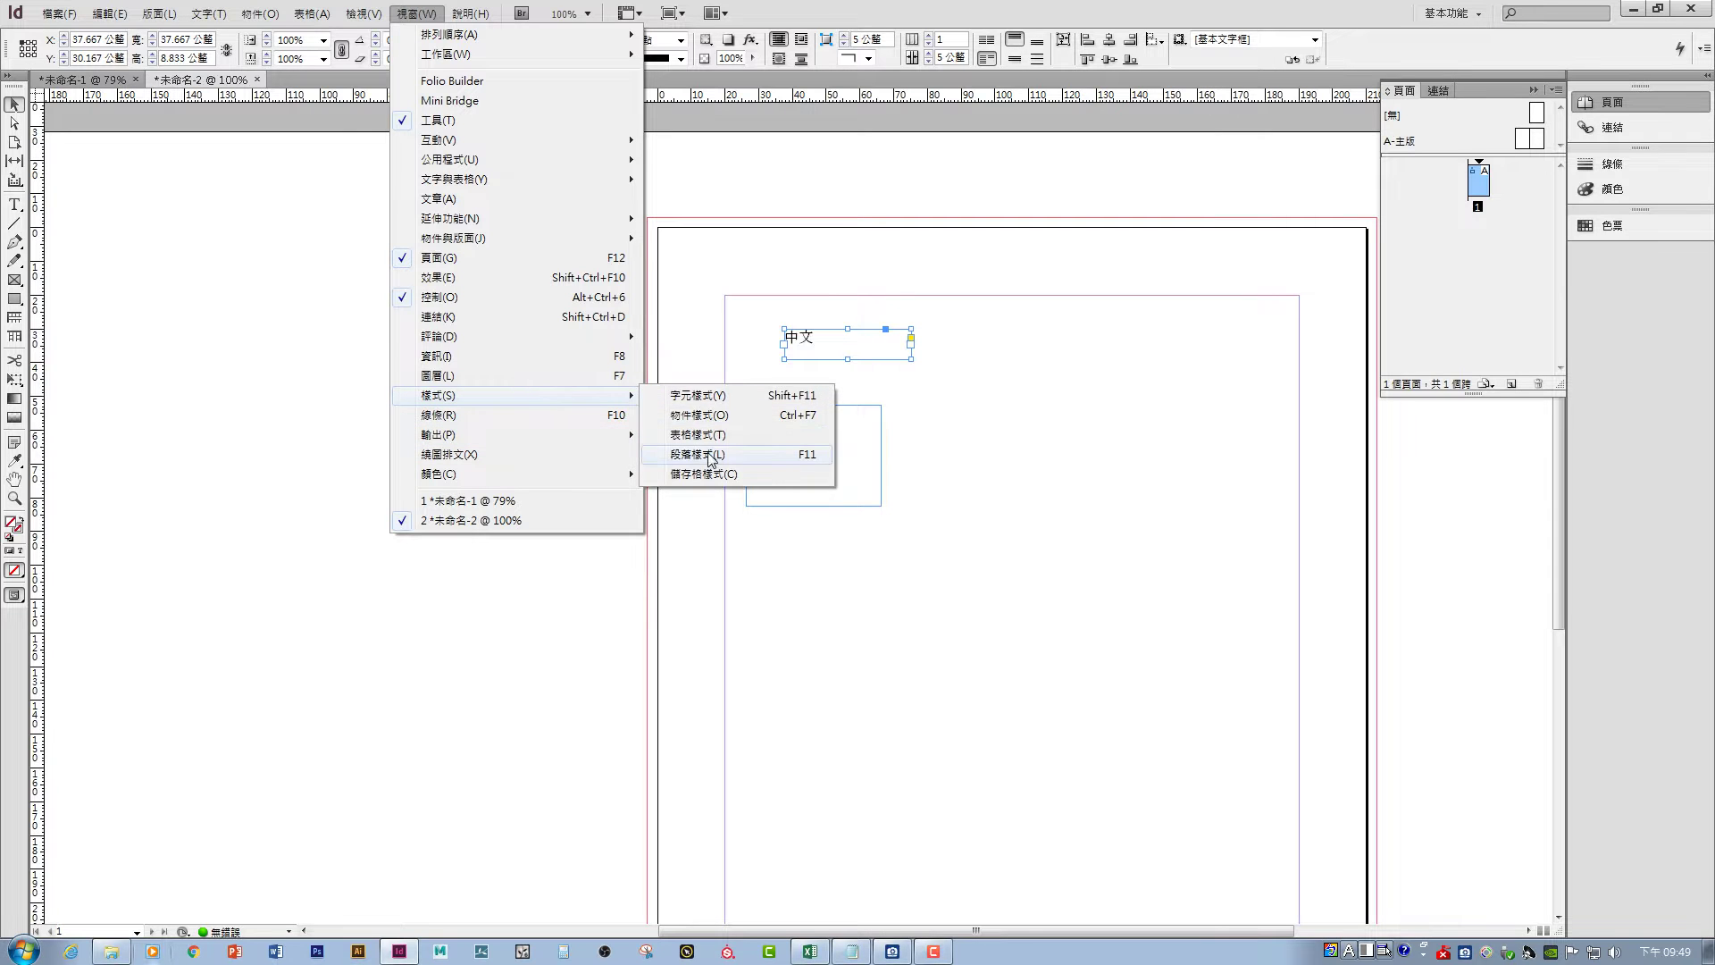
{"action": "left_click", "coordinate": [712, 456]}
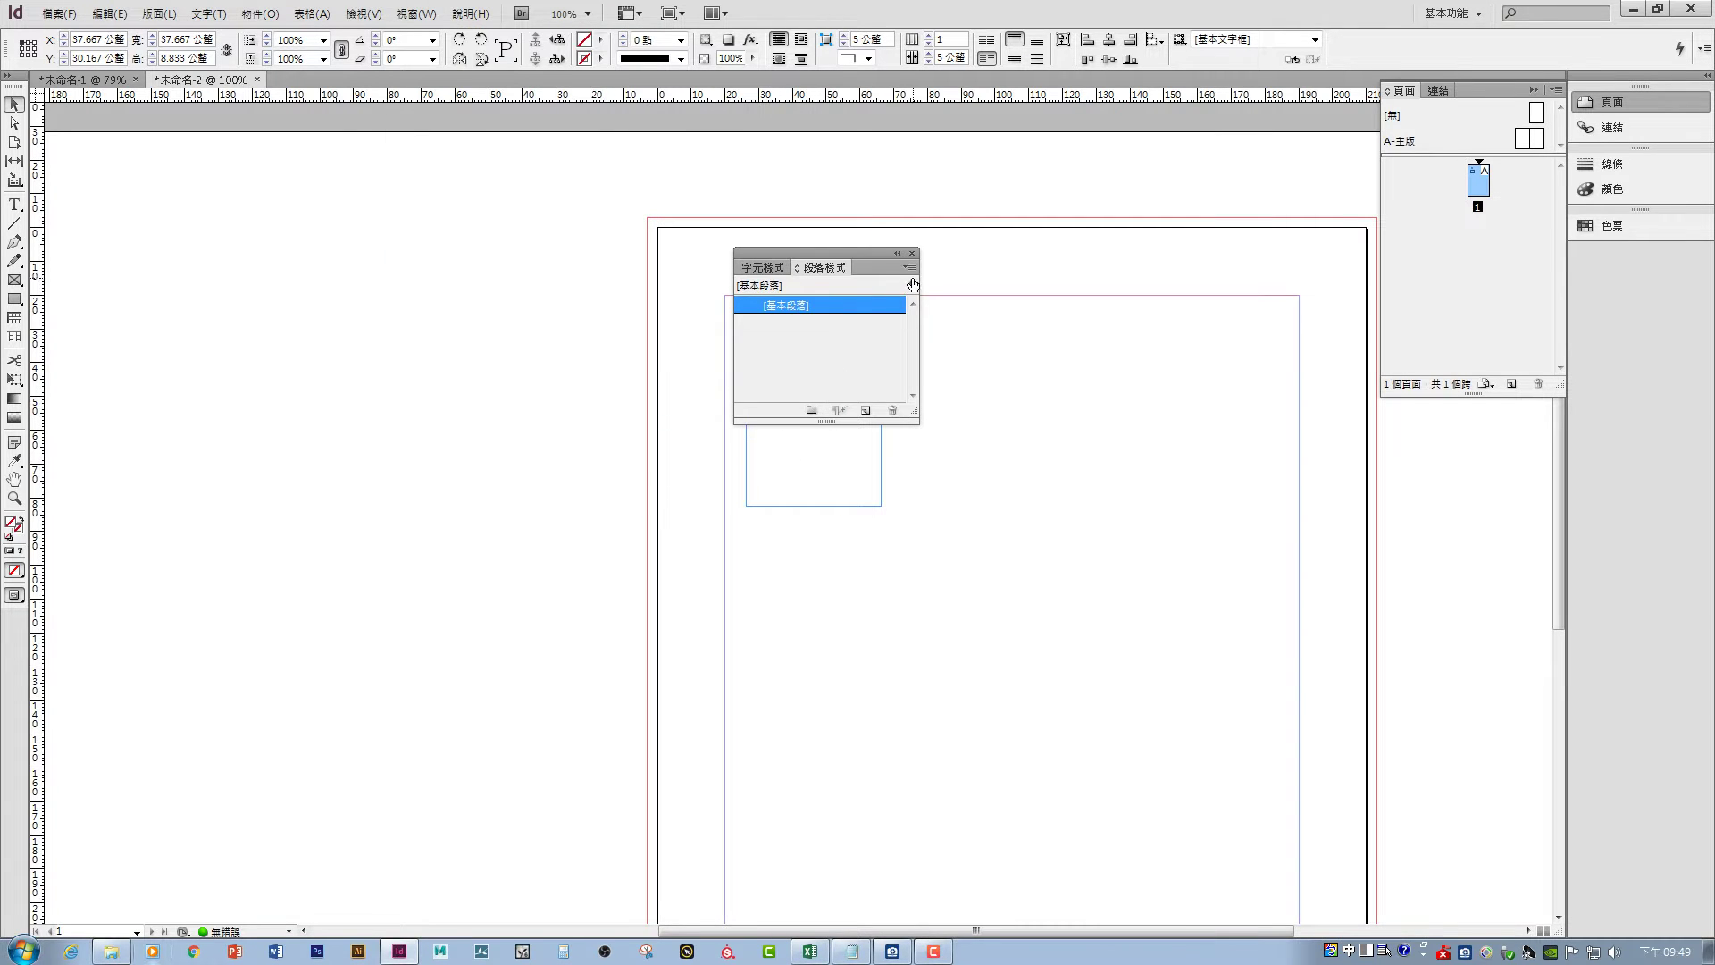
{"action": "left_click", "coordinate": [865, 410]}
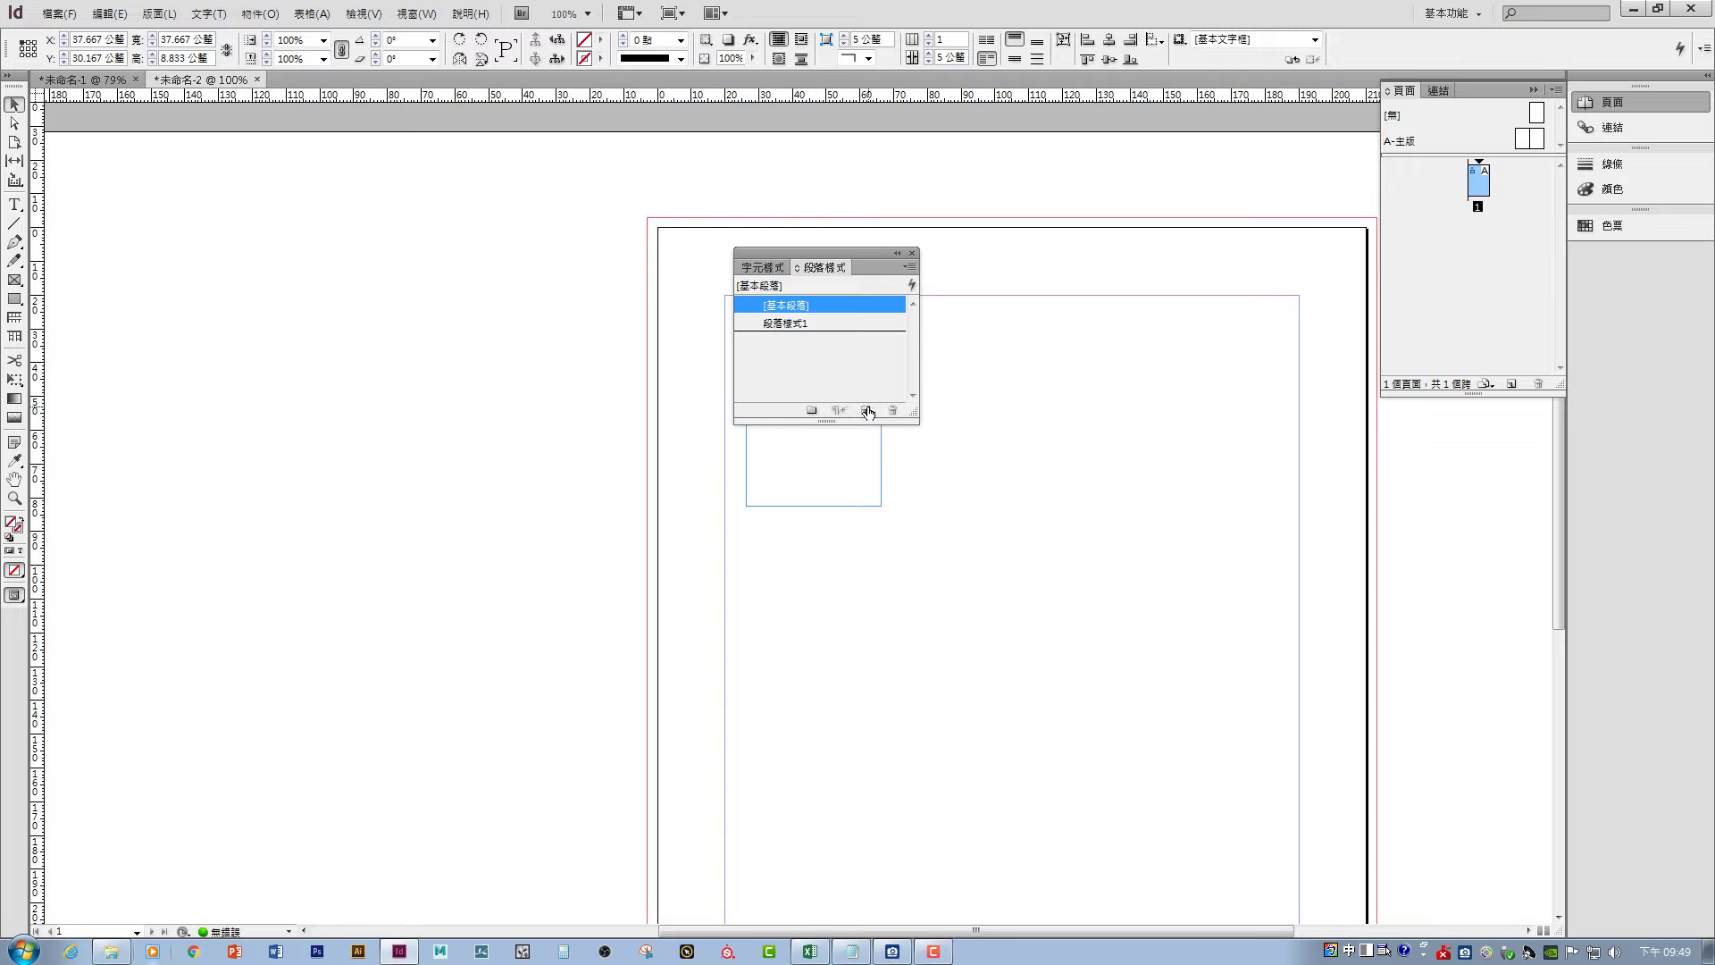
{"action": "left_click", "coordinate": [798, 324]}
{"action": "double_click", "coordinate": [805, 324]}
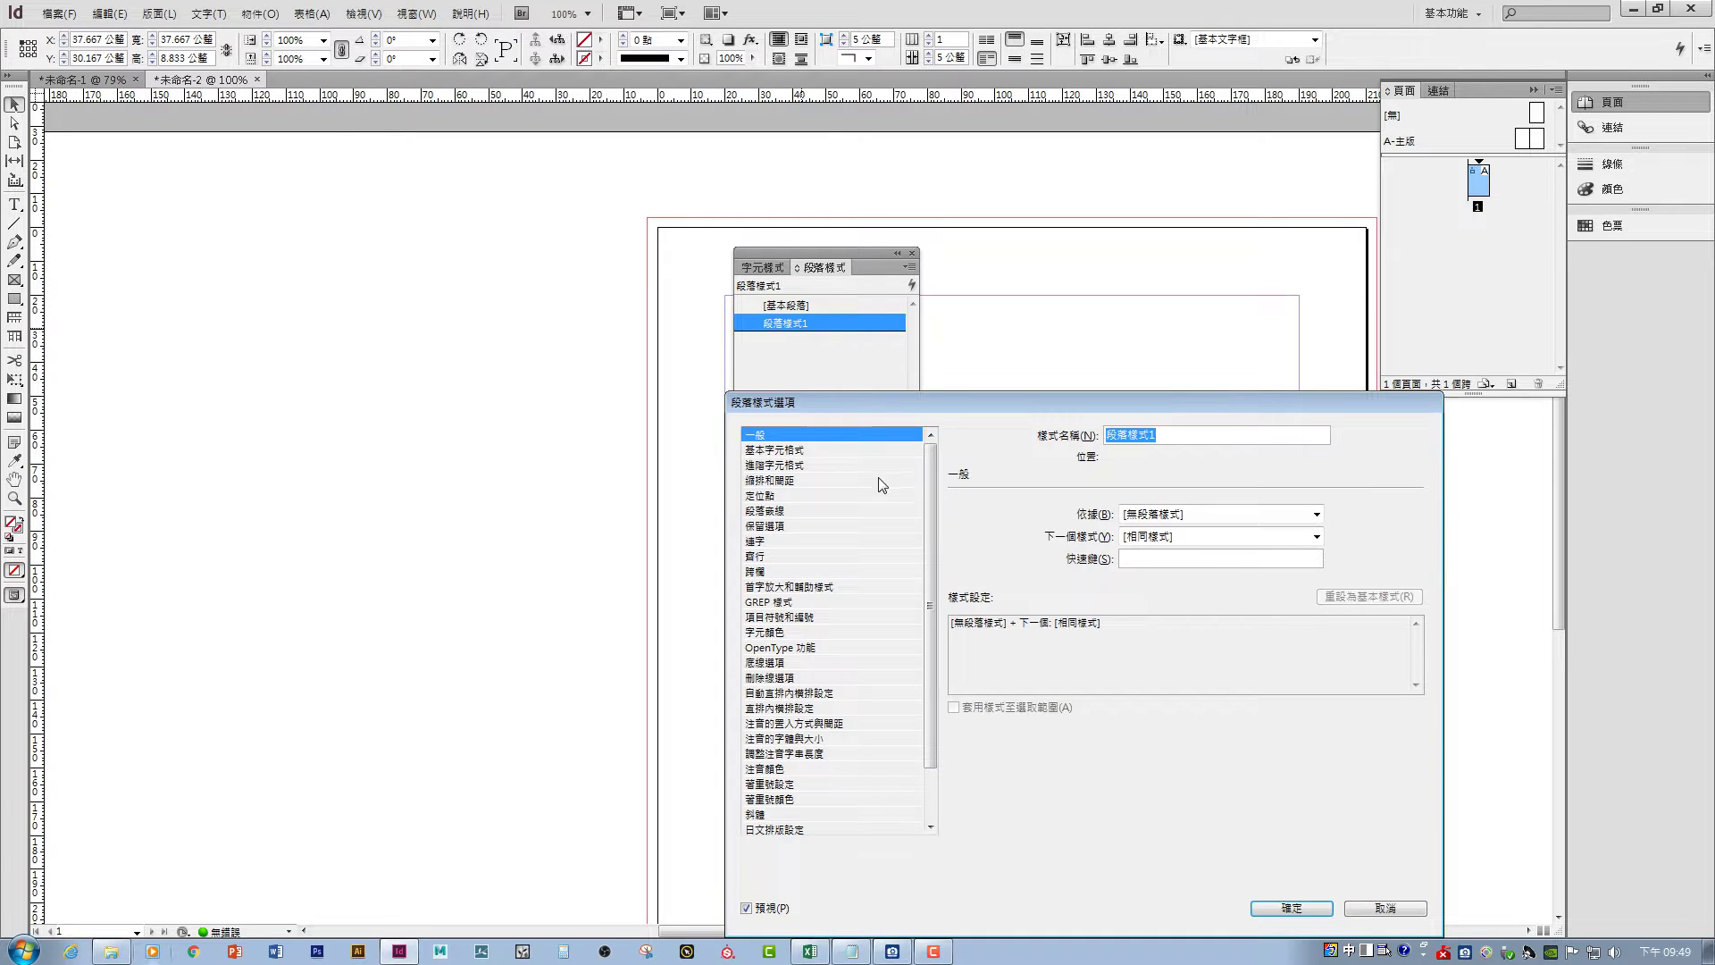
- Set 段落樣式1's basic character format to Noto Sans CJK TC Medium, 8 pt
{"action": "left_click_drag", "start_coordinate": [861, 400], "coordinate": [489, 381]}
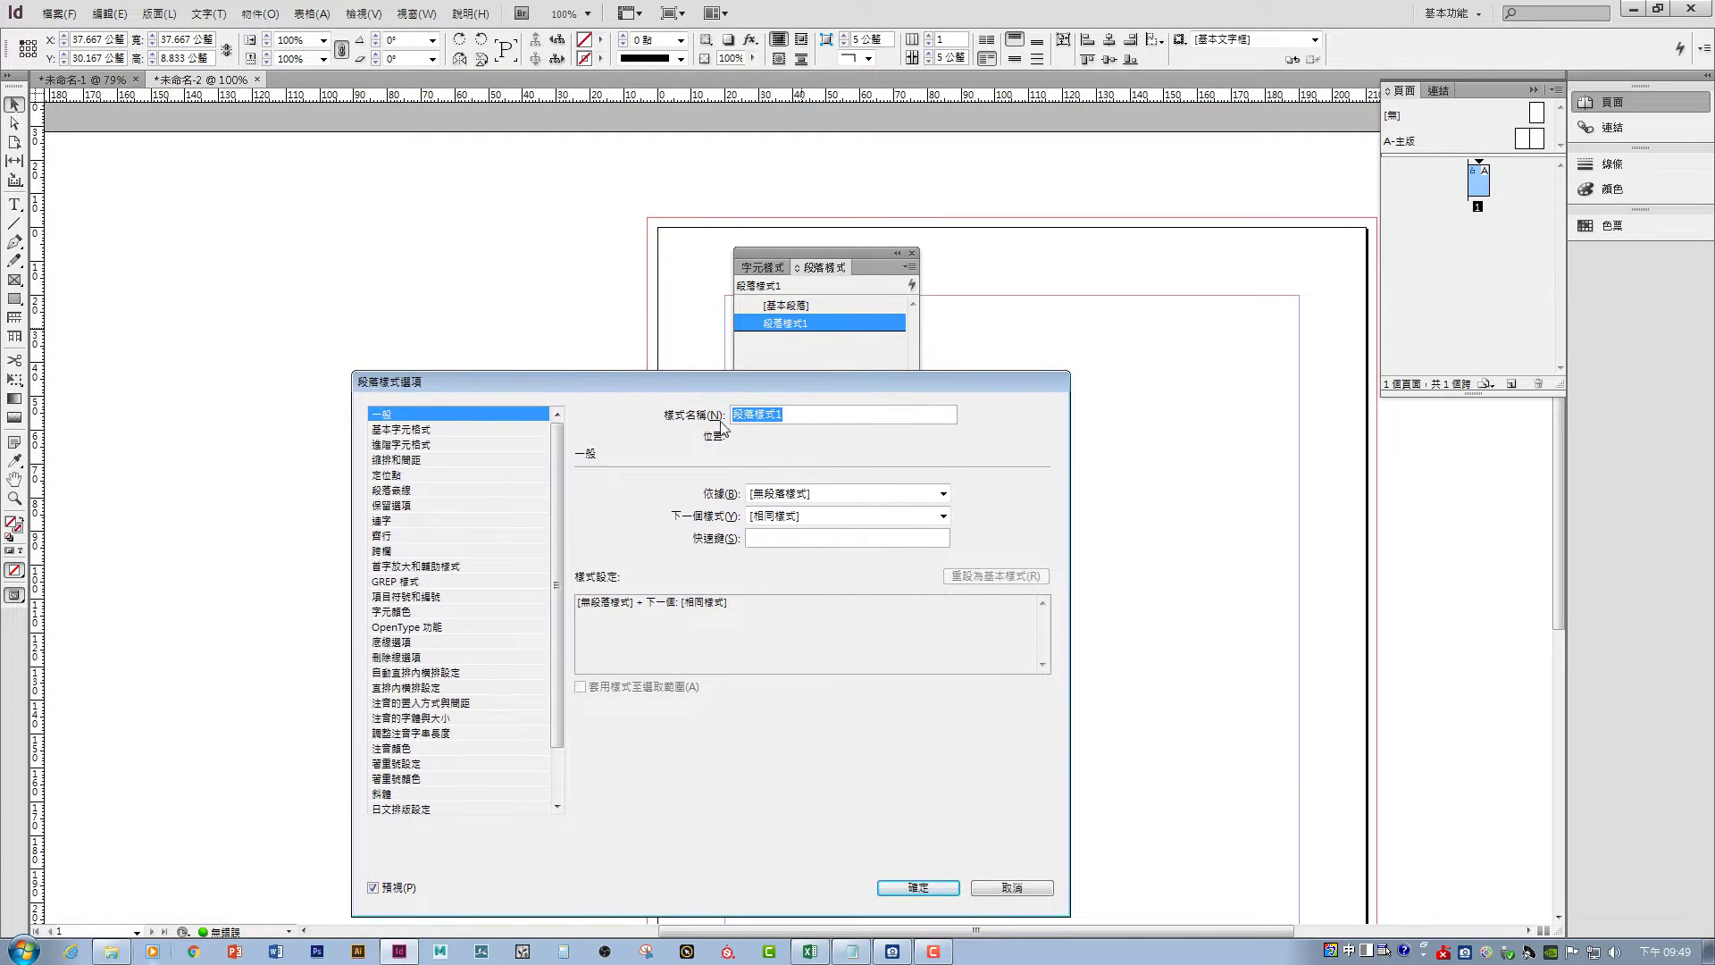
{"action": "left_click", "coordinate": [403, 429]}
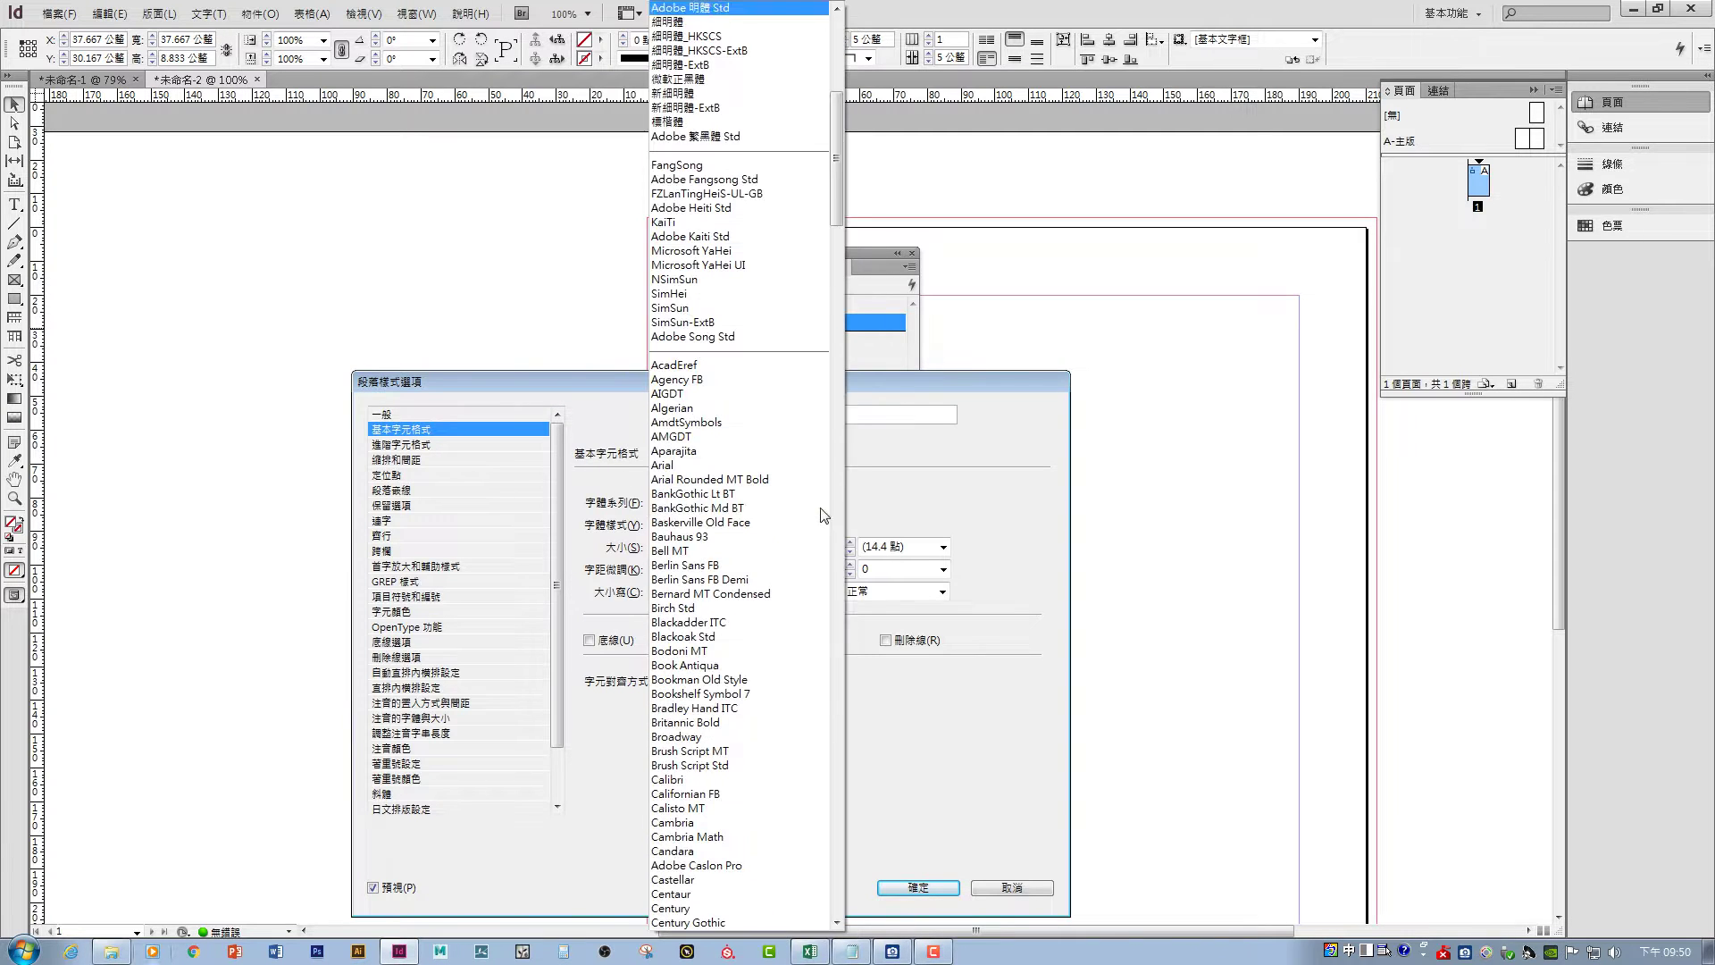
{"action": "left_click", "coordinate": [822, 503]}
{"action": "scroll", "coordinate": [836, 142], "scroll_direction": "up", "scroll_amount": 12}
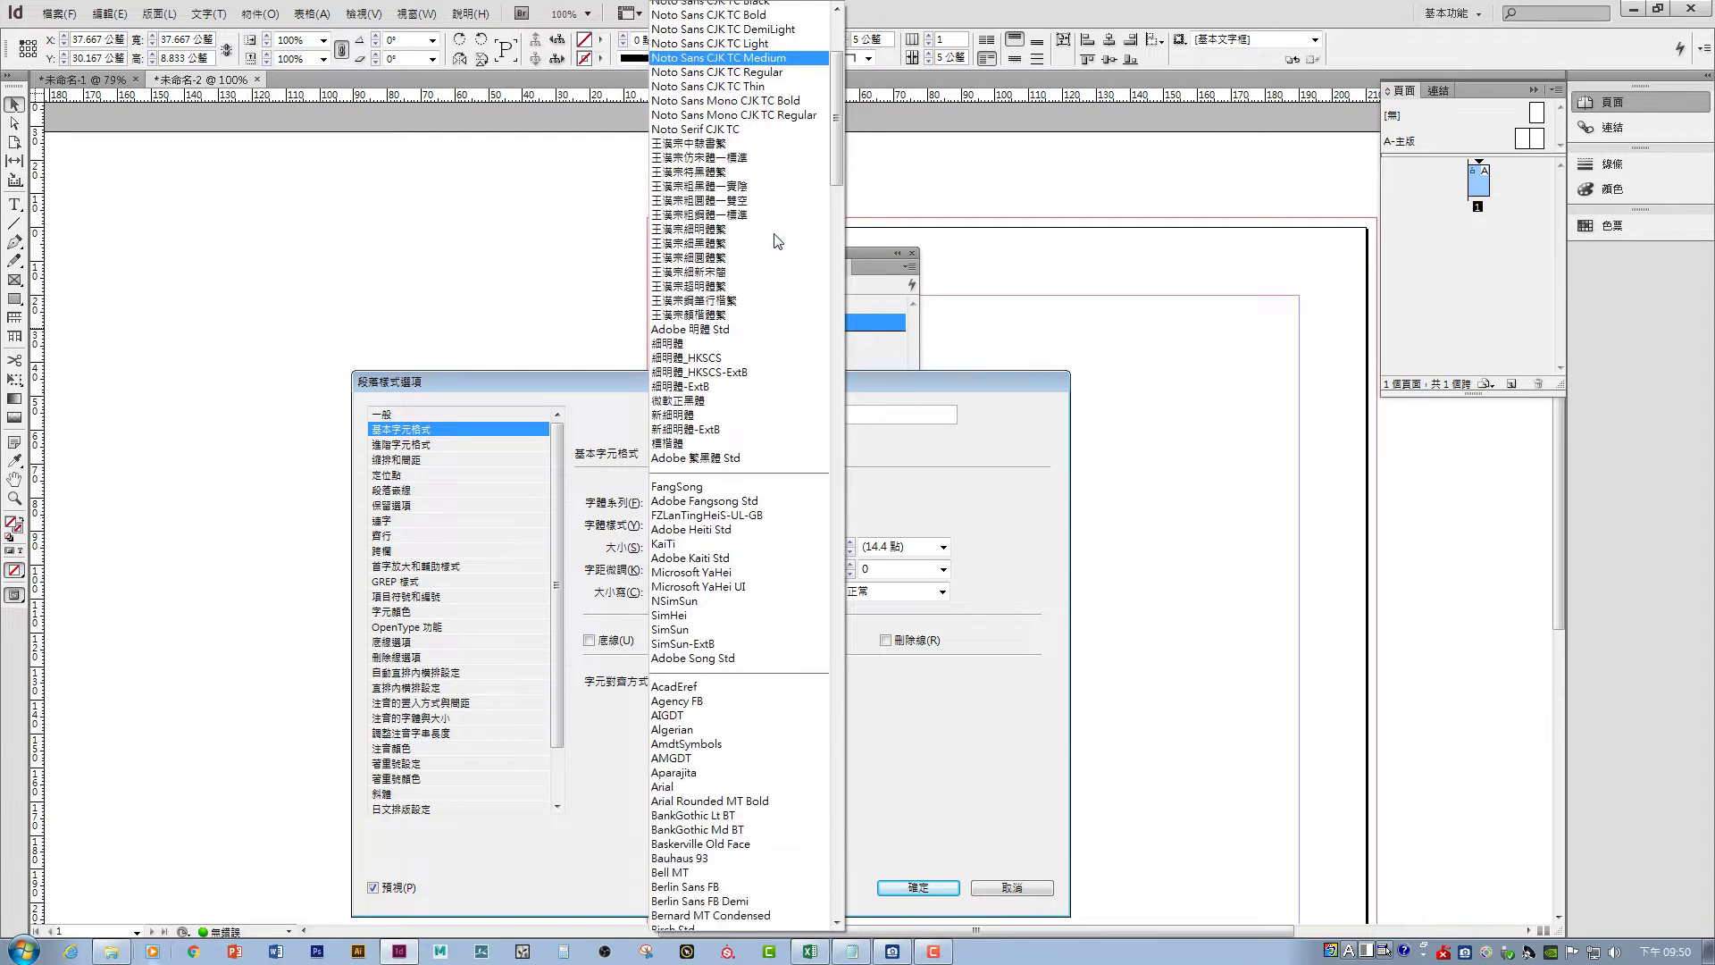
{"action": "left_click", "coordinate": [773, 233]}
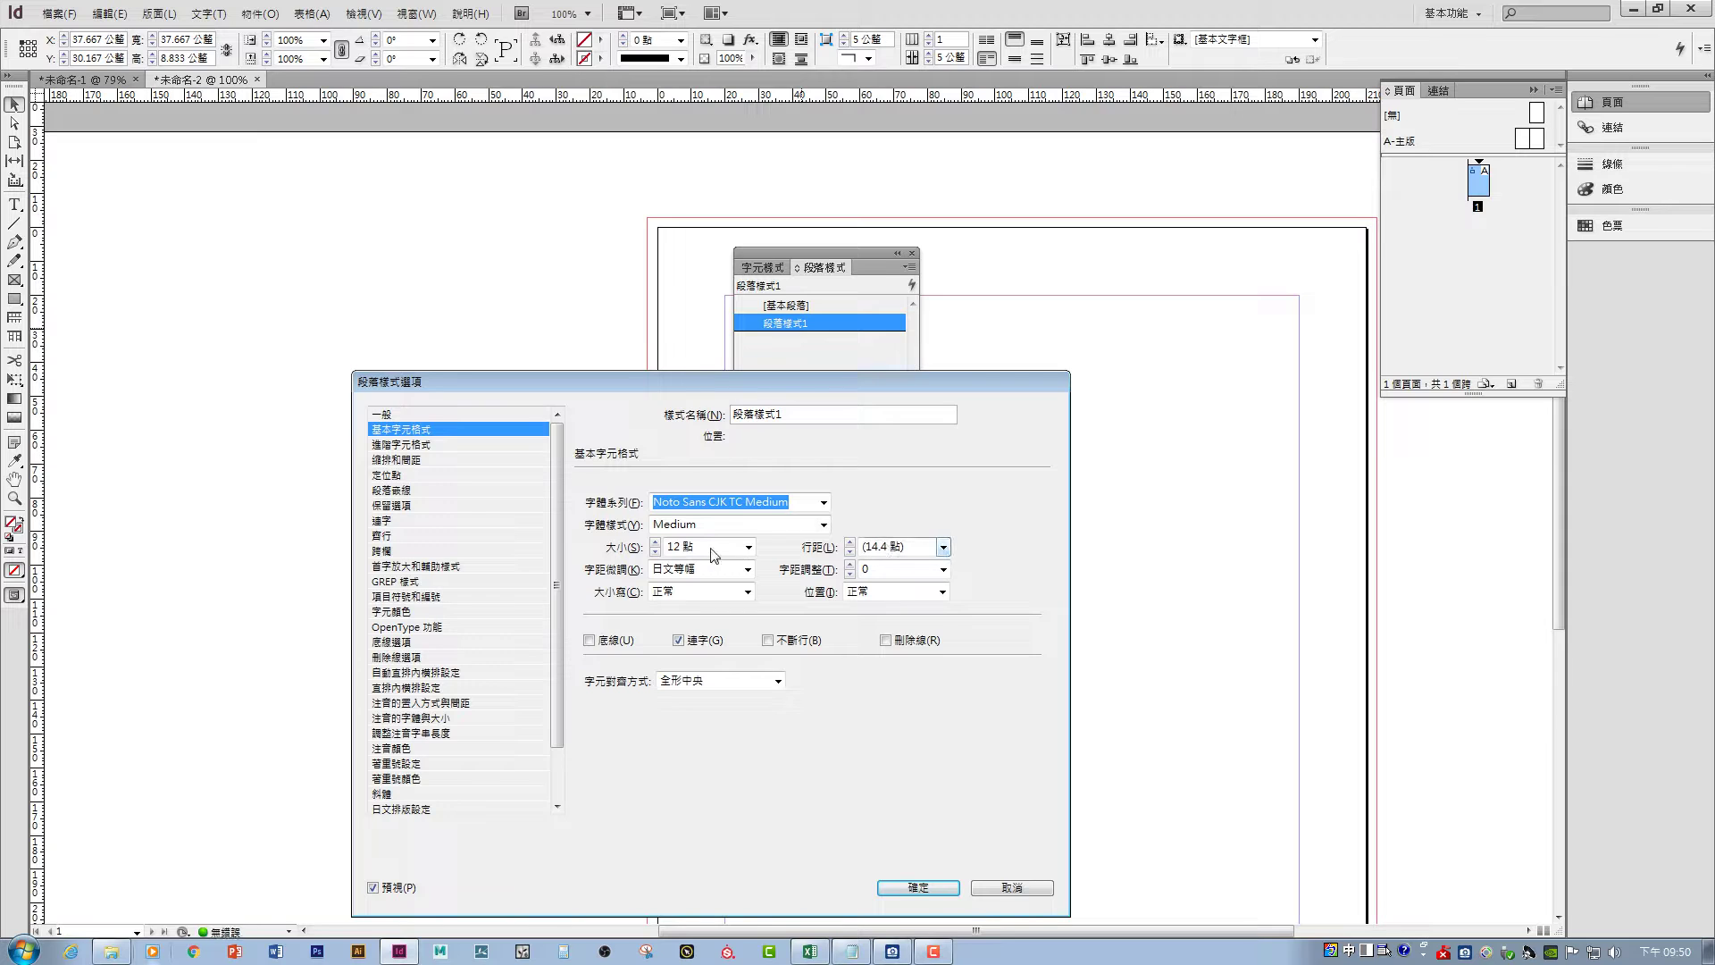
{"action": "left_click", "coordinate": [748, 547]}
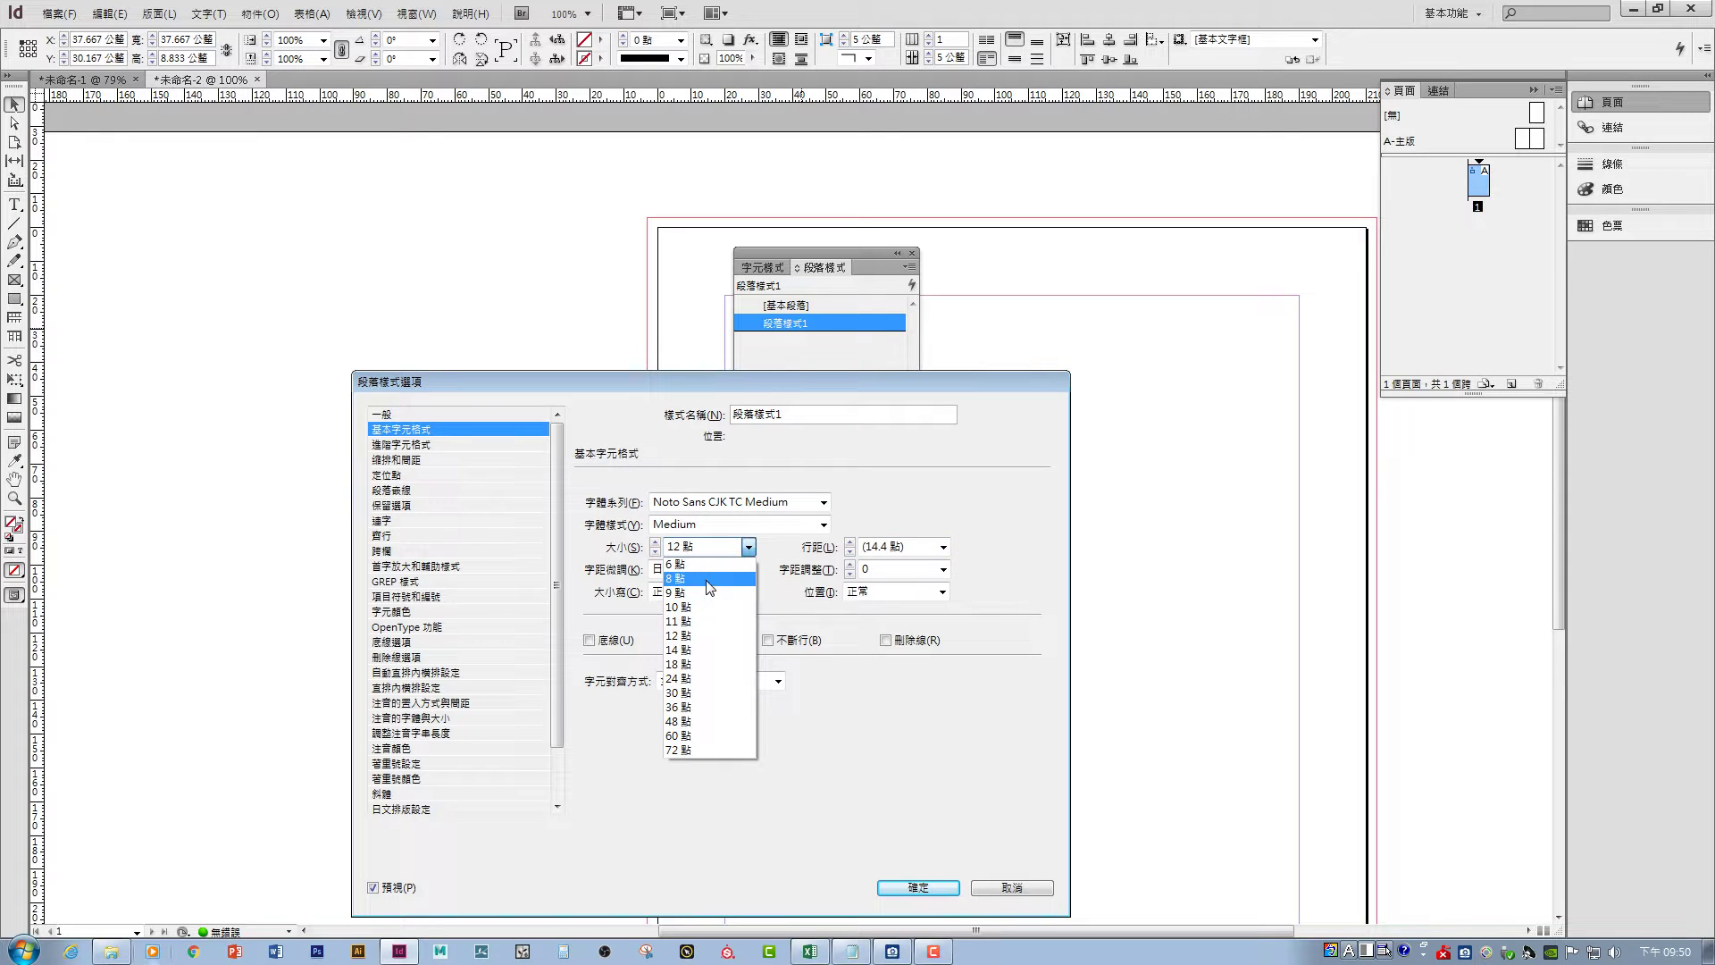
{"action": "left_click", "coordinate": [709, 580]}
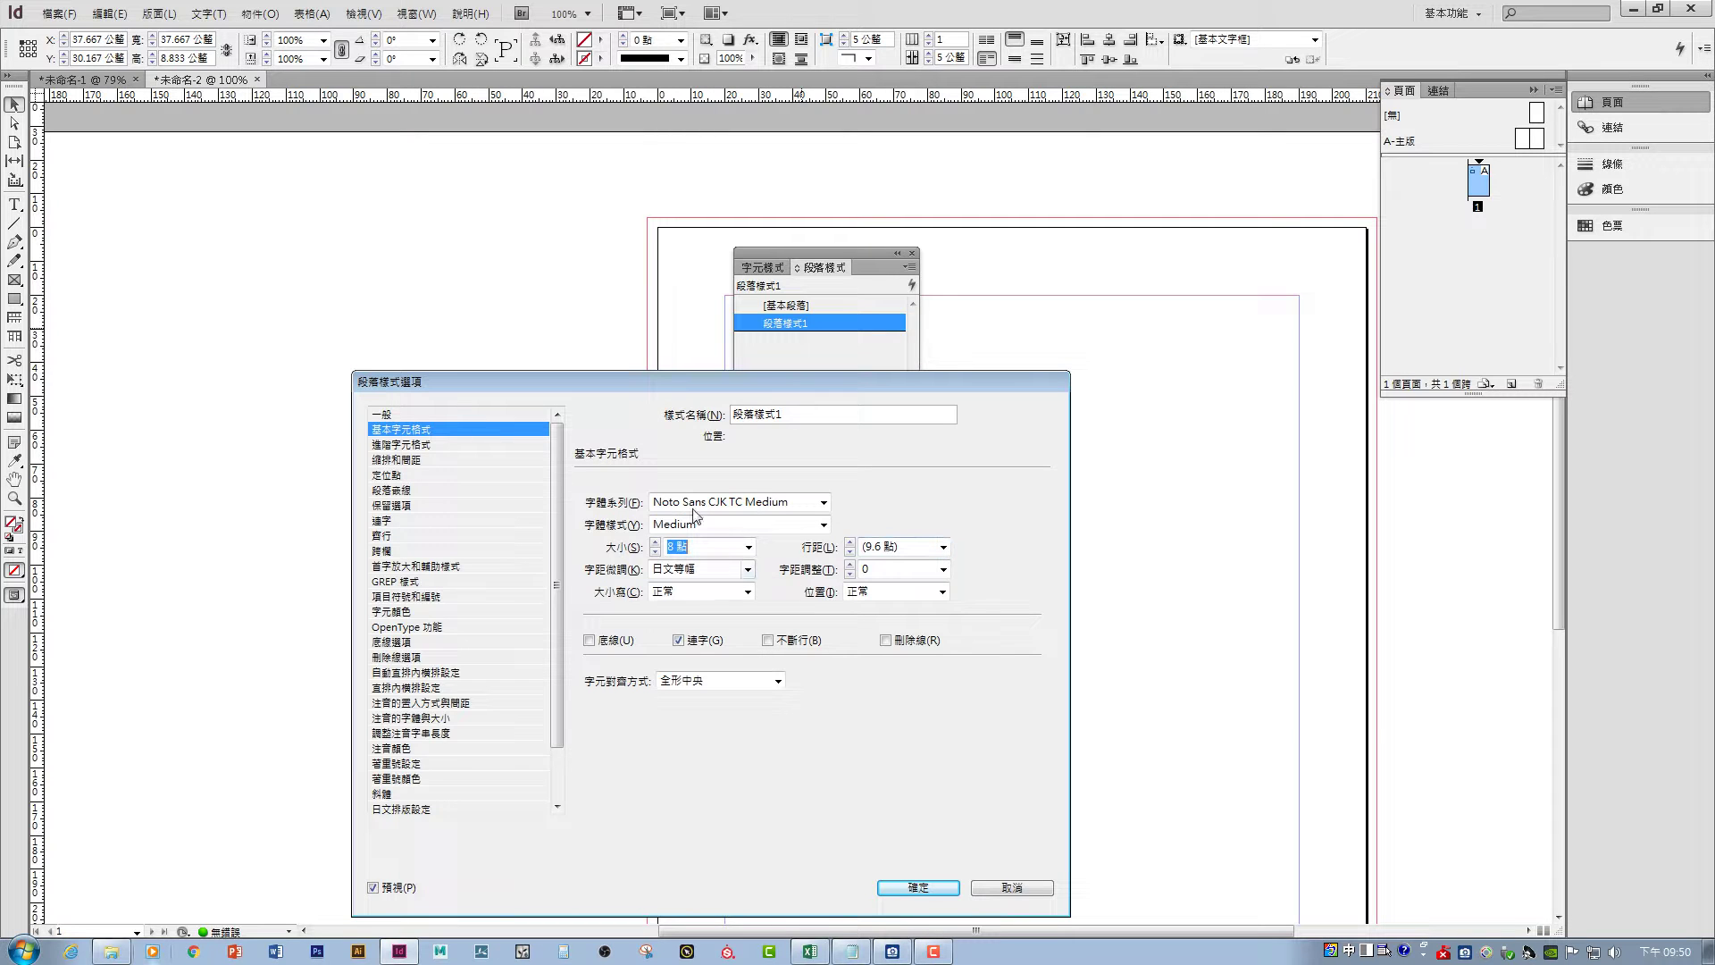
{"action": "left_click", "coordinate": [916, 887]}
{"action": "left_click_drag", "start_coordinate": [803, 257], "coordinate": [1093, 321]}
- Duplicate the 中文 frame into twelve evenly distributed copies, zoom in, and draw a small square image frame
{"action": "left_click_drag", "start_coordinate": [799, 340], "coordinate": [524, 453]}
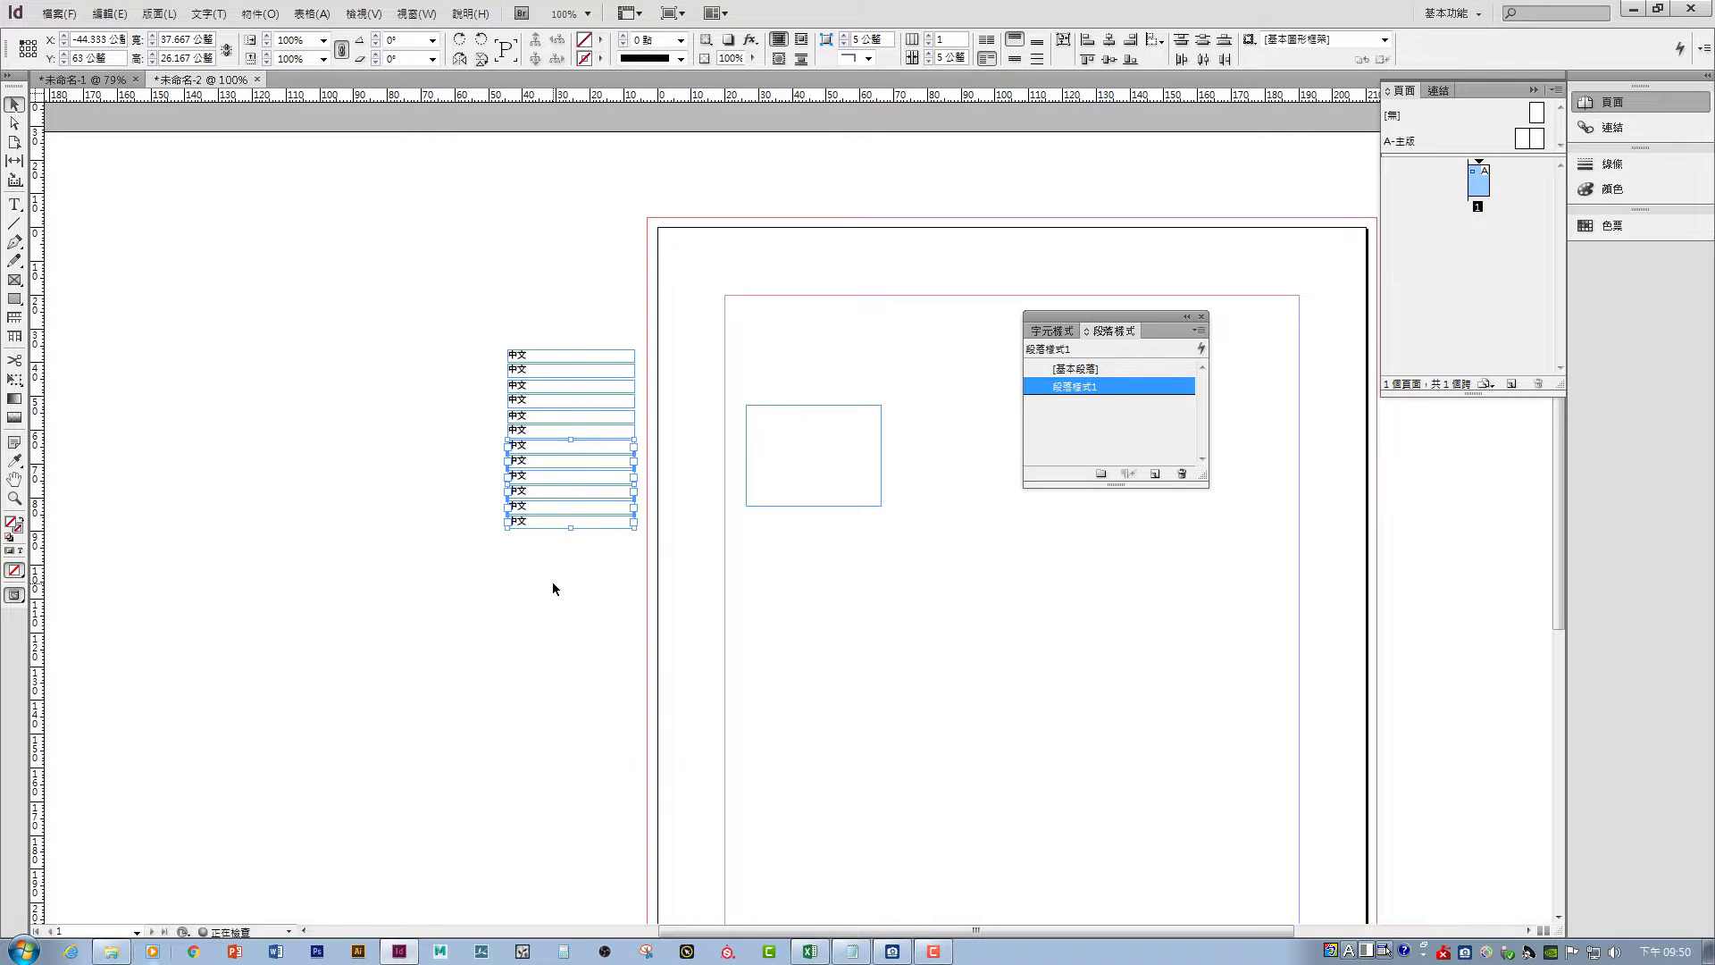
{"action": "left_click_drag", "start_coordinate": [589, 593], "coordinate": [451, 314]}
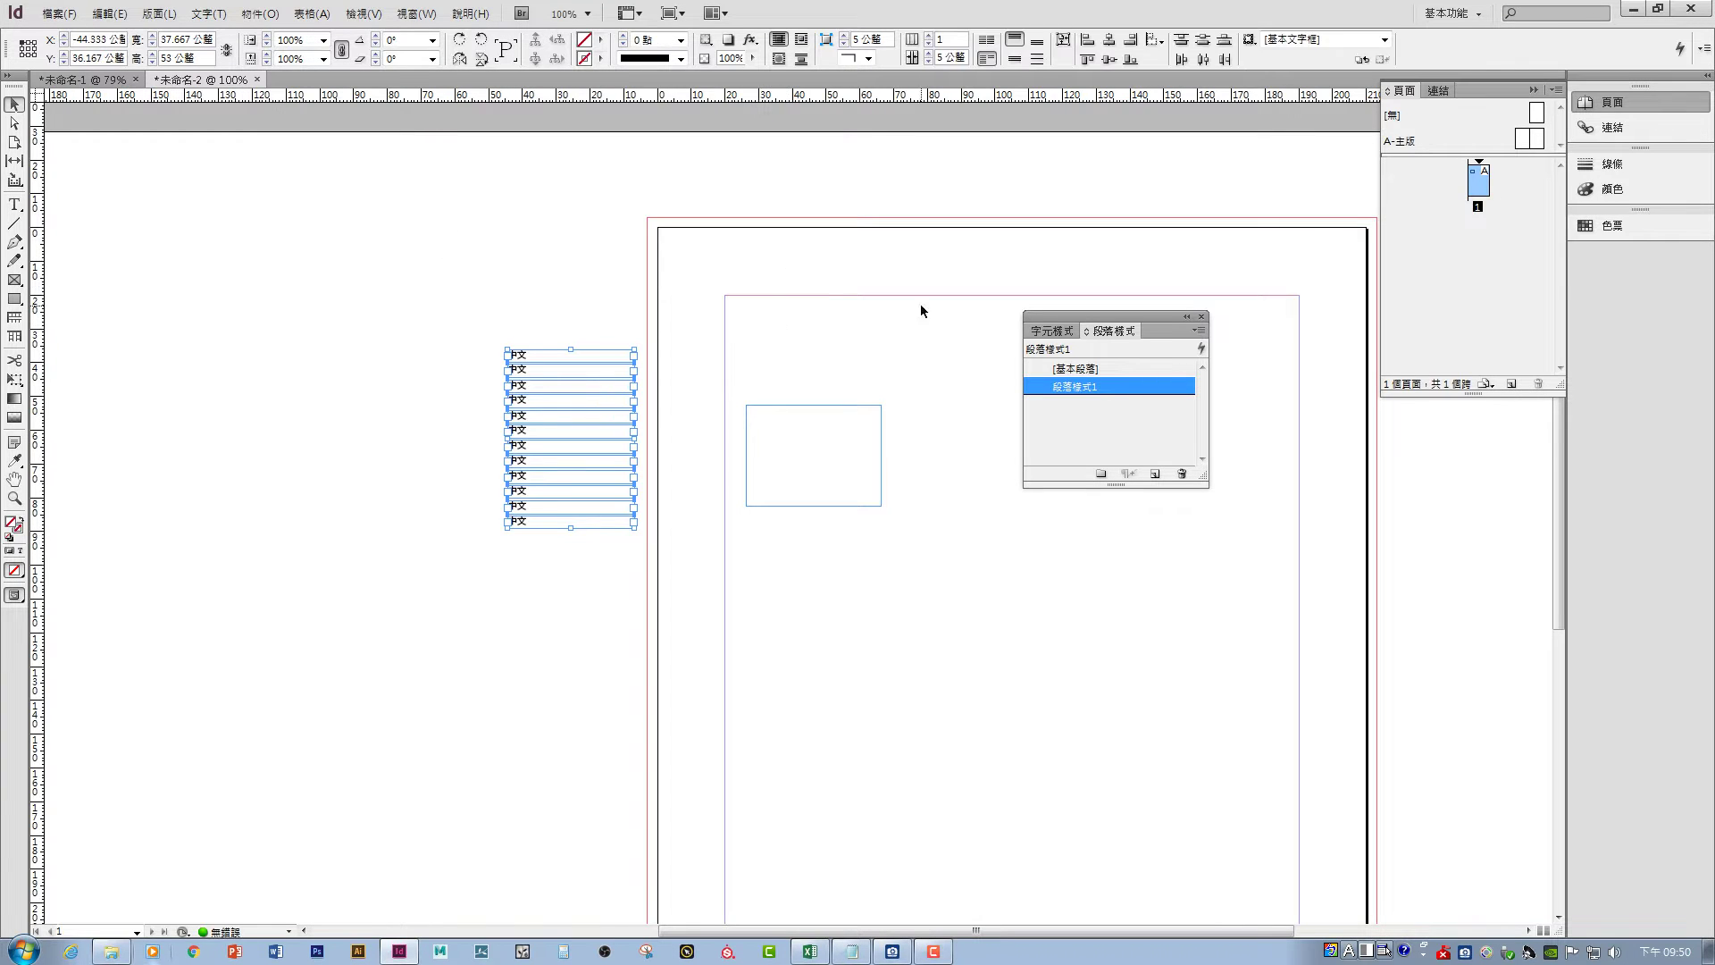
{"action": "left_click", "coordinate": [1201, 42]}
{"action": "left_click", "coordinate": [536, 309]}
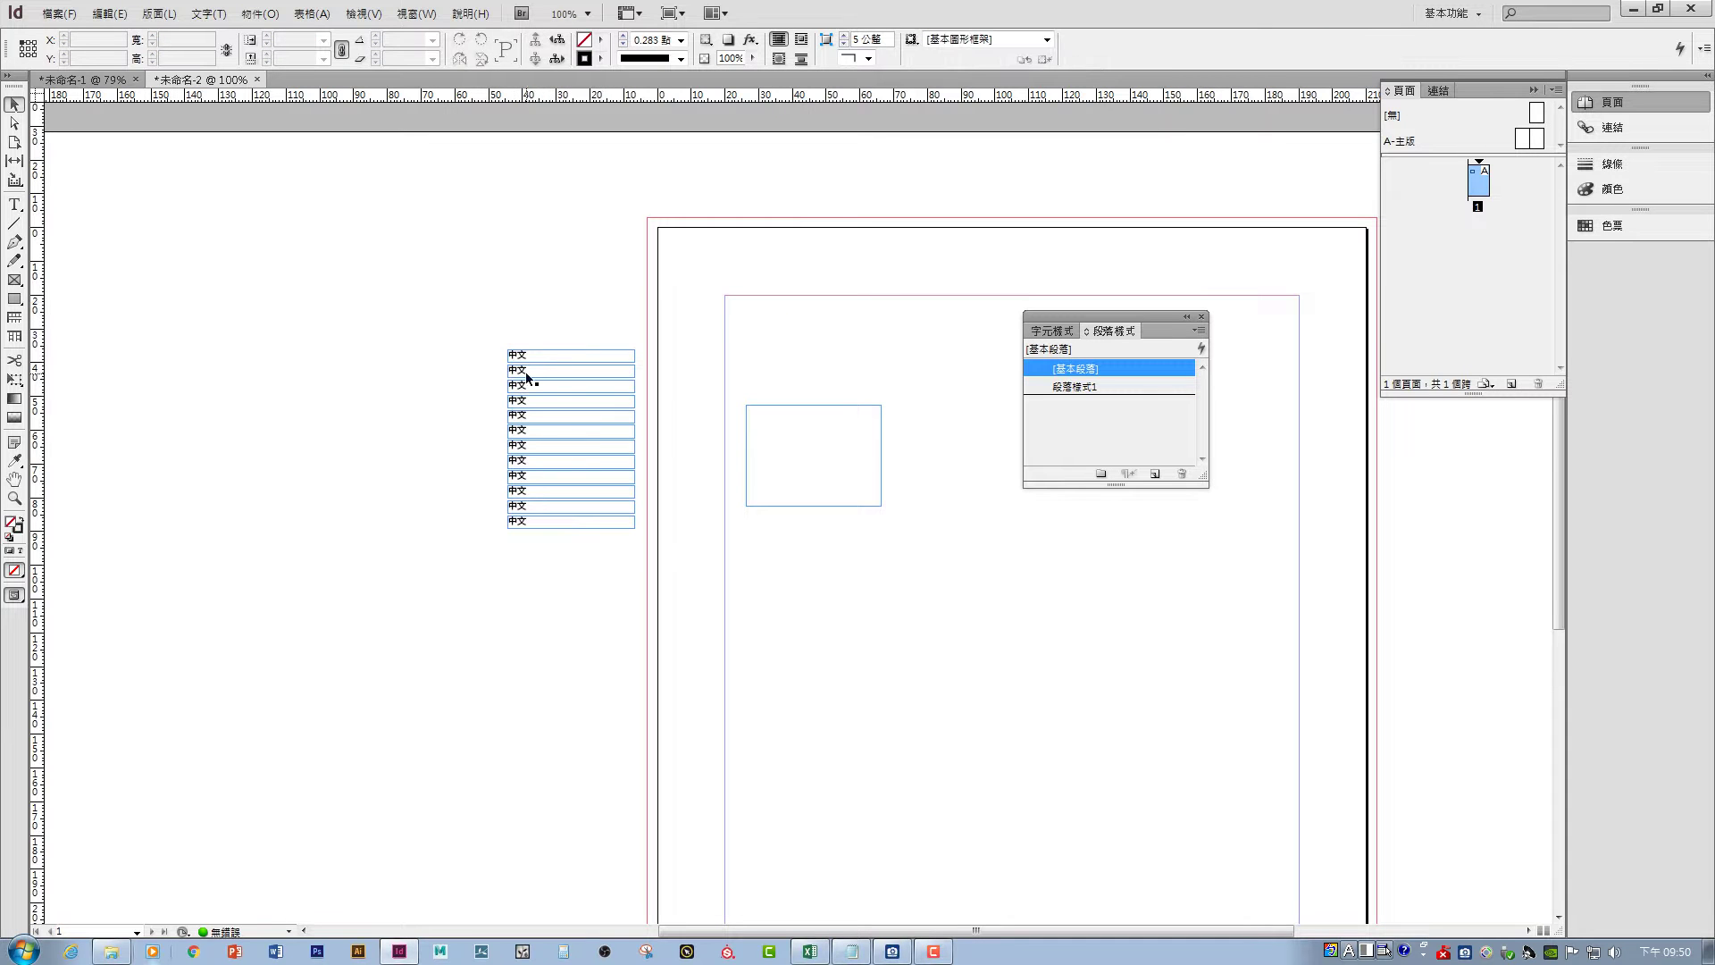
{"action": "key", "text": "ctrl+equal"}
{"action": "key", "text": "ctrl+equal"}
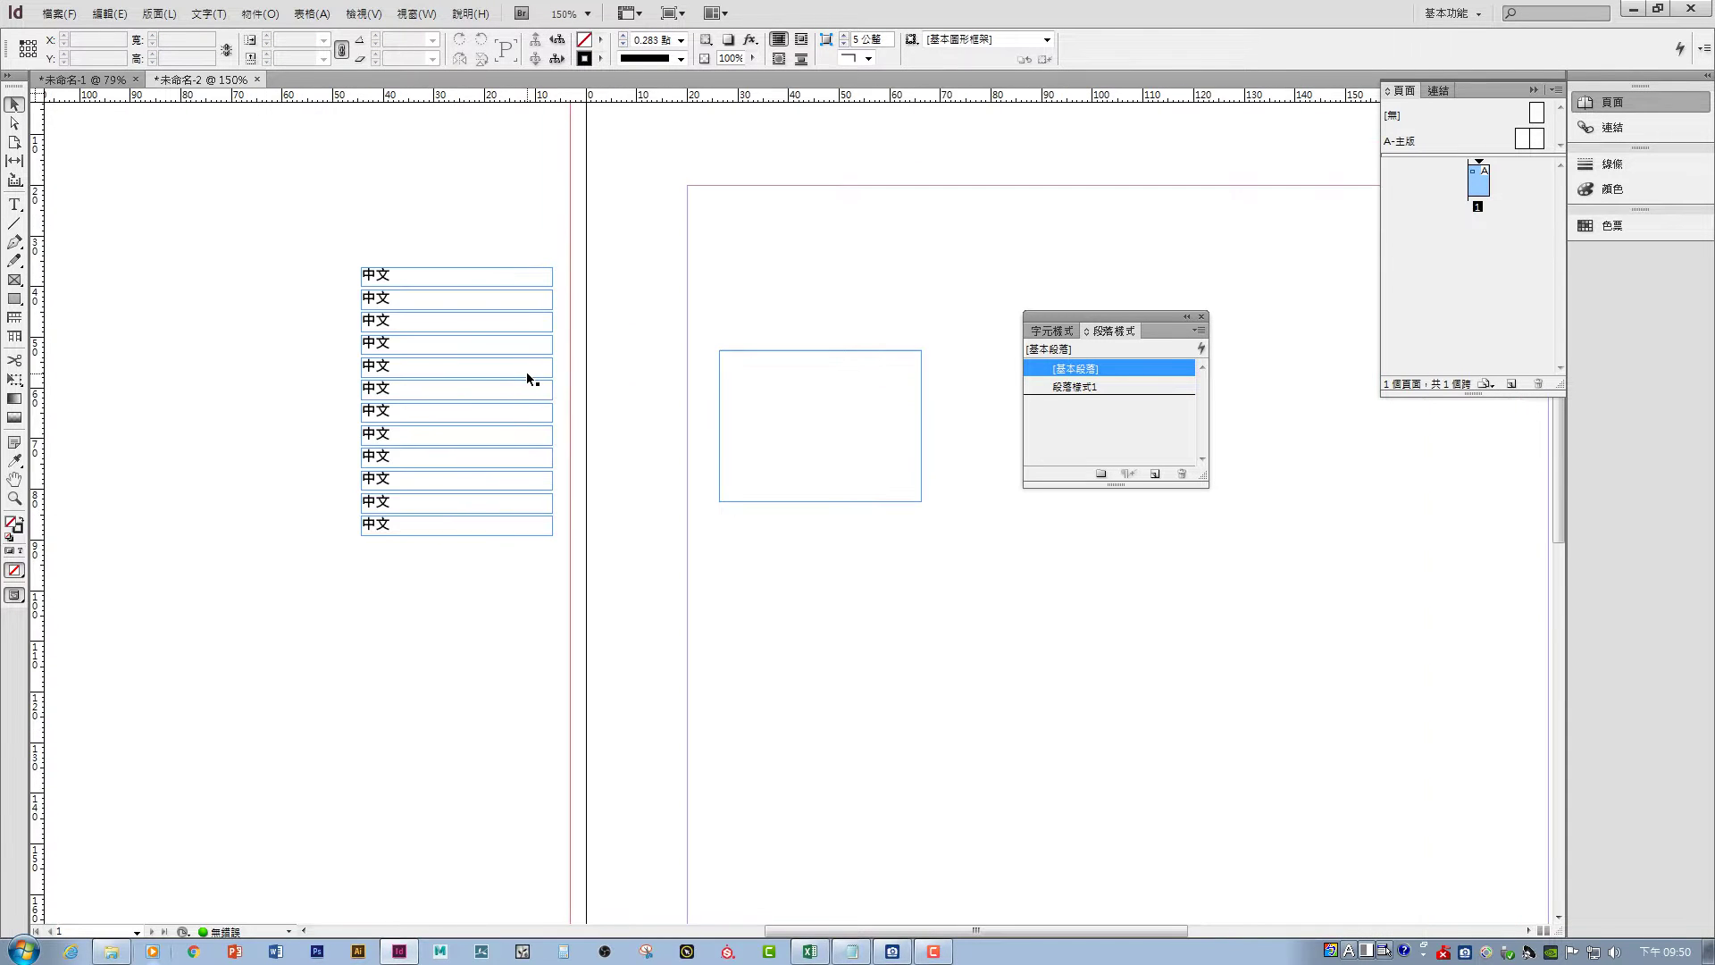
{"action": "left_click", "coordinate": [14, 280]}
{"action": "left_click_drag", "start_coordinate": [613, 312], "coordinate": [710, 409]}
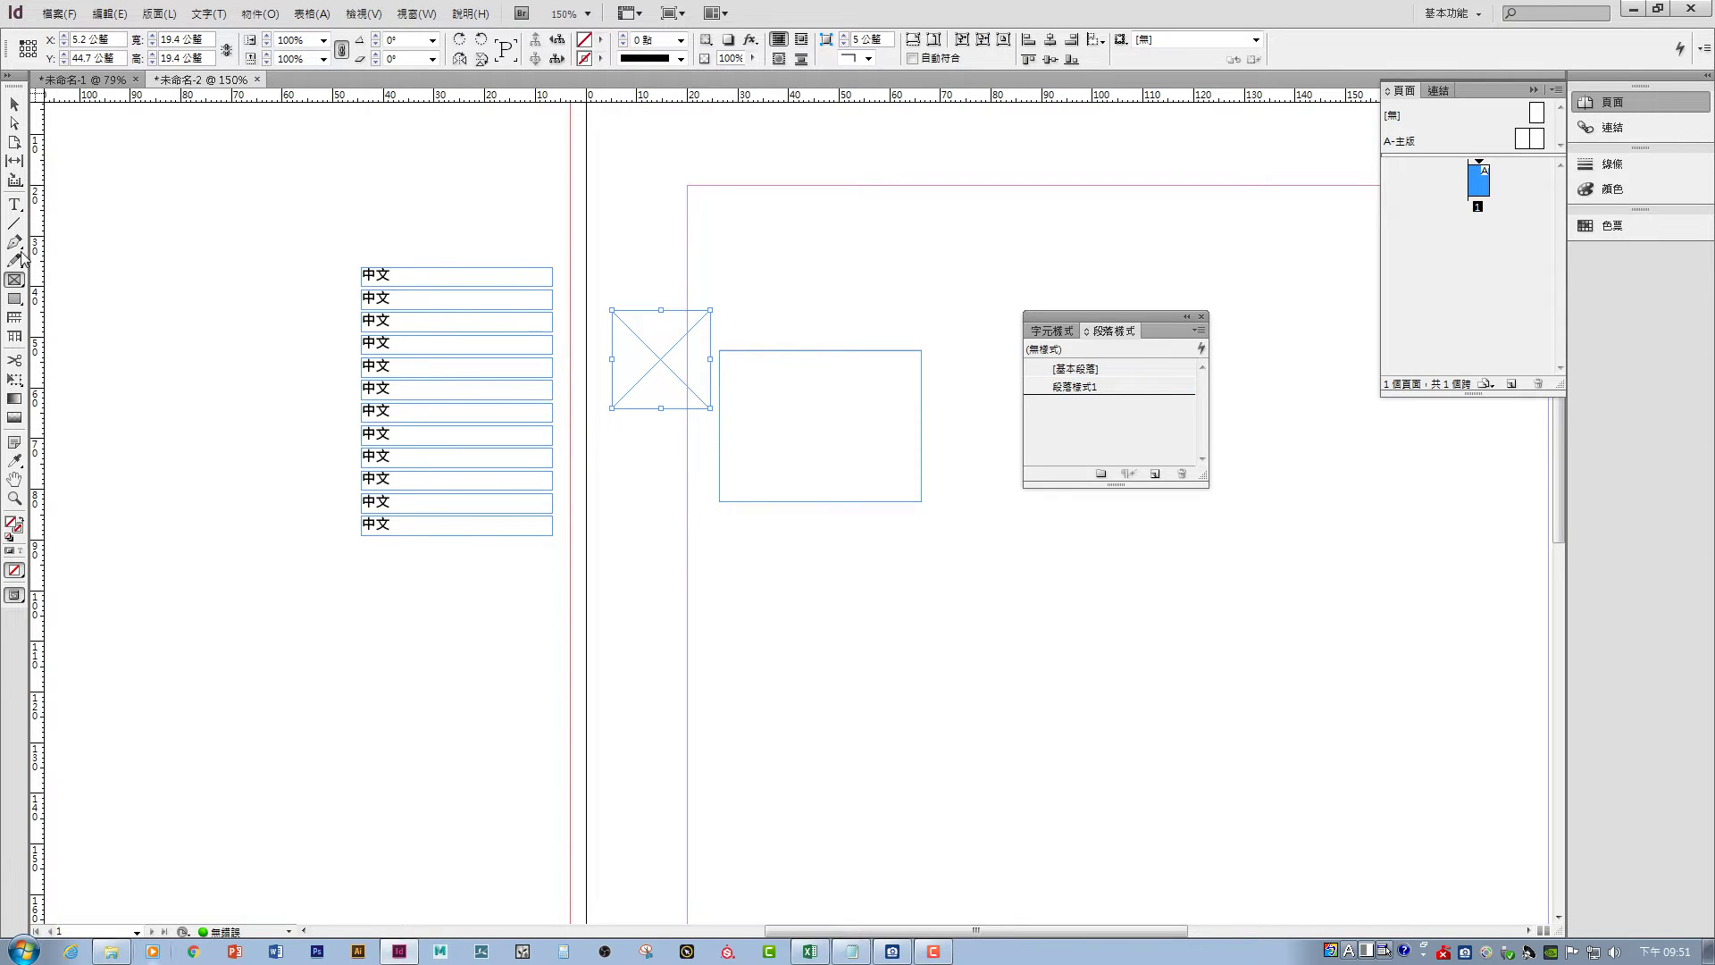
- Move the square frame into the rectangle's upper-left corner and shift the twelve 中文 frames right
{"action": "left_click", "coordinate": [14, 105]}
{"action": "left_click_drag", "start_coordinate": [683, 370], "coordinate": [762, 439]}
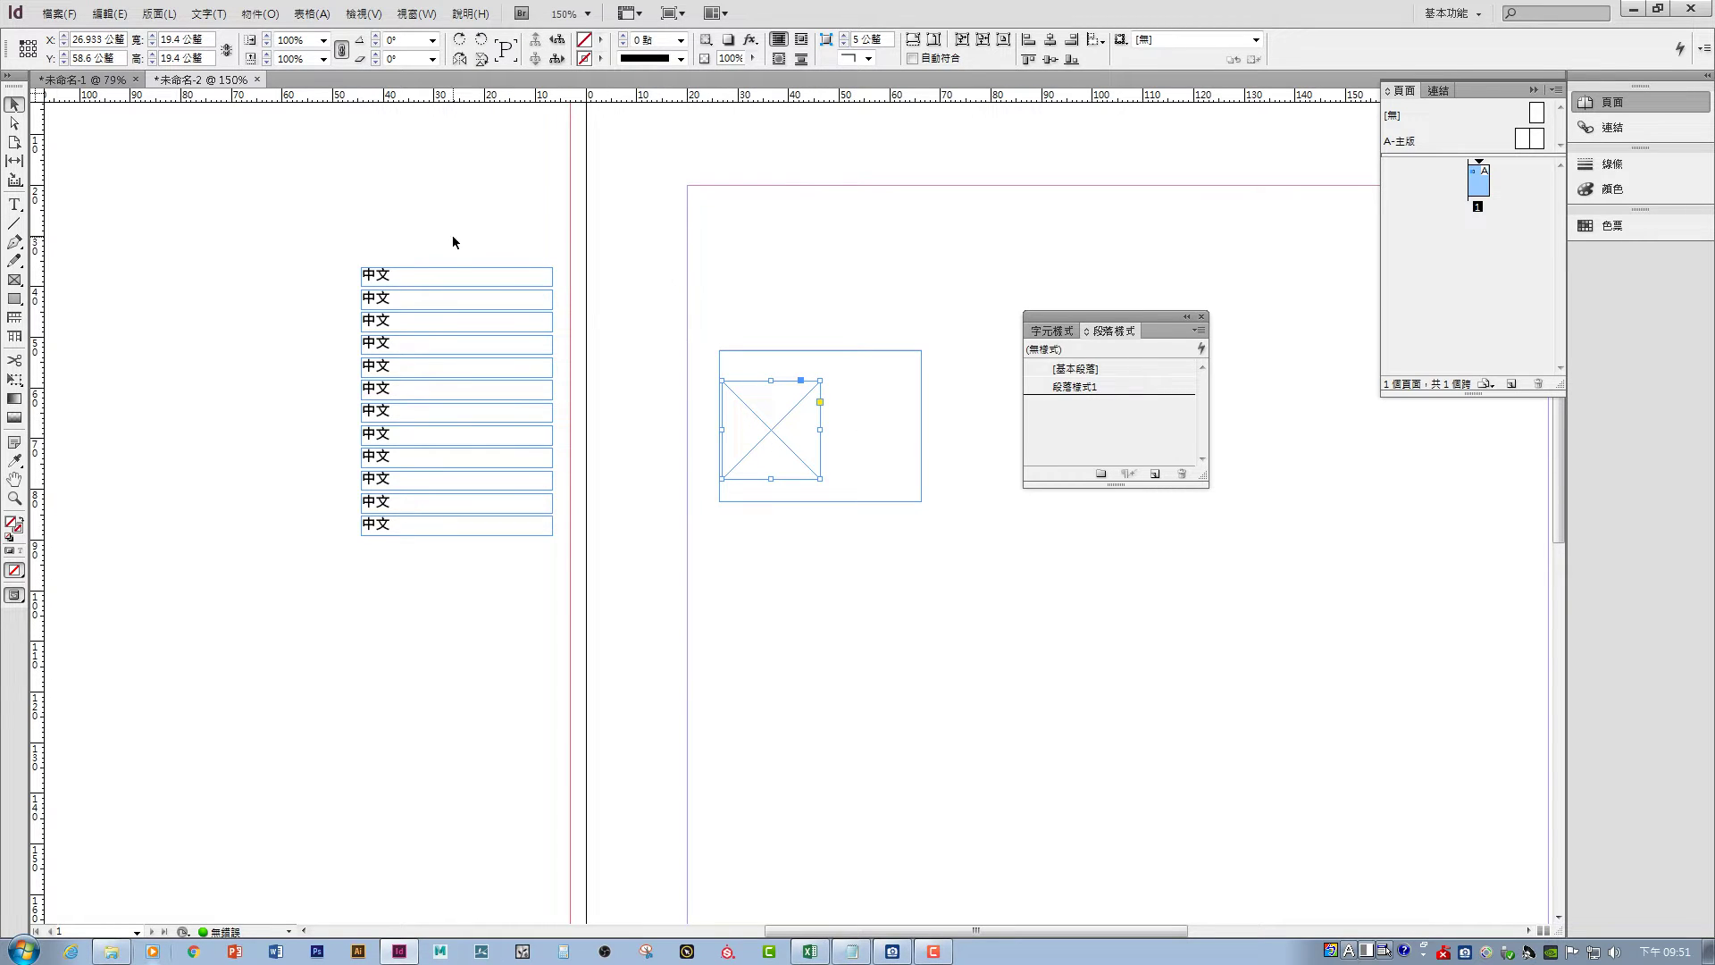
{"action": "left_click_drag", "start_coordinate": [407, 225], "coordinate": [636, 732]}
{"action": "left_click_drag", "start_coordinate": [515, 425], "coordinate": [658, 428]}
{"action": "left_click", "coordinate": [627, 202]}
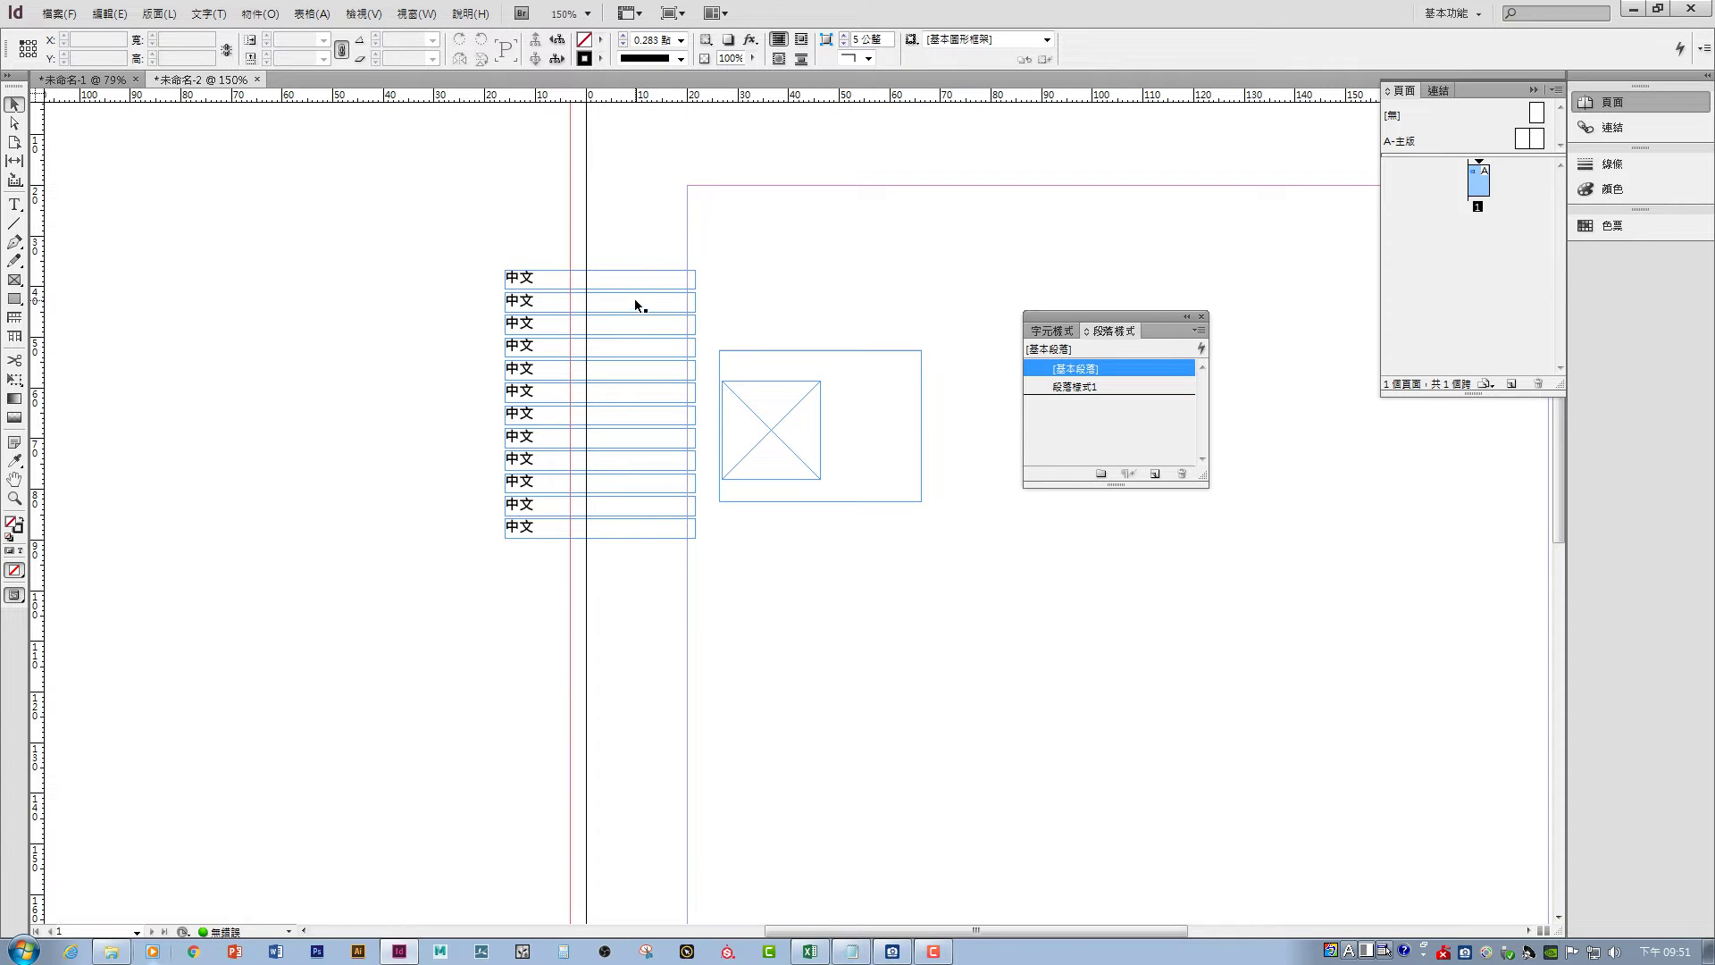
- Open the Data Merge panel and try loading 甜甜圈.txt from the 1105 folder, which gives a cannot-open error
{"action": "left_click", "coordinate": [417, 14]}
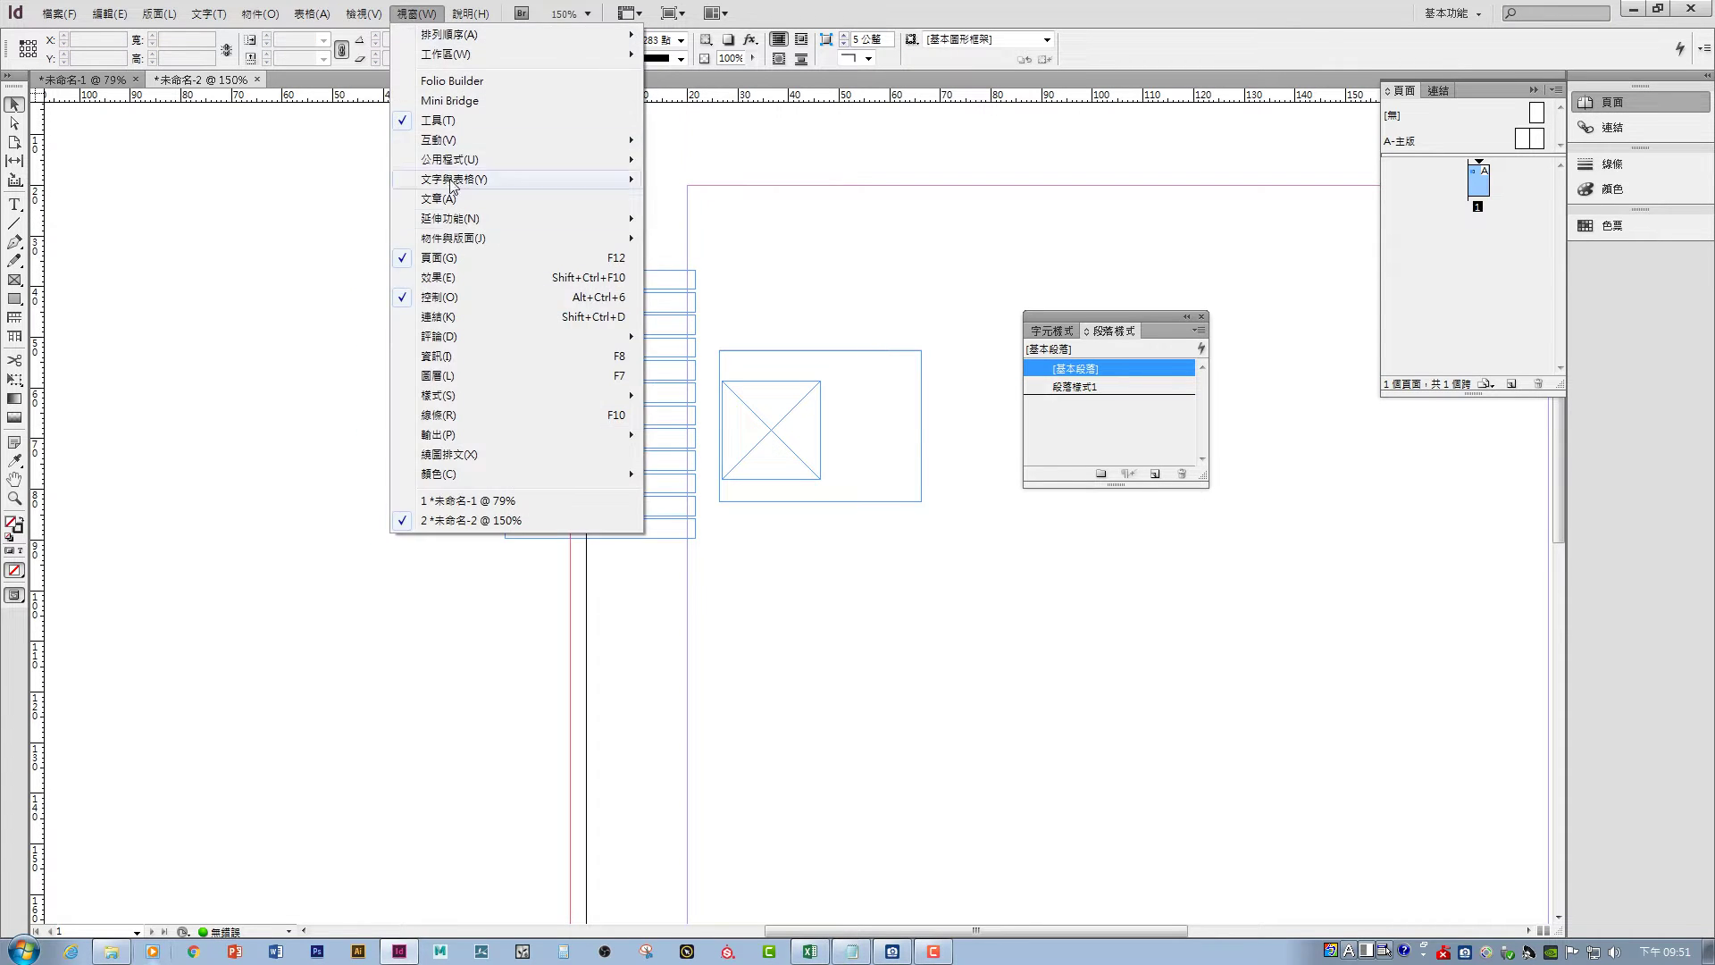
{"action": "mouse_move", "coordinate": [472, 160]}
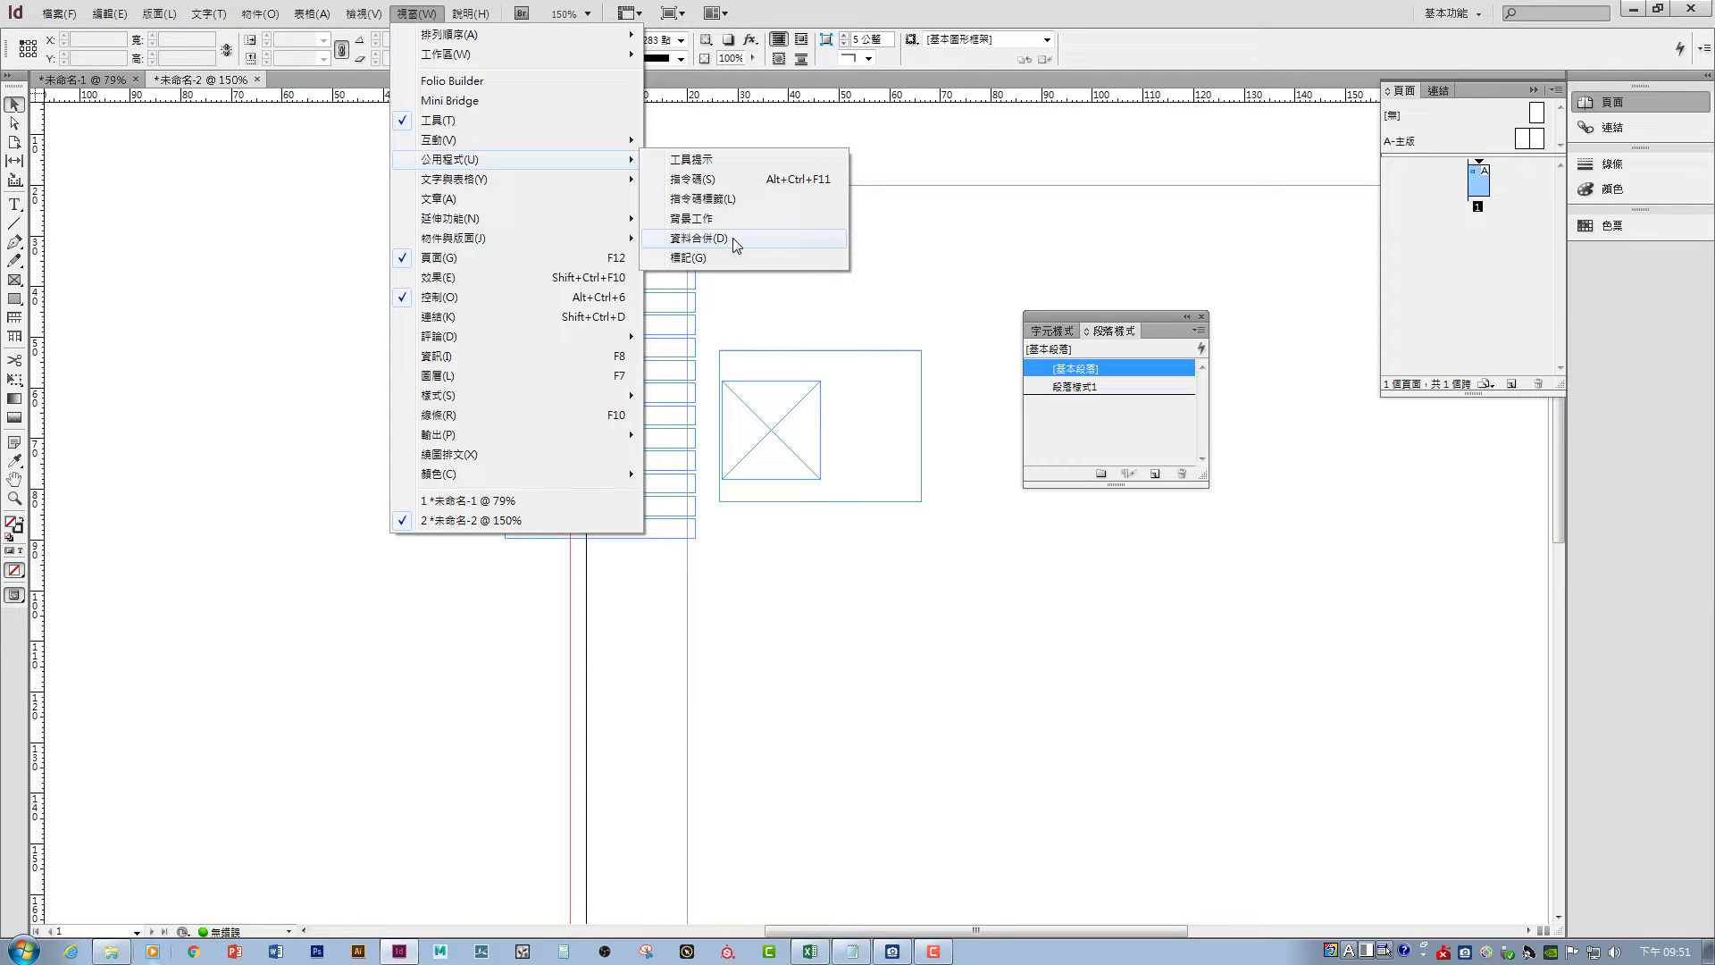
{"action": "left_click", "coordinate": [733, 238]}
{"action": "left_click", "coordinate": [898, 256]}
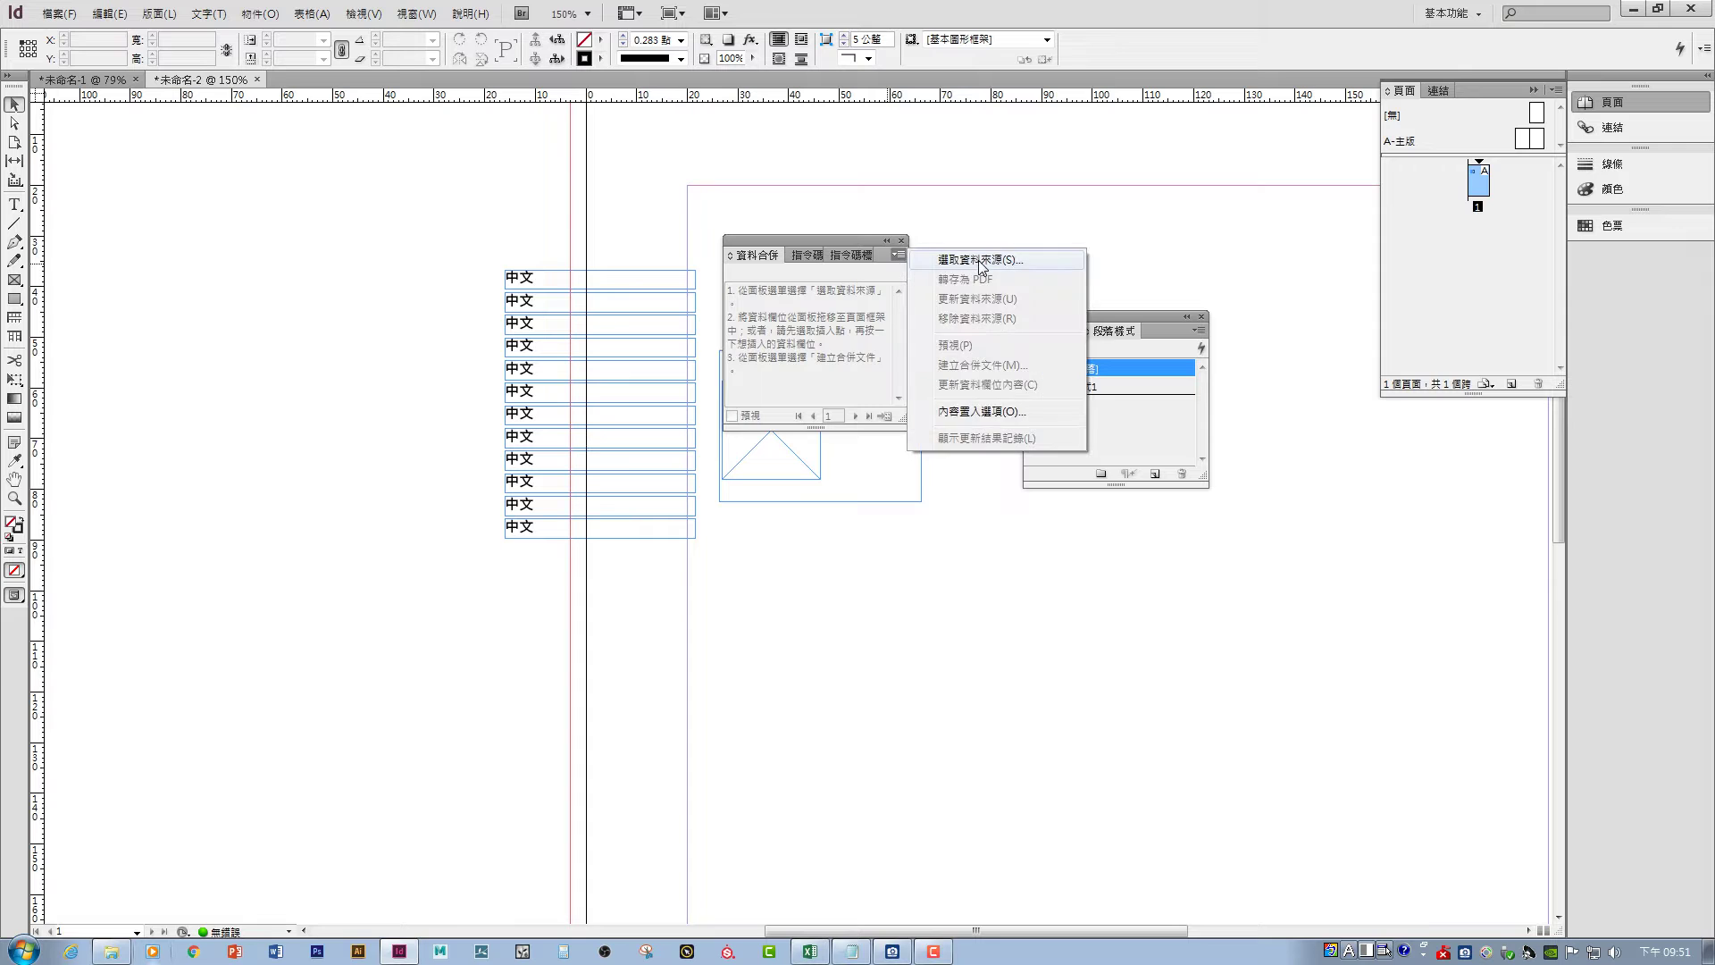
{"action": "left_click", "coordinate": [978, 260]}
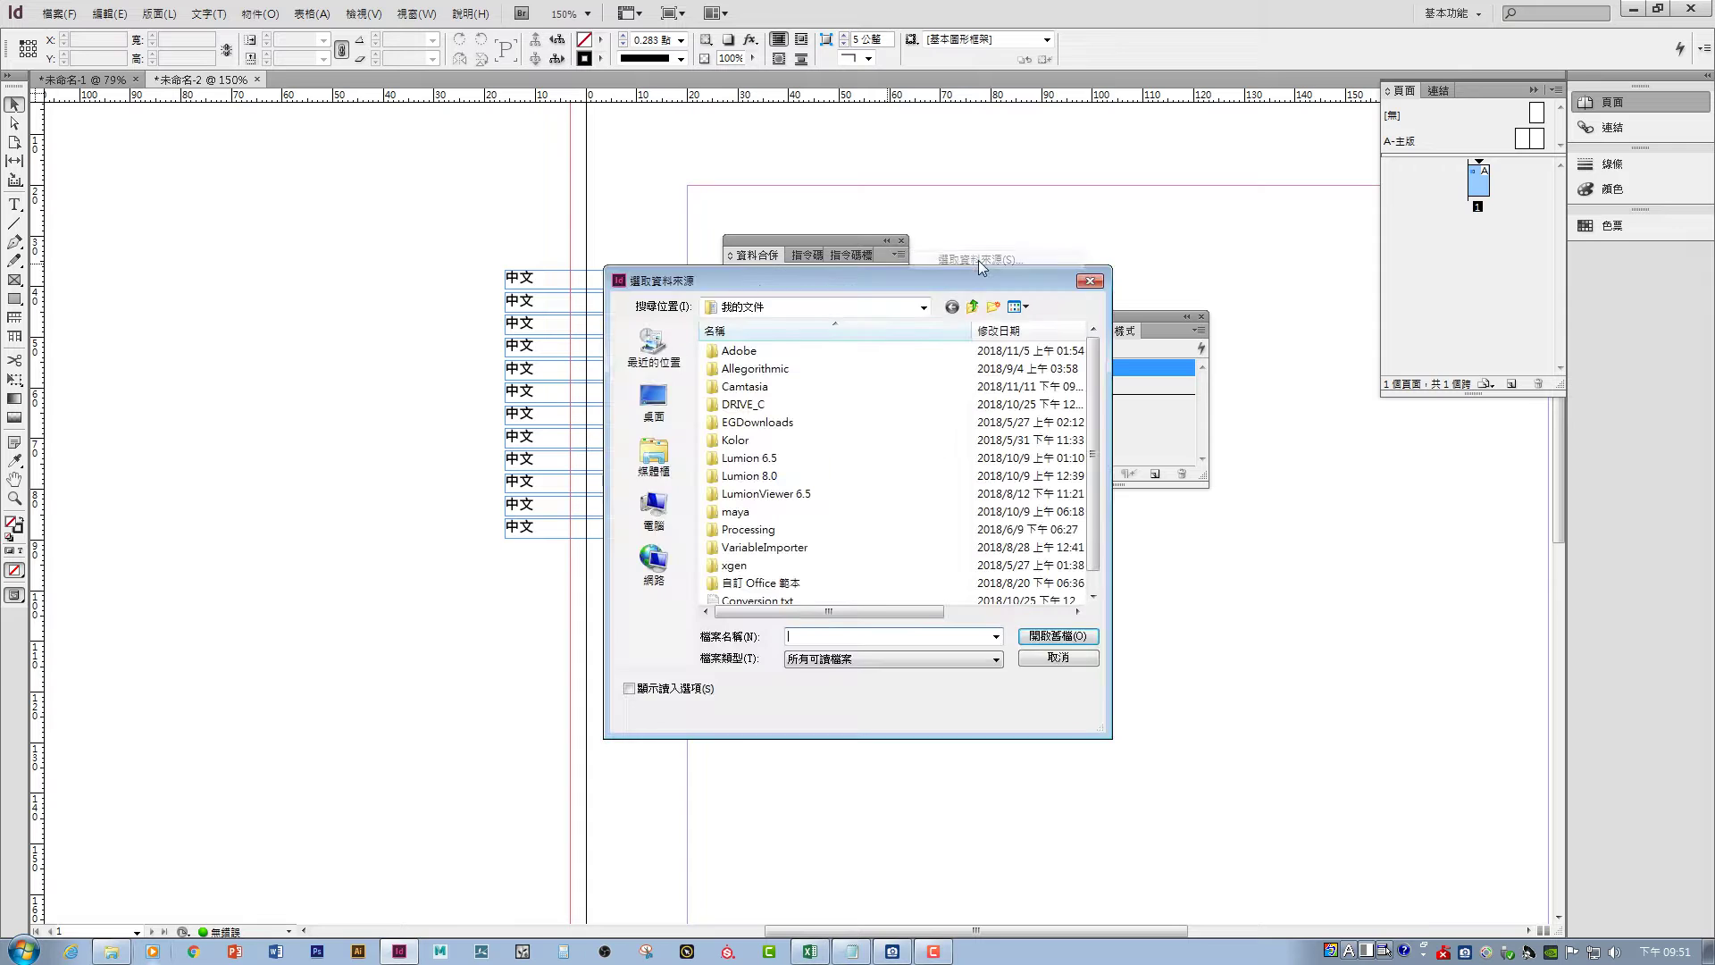
{"action": "left_click", "coordinate": [655, 398]}
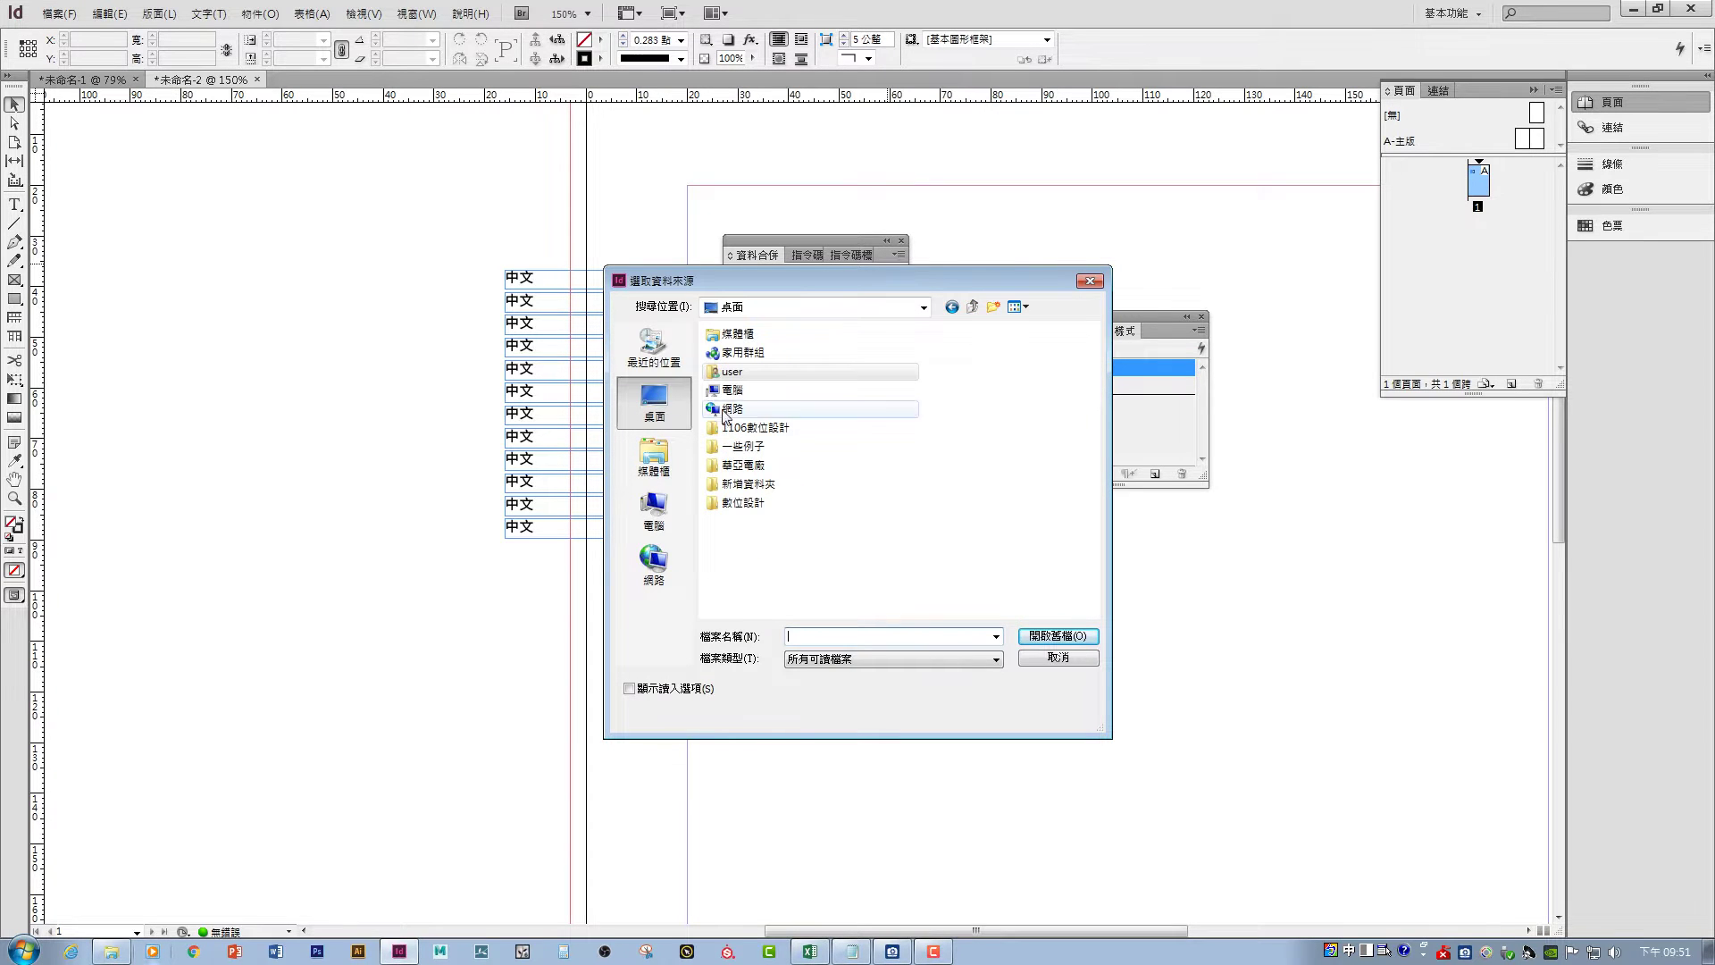
{"action": "double_click", "coordinate": [749, 483]}
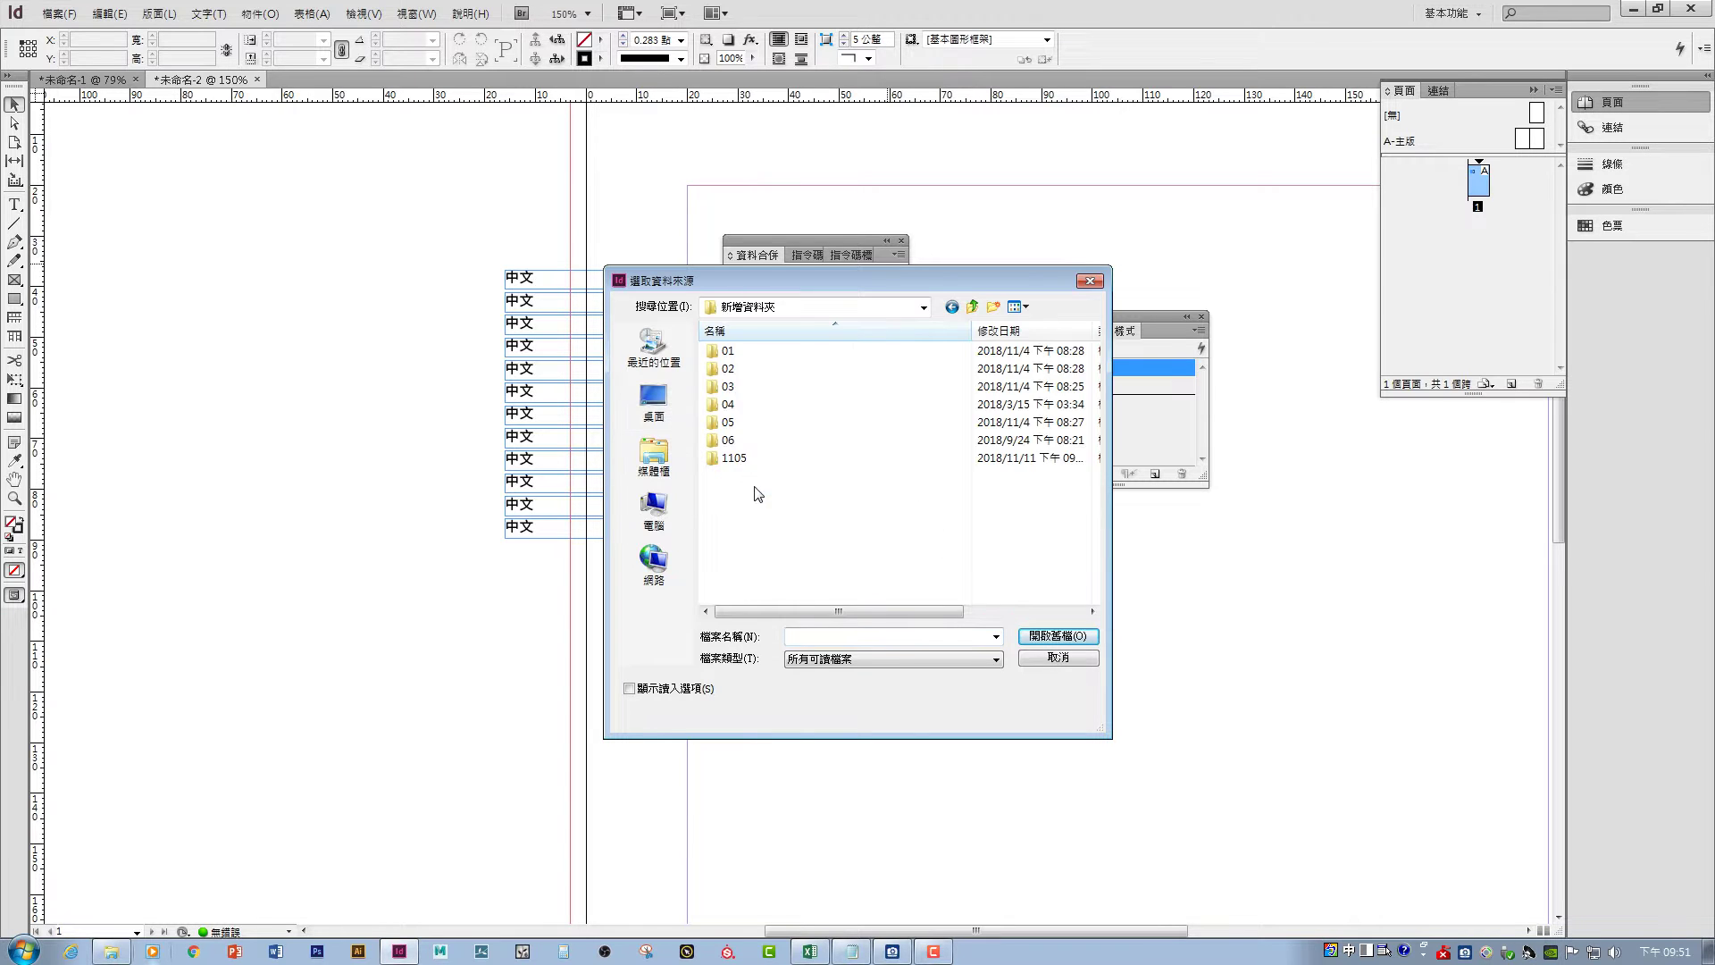
{"action": "double_click", "coordinate": [744, 469]}
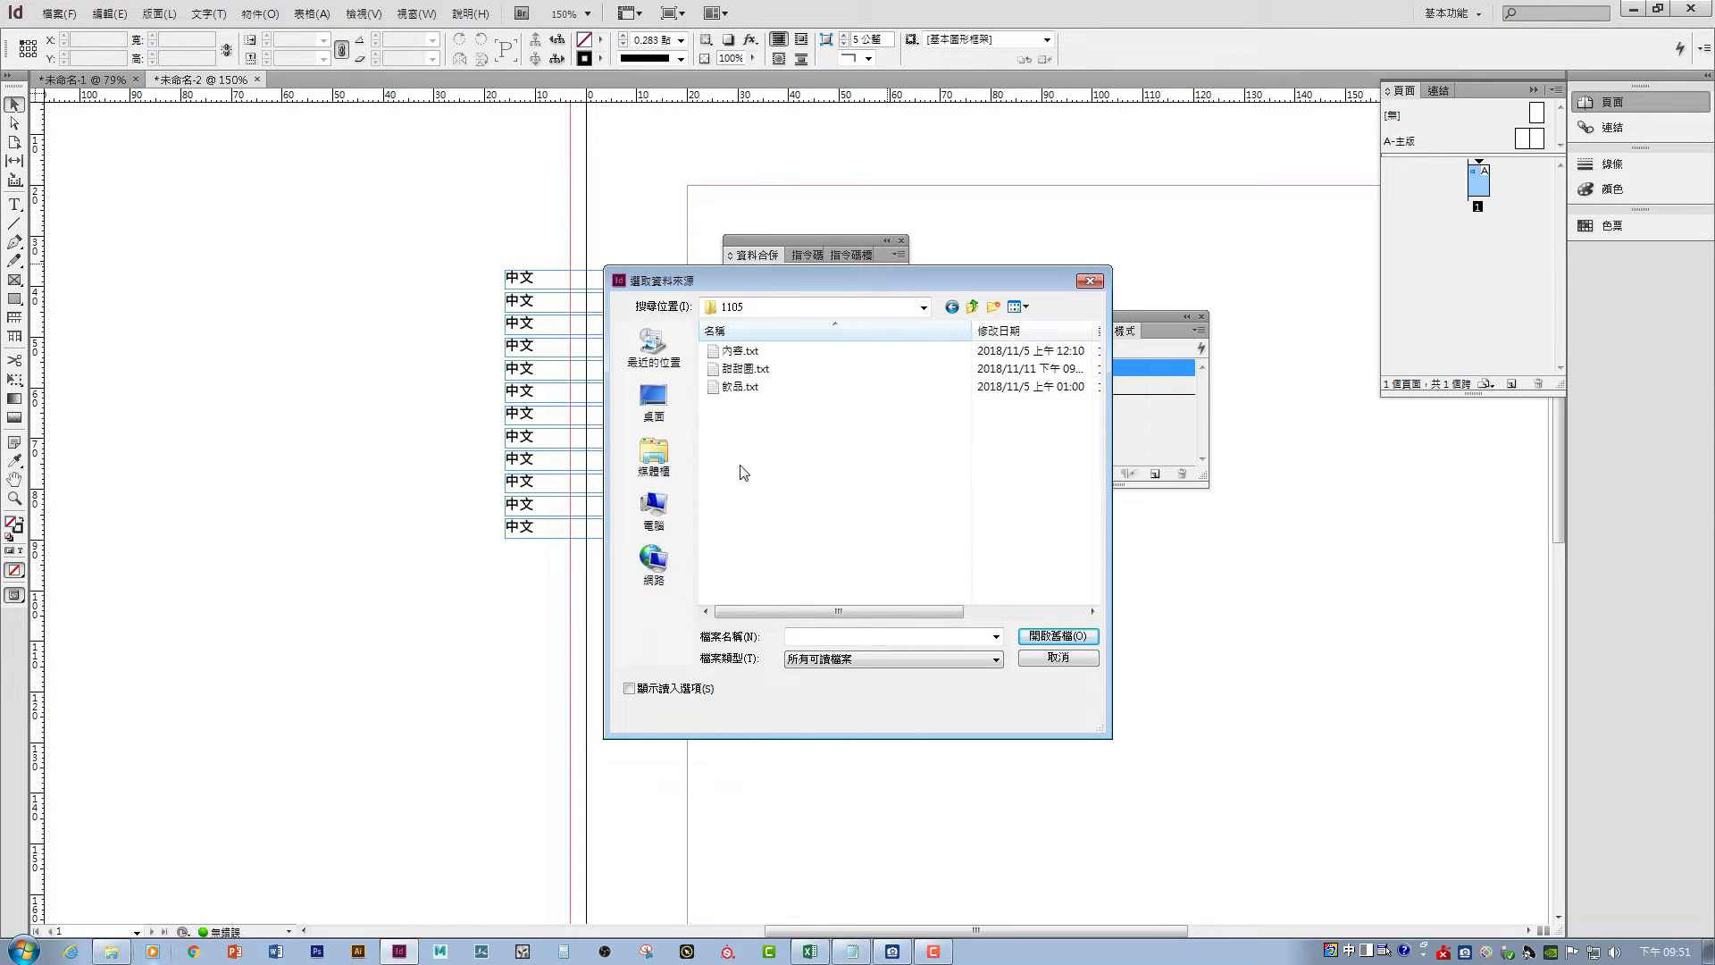
{"action": "left_click", "coordinate": [738, 372]}
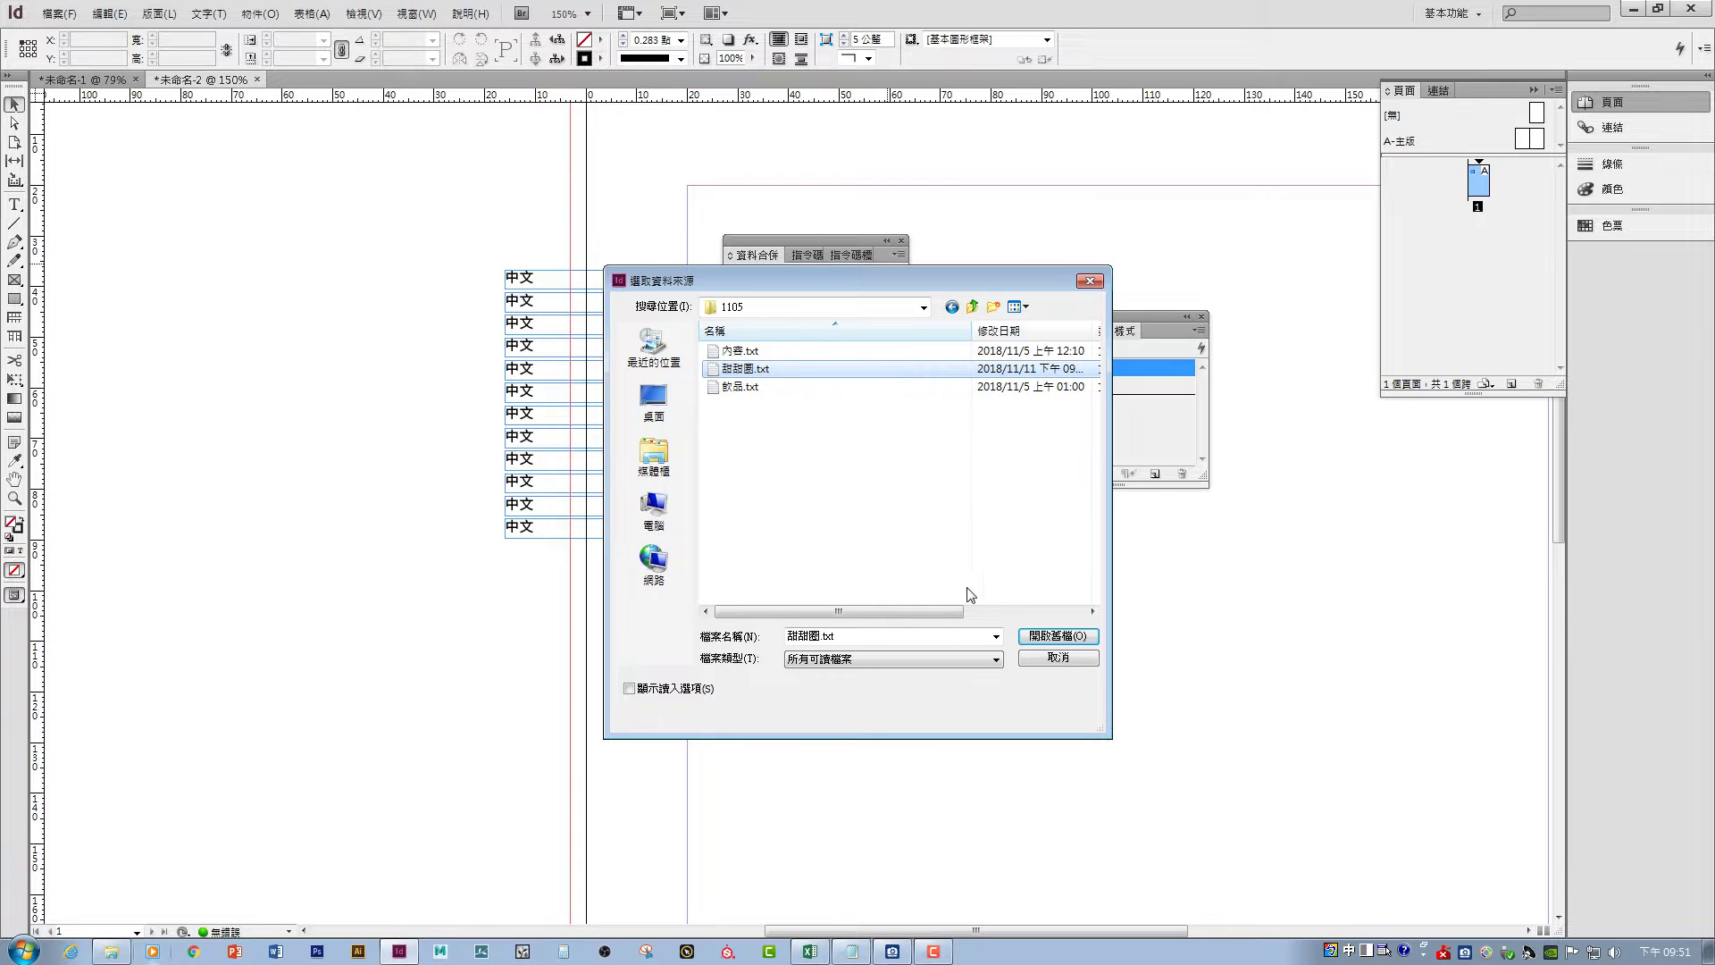
{"action": "left_click", "coordinate": [1029, 636]}
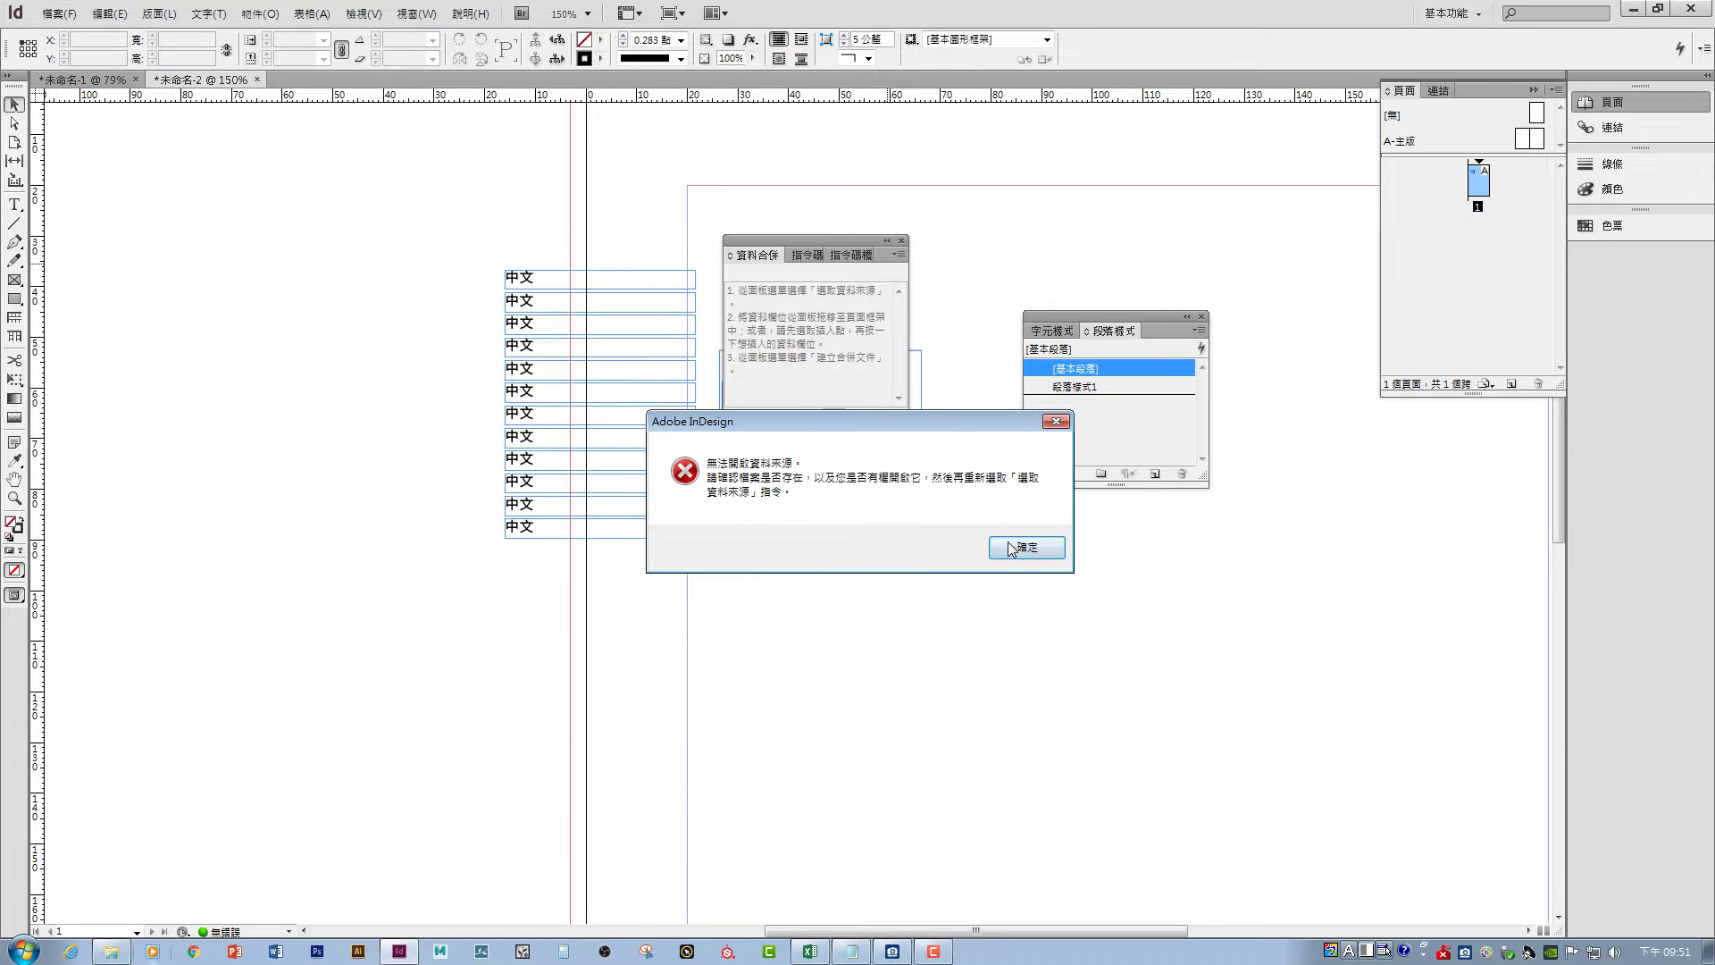
{"action": "left_click", "coordinate": [1025, 548]}
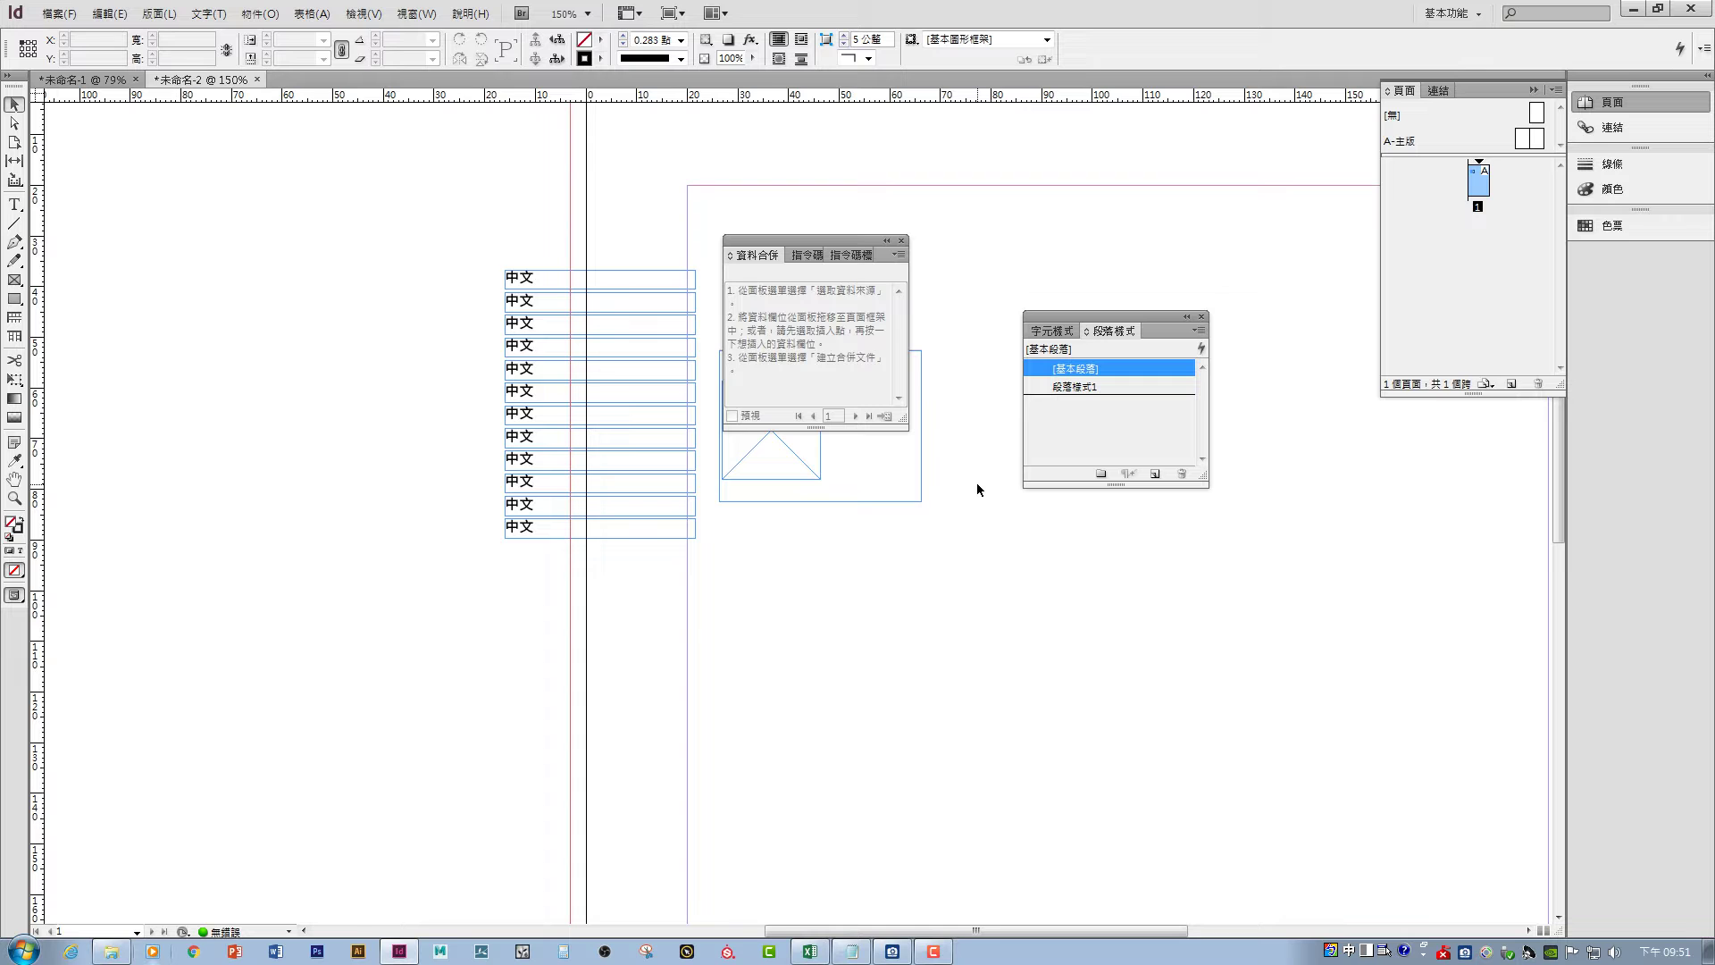
- Close Excel to release the file and select 甜甜圈.txt as the data source again
{"action": "left_click", "coordinate": [809, 951]}
{"action": "left_click", "coordinate": [1694, 13]}
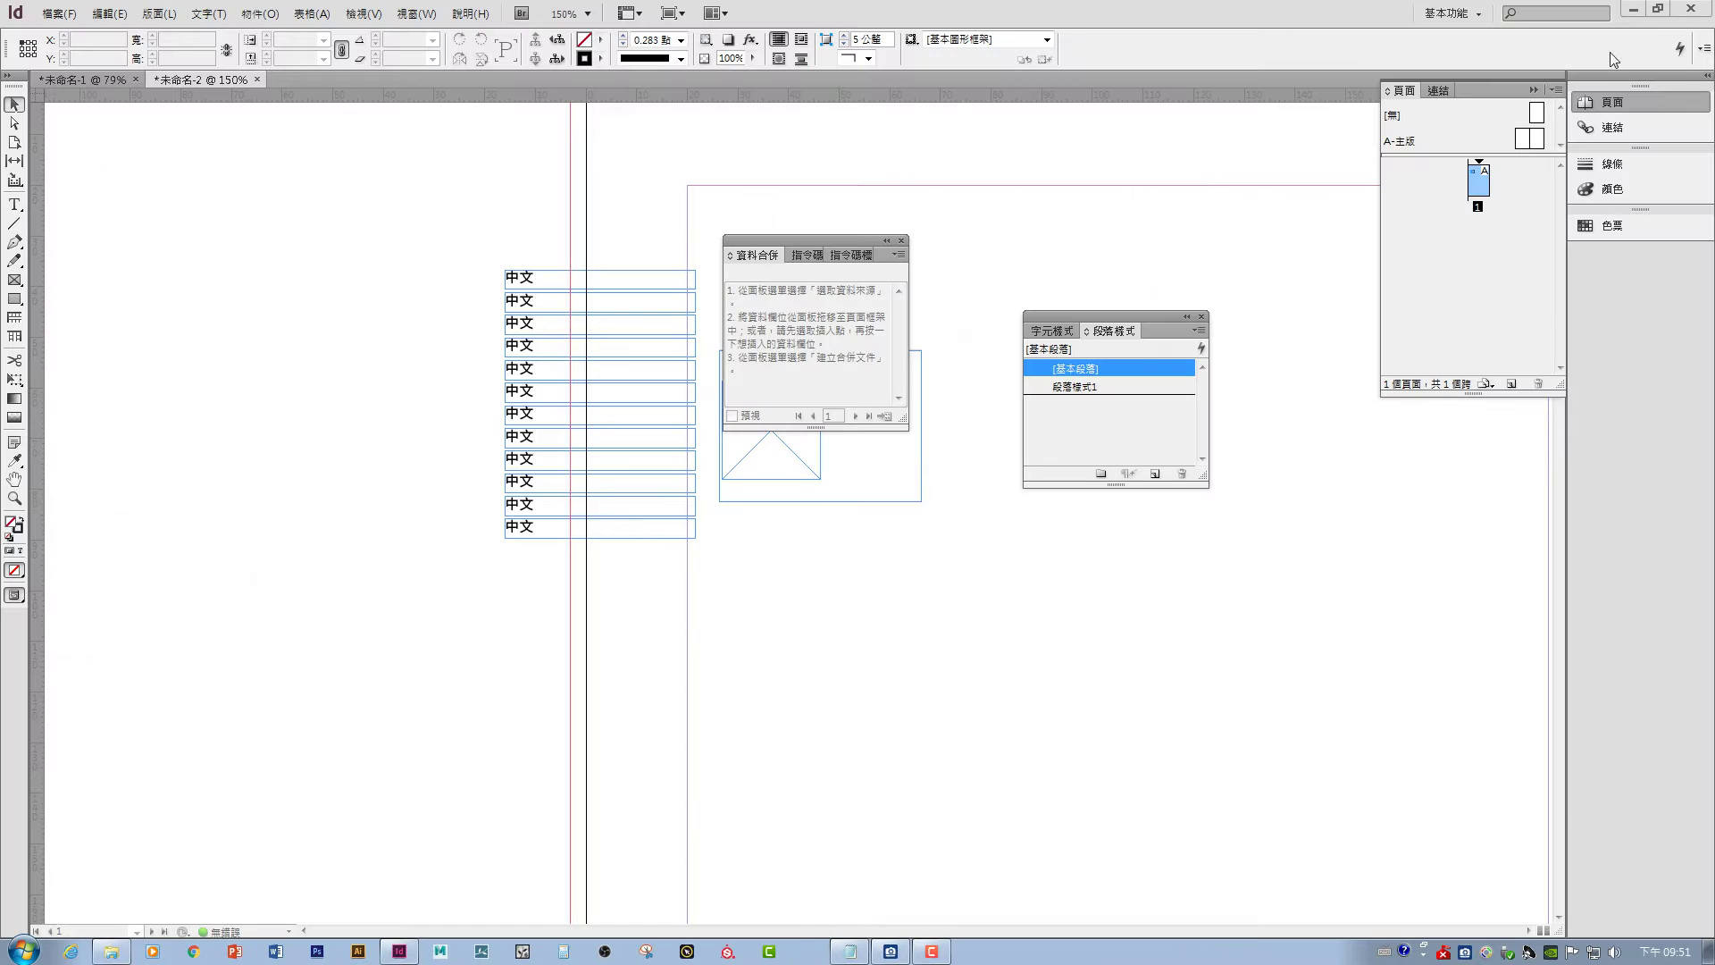
{"action": "left_click", "coordinate": [894, 255]}
{"action": "left_click", "coordinate": [924, 260]}
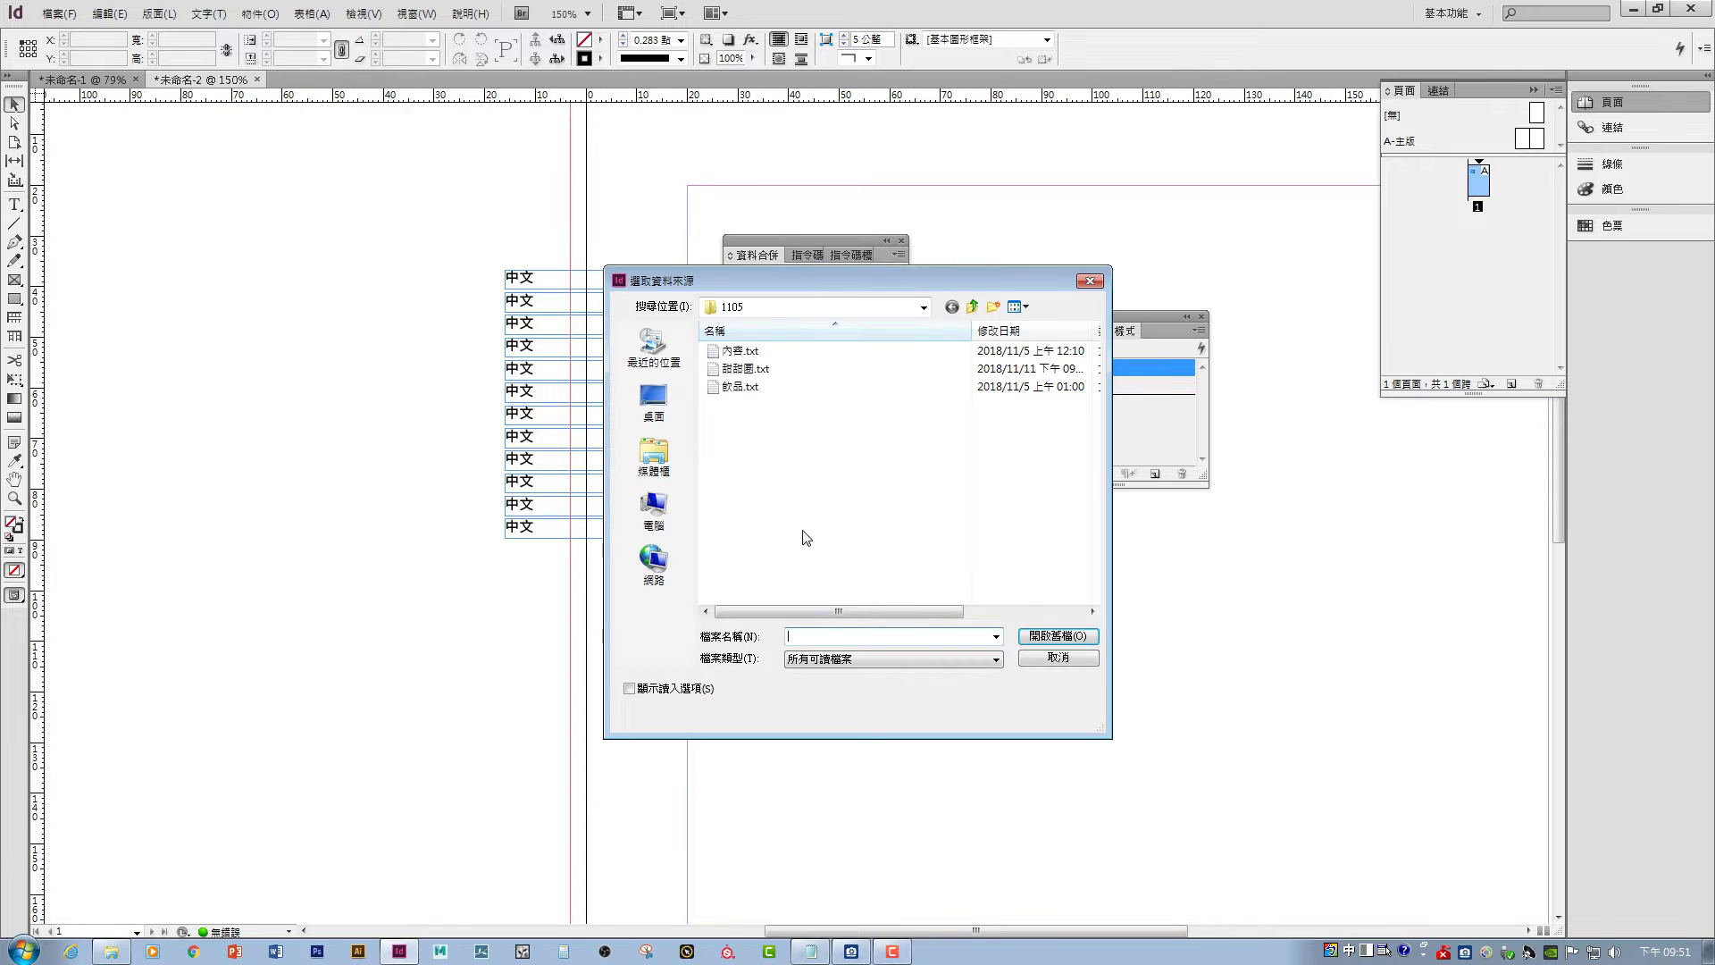
{"action": "left_click", "coordinate": [1057, 636]}
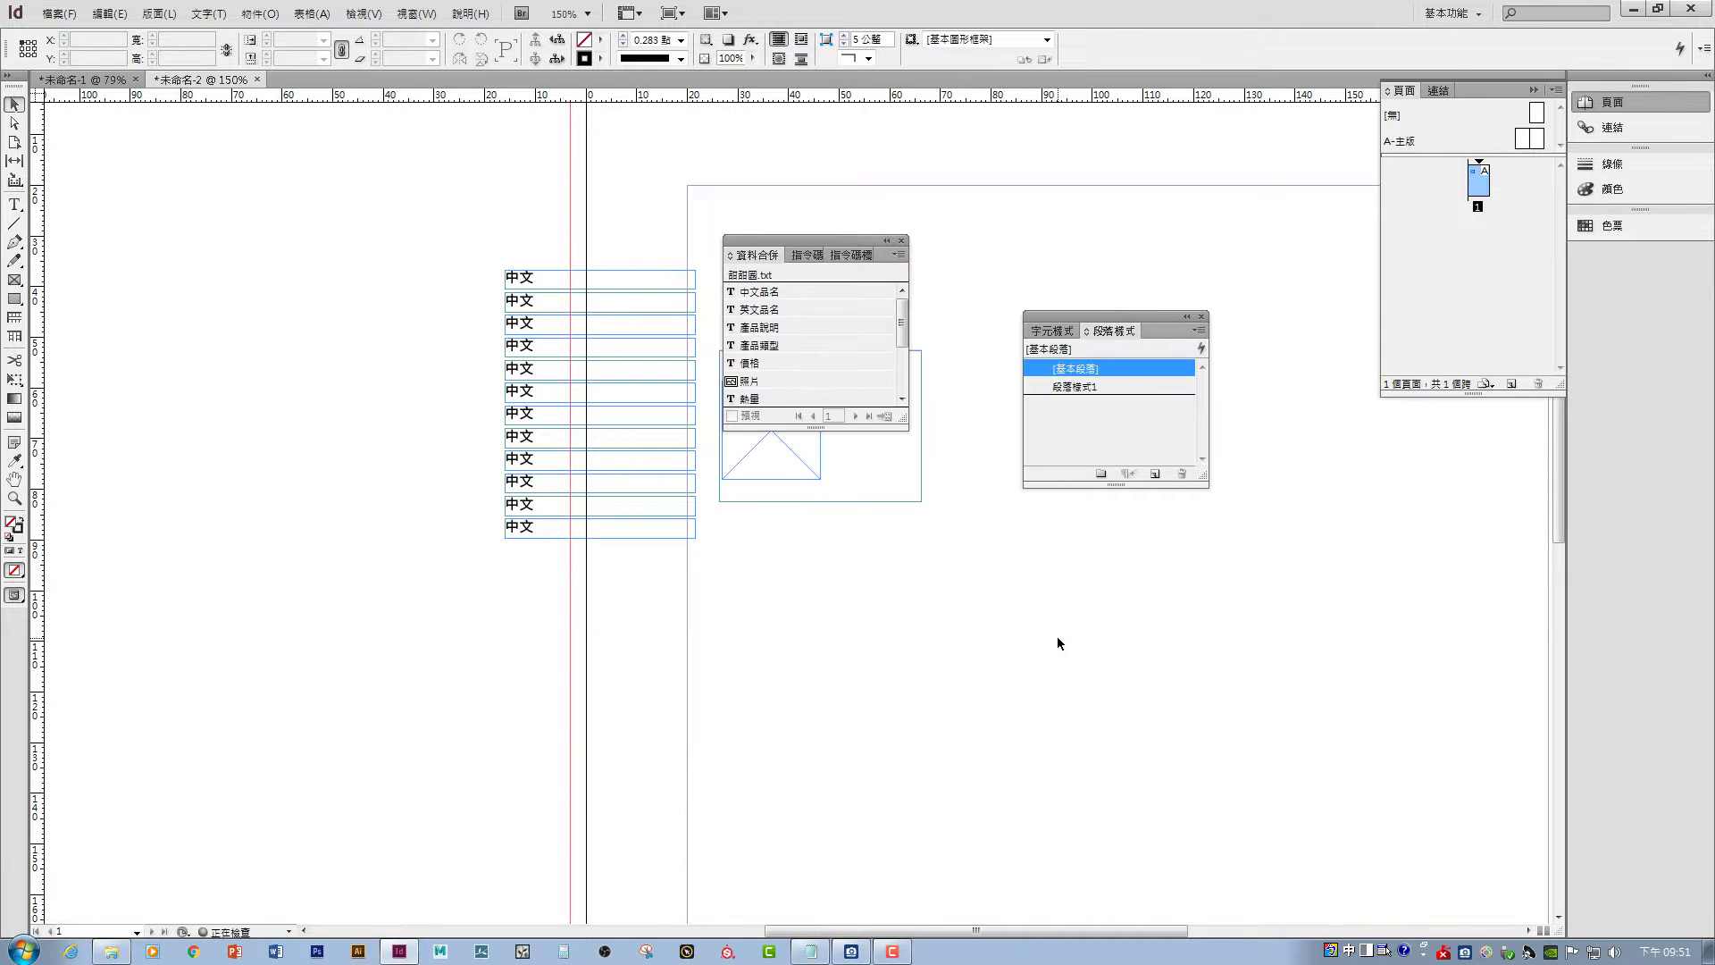
- Enlarge the Data Merge panel and replace the first frame's 中文 with the 中文品名 field
{"action": "left_click_drag", "start_coordinate": [785, 234], "coordinate": [801, 150]}
{"action": "left_click_drag", "start_coordinate": [919, 339], "coordinate": [1004, 598]}
{"action": "left_click_drag", "start_coordinate": [799, 150], "coordinate": [980, 271]}
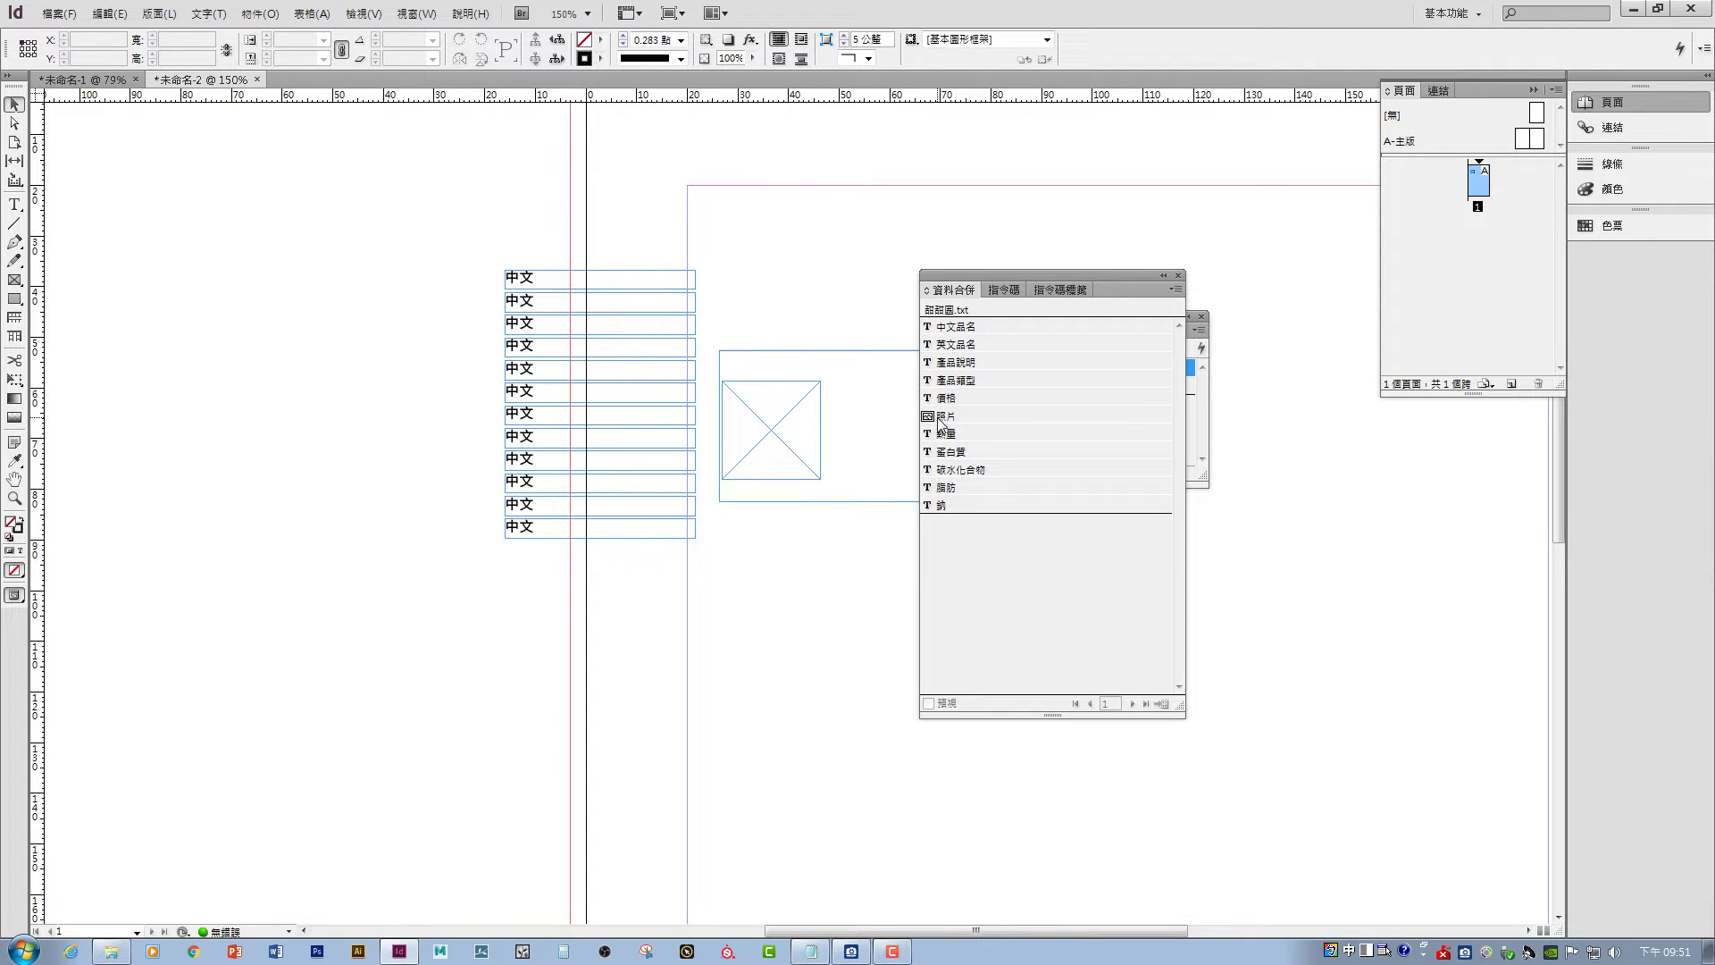
{"action": "left_click", "coordinate": [536, 282]}
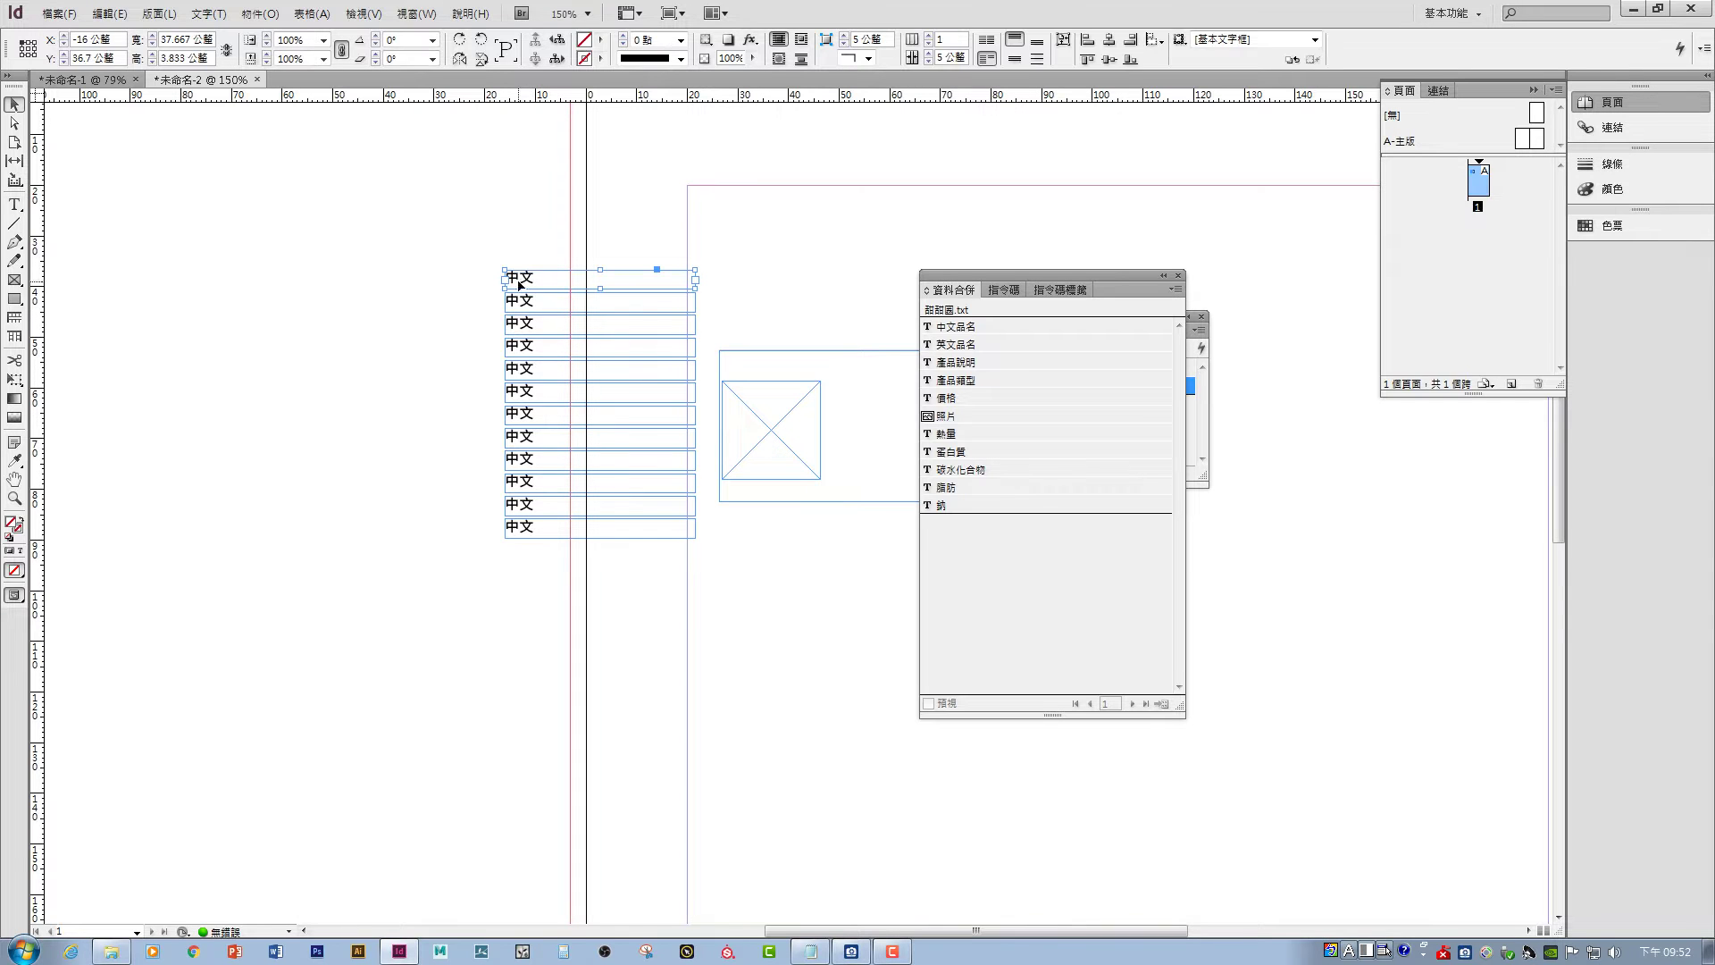
{"action": "left_click", "coordinate": [968, 330]}
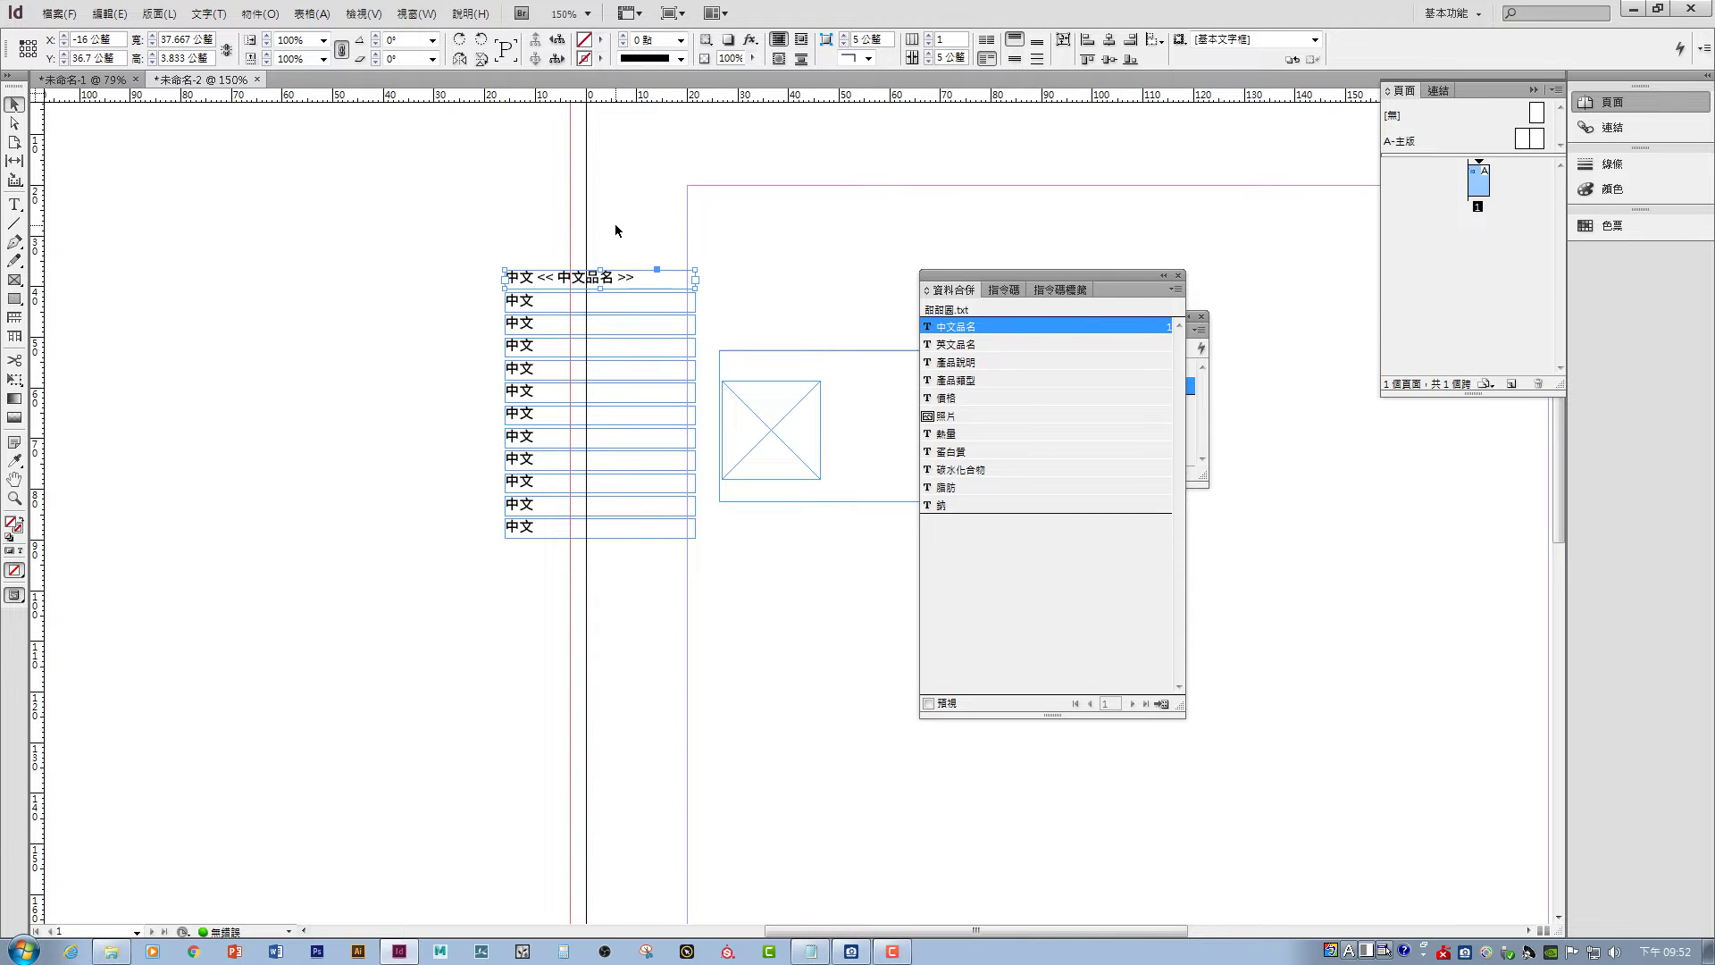
{"action": "key", "text": "ctrl+z"}
{"action": "double_click", "coordinate": [532, 282]}
{"action": "left_click_drag", "start_coordinate": [533, 278], "coordinate": [476, 262]}
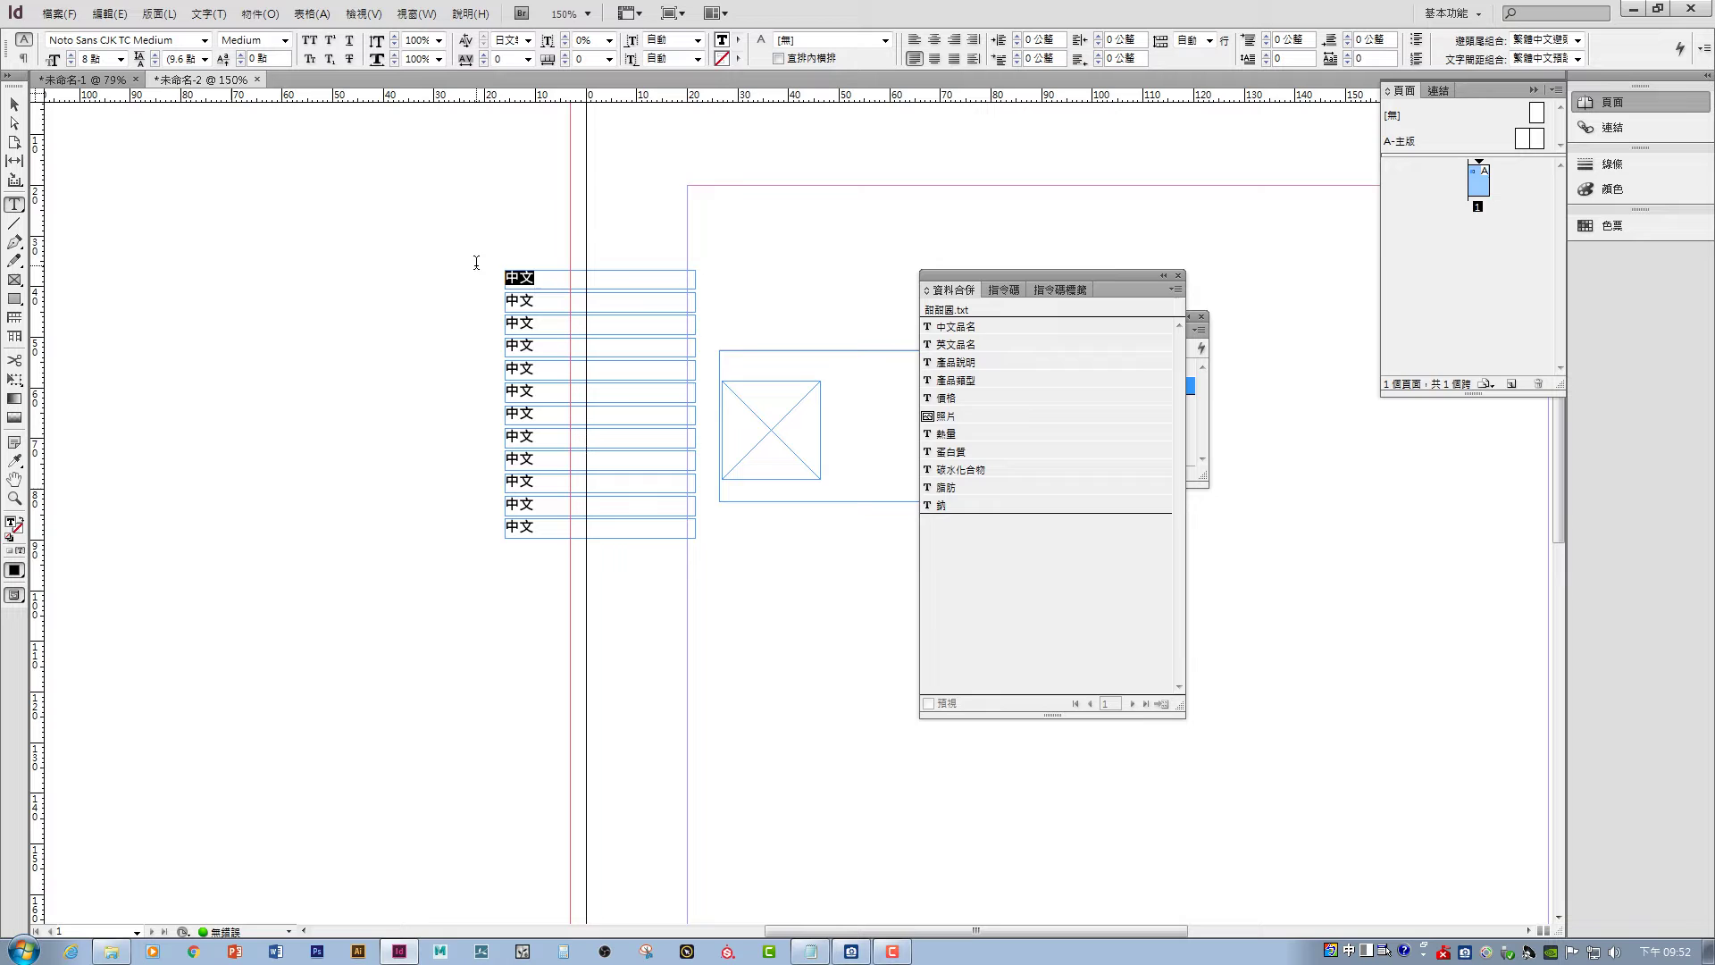
{"action": "left_click", "coordinate": [1083, 326]}
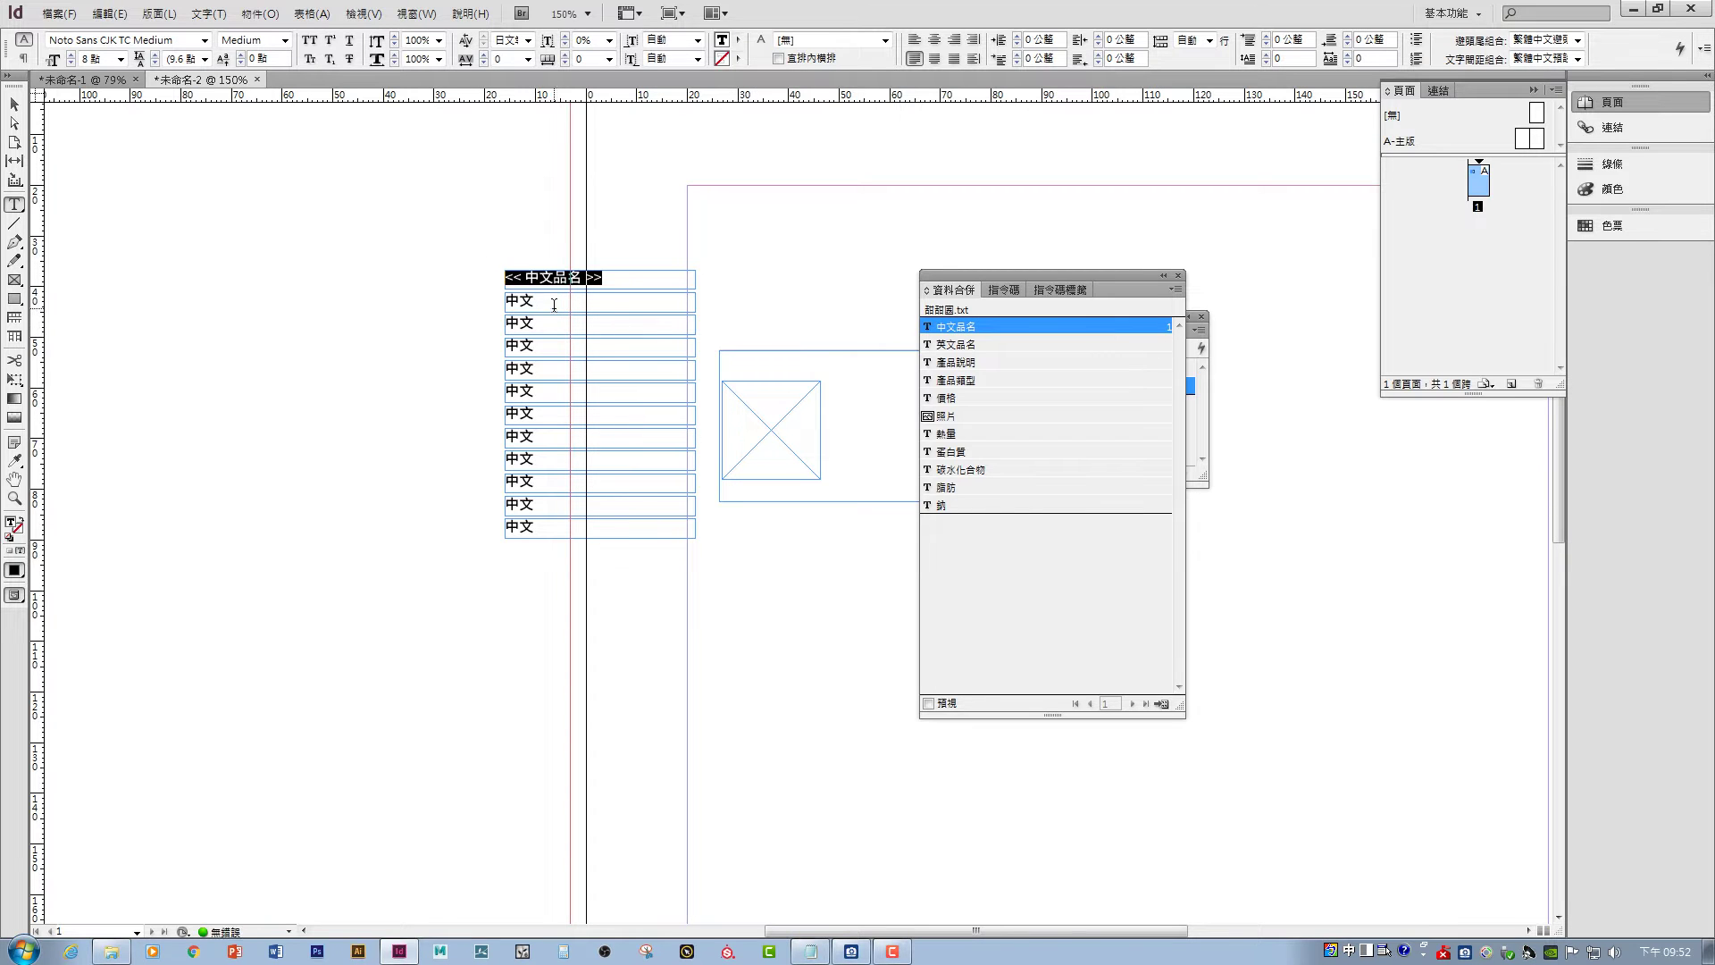
- Fill frames two to five with the 英文品名, 產品說明, 產品類型 and 價格 fields
{"action": "left_click_drag", "start_coordinate": [554, 304], "coordinate": [502, 345]}
{"action": "left_click", "coordinate": [970, 345]}
{"action": "left_click", "coordinate": [1036, 362]}
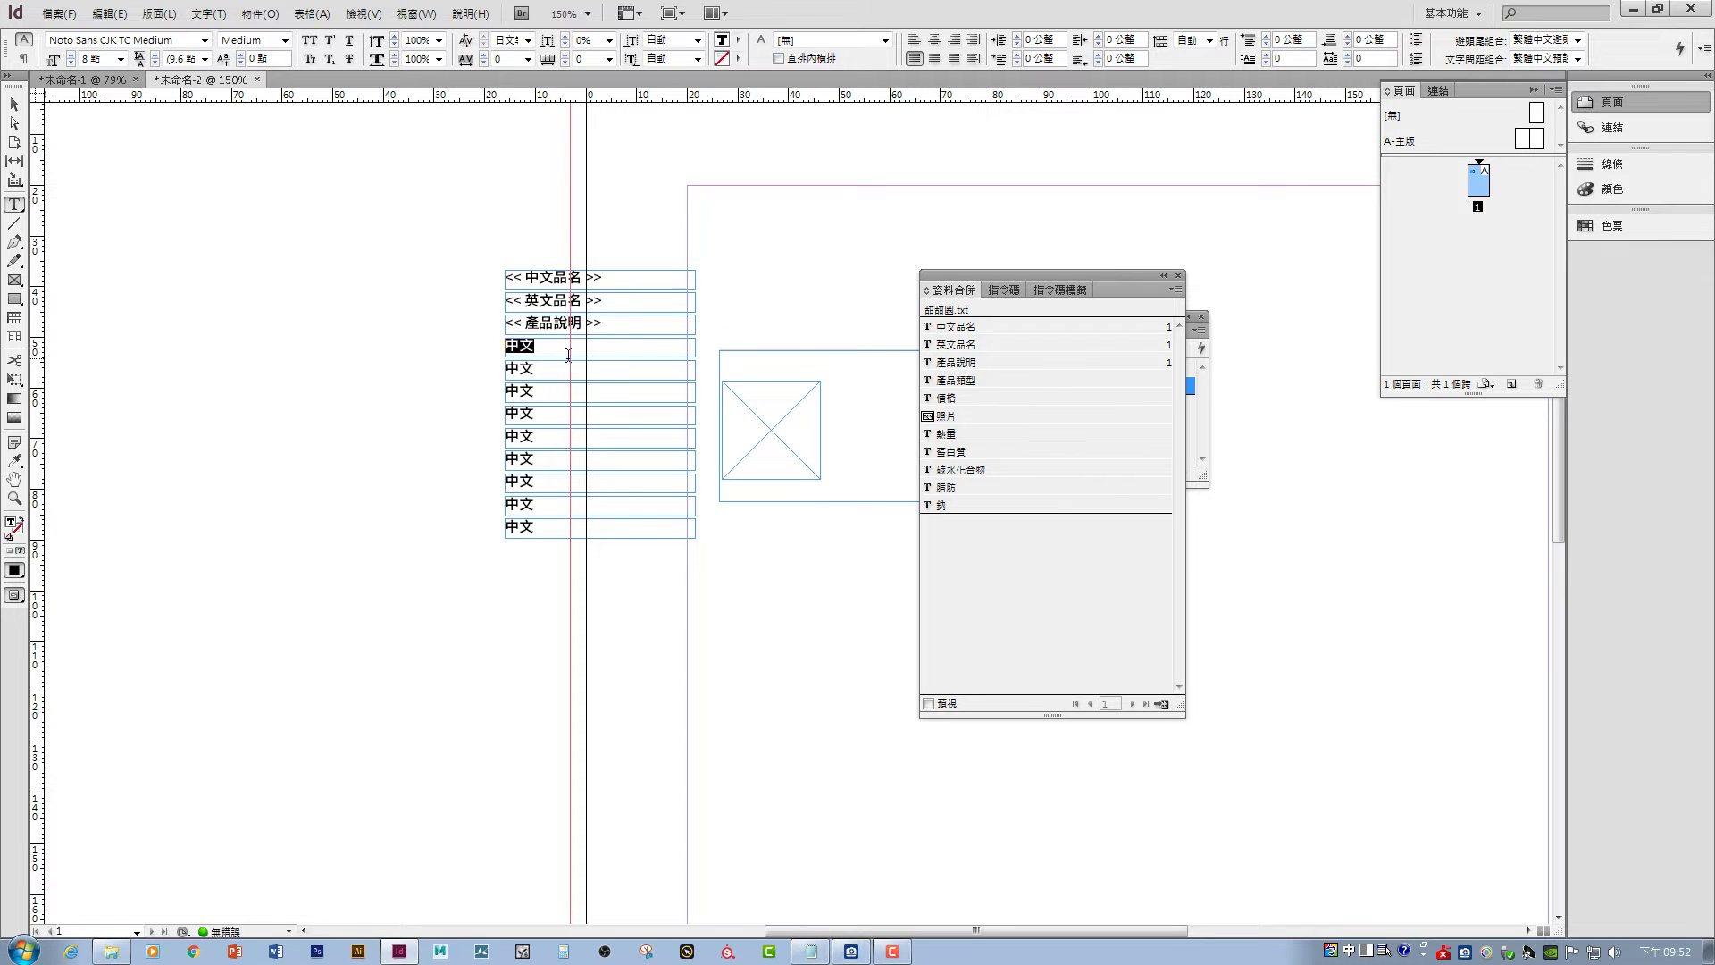
{"action": "left_click", "coordinate": [996, 382]}
{"action": "left_click_drag", "start_coordinate": [552, 370], "coordinate": [502, 368]}
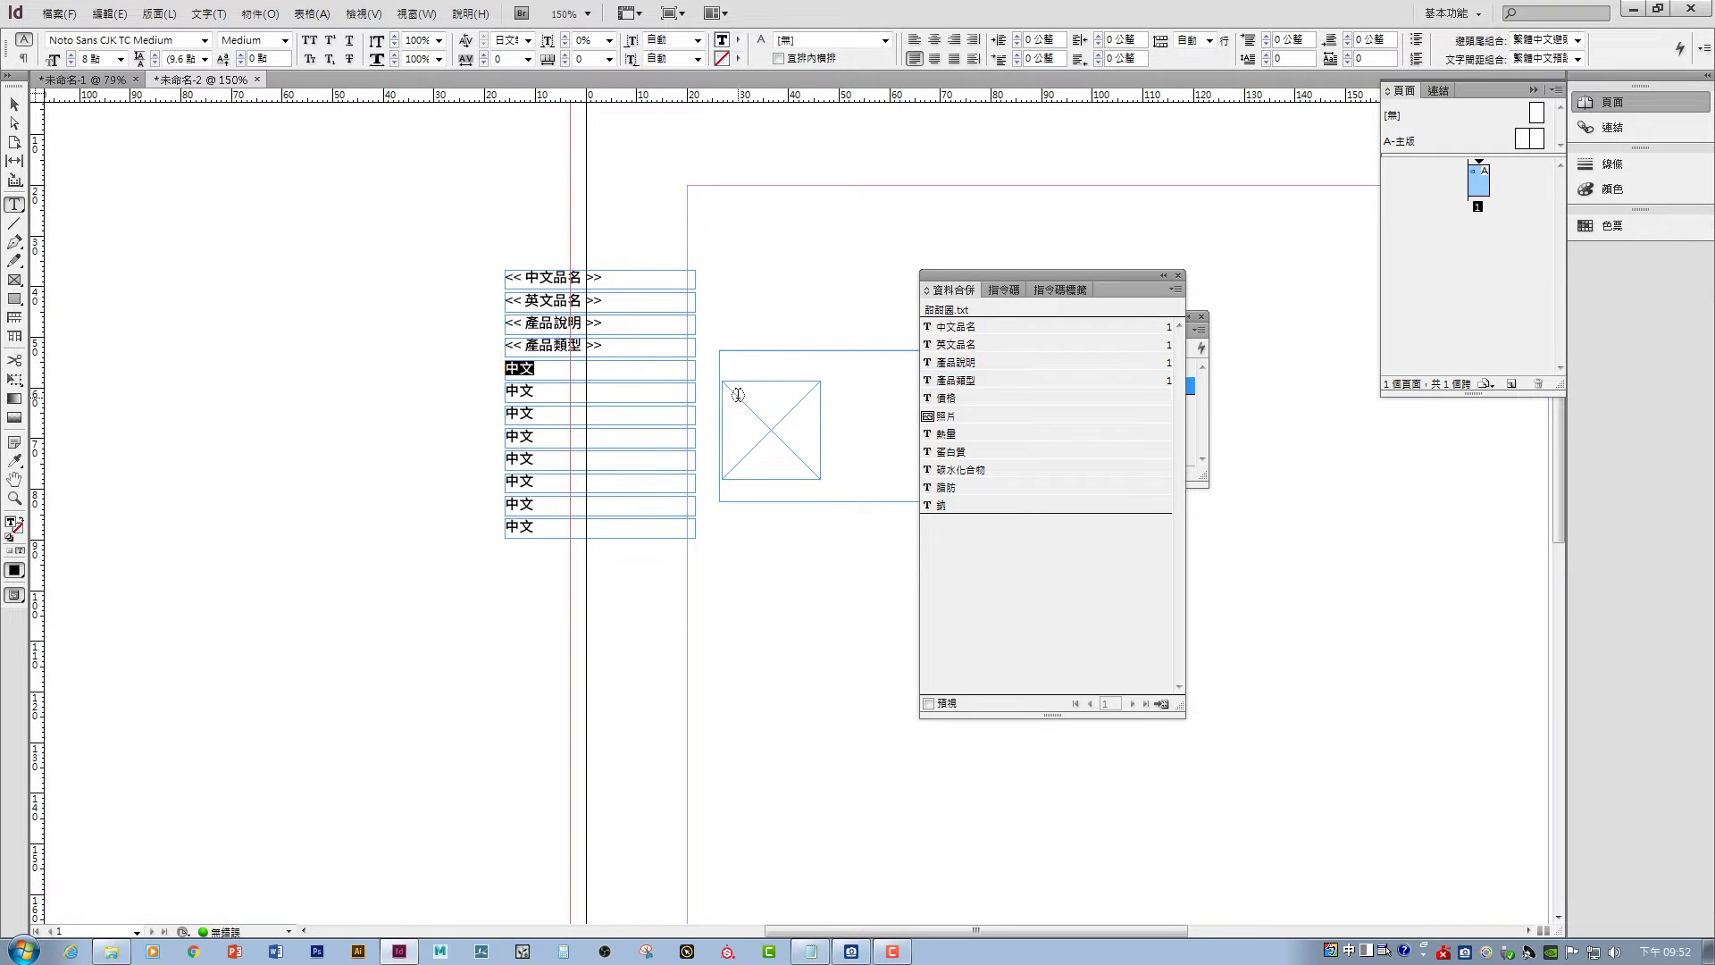
{"action": "left_click", "coordinate": [1047, 398]}
- Fill frames six to ten with the 熱量, 蛋白質, 碳水化合物, 脂肪 and 鈉 fields
{"action": "left_click_drag", "start_coordinate": [555, 394], "coordinate": [502, 480]}
{"action": "left_click", "coordinate": [1058, 435]}
{"action": "left_click", "coordinate": [1077, 453]}
{"action": "left_click", "coordinate": [1045, 470]}
{"action": "left_click", "coordinate": [1005, 488]}
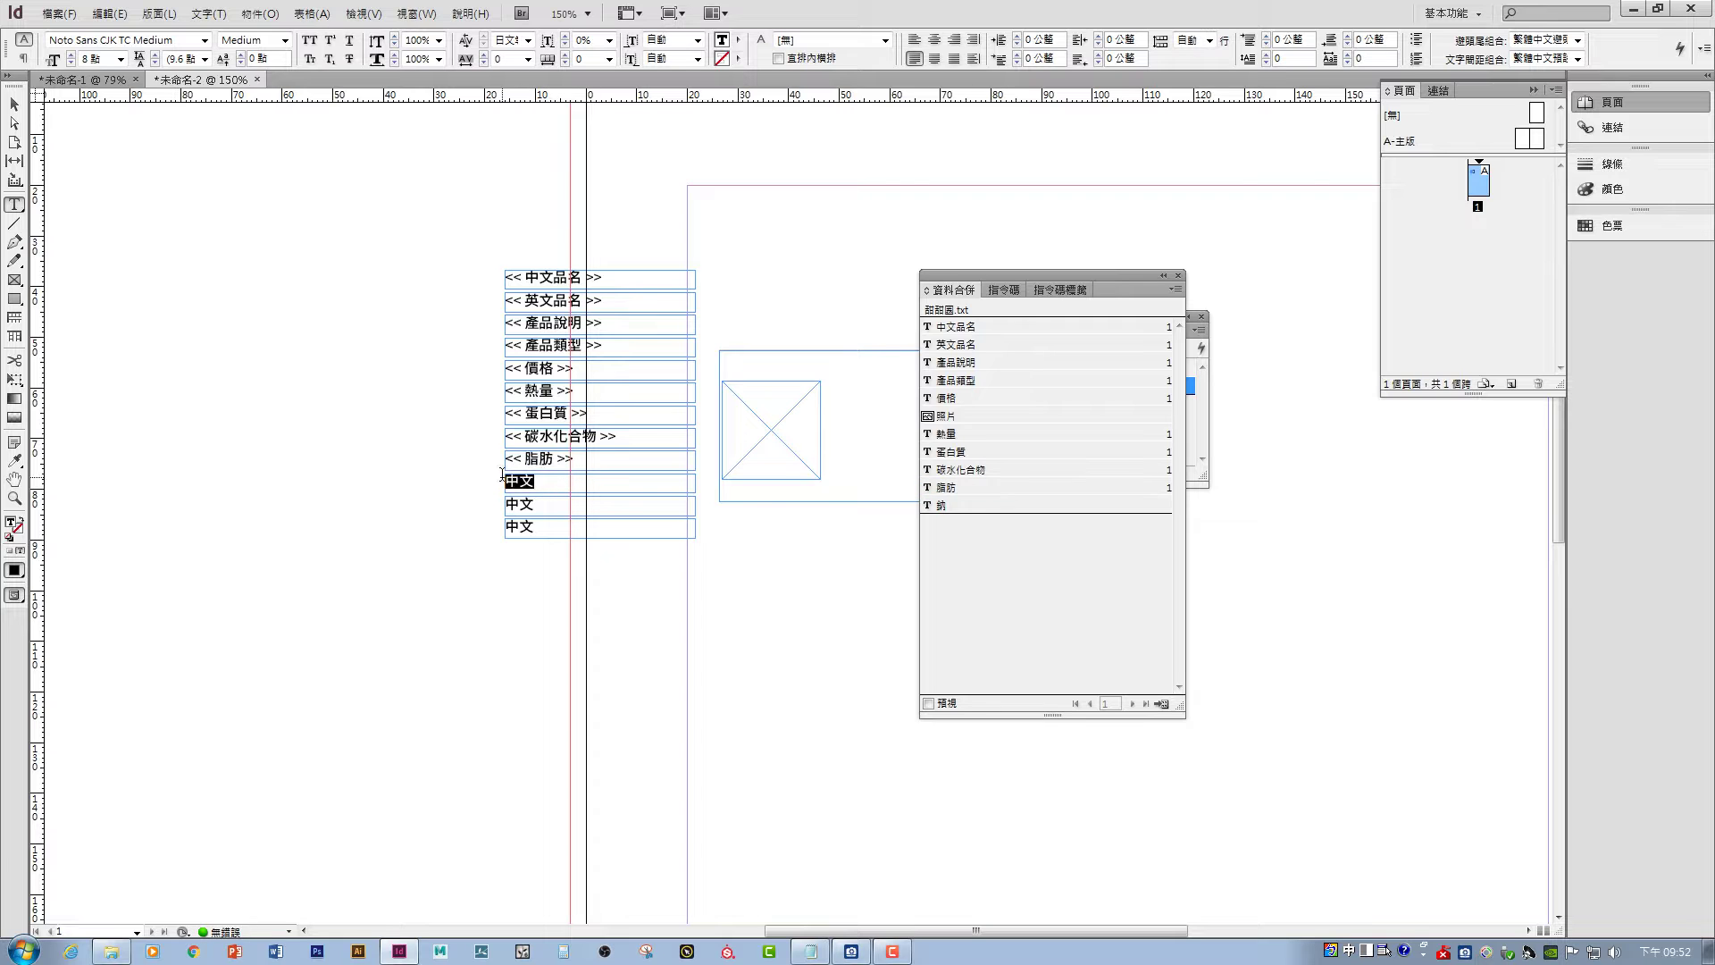
{"action": "left_click", "coordinate": [1005, 506]}
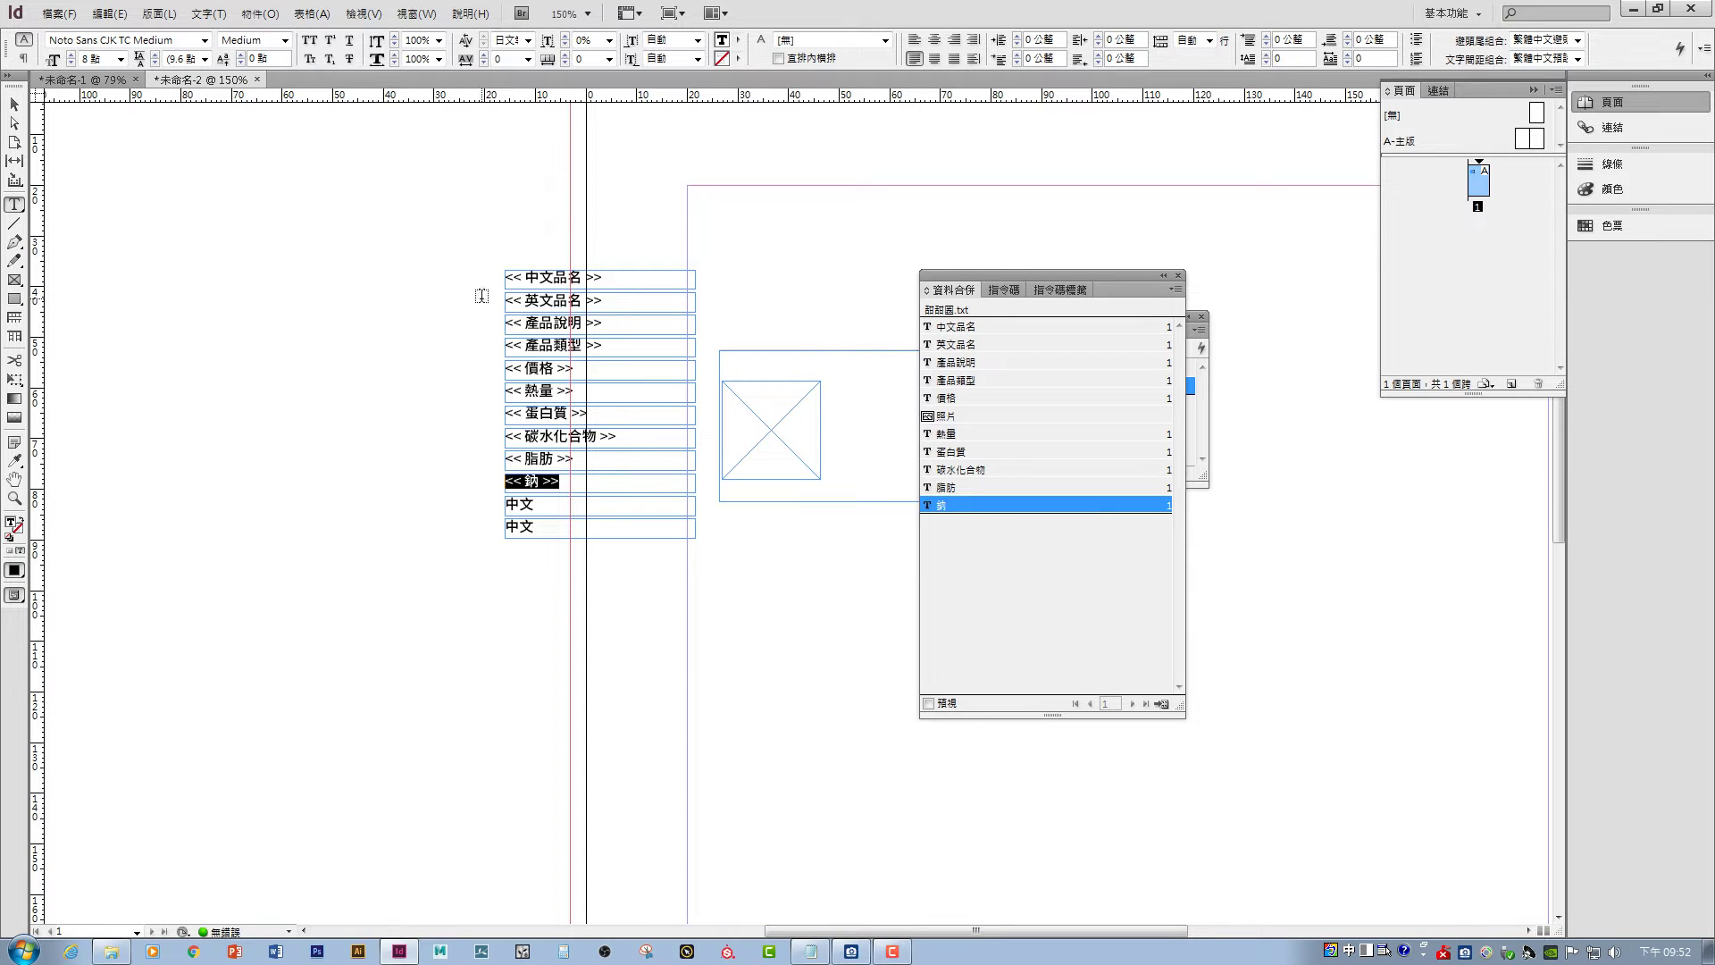
{"action": "key", "text": "Escape"}
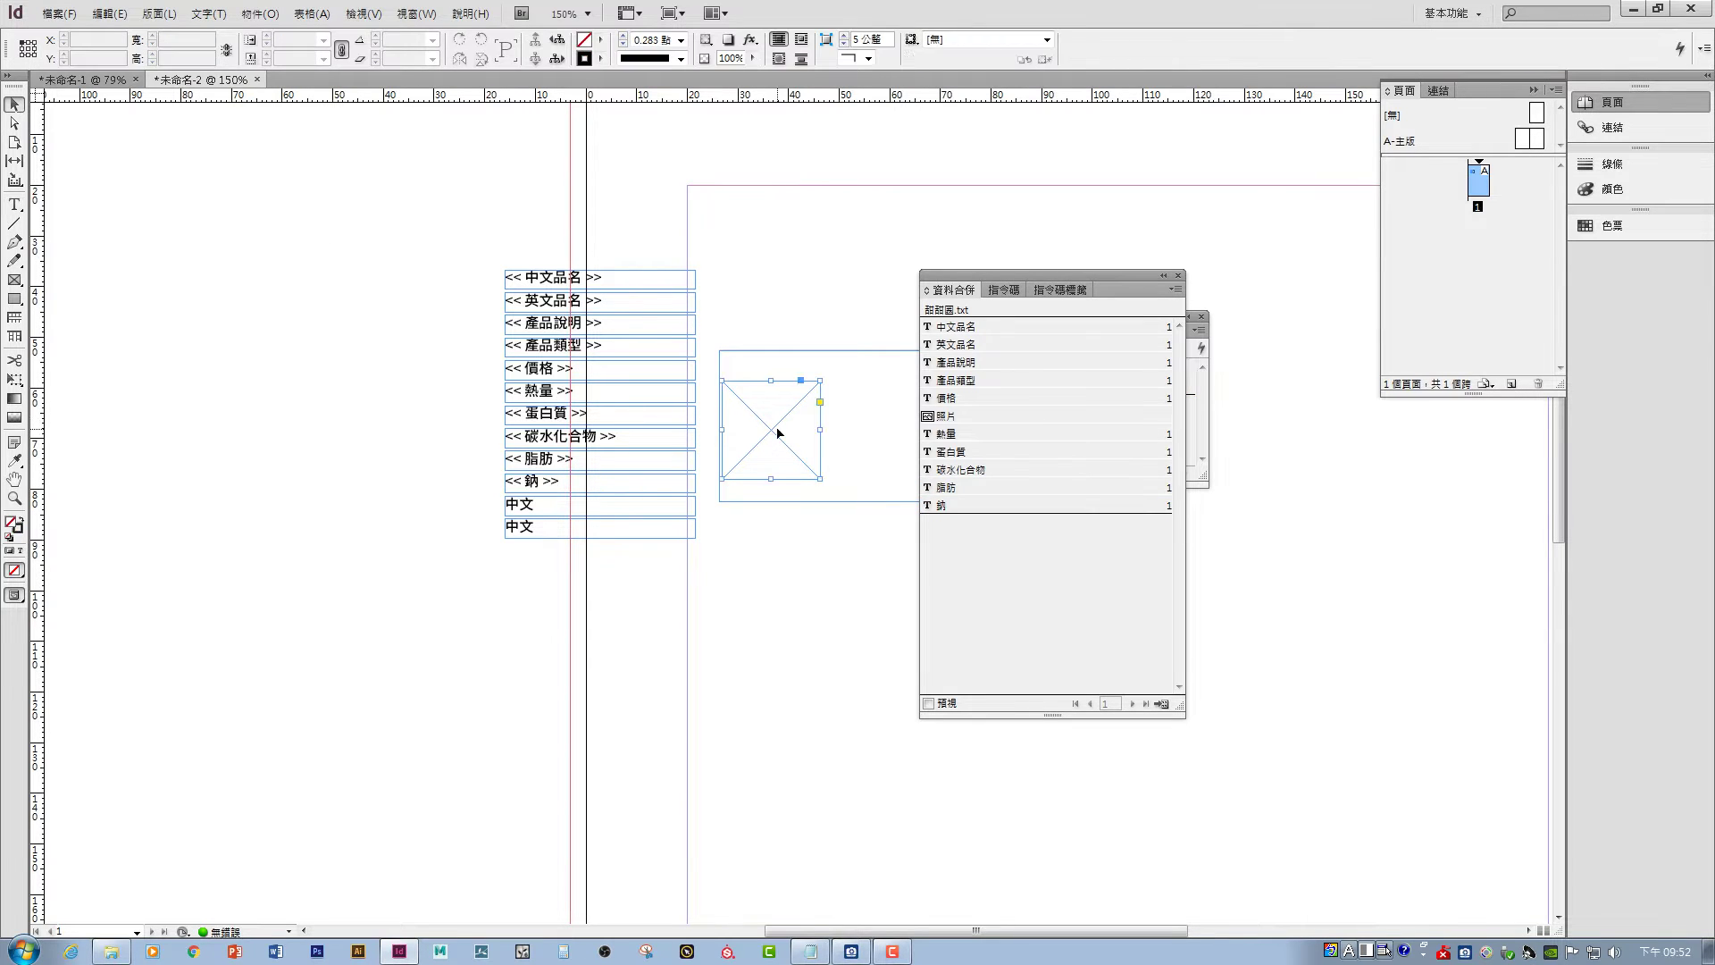
- Link the empty image frame to the 照片 data field
{"action": "left_click", "coordinate": [771, 431]}
{"action": "left_click", "coordinate": [969, 416]}
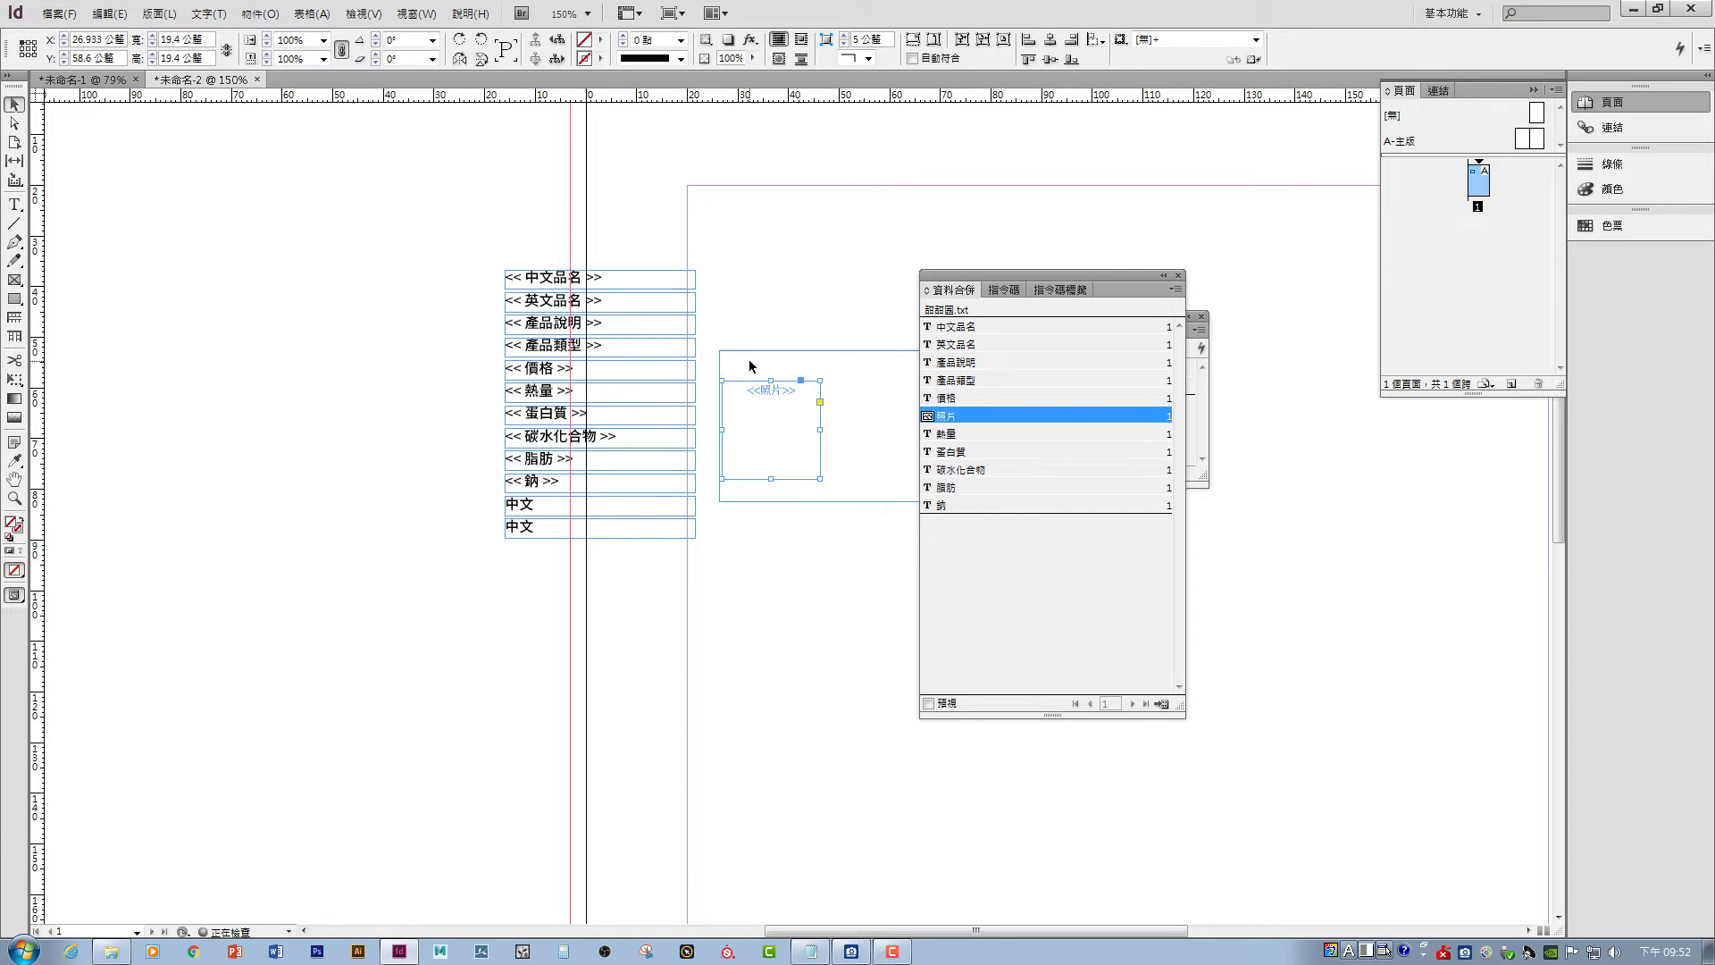
{"action": "left_click", "coordinate": [760, 309]}
- Delete the two leftover 中文 frames and preview the first doughnut record
{"action": "left_click_drag", "start_coordinate": [568, 571], "coordinate": [540, 513]}
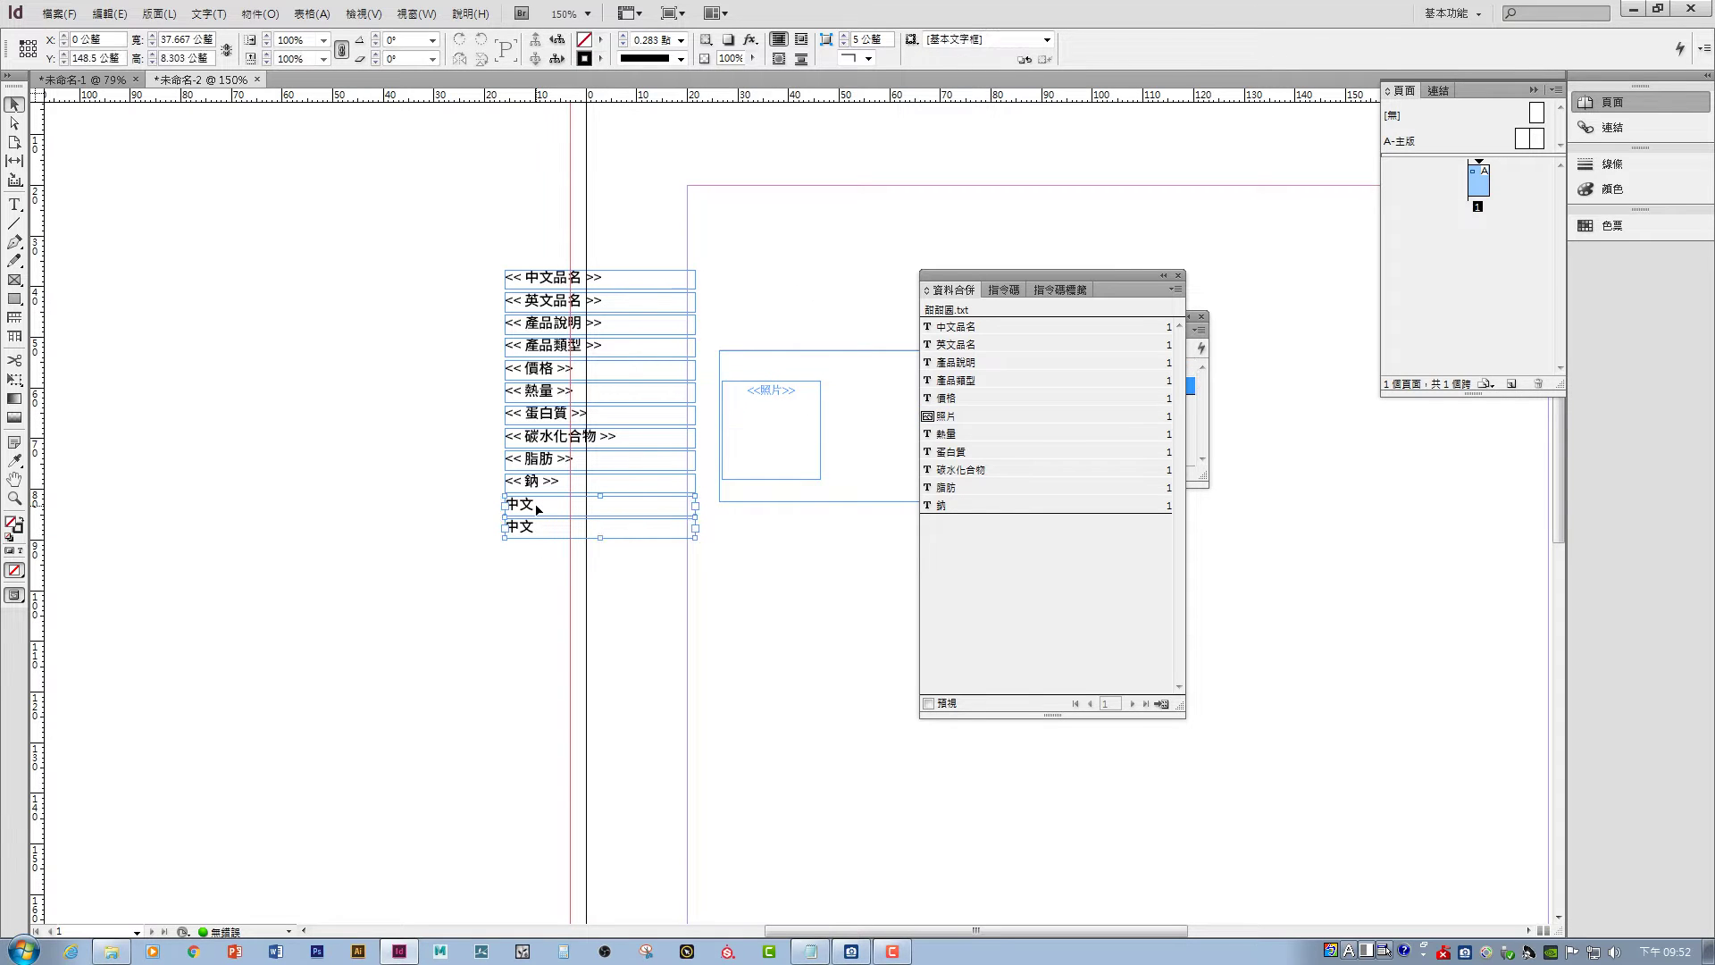
{"action": "key", "text": "Delete"}
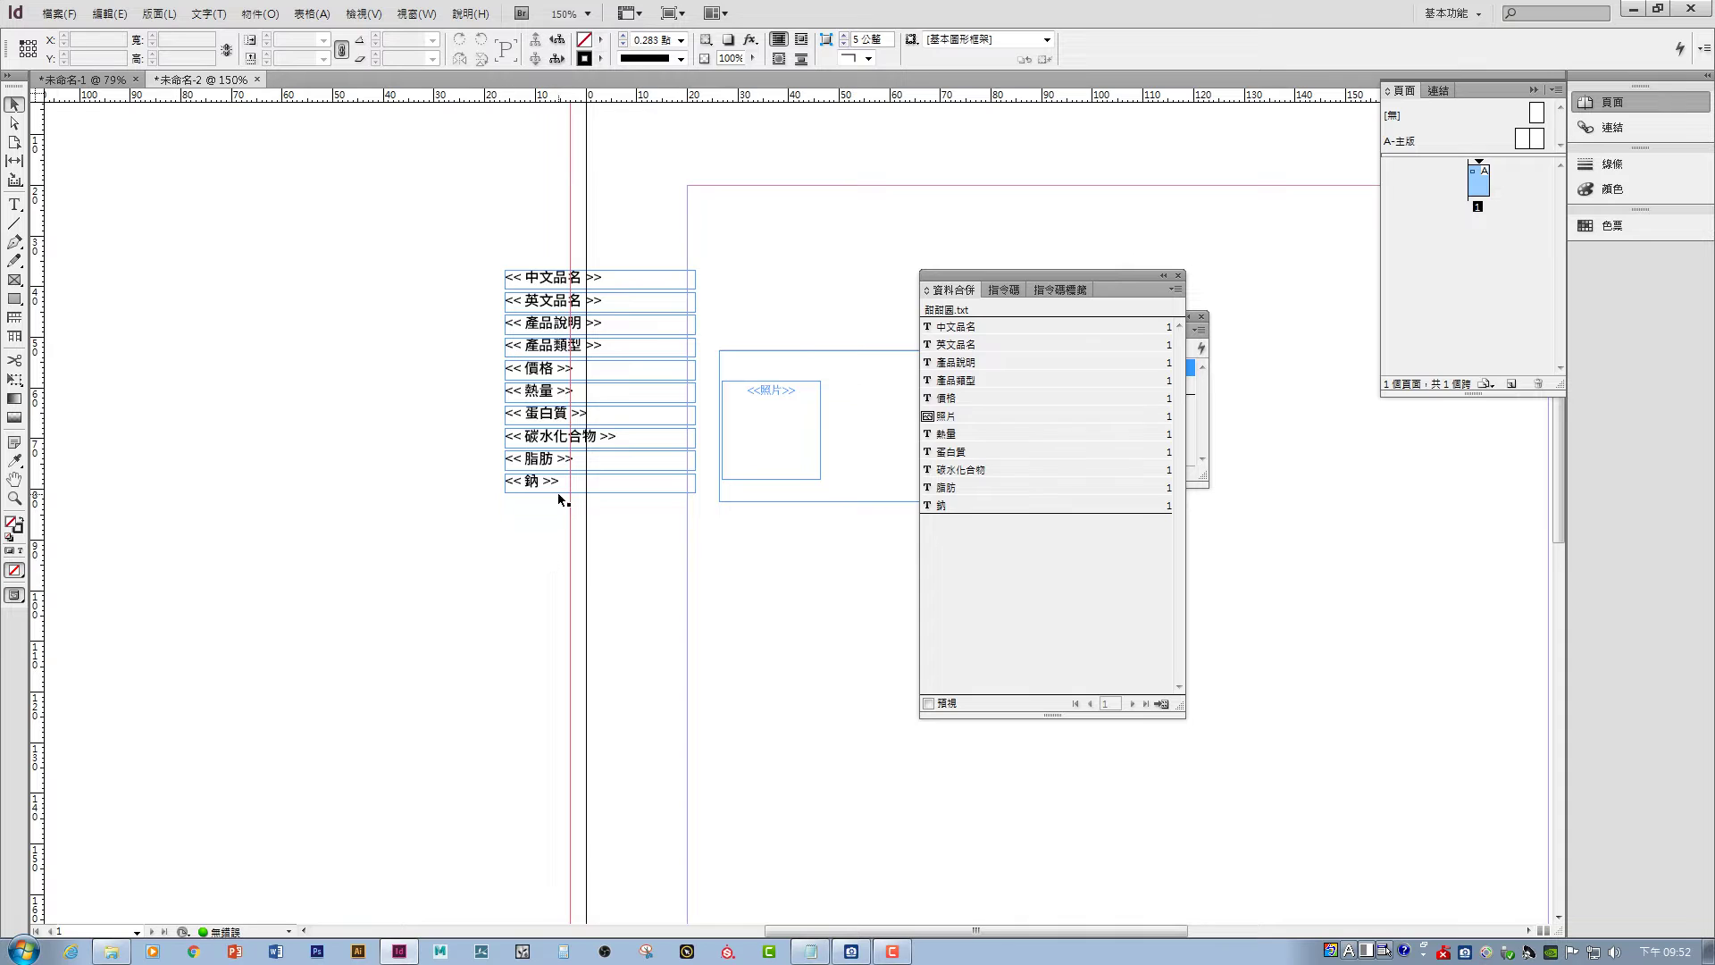
{"action": "left_click", "coordinate": [928, 703]}
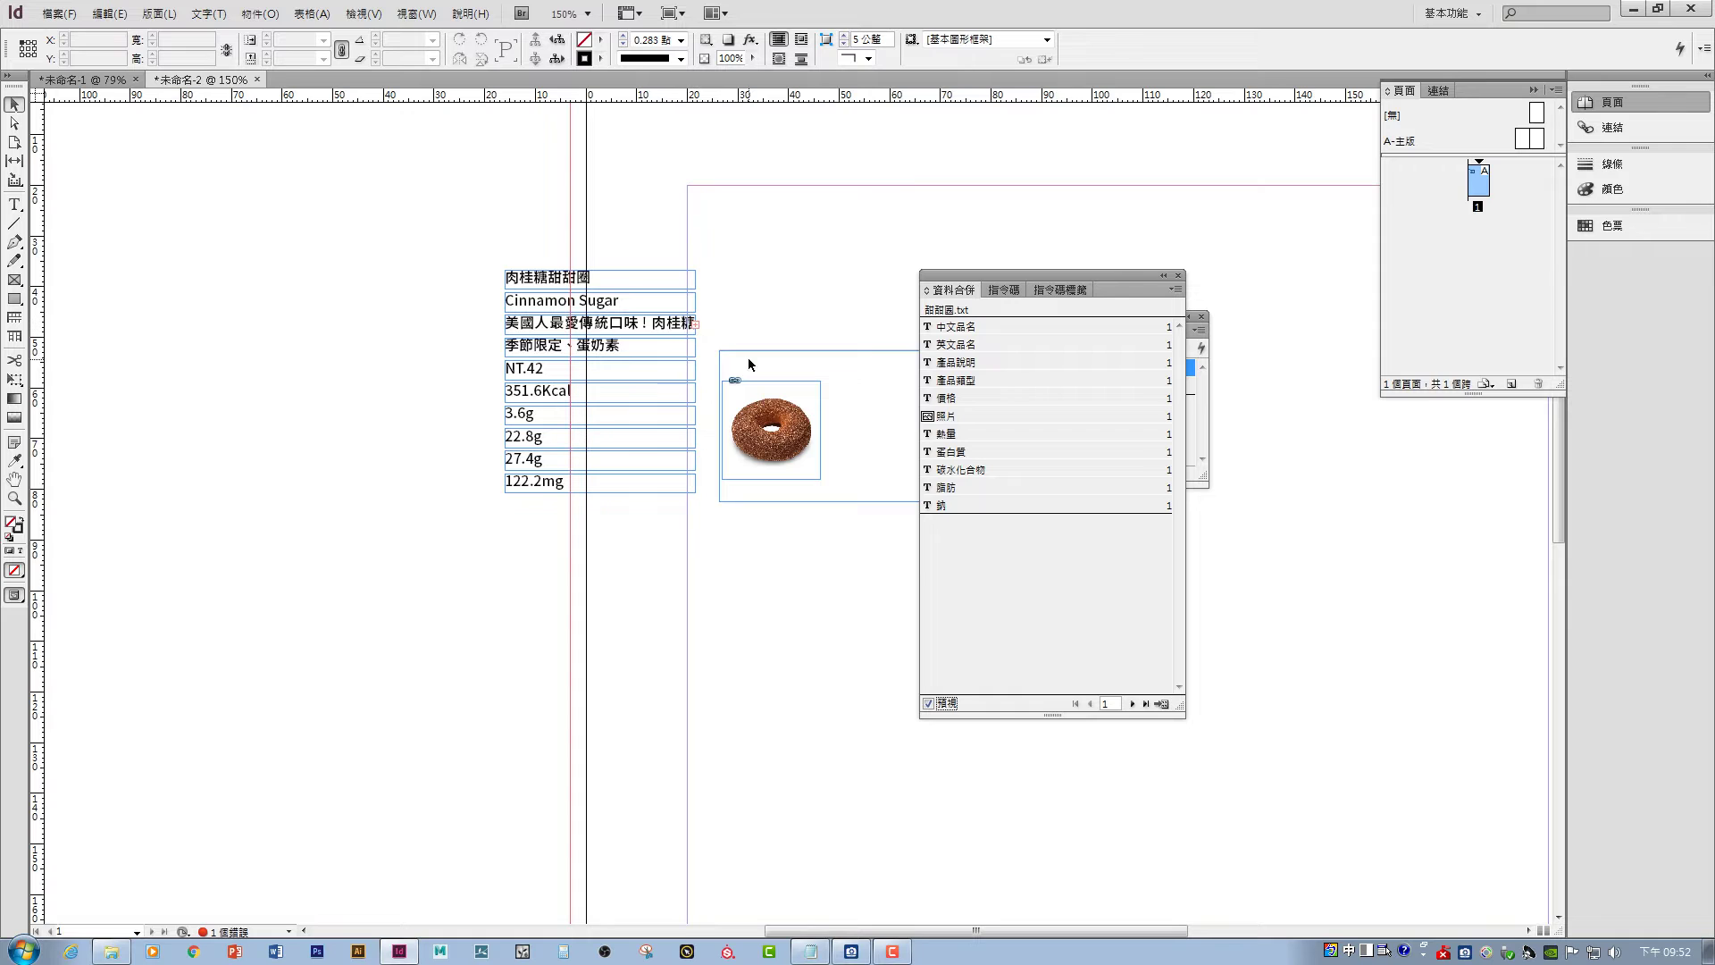
- Advance the merge preview through records 3 and 4 to record 8
{"action": "left_click", "coordinate": [1132, 704]}
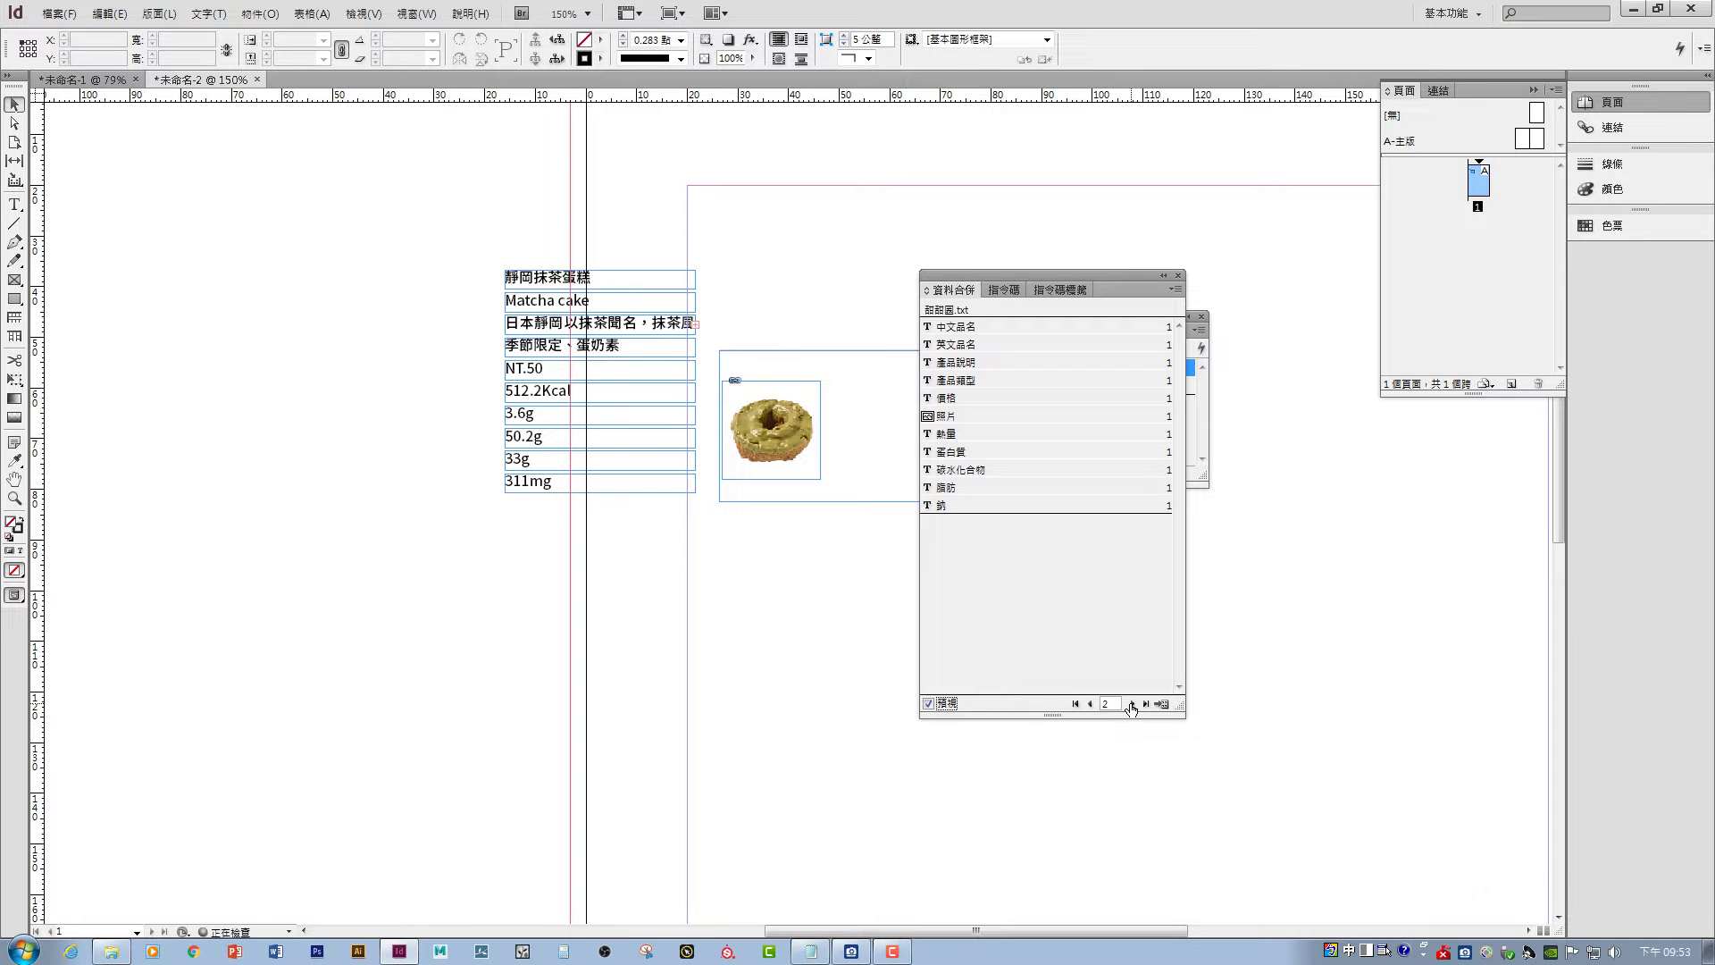
{"action": "left_click", "coordinate": [1131, 704]}
{"action": "left_click", "coordinate": [1132, 704]}
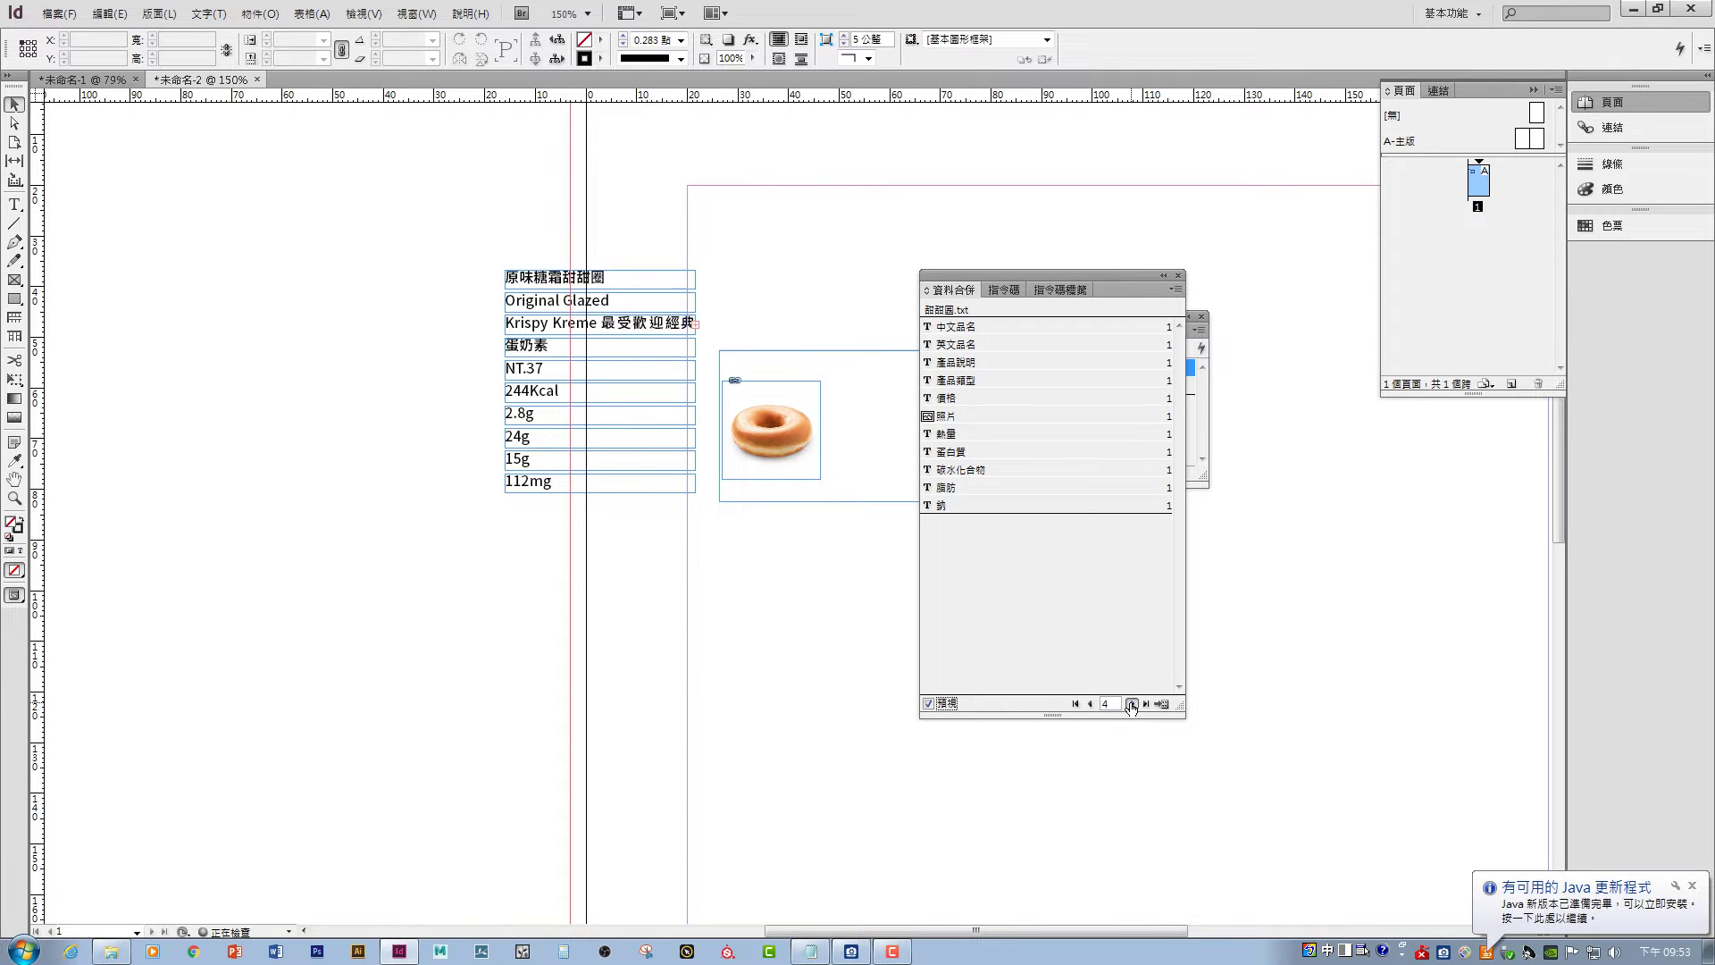
{"action": "left_click", "coordinate": [1132, 704]}
{"action": "left_click", "coordinate": [1132, 704]}
{"action": "left_click", "coordinate": [1132, 704]}
{"action": "left_click", "coordinate": [1131, 704]}
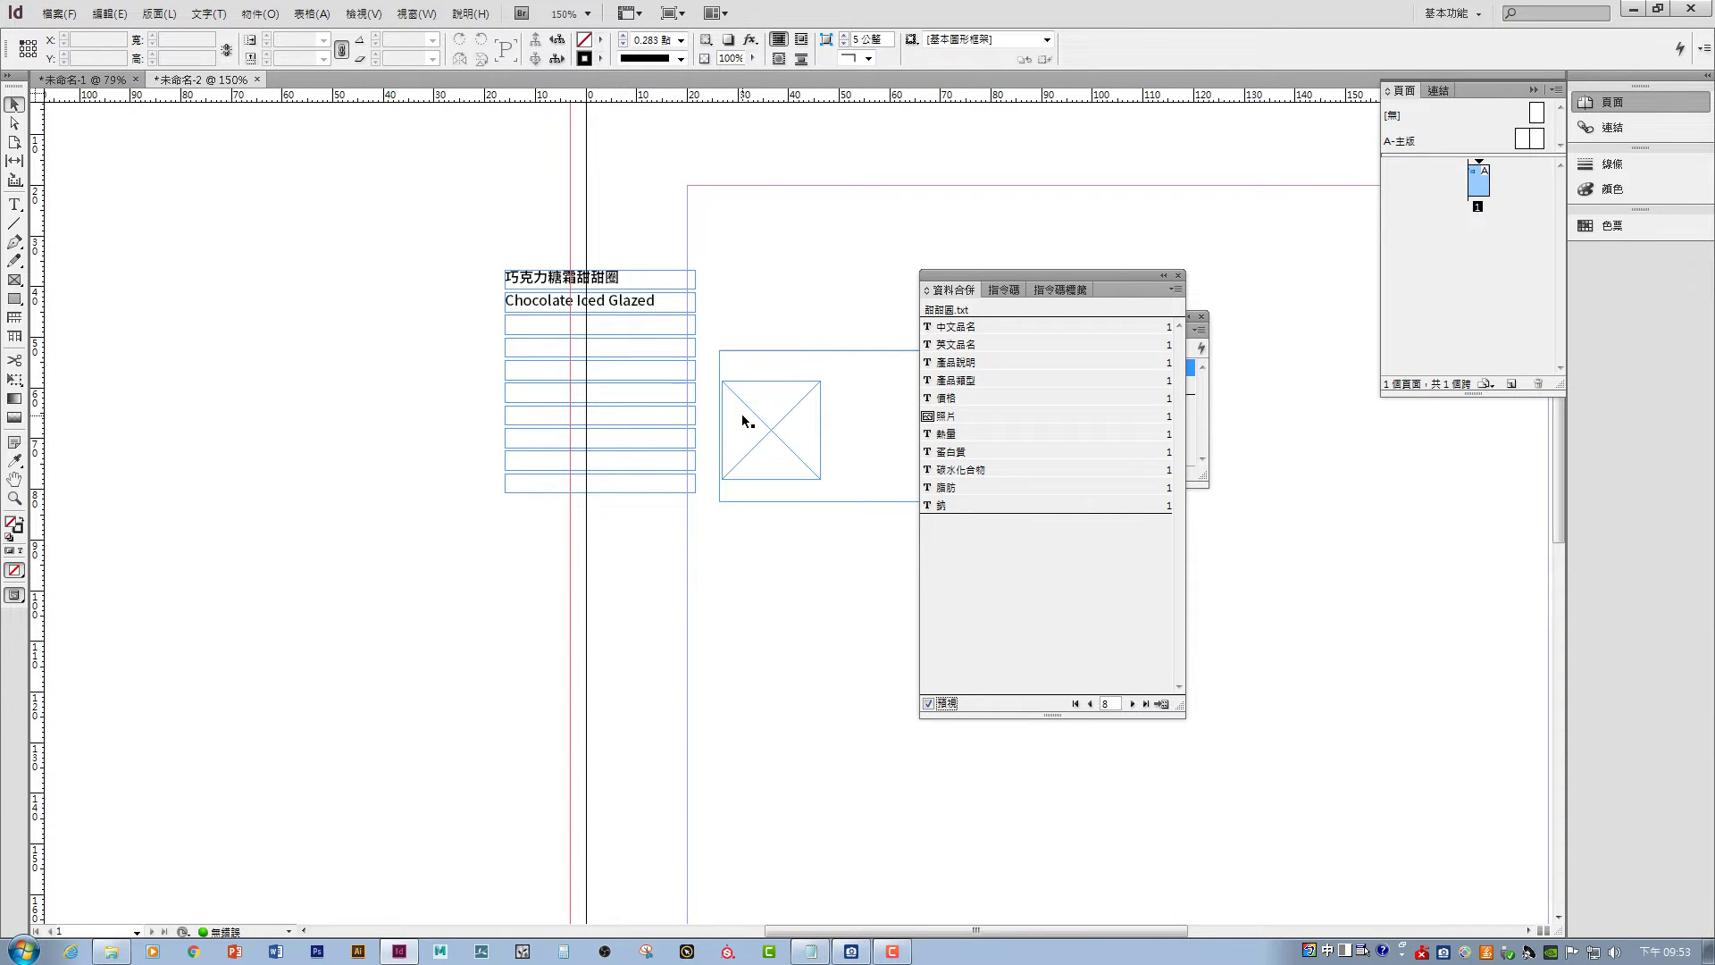
- View records 9 and 10, return to record 8, and bring up the doughnut data folder
{"action": "left_click", "coordinate": [1133, 705]}
{"action": "left_click", "coordinate": [1133, 704]}
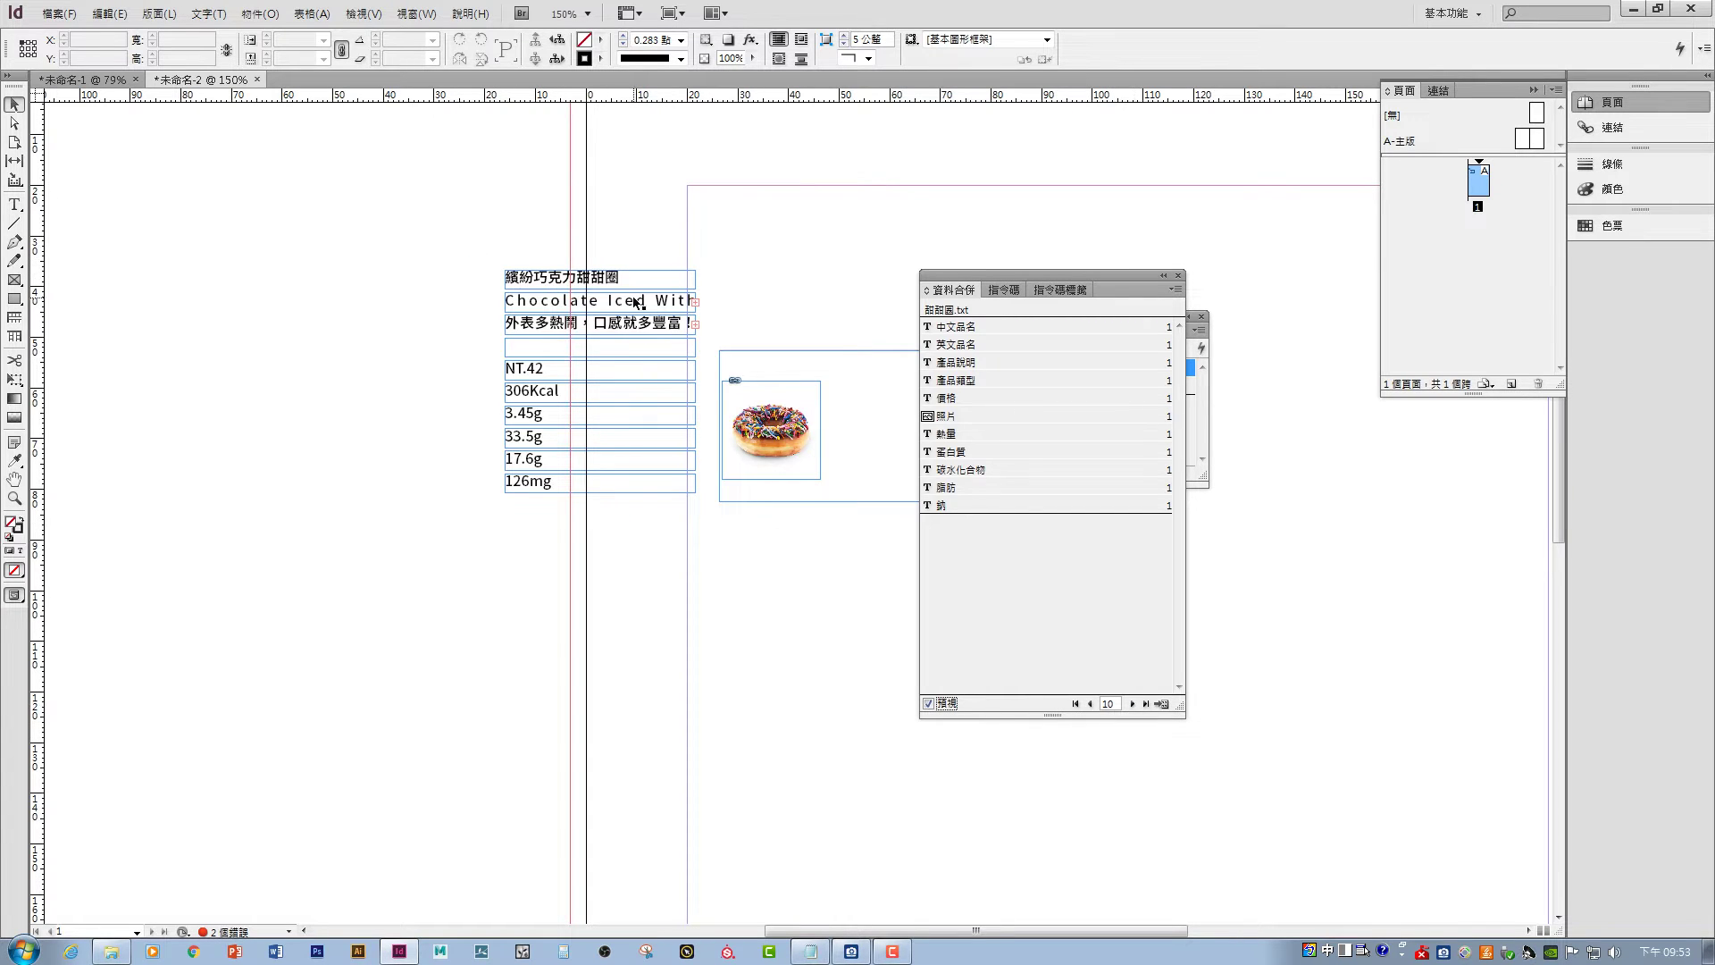
{"action": "left_click", "coordinate": [1092, 705]}
{"action": "left_click", "coordinate": [1092, 704]}
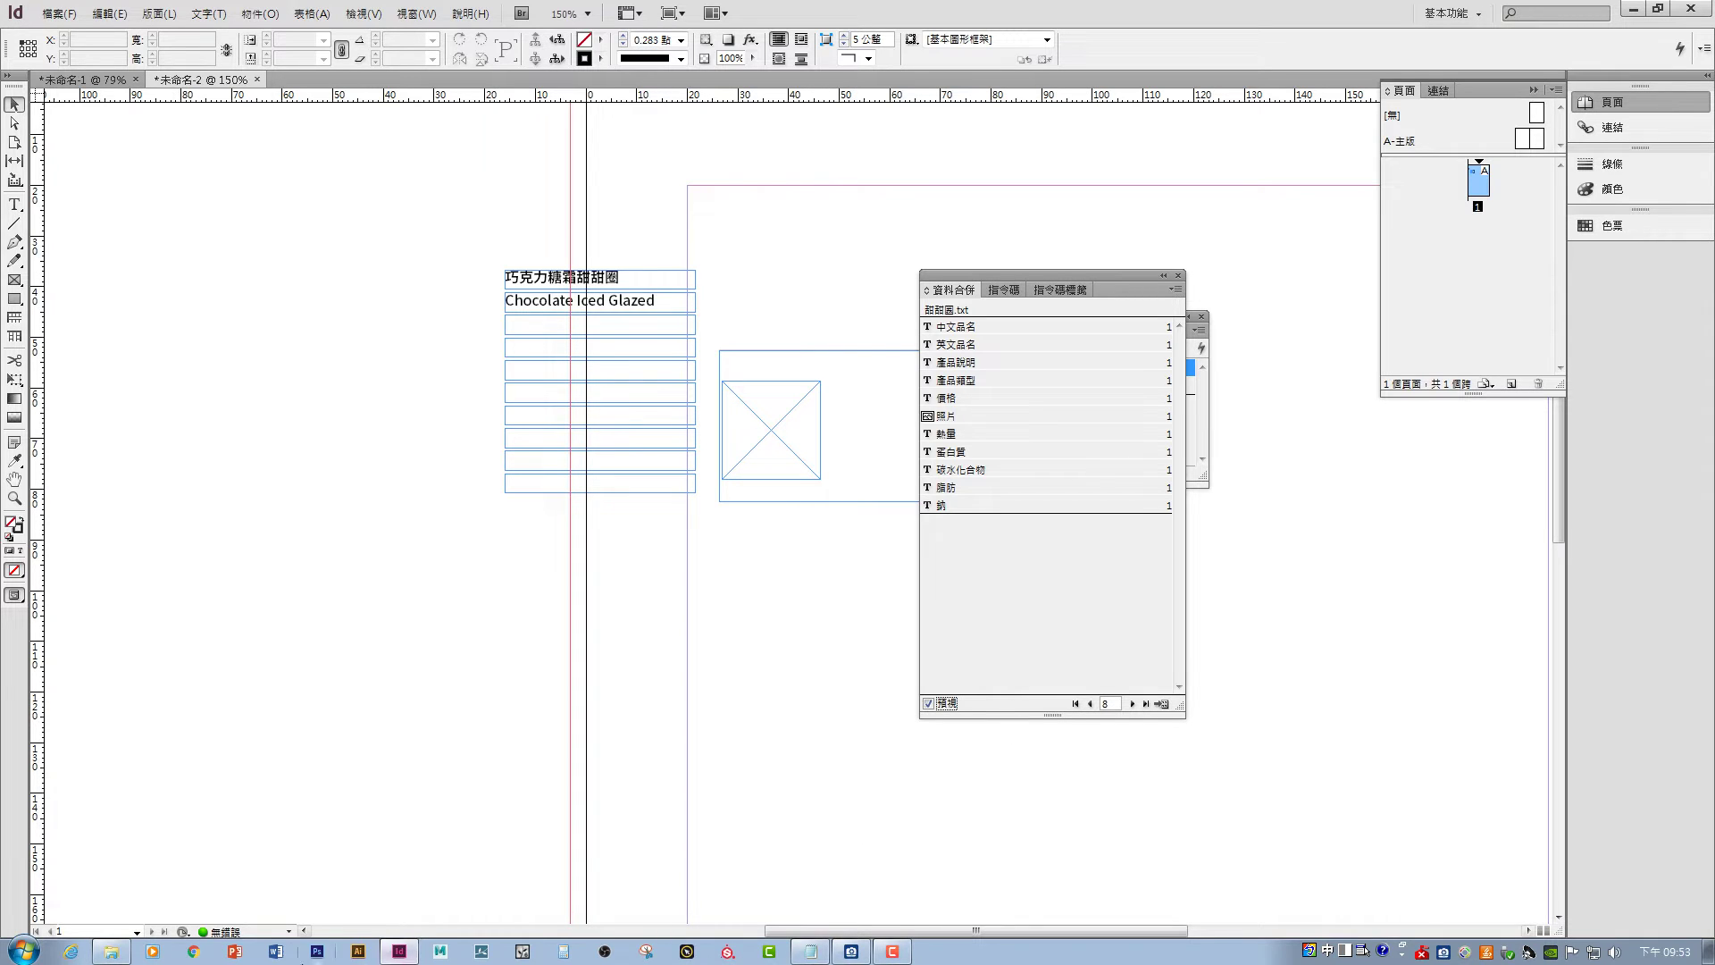
{"action": "left_click", "coordinate": [109, 953]}
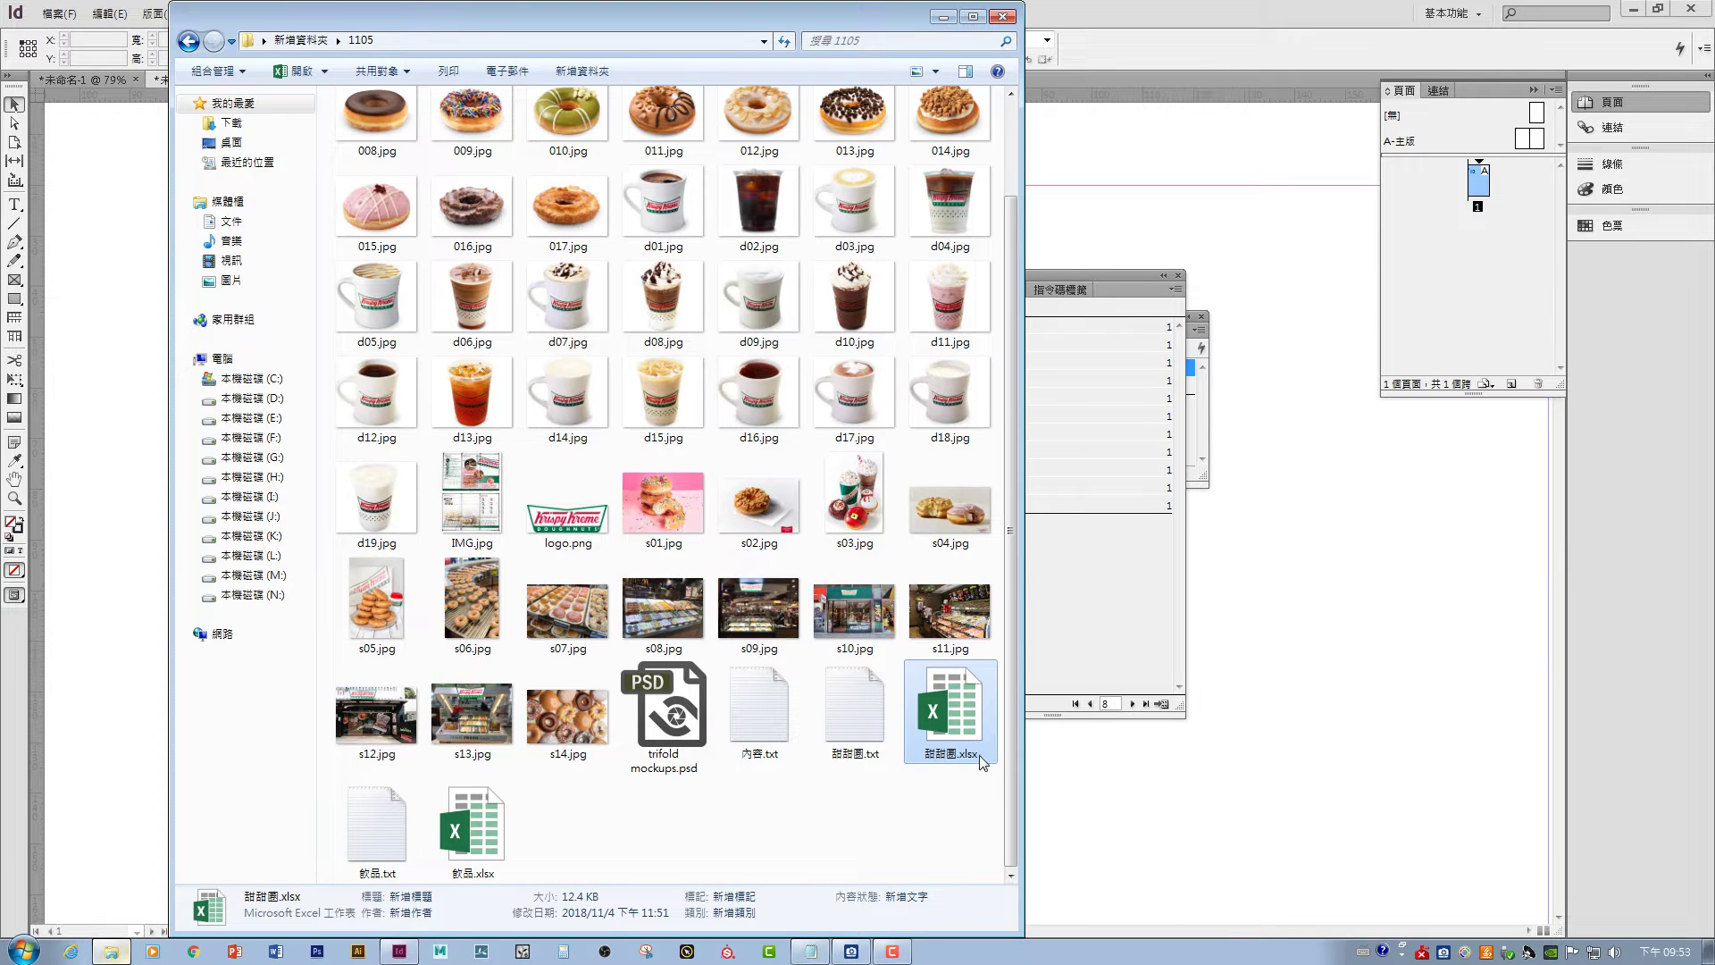
- Open 甜甜圈.xlsx and Replace All the stray line-break character, removing one occurrence
{"action": "double_click", "coordinate": [983, 714]}
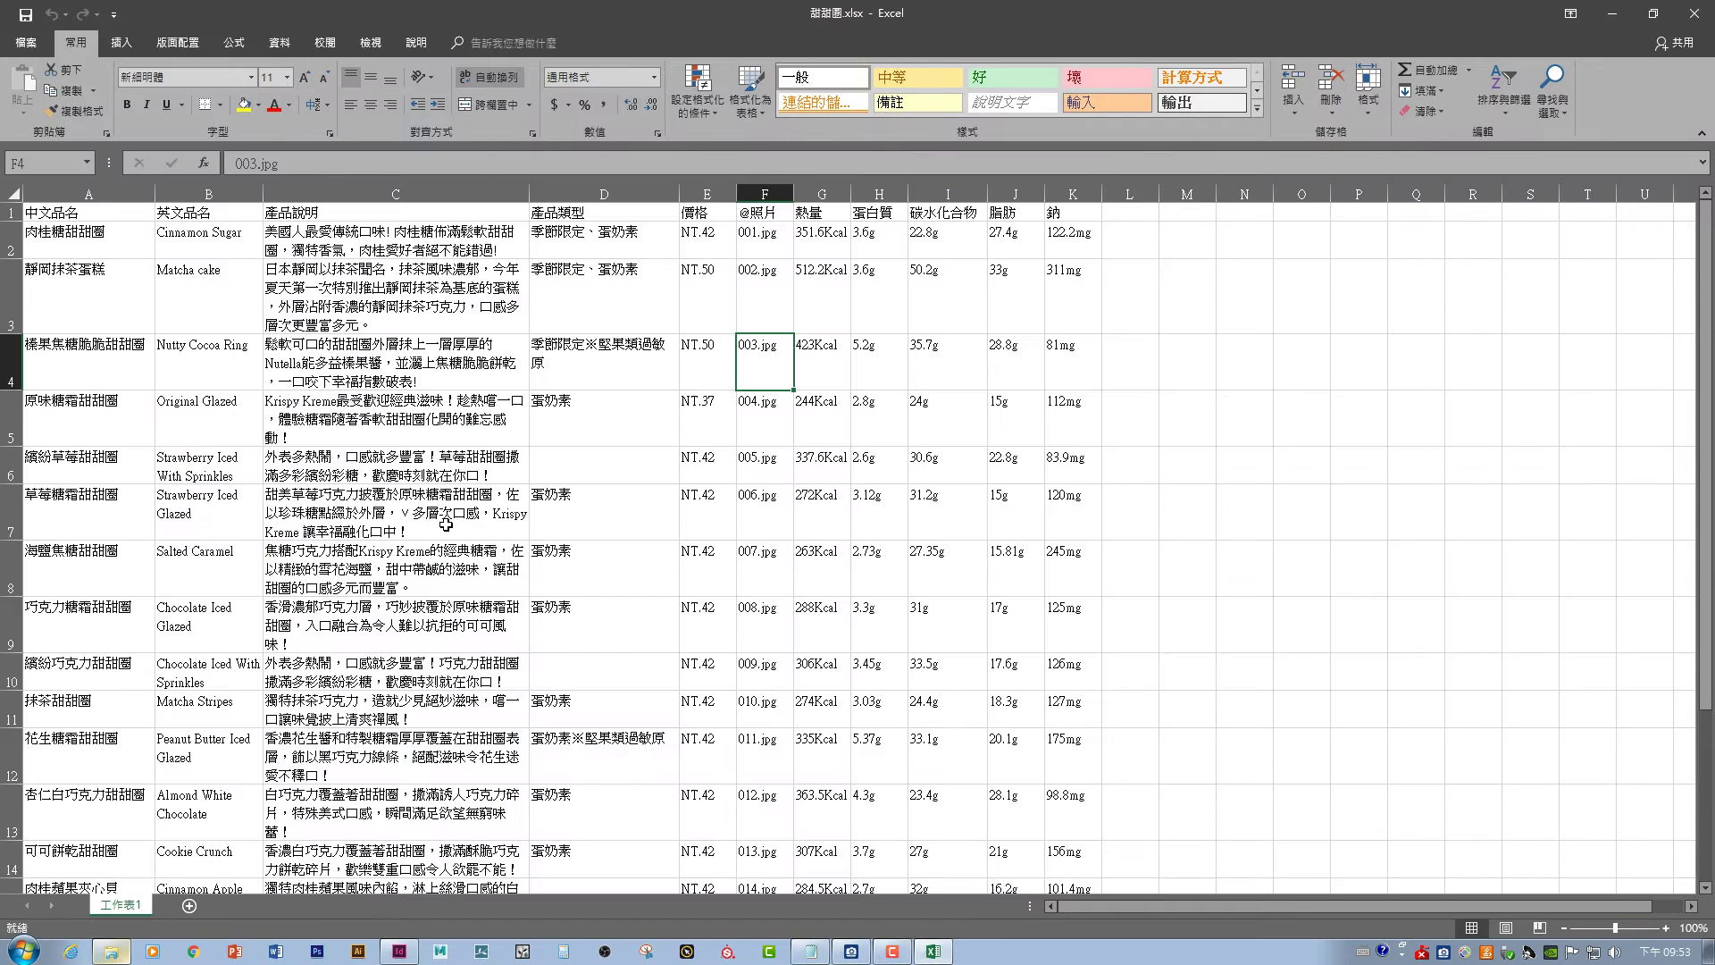
{"action": "left_click", "coordinate": [1188, 629]}
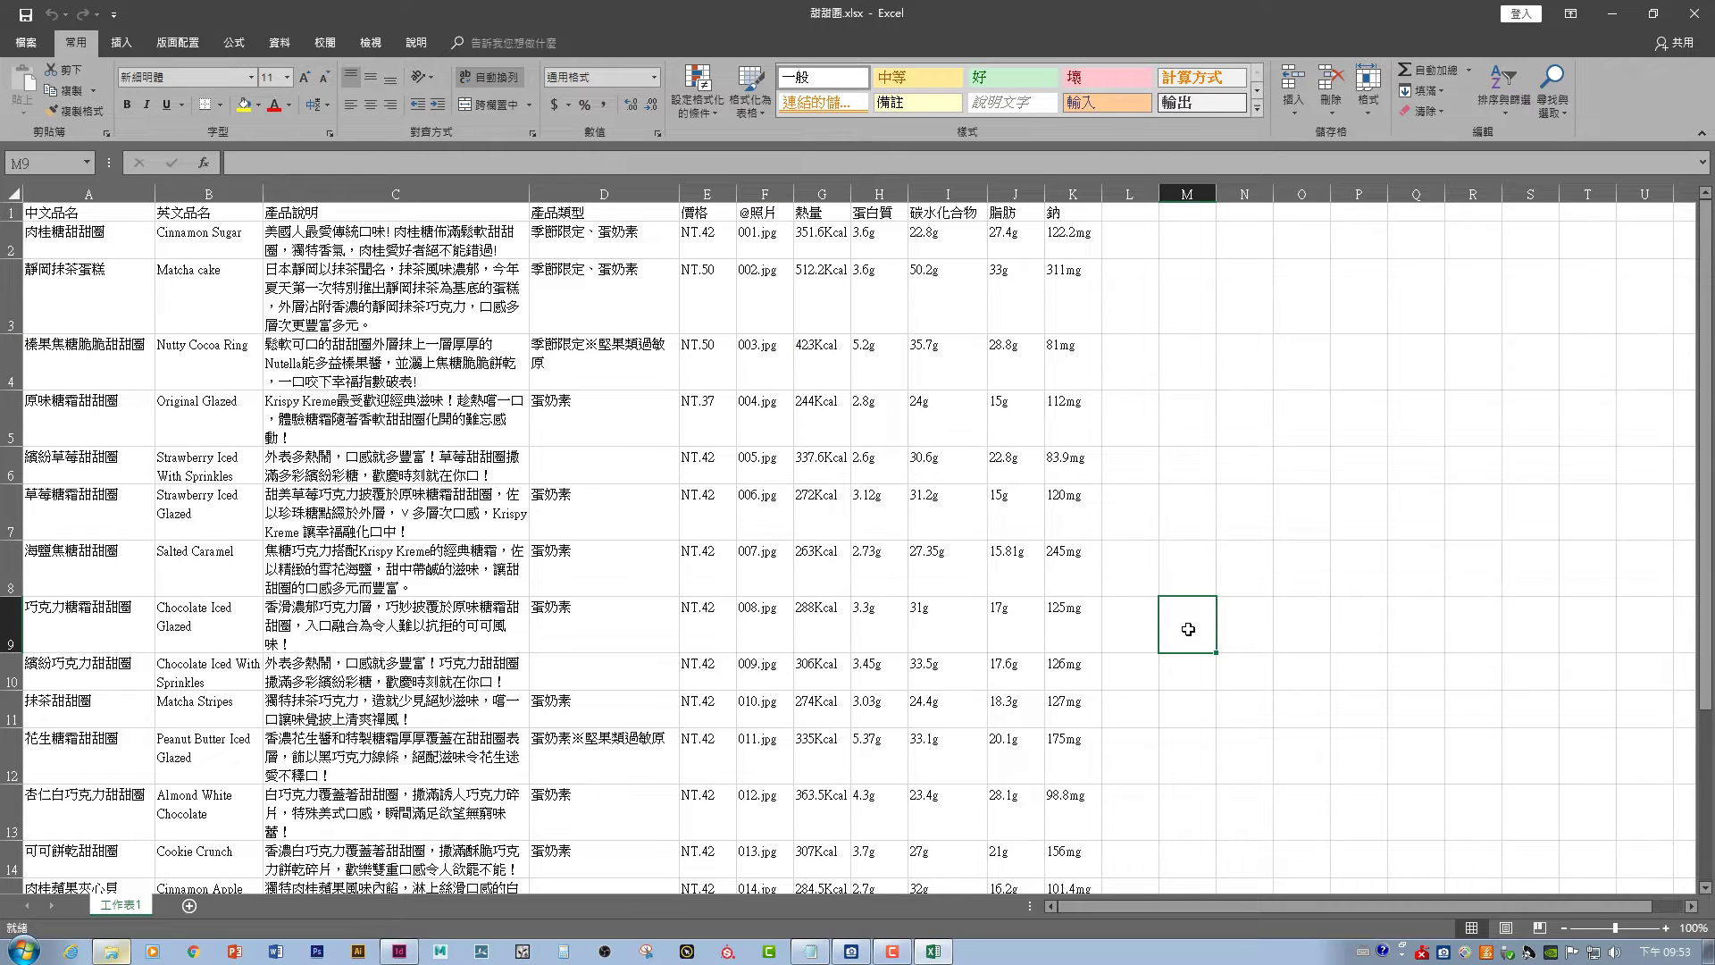
{"action": "key", "text": "ctrl+h"}
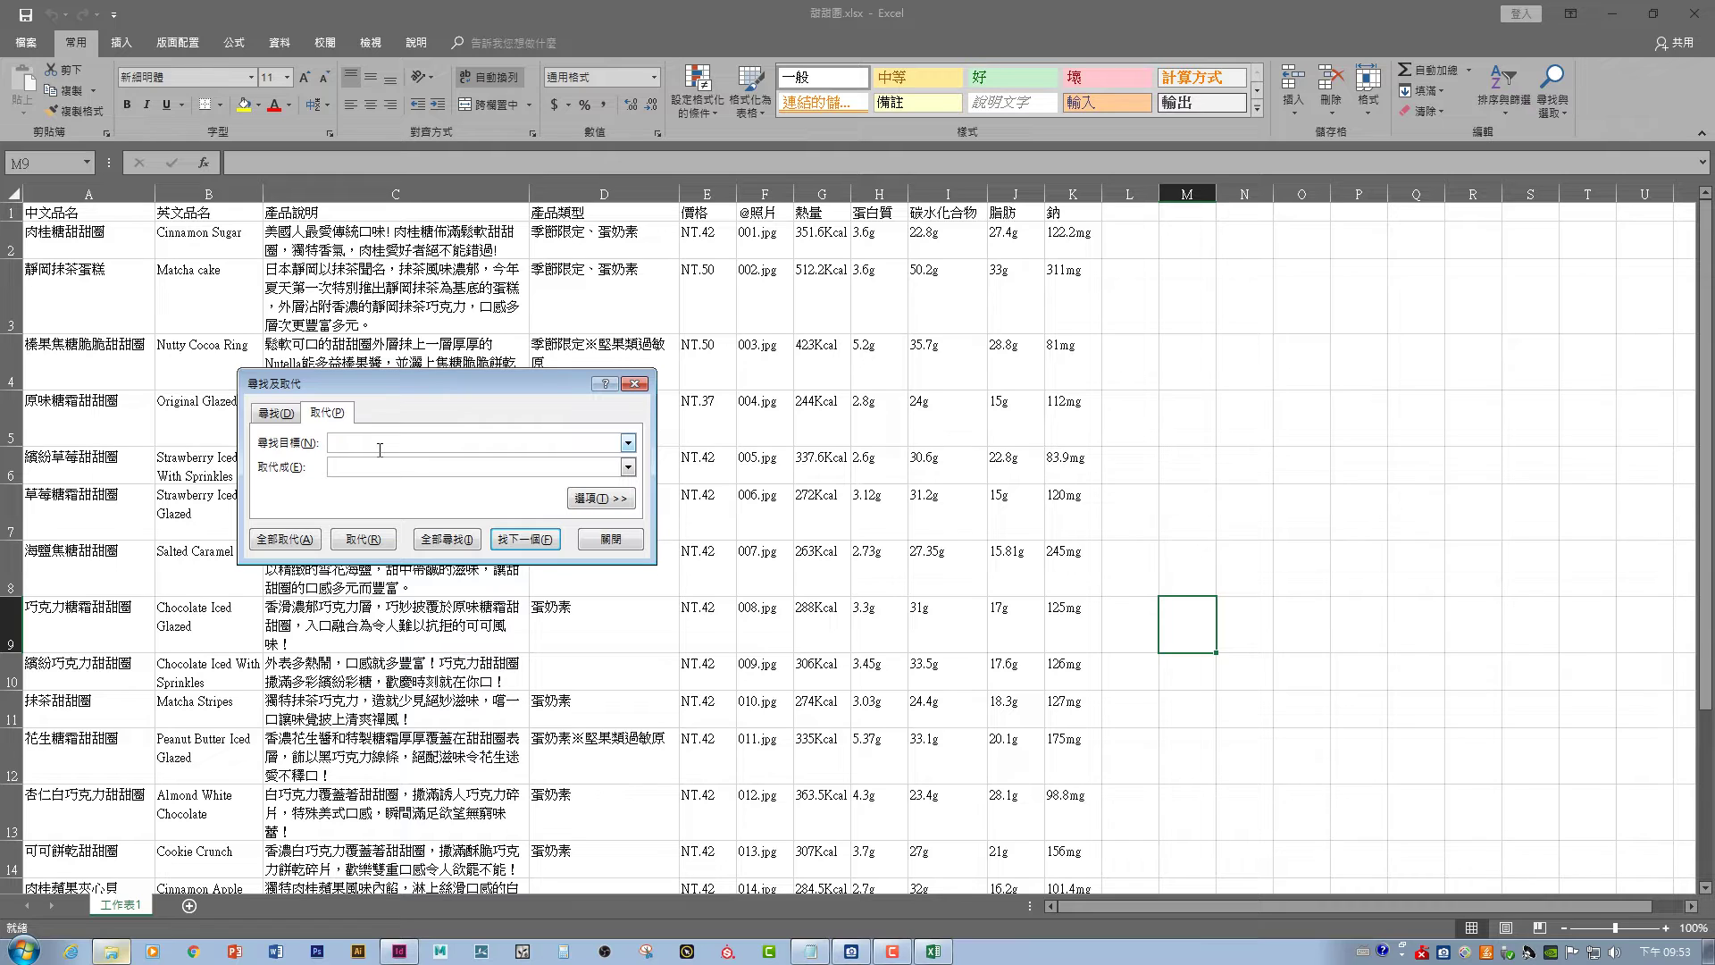
{"action": "type", "text": "."}
{"action": "key", "text": "Return"}
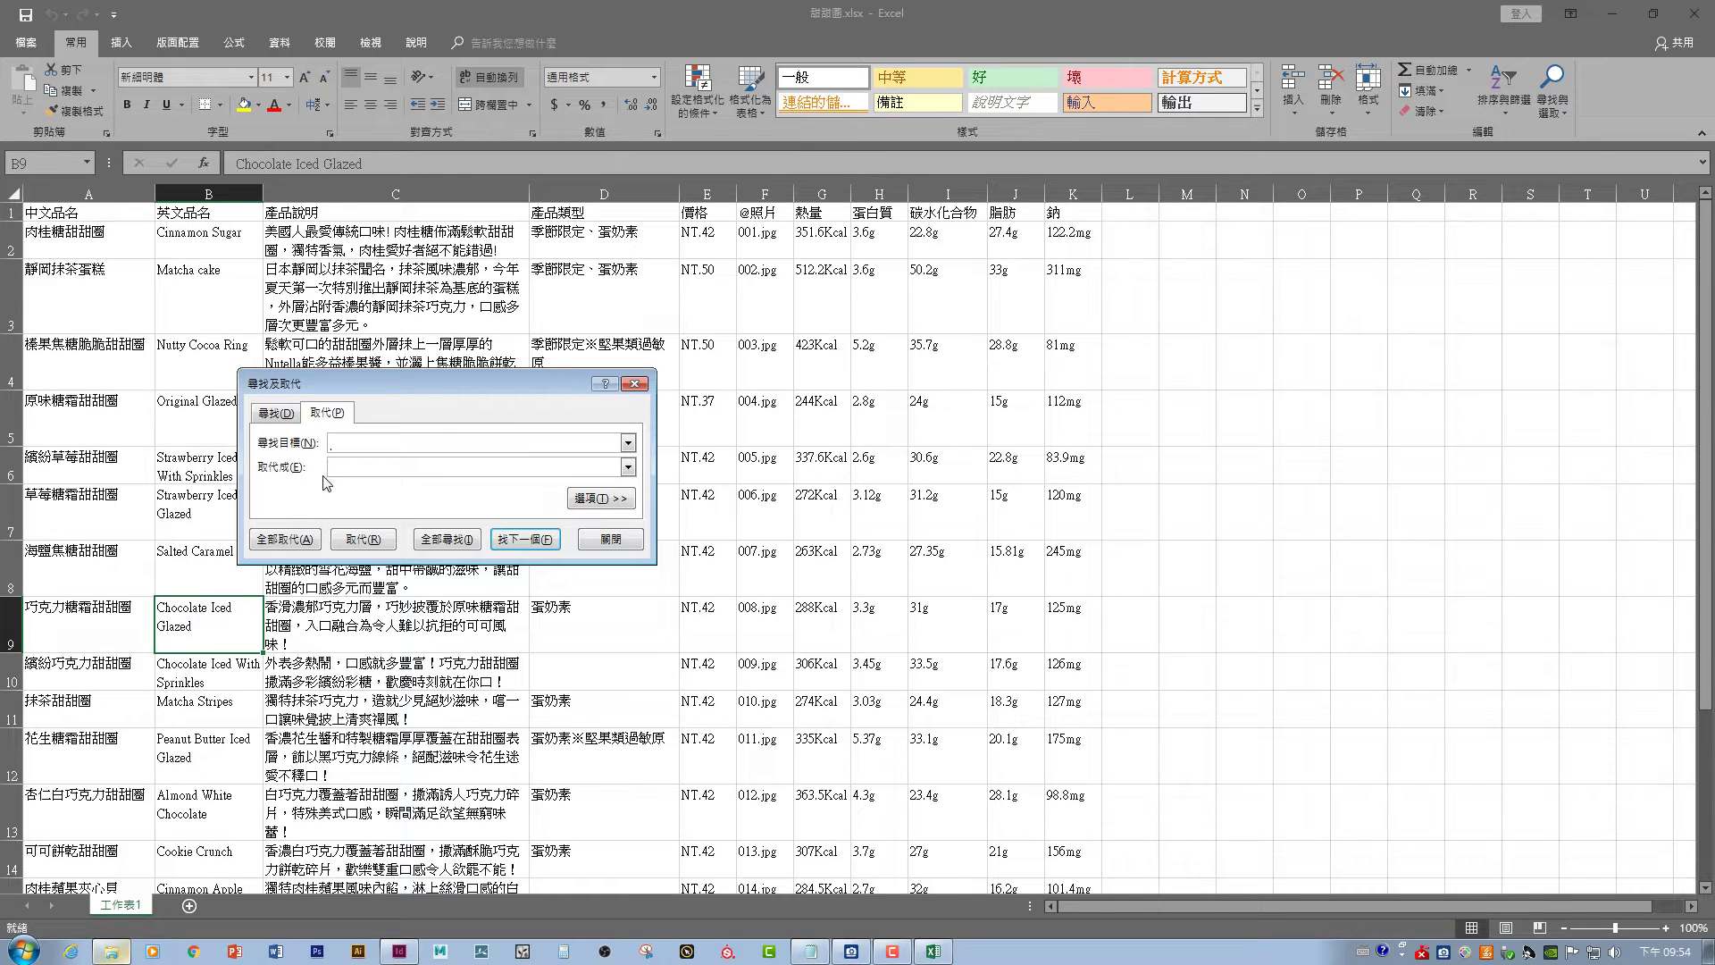
{"action": "left_click", "coordinate": [284, 539]}
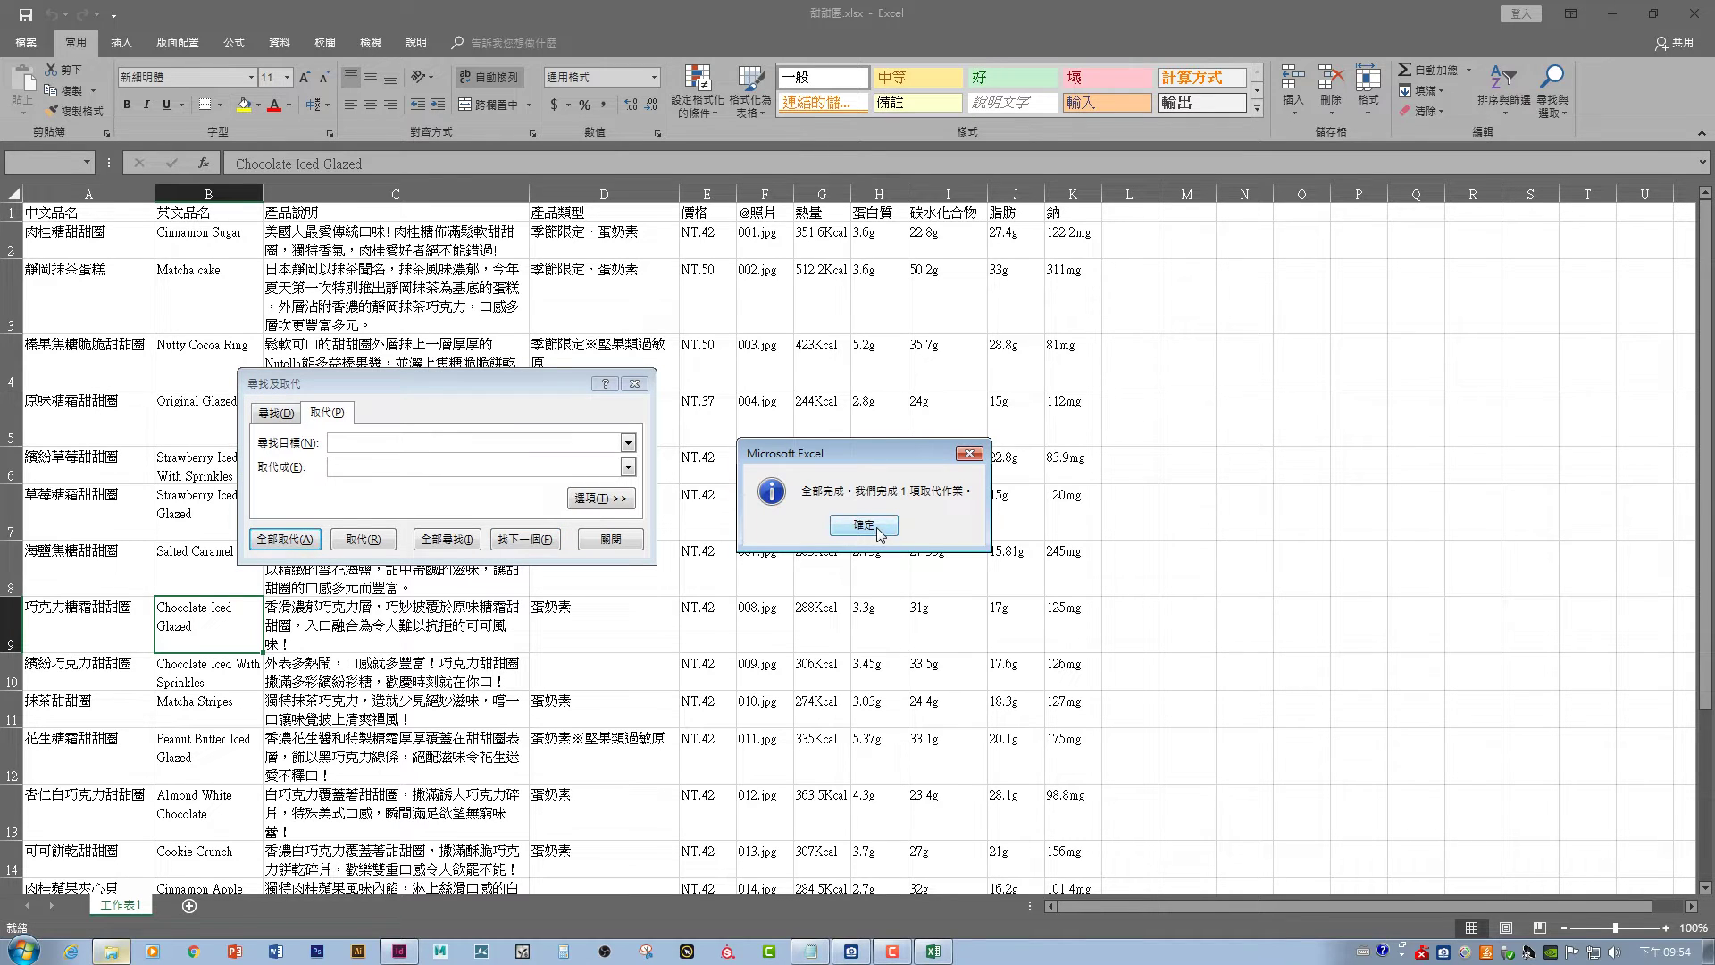
{"action": "left_click", "coordinate": [863, 525]}
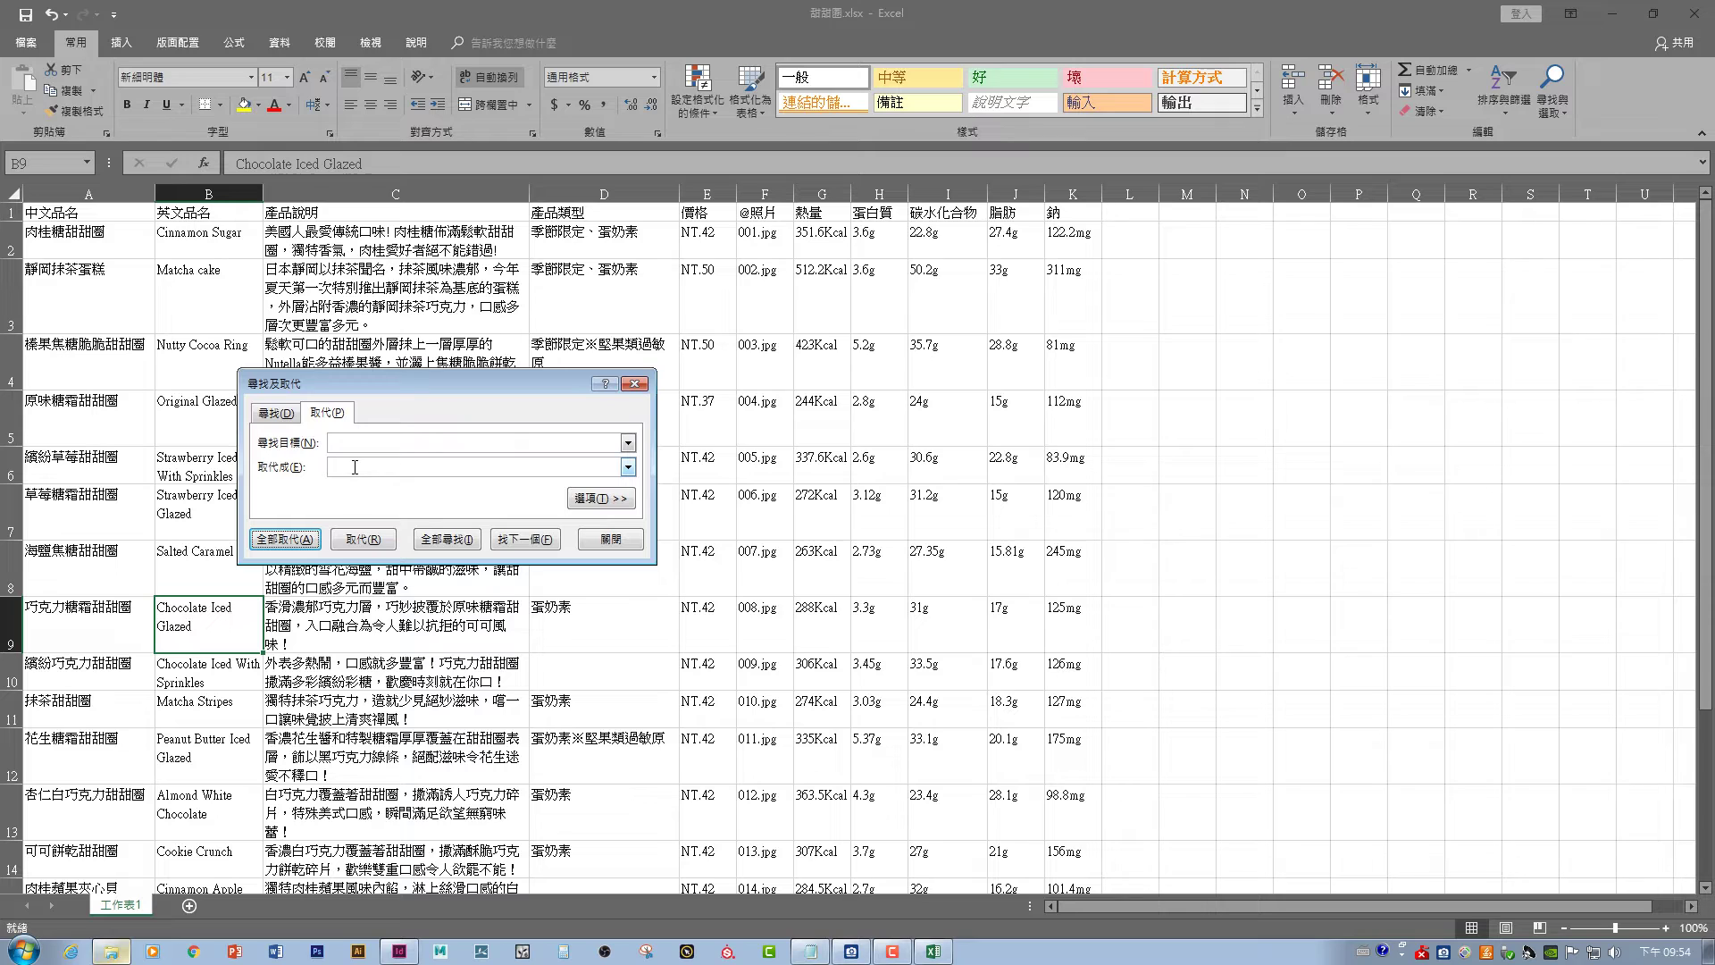
- Search again to confirm no stray line-break characters remain
{"action": "left_click", "coordinate": [360, 444]}
{"action": "key", "text": "Return"}
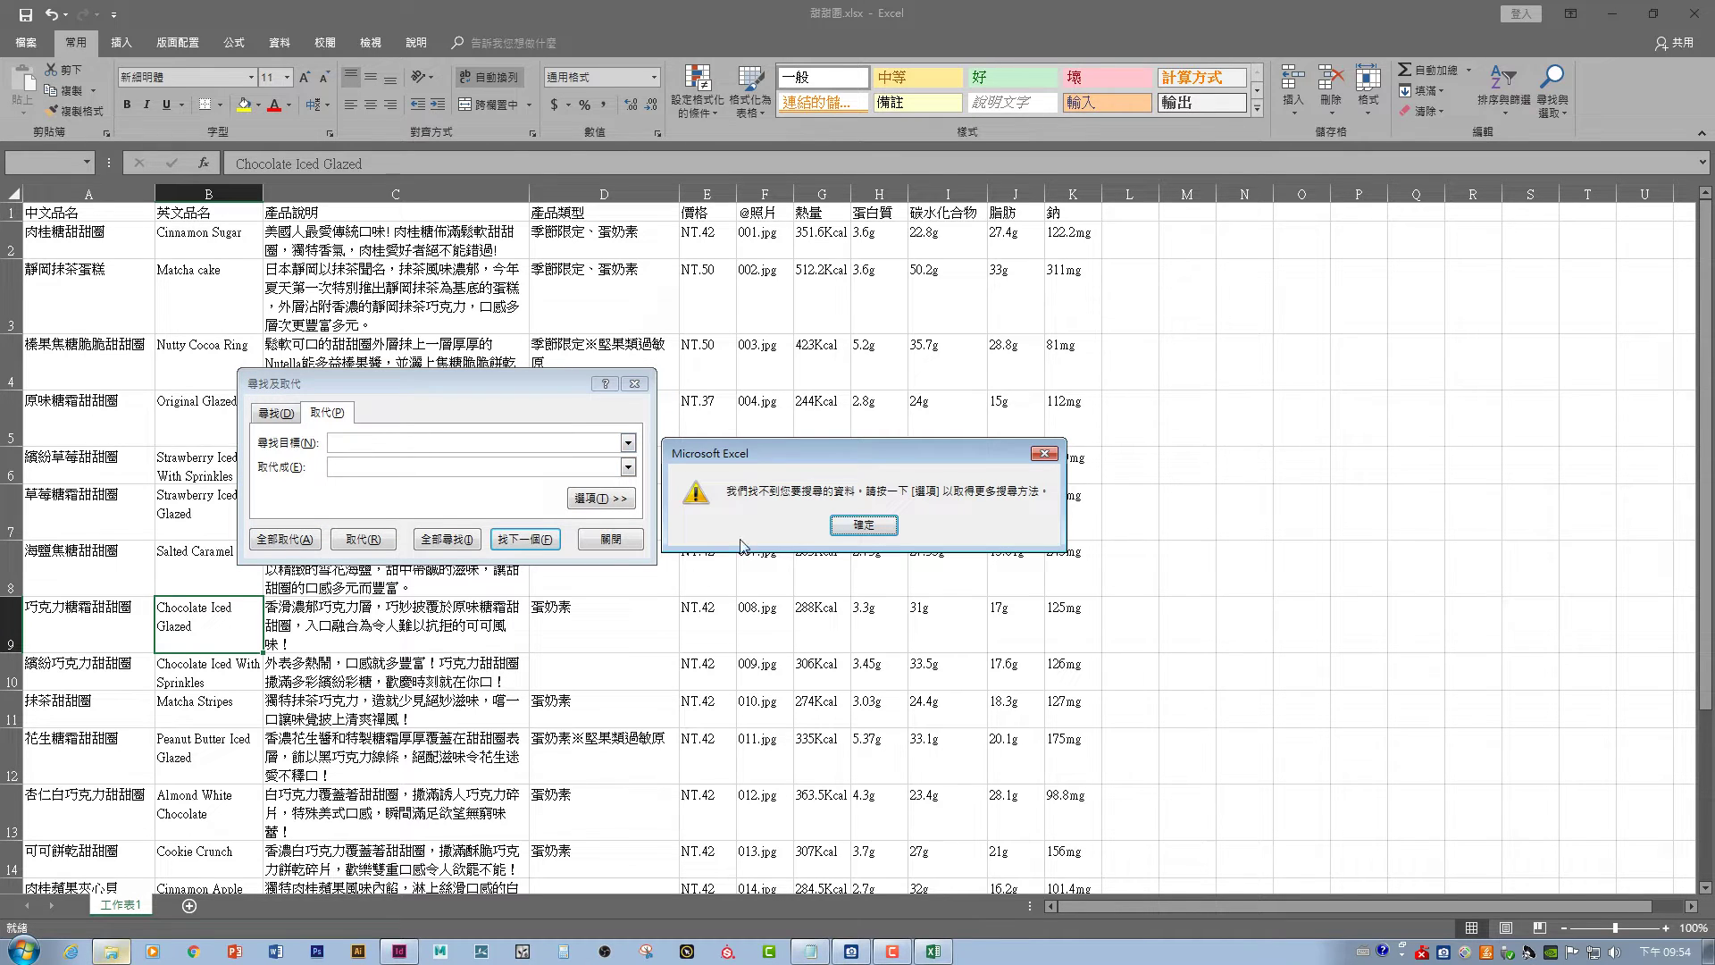
{"action": "left_click", "coordinate": [875, 524]}
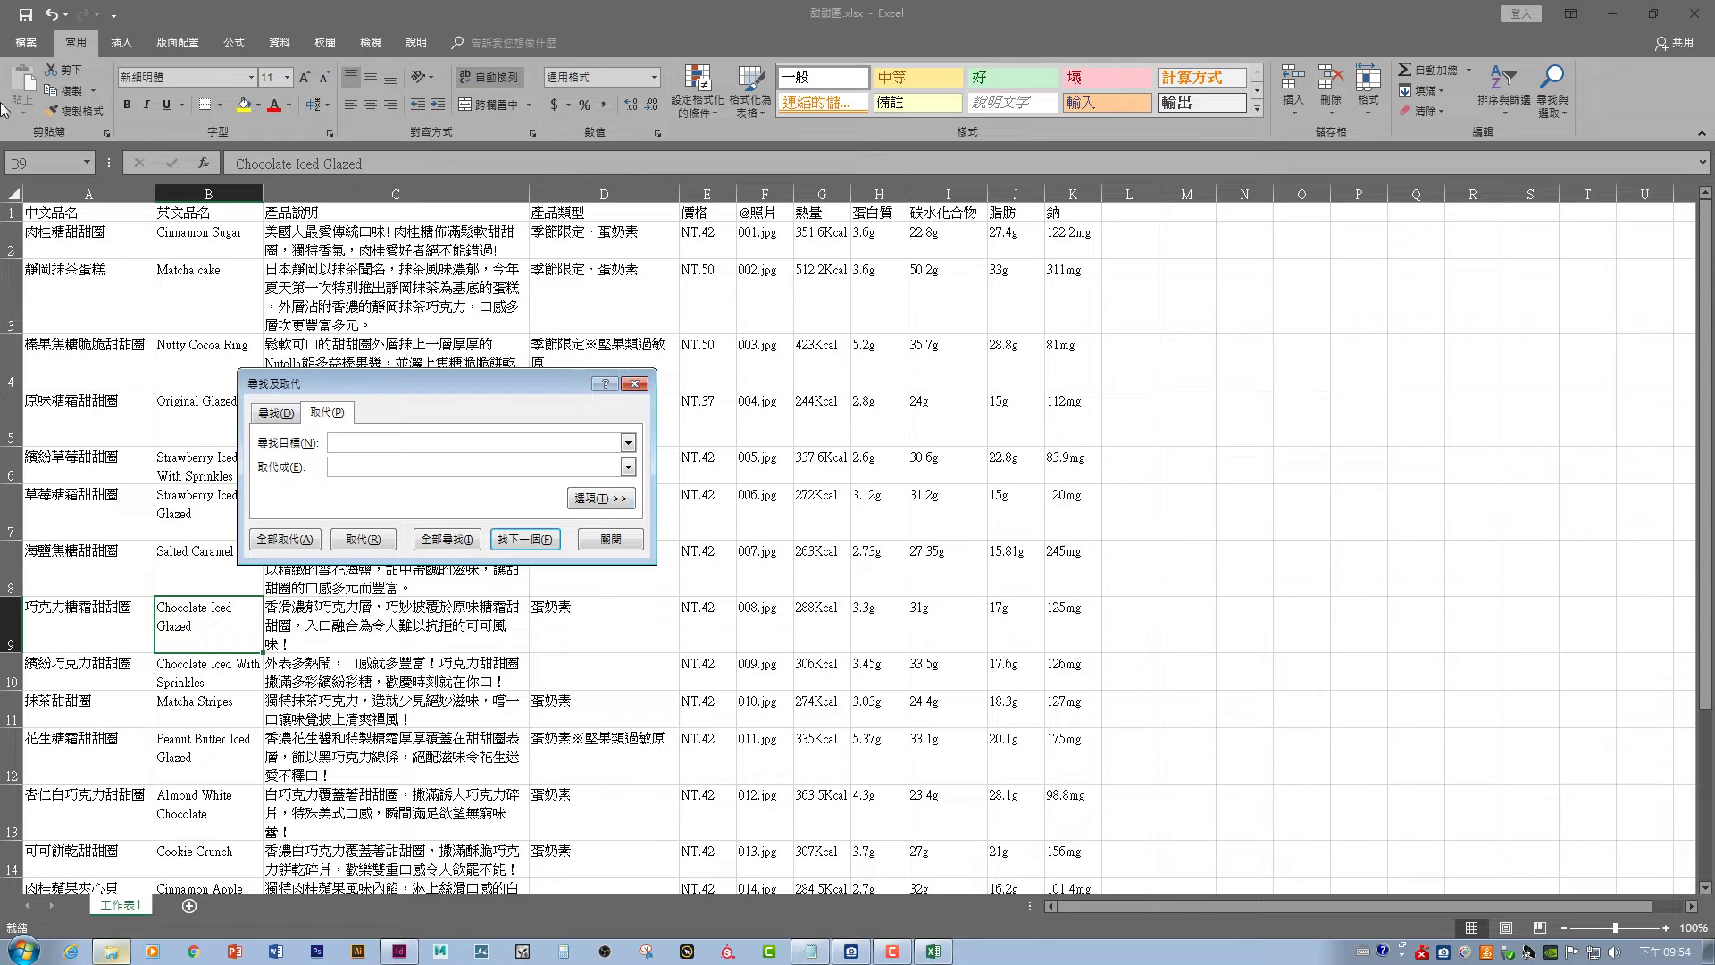
{"action": "left_click", "coordinate": [26, 42]}
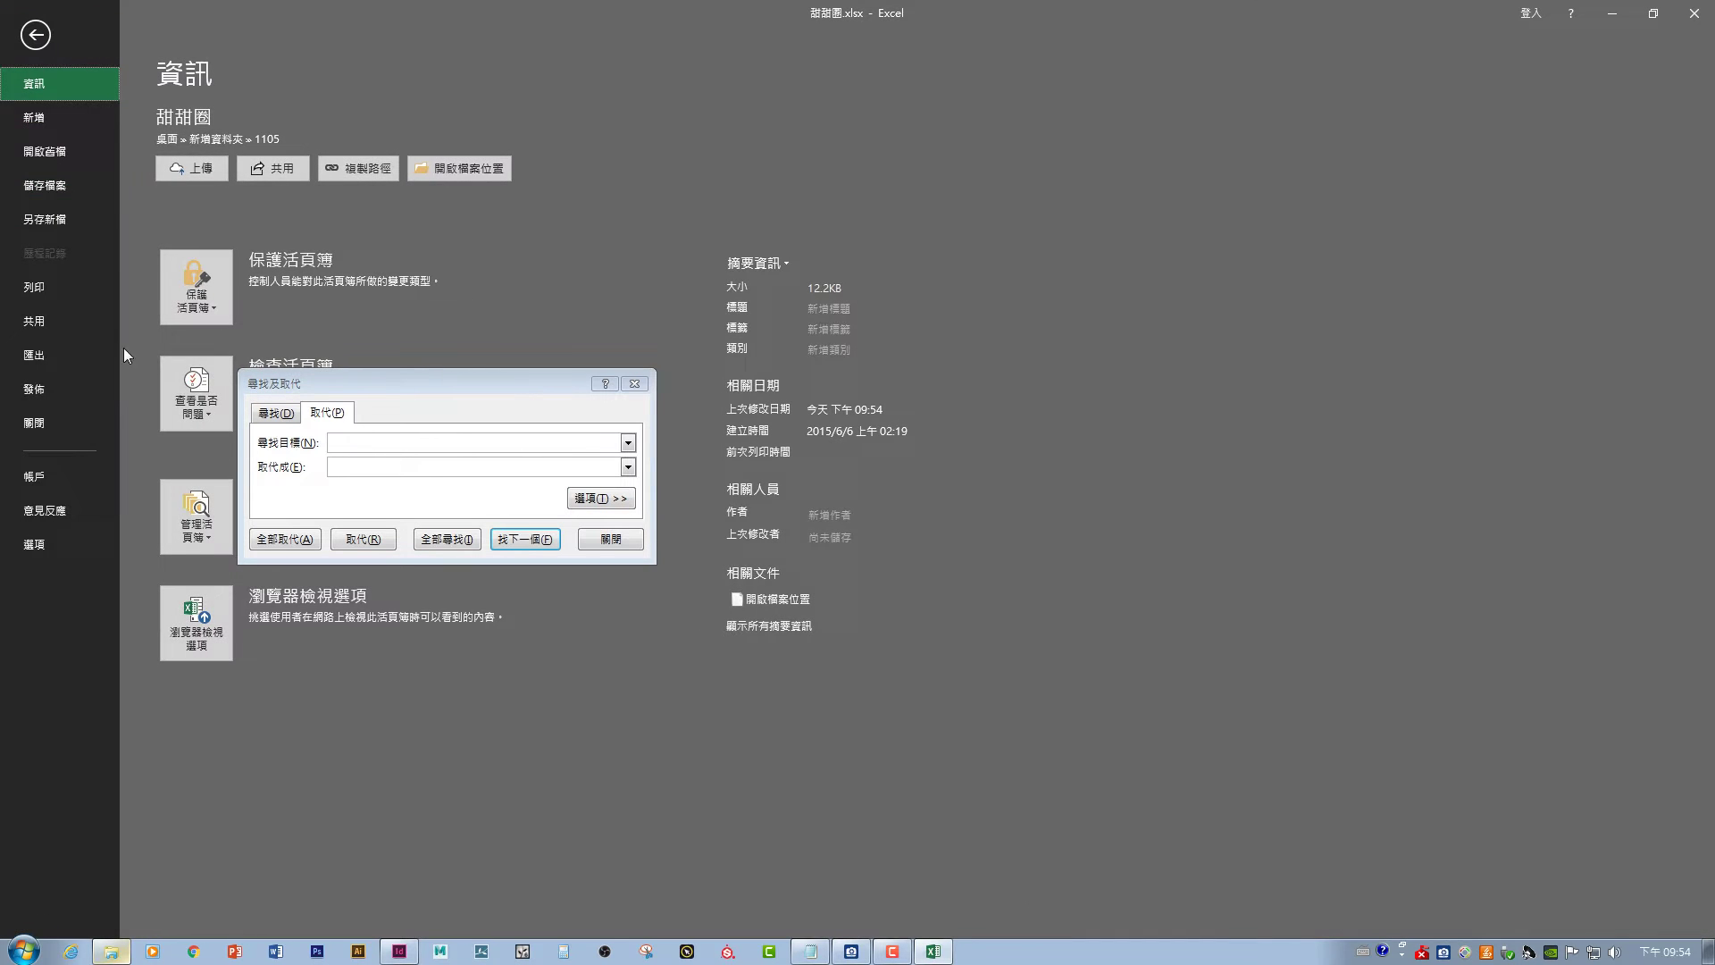
- Save the sheet as Unicode text over 甜甜圈.txt in the 1105 folder, replacing the old file
{"action": "left_click", "coordinate": [75, 221]}
{"action": "left_click", "coordinate": [527, 195]}
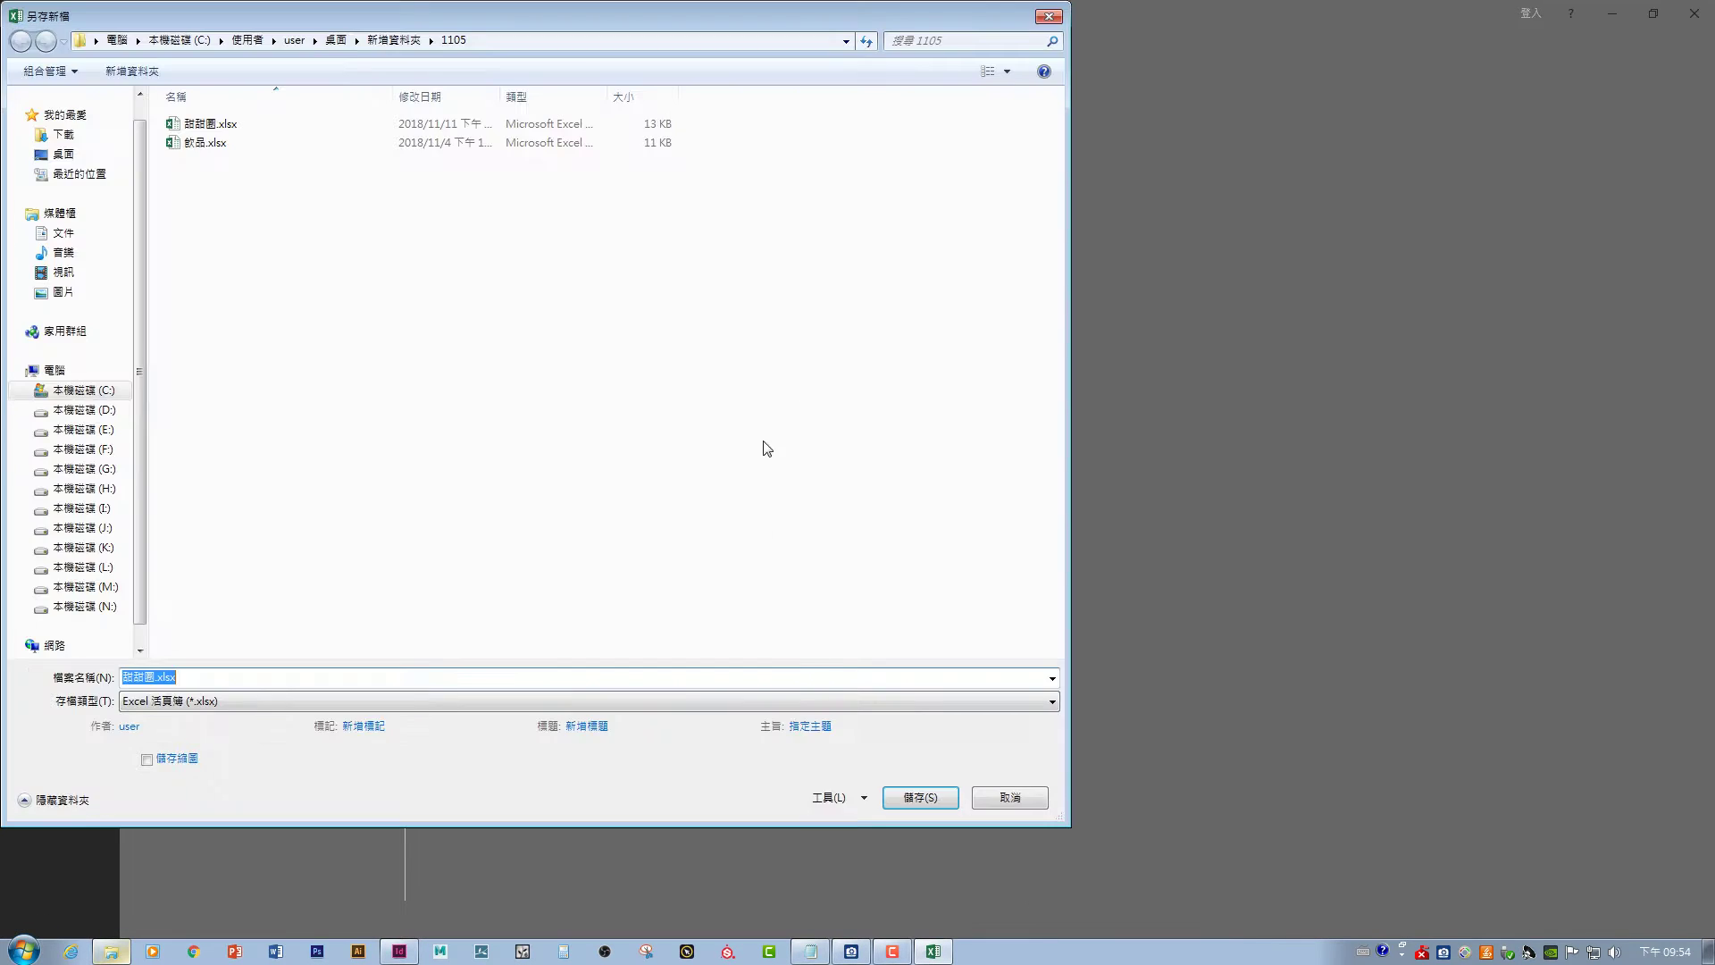
{"action": "left_click", "coordinate": [291, 698]}
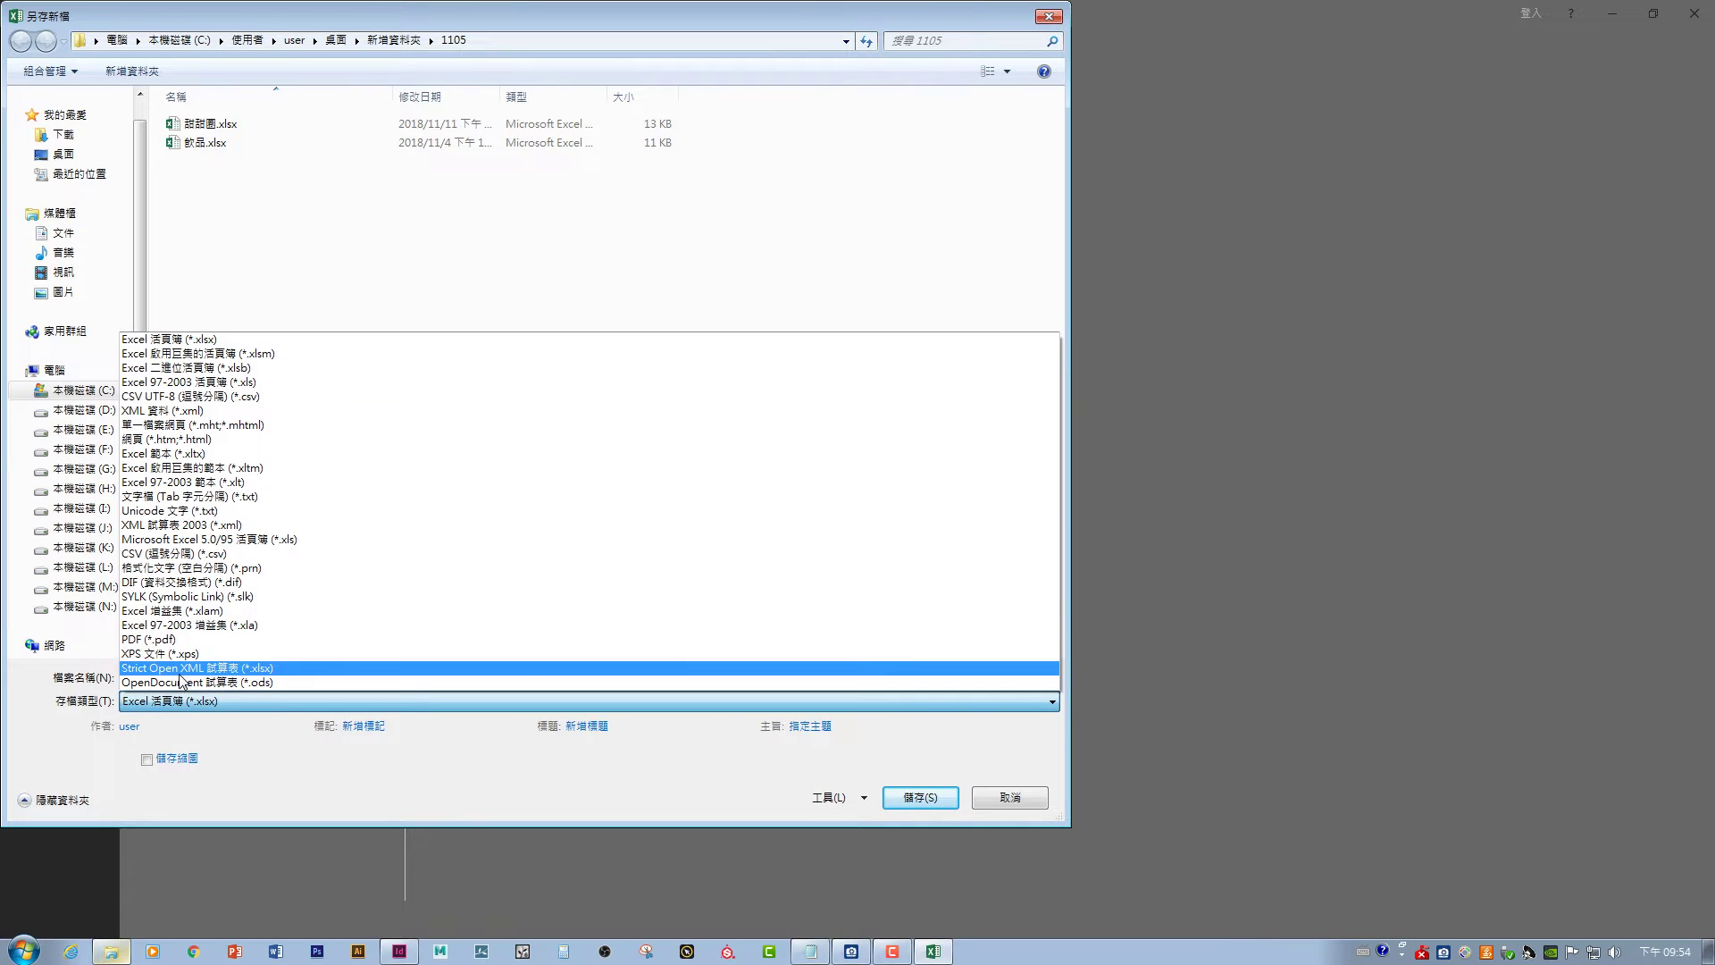
{"action": "left_click", "coordinate": [197, 512]}
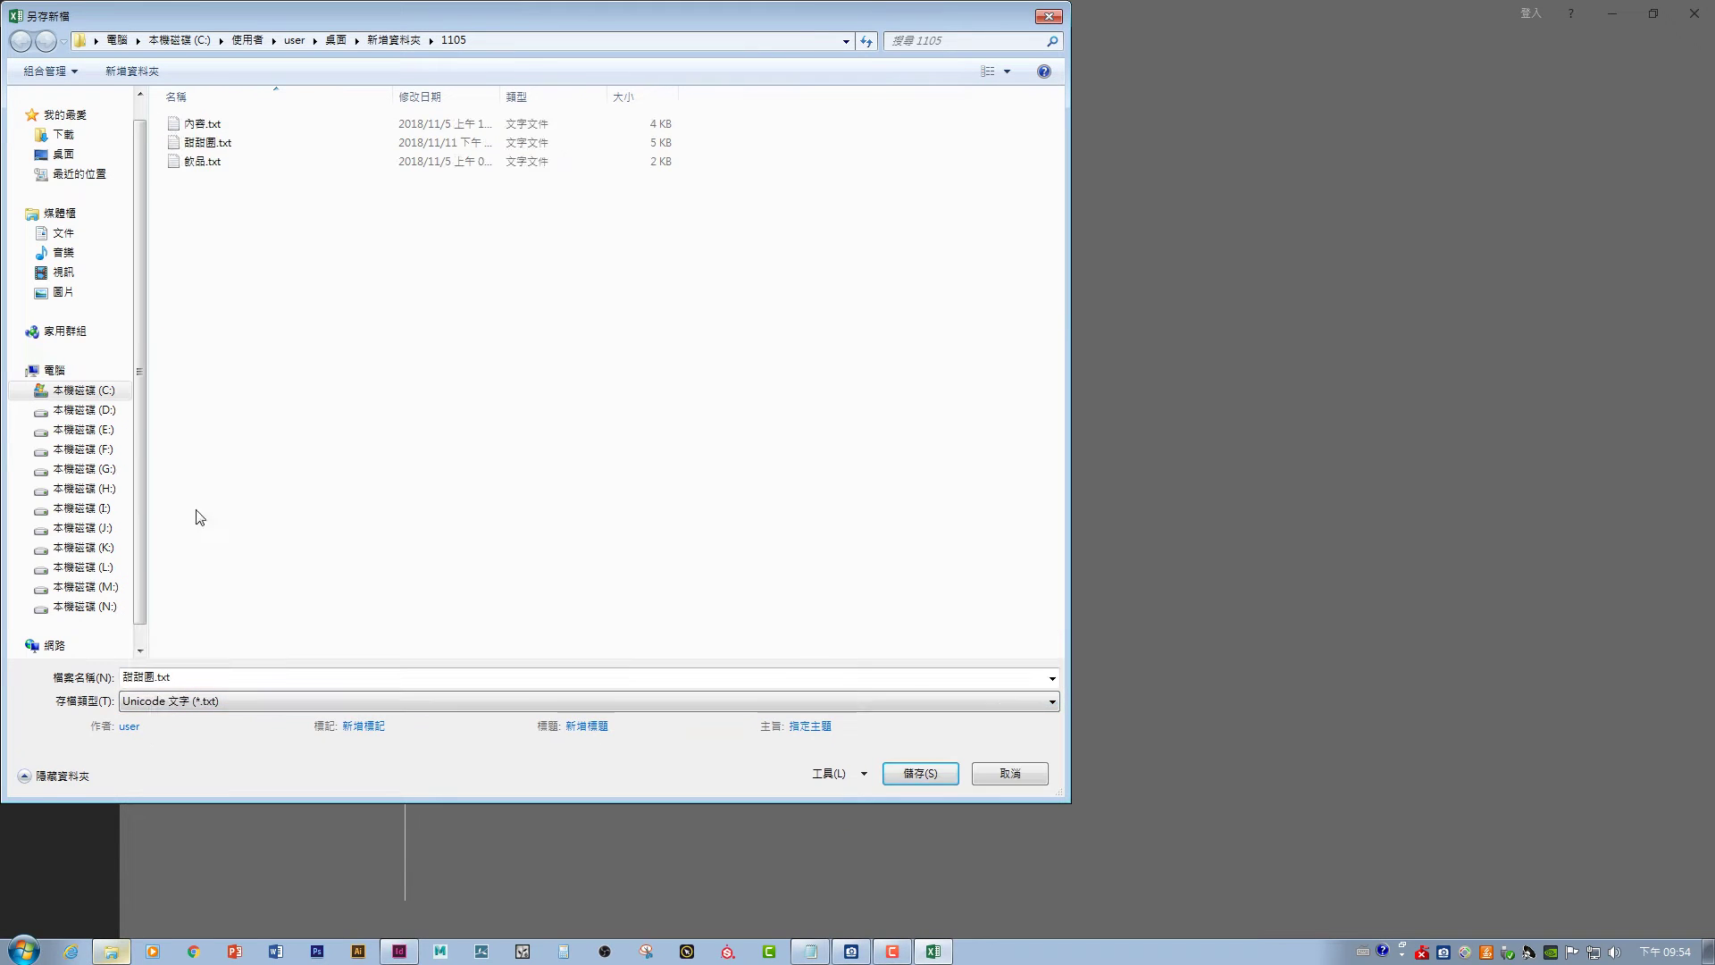
{"action": "double_click", "coordinate": [211, 143]}
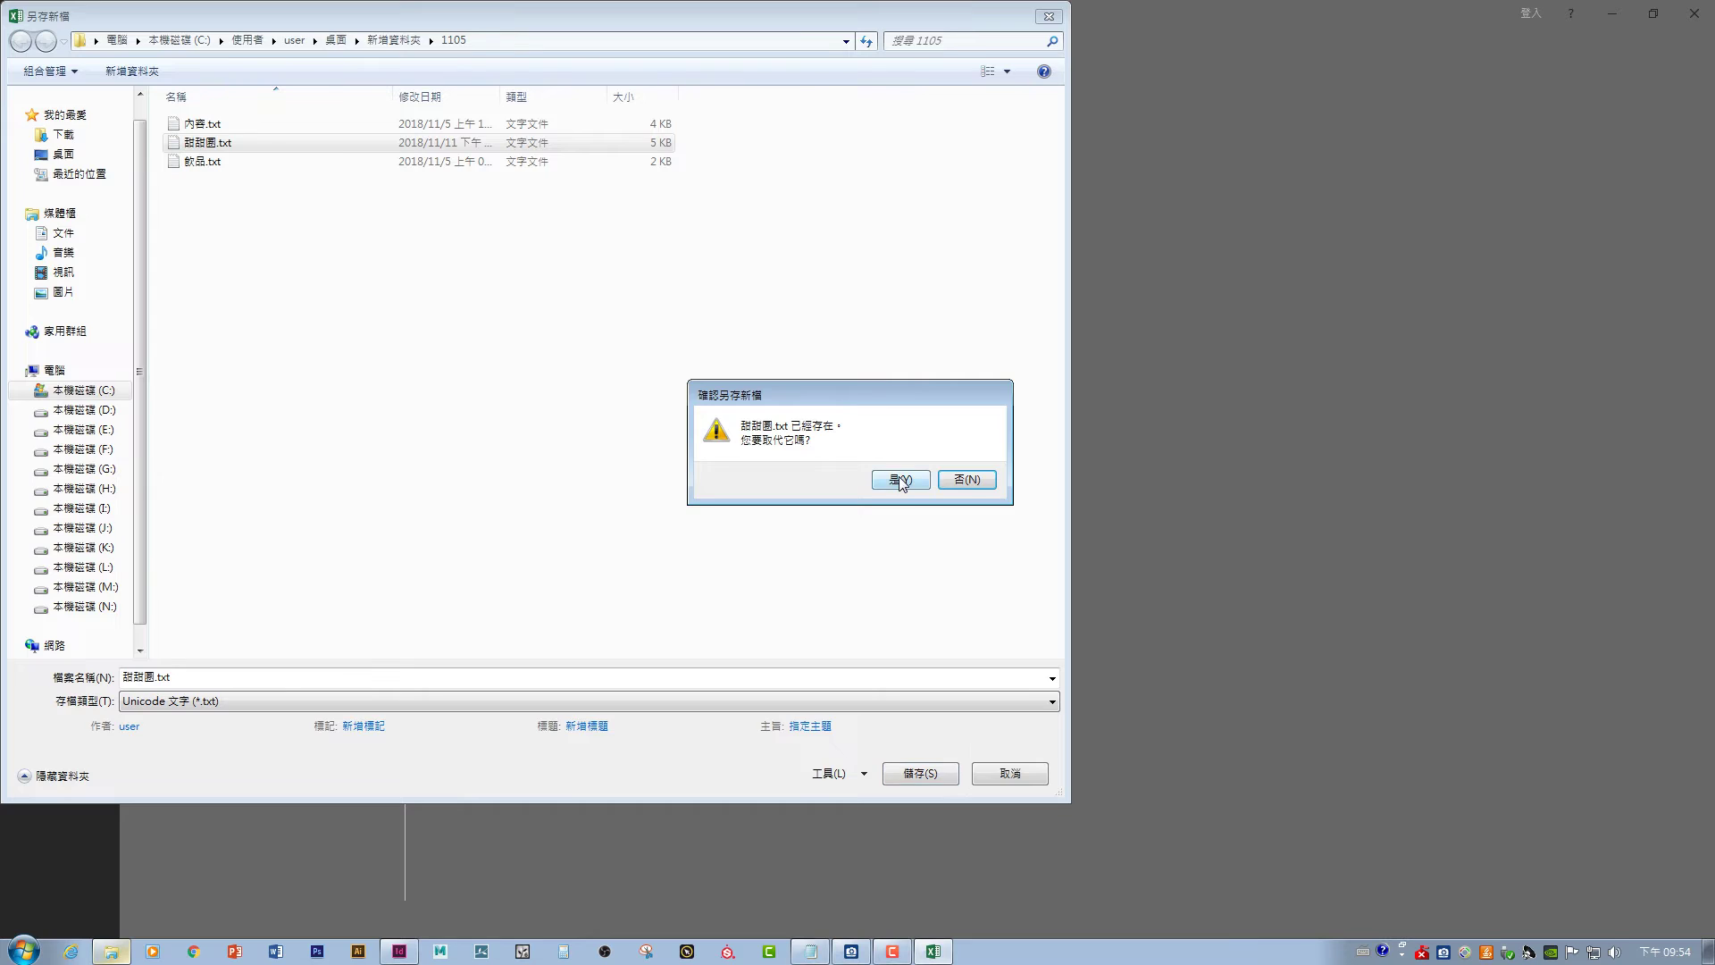
{"action": "left_click", "coordinate": [900, 480]}
{"action": "left_click", "coordinate": [780, 533]}
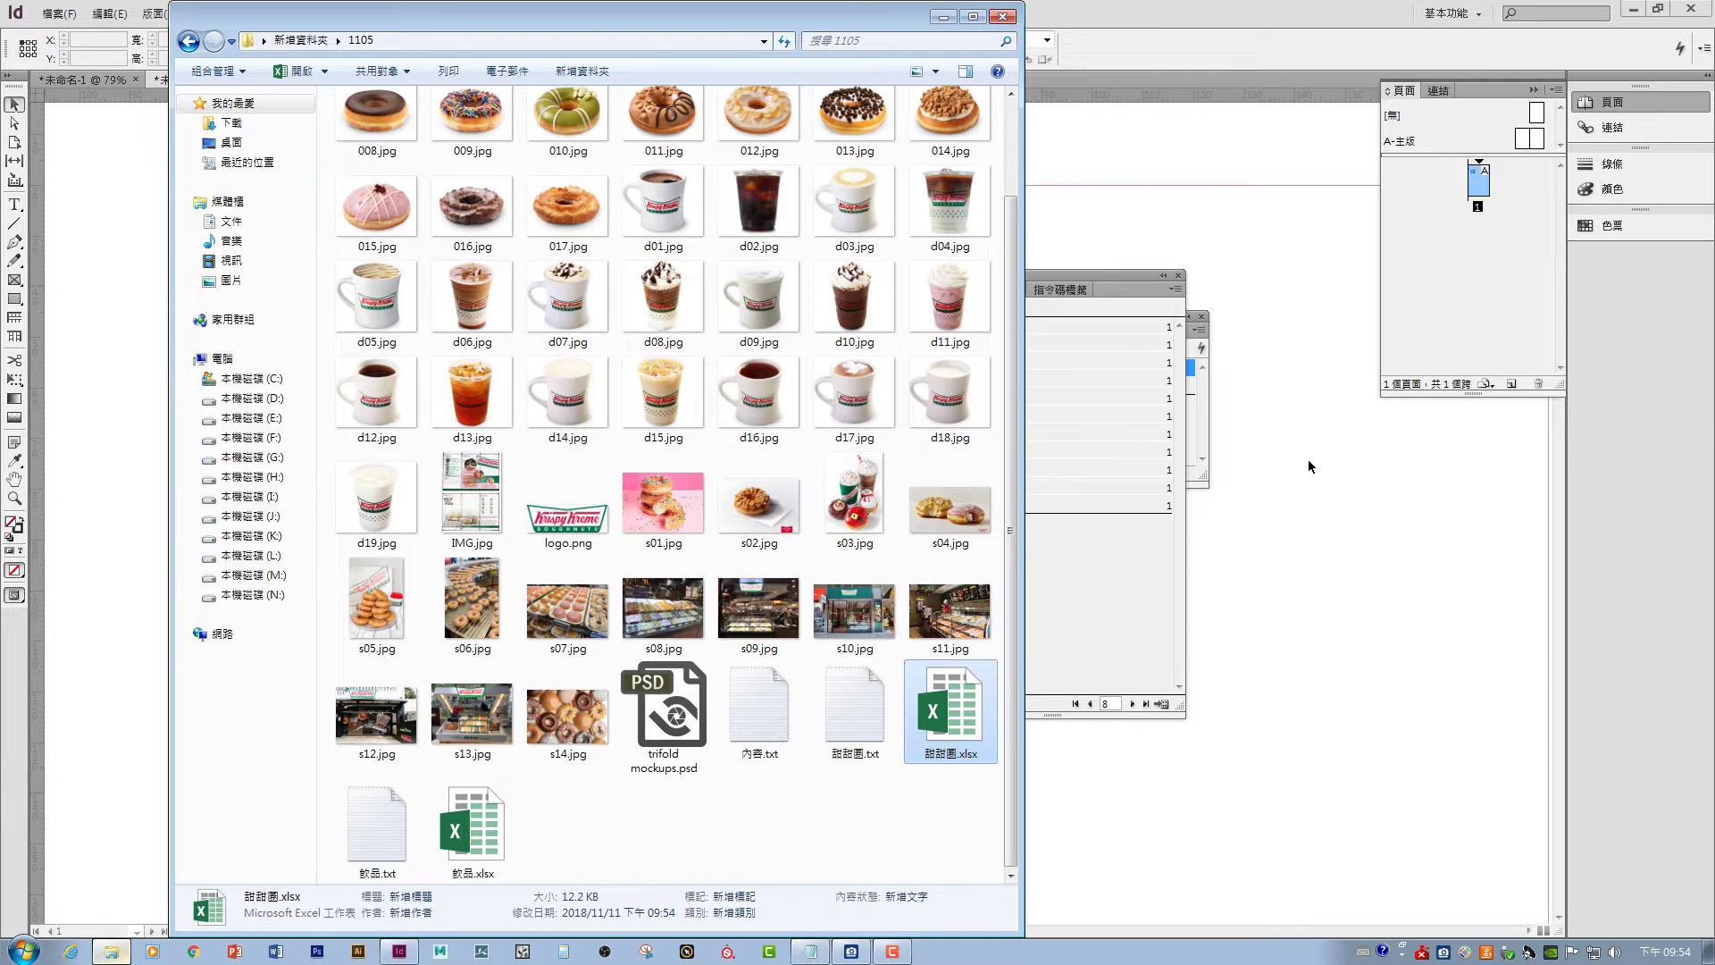
- Reselect 甜甜圈.txt as the Data Merge source and turn on the preview
{"action": "left_click", "coordinate": [1122, 594]}
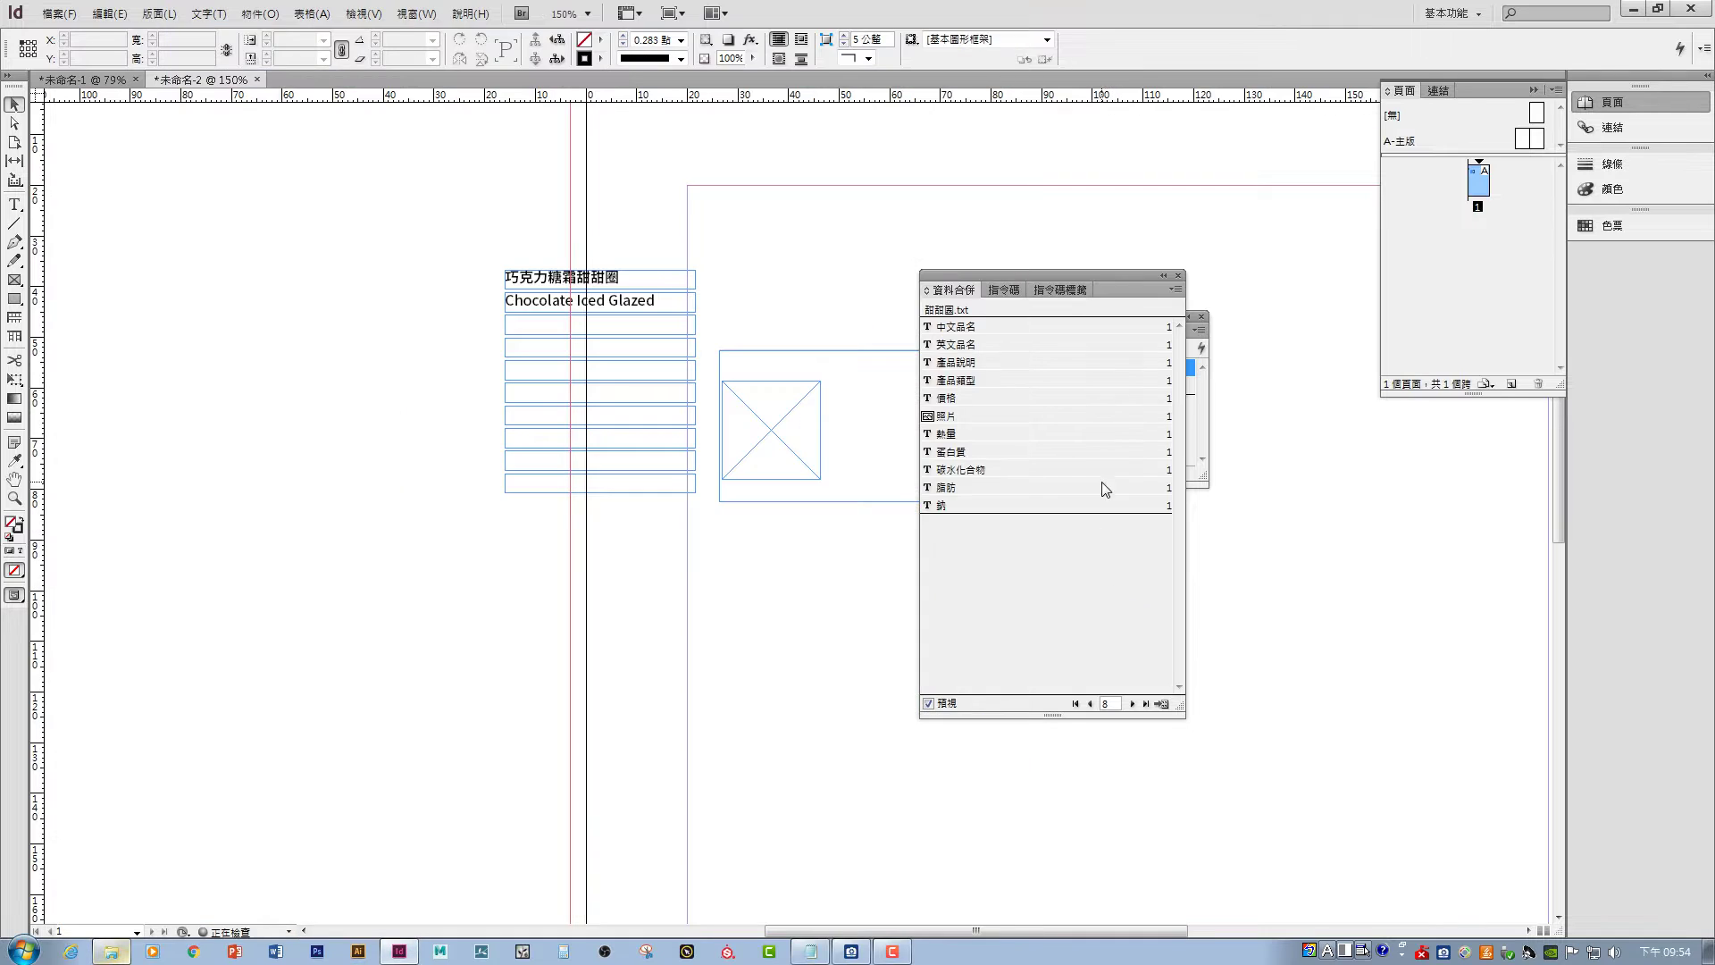
{"action": "left_click", "coordinate": [1176, 290]}
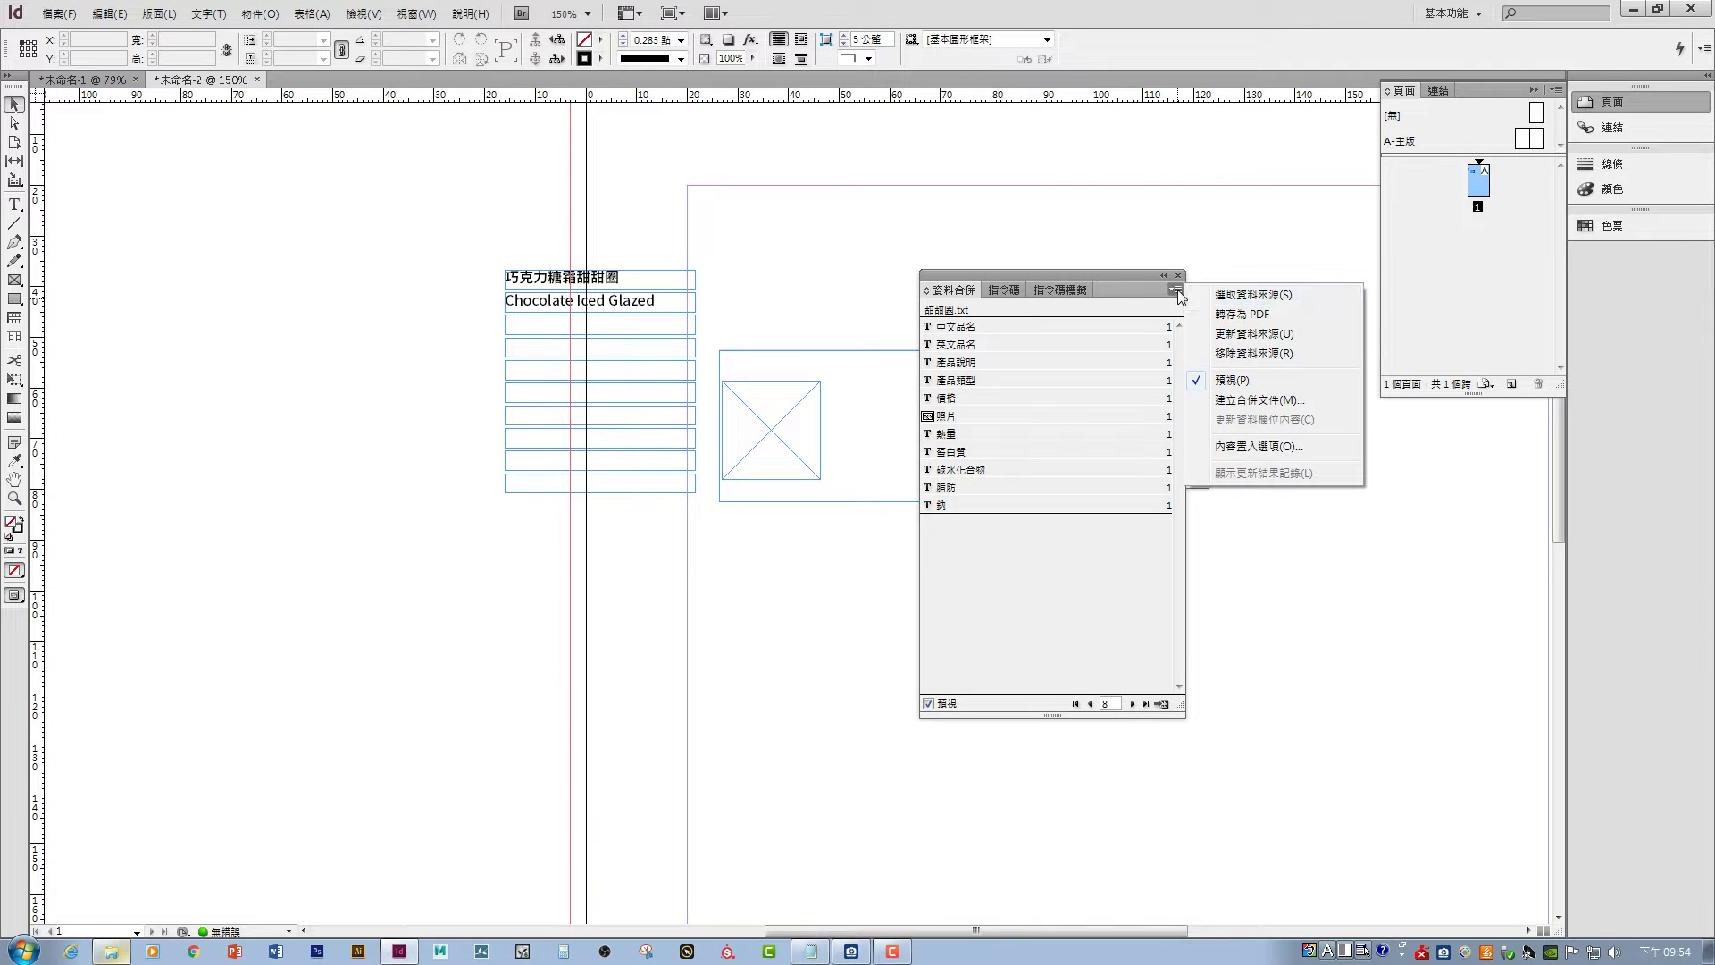
{"action": "left_click", "coordinate": [1265, 295]}
{"action": "left_click", "coordinate": [909, 534]}
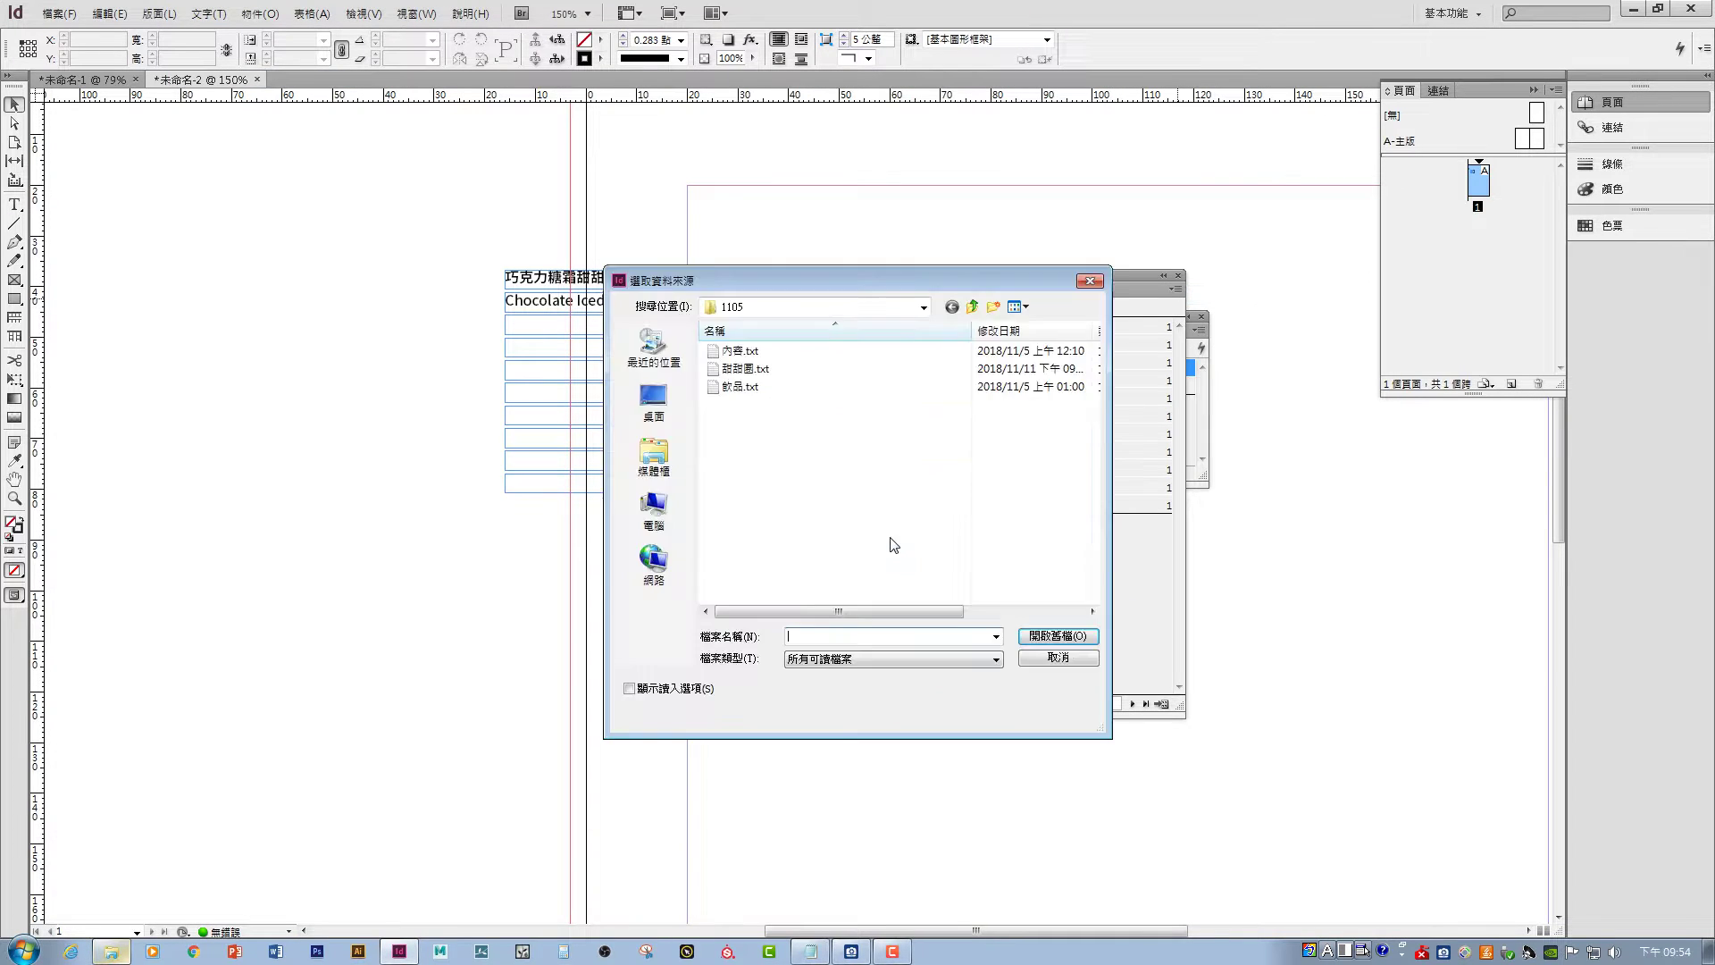
{"action": "double_click", "coordinate": [746, 368]}
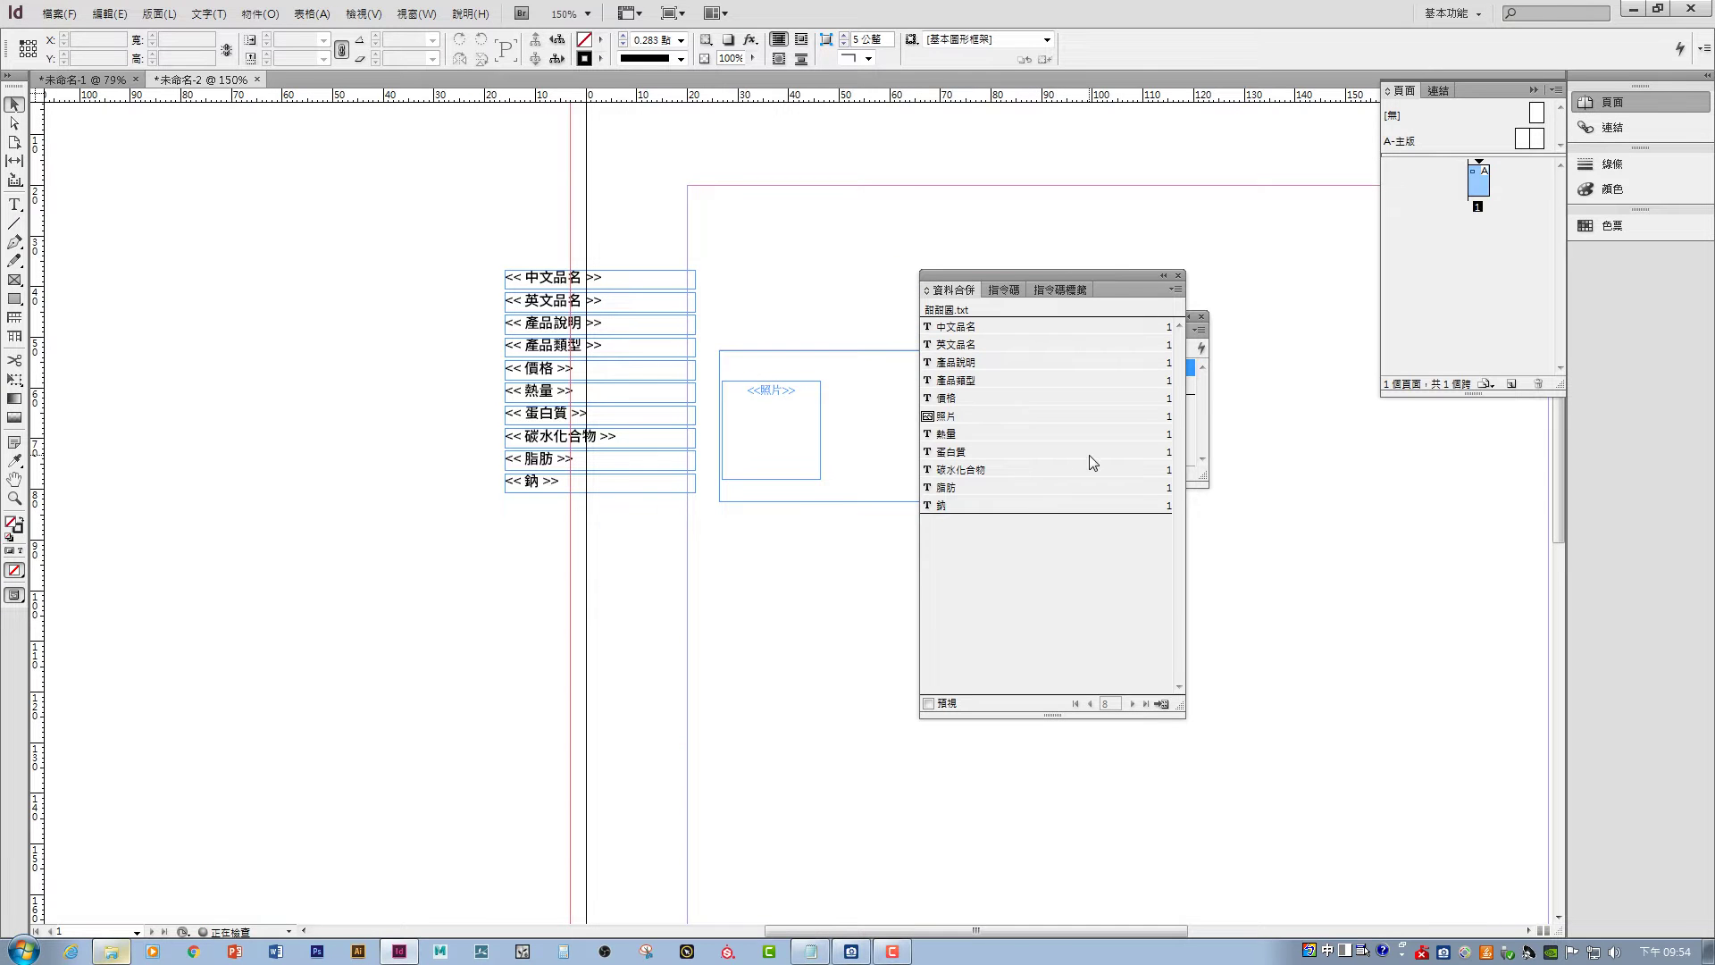
{"action": "left_click", "coordinate": [929, 704]}
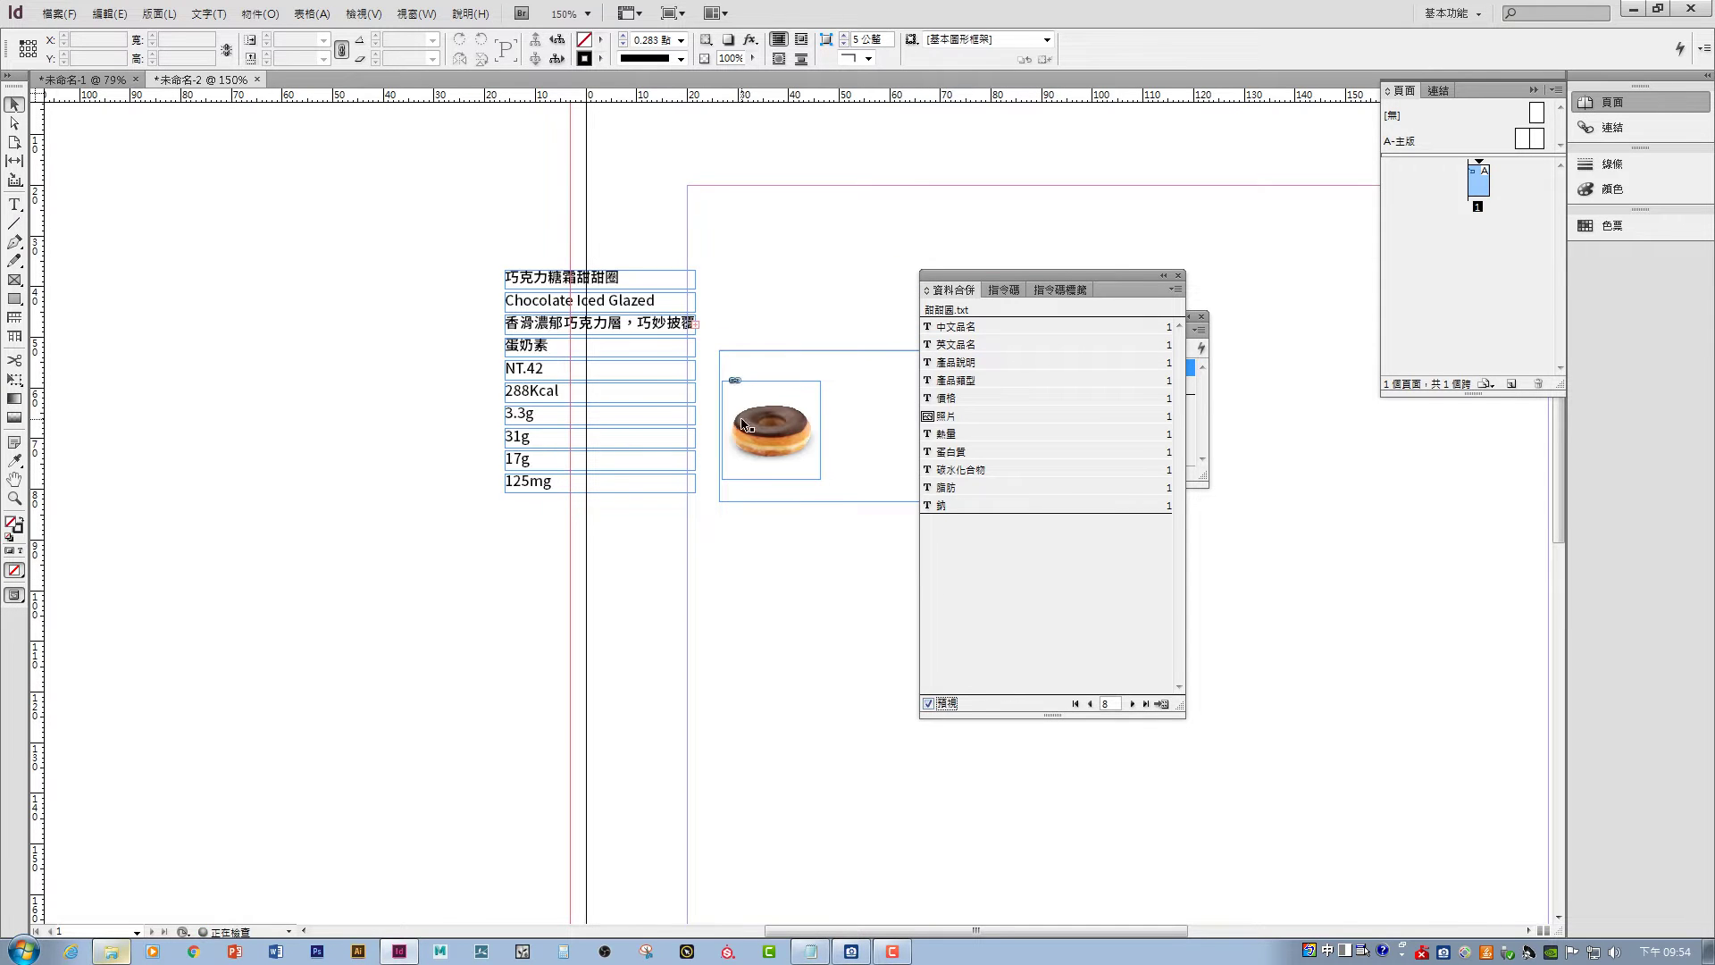
- Step through the donut records, ending on record 12, Almond White Chocolate
{"action": "left_click", "coordinate": [1131, 704]}
{"action": "left_click", "coordinate": [1132, 704]}
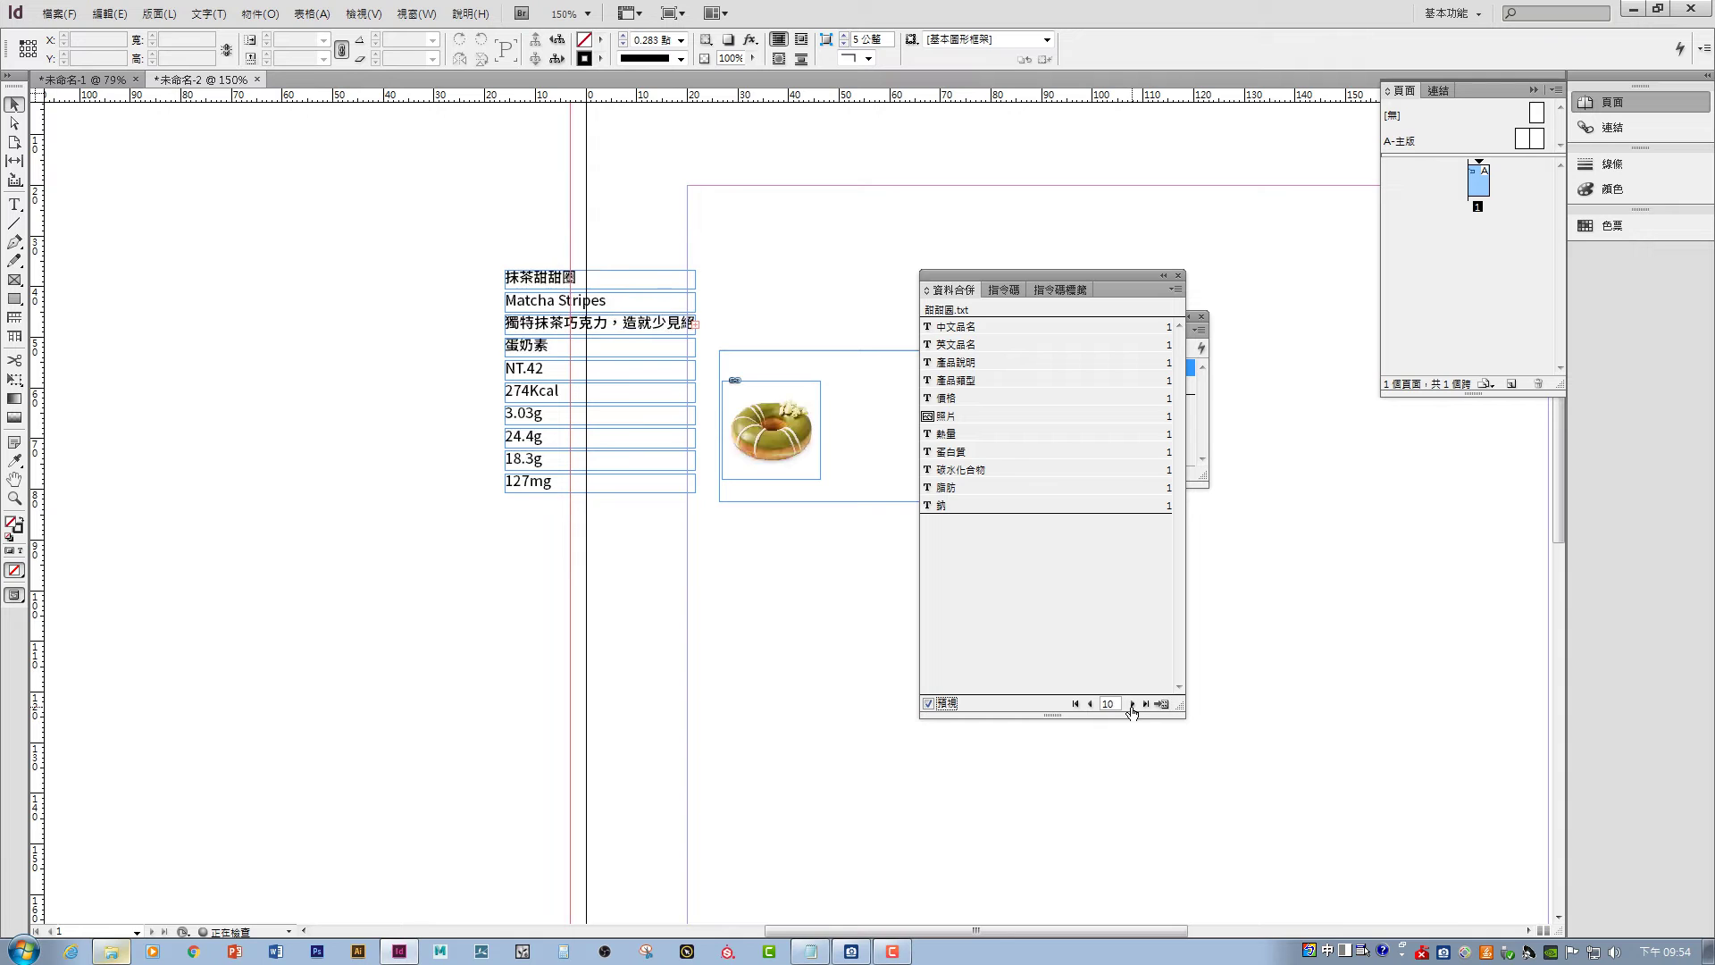
{"action": "left_click", "coordinate": [1132, 704]}
{"action": "left_click", "coordinate": [1132, 704]}
{"action": "left_click", "coordinate": [1132, 704]}
{"action": "left_click", "coordinate": [1132, 704]}
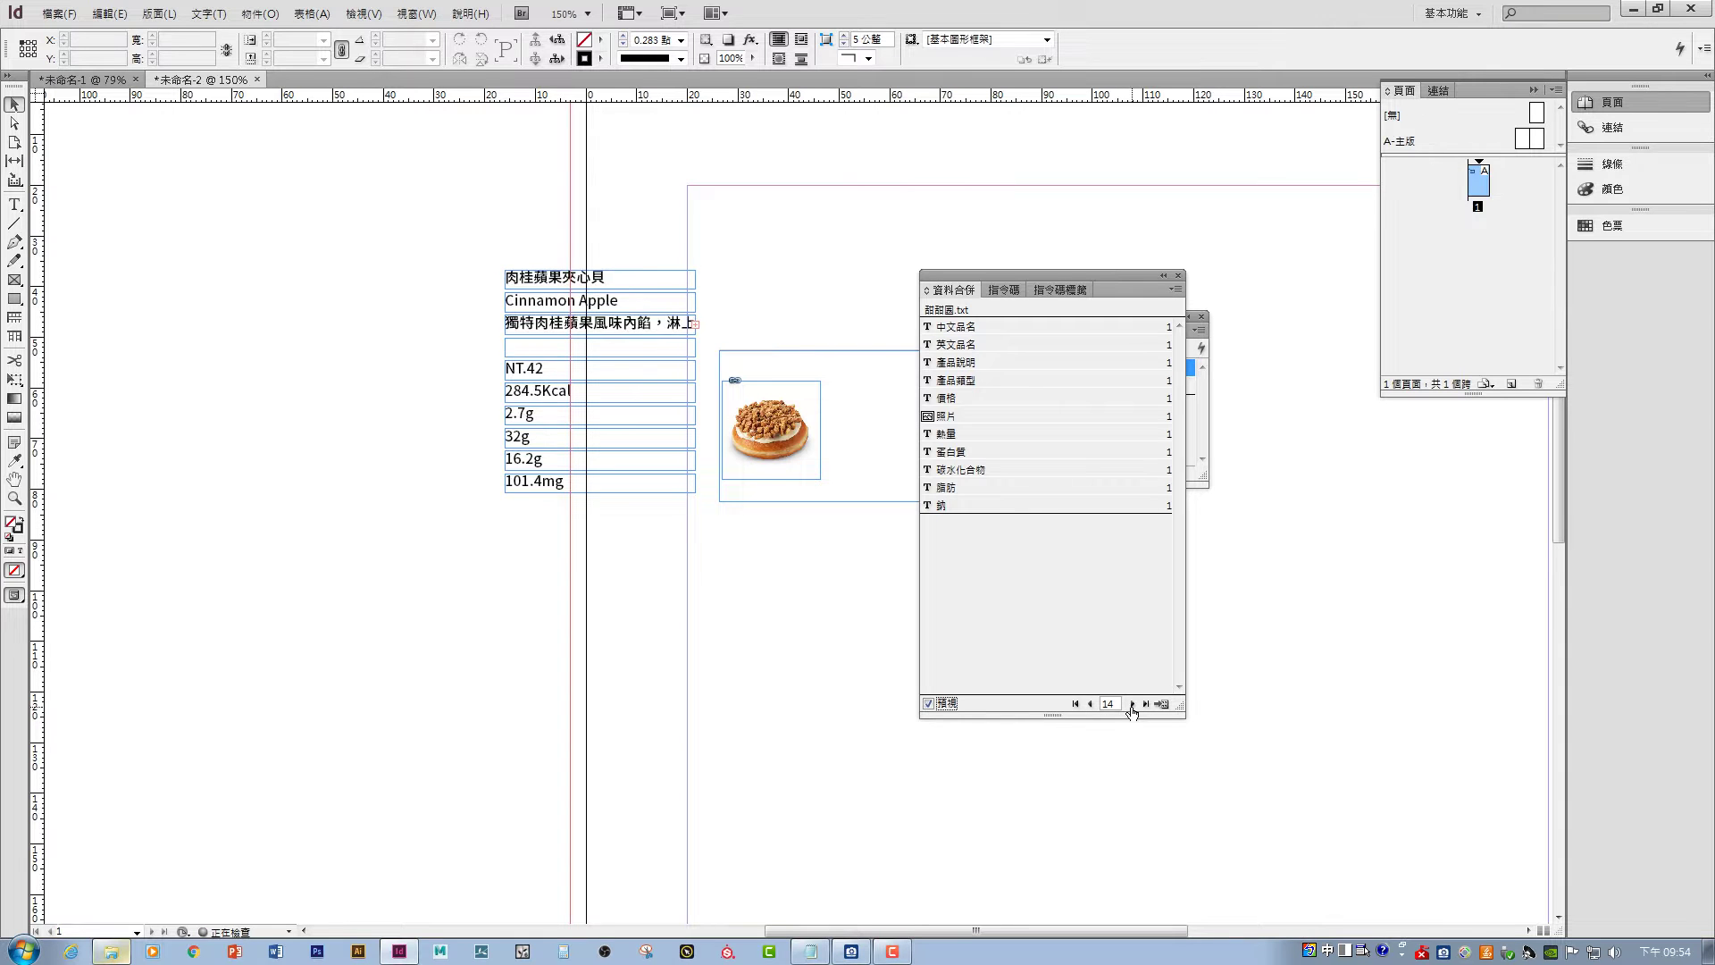
{"action": "left_click", "coordinate": [1132, 704]}
{"action": "left_click", "coordinate": [1132, 704]}
{"action": "left_click", "coordinate": [1132, 704]}
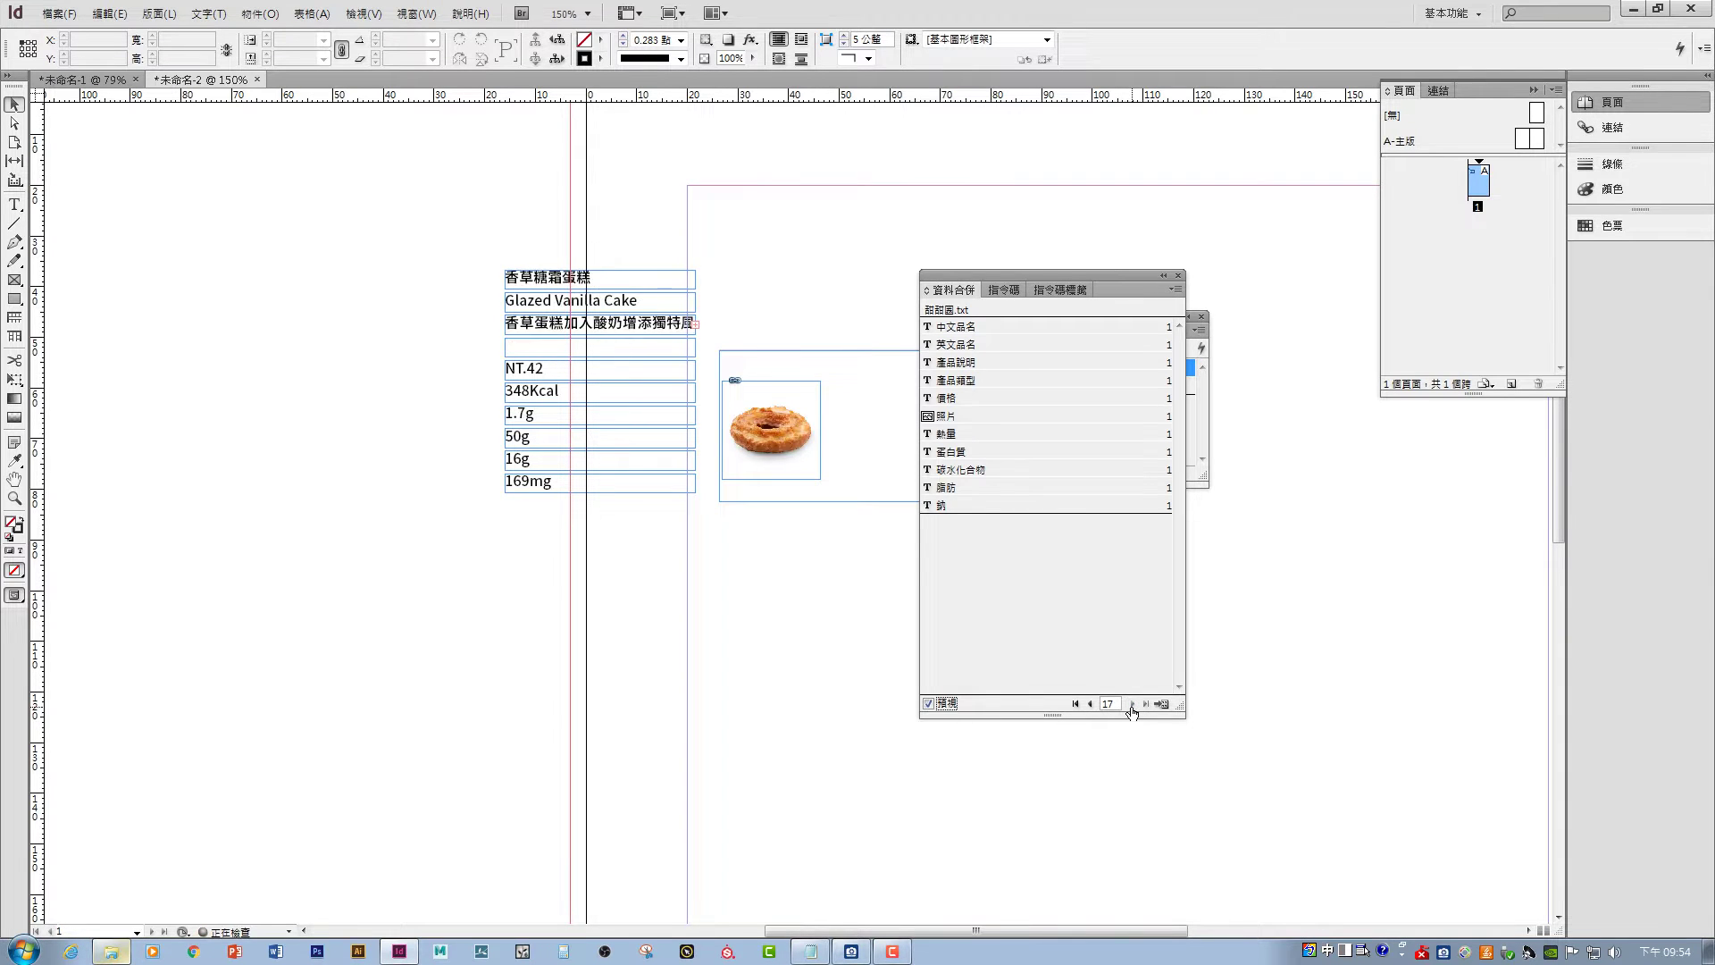
{"action": "left_click", "coordinate": [1089, 704]}
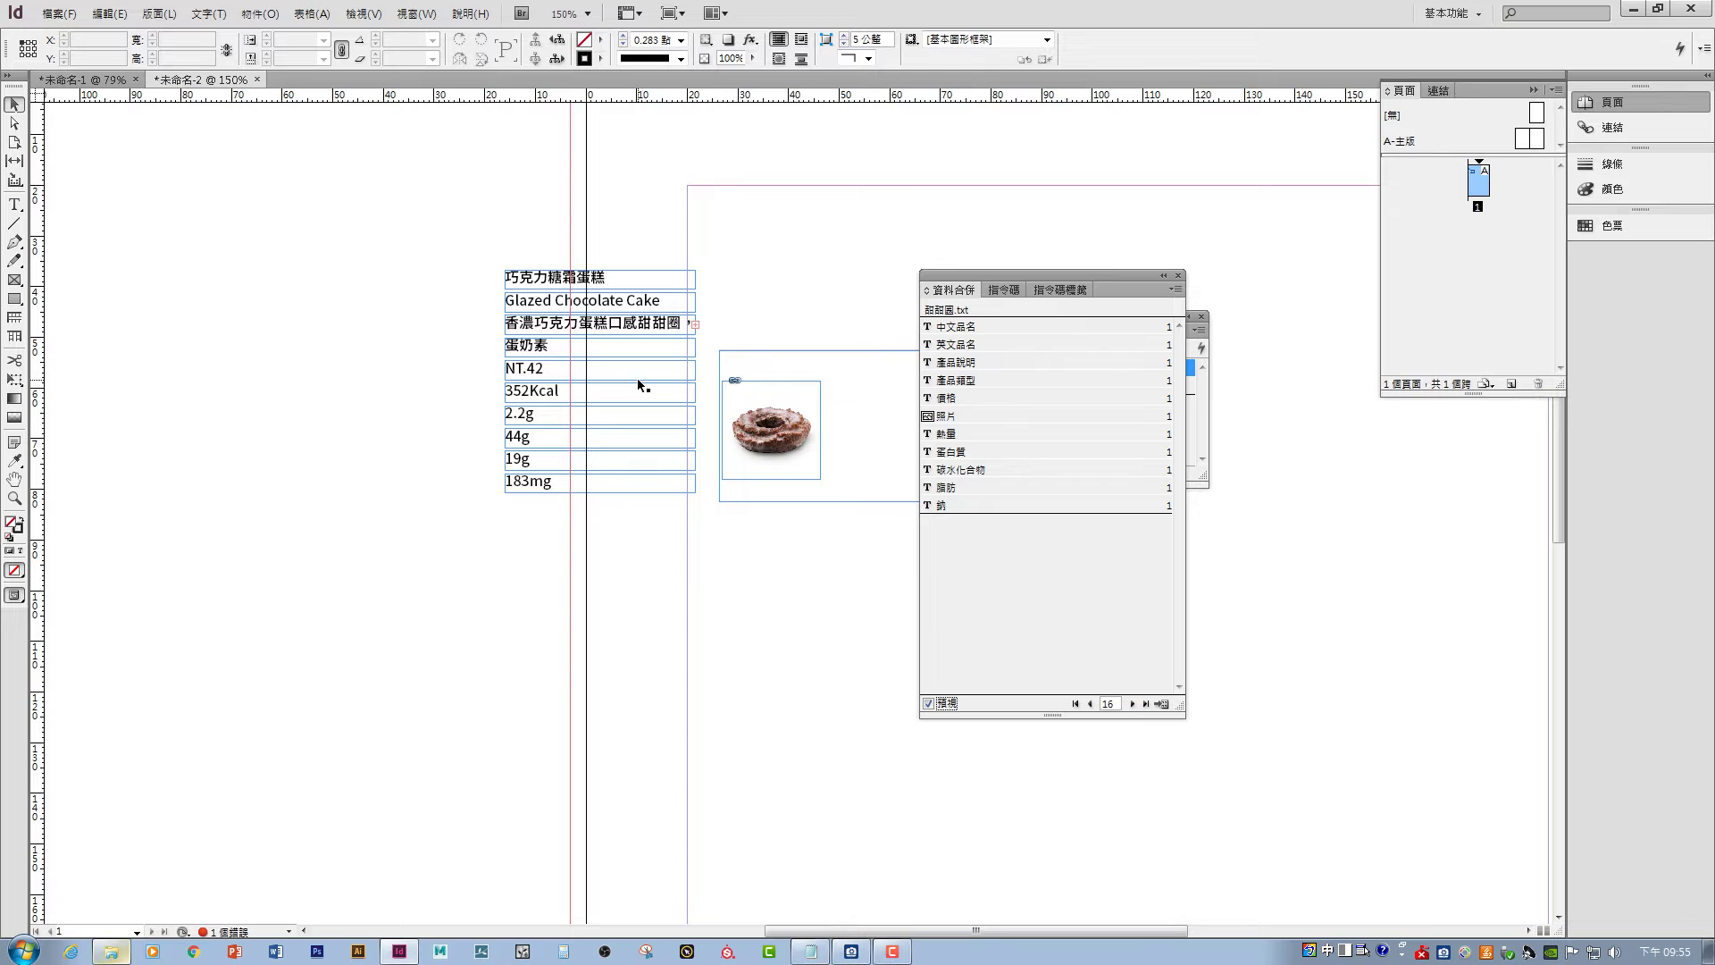
{"action": "left_click", "coordinate": [1131, 705]}
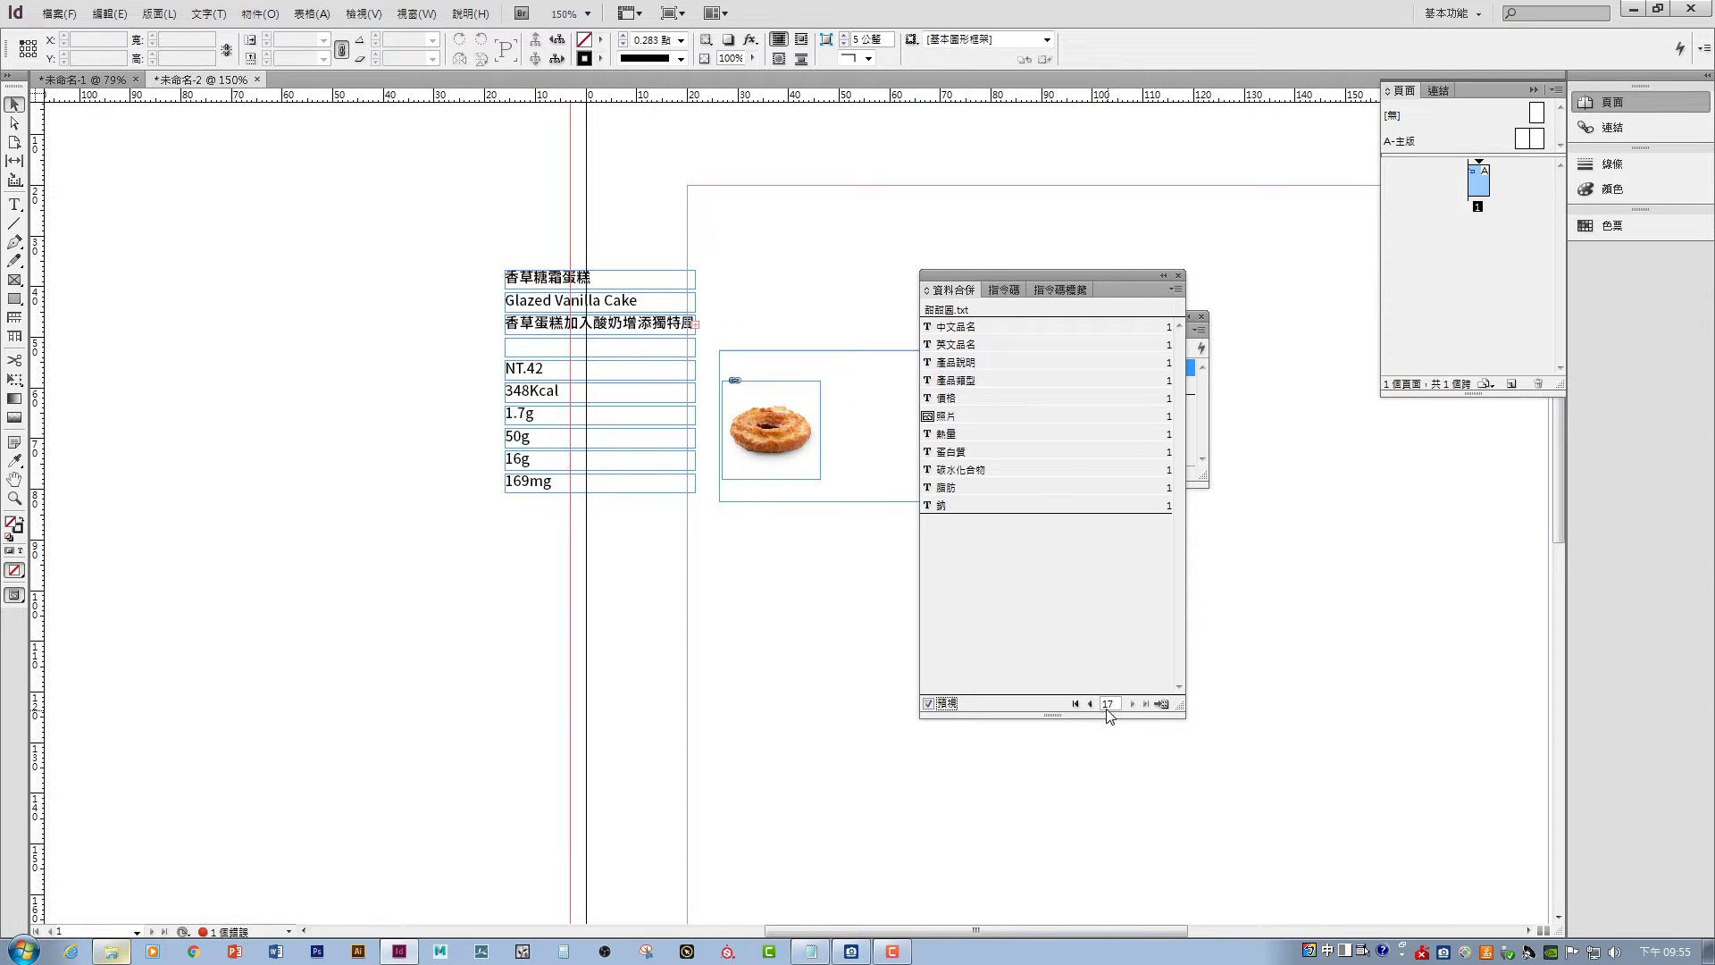
{"action": "left_click", "coordinate": [1089, 705]}
{"action": "left_click", "coordinate": [1089, 704]}
{"action": "left_click", "coordinate": [1089, 705]}
{"action": "left_click", "coordinate": [1089, 705]}
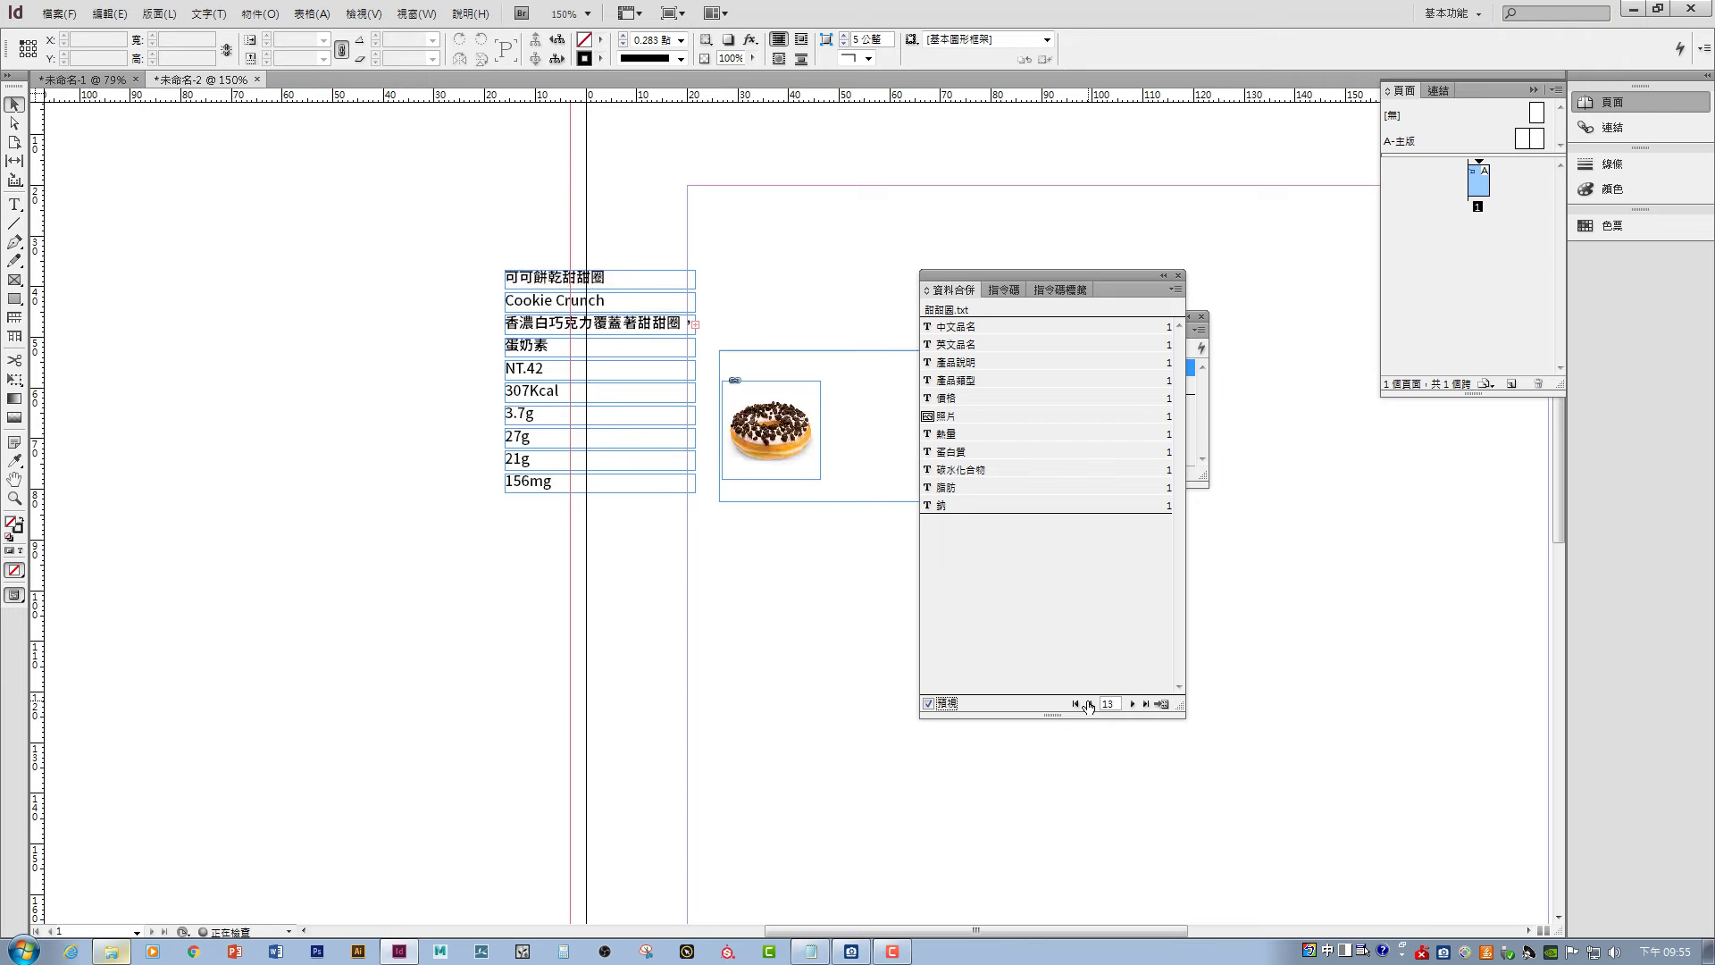
{"action": "left_click", "coordinate": [1089, 705]}
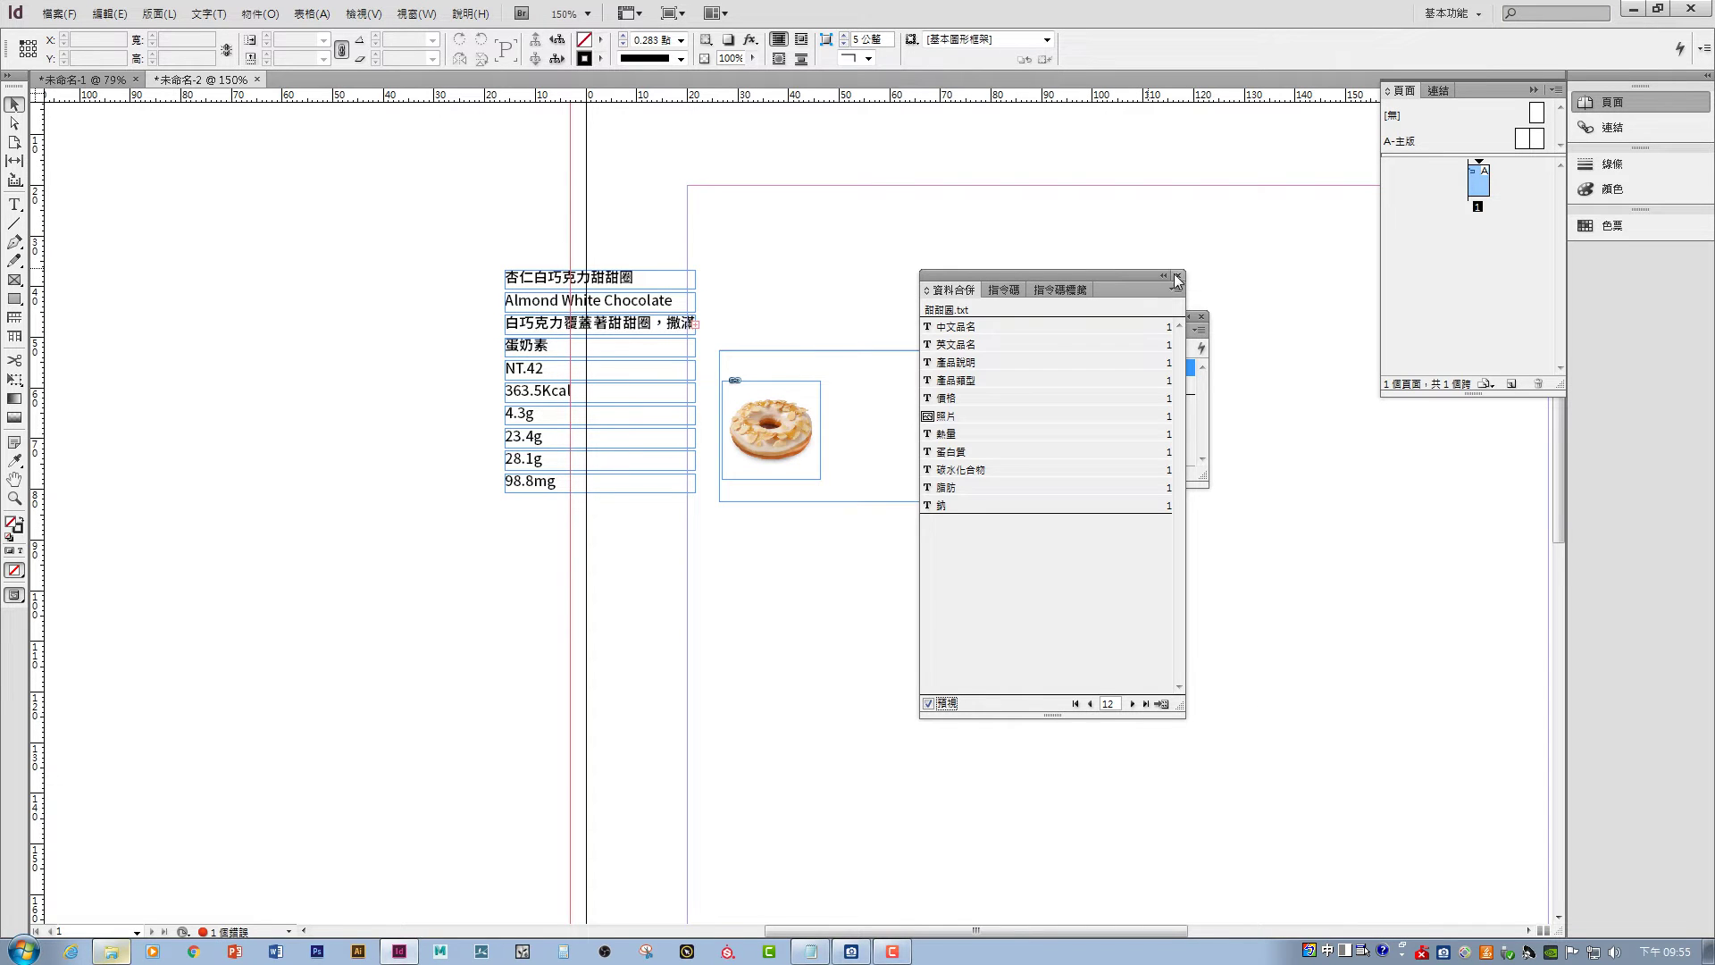
- Move the Chinese donut name frame to the top of the photo area
{"action": "left_click_drag", "start_coordinate": [1127, 275], "coordinate": [1208, 234]}
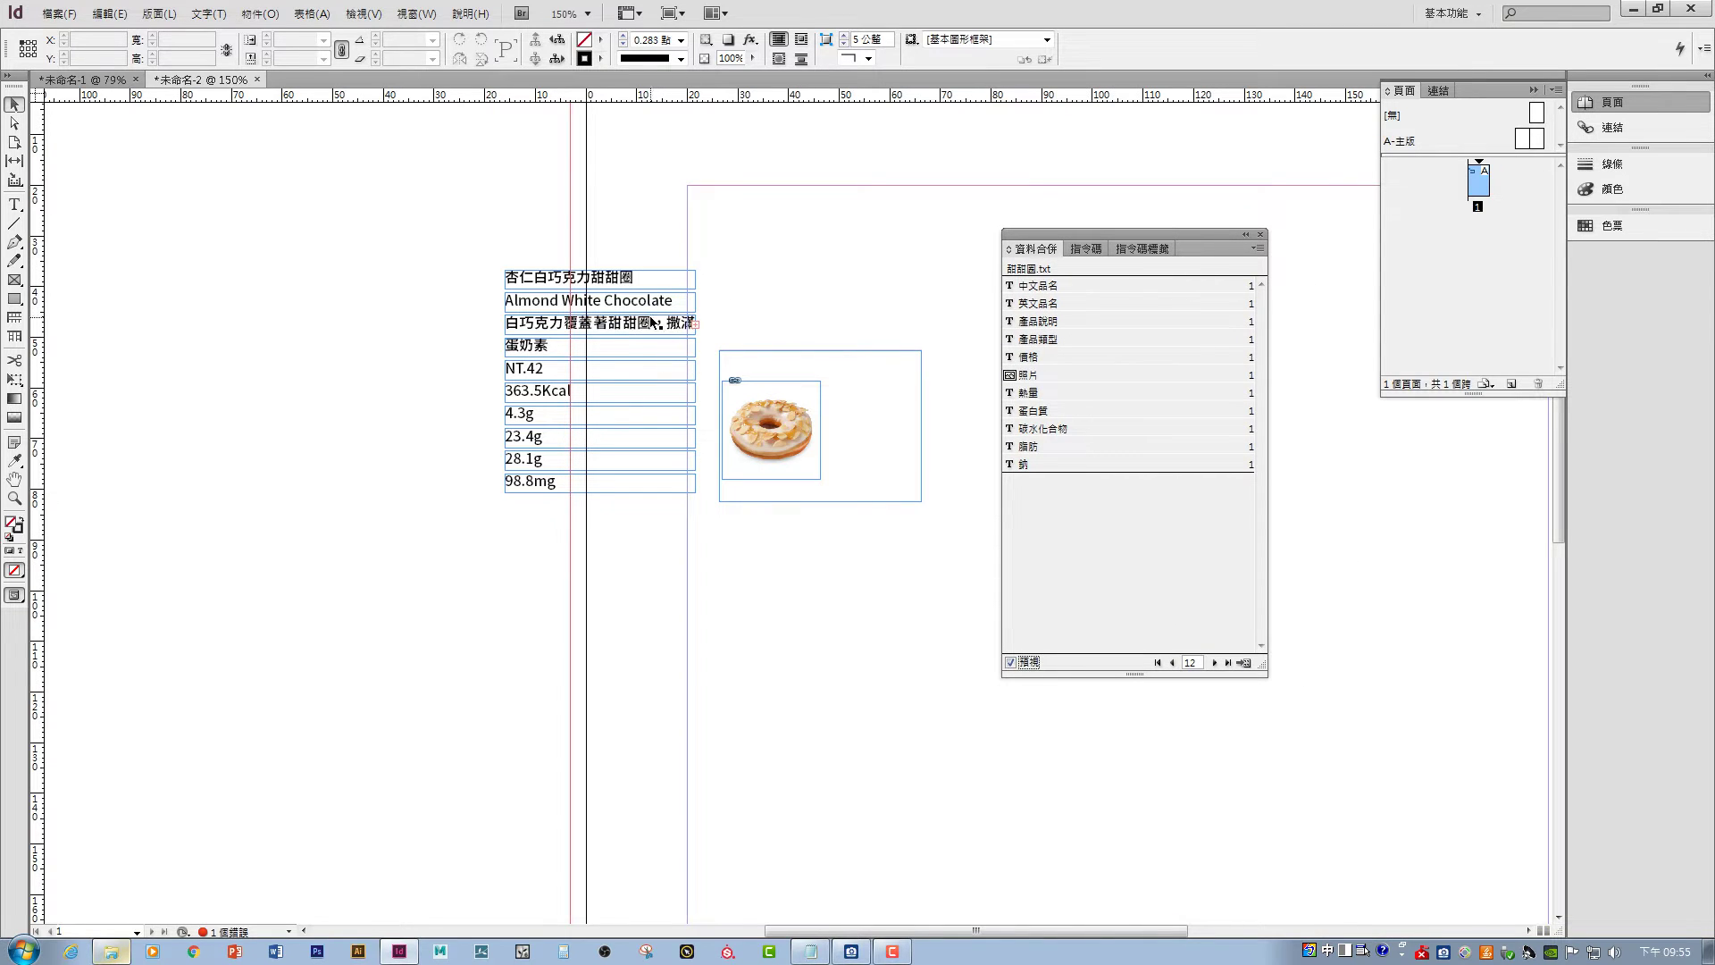
{"action": "key", "text": "shift"}
{"action": "left_click", "coordinate": [594, 282]}
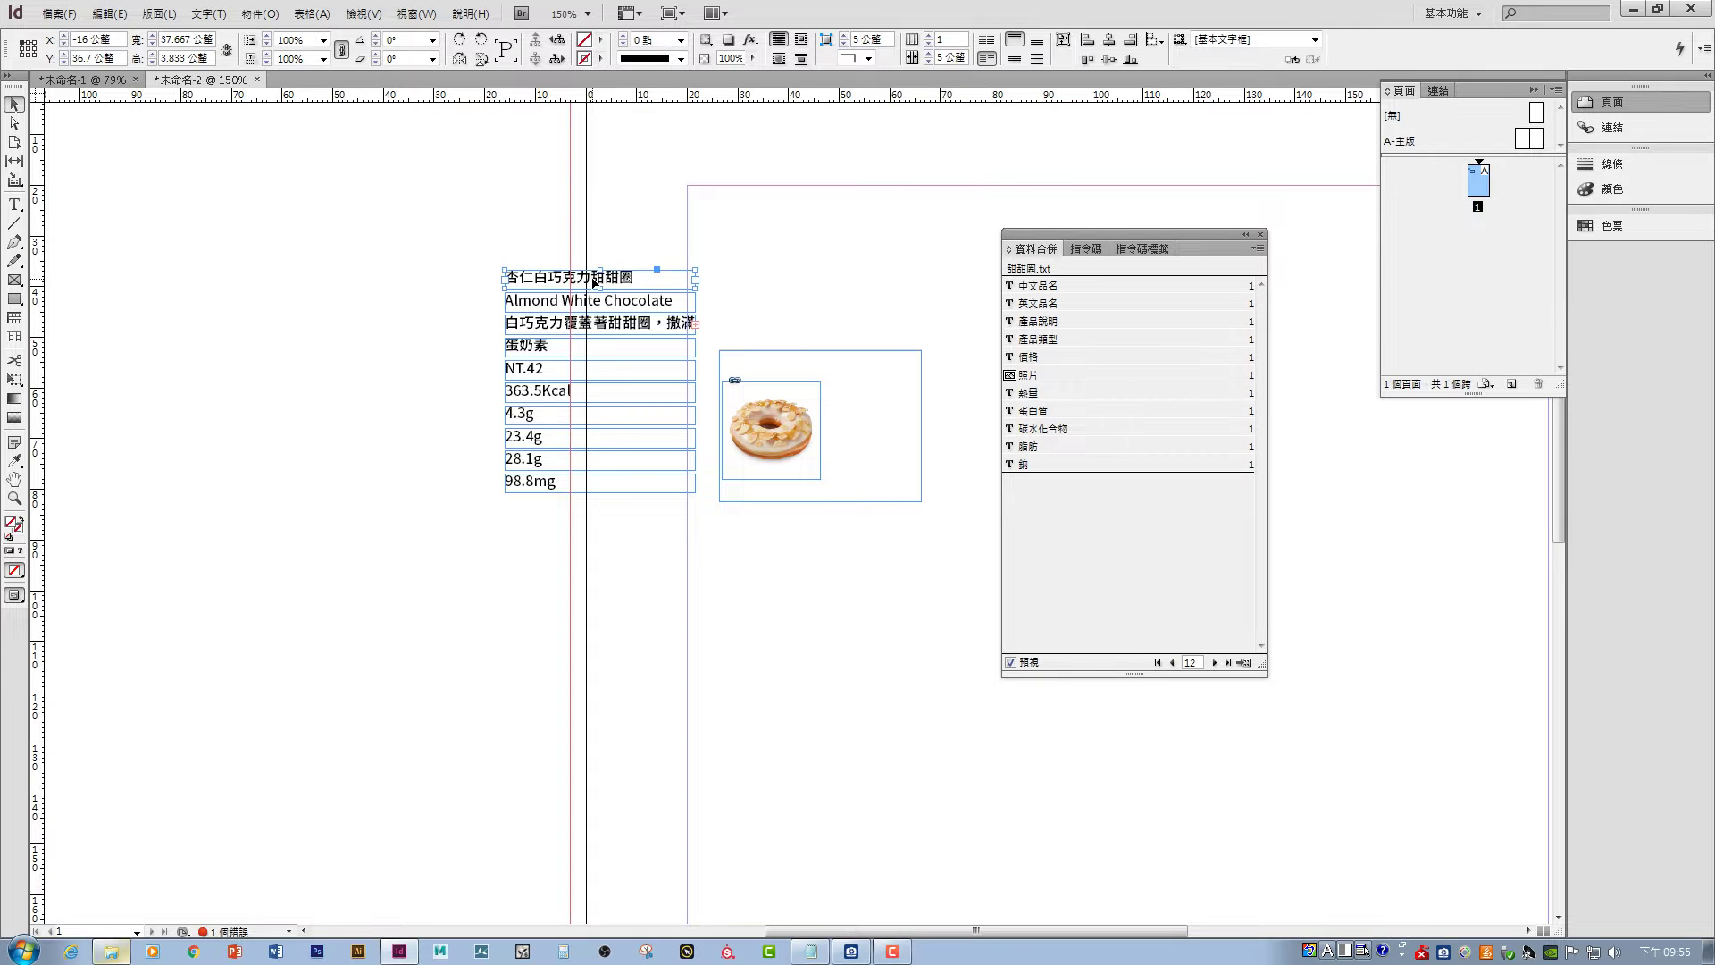
{"action": "left_click_drag", "start_coordinate": [594, 282], "coordinate": [808, 361]}
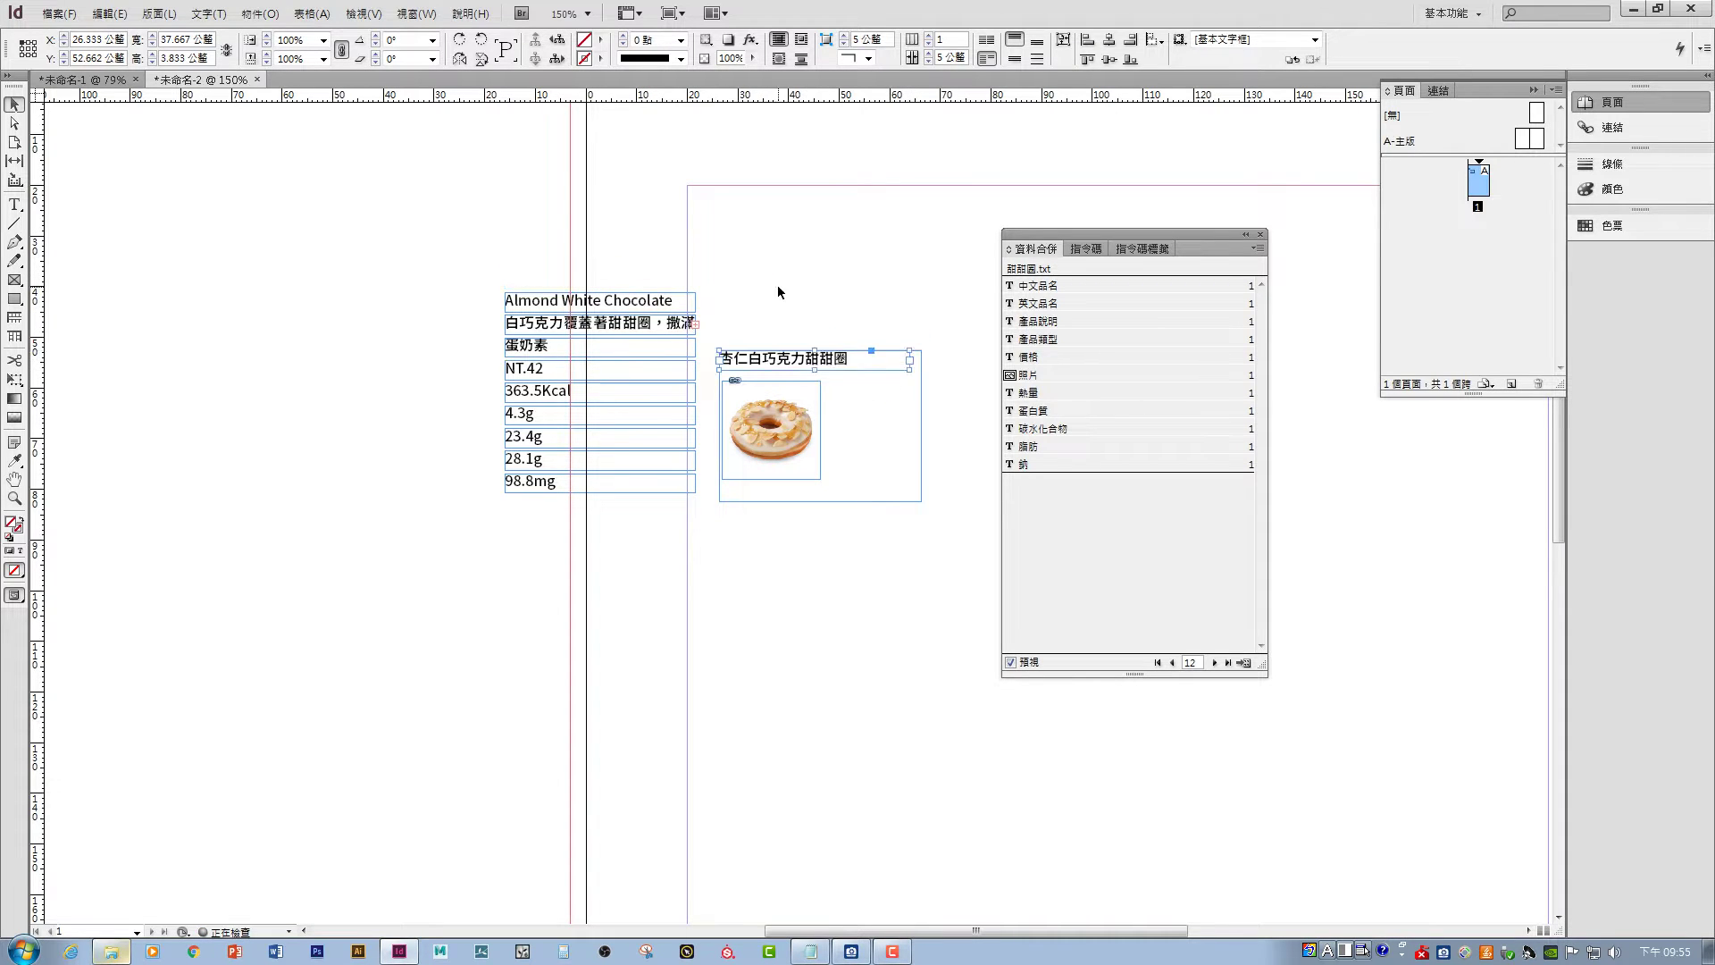
- Shift the photo down, place the English name under the Chinese name, and view Matcha Stripes
{"action": "left_click_drag", "start_coordinate": [789, 432], "coordinate": [808, 433]}
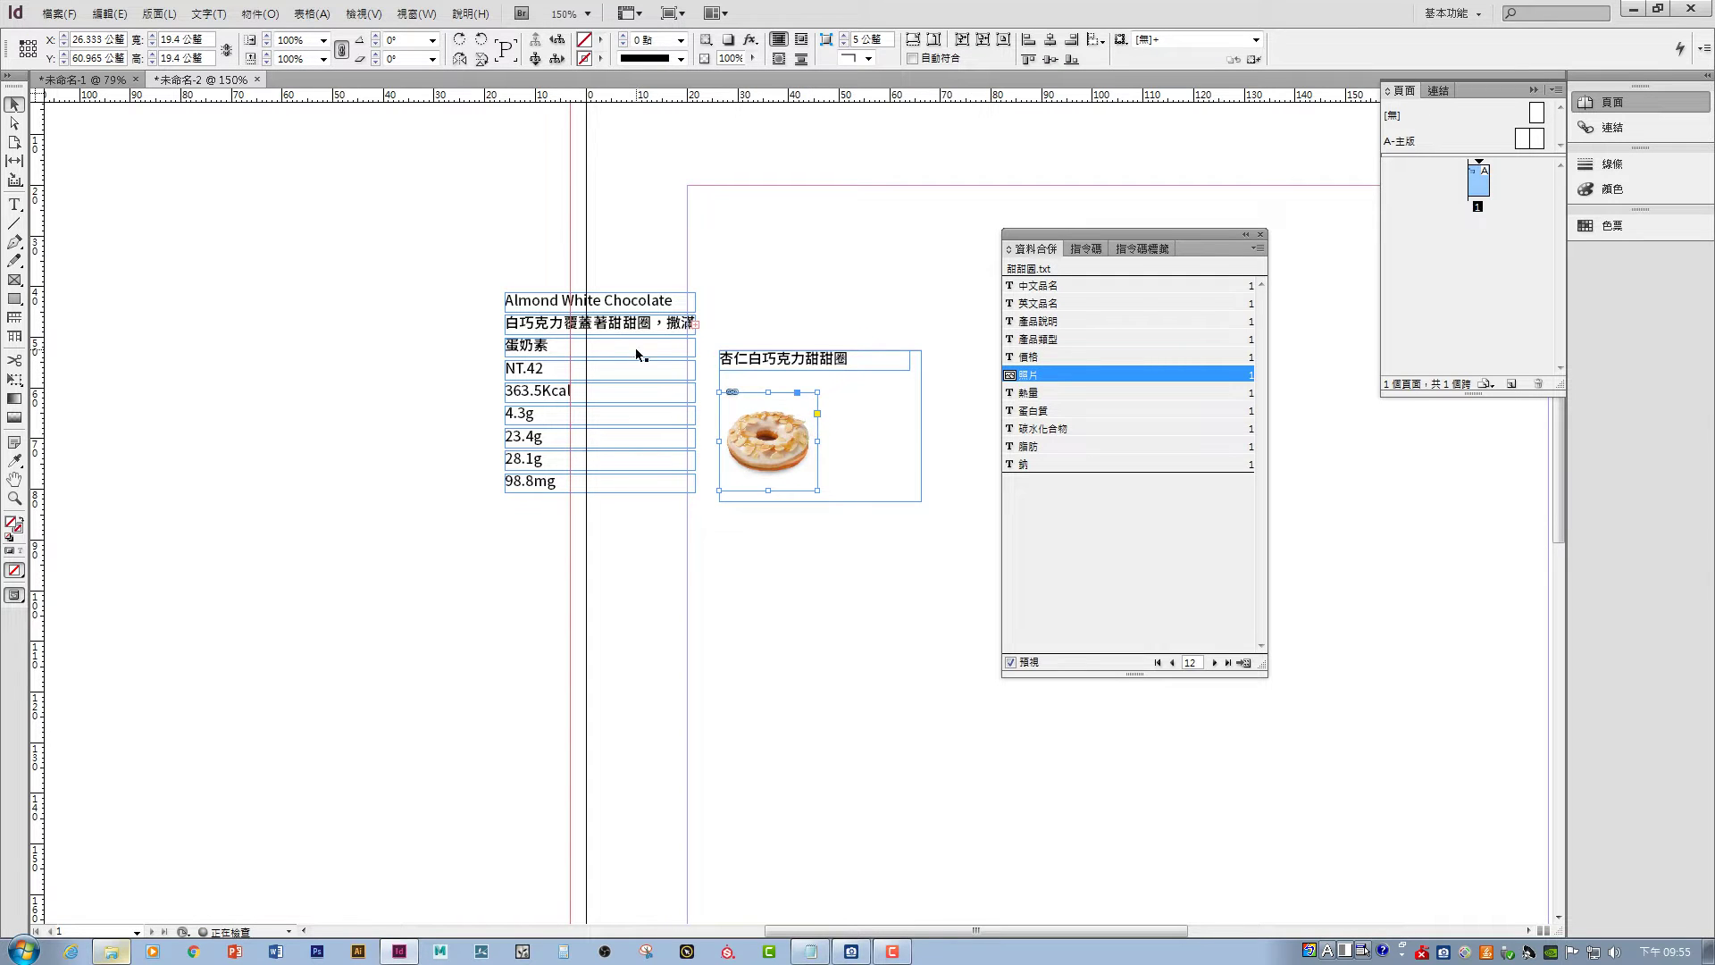
{"action": "left_click_drag", "start_coordinate": [572, 299], "coordinate": [766, 382]}
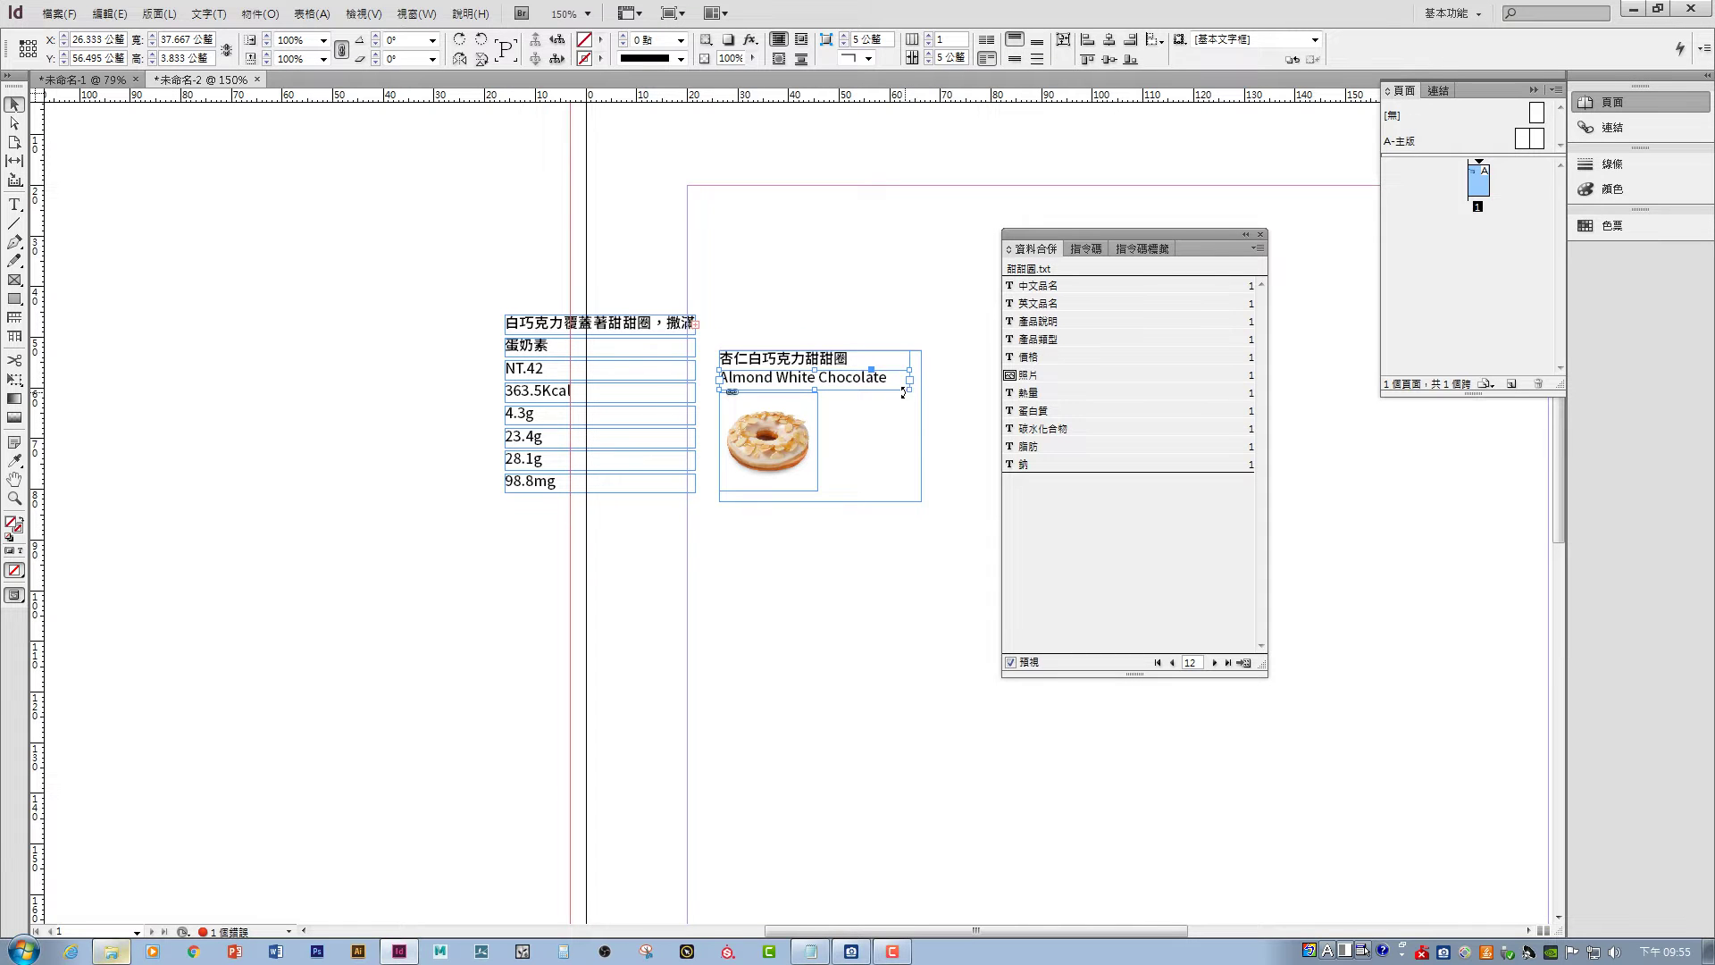
{"action": "left_click", "coordinate": [1172, 662]}
{"action": "left_click", "coordinate": [1172, 662]}
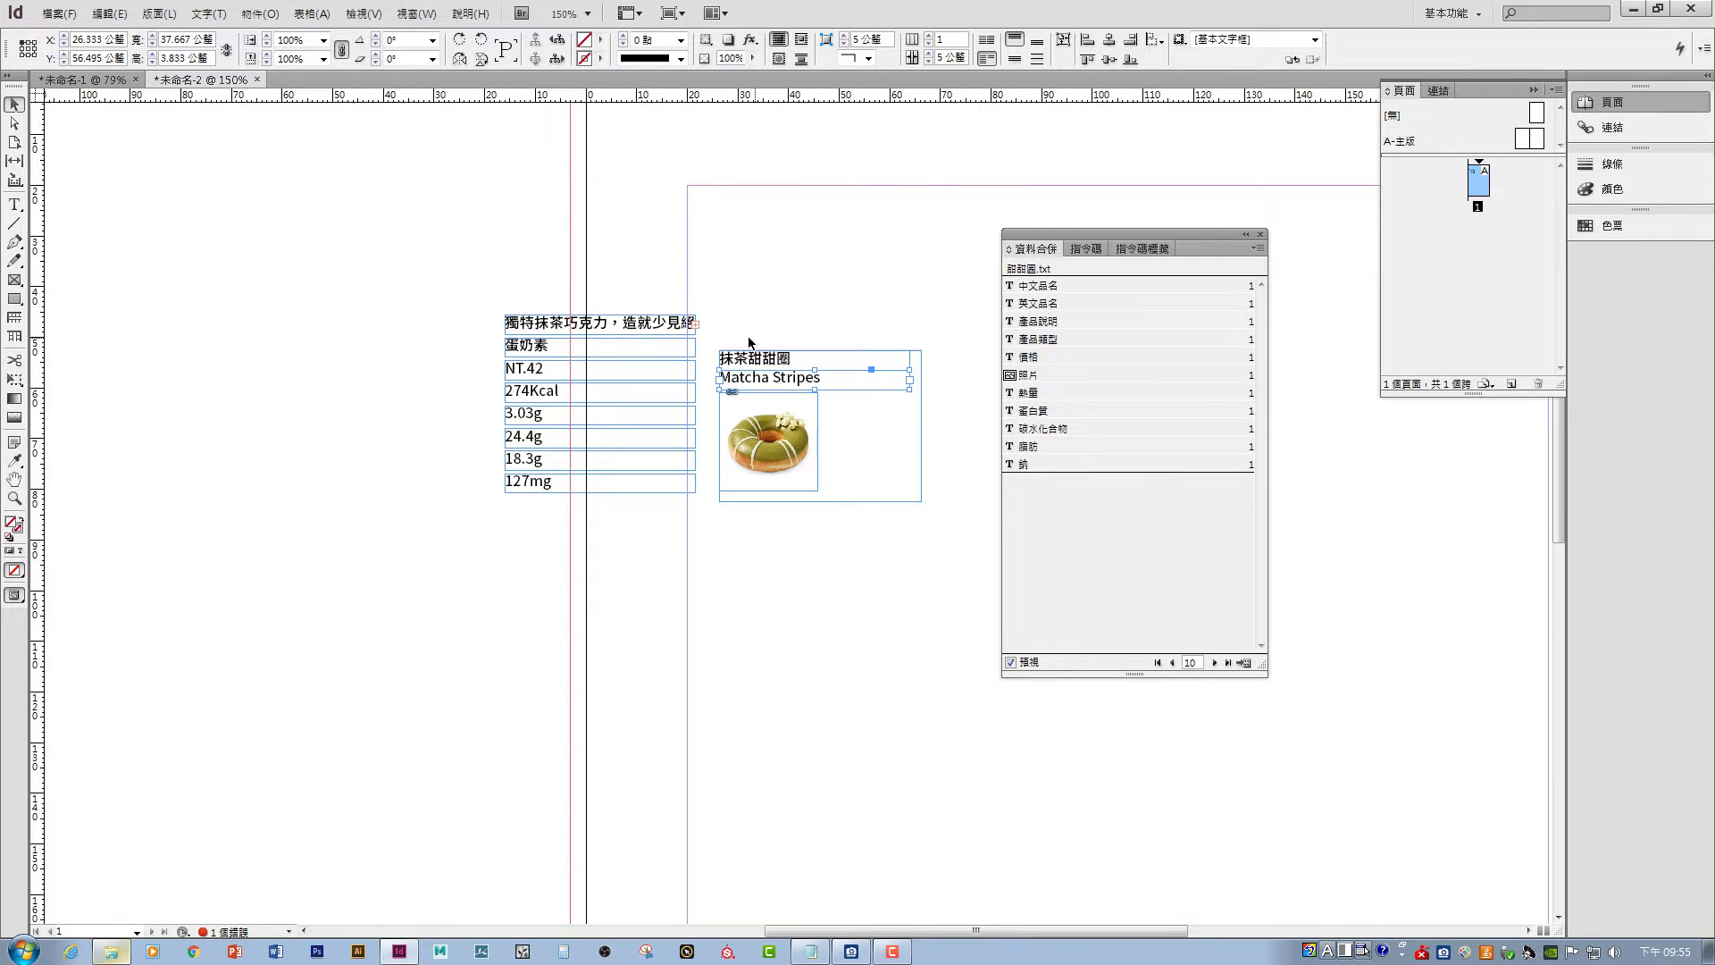
- Check the layout on Salted Caramel, then Chocolate Iced With Sprinkles (record 9)
{"action": "left_click", "coordinate": [1172, 662]}
{"action": "left_click", "coordinate": [1172, 662]}
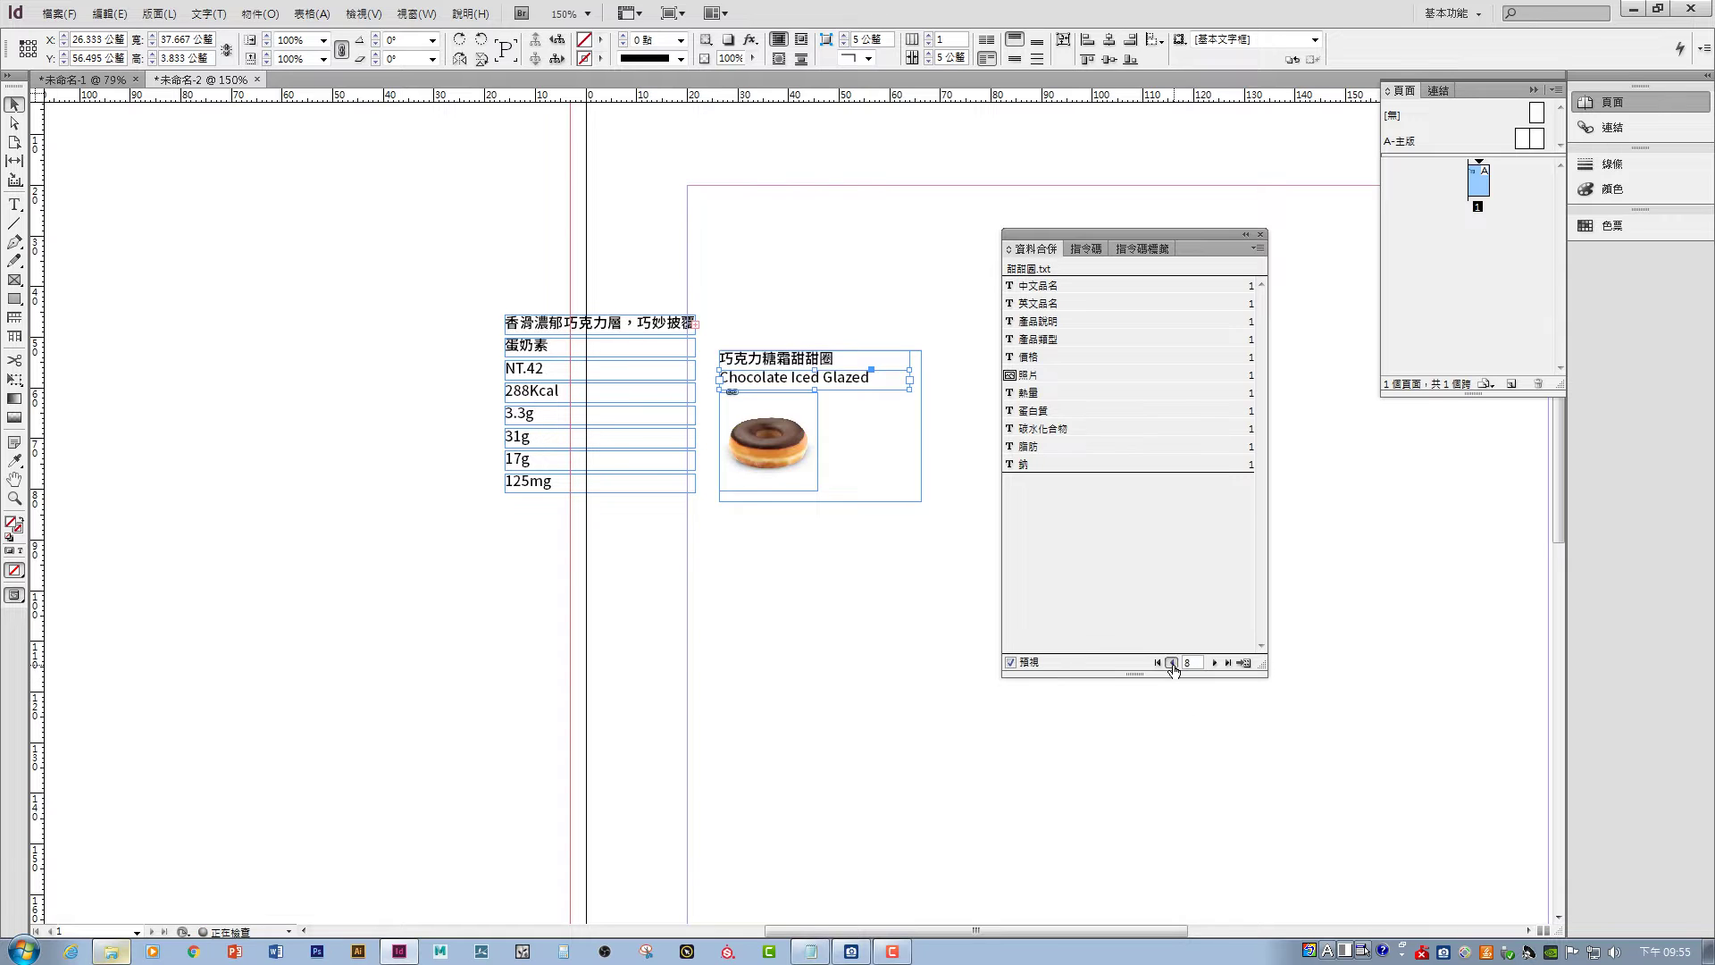
{"action": "left_click", "coordinate": [1172, 662]}
{"action": "left_click", "coordinate": [1216, 663]}
{"action": "left_click", "coordinate": [1216, 663]}
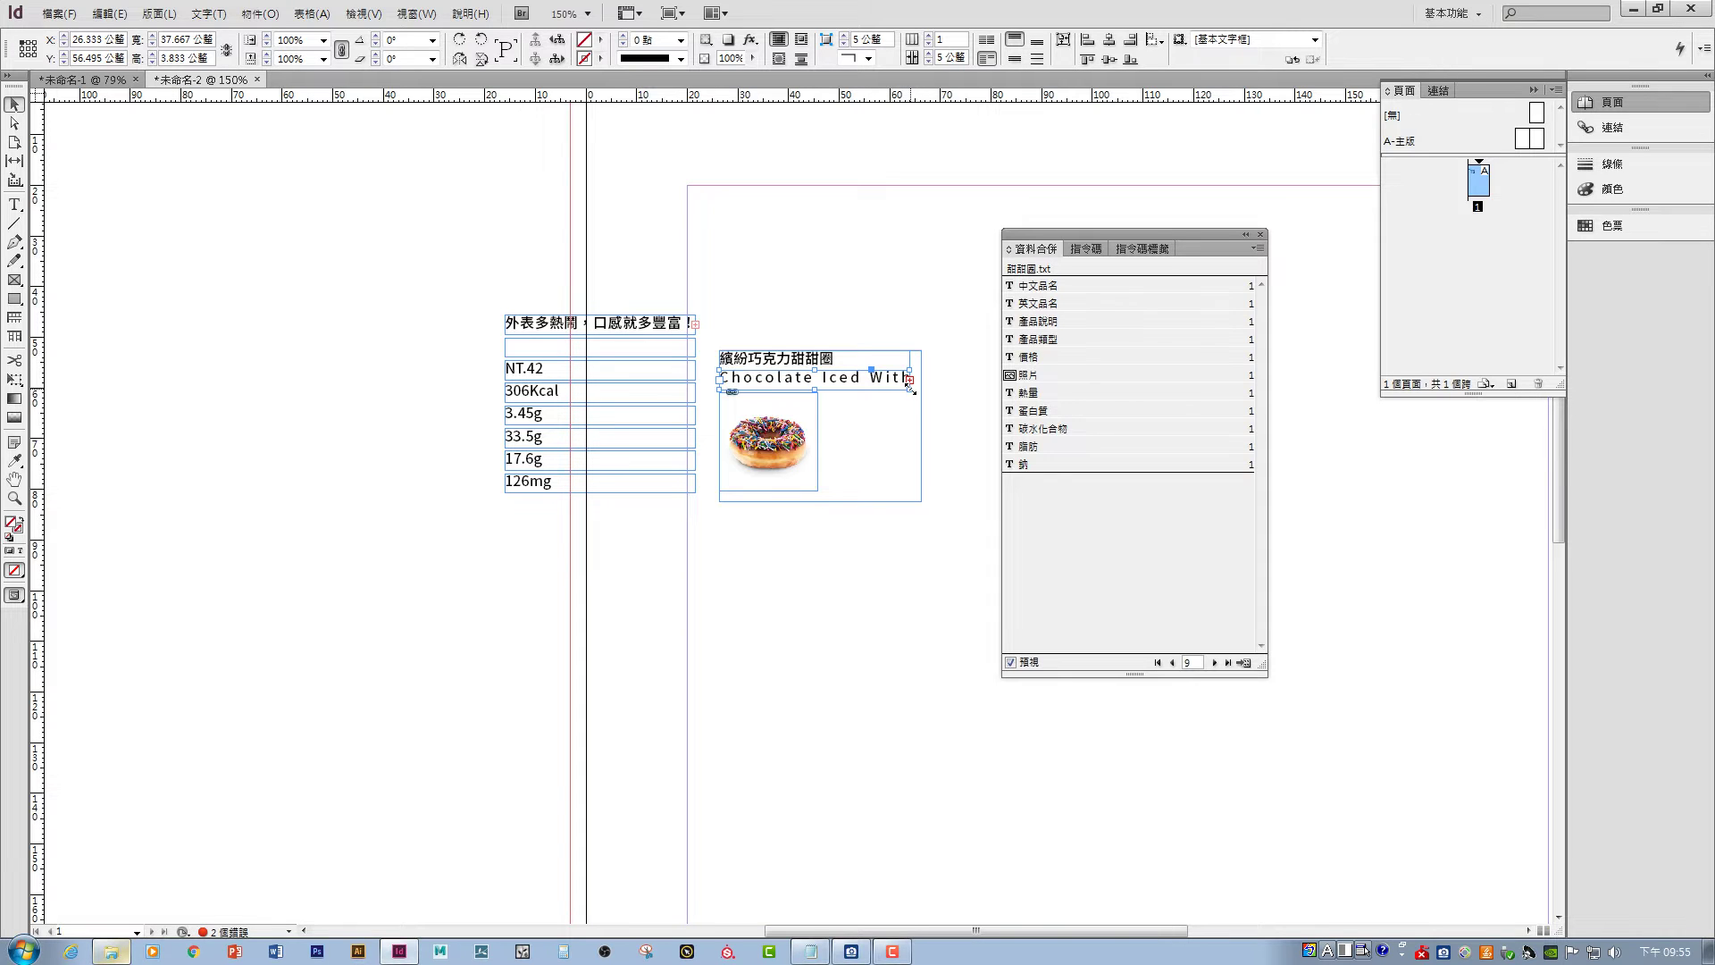
- Widen the English name frame and check it across records, ending on Strawberry Iced With Sprinkles
{"action": "mouse_move", "coordinate": [909, 384]}
{"action": "left_mouse_down"}
{"action": "mouse_move", "coordinate": [947, 399]}
{"action": "mouse_move", "coordinate": [926, 399]}
{"action": "left_mouse_up"}
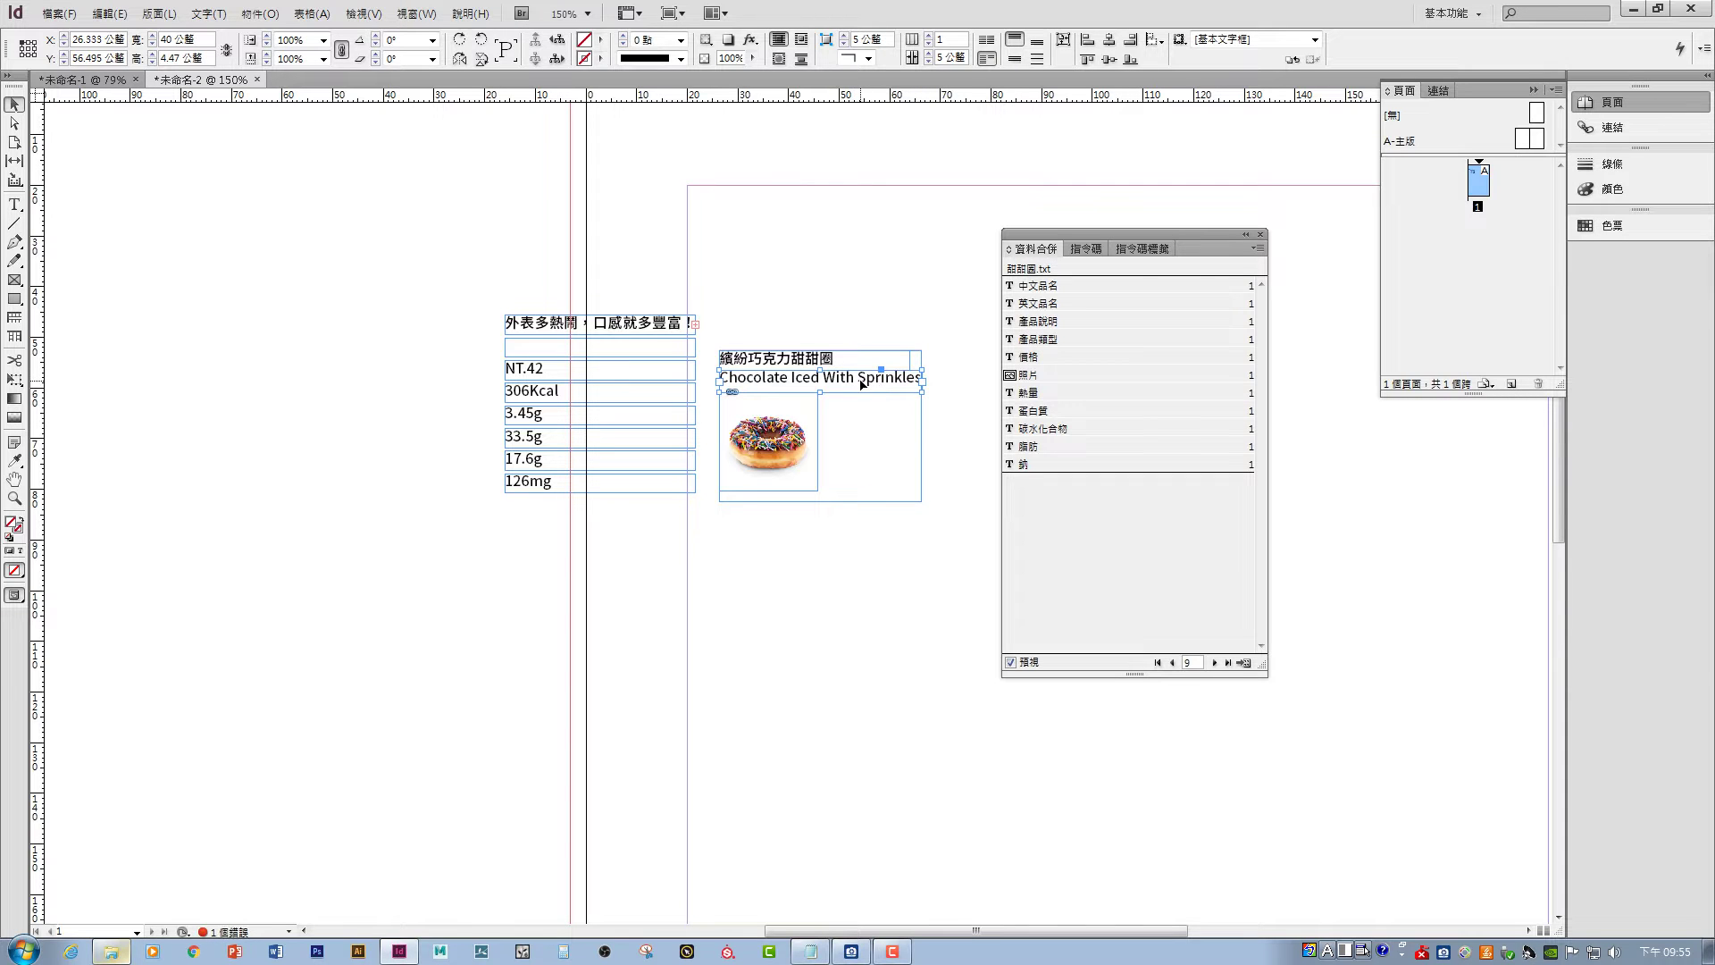
{"action": "left_click", "coordinate": [1214, 663]}
{"action": "left_click", "coordinate": [1214, 663]}
{"action": "left_click", "coordinate": [1214, 662]}
{"action": "left_click", "coordinate": [1214, 663]}
{"action": "left_click", "coordinate": [1214, 663]}
{"action": "left_click", "coordinate": [1214, 663]}
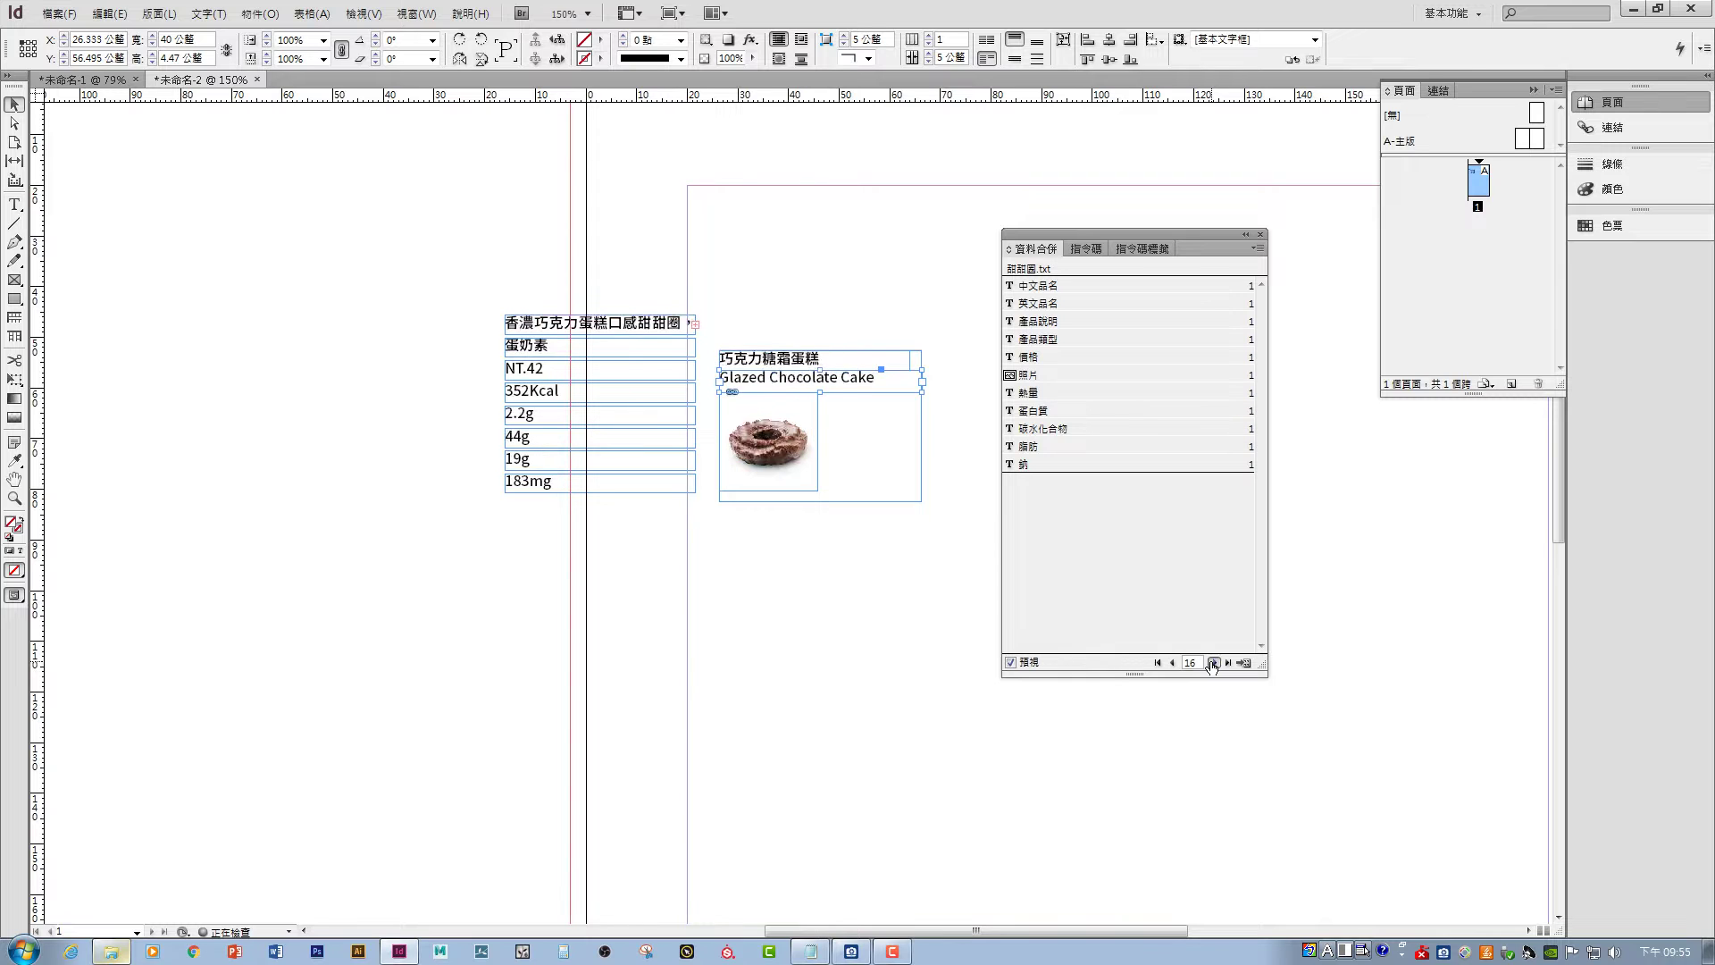
{"action": "left_click", "coordinate": [1214, 663]}
{"action": "left_click", "coordinate": [1214, 662]}
{"action": "left_click", "coordinate": [1171, 663]}
{"action": "left_click", "coordinate": [1172, 663]}
{"action": "left_click", "coordinate": [1171, 663]}
{"action": "left_click", "coordinate": [1171, 663]}
{"action": "left_click", "coordinate": [1171, 663]}
{"action": "left_click", "coordinate": [1171, 663]}
{"action": "left_click", "coordinate": [1171, 663]}
{"action": "left_click", "coordinate": [1171, 663]}
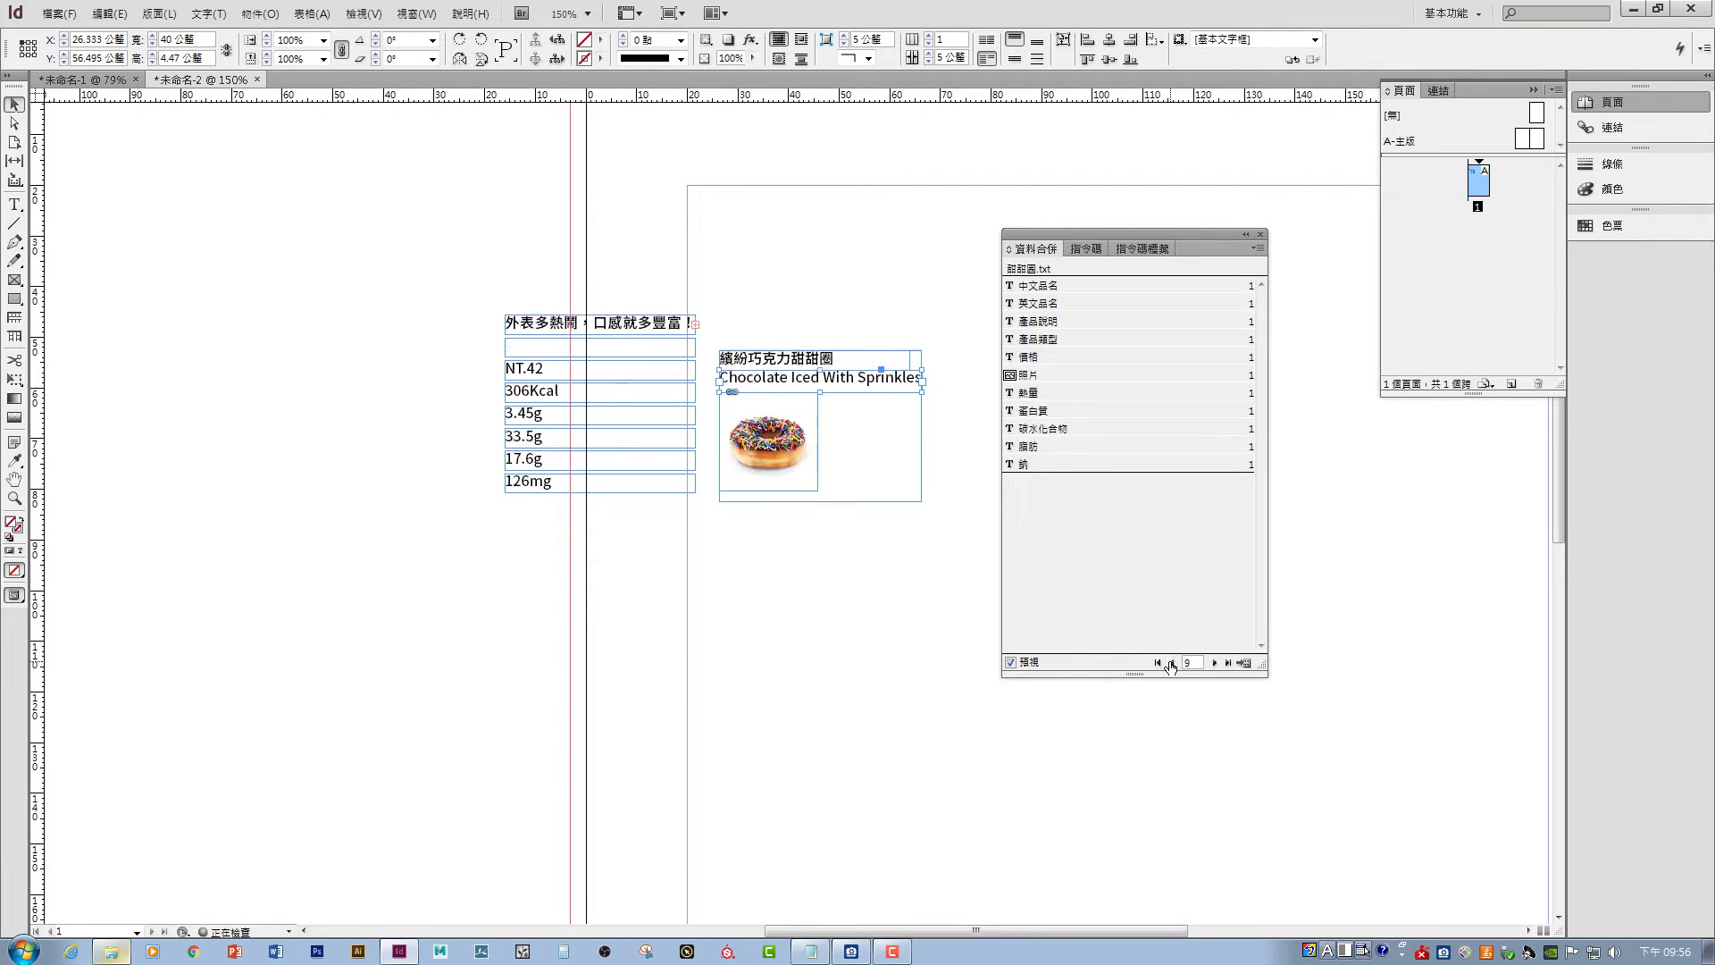
{"action": "left_click", "coordinate": [1171, 662]}
{"action": "left_click", "coordinate": [1171, 663]}
{"action": "left_click", "coordinate": [1171, 663]}
{"action": "left_click", "coordinate": [1171, 663]}
{"action": "left_click", "coordinate": [1171, 663]}
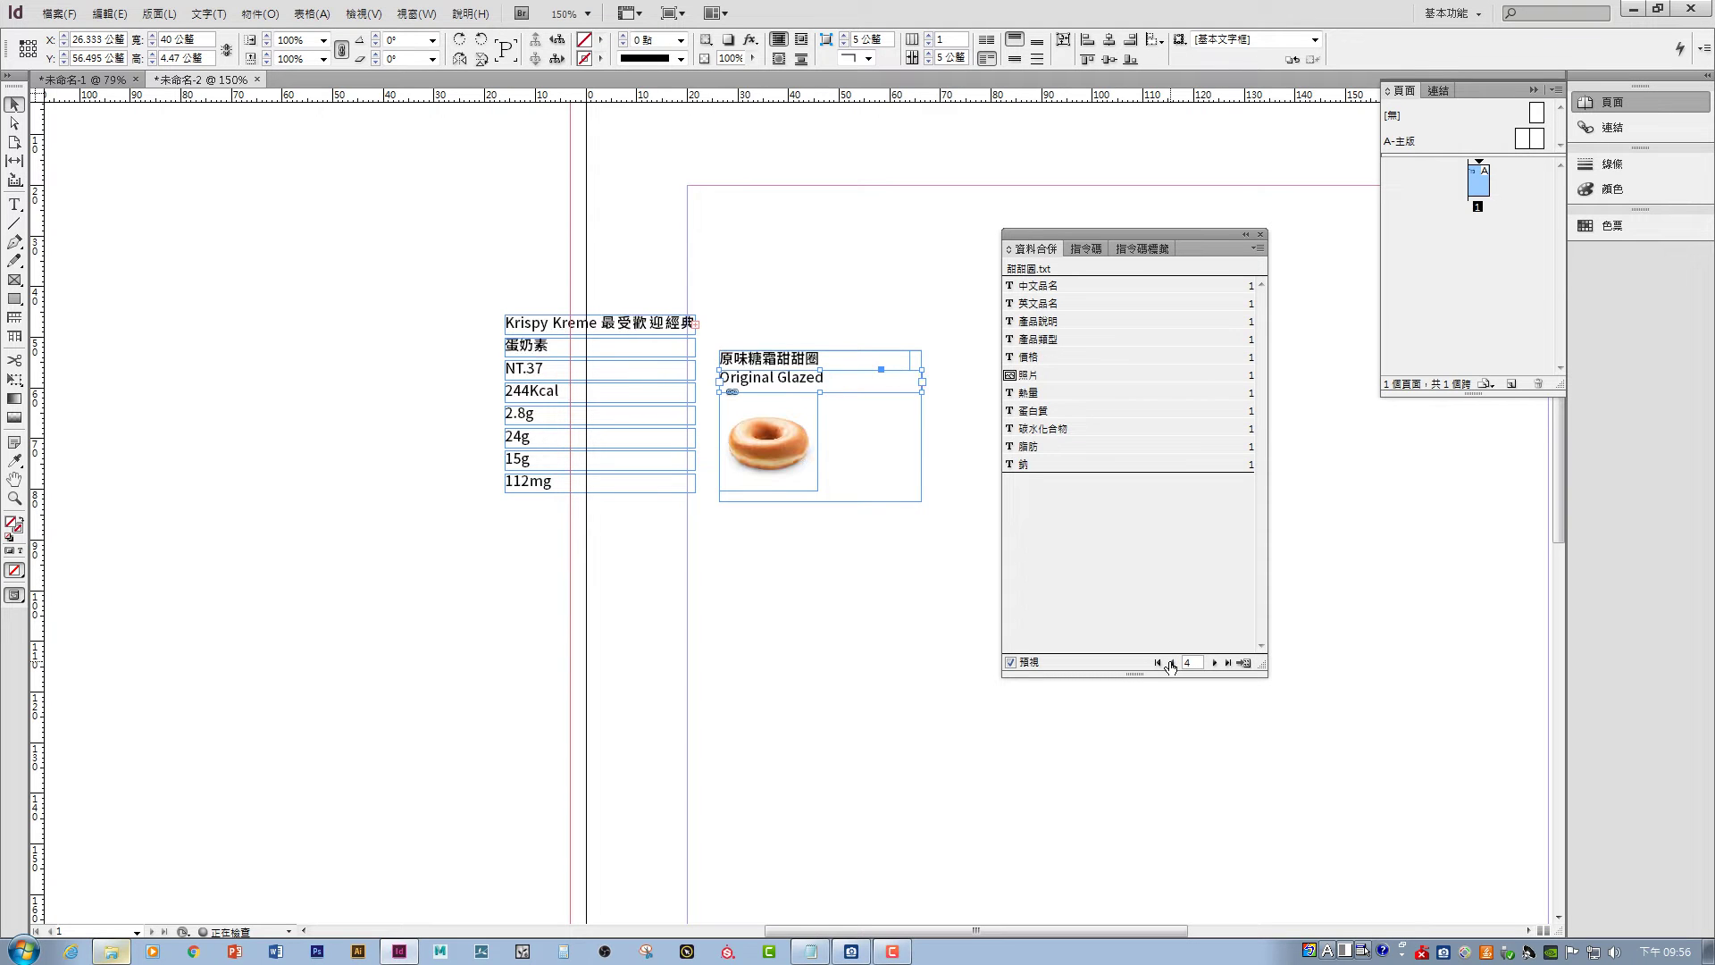
{"action": "left_click", "coordinate": [1215, 663]}
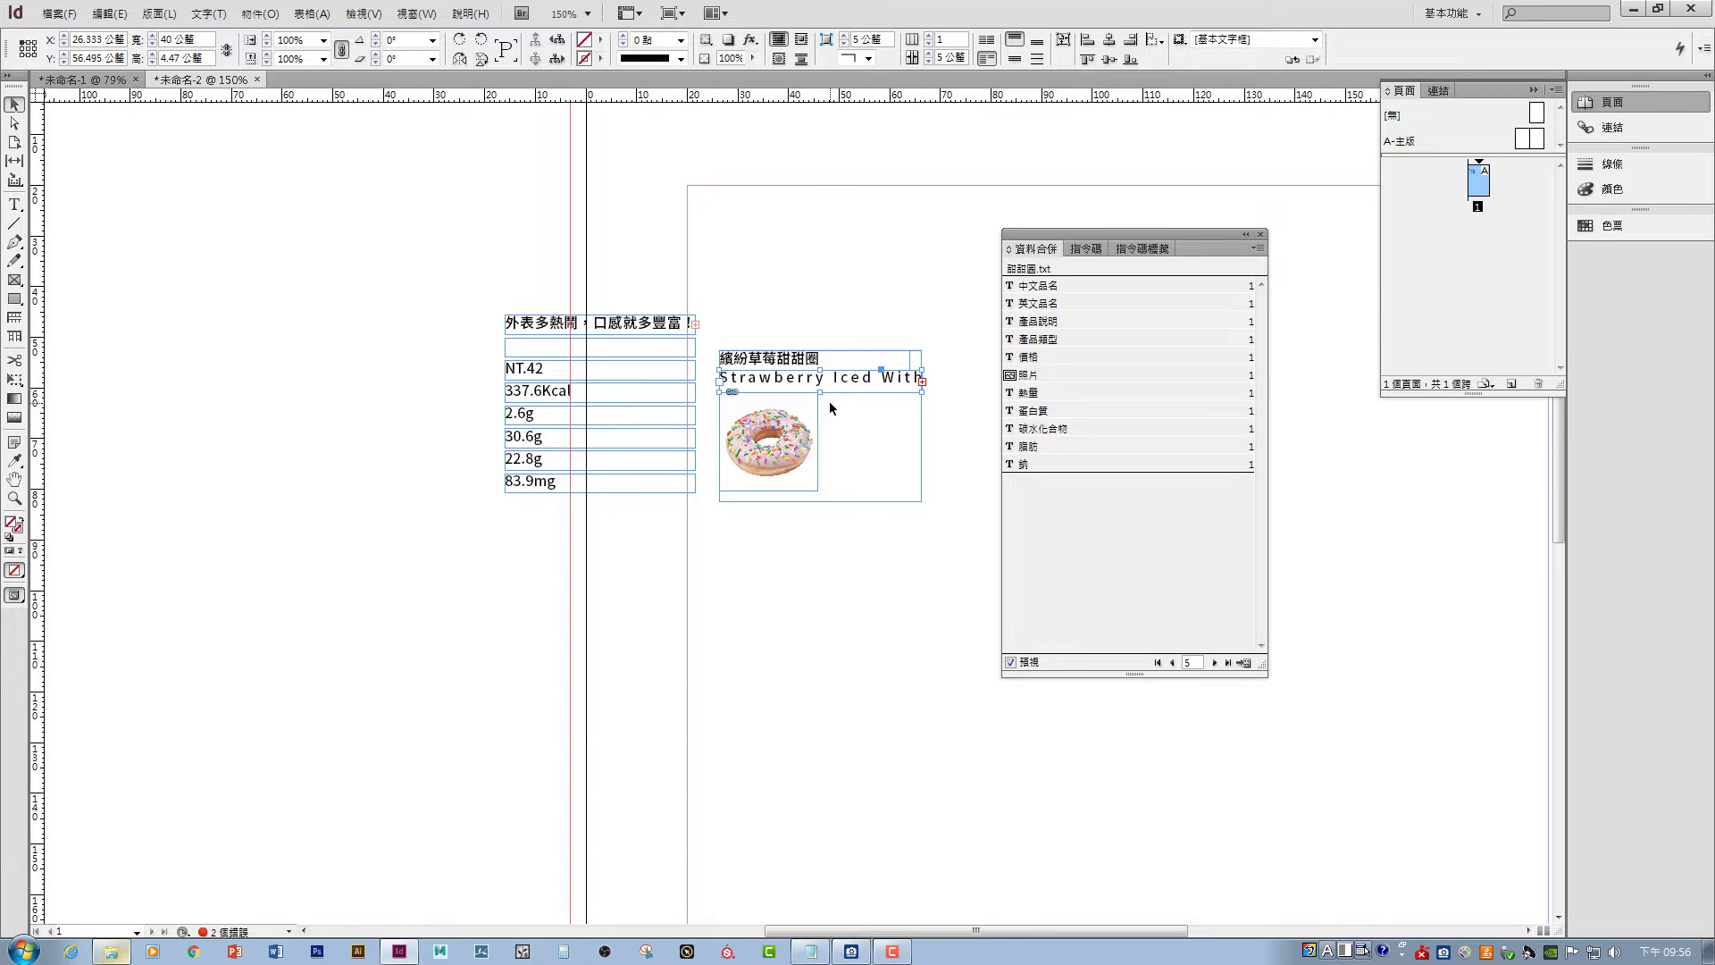
- Left-align the English name text instead of force-justifying it
{"action": "triple_click", "coordinate": [849, 382]}
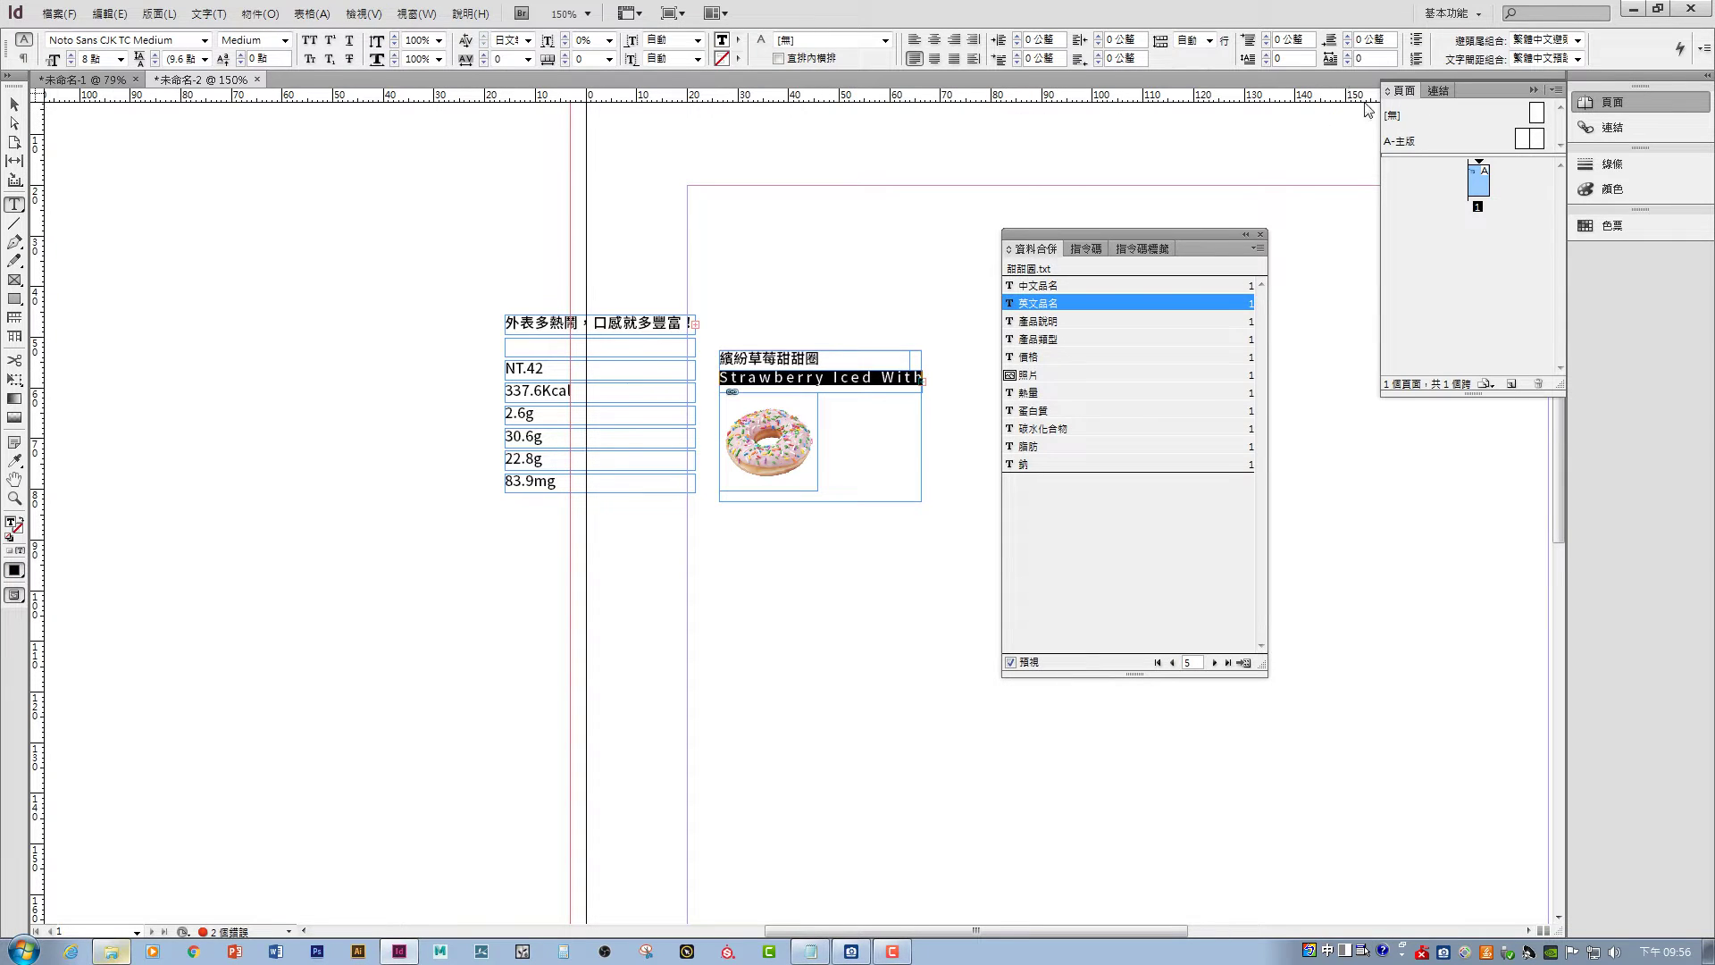
{"action": "left_click", "coordinate": [914, 40]}
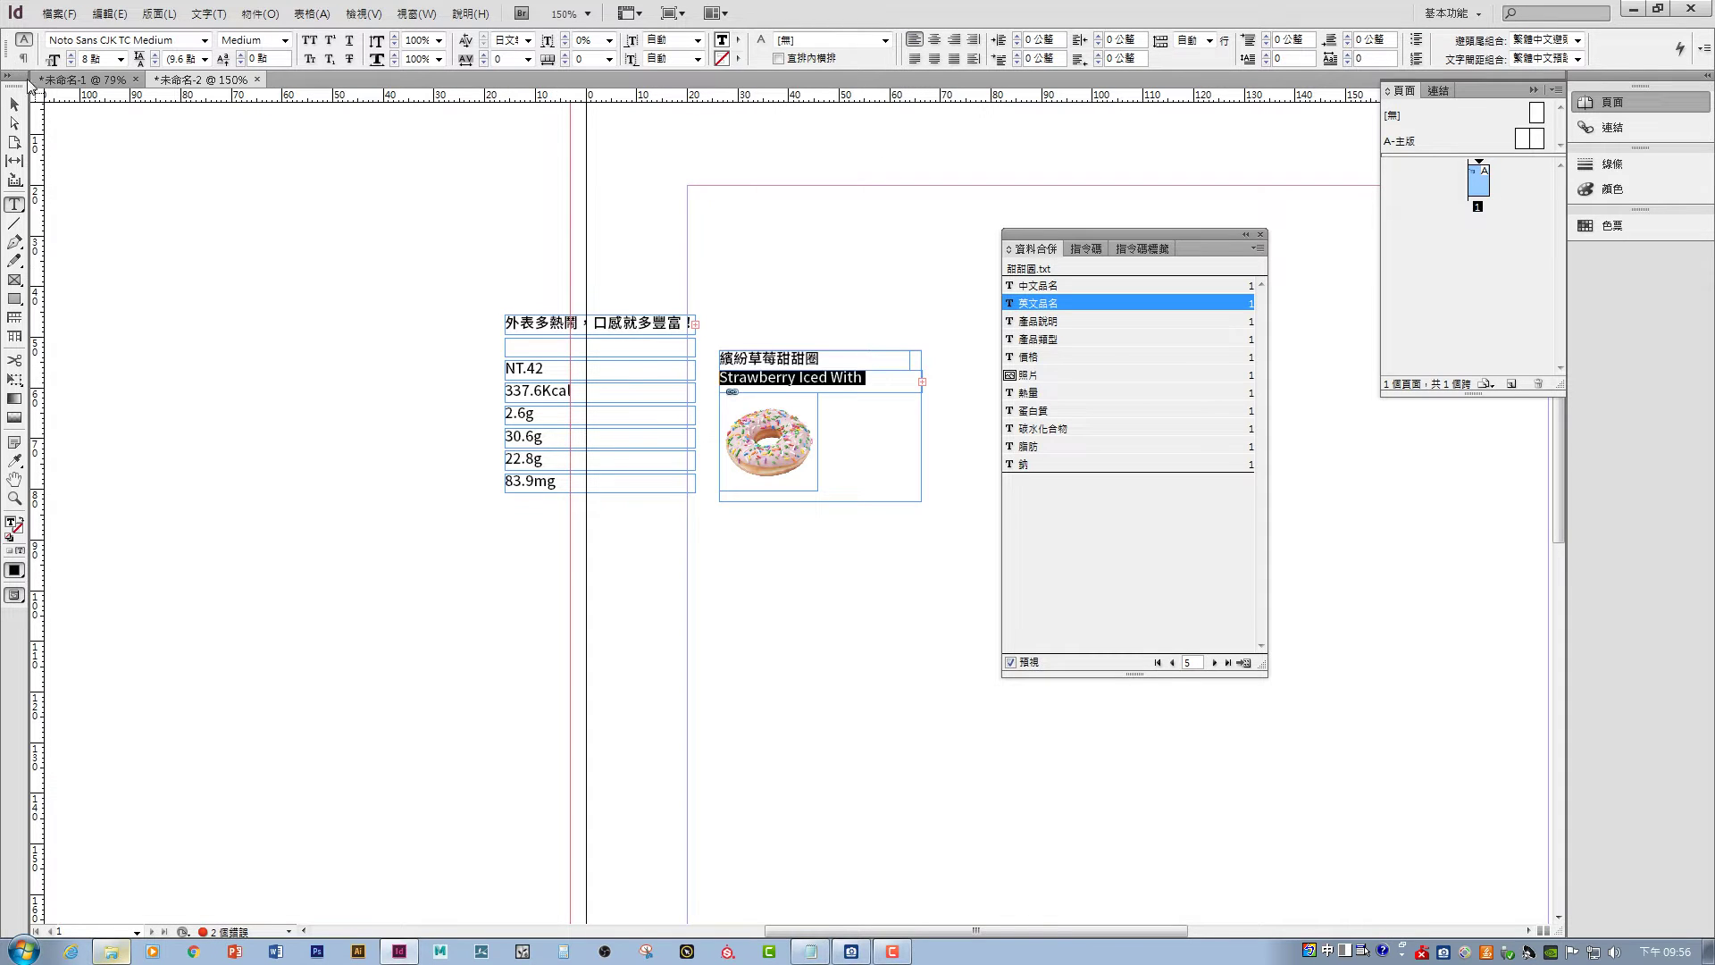
{"action": "left_click", "coordinate": [18, 103]}
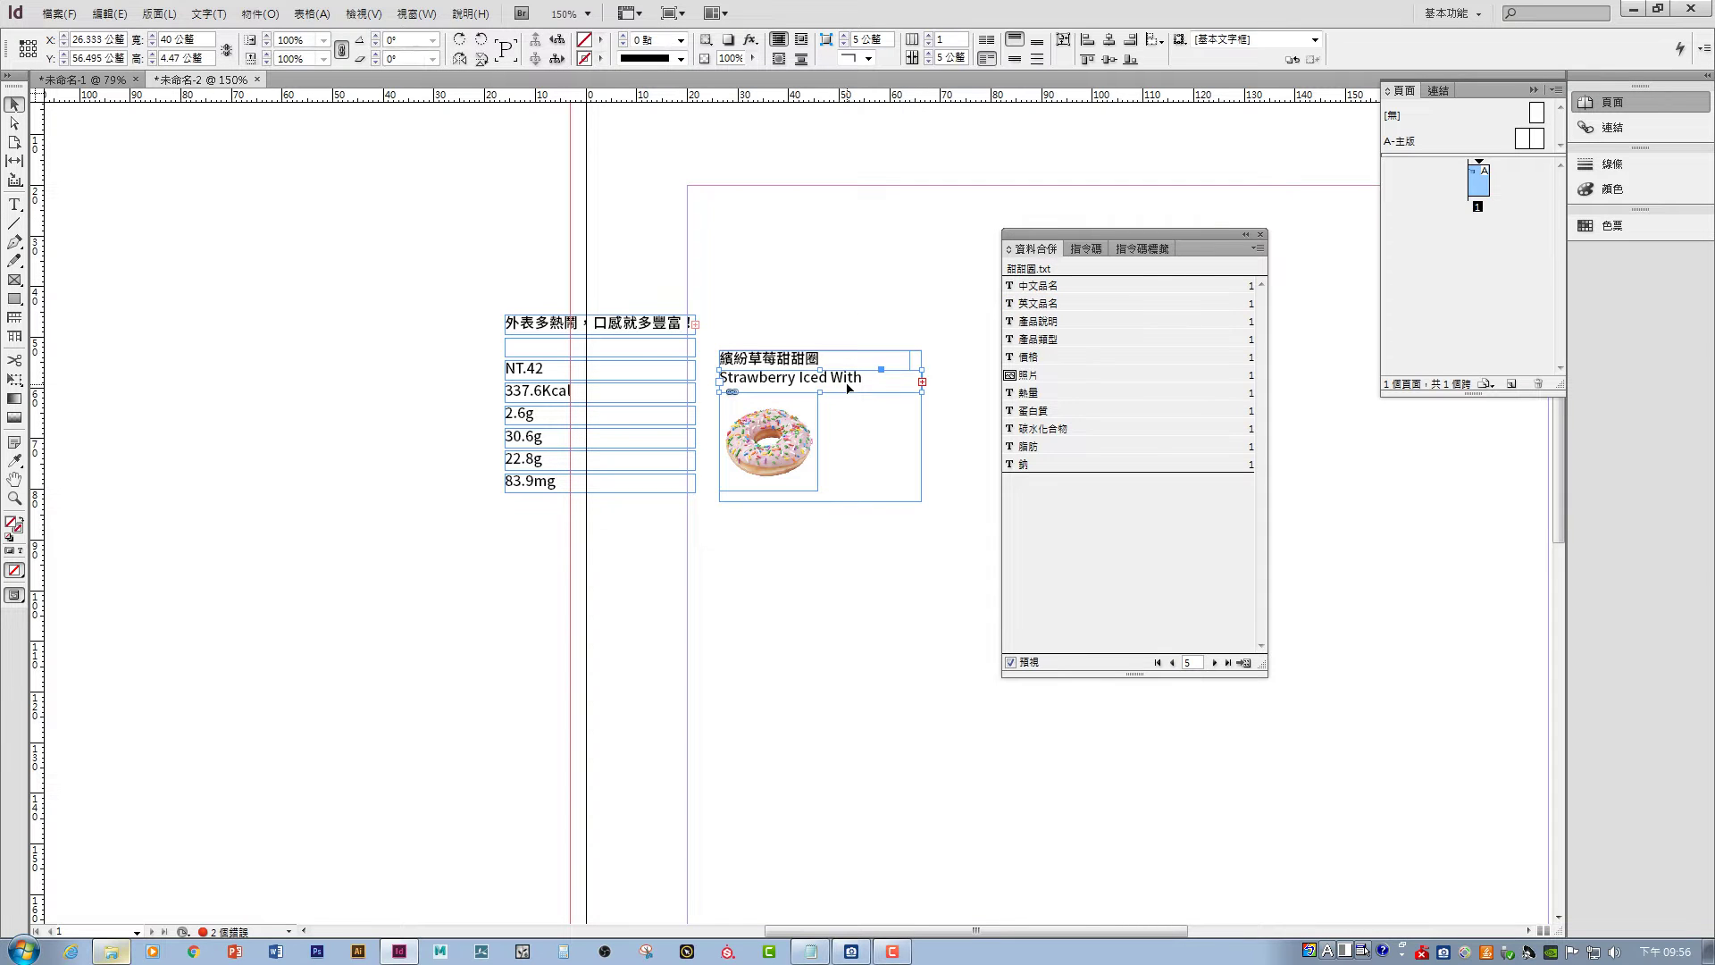
{"action": "left_click_drag", "start_coordinate": [820, 390], "coordinate": [825, 415]}
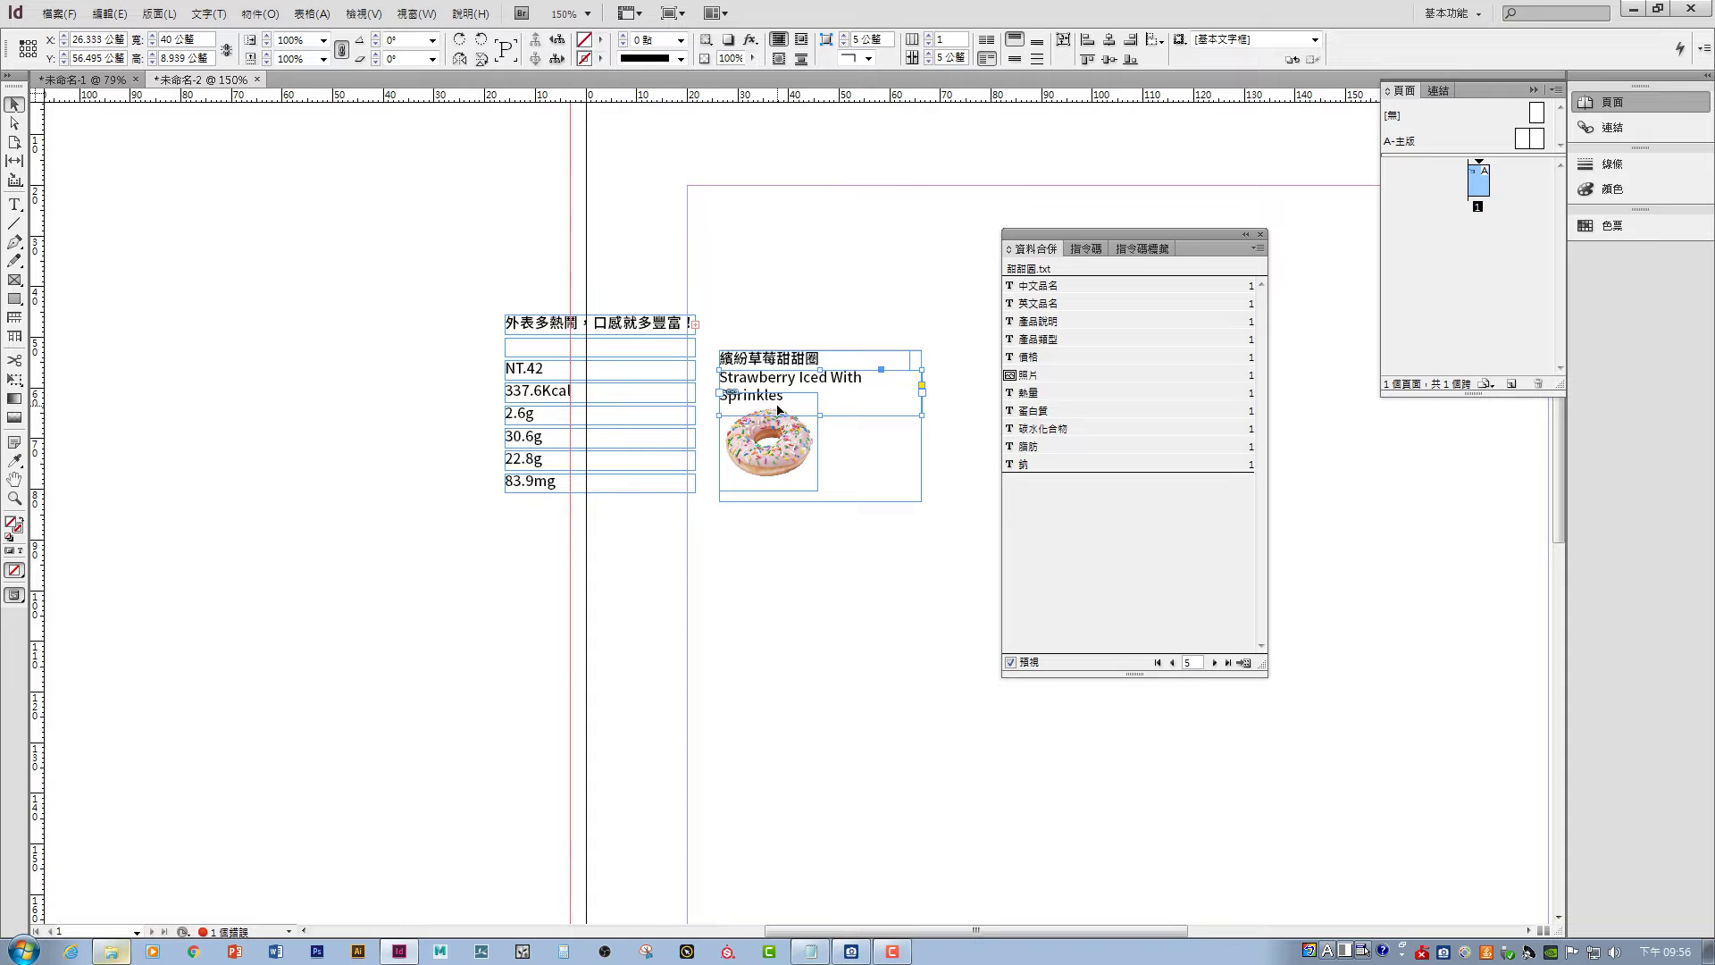
{"action": "key", "text": "ctrl+z"}
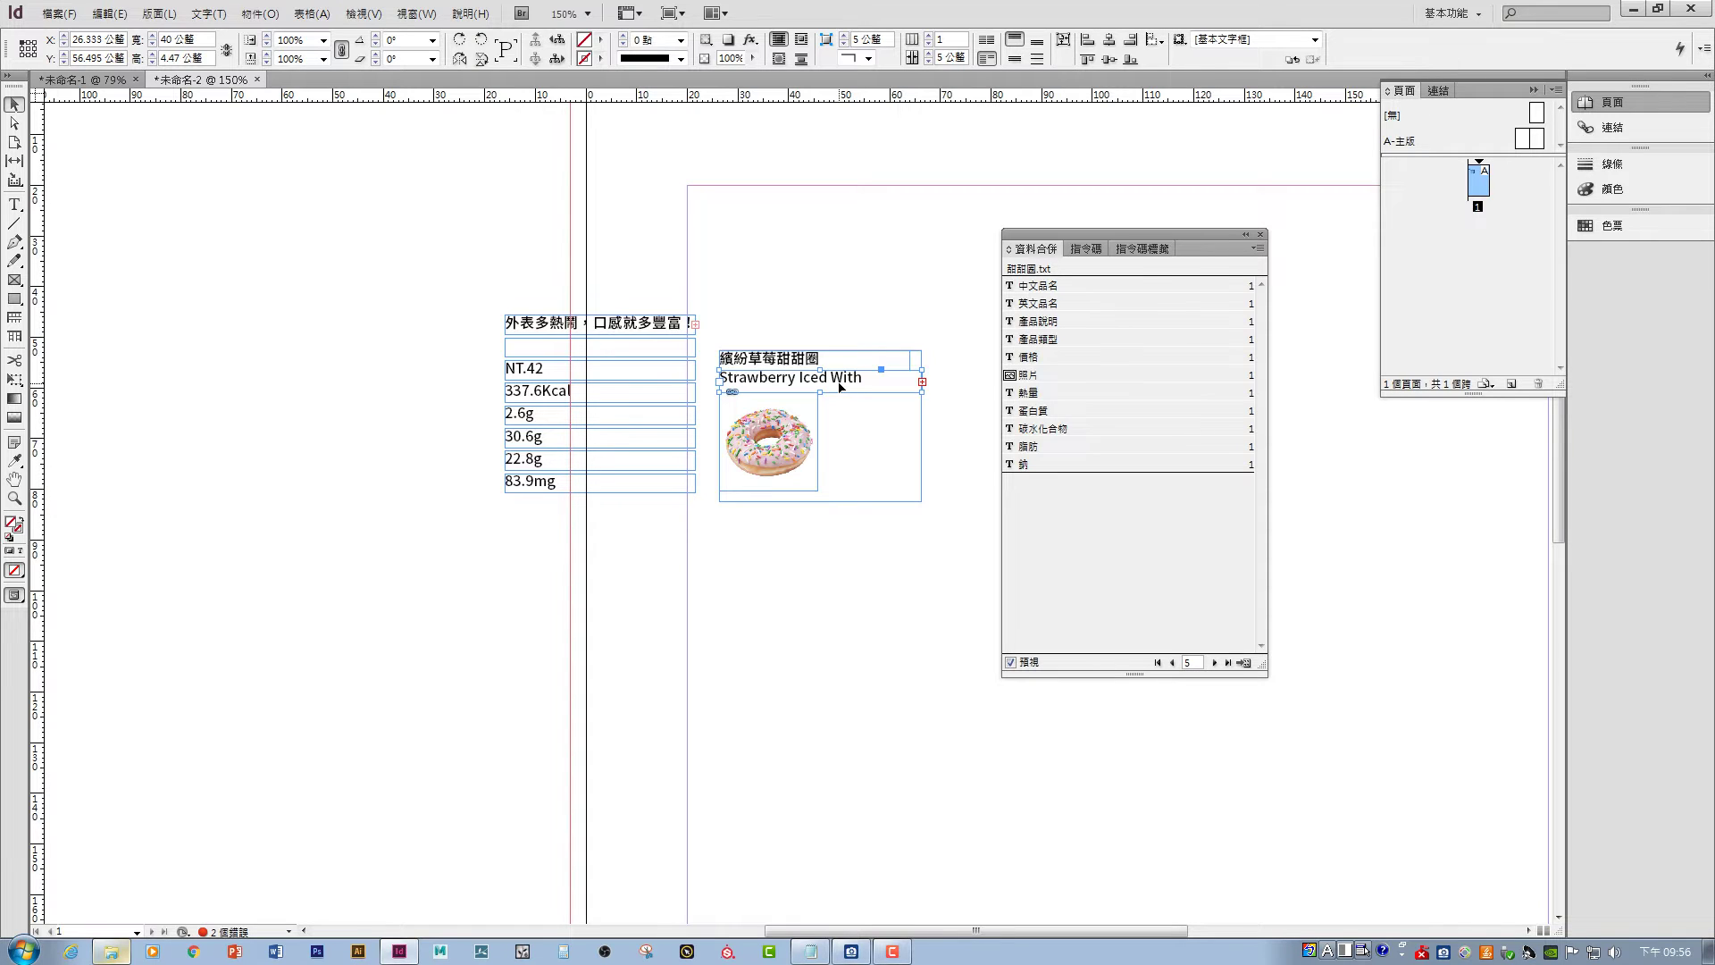
- Open the Paragraph Styles panel and the options for 段落樣式1
{"action": "left_click", "coordinate": [363, 13]}
{"action": "mouse_move", "coordinate": [420, 12]}
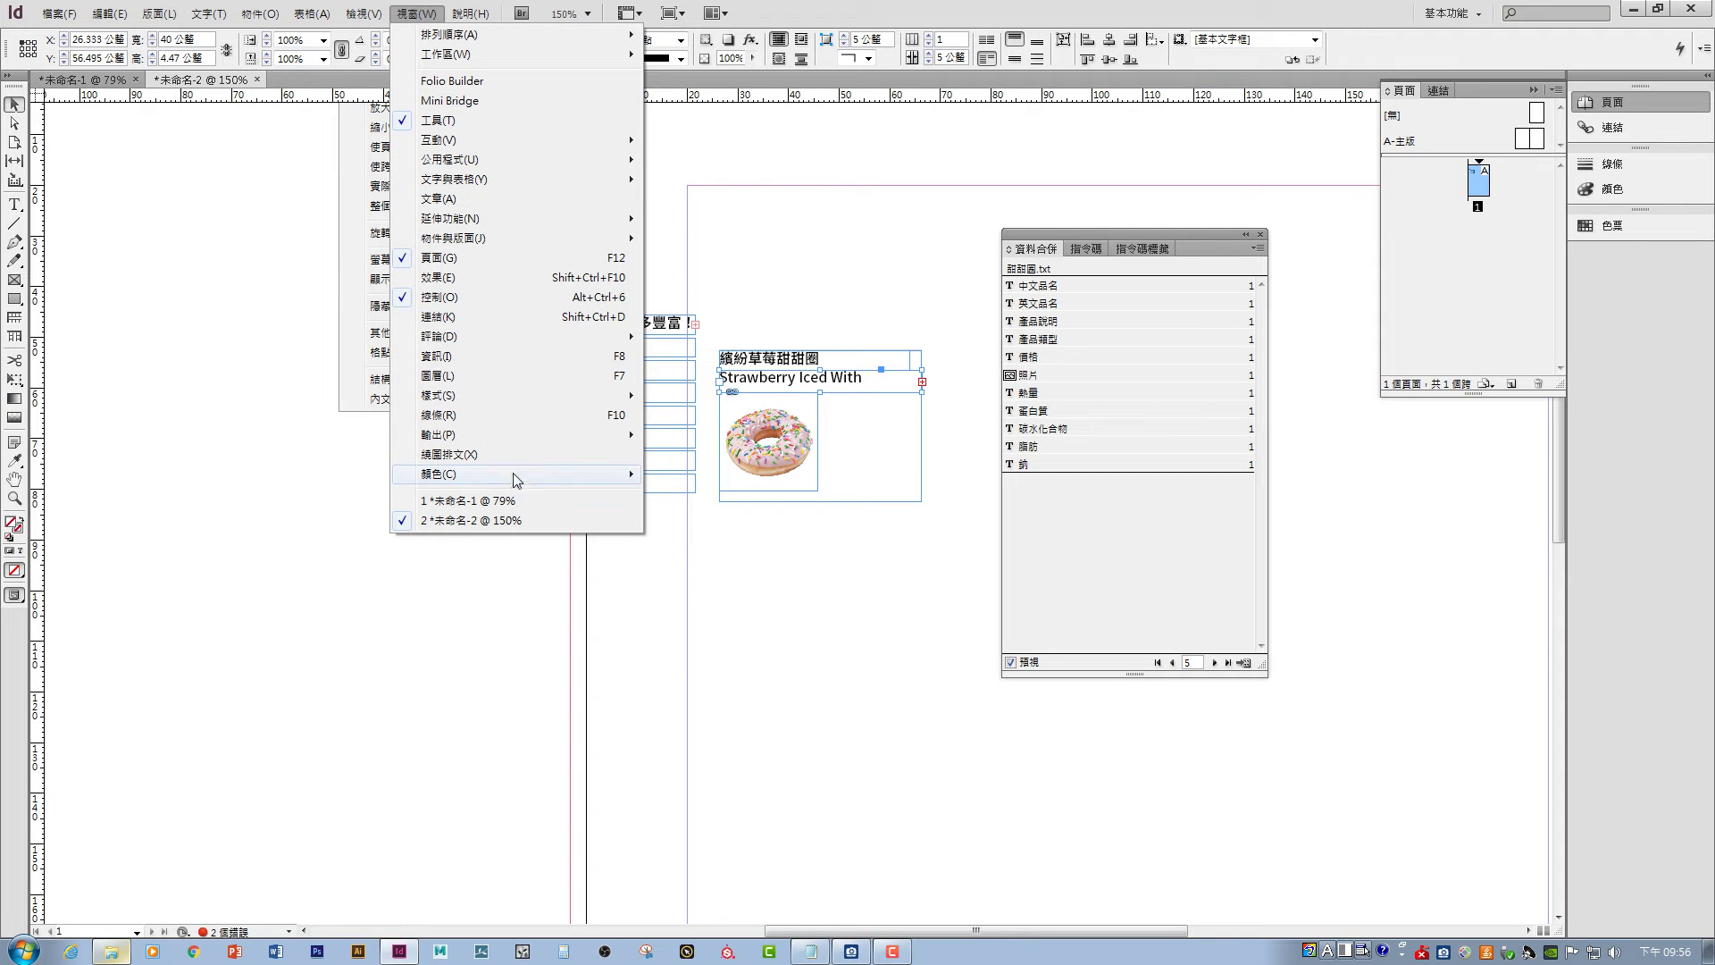
{"action": "mouse_move", "coordinate": [516, 397]}
{"action": "left_click", "coordinate": [743, 454]}
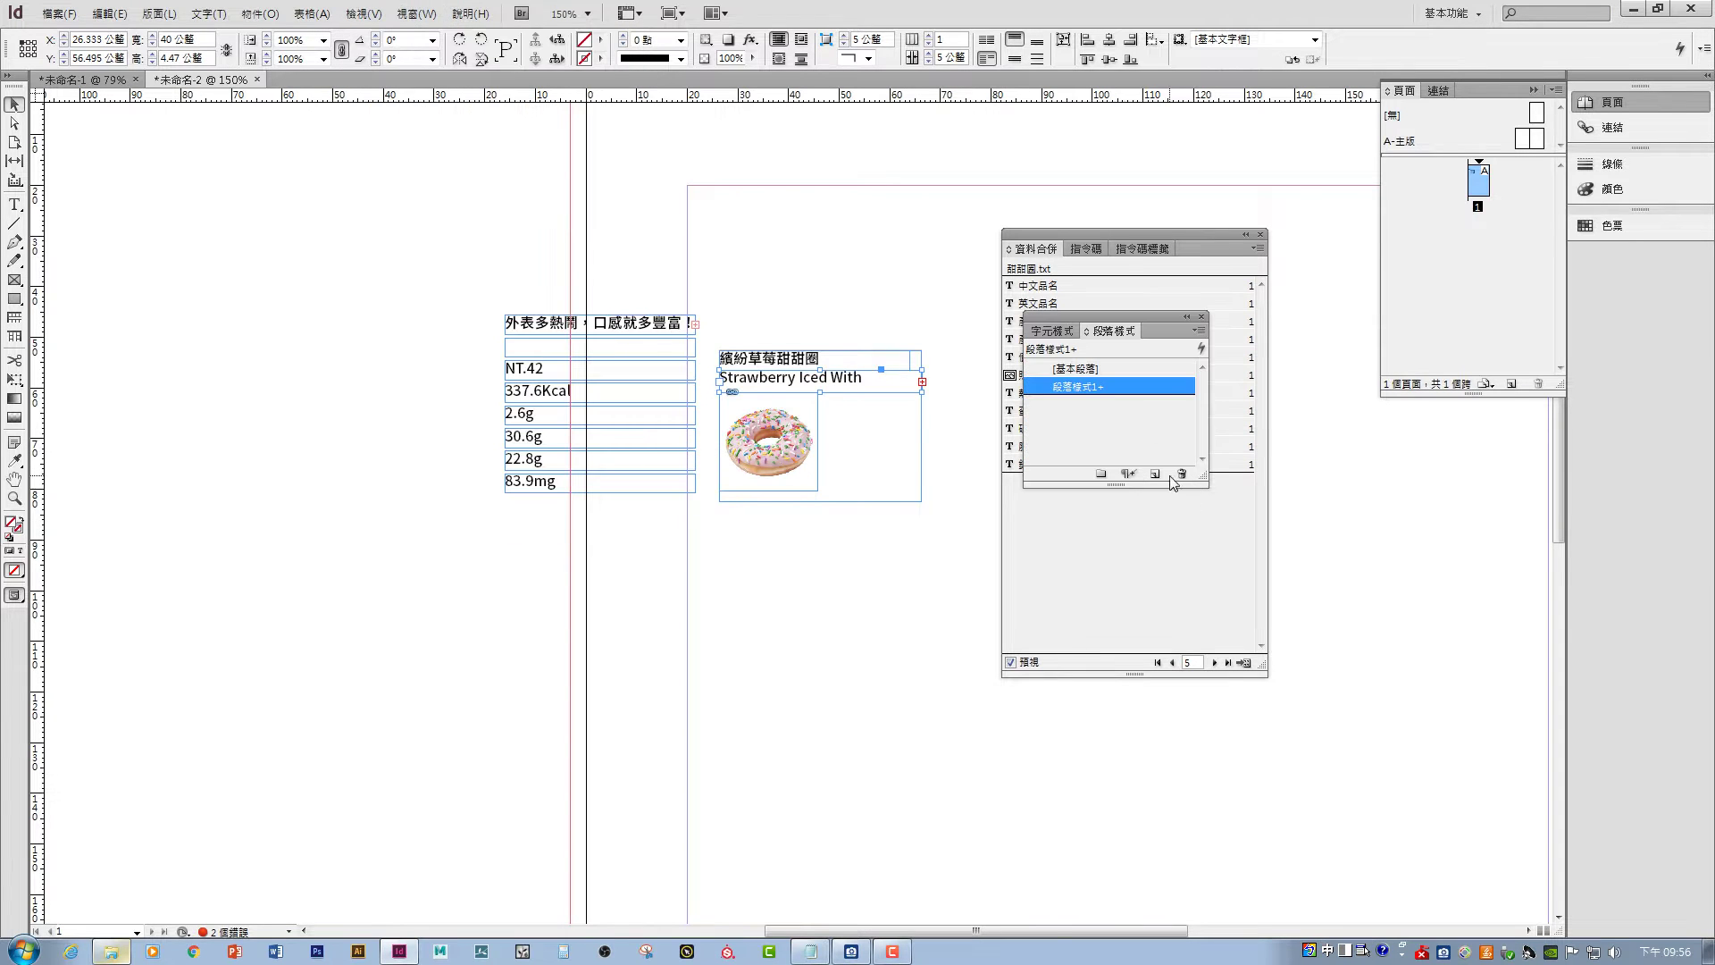
{"action": "left_click_drag", "start_coordinate": [1120, 308], "coordinate": [752, 589]}
{"action": "left_click", "coordinate": [898, 585]}
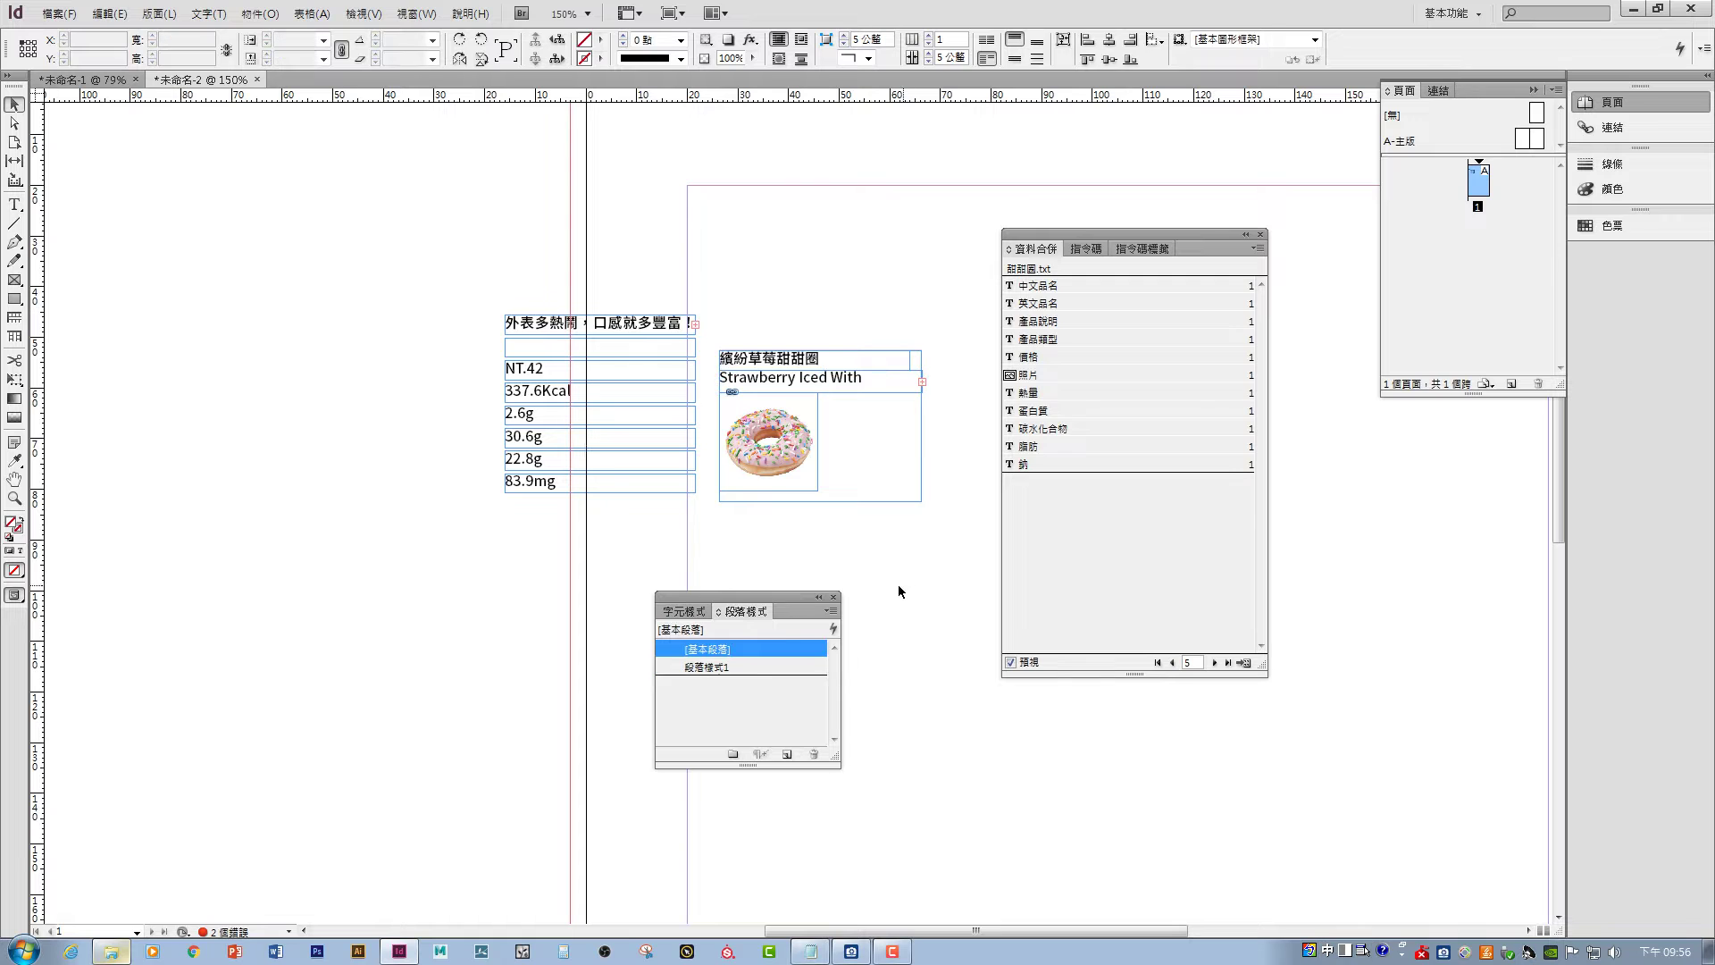
{"action": "left_click", "coordinate": [734, 668]}
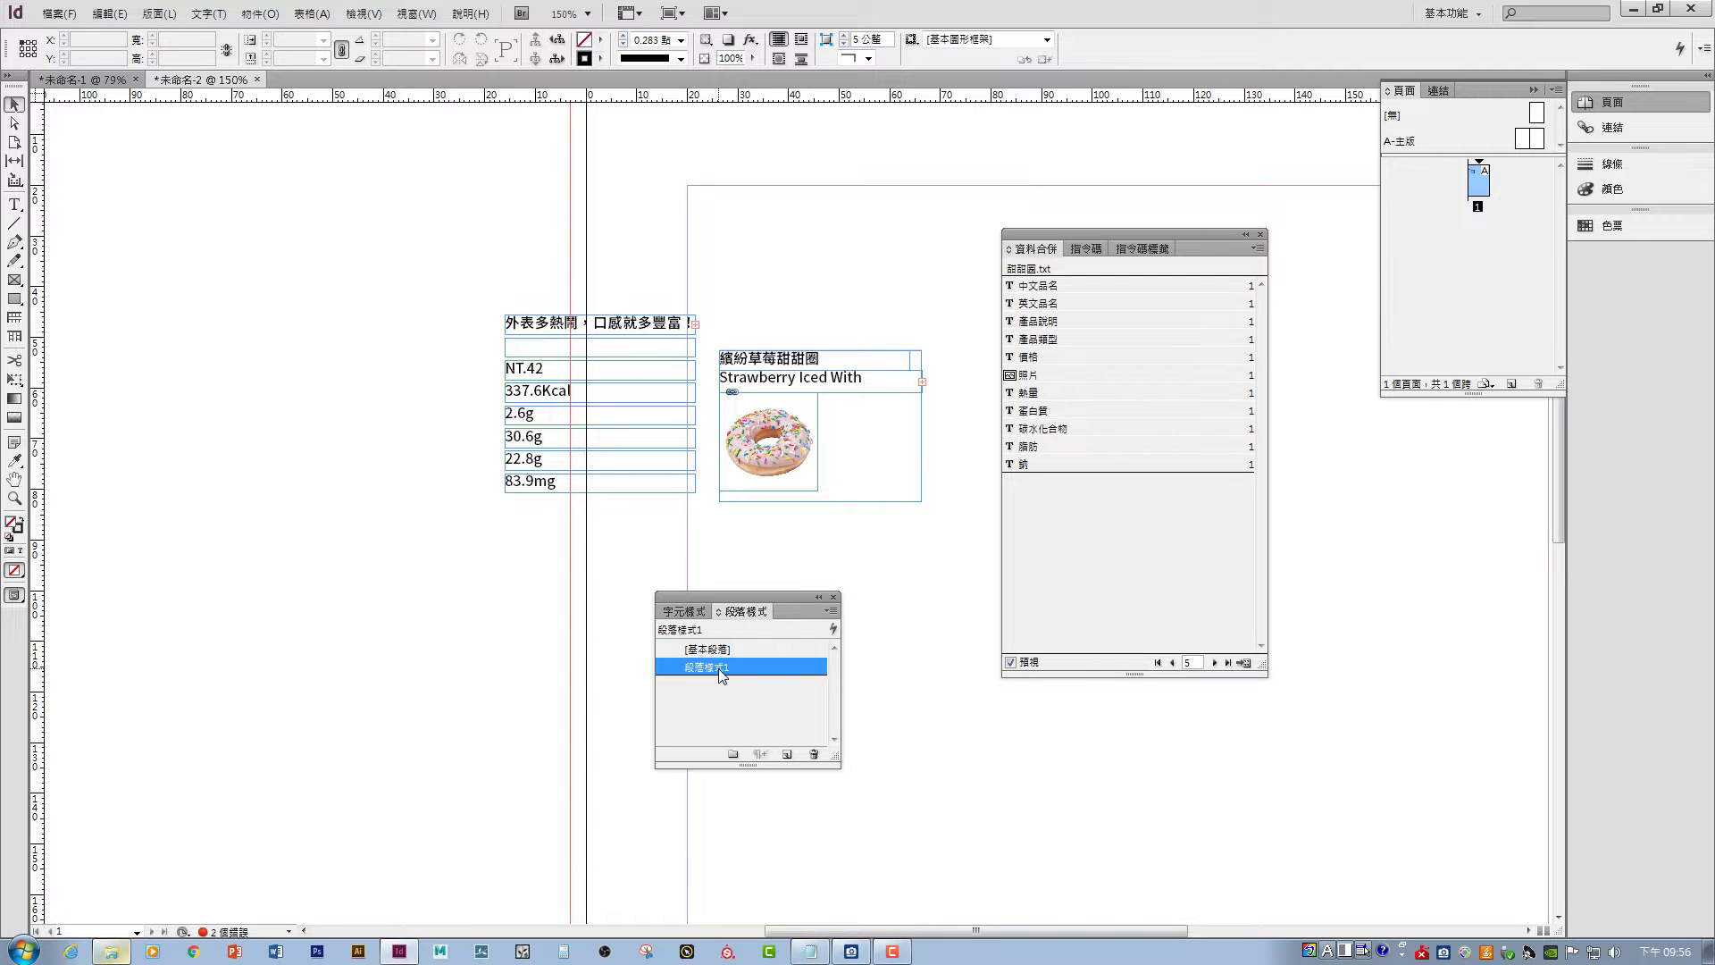
{"action": "double_click", "coordinate": [743, 668]}
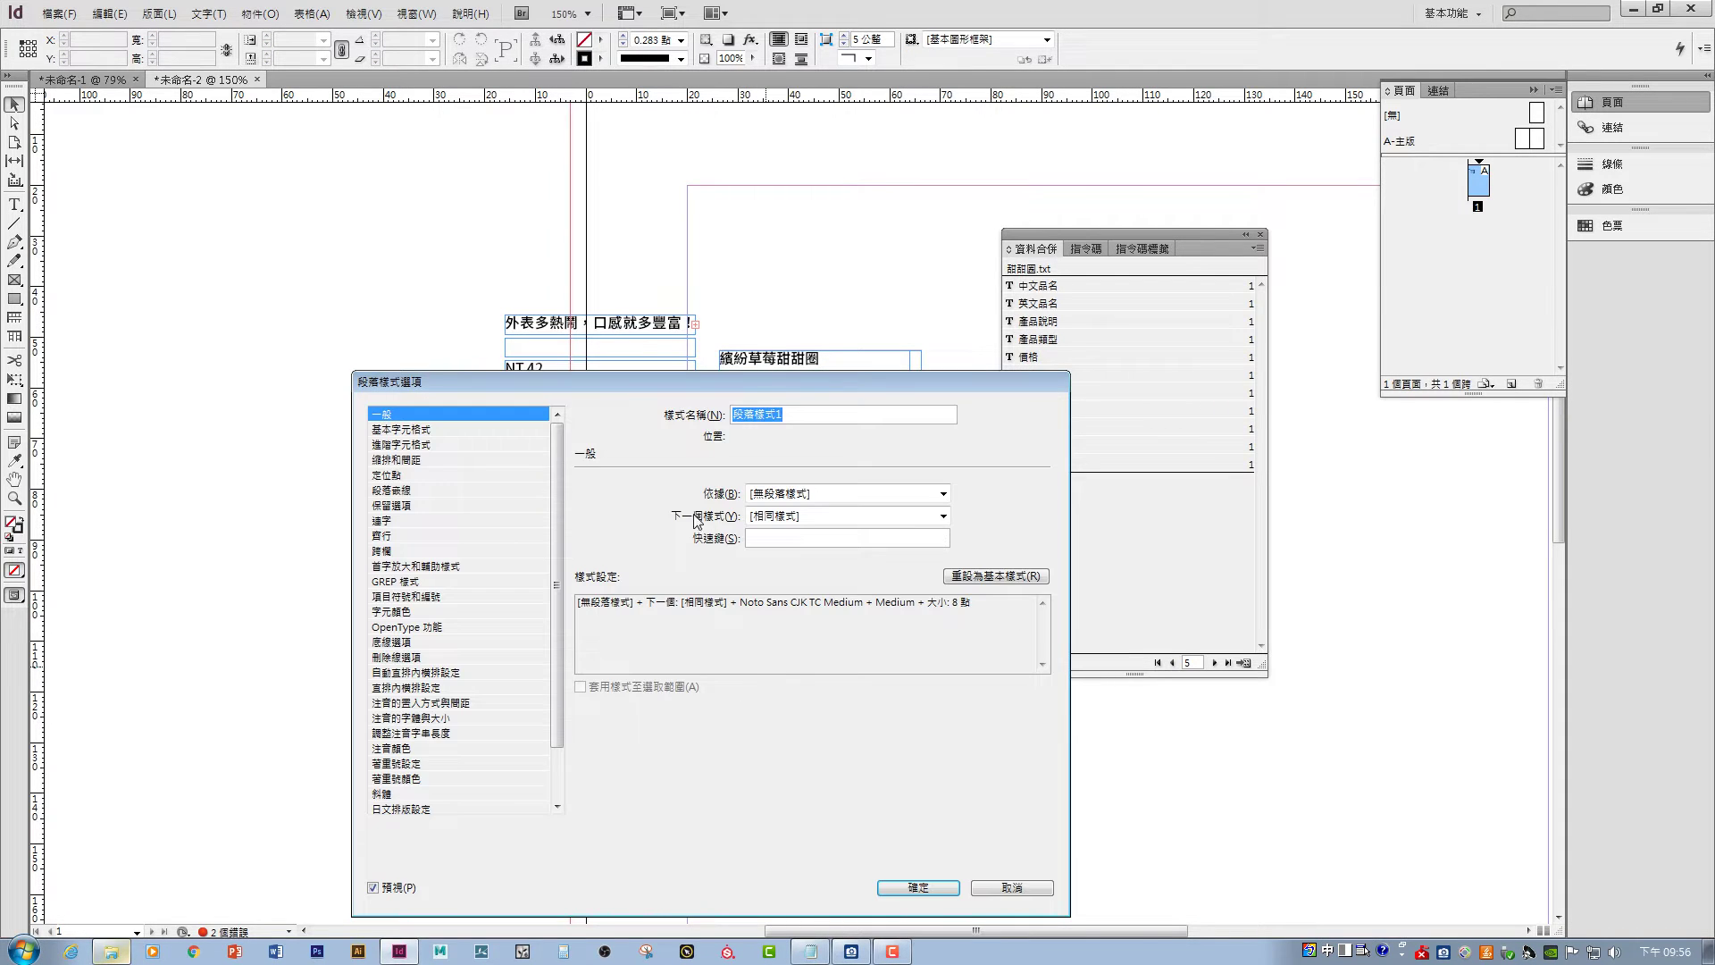
{"action": "left_click_drag", "start_coordinate": [758, 388], "coordinate": [1177, 291]}
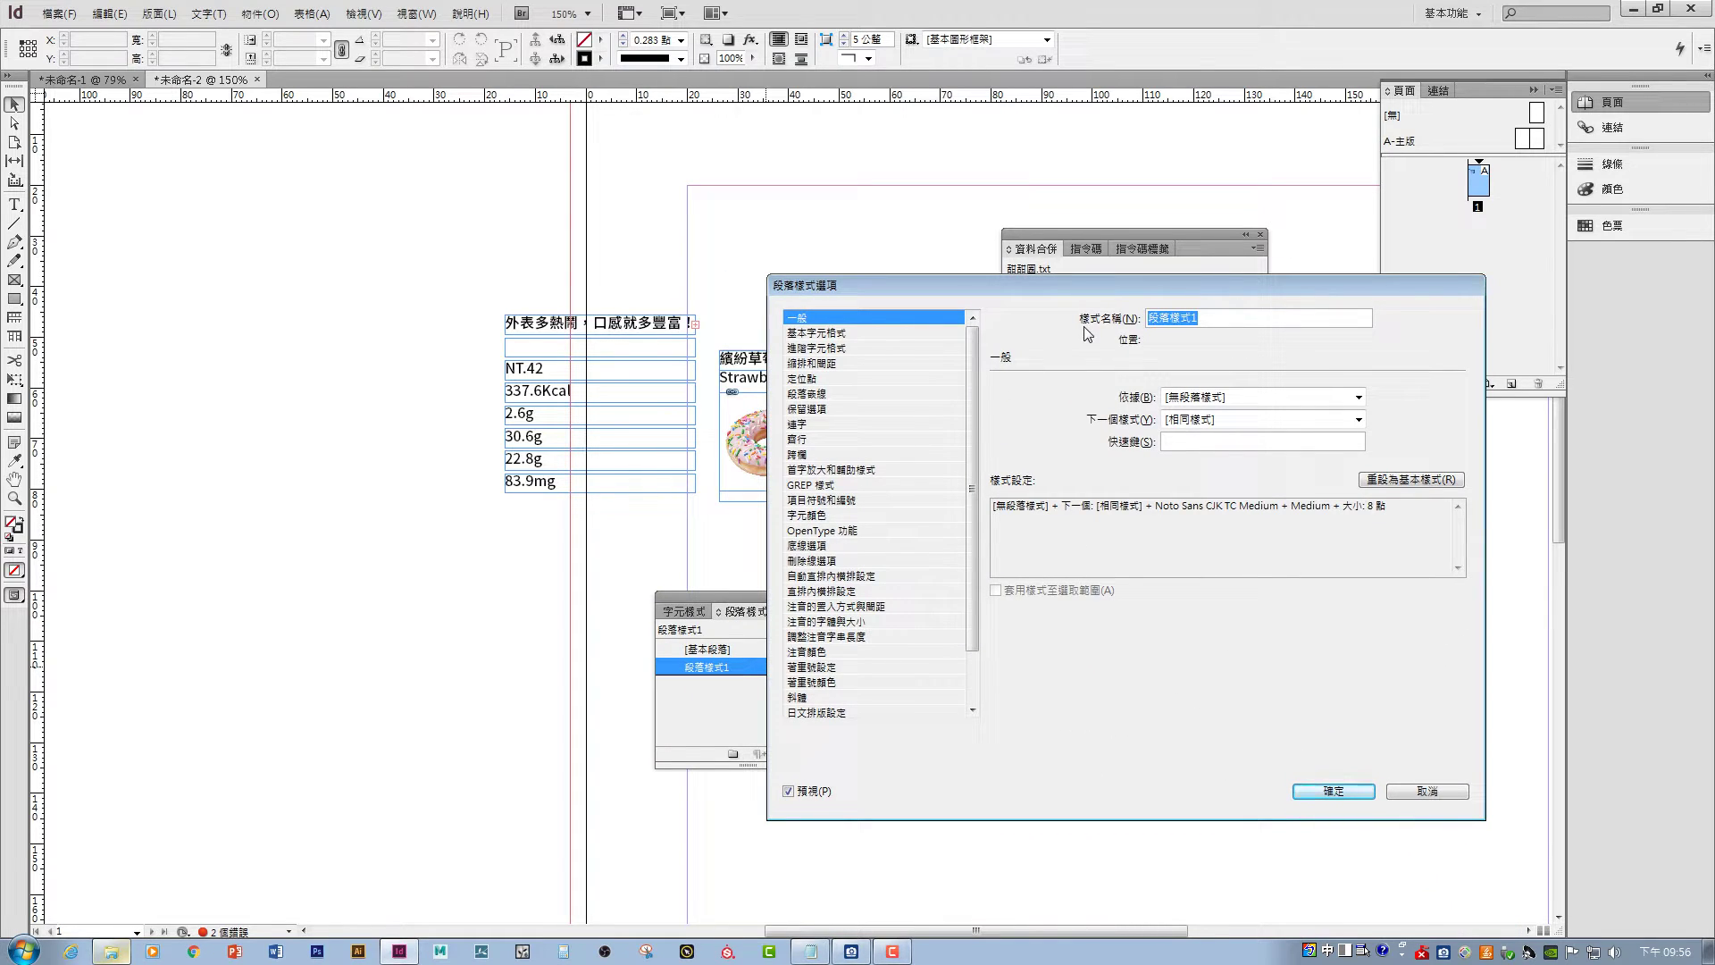
- Rename the paragraph style to 甜甜圈內文
{"action": "type", "text": "填"}
{"action": "type", "text": "填缺內"}
{"action": "type", "text": "文"}
{"action": "key", "text": "BackSpace"}
{"action": "key", "text": "BackSpace"}
{"action": "type", "text": "圓"}
{"action": "key", "text": "BackSpace"}
{"action": "key", "text": "Delete"}
{"action": "key", "text": "Delete"}
{"action": "type", "text": "甜甜圈內"}
- Set the style's paragraph alignment to Left
{"action": "left_click", "coordinate": [835, 333]}
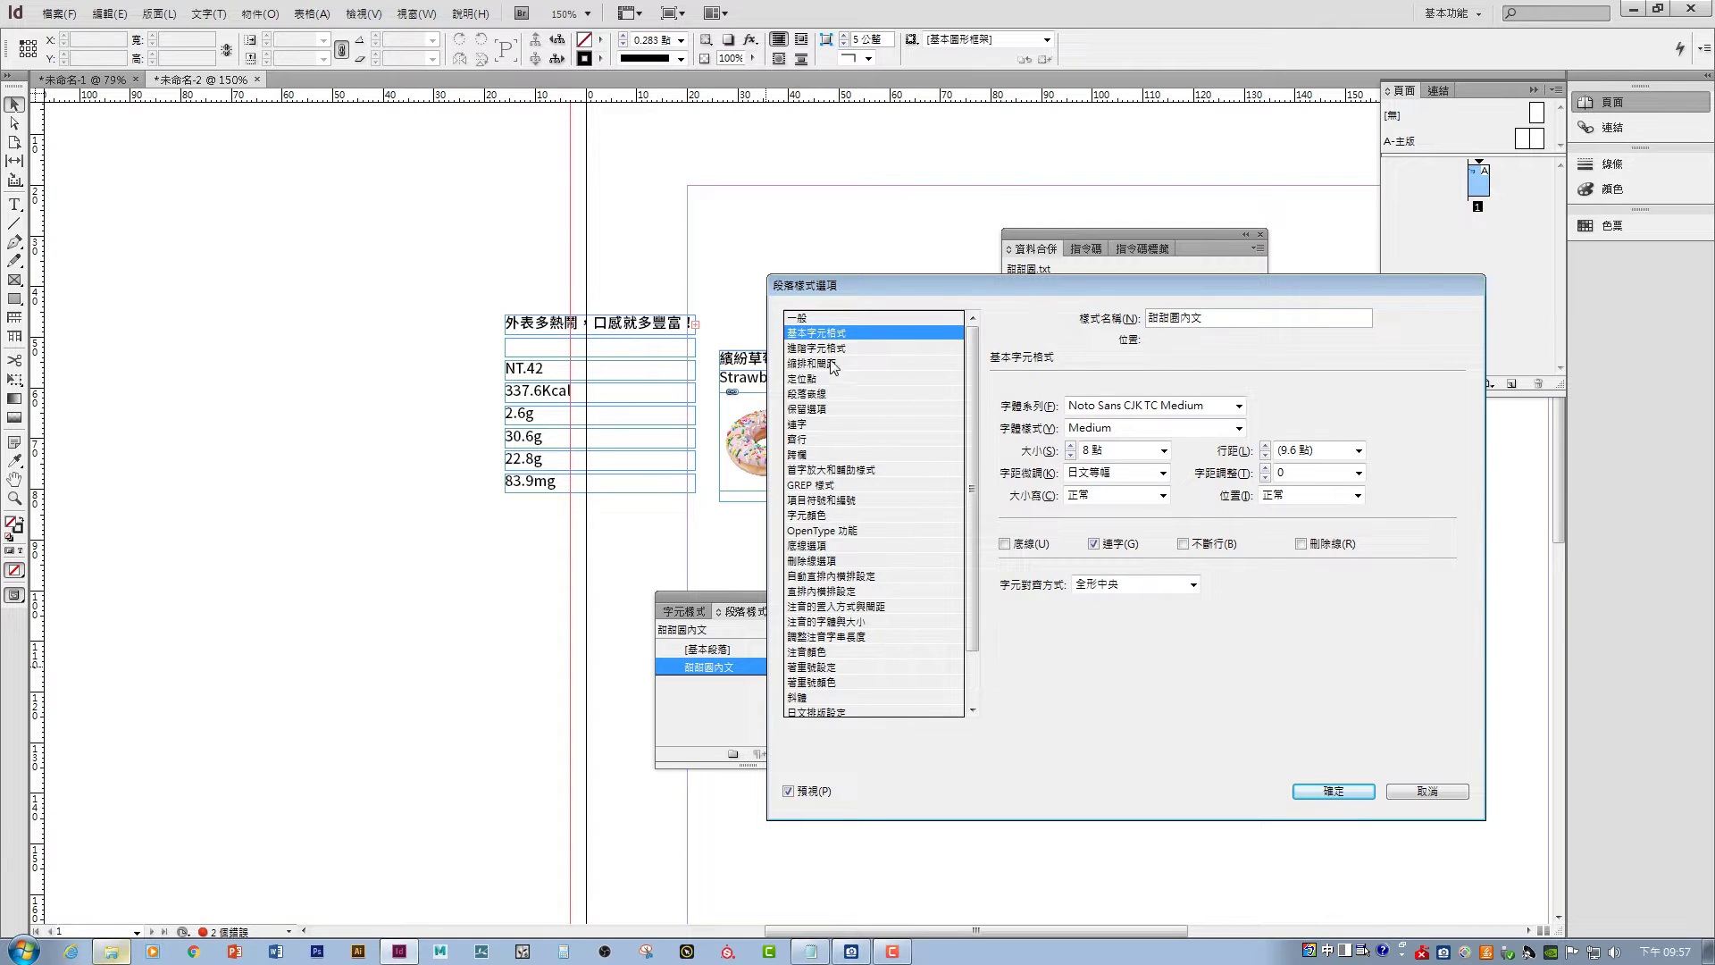
{"action": "left_click", "coordinate": [836, 349]}
{"action": "left_click", "coordinate": [841, 364]}
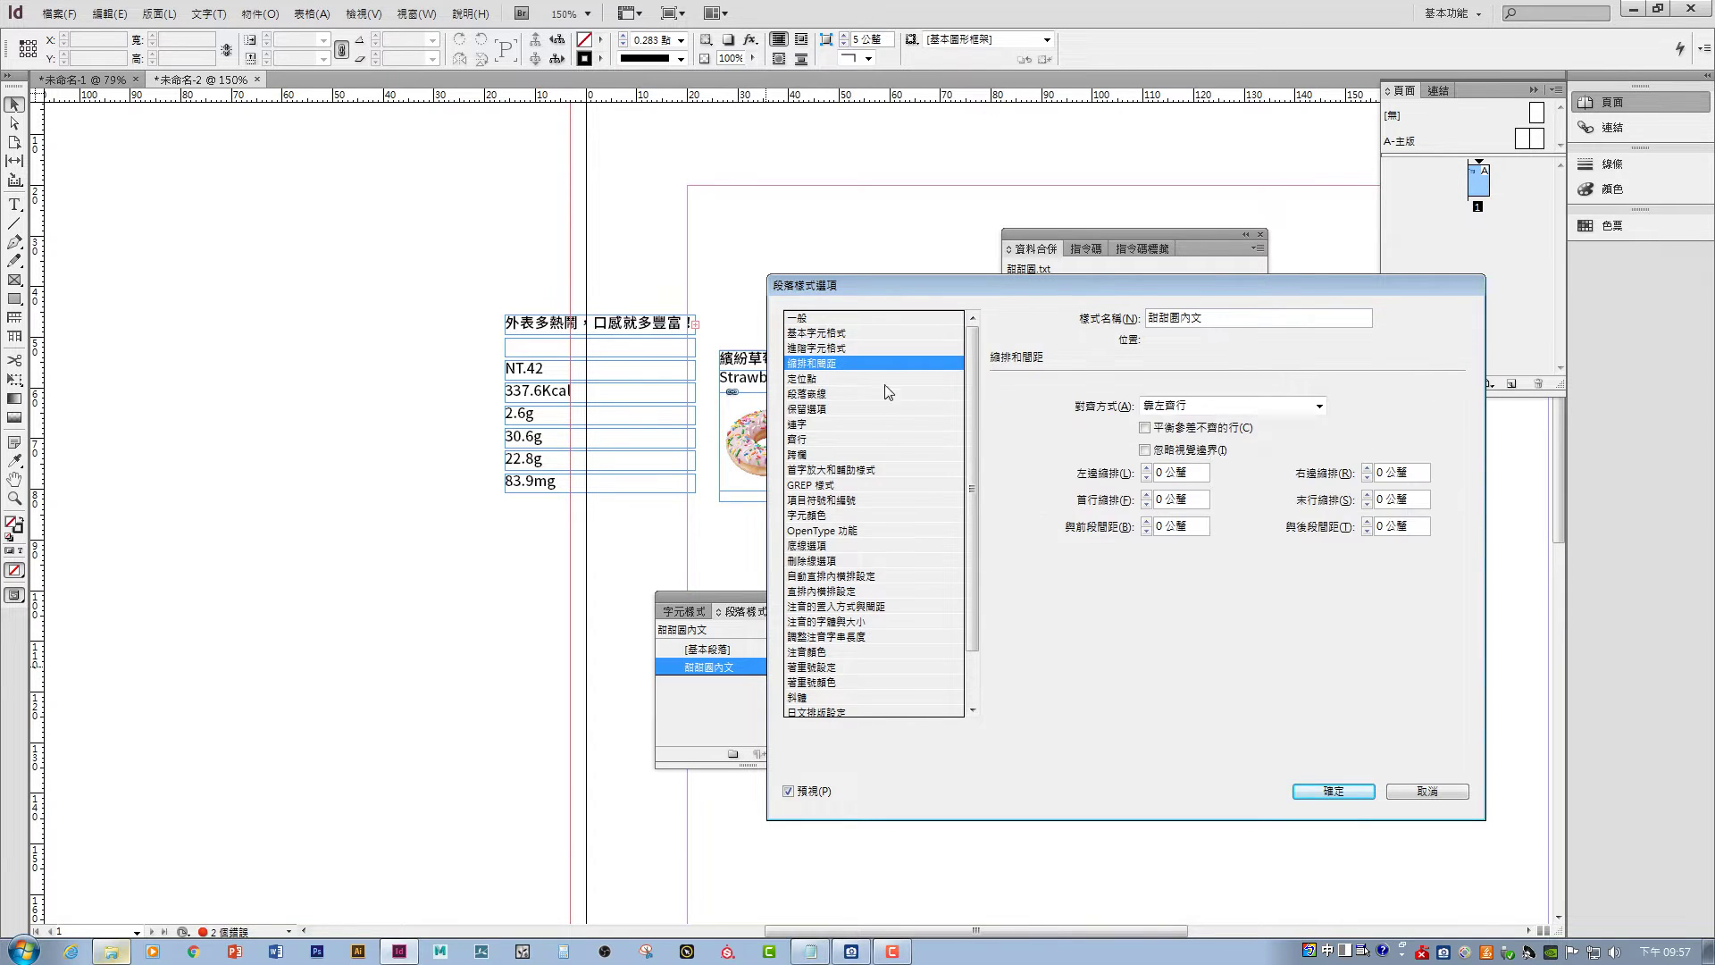
{"action": "left_click", "coordinate": [1164, 407]}
{"action": "left_click", "coordinate": [1189, 428]}
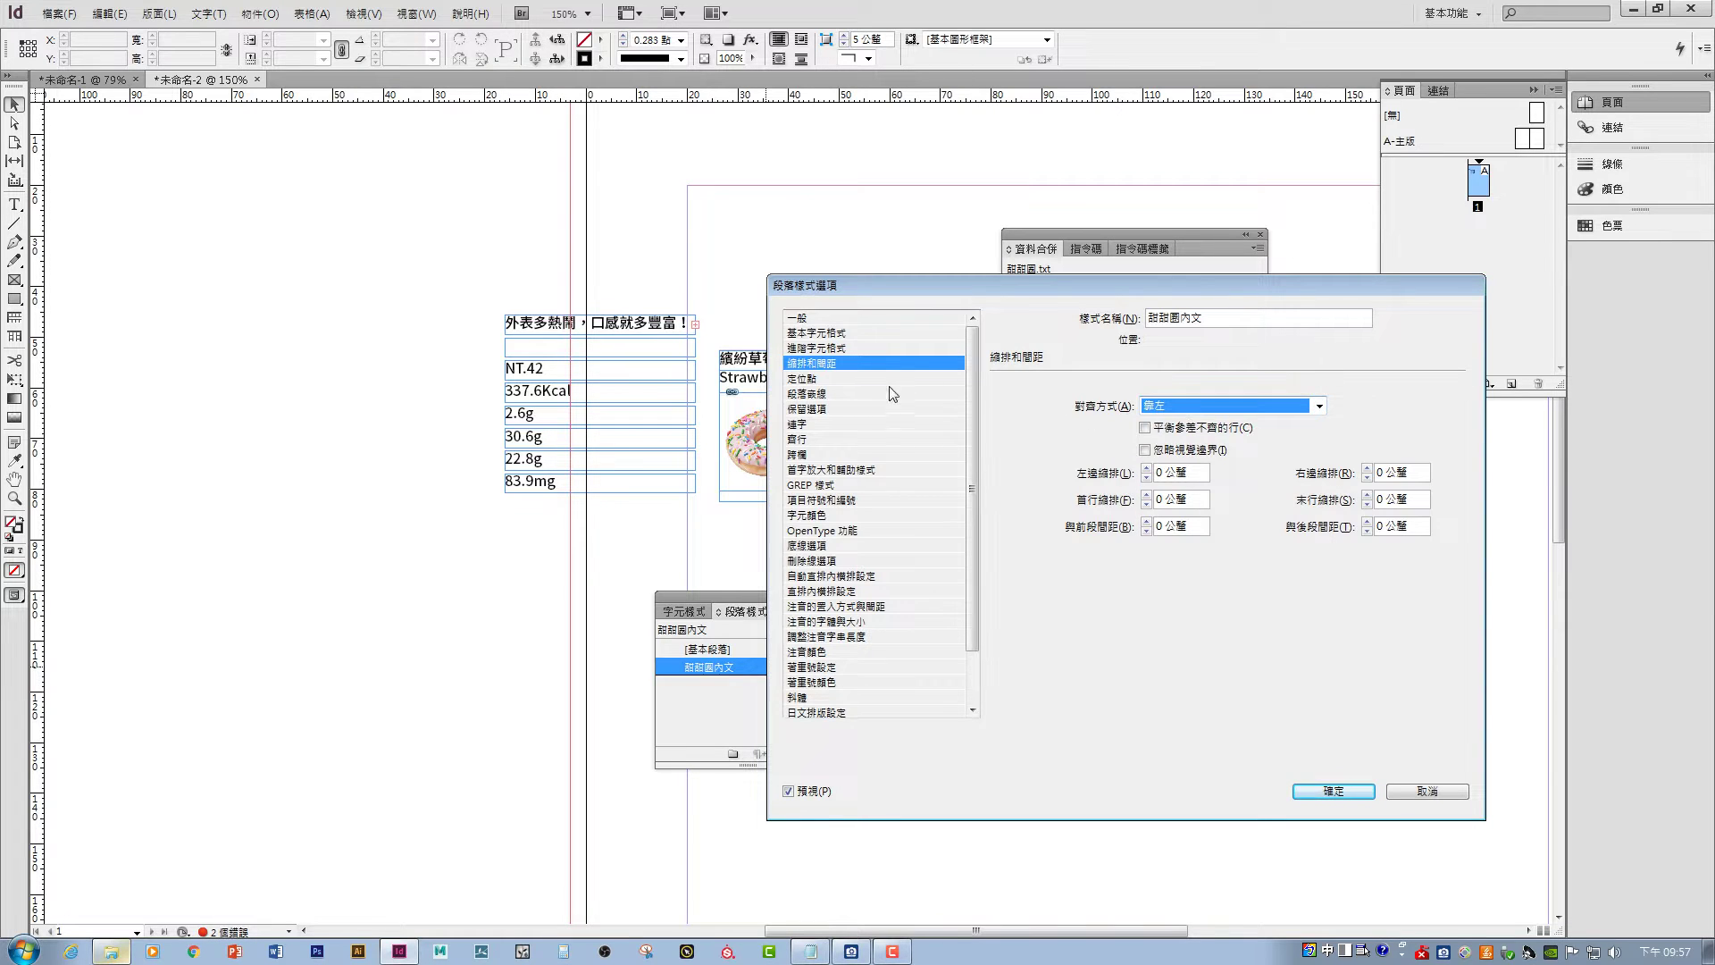
- Set the style's text size to 7 pt and apply the changes
{"action": "left_click", "coordinate": [845, 334]}
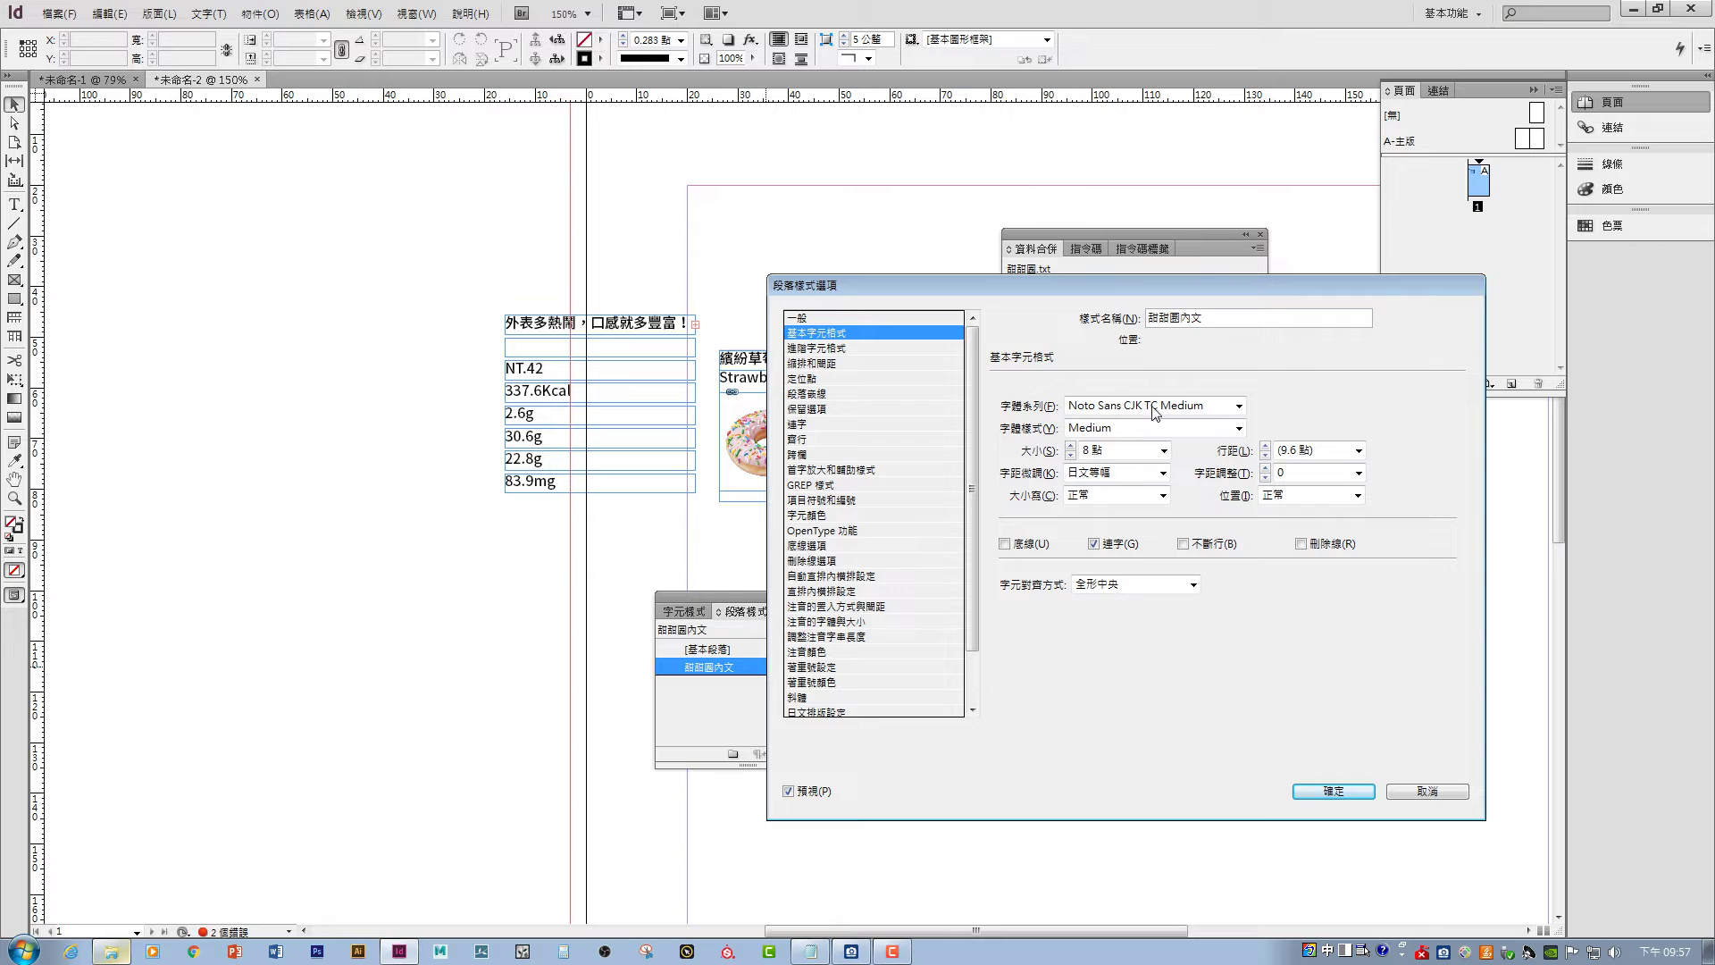
{"action": "left_click", "coordinate": [854, 348]}
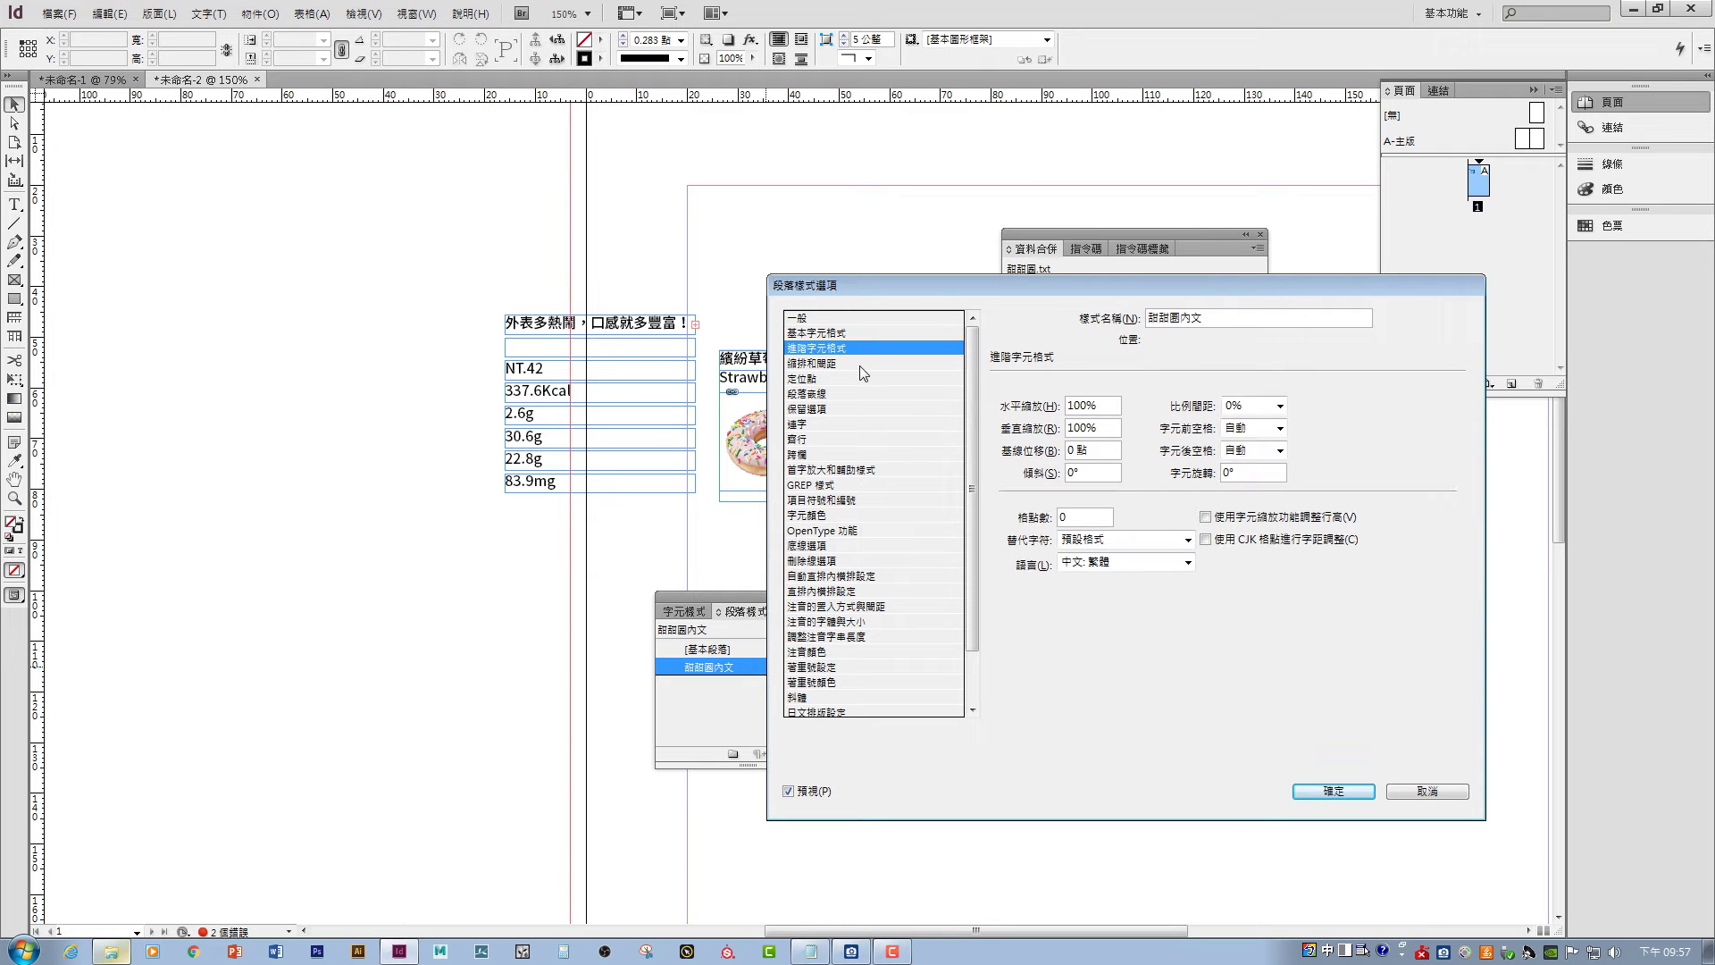
{"action": "left_click", "coordinate": [861, 367]}
{"action": "left_click", "coordinate": [861, 380]}
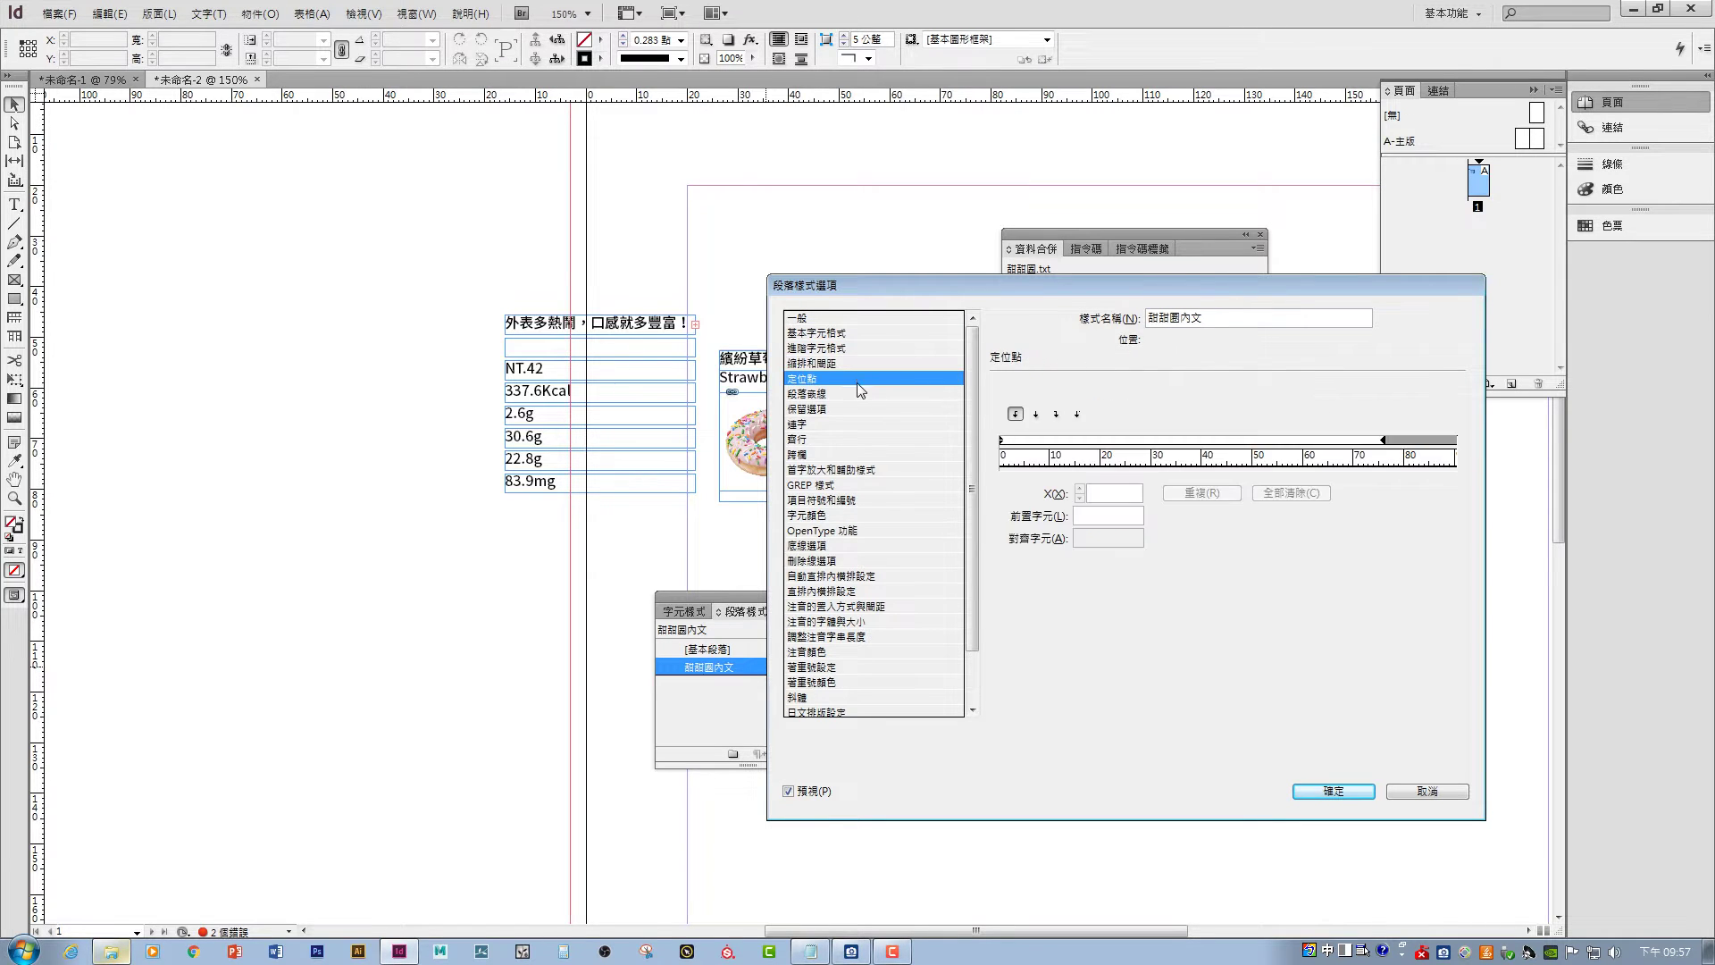
{"action": "left_click", "coordinate": [856, 395]}
{"action": "left_click", "coordinate": [855, 380]}
{"action": "left_click", "coordinate": [842, 334]}
{"action": "left_click", "coordinate": [838, 318]}
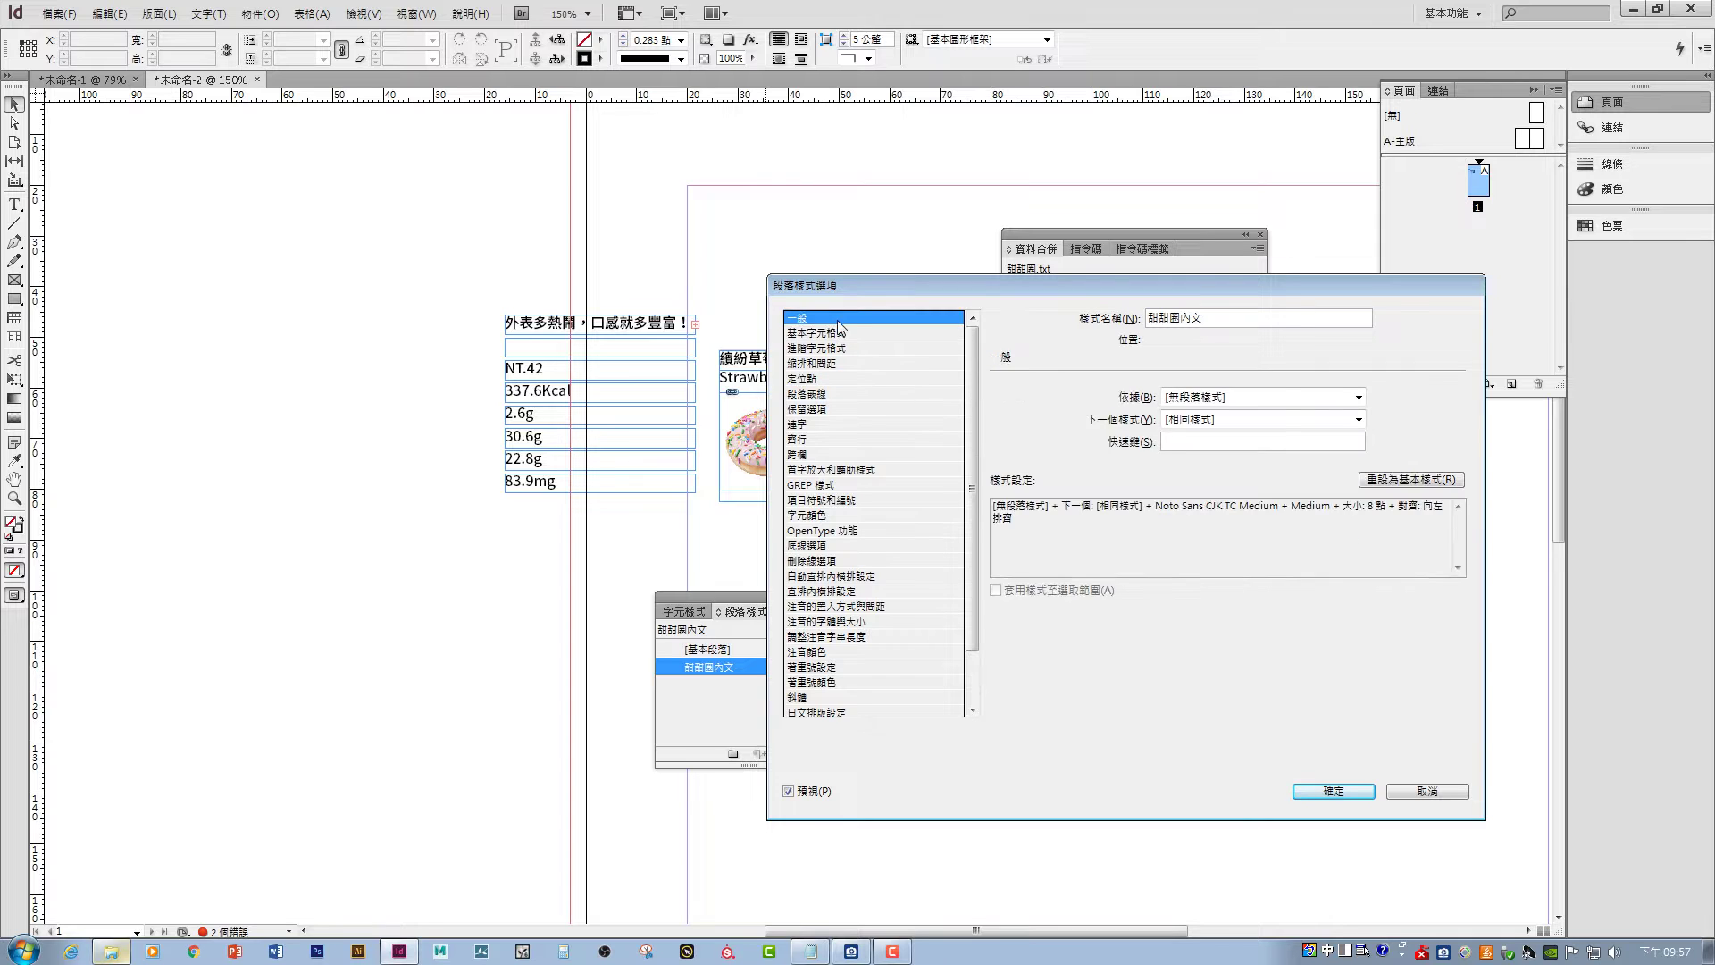
{"action": "left_click", "coordinate": [842, 333]}
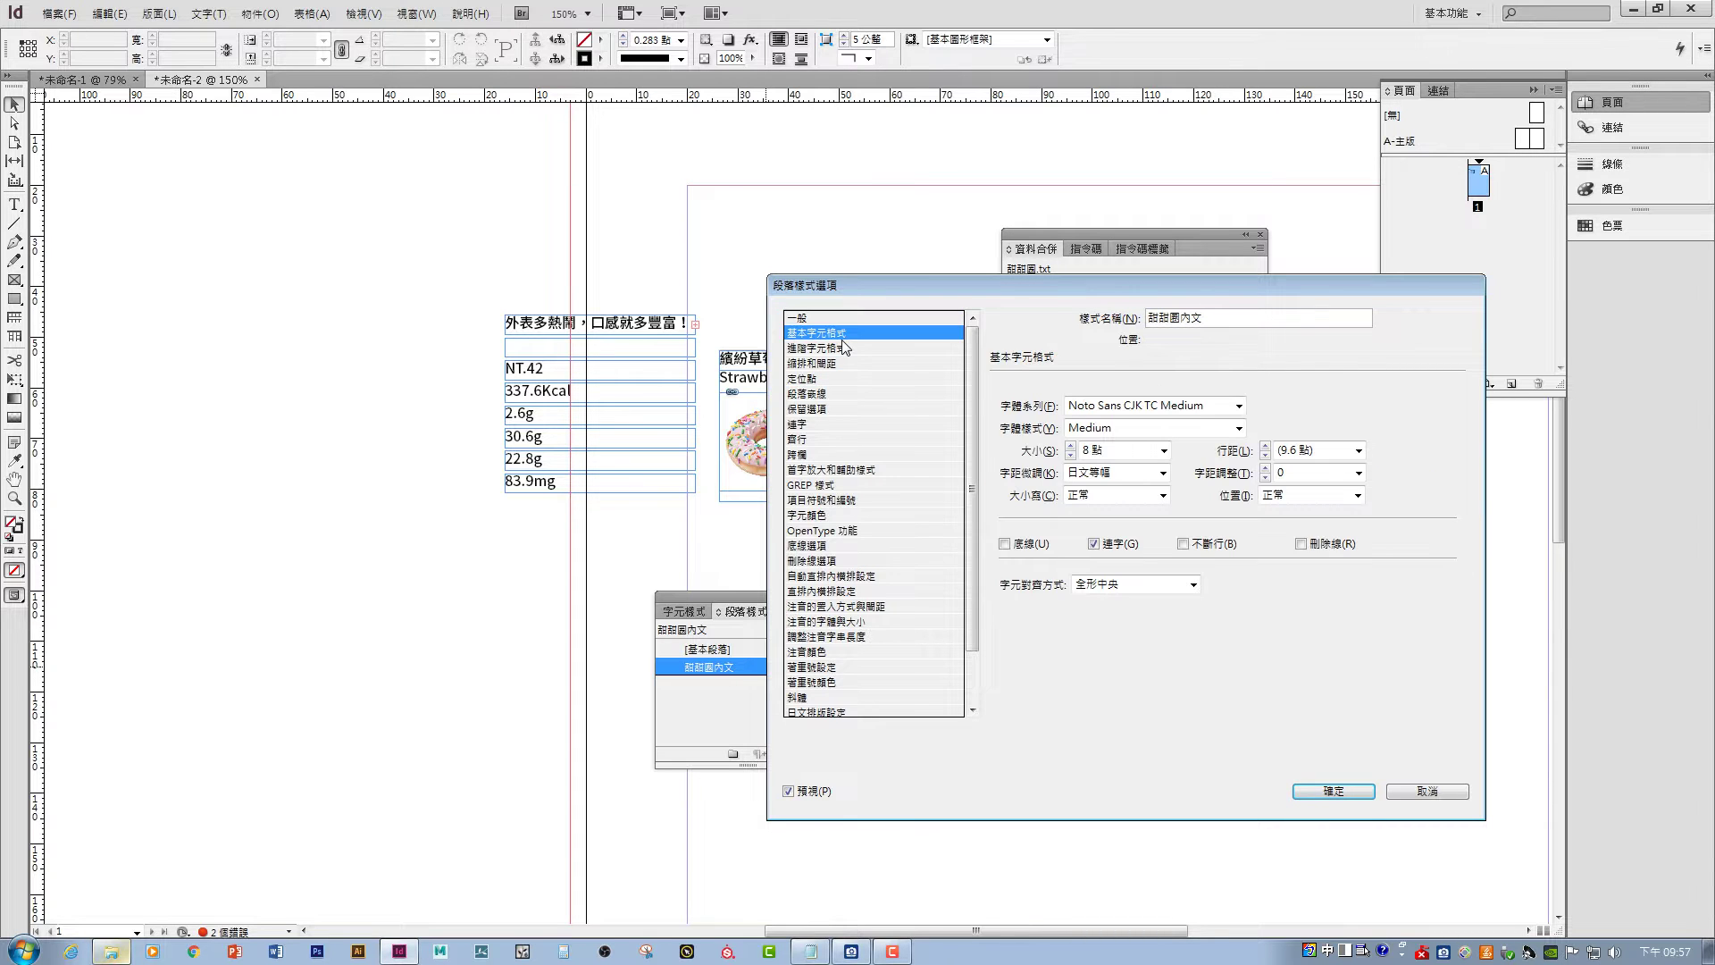
{"action": "left_click", "coordinate": [1164, 451]}
{"action": "left_click", "coordinate": [1164, 453]}
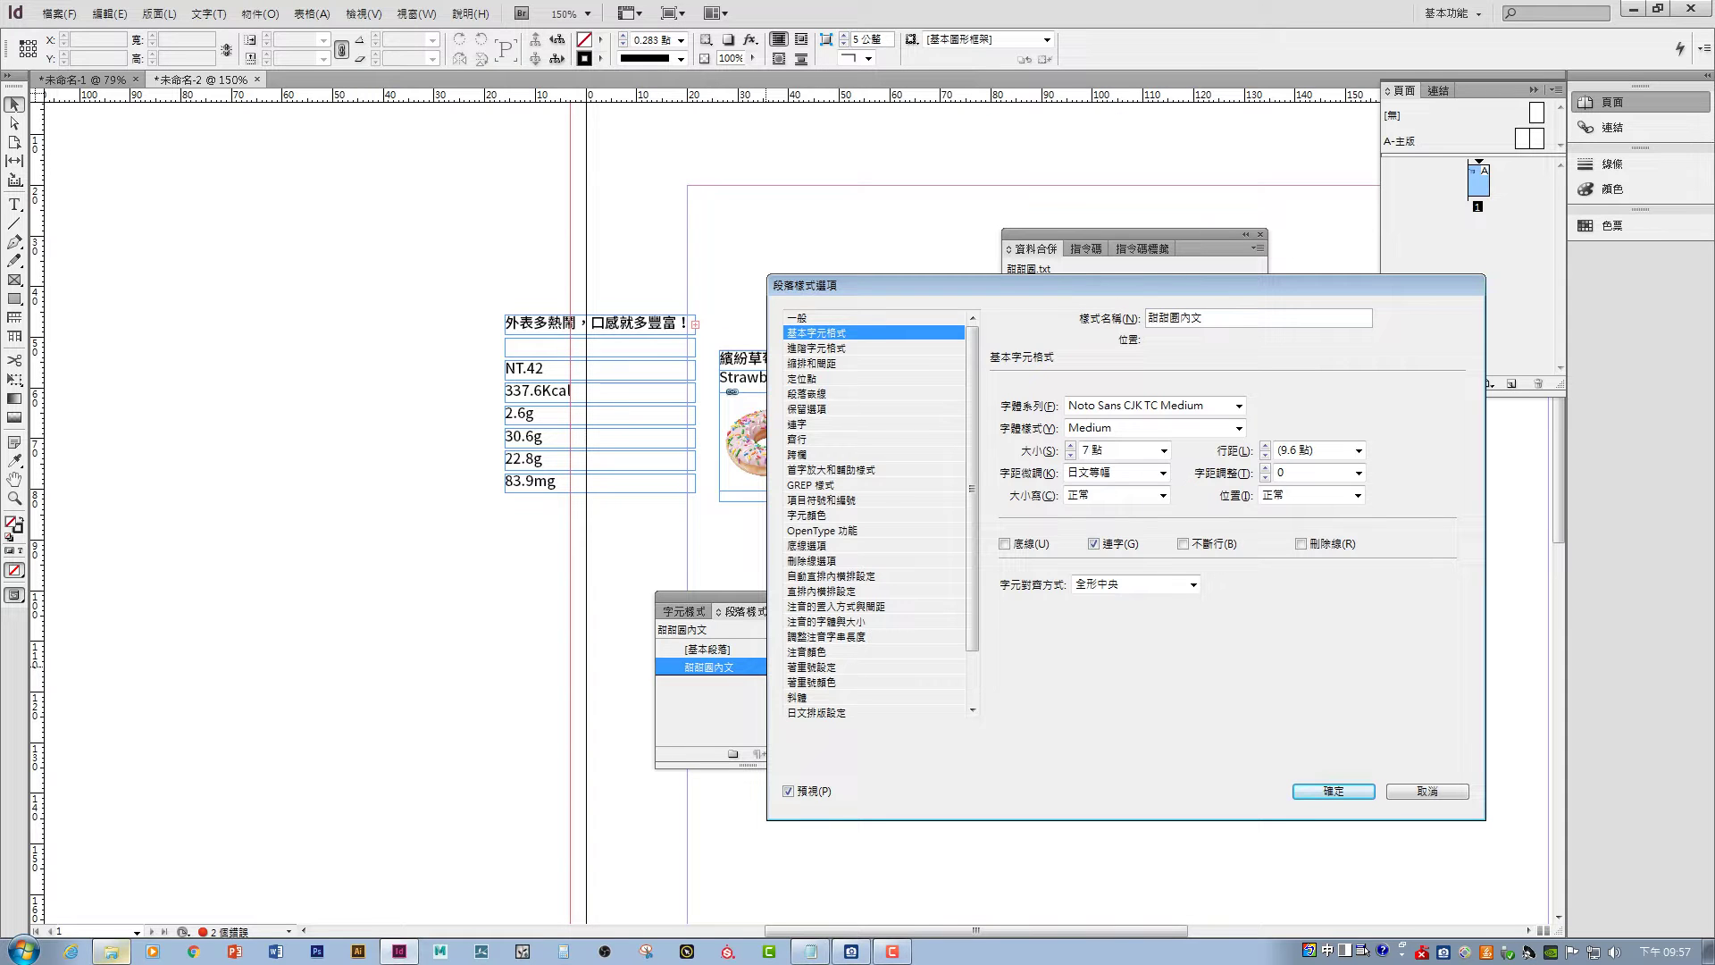
{"action": "left_click", "coordinate": [811, 516]}
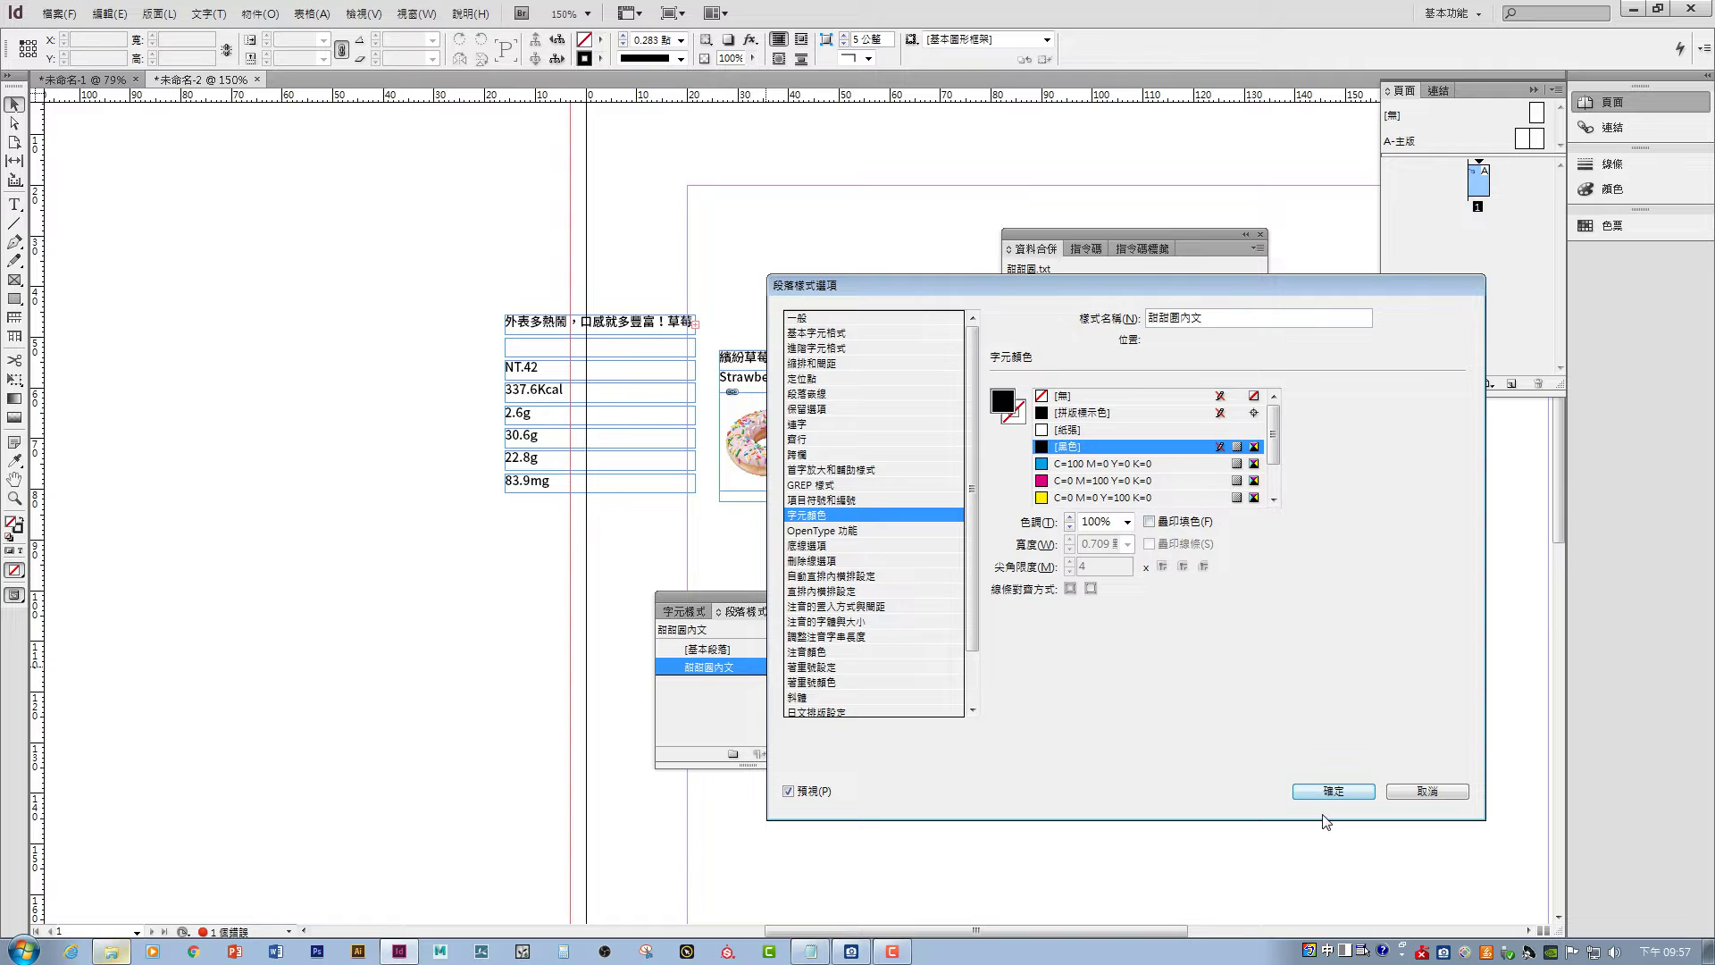
{"action": "left_click", "coordinate": [1331, 793]}
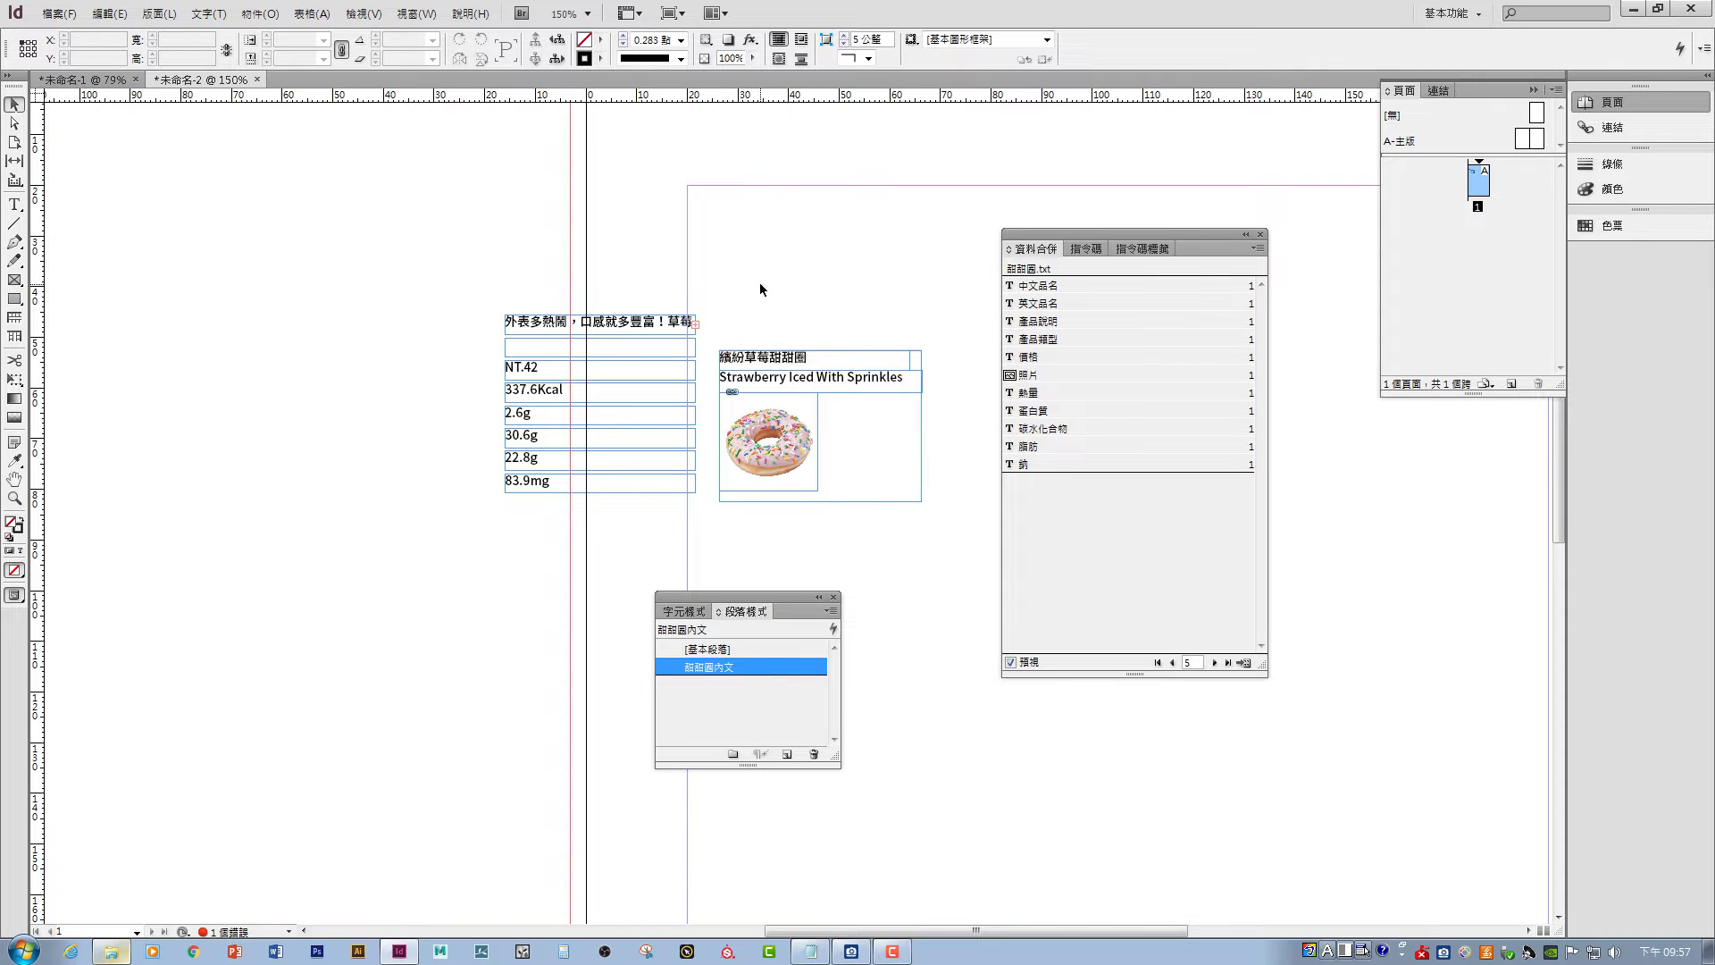
- Select the English name frame and advance the merge preview to record 17
{"action": "left_click", "coordinate": [822, 384]}
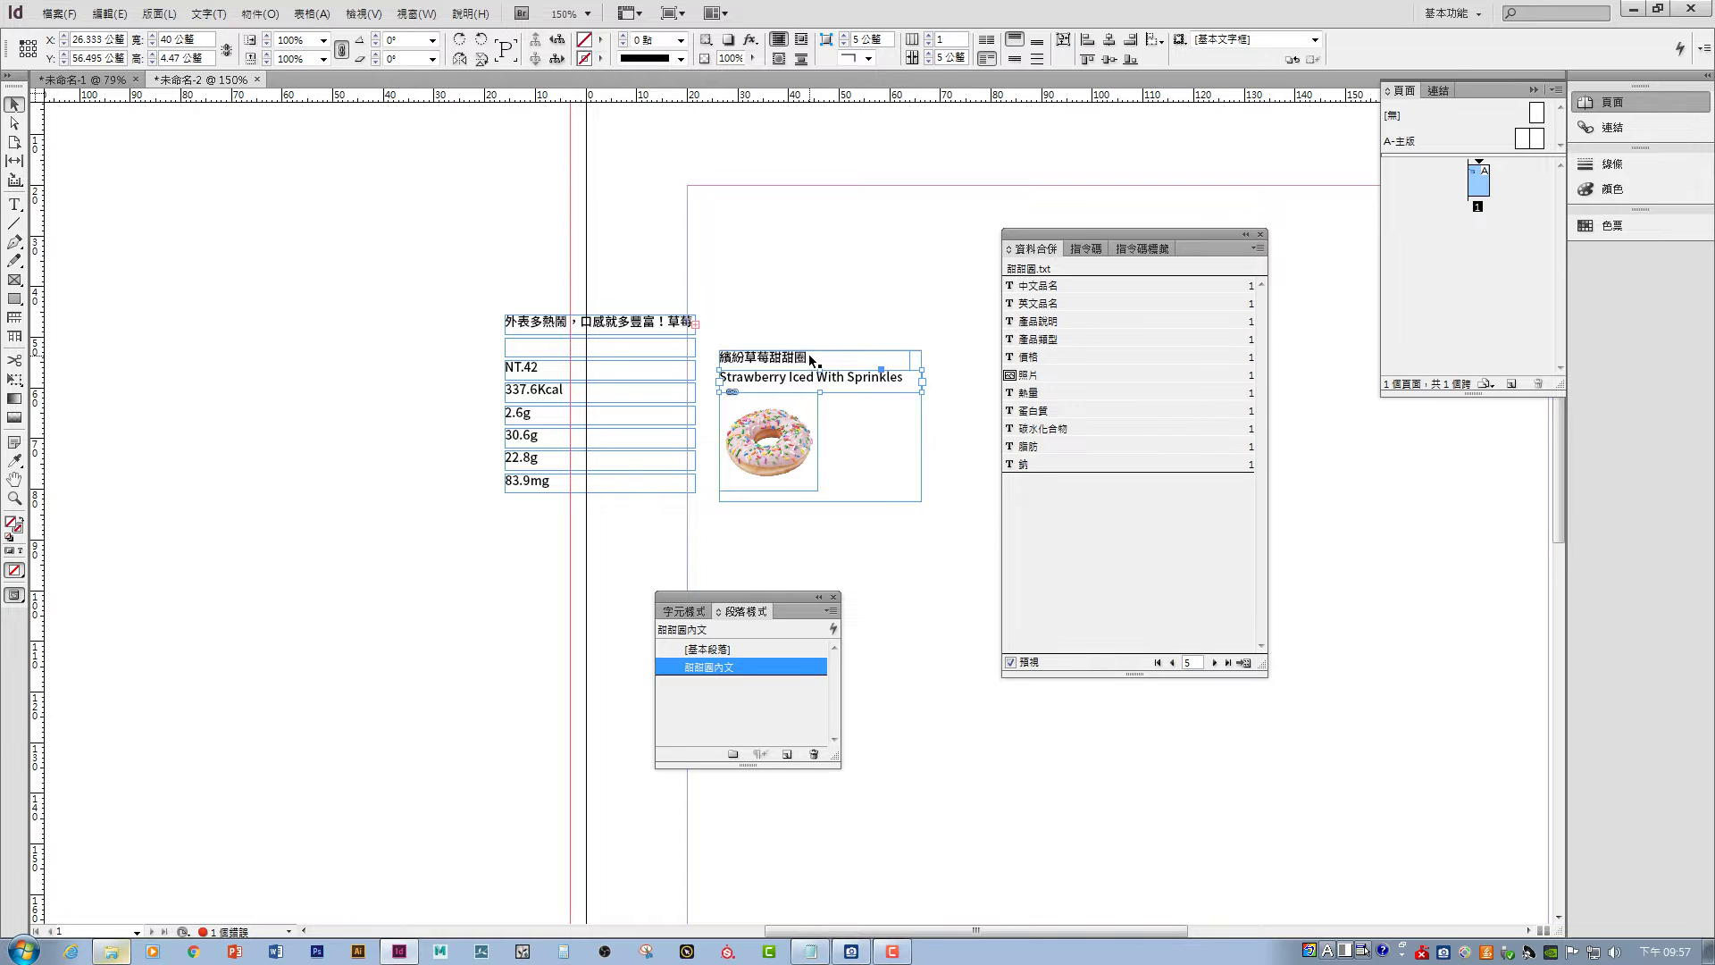
{"action": "left_click", "coordinate": [1214, 663]}
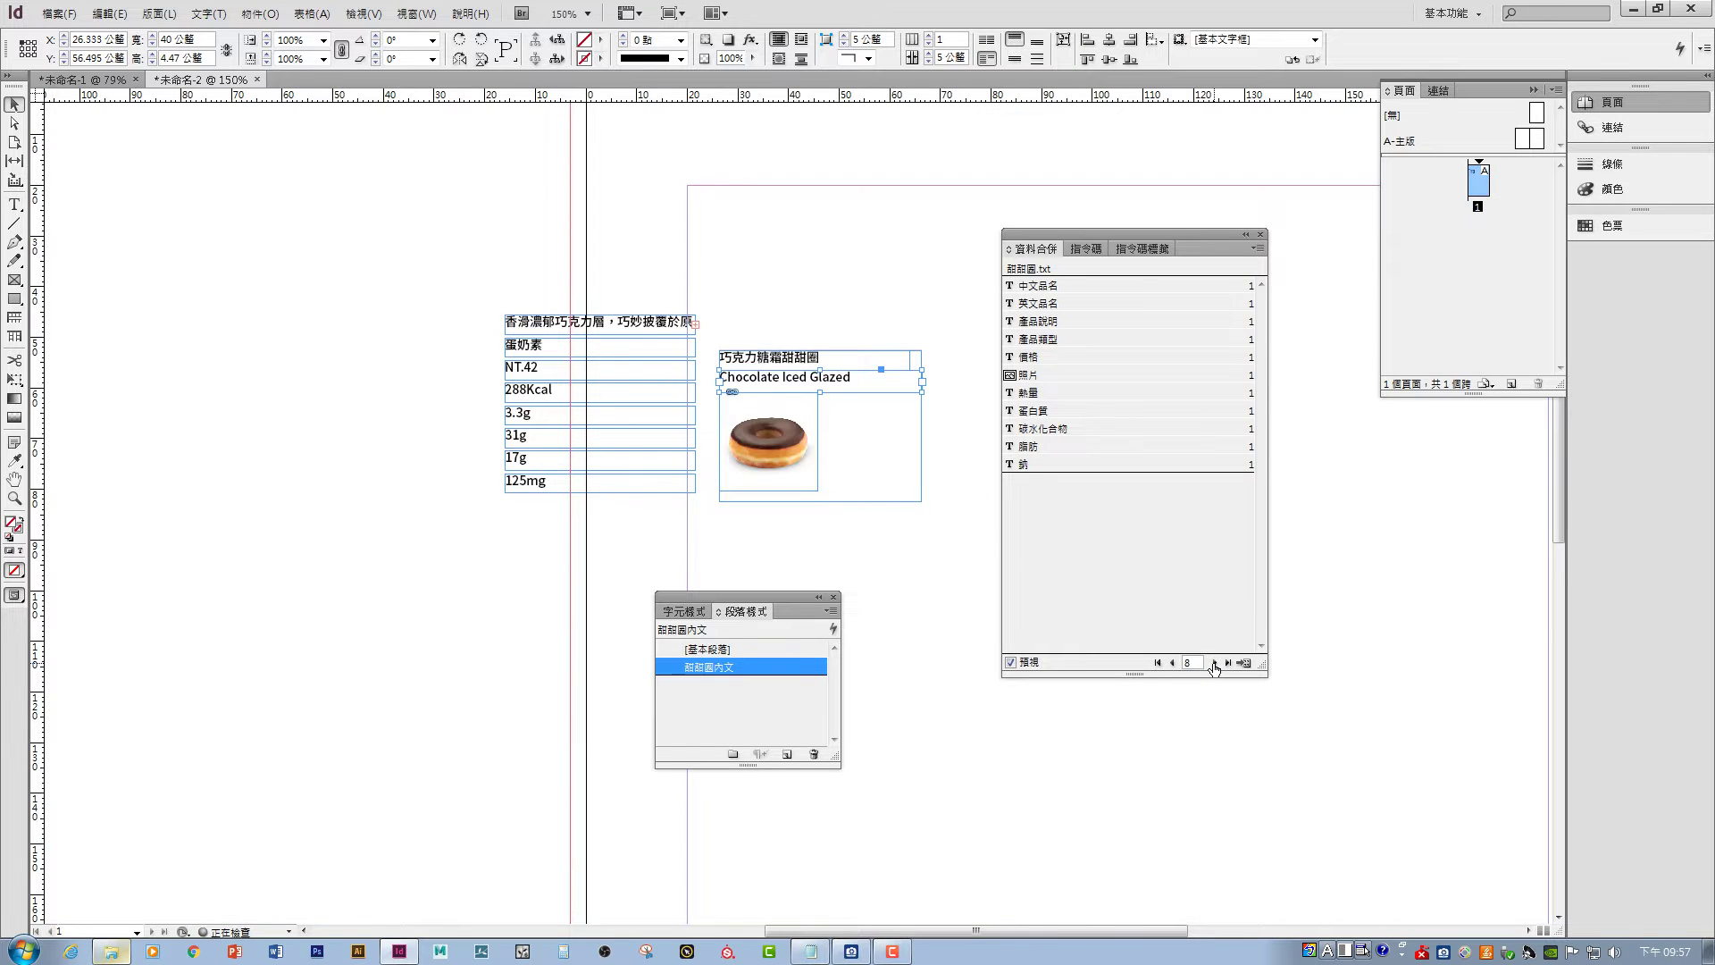
{"action": "left_click", "coordinate": [1214, 663]}
{"action": "left_click", "coordinate": [1214, 662]}
{"action": "left_click", "coordinate": [1214, 663]}
{"action": "left_click", "coordinate": [1214, 663]}
{"action": "left_click", "coordinate": [1214, 663]}
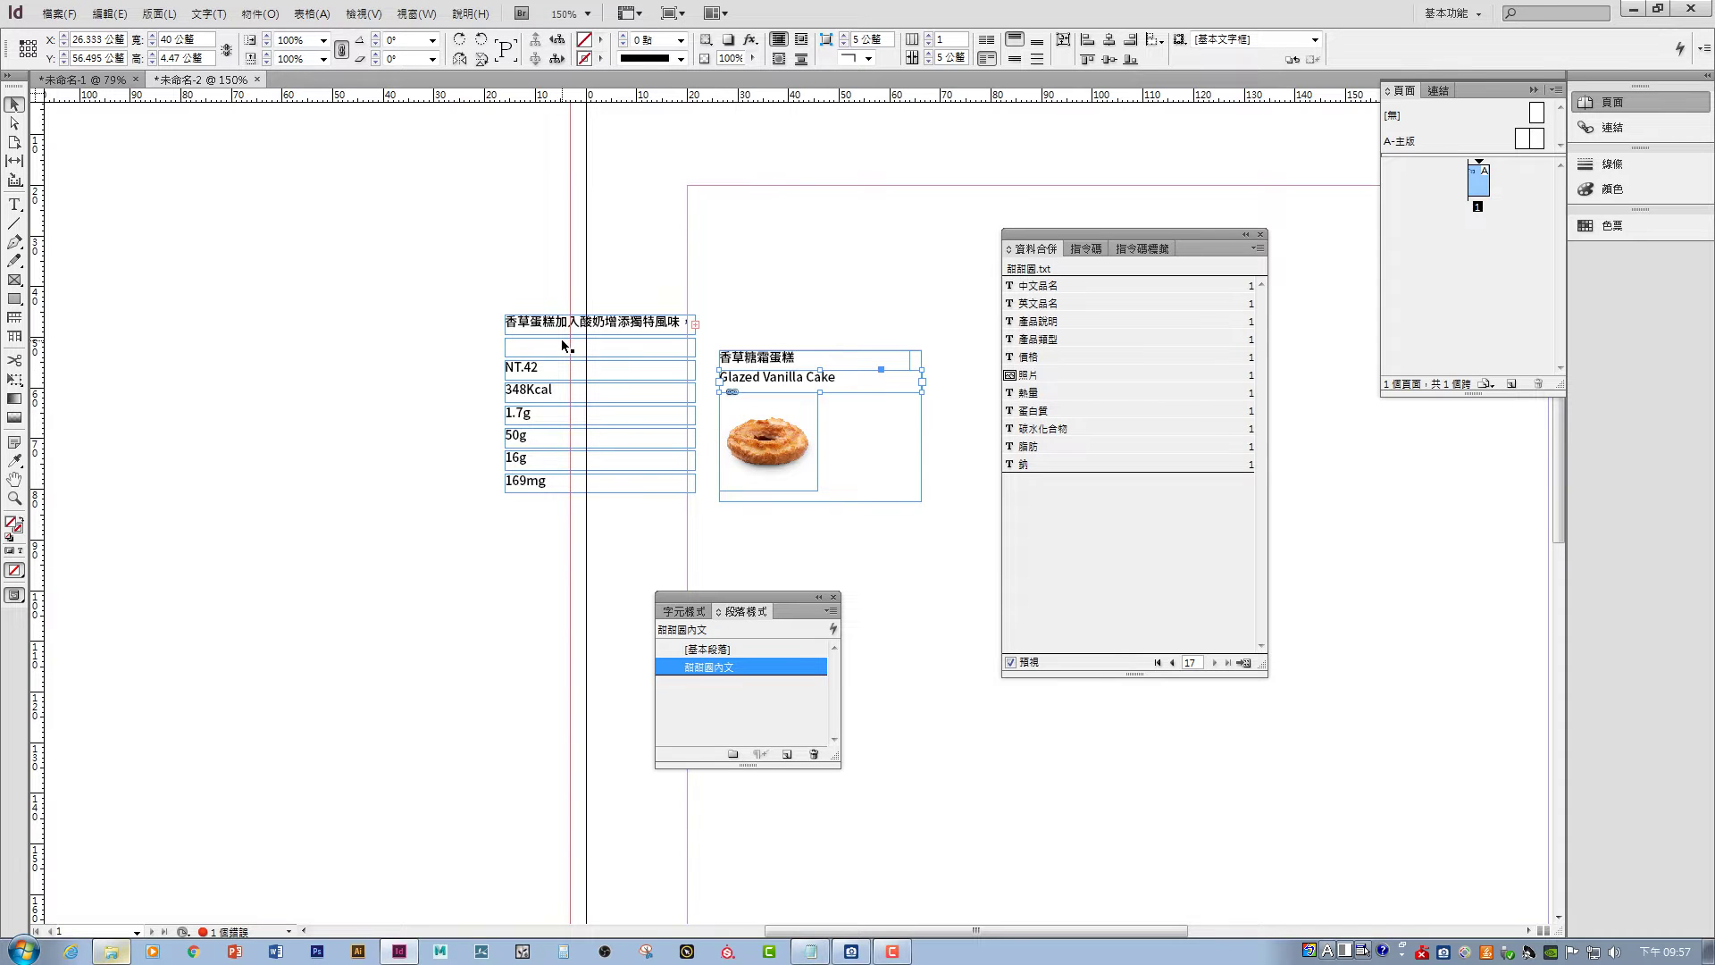
- Move the description frame beside the donut photo and narrow it to 20.6 mm
{"action": "left_click_drag", "start_coordinate": [592, 323], "coordinate": [779, 512]}
{"action": "left_click", "coordinate": [950, 436]}
{"action": "left_click", "coordinate": [851, 431]}
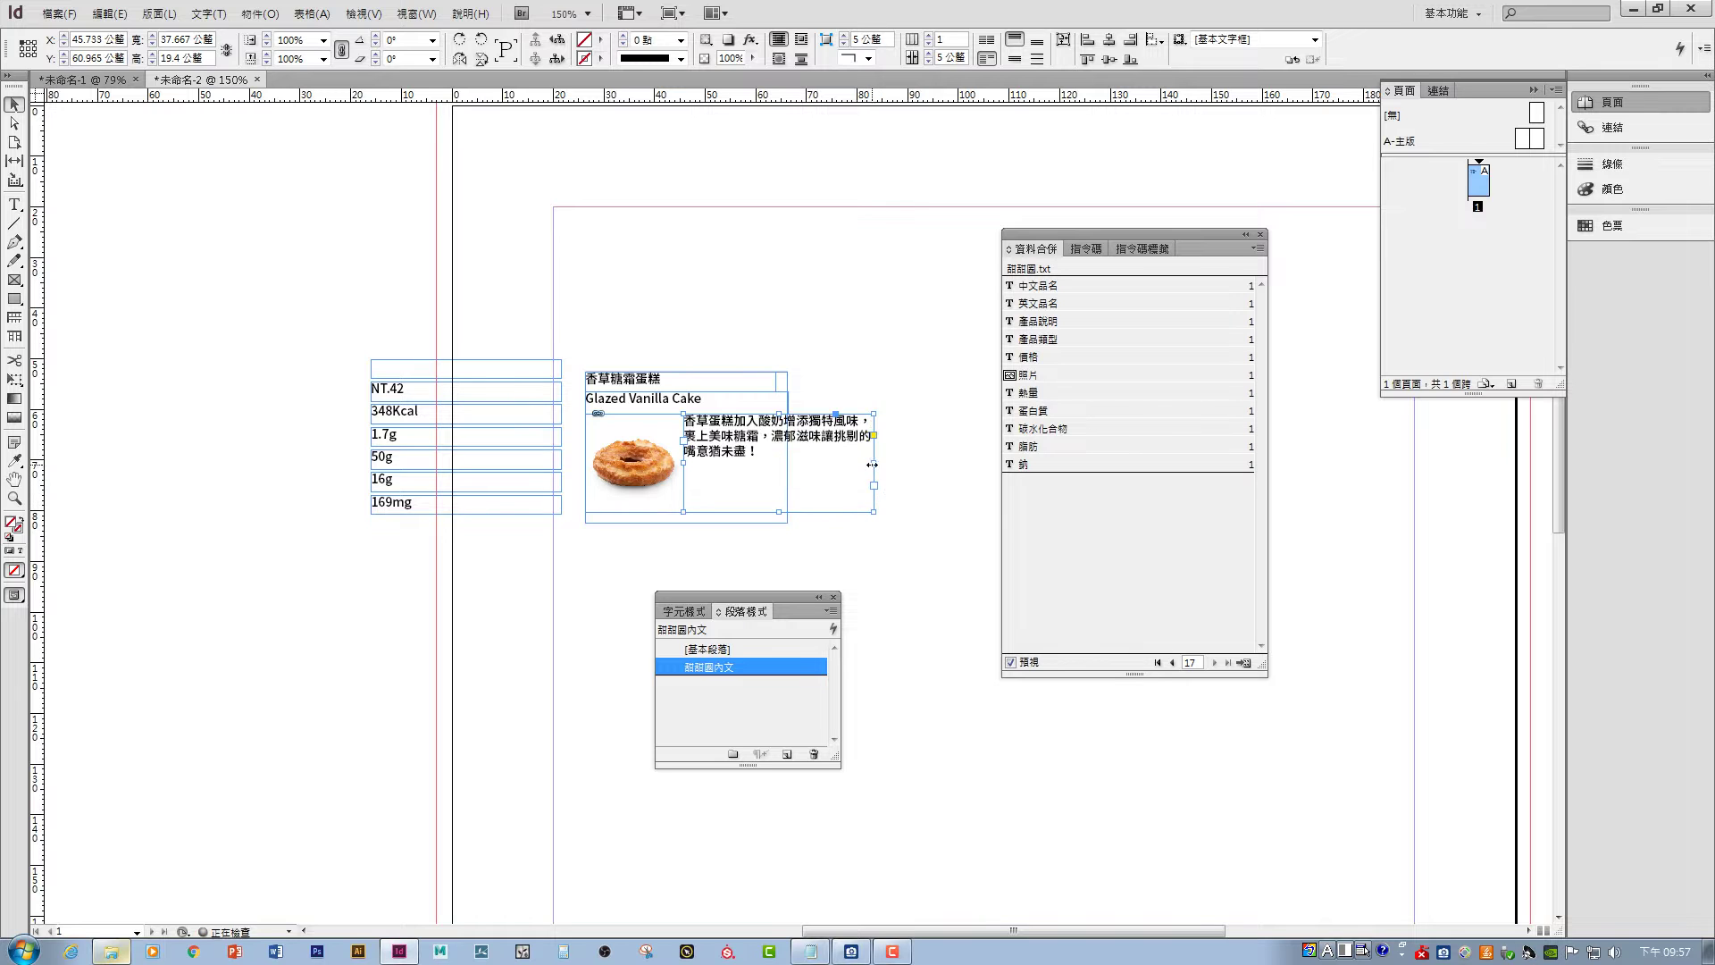
{"action": "left_click_drag", "start_coordinate": [872, 465], "coordinate": [967, 346]}
{"action": "left_click", "coordinate": [846, 423]}
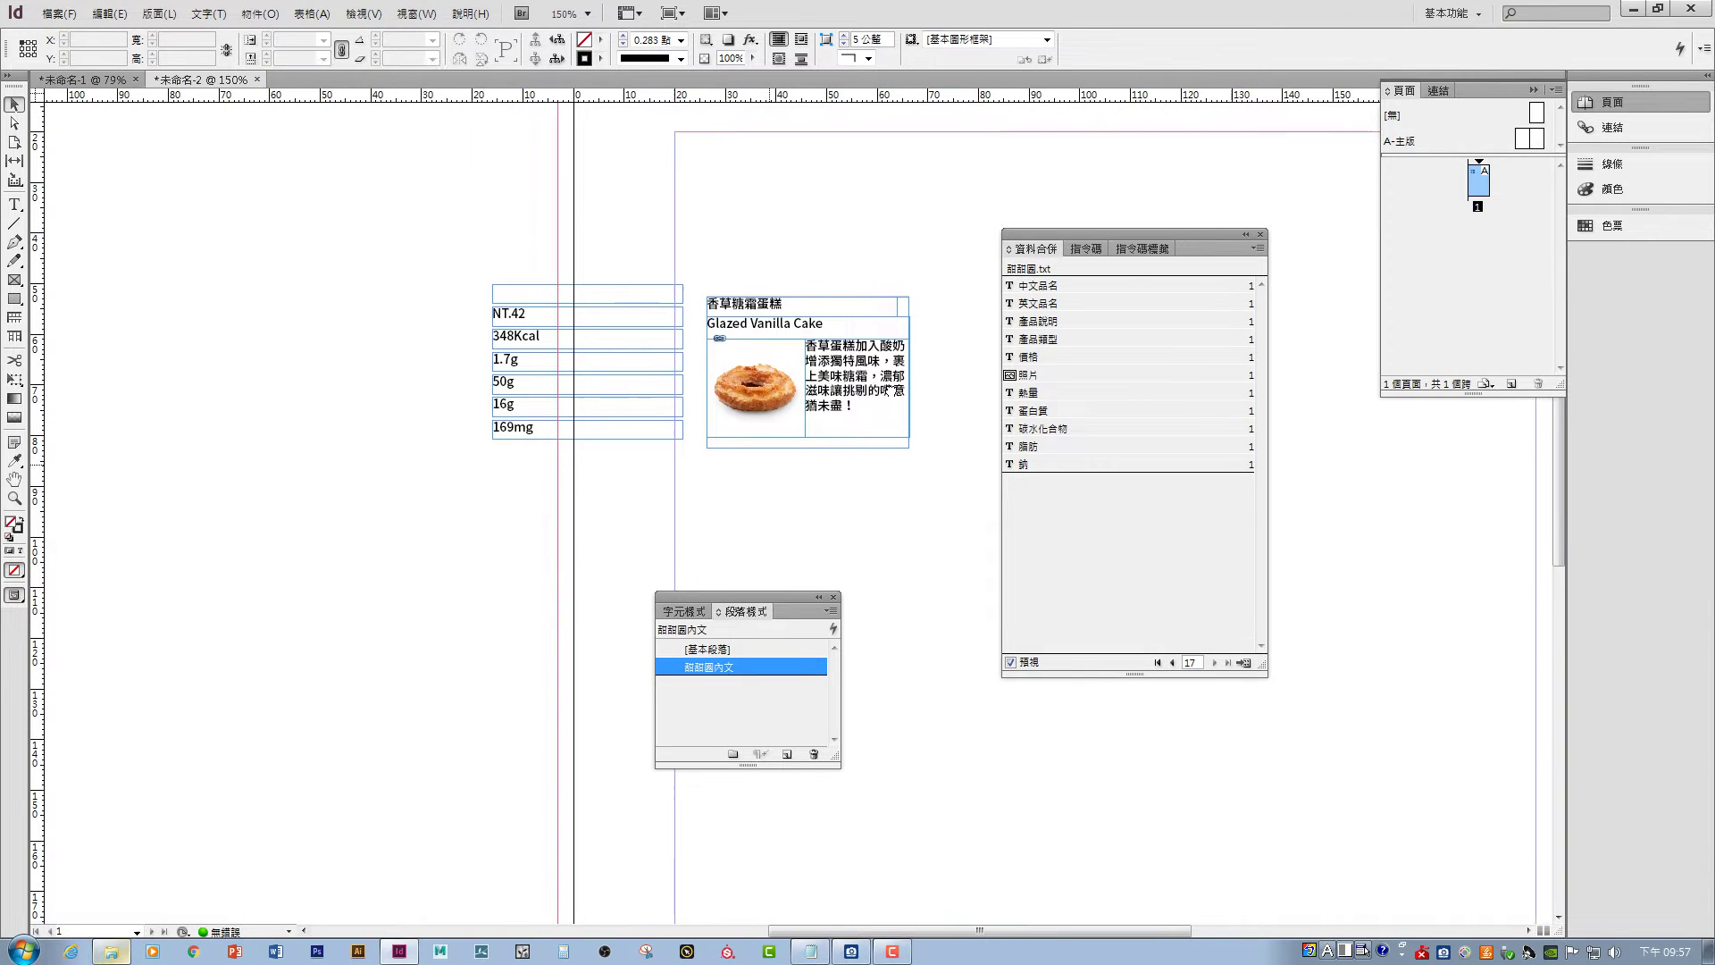
- Step the preview back to Original Glazed, then forward to record 6, Strawberry Iced Glazed
{"action": "left_click", "coordinate": [1172, 663]}
{"action": "left_click", "coordinate": [1172, 663]}
{"action": "left_click", "coordinate": [1172, 663]}
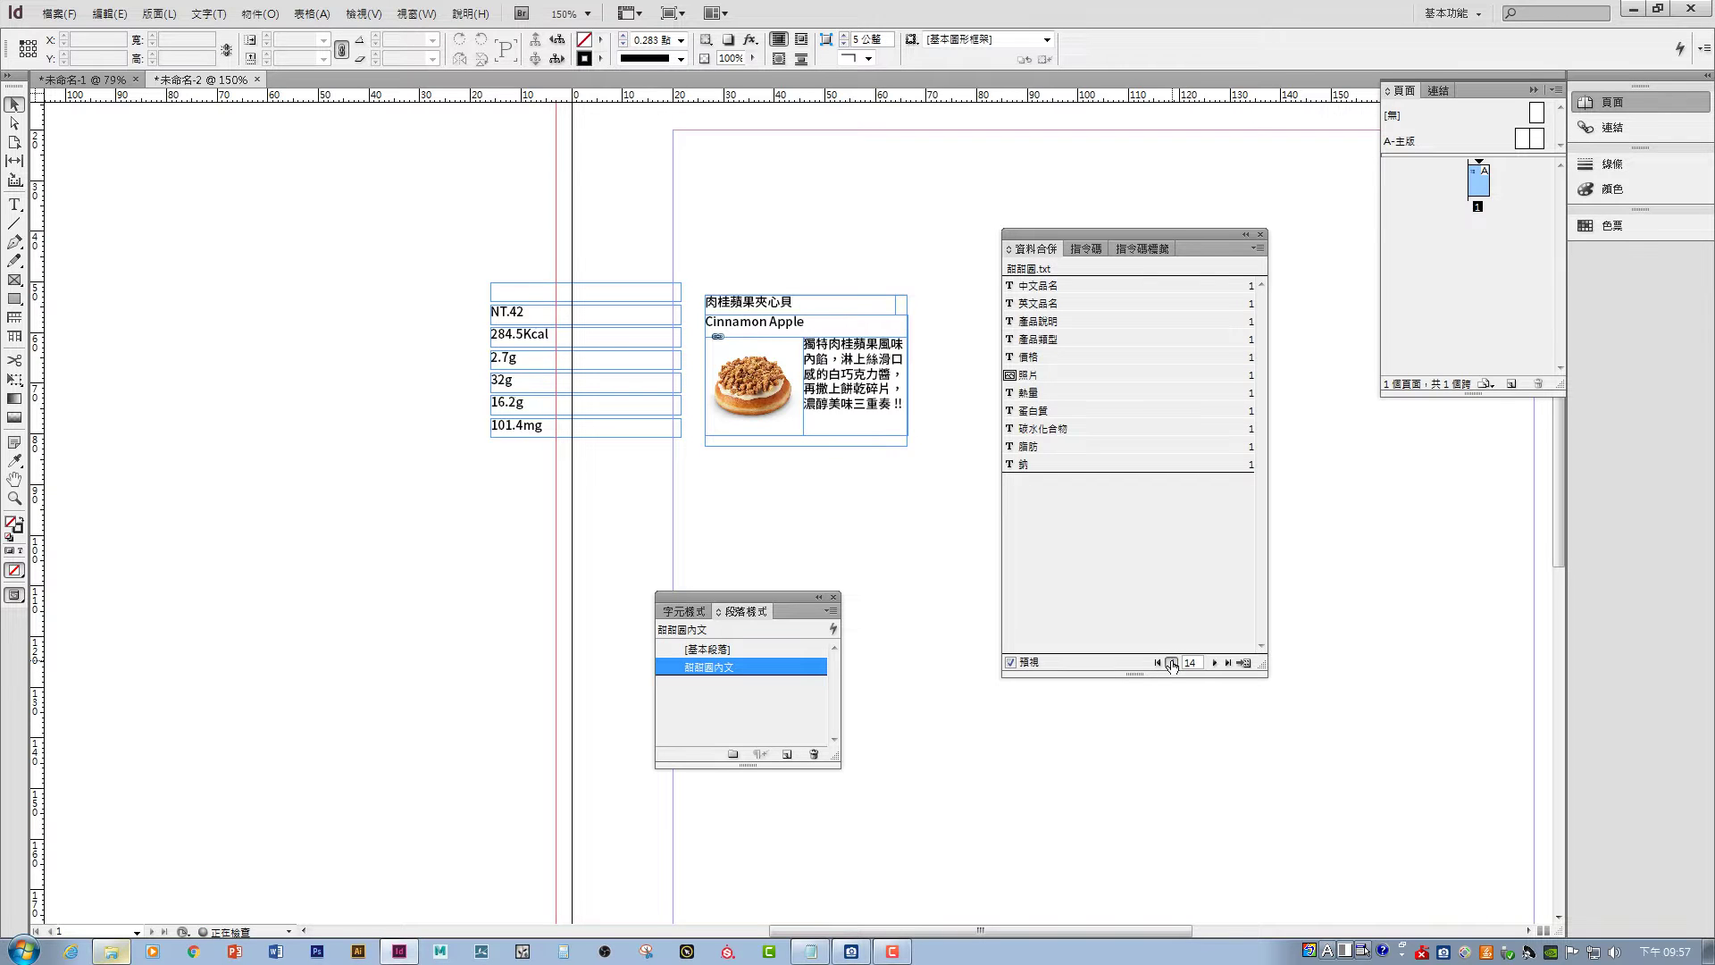
{"action": "left_click", "coordinate": [1172, 663]}
{"action": "left_click", "coordinate": [1172, 663]}
{"action": "left_click", "coordinate": [1172, 663]}
{"action": "left_click", "coordinate": [1172, 663]}
{"action": "left_click", "coordinate": [1172, 663]}
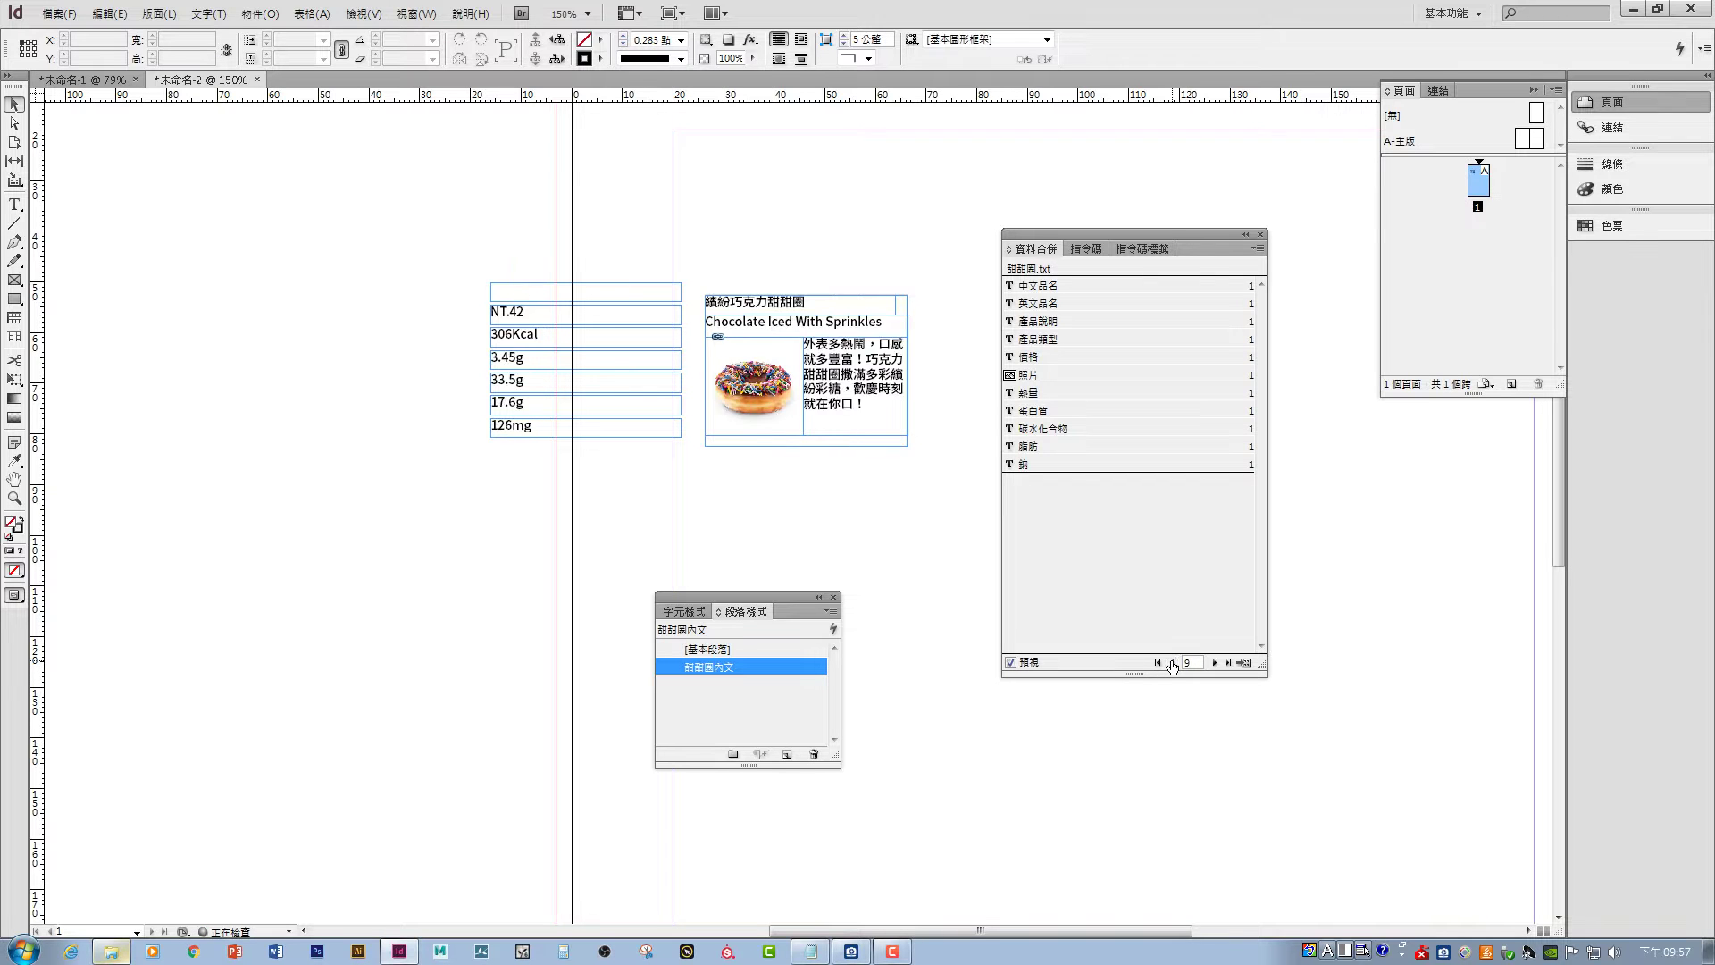
{"action": "left_click", "coordinate": [1172, 663]}
{"action": "left_click", "coordinate": [1172, 663]}
{"action": "left_click", "coordinate": [1172, 663]}
{"action": "left_click", "coordinate": [1172, 662]}
{"action": "left_click", "coordinate": [1172, 663]}
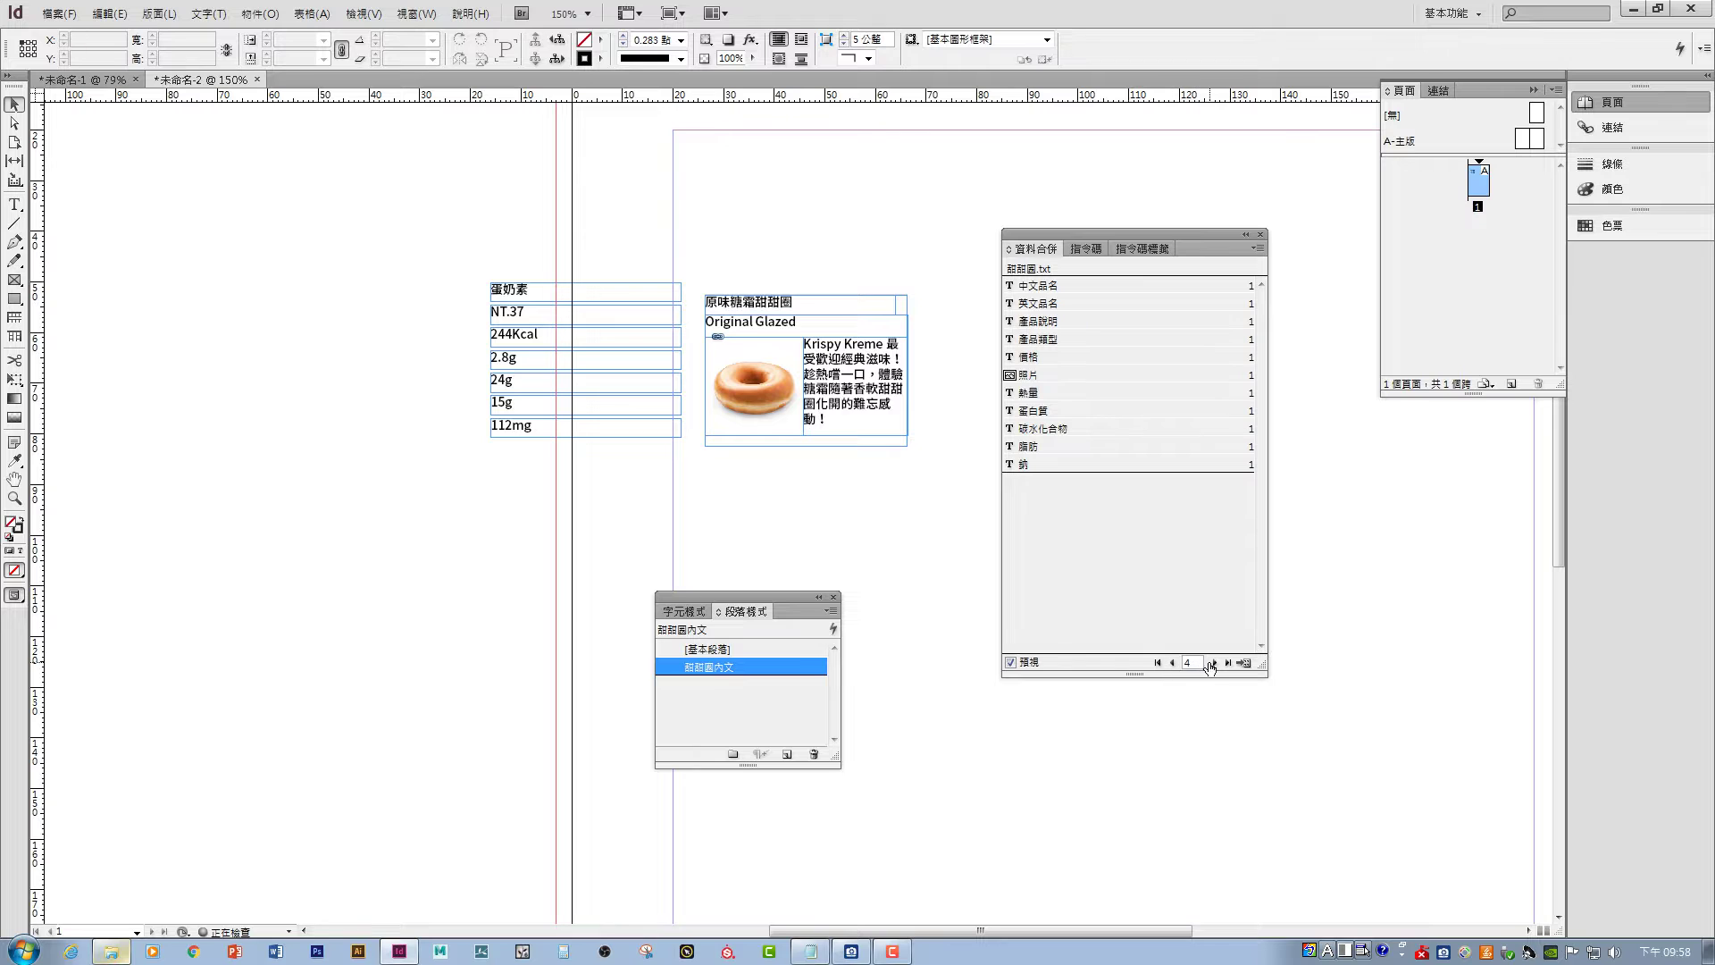
{"action": "left_click", "coordinate": [1213, 663]}
{"action": "left_click", "coordinate": [1215, 663]}
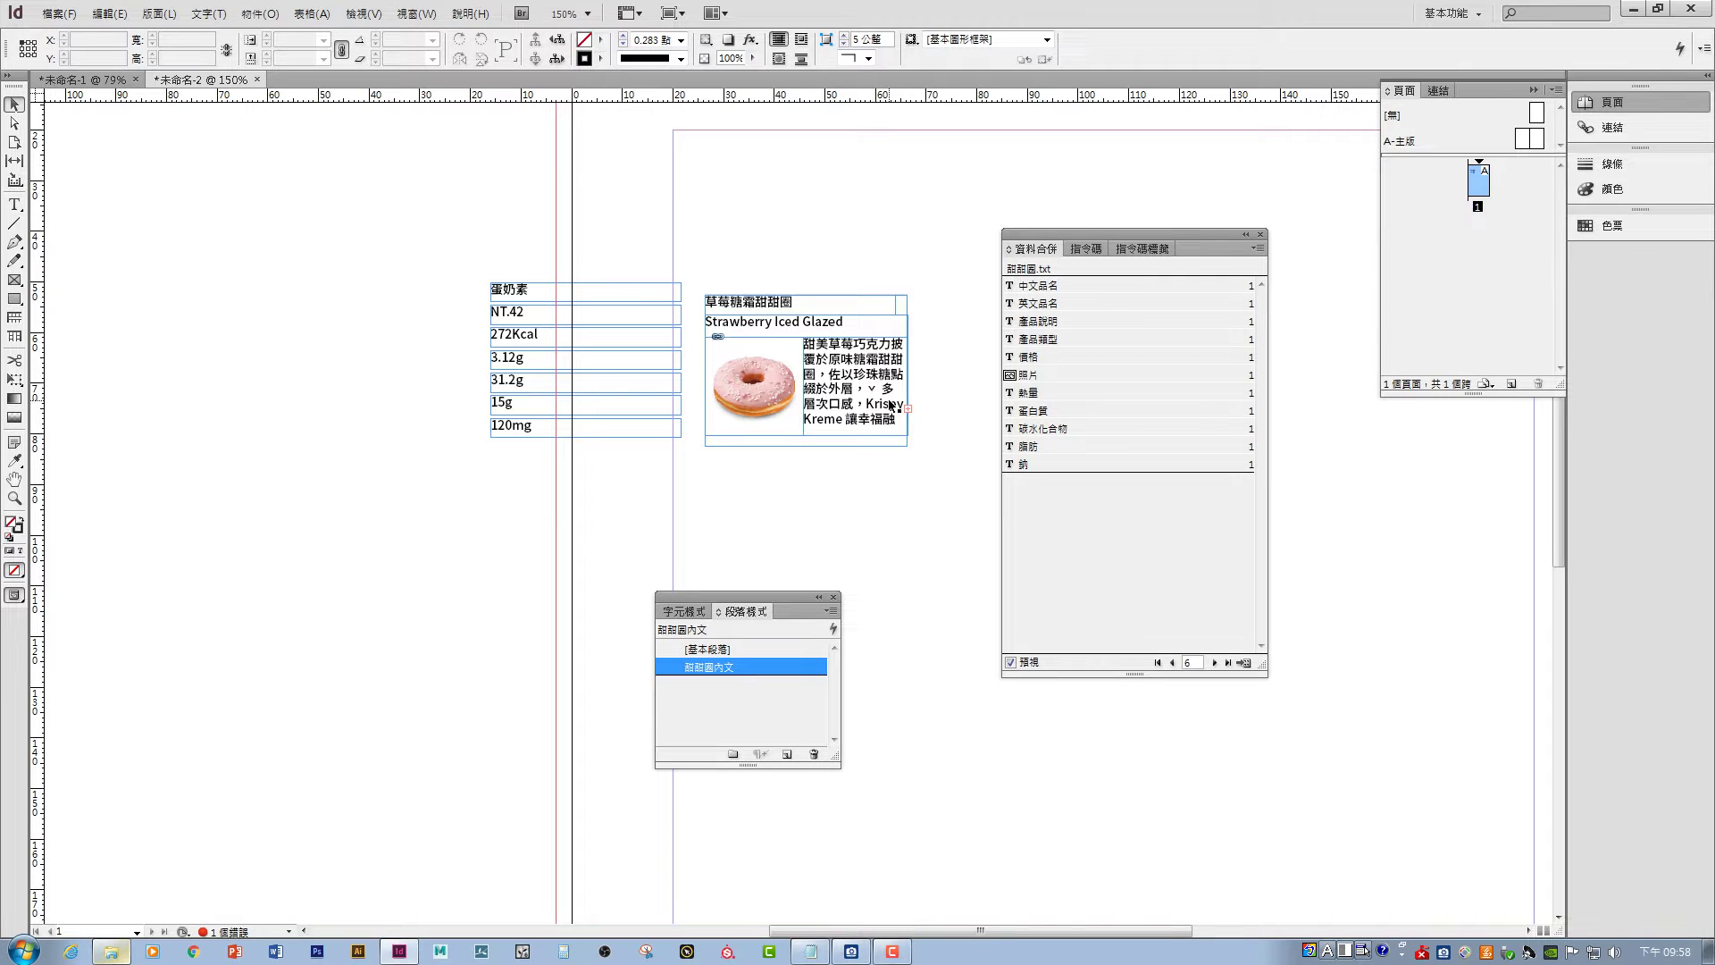
- Create paragraph style 段落樣式1 based on 甜甜圈內文 with its font size lowered to 6 pt
{"action": "left_click", "coordinate": [719, 668]}
{"action": "key", "text": "Return"}
{"action": "left_click", "coordinate": [787, 754]}
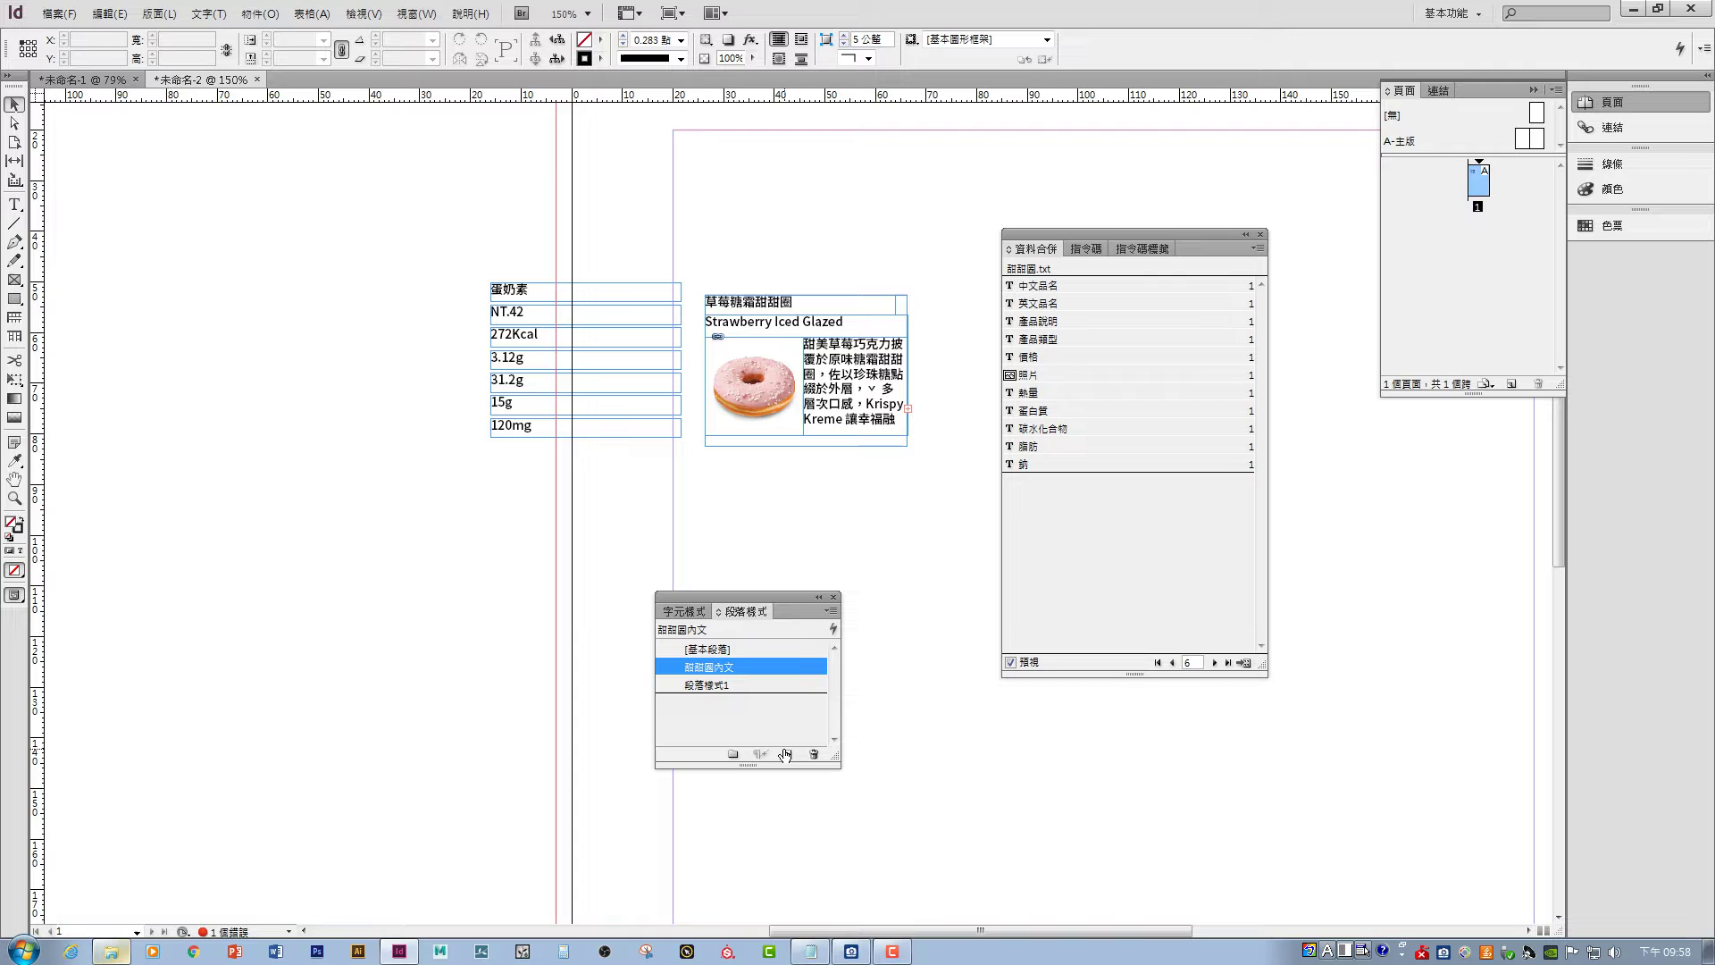
{"action": "left_click", "coordinate": [727, 684]}
{"action": "left_click", "coordinate": [727, 684]}
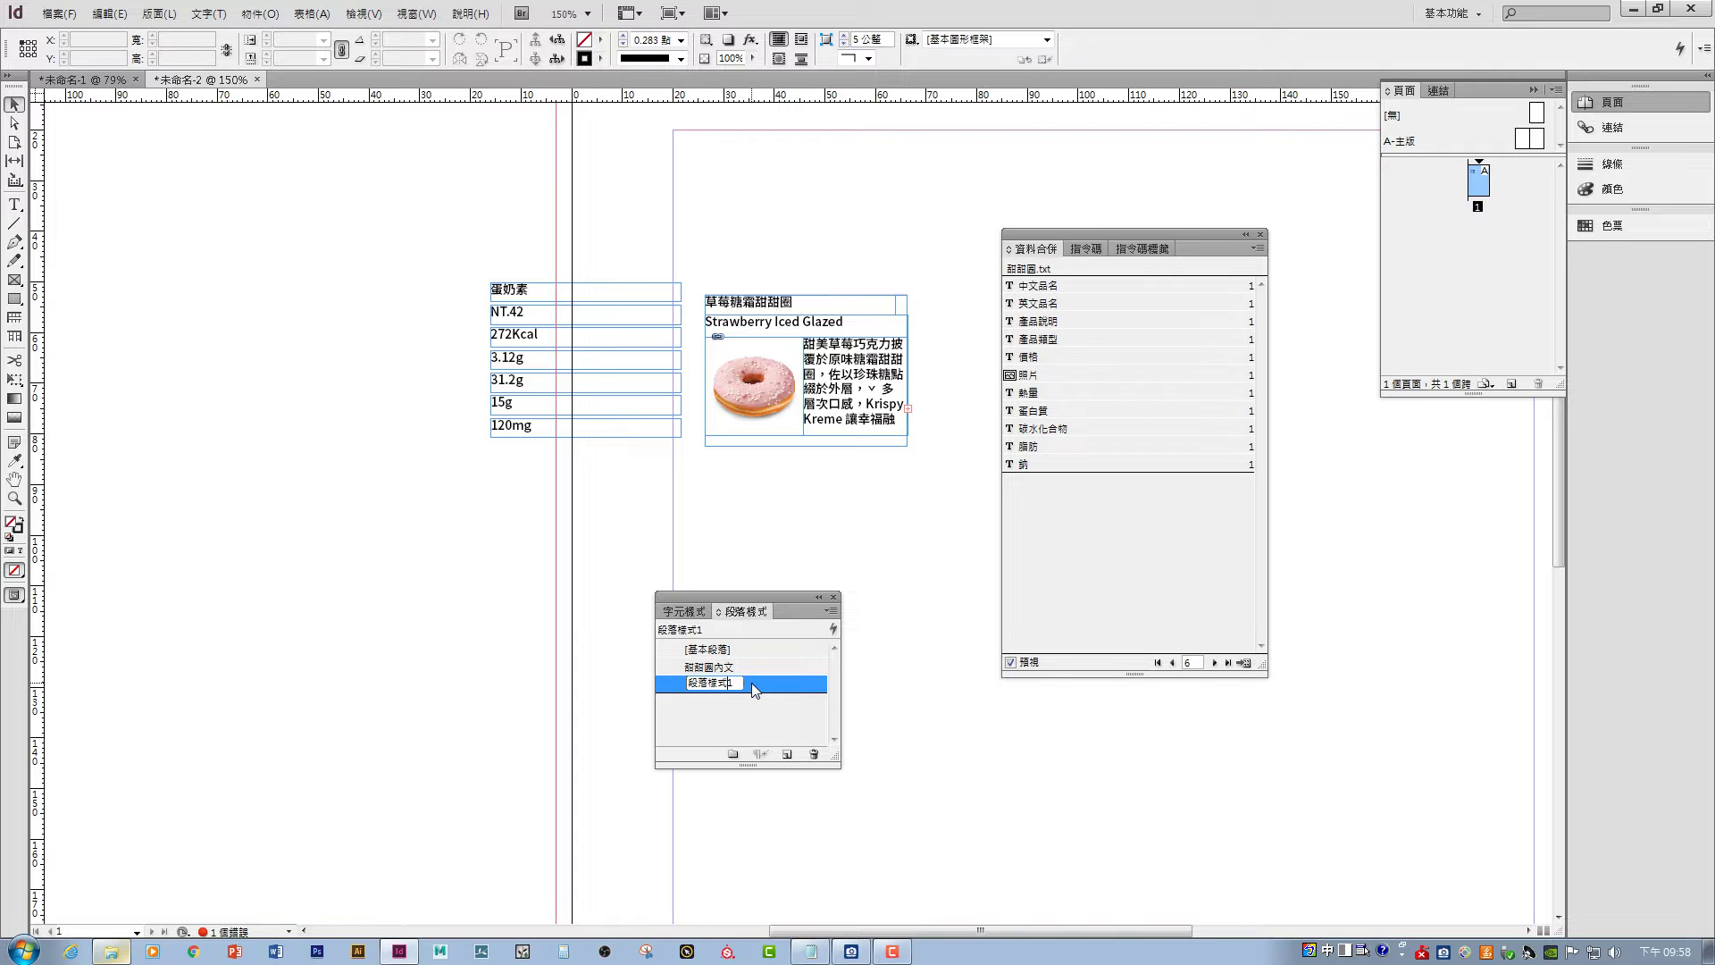
{"action": "double_click", "coordinate": [752, 683]}
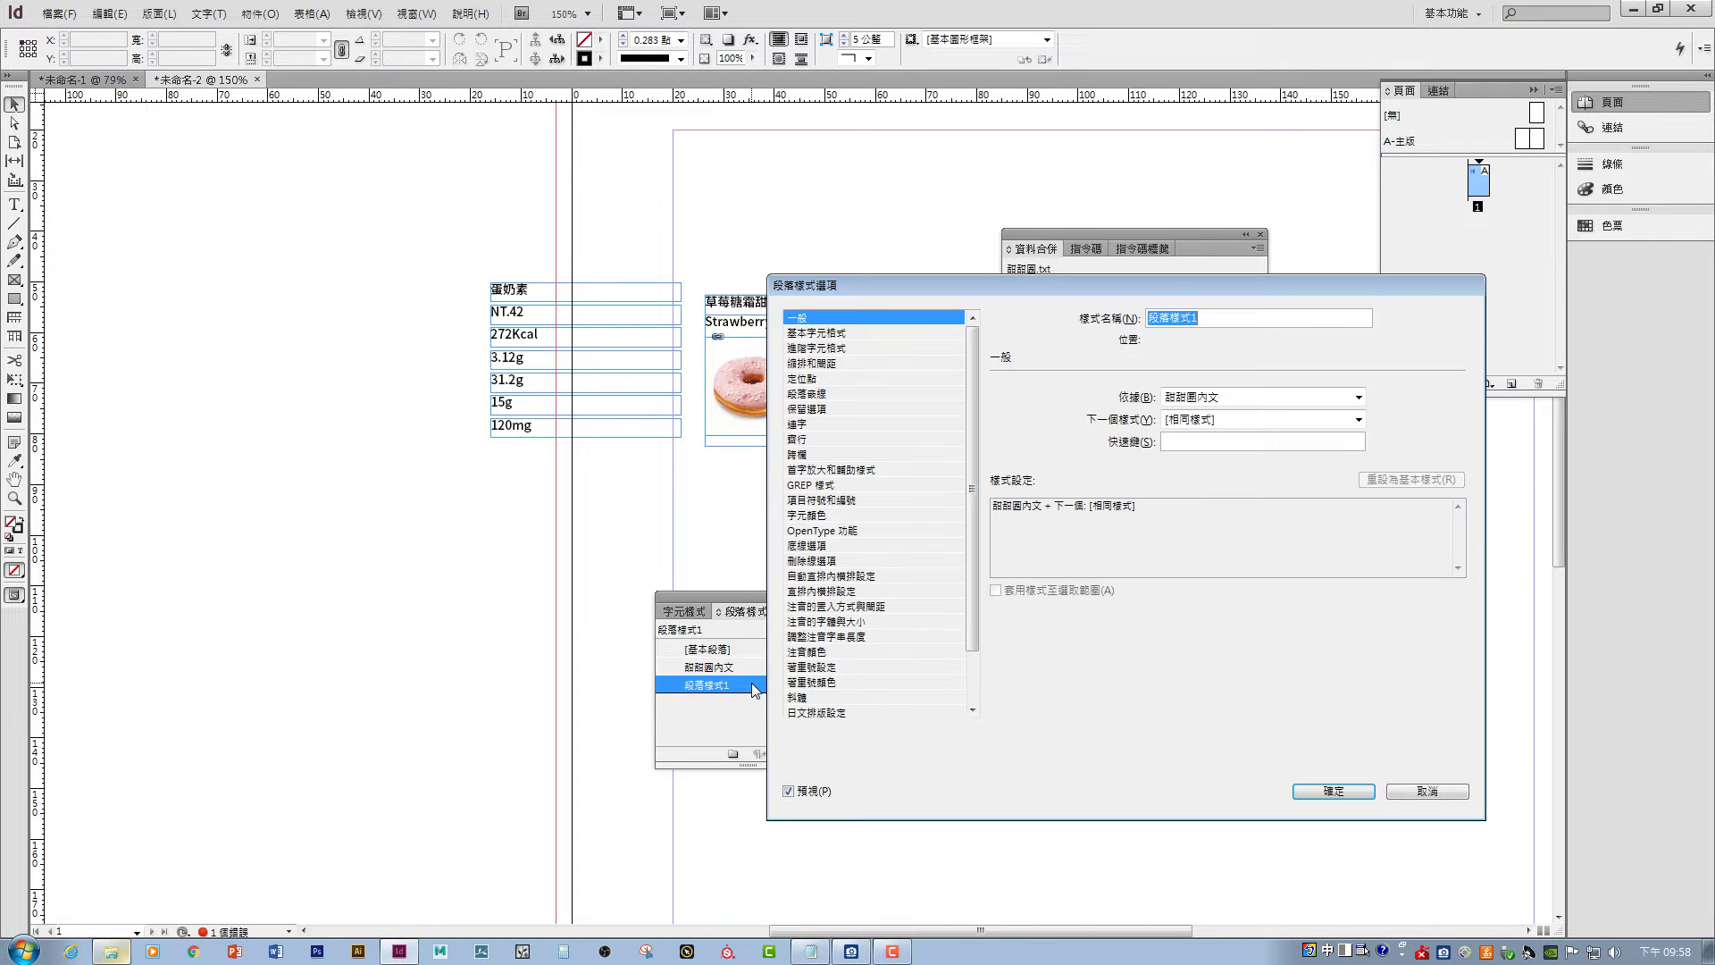
{"action": "left_click", "coordinate": [817, 333]}
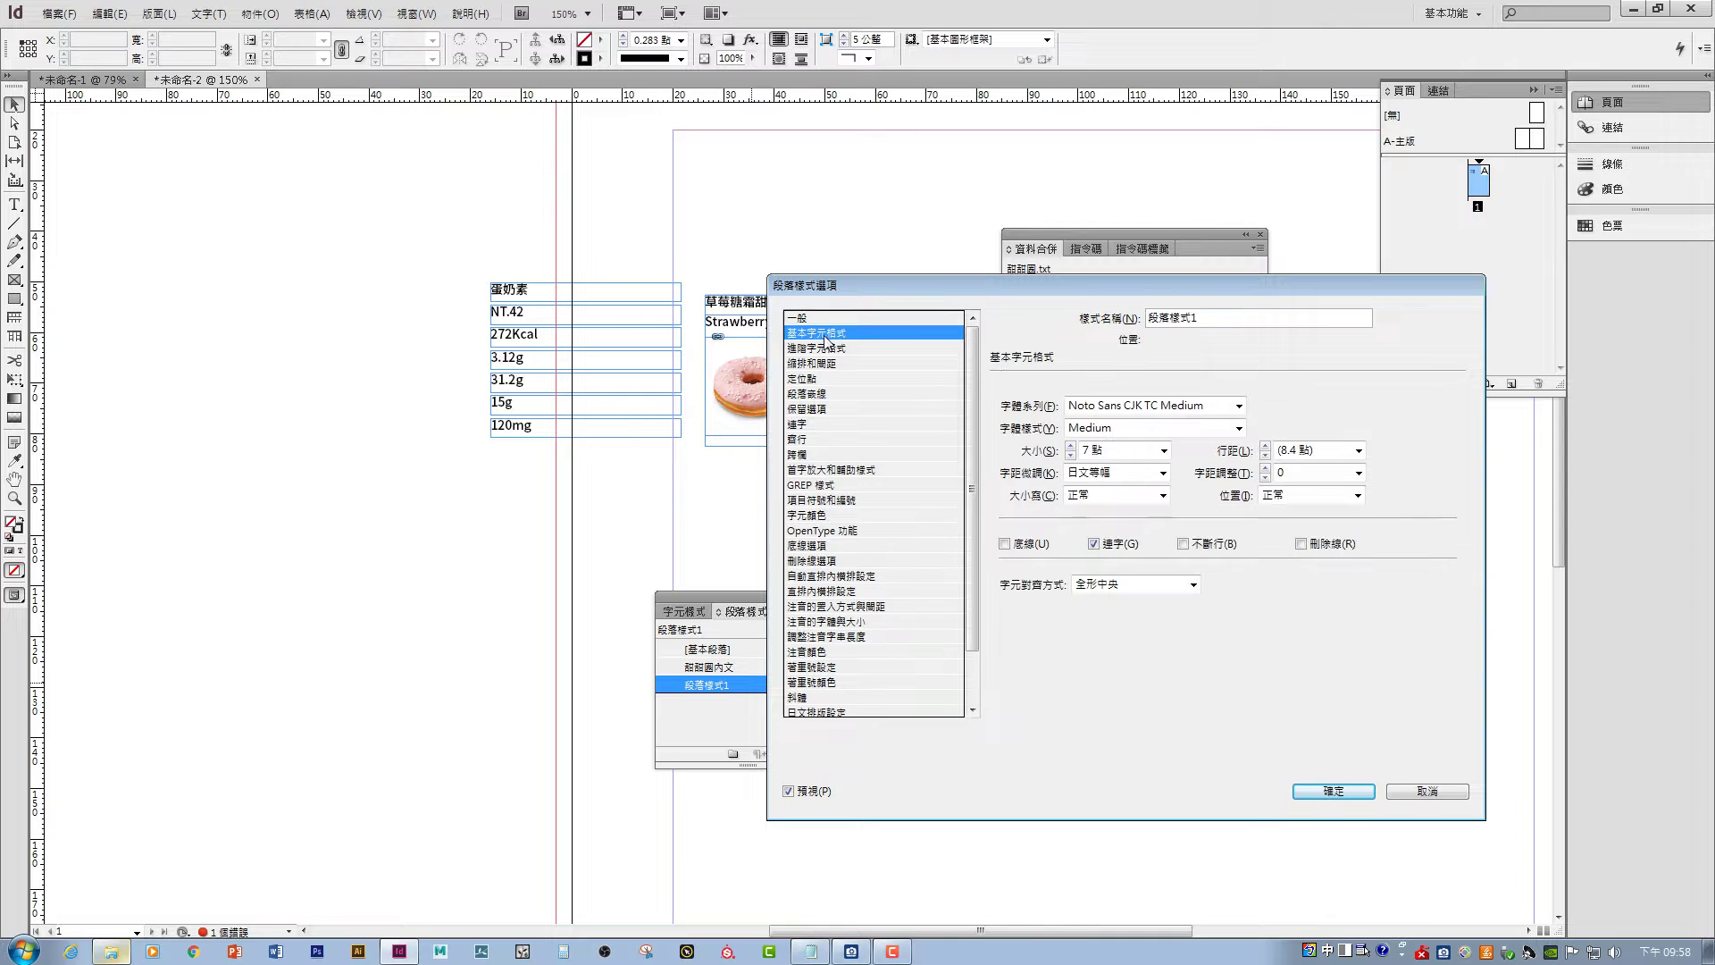
{"action": "double_click", "coordinate": [1088, 450]}
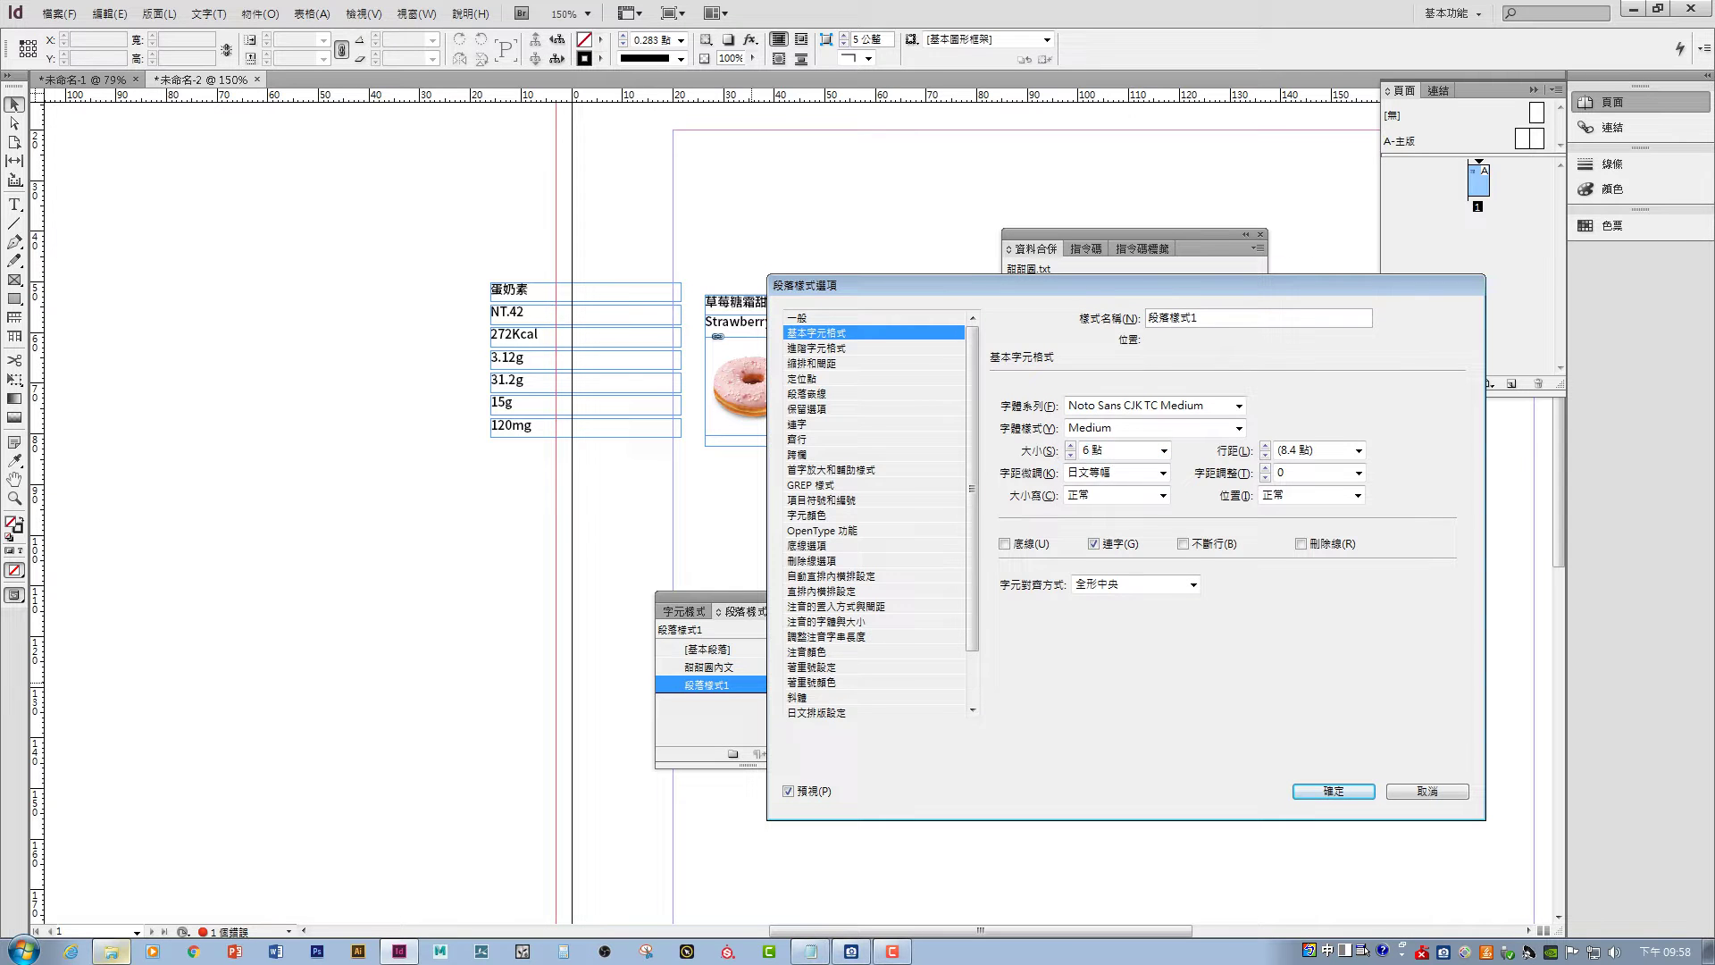
{"action": "left_click", "coordinate": [1331, 791]}
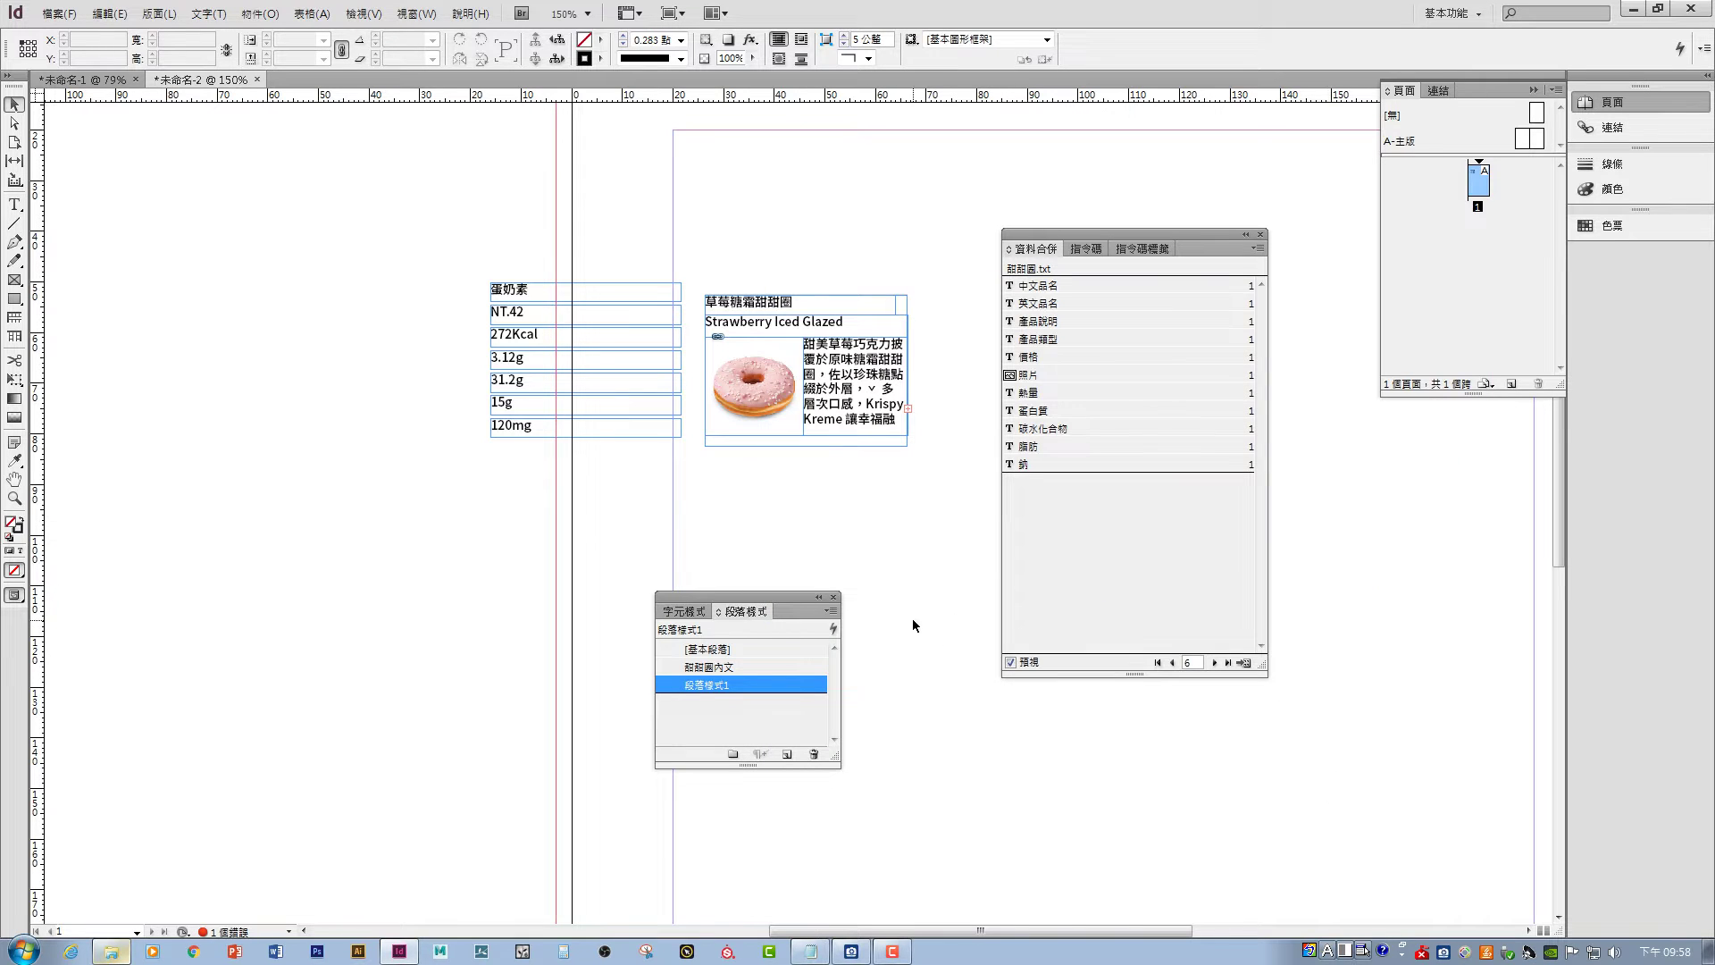
- Apply 段落樣式1 to the donut description text frame
{"action": "left_click", "coordinate": [847, 427]}
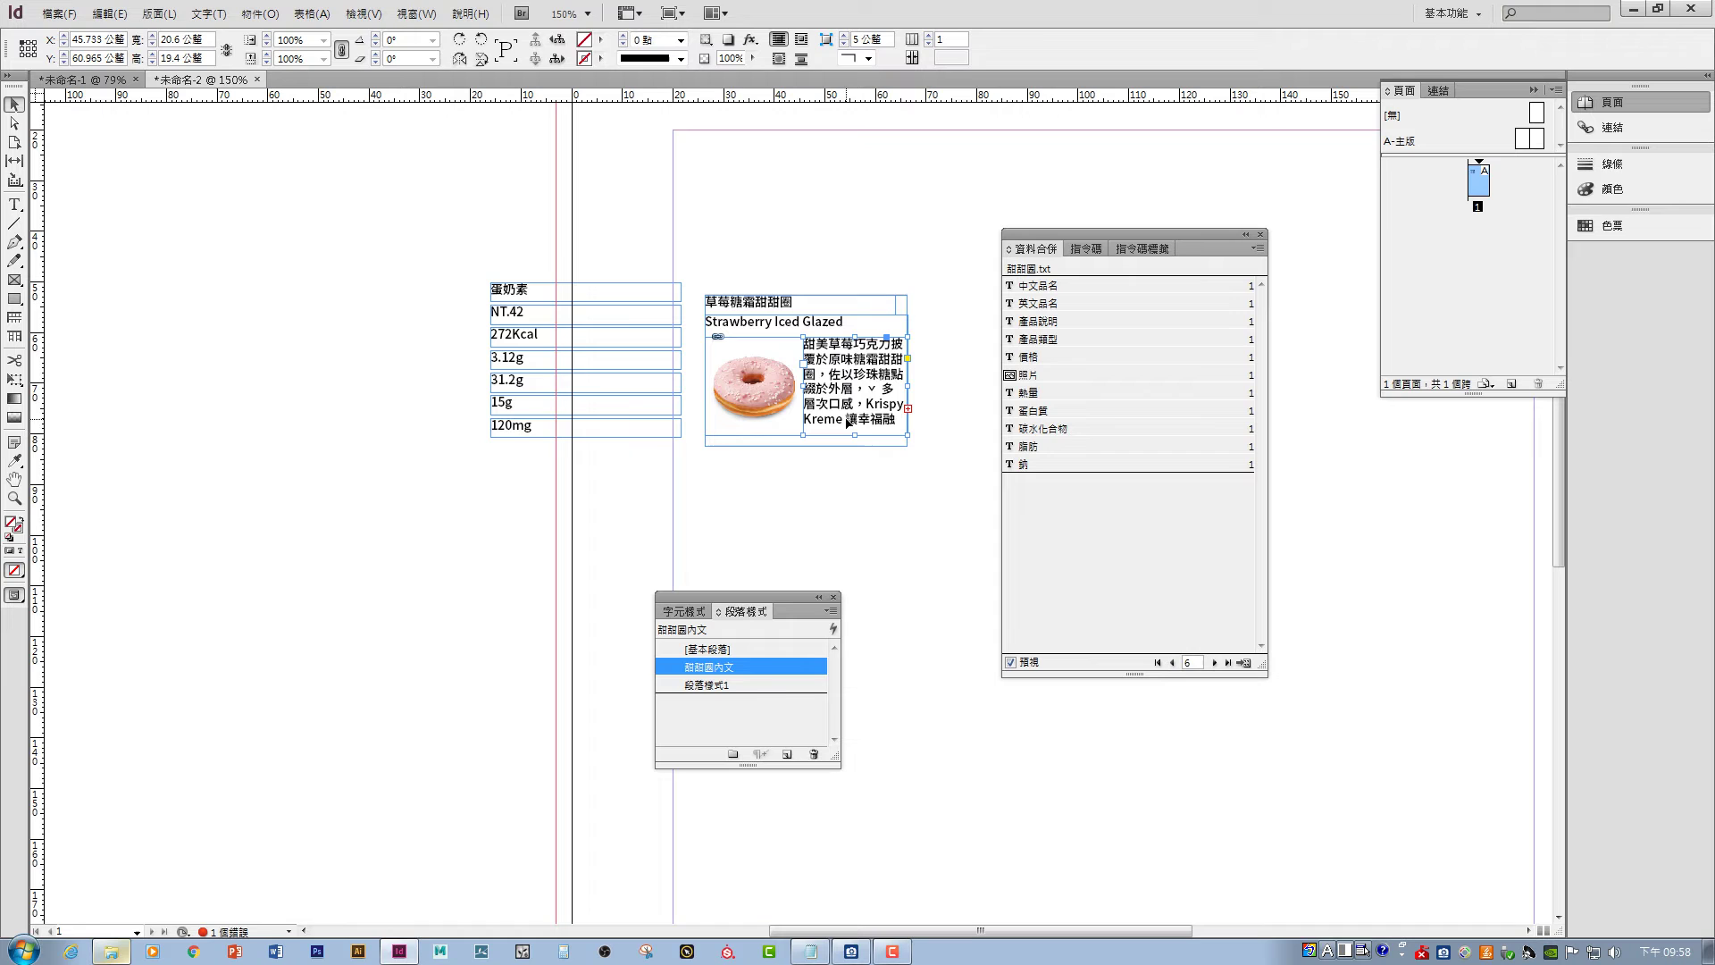
{"action": "left_click", "coordinate": [728, 685]}
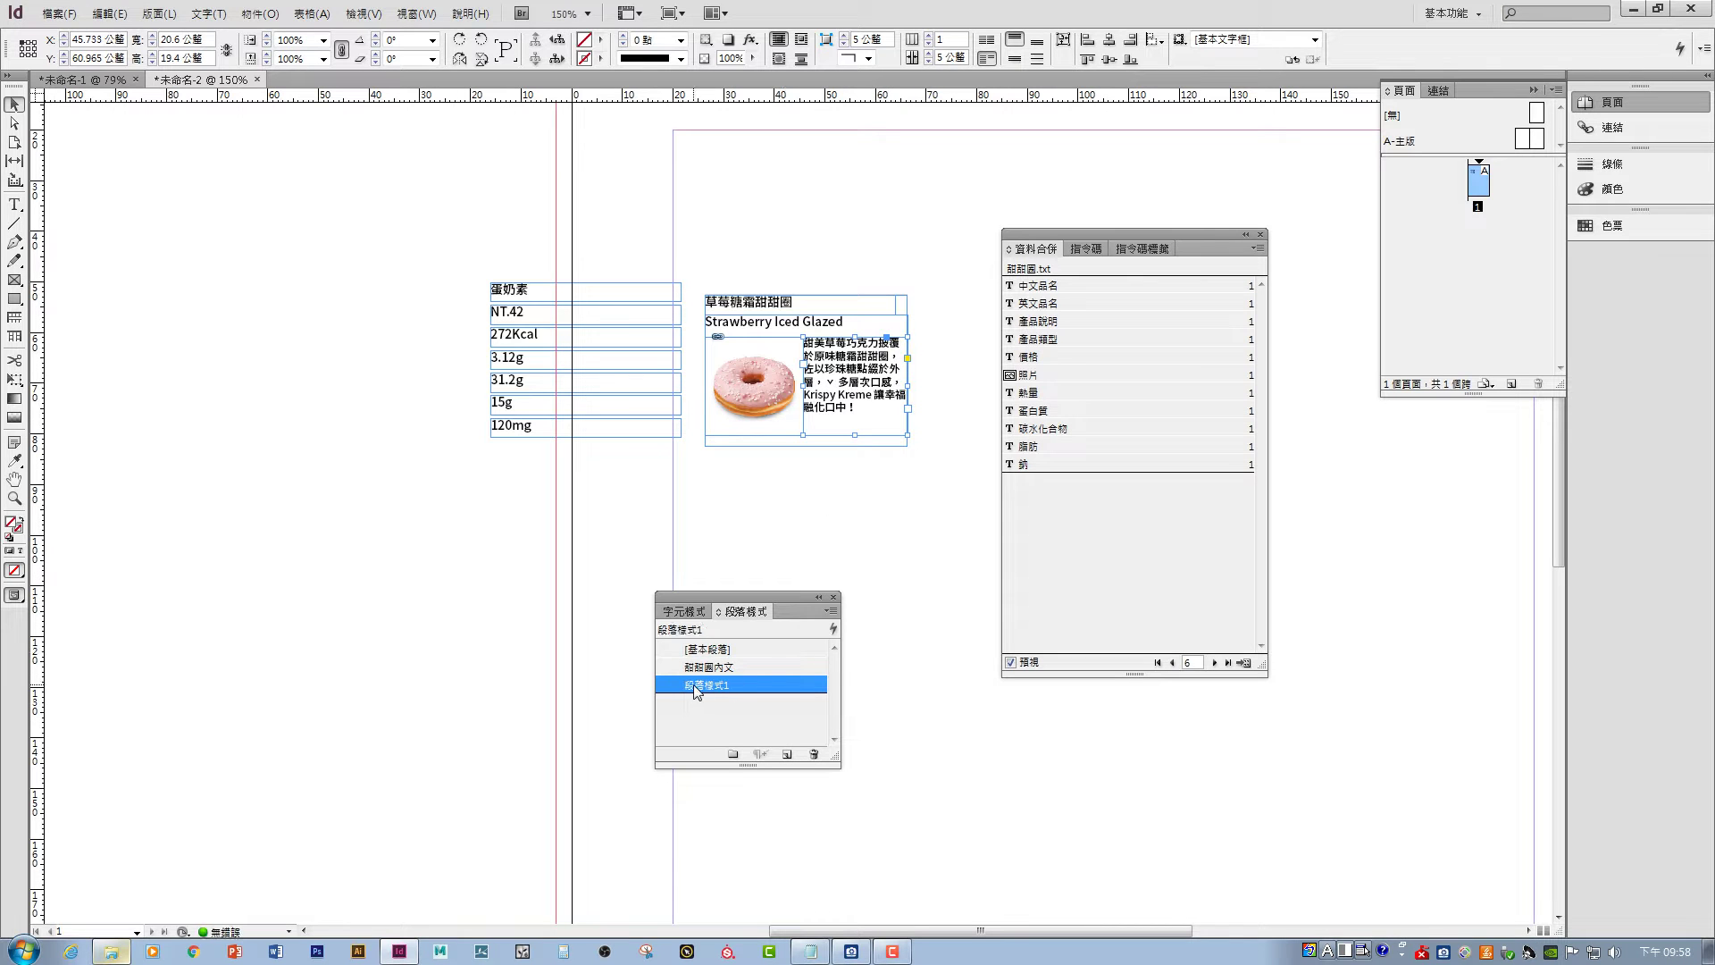
{"action": "left_click", "coordinate": [961, 513]}
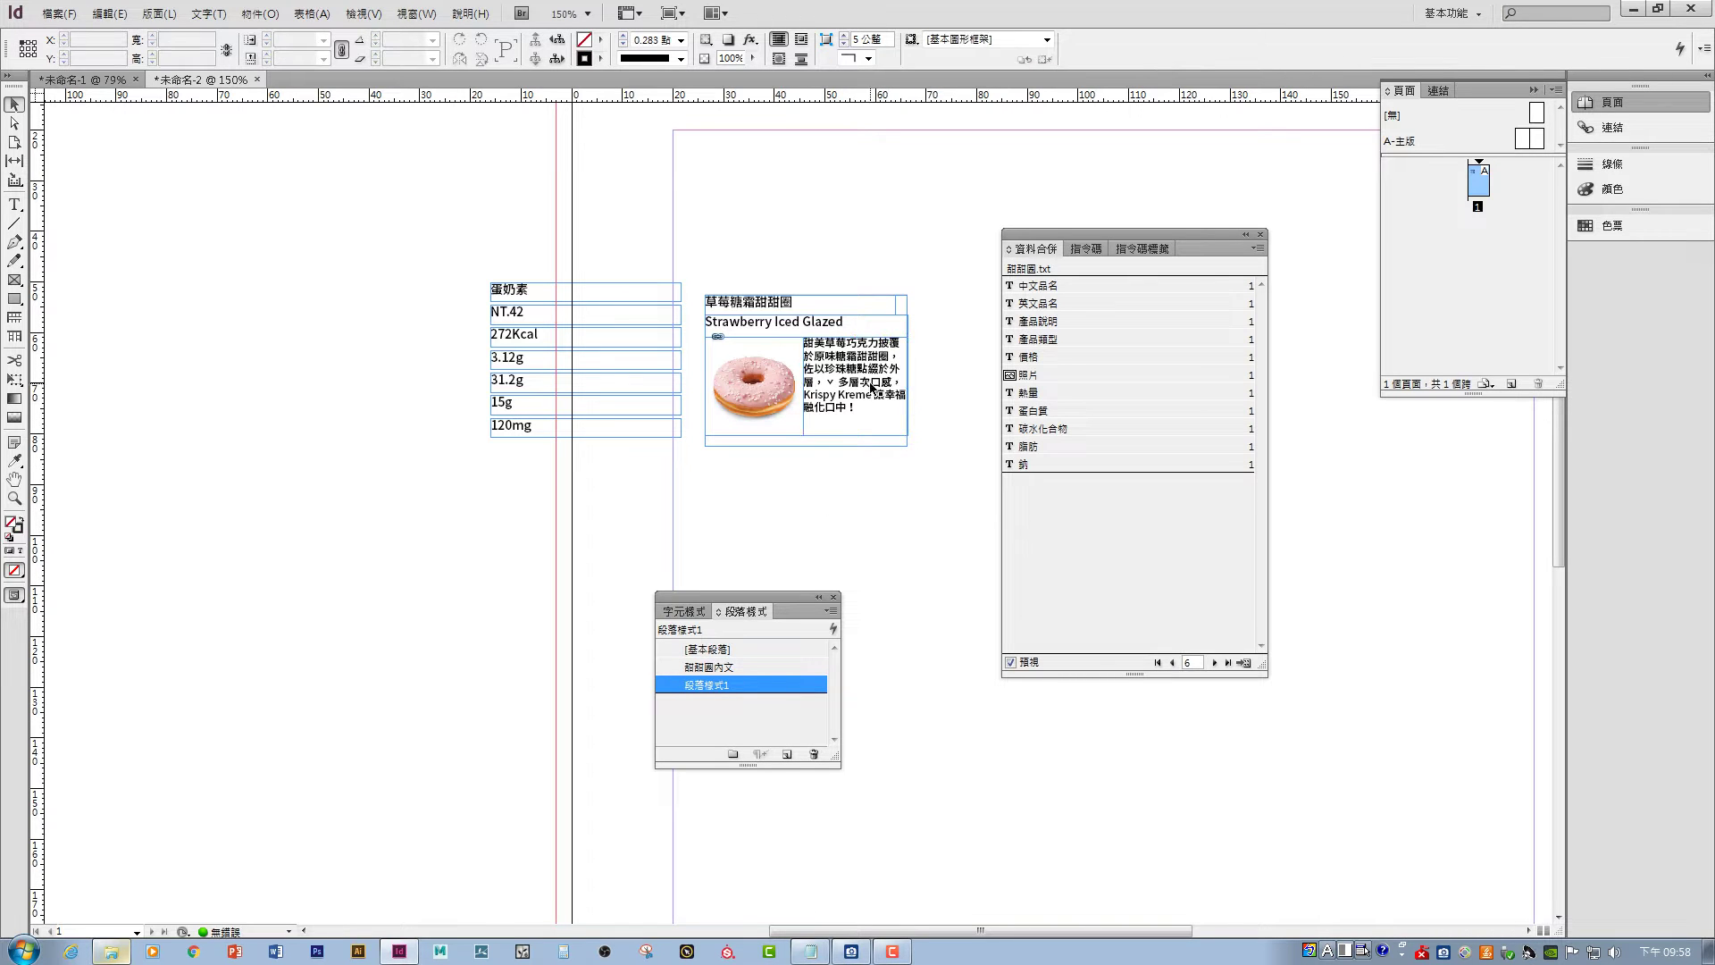
- On the Matcha cake record, shrink the image frame and refit the description frame to its text
{"action": "left_click", "coordinate": [1172, 663]}
{"action": "left_click", "coordinate": [1172, 663]}
{"action": "left_click", "coordinate": [1172, 663]}
{"action": "left_click", "coordinate": [1172, 662]}
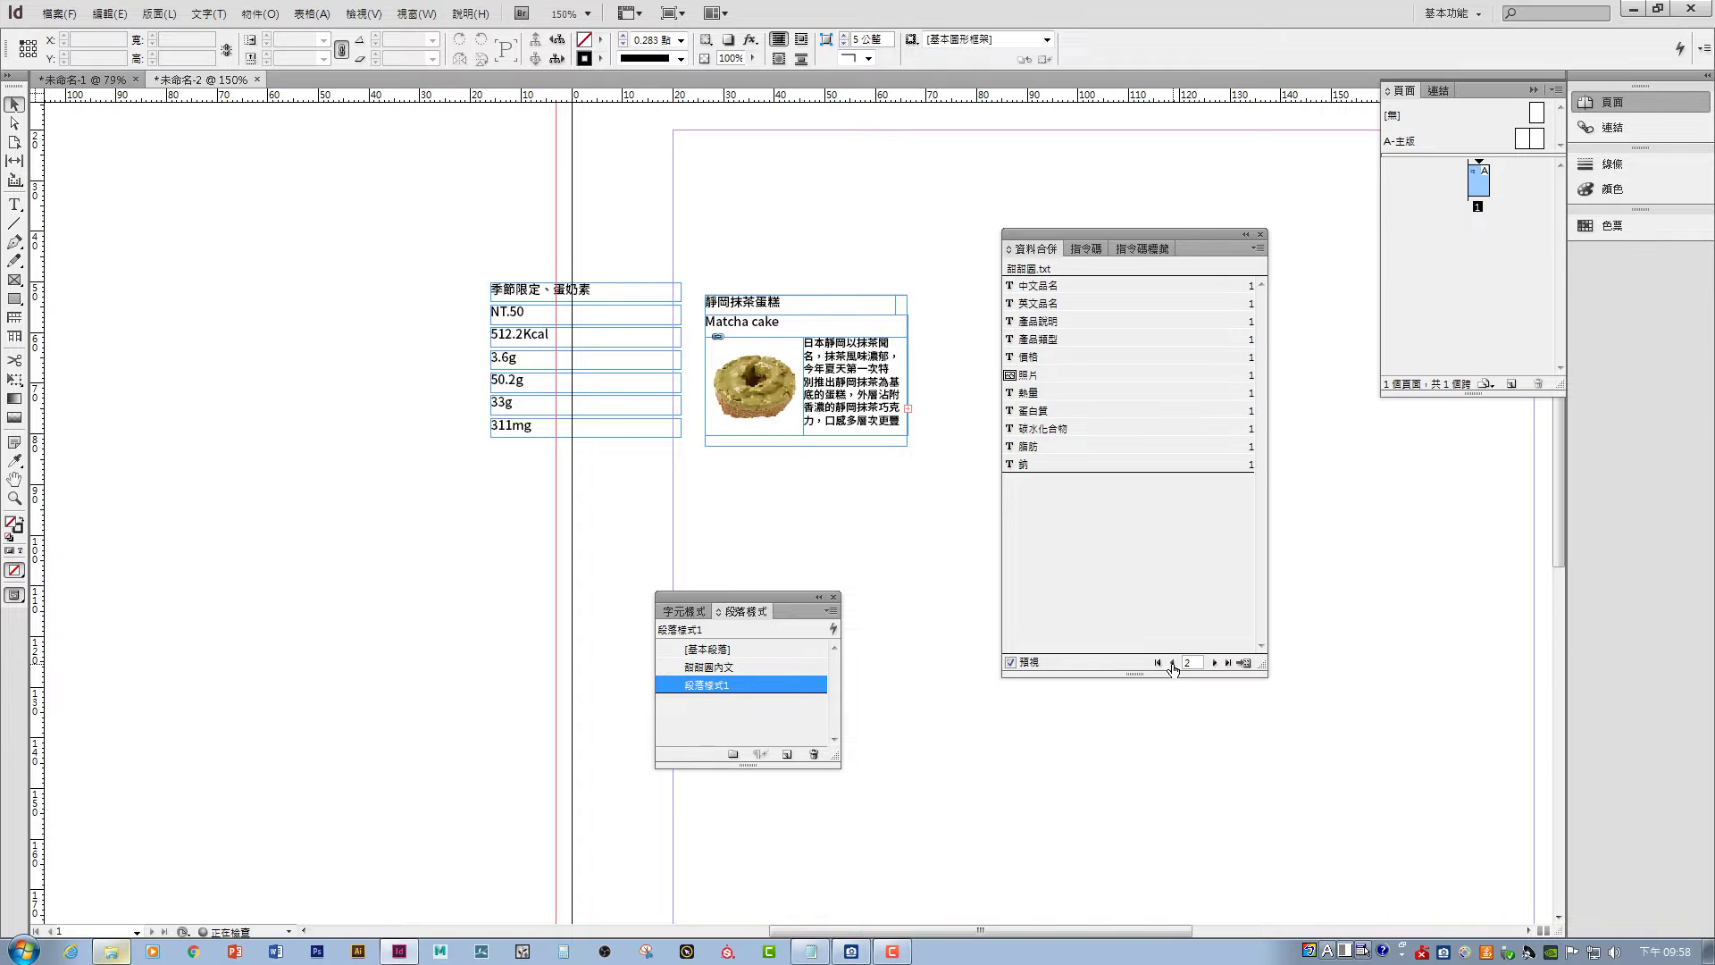
{"action": "left_click", "coordinate": [1172, 663]}
{"action": "left_click", "coordinate": [1215, 663]}
{"action": "left_click", "coordinate": [890, 404]}
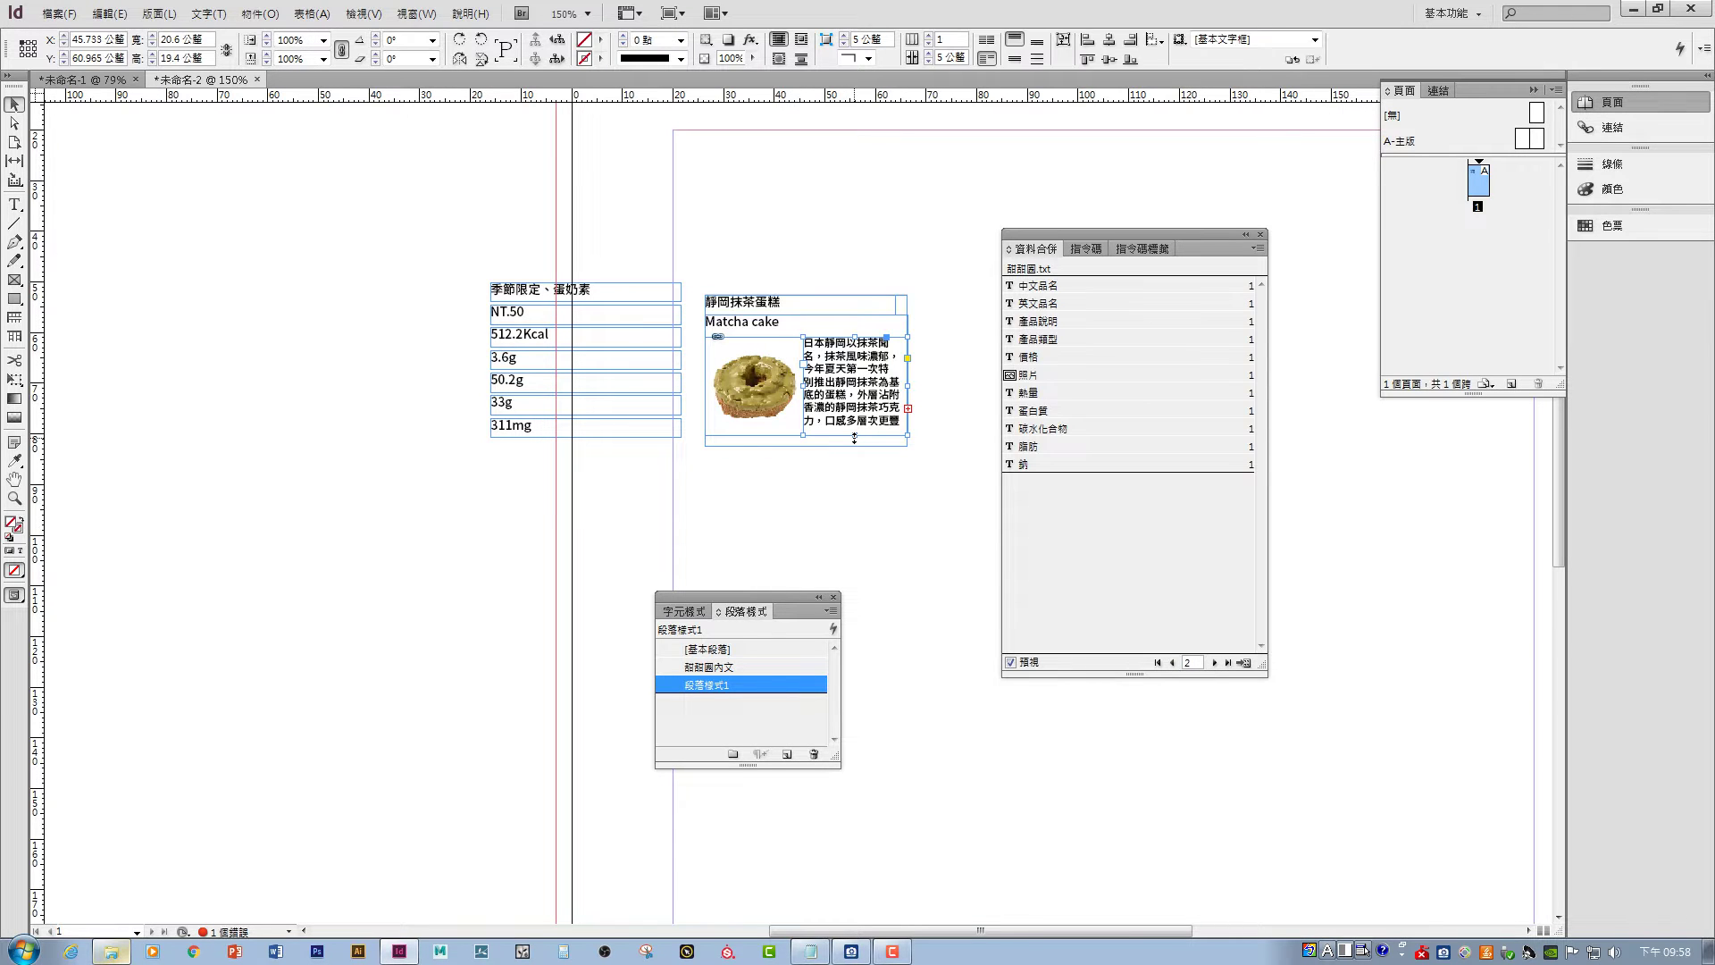
{"action": "left_click_drag", "start_coordinate": [855, 437], "coordinate": [858, 449]}
{"action": "left_click", "coordinate": [783, 378]}
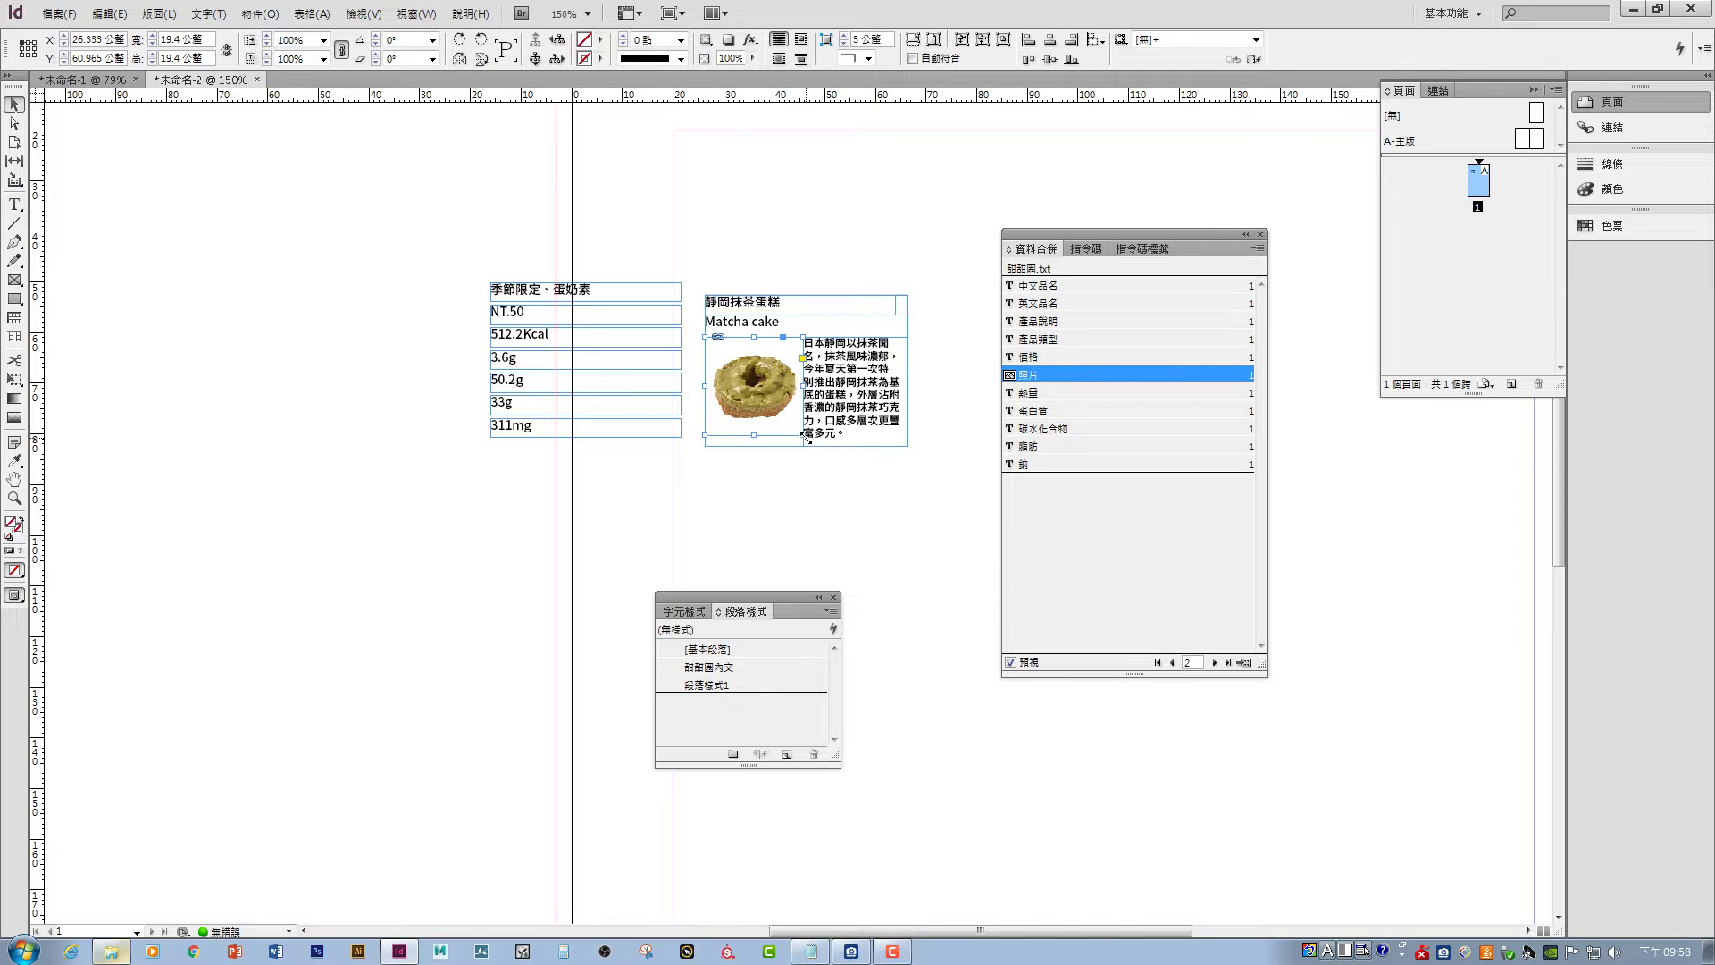
{"action": "left_click_drag", "start_coordinate": [808, 440], "coordinate": [796, 390]}
{"action": "left_click", "coordinate": [801, 362]}
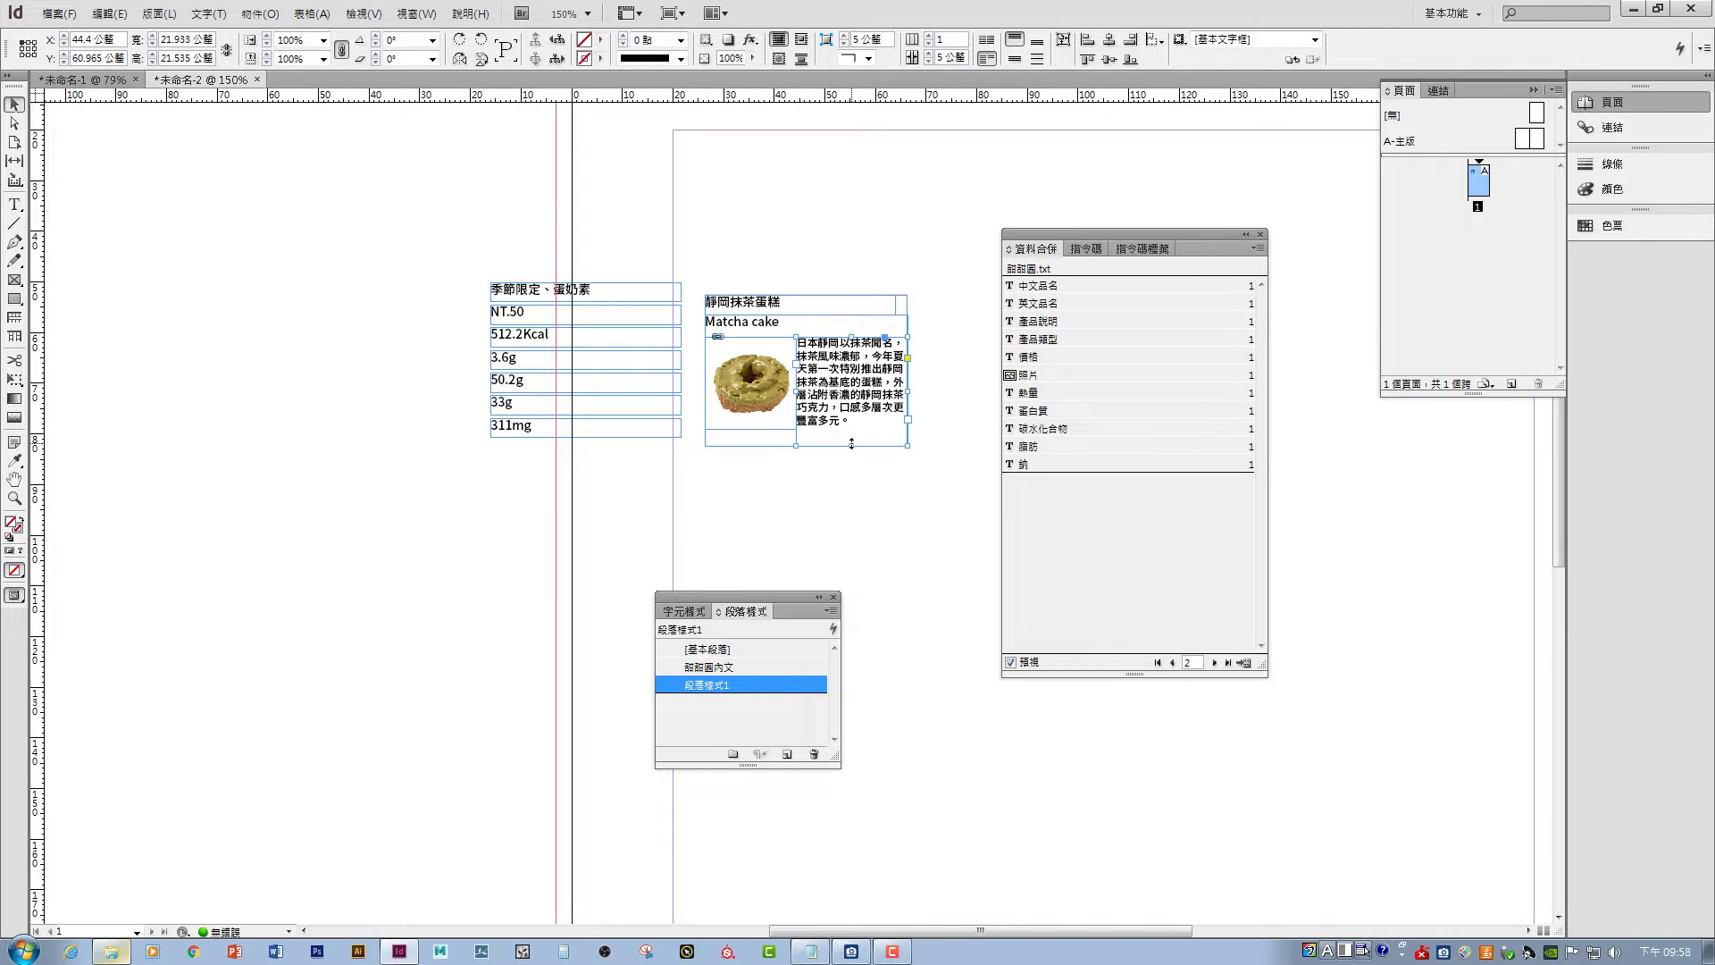
{"action": "left_click_drag", "start_coordinate": [853, 447], "coordinate": [853, 430]}
{"action": "left_click", "coordinate": [908, 464]}
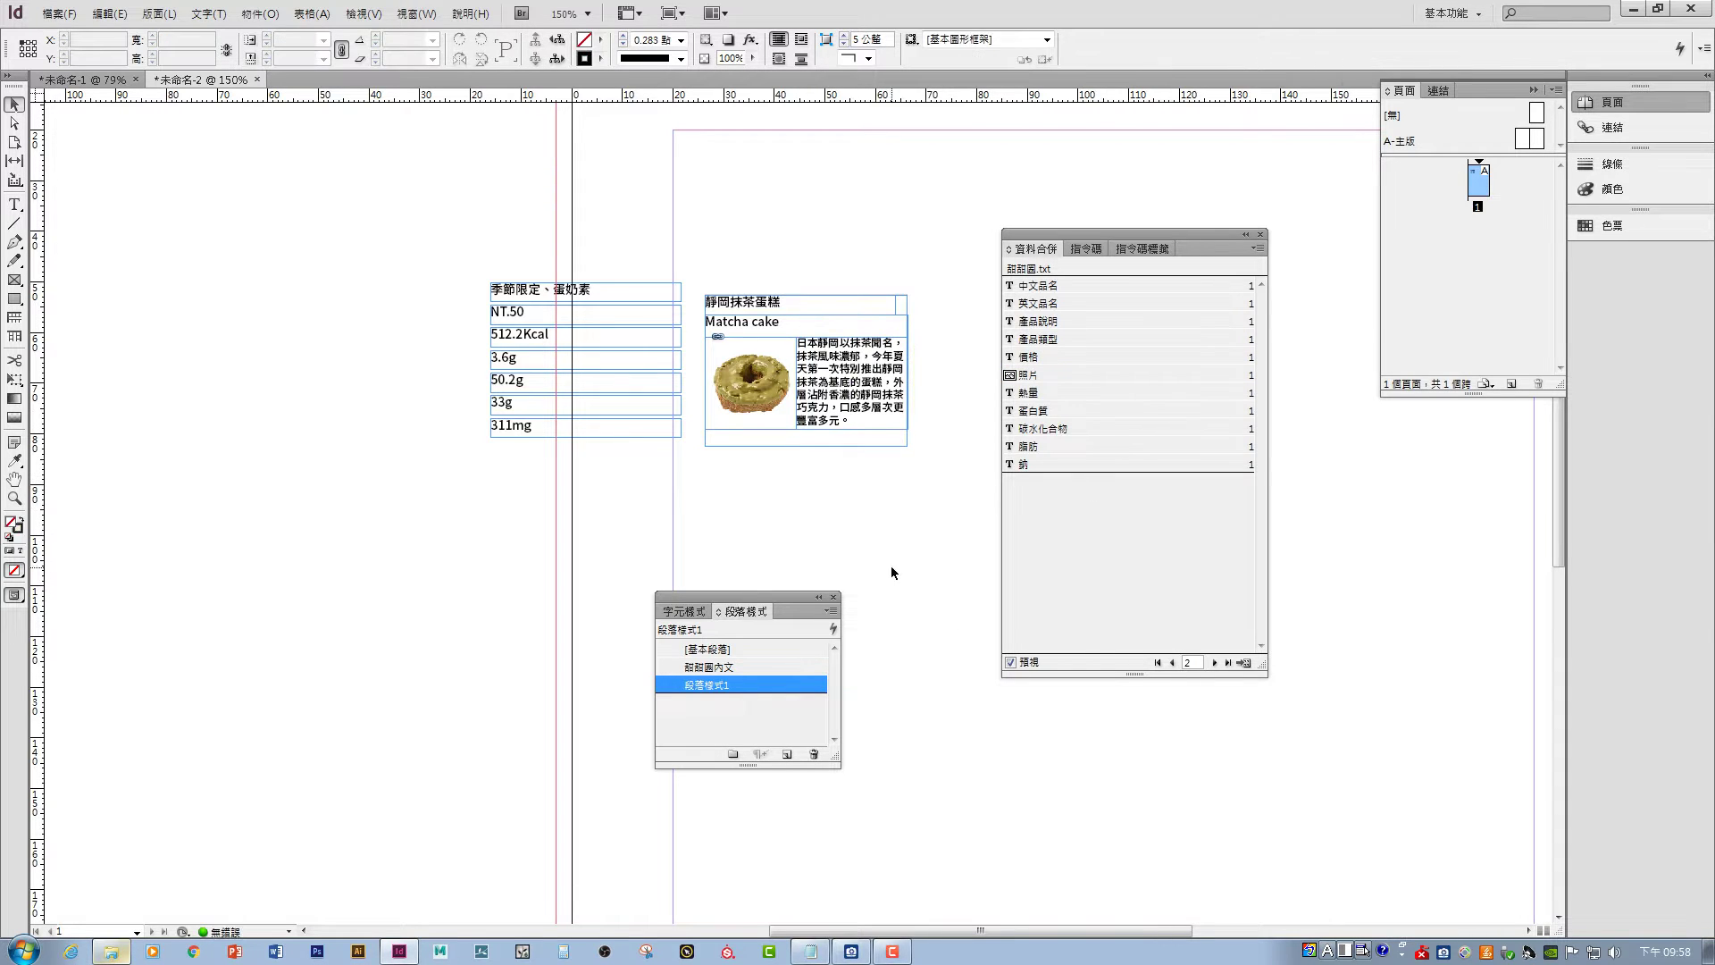
- Step through the merge records from Cinnamon Sugar to record 16, Glazed Chocolate Cake, checking the fit
{"action": "left_click", "coordinate": [1176, 665]}
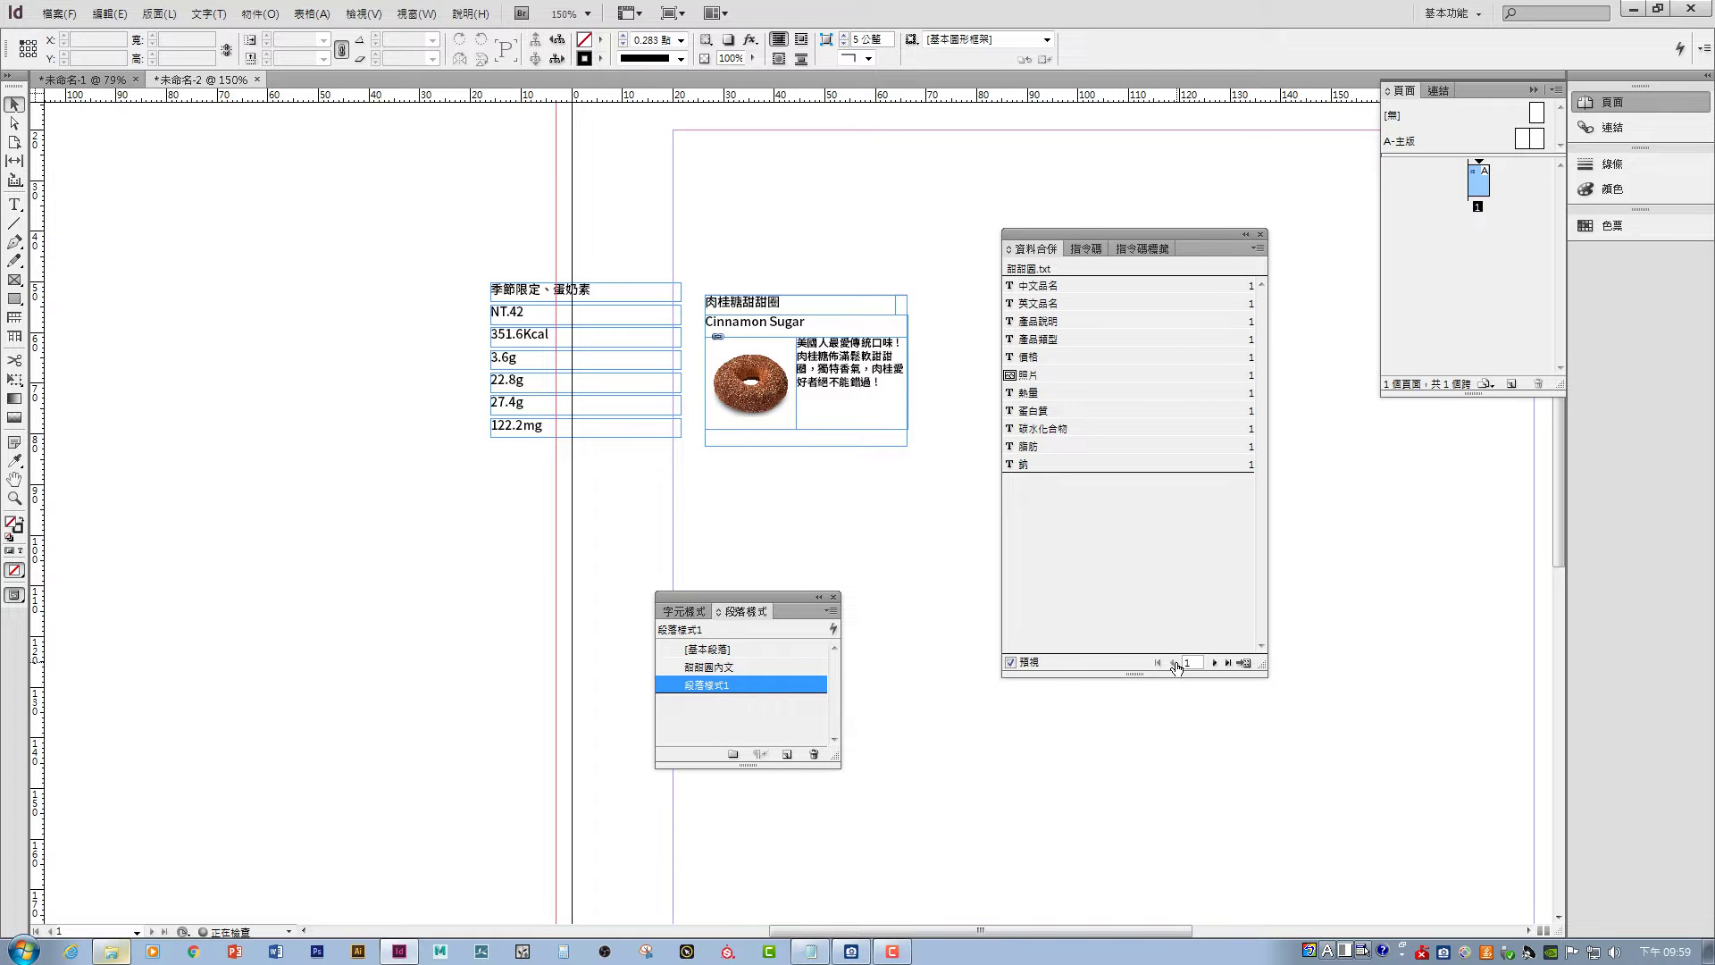
{"action": "left_click", "coordinate": [1215, 664]}
{"action": "left_click", "coordinate": [1214, 664]}
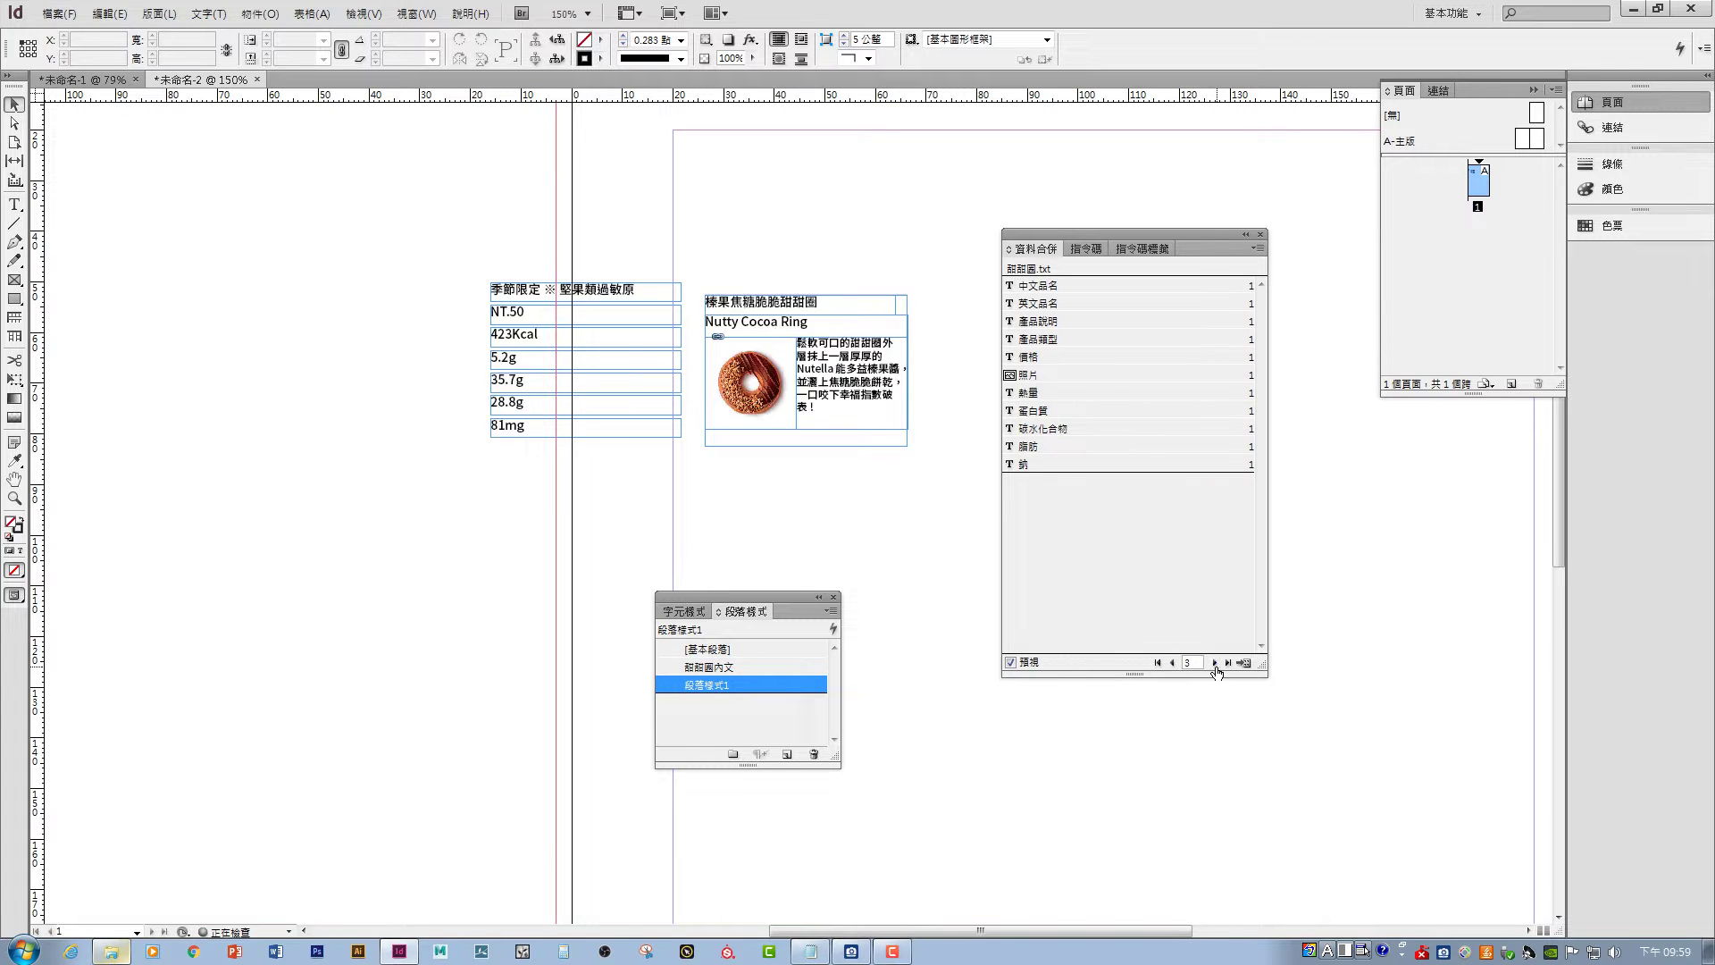
{"action": "left_click", "coordinate": [1215, 664]}
{"action": "left_click", "coordinate": [1215, 664]}
{"action": "left_click", "coordinate": [1214, 663]}
{"action": "left_click", "coordinate": [1215, 663]}
{"action": "left_click", "coordinate": [1215, 664]}
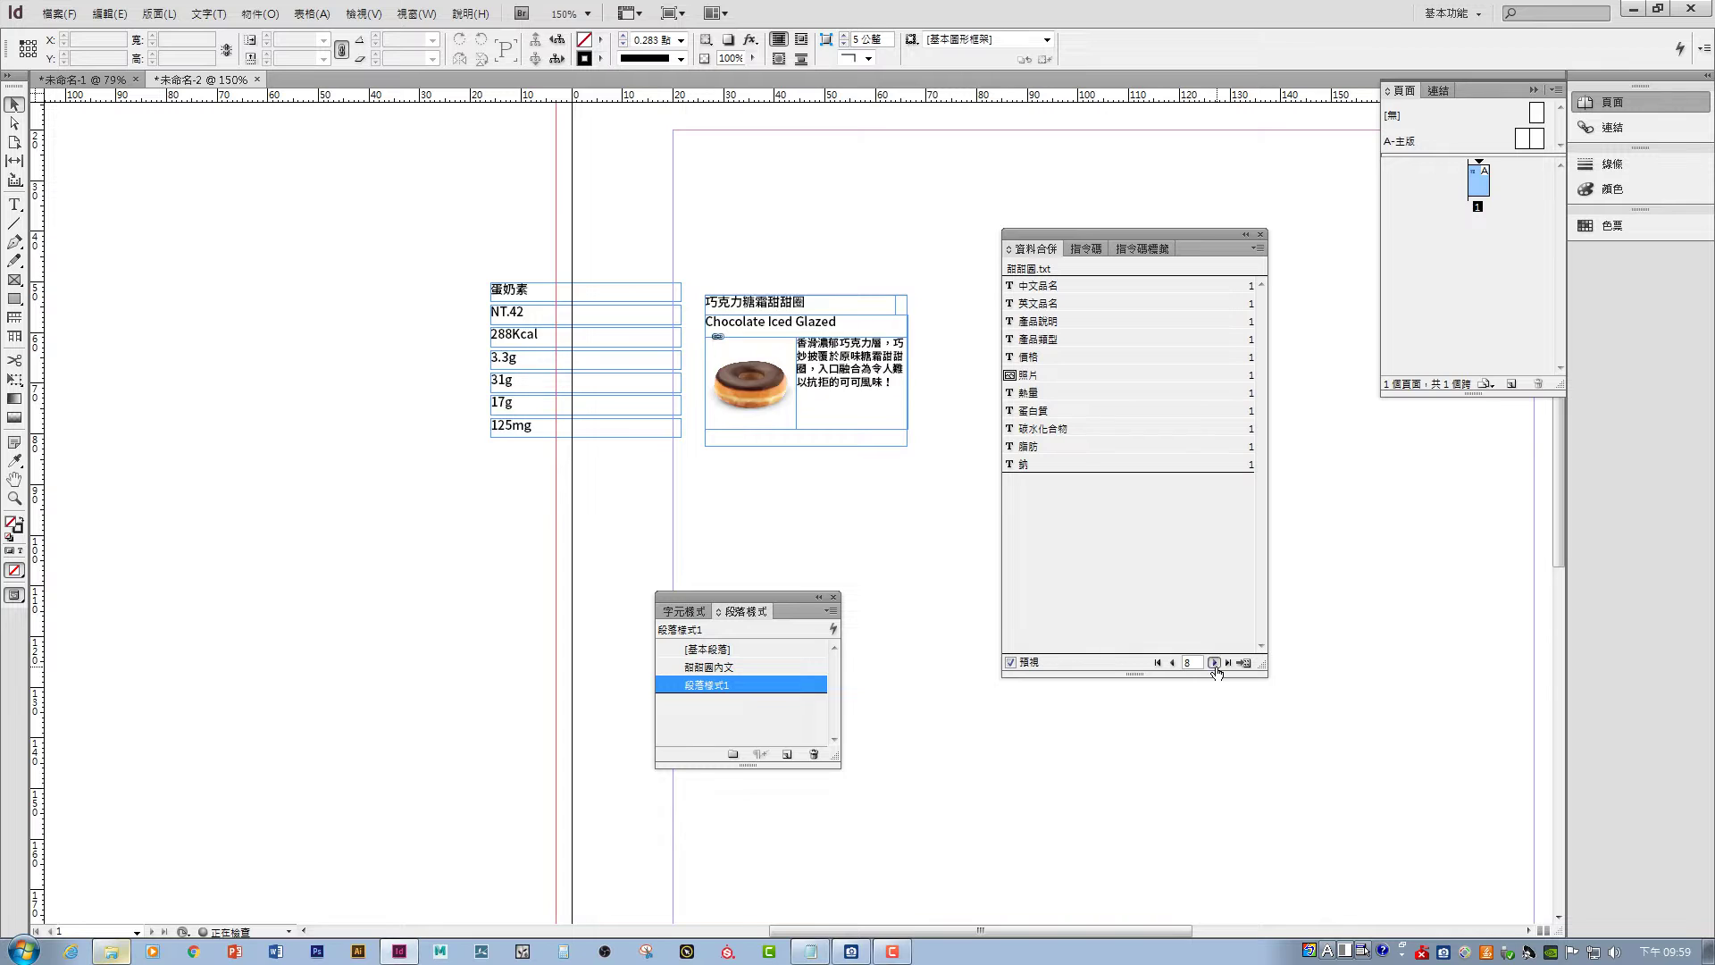
{"action": "left_click", "coordinate": [1215, 664]}
{"action": "left_click", "coordinate": [1215, 664]}
{"action": "left_click", "coordinate": [1215, 663]}
{"action": "left_click", "coordinate": [1214, 664]}
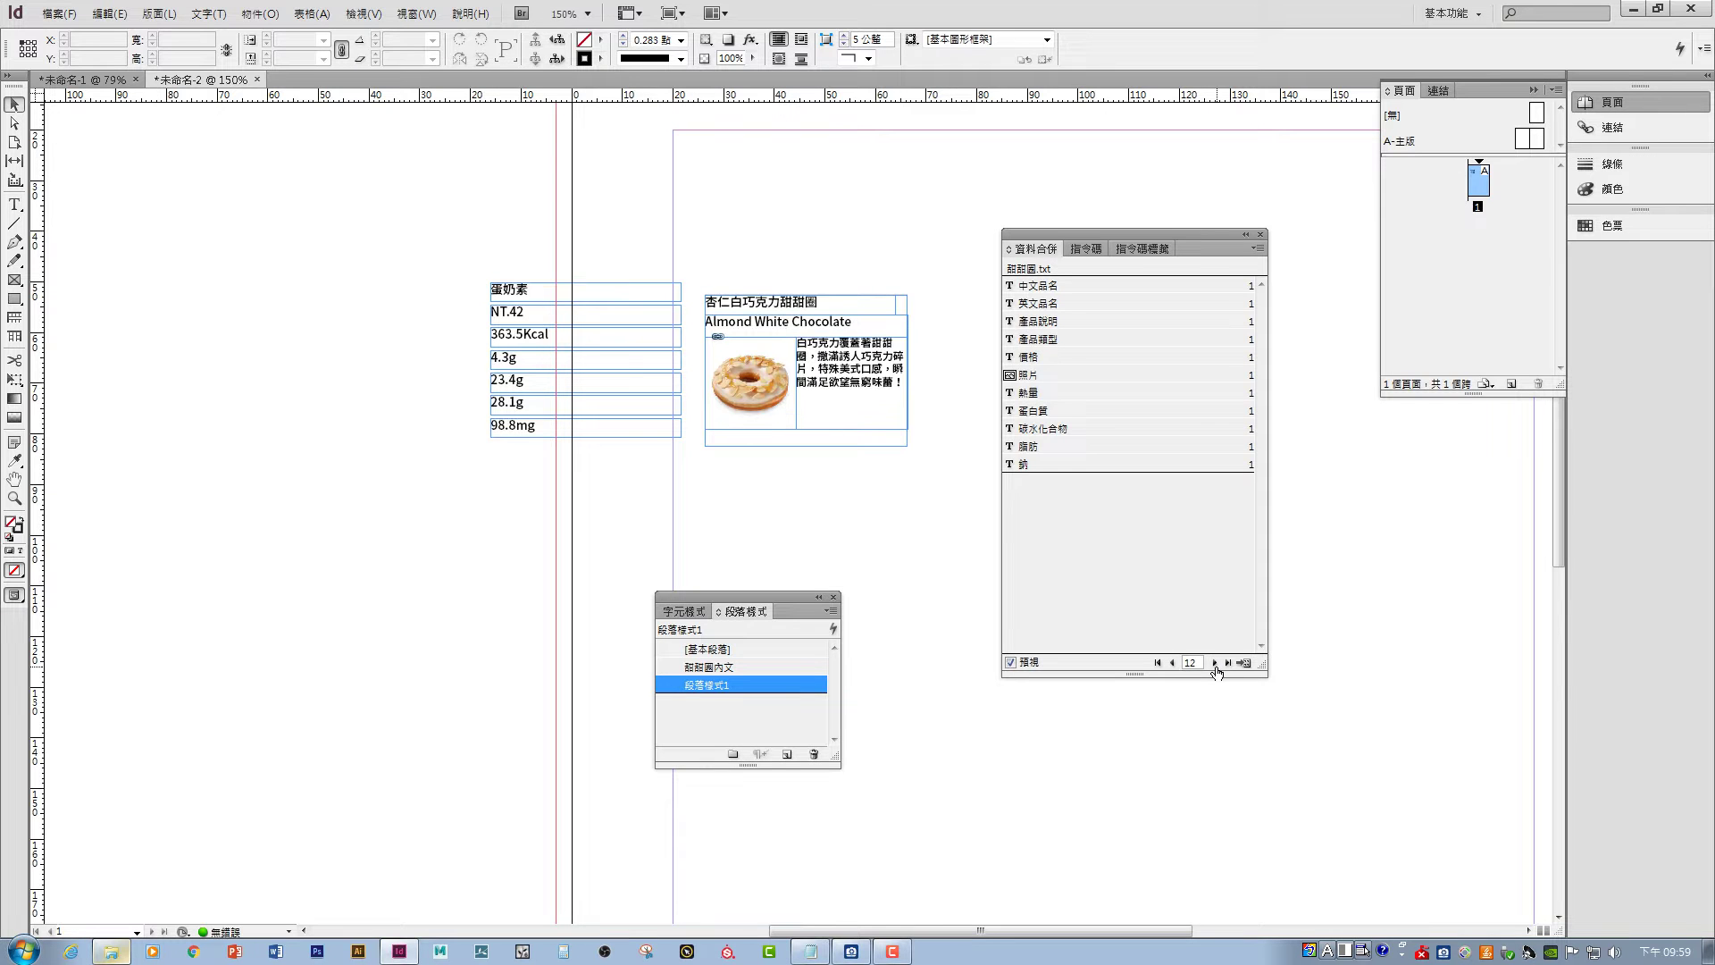
{"action": "left_click", "coordinate": [1215, 664]}
{"action": "left_click", "coordinate": [1215, 664]}
{"action": "left_click", "coordinate": [1215, 664]}
{"action": "left_click", "coordinate": [1215, 664]}
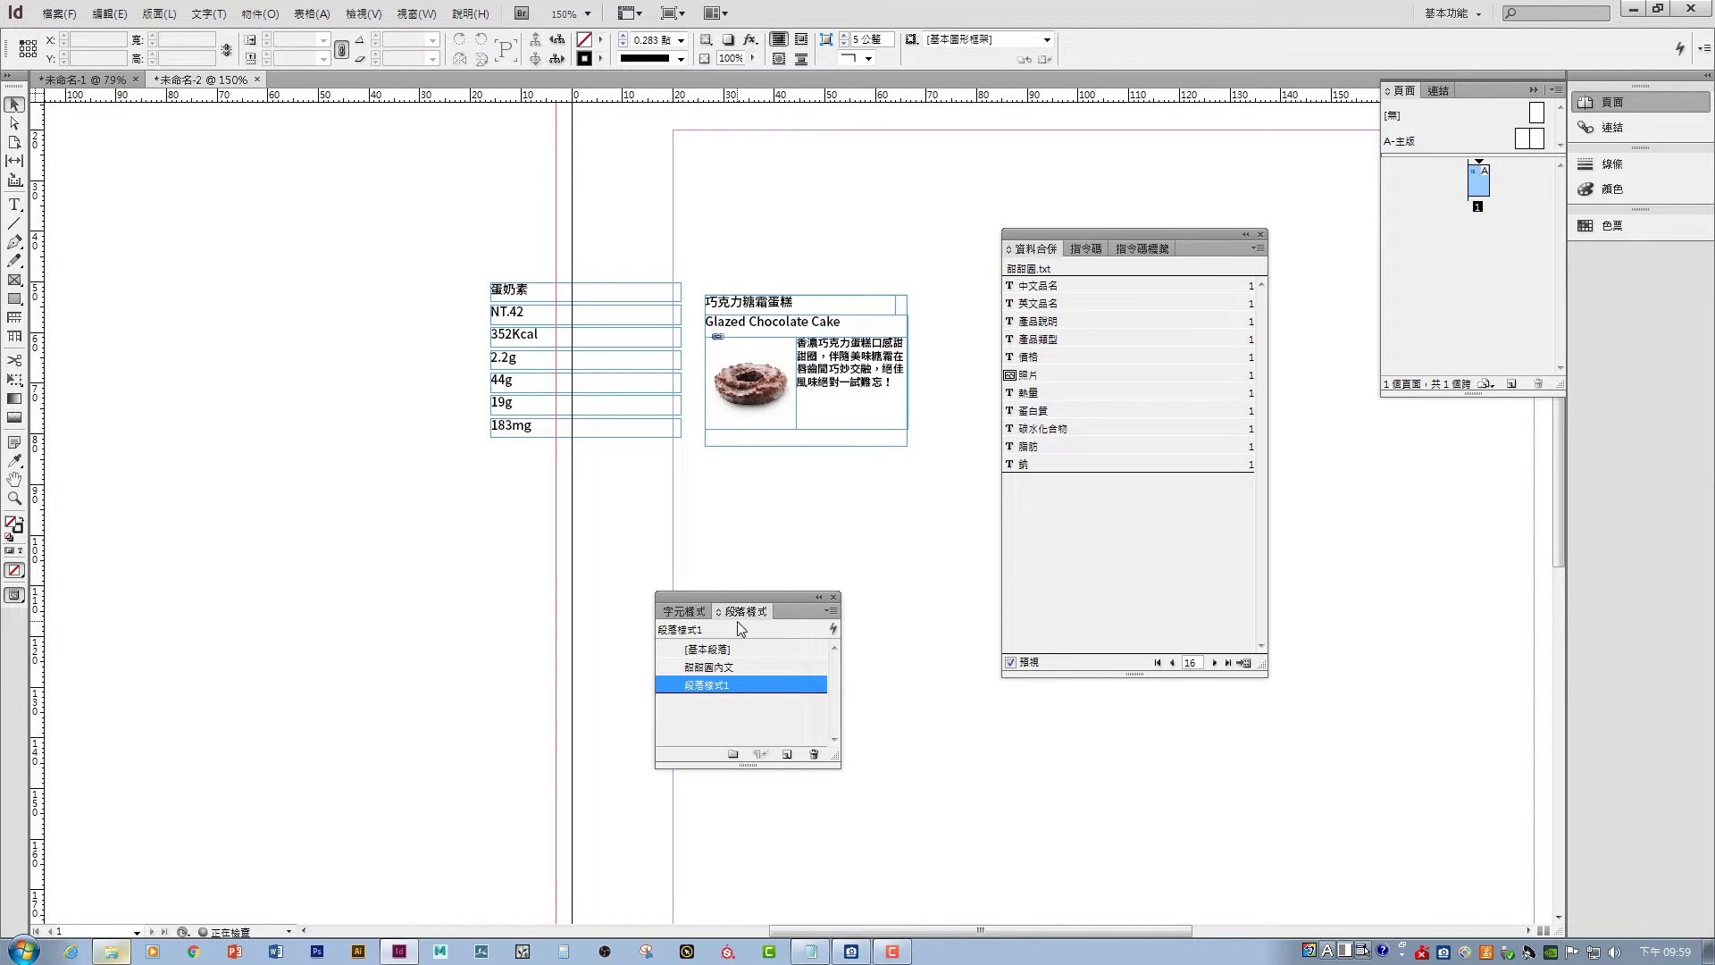
- Rename 段落樣式1 to 甜甜圈說明 and move the NT.42 price frame below the donut card
{"action": "double_click", "coordinate": [715, 695]}
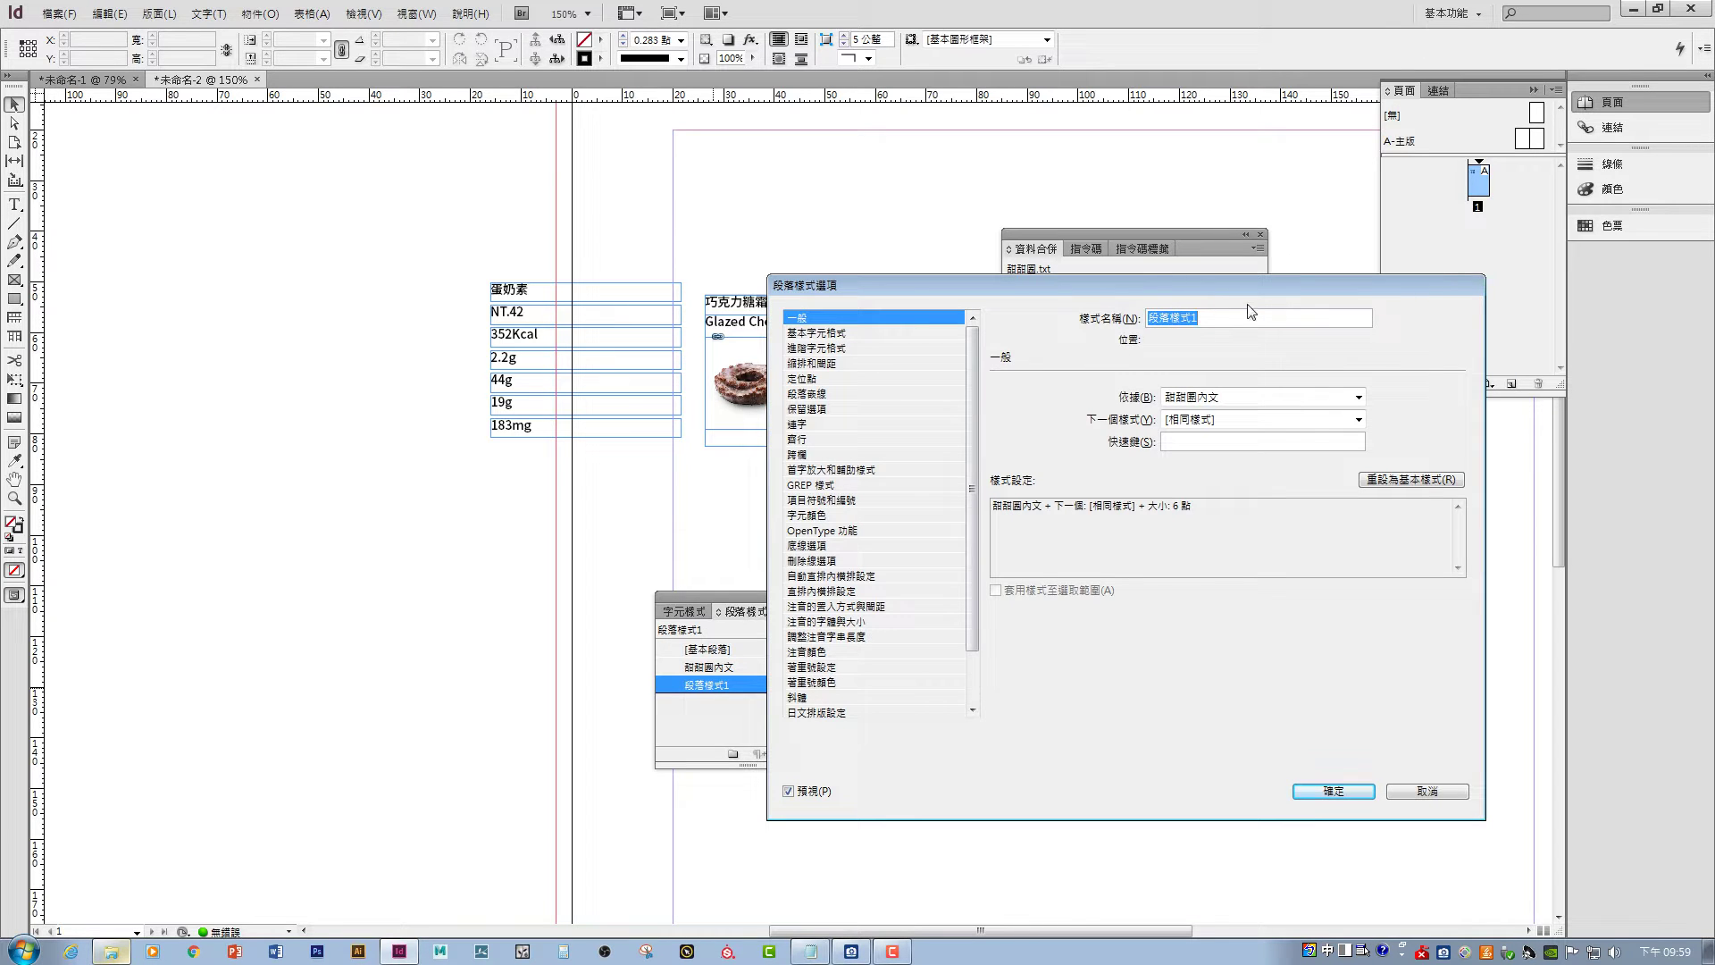
{"action": "type", "text": "天"}
{"action": "type", "text": "甜甜圈說"}
{"action": "type", "text": "明"}
{"action": "key", "text": "Return"}
{"action": "left_click_drag", "start_coordinate": [891, 287], "coordinate": [953, 330]}
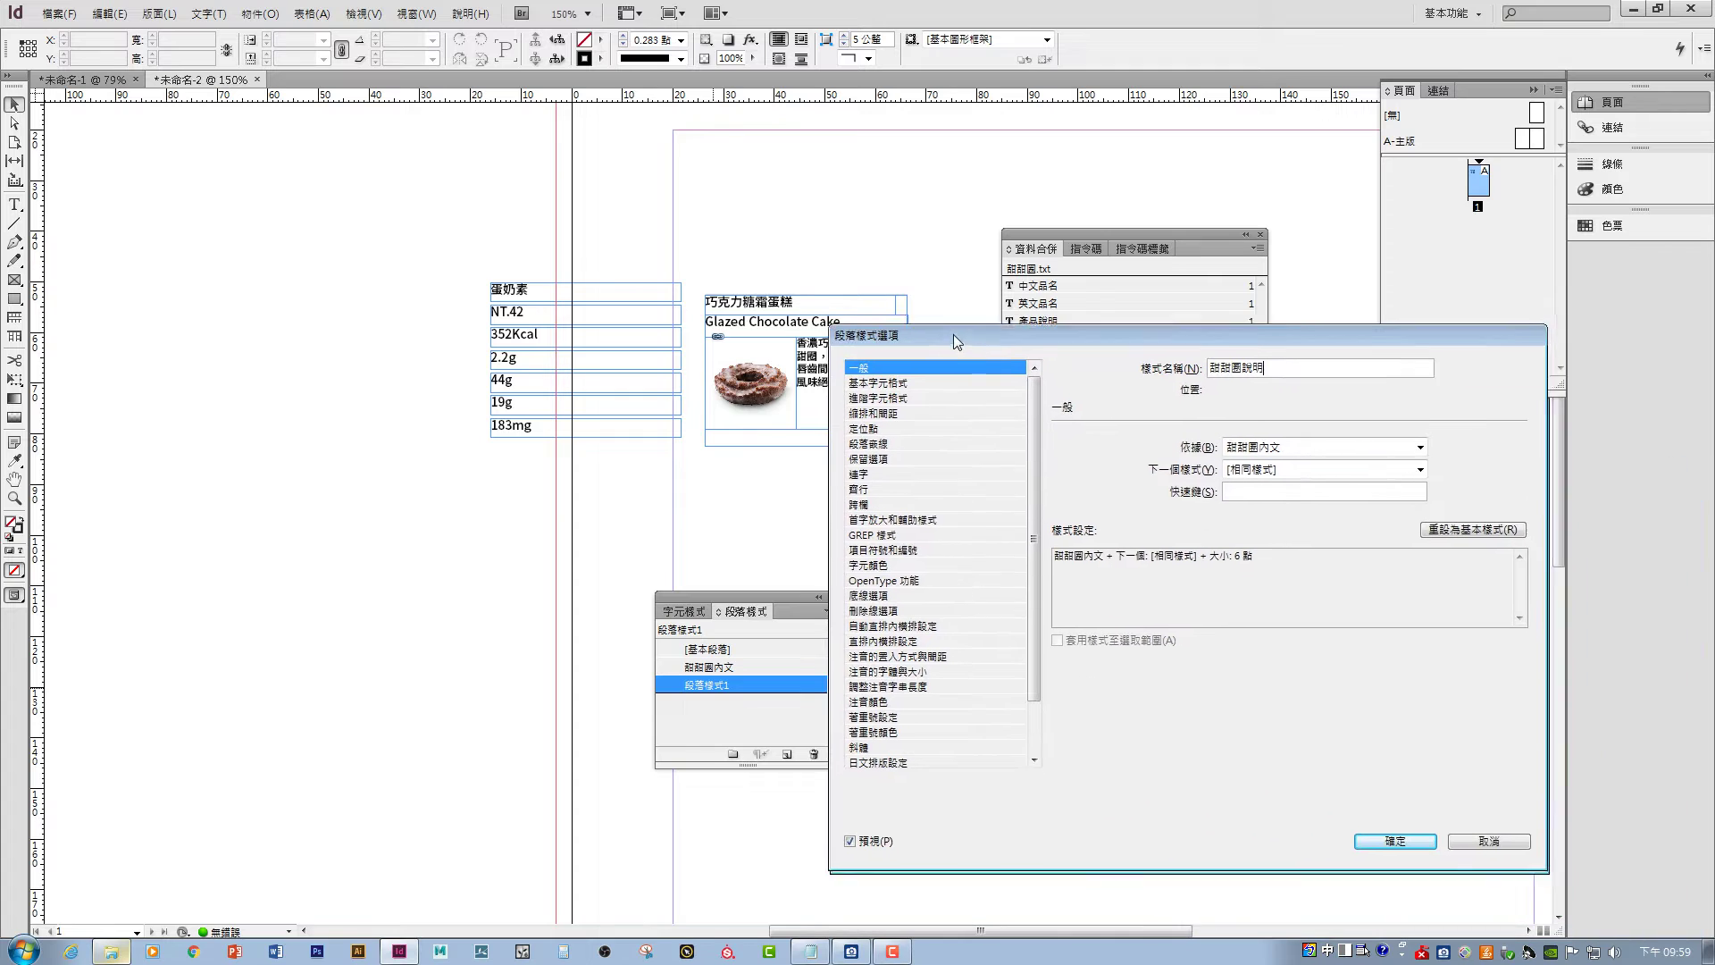
{"action": "left_click", "coordinate": [1387, 834]}
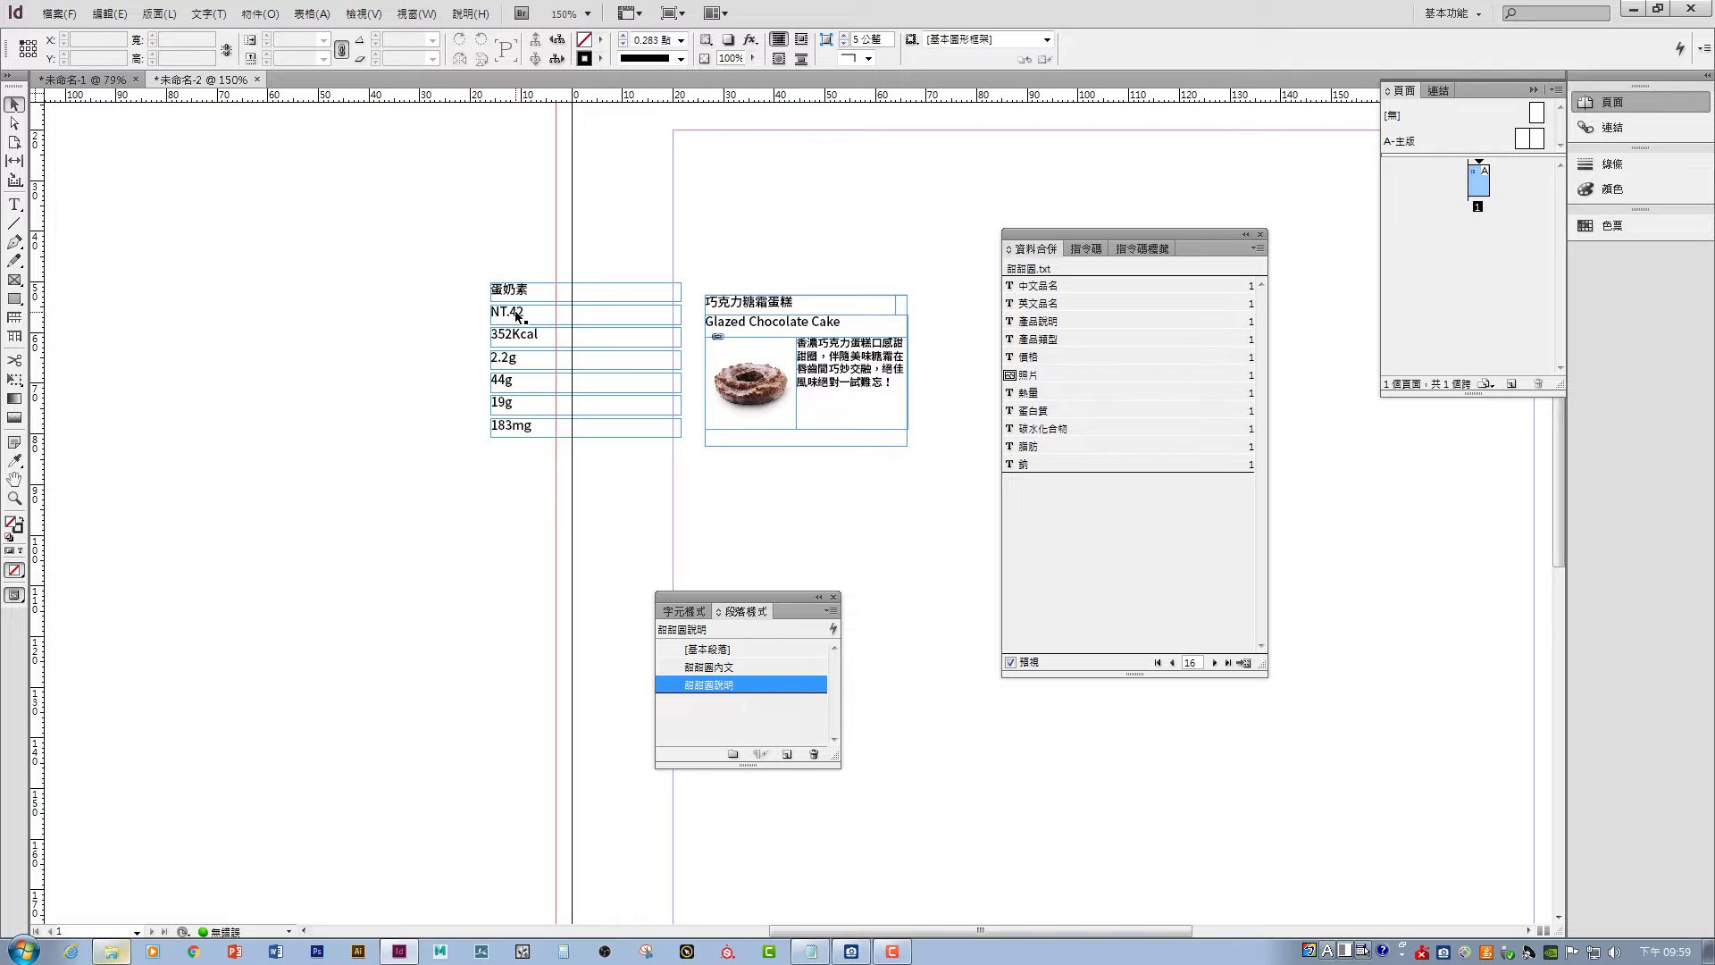
{"action": "left_click_drag", "start_coordinate": [735, 436], "coordinate": [866, 436]}
{"action": "left_click", "coordinate": [708, 685]}
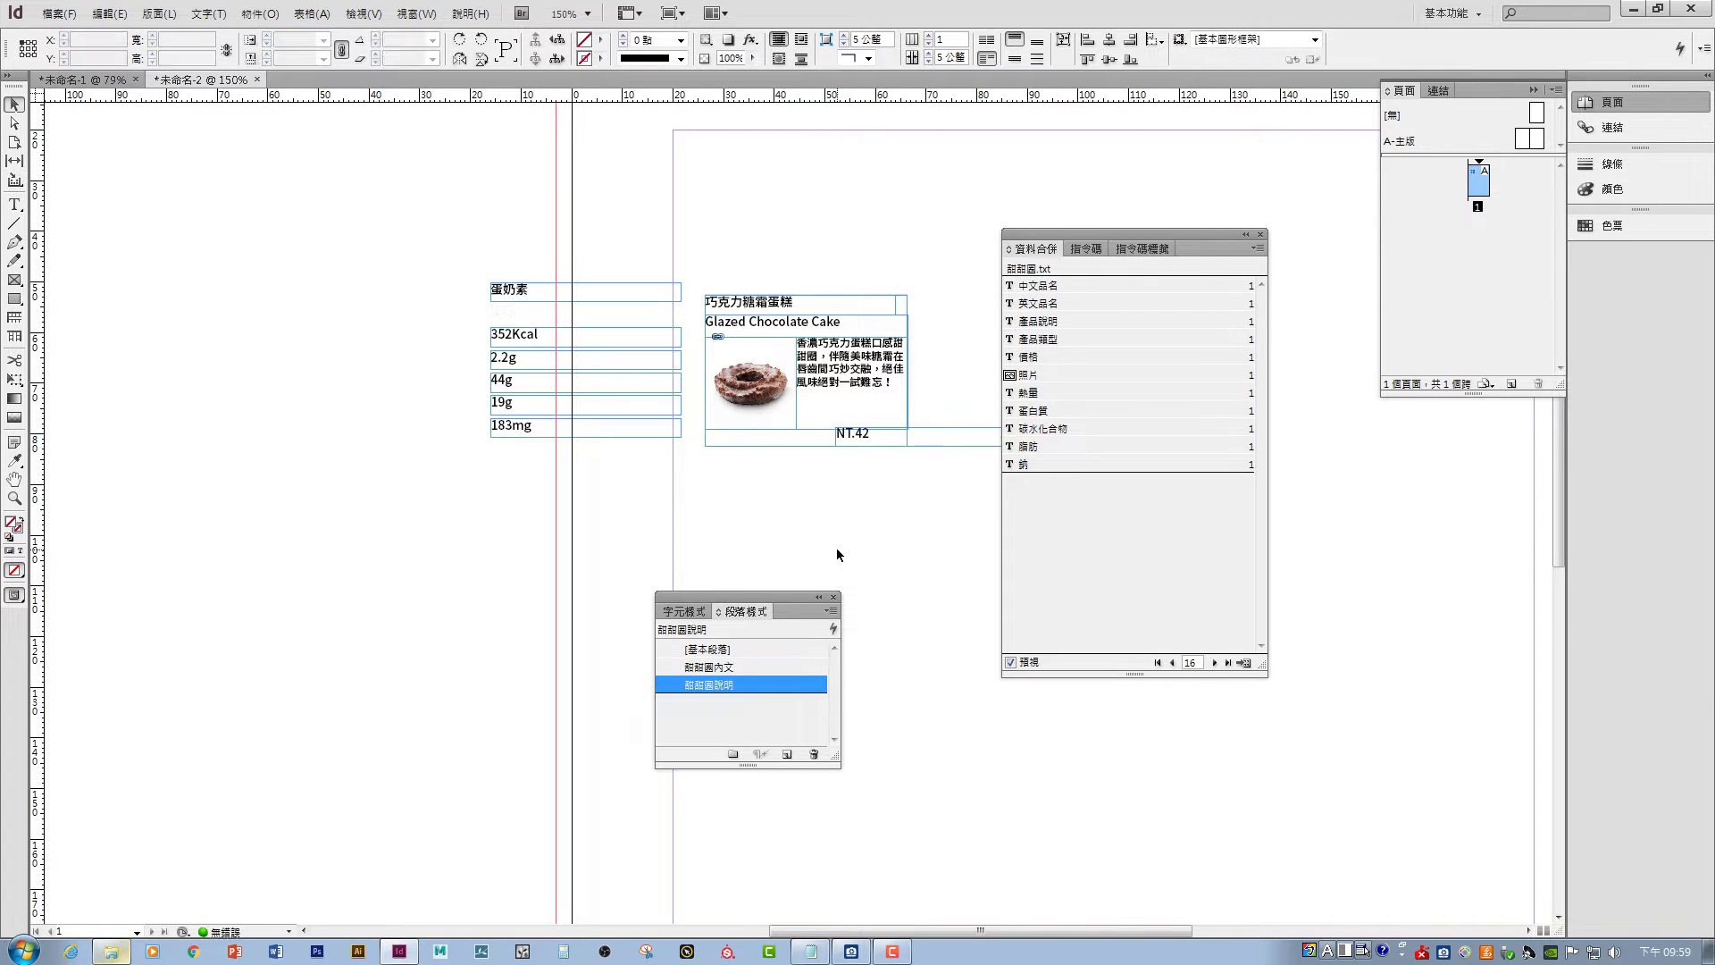
- Create a new paragraph style named 甜甜圈價格
{"action": "key", "text": "ctrl+shift+a"}
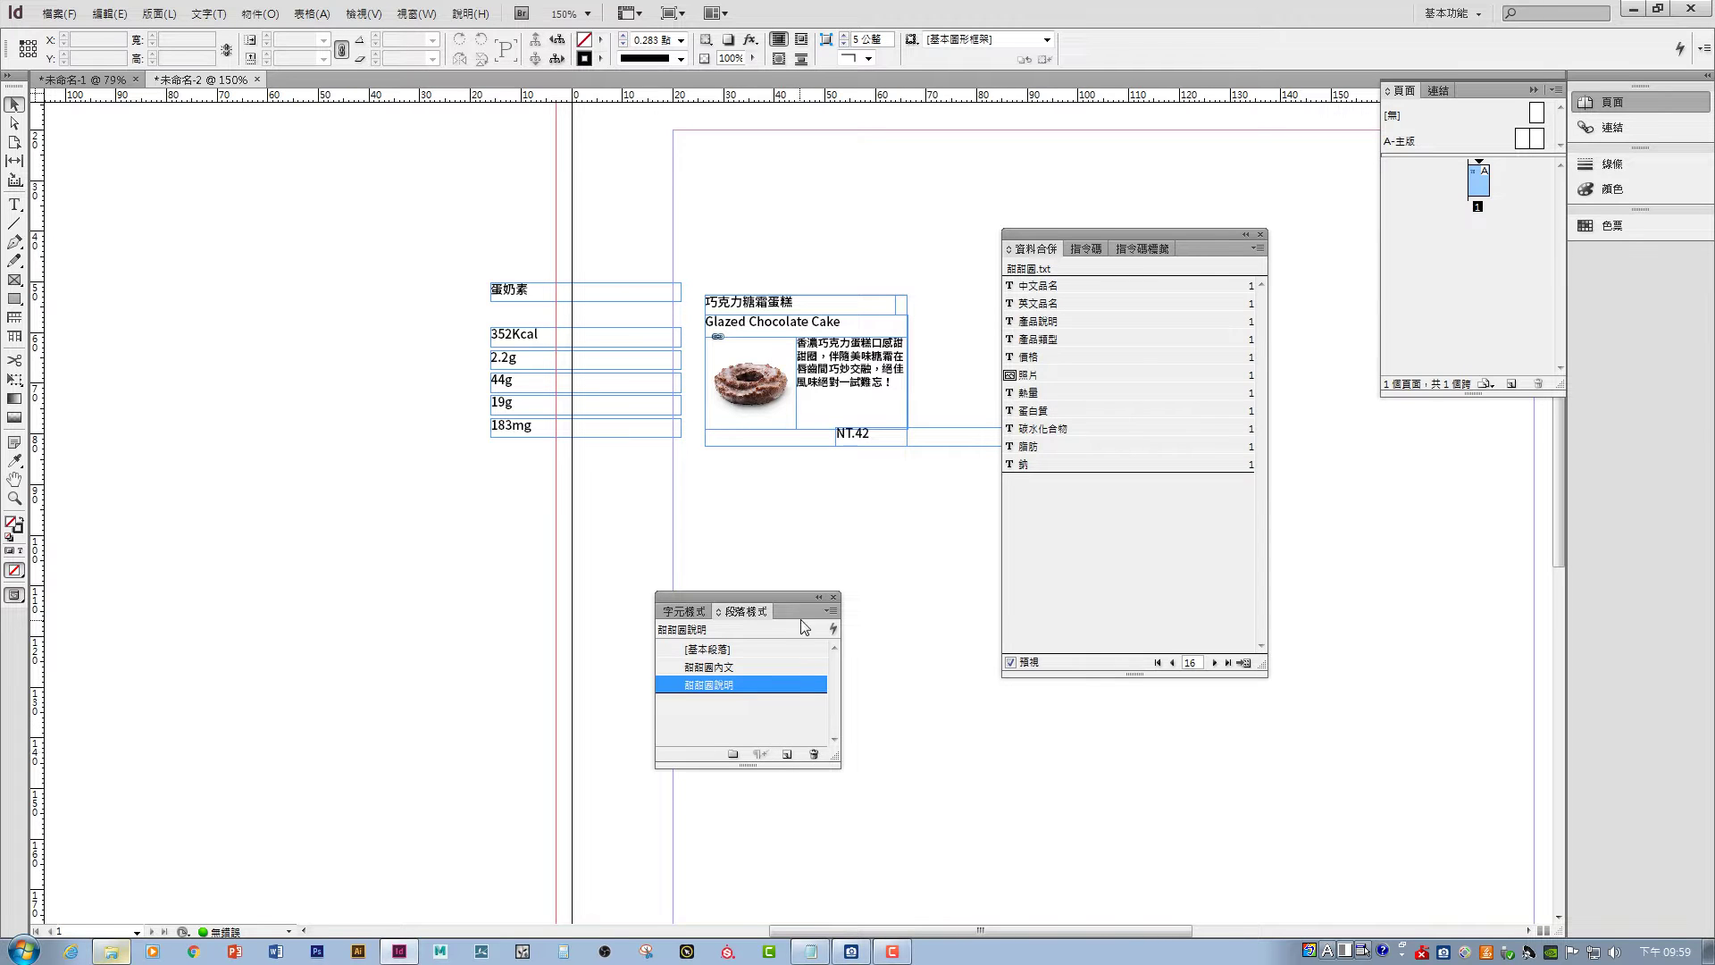
{"action": "left_click", "coordinate": [829, 610]}
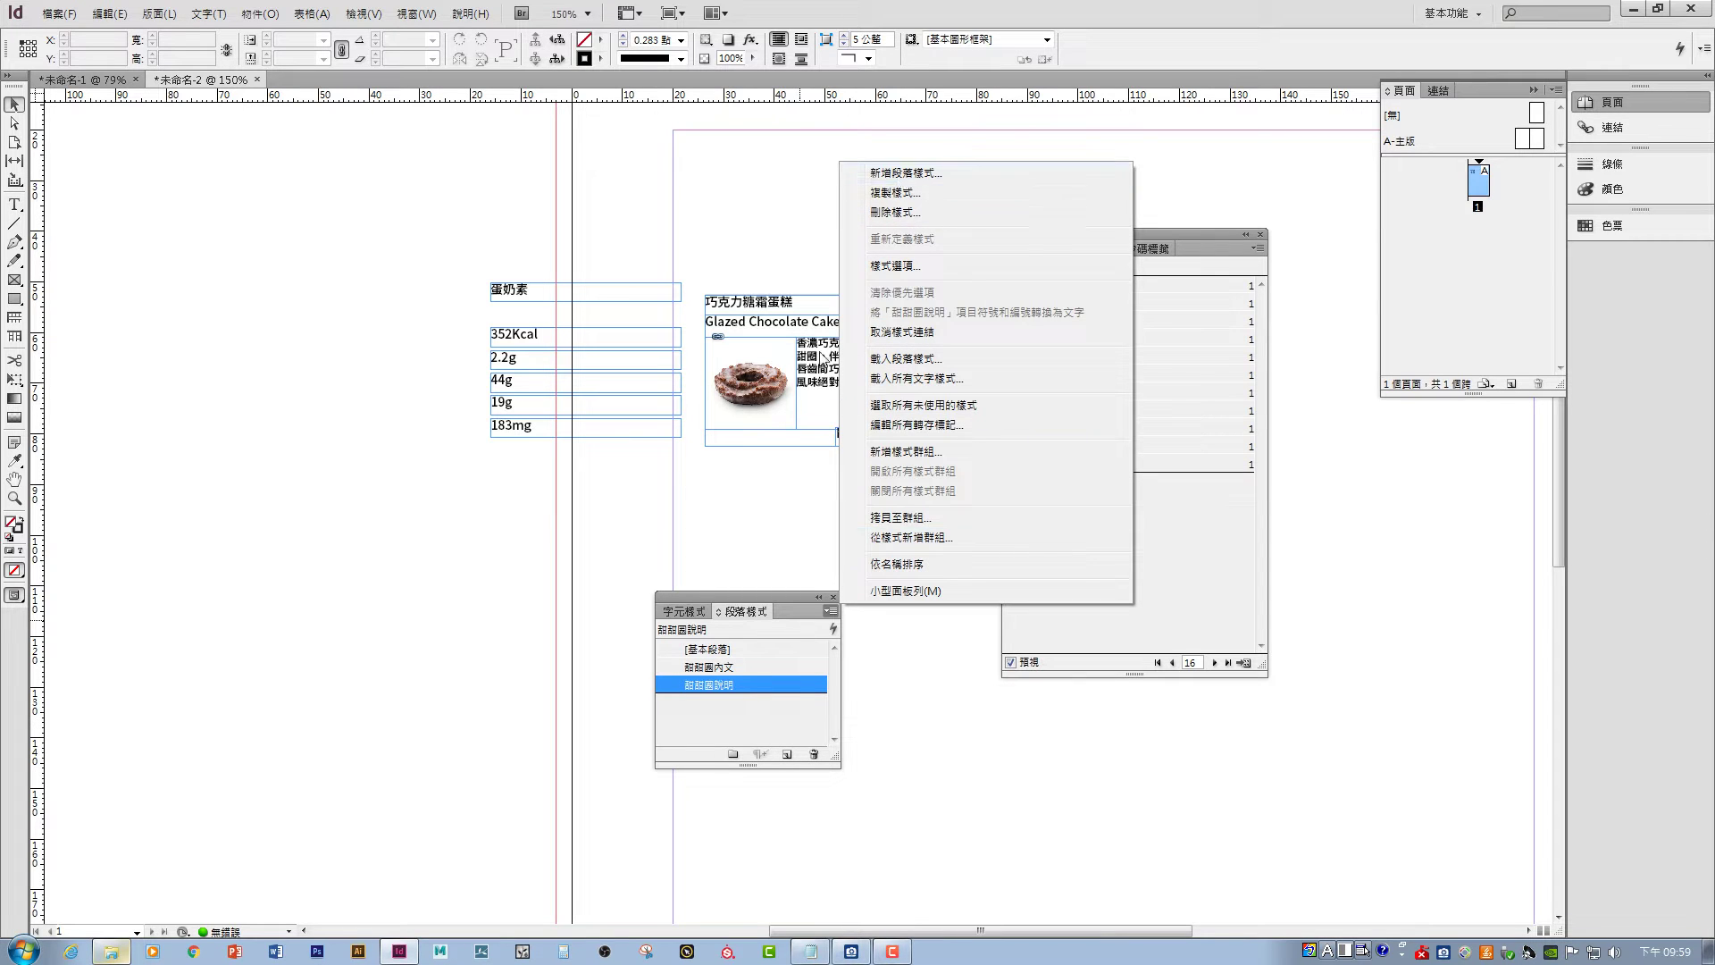
{"action": "left_click", "coordinate": [773, 728]}
{"action": "left_click", "coordinate": [787, 754]}
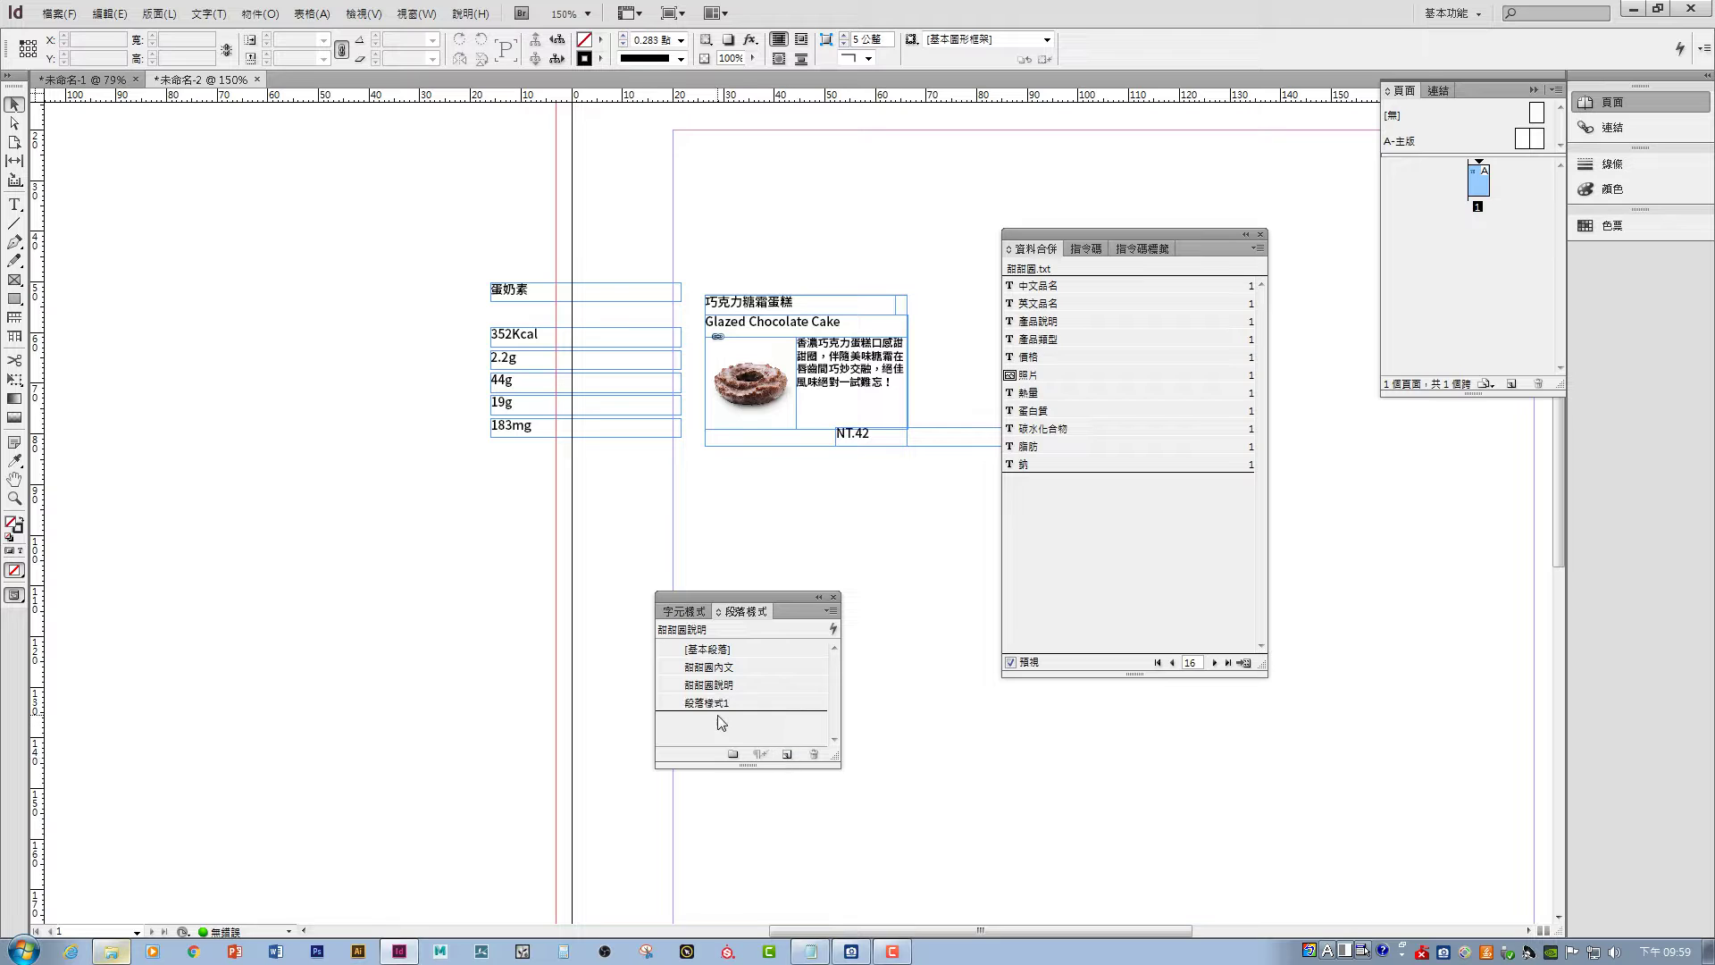
{"action": "double_click", "coordinate": [714, 703]}
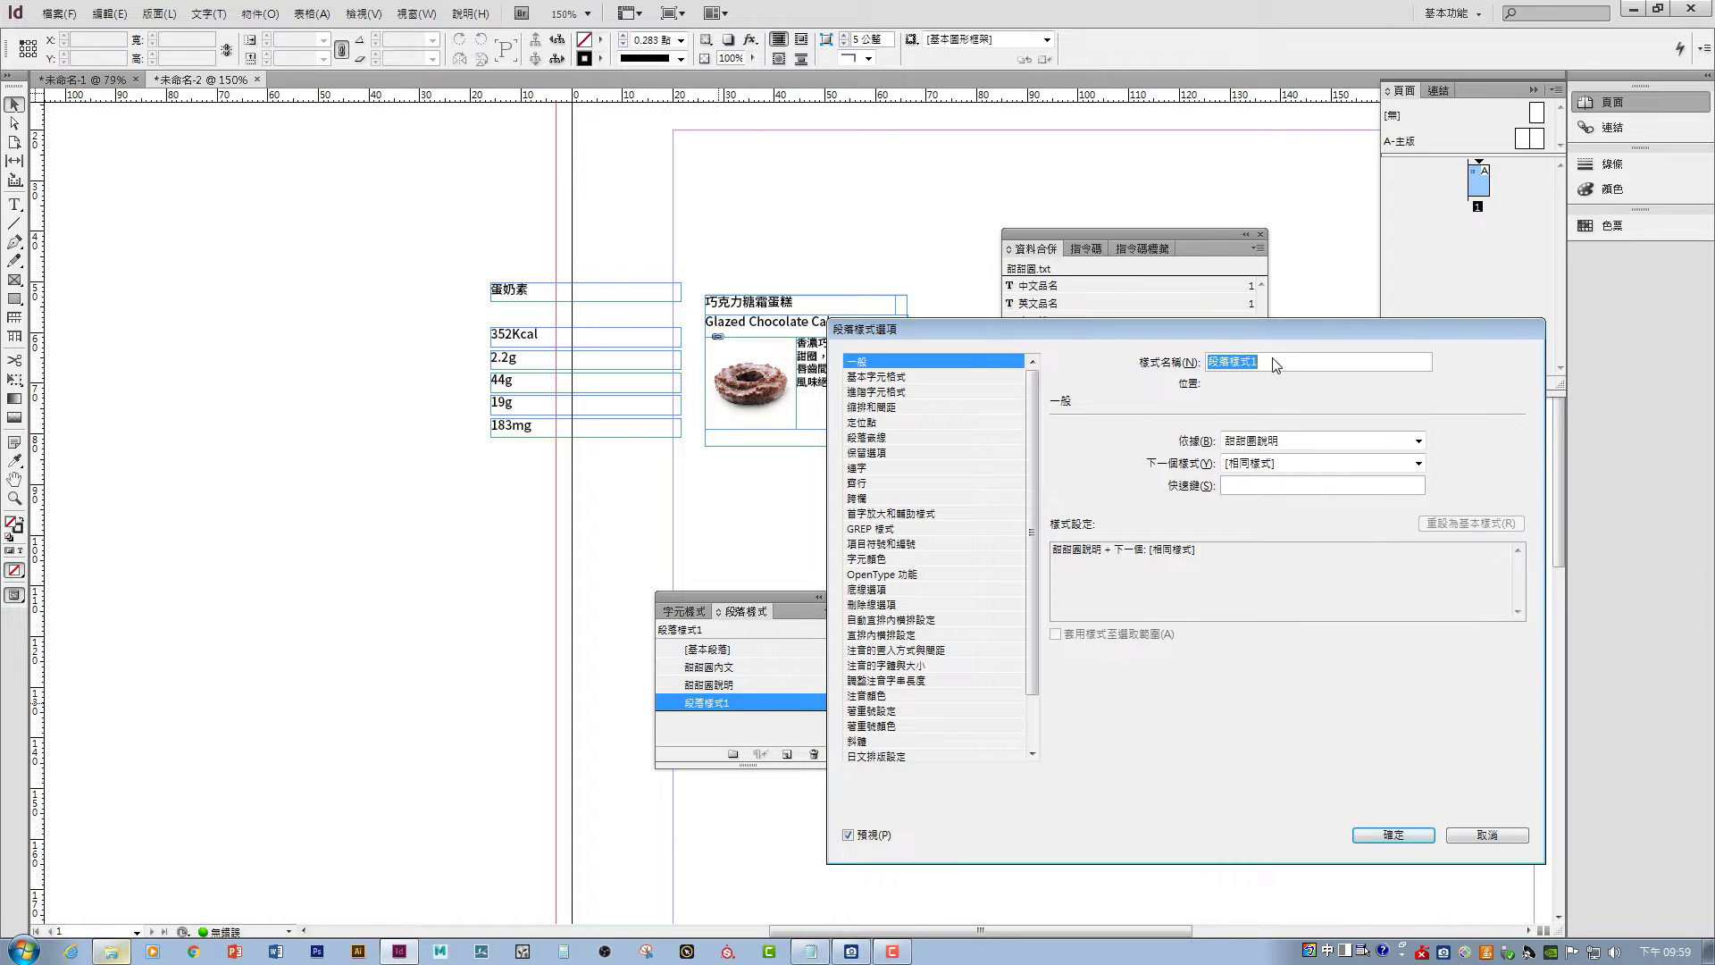
{"action": "type", "text": "甜甜圈"}
{"action": "type", "text": "價格"}
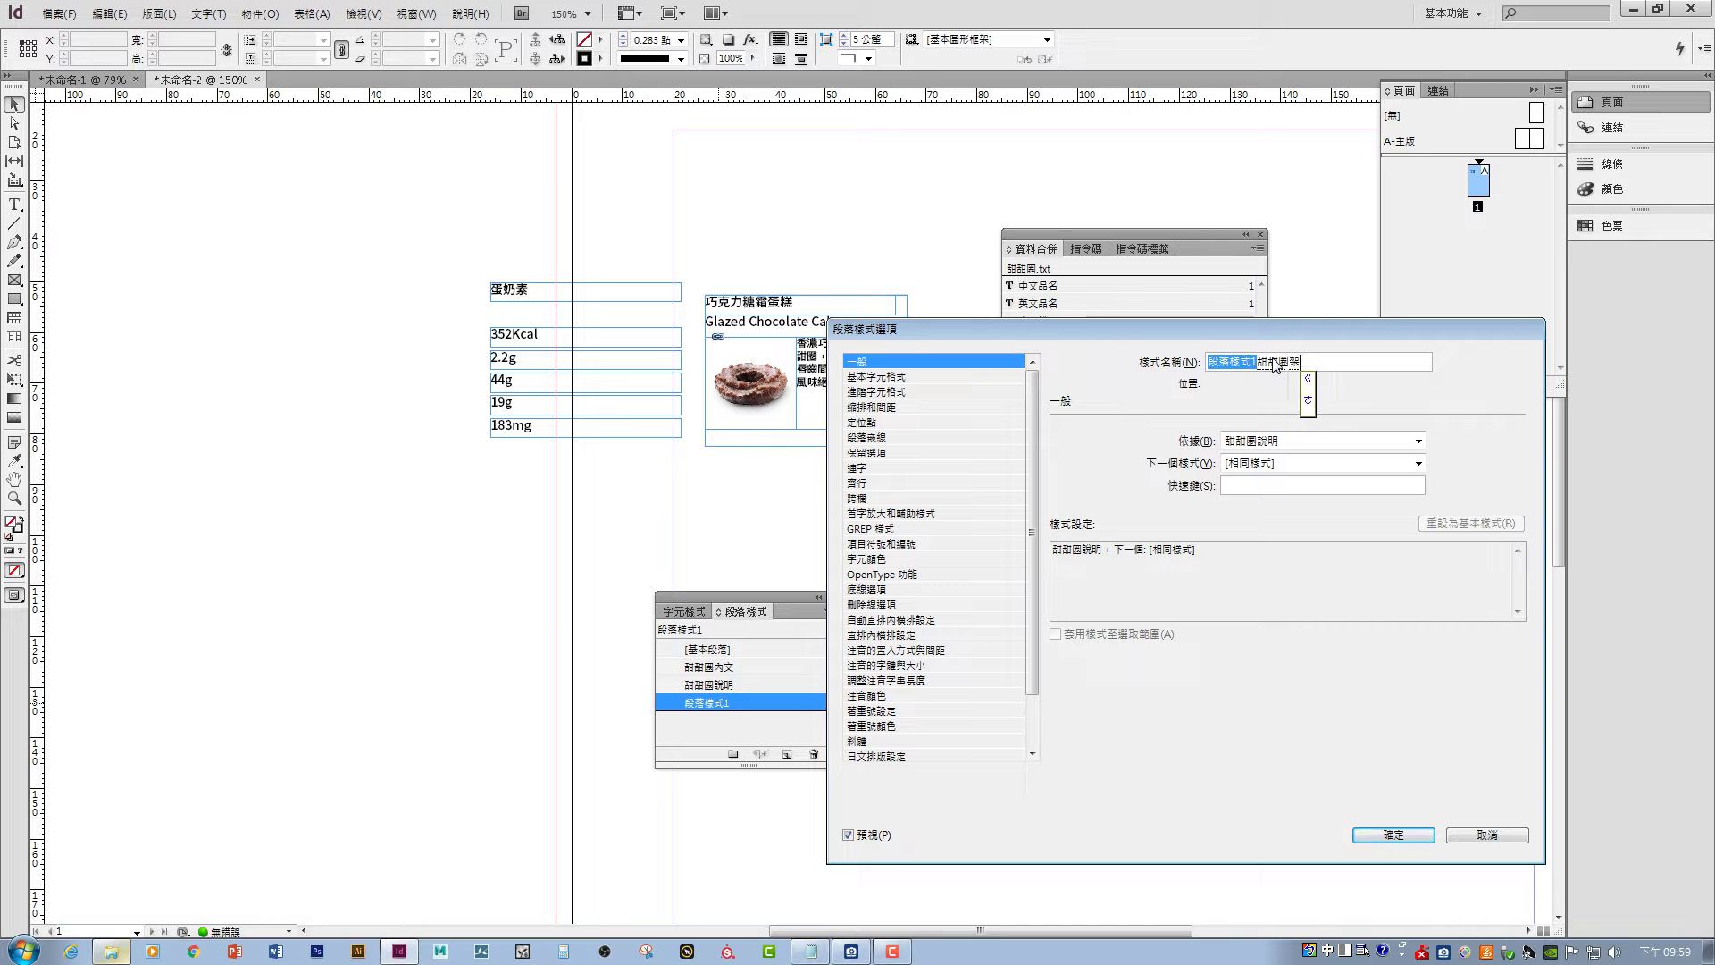
{"action": "key", "text": "Return"}
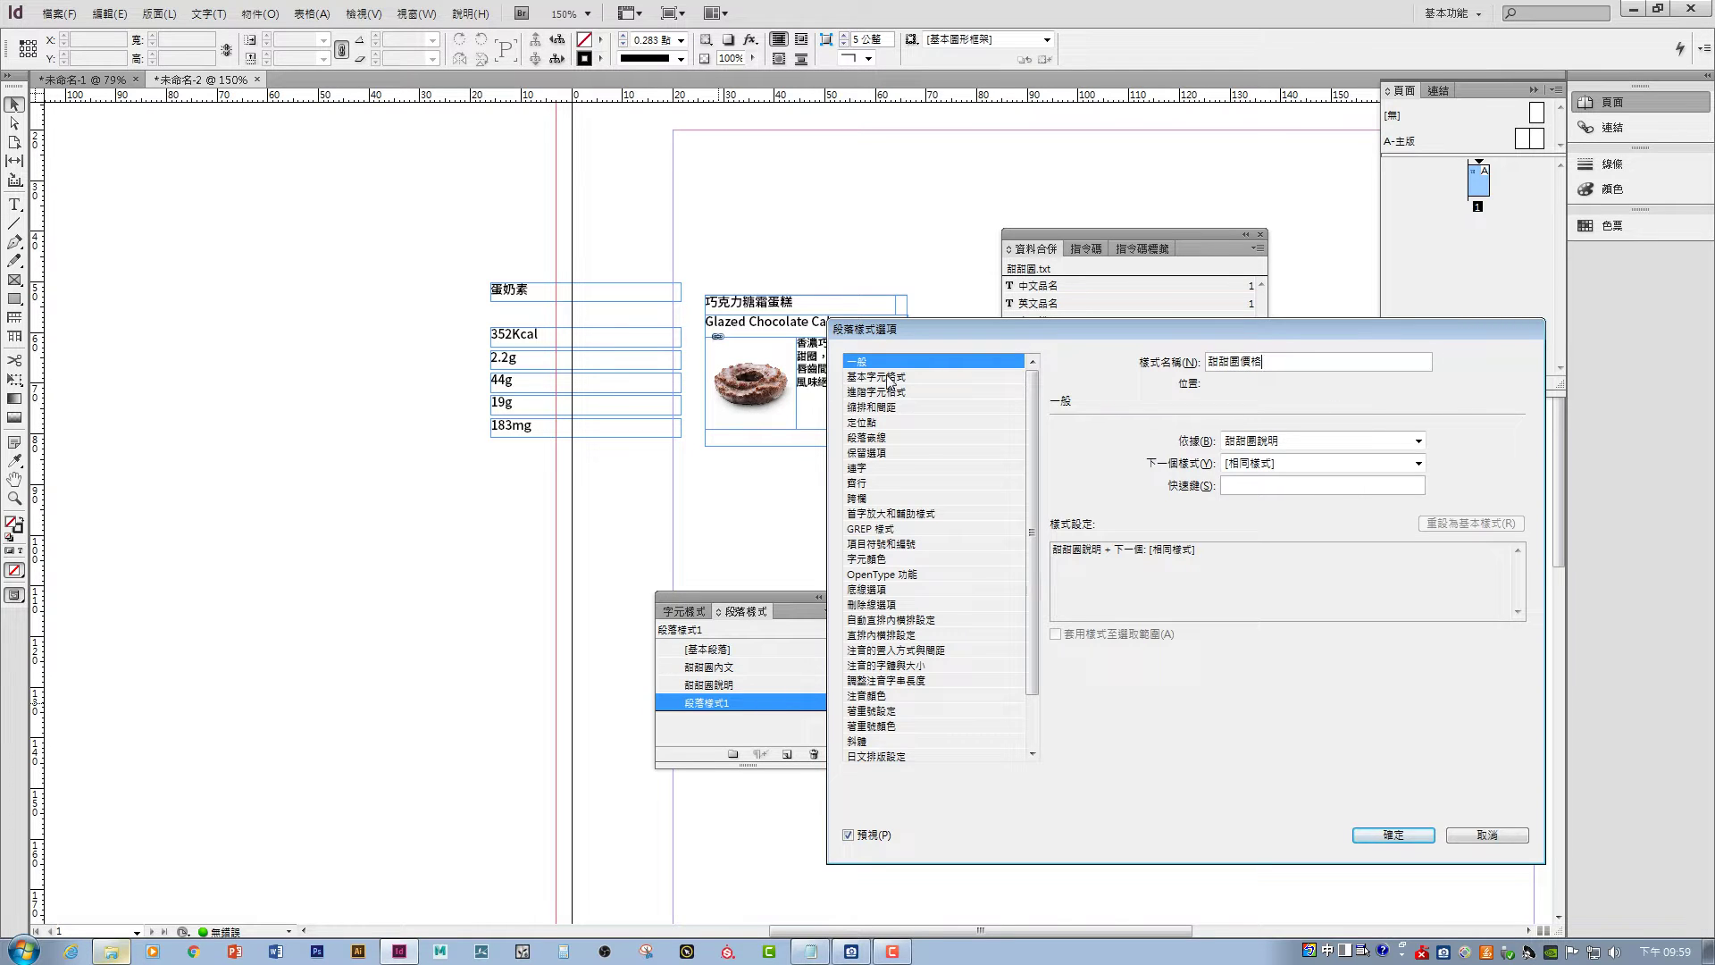
- Set the 甜甜圈價格 style to Noto Sans CJK TC Bold at 8 pt
{"action": "left_click", "coordinate": [887, 376]}
{"action": "left_click", "coordinate": [1222, 494]}
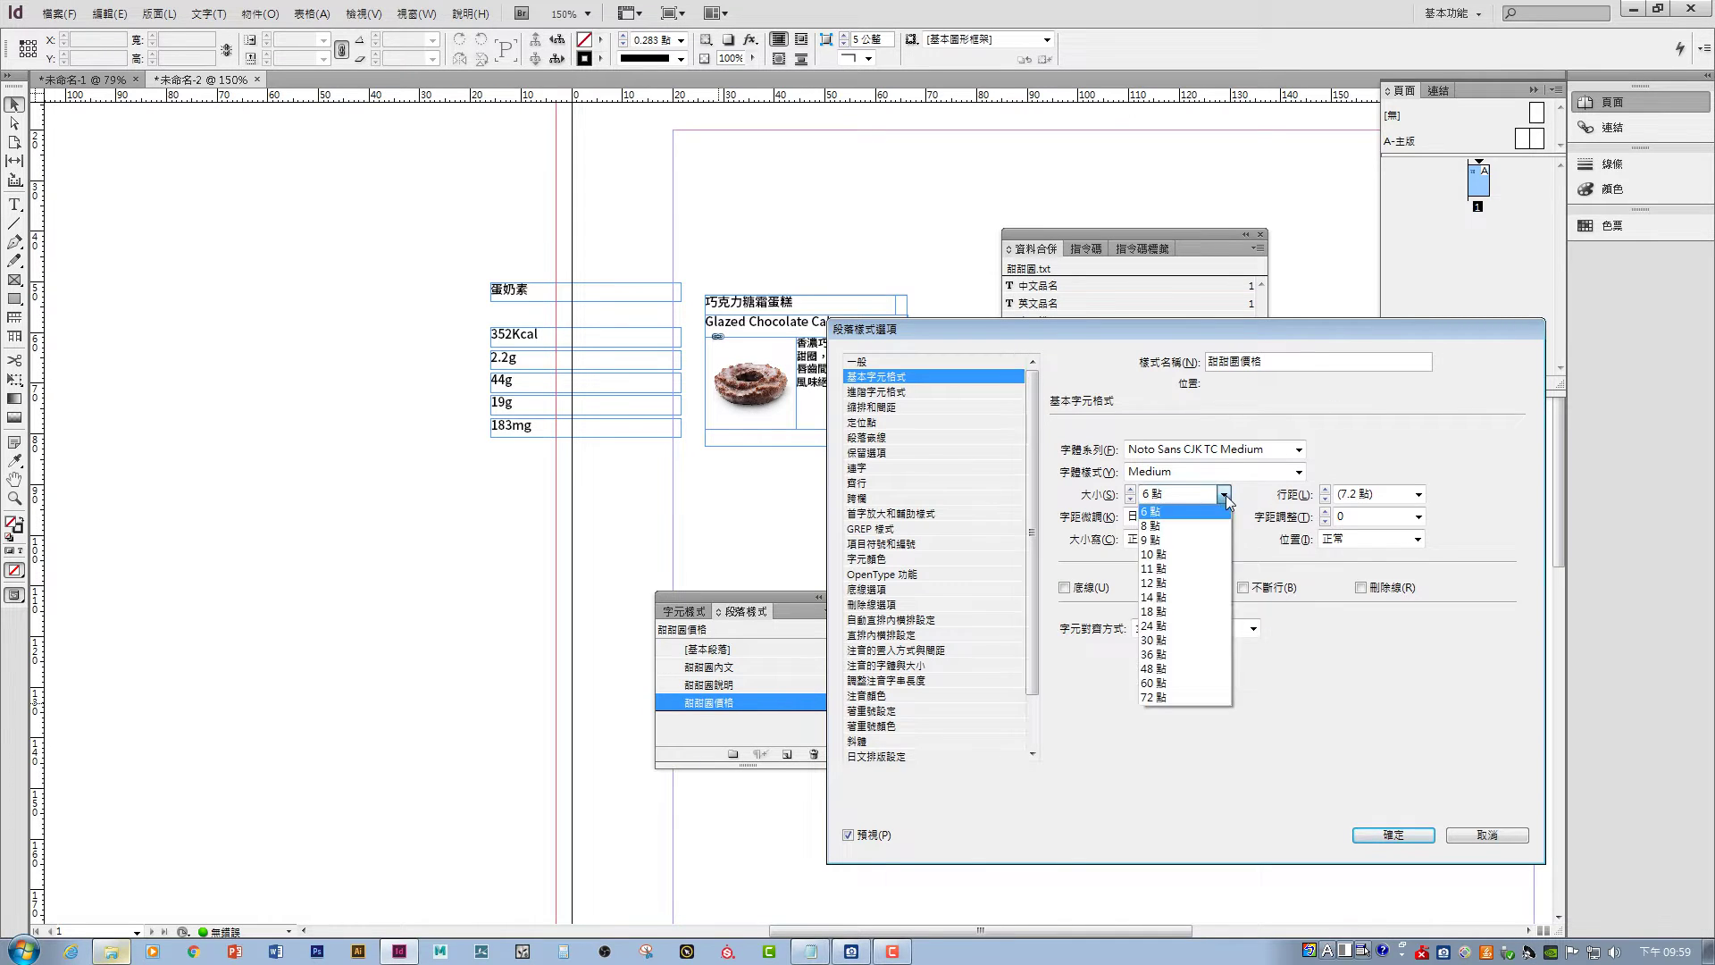
{"action": "left_click", "coordinate": [1219, 527]}
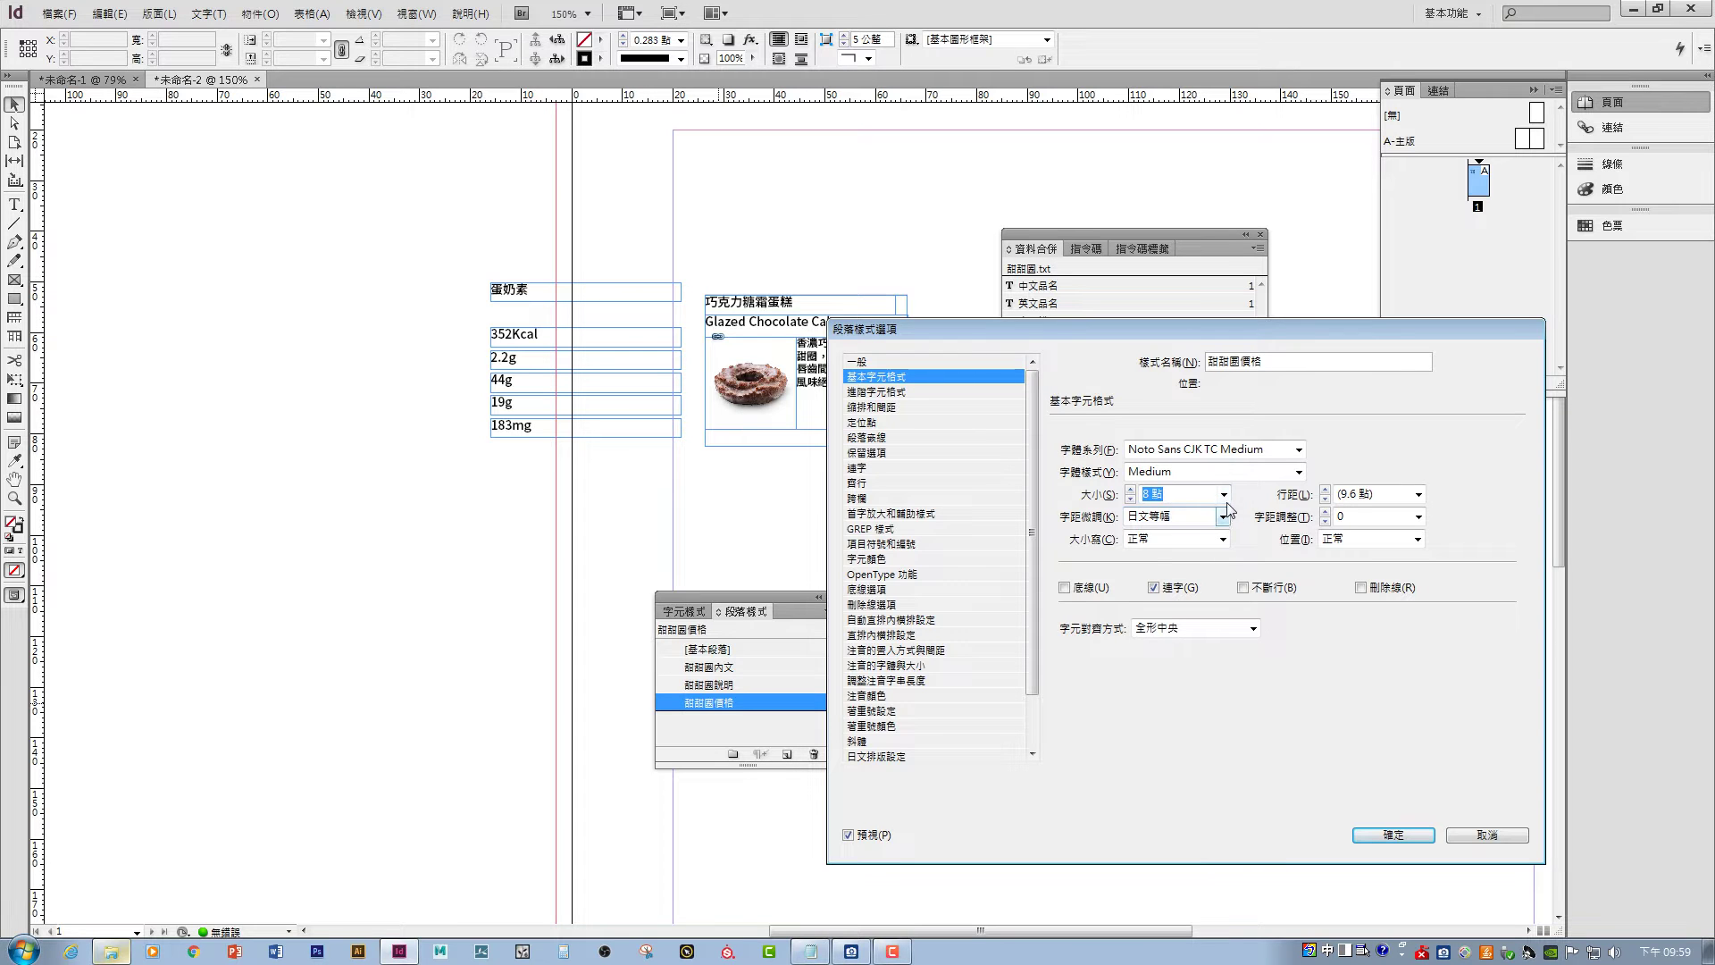
{"action": "left_click", "coordinate": [1298, 471]}
{"action": "left_click", "coordinate": [1302, 463]}
{"action": "left_click", "coordinate": [1298, 449]}
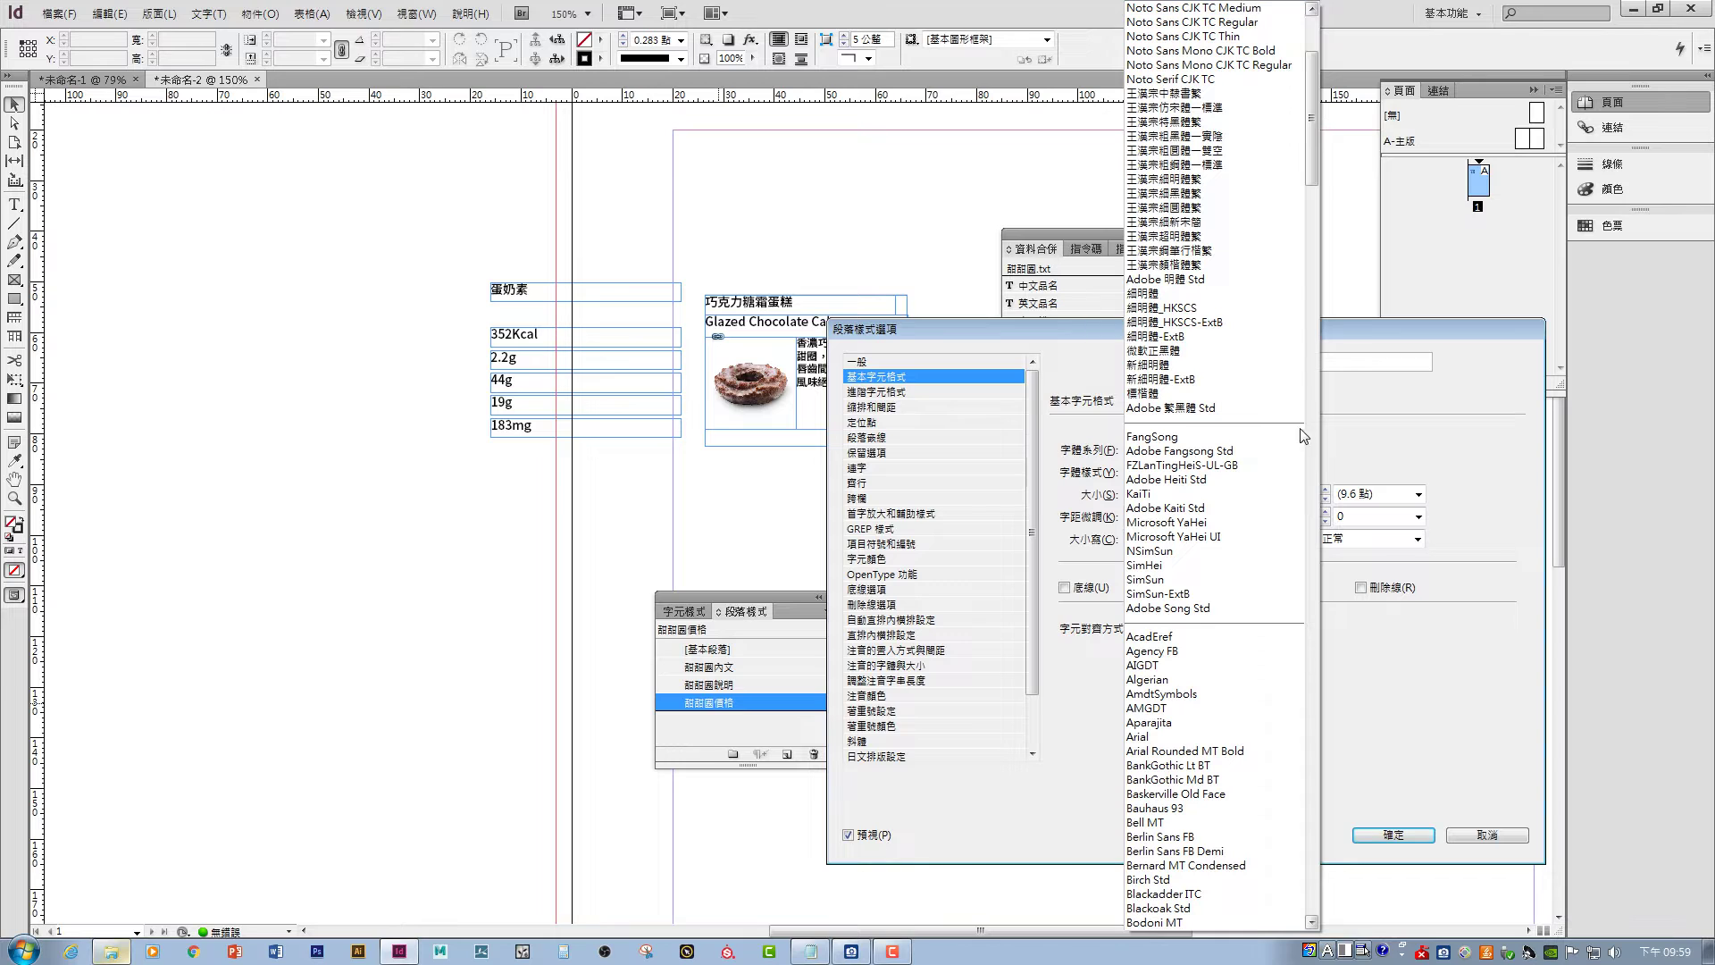
{"action": "left_click_drag", "start_coordinate": [1310, 88], "coordinate": [1312, 62]}
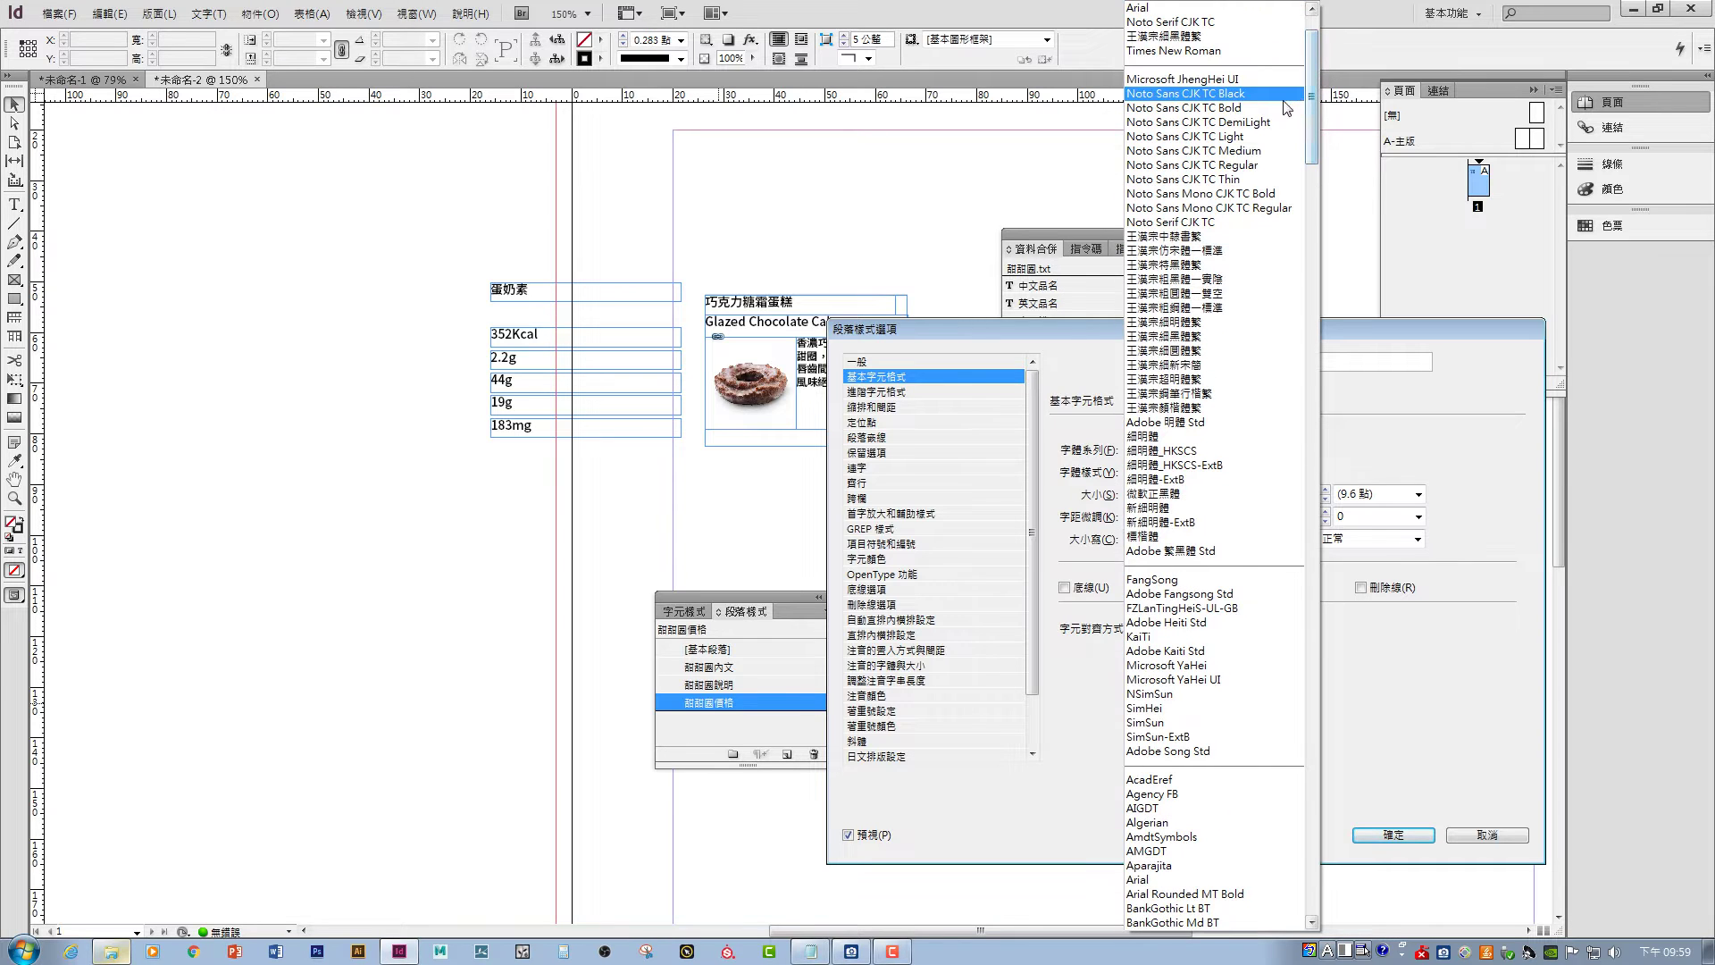
{"action": "scroll", "coordinate": [1188, 98], "scroll_direction": "up", "scroll_amount": 2}
{"action": "left_click", "coordinate": [1188, 46]}
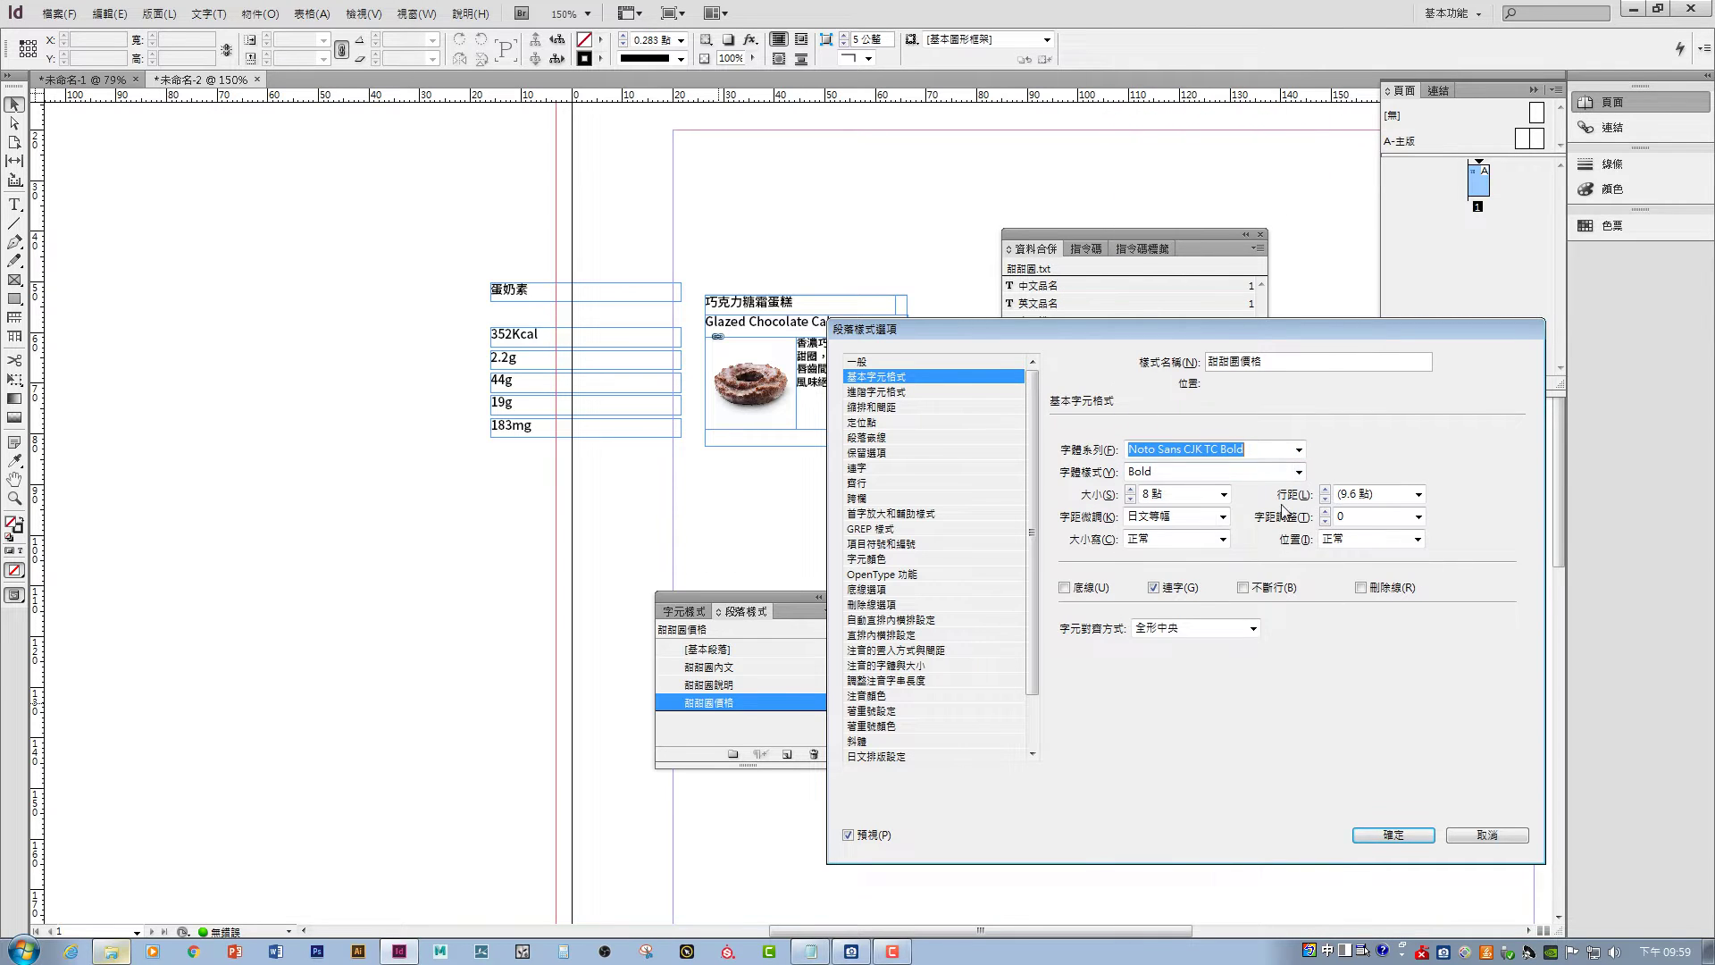
- Make the style's character colour Black and apply 甜甜圈價格 to the NT.42 price
{"action": "left_click", "coordinate": [866, 559]}
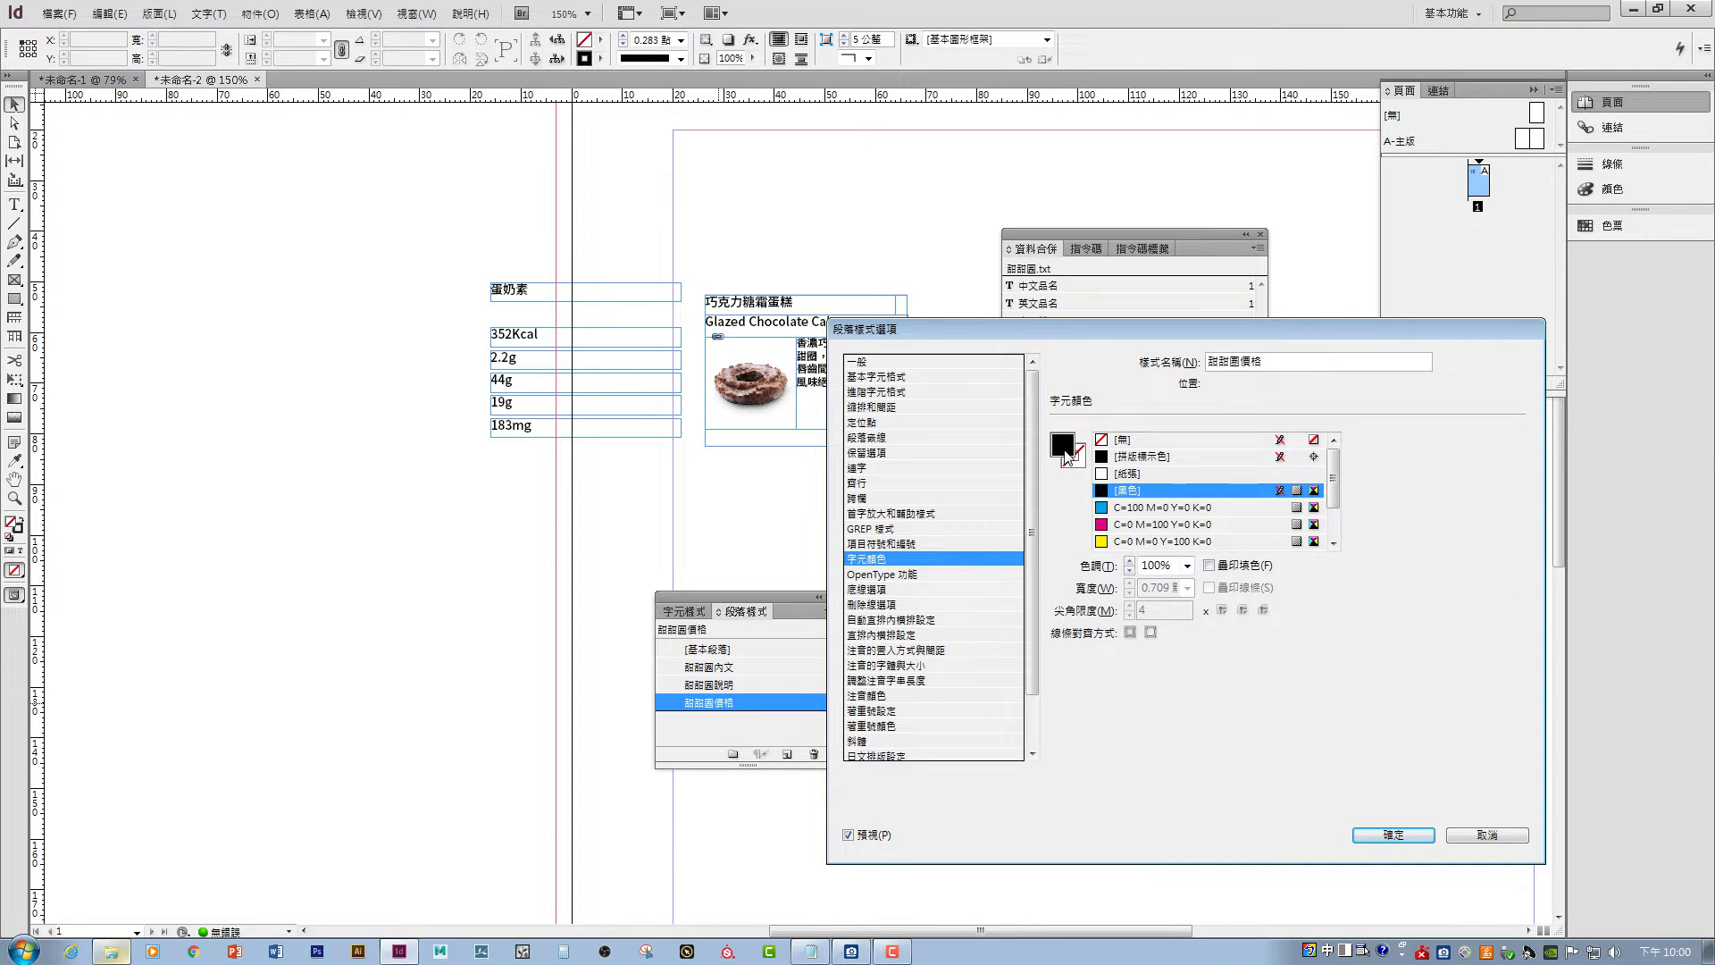
{"action": "scroll", "coordinate": [1336, 485], "scroll_direction": "down", "scroll_amount": 1}
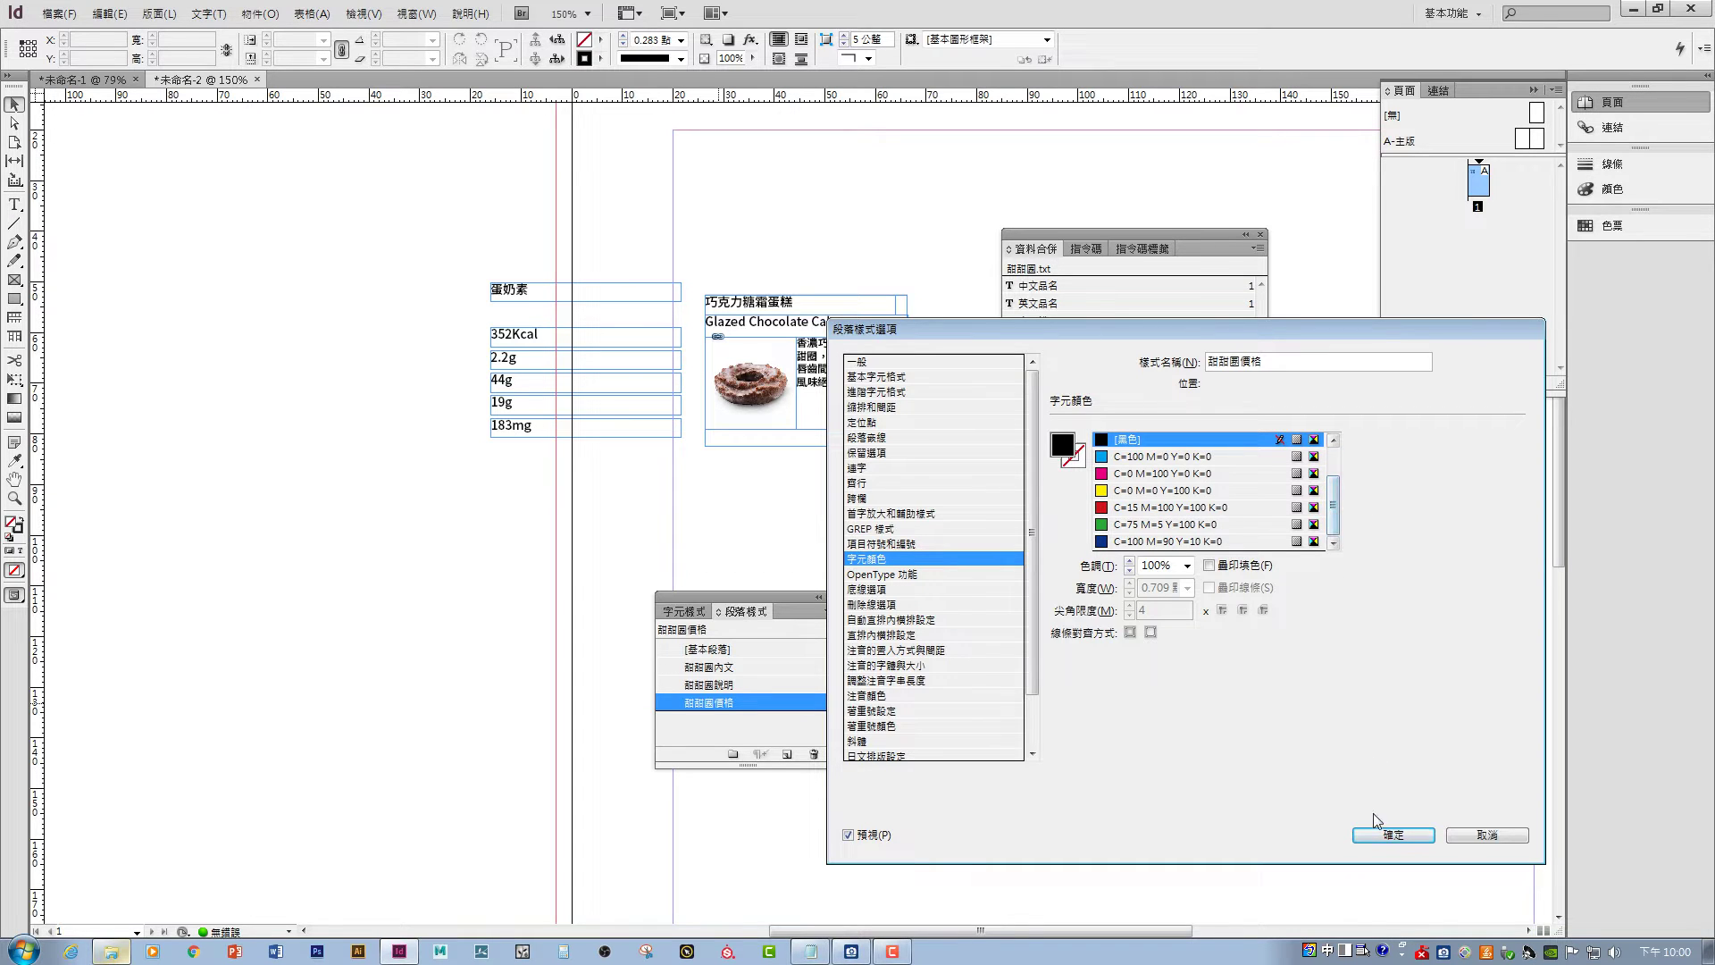
{"action": "left_click", "coordinate": [1390, 837]}
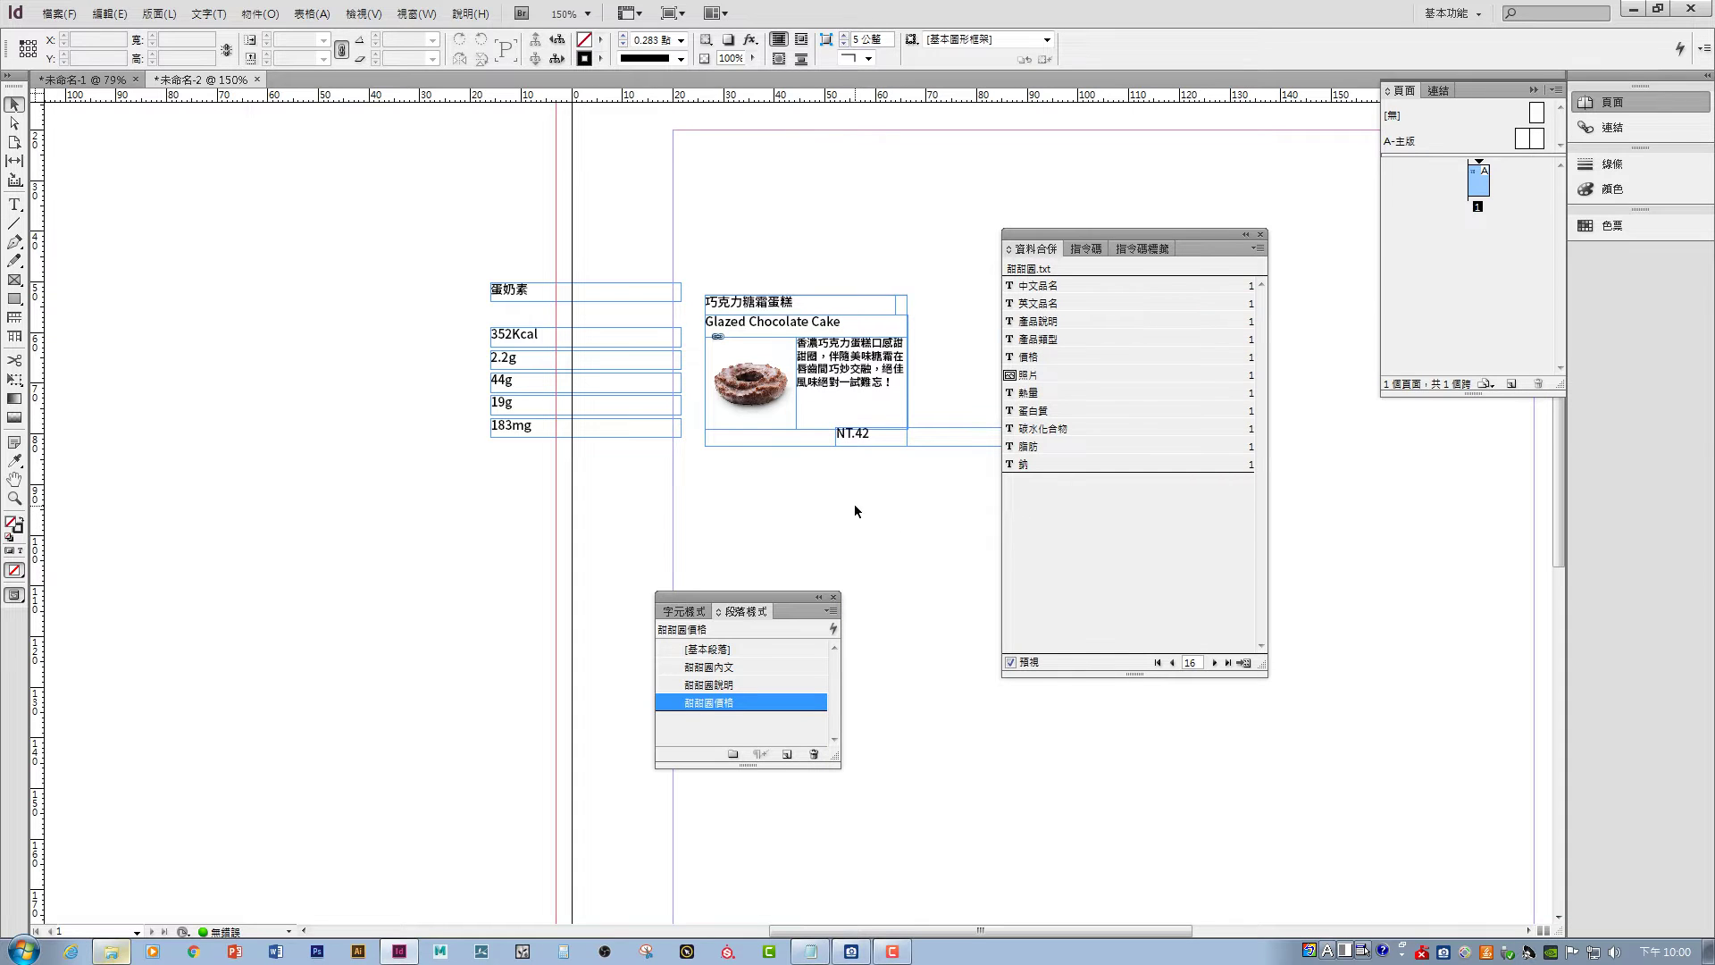
{"action": "left_click", "coordinate": [860, 436]}
{"action": "left_click", "coordinate": [723, 703]}
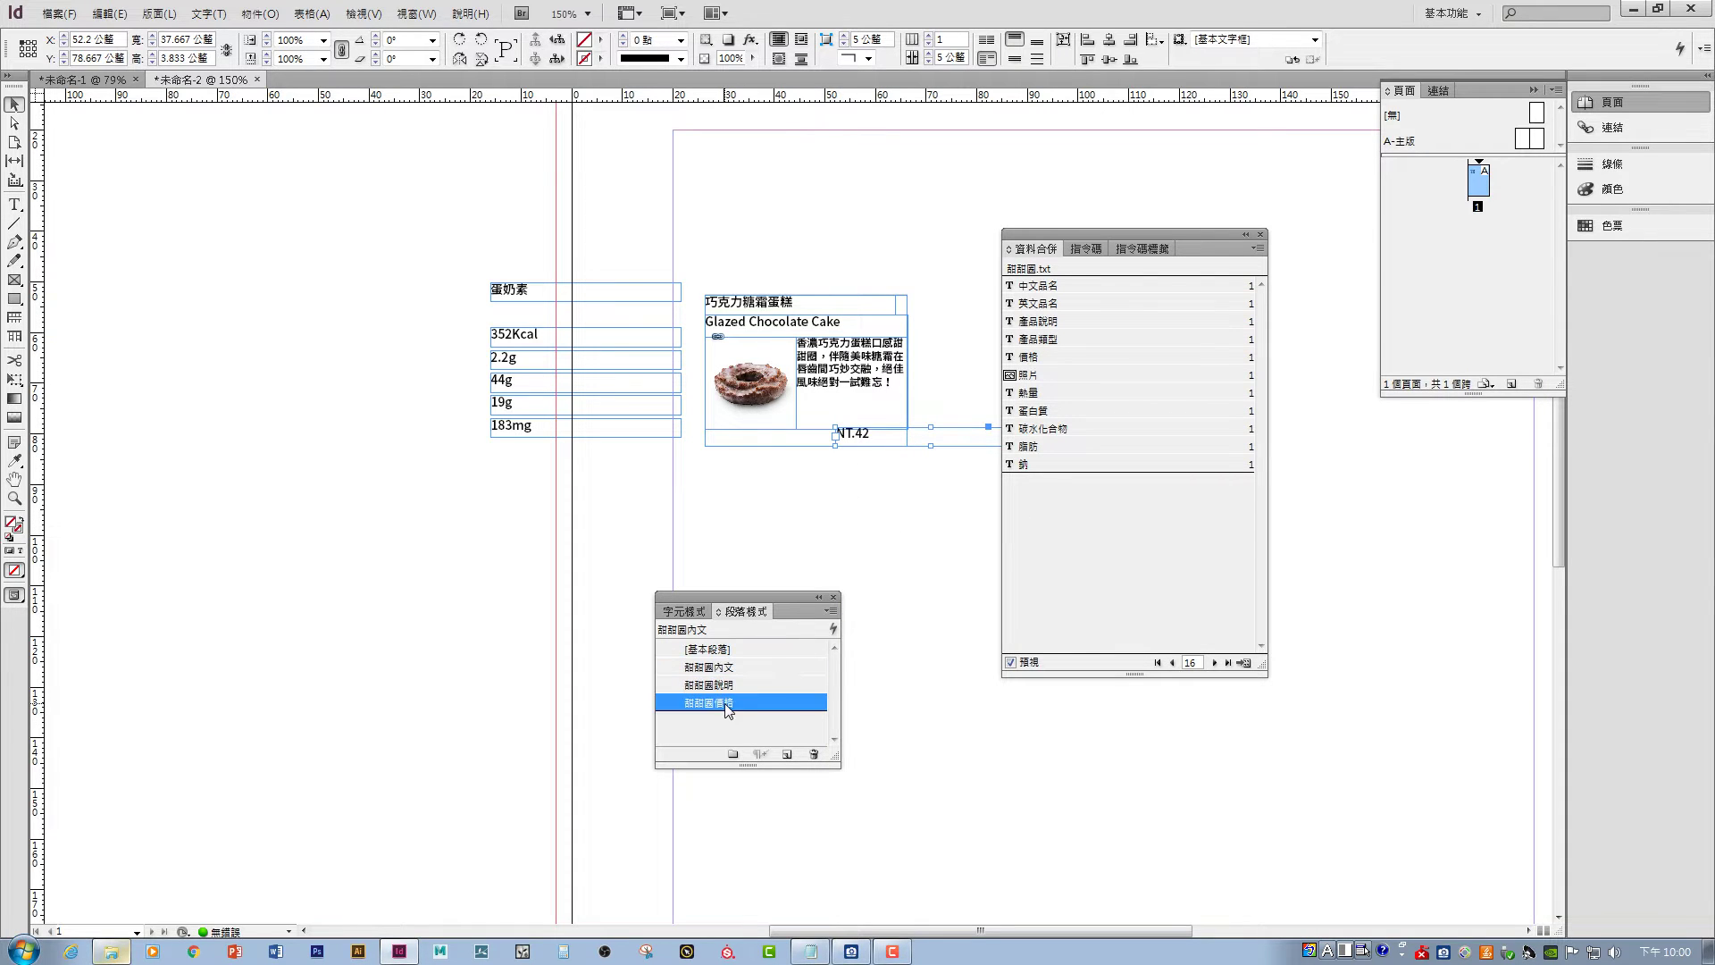
- Narrow the NT.42 price frame and align it to the card's bottom-right corner
{"action": "scroll", "coordinate": [901, 501], "scroll_direction": "right", "scroll_amount": 4}
{"action": "scroll", "coordinate": [901, 501], "scroll_direction": "up", "scroll_amount": 1}
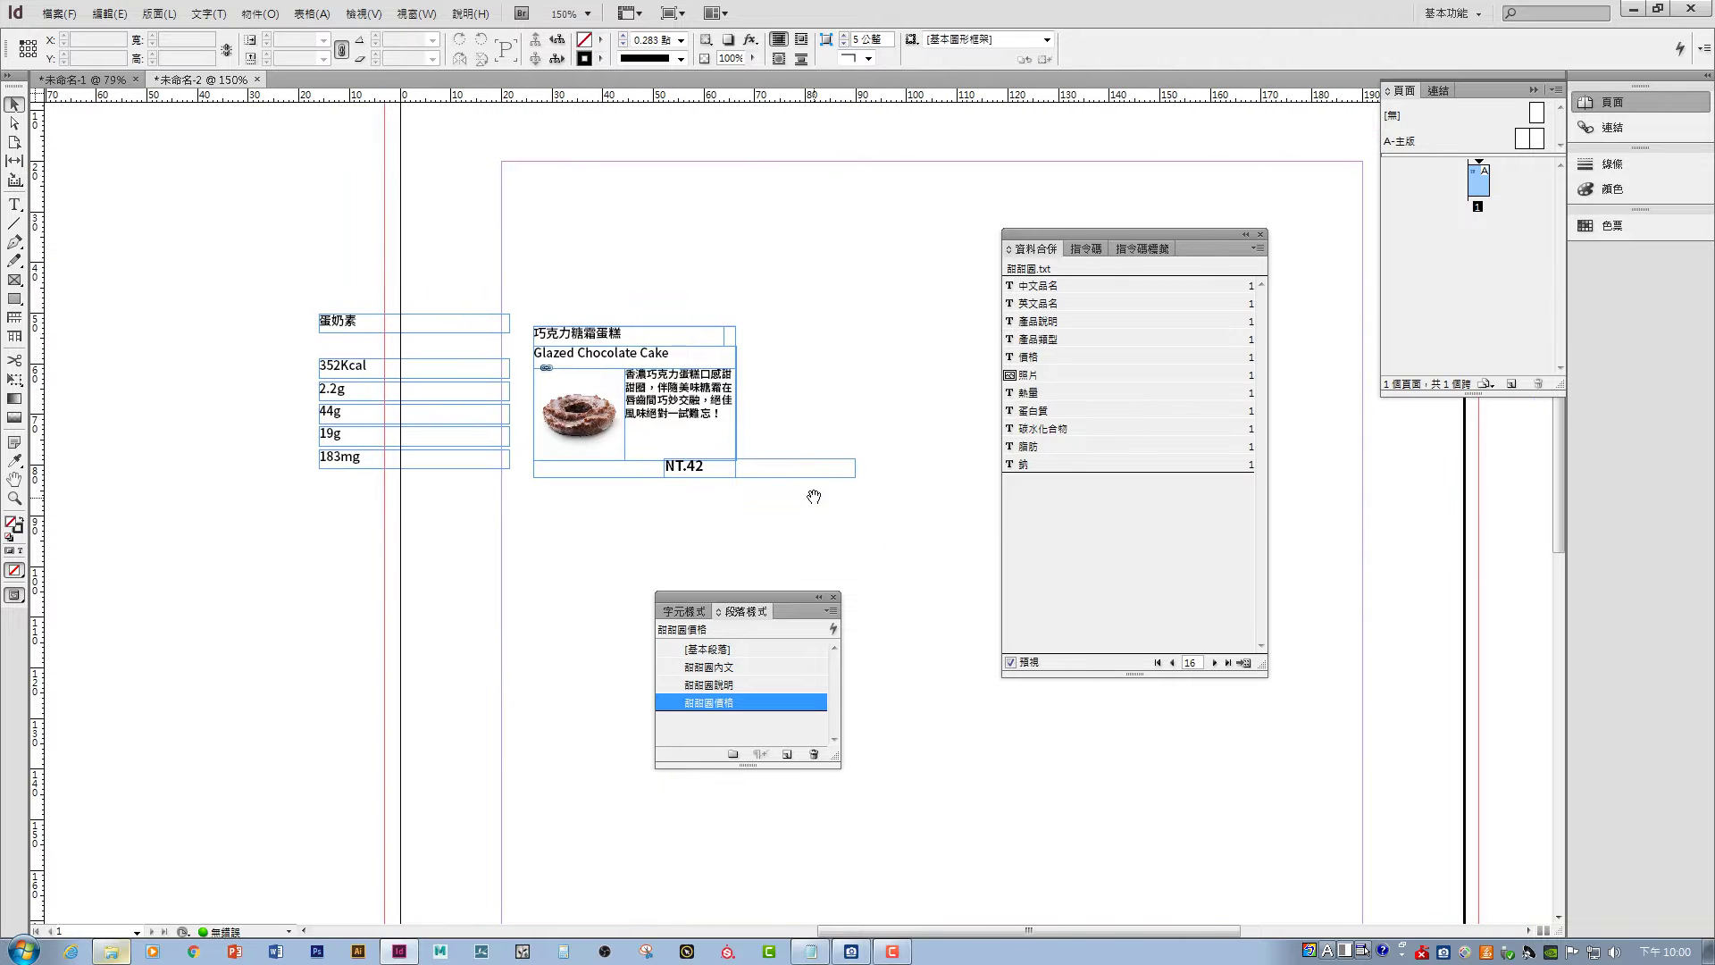
{"action": "left_click", "coordinate": [856, 481]}
{"action": "left_click_drag", "start_coordinate": [855, 480], "coordinate": [718, 473]}
{"action": "left_click", "coordinate": [738, 474]}
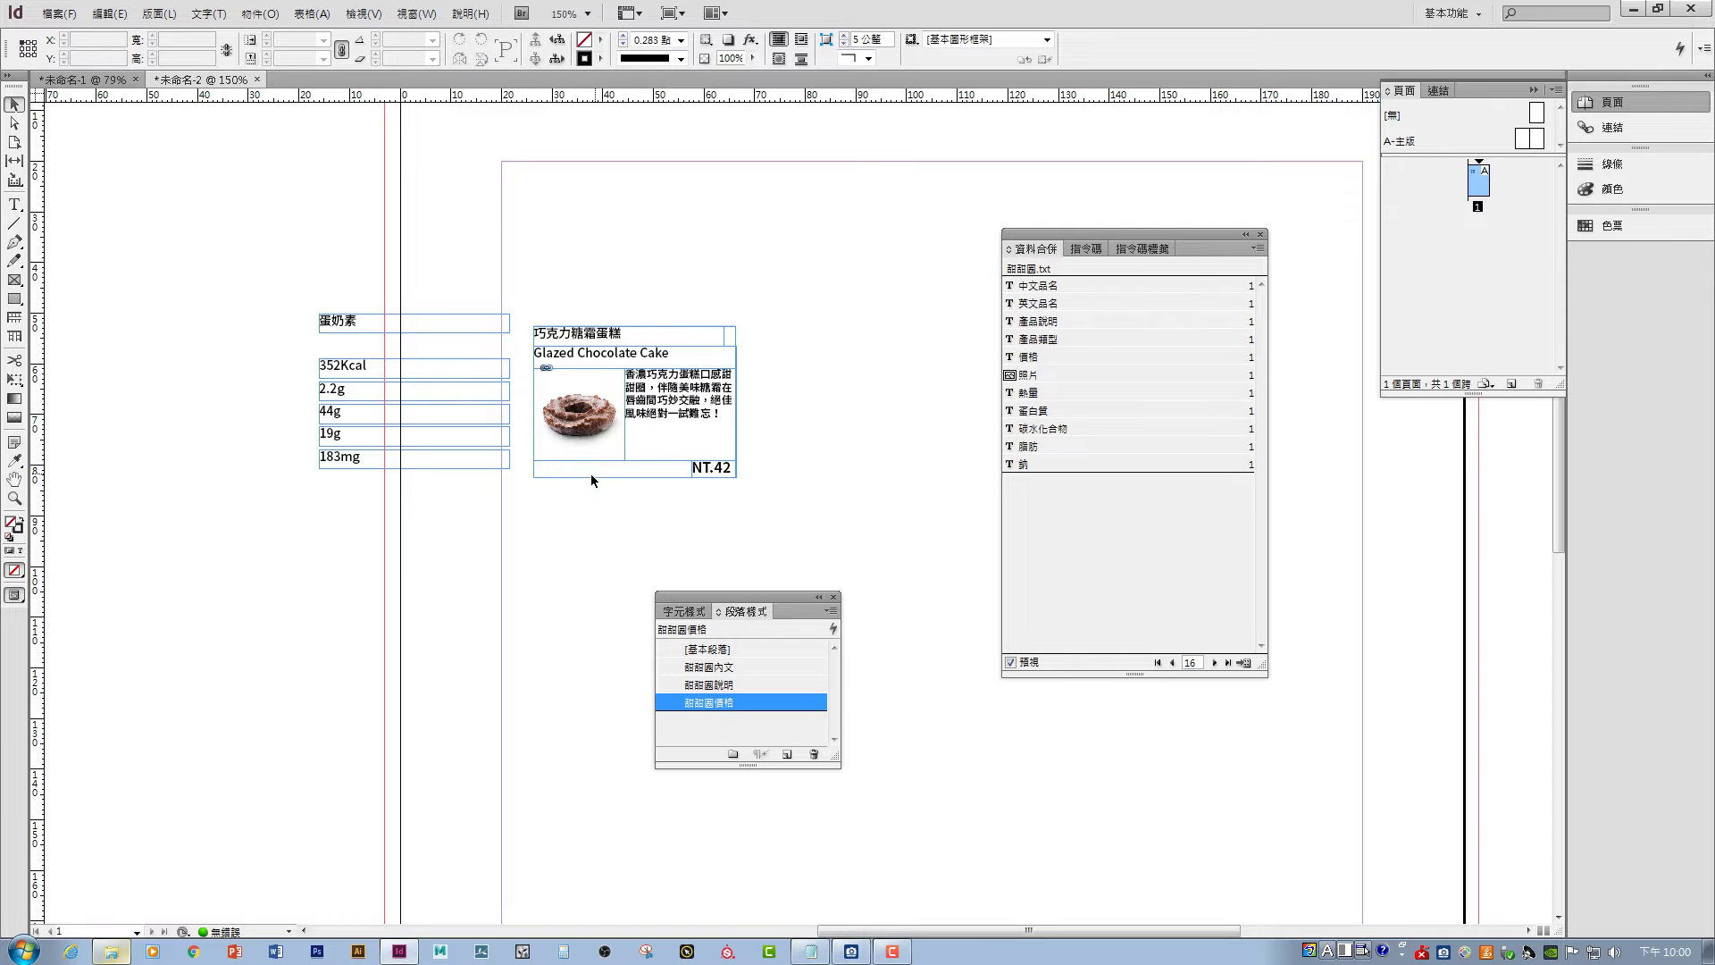
- Move the 蛋奶素 label to the card's bottom-left and resize its frame
{"action": "left_click", "coordinate": [340, 327]}
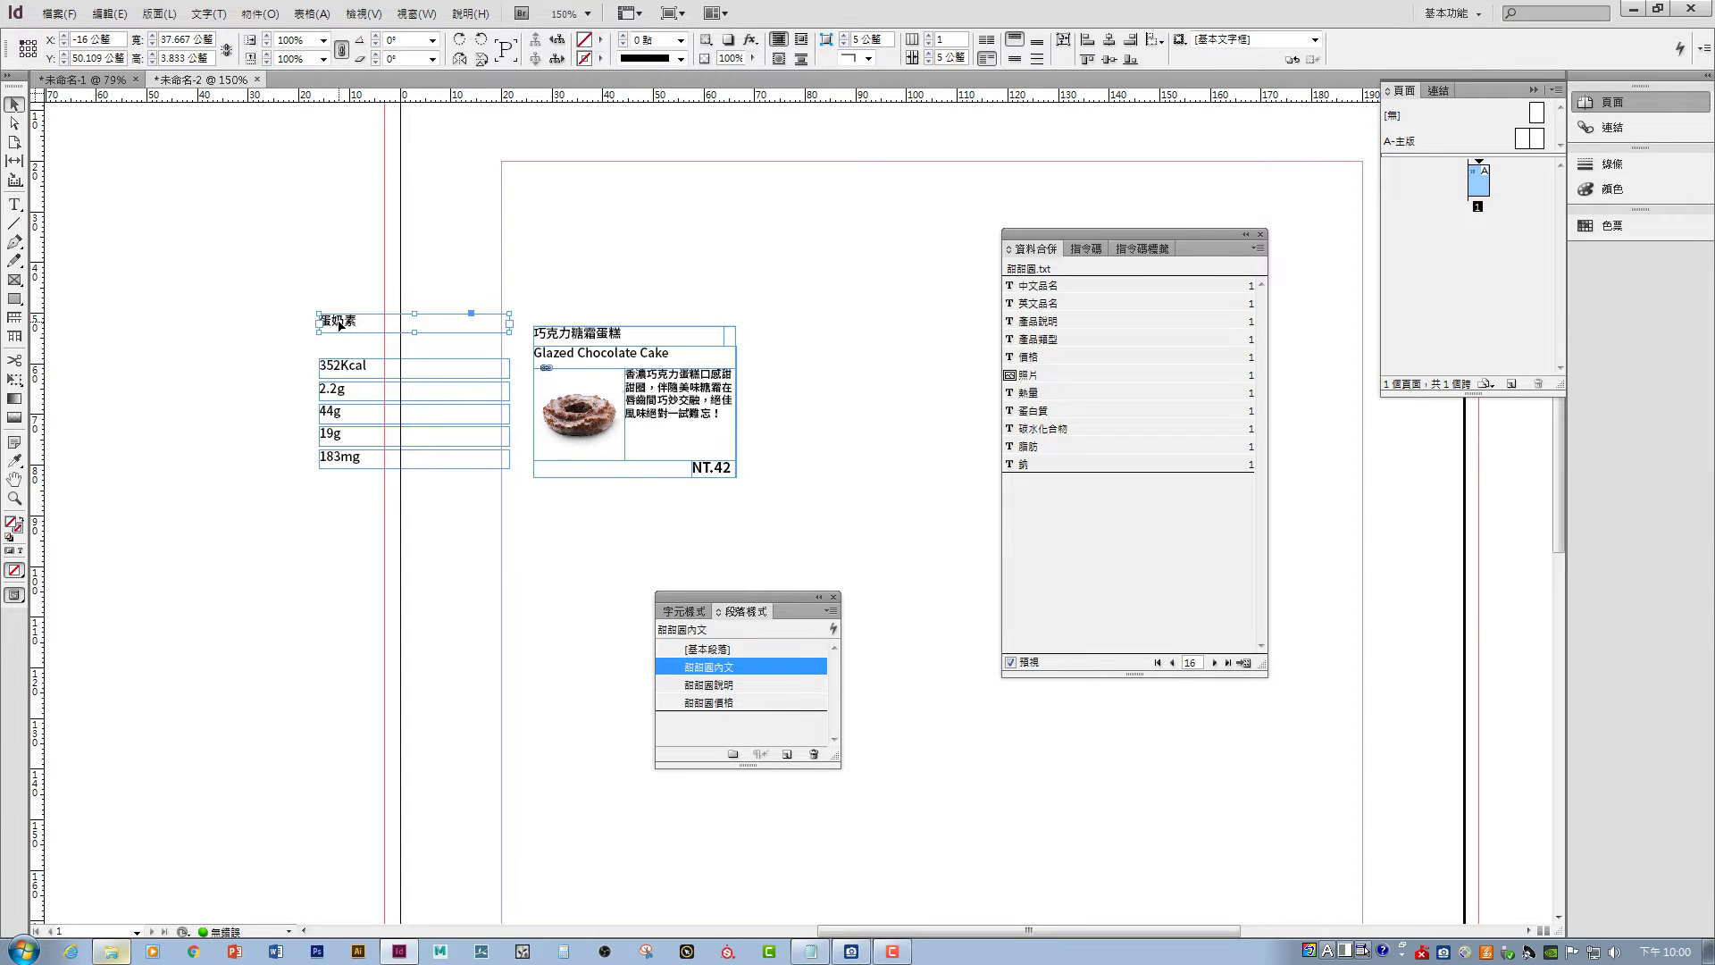
{"action": "left_click_drag", "start_coordinate": [340, 327], "coordinate": [554, 473]}
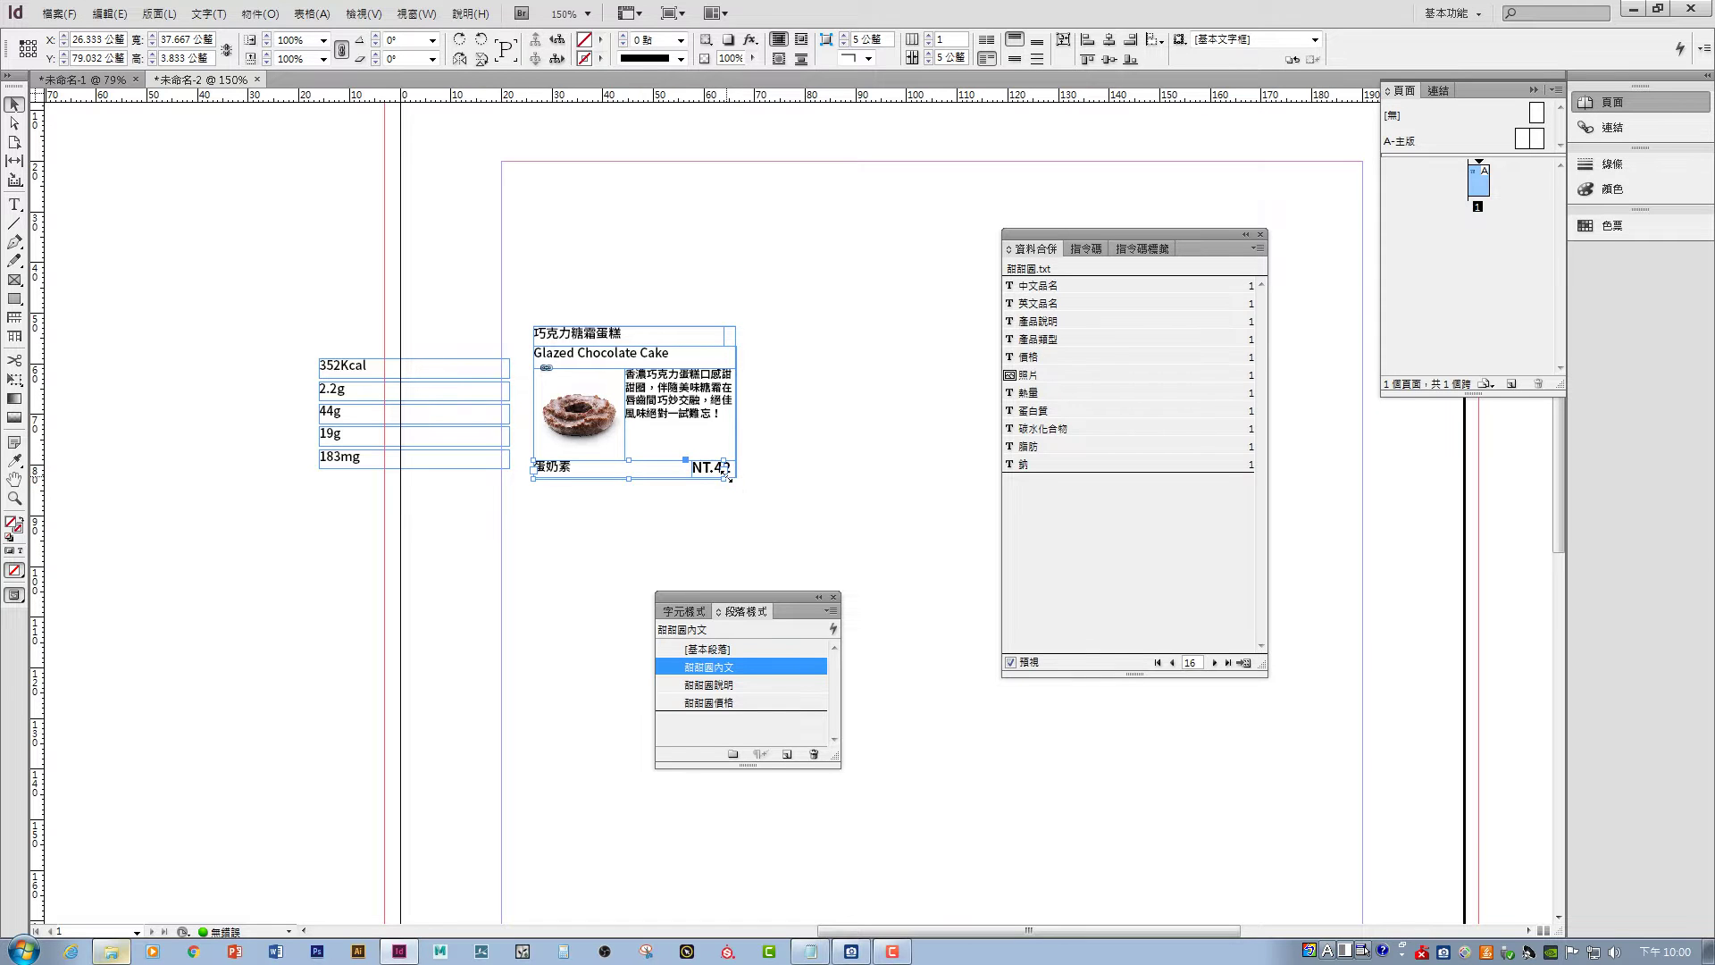
{"action": "left_click_drag", "start_coordinate": [726, 476], "coordinate": [650, 471]}
{"action": "mouse_move", "coordinate": [650, 477]}
{"action": "left_mouse_down"}
{"action": "mouse_move", "coordinate": [681, 476]}
{"action": "mouse_move", "coordinate": [661, 476]}
{"action": "left_mouse_up"}
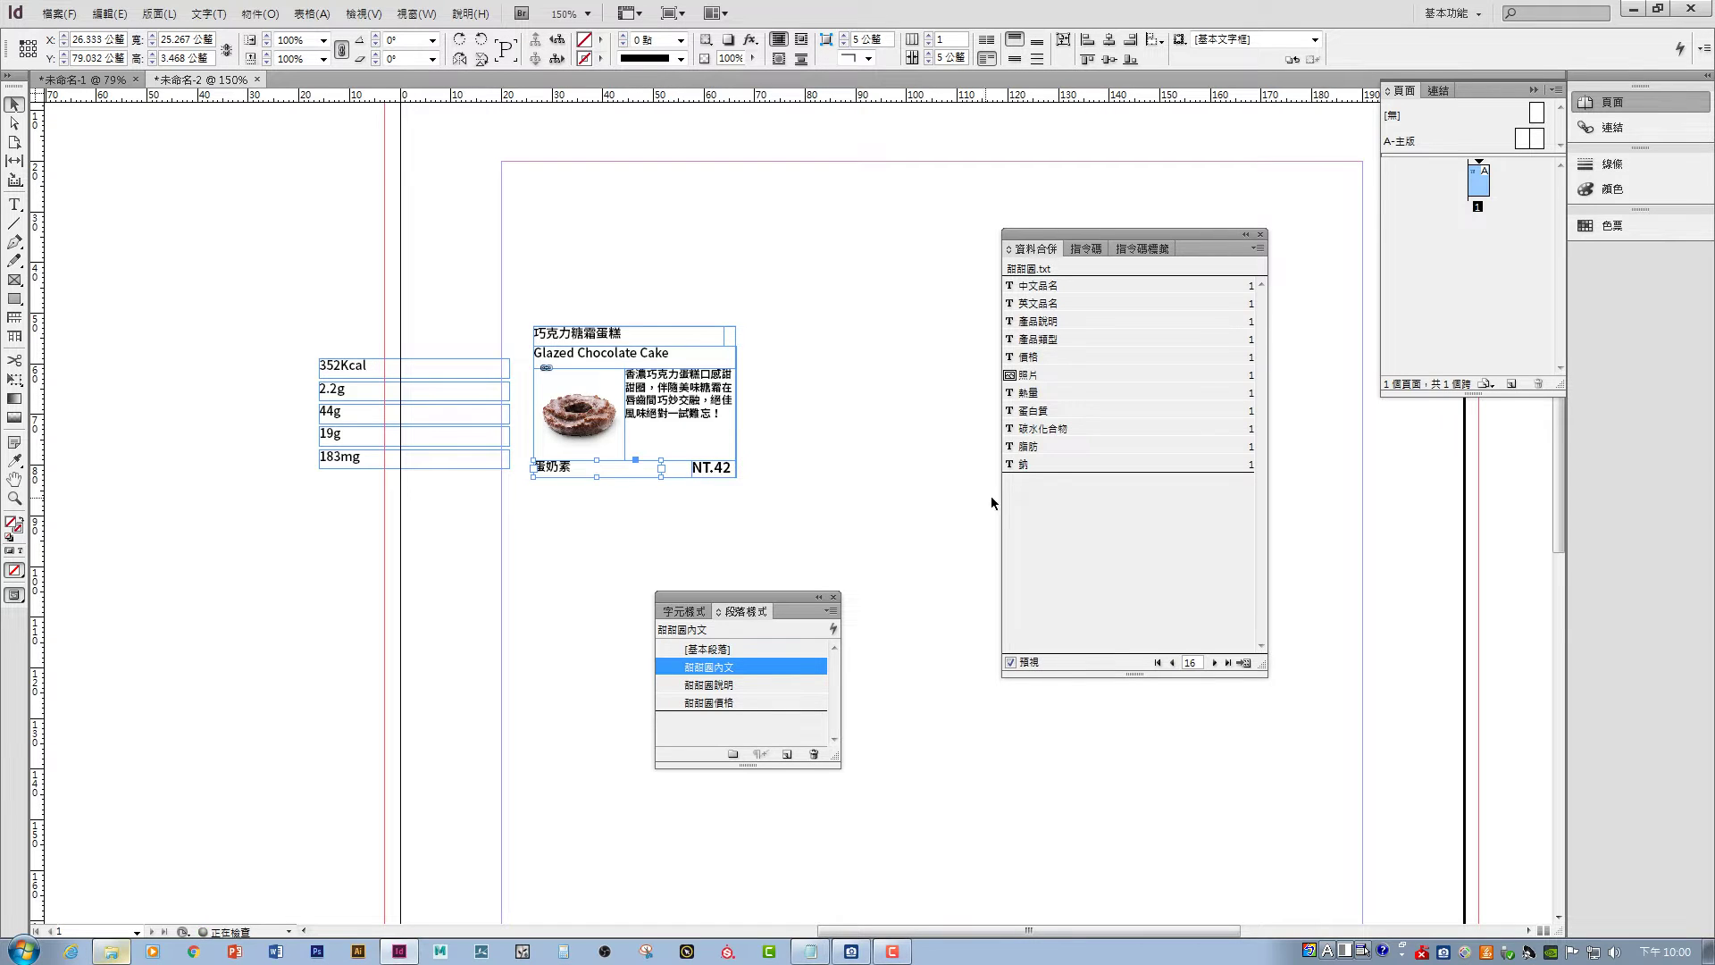
- On the Peanut Butter Iced Glazed record, widen the label frame to fit 蛋奶素 ※ 堅果類過敏原
{"action": "left_click", "coordinate": [1215, 663]}
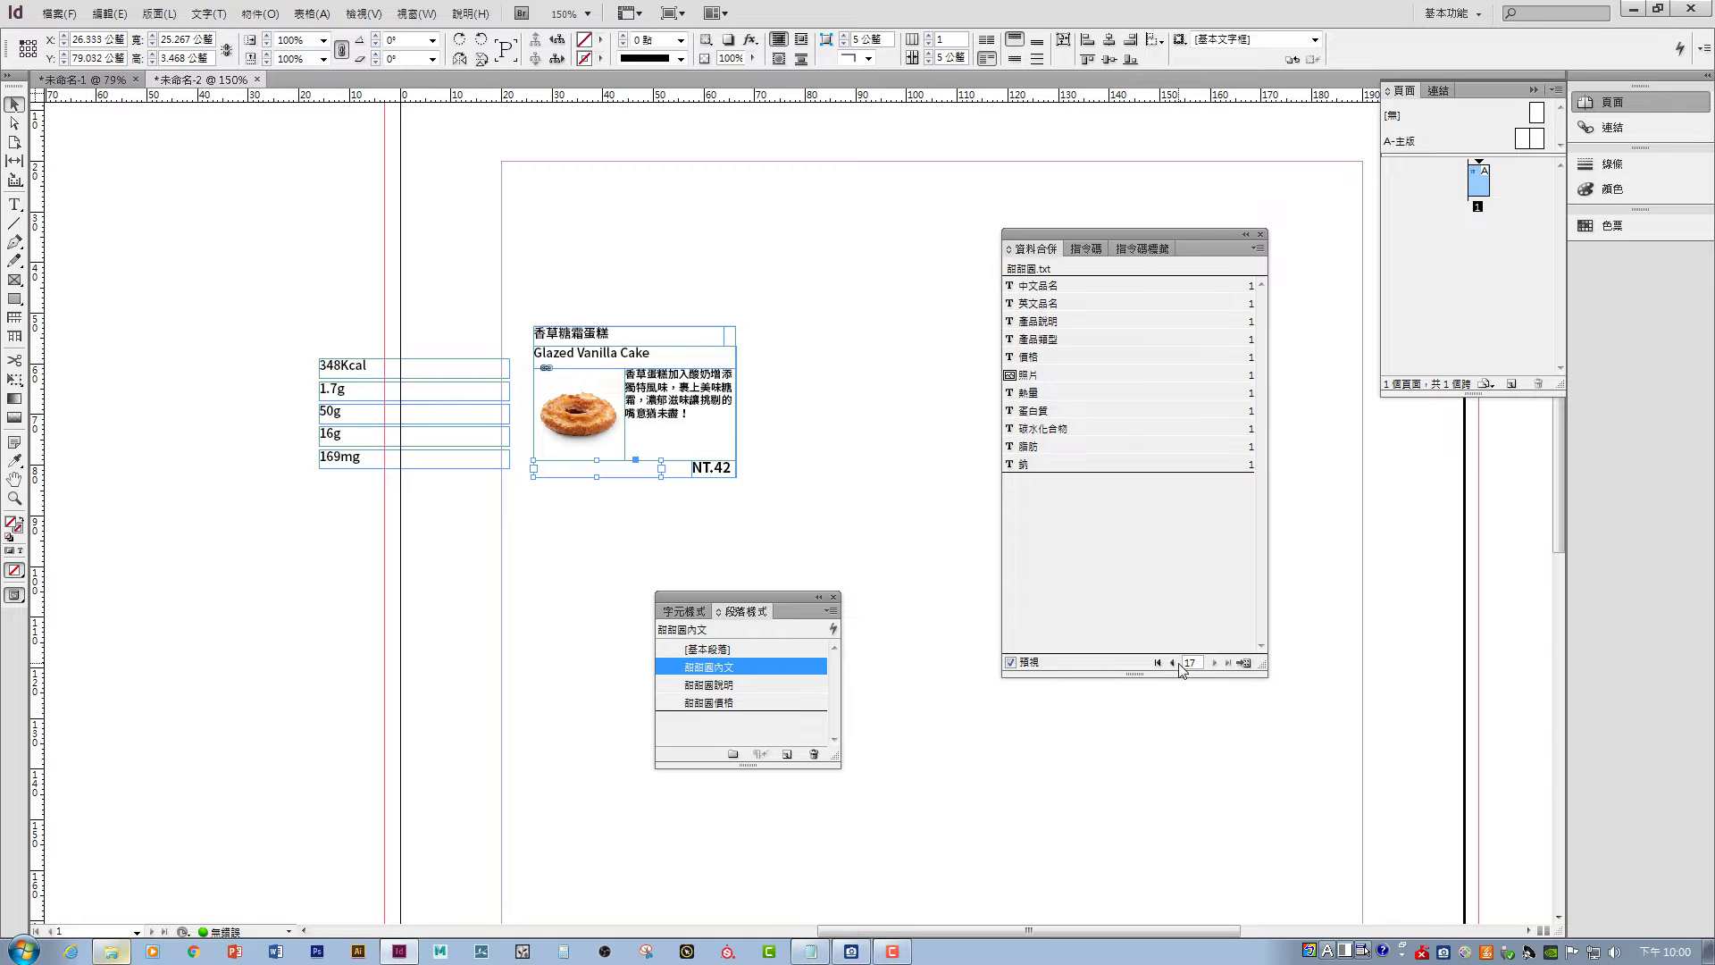
{"action": "left_click", "coordinate": [1172, 663]}
{"action": "left_click", "coordinate": [1172, 662]}
{"action": "left_click", "coordinate": [1172, 663]}
{"action": "left_click", "coordinate": [1172, 663]}
{"action": "left_click", "coordinate": [1172, 662]}
{"action": "left_click", "coordinate": [1172, 663]}
{"action": "left_click", "coordinate": [1172, 662]}
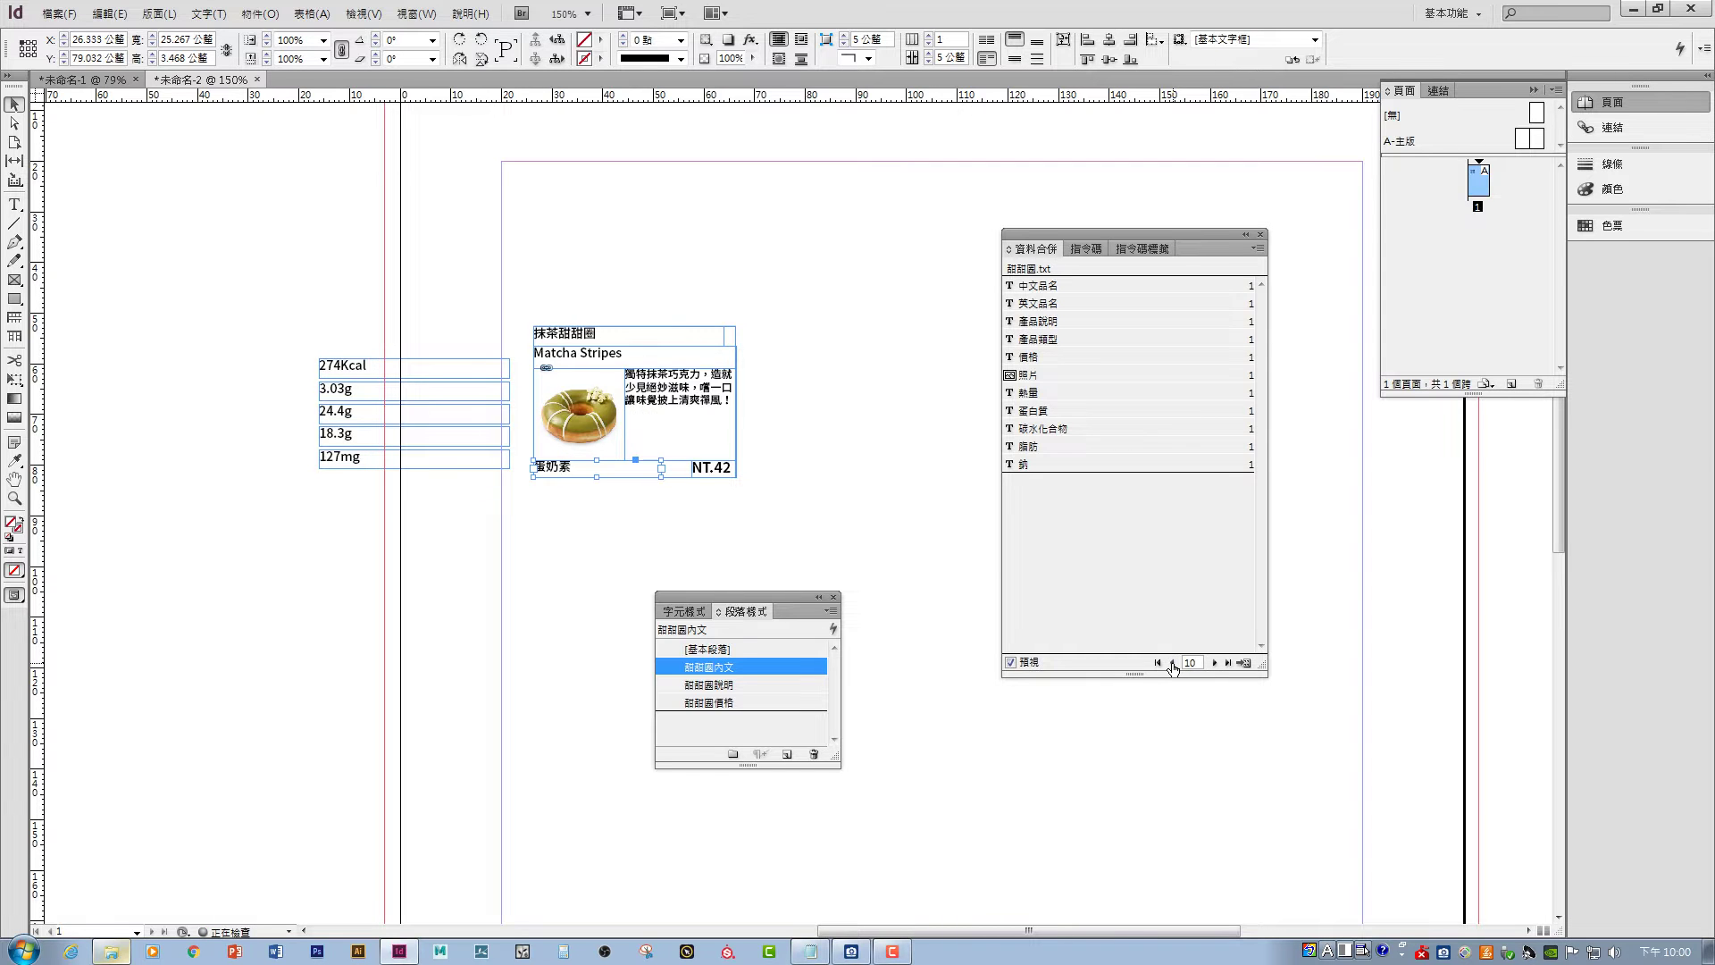
{"action": "left_click", "coordinate": [1213, 664]}
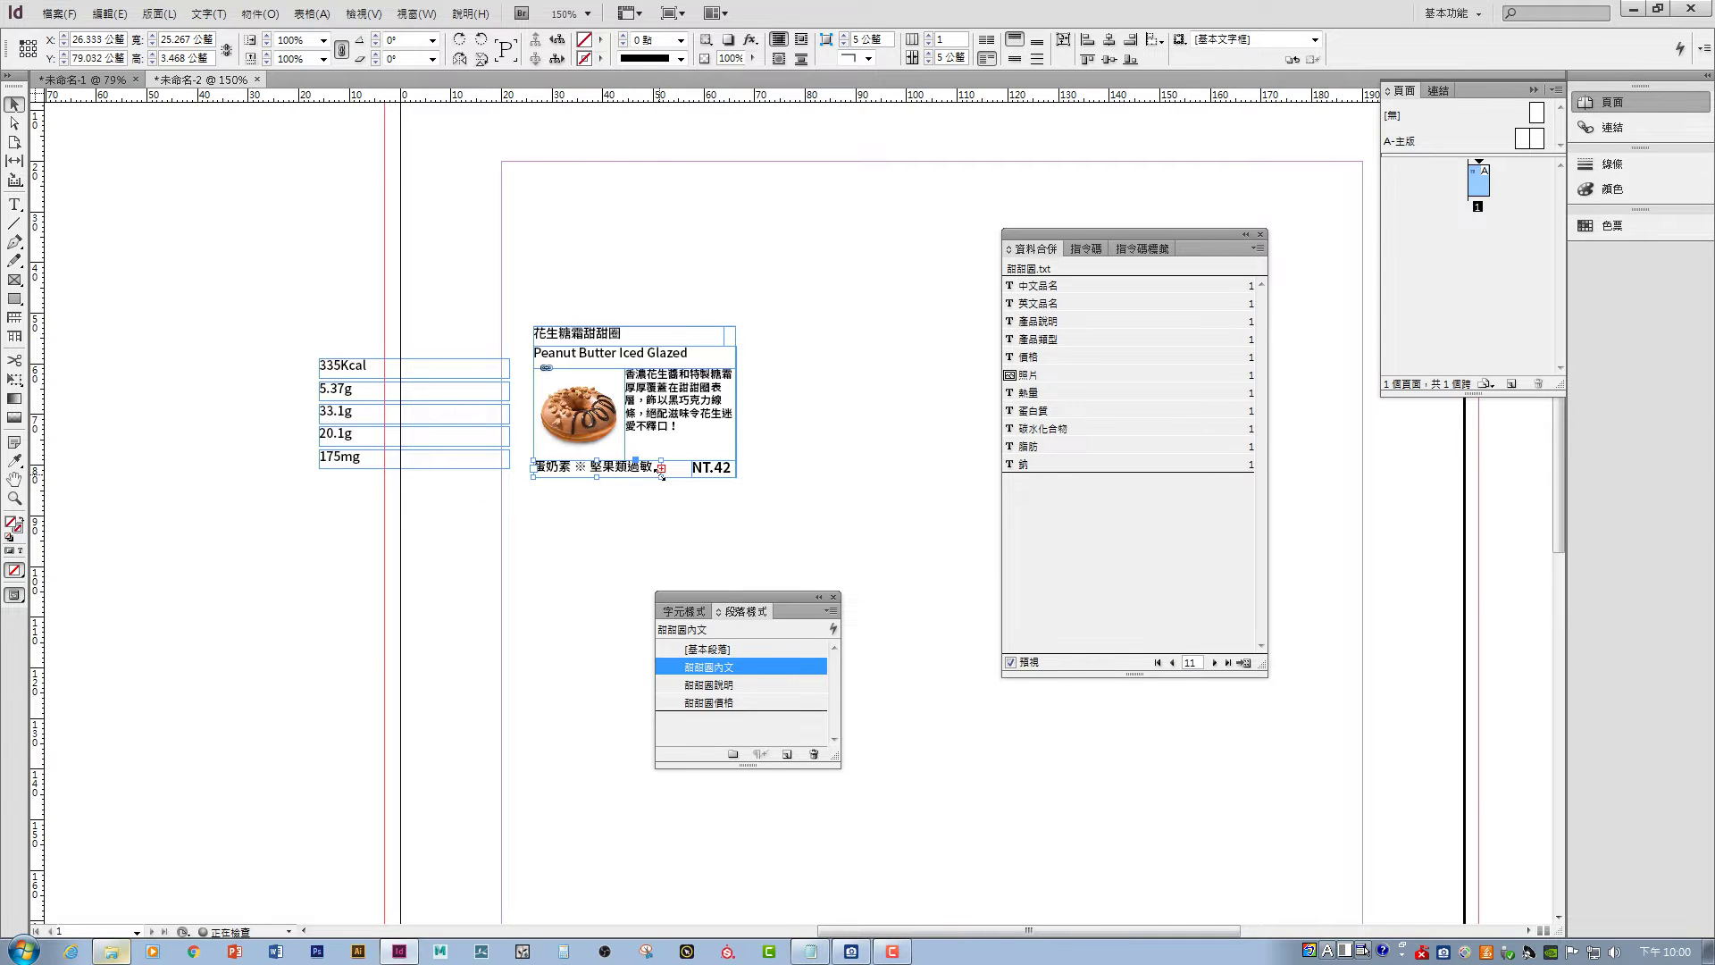
{"action": "left_click_drag", "start_coordinate": [662, 476], "coordinate": [690, 480]}
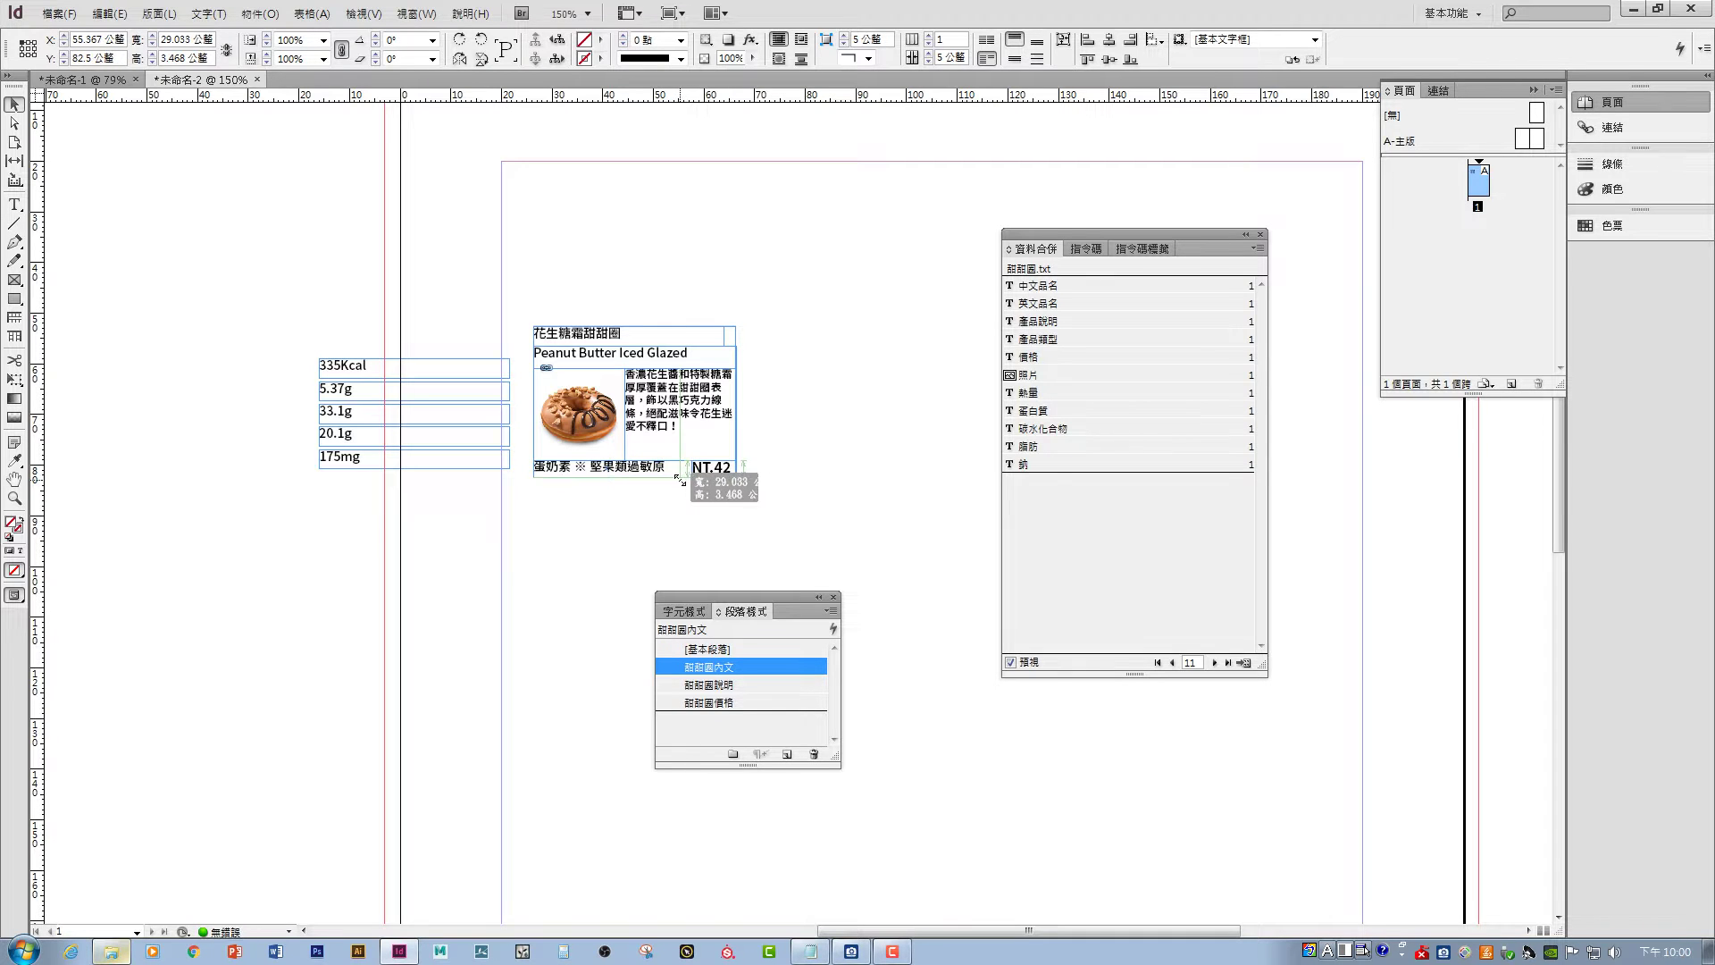
{"action": "left_click", "coordinate": [607, 526]}
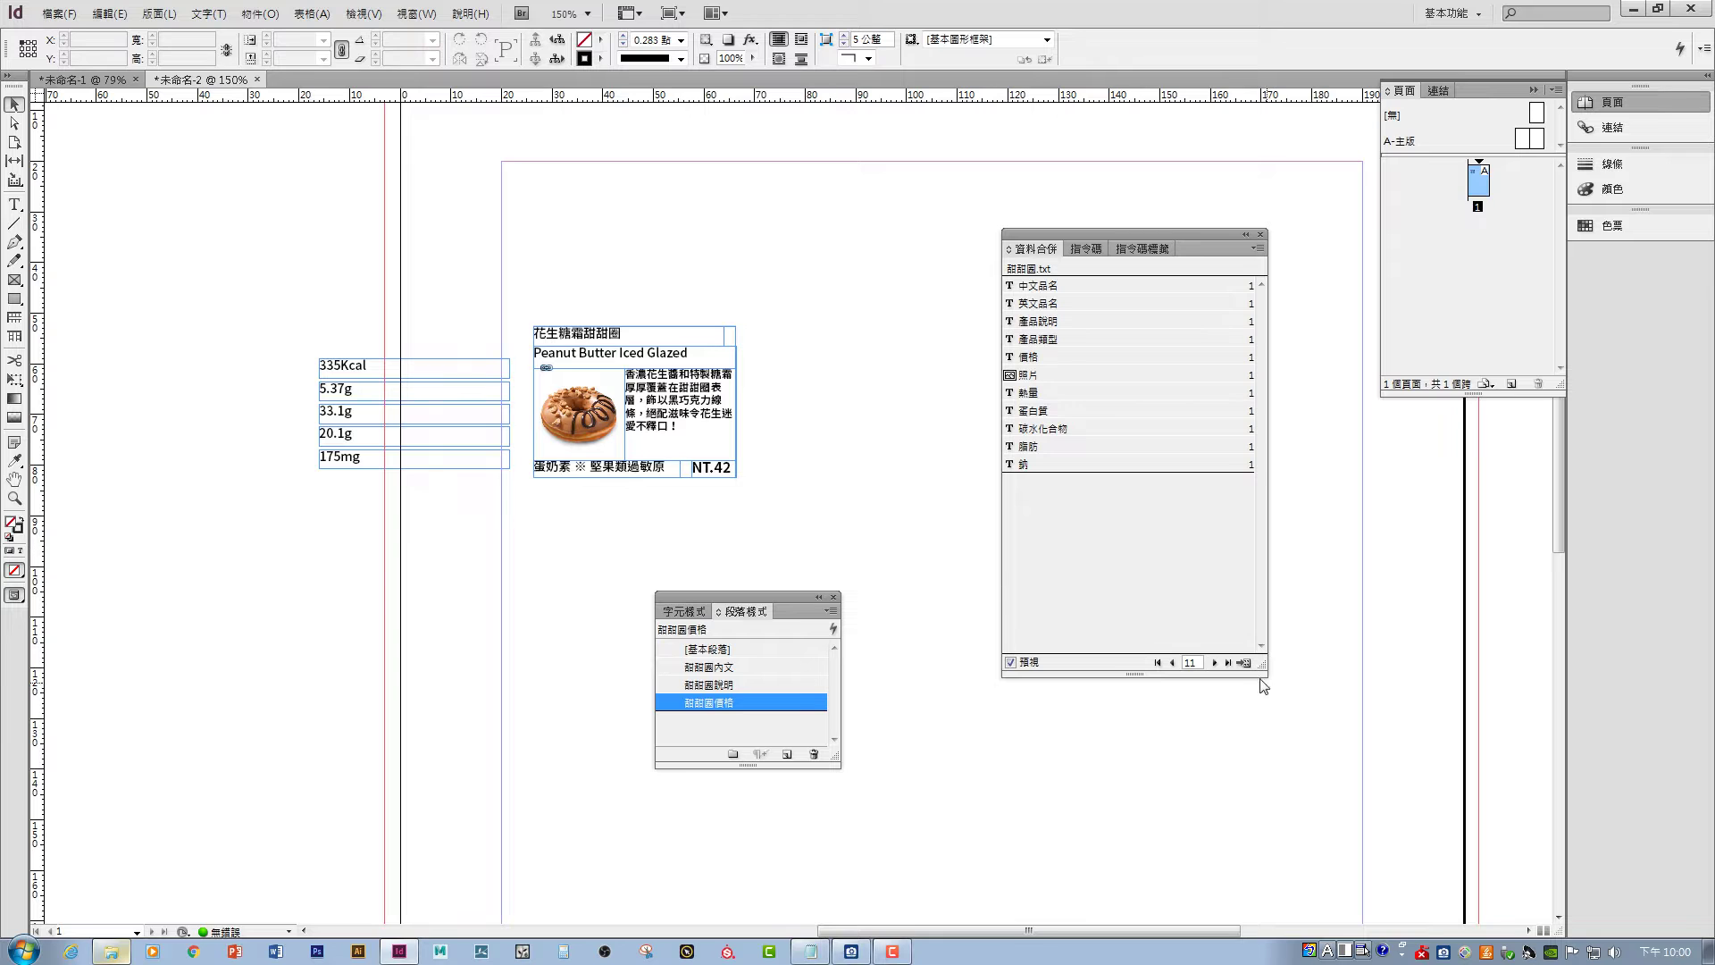
- Step forward through the merge records to check the price and label layout
{"action": "left_click", "coordinate": [1215, 663]}
{"action": "left_click", "coordinate": [1215, 663]}
{"action": "left_click", "coordinate": [1215, 663]}
{"action": "left_click", "coordinate": [1214, 663]}
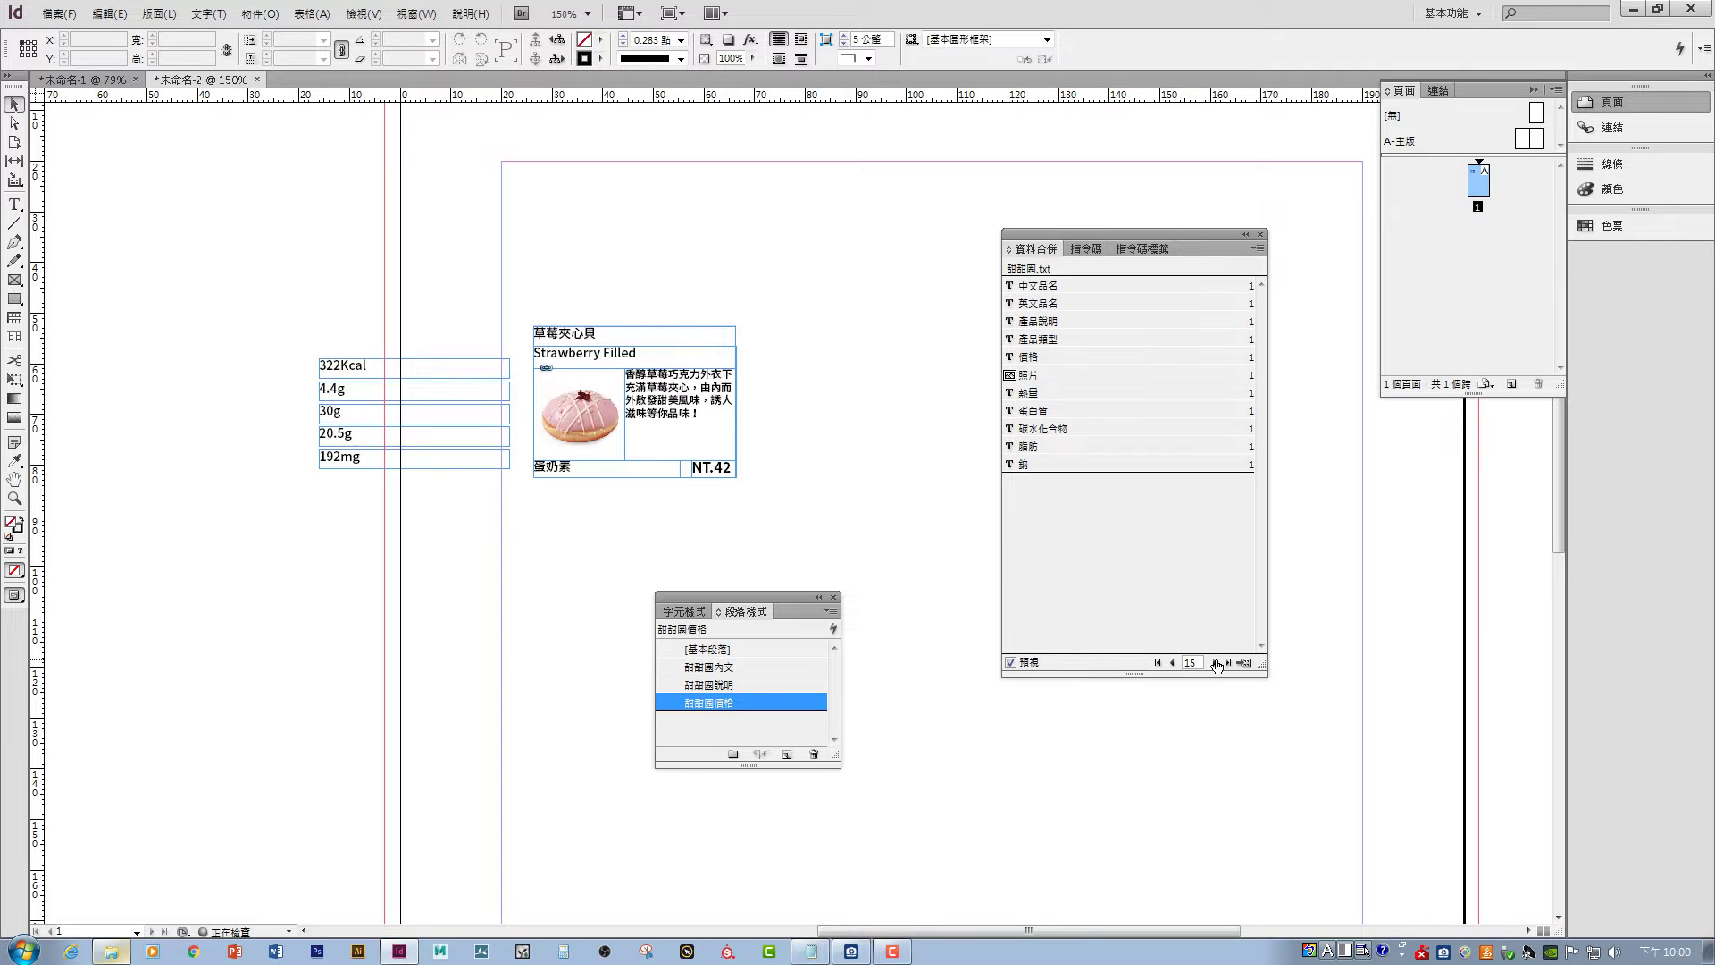
{"action": "left_click", "coordinate": [1215, 663]}
{"action": "left_click", "coordinate": [1215, 662]}
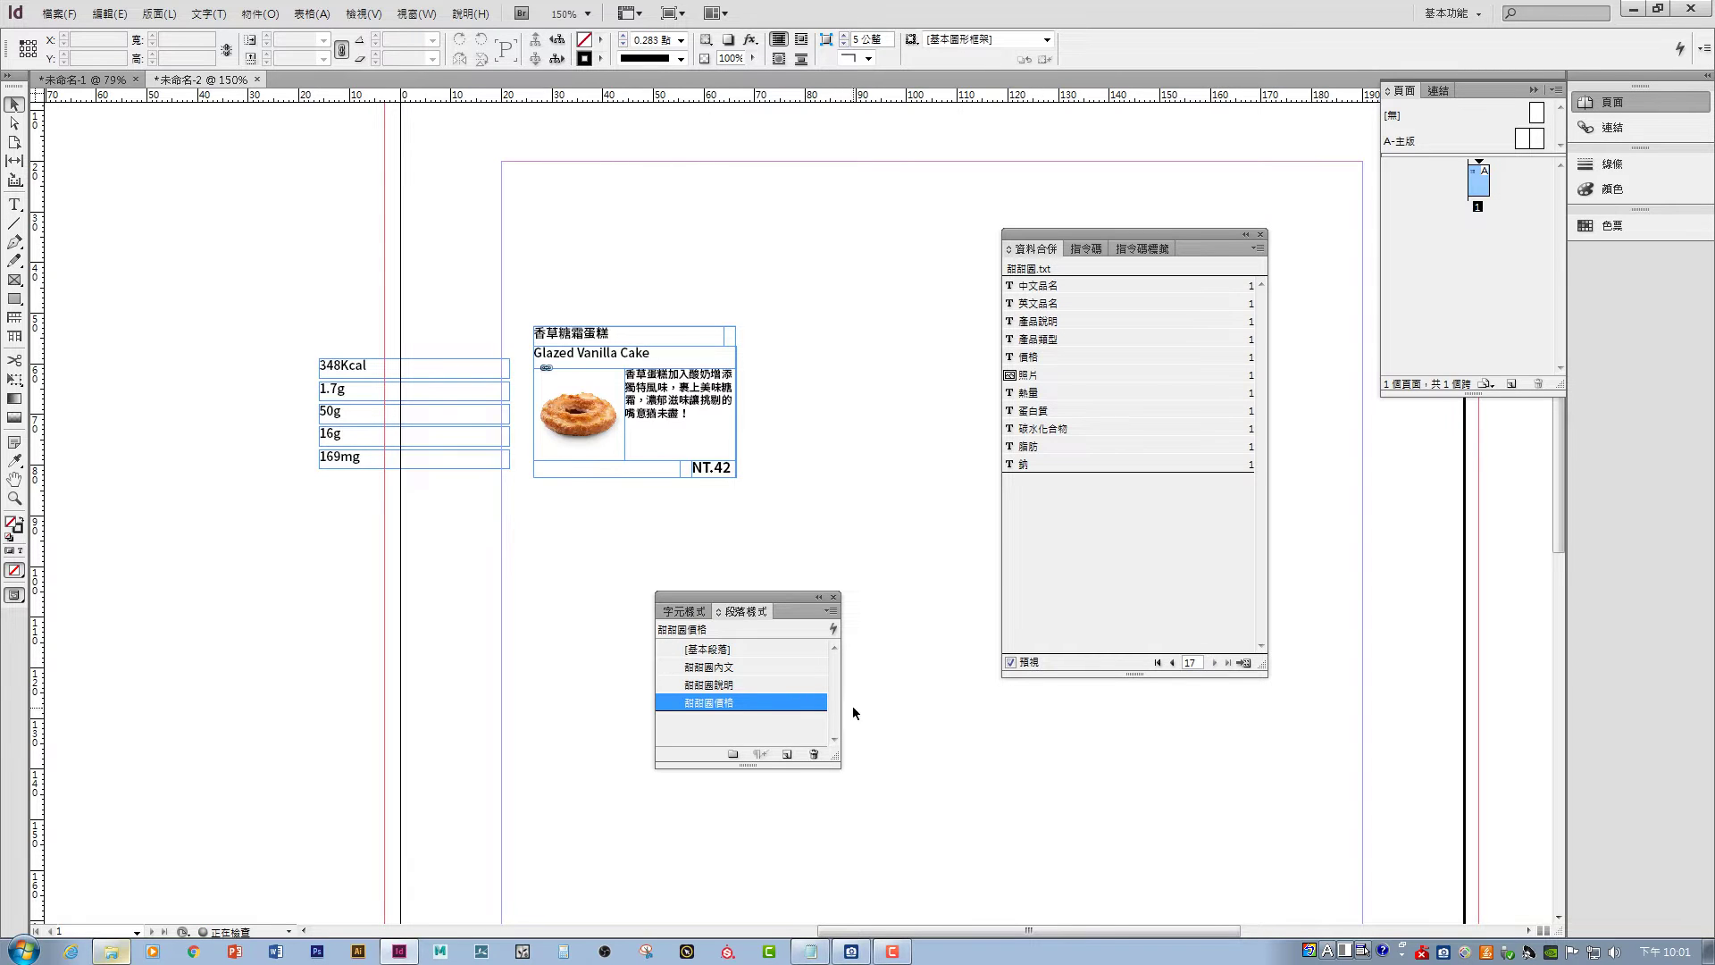
- Change the 甜甜圈價格 style's font size to 10 pt
{"action": "double_click", "coordinate": [707, 705]}
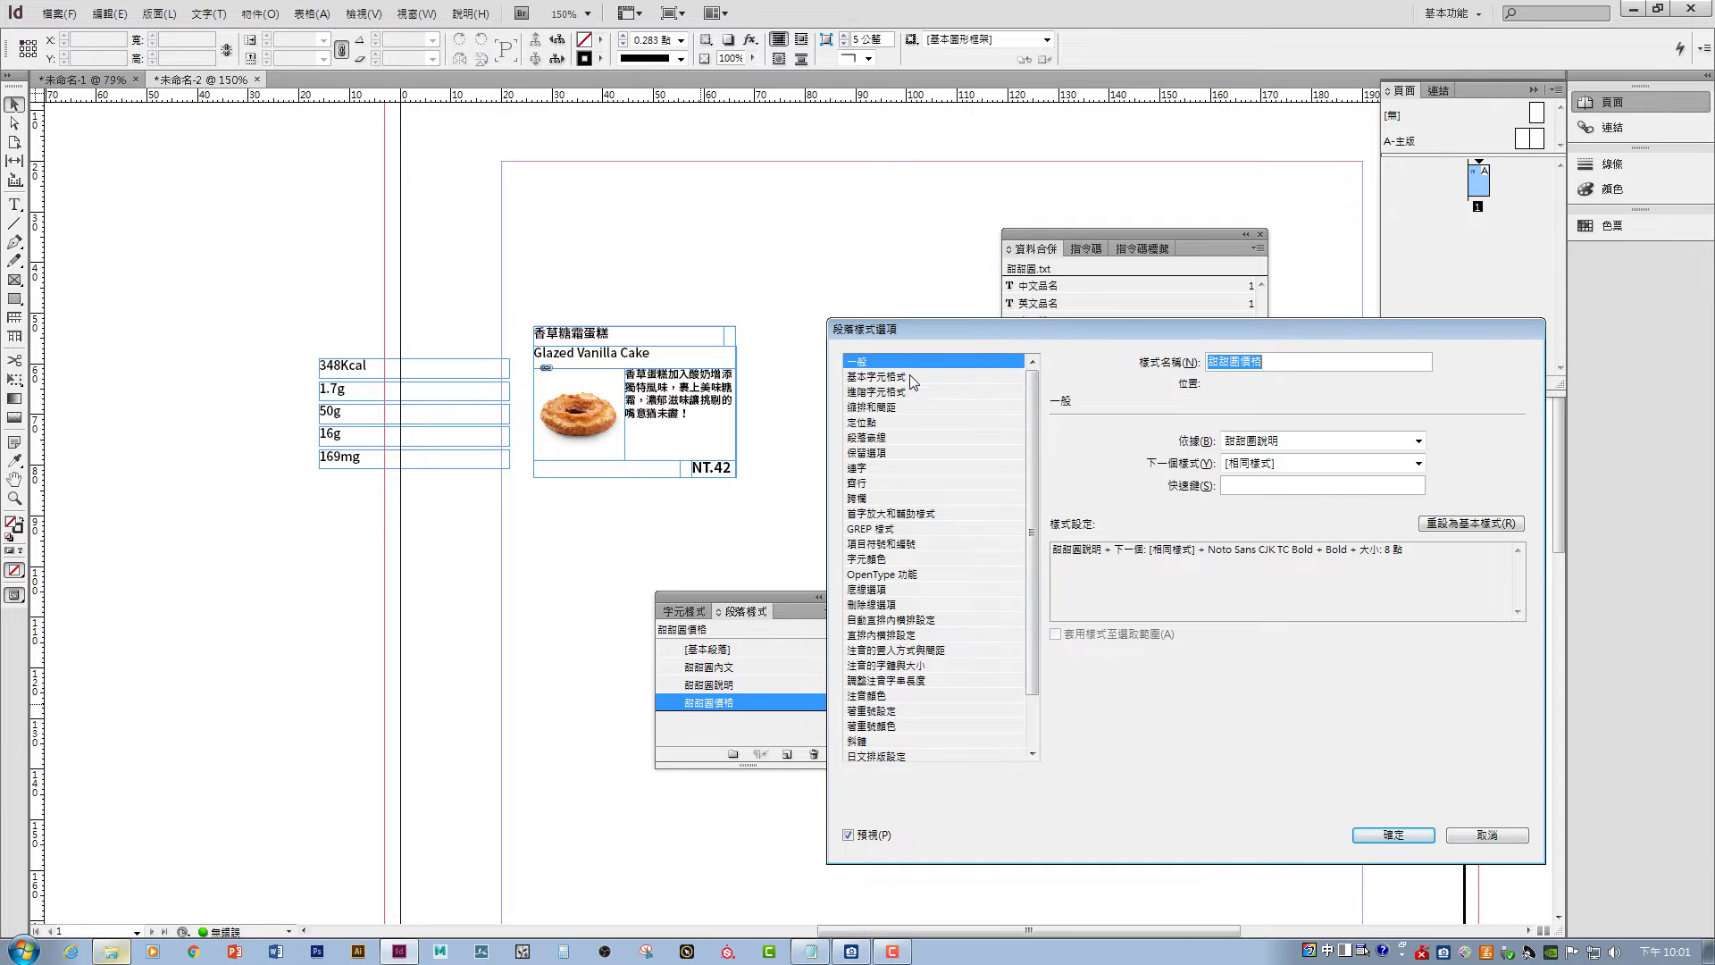
{"action": "left_click", "coordinate": [912, 376]}
{"action": "left_click", "coordinate": [1223, 494]}
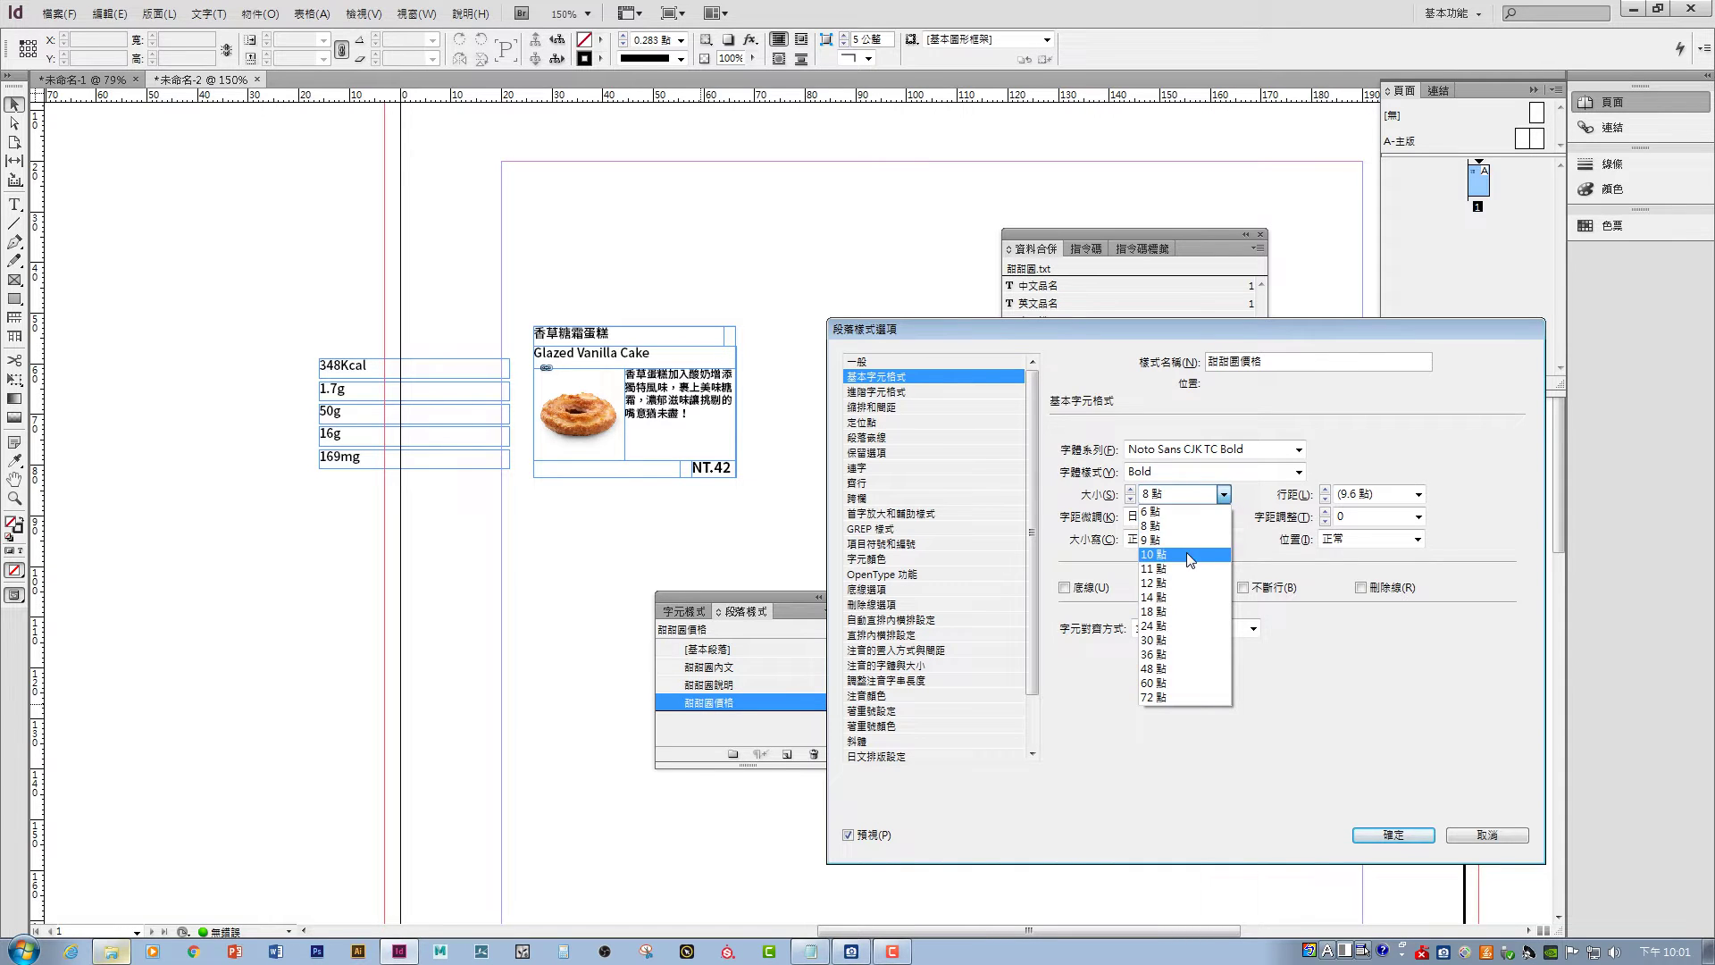
{"action": "left_click", "coordinate": [1153, 554]}
{"action": "left_click", "coordinate": [1394, 835]}
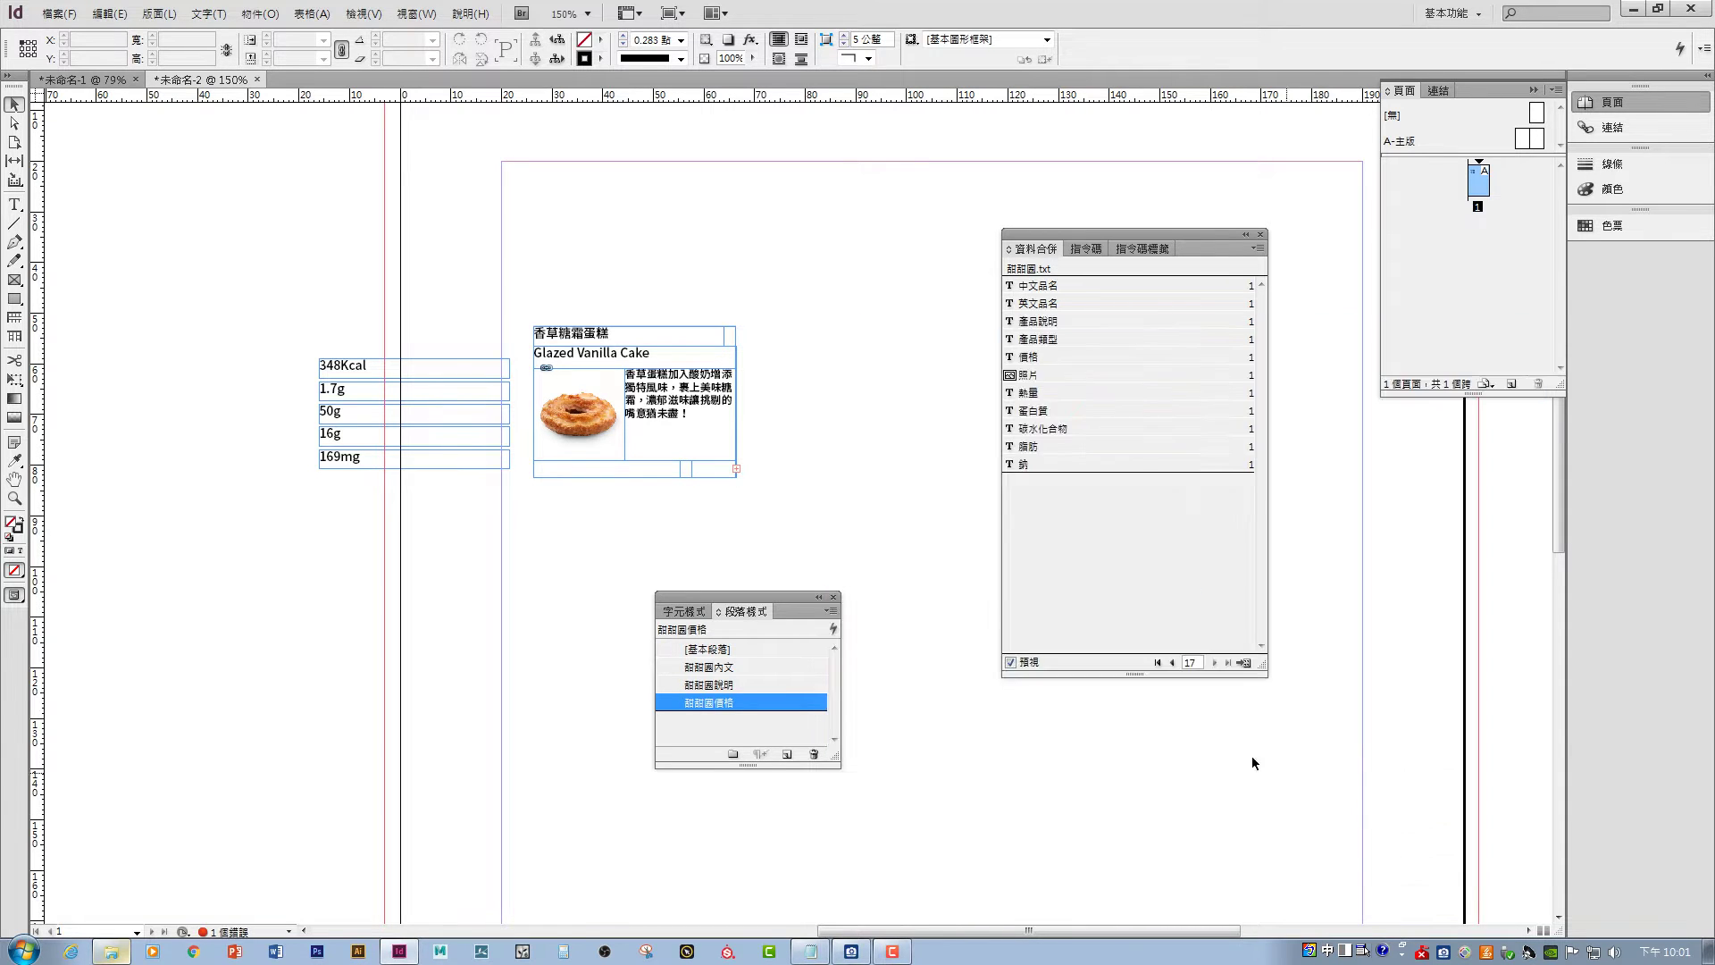
- Resize the price frame so the larger NT.42 text fully shows
{"action": "left_click", "coordinate": [698, 468]}
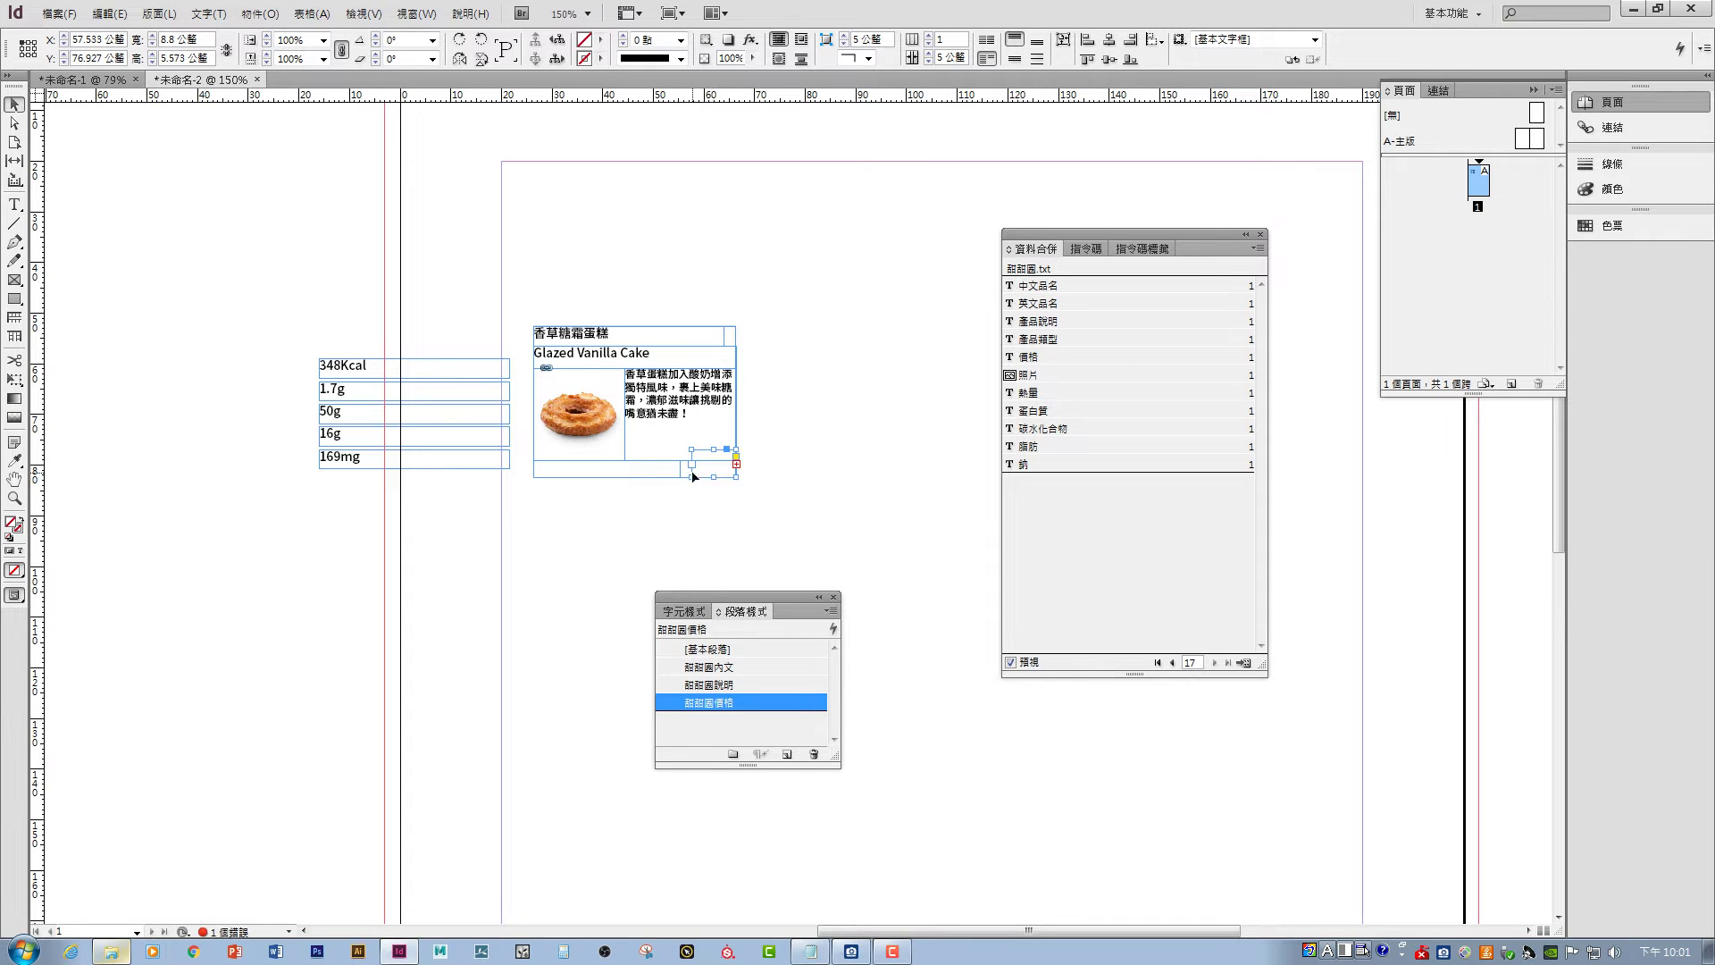
{"action": "left_click_drag", "start_coordinate": [692, 473], "coordinate": [713, 471]}
{"action": "left_click", "coordinate": [770, 482]}
{"action": "left_click", "coordinate": [712, 479]}
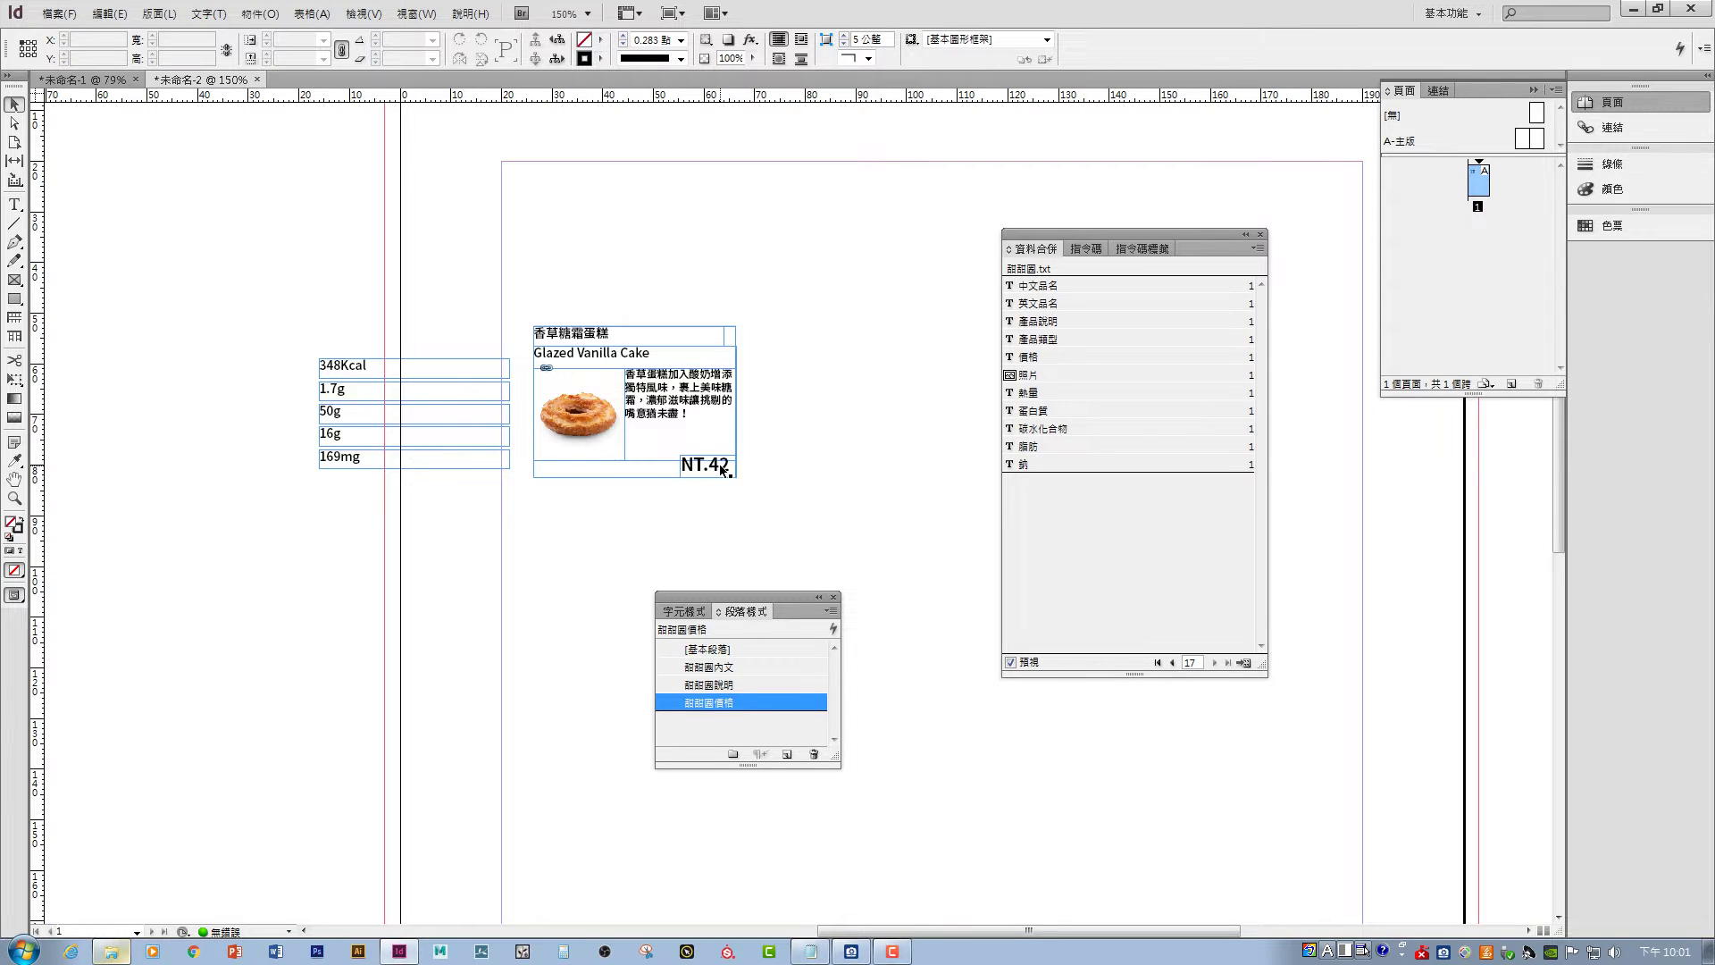
{"action": "left_click", "coordinate": [711, 477]}
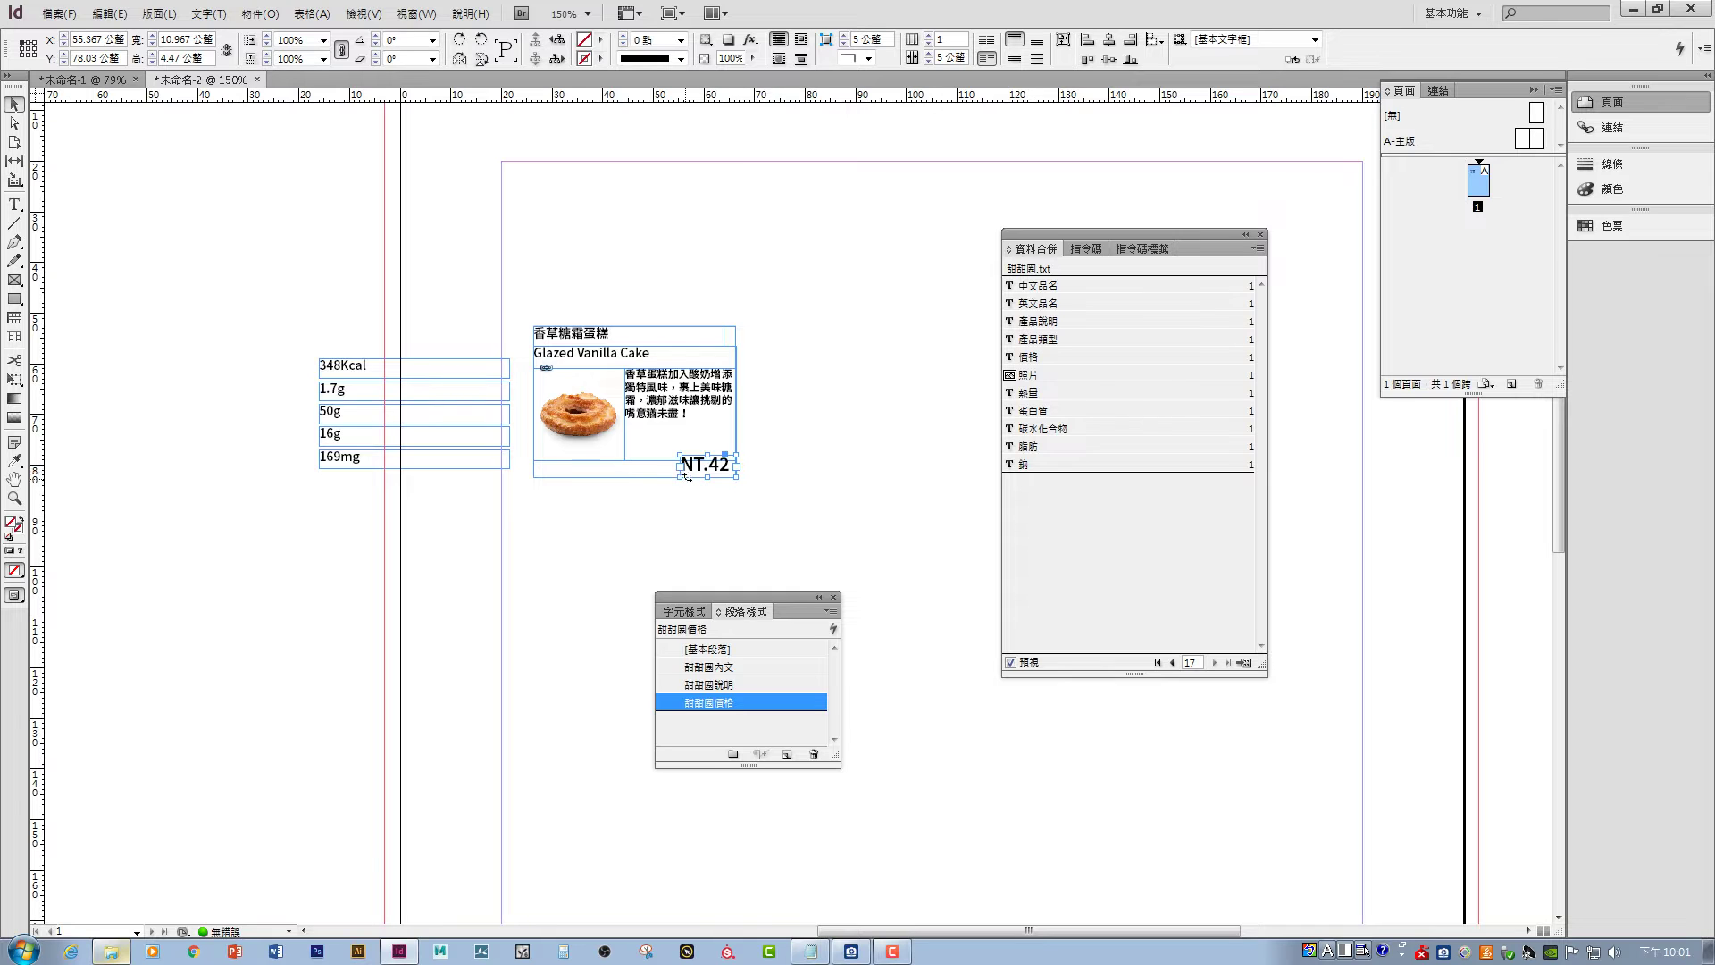
{"action": "left_click_drag", "start_coordinate": [681, 478], "coordinate": [687, 479]}
{"action": "left_click", "coordinate": [856, 466]}
- Step back through the merge records past Nutty Cocoa Ring to the first record
{"action": "left_click", "coordinate": [1173, 662]}
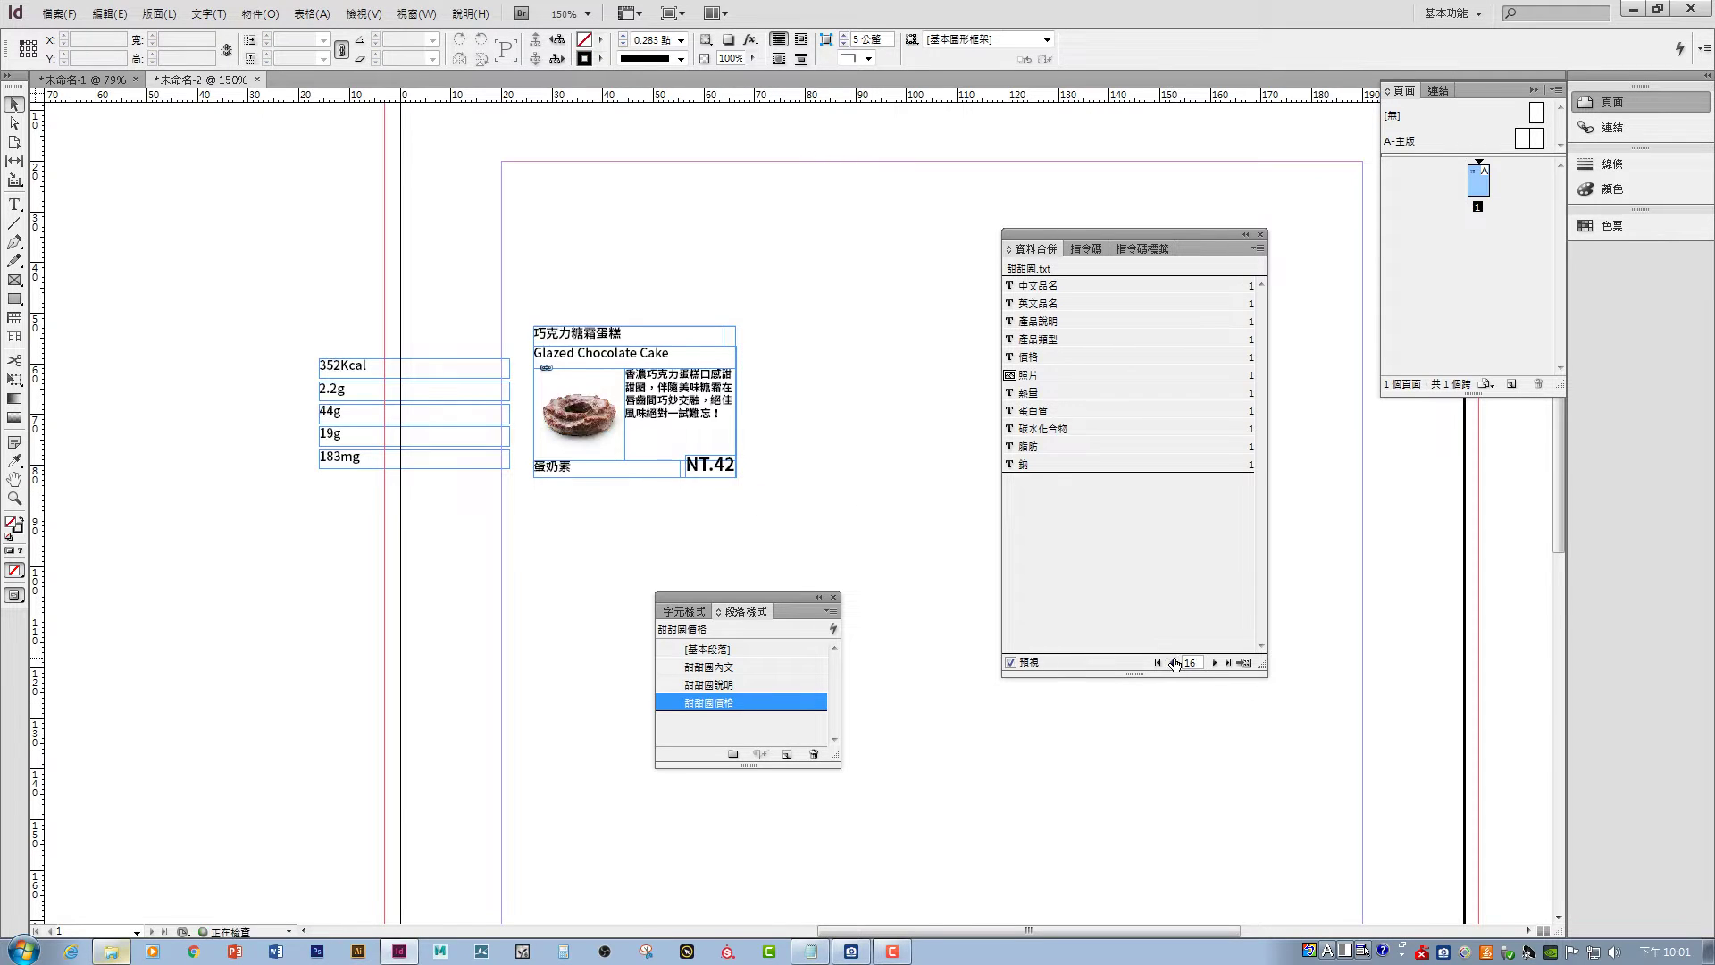
{"action": "left_click", "coordinate": [1173, 662]}
{"action": "left_click", "coordinate": [1173, 662]}
{"action": "left_click", "coordinate": [1173, 662]}
{"action": "left_click", "coordinate": [1173, 662]}
{"action": "left_click", "coordinate": [1173, 662]}
{"action": "left_click", "coordinate": [1173, 662]}
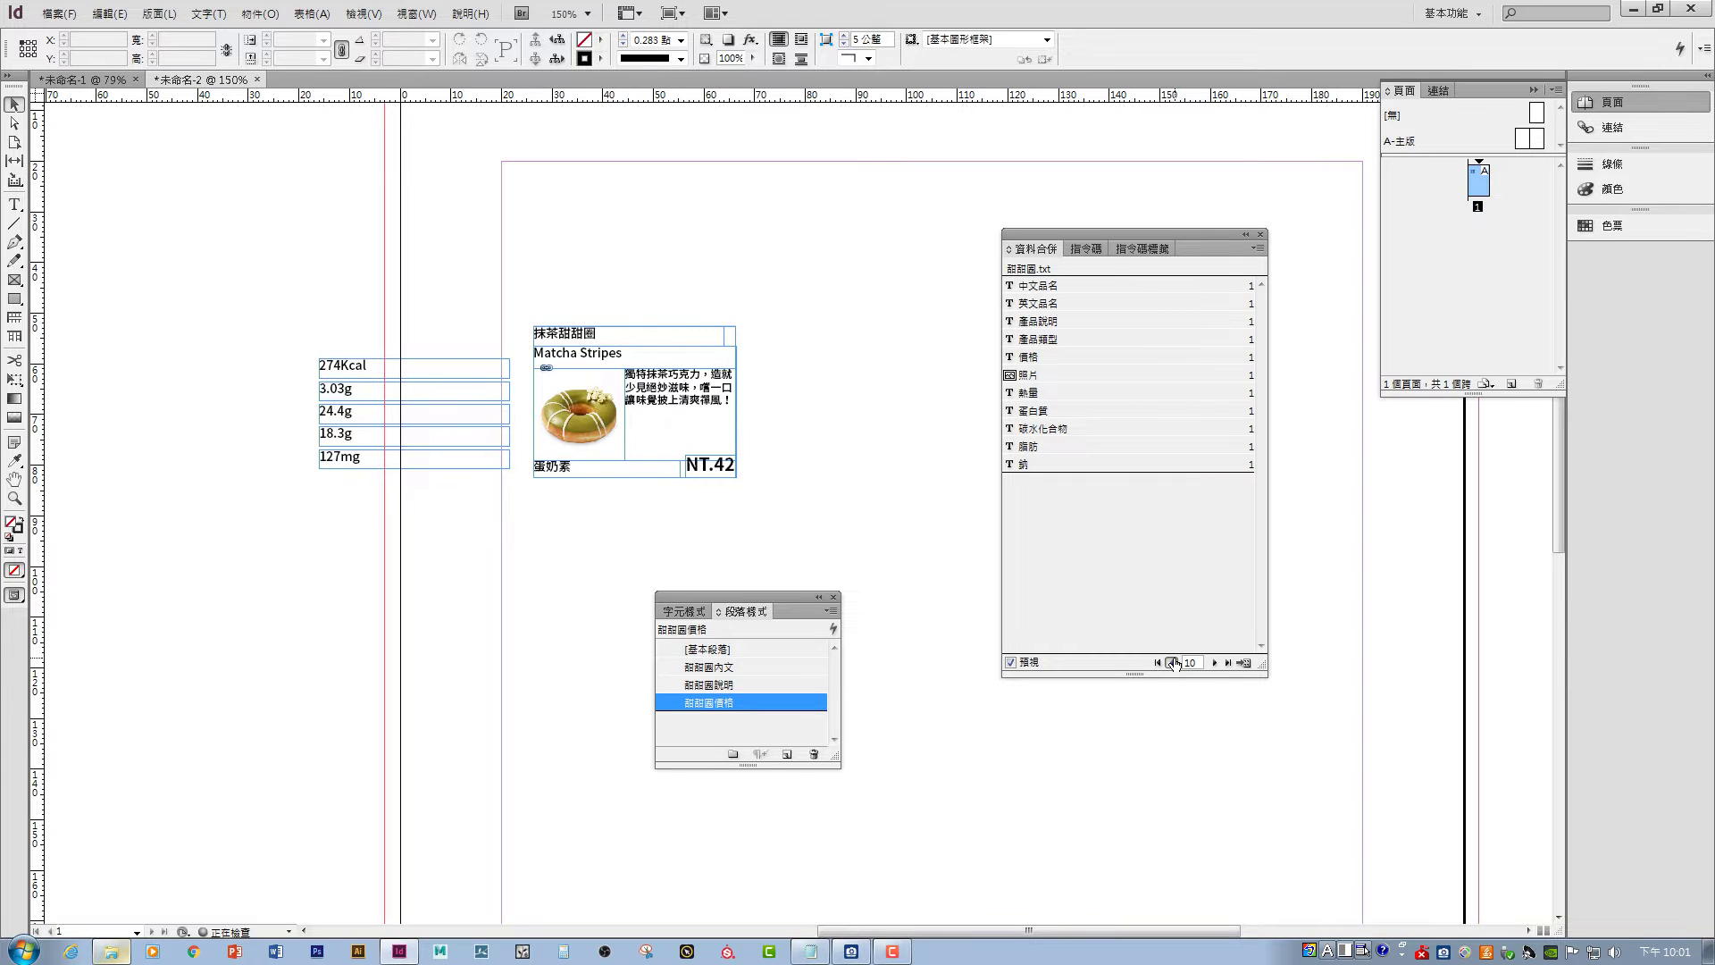
{"action": "left_click", "coordinate": [1173, 662]}
{"action": "left_click", "coordinate": [1173, 661]}
{"action": "left_click", "coordinate": [1173, 662]}
{"action": "left_click", "coordinate": [1173, 662]}
{"action": "left_click", "coordinate": [1173, 662]}
{"action": "left_click", "coordinate": [1172, 662]}
{"action": "left_click", "coordinate": [1173, 662]}
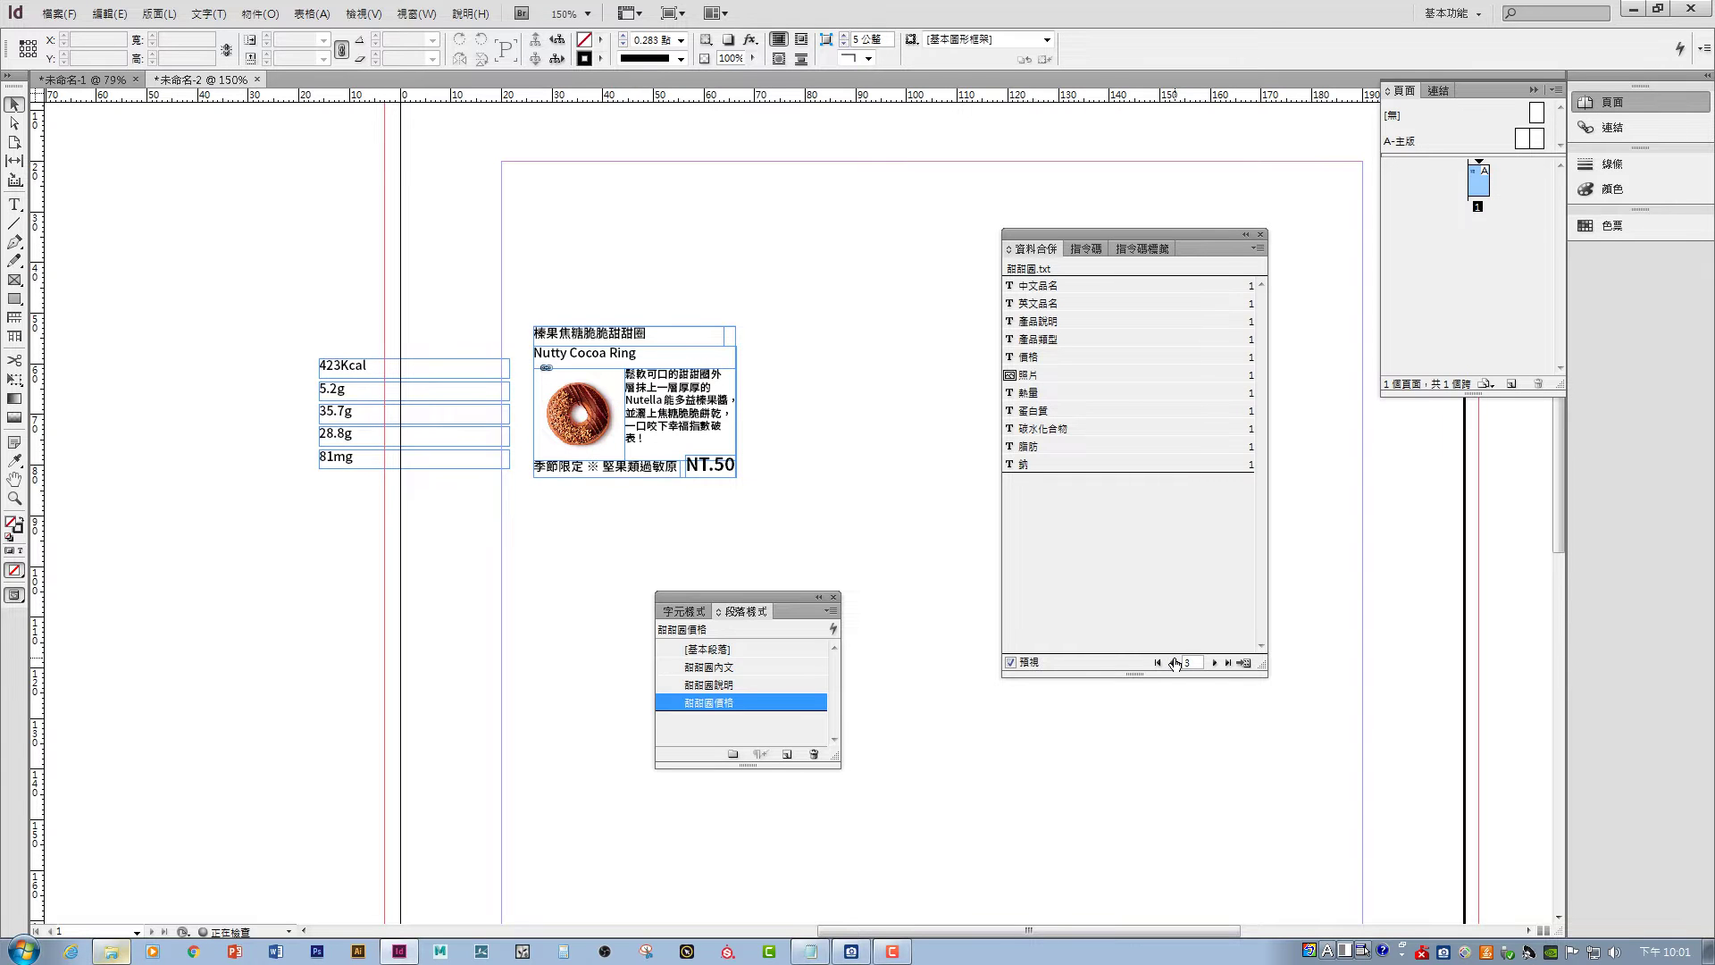
{"action": "left_click", "coordinate": [1172, 662]}
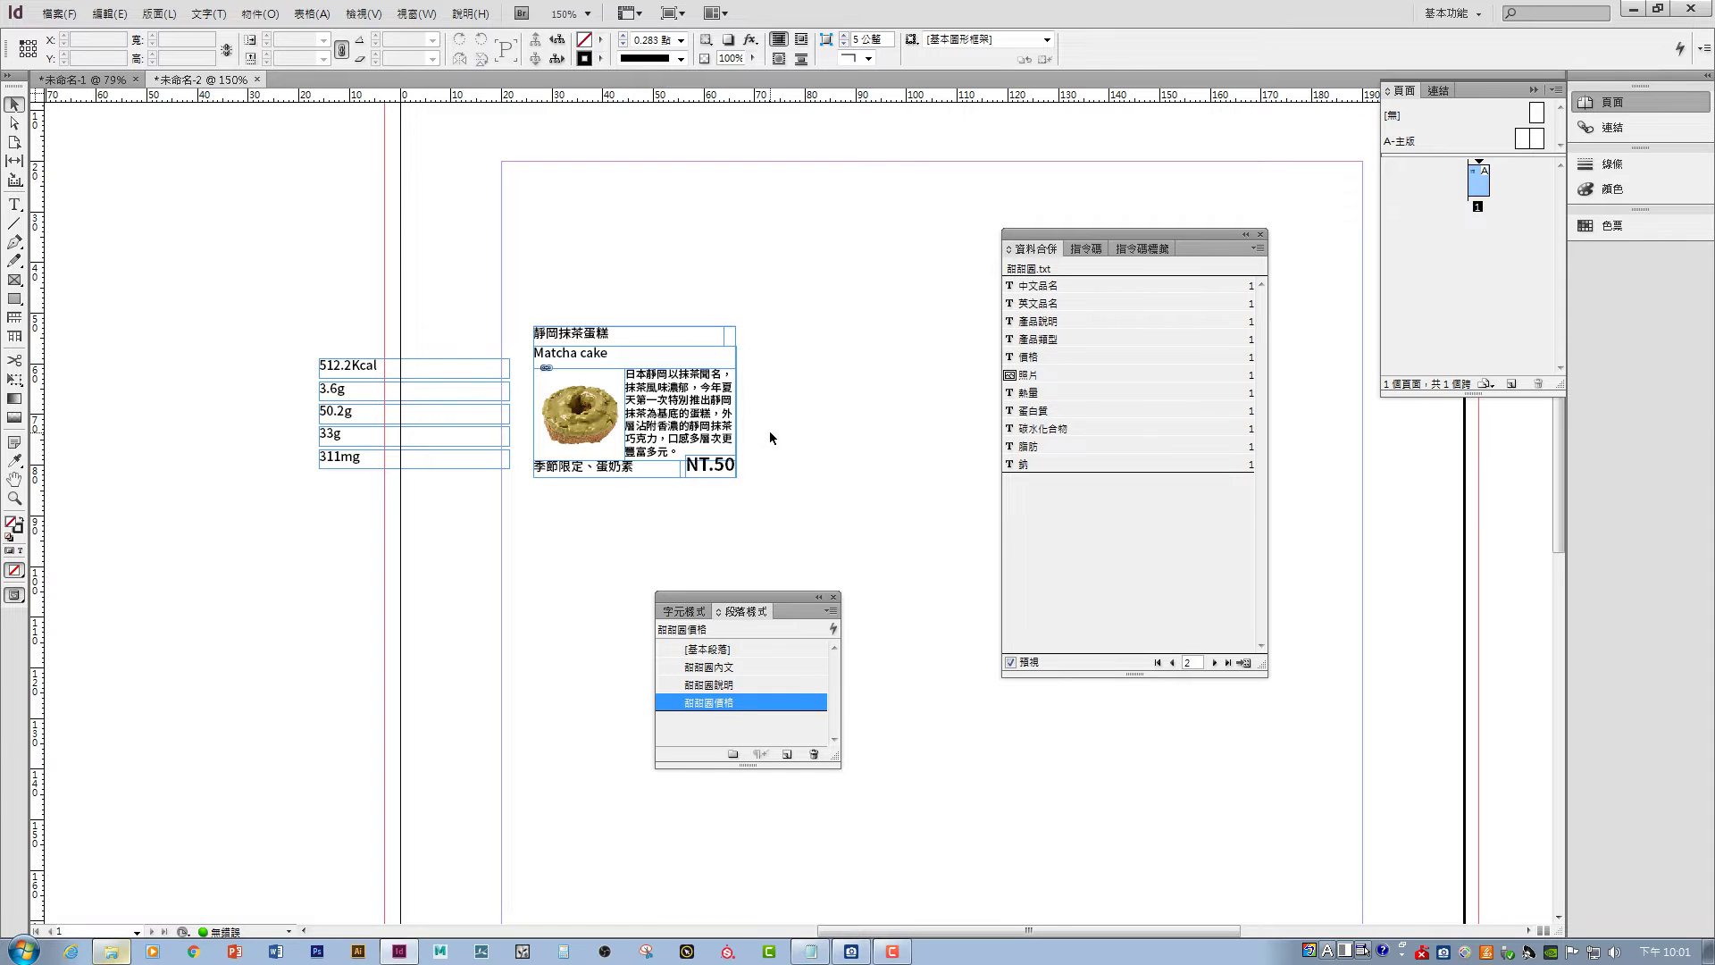
{"action": "left_click", "coordinate": [1173, 662]}
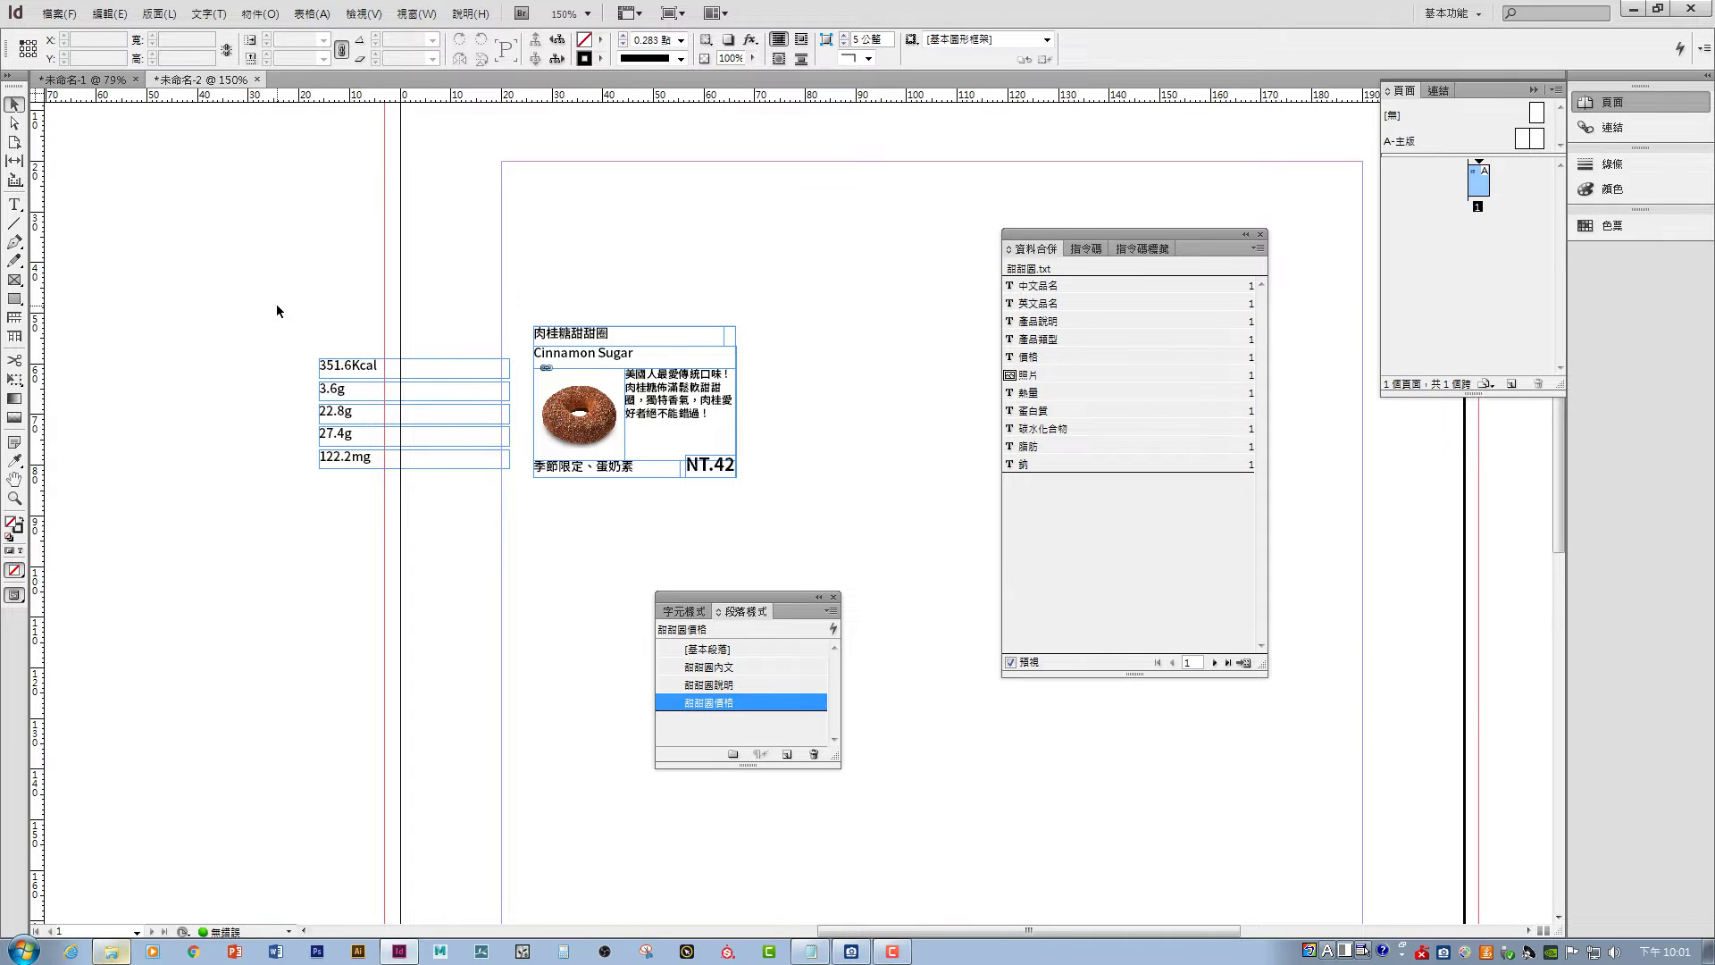
- Move the five nutrition value frames up and to the left
{"action": "left_click_drag", "start_coordinate": [276, 307], "coordinate": [407, 535]}
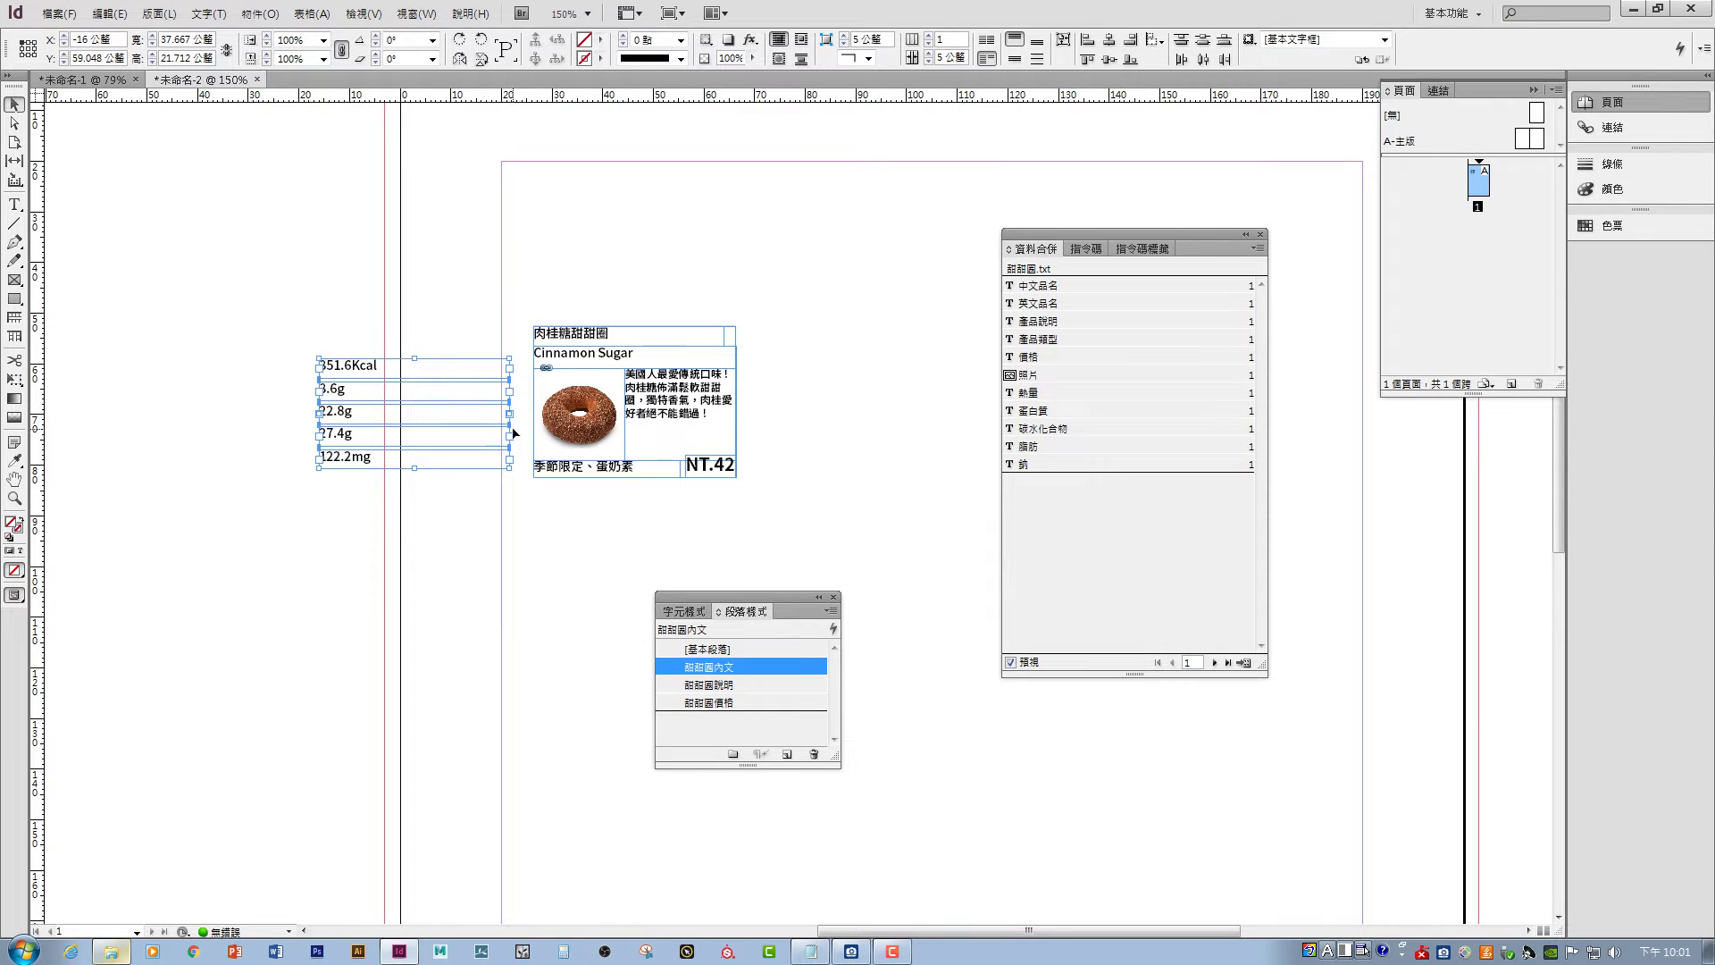
{"action": "left_click_drag", "start_coordinate": [369, 361], "coordinate": [141, 180]}
{"action": "left_click", "coordinate": [813, 345]}
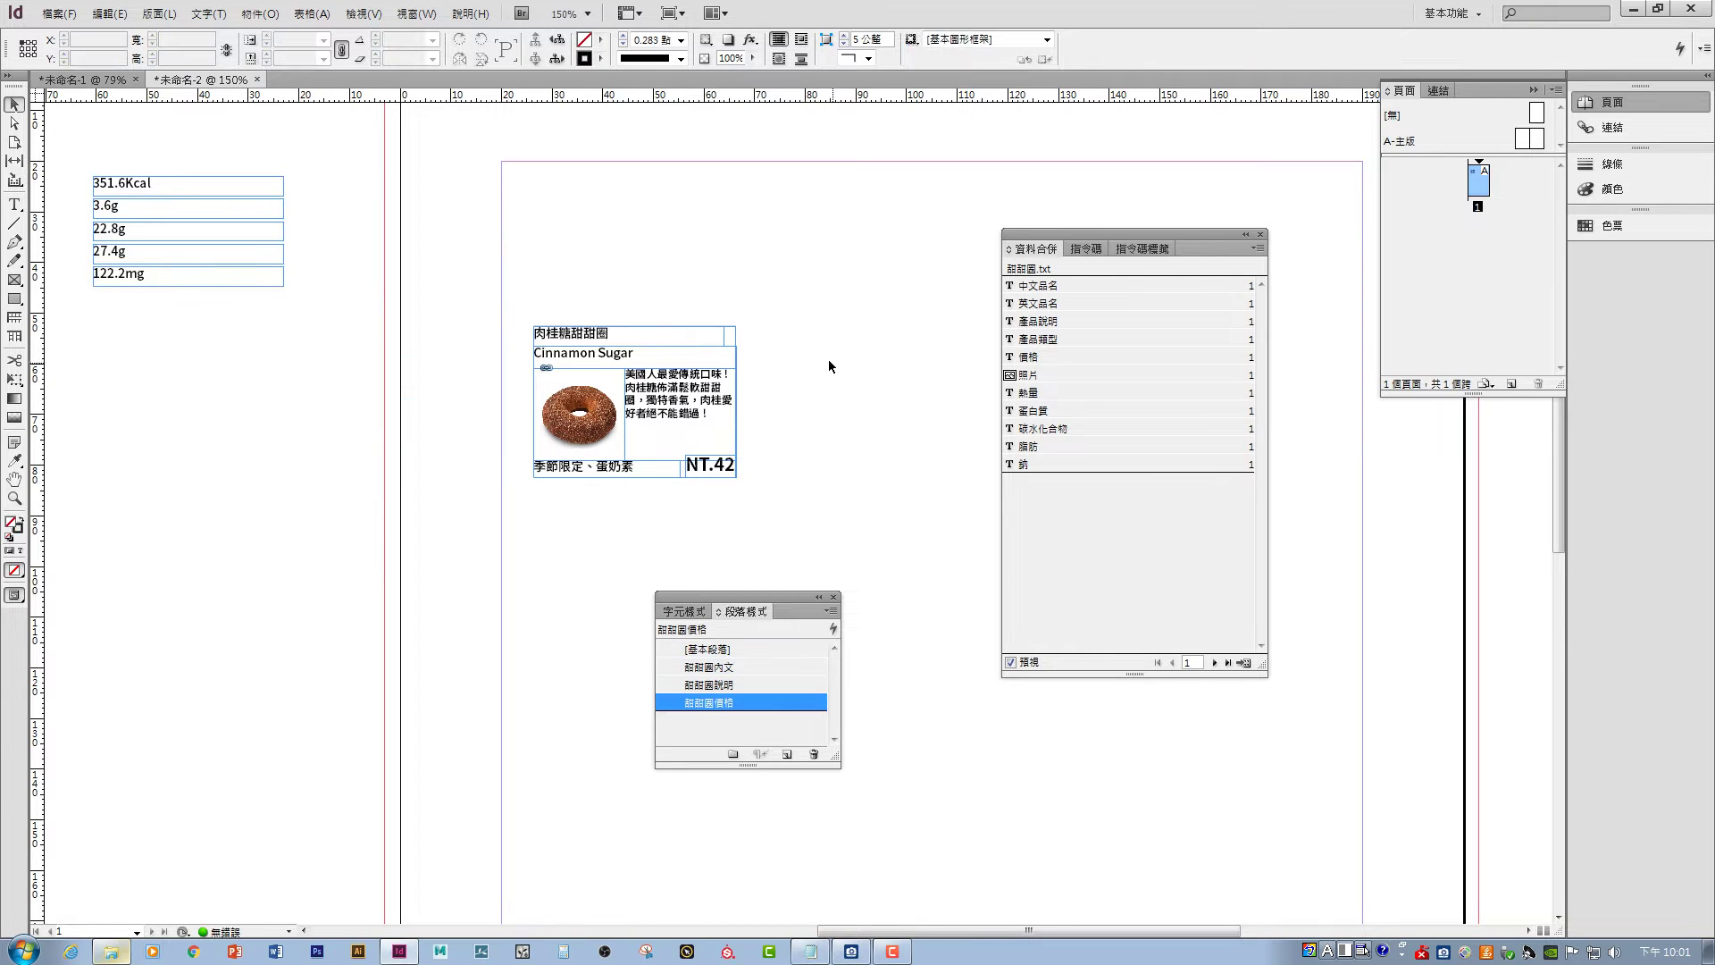
- Place logo.png from the brochure image folder onto the page
{"action": "left_click", "coordinate": [579, 338]}
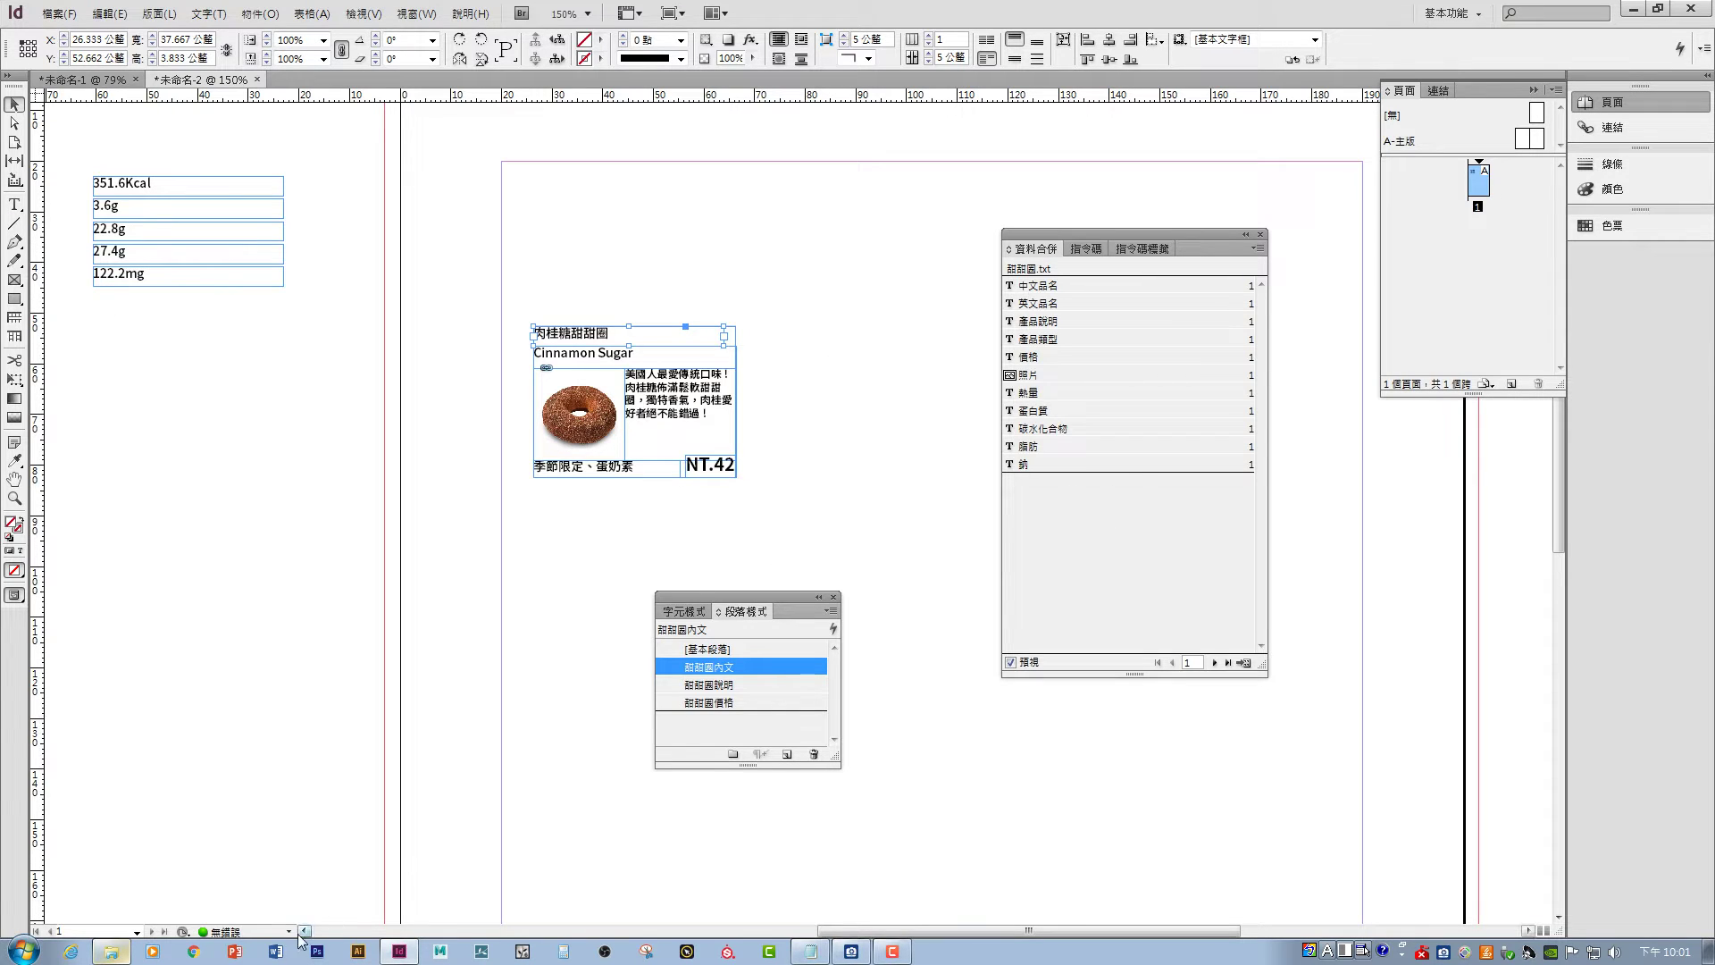
{"action": "left_click", "coordinate": [111, 951]}
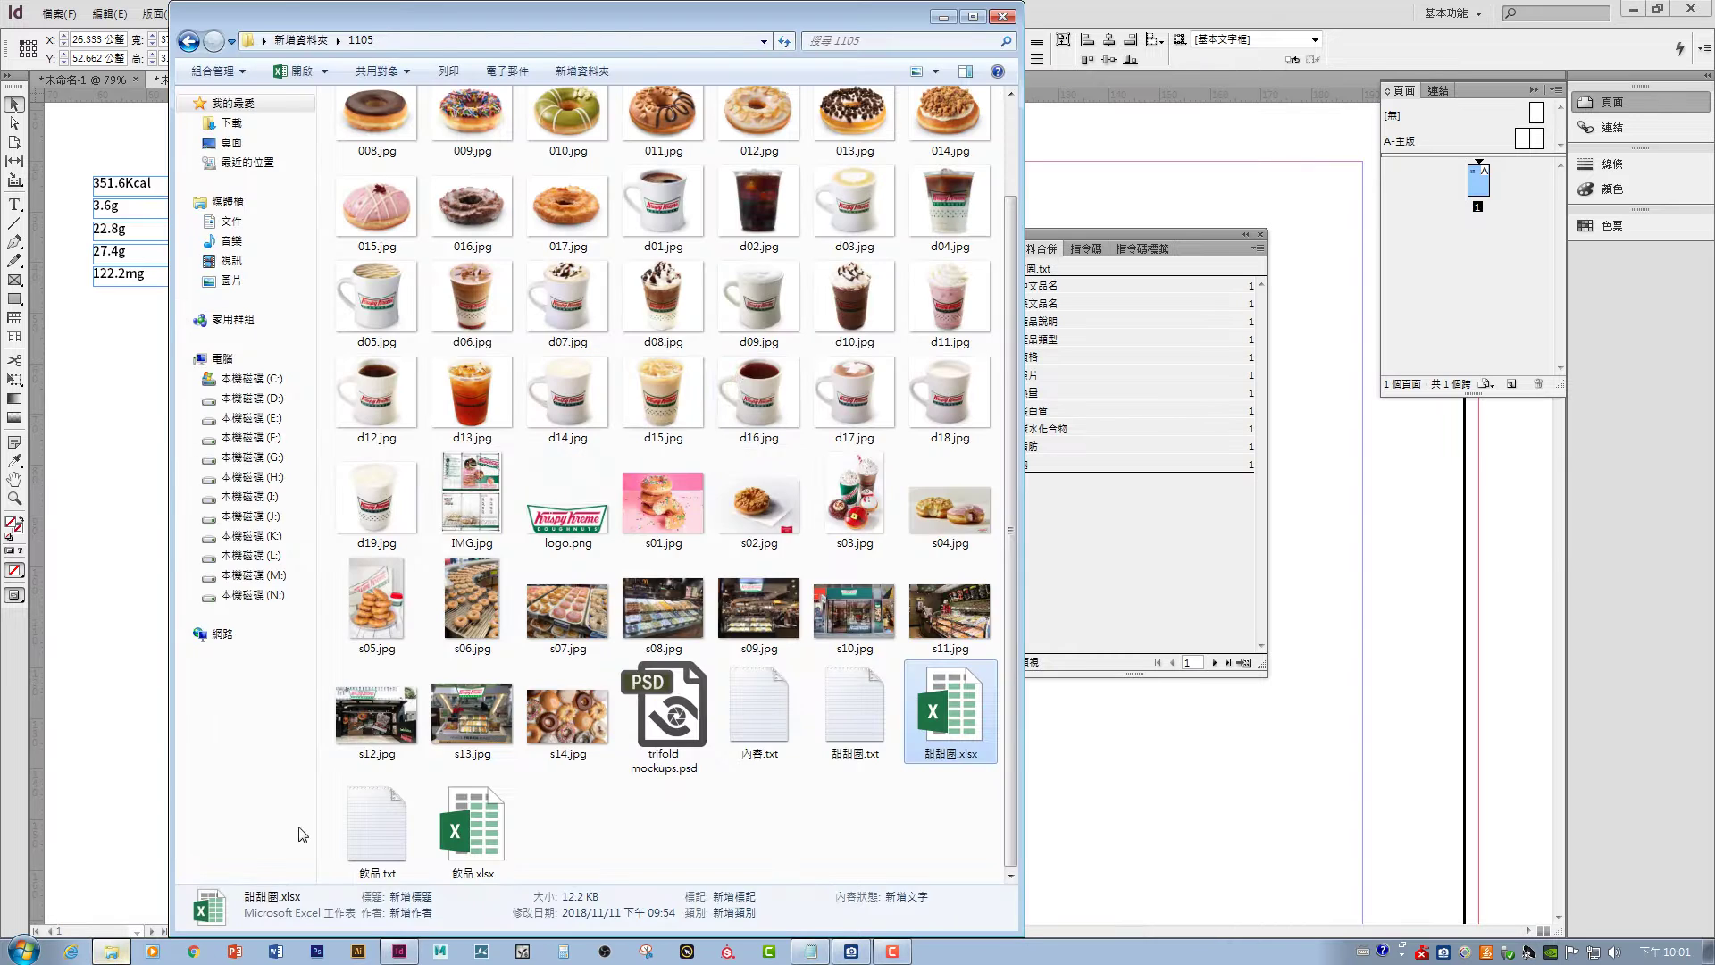
{"action": "left_click_drag", "start_coordinate": [568, 505], "coordinate": [287, 563]}
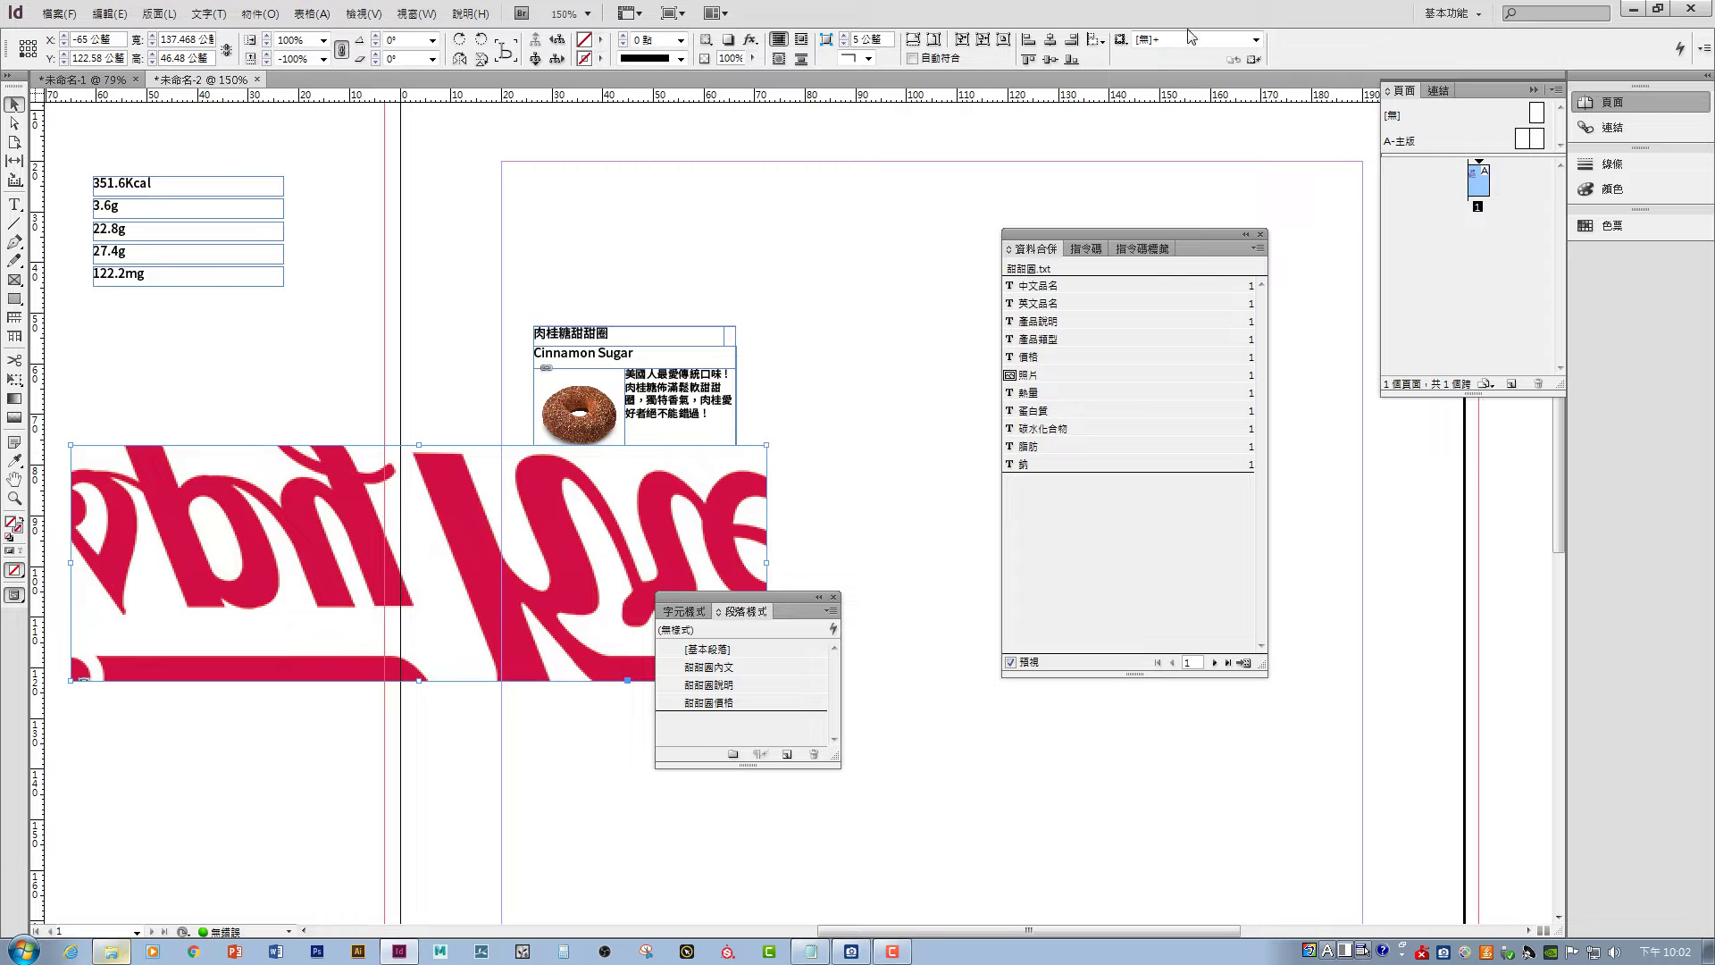
- Fit the whole Krispy Kreme logo into its frame and shrink the frame to the logo
{"action": "left_click", "coordinate": [962, 40]}
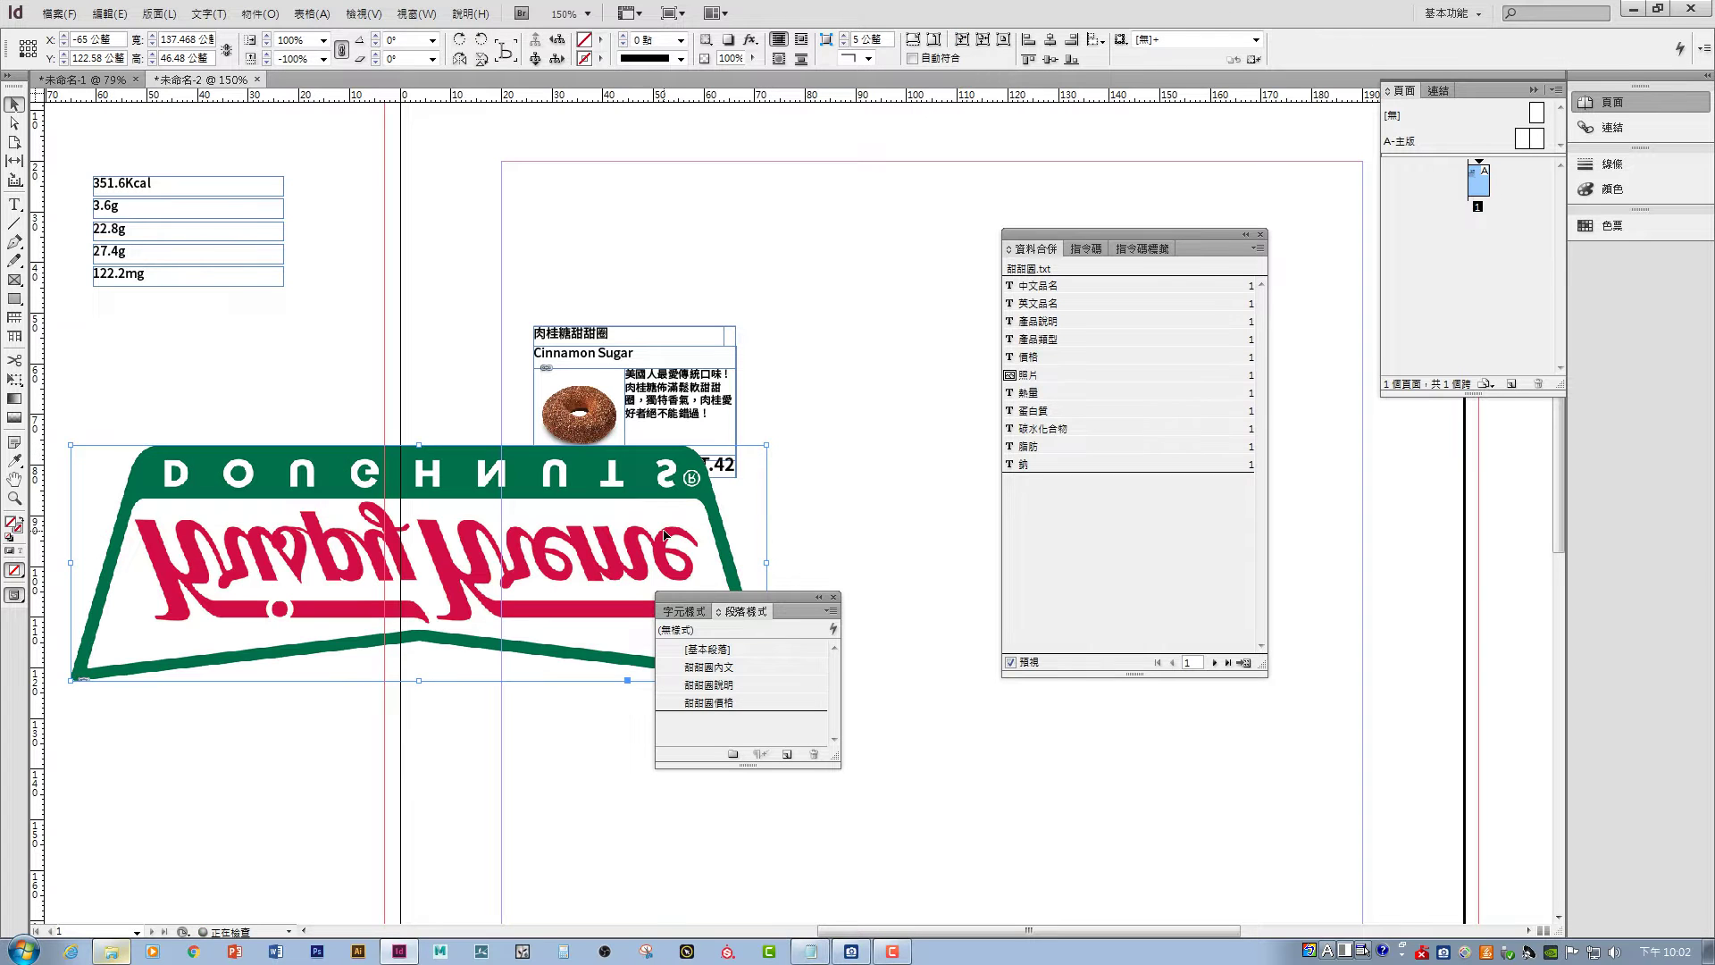
{"action": "left_click_drag", "start_coordinate": [549, 559], "coordinate": [540, 617]}
{"action": "left_click_drag", "start_coordinate": [670, 597], "coordinate": [922, 698]}
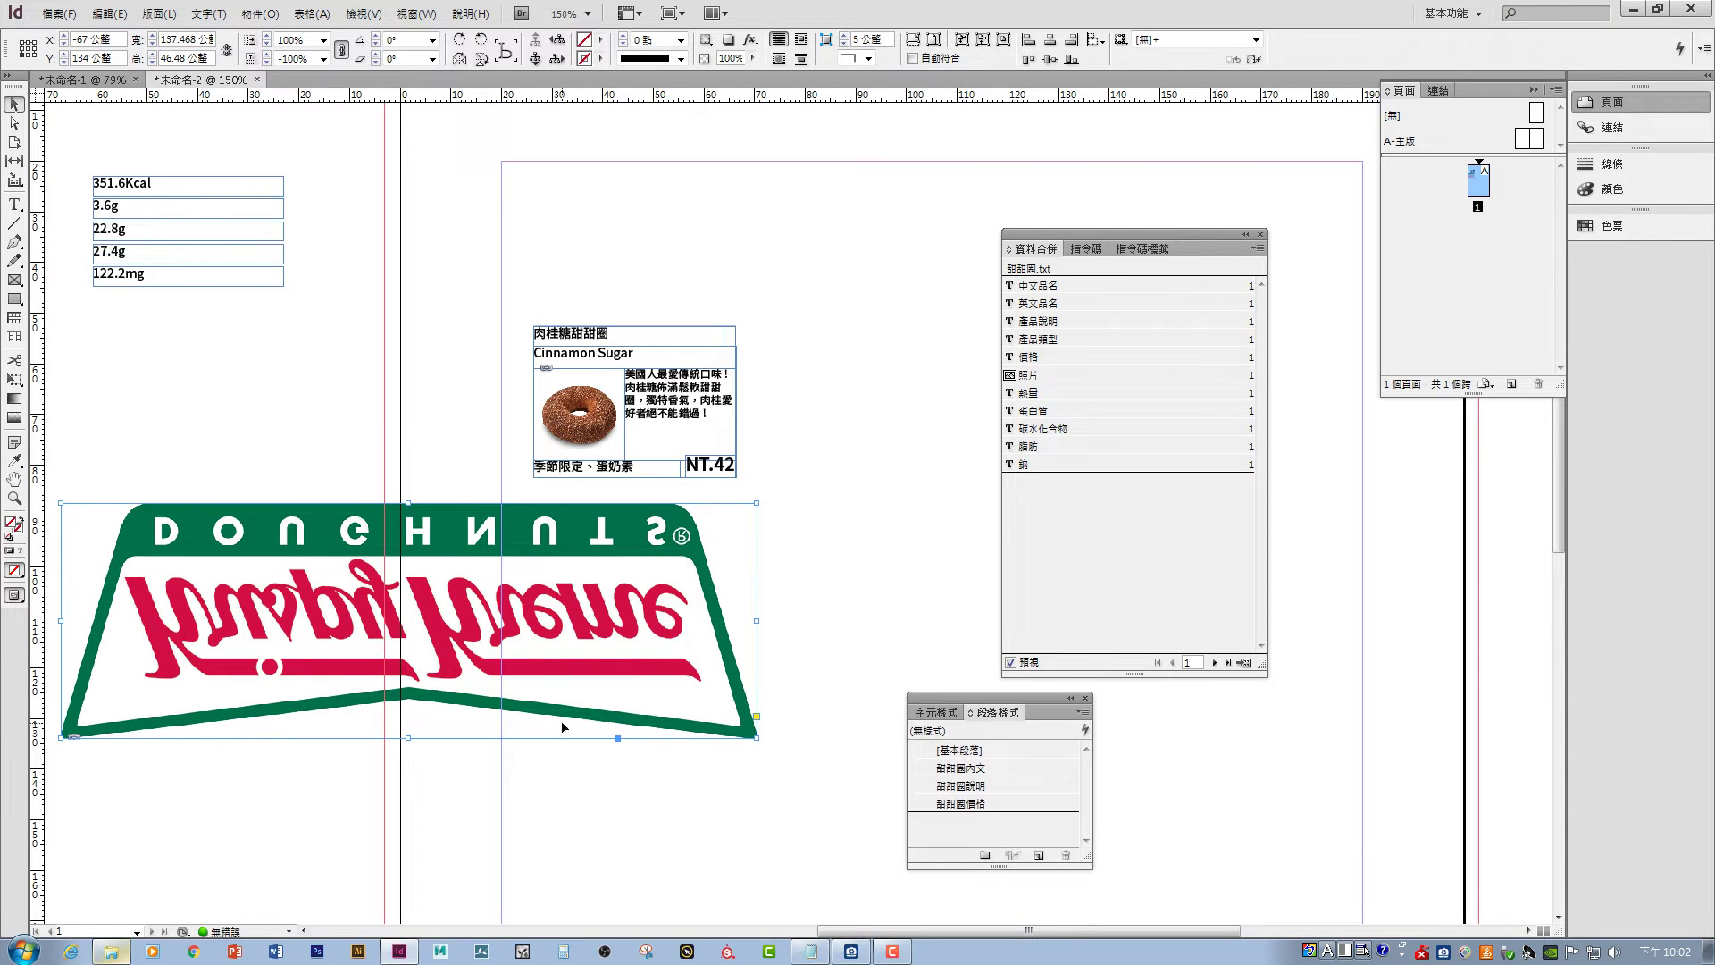
{"action": "left_click_drag", "start_coordinate": [758, 738], "coordinate": [553, 744]}
{"action": "left_click", "coordinate": [962, 42]}
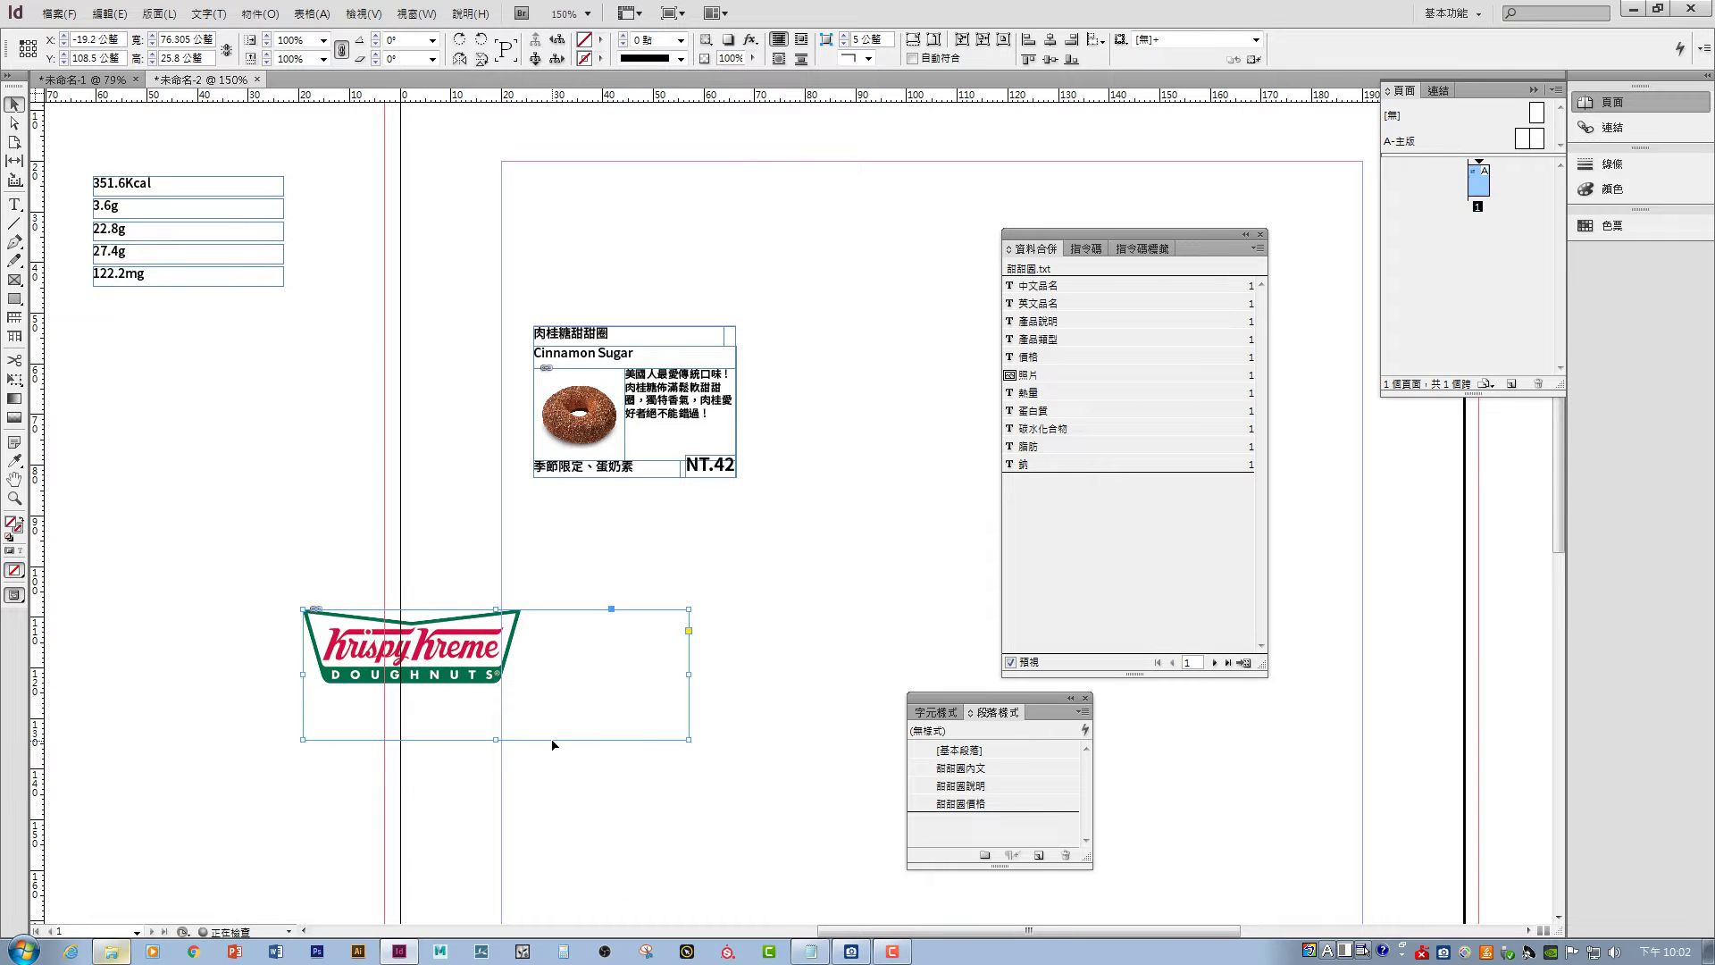
{"action": "key", "text": "ctrl+alt+c"}
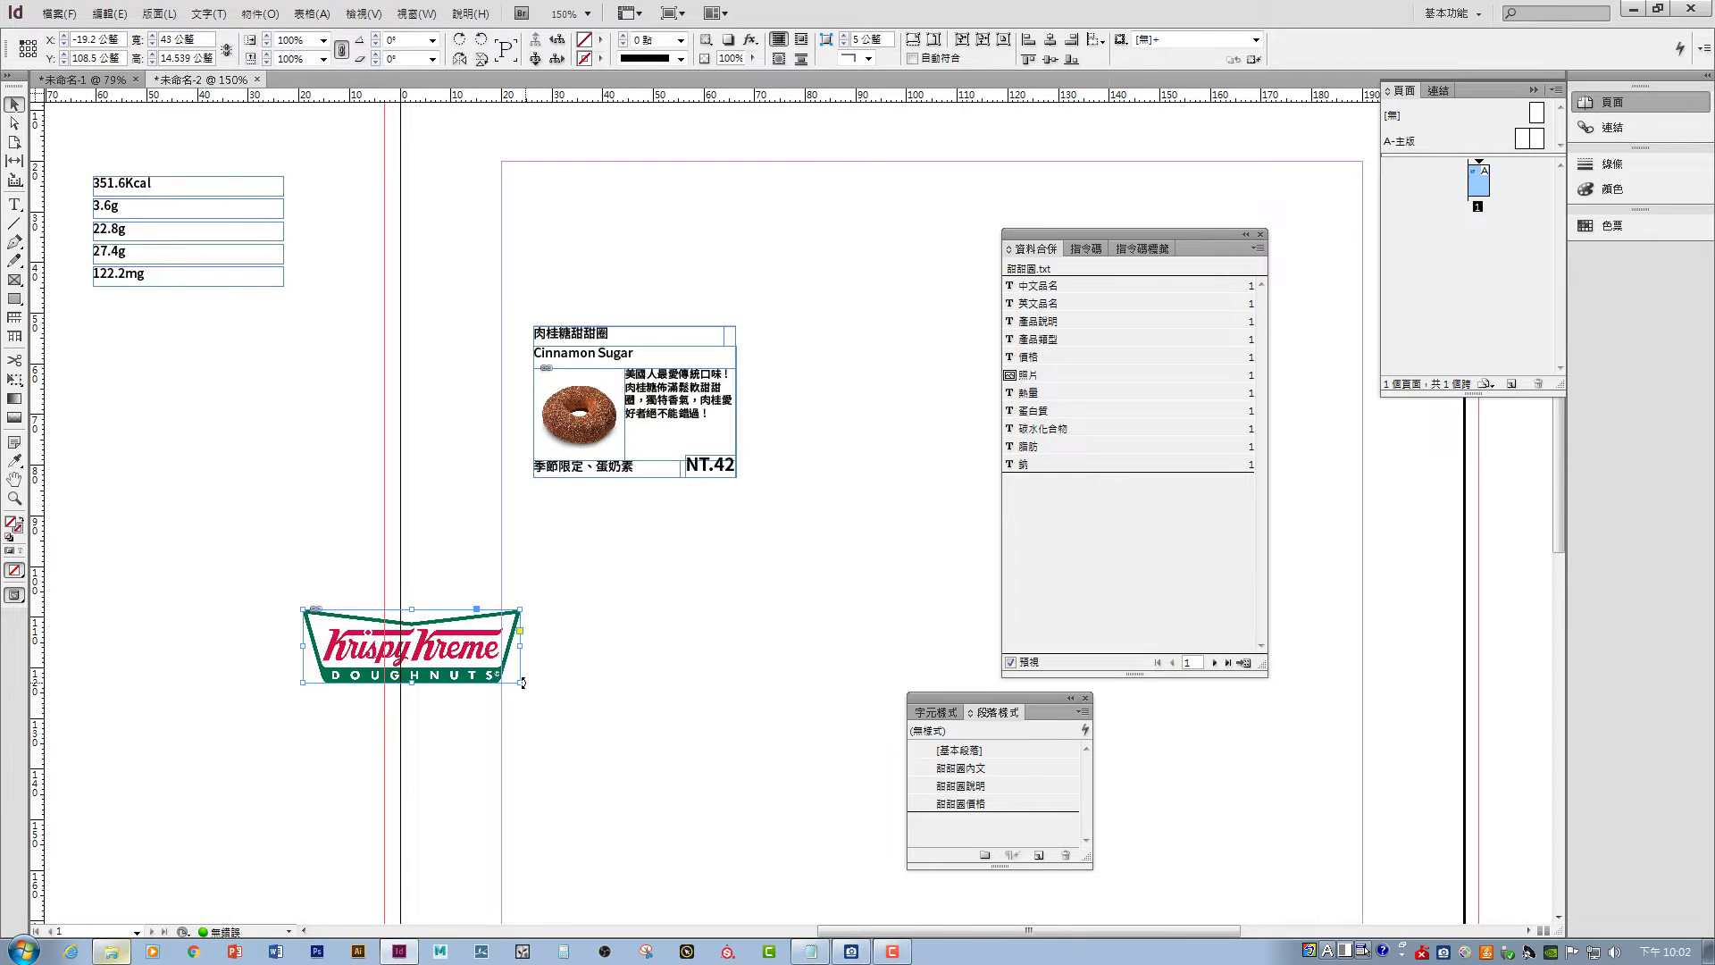
- Enlarge the logo to about 82 × 28 mm and place it left of the donut card
{"action": "left_click_drag", "start_coordinate": [524, 685], "coordinate": [689, 765]}
{"action": "left_click_drag", "start_coordinate": [642, 709], "coordinate": [493, 632]}
{"action": "left_click", "coordinate": [699, 554]}
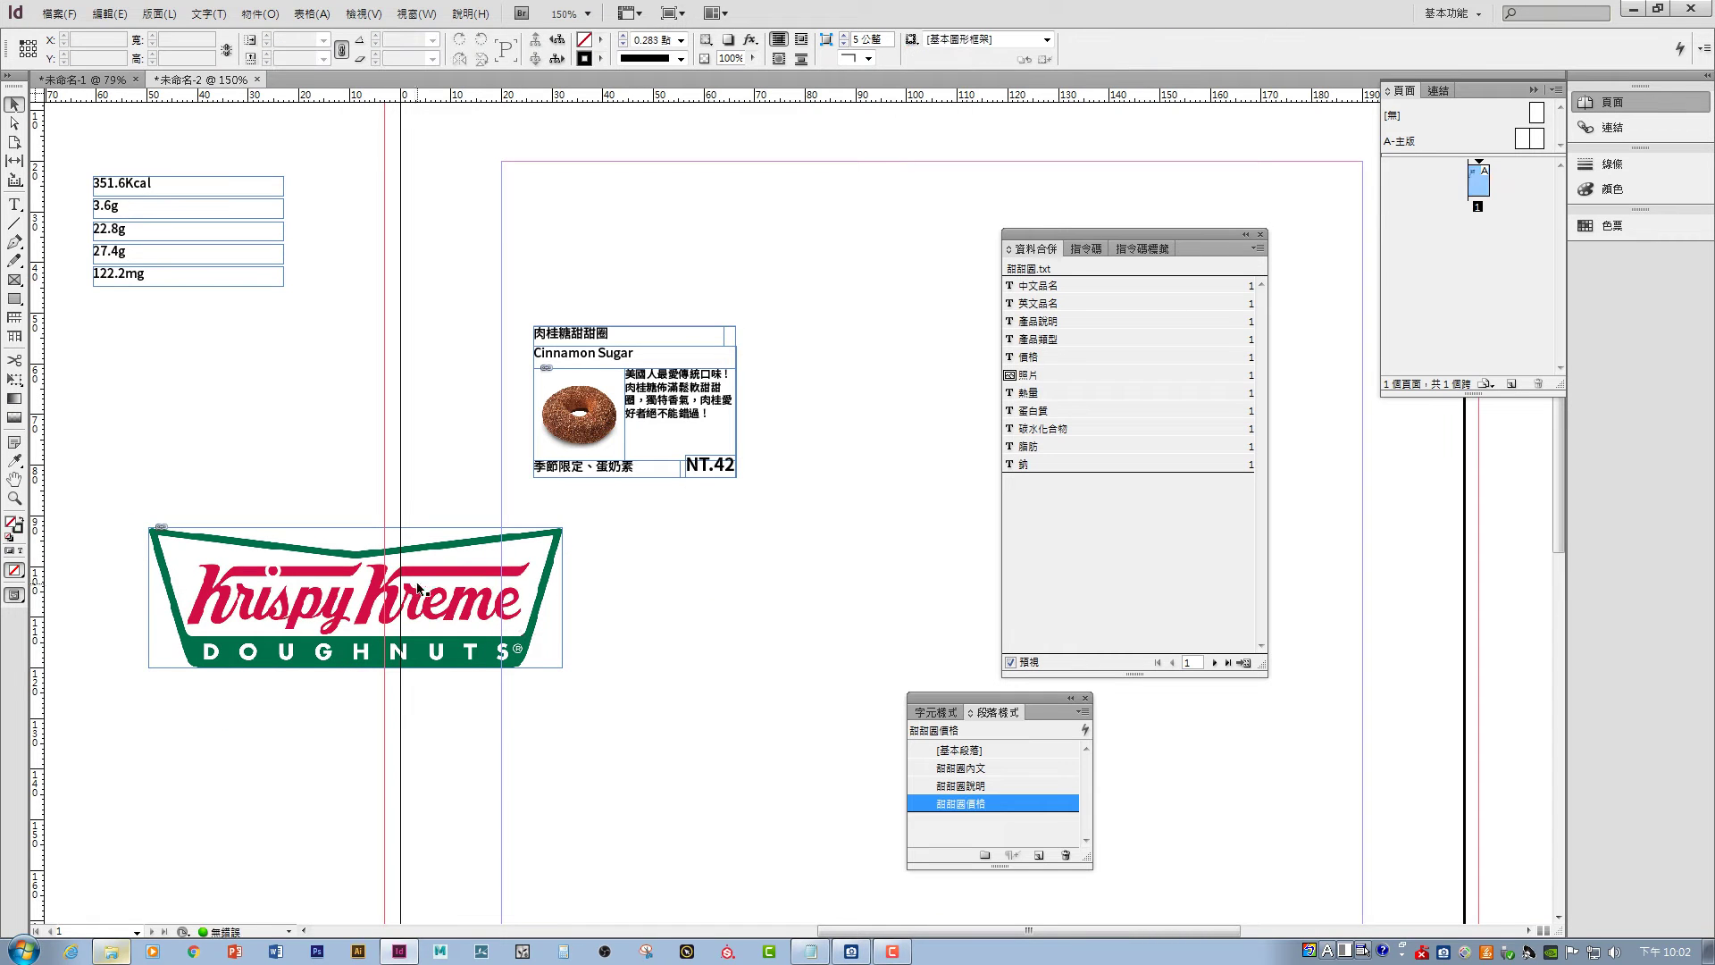
- Sample the logo lettering's red with the eyedropper and switch the Color panel to CMYK
{"action": "left_click", "coordinate": [15, 461]}
{"action": "left_click", "coordinate": [368, 592]}
{"action": "left_click", "coordinate": [1605, 188]}
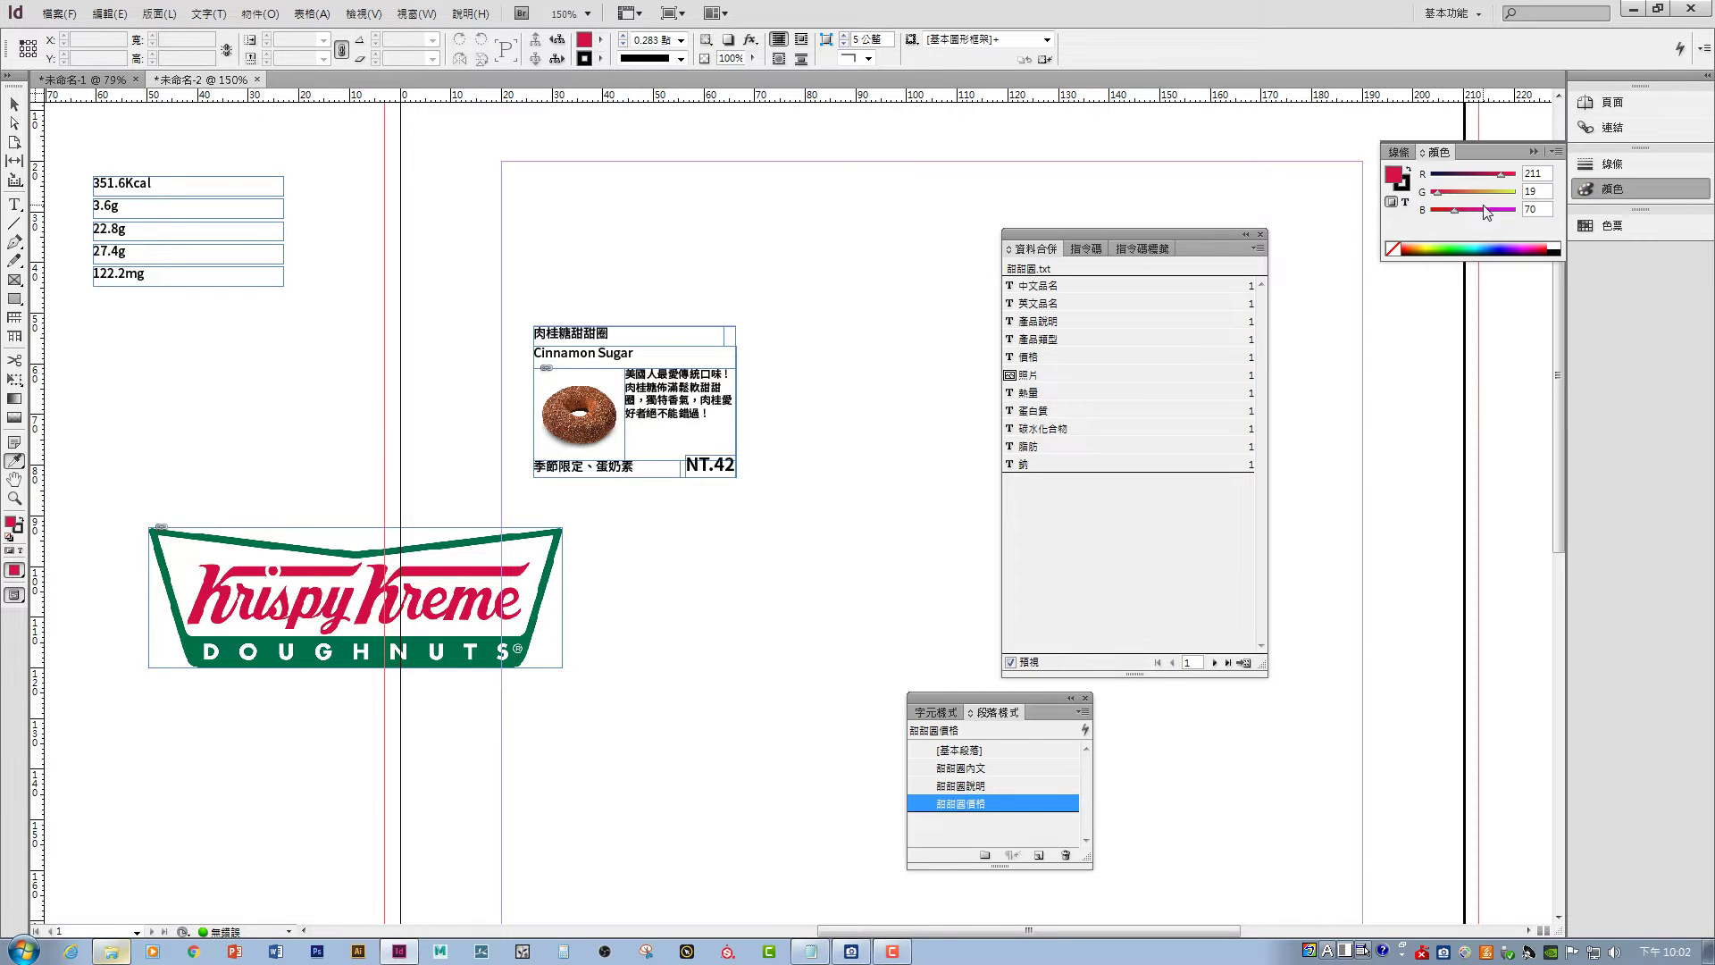
{"action": "left_click", "coordinate": [1552, 154]}
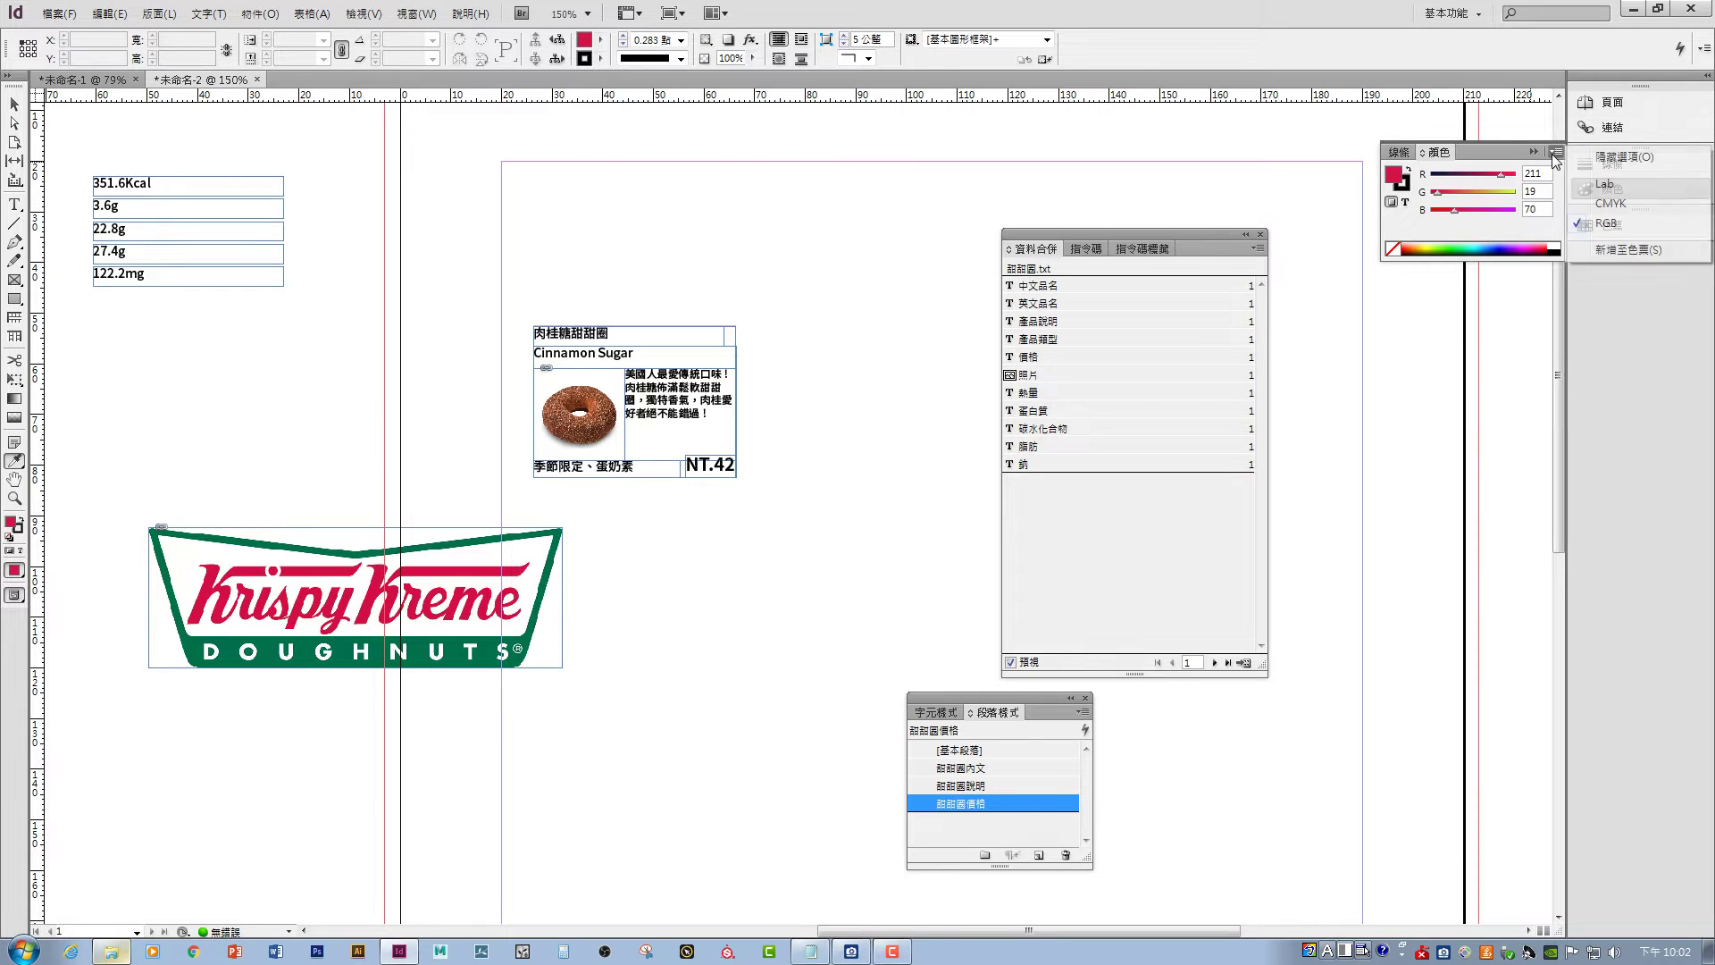
{"action": "left_click", "coordinate": [1608, 206]}
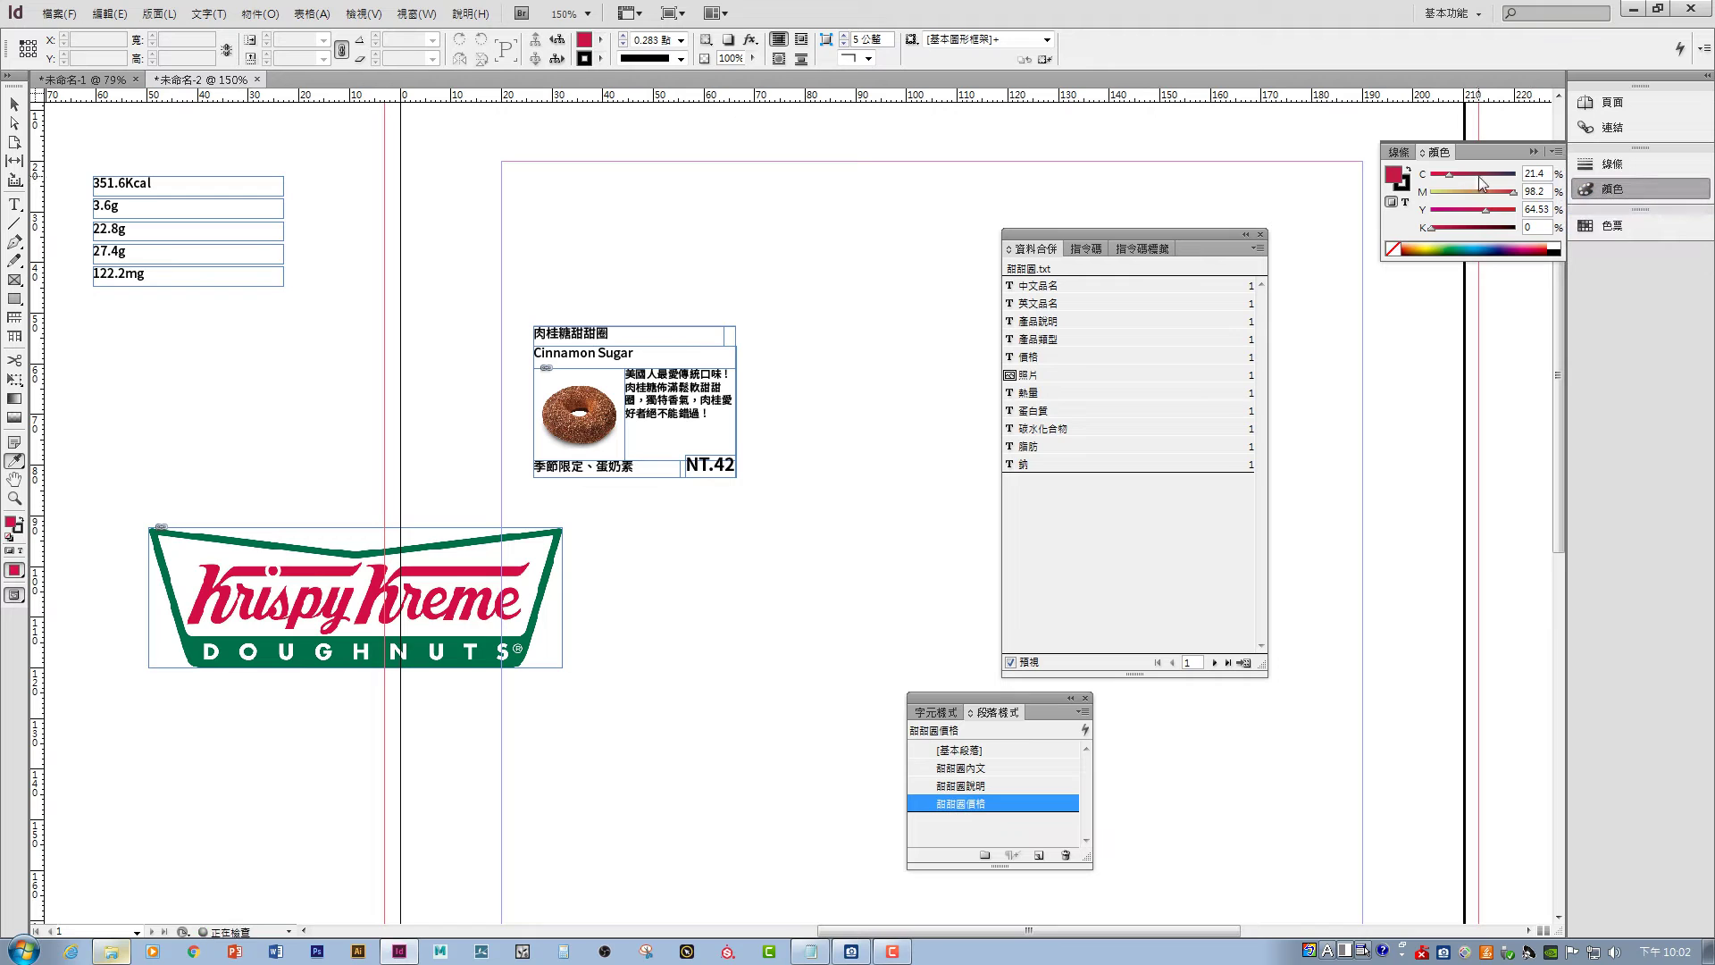
- Mix C=20 M=100 Y=65 K=0, add it to Swatches, and enlarge the swatch list
{"action": "left_click", "coordinate": [1550, 173]}
{"action": "type", "text": "20"}
{"action": "left_click", "coordinate": [1550, 192]}
{"action": "type", "text": "100"}
{"action": "left_click", "coordinate": [1538, 209]}
{"action": "type", "text": "5"}
{"action": "left_click", "coordinate": [1555, 152]}
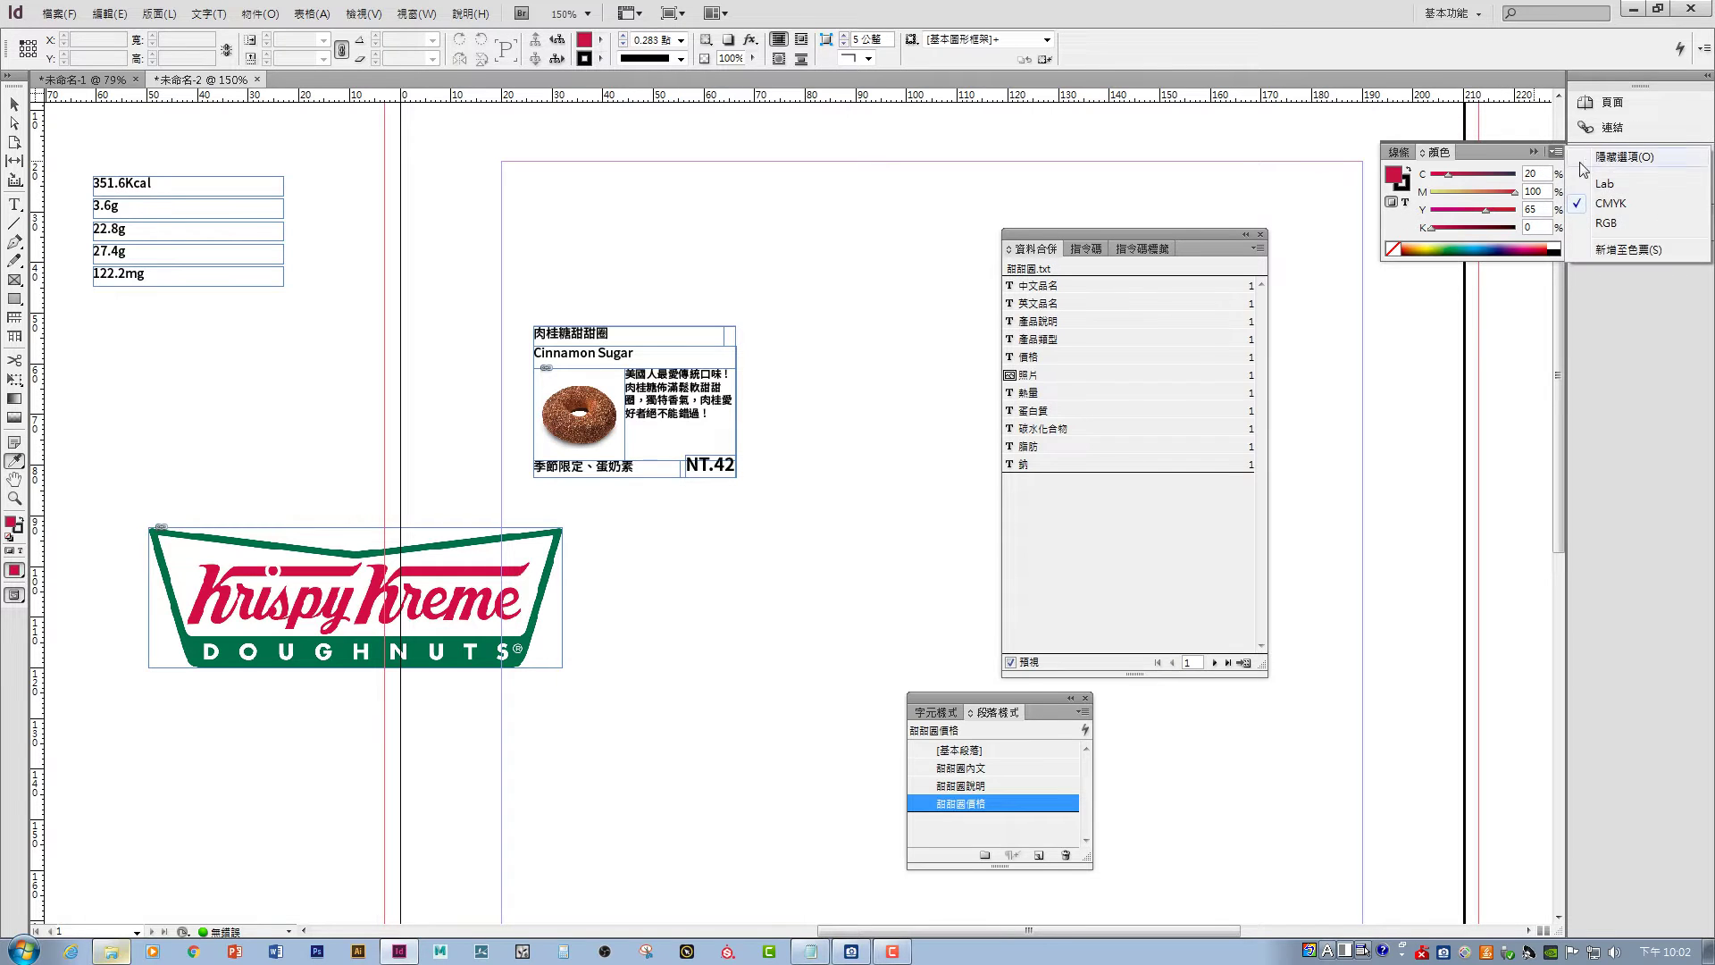
{"action": "left_click", "coordinate": [1610, 250]}
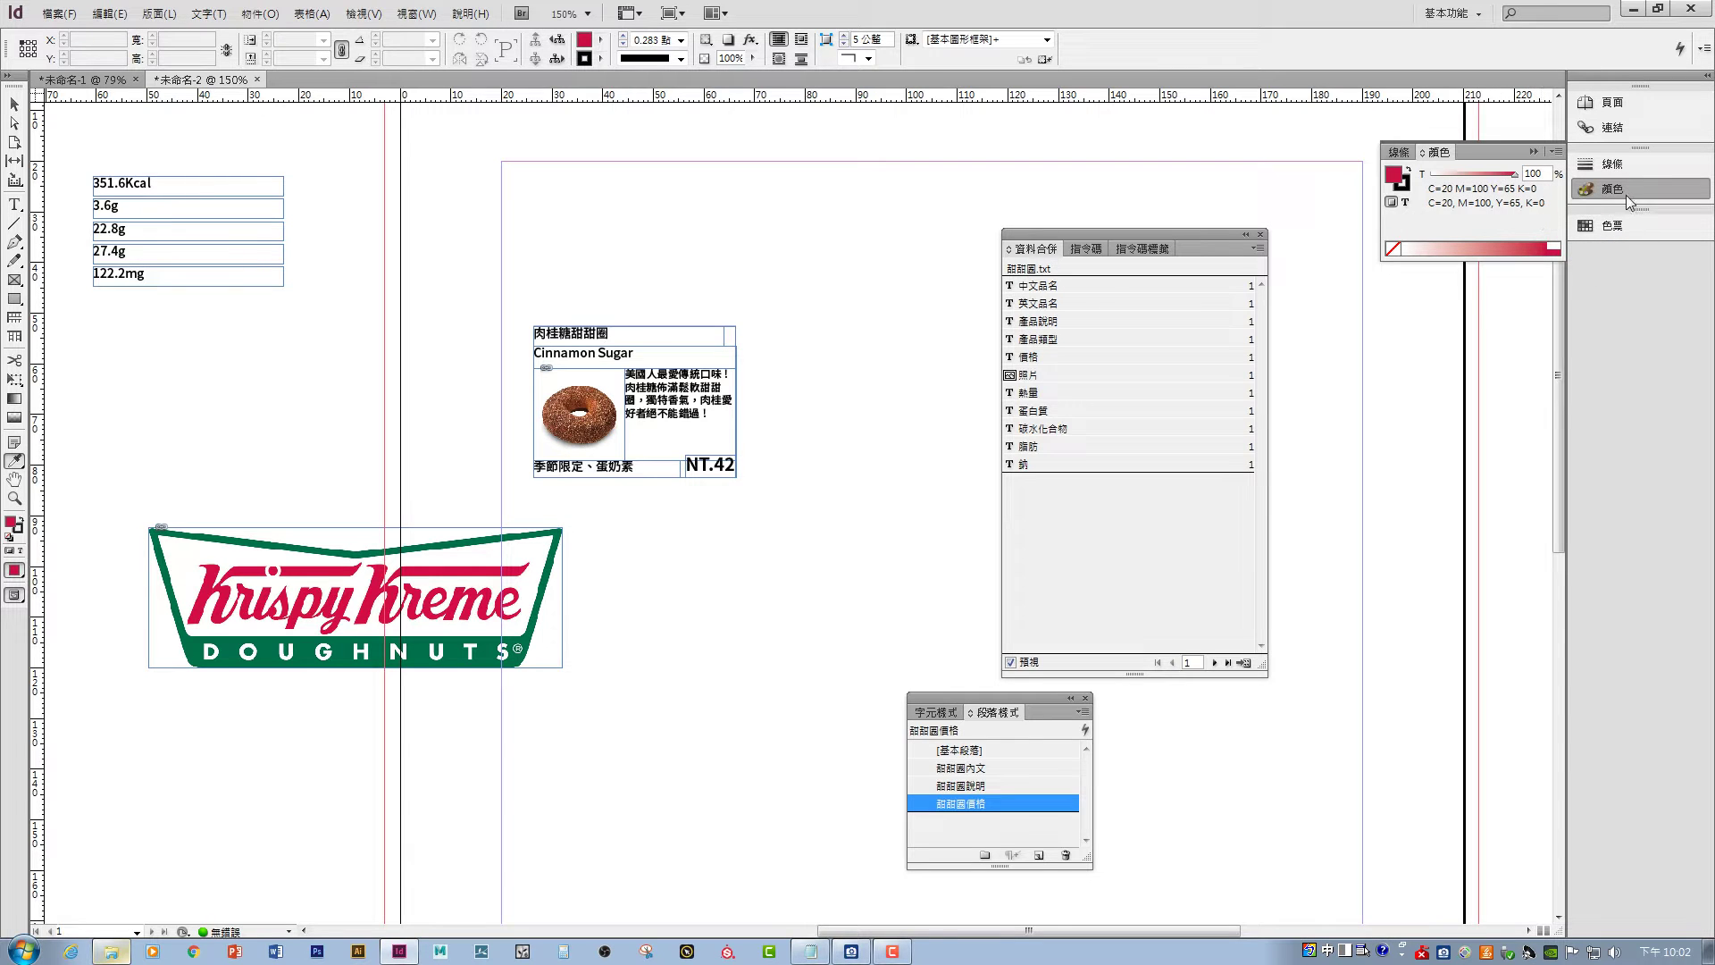
{"action": "left_click", "coordinate": [1608, 229]}
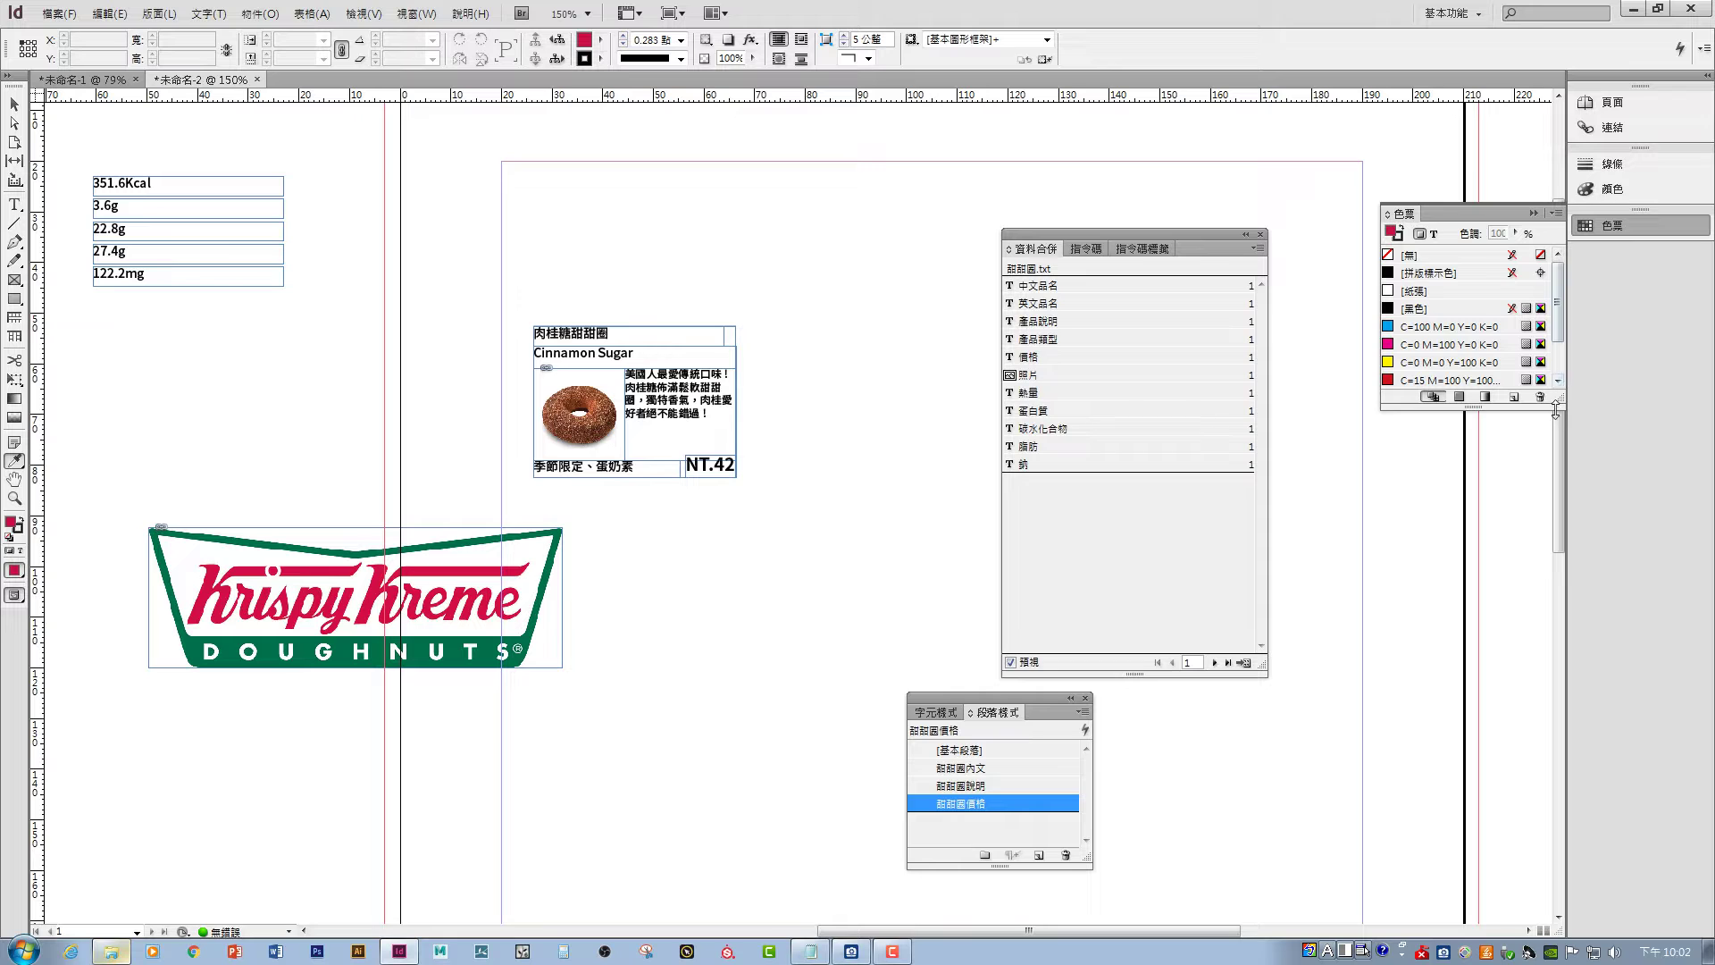
{"action": "left_click_drag", "start_coordinate": [1556, 409], "coordinate": [1555, 563]}
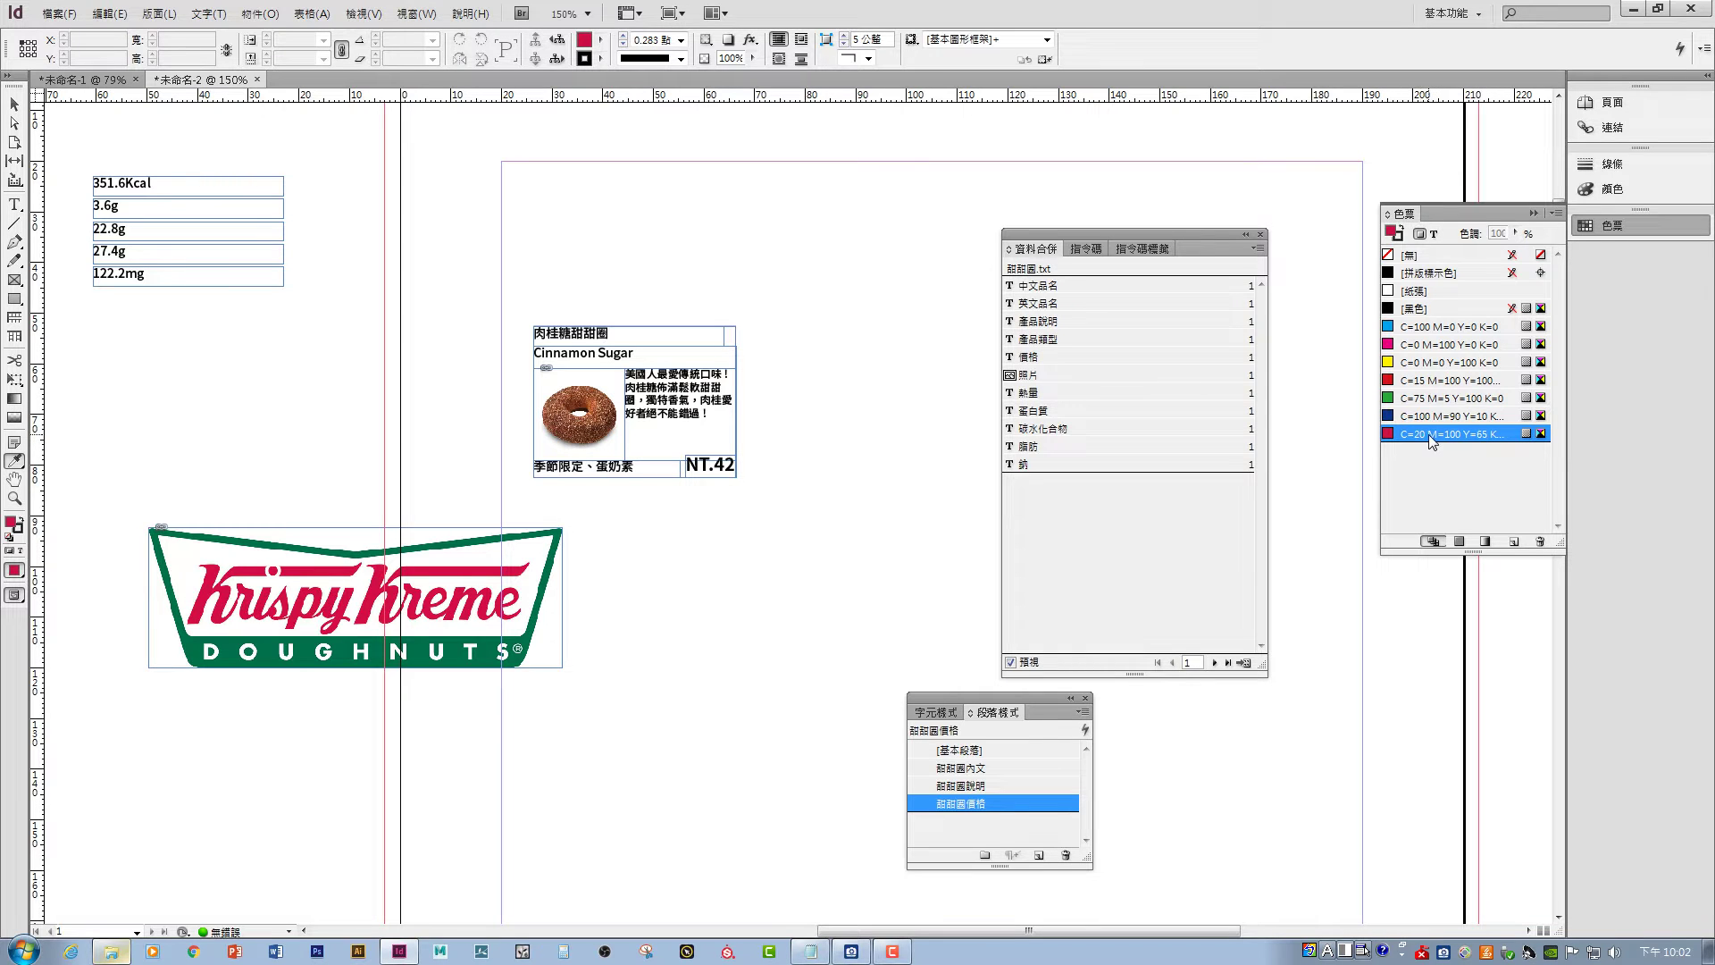
- Sample the logo's green with the eyedropper and switch the Color panel to CMYK
{"action": "left_click", "coordinate": [186, 645]}
{"action": "left_click", "coordinate": [16, 105]}
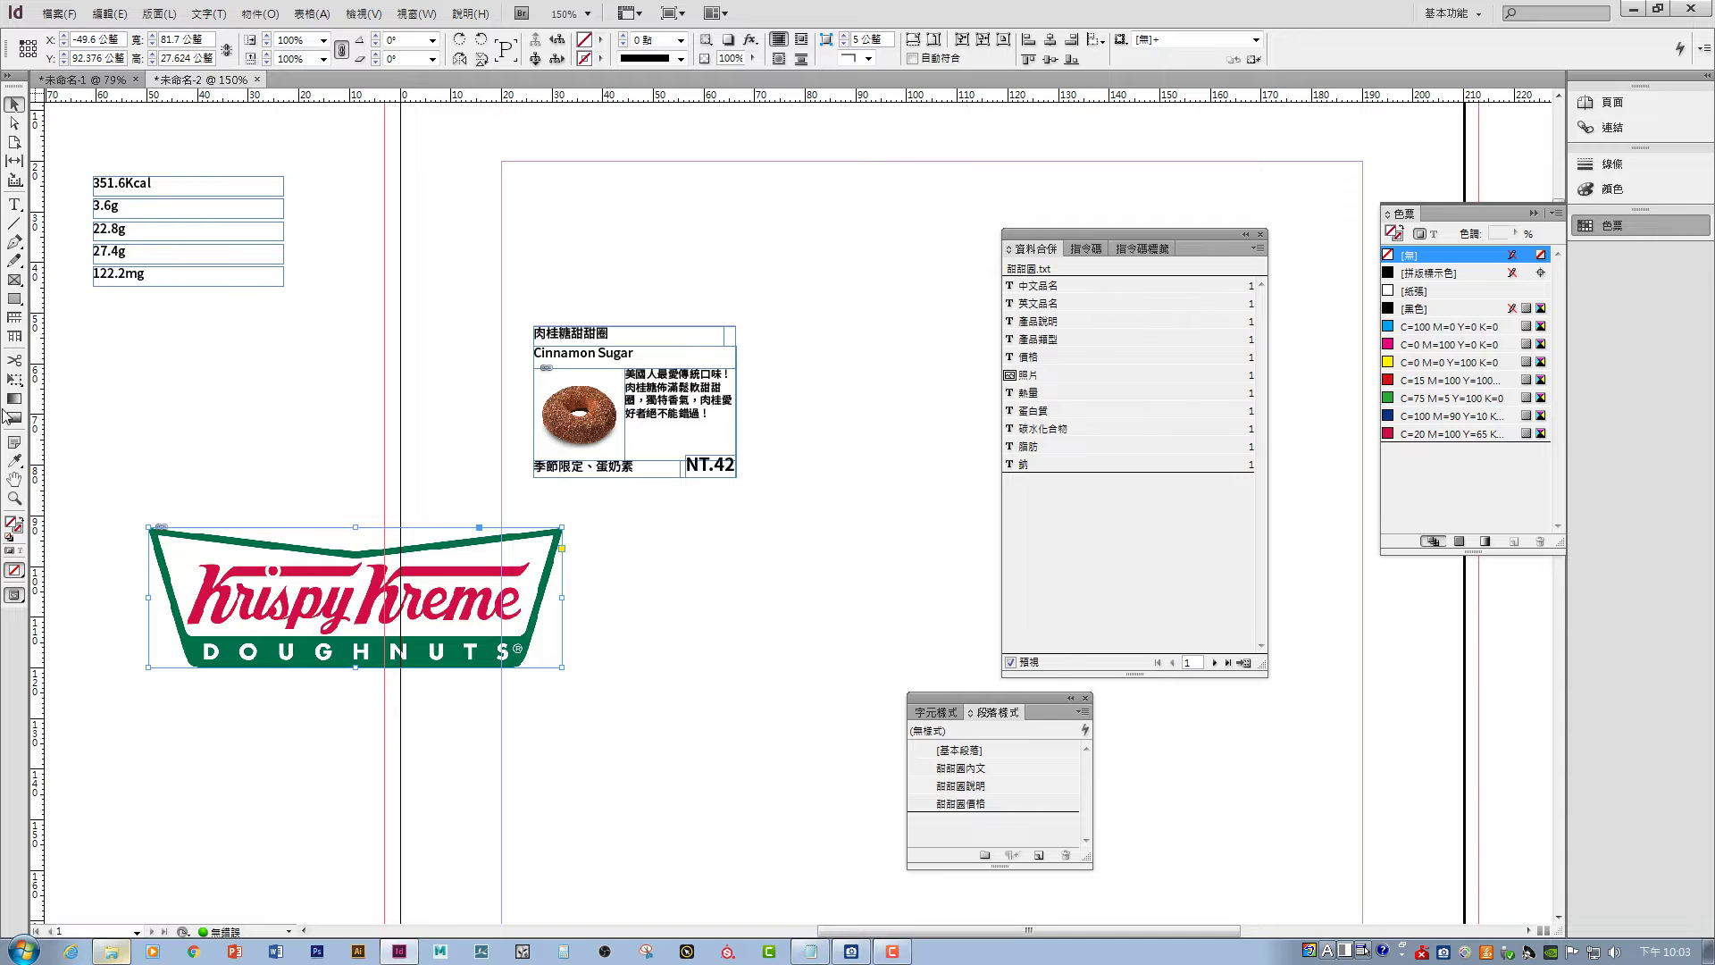
{"action": "left_click", "coordinate": [16, 462]}
{"action": "left_click", "coordinate": [185, 639]}
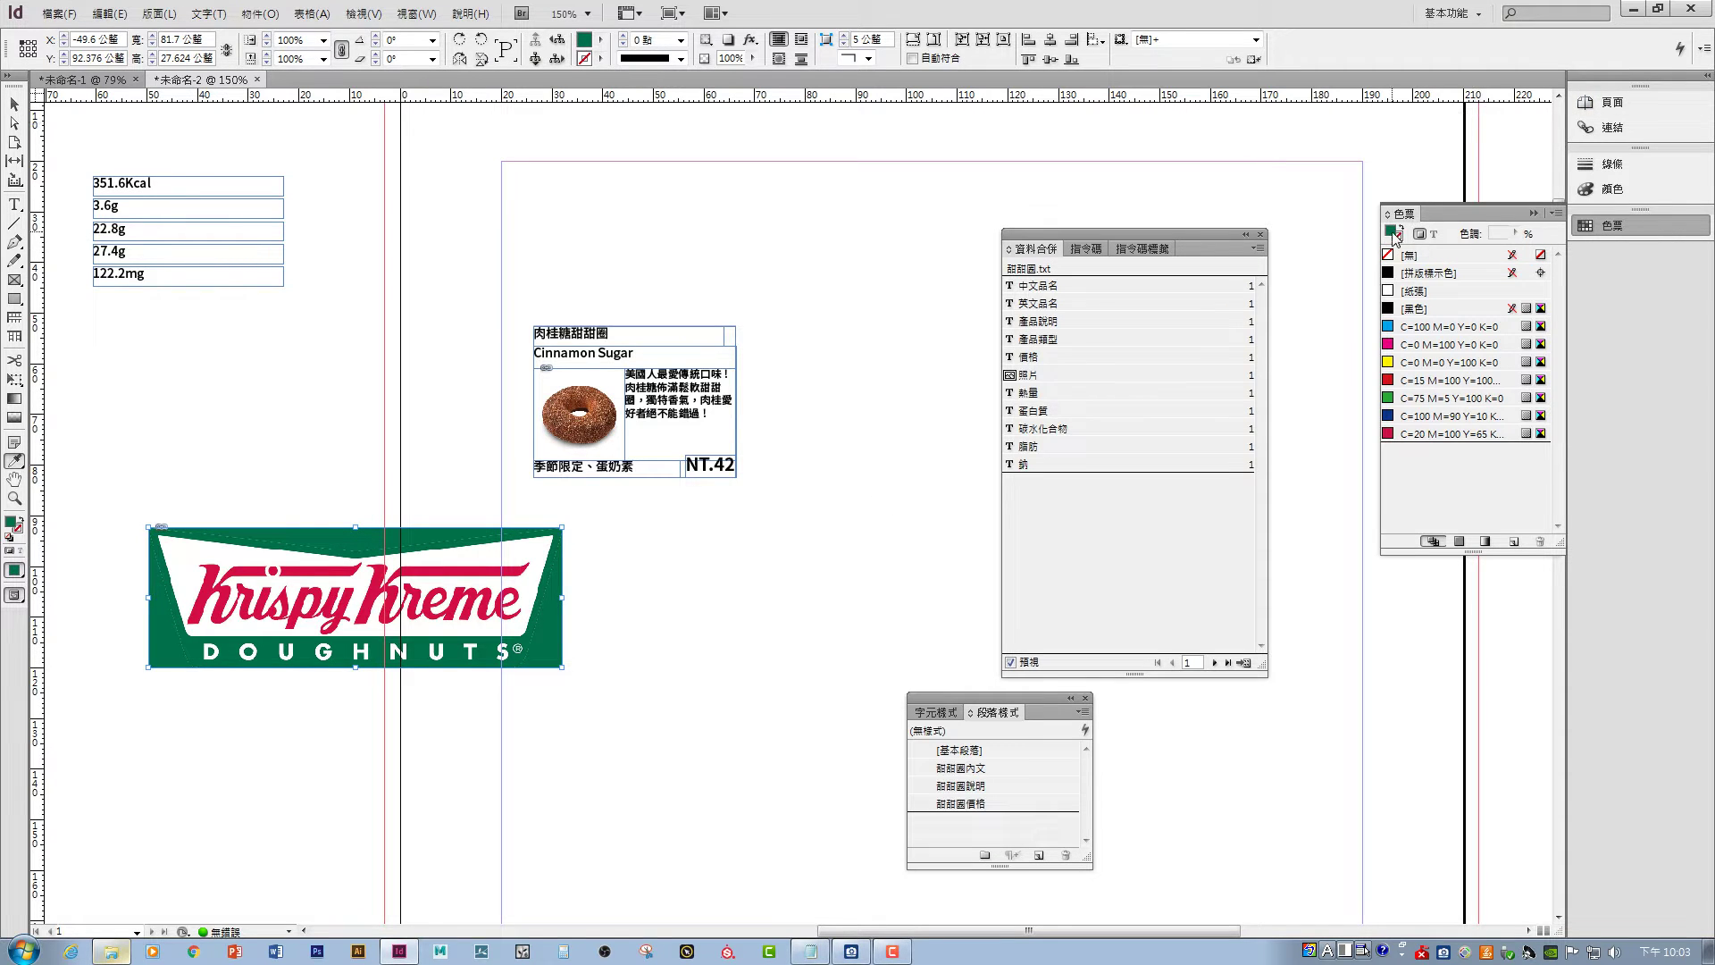
{"action": "left_click", "coordinate": [1608, 189]}
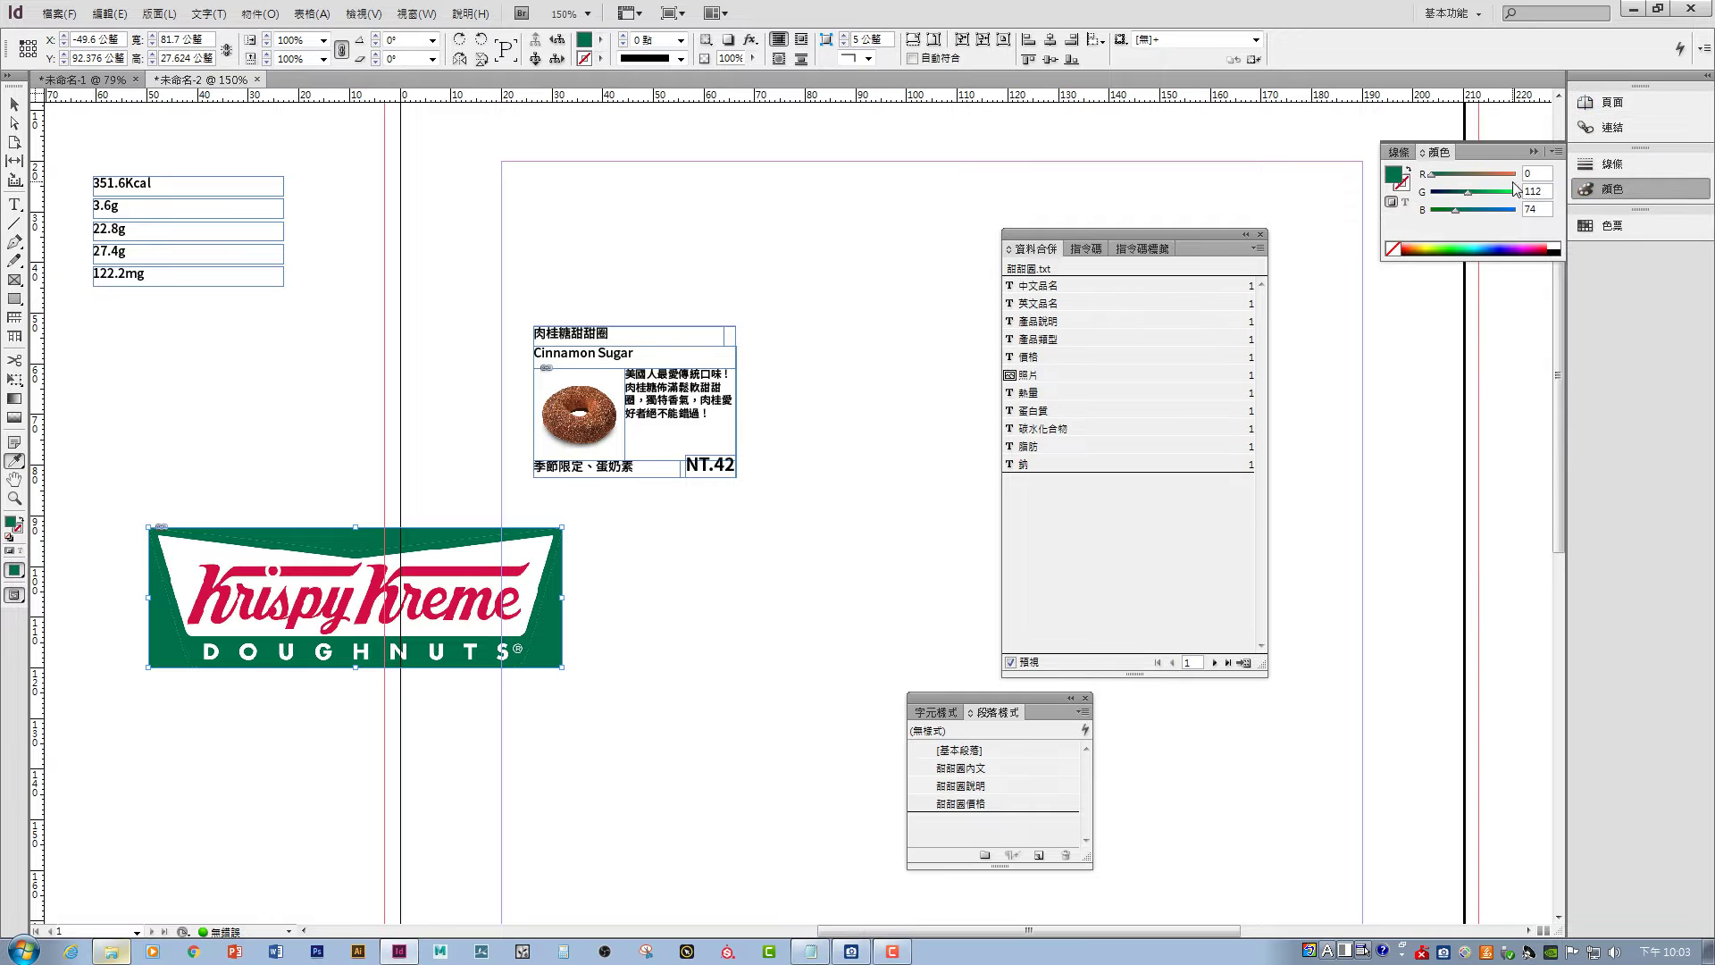
{"action": "left_click", "coordinate": [1555, 150]}
{"action": "left_click", "coordinate": [1586, 201]}
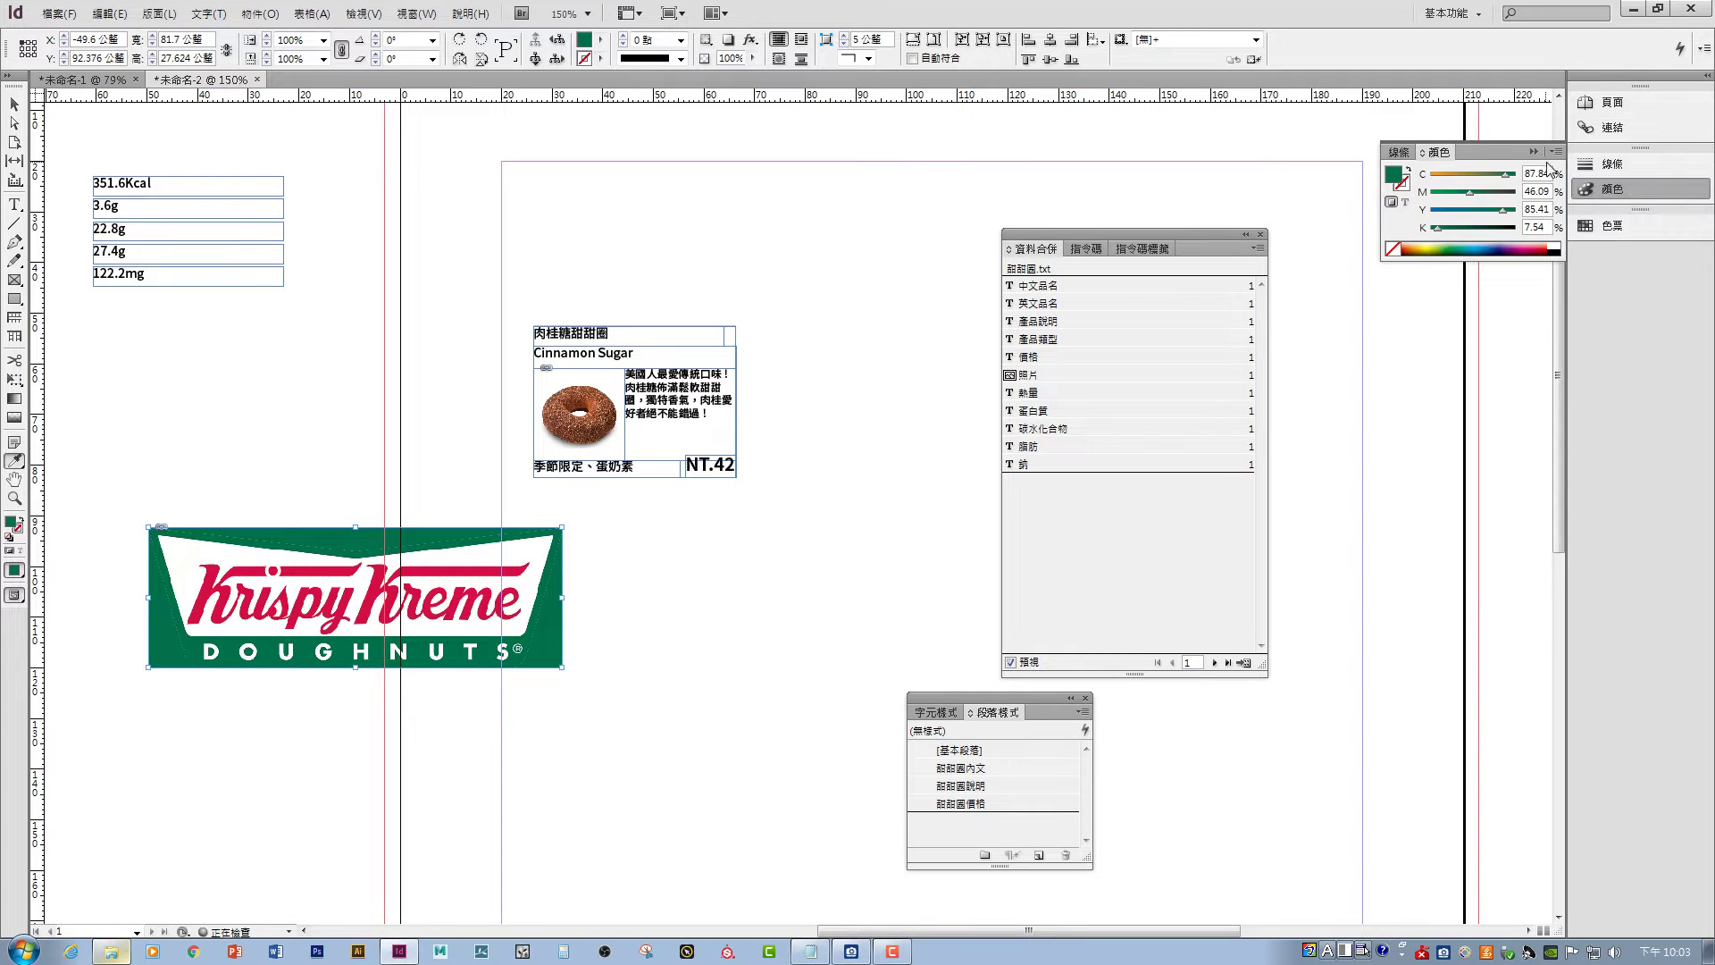
- Enter C=90 M=45 Y=85 K=8 and save the green as a new swatch
{"action": "left_click_drag", "start_coordinate": [1549, 176], "coordinate": [1505, 170]}
{"action": "type", "text": "90"}
{"action": "key", "text": "Tab"}
{"action": "type", "text": "45"}
{"action": "key", "text": "Tab"}
{"action": "type", "text": "85"}
{"action": "key", "text": "Tab"}
{"action": "left_click_drag", "start_coordinate": [1552, 227], "coordinate": [1524, 223]}
{"action": "type", "text": "10"}
{"action": "left_click", "coordinate": [1555, 151]}
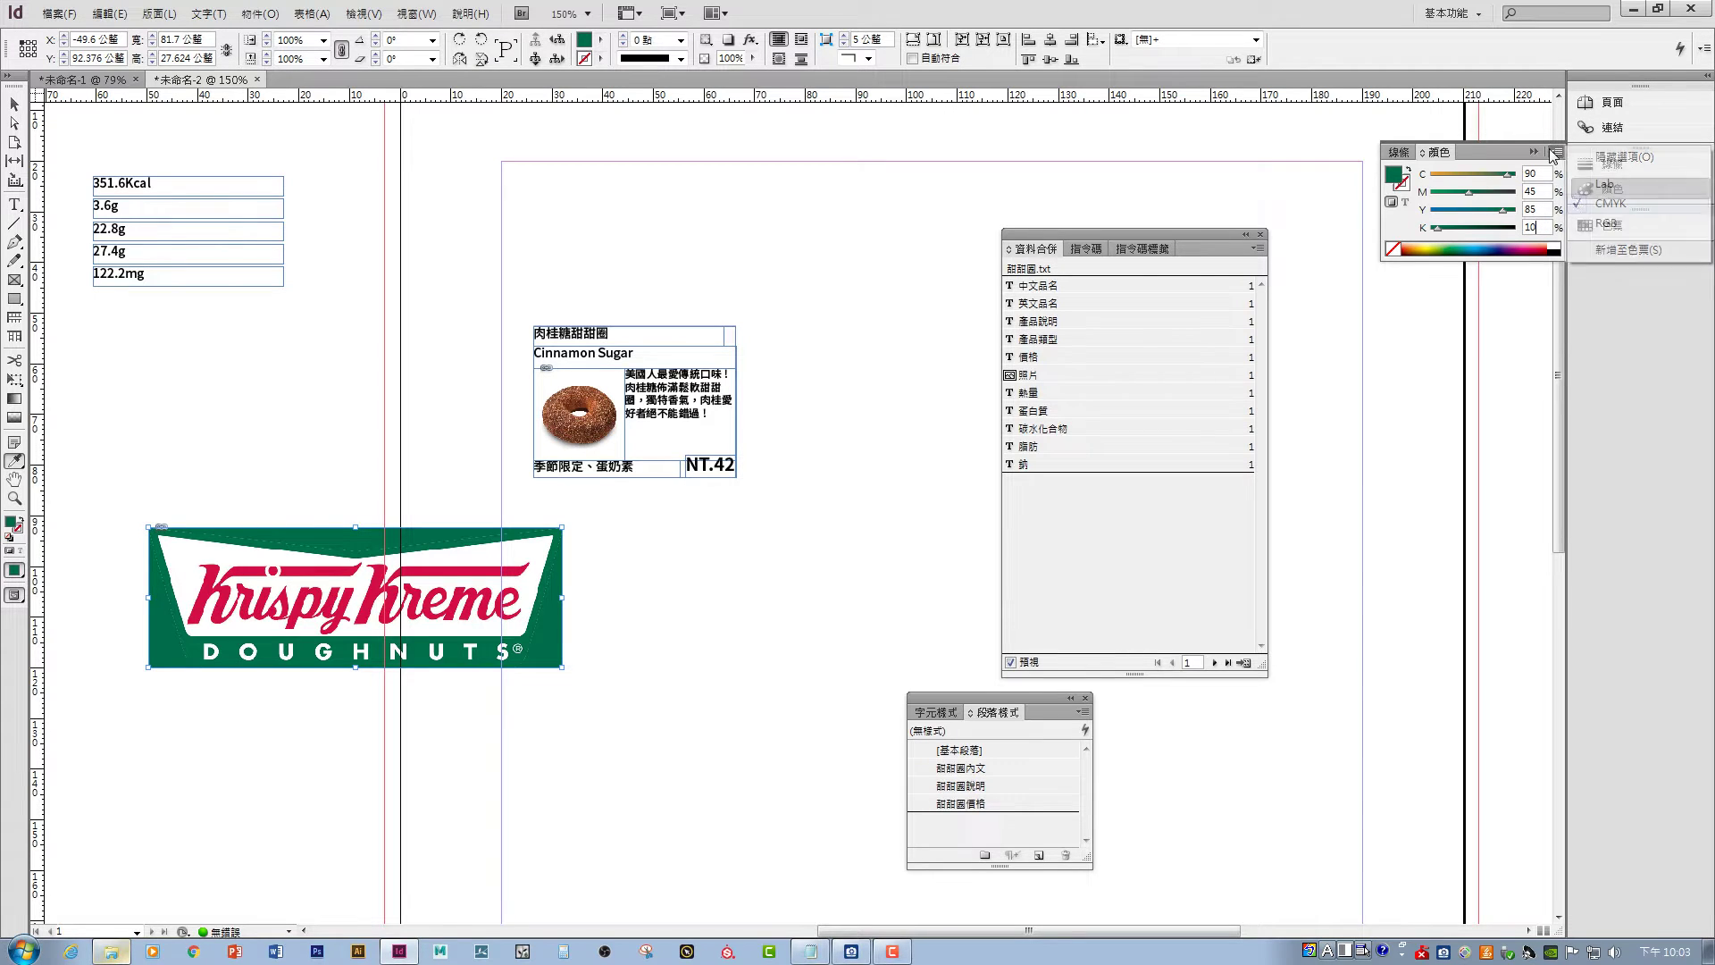
{"action": "left_click", "coordinate": [1612, 247]}
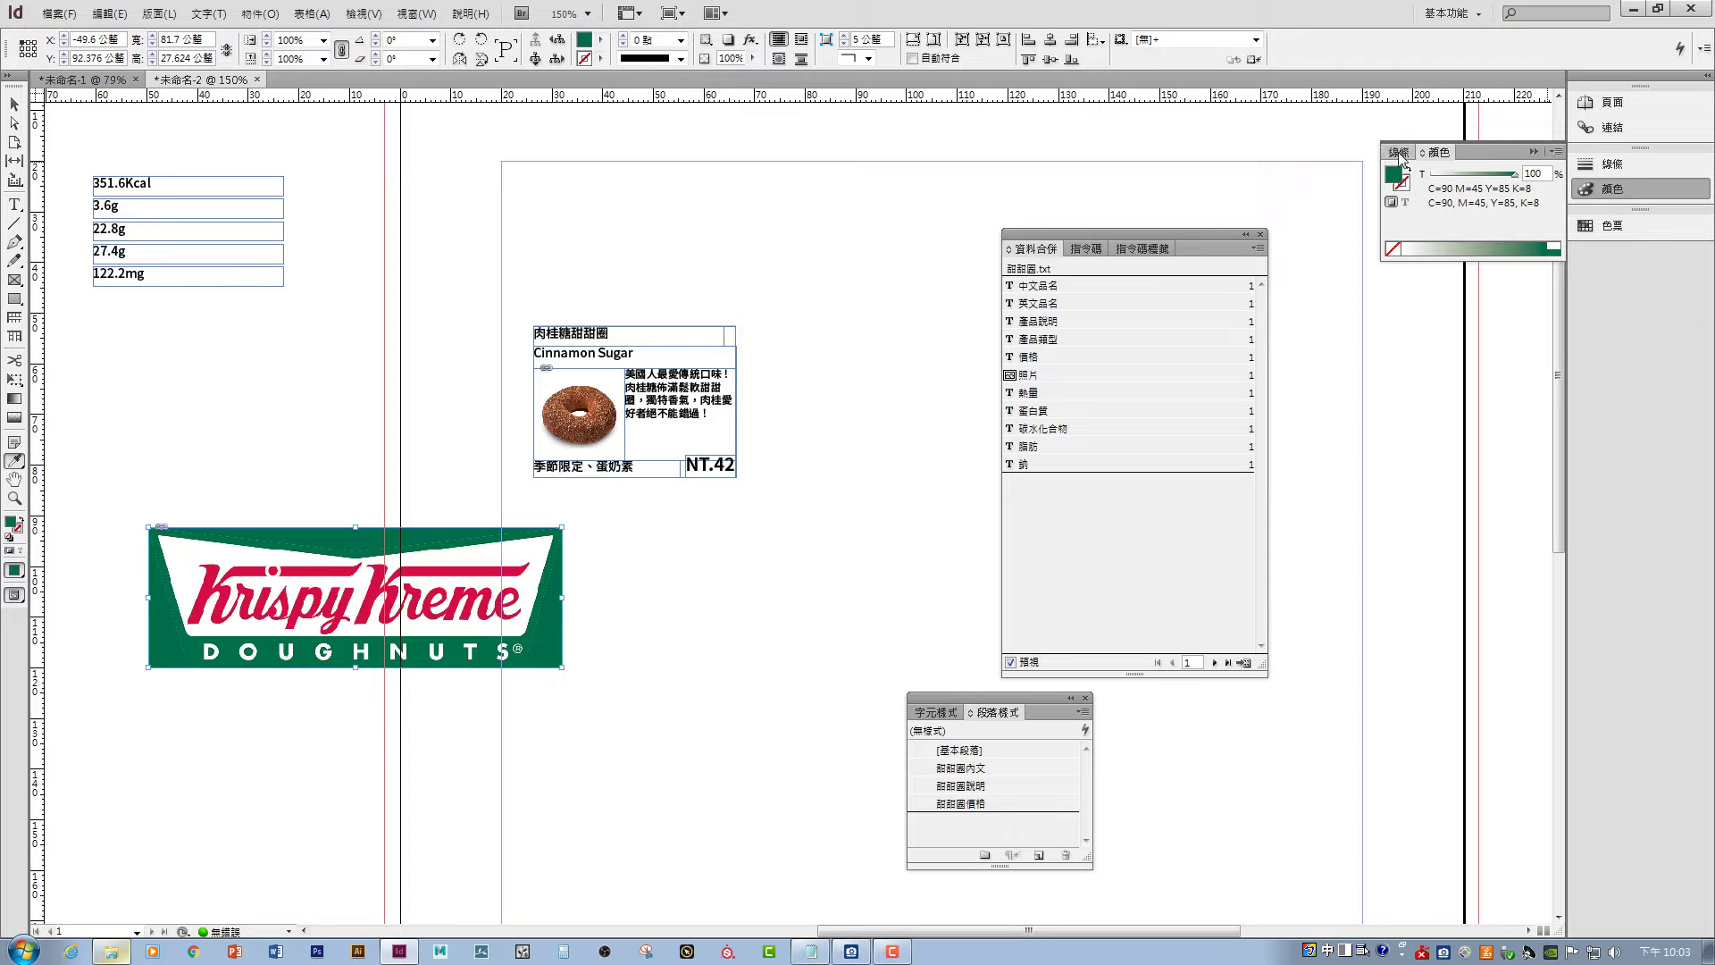
{"action": "left_click", "coordinate": [1627, 236]}
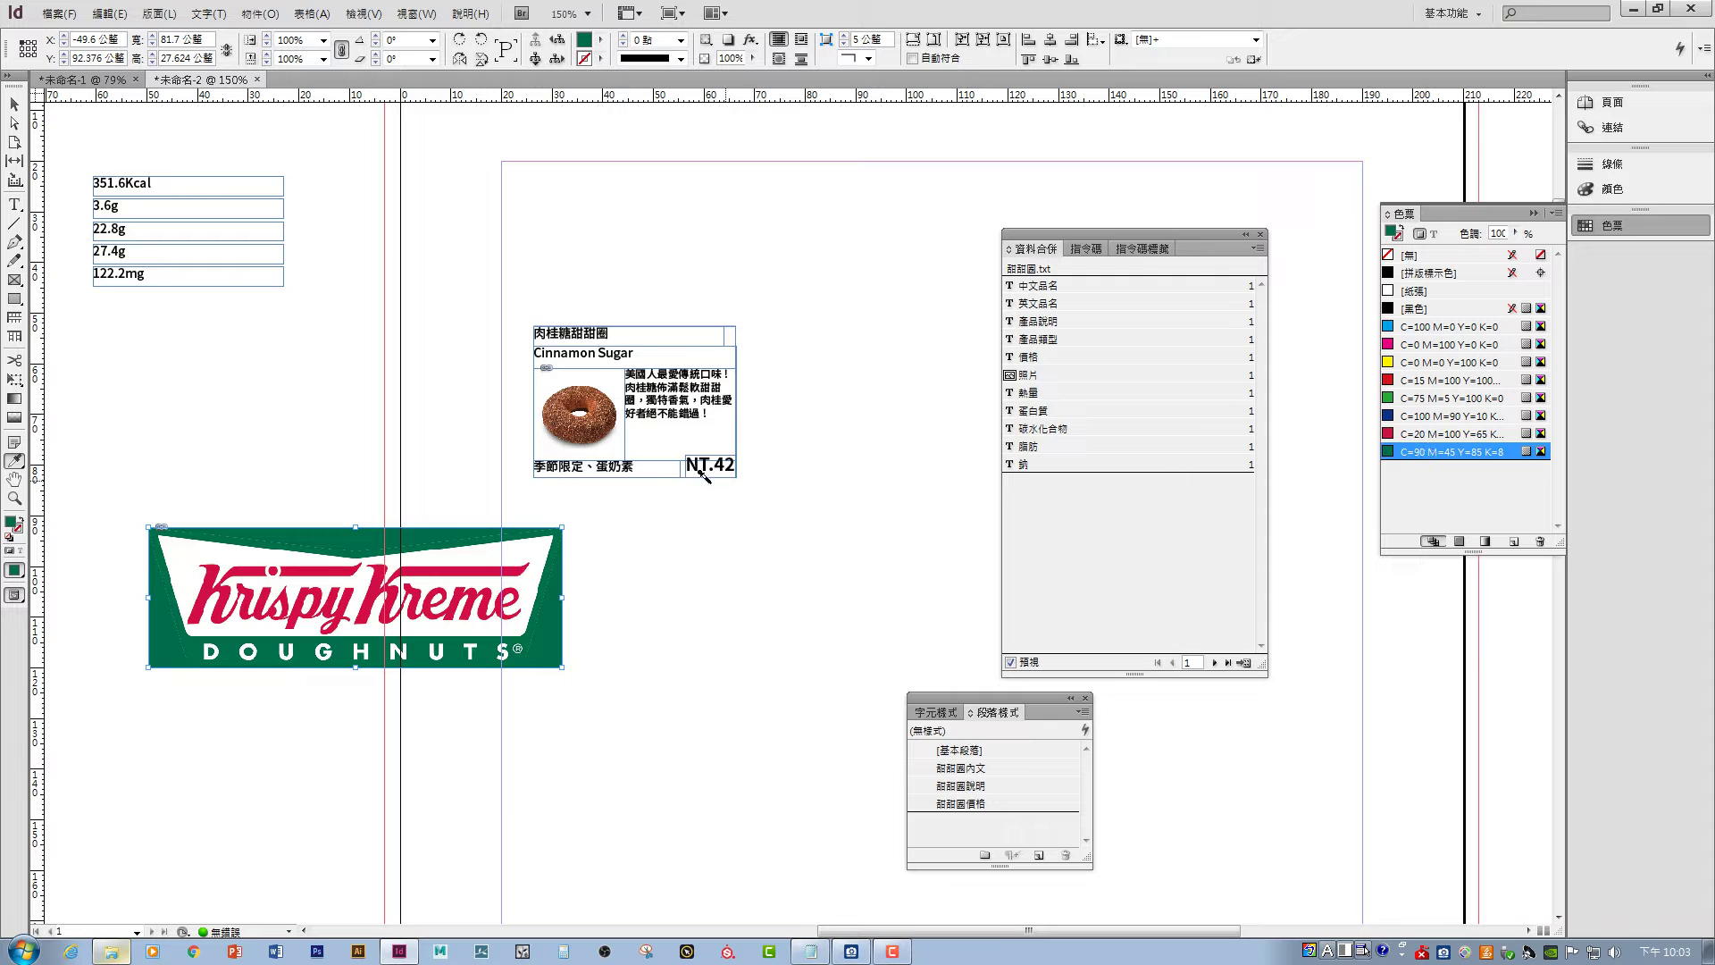
- Select the logo and delete it from the page
{"action": "left_click", "coordinate": [13, 104]}
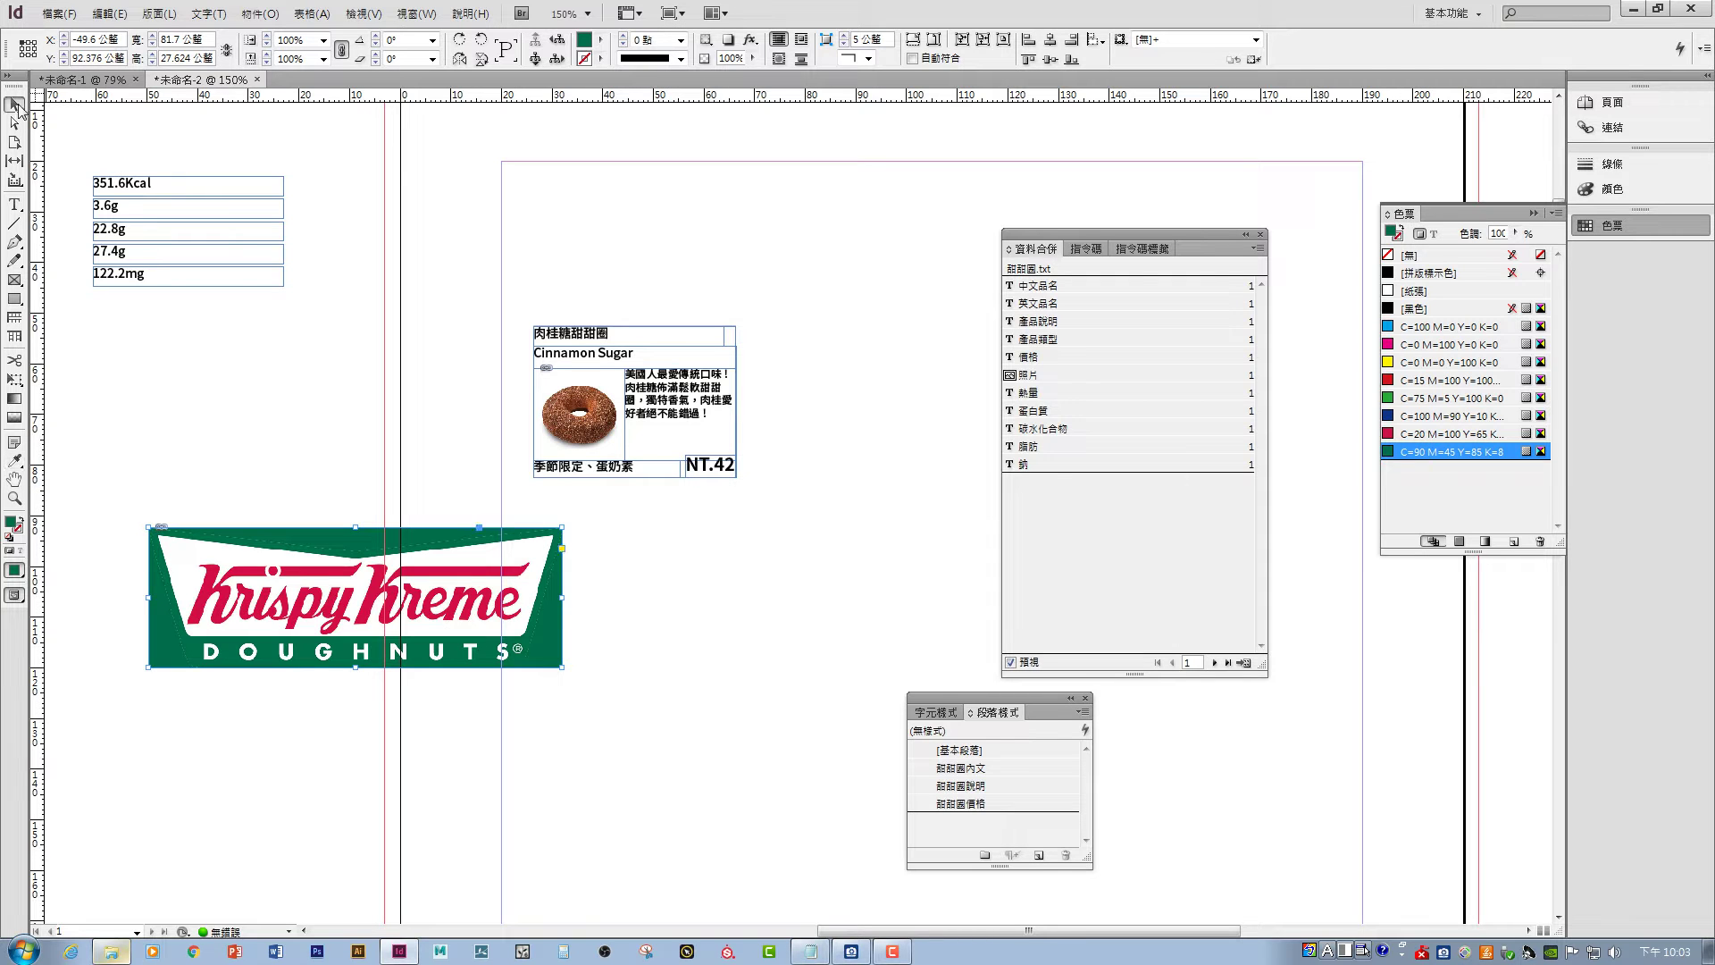
{"action": "left_click", "coordinate": [328, 334]}
{"action": "left_click", "coordinate": [329, 625]}
{"action": "key", "text": "Delete"}
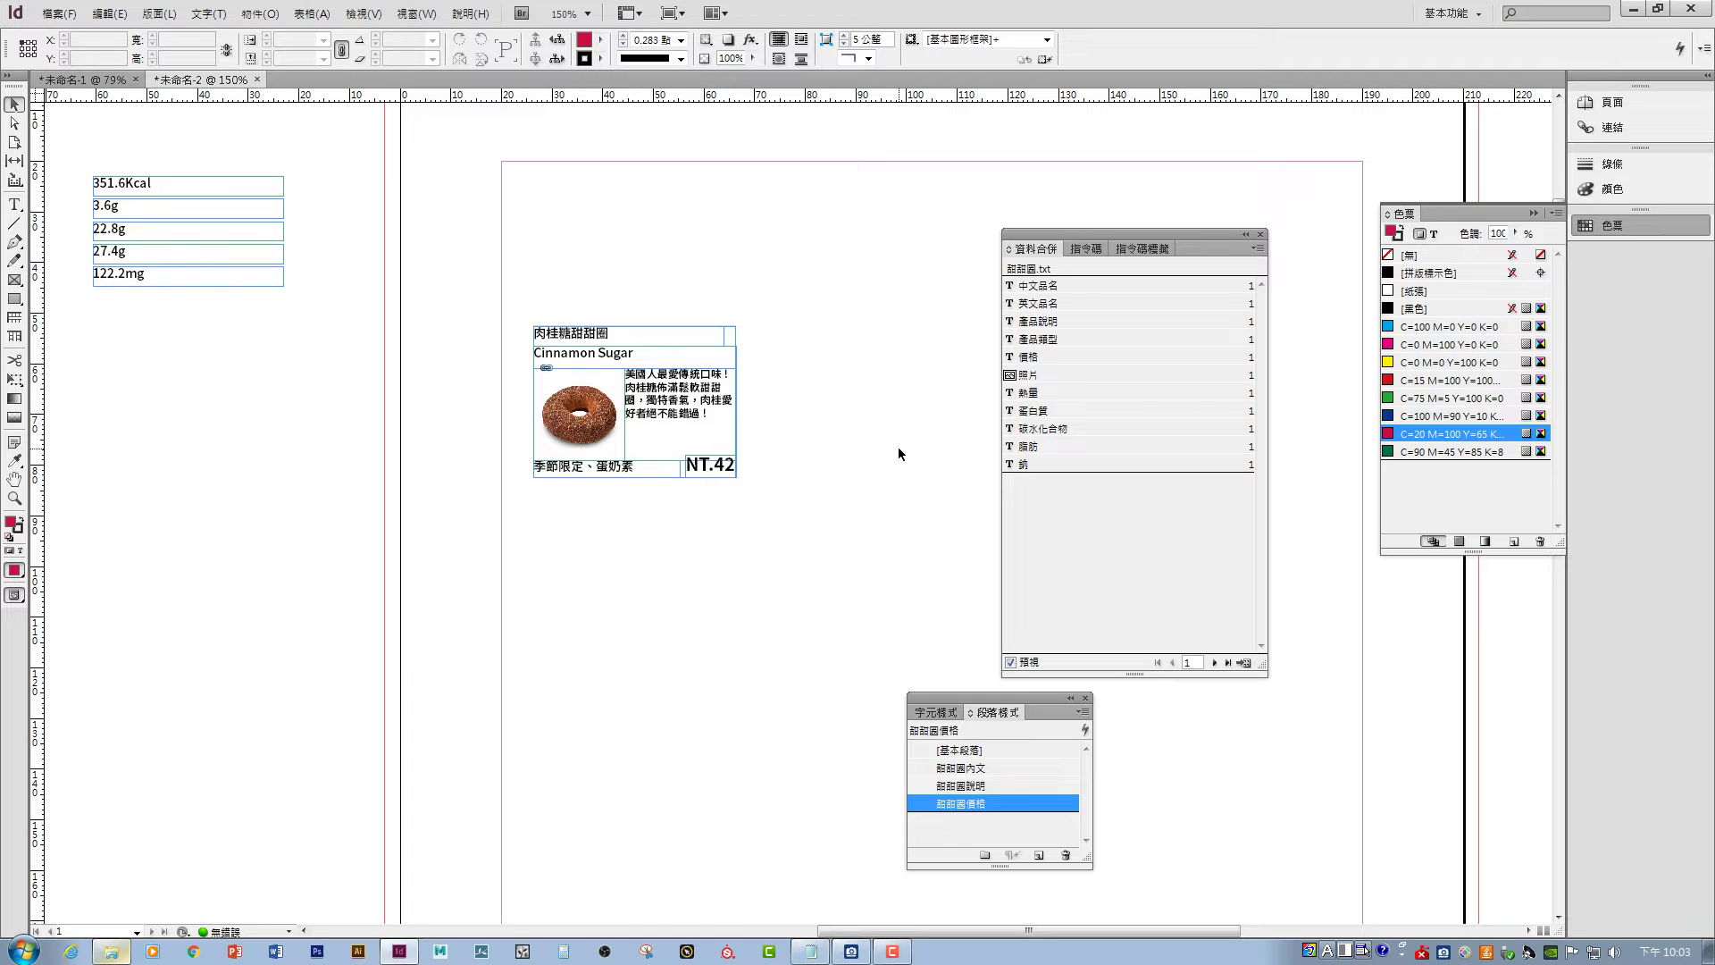
- Set the 甜甜圈內文 style's character colour to green C=90 M=45 Y=85 K=8
{"action": "left_click_drag", "start_coordinate": [969, 701], "coordinate": [729, 561]}
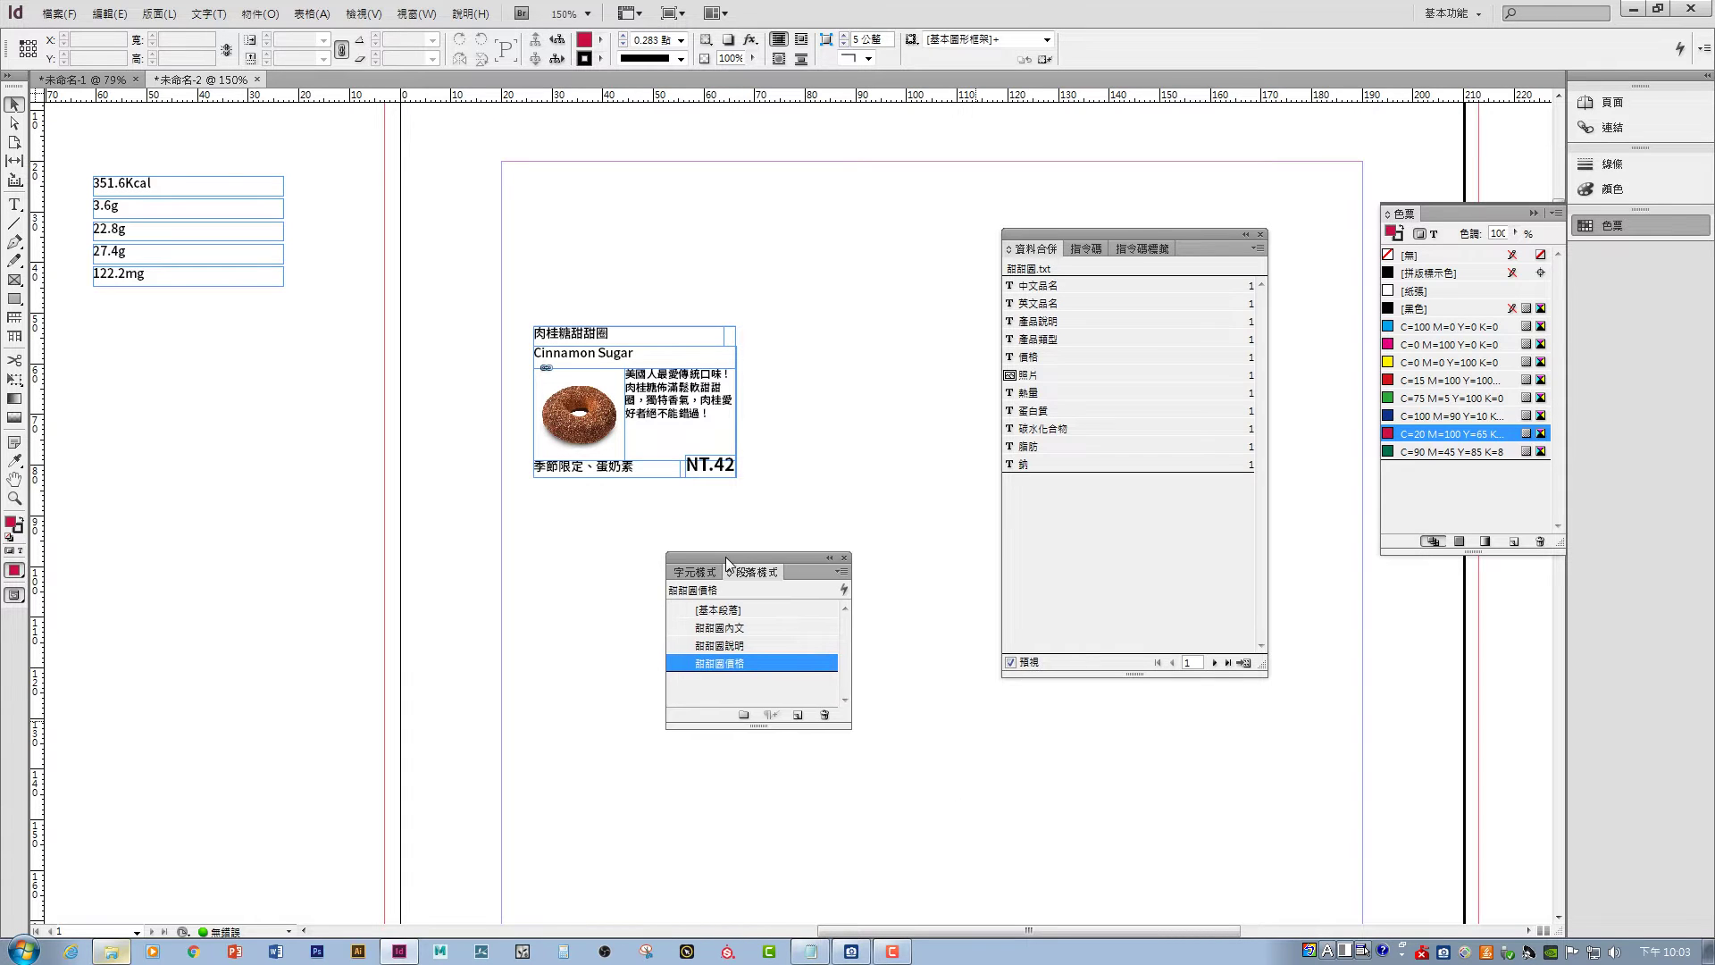
{"action": "double_click", "coordinate": [722, 628]}
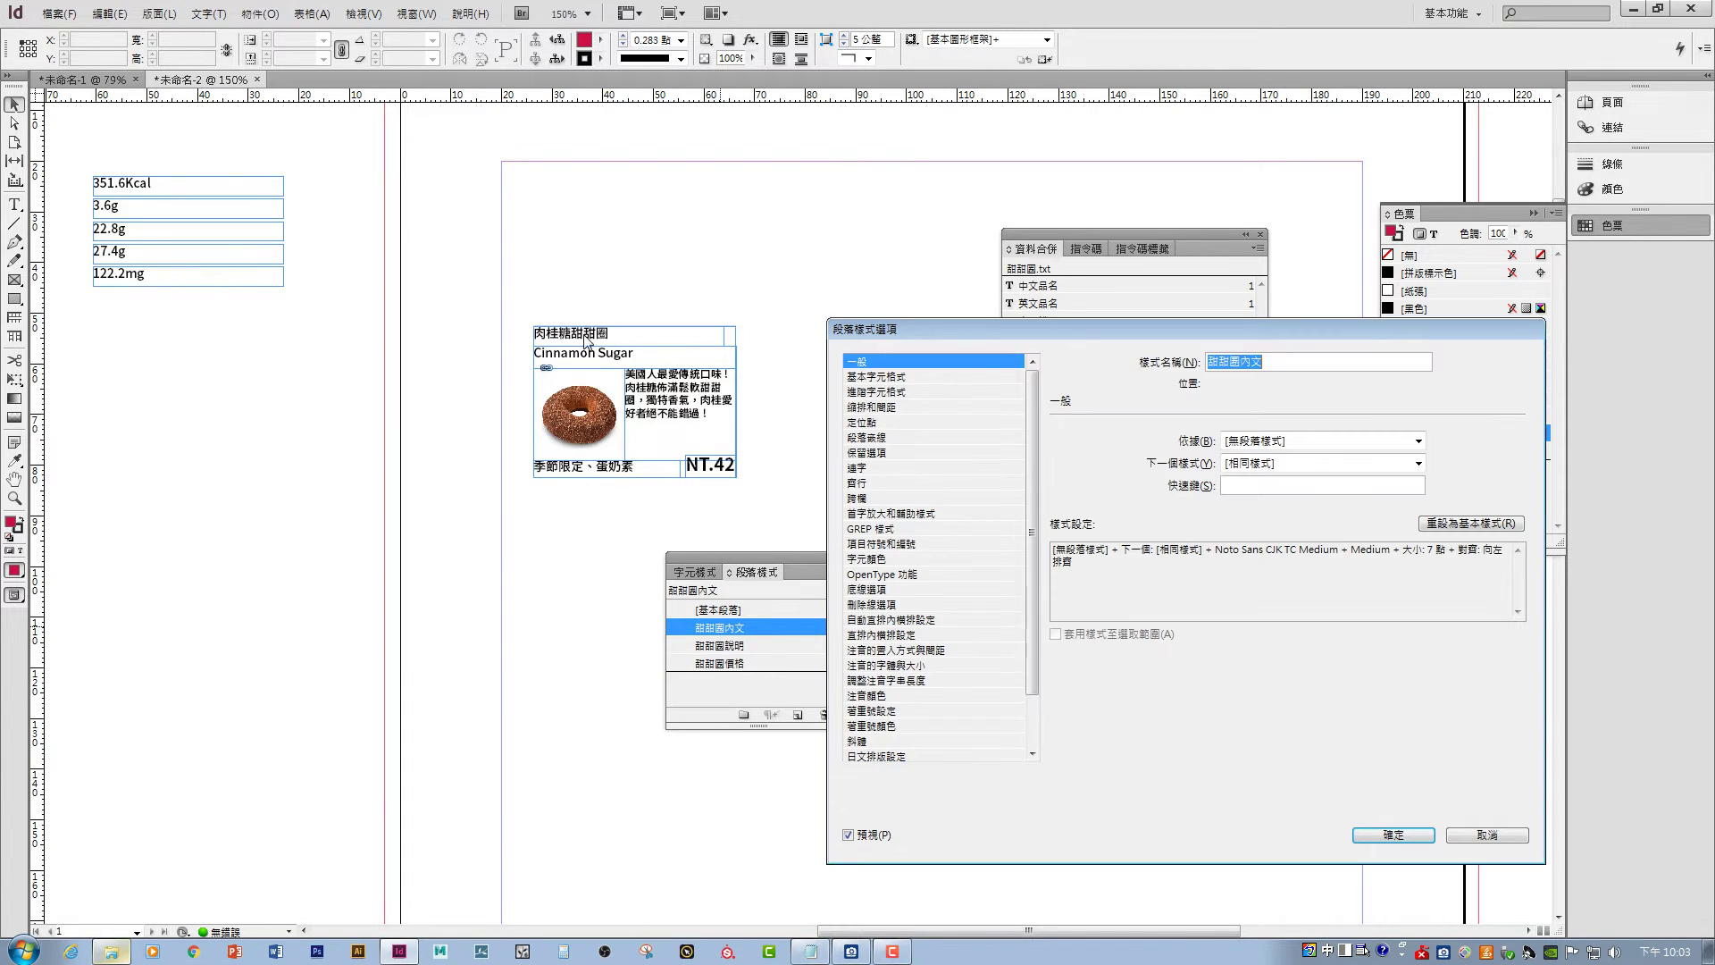
{"action": "left_click_drag", "start_coordinate": [1026, 327], "coordinate": [931, 296]}
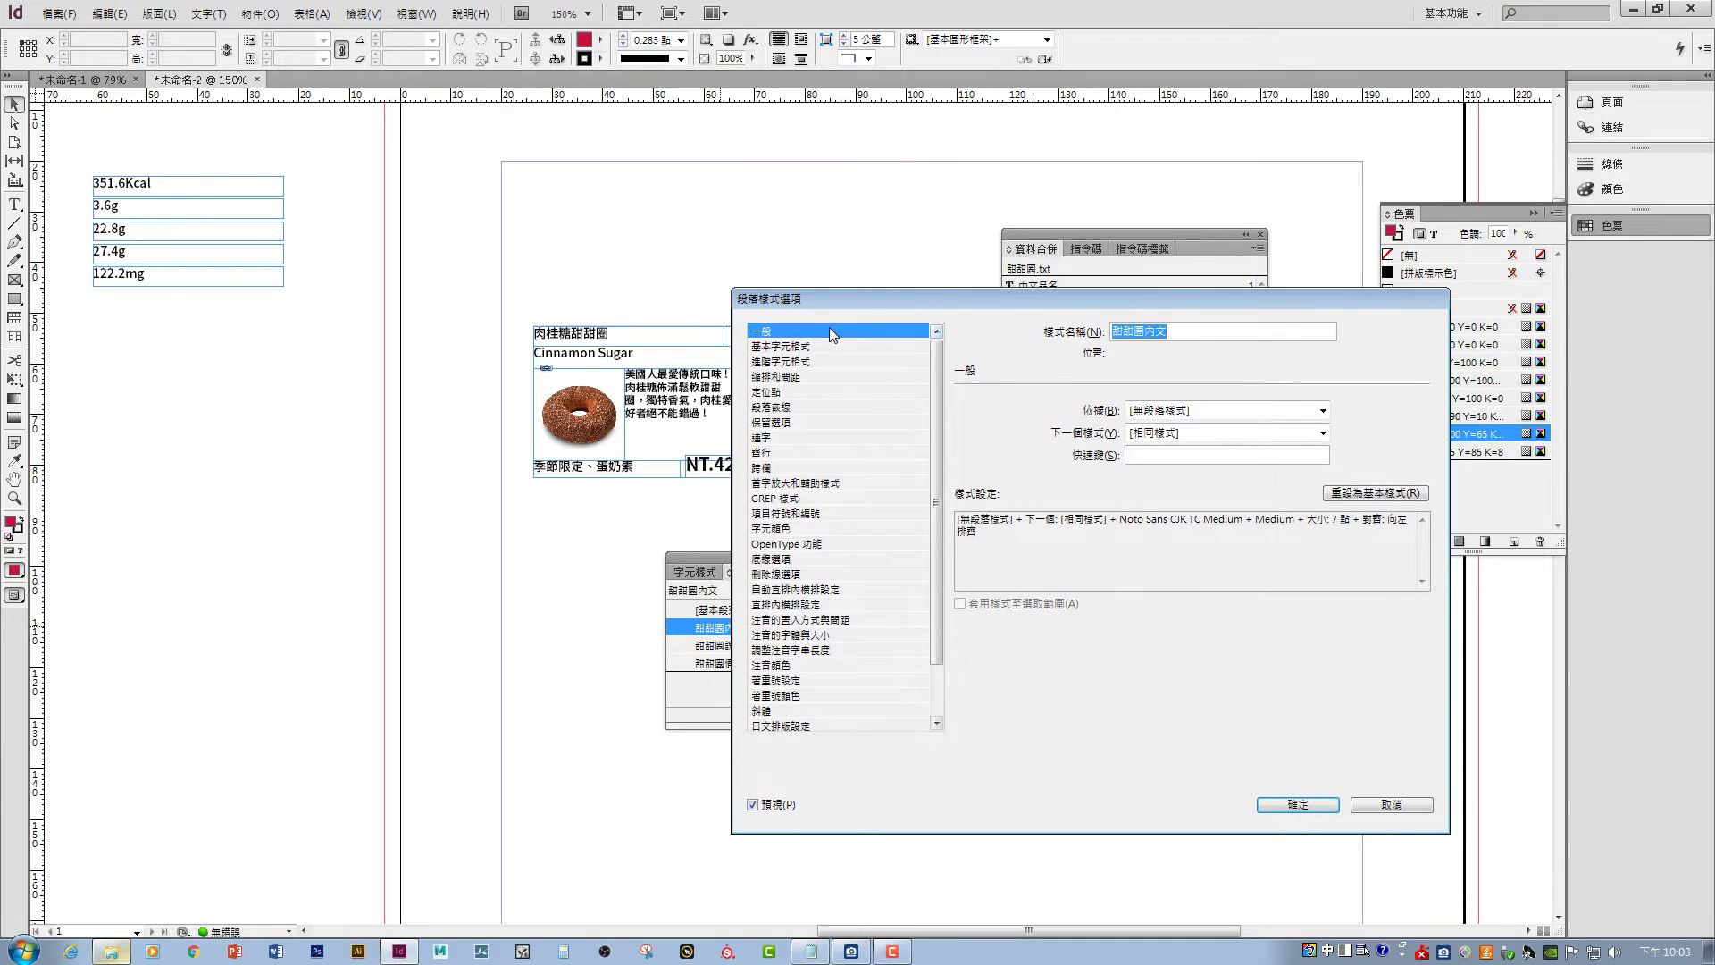
{"action": "left_click", "coordinate": [786, 529]}
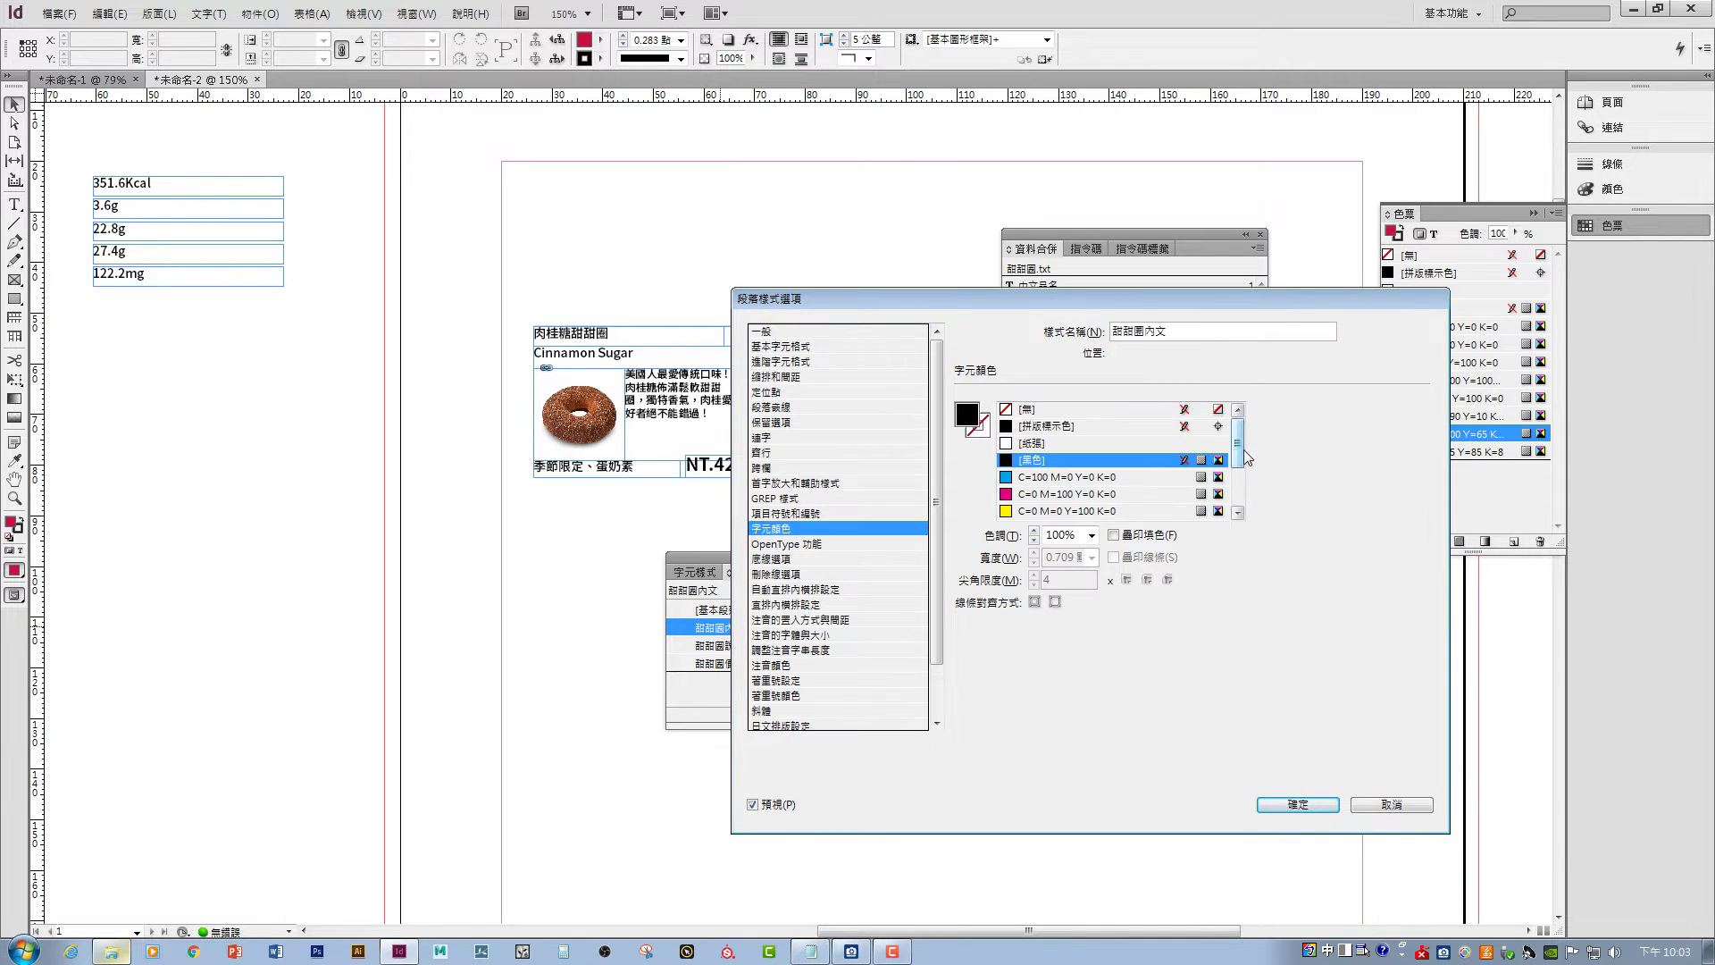
{"action": "left_click_drag", "start_coordinate": [1241, 451], "coordinate": [1241, 490]}
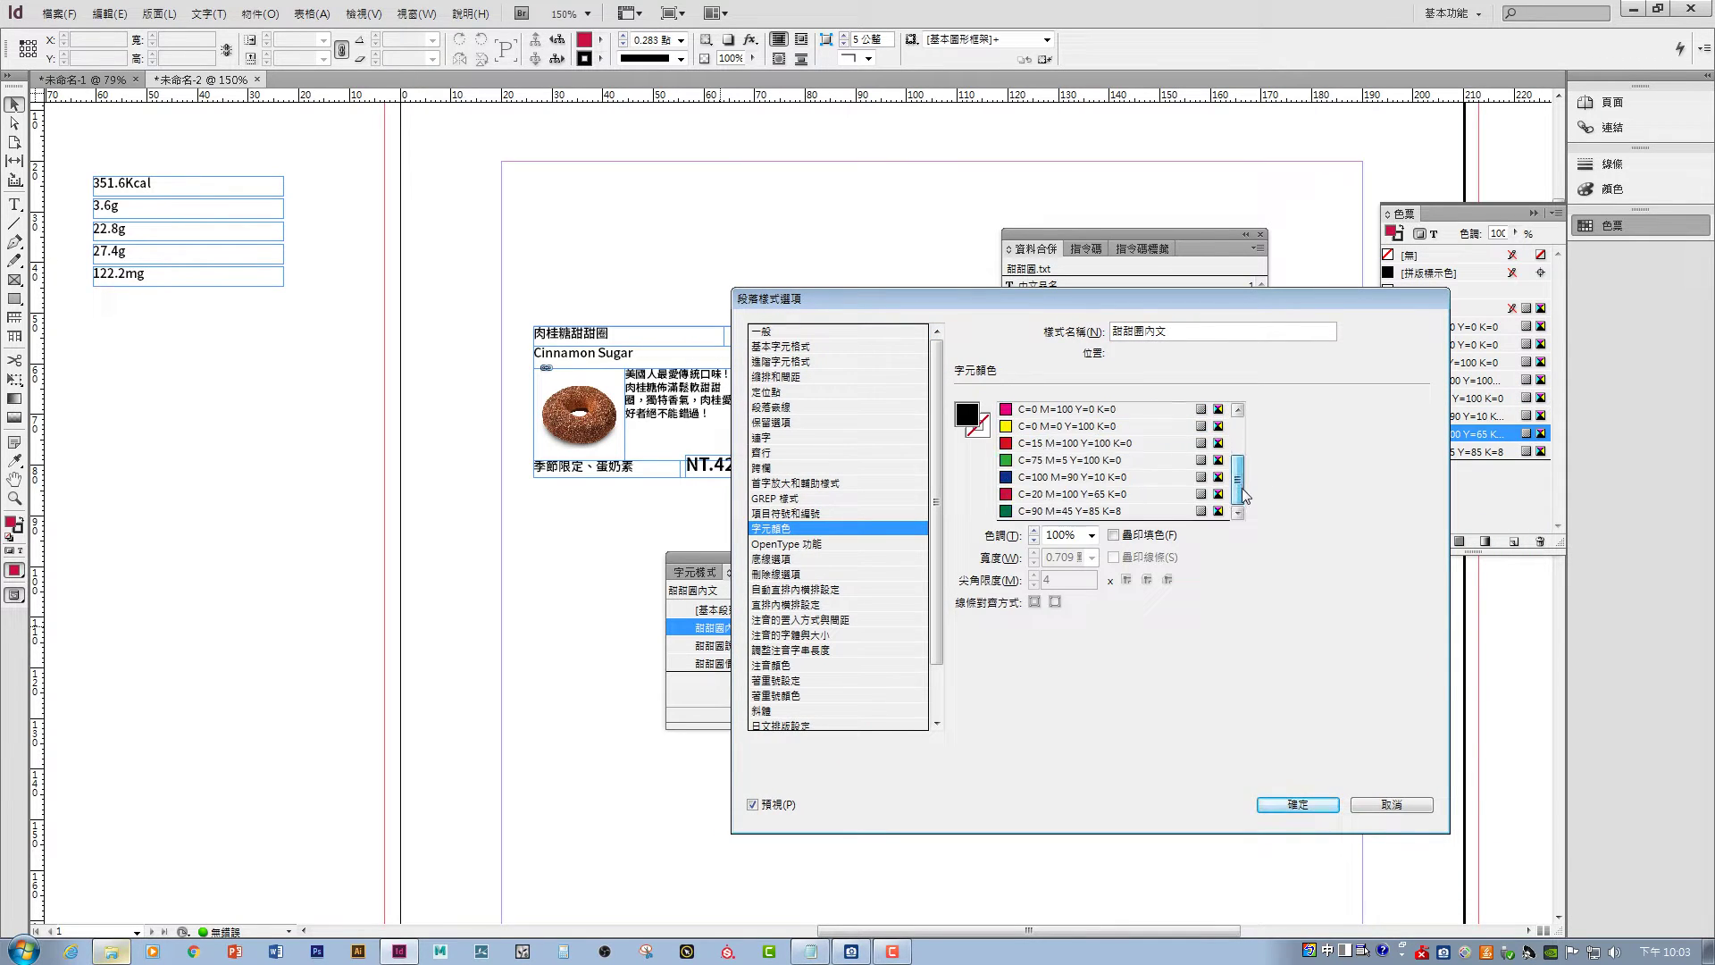
{"action": "left_click", "coordinate": [1045, 511]}
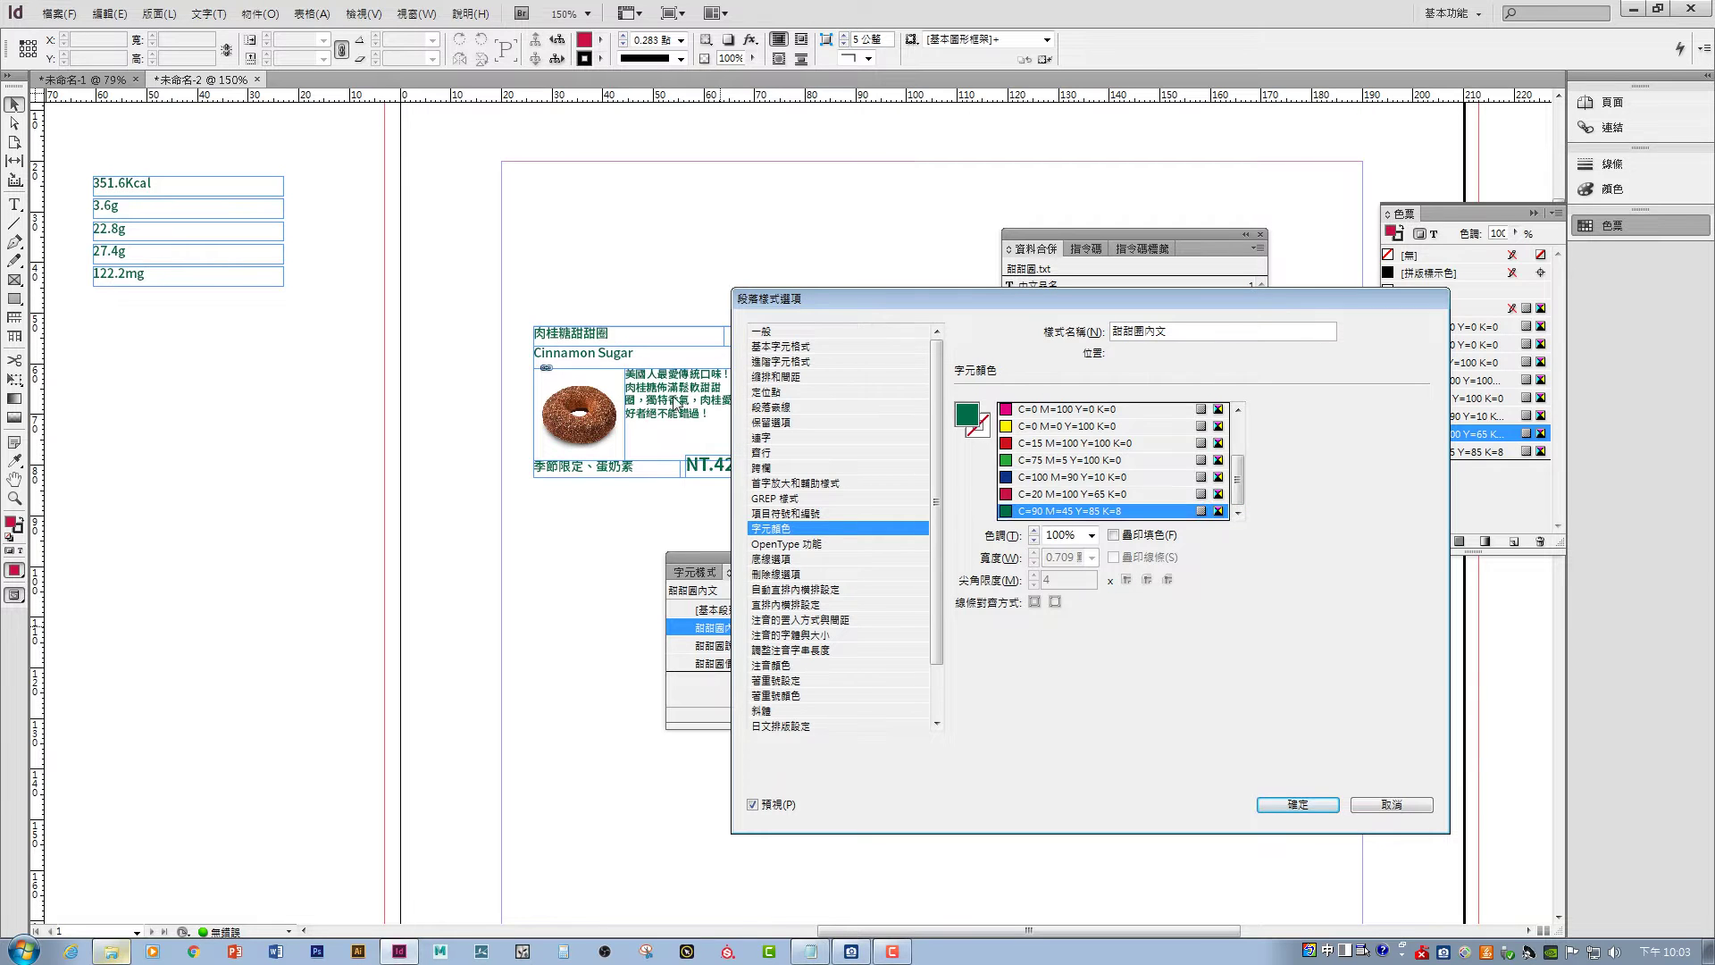
{"action": "left_click", "coordinate": [1304, 807]}
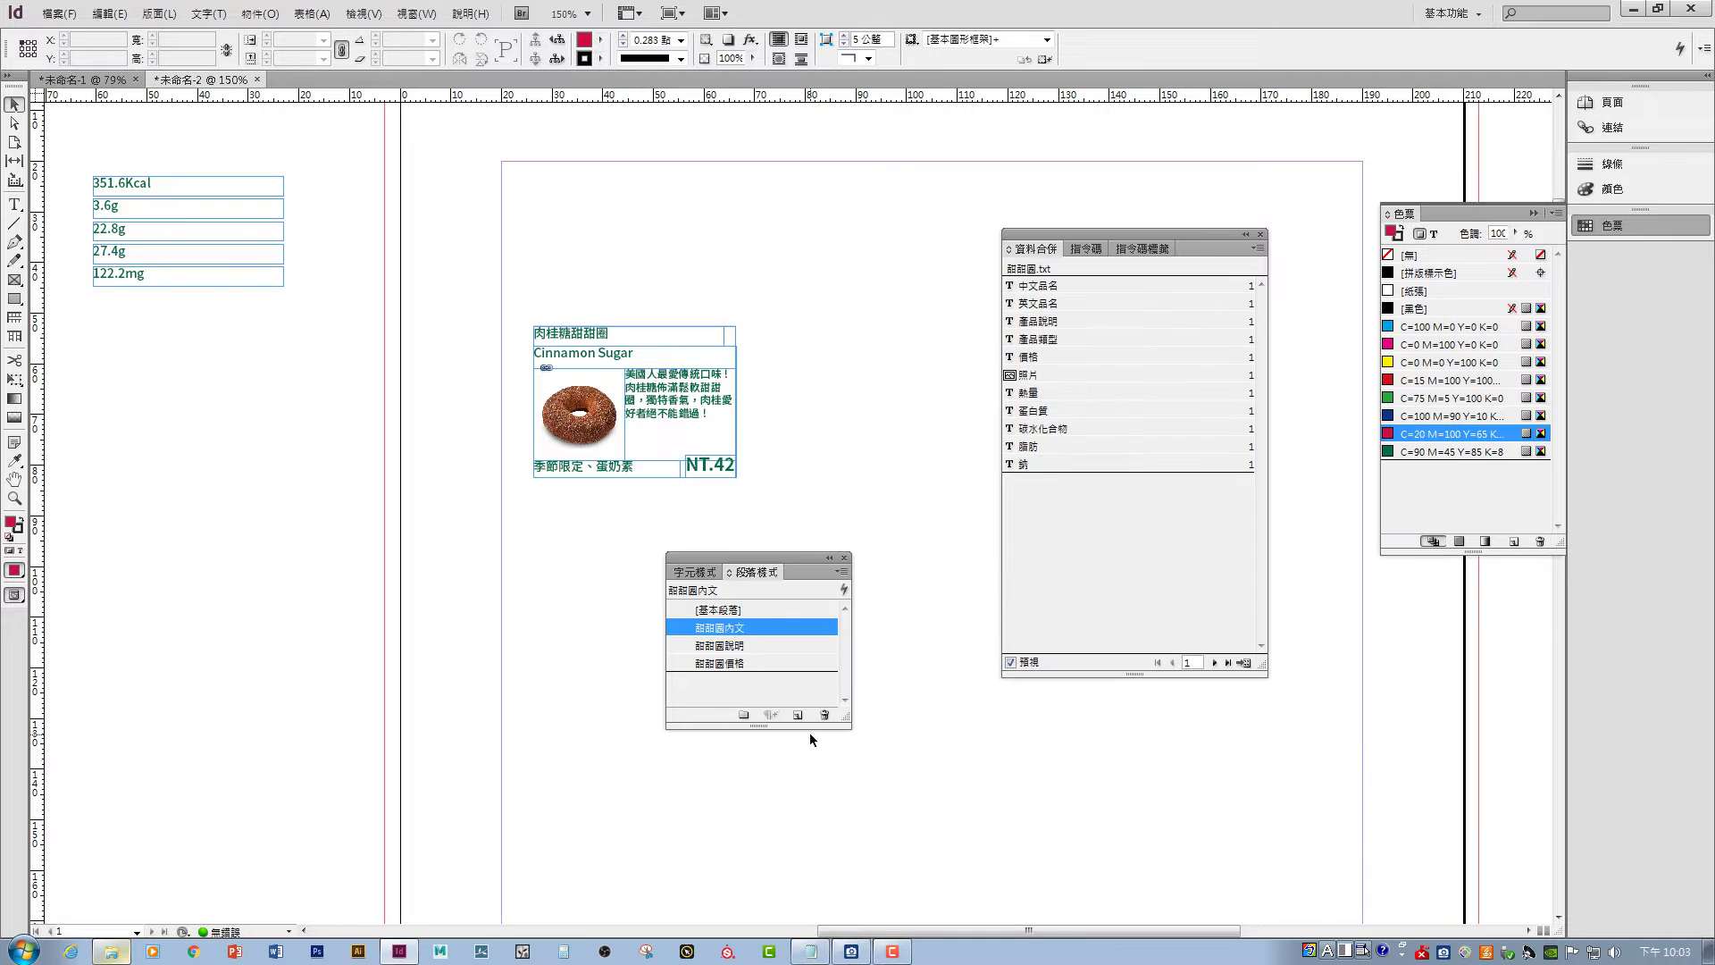
- Set the 甜甜圈價格 price style's character colour to red C=20 M=100 Y=65 K=0
{"action": "left_click", "coordinate": [735, 644]}
{"action": "left_click", "coordinate": [746, 663]}
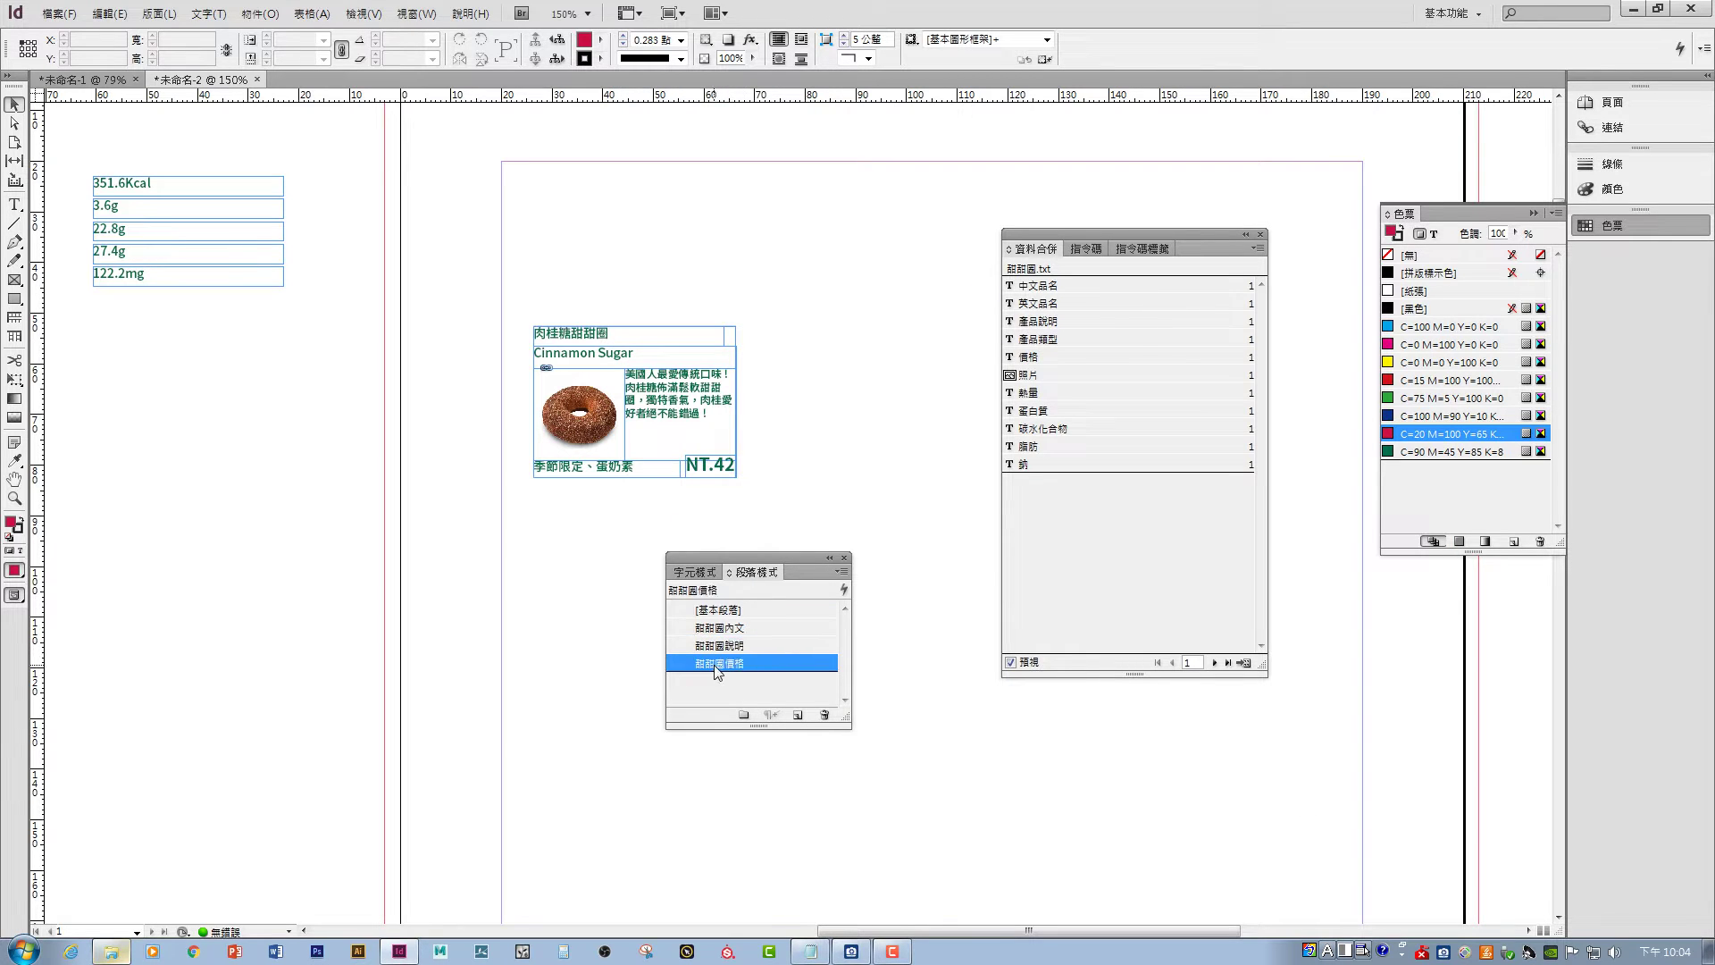
{"action": "double_click", "coordinate": [769, 662]}
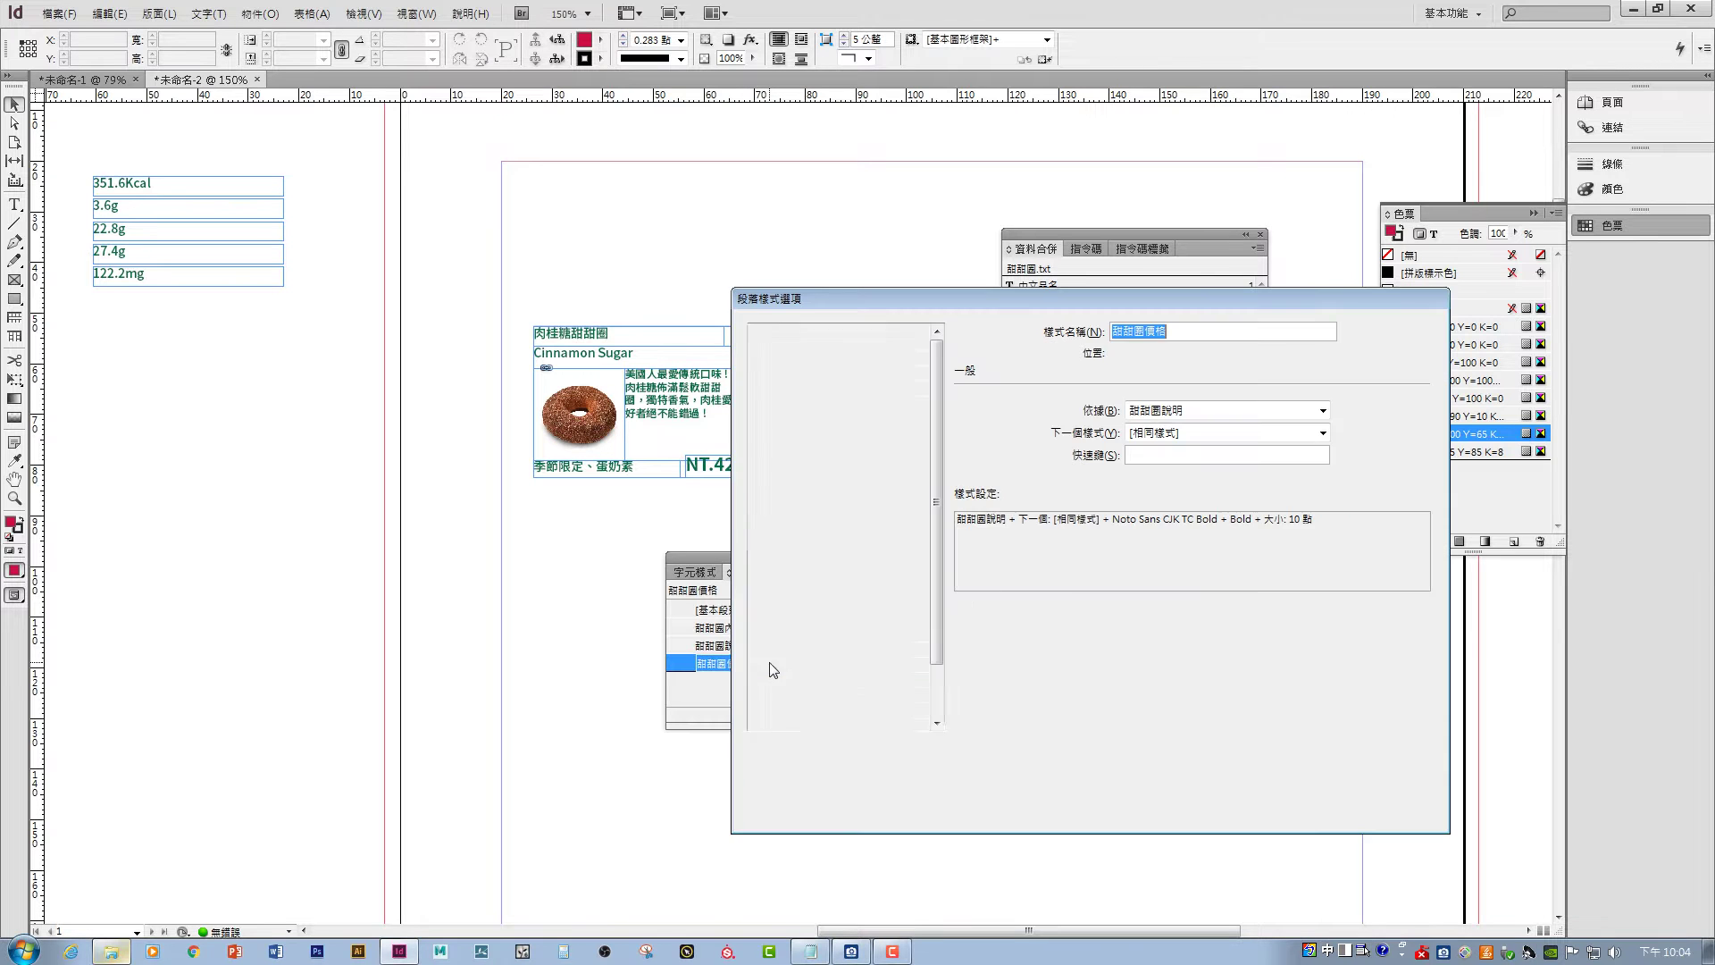
{"action": "left_click", "coordinate": [783, 530]}
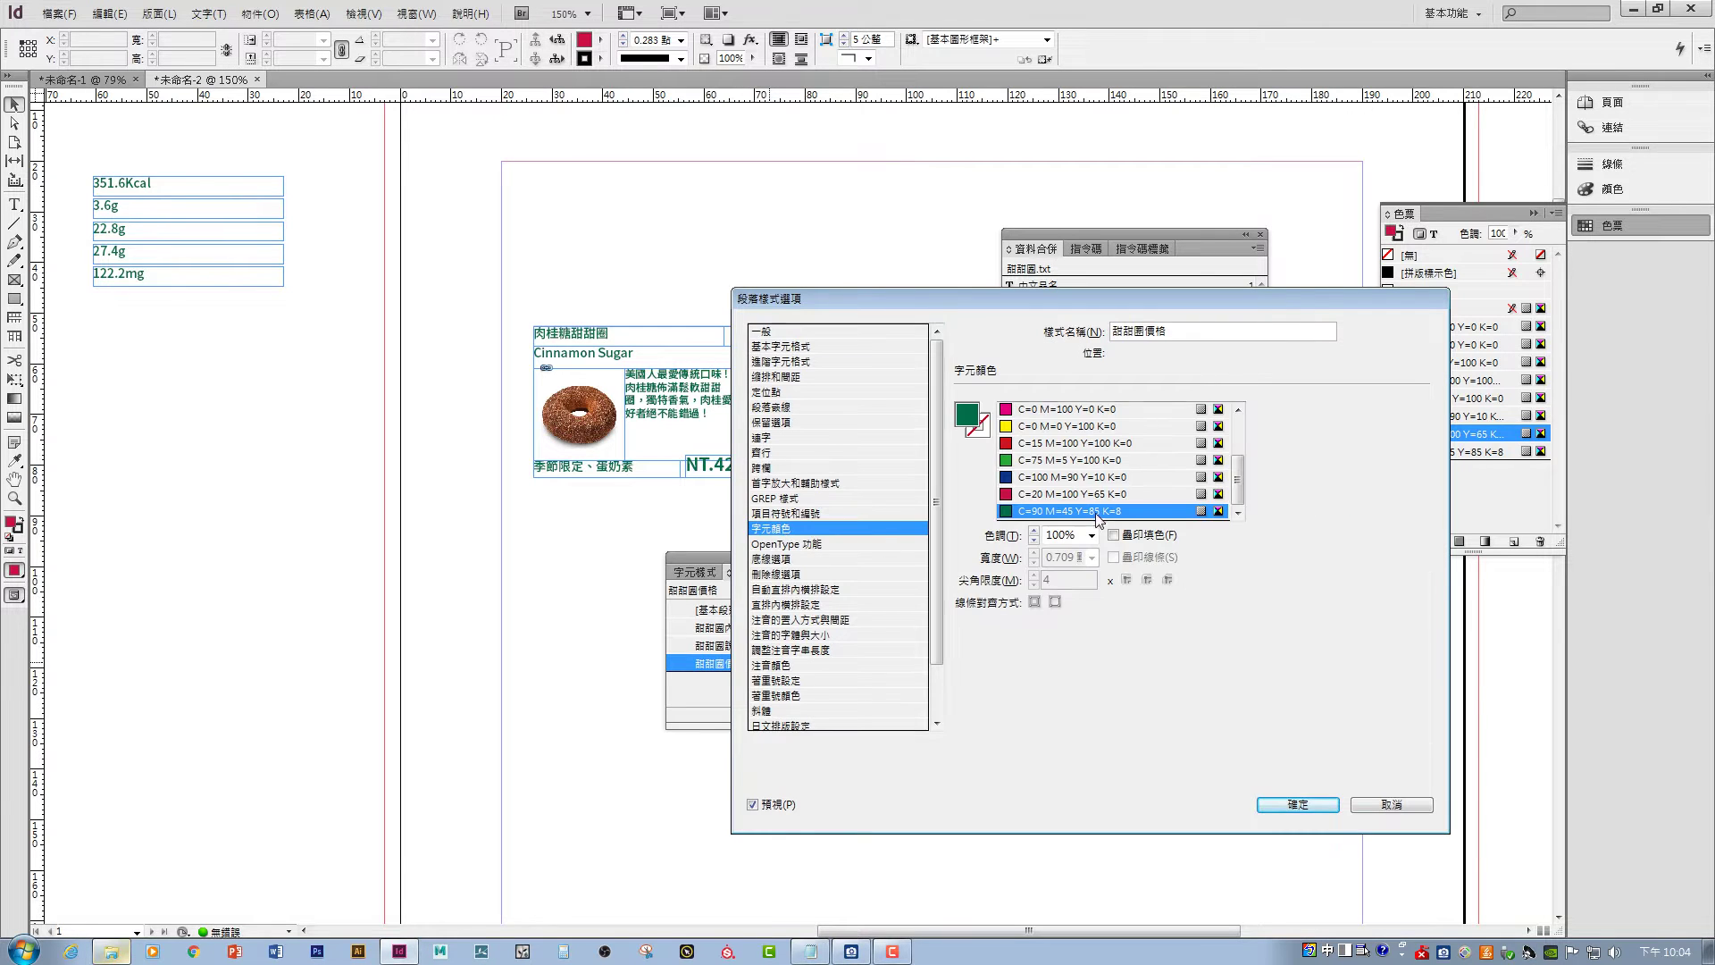
{"action": "left_click", "coordinate": [1058, 496]}
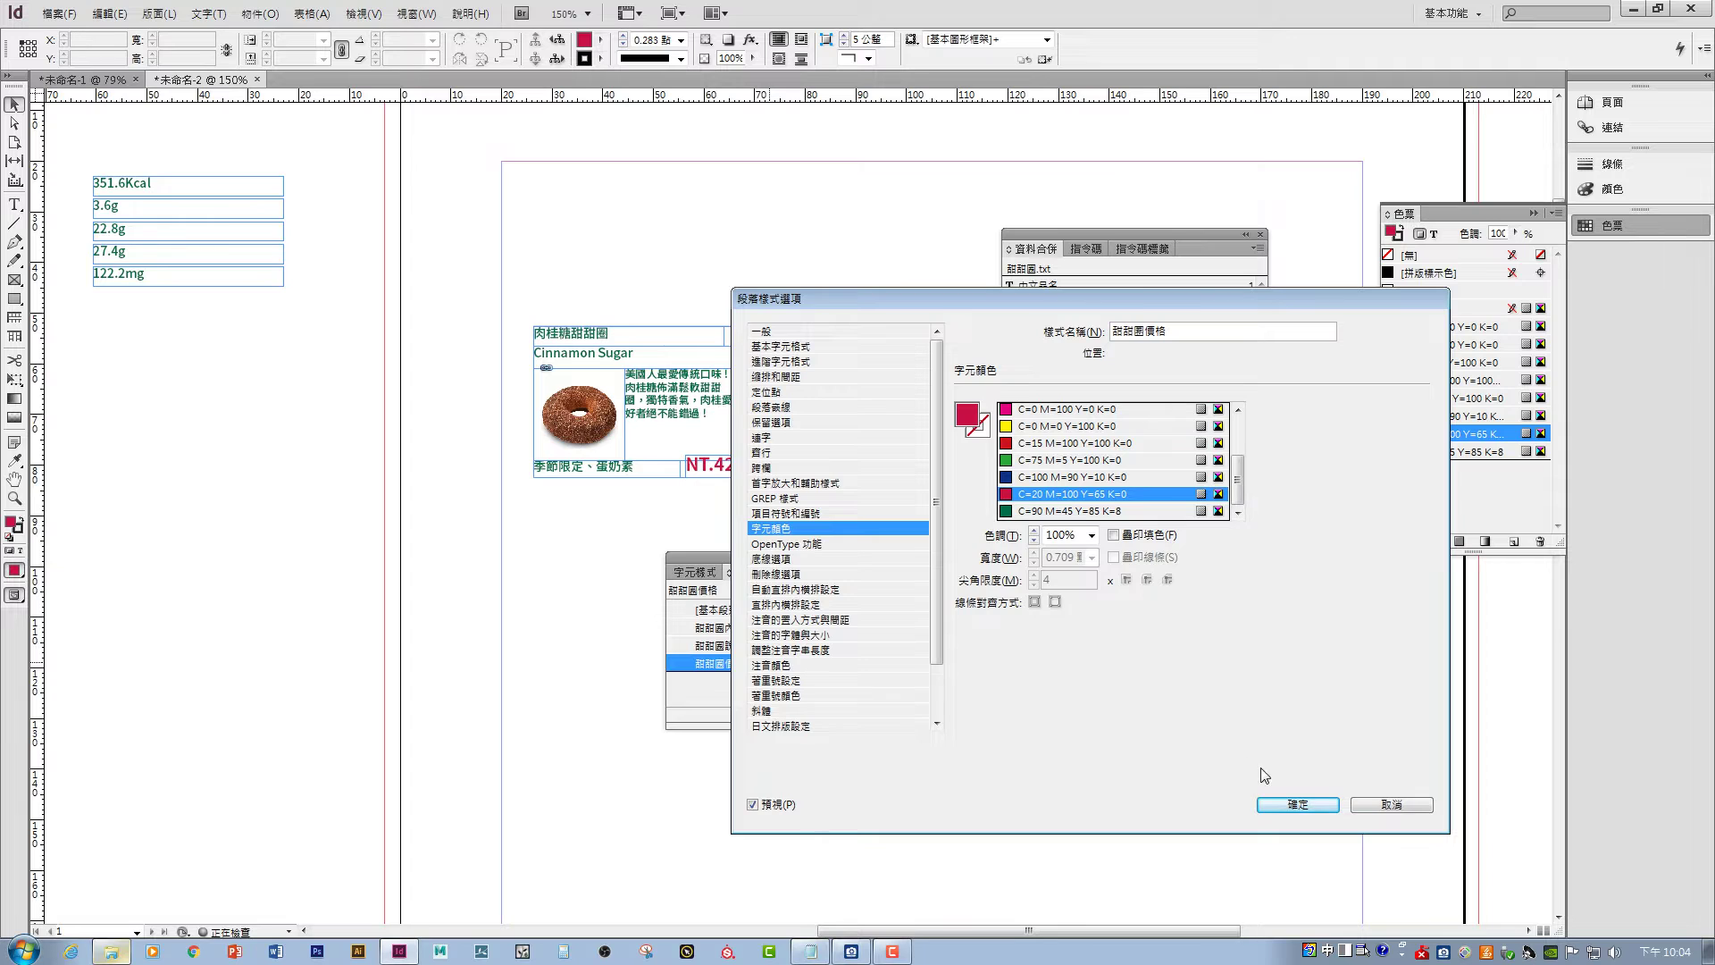
{"action": "left_click", "coordinate": [1295, 805]}
- Set the 甜甜圈說明 style's character colour to [Black] and confirm
{"action": "left_click", "coordinate": [746, 645]}
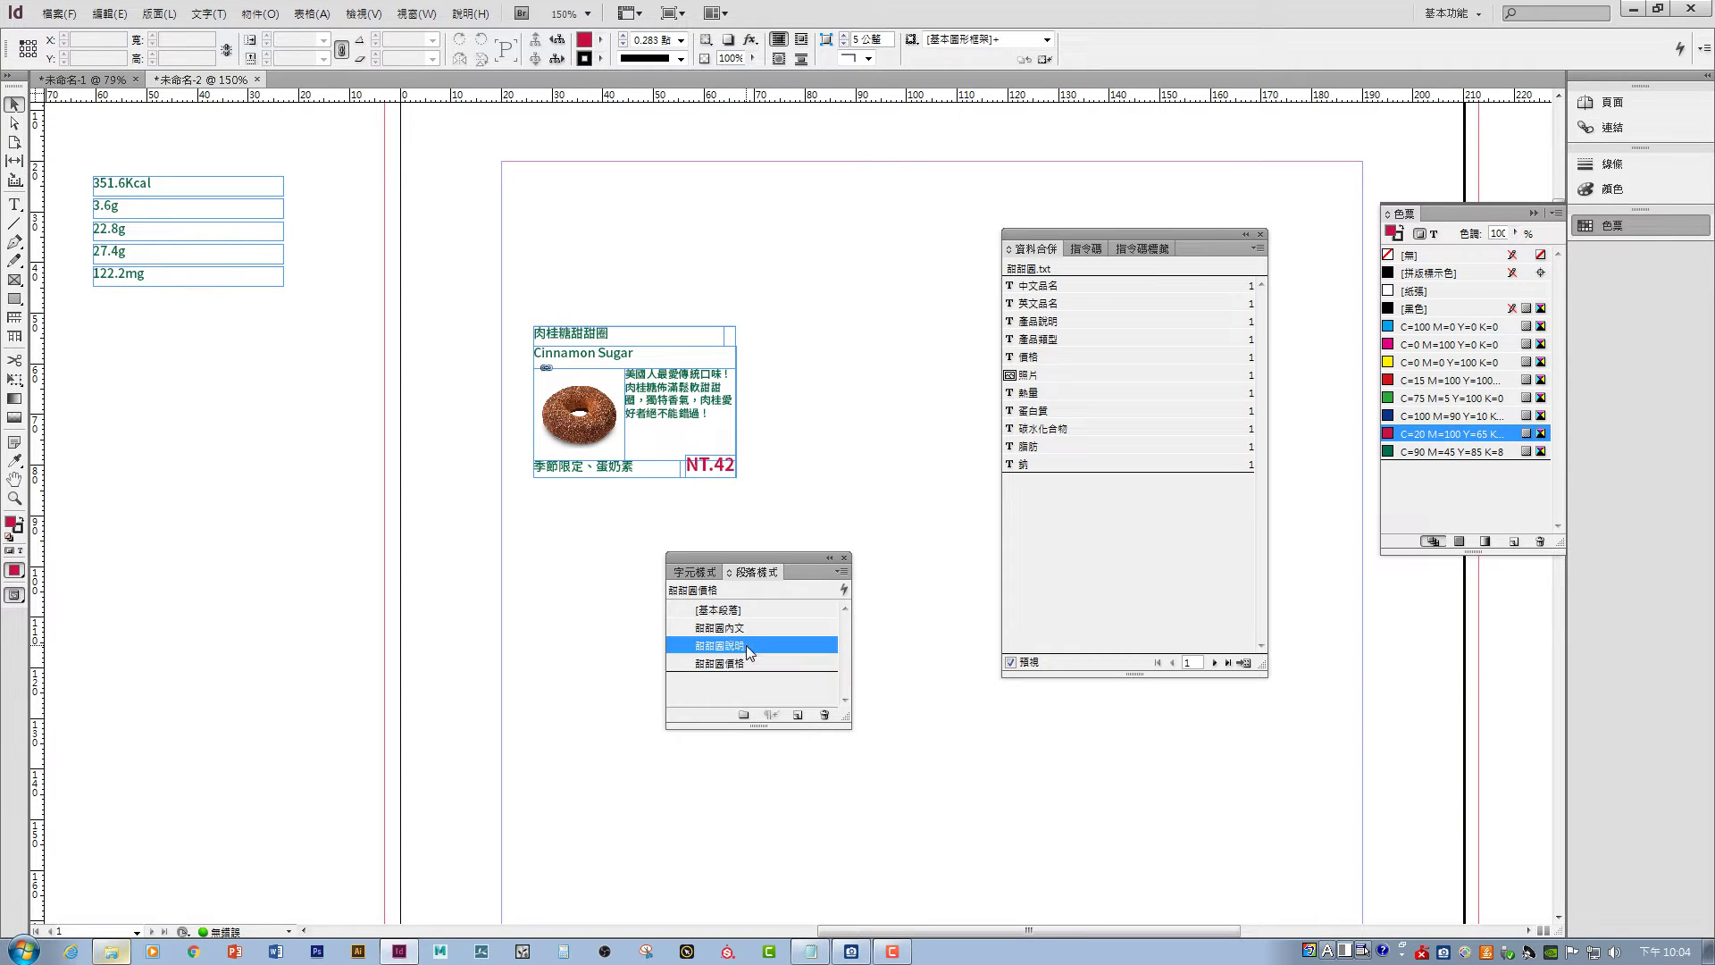
{"action": "double_click", "coordinate": [806, 643]}
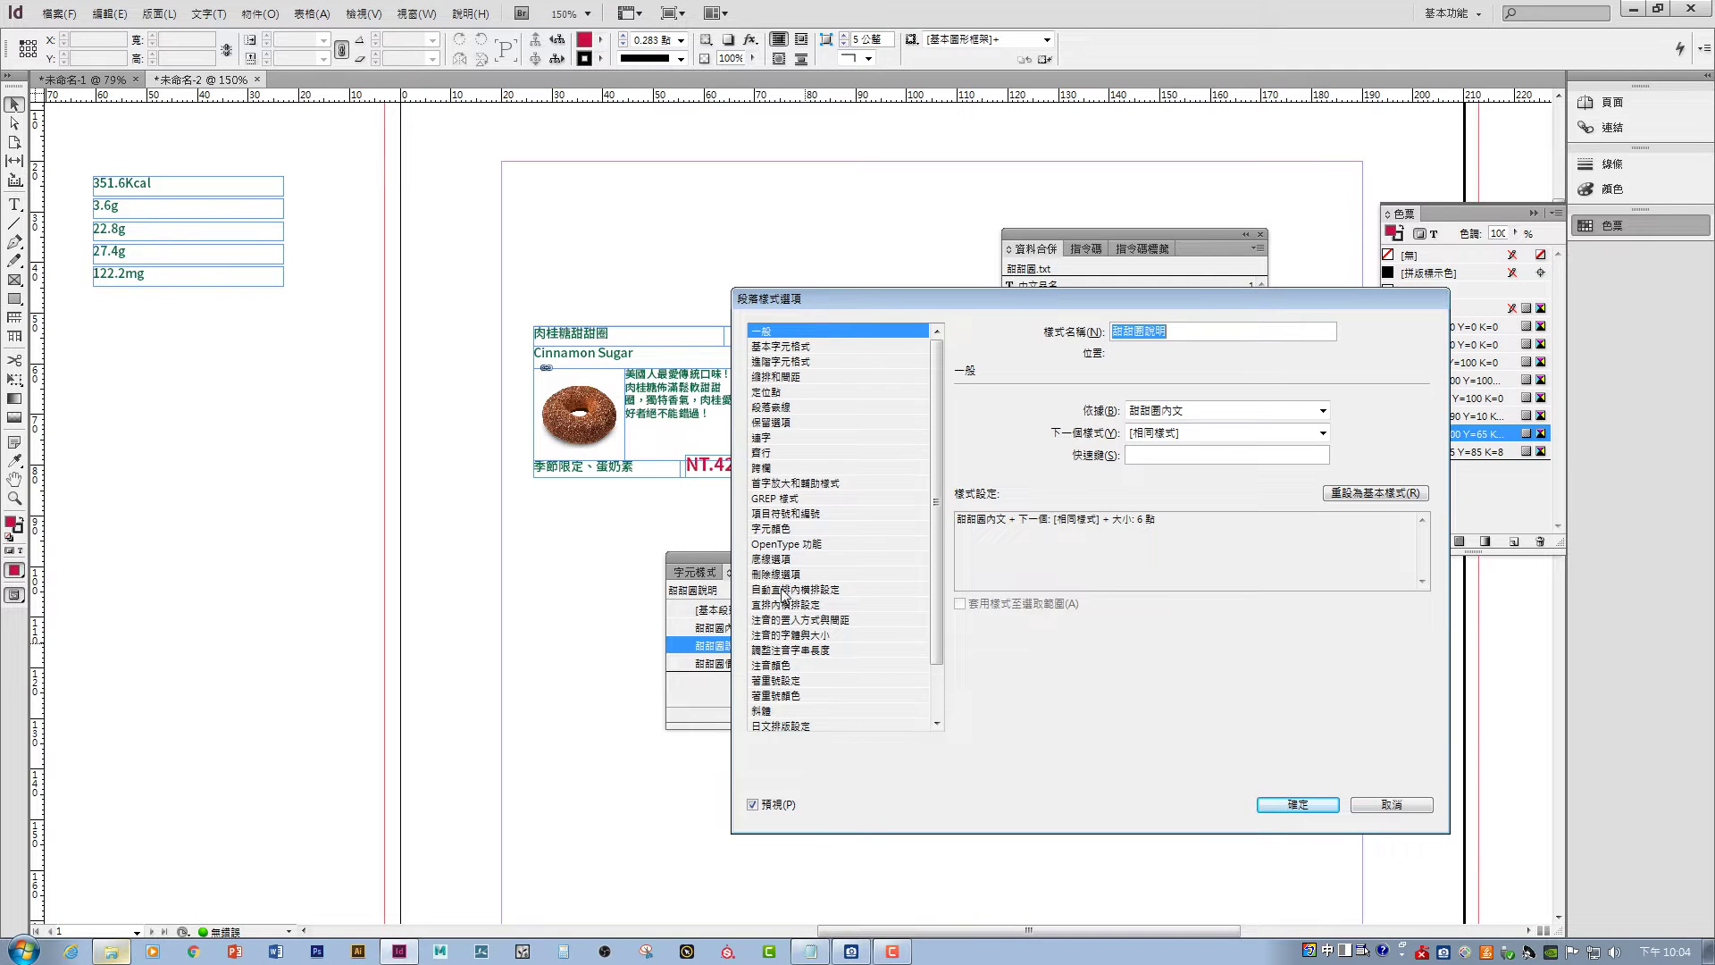
{"action": "left_click", "coordinate": [806, 665]}
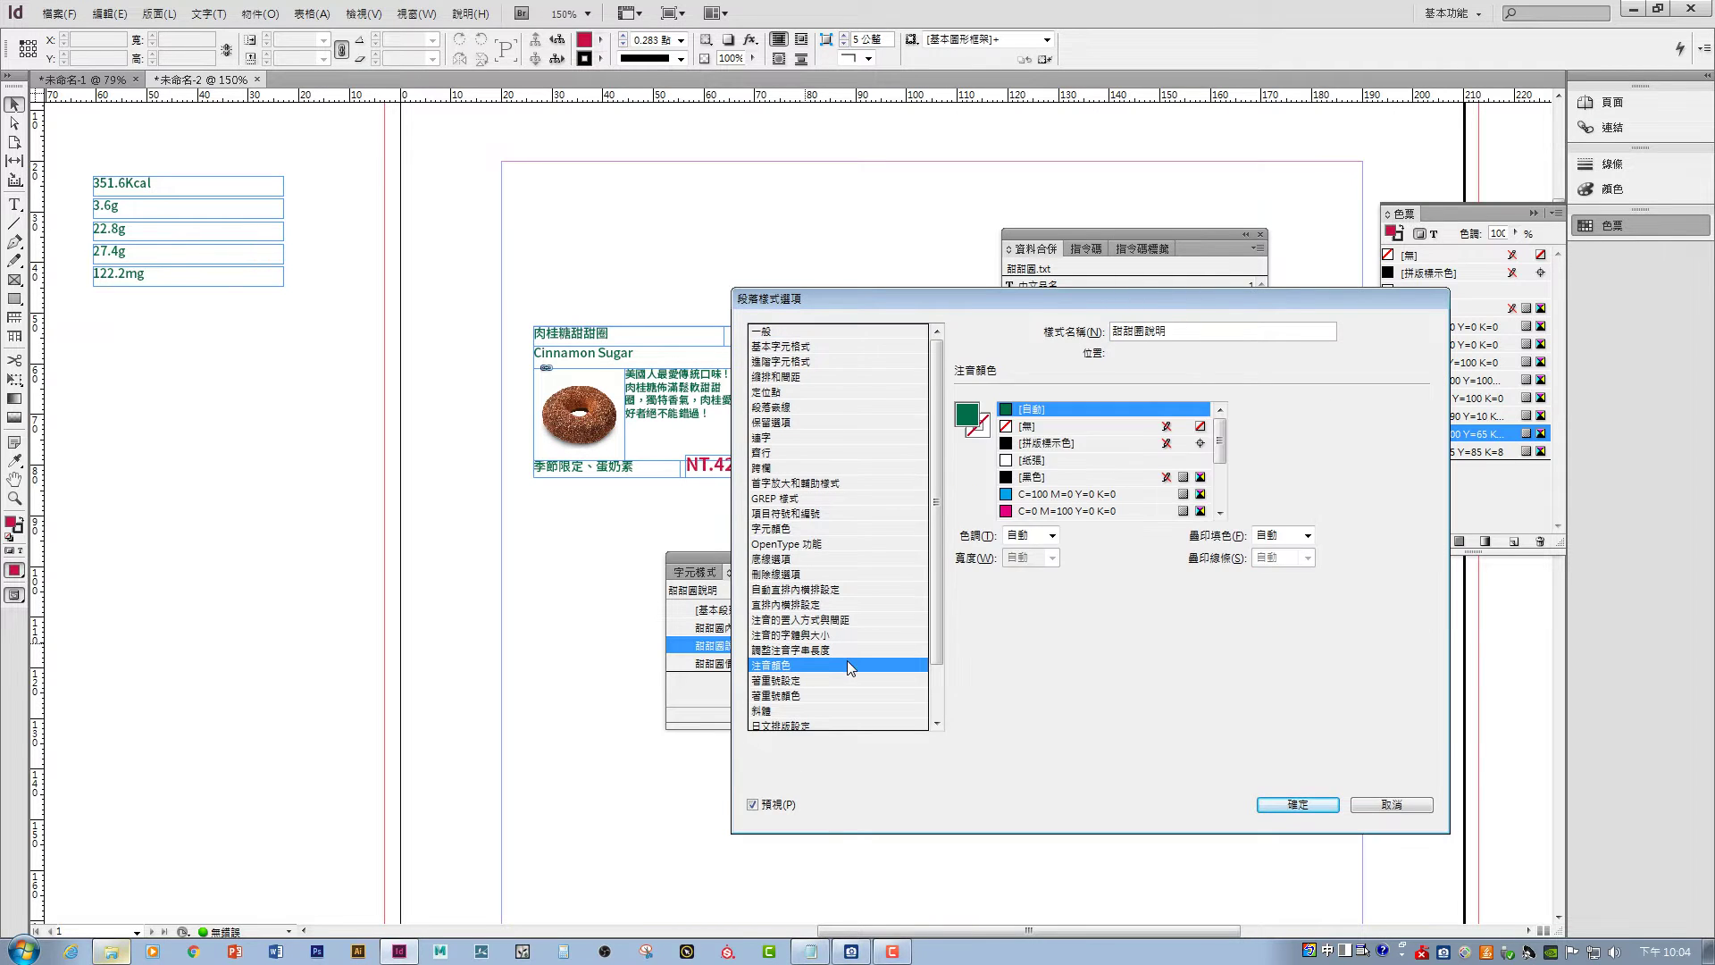
{"action": "scroll", "coordinate": [936, 646], "scroll_direction": "down", "scroll_amount": 1}
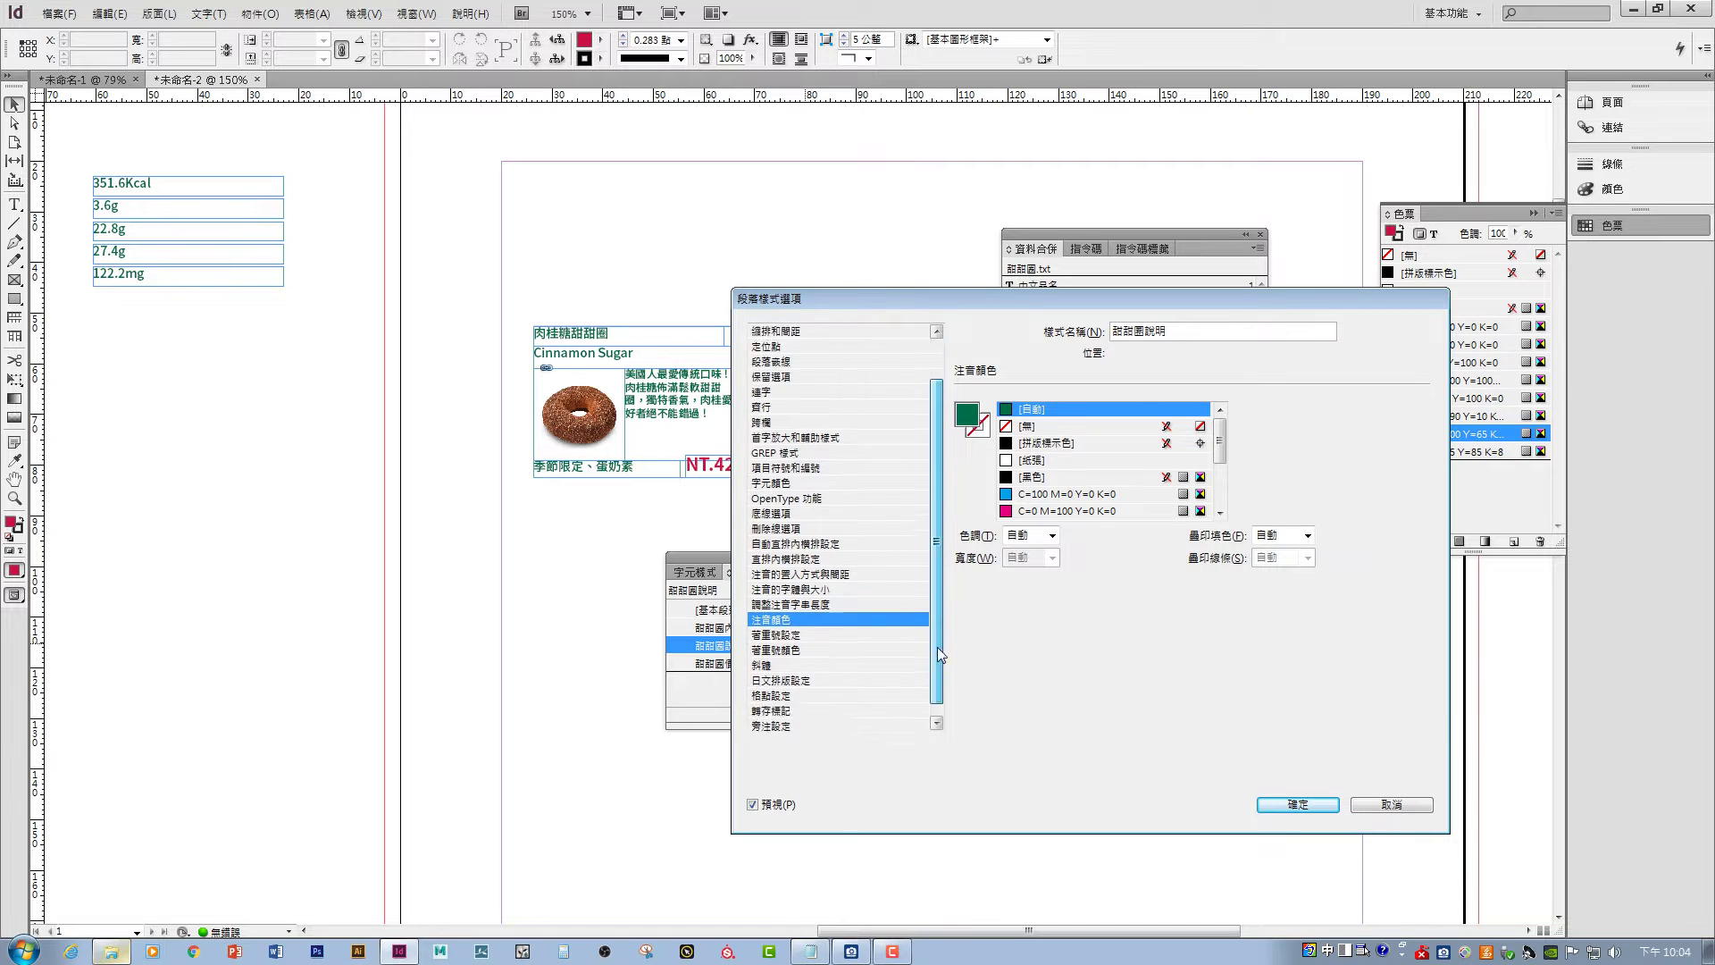
{"action": "scroll", "coordinate": [939, 614], "scroll_direction": "up", "scroll_amount": 1}
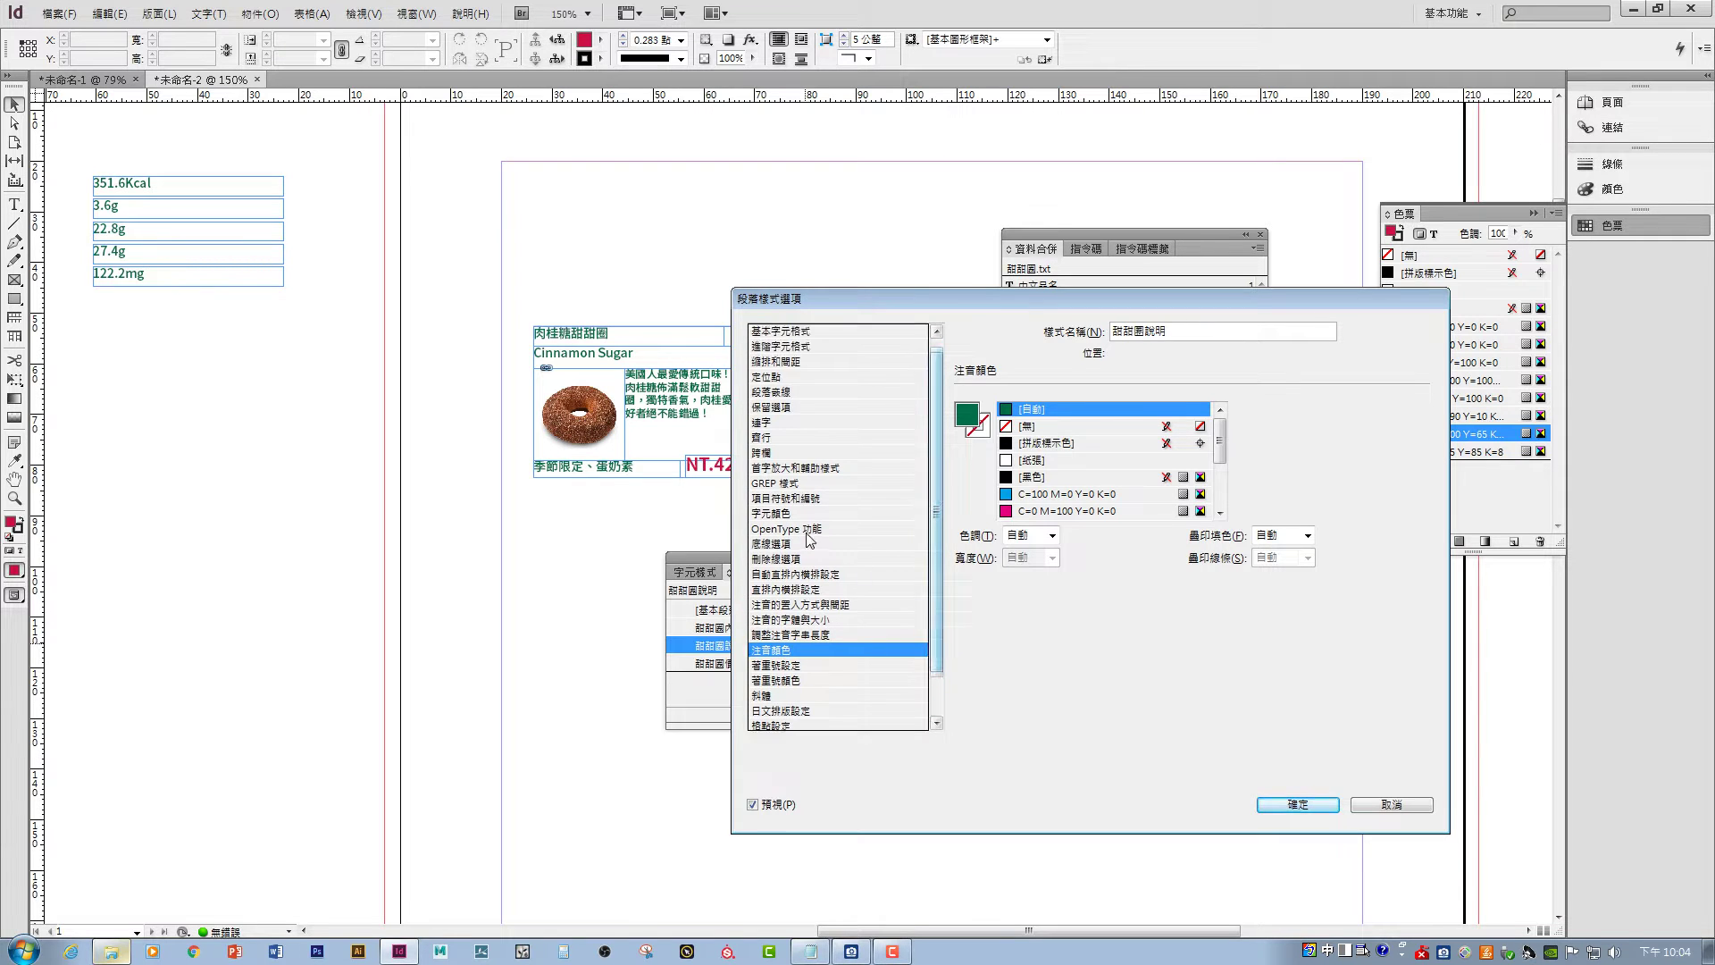
{"action": "left_click", "coordinate": [786, 513]}
{"action": "scroll", "coordinate": [1238, 470], "scroll_direction": "up", "scroll_amount": 2}
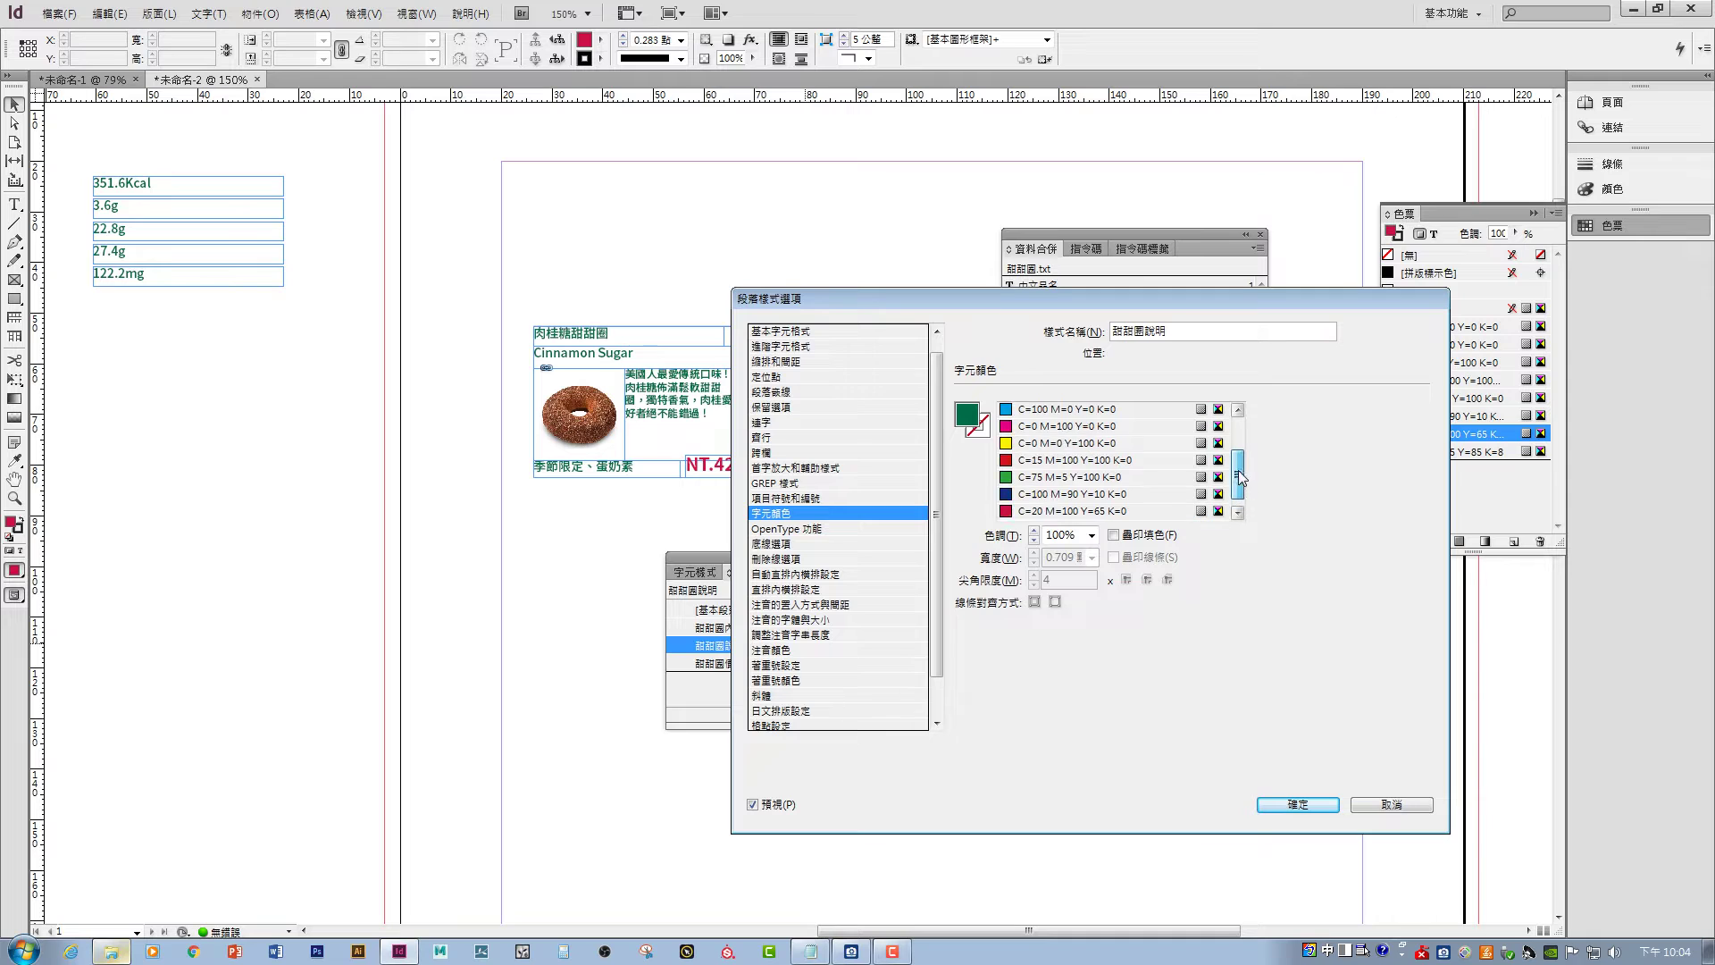
{"action": "scroll", "coordinate": [1087, 451], "scroll_direction": "down", "scroll_amount": 2}
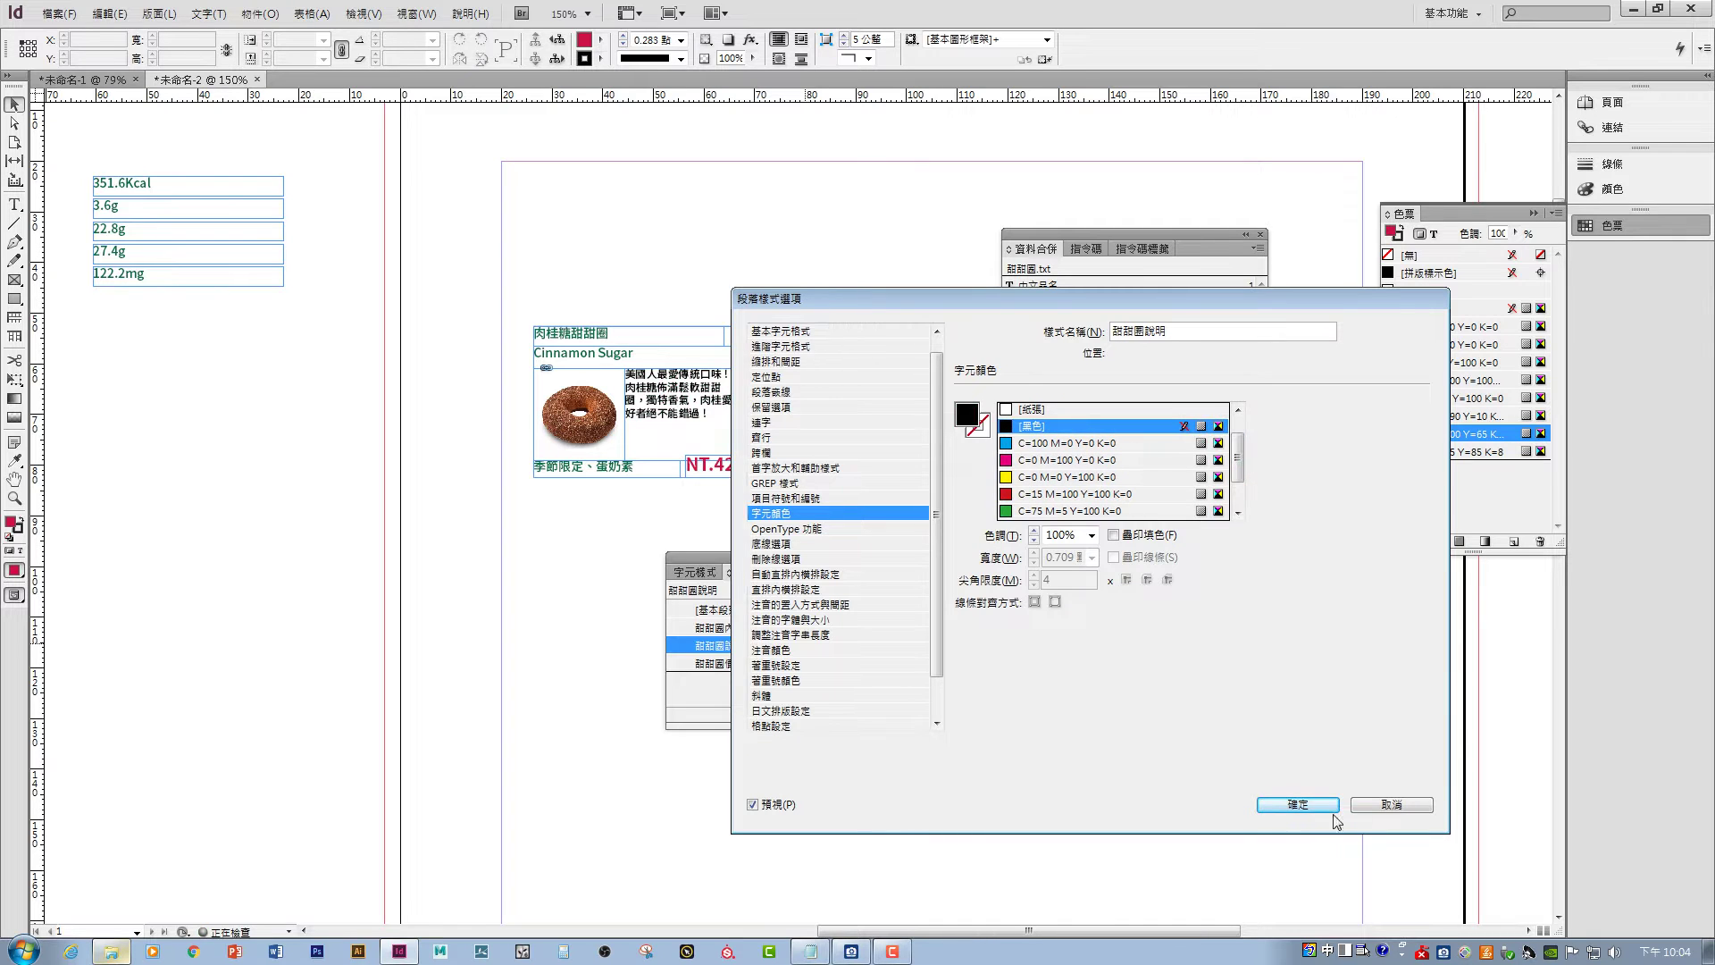
{"action": "left_click", "coordinate": [1320, 802]}
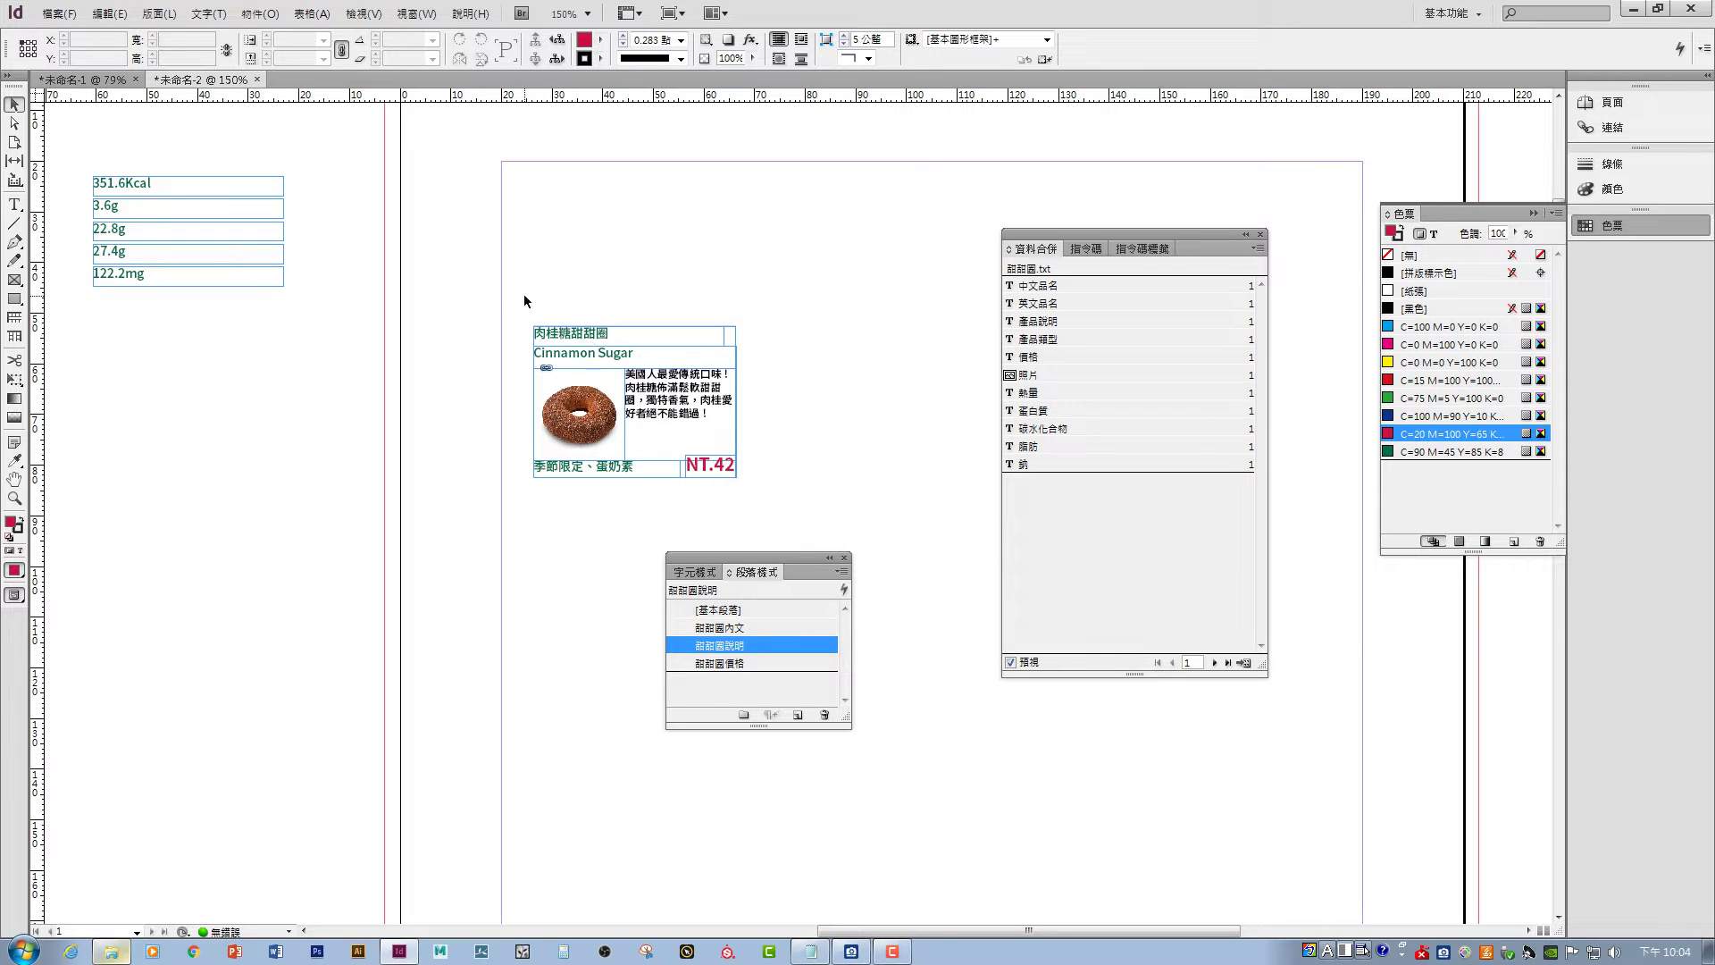
- Move the donut product card to the page's top-left with the five nutrition frames beside it
{"action": "left_click_drag", "start_coordinate": [523, 293], "coordinate": [788, 507]}
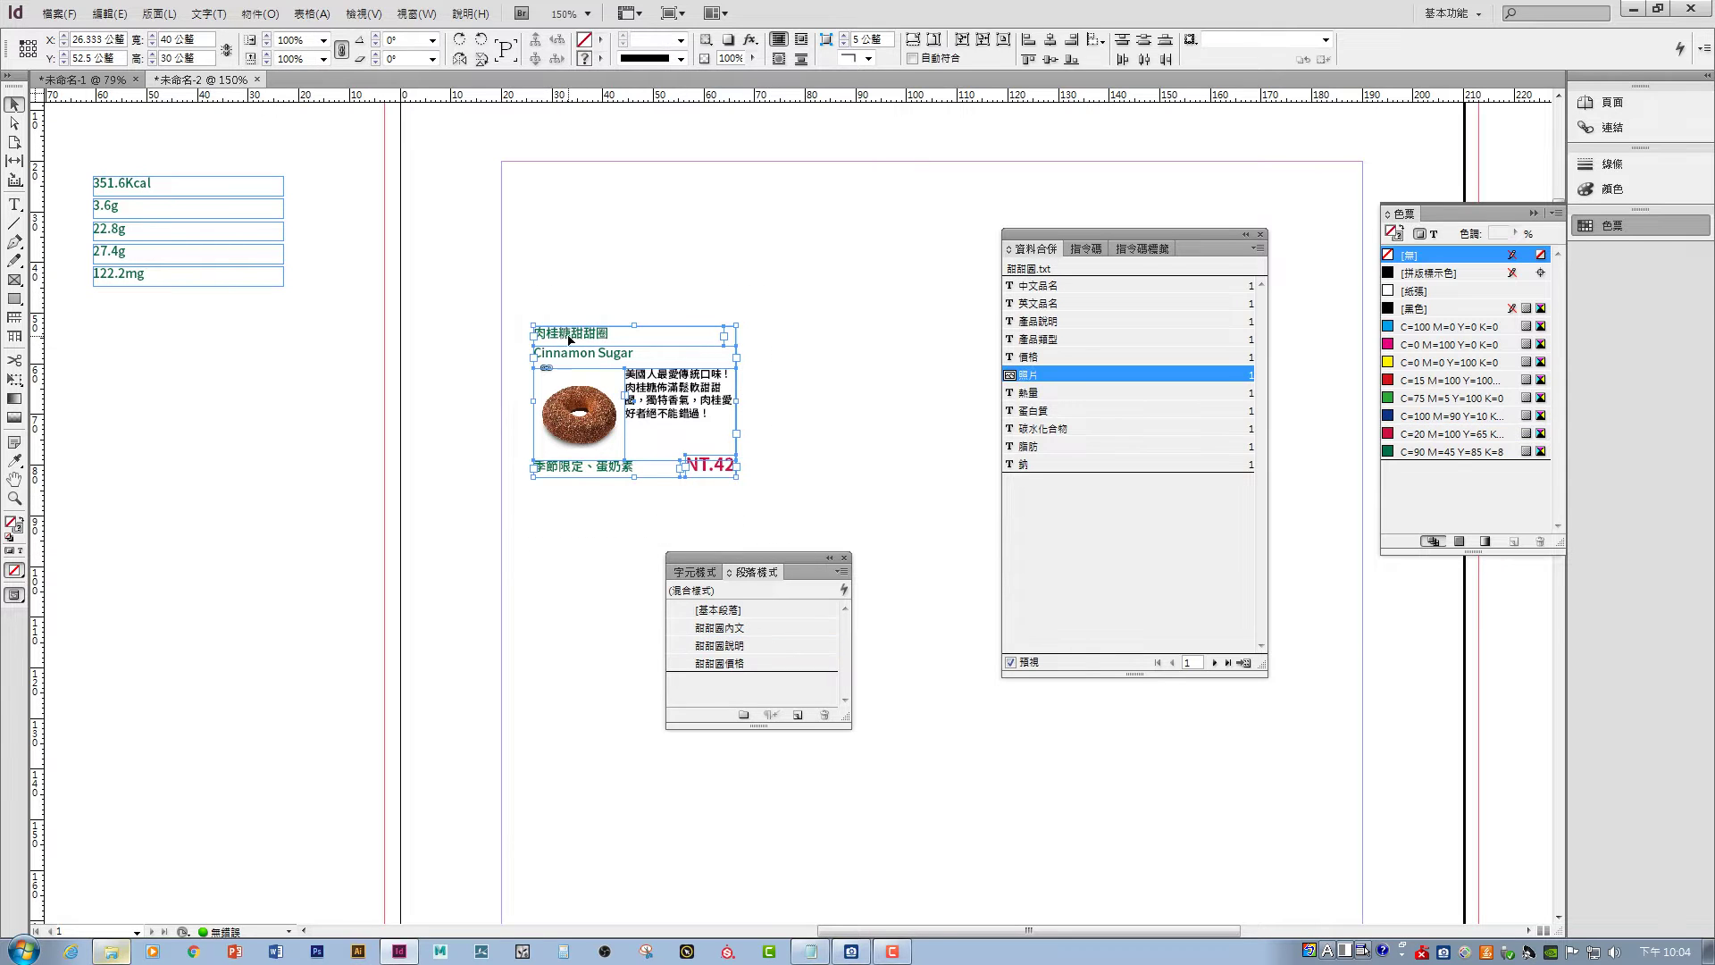
{"action": "left_click_drag", "start_coordinate": [569, 340], "coordinate": [537, 176]}
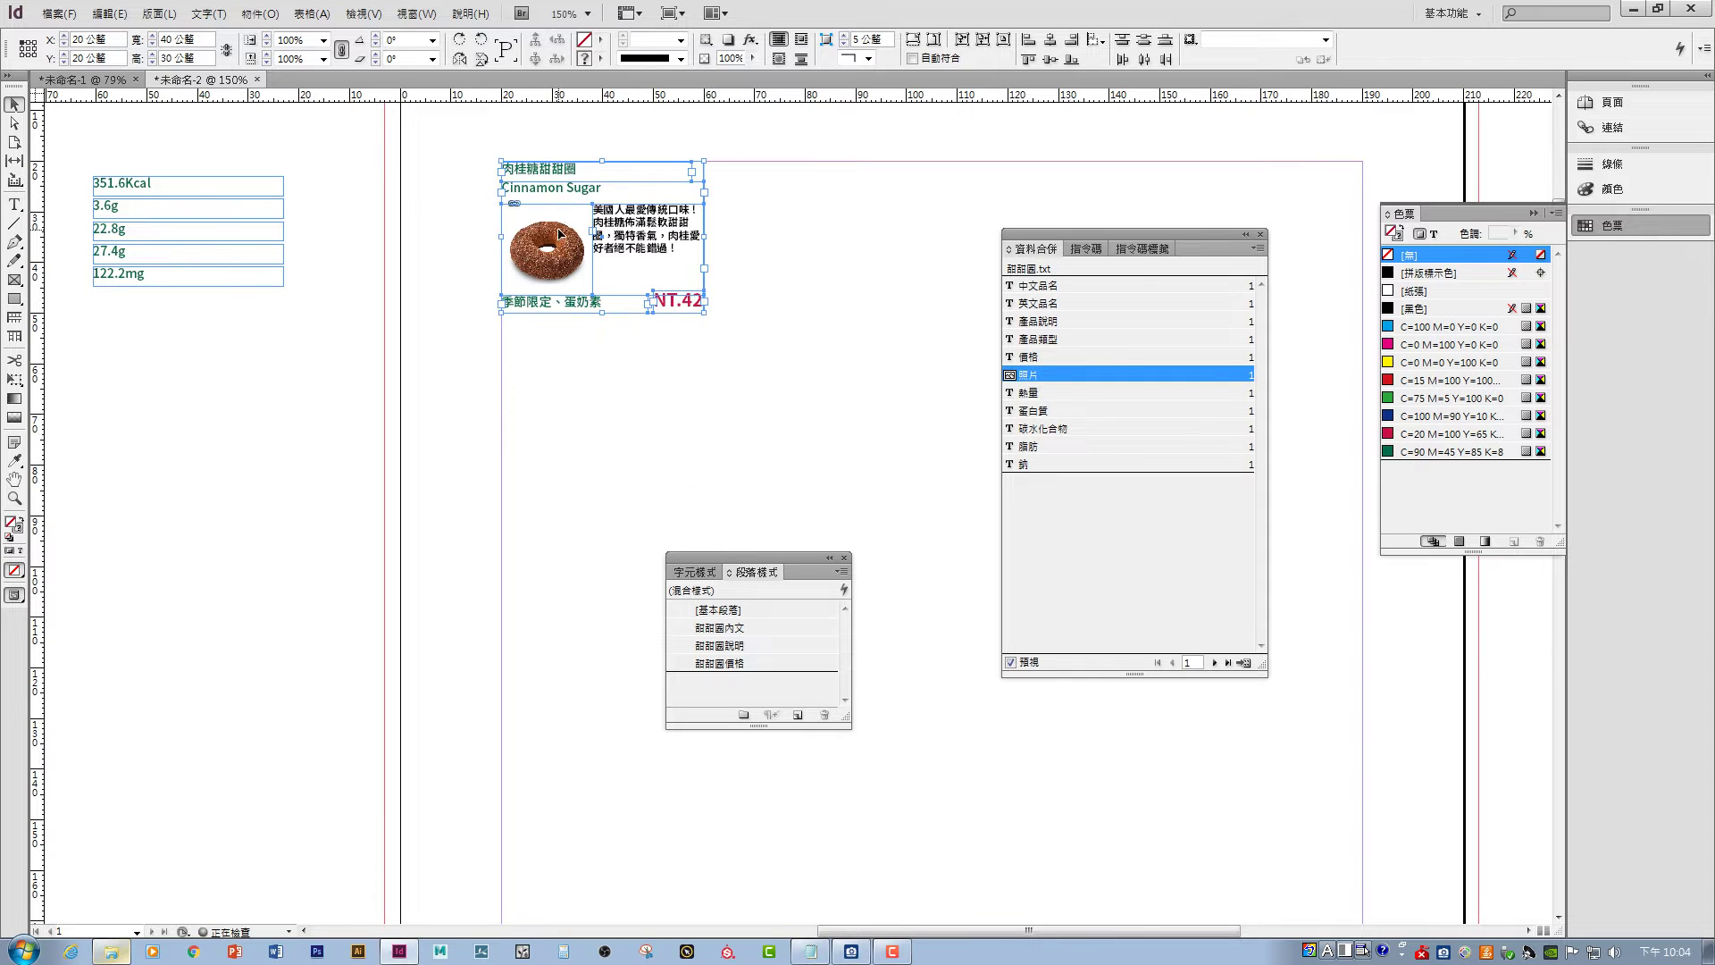
{"action": "left_click", "coordinate": [211, 163]}
{"action": "left_click_drag", "start_coordinate": [79, 165], "coordinate": [322, 375]}
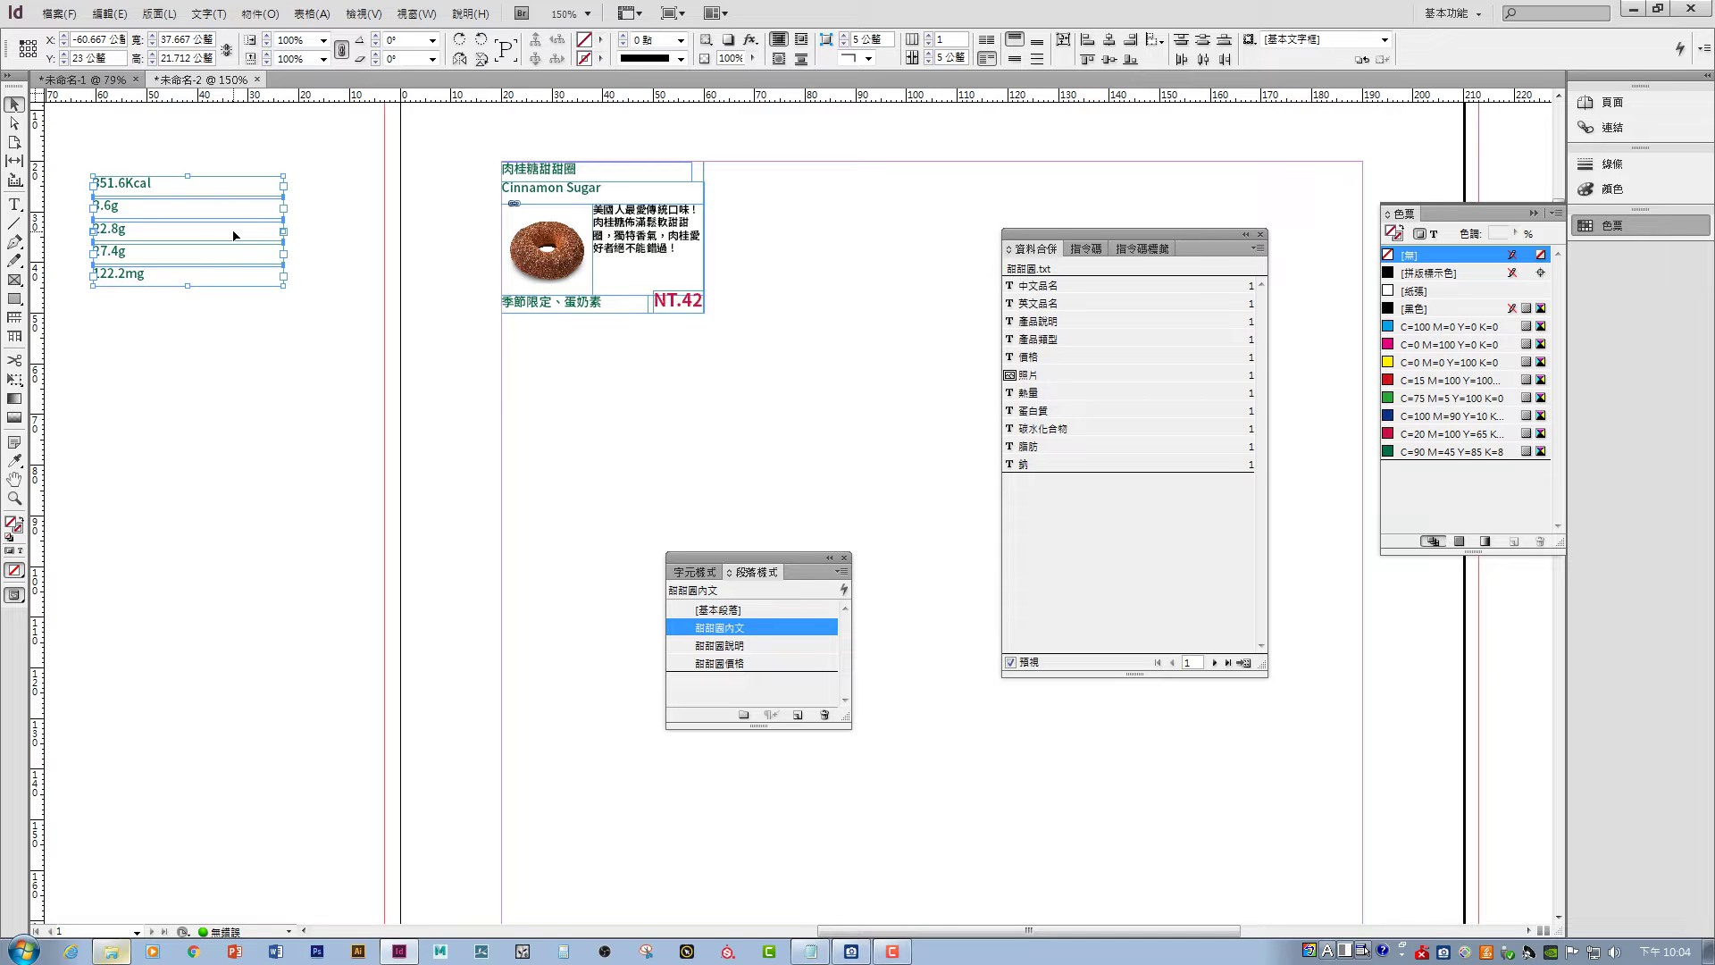
{"action": "left_click_drag", "start_coordinate": [70, 142], "coordinate": [368, 388]}
{"action": "left_click_drag", "start_coordinate": [123, 188], "coordinate": [746, 183]}
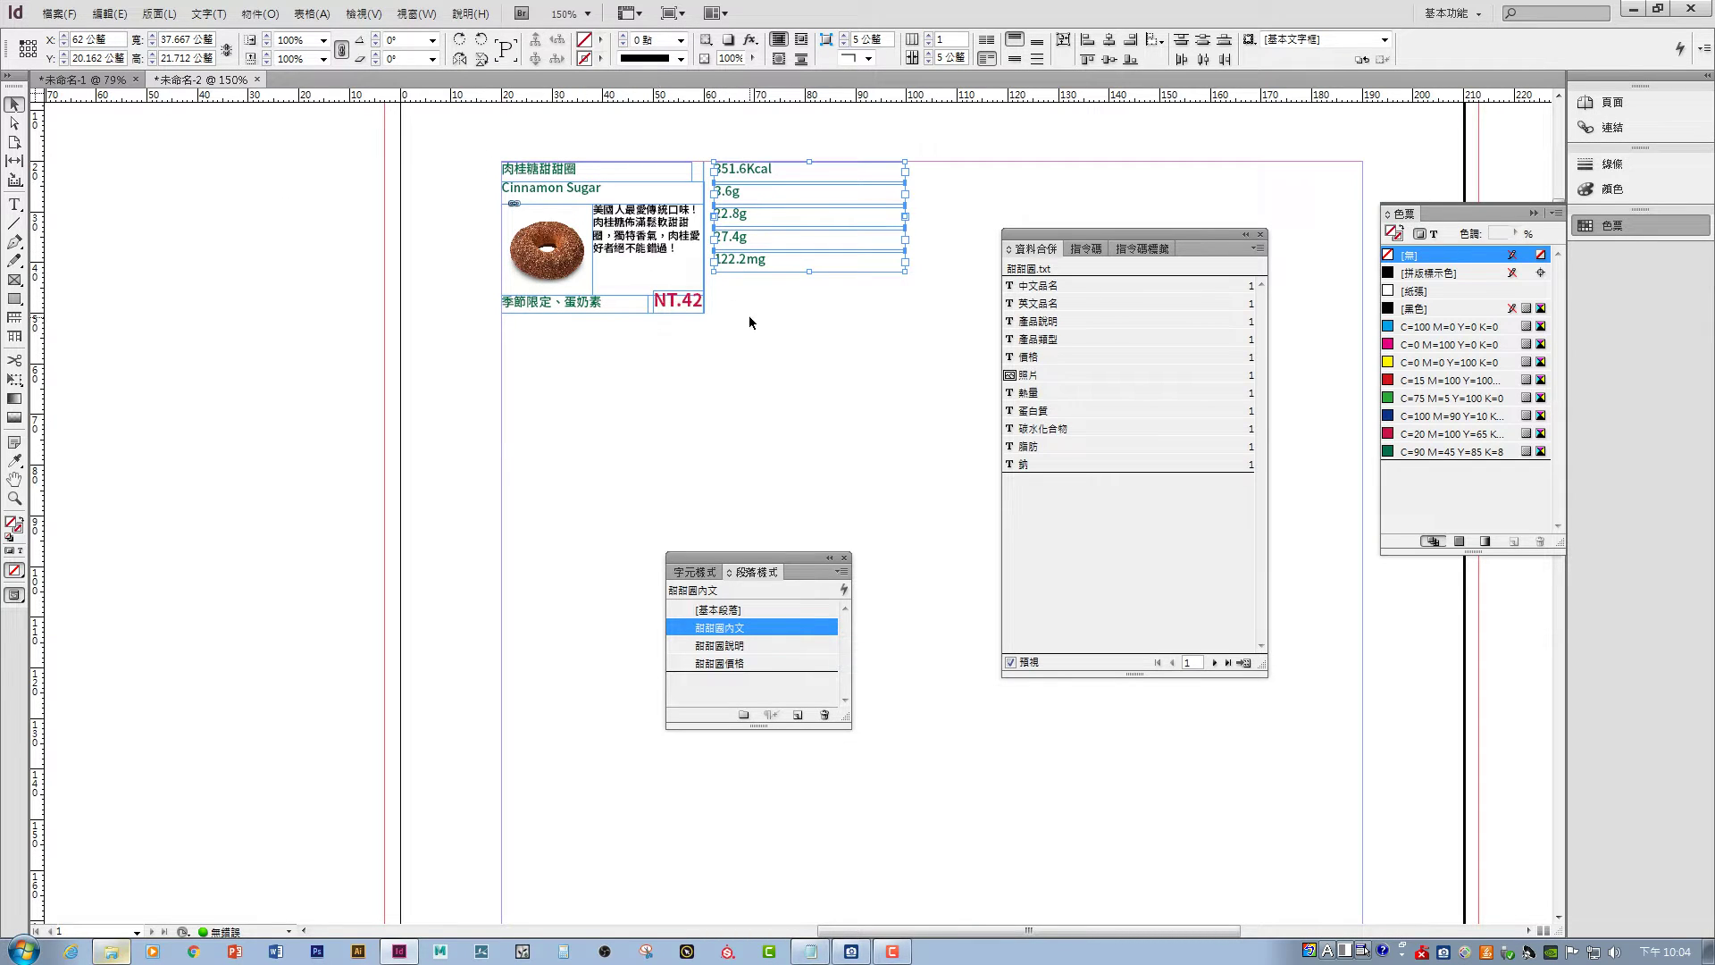
- Open the Create Merged Document settings from the Data Merge panel
{"action": "left_click_drag", "start_coordinate": [773, 555], "coordinate": [769, 427]}
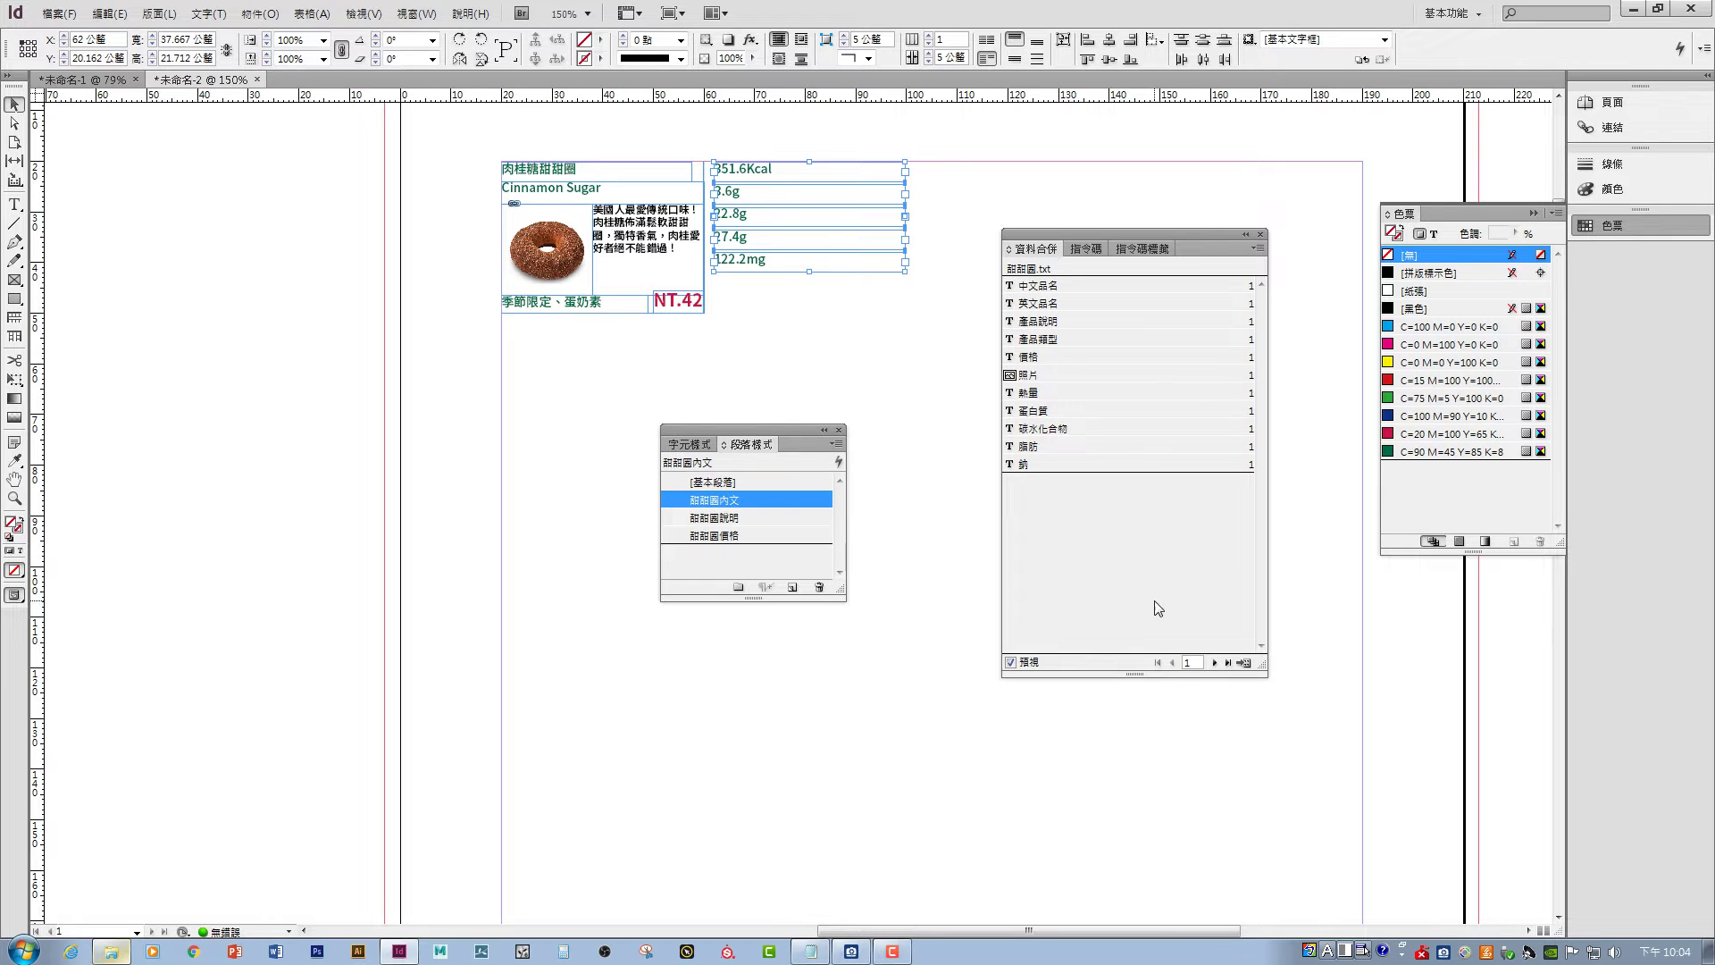
{"action": "left_click", "coordinate": [1246, 666]}
{"action": "left_click_drag", "start_coordinate": [1374, 517], "coordinate": [961, 272]}
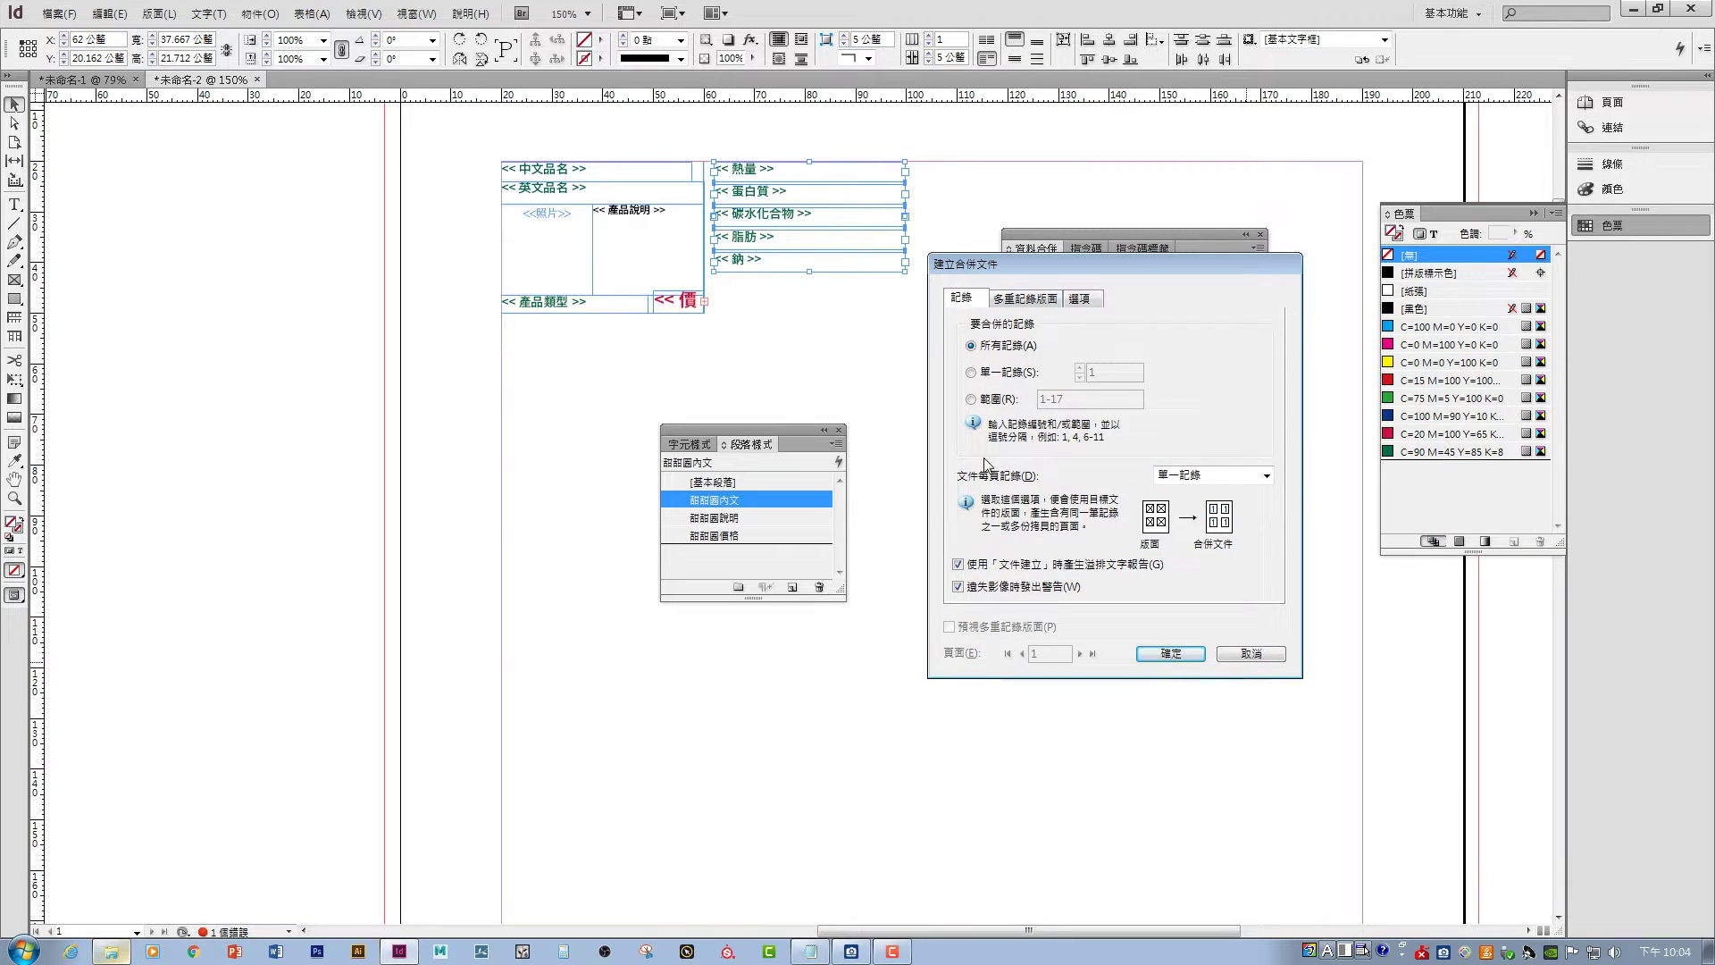
- Choose Multiple Records per page, preview the multiple-record layout, and create the merged document
{"action": "left_click", "coordinate": [1206, 474]}
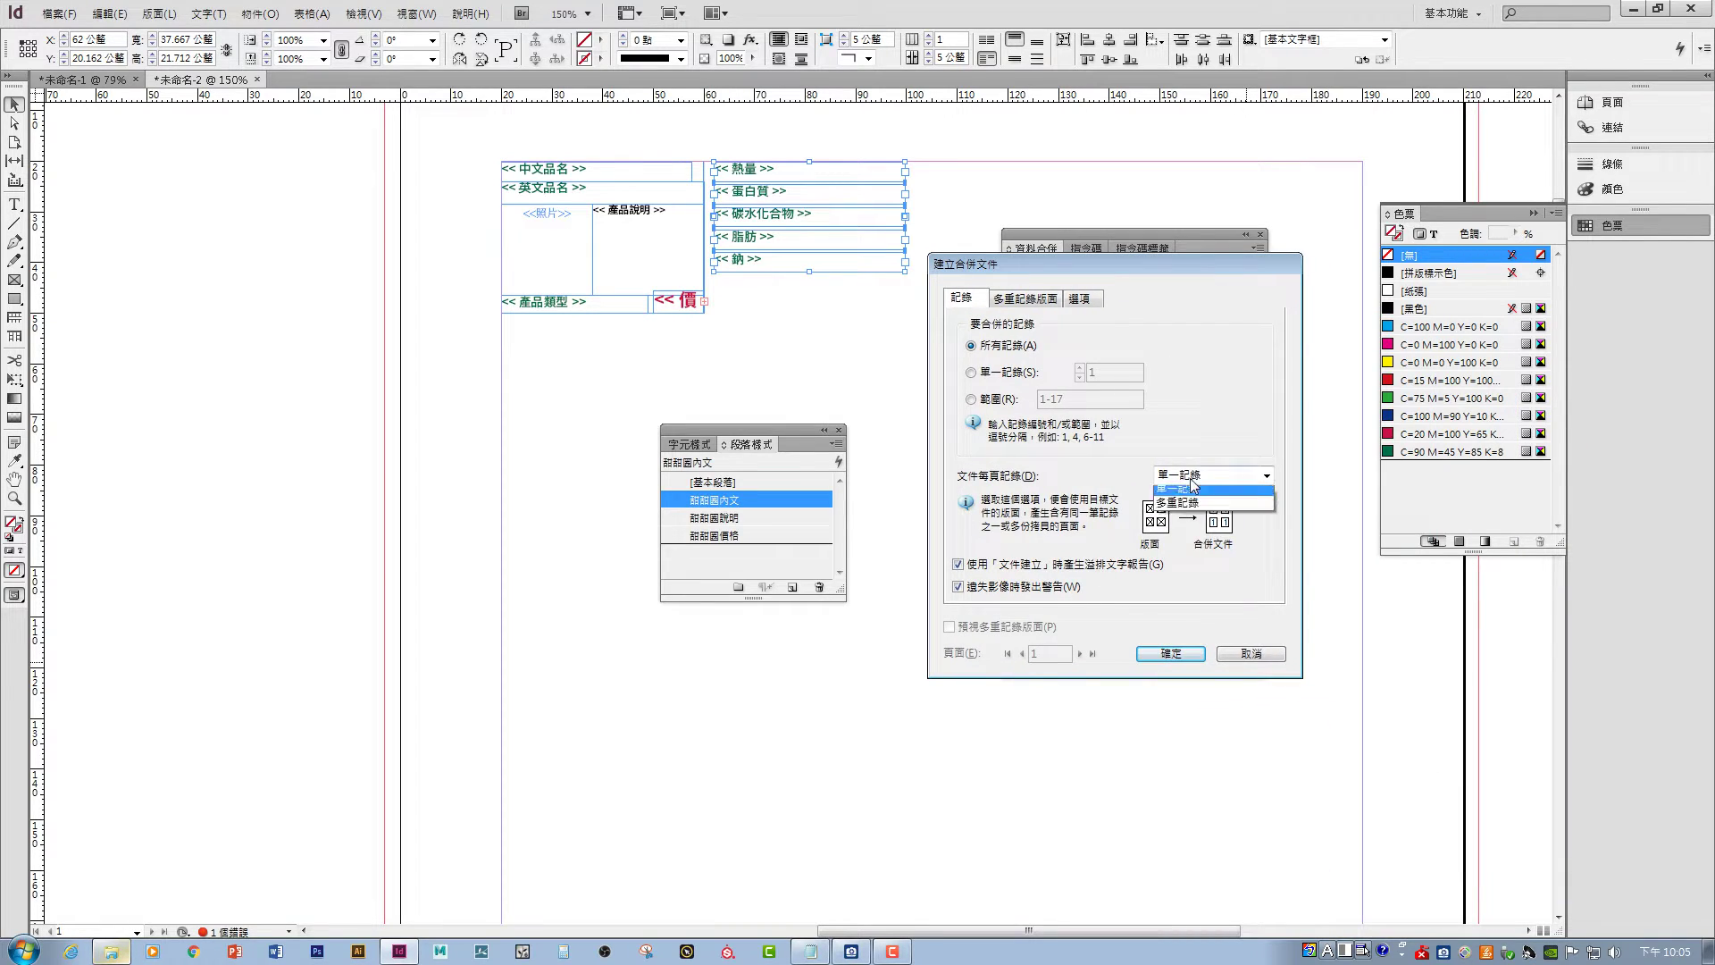
{"action": "left_click", "coordinate": [1178, 502]}
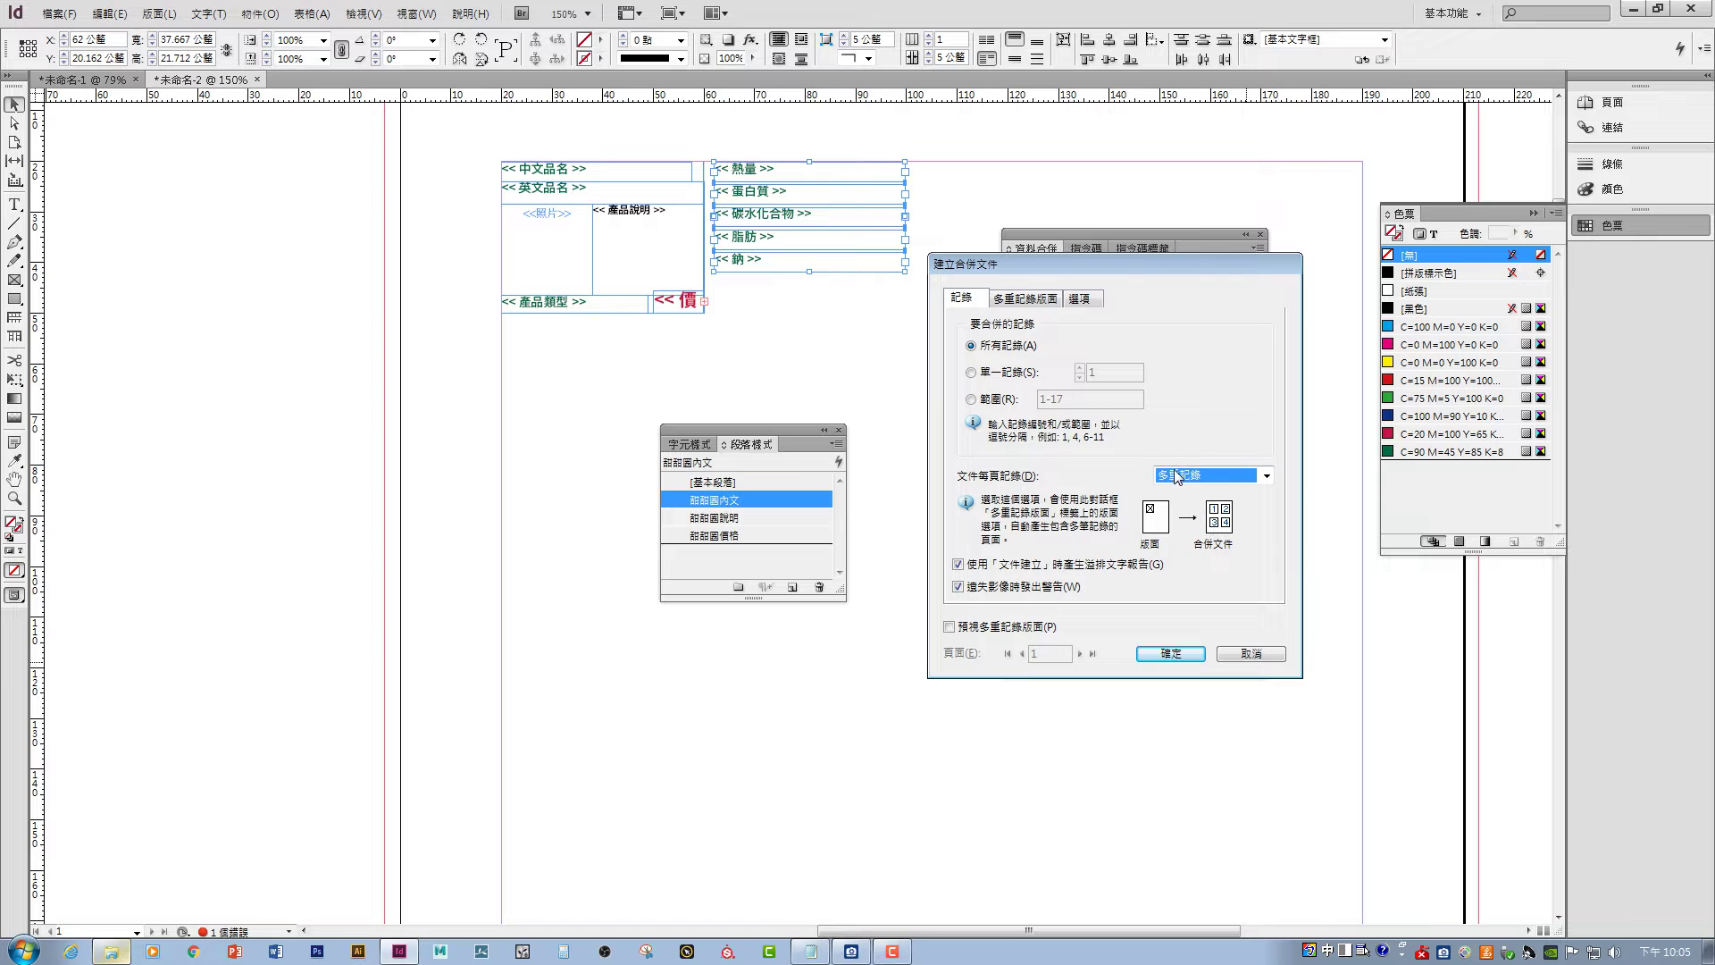
{"action": "left_click", "coordinate": [989, 629]}
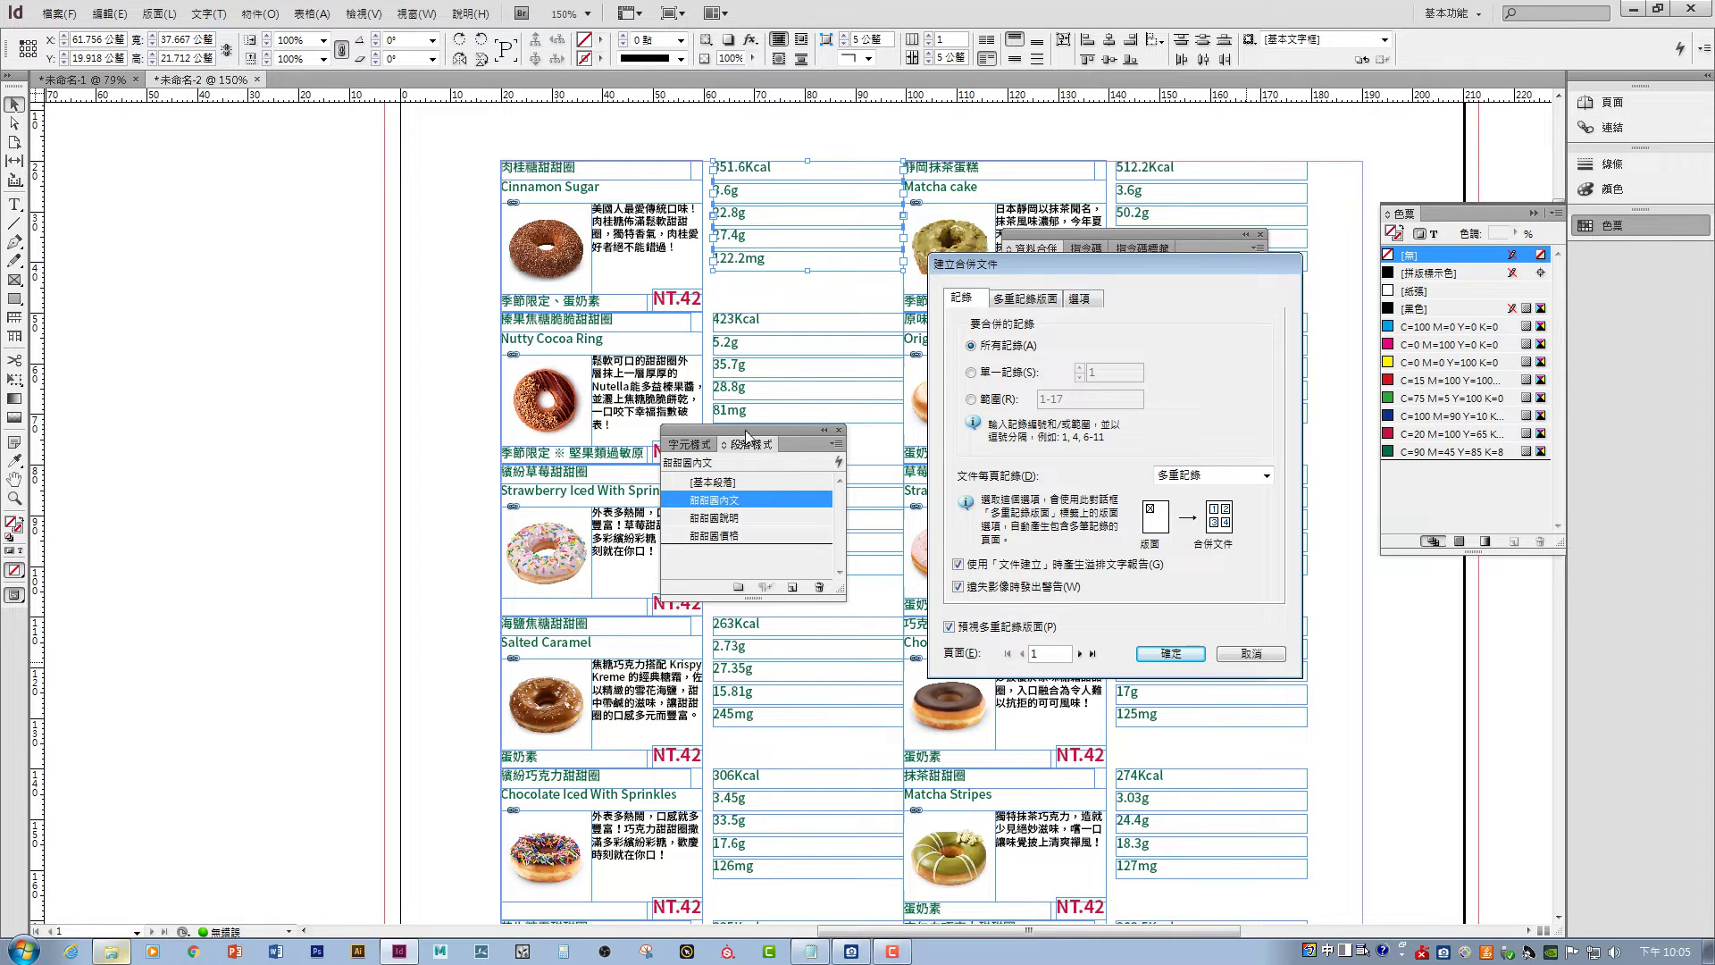
{"action": "left_click", "coordinate": [1175, 653]}
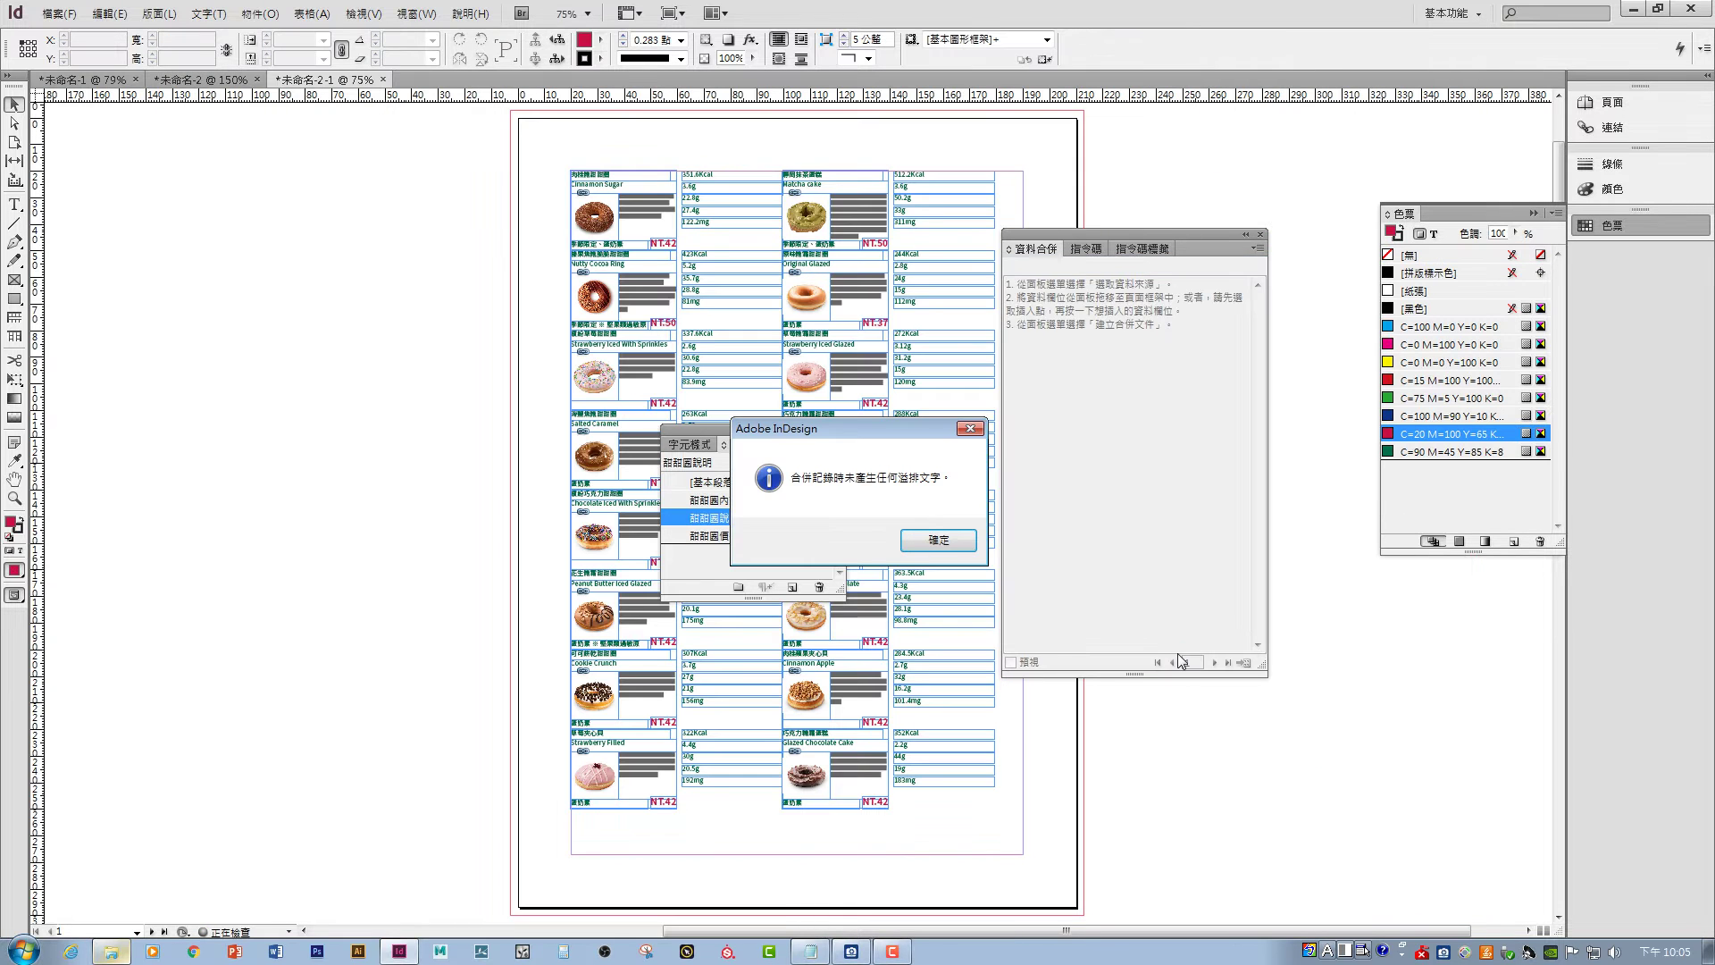
- Dismiss the overset notice, delete the left and right nutrition columns, then return to 未命名-2
{"action": "left_click", "coordinate": [938, 539]}
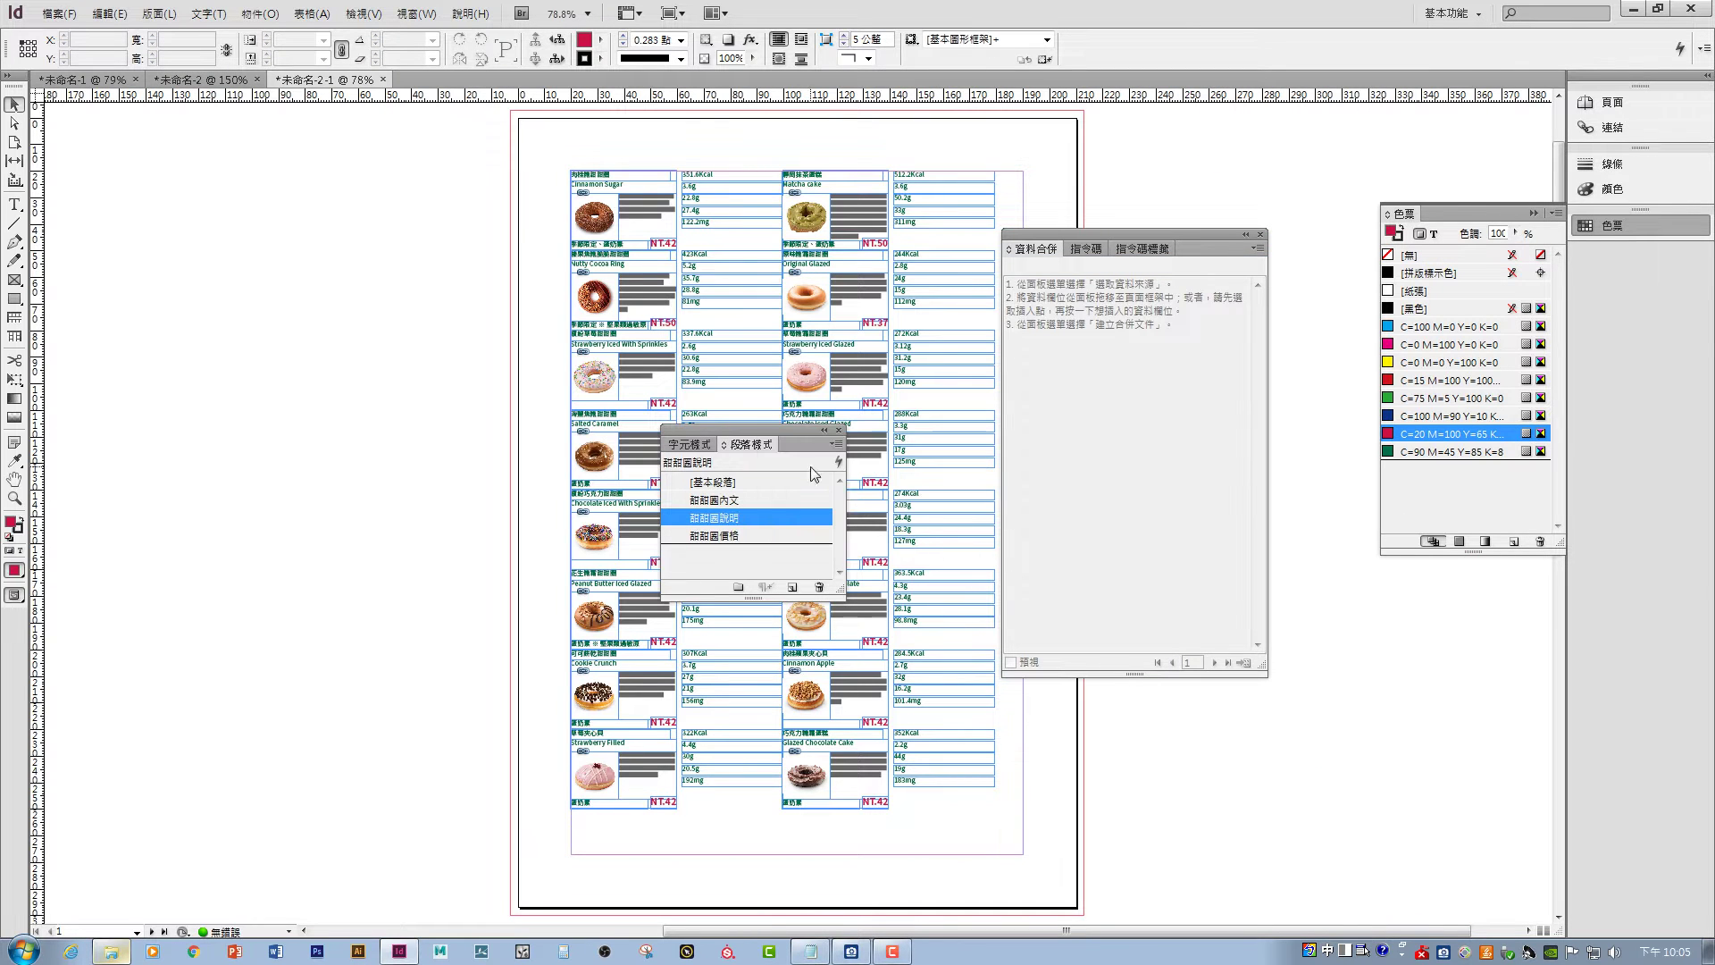
{"action": "left_click_drag", "start_coordinate": [725, 424], "coordinate": [1385, 684]}
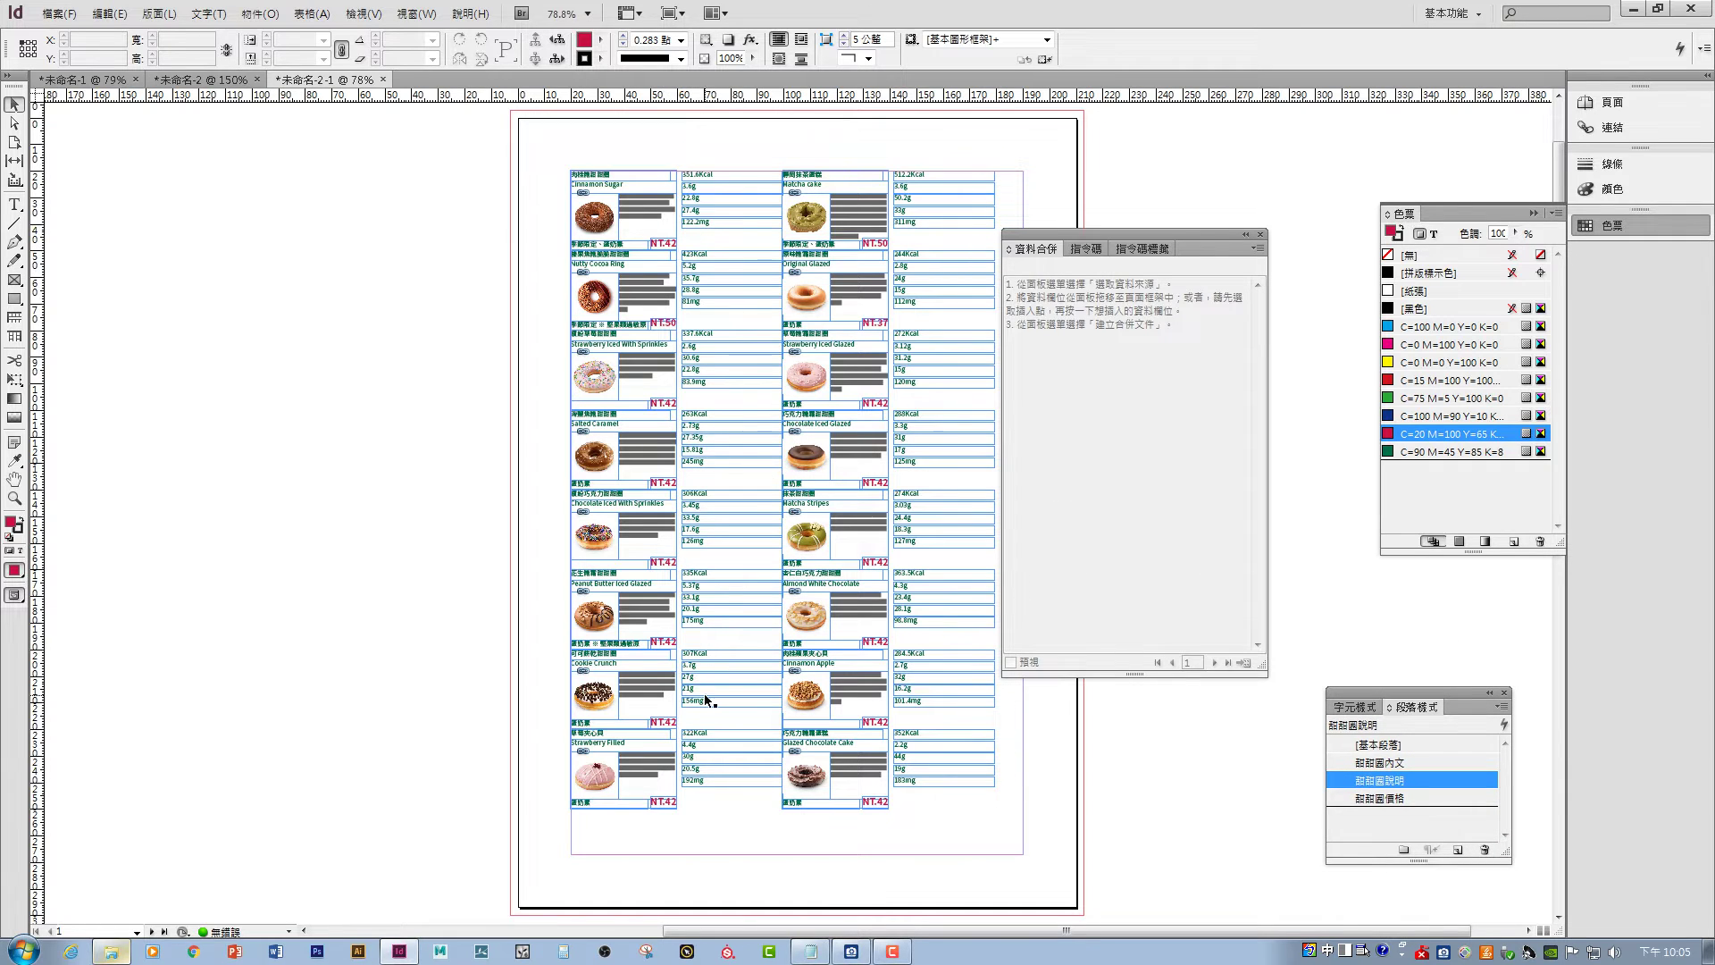
{"action": "left_click_drag", "start_coordinate": [730, 839], "coordinate": [713, 152]}
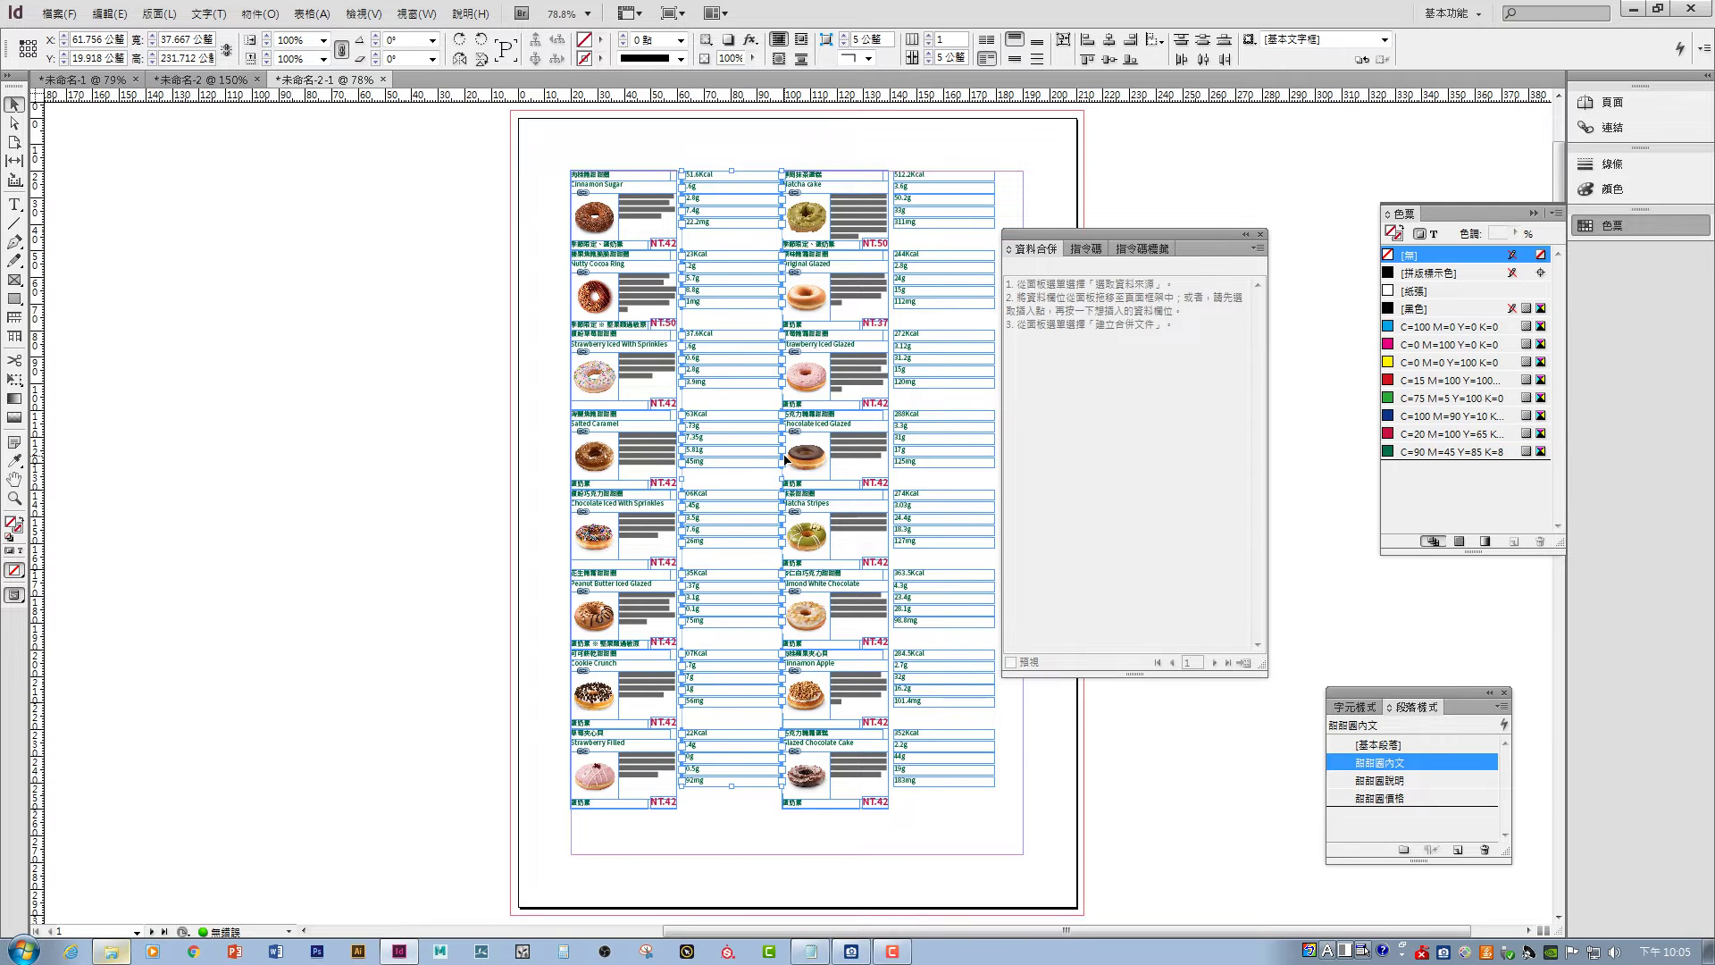
{"action": "key", "text": "Delete"}
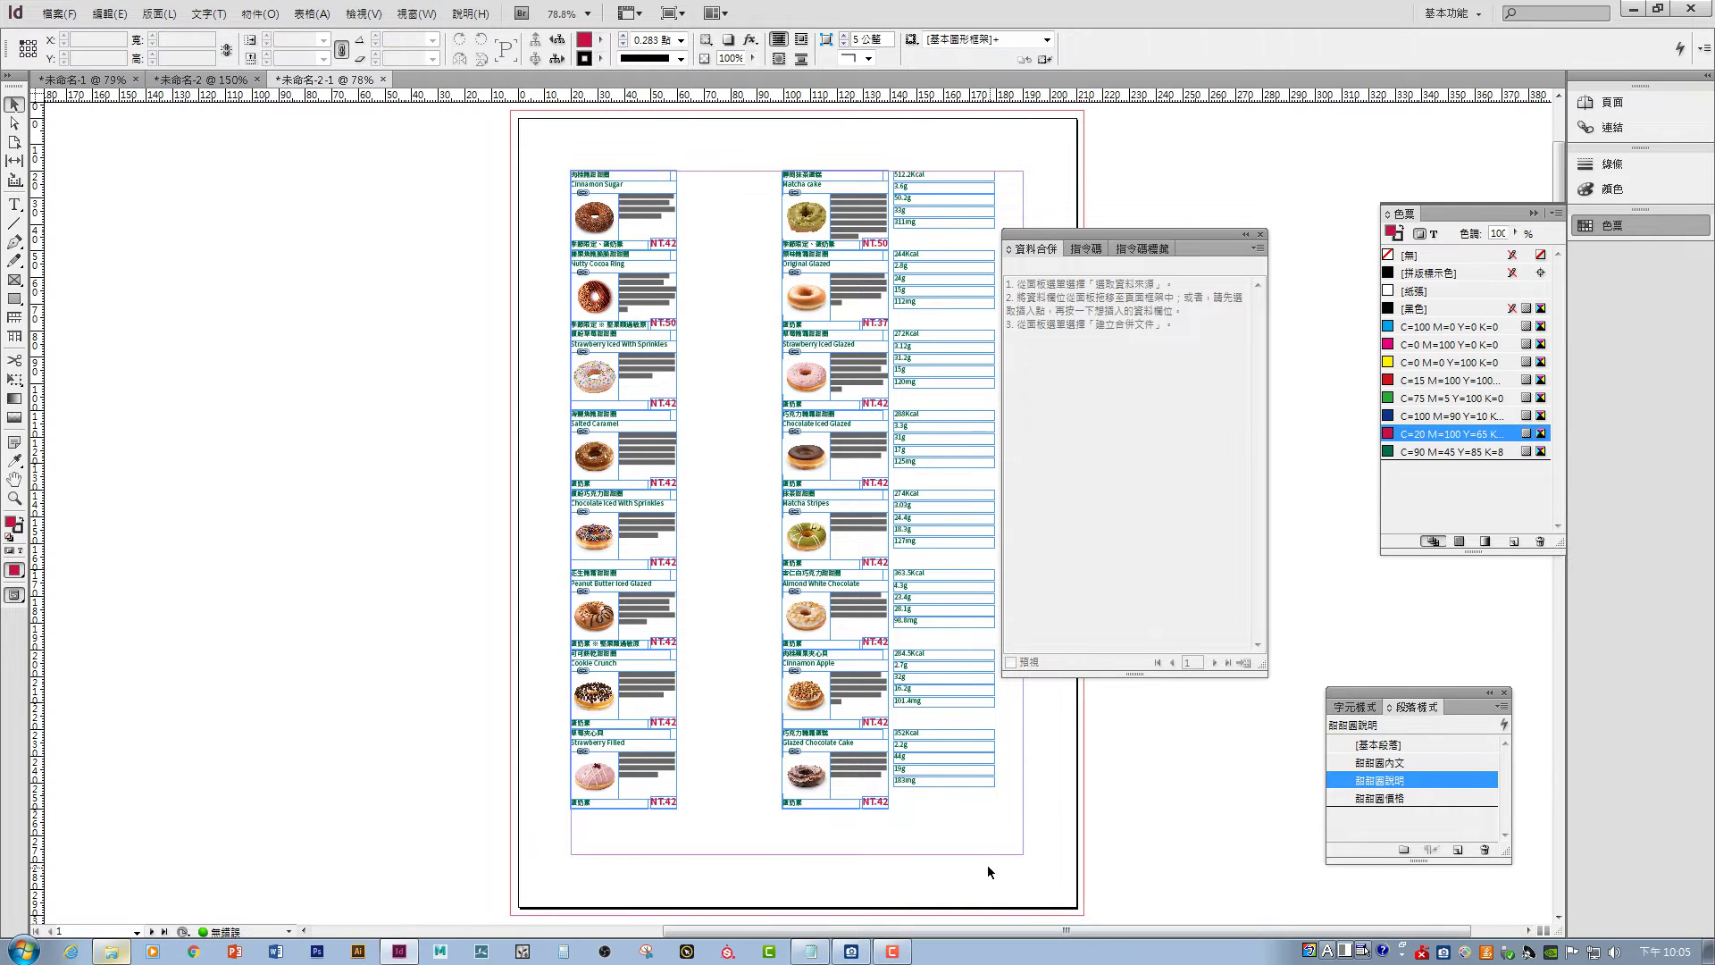
{"action": "left_click_drag", "start_coordinate": [988, 865], "coordinate": [904, 162]}
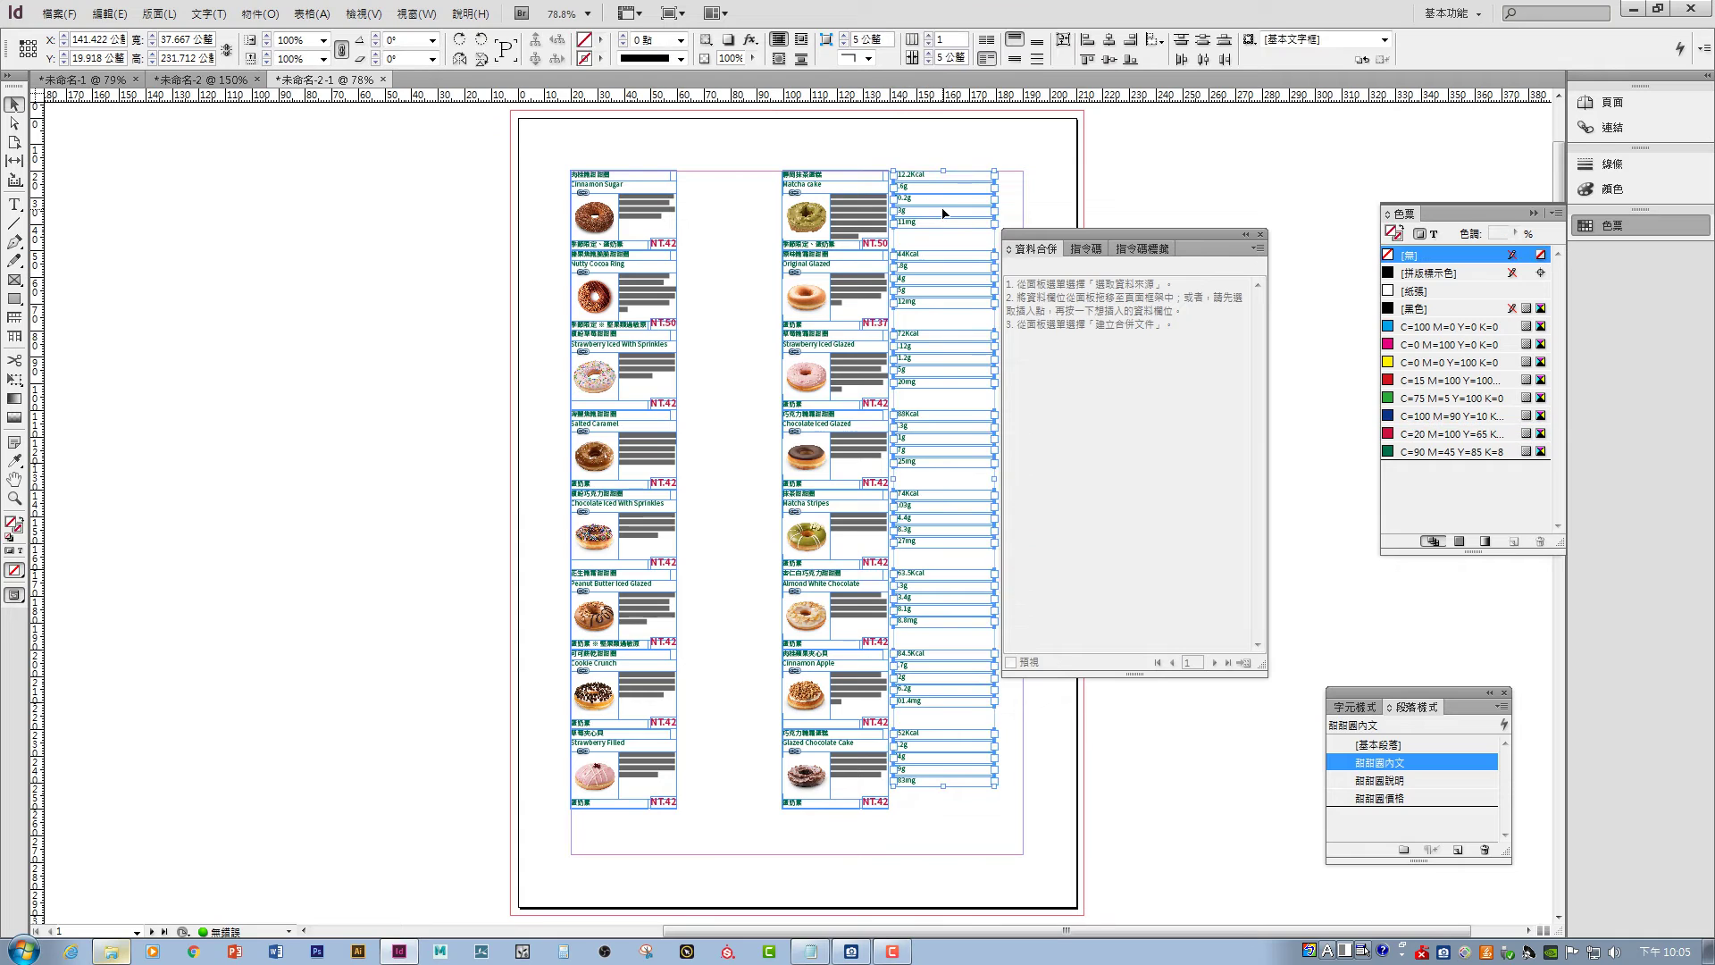
{"action": "key", "text": "Delete"}
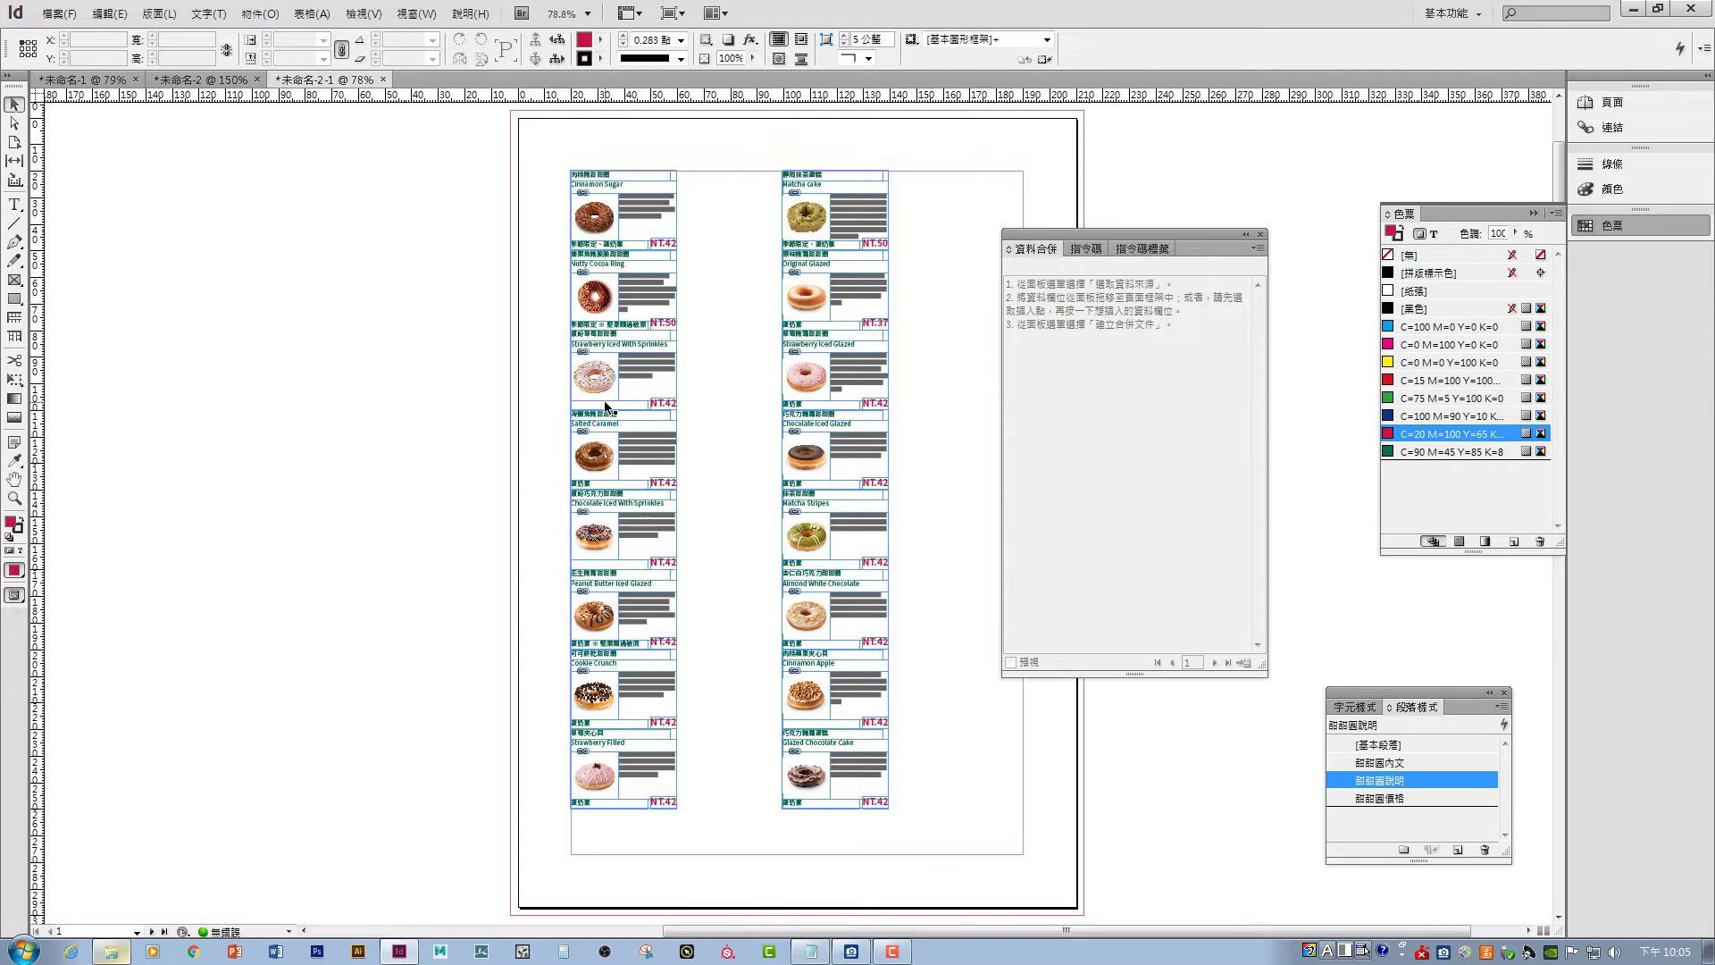
{"action": "left_click_drag", "start_coordinate": [555, 148], "coordinate": [544, 624]}
{"action": "left_click", "coordinate": [210, 83]}
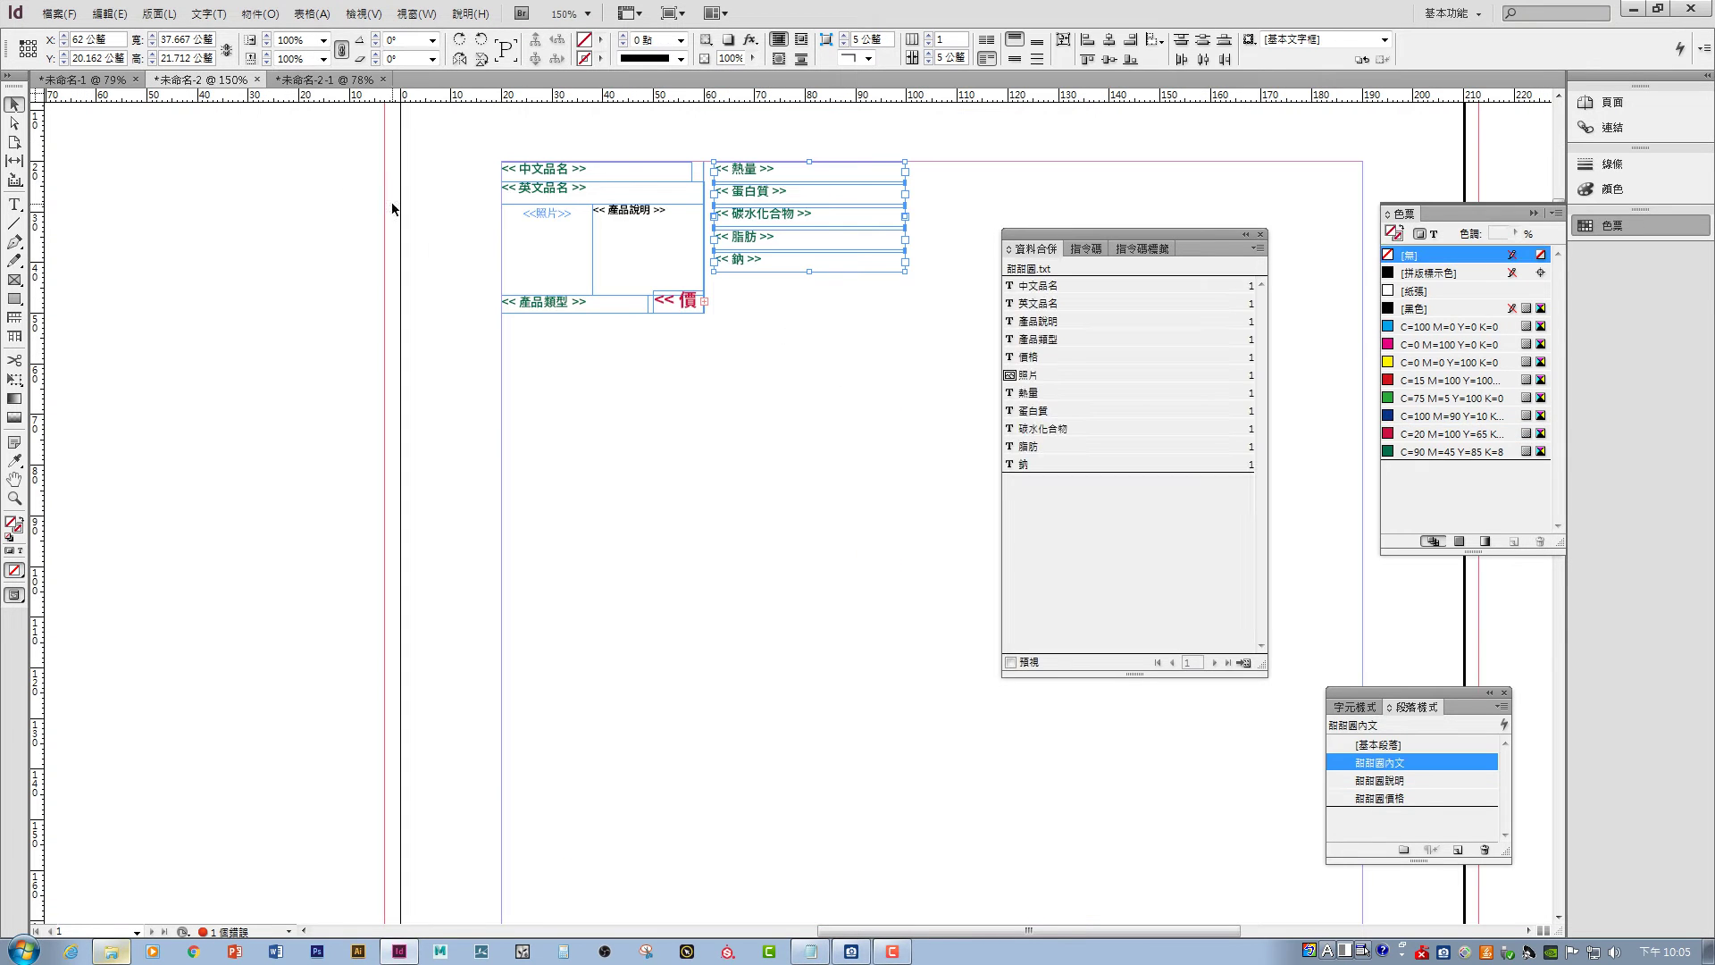
- Delete the stray frame at the tri-fold brochure's top-left
{"action": "key", "text": "ctrl+Tab"}
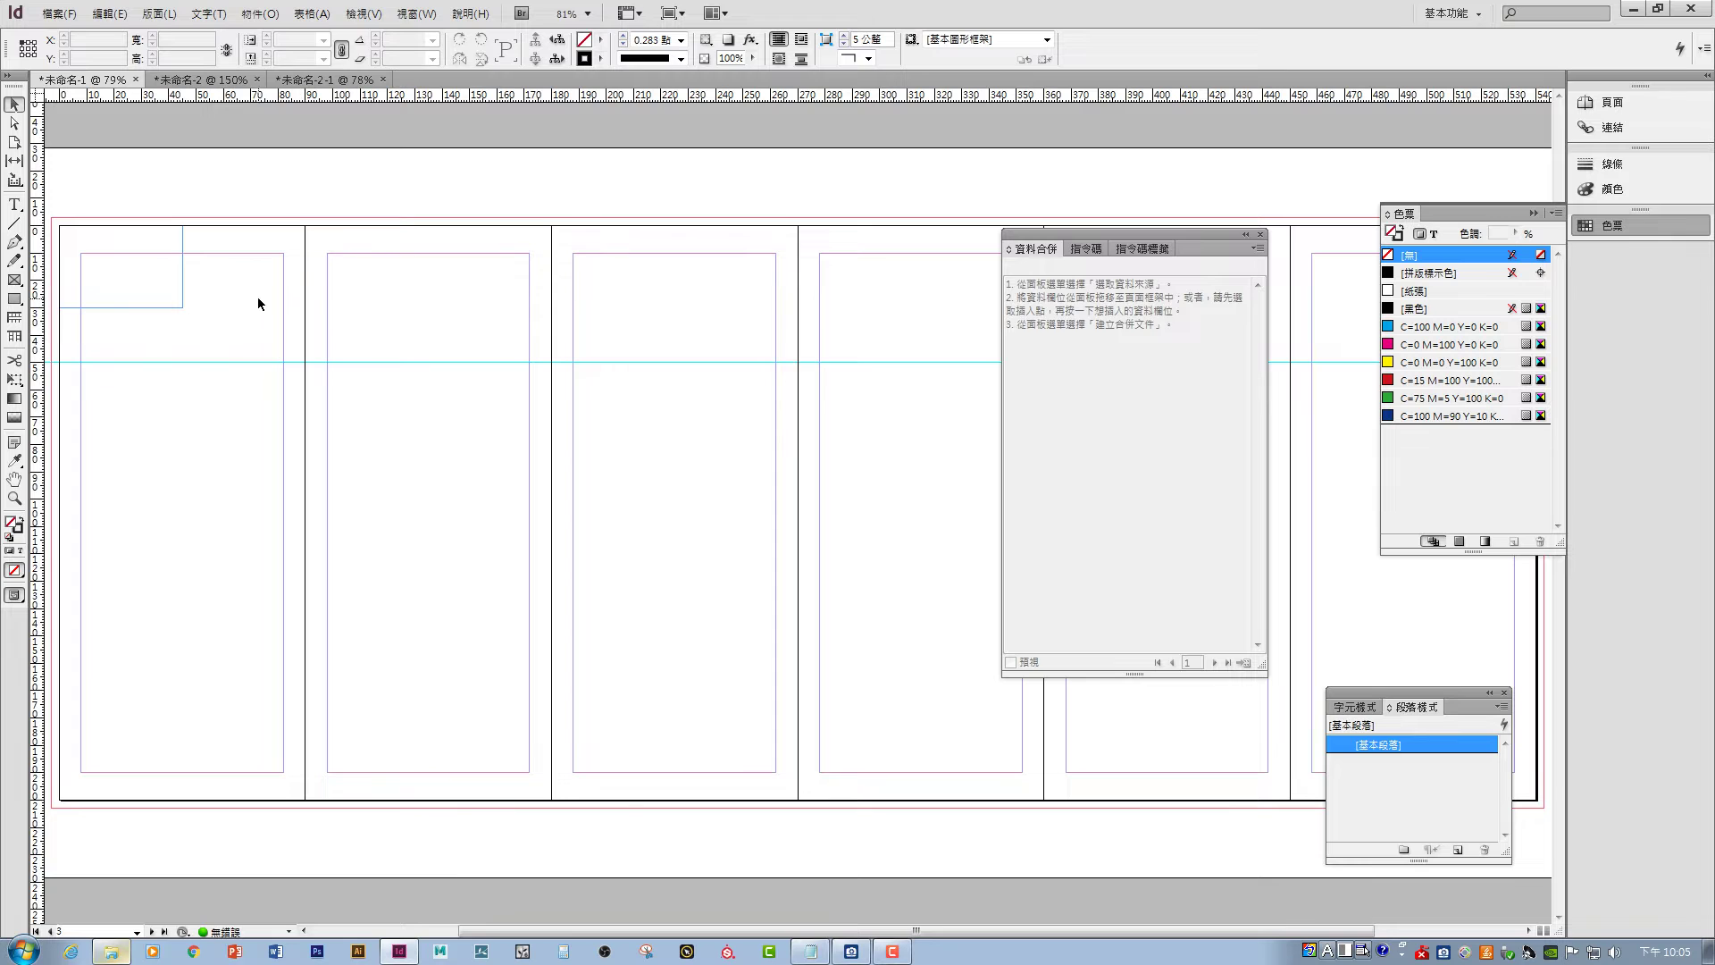
{"action": "left_click_drag", "start_coordinate": [307, 364], "coordinate": [545, 364]}
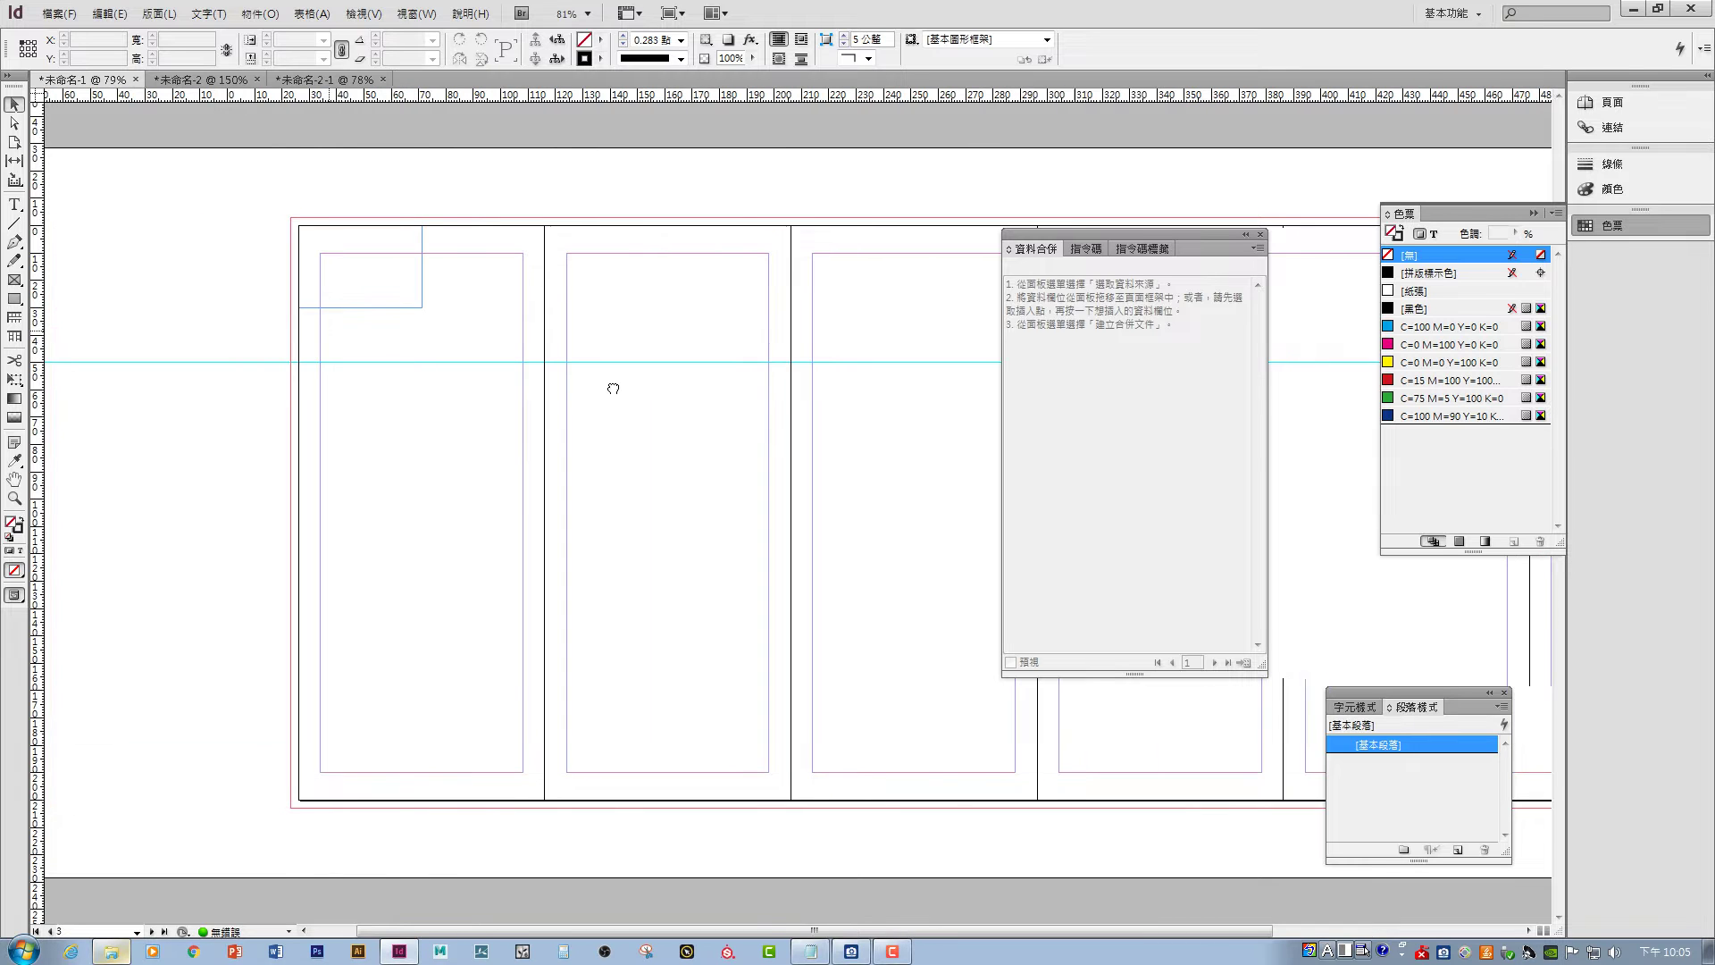
{"action": "left_click", "coordinate": [403, 289]}
{"action": "key", "text": "Delete"}
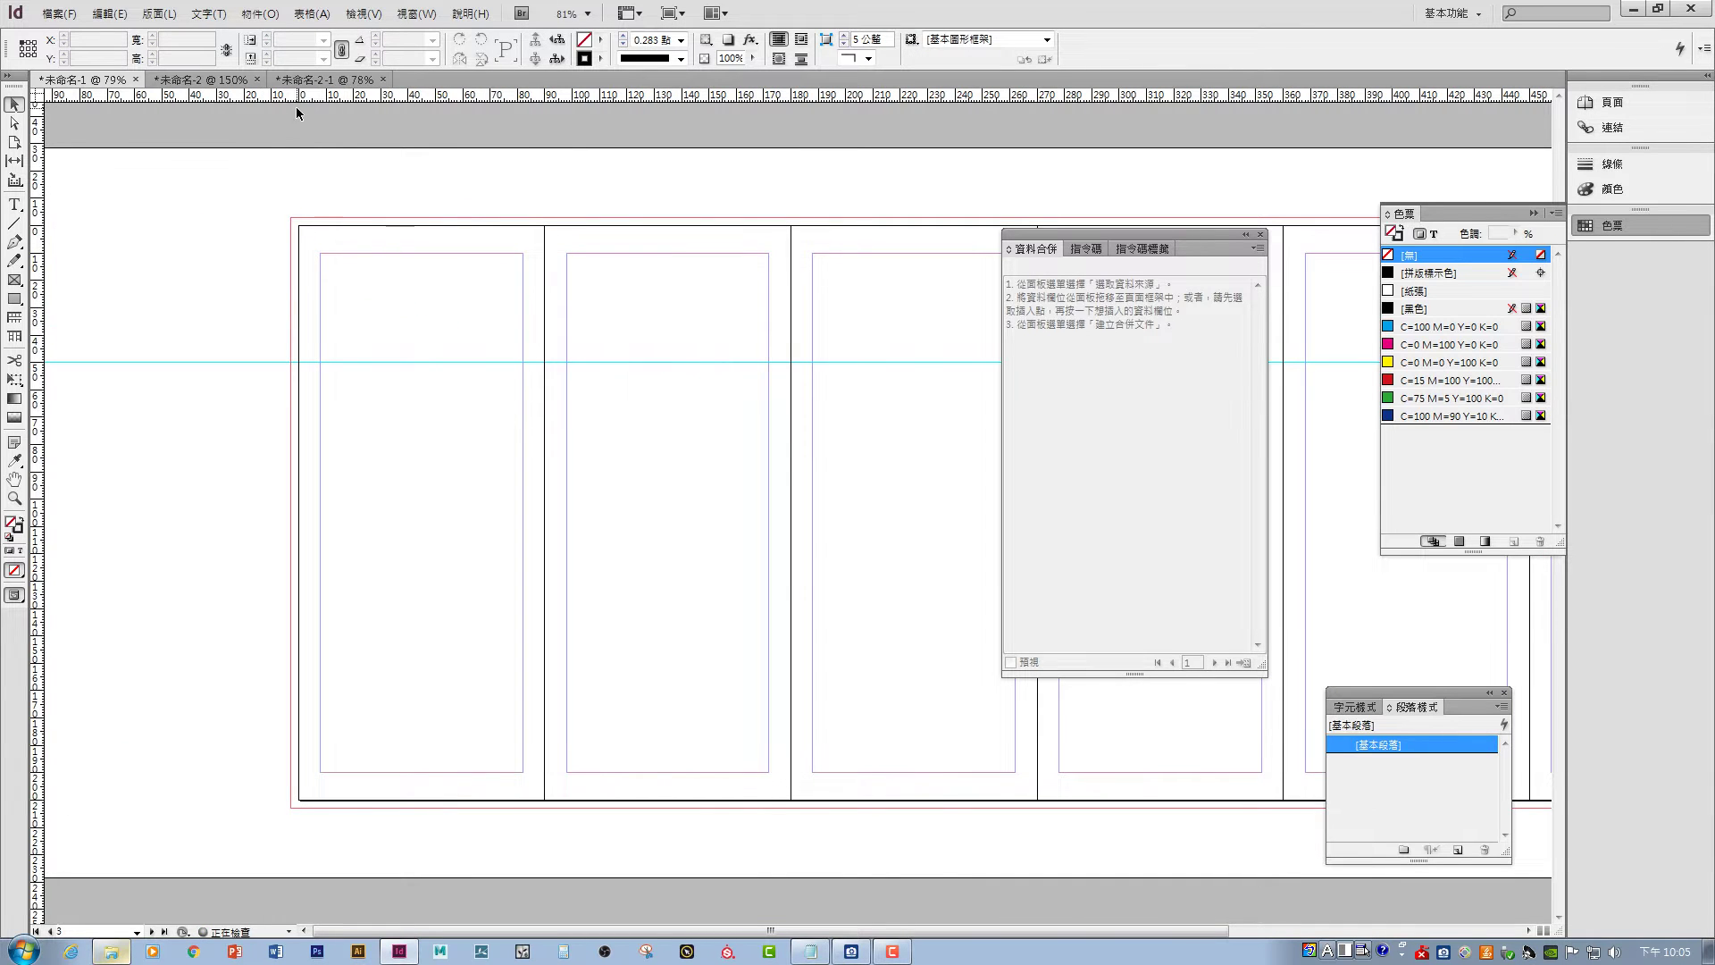
- Select all donut cards in 未命名-2-1 to carry into the brochure
{"action": "left_click", "coordinate": [304, 79]}
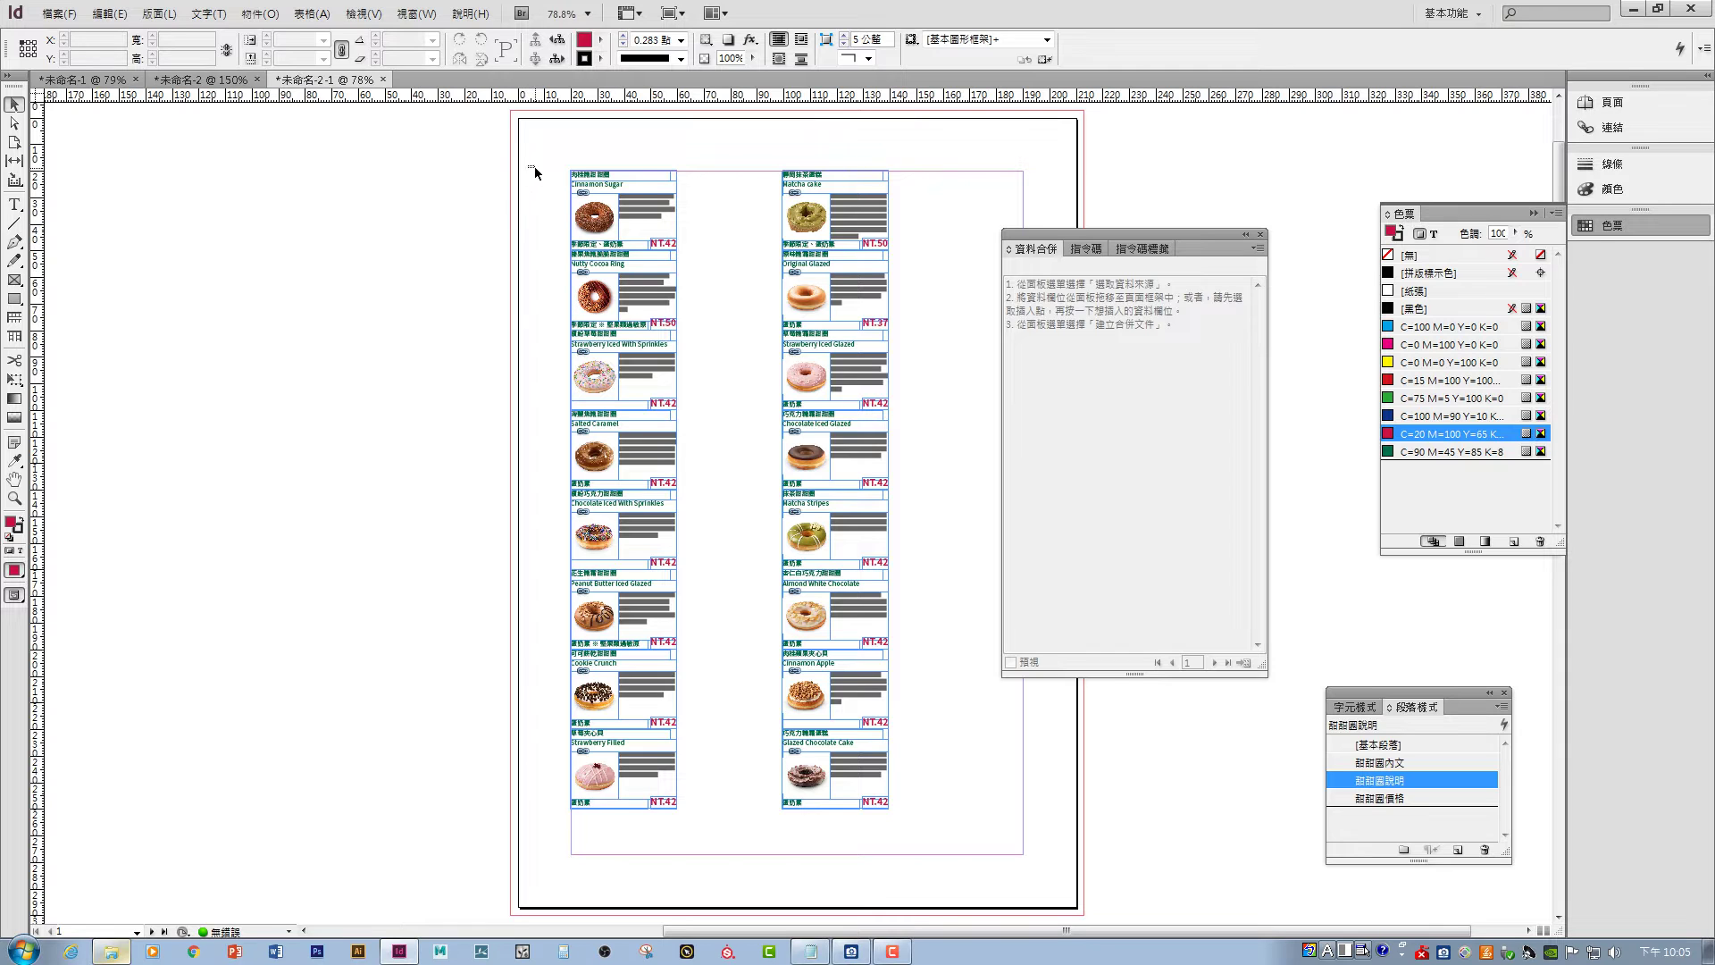
{"action": "left_click_drag", "start_coordinate": [534, 170], "coordinate": [941, 831]}
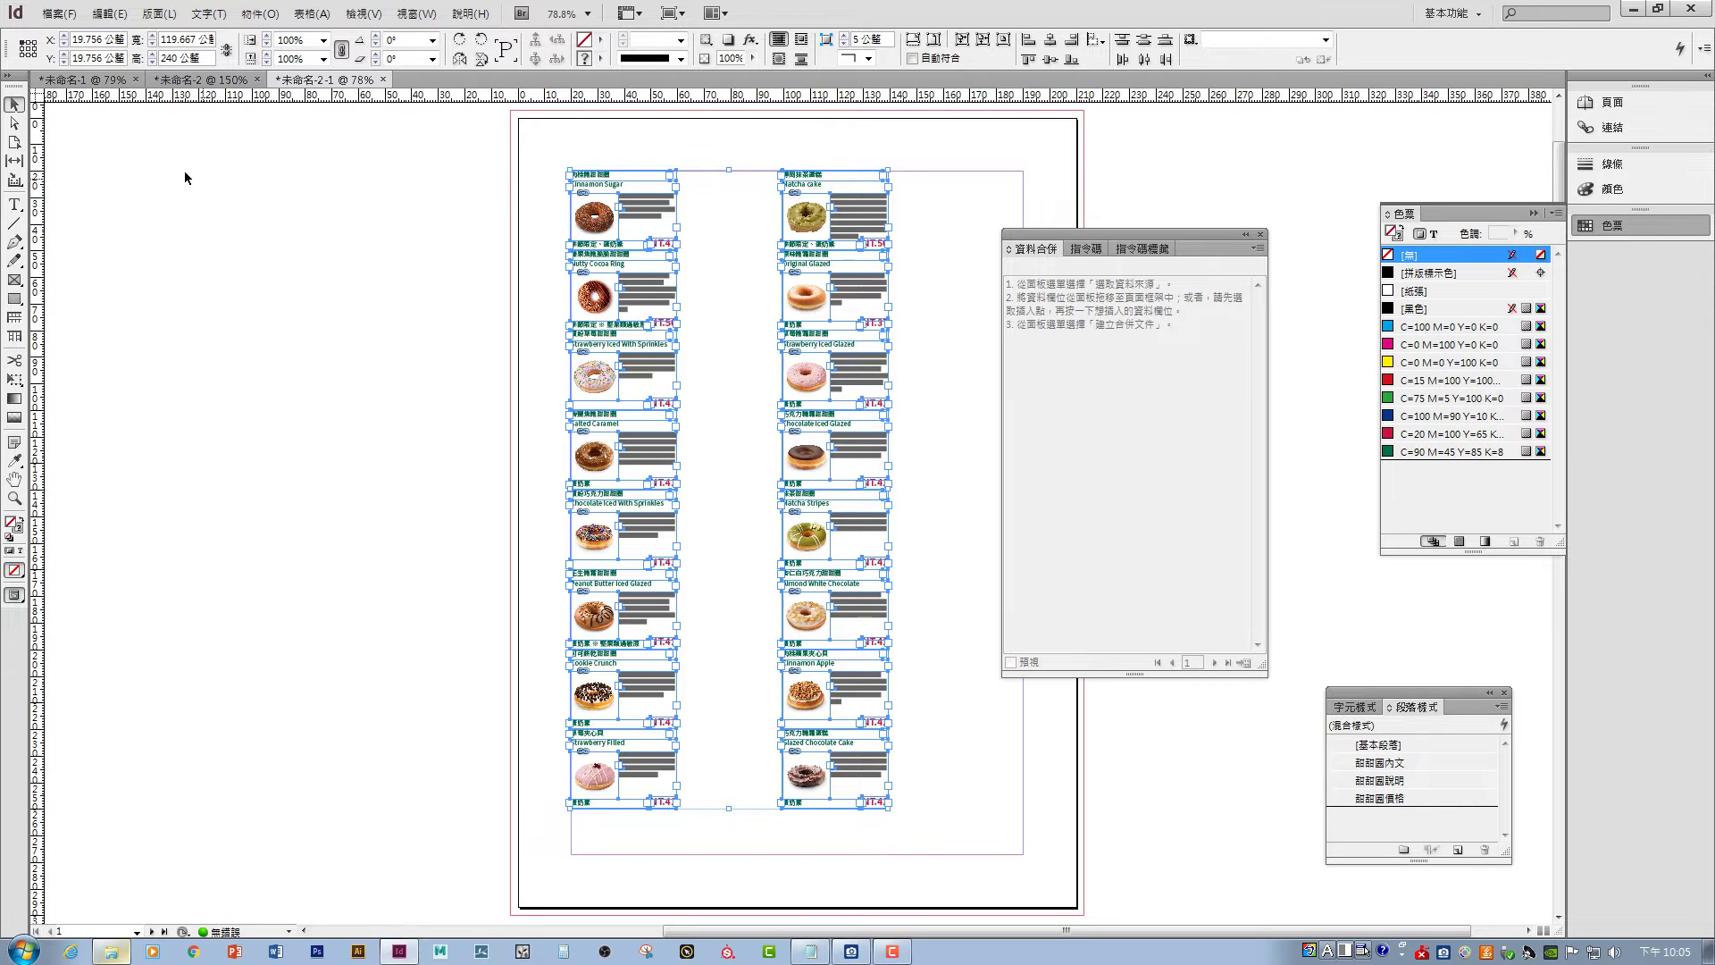
{"action": "left_click", "coordinate": [89, 79]}
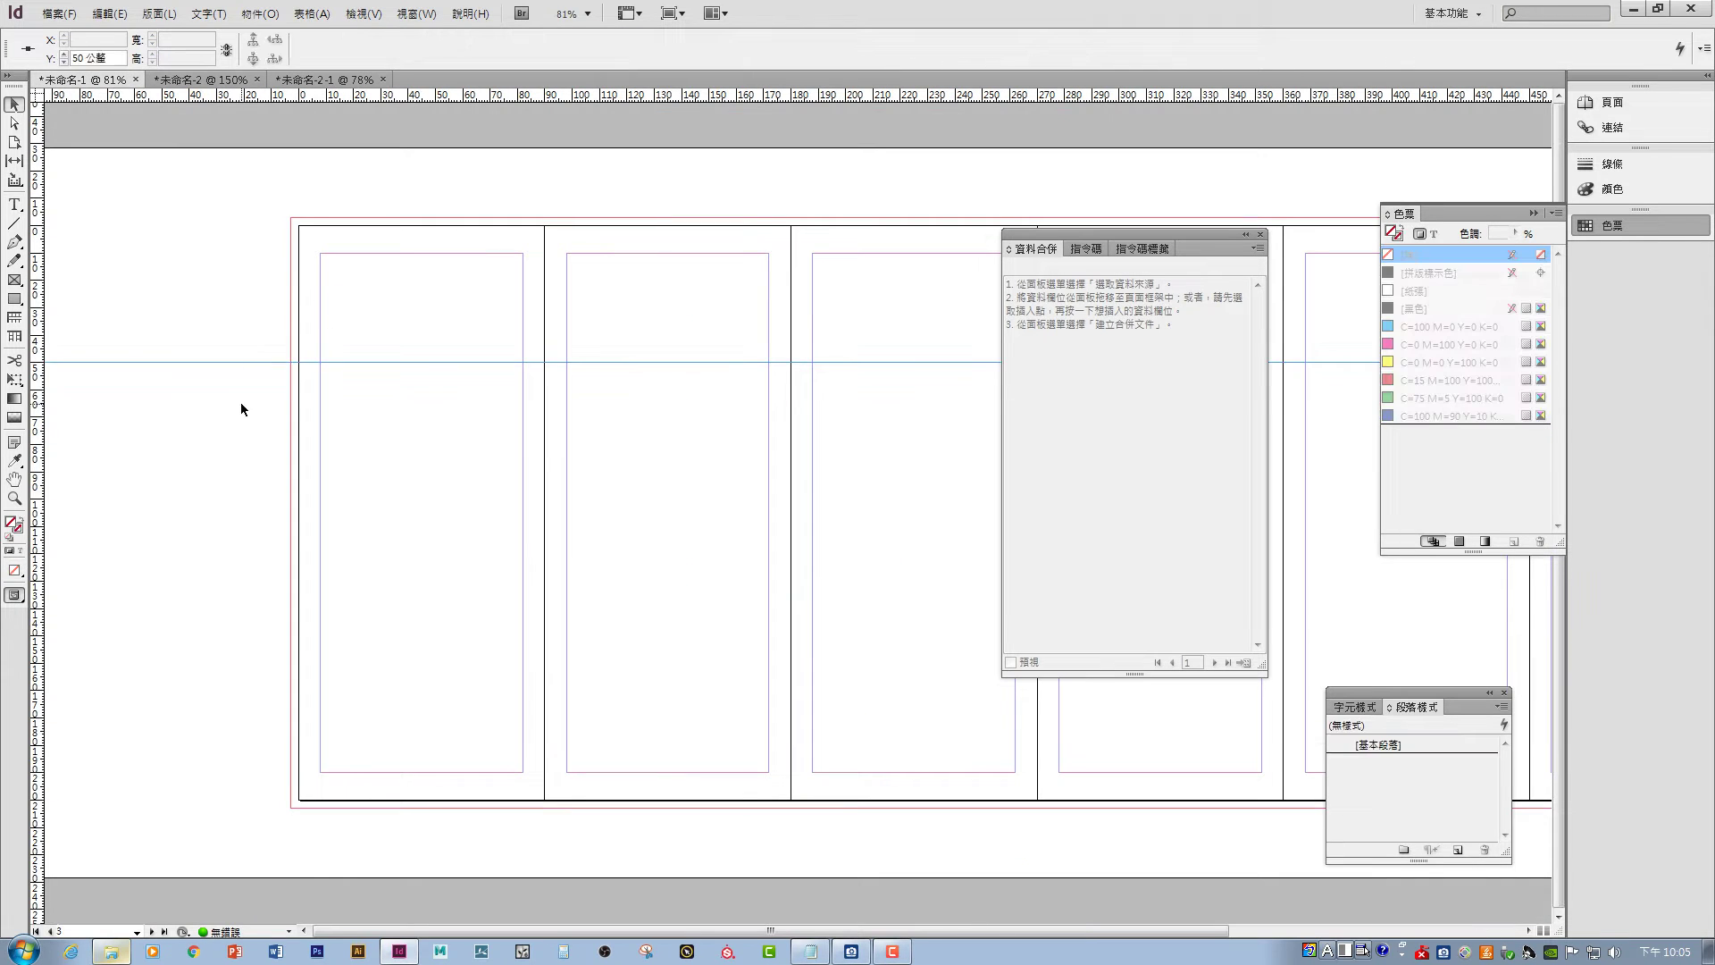
- Paste the merged donut cards onto the brochure panels
{"action": "key", "text": "ctrl+v"}
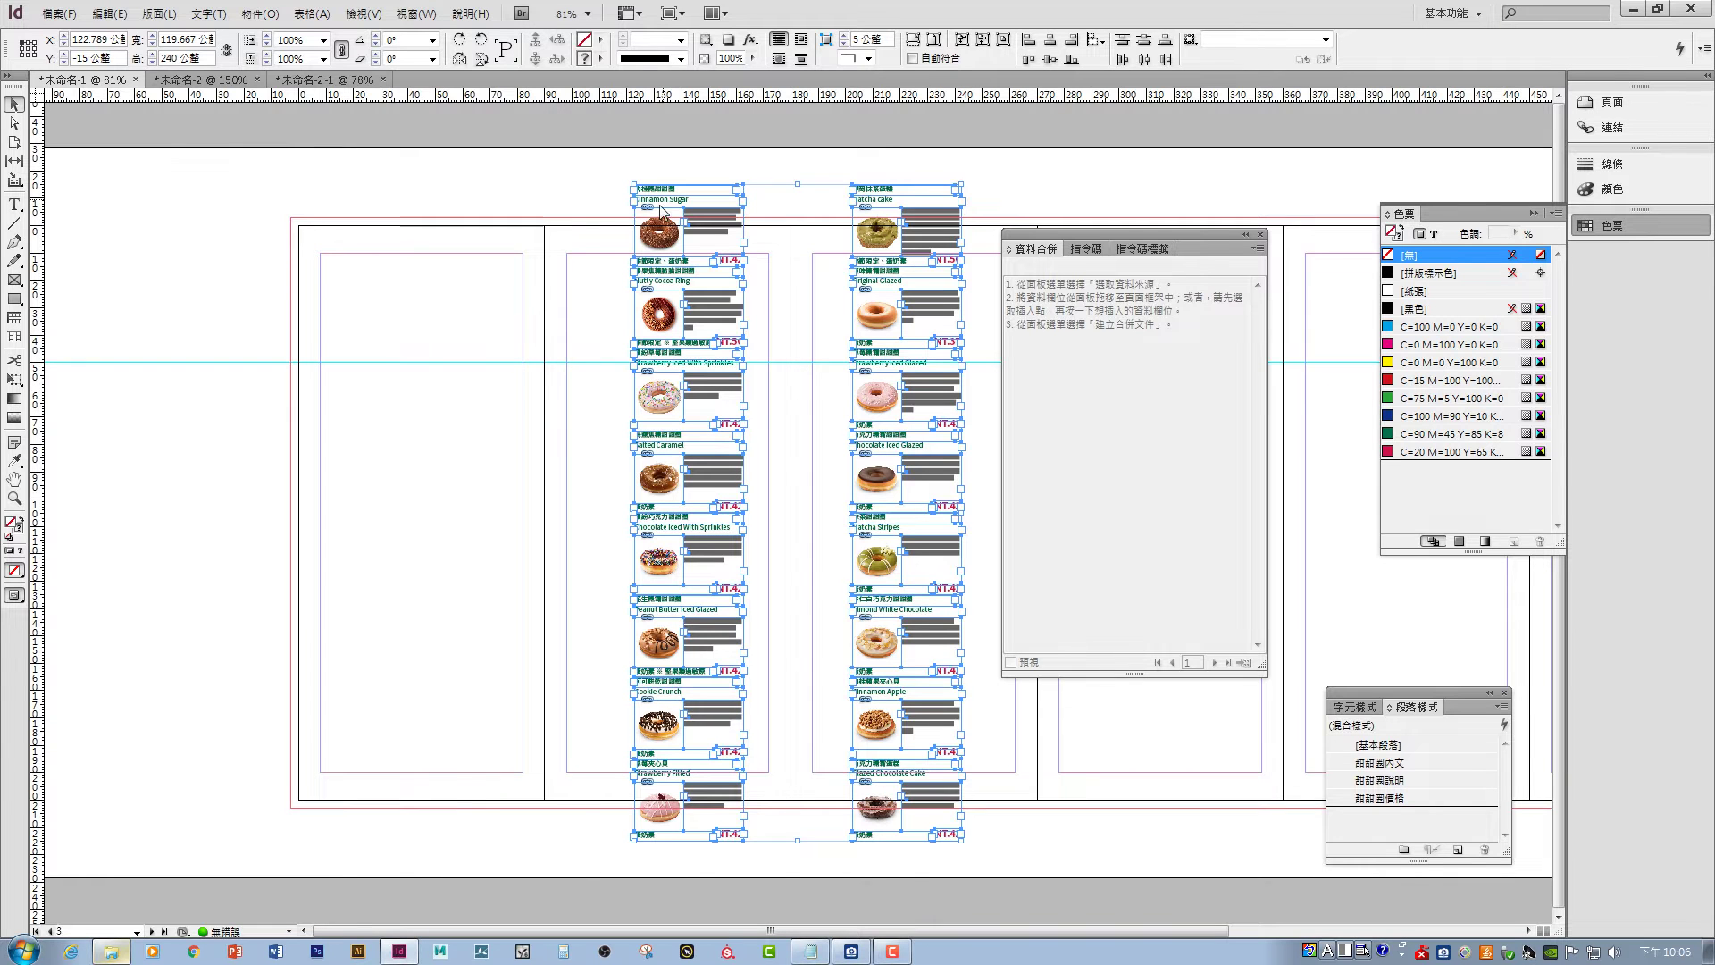
{"action": "left_click_drag", "start_coordinate": [661, 210], "coordinate": [698, 188]}
{"action": "left_click", "coordinate": [555, 184]}
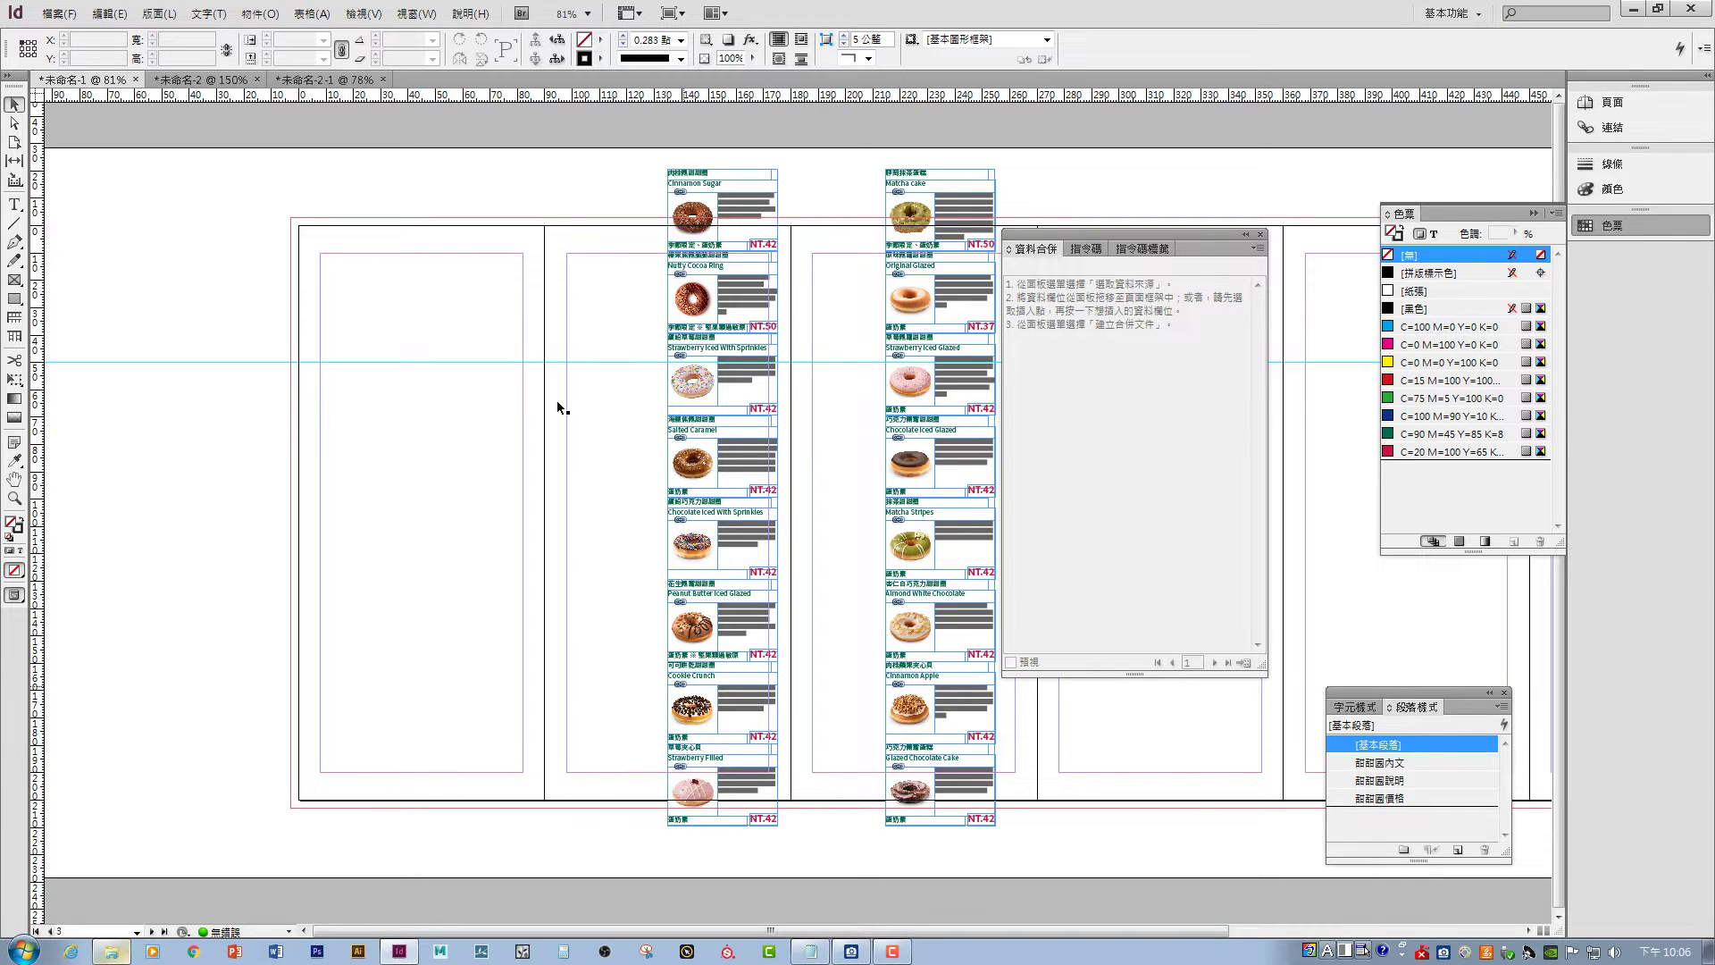
- Place the top six cards of the left column onto the brochure's left panel
{"action": "left_click", "coordinate": [326, 79]}
{"action": "scroll", "coordinate": [892, 678], "scroll_direction": "down", "scroll_amount": 5}
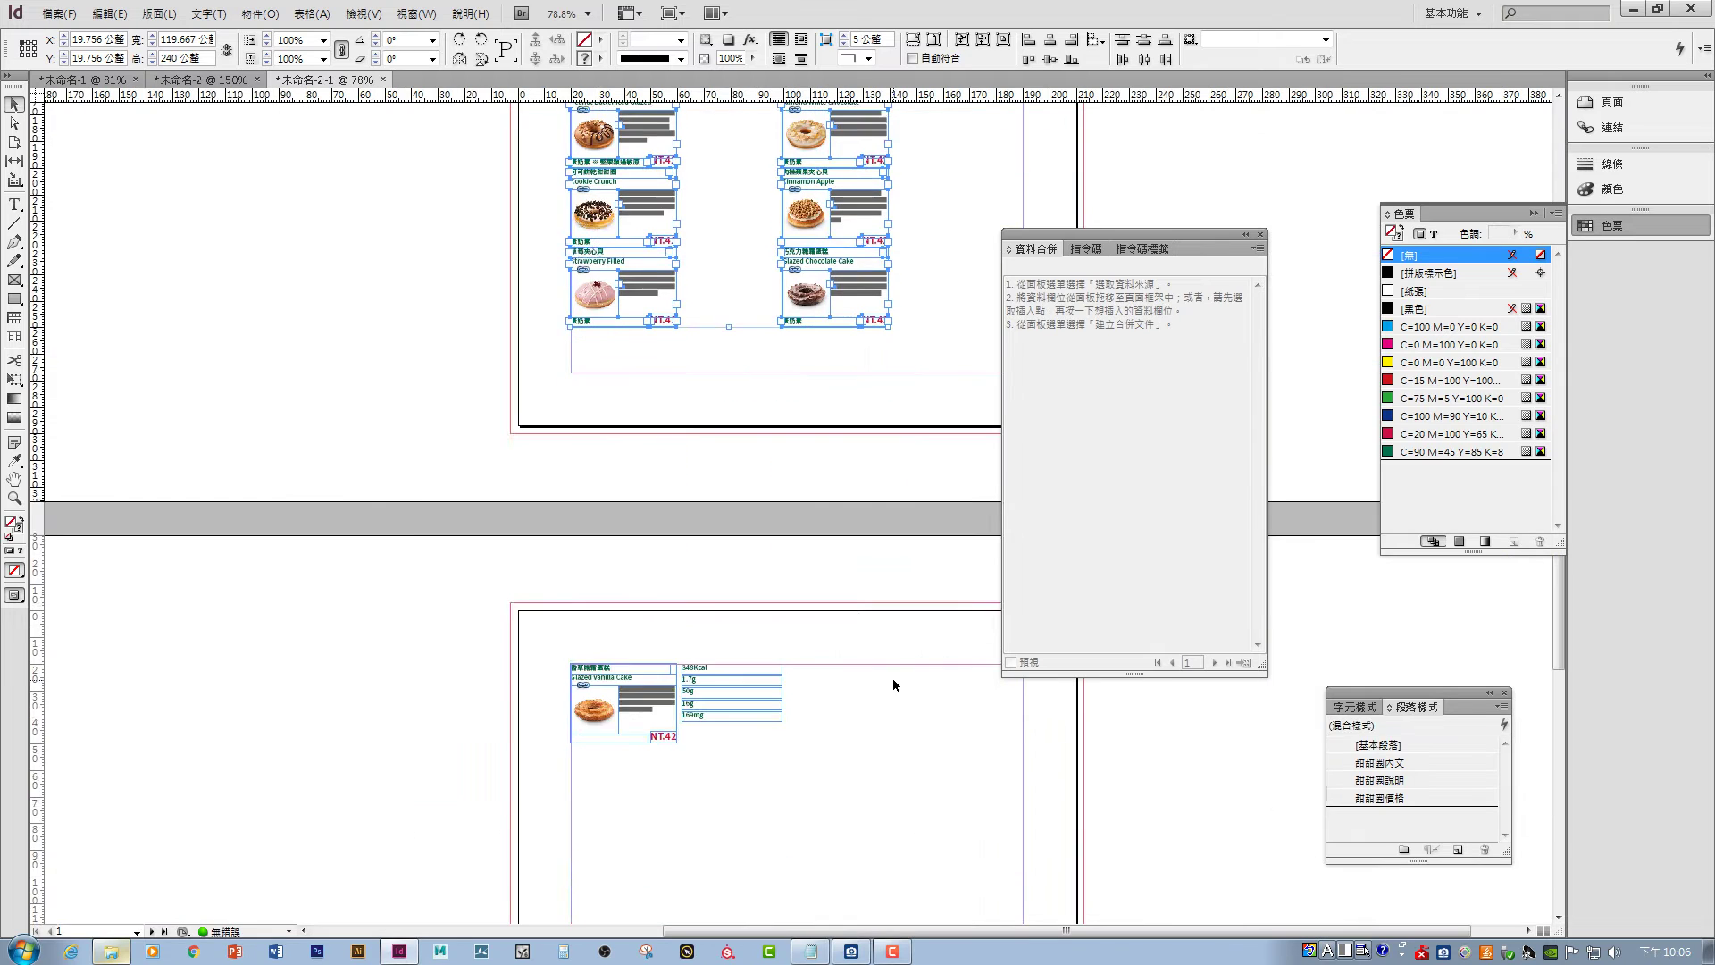
{"action": "scroll", "coordinate": [888, 678], "scroll_direction": "down", "scroll_amount": 2}
{"action": "scroll", "coordinate": [884, 679], "scroll_direction": "up", "scroll_amount": 3}
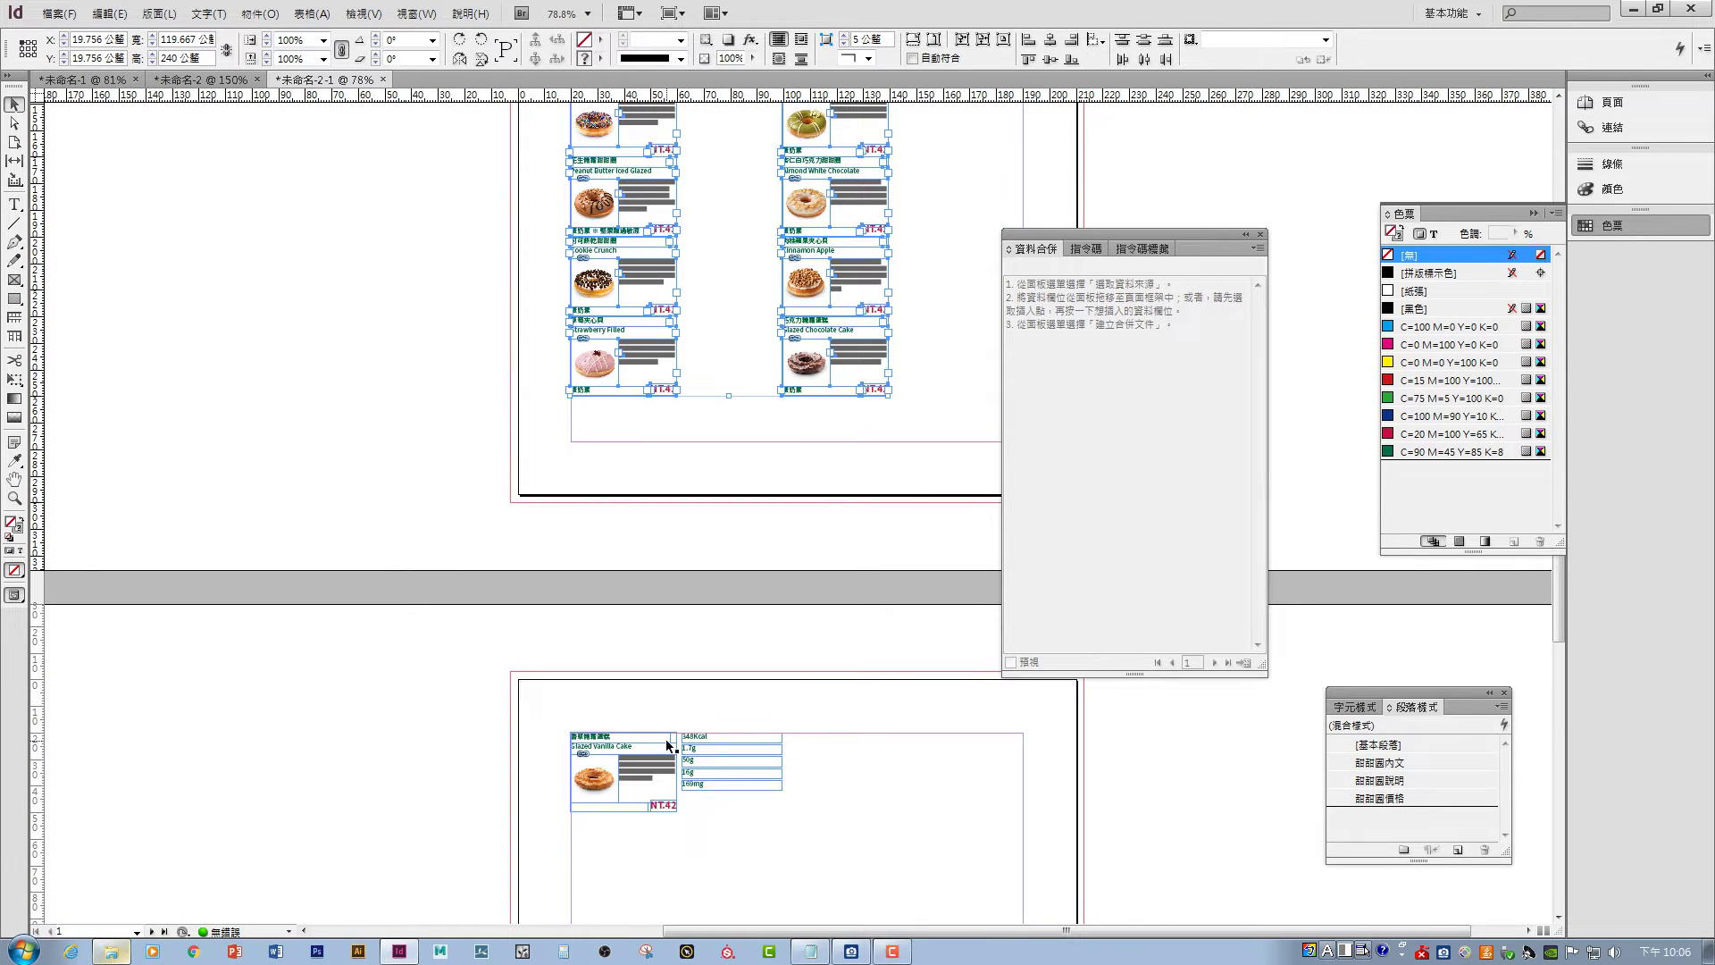
{"action": "left_click", "coordinate": [93, 82]}
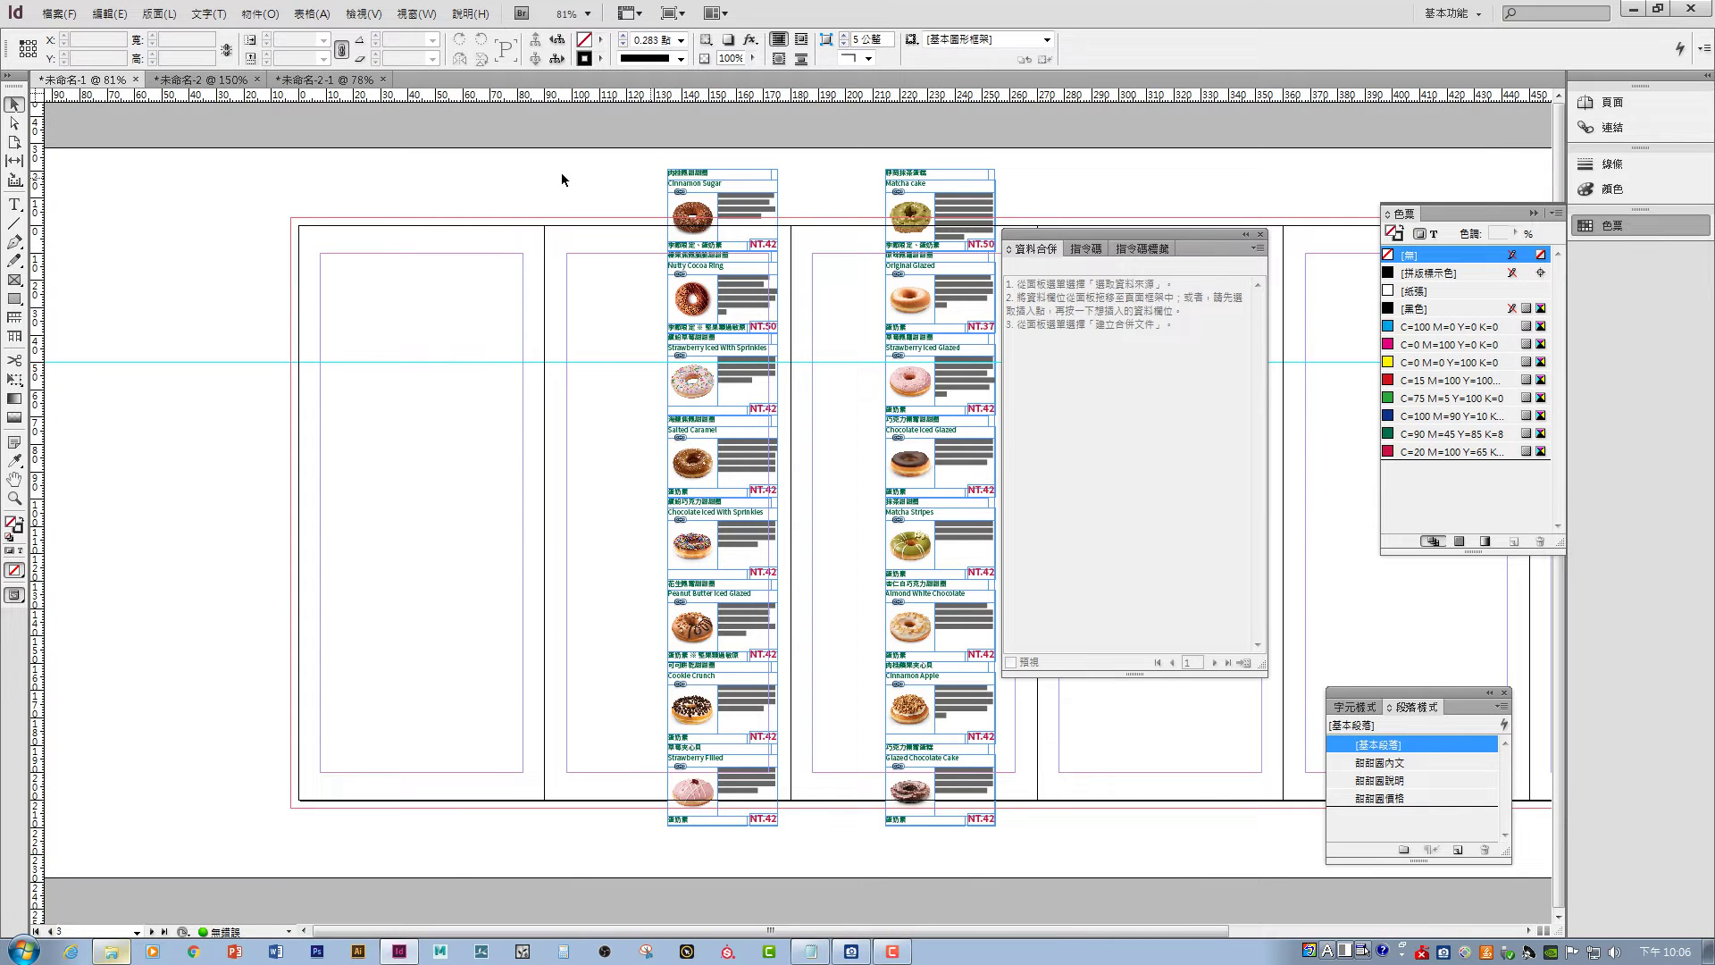
{"action": "left_click_drag", "start_coordinate": [589, 159], "coordinate": [738, 639]}
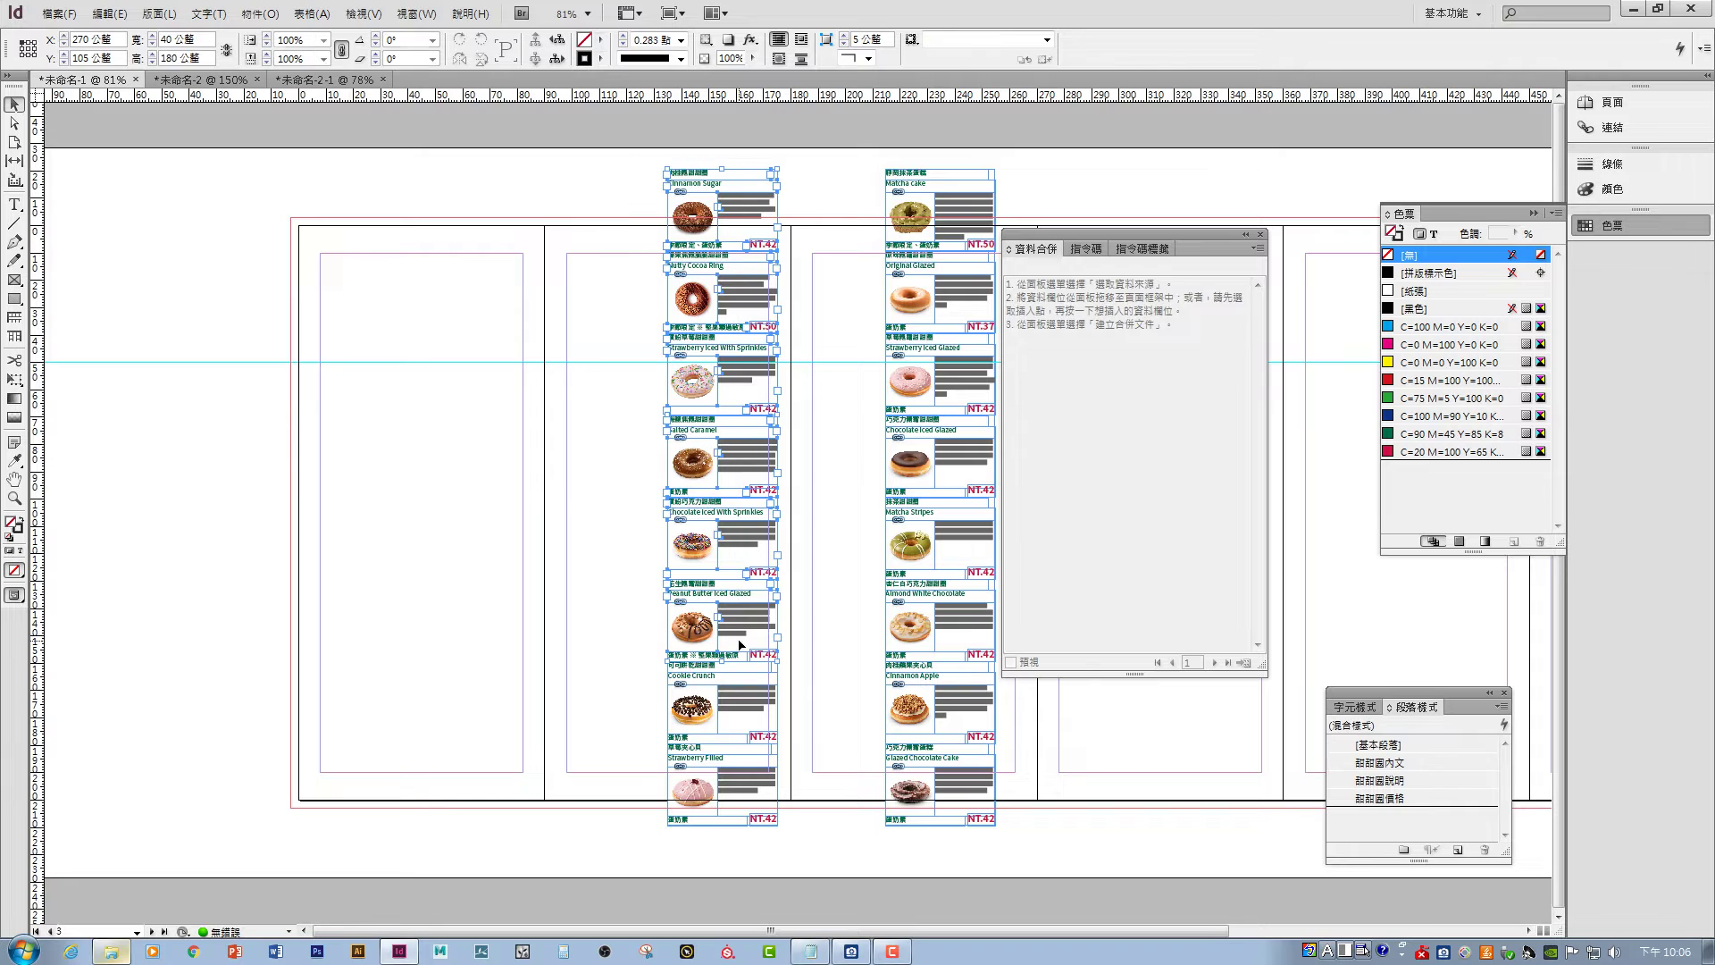
{"action": "left_click", "coordinate": [627, 530]}
{"action": "left_click_drag", "start_coordinate": [767, 651], "coordinate": [336, 264]}
{"action": "left_click", "coordinate": [179, 418]}
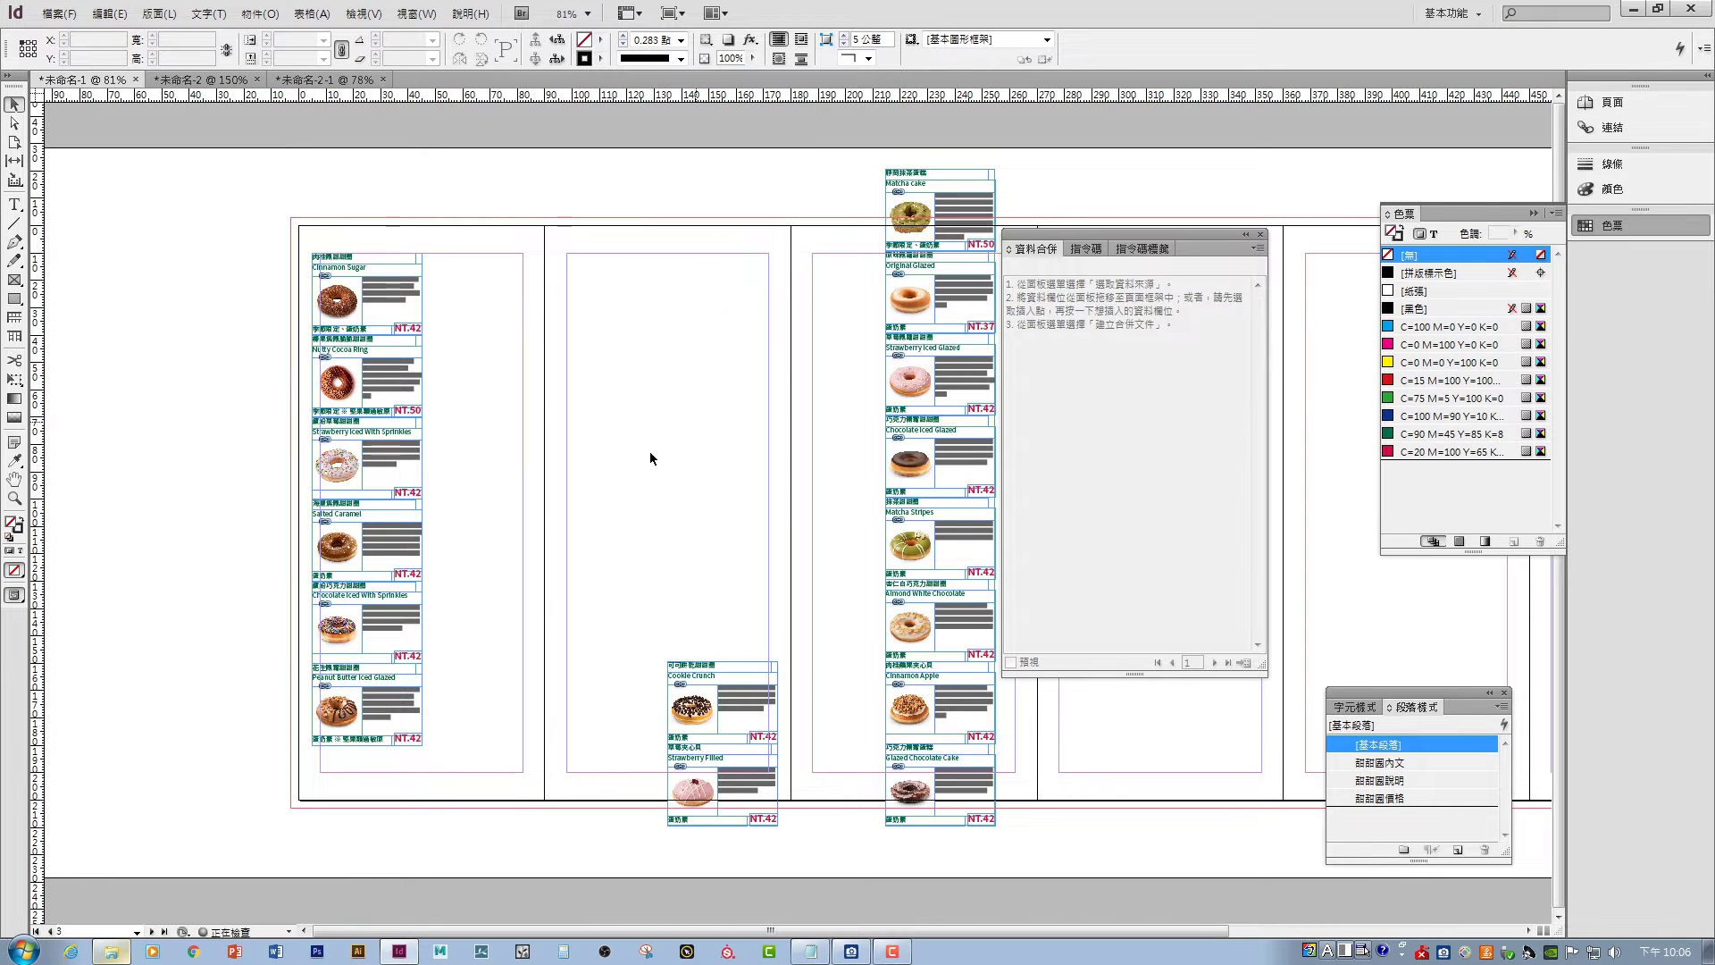
- Arrange Cookie Crunch, Strawberry Filled and the remaining cards into the panel columns
{"action": "left_click_drag", "start_coordinate": [585, 547], "coordinate": [806, 875]}
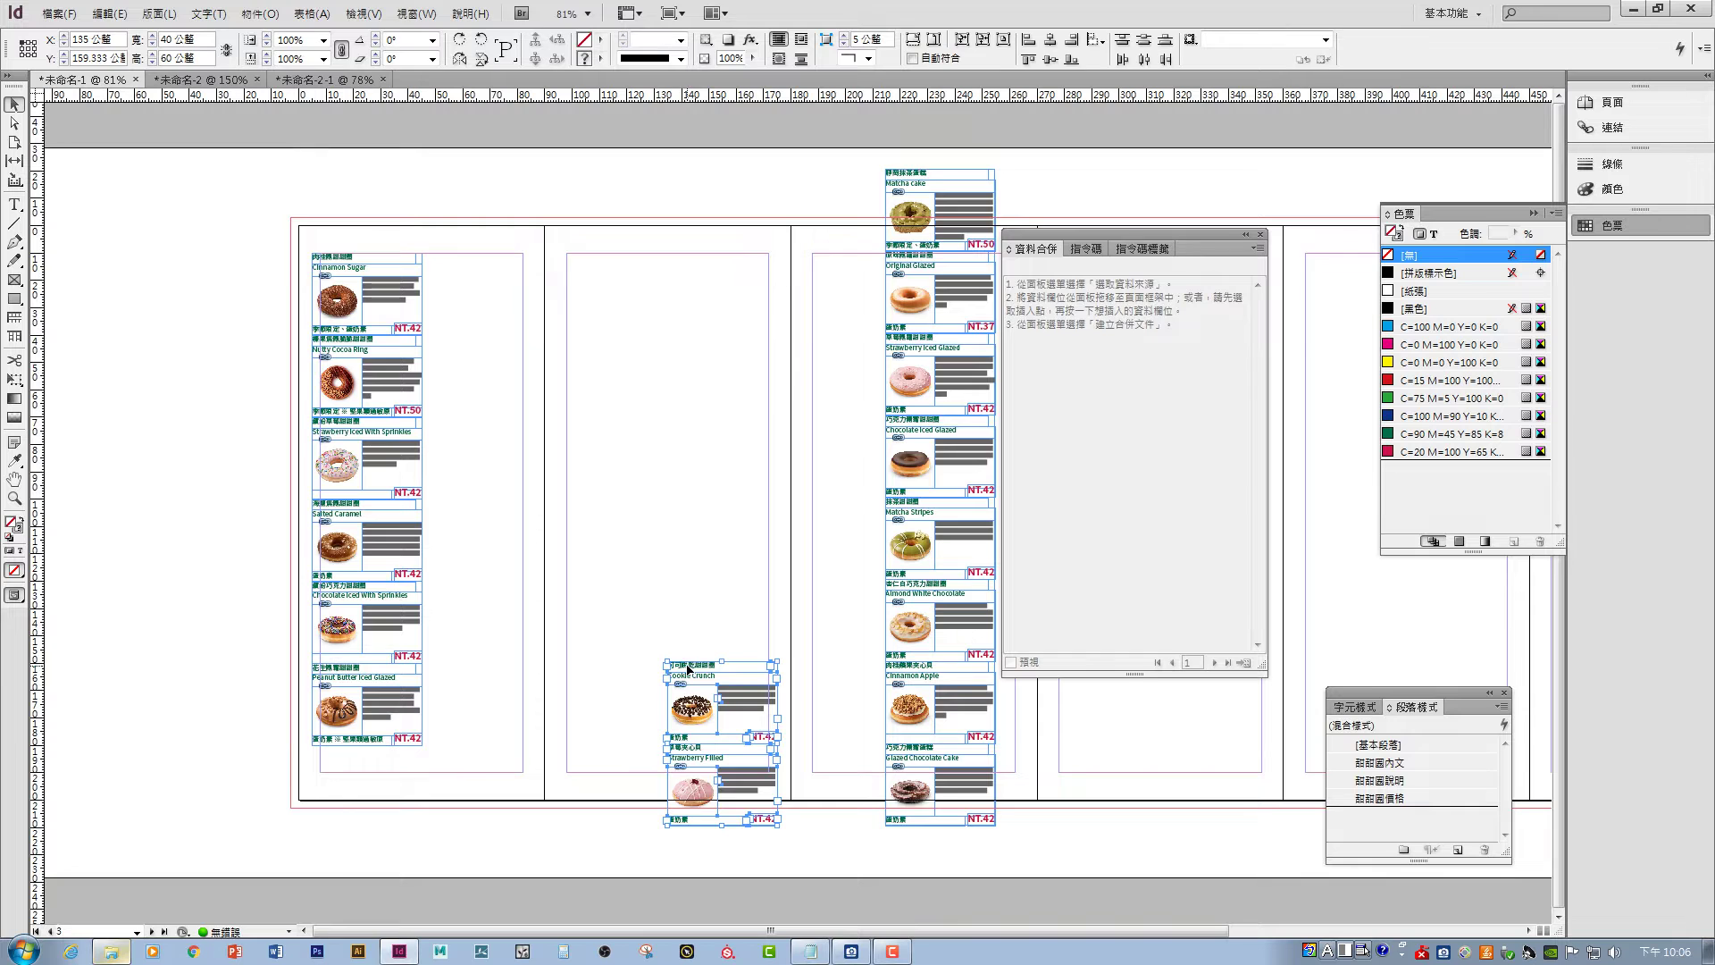
{"action": "left_click_drag", "start_coordinate": [687, 693], "coordinate": [447, 261]}
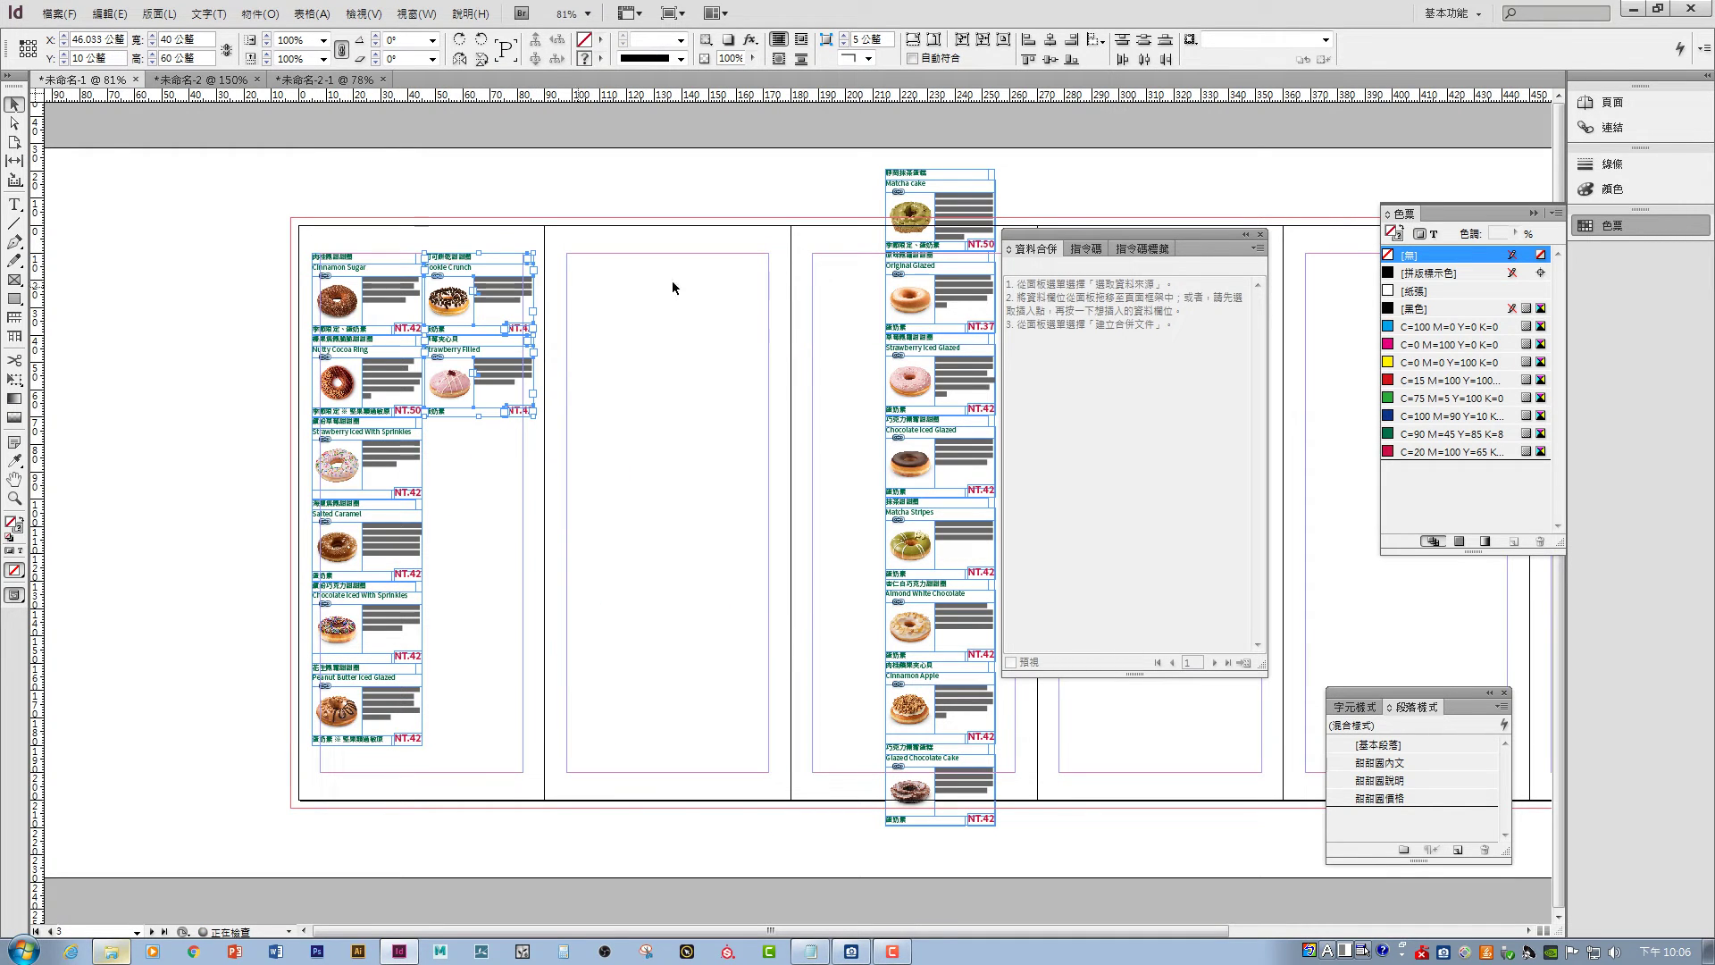
{"action": "left_click", "coordinate": [661, 324]}
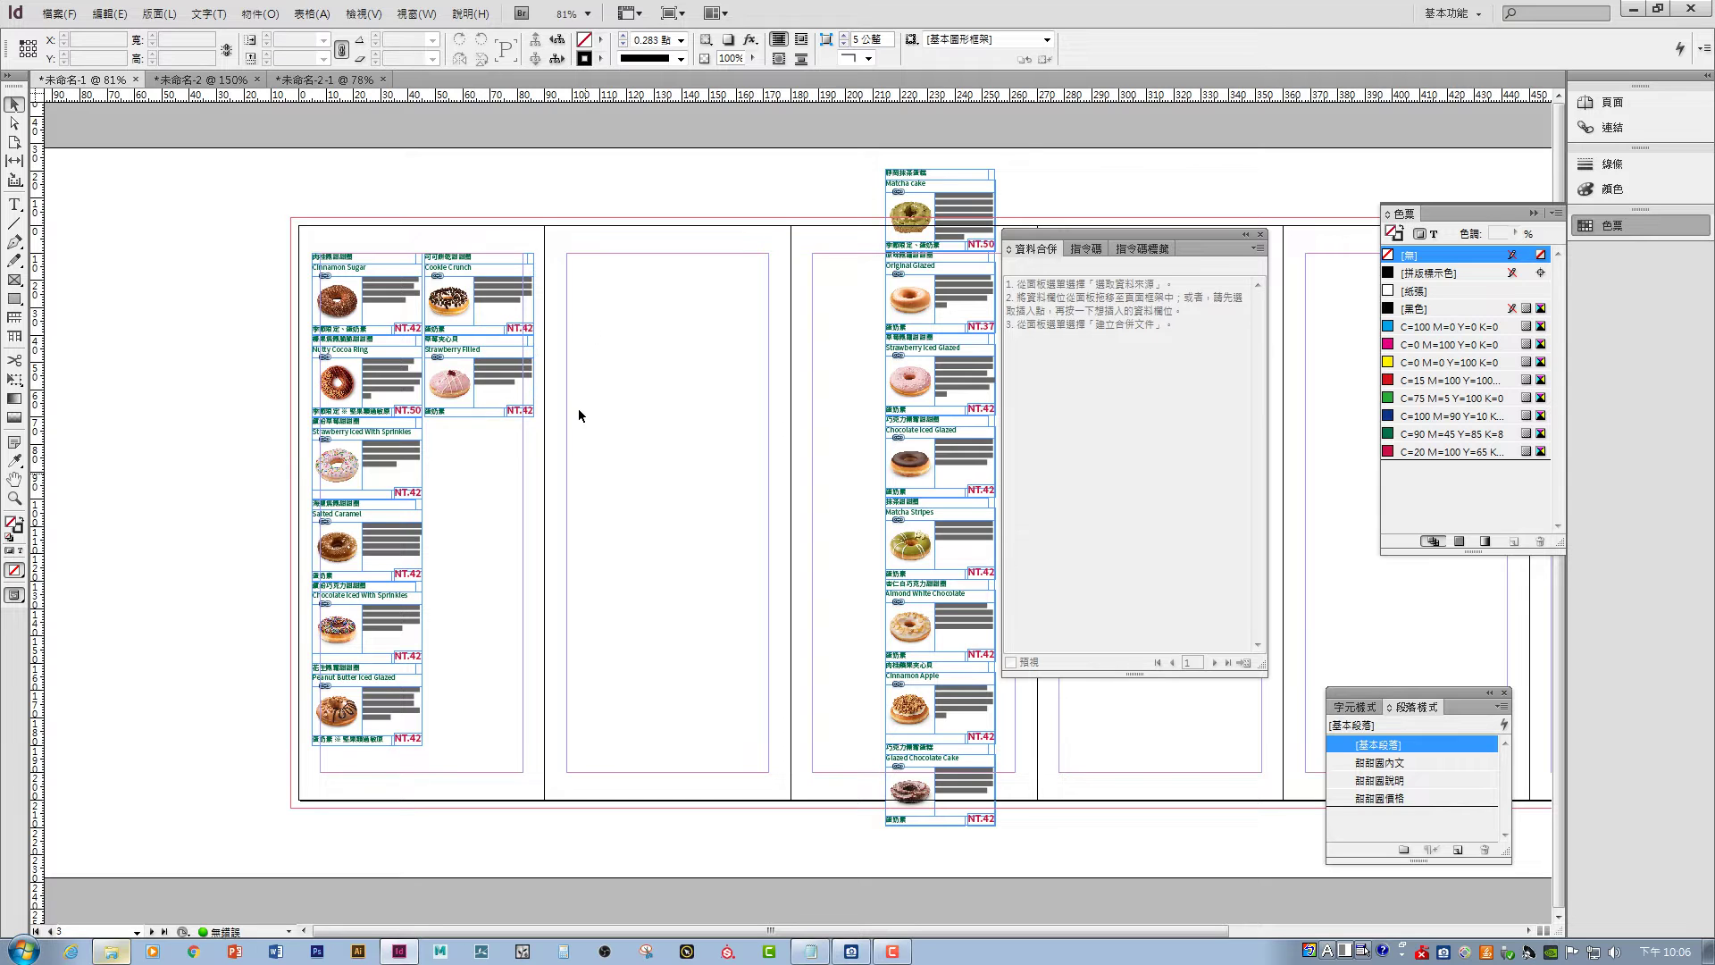
{"action": "left_click_drag", "start_coordinate": [835, 156], "coordinate": [1006, 491]}
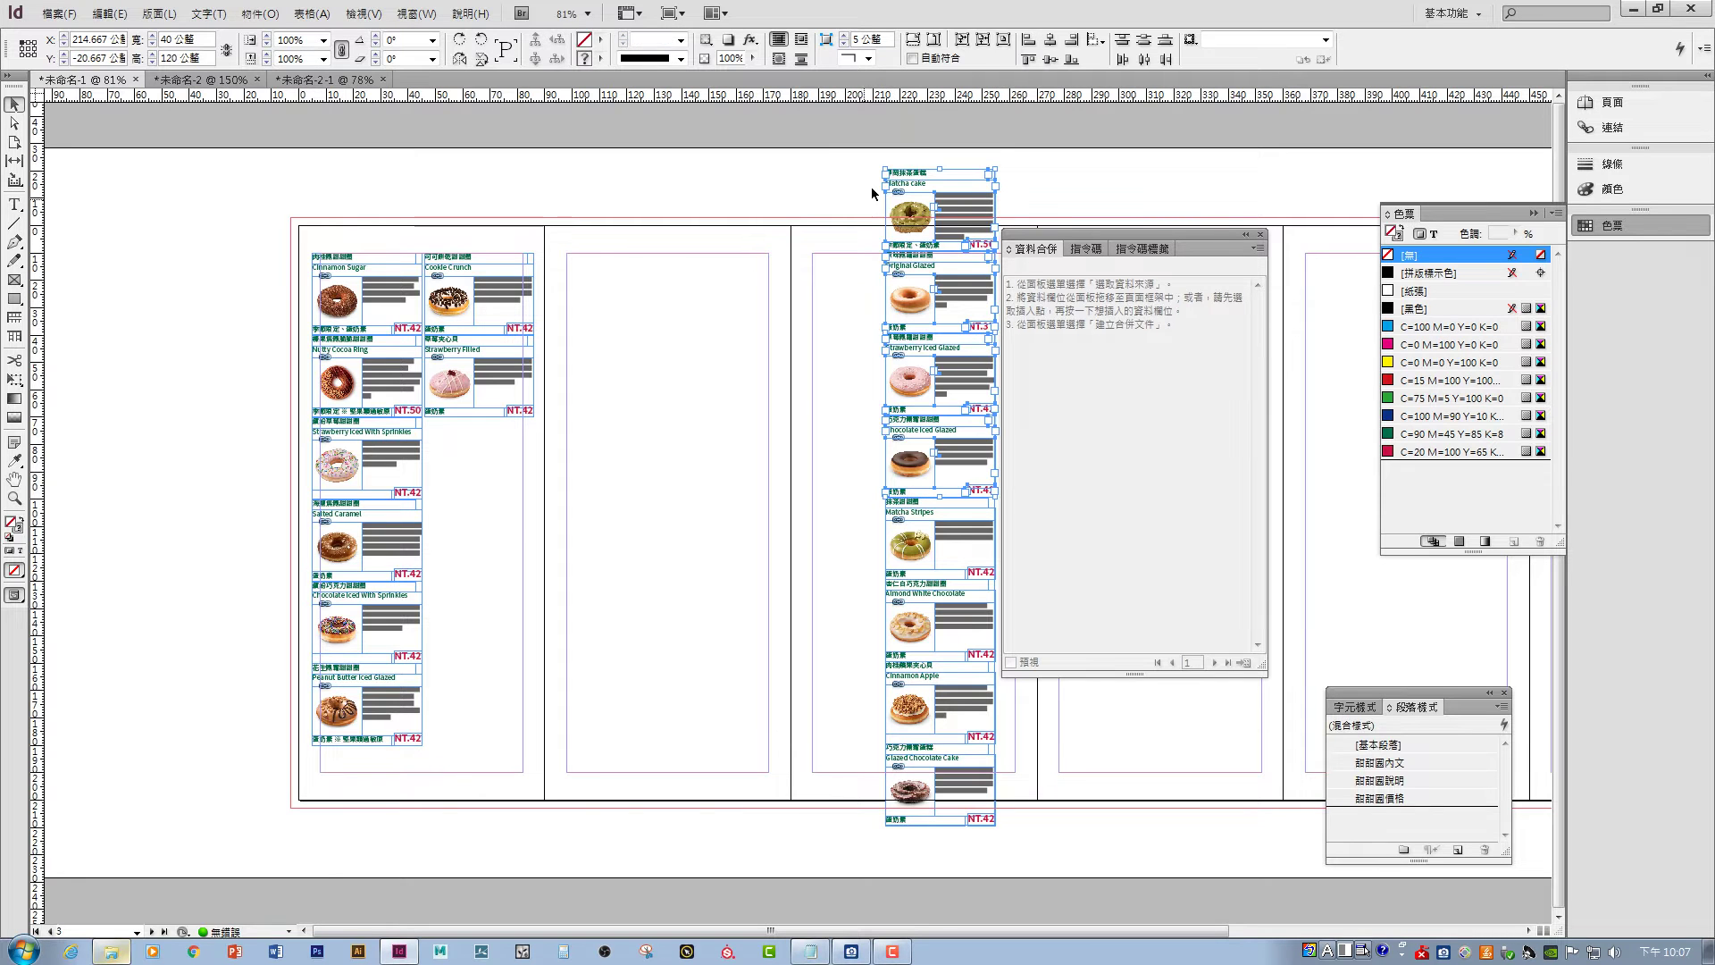
{"action": "left_click_drag", "start_coordinate": [904, 175], "coordinate": [447, 421]}
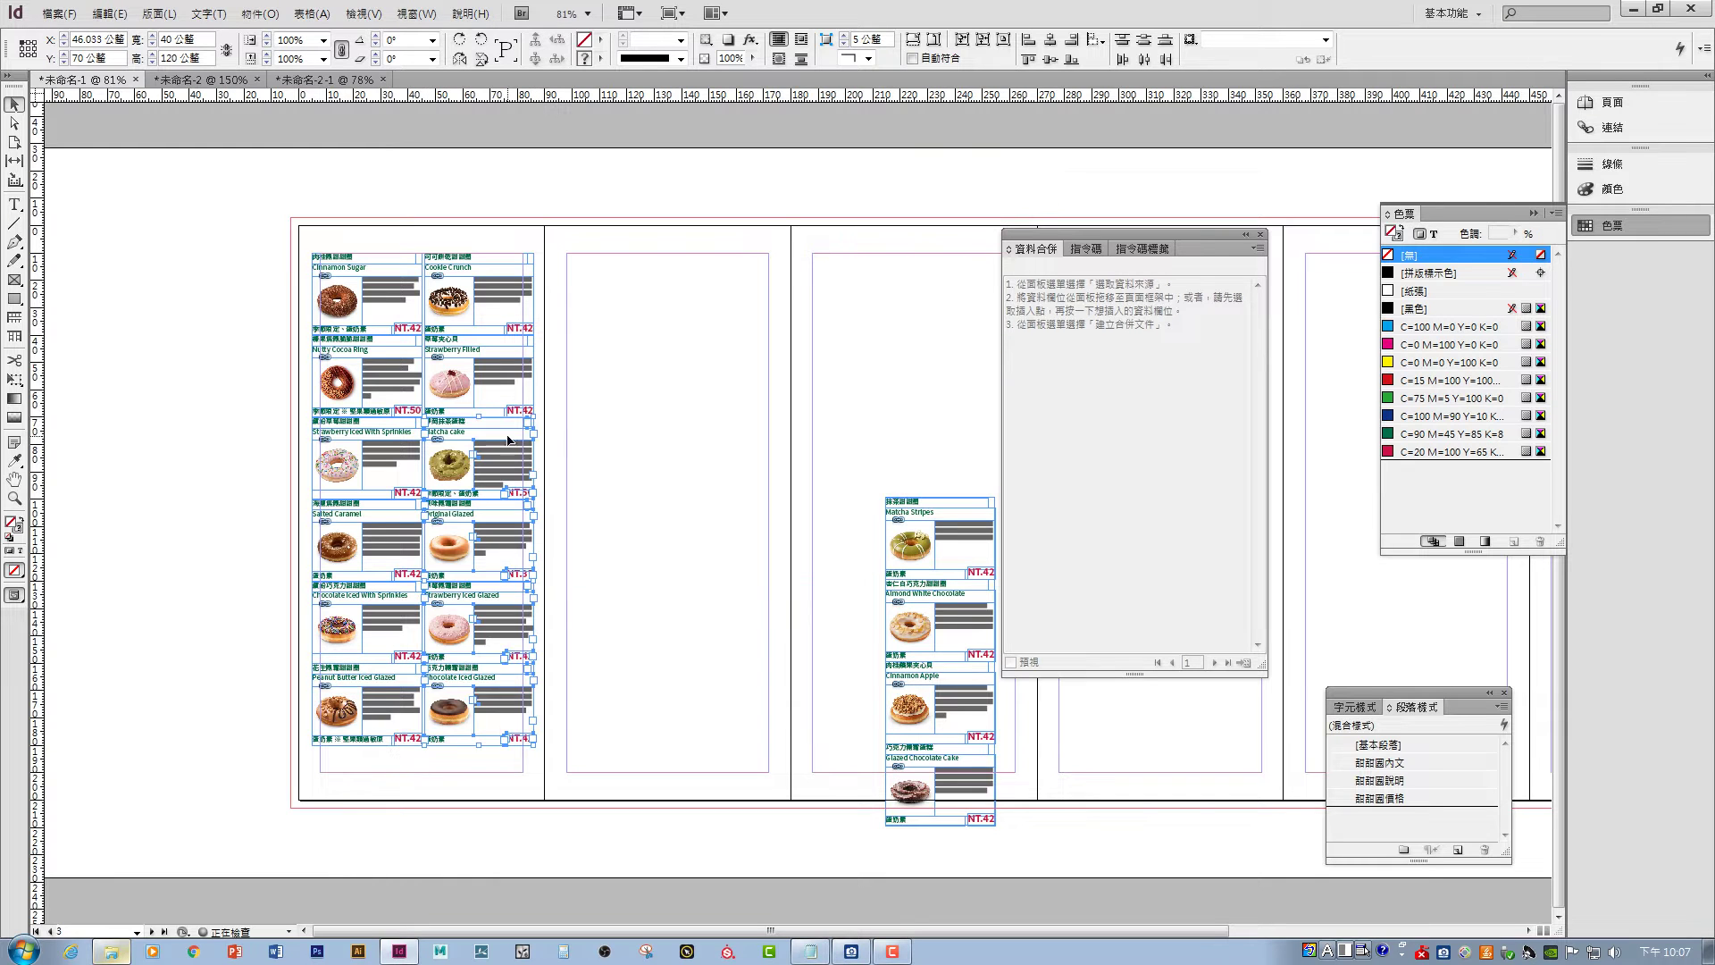
{"action": "left_click_drag", "start_coordinate": [757, 382], "coordinate": [982, 892]}
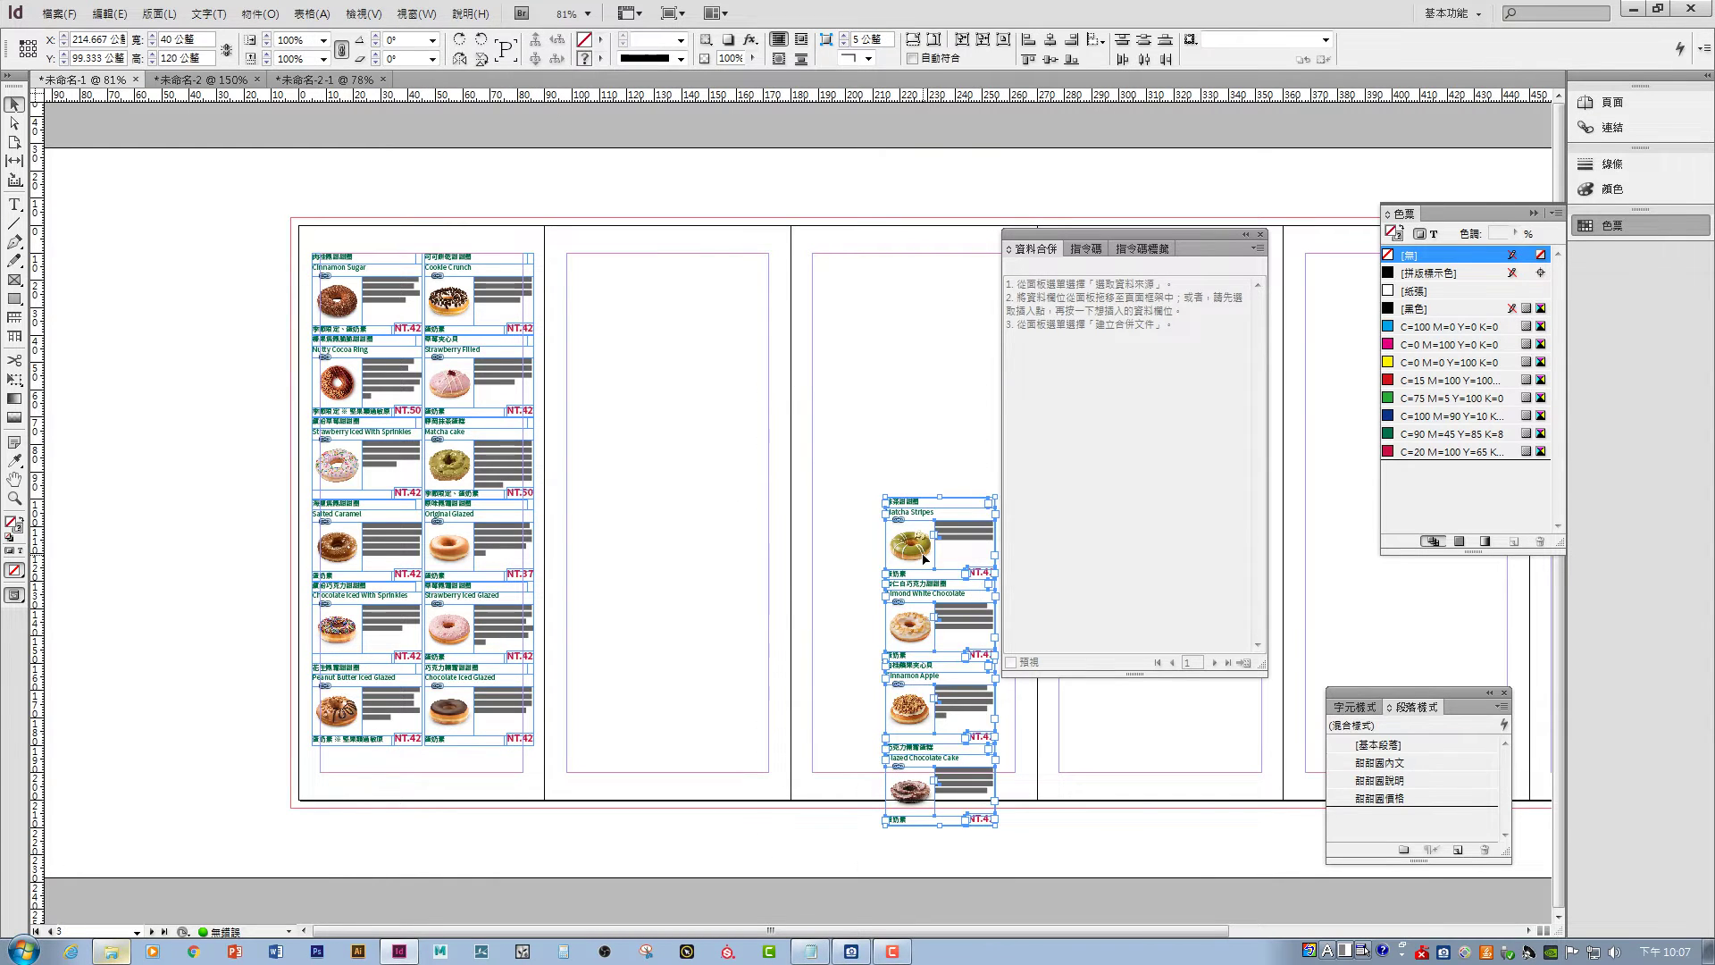
{"action": "left_click_drag", "start_coordinate": [921, 516], "coordinate": [587, 260]}
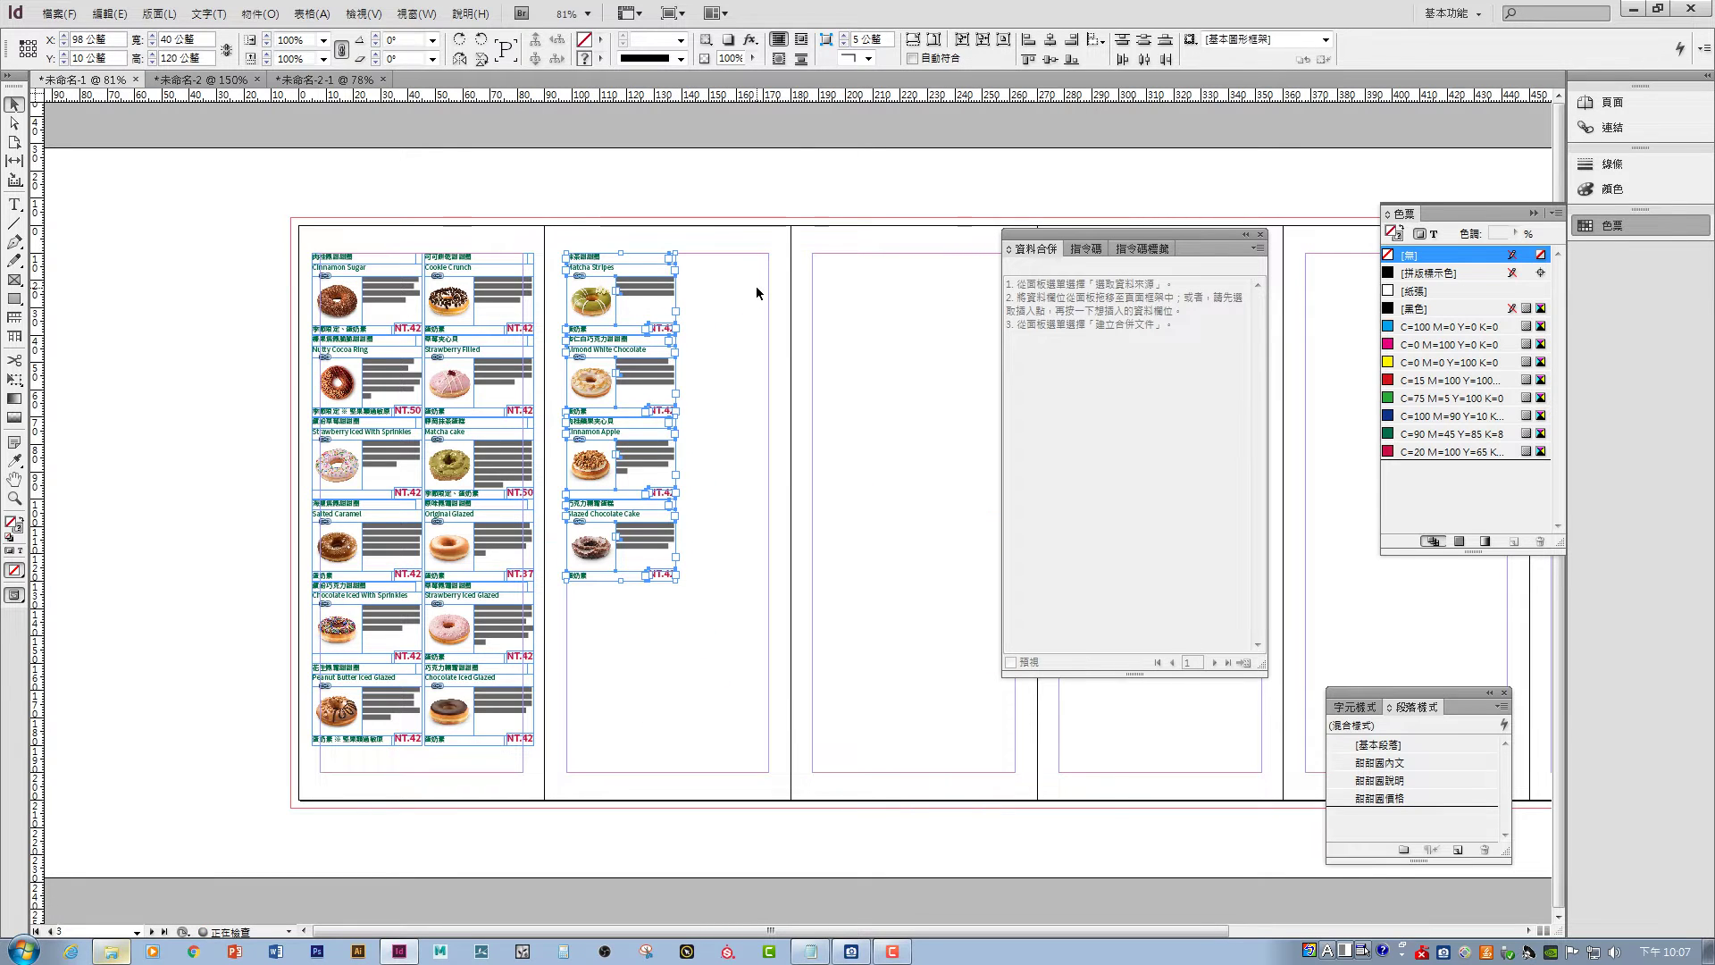
{"action": "left_click", "coordinate": [756, 285]}
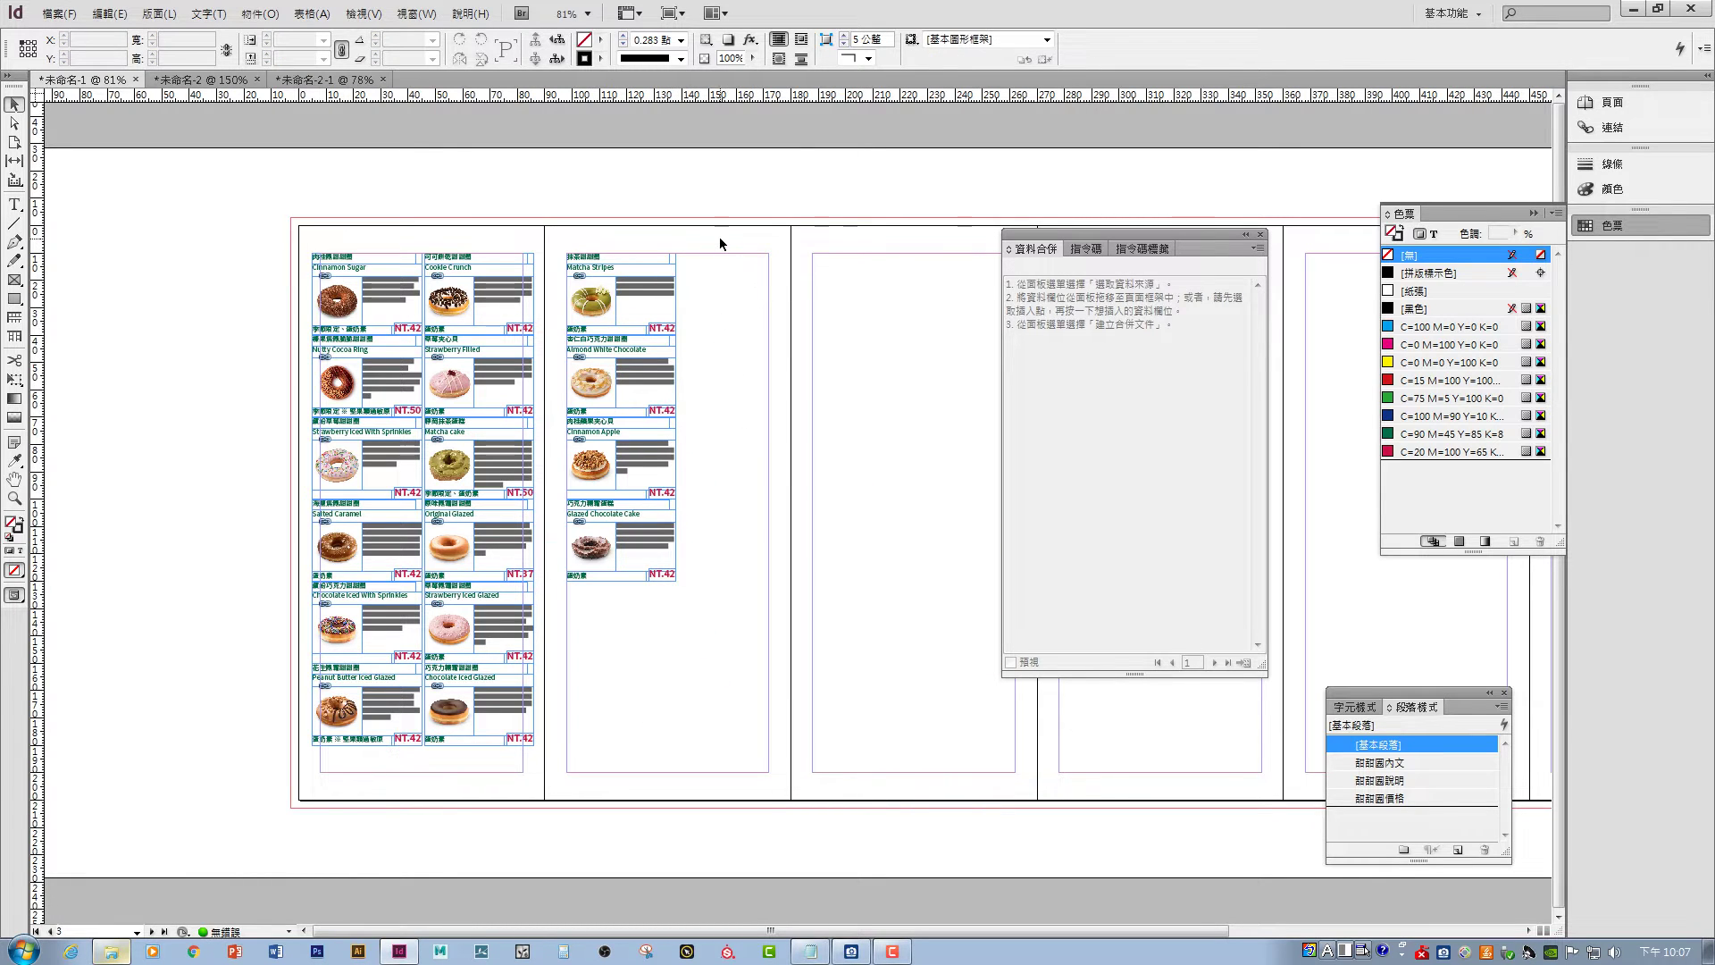
- Copy Glazed Vanilla Cake from 未命名-2-1, paste it below Glazed Chocolate Cake, view at 100%
{"action": "left_click", "coordinate": [317, 80]}
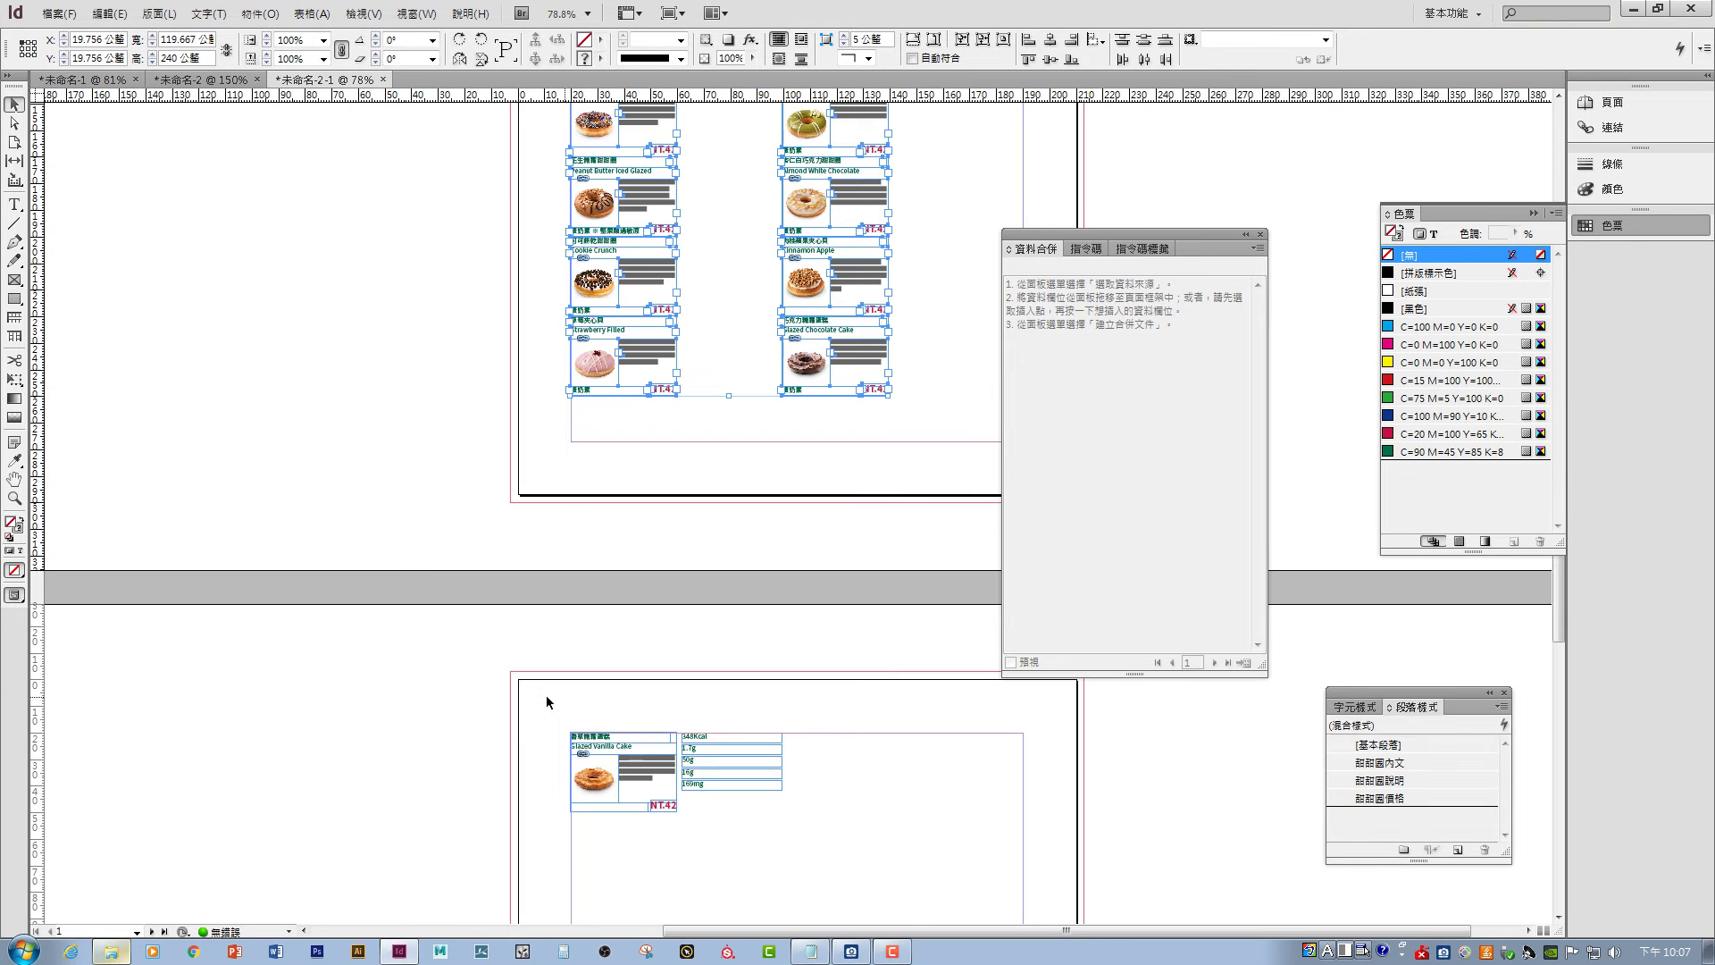
{"action": "left_click_drag", "start_coordinate": [541, 696], "coordinate": [679, 846]}
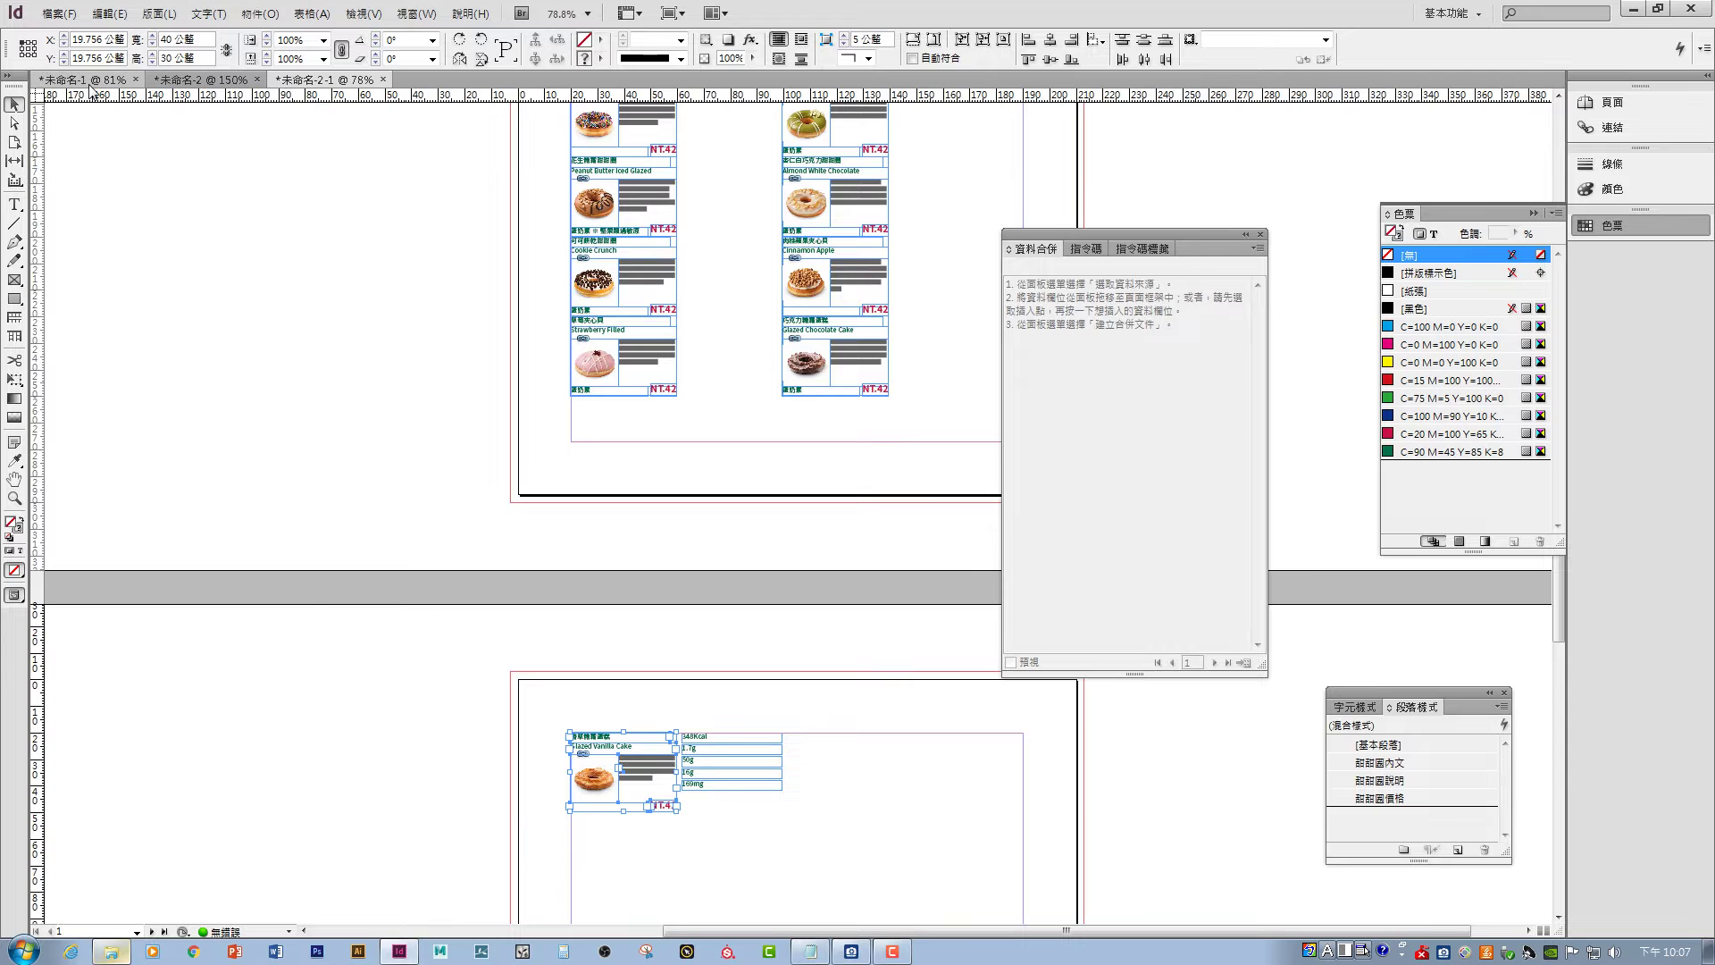
{"action": "left_click", "coordinate": [83, 79]}
{"action": "key", "text": "ctrl+v"}
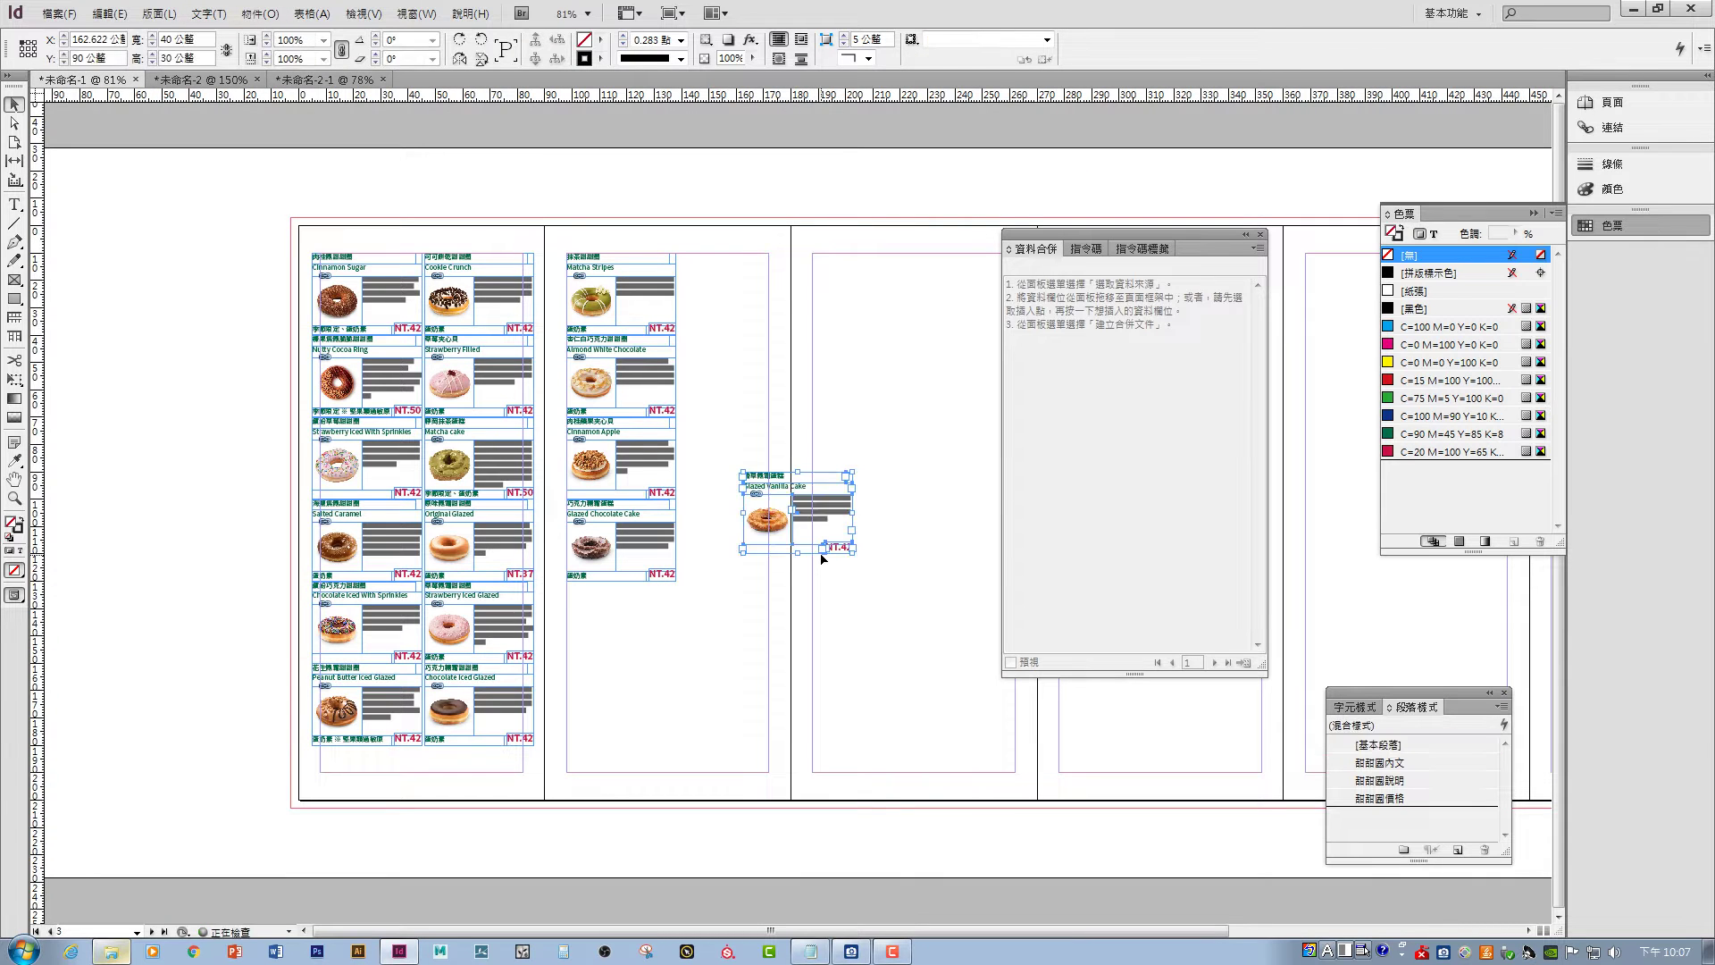
{"action": "left_click_drag", "start_coordinate": [764, 483], "coordinate": [586, 592]}
{"action": "left_click", "coordinate": [726, 562]}
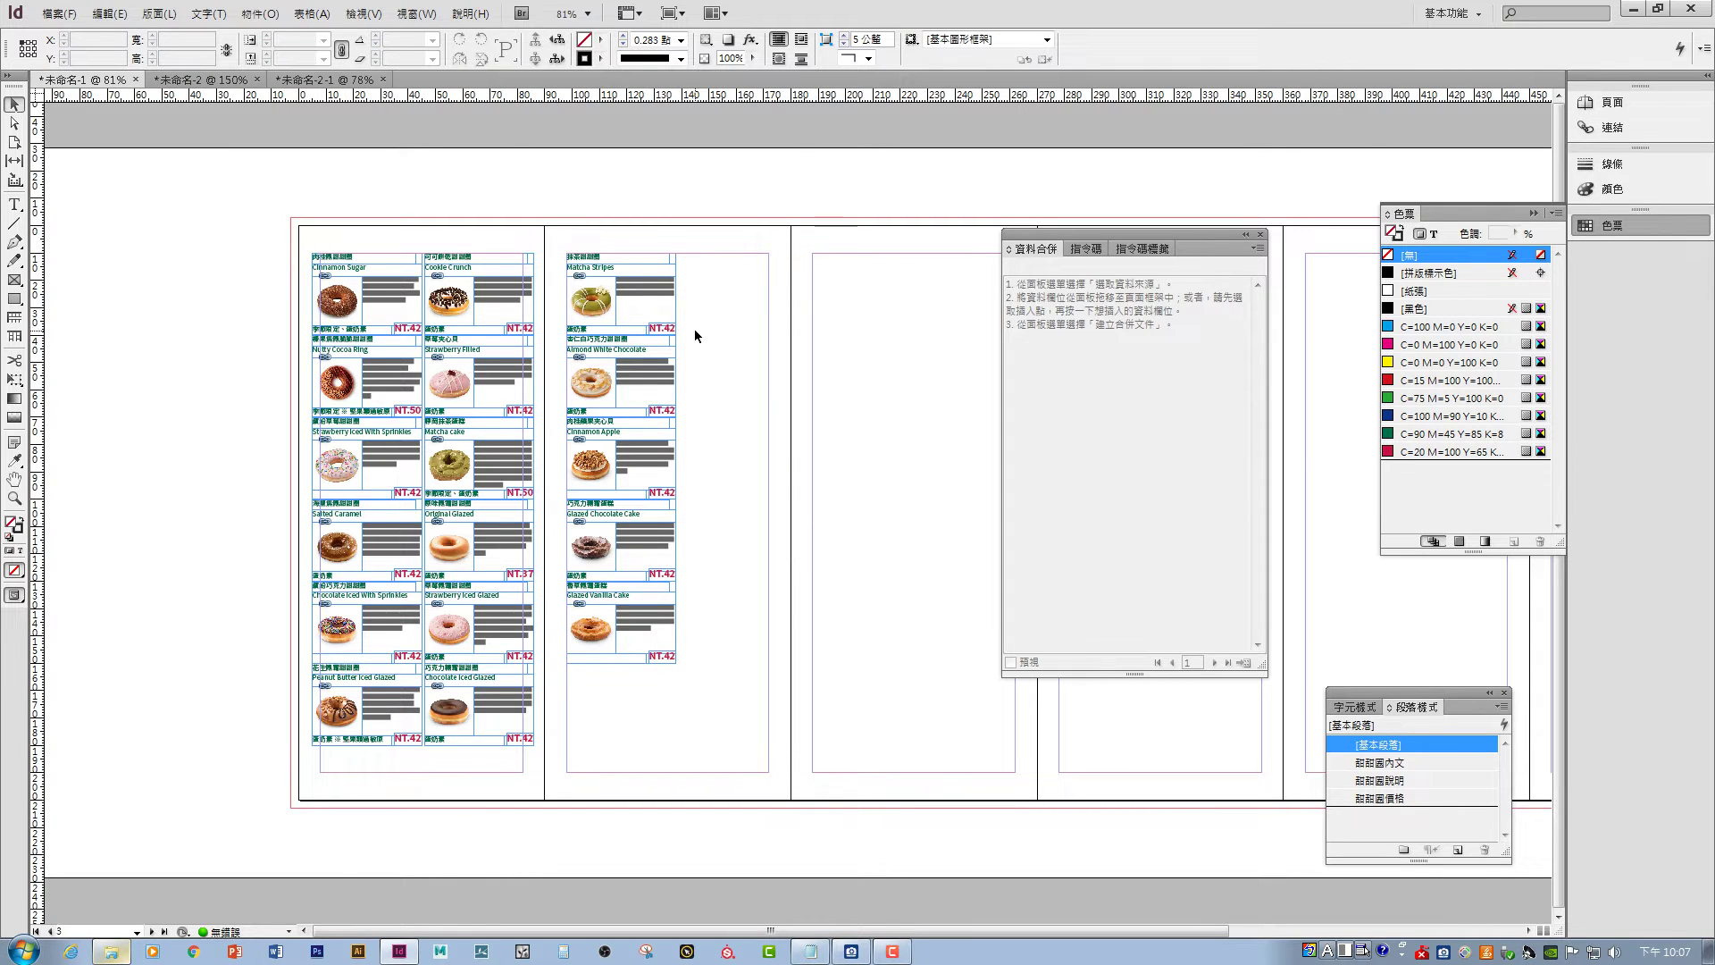
{"action": "key", "text": "ctrl+="}
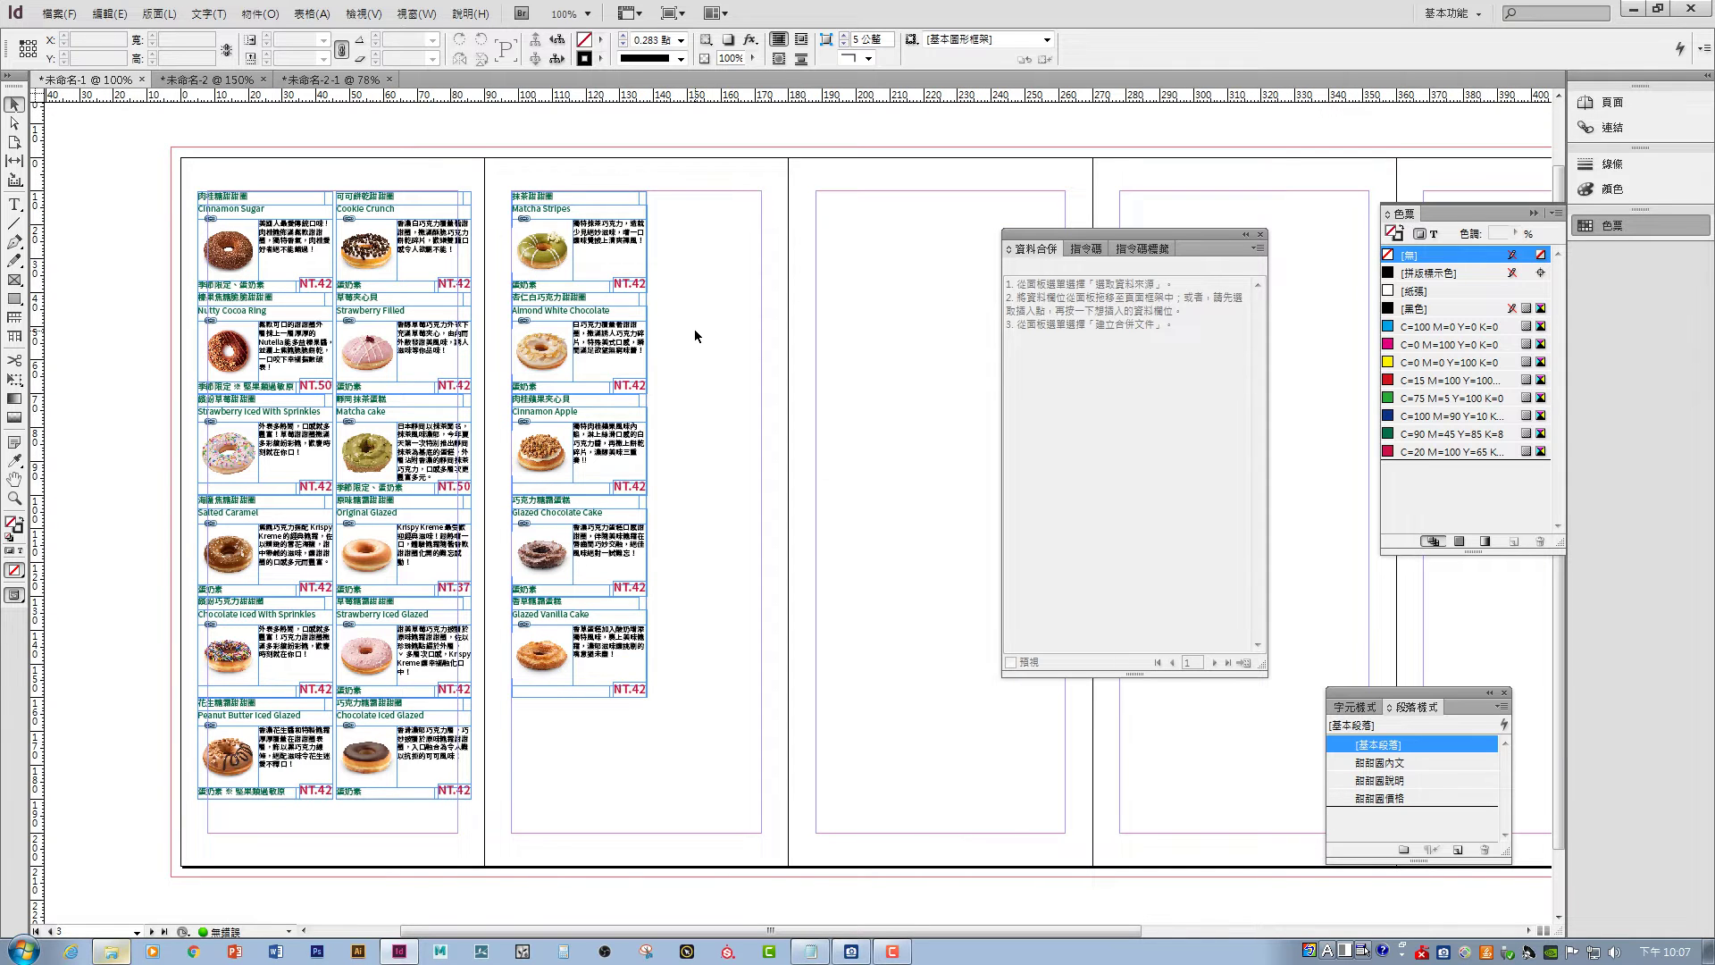
- Switch the screen mode to Preview, hiding guides and frame edges
{"action": "left_click", "coordinate": [363, 13]}
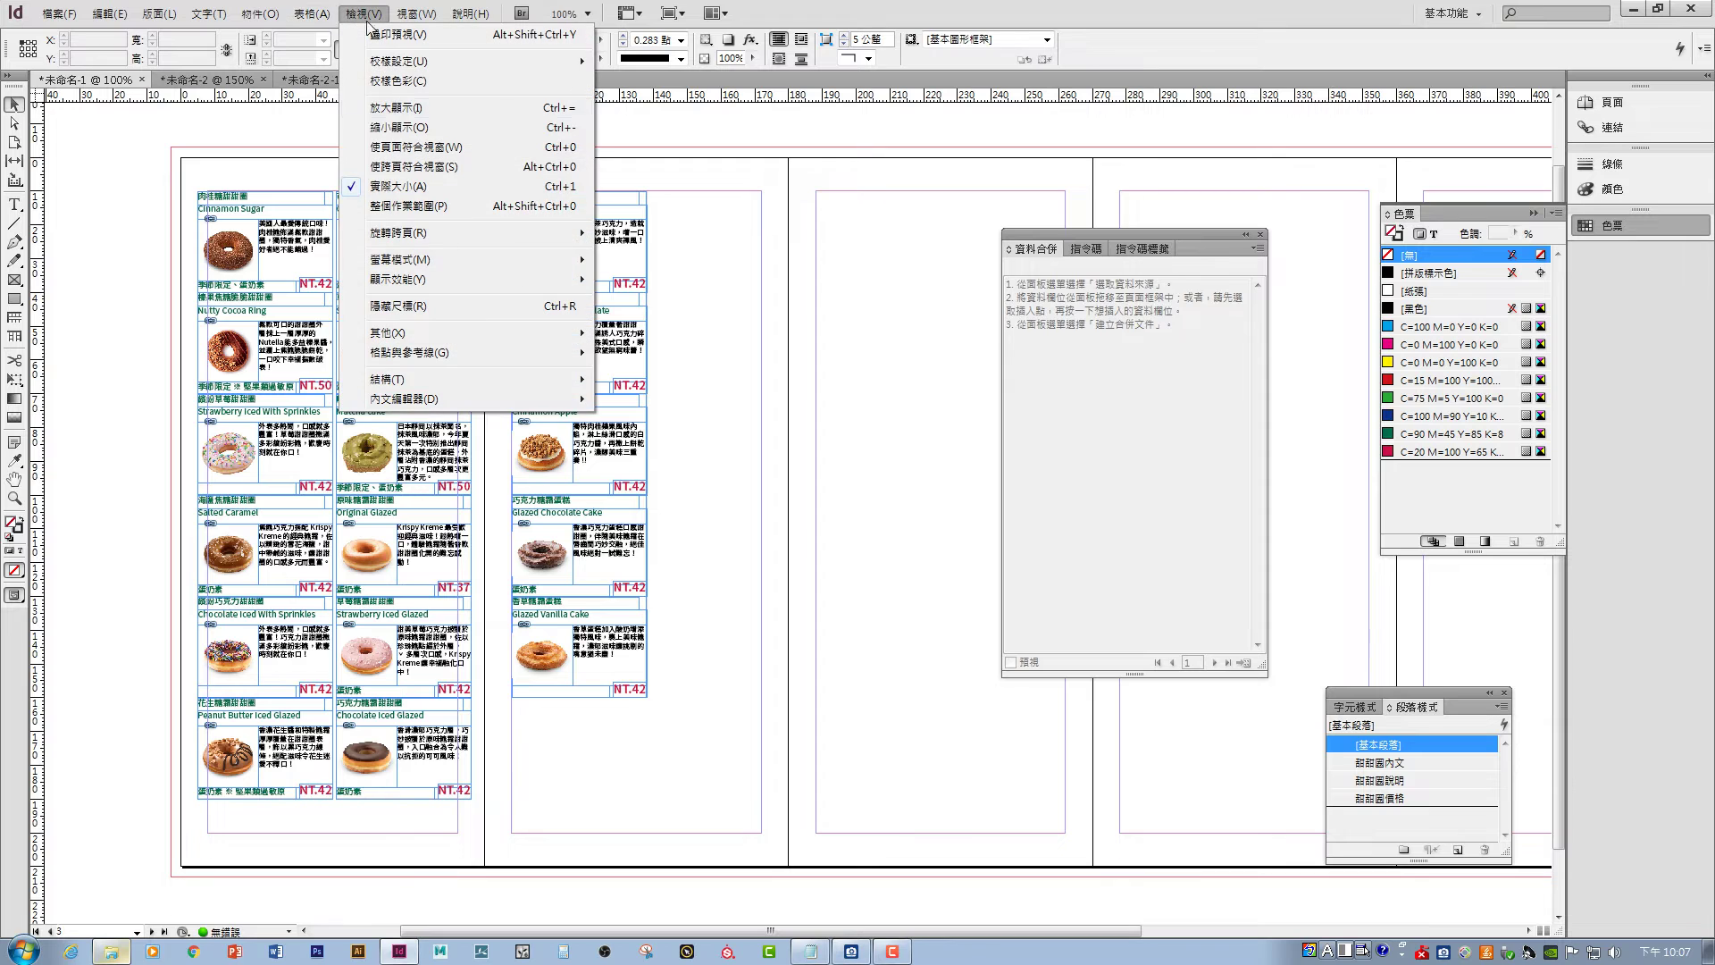
{"action": "mouse_move", "coordinate": [450, 265]}
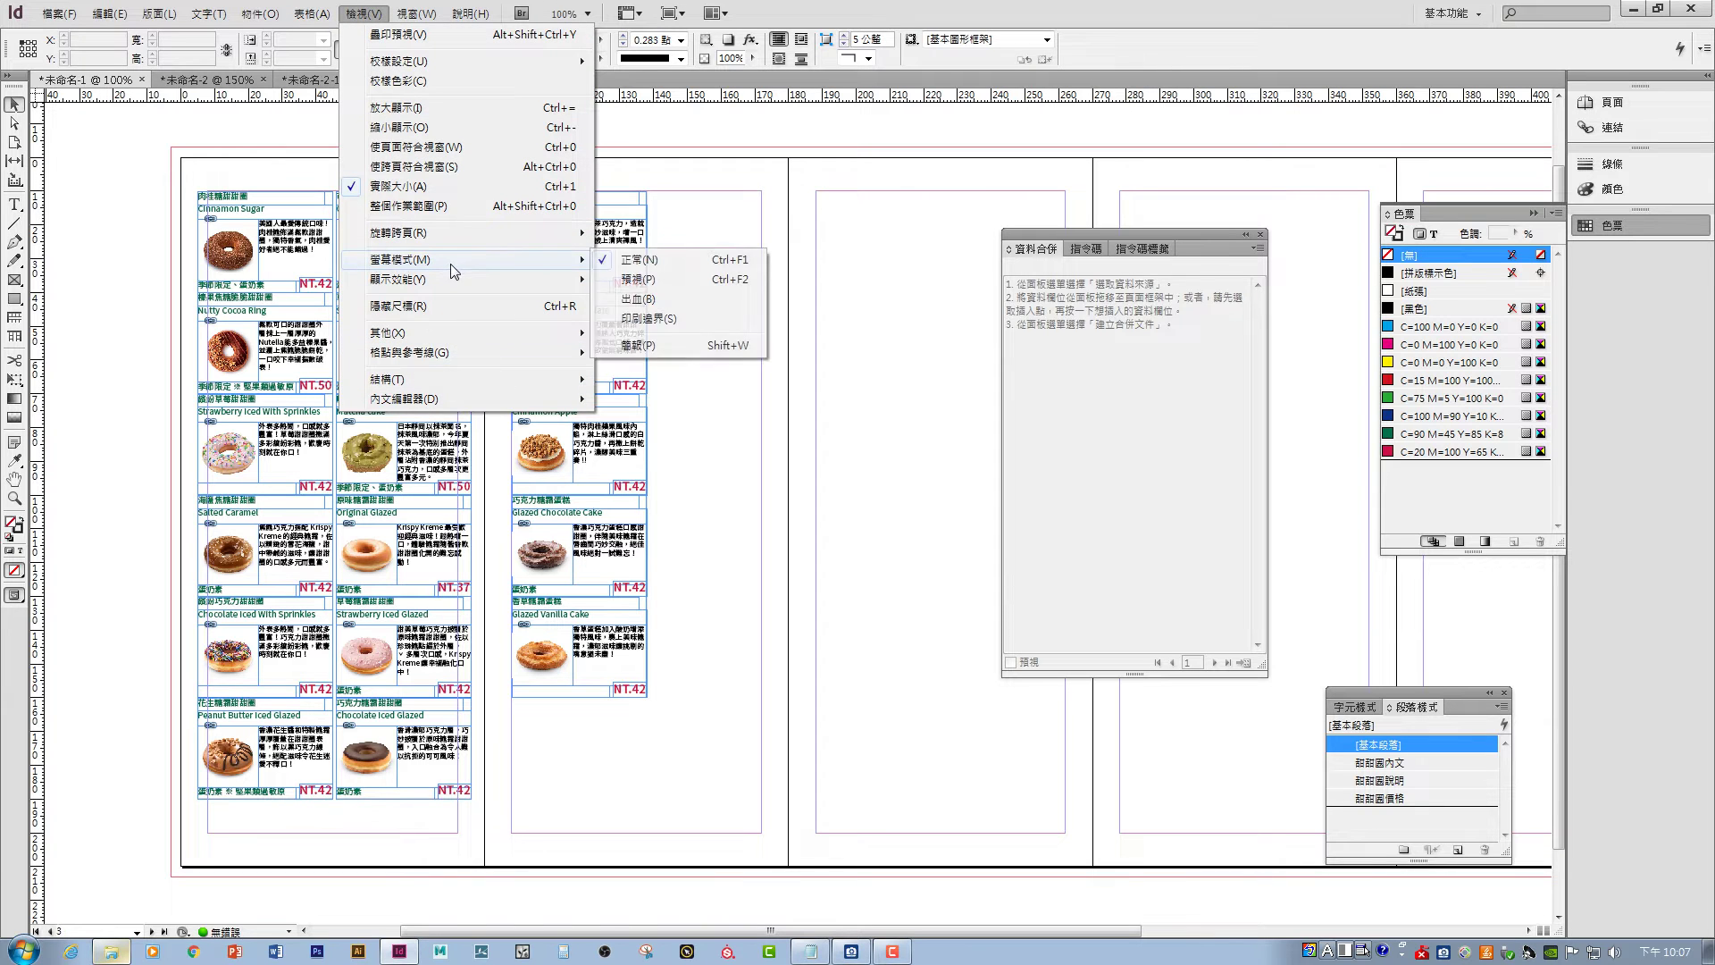
{"action": "left_click", "coordinate": [637, 279]}
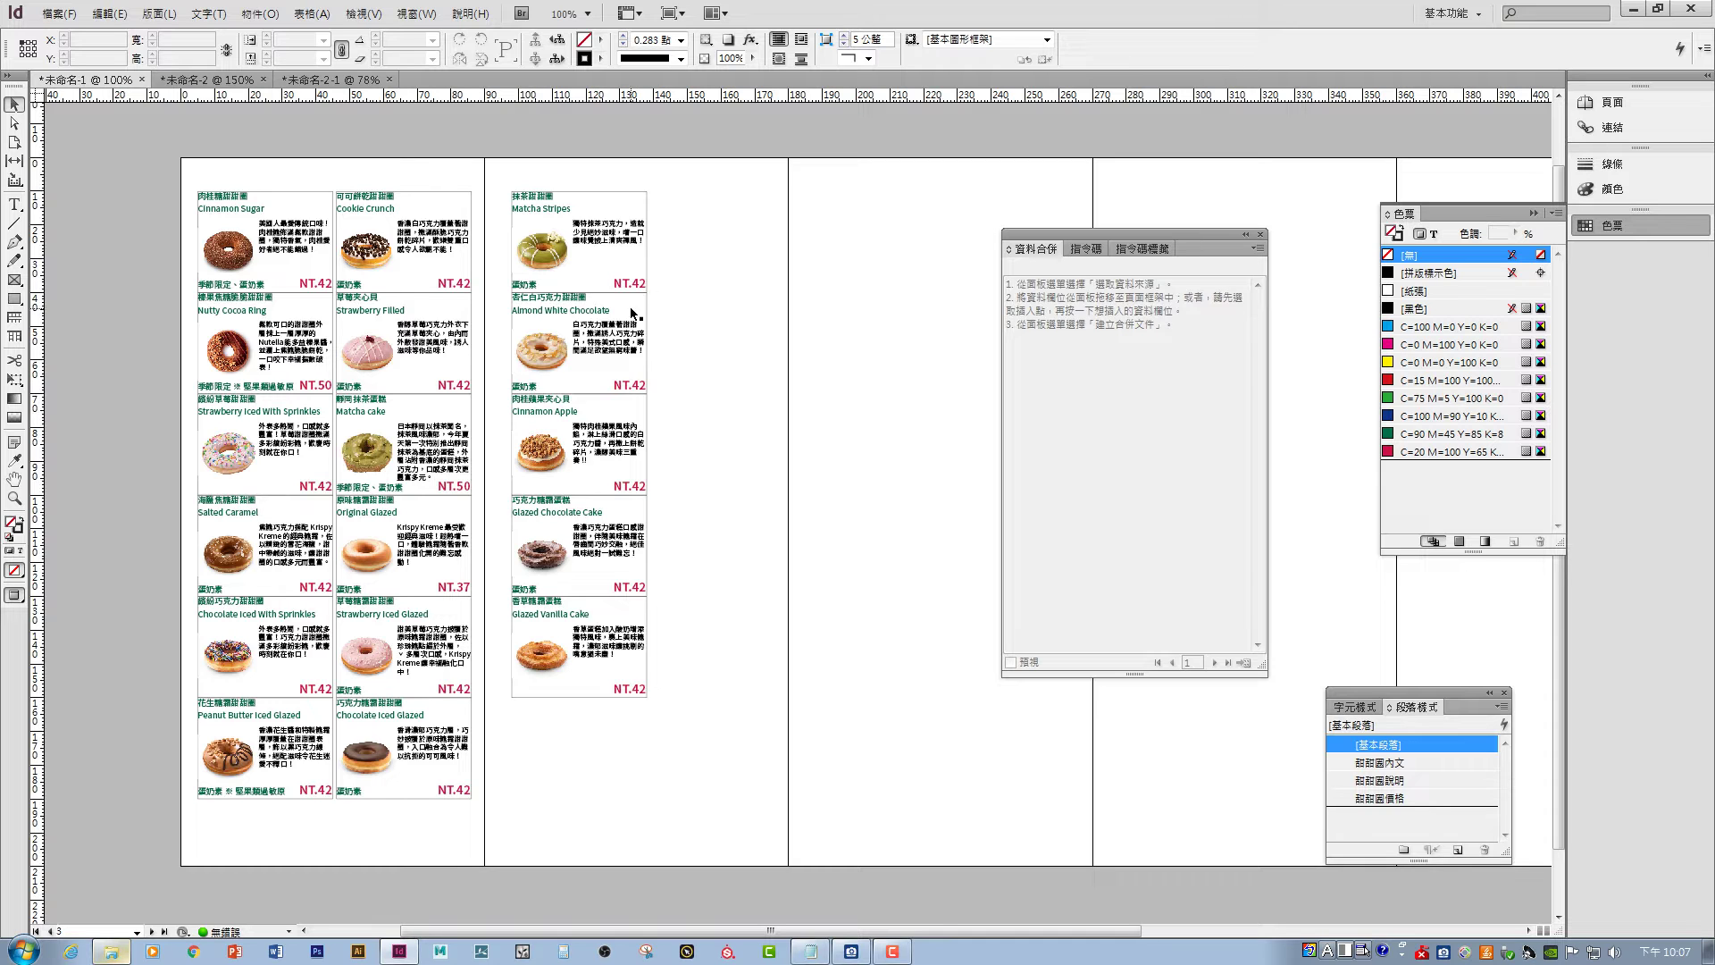
- Set the stroke of all donut cards to [None] and deselect them
{"action": "left_click_drag", "start_coordinate": [696, 176], "coordinate": [195, 833]}
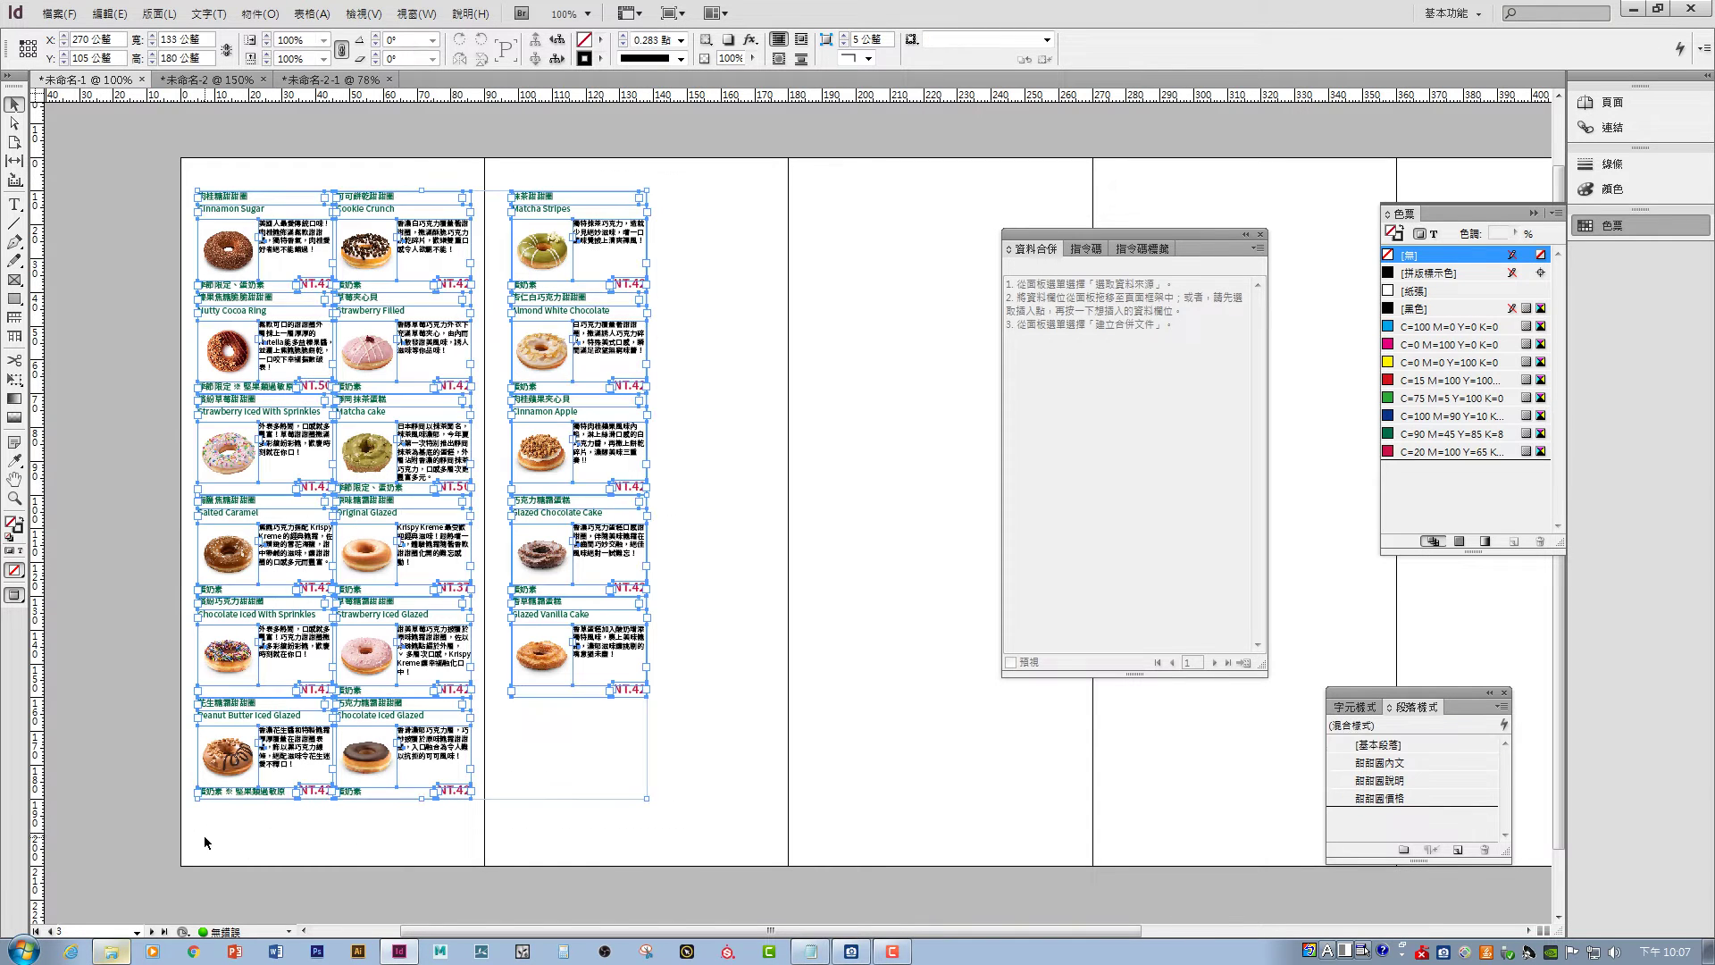
{"action": "left_click", "coordinate": [19, 532]}
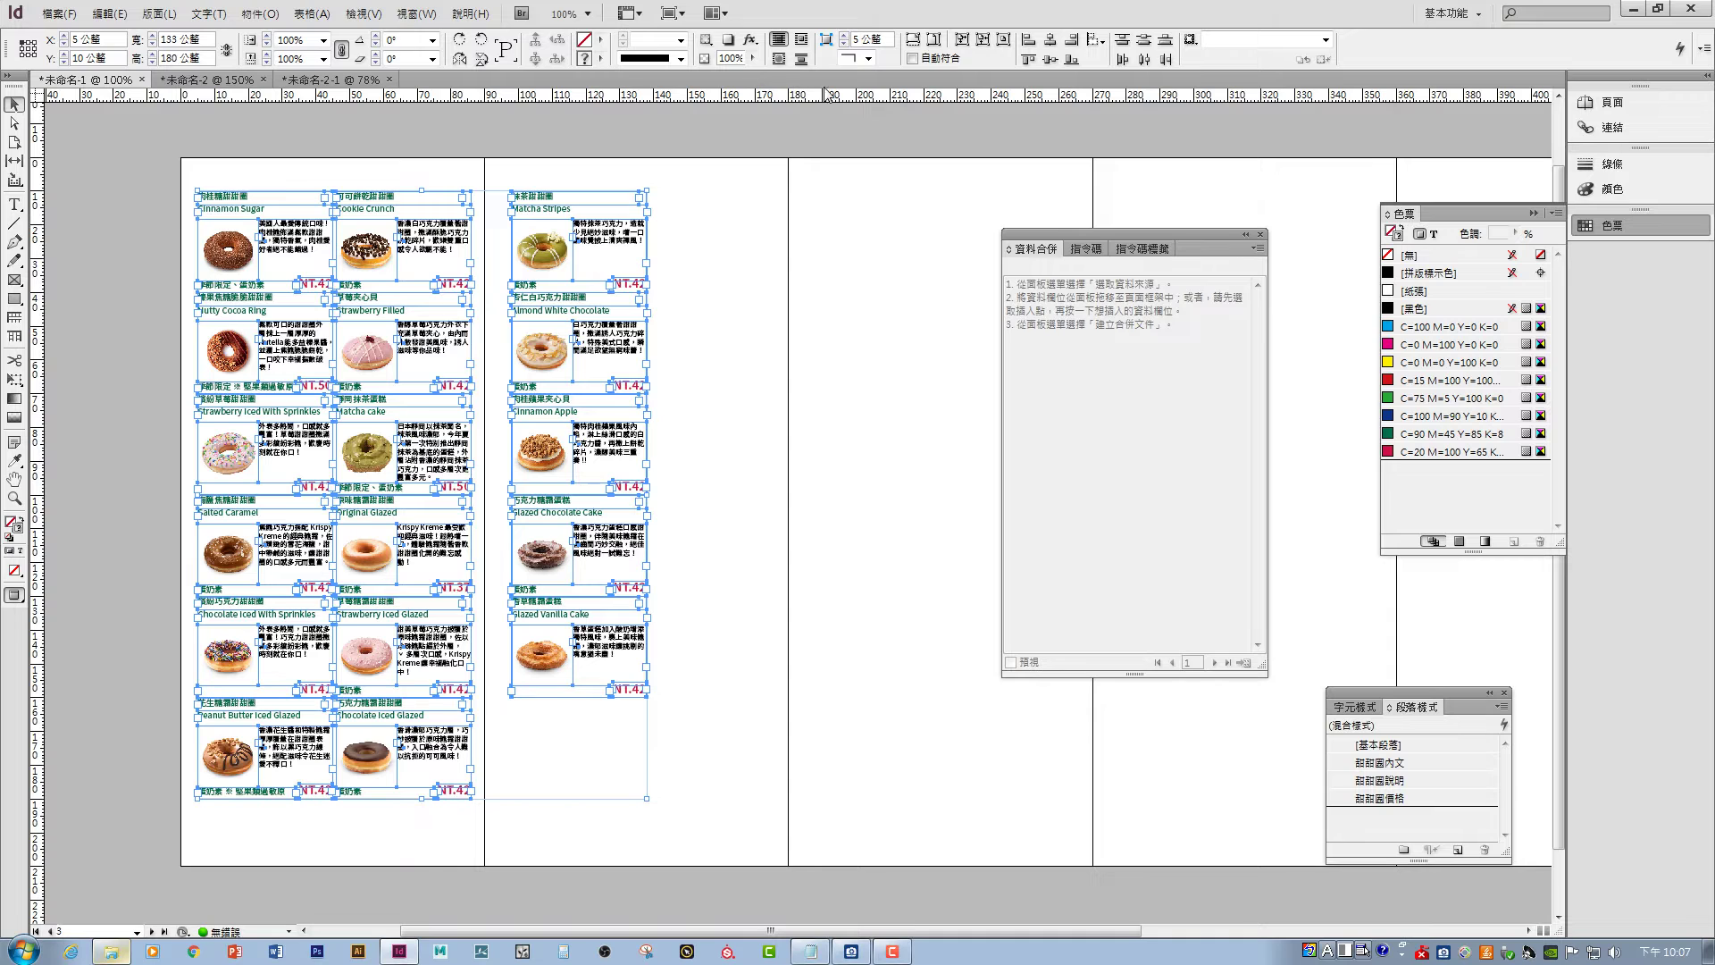
{"action": "left_click", "coordinate": [681, 59]}
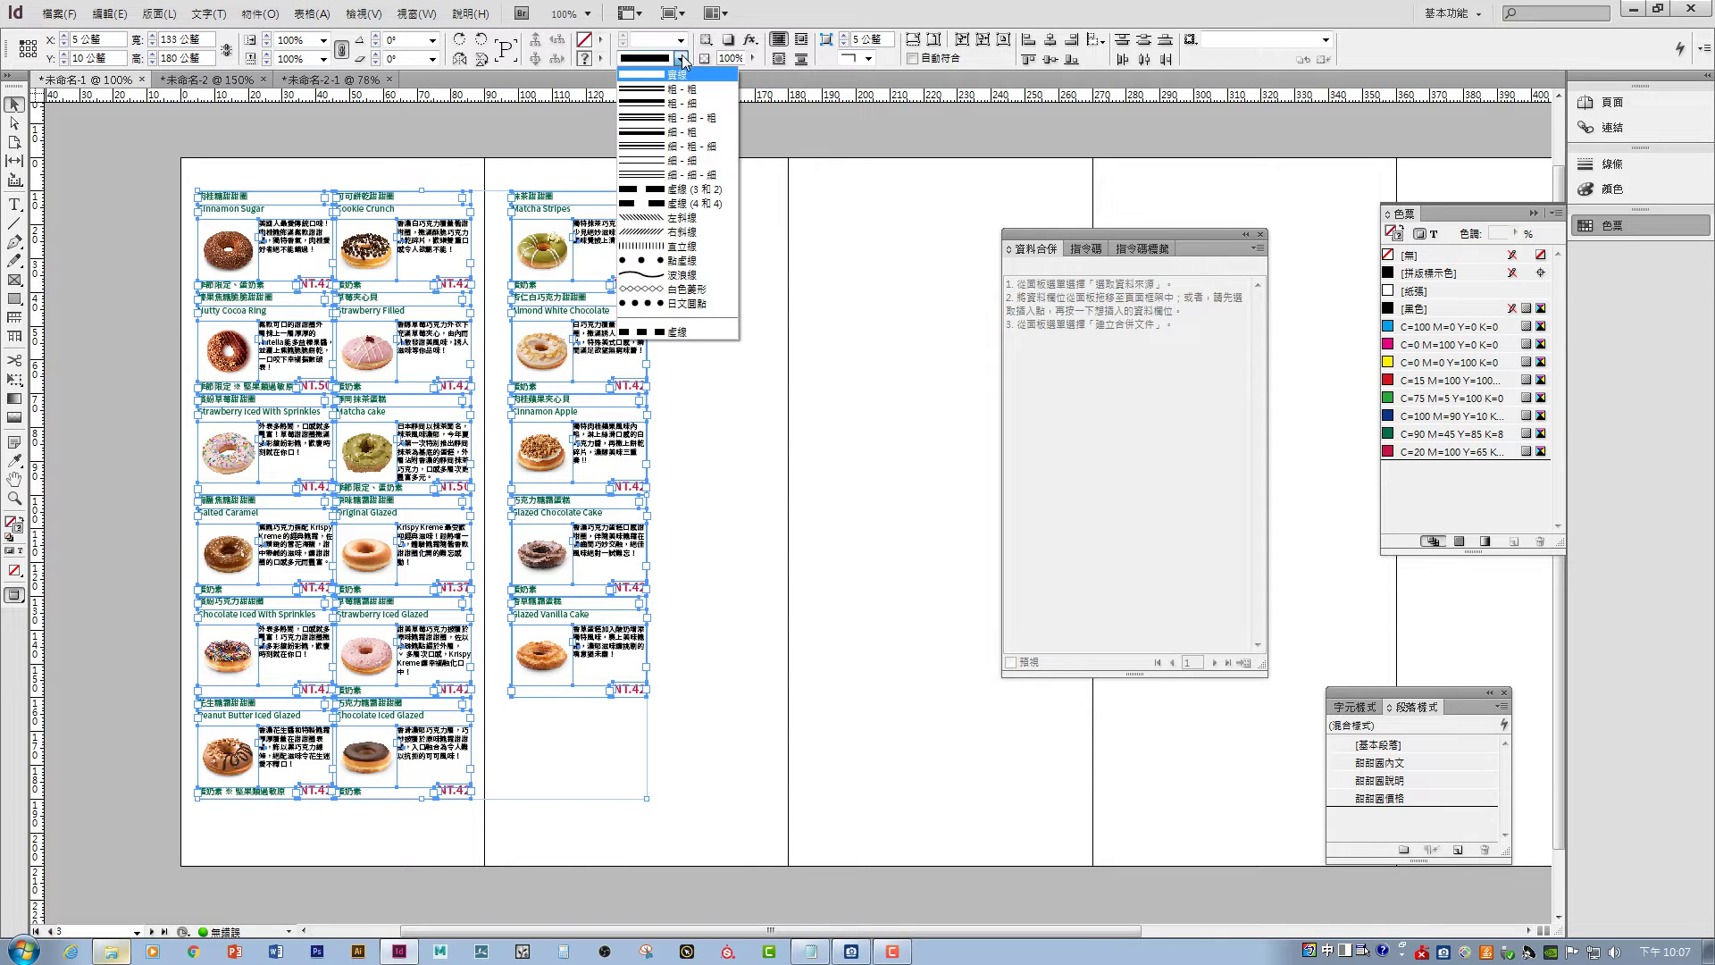
{"action": "left_click", "coordinate": [682, 59]}
{"action": "left_click", "coordinate": [601, 59]}
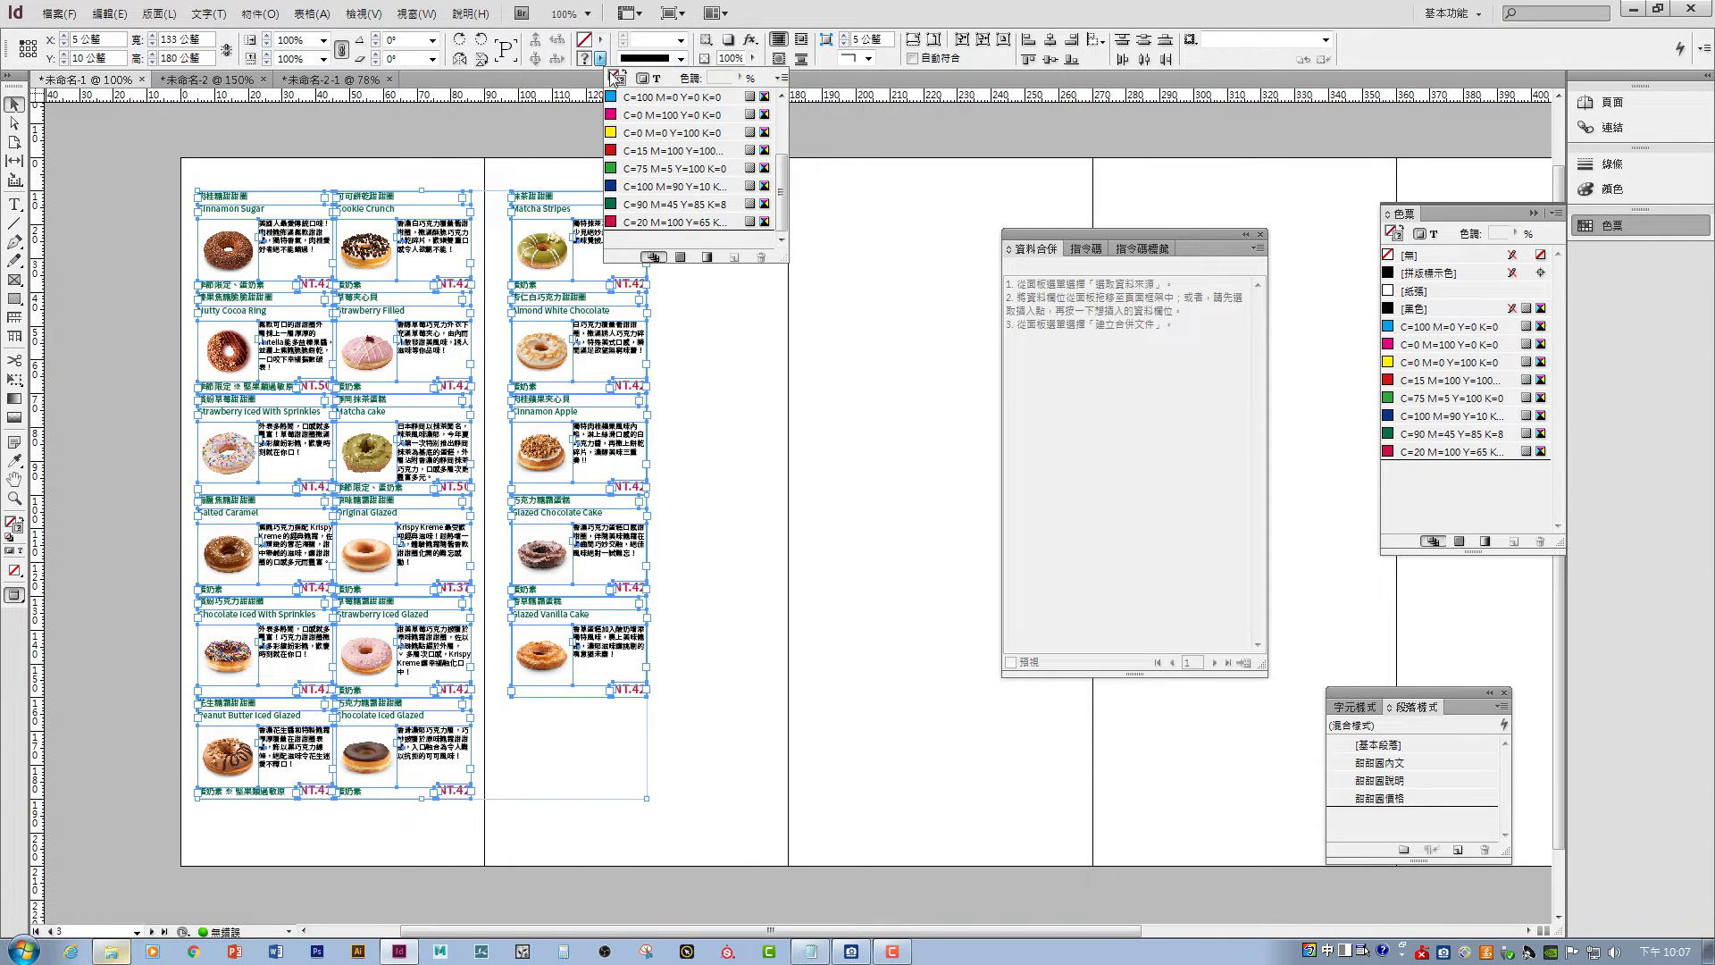
{"action": "left_click_drag", "start_coordinate": [783, 159], "coordinate": [785, 107]}
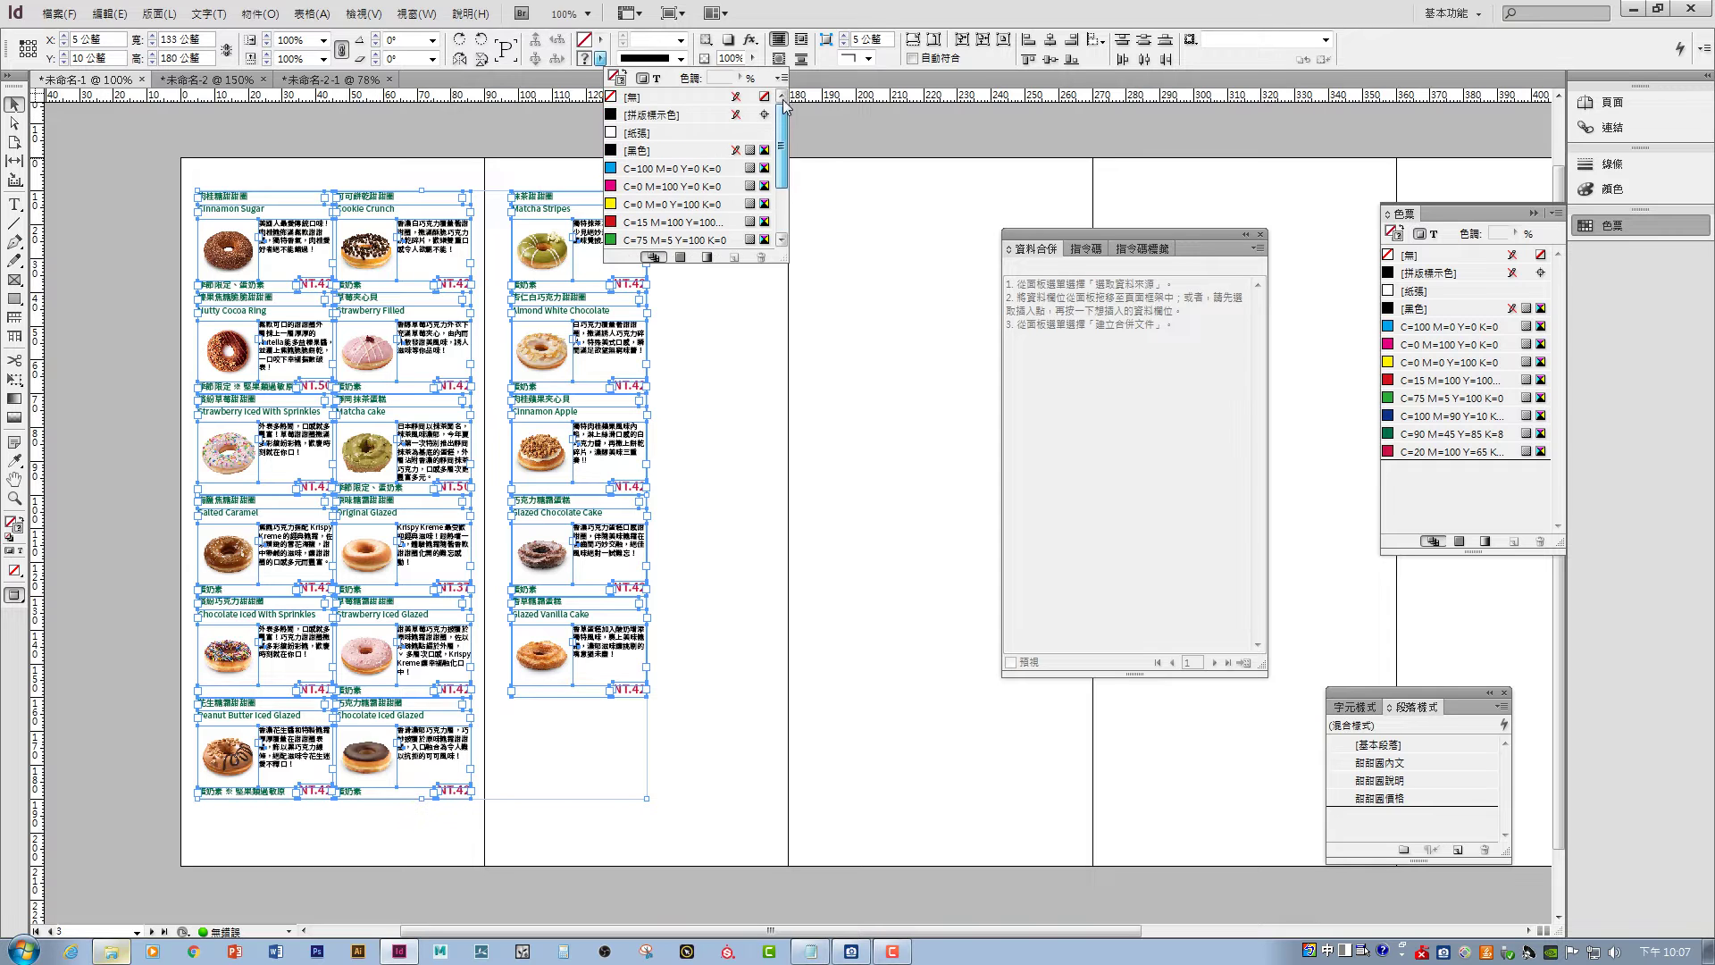
{"action": "left_click", "coordinate": [635, 100]}
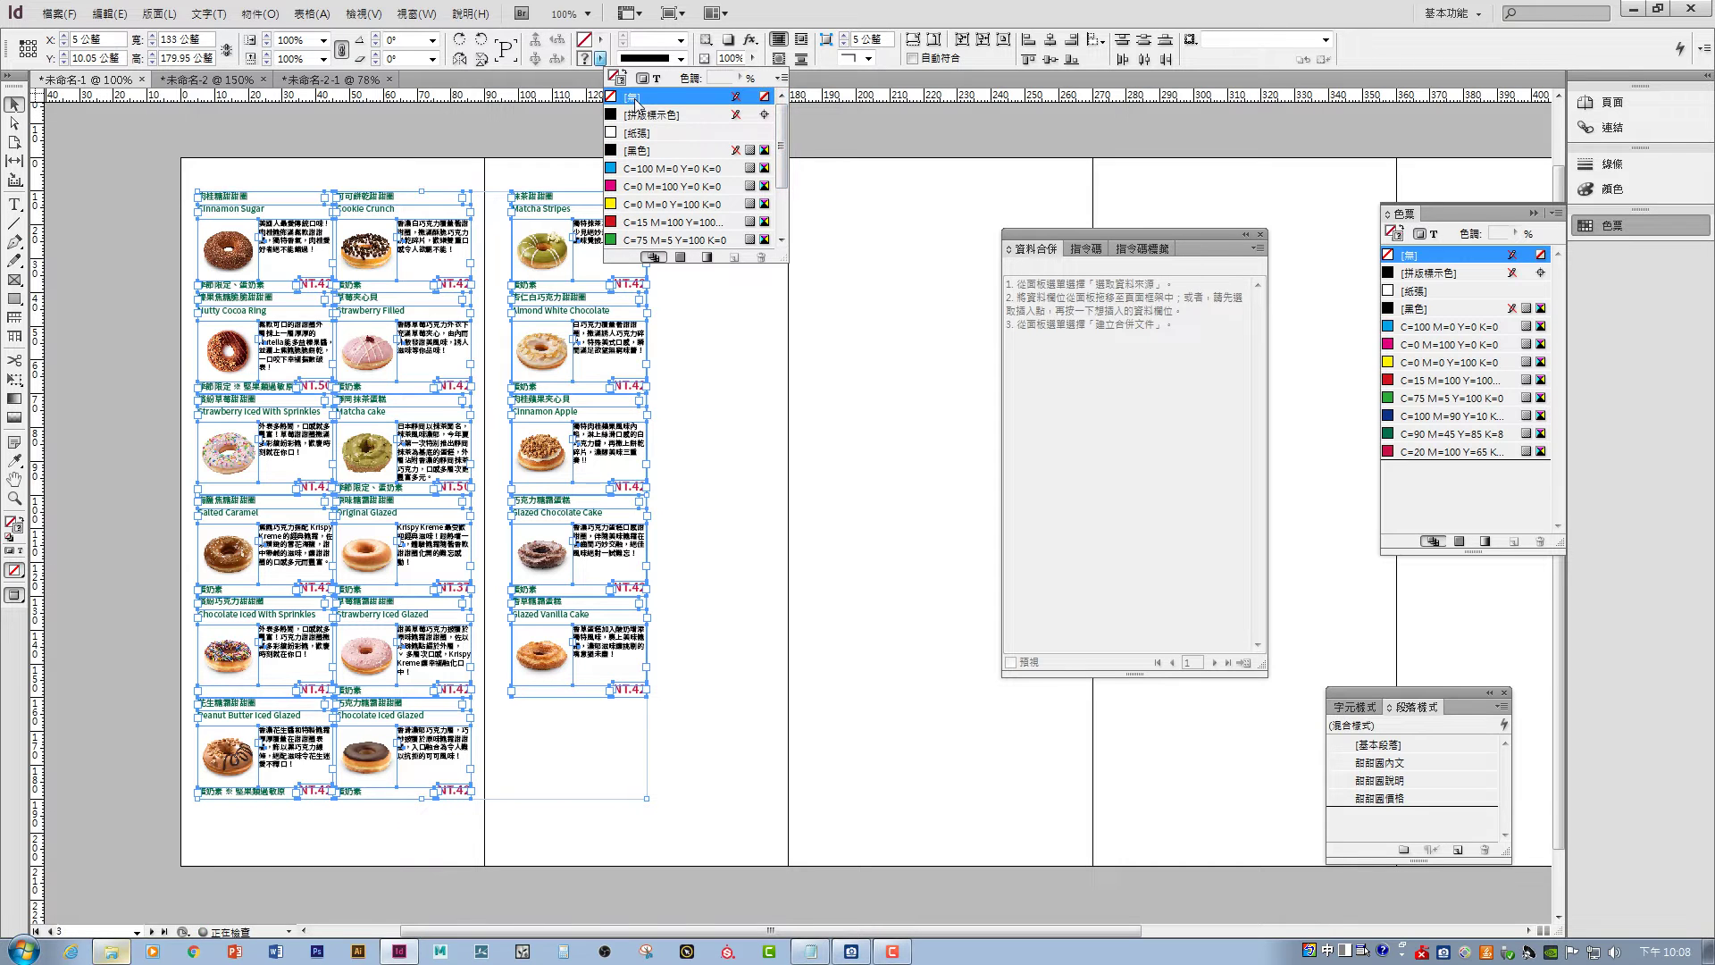
{"action": "left_click", "coordinate": [786, 358]}
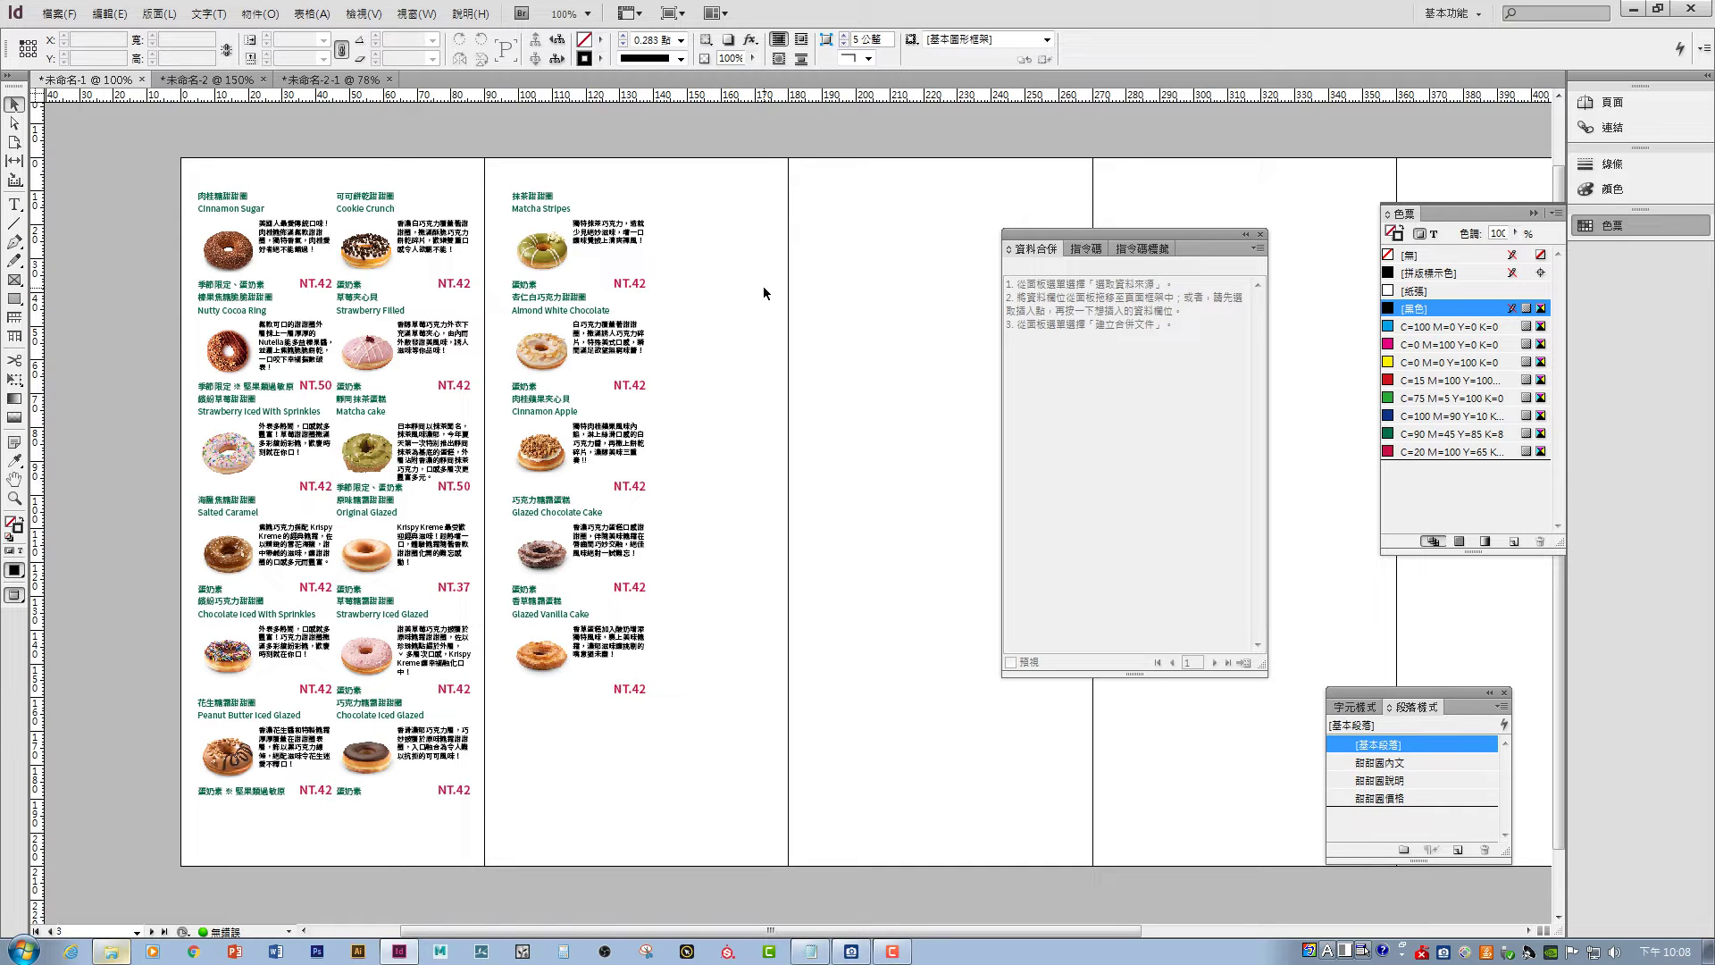
- Dismiss the 內容.txt notes, review 甜甜圈.txt in Notepad, then close it and the folder
{"action": "left_click", "coordinate": [810, 951]}
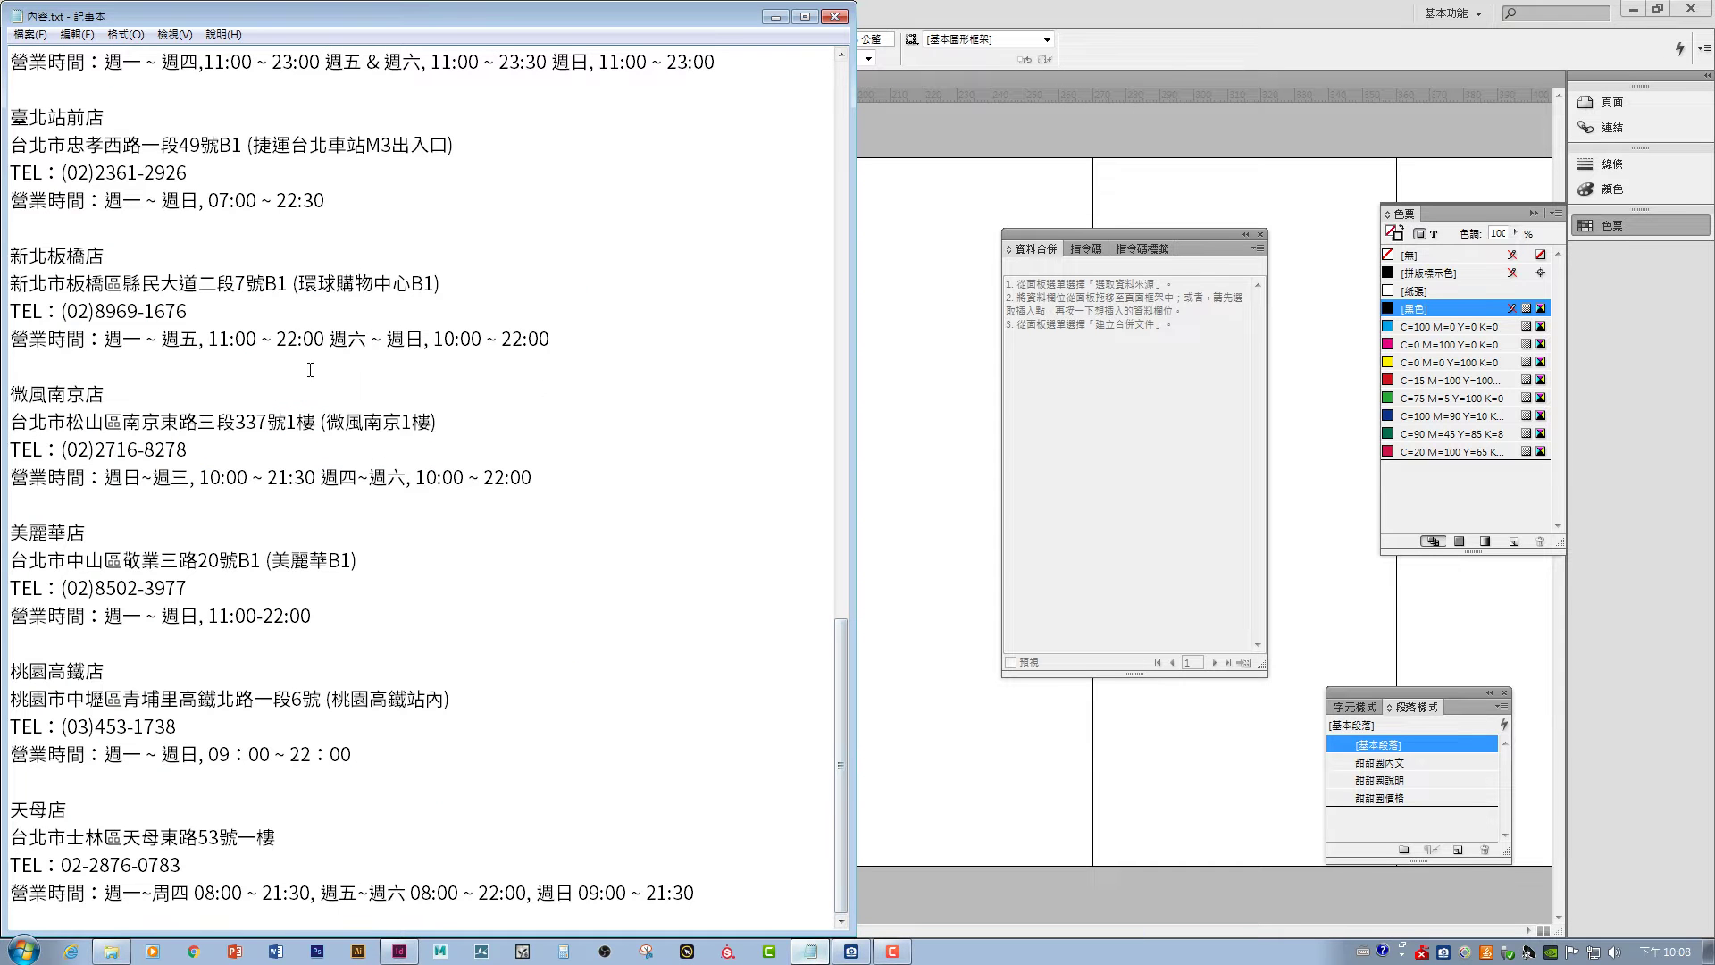
{"action": "left_click", "coordinate": [775, 17]}
{"action": "left_click", "coordinate": [112, 952]}
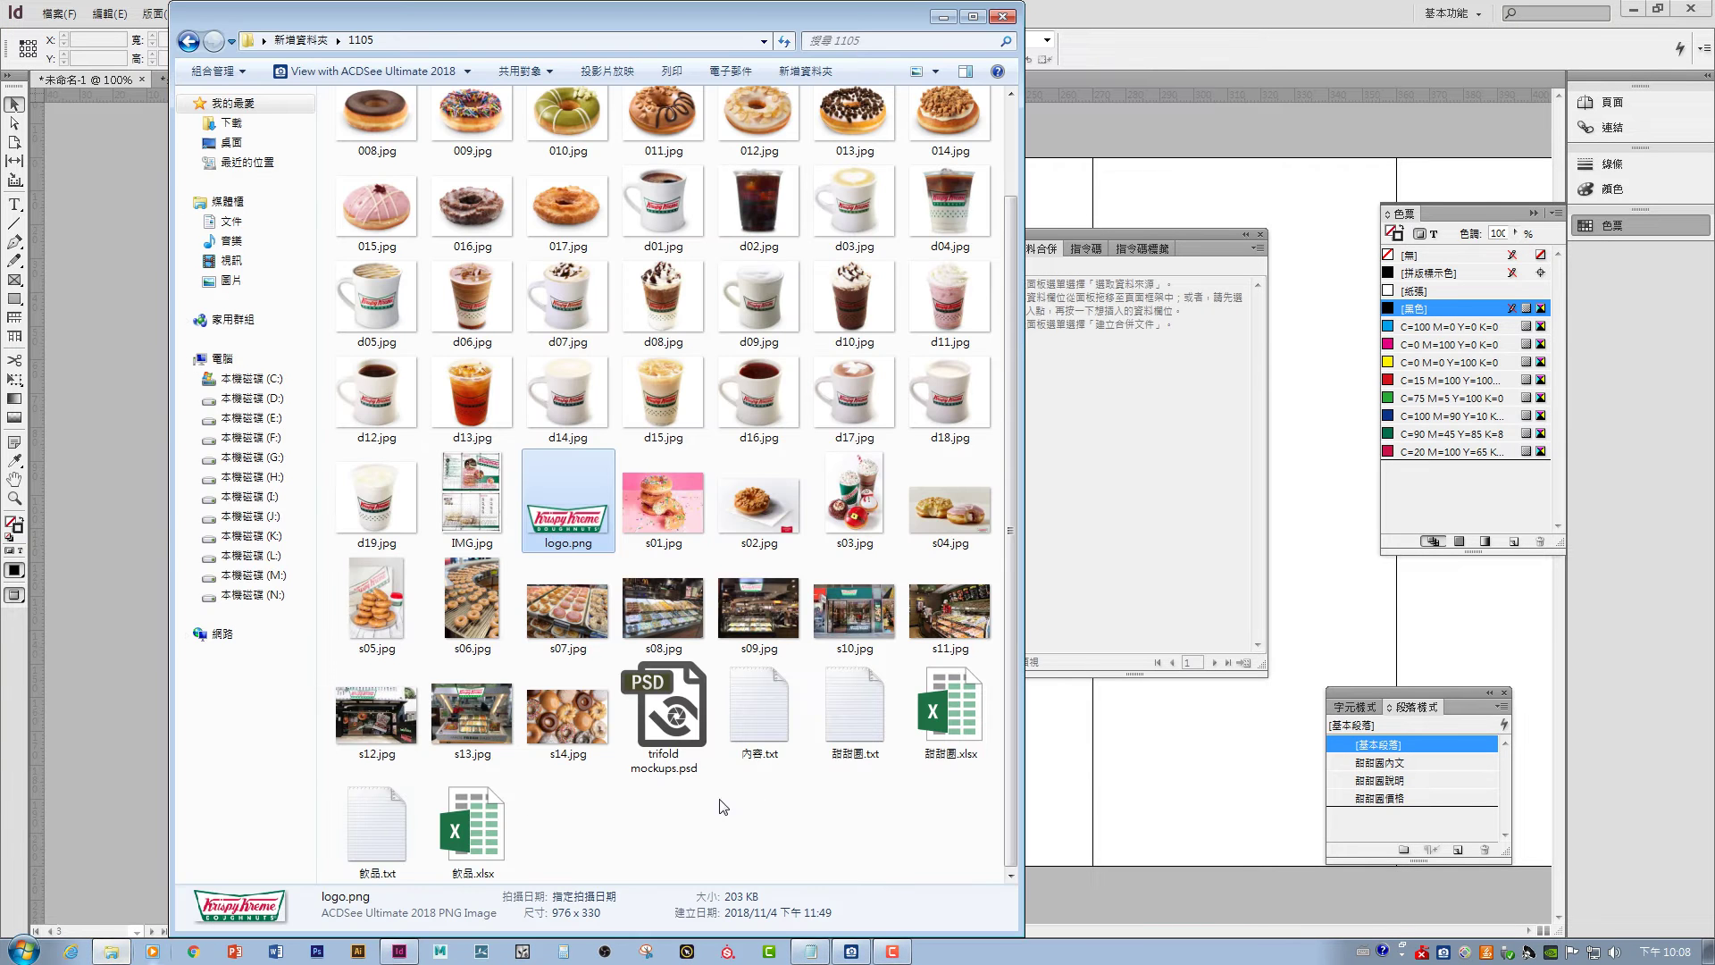
{"action": "double_click", "coordinate": [871, 714]}
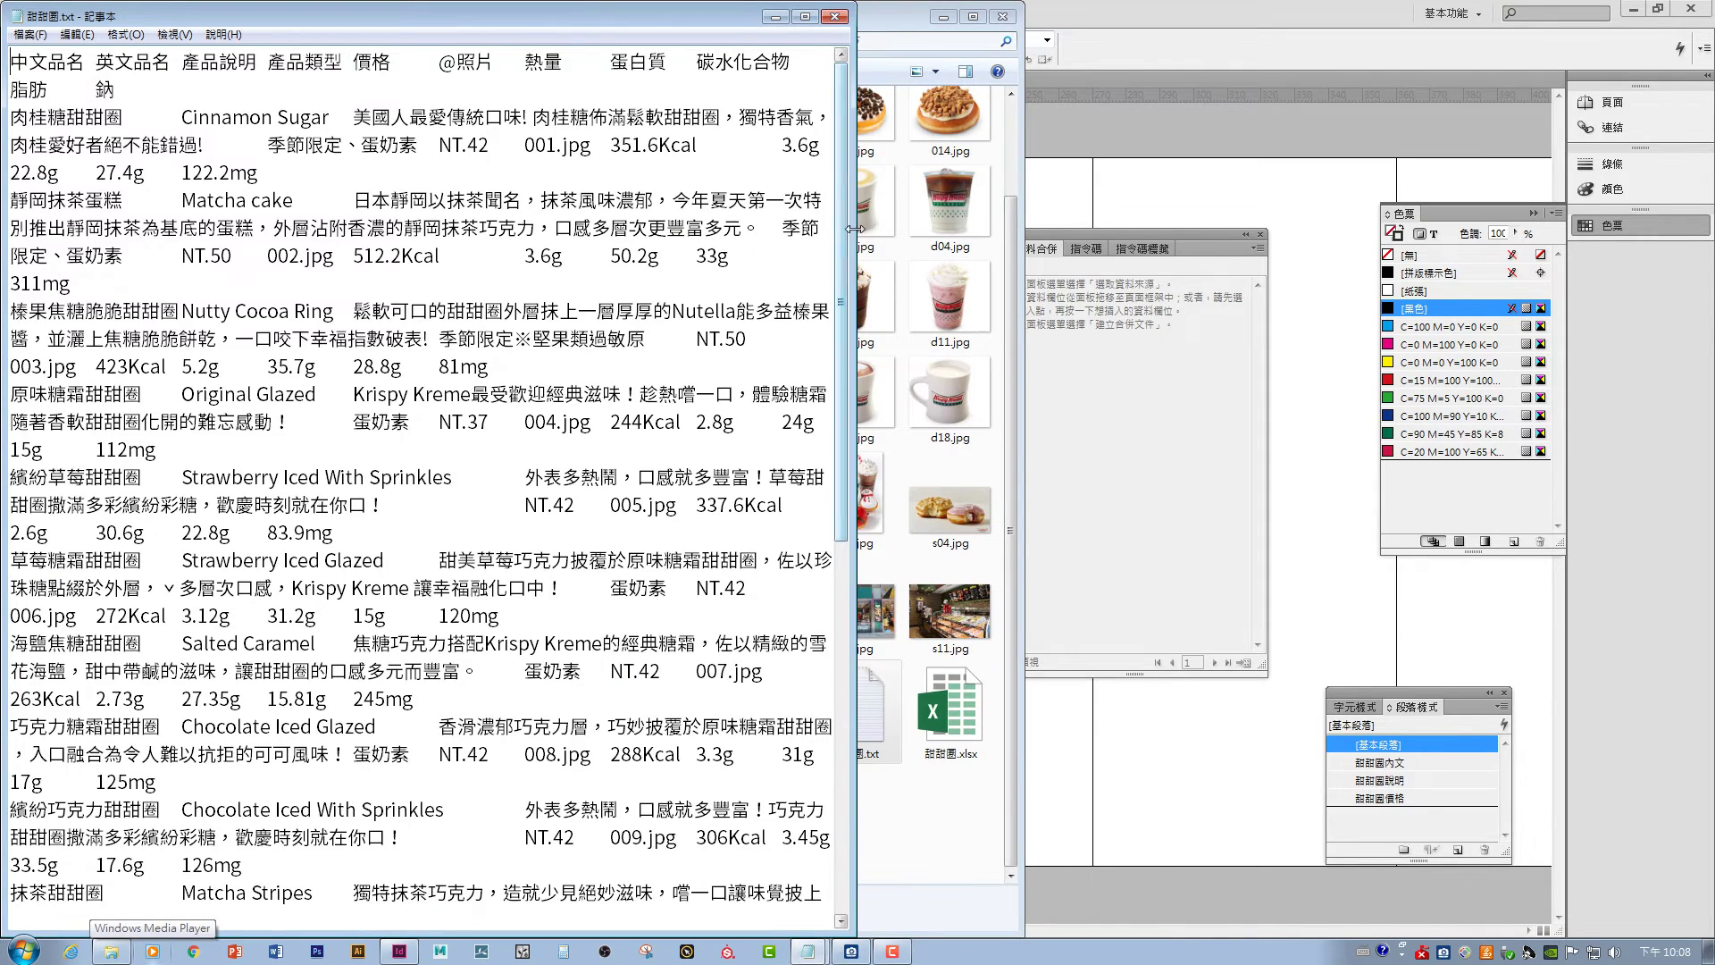
{"action": "left_click_drag", "start_coordinate": [855, 229], "coordinate": [1065, 333]}
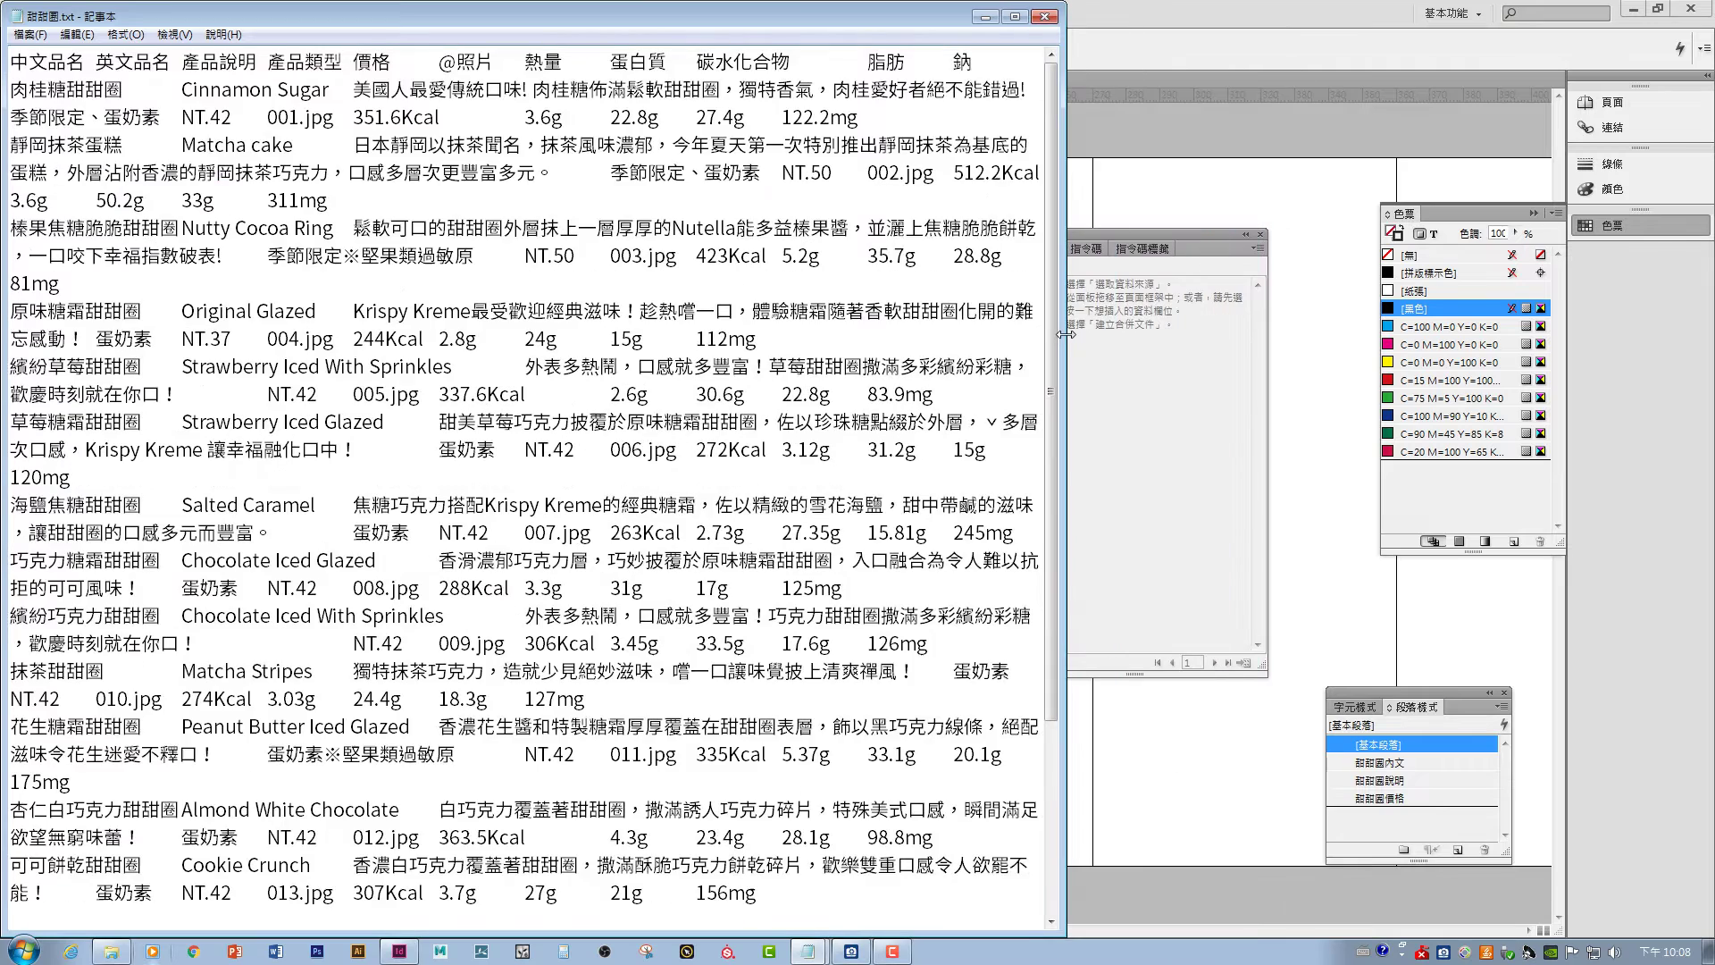
{"action": "left_click", "coordinate": [1047, 17]}
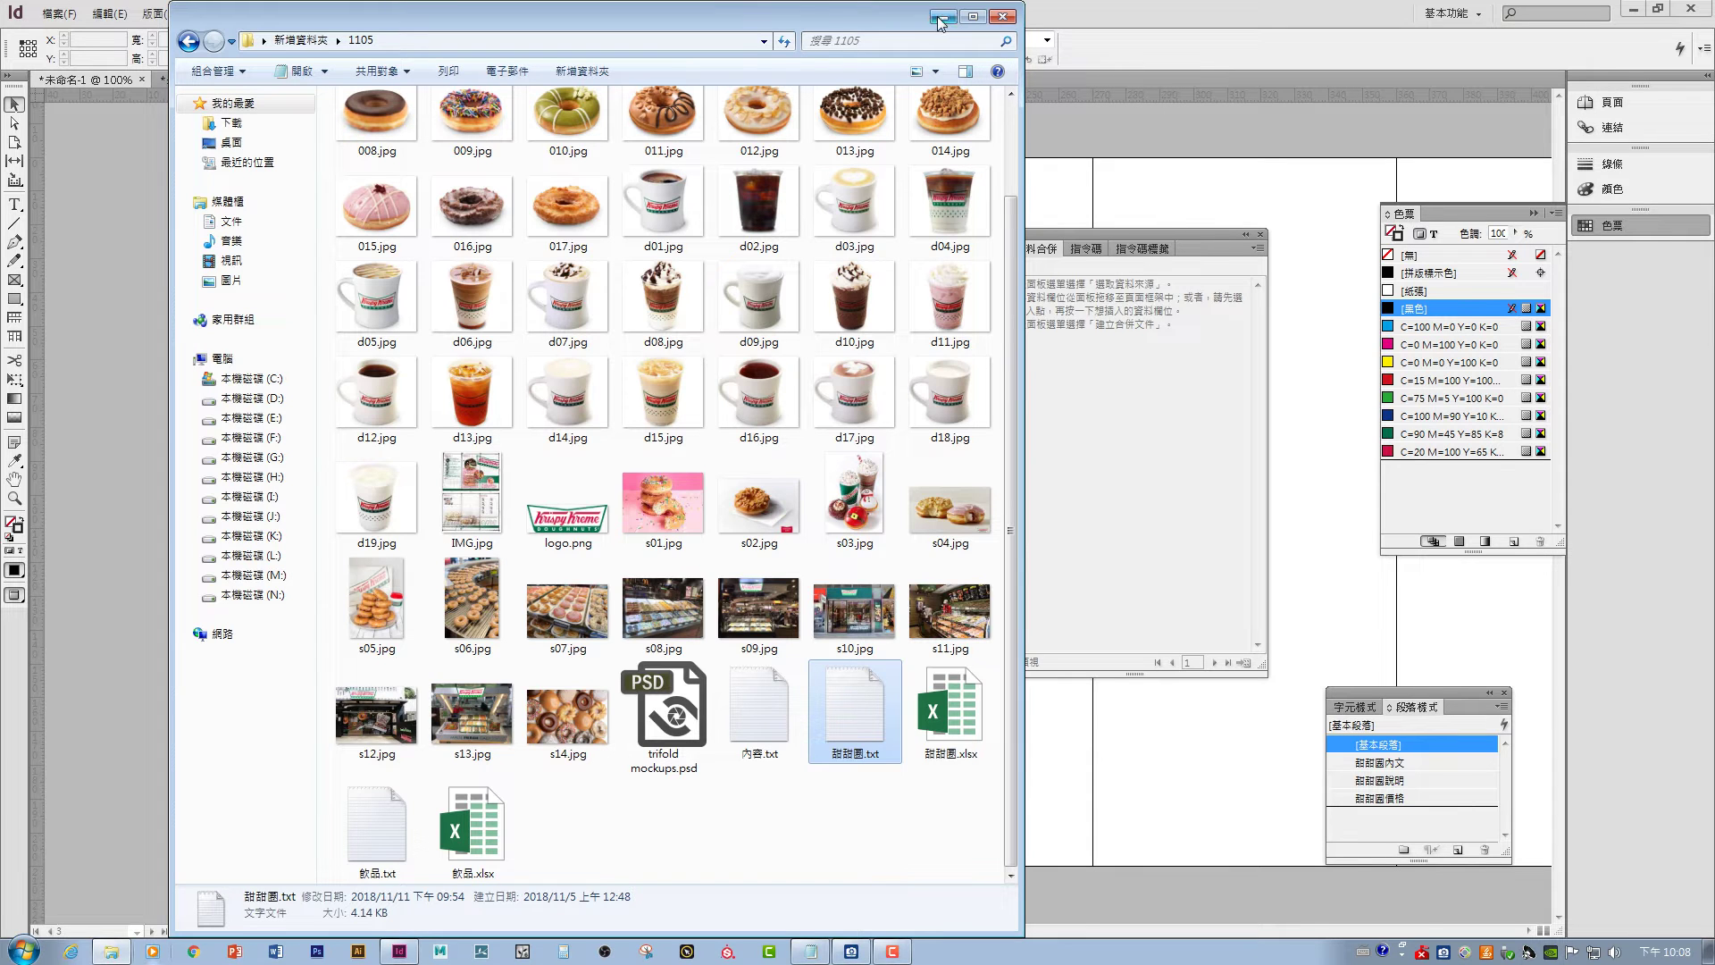
{"action": "left_click", "coordinate": [944, 17]}
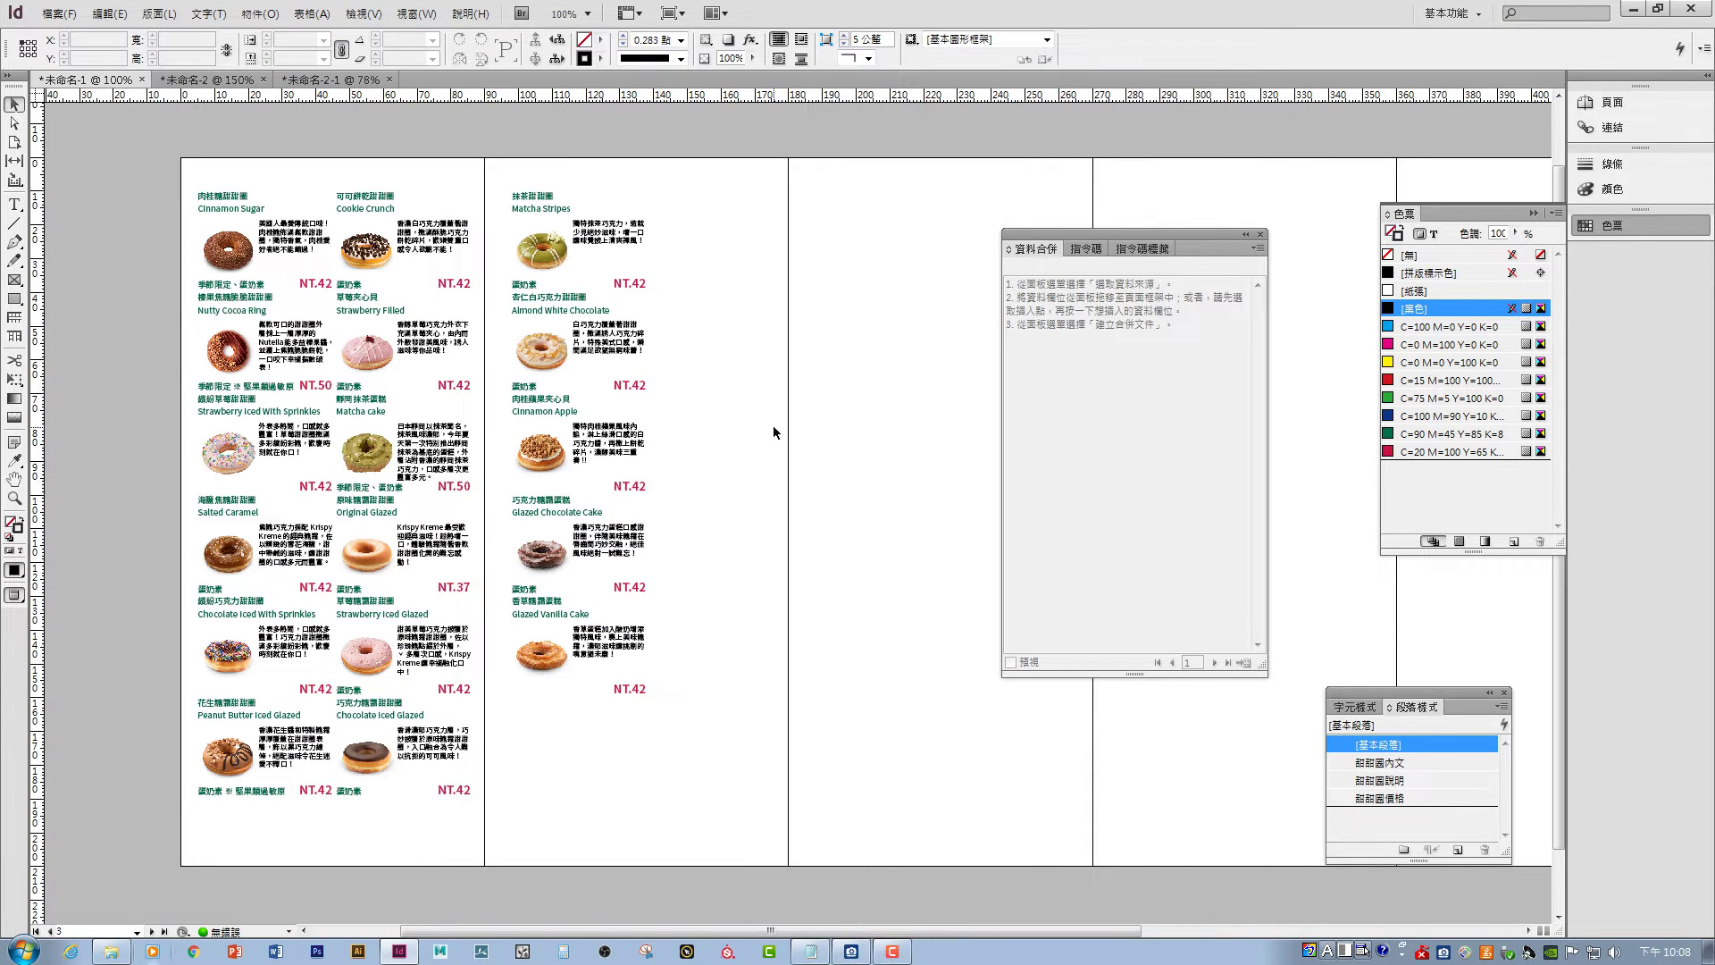
- In the 未命名-2 document, draw an empty text frame below the card template
{"action": "left_click", "coordinate": [208, 79]}
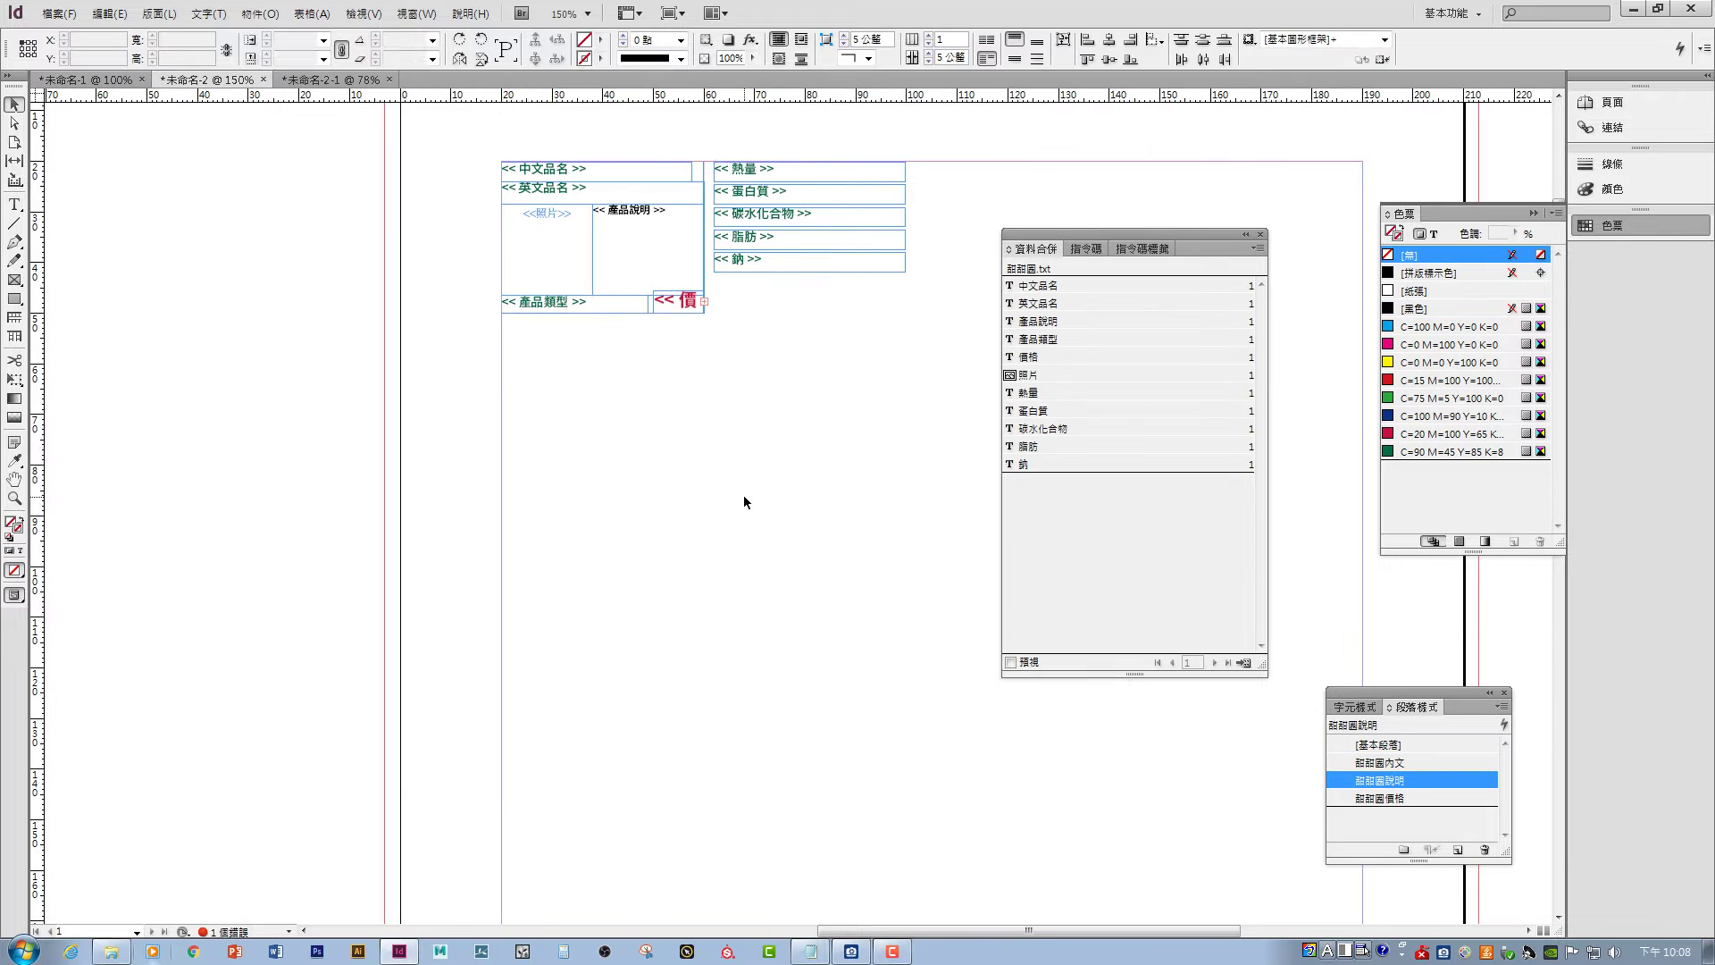
{"action": "left_click_drag", "start_coordinate": [1136, 232], "coordinate": [1407, 324]}
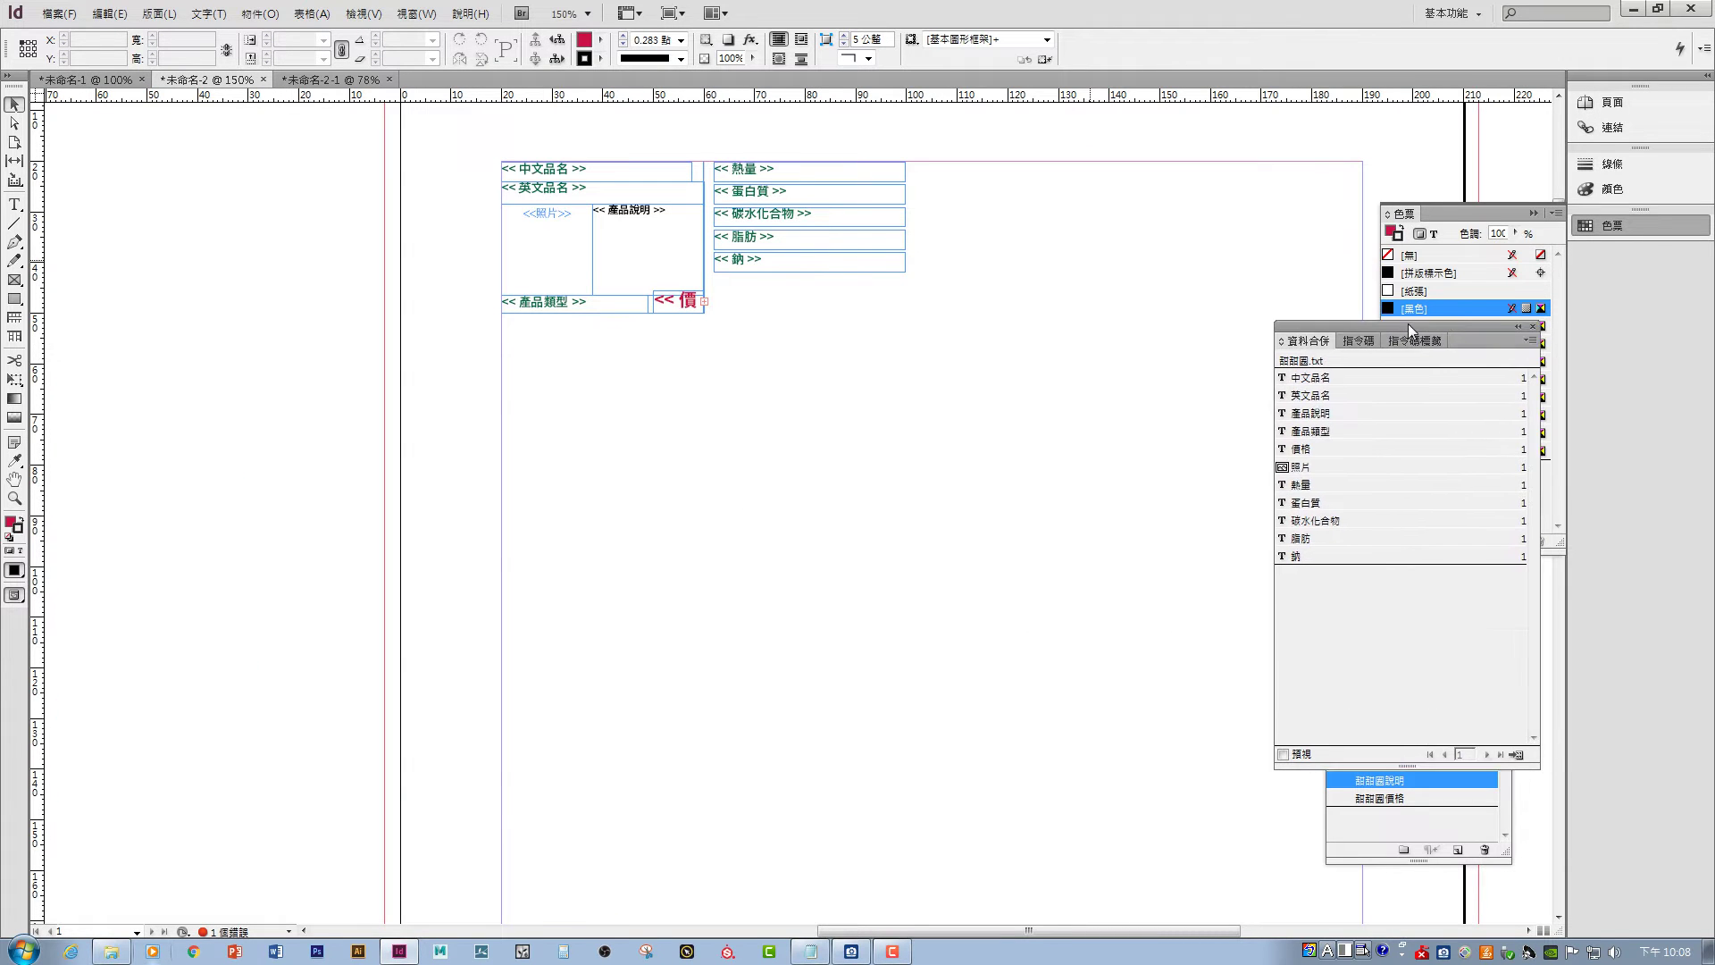
{"action": "left_click_drag", "start_coordinate": [804, 696], "coordinate": [796, 543]}
{"action": "scroll", "coordinate": [795, 547], "scroll_direction": "down", "scroll_amount": 3}
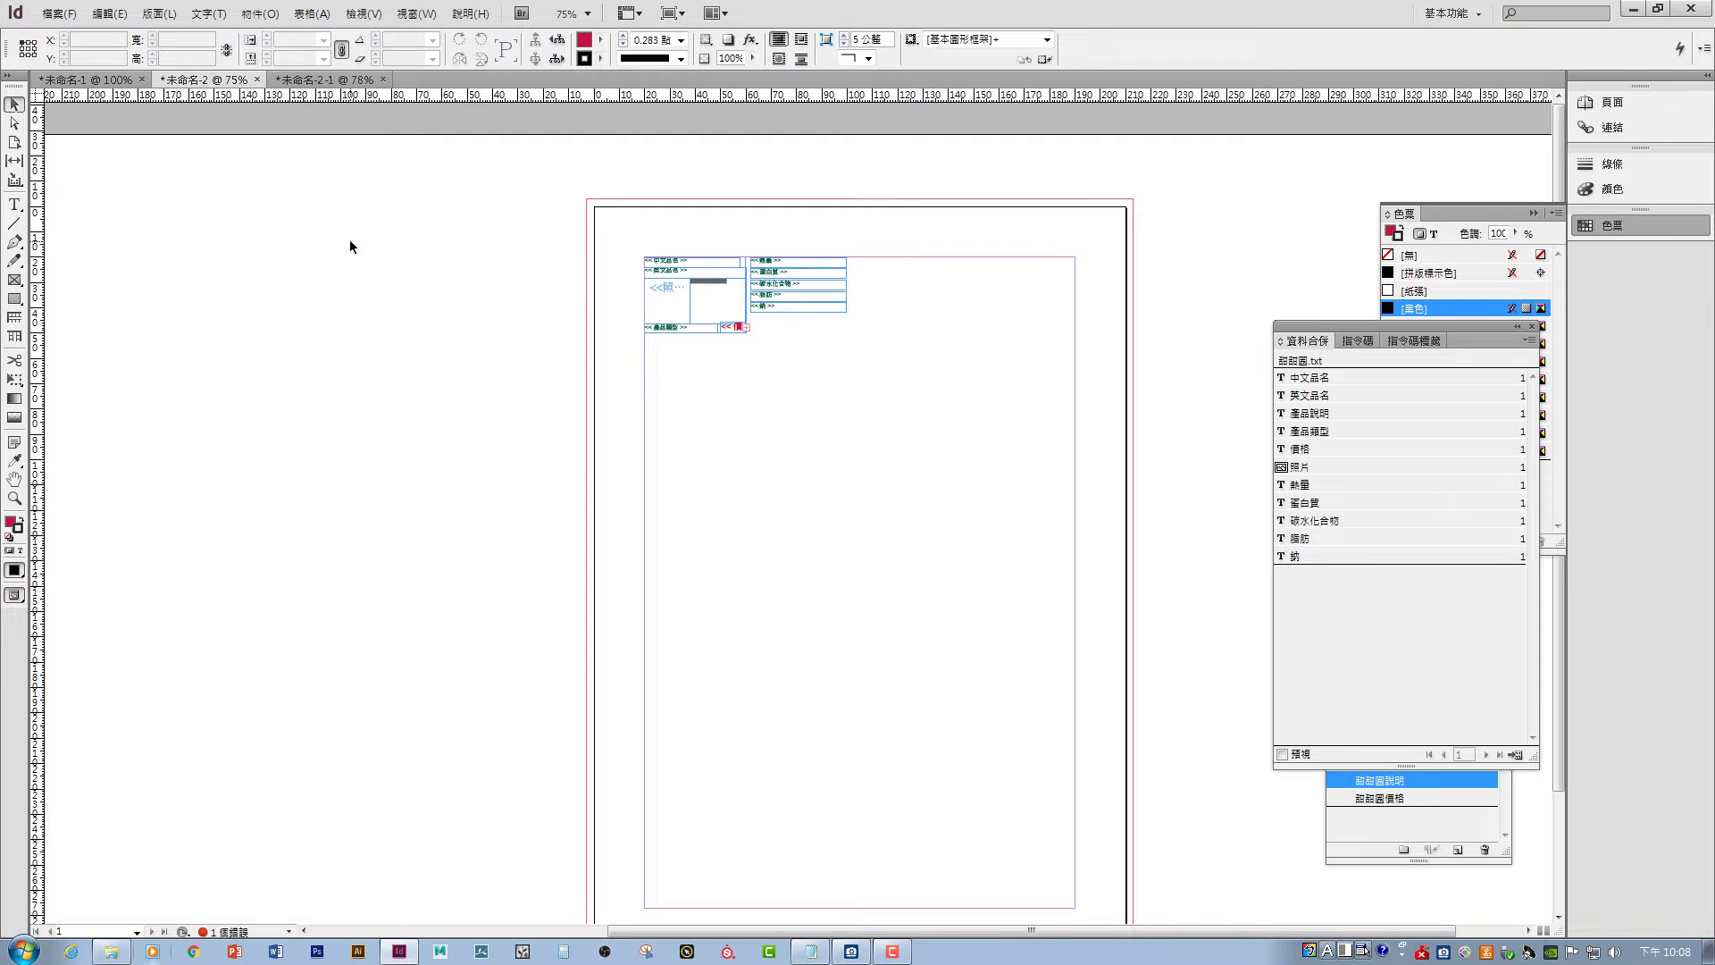
{"action": "left_click", "coordinate": [16, 207]}
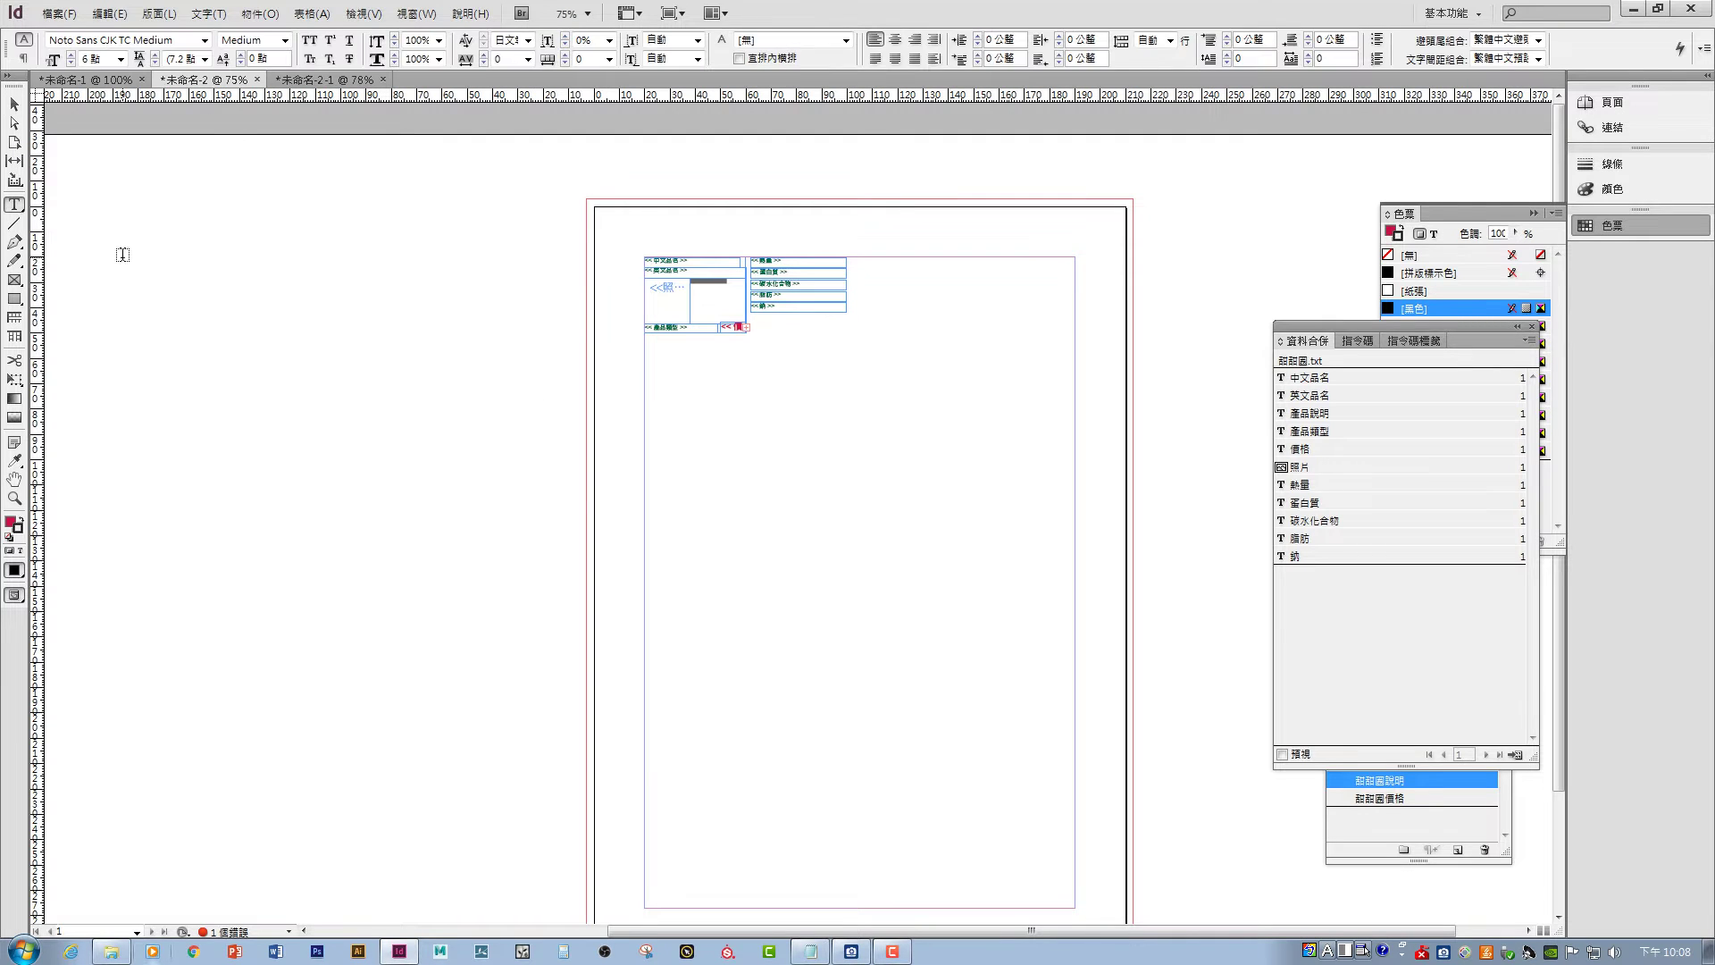
{"action": "left_click_drag", "start_coordinate": [668, 544], "coordinate": [1002, 760]}
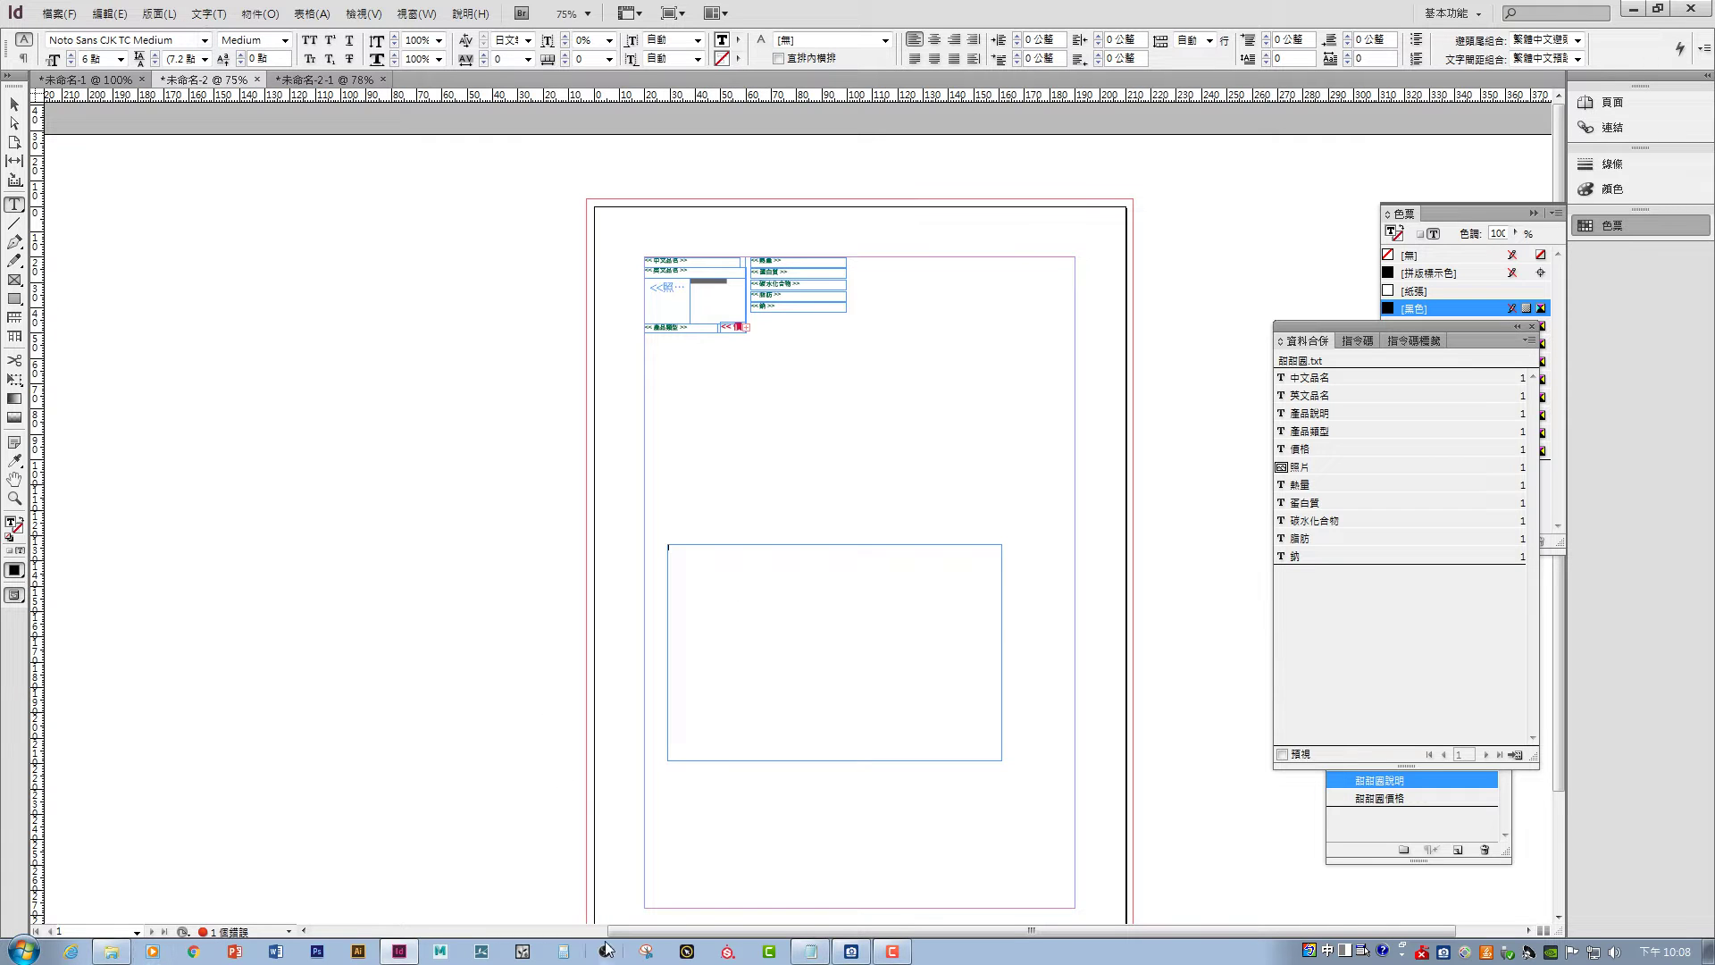
- Open 甜甜圈.txt from the donut folder and select all of its data
{"action": "left_click", "coordinate": [811, 952]}
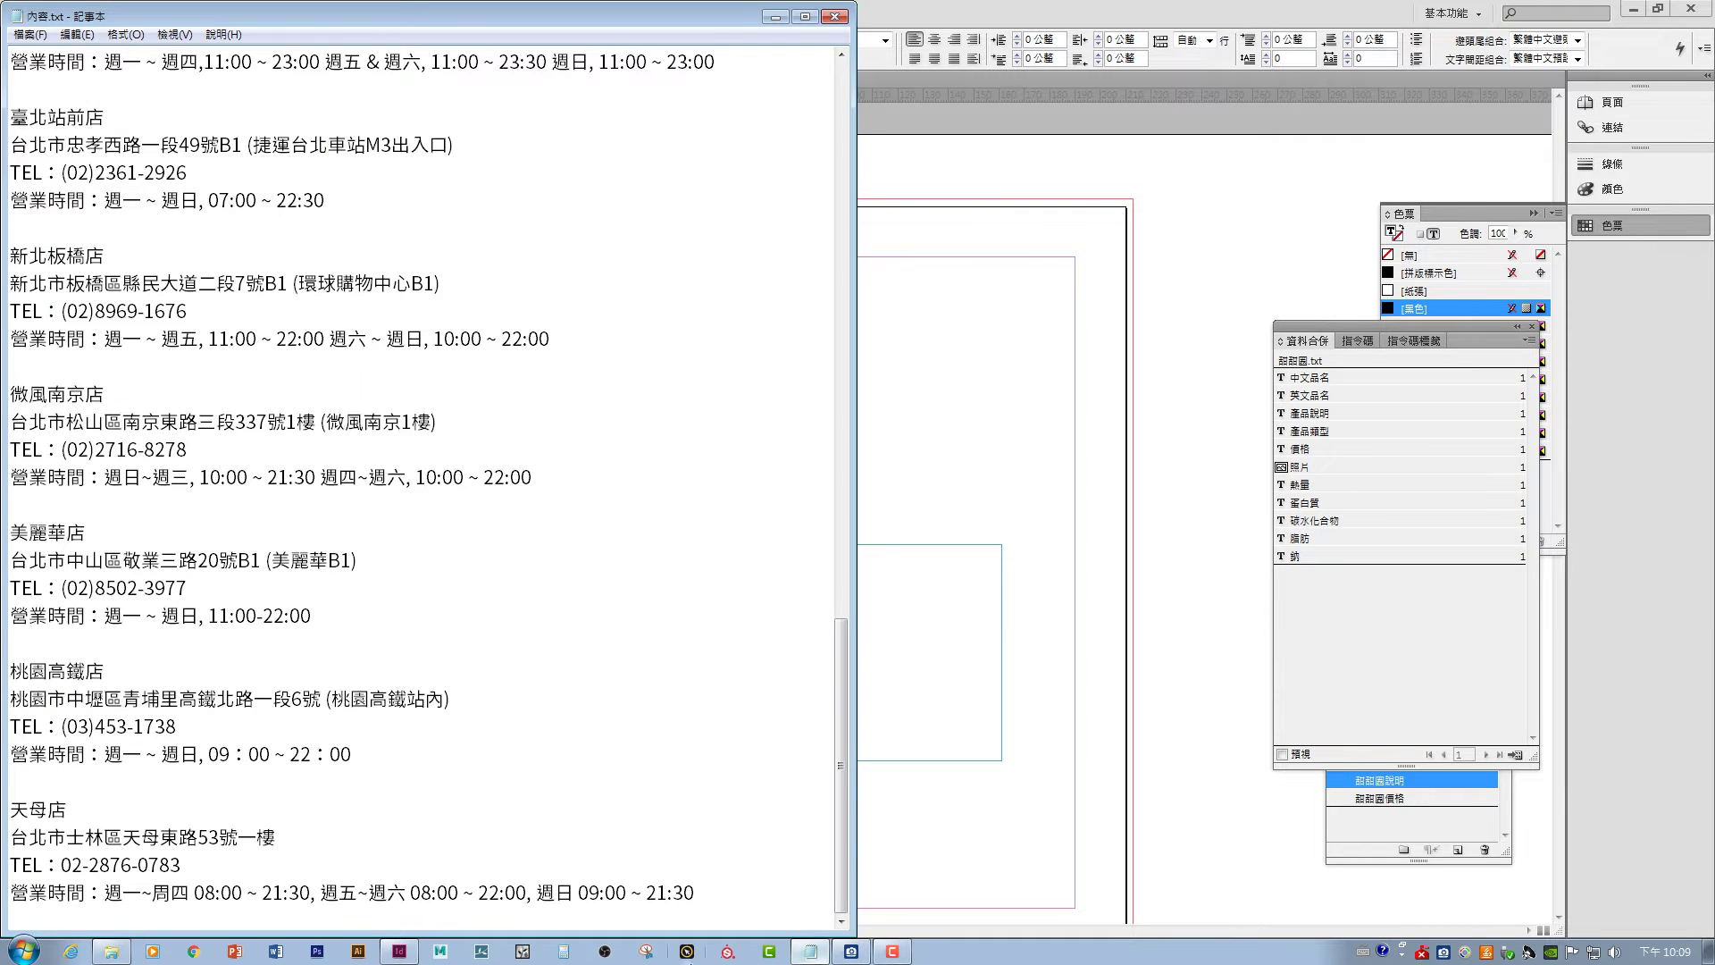
{"action": "left_click", "coordinate": [111, 951]}
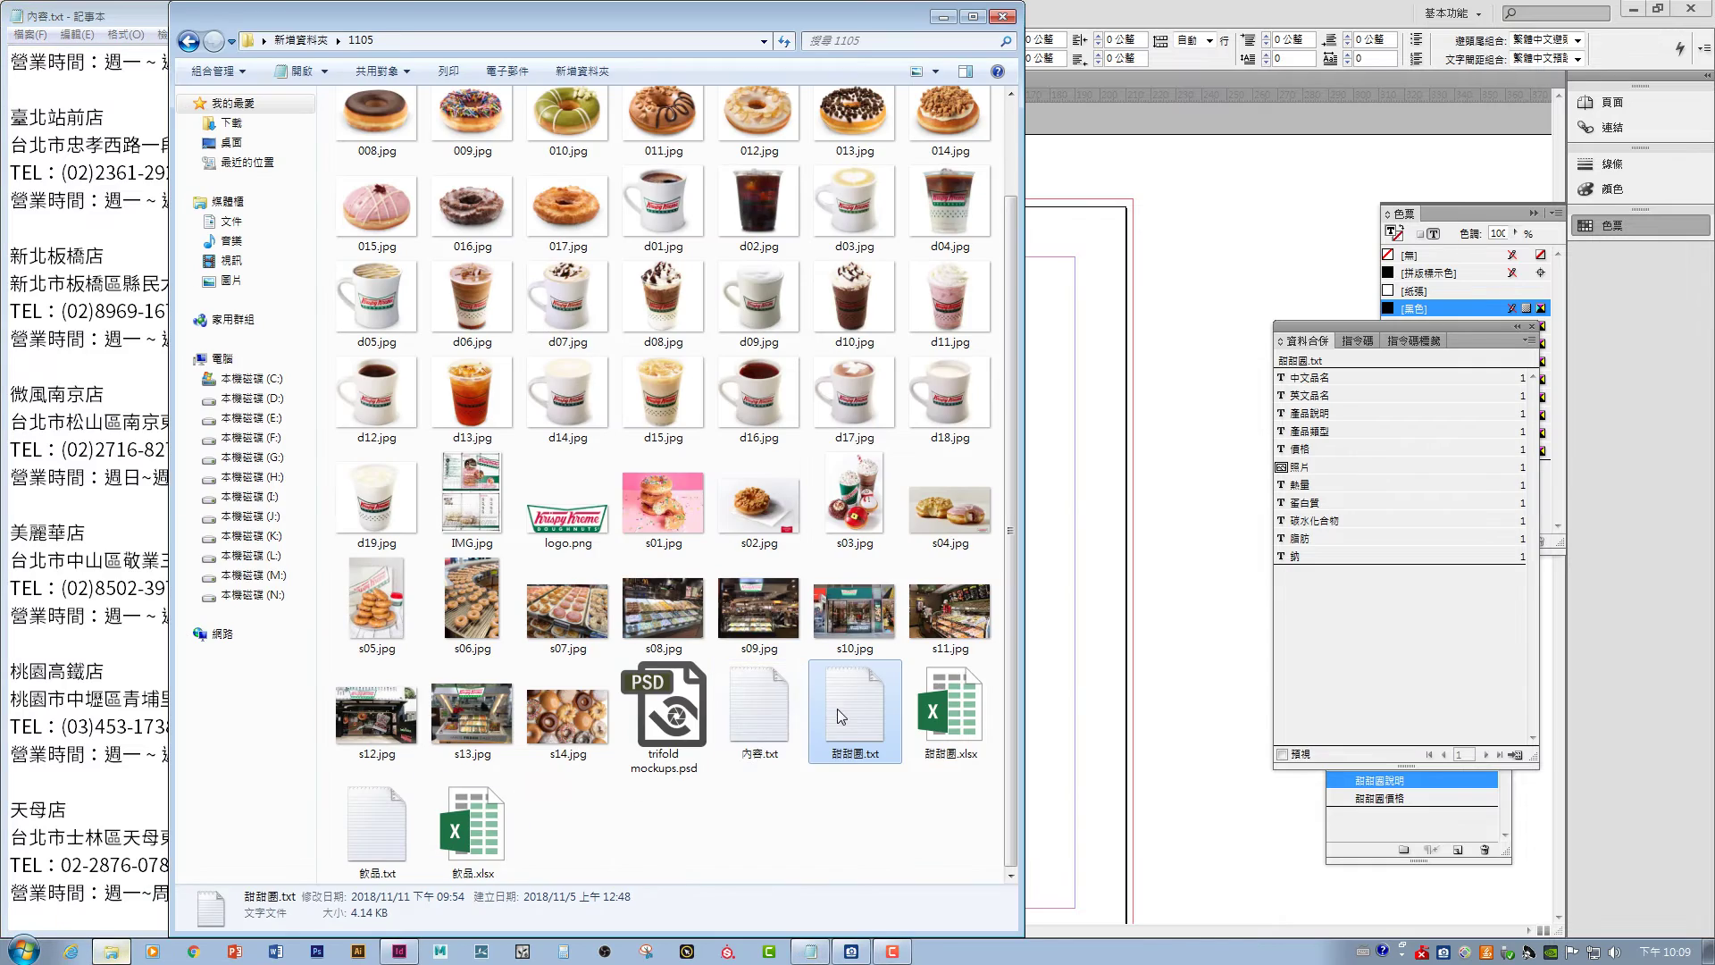
{"action": "double_click", "coordinate": [839, 709]}
{"action": "key", "text": "ctrl+a"}
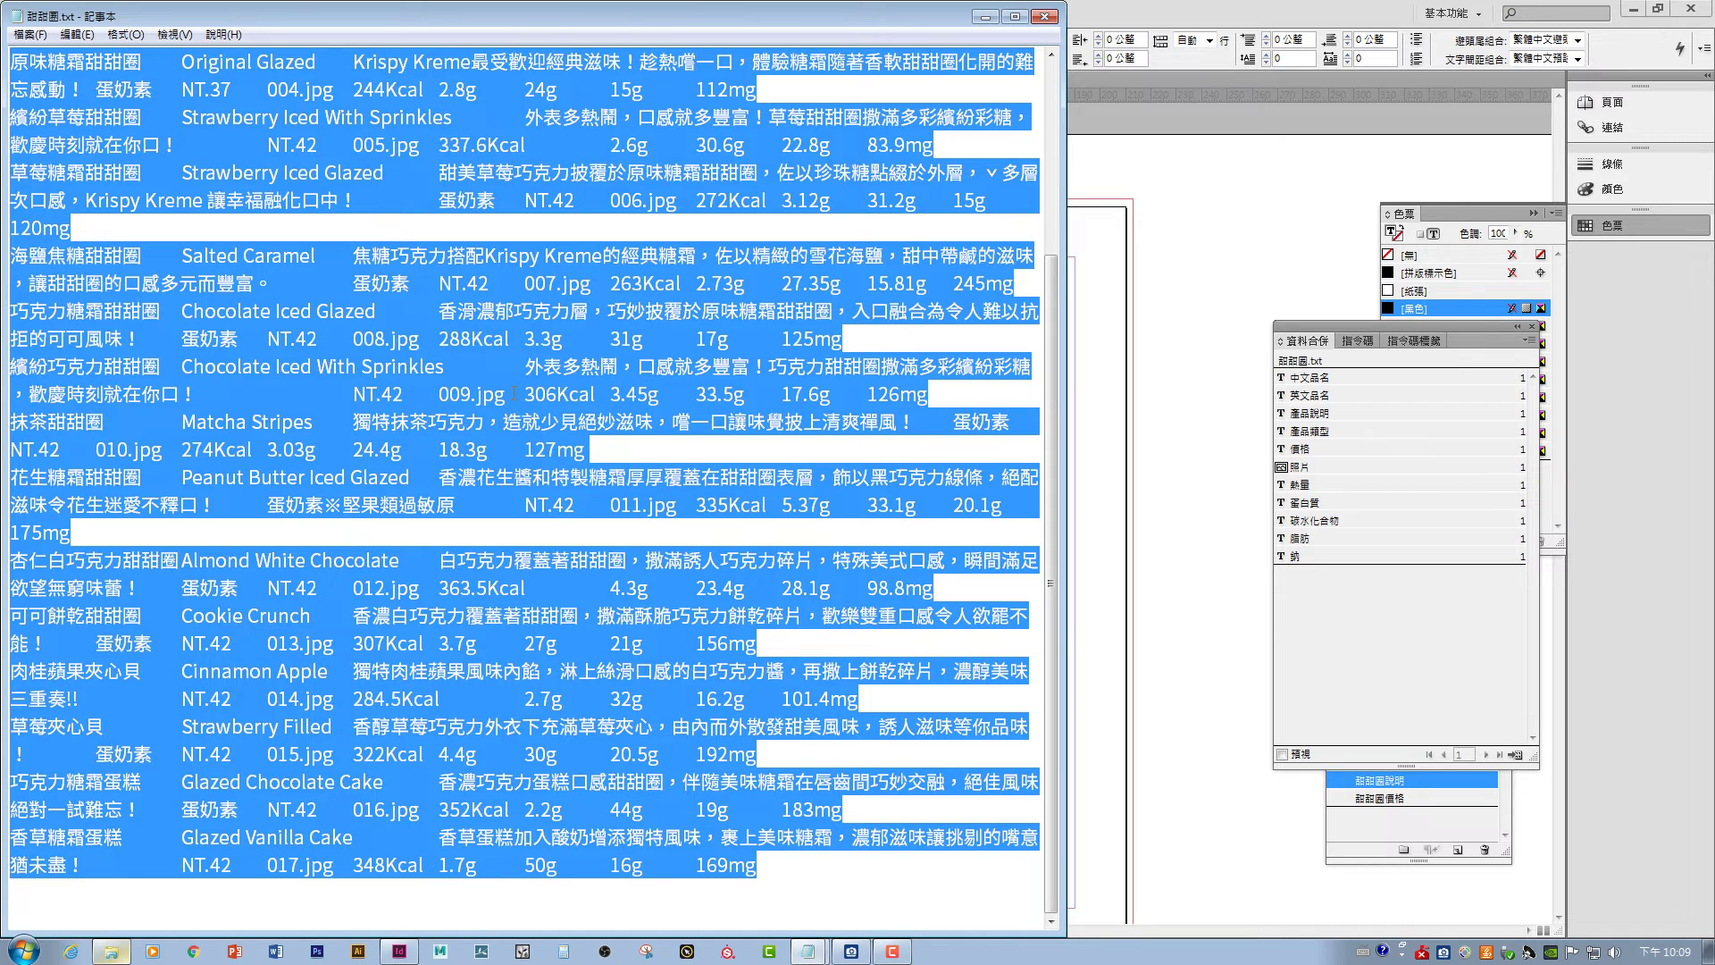
{"action": "left_click", "coordinate": [986, 17]}
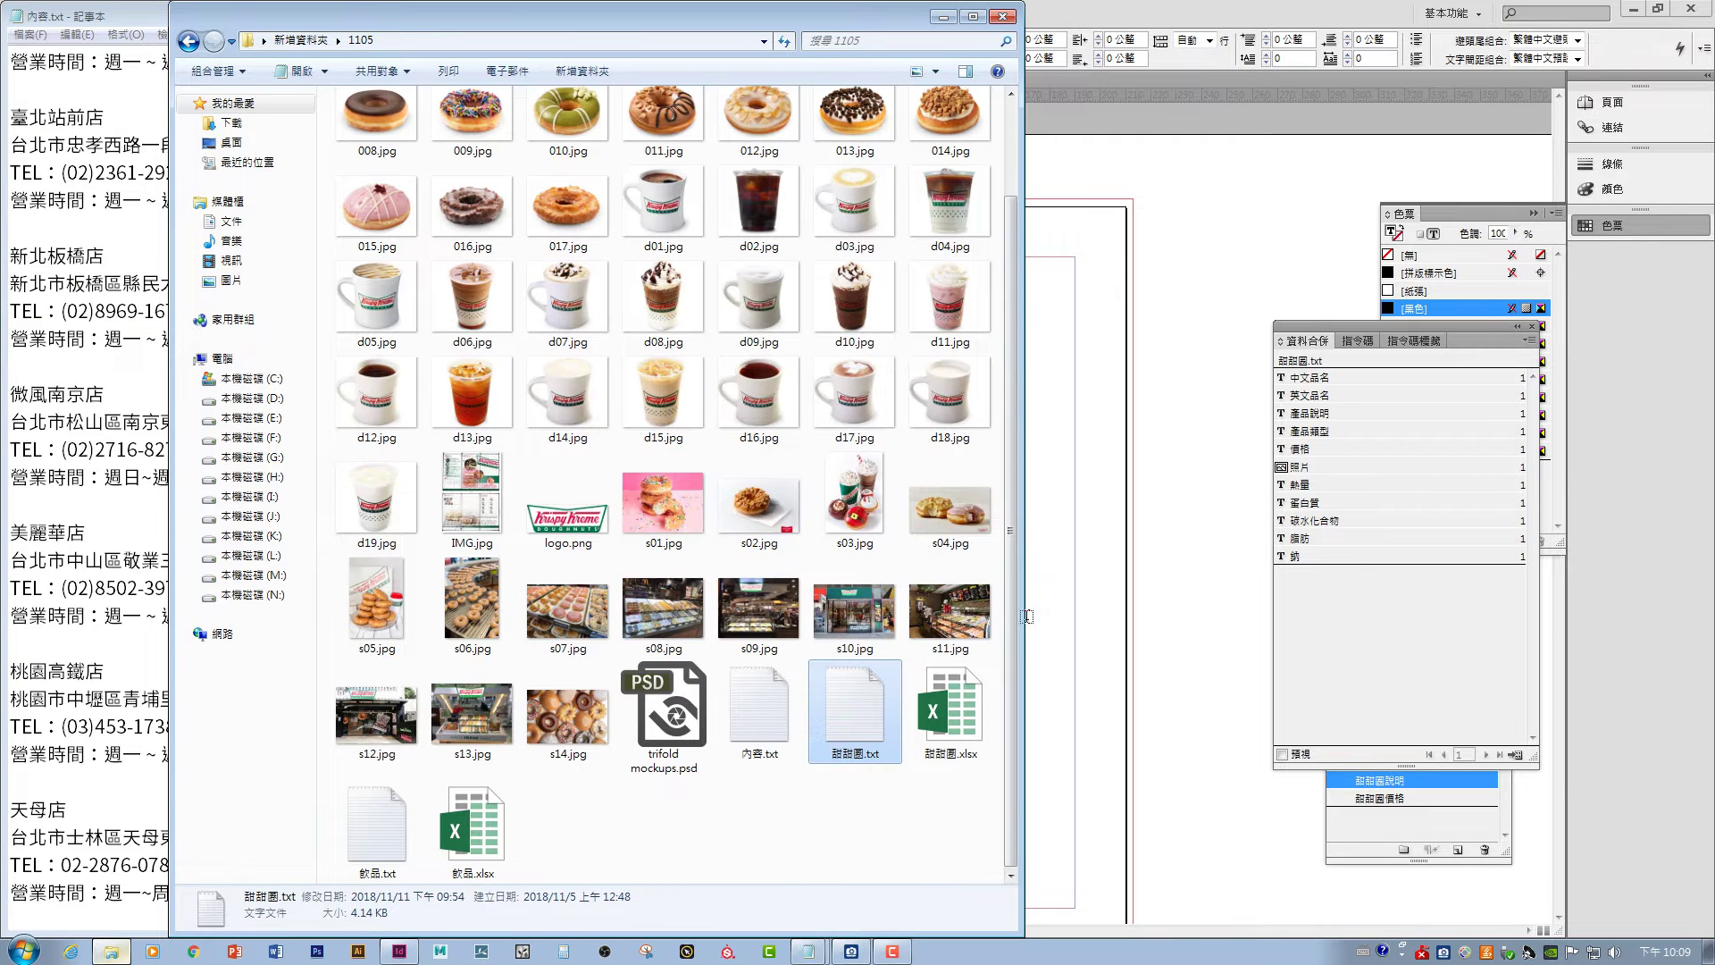
- Paste the donut data into the empty frame and move the frame higher on the page
{"action": "left_click", "coordinate": [1027, 617]}
{"action": "right_click", "coordinate": [785, 586]}
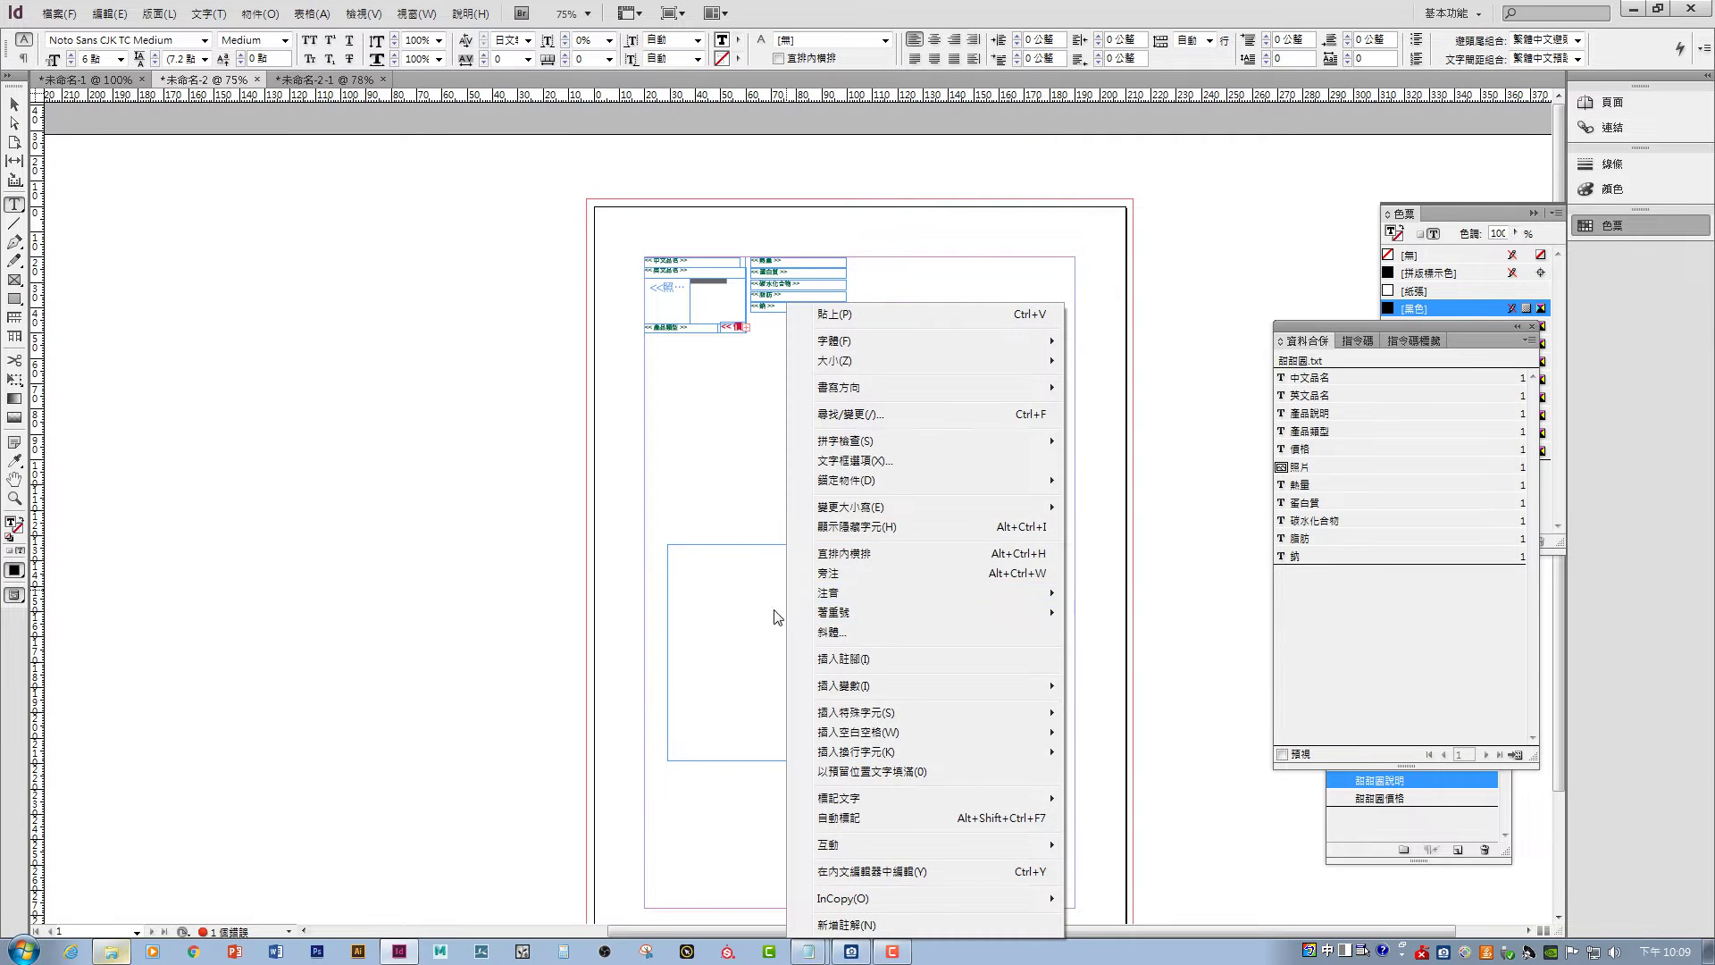
{"action": "left_click", "coordinate": [748, 605]}
{"action": "key", "text": "ctrl+v"}
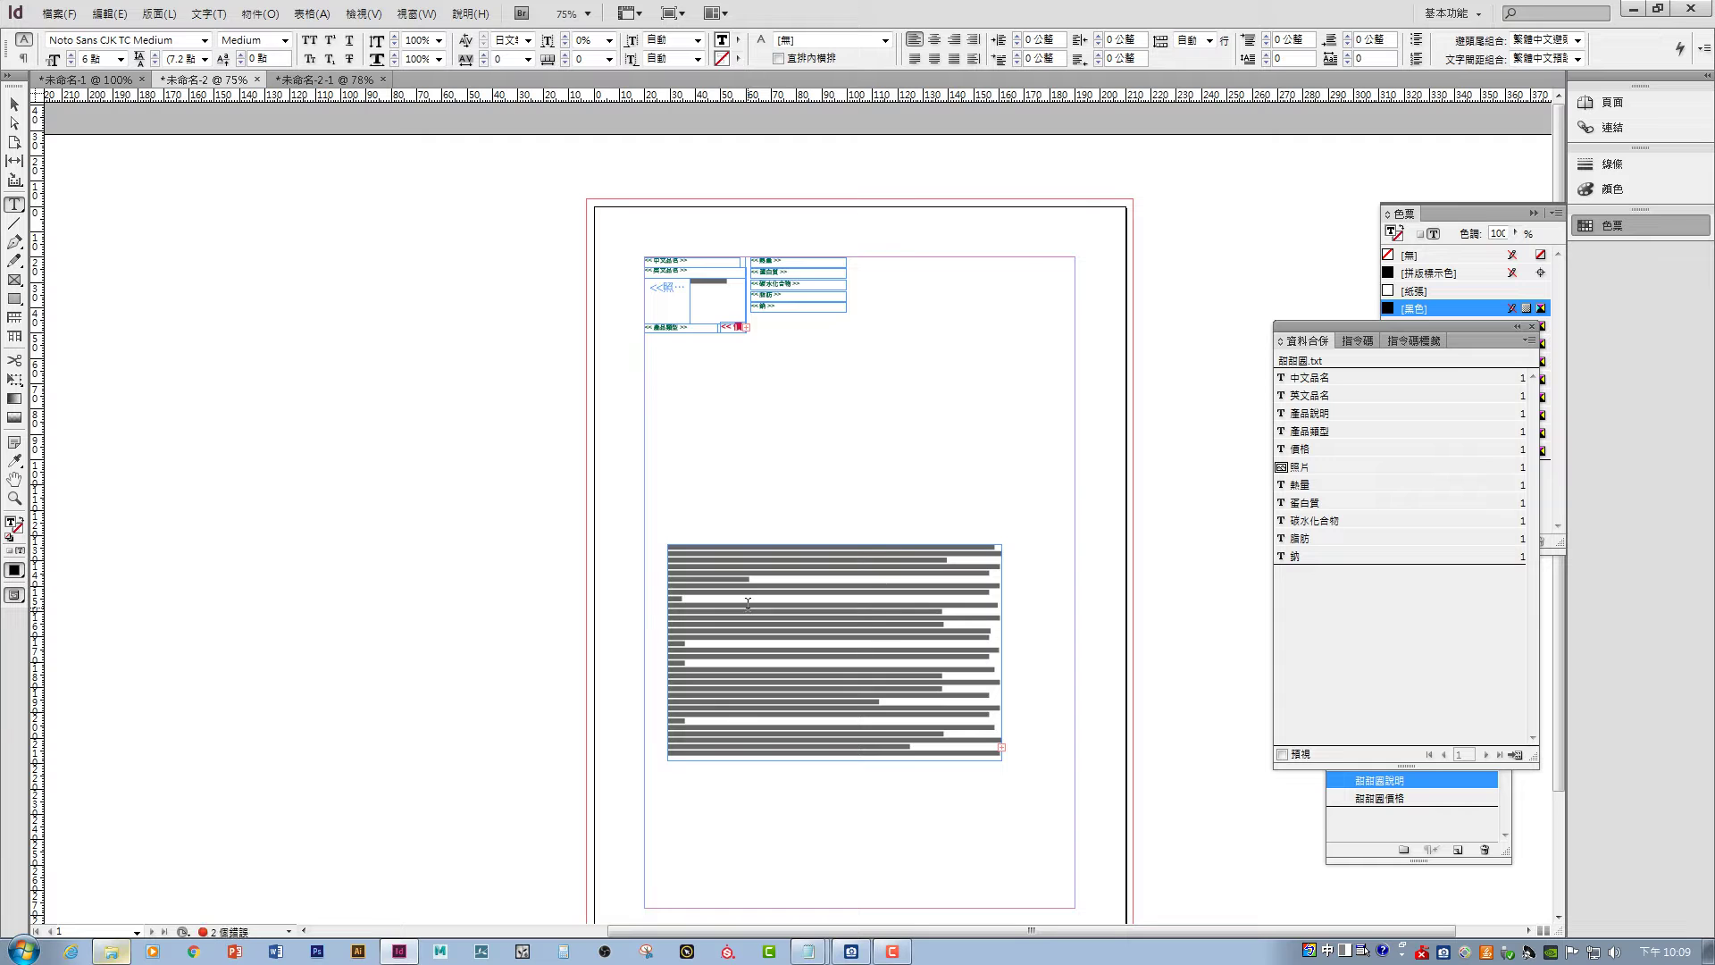
{"action": "key", "text": "Escape"}
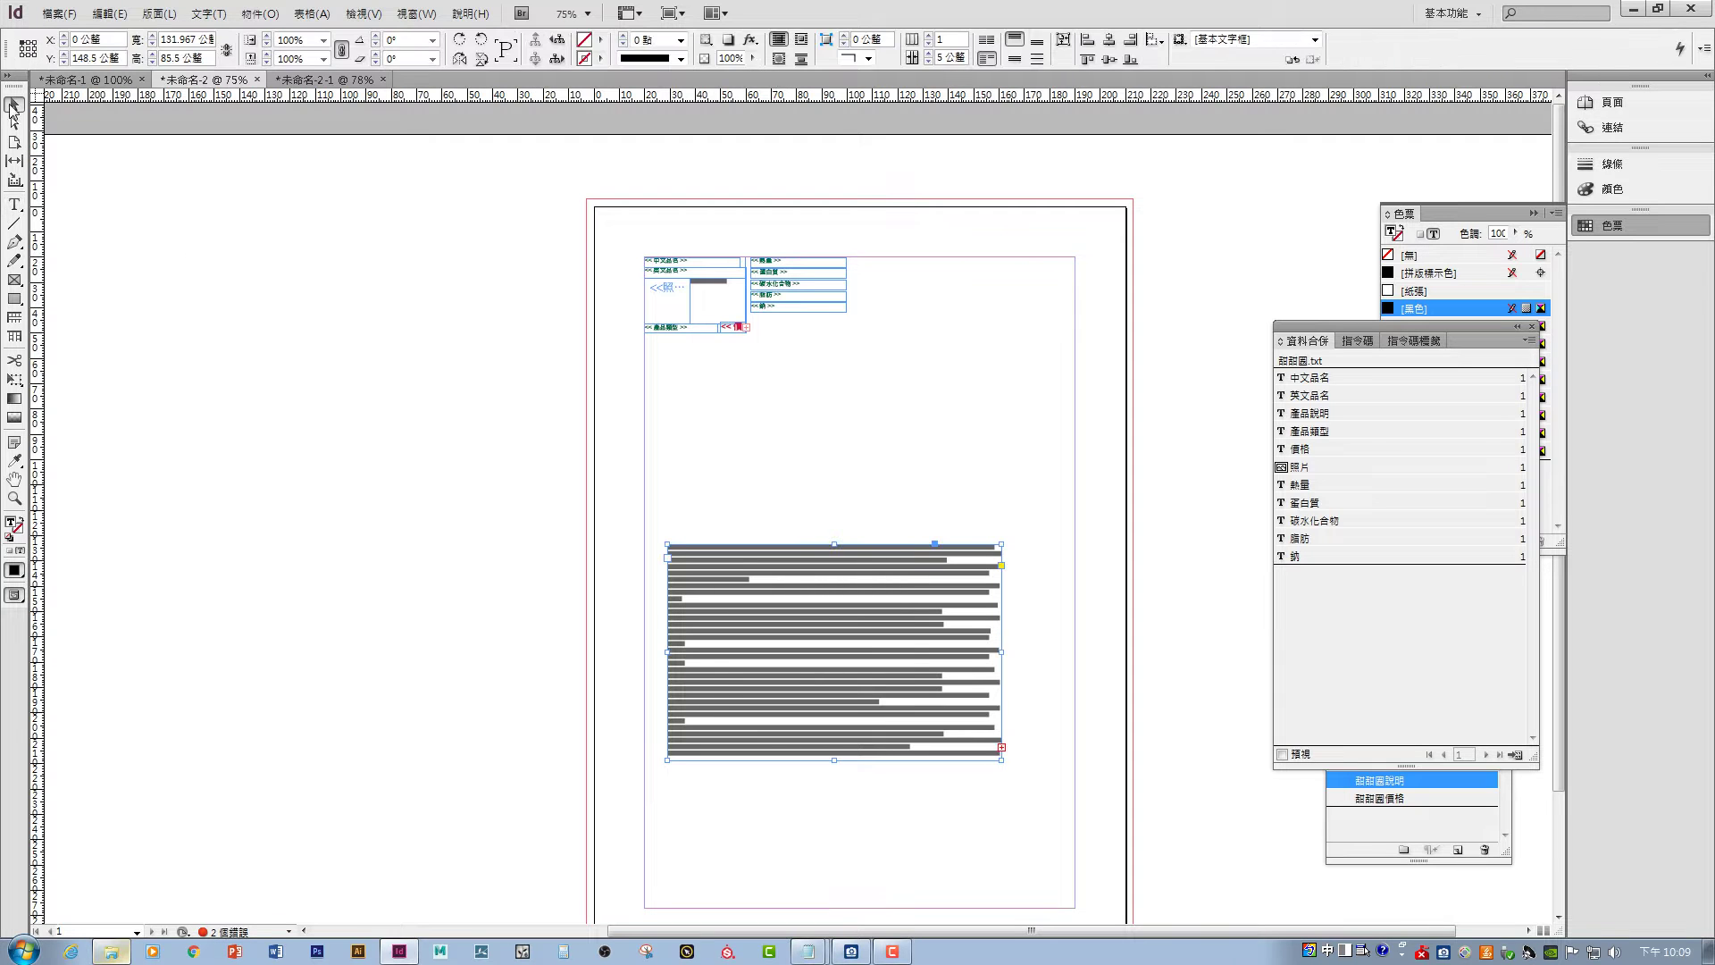
{"action": "left_click_drag", "start_coordinate": [712, 575], "coordinate": [708, 431]}
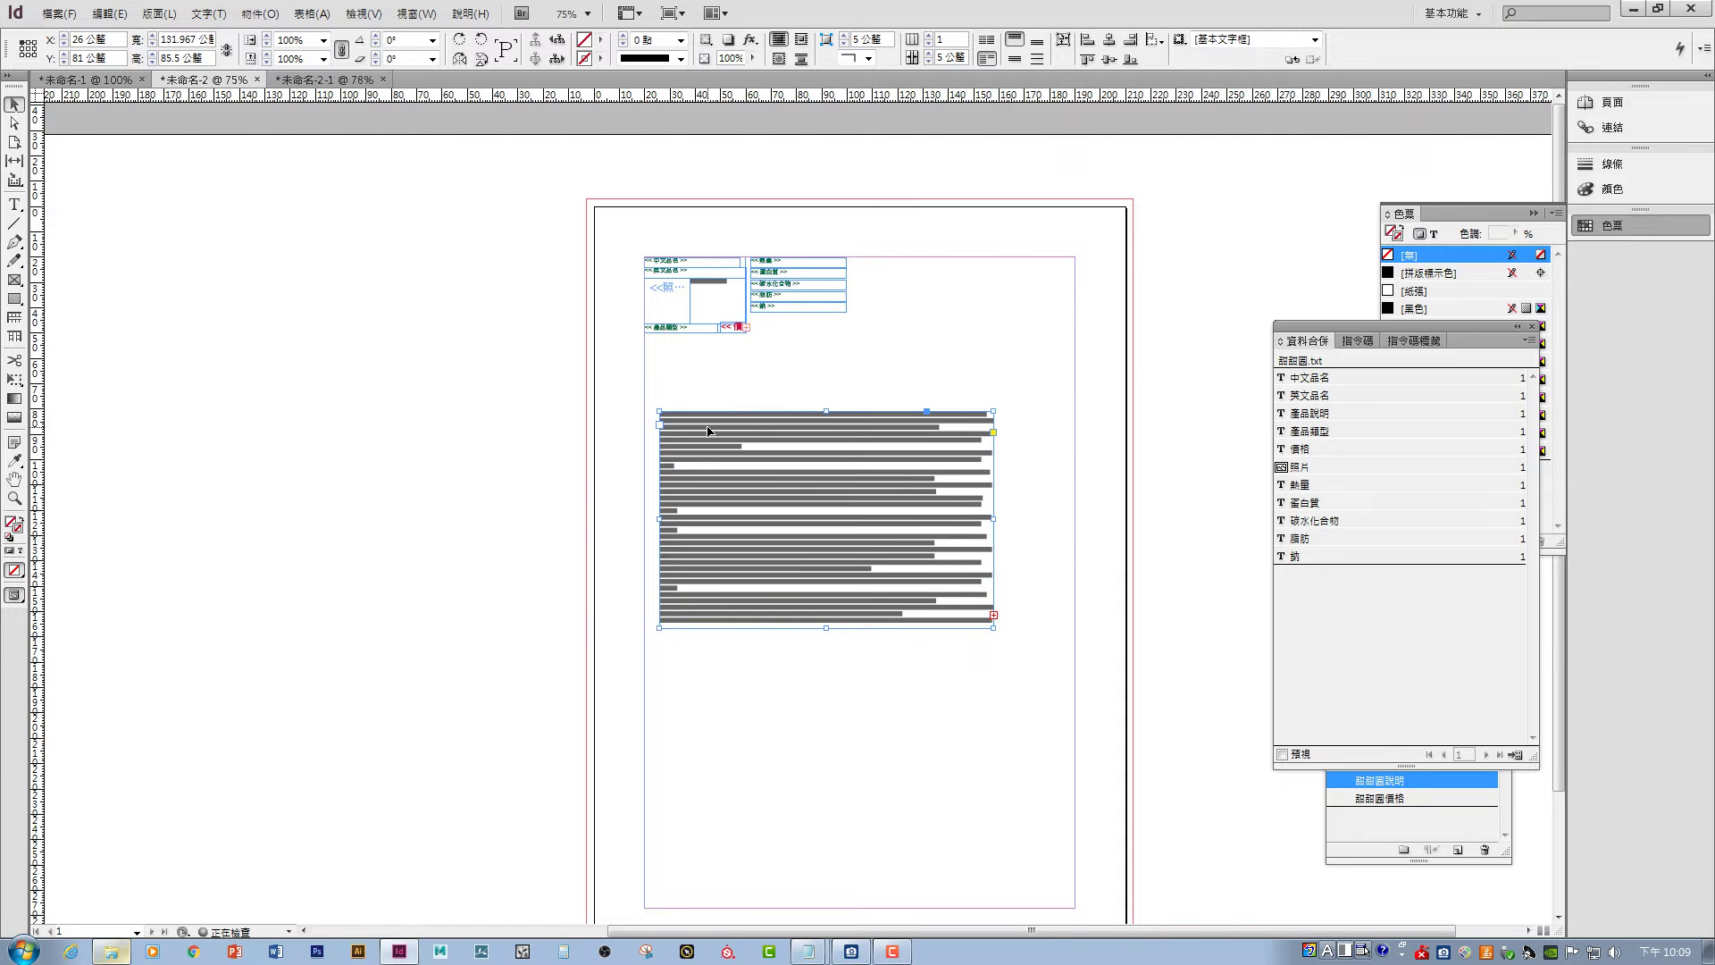
{"action": "key", "text": "ctrl+="}
{"action": "key", "text": "ctrl+="}
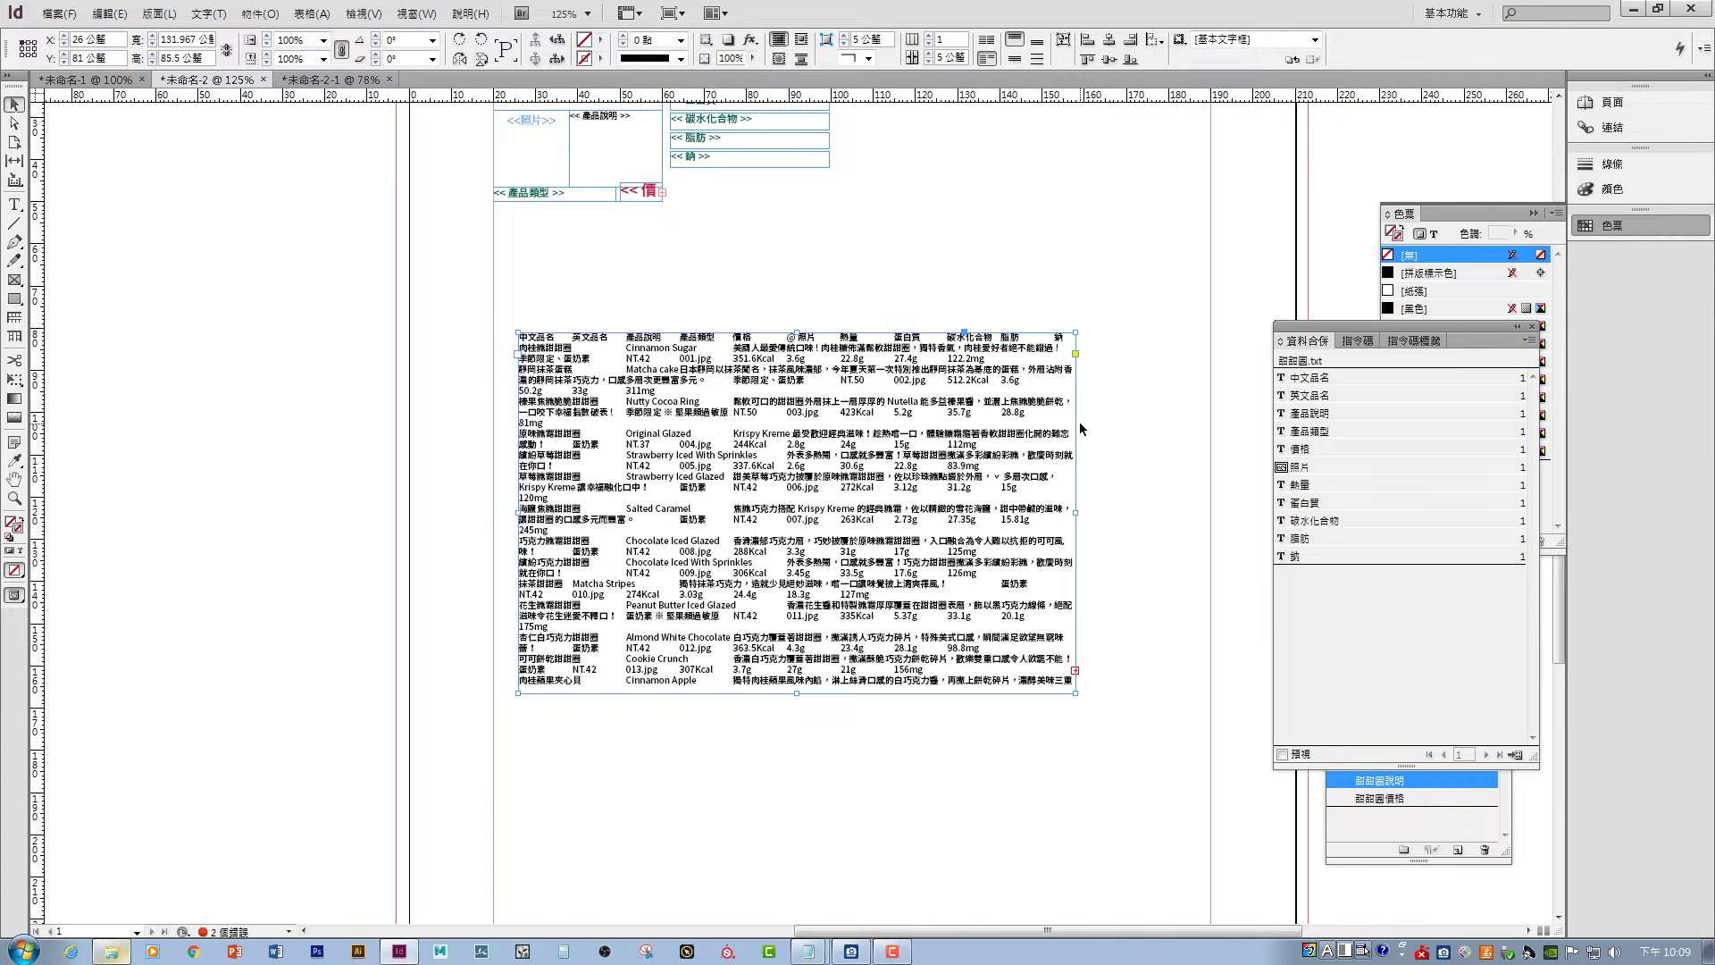
- Look through the Table menu for the text-to-table command without choosing it yet
{"action": "left_click", "coordinate": [311, 13]}
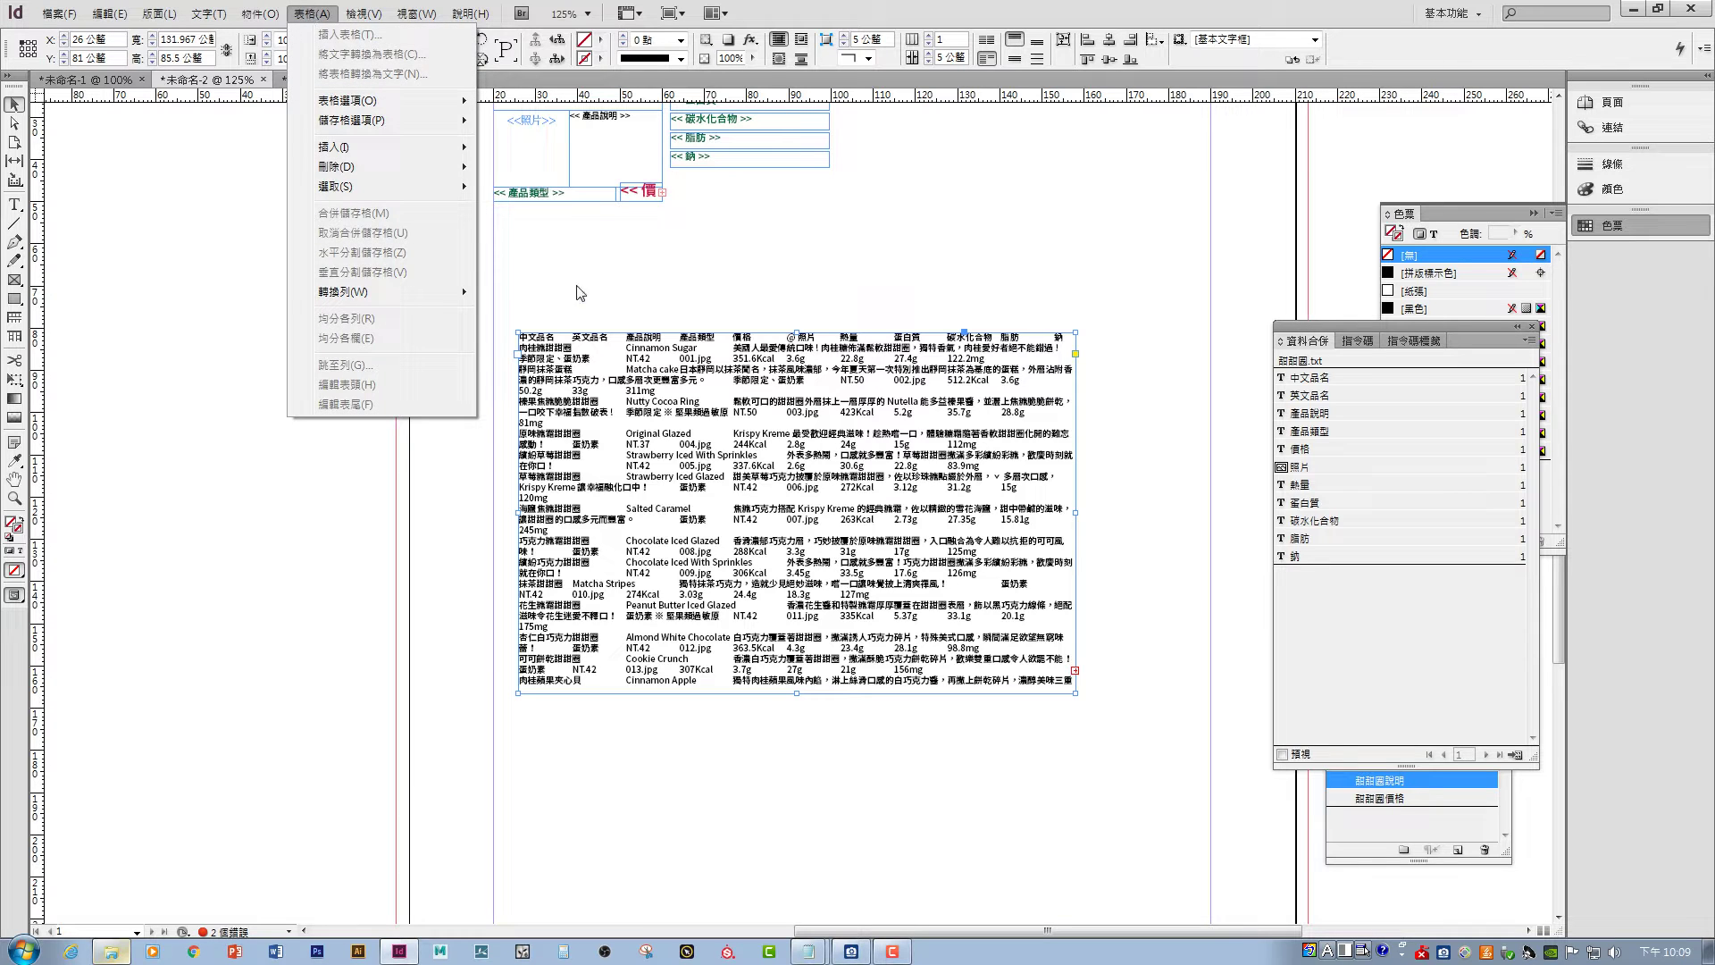
{"action": "left_click", "coordinate": [635, 400]}
{"action": "double_click", "coordinate": [599, 347]}
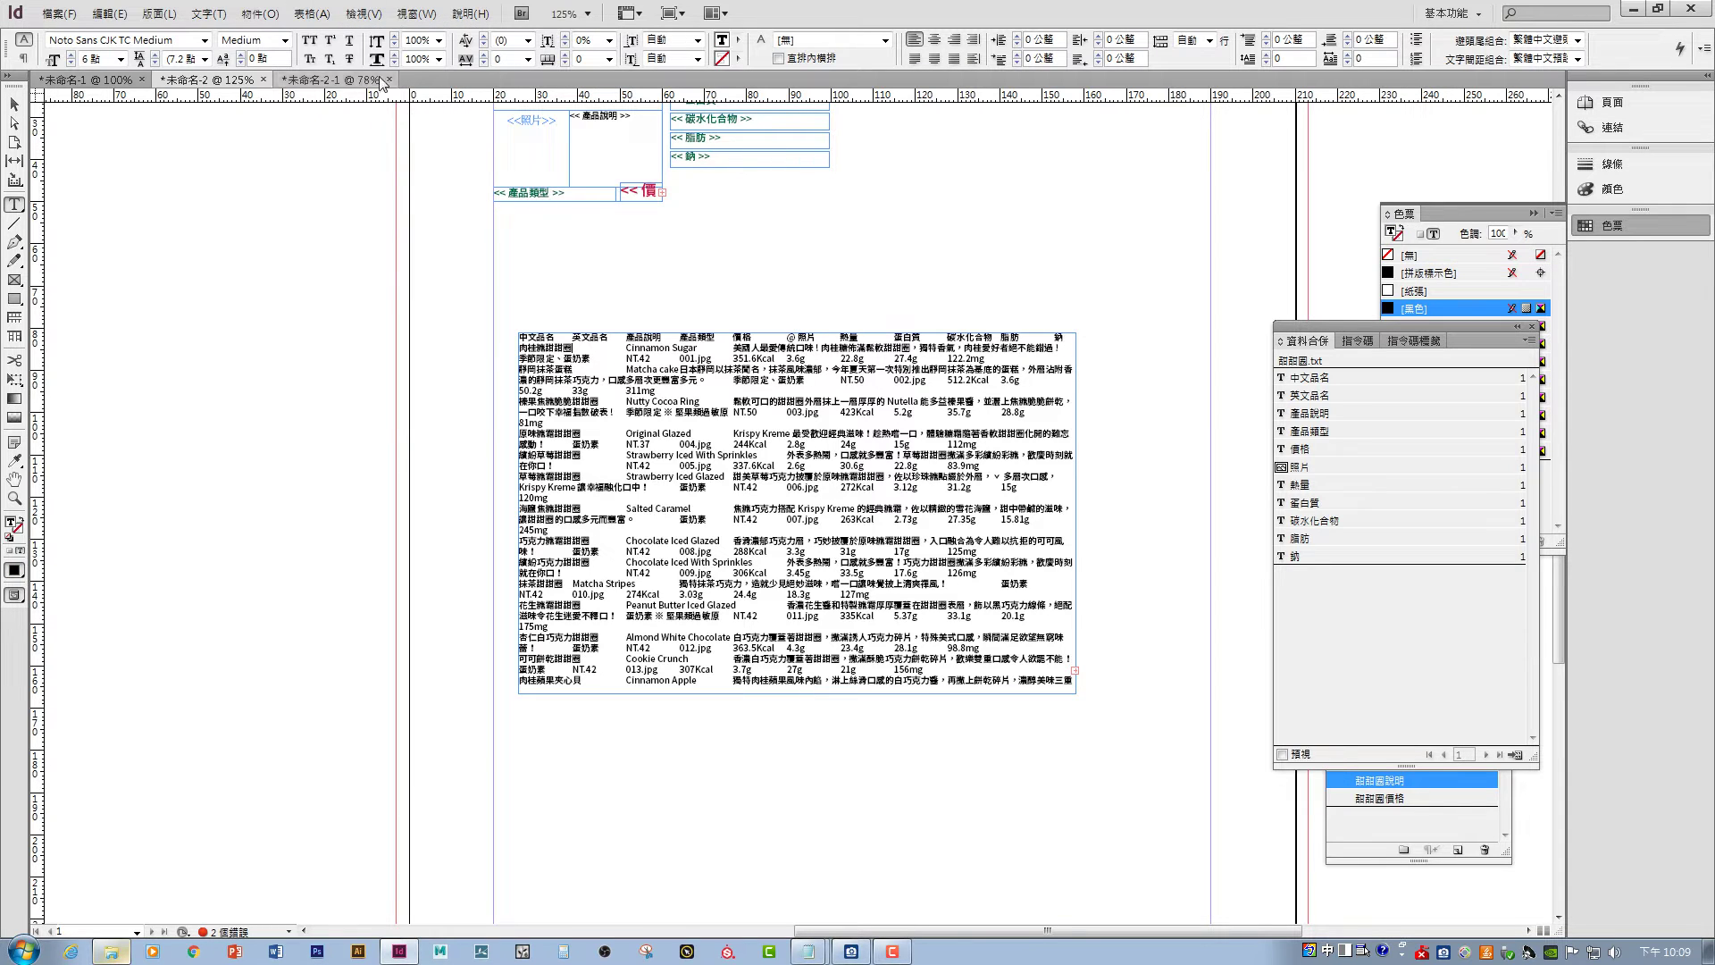
{"action": "left_click", "coordinate": [311, 13]}
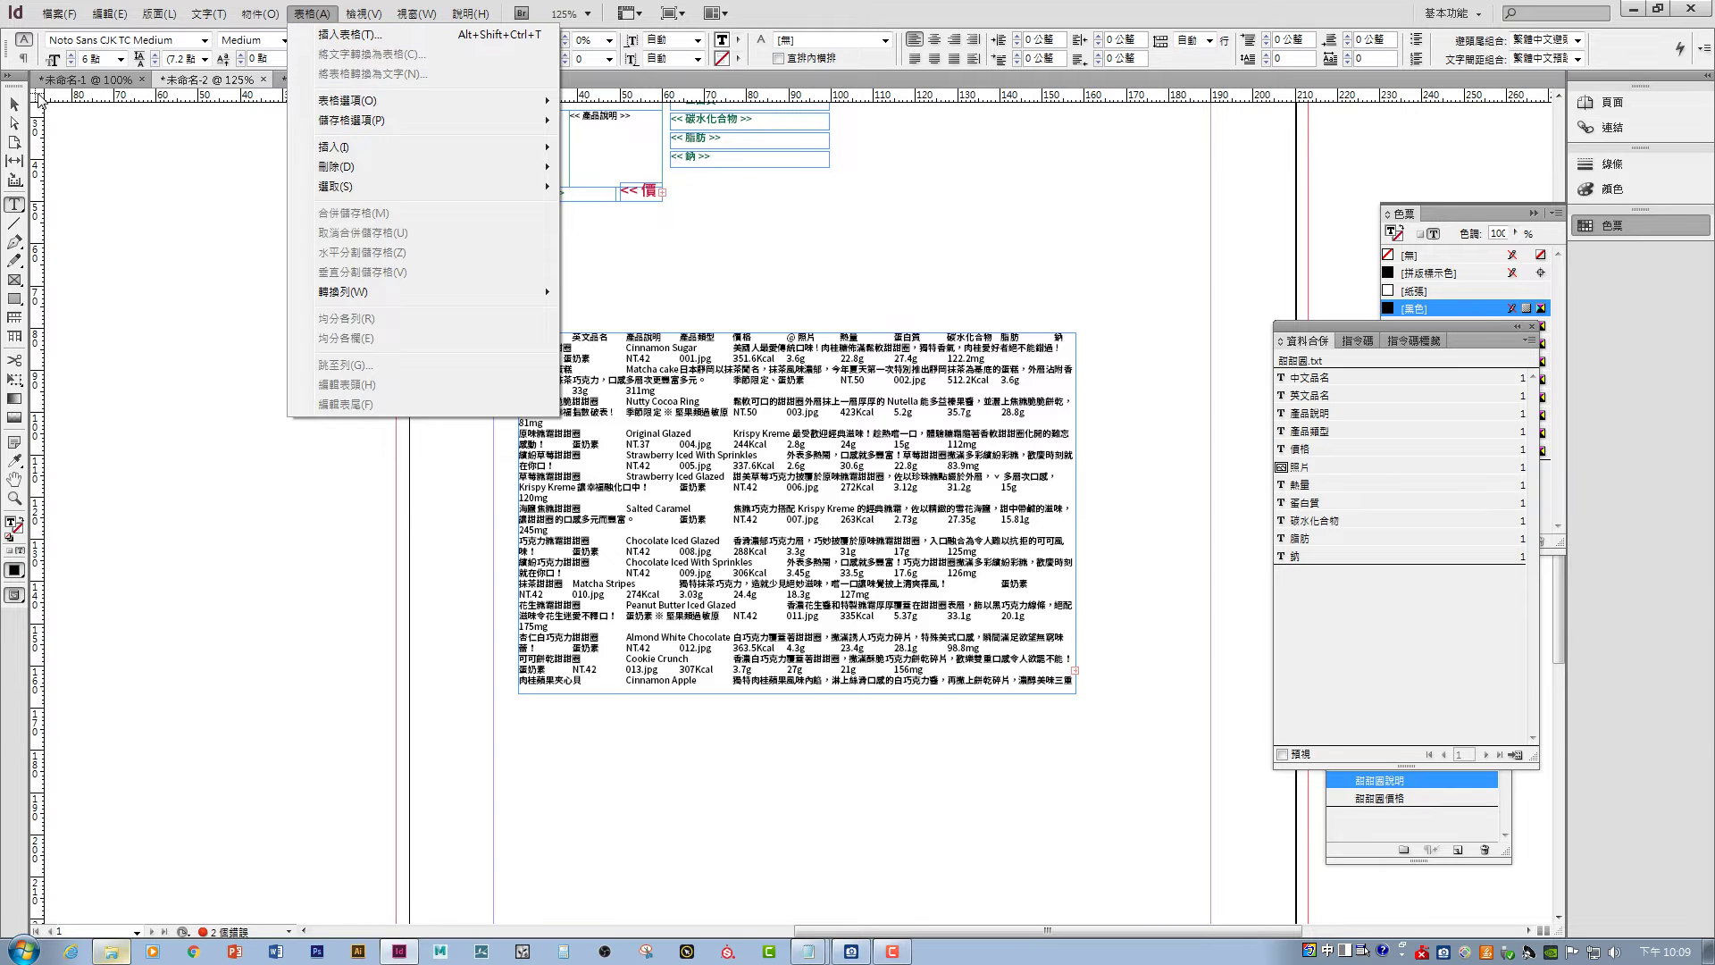
{"action": "left_click", "coordinate": [15, 103]}
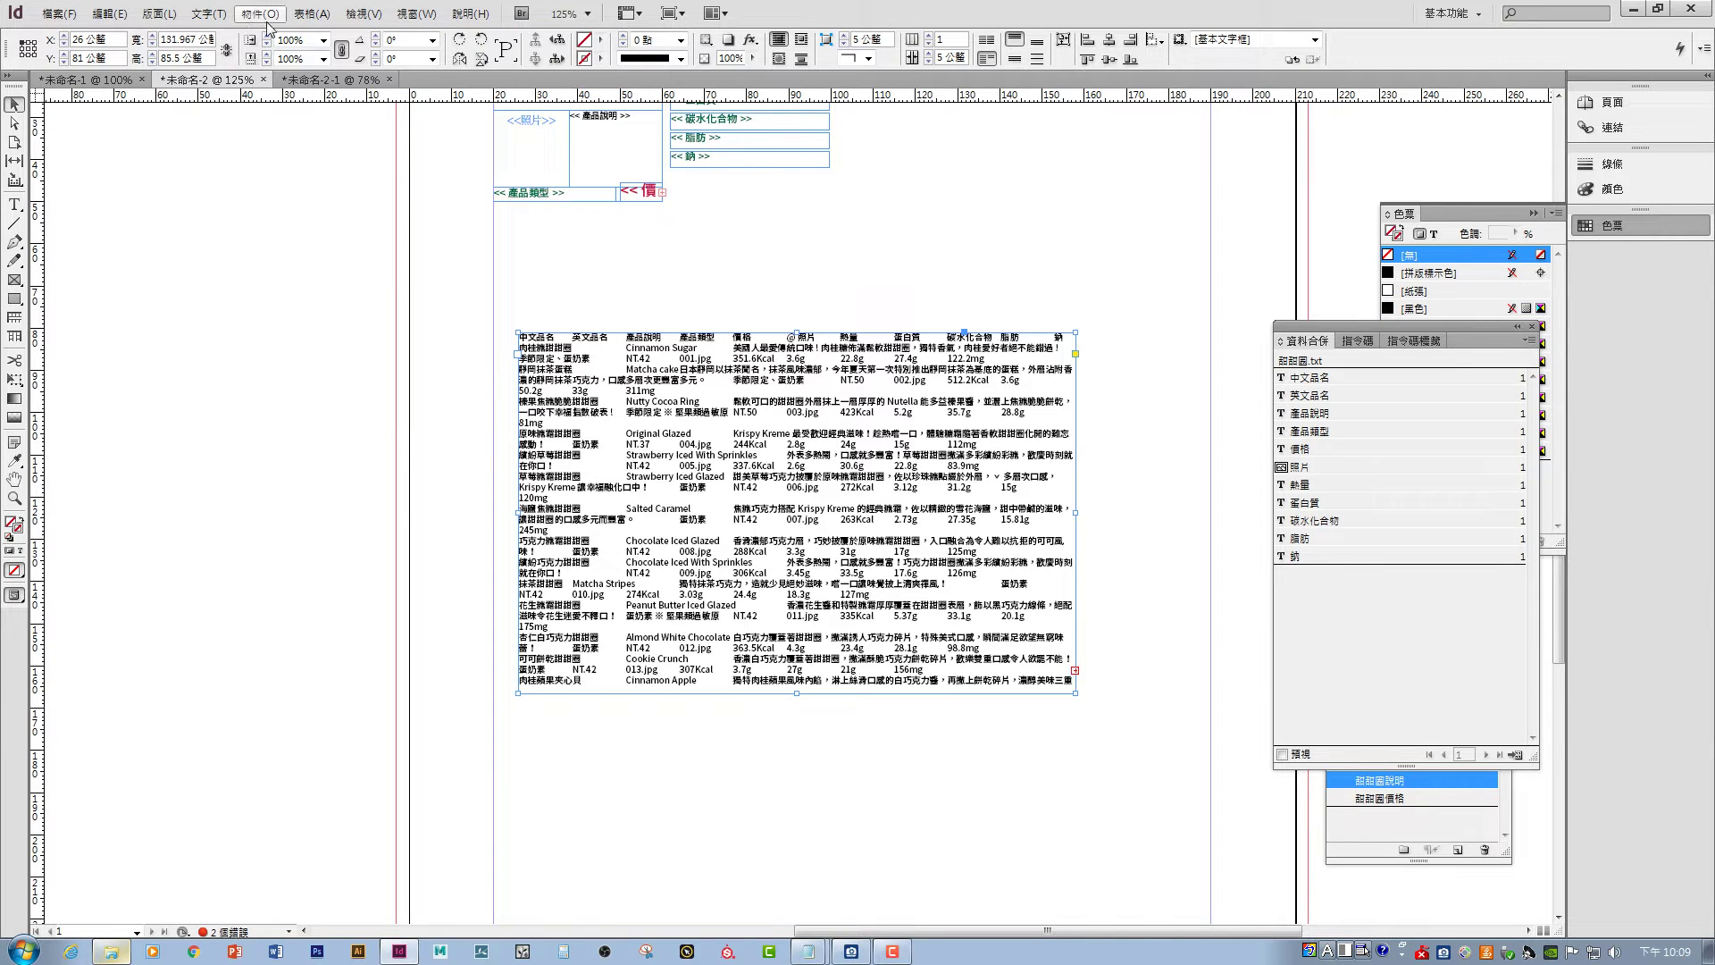
{"action": "left_click", "coordinate": [311, 14]}
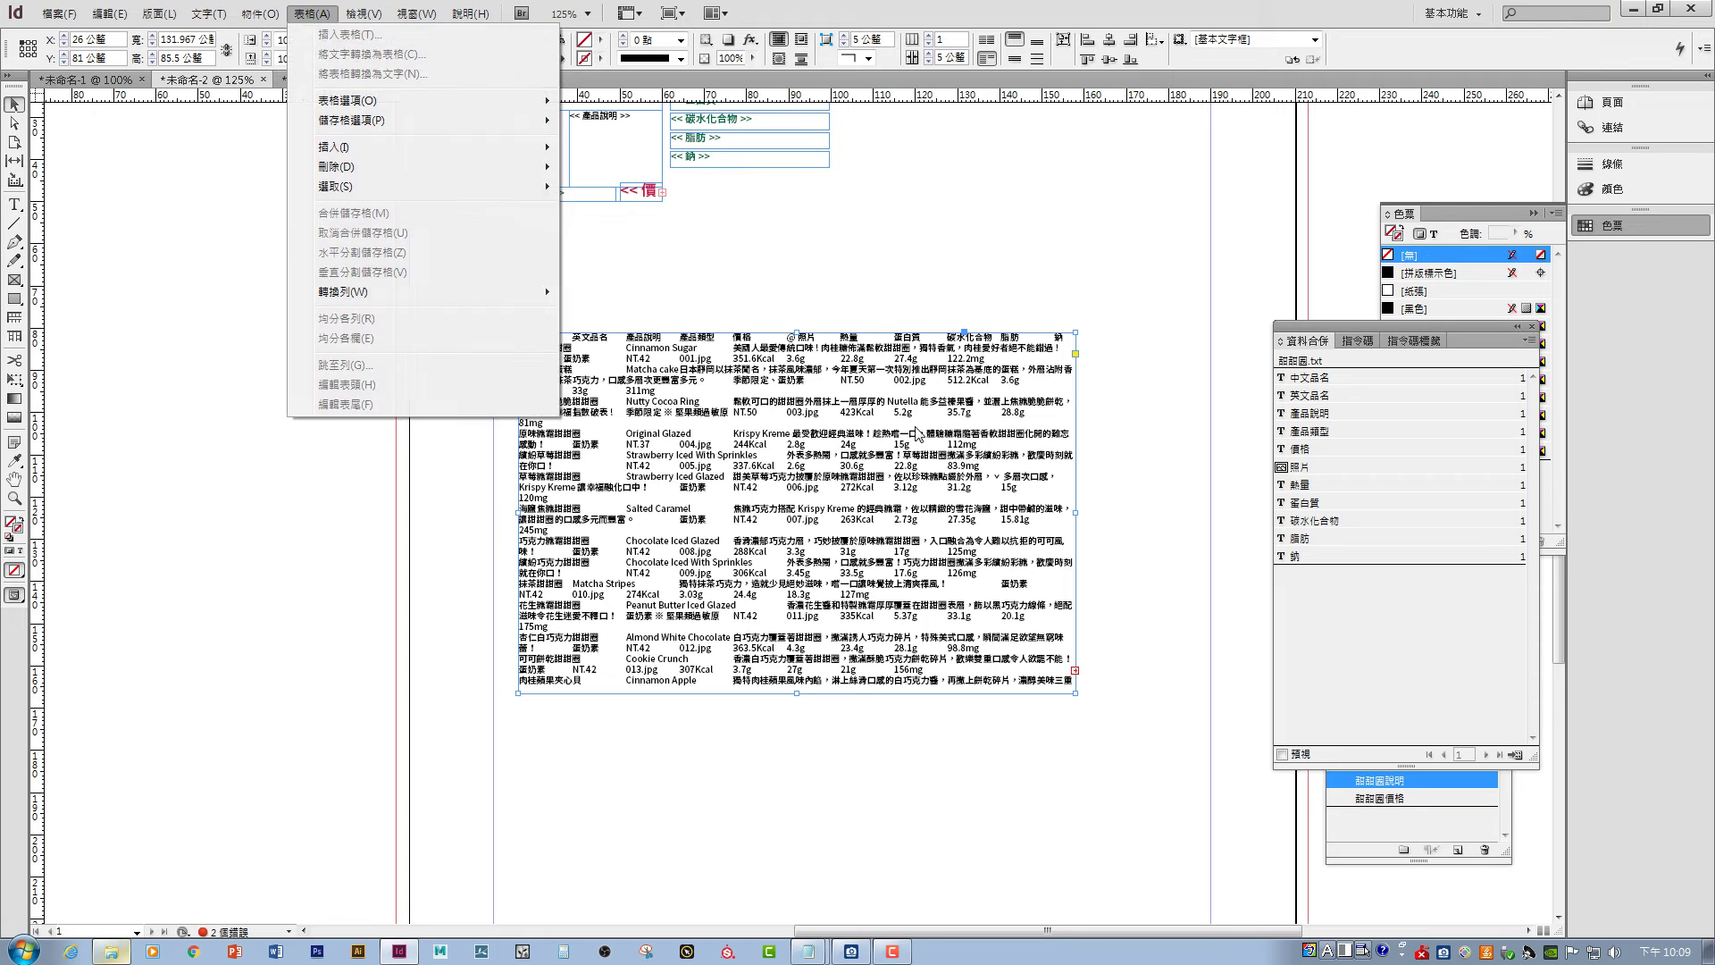
{"action": "left_click", "coordinate": [1054, 613]}
{"action": "left_click_drag", "start_coordinate": [1077, 692], "coordinate": [1247, 824]}
- Select all the pasted donut text and convert it to a table with default separators
{"action": "double_click", "coordinate": [972, 543]}
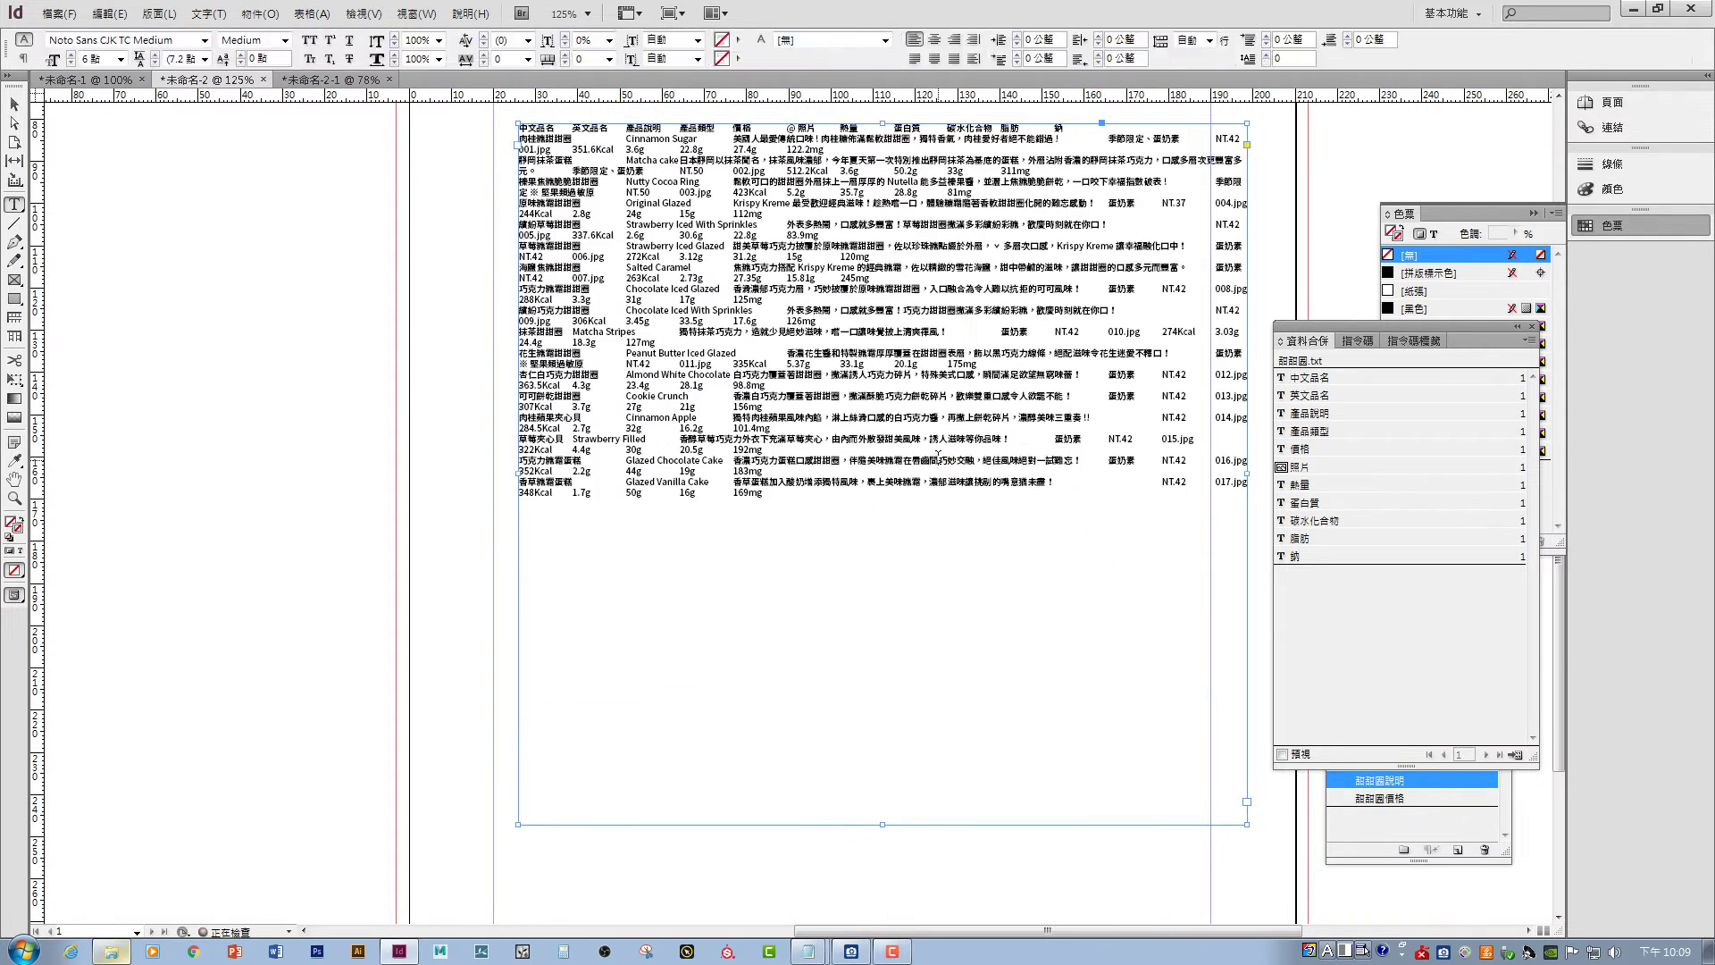
{"action": "key", "text": "ctrl+a"}
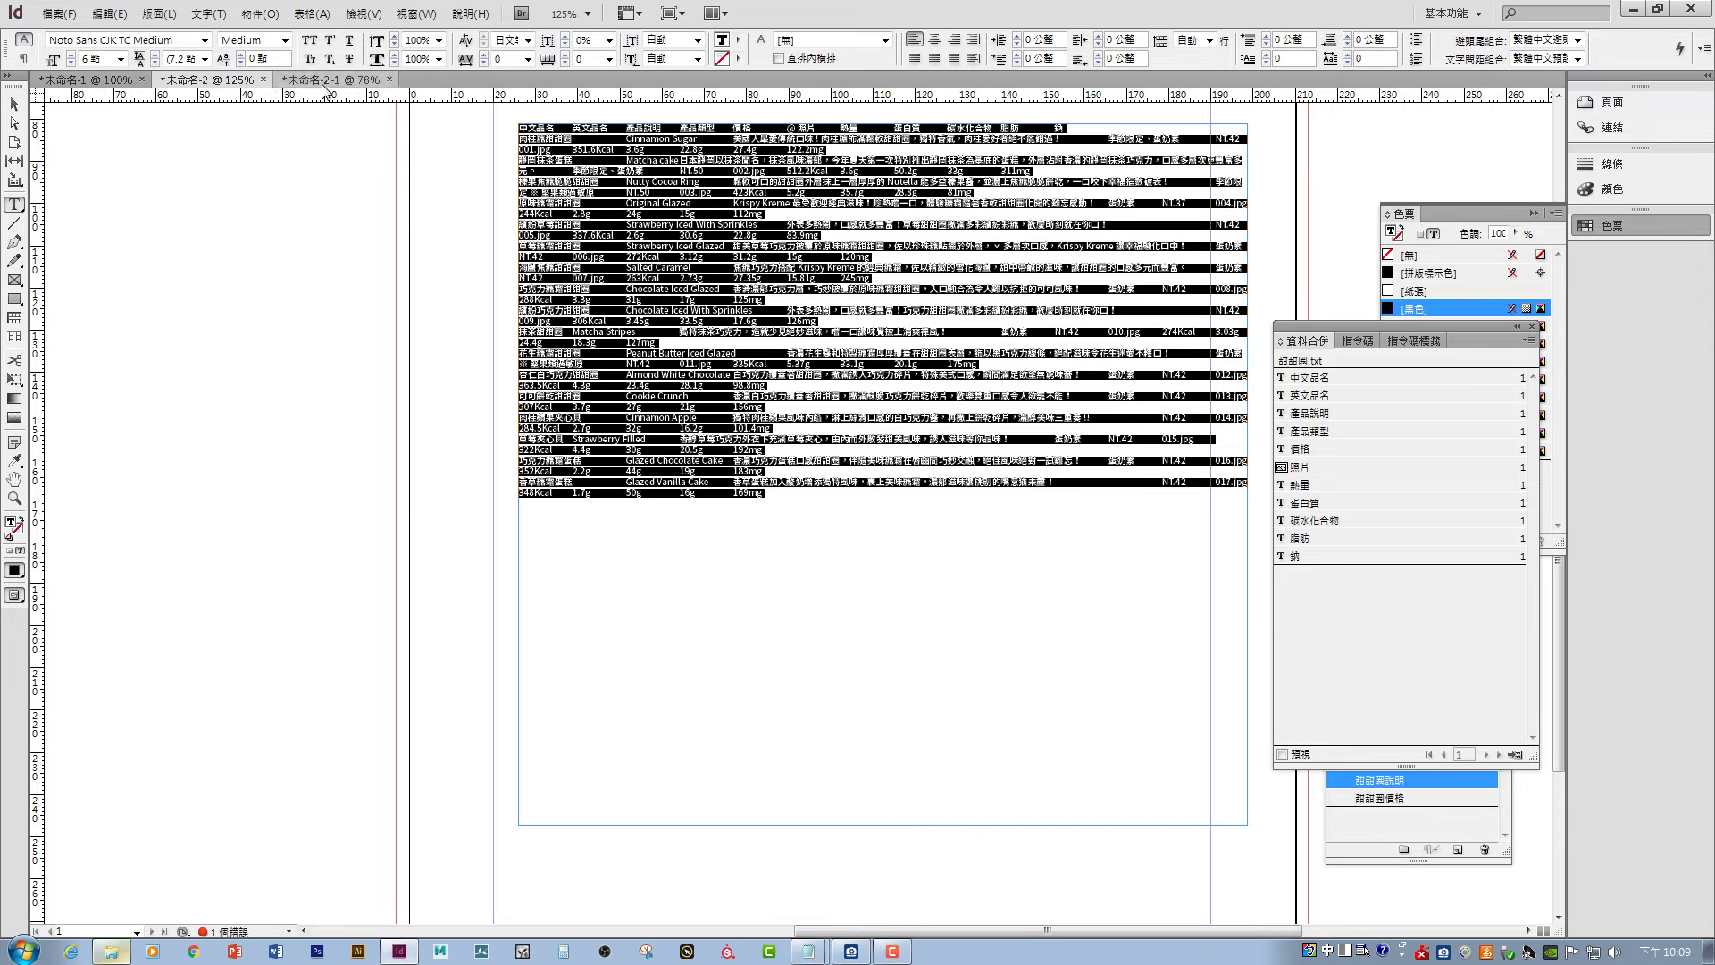
{"action": "left_click", "coordinate": [208, 13]}
{"action": "mouse_move", "coordinate": [312, 13]}
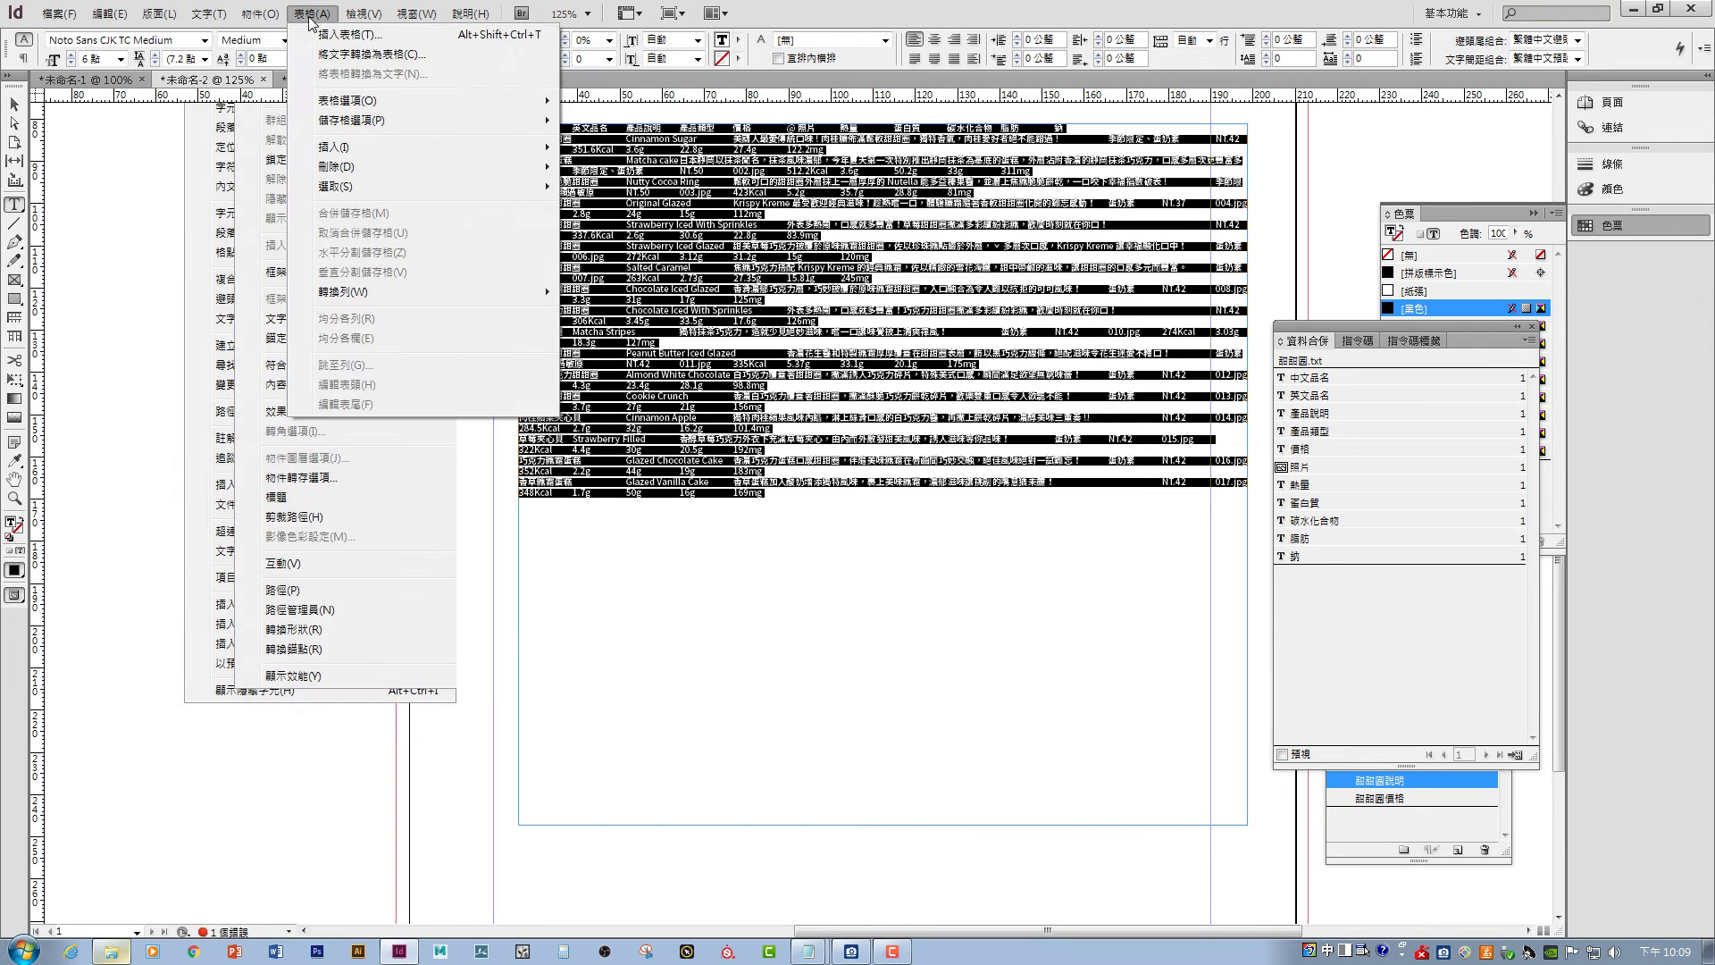
{"action": "left_click", "coordinate": [339, 55]}
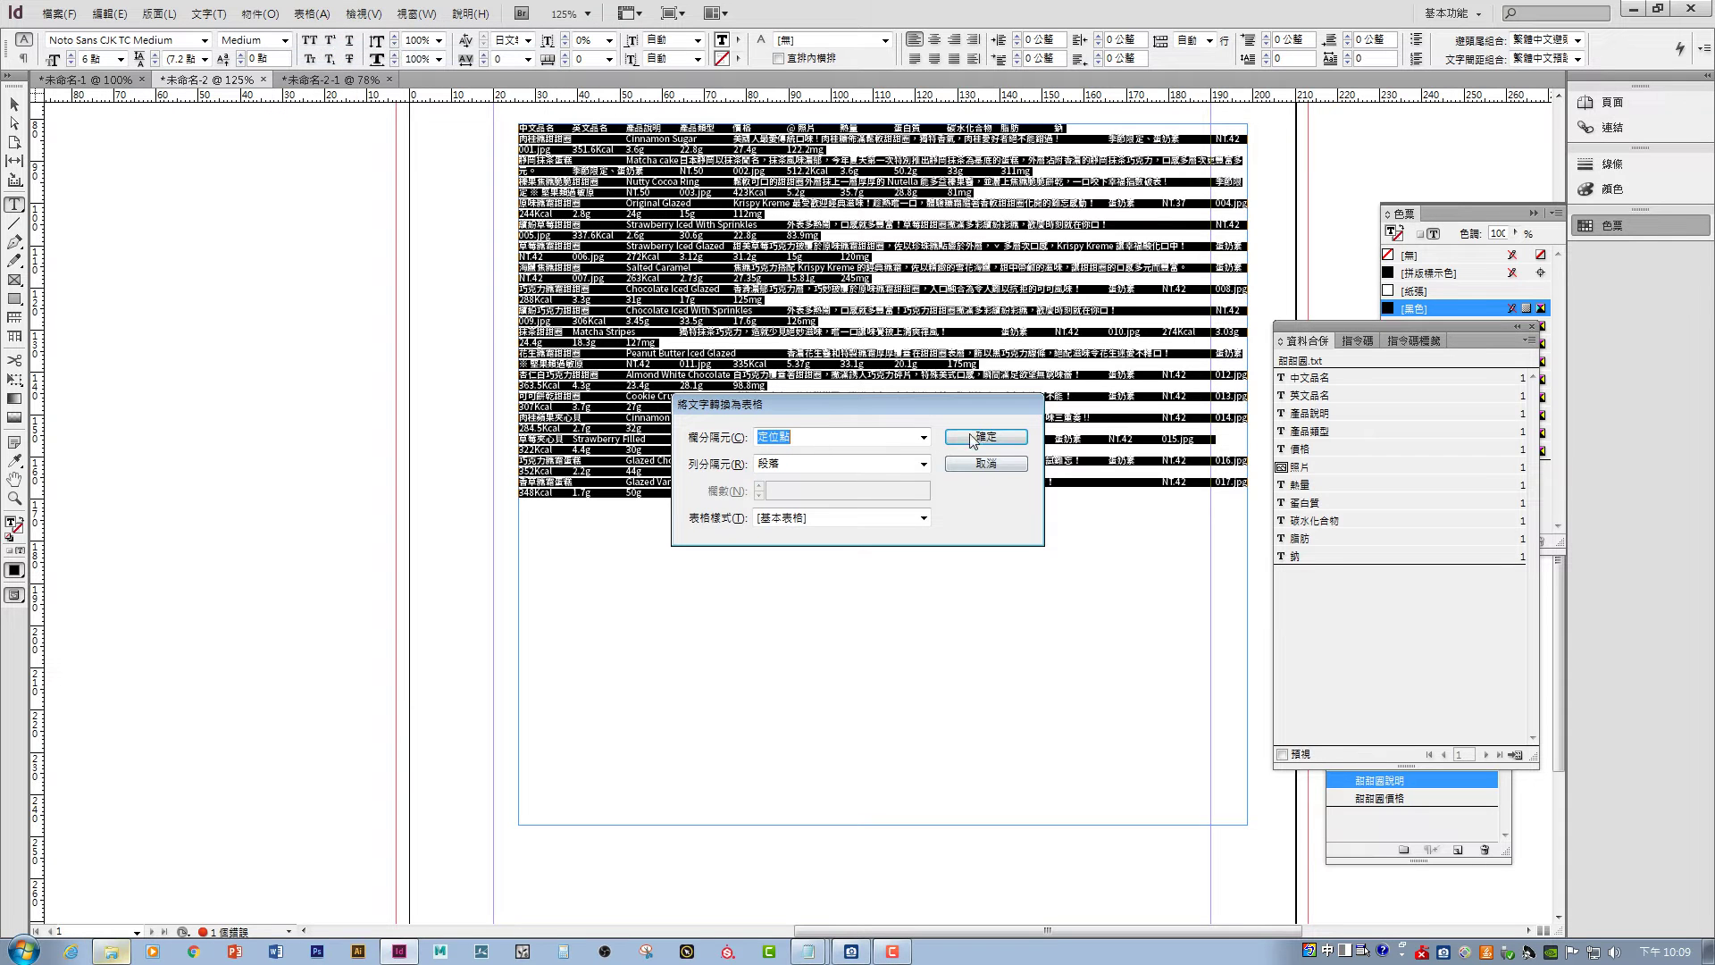
{"action": "left_click", "coordinate": [978, 437]}
- Review the new table and place the cursor in its first header cell
{"action": "scroll", "coordinate": [953, 537], "scroll_direction": "up", "scroll_amount": 3}
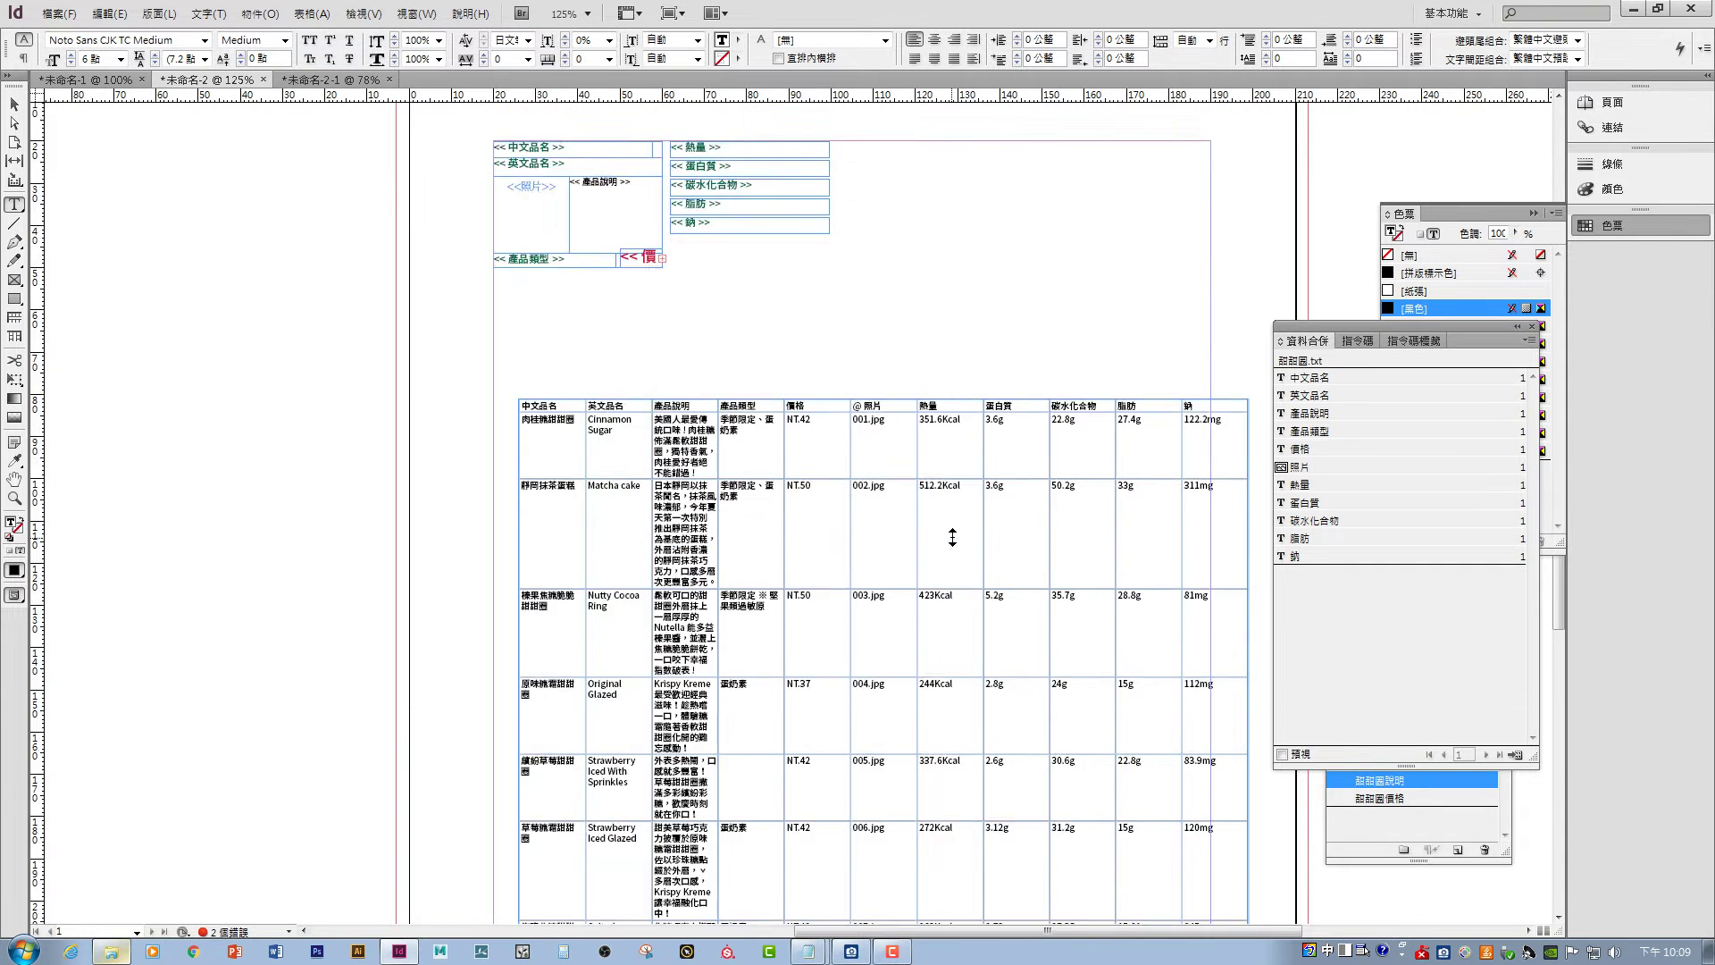
{"action": "scroll", "coordinate": [952, 537], "scroll_direction": "down", "scroll_amount": 3}
{"action": "scroll", "coordinate": [952, 537], "scroll_direction": "up", "scroll_amount": 1}
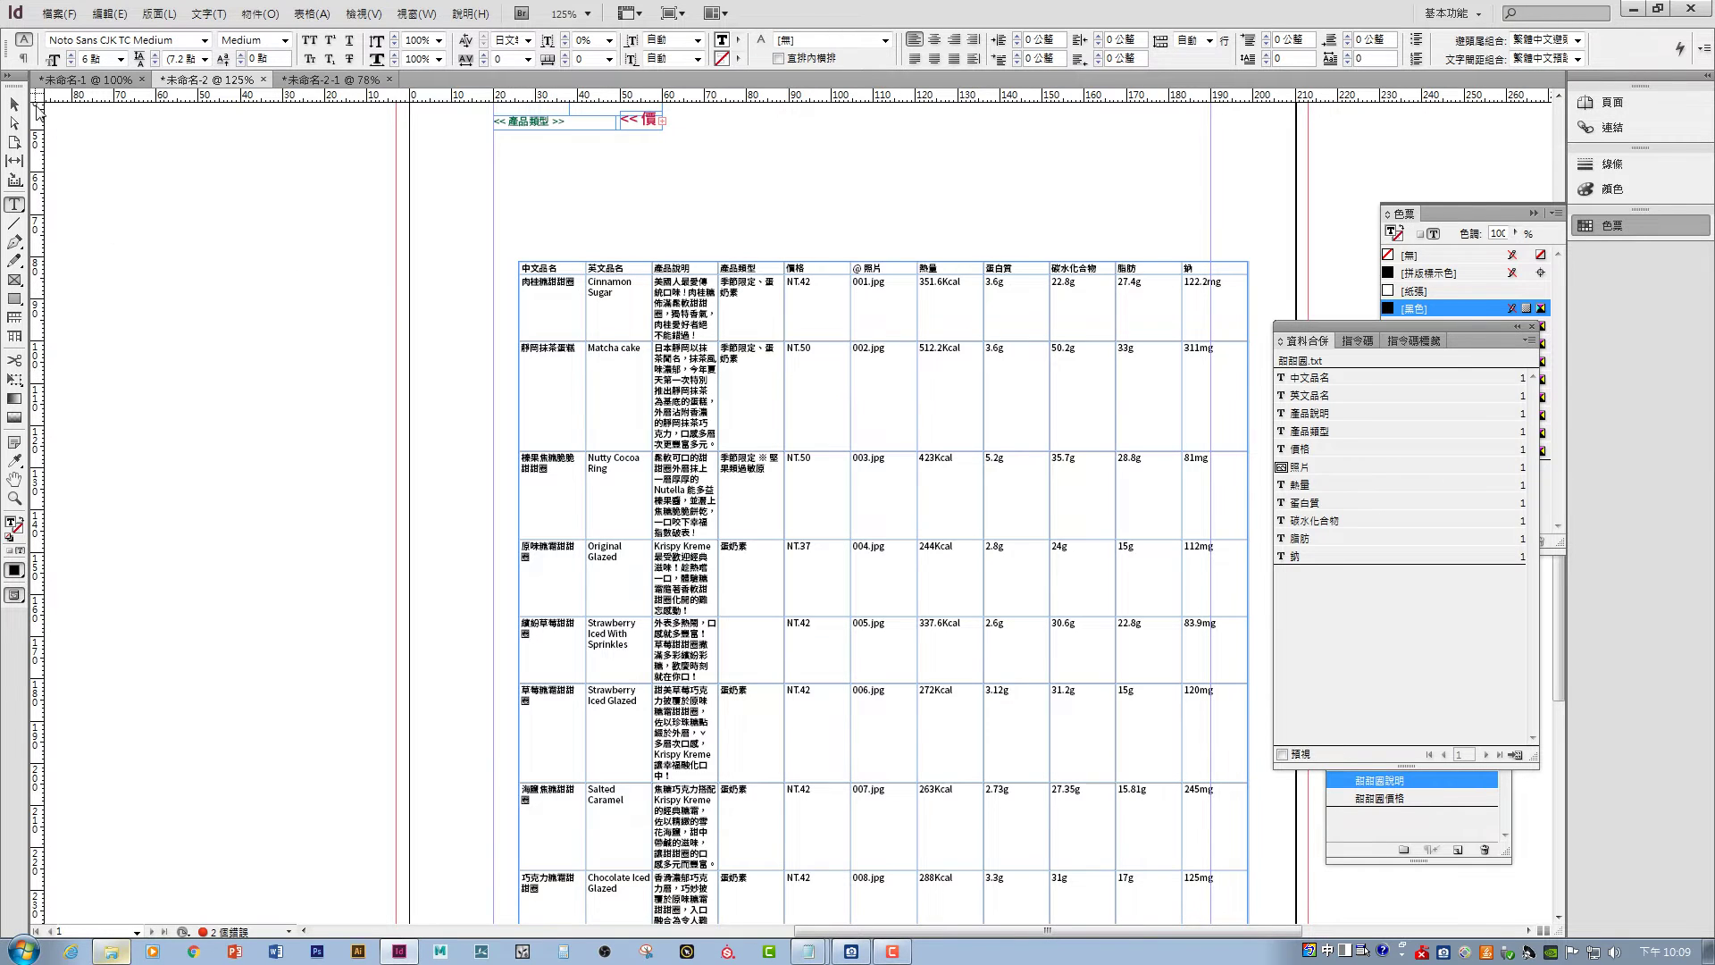
{"action": "left_click", "coordinate": [23, 104]}
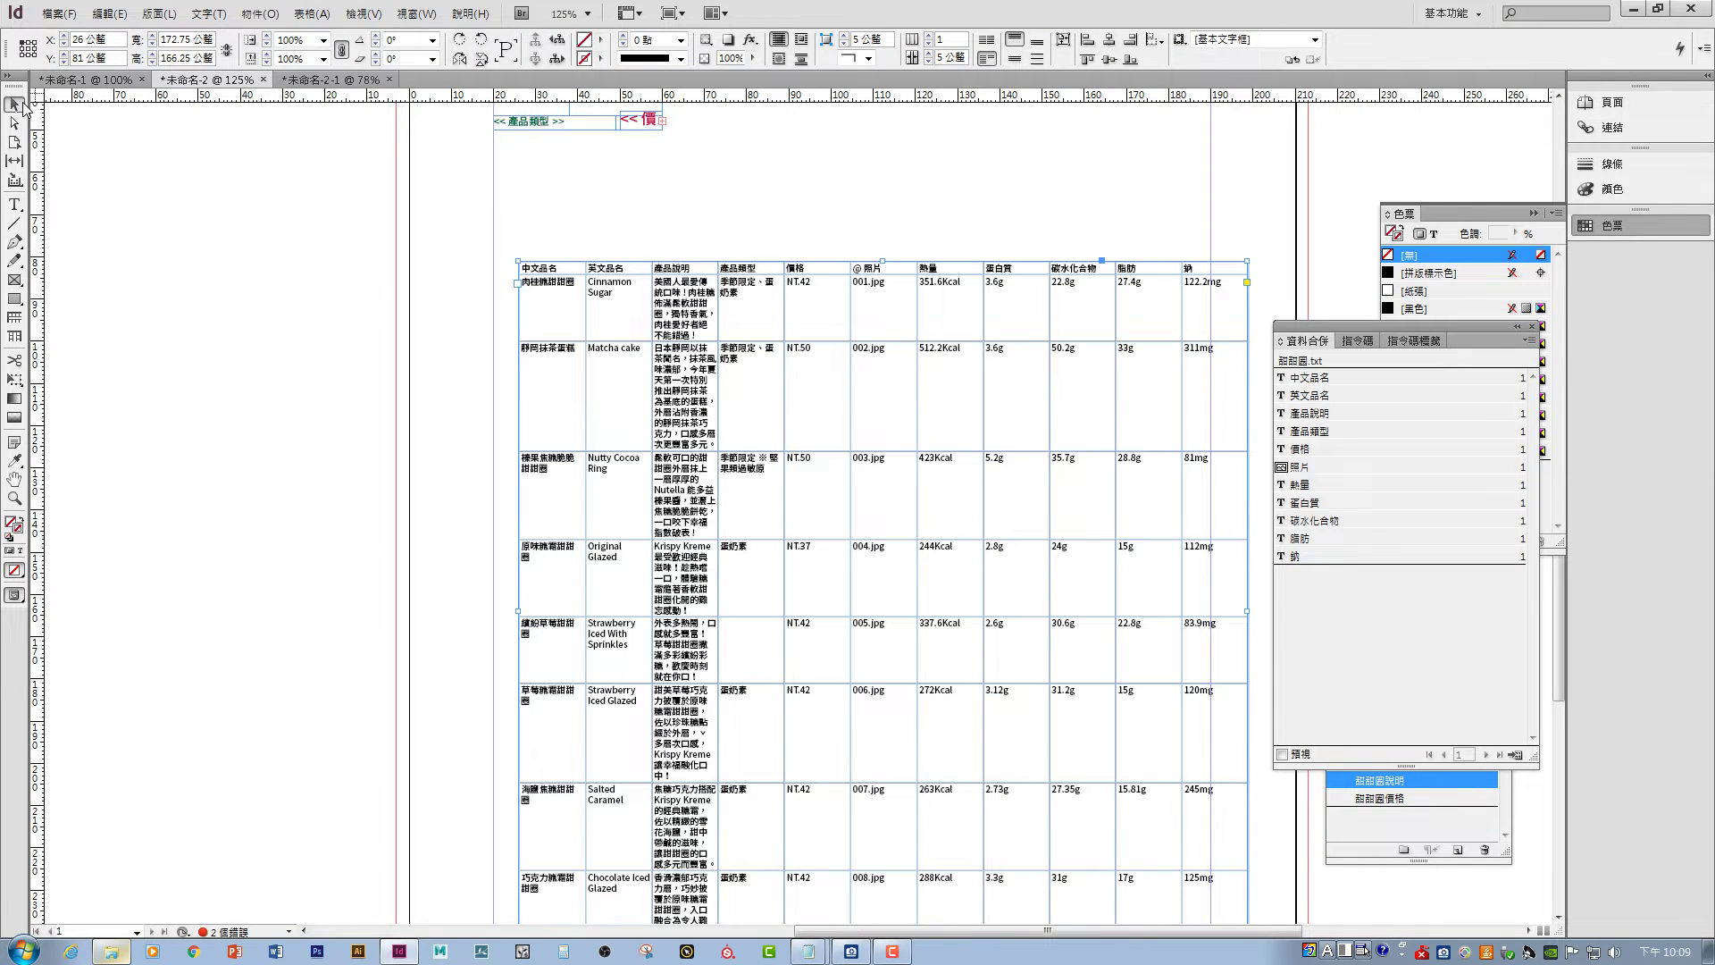
{"action": "double_click", "coordinate": [533, 268]}
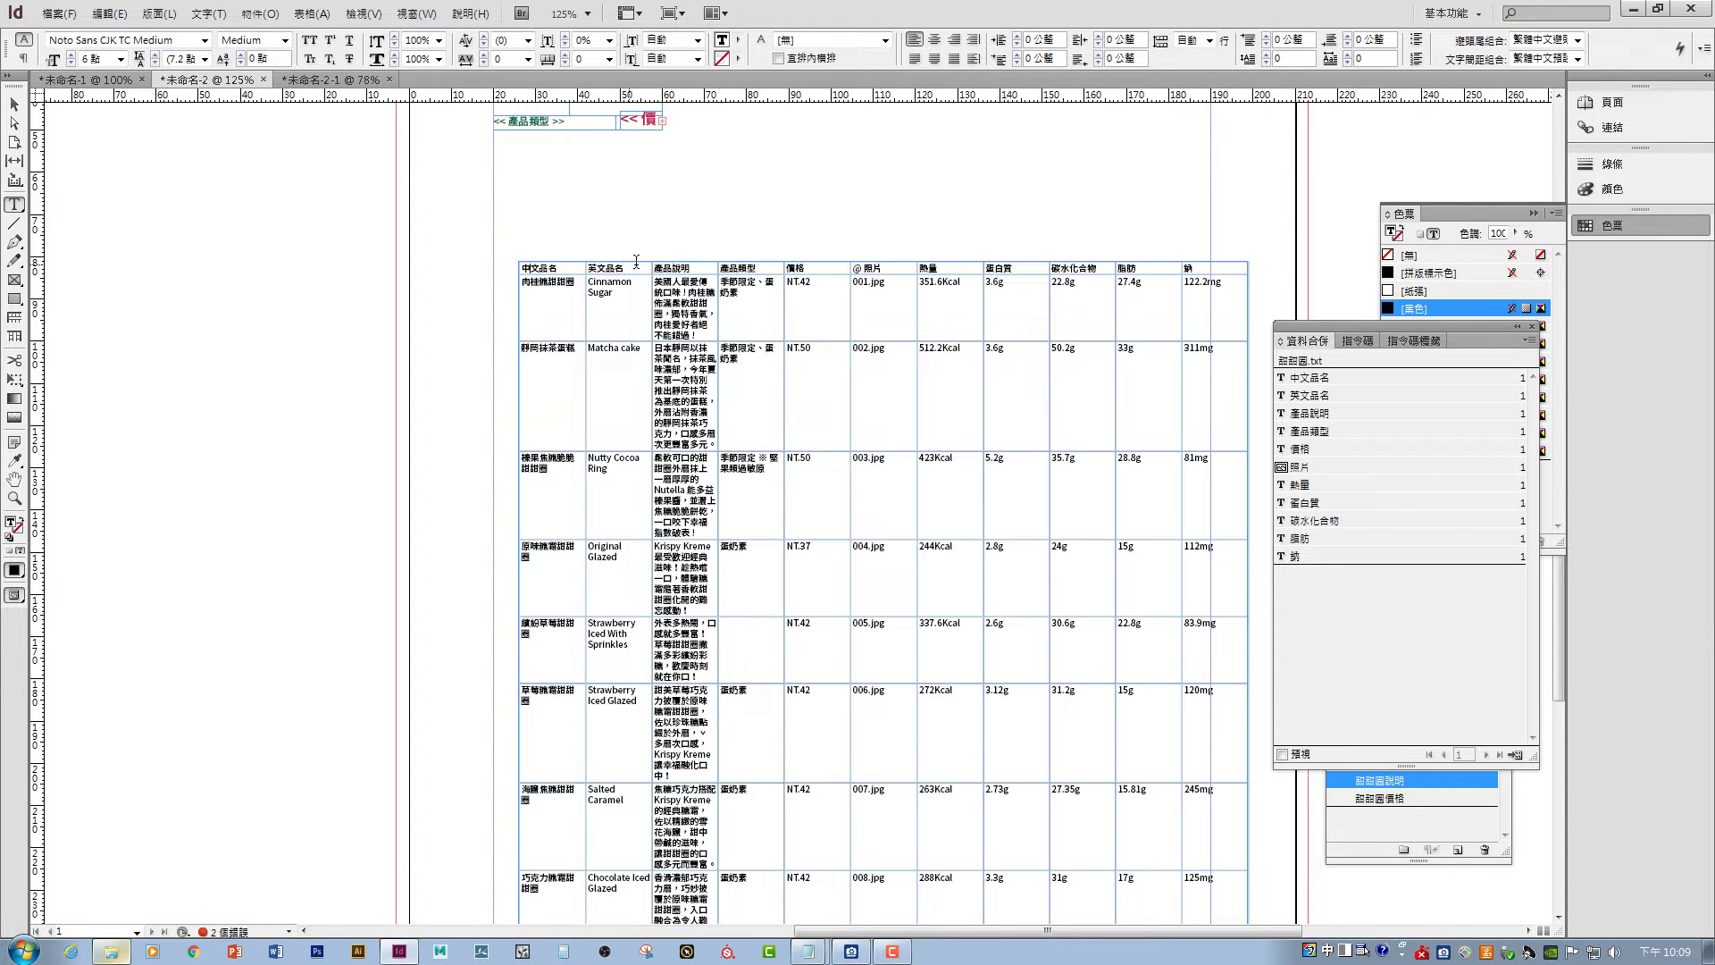
- Delete the 產品說明, 產品類型, price and photo columns from the donut table
{"action": "left_click", "coordinate": [686, 262]}
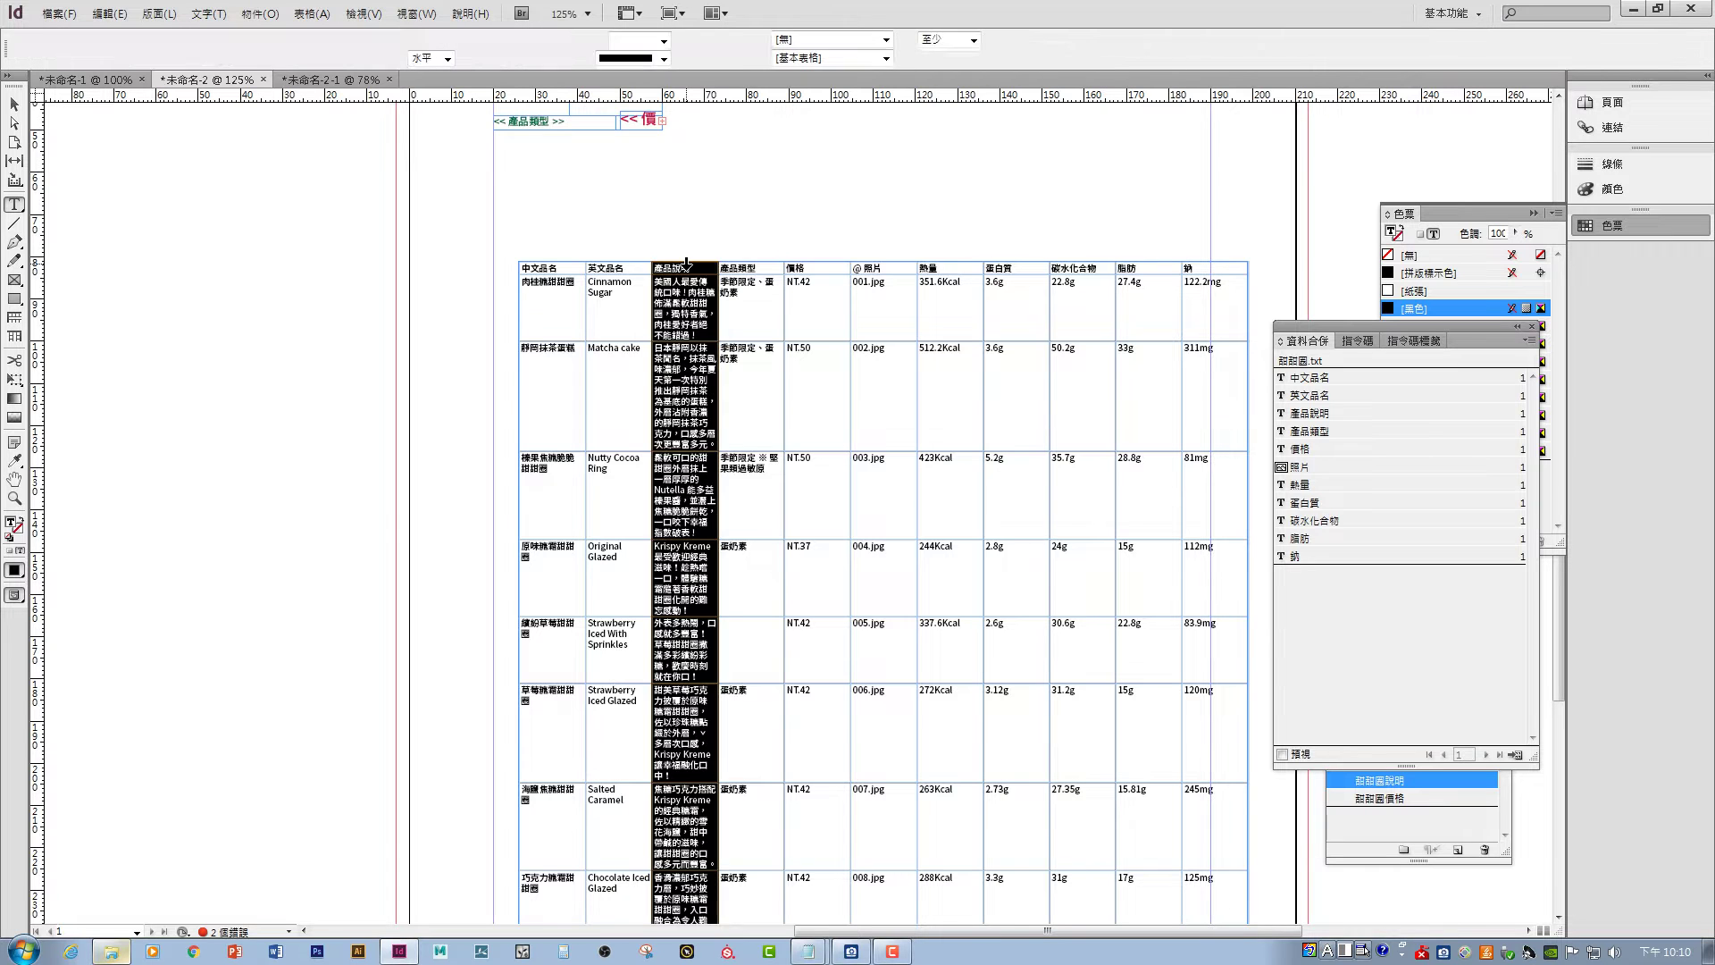
{"action": "right_click", "coordinate": [710, 265]}
{"action": "mouse_move", "coordinate": [761, 344]}
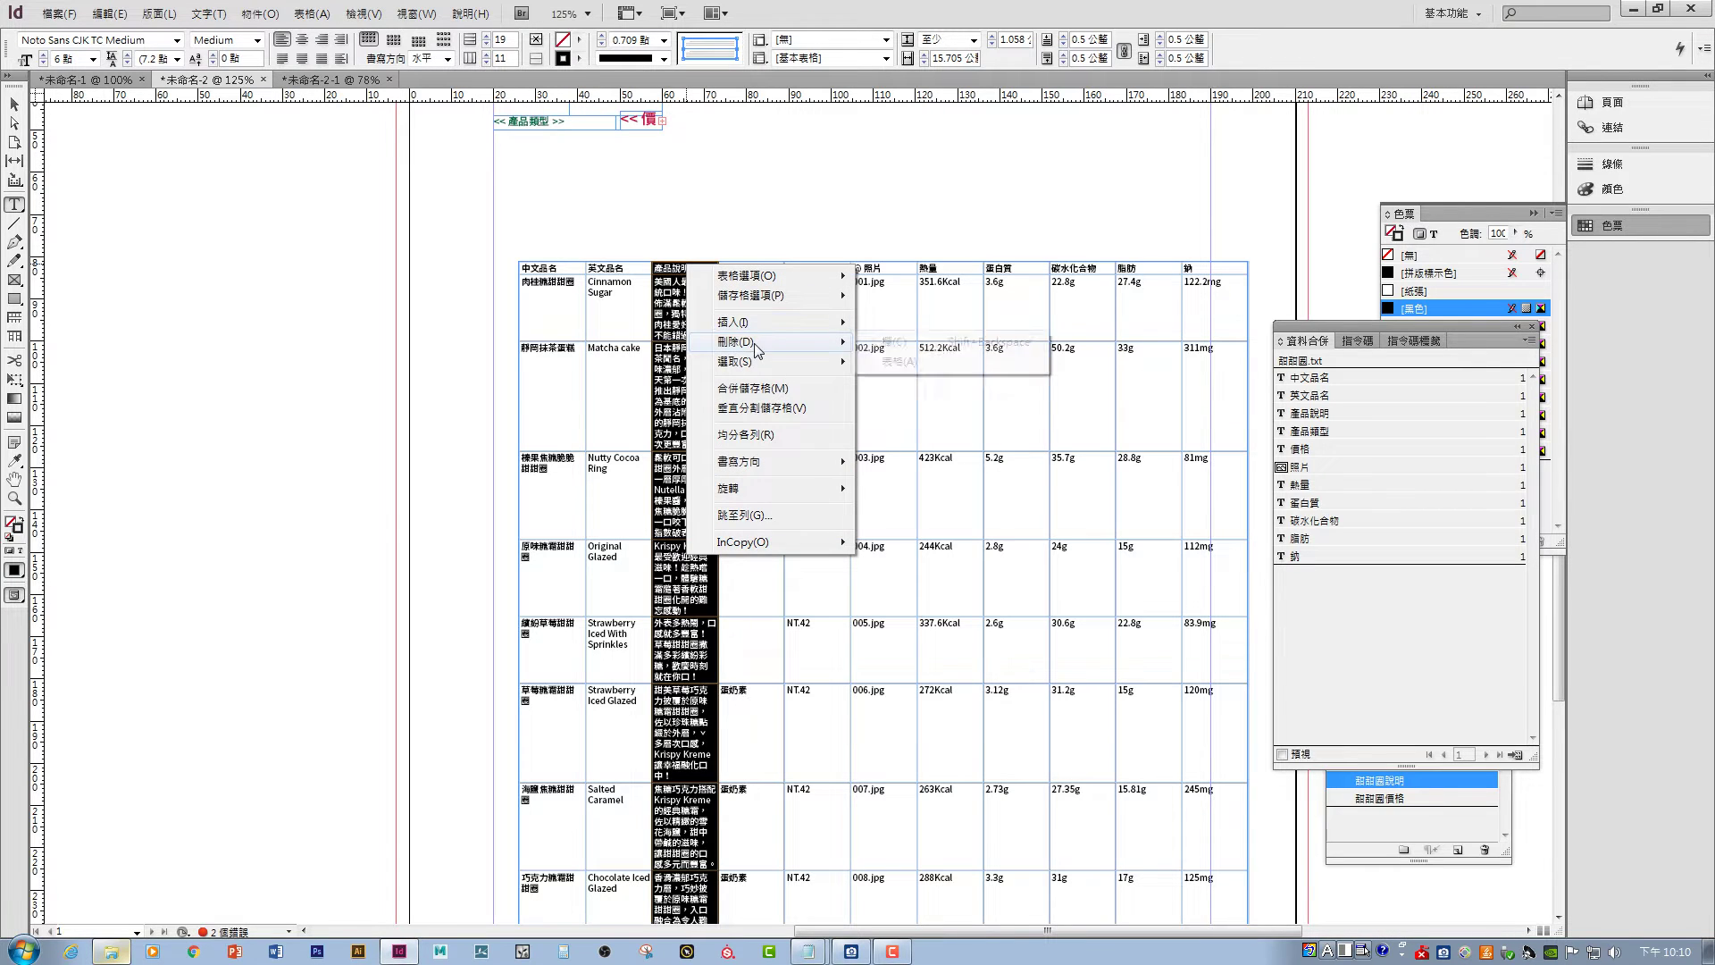
{"action": "left_click", "coordinate": [893, 343]}
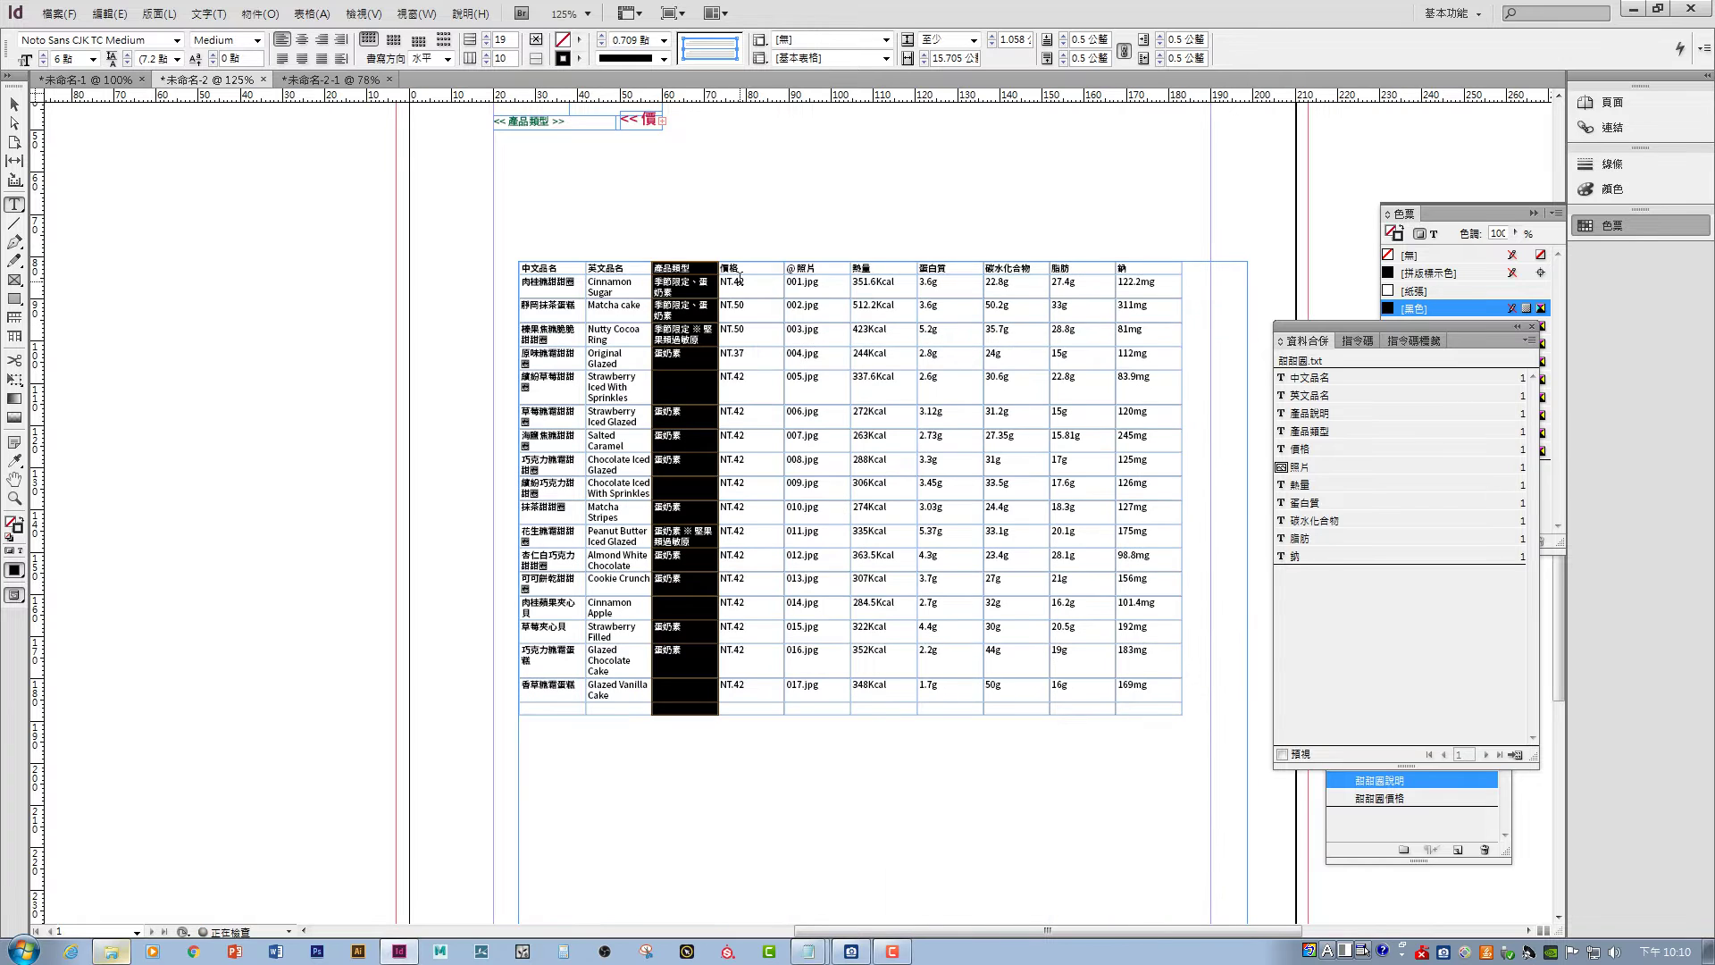
{"action": "right_click", "coordinate": [684, 262]}
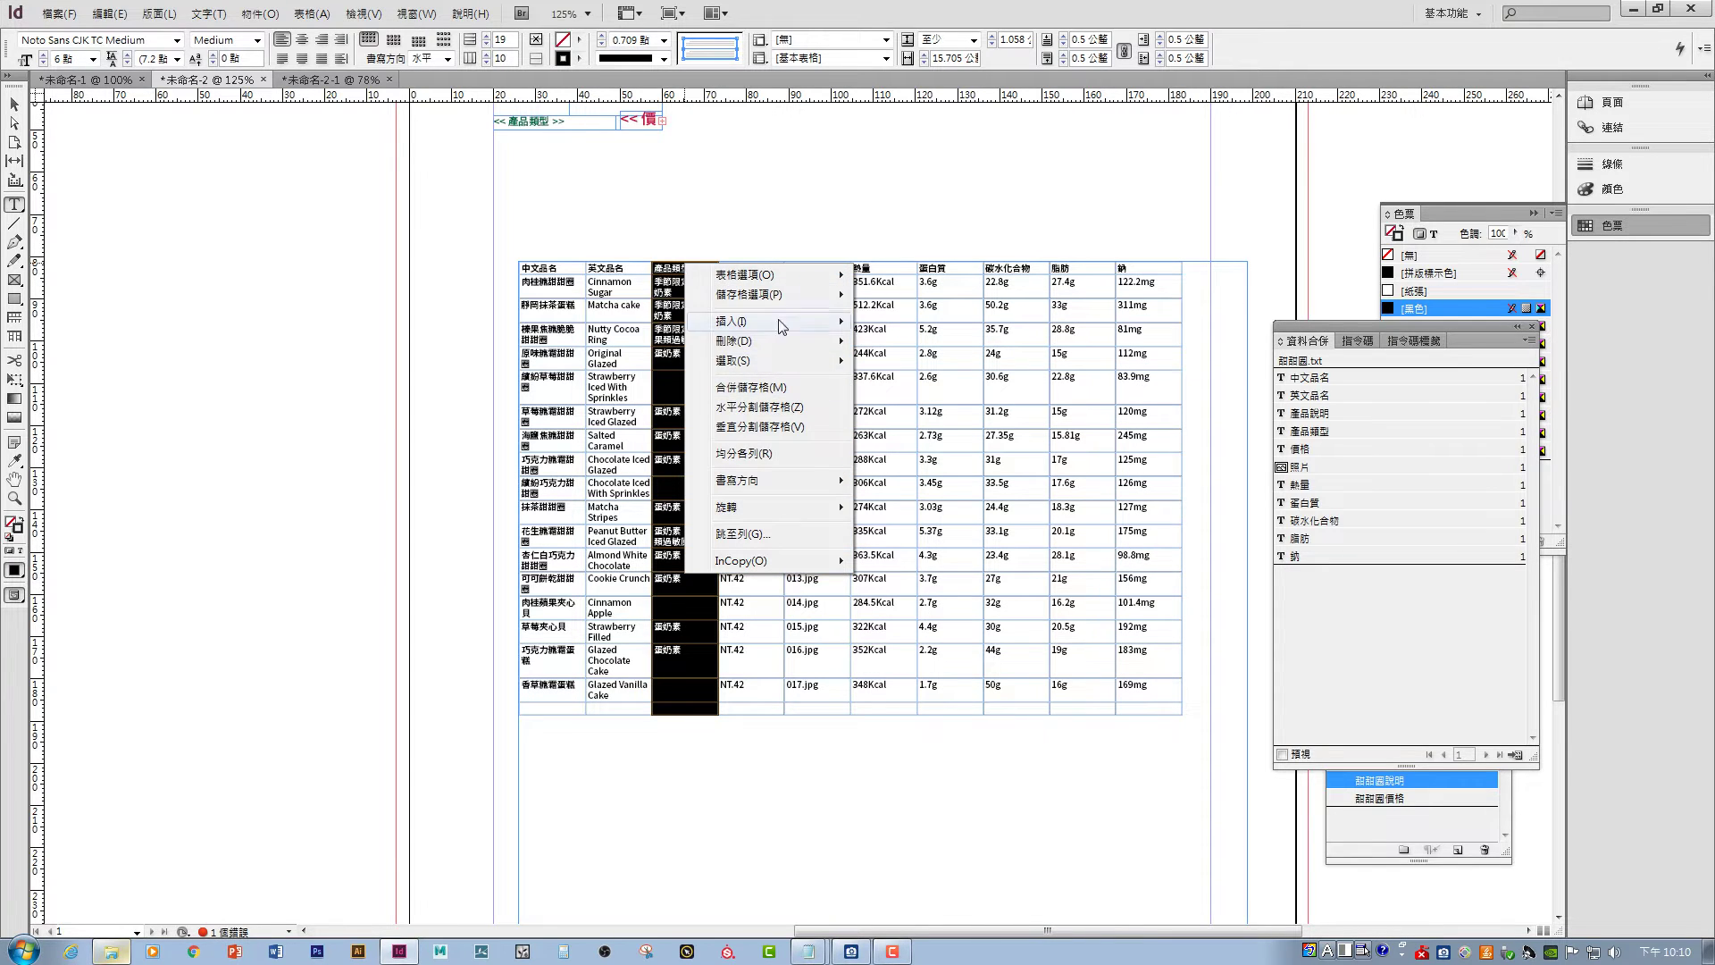
{"action": "mouse_move", "coordinate": [789, 346]}
{"action": "left_click", "coordinate": [894, 341]}
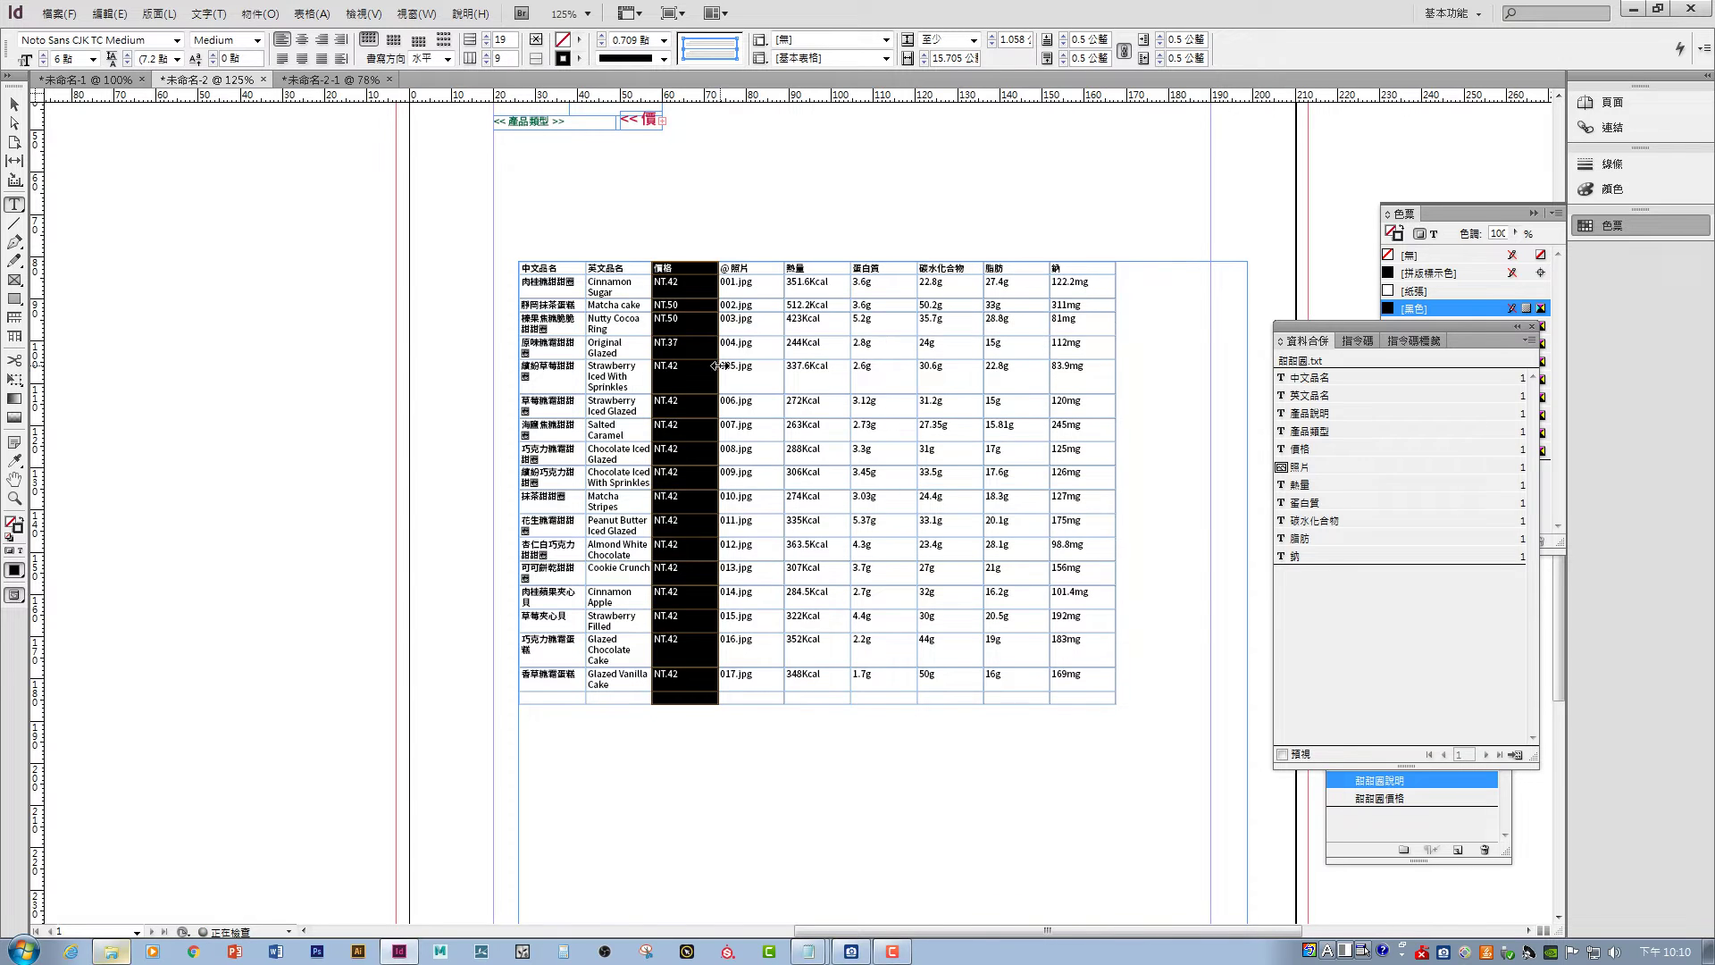
{"action": "right_click", "coordinate": [689, 261]}
{"action": "mouse_move", "coordinate": [781, 344]}
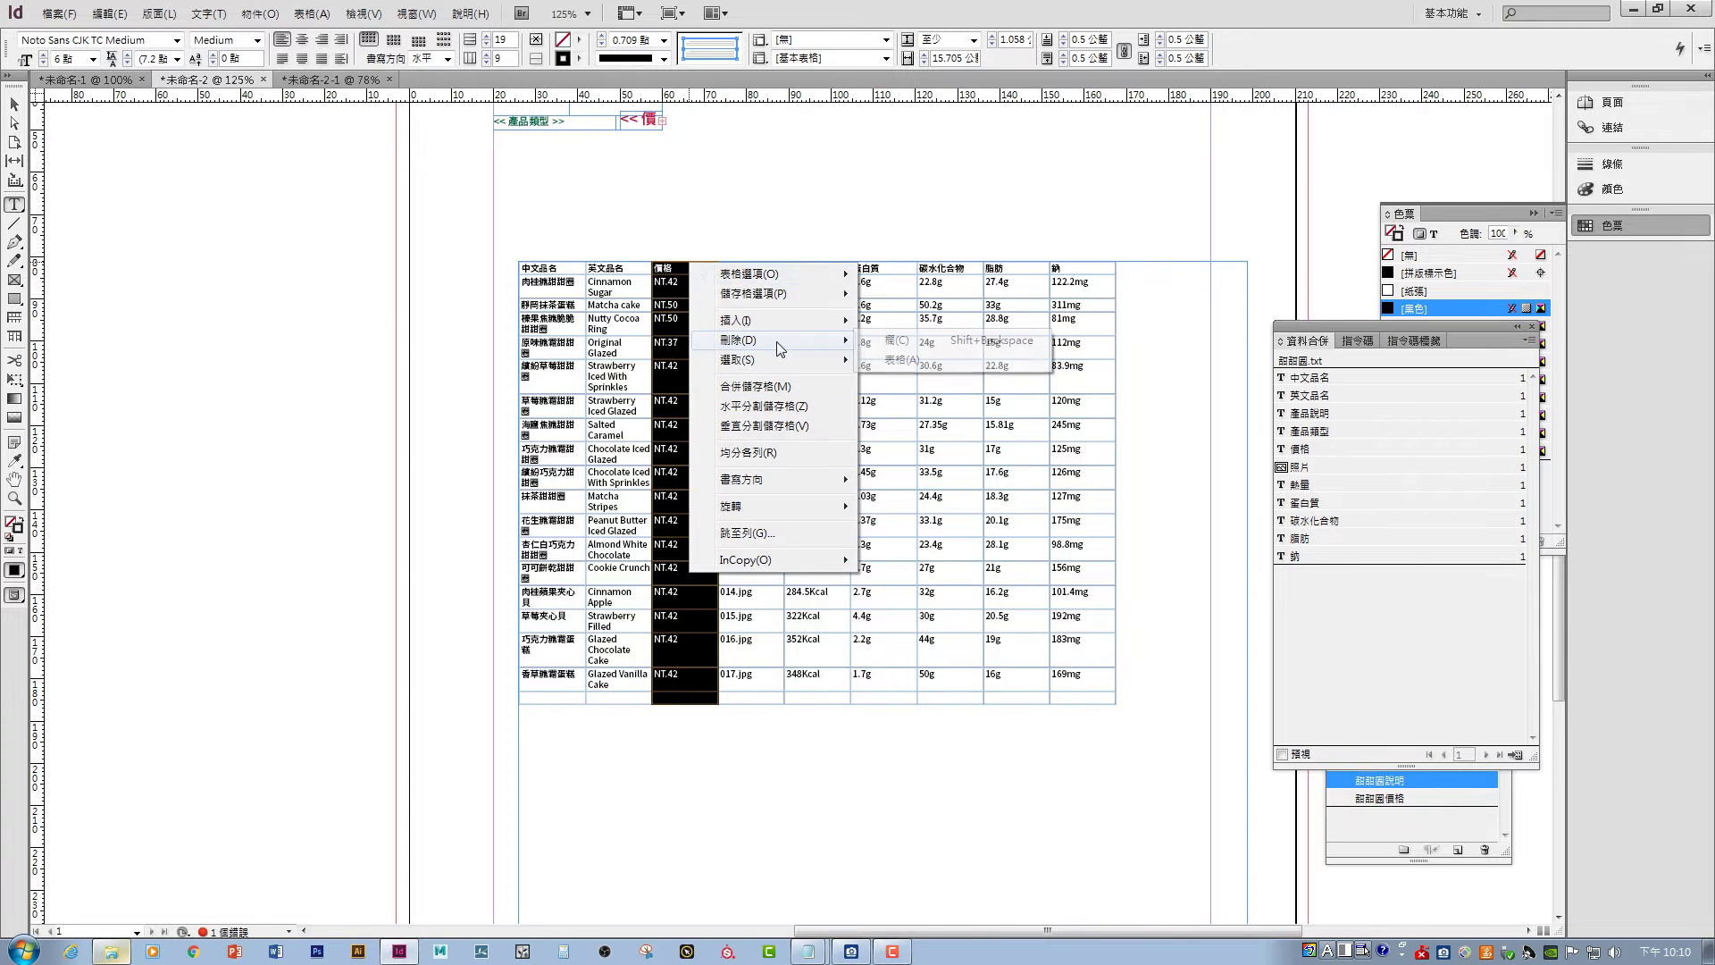
{"action": "left_click", "coordinate": [889, 342]}
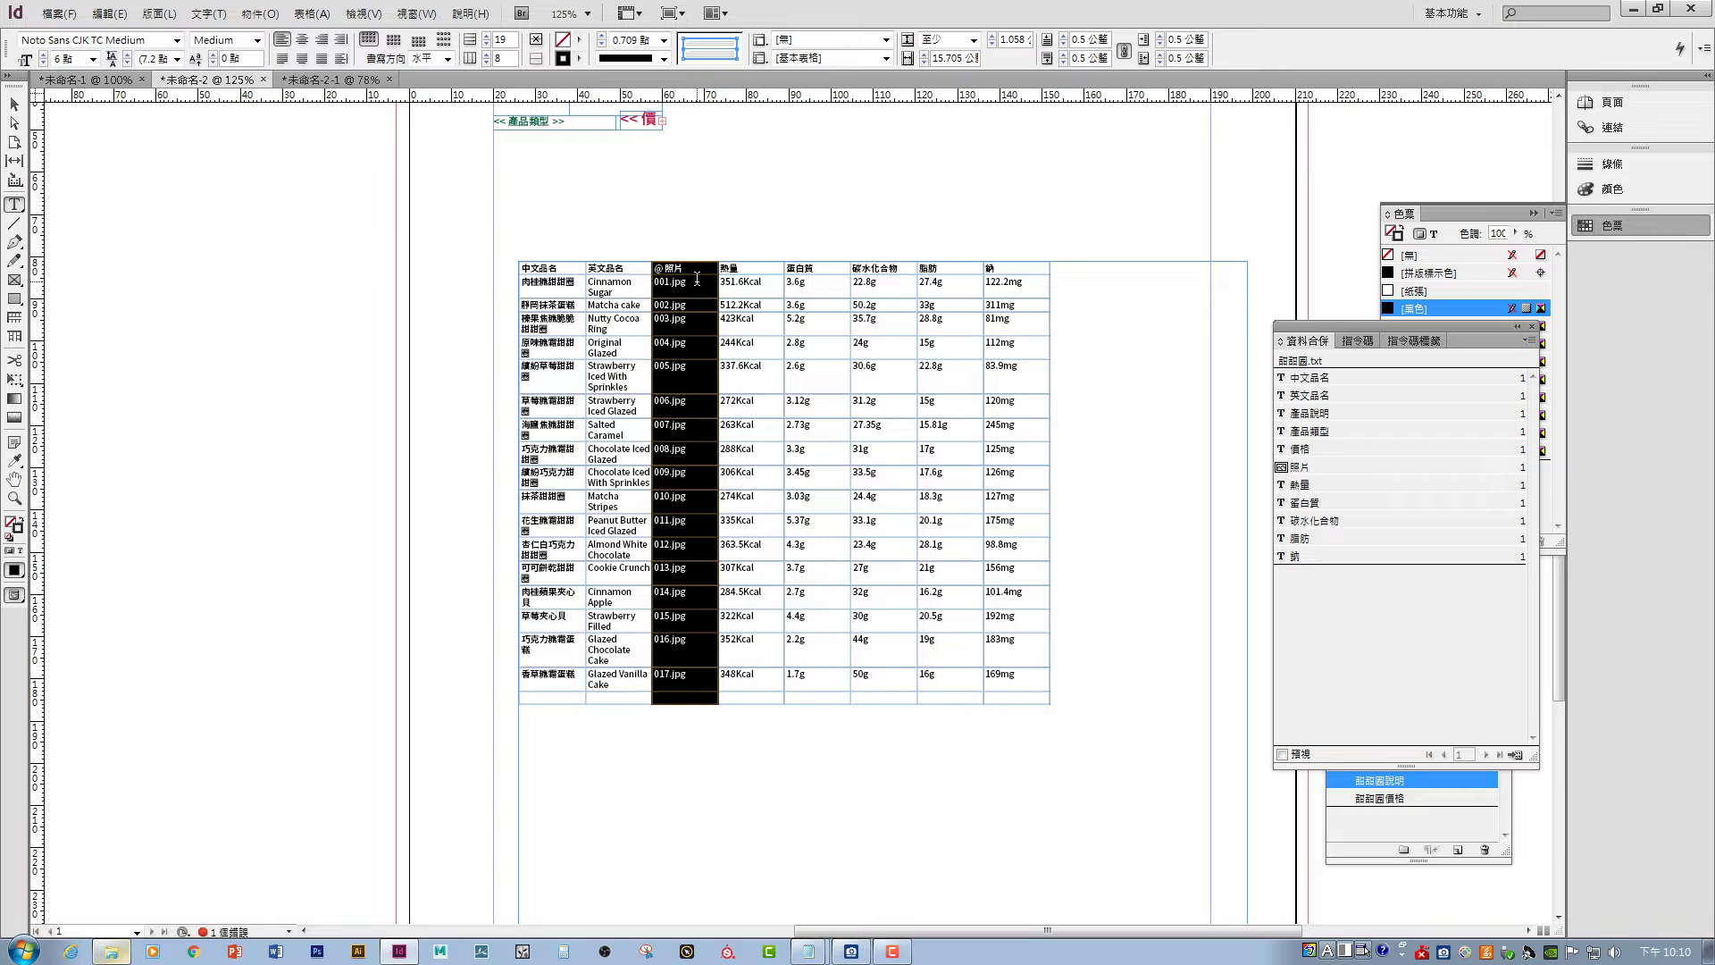
{"action": "right_click", "coordinate": [693, 263]}
{"action": "mouse_move", "coordinate": [804, 345]}
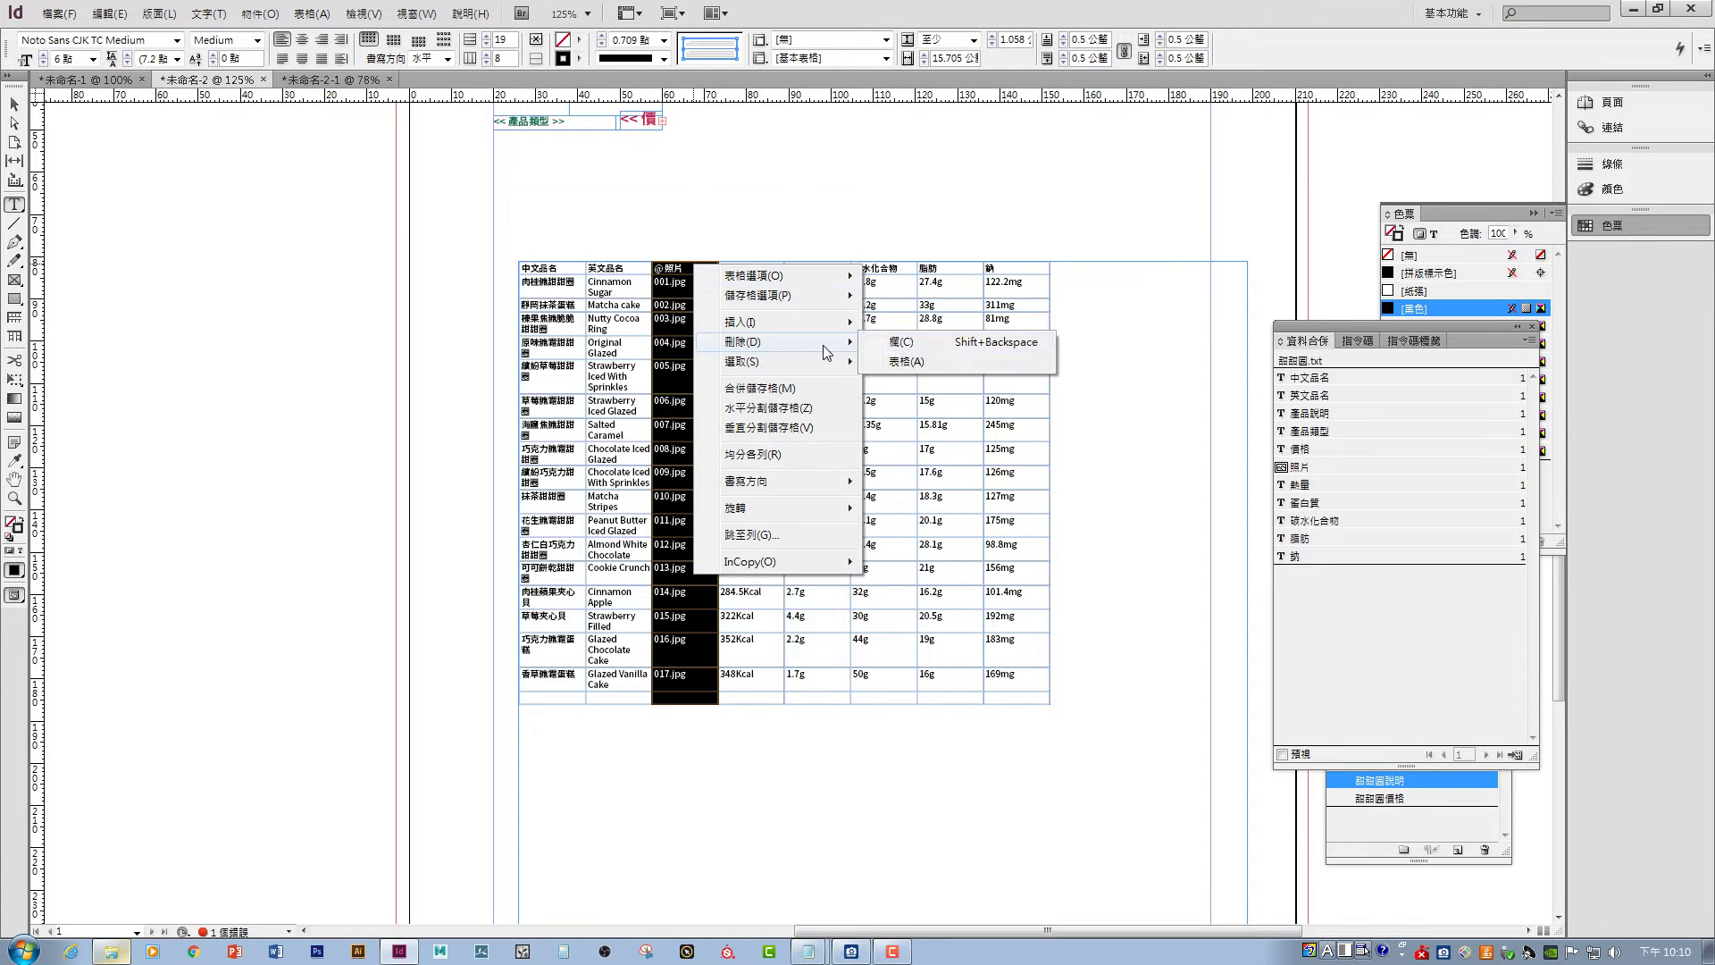
{"action": "left_click", "coordinate": [904, 343]}
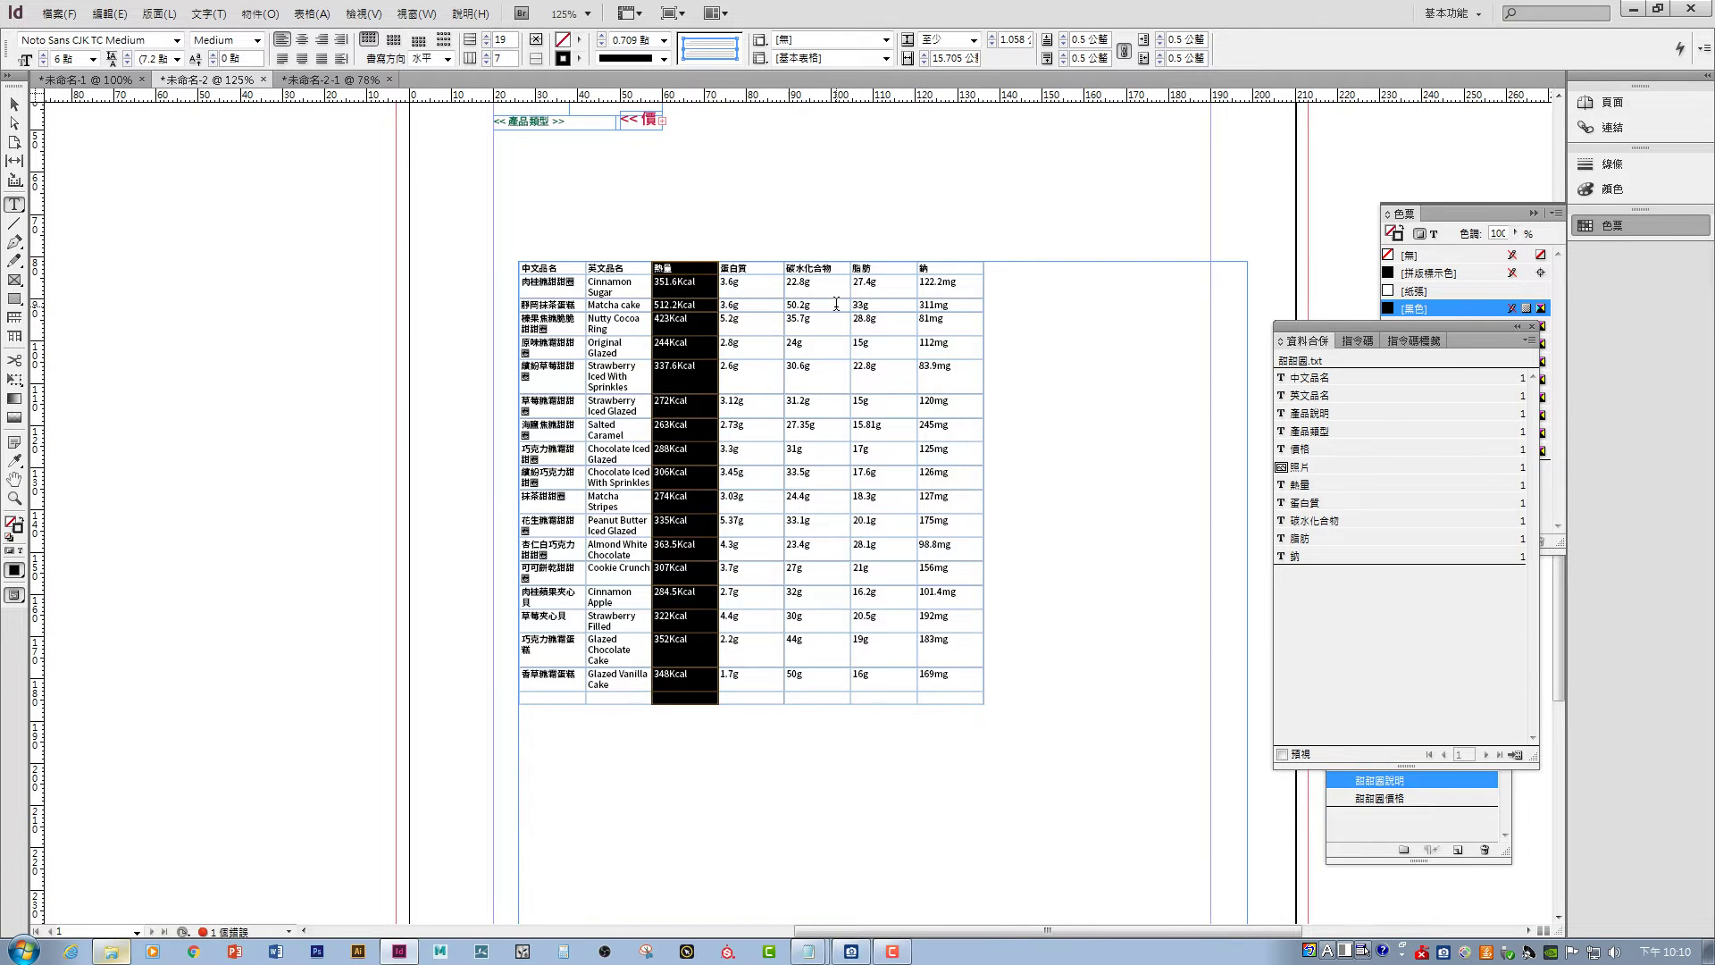
- Delete the table's empty last row and reselect the whole frame
{"action": "left_click", "coordinate": [516, 697]}
{"action": "right_click", "coordinate": [516, 698]}
{"action": "mouse_move", "coordinate": [581, 444]}
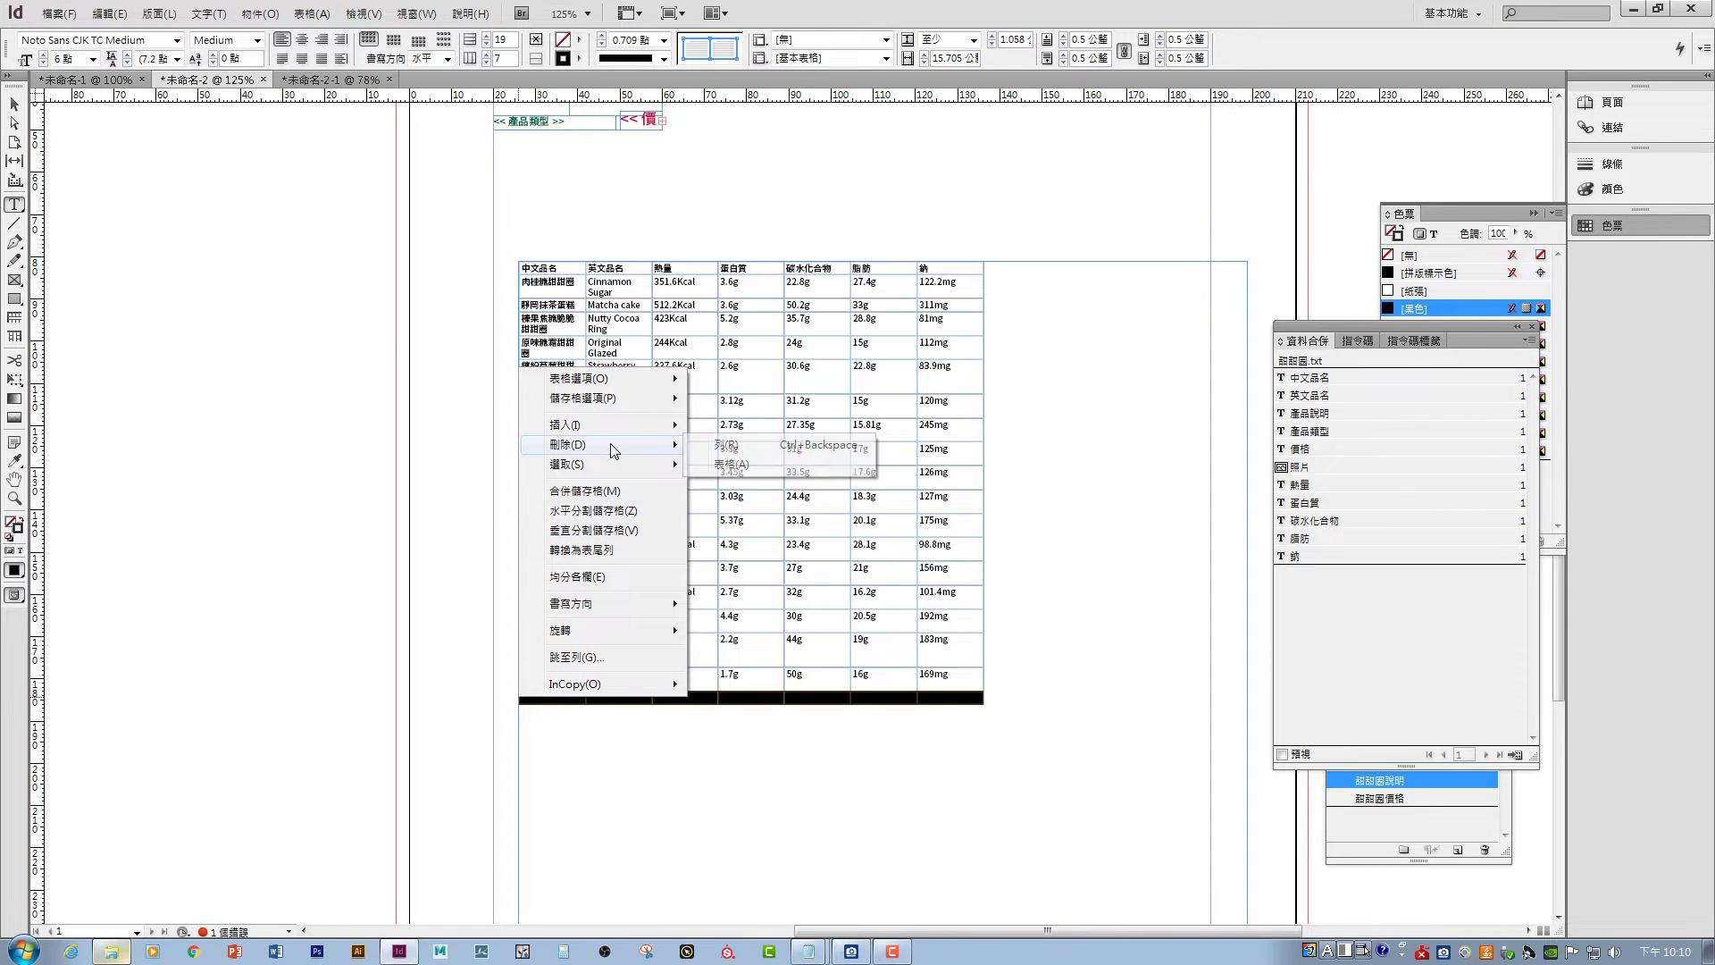
{"action": "left_click", "coordinate": [731, 454]}
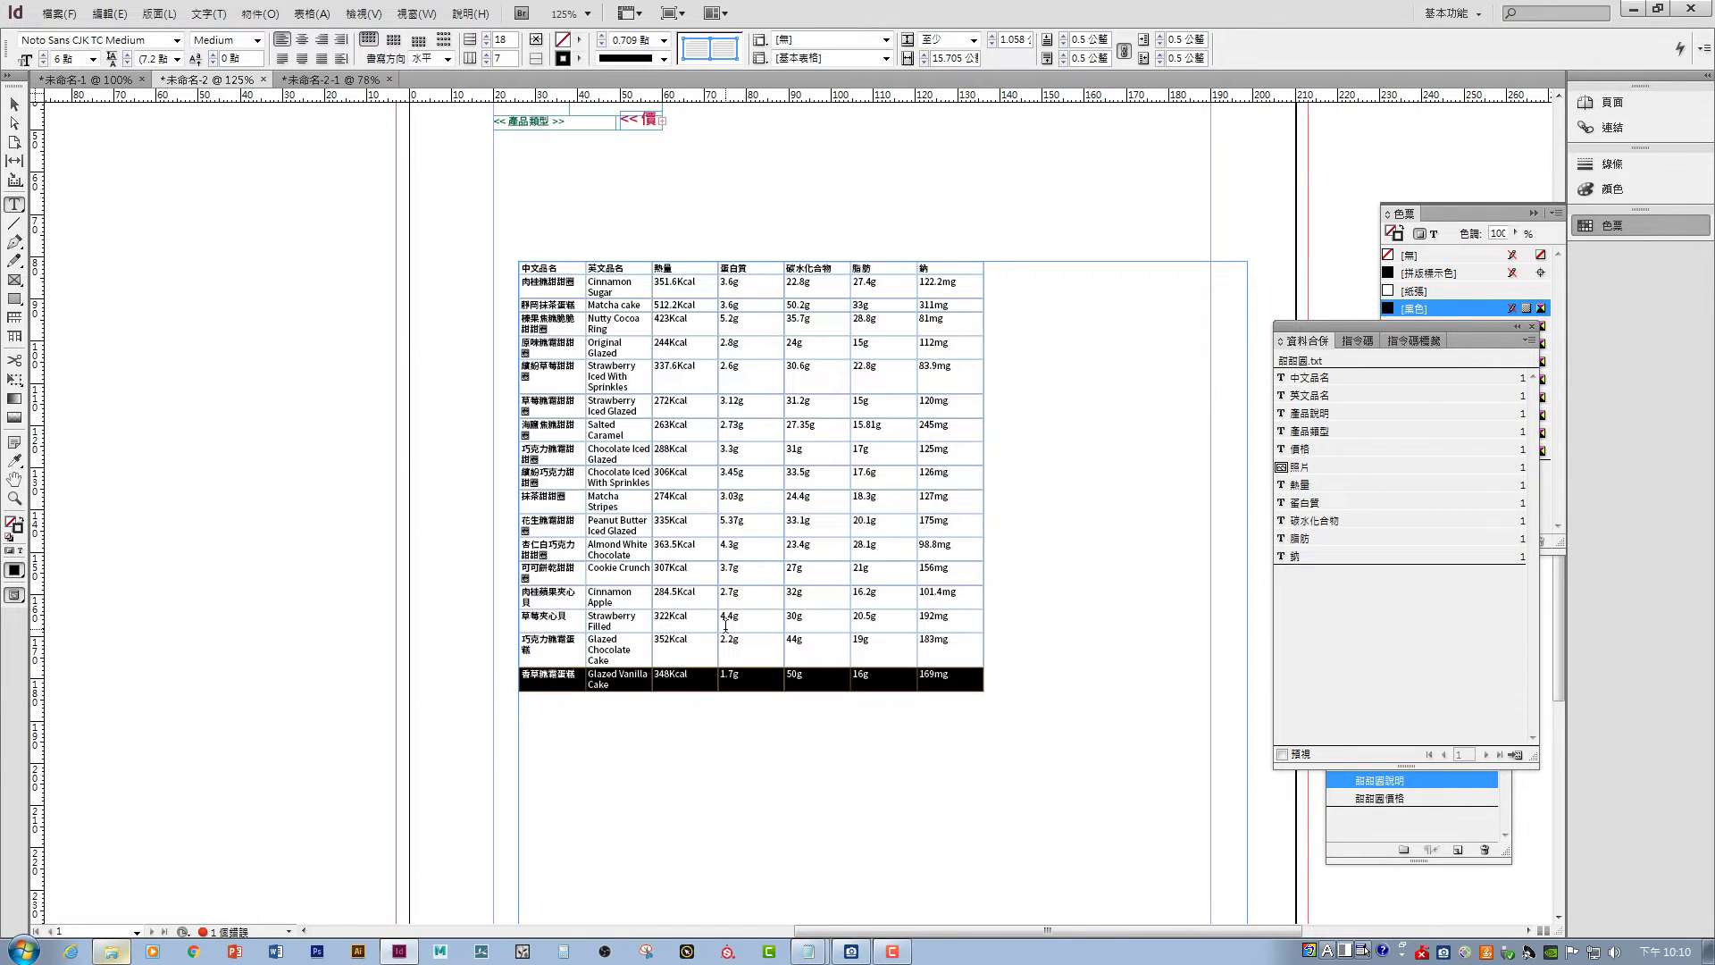
{"action": "left_click", "coordinate": [15, 105]}
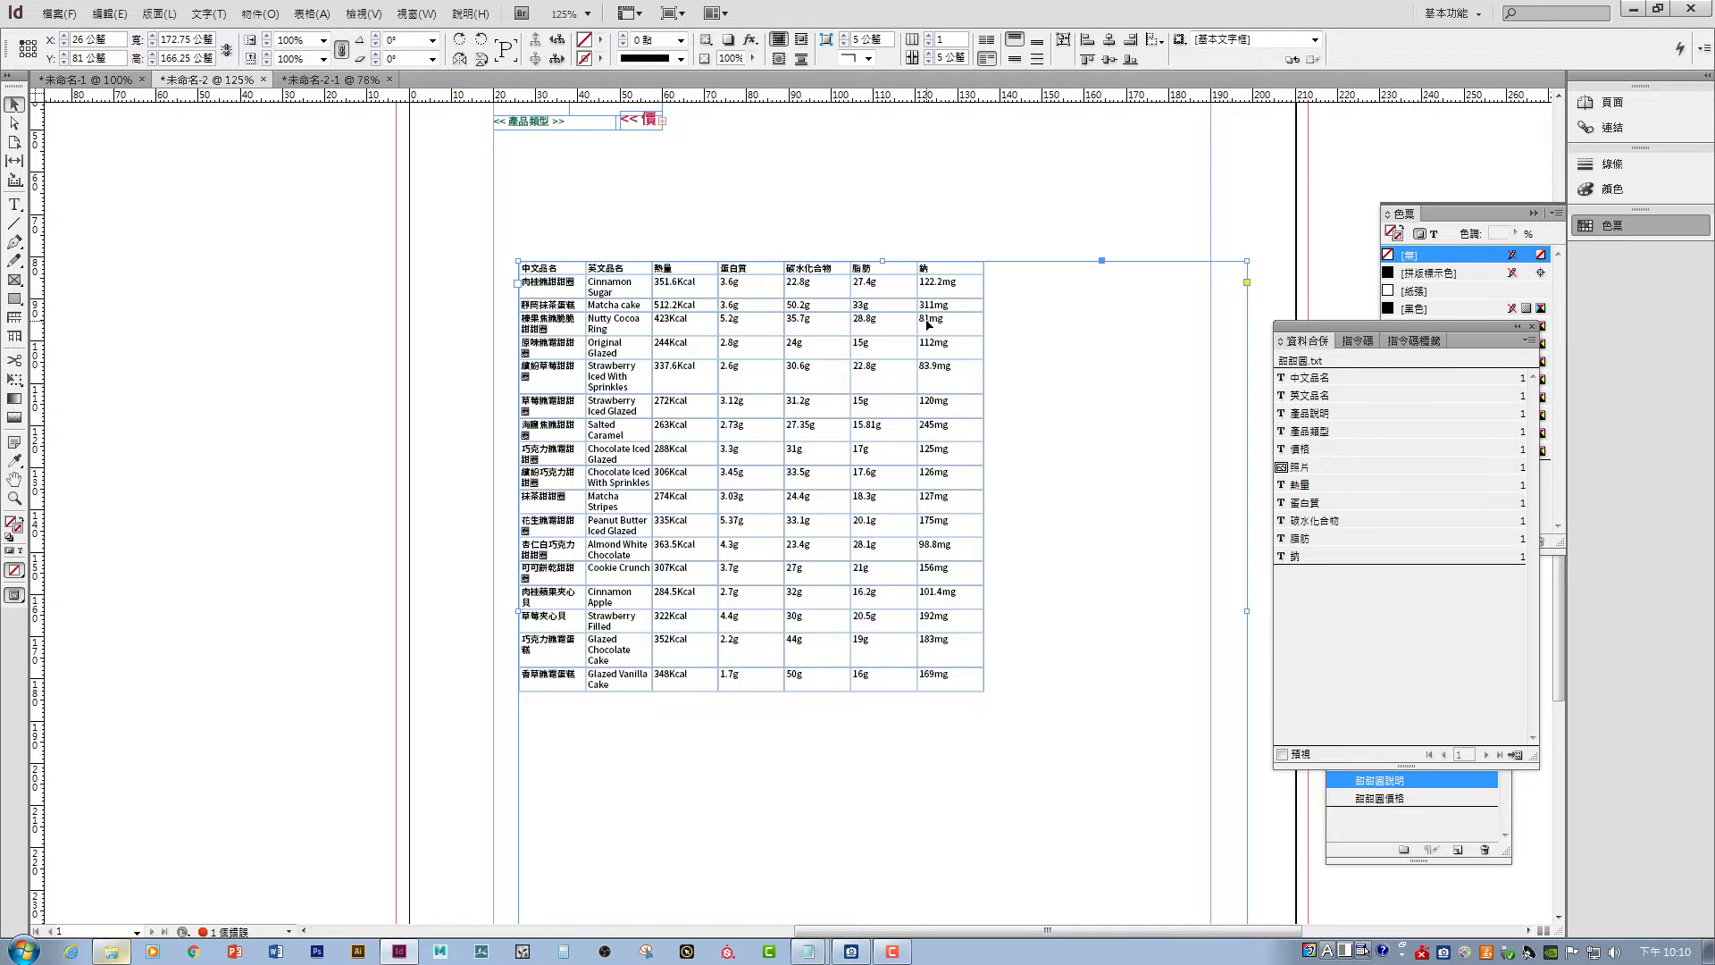
- Fit the frame to the table, then widen the first and English-name columns so names fit one line
{"action": "left_click_drag", "start_coordinate": [929, 266], "coordinate": [480, 269]}
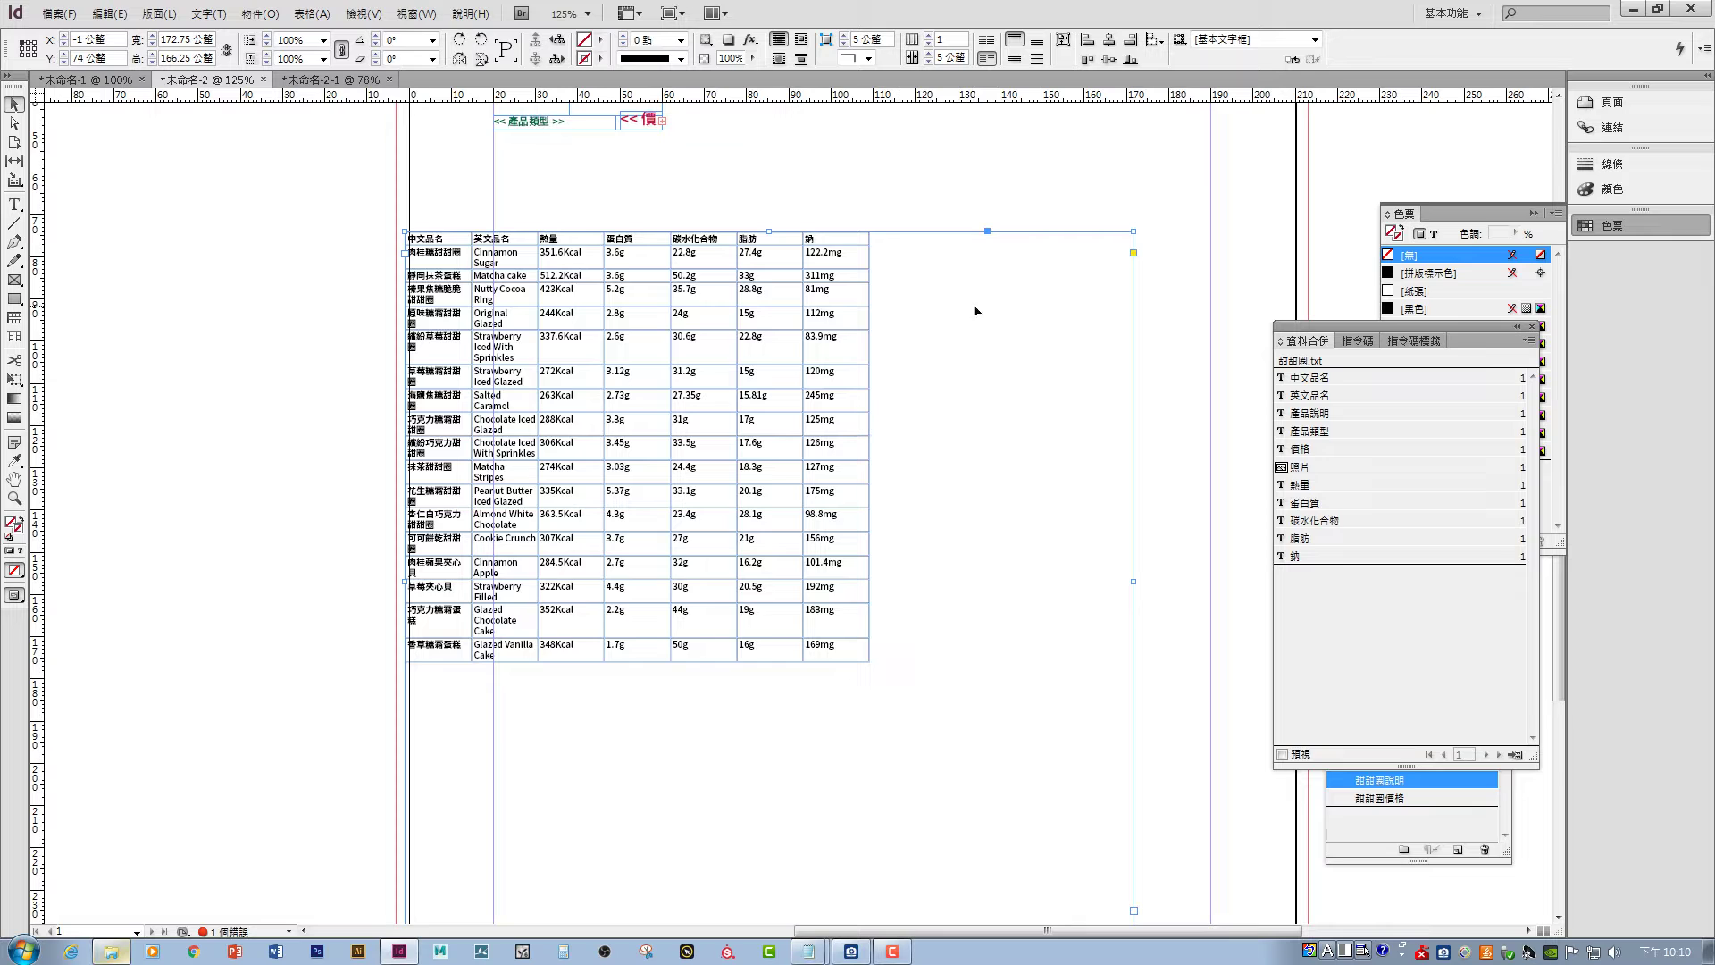
{"action": "left_click", "coordinate": [1062, 42]}
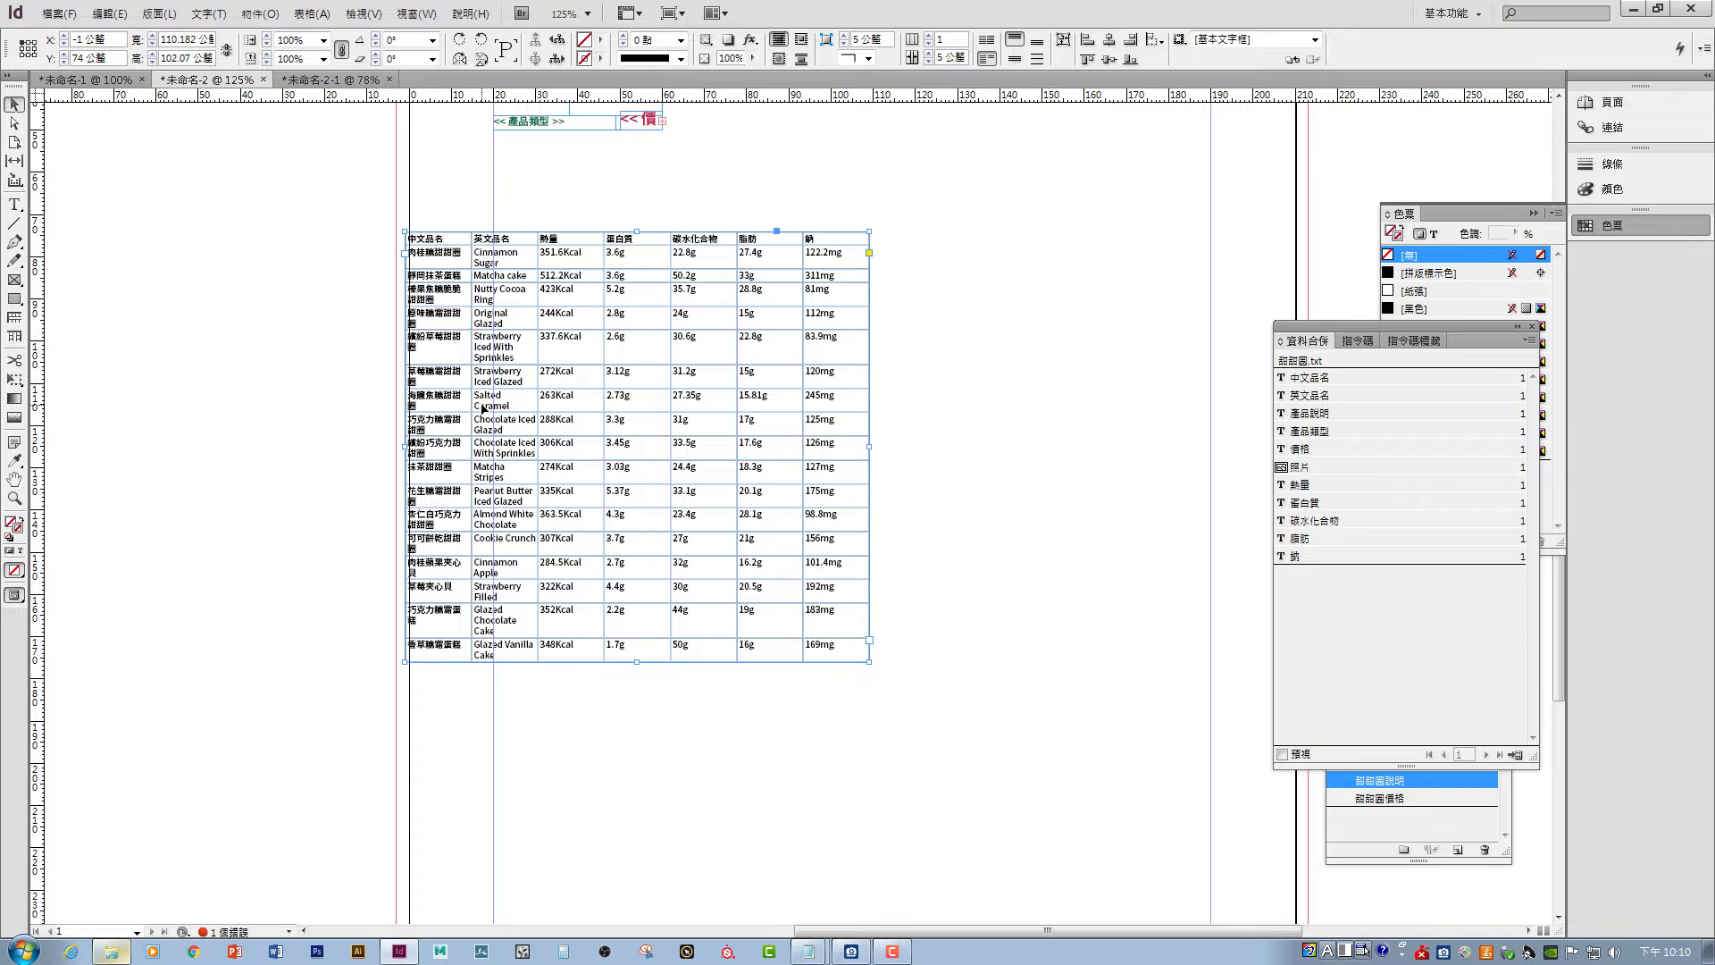
{"action": "double_click", "coordinate": [472, 312]}
{"action": "left_click_drag", "start_coordinate": [473, 314], "coordinate": [494, 326]}
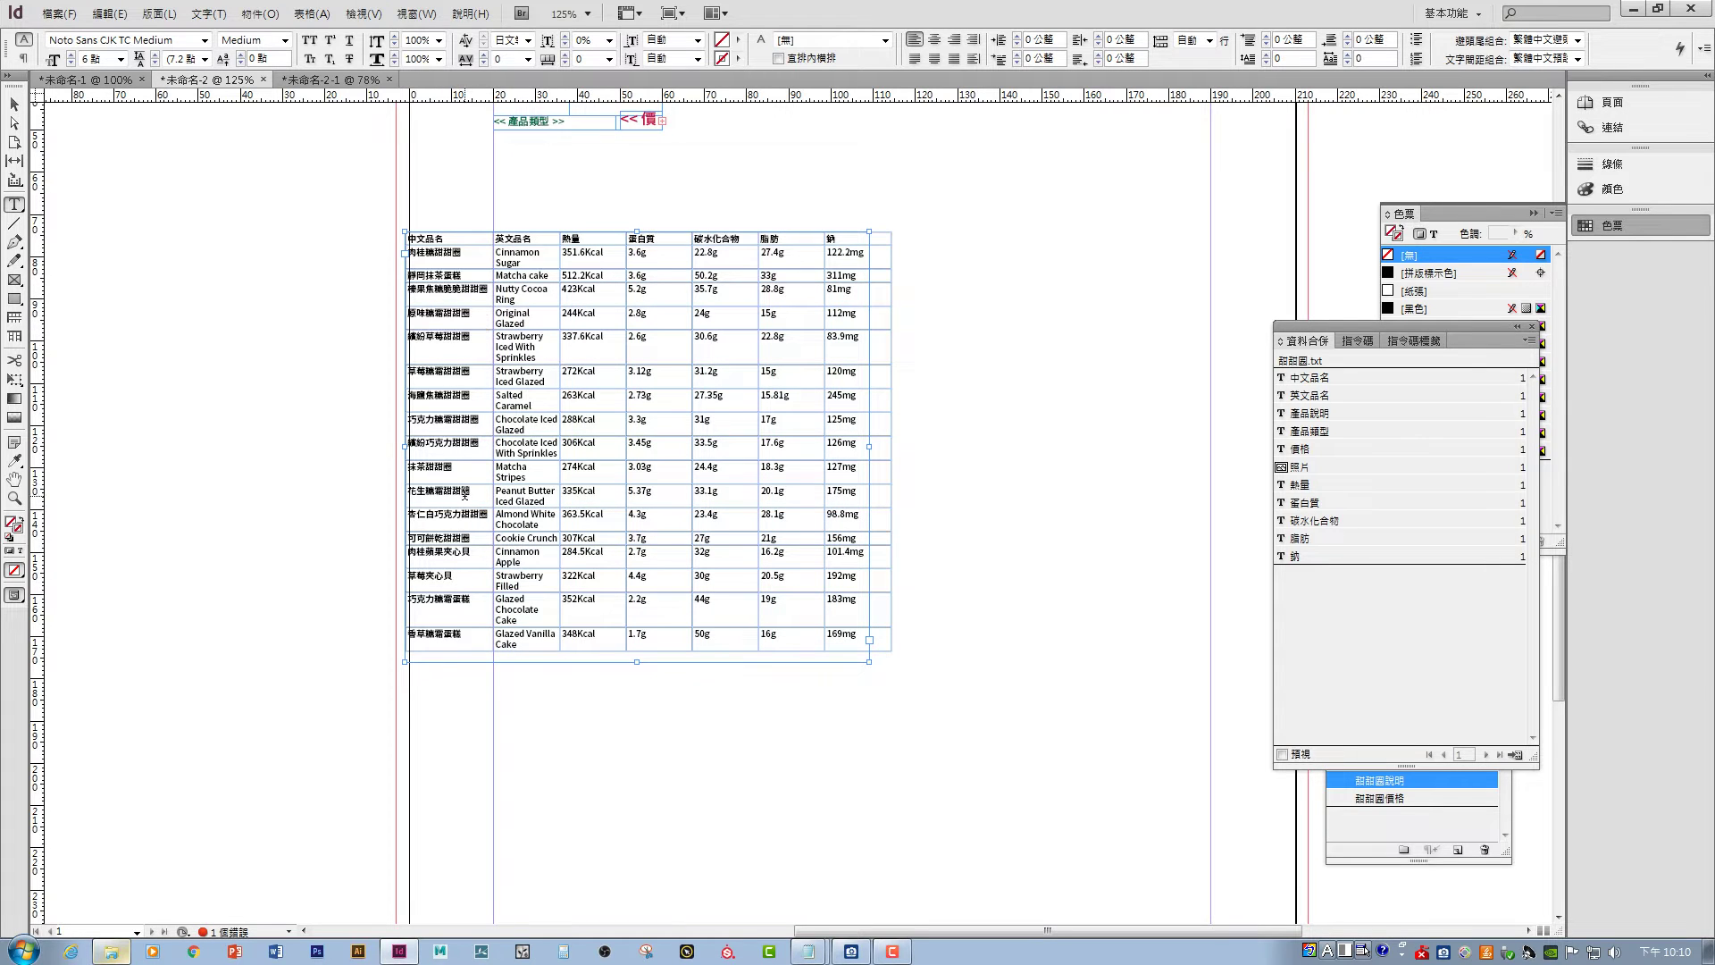
{"action": "left_click_drag", "start_coordinate": [561, 260], "coordinate": [577, 263]}
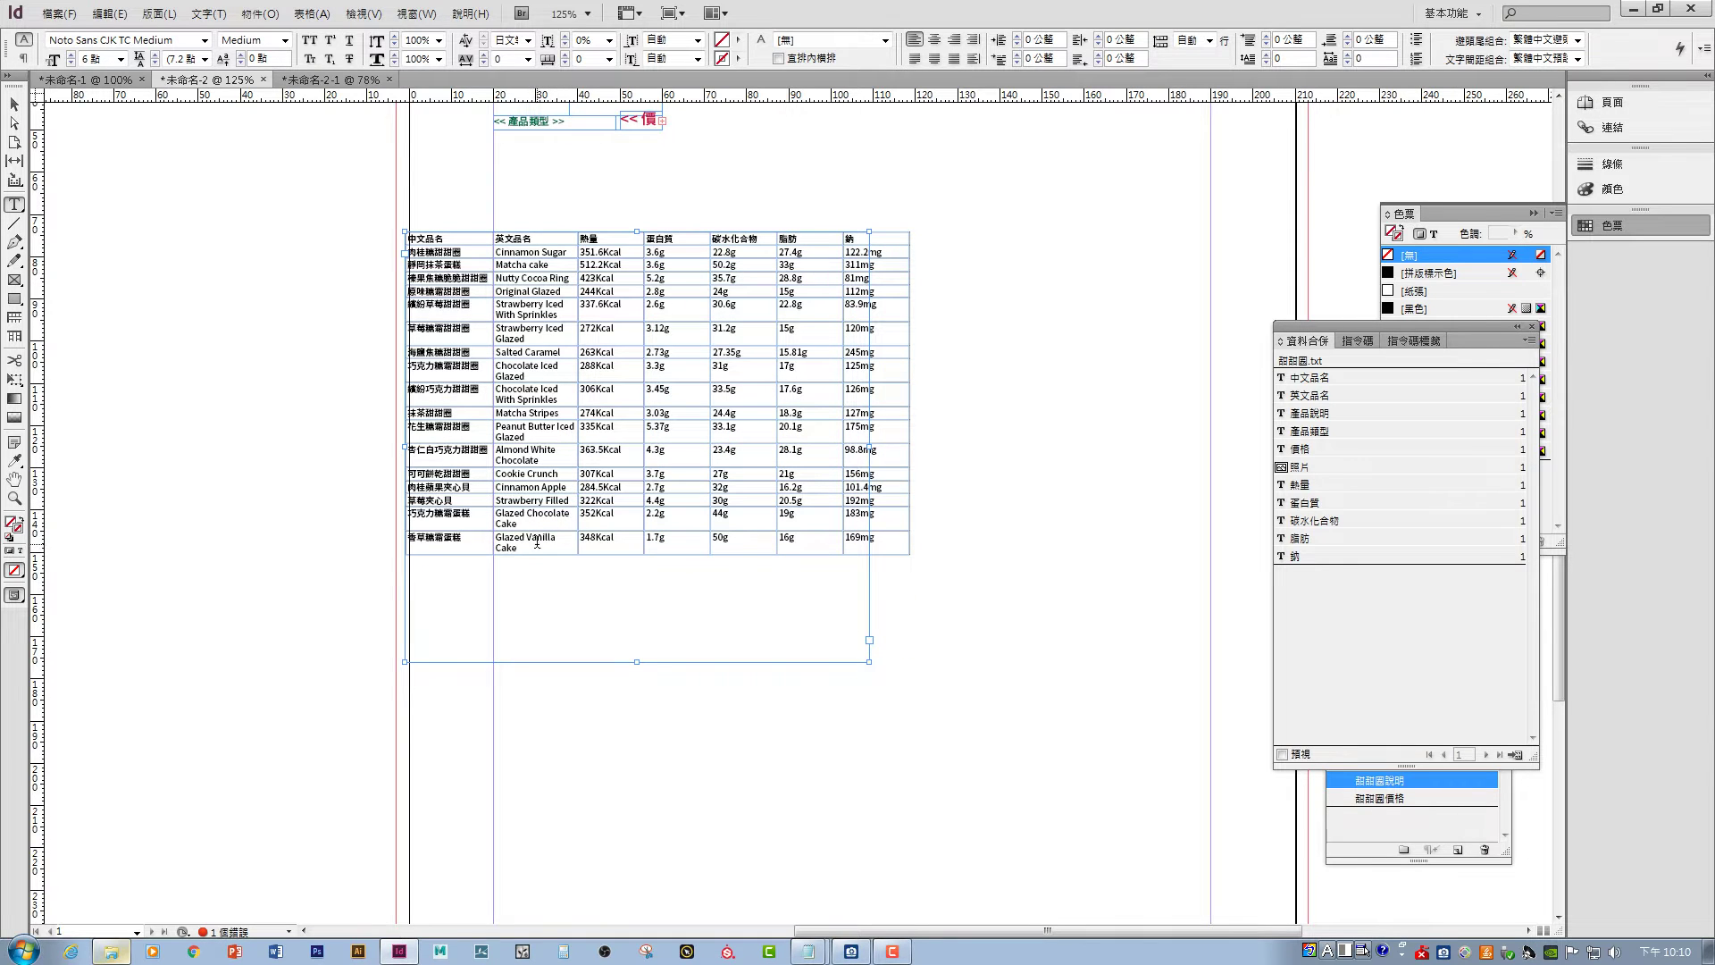
{"action": "left_click_drag", "start_coordinate": [577, 455], "coordinate": [592, 455]}
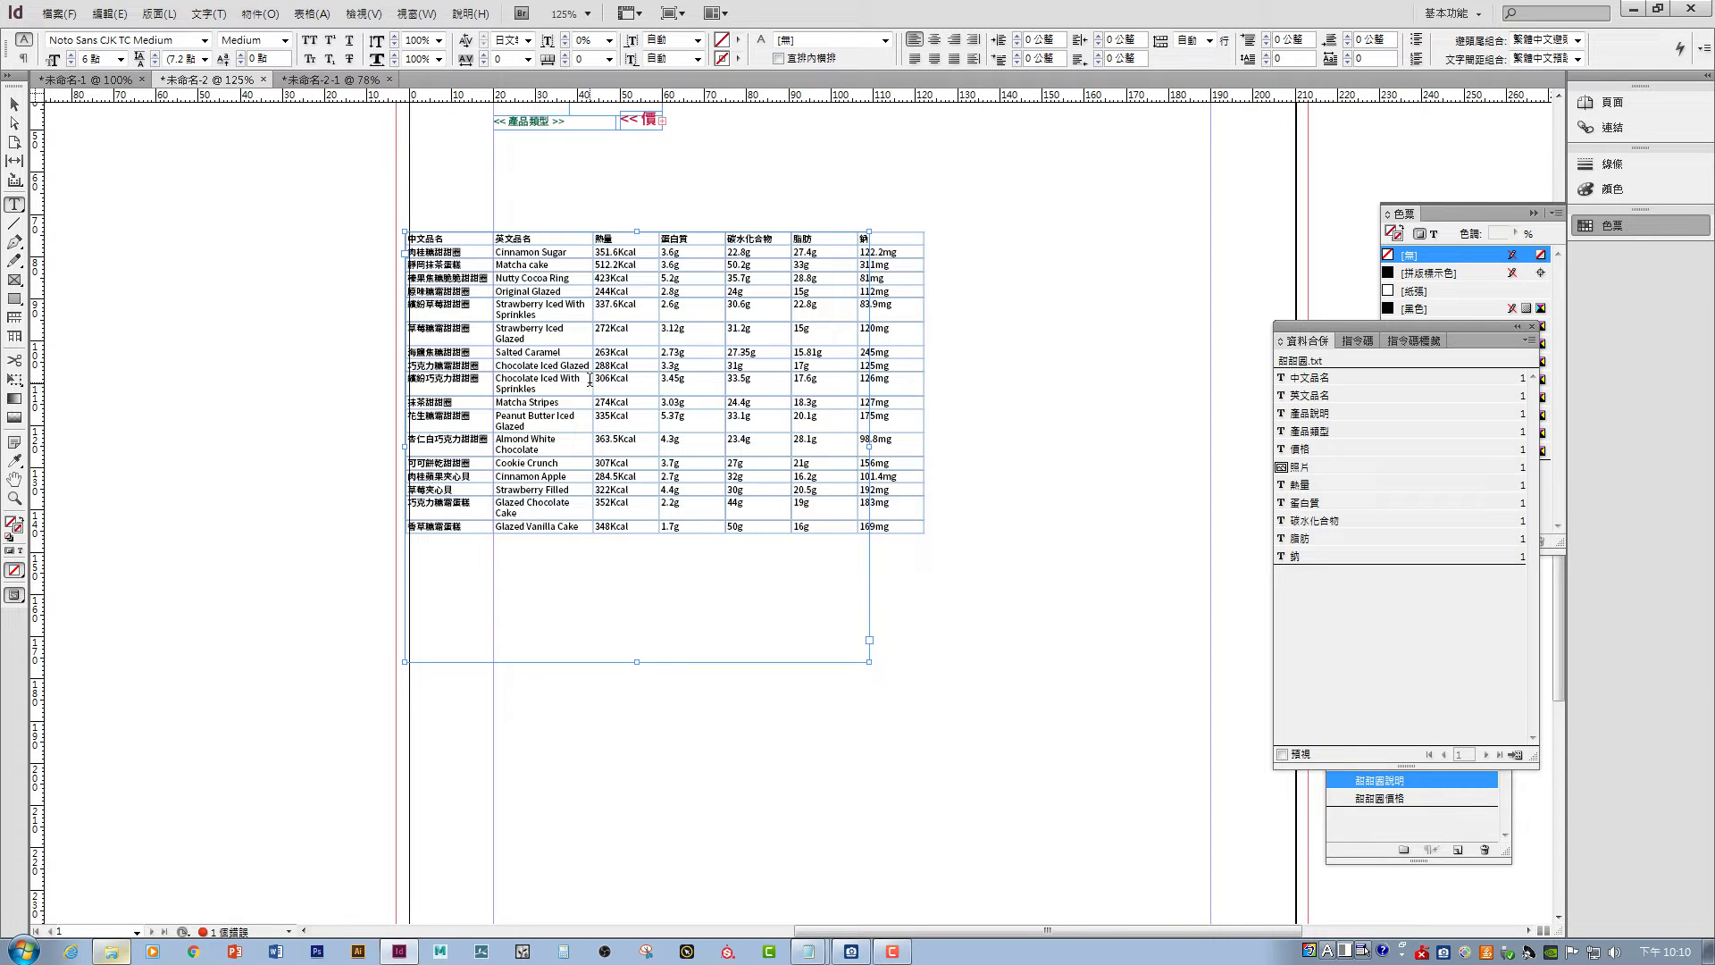
{"action": "left_click_drag", "start_coordinate": [590, 382], "coordinate": [629, 380]}
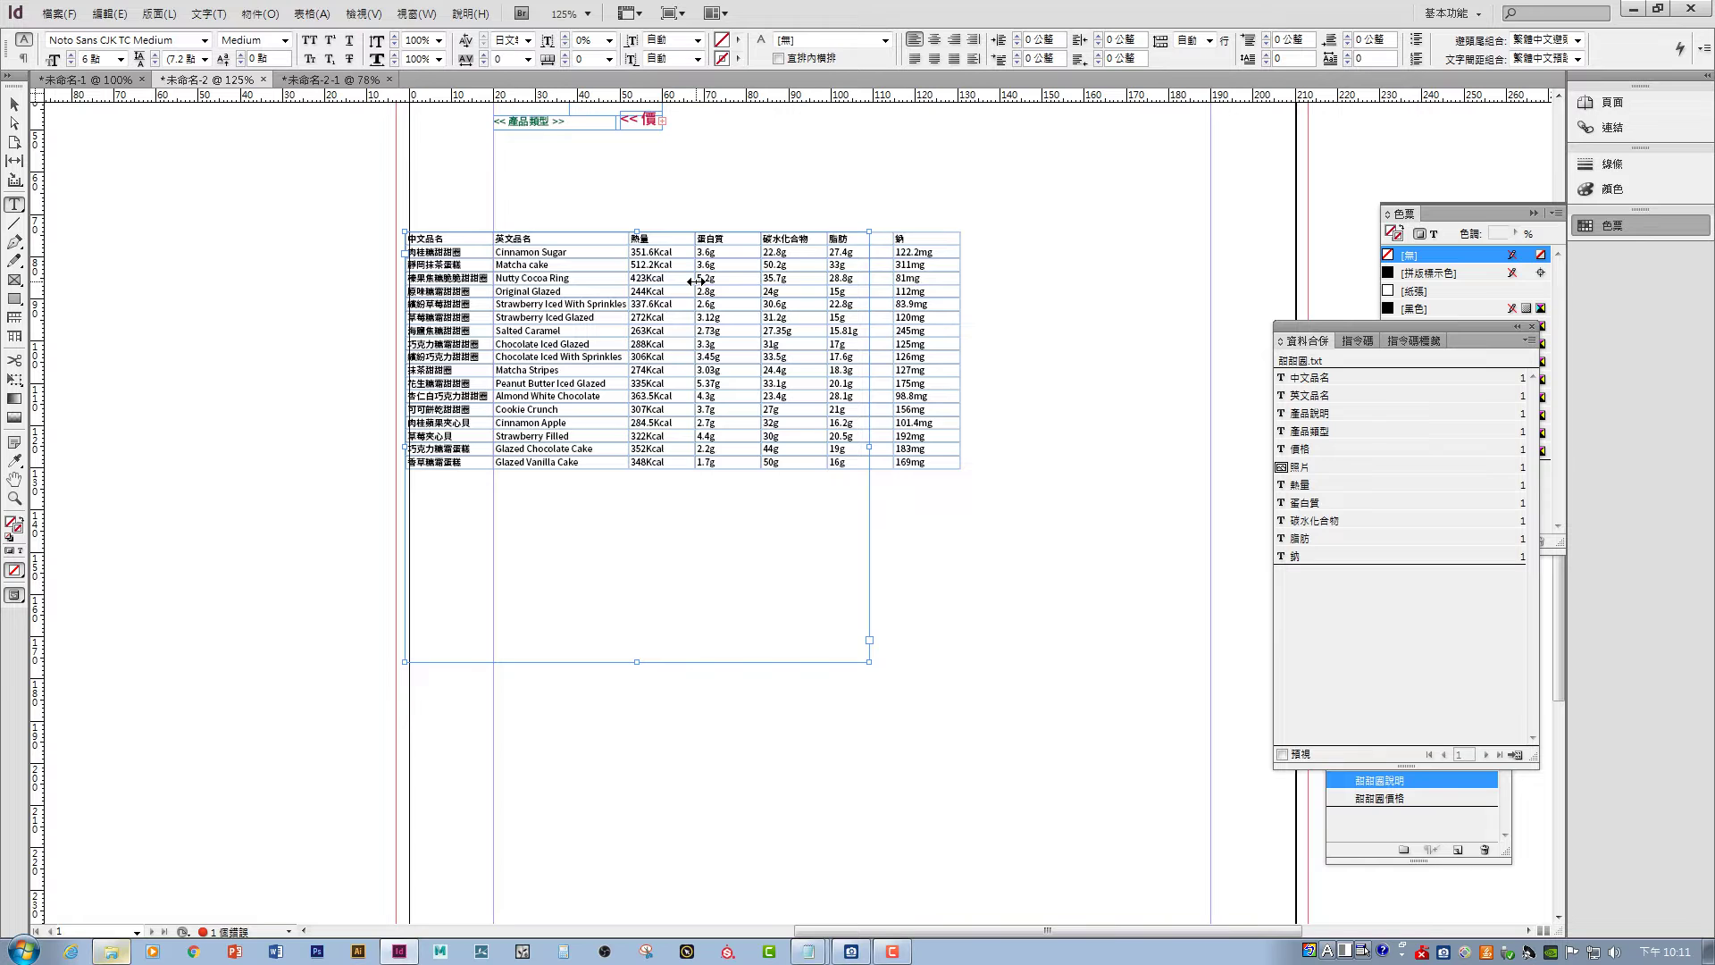
- Narrow the 熱量 column, refit the frame to the table and move it toward the page centre
{"action": "left_click_drag", "start_coordinate": [696, 281], "coordinate": [850, 271]}
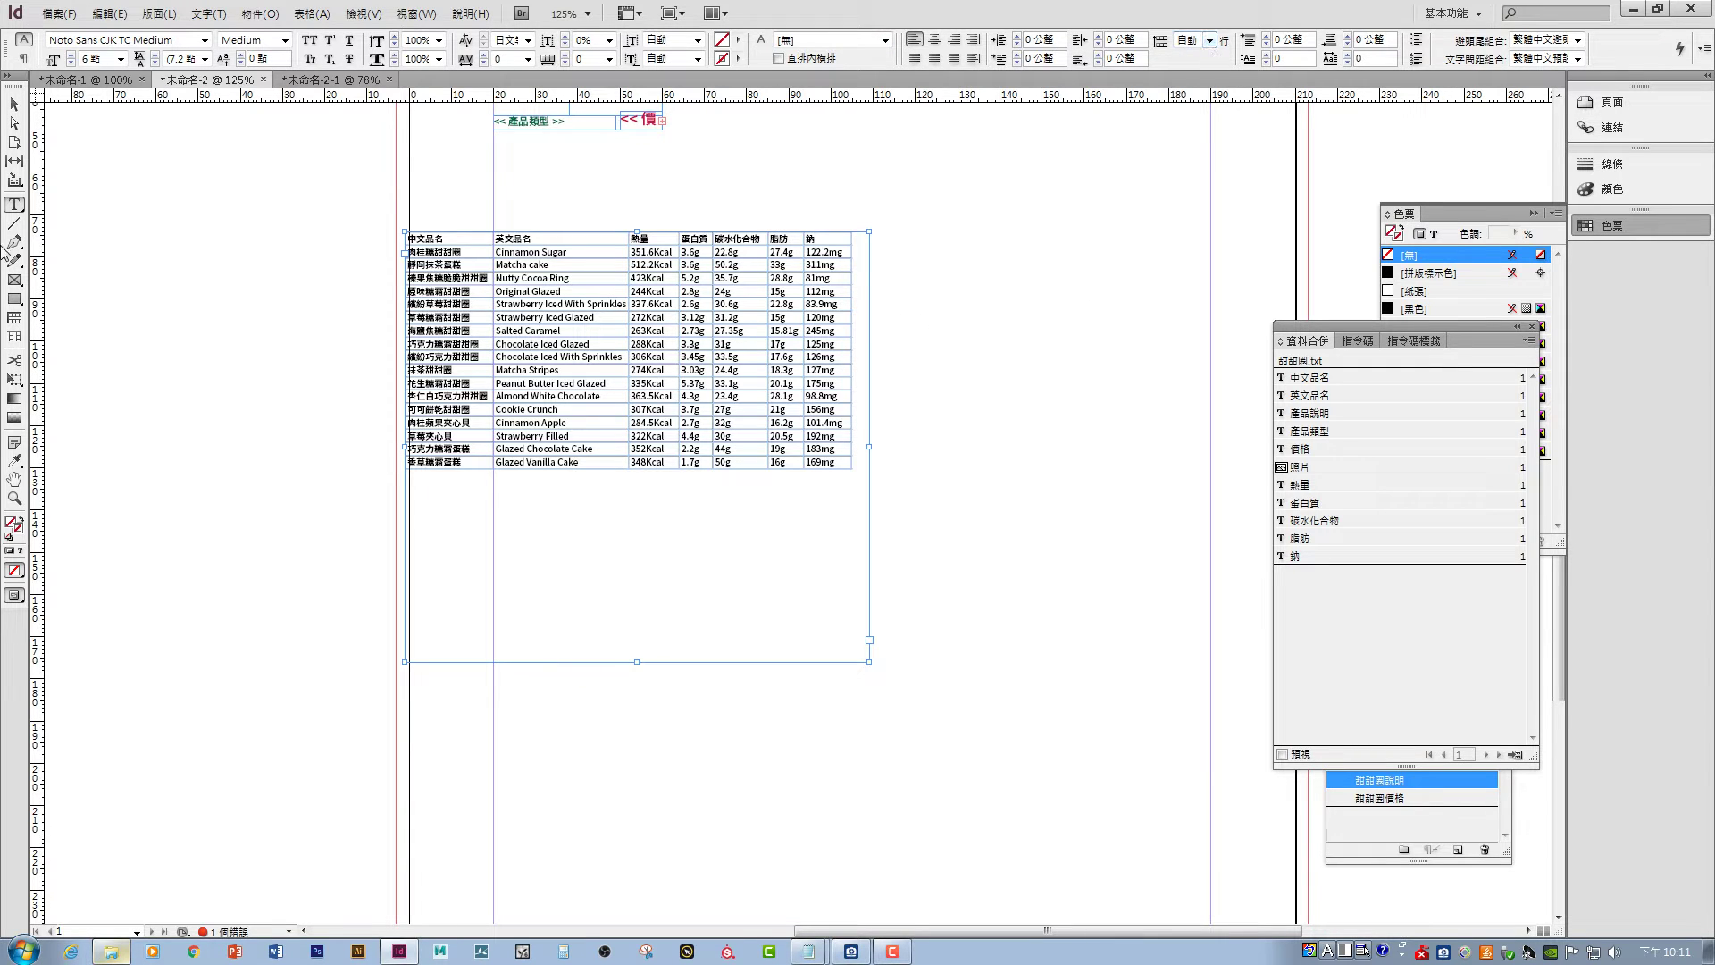
{"action": "left_click", "coordinate": [15, 105]}
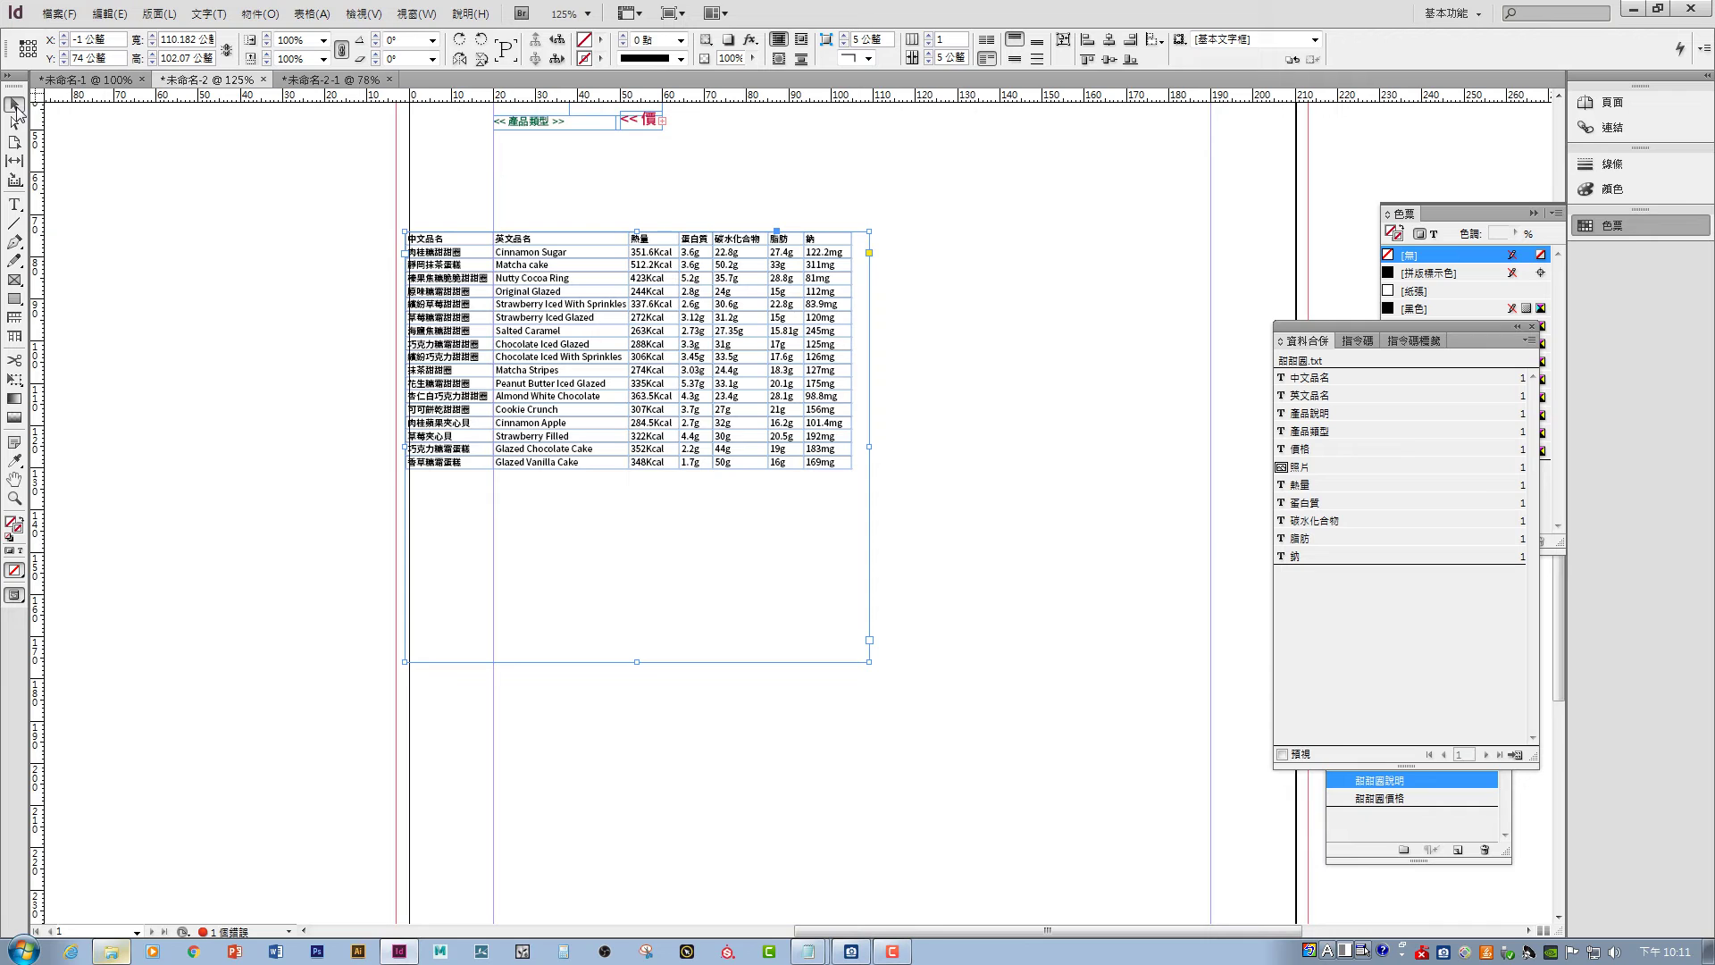
{"action": "left_click", "coordinate": [1061, 41]}
{"action": "left_click_drag", "start_coordinate": [681, 366], "coordinate": [852, 509]}
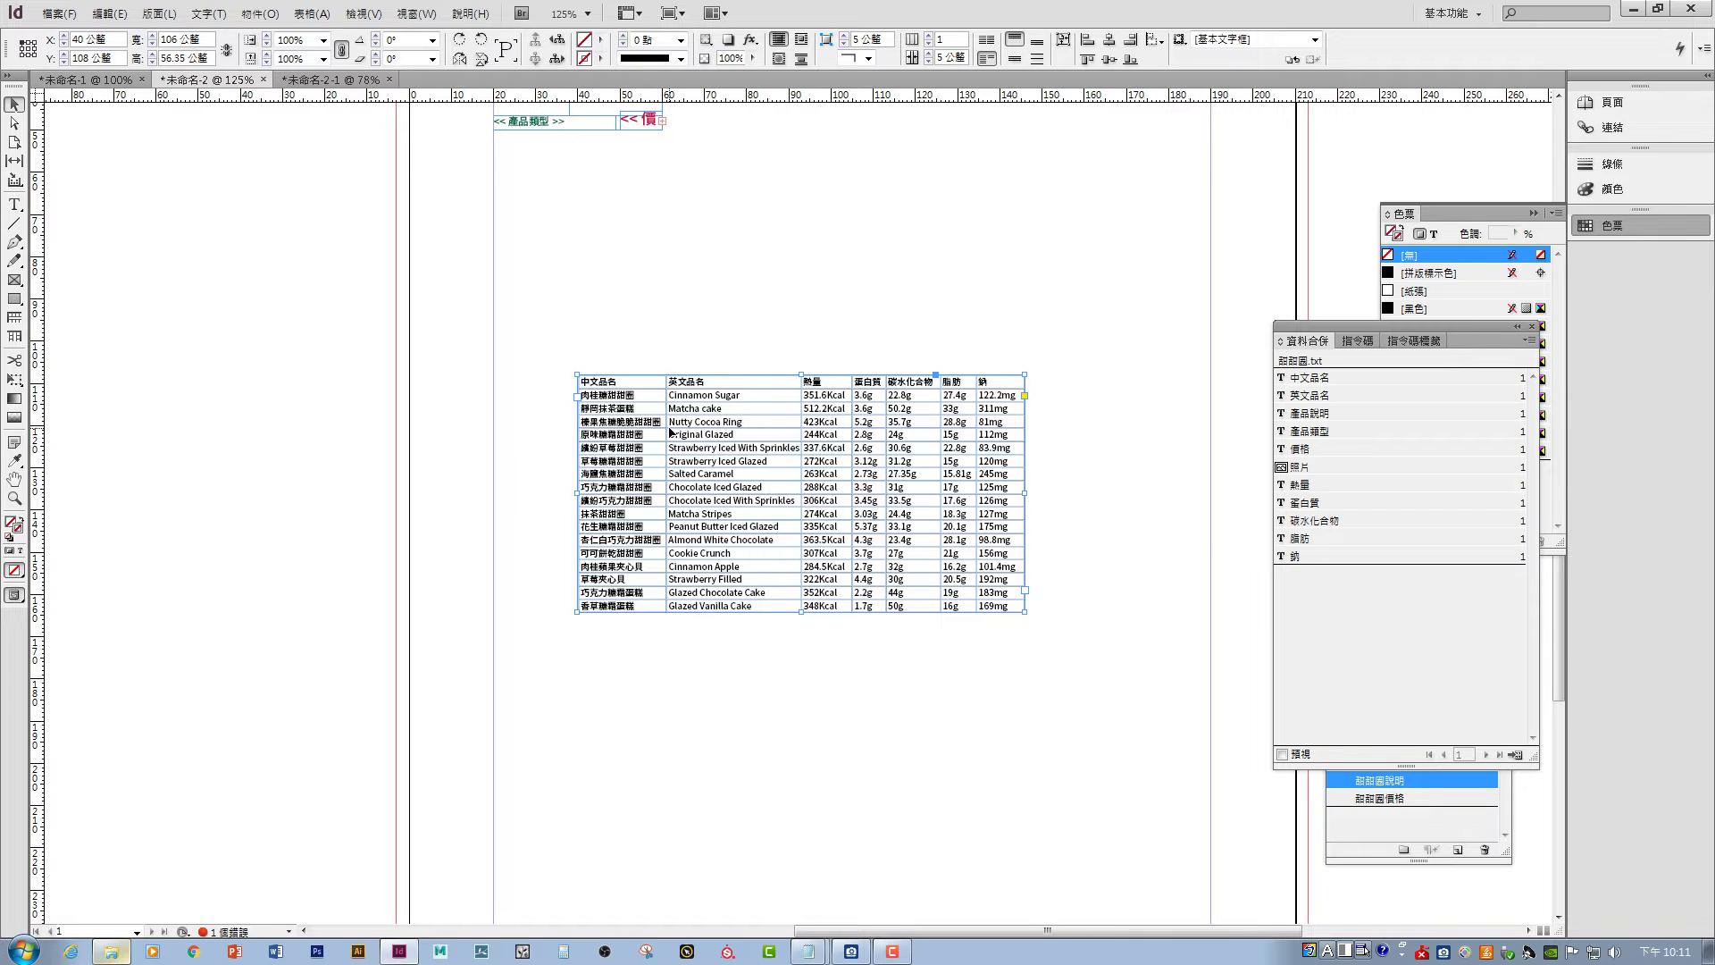
- Paste the nutrition table into 未命名-1 and drag it down and right on the spread
{"action": "left_click", "coordinate": [110, 81]}
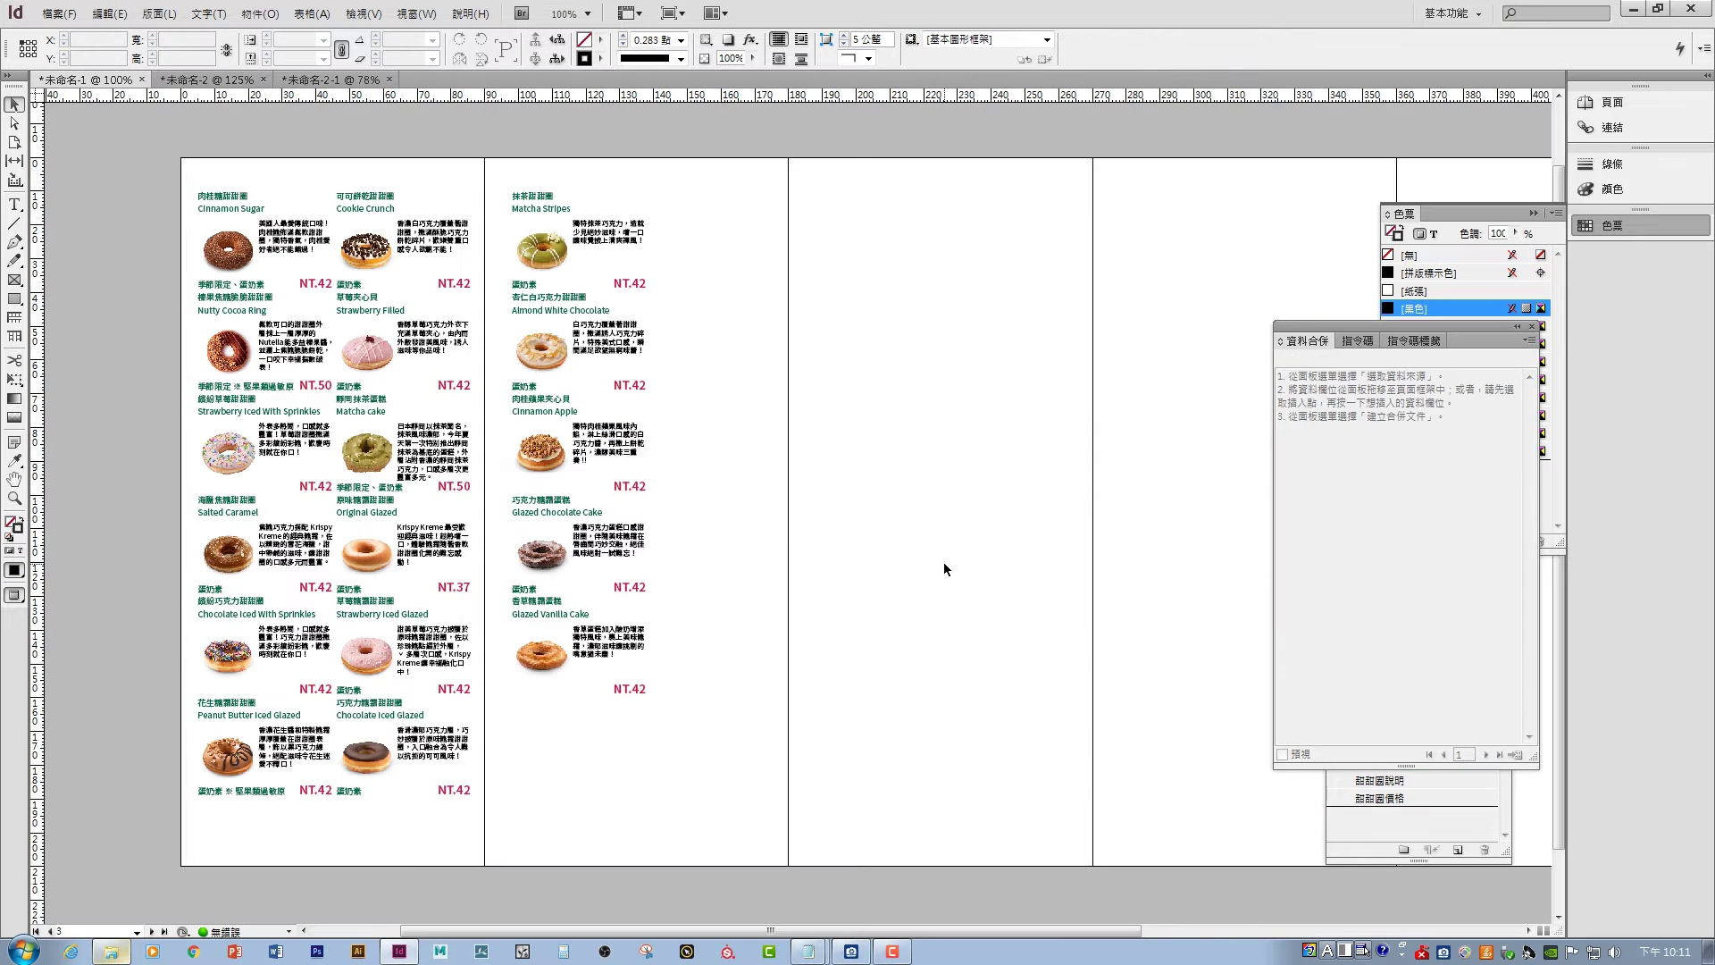
{"action": "key", "text": "ctrl+v"}
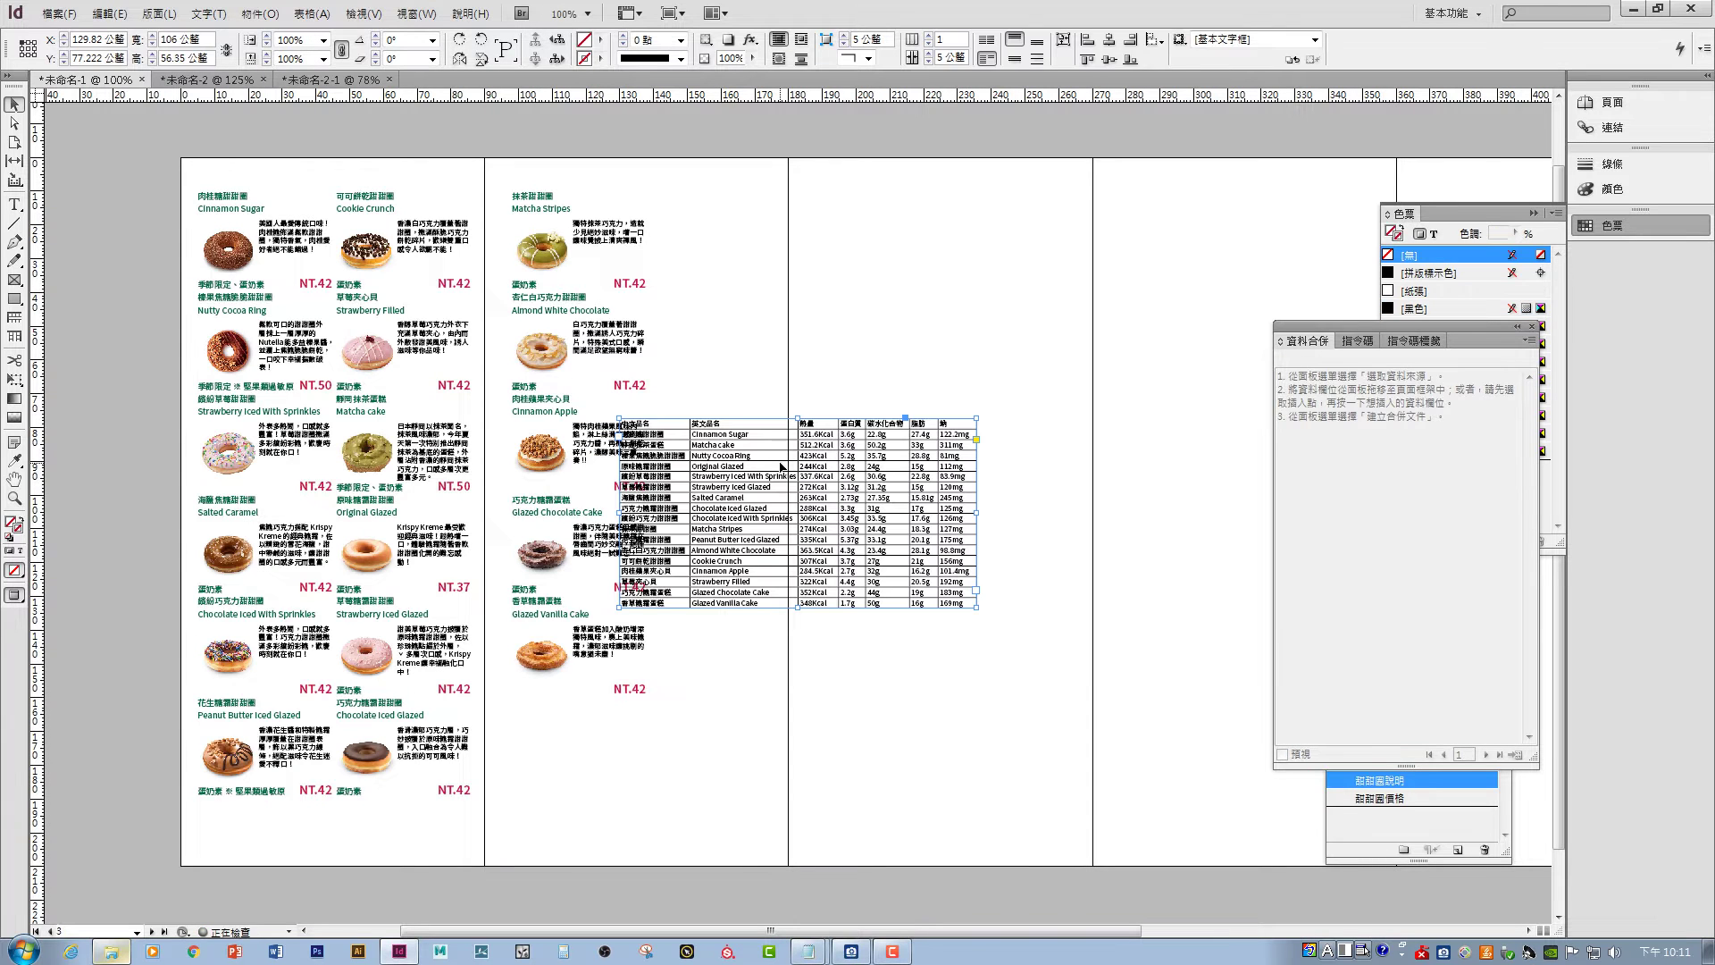
{"action": "left_click_drag", "start_coordinate": [762, 426], "coordinate": [858, 581]}
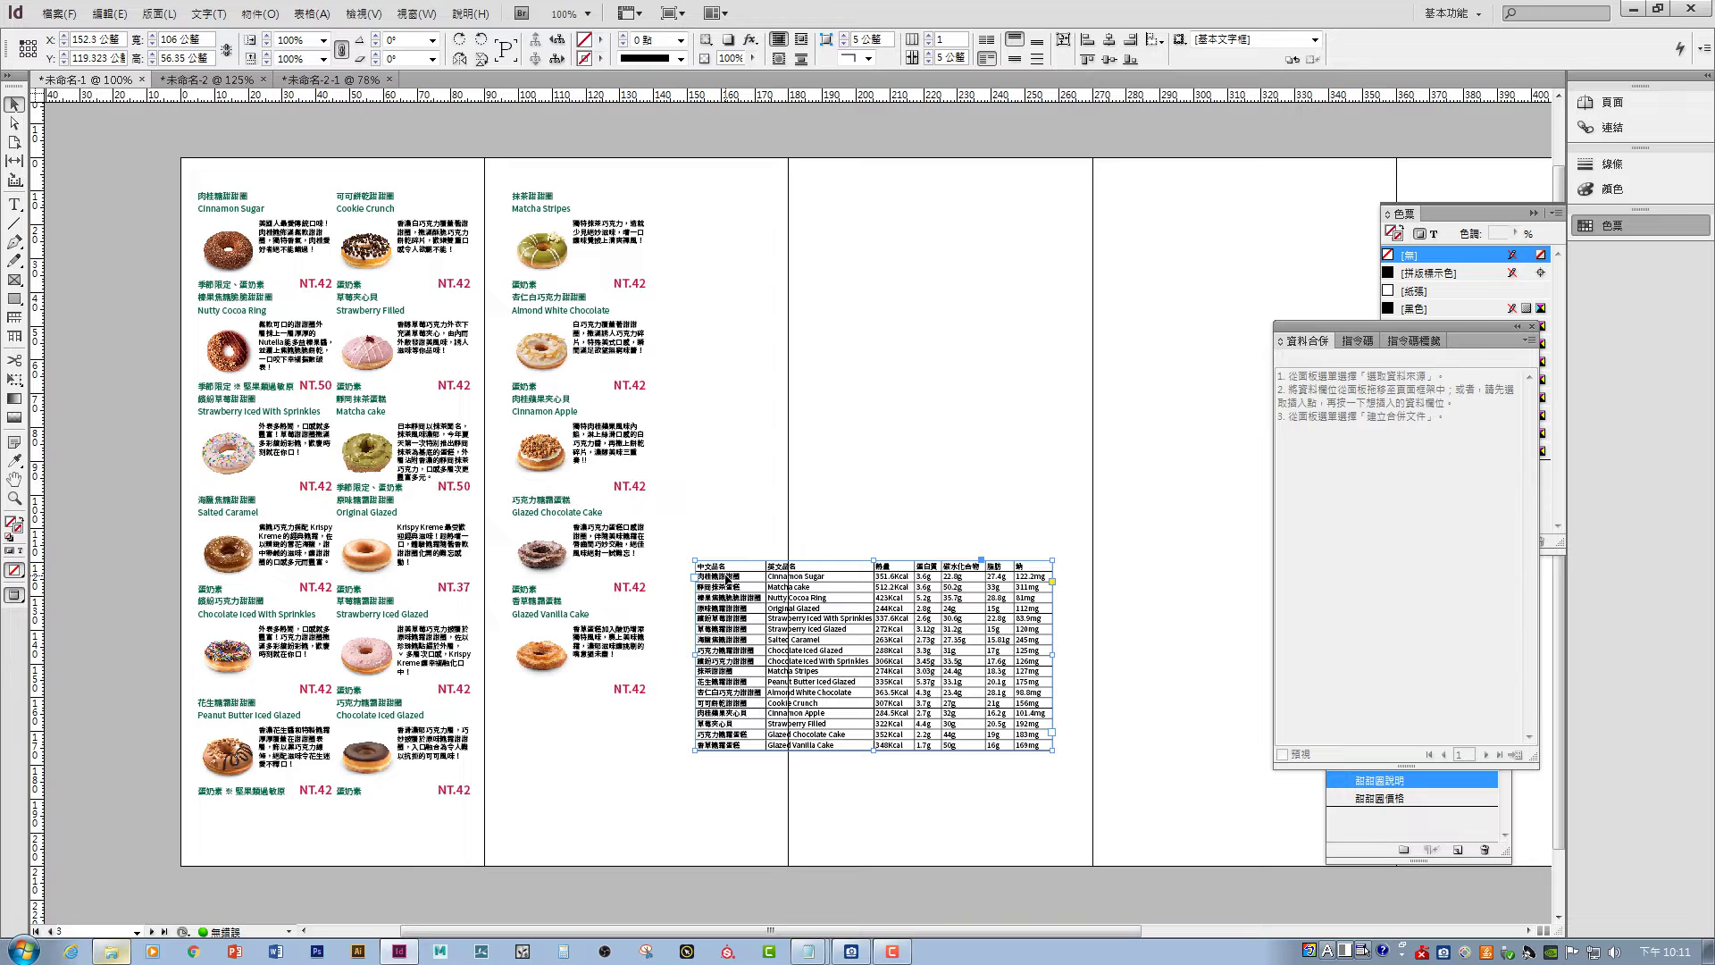
{"action": "double_click", "coordinate": [728, 578]}
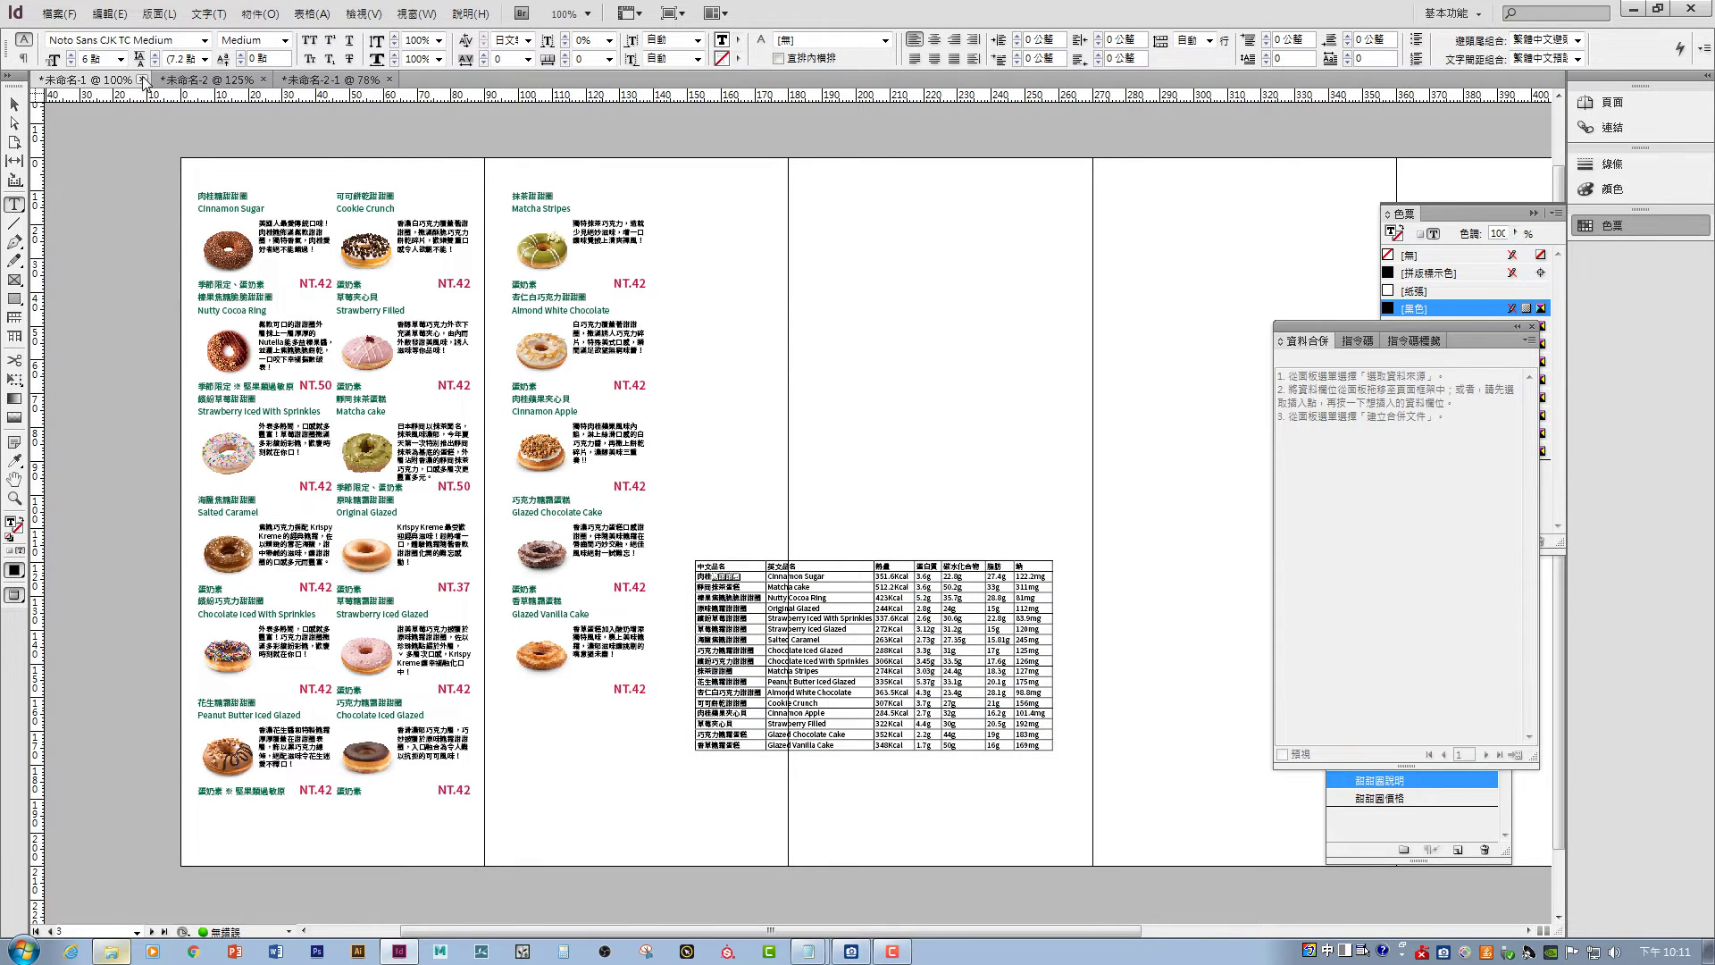
{"action": "key", "text": "Escape"}
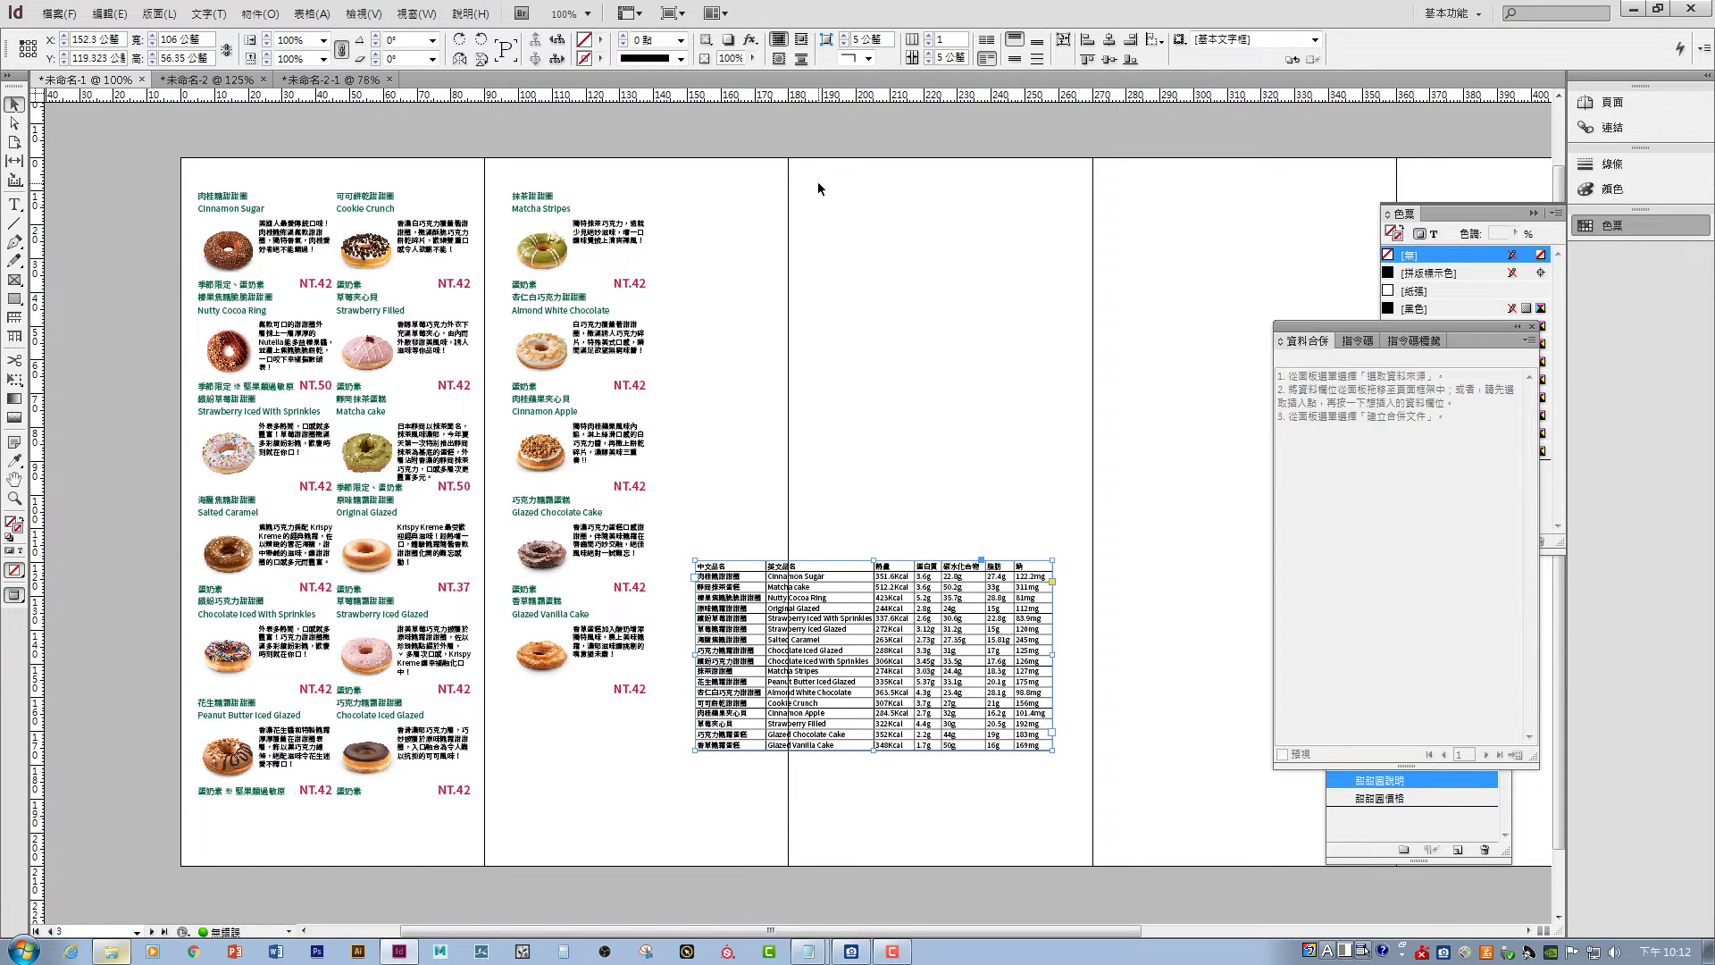
- Show the Paragraph Styles panel and move it near the page centre
{"action": "left_click", "coordinate": [416, 14]}
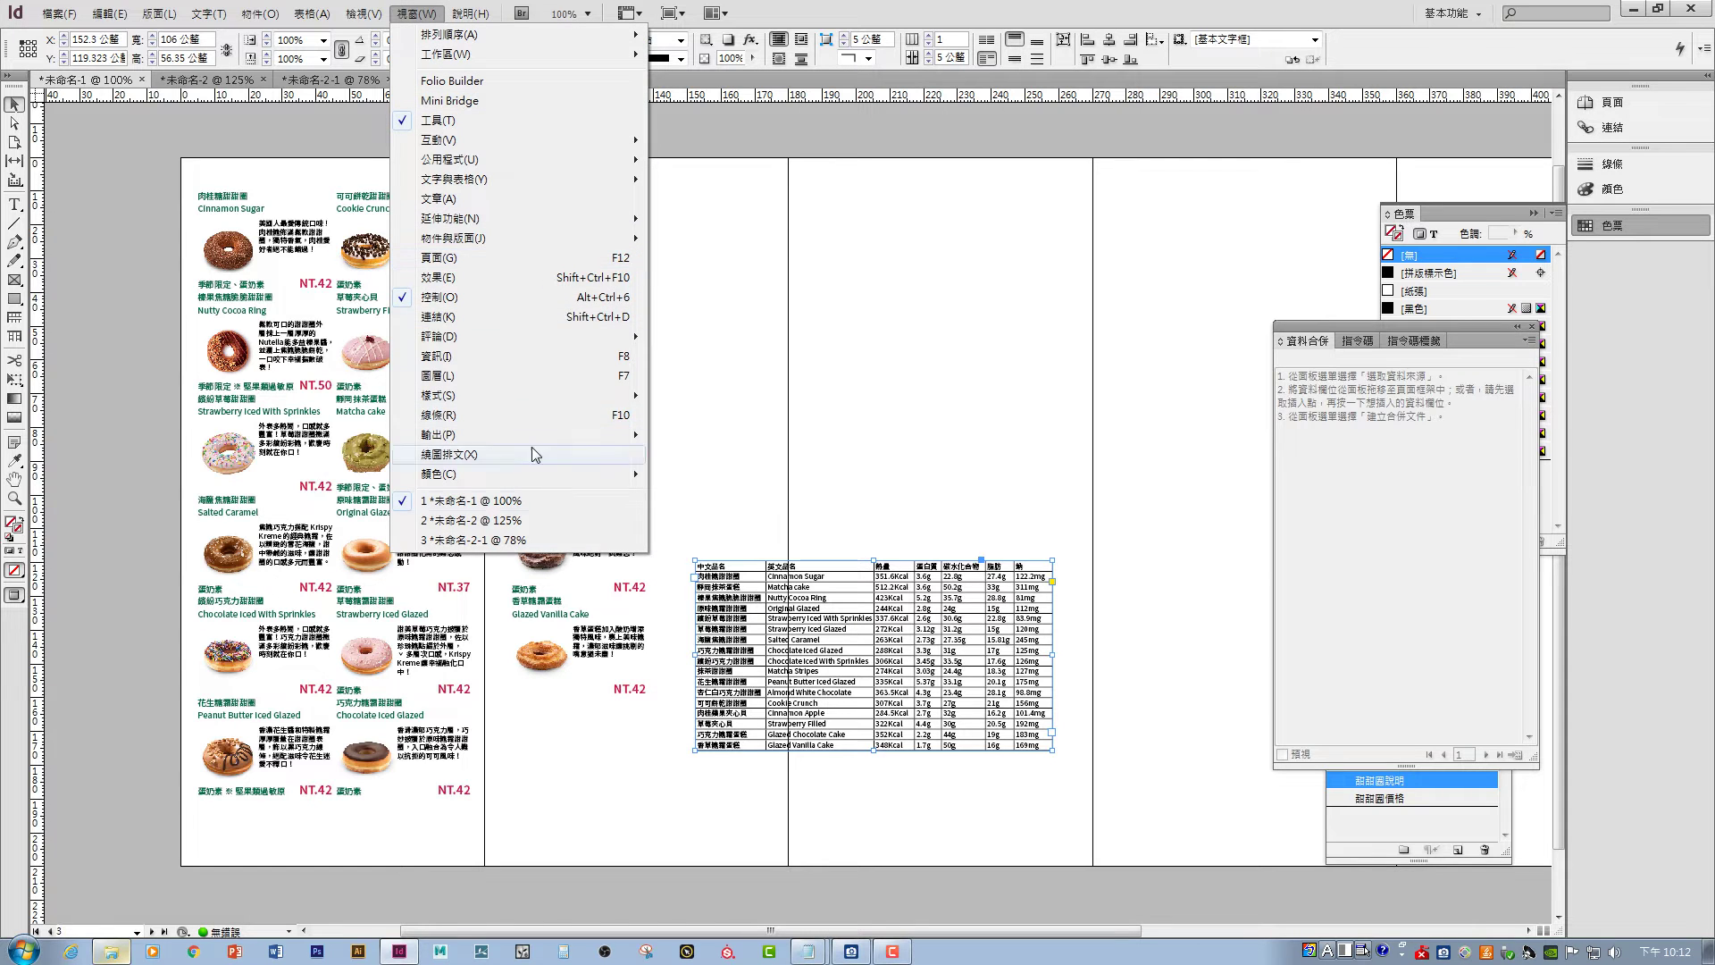
{"action": "mouse_move", "coordinate": [509, 395]}
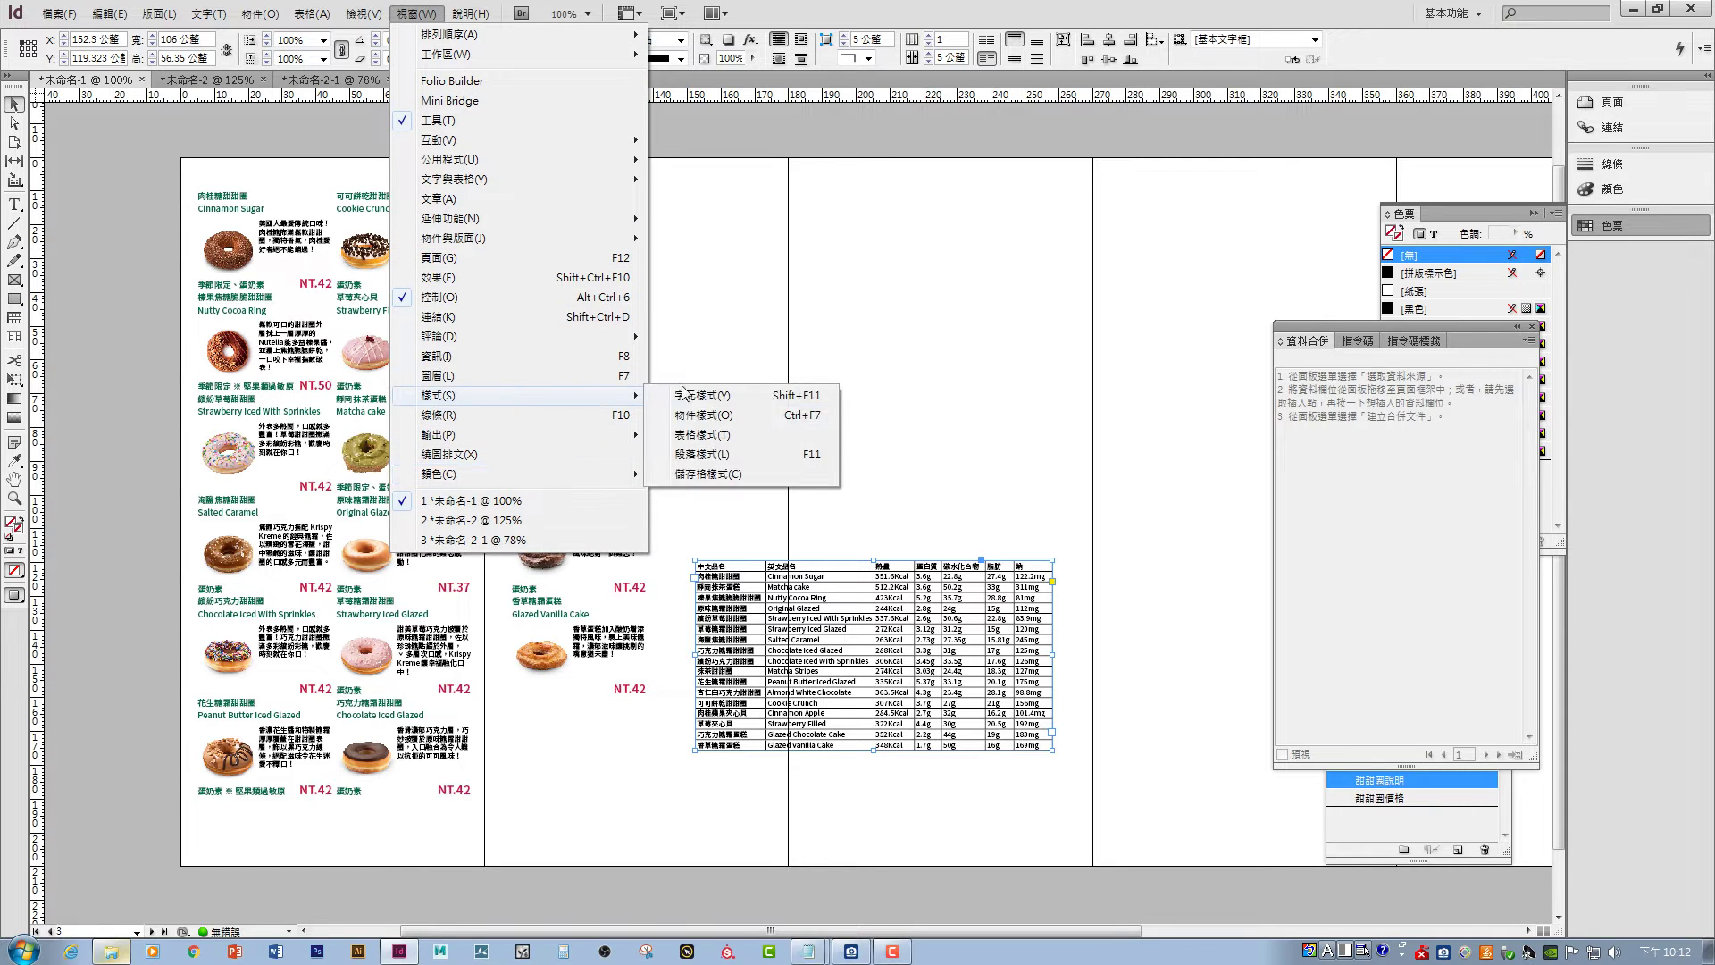
{"action": "left_click", "coordinate": [702, 454]}
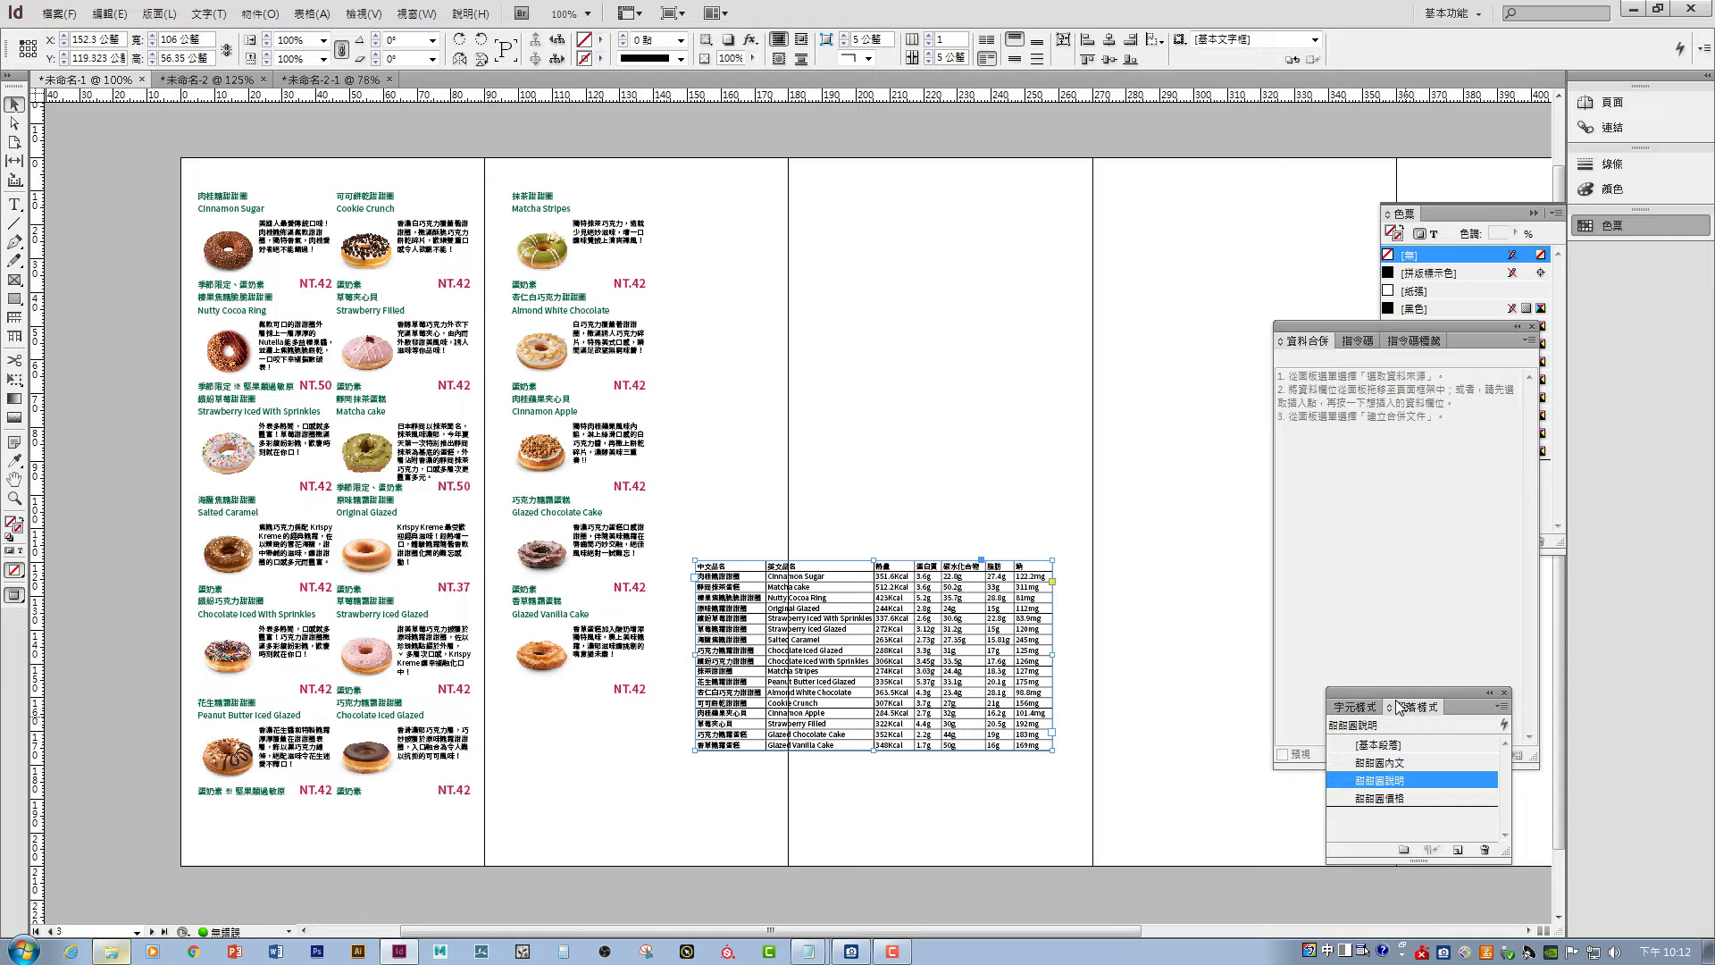
{"action": "left_click_drag", "start_coordinate": [1399, 706], "coordinate": [984, 287]}
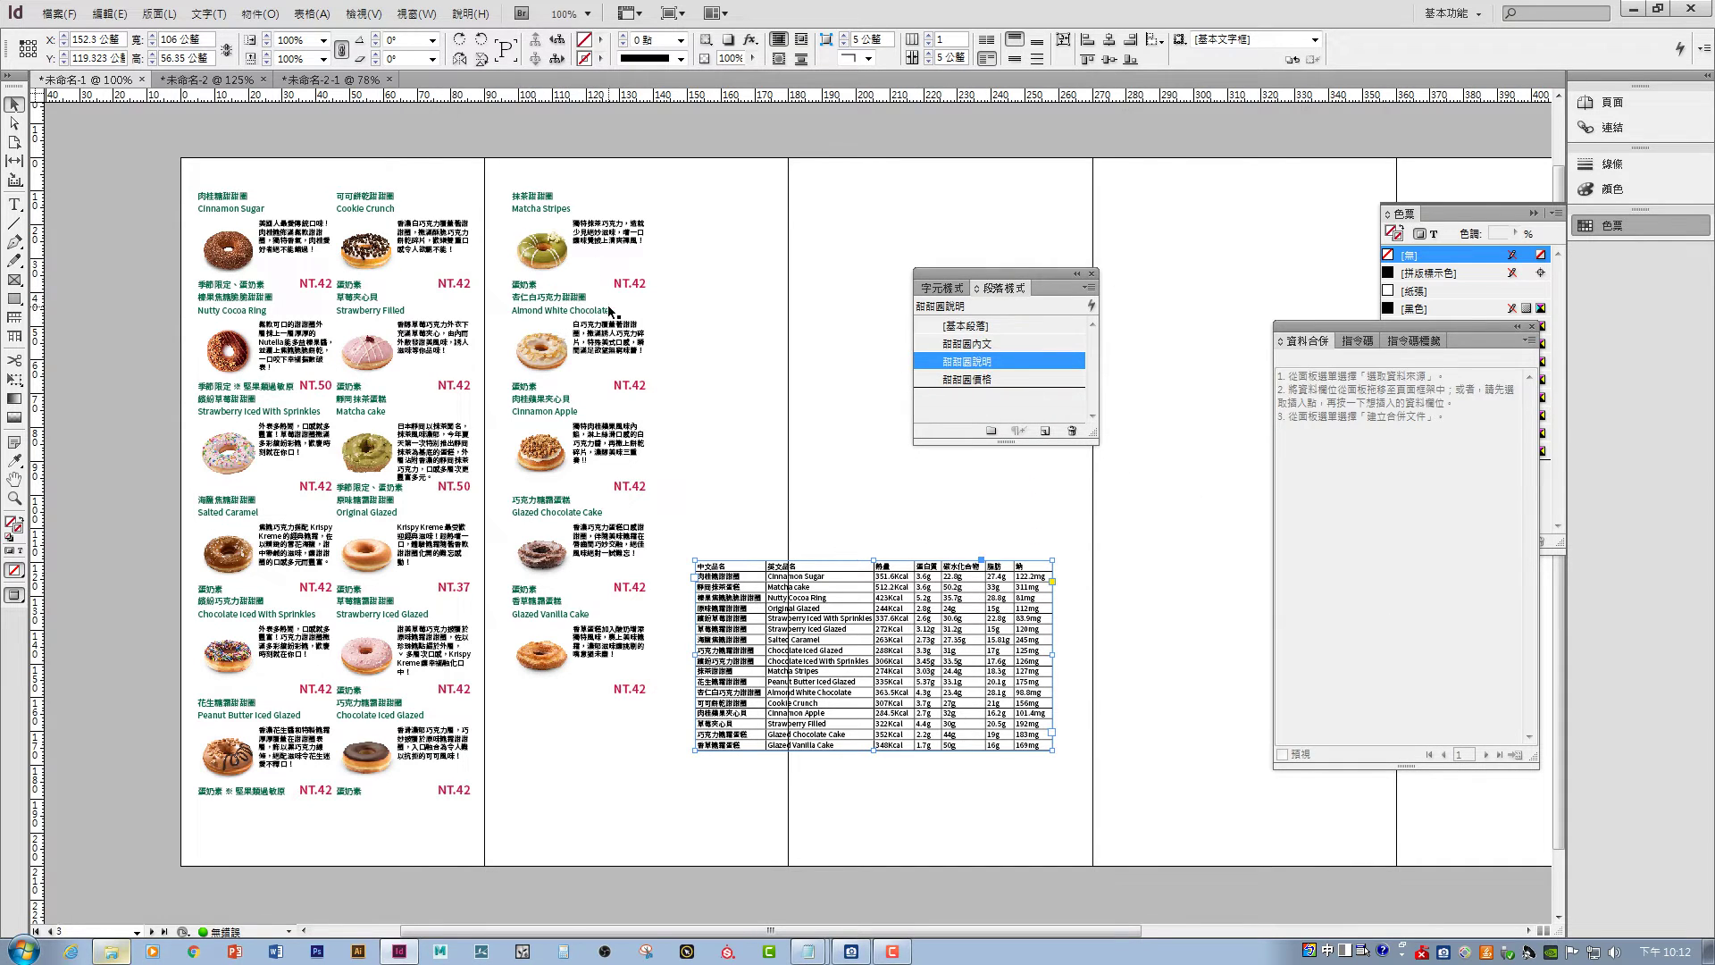
- Create a paragraph style named 甜甜圈表格 with a 5 pt font size
{"action": "left_click", "coordinate": [1044, 430]}
{"action": "left_click", "coordinate": [980, 380]}
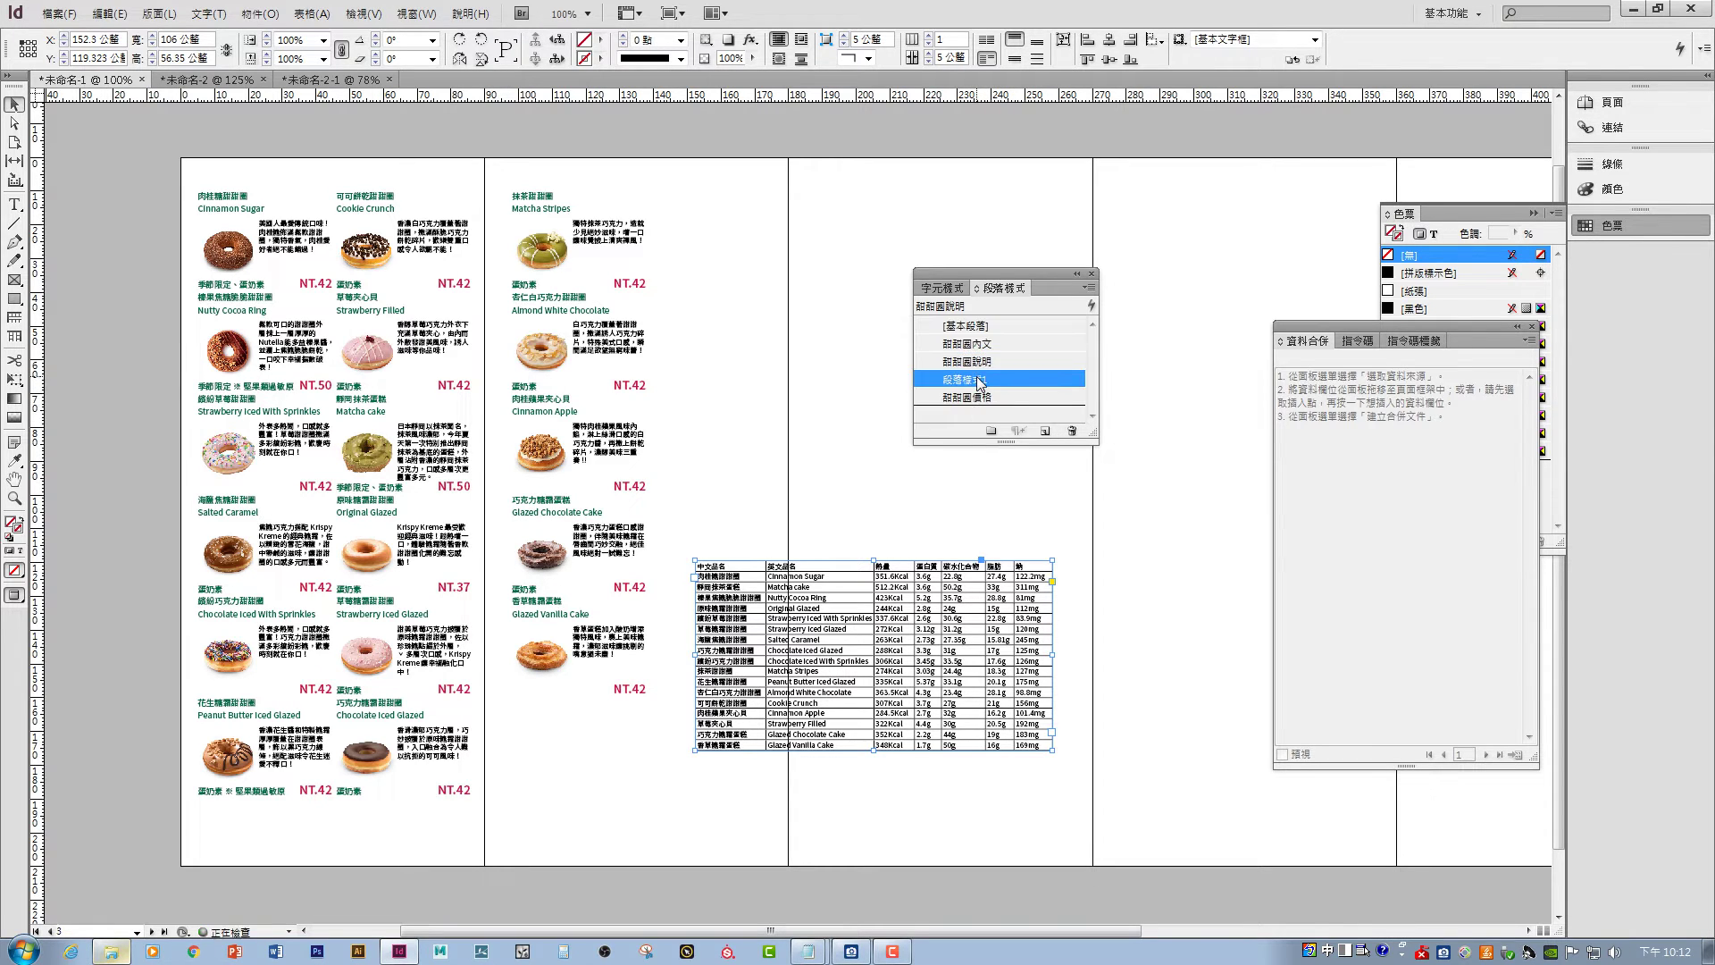
{"action": "double_click", "coordinate": [980, 380]}
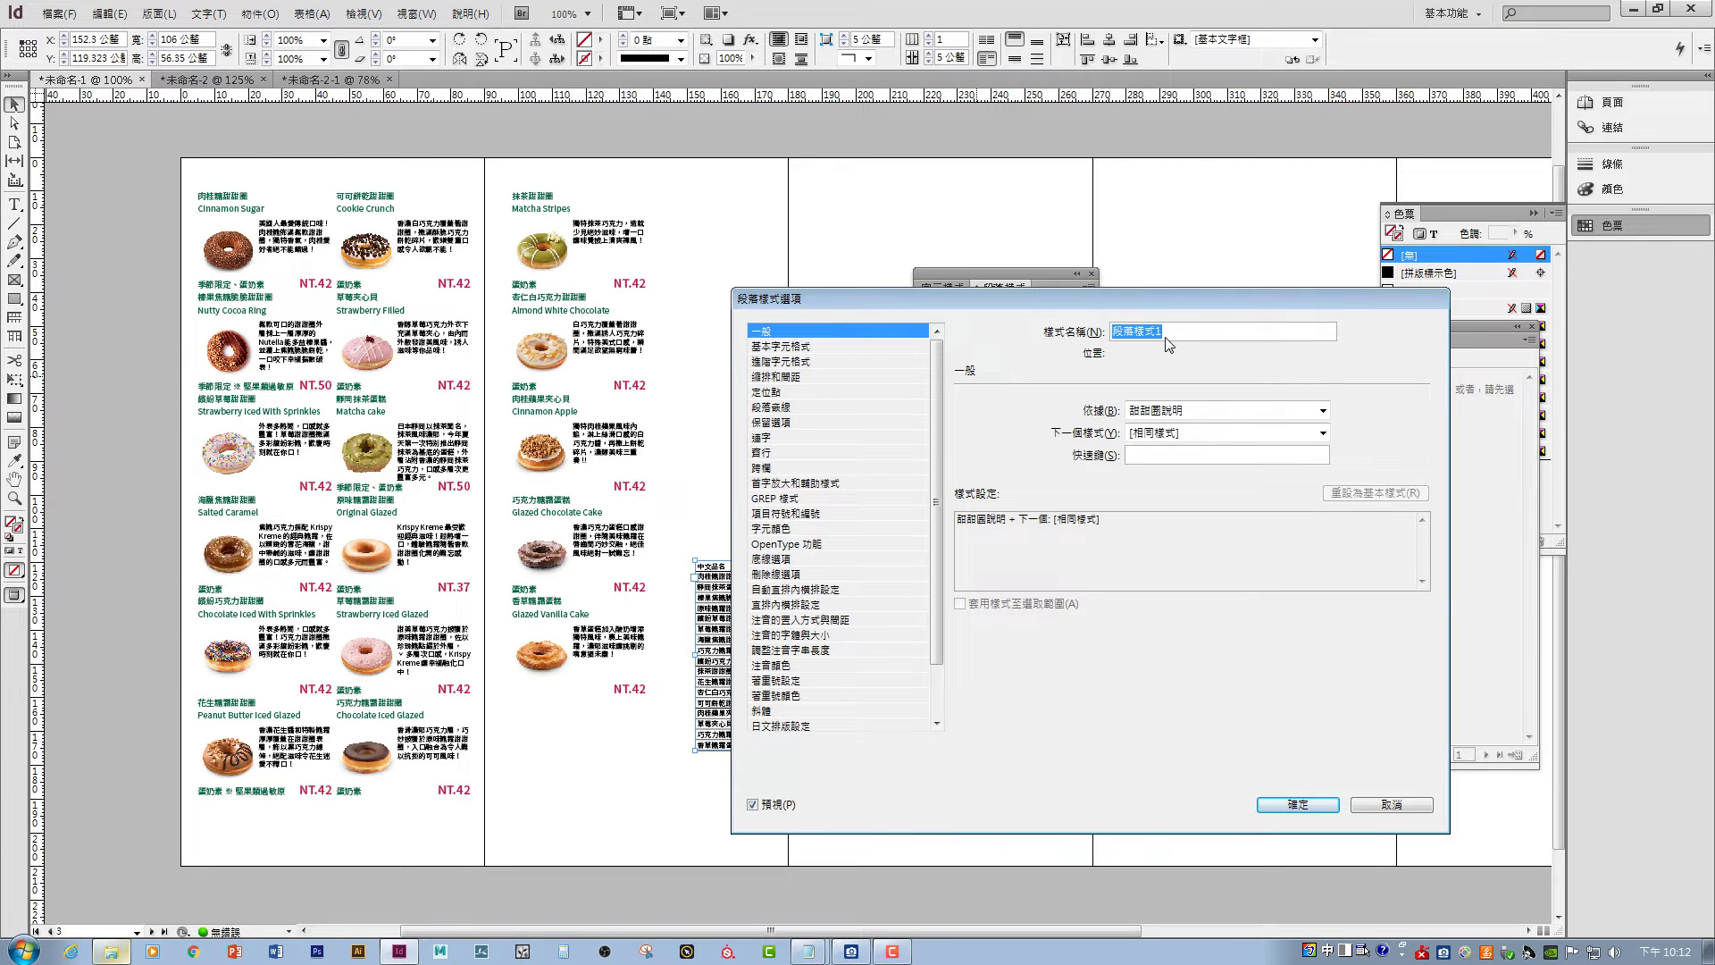
{"action": "type", "text": "甜甜圈表格"}
{"action": "key", "text": "Return"}
{"action": "left_click", "coordinate": [832, 347]}
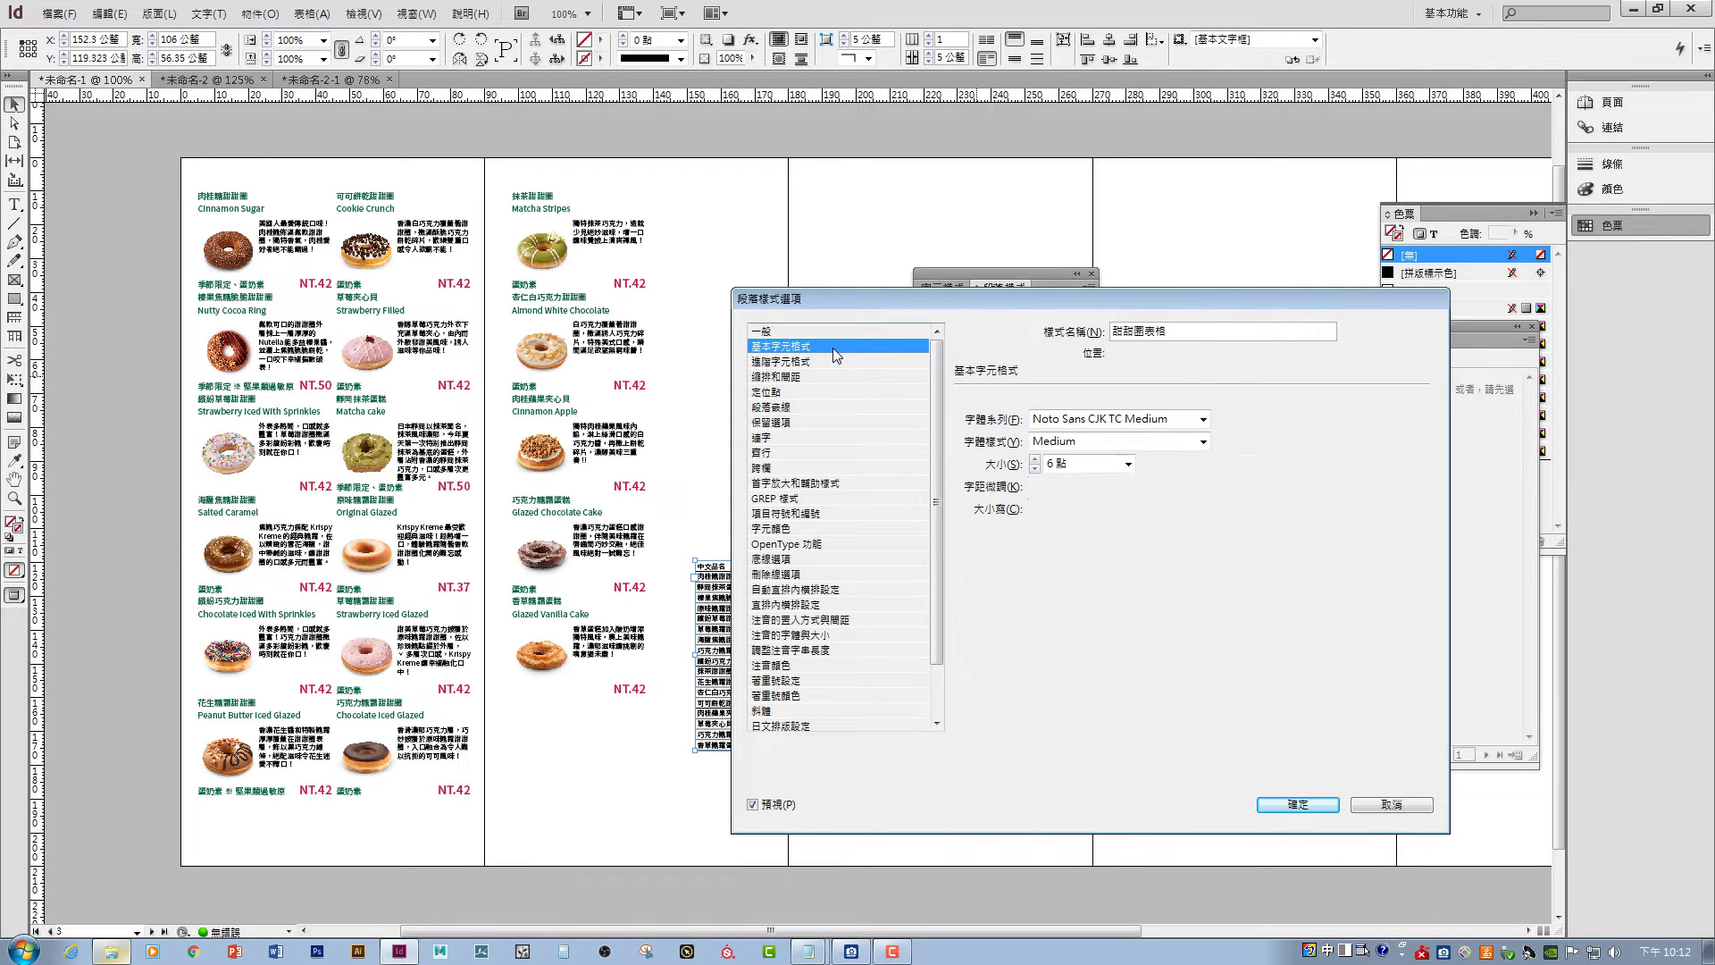
{"action": "left_click", "coordinate": [1063, 465]}
{"action": "left_click_drag", "start_coordinate": [1058, 463], "coordinate": [1034, 464]}
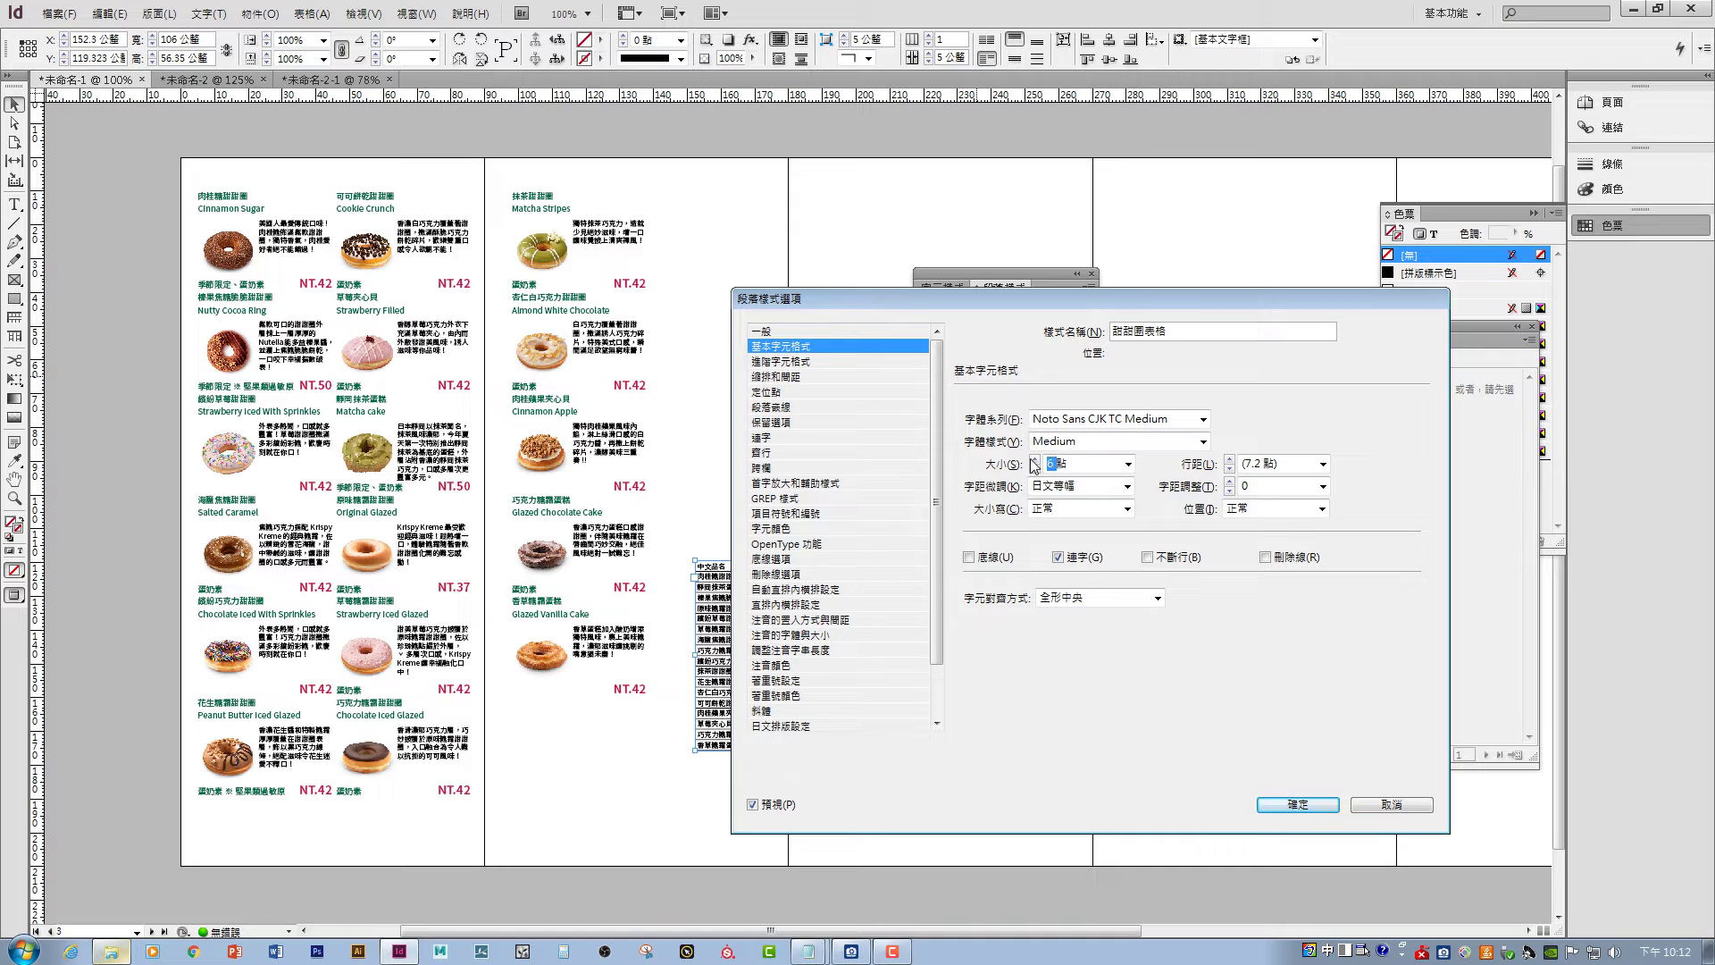
{"action": "type", "text": "5"}
{"action": "left_click", "coordinate": [1295, 805]}
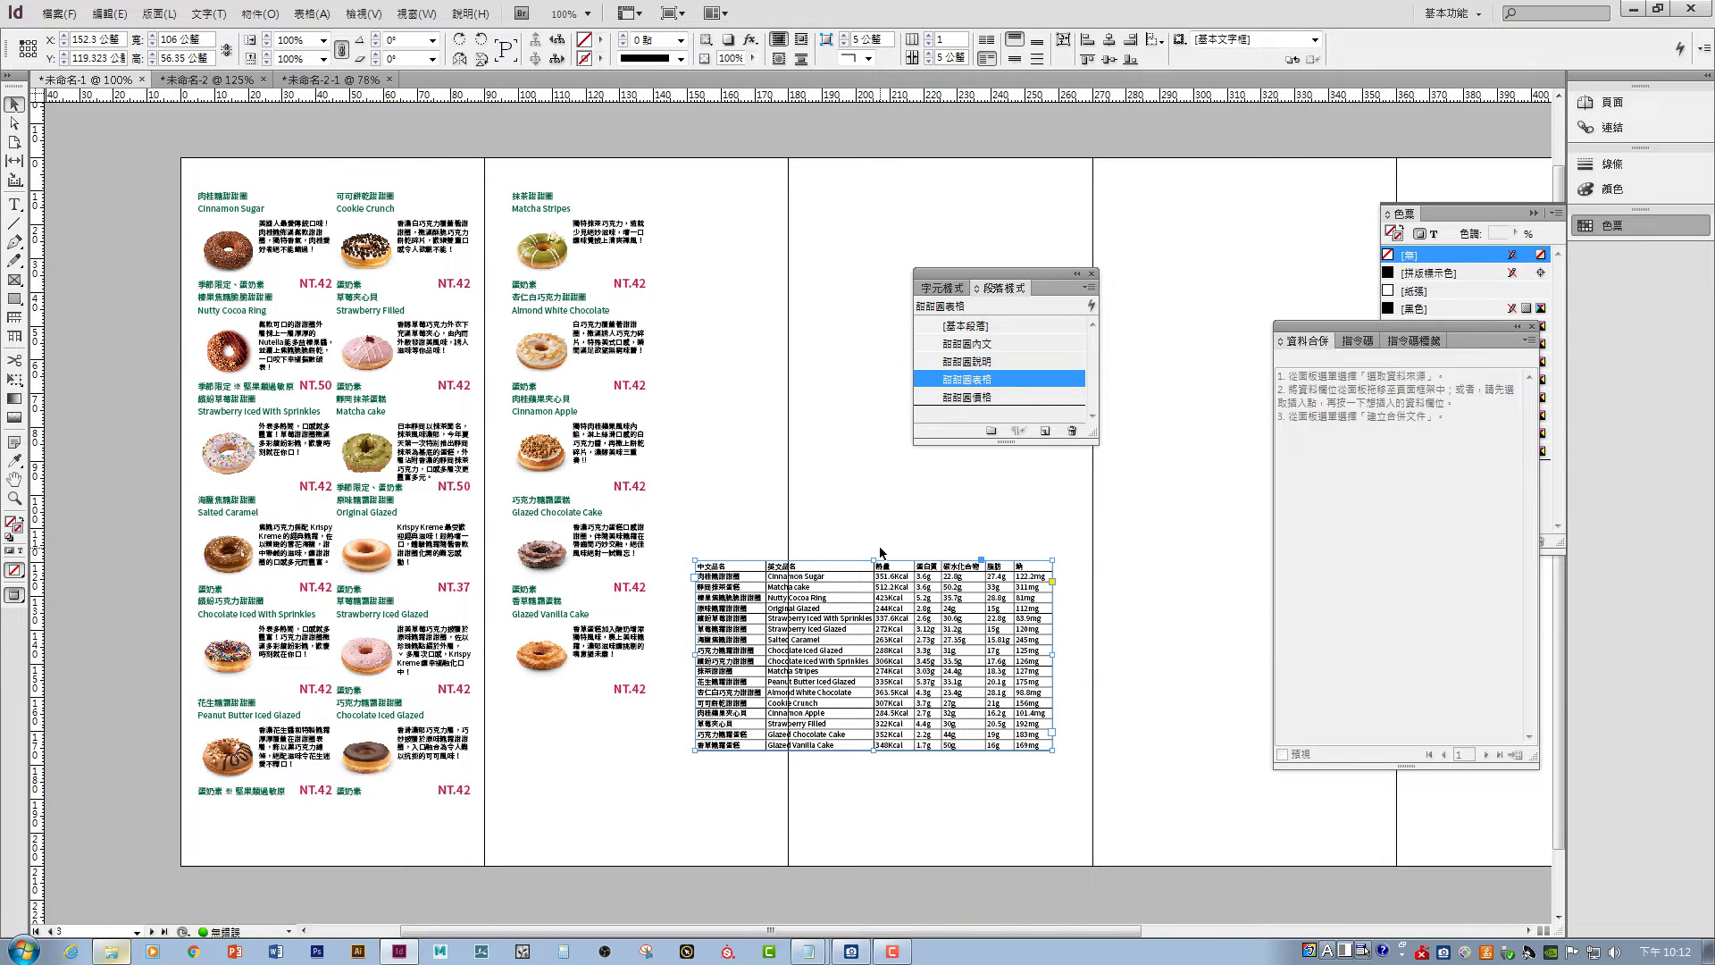
- Move the nutrition table lower on the spread
{"action": "left_click", "coordinate": [819, 519]}
{"action": "left_click", "coordinate": [879, 563]}
{"action": "left_click_drag", "start_coordinate": [850, 608], "coordinate": [831, 684]}
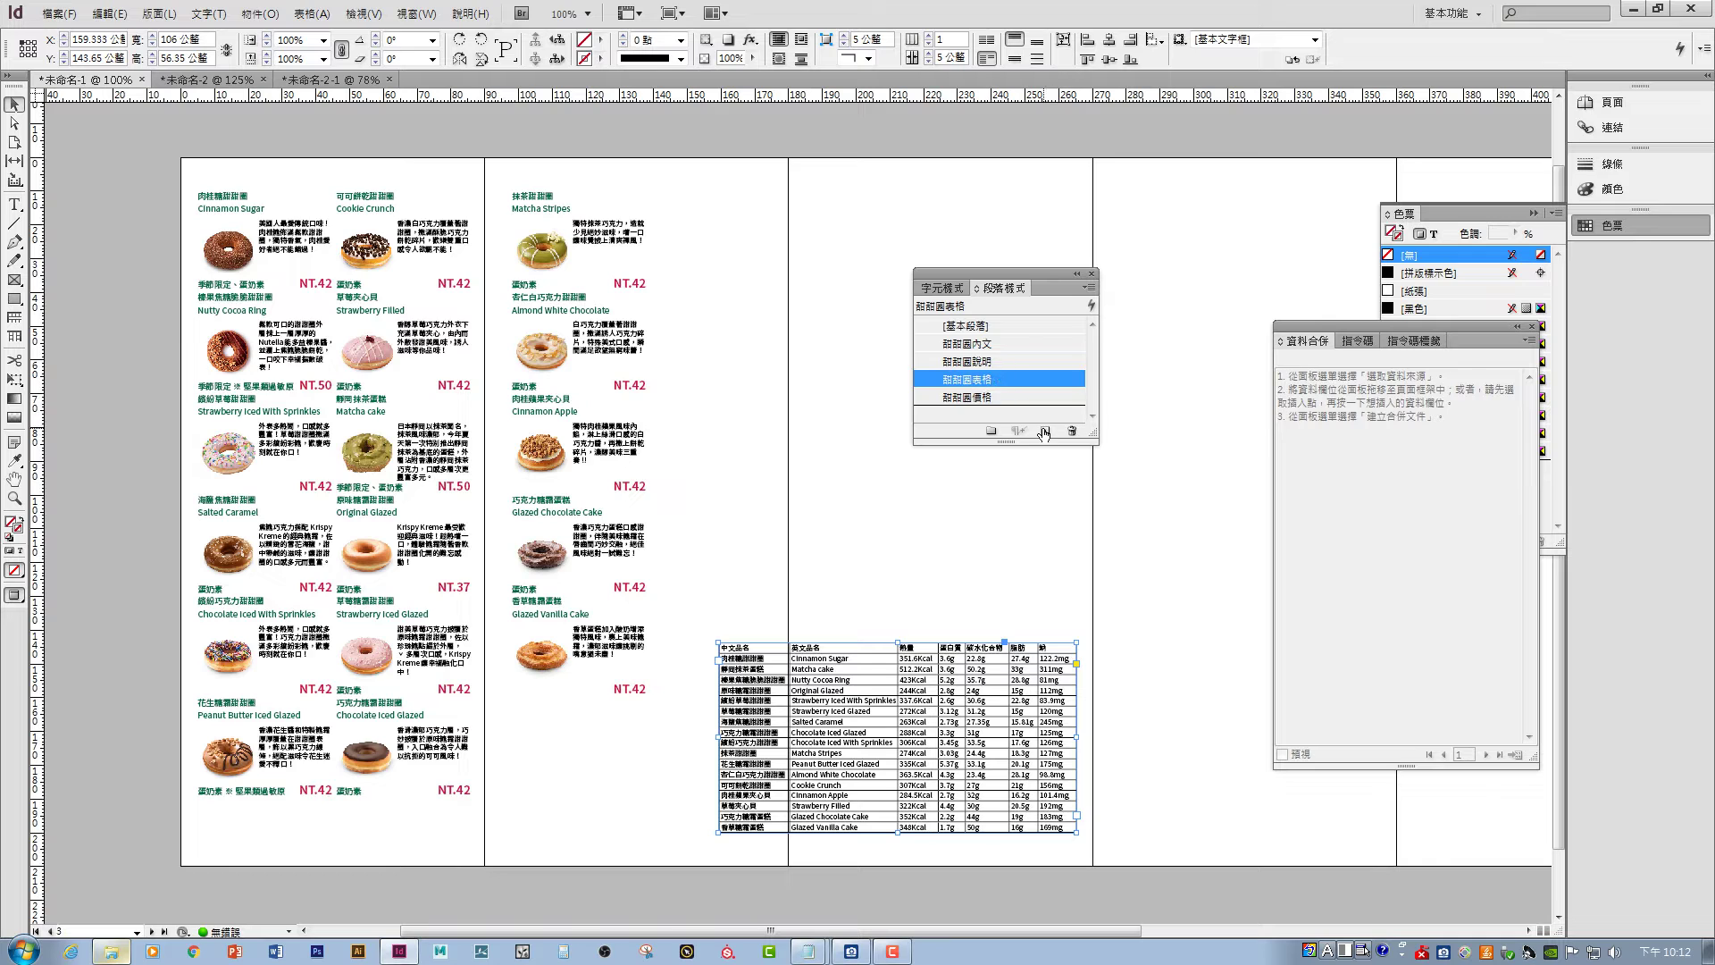
- Create a new paragraph style and name it 表格2
{"action": "double_click", "coordinate": [996, 398]}
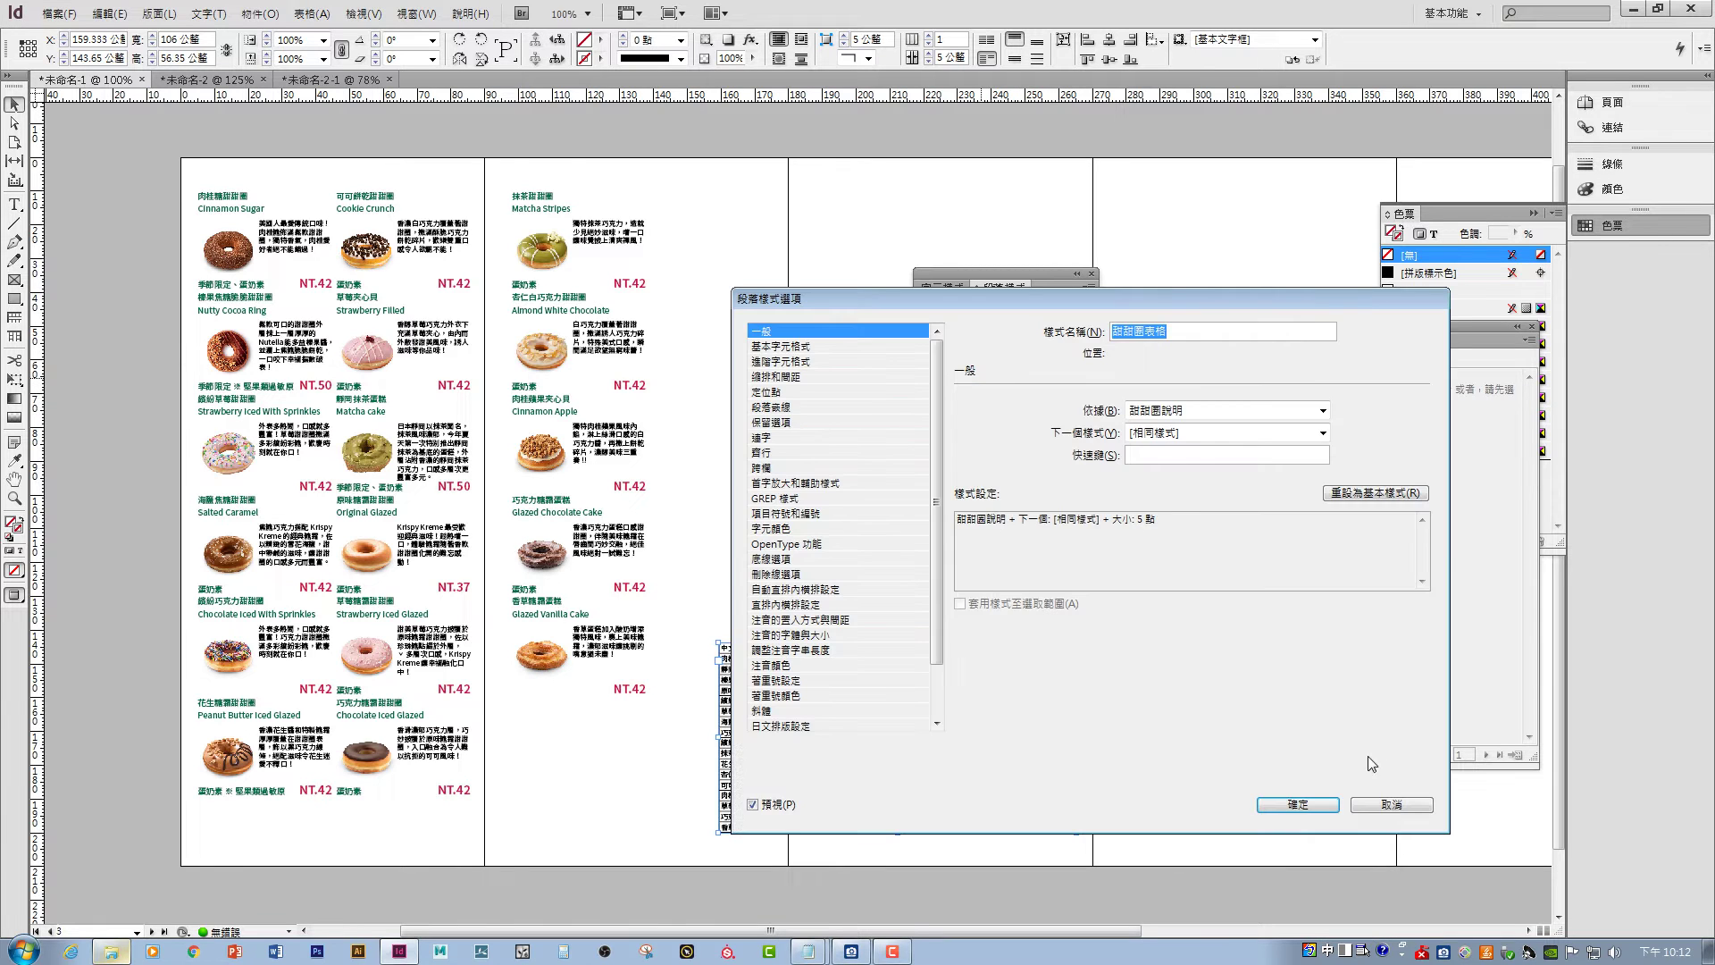
{"action": "key", "text": "Escape"}
{"action": "left_click", "coordinate": [1044, 430]}
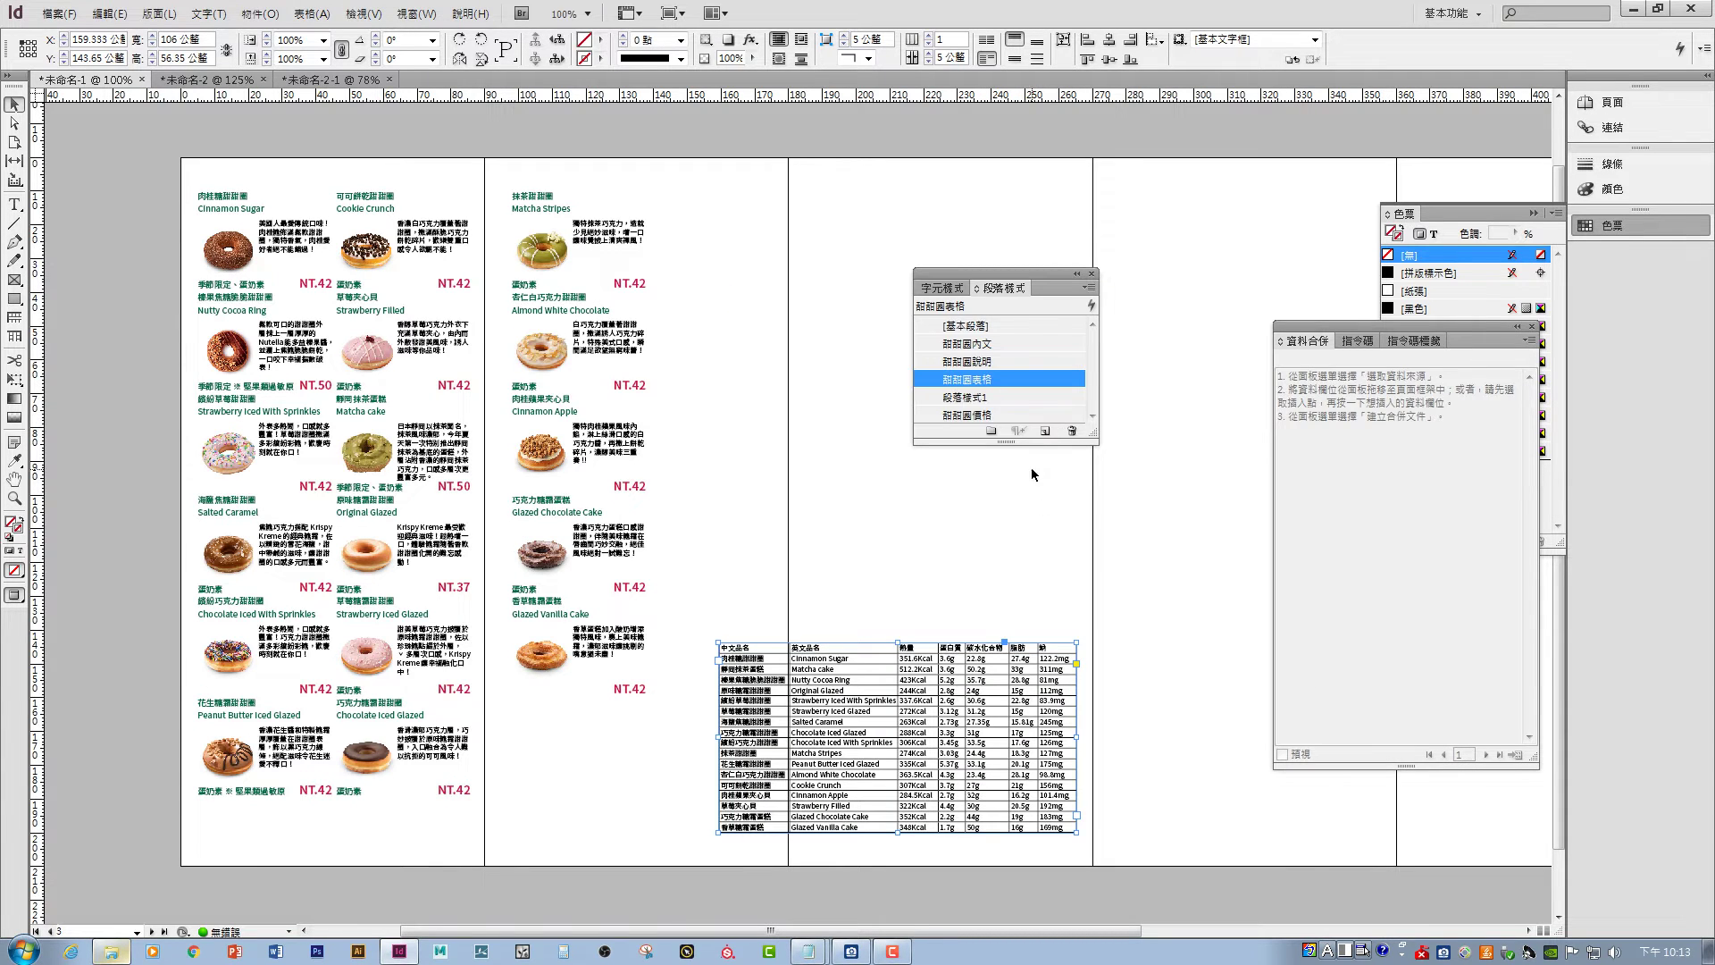
{"action": "left_click", "coordinate": [994, 401]}
{"action": "left_click", "coordinate": [994, 400]}
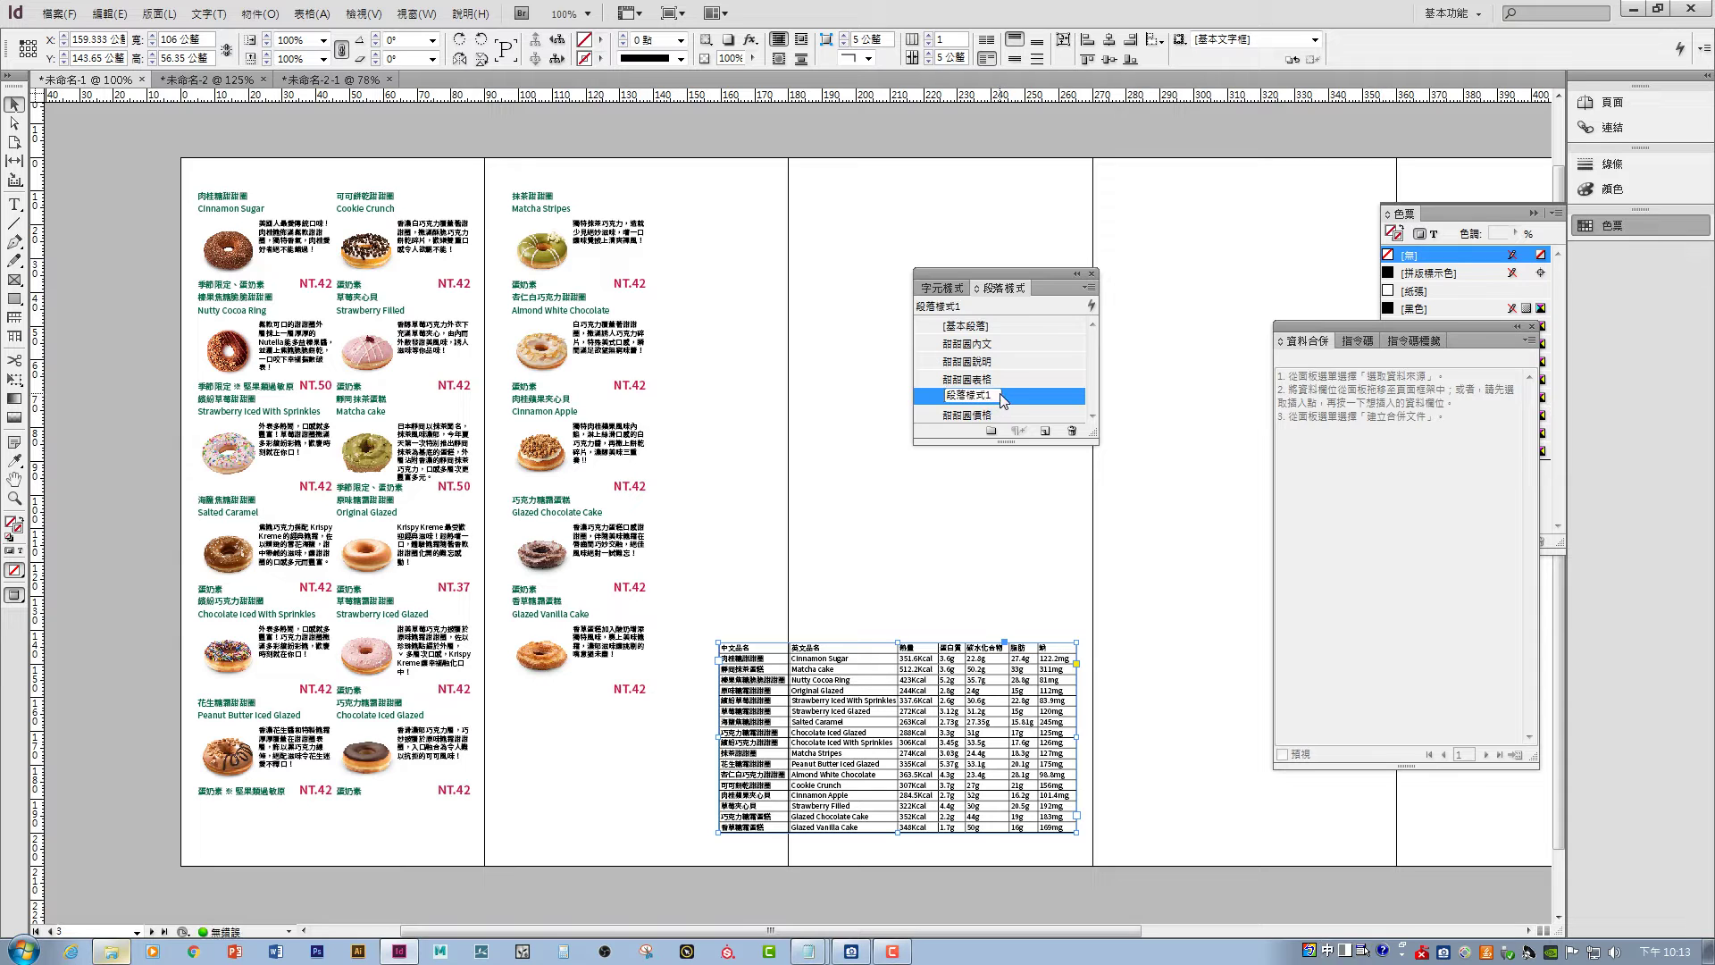
{"action": "double_click", "coordinate": [1026, 402]}
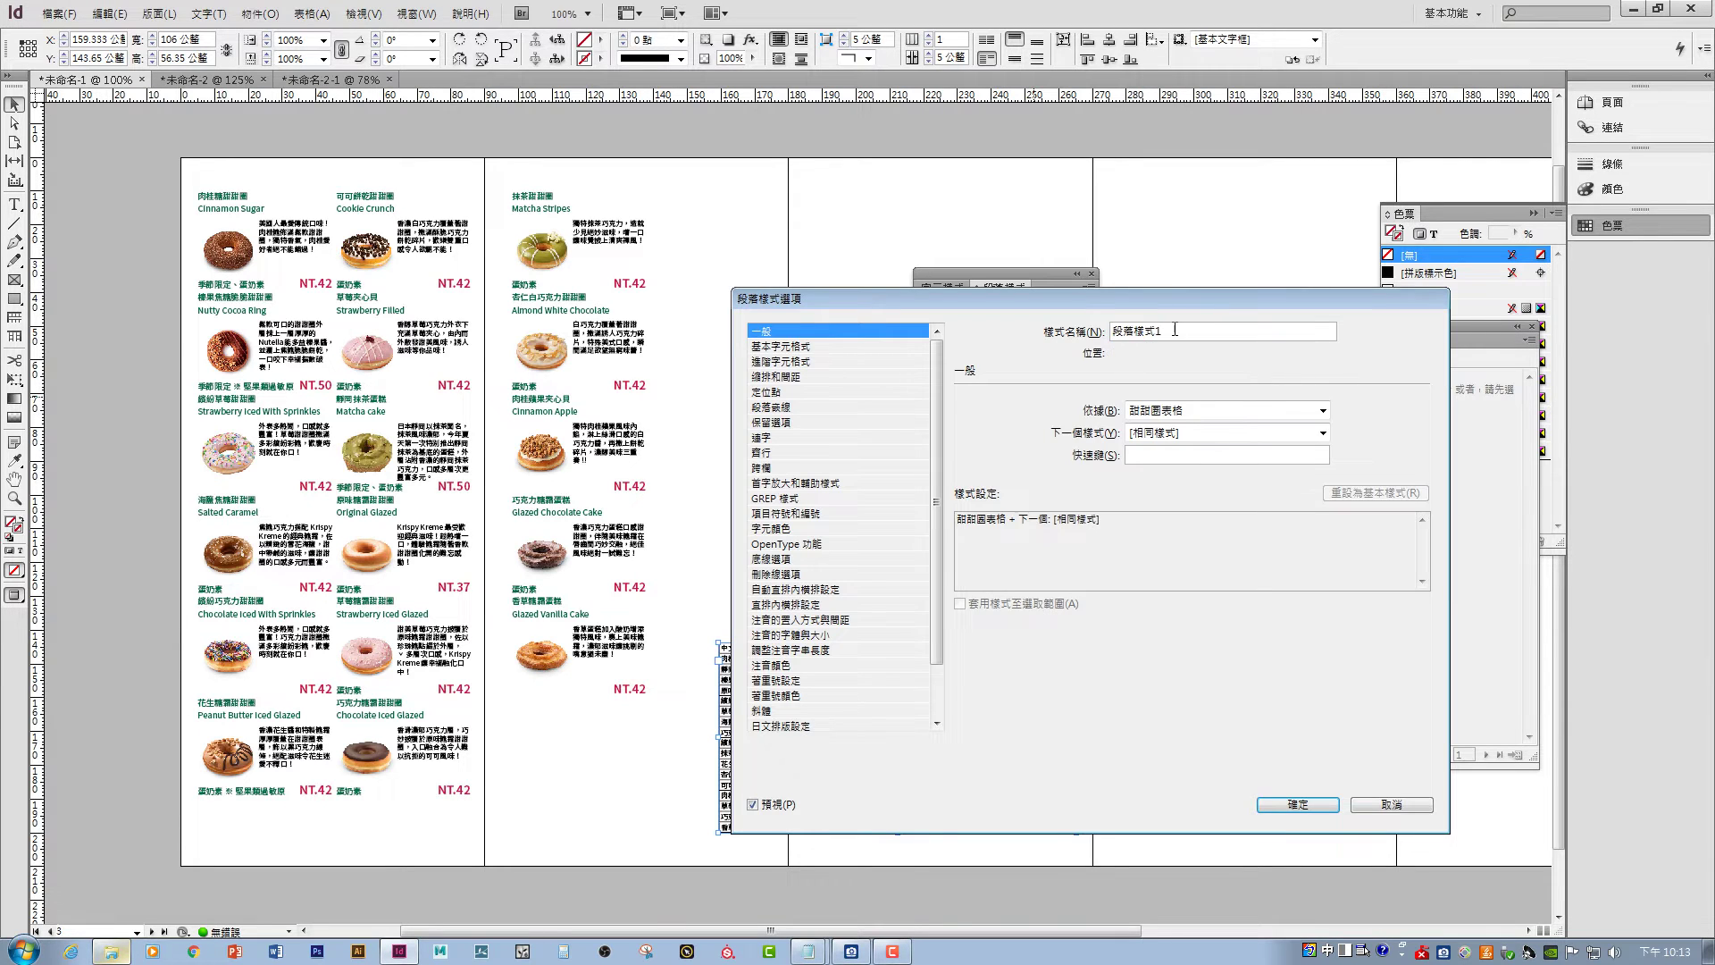
{"action": "type", "text": "表格2"}
{"action": "key", "text": "Return"}
- Set the 表格2 style's font size to 4 pt and save it
{"action": "left_click", "coordinate": [882, 346]}
{"action": "left_click", "coordinate": [1126, 465]}
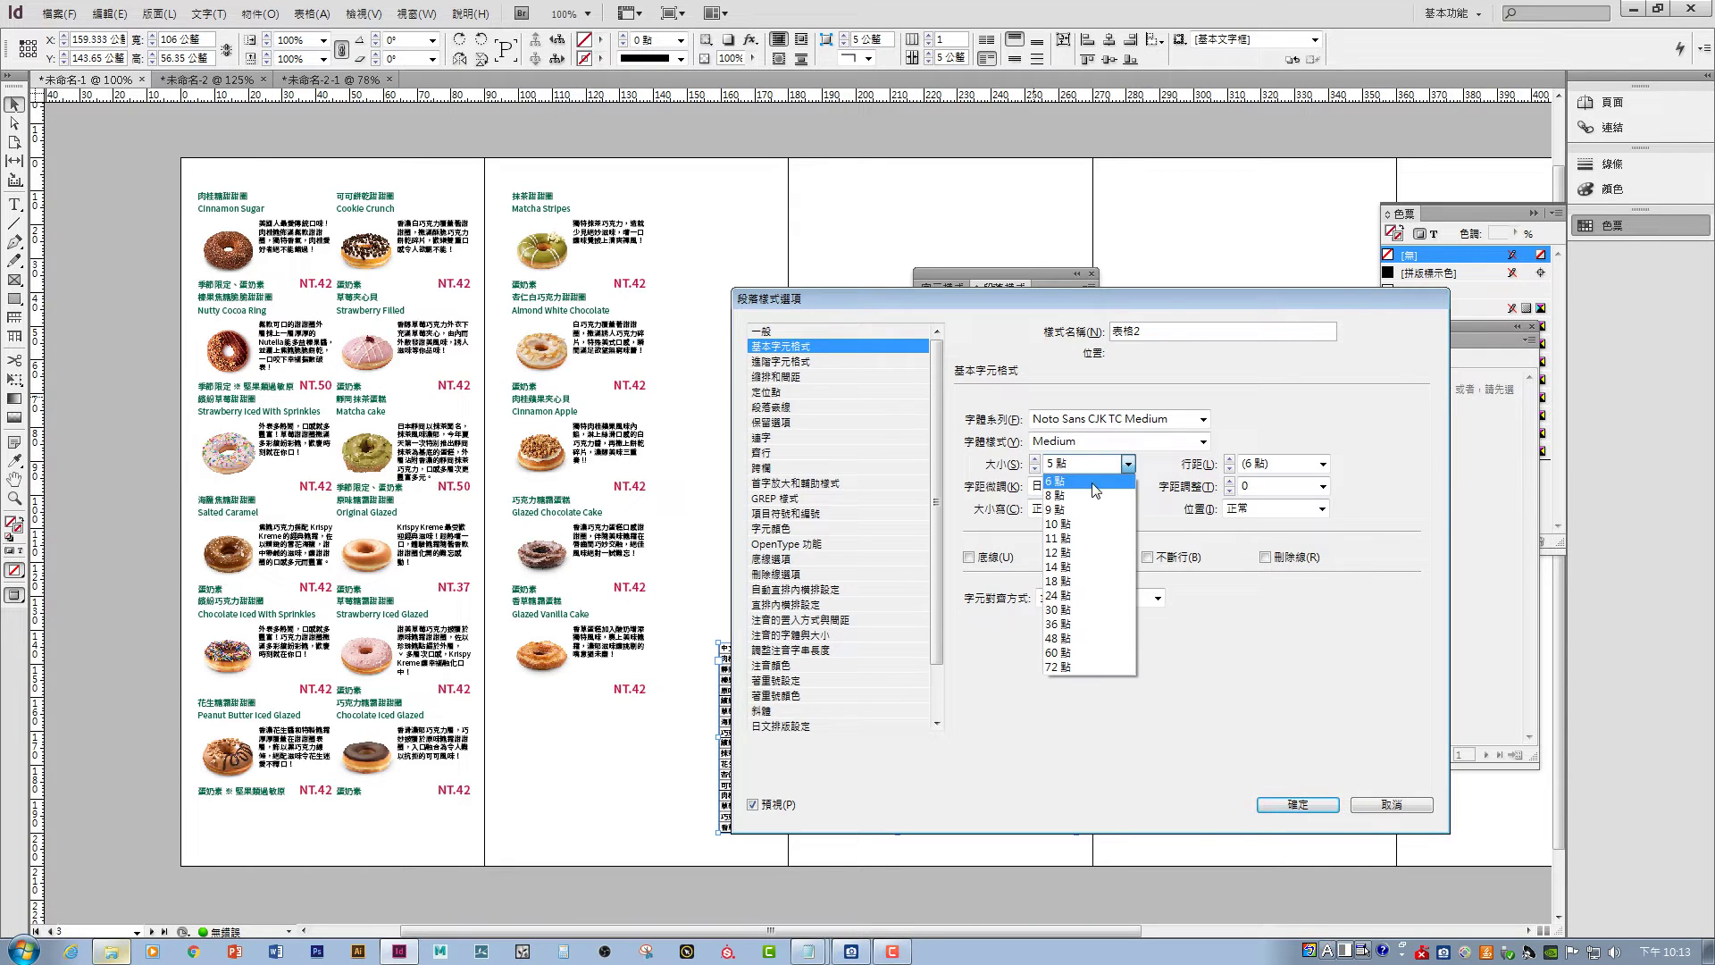
{"action": "left_click", "coordinate": [1107, 463]}
{"action": "left_click_drag", "start_coordinate": [1059, 465], "coordinate": [1050, 461]}
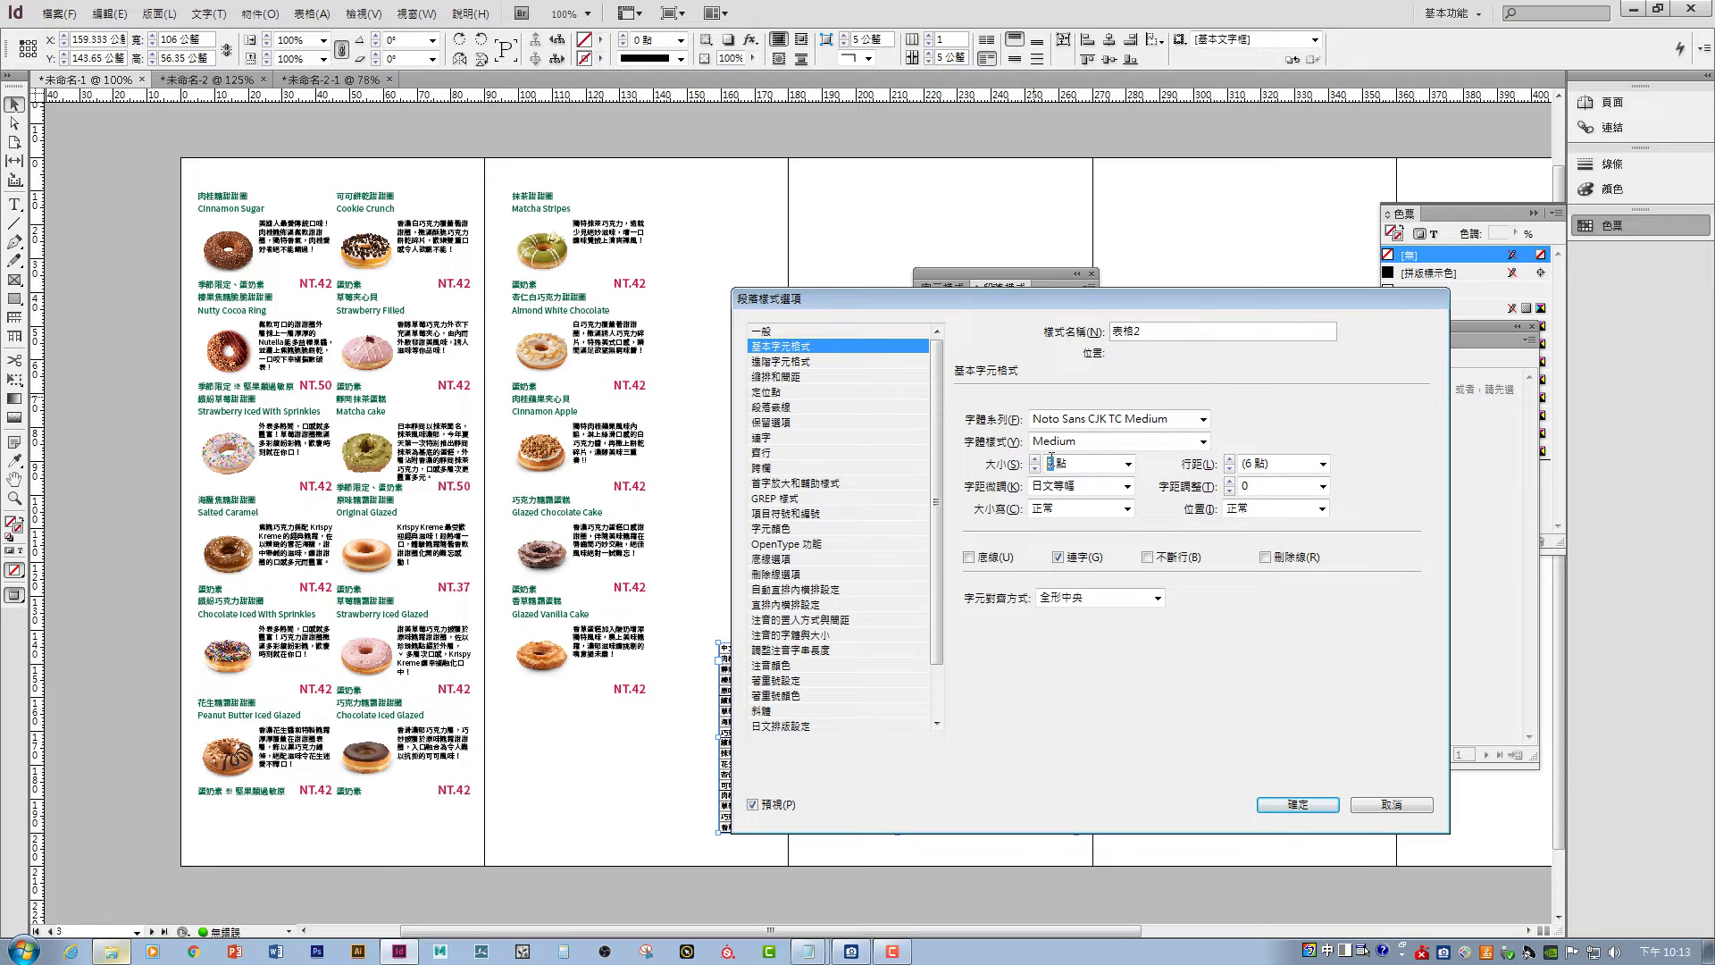
{"action": "type", "text": "4"}
{"action": "left_click", "coordinate": [1298, 805]}
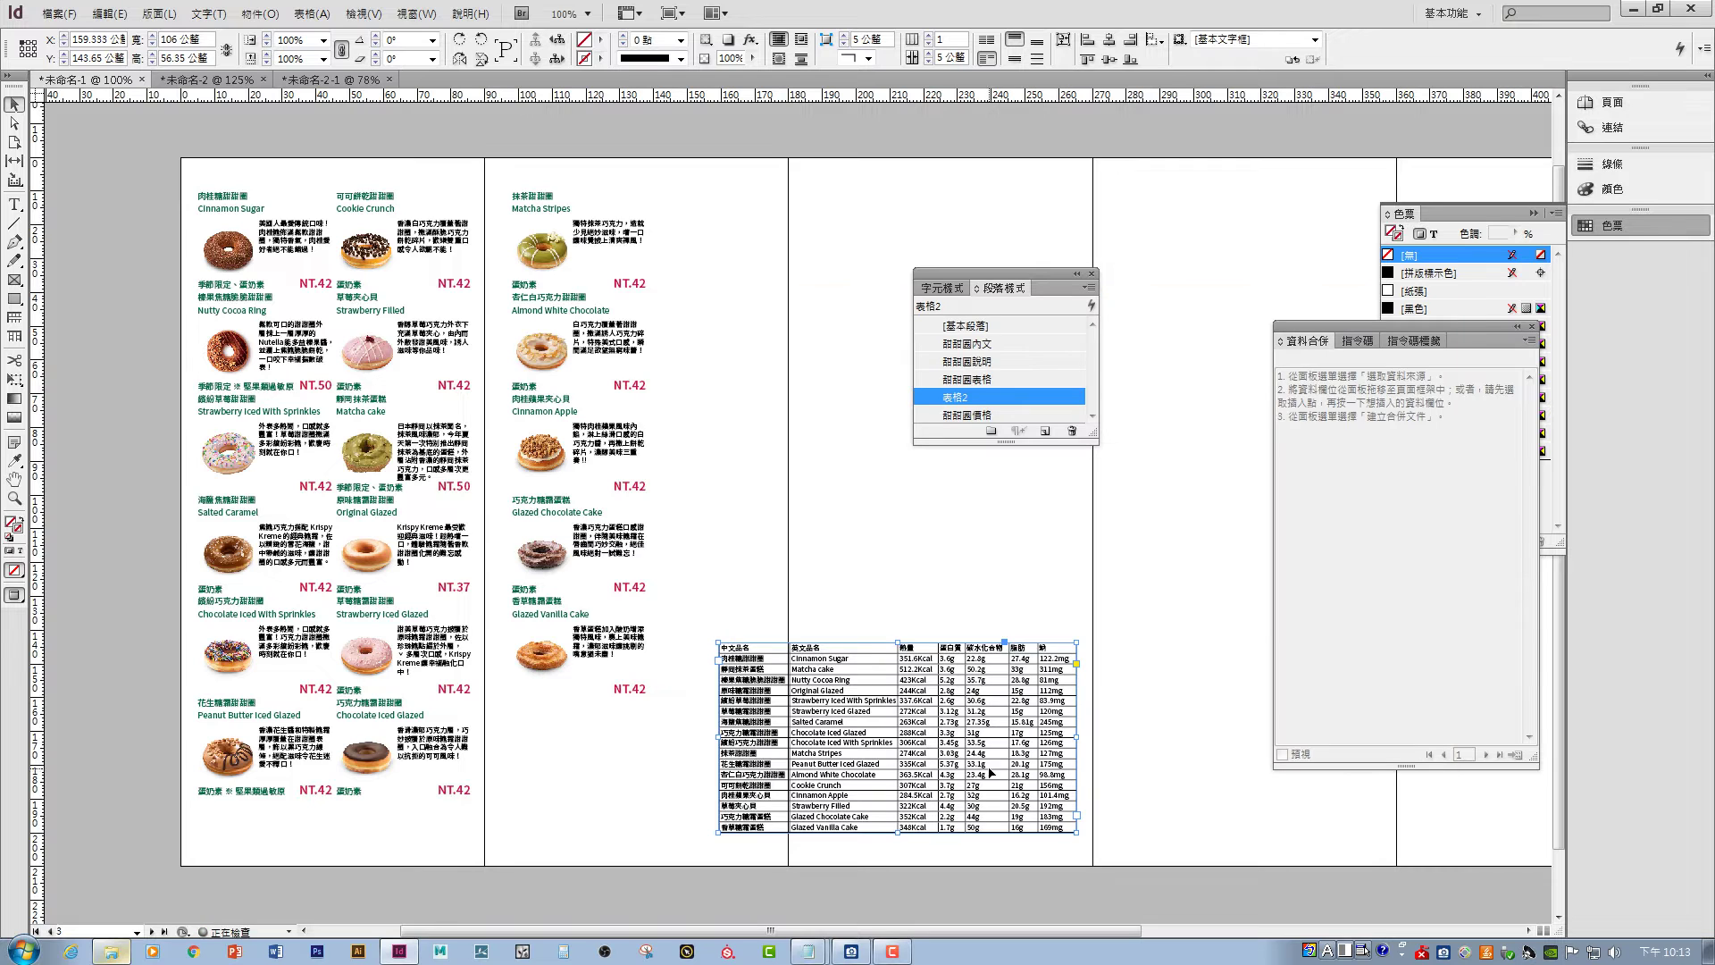
- Apply the 表格2 style to the nutrition table's body cells
{"action": "double_click", "coordinate": [804, 660]}
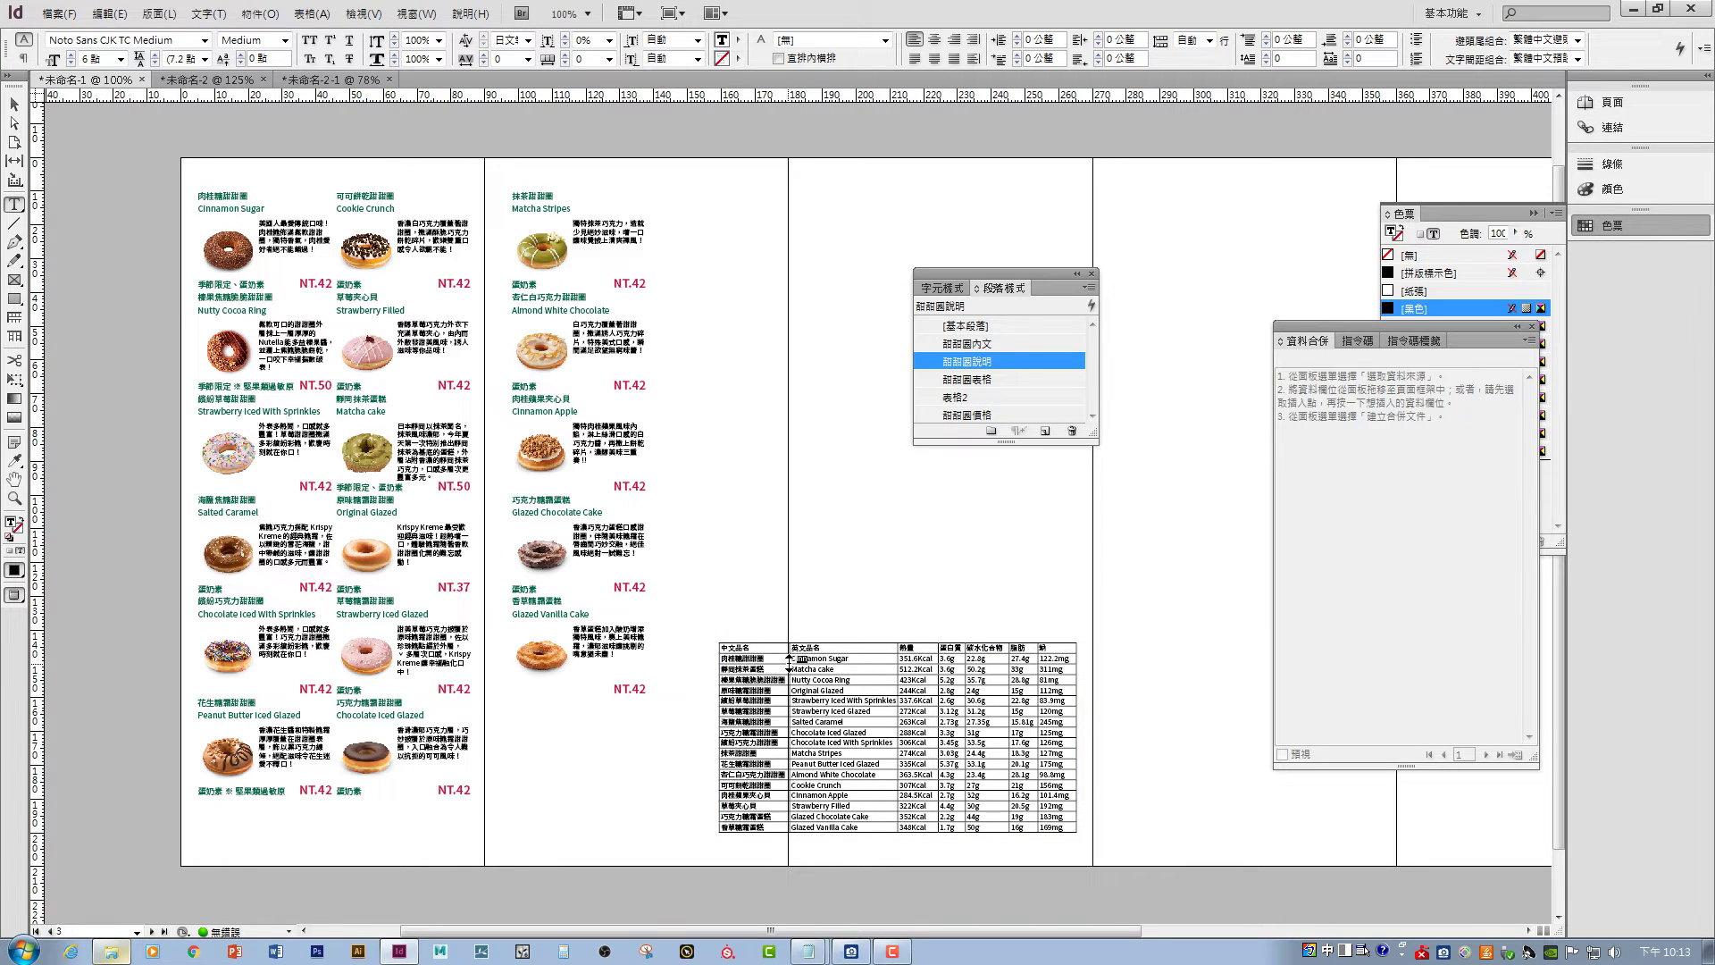
{"action": "left_click_drag", "start_coordinate": [724, 658], "coordinate": [1072, 828]}
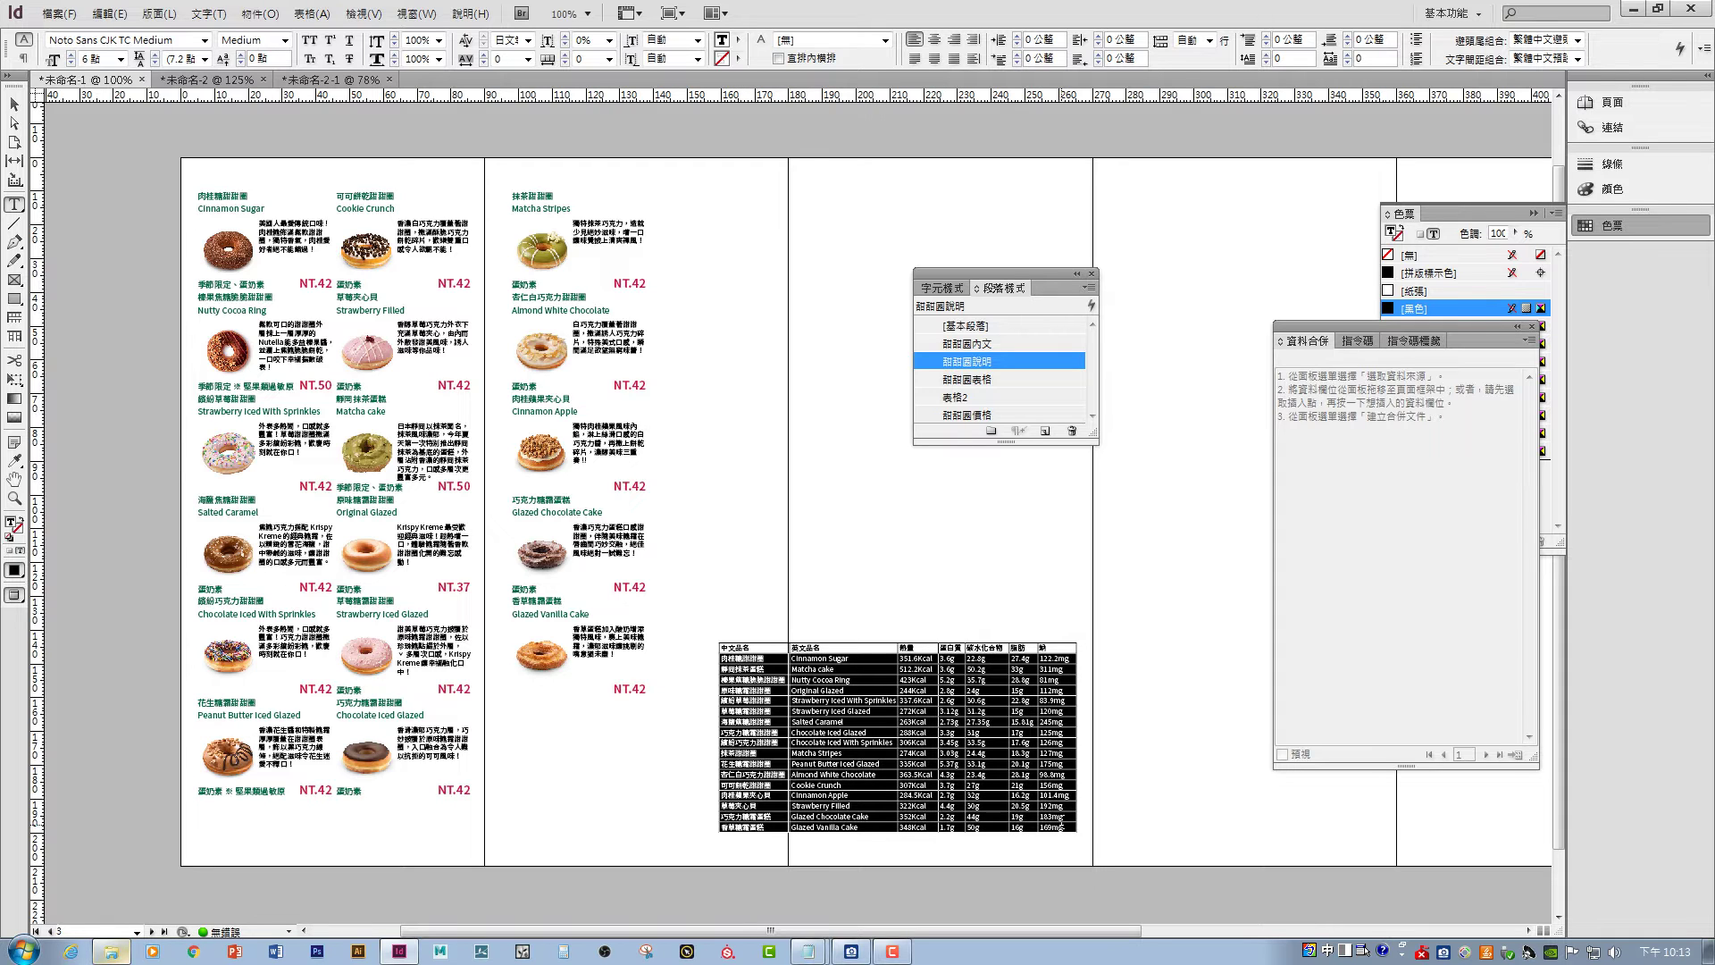
{"action": "left_click", "coordinate": [974, 396]}
{"action": "left_click", "coordinate": [762, 652]}
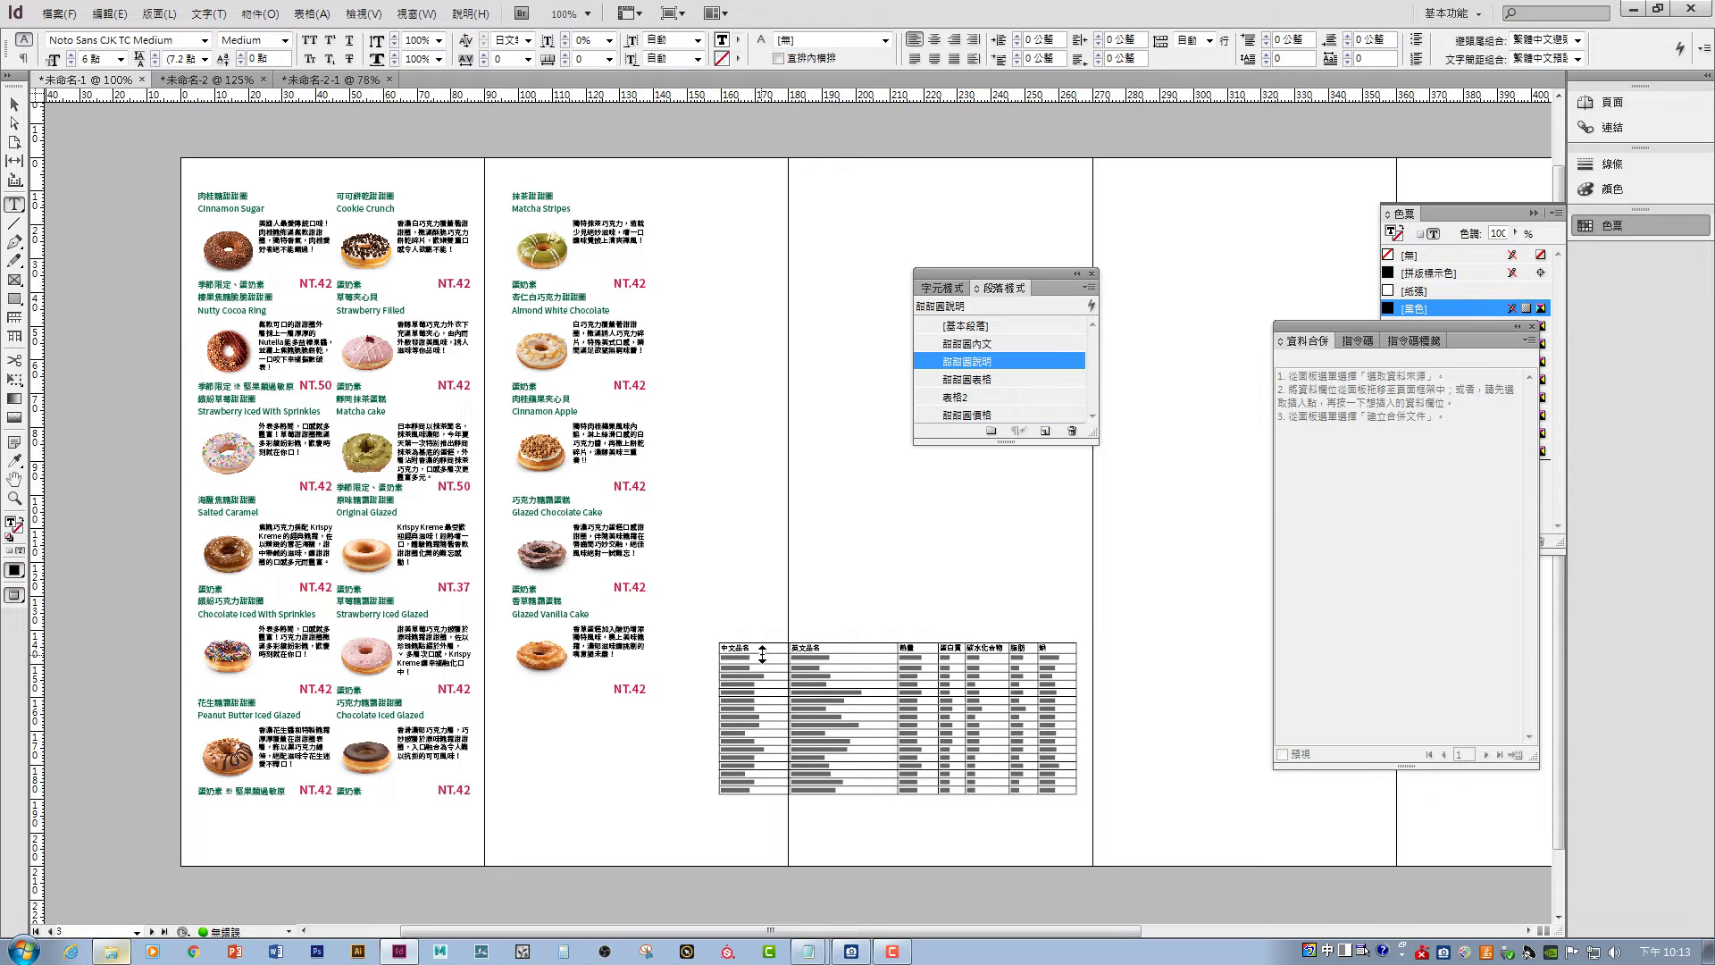
- Apply the 甜甜圈表格 style to the table's header row
{"action": "left_click_drag", "start_coordinate": [722, 642], "coordinate": [1075, 649]}
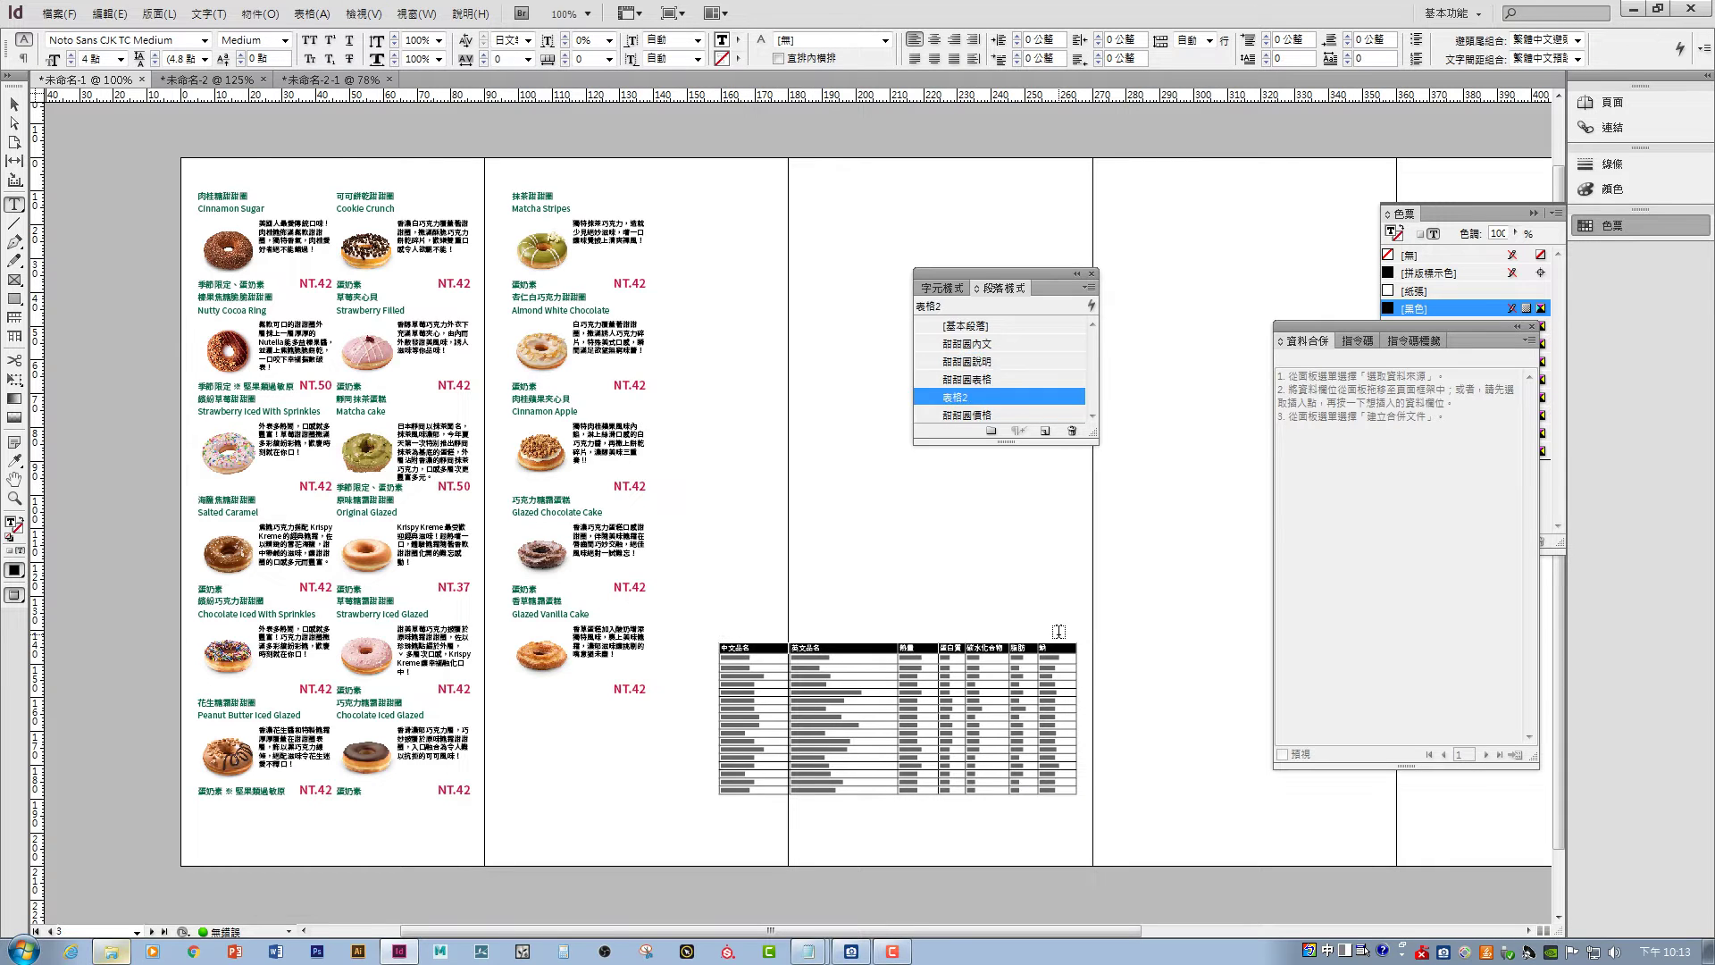
{"action": "left_click", "coordinate": [975, 382]}
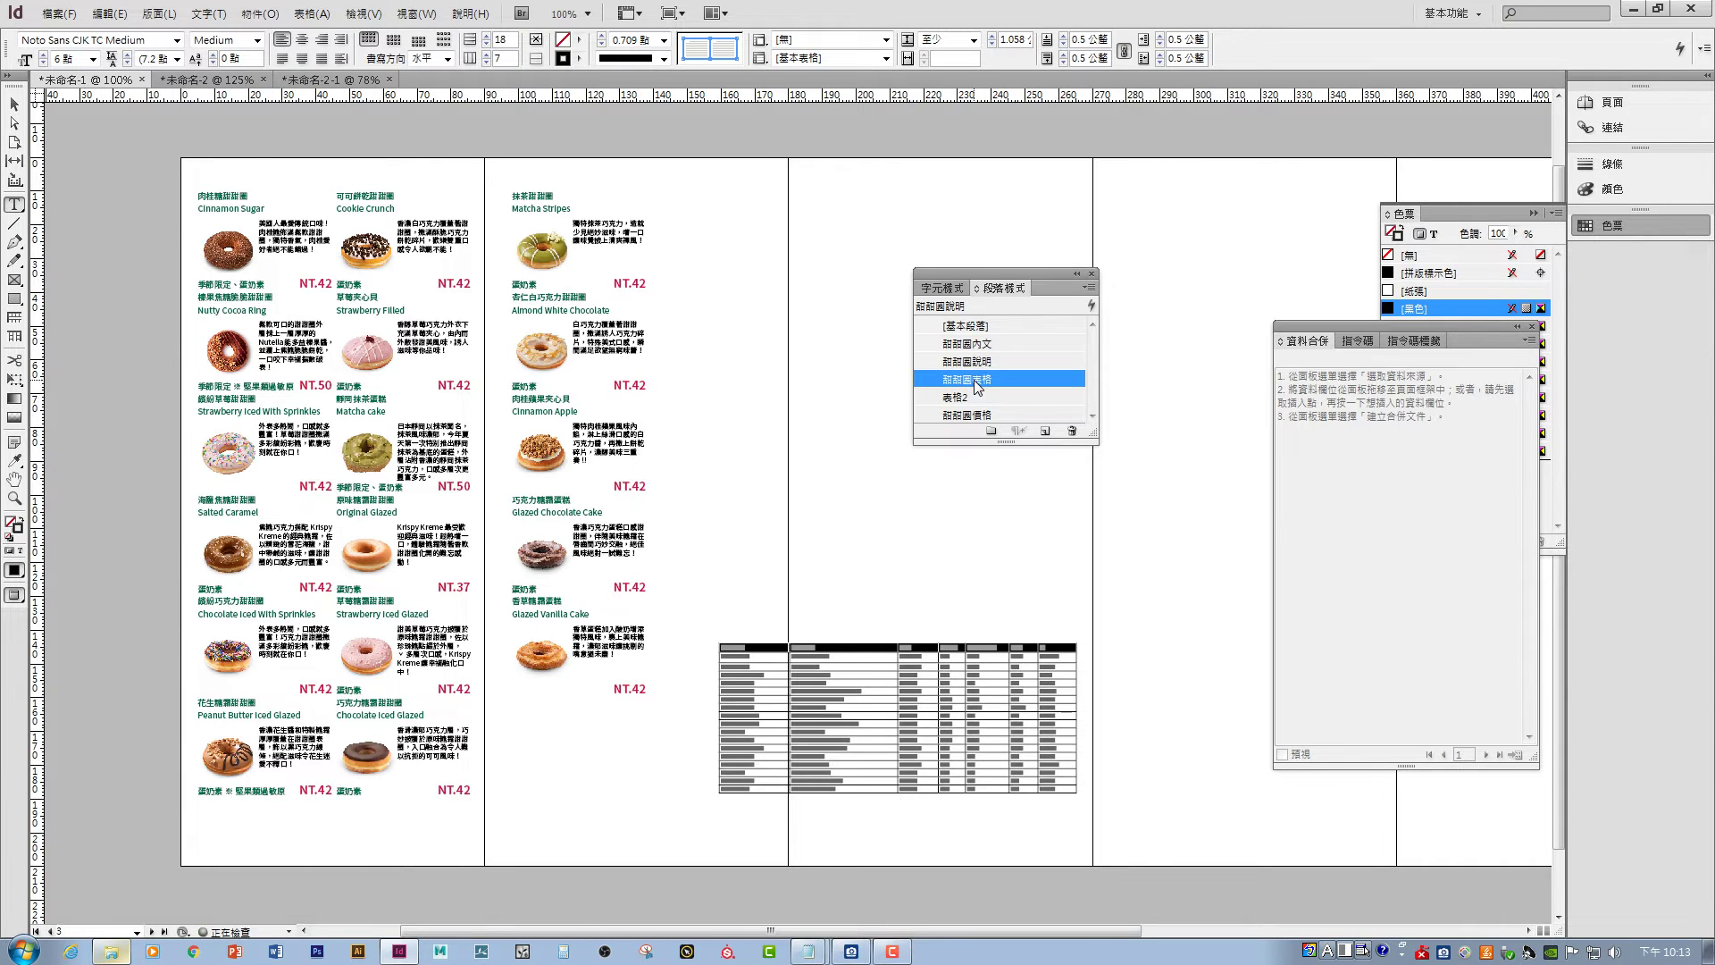
{"action": "left_click", "coordinate": [827, 658]}
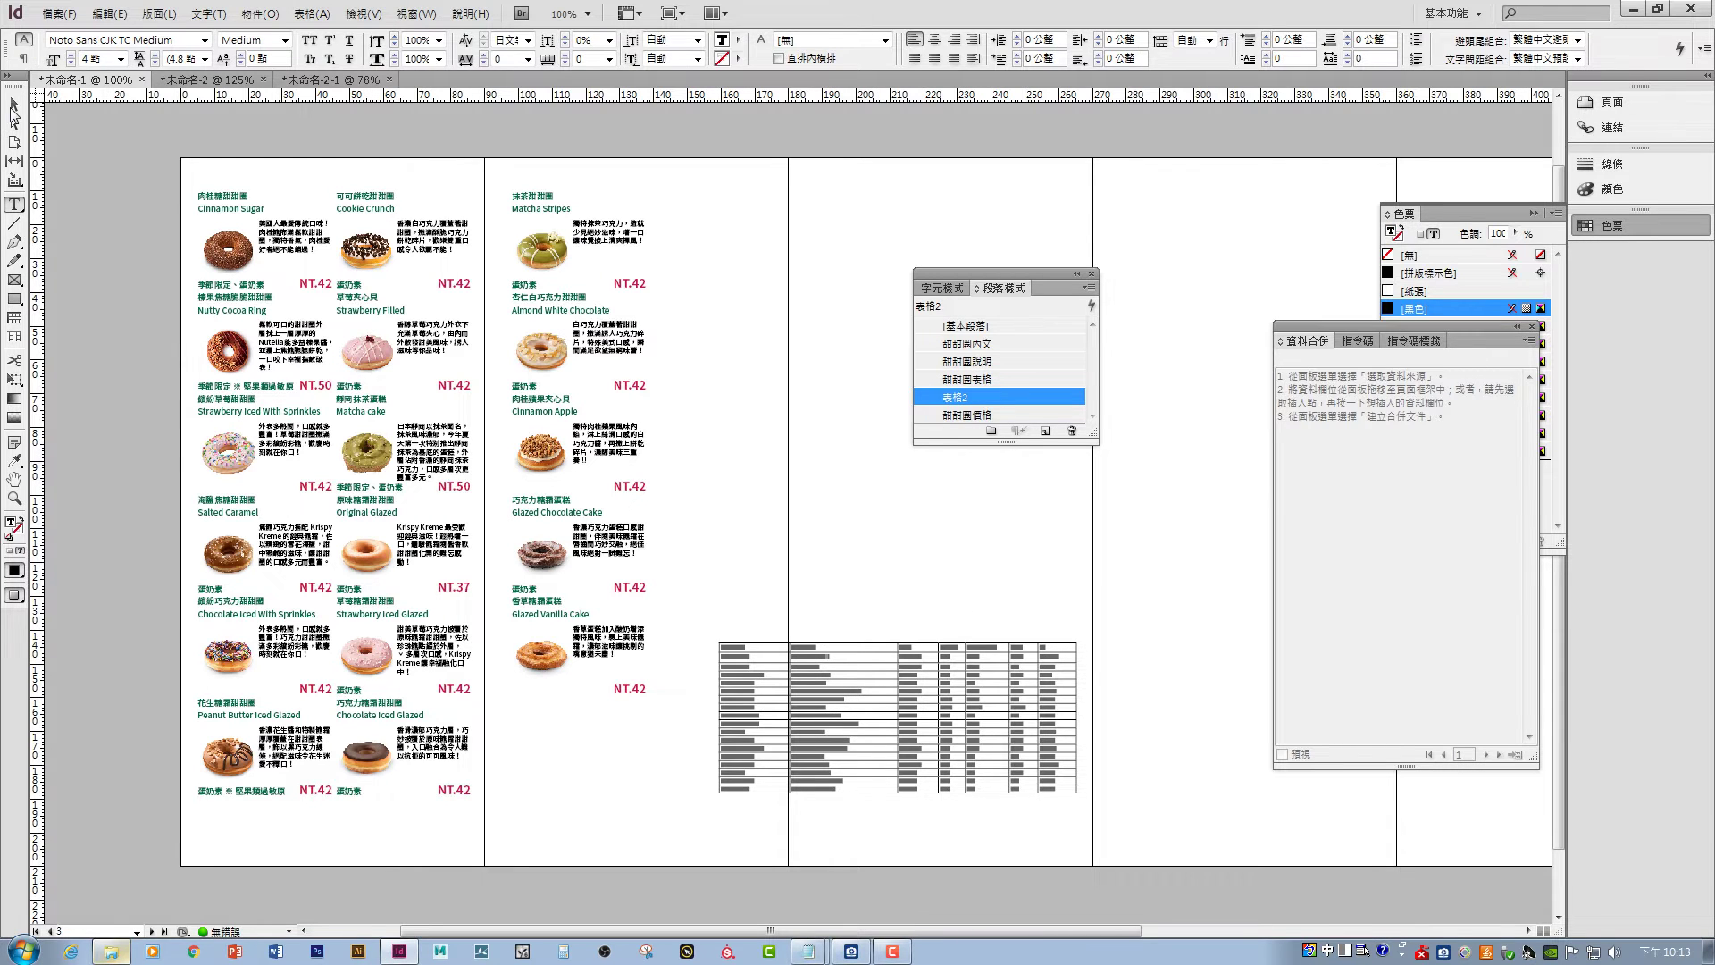
{"action": "key", "text": "Escape"}
{"action": "left_click", "coordinate": [1107, 731]}
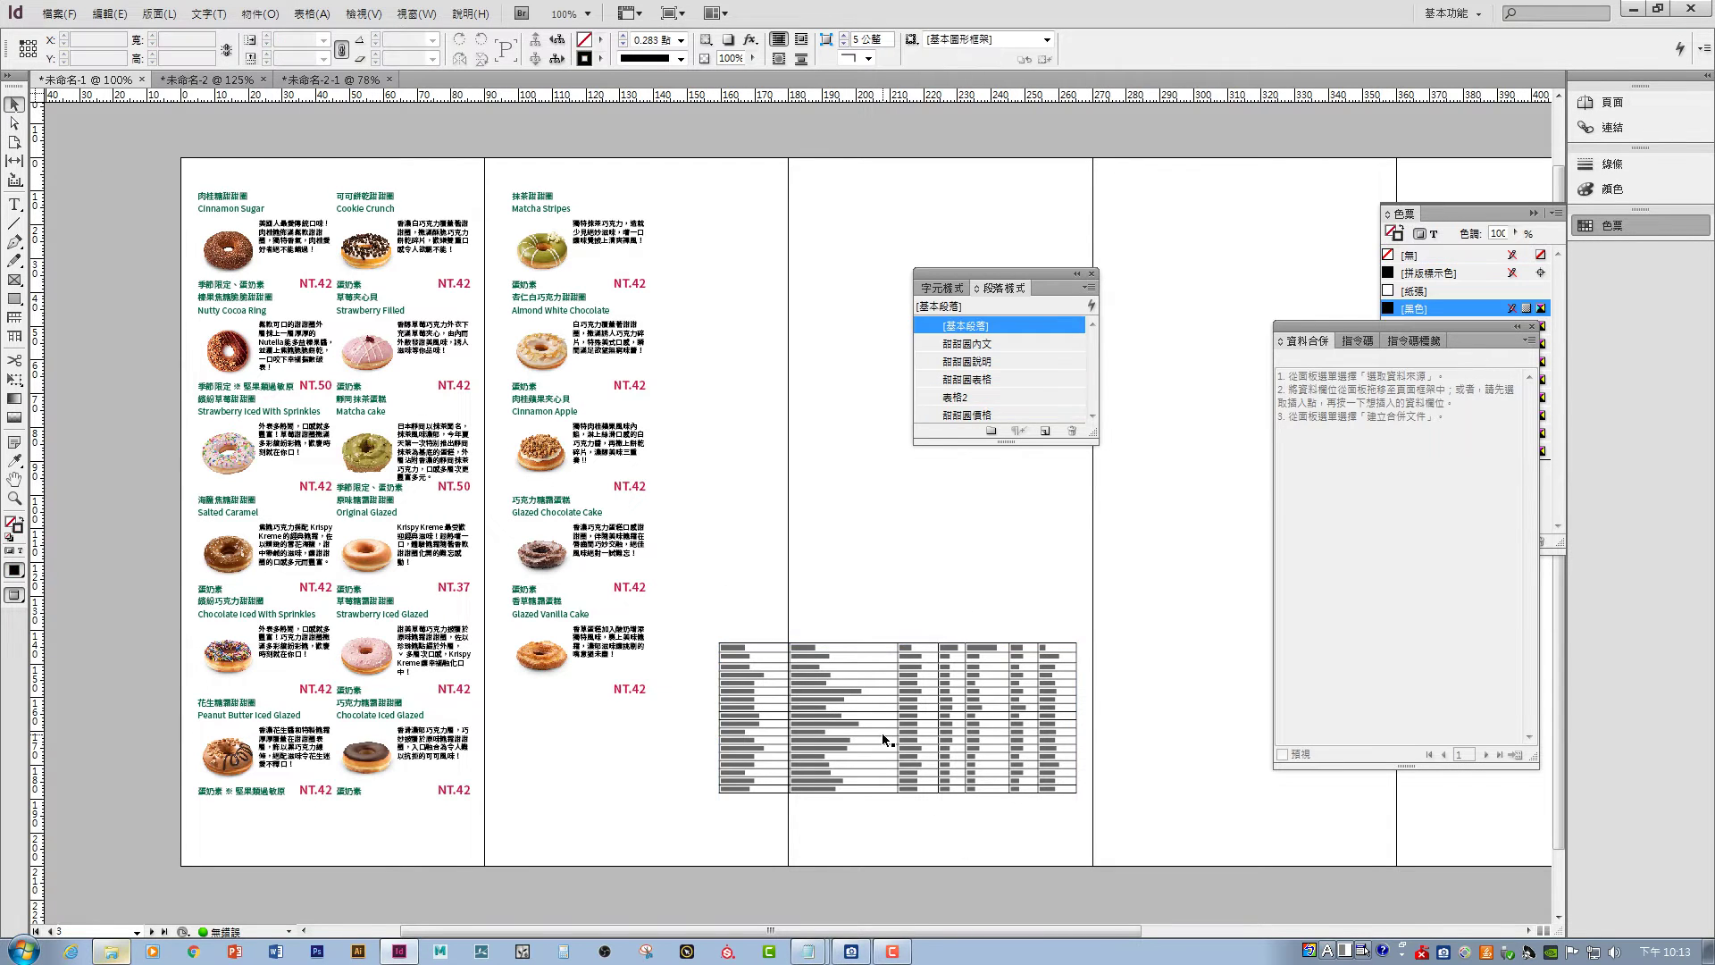
{"action": "key", "text": "ctrl+="}
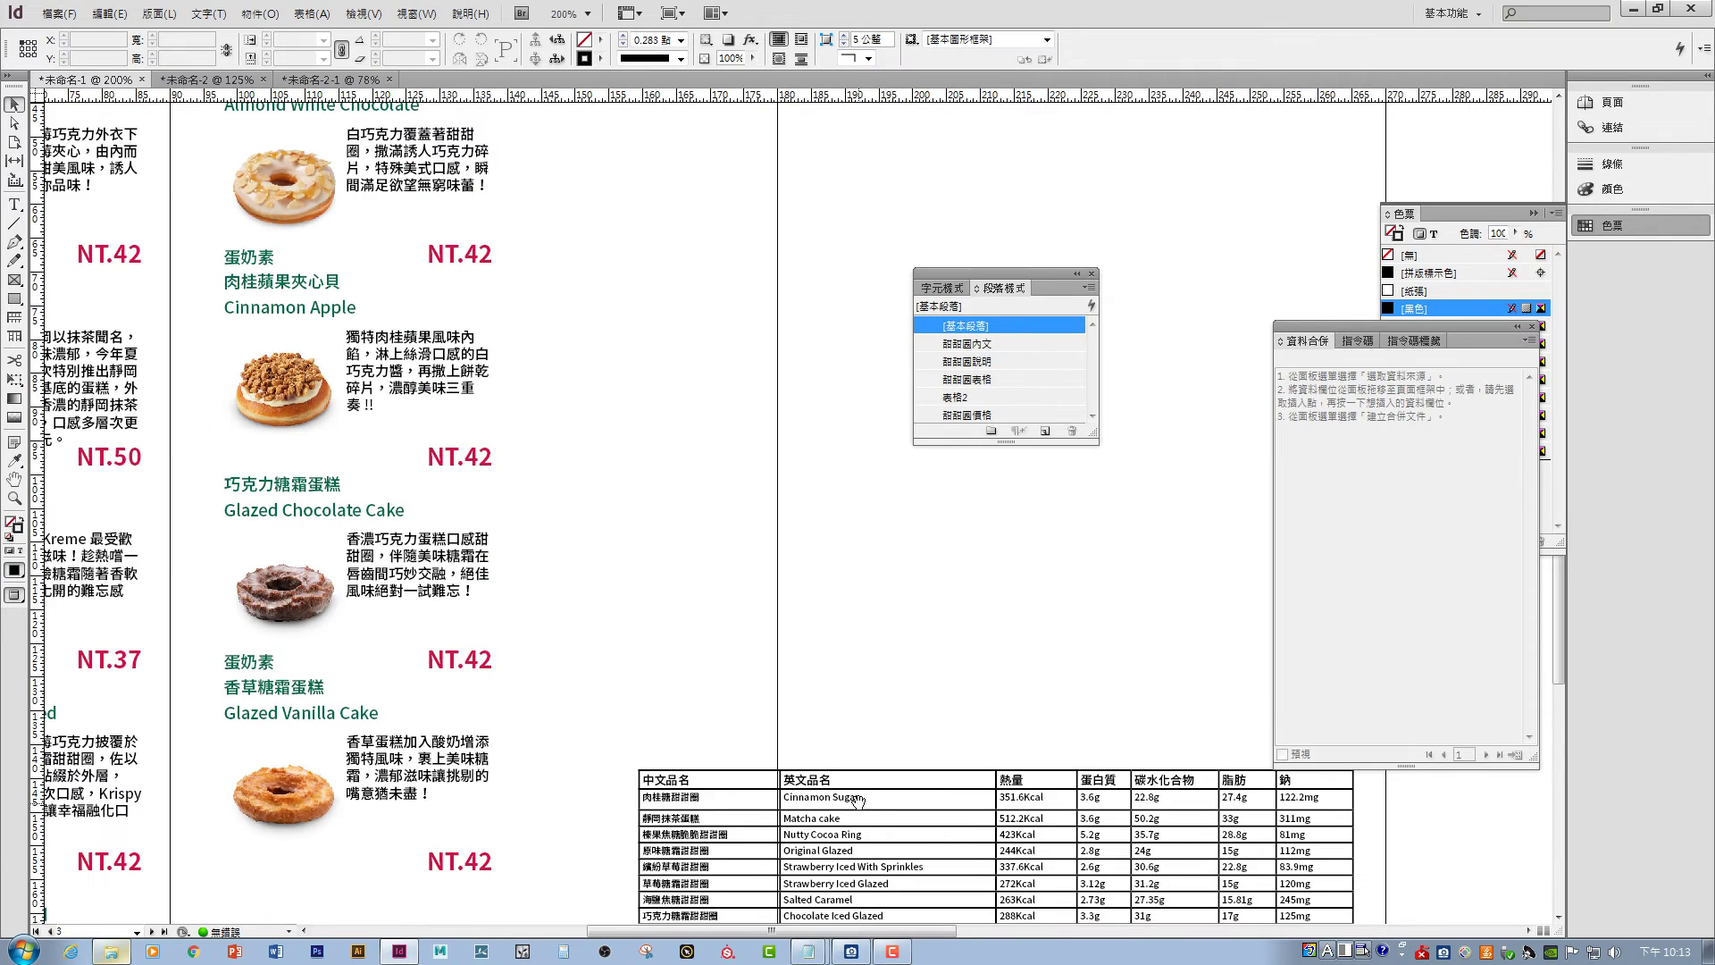
- Narrow the table's first, 英文品名 and 鈉 columns
{"action": "scroll", "coordinate": [659, 404], "scroll_direction": "down", "scroll_amount": 4}
{"action": "scroll", "coordinate": [658, 404], "scroll_direction": "up", "scroll_amount": 2}
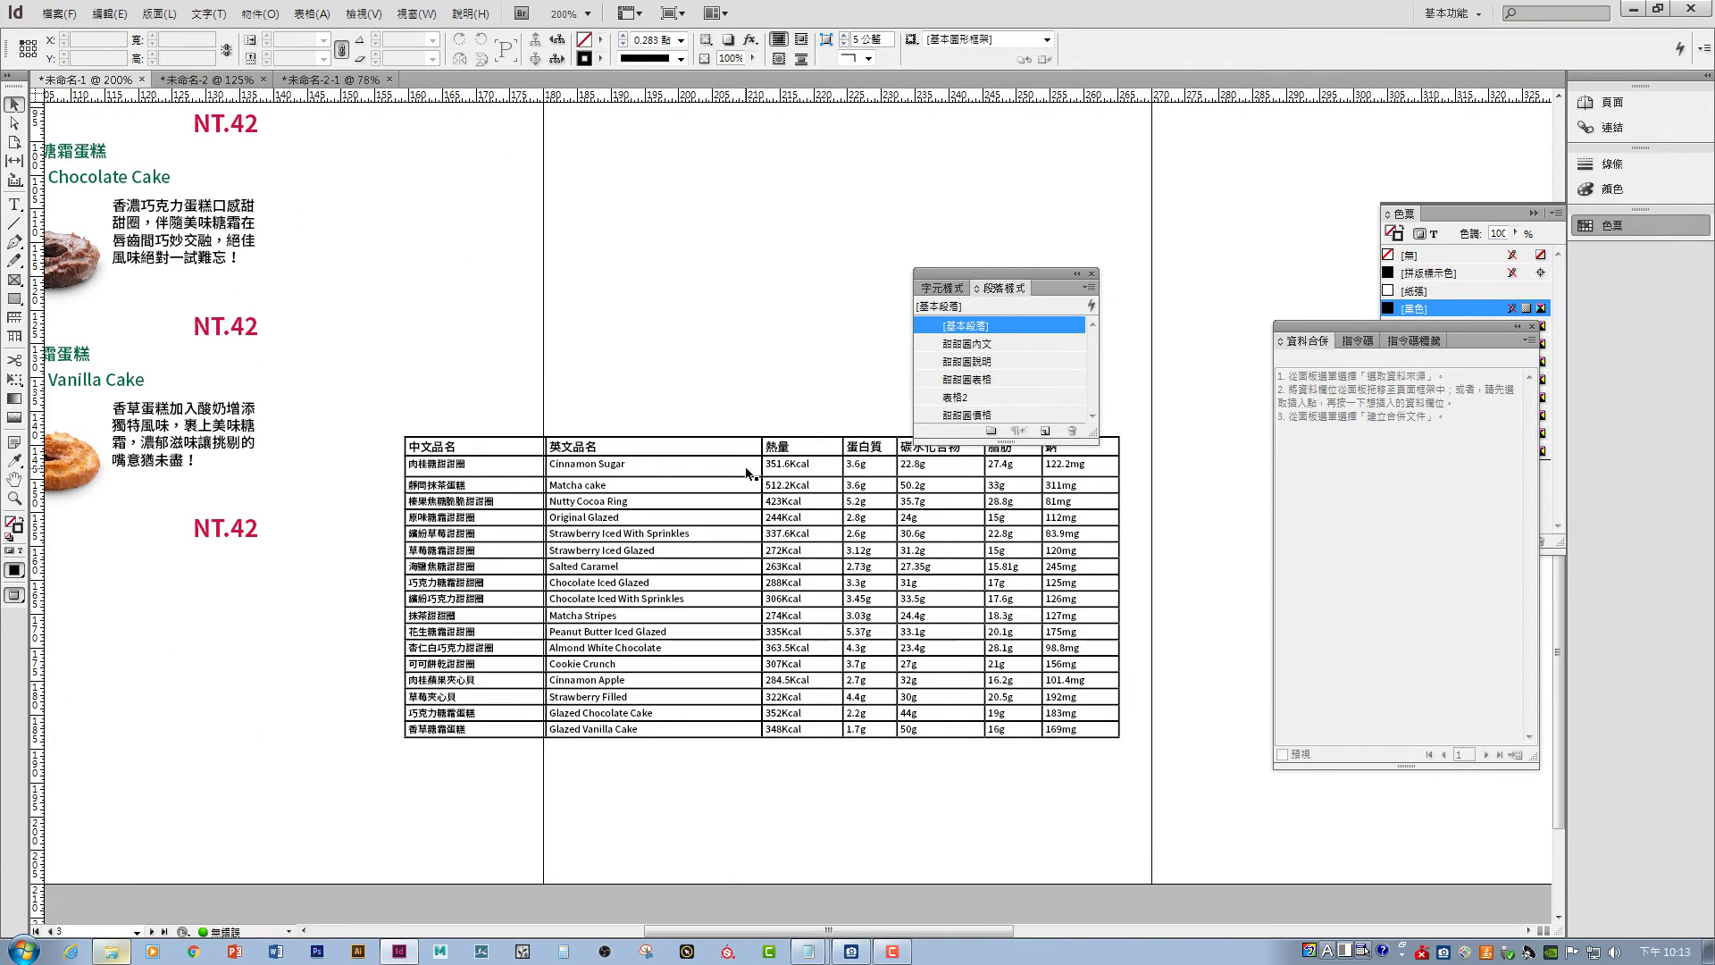
{"action": "double_click", "coordinate": [536, 471]}
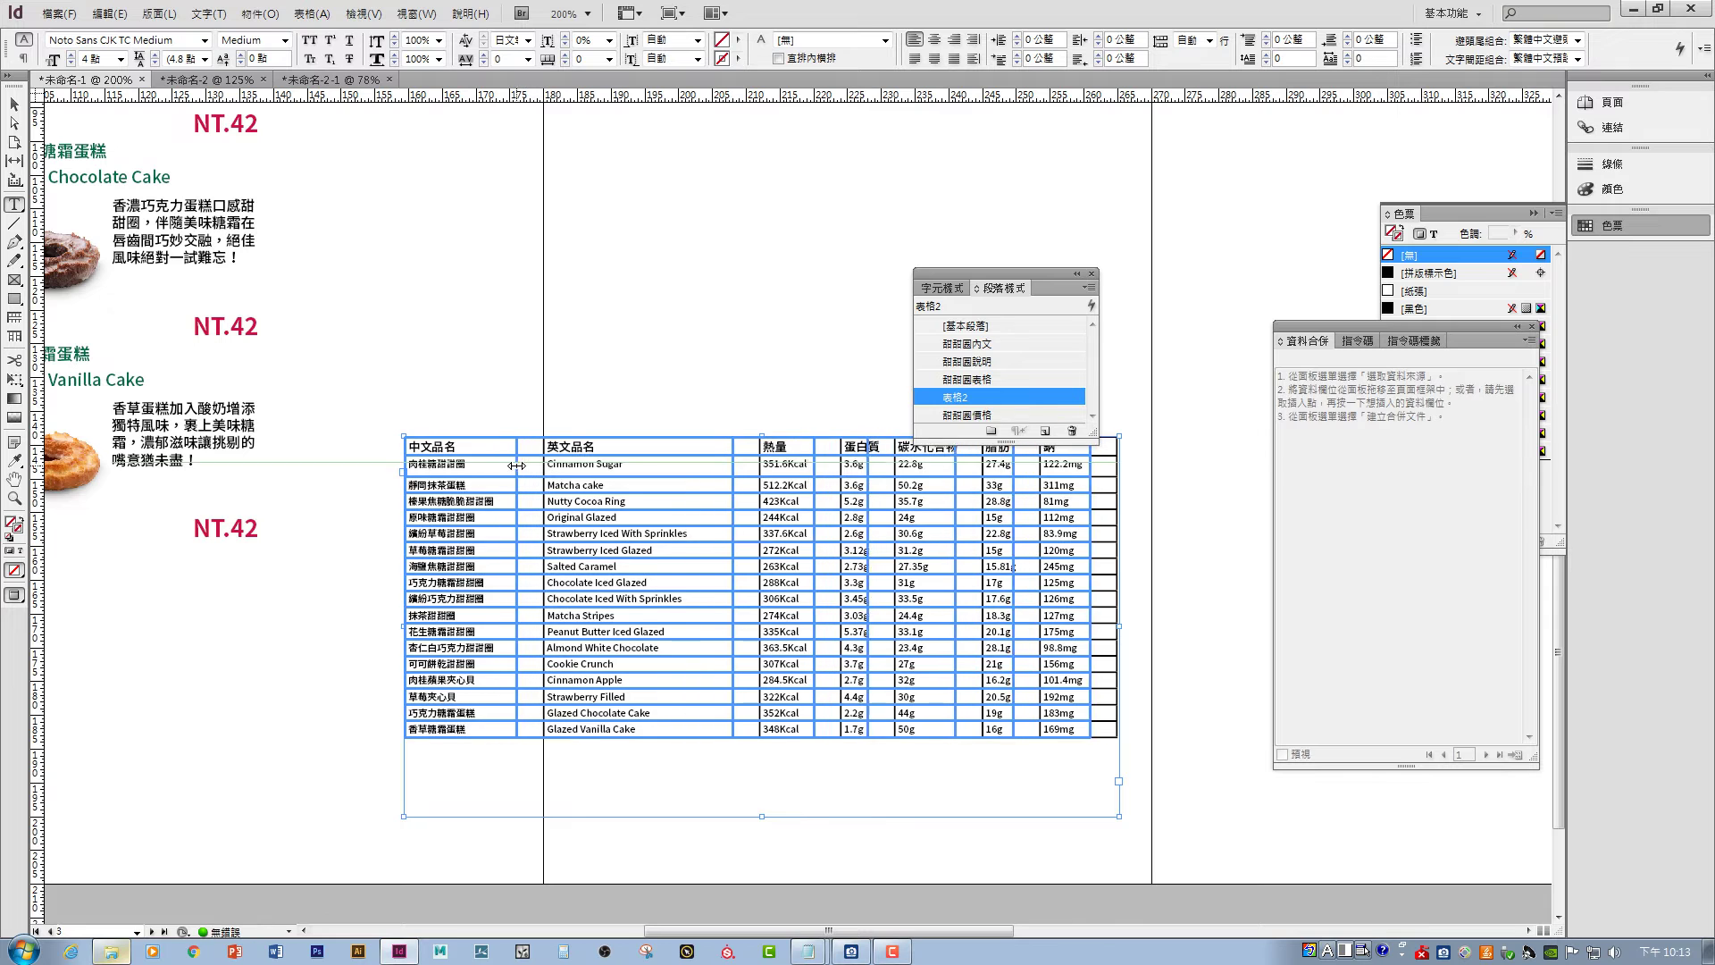
{"action": "left_click_drag", "start_coordinate": [516, 466], "coordinate": [503, 466]}
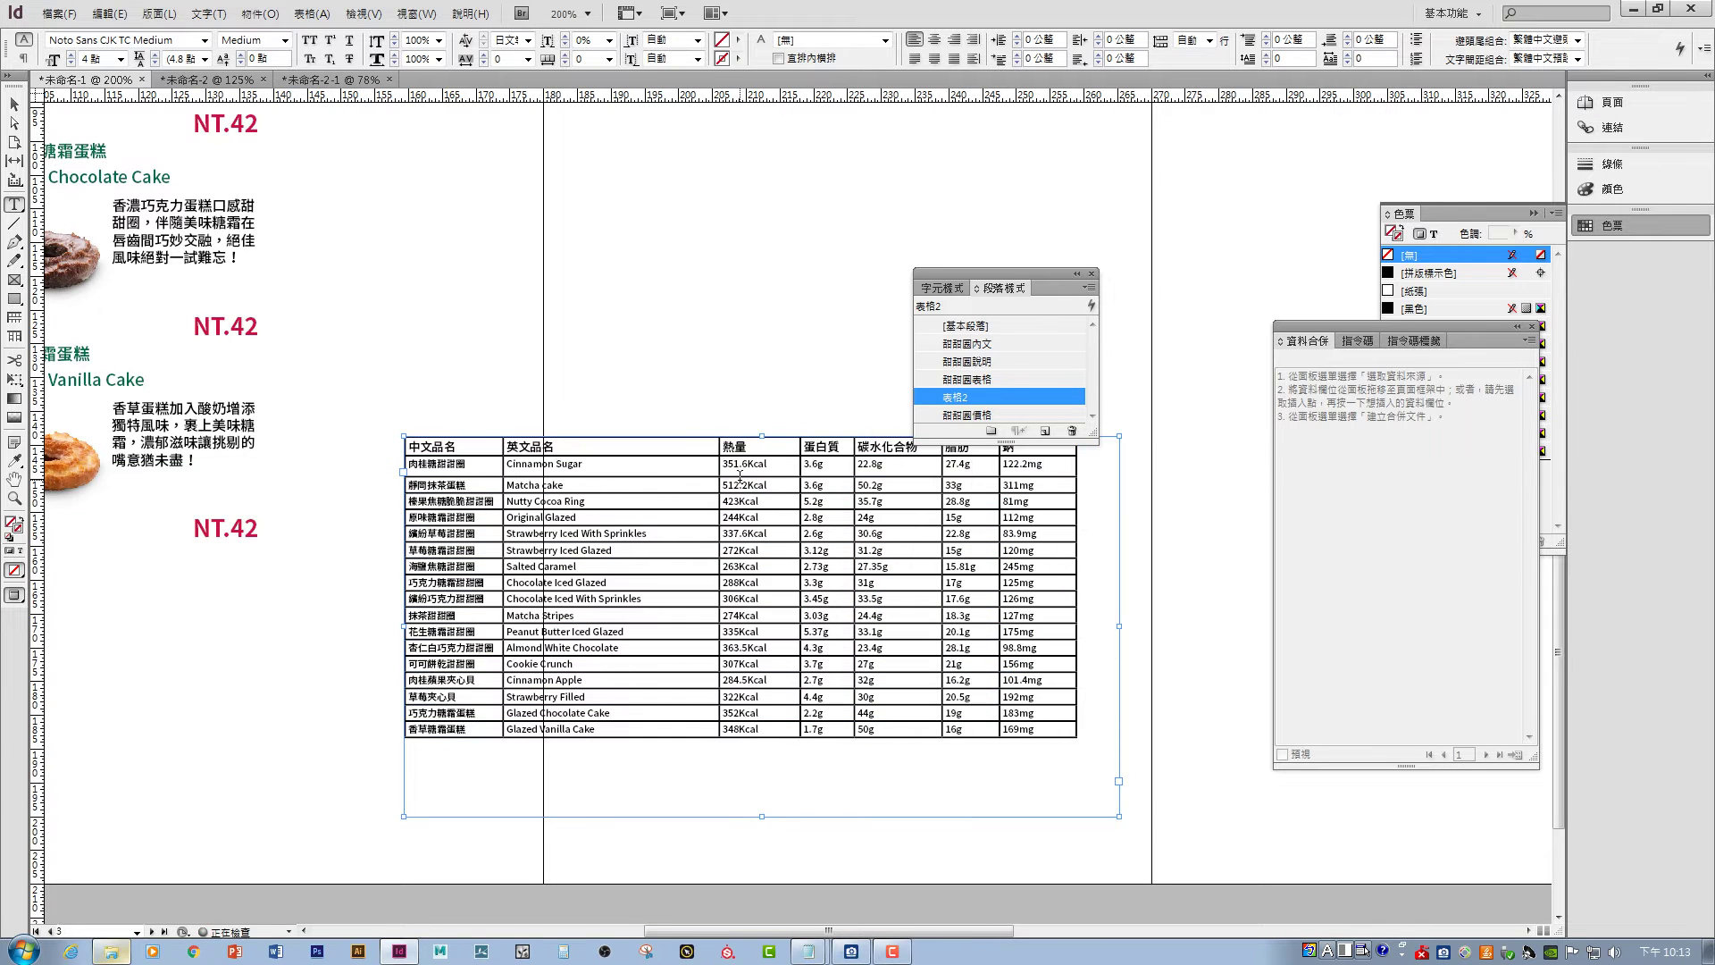
{"action": "left_click_drag", "start_coordinate": [719, 465], "coordinate": [858, 466]}
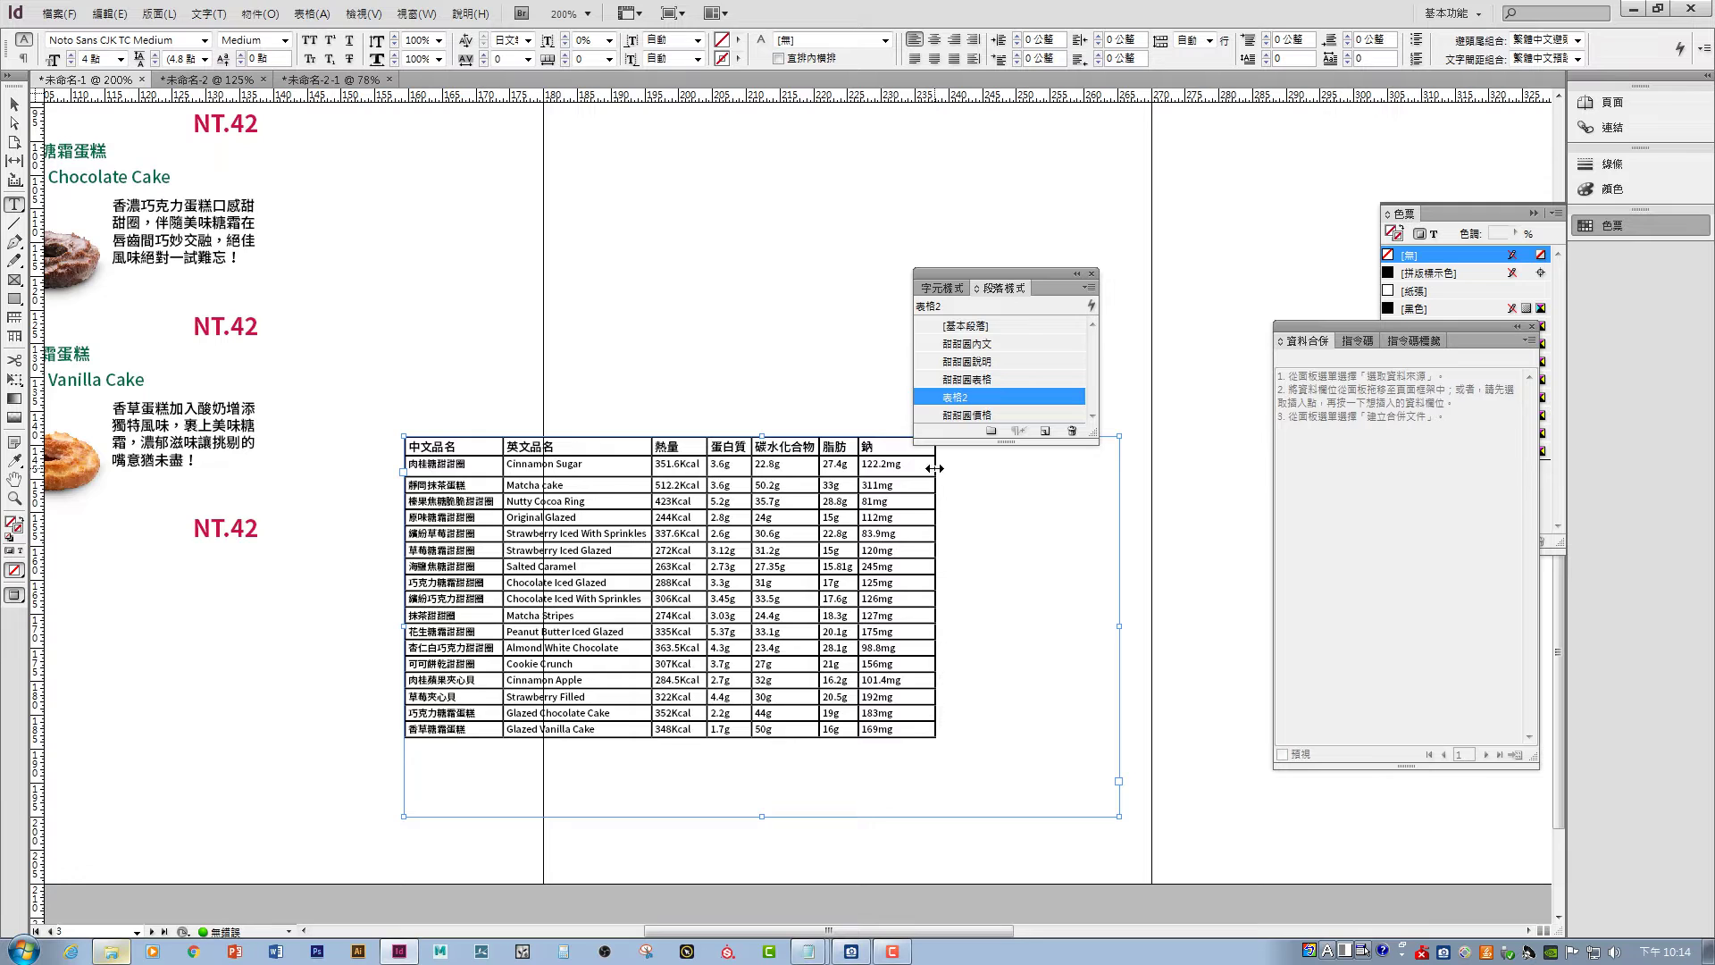
{"action": "left_click_drag", "start_coordinate": [935, 467], "coordinate": [908, 465]}
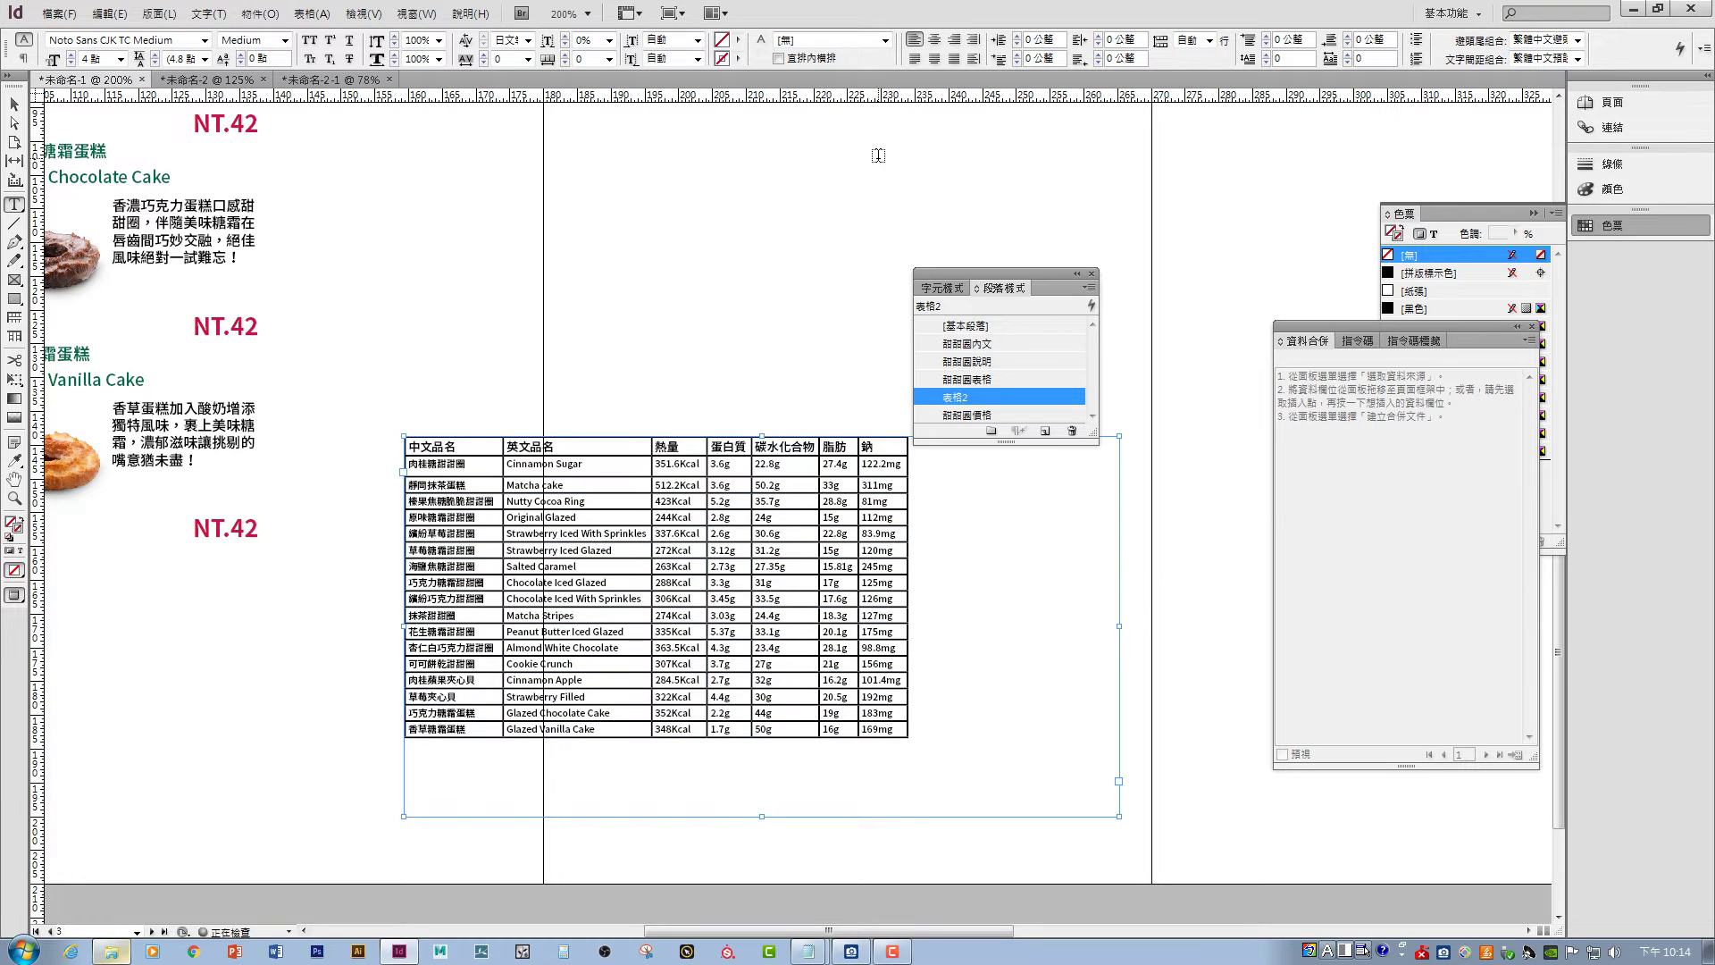
{"action": "key", "text": "Escape"}
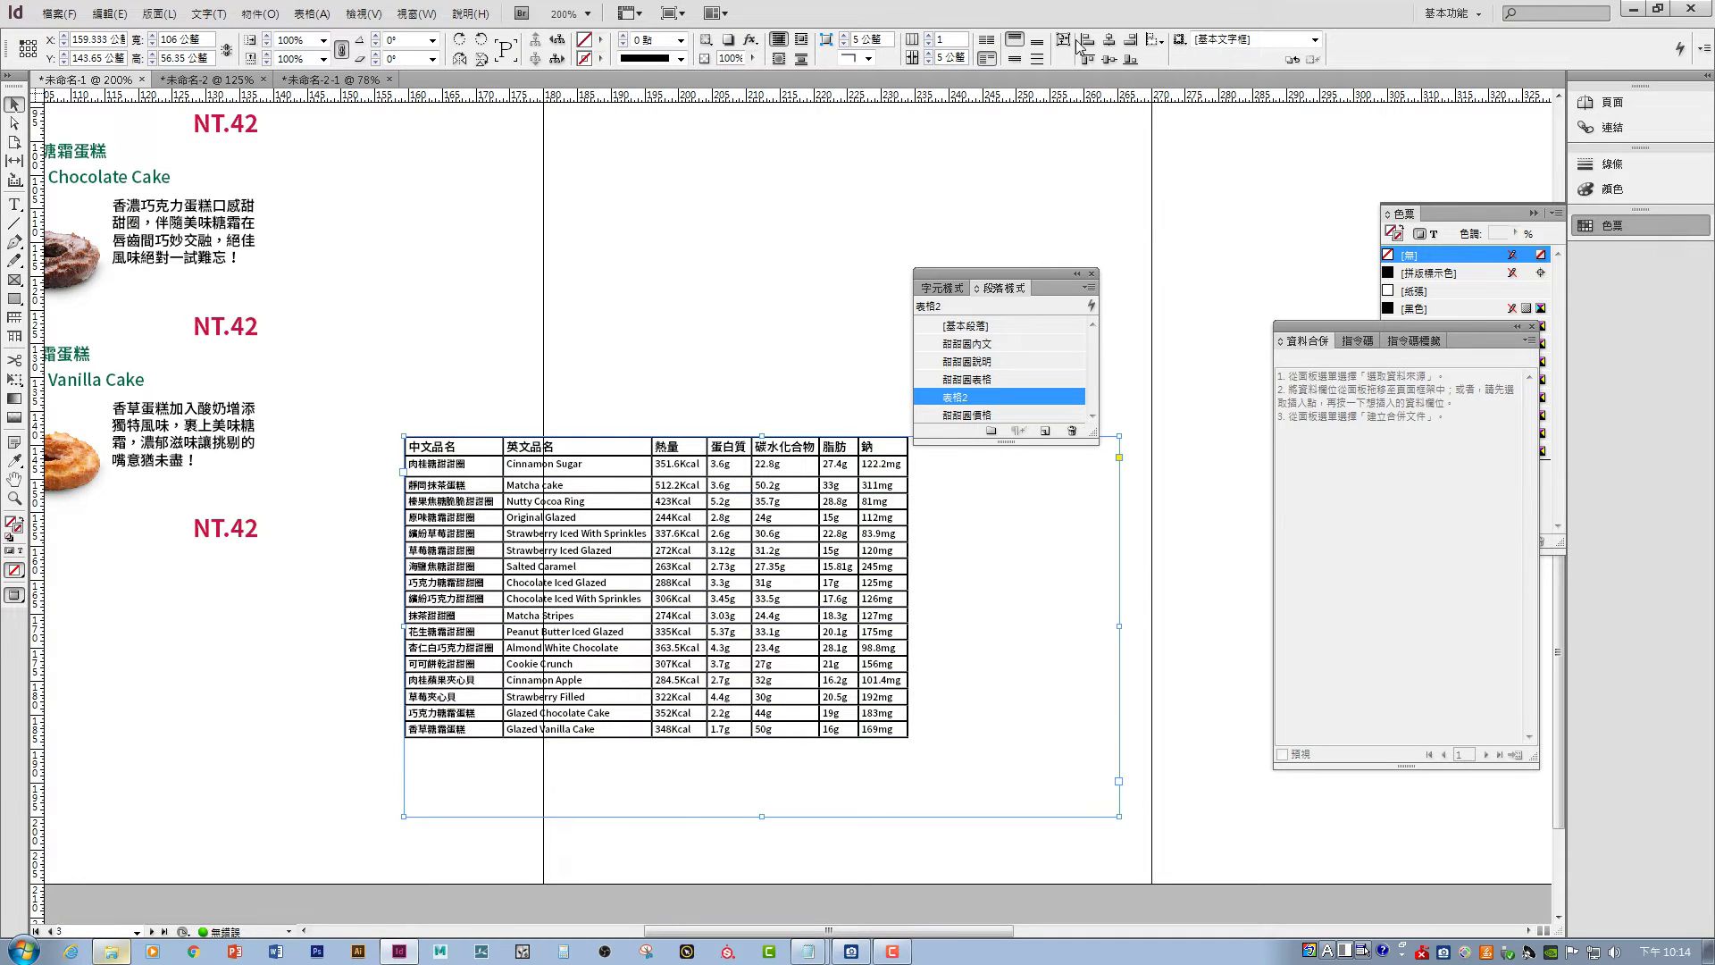
- Fit the frame to the table and move it lower right on the page
{"action": "left_click", "coordinate": [1063, 39]}
{"action": "left_click_drag", "start_coordinate": [601, 462], "coordinate": [784, 549]}
{"action": "left_click", "coordinate": [743, 373]}
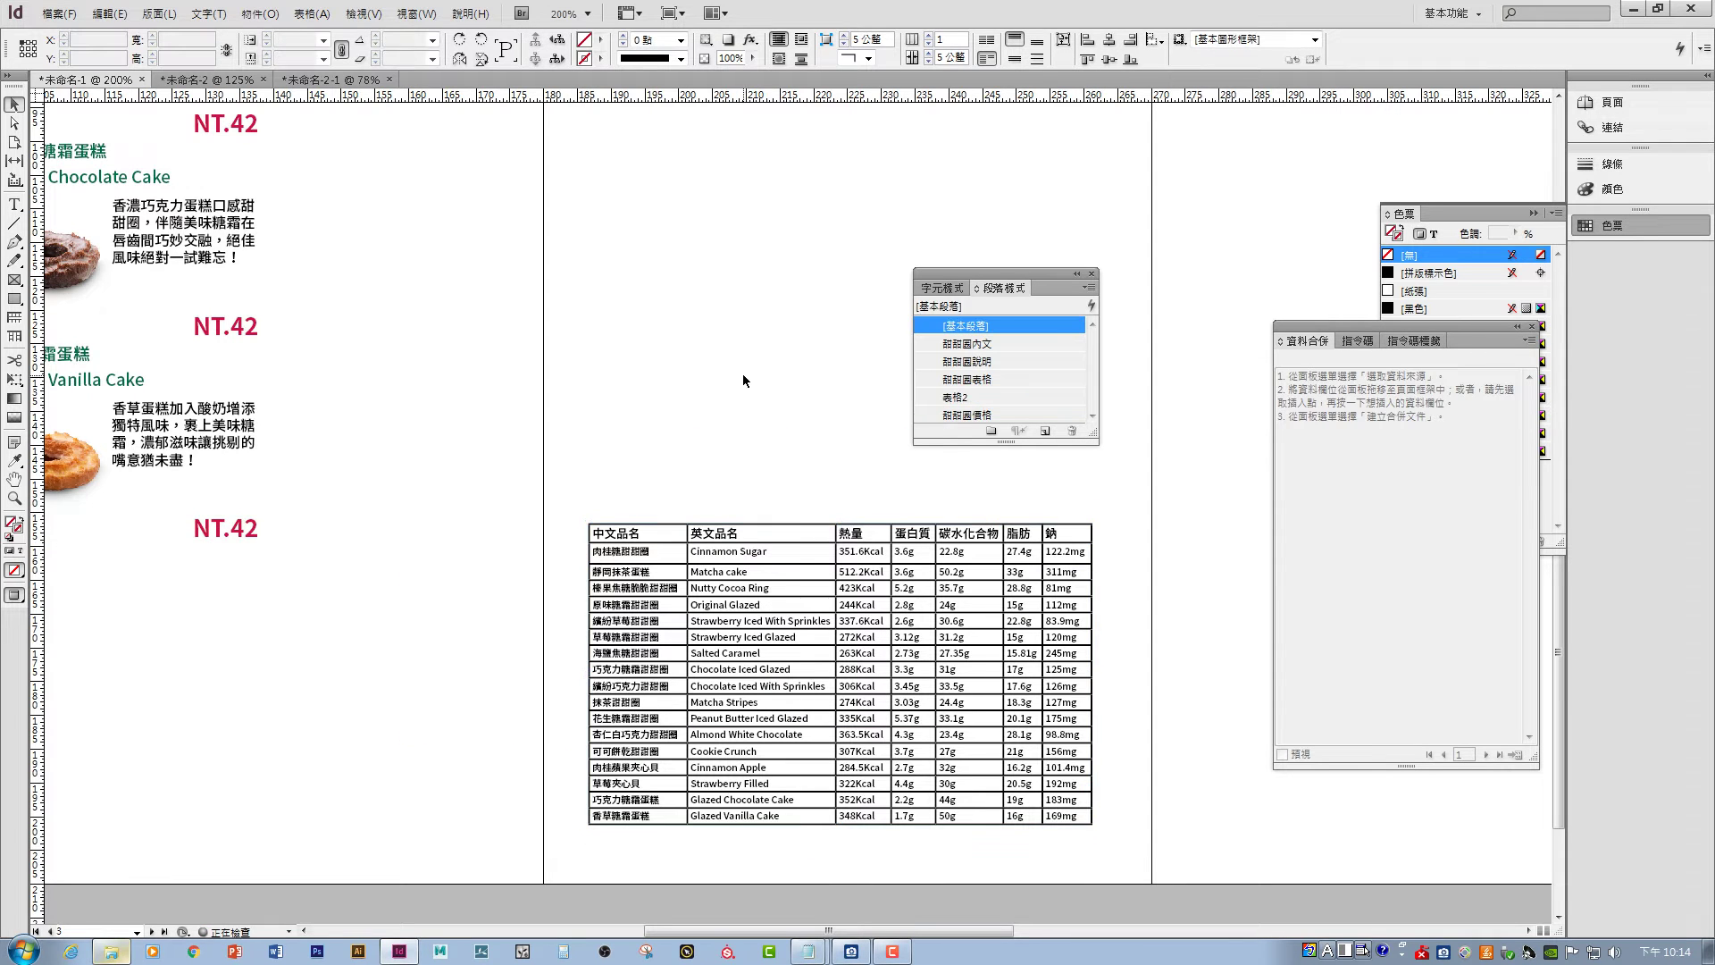
{"action": "left_click", "coordinate": [727, 539]}
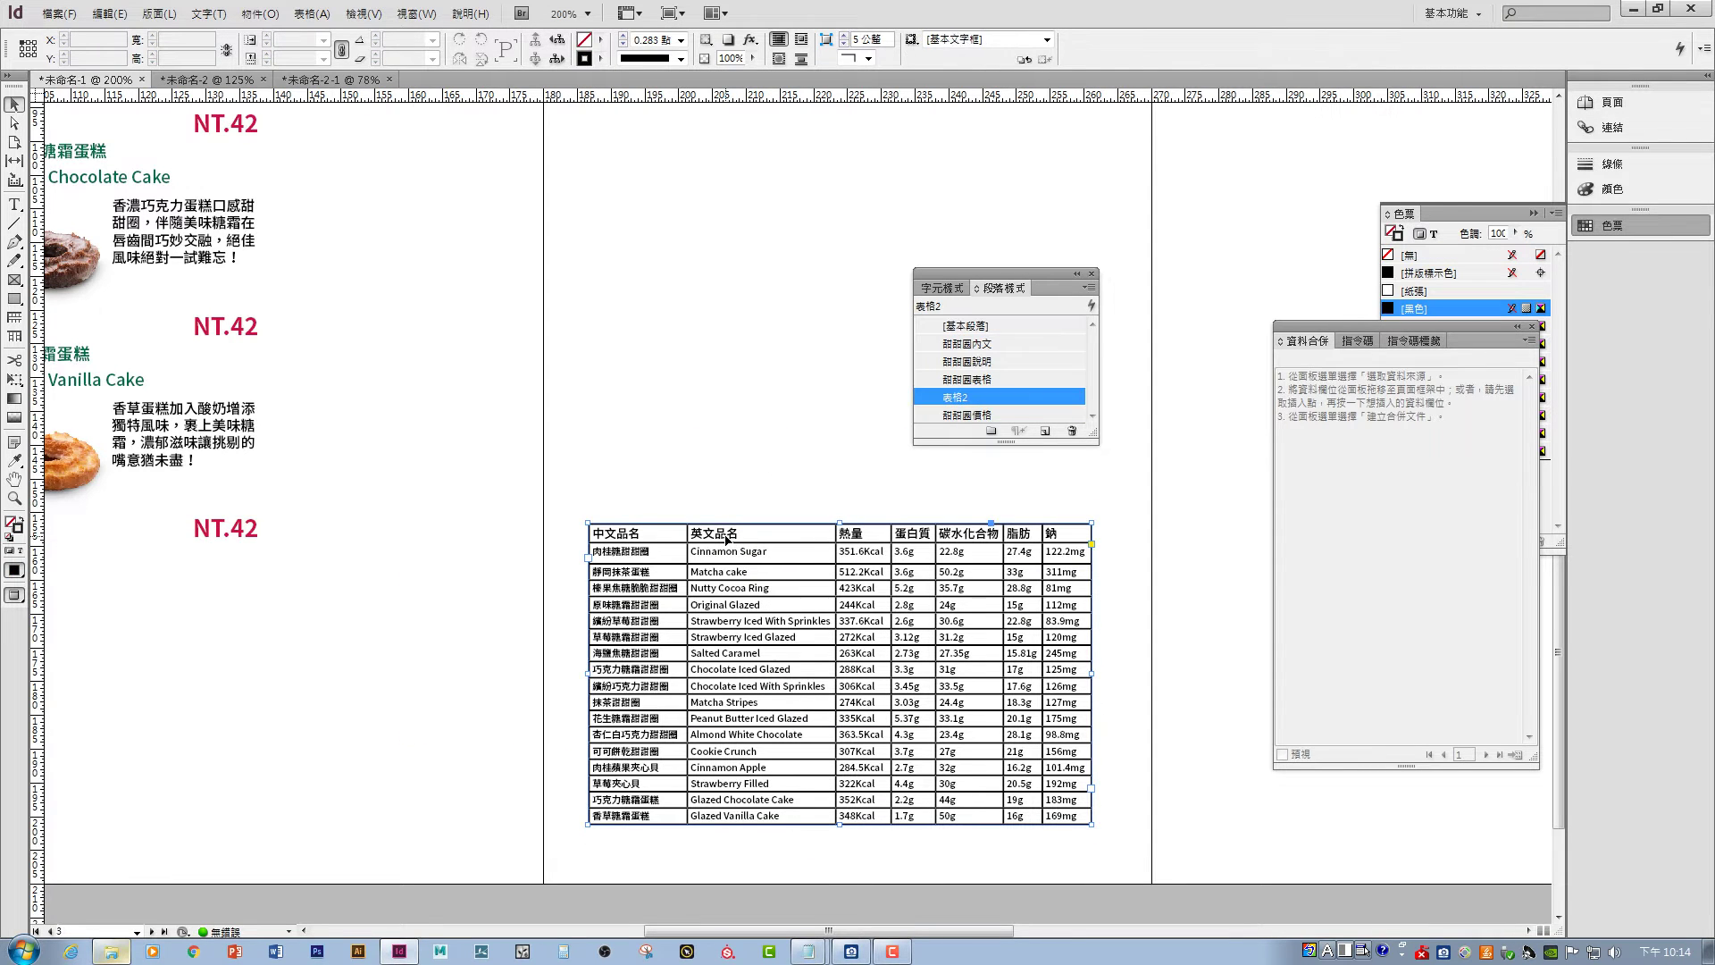
- Select the entire nutrition table and bring up its cell Strokes and Fills options
{"action": "right_click", "coordinate": [662, 534]}
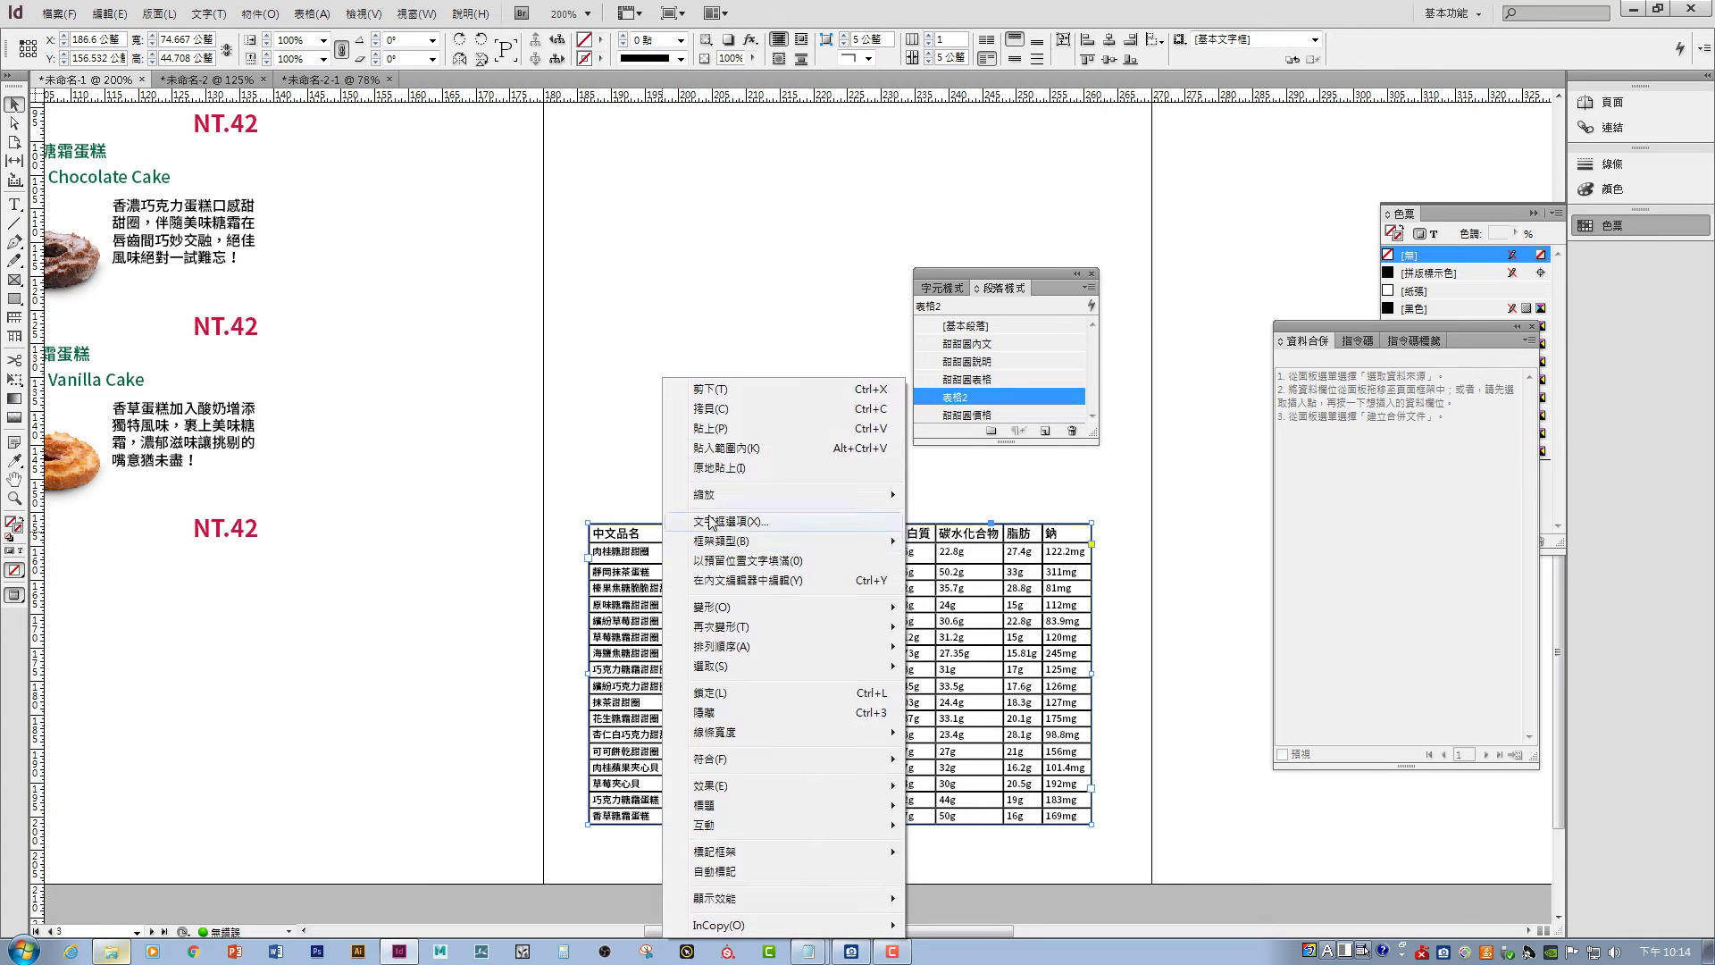
{"action": "double_click", "coordinate": [621, 529]}
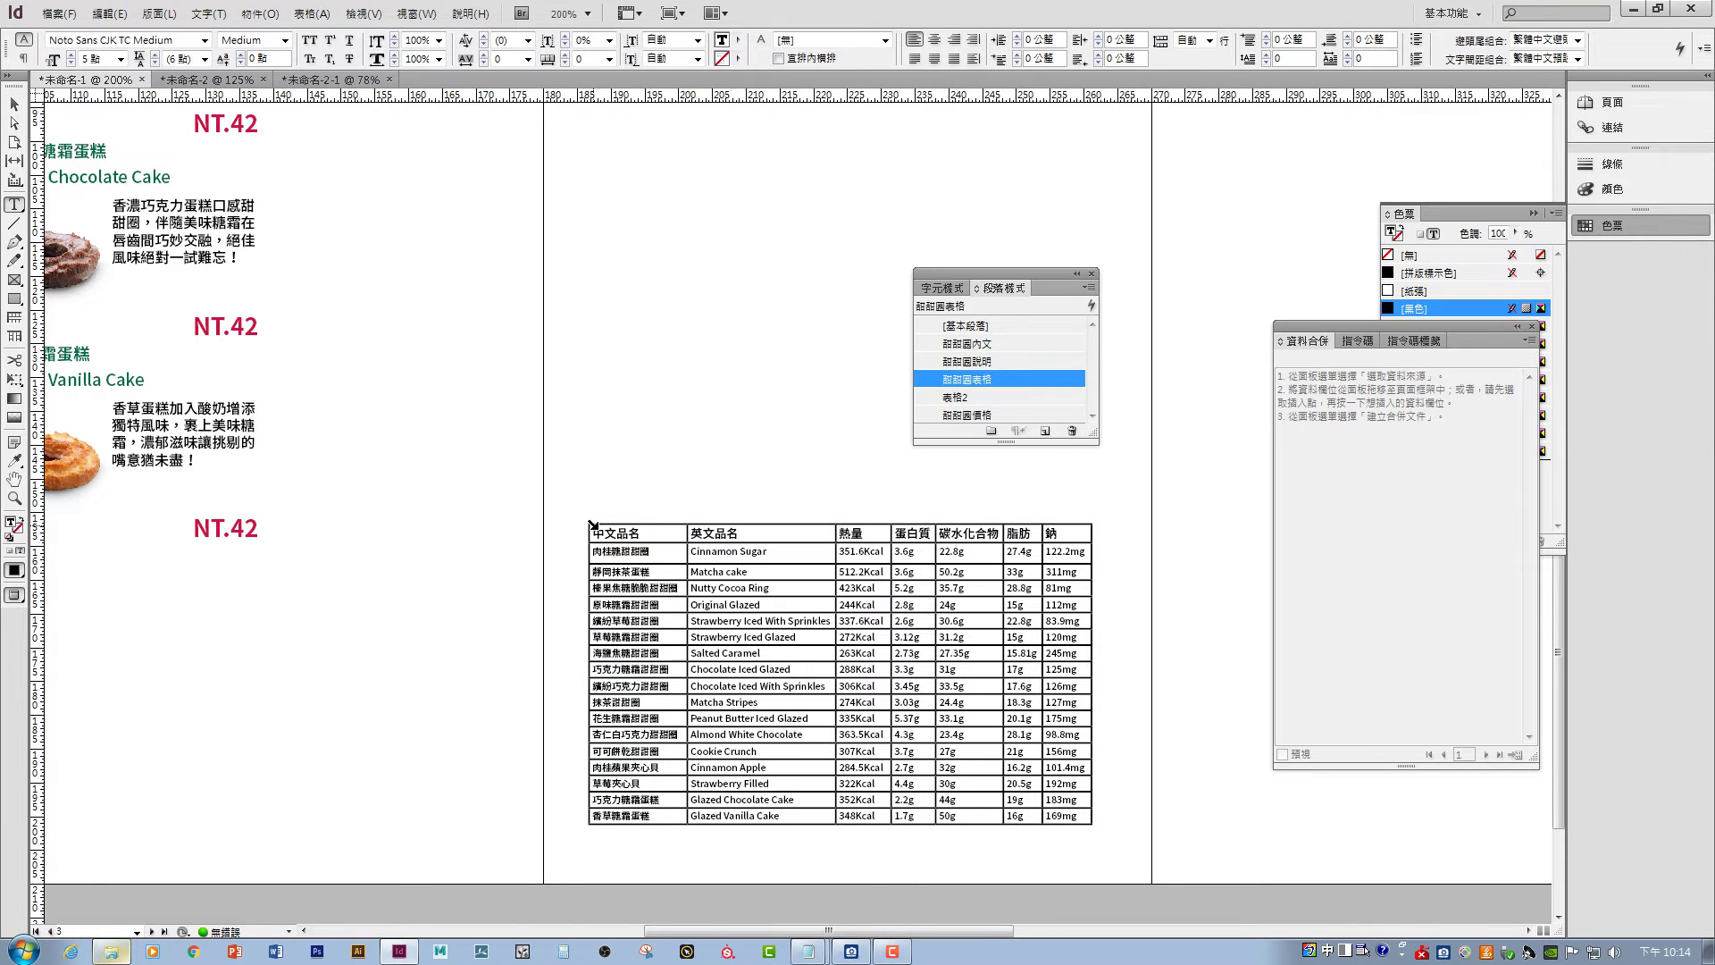
{"action": "left_click", "coordinate": [592, 525]}
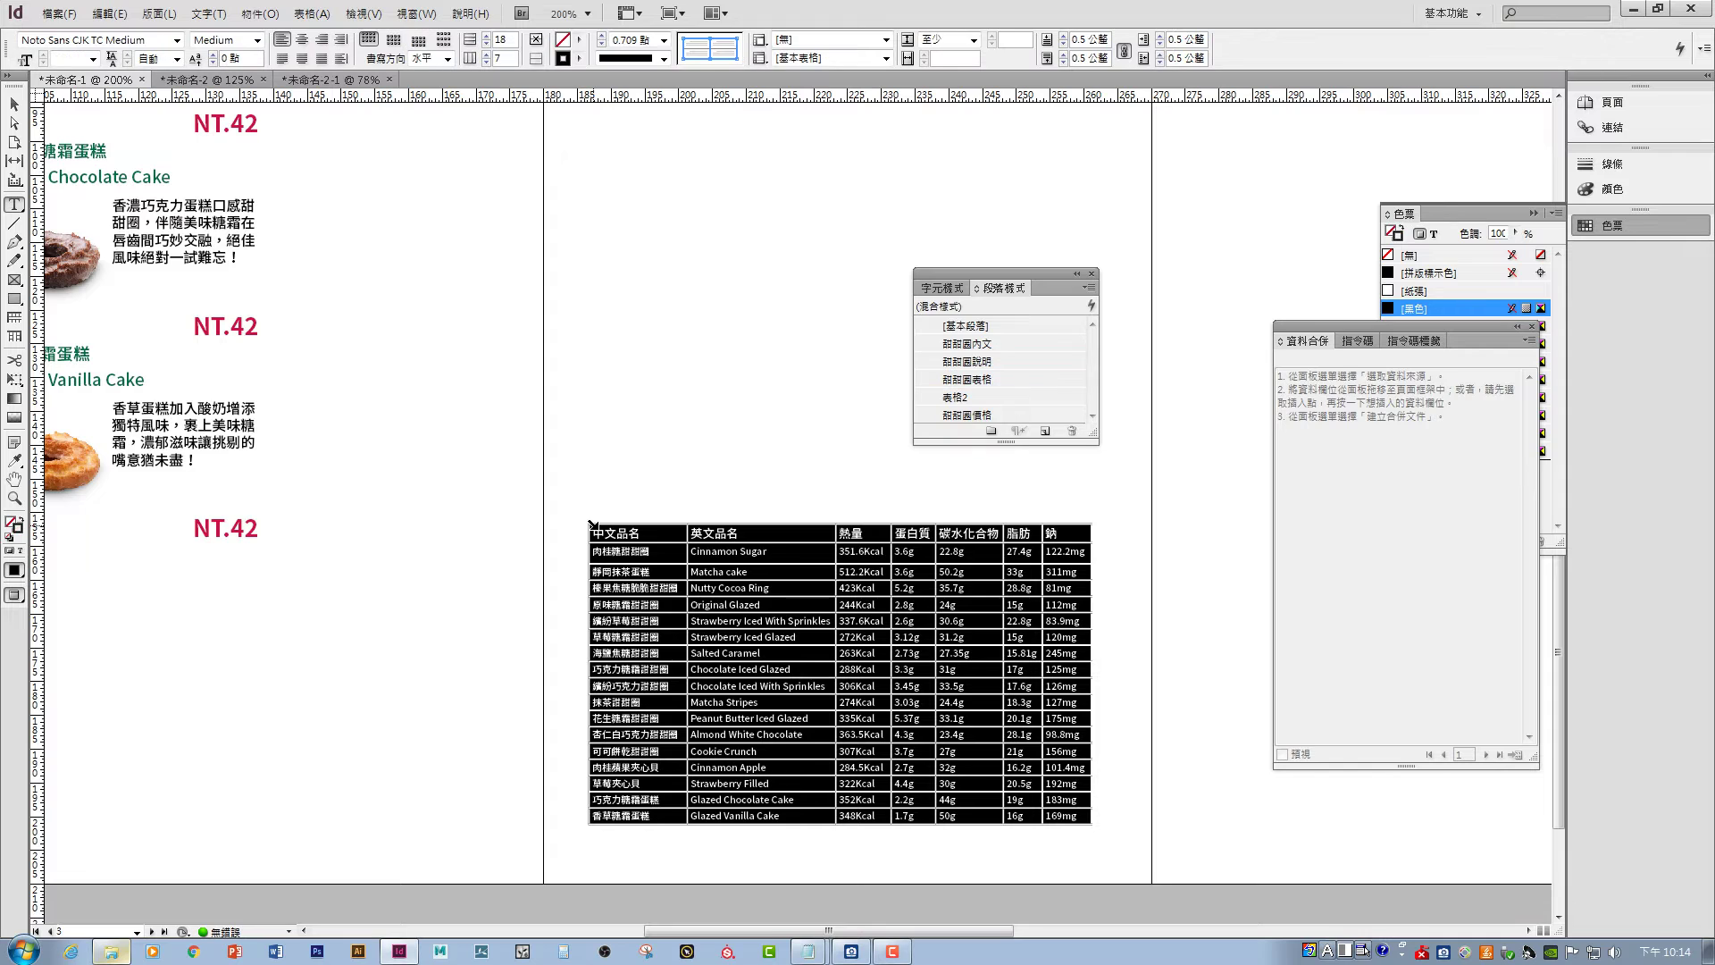
{"action": "right_click", "coordinate": [607, 527]}
{"action": "mouse_move", "coordinate": [699, 543]}
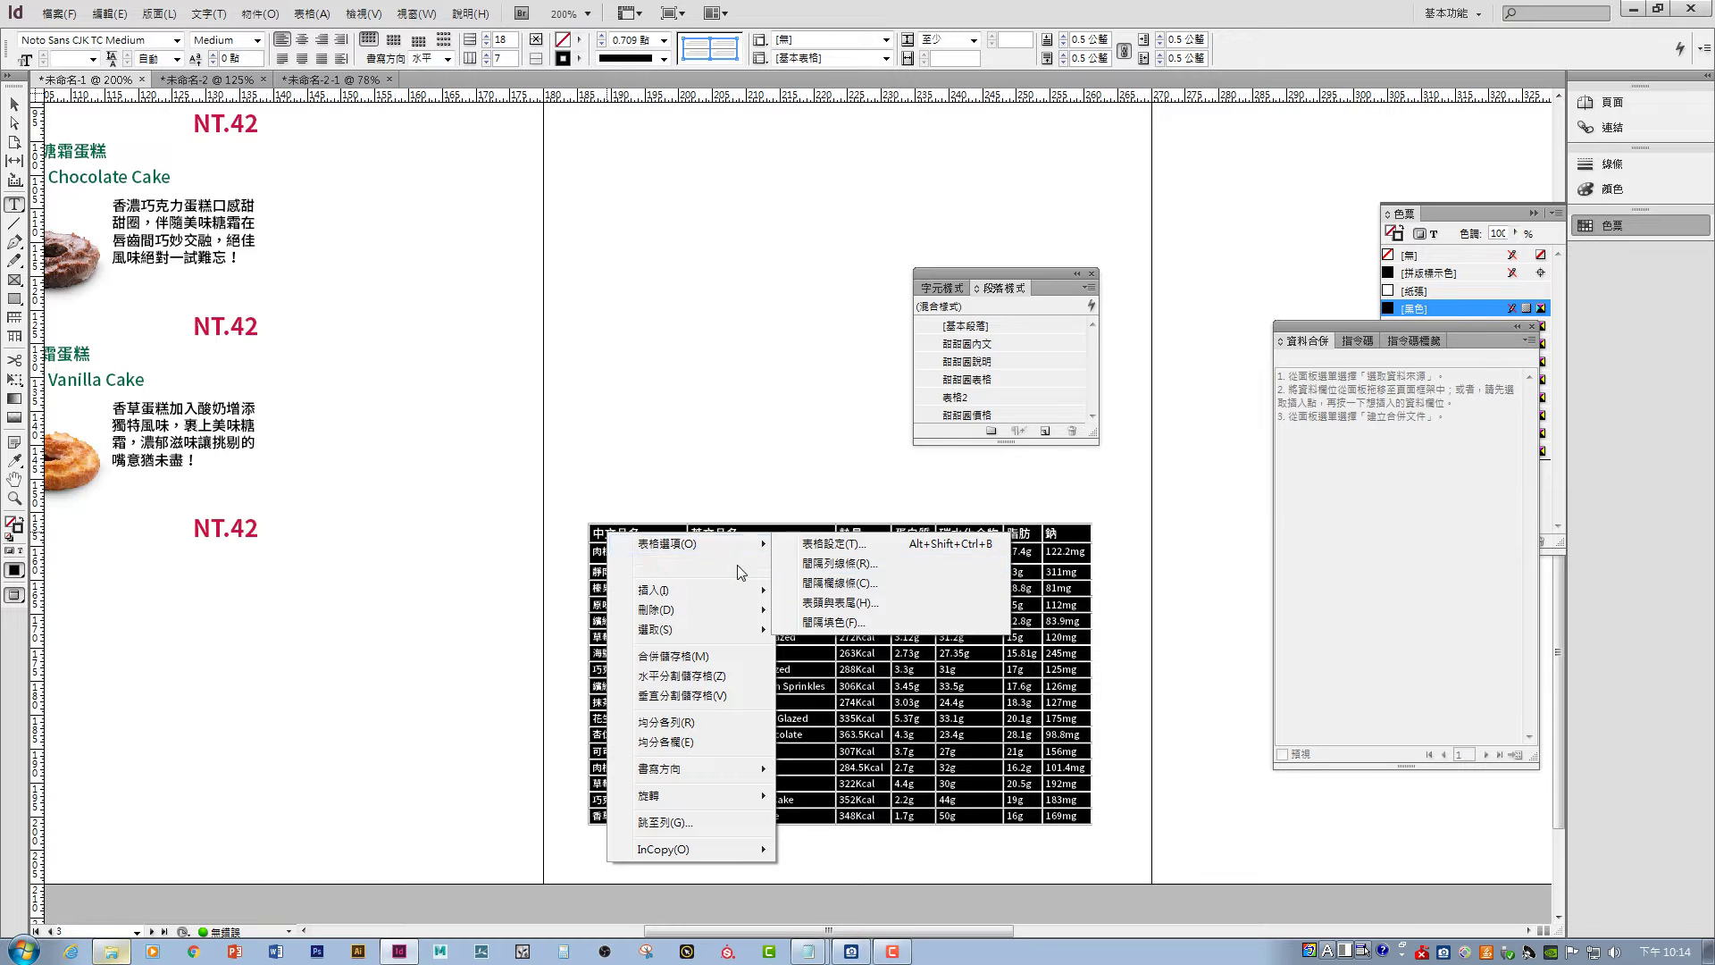
{"action": "mouse_move", "coordinate": [758, 572]}
{"action": "left_click", "coordinate": [835, 583]}
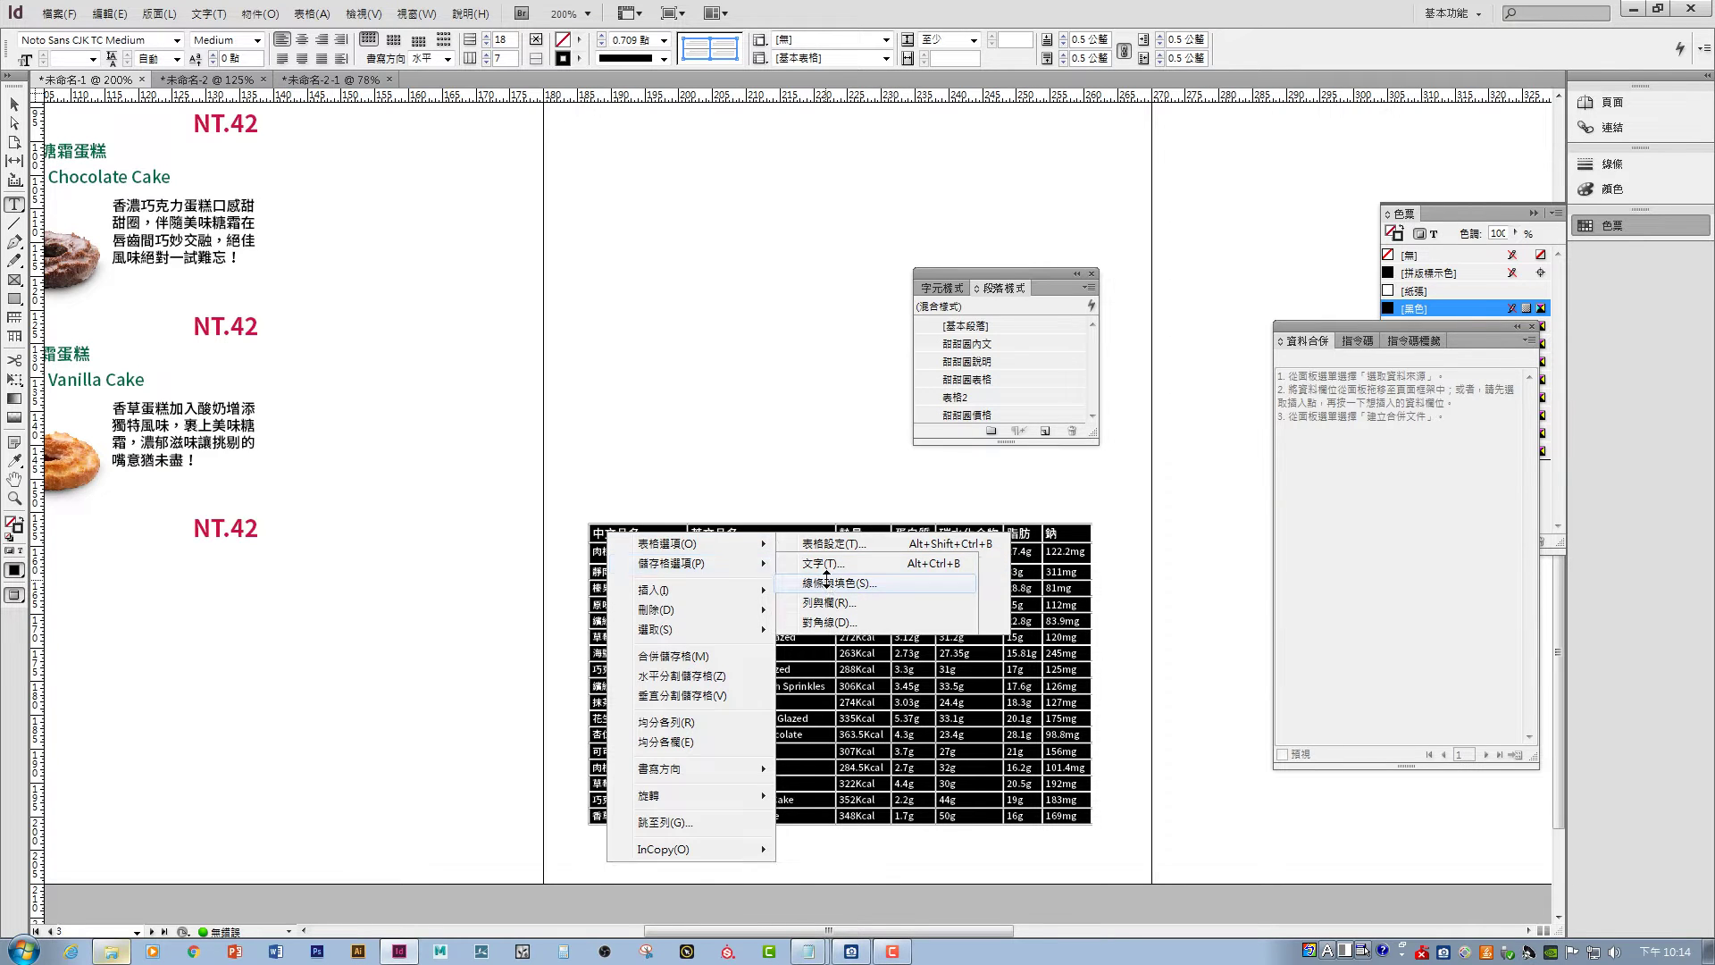
{"action": "left_click_drag", "start_coordinate": [1267, 513], "coordinate": [1060, 436]}
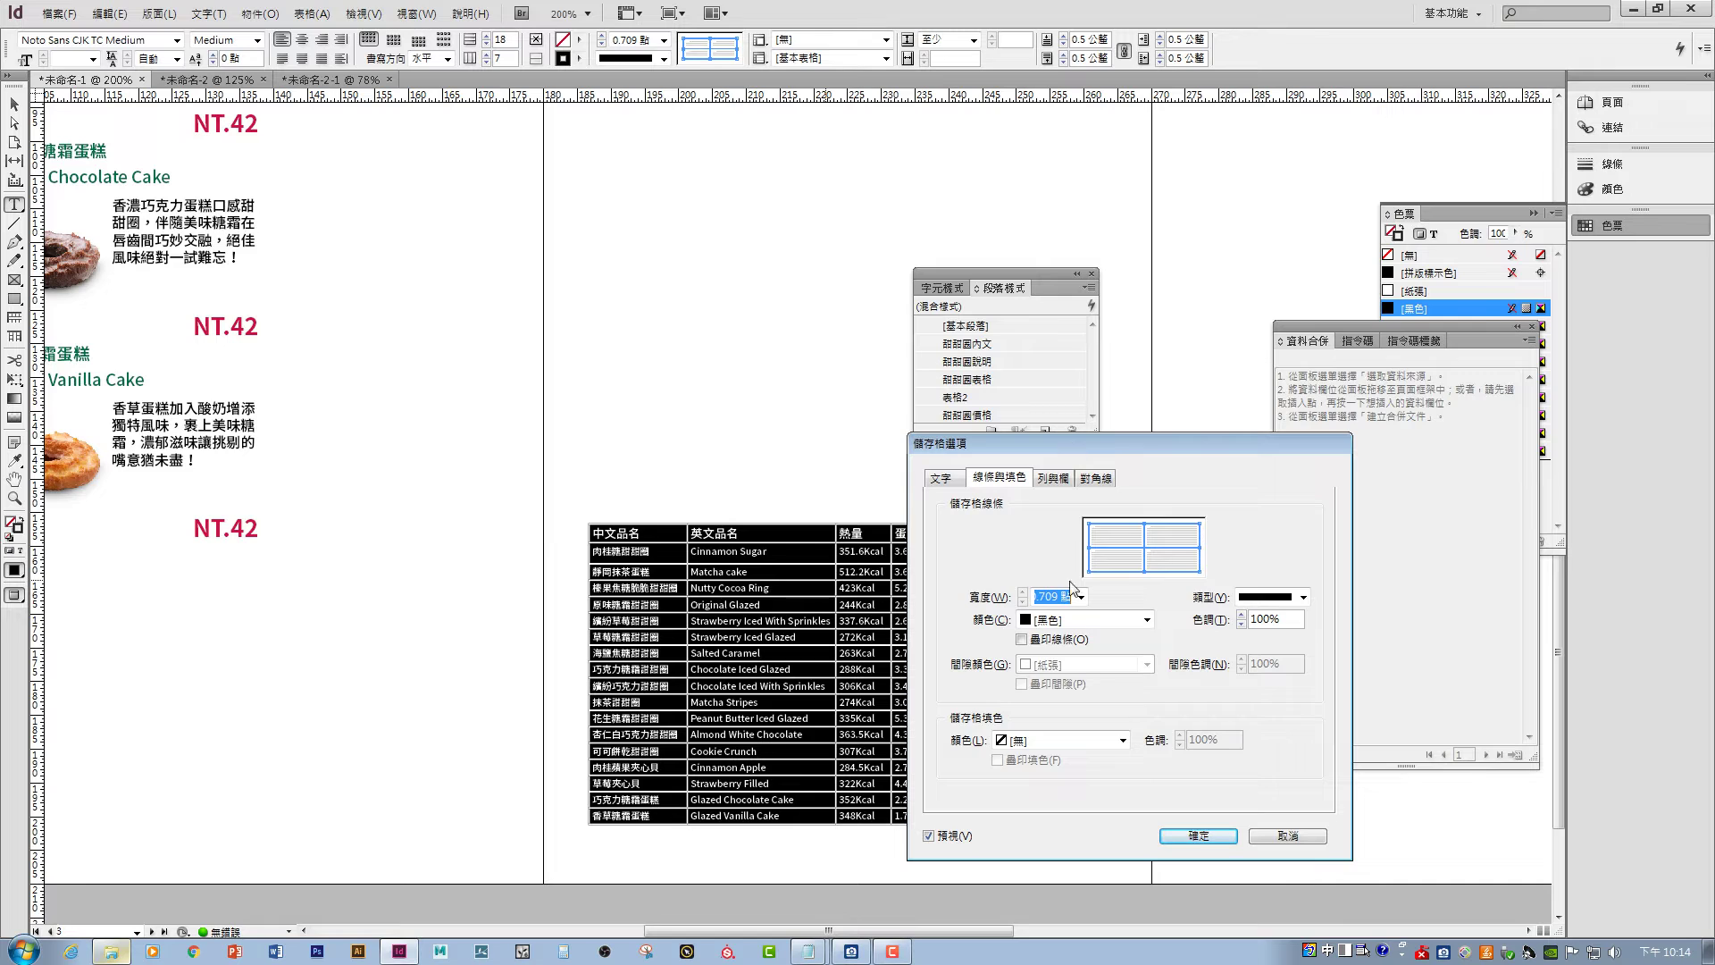
- Set the cell stroke colour to [None] so the table has no borders
{"action": "left_click", "coordinate": [1109, 619]}
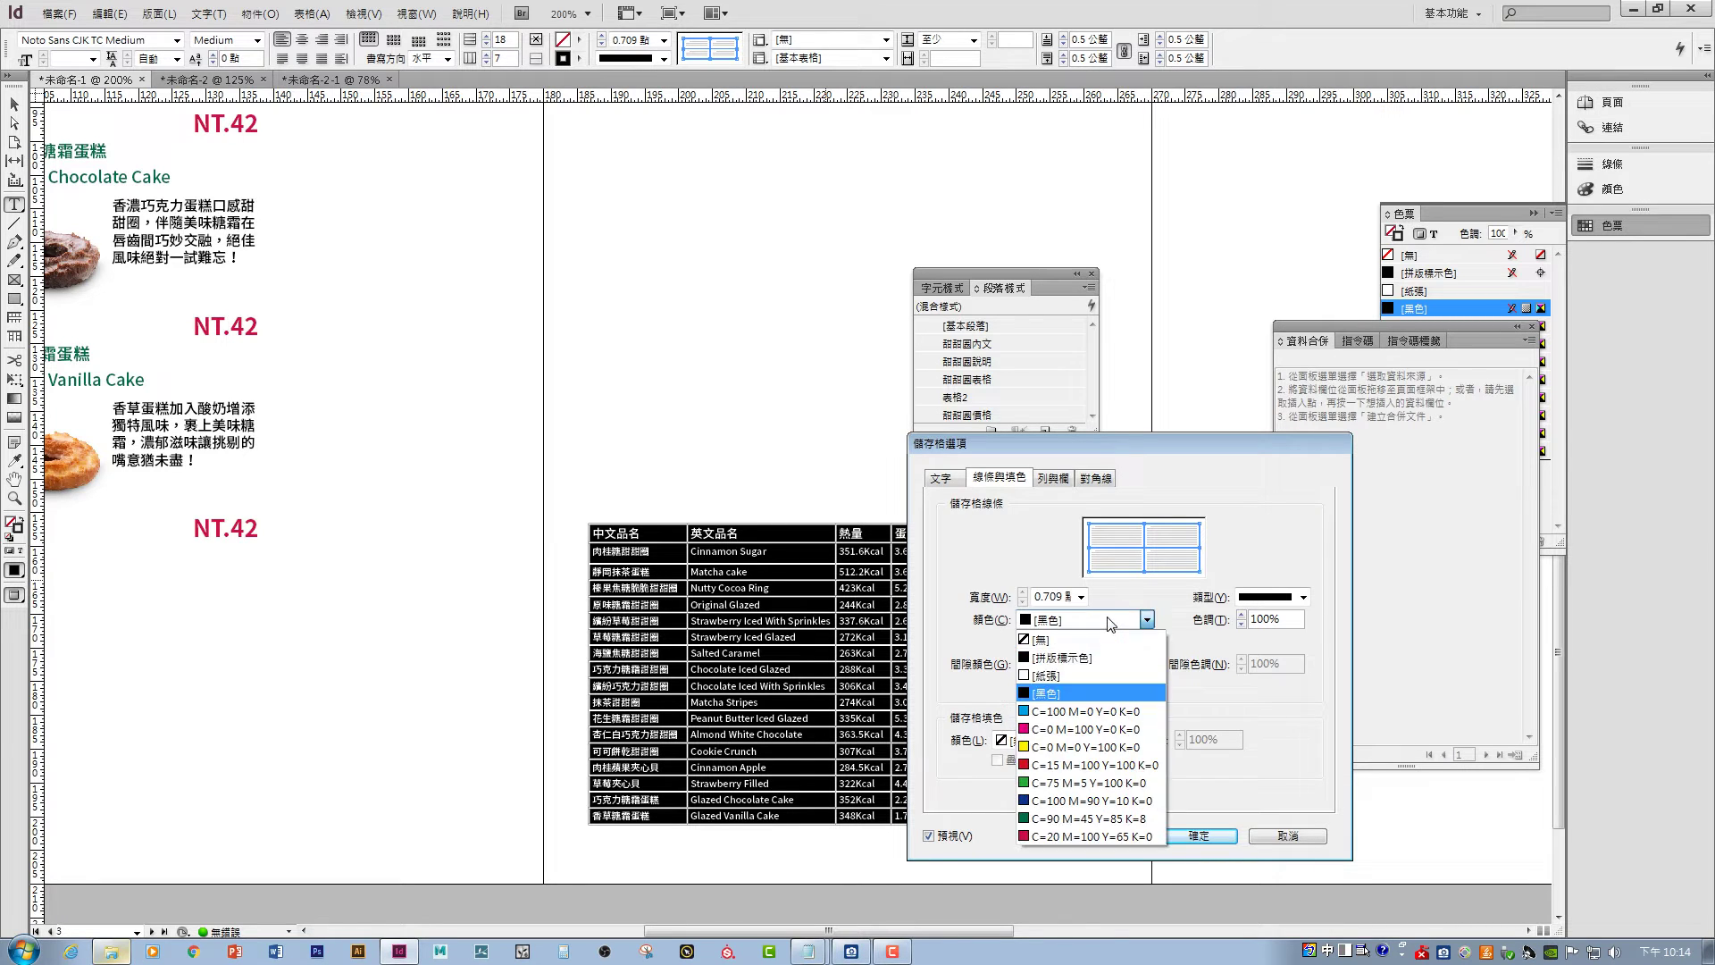
{"action": "left_click", "coordinate": [1109, 621]}
{"action": "left_click", "coordinate": [1109, 621]}
{"action": "left_click", "coordinate": [1108, 621]}
{"action": "left_click", "coordinate": [1081, 597]}
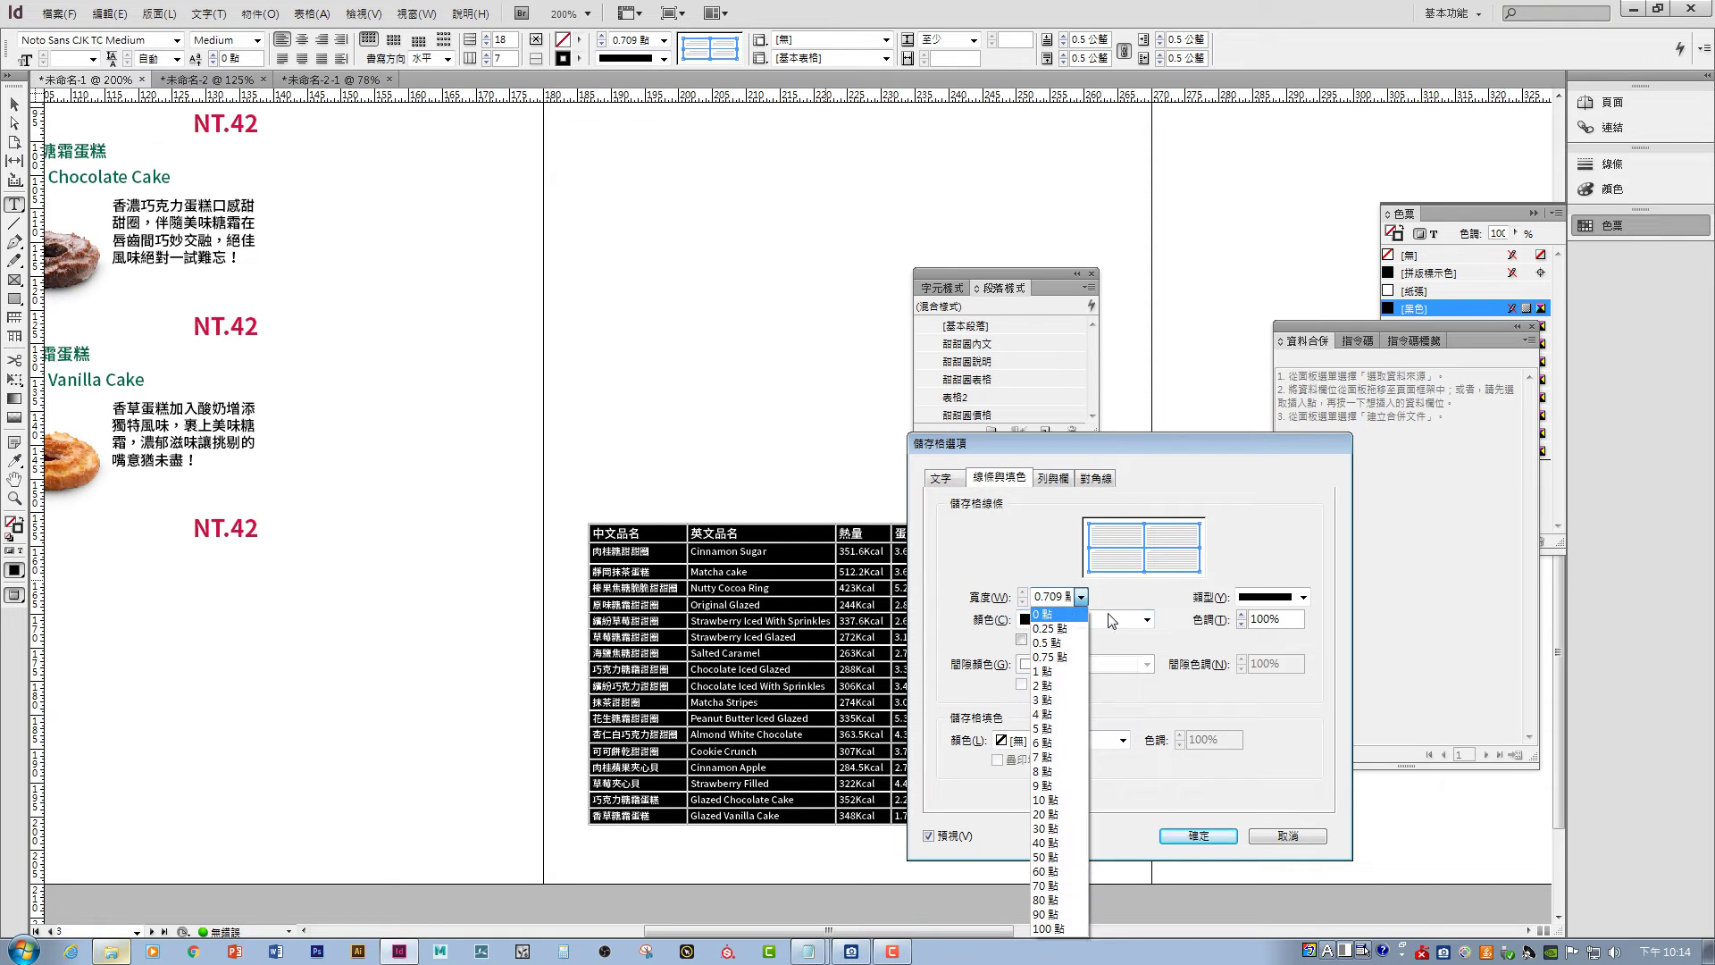
{"action": "left_click", "coordinate": [1113, 619]}
{"action": "left_click", "coordinate": [1096, 640]}
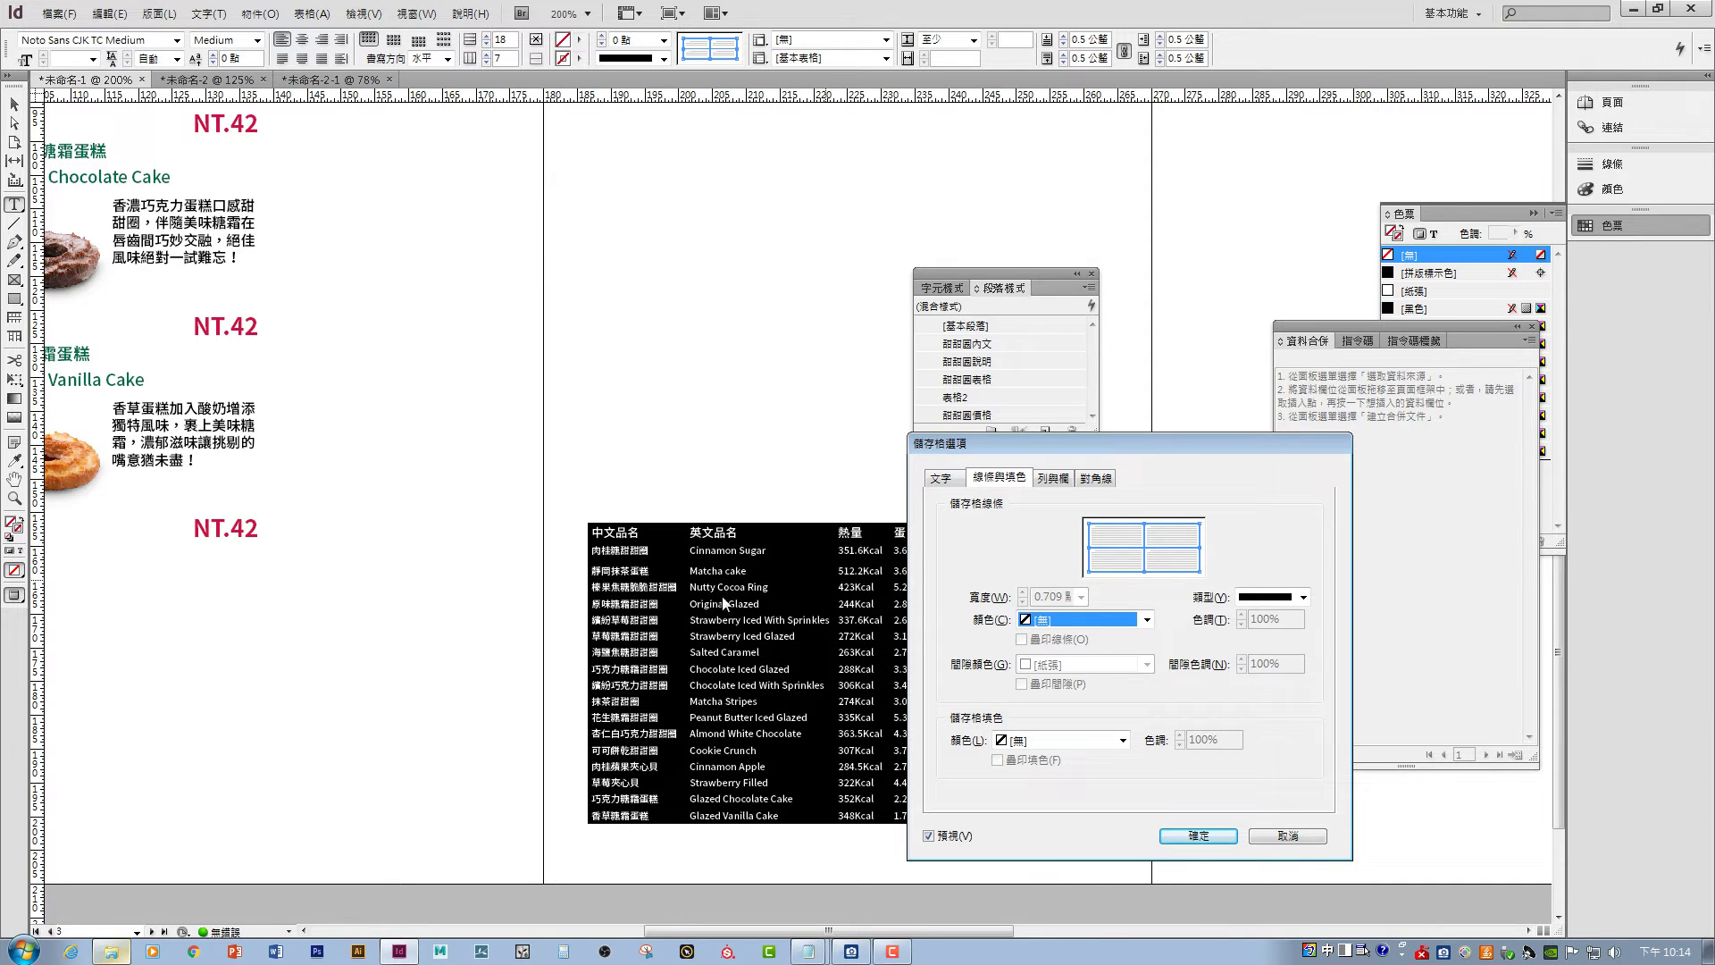
{"action": "left_click", "coordinate": [1212, 834]}
{"action": "left_click", "coordinate": [777, 636]}
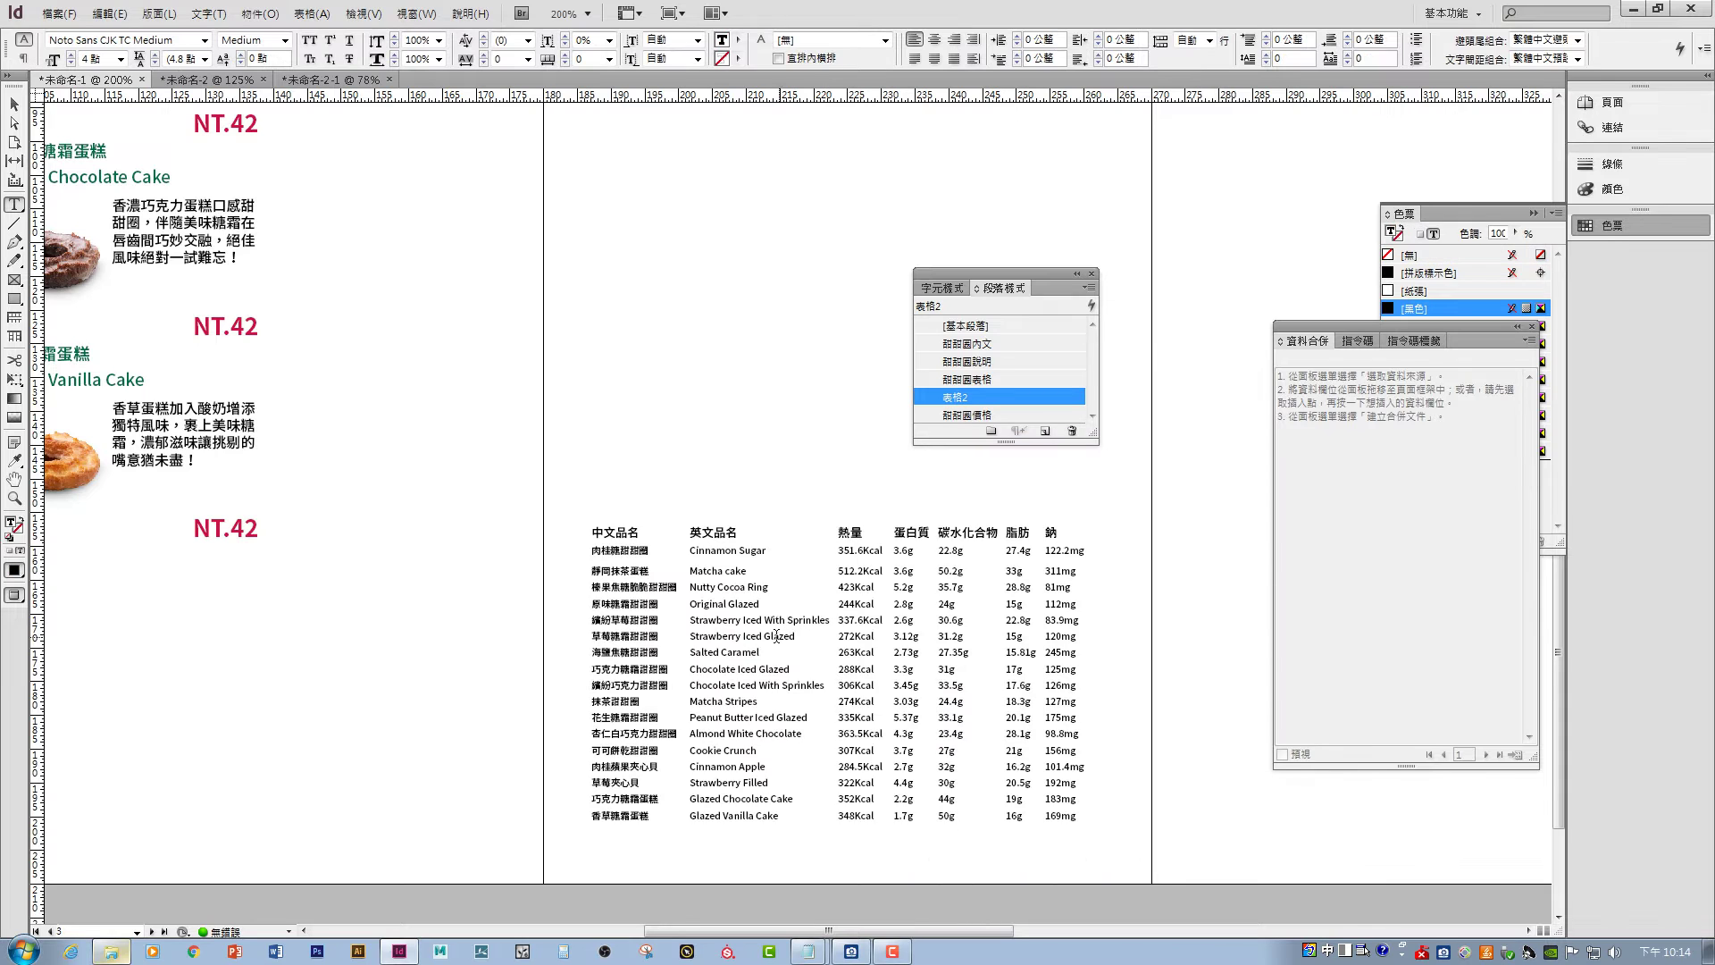
{"action": "left_click", "coordinate": [636, 534]}
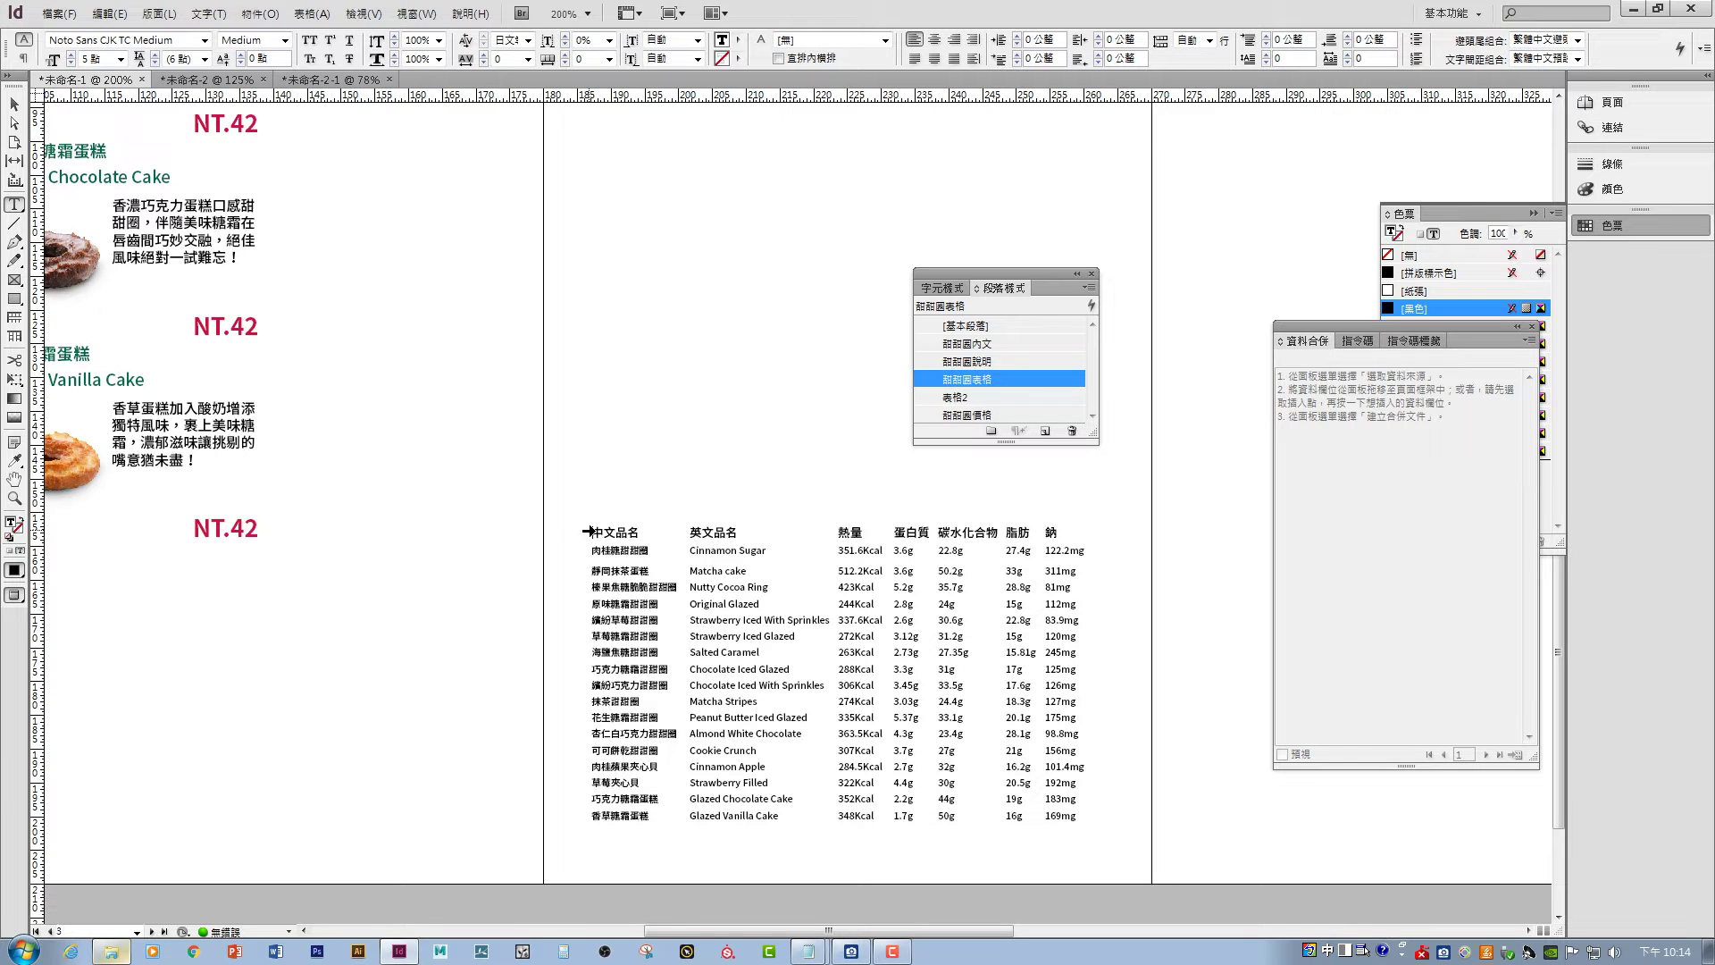
{"action": "left_click", "coordinate": [589, 530]}
- Shade every other row with a 20% tint of C=75 M=5 Y=100 K=0 green
{"action": "right_click", "coordinate": [630, 539]}
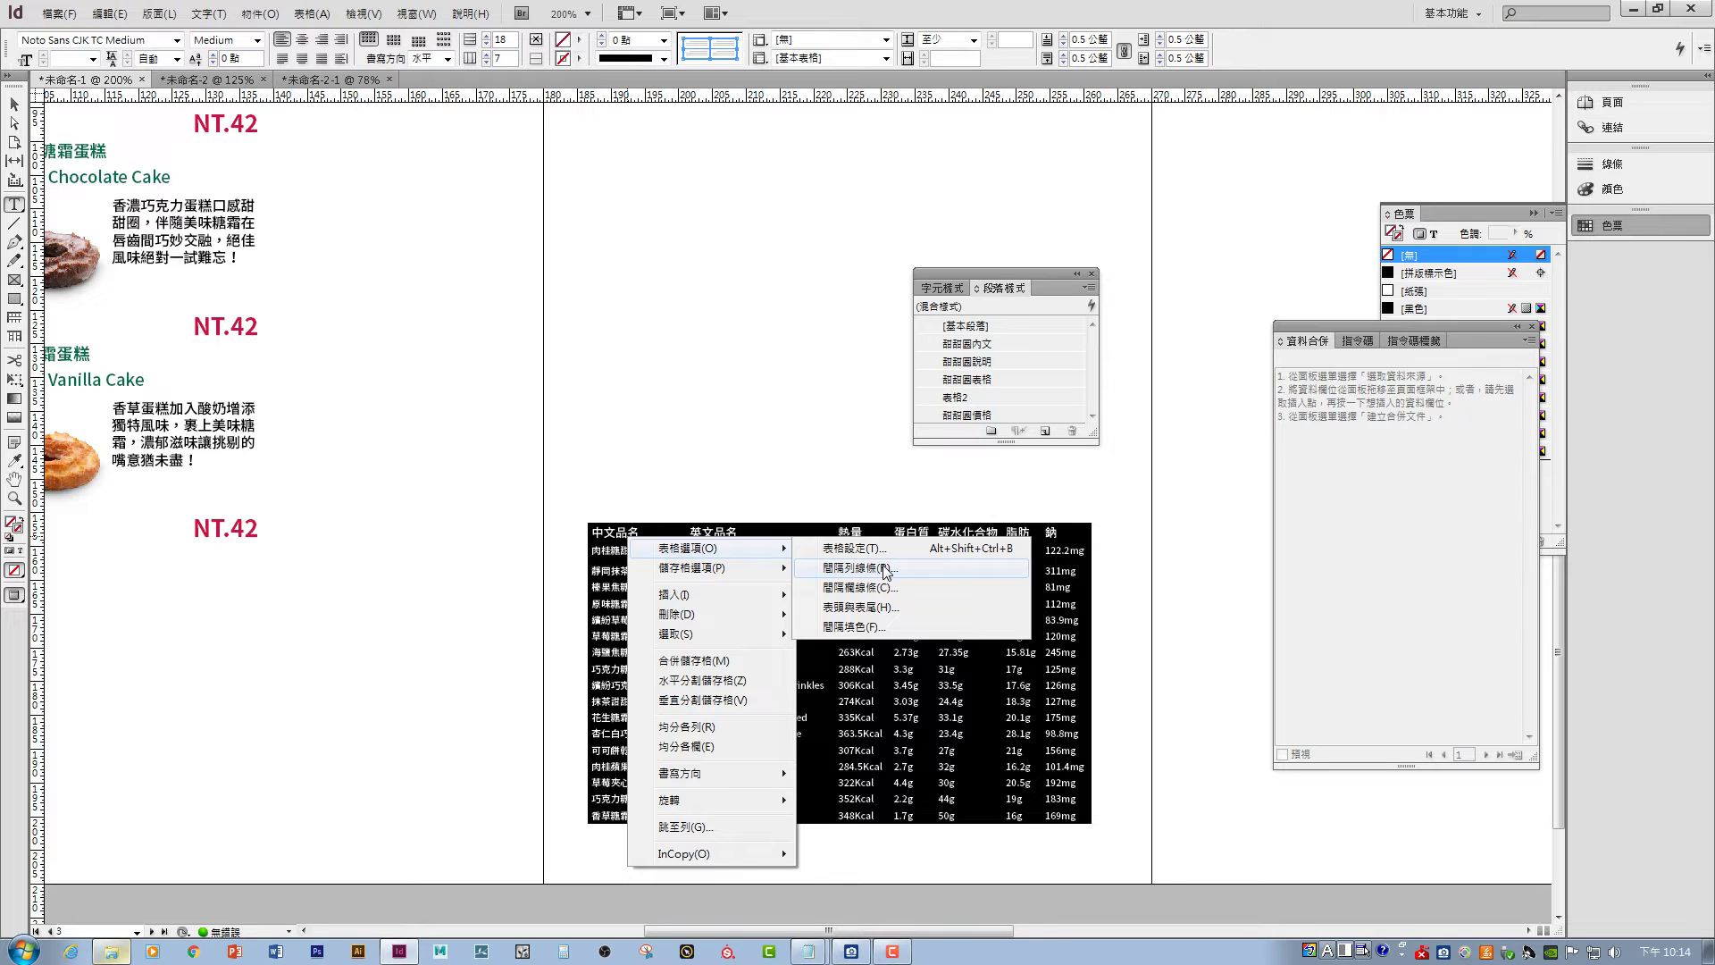
{"action": "left_click", "coordinate": [884, 627]}
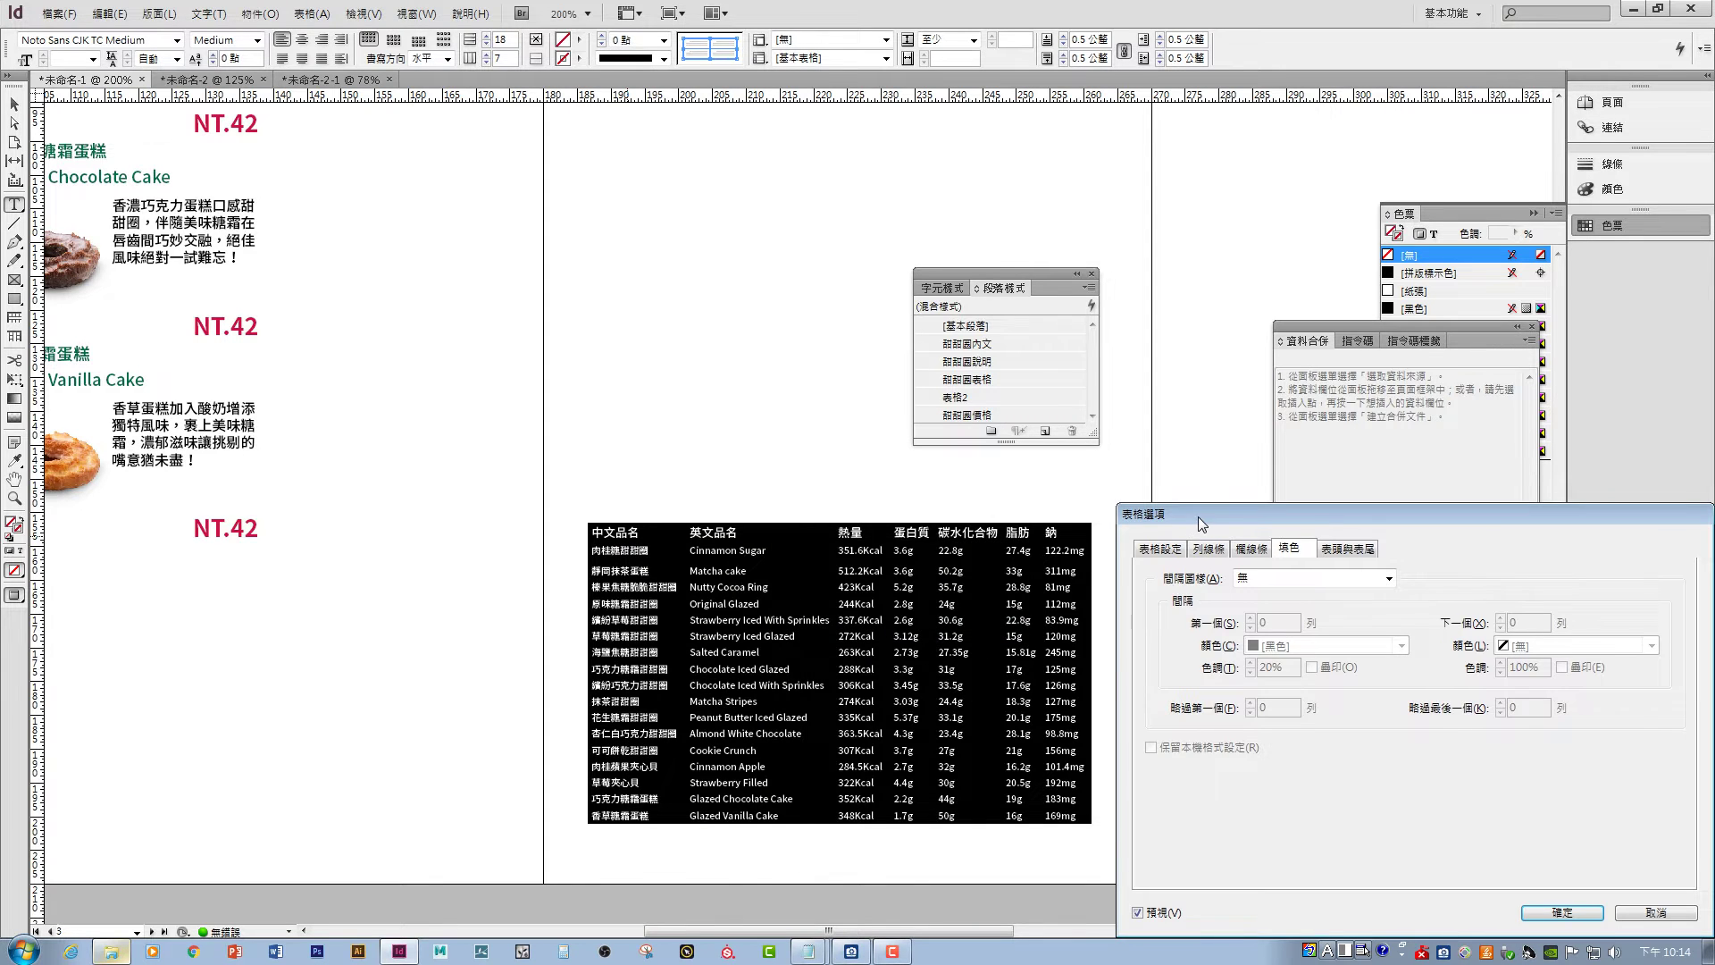
{"action": "left_click_drag", "start_coordinate": [1198, 516], "coordinate": [961, 500]}
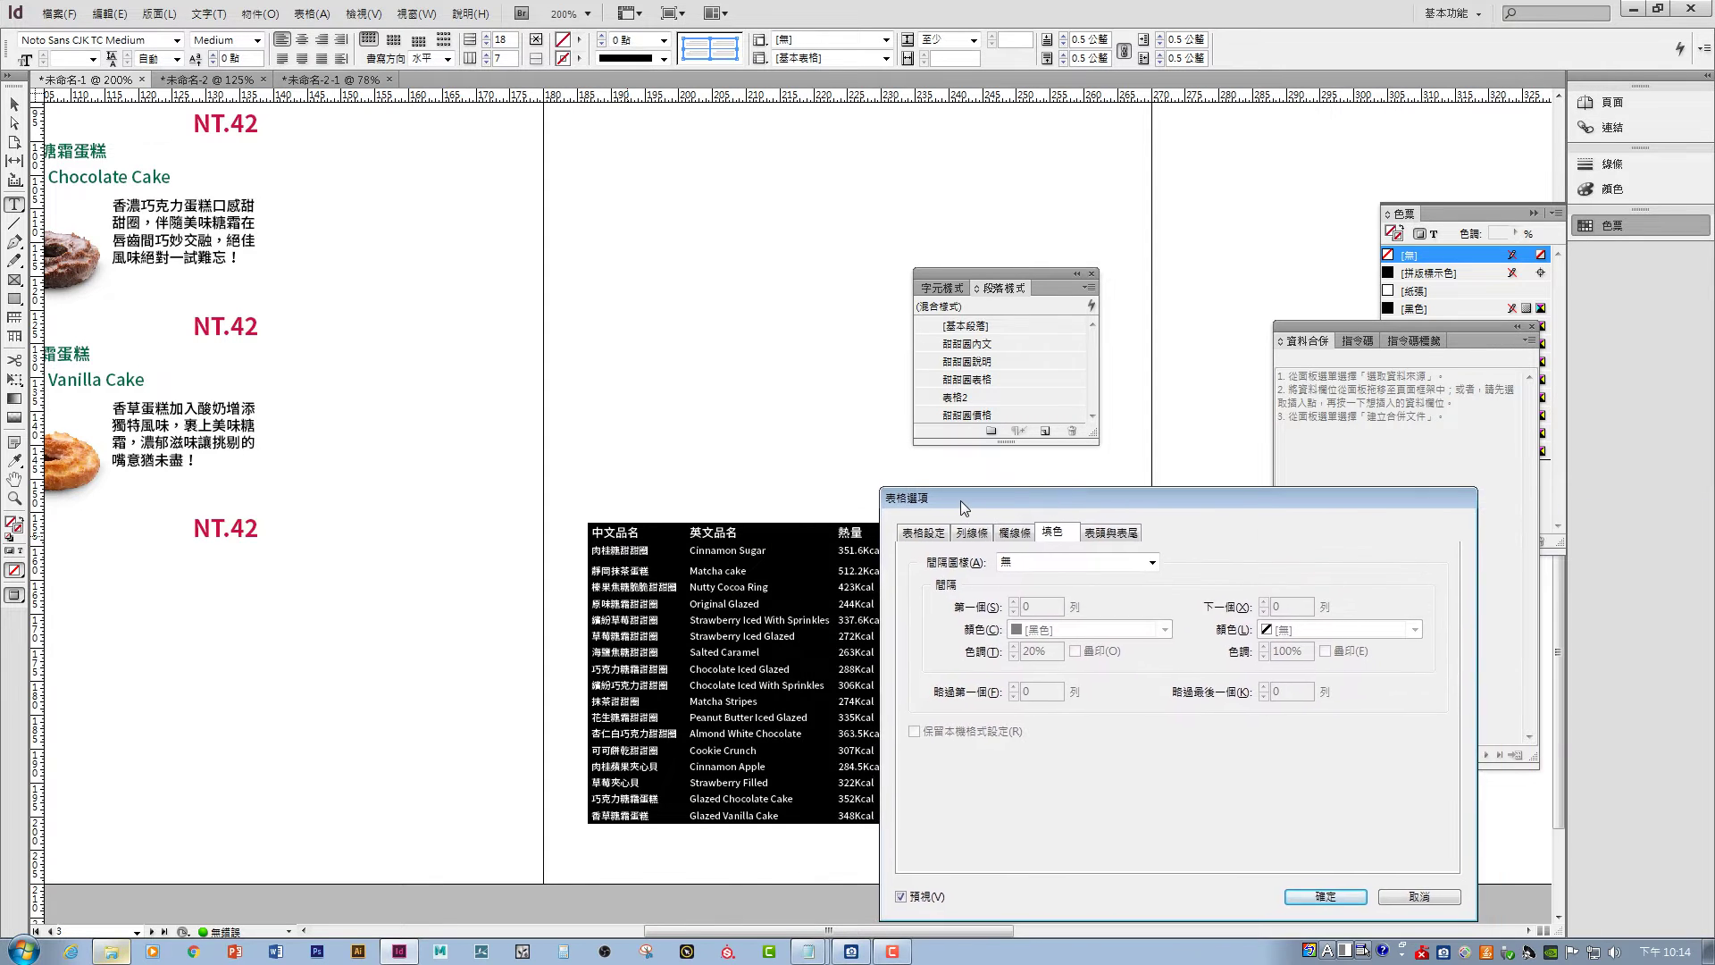
{"action": "left_click", "coordinate": [1153, 563]}
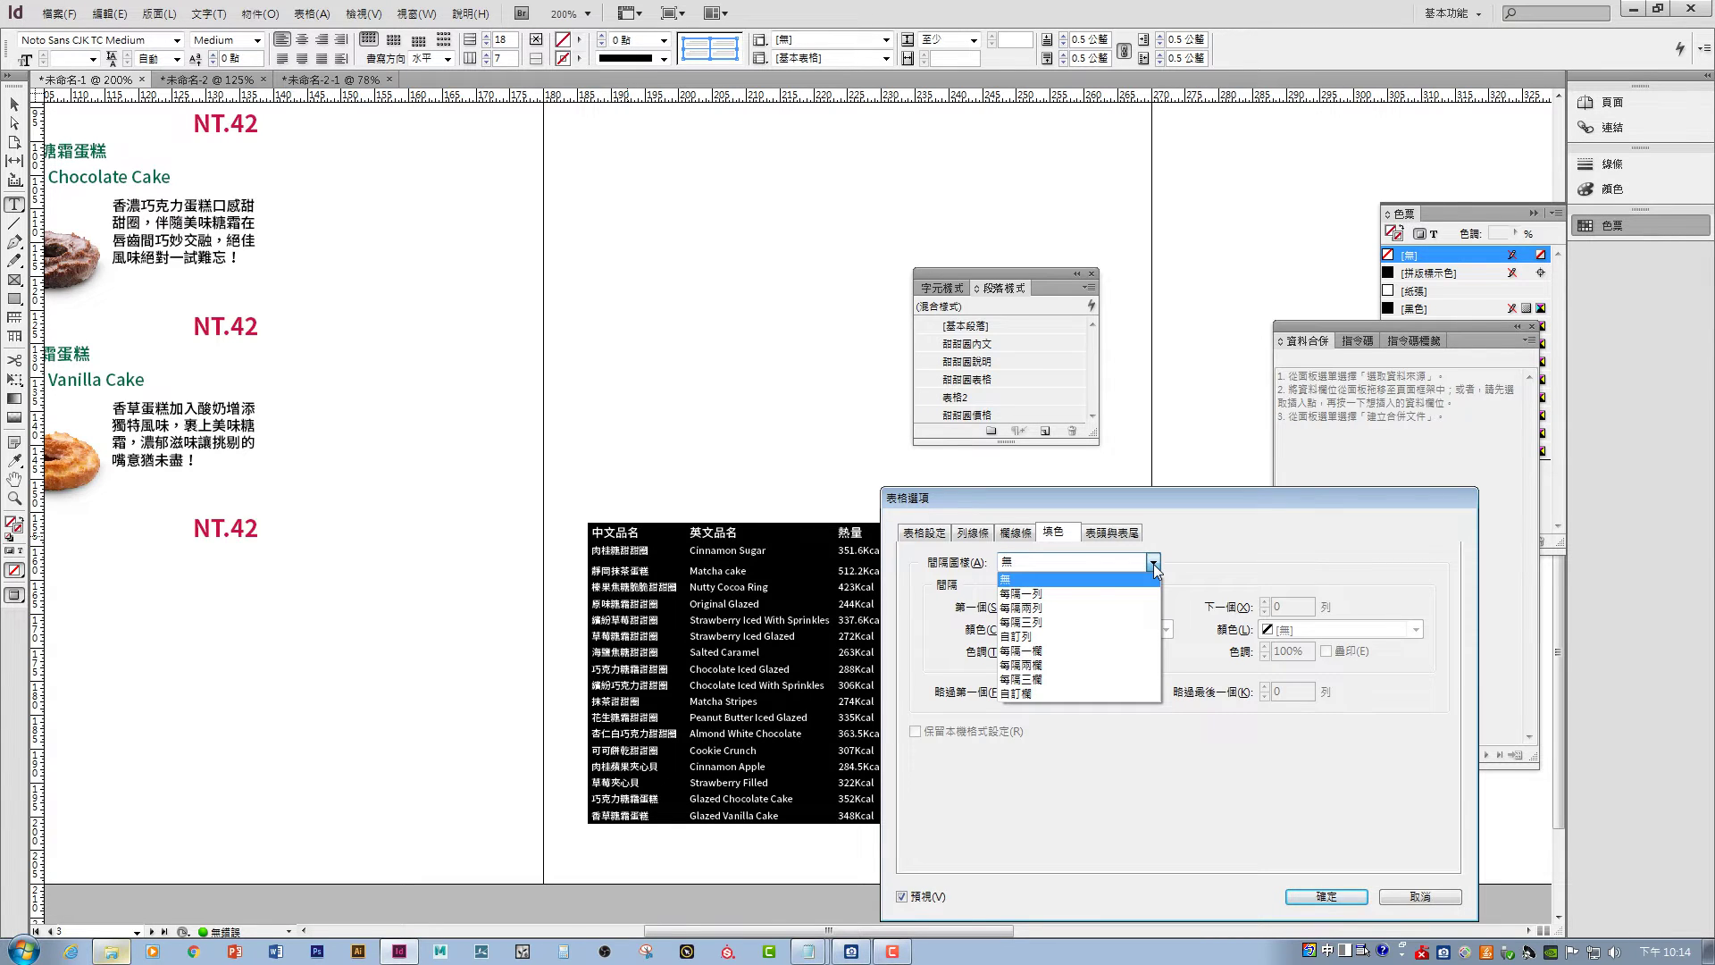
{"action": "left_click", "coordinate": [1094, 593]}
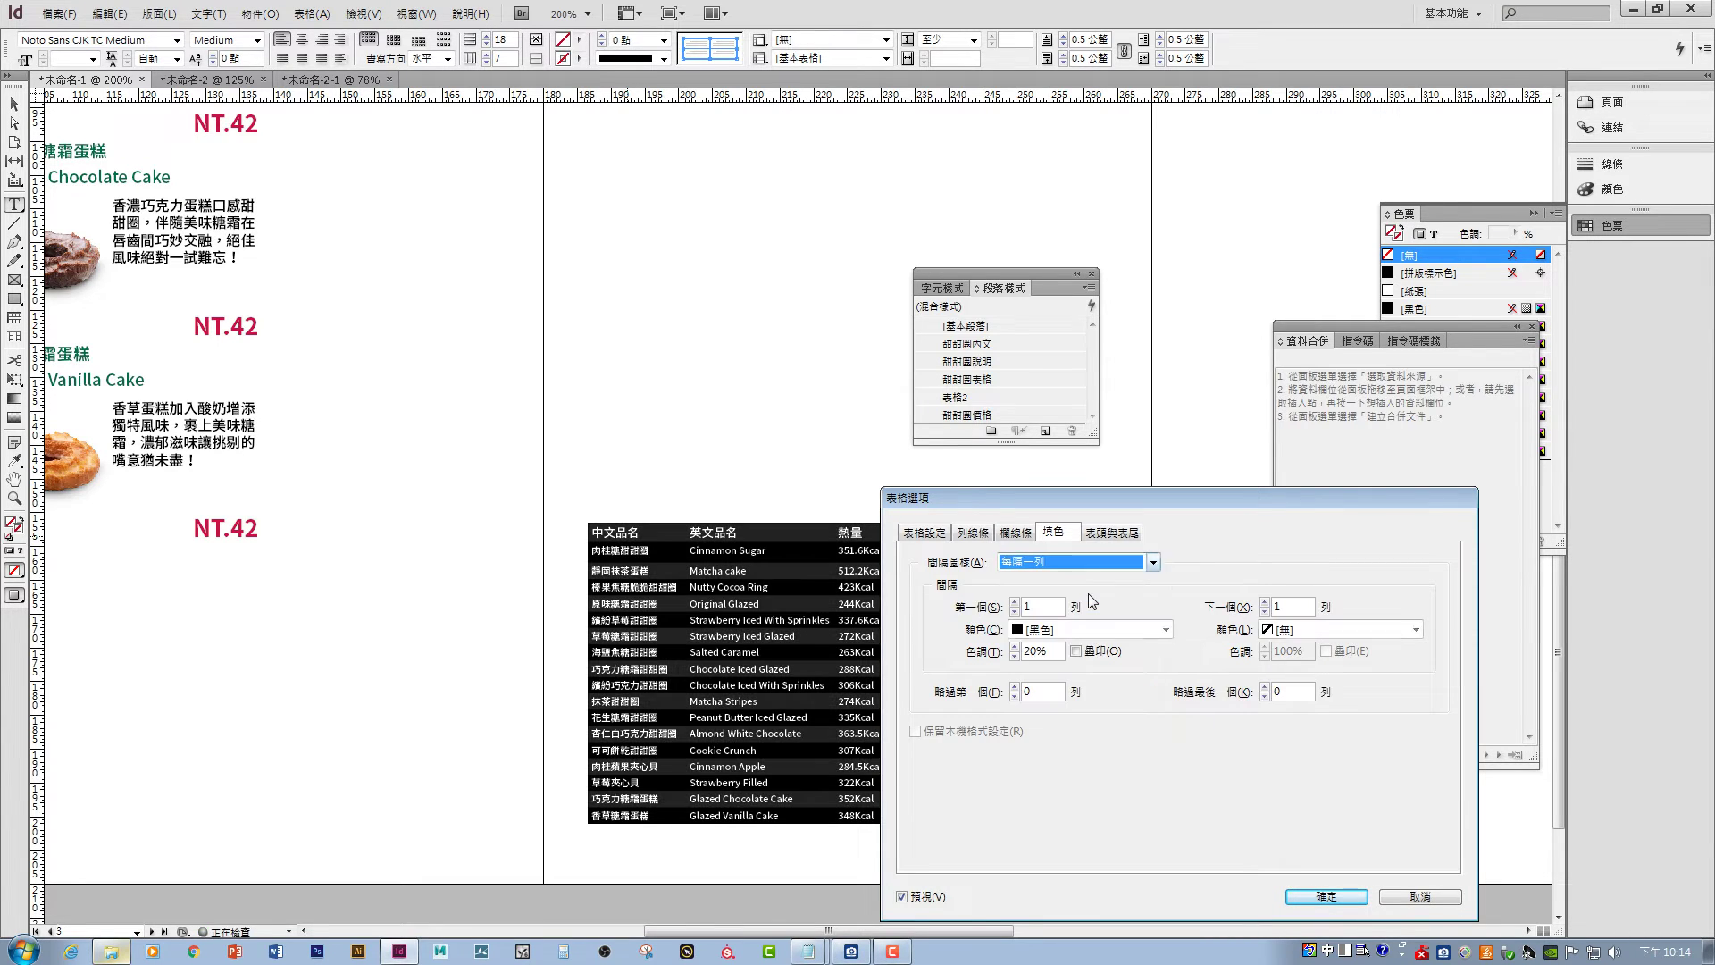
{"action": "left_click", "coordinate": [1132, 630]}
{"action": "left_click", "coordinate": [1064, 794]}
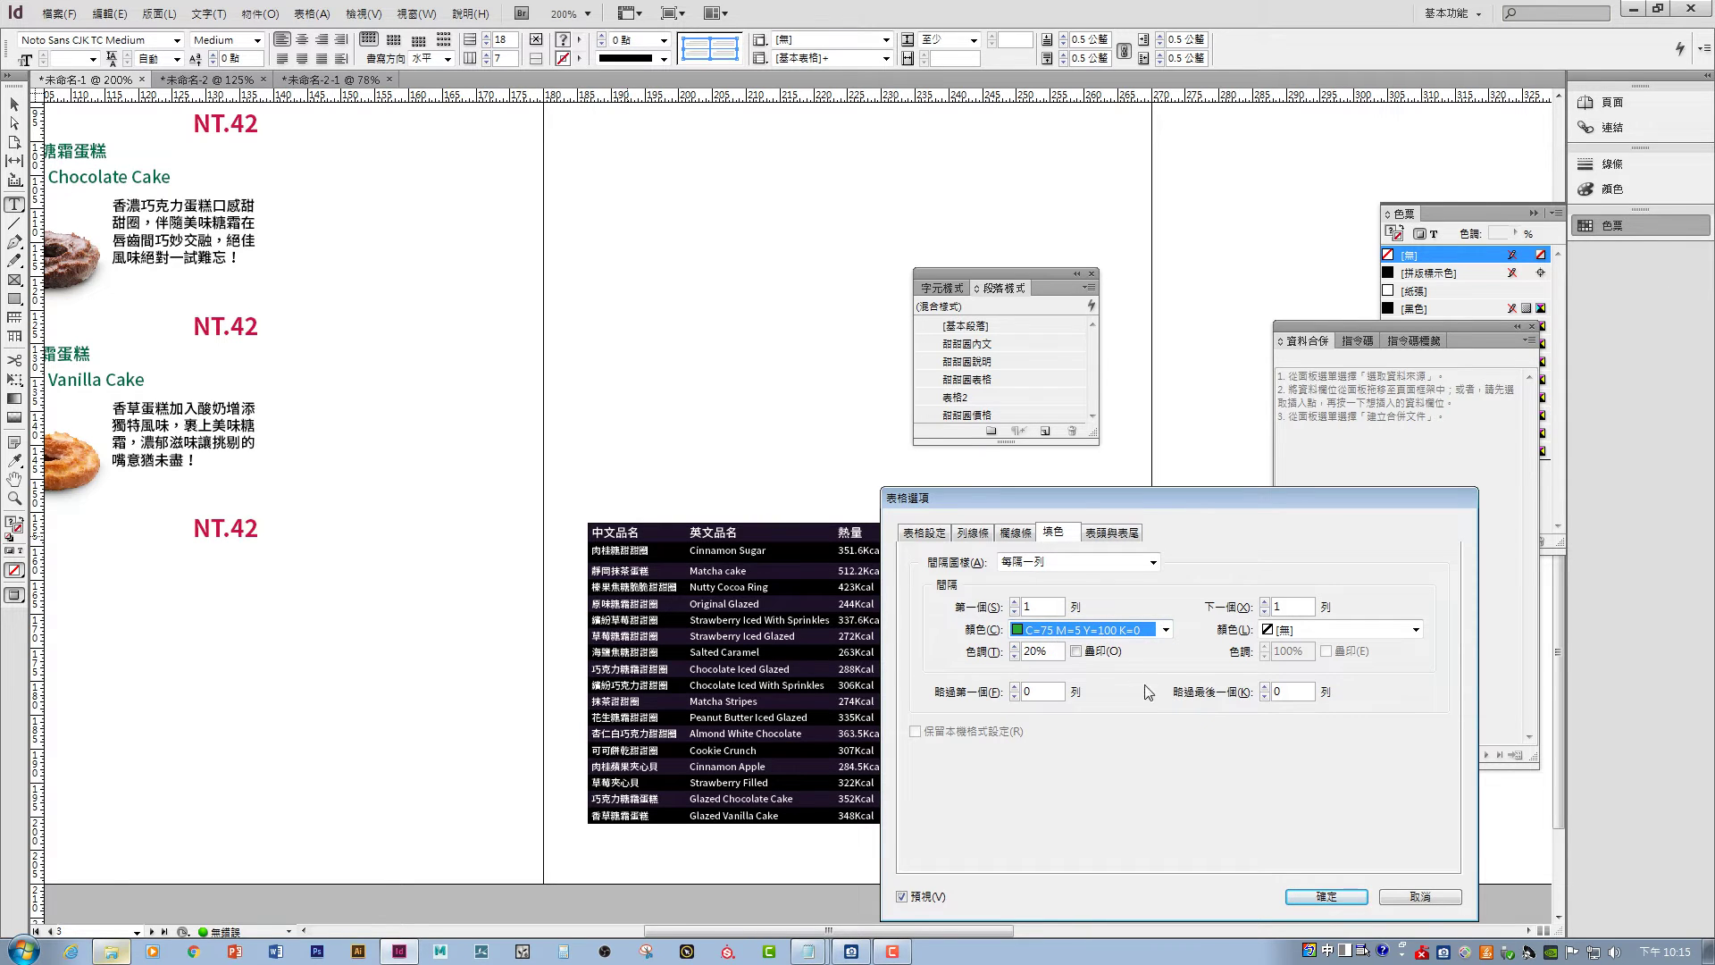
{"action": "left_click", "coordinate": [1309, 896]}
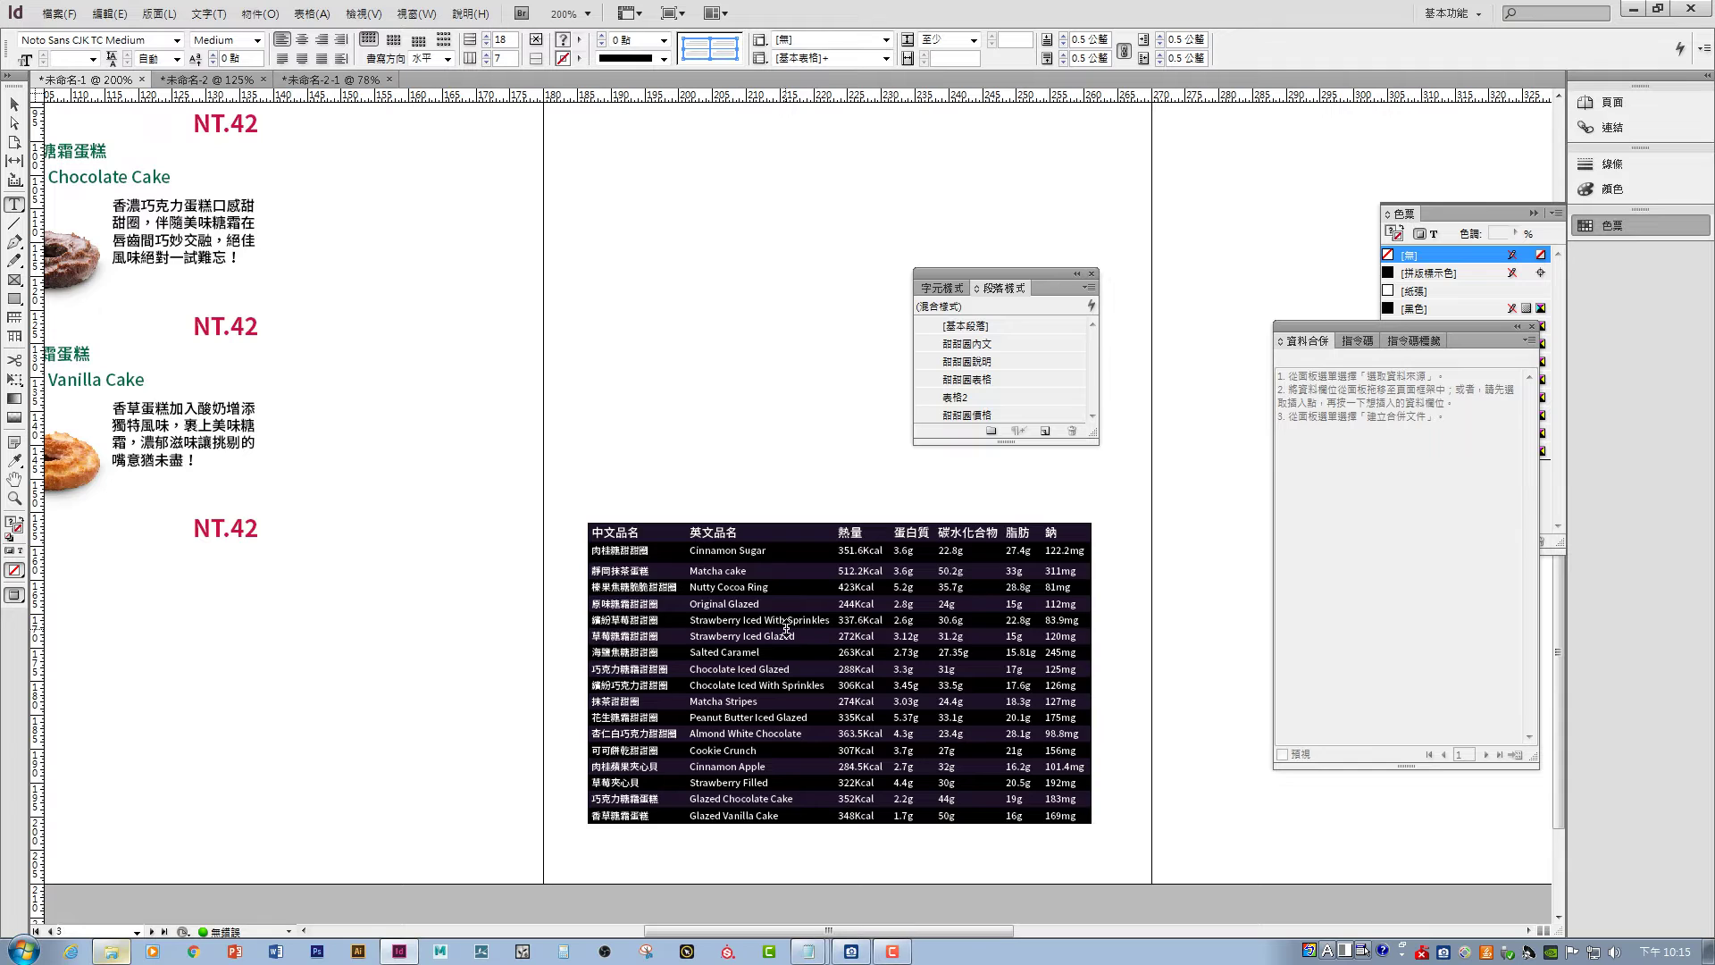
{"action": "left_click", "coordinate": [844, 499]}
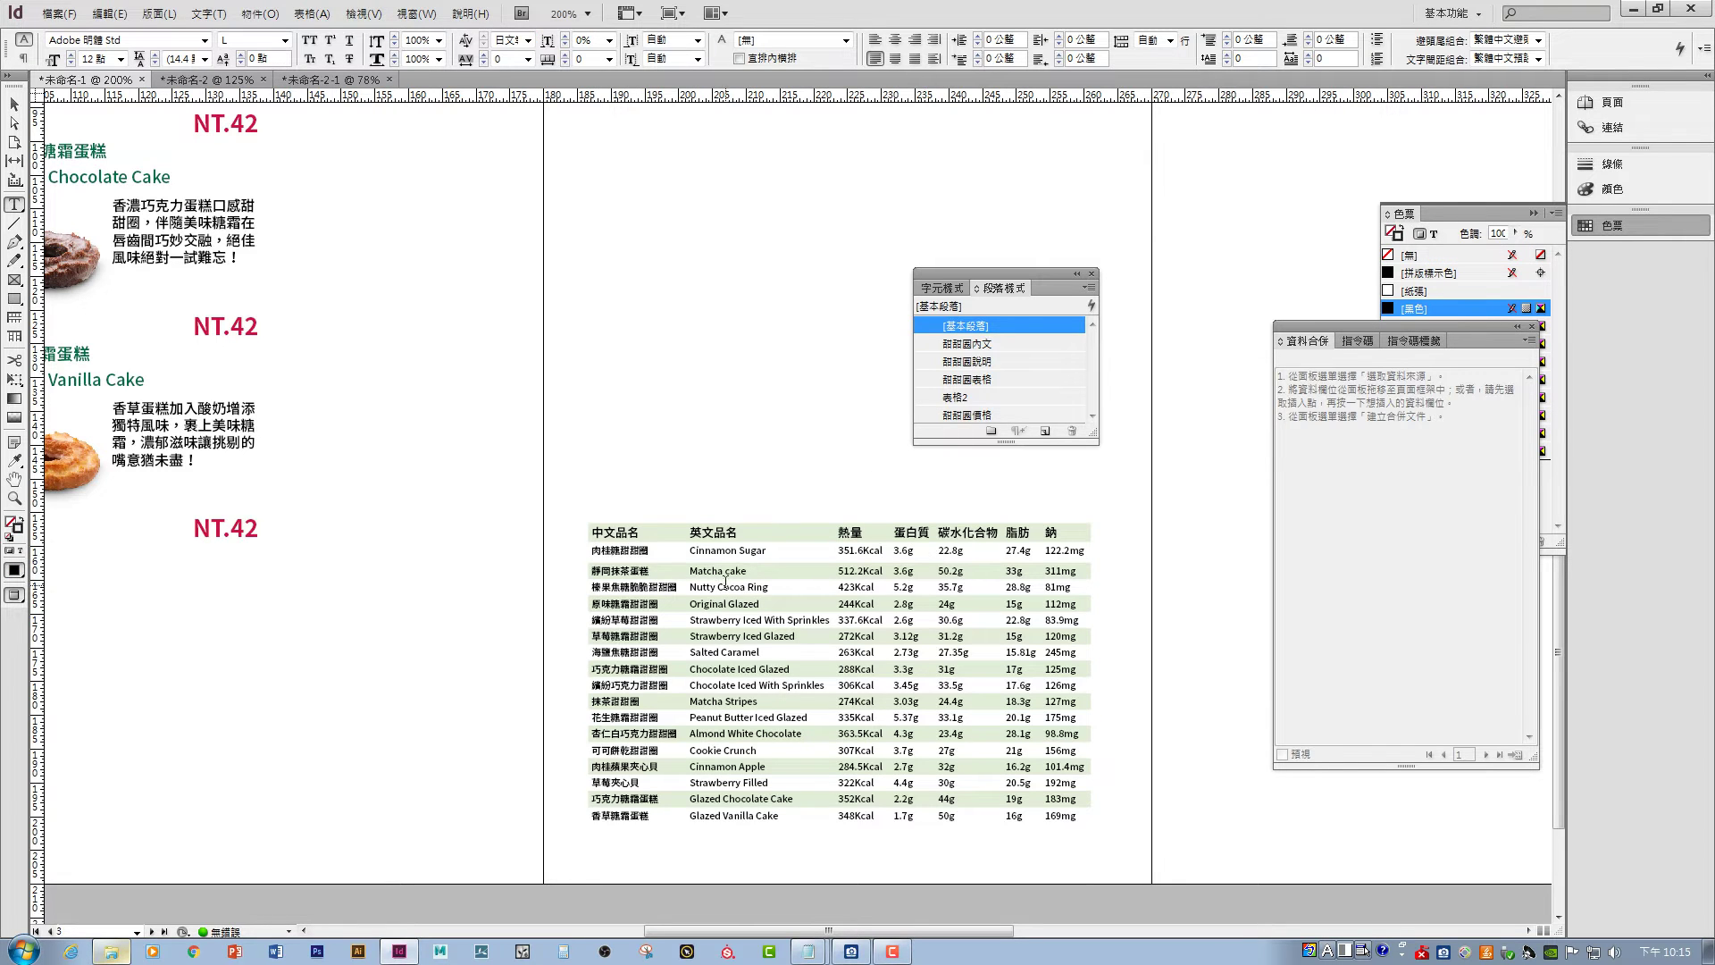
{"action": "left_click", "coordinate": [16, 107]}
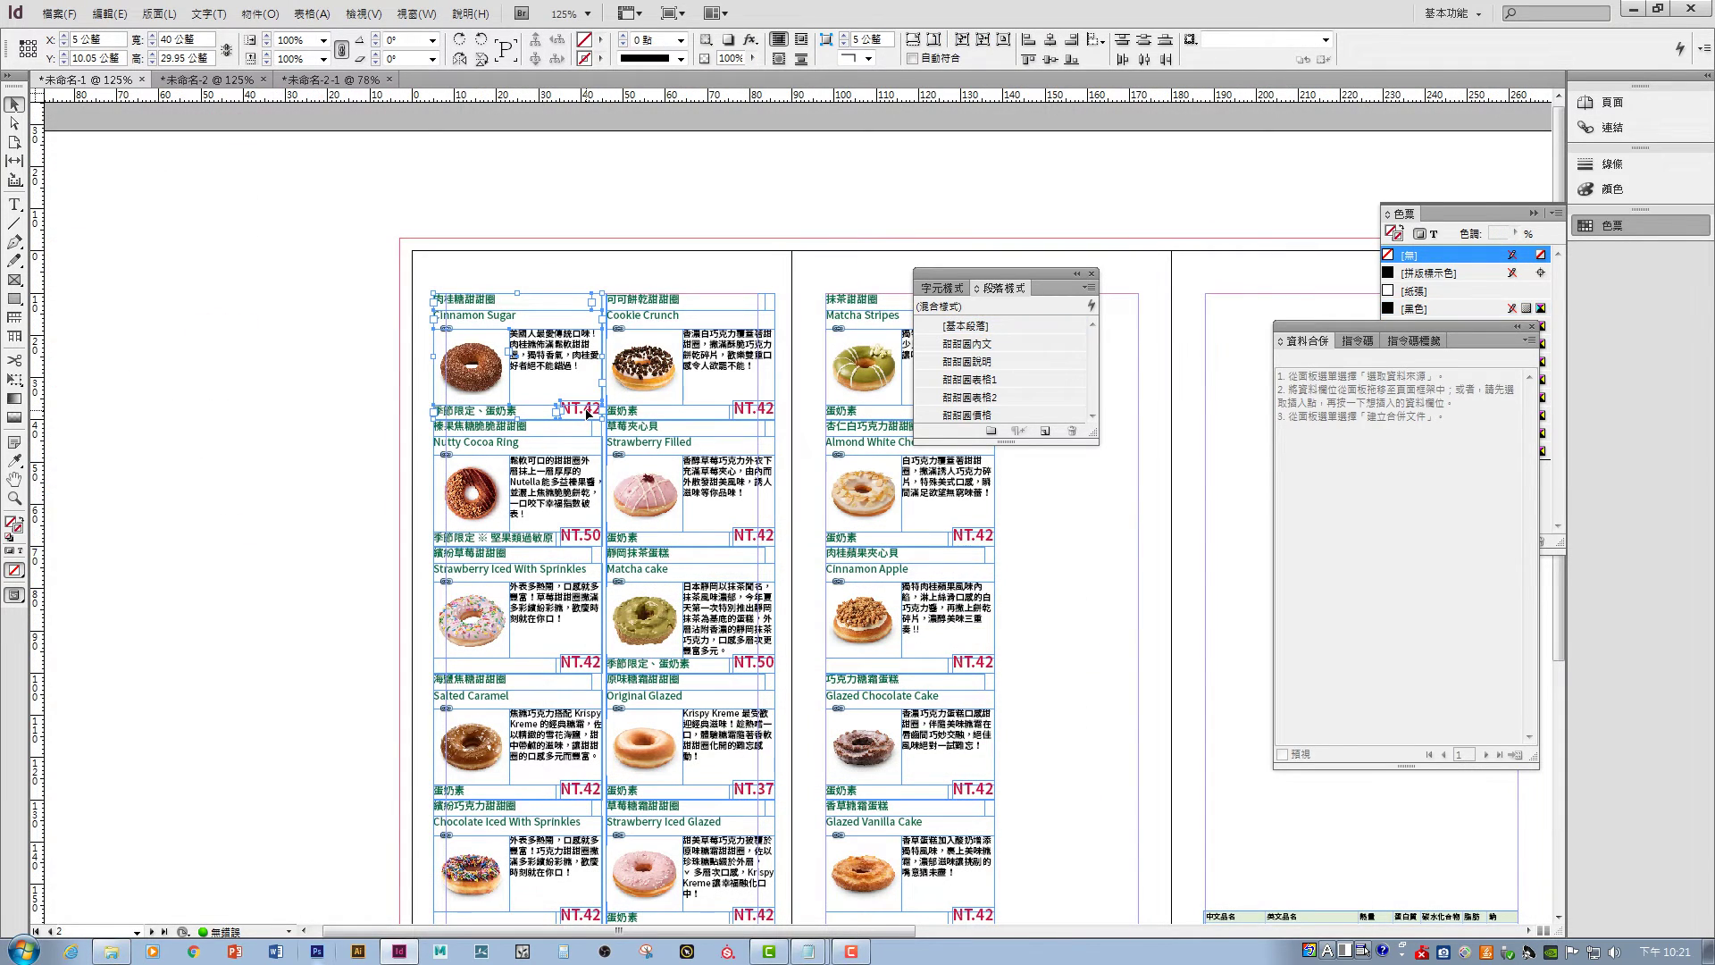
- Select the Cinnamon Sugar, Nutty Cocoa Ring and Peanut Butter cards to check their spacing
{"action": "left_click", "coordinate": [589, 414]}
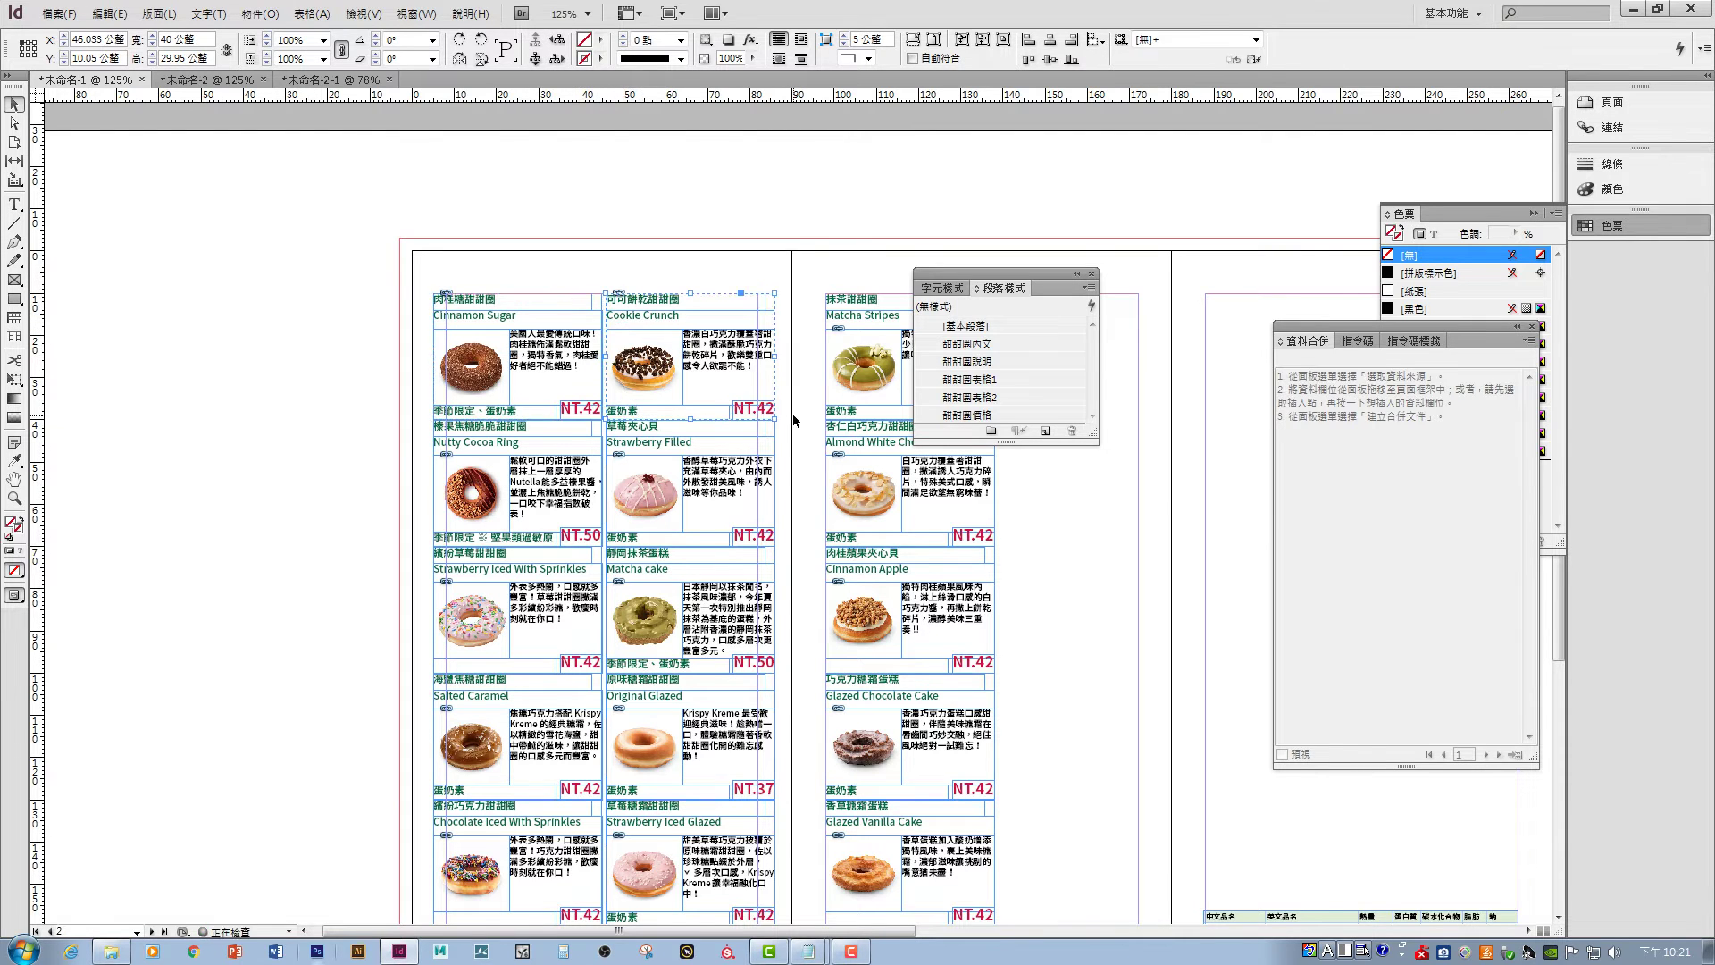
{"action": "scroll", "coordinate": [613, 278], "scroll_direction": "down", "scroll_amount": 3}
{"action": "left_click", "coordinate": [811, 496]}
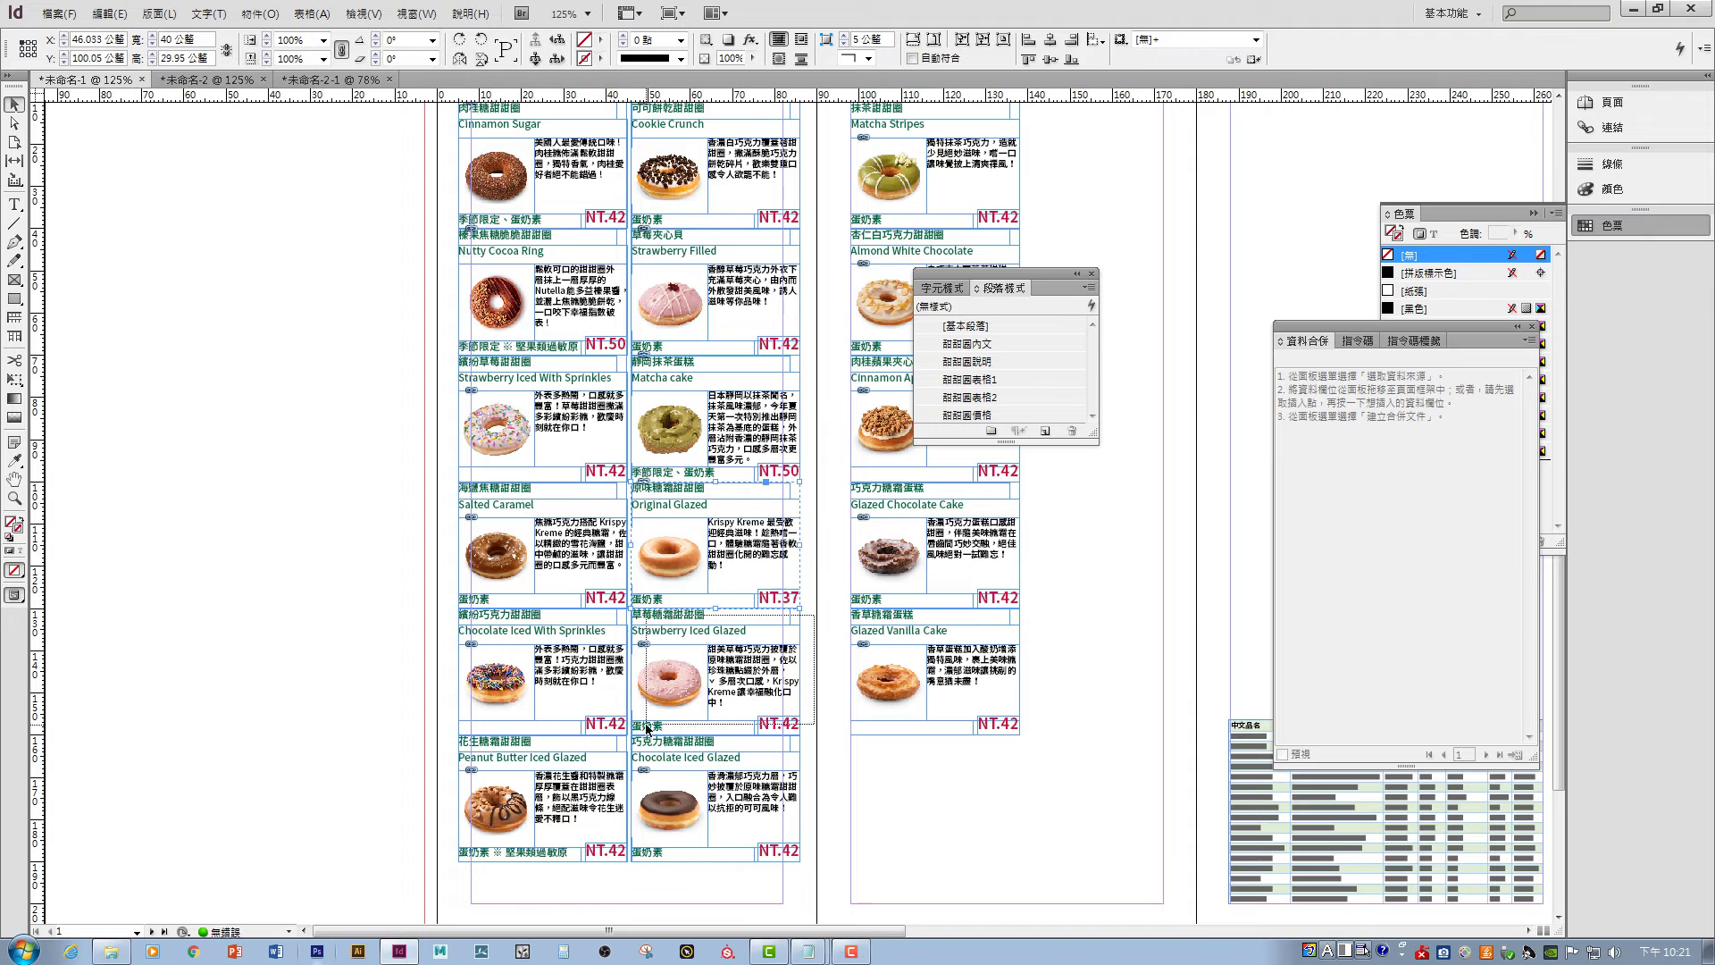
{"action": "left_click", "coordinate": [500, 804]}
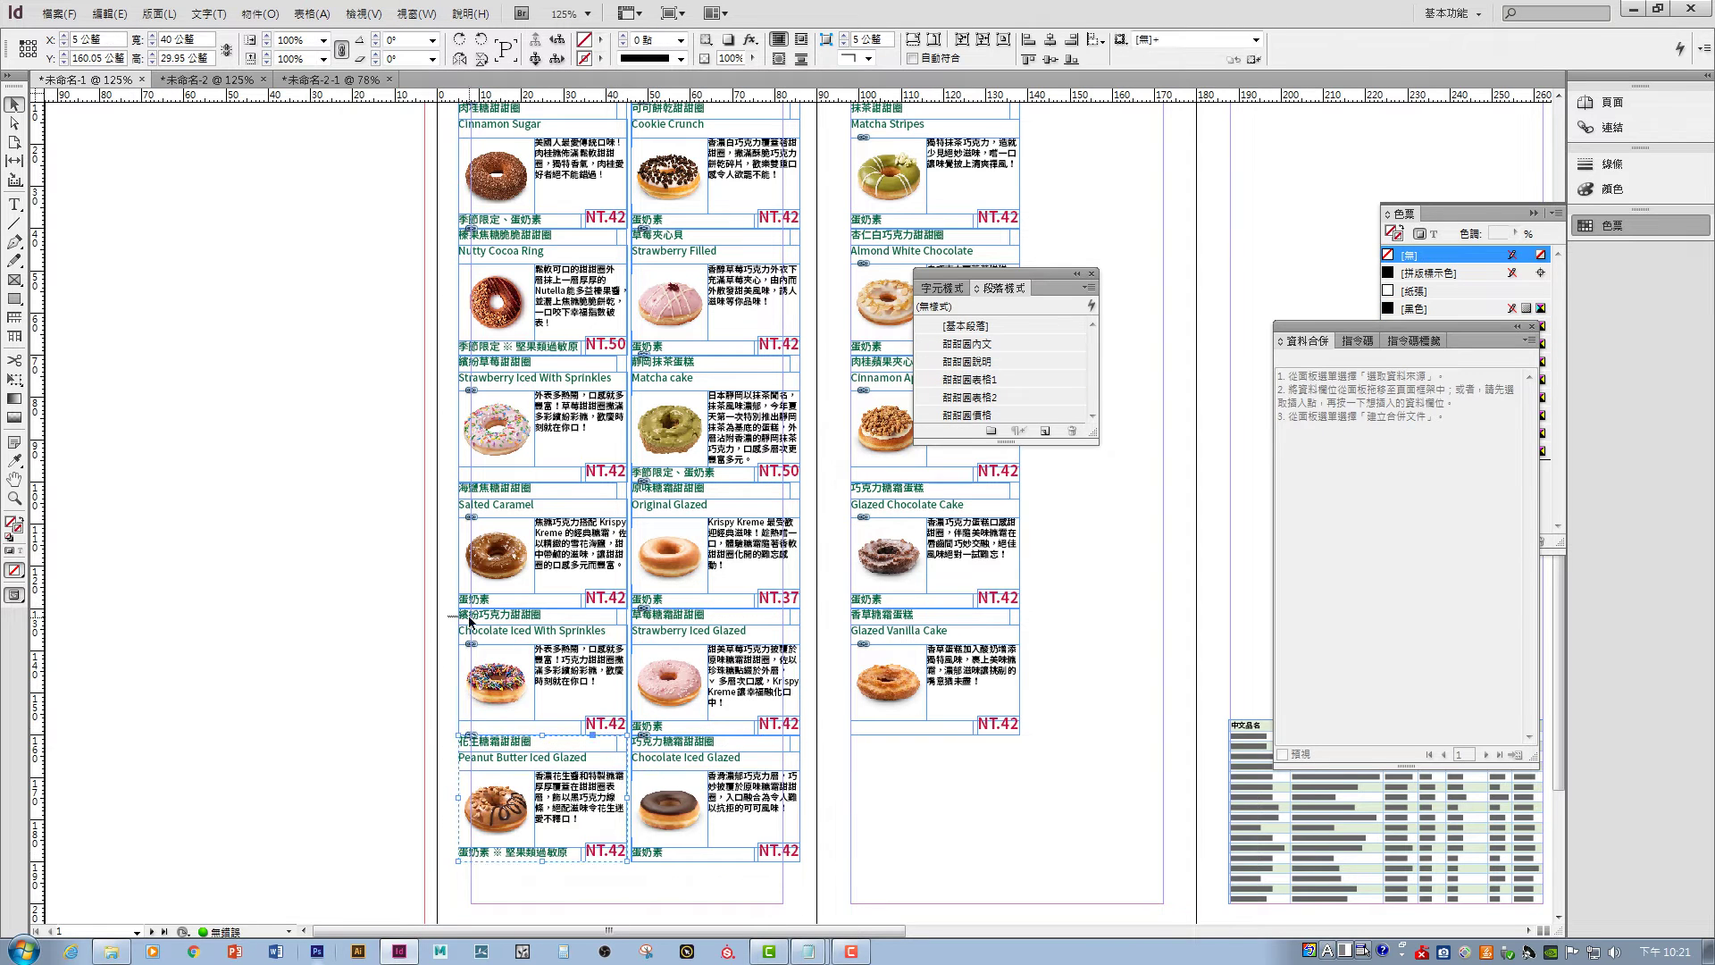
{"action": "left_click", "coordinate": [468, 301]}
{"action": "scroll", "coordinate": [468, 302], "scroll_direction": "up", "scroll_amount": 1}
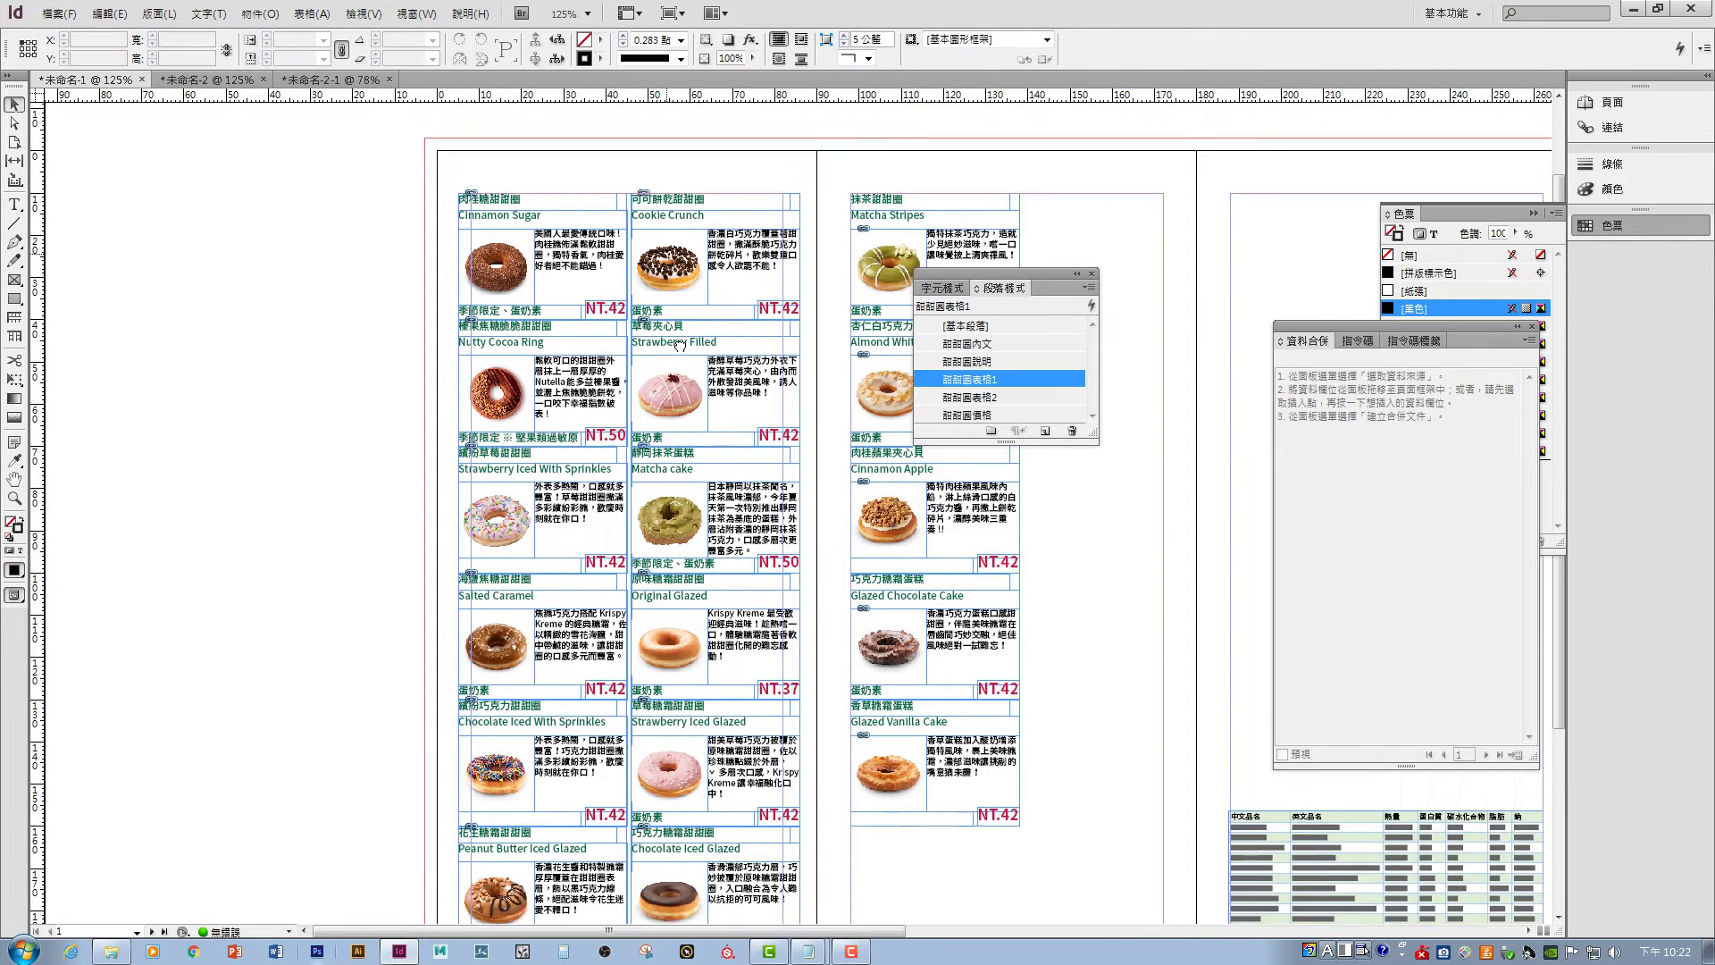
{"action": "left_click", "coordinate": [478, 234]}
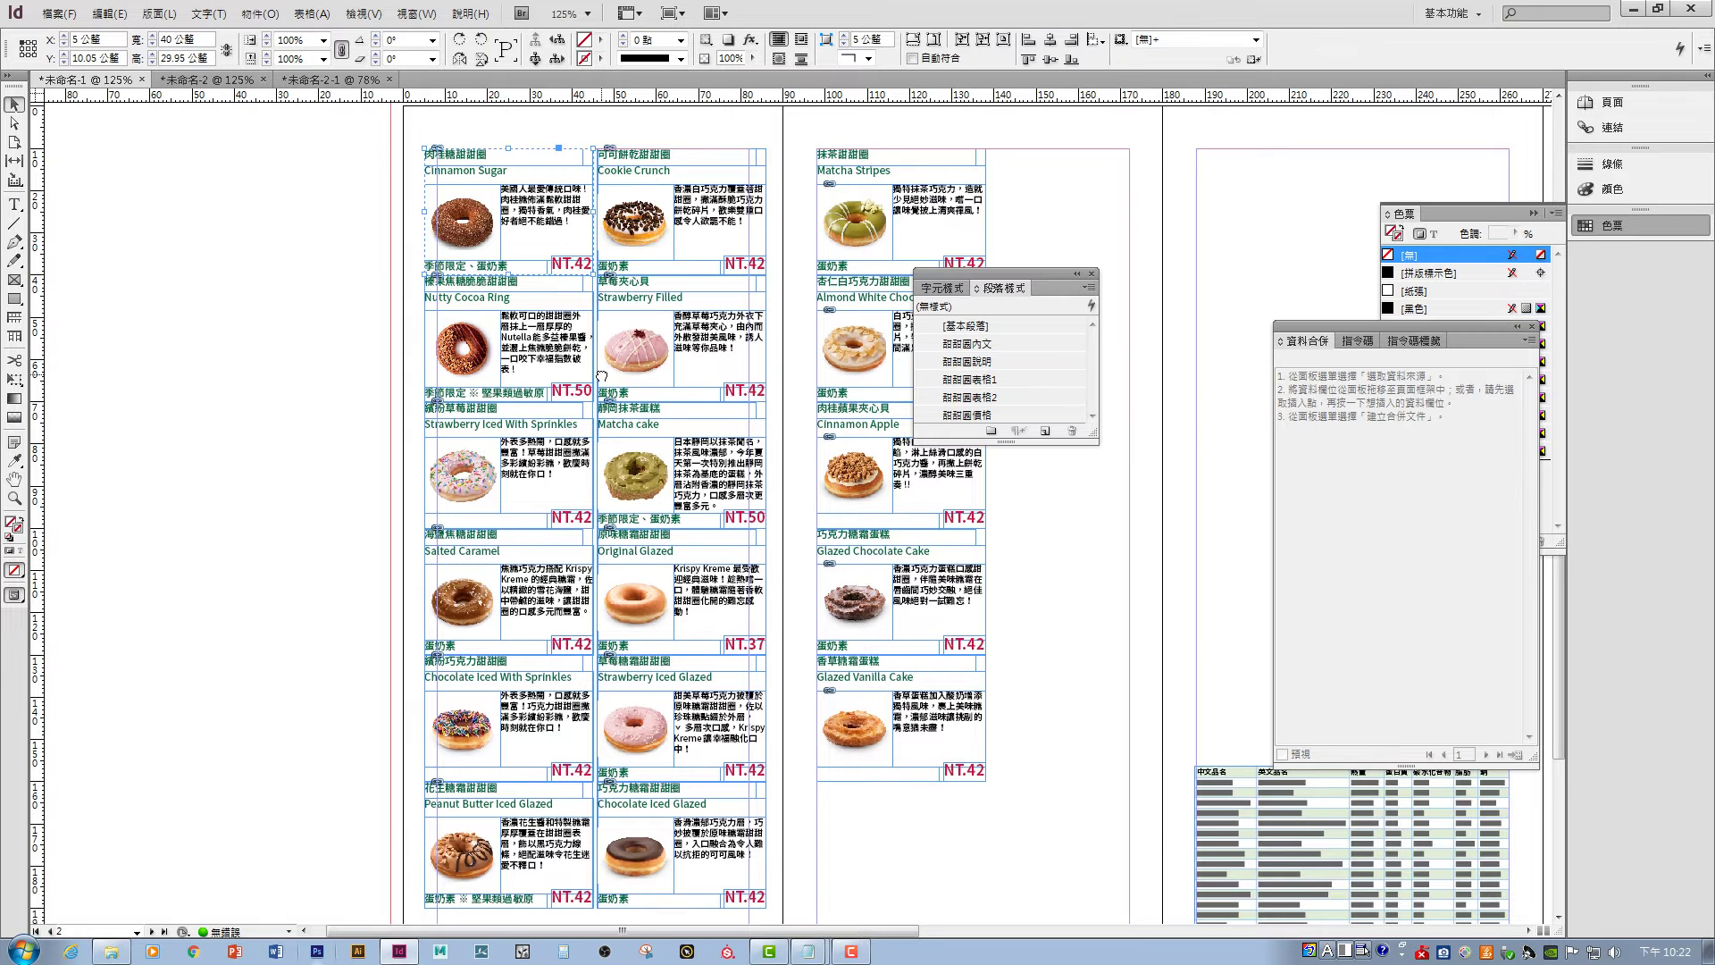
{"action": "scroll", "coordinate": [580, 219], "scroll_direction": "down", "scroll_amount": 3}
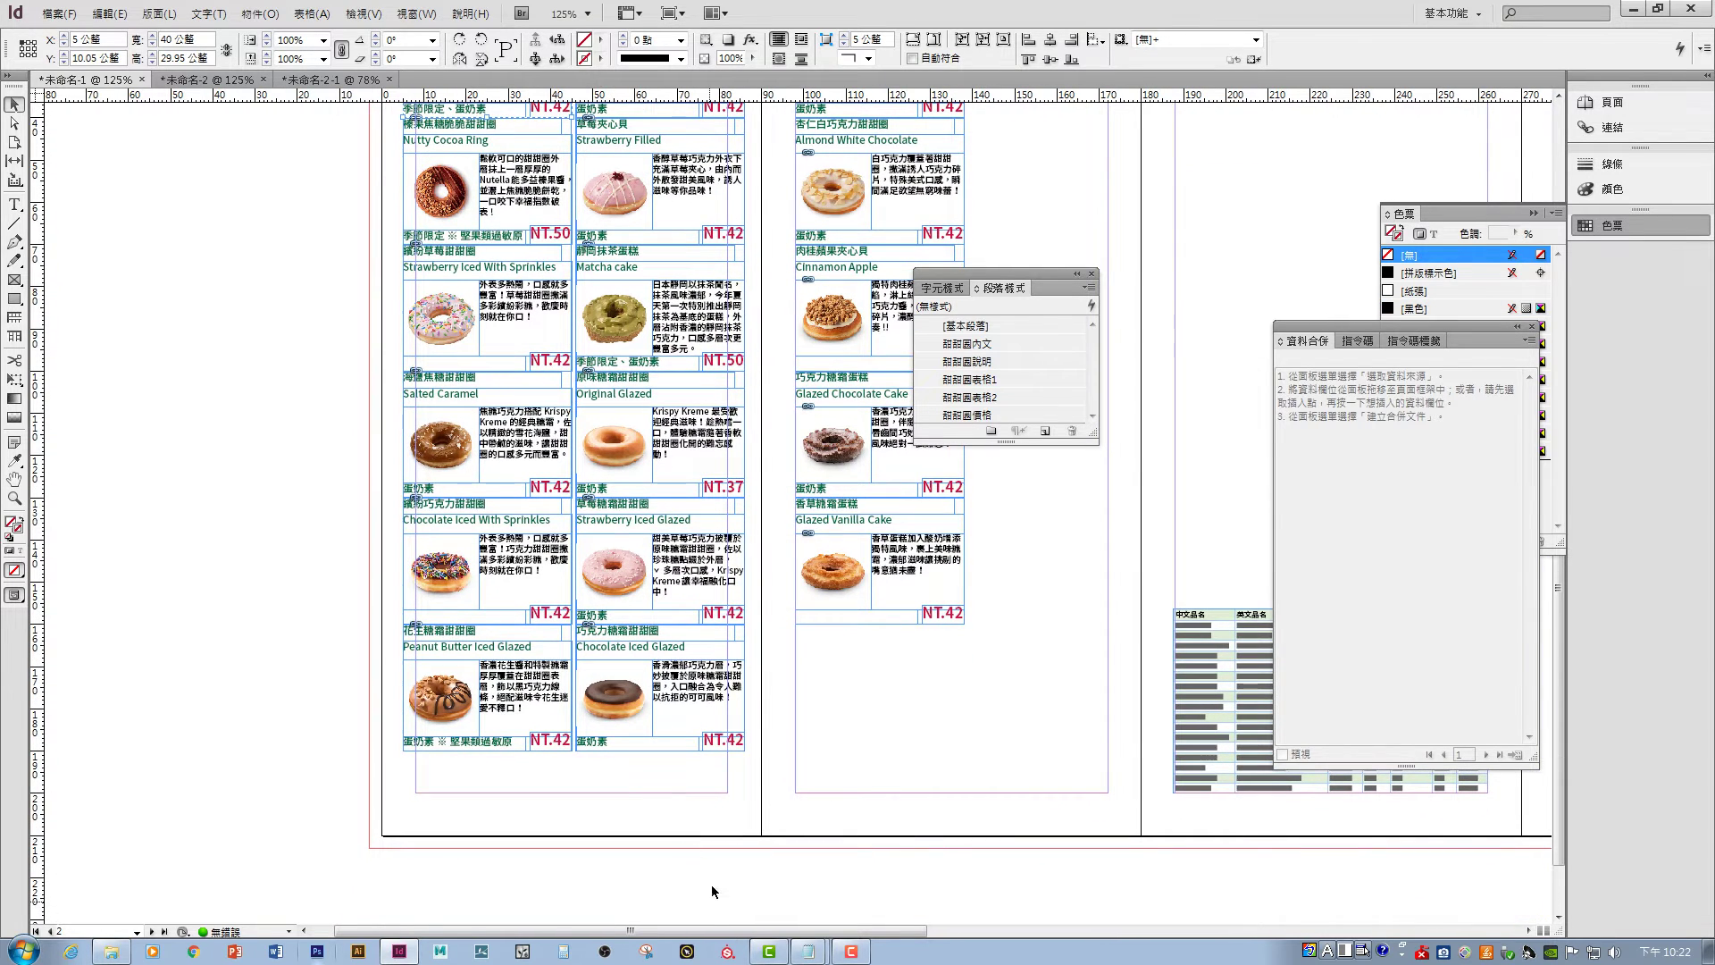
{"action": "left_click_drag", "start_coordinate": [746, 793], "coordinate": [490, 731]}
{"action": "left_click", "coordinate": [566, 854]}
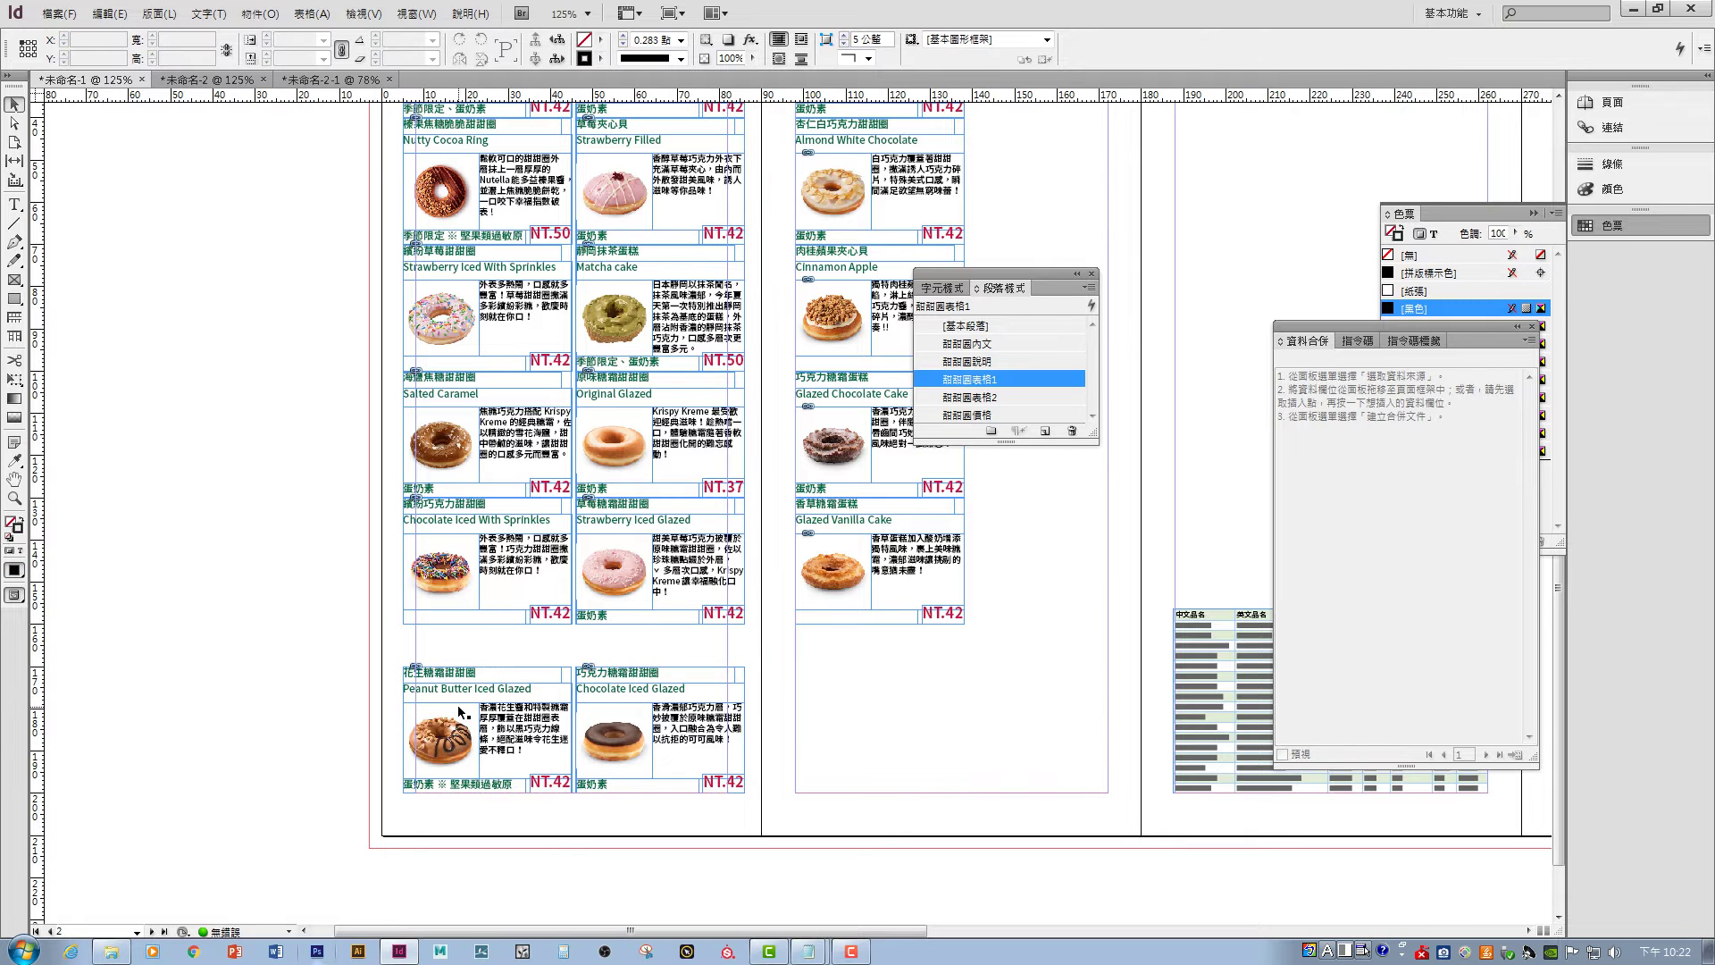
{"action": "scroll", "coordinate": [647, 679], "scroll_direction": "up", "scroll_amount": 3}
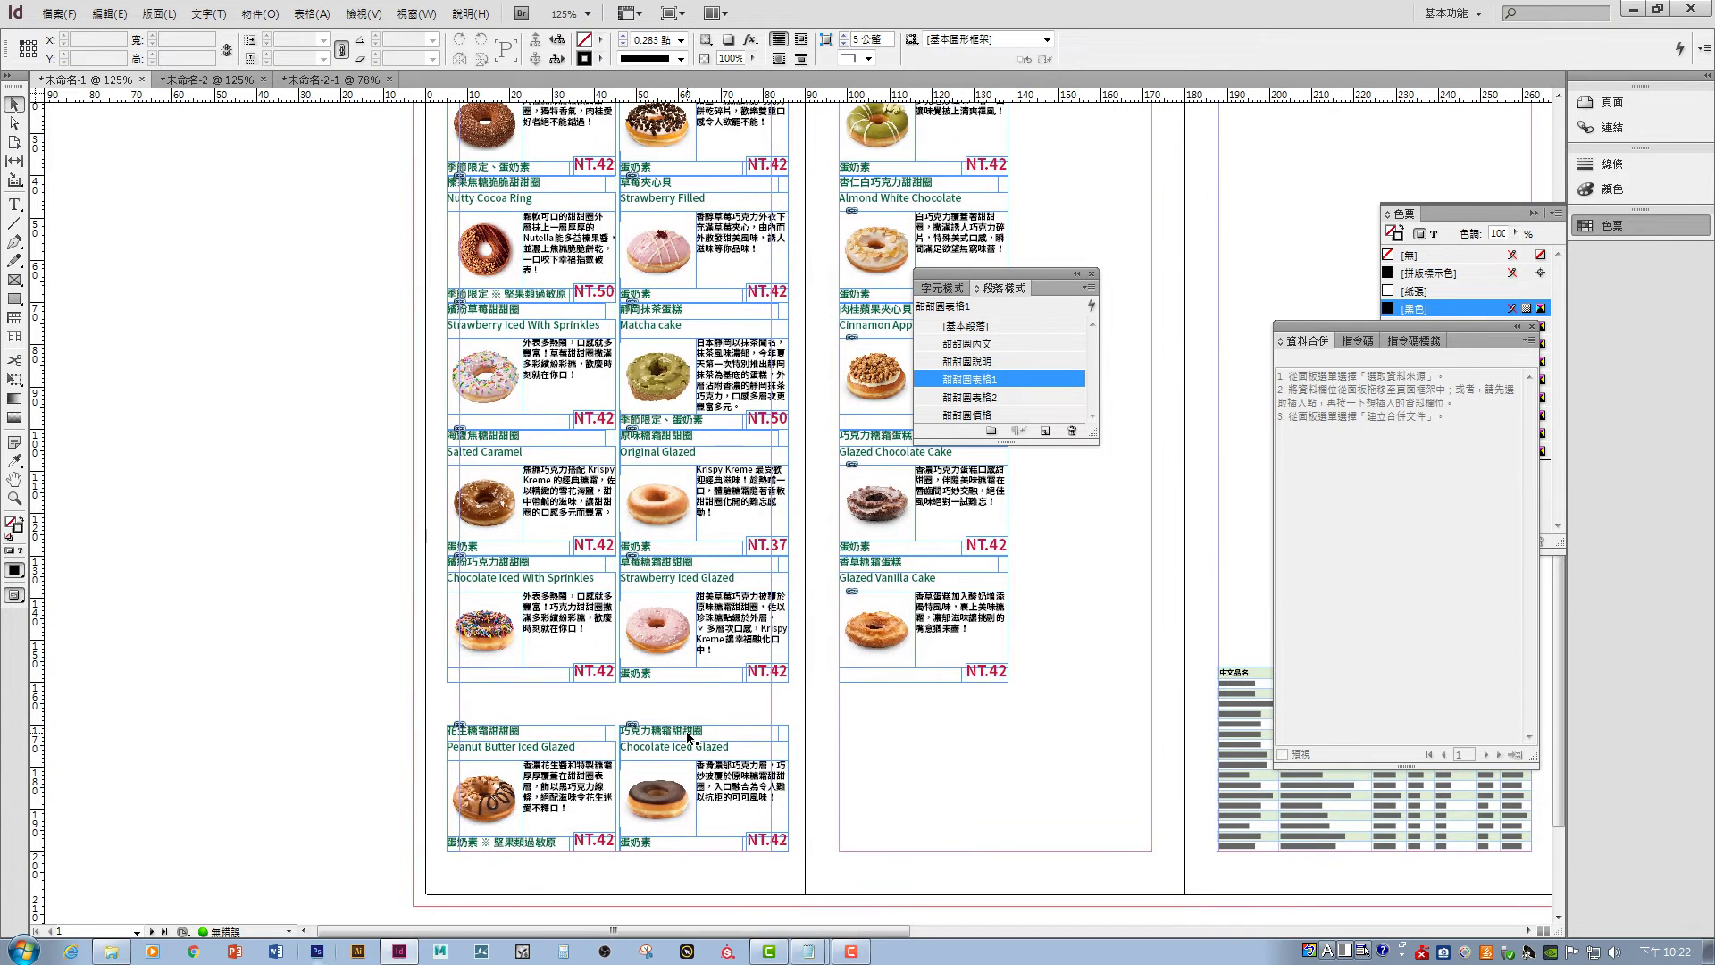
- Try distributing both left columns of cards vertically at once, then undo
{"action": "key", "text": "ctrl+minus"}
{"action": "left_click_drag", "start_coordinate": [333, 186], "coordinate": [615, 789]}
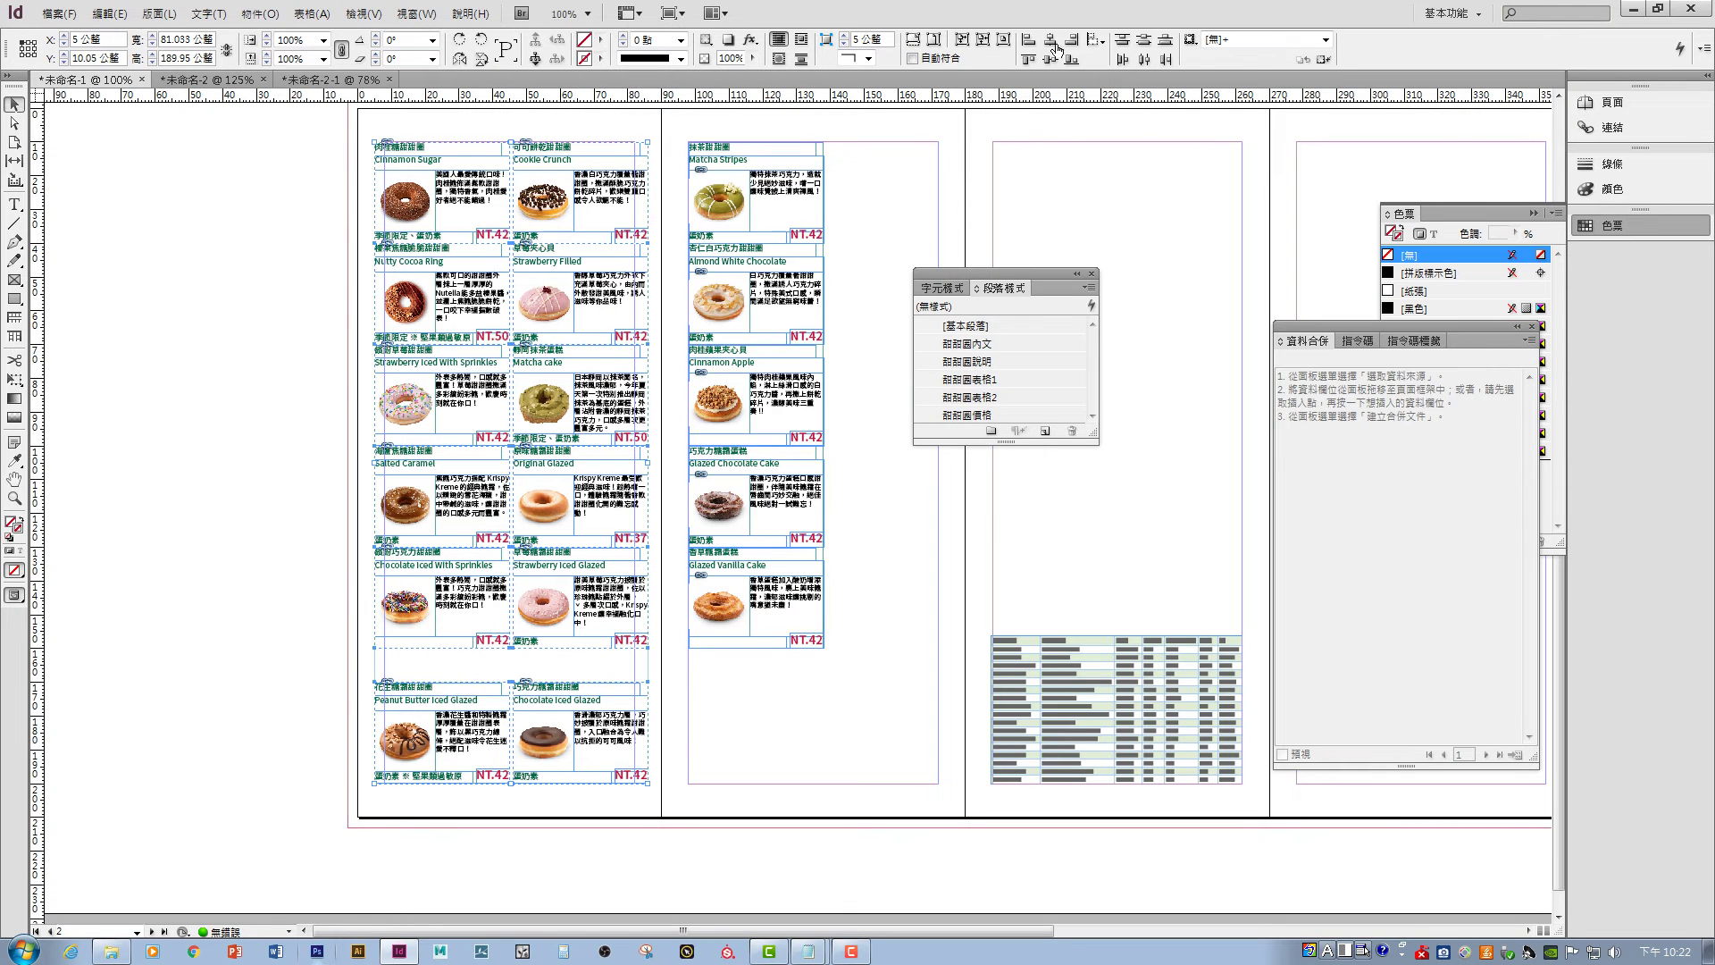
{"action": "left_click", "coordinate": [1151, 41]}
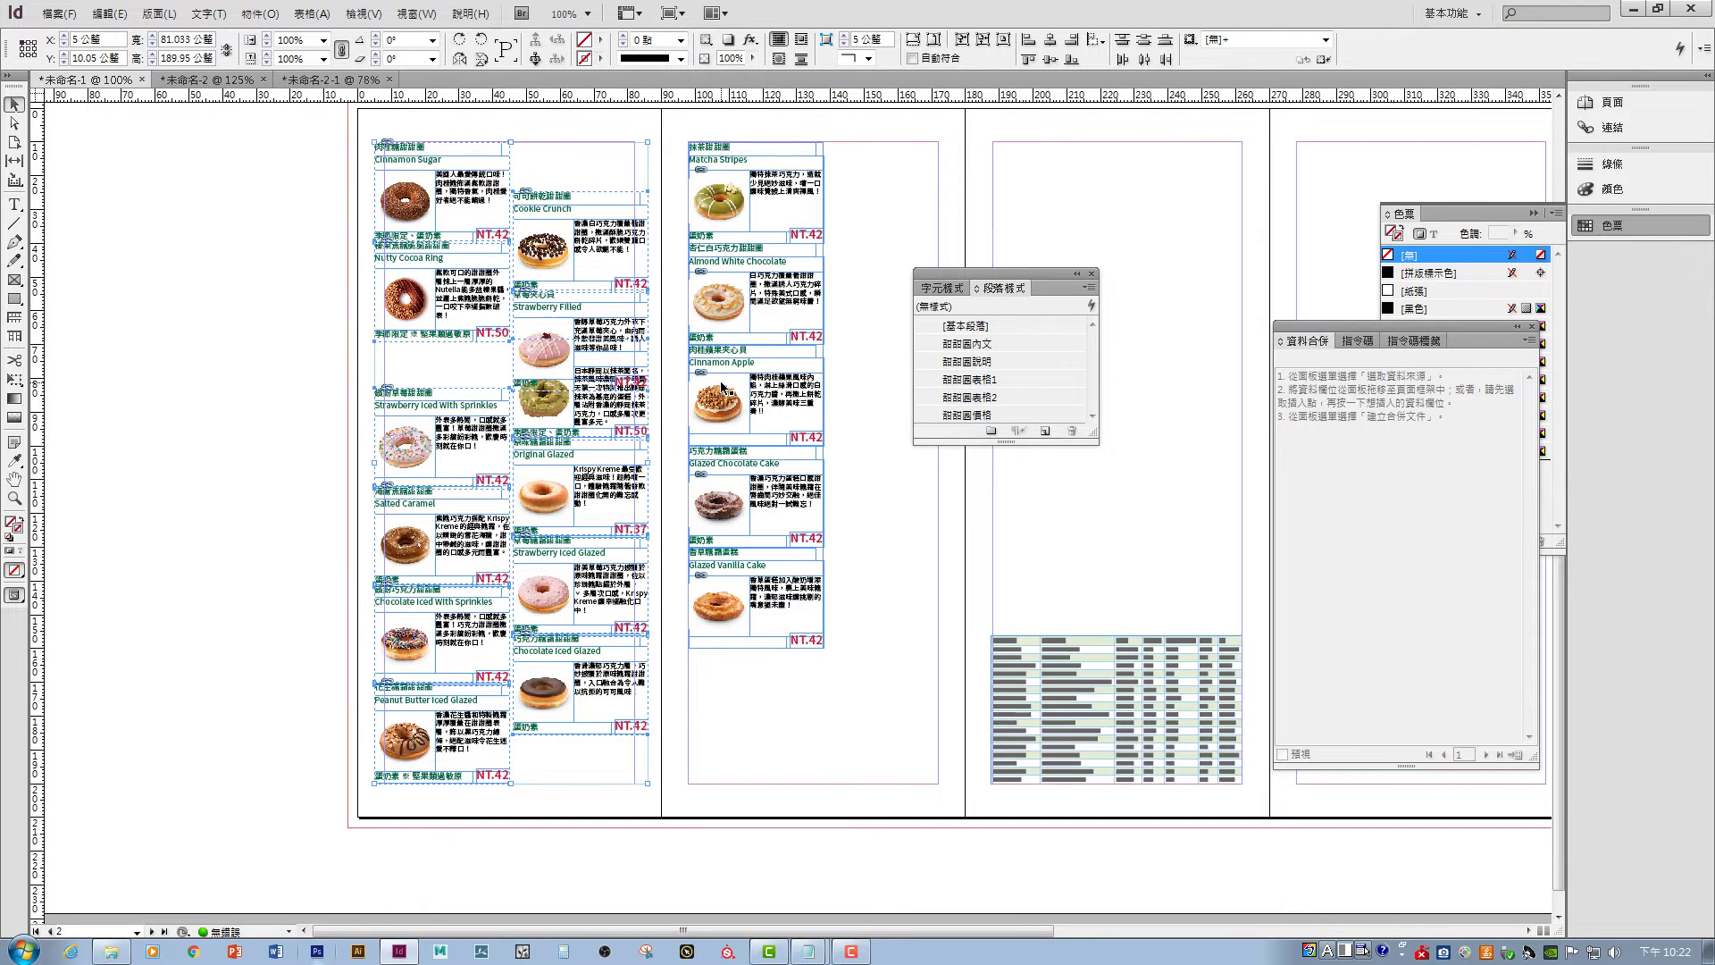
{"action": "key", "text": "ctrl+z"}
{"action": "left_click", "coordinate": [922, 214]}
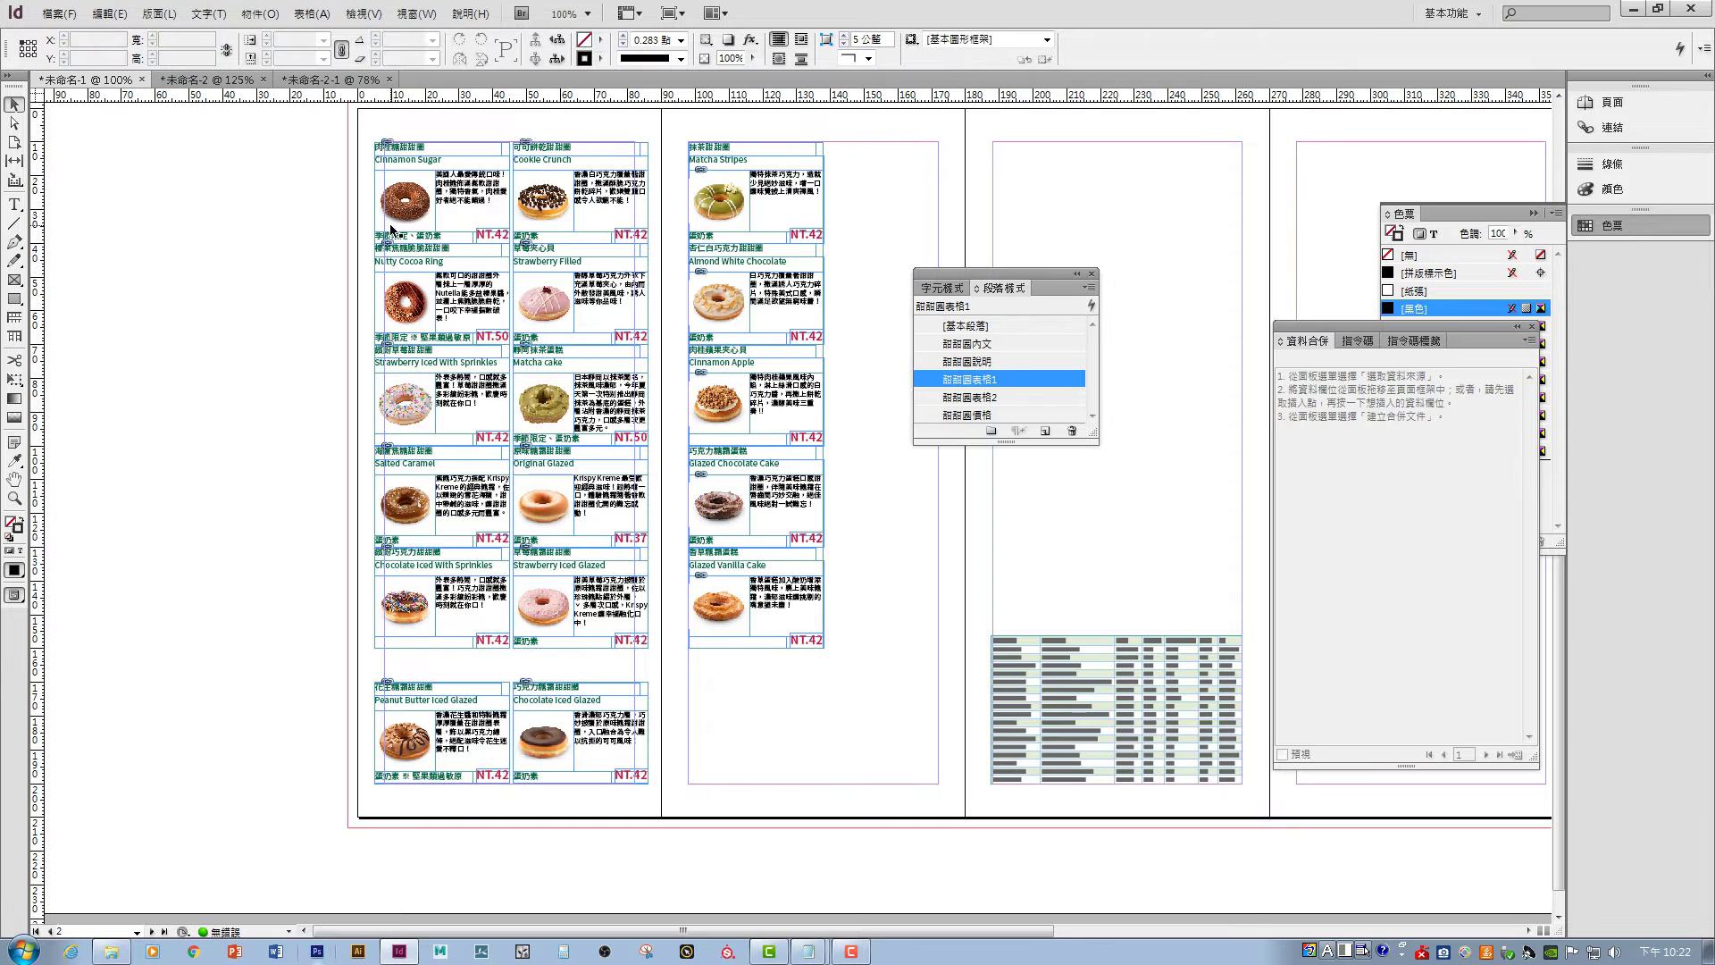
- Distribute vertical centers of the first and second donut columns separately
{"action": "left_click_drag", "start_coordinate": [308, 195], "coordinate": [430, 715]}
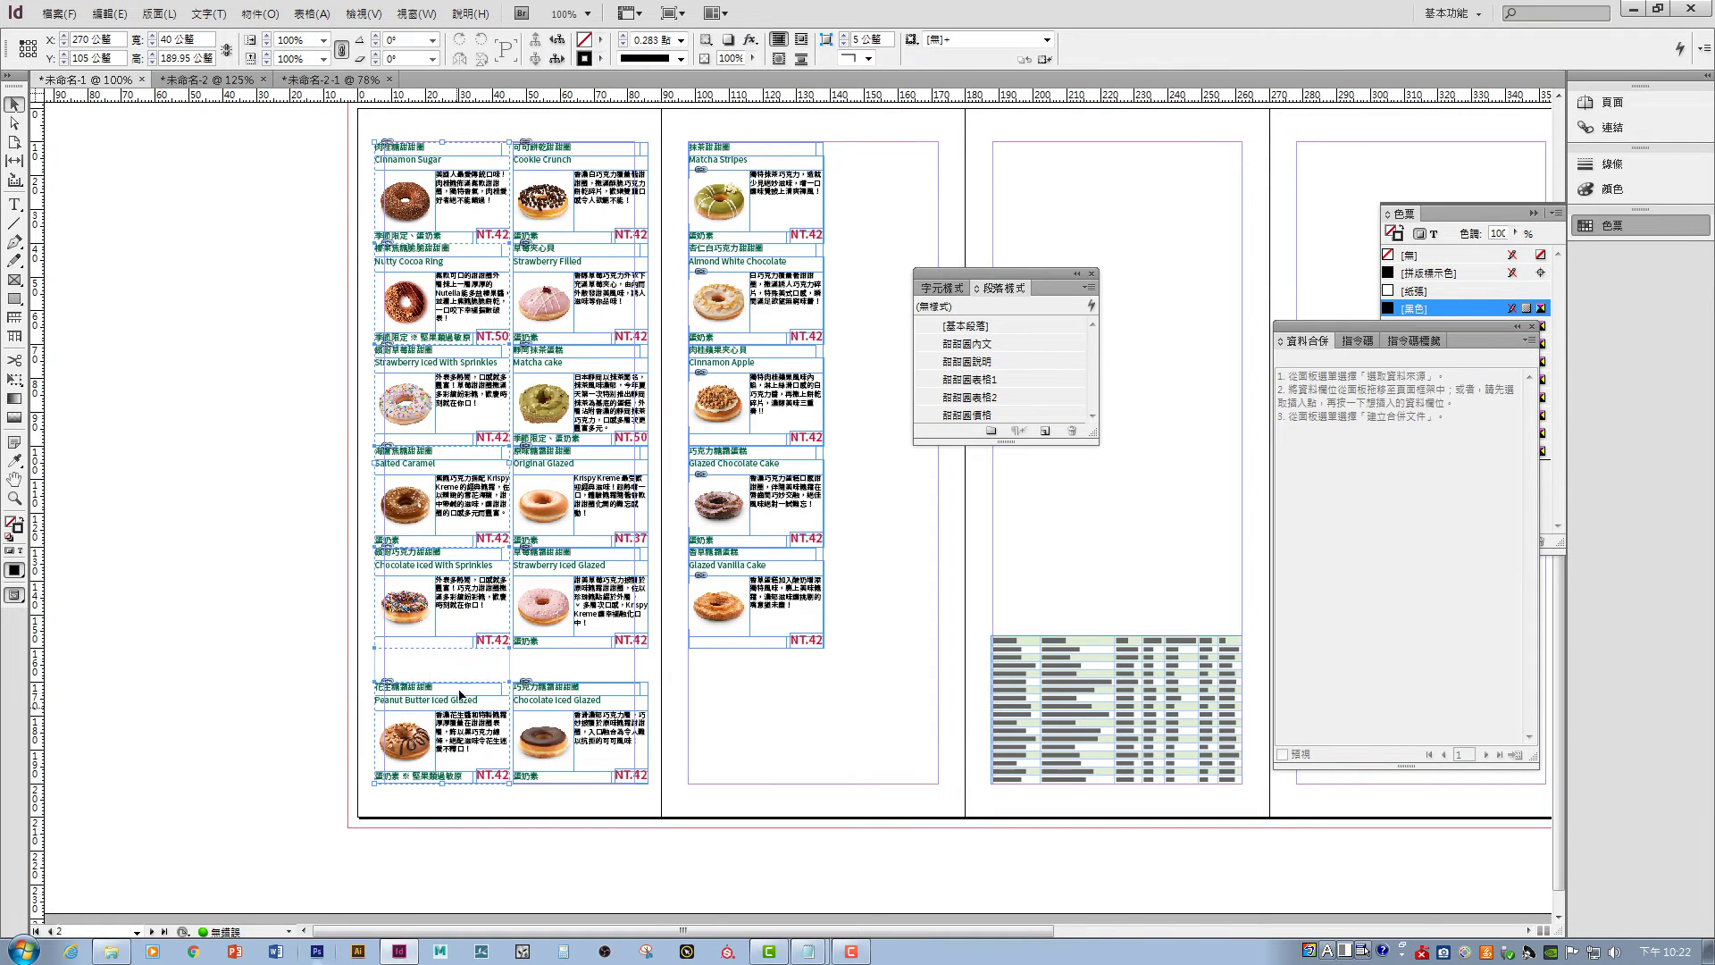
{"action": "left_click", "coordinate": [1144, 40]}
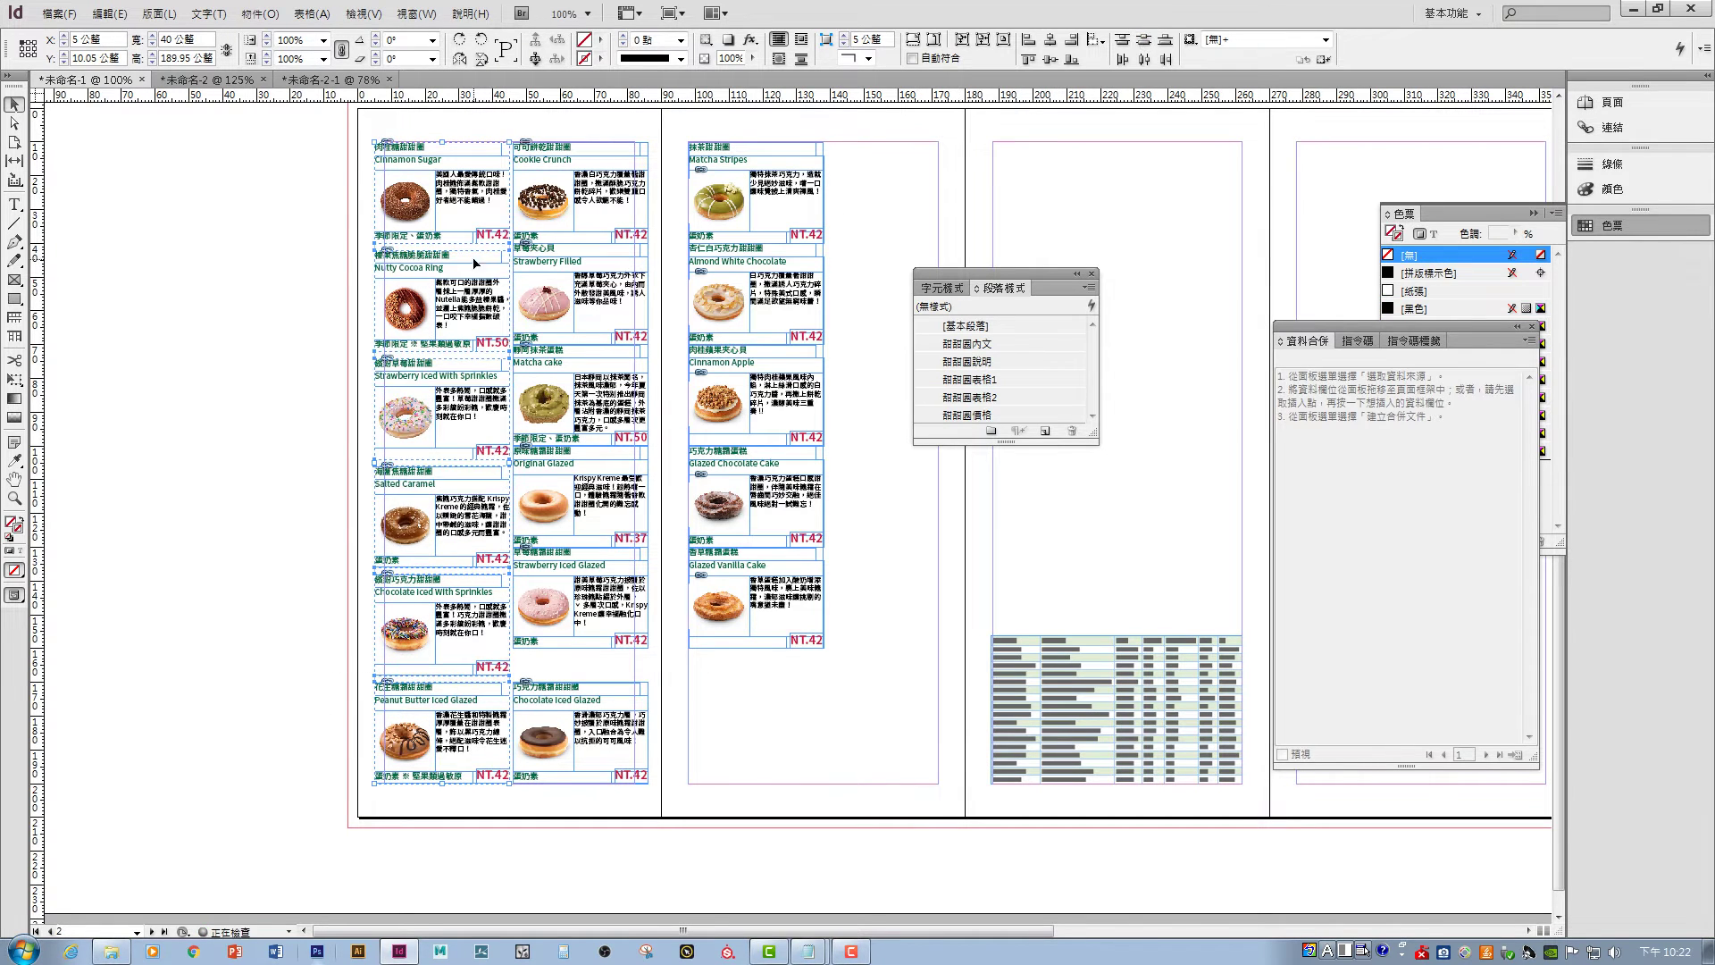
{"action": "left_click_drag", "start_coordinate": [662, 166], "coordinate": [587, 740]}
{"action": "left_click", "coordinate": [1144, 49]}
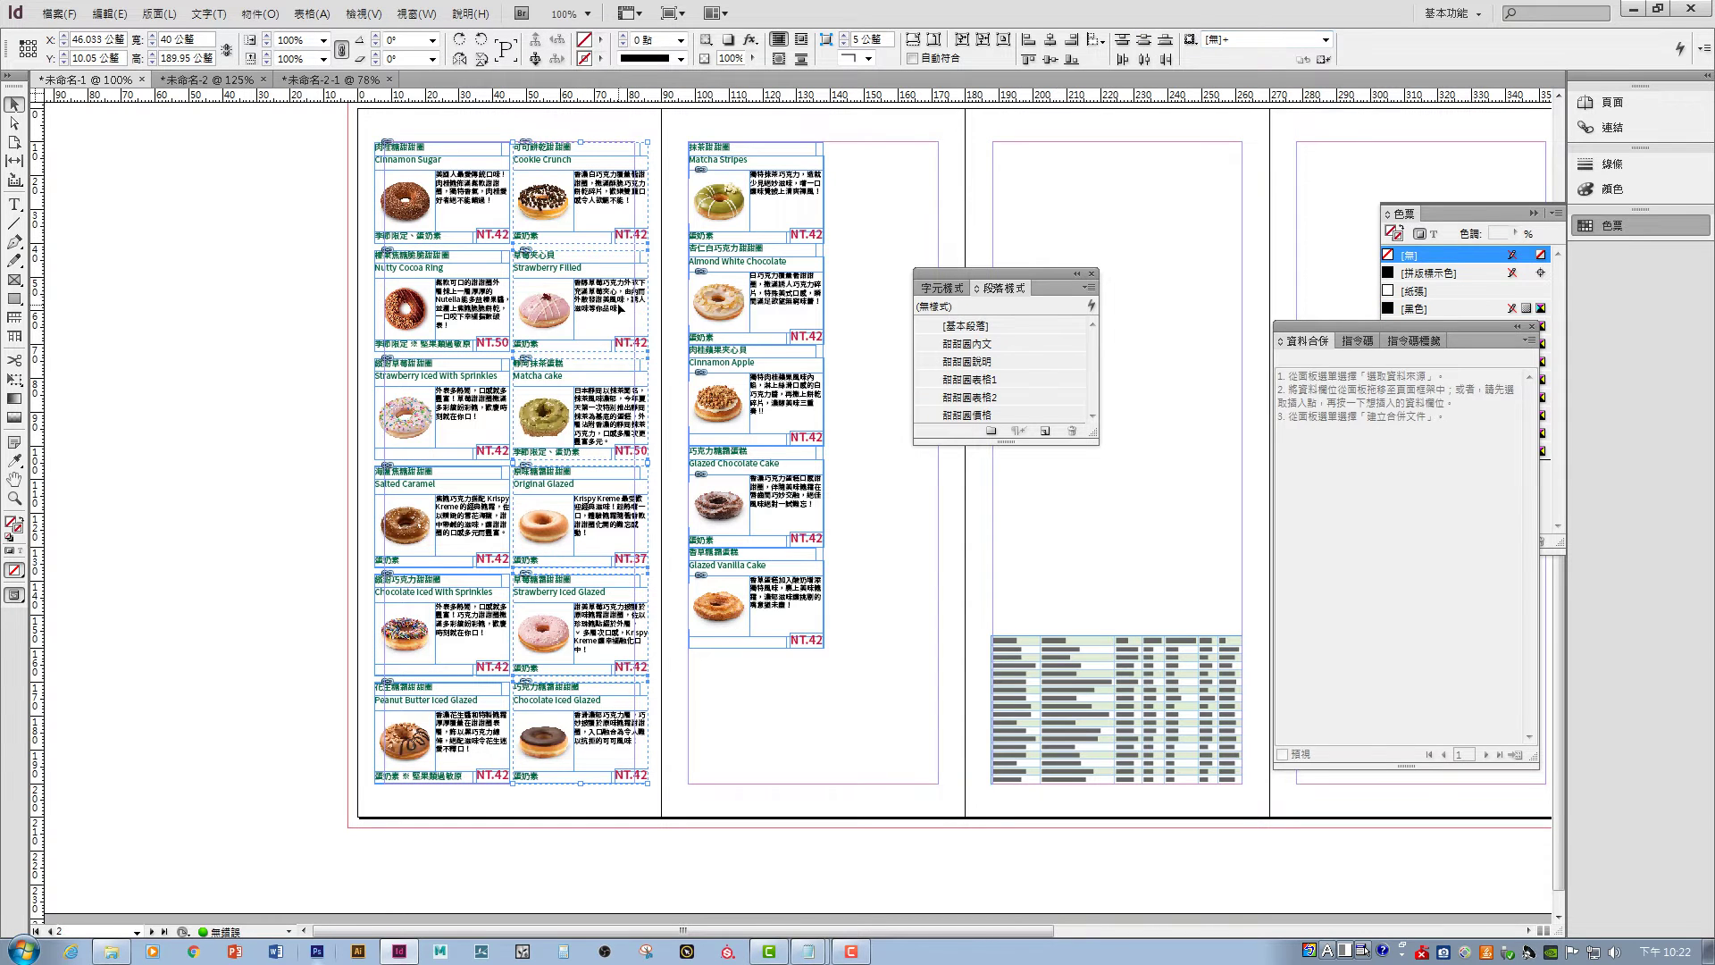
{"action": "left_click", "coordinate": [908, 180]}
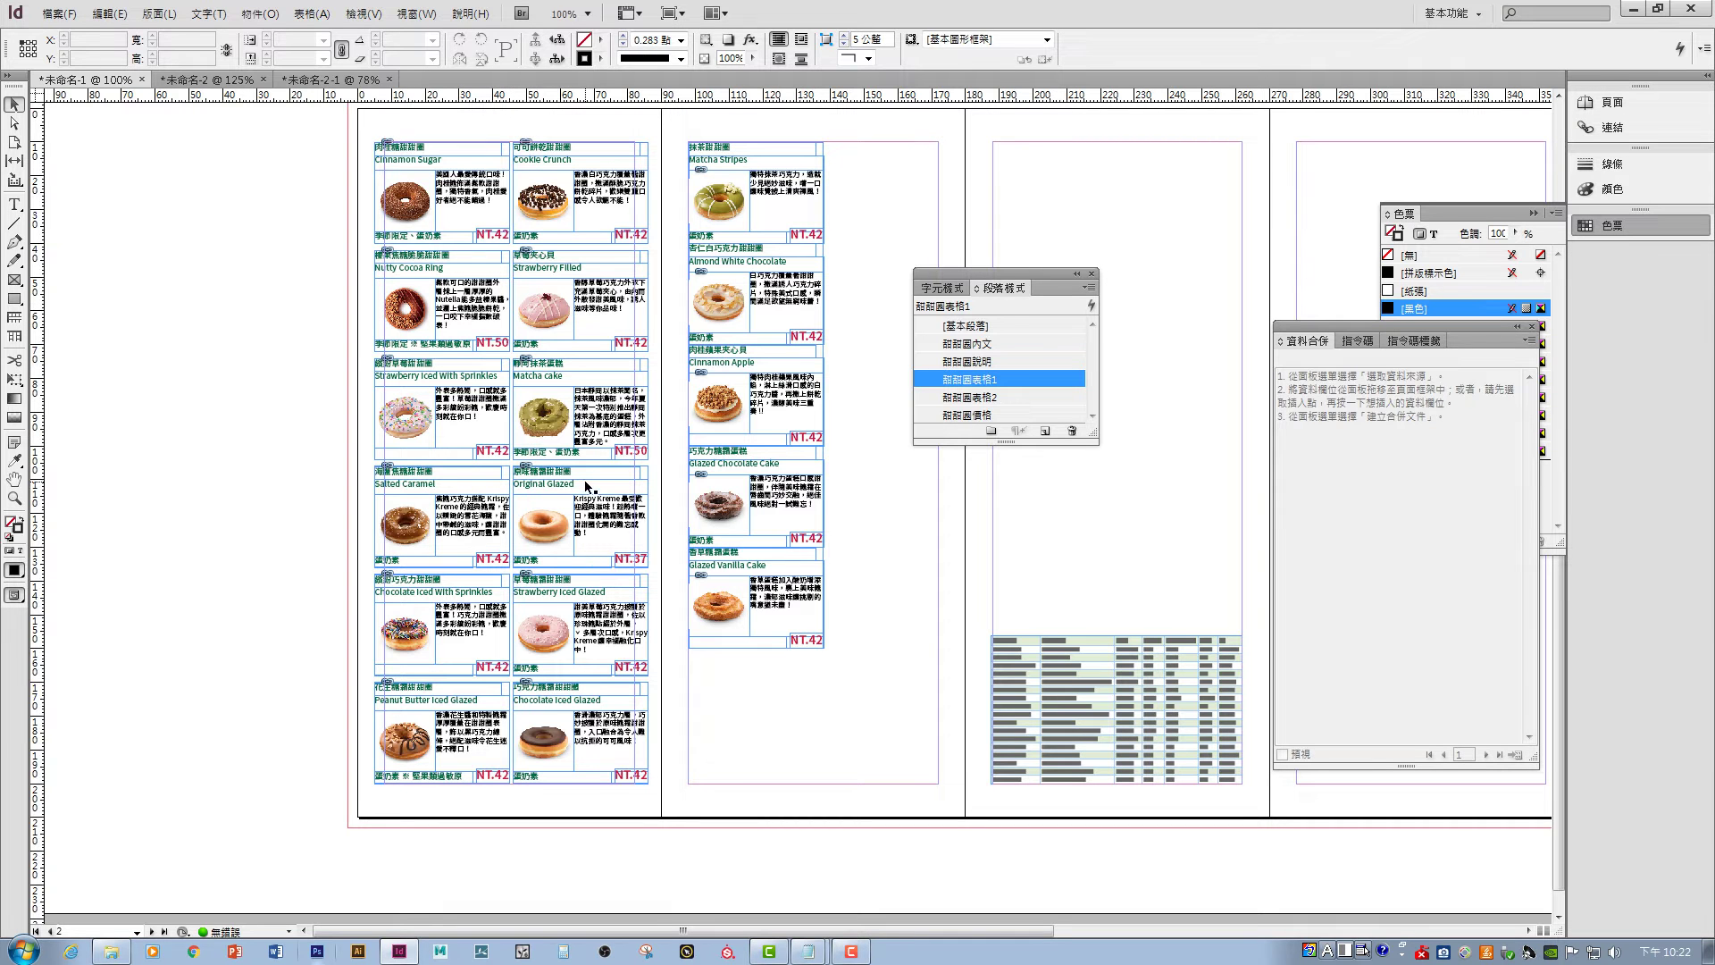
{"action": "left_click_drag", "start_coordinate": [632, 418], "coordinate": [526, 397]}
{"action": "left_click", "coordinate": [718, 514]}
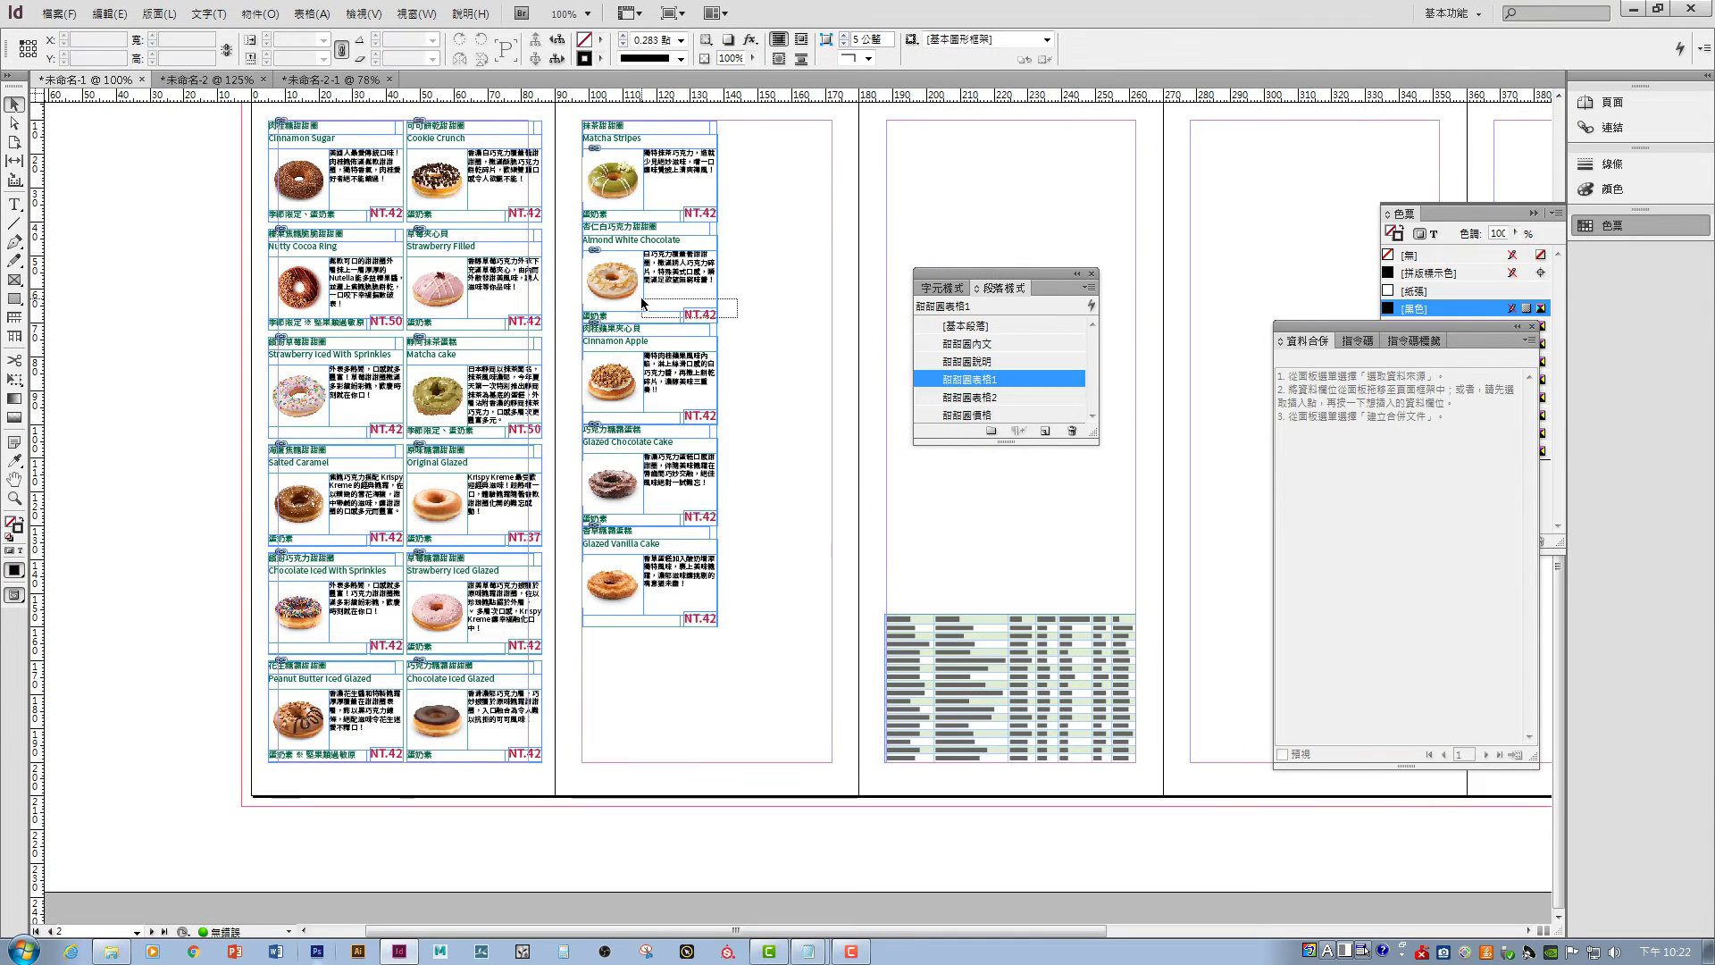
- Review the Cinnamon Sugar frame, then drag the Paragraph Styles panel larger to show every style
{"action": "key", "text": "ctrl+z"}
{"action": "key", "text": "ctrl+z"}
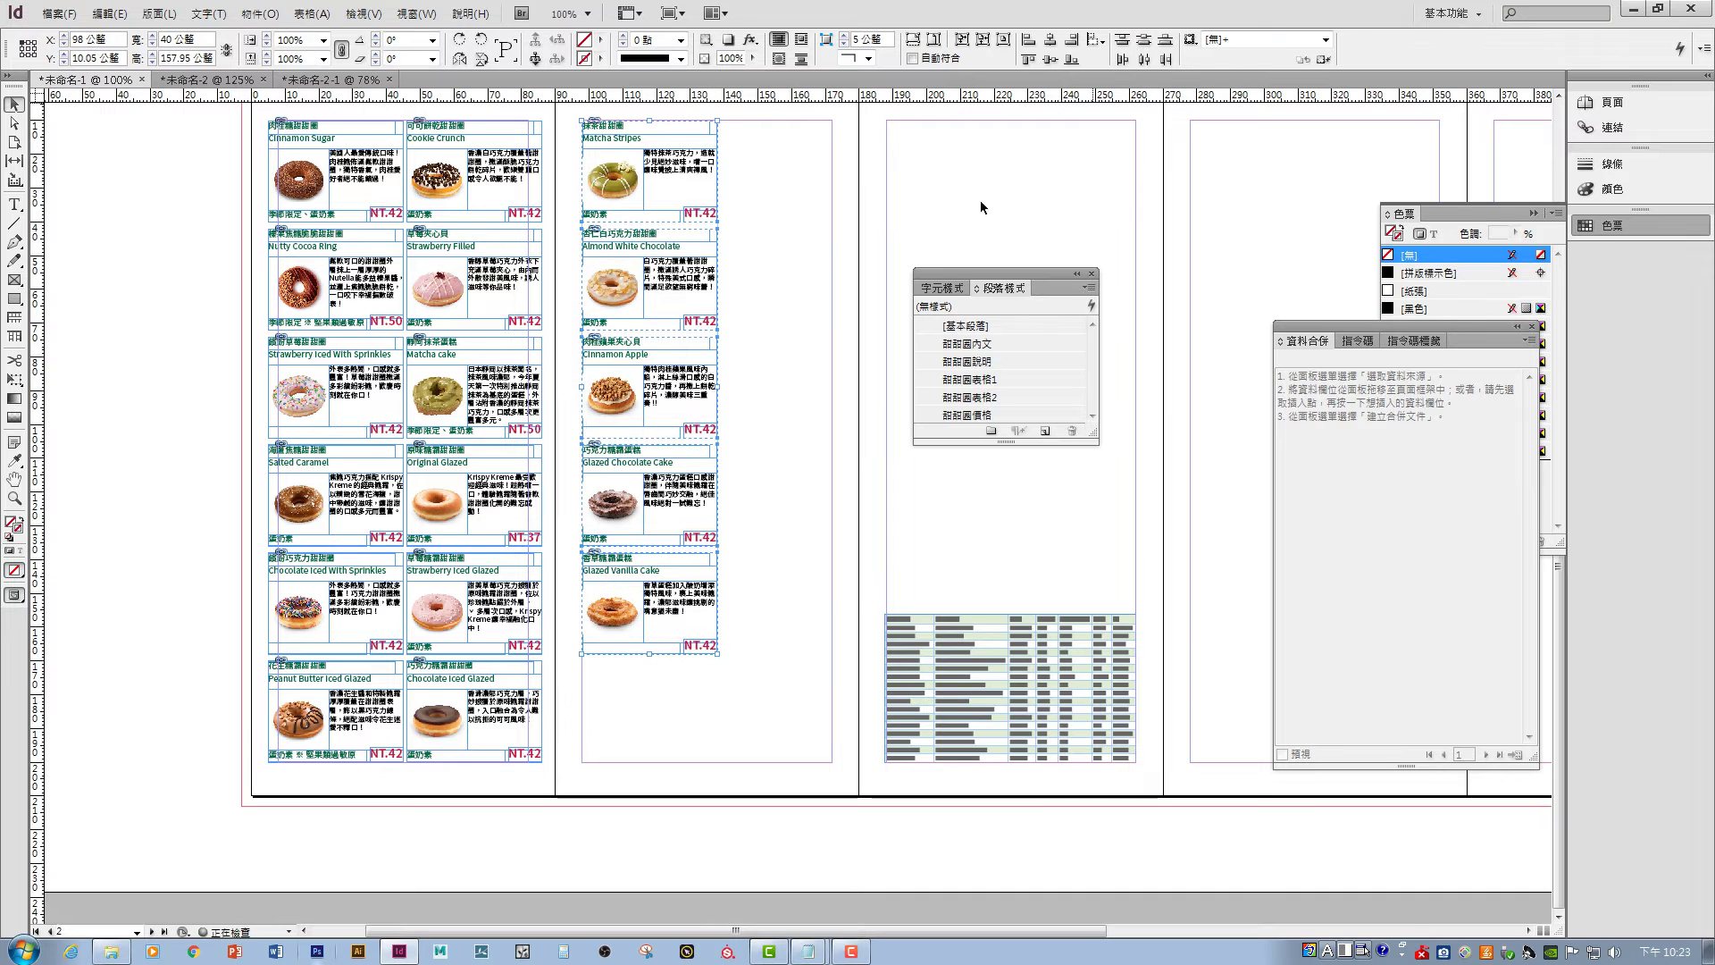
{"action": "left_click_drag", "start_coordinate": [801, 395], "coordinate": [840, 455]}
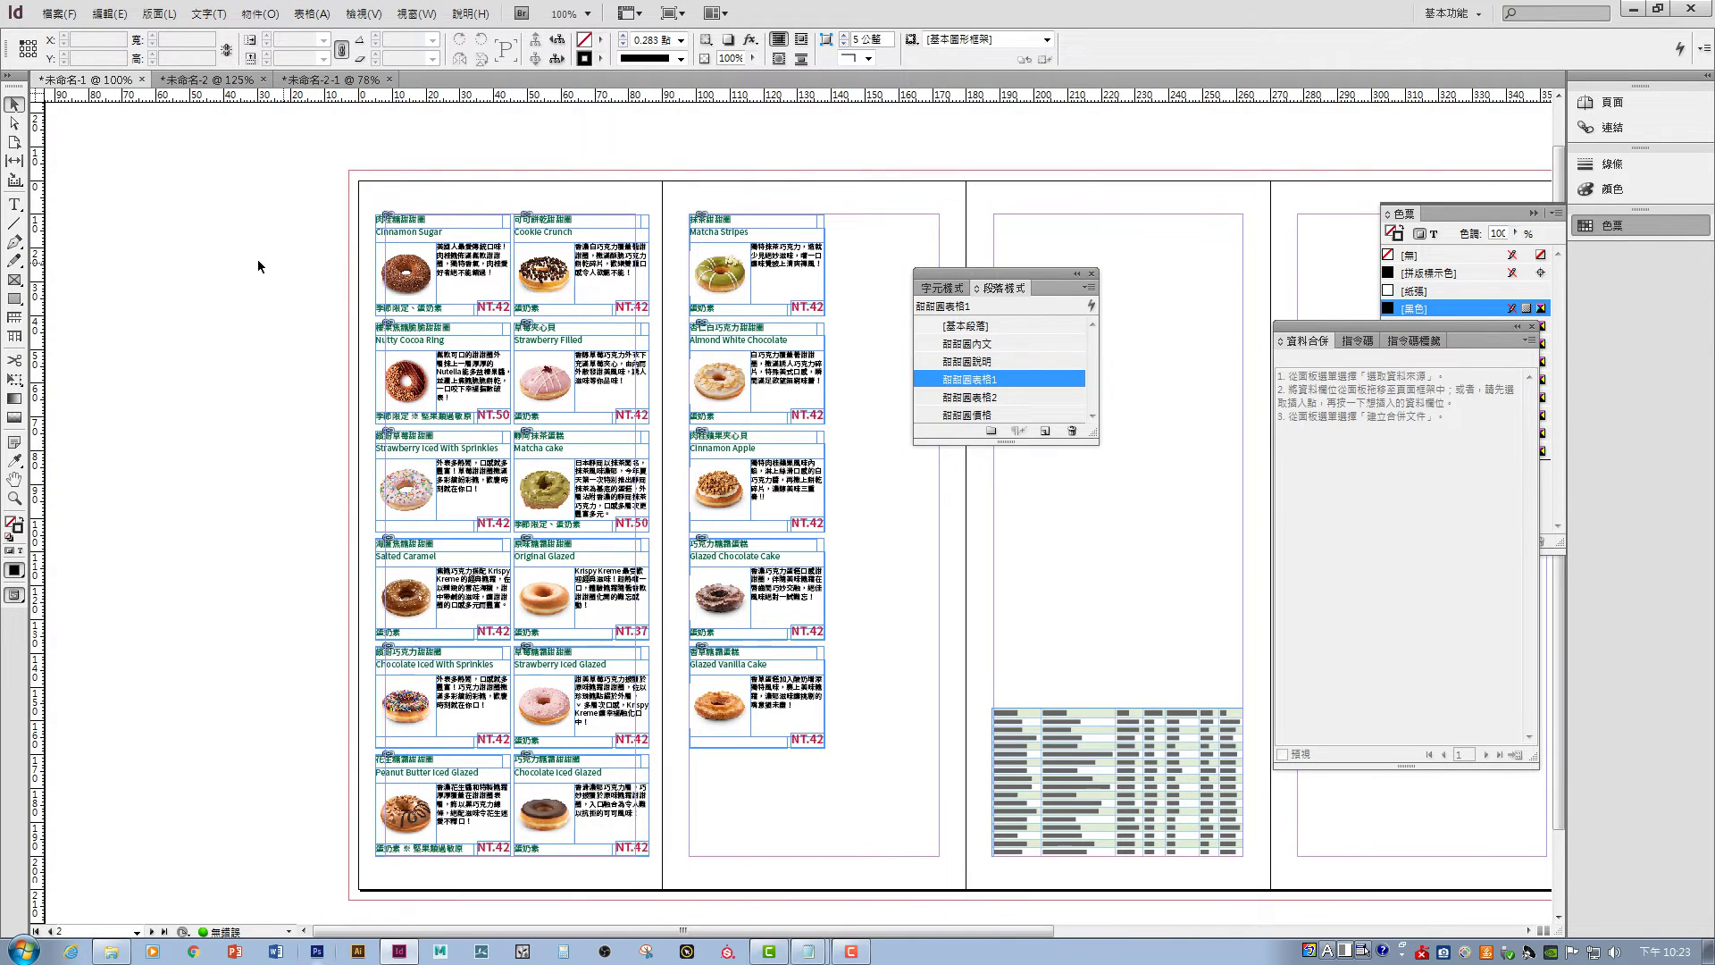
{"action": "left_click", "coordinate": [408, 222]}
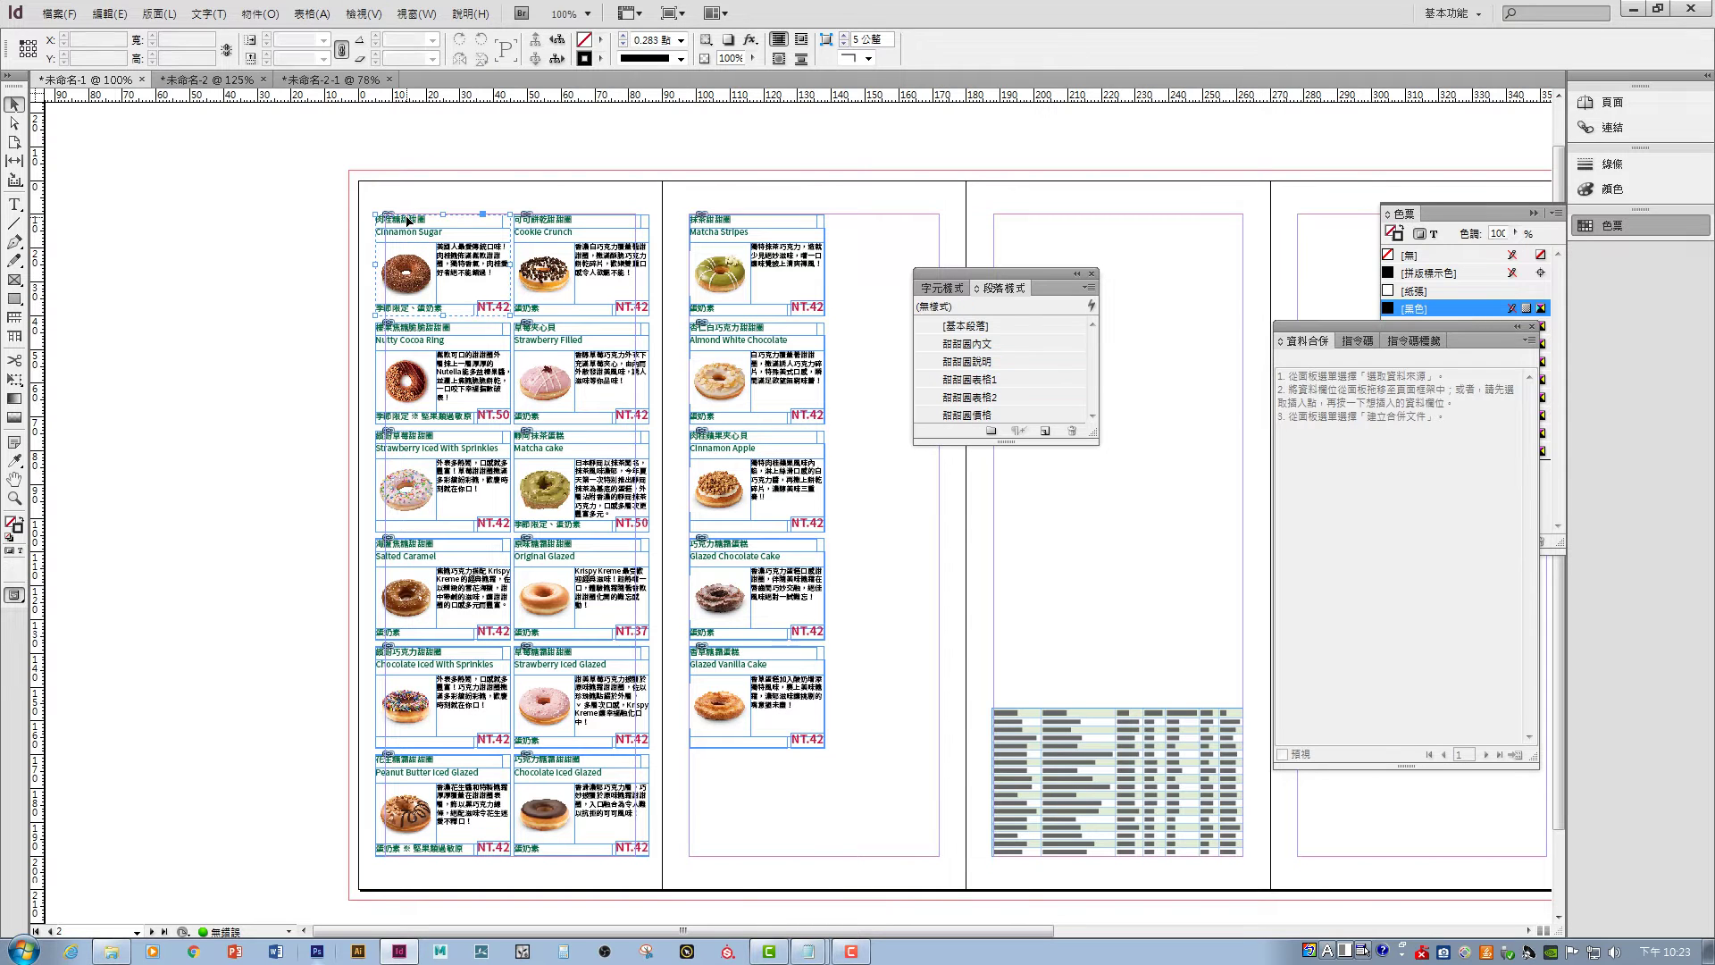
{"action": "left_click", "coordinate": [255, 250]}
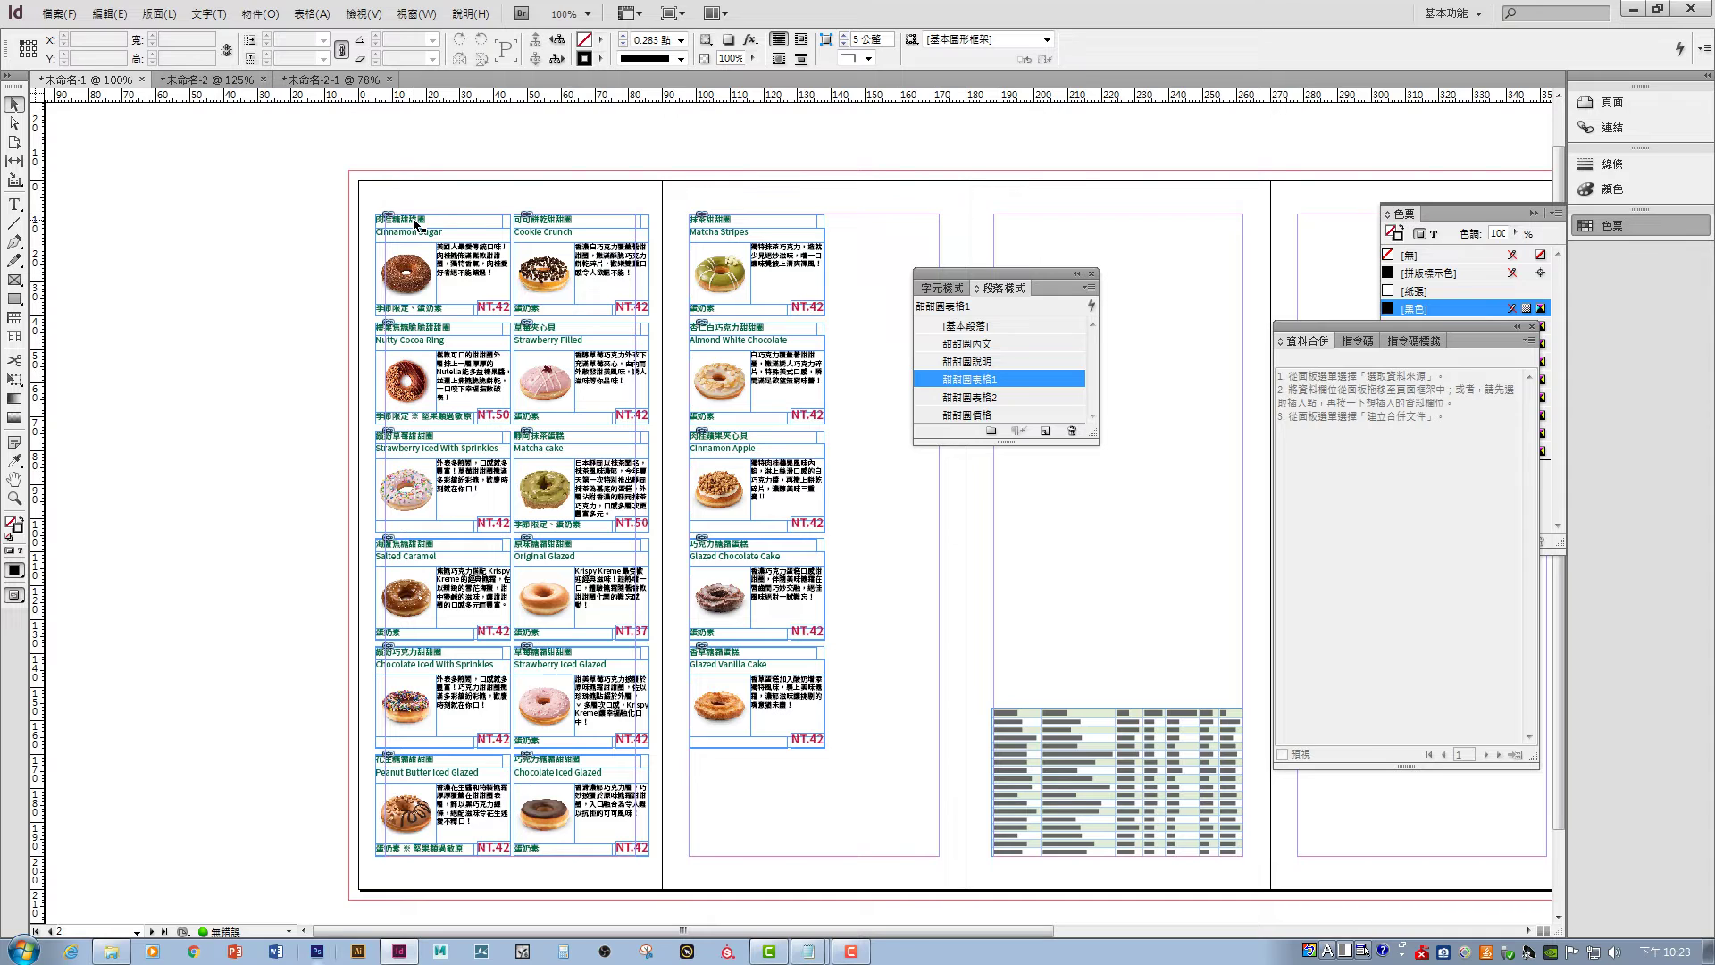
{"action": "left_click", "coordinate": [413, 225]}
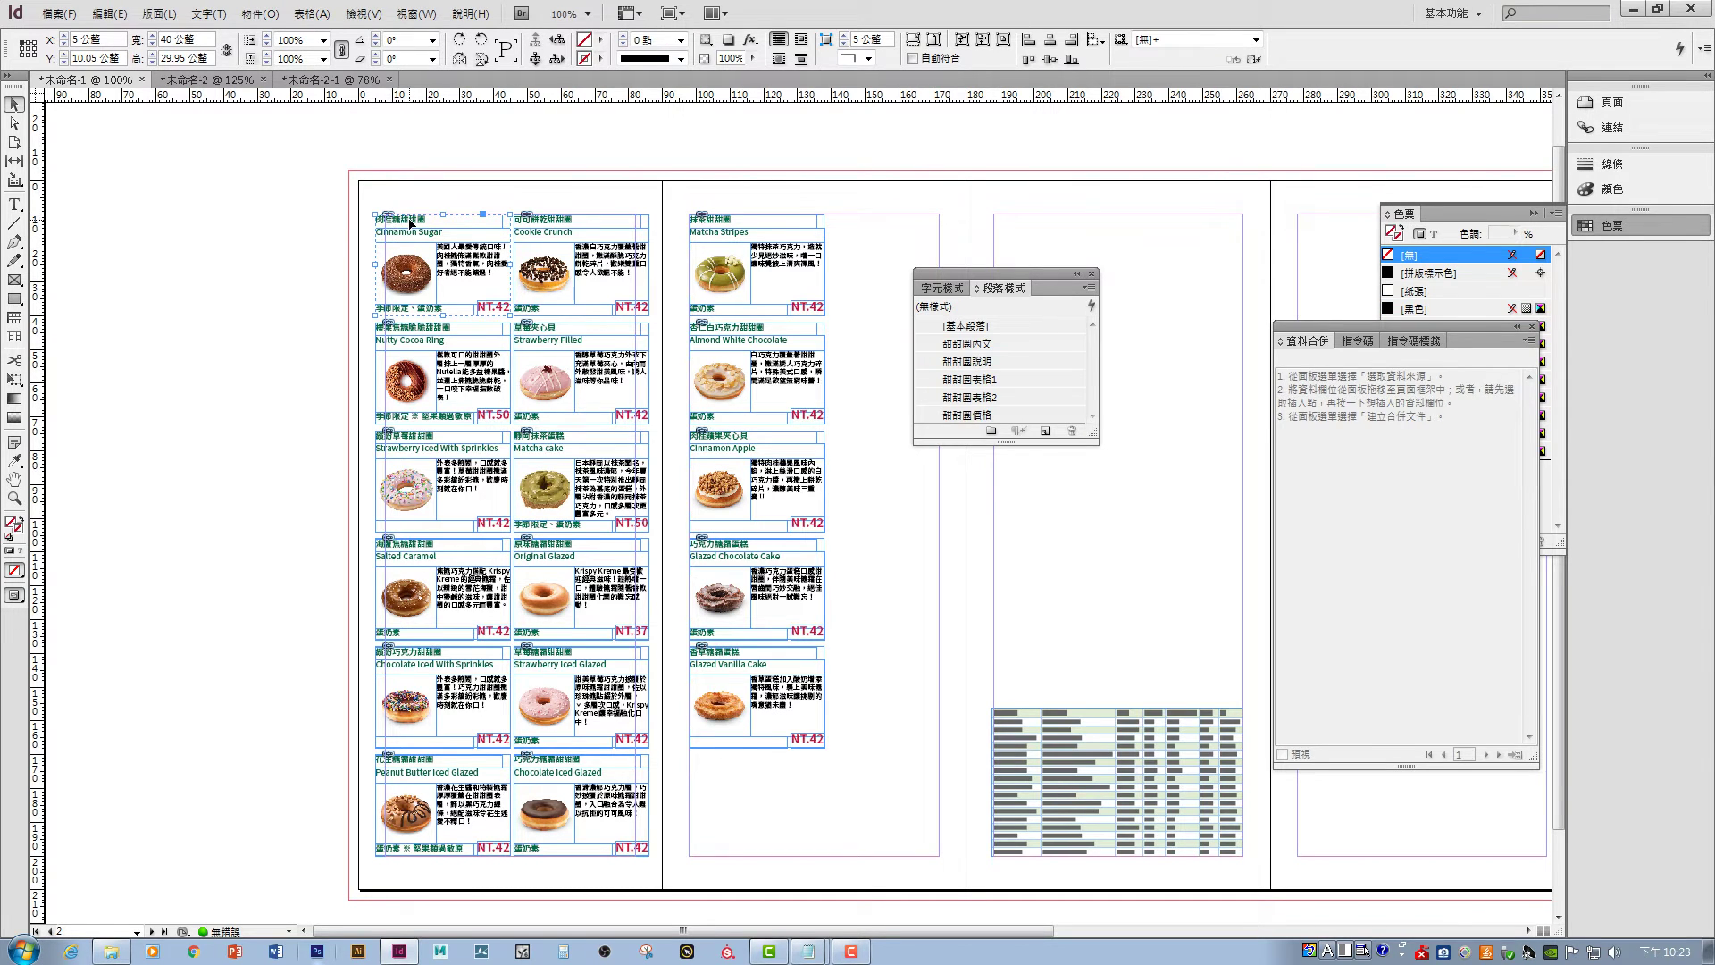
{"action": "left_click", "coordinate": [249, 253]}
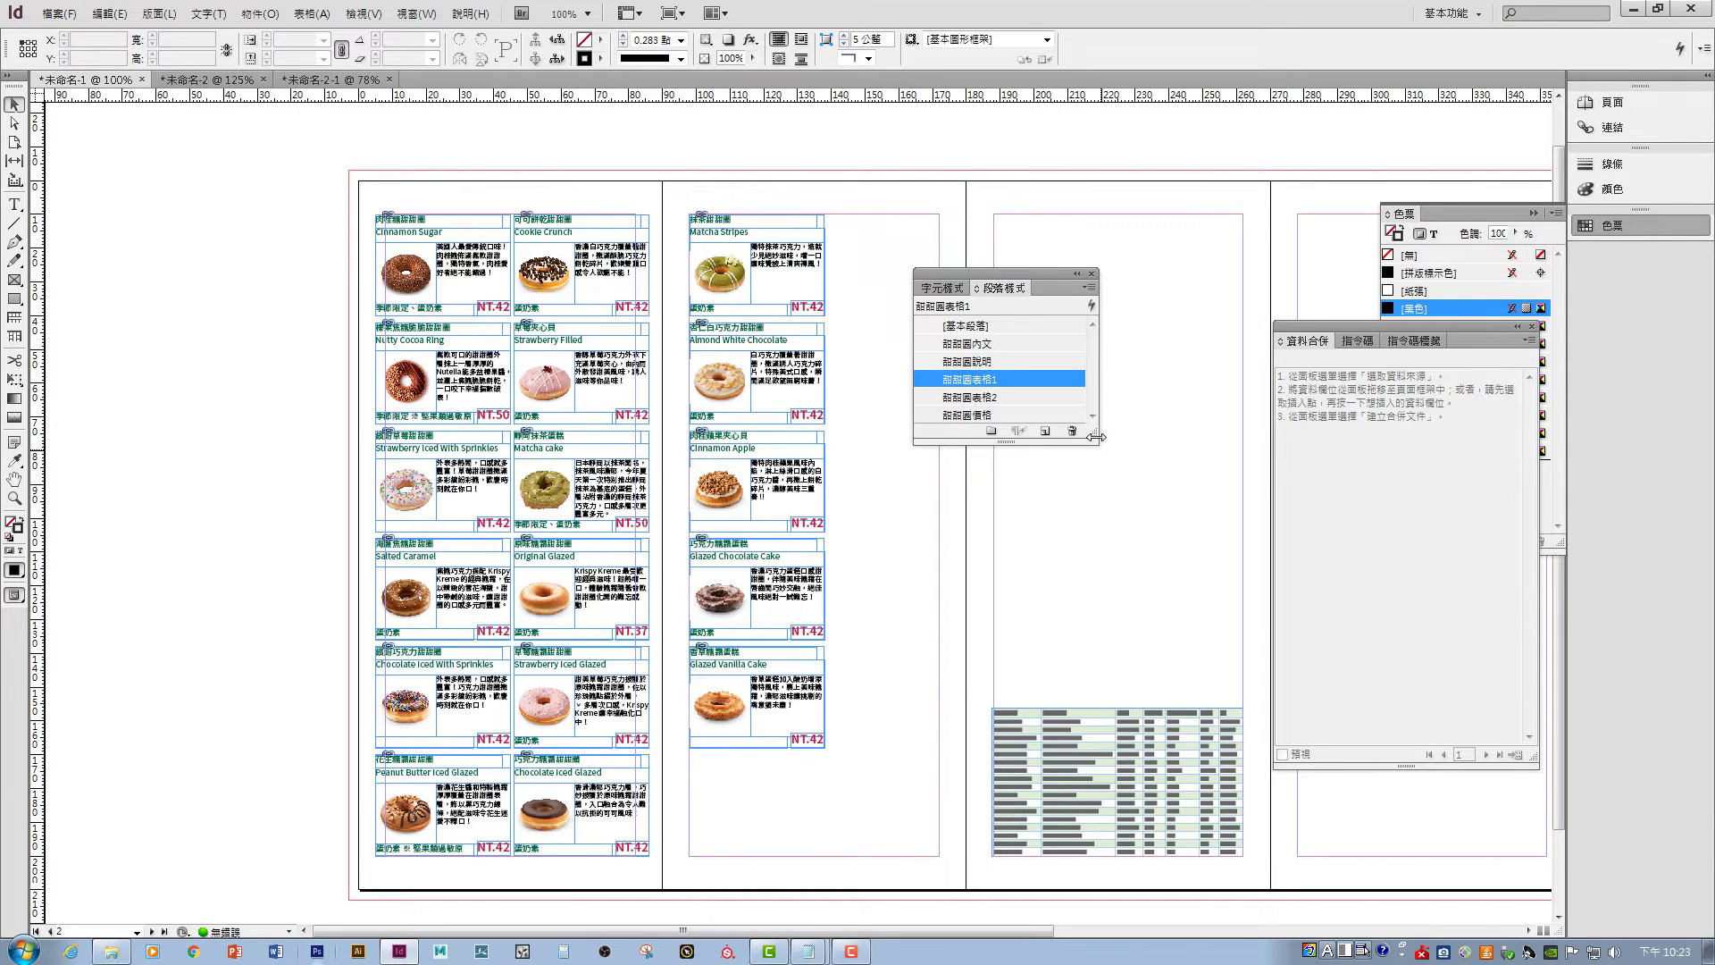
{"action": "left_click_drag", "start_coordinate": [1097, 441], "coordinate": [1145, 537]}
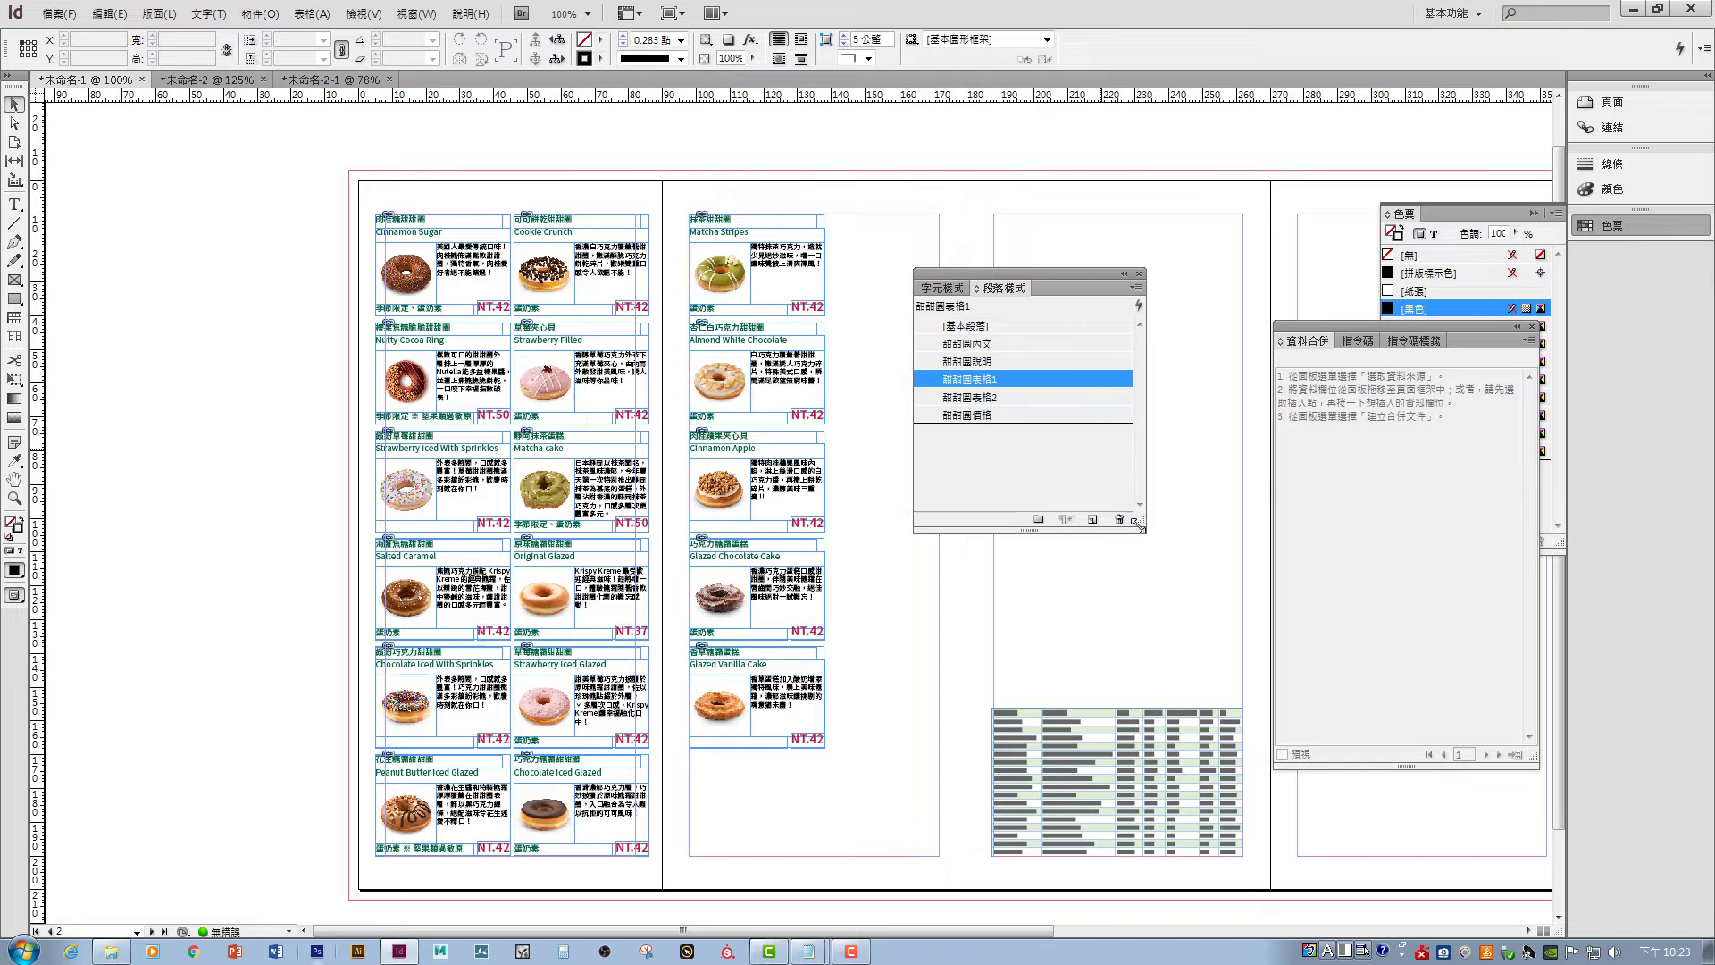
- Create paragraph style 甜甜圈標題 with 8 pt size and tracking 25
{"action": "left_click", "coordinate": [1095, 528]}
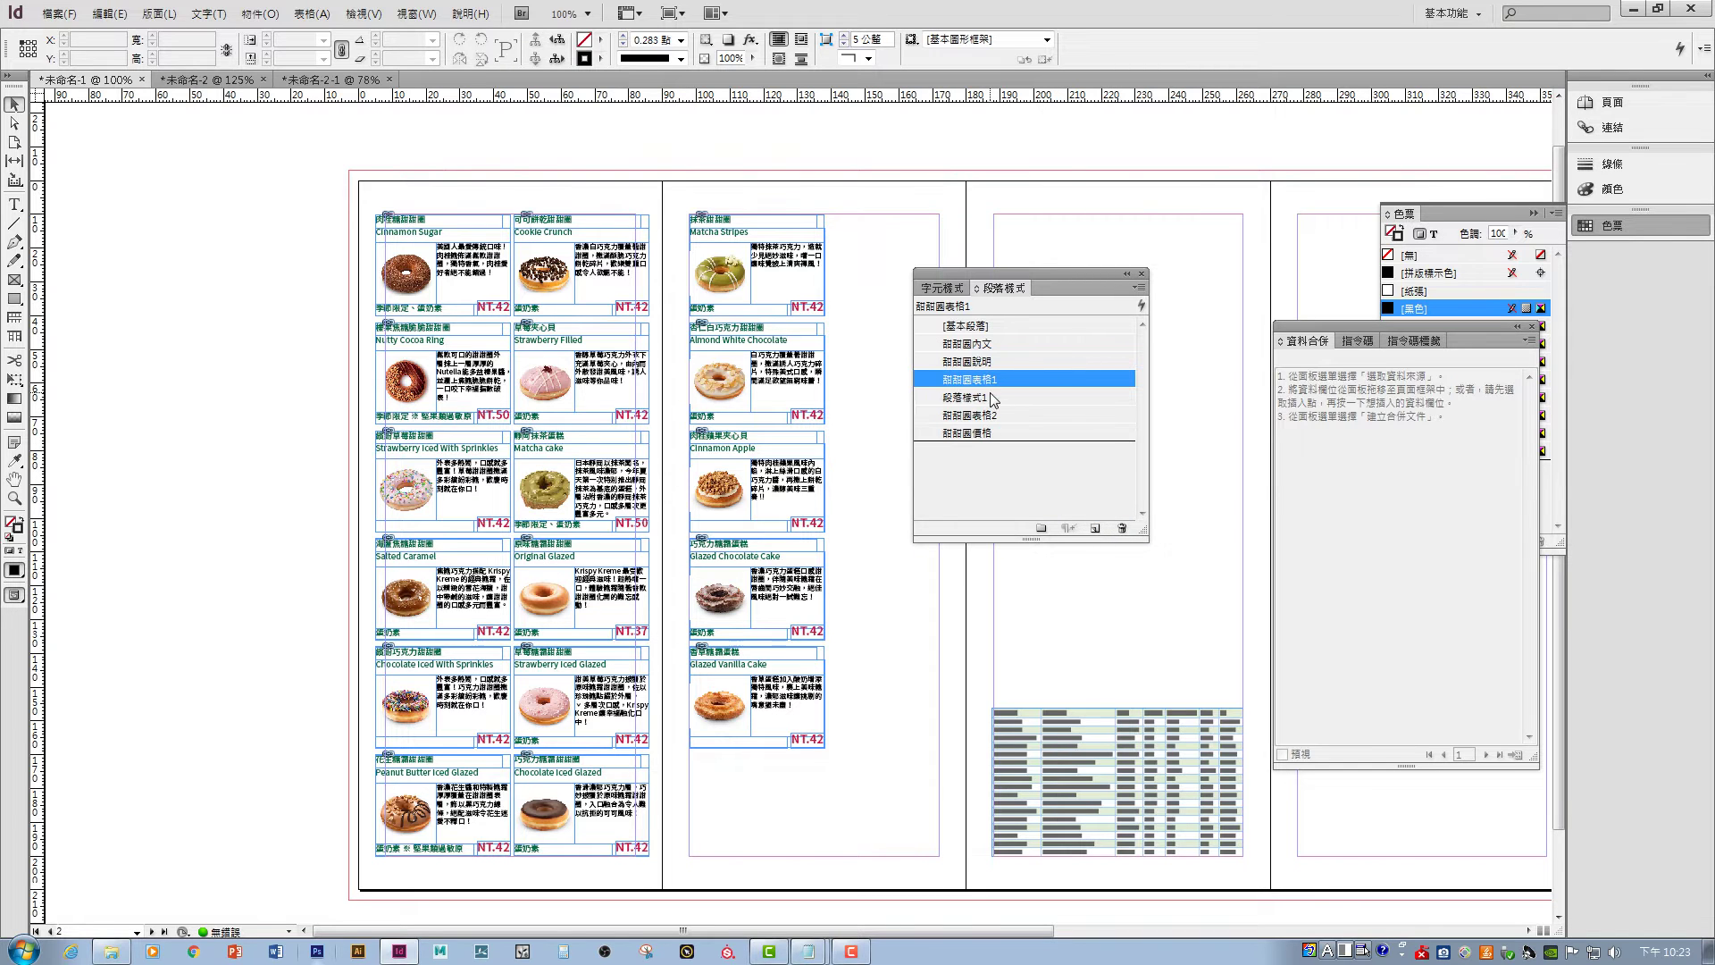
{"action": "double_click", "coordinate": [990, 393]}
{"action": "type", "text": "甜"}
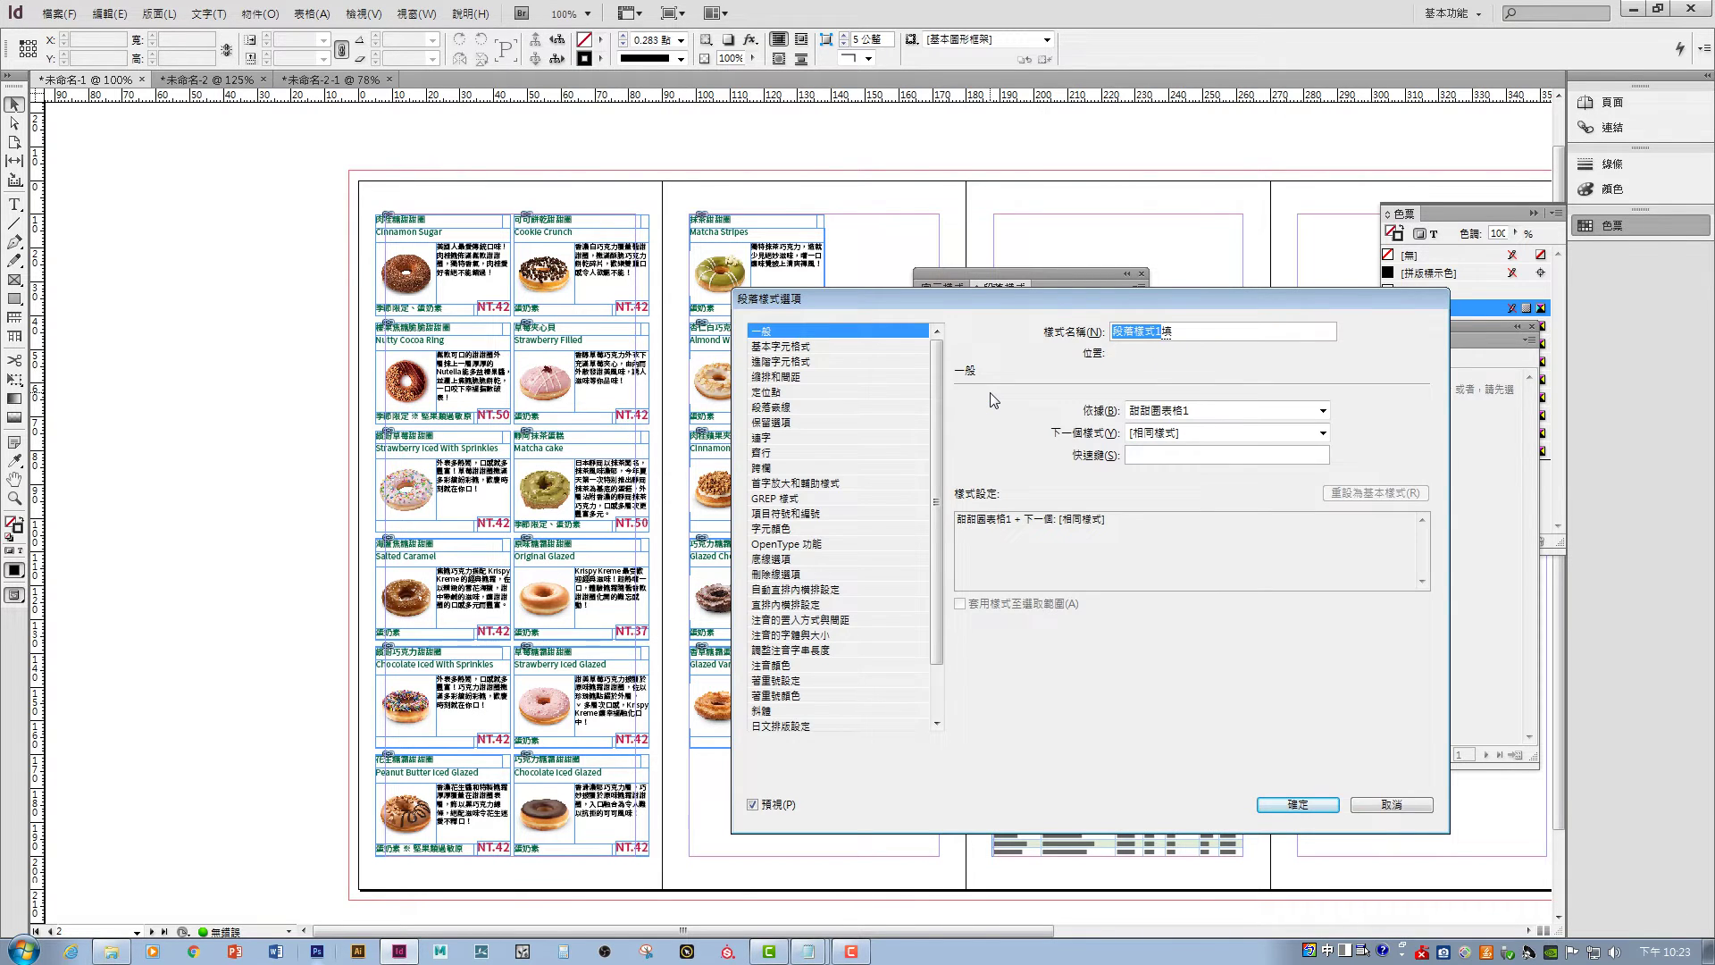
{"action": "type", "text": "甜圈標題"}
{"action": "key", "text": "Return"}
{"action": "left_click", "coordinate": [827, 346]}
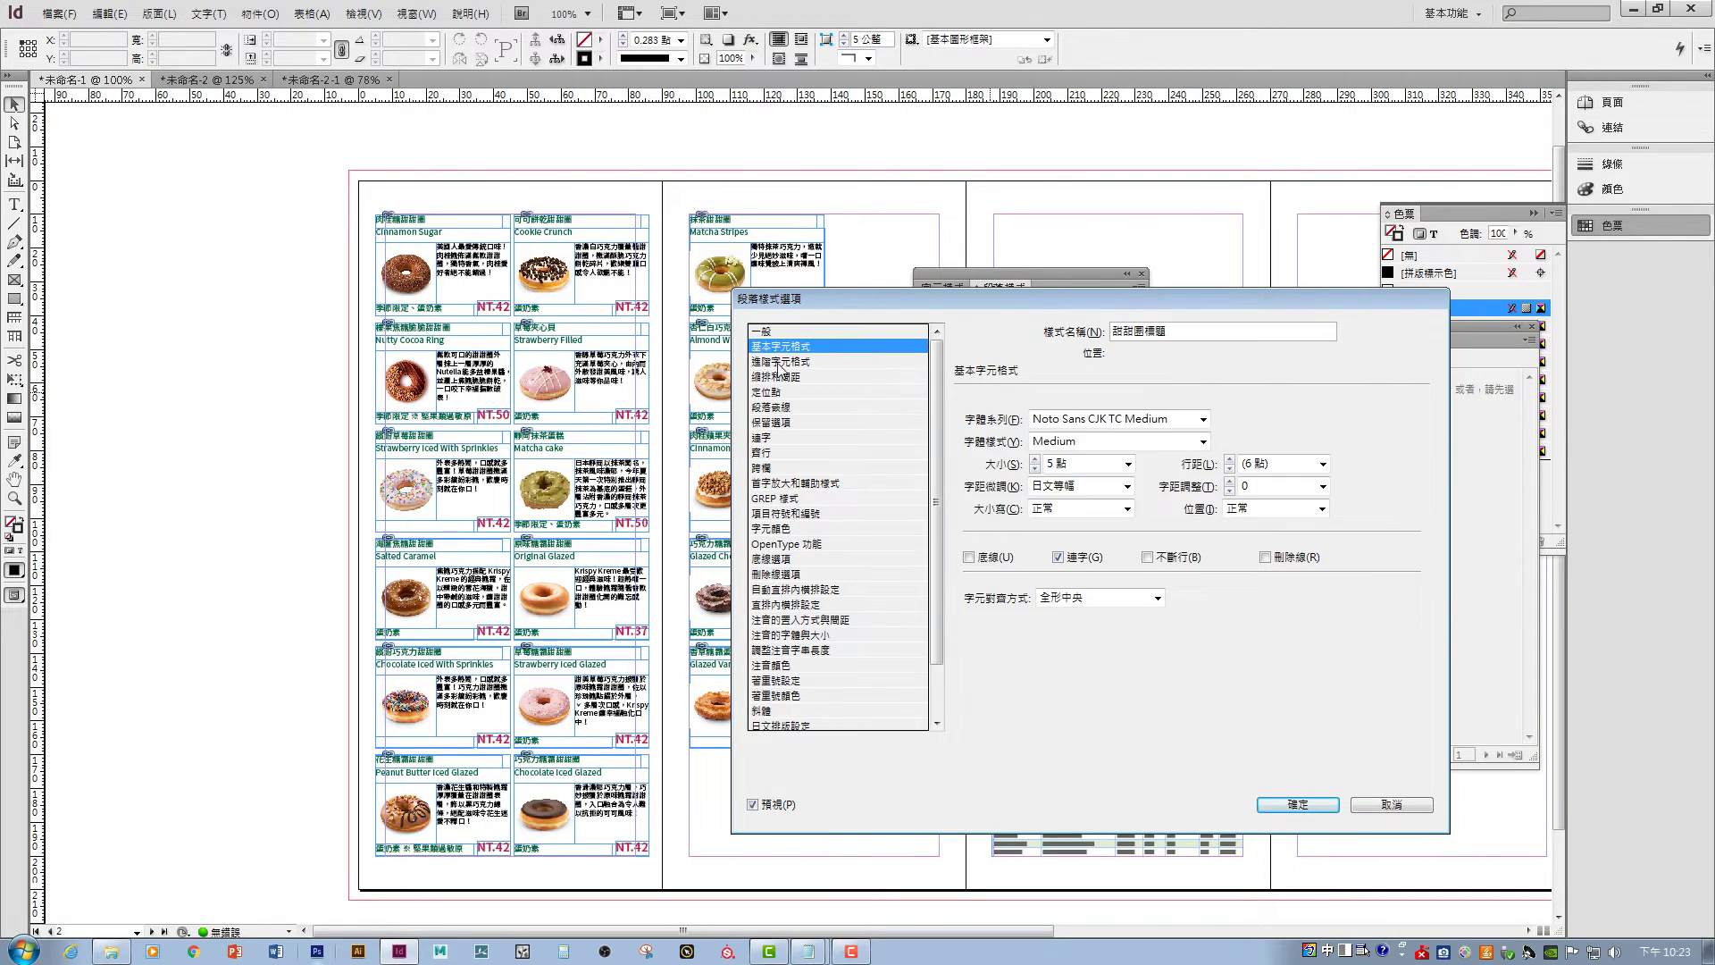
{"action": "left_click_drag", "start_coordinate": [813, 291], "coordinate": [968, 247]}
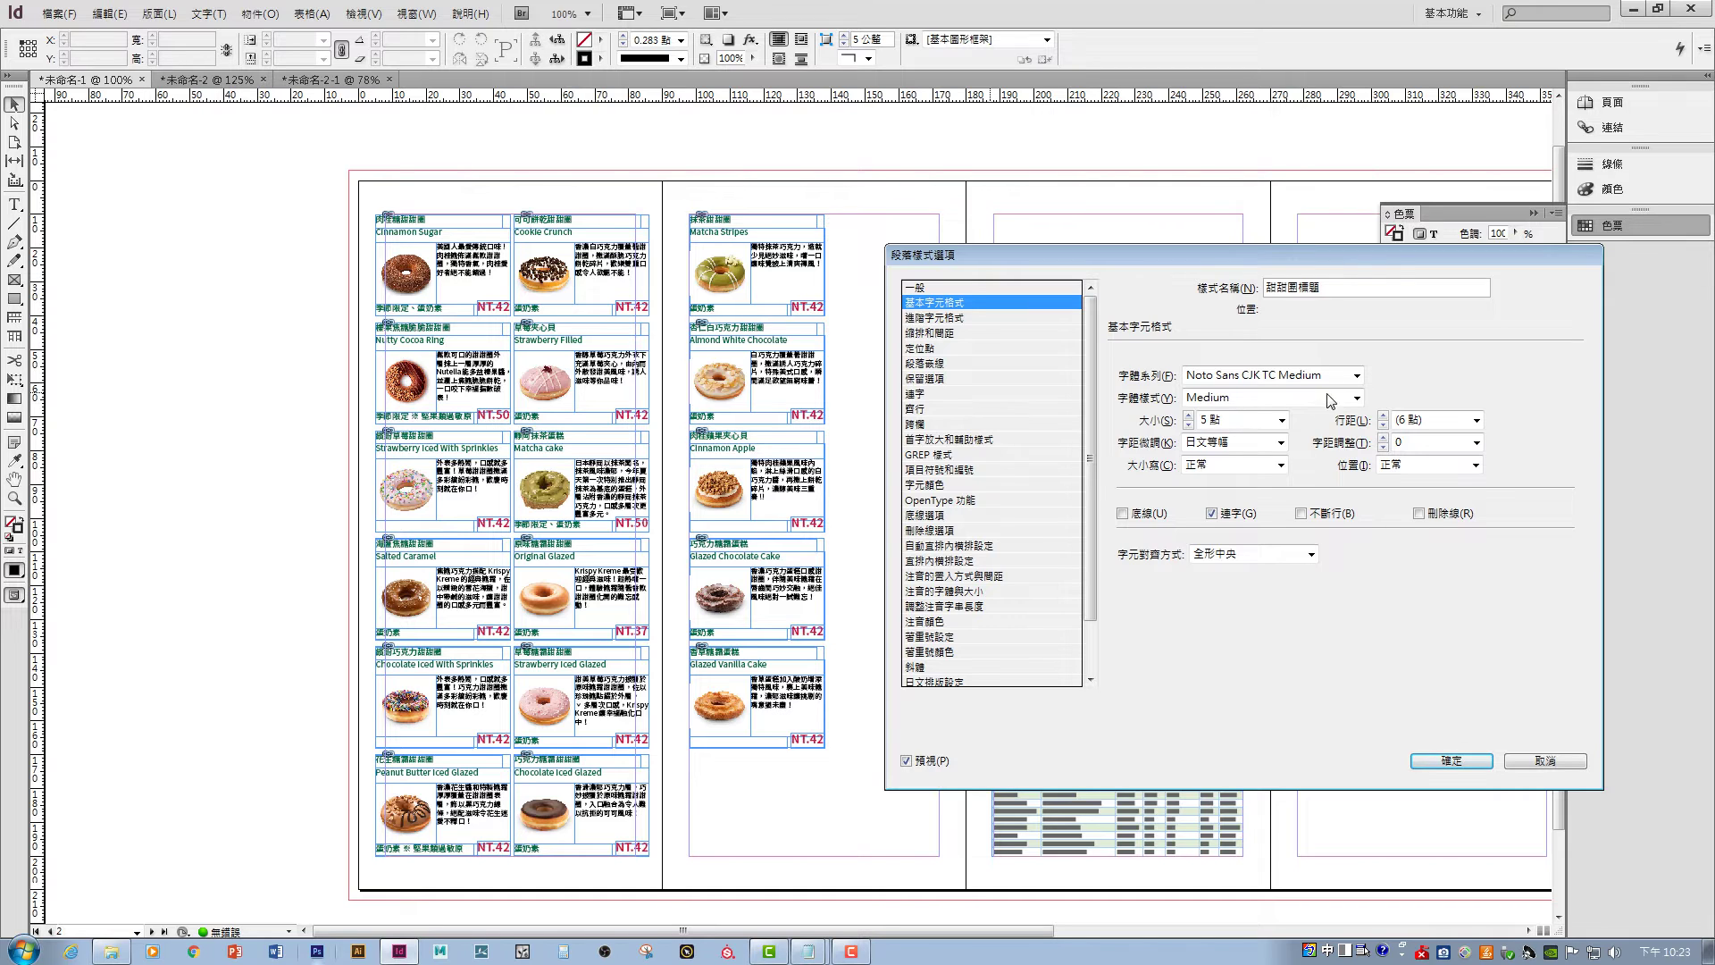
{"action": "left_click", "coordinate": [1282, 420]}
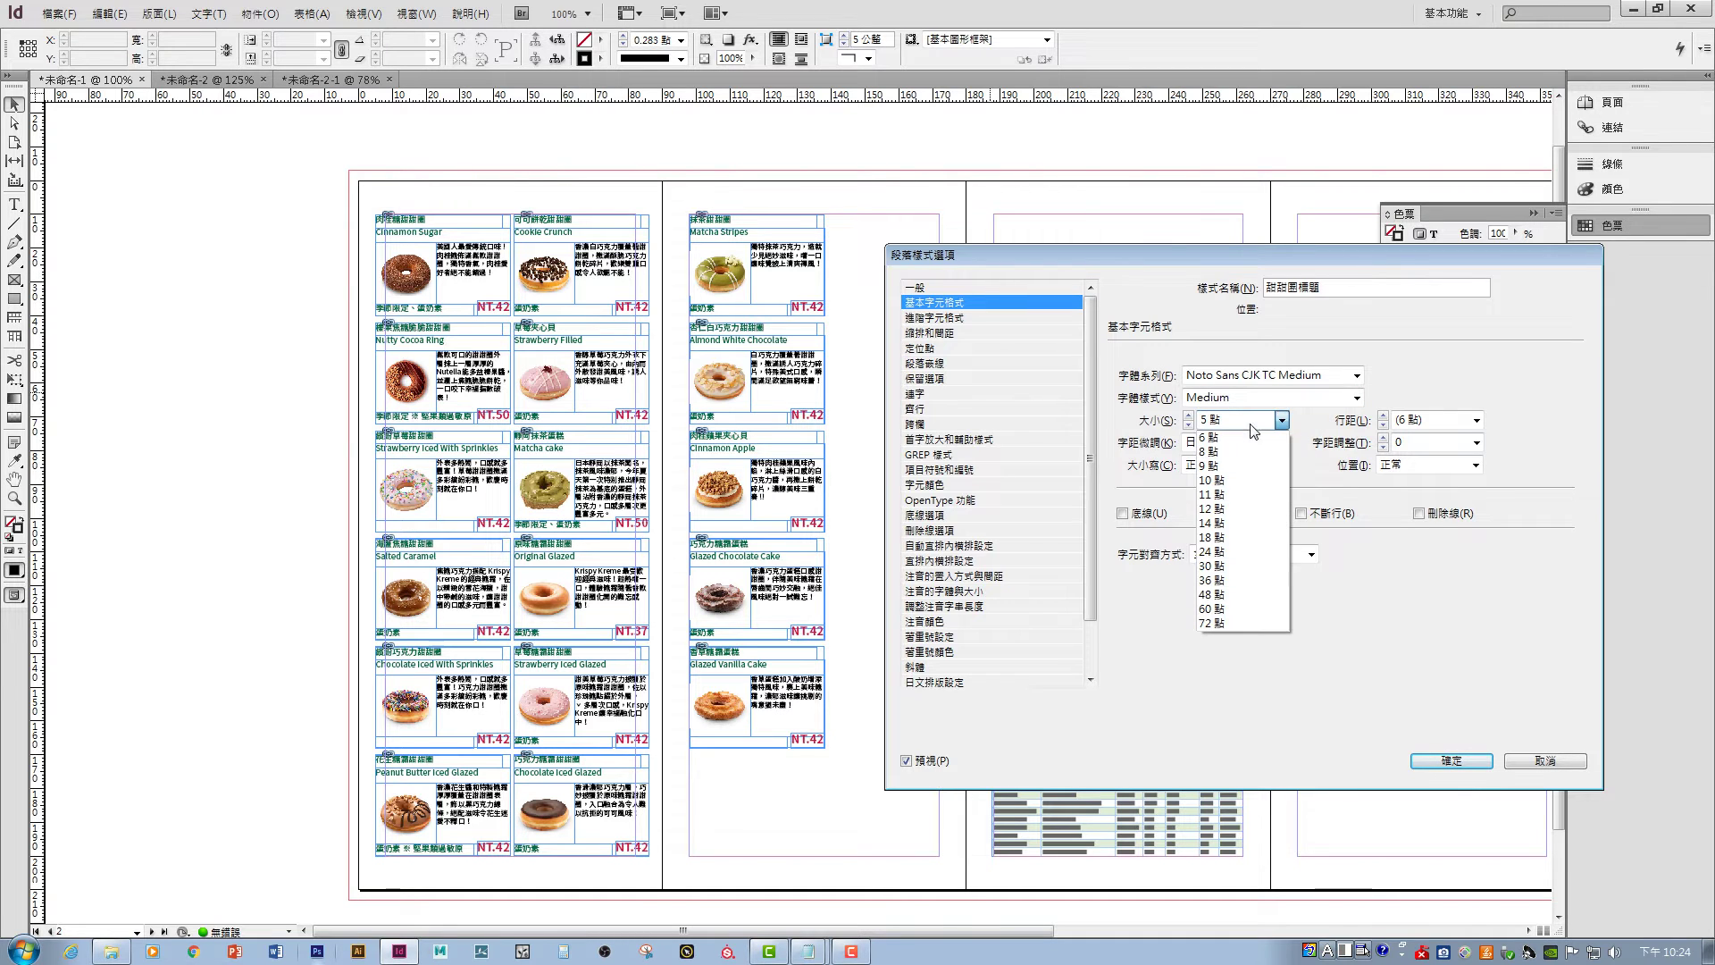
{"action": "left_click", "coordinate": [1248, 452]}
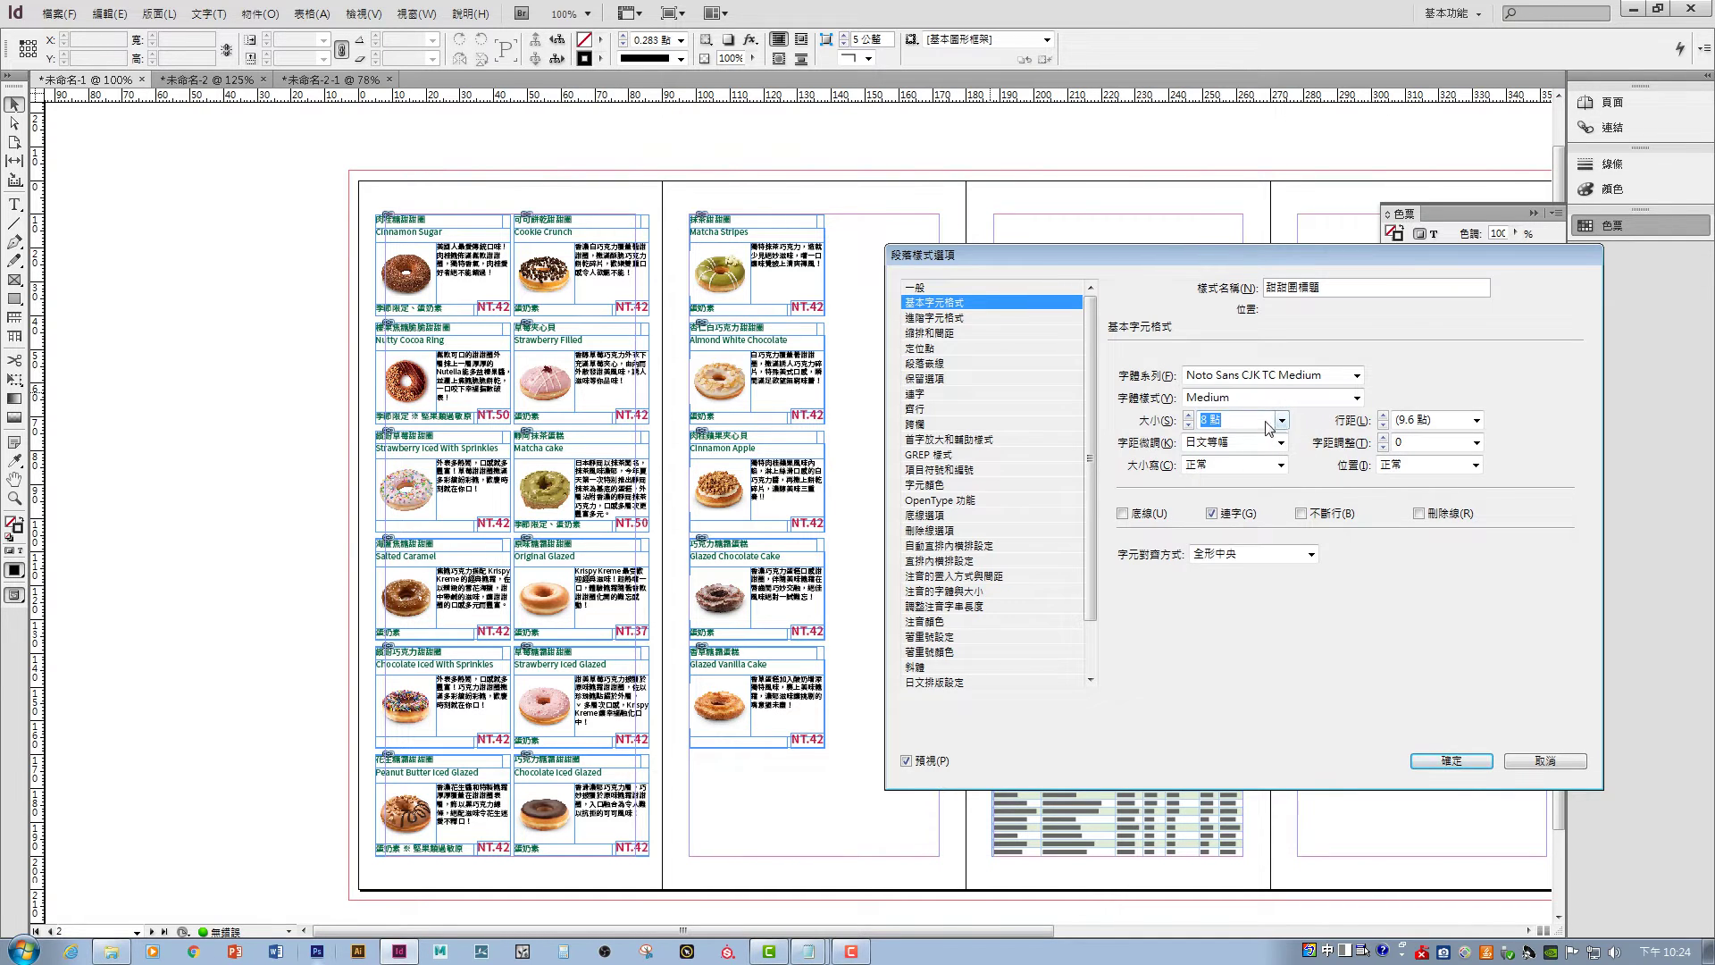
{"action": "left_click", "coordinate": [1477, 442]}
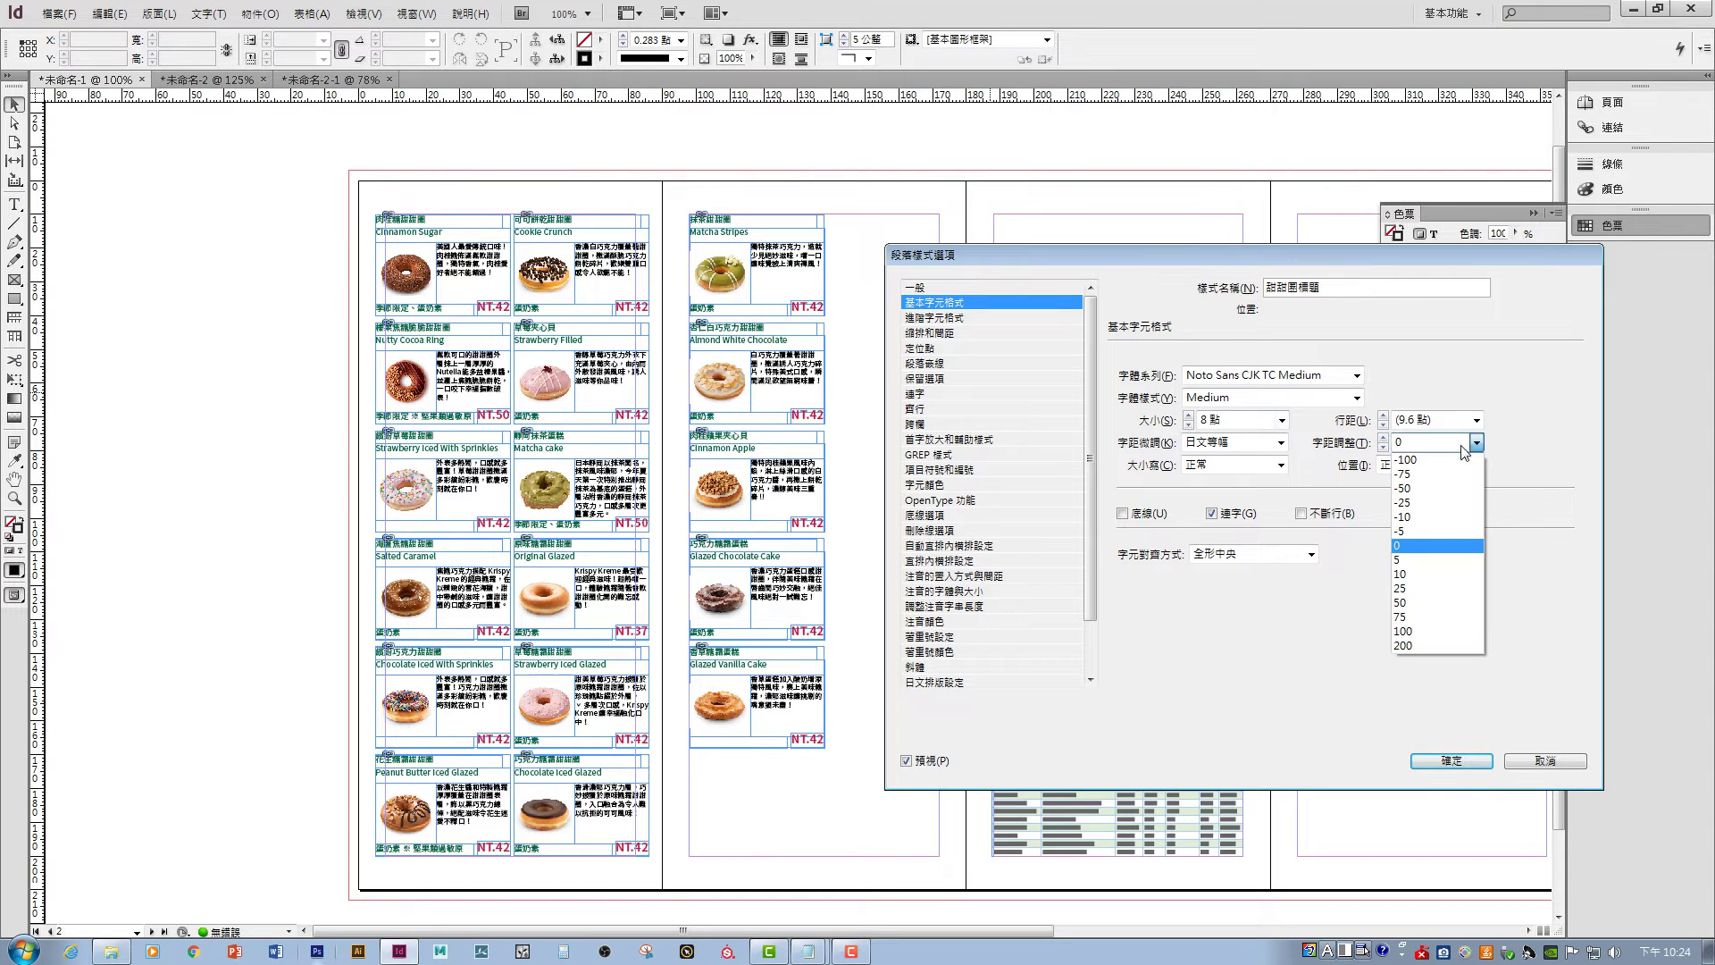
{"action": "left_click", "coordinate": [1434, 589]}
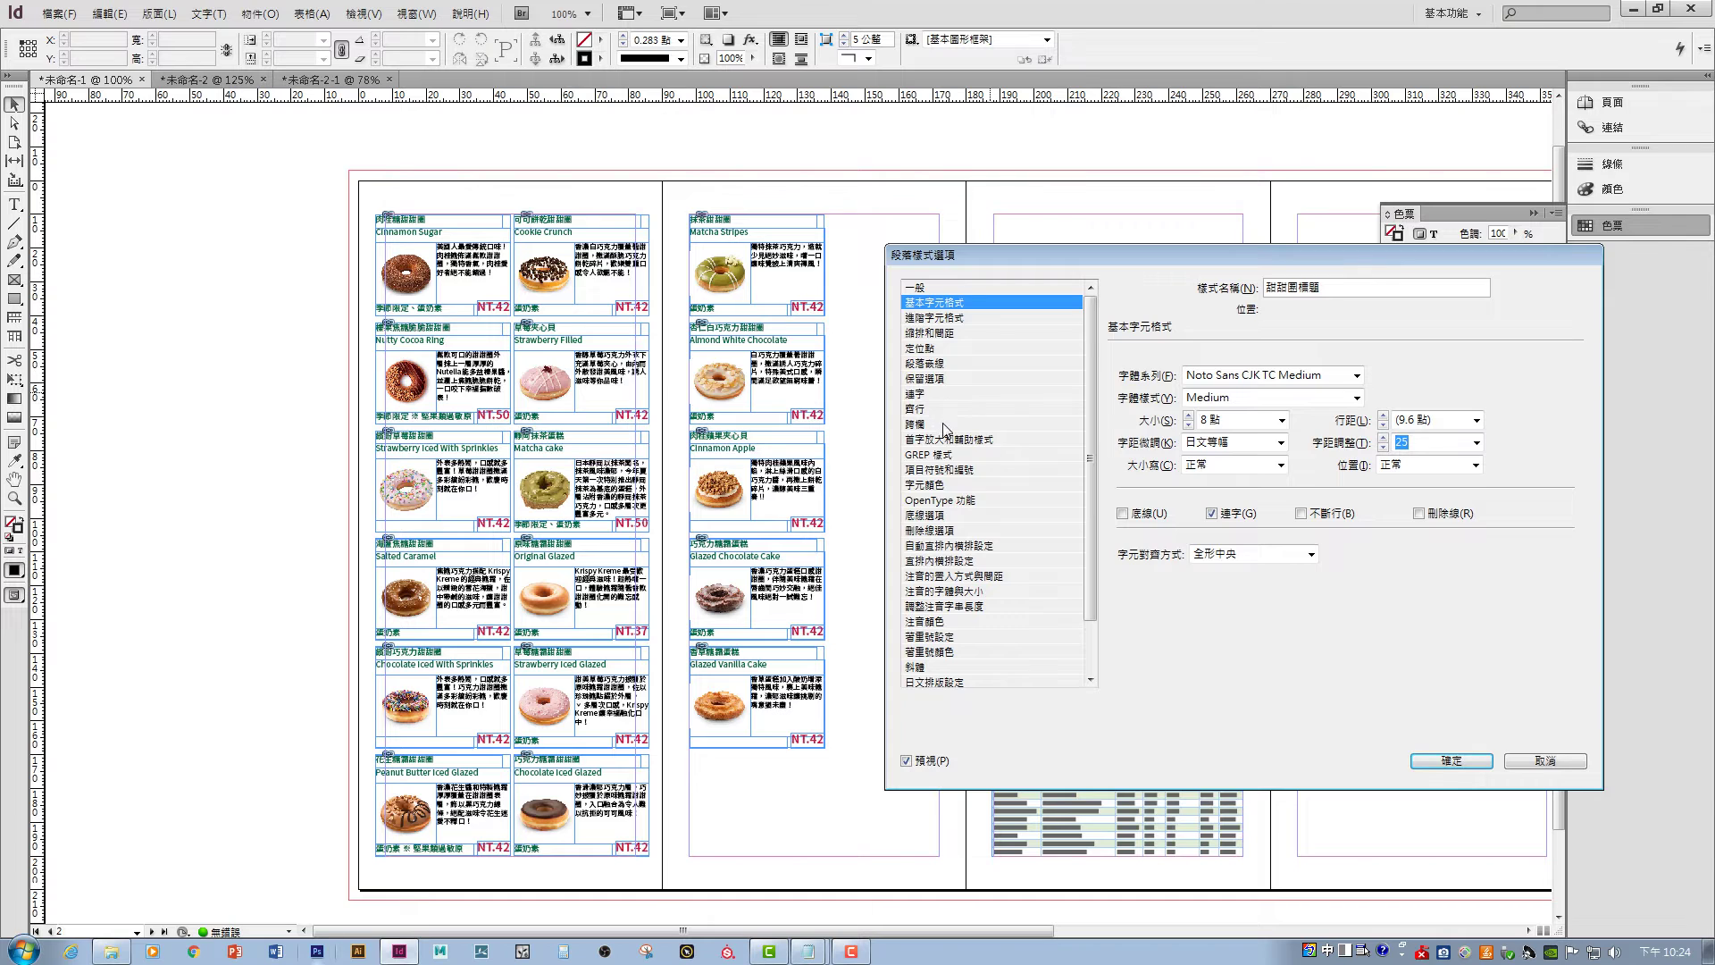
- Set the style's character colour to white [Paper] and save it
{"action": "left_click", "coordinate": [929, 484]}
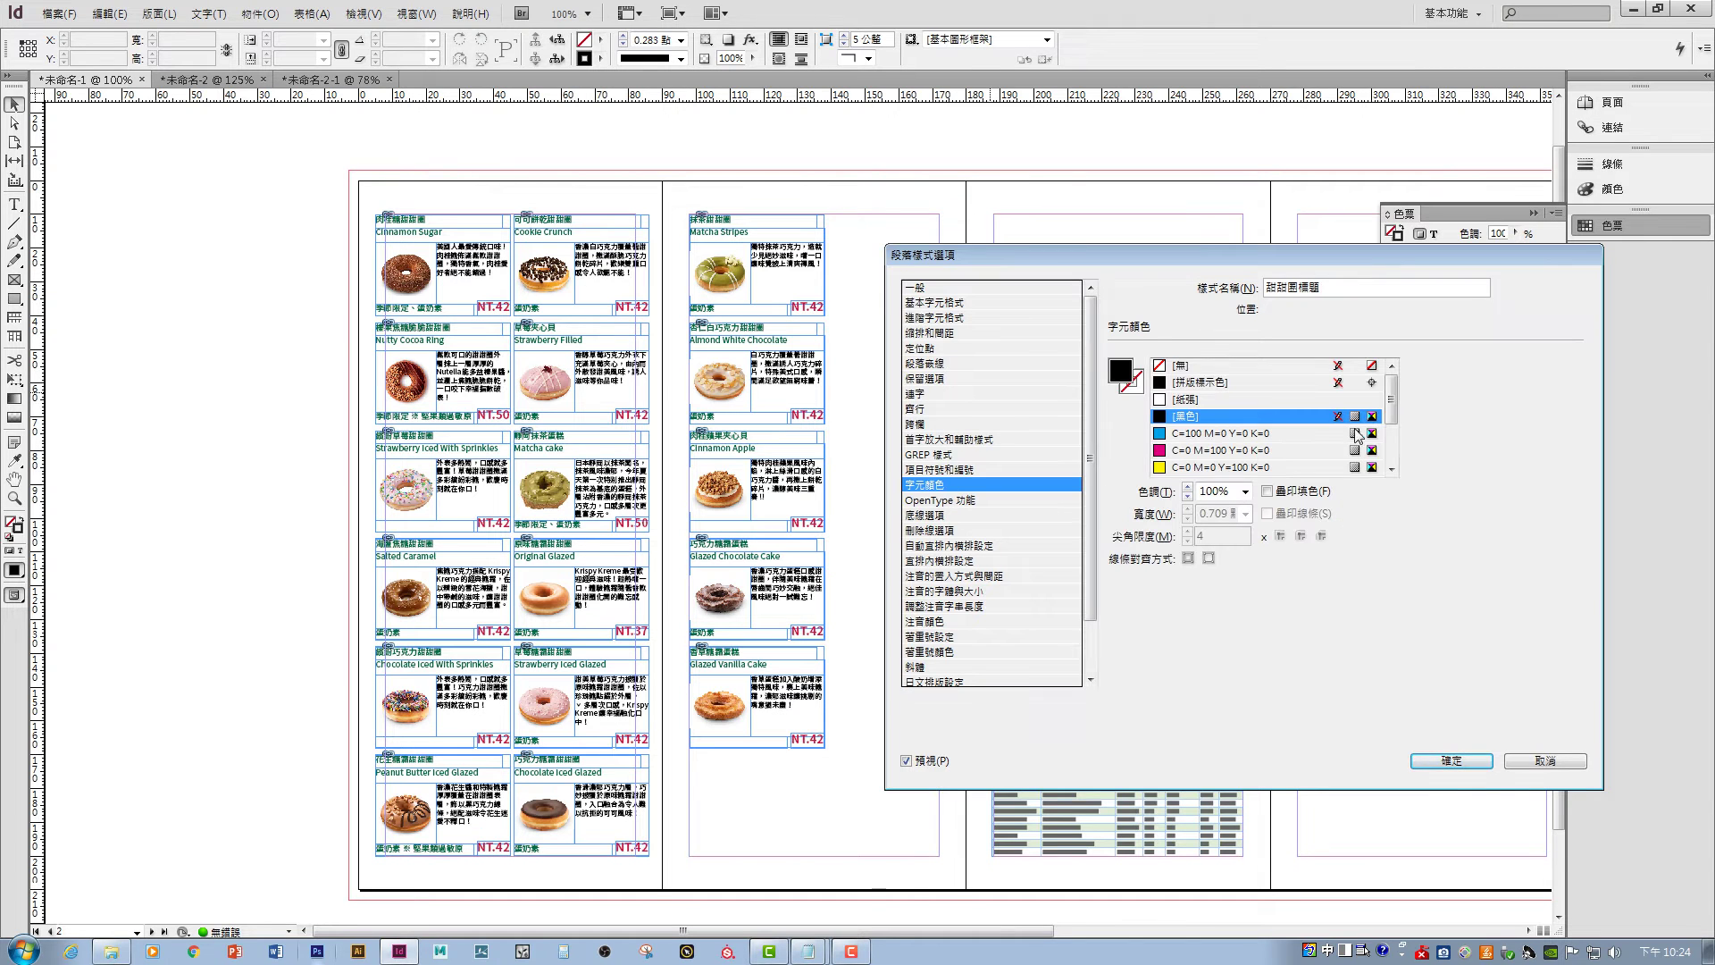
{"action": "scroll", "coordinate": [1395, 398], "scroll_direction": "down", "scroll_amount": 2}
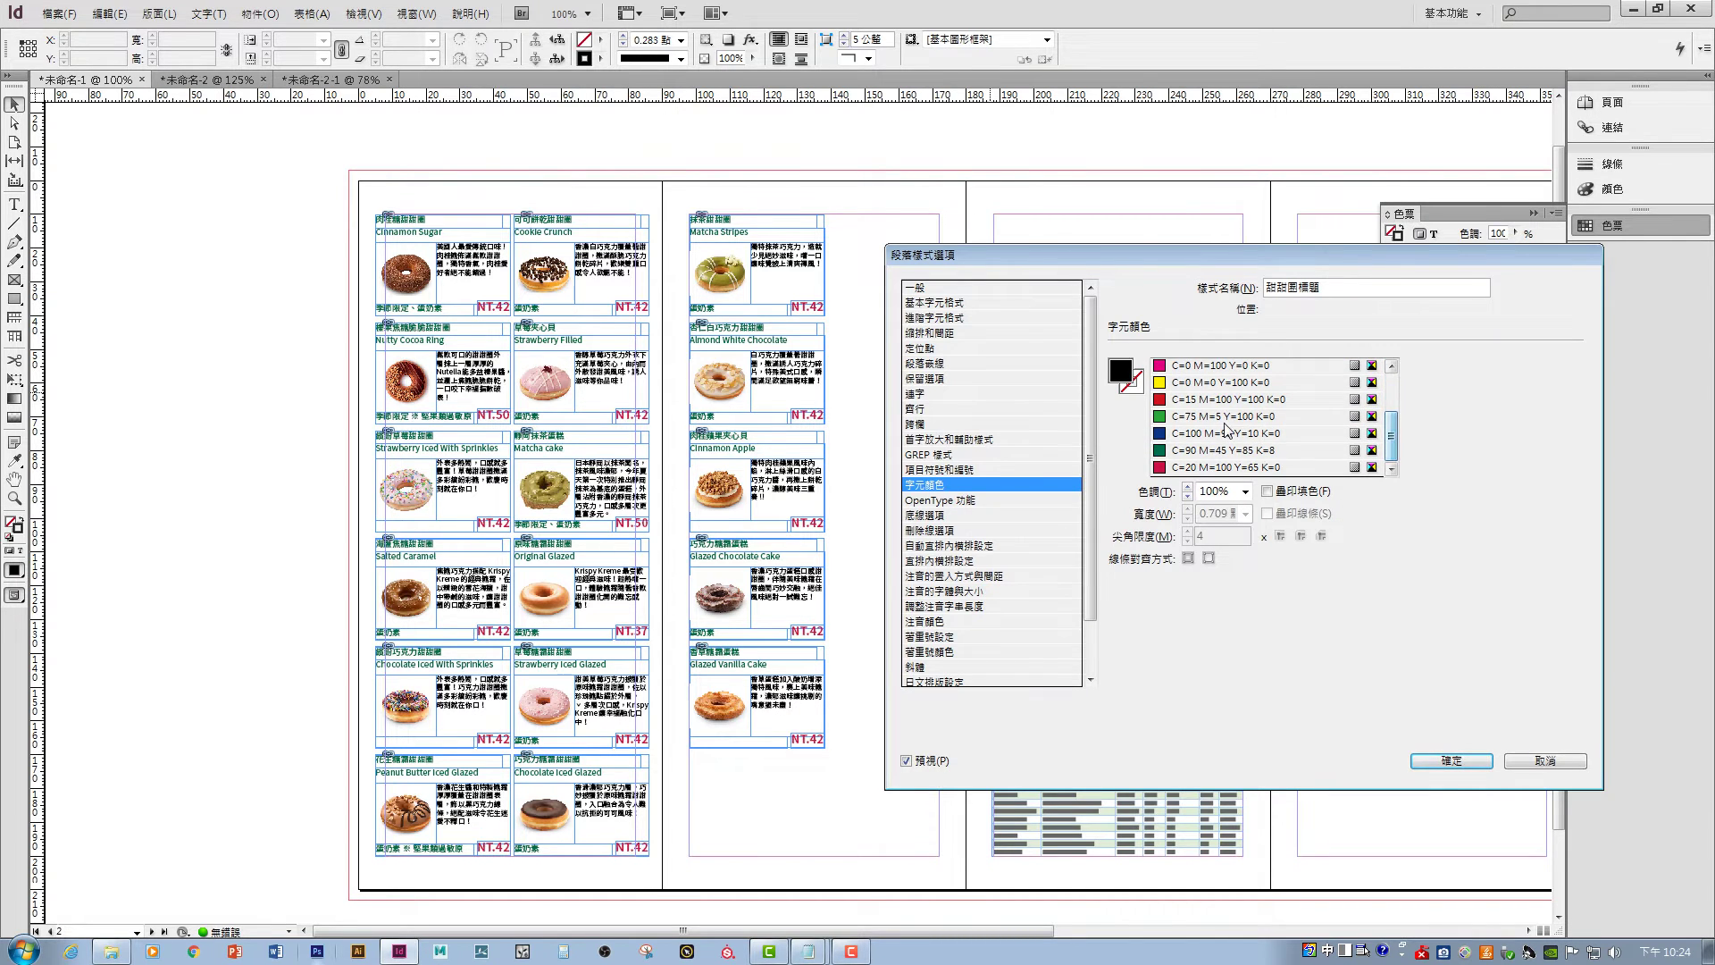
{"action": "left_click", "coordinate": [1224, 418]}
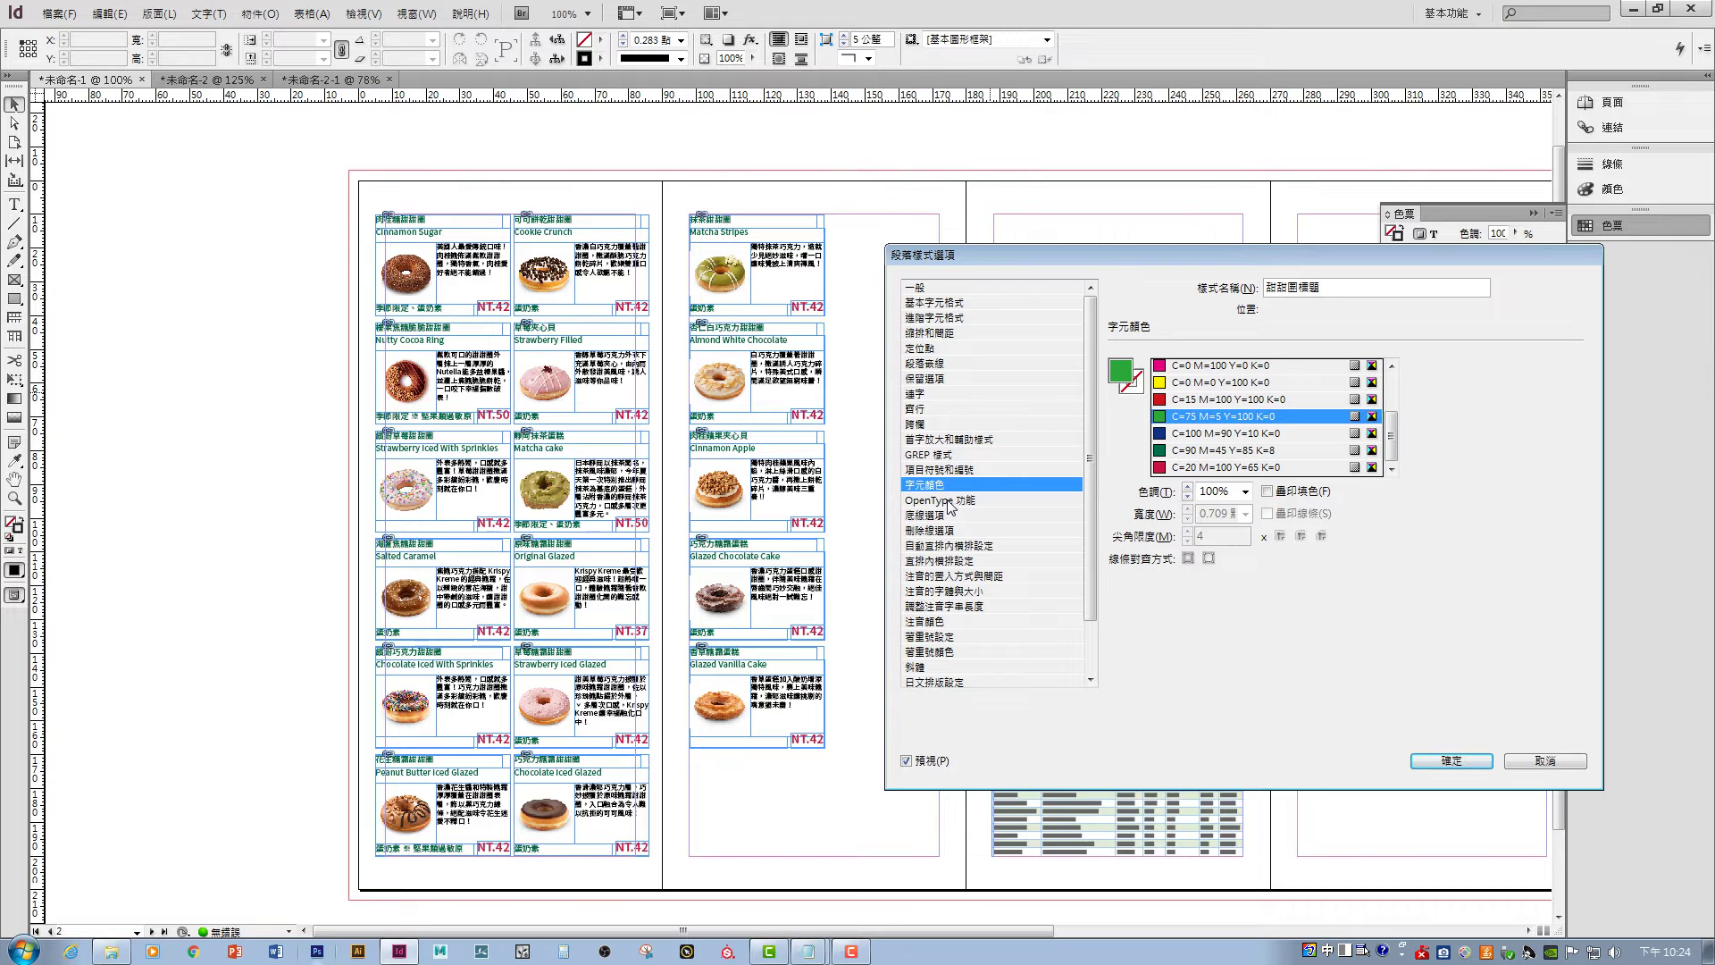
{"action": "left_click_drag", "start_coordinate": [1392, 427], "coordinate": [1395, 400]}
{"action": "left_click", "coordinate": [1217, 384]}
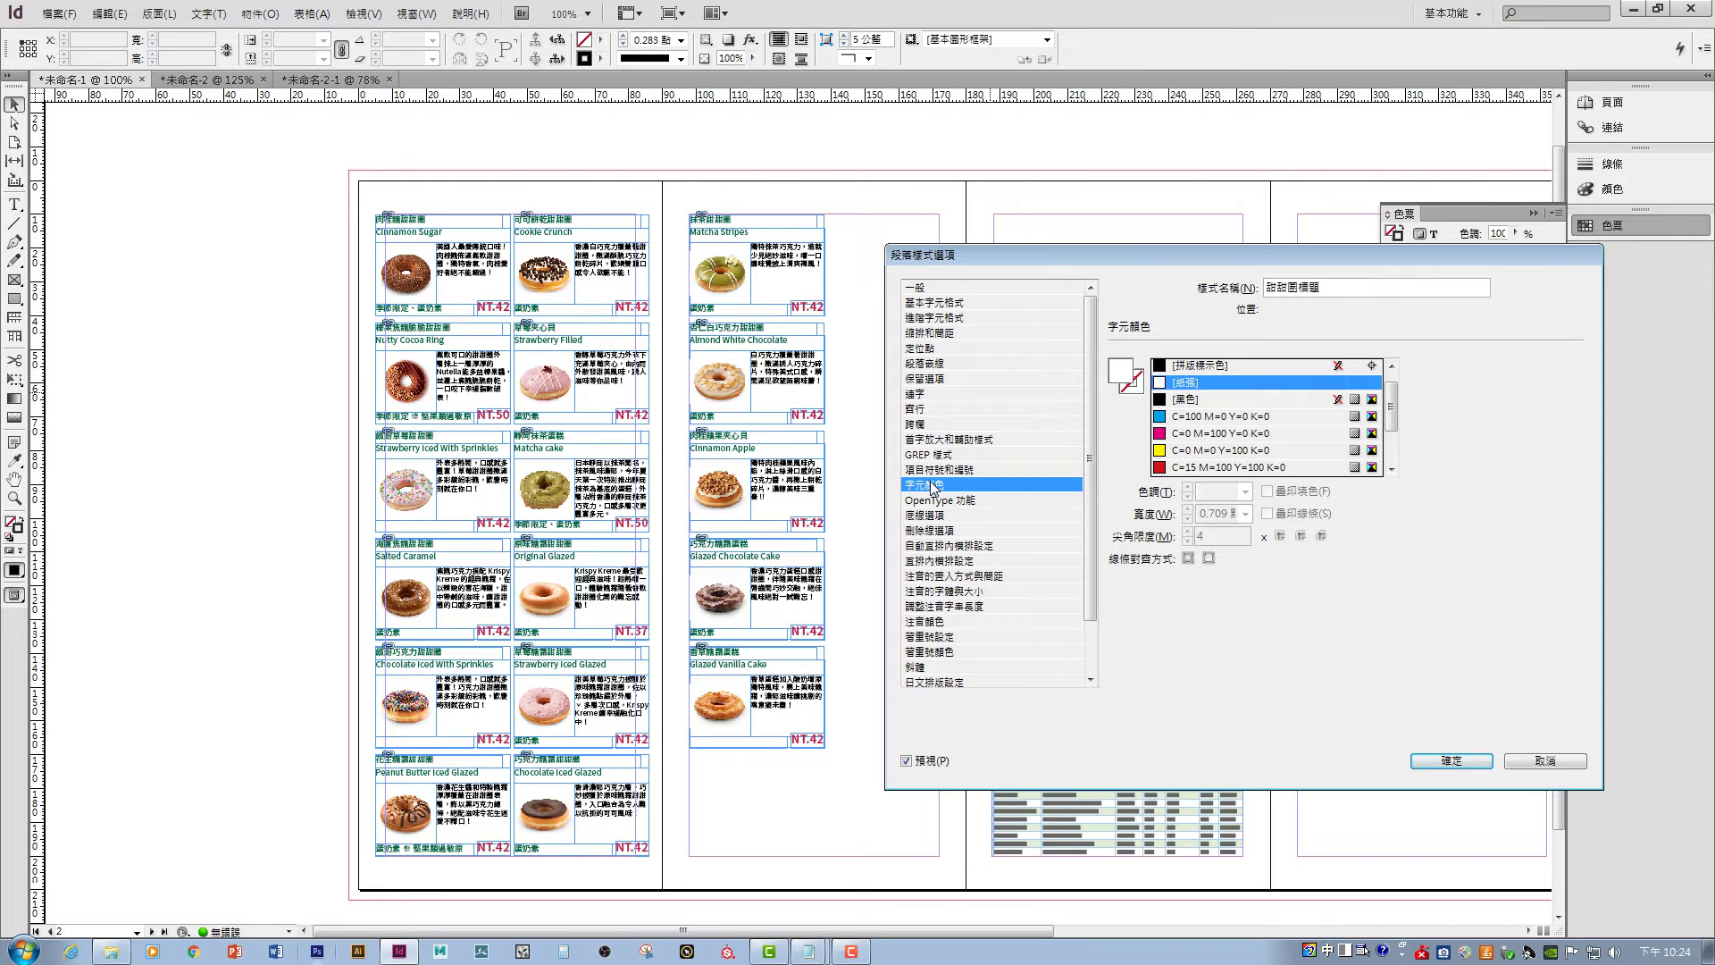
{"action": "scroll", "coordinate": [1049, 601], "scroll_direction": "down", "scroll_amount": 2}
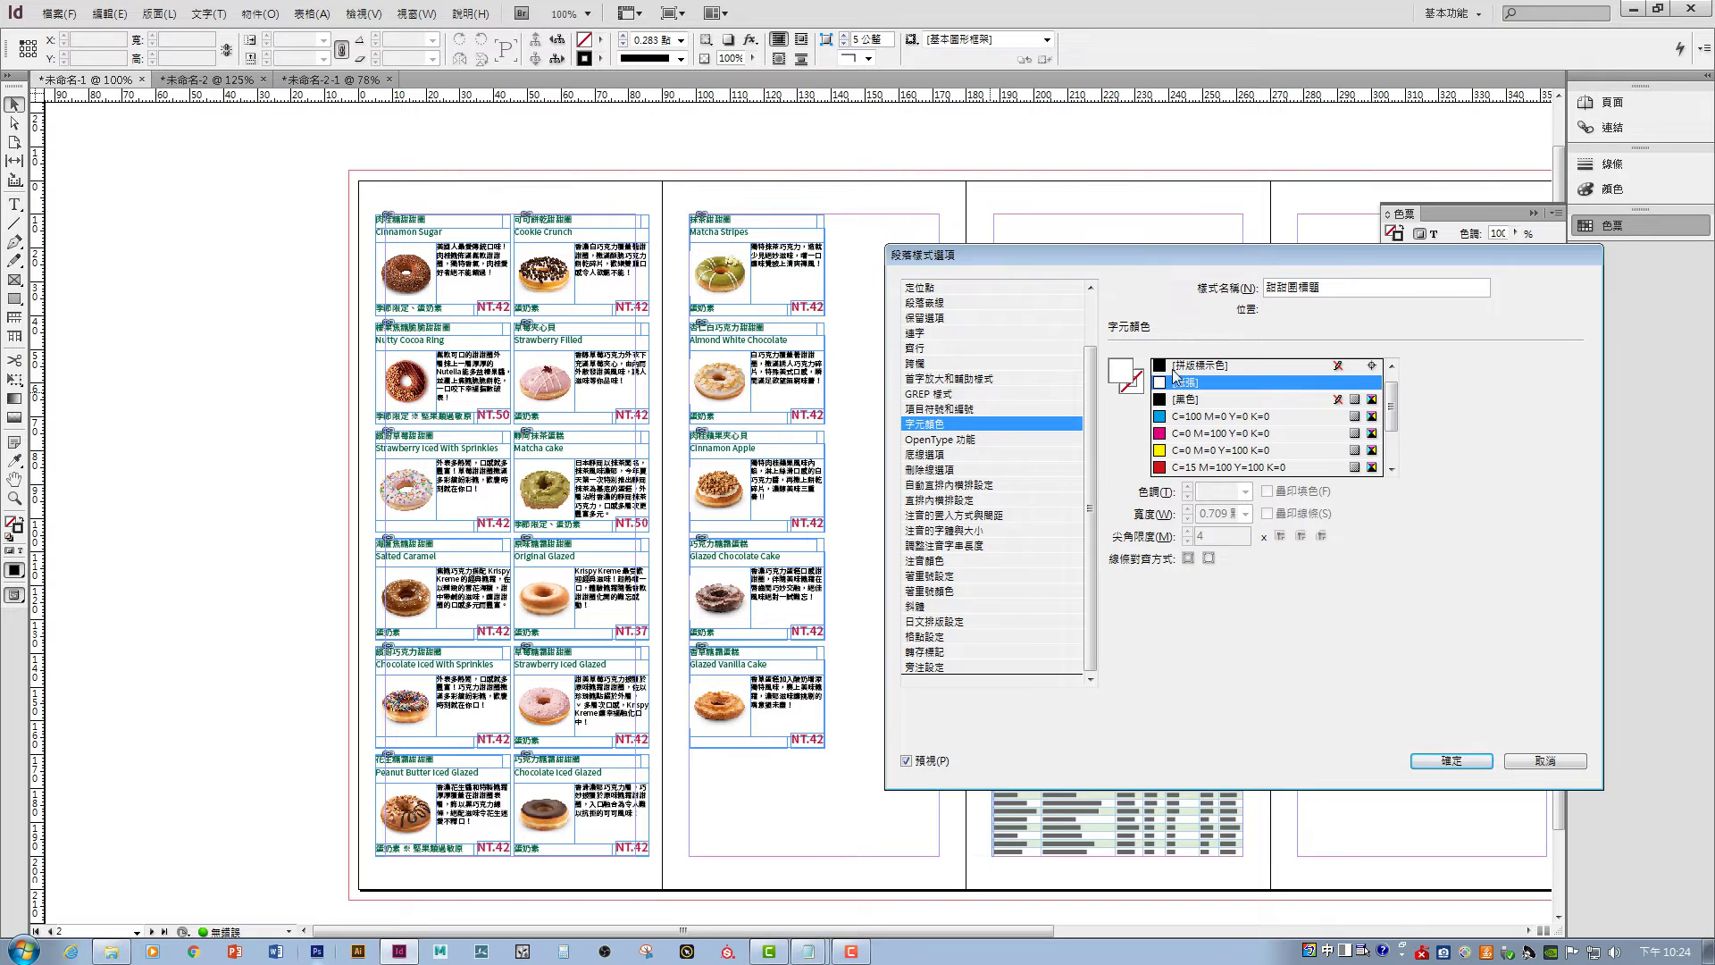
{"action": "left_click", "coordinate": [1449, 761]}
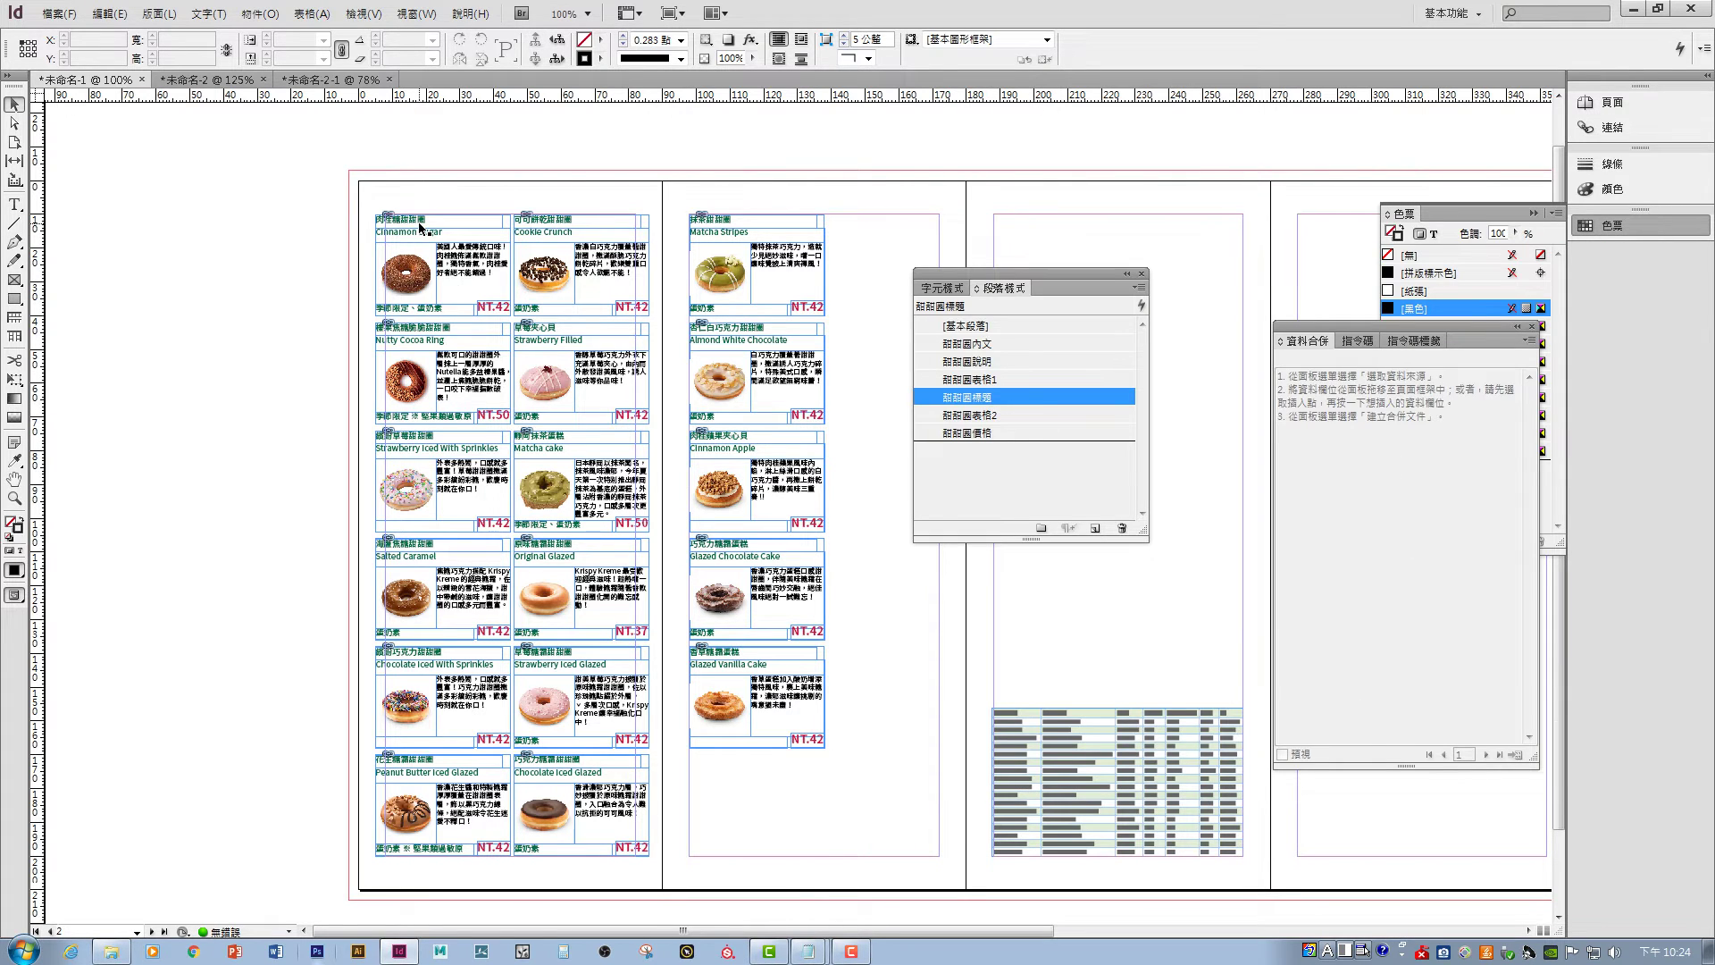
- Apply 甜甜圈標題 to the Cinnamon Sugar heading frame
{"action": "left_click", "coordinate": [13, 124]}
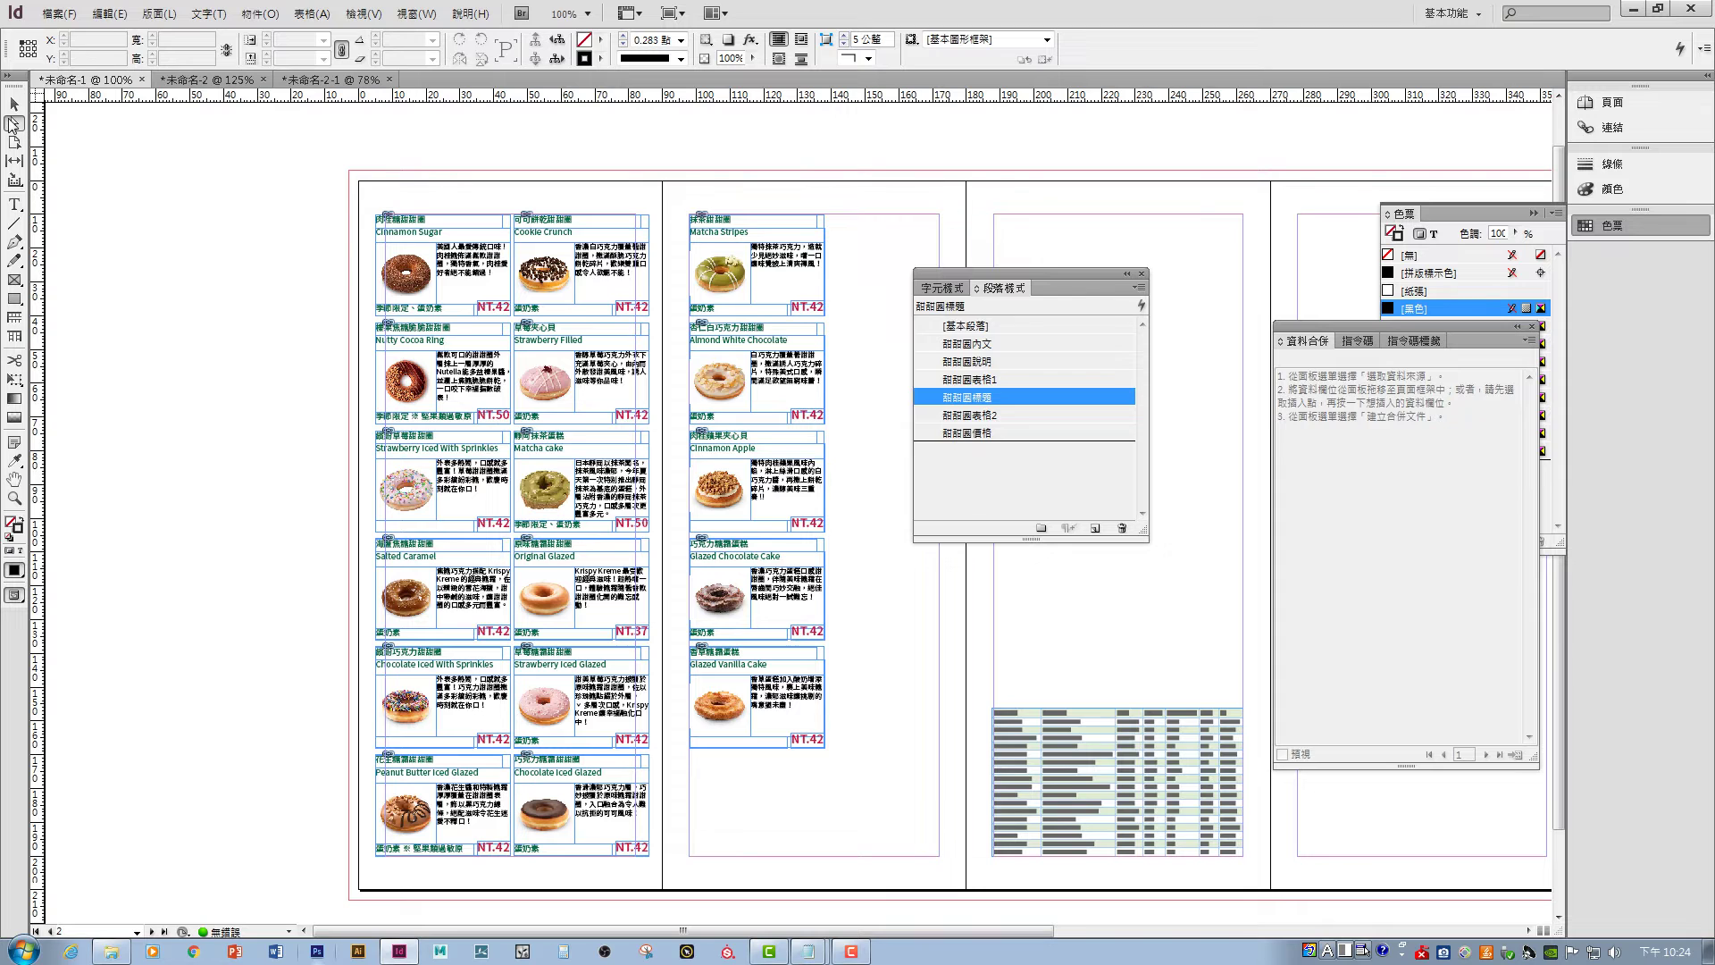
{"action": "left_click", "coordinate": [415, 222]}
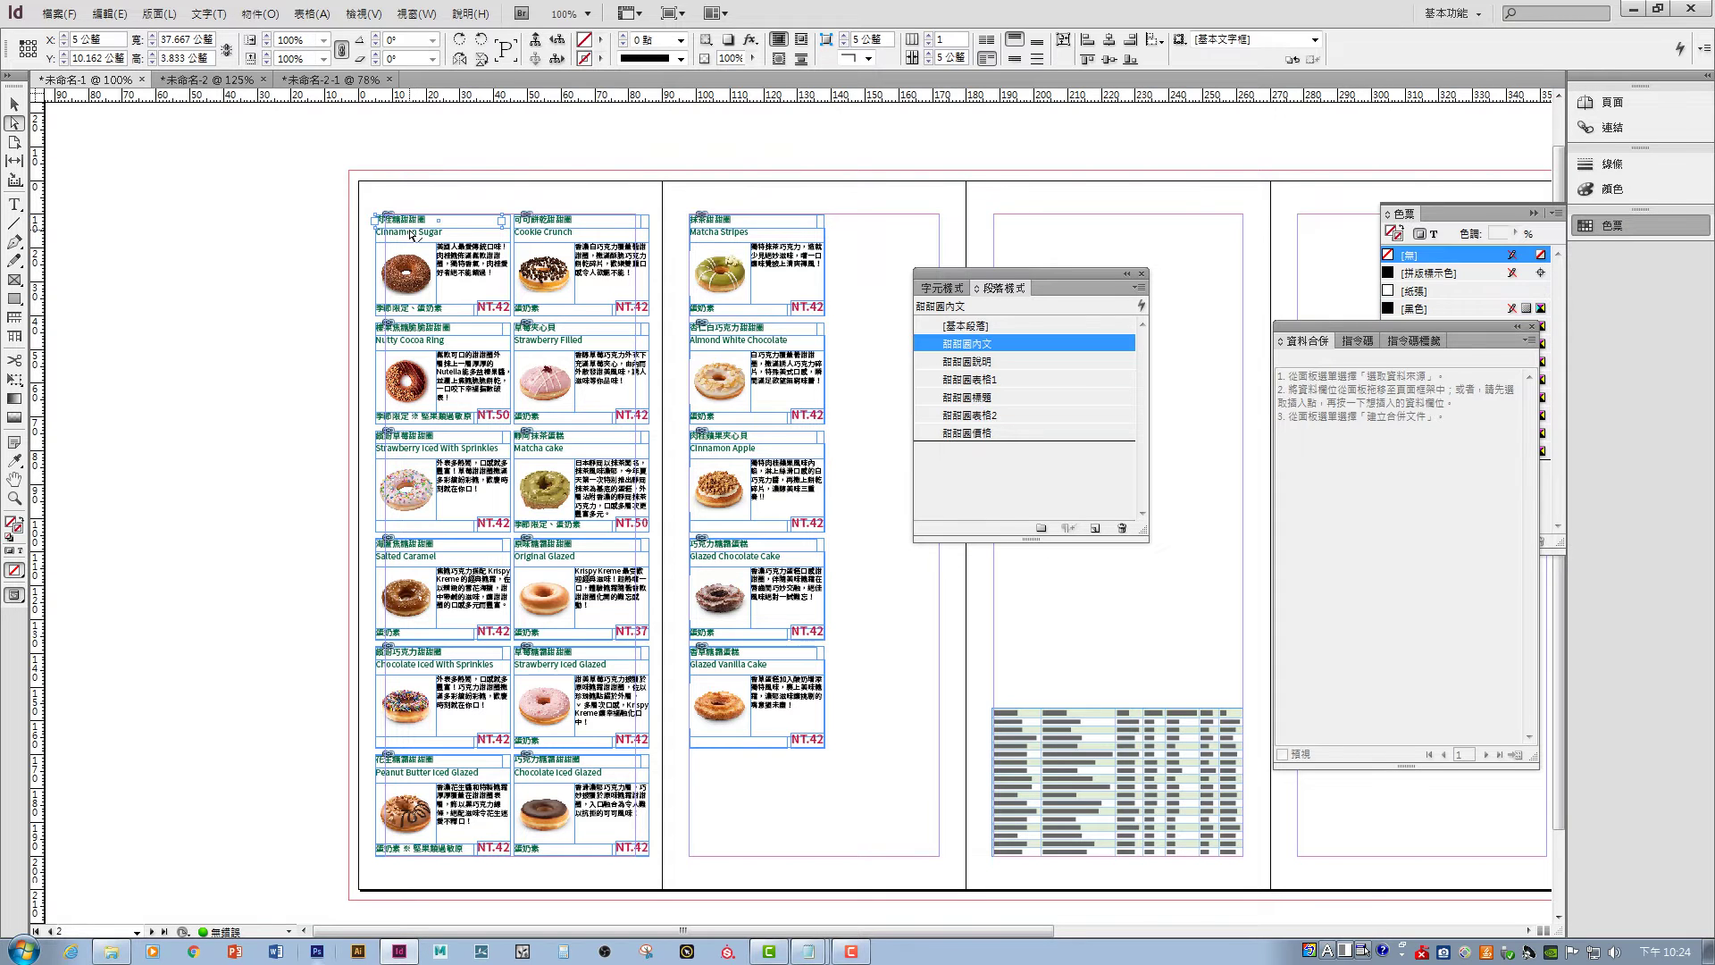
{"action": "left_click", "coordinate": [992, 397]}
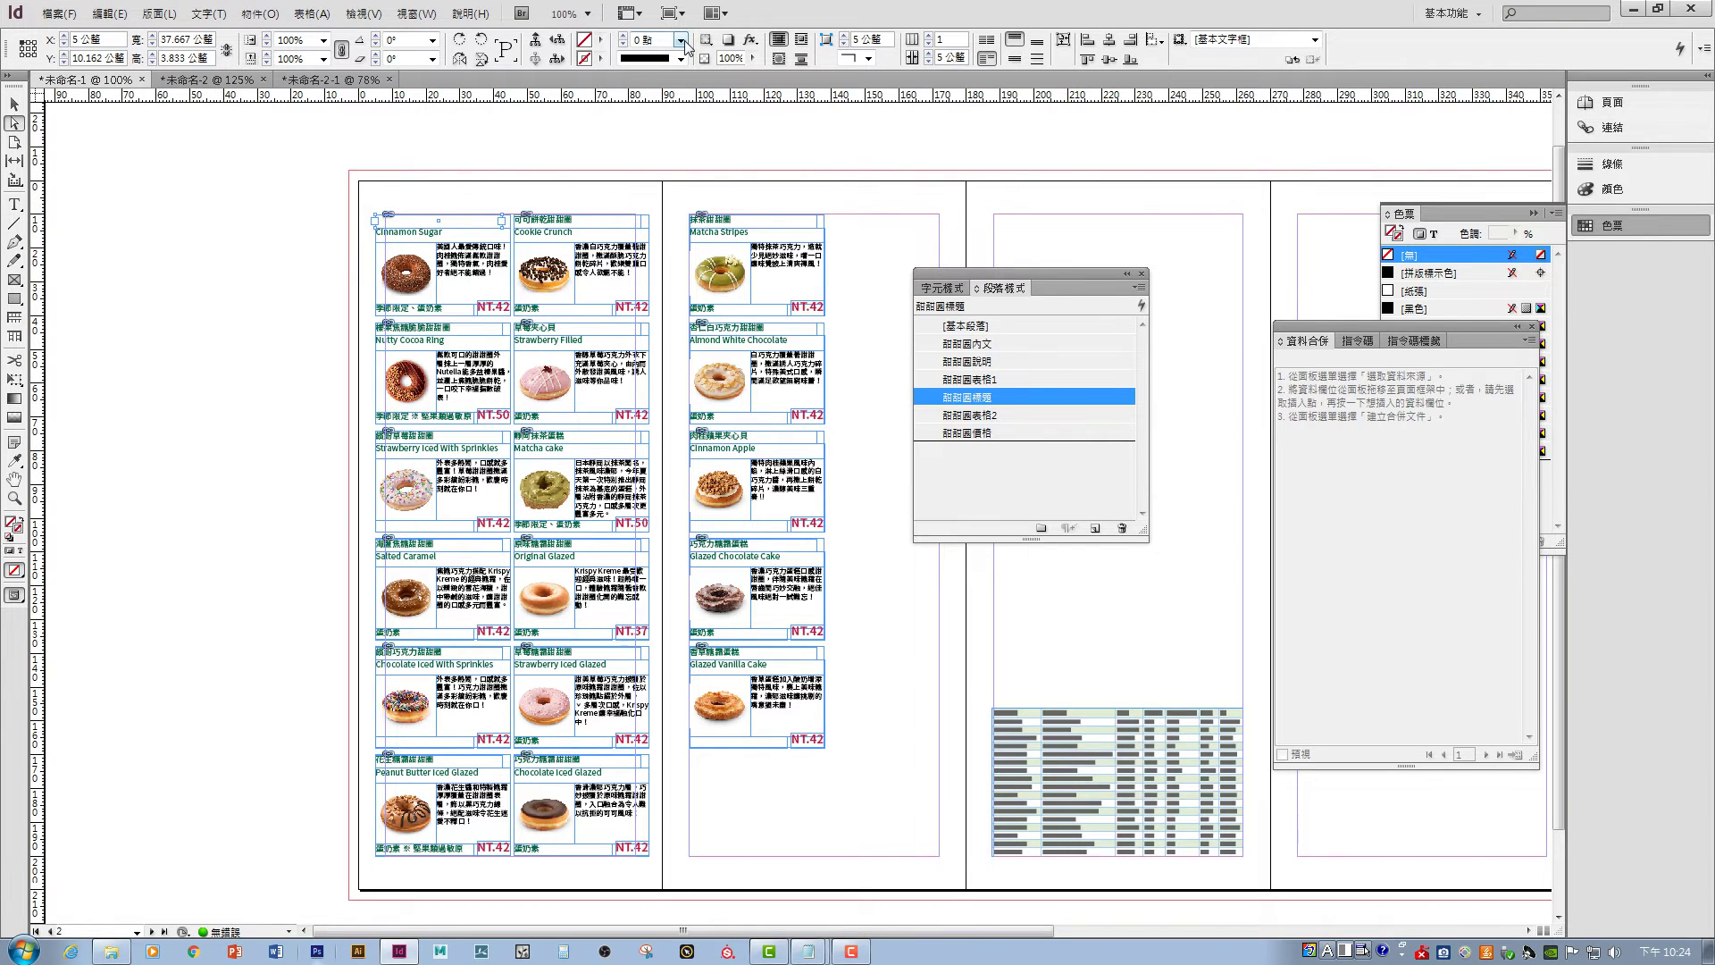
- Fill the Cinnamon Sugar heading frame with C=75 M=5 Y=100 K=0 green
{"action": "left_click", "coordinate": [601, 41]}
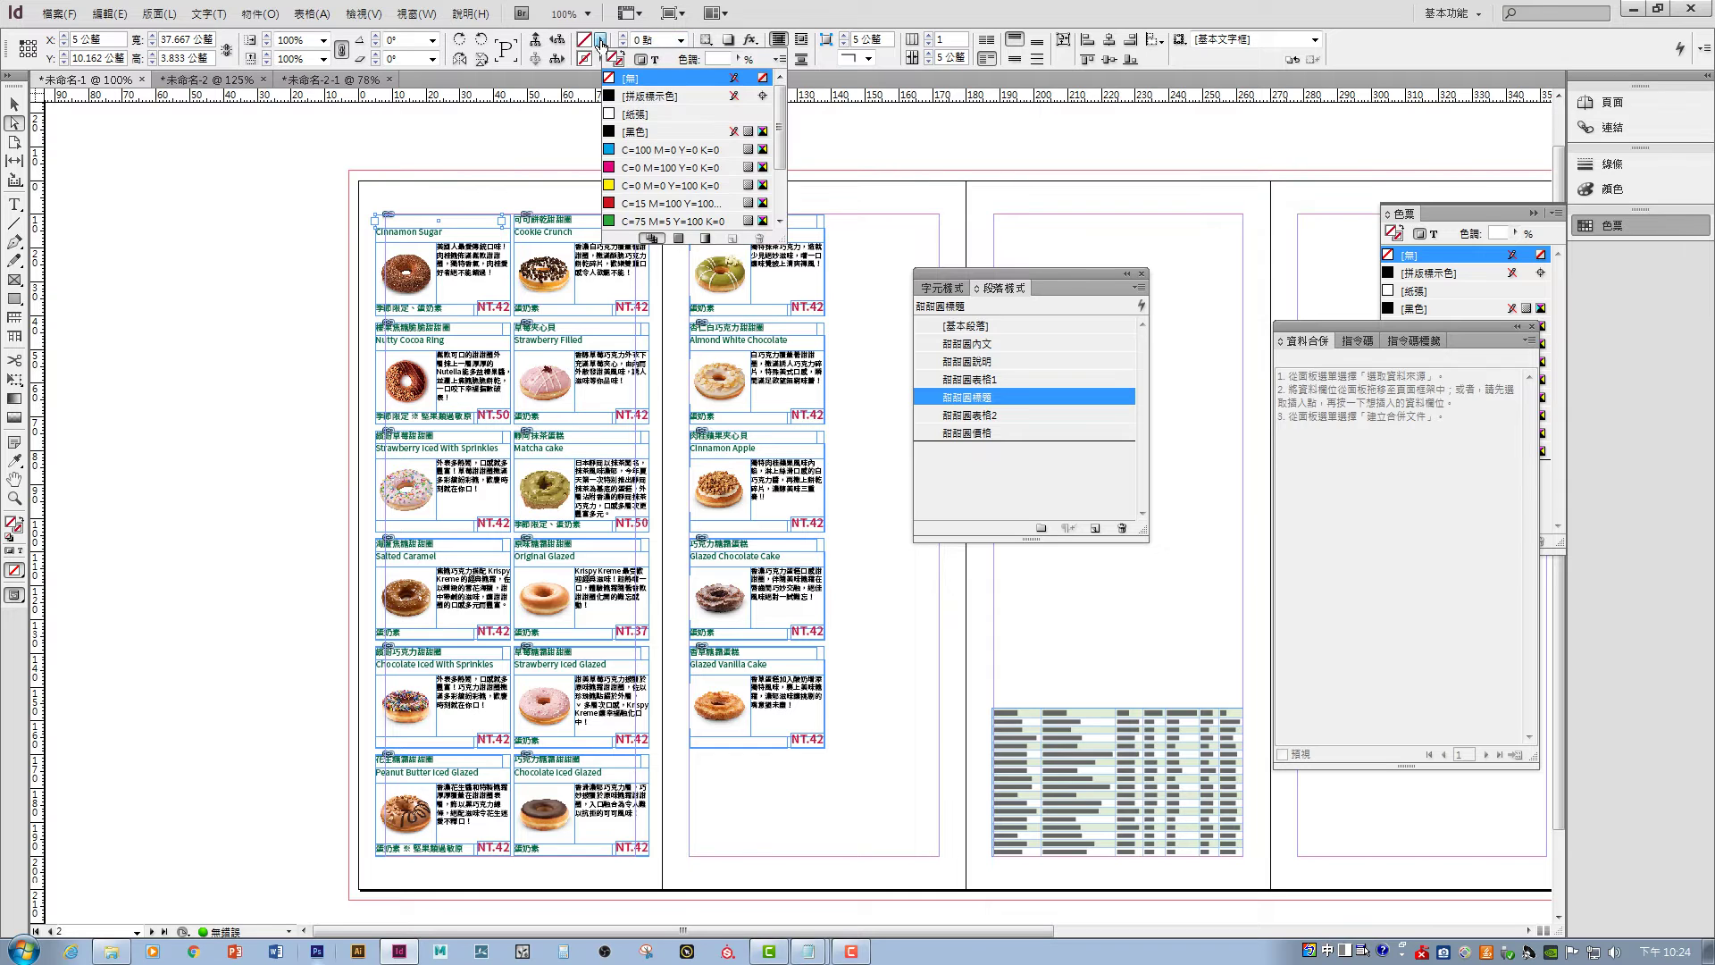
{"action": "scroll", "coordinate": [657, 208], "scroll_direction": "down", "scroll_amount": 2}
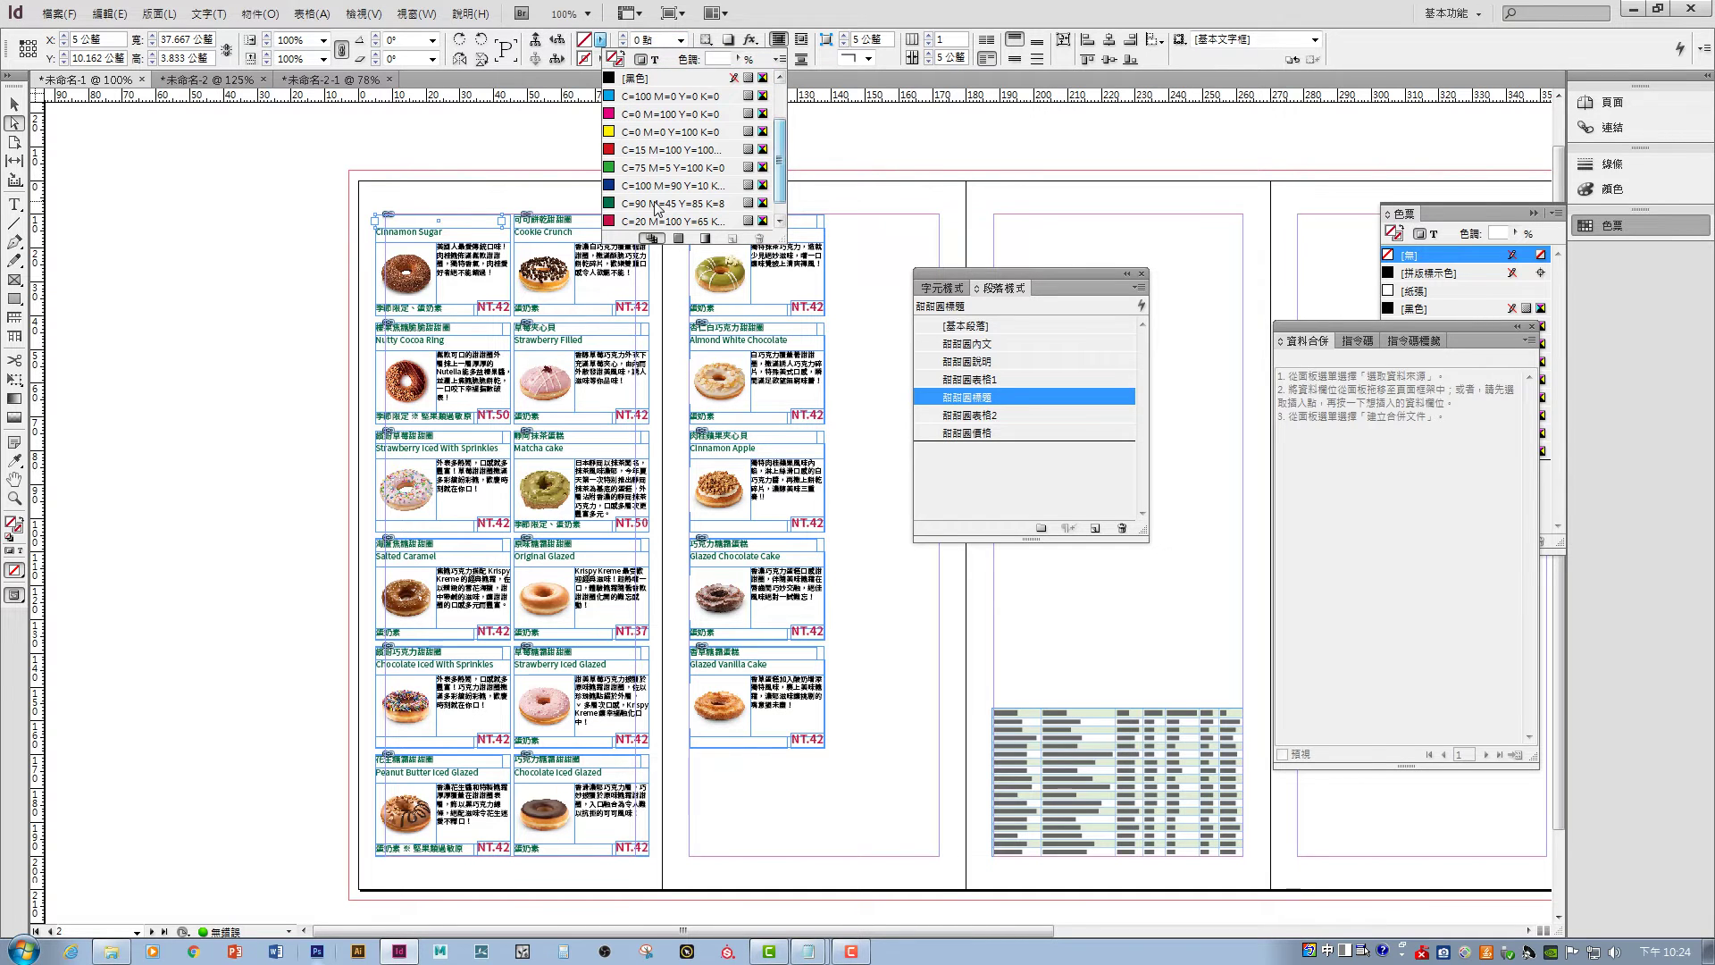
{"action": "left_click", "coordinate": [666, 167]}
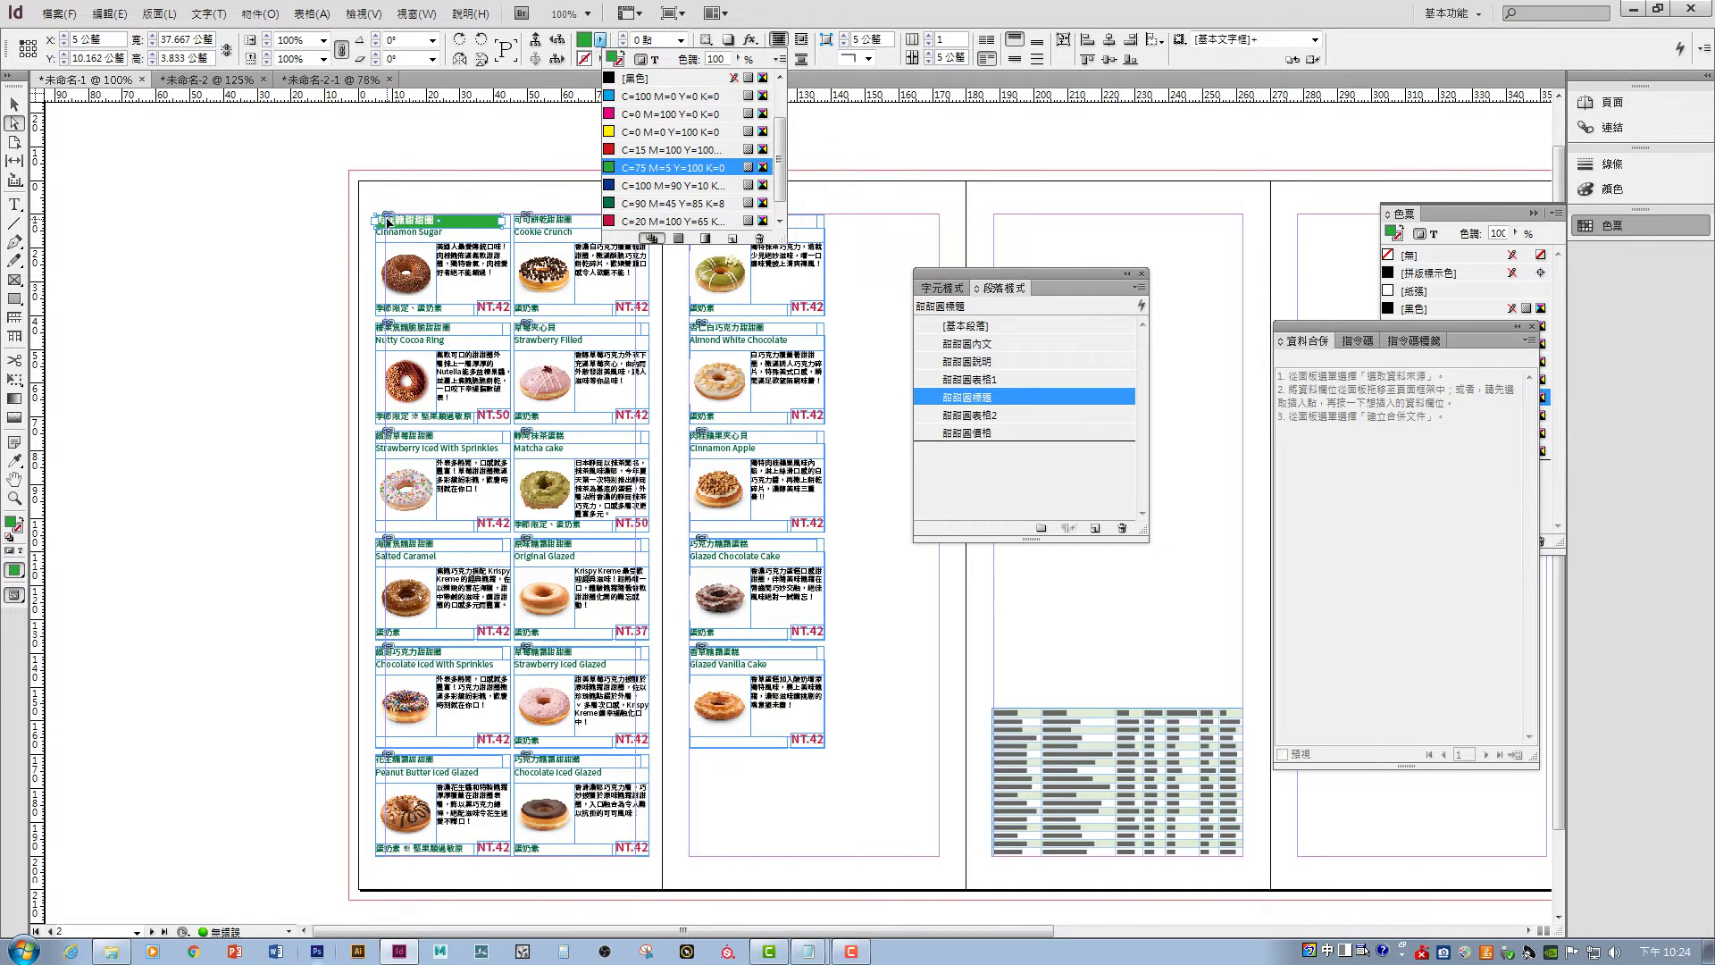
{"action": "left_click", "coordinate": [380, 227]}
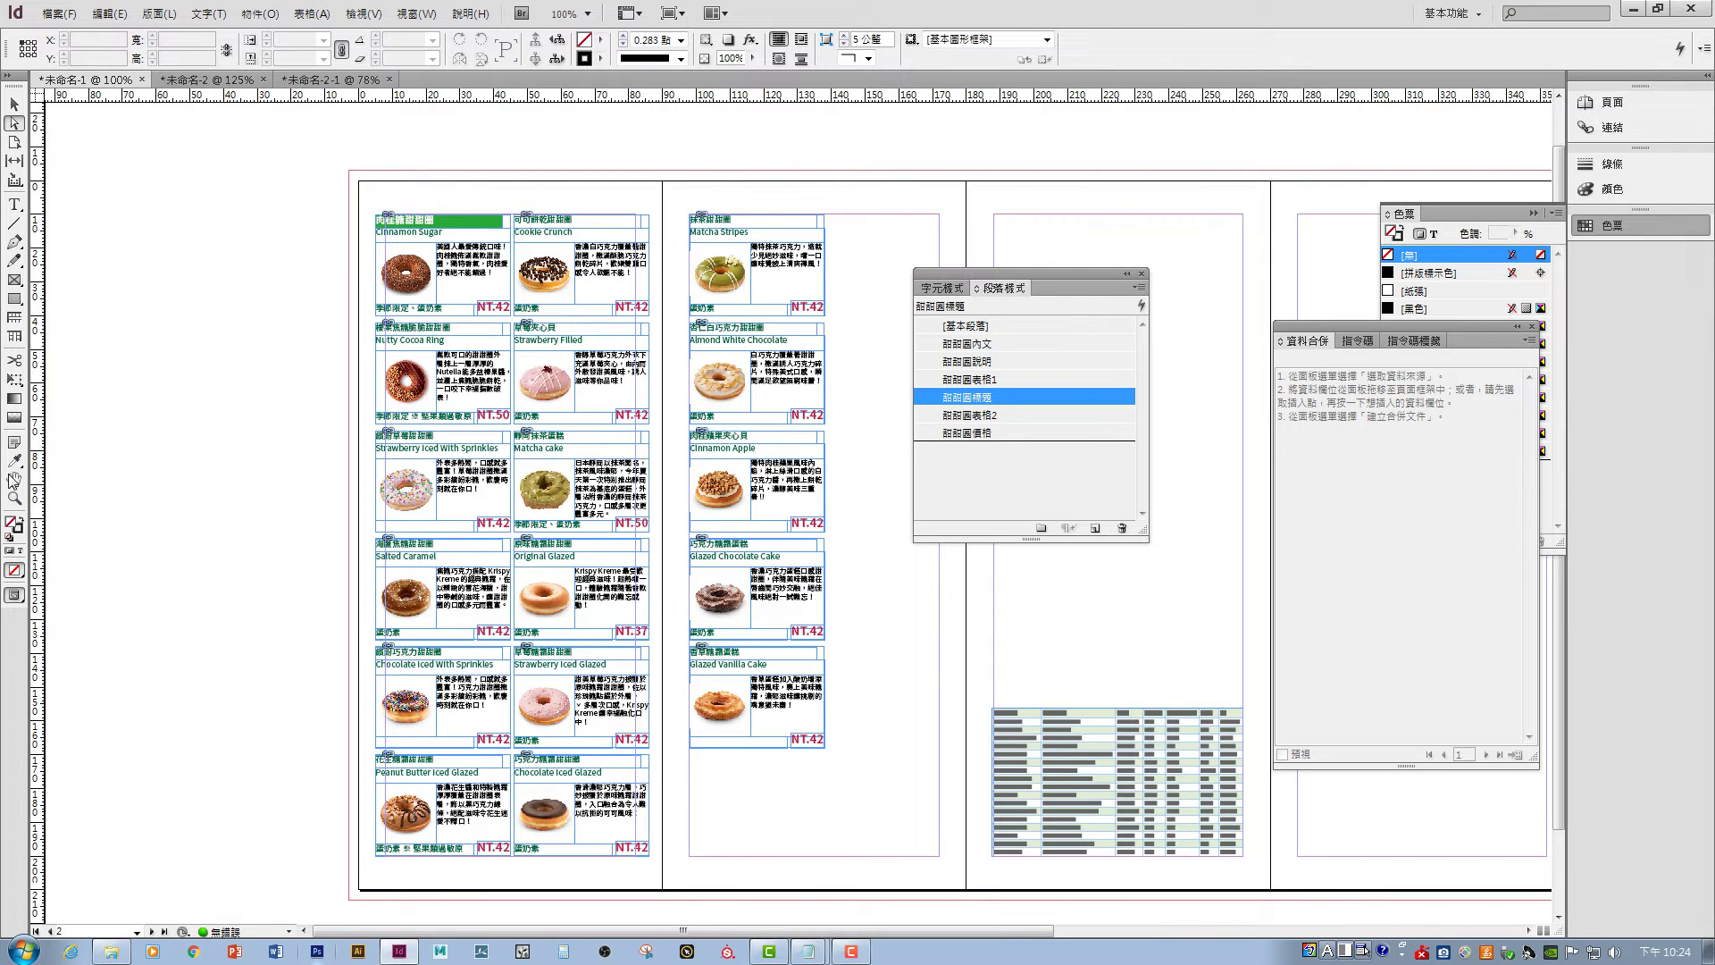
- Zoom in and vertically centre the heading text within its green frame
{"action": "left_click", "coordinate": [15, 498]}
{"action": "left_click_drag", "start_coordinate": [319, 177], "coordinate": [483, 319]}
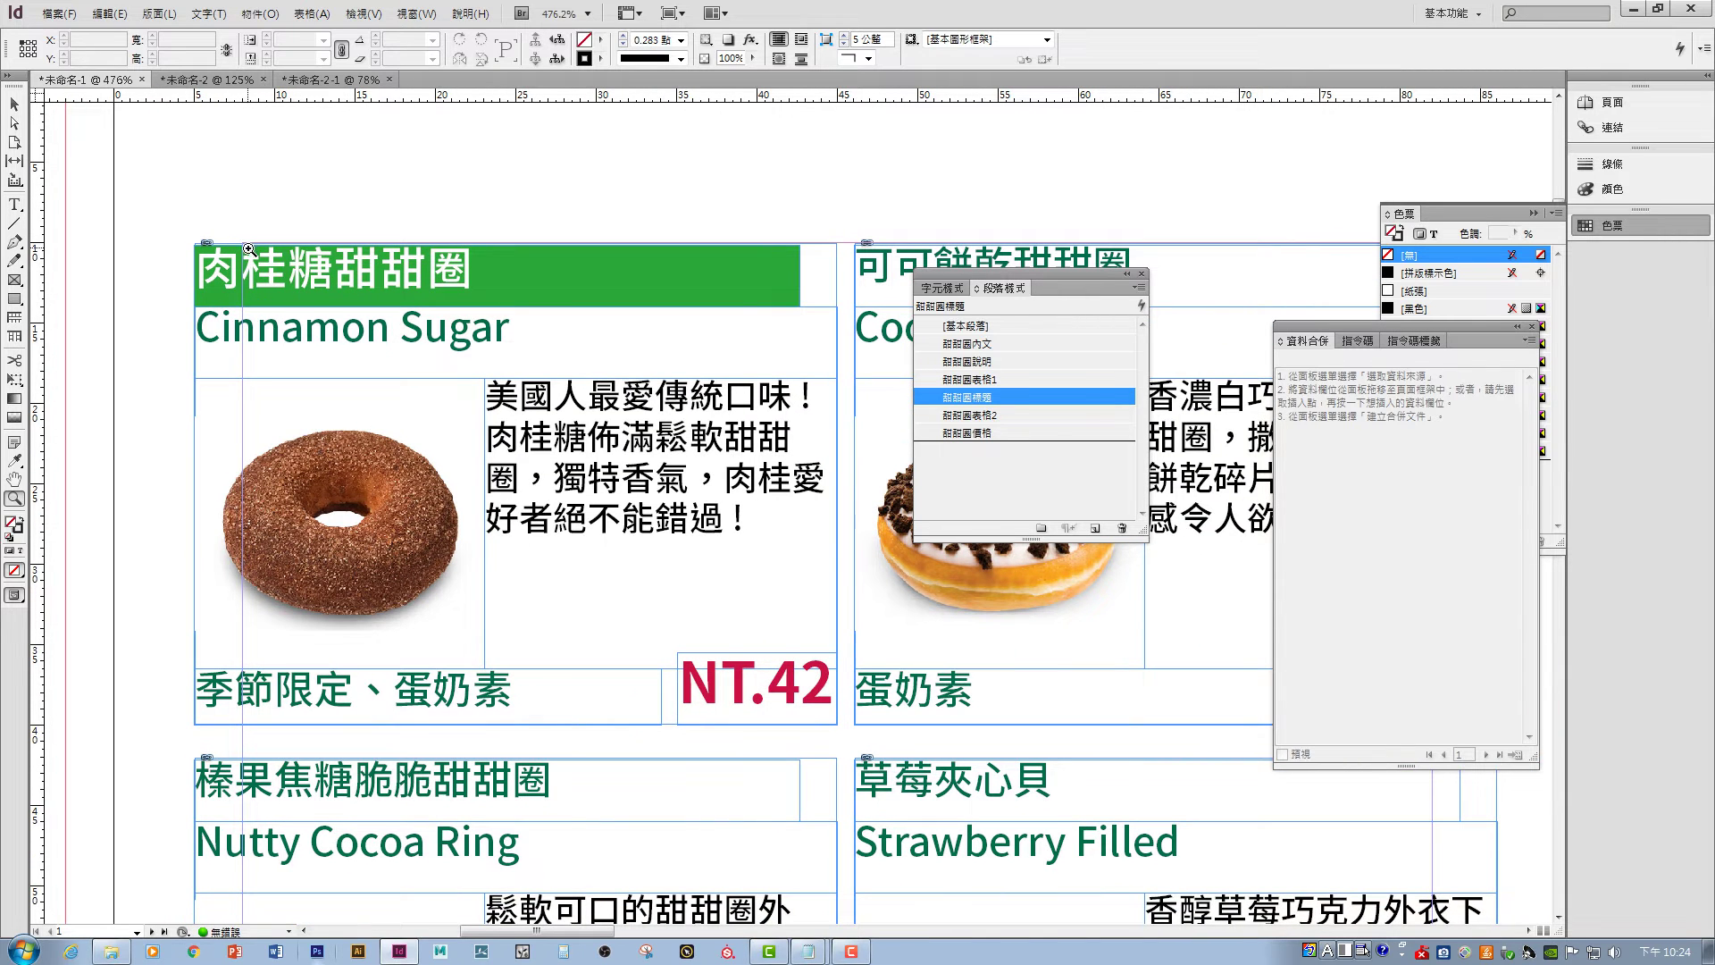
{"action": "key", "text": "a"}
{"action": "left_click", "coordinate": [307, 281]}
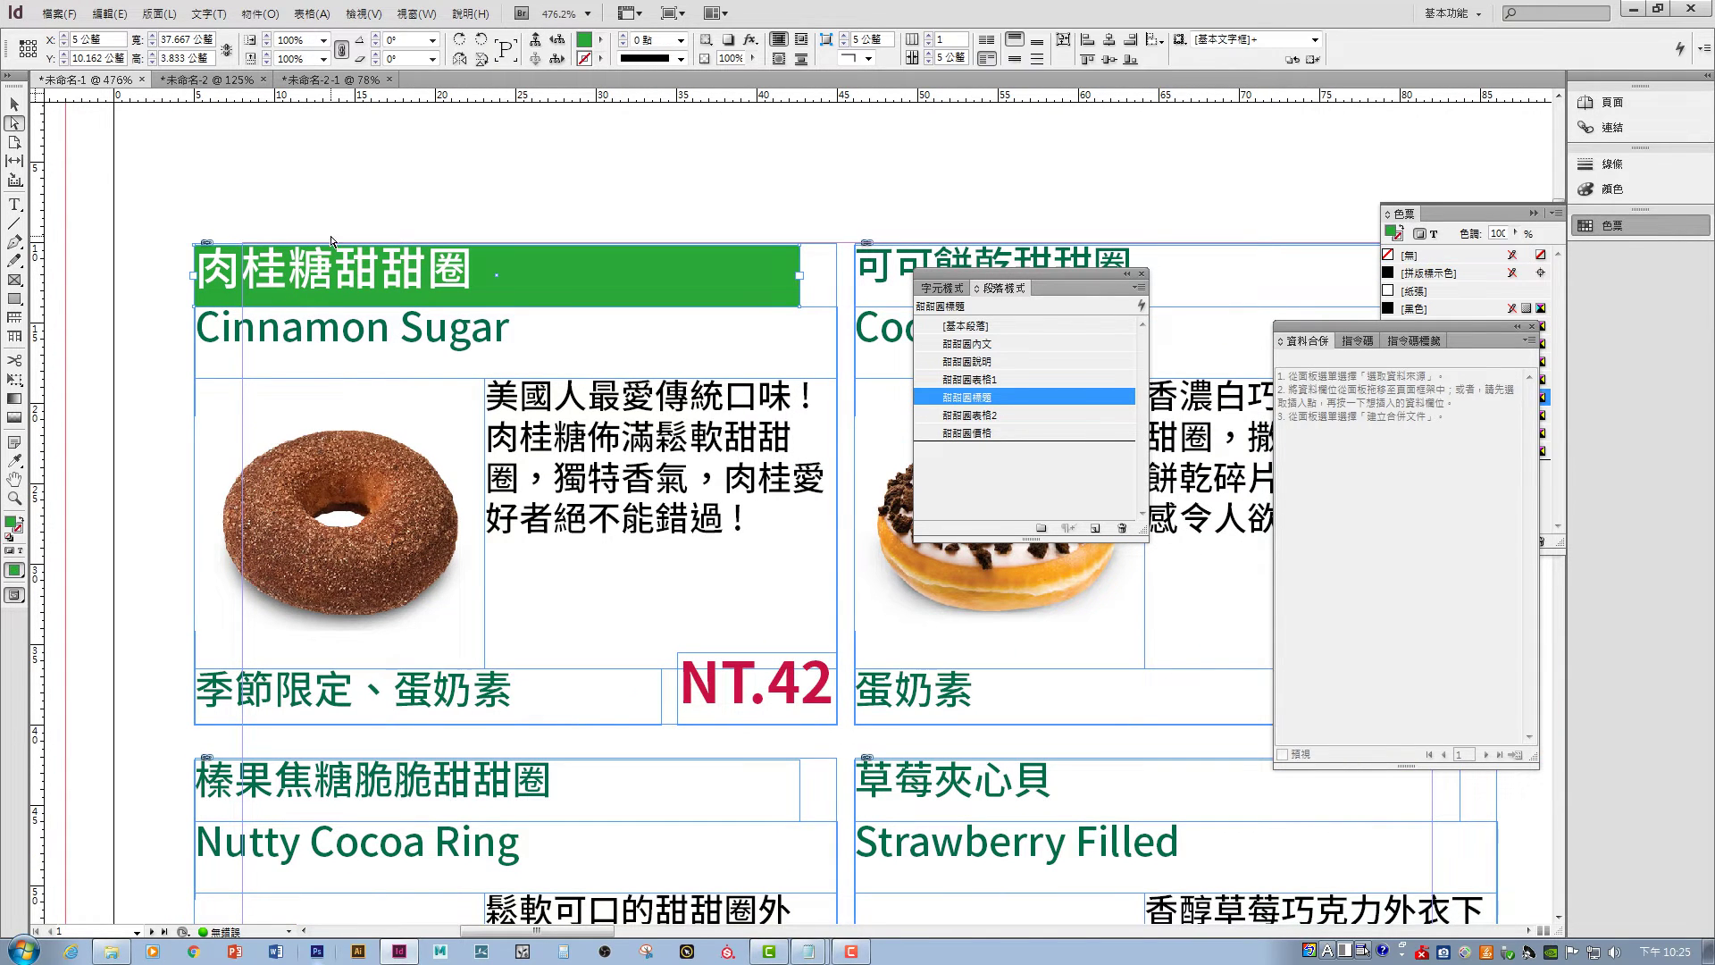
{"action": "left_click", "coordinate": [1014, 59]}
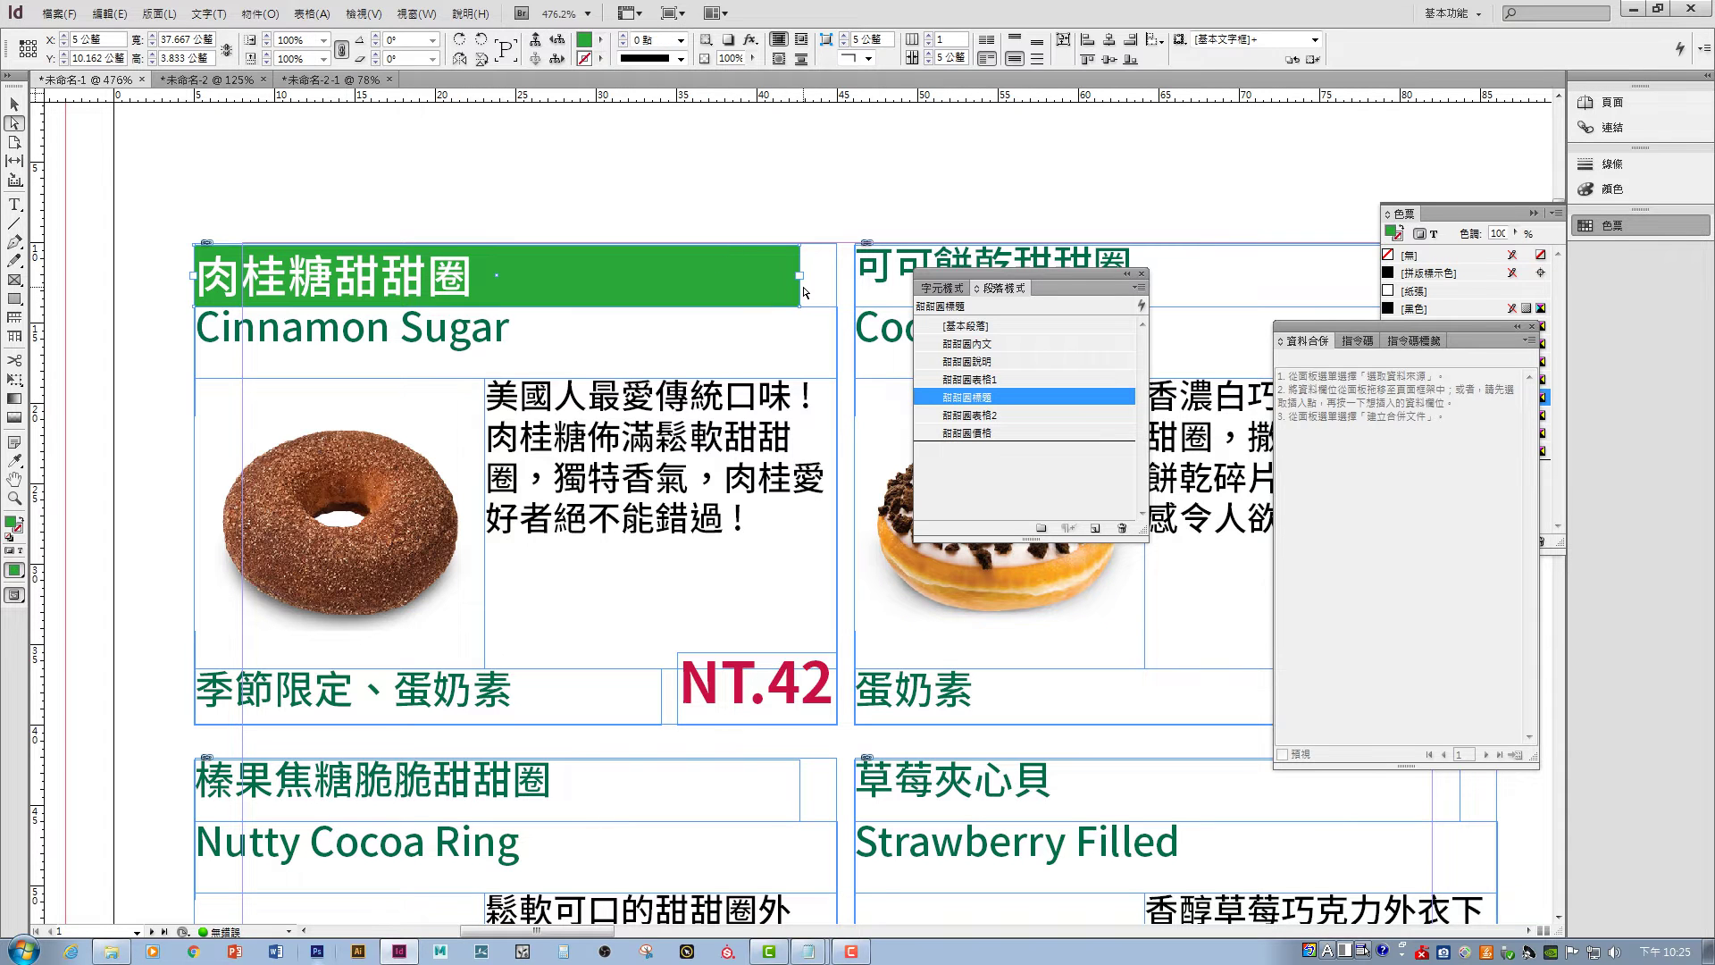
{"action": "left_click", "coordinate": [724, 162]}
{"action": "scroll", "coordinate": [760, 223], "scroll_direction": "right", "scroll_amount": 3}
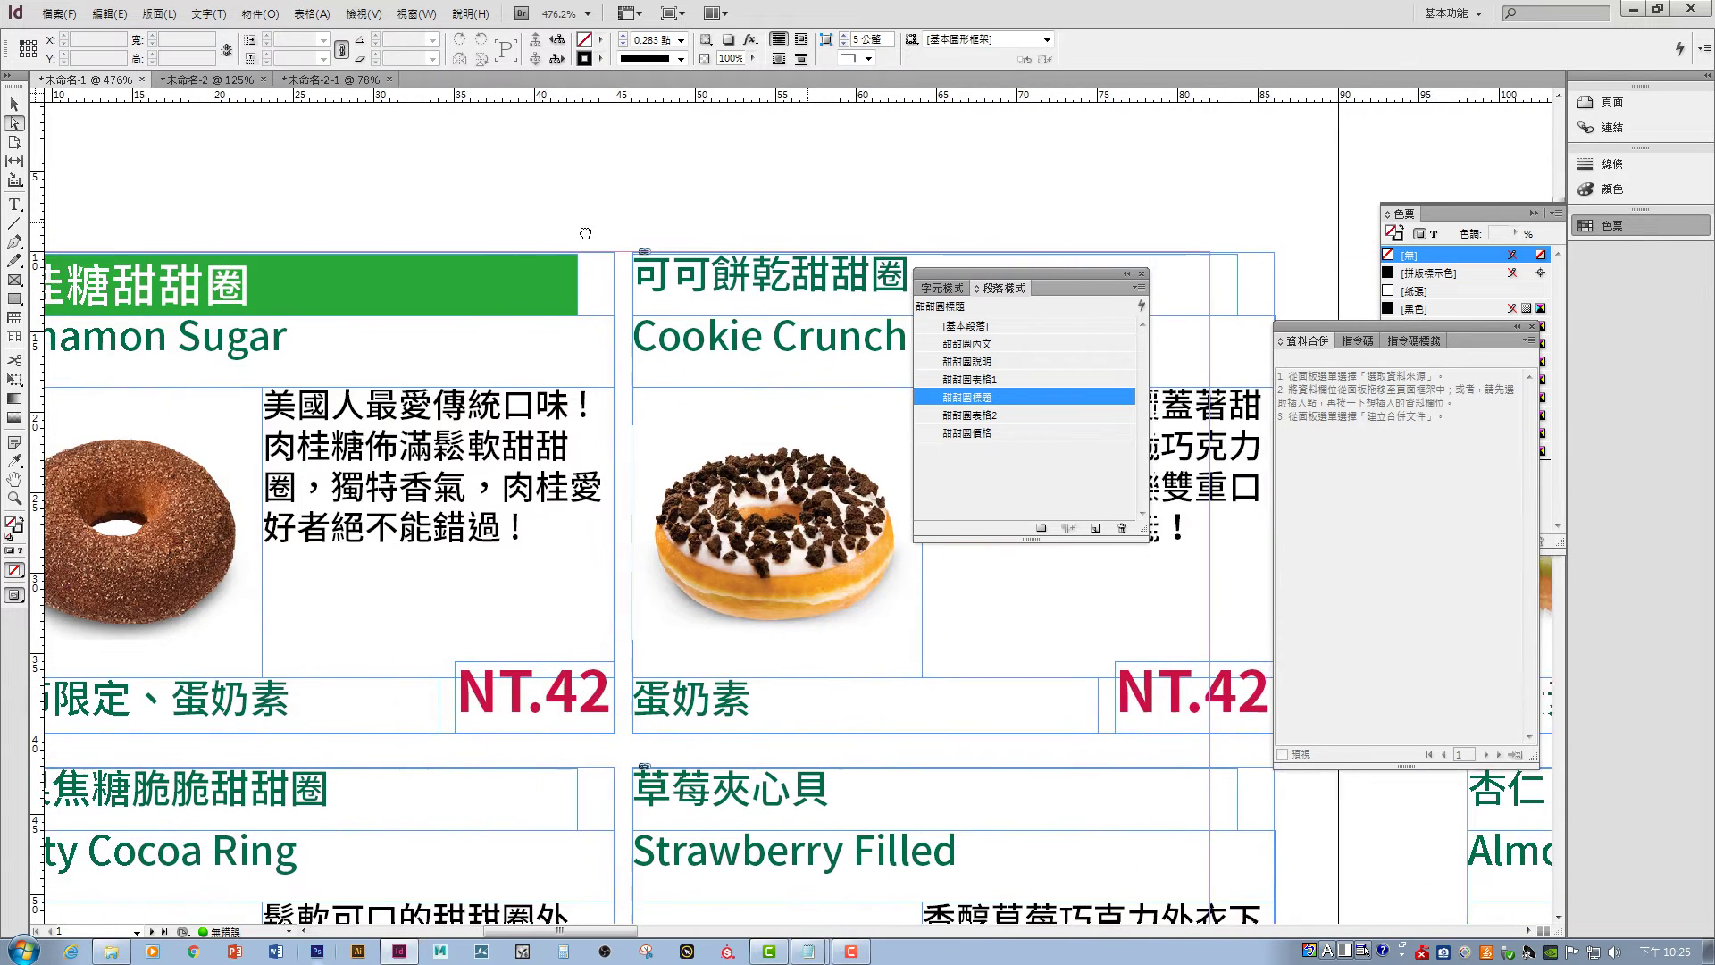
- Give the 可可餅乾甜甜圈 heading the 甜甜圈標題 style and green C=75 M=5 Y=100 K=0 fill
{"action": "left_click", "coordinate": [710, 284]}
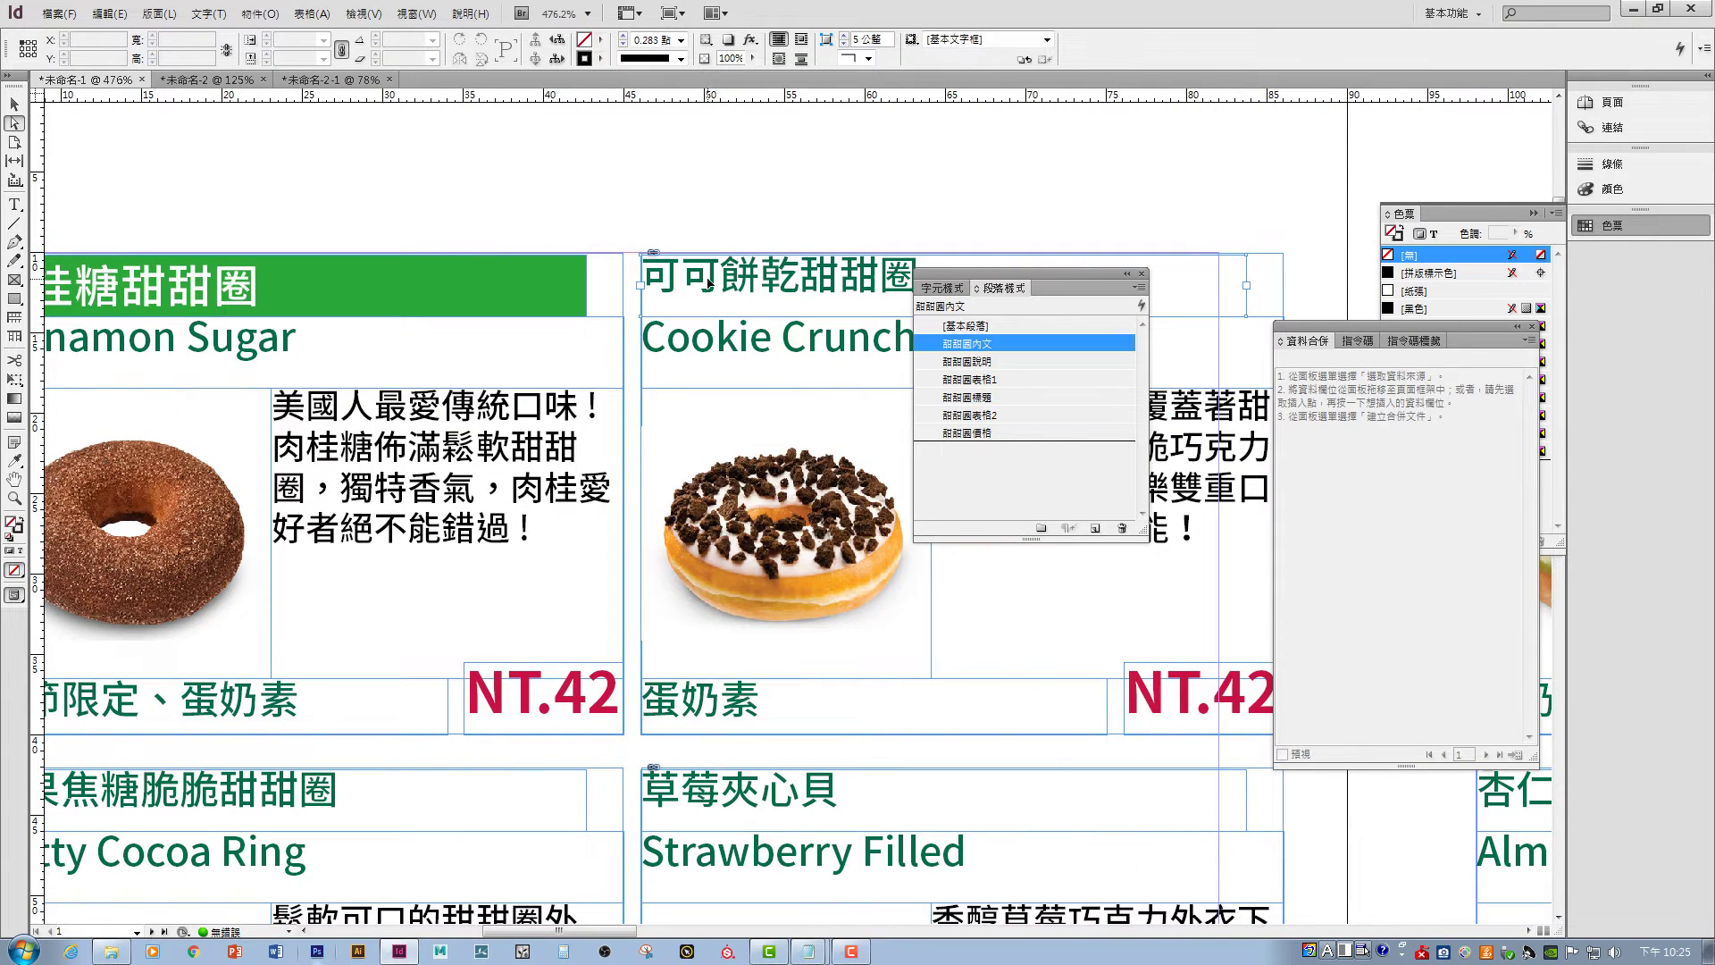
{"action": "left_click", "coordinate": [994, 399]}
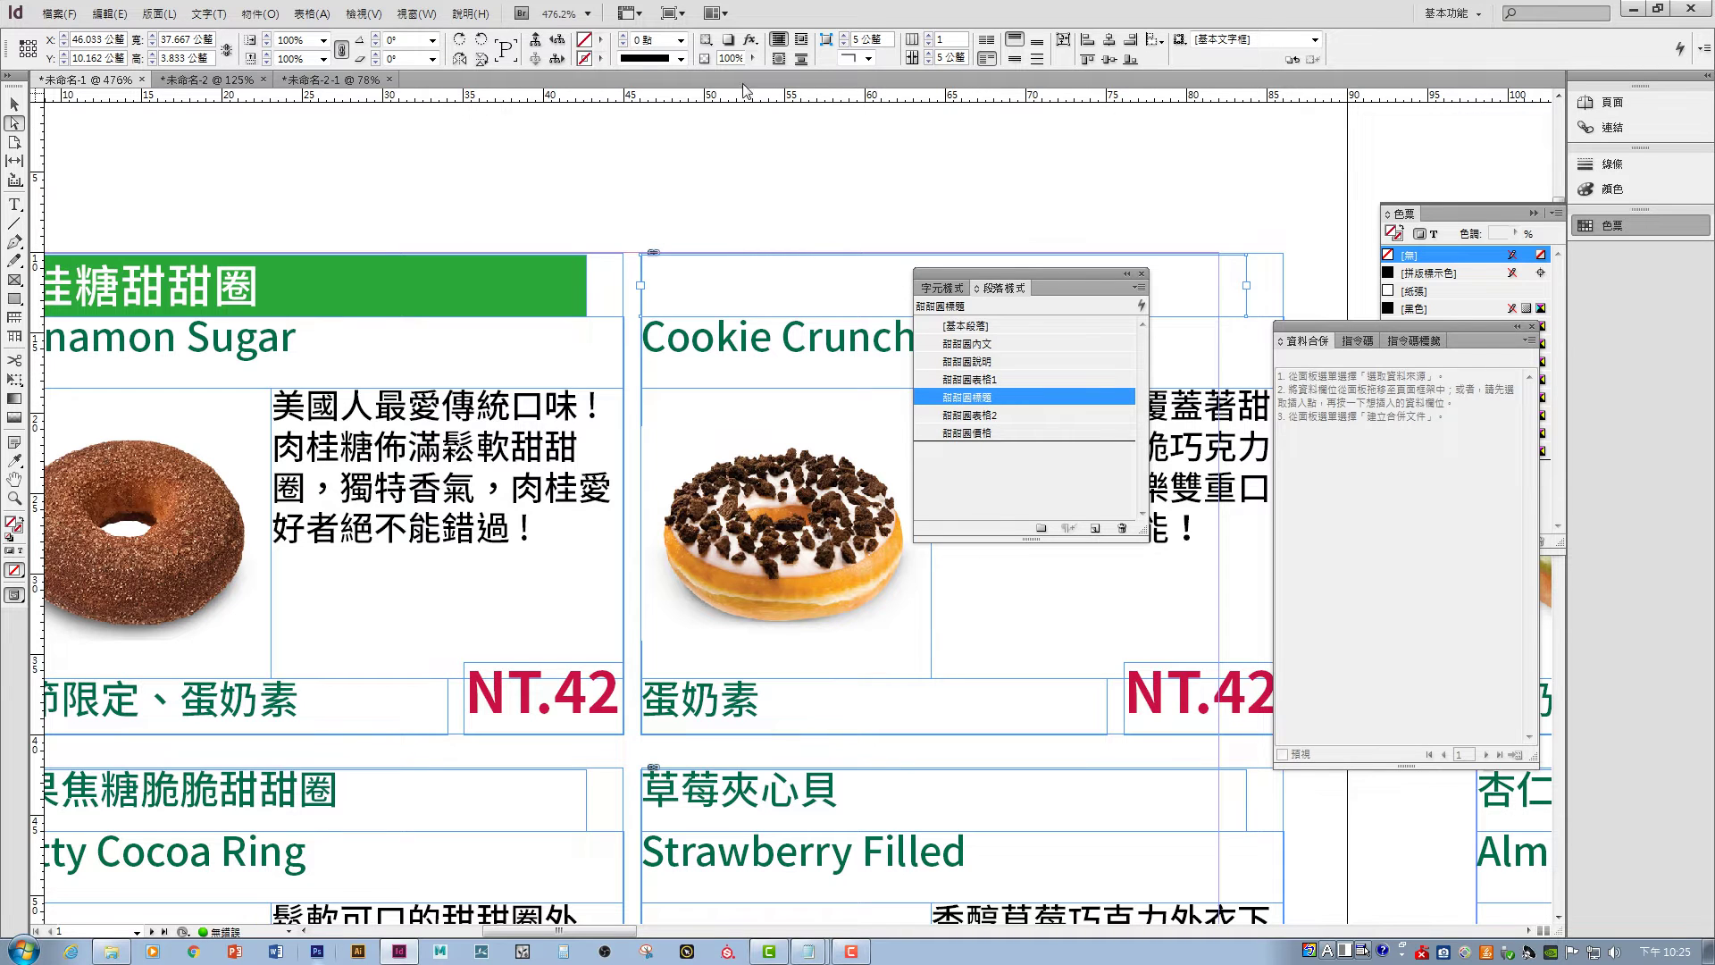
{"action": "left_click", "coordinate": [601, 40]}
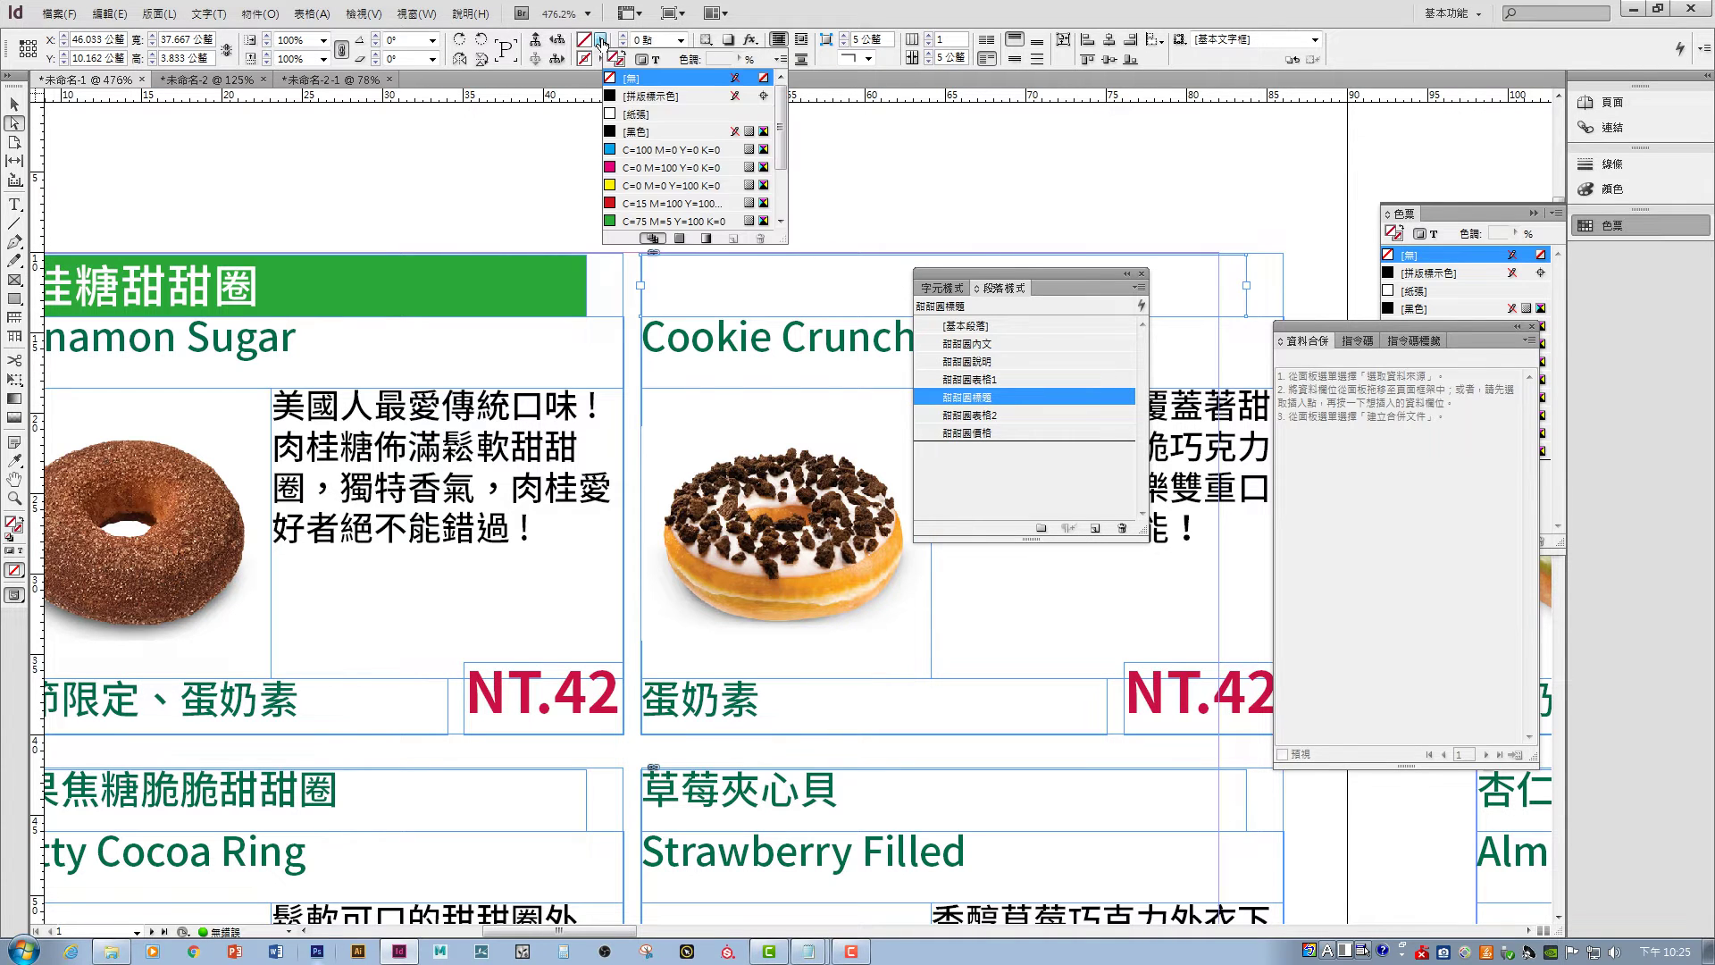
{"action": "left_click", "coordinate": [655, 221]}
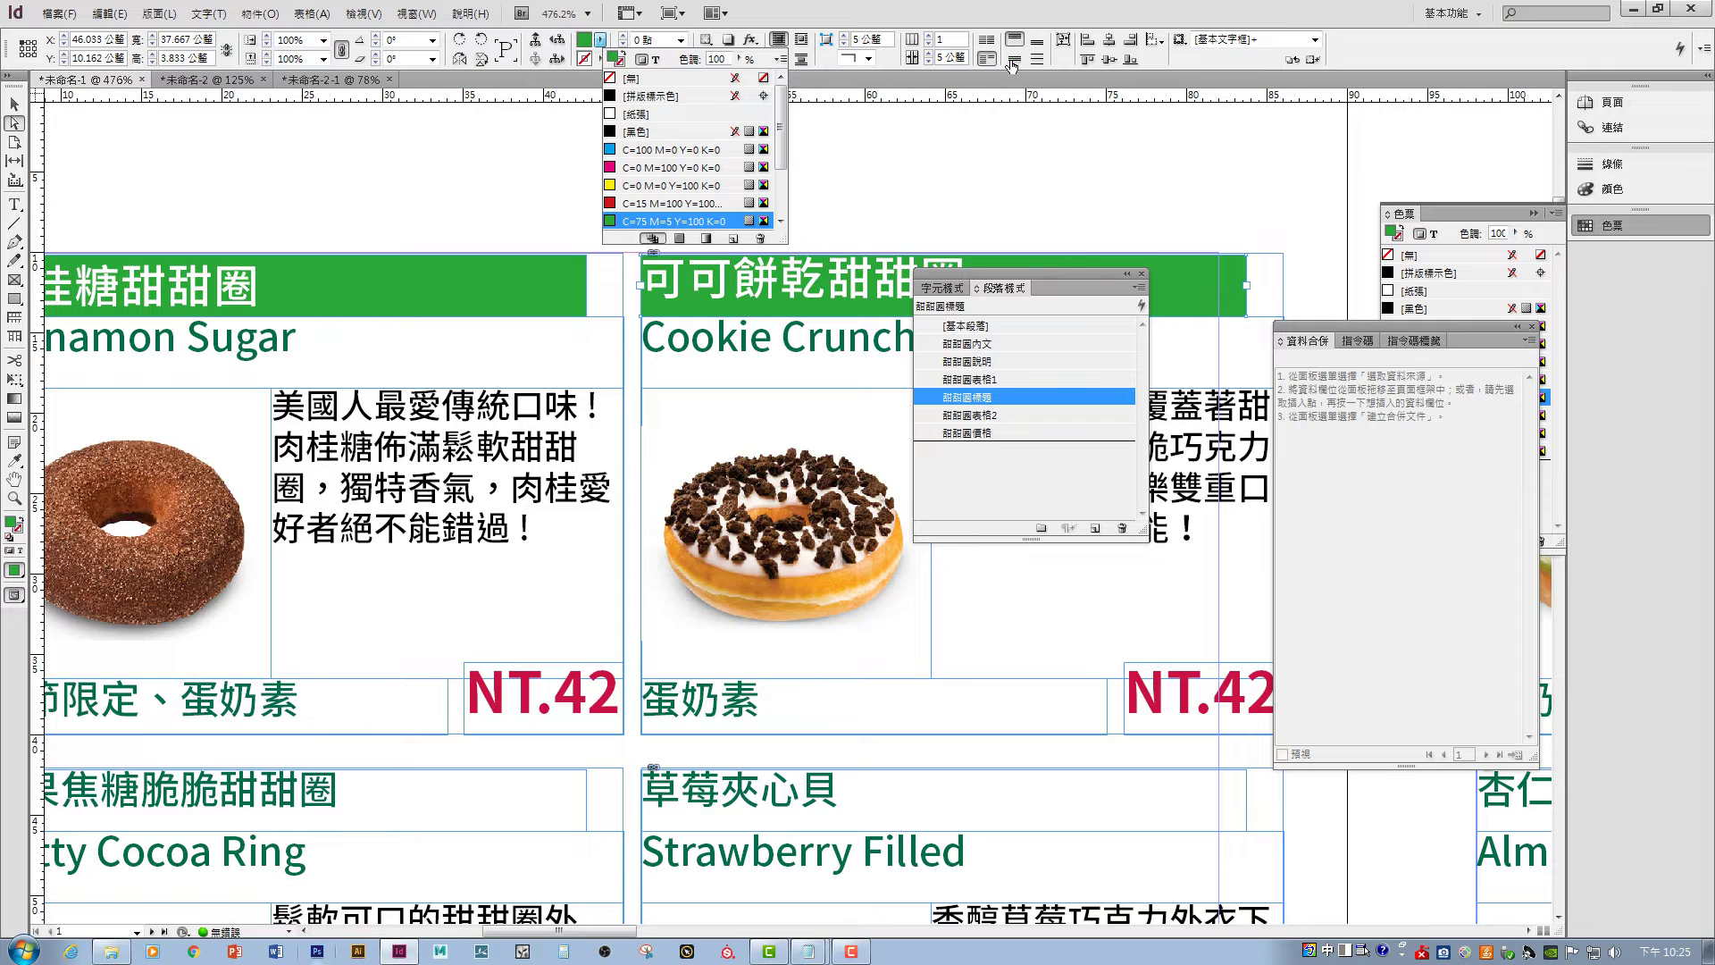
{"action": "left_click", "coordinate": [758, 218]}
- Zoom out, fit the spread, and scroll to bring the nutrition table into view
{"action": "key", "text": "ctrl+2"}
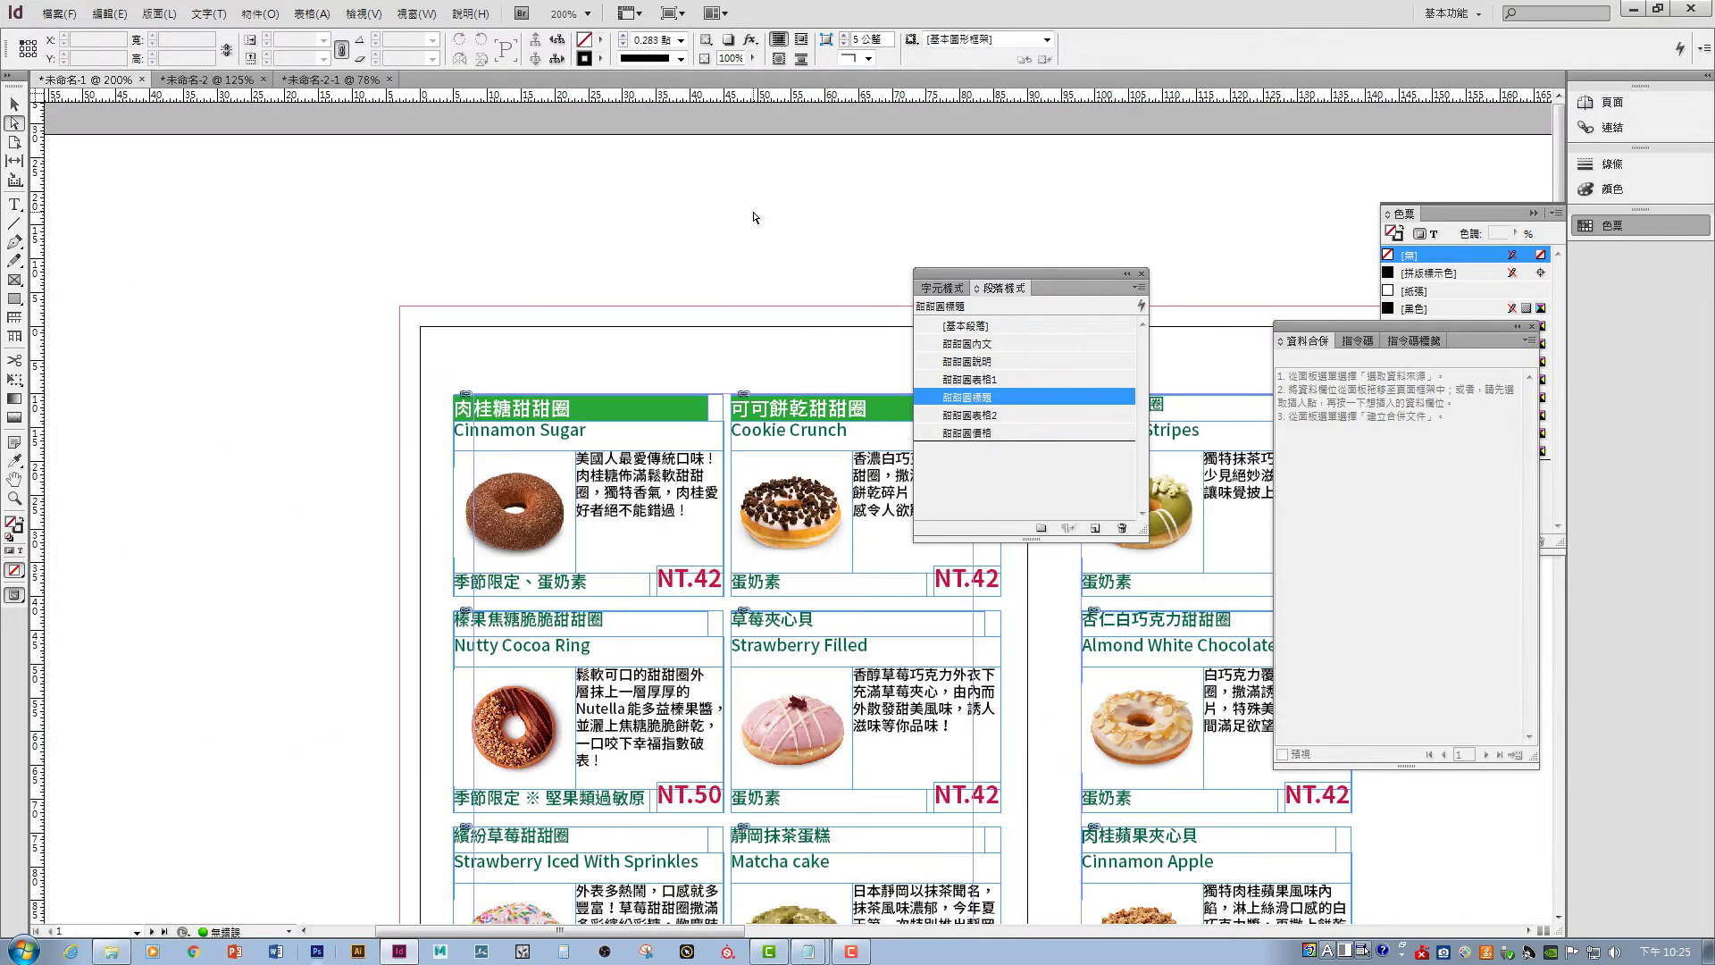
{"action": "scroll", "coordinate": [753, 218], "scroll_direction": "down", "scroll_amount": 3}
{"action": "left_click", "coordinate": [542, 401]}
{"action": "scroll", "coordinate": [542, 401], "scroll_direction": "down", "scroll_amount": 6}
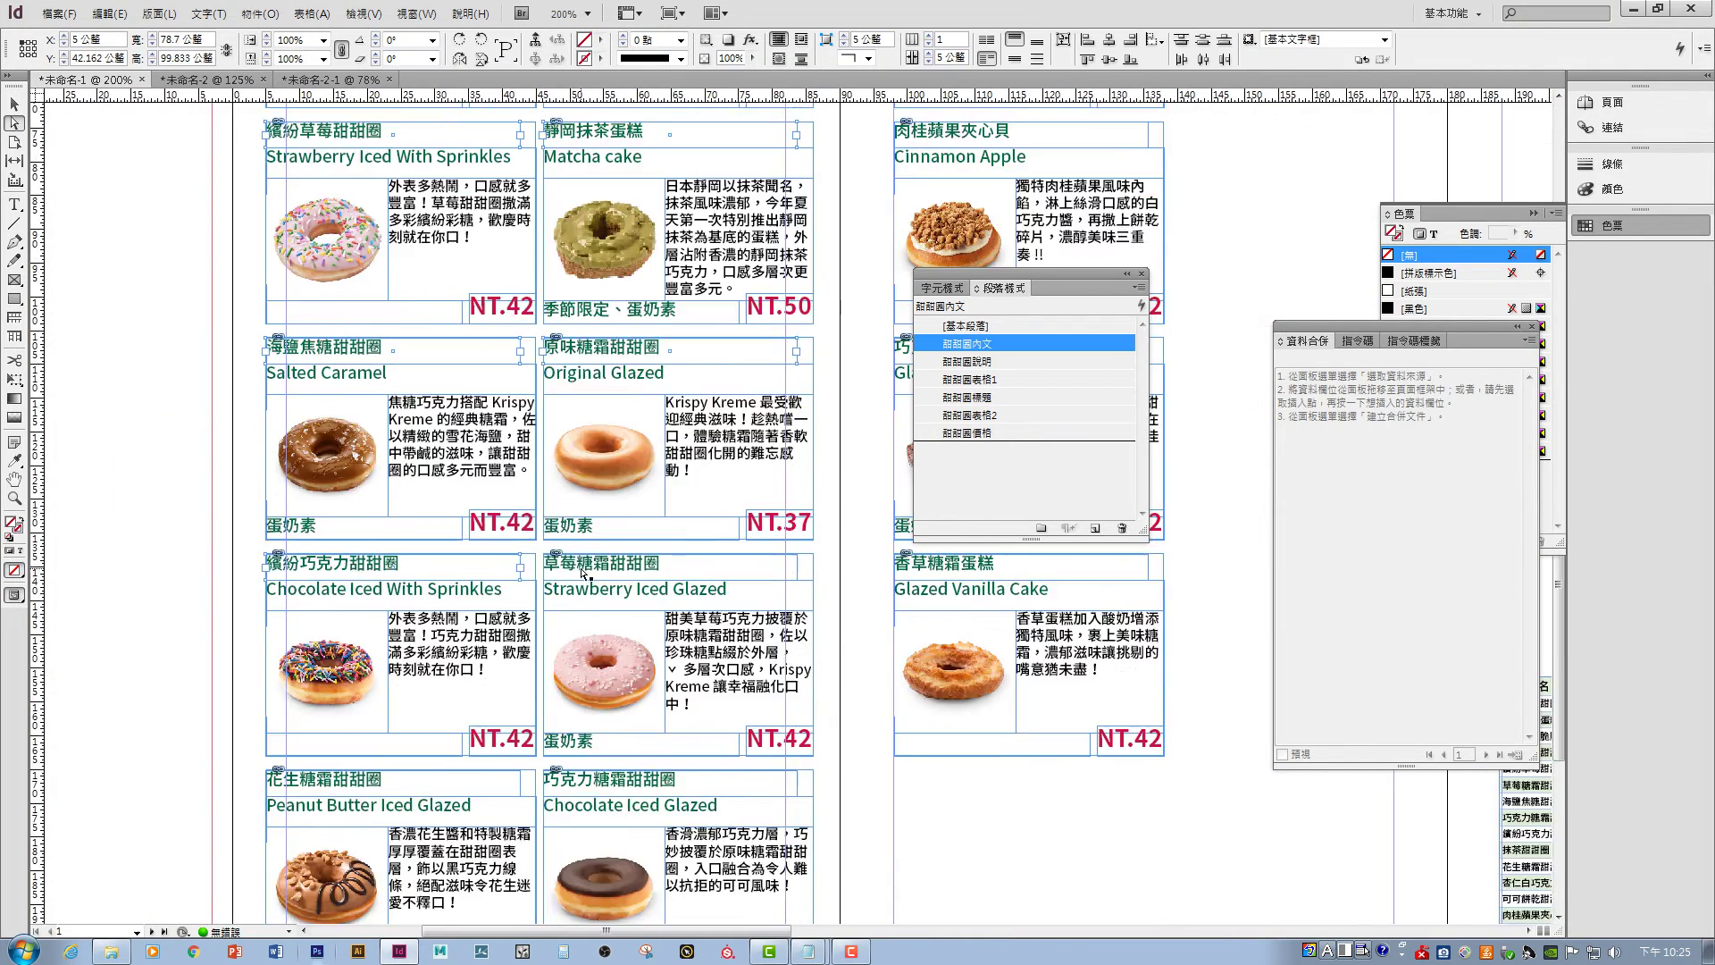
{"action": "scroll", "coordinate": [543, 401], "scroll_direction": "right", "scroll_amount": 4}
{"action": "scroll", "coordinate": [542, 401], "scroll_direction": "up", "scroll_amount": 5}
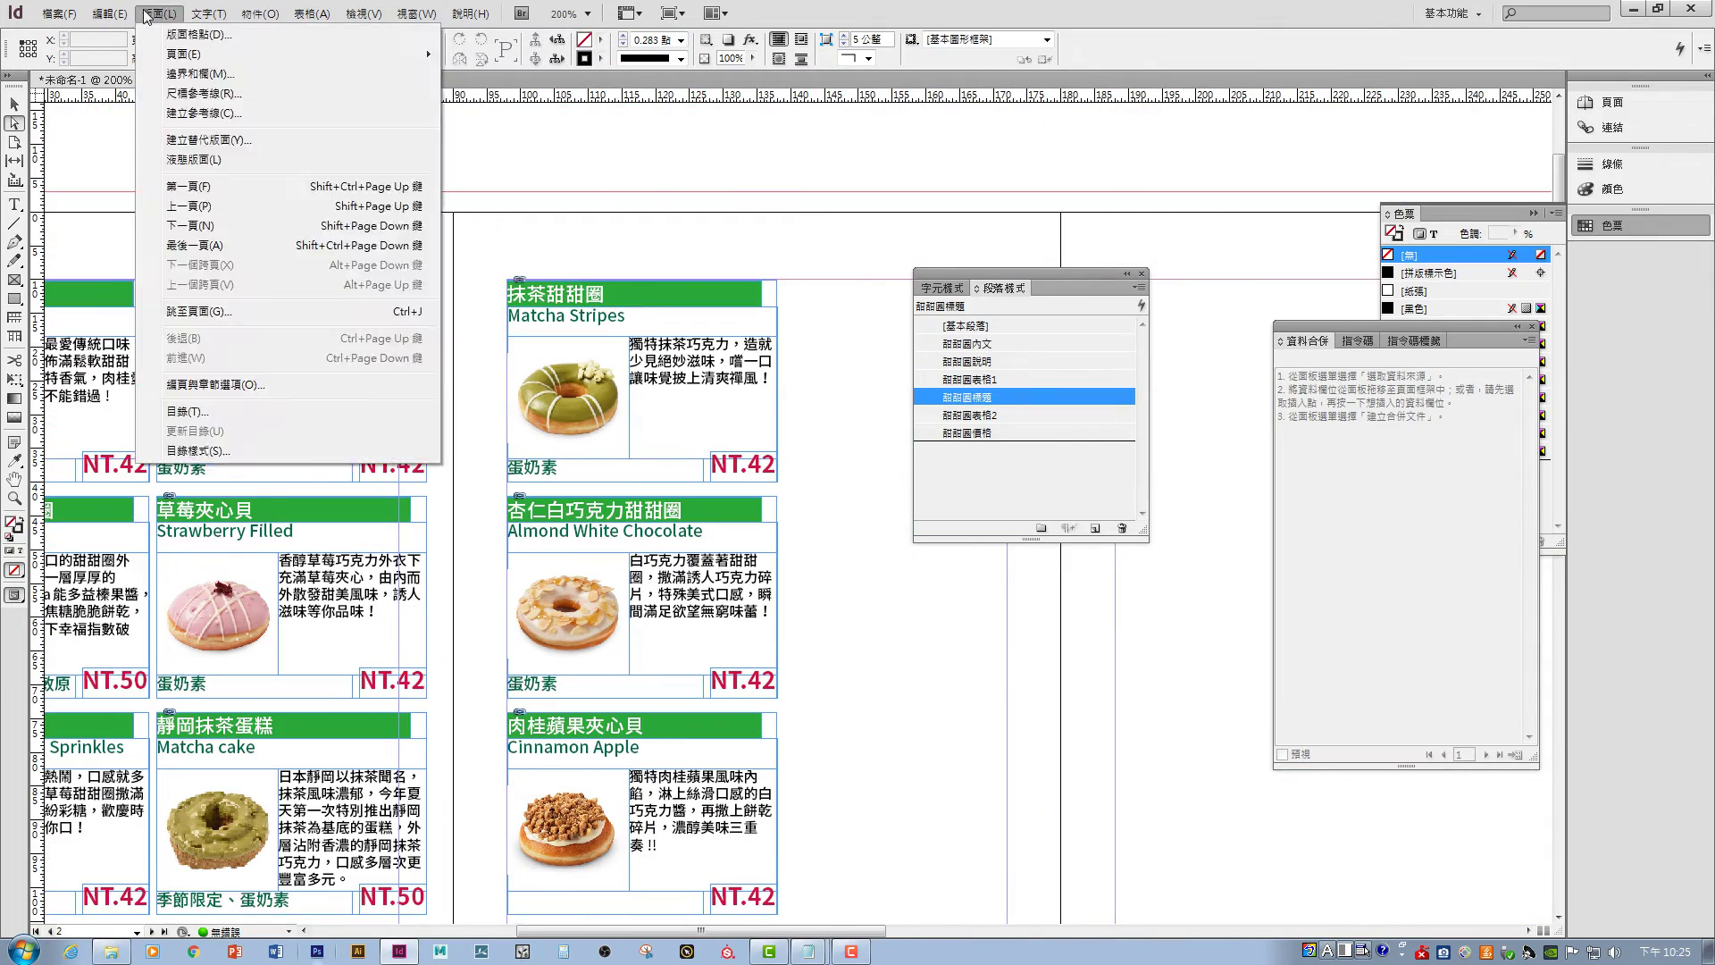
{"action": "key", "text": "ctrl+alt+0"}
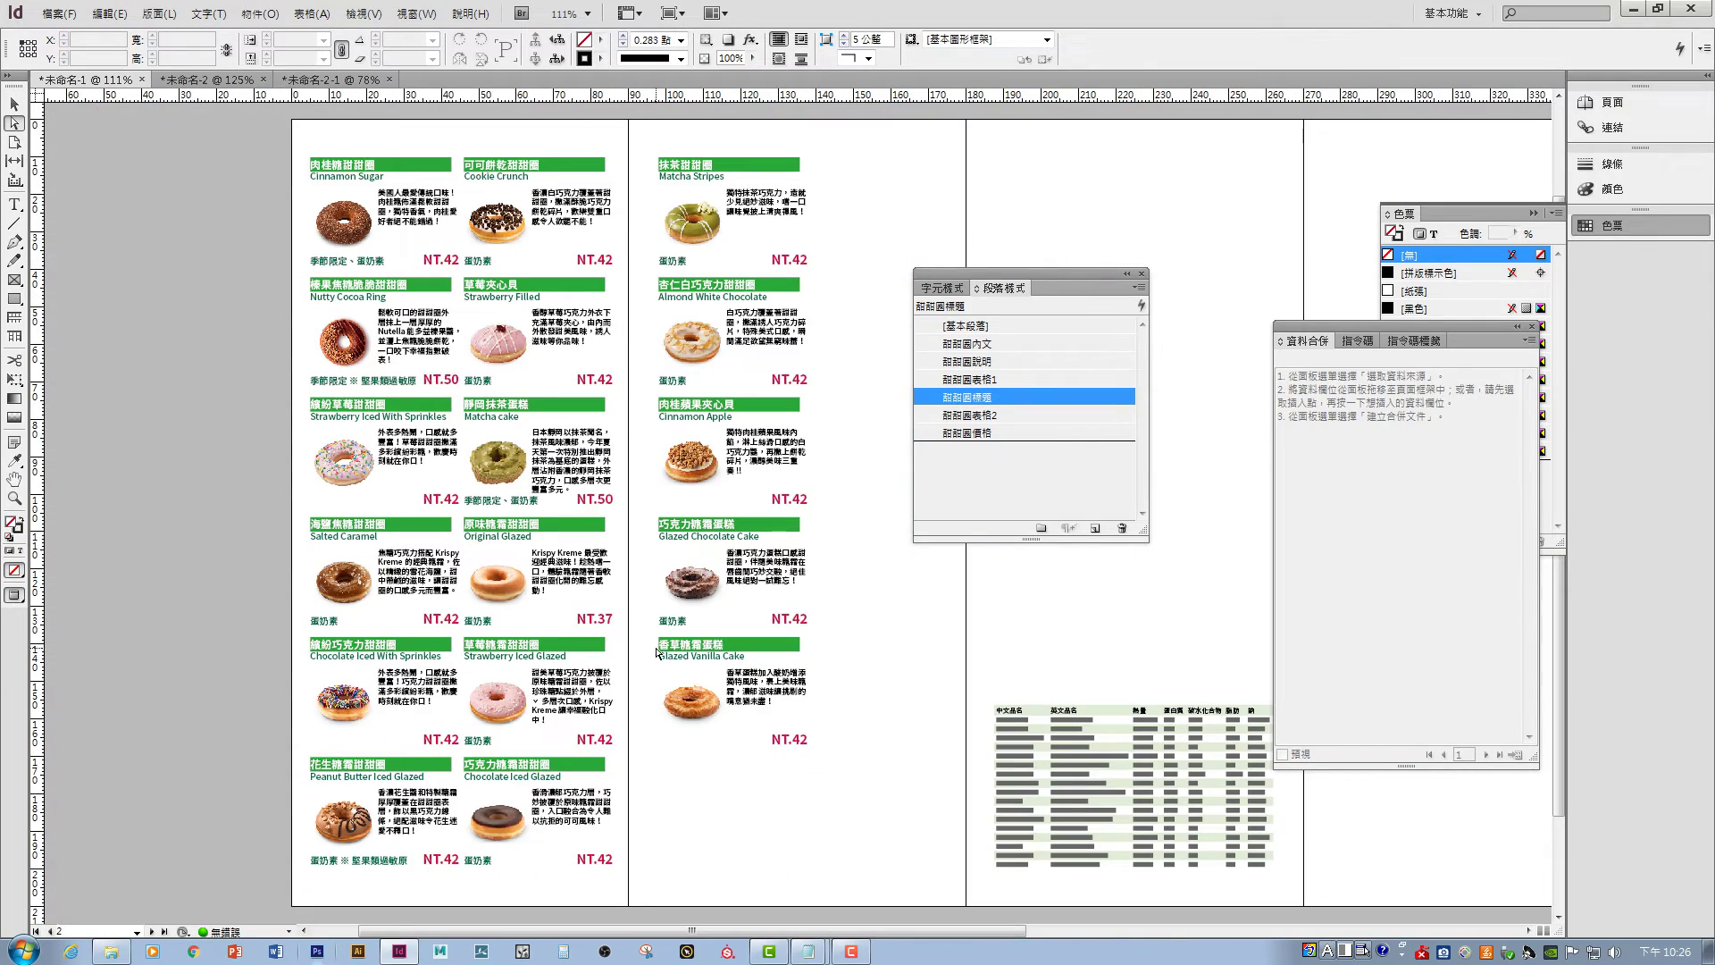
{"action": "scroll", "coordinate": [661, 626], "scroll_direction": "down", "scroll_amount": 2}
{"action": "scroll", "coordinate": [661, 626], "scroll_direction": "right", "scroll_amount": 3}
{"action": "scroll", "coordinate": [670, 598], "scroll_direction": "up", "scroll_amount": 3}
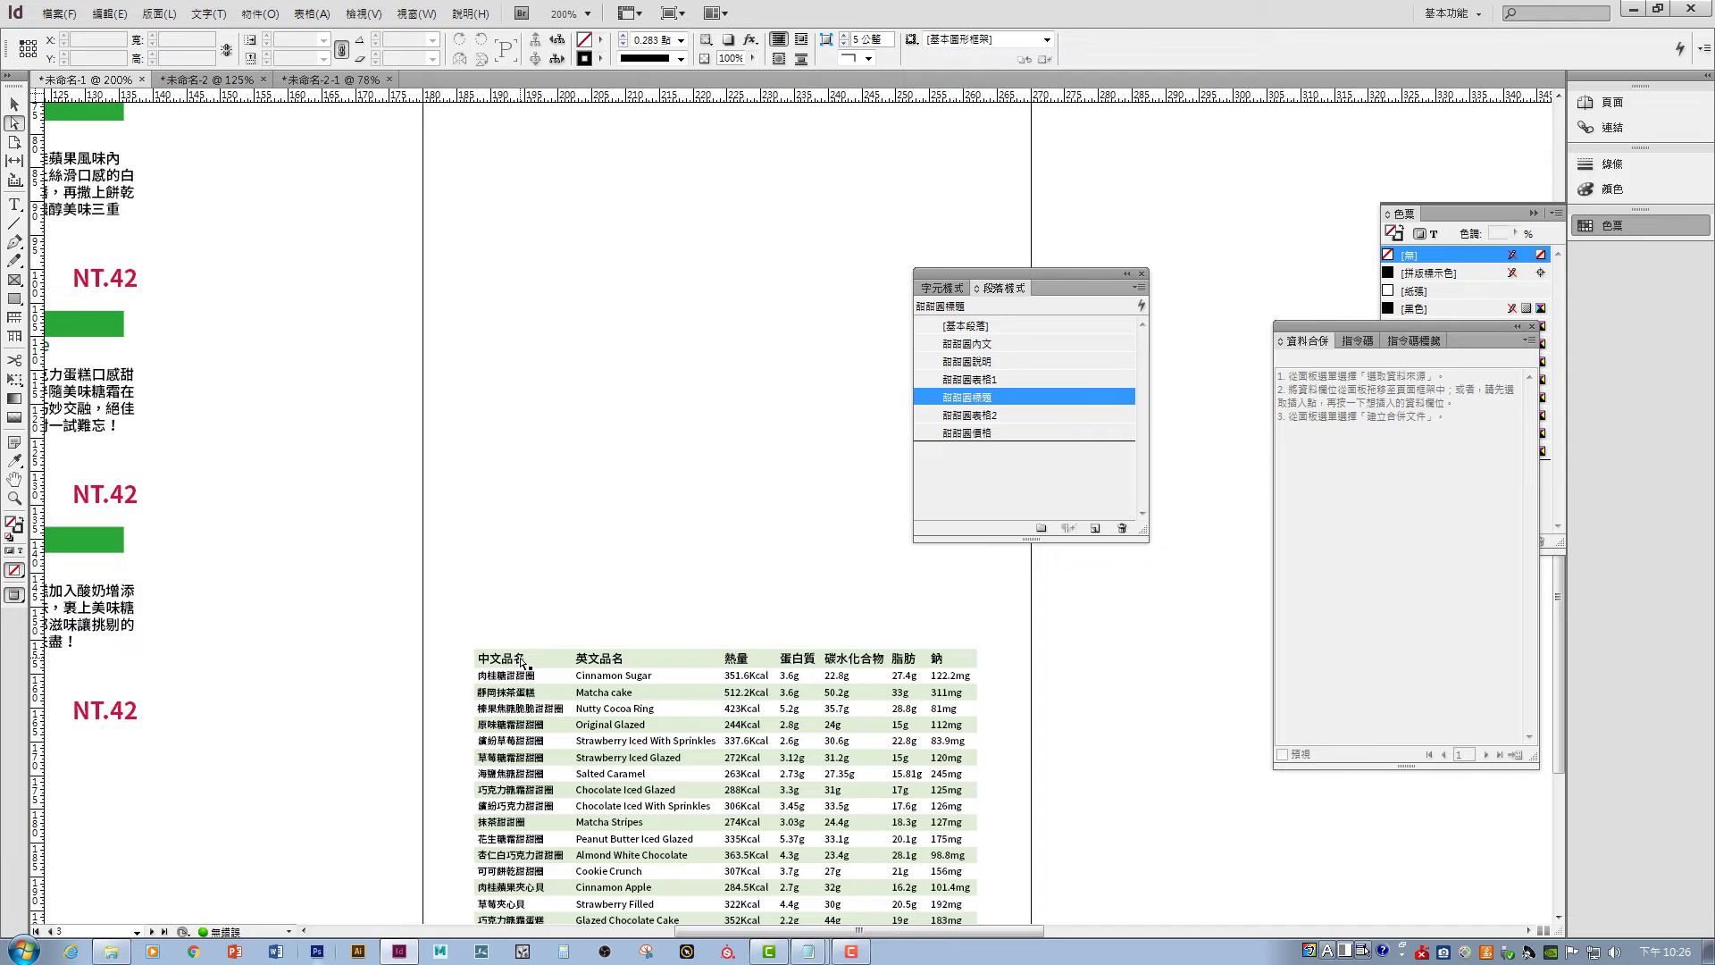
- Select the table's header row and fill its cells with the green C=75 M=5 Y=100 K=0 swatch
{"action": "double_click", "coordinate": [523, 663]}
{"action": "left_click_drag", "start_coordinate": [480, 658], "coordinate": [974, 659]}
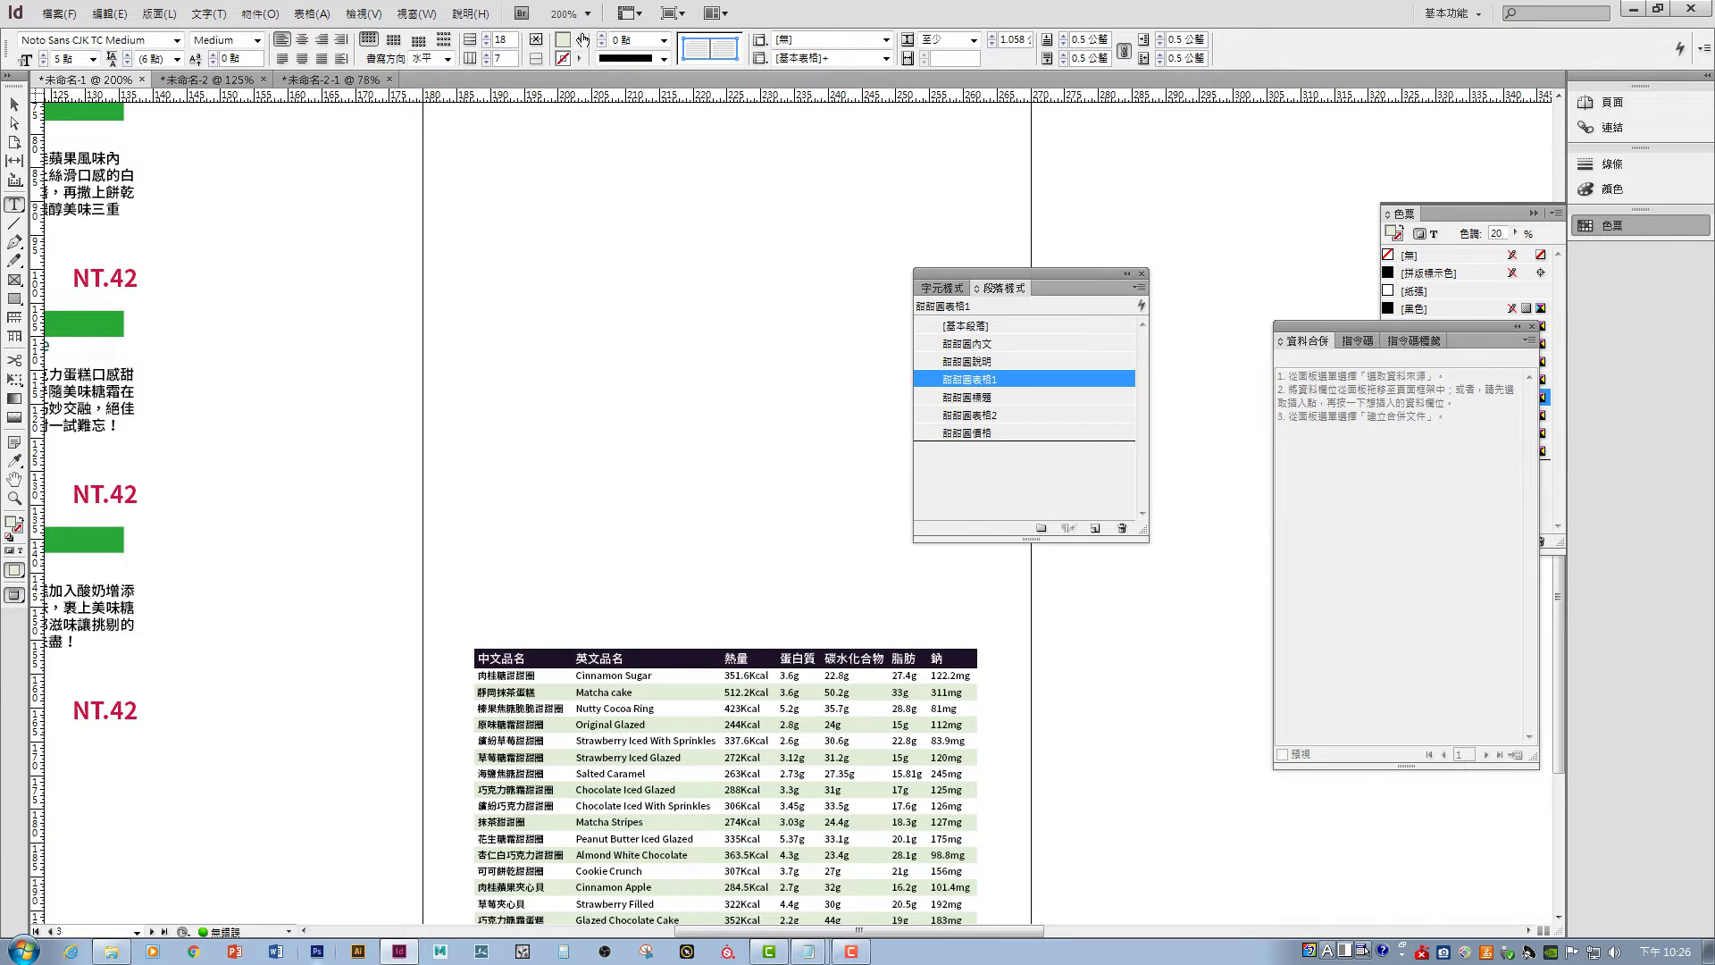
{"action": "left_click", "coordinate": [579, 42]}
{"action": "left_click", "coordinate": [604, 221]}
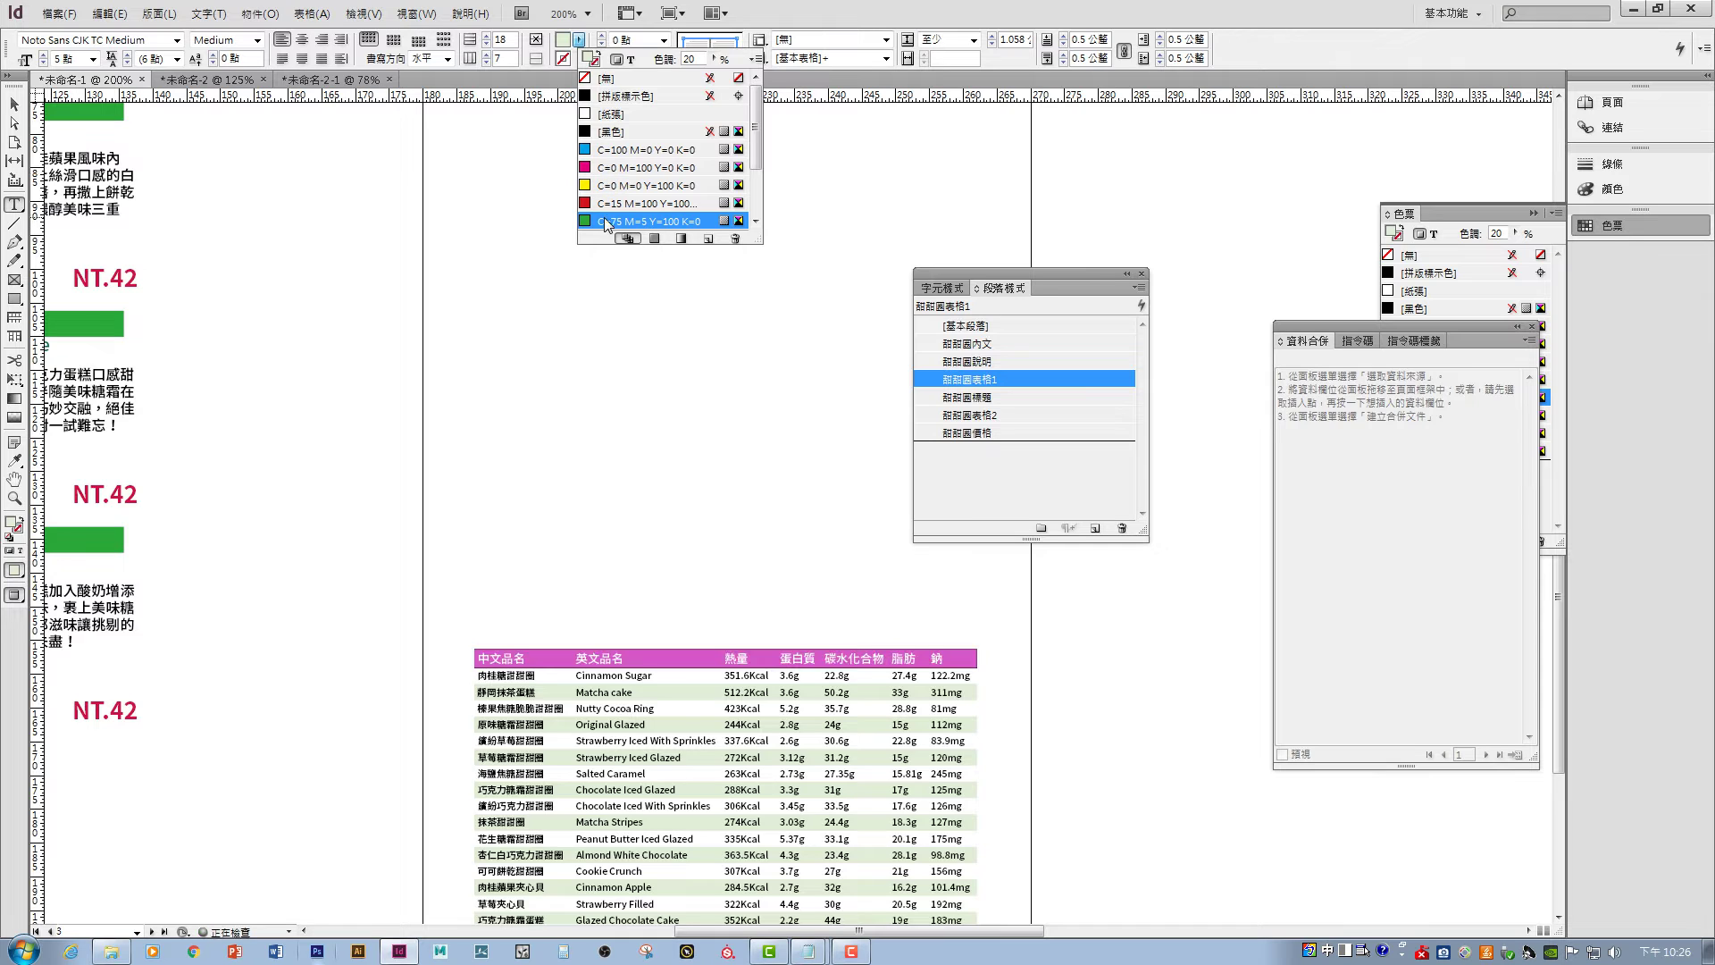
{"action": "left_click", "coordinate": [547, 656]}
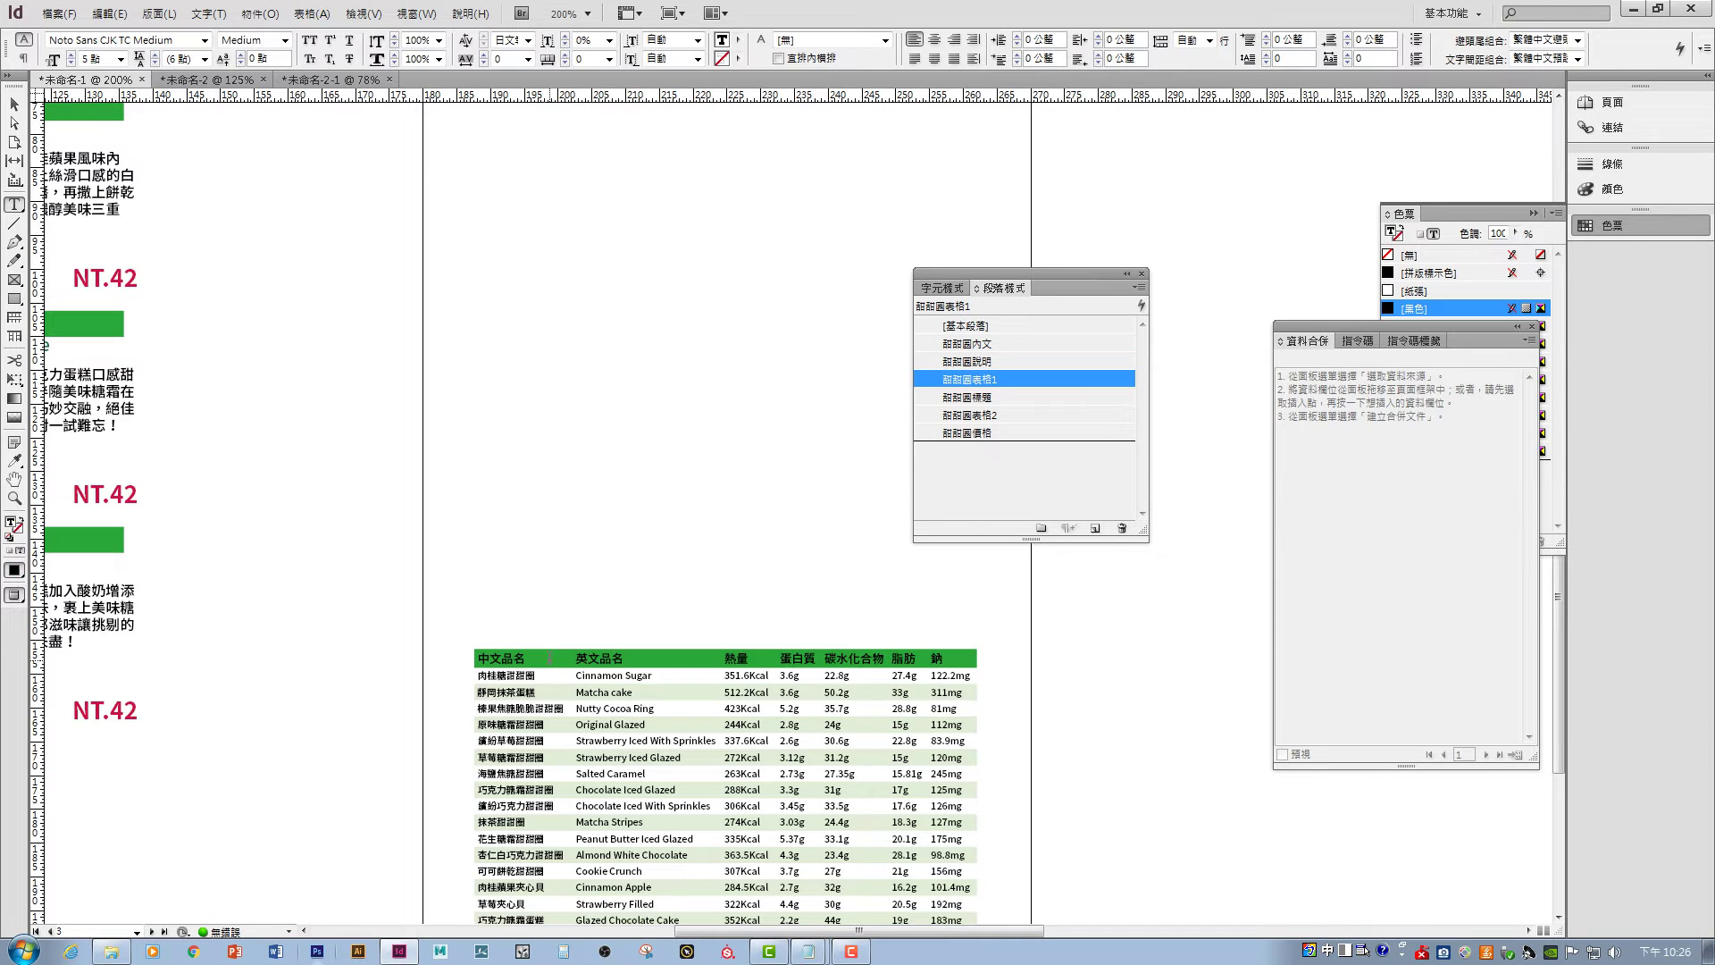
- Try the 甜甜圈標題 style on the header row, then undo it
{"action": "left_click", "coordinate": [476, 661]}
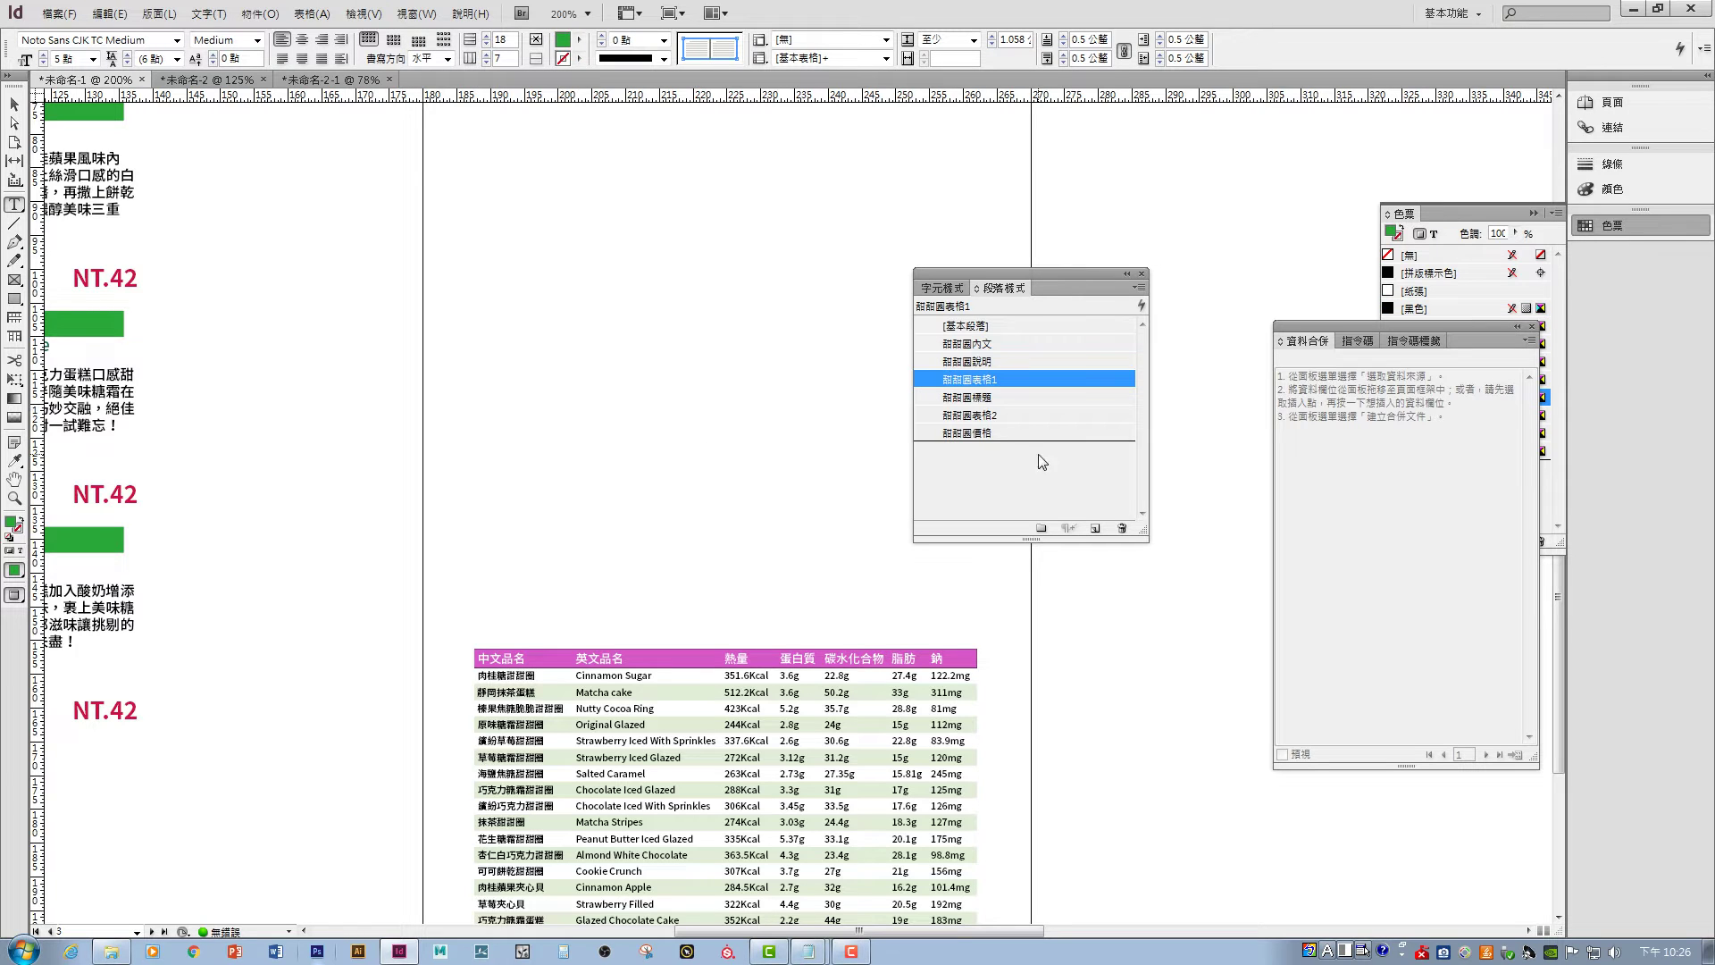
{"action": "left_click", "coordinate": [1001, 398]}
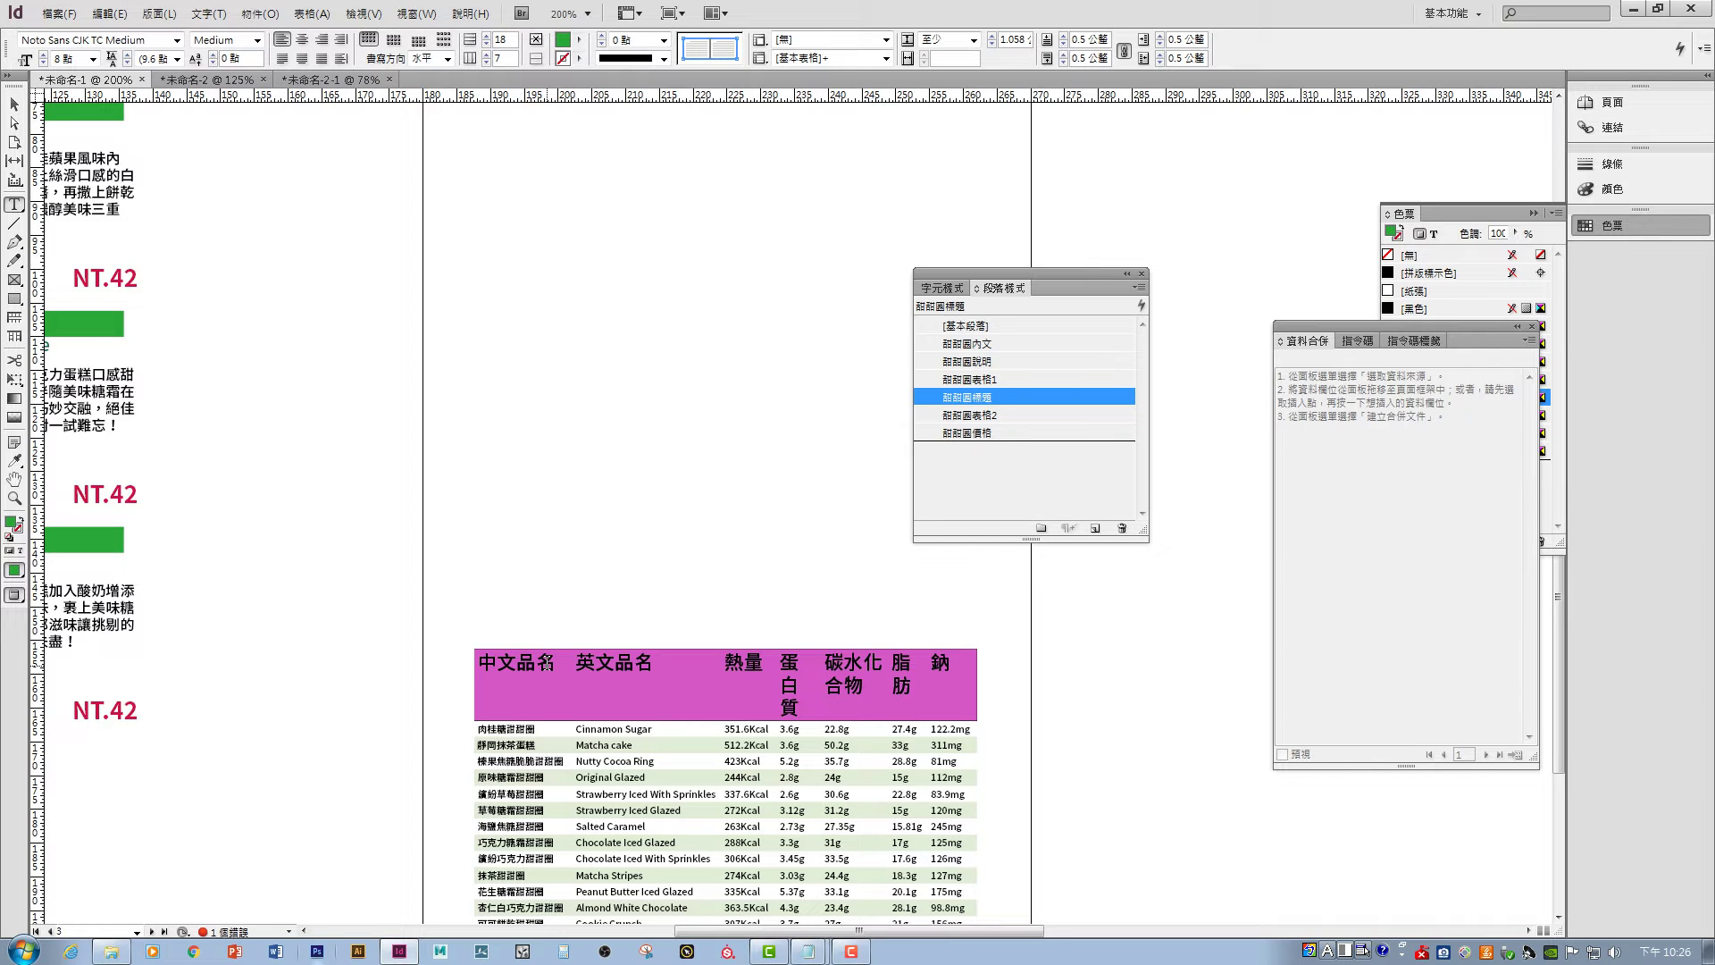
{"action": "key", "text": "ctrl+z"}
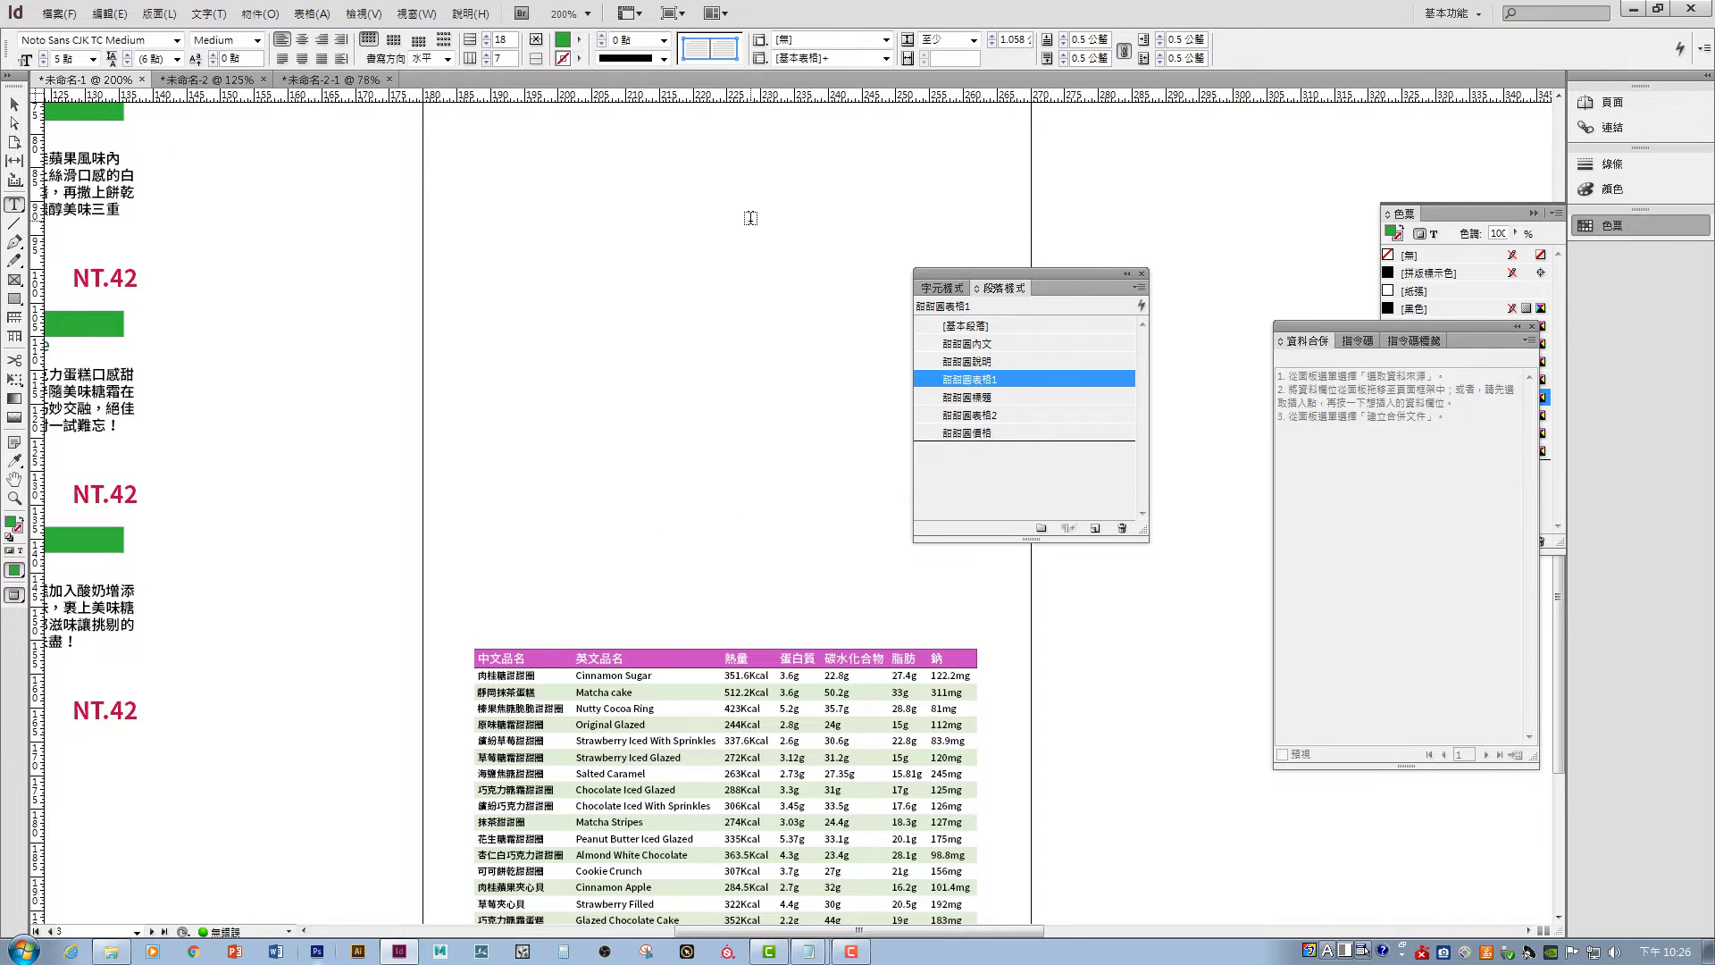
{"action": "left_click", "coordinate": [532, 660]}
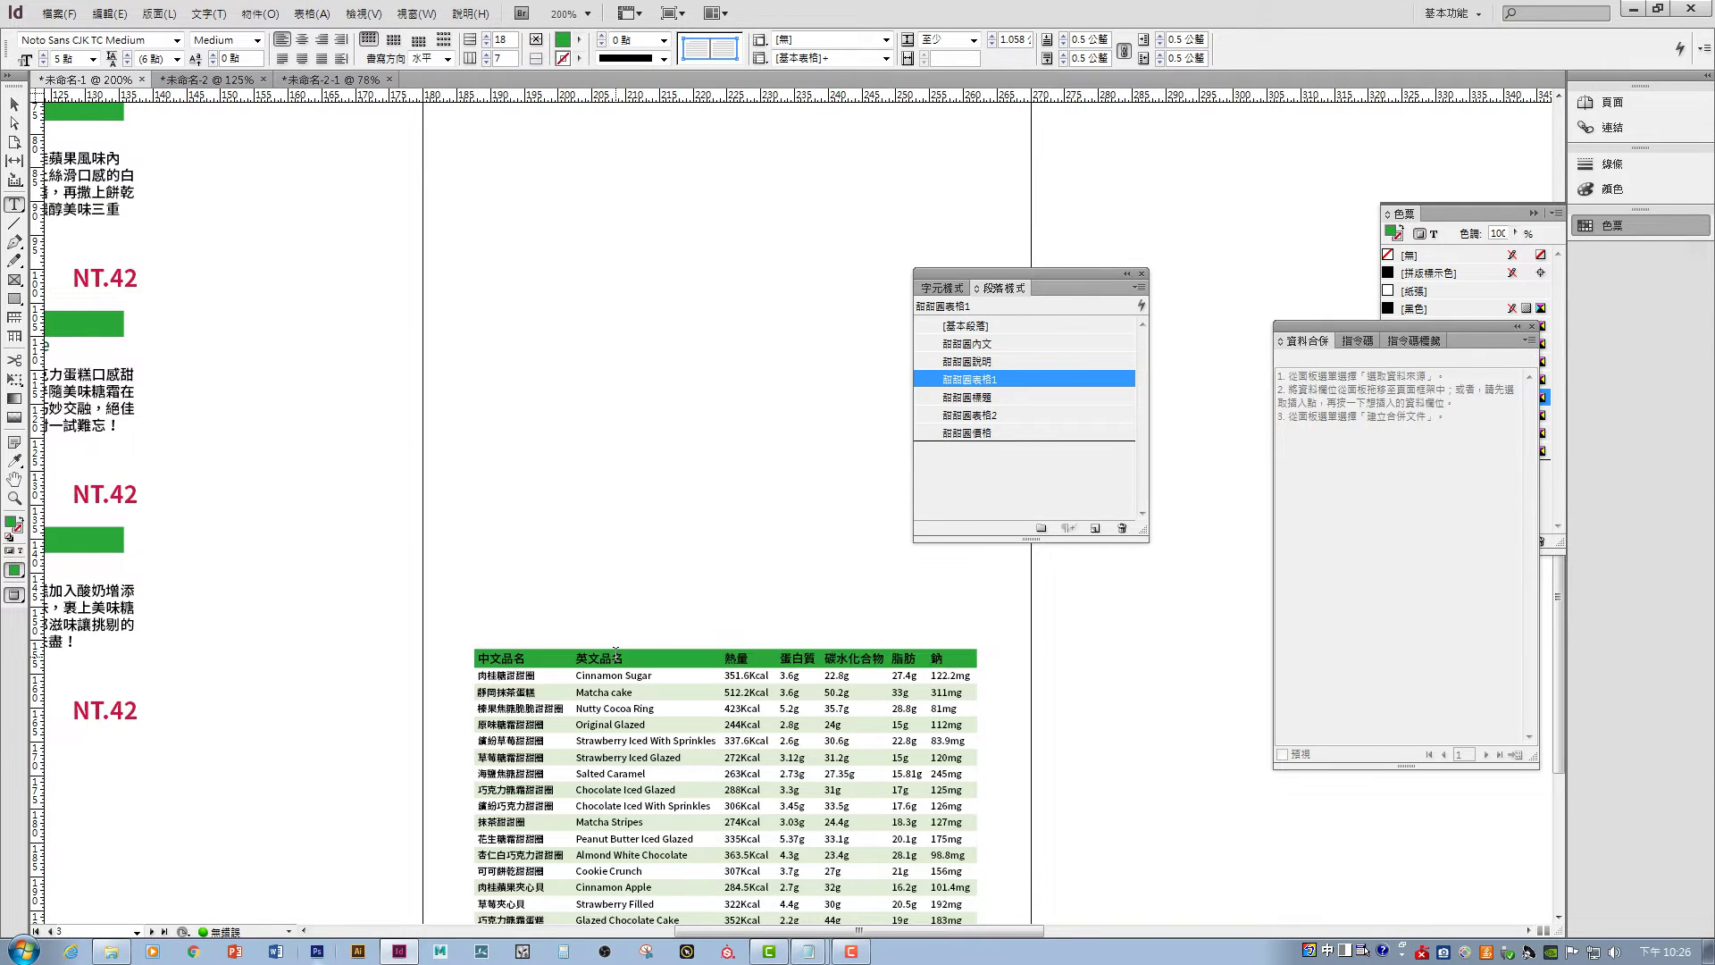
- Set the 甜甜圈表格1 paragraph style's character colour to [Paper]
{"action": "double_click", "coordinate": [975, 384]}
{"action": "left_click", "coordinate": [927, 486]}
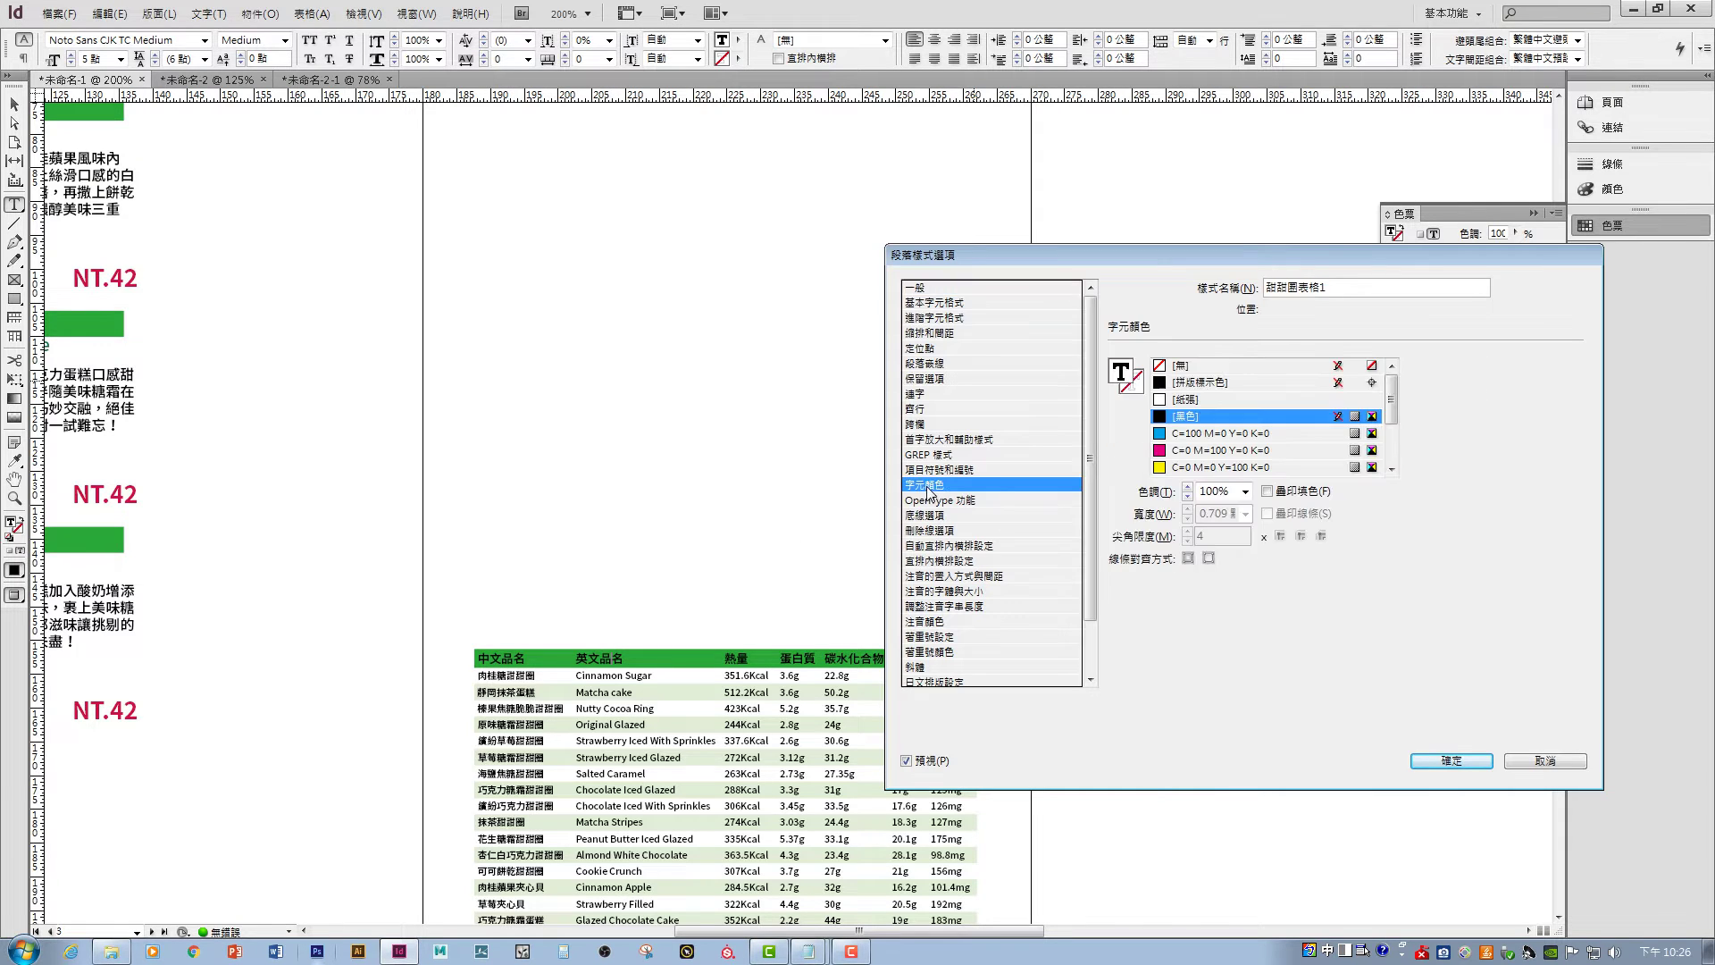
{"action": "left_click", "coordinate": [1254, 397]}
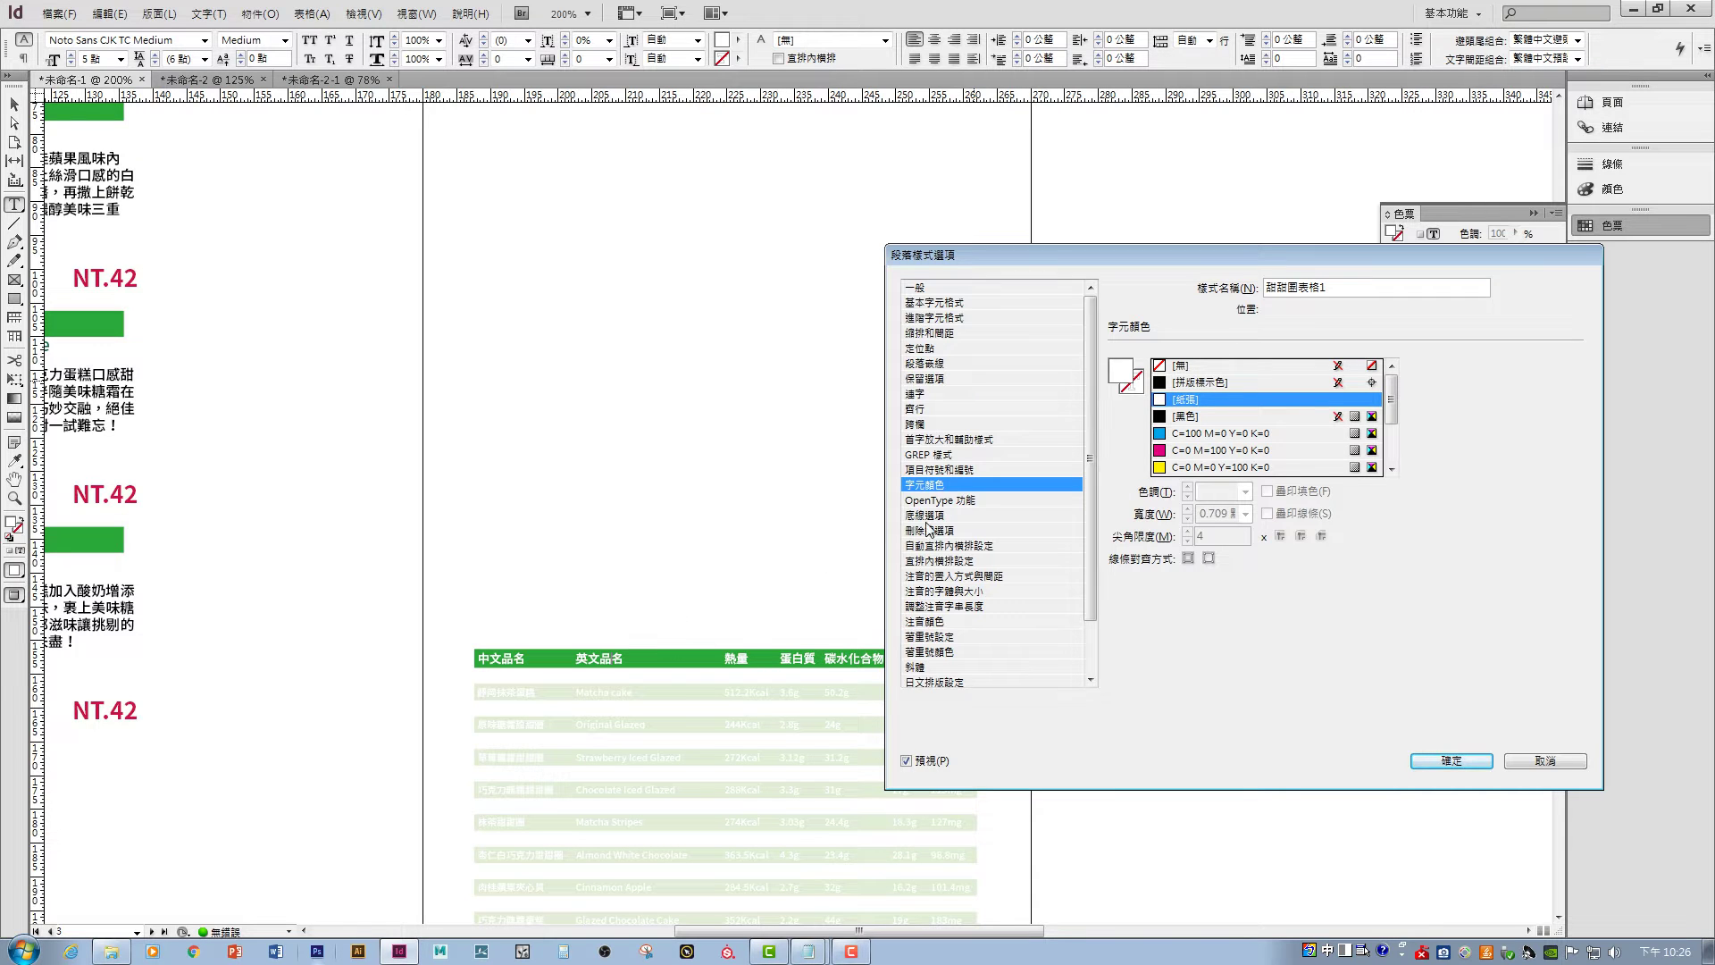
{"action": "left_click", "coordinate": [1452, 760]}
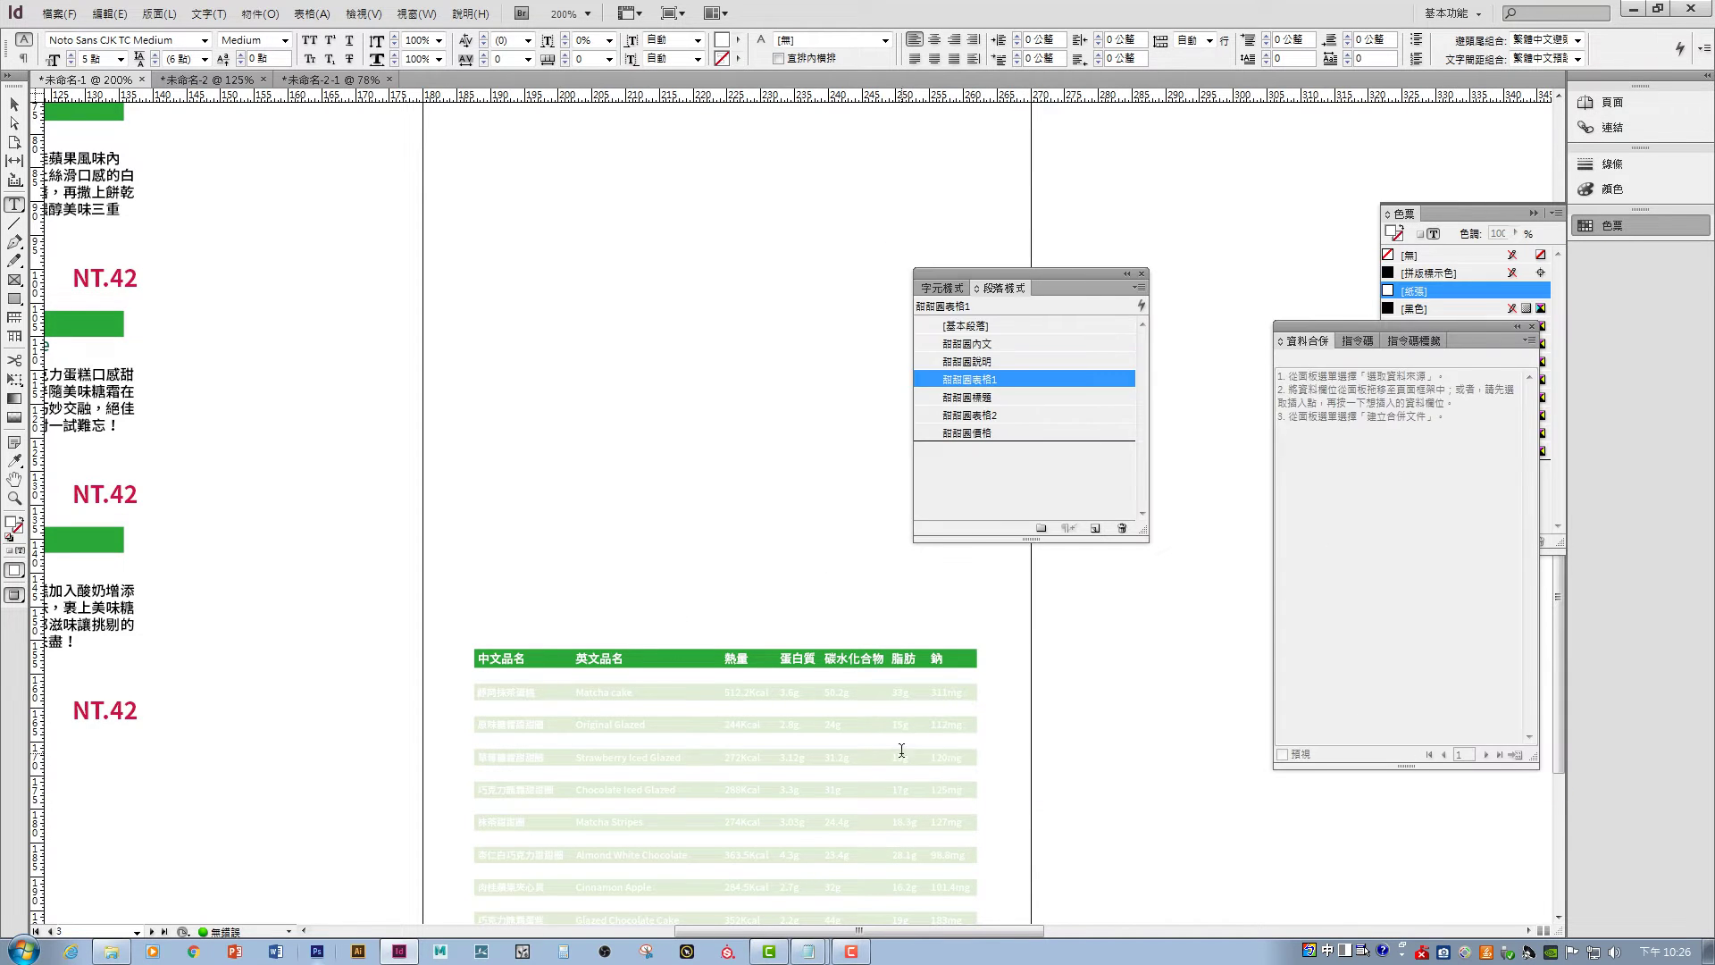
- Set the 甜甜圈表格2 paragraph style's character colour to [Black]
{"action": "double_click", "coordinate": [982, 416]}
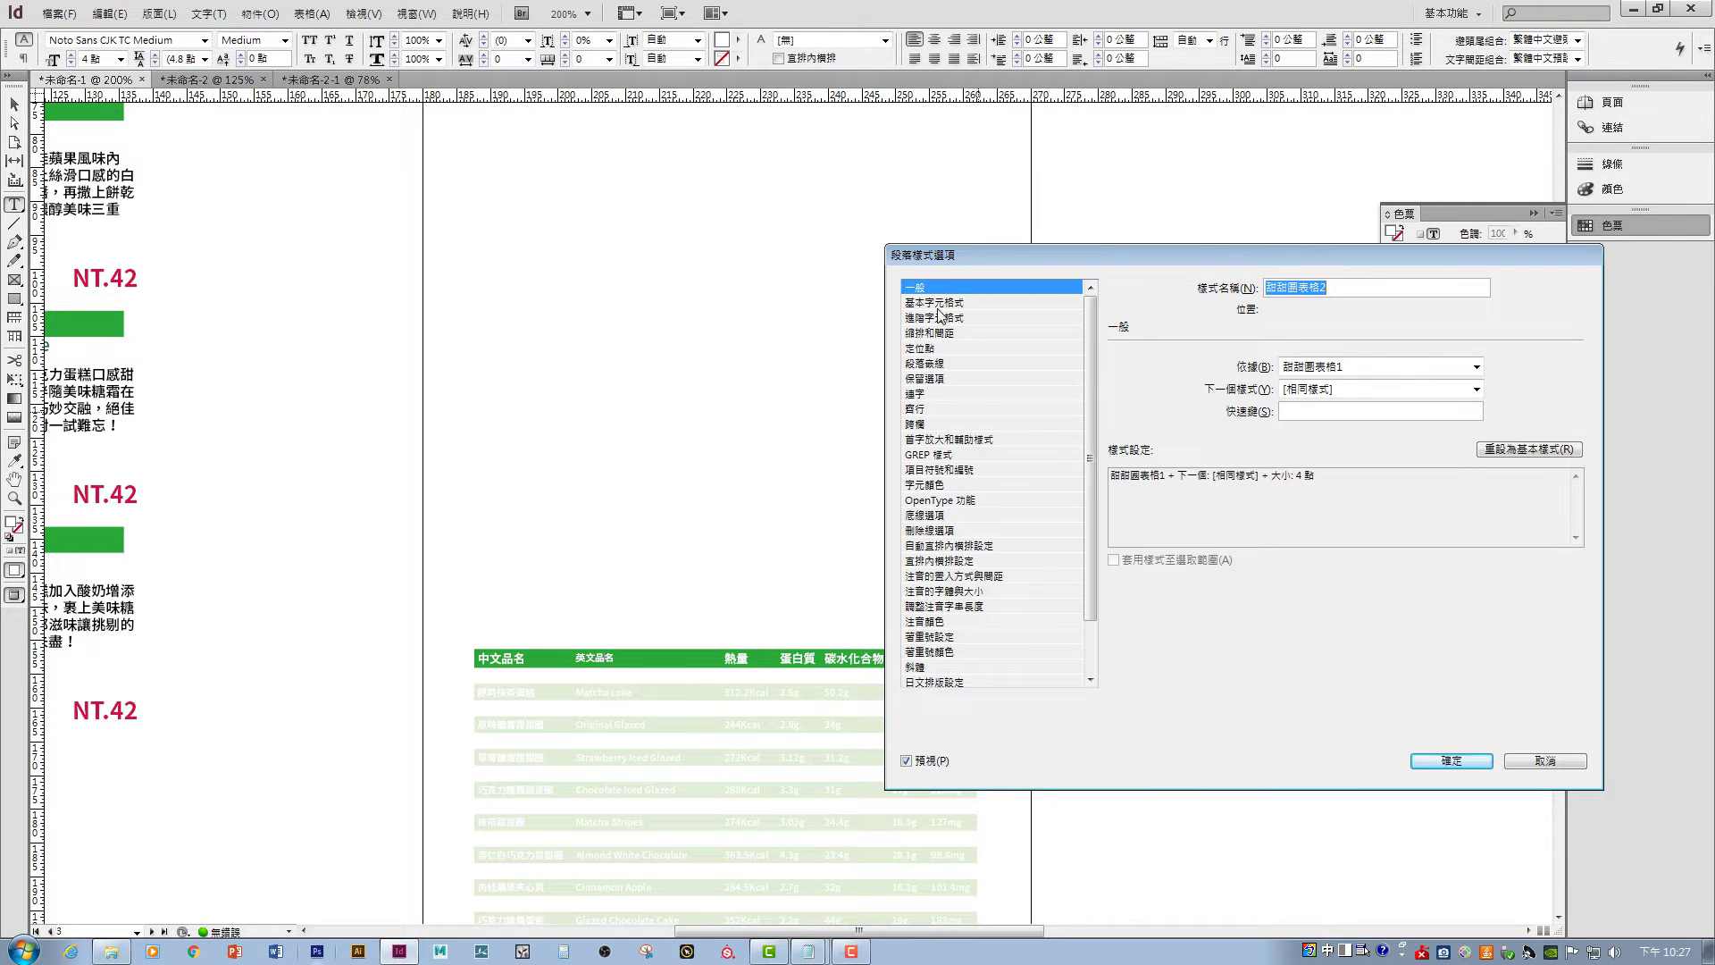
{"action": "left_click", "coordinate": [927, 486]}
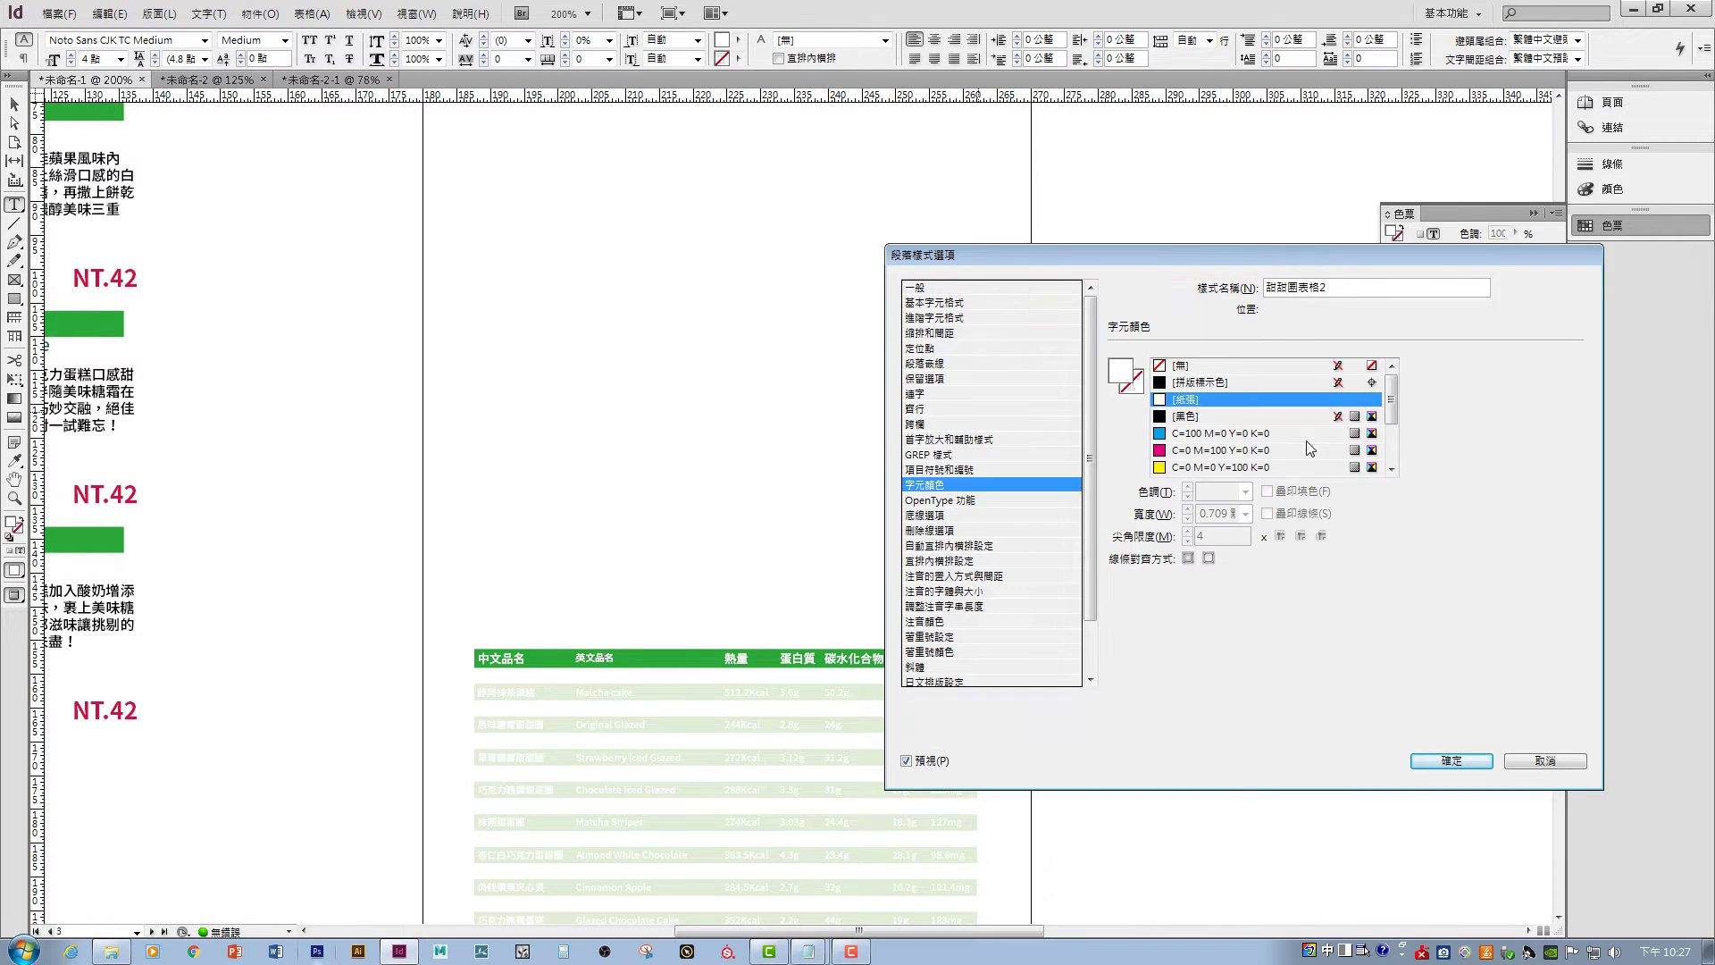
{"action": "left_click", "coordinate": [1187, 416]}
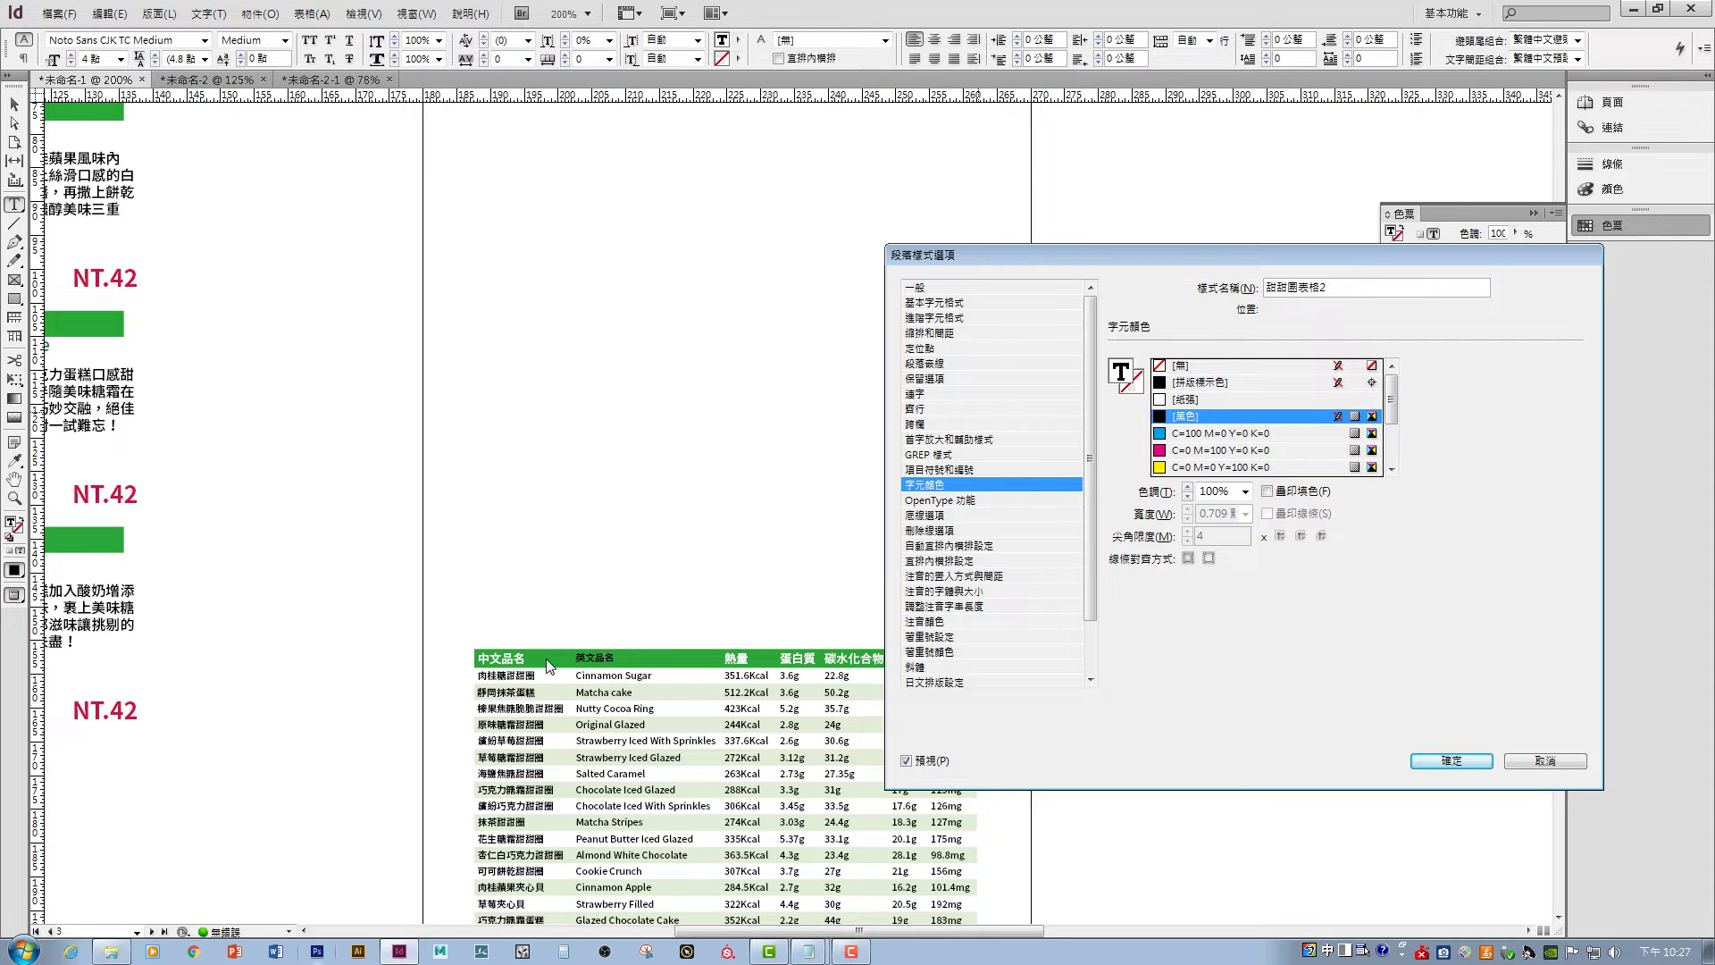
{"action": "left_click", "coordinate": [1428, 760]}
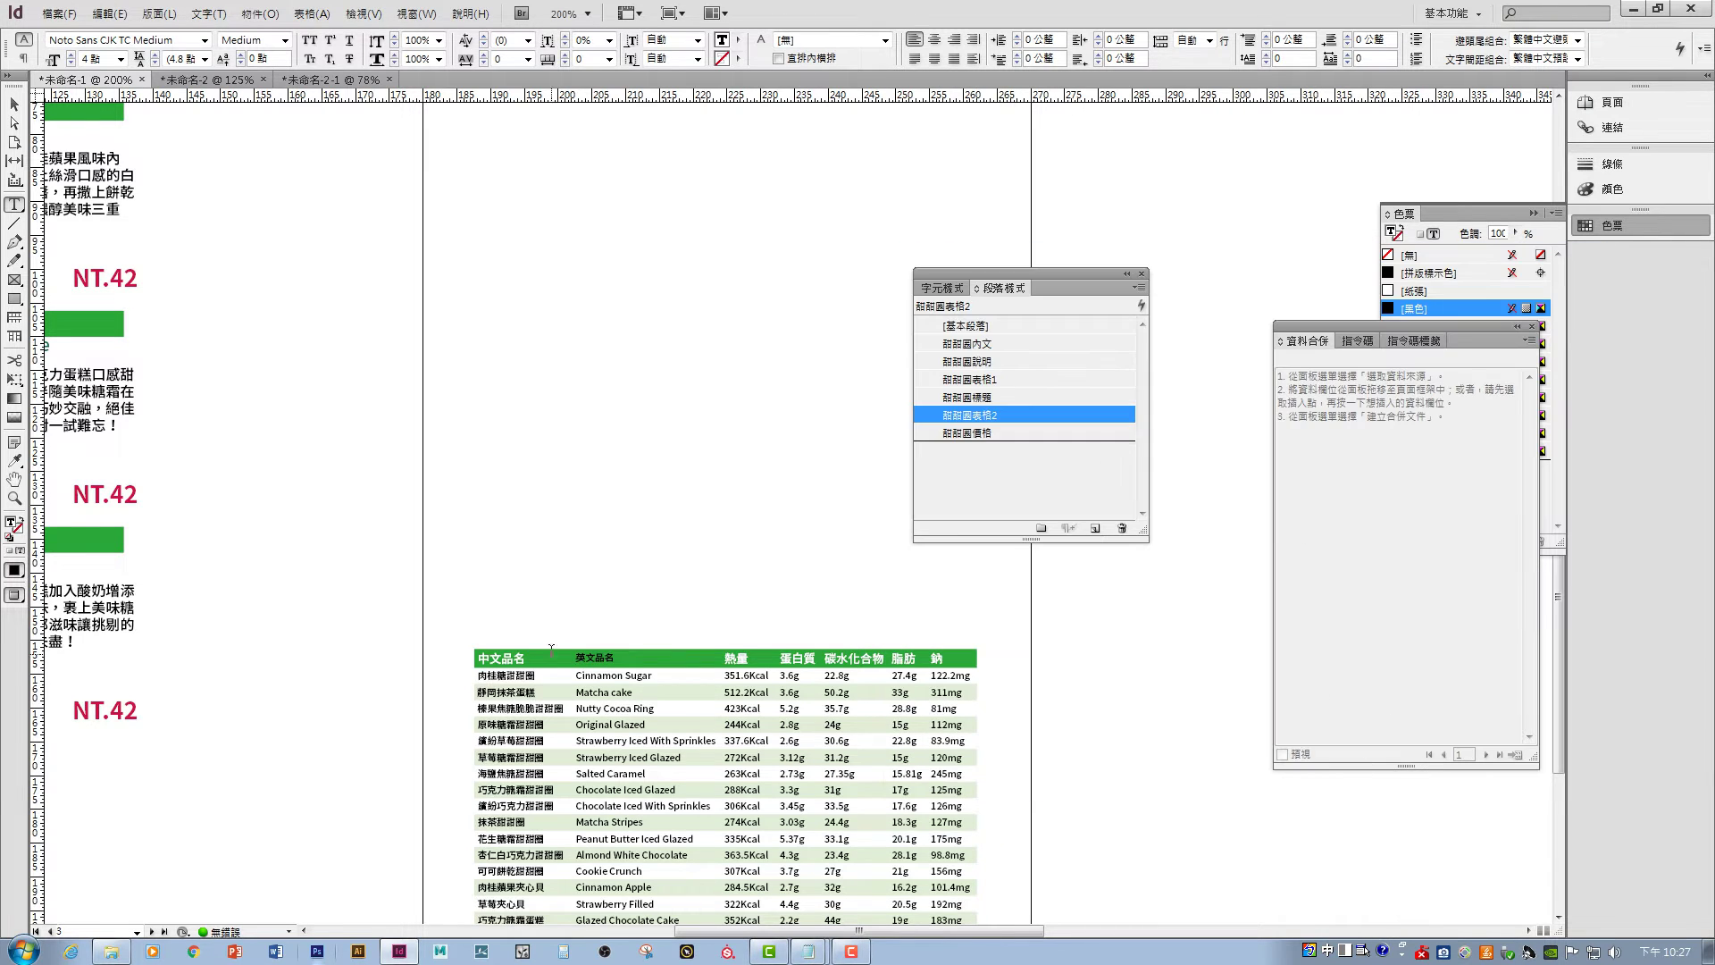
- Apply the 甜甜圈表格1 style to the table's header row
{"action": "left_click", "coordinate": [472, 659]}
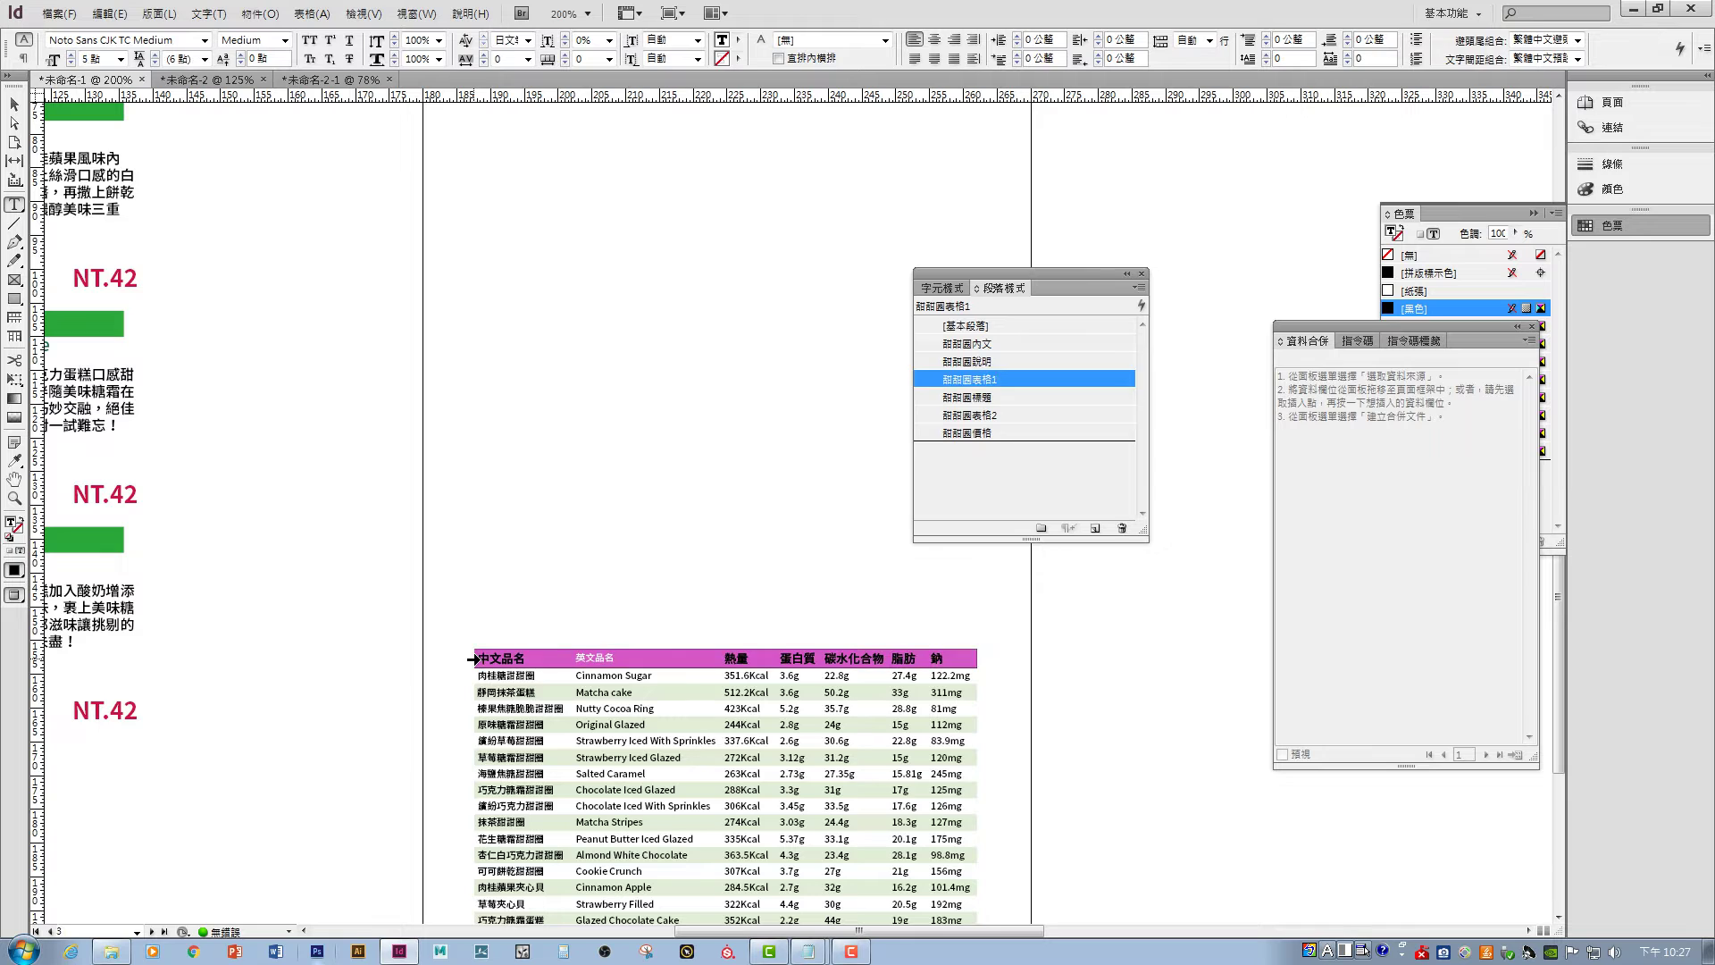
{"action": "left_click", "coordinate": [992, 381]}
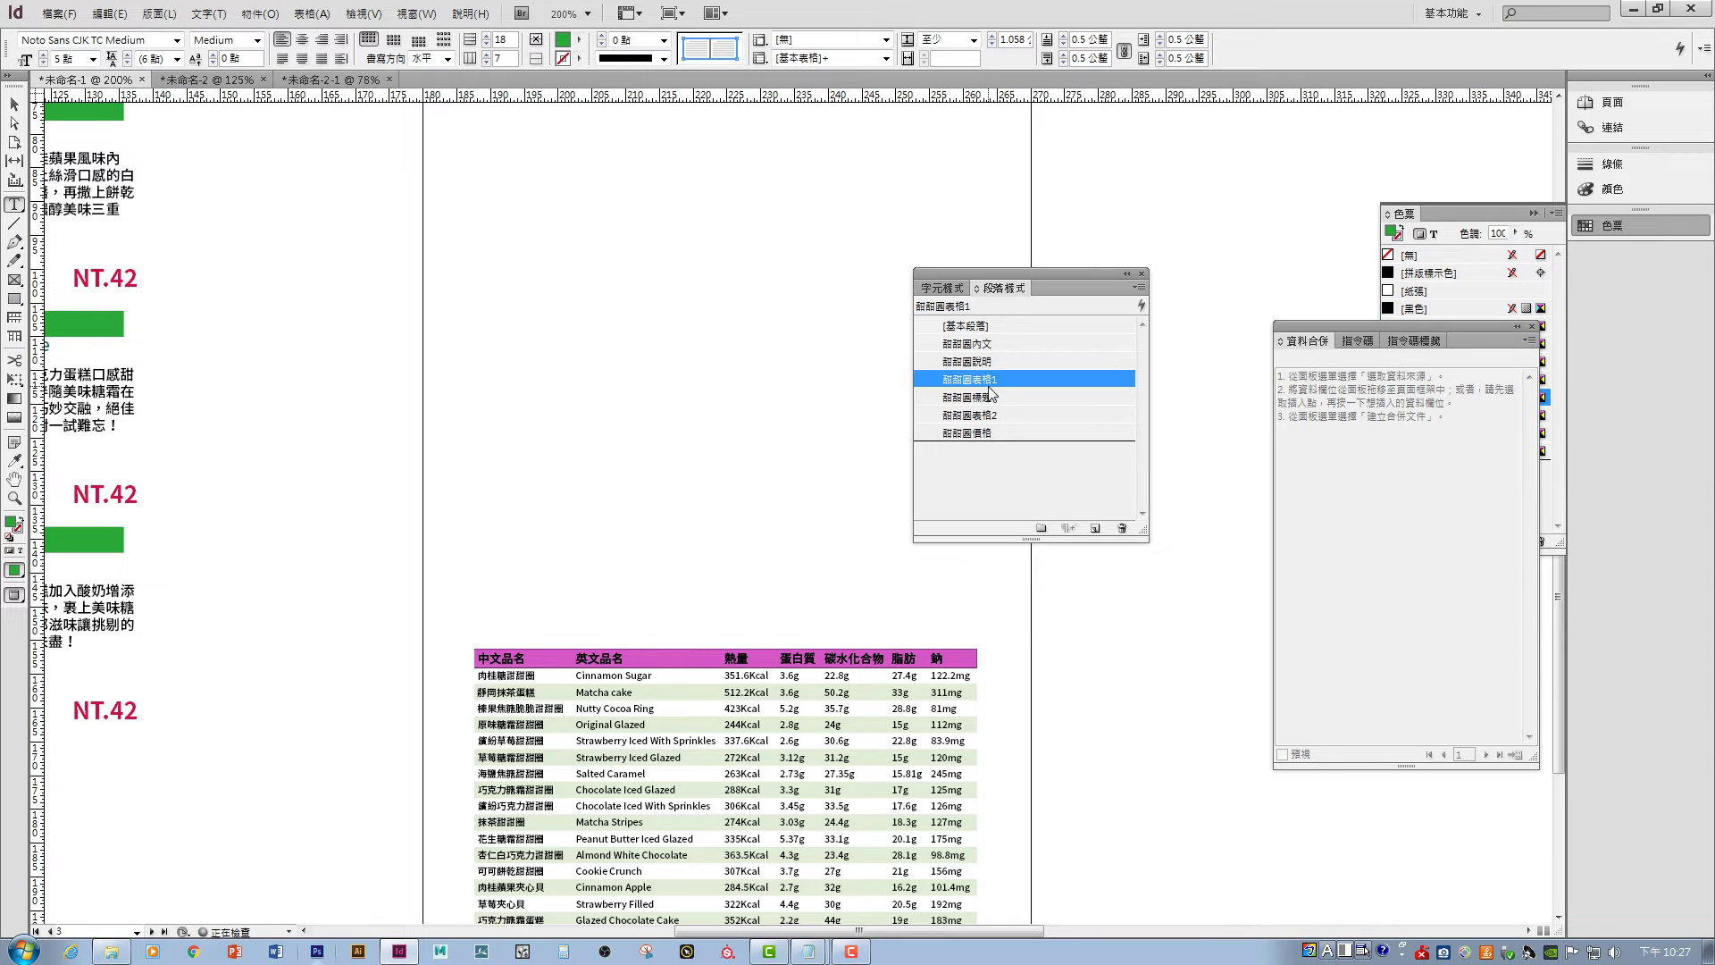
{"action": "left_click", "coordinate": [15, 104]}
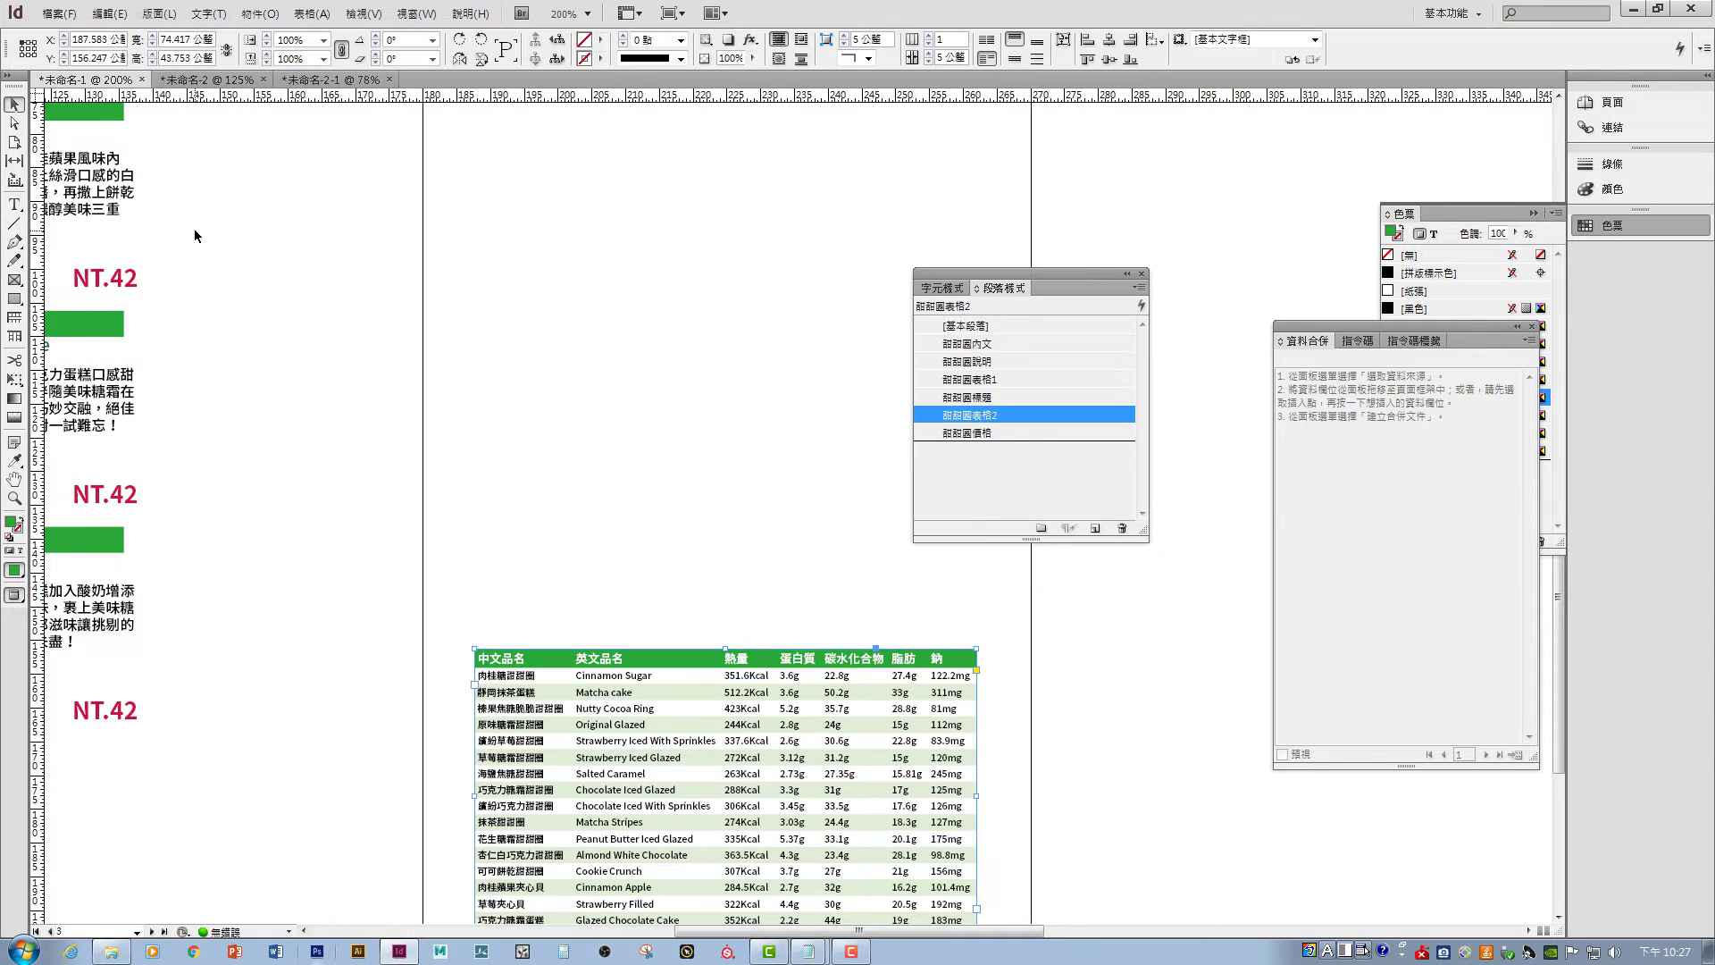
- Deselect the table and zoom out to bring the donut cards back into view
{"action": "left_click", "coordinate": [194, 229]}
{"action": "scroll", "coordinate": [775, 712], "scroll_direction": "down", "scroll_amount": 1}
{"action": "left_click_drag", "start_coordinate": [774, 712], "coordinate": [988, 626]}
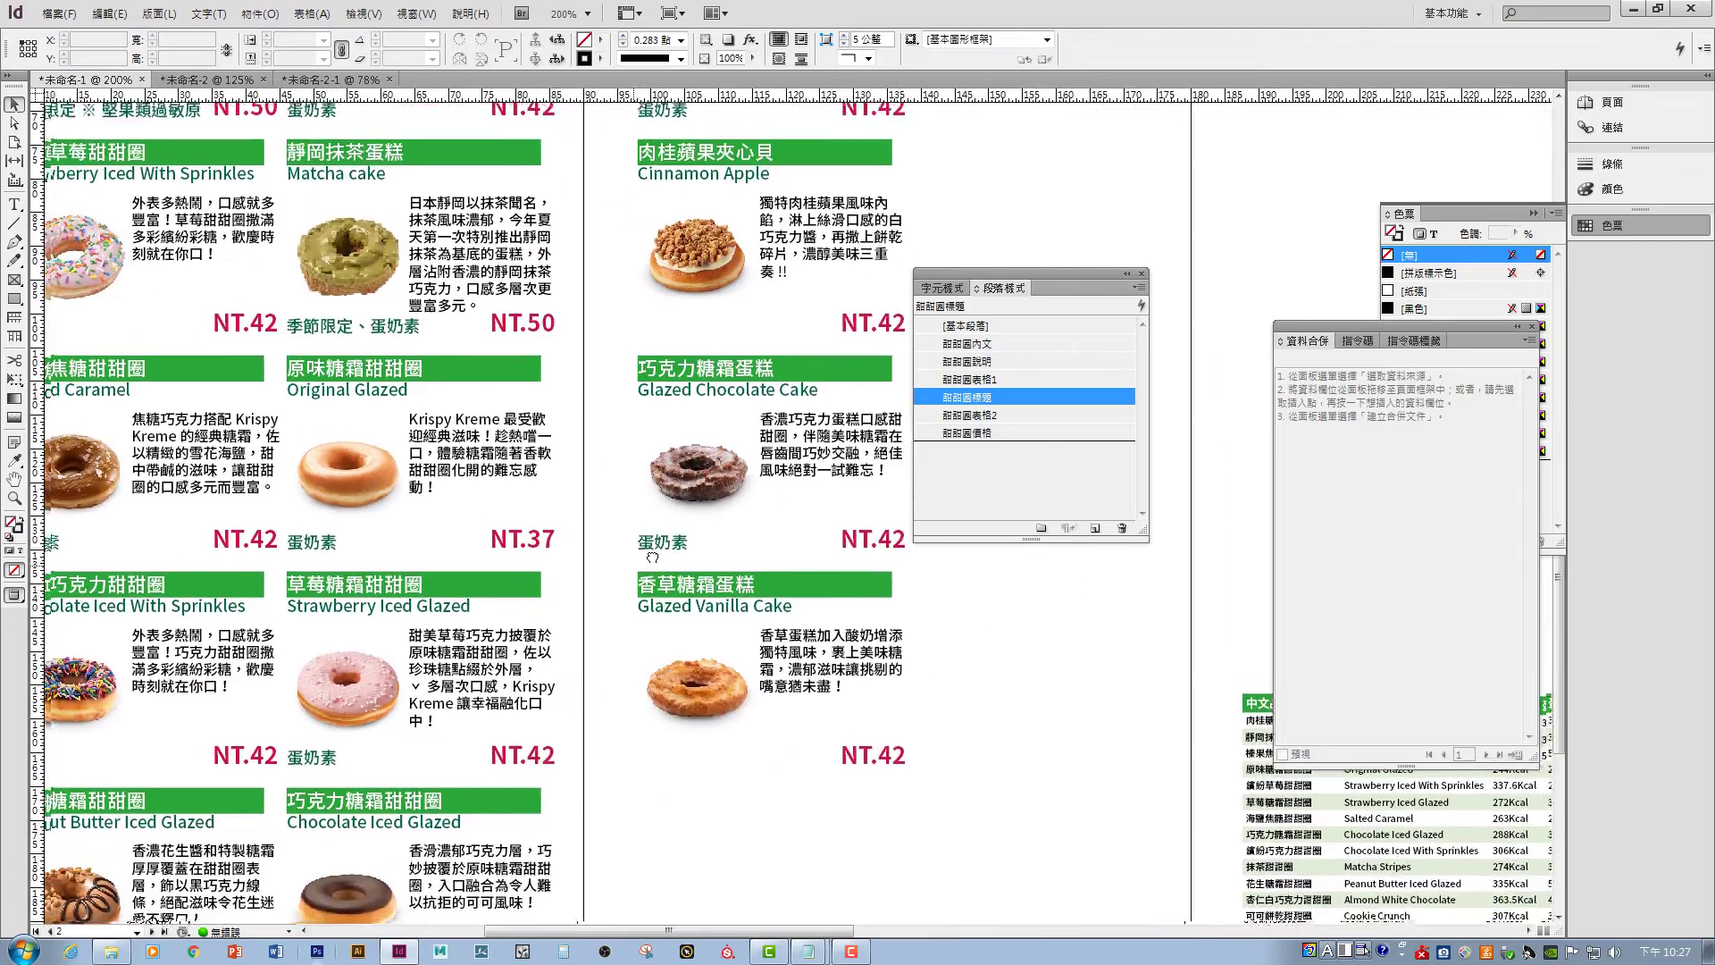
{"action": "scroll", "coordinate": [988, 625], "scroll_direction": "down", "scroll_amount": 1}
{"action": "scroll", "coordinate": [779, 516], "scroll_direction": "left", "scroll_amount": 2}
{"action": "scroll", "coordinate": [779, 516], "scroll_direction": "down", "scroll_amount": 2}
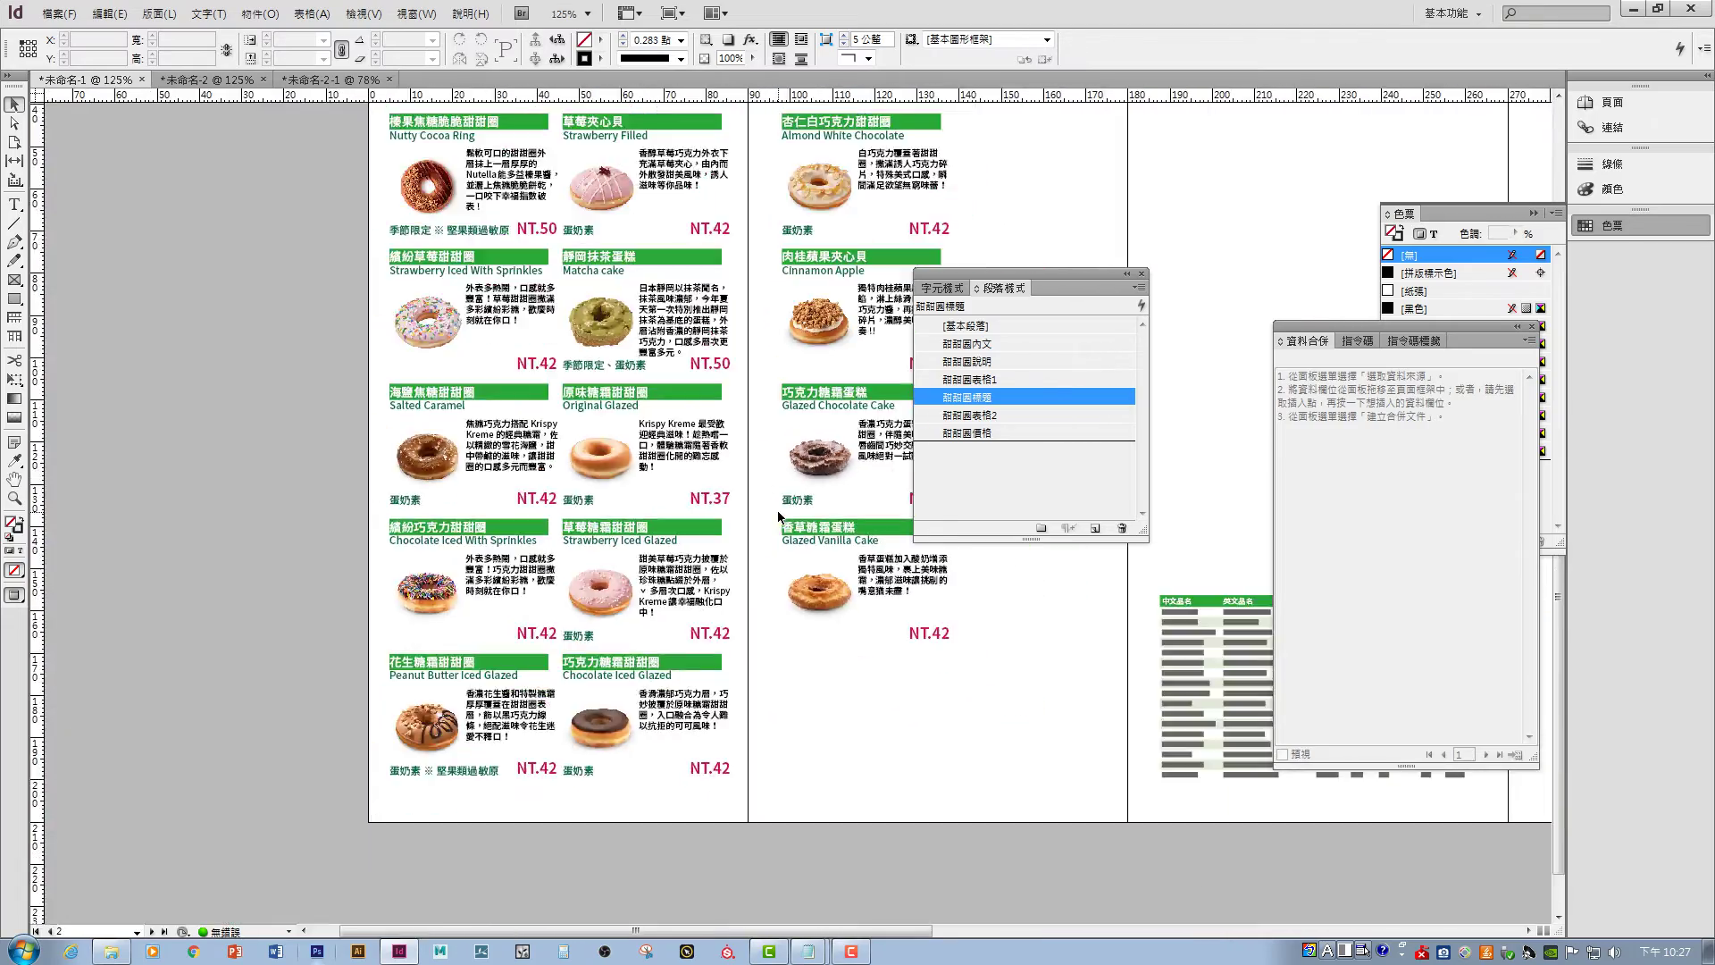
{"action": "scroll", "coordinate": [988, 720], "scroll_direction": "up", "scroll_amount": 1}
{"action": "scroll", "coordinate": [893, 661], "scroll_direction": "right", "scroll_amount": 2}
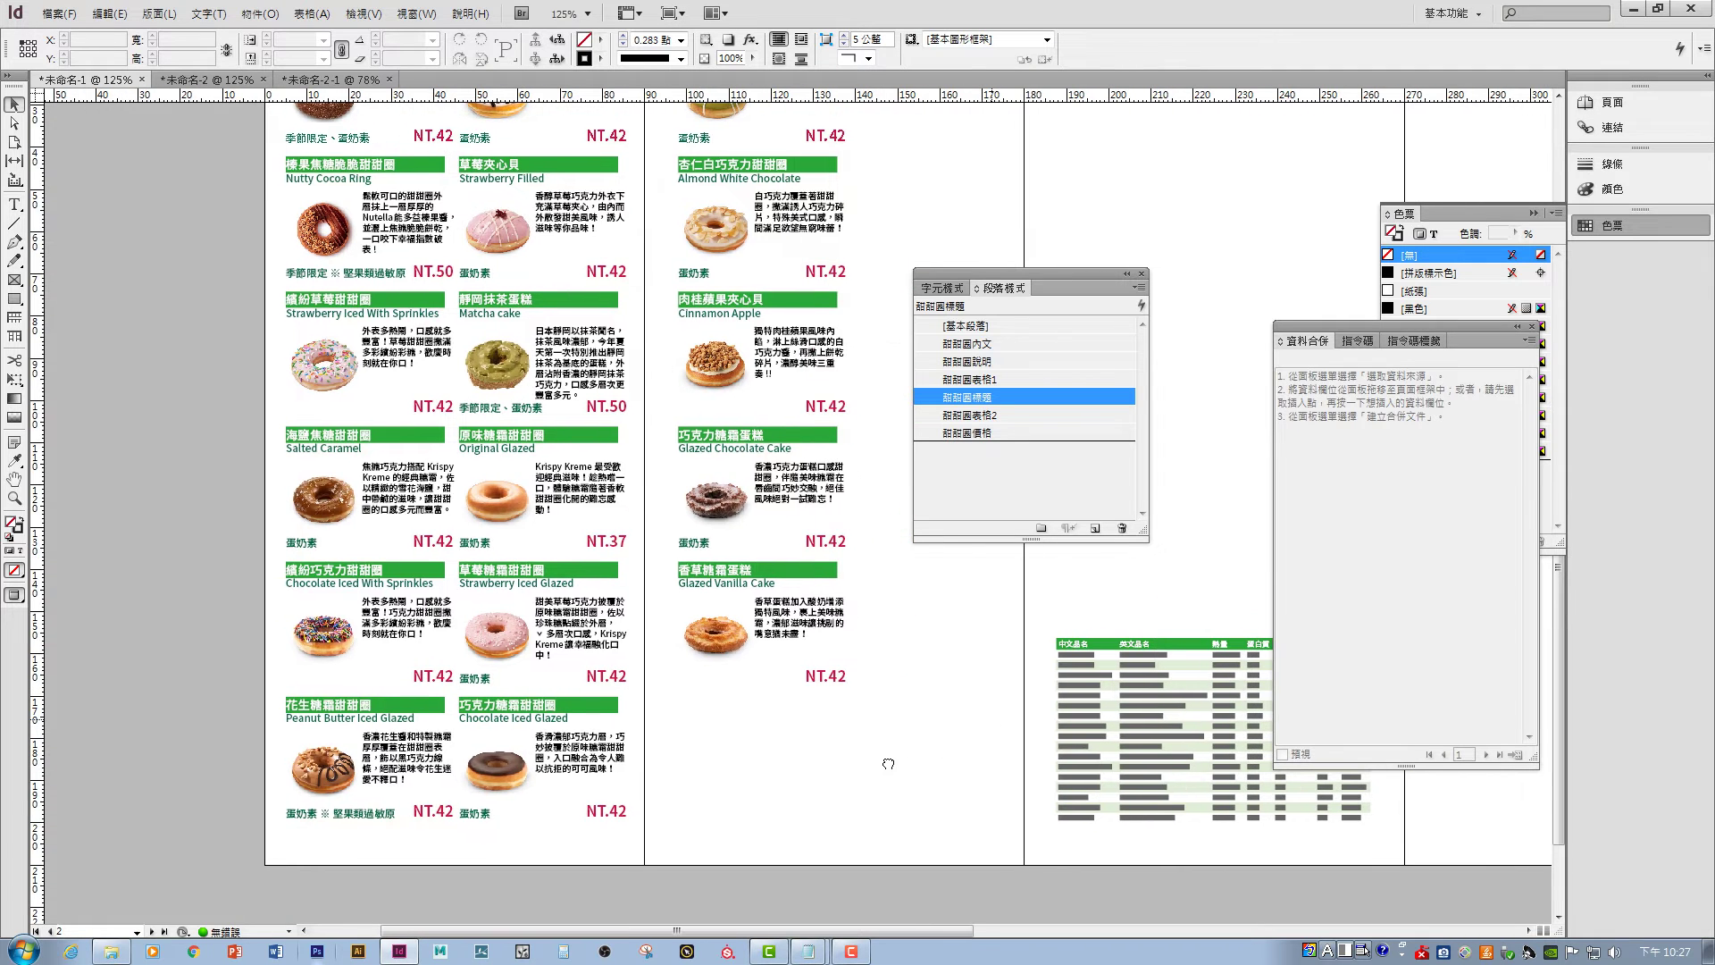
- Inspect the 甜甜圈價格 paragraph style options and cancel without changes
{"action": "left_click", "coordinate": [977, 431]}
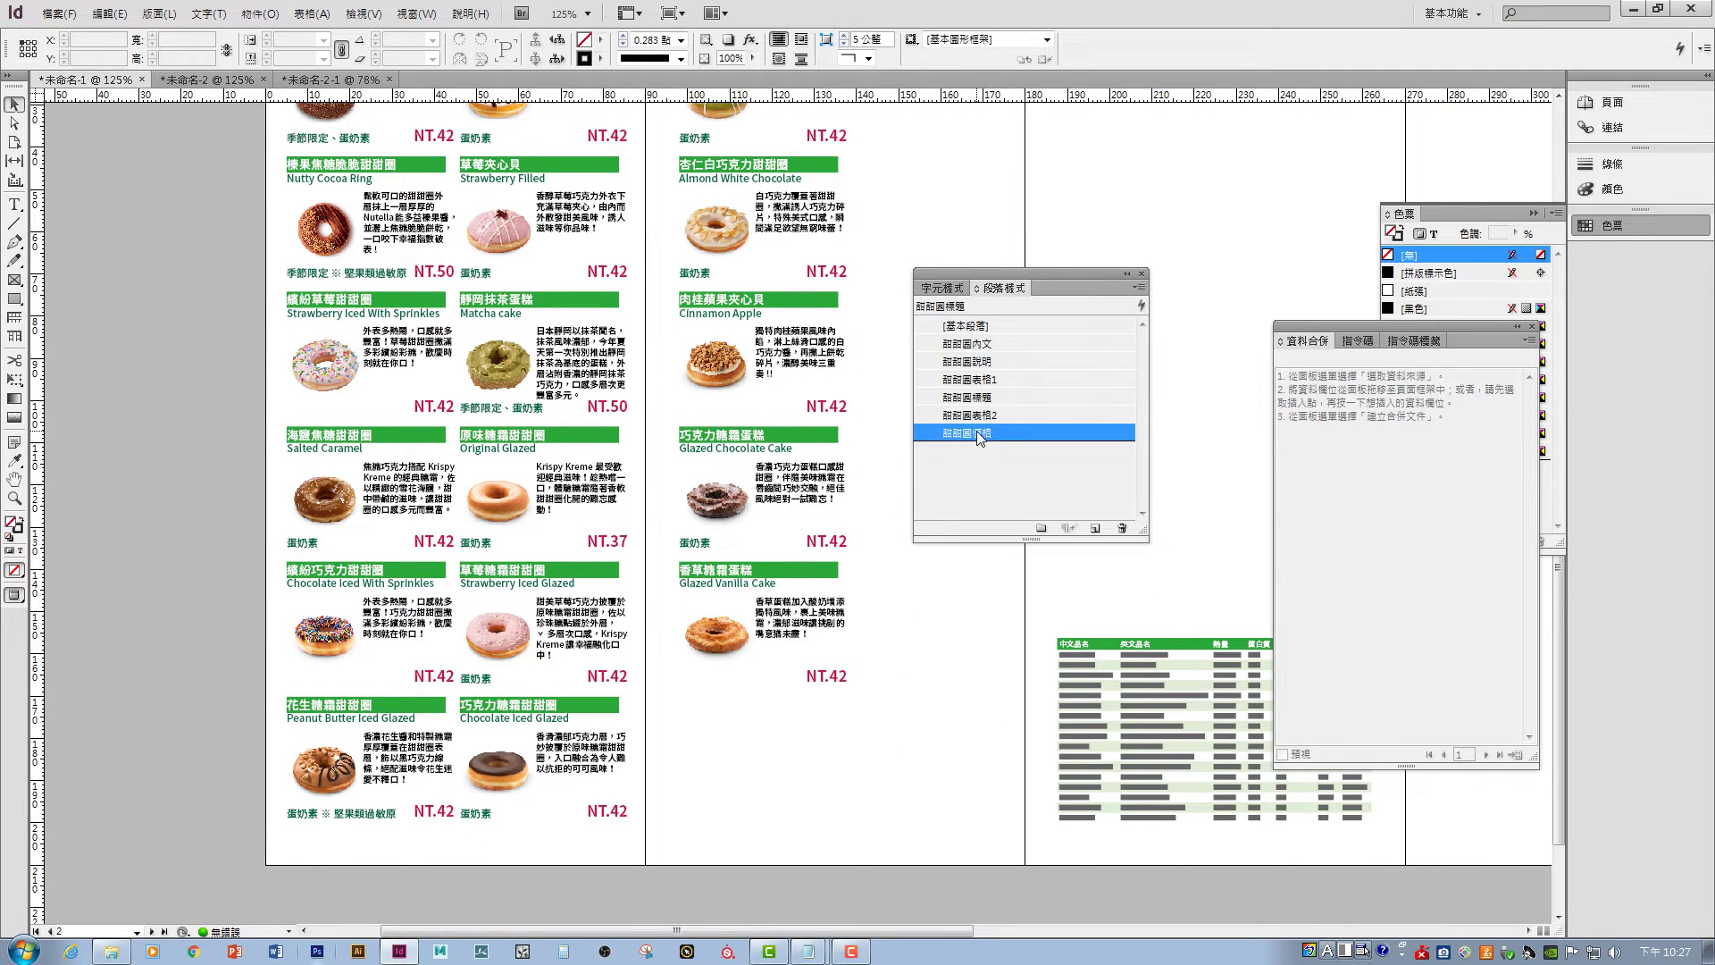
{"action": "left_click", "coordinate": [950, 432]}
{"action": "double_click", "coordinate": [1016, 432]}
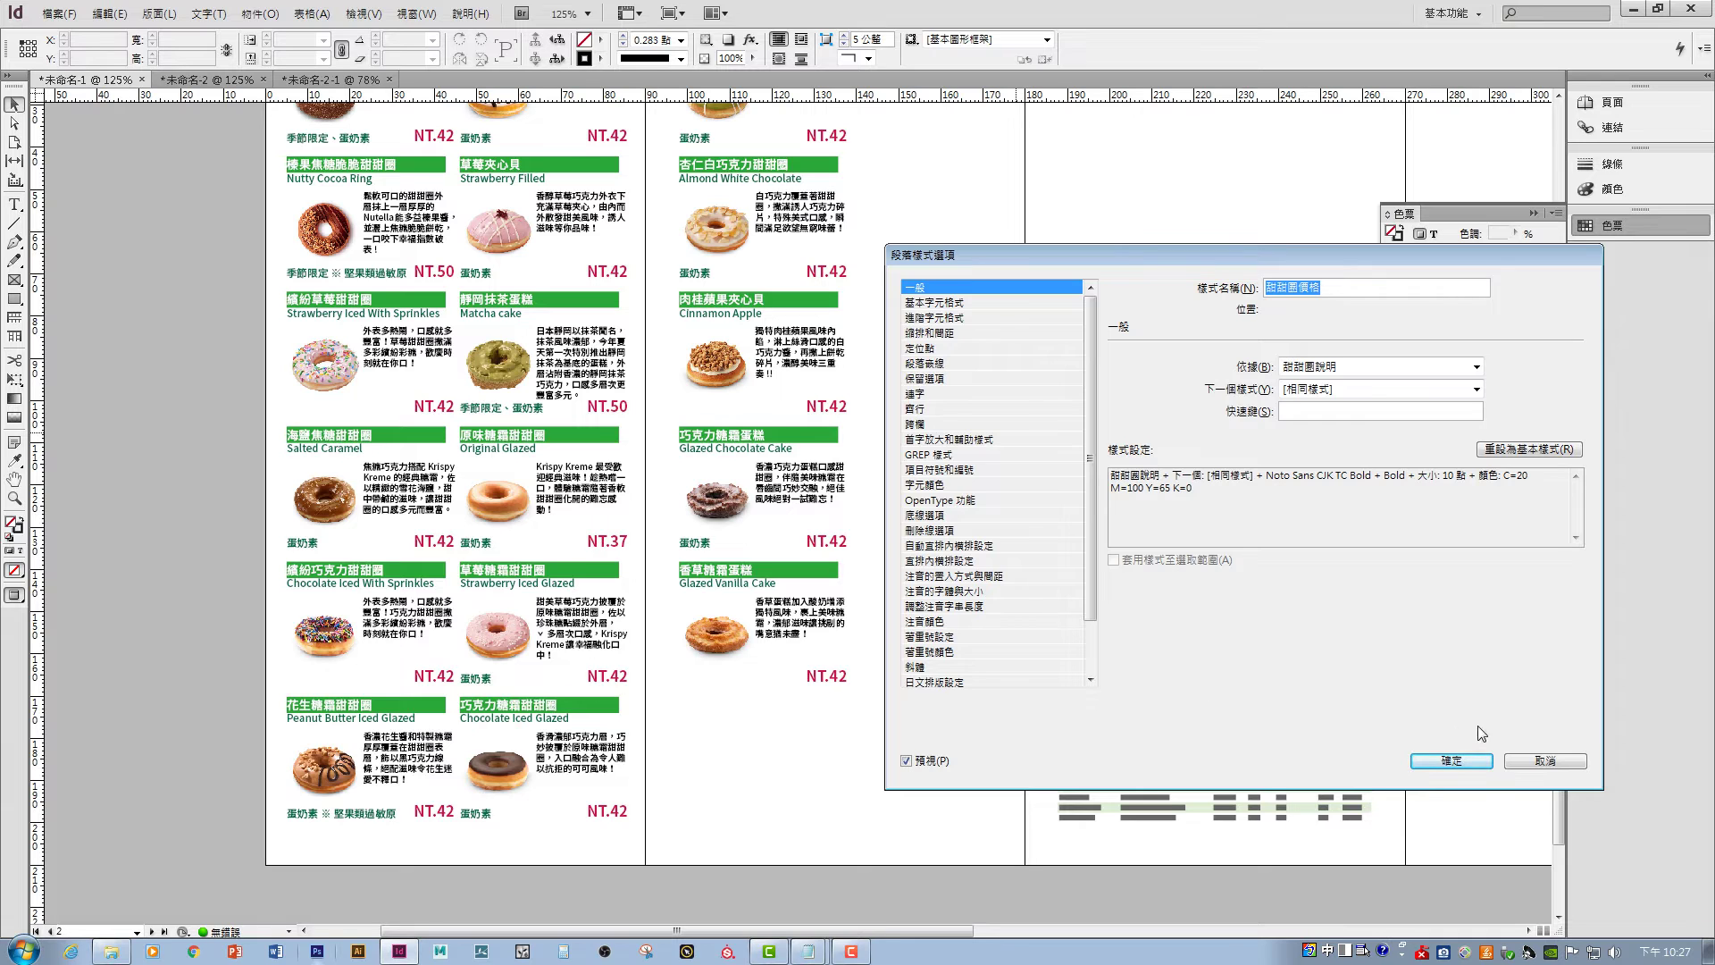
{"action": "left_click", "coordinate": [1526, 761]}
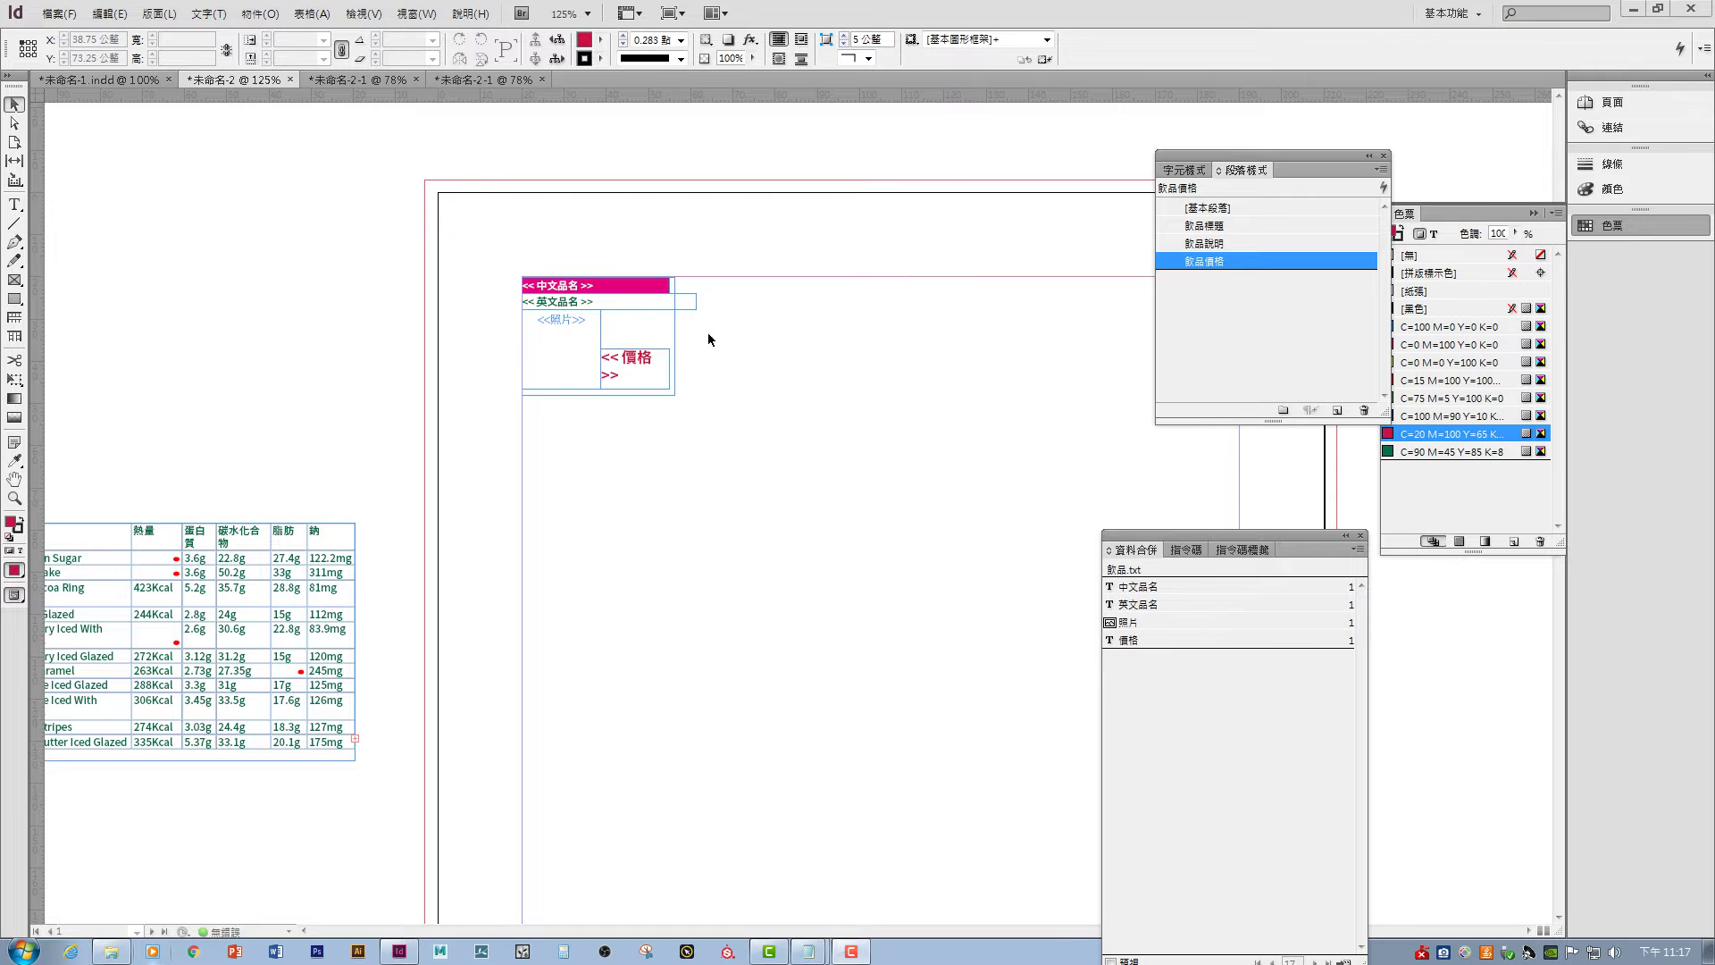
- Move the price and English name fields beside the photo and top-align the English name text
{"action": "left_click_drag", "start_coordinate": [709, 427], "coordinate": [717, 490]}
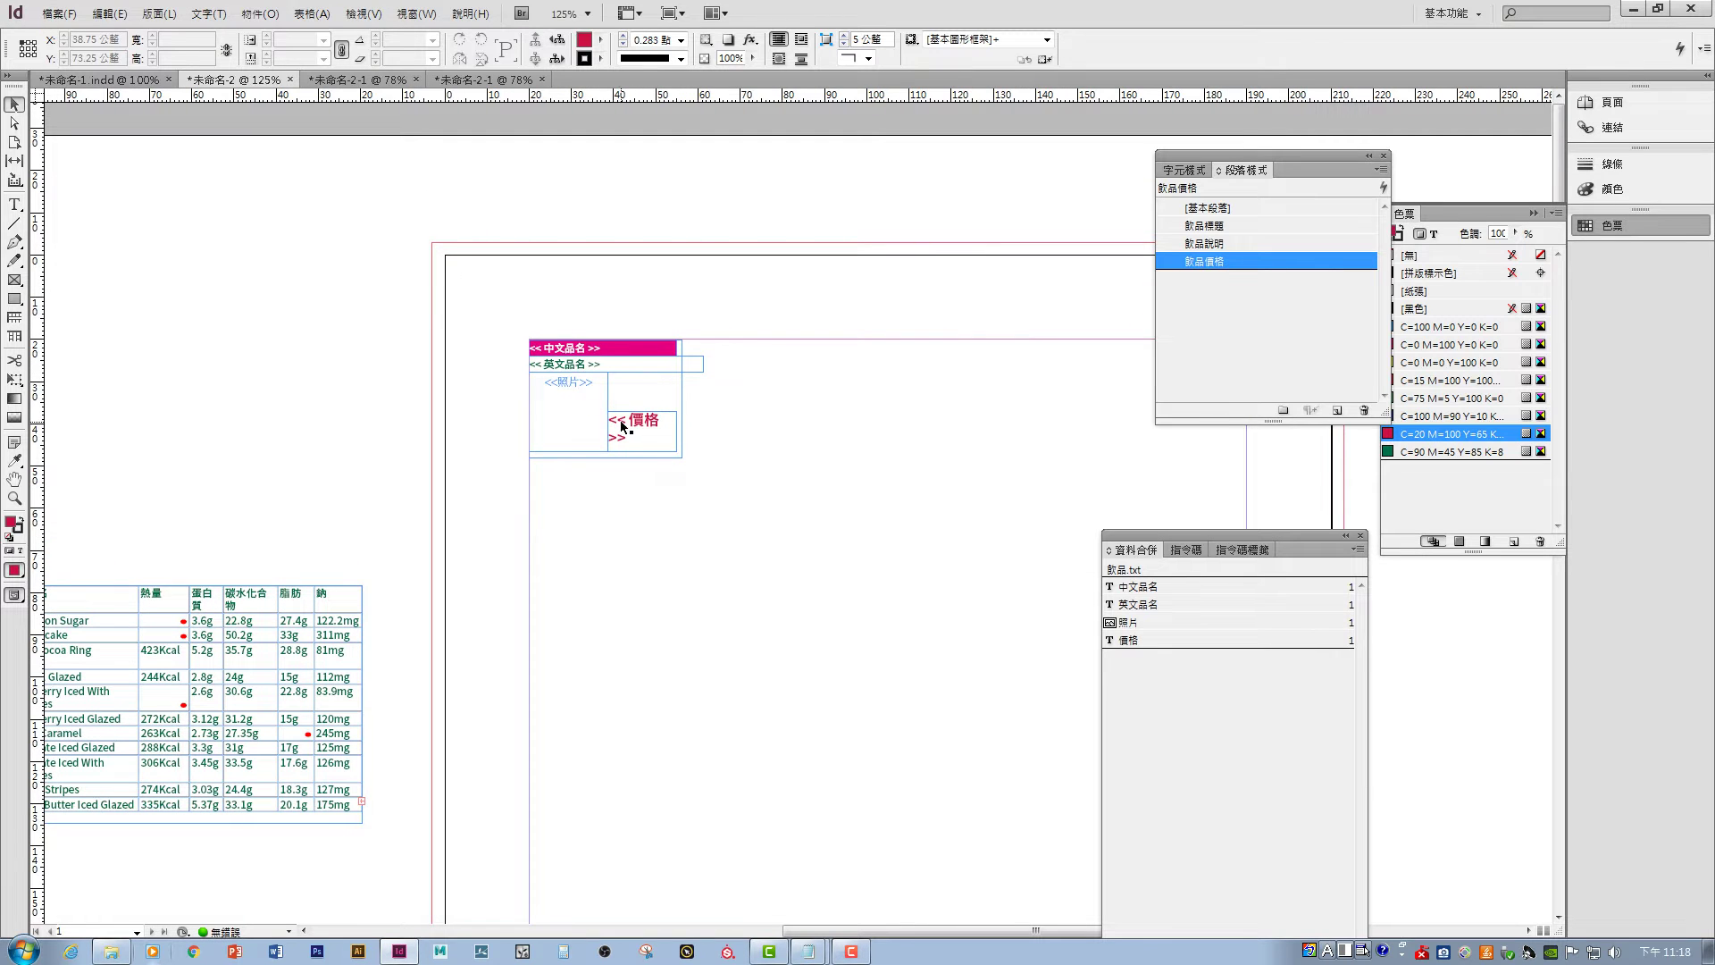
{"action": "left_click_drag", "start_coordinate": [597, 366], "coordinate": [788, 373]}
{"action": "left_click_drag", "start_coordinate": [587, 391], "coordinate": [574, 375]}
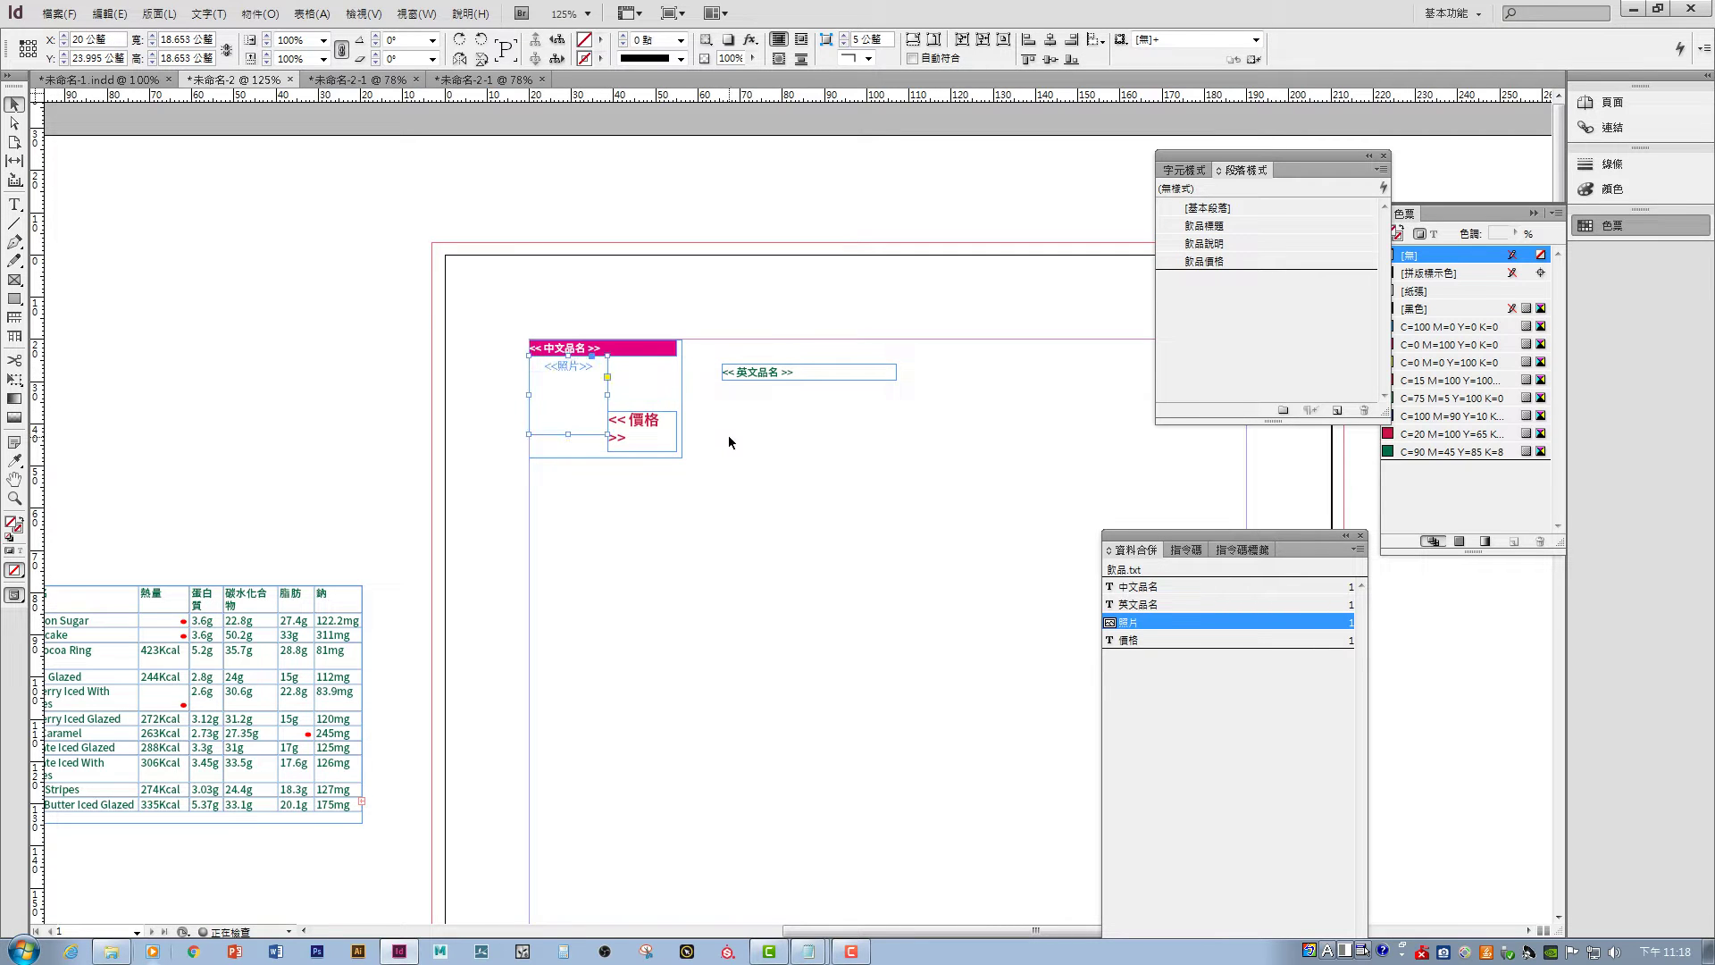
{"action": "left_click_drag", "start_coordinate": [643, 426], "coordinate": [643, 403]}
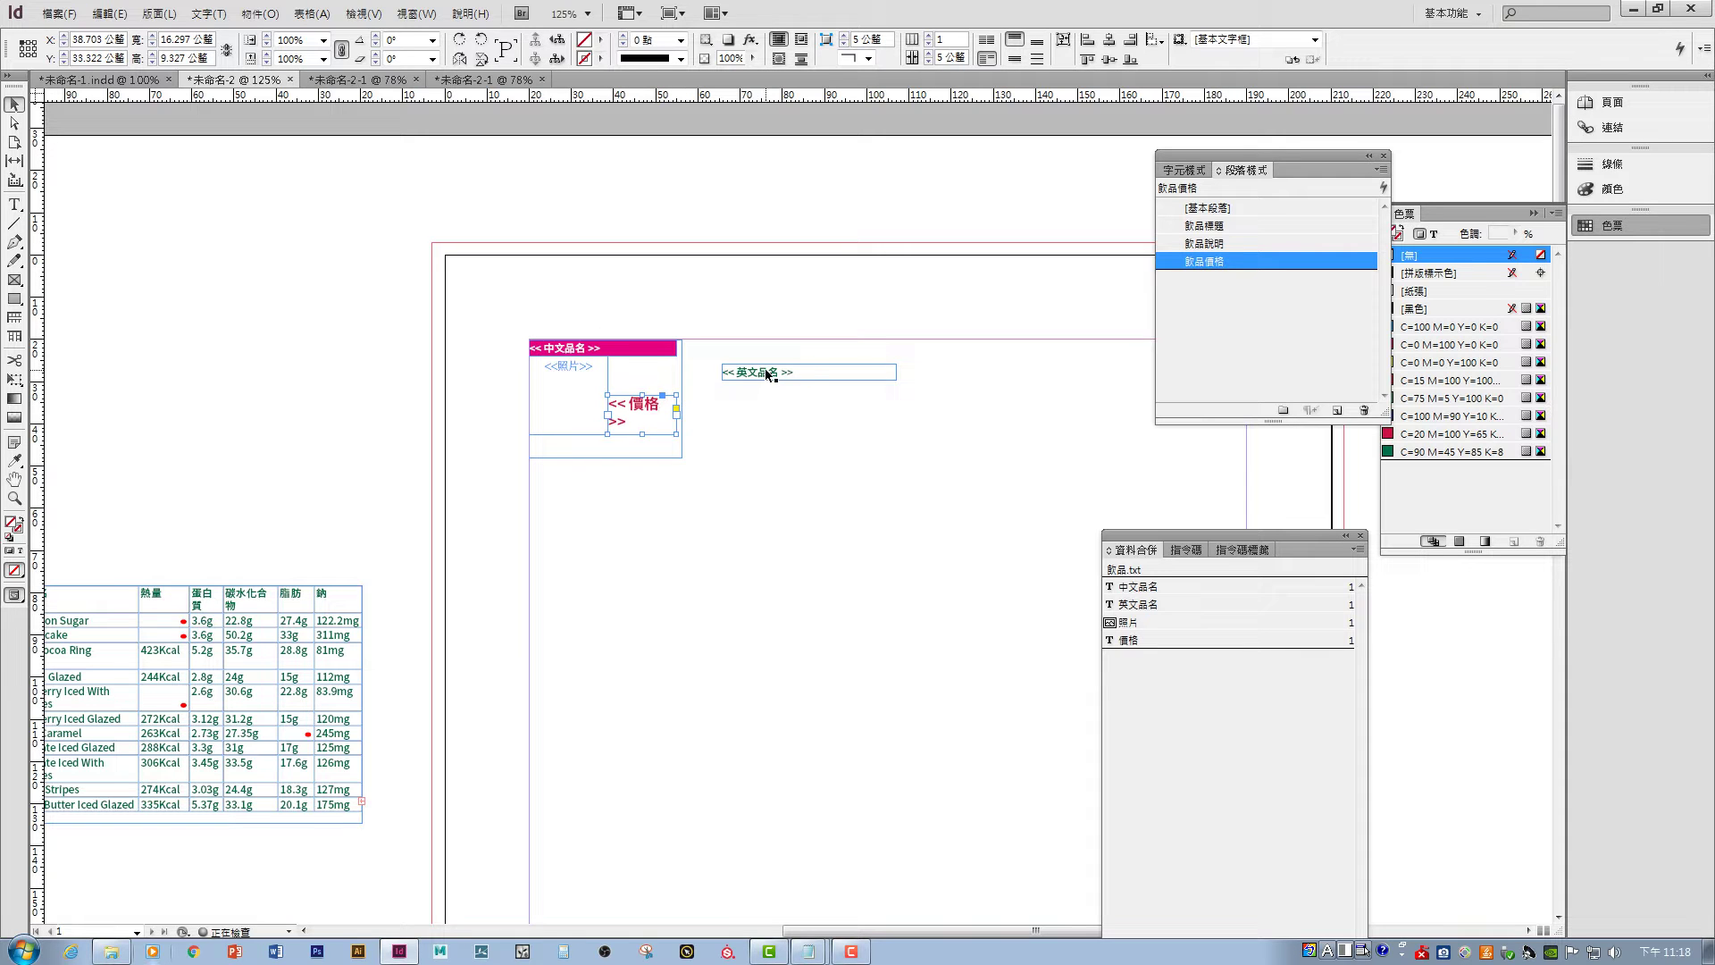
{"action": "left_click_drag", "start_coordinate": [765, 368], "coordinate": [677, 394]}
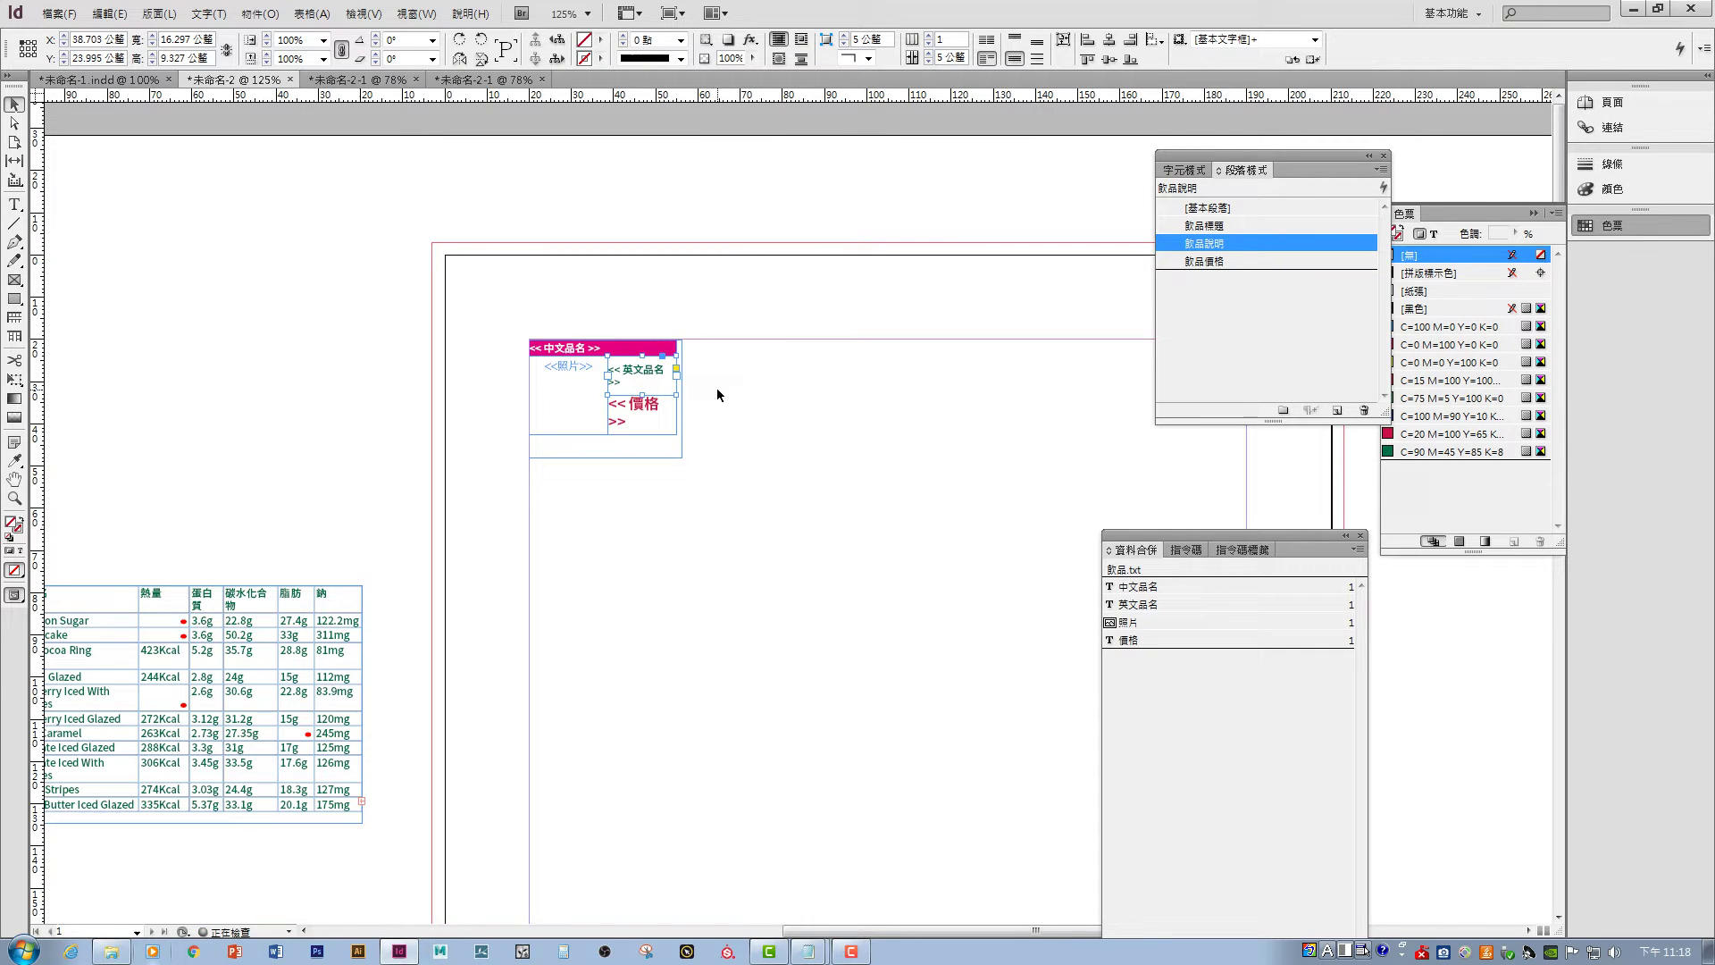
{"action": "left_click", "coordinate": [1014, 39]}
{"action": "left_click", "coordinate": [757, 408]}
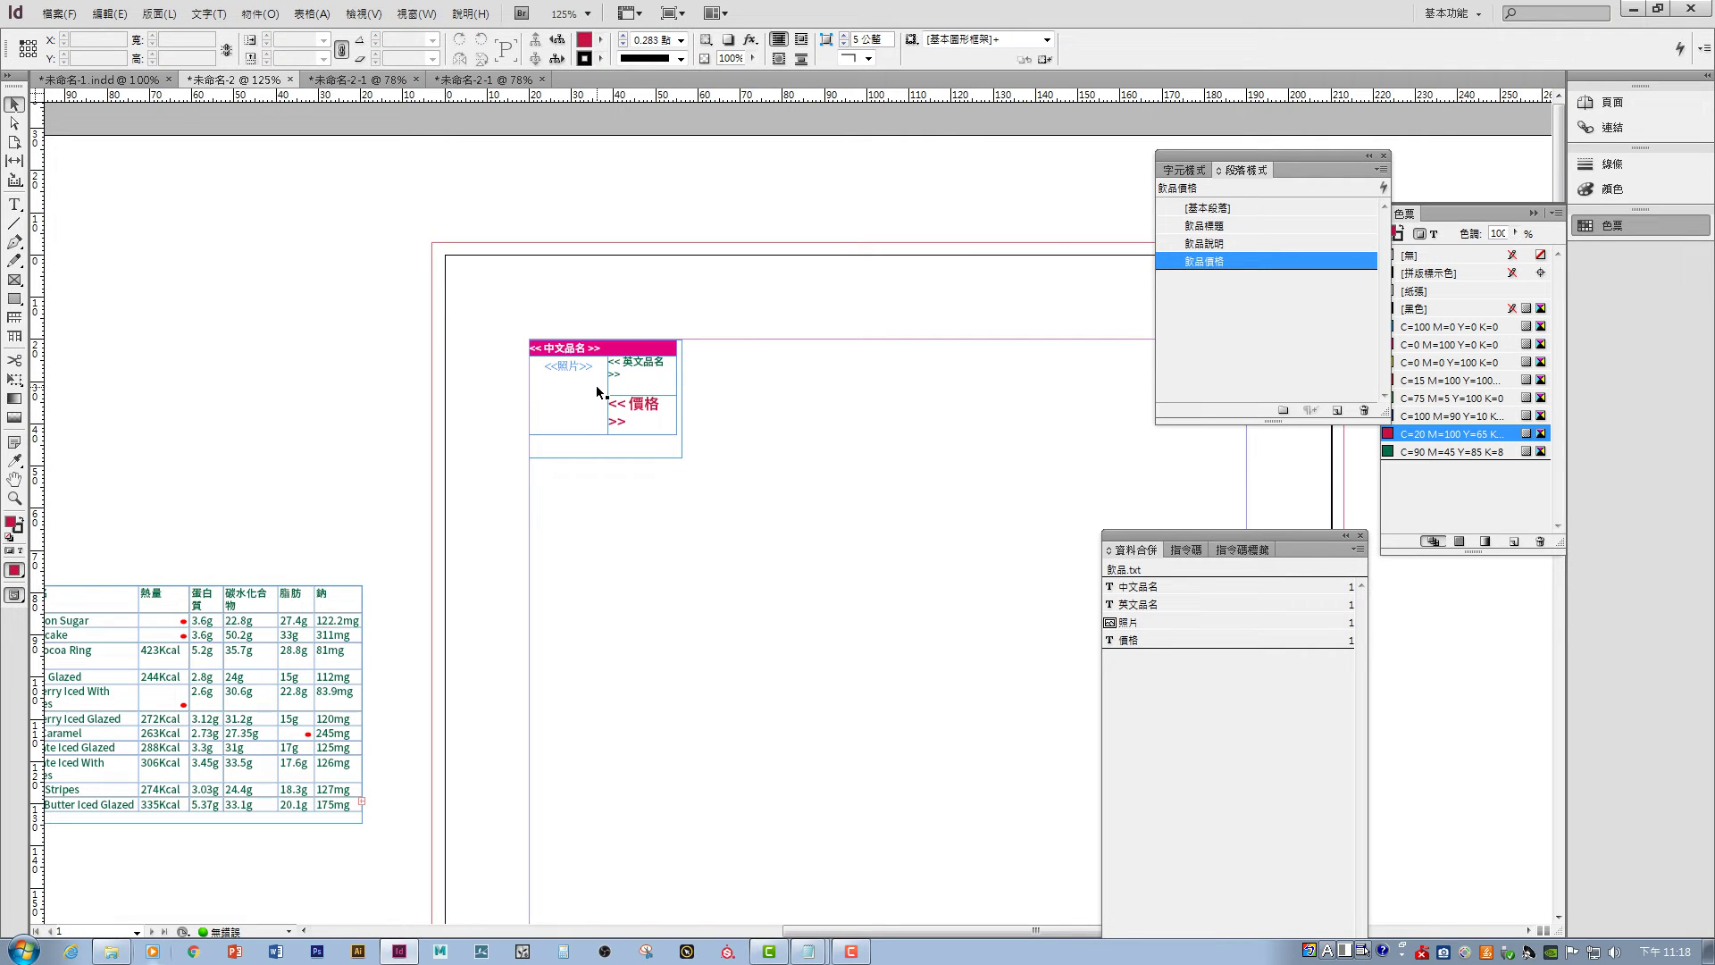
- Shorten the card frame to 23.7 mm tall and move the Data Merge panel beside the card
{"action": "left_click", "coordinate": [649, 458]}
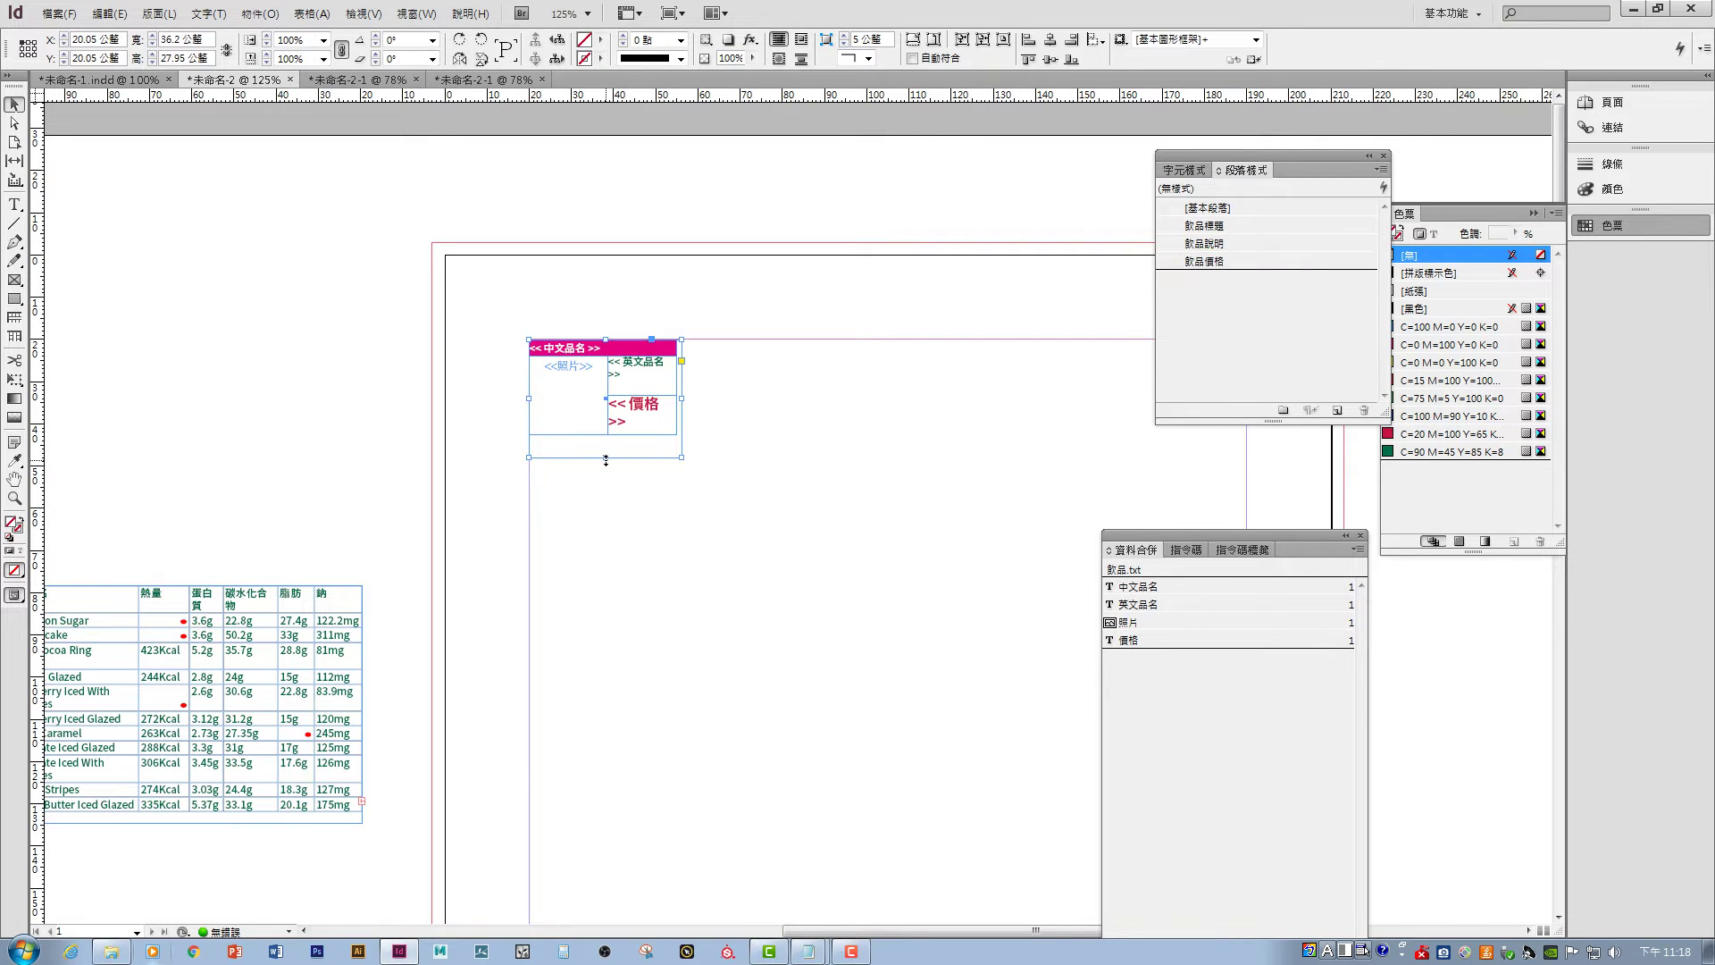
{"action": "left_click_drag", "start_coordinate": [605, 457], "coordinate": [603, 440]}
{"action": "left_click_drag", "start_coordinate": [485, 337], "coordinate": [782, 435]}
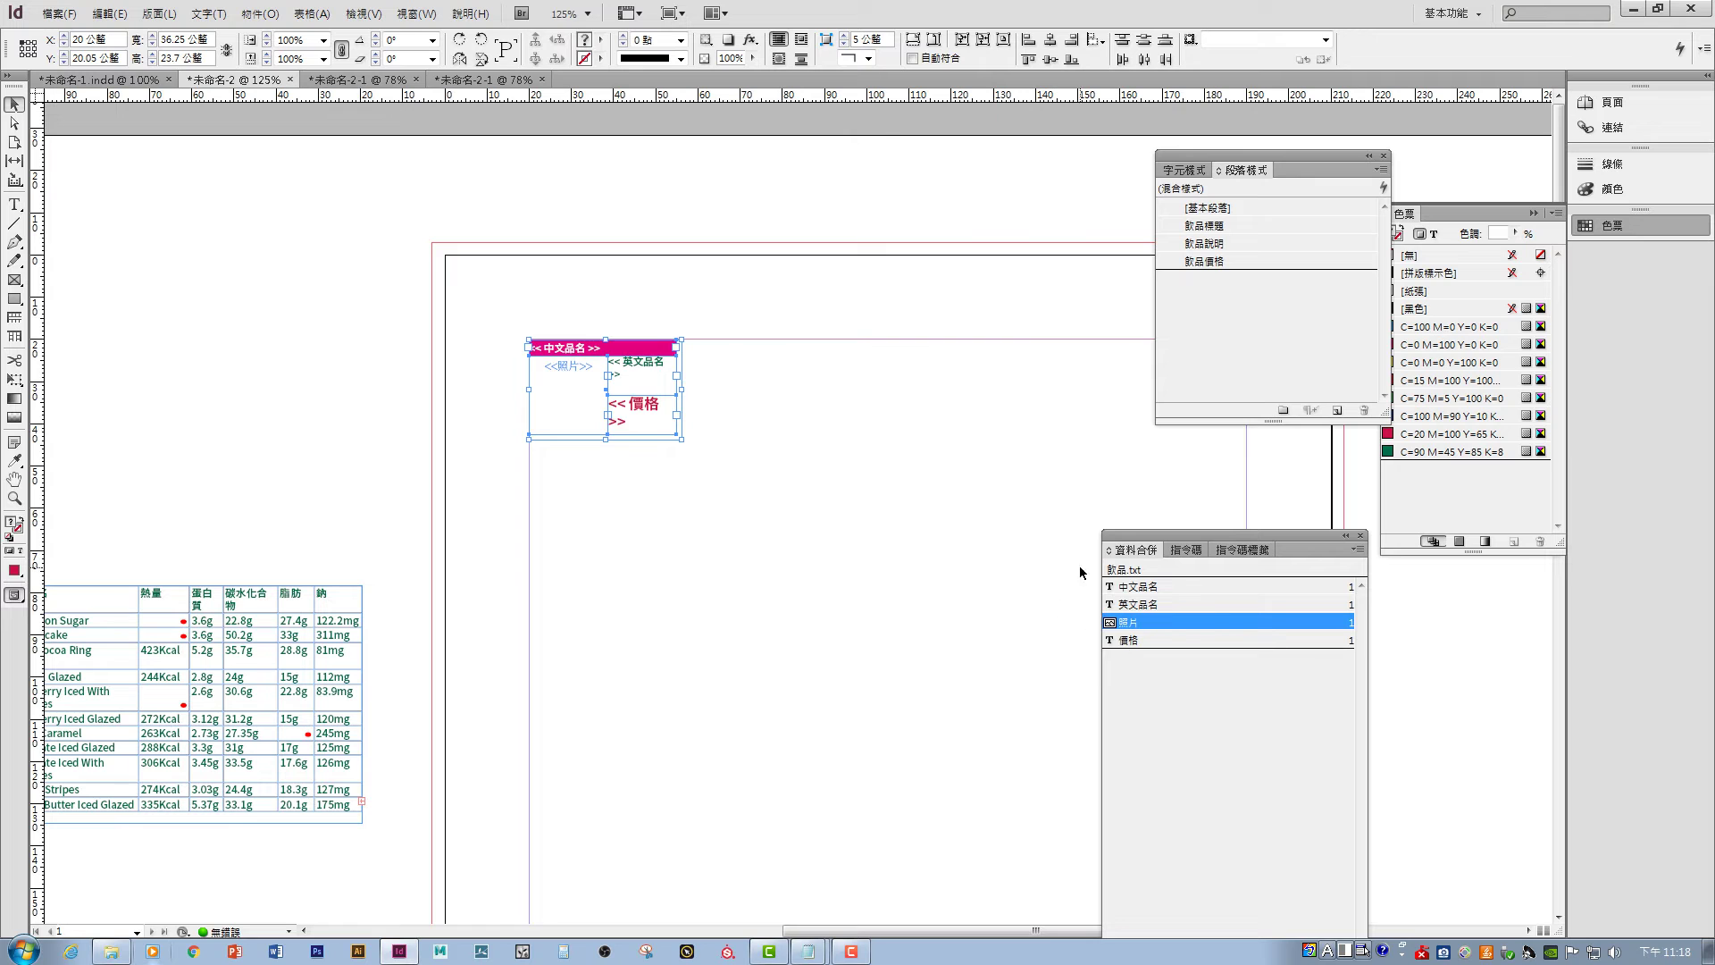
{"action": "left_click_drag", "start_coordinate": [1171, 538], "coordinate": [800, 315]}
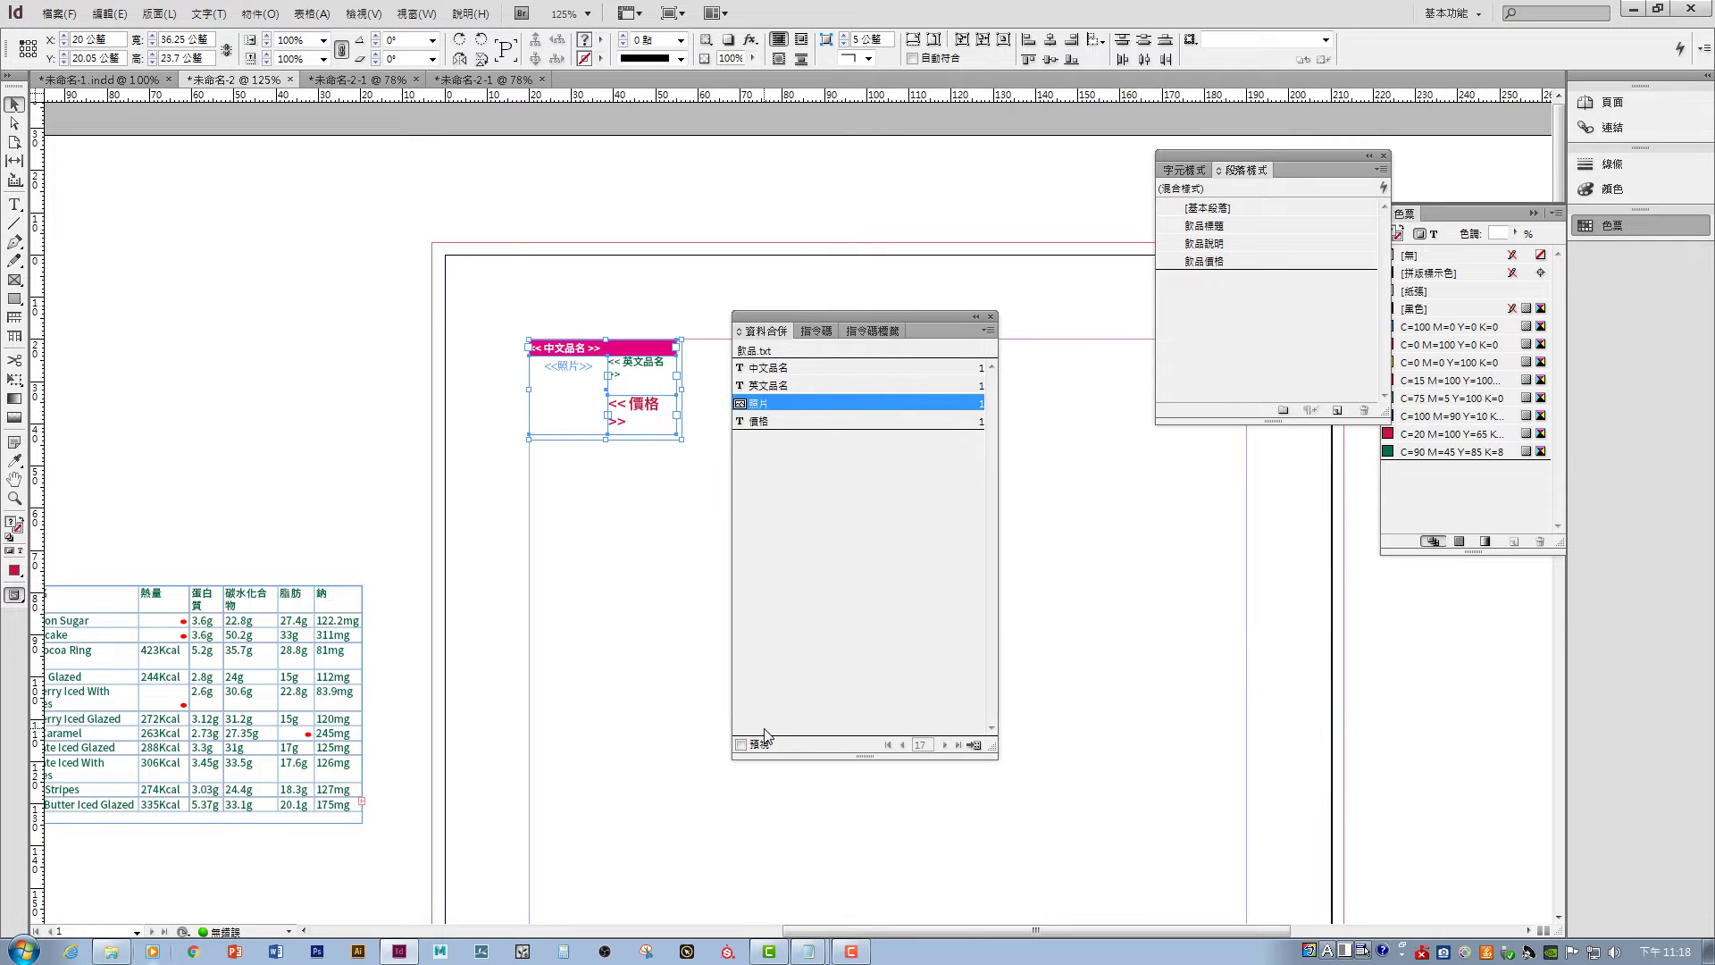
- Edit the 飲品標題 style: 8 pt font size in Basic Character Formats, 1 mm left indent
{"action": "left_click", "coordinate": [1291, 225]}
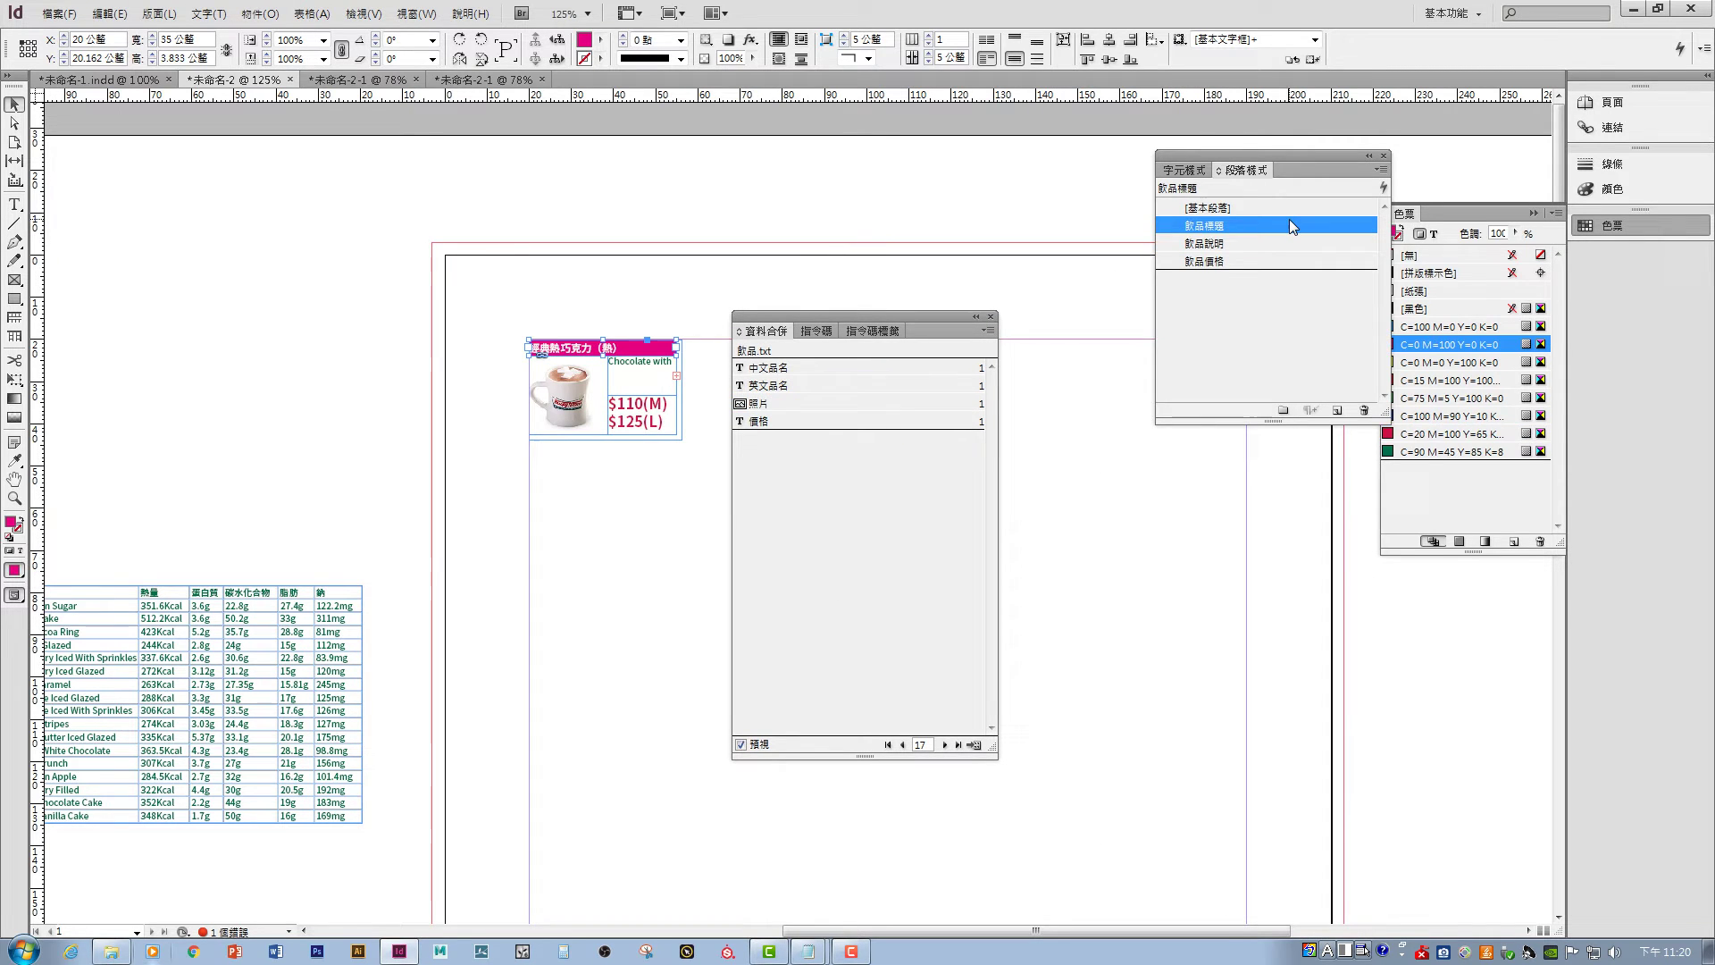
{"action": "double_click", "coordinate": [1290, 225]}
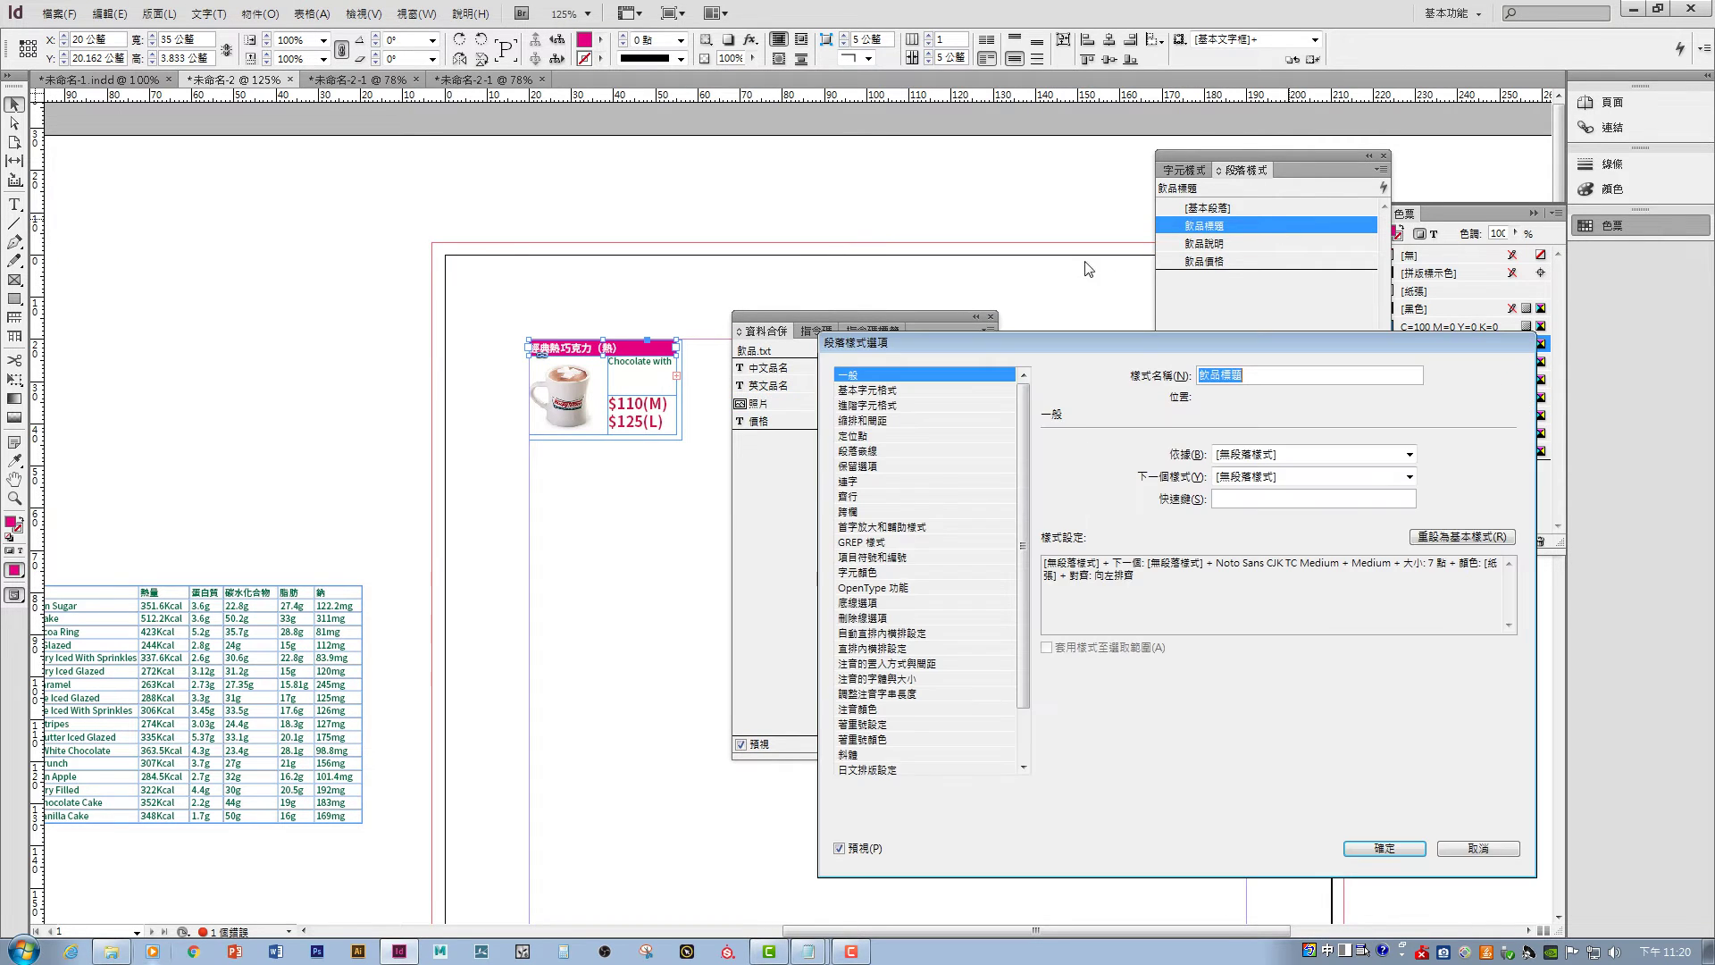
{"action": "left_click", "coordinate": [902, 390]}
{"action": "left_click", "coordinate": [1213, 507]}
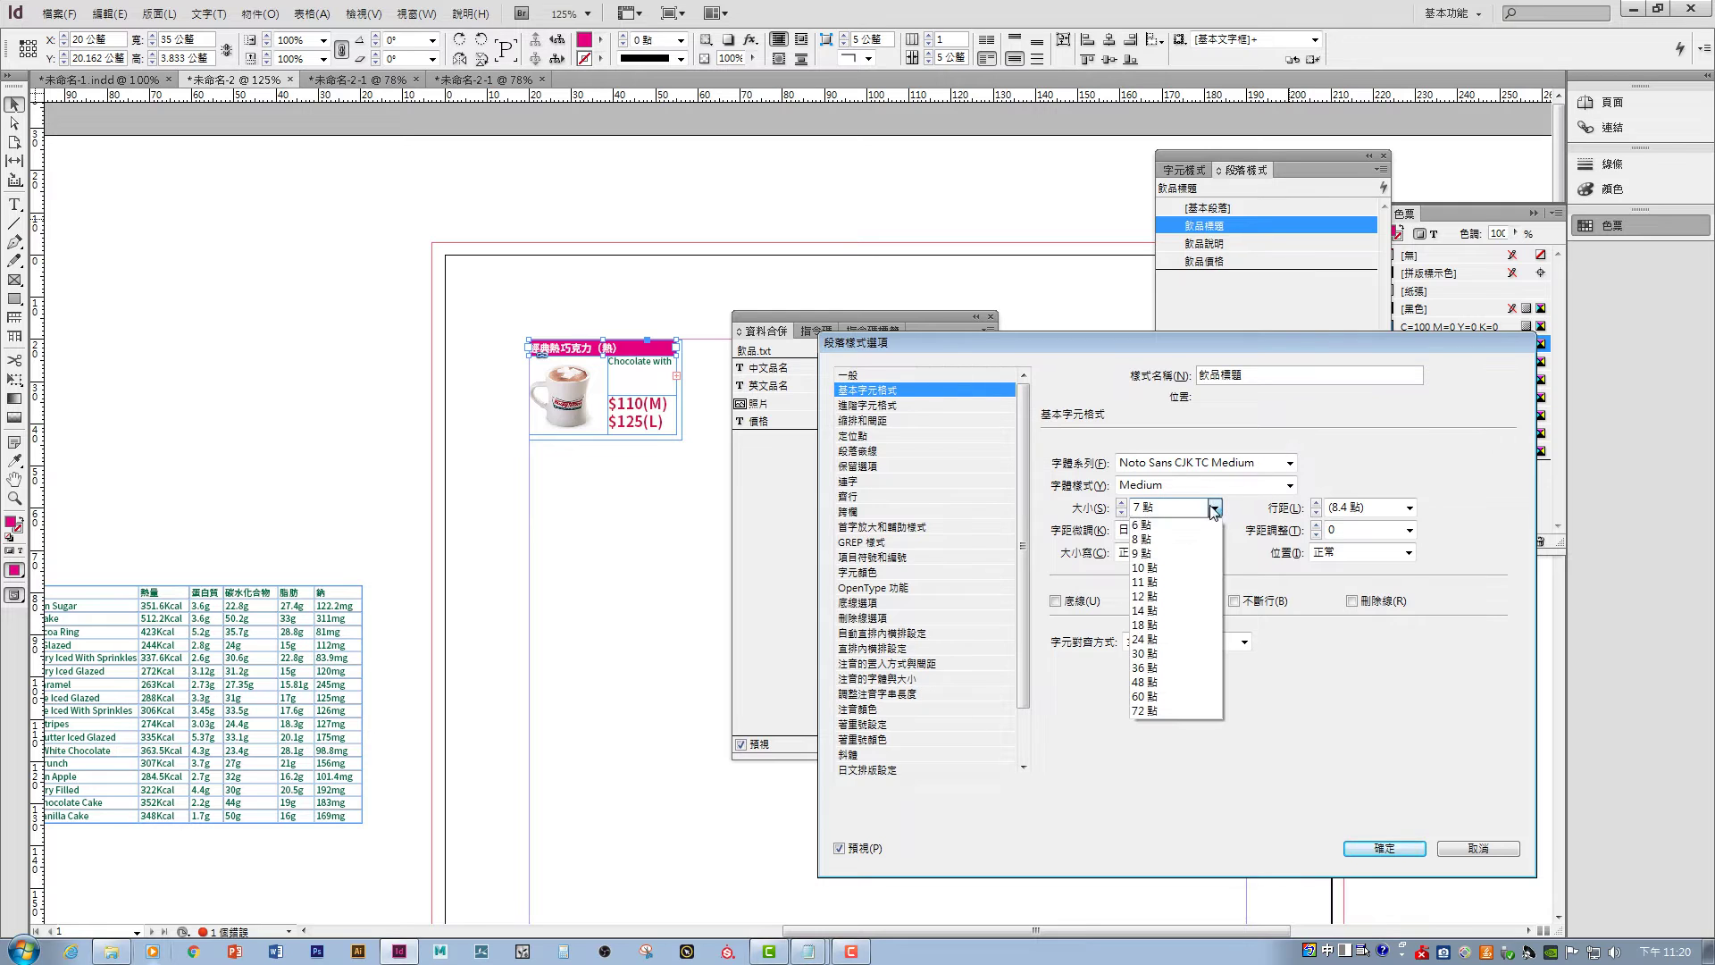
{"action": "left_click", "coordinate": [1162, 549]}
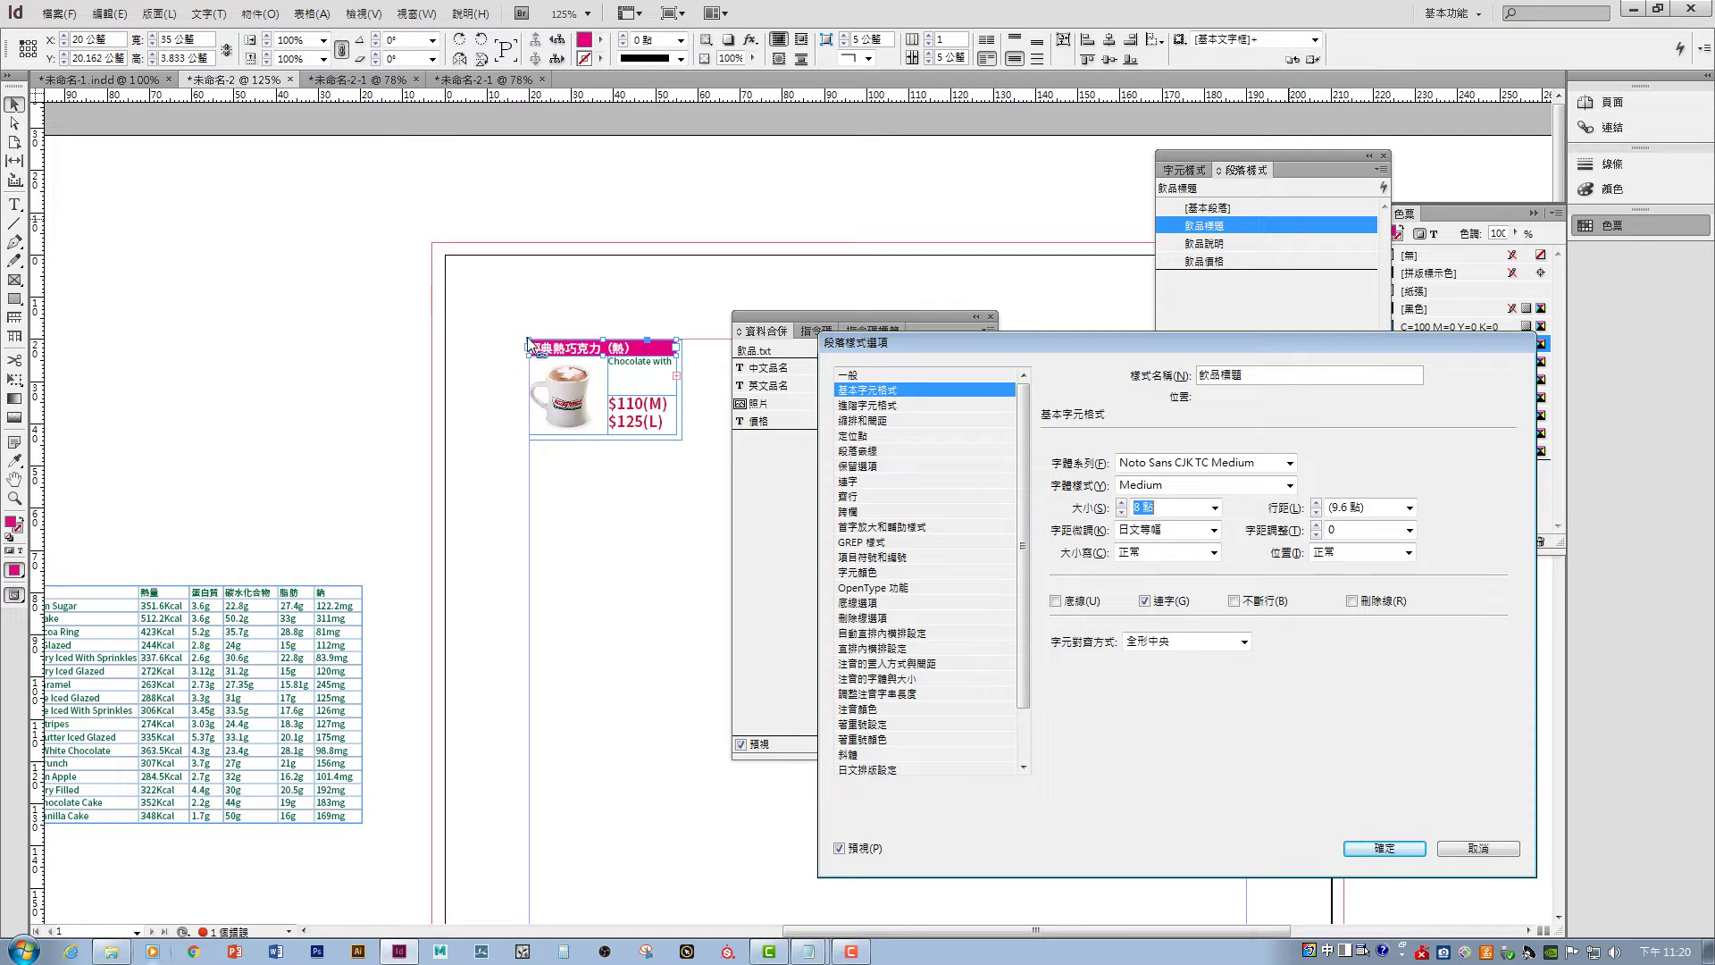
{"action": "left_click", "coordinate": [907, 419]}
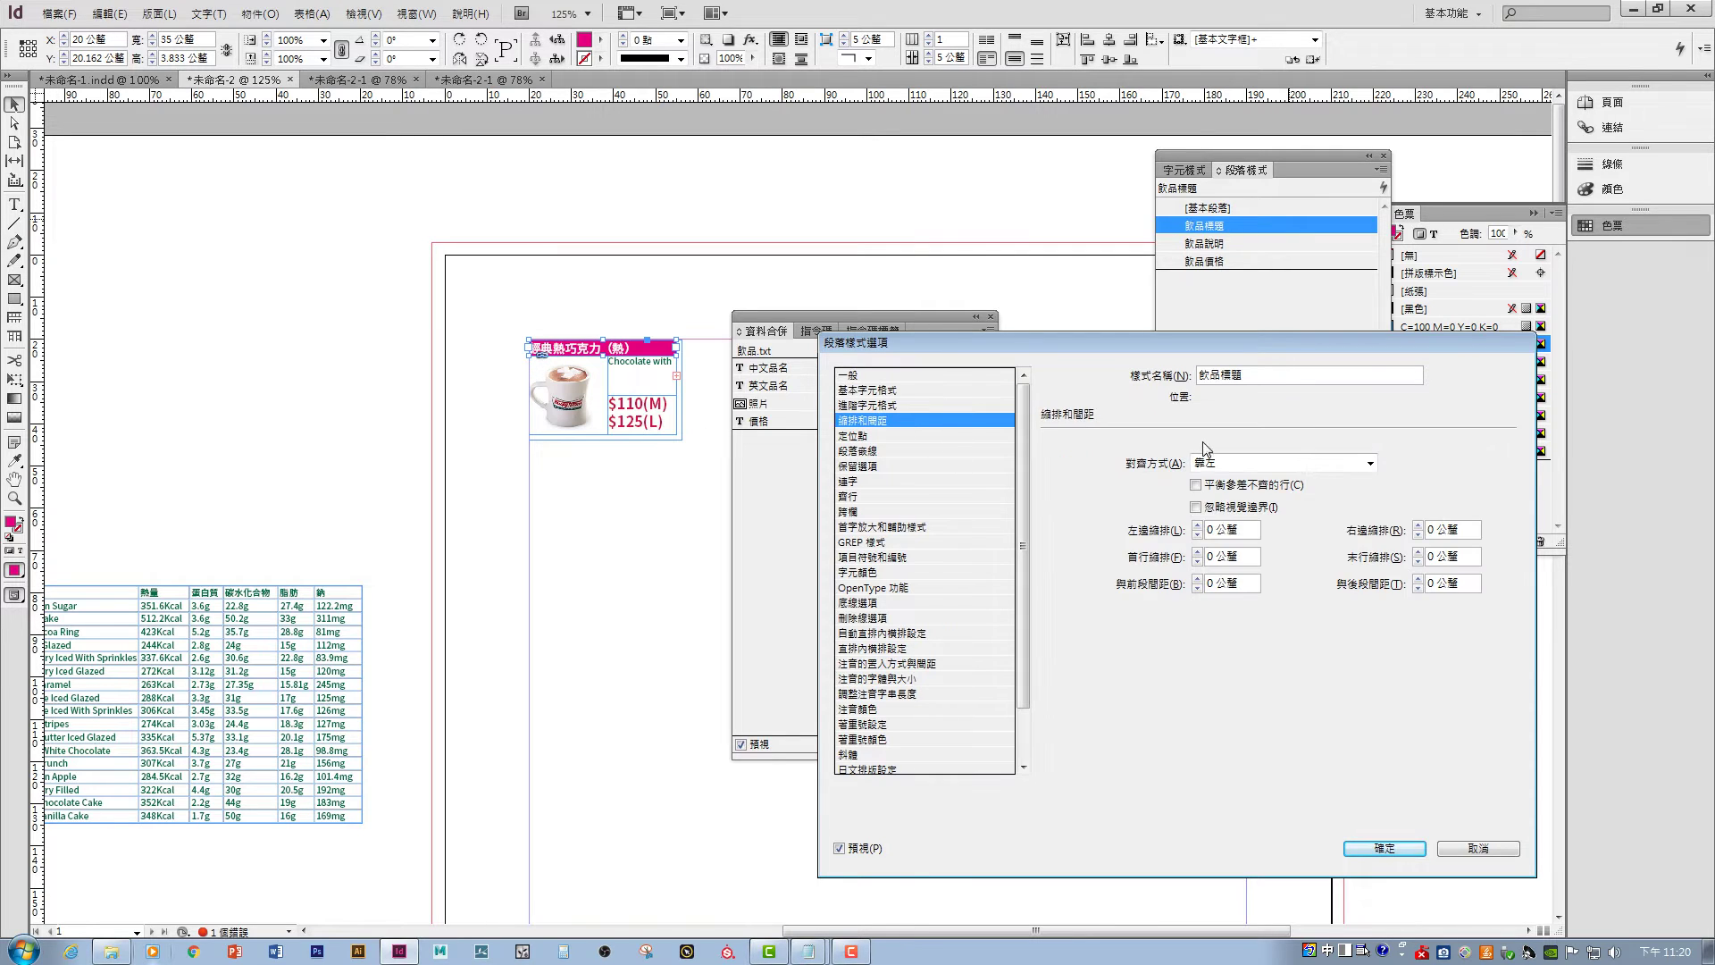
{"action": "left_click", "coordinate": [1198, 526]}
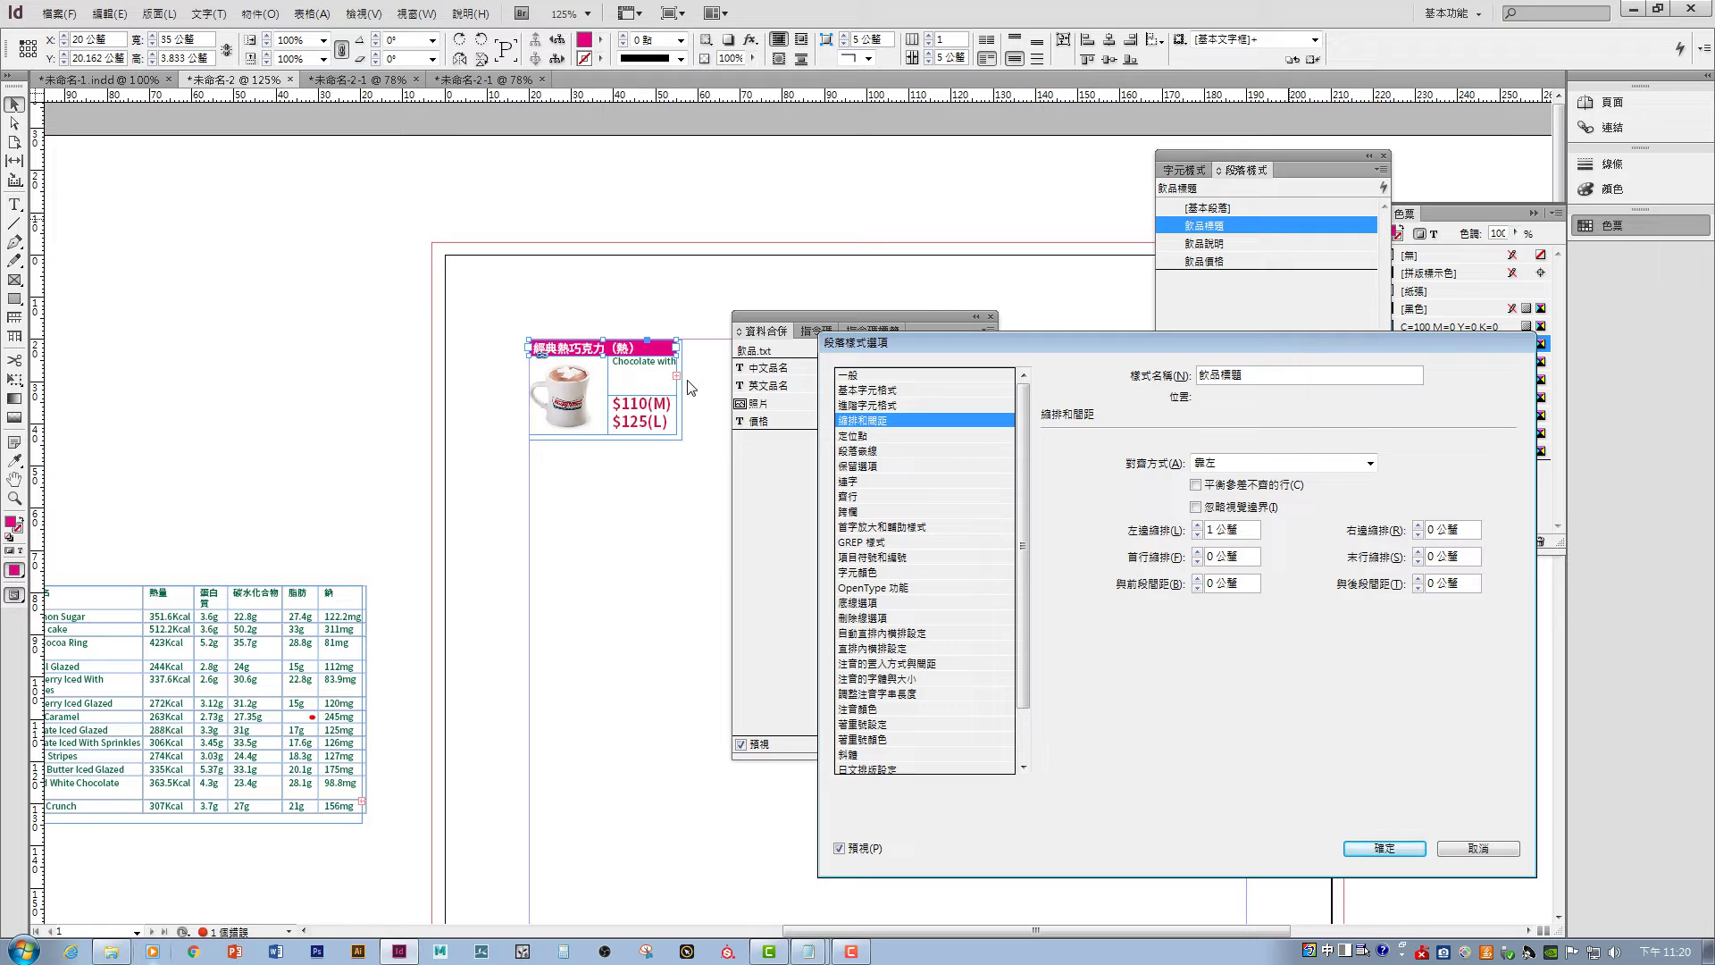
{"action": "left_click", "coordinate": [1394, 849]}
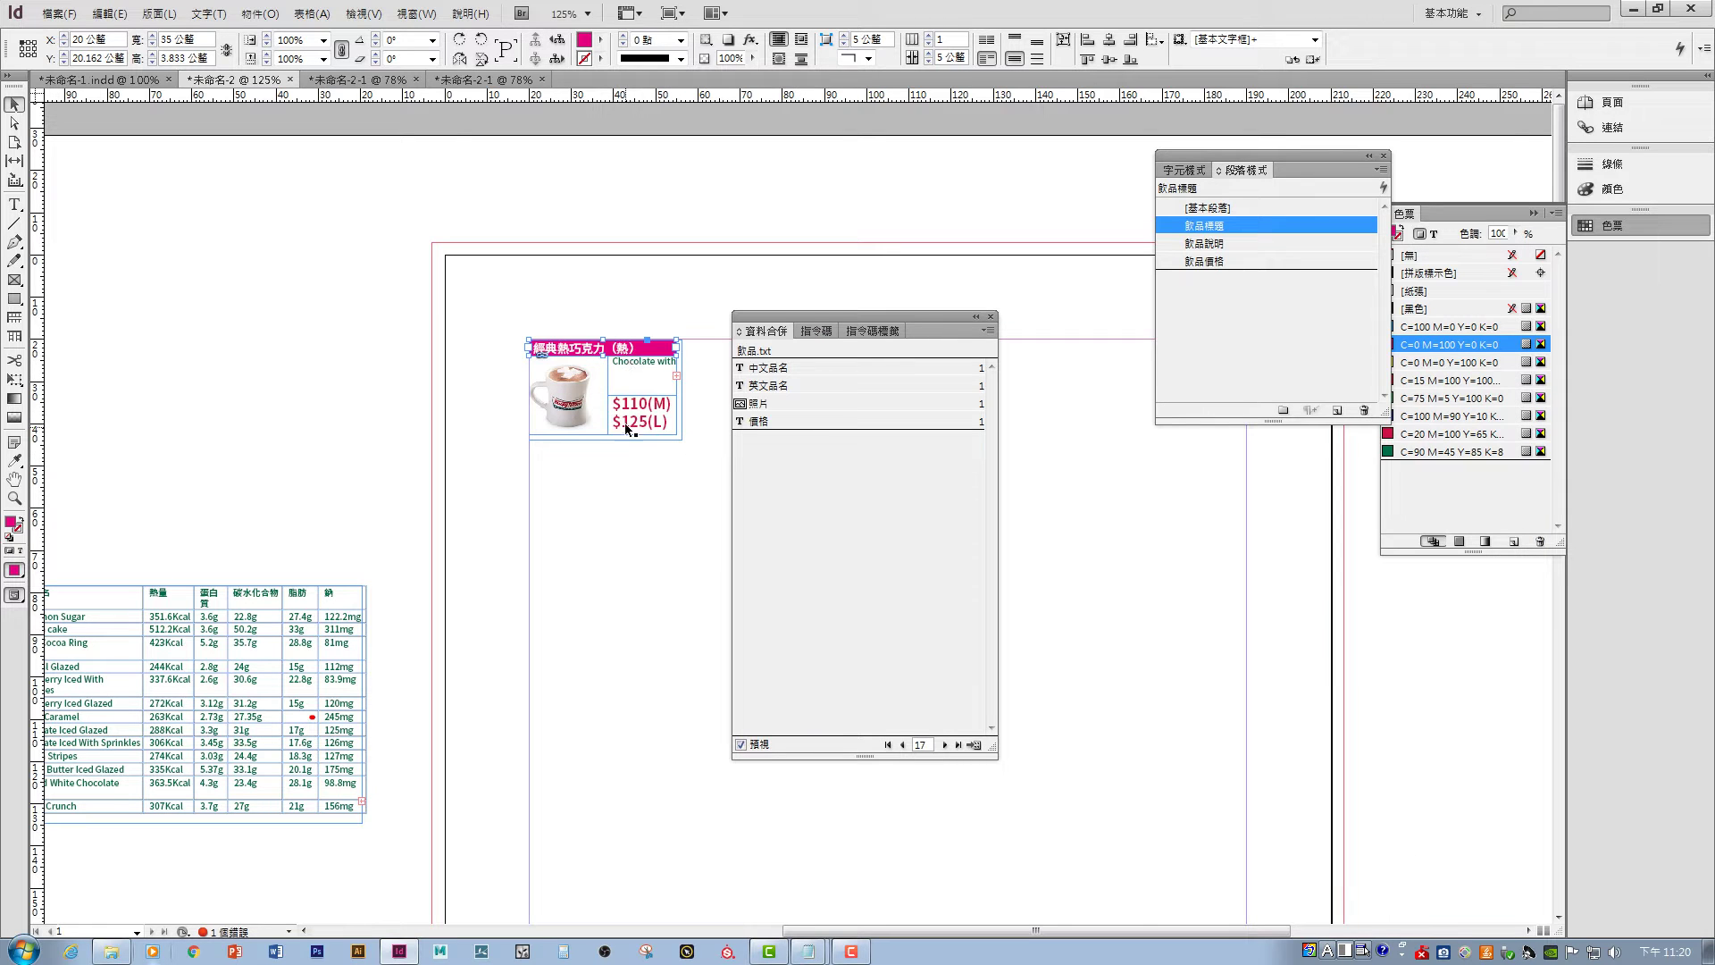
{"action": "left_click", "coordinate": [692, 474]}
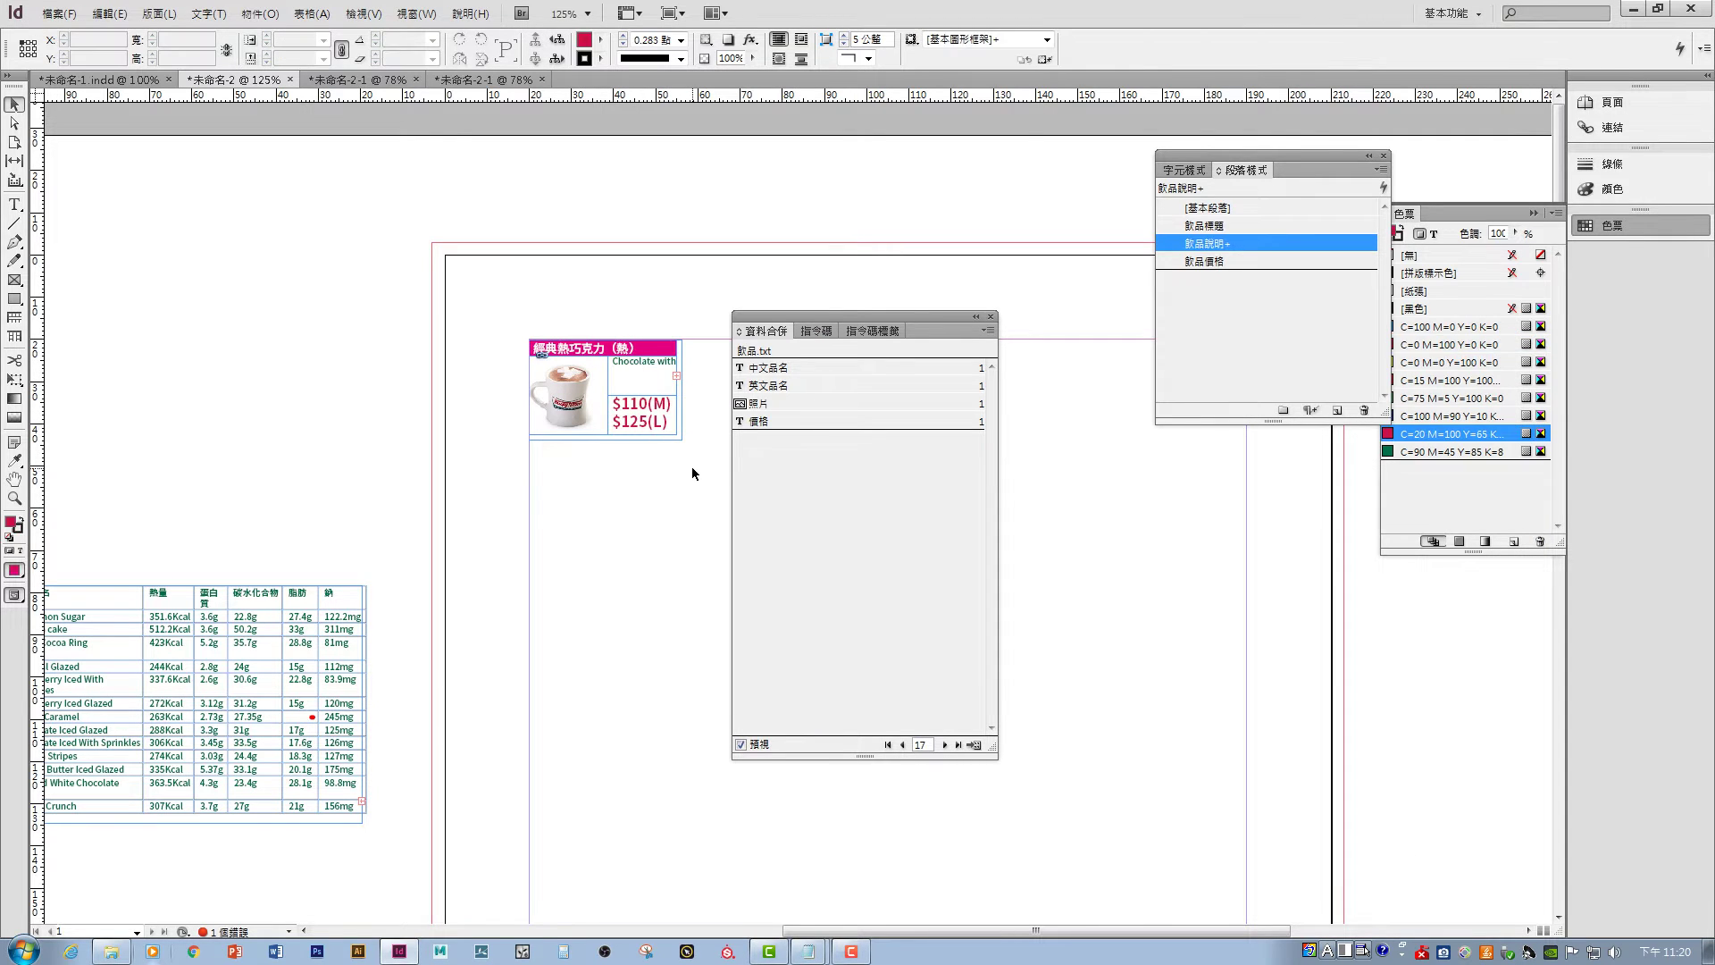
- Merge the drink records into a Multiple Records layout, creating 未命名-2-1, and close the overset report
{"action": "left_click", "coordinate": [972, 746]}
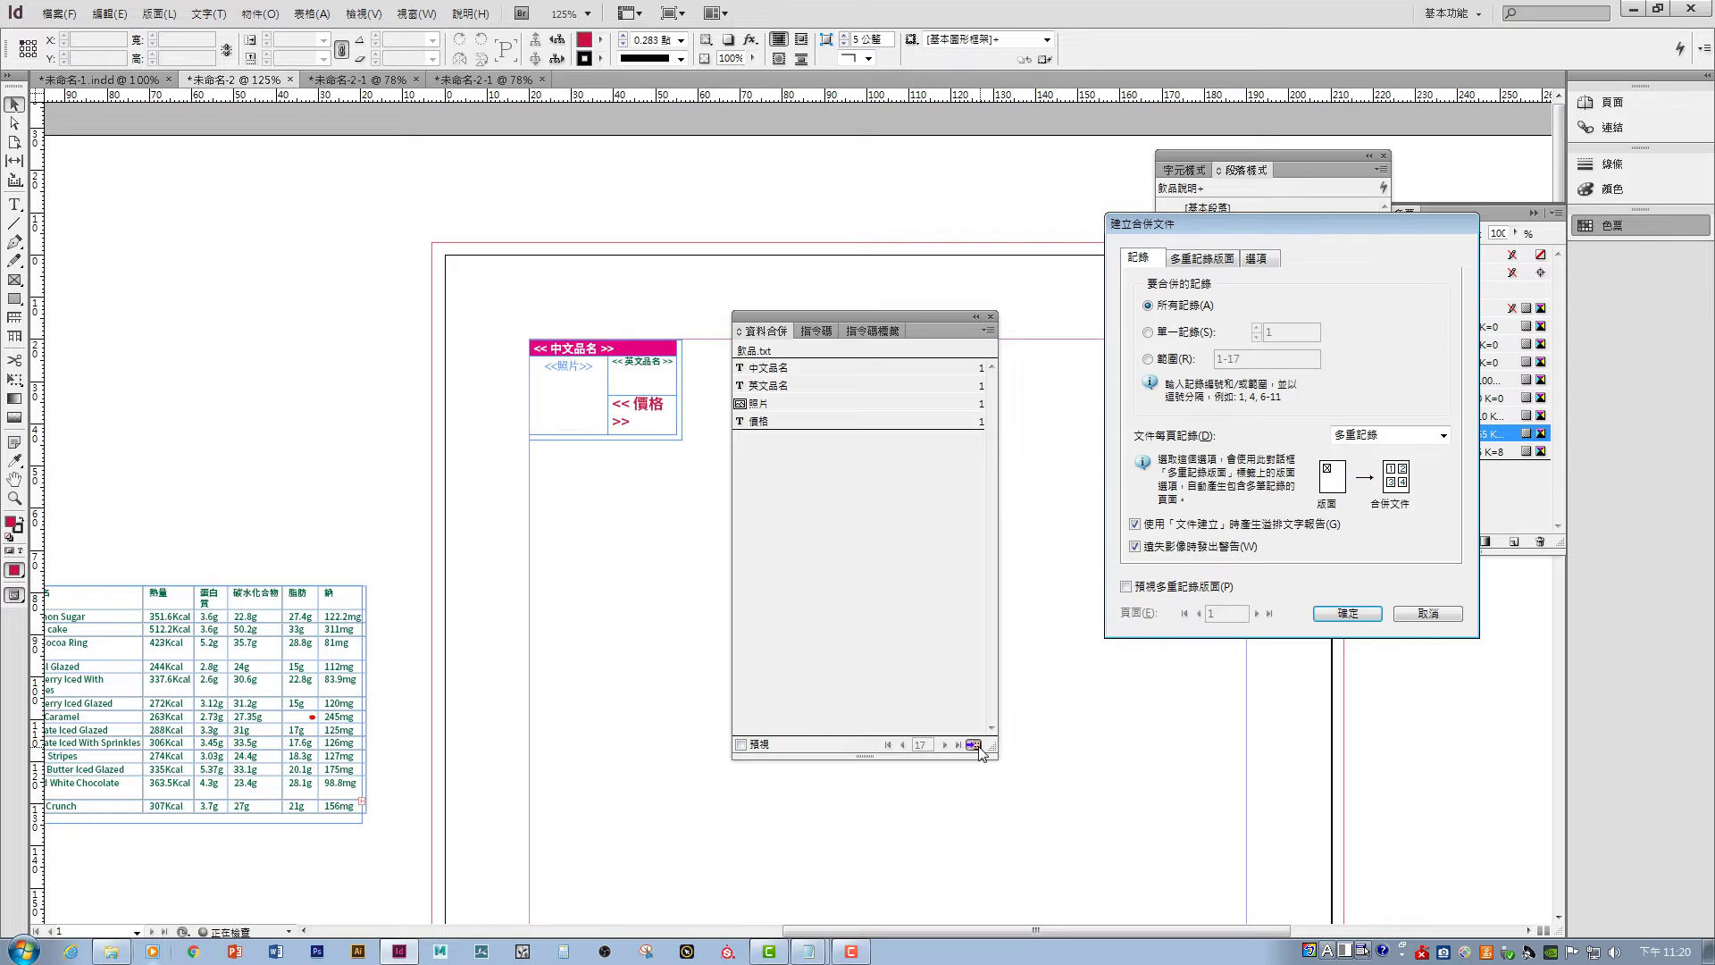
{"action": "left_click", "coordinate": [1147, 592]}
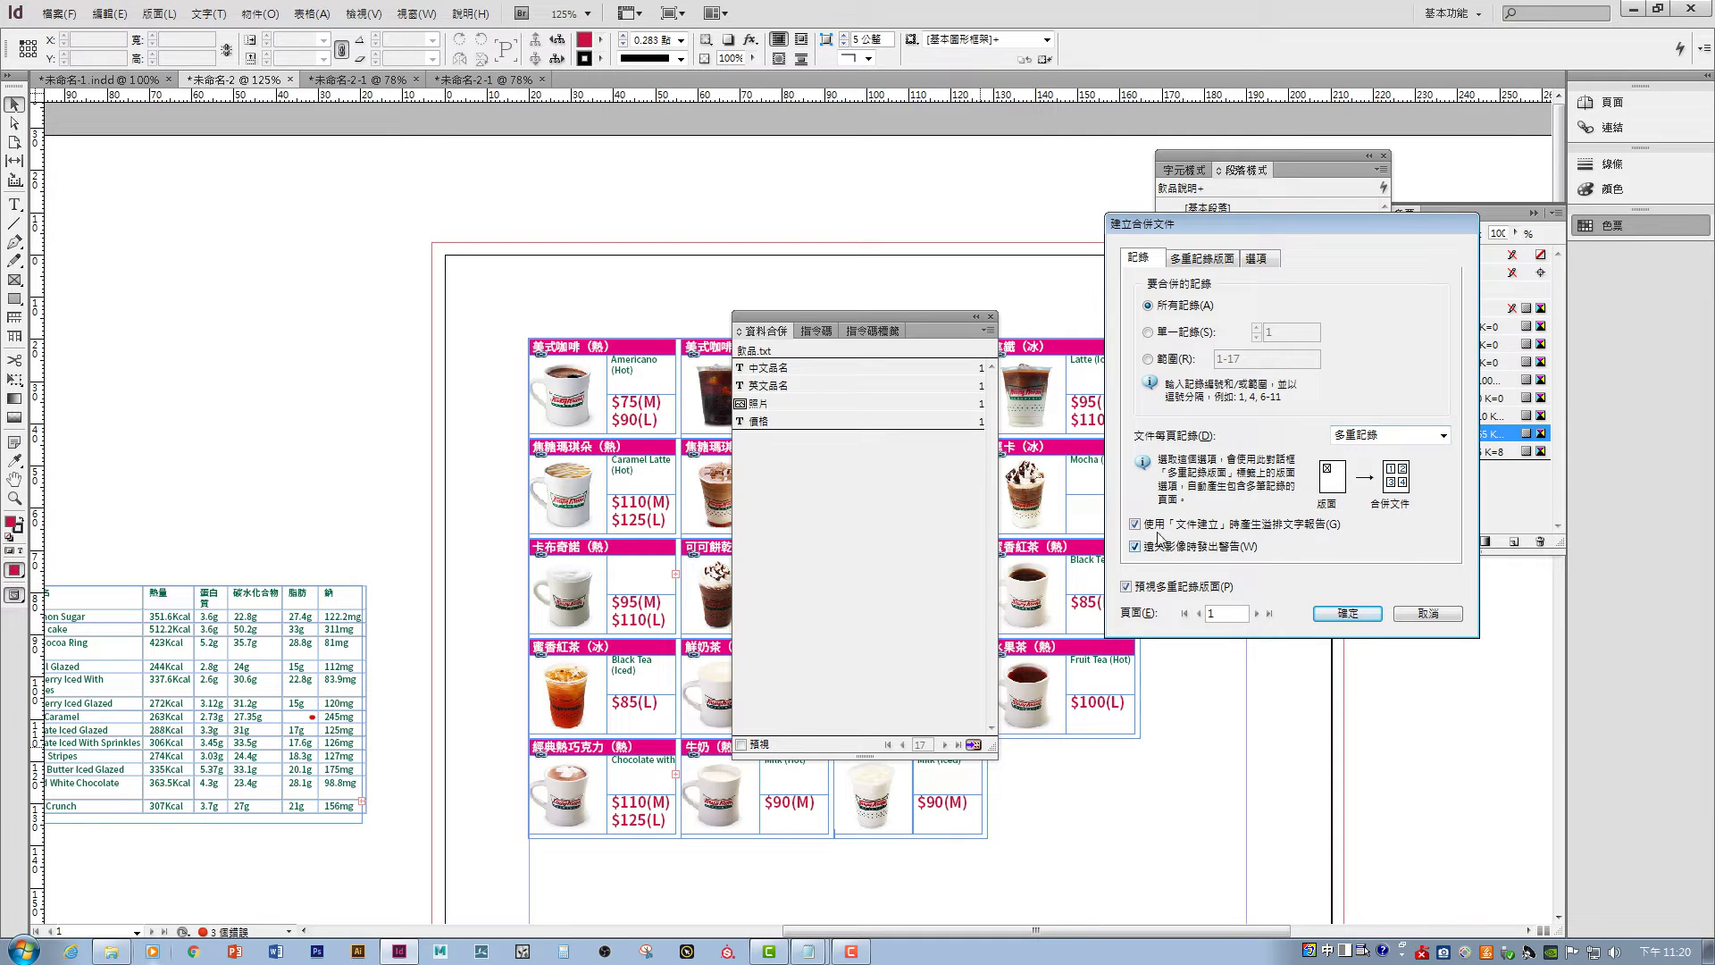
{"action": "left_click", "coordinate": [1418, 436]}
{"action": "left_click", "coordinate": [1421, 444]}
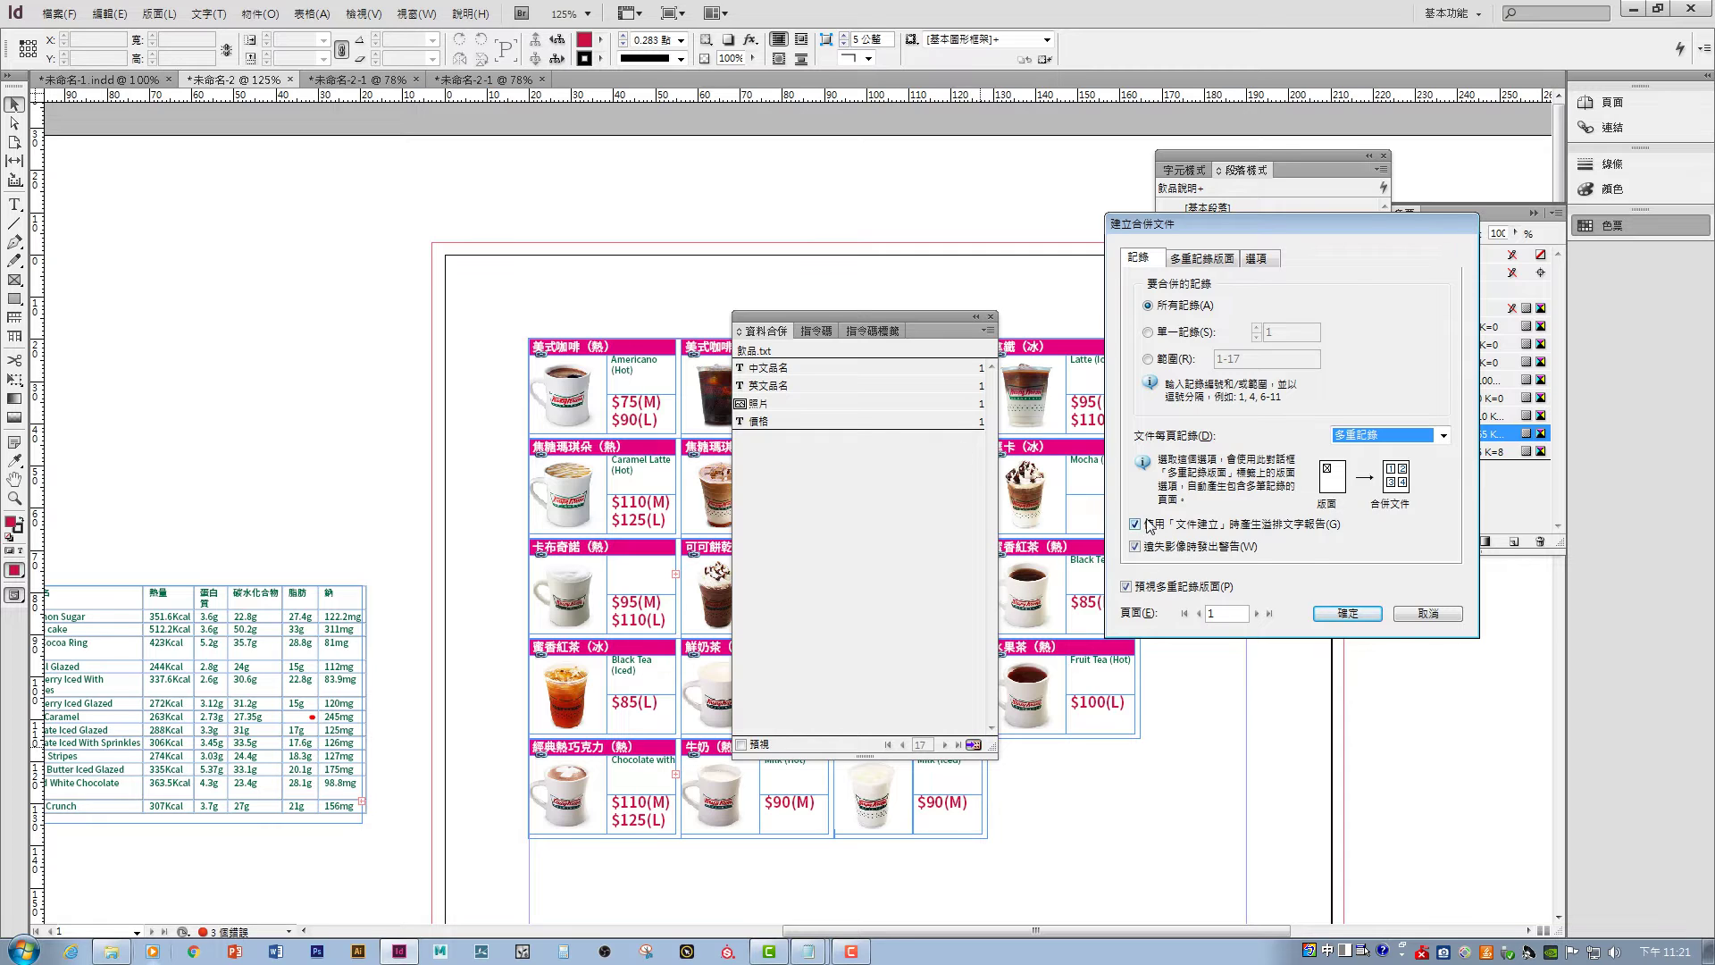
{"action": "left_click", "coordinate": [1357, 620]}
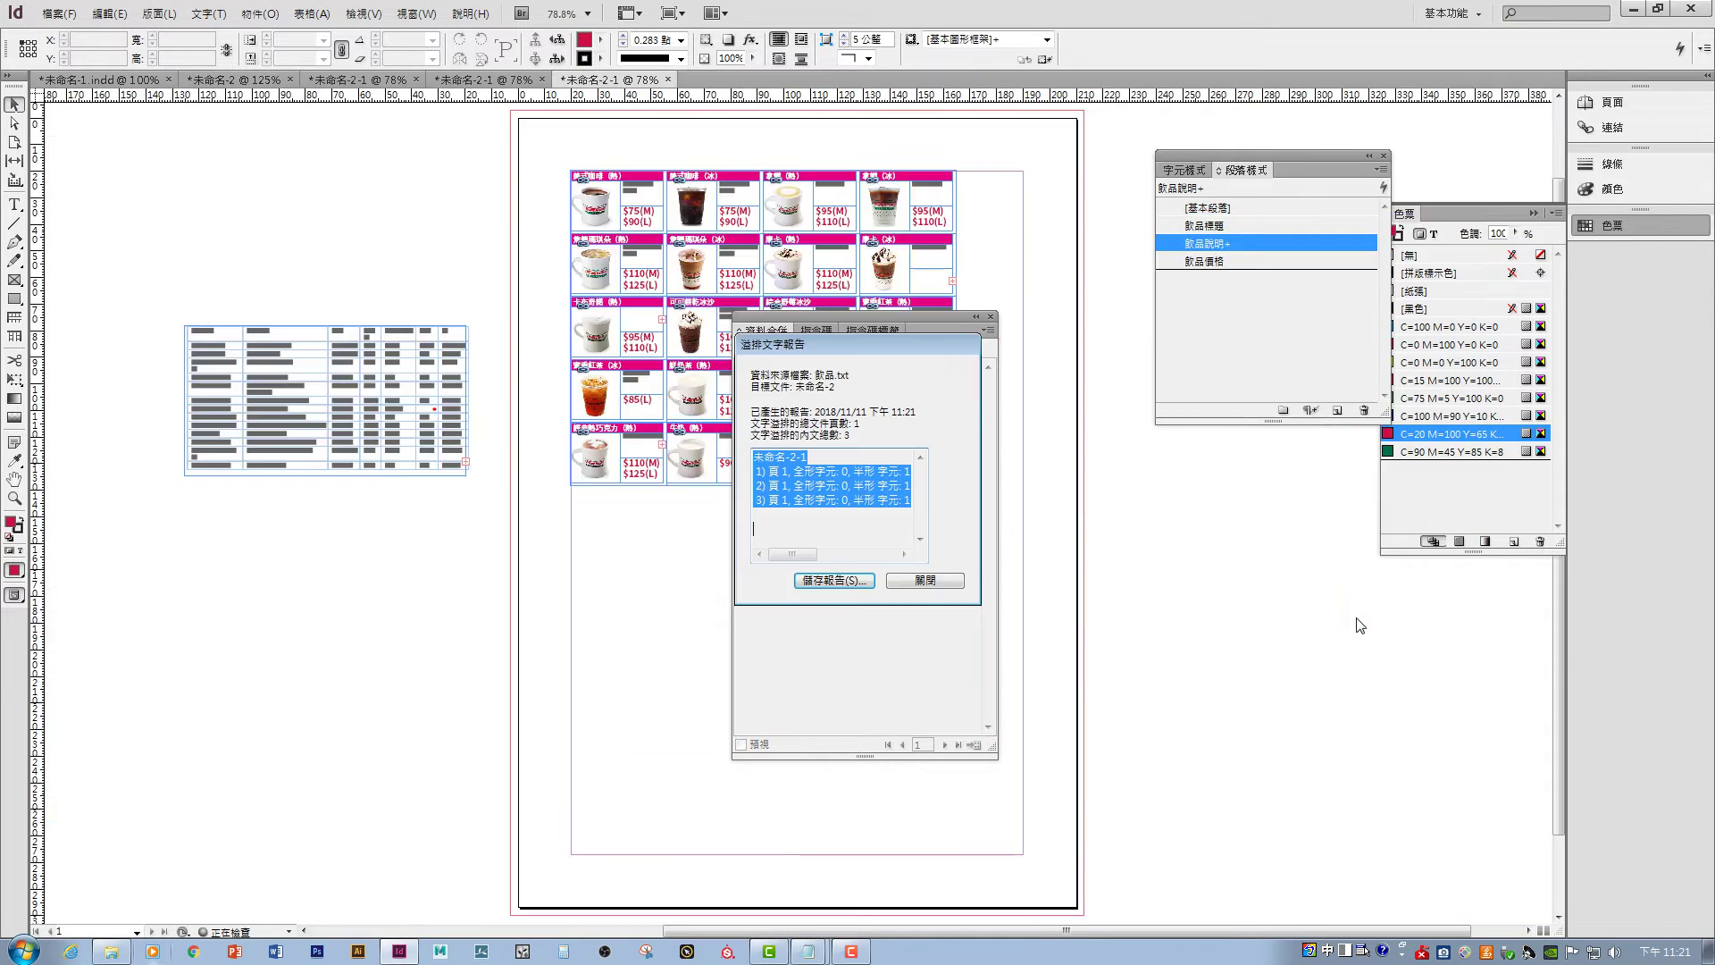
{"action": "left_click", "coordinate": [926, 581]}
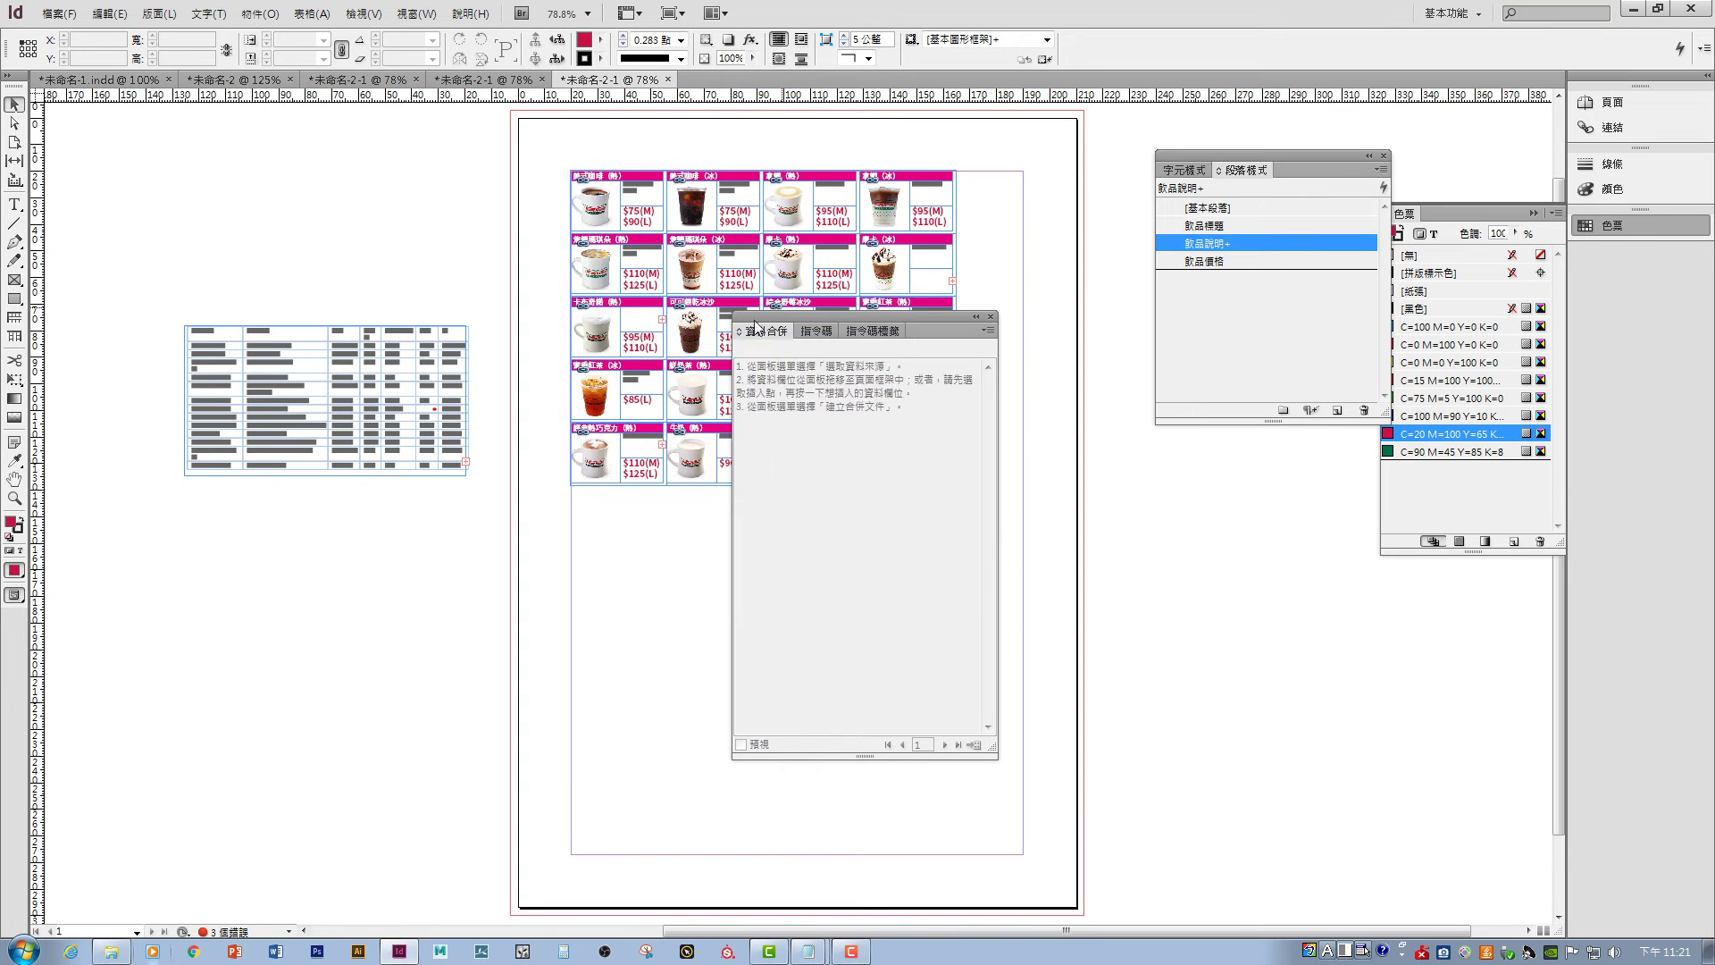
{"action": "left_click", "coordinate": [990, 316]}
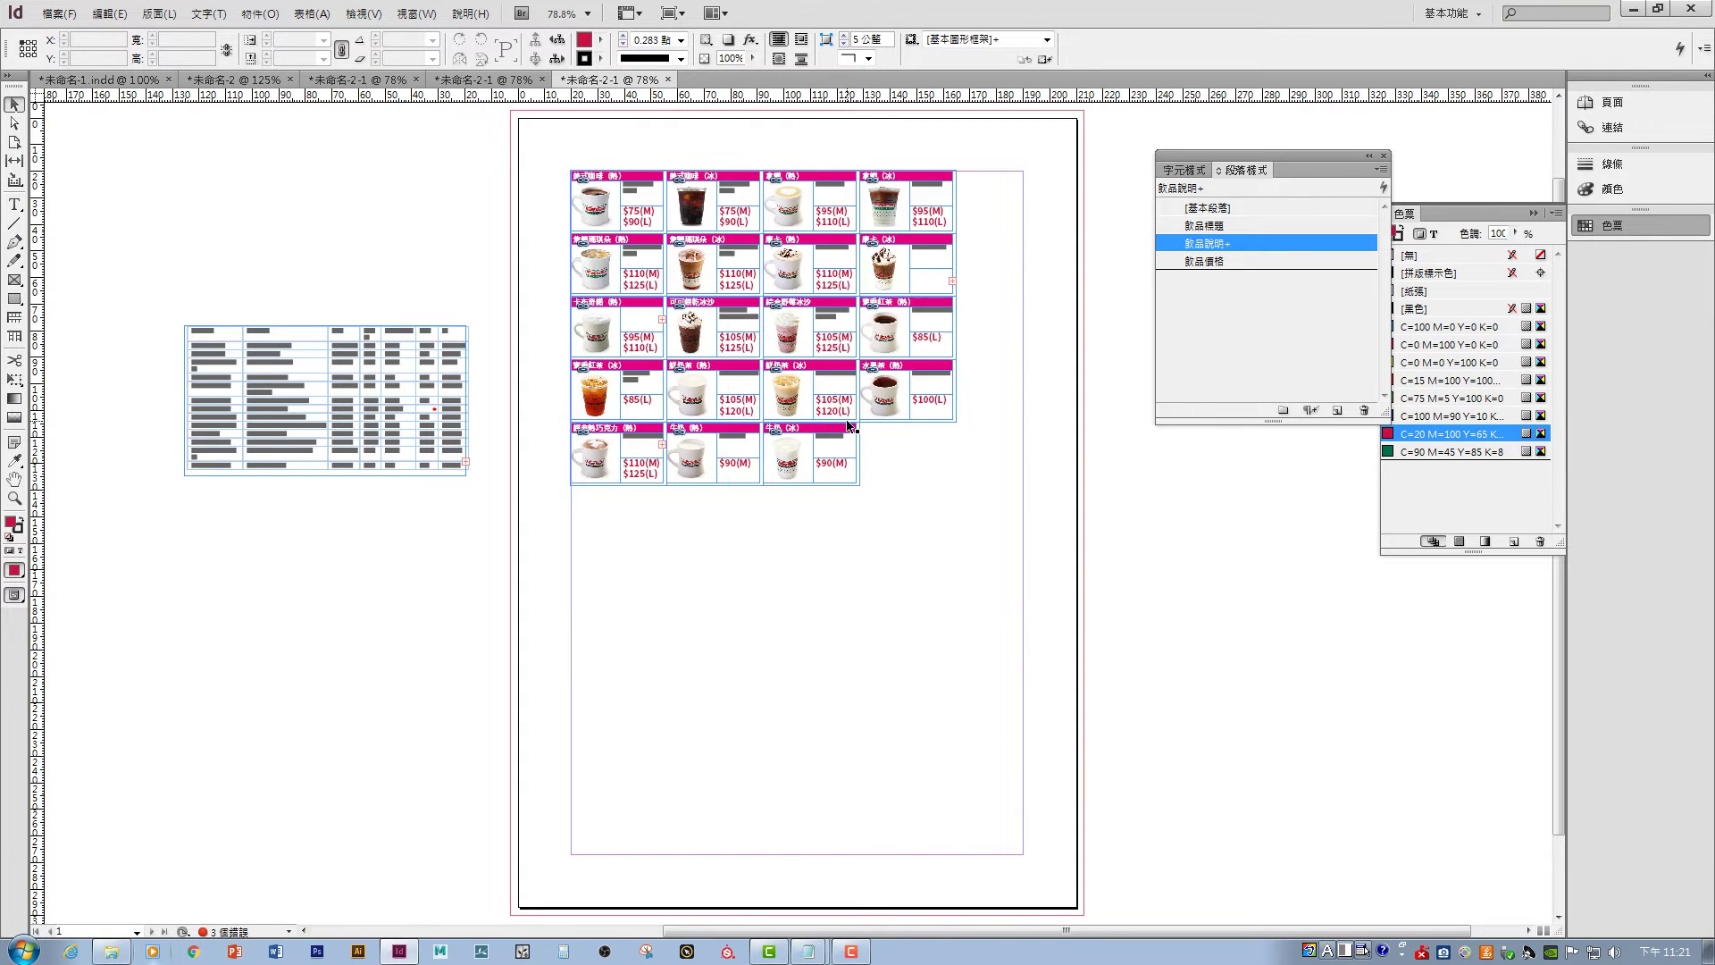
{"action": "key", "text": "ctrl+equal"}
{"action": "key", "text": "ctrl+equal"}
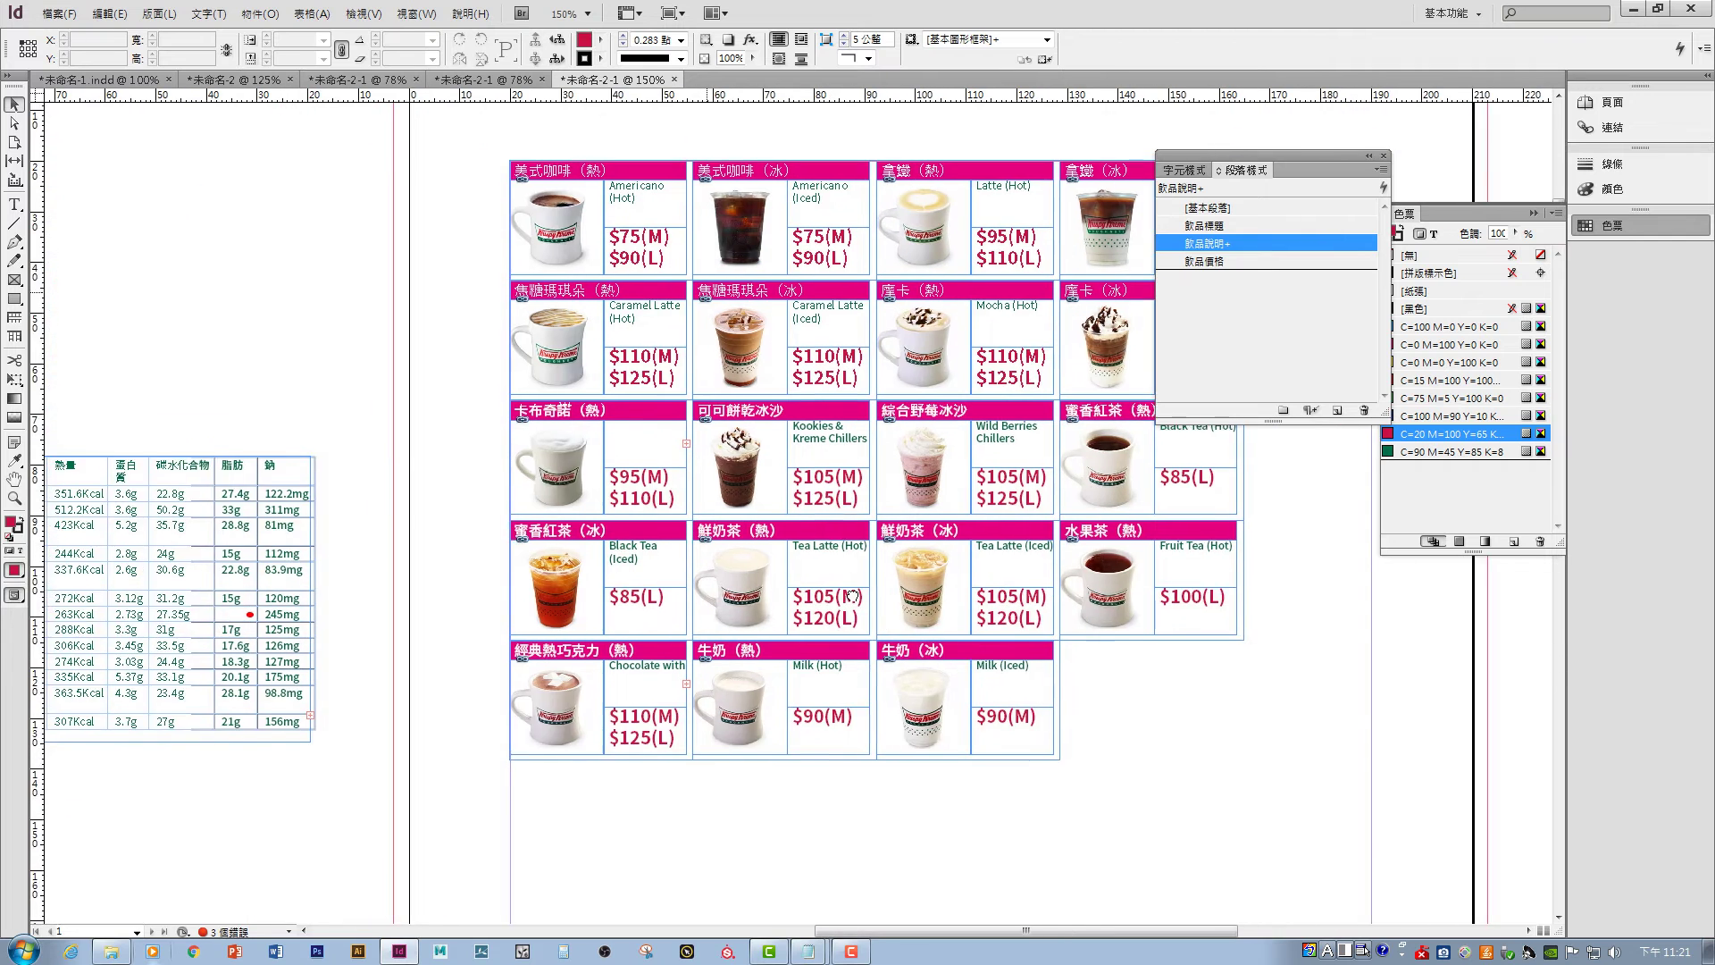
- Break the Cappuccino text so (Hot) sits on its own line and widen the frame to show both lines
{"action": "scroll", "coordinate": [851, 595], "scroll_direction": "up", "scroll_amount": 3}
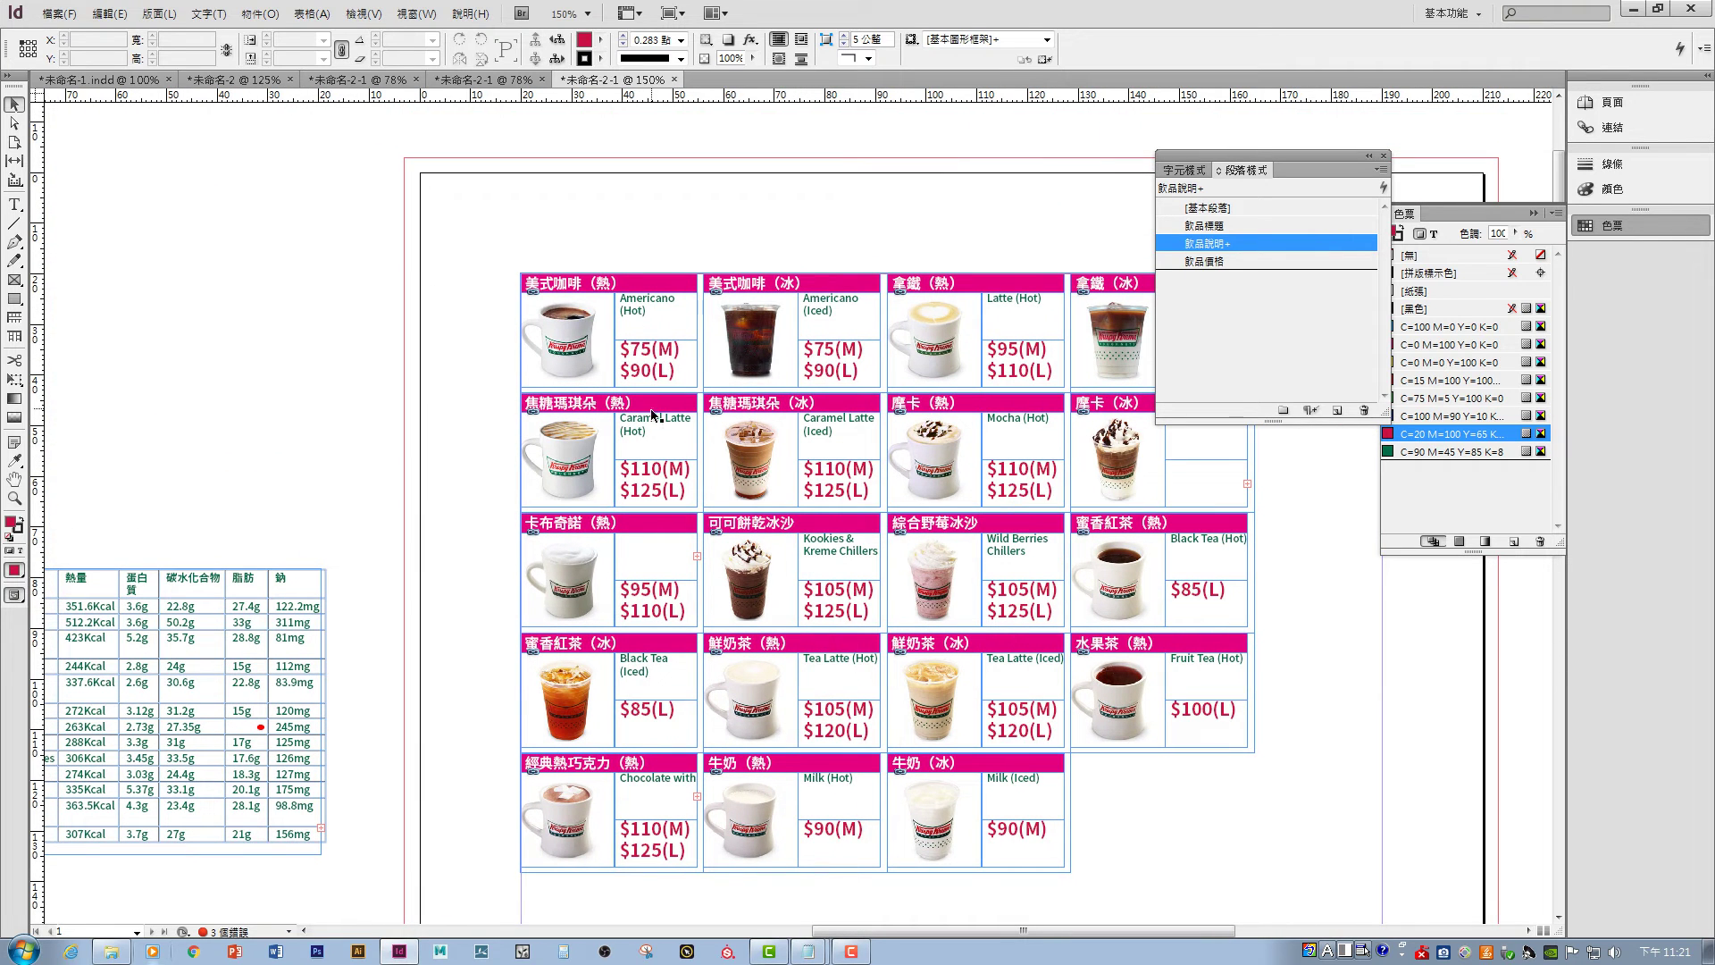
{"action": "double_click", "coordinate": [677, 561]}
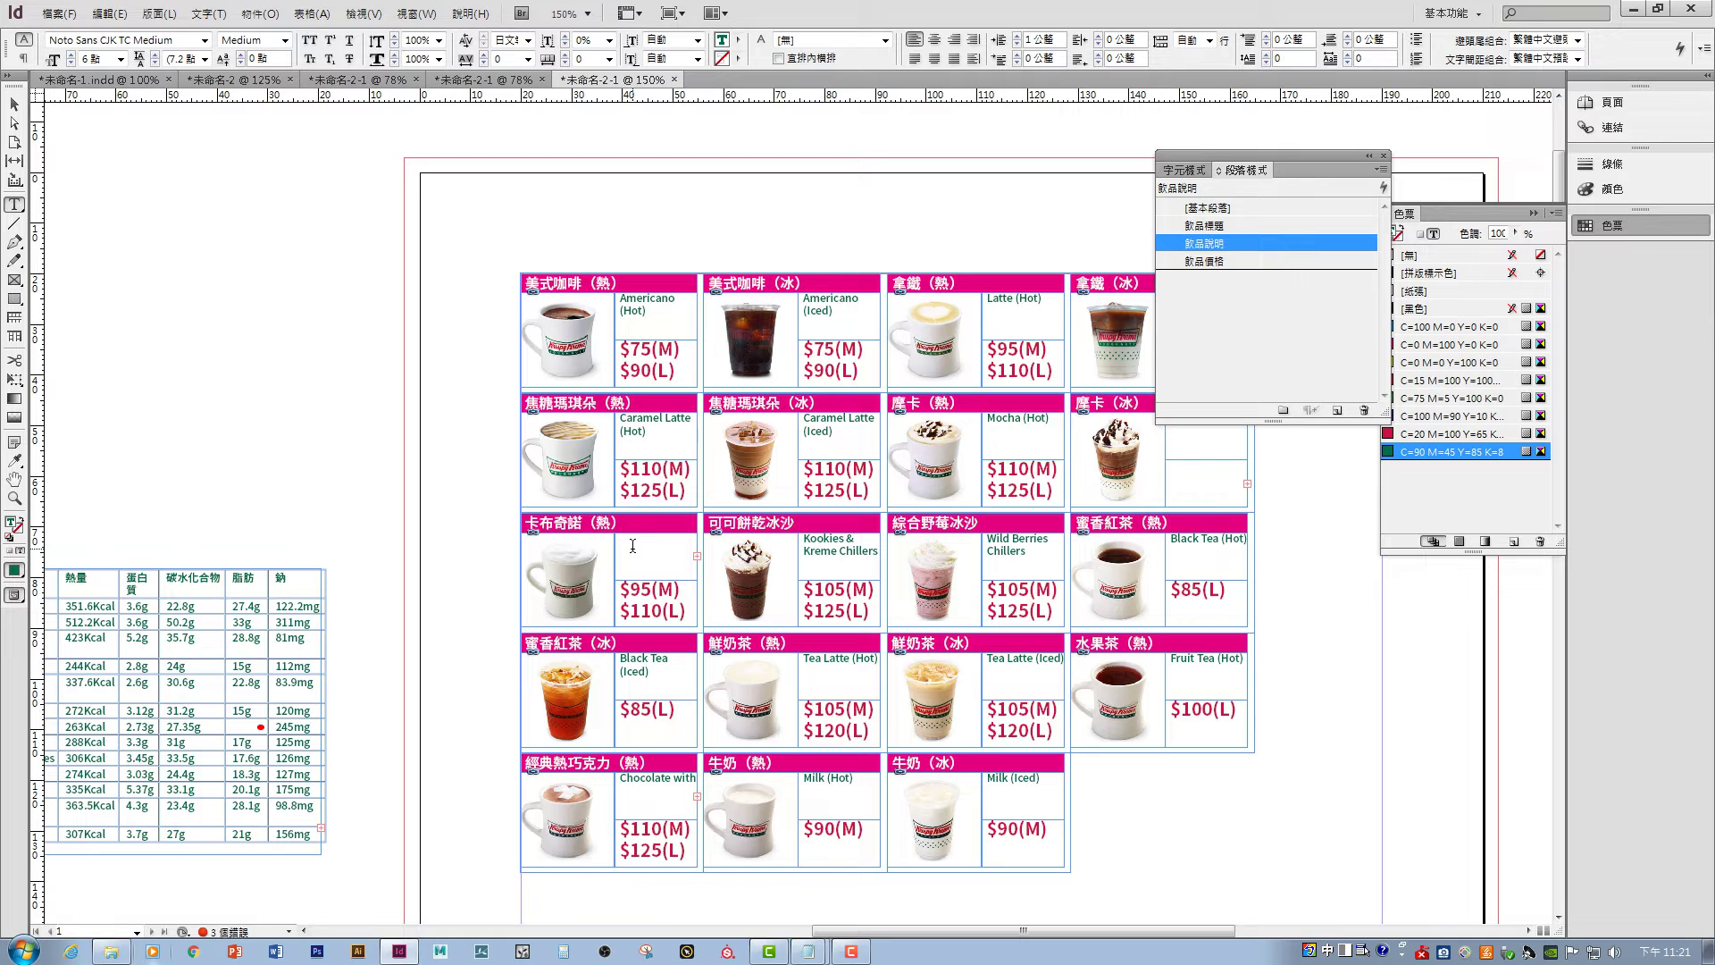
{"action": "type", "text": "ppuccino(Hot)"}
{"action": "type", "text": "Ca"}
{"action": "left_click", "coordinate": [14, 104]}
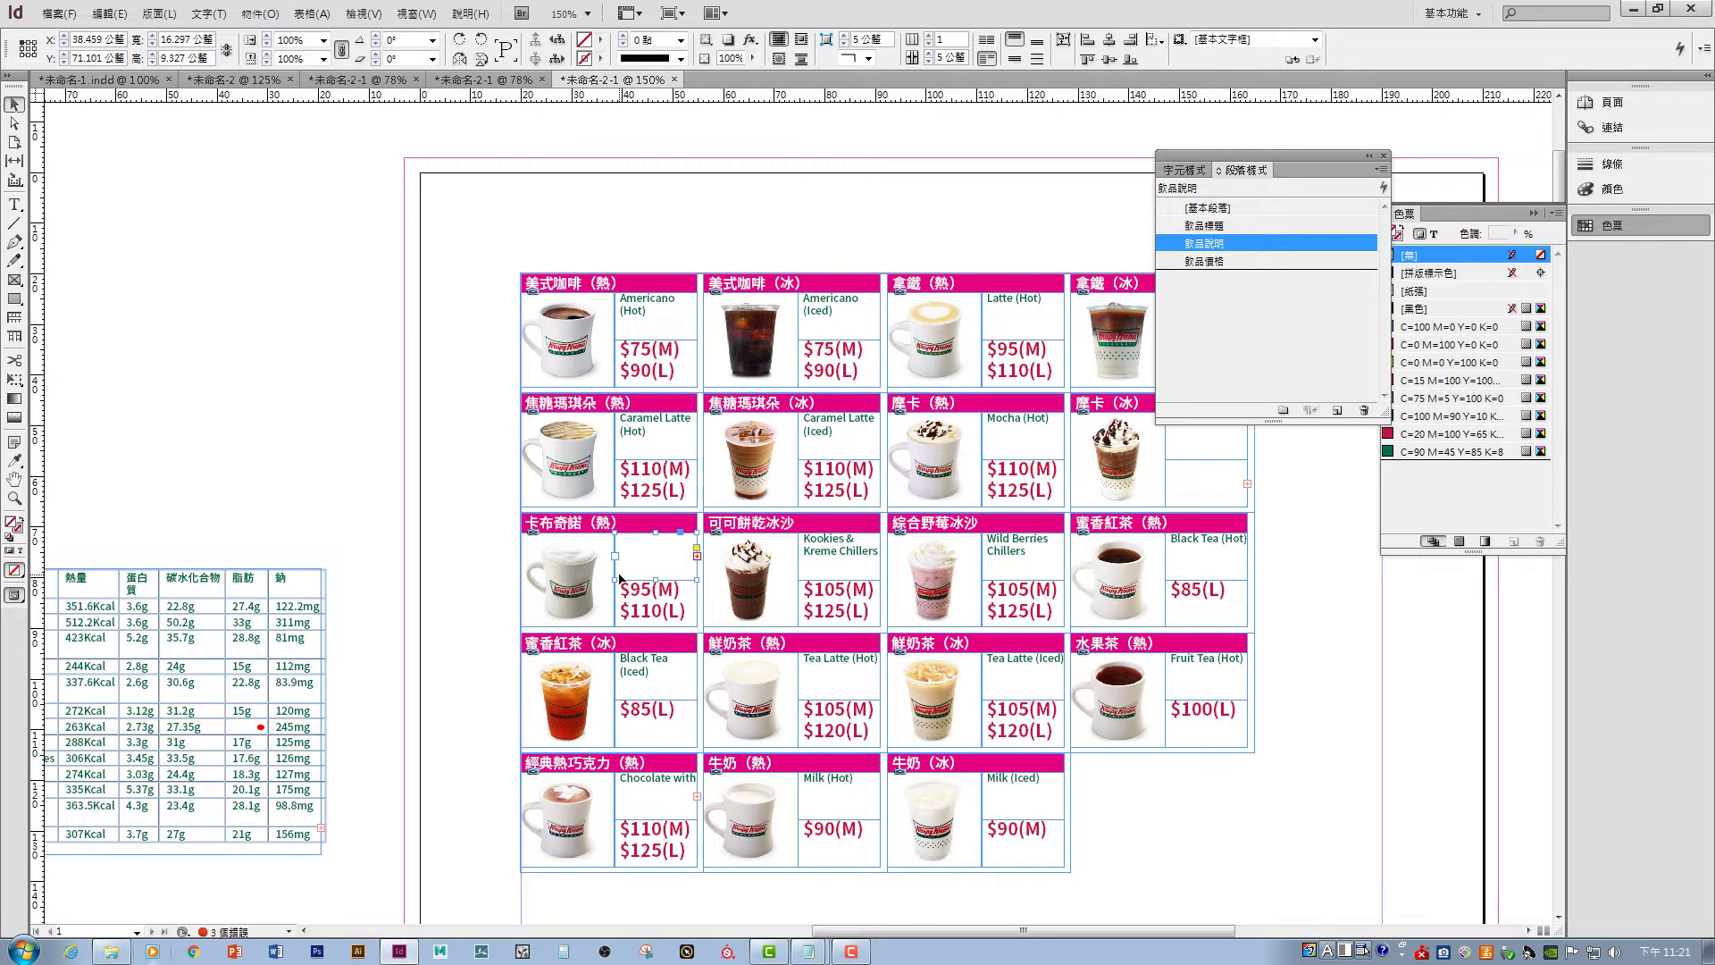
{"action": "left_click_drag", "start_coordinate": [615, 581], "coordinate": [582, 581]}
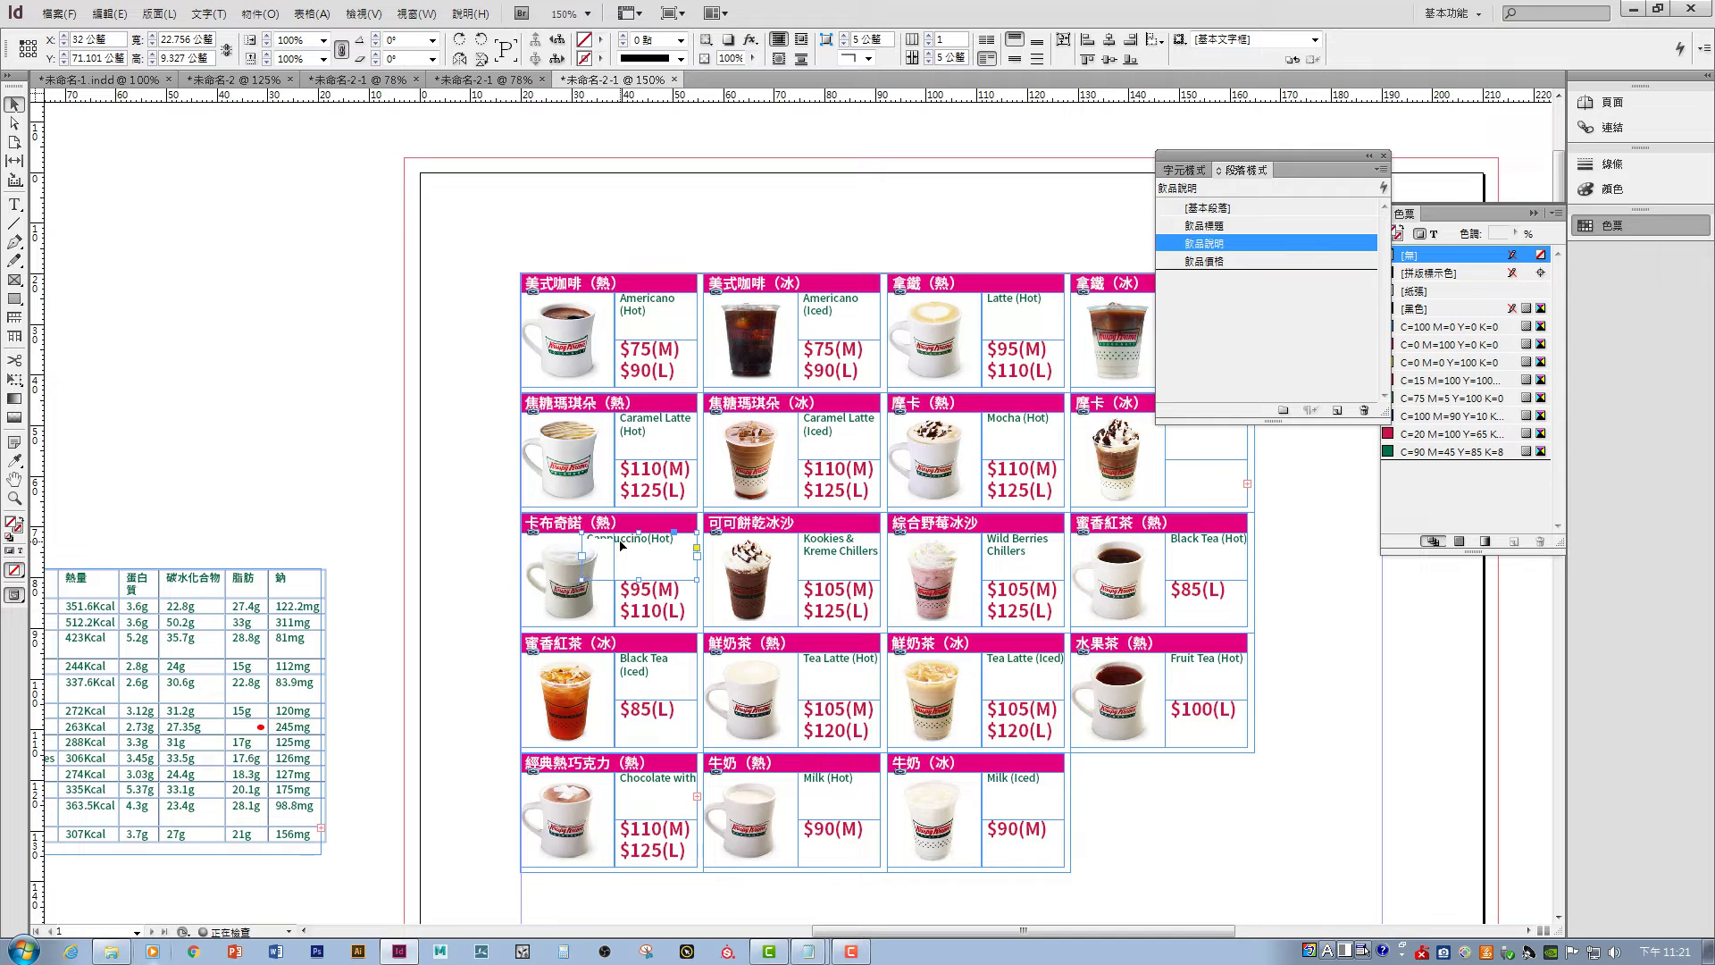
{"action": "double_click", "coordinate": [689, 543]}
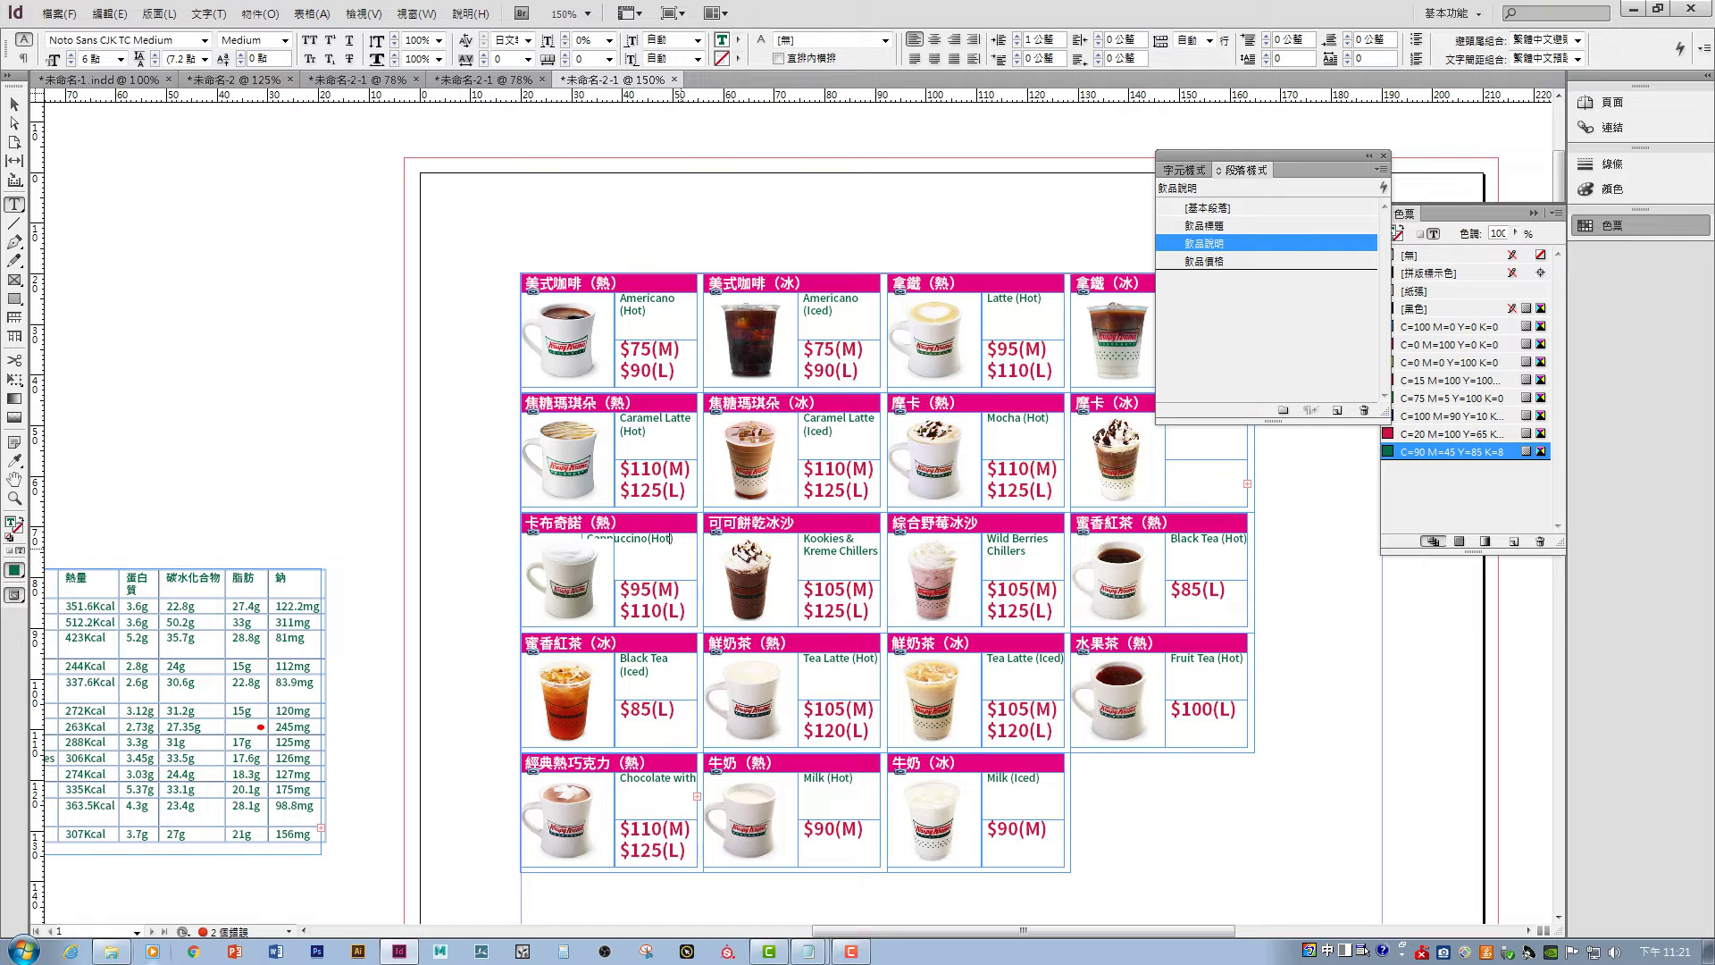
{"action": "key", "text": "BackSpace"}
{"action": "key", "text": "BackSpace"}
{"action": "key", "text": "BackSpace"}
{"action": "key", "text": "BackSpace"}
{"action": "key", "text": "BackSpace"}
{"action": "left_click", "coordinate": [15, 105]}
{"action": "left_click_drag", "start_coordinate": [583, 580], "coordinate": [616, 579]}
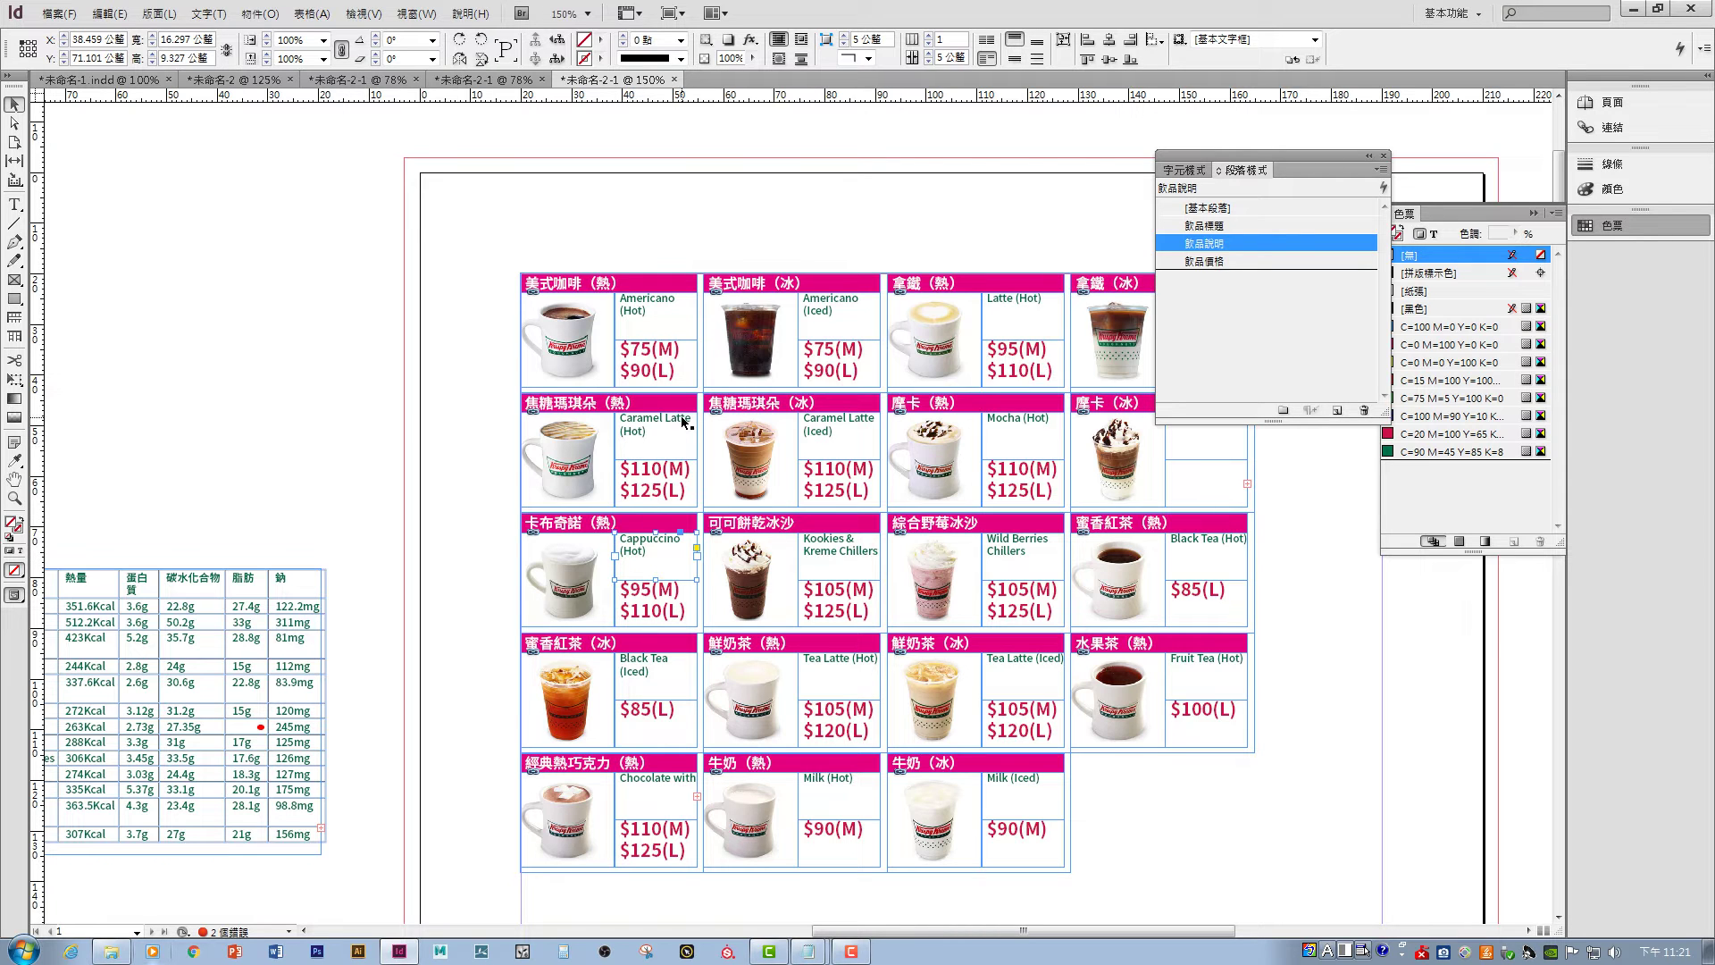
- Select the Kookies & Kreme Chillers description frame
{"action": "scroll", "coordinate": [854, 585], "scroll_direction": "down", "scroll_amount": 3}
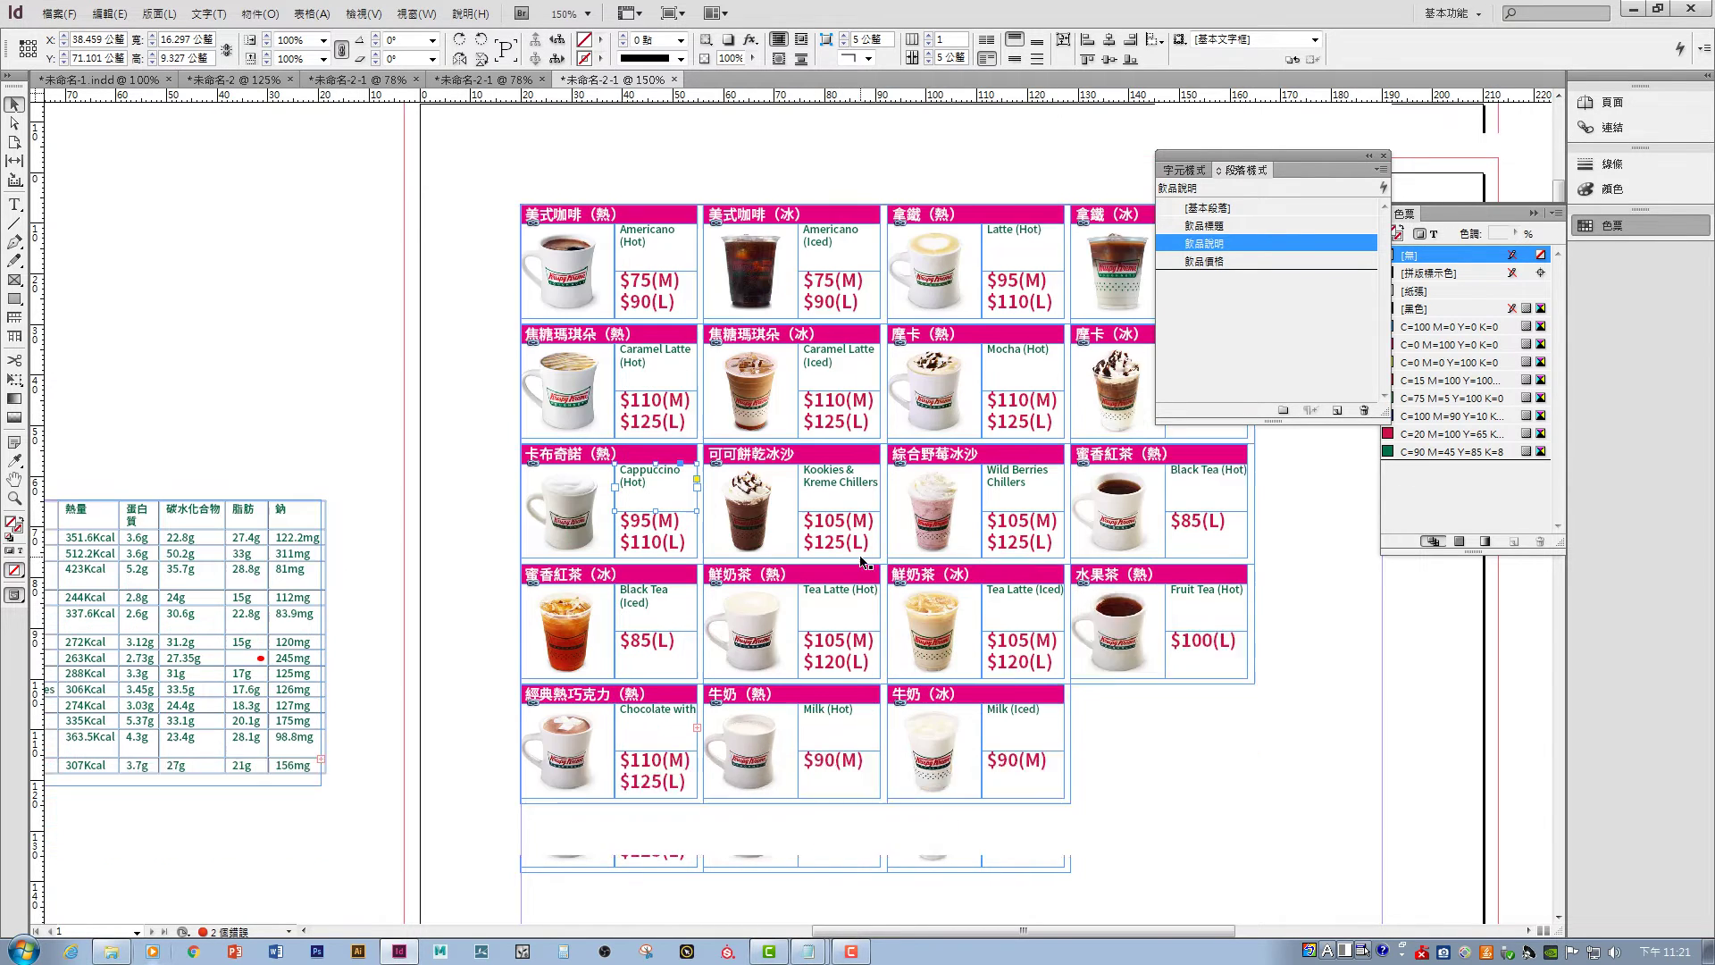
{"action": "left_click", "coordinate": [867, 426]}
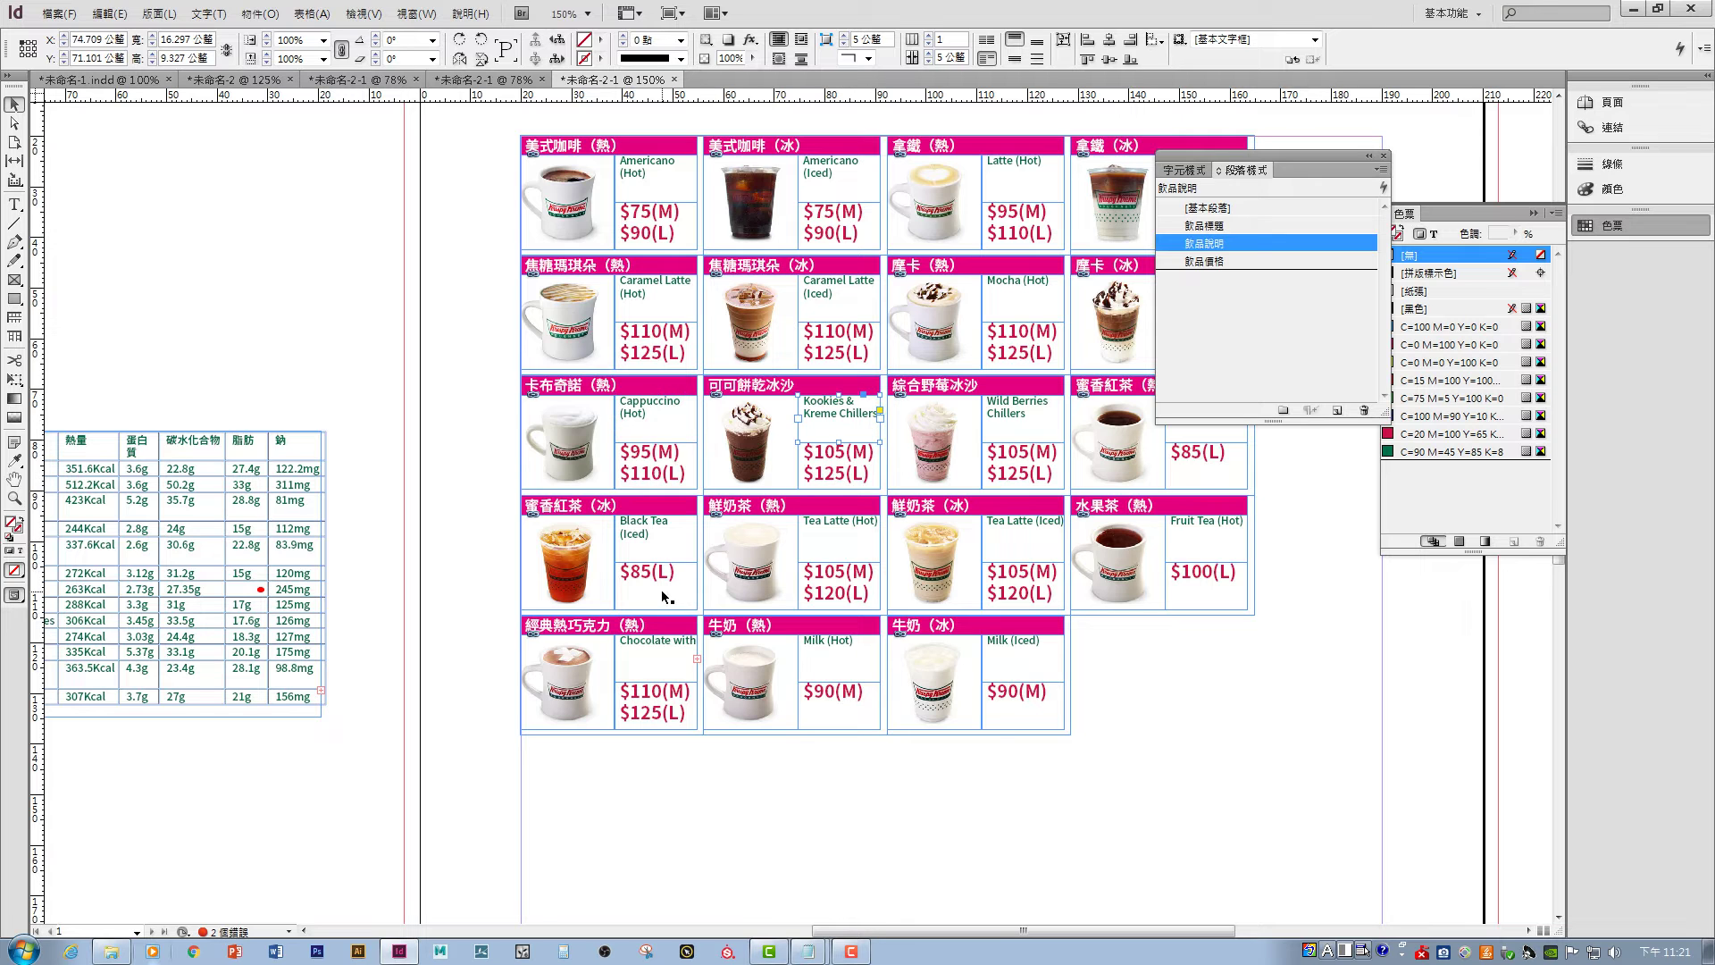
{"action": "scroll", "coordinate": [1197, 720], "scroll_direction": "up", "scroll_amount": 2}
{"action": "scroll", "coordinate": [1197, 720], "scroll_direction": "right", "scroll_amount": 4}
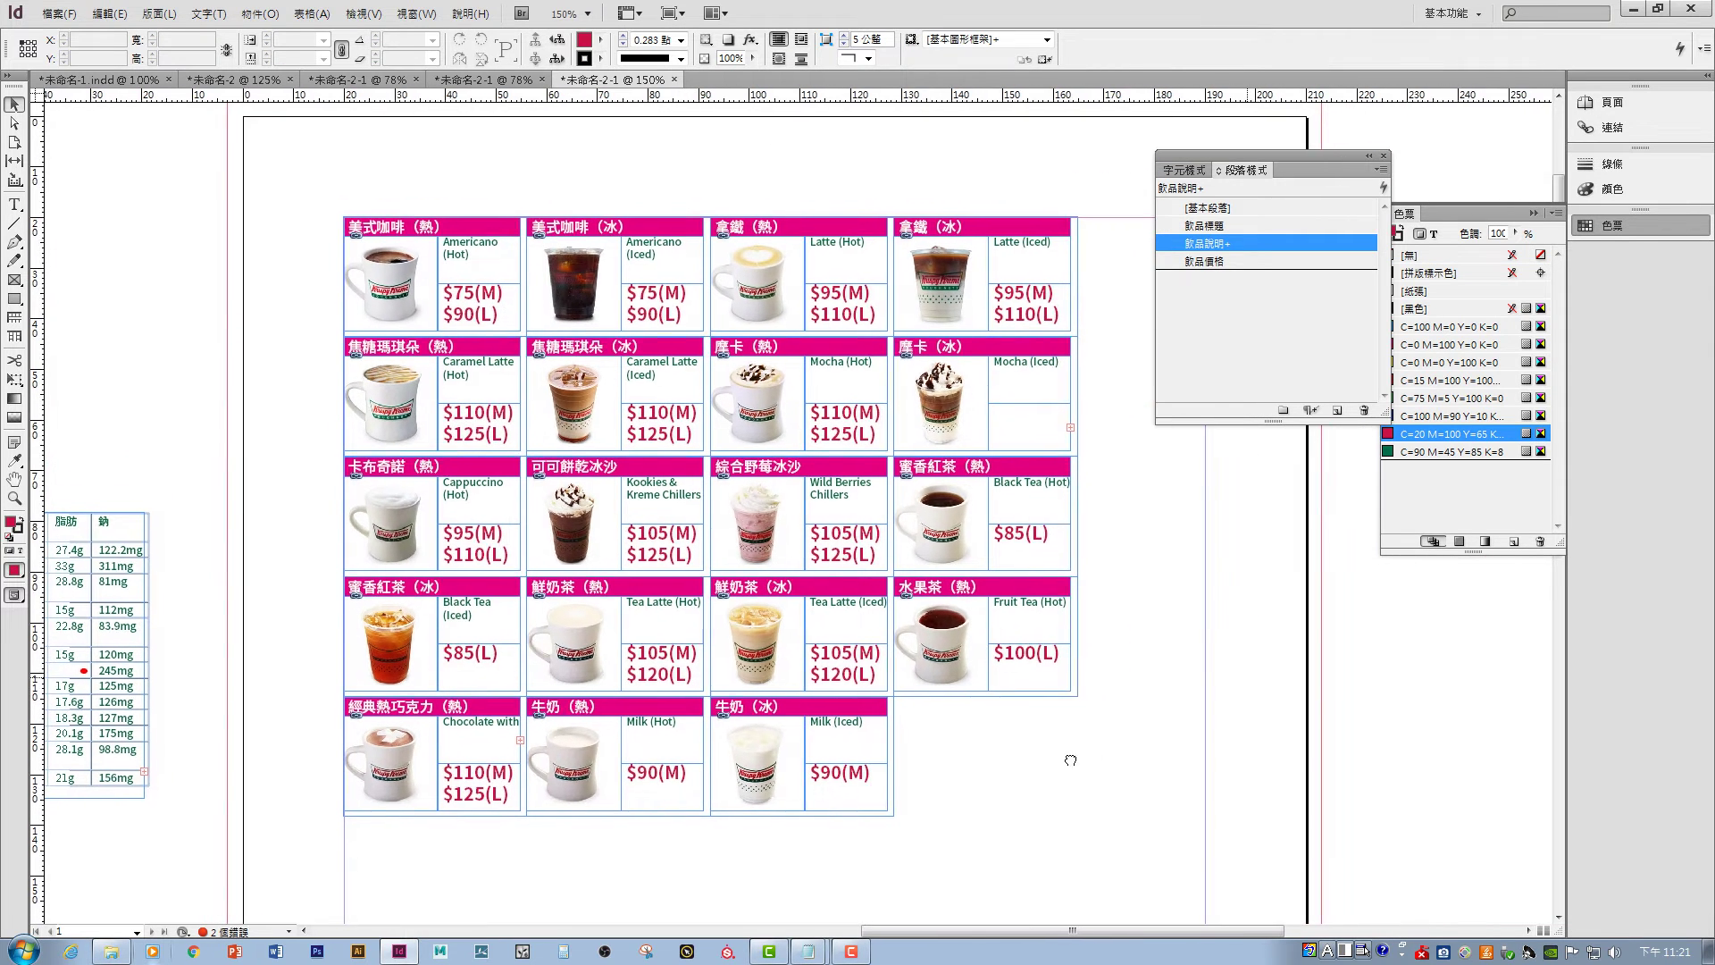
- Move the Mocha (Iced) $125(L) price onto its own line and fit the frame back in its cell
{"action": "left_click", "coordinate": [1054, 425]}
{"action": "double_click", "coordinate": [1054, 425]}
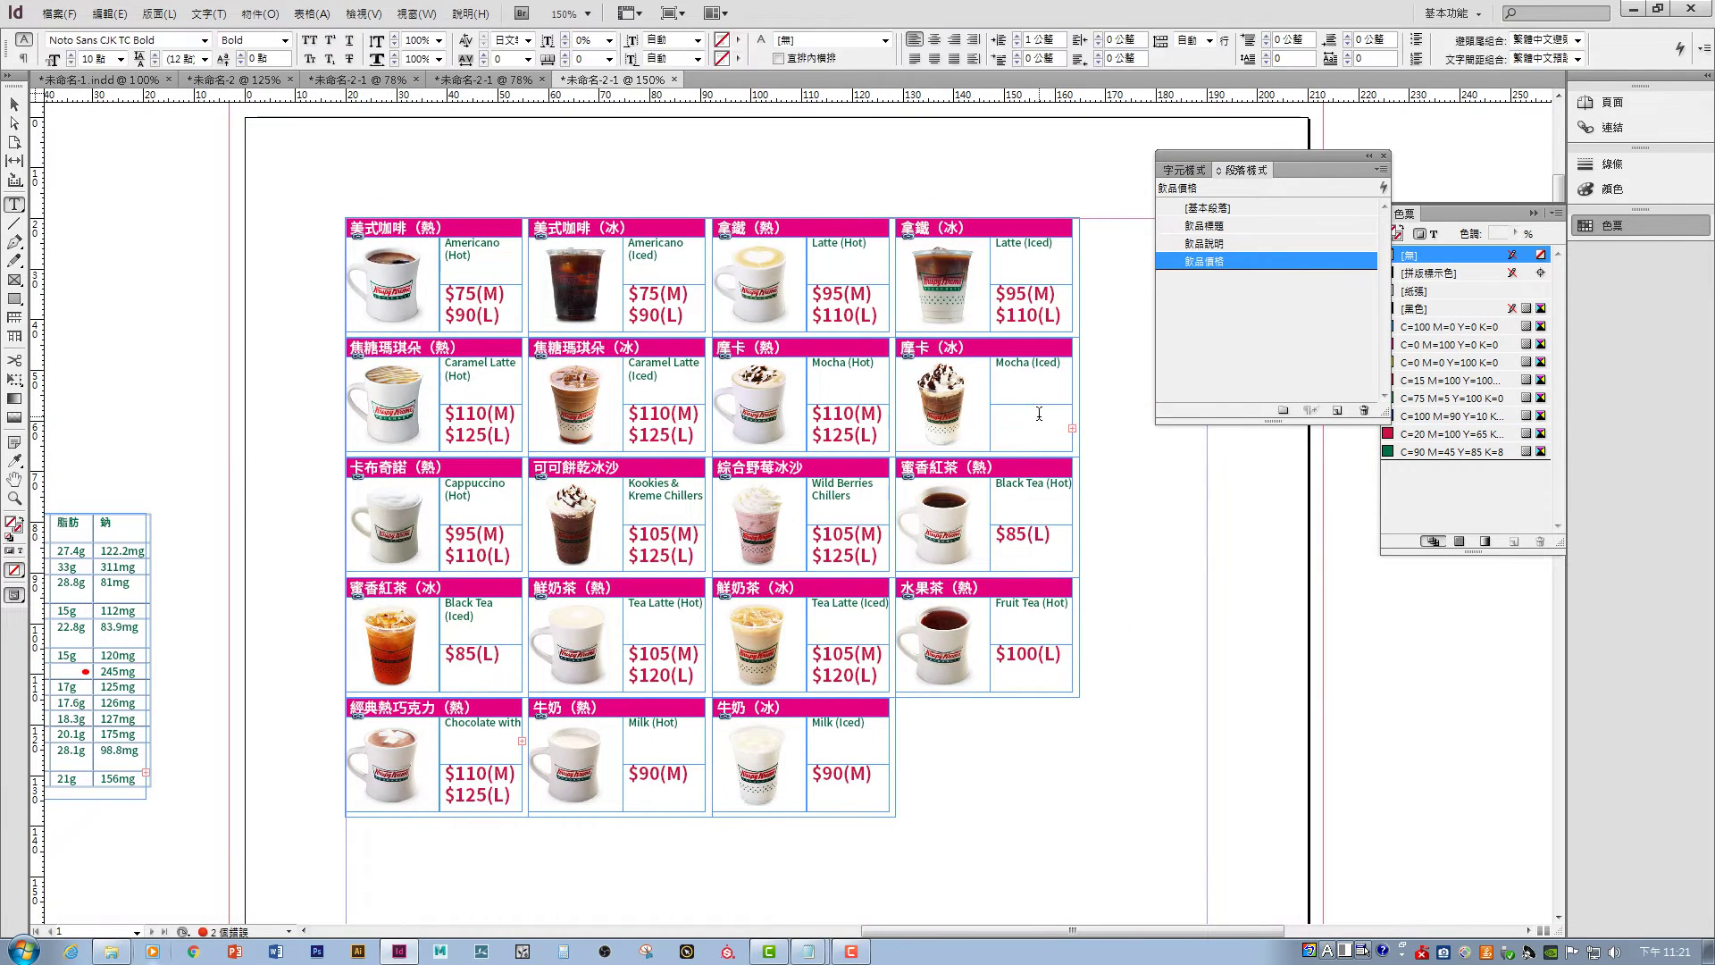
{"action": "key", "text": "Escape"}
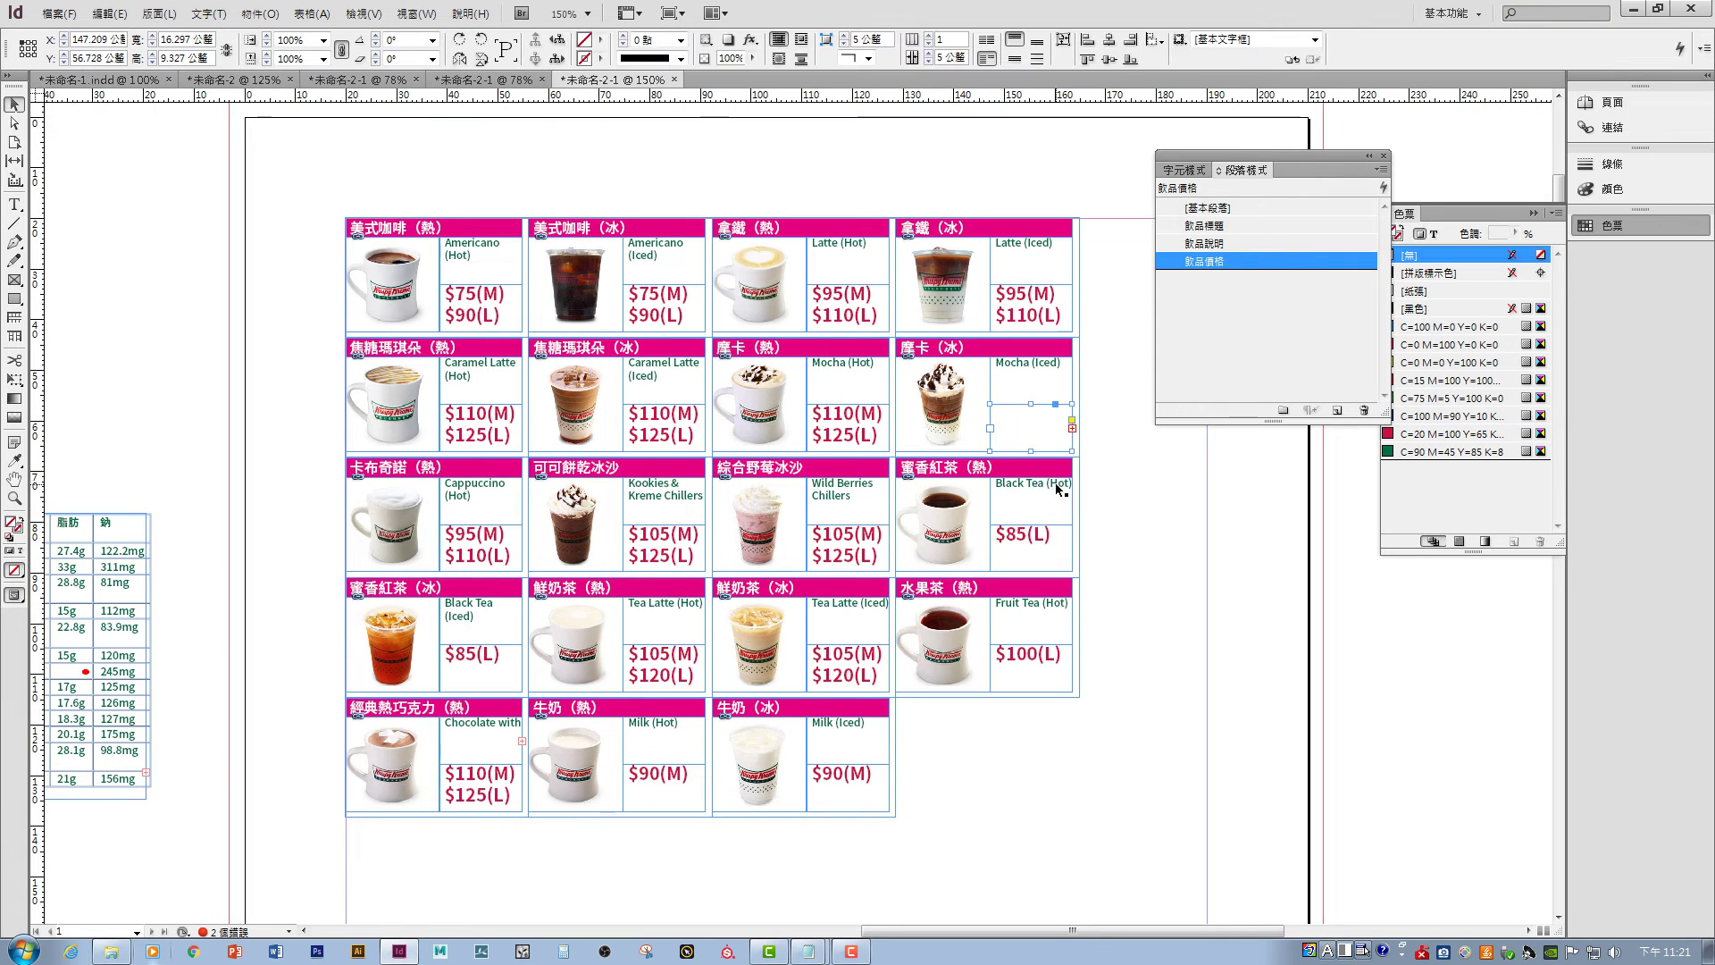
{"action": "left_click_drag", "start_coordinate": [1032, 449], "coordinate": [1032, 483]}
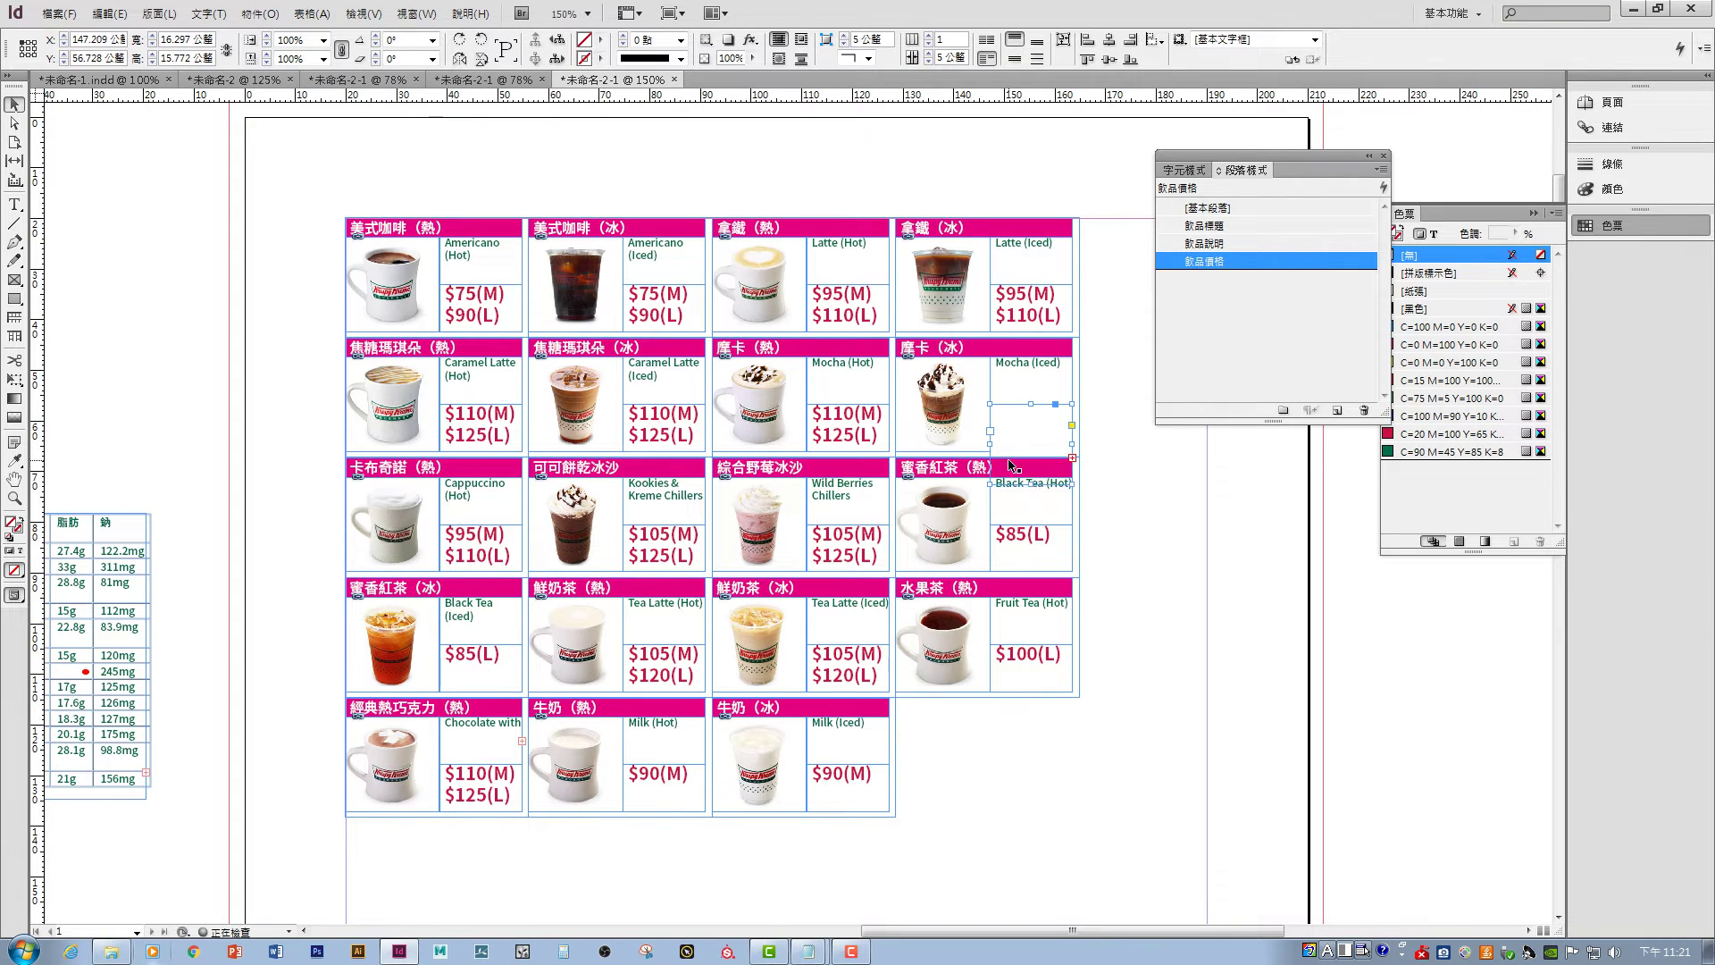
{"action": "key", "text": "ctrl+z"}
{"action": "left_click_drag", "start_coordinate": [991, 451], "coordinate": [847, 478]}
{"action": "double_click", "coordinate": [926, 420]}
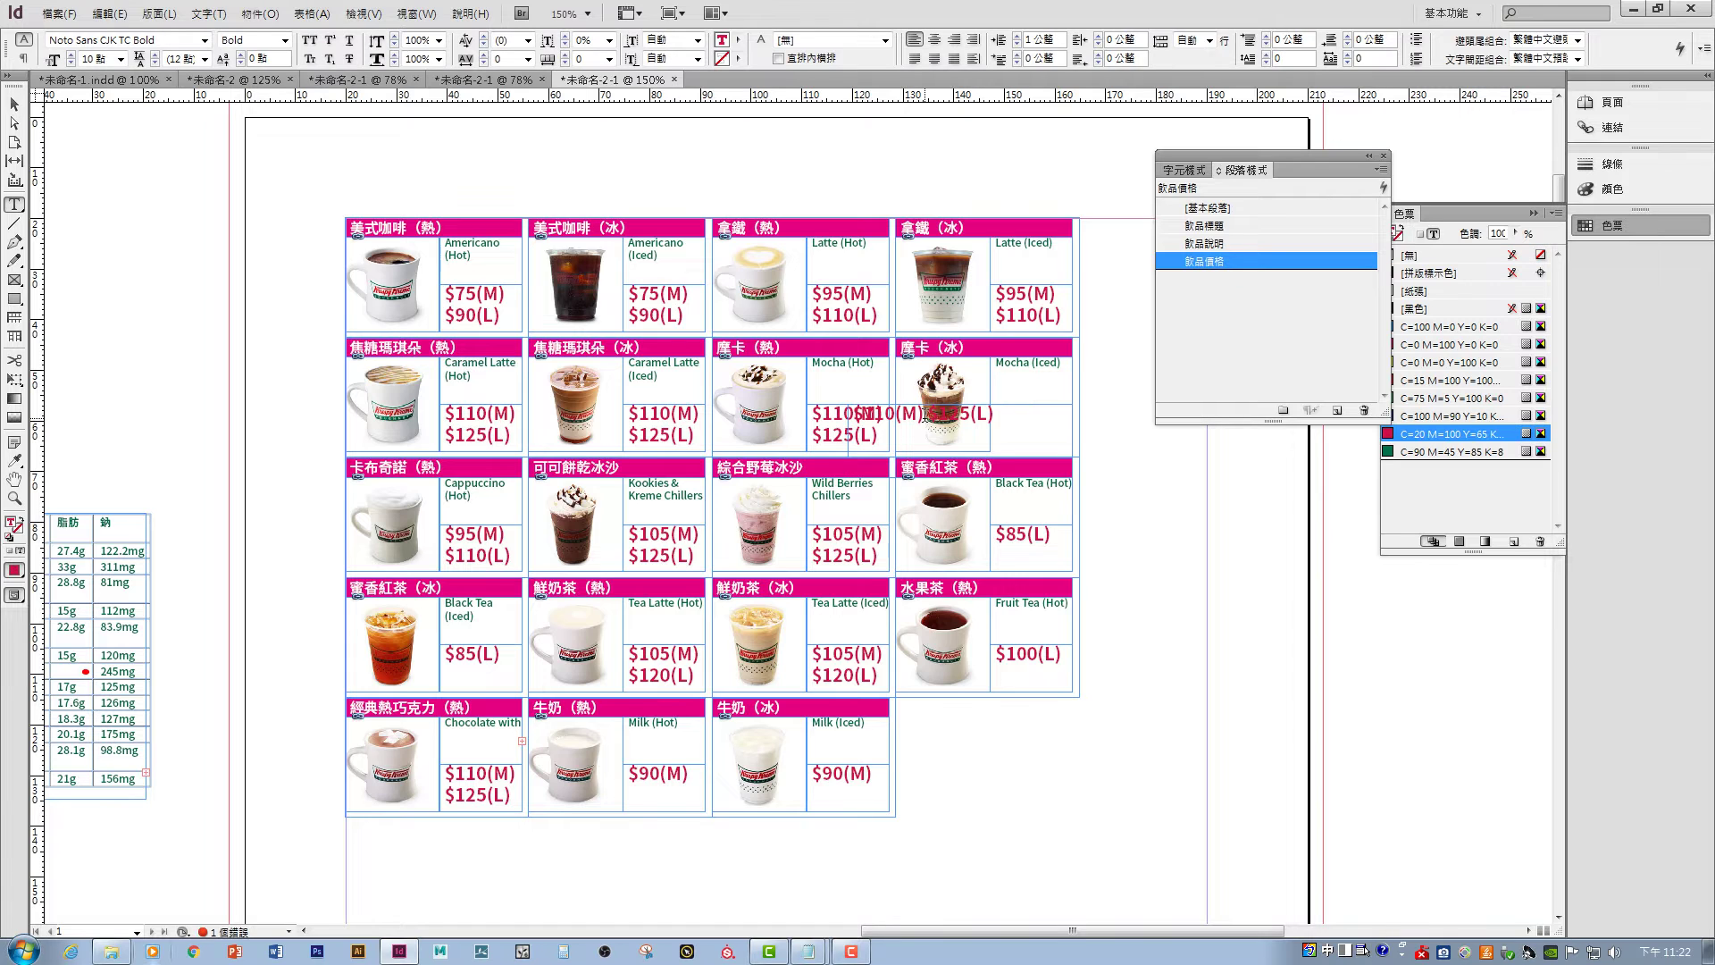
{"action": "key", "text": "Return"}
{"action": "key", "text": "Escape"}
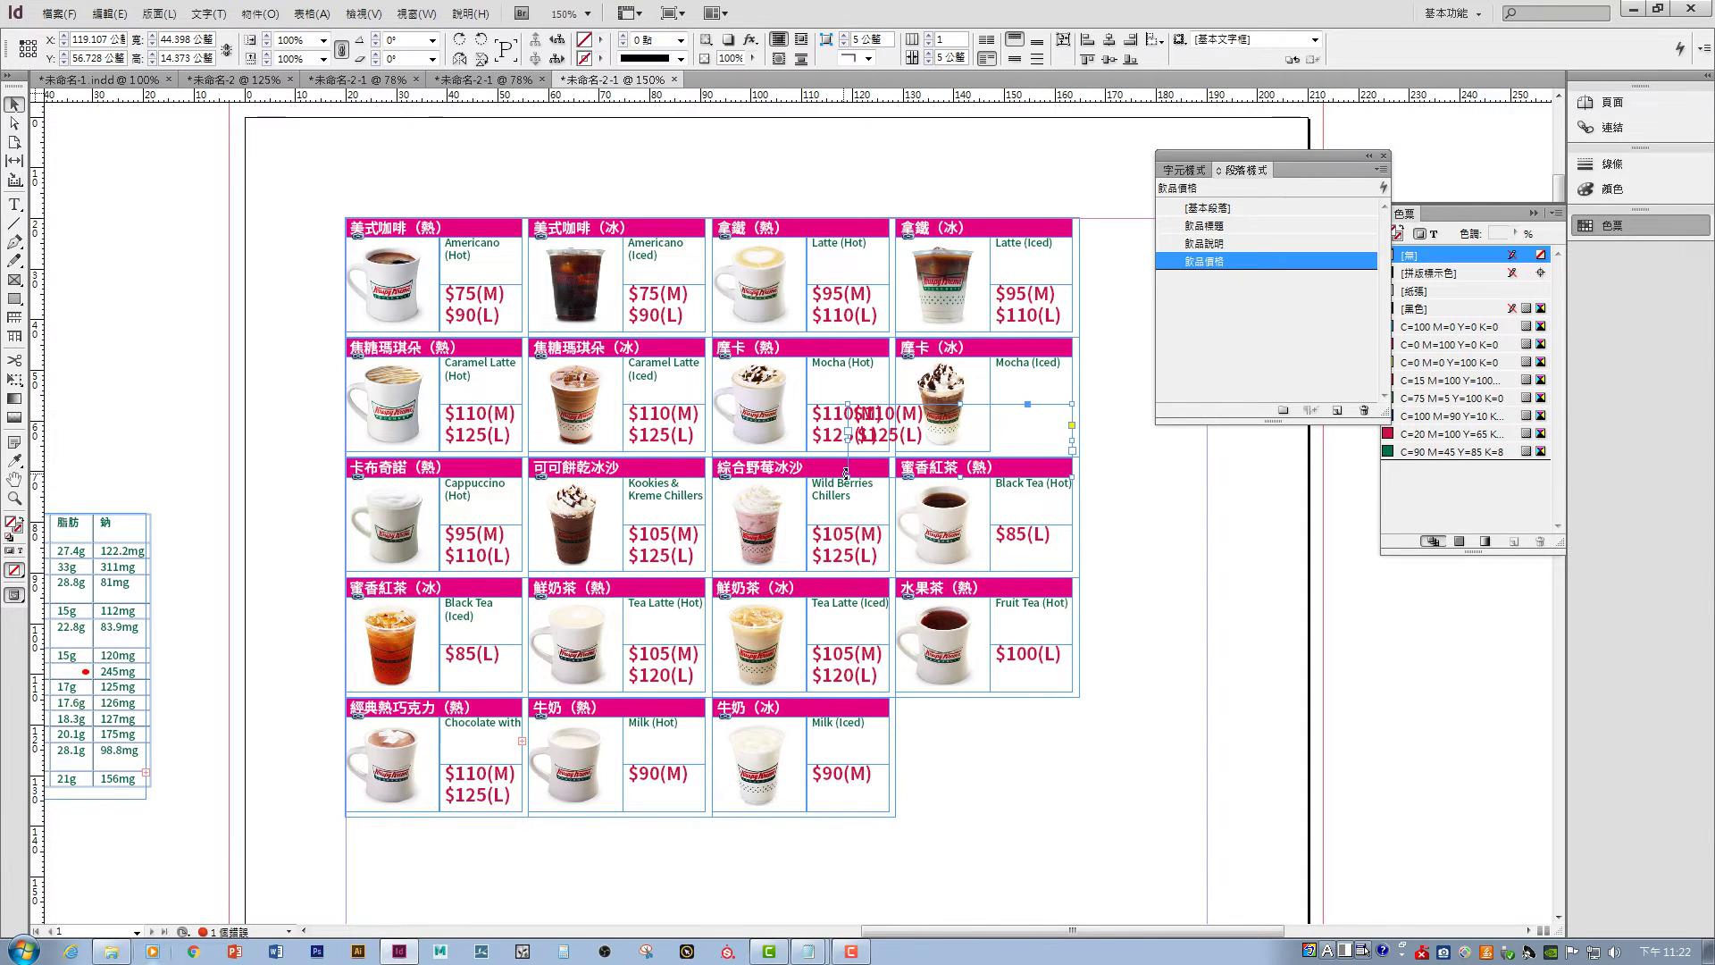
{"action": "left_click_drag", "start_coordinate": [845, 472], "coordinate": [990, 453]}
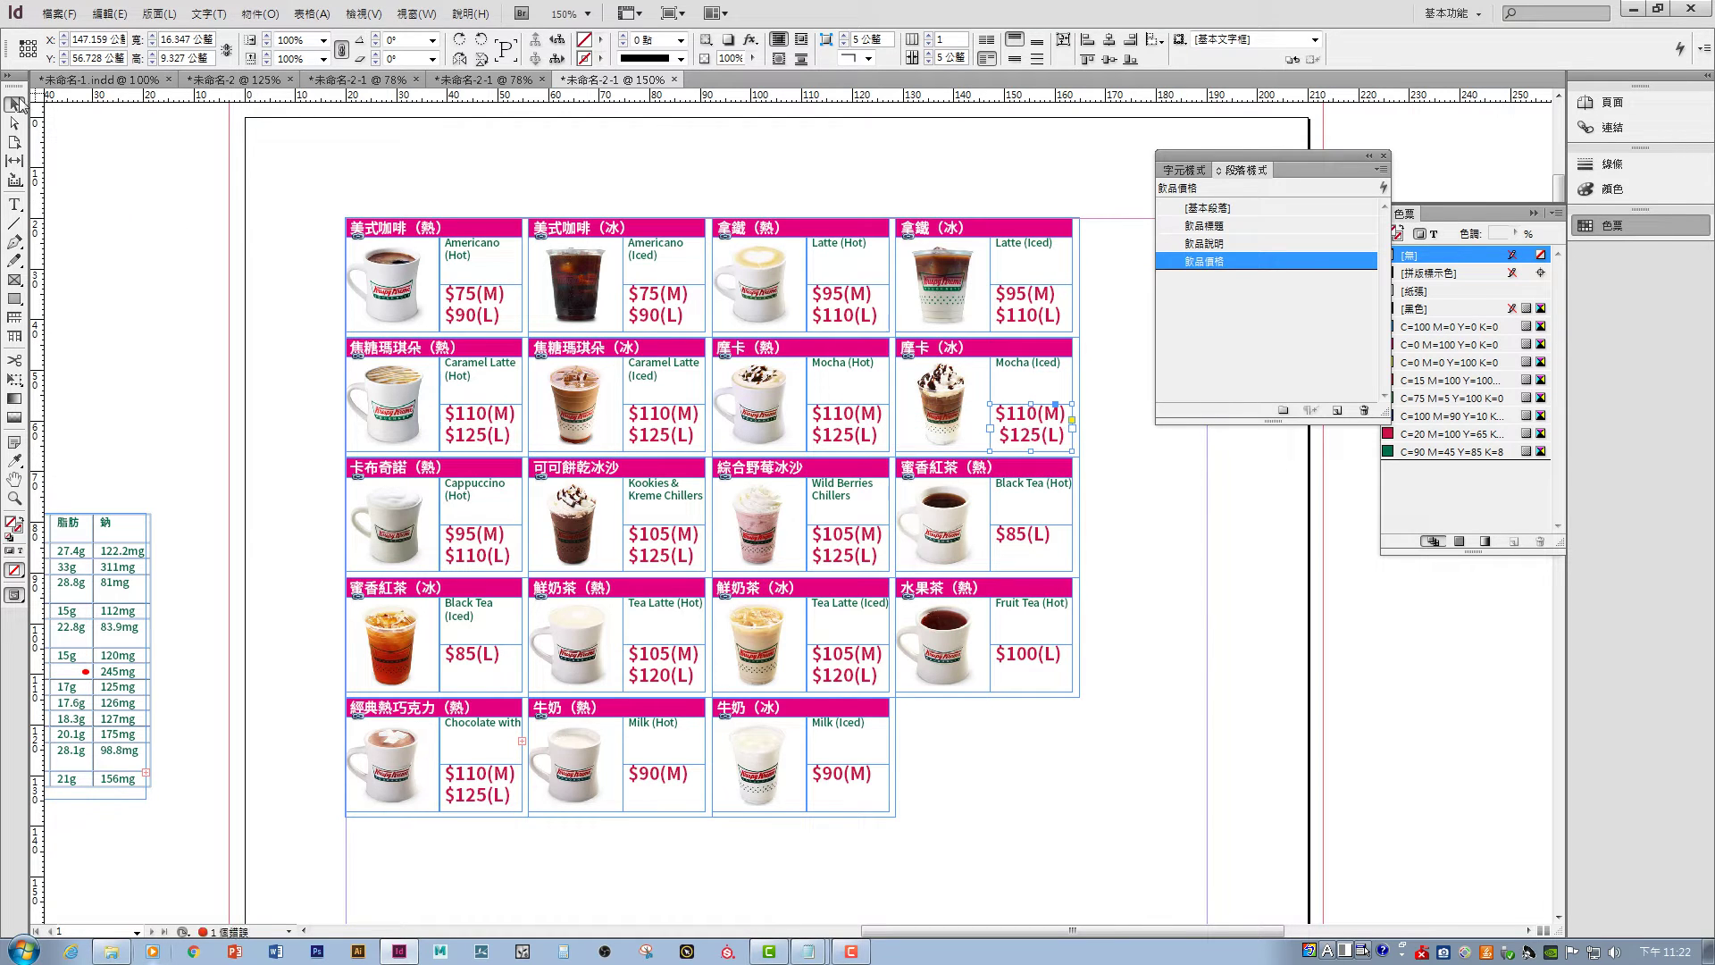
{"action": "left_click", "coordinate": [47, 140]}
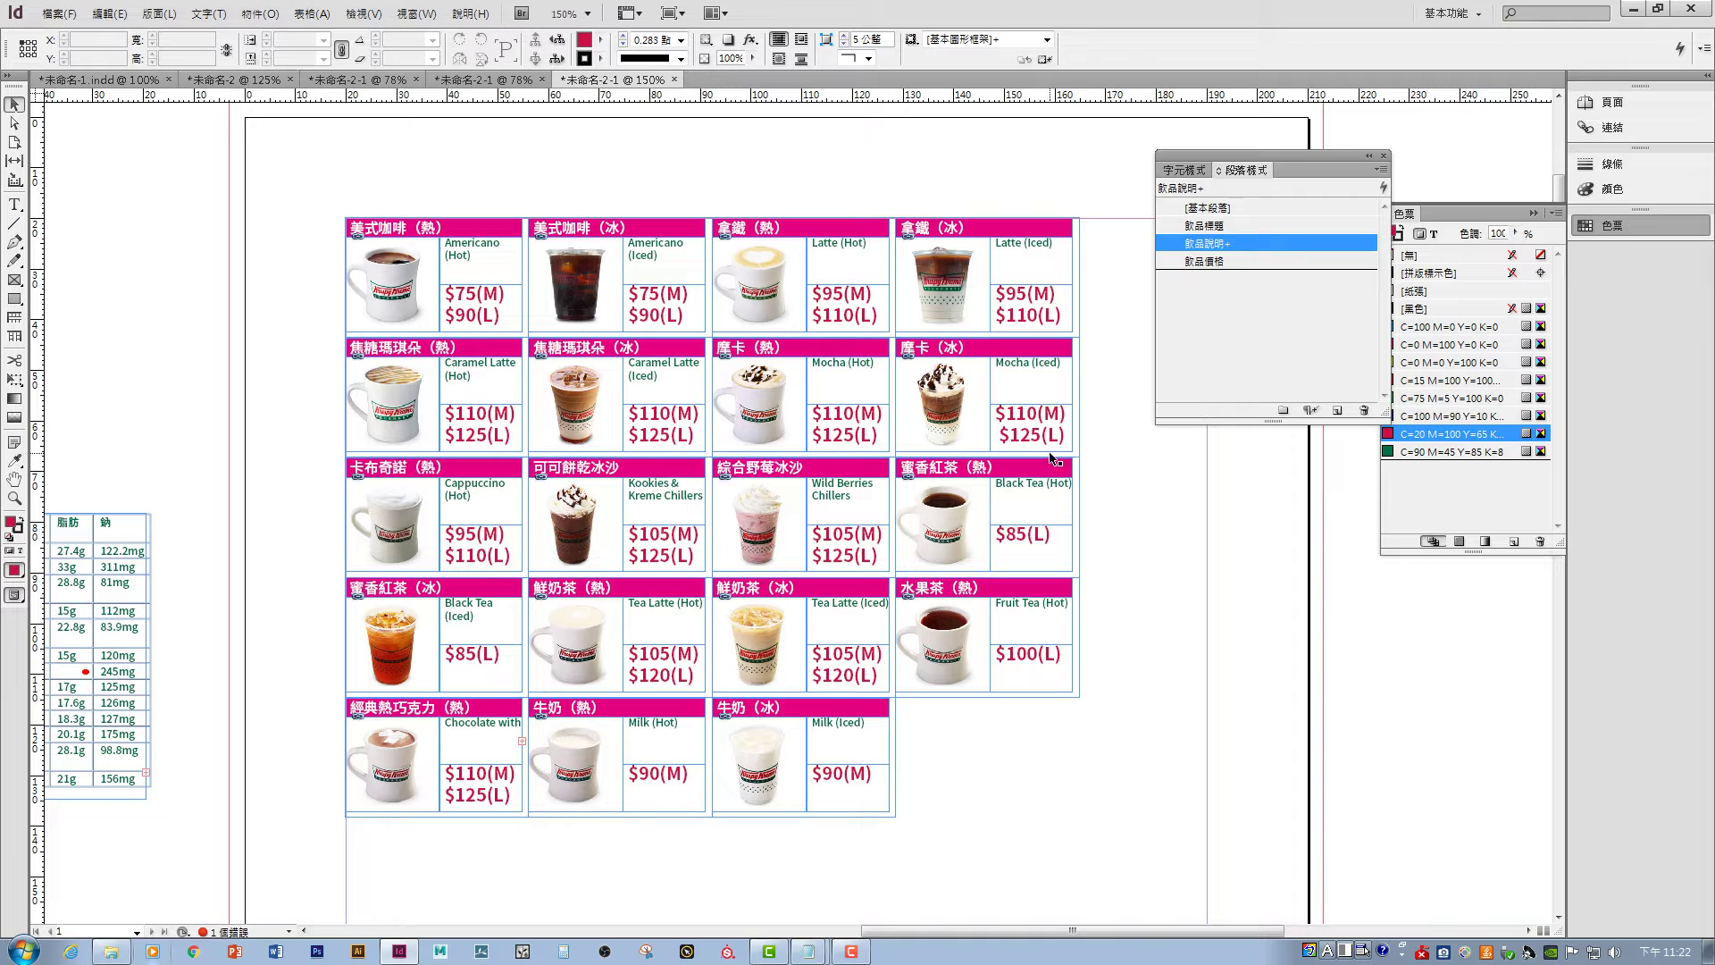
{"action": "double_click", "coordinate": [1007, 435]}
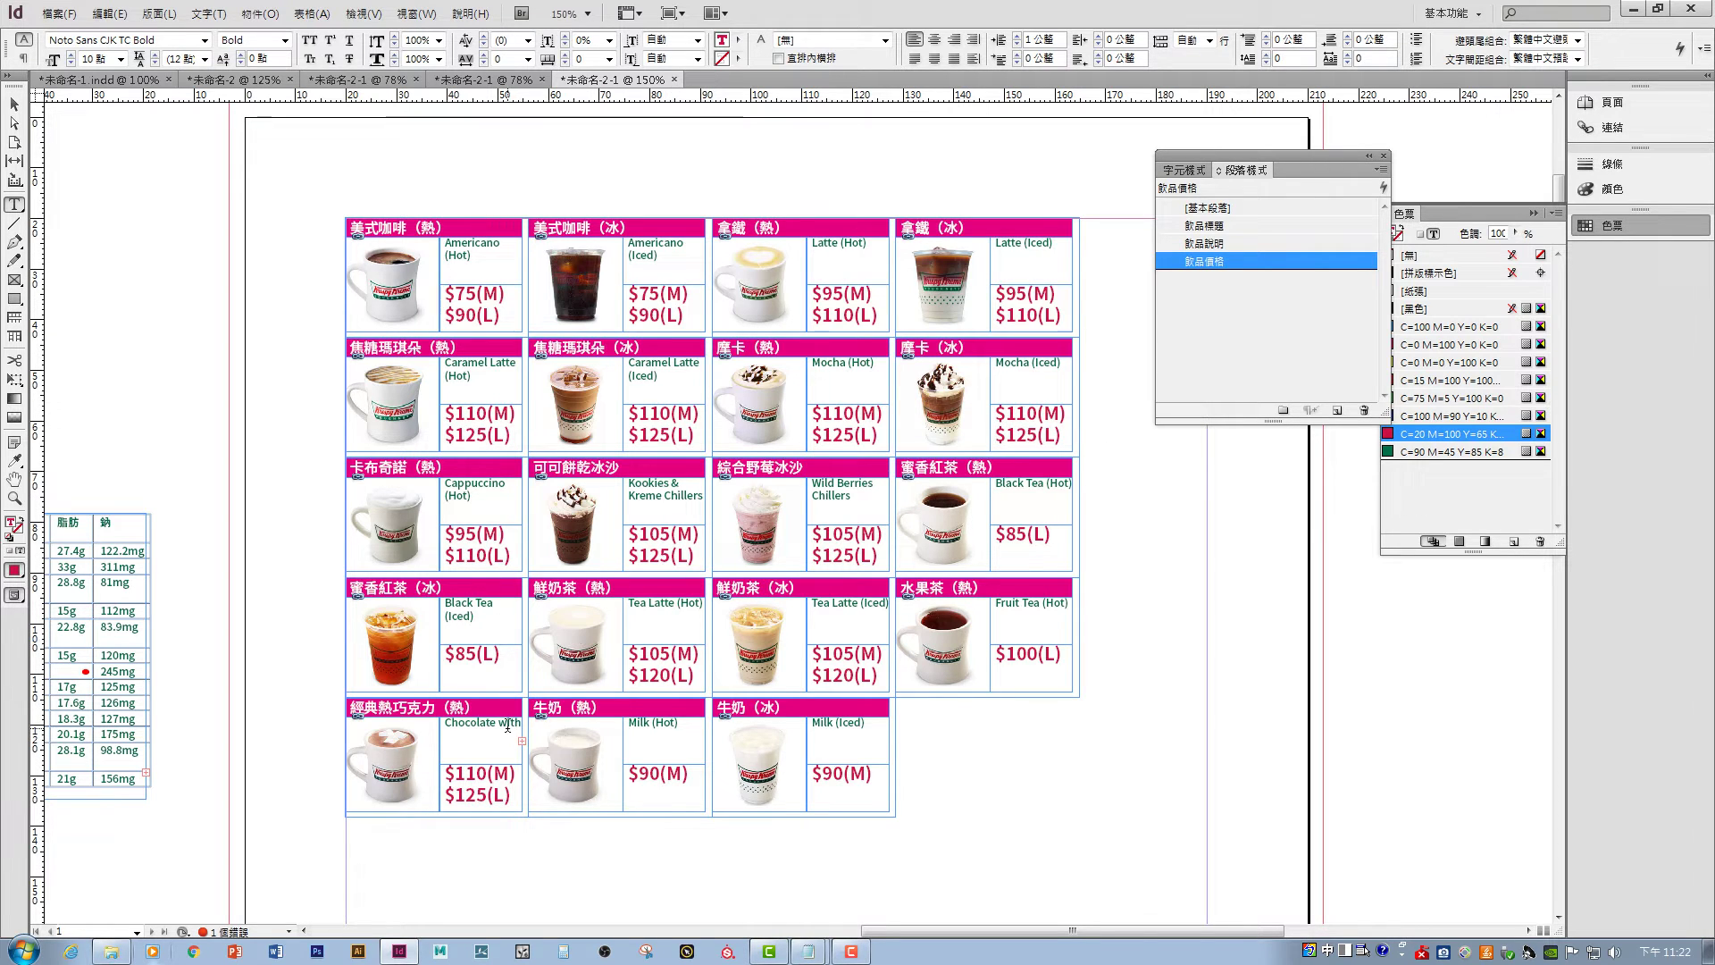
- Fix the Chocolate with Marshmallow (Hot) line breaks, refit its frame, then select all menu frames
{"action": "left_click", "coordinate": [501, 727]}
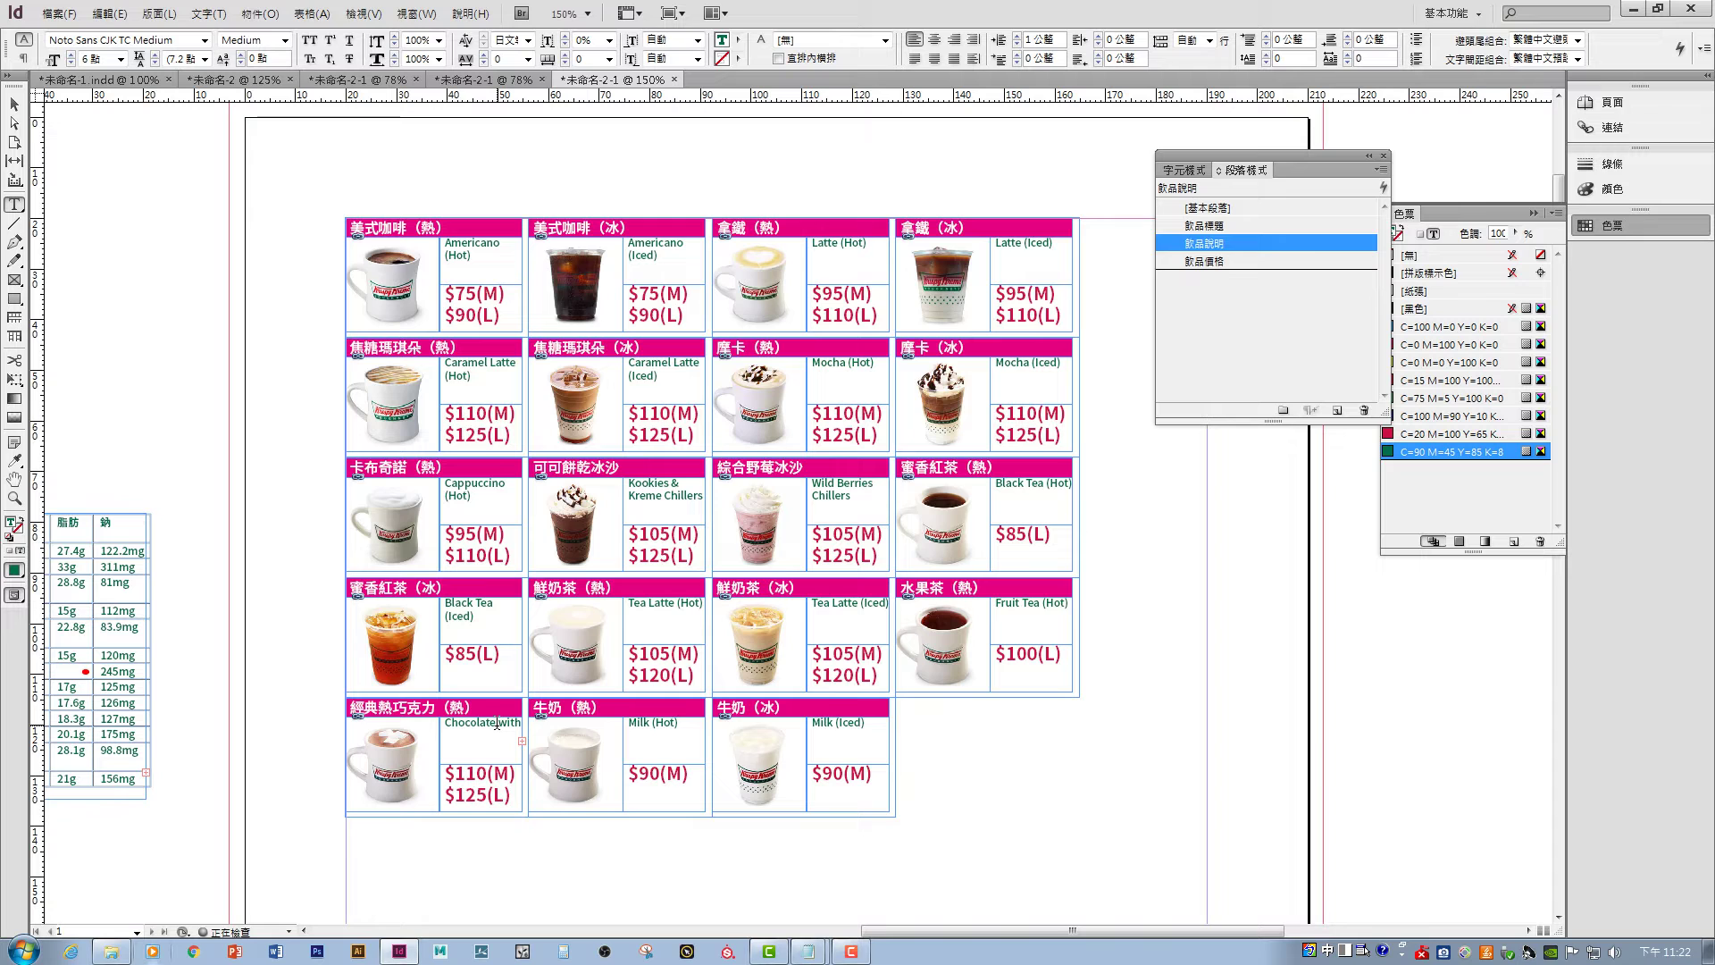
{"action": "left_click", "coordinate": [14, 105]}
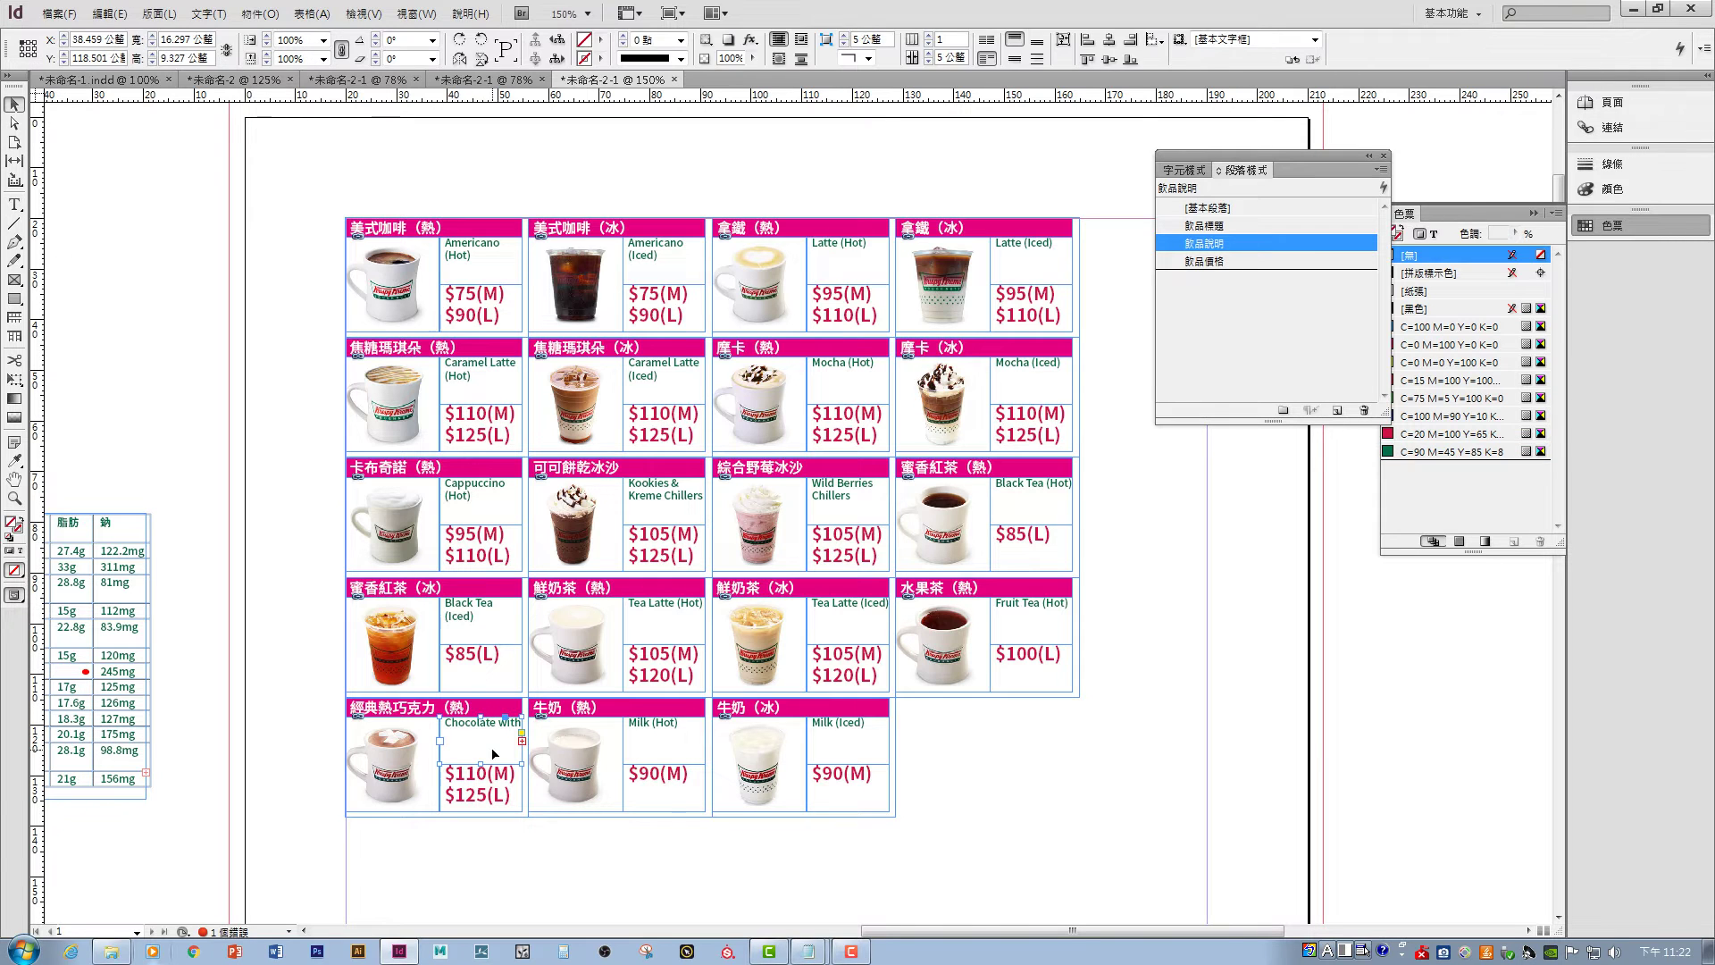
{"action": "double_click", "coordinate": [494, 753]}
{"action": "left_click", "coordinate": [14, 104]}
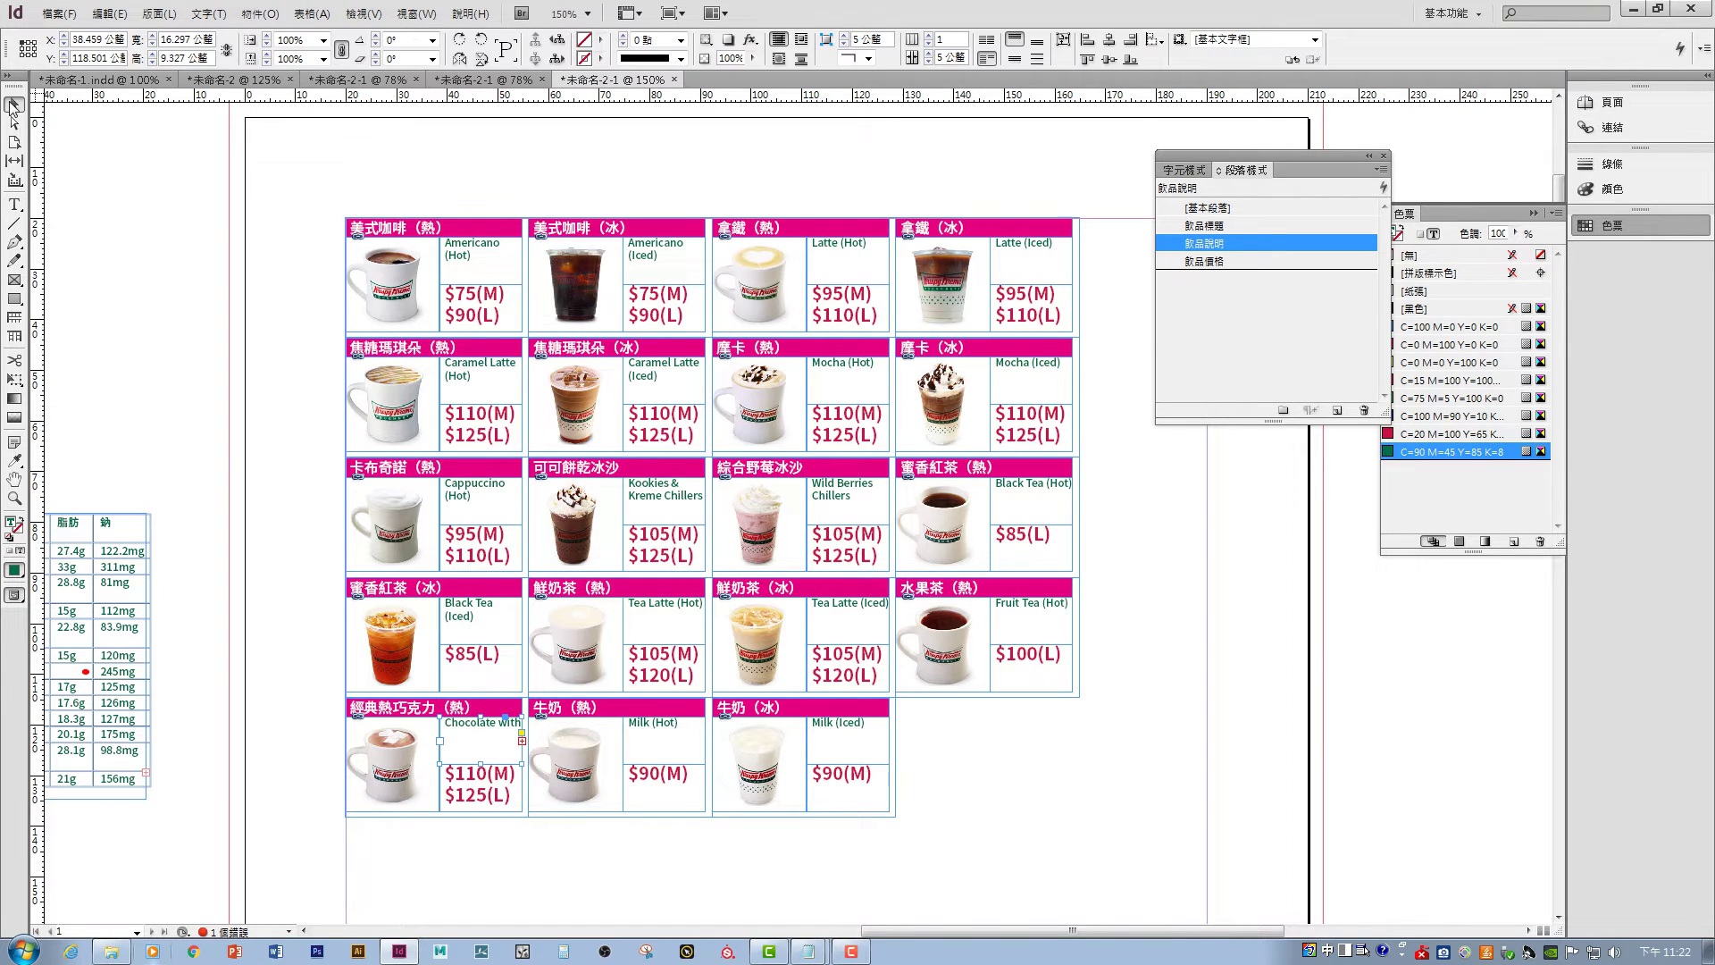
{"action": "left_click_drag", "start_coordinate": [444, 770], "coordinate": [299, 816]}
{"action": "double_click", "coordinate": [314, 762]}
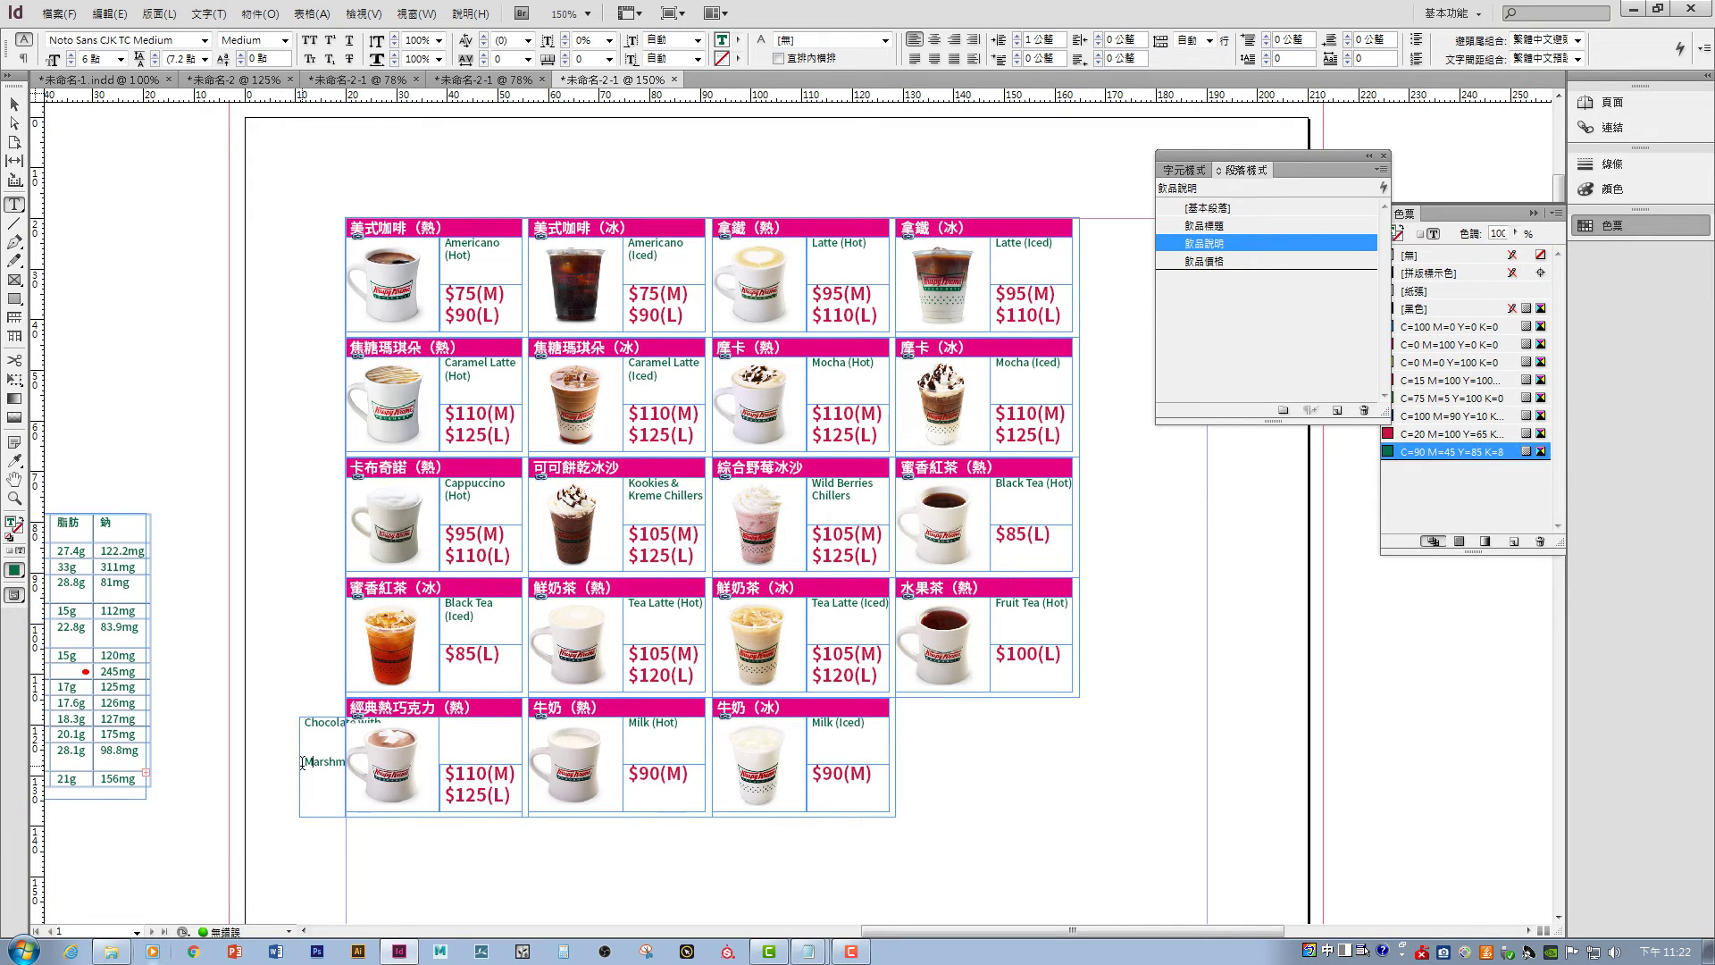
{"action": "key", "text": "BackSpace"}
{"action": "key", "text": "ctrl+shift+bracketleft"}
{"action": "key", "text": "Return"}
{"action": "left_click", "coordinate": [15, 104]}
{"action": "left_click_drag", "start_coordinate": [299, 765], "coordinate": [485, 766]}
{"action": "left_click", "coordinate": [582, 899]}
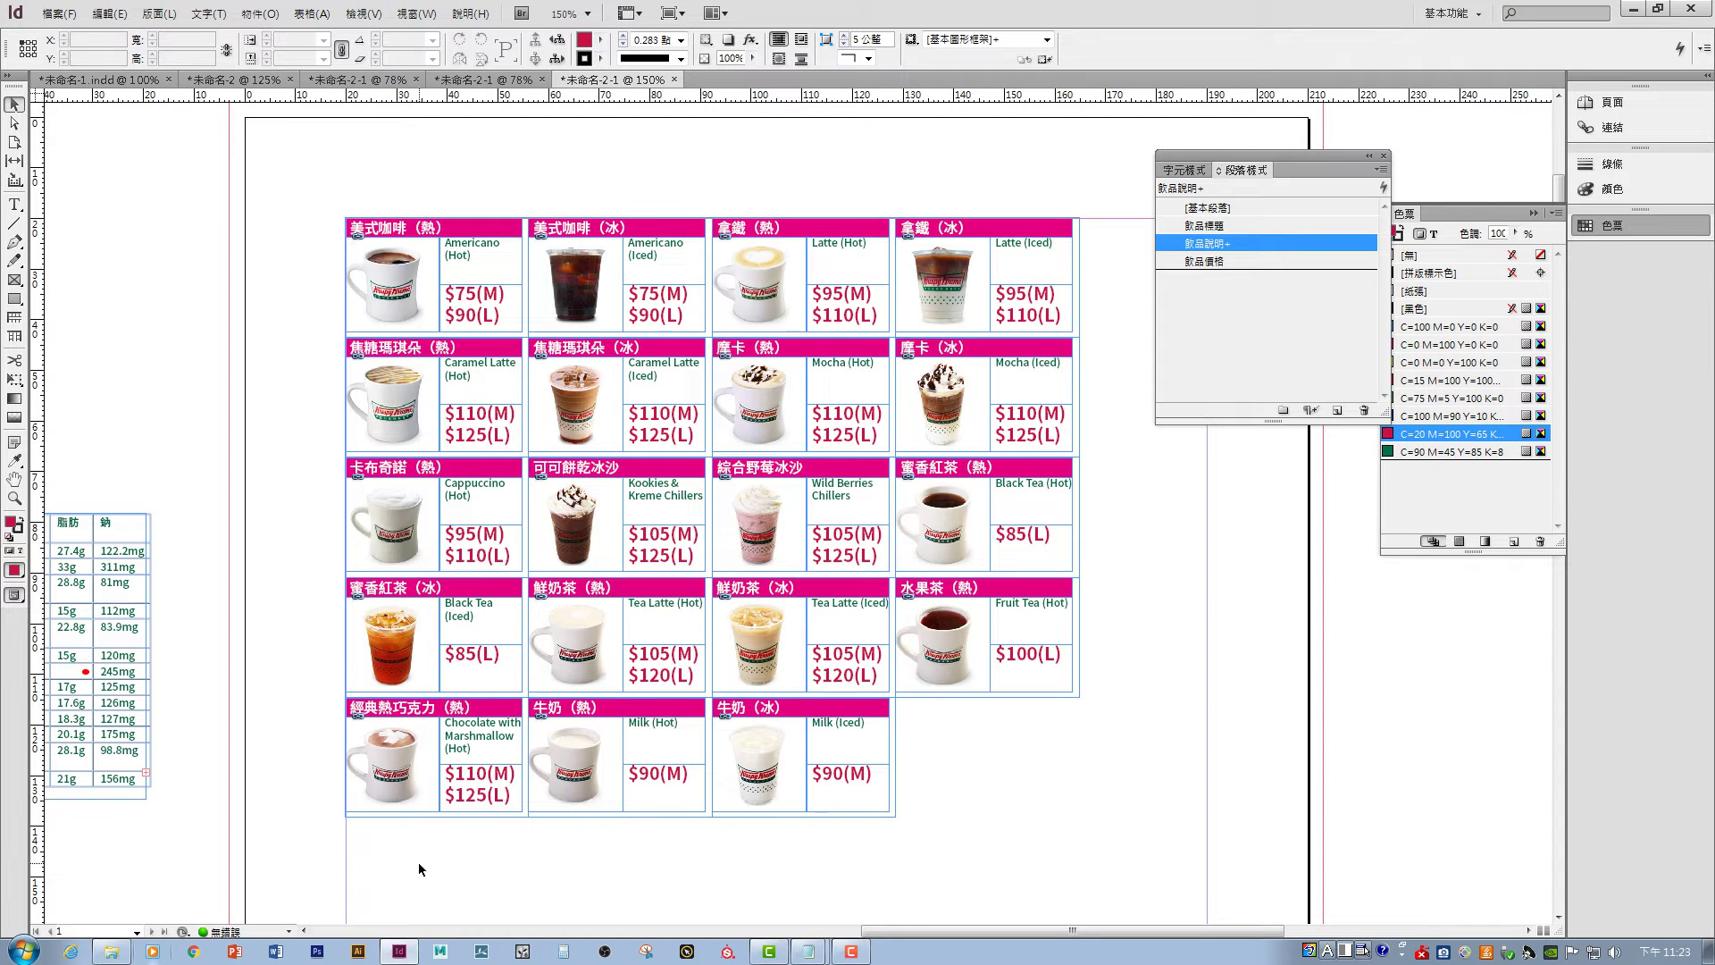
{"action": "left_click_drag", "start_coordinate": [471, 871], "coordinate": [1141, 859]}
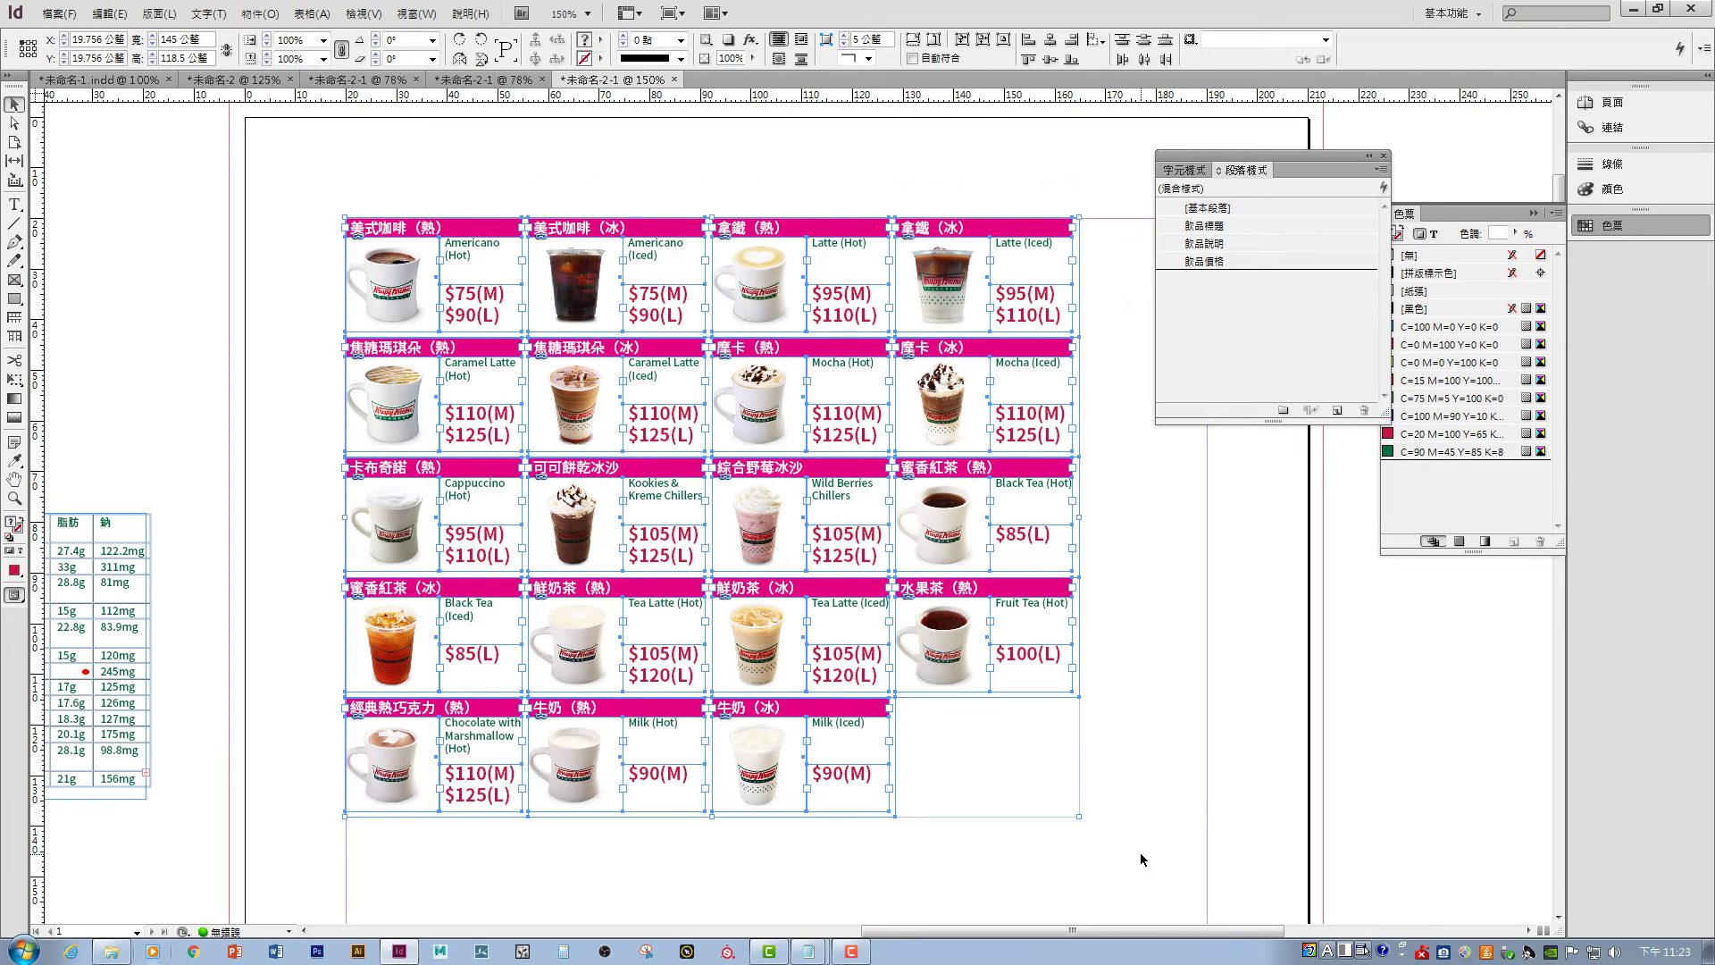
- Paste the drink menu into the 未命名-1 donut document and position it on the spread
{"action": "left_click", "coordinate": [98, 79]}
{"action": "left_click_drag", "start_coordinate": [801, 410], "coordinate": [796, 441]}
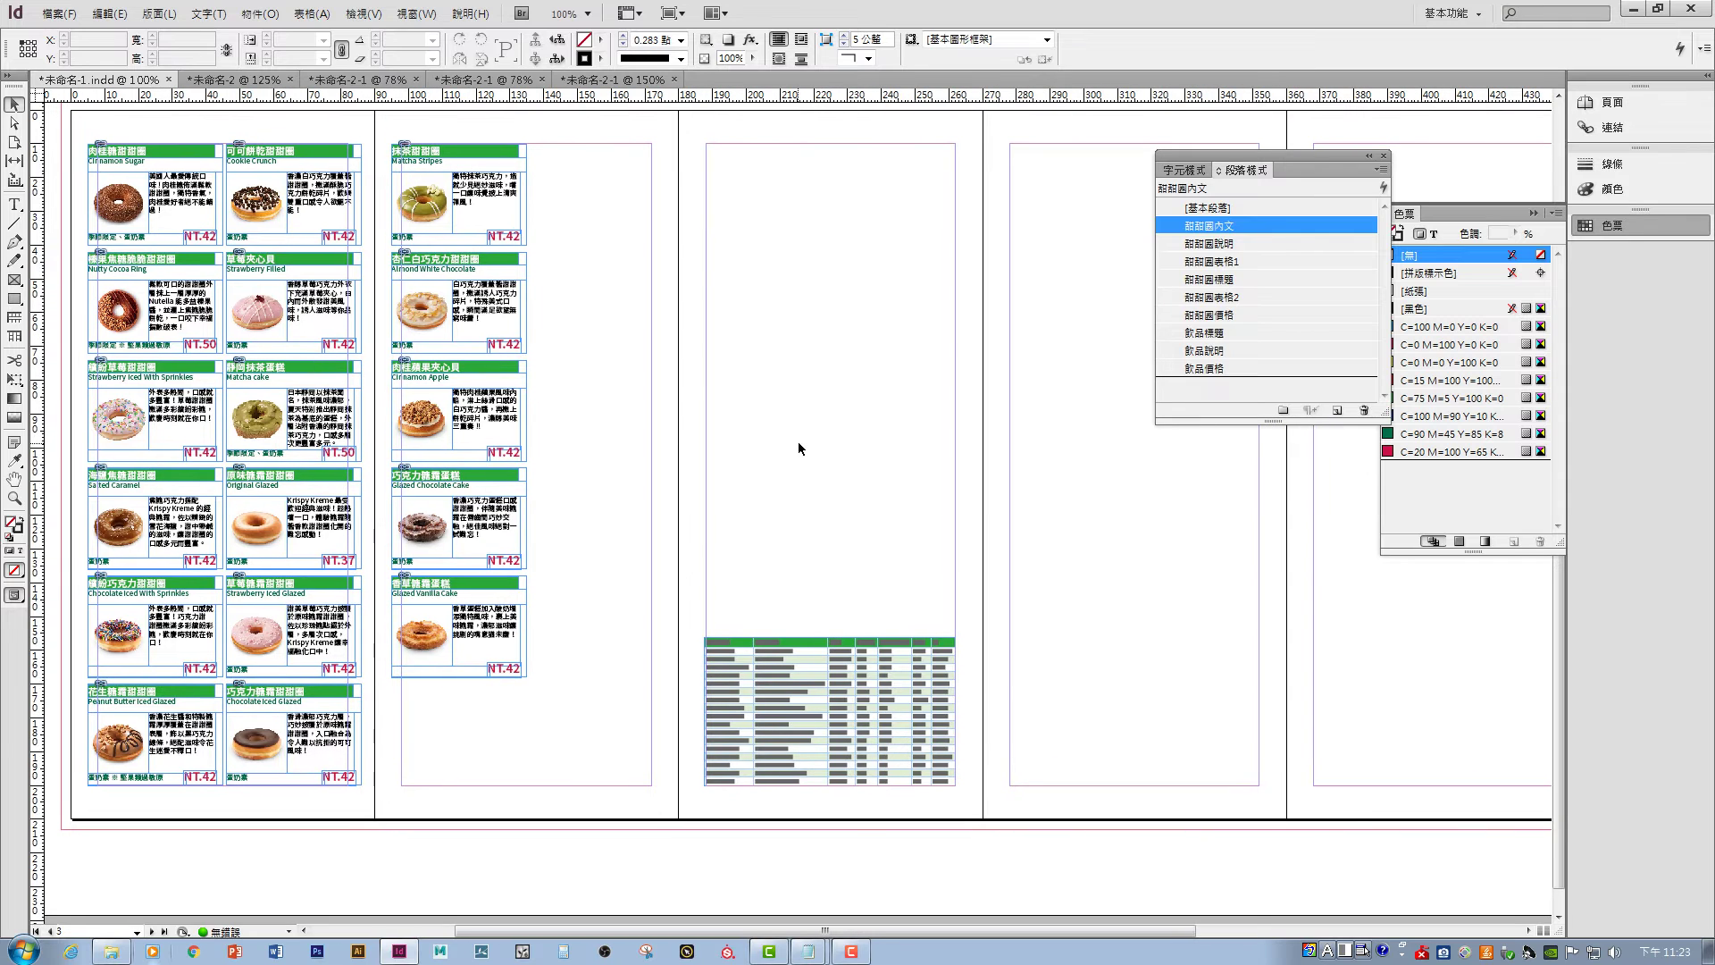
{"action": "key", "text": "ctrl+v"}
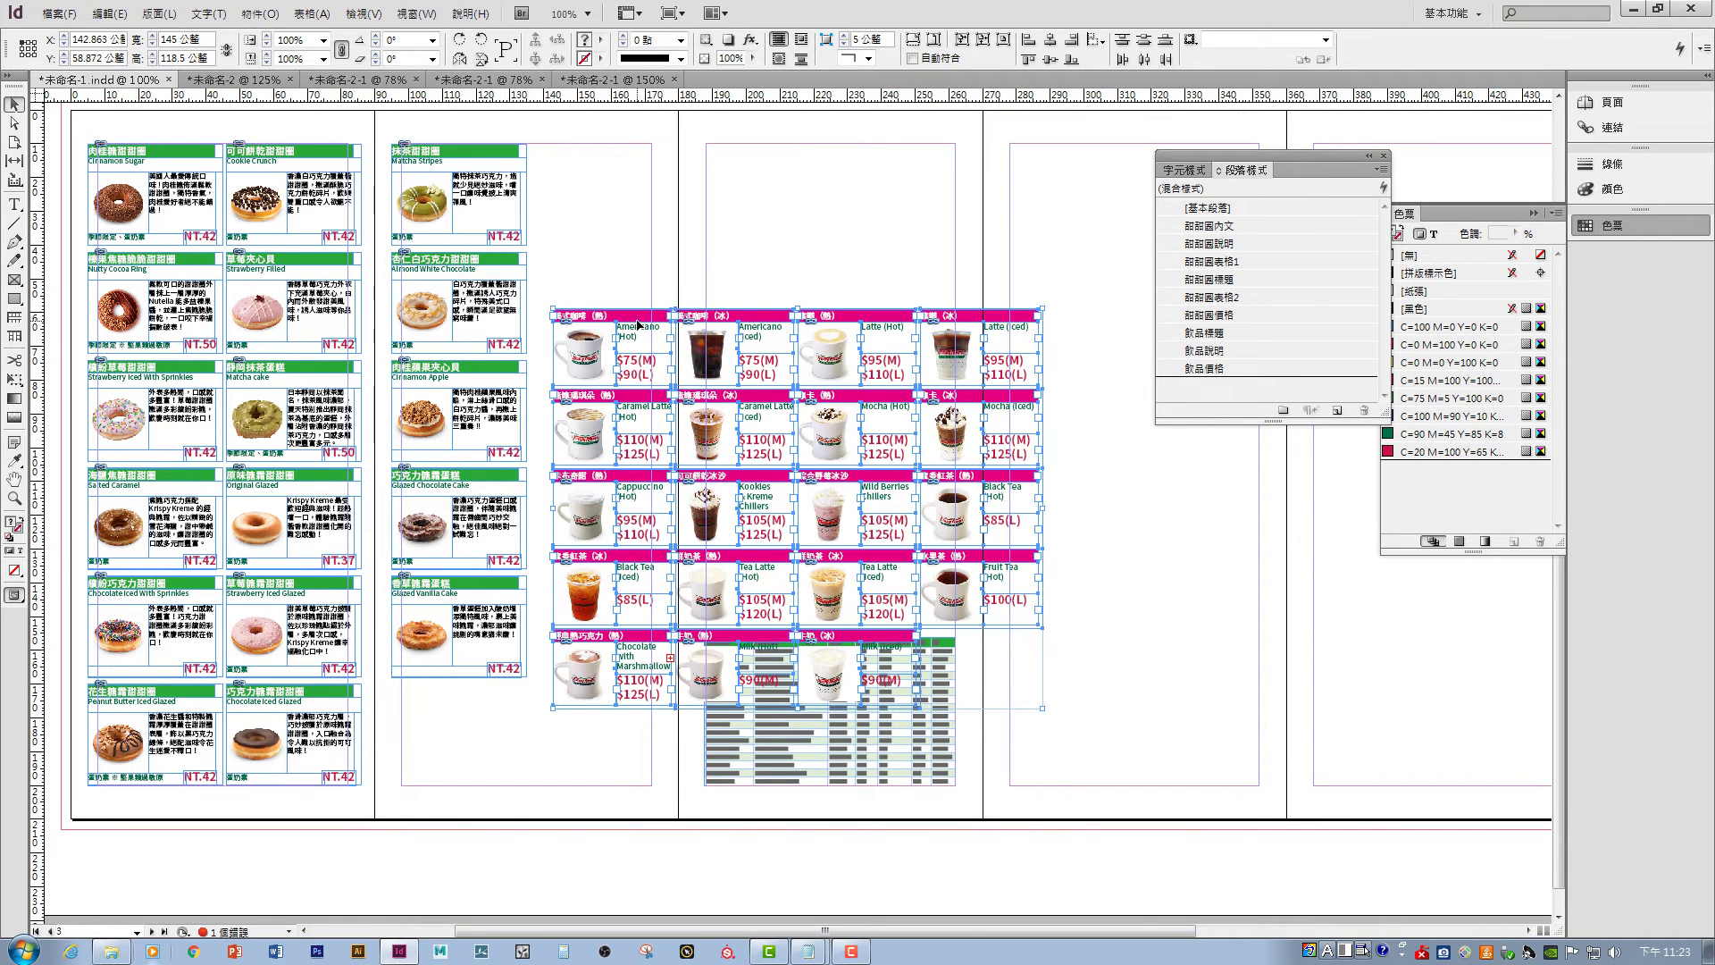
{"action": "left_click_drag", "start_coordinate": [623, 322], "coordinate": [598, 160]}
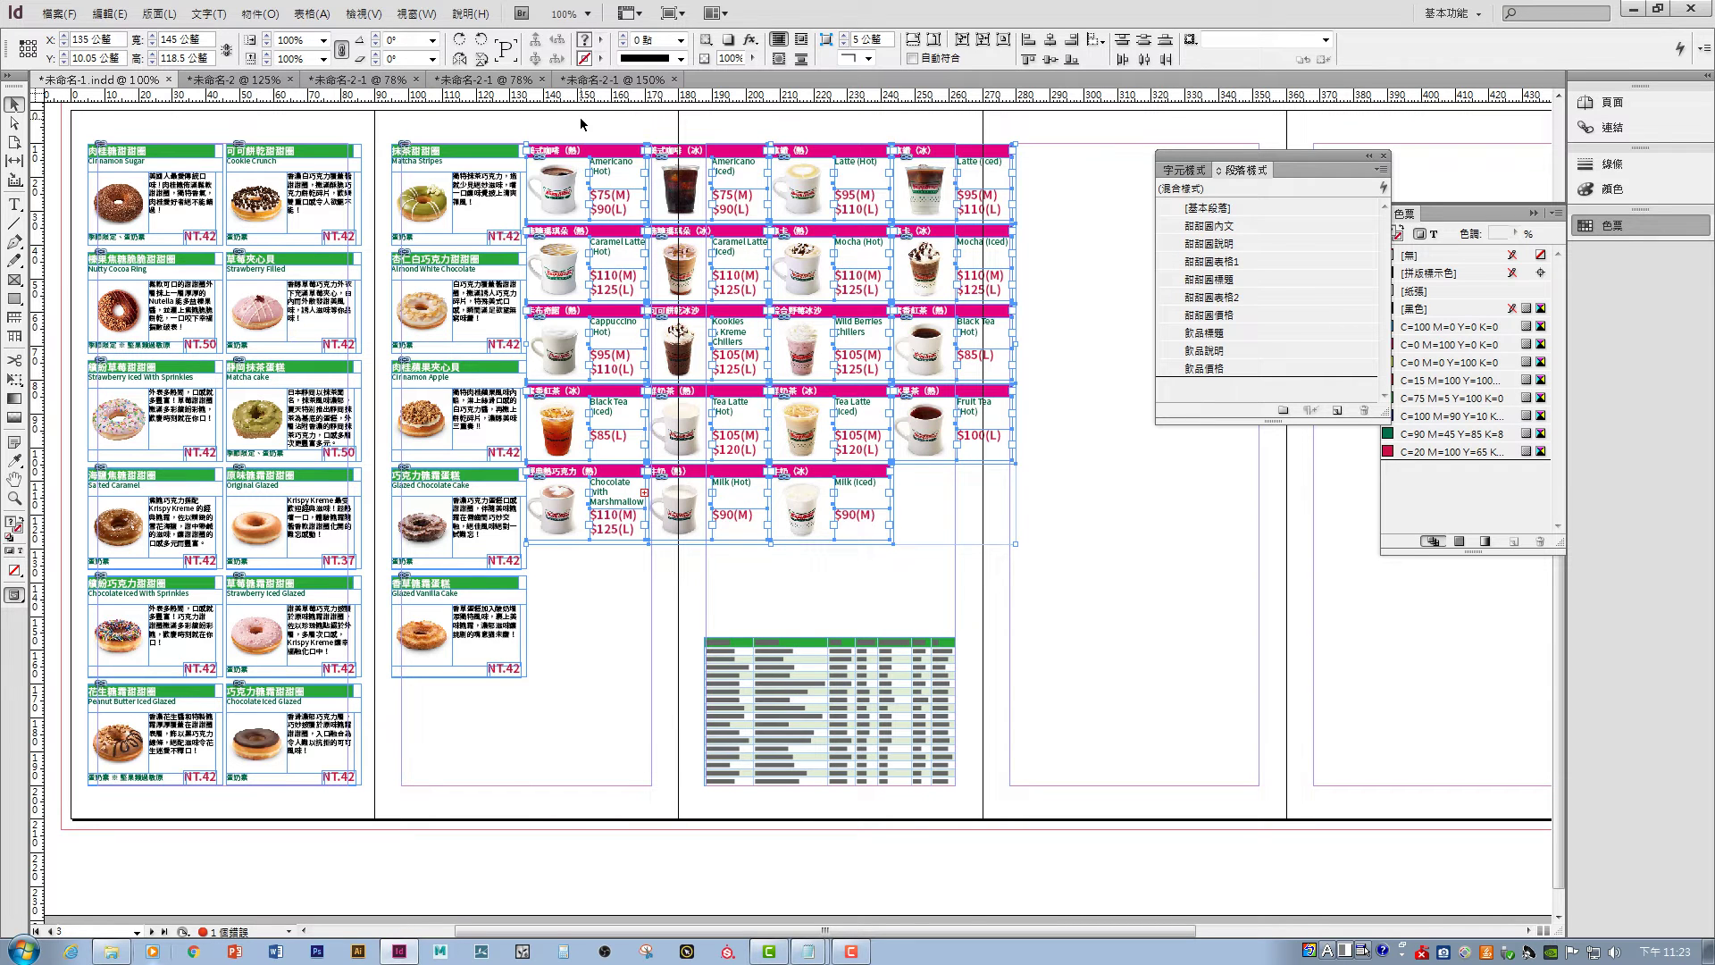
{"action": "left_click", "coordinate": [581, 123]}
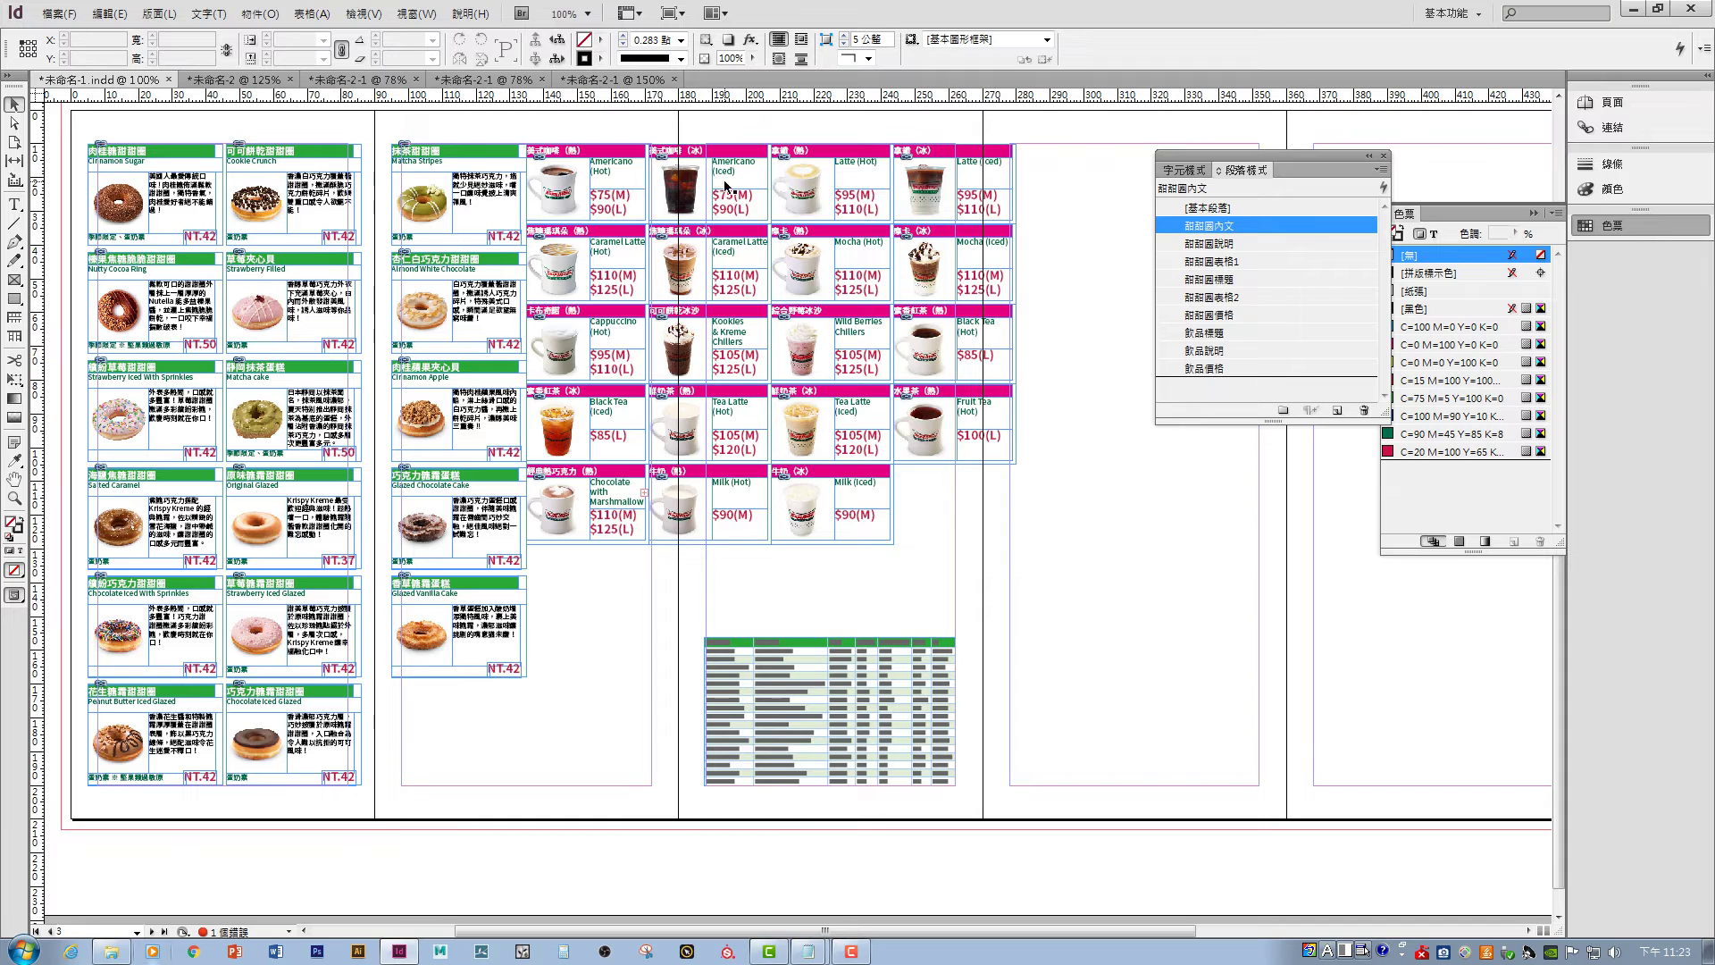
{"action": "left_click_drag", "start_coordinate": [663, 130], "coordinate": [1076, 569]}
{"action": "left_click_drag", "start_coordinate": [695, 196], "coordinate": [803, 164]}
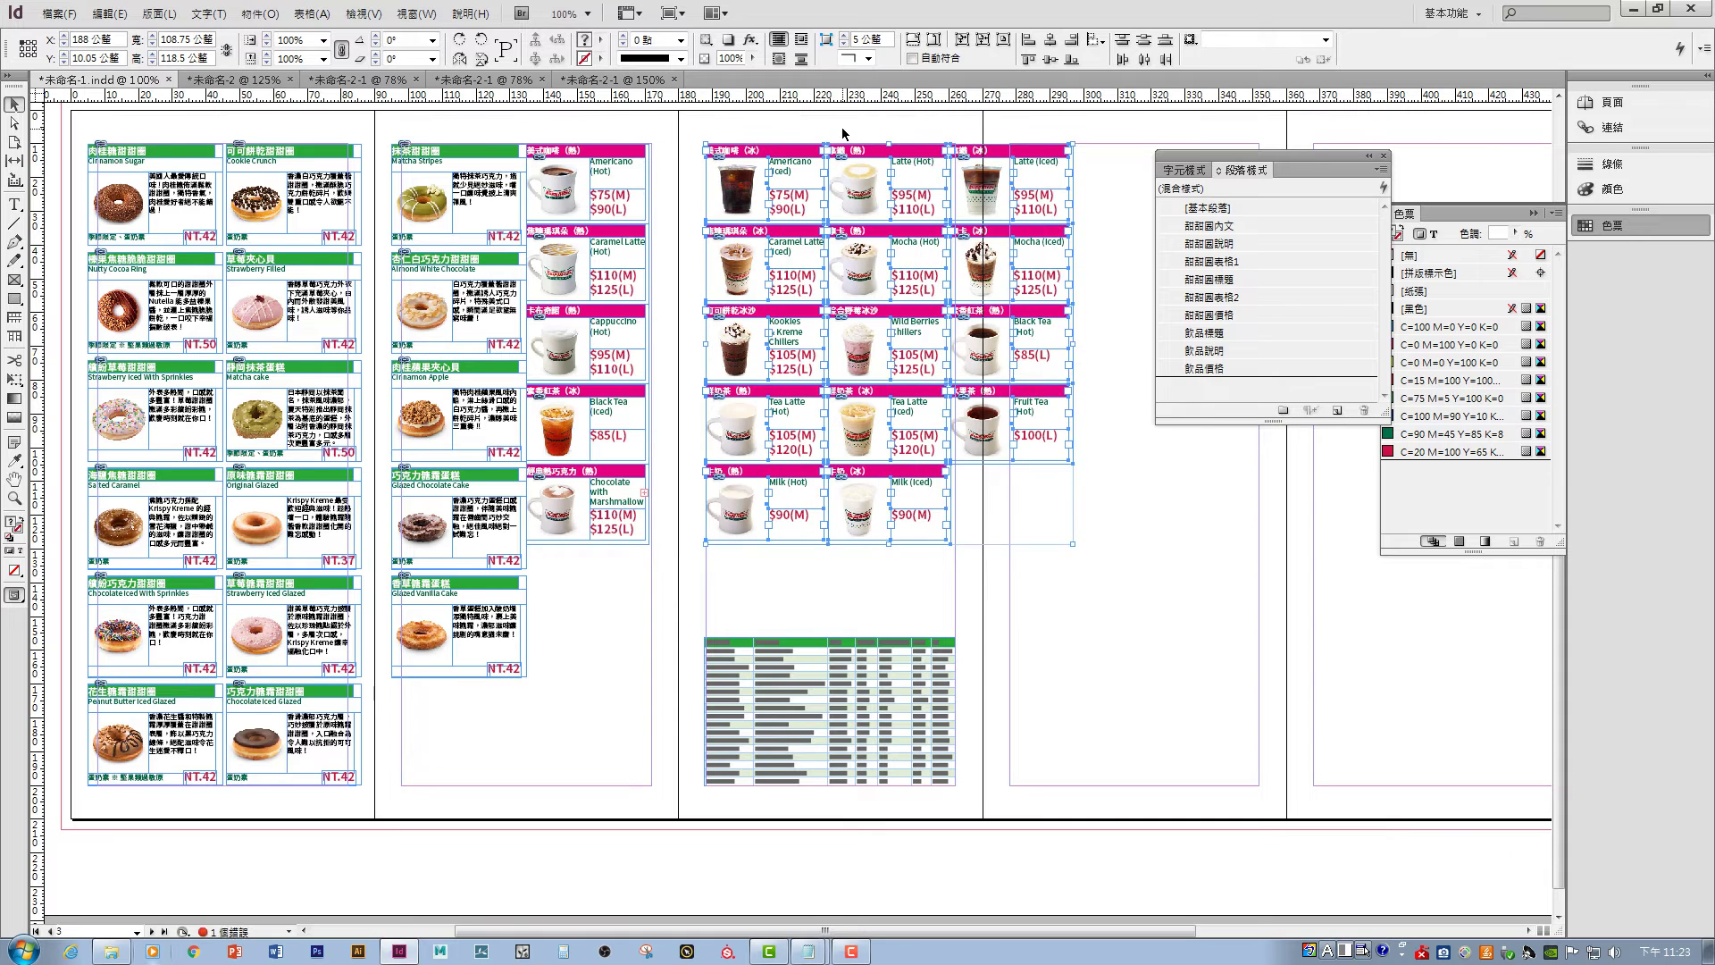
{"action": "left_click", "coordinate": [842, 134]}
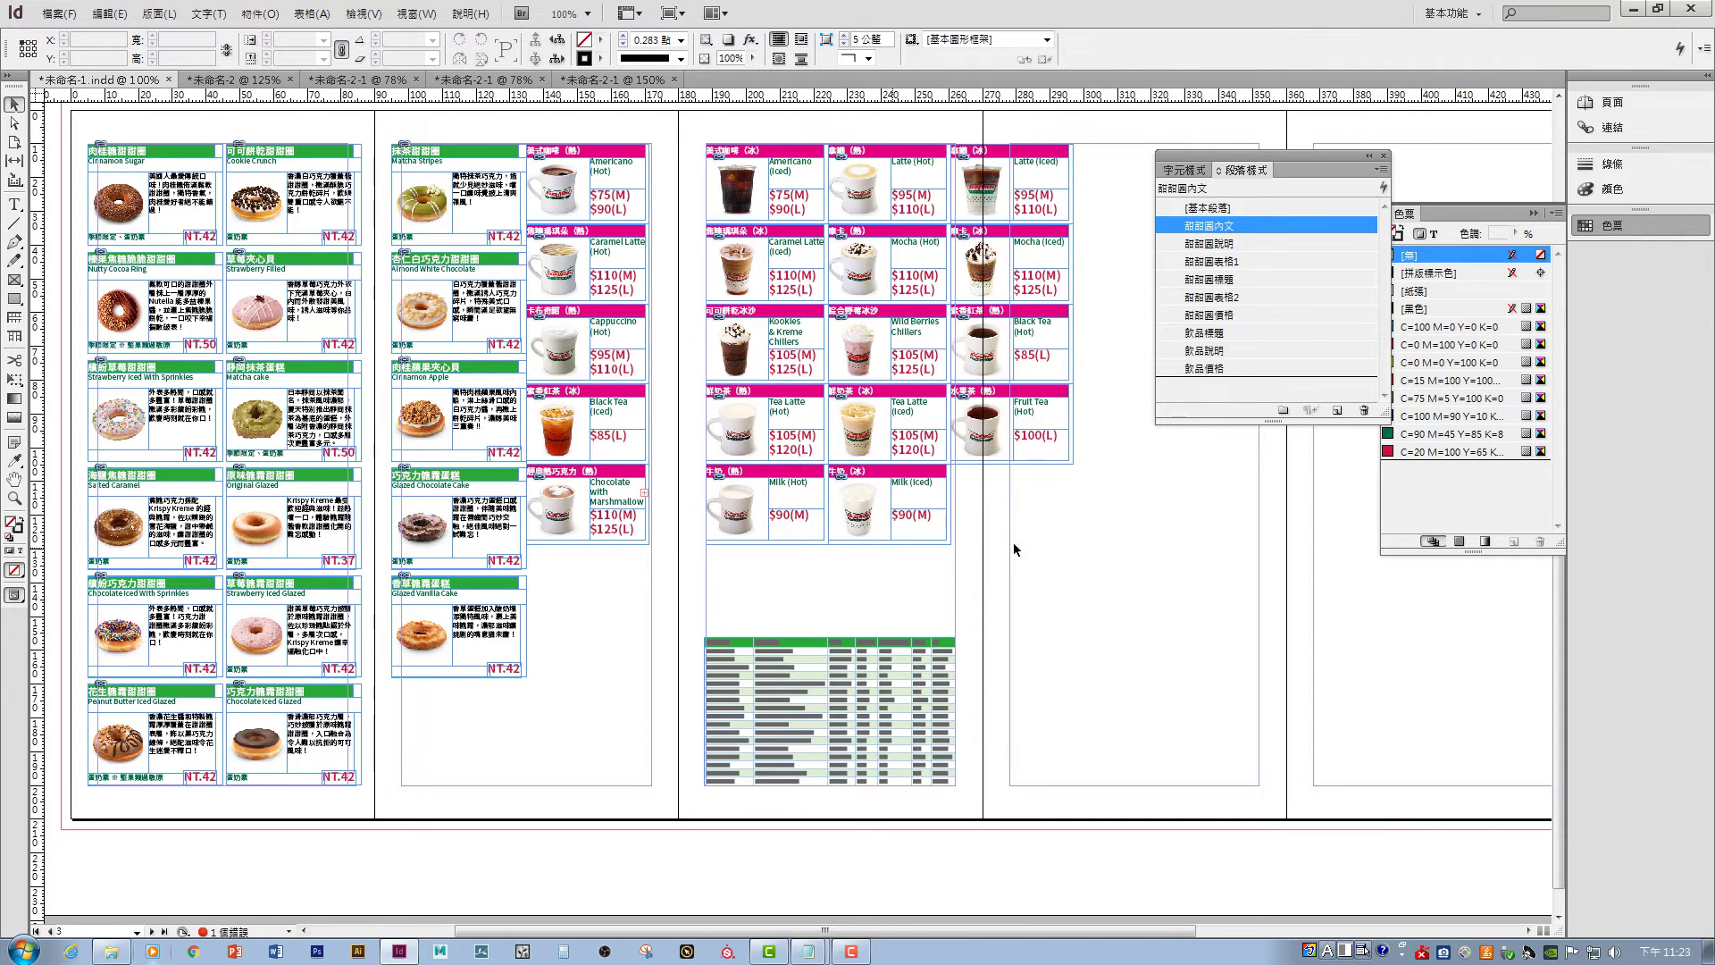
- Move the right drink column below page two's drinks, placing Fruit Tea (Hot) under Milk (Hot)
{"action": "left_click_drag", "start_coordinate": [964, 136], "coordinate": [1128, 484]}
{"action": "left_click_drag", "start_coordinate": [980, 157], "coordinate": [559, 556]}
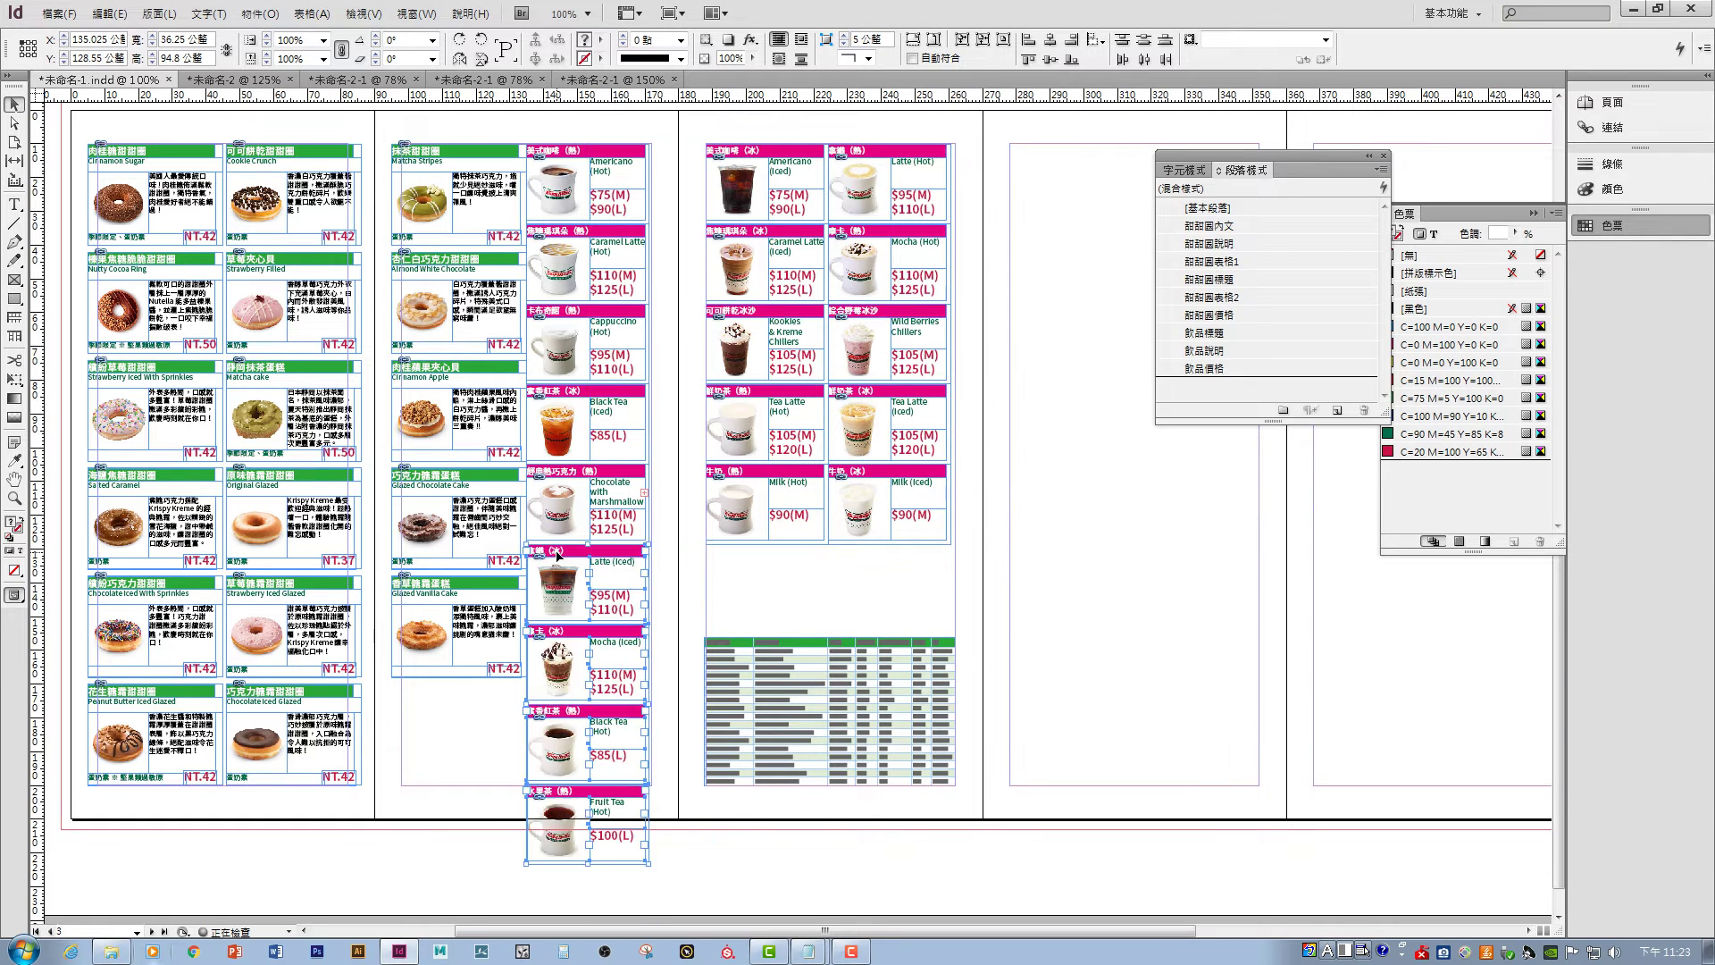
{"action": "left_click", "coordinate": [676, 538]}
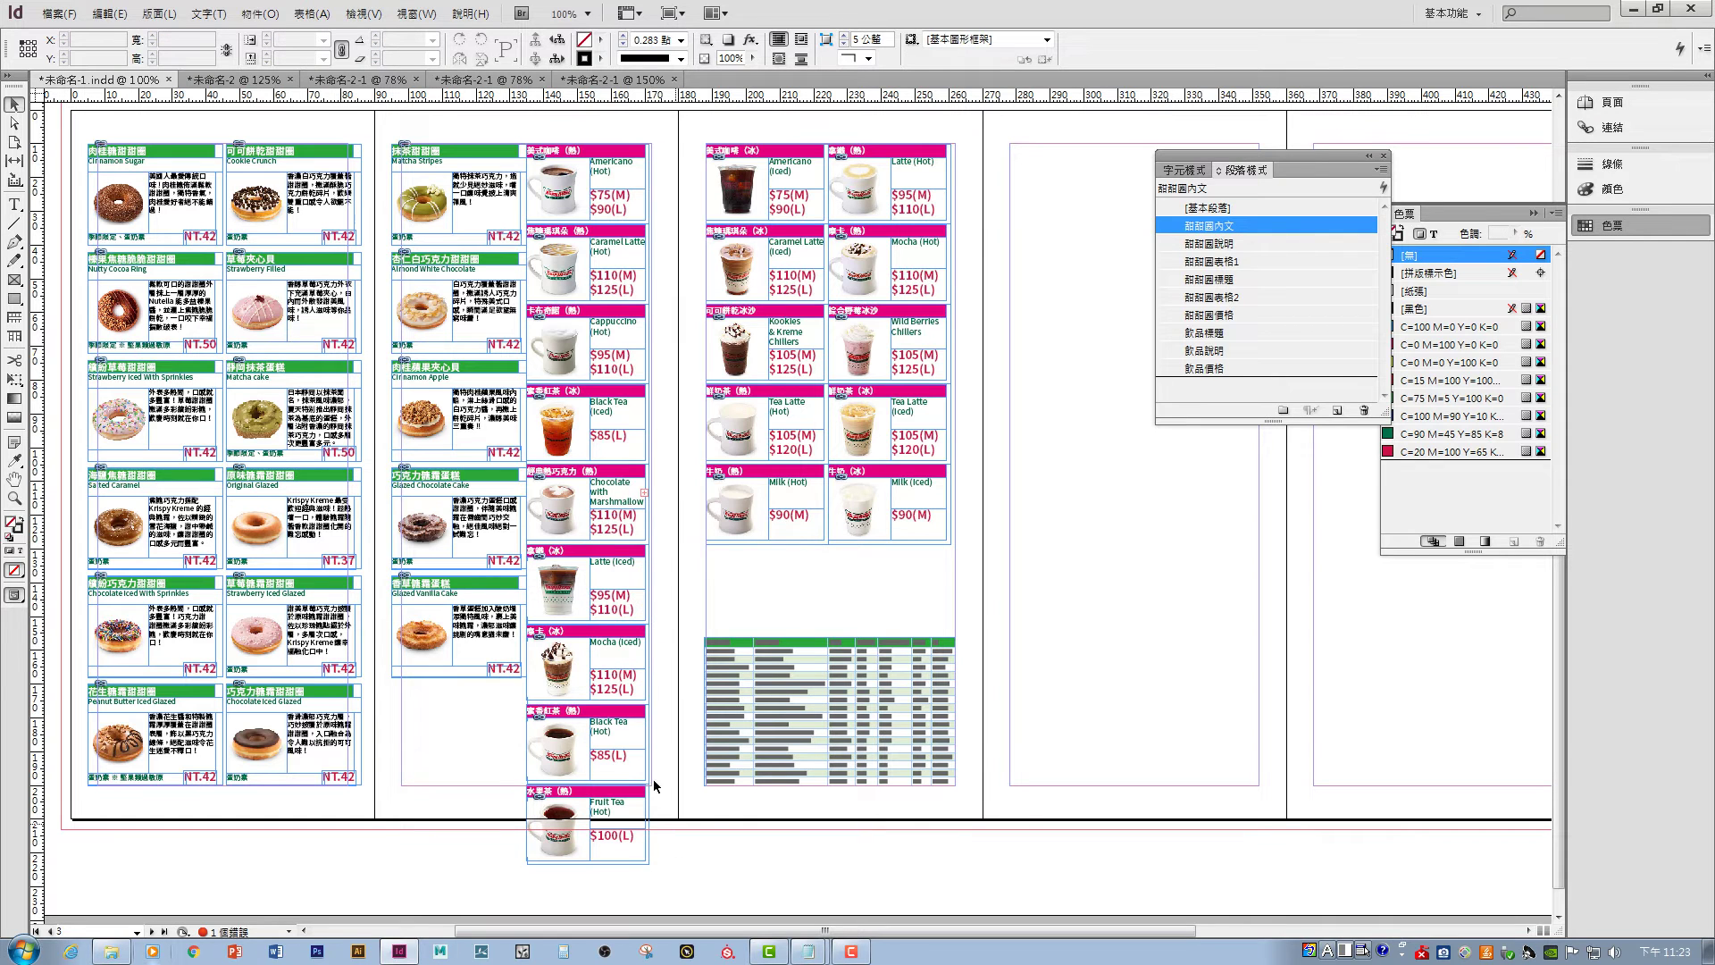
{"action": "left_click_drag", "start_coordinate": [666, 879], "coordinate": [748, 558]}
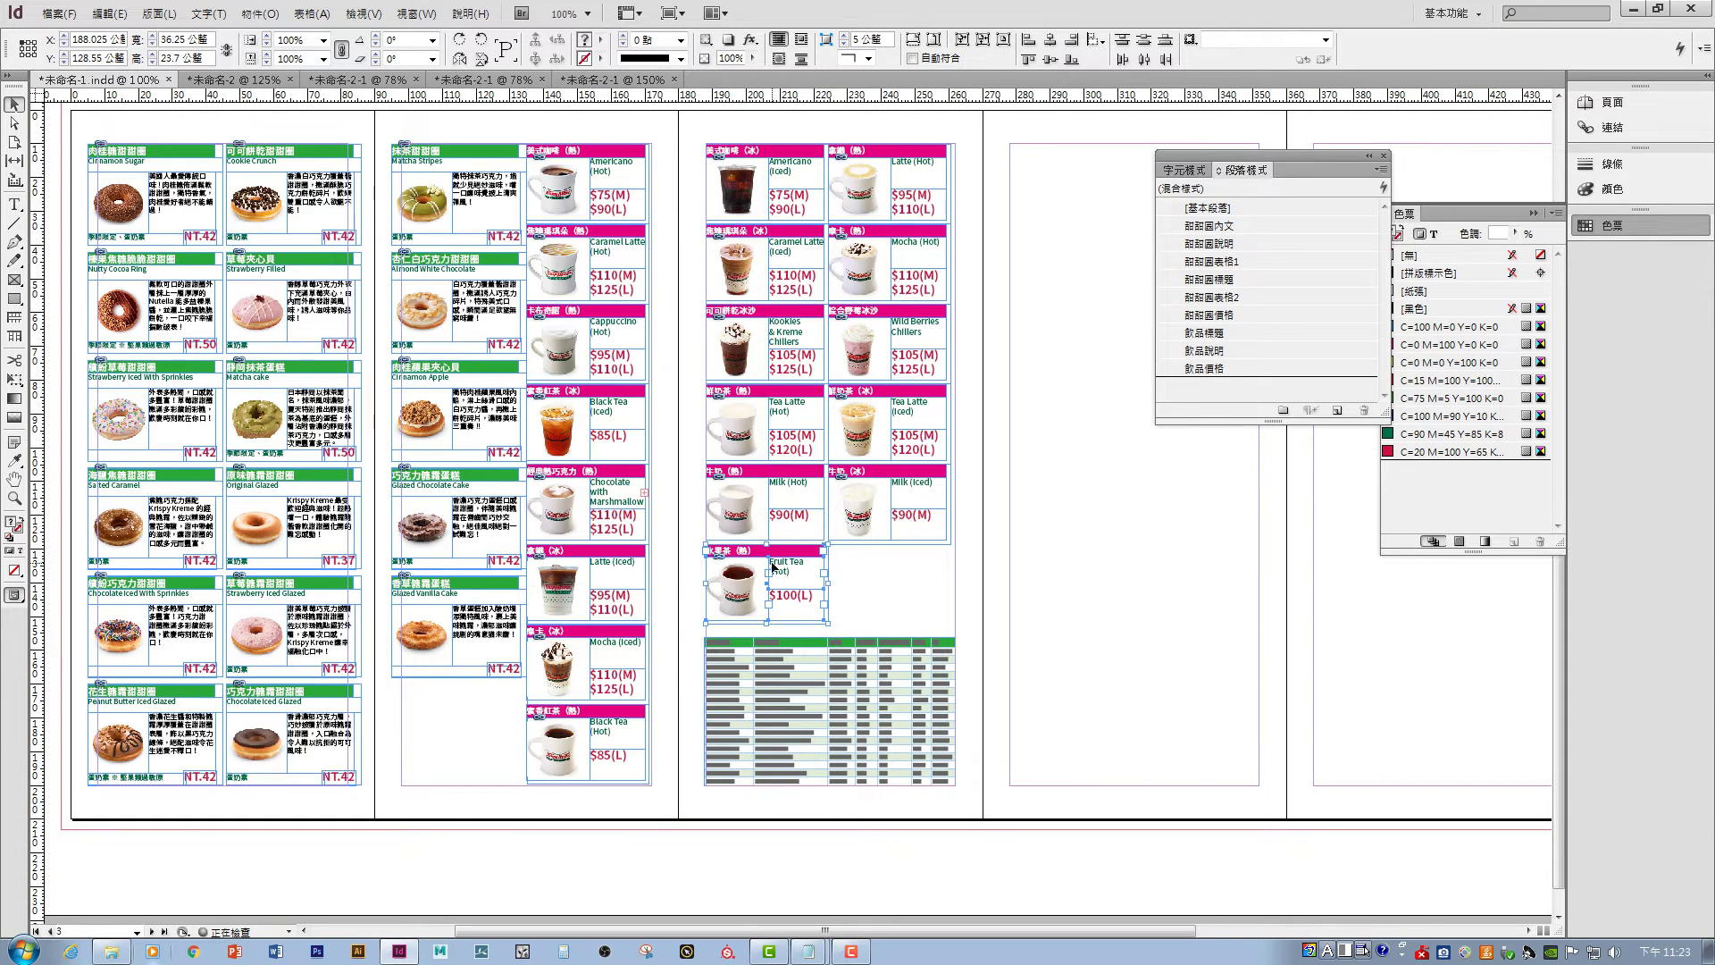
{"action": "left_click", "coordinate": [995, 556]}
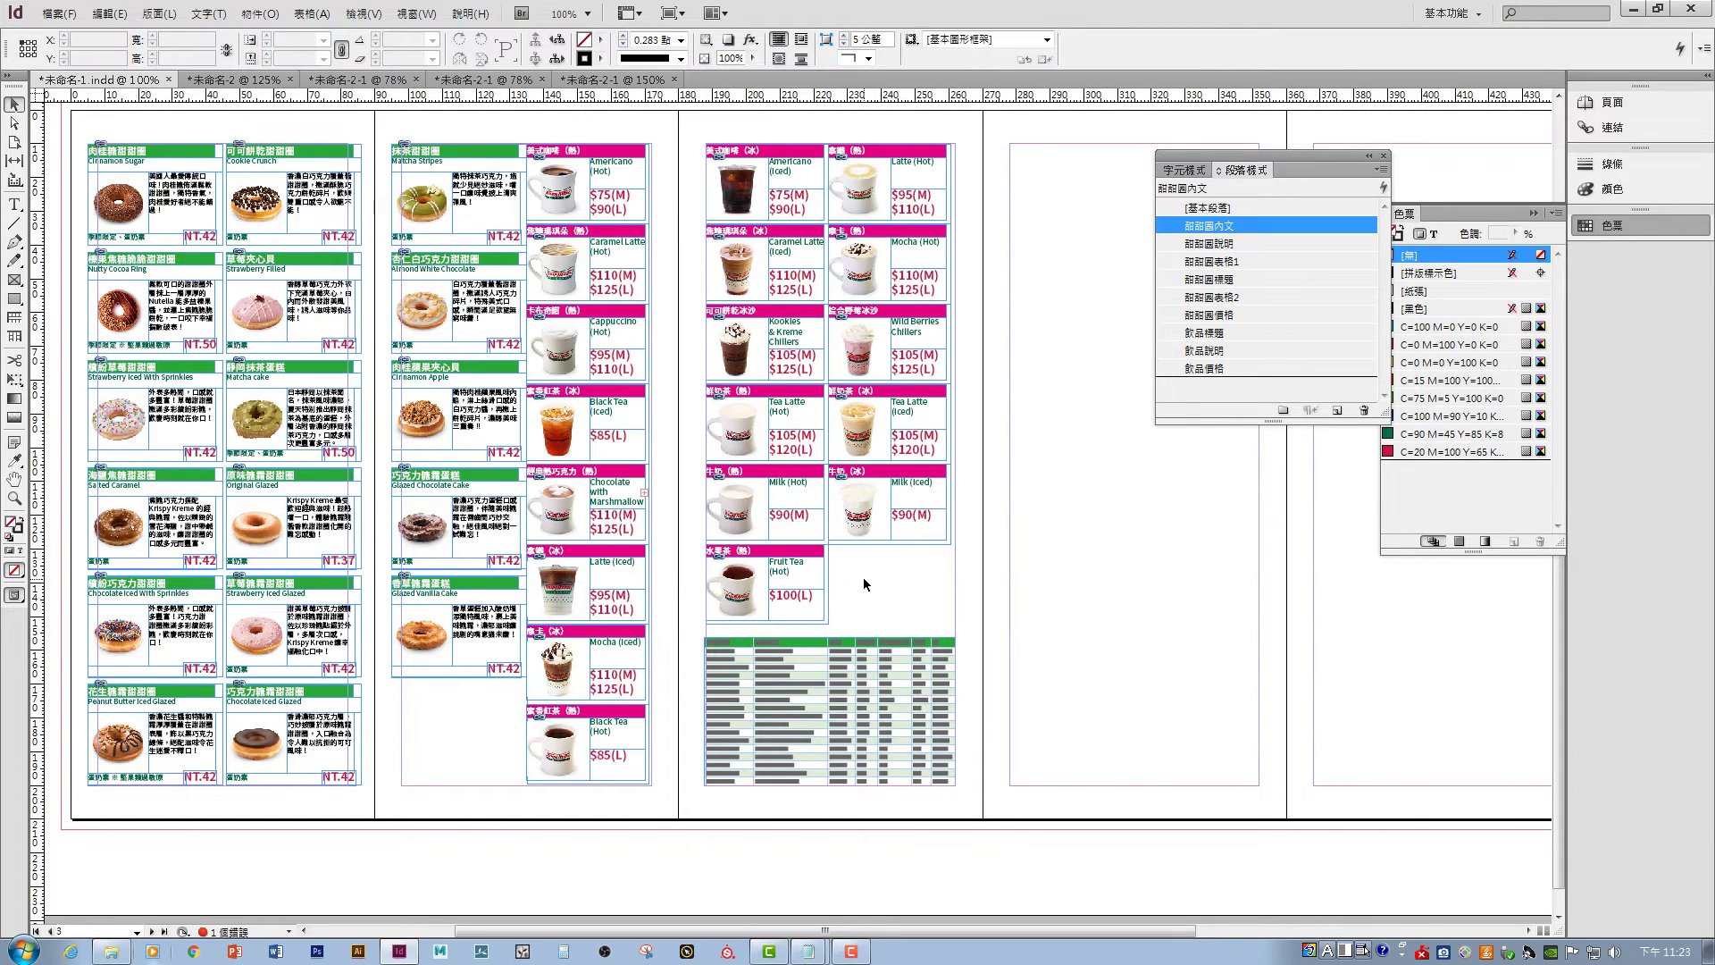
{"action": "left_click_drag", "start_coordinate": [679, 730], "coordinate": [784, 734]}
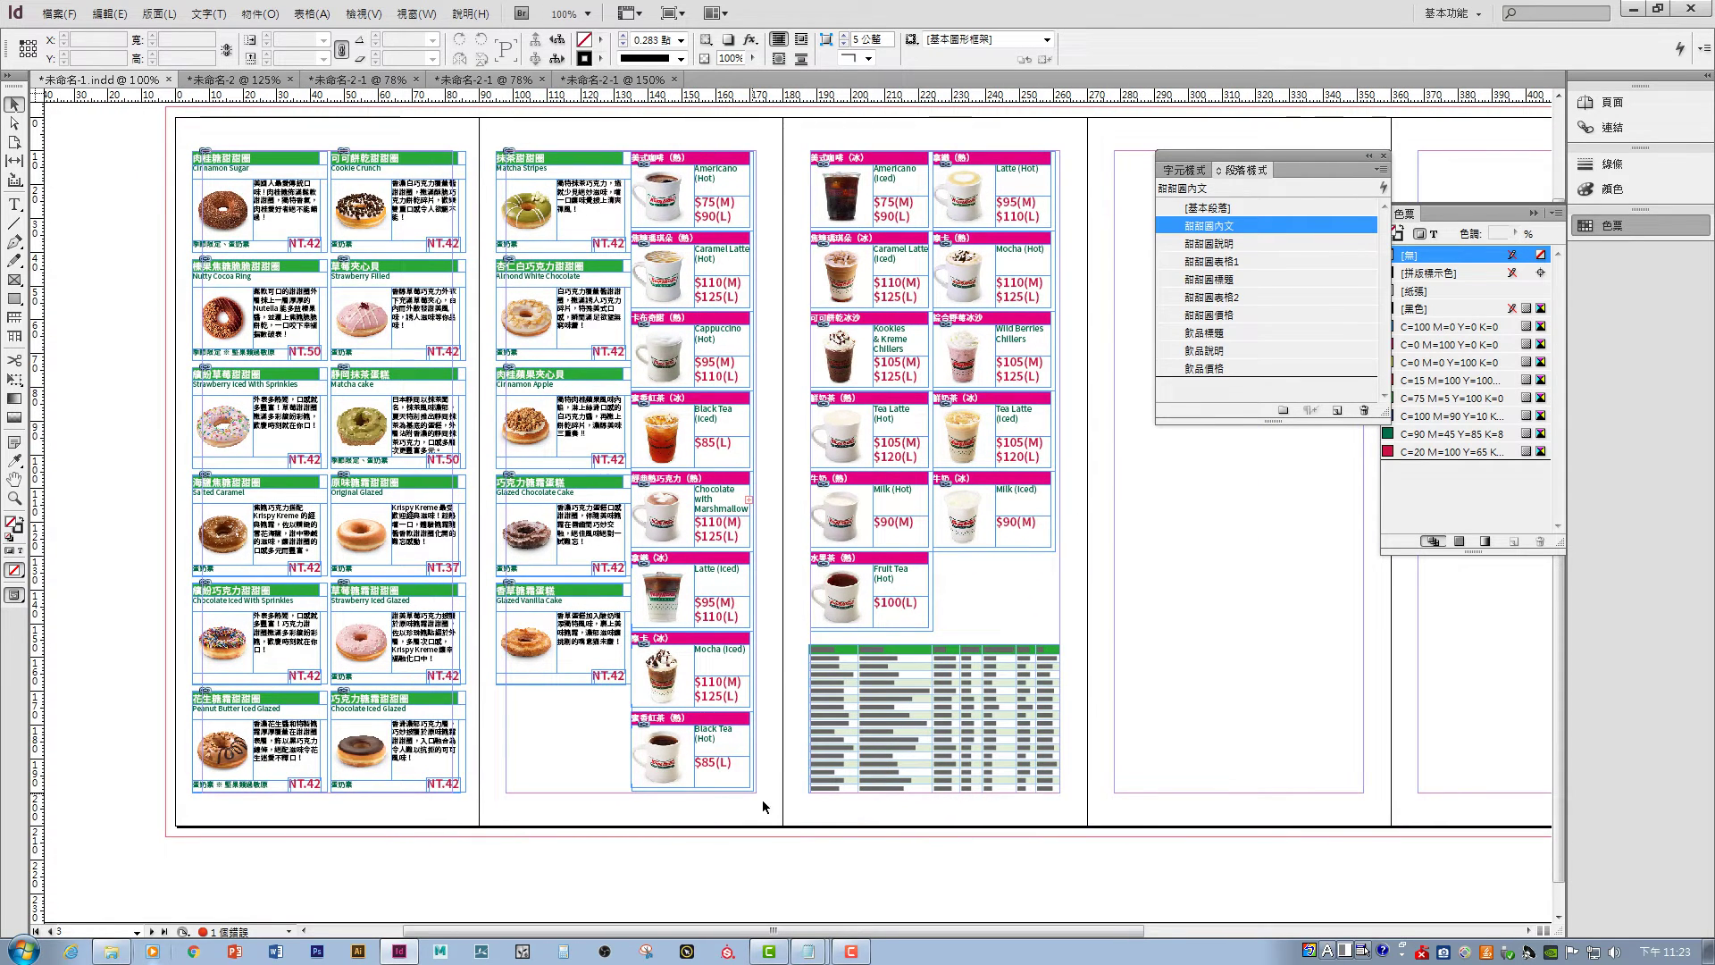
{"action": "left_click_drag", "start_coordinate": [763, 801], "coordinate": [493, 143]}
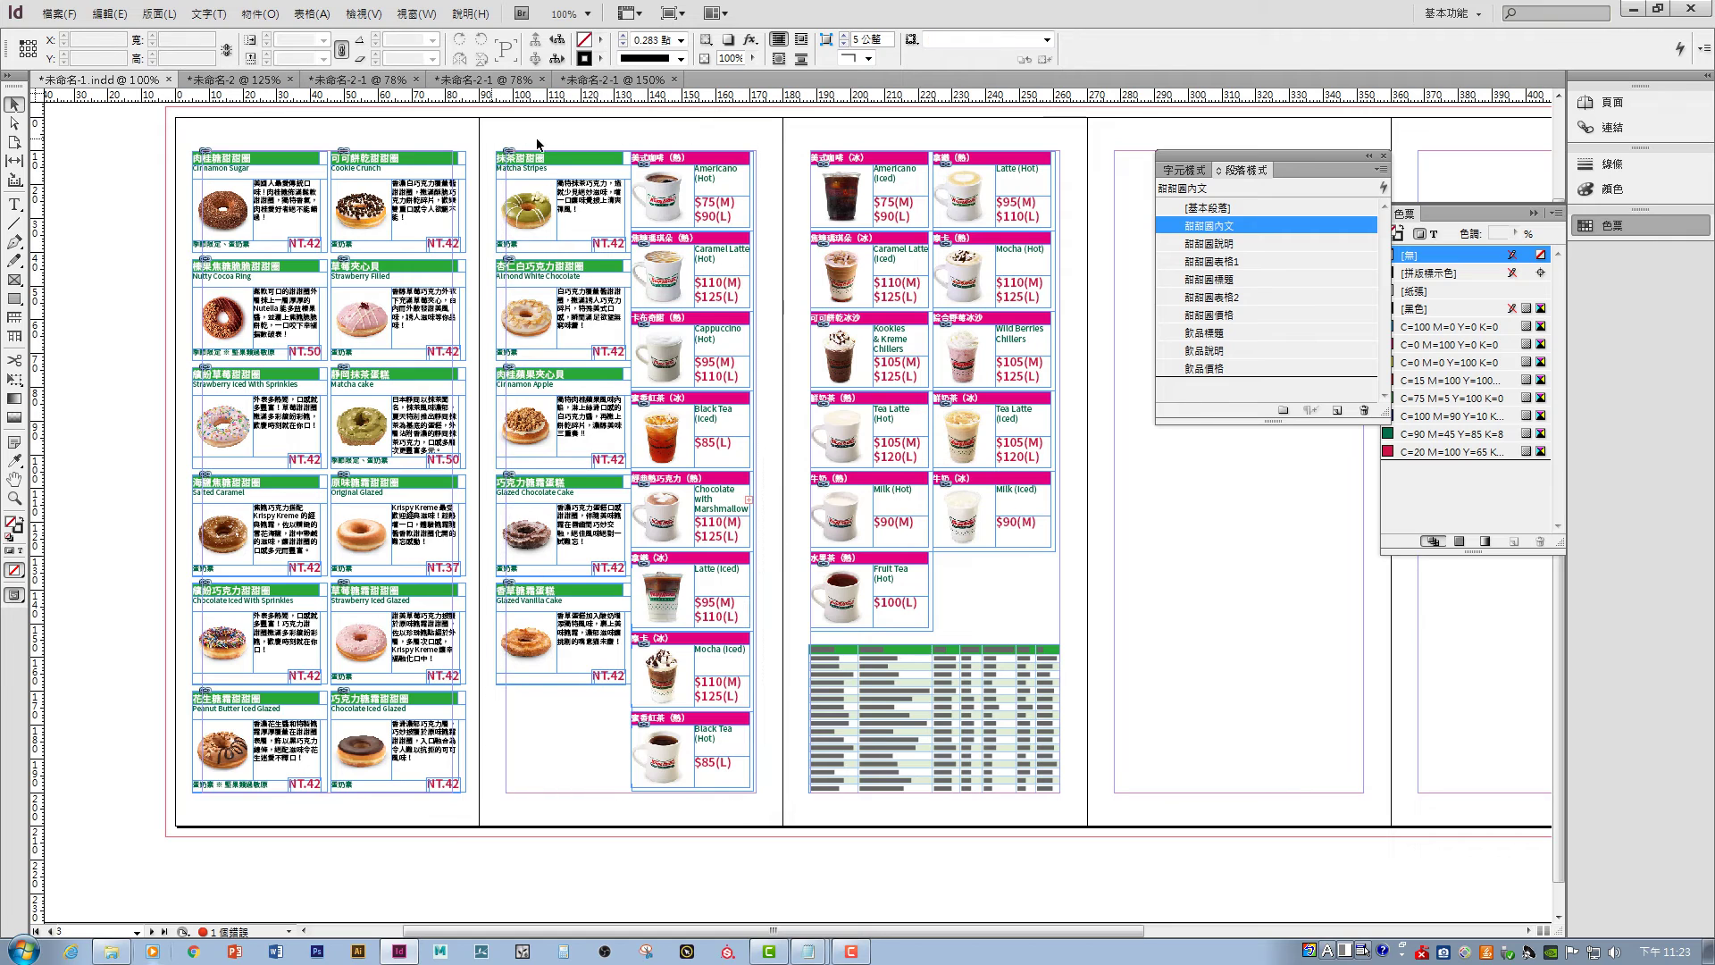
- Nudge page two's second drink column to X 225.25 mm and adjust the page-three column
{"action": "right_click", "coordinate": [664, 162]}
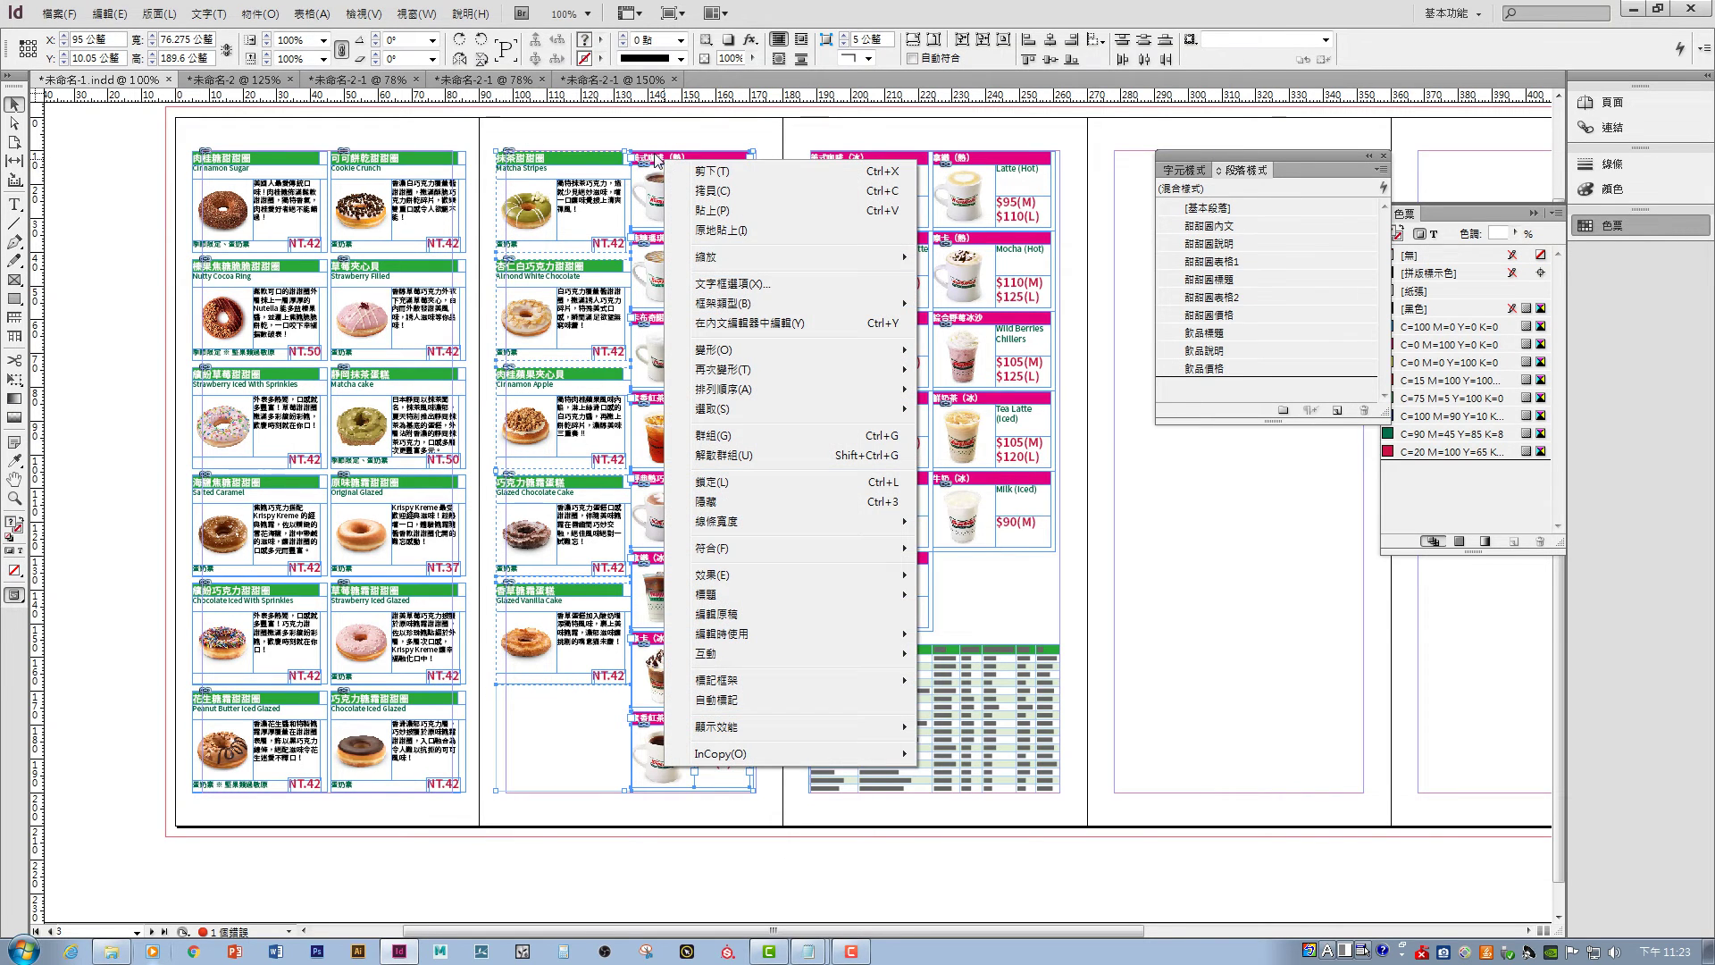
{"action": "left_click_drag", "start_coordinate": [663, 162], "coordinate": [663, 157]}
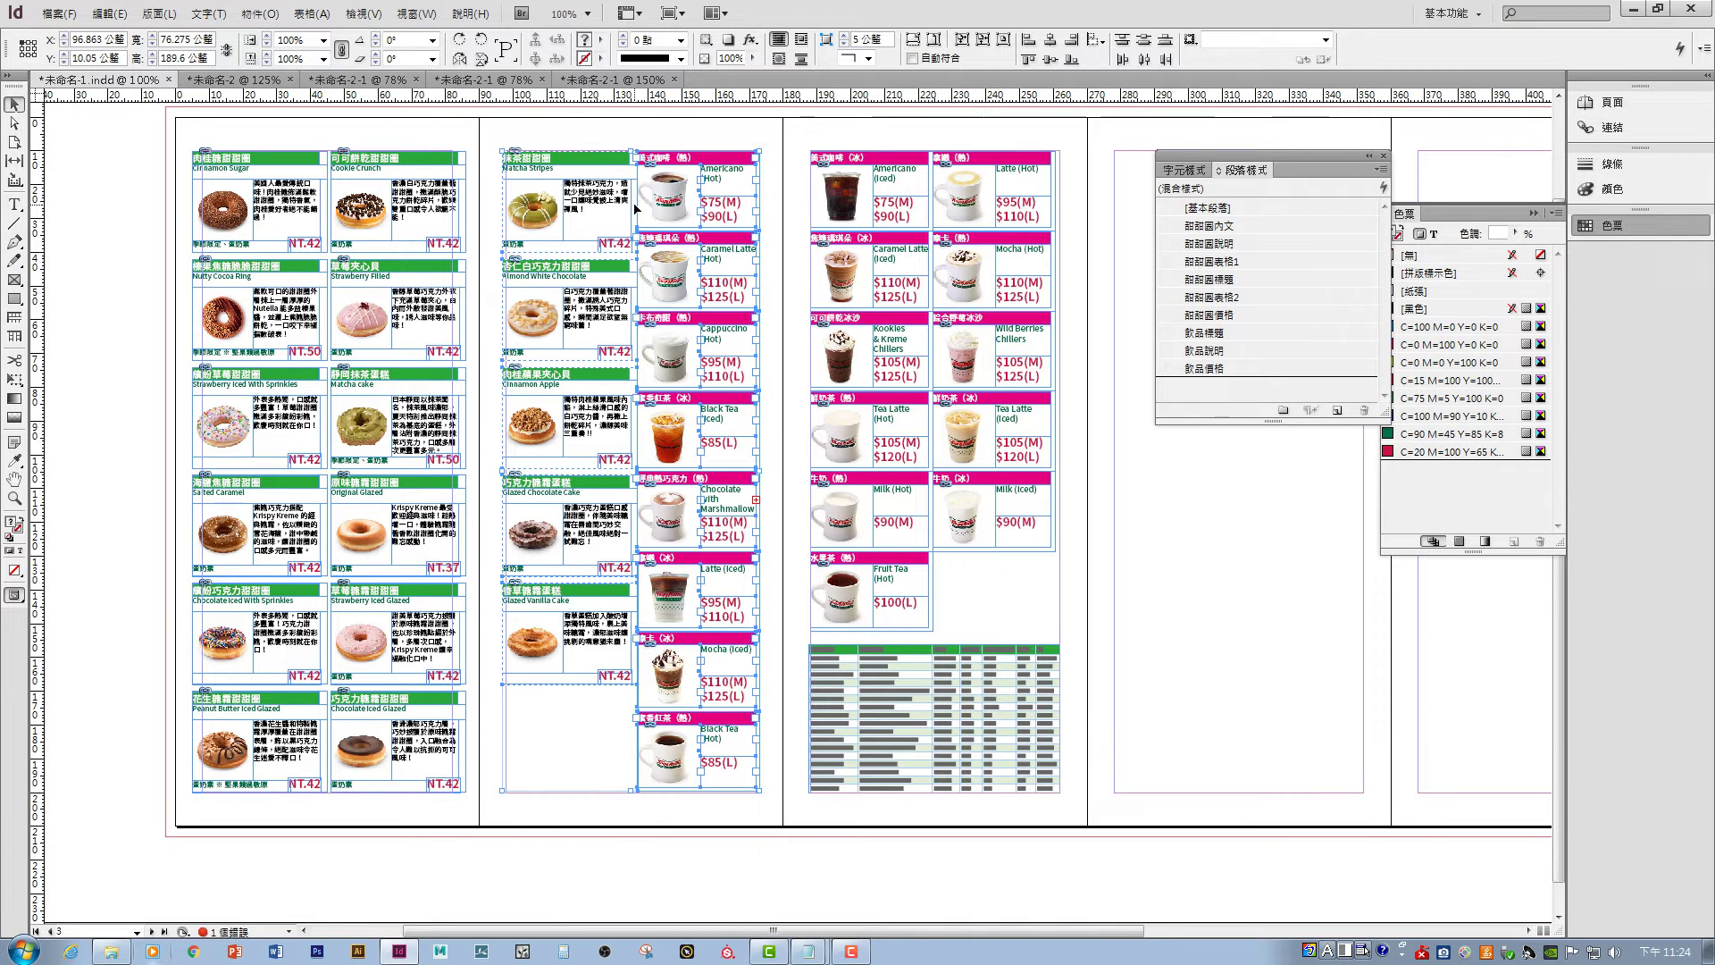
{"action": "key", "text": "Right"}
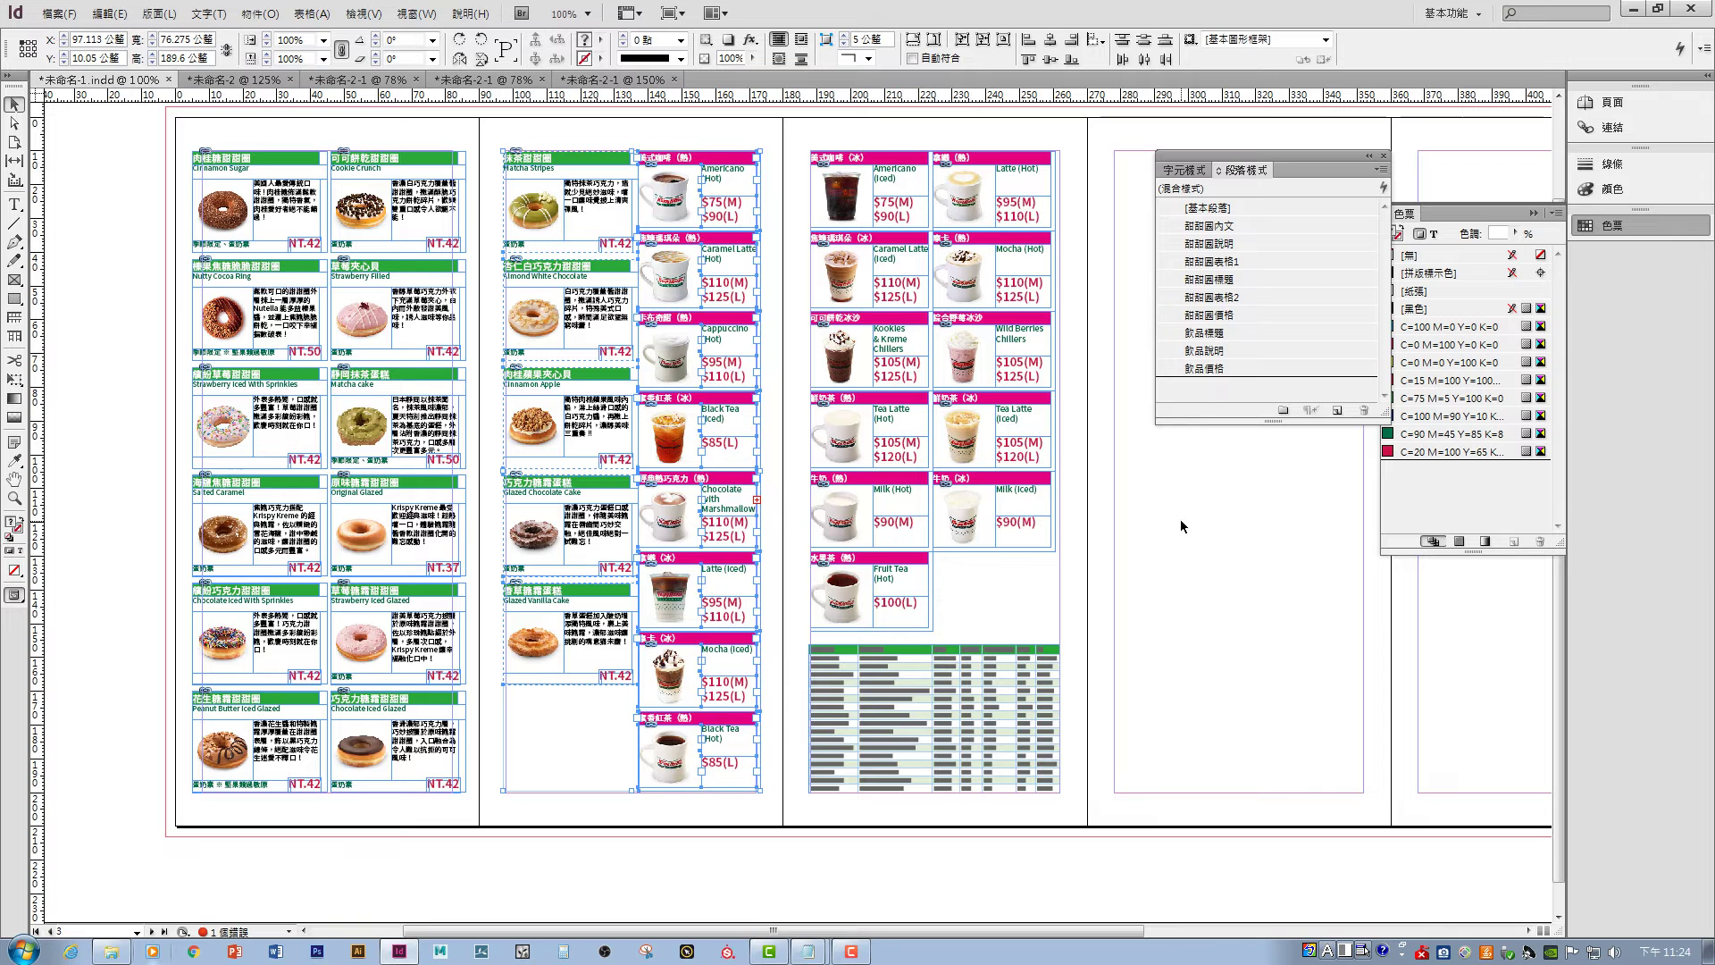
{"action": "left_click", "coordinate": [1181, 526]}
{"action": "left_click_drag", "start_coordinate": [1179, 368], "coordinate": [970, 429]}
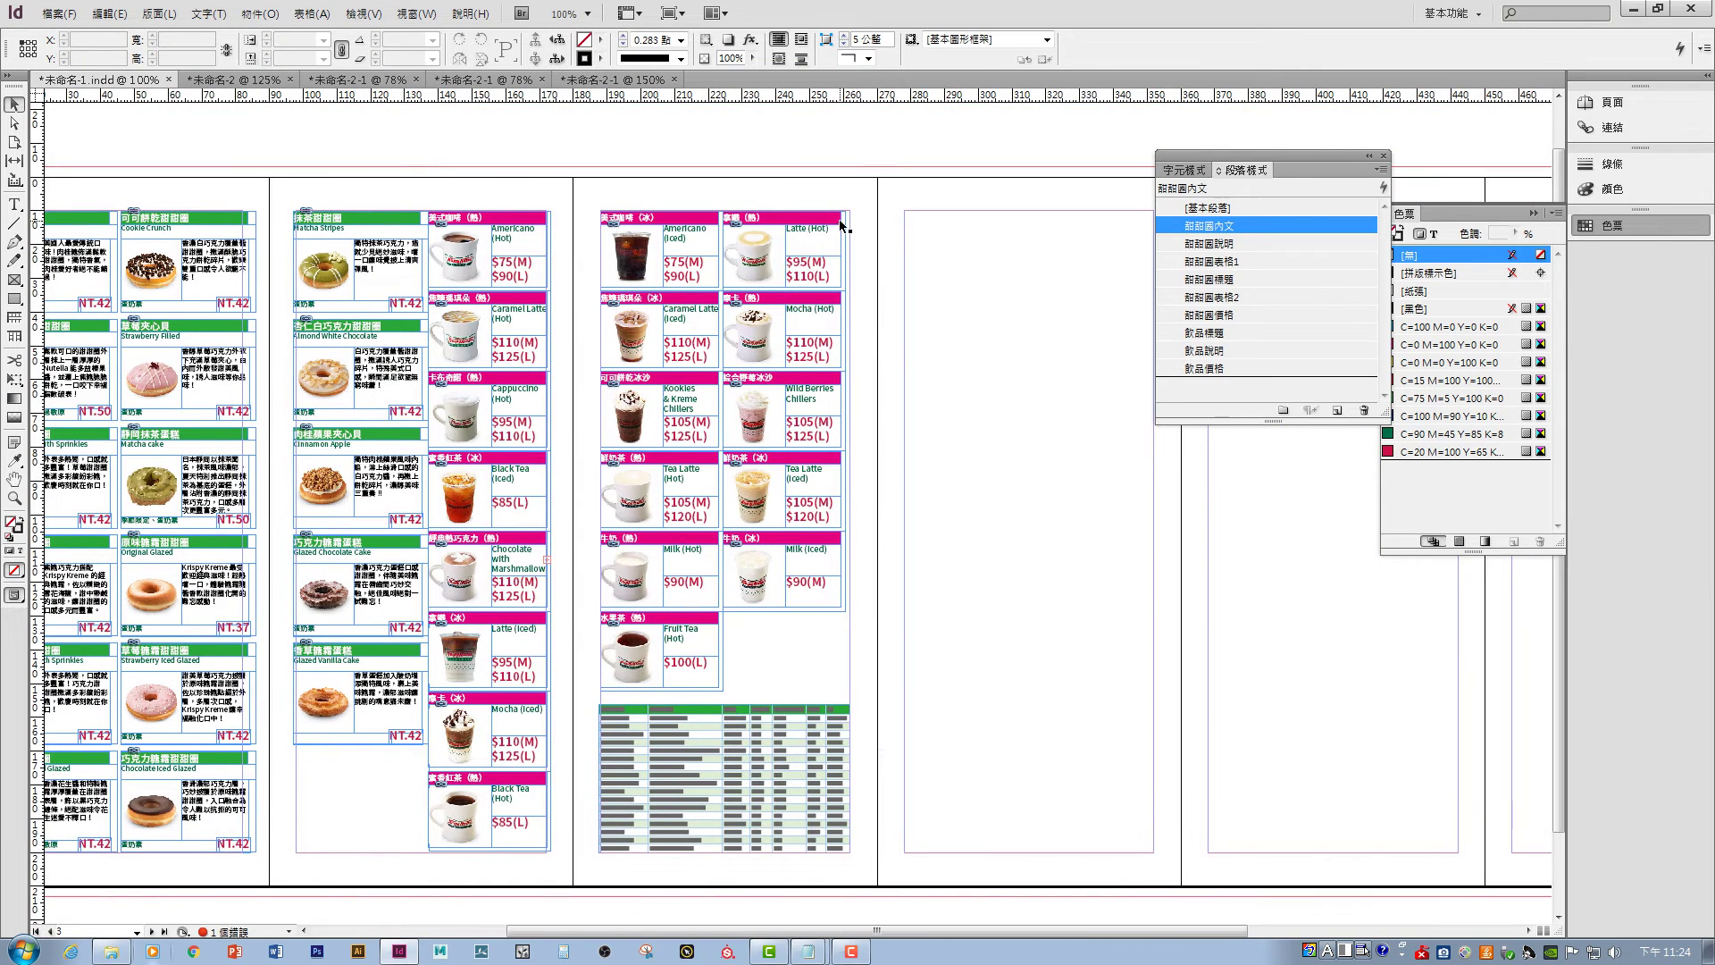
{"action": "left_click_drag", "start_coordinate": [863, 190], "coordinate": [730, 656]}
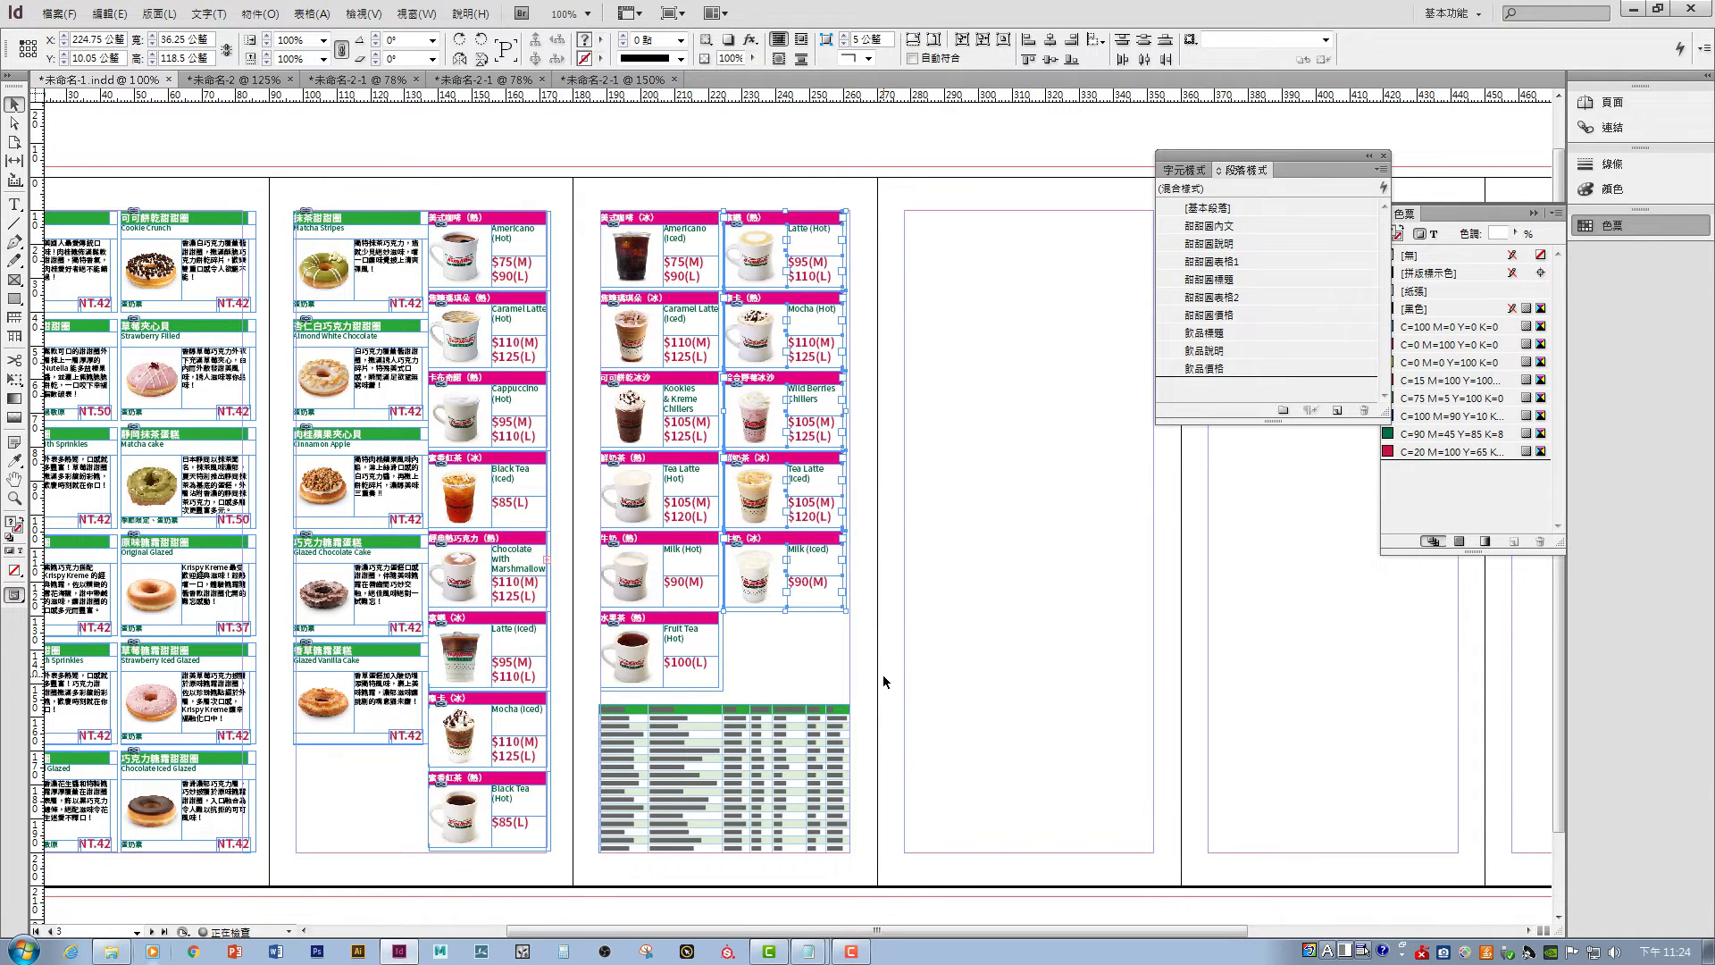
{"action": "key", "text": "Right"}
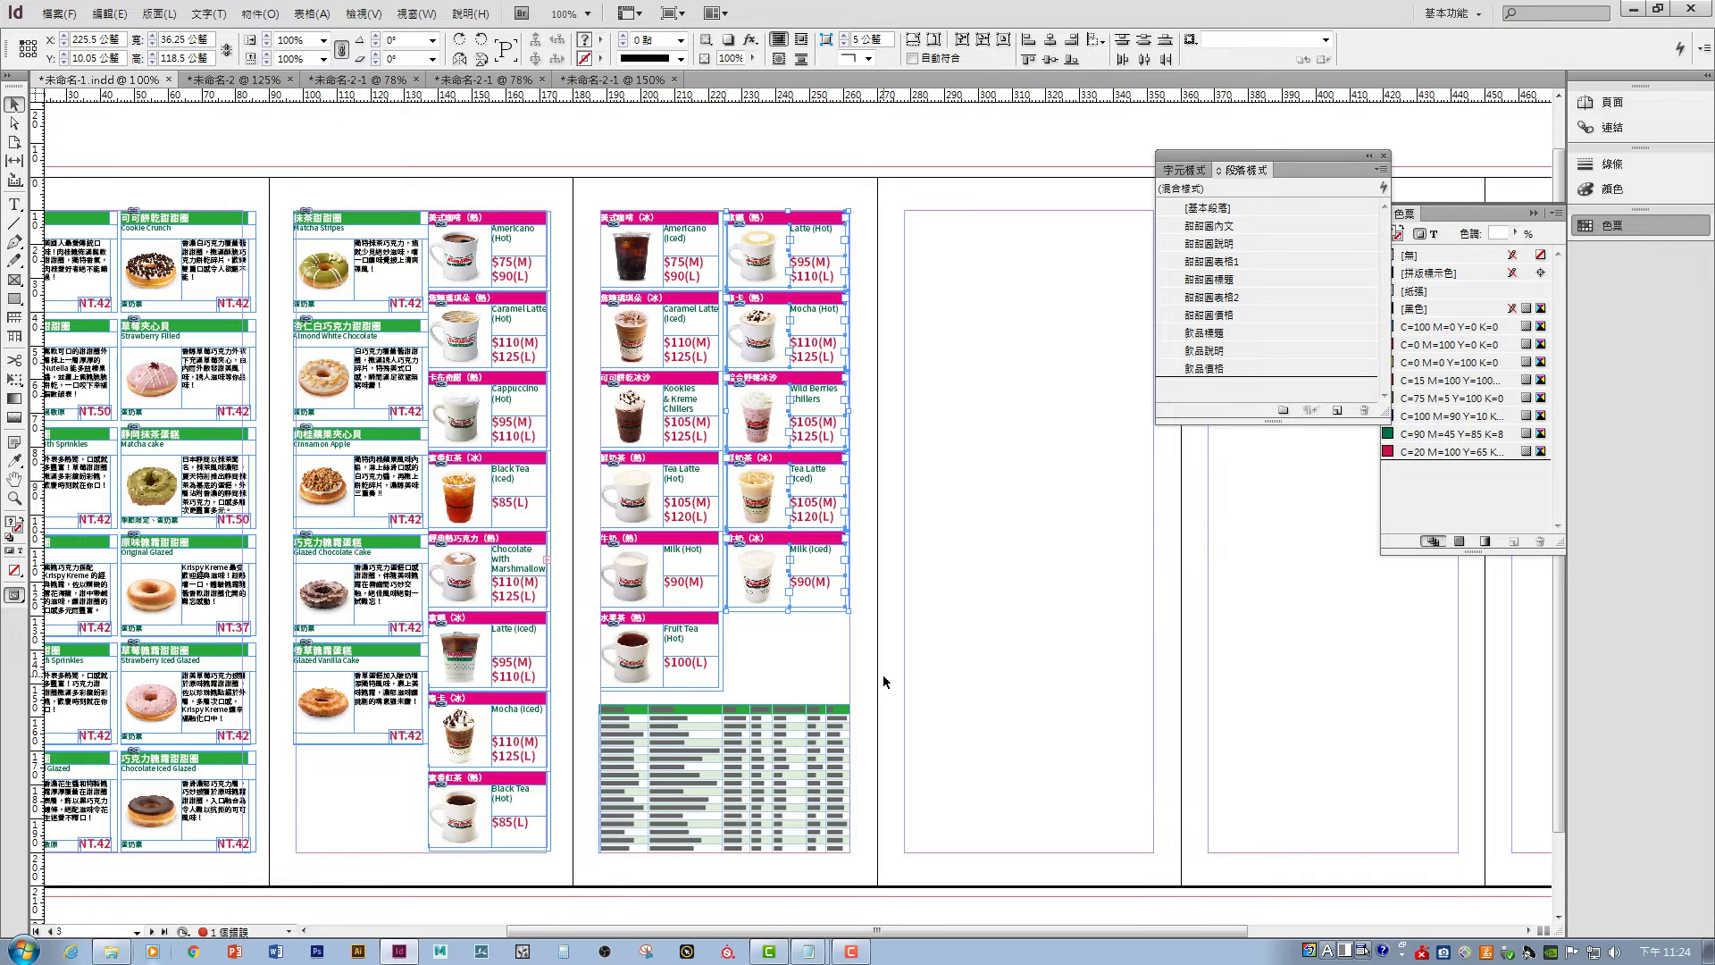
{"action": "key", "text": "Left"}
- Switch to Preview screen mode and pan to show more of the donut page
{"action": "key", "text": "w"}
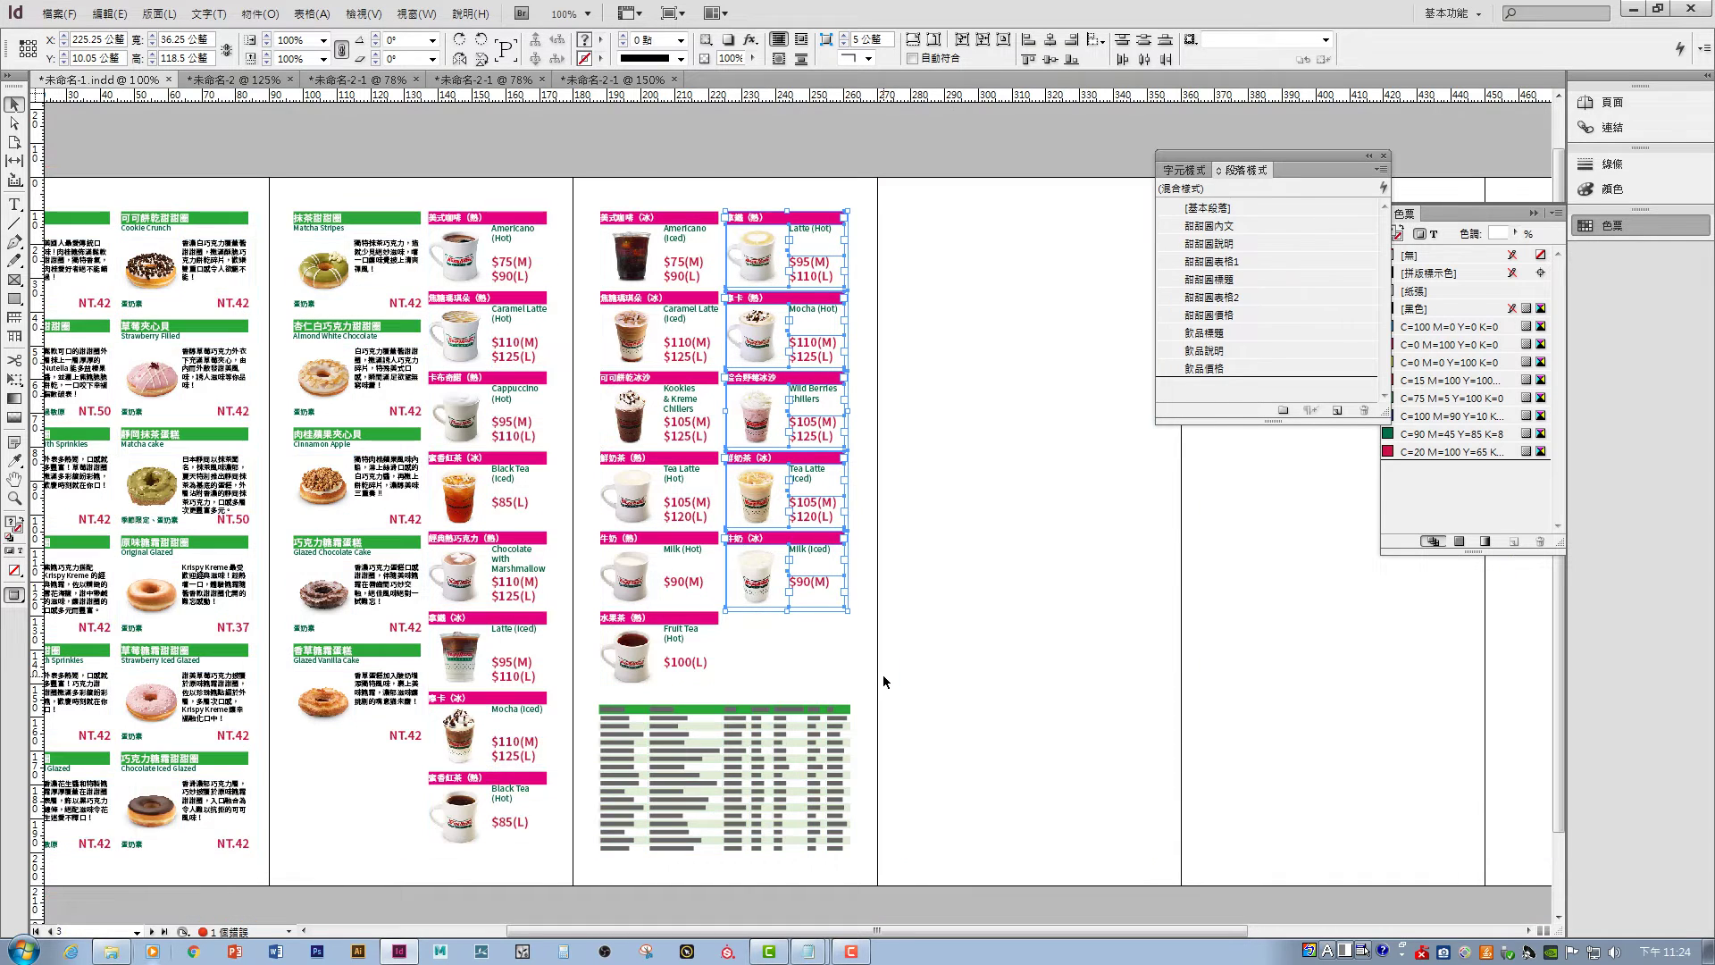
{"action": "left_click", "coordinate": [883, 674]}
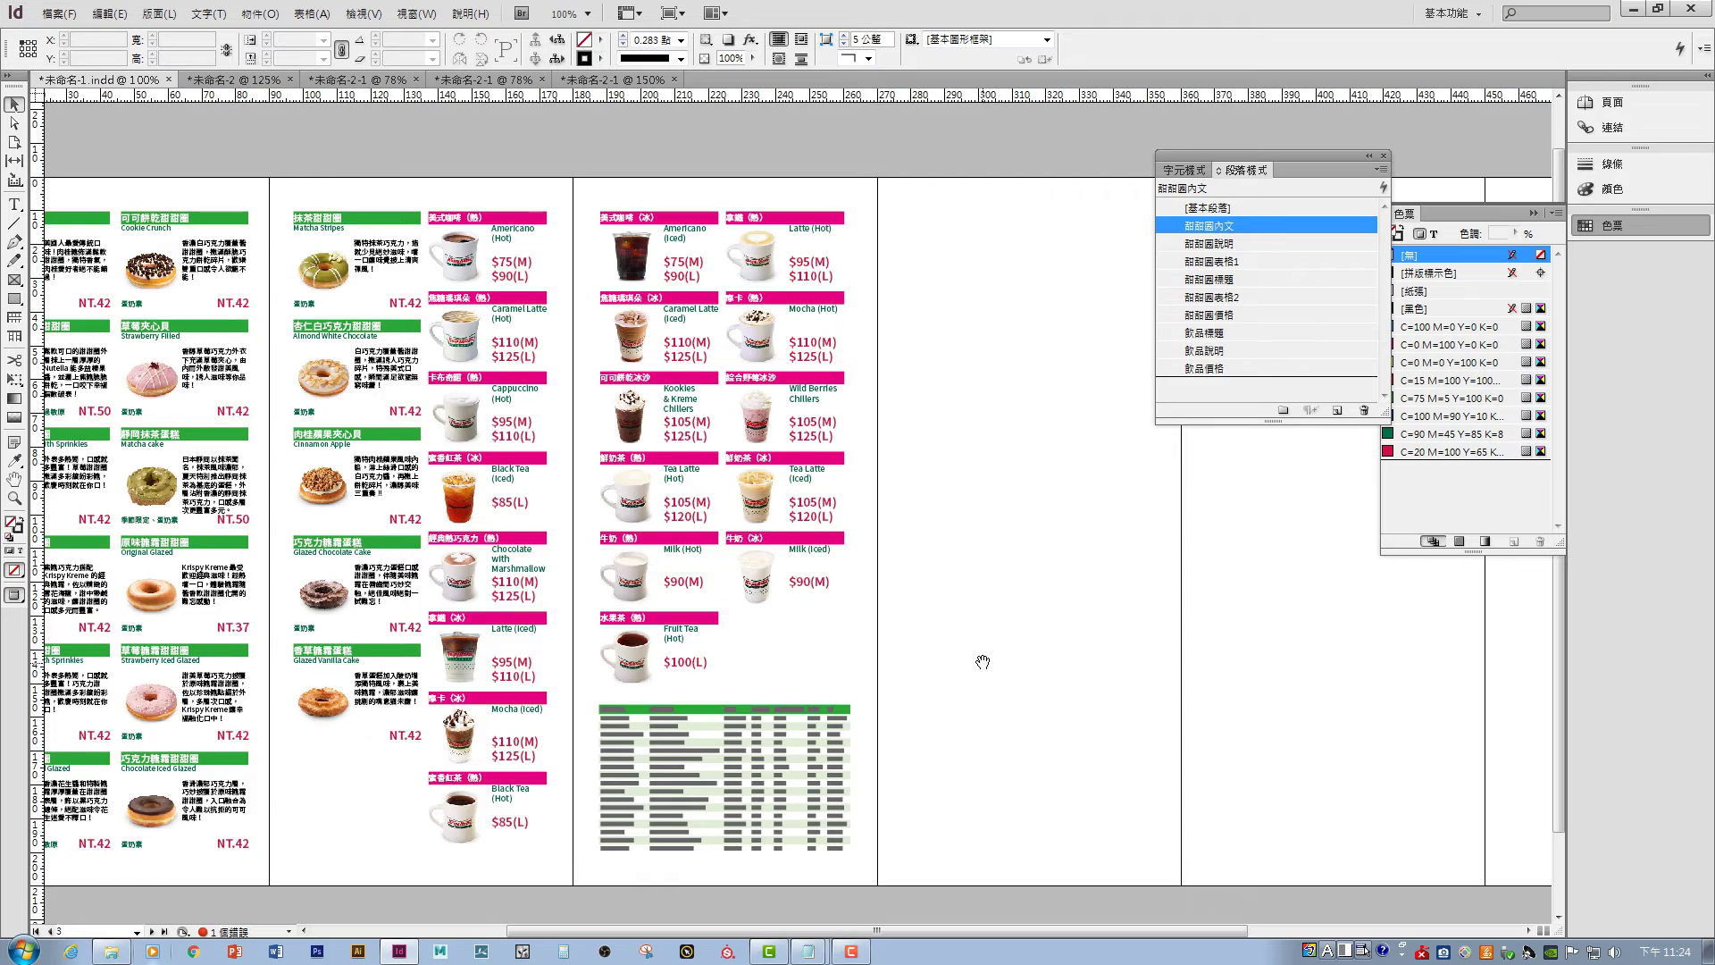
{"action": "left_click_drag", "start_coordinate": [983, 662], "coordinate": [1181, 666]}
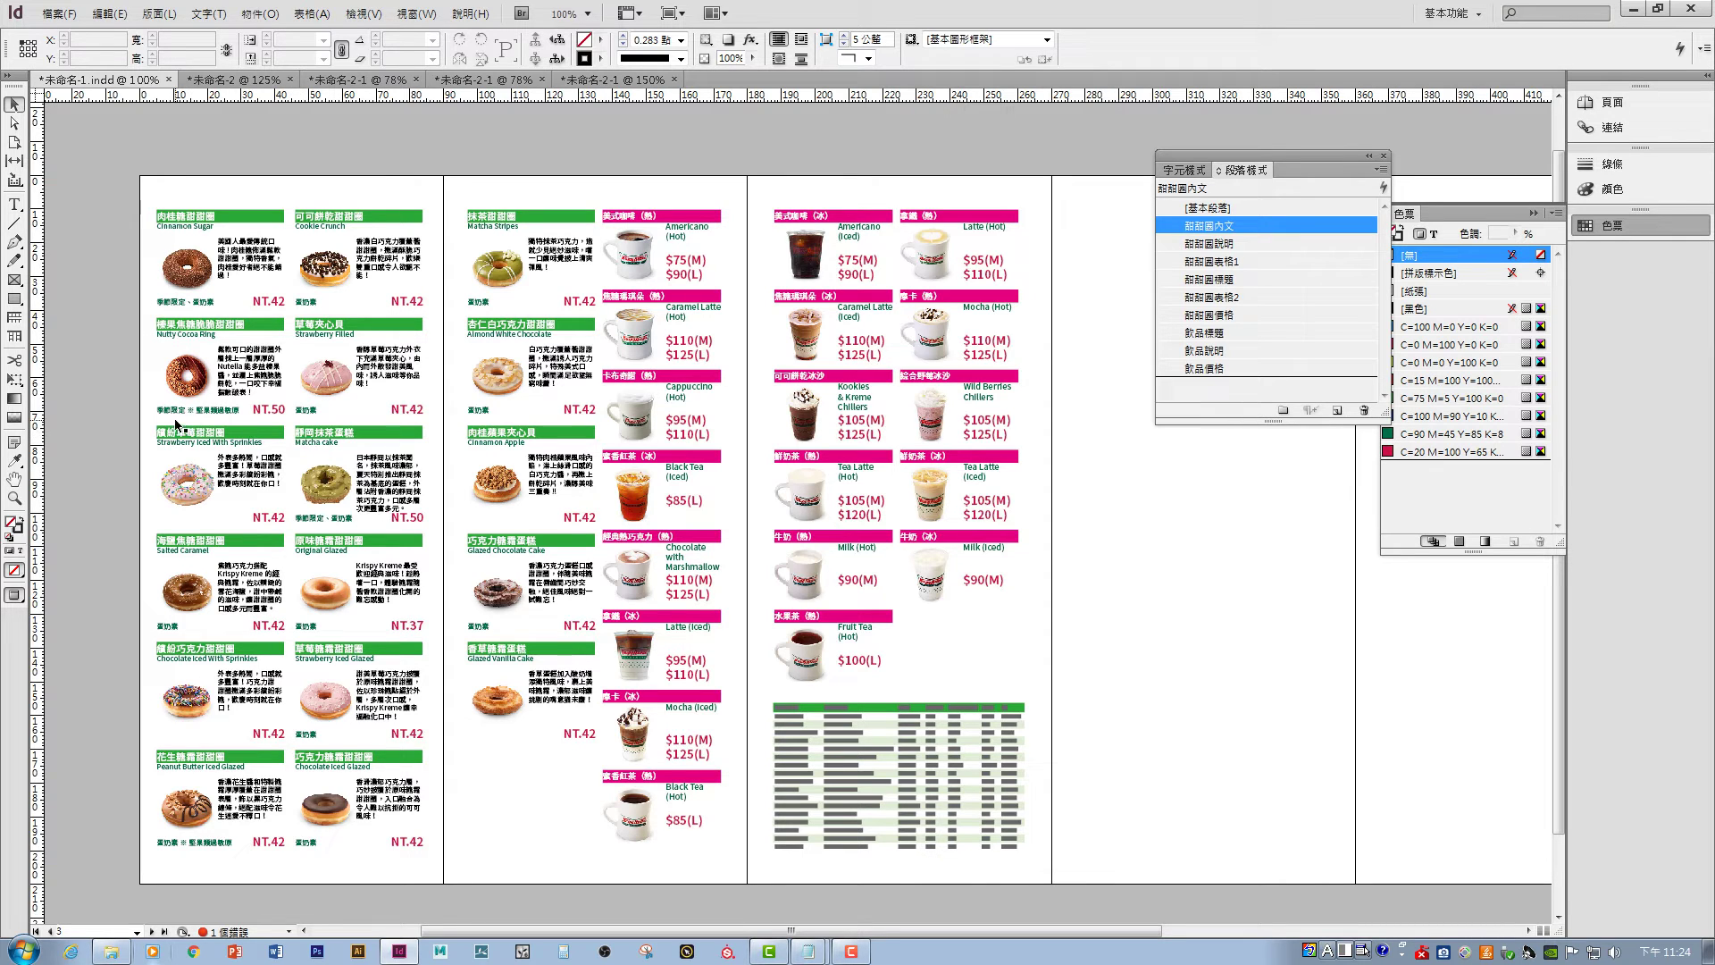
- Give the 甜甜圈標題 paragraph style a 1 mm left indent
{"action": "left_click", "coordinate": [1212, 284]}
{"action": "double_click", "coordinate": [1260, 277]}
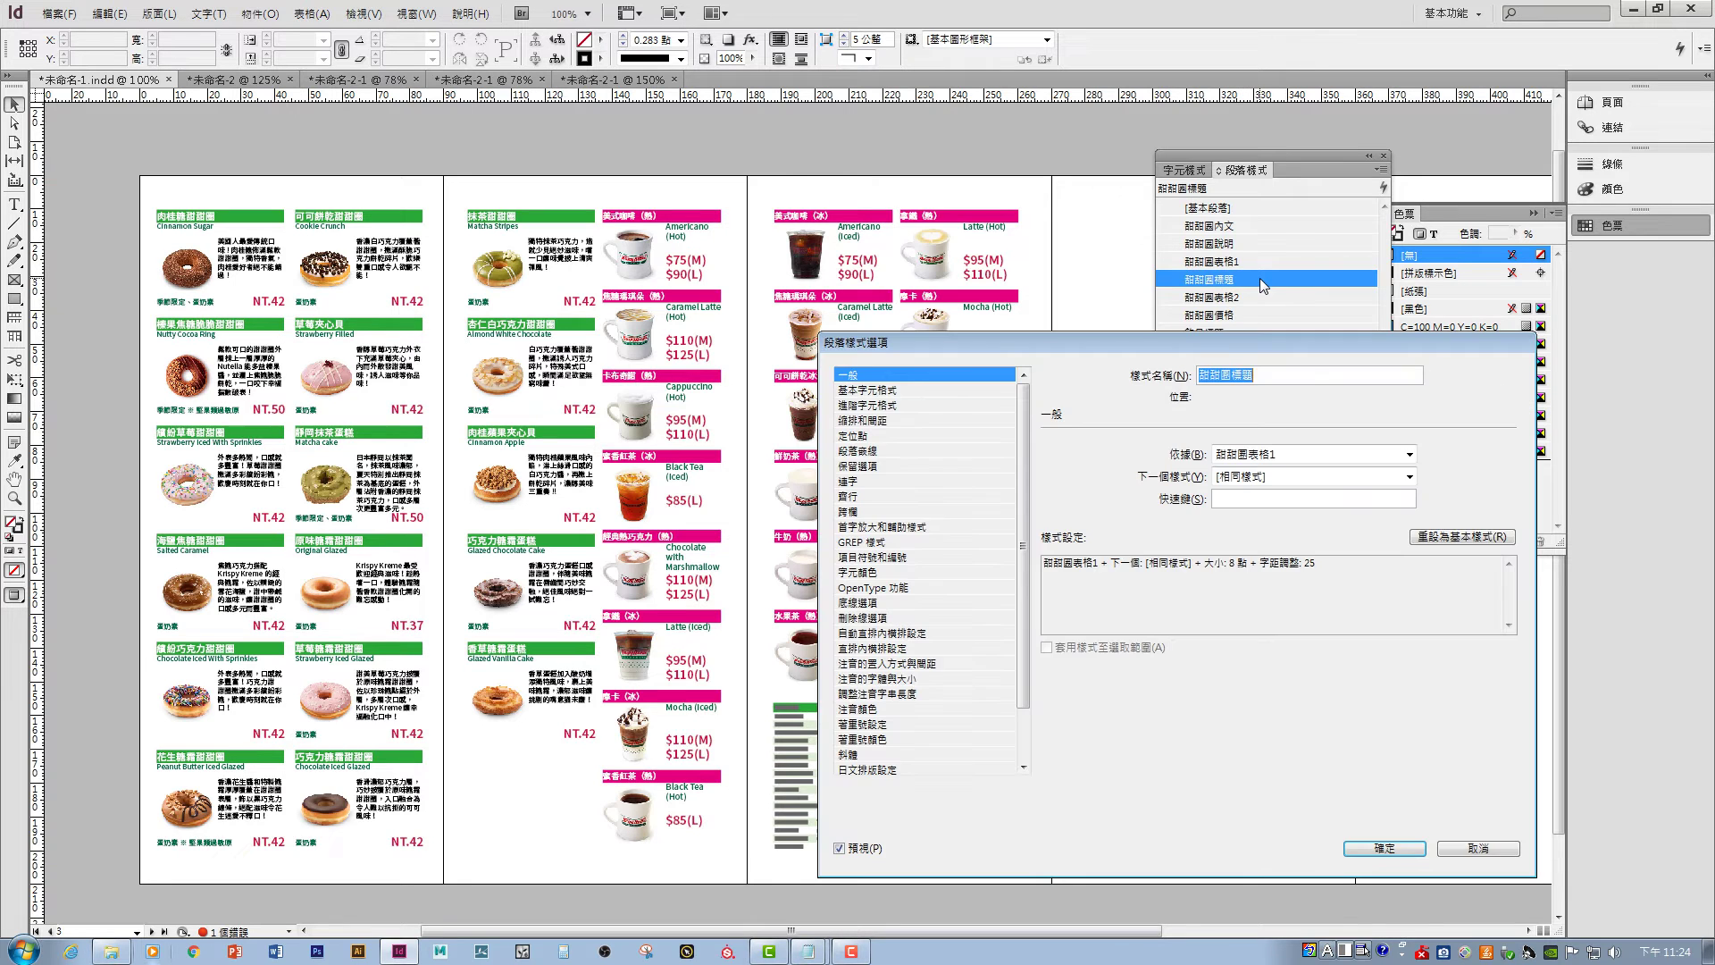
{"action": "left_click", "coordinate": [873, 421]}
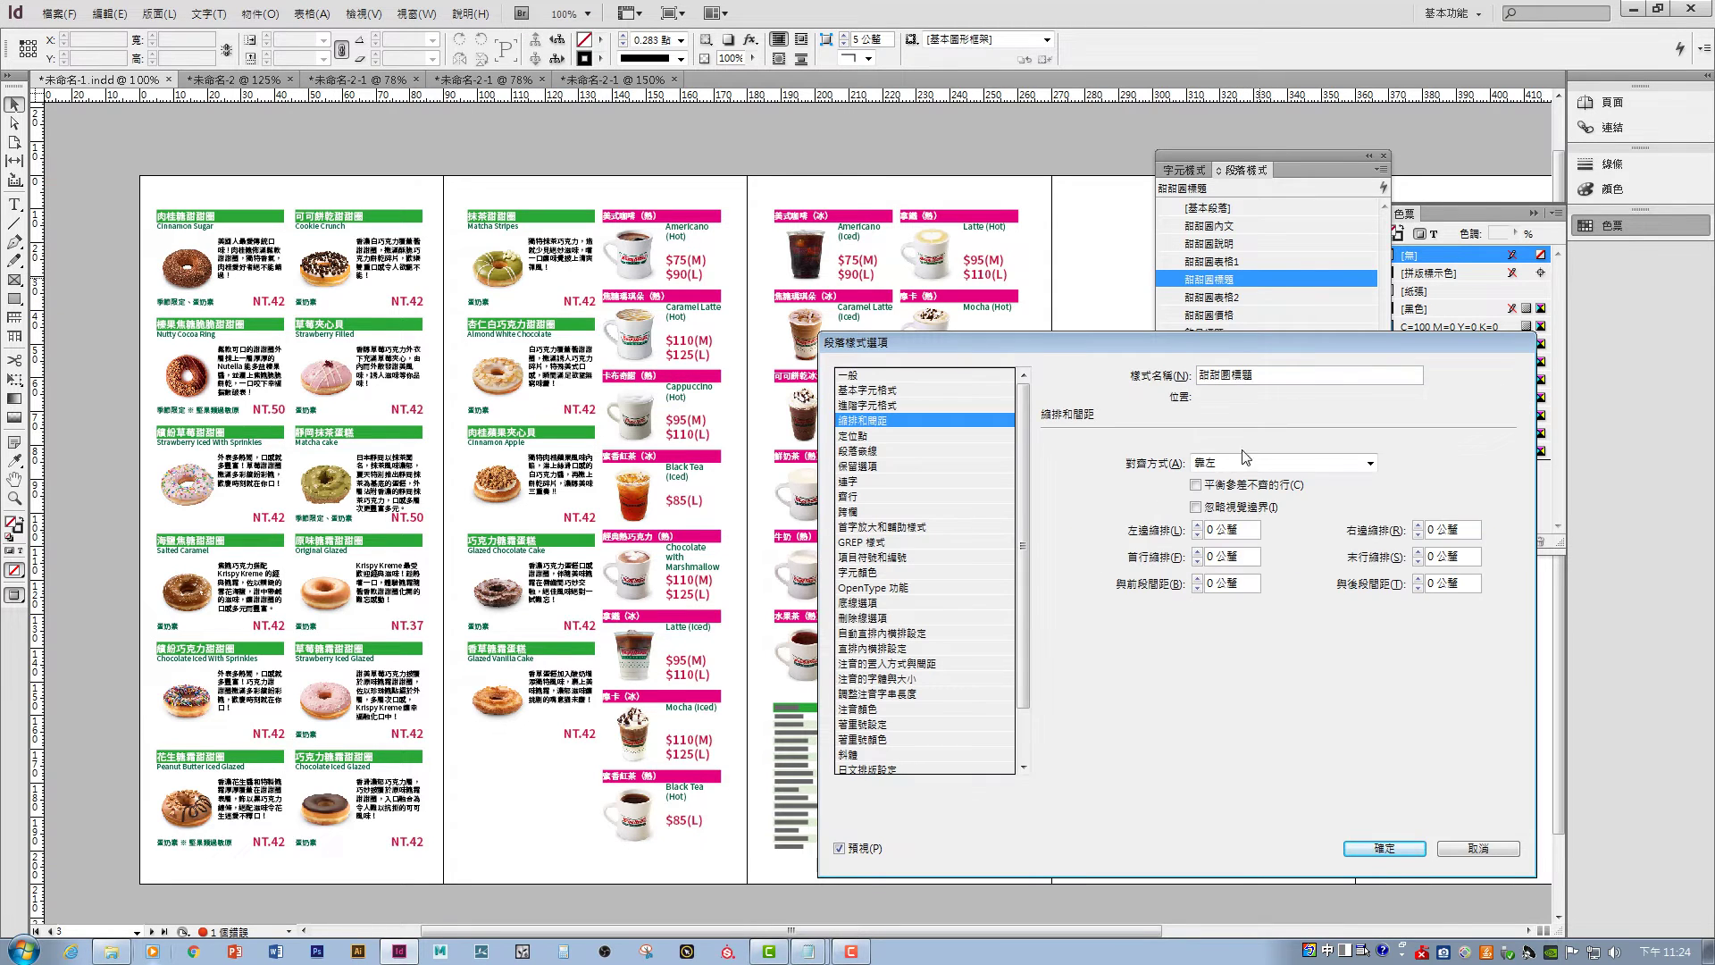
{"action": "left_click", "coordinate": [1198, 528]}
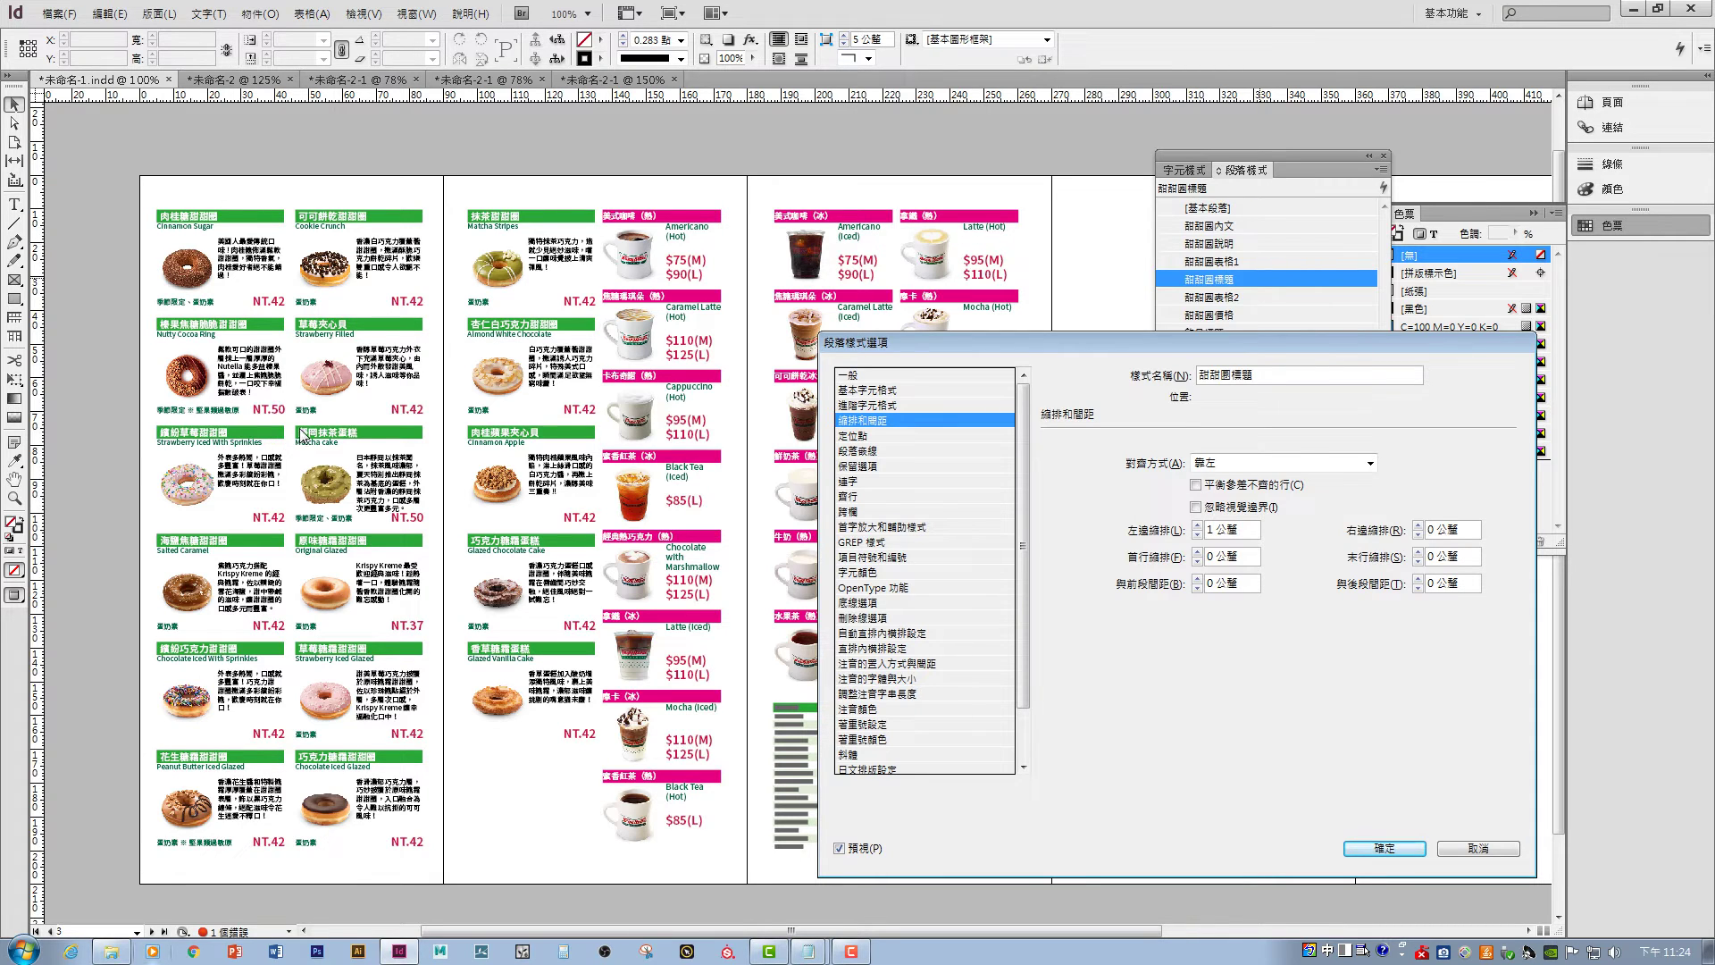
{"action": "left_click", "coordinate": [1384, 847]}
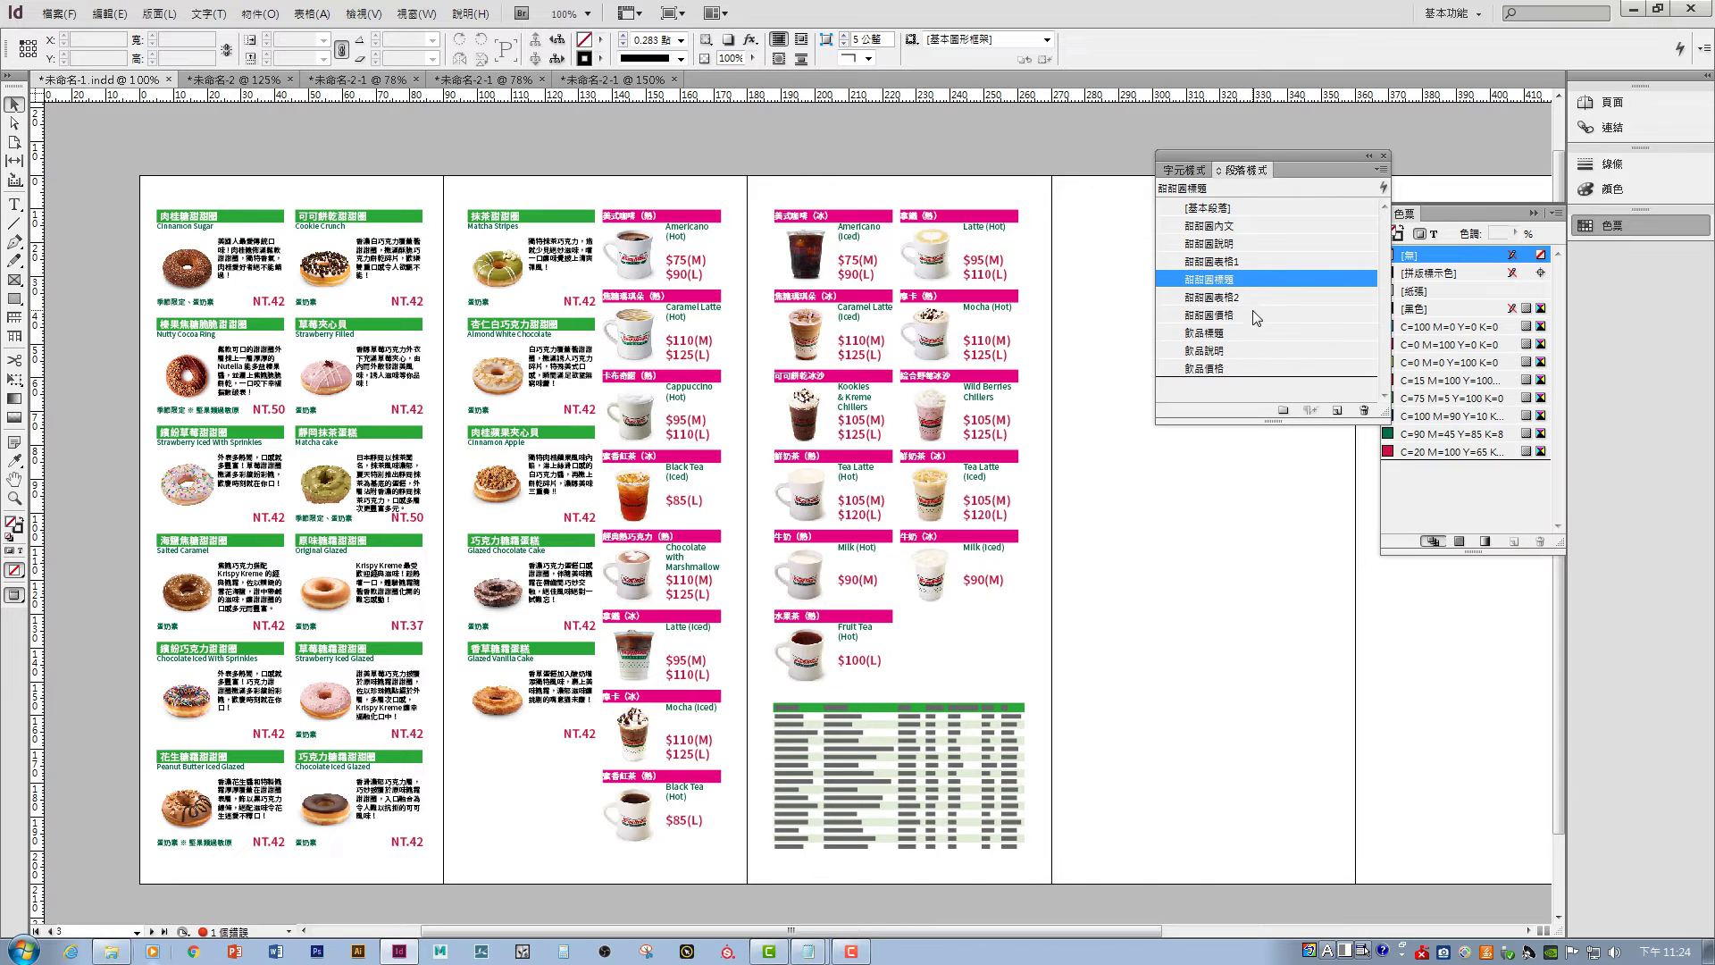
- Set the 飲品標題 paragraph style's font size to 8 pt
{"action": "left_click", "coordinate": [1211, 334]}
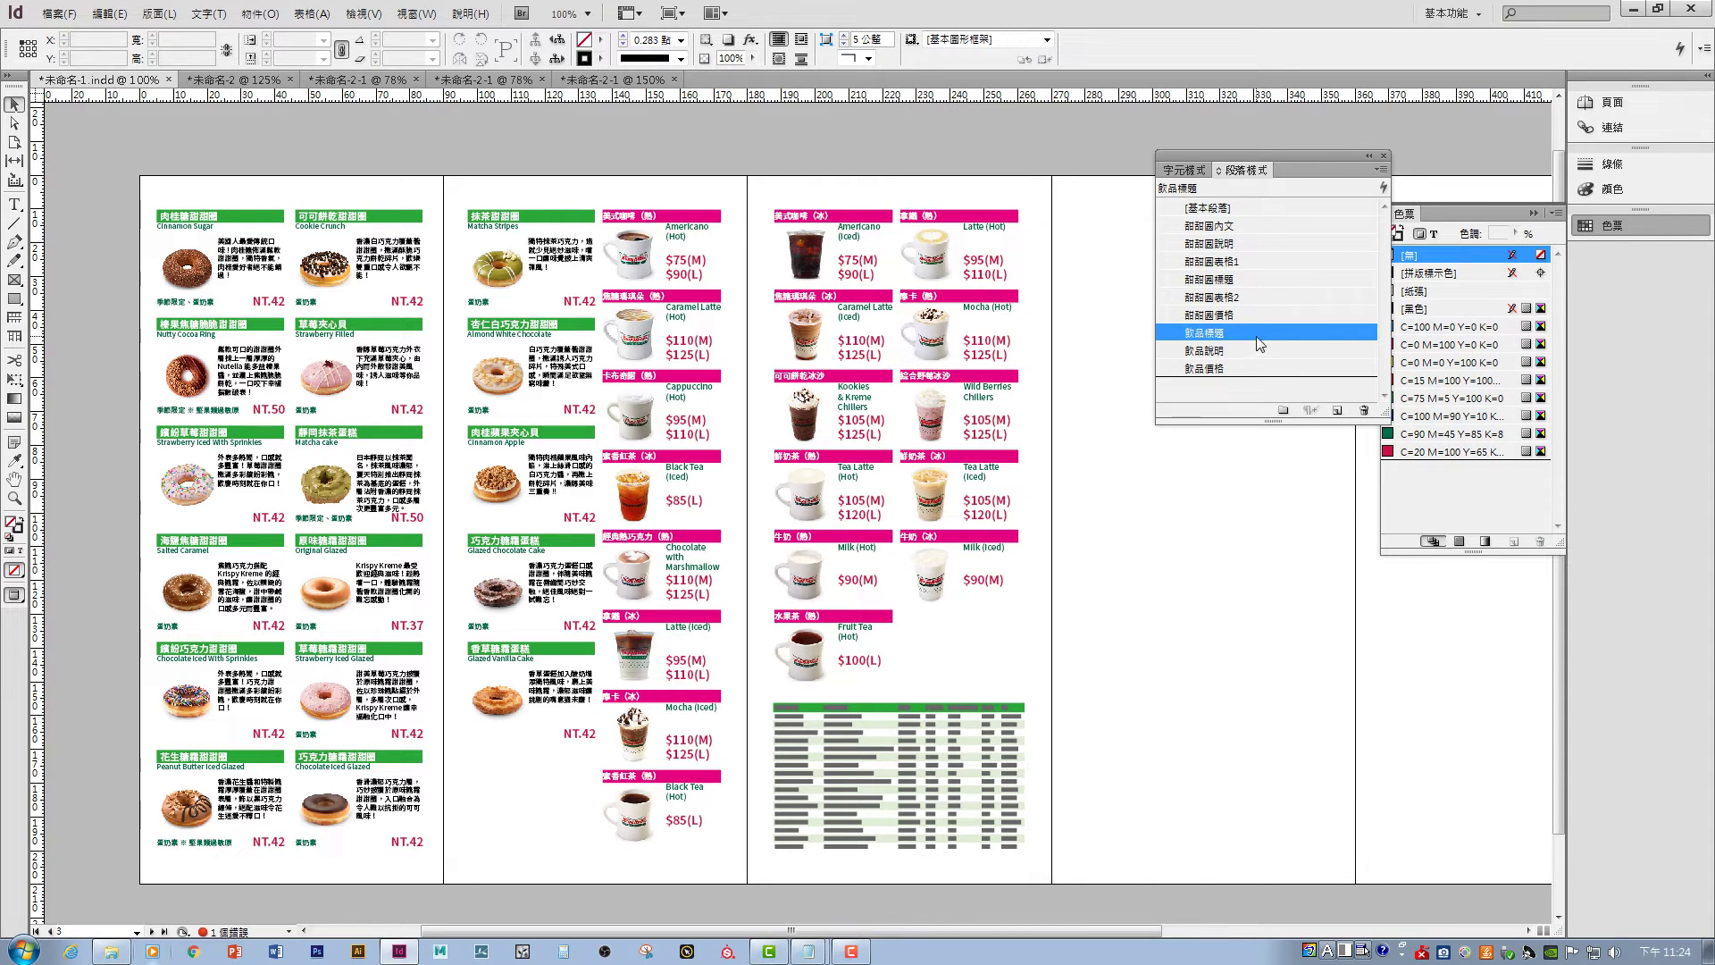
{"action": "double_click", "coordinate": [1258, 332]}
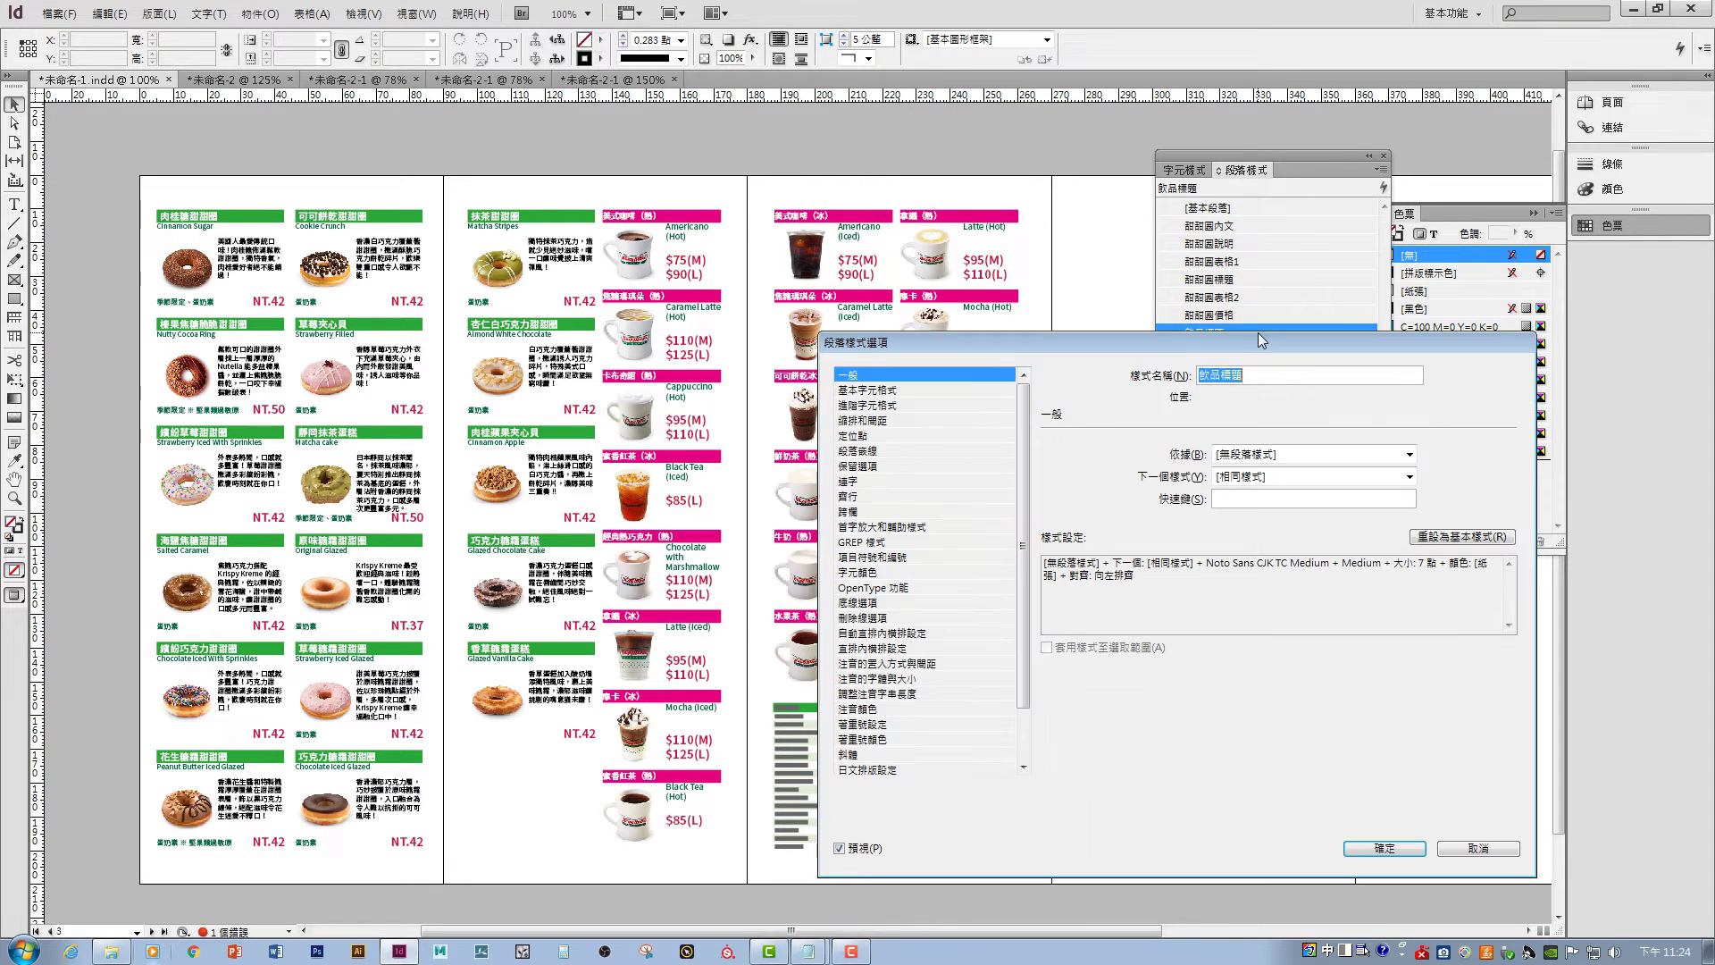
{"action": "left_click", "coordinate": [877, 422]}
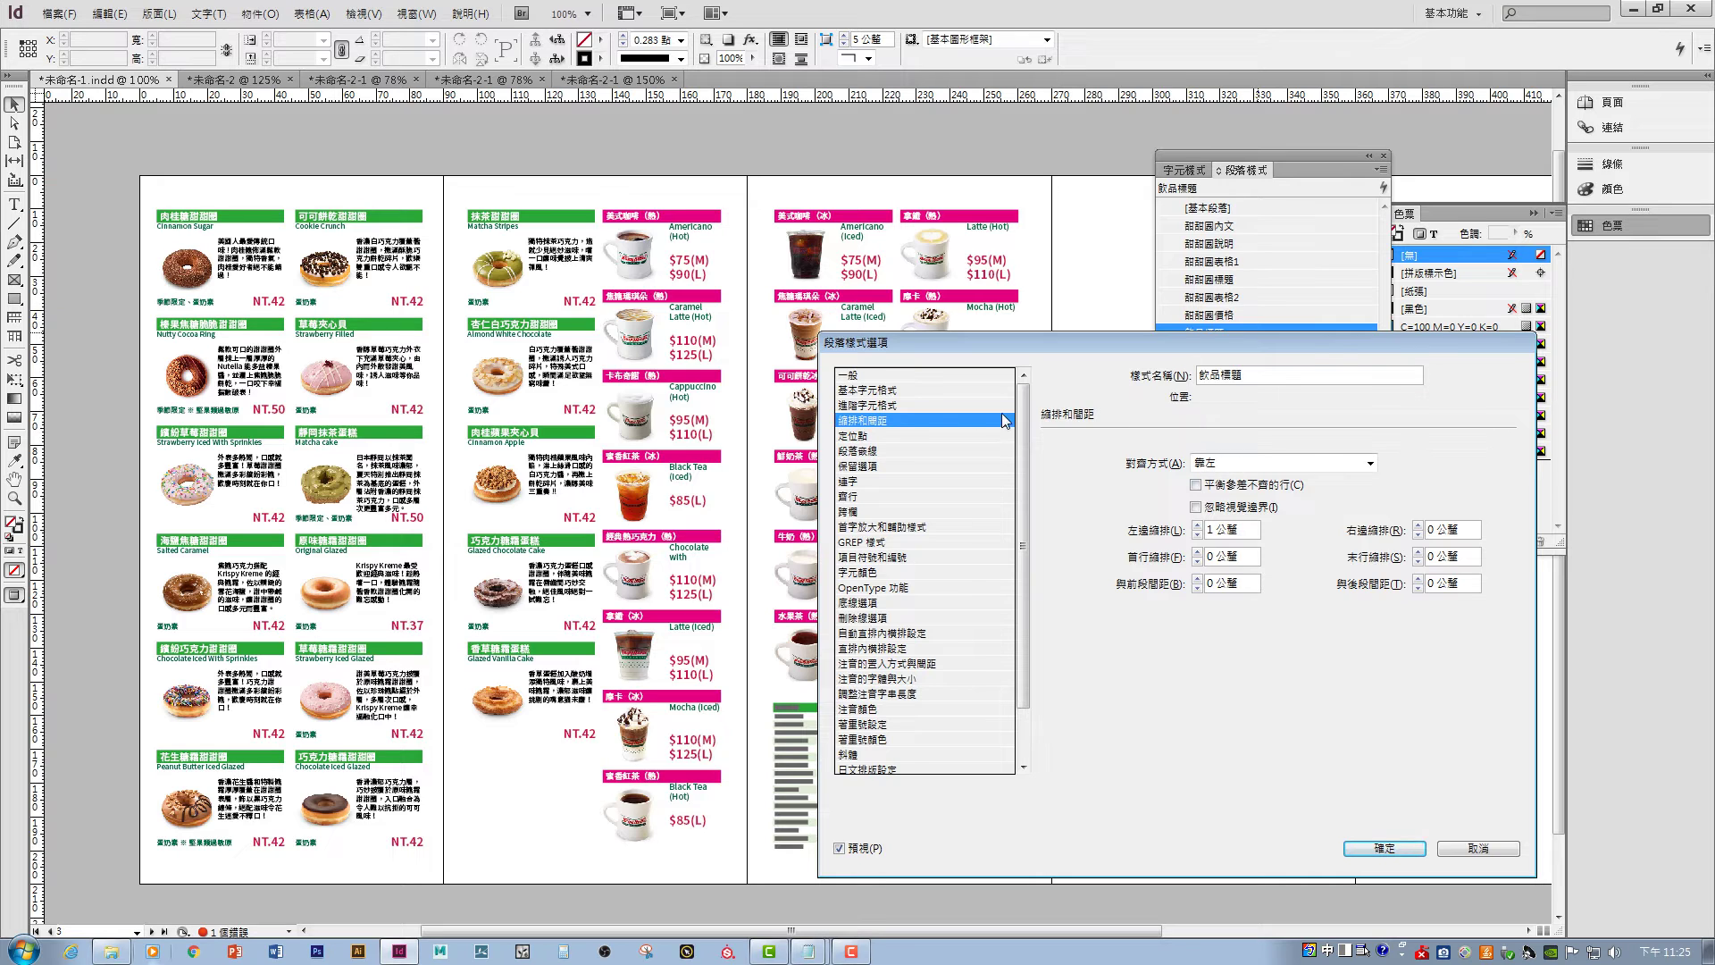
{"action": "left_click", "coordinate": [904, 391]}
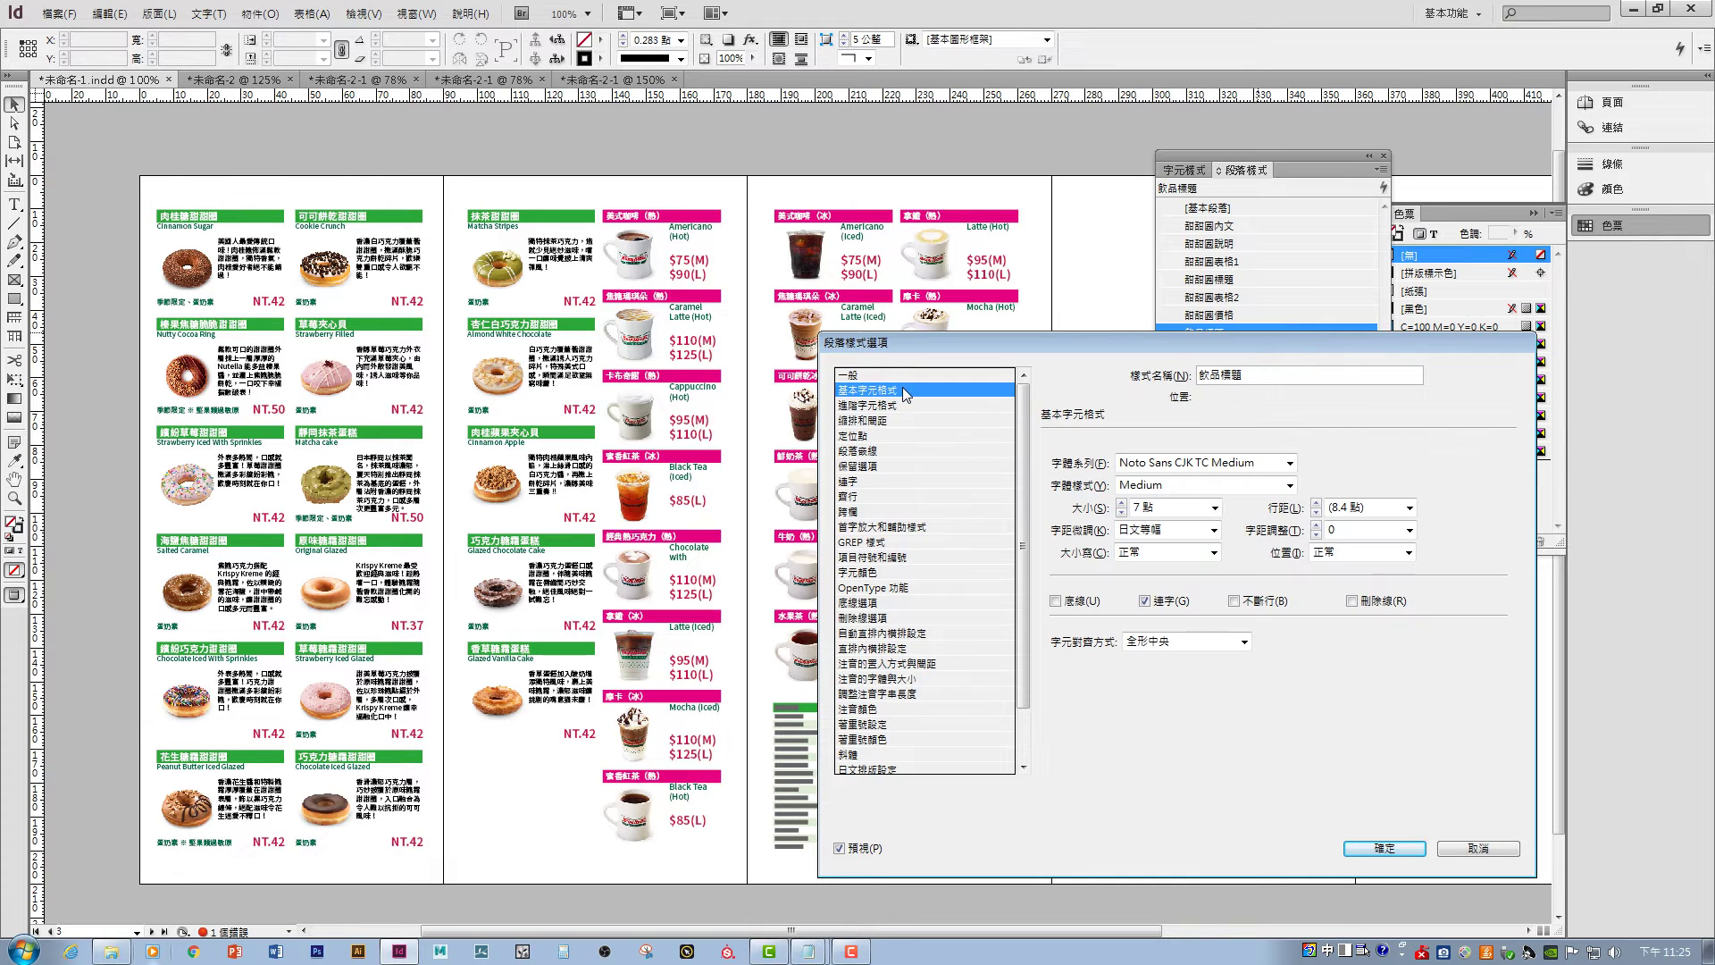
{"action": "left_click", "coordinate": [1215, 507]}
{"action": "left_click", "coordinate": [1175, 545]}
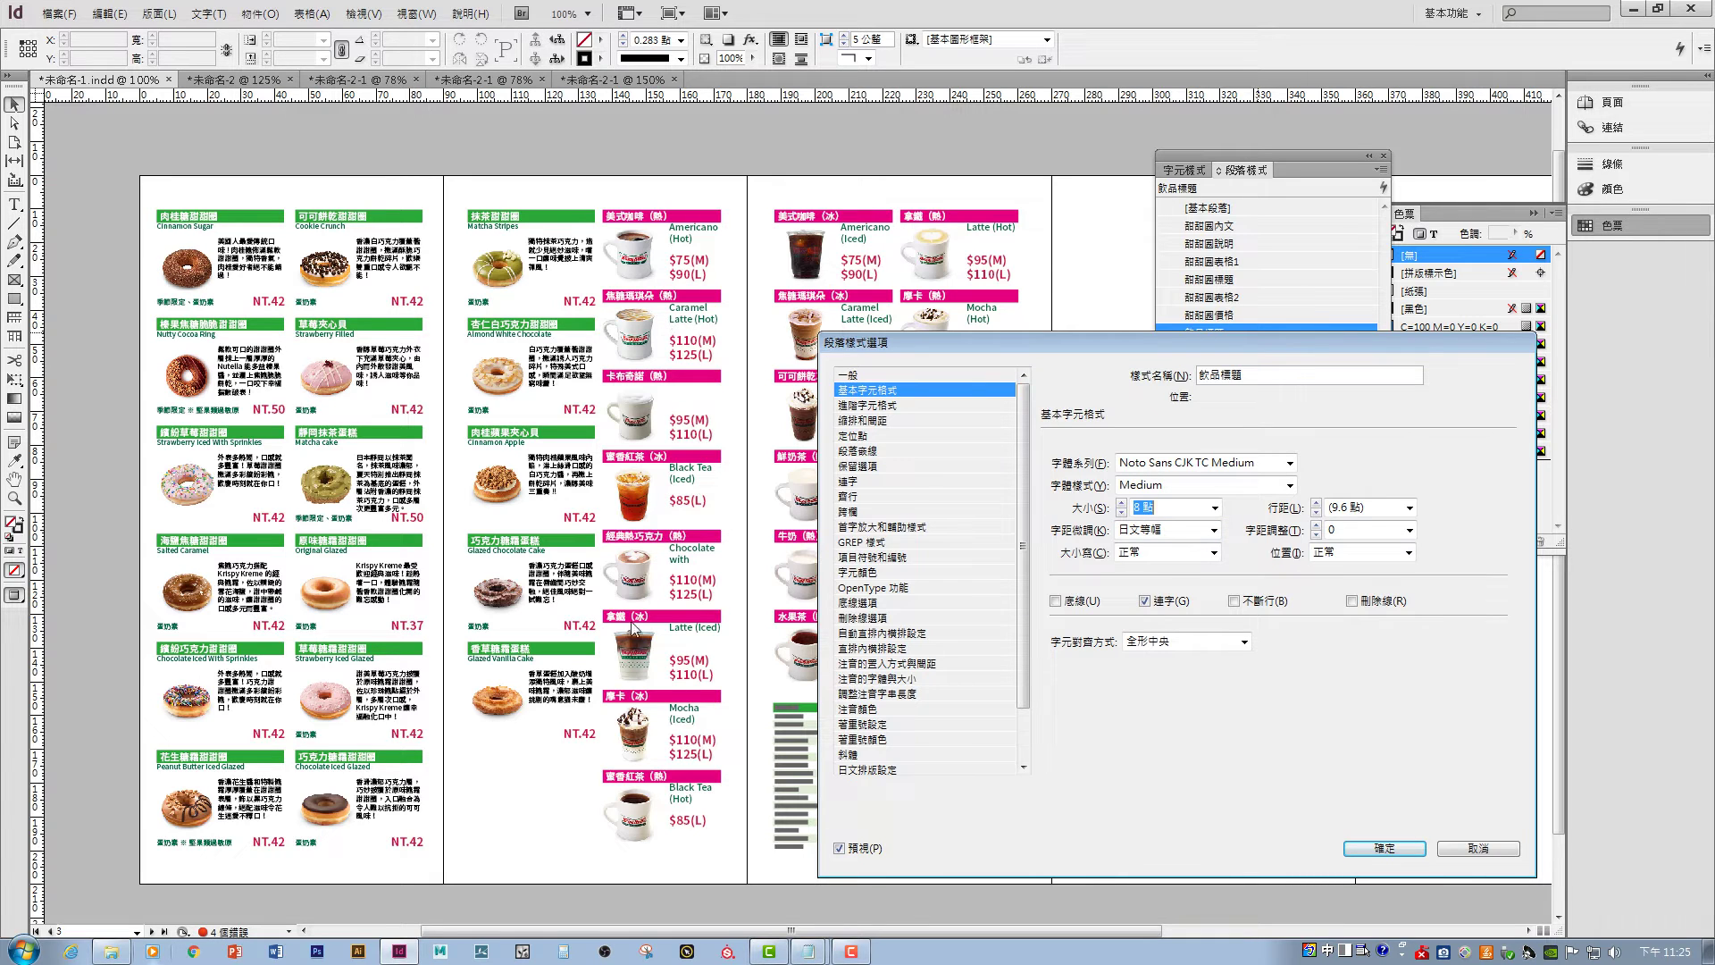
{"action": "left_click", "coordinate": [1375, 846]}
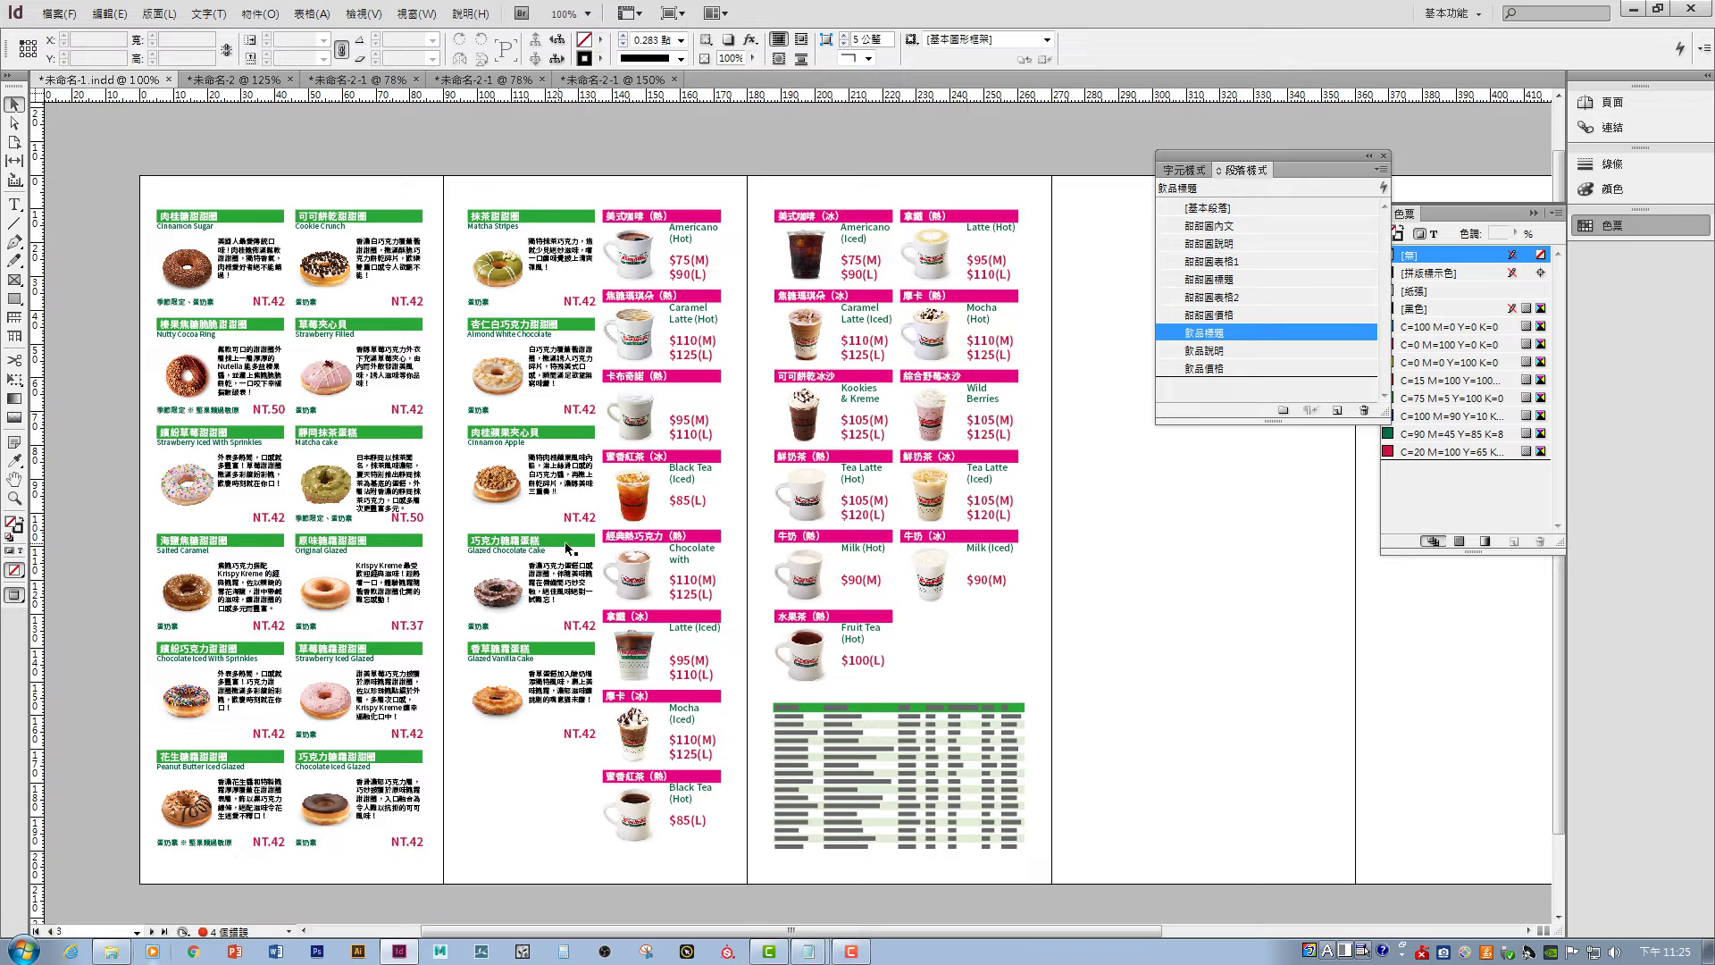
{"action": "left_click_drag", "start_coordinate": [1133, 661], "coordinate": [1141, 571]}
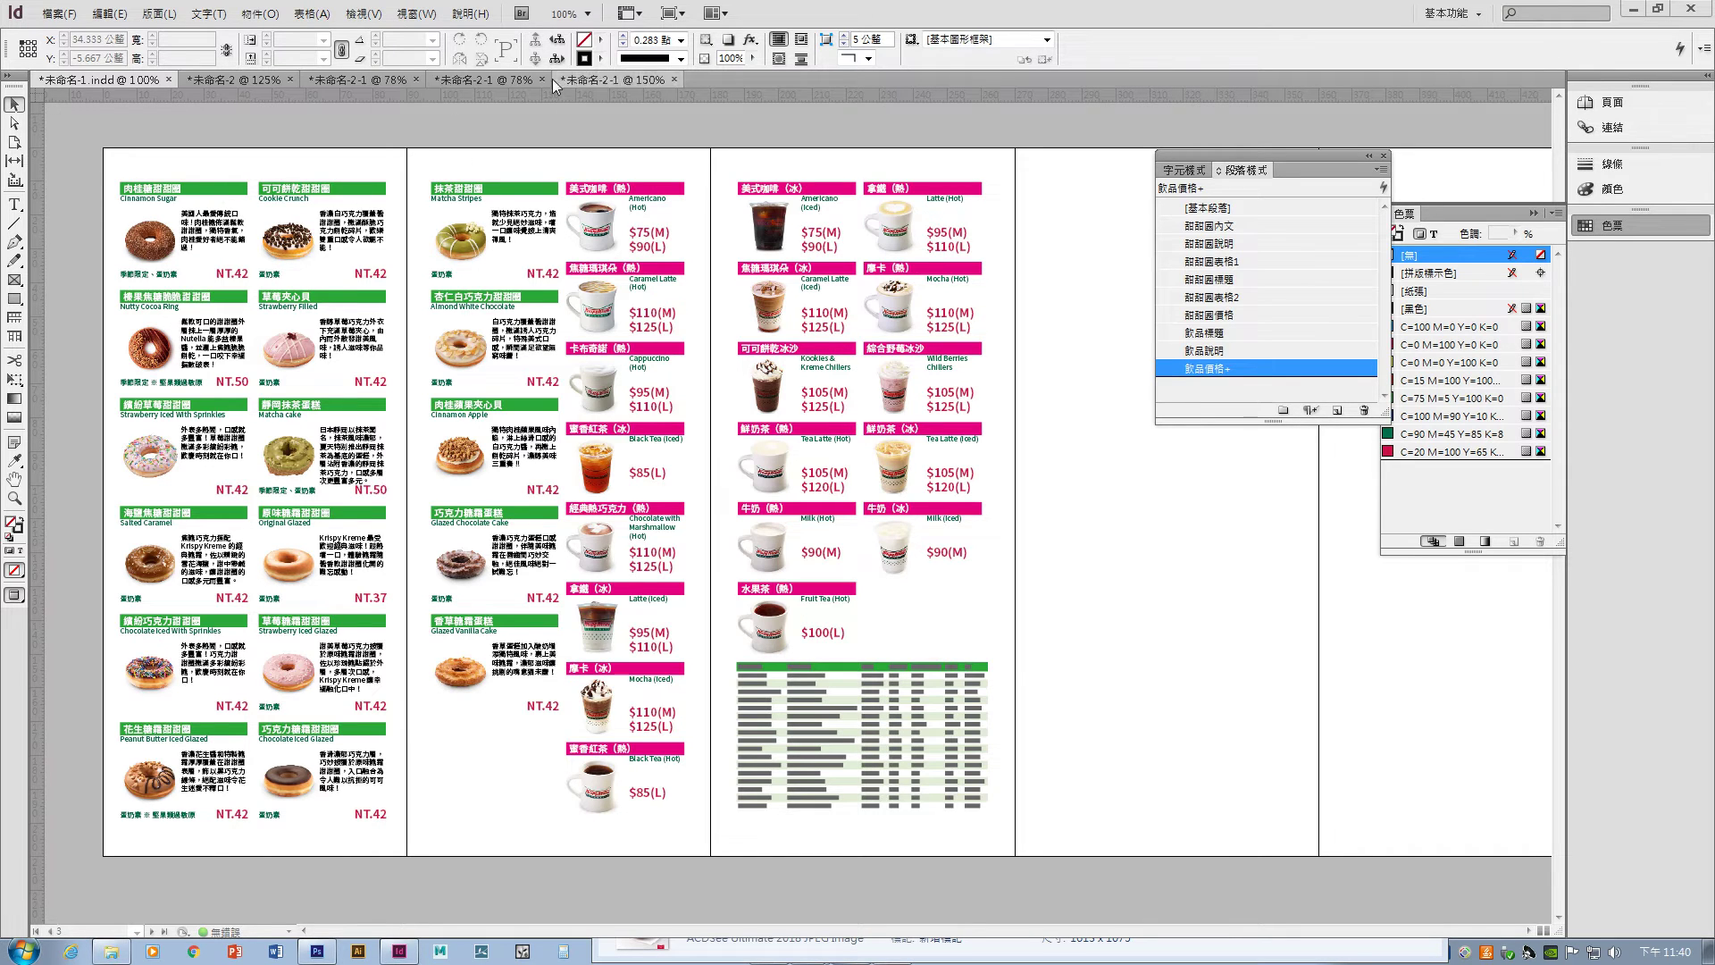
- Show the Layers panel and add a new layer named 商品
{"action": "left_click", "coordinate": [416, 14]}
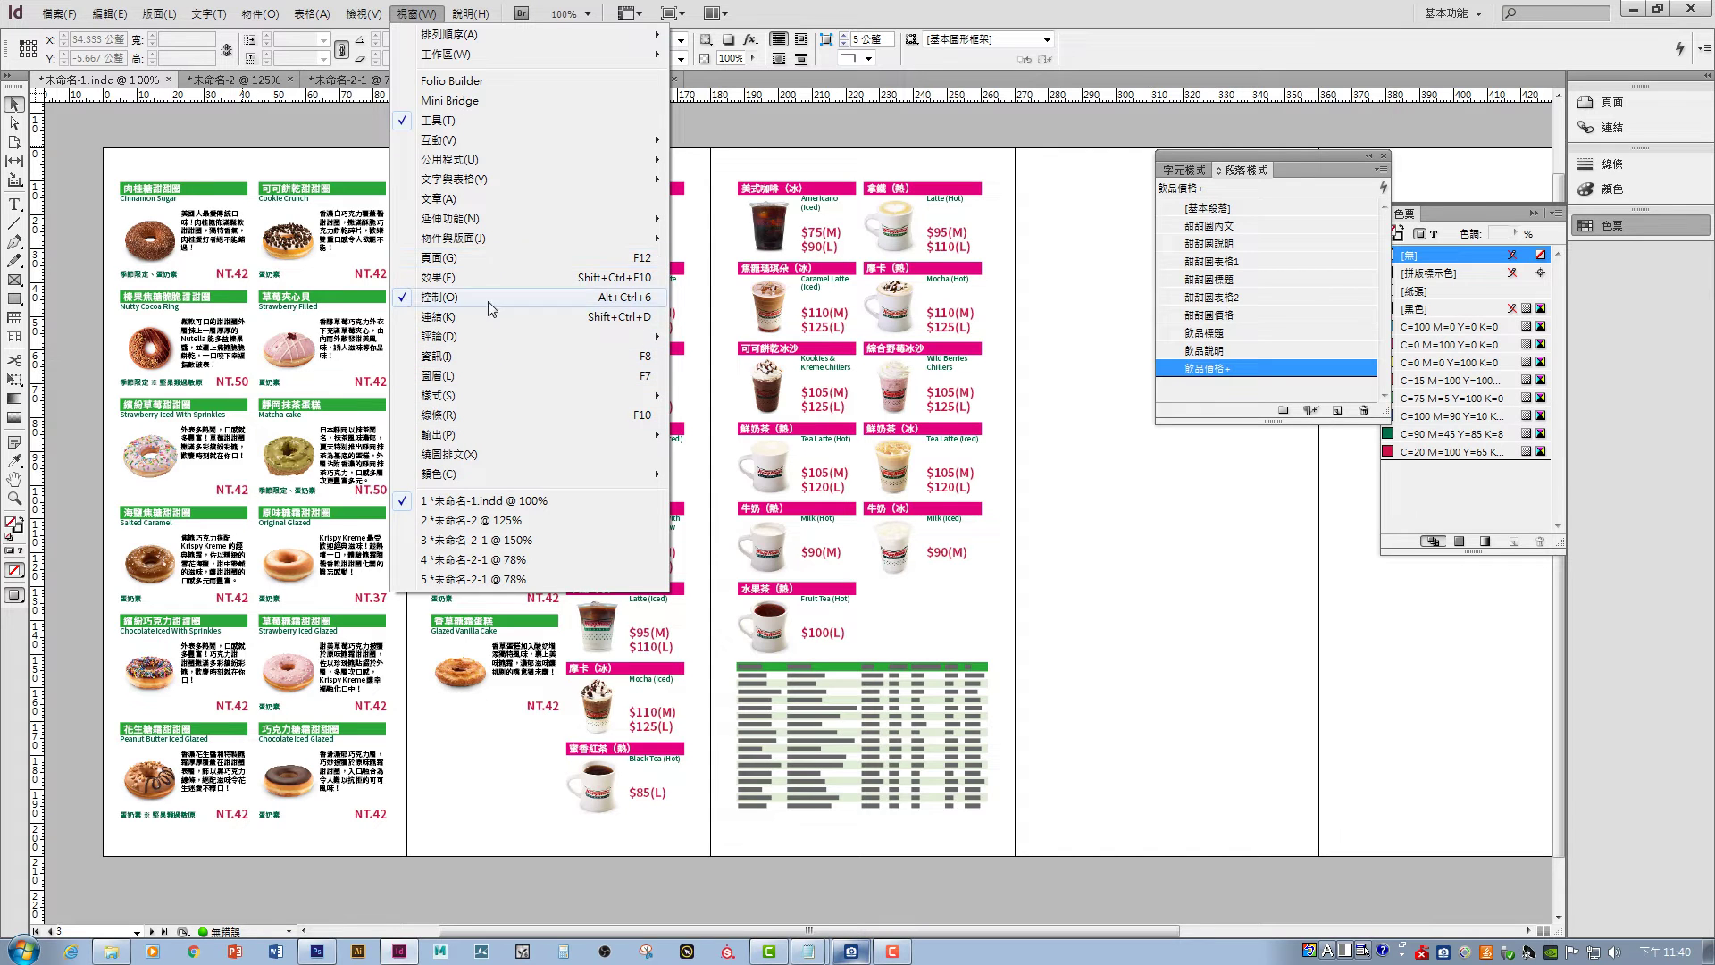
{"action": "left_click", "coordinate": [463, 375]}
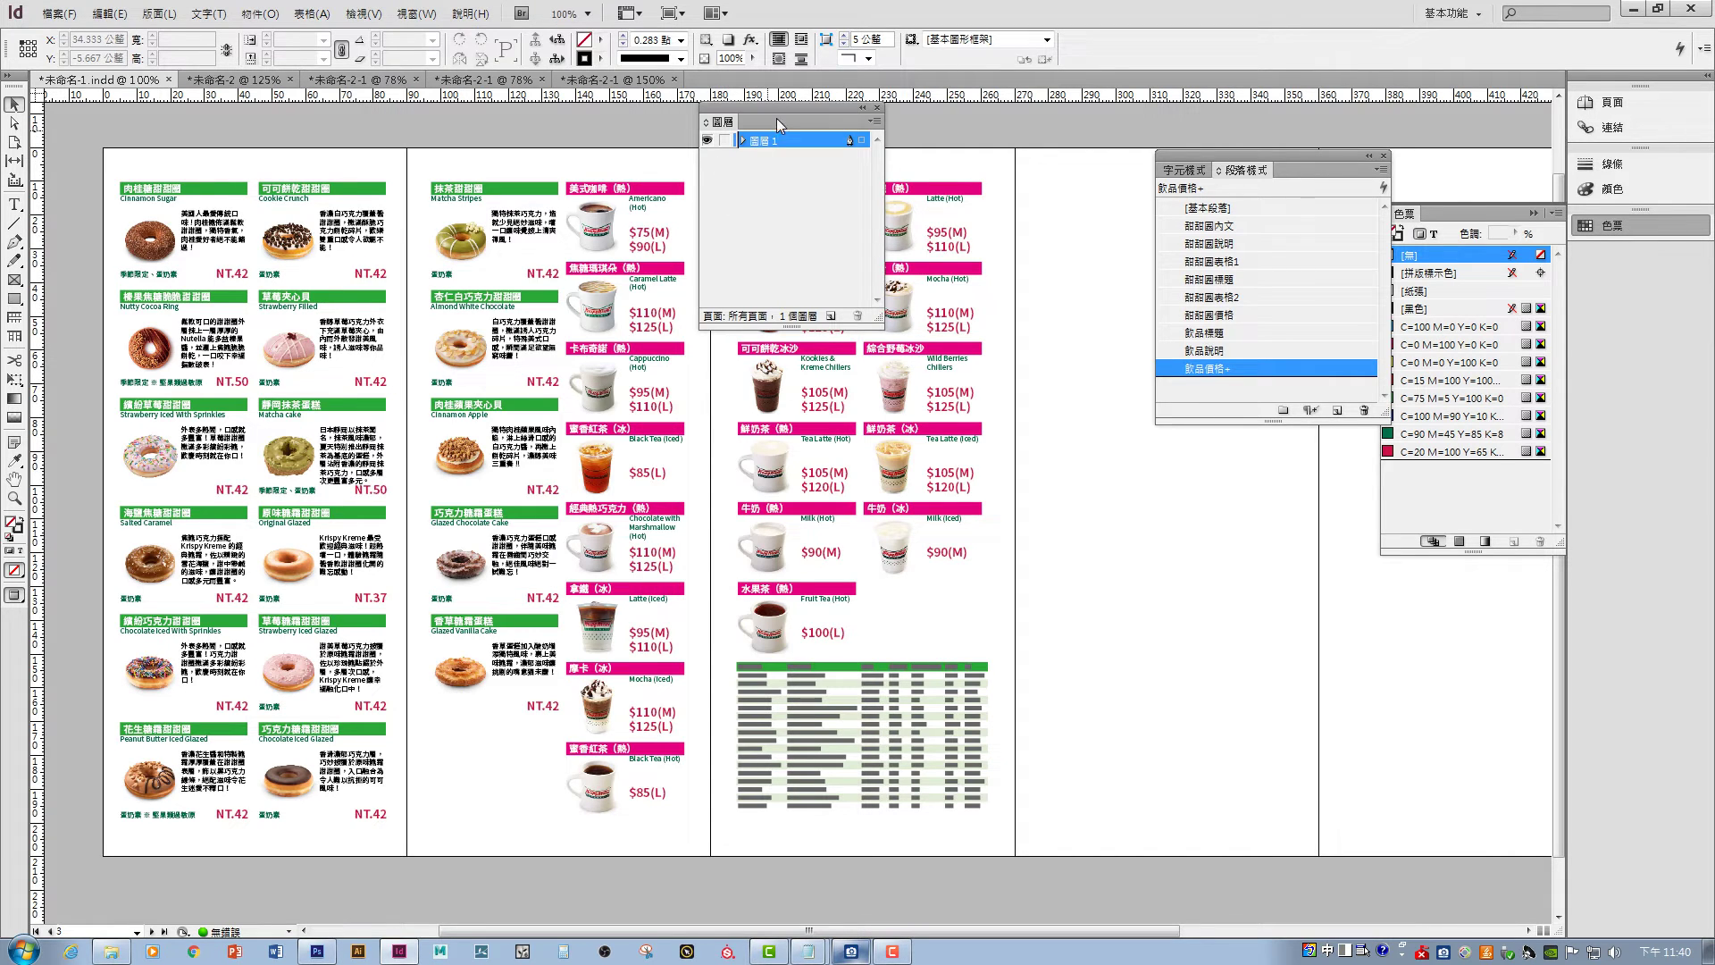
{"action": "left_click_drag", "start_coordinate": [775, 118], "coordinate": [1108, 368]}
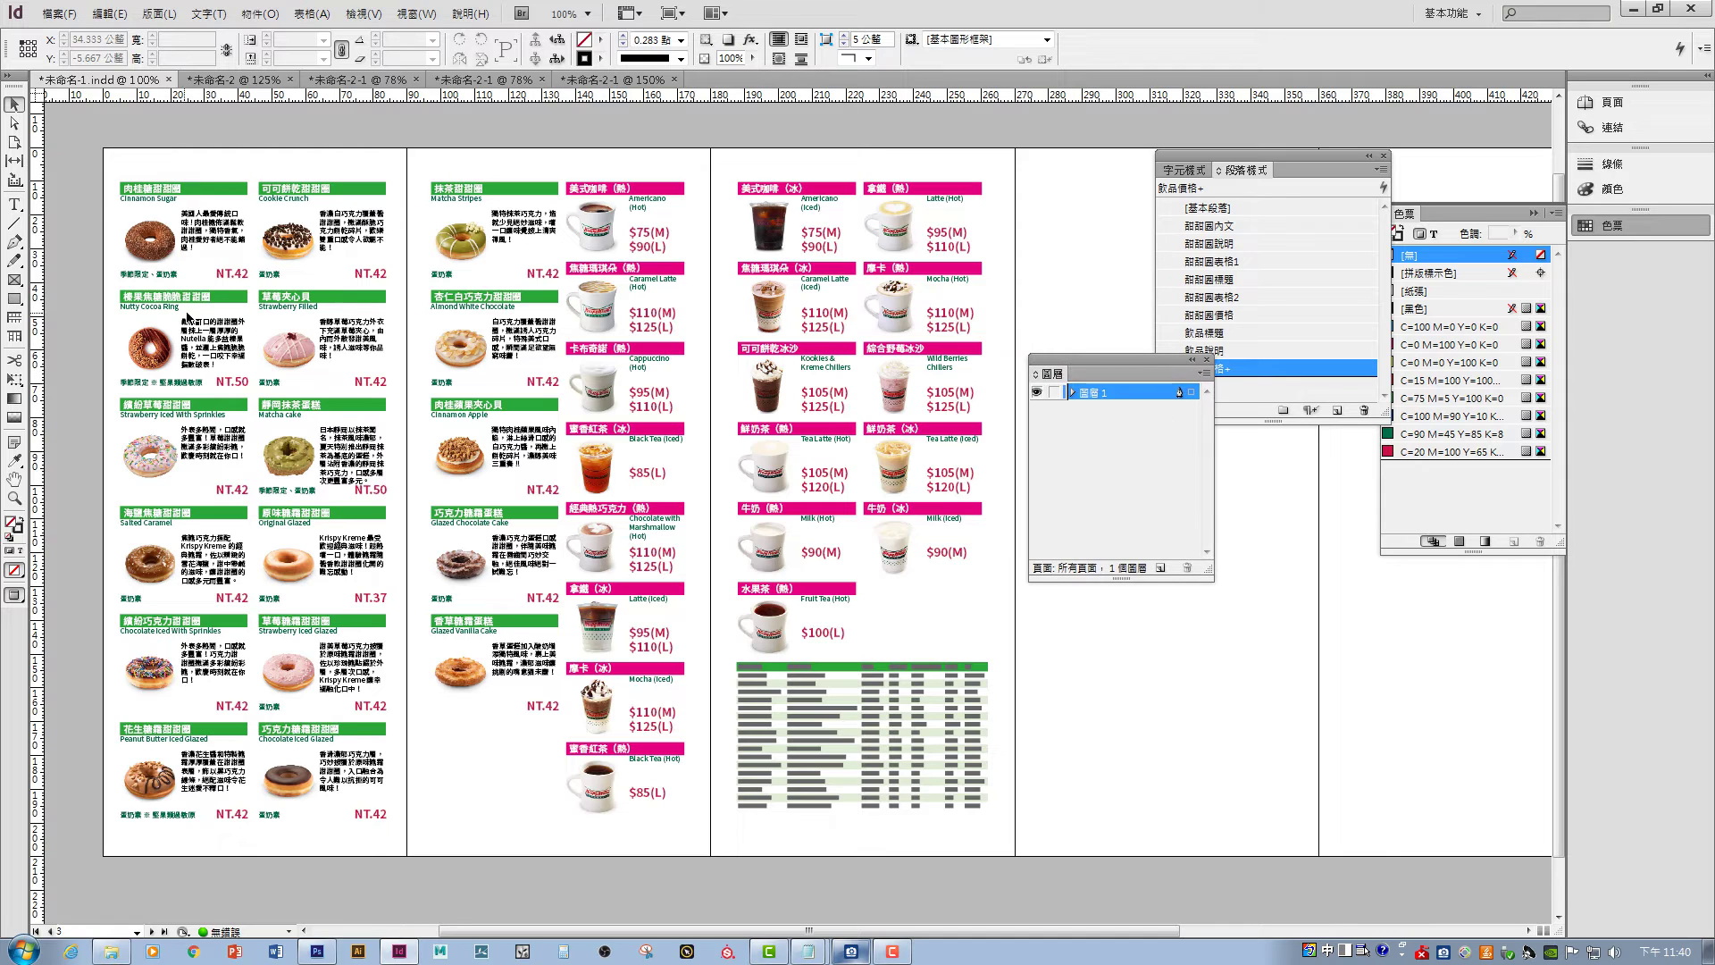
{"action": "left_click", "coordinate": [1161, 568]}
{"action": "double_click", "coordinate": [1122, 400]}
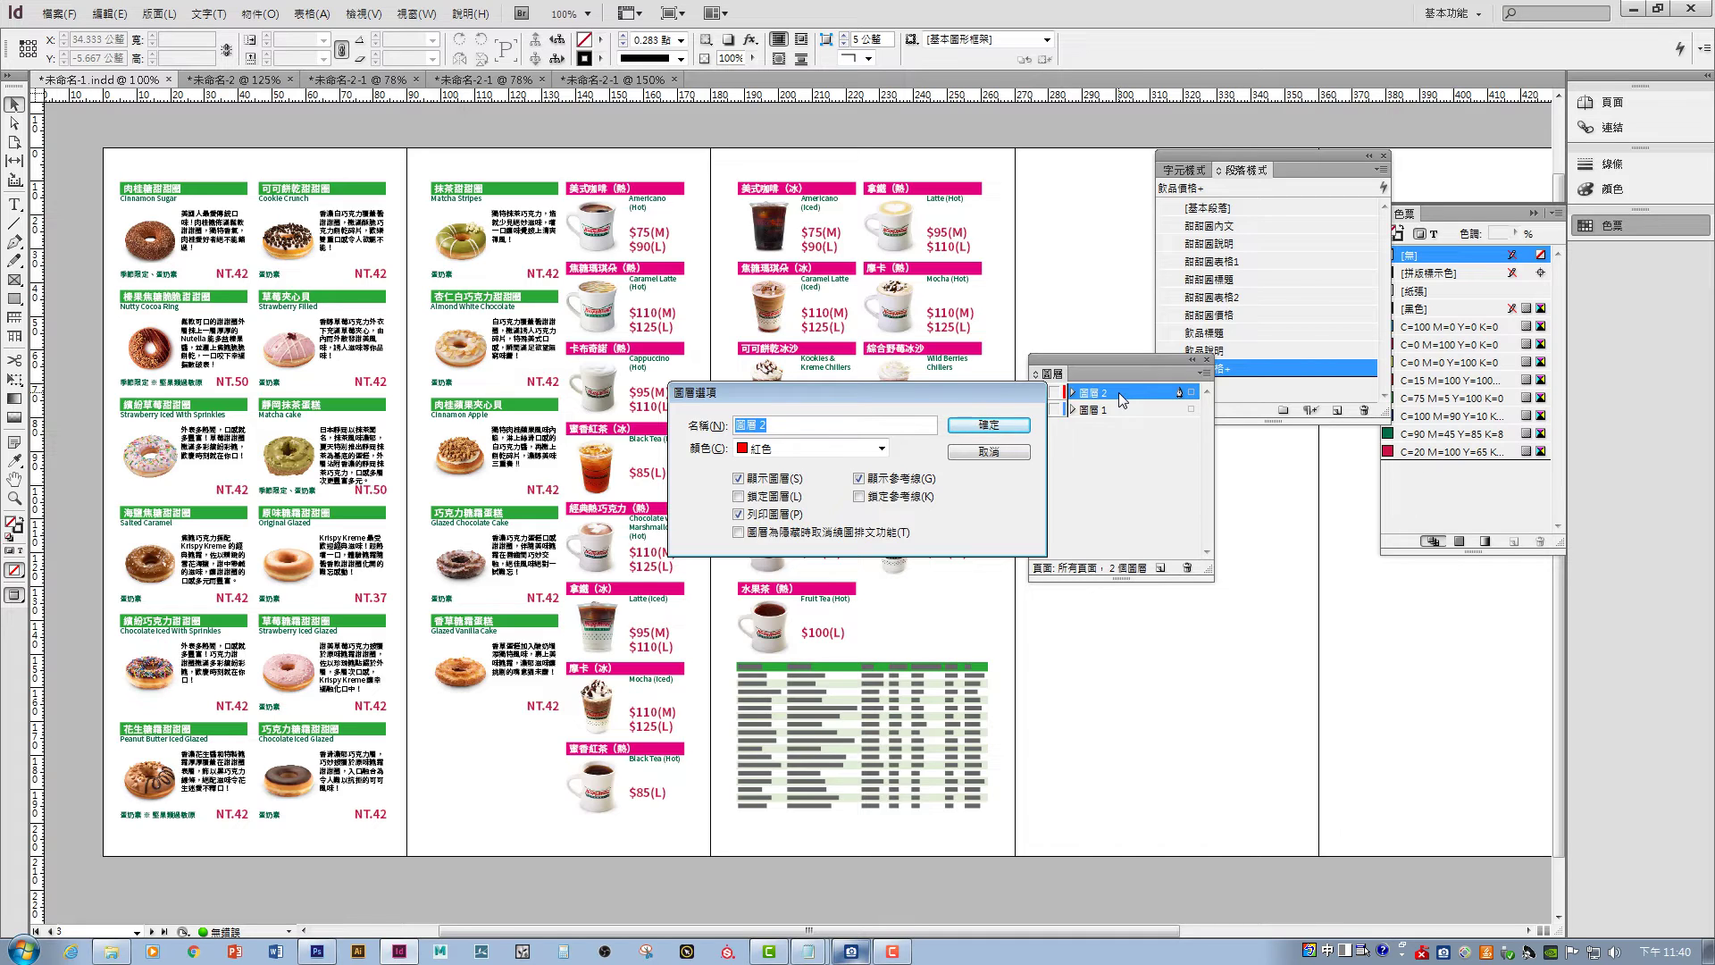
{"action": "type", "text": "商品"}
{"action": "key", "text": "Return"}
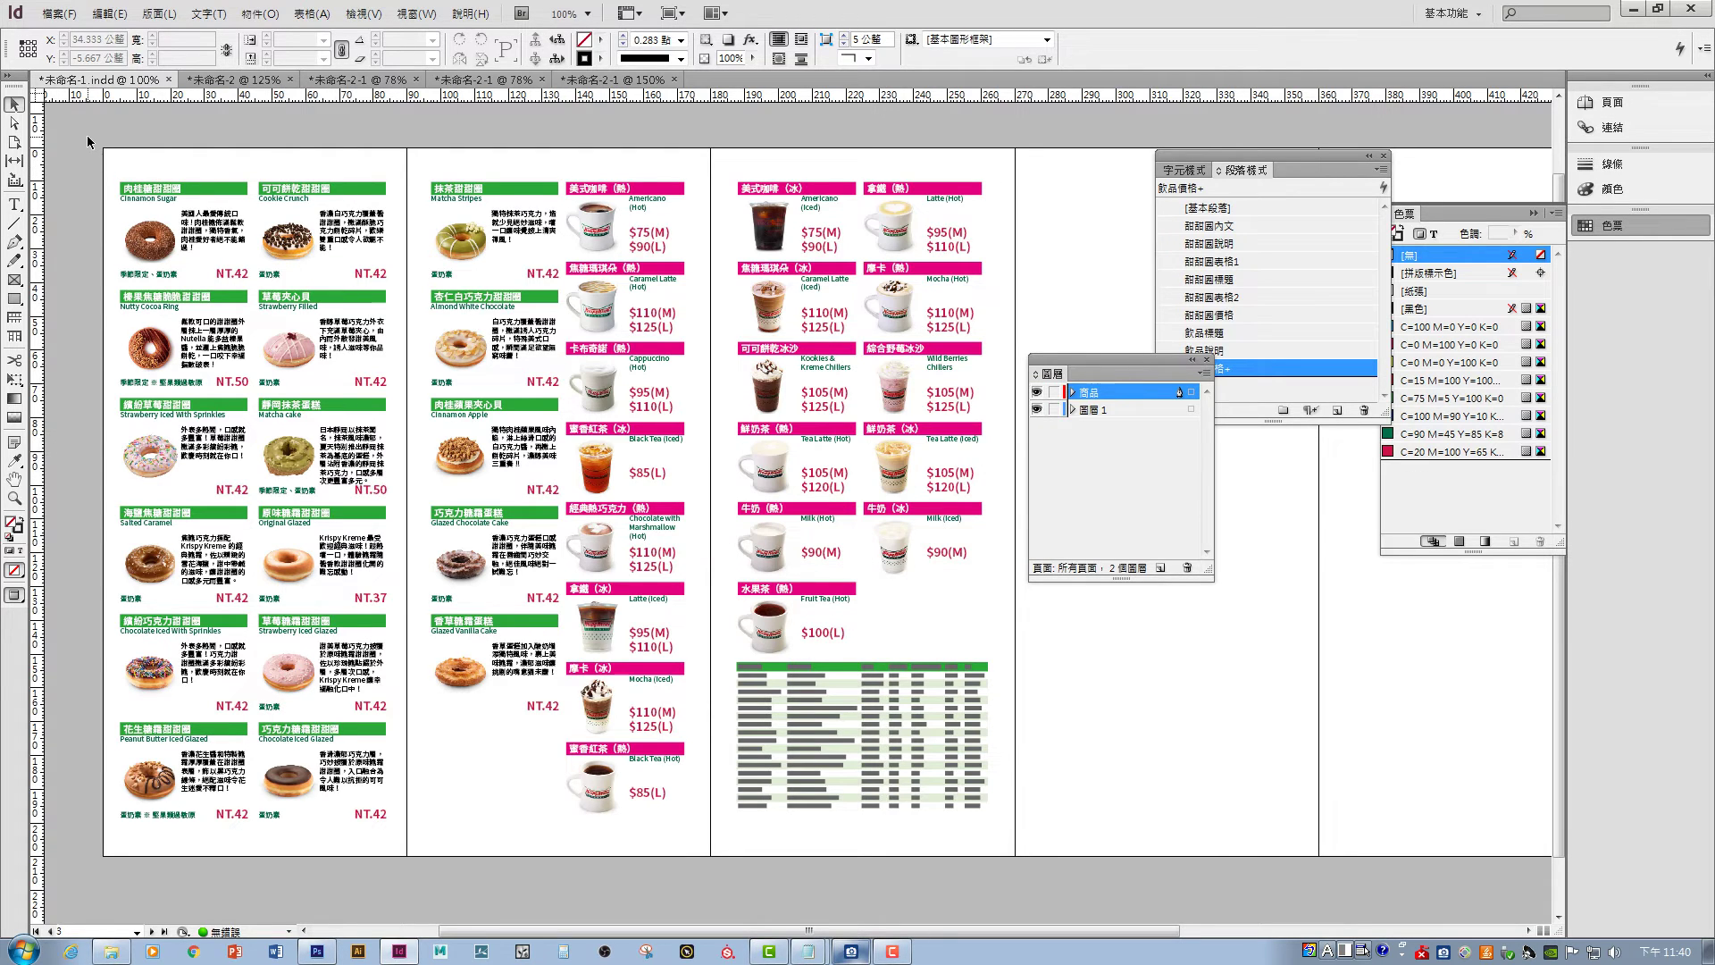
- Group all the page objects and move the group onto the 商品 layer
{"action": "left_click_drag", "start_coordinate": [86, 141], "coordinate": [954, 693]}
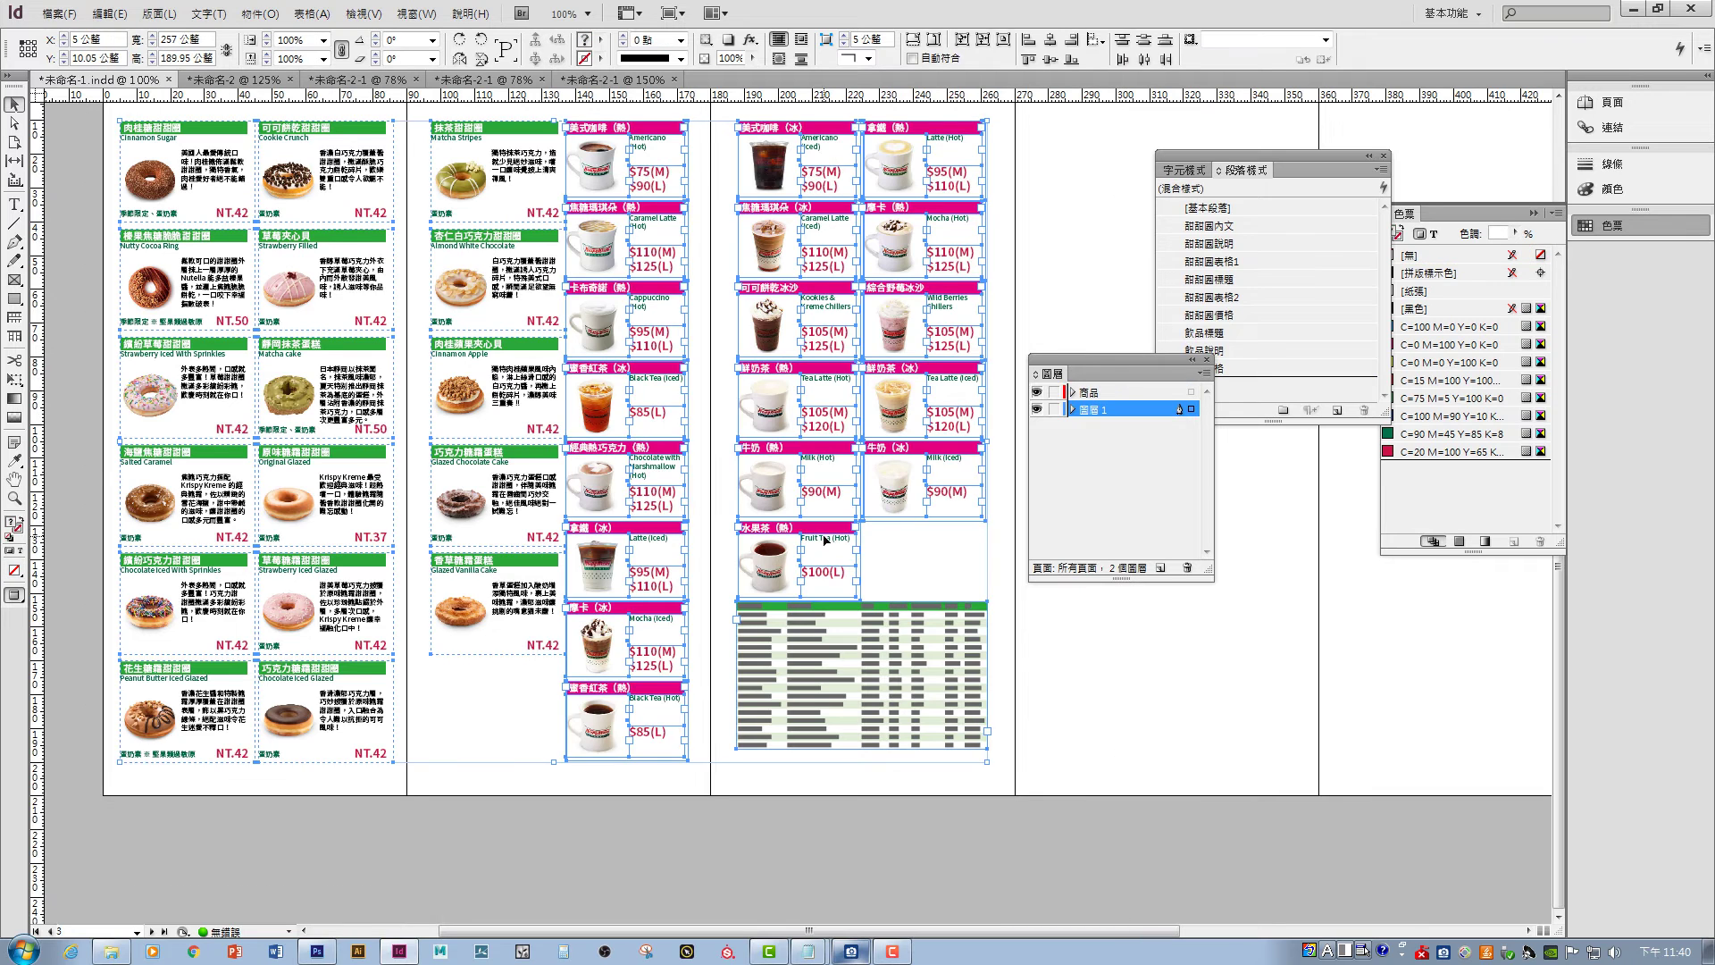
{"action": "right_click", "coordinate": [767, 490]}
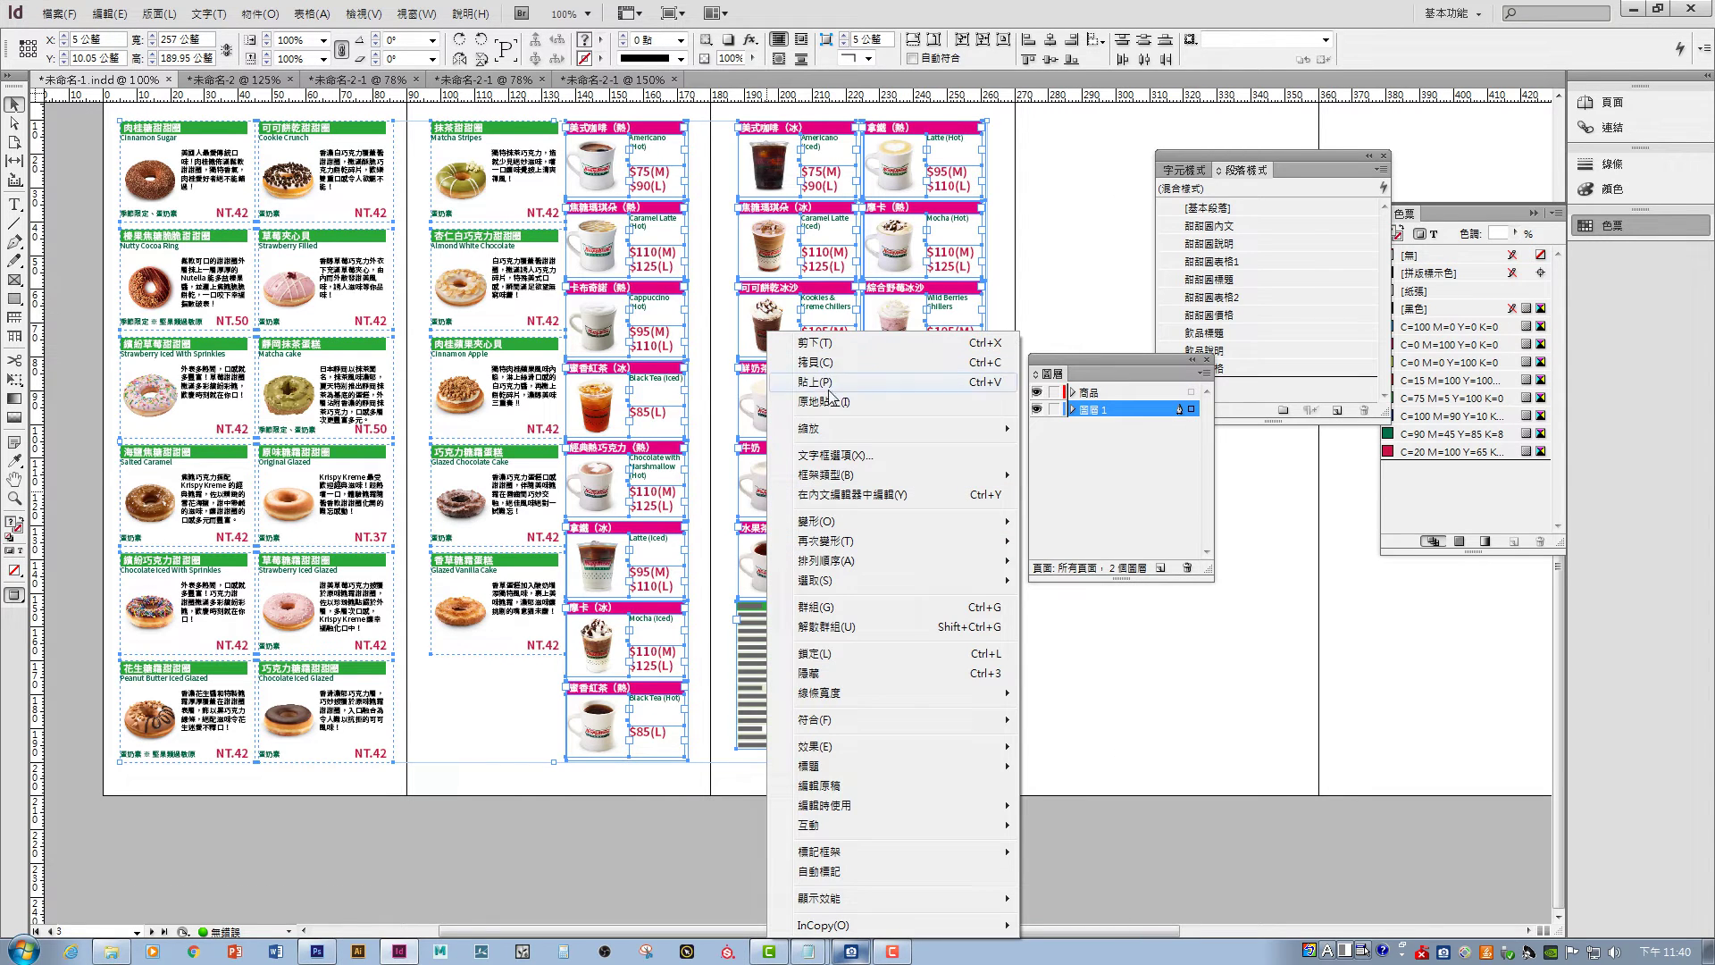
{"action": "left_click", "coordinate": [815, 606]}
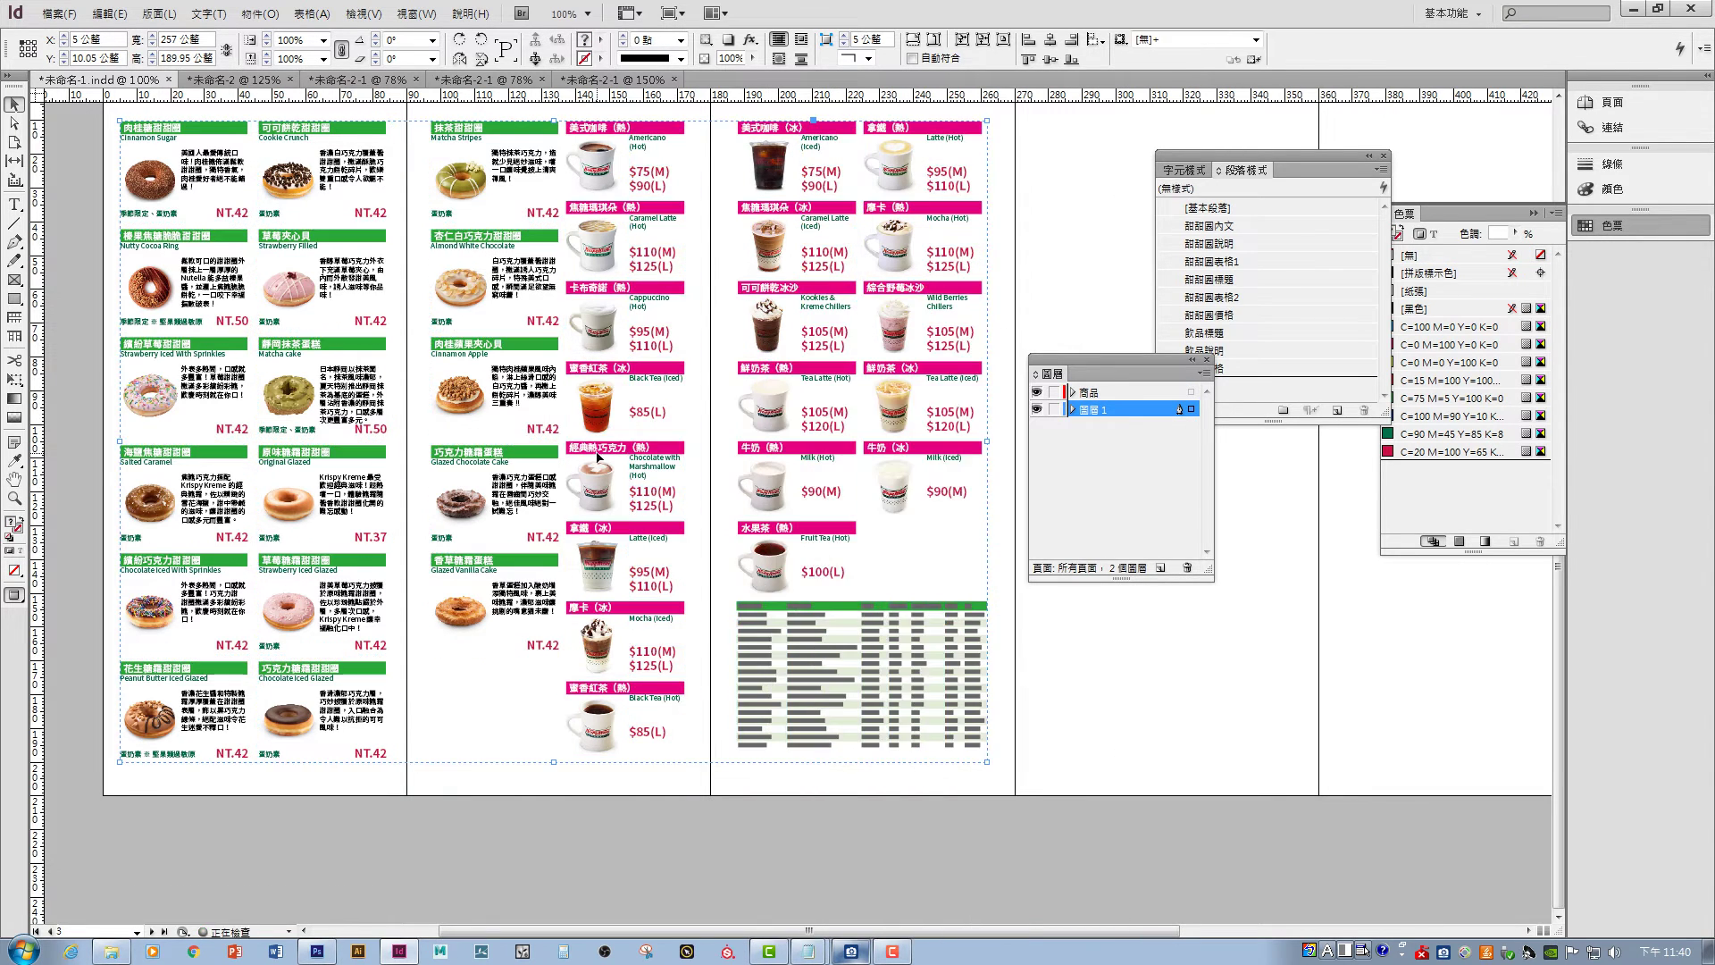
{"action": "left_click", "coordinate": [1073, 409]}
{"action": "left_click_drag", "start_coordinate": [1145, 437], "coordinate": [1107, 396]}
{"action": "left_click", "coordinate": [1086, 414]}
{"action": "left_click", "coordinate": [1103, 669]}
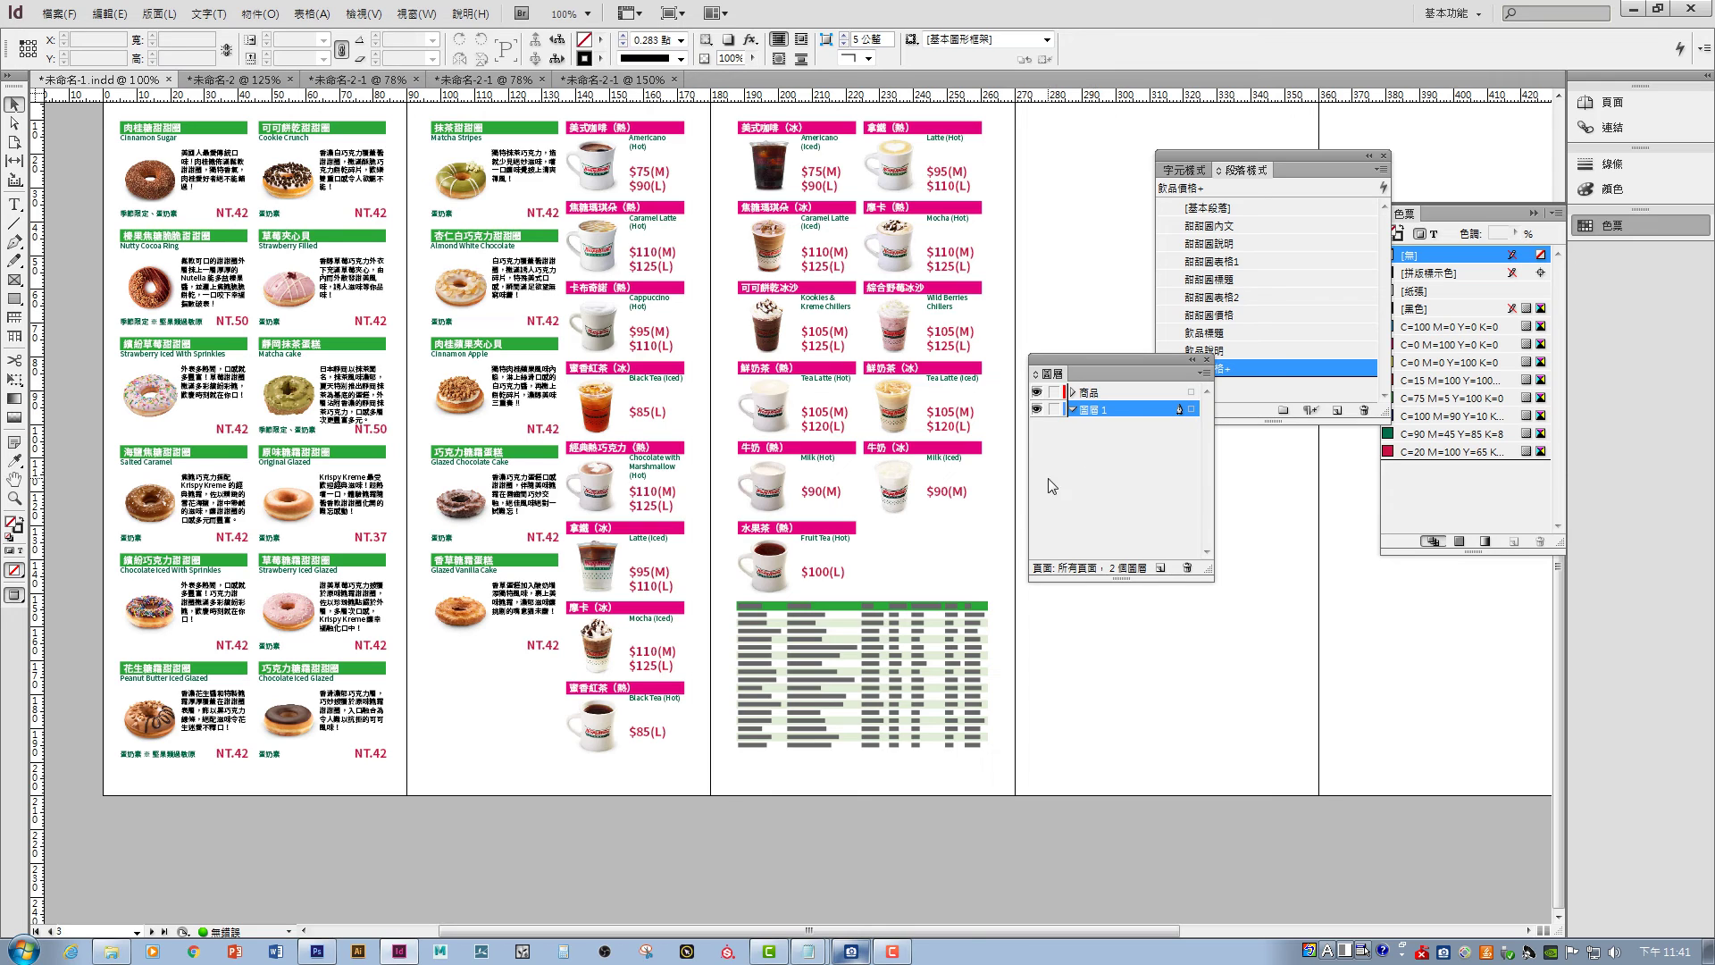
{"action": "left_click", "coordinate": [1113, 395]}
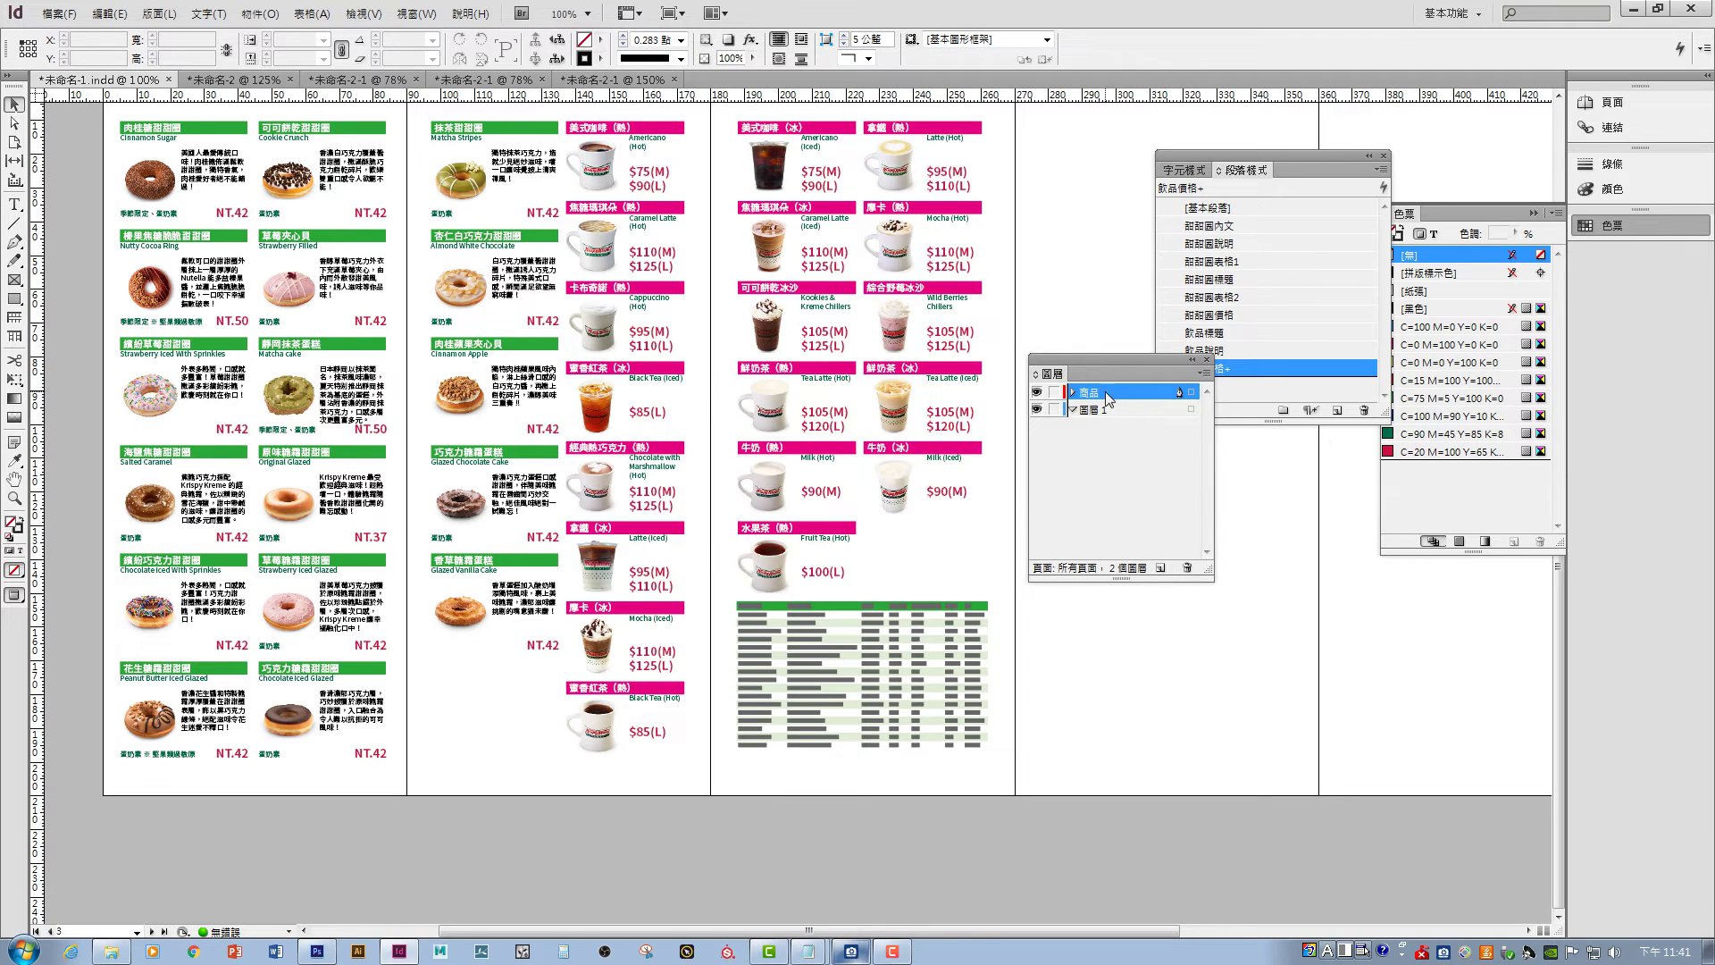
- Add another layer above 商品 and name it 飲品
{"action": "left_click", "coordinate": [1160, 568]}
{"action": "double_click", "coordinate": [1108, 393]}
{"action": "type", "text": "飲品"}
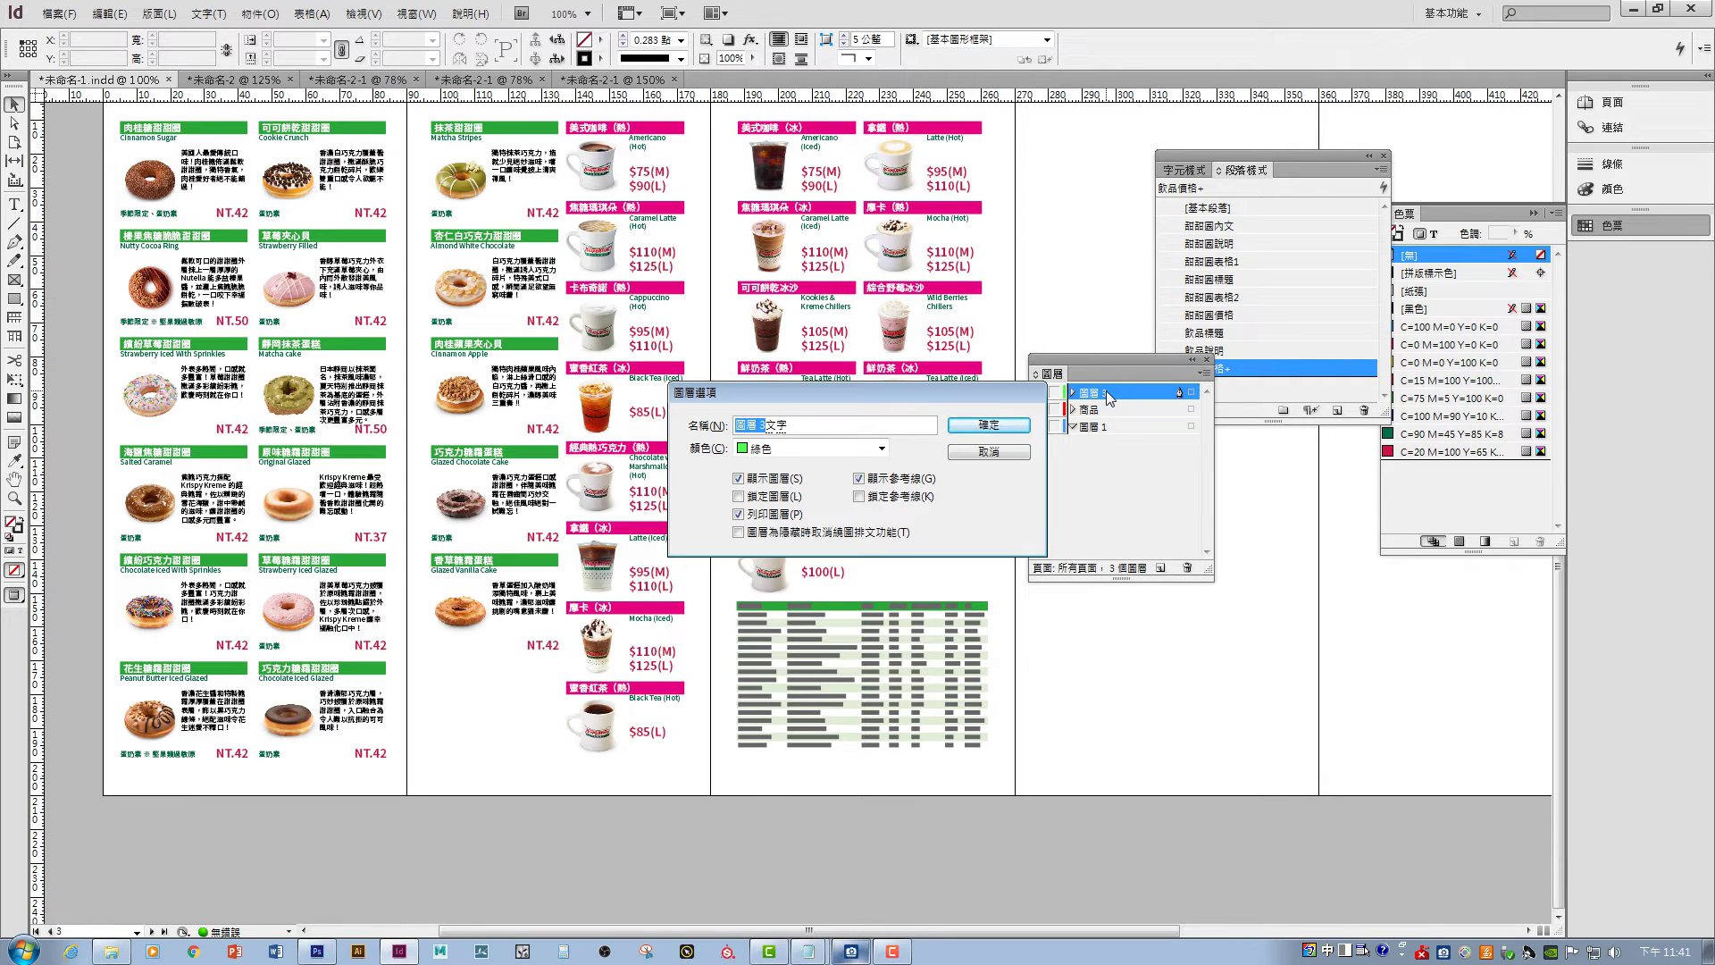
{"action": "key", "text": "Return"}
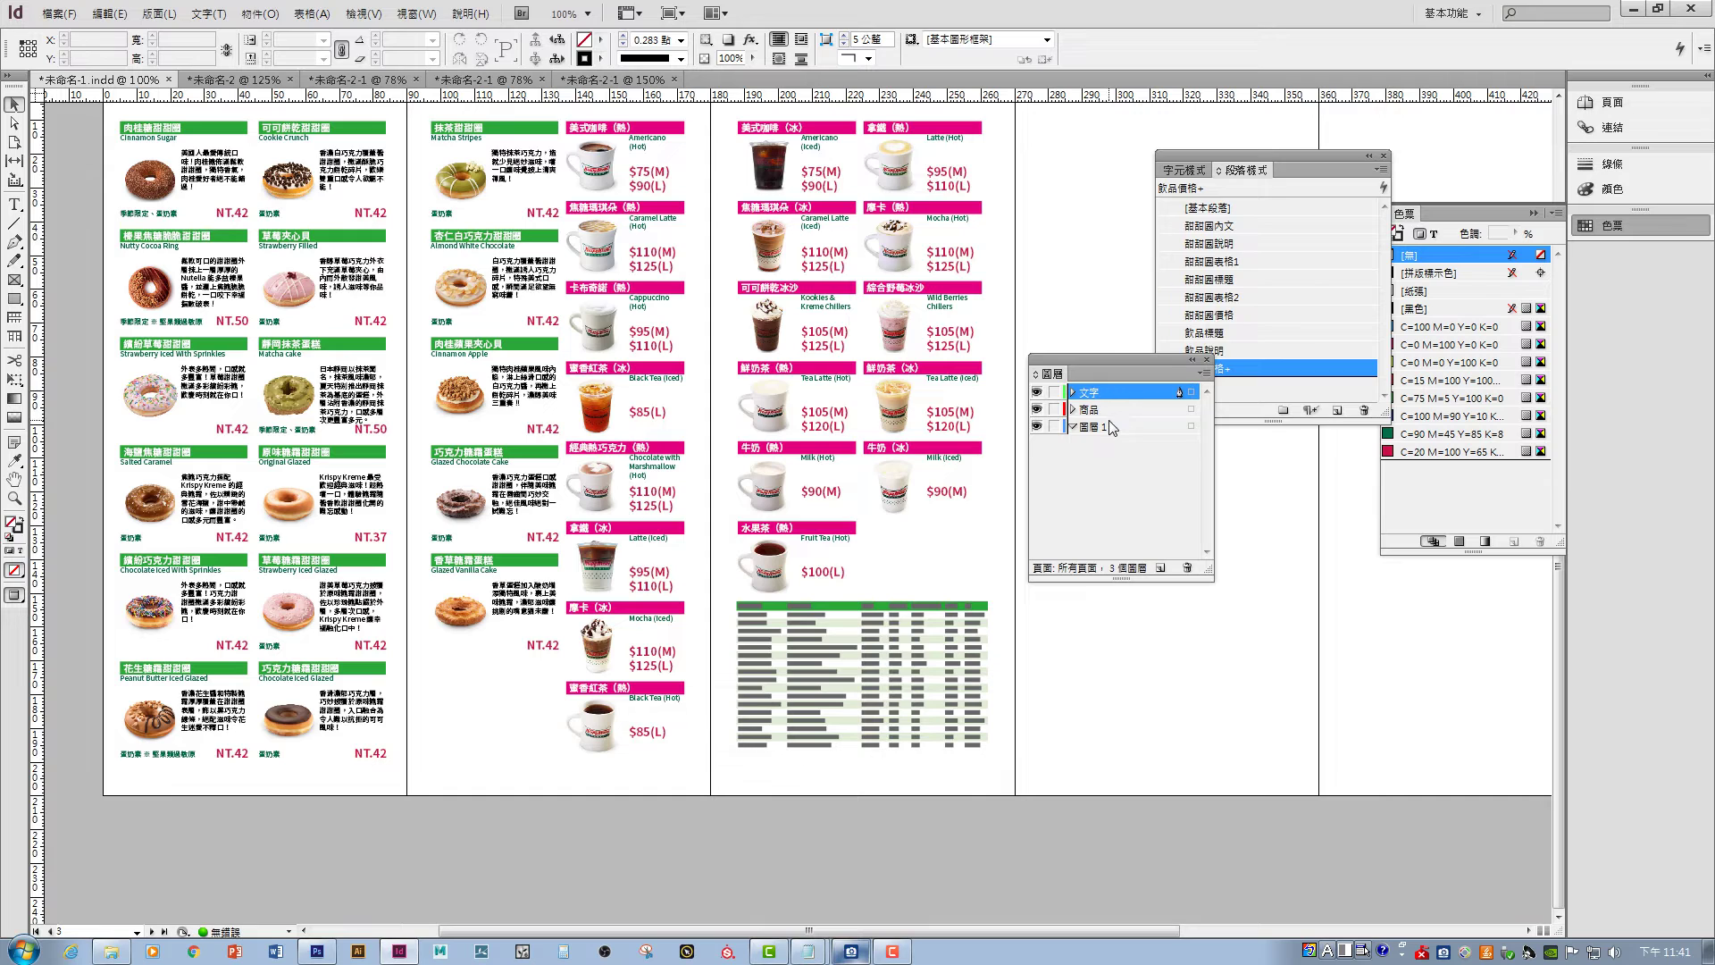
- Rename the original 圖層 1 layer to 圖樣 and switch to Photoshop
{"action": "double_click", "coordinate": [1091, 428]}
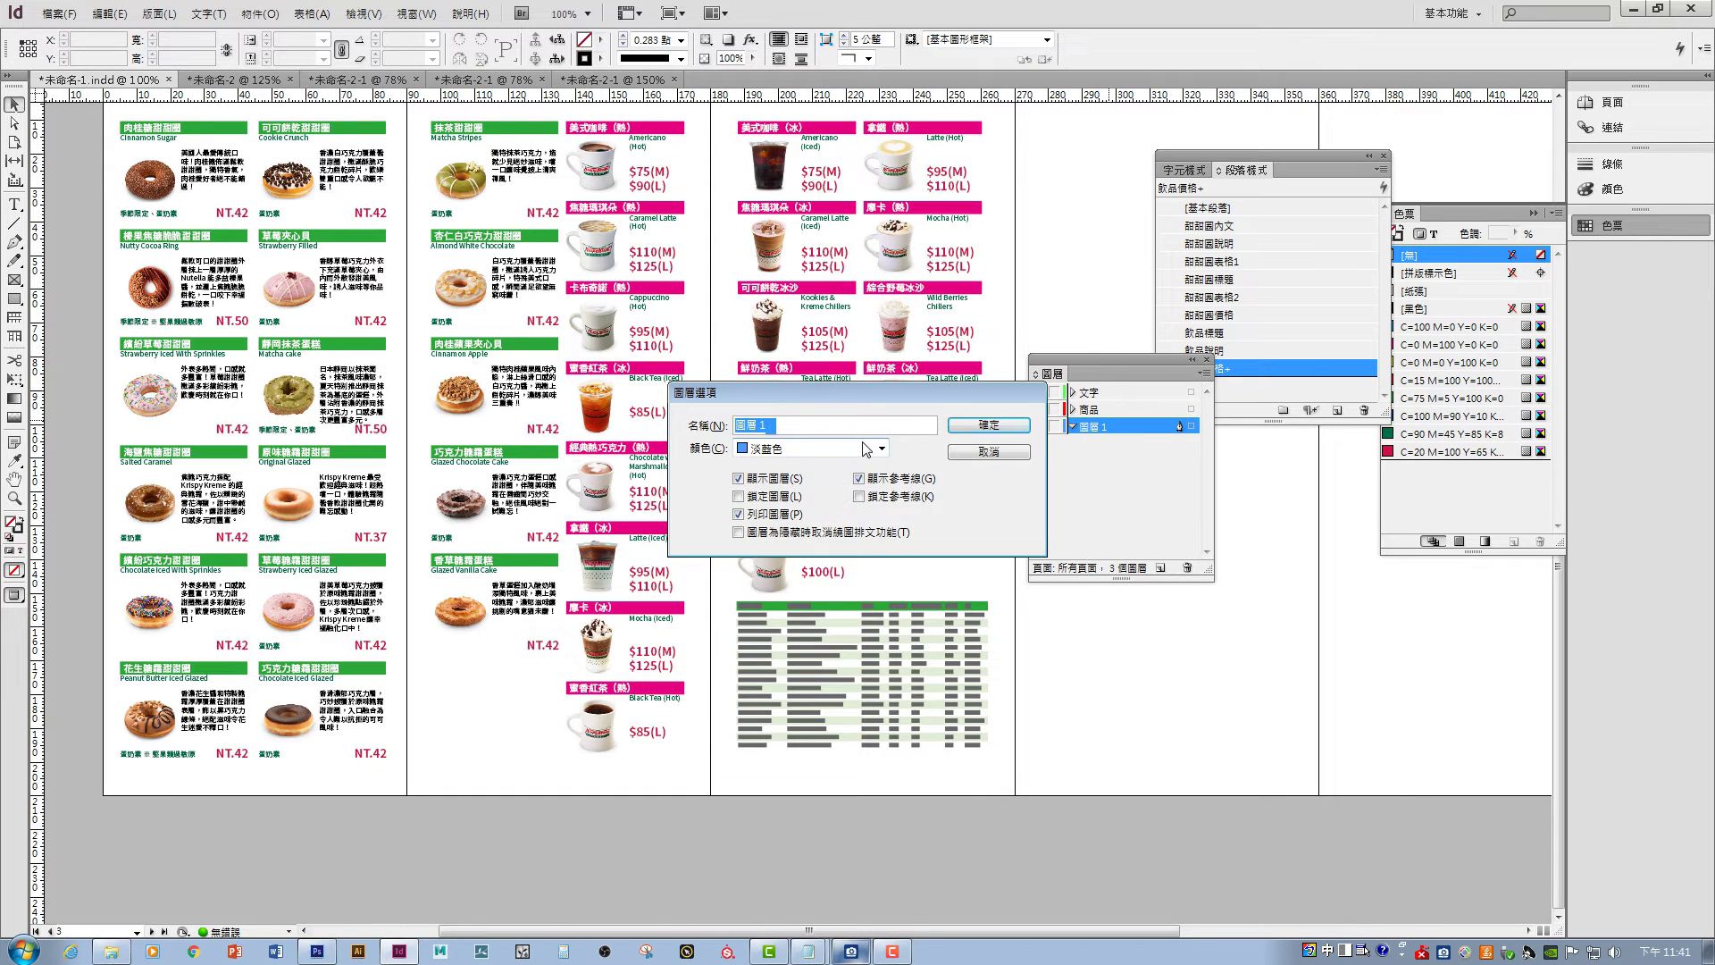
{"action": "type", "text": "圖樣"}
{"action": "key", "text": "Return"}
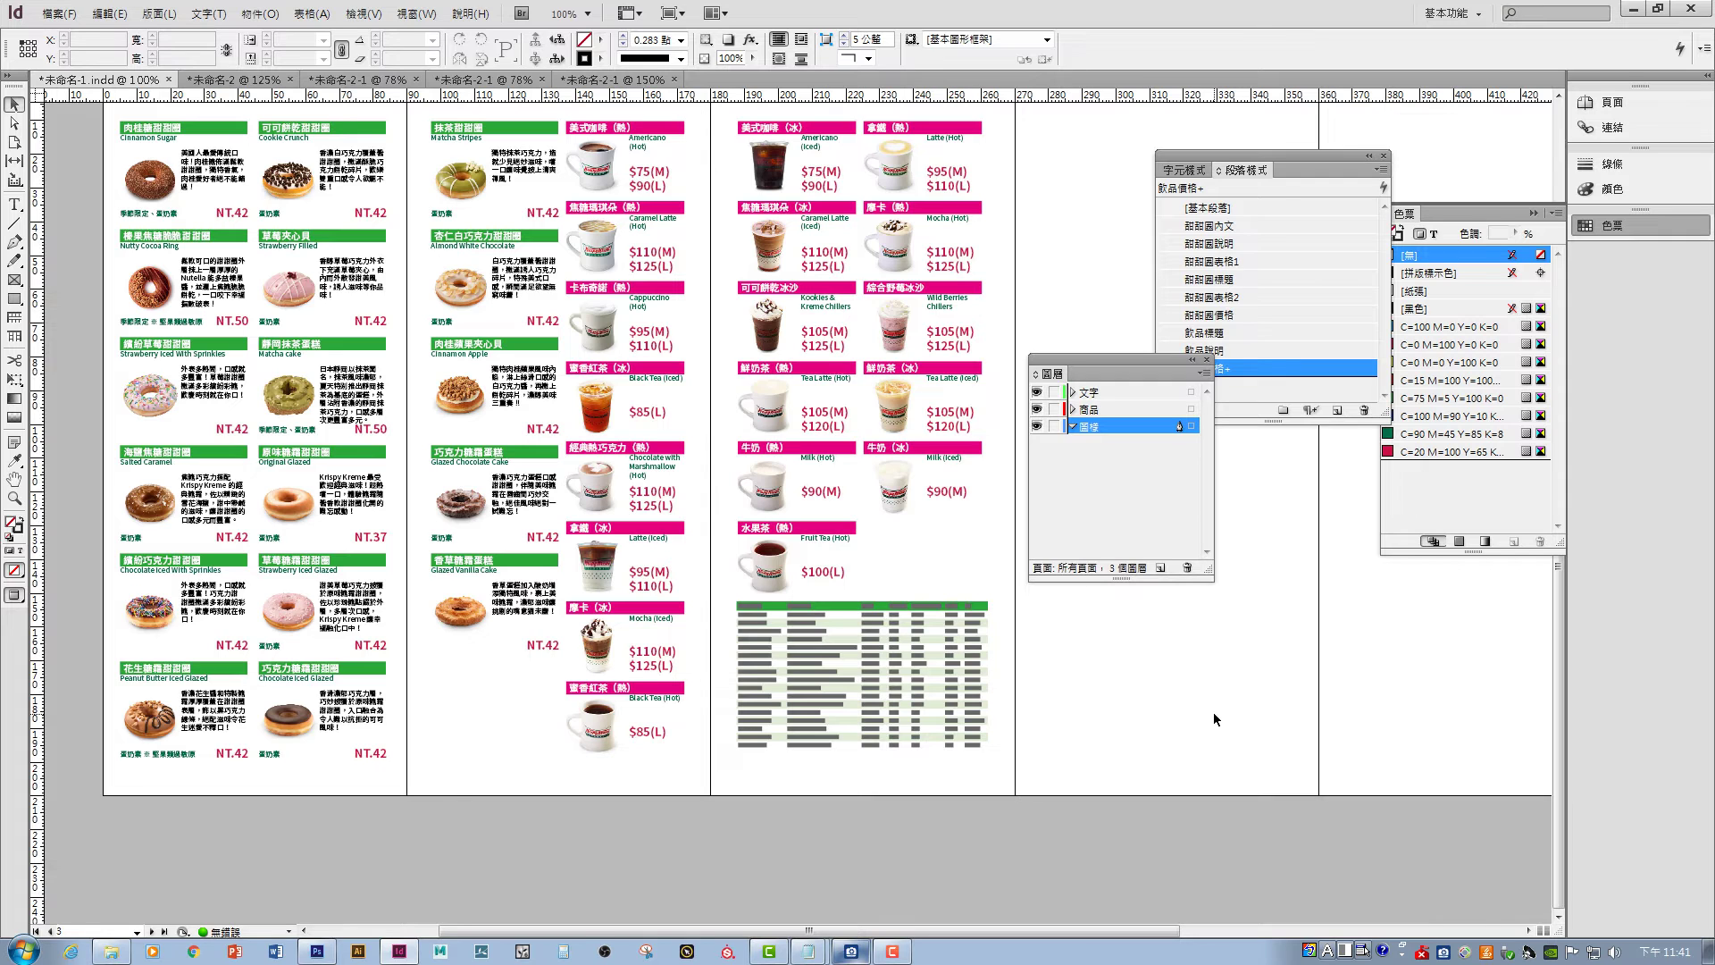
{"action": "left_click", "coordinate": [316, 951]}
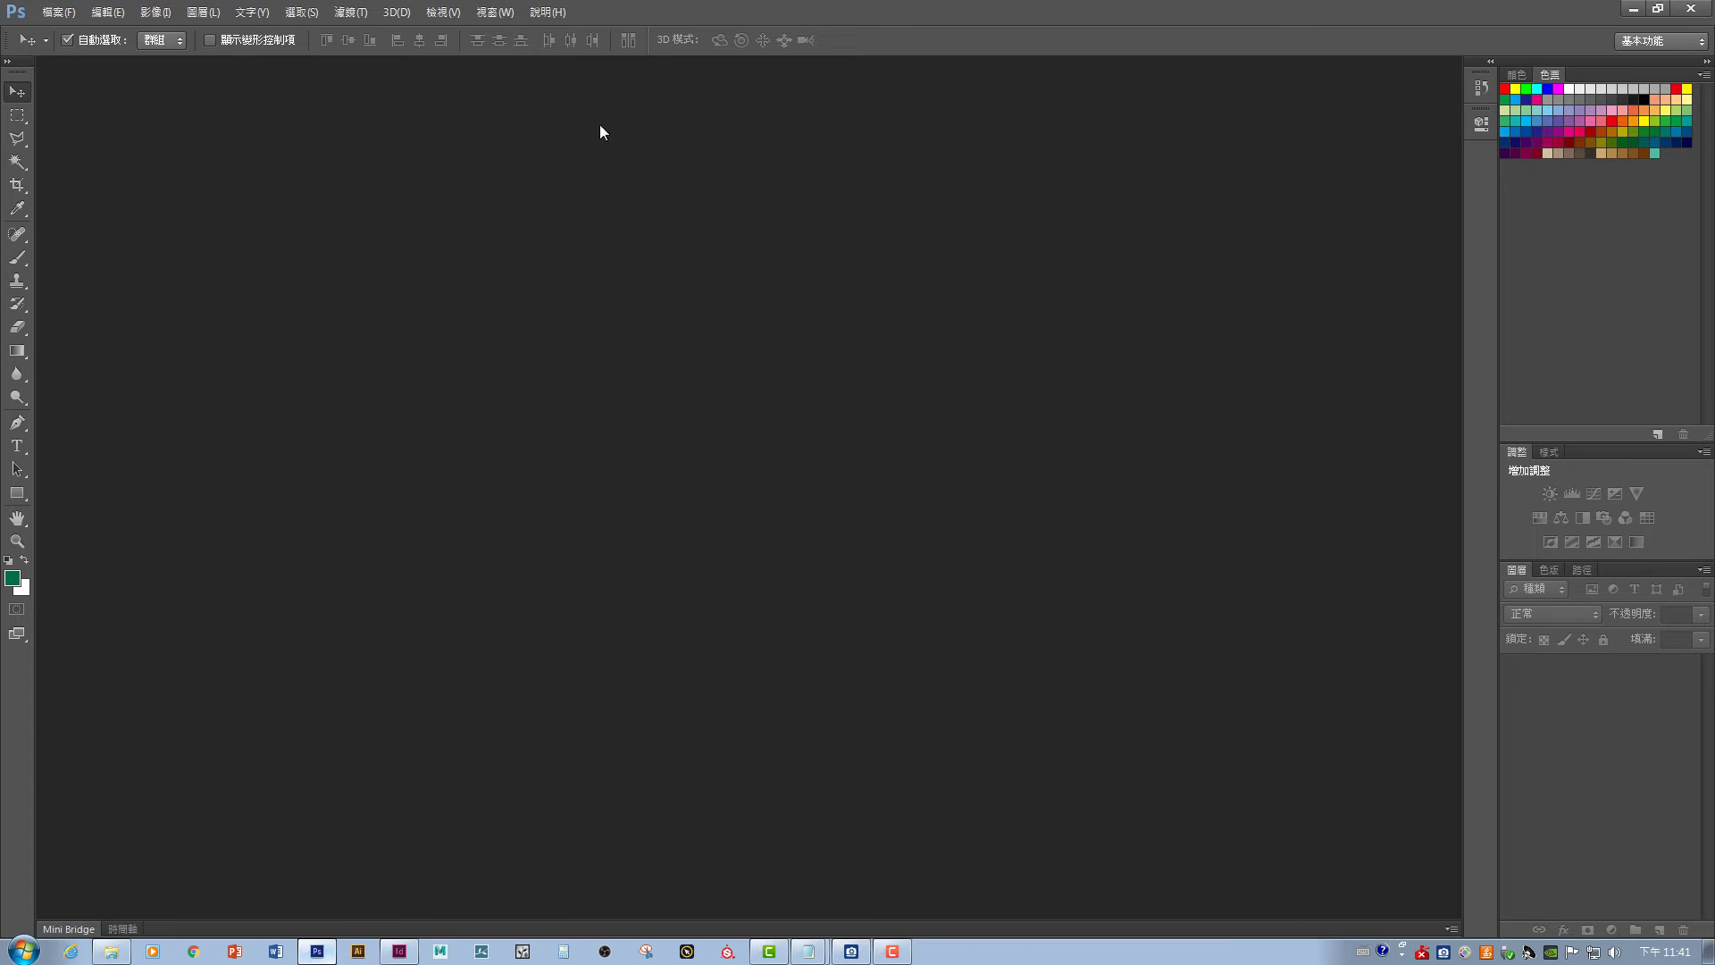
- Create a new 100 × 100 pixel document at 300 pixels/inch with a white background
{"action": "left_click", "coordinate": [53, 12]}
{"action": "left_click", "coordinate": [81, 26]}
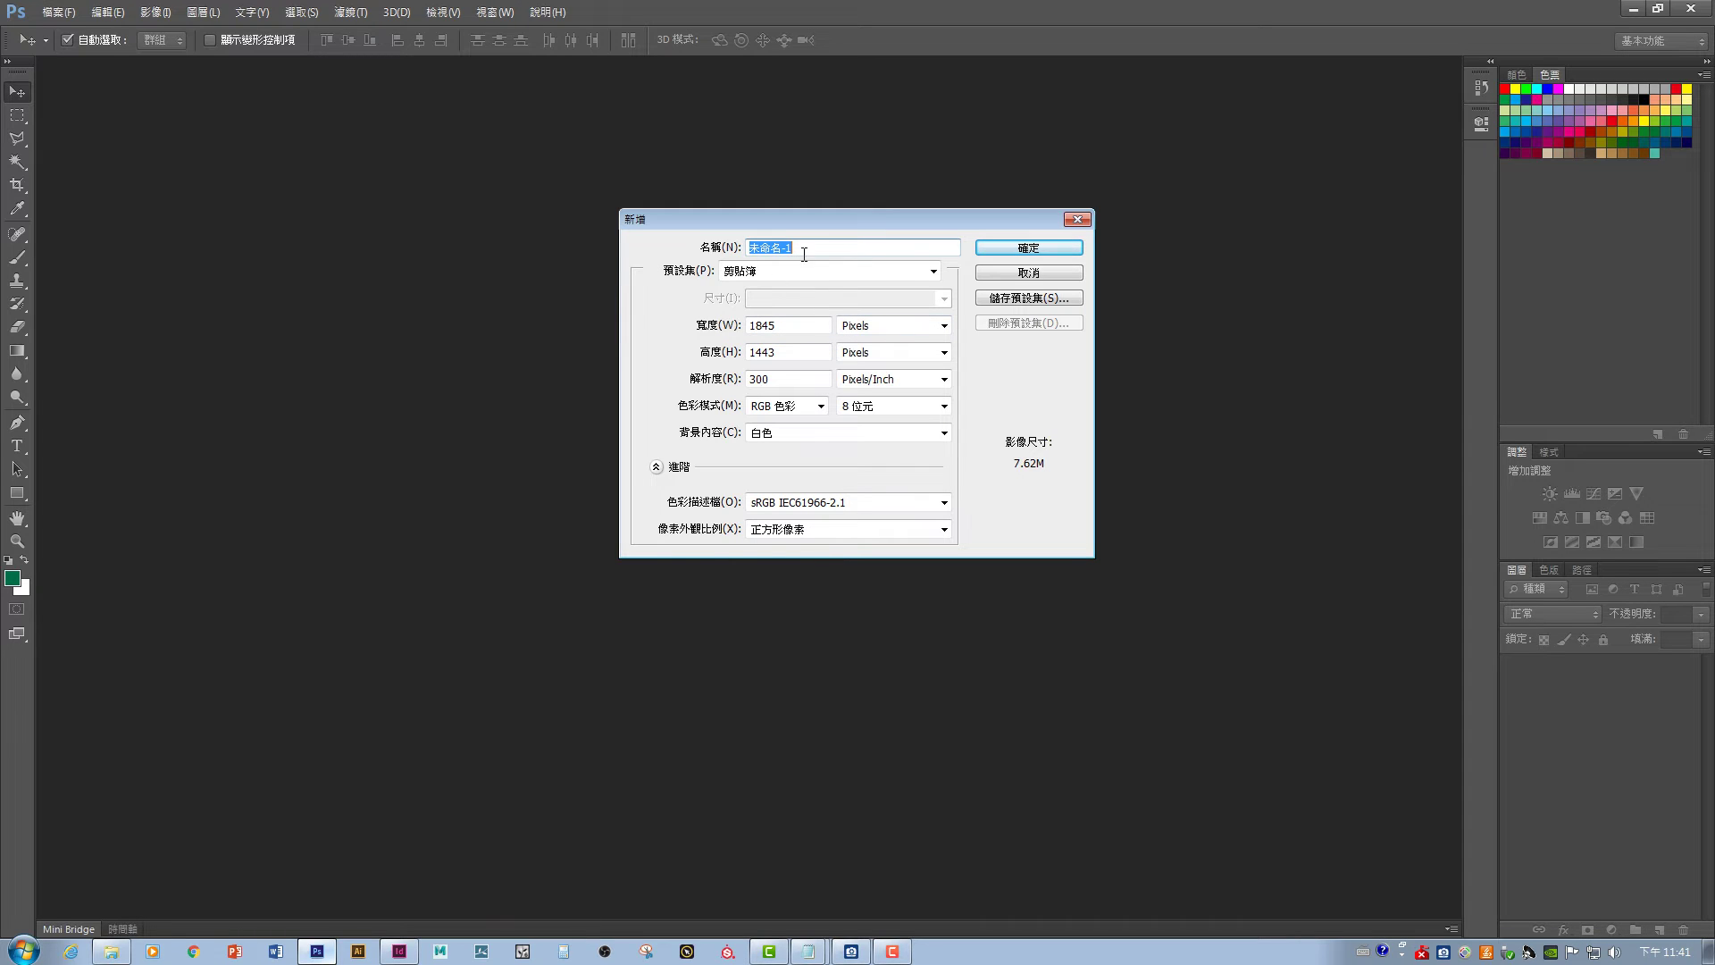
{"action": "double_click", "coordinate": [792, 331]}
{"action": "type", "text": "50"}
{"action": "key", "text": "Tab"}
{"action": "type", "text": "50"}
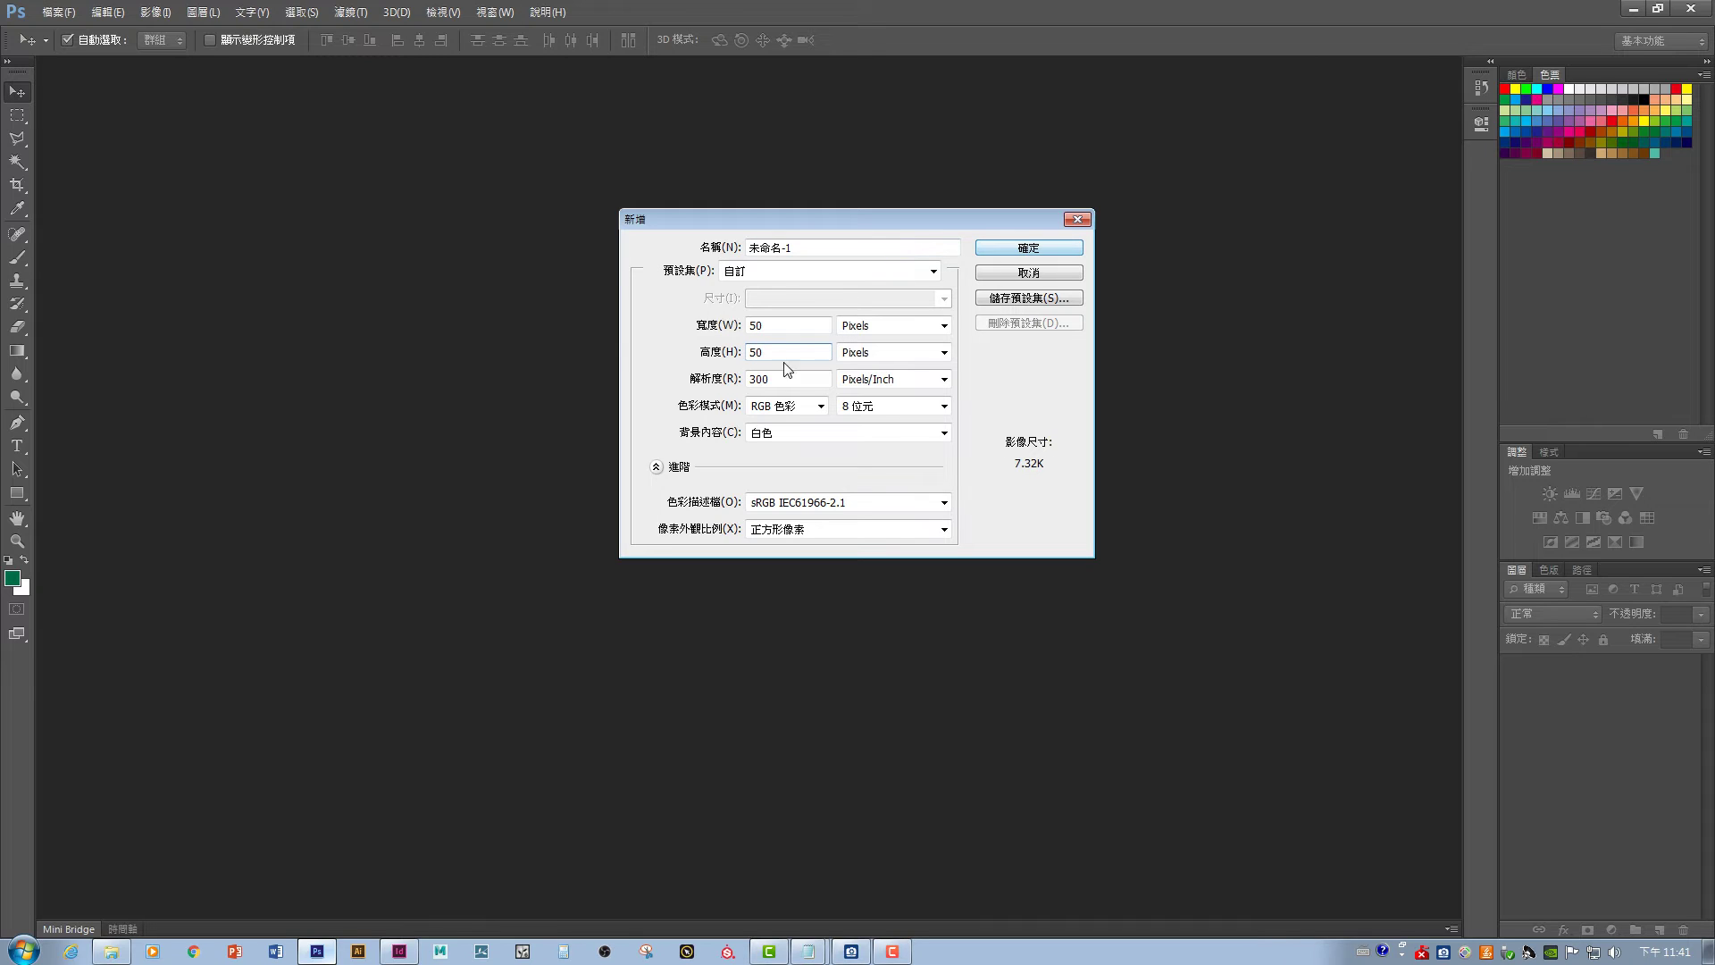
{"action": "left_click", "coordinate": [877, 329]}
{"action": "left_click", "coordinate": [875, 323]}
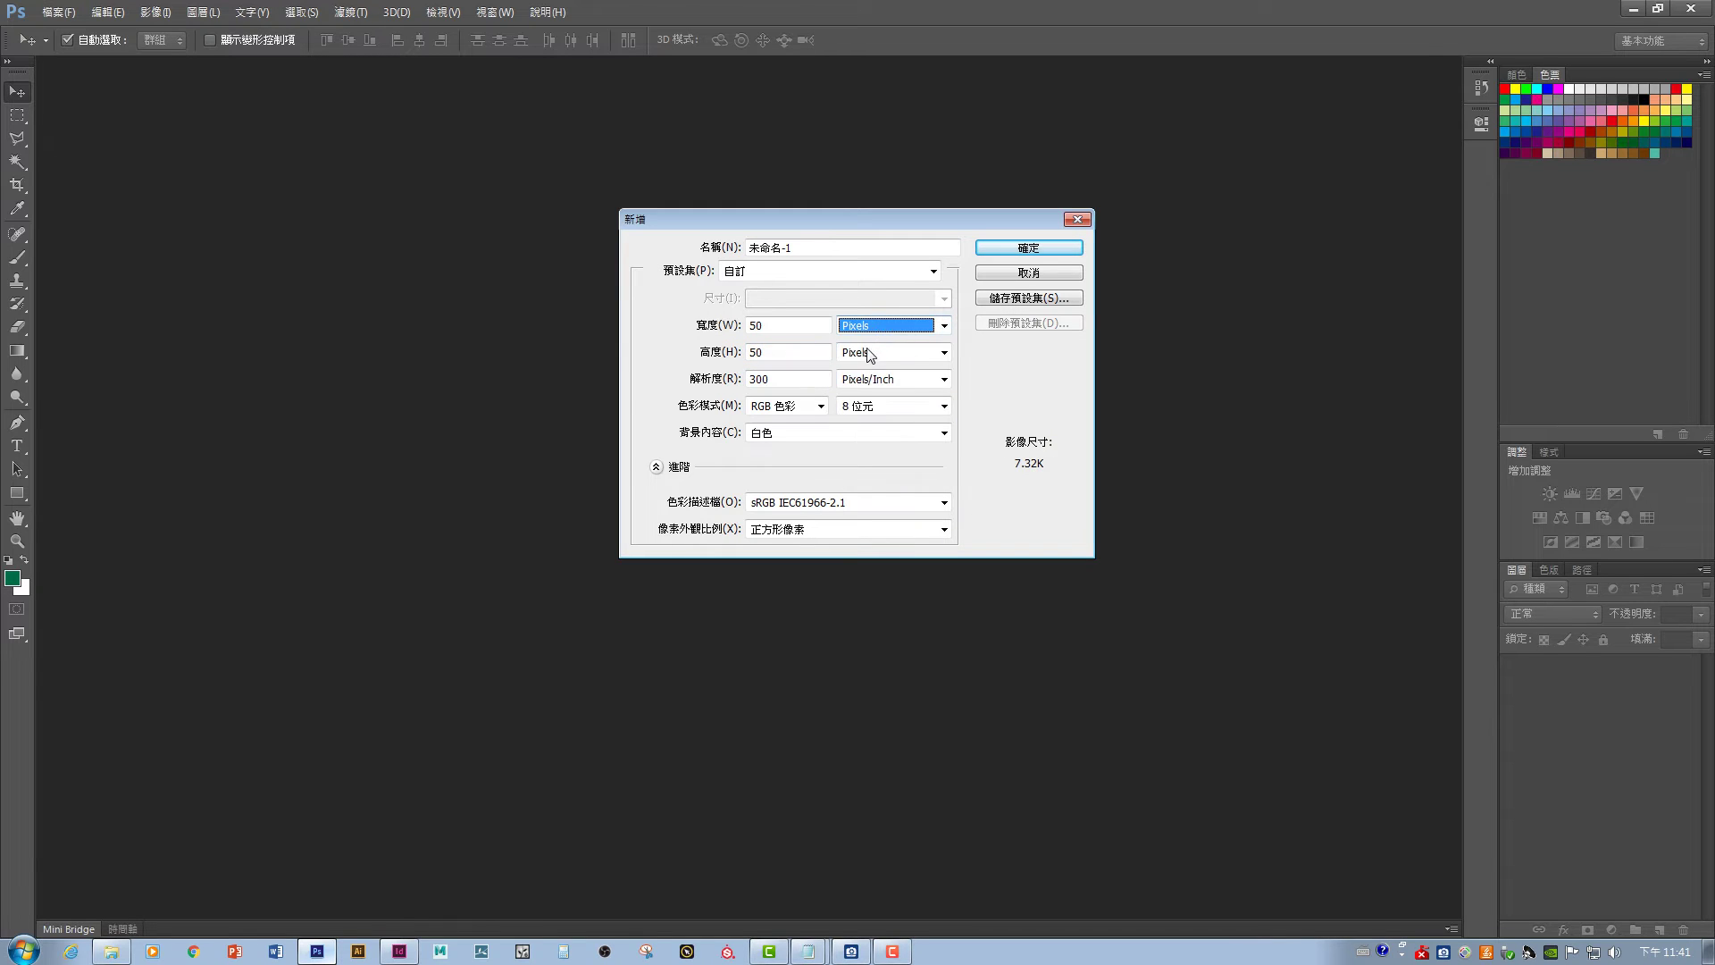
{"action": "key", "text": "Tab"}
{"action": "type", "text": "100"}
{"action": "left_click", "coordinate": [789, 325]}
{"action": "left_click_drag", "start_coordinate": [789, 325], "coordinate": [652, 326]}
{"action": "type", "text": "100"}
{"action": "left_click", "coordinate": [1067, 248]}
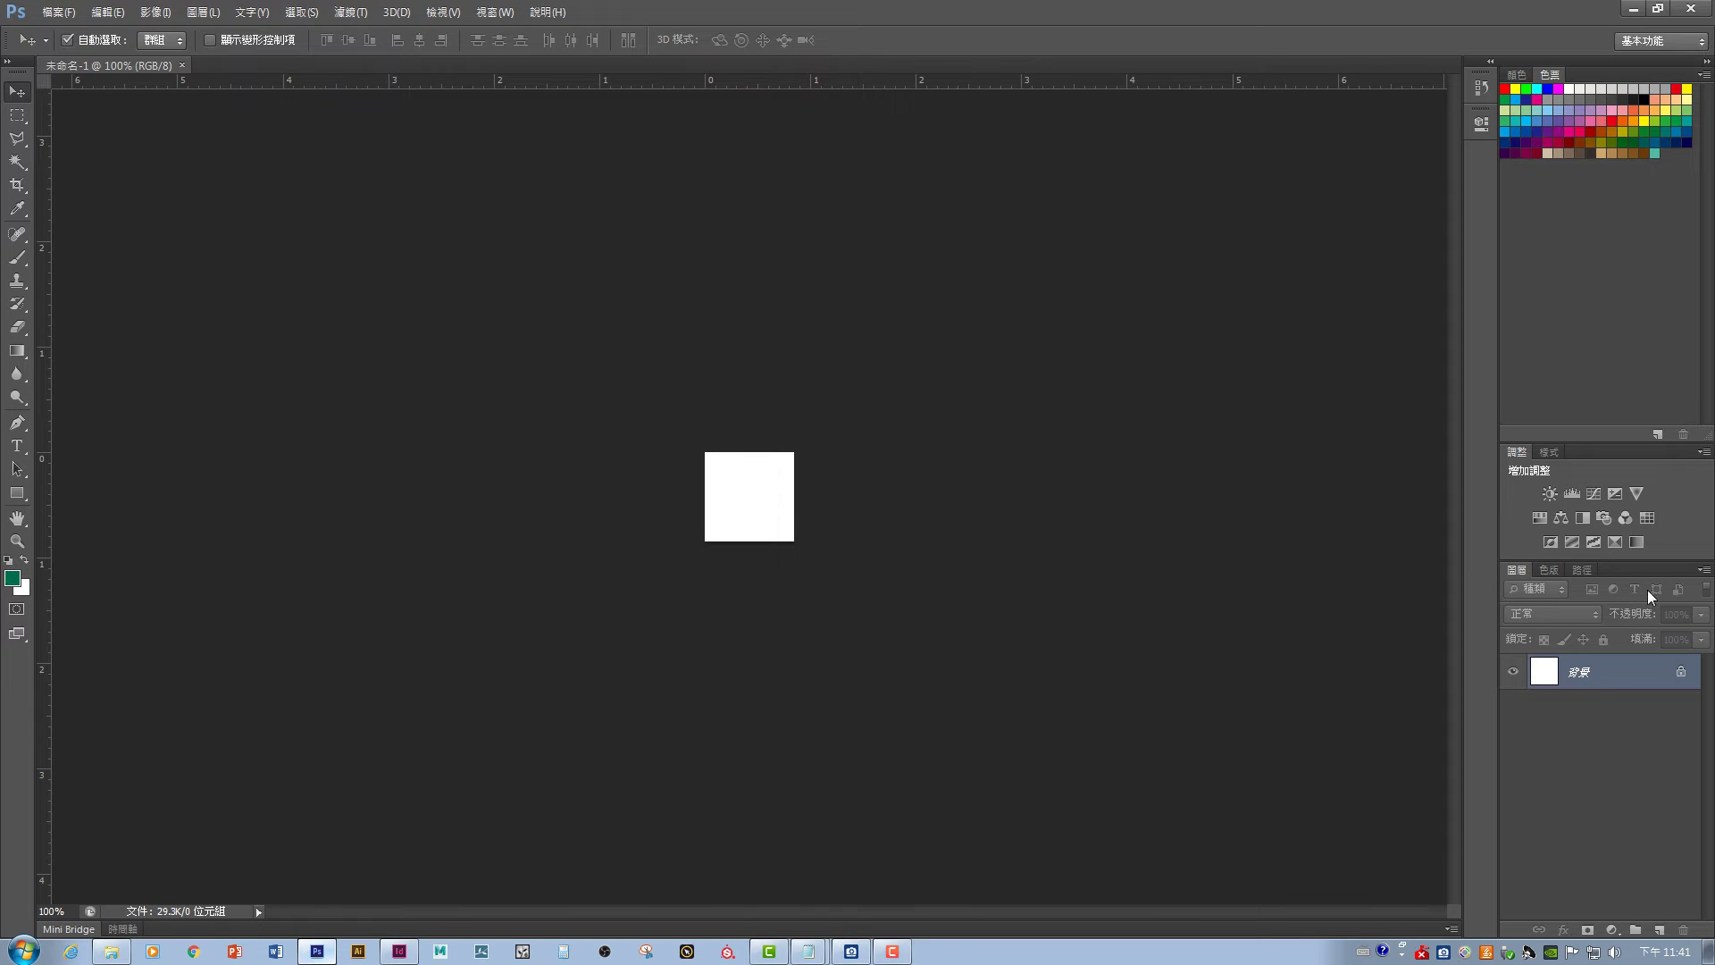
- On a new layer, draw a small green-filled circle and position it near the centre
{"action": "left_click", "coordinate": [1658, 932]}
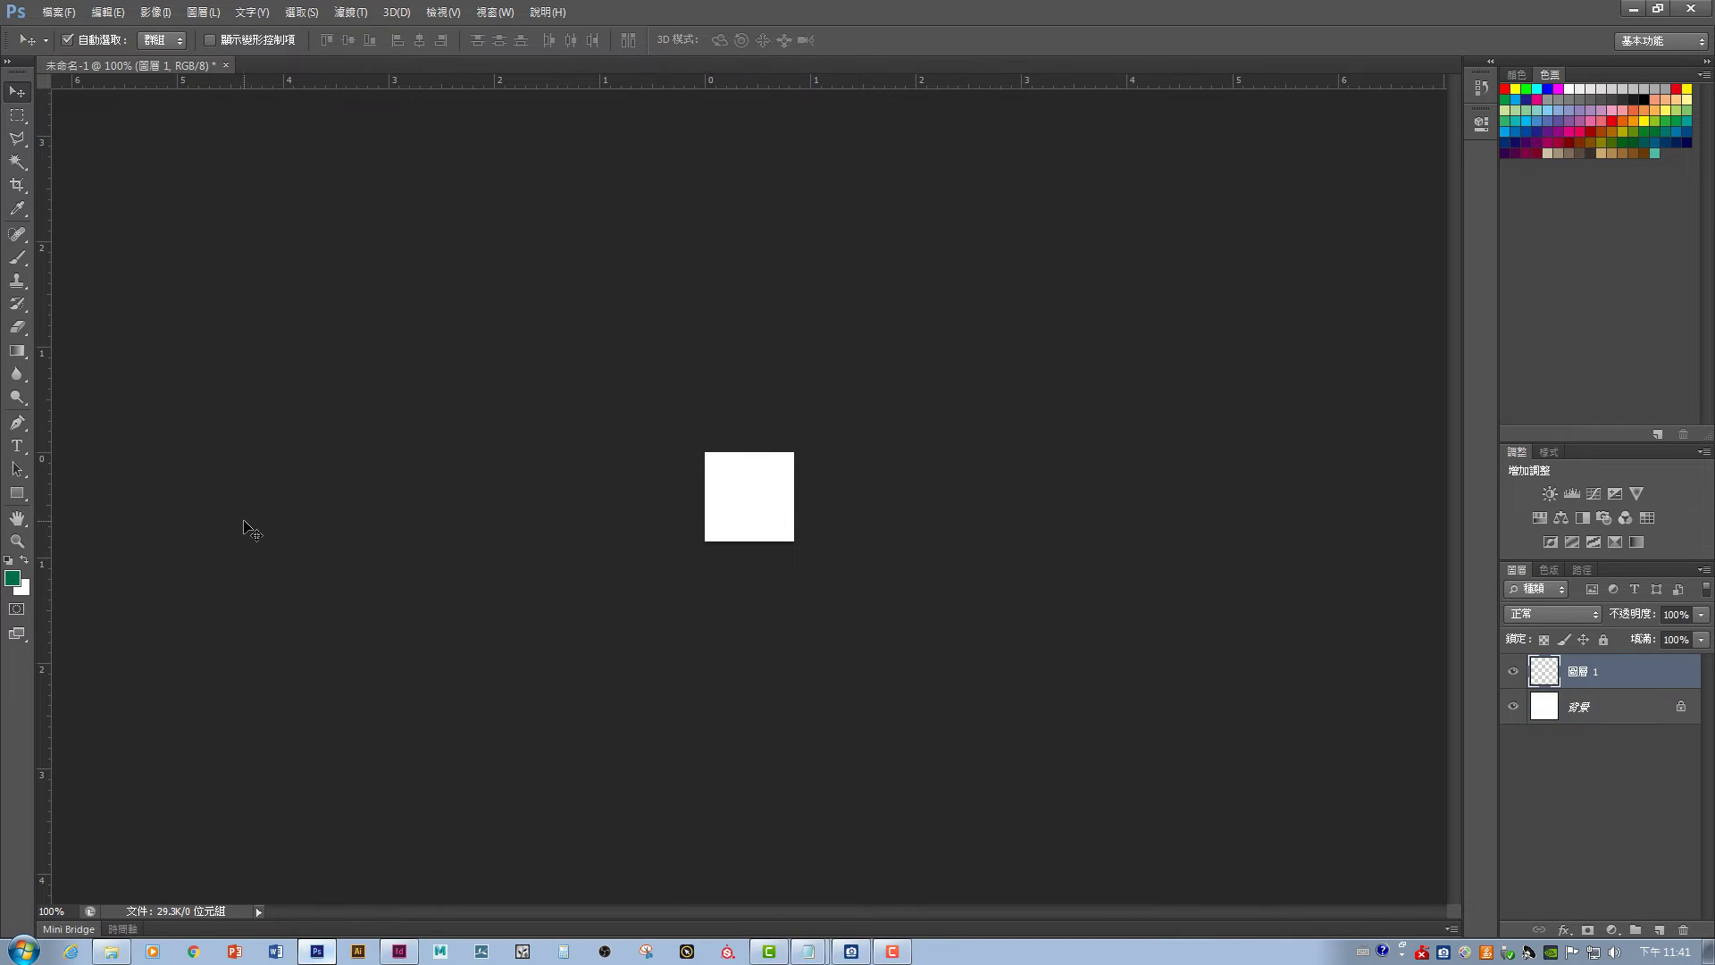
{"action": "left_click_drag", "start_coordinate": [17, 123], "coordinate": [110, 117]}
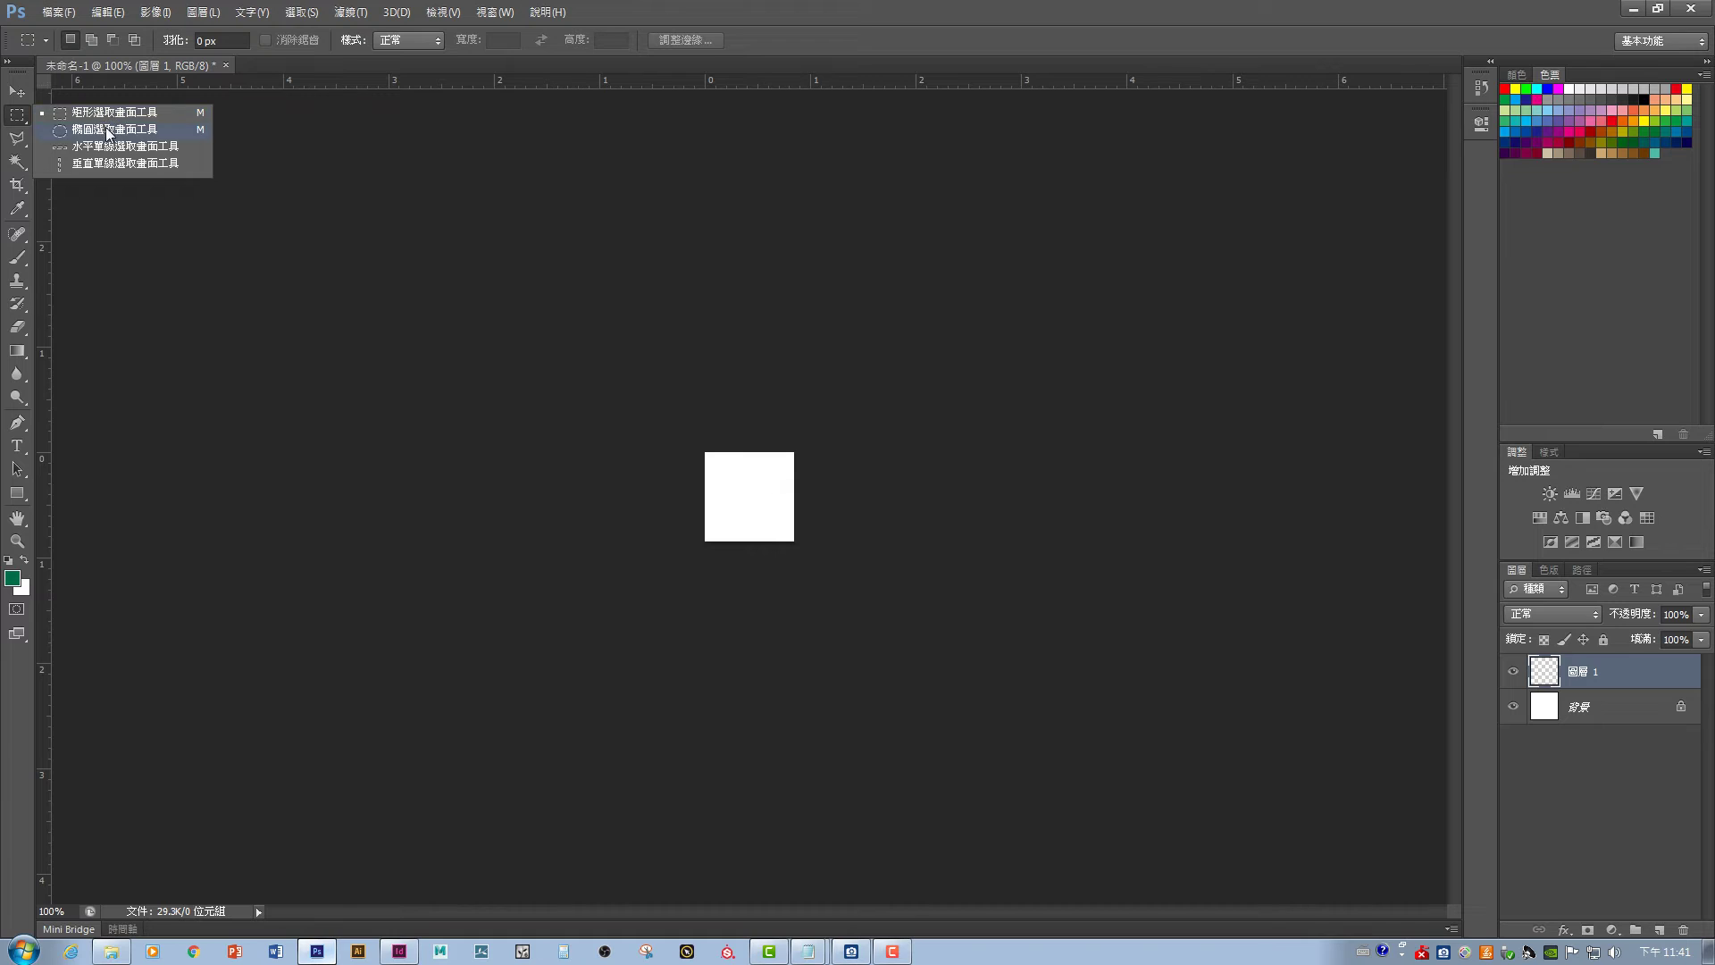
{"action": "left_click", "coordinate": [108, 131]}
{"action": "left_click_drag", "start_coordinate": [747, 491], "coordinate": [762, 509]}
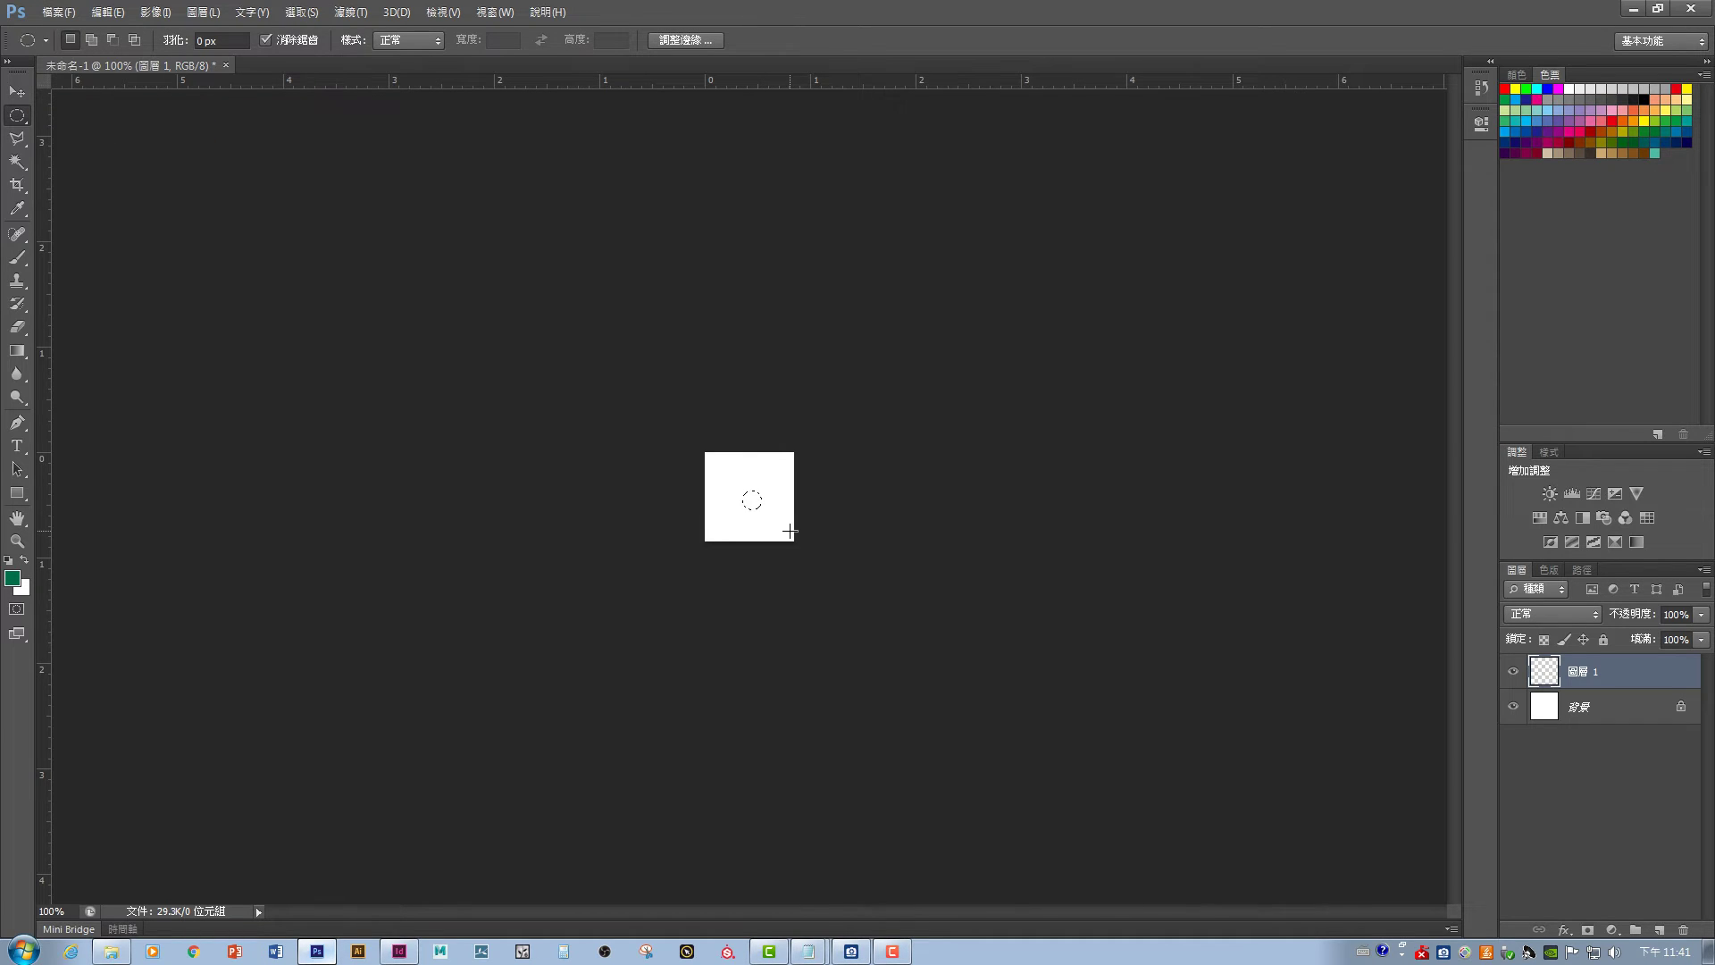
{"action": "key", "text": "alt+Delete"}
{"action": "key", "text": "ctrl+d"}
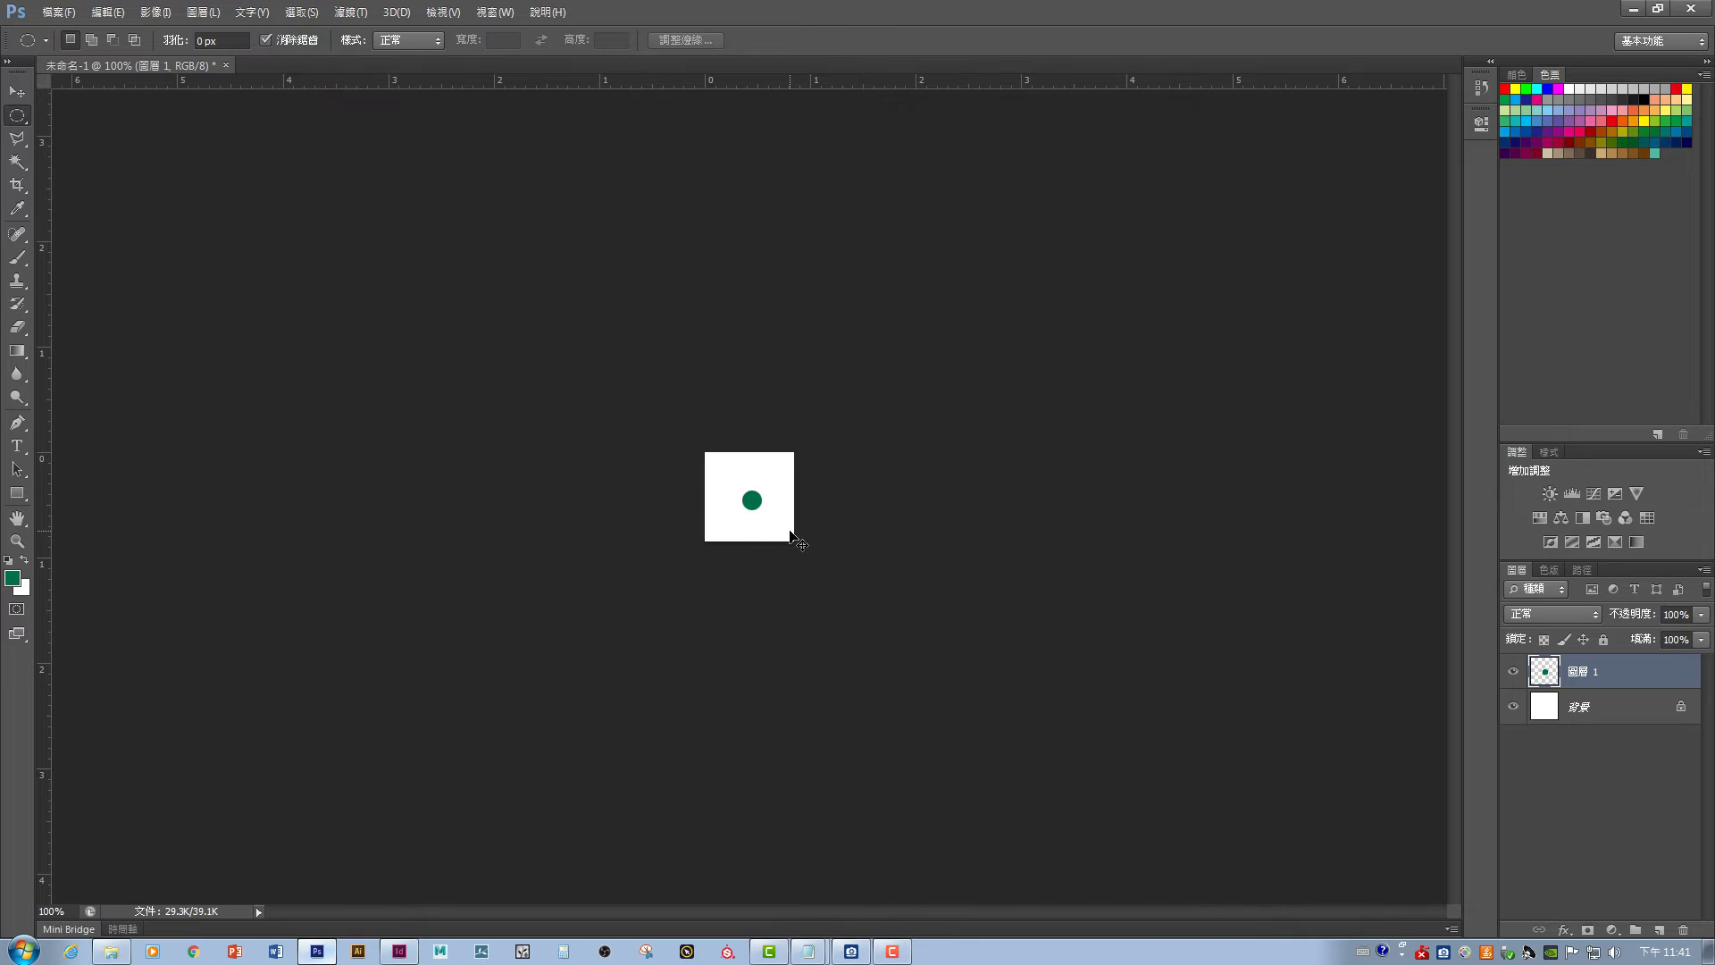
{"action": "left_click", "coordinate": [17, 91]}
{"action": "left_click_drag", "start_coordinate": [759, 516], "coordinate": [785, 473]}
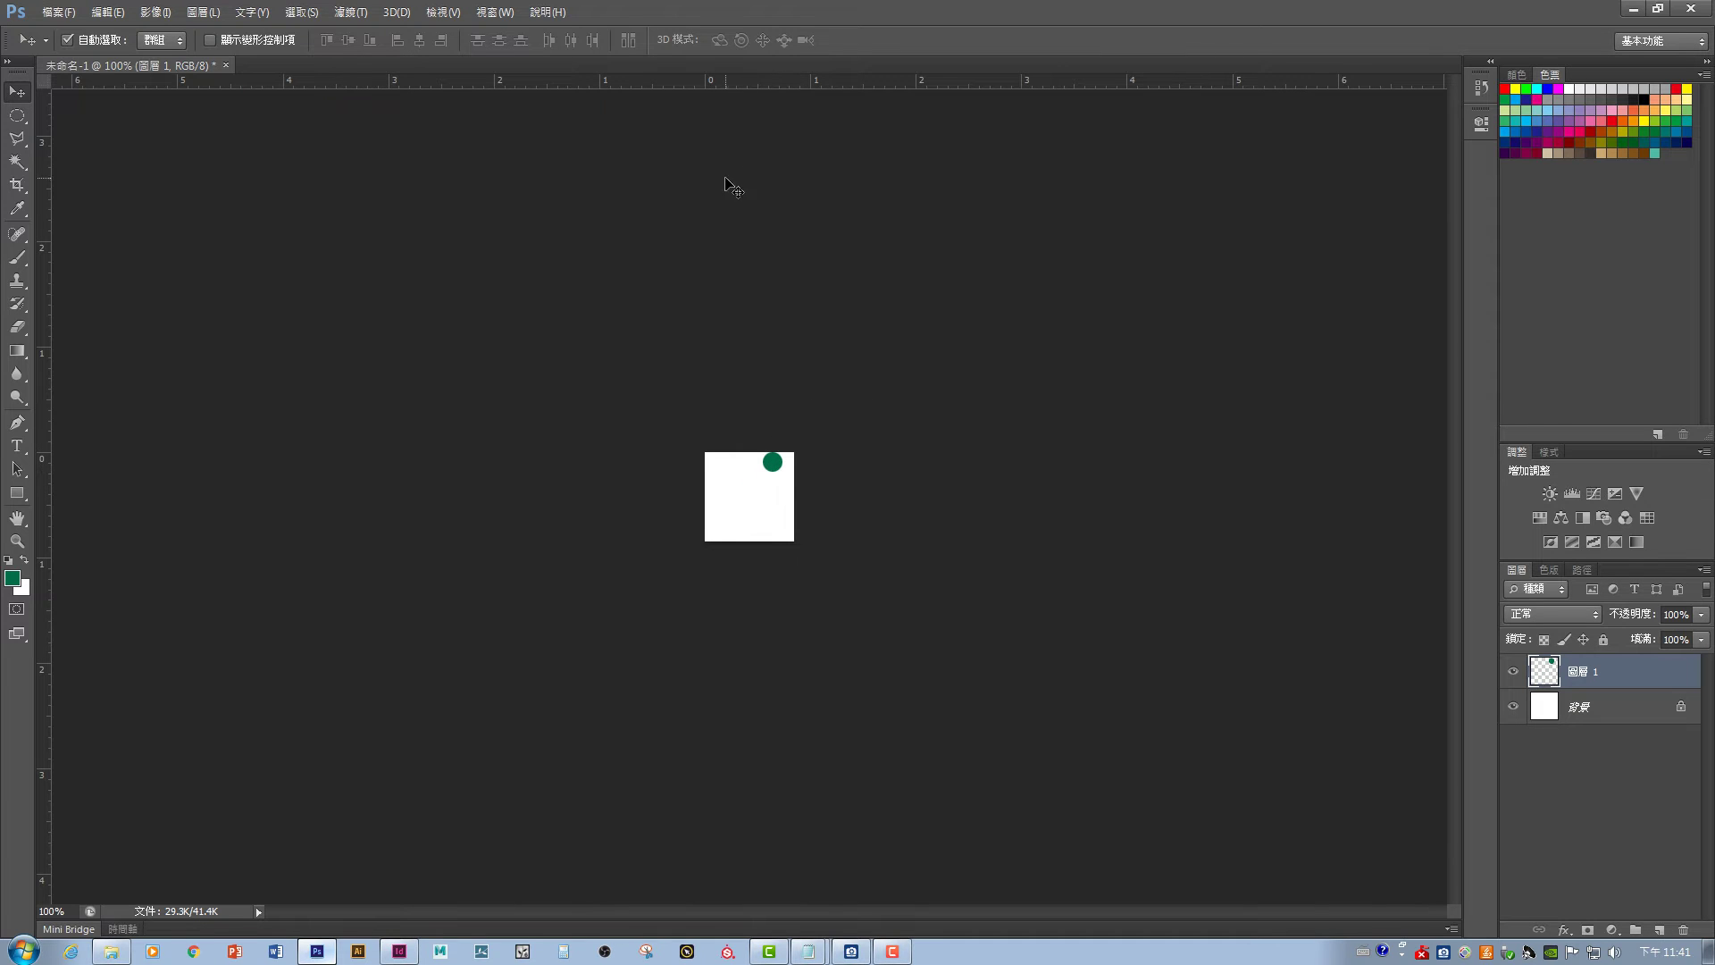
- Add crossing centre guides, zoom to 300%, and place dot copies on the tile's corners
{"action": "left_click_drag", "start_coordinate": [704, 86], "coordinate": [736, 496]}
{"action": "left_click_drag", "start_coordinate": [45, 402], "coordinate": [756, 505]}
{"action": "key", "text": "ctrl+plus"}
{"action": "key", "text": "ctrl+plus"}
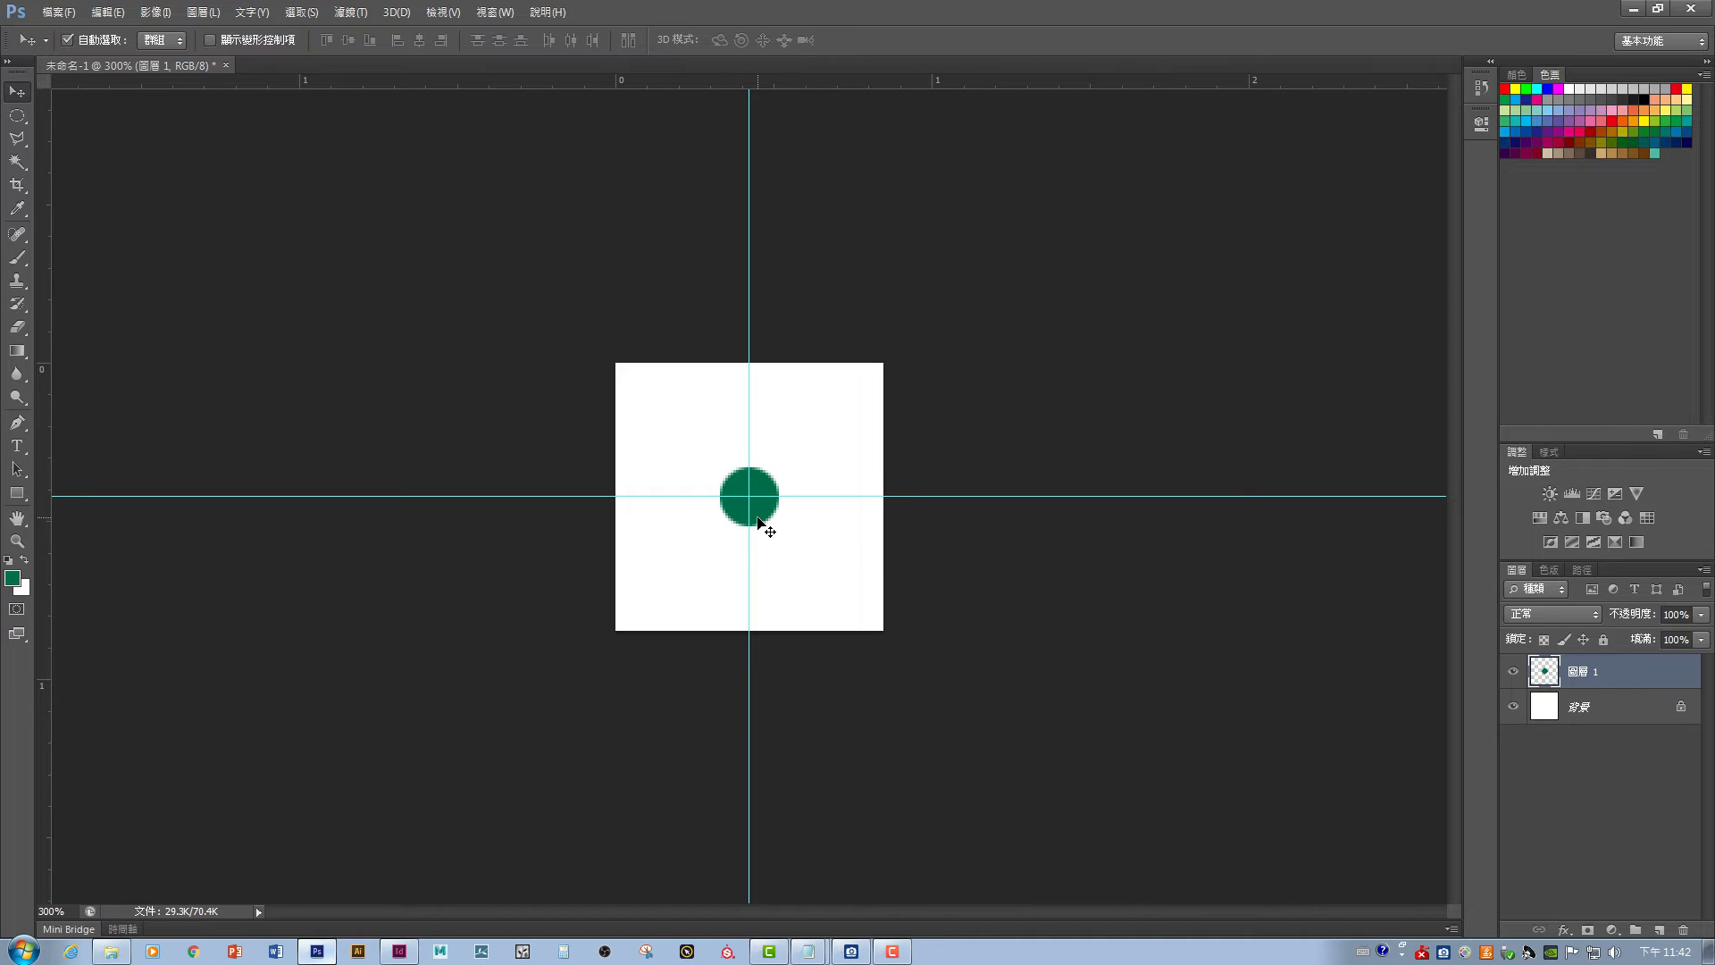
{"action": "left_click_drag", "start_coordinate": [762, 521], "coordinate": [613, 373]}
{"action": "left_click_drag", "start_coordinate": [818, 393], "coordinate": [874, 357]}
{"action": "left_click_drag", "start_coordinate": [831, 612], "coordinate": [892, 647]}
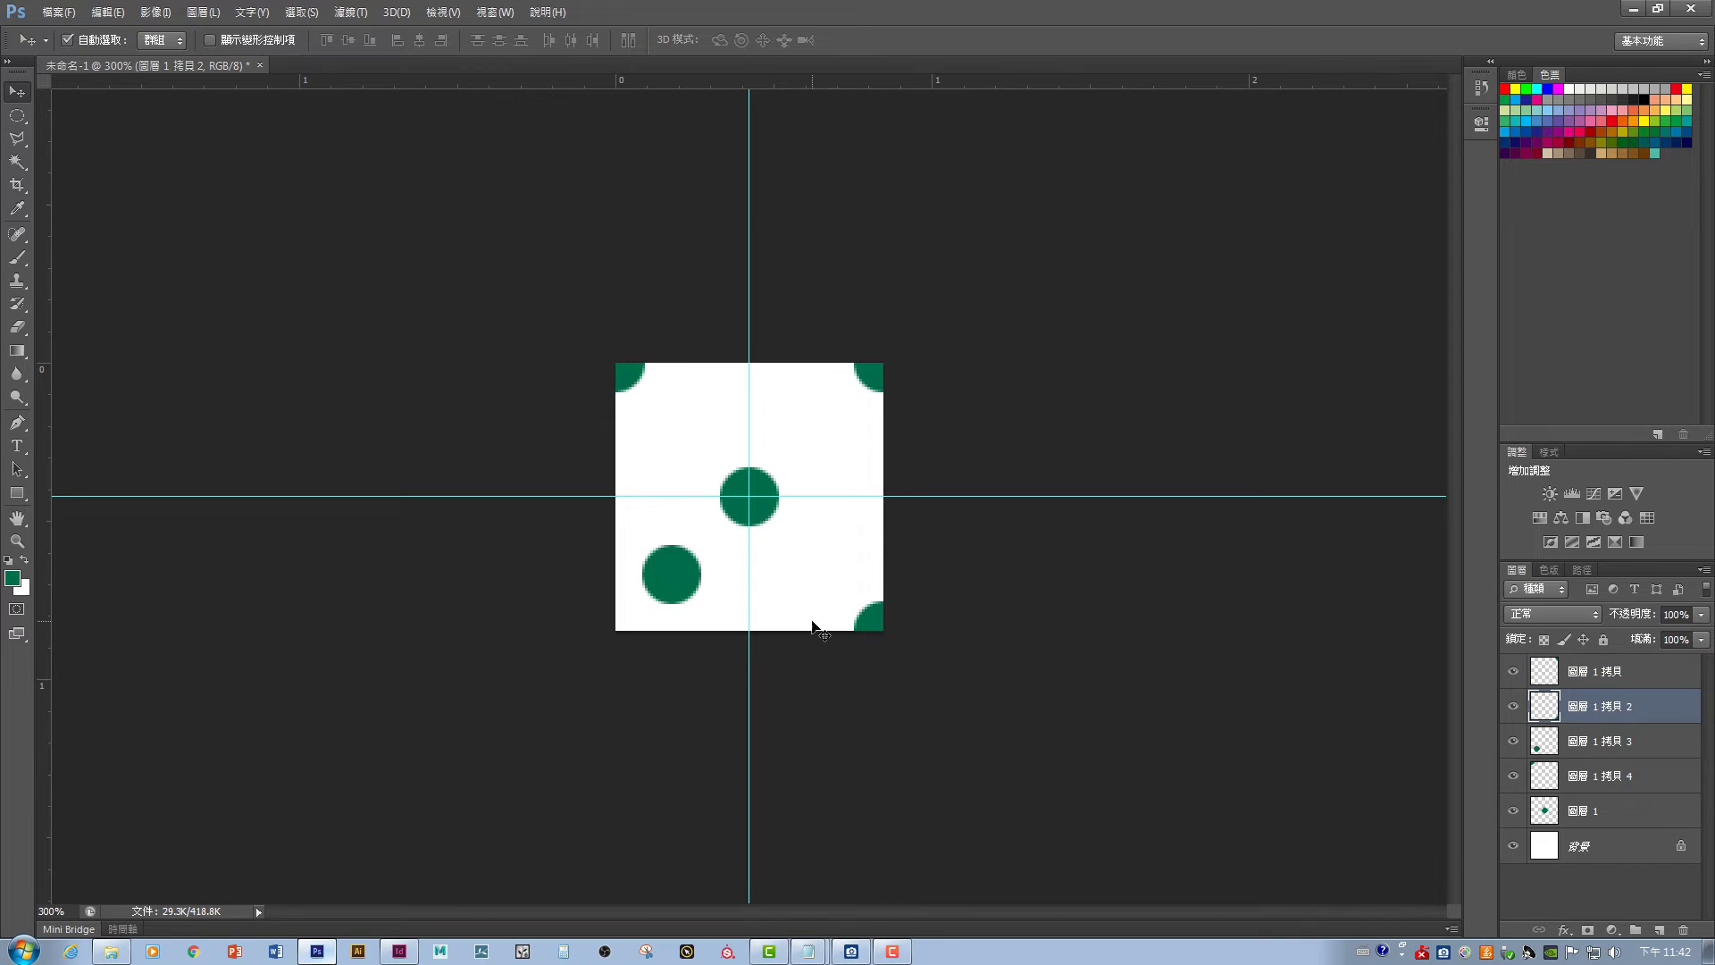
{"action": "left_click_drag", "start_coordinate": [684, 574], "coordinate": [629, 631]}
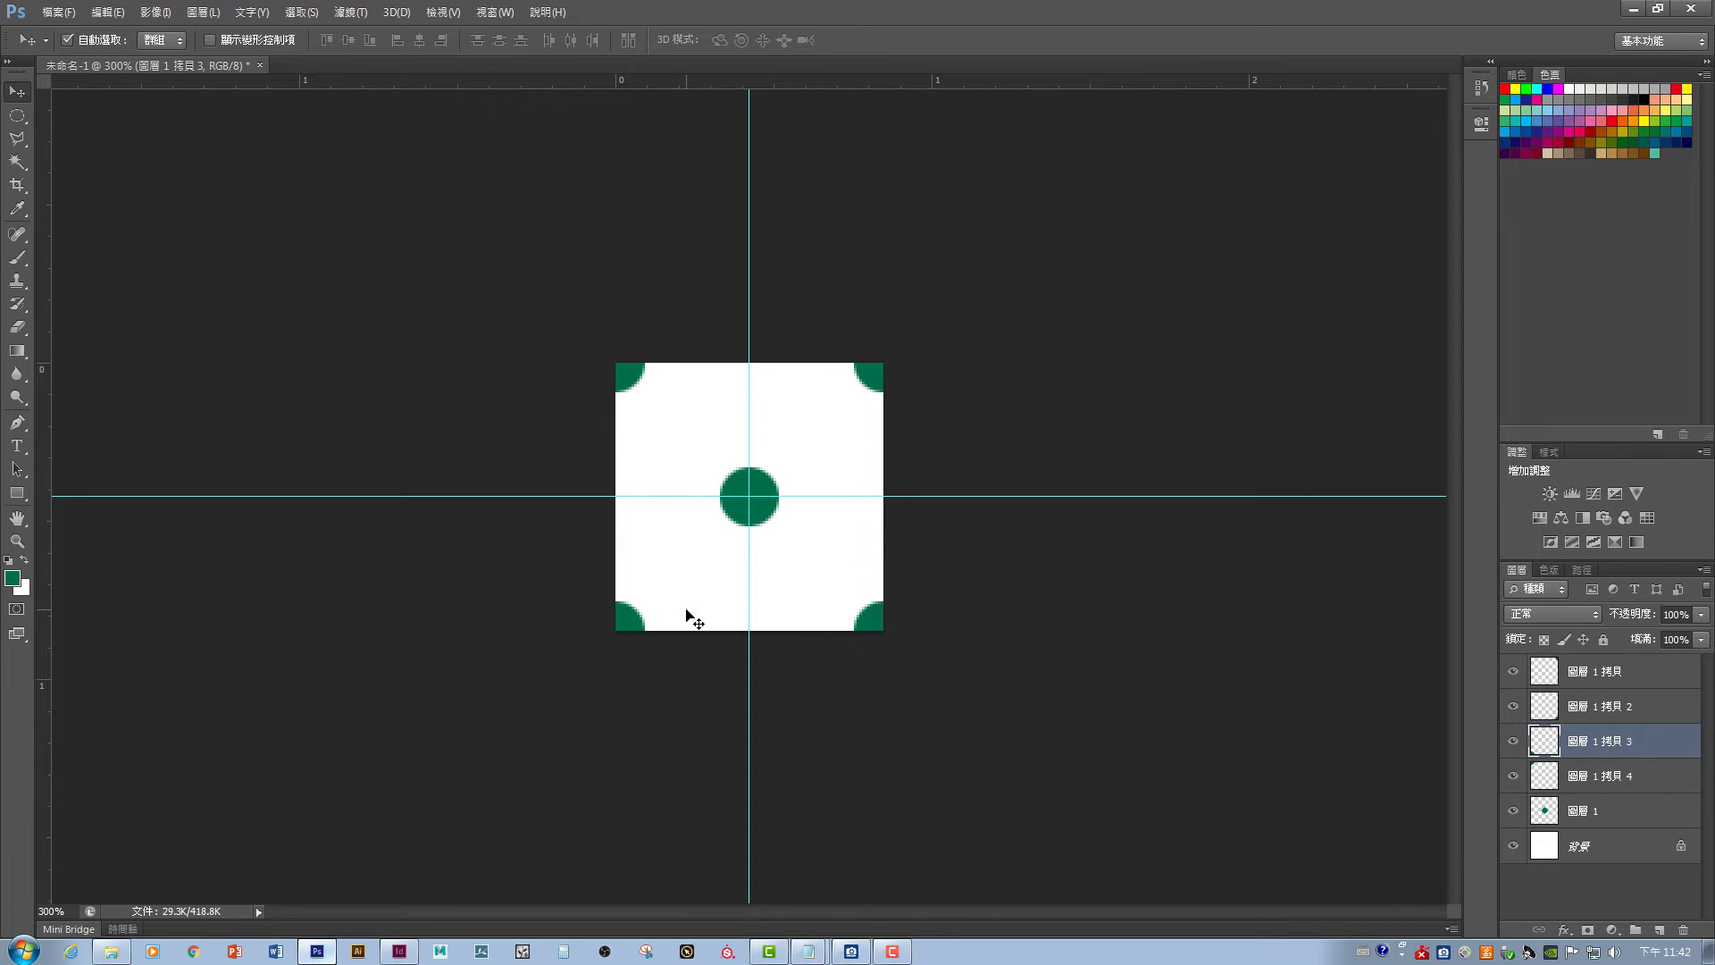
{"action": "left_click", "coordinate": [1614, 672]}
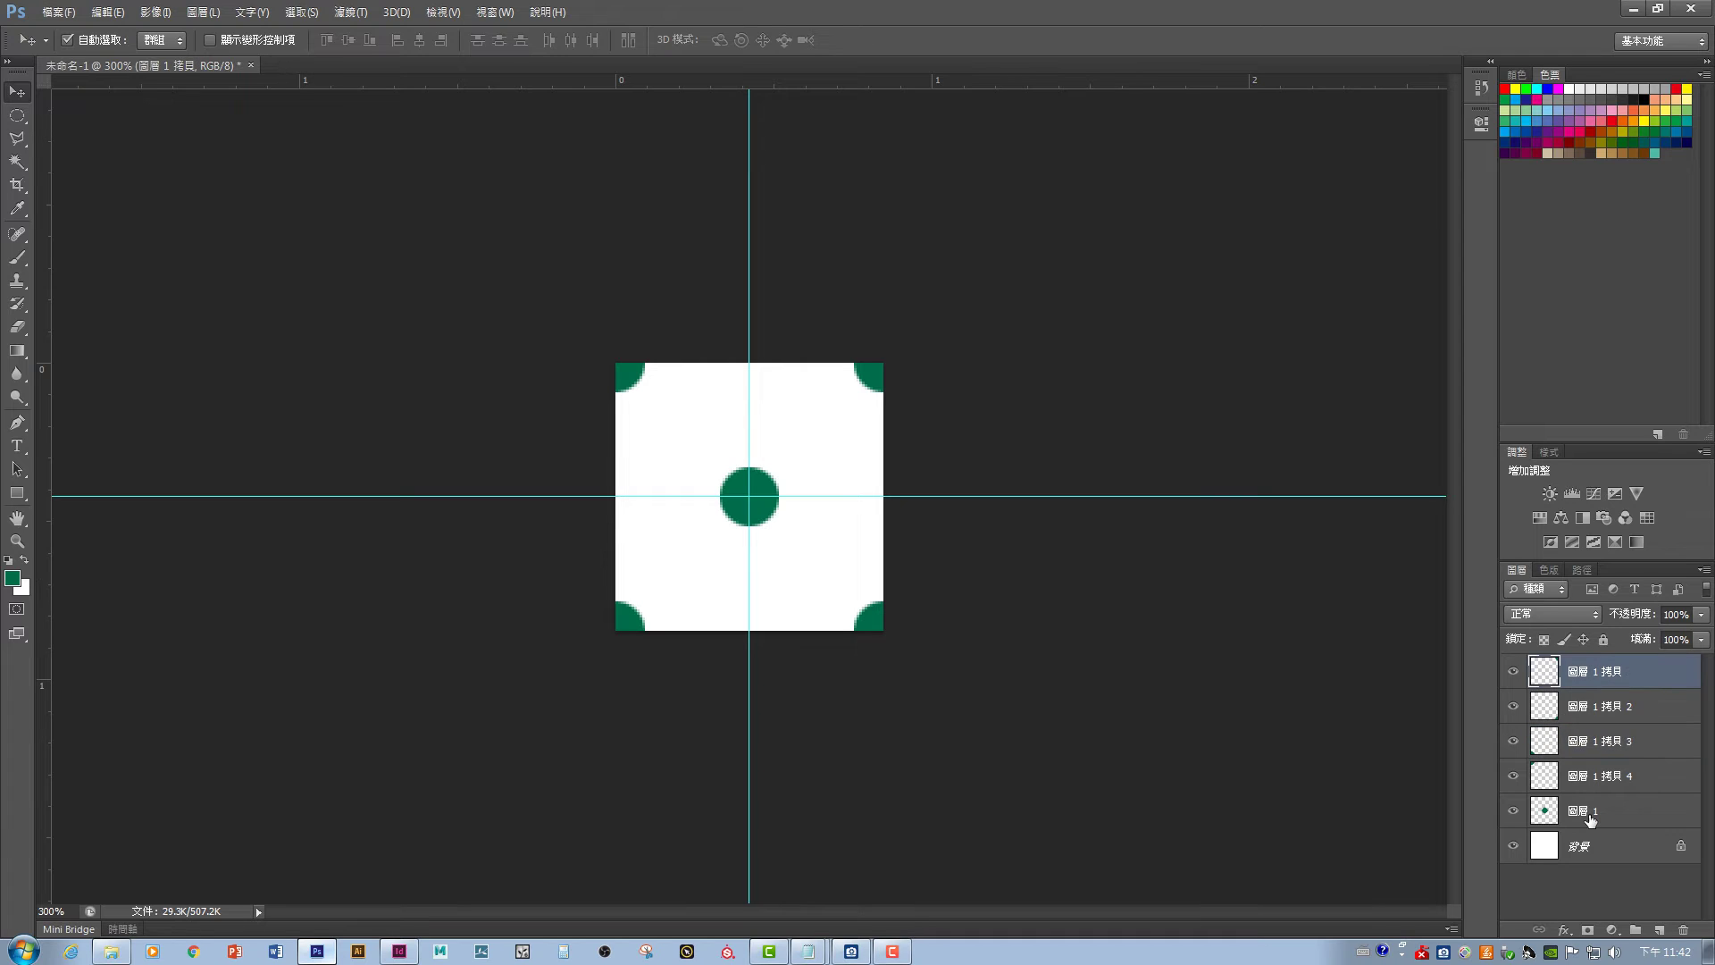
- Merge the dot layers, delete the white Background, and select the whole tile
{"action": "left_click", "coordinate": [1589, 811], "text": "shift"}
{"action": "key", "text": "ctrl+e"}
{"action": "left_click_drag", "start_coordinate": [1611, 717], "coordinate": [1683, 930]}
{"action": "right_click", "coordinate": [7, 113]}
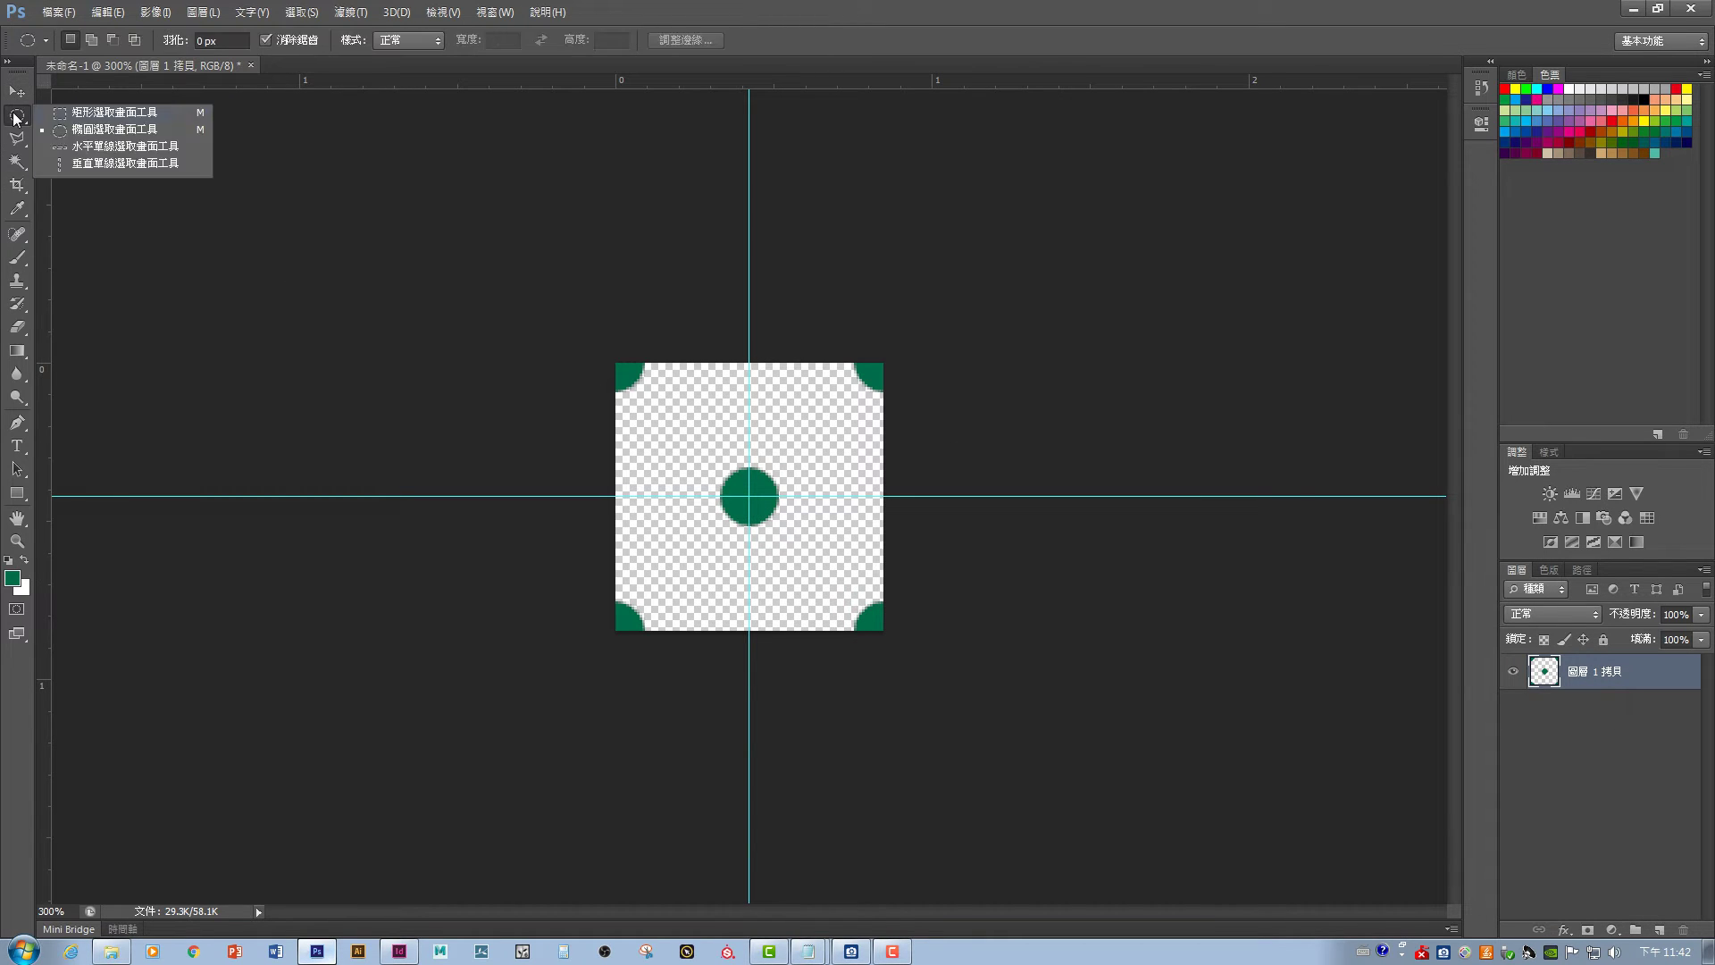
{"action": "left_click", "coordinate": [67, 114]}
{"action": "left_click_drag", "start_coordinate": [483, 267], "coordinate": [1090, 828]}
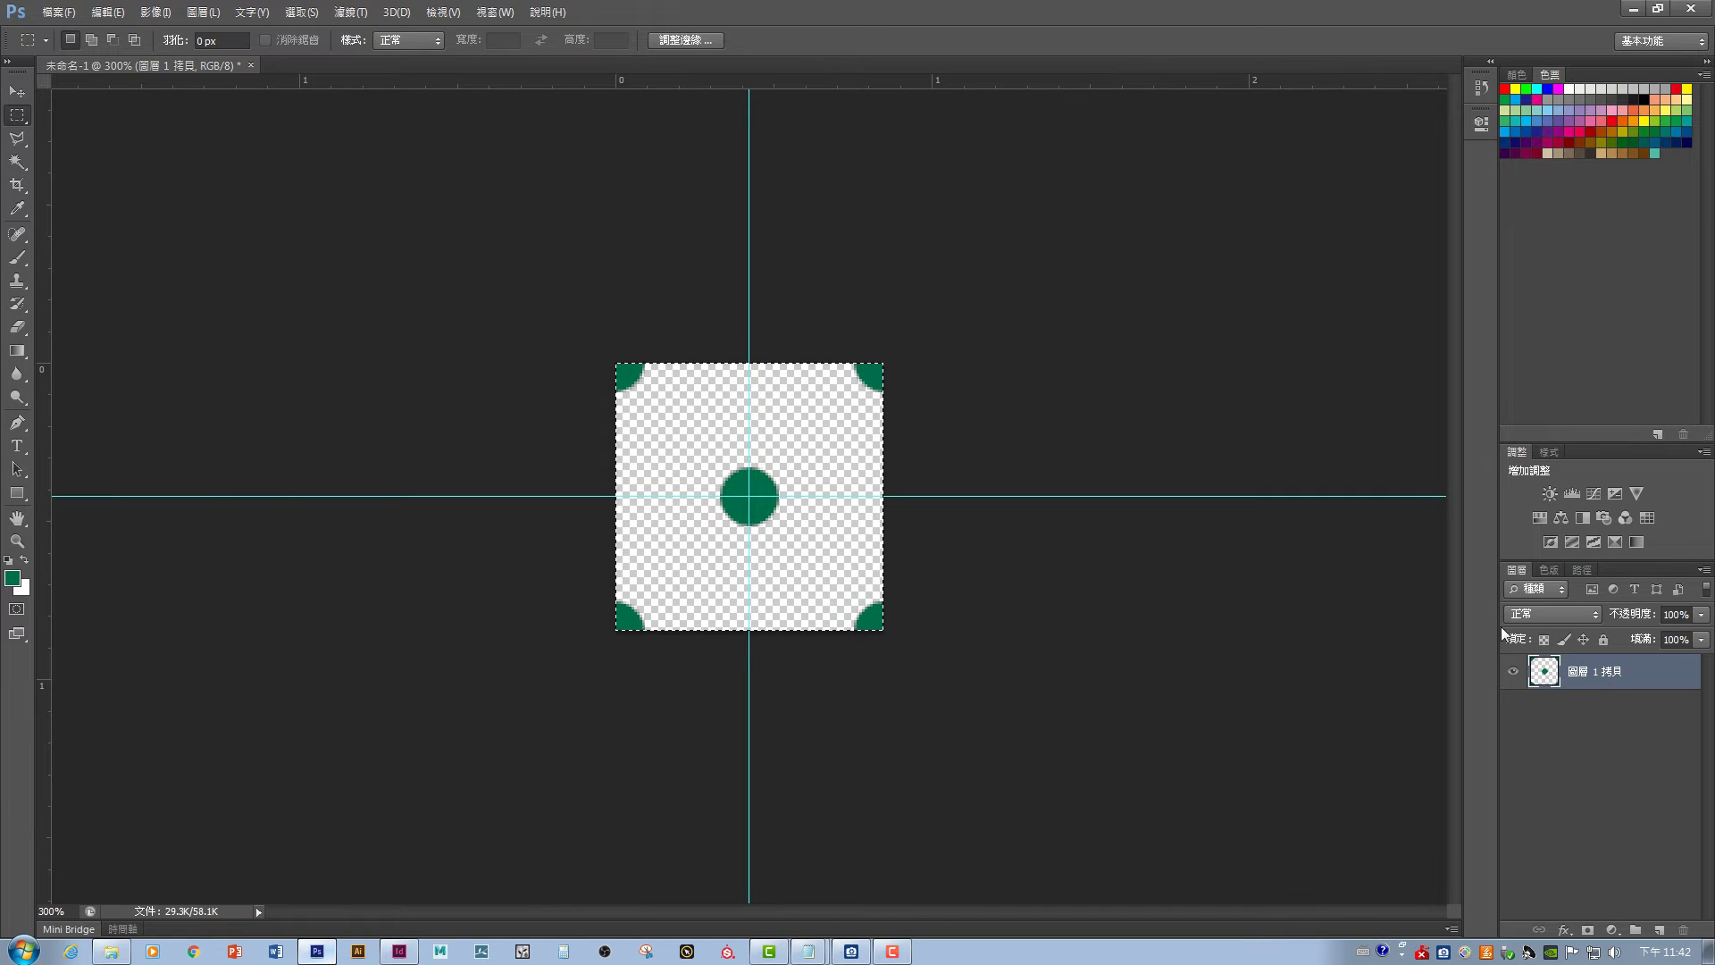
- Define the selected tile as a pattern named 'point' and deselect
{"action": "left_click", "coordinate": [100, 15]}
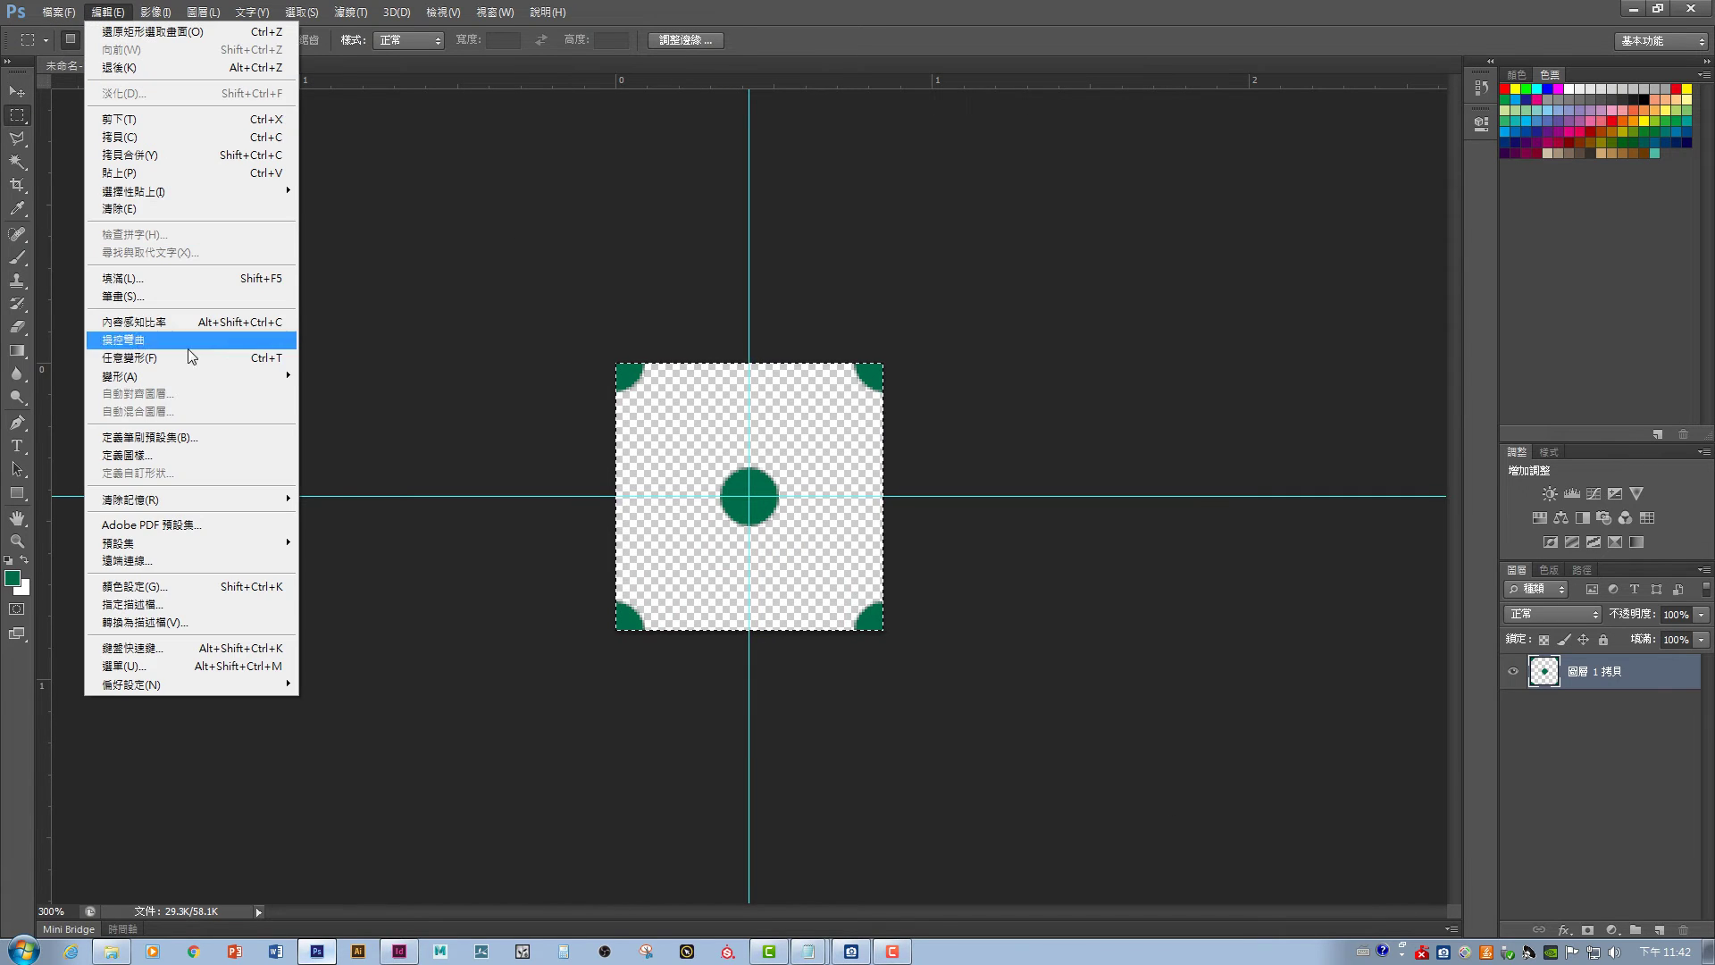
{"action": "left_click", "coordinate": [190, 457]}
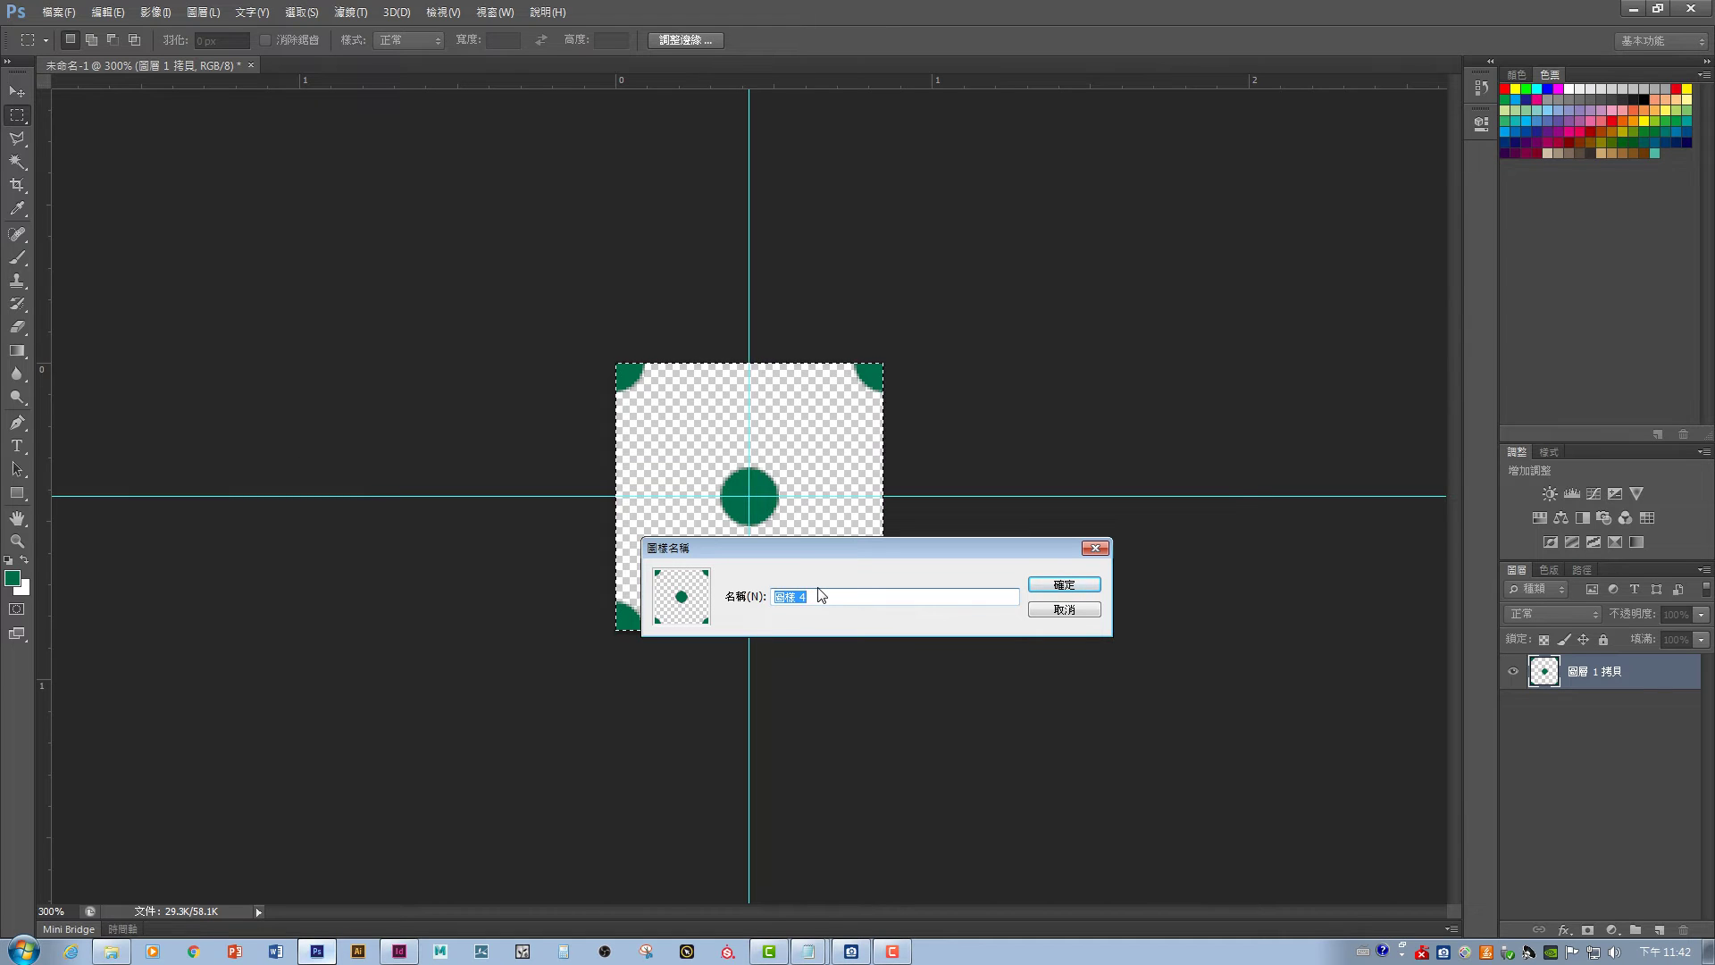
{"action": "key", "text": "Right"}
{"action": "key", "text": "BackSpace"}
{"action": "key", "text": "BackSpace"}
{"action": "key", "text": "BackSpace"}
{"action": "key", "text": "BackSpace"}
{"action": "type", "text": "po"}
{"action": "key", "text": "Return"}
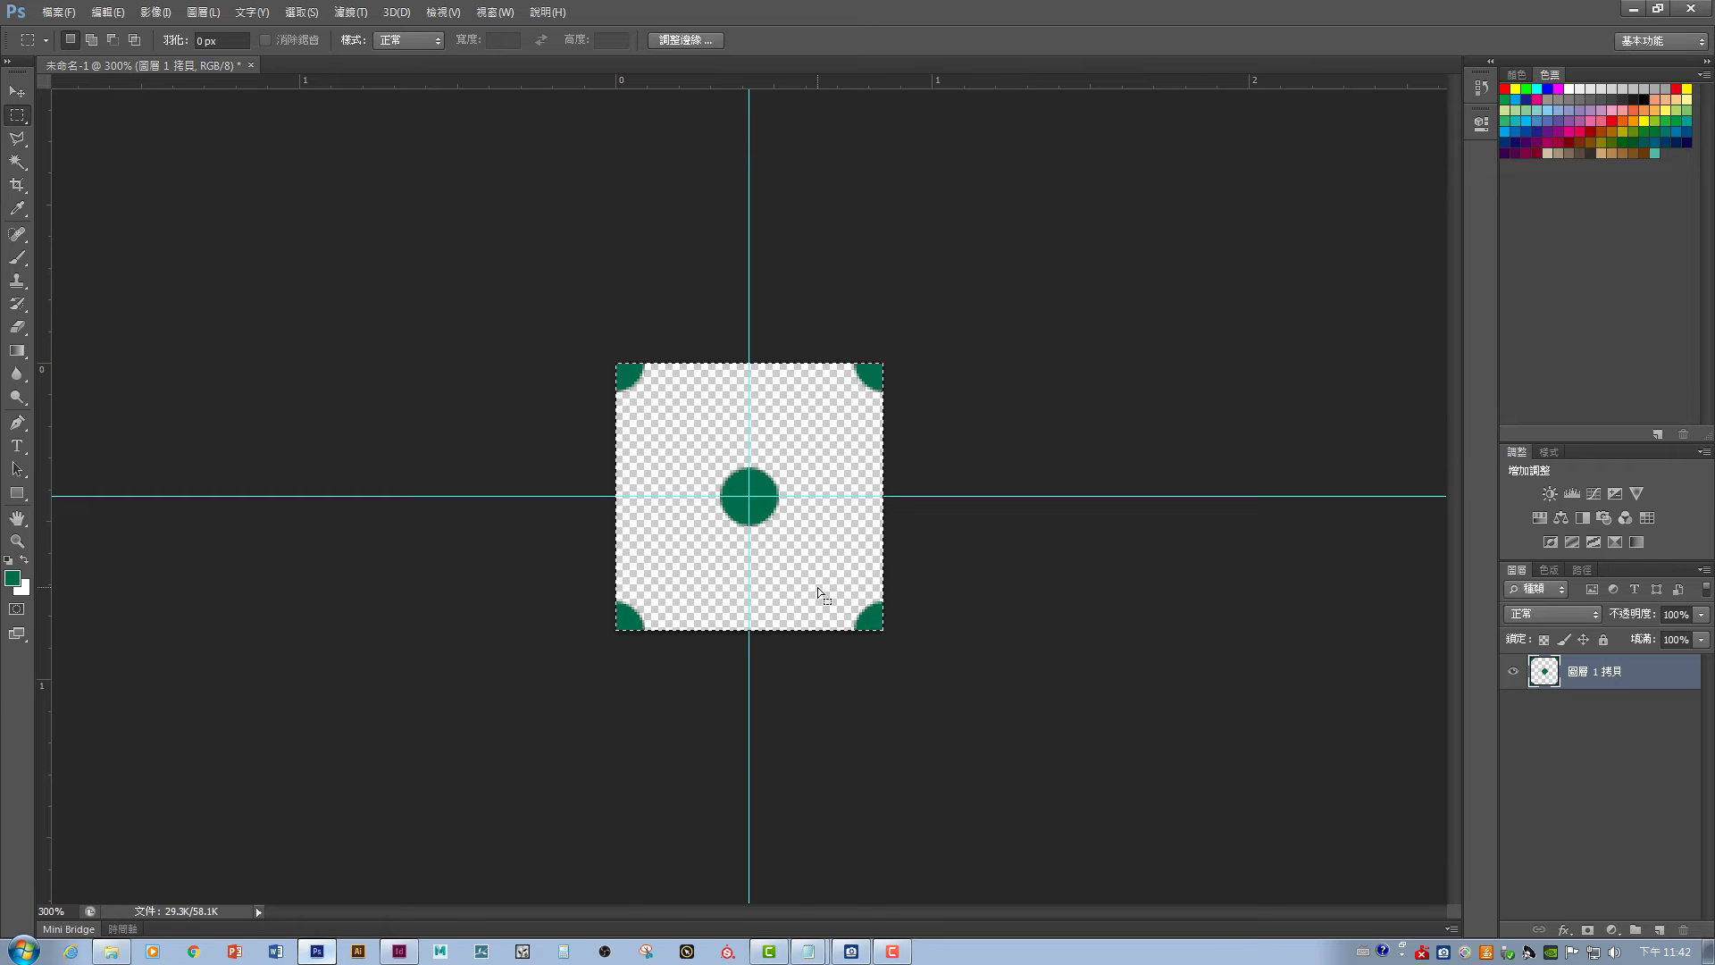
{"action": "left_click", "coordinate": [349, 306]}
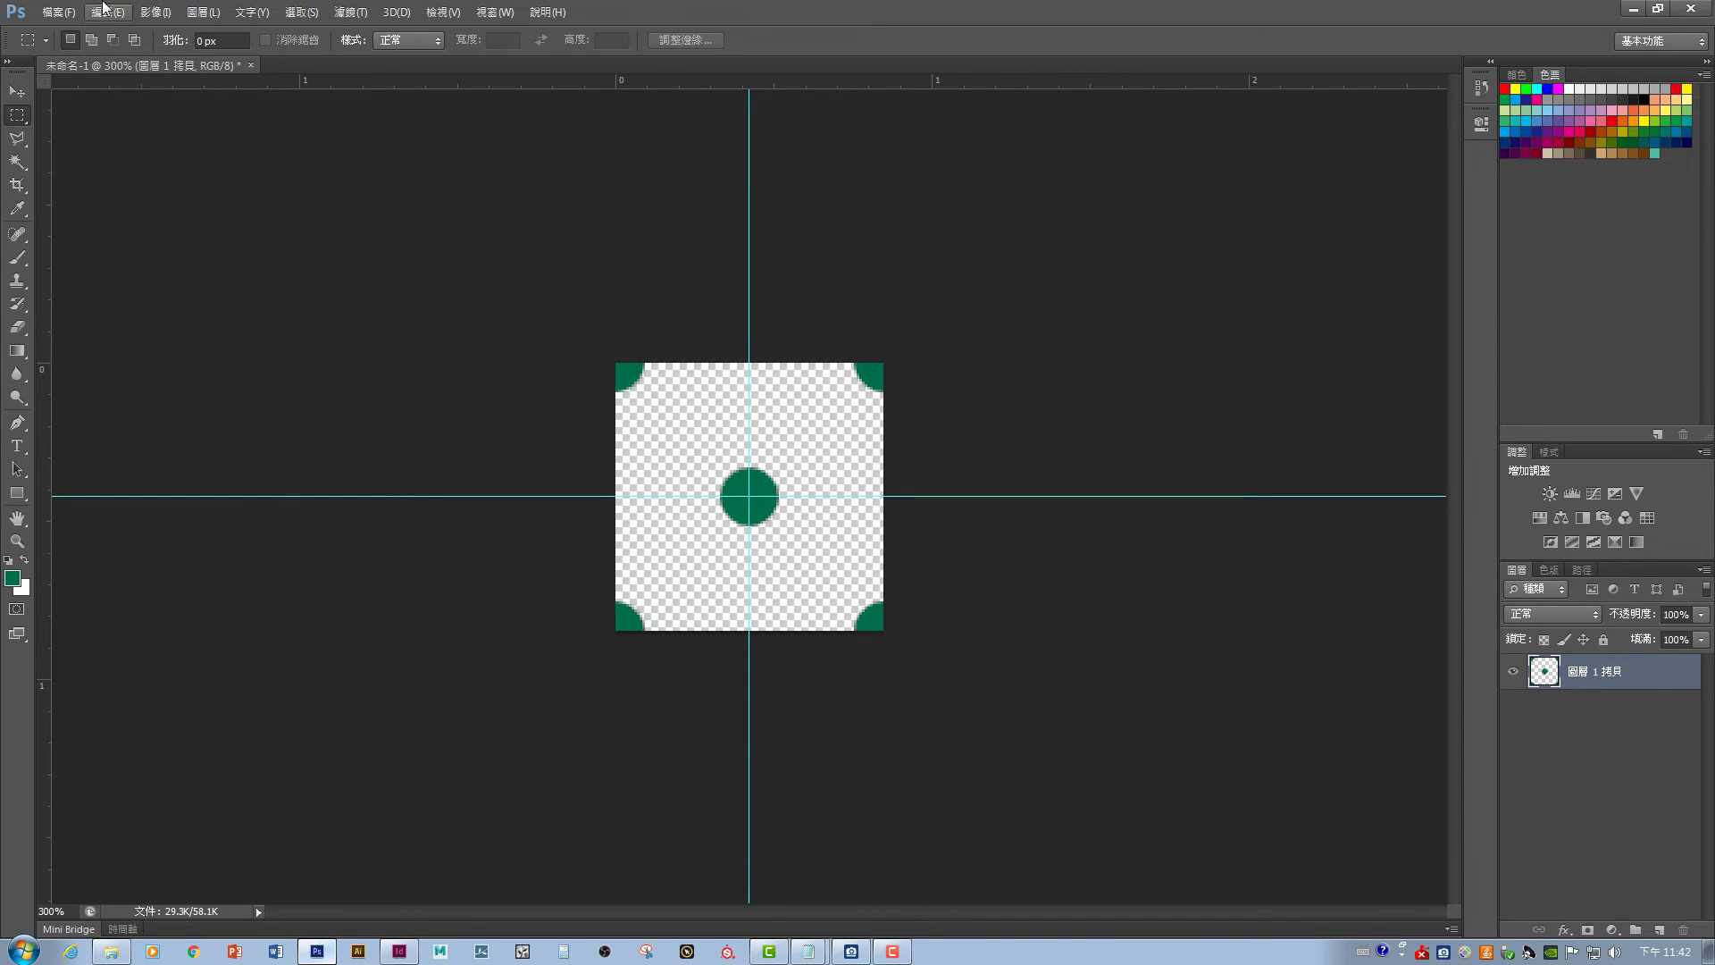
- Start a new document with the width unit set to centimetres and width 297
{"action": "left_click", "coordinate": [58, 11]}
{"action": "left_click", "coordinate": [80, 26]}
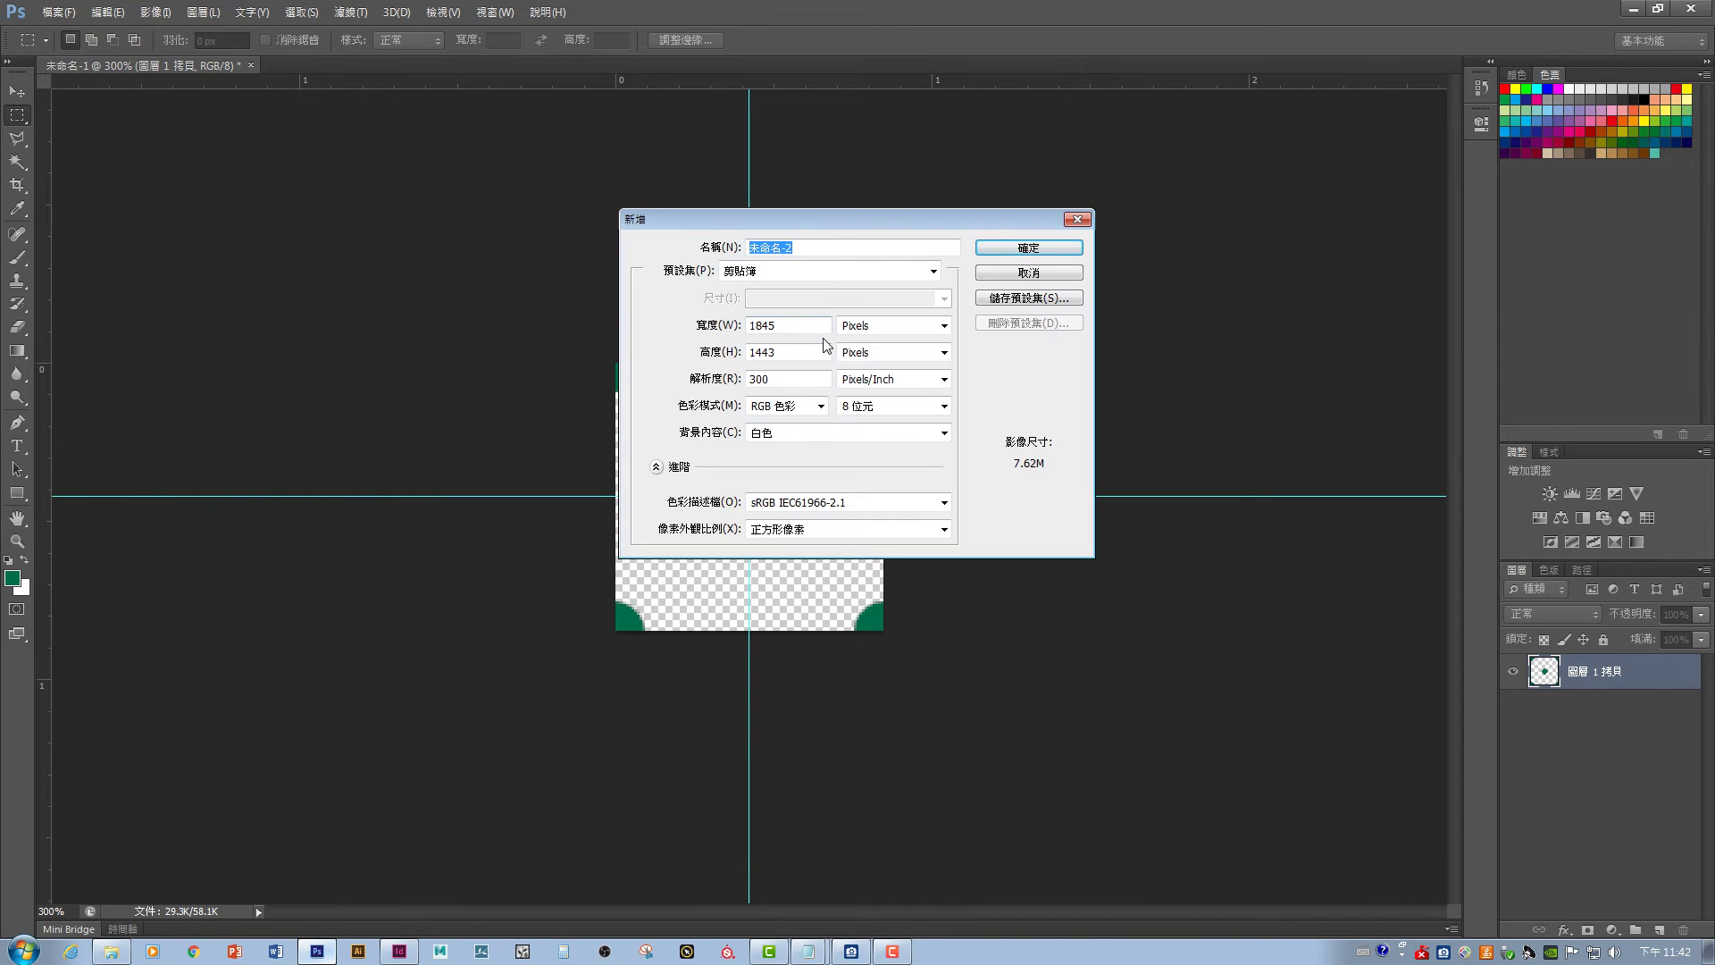
{"action": "left_click", "coordinate": [881, 327]}
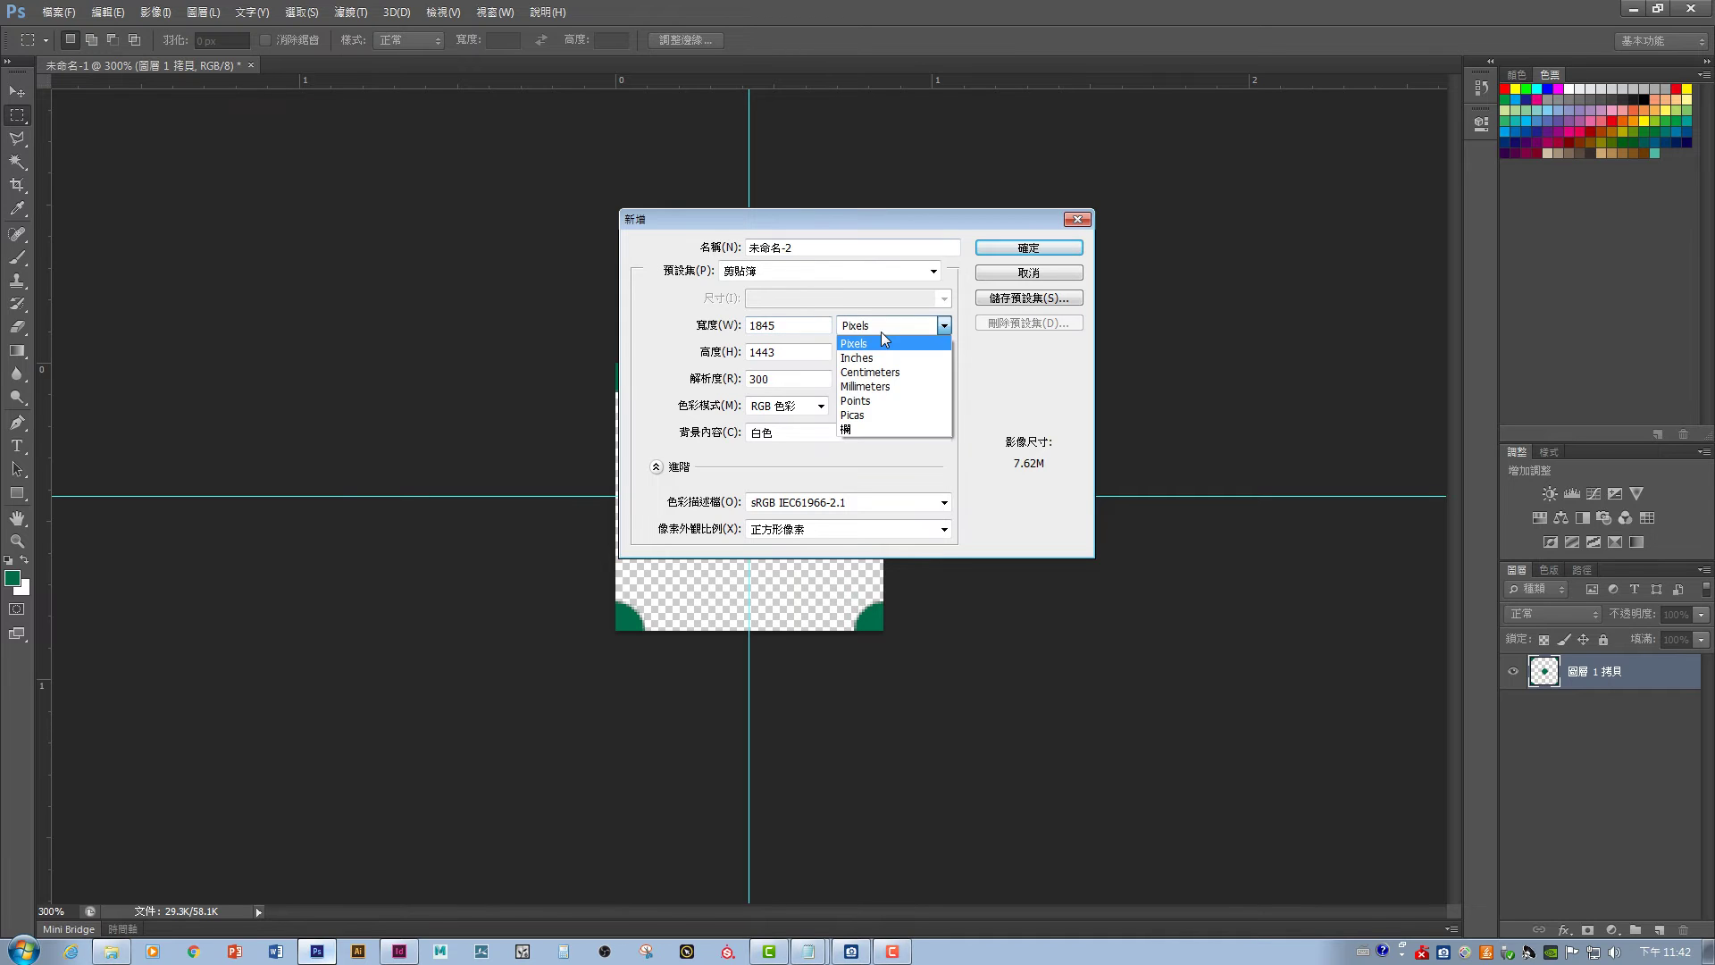
{"action": "left_click", "coordinate": [881, 372]}
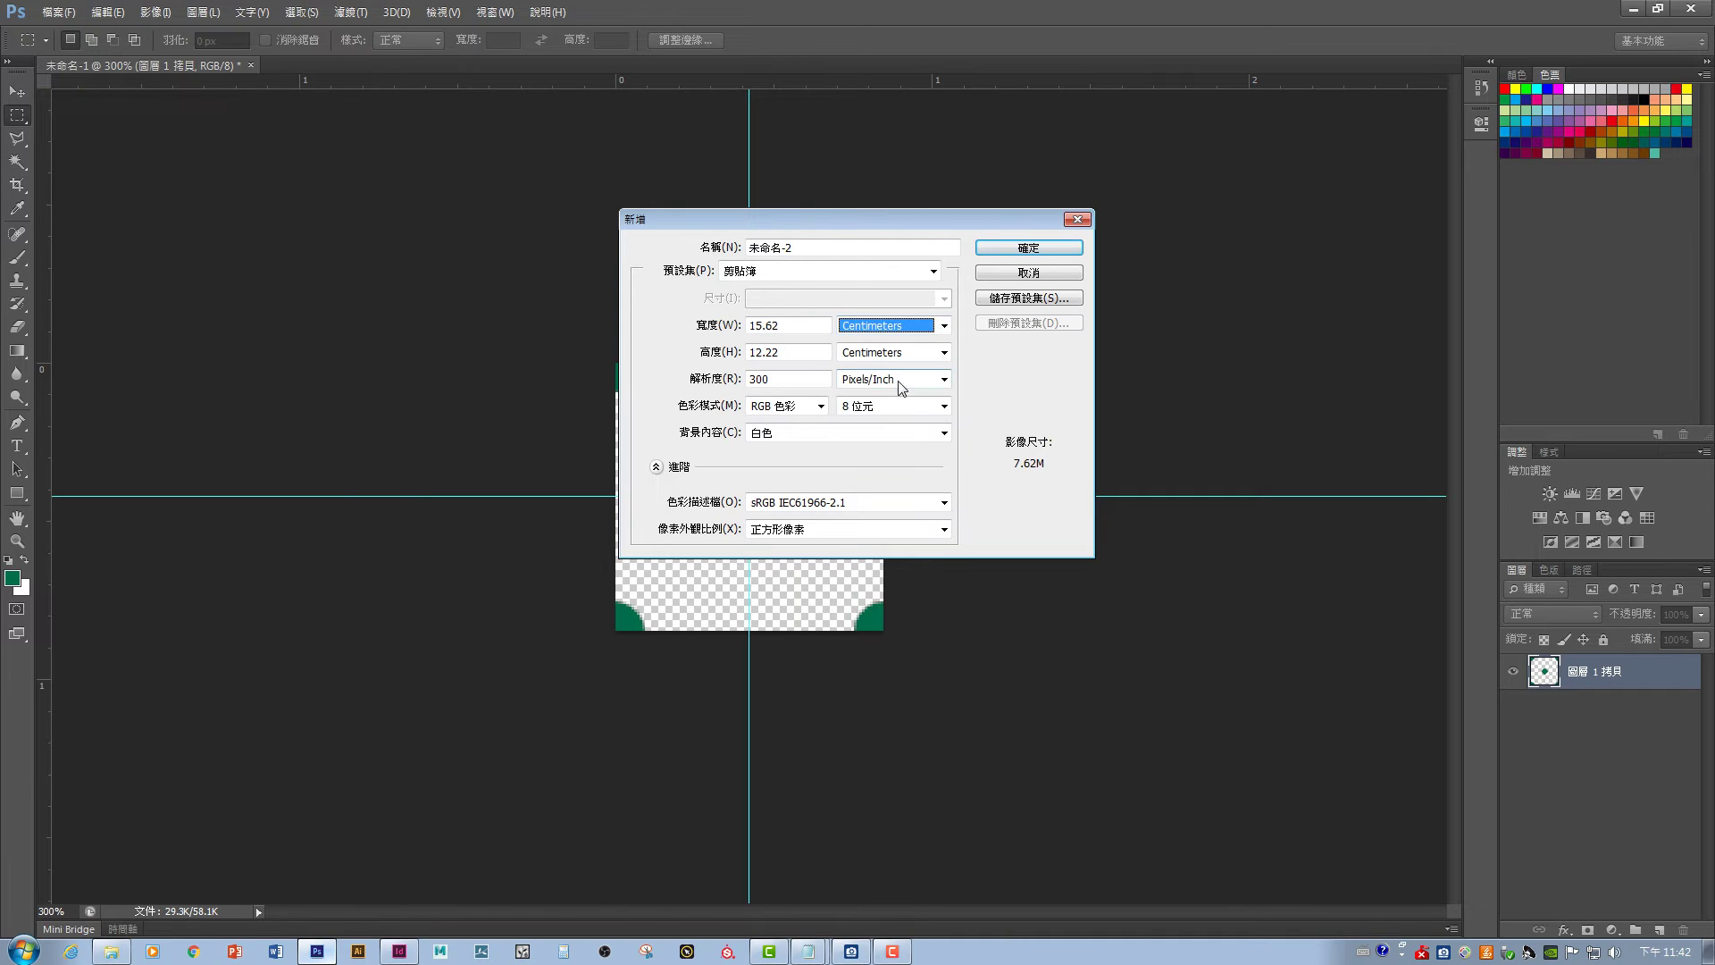
{"action": "left_click", "coordinate": [893, 353]}
{"action": "left_click", "coordinate": [893, 354]}
{"action": "left_click", "coordinate": [795, 325]}
{"action": "left_click_drag", "start_coordinate": [795, 325], "coordinate": [672, 319]}
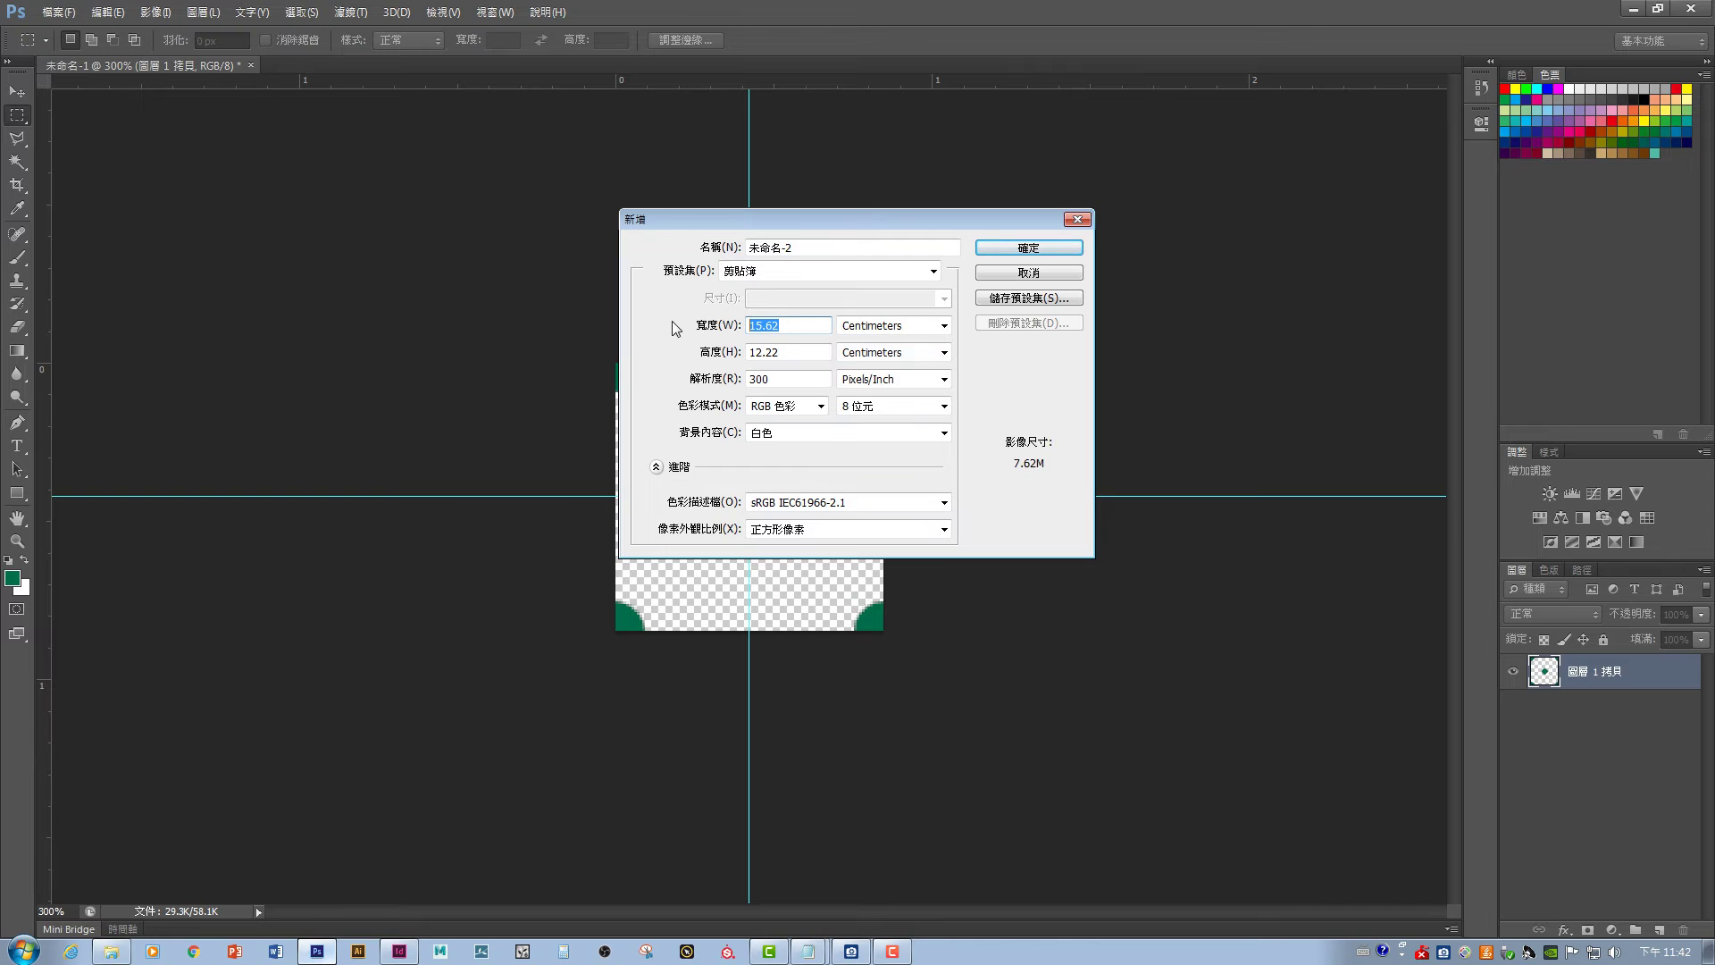
{"action": "type", "text": "21"}
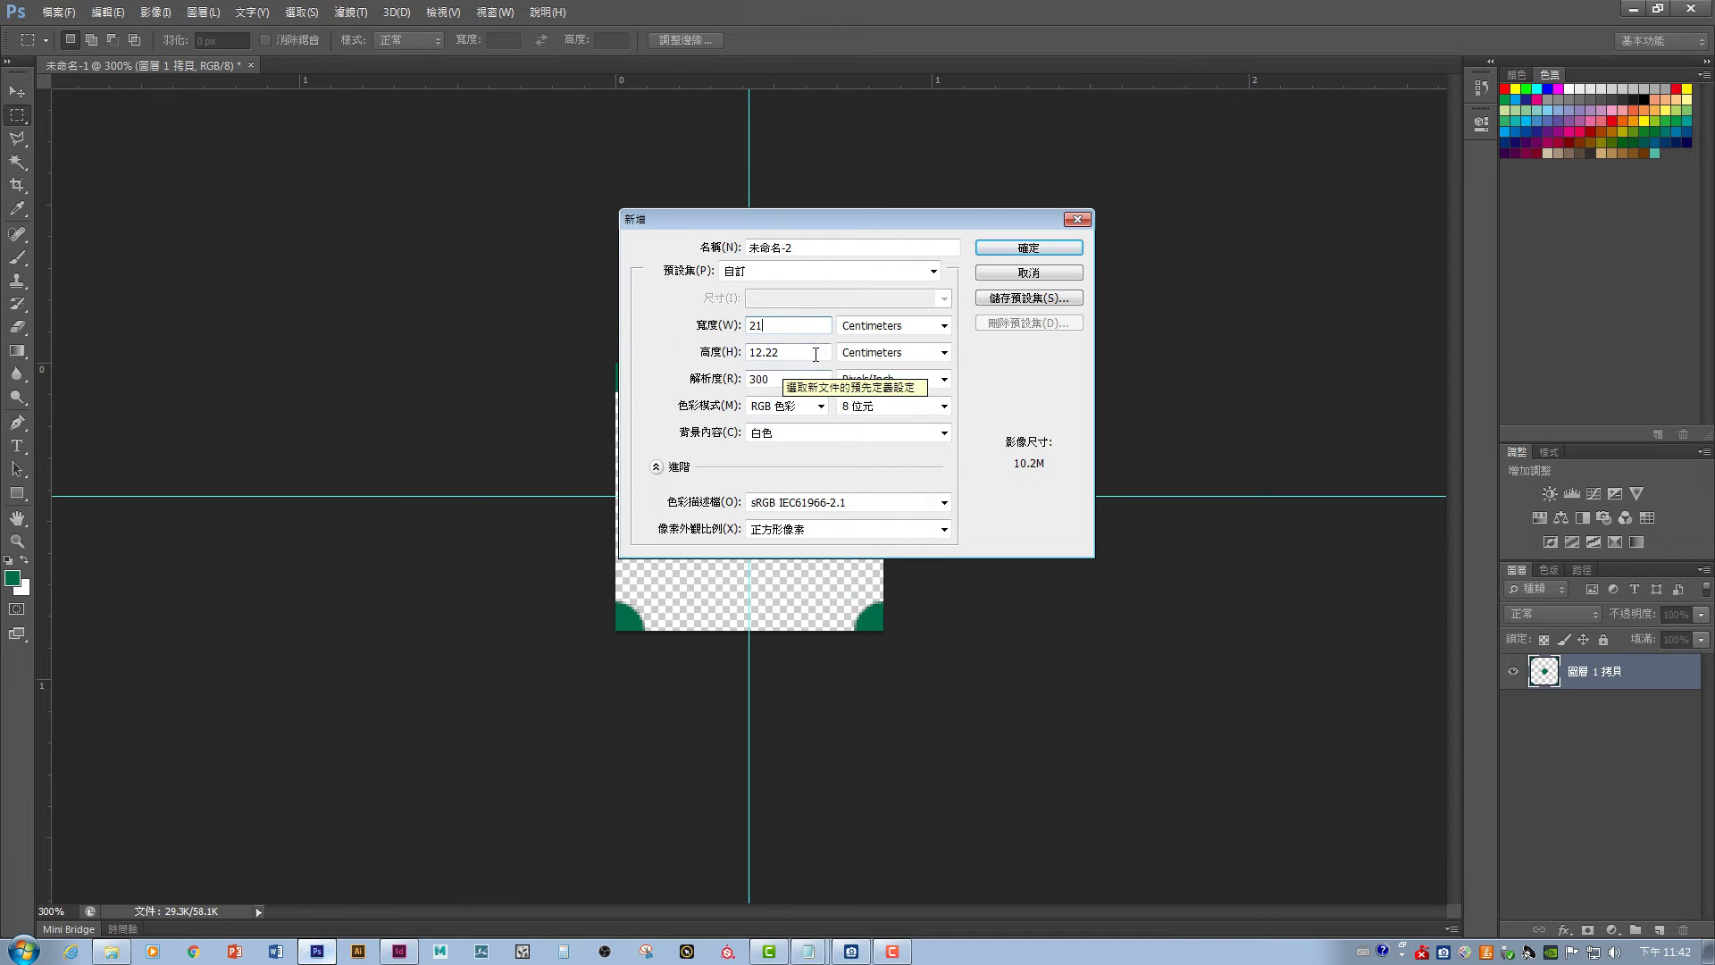
{"action": "left_click_drag", "start_coordinate": [786, 325], "coordinate": [690, 323]}
{"action": "type", "text": "9"}
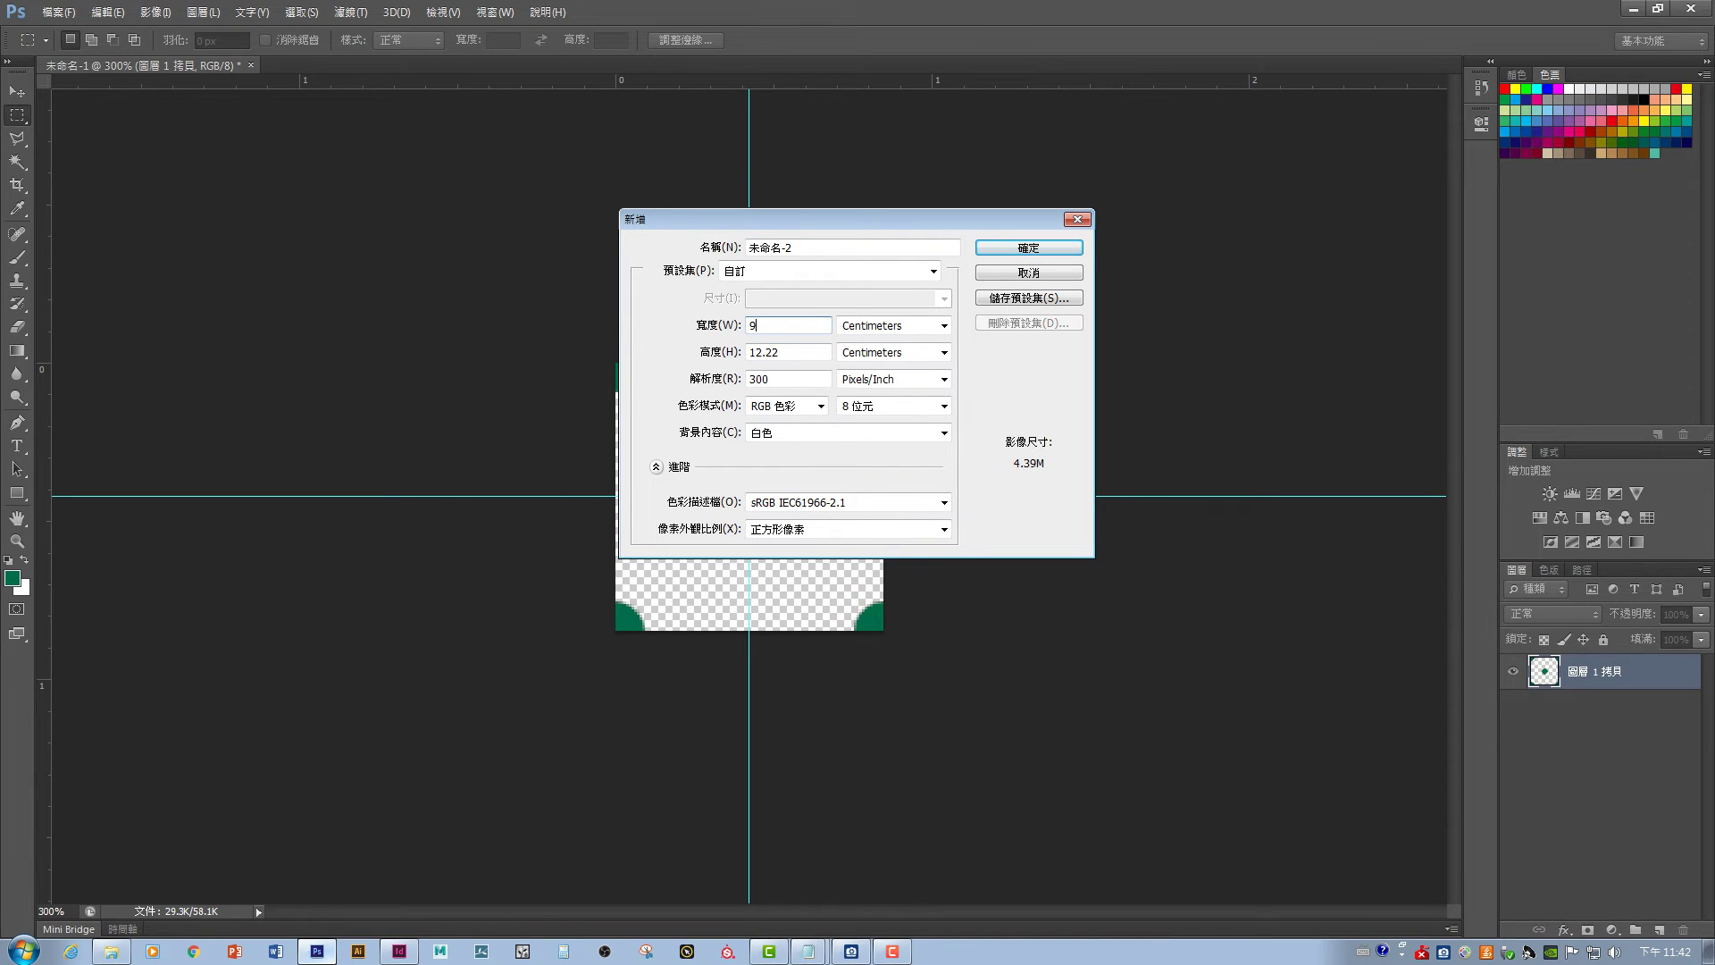
{"action": "key", "text": "BackSpace"}
{"action": "type", "text": "297"}
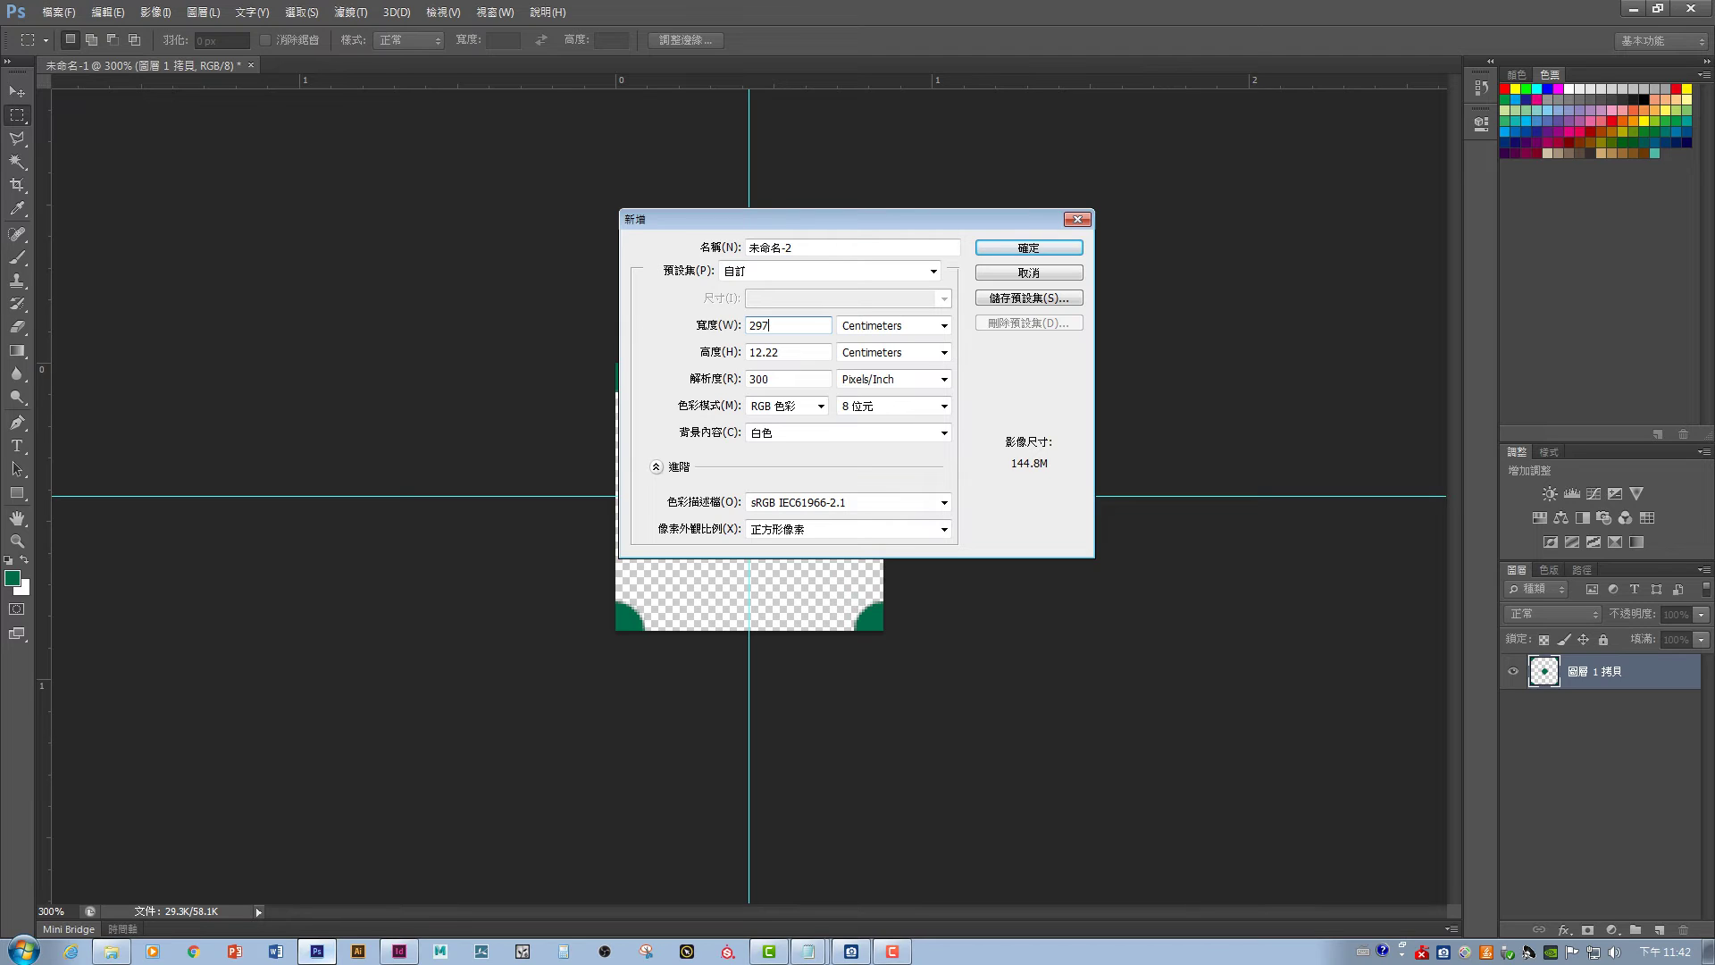
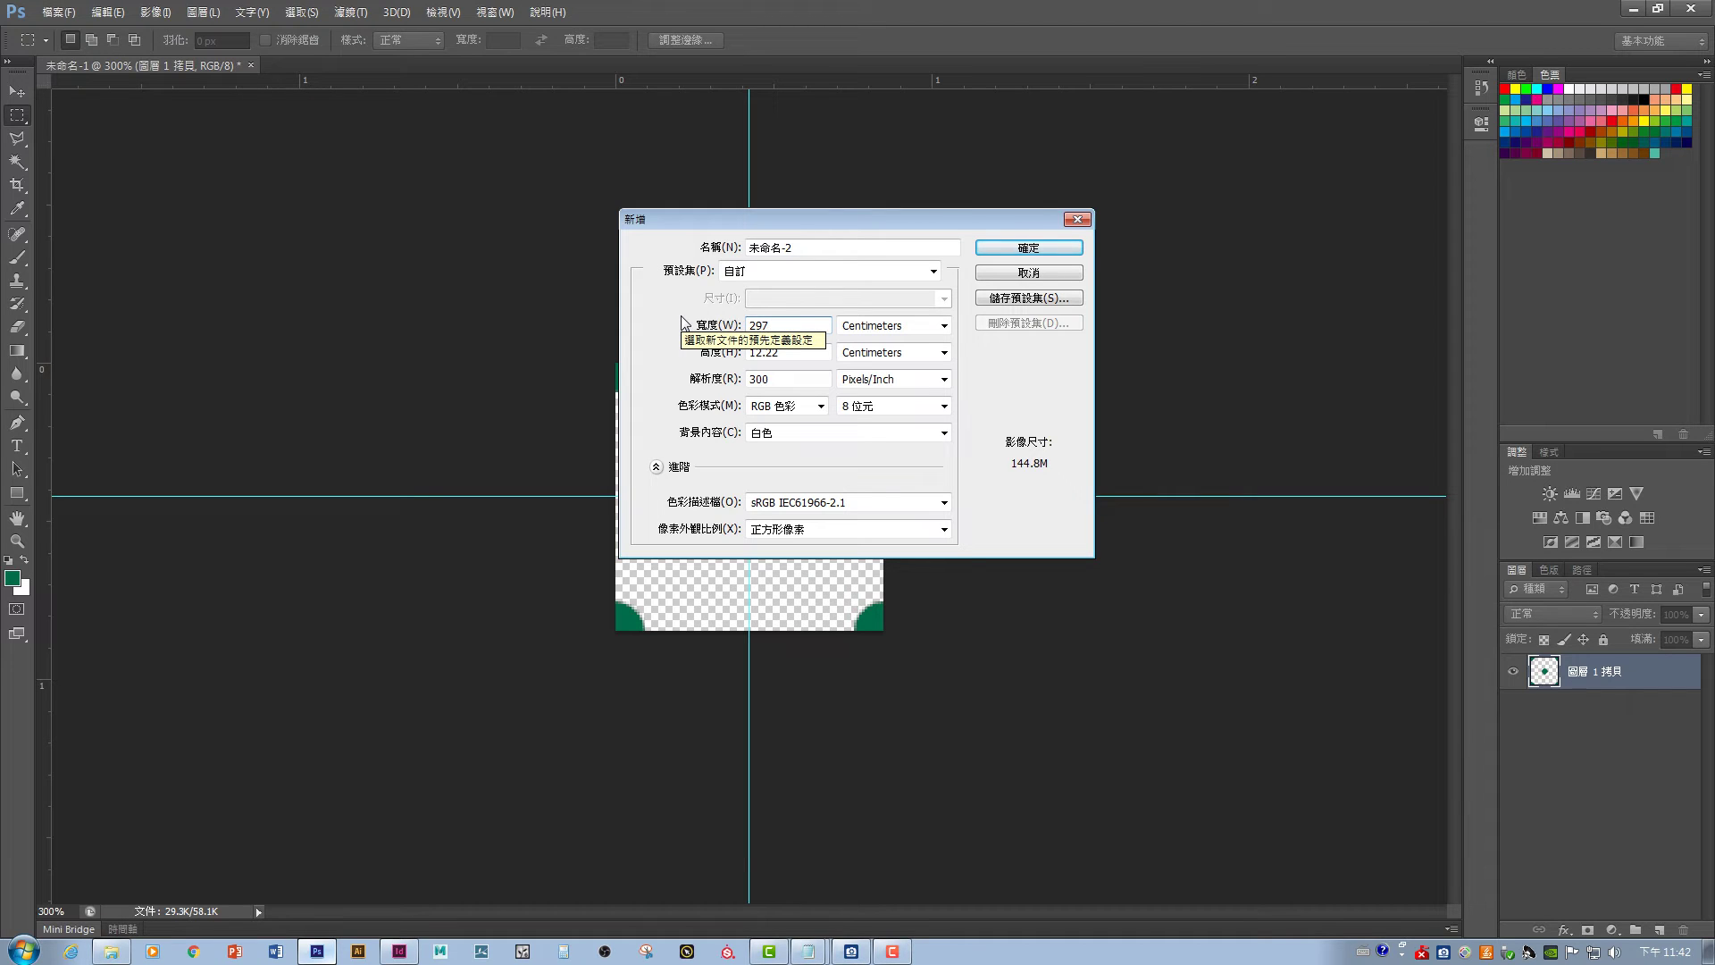
- Create a blank 27 × 21 cm document at 300 pixels/inch
{"action": "key", "text": "ctrl+a"}
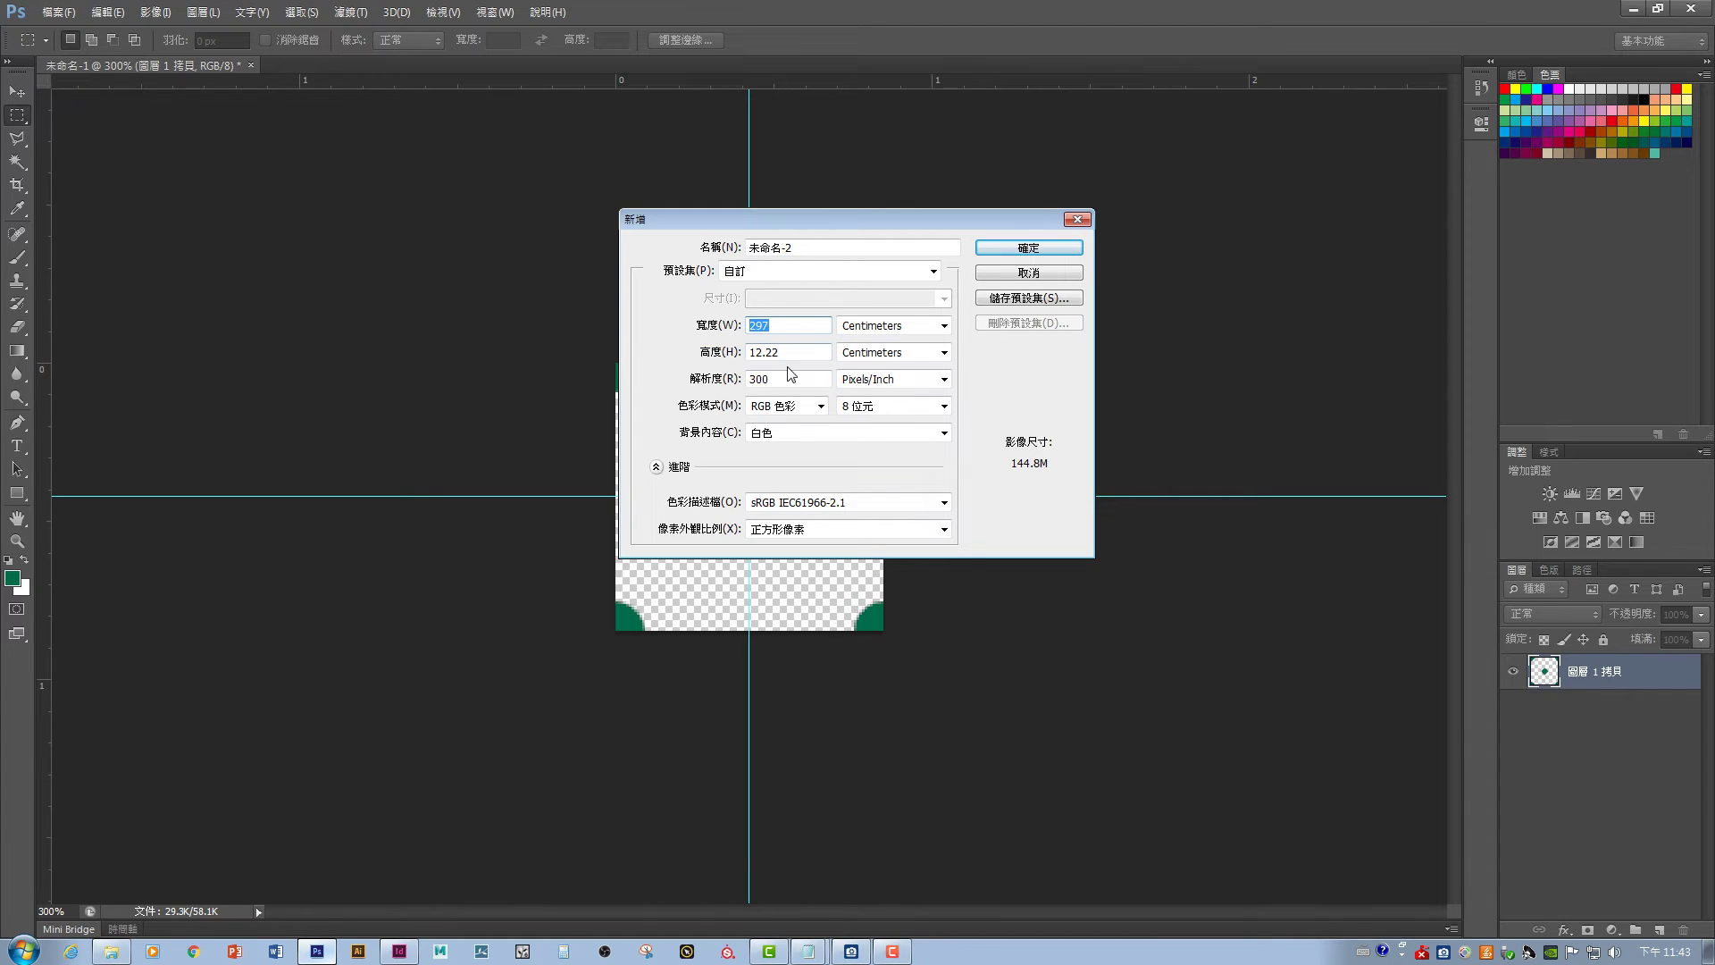
{"action": "type", "text": "18"}
{"action": "key", "text": "Tab"}
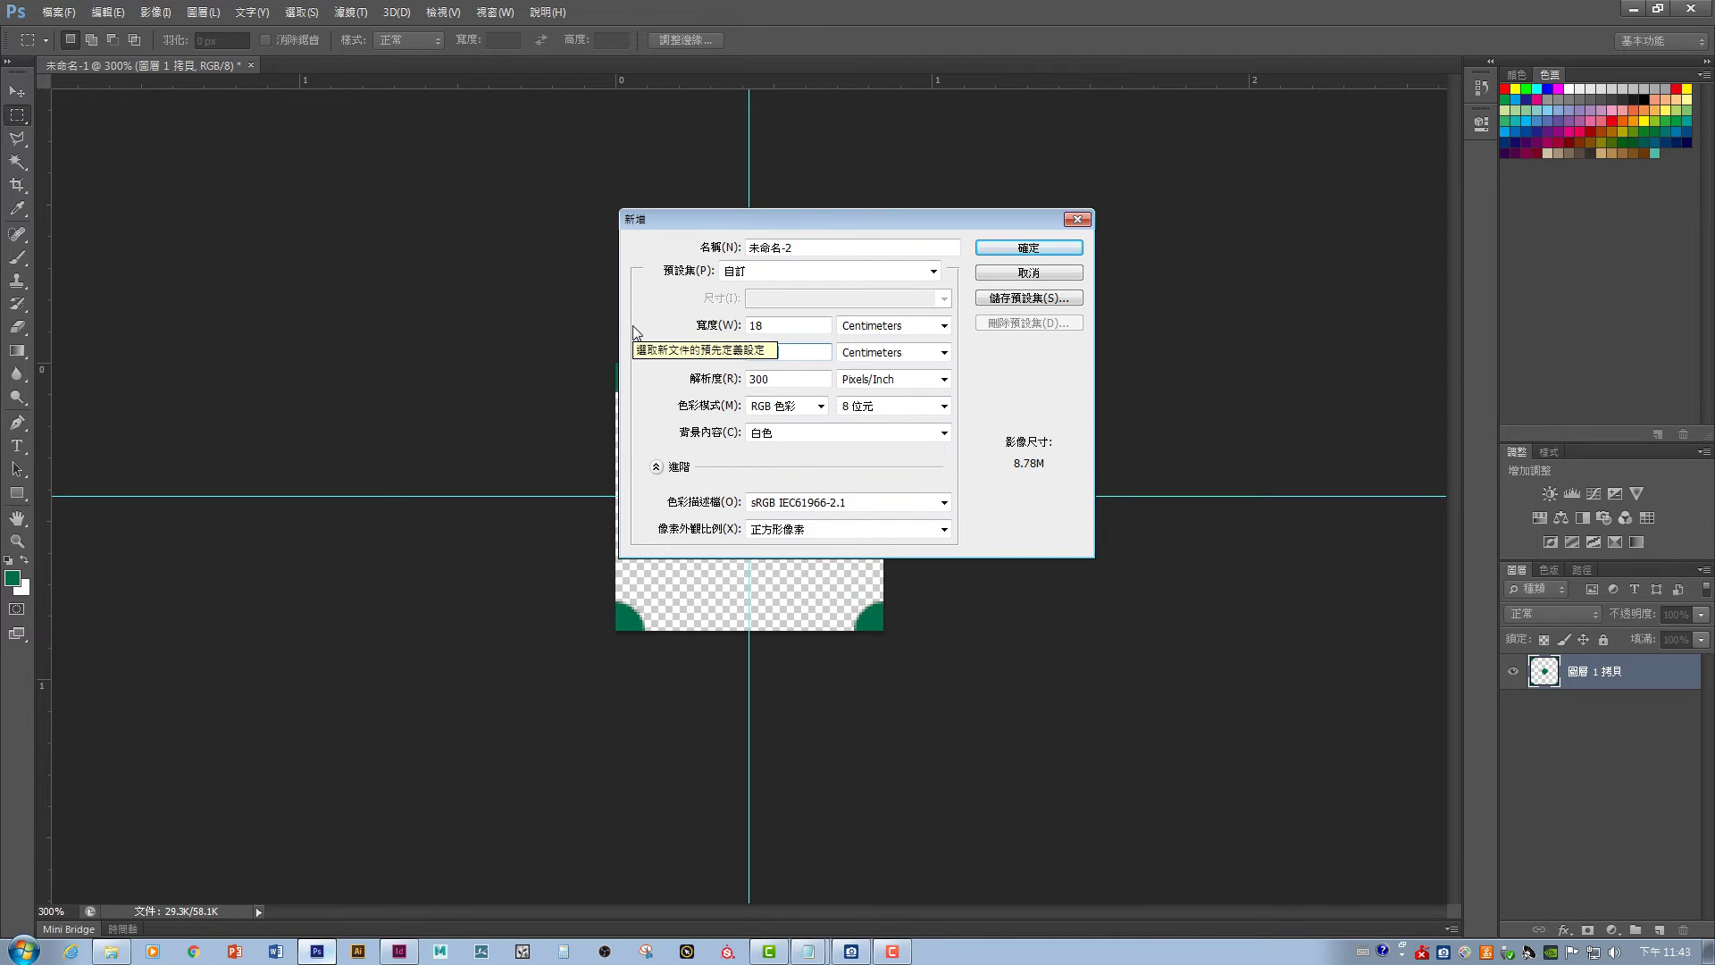
{"action": "type", "text": "21"}
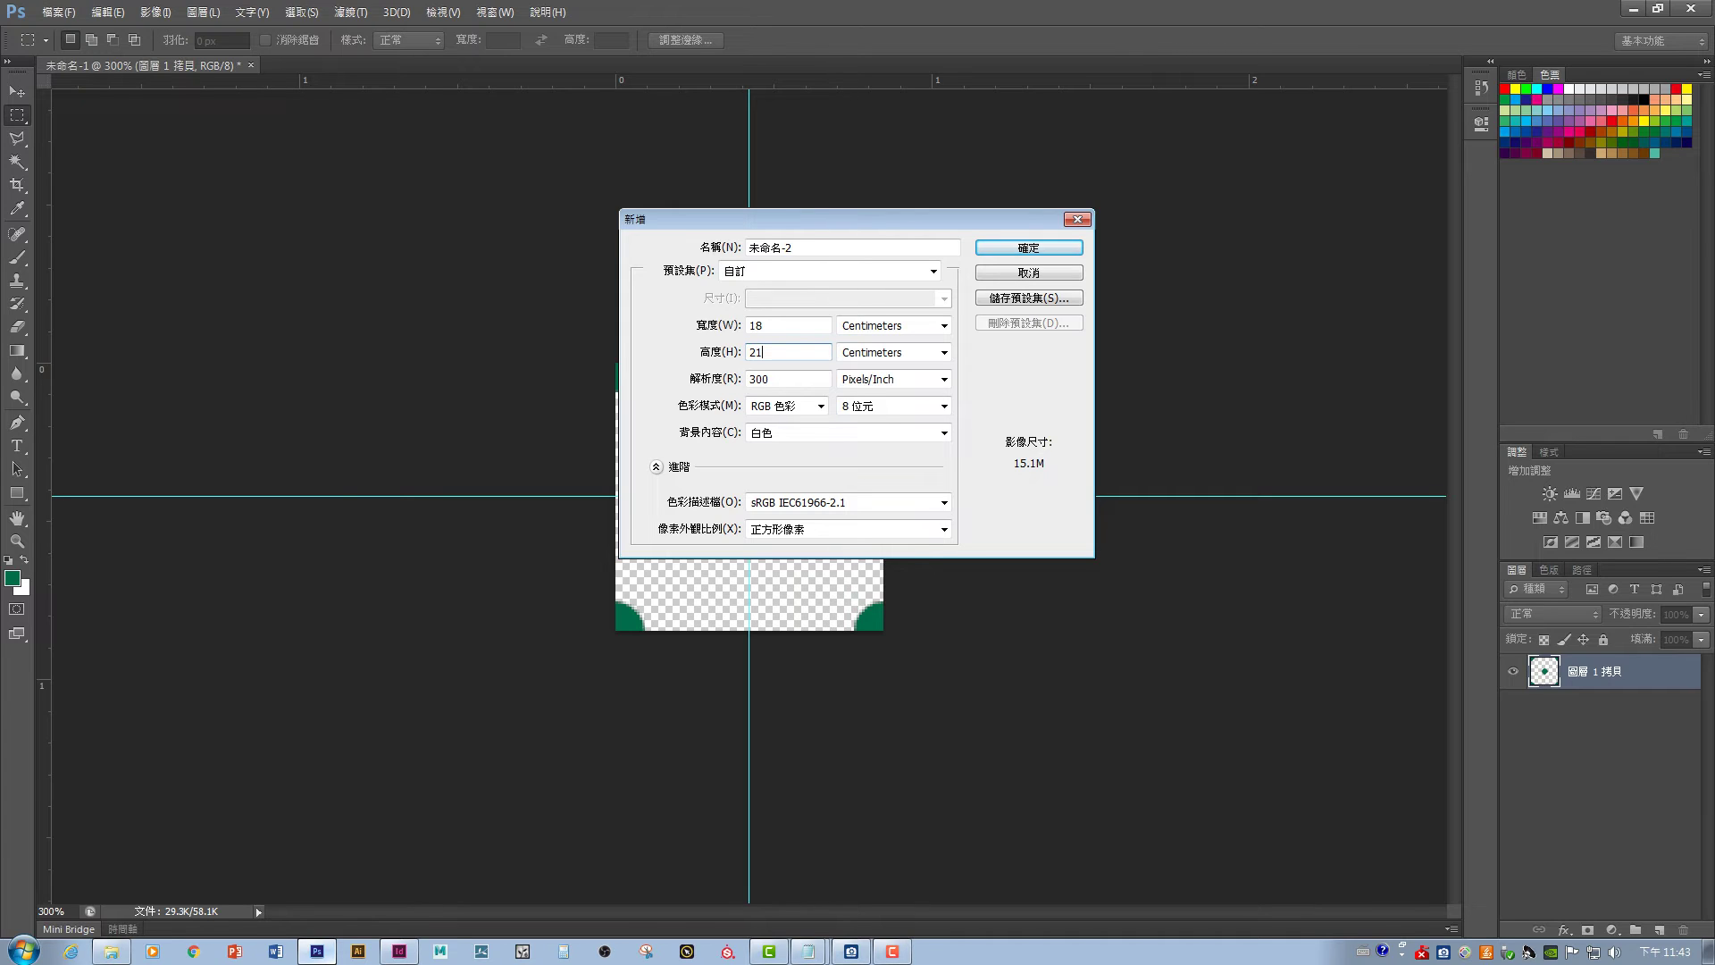
{"action": "key", "text": "shift+Tab"}
{"action": "type", "text": "27"}
{"action": "key", "text": "ctrl+a"}
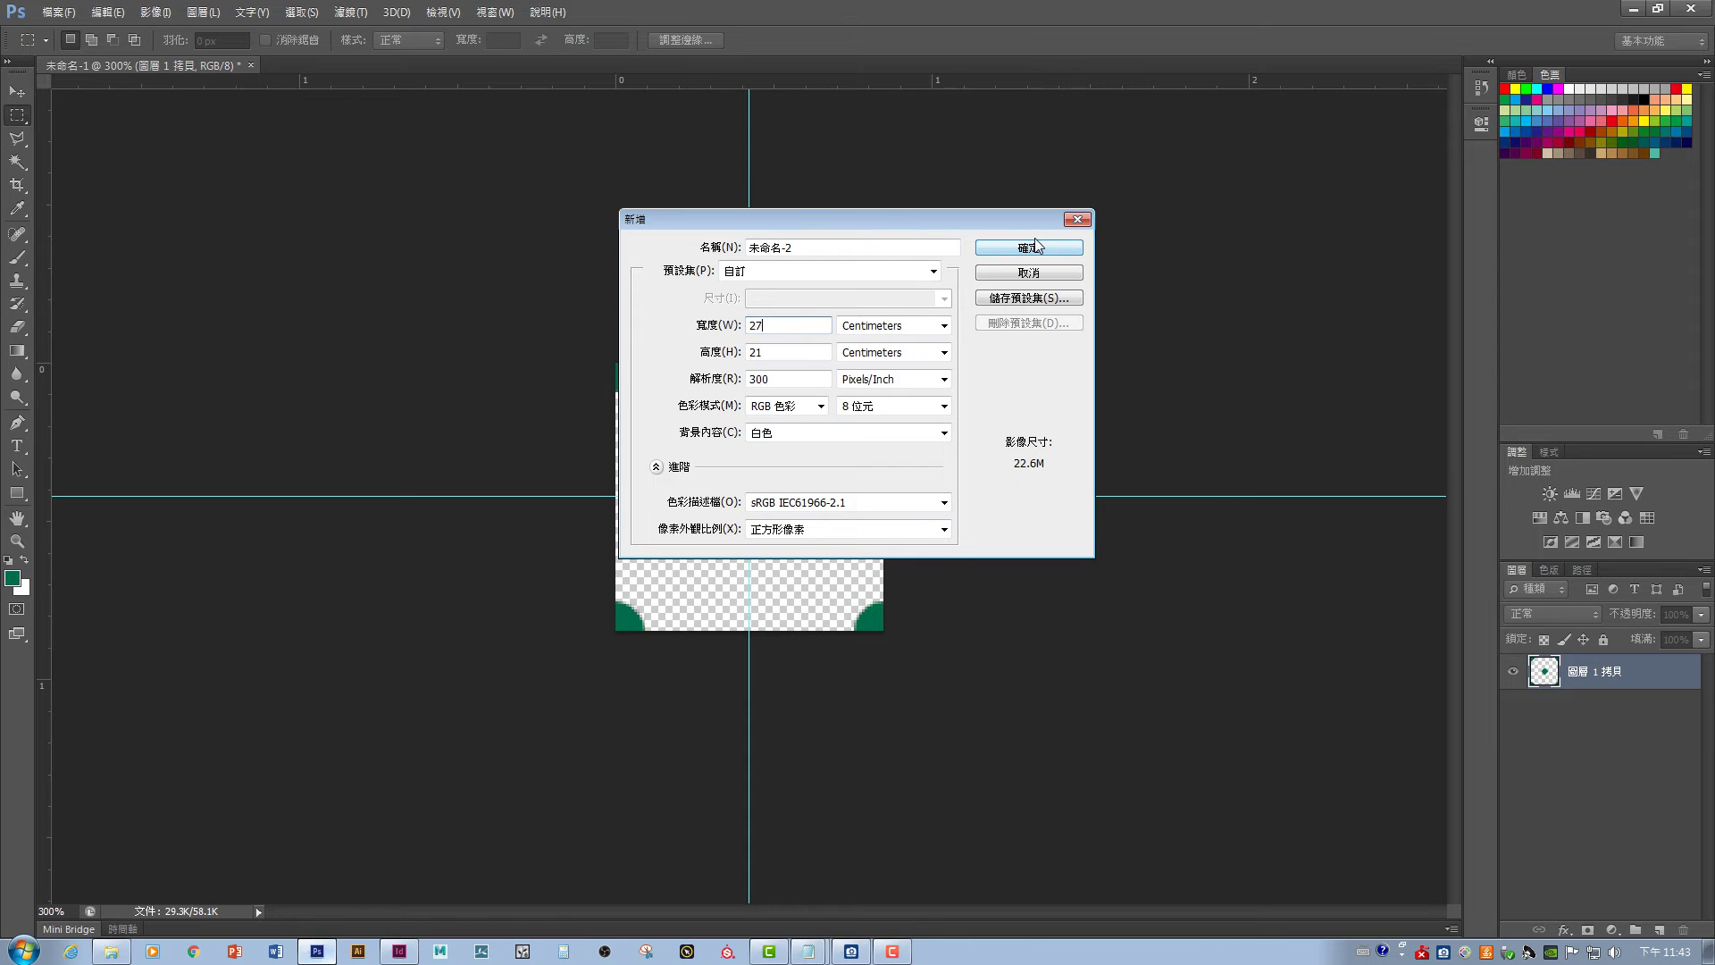
{"action": "left_click", "coordinate": [1034, 247]}
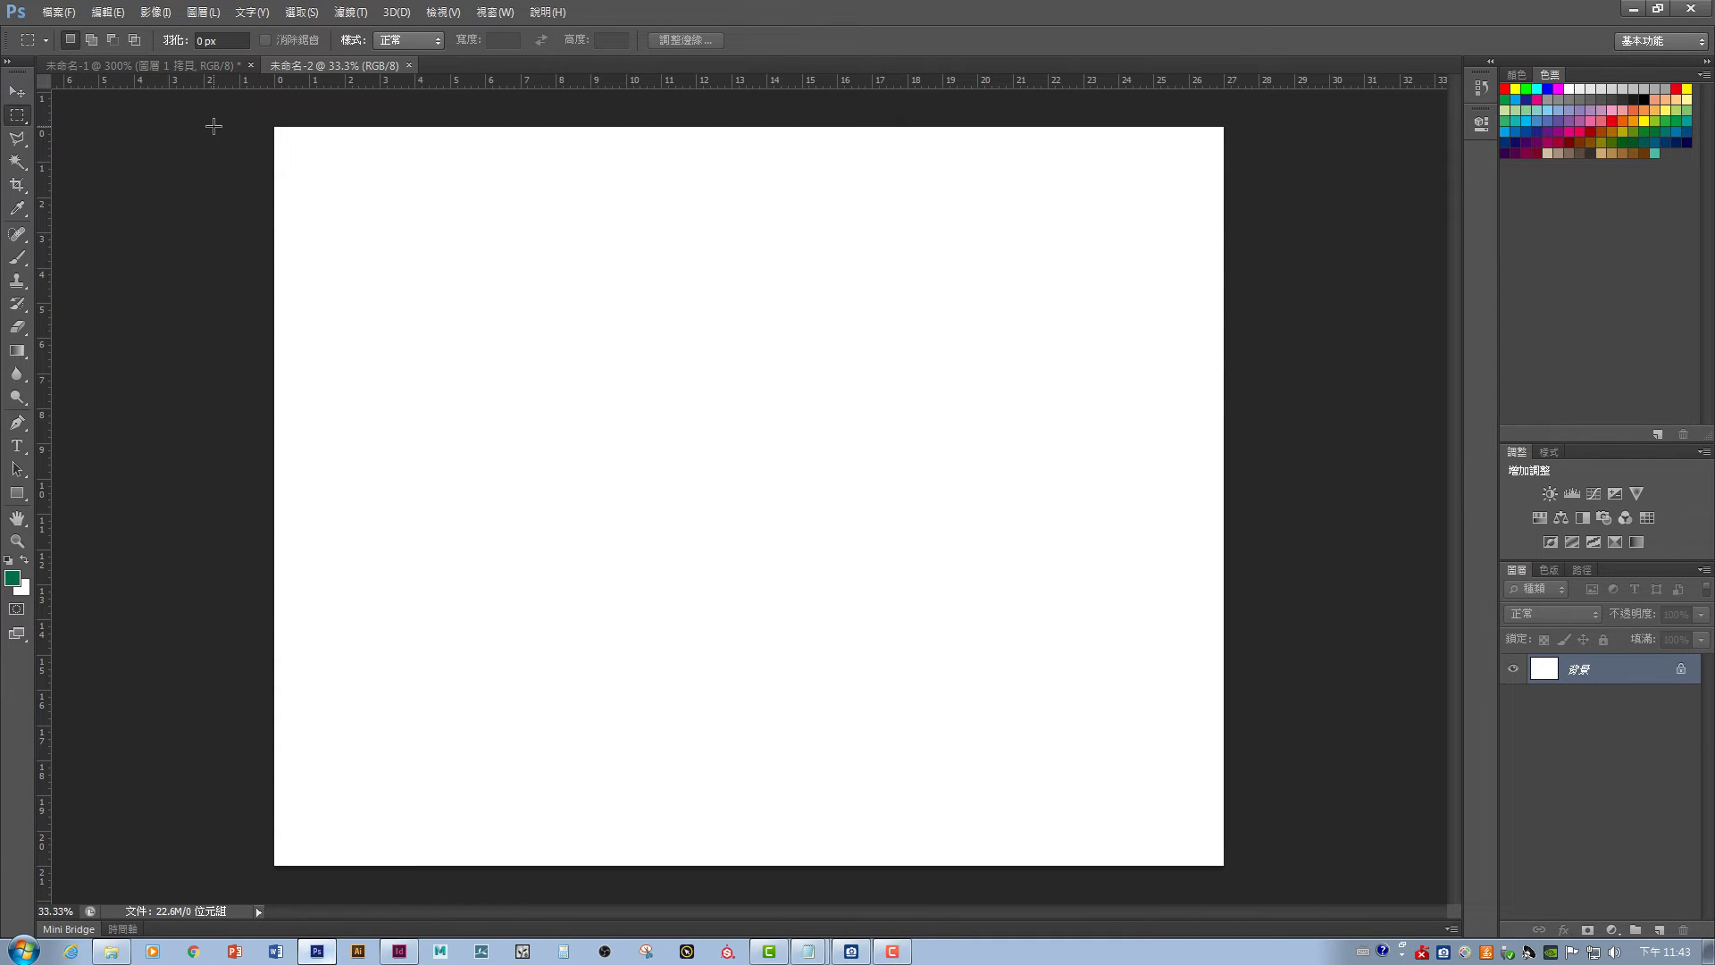
- Select the whole canvas, add a new layer and fill it with the green dot pattern
{"action": "left_click_drag", "start_coordinate": [211, 122], "coordinate": [1536, 938]}
{"action": "left_click", "coordinate": [1659, 930]}
{"action": "left_click", "coordinate": [108, 11]}
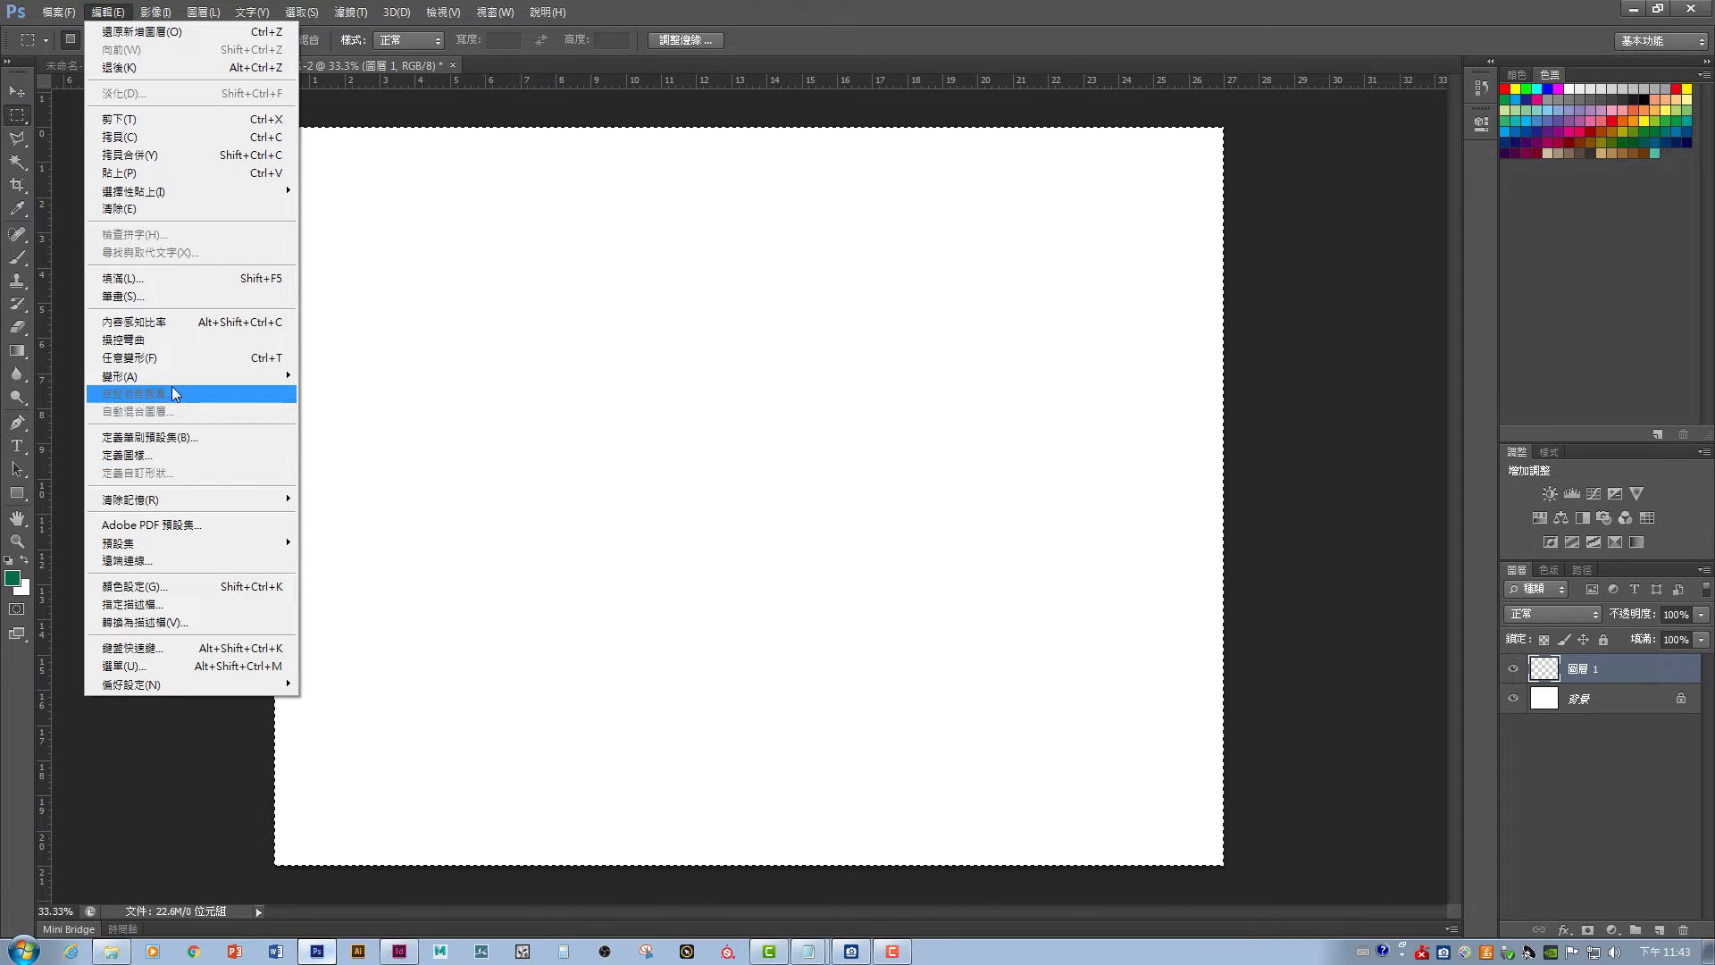
{"action": "left_click", "coordinate": [134, 278]}
{"action": "left_click", "coordinate": [819, 439]}
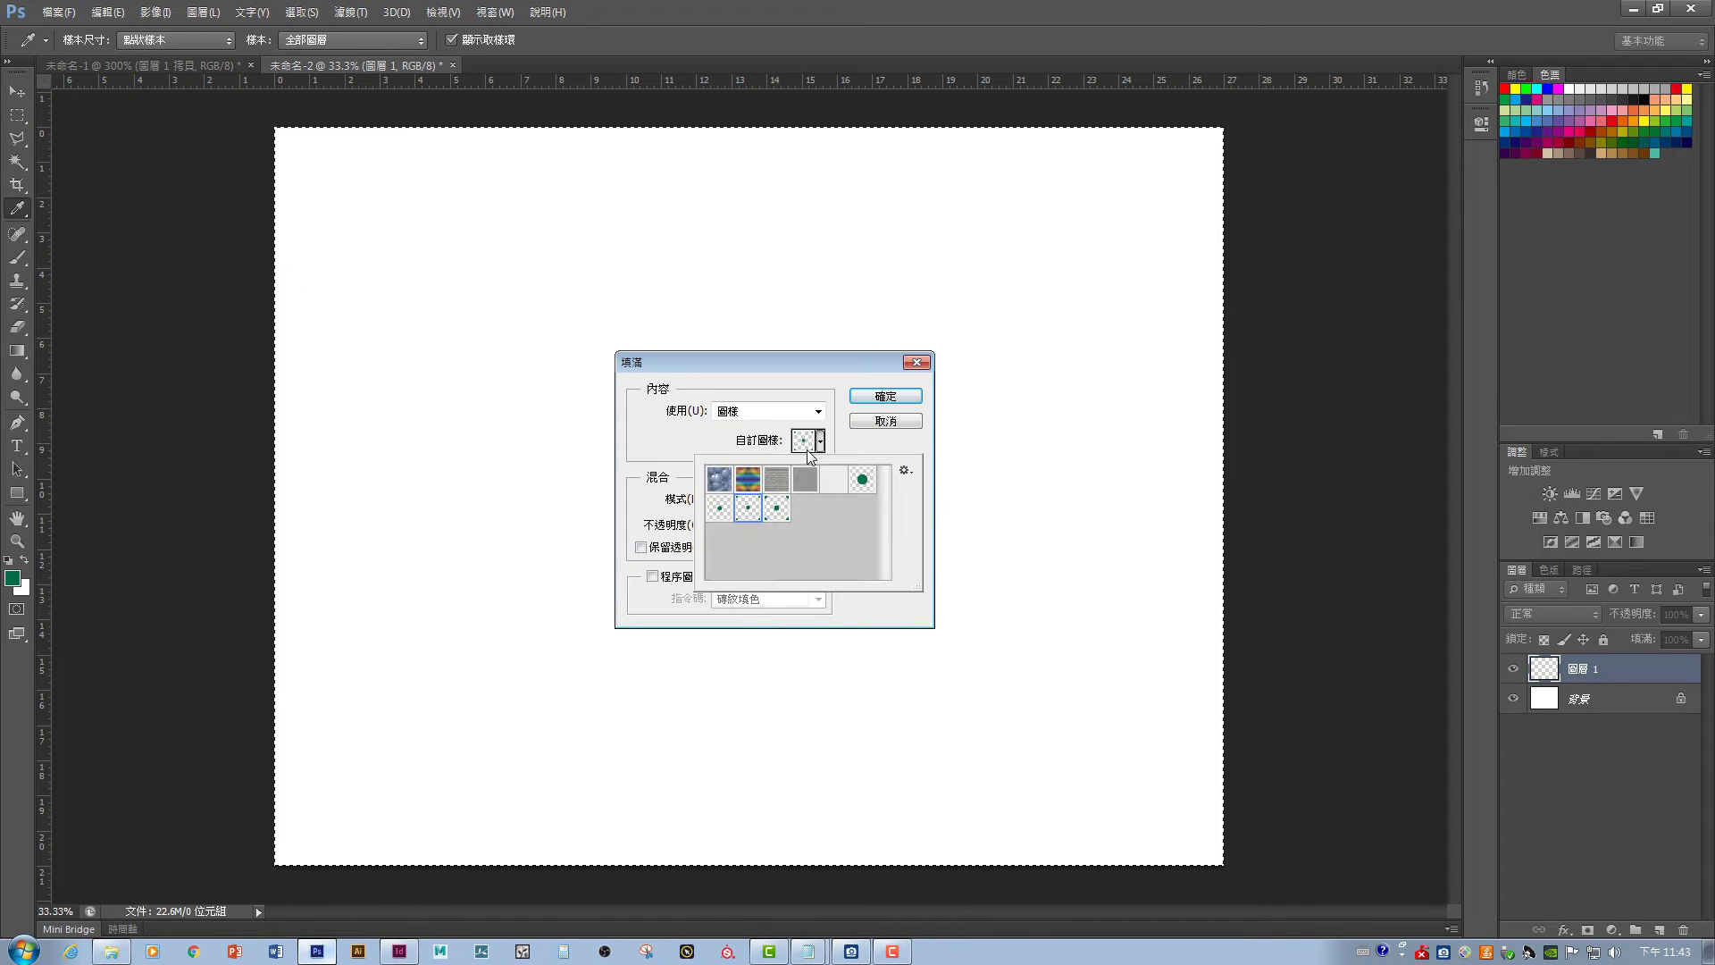
{"action": "left_click", "coordinate": [865, 399]}
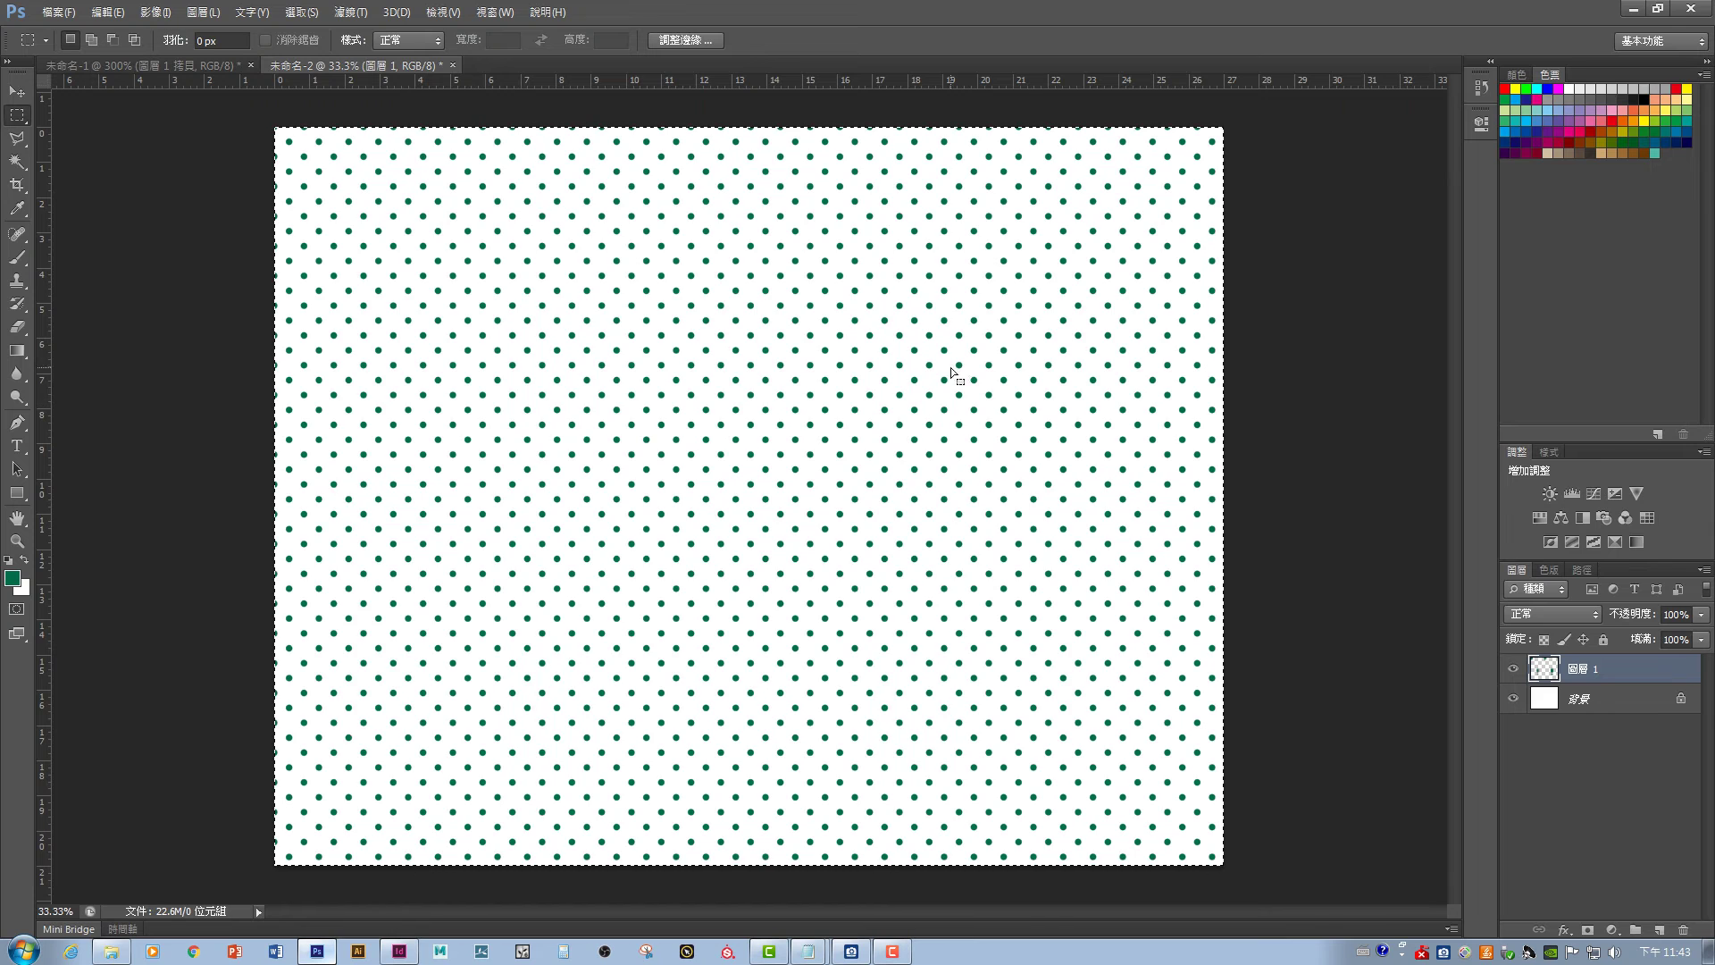
{"action": "key", "text": "m"}
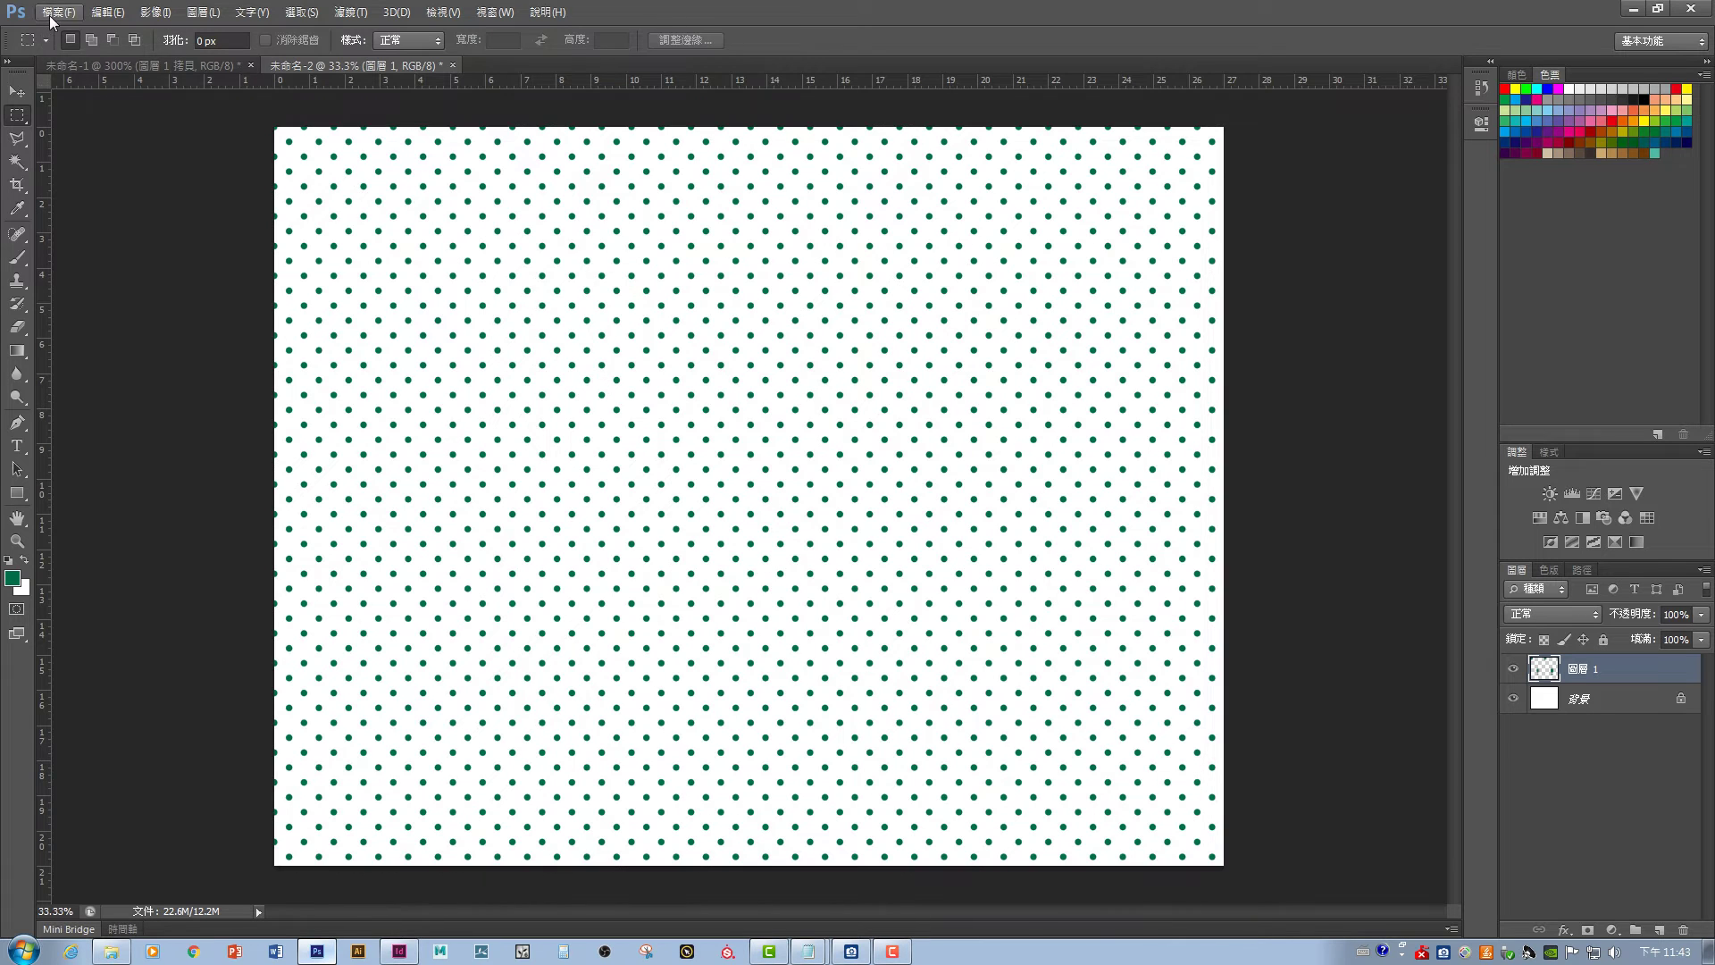
- Save the pattern image as the JPEG point.jpg, accepting the default quality settings
{"action": "left_click", "coordinate": [58, 12]}
{"action": "left_click", "coordinate": [99, 236]}
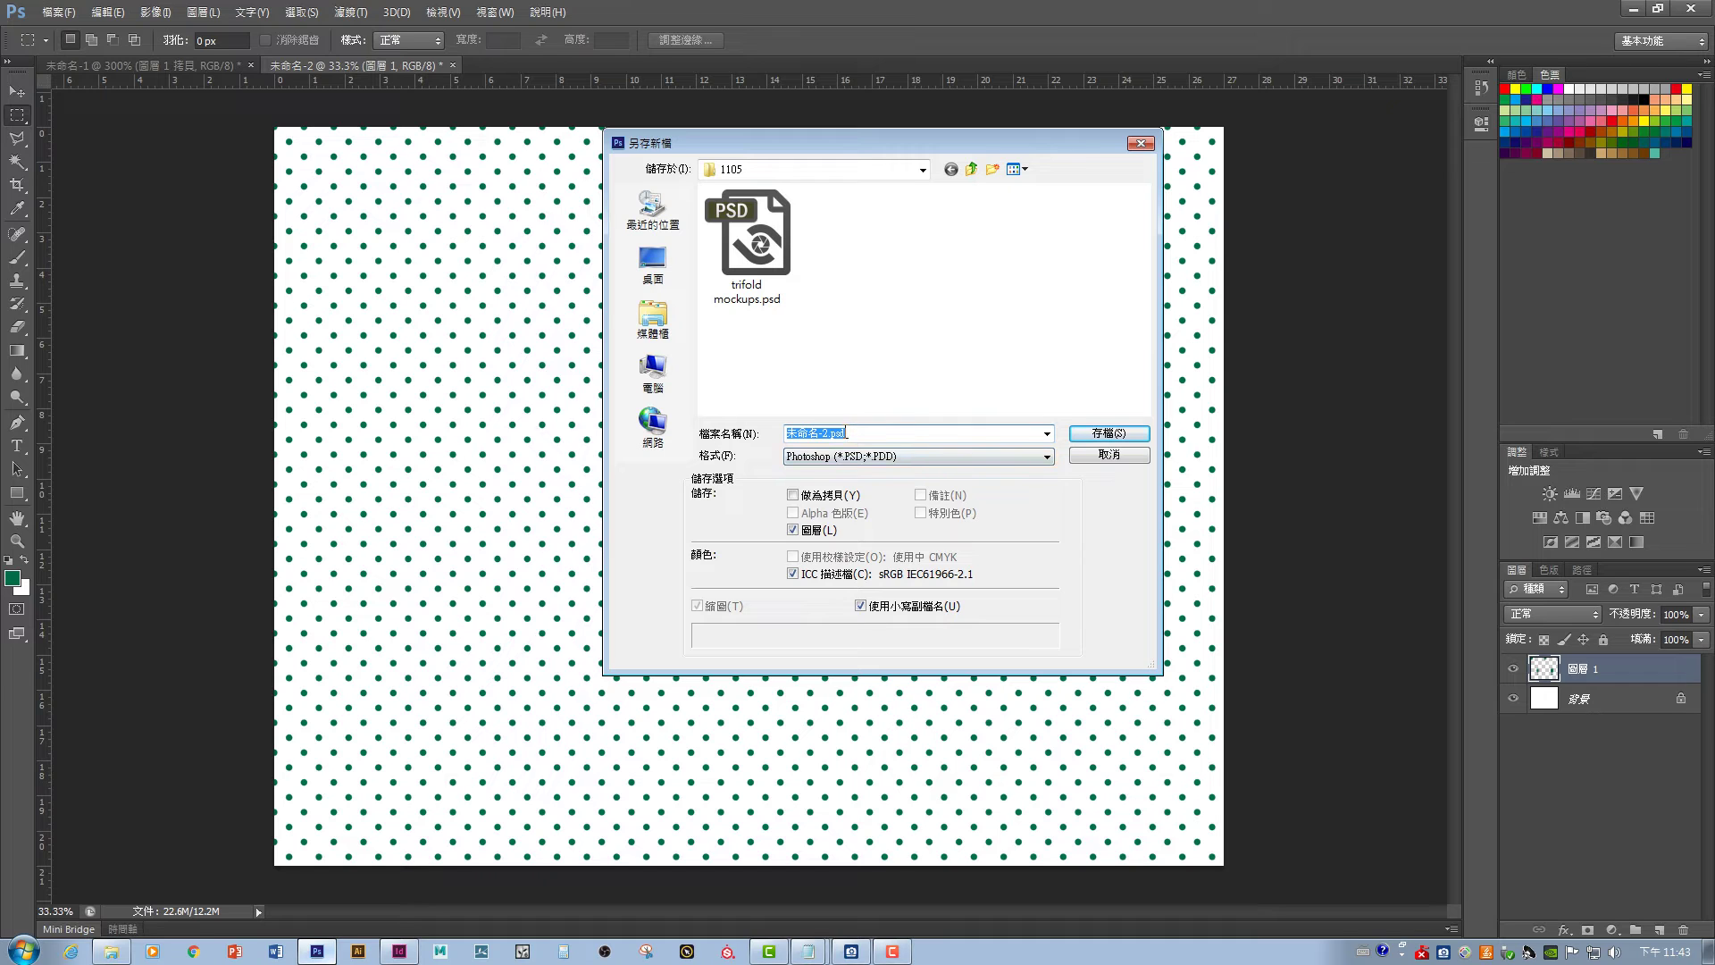
{"action": "left_click", "coordinate": [849, 455]}
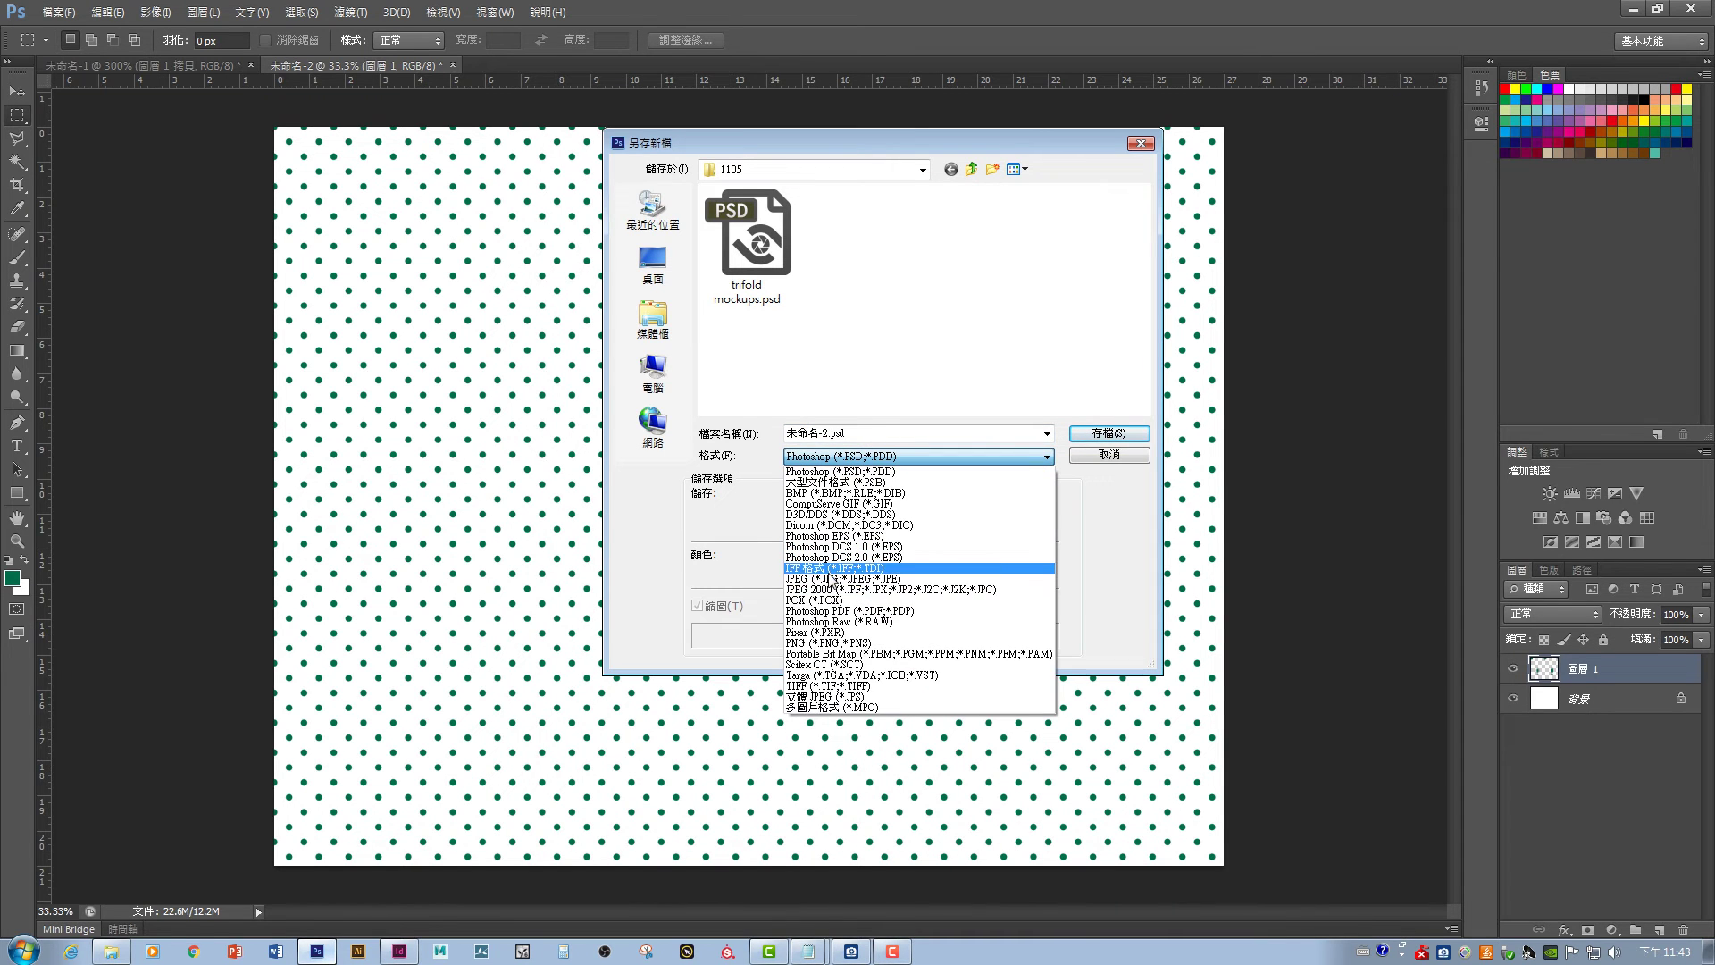
{"action": "left_click", "coordinate": [831, 578]}
{"action": "double_click", "coordinate": [858, 435]}
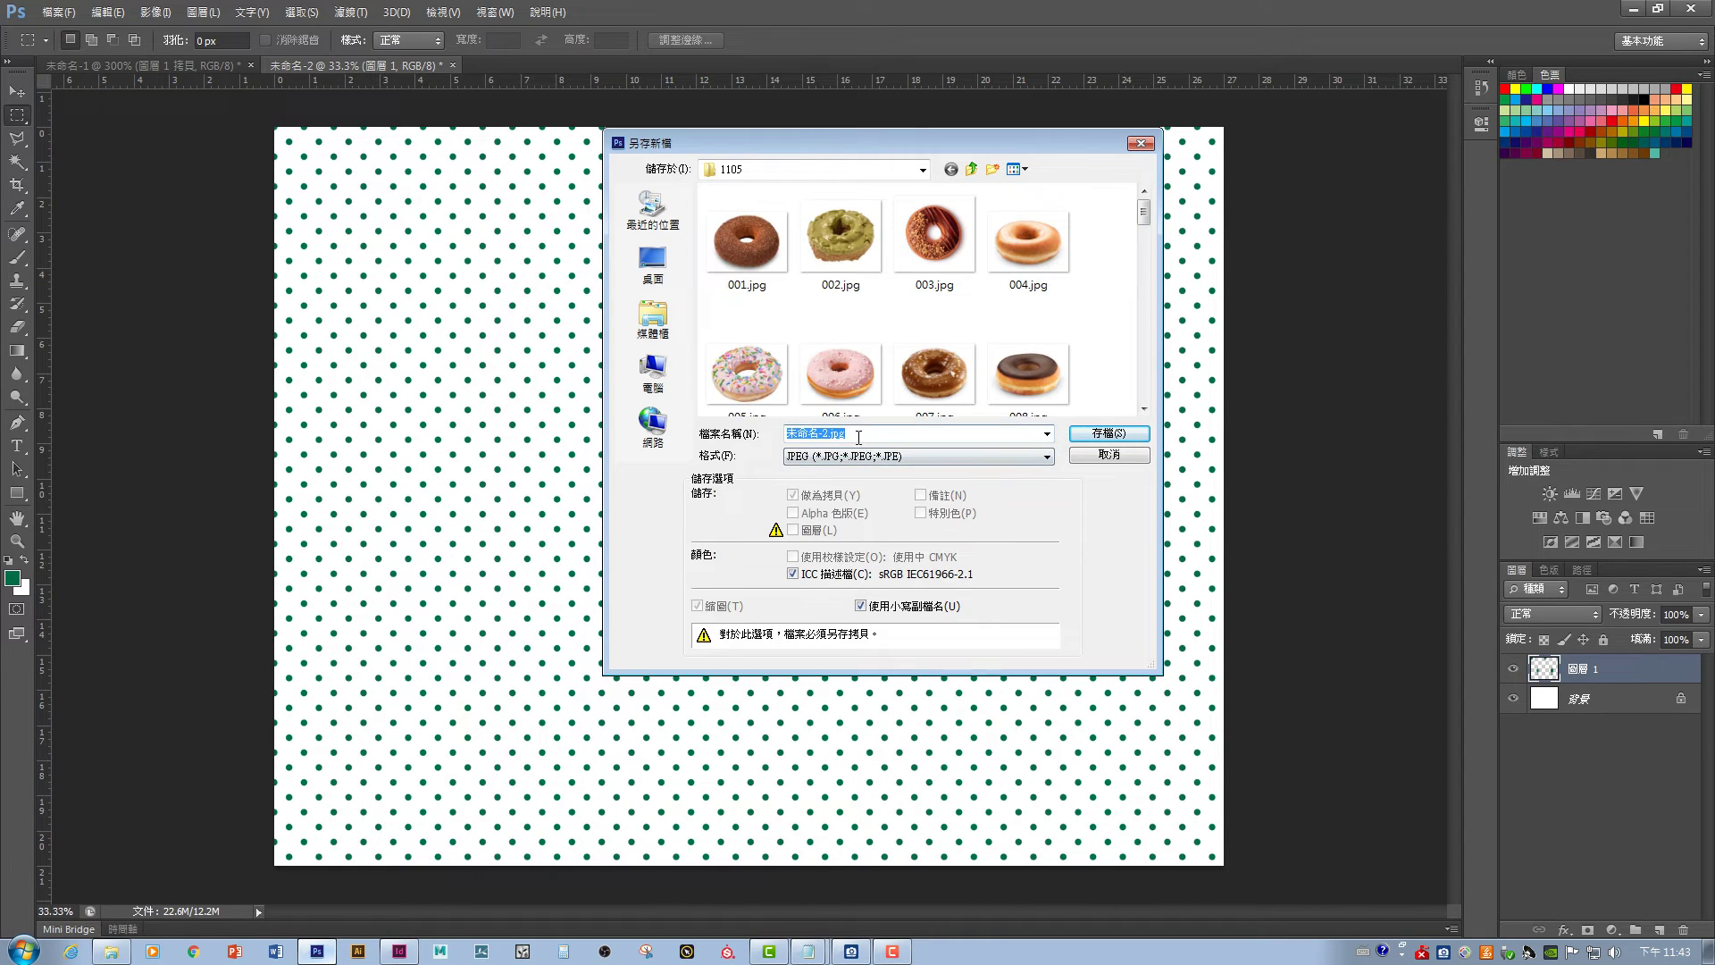
{"action": "type", "text": "point"}
{"action": "key", "text": "Return"}
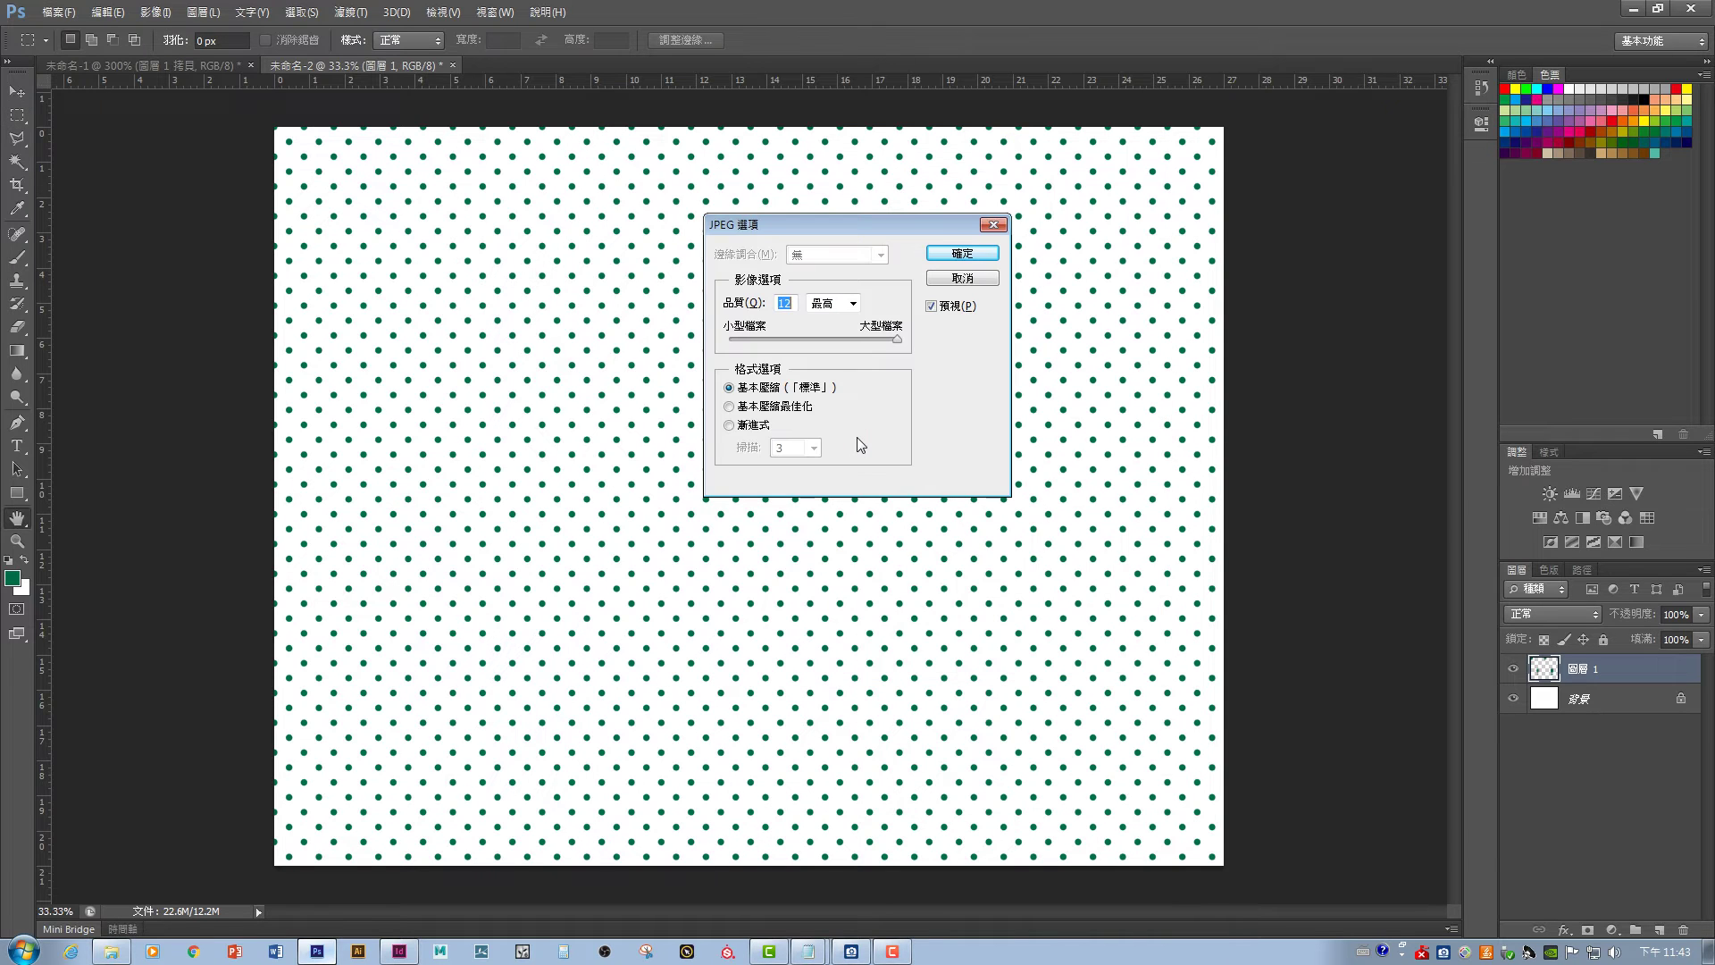
{"action": "key", "text": "Return"}
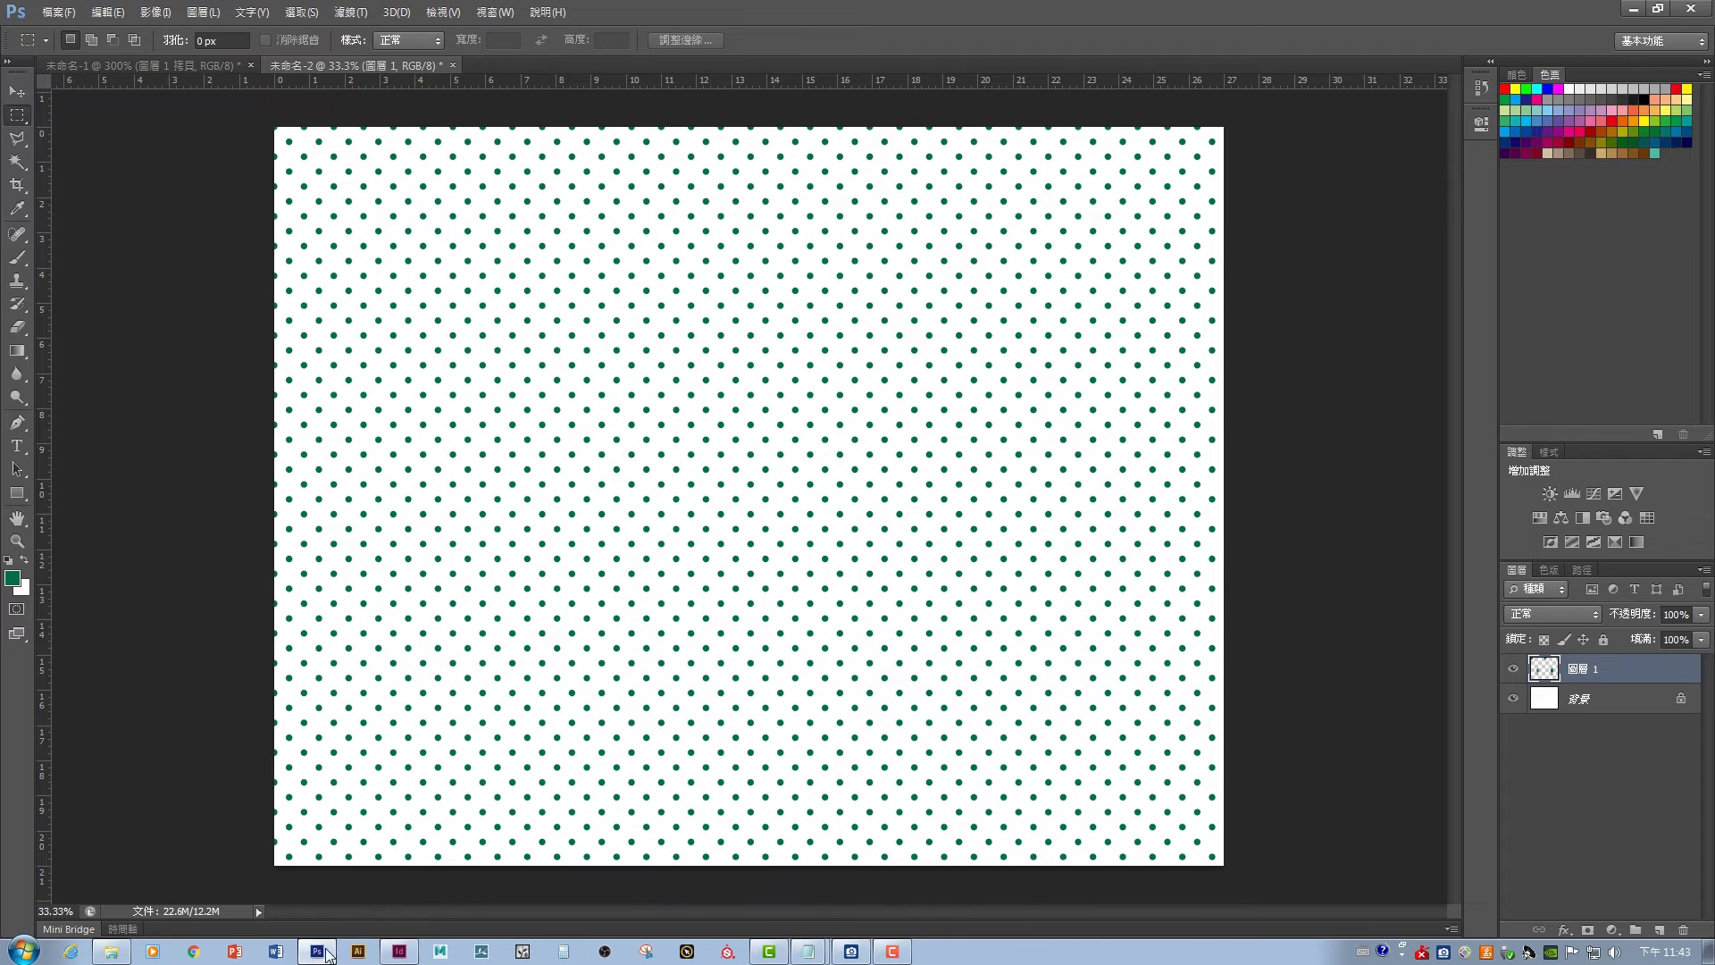
{"action": "left_click", "coordinate": [399, 951]}
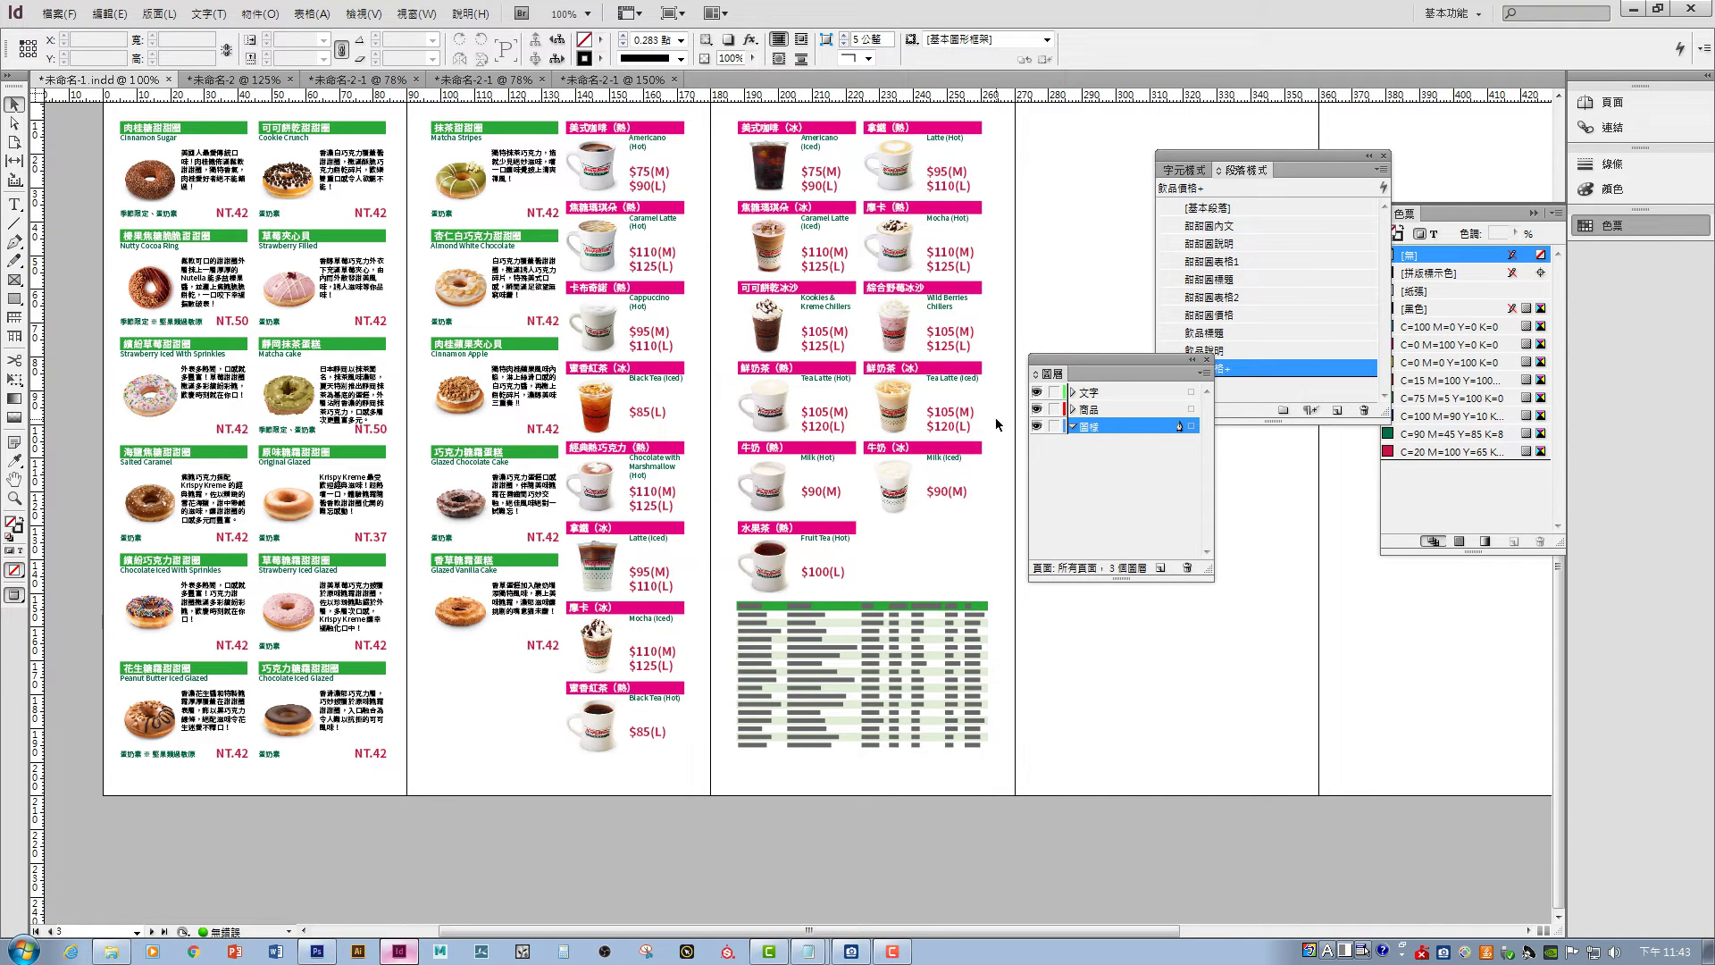
- Place point.jpg in InDesign, spreading it across the first three menu pages
{"action": "left_click", "coordinate": [55, 18]}
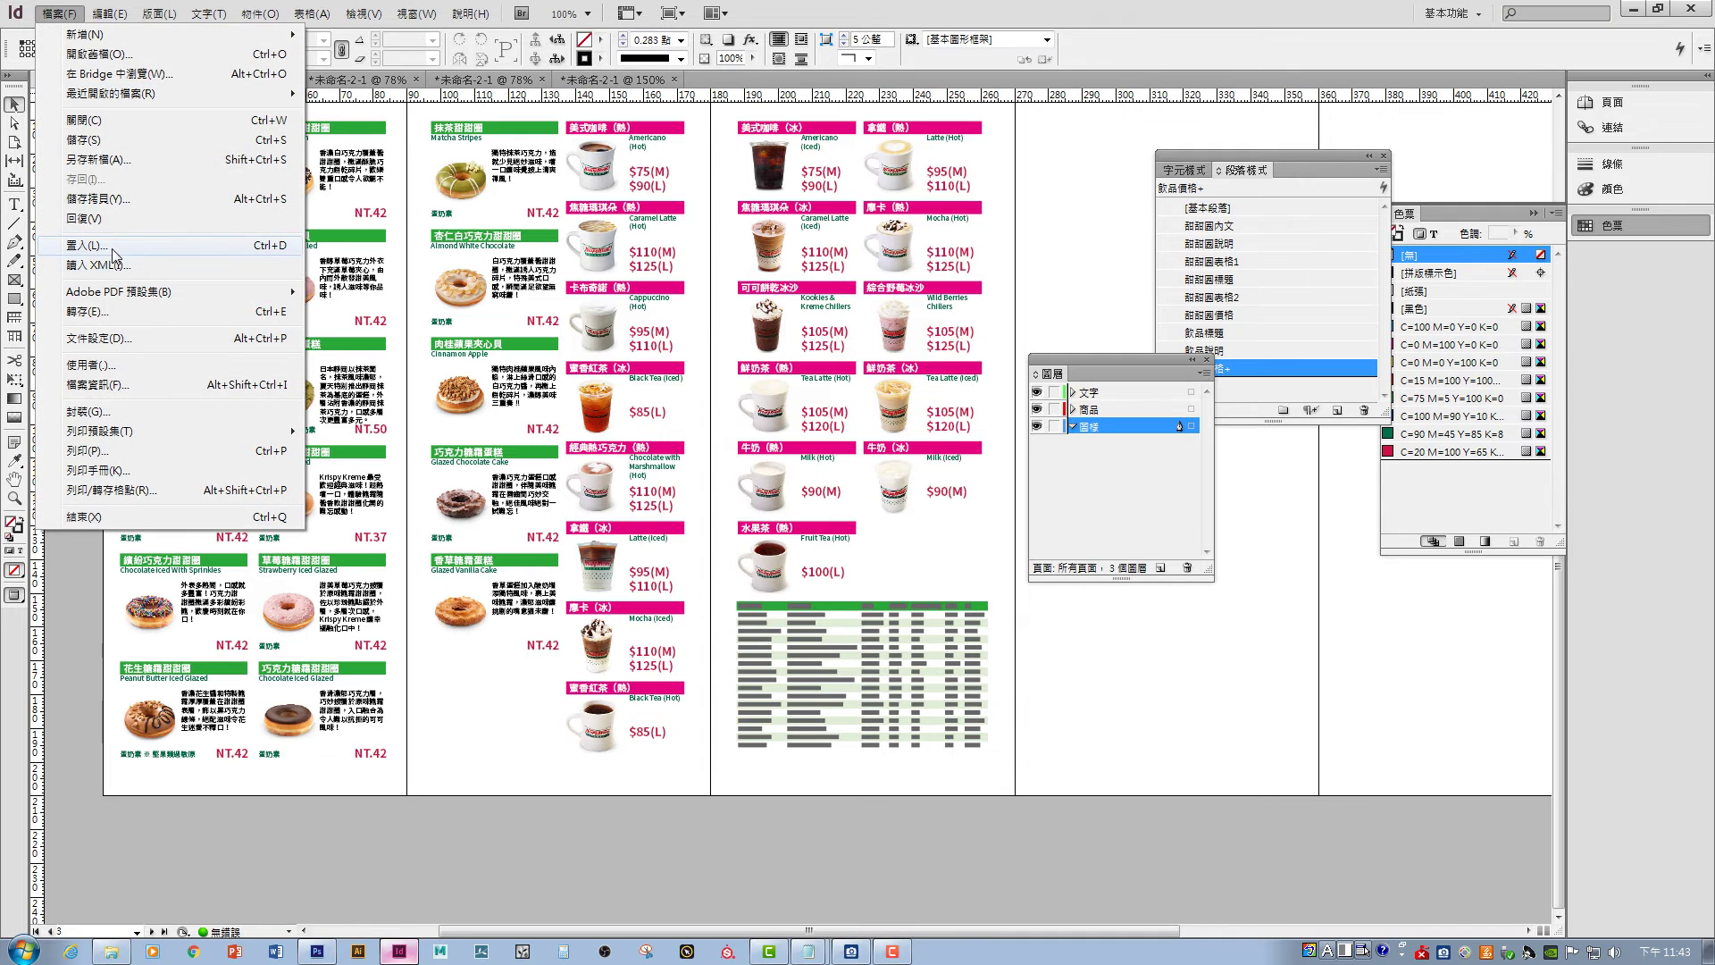
{"action": "left_click", "coordinate": [87, 245]}
{"action": "left_click_drag", "start_coordinate": [1159, 214], "coordinate": [1159, 309]}
{"action": "left_click", "coordinate": [998, 366]}
{"action": "left_click", "coordinate": [1103, 433]}
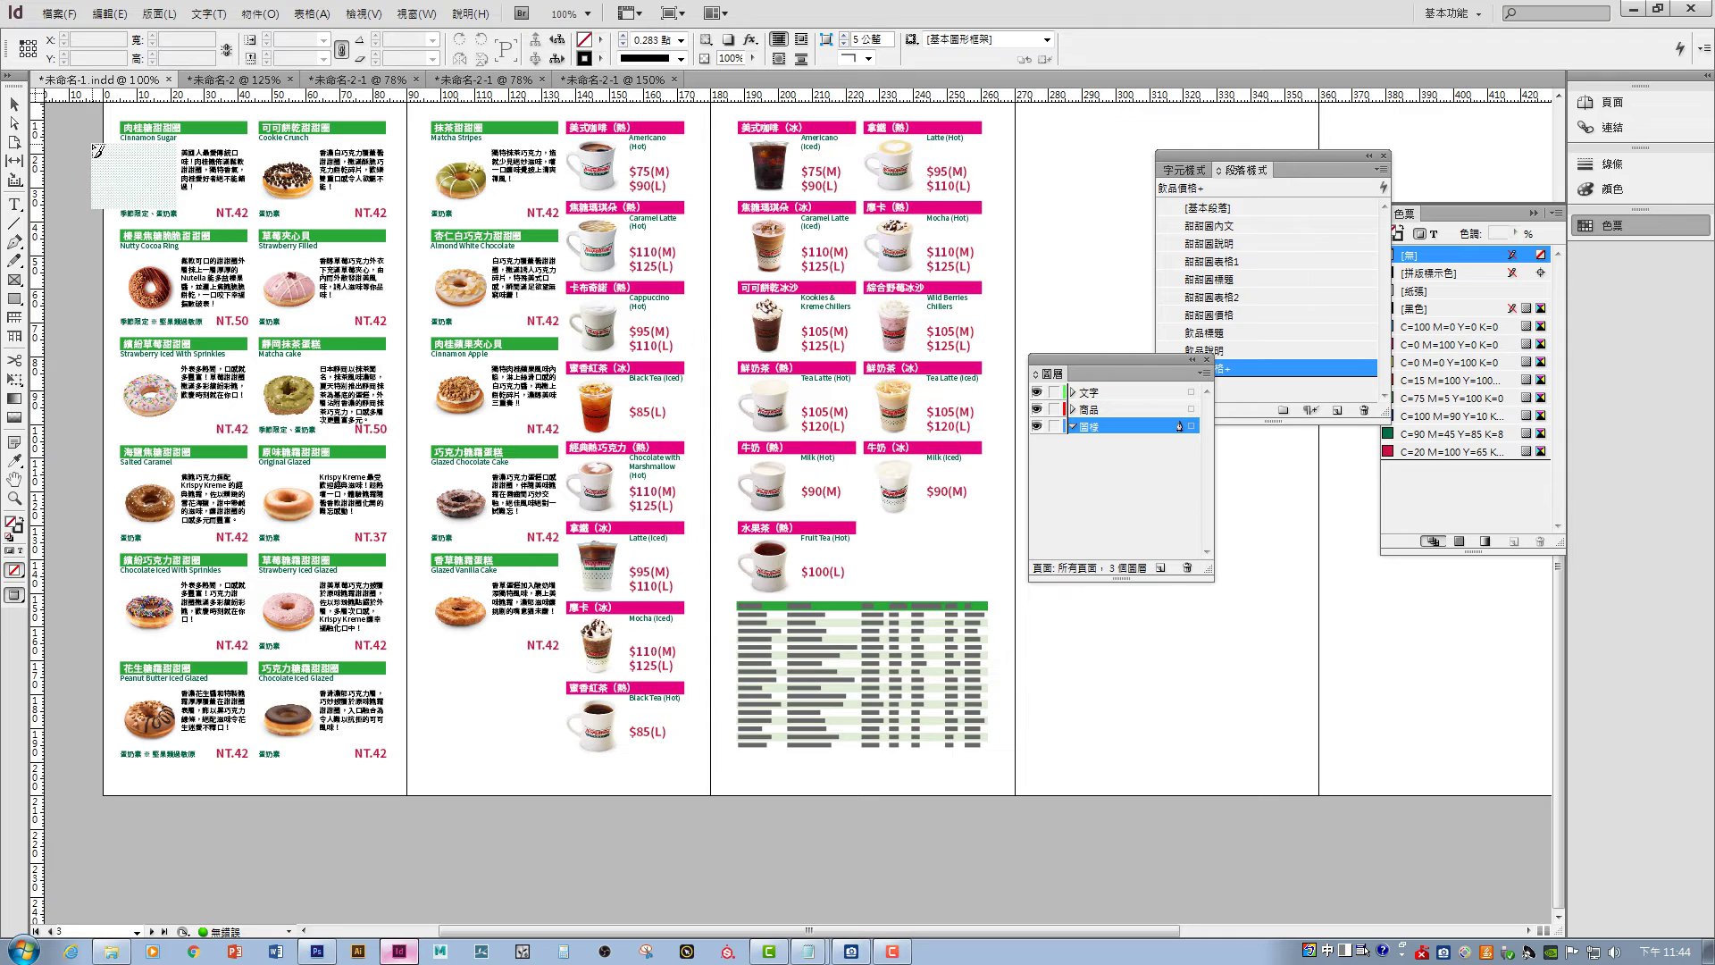
{"action": "key", "text": "ctrl+minus"}
{"action": "key", "text": "ctrl+minus"}
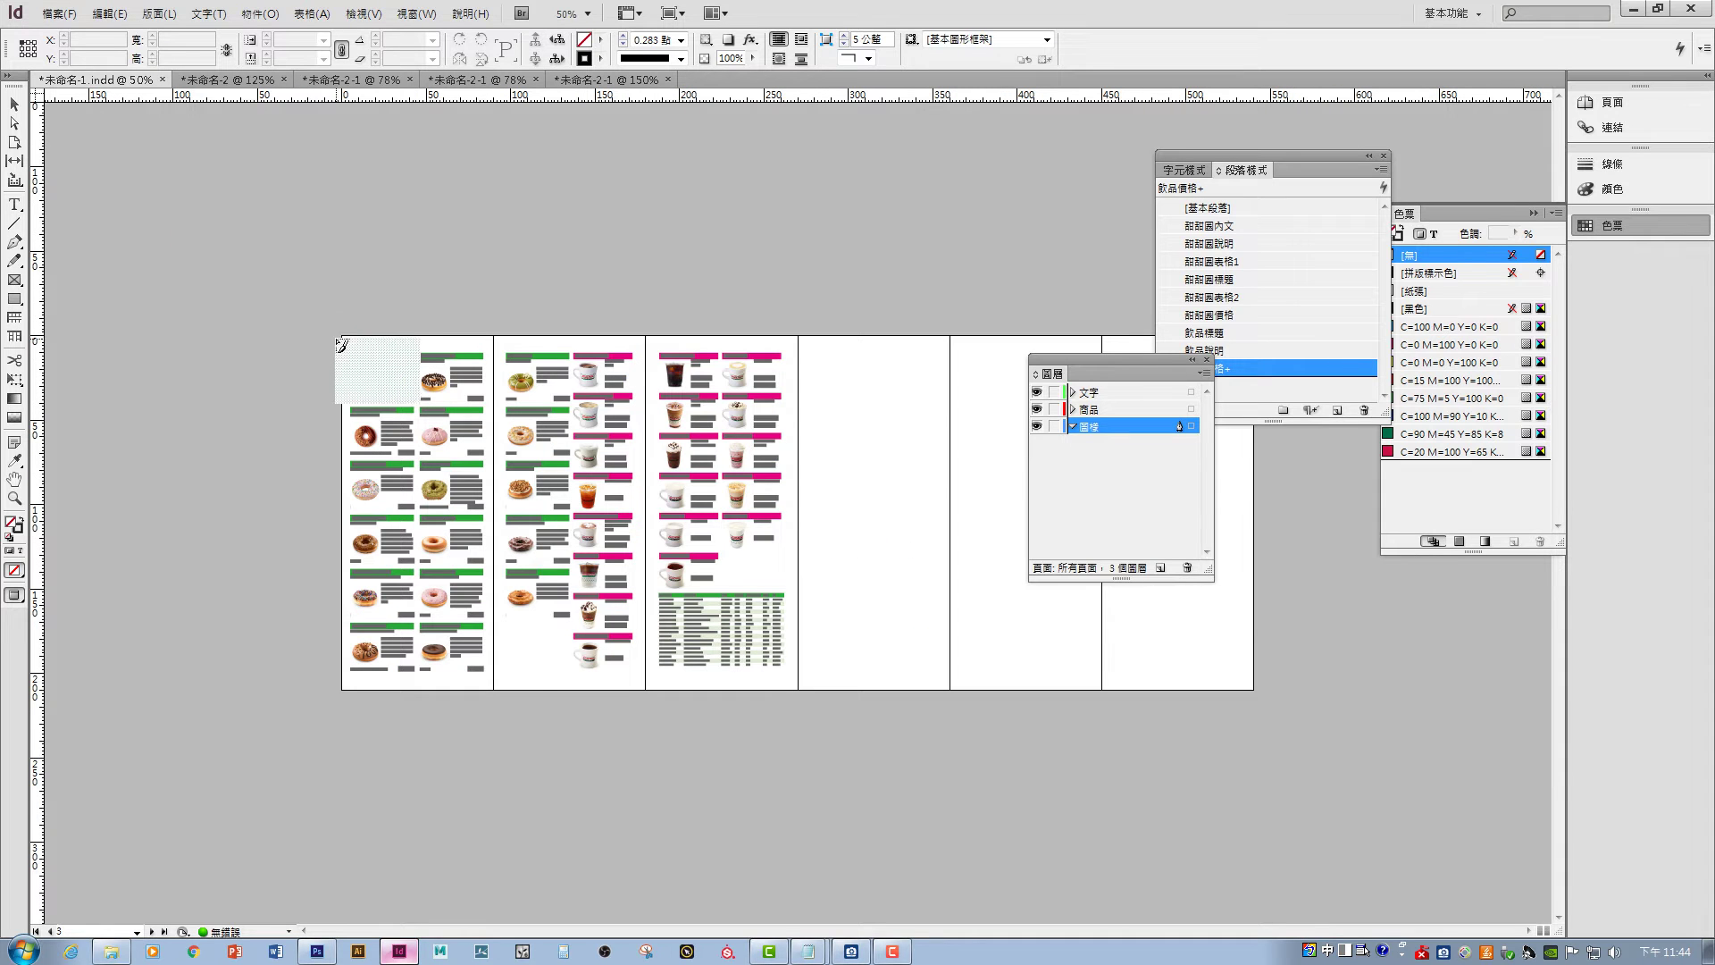
{"action": "left_click_drag", "start_coordinate": [342, 335], "coordinate": [798, 689]}
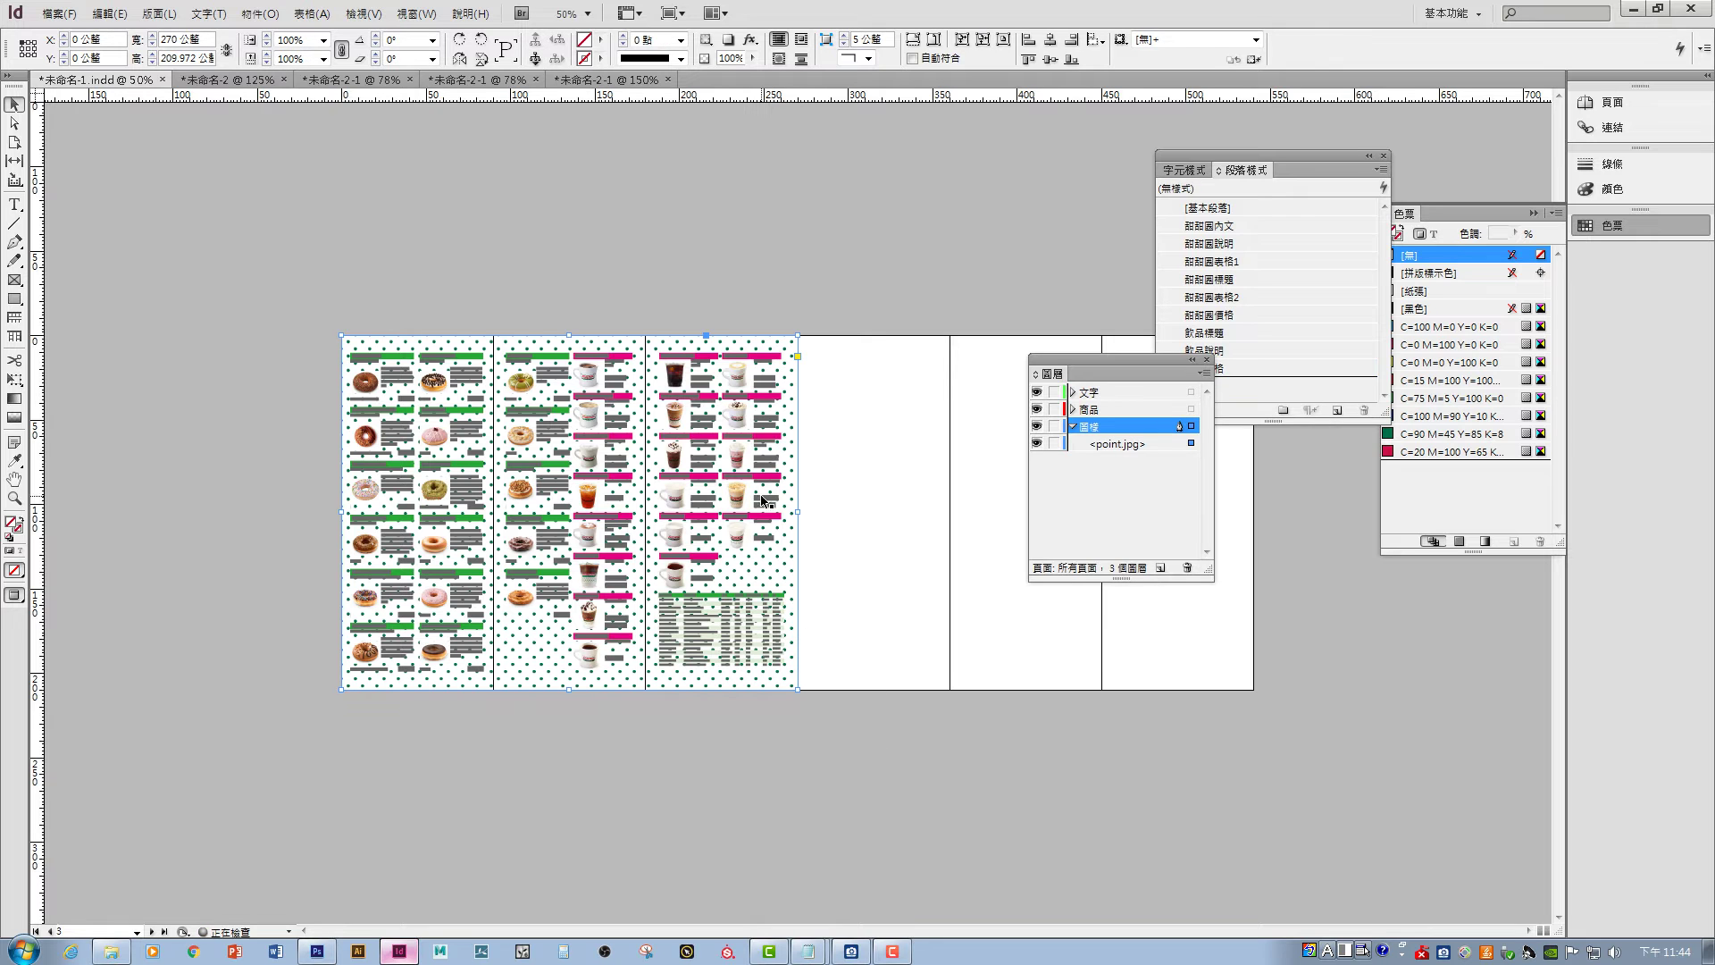
- Extend the dot frame to -3 mm bleed, 273 × 216 mm, and fit the image to it
{"action": "key", "text": "ctrl+equal"}
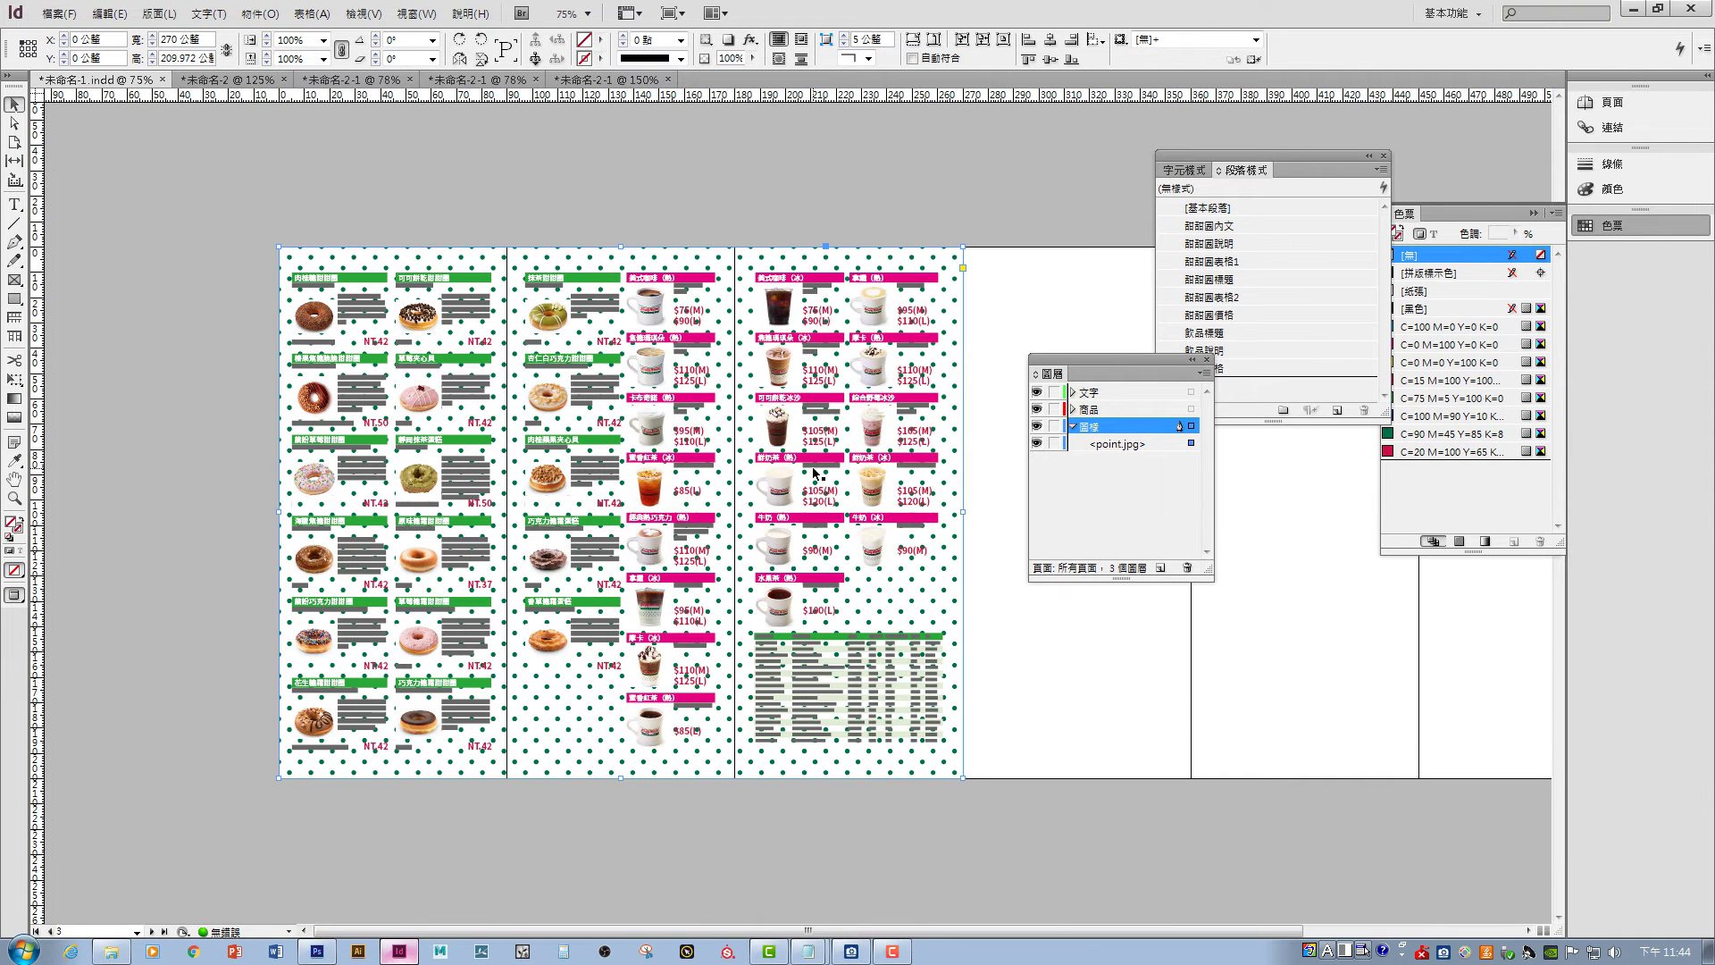
{"action": "key", "text": "w"}
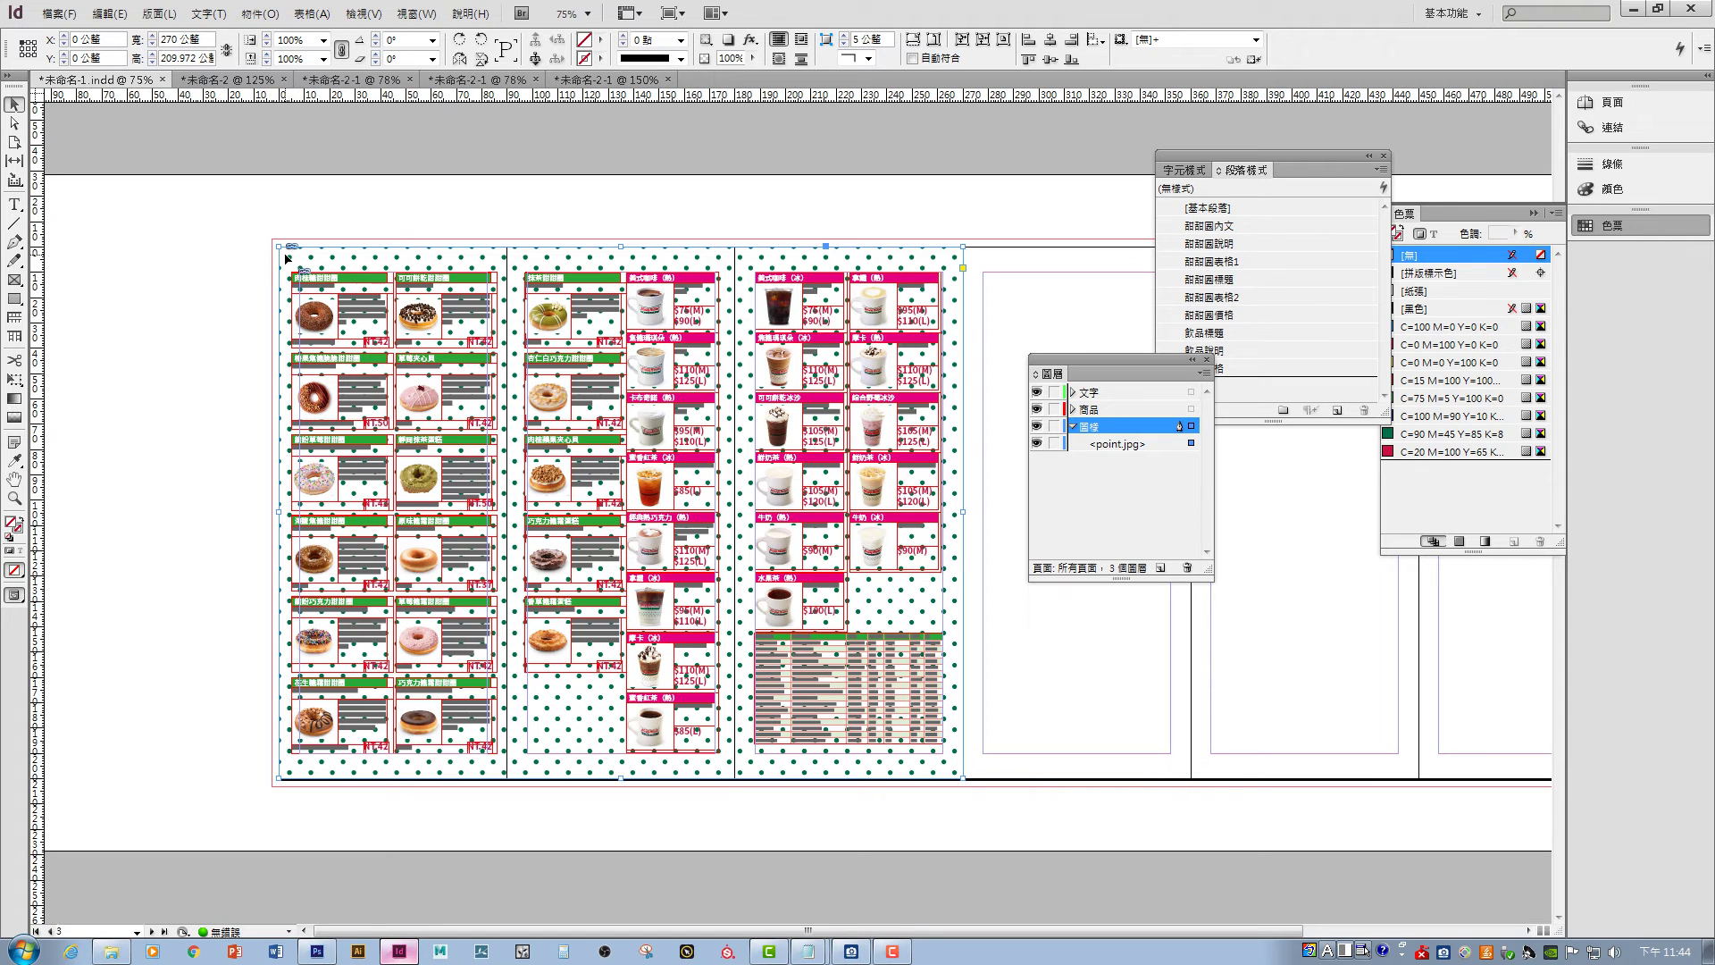
{"action": "left_click_drag", "start_coordinate": [277, 246], "coordinate": [267, 237]}
{"action": "key", "text": "ctrl+z"}
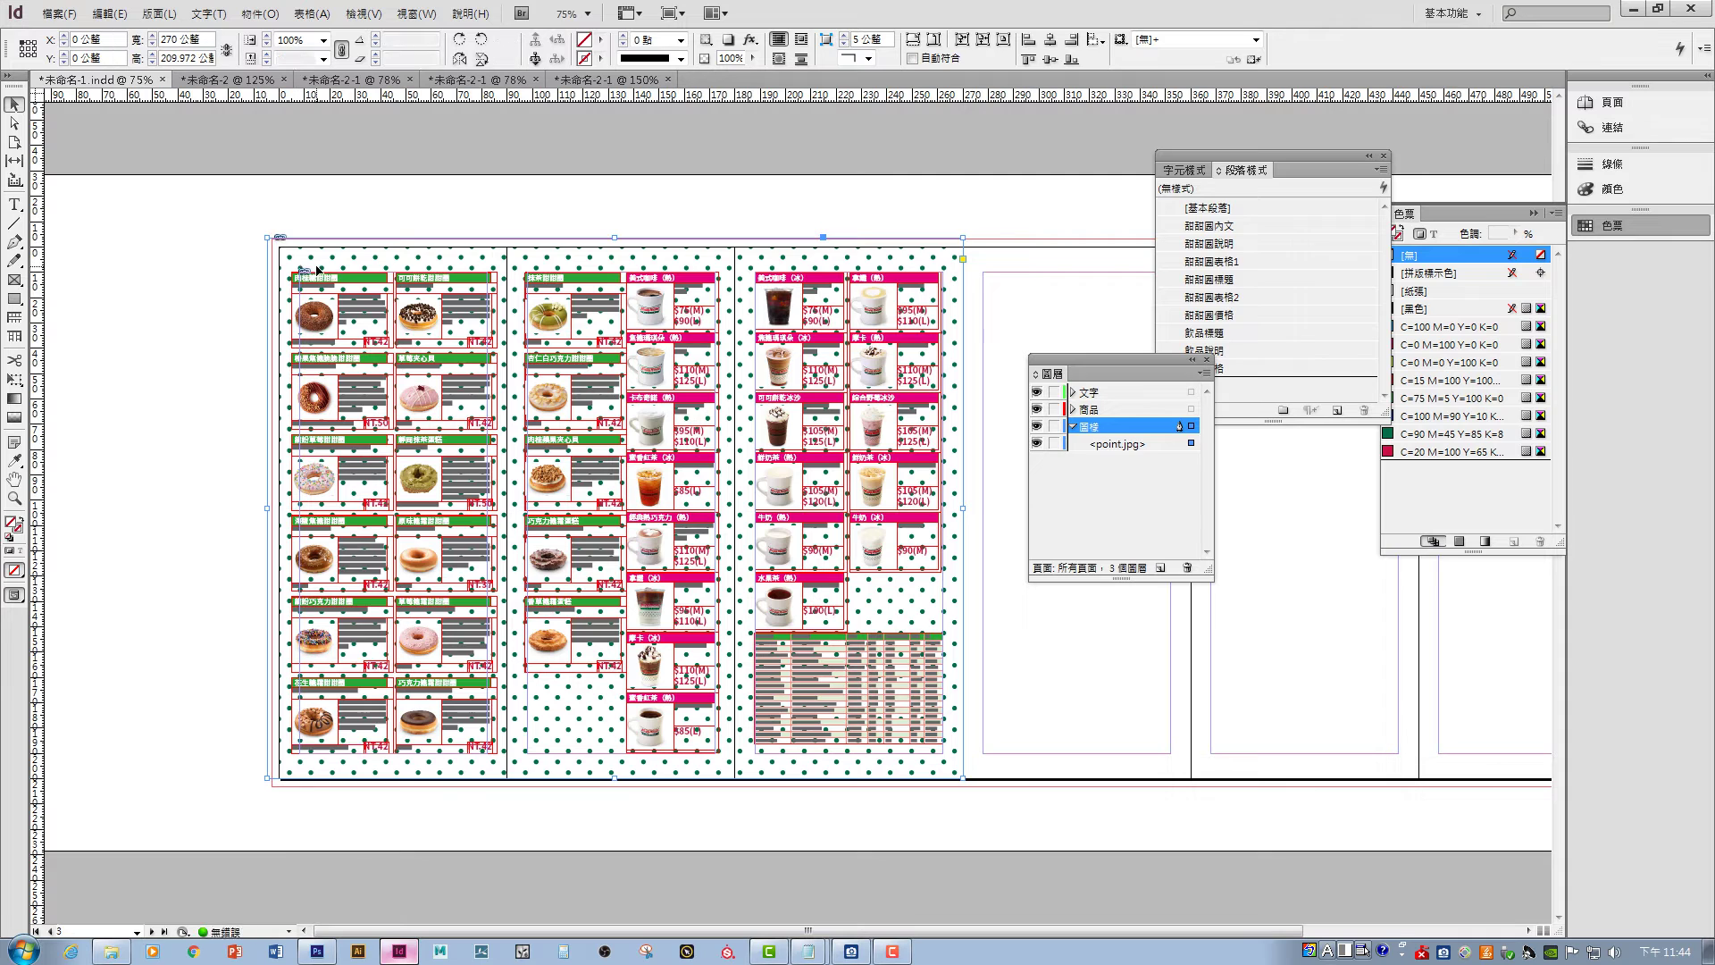
{"action": "left_click_drag", "start_coordinate": [278, 248], "coordinate": [270, 239]}
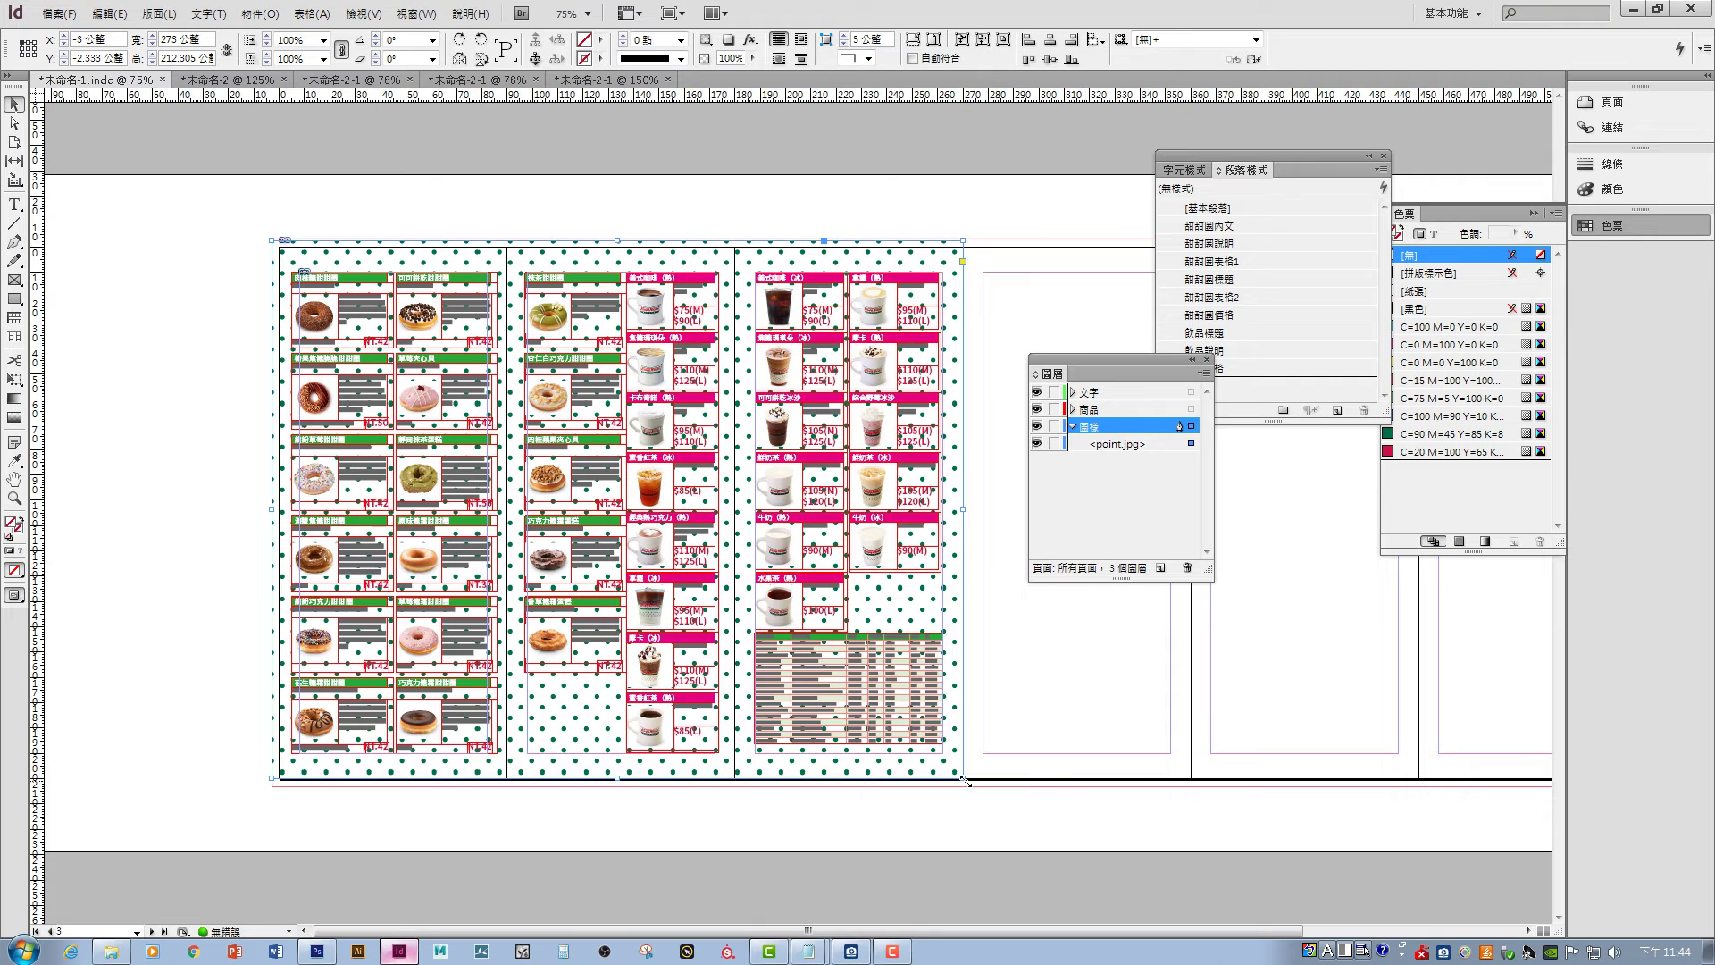
{"action": "left_click_drag", "start_coordinate": [271, 781], "coordinate": [273, 785]}
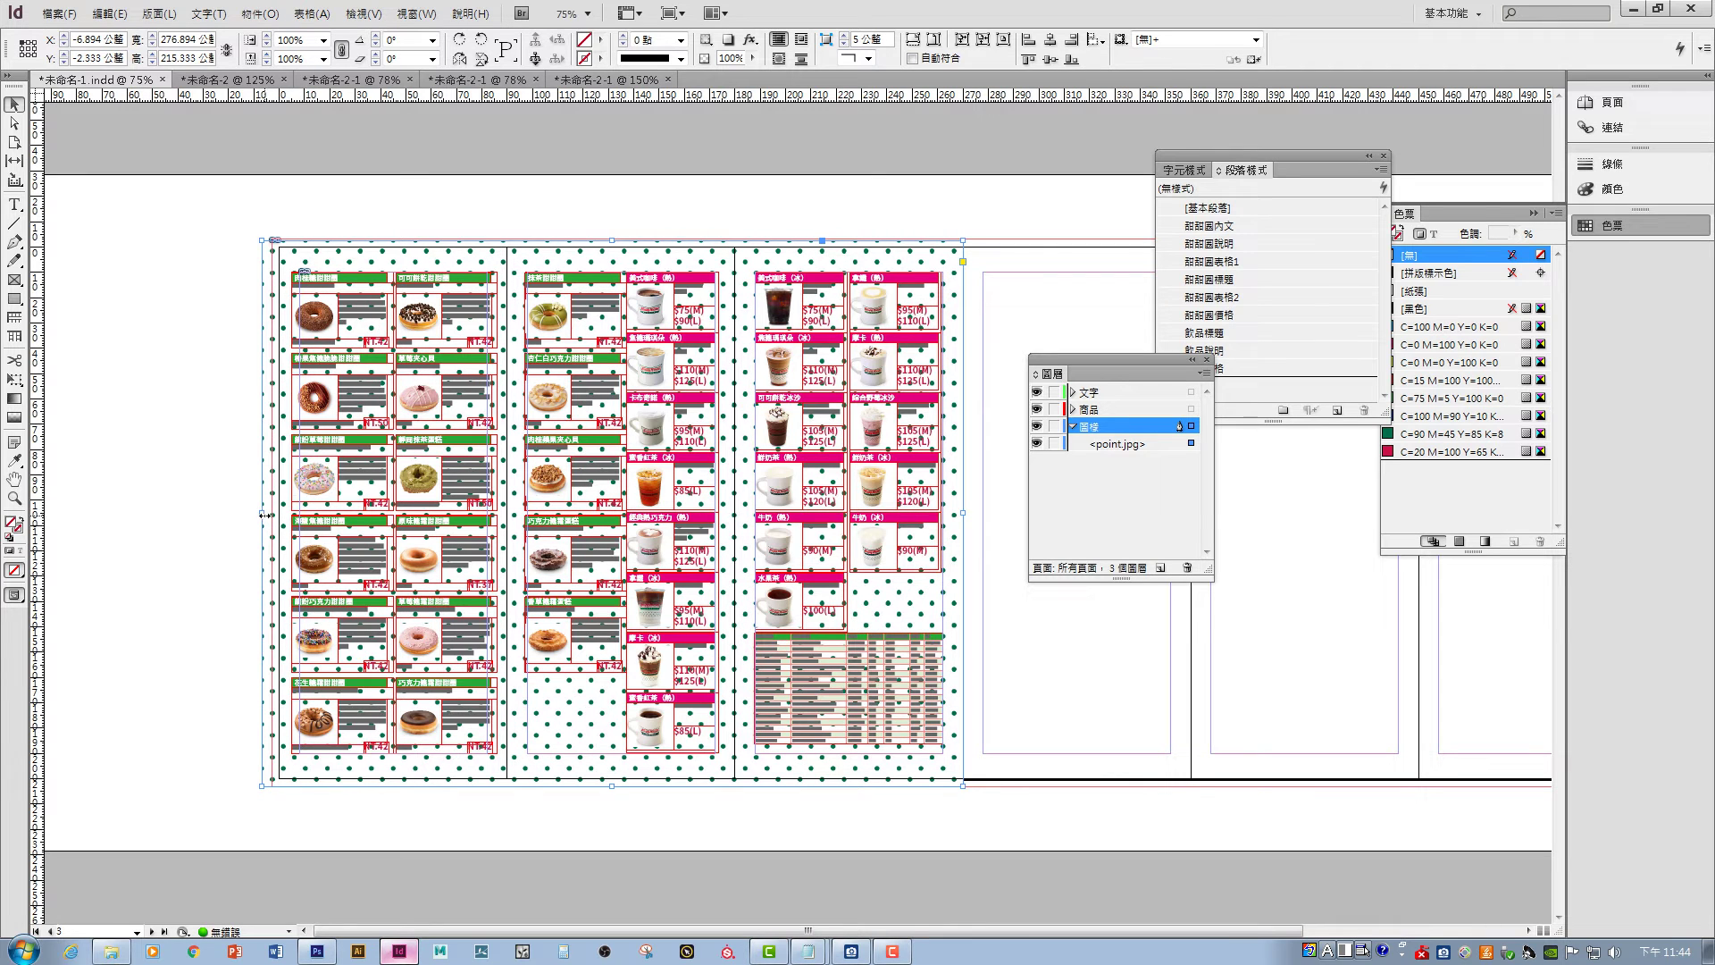
{"action": "left_click_drag", "start_coordinate": [265, 514], "coordinate": [272, 515]}
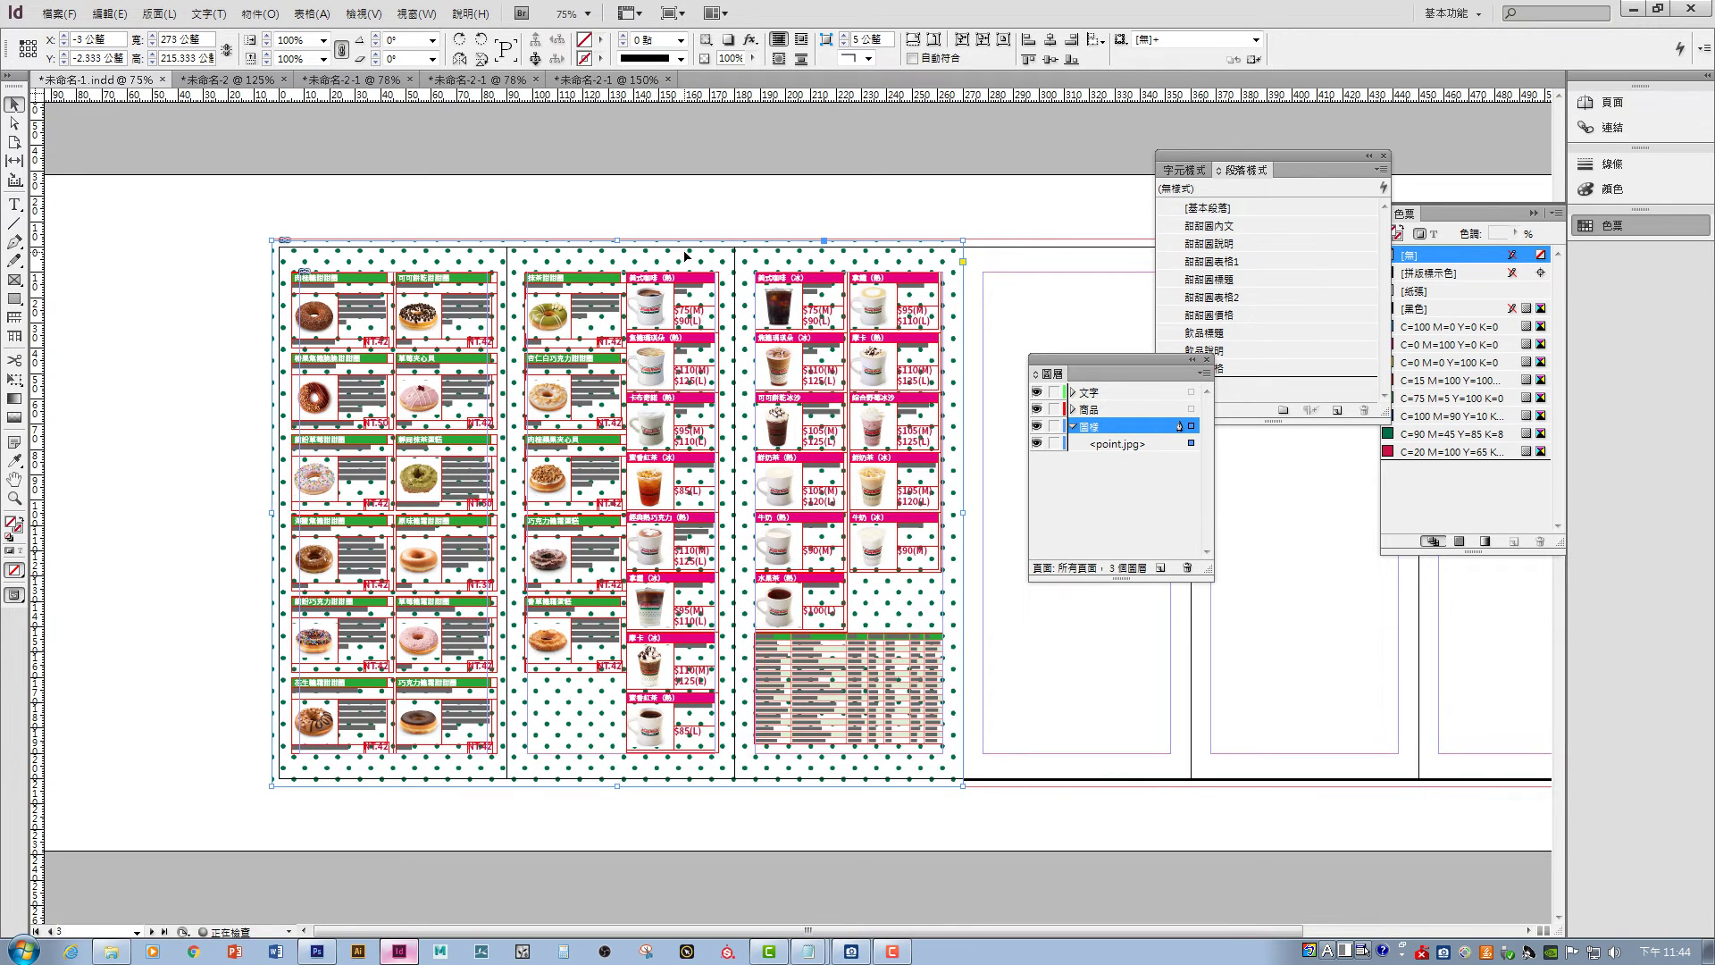
{"action": "left_click_drag", "start_coordinate": [618, 238], "coordinate": [618, 237]}
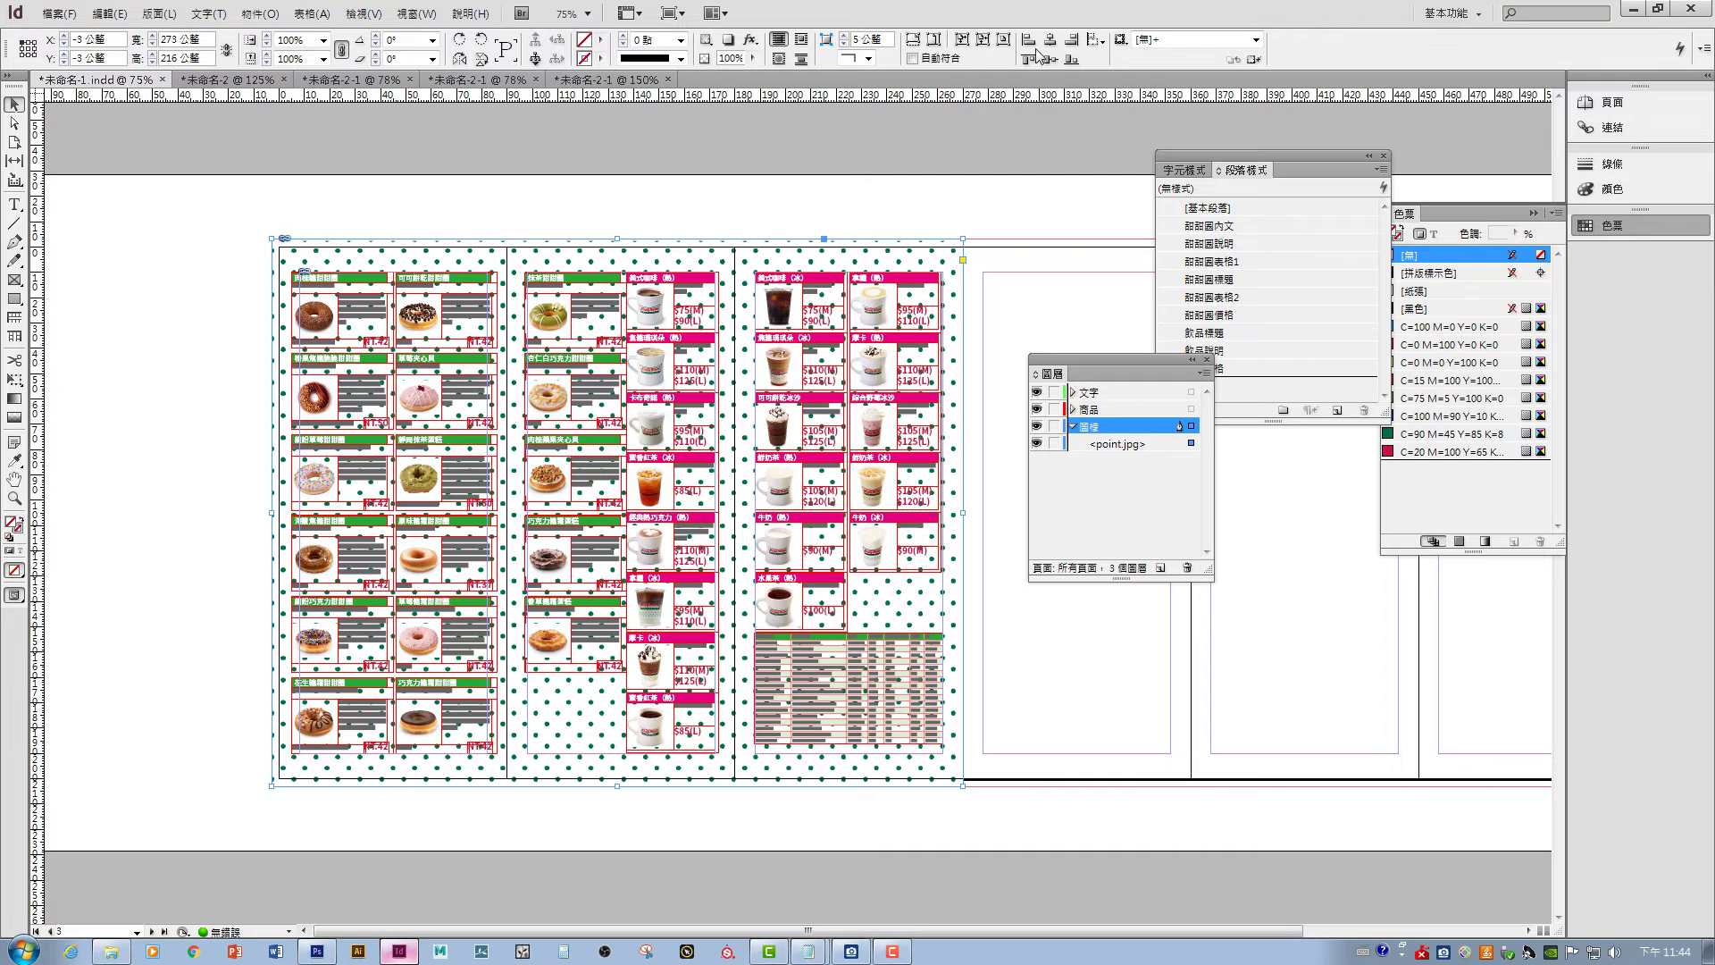
{"action": "left_click", "coordinate": [961, 42]}
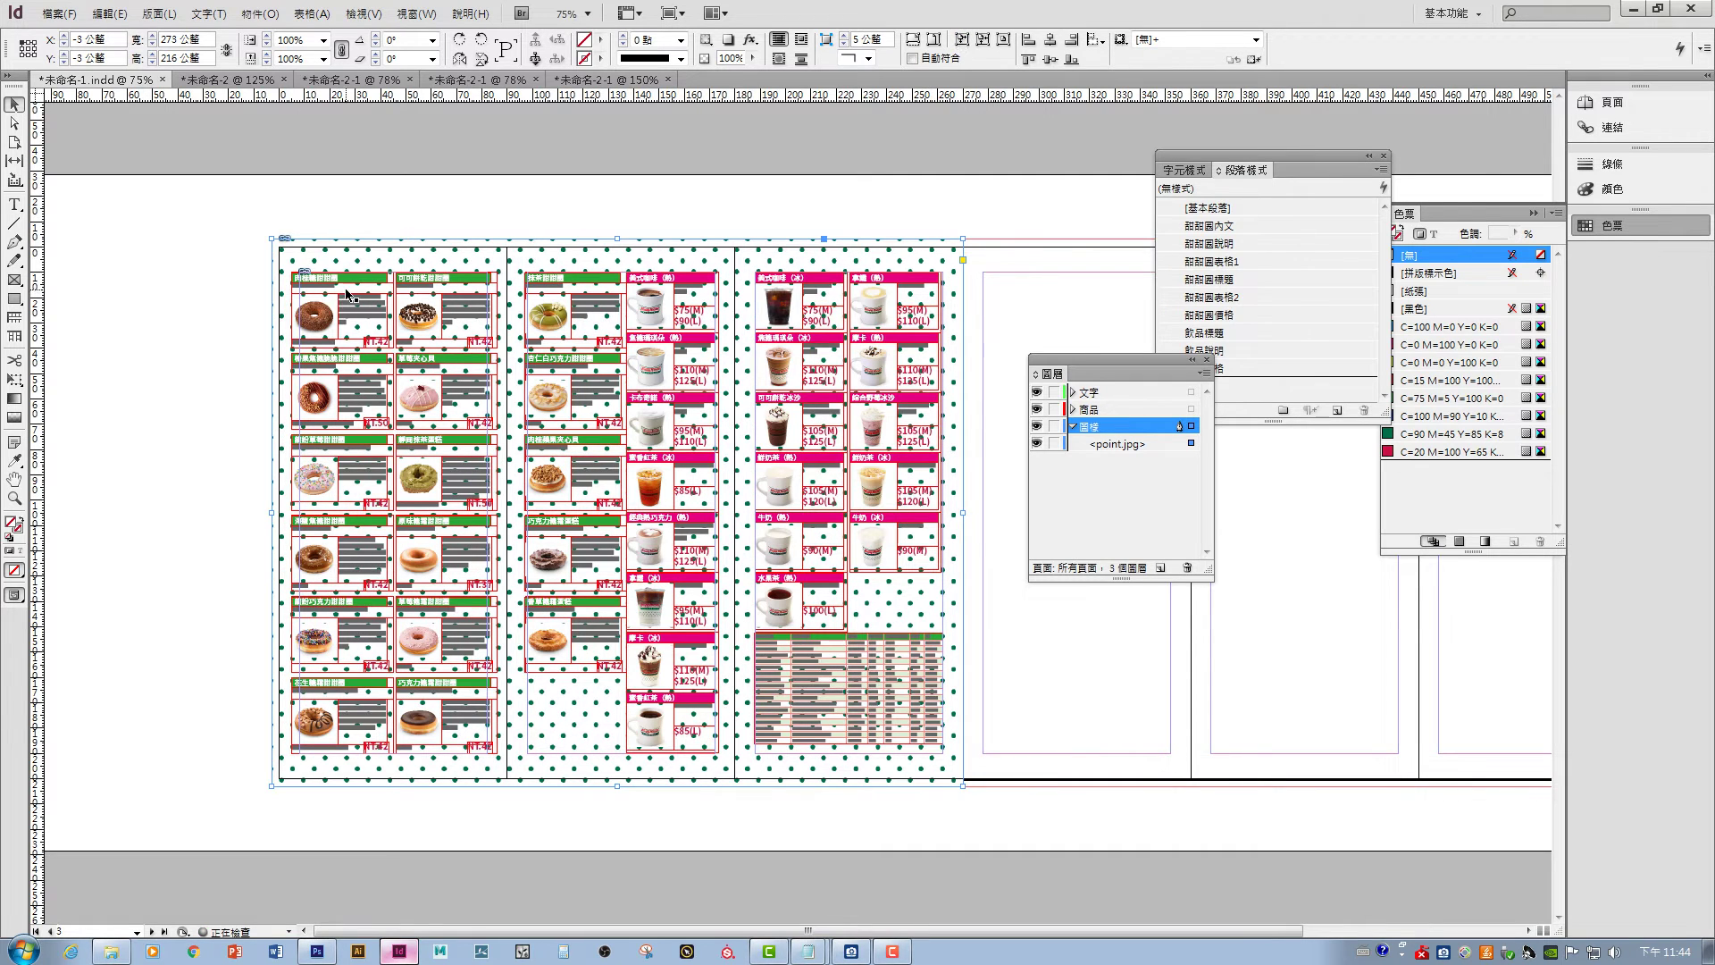
{"action": "left_click", "coordinate": [911, 39]}
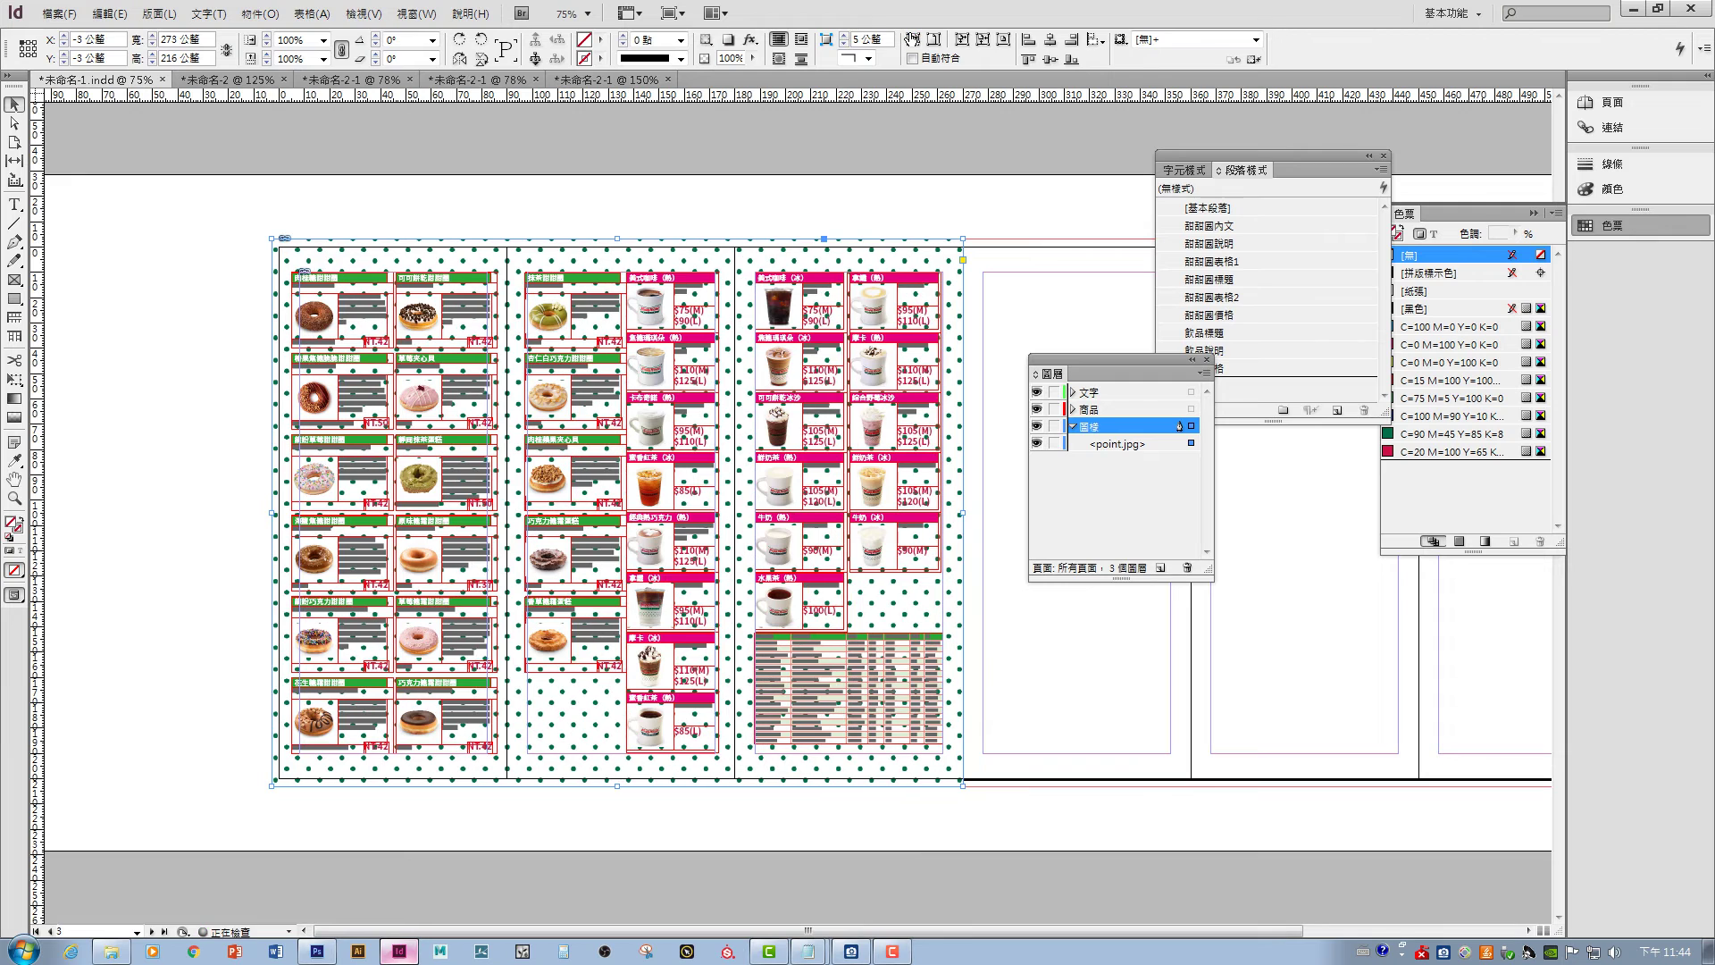
{"action": "left_click", "coordinate": [516, 831]}
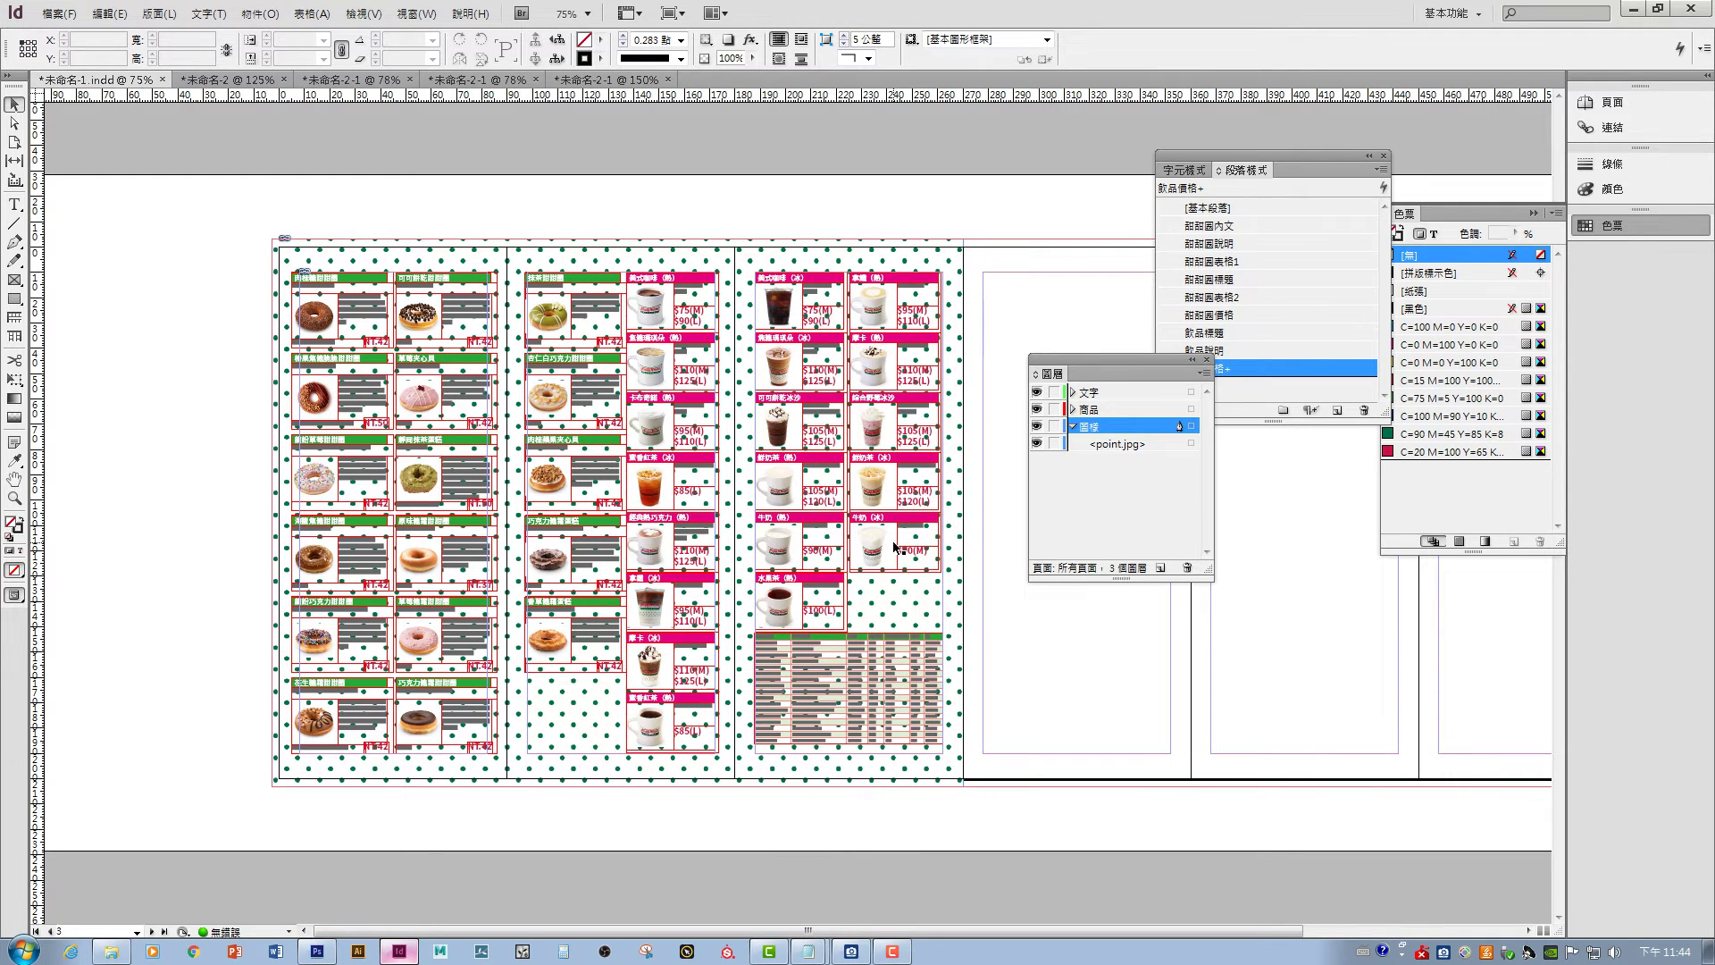
- Rearrange point.jpg in the Layers panel and select the dotted background frame
{"action": "key", "text": "w"}
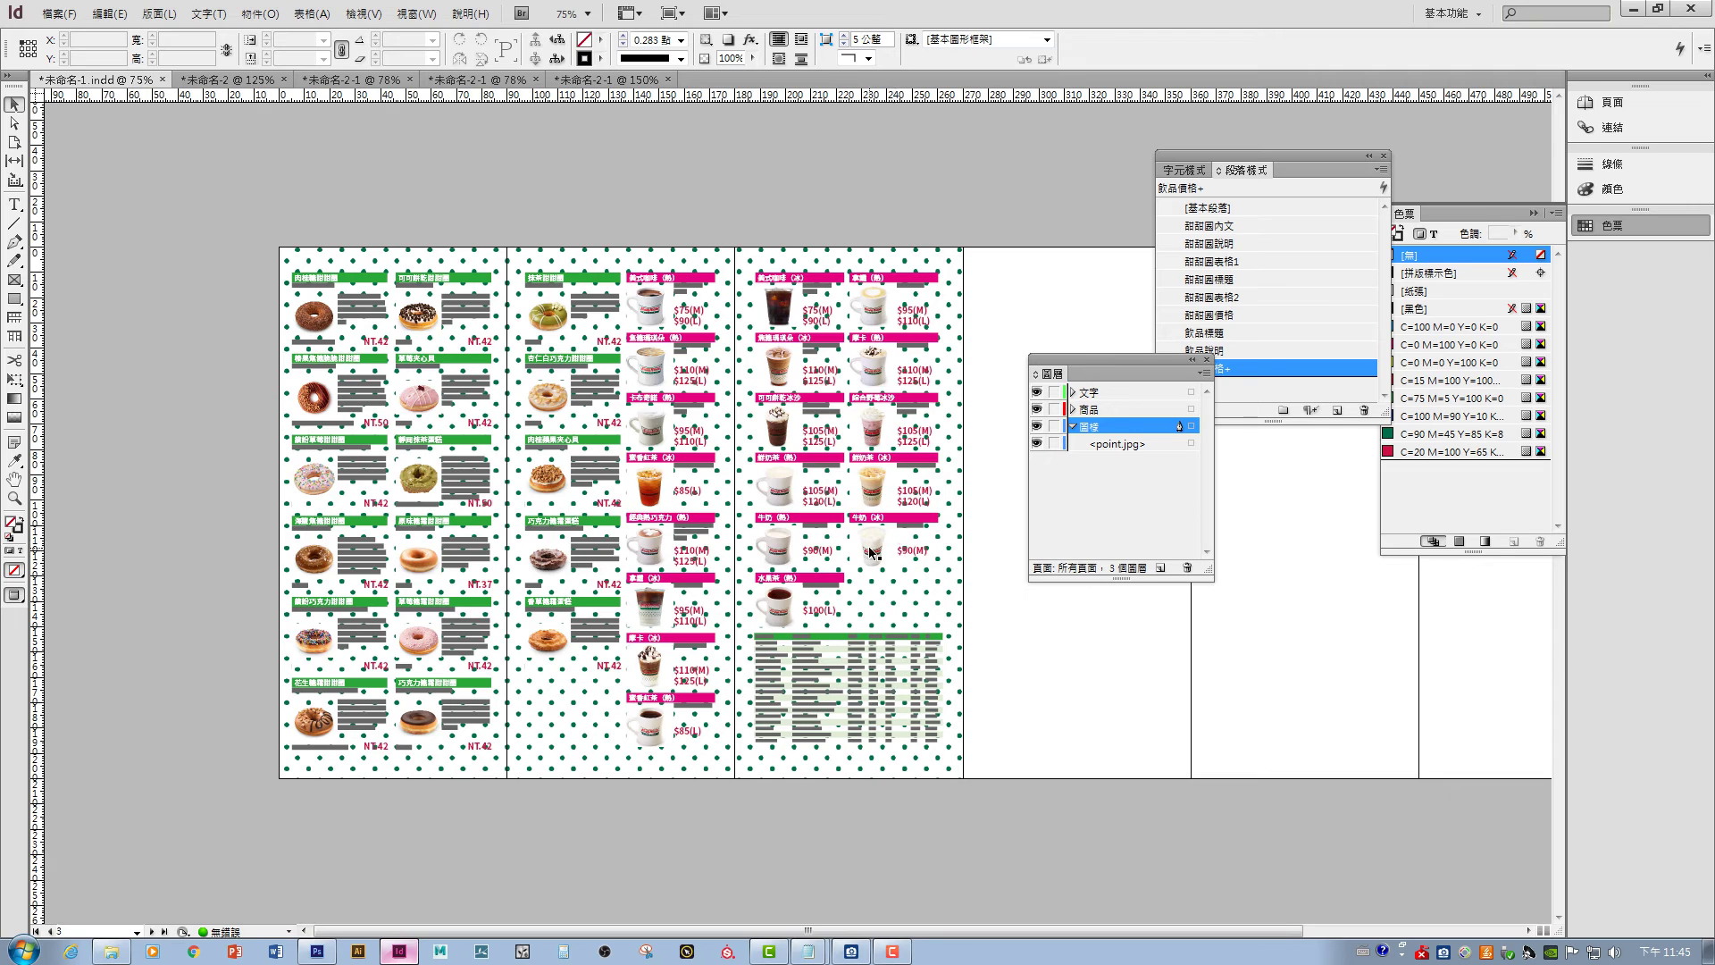
{"action": "key", "text": "ctrl+="}
{"action": "key", "text": "ctrl+="}
{"action": "key", "text": "ctrl+minus"}
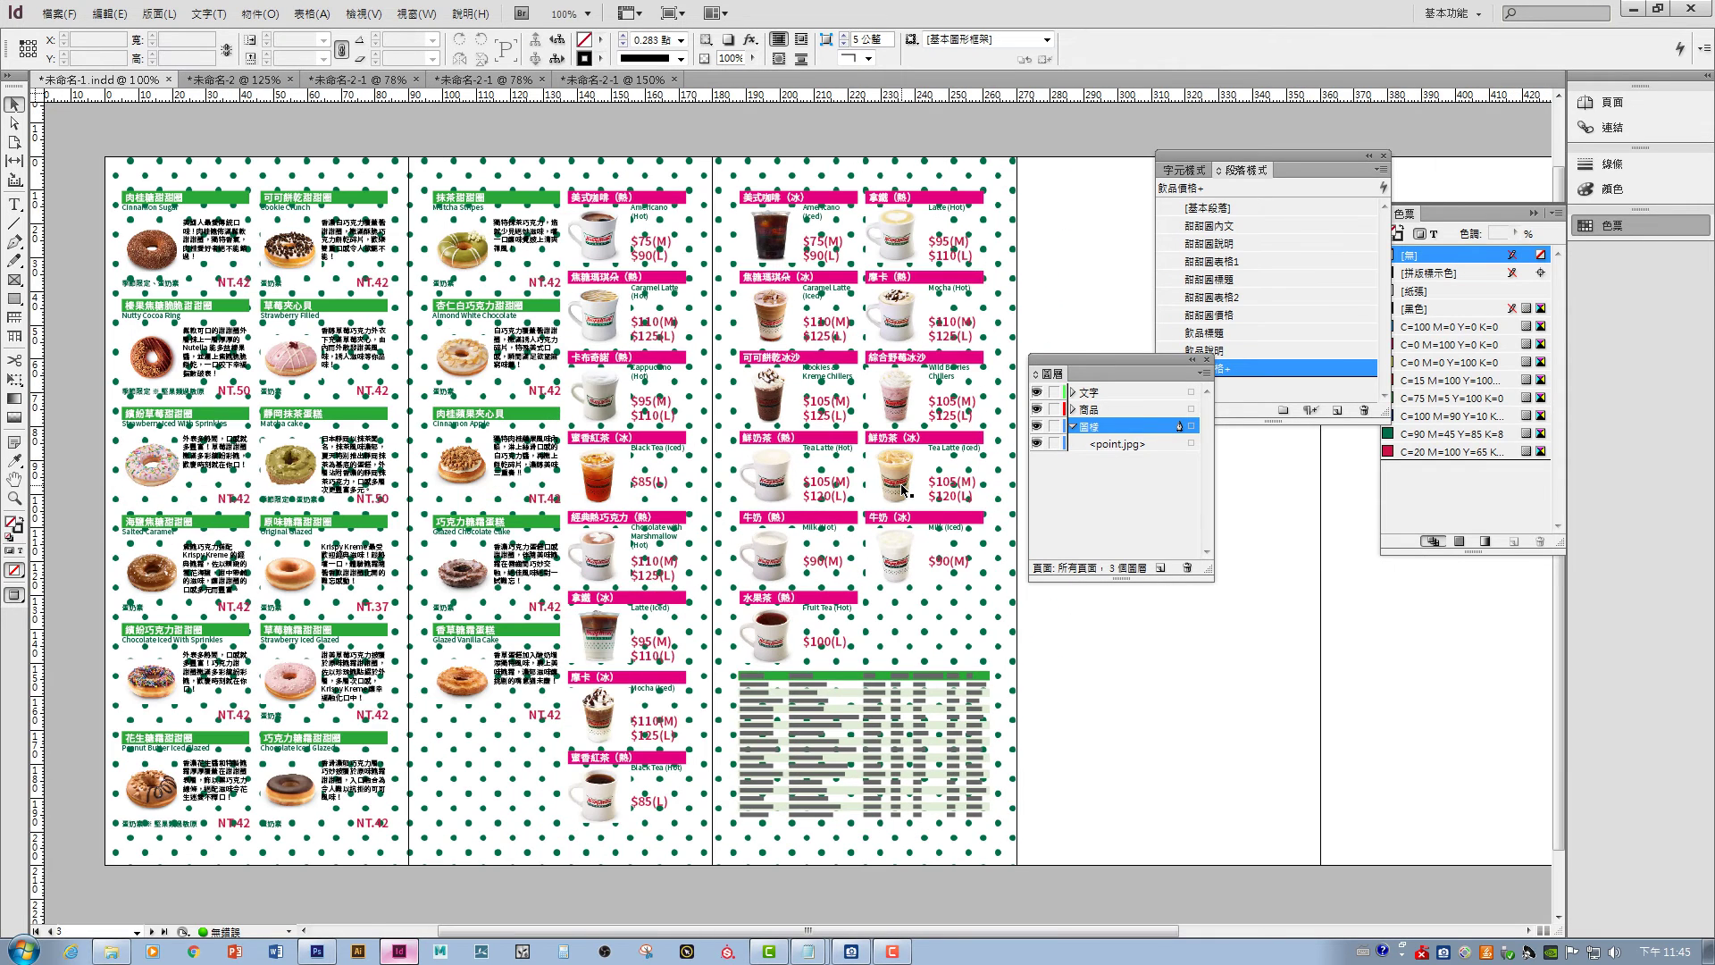
{"action": "left_click", "coordinate": [1146, 444]}
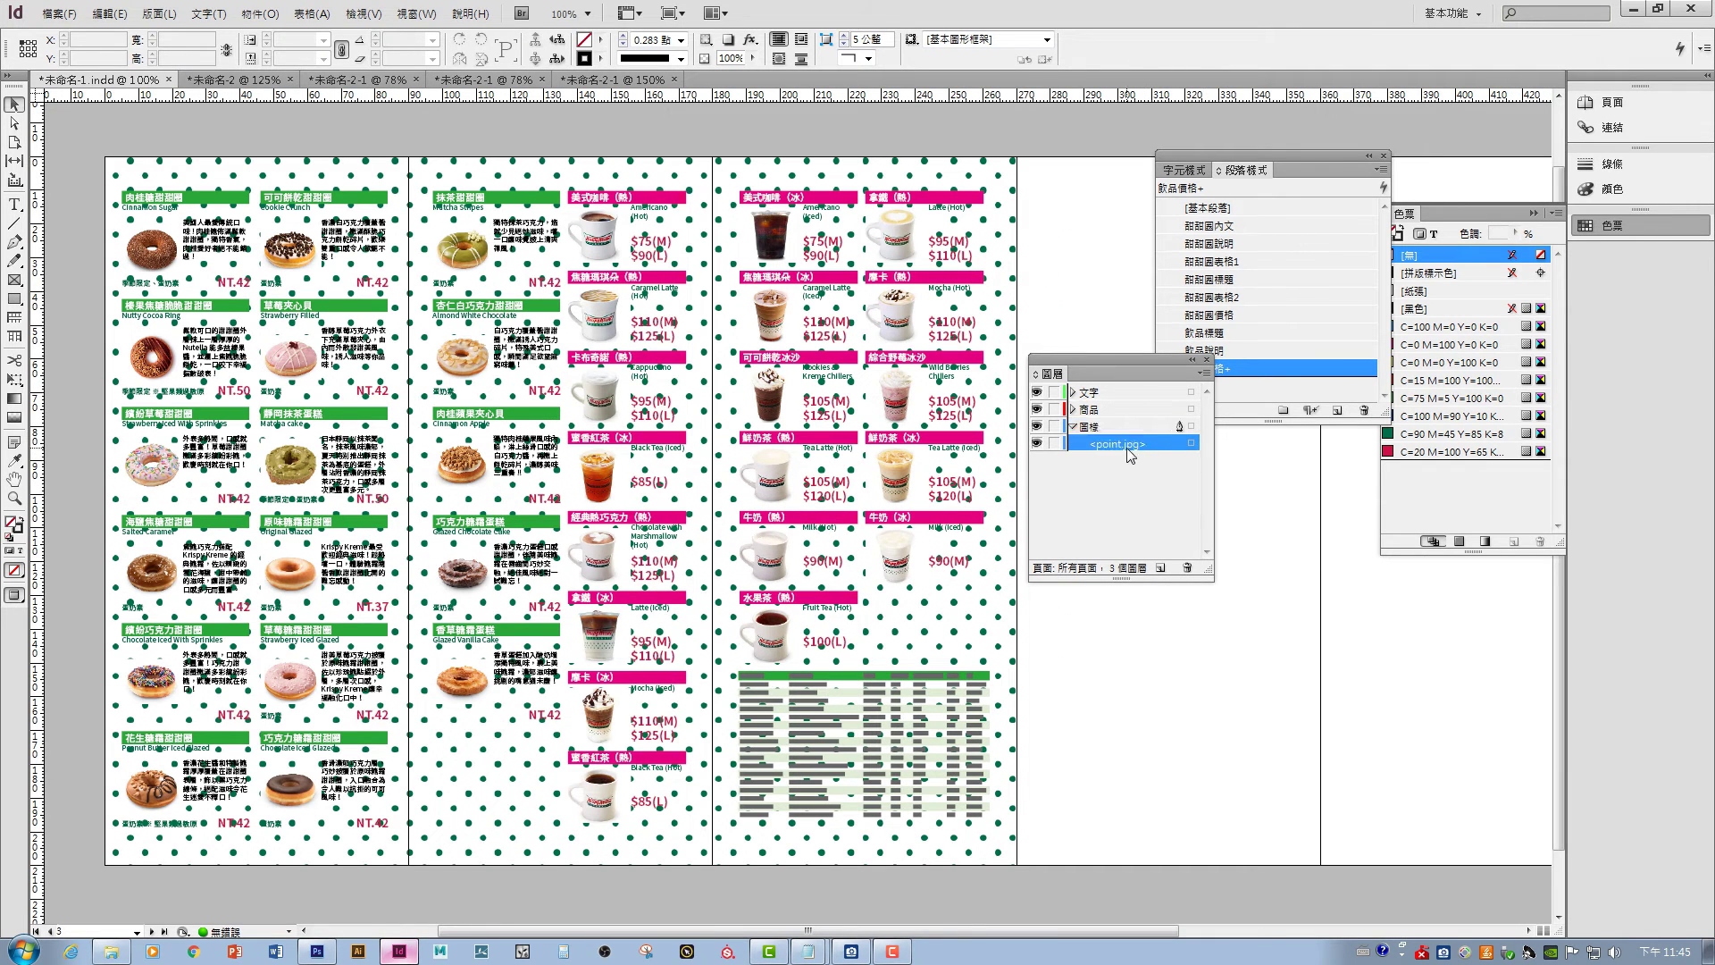
{"action": "left_click_drag", "start_coordinate": [1126, 449], "coordinate": [1113, 392]}
{"action": "left_click", "coordinate": [1114, 395]}
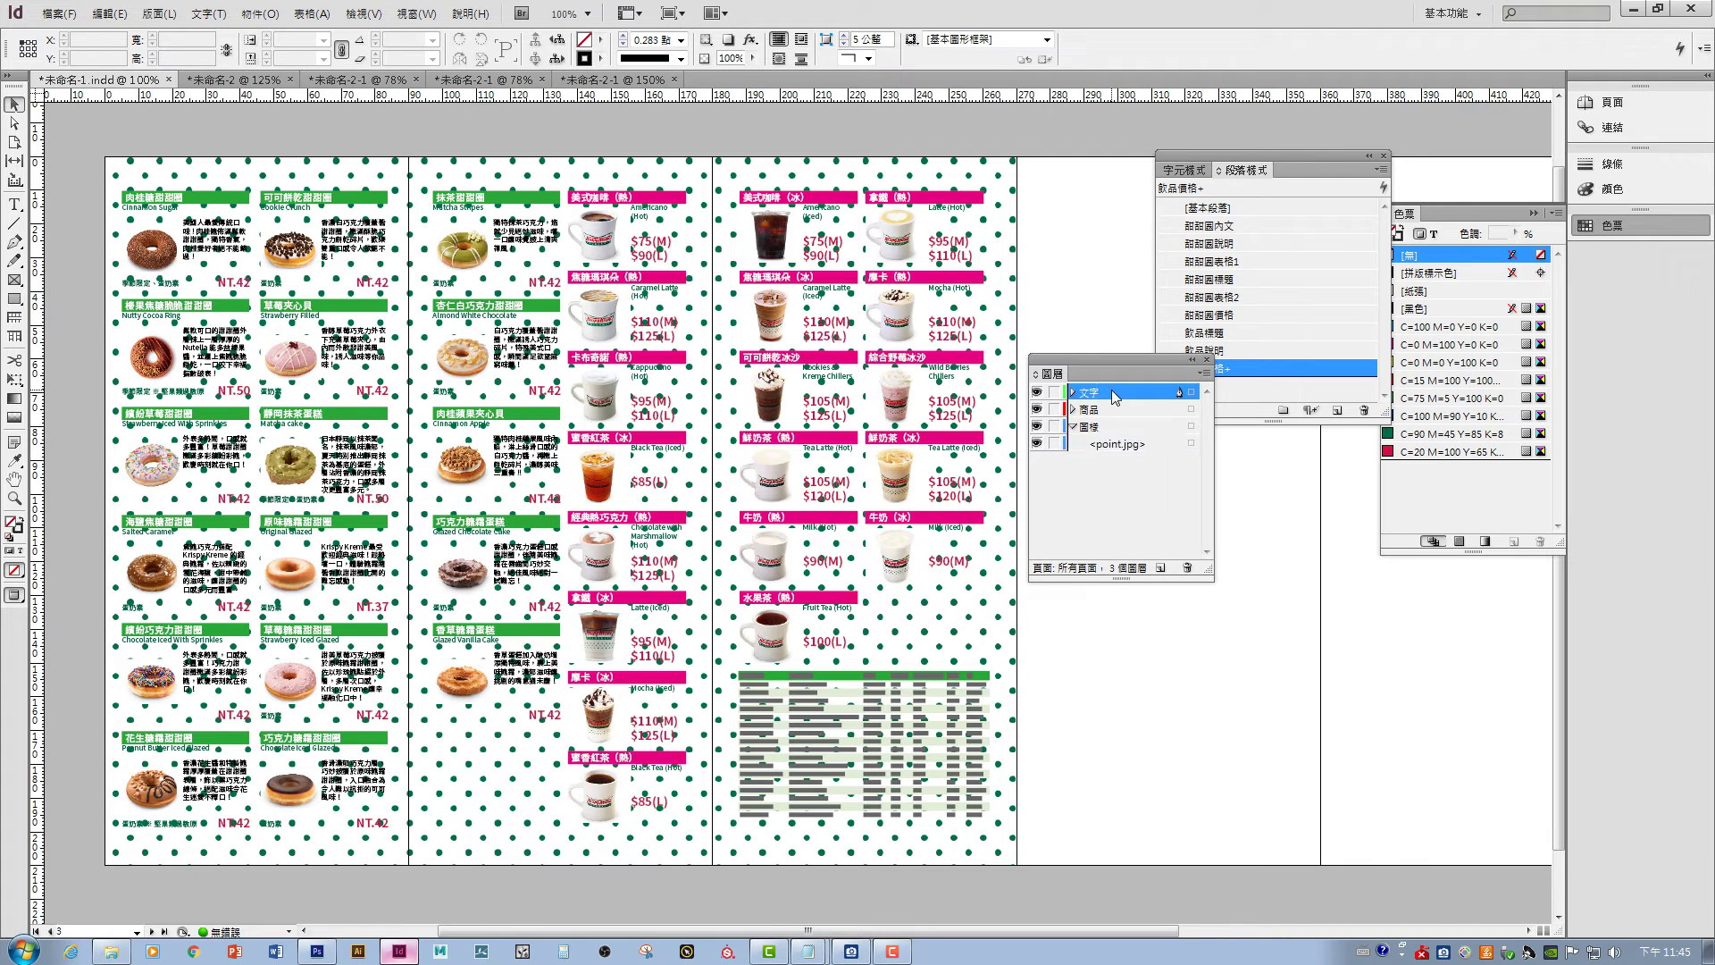
{"action": "left_click", "coordinate": [1073, 394]}
{"action": "left_click_drag", "start_coordinate": [1117, 445], "coordinate": [1142, 407]}
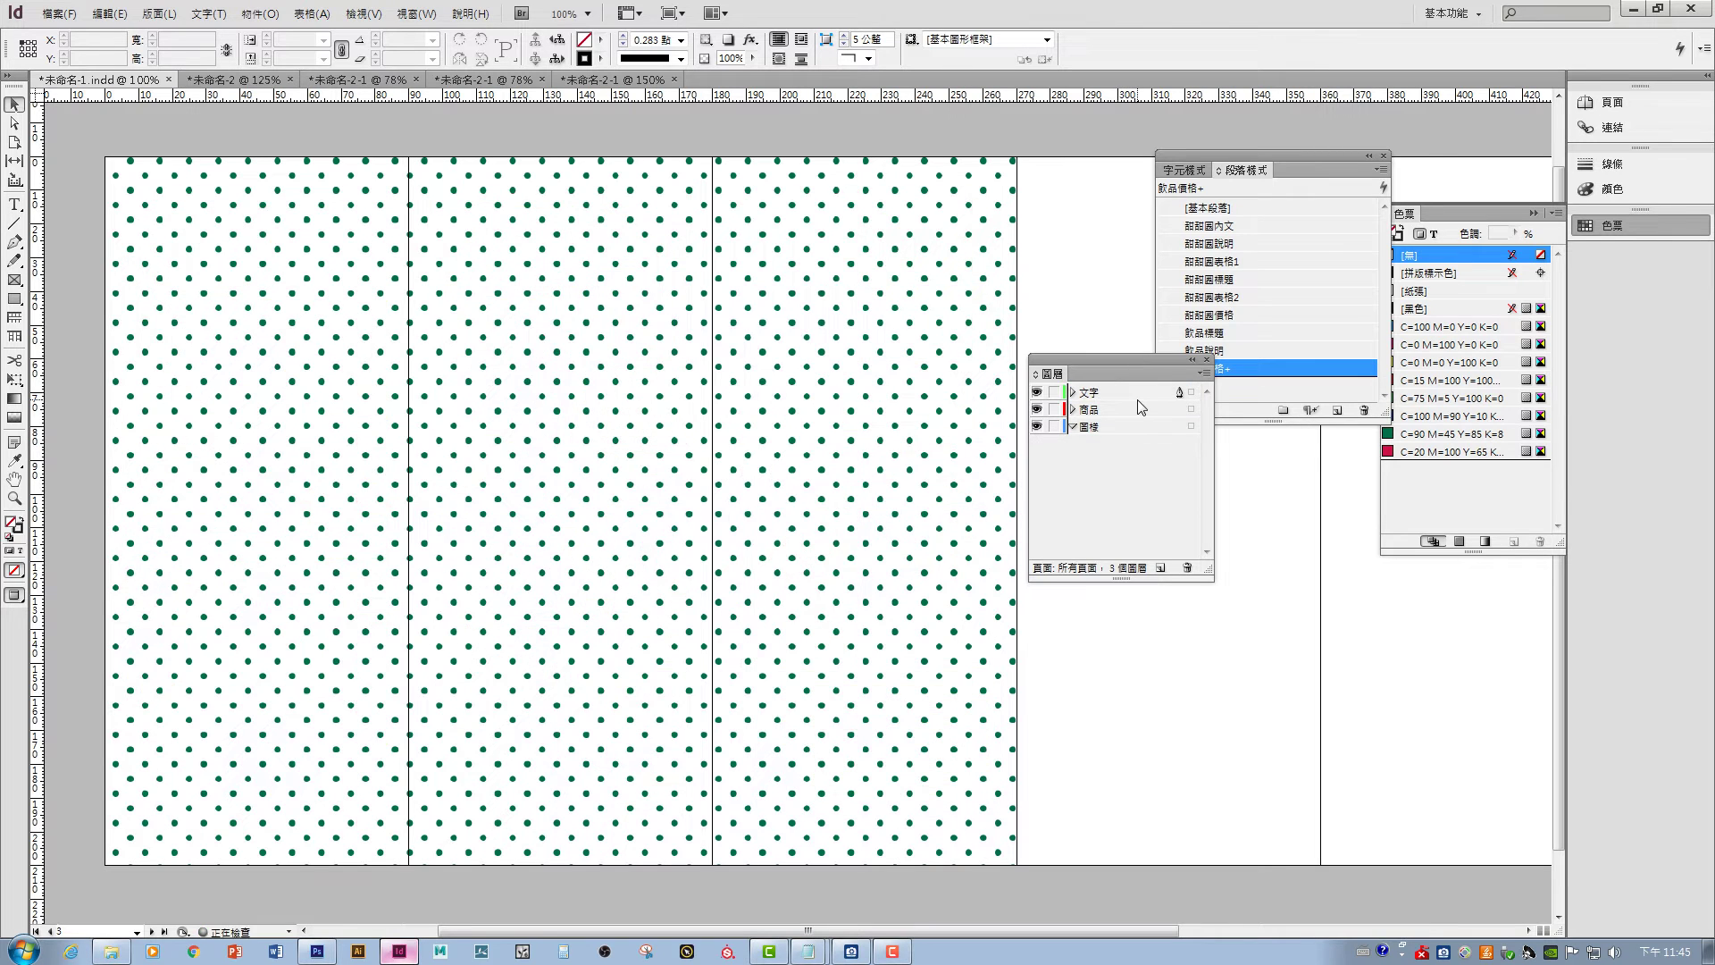
{"action": "left_click", "coordinate": [1139, 394]}
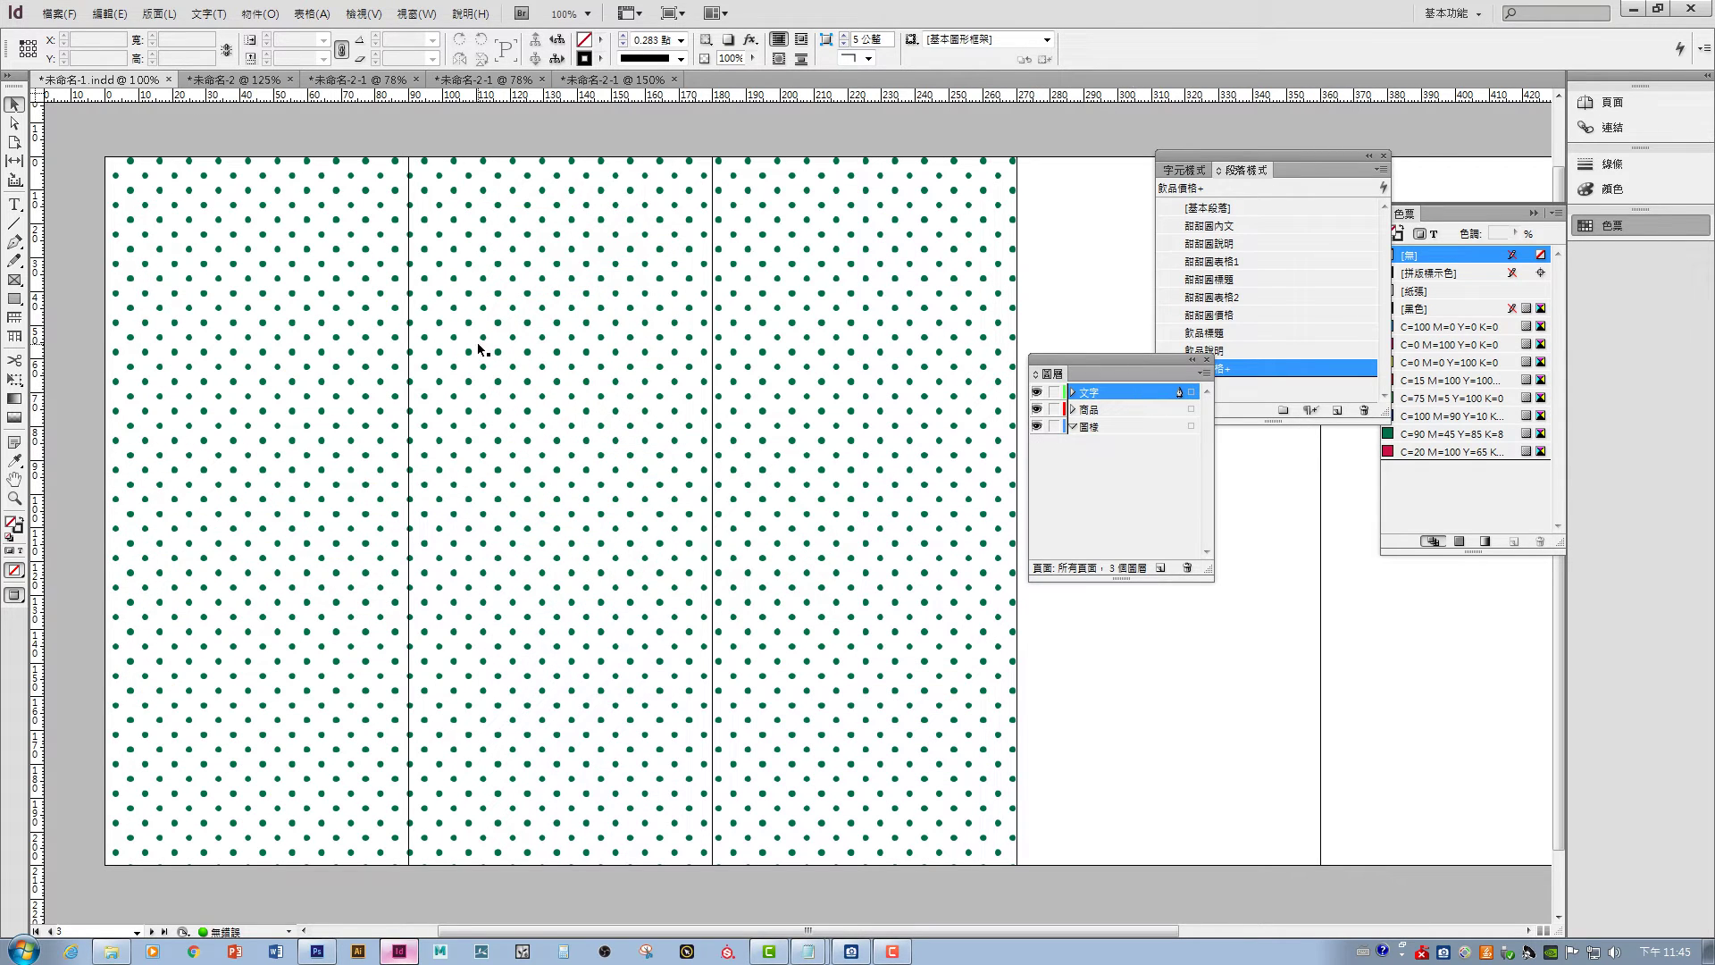
{"action": "left_click", "coordinate": [17, 417]}
{"action": "left_click", "coordinate": [464, 798]}
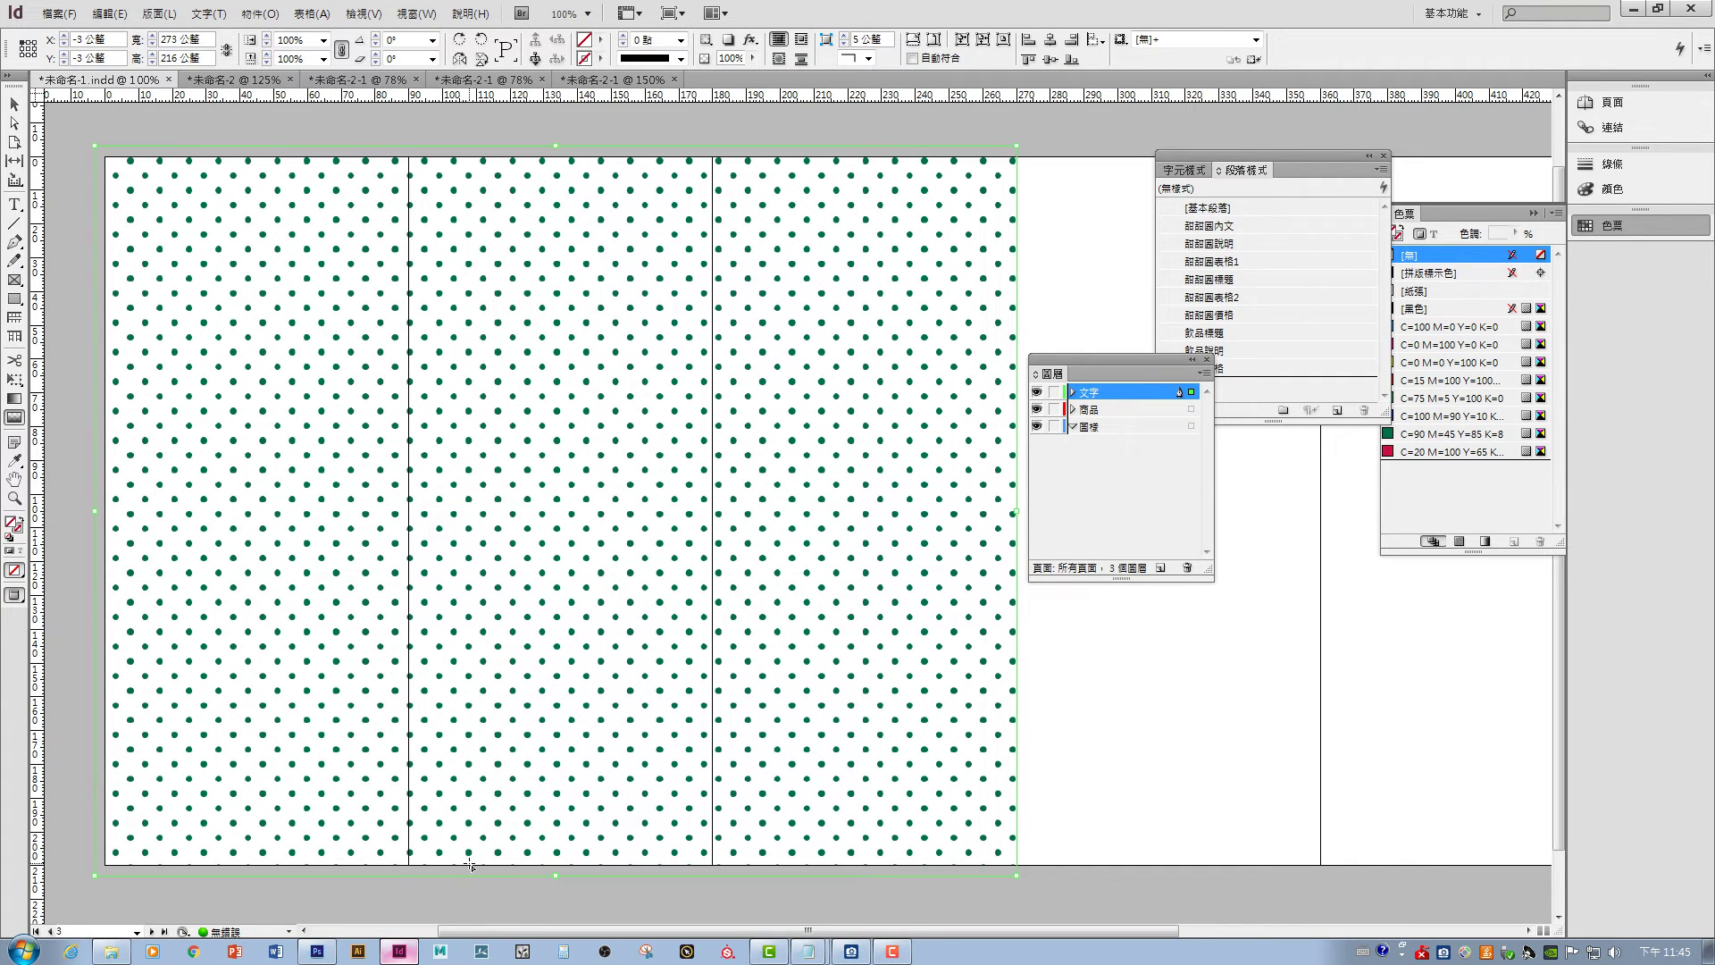
{"action": "left_click_drag", "start_coordinate": [470, 864], "coordinate": [475, 150]}
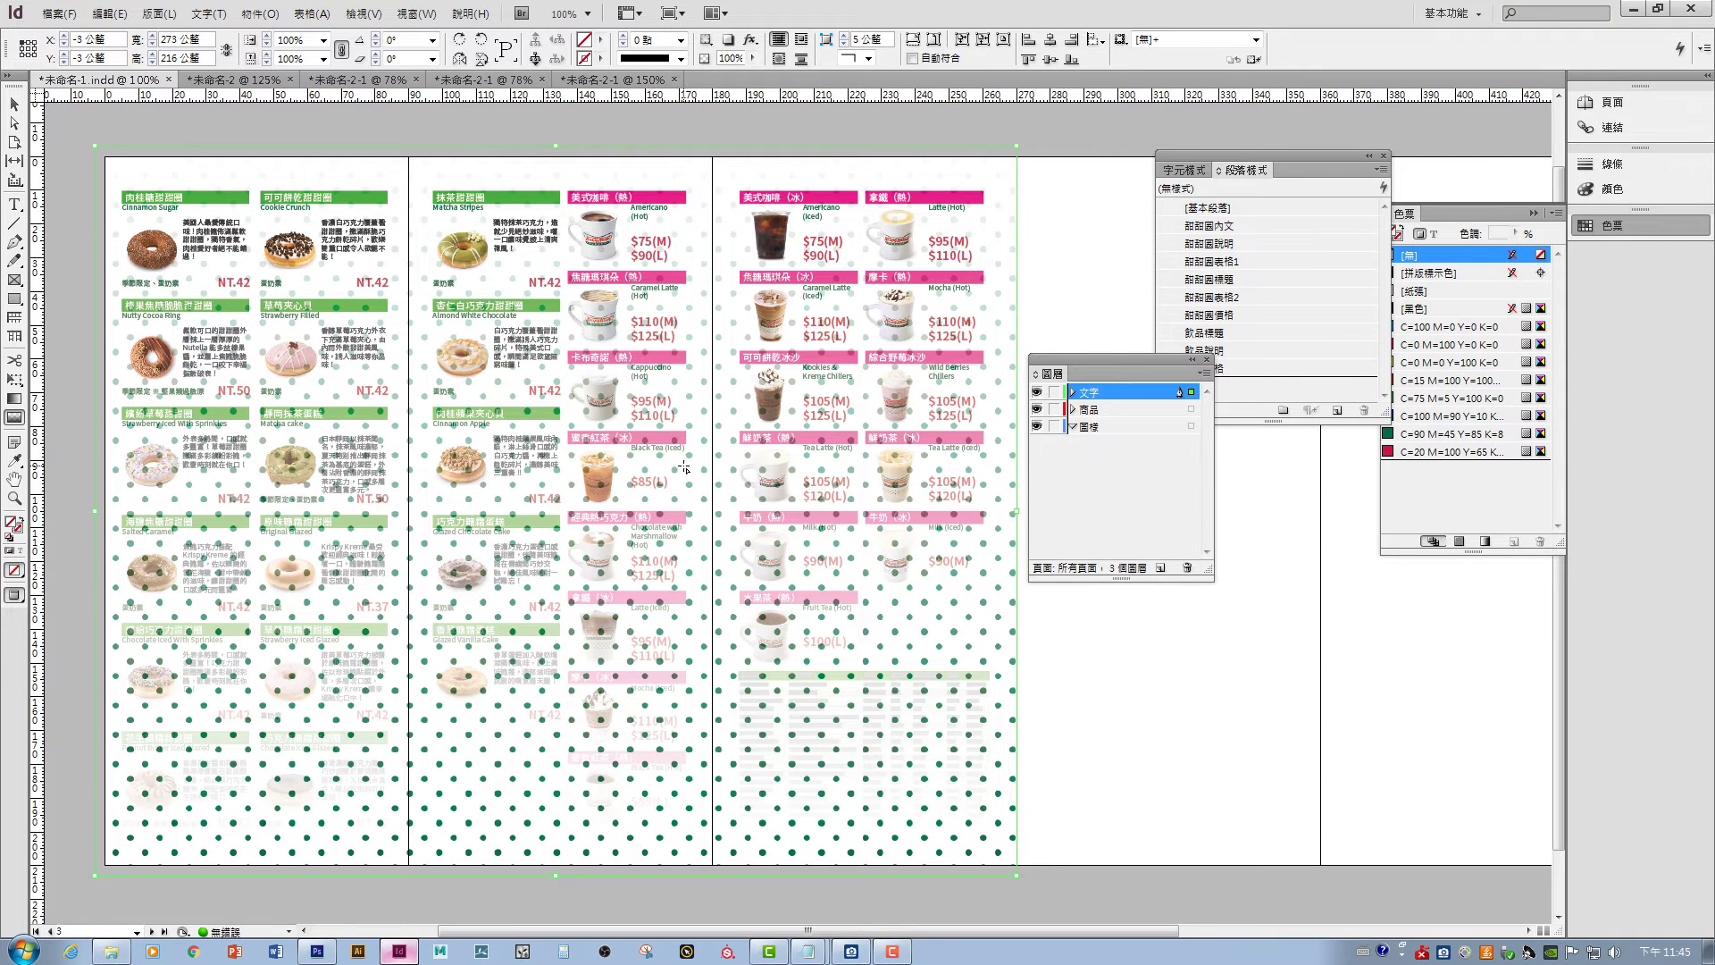
- Fade the dotted background to 30% opacity and move it onto the 圖樣 layer
{"action": "left_click", "coordinate": [753, 58]}
{"action": "left_click_drag", "start_coordinate": [749, 77], "coordinate": [723, 78]}
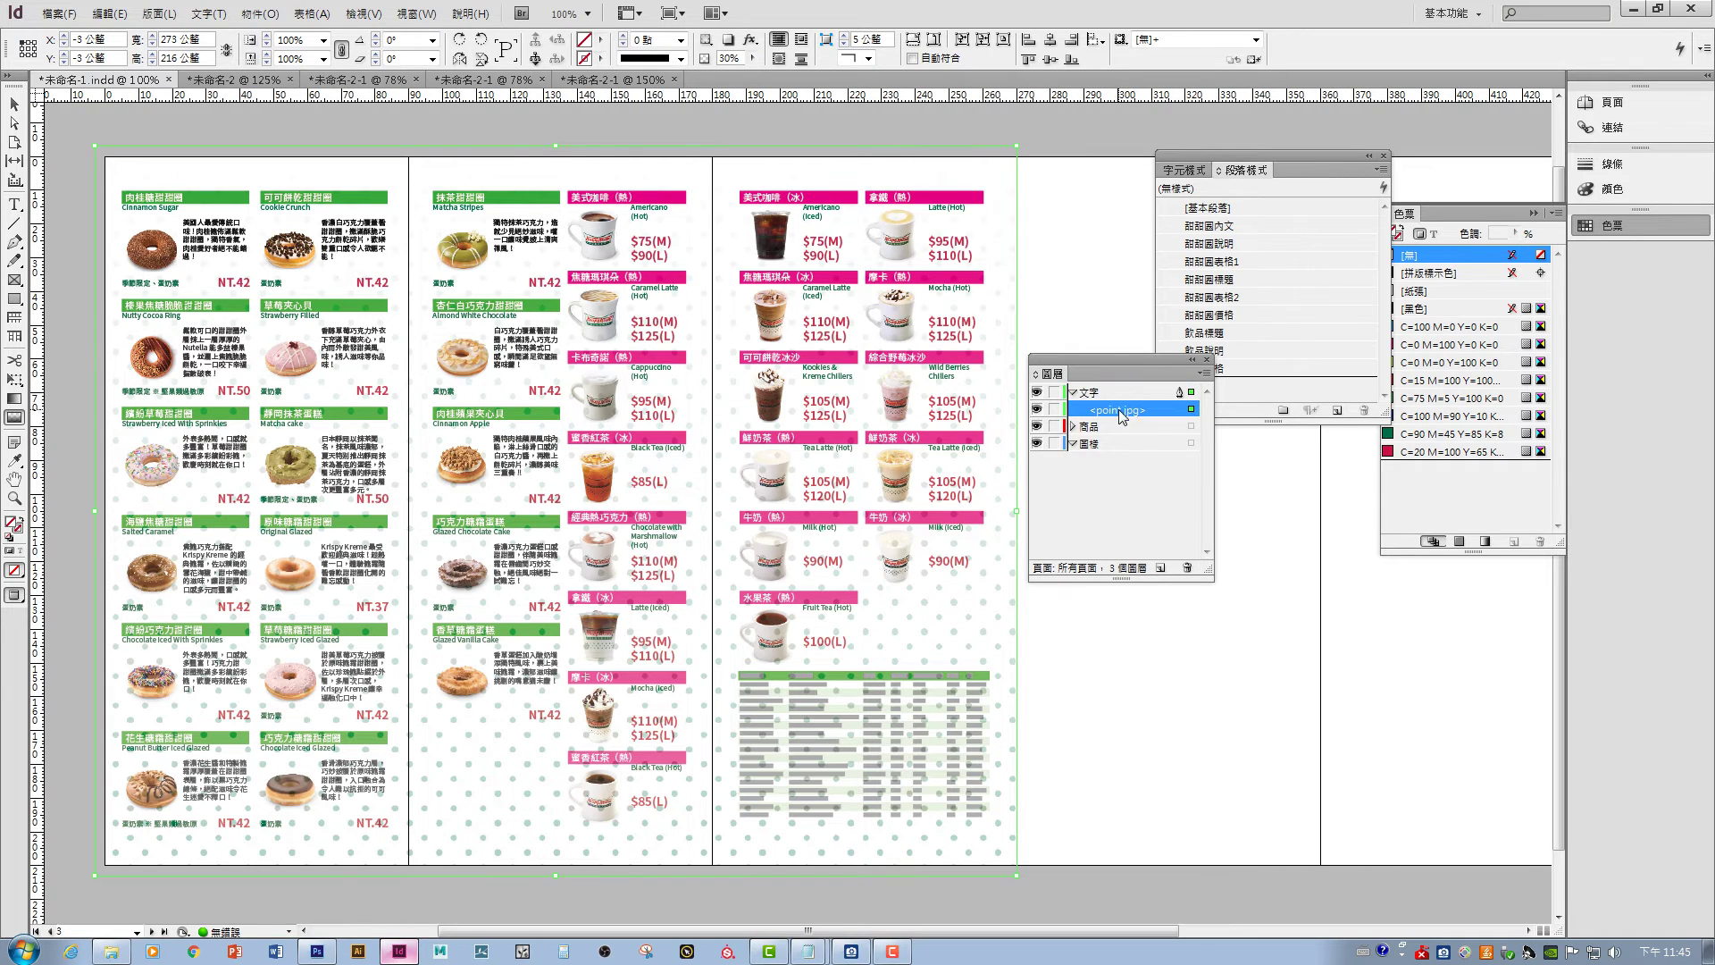
{"action": "left_click_drag", "start_coordinate": [1128, 452], "coordinate": [1133, 457]}
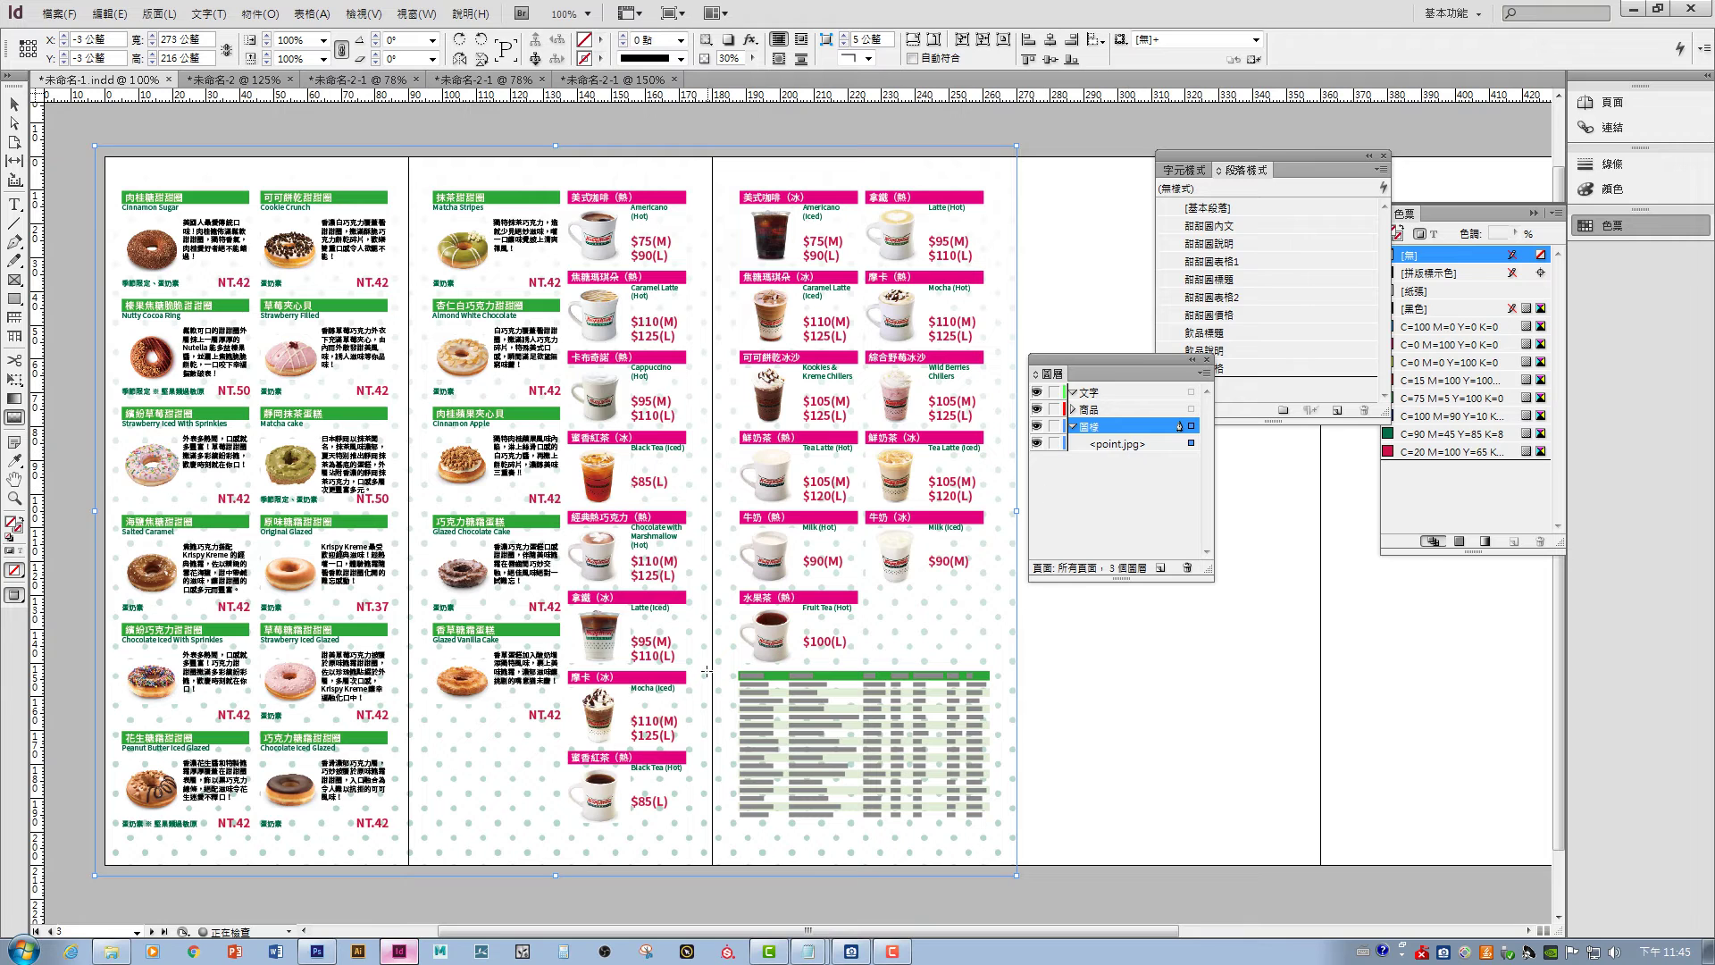
{"action": "left_click", "coordinate": [106, 126]}
{"action": "left_click_drag", "start_coordinate": [890, 622], "coordinate": [690, 577]}
- Zoom in on the drink items and switch Display Performance to High Quality Display
{"action": "key", "text": "ctrl+equal"}
{"action": "key", "text": "ctrl+equal"}
{"action": "key", "text": "ctrl+equal"}
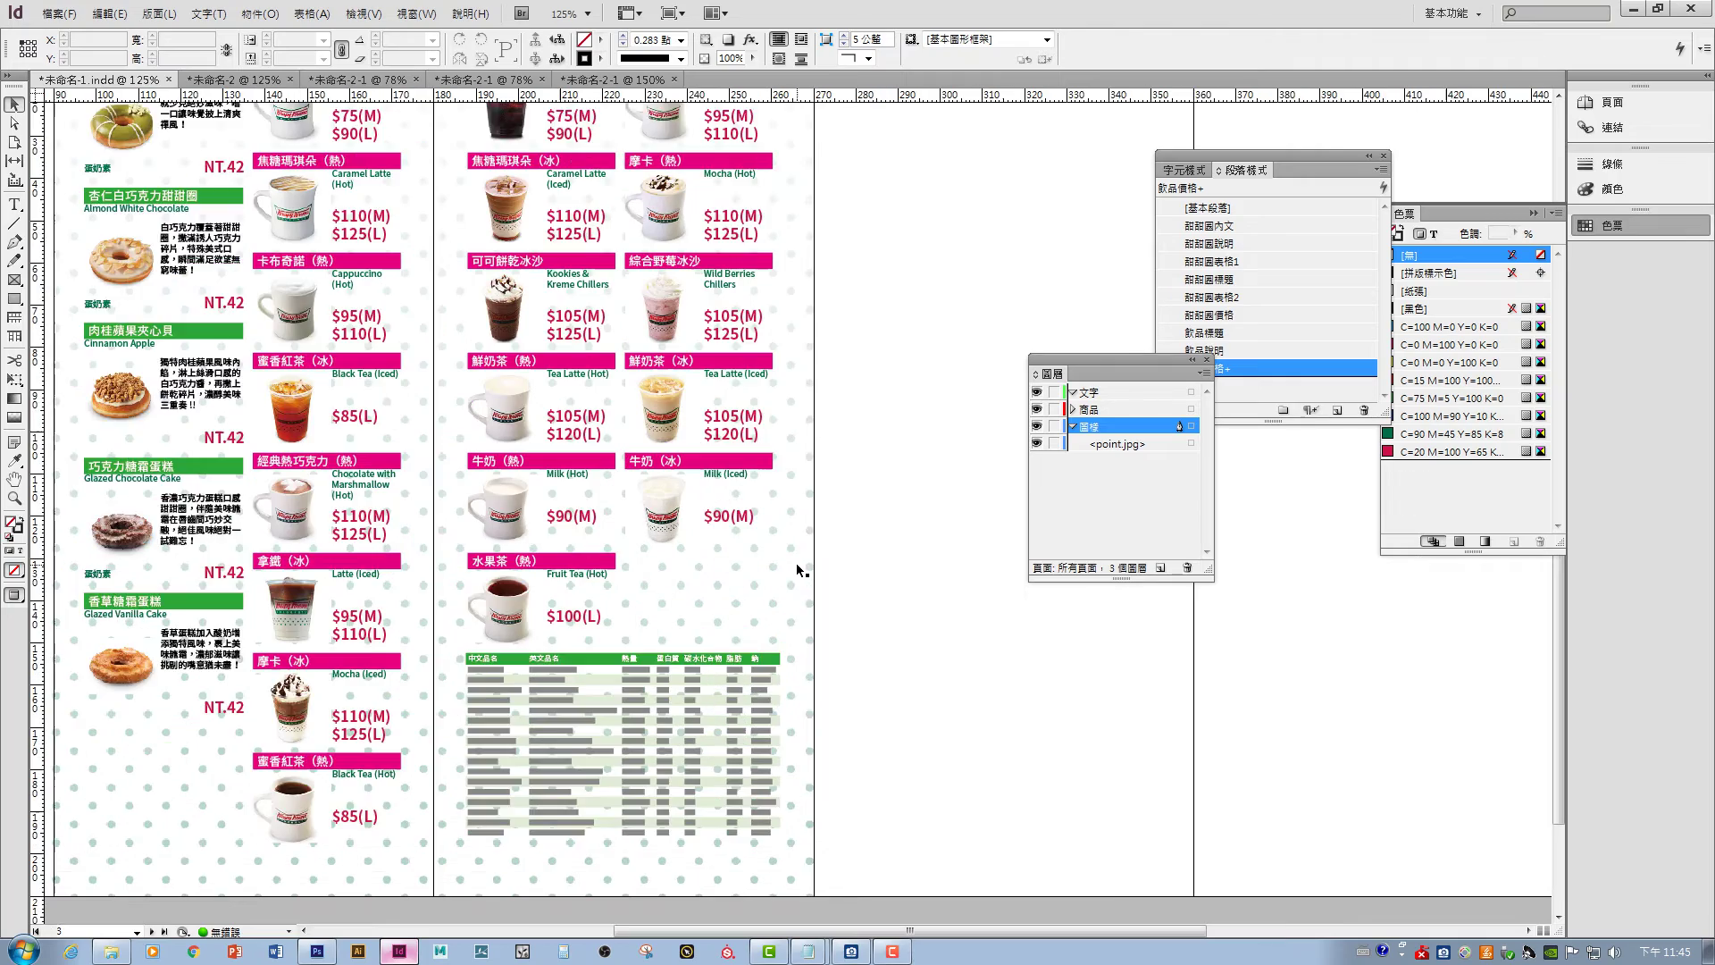
{"action": "key", "text": "ctrl+minus"}
{"action": "key", "text": "ctrl+minus"}
{"action": "key", "text": "ctrl+minus"}
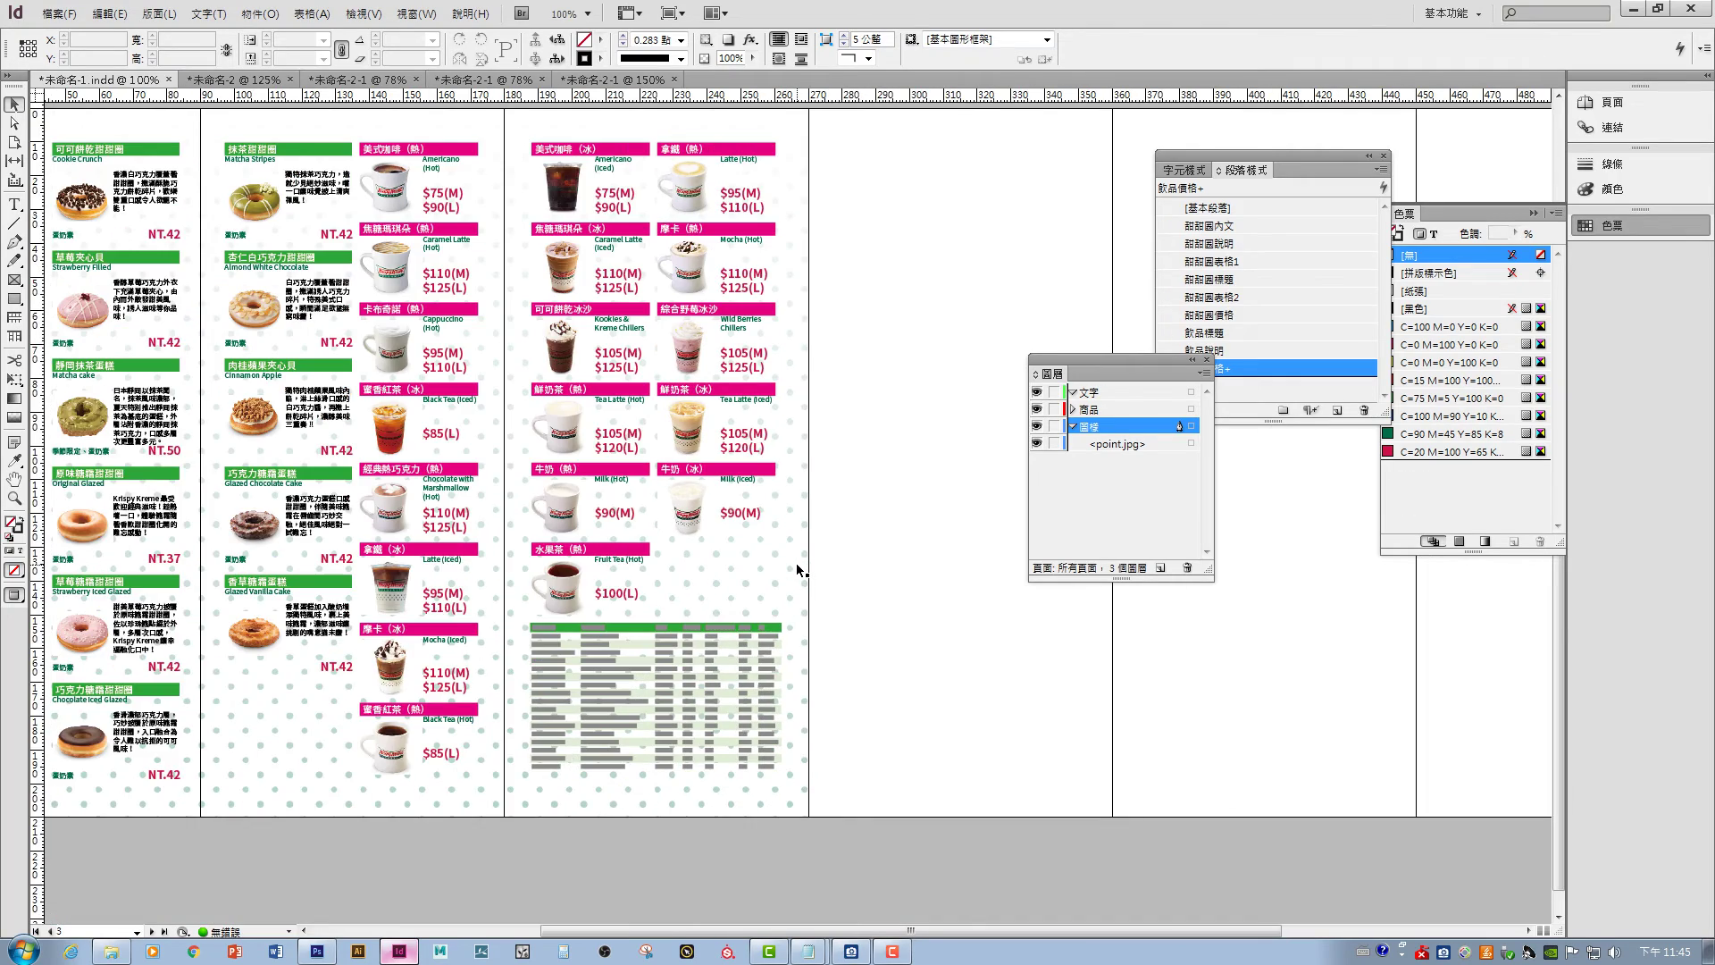
{"action": "key", "text": "ctrl+equal"}
{"action": "key", "text": "ctrl+equal"}
{"action": "key", "text": "ctrl+equal"}
{"action": "key", "text": "ctrl+equal"}
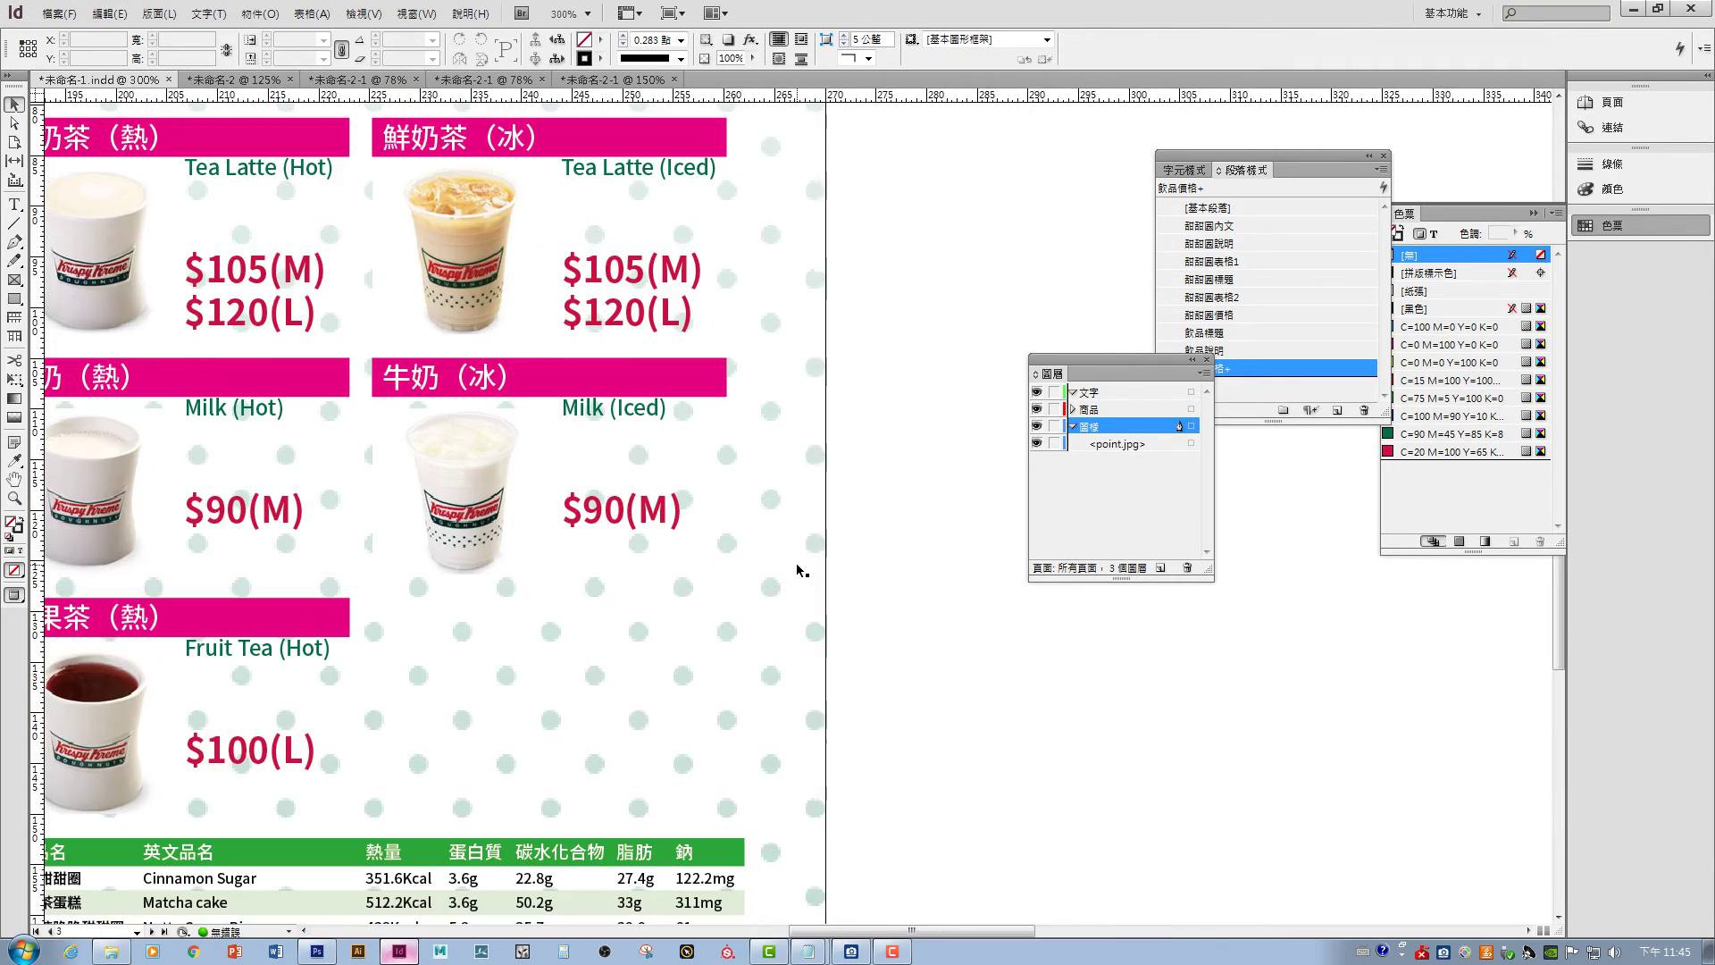
{"action": "left_click", "coordinate": [161, 13]}
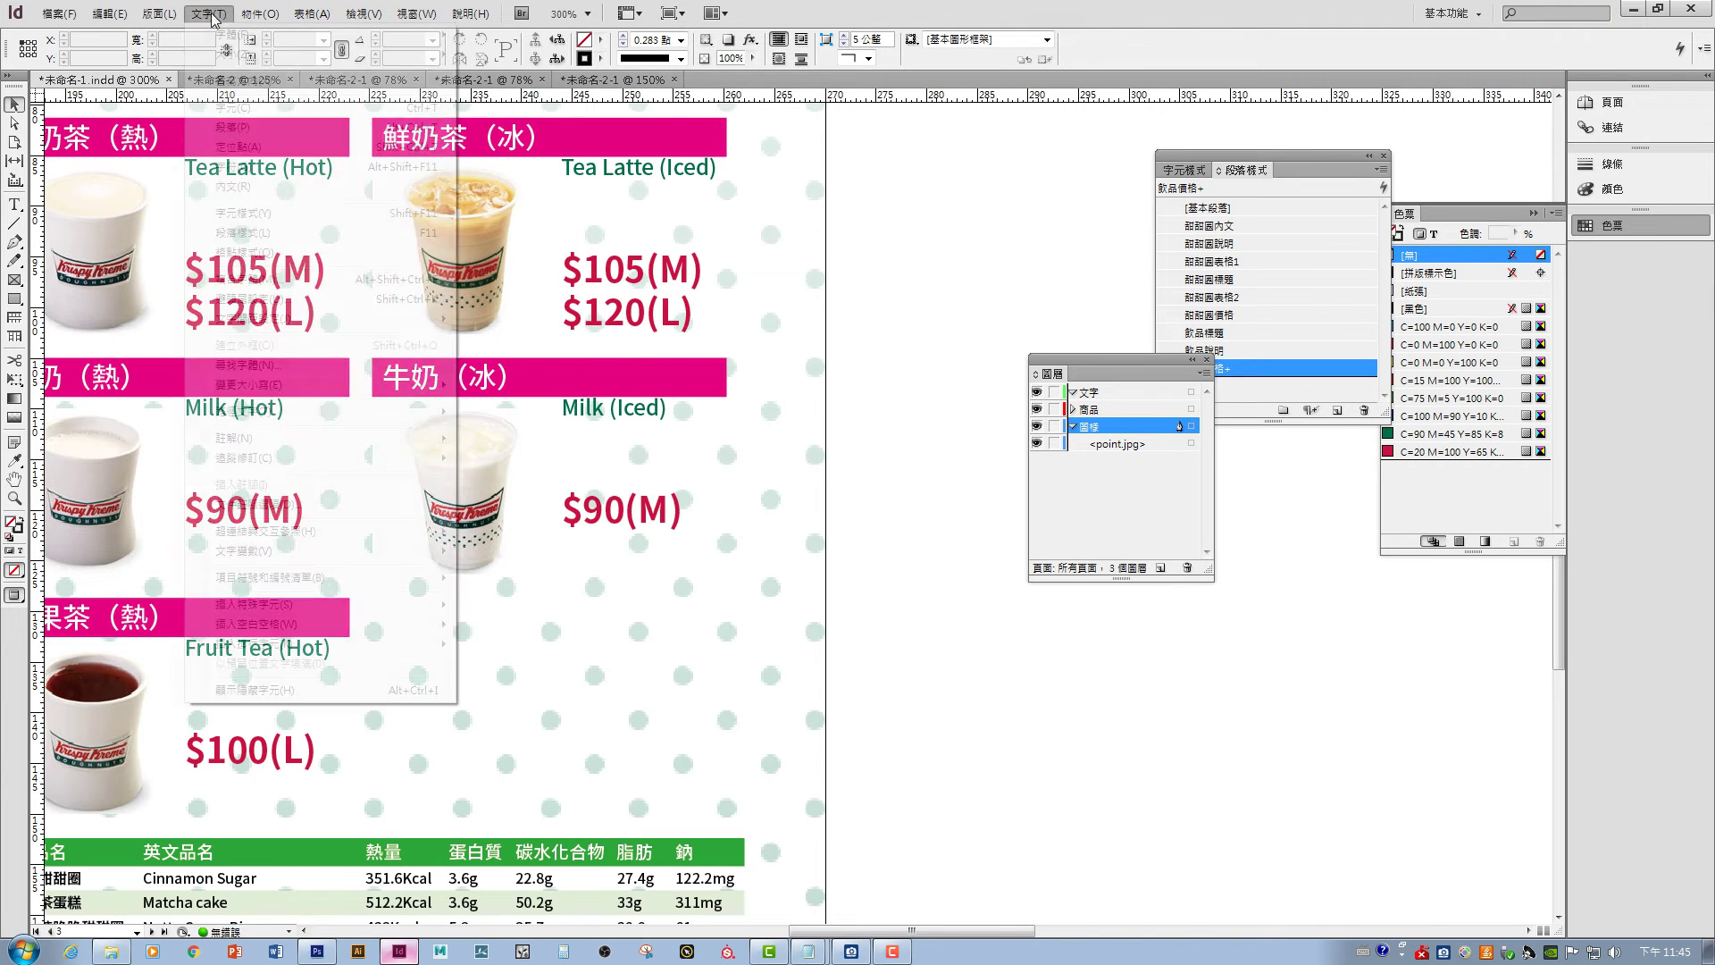
{"action": "mouse_move", "coordinate": [375, 13]}
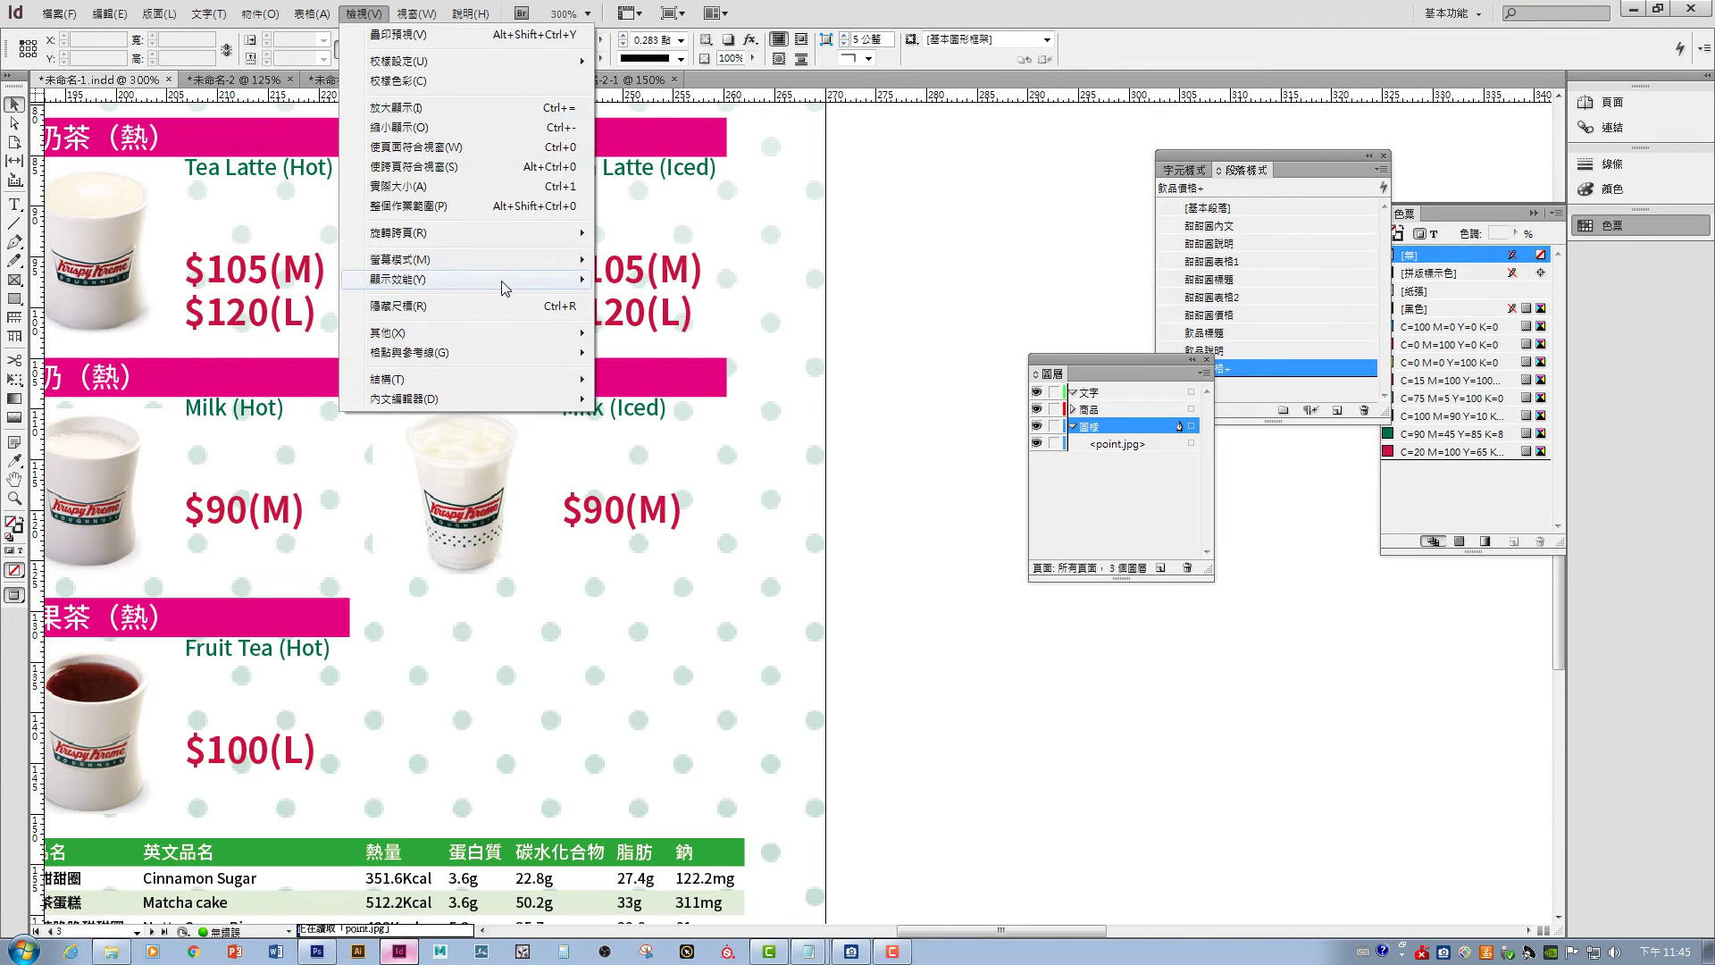
{"action": "mouse_move", "coordinate": [502, 282]}
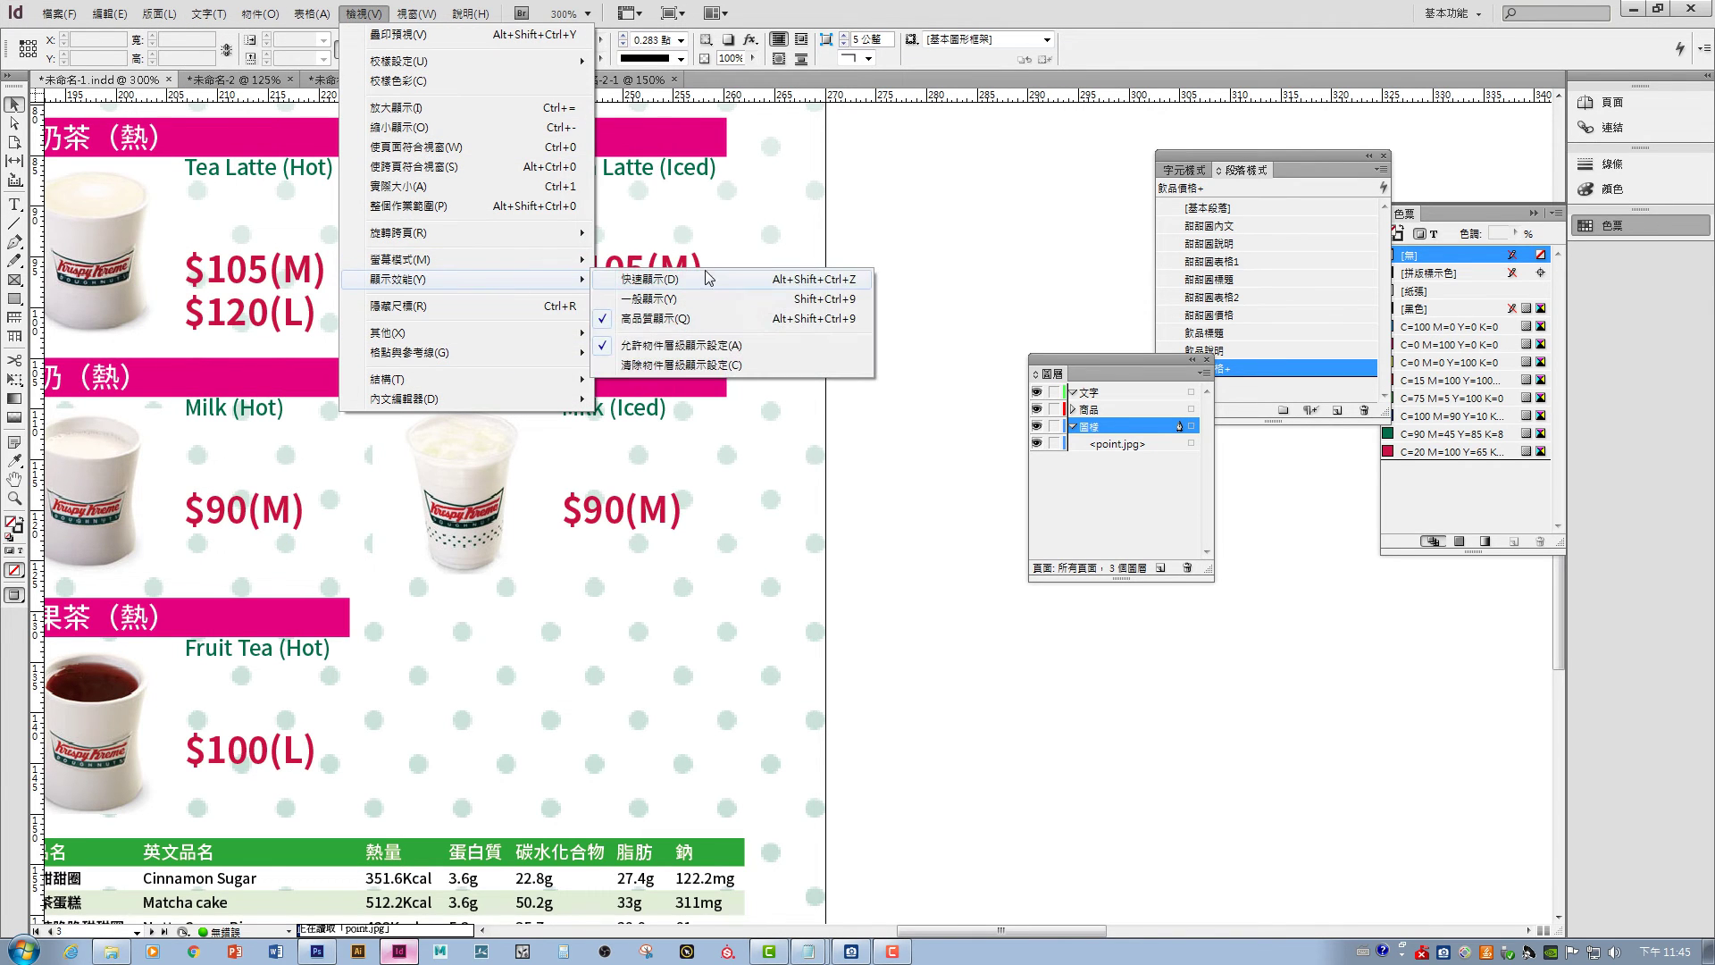
{"action": "left_click", "coordinate": [662, 320]}
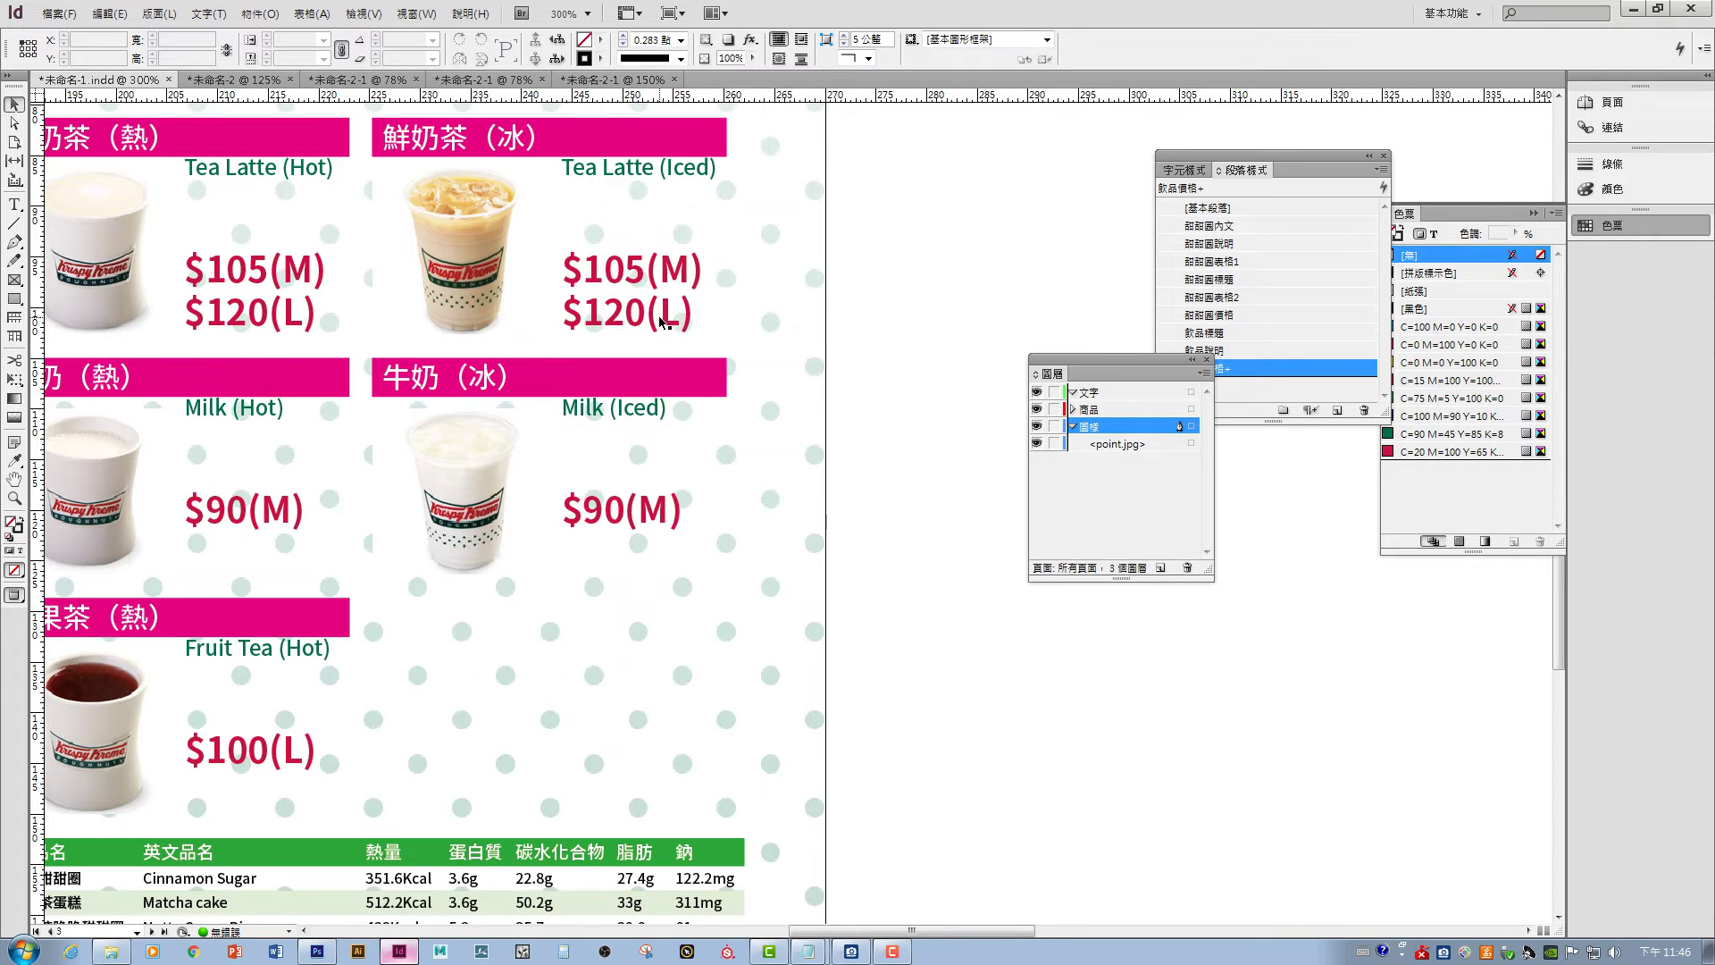
{"action": "left_click", "coordinate": [363, 13]}
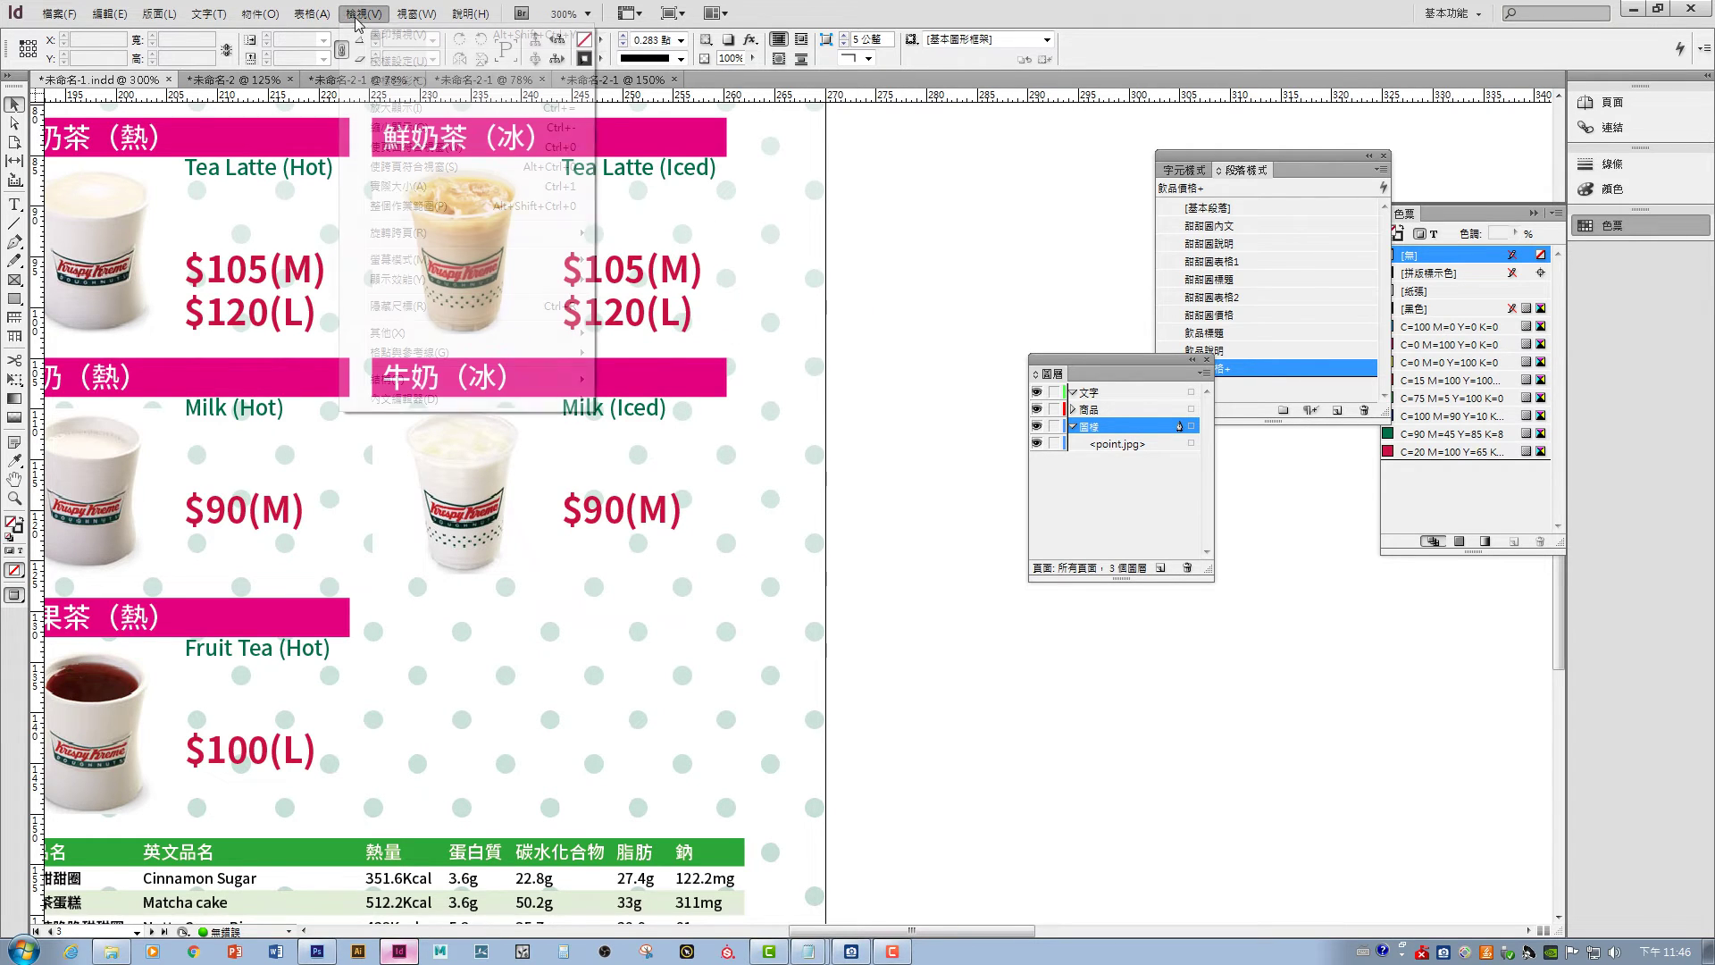
- Draw a thin rectangle across the bottom of the menu spread
{"action": "mouse_move", "coordinate": [487, 284]}
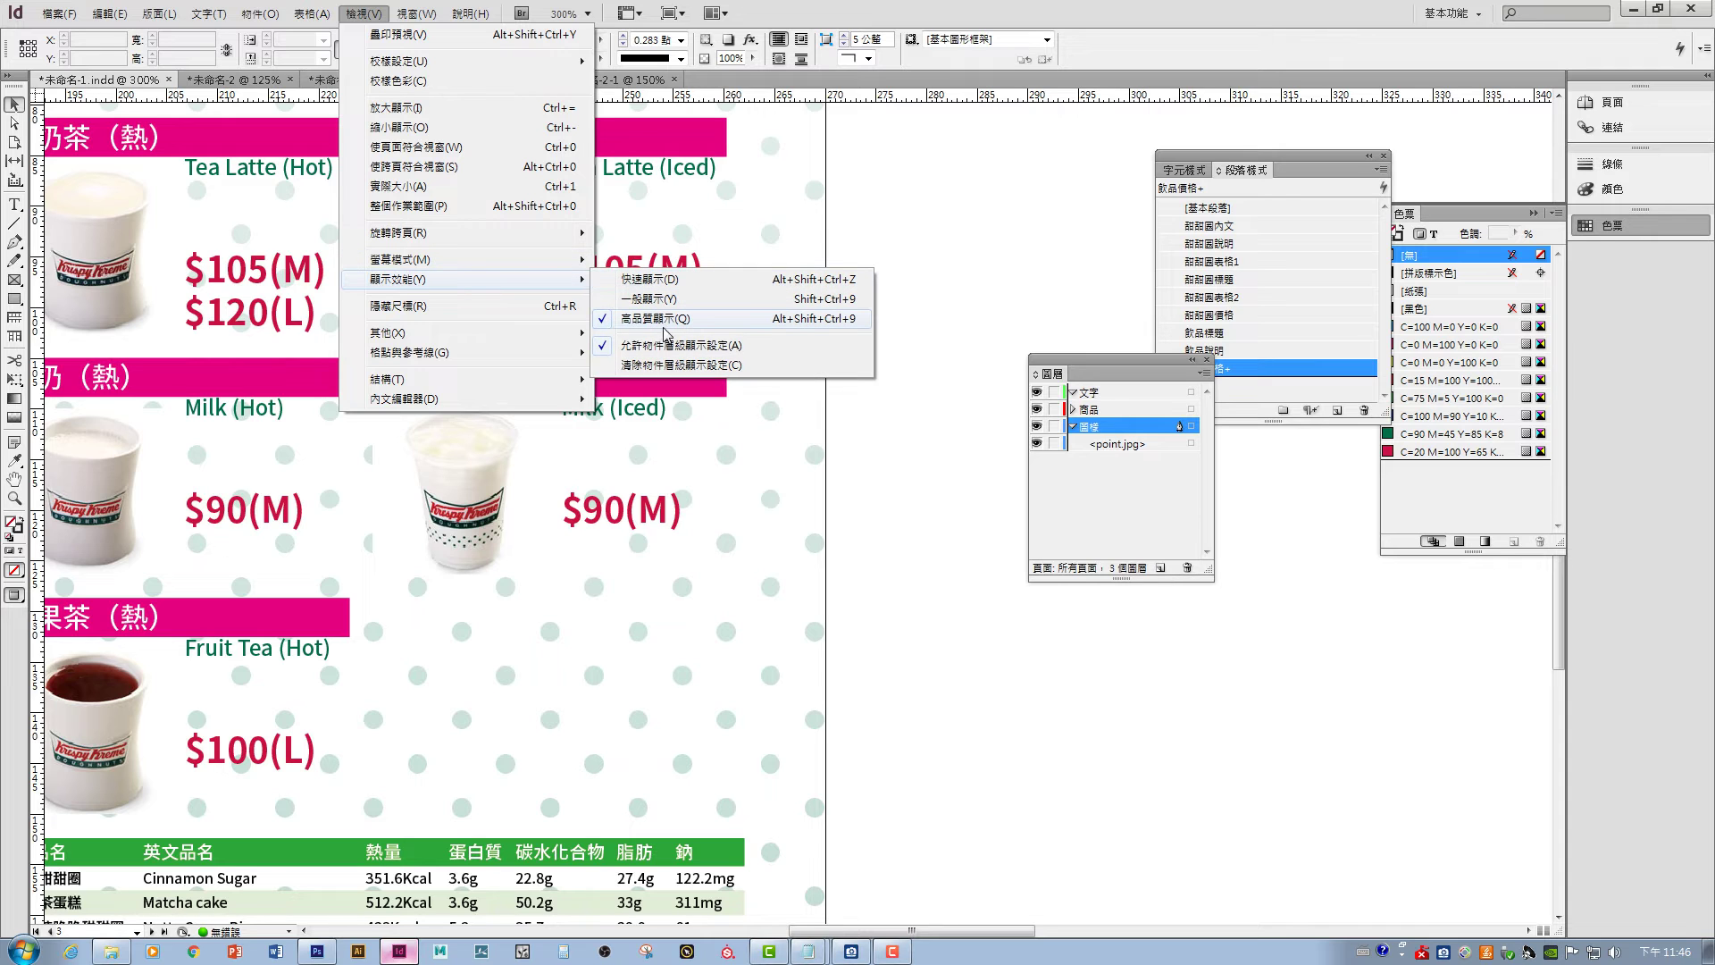
{"action": "left_click", "coordinate": [915, 534]}
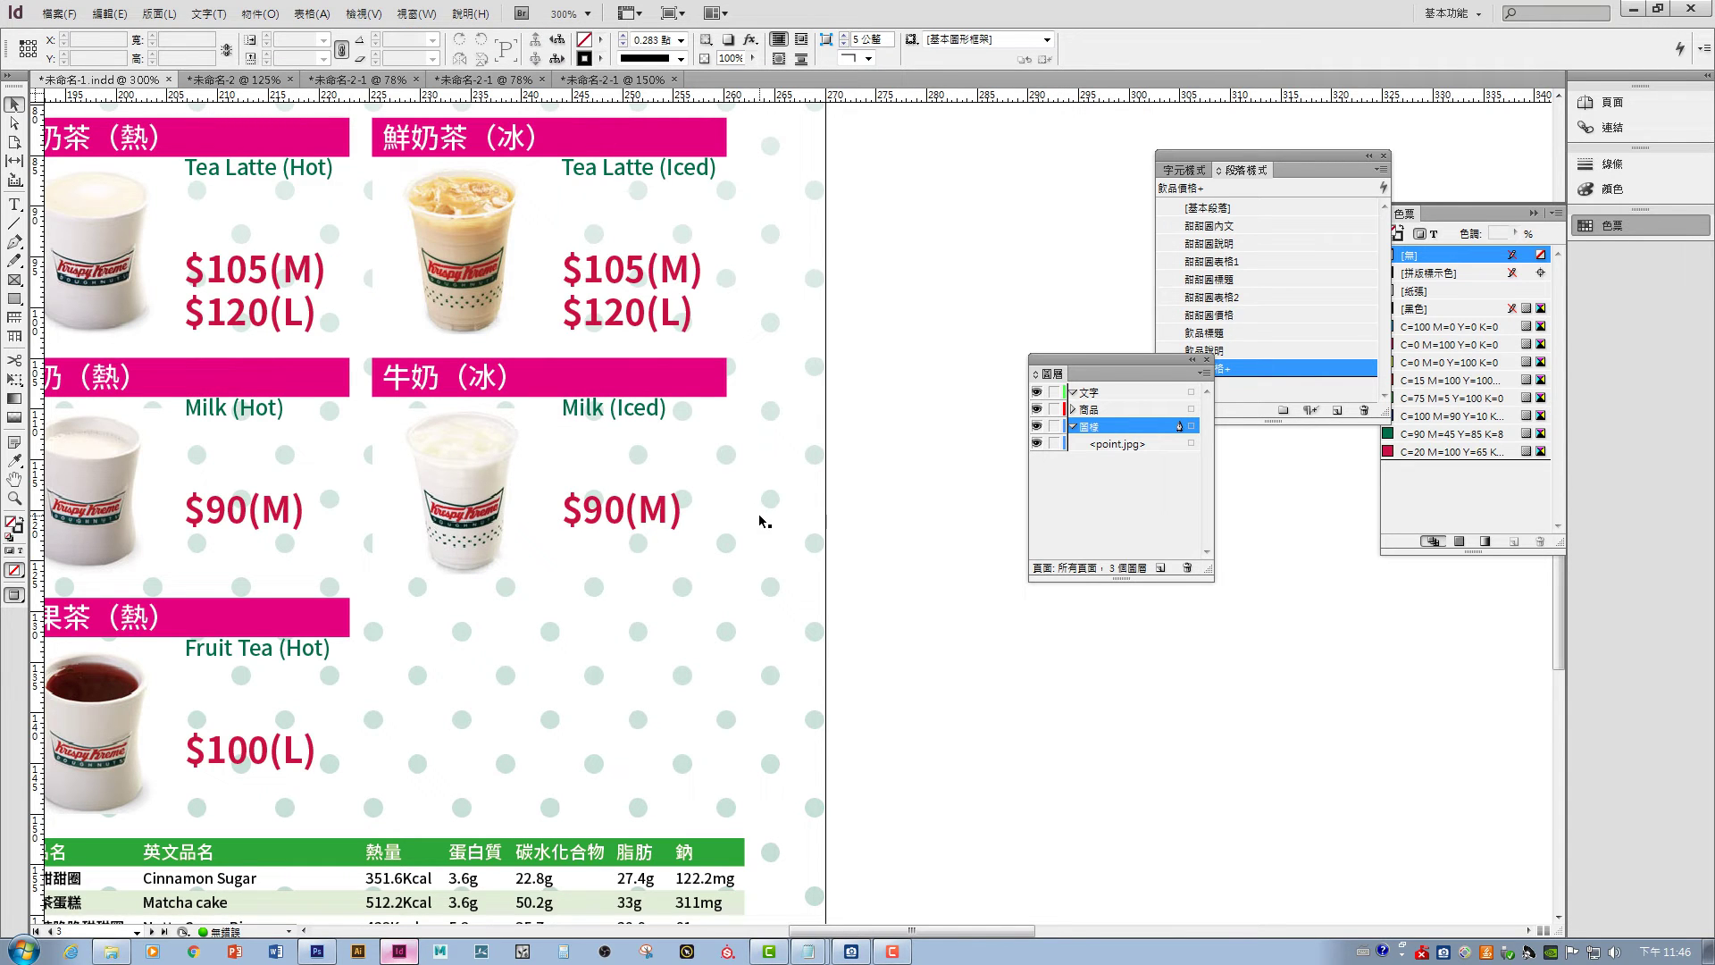
{"action": "key", "text": "ctrl+0"}
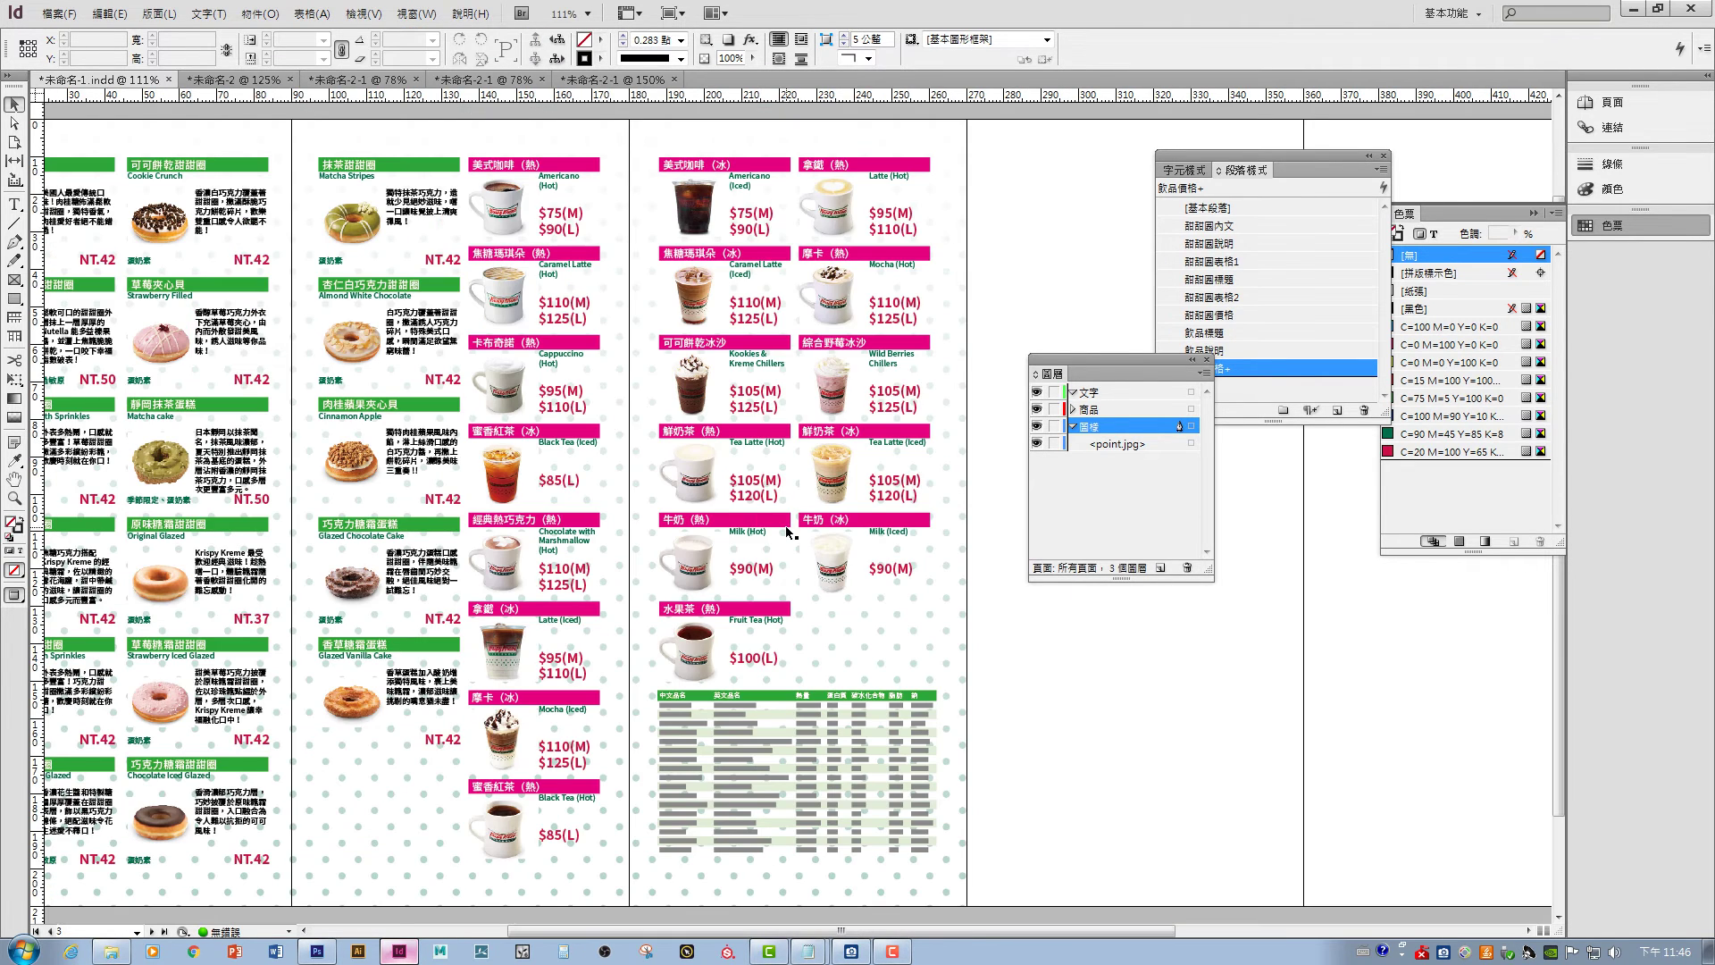
{"action": "left_click_drag", "start_coordinate": [764, 527], "coordinate": [715, 528]}
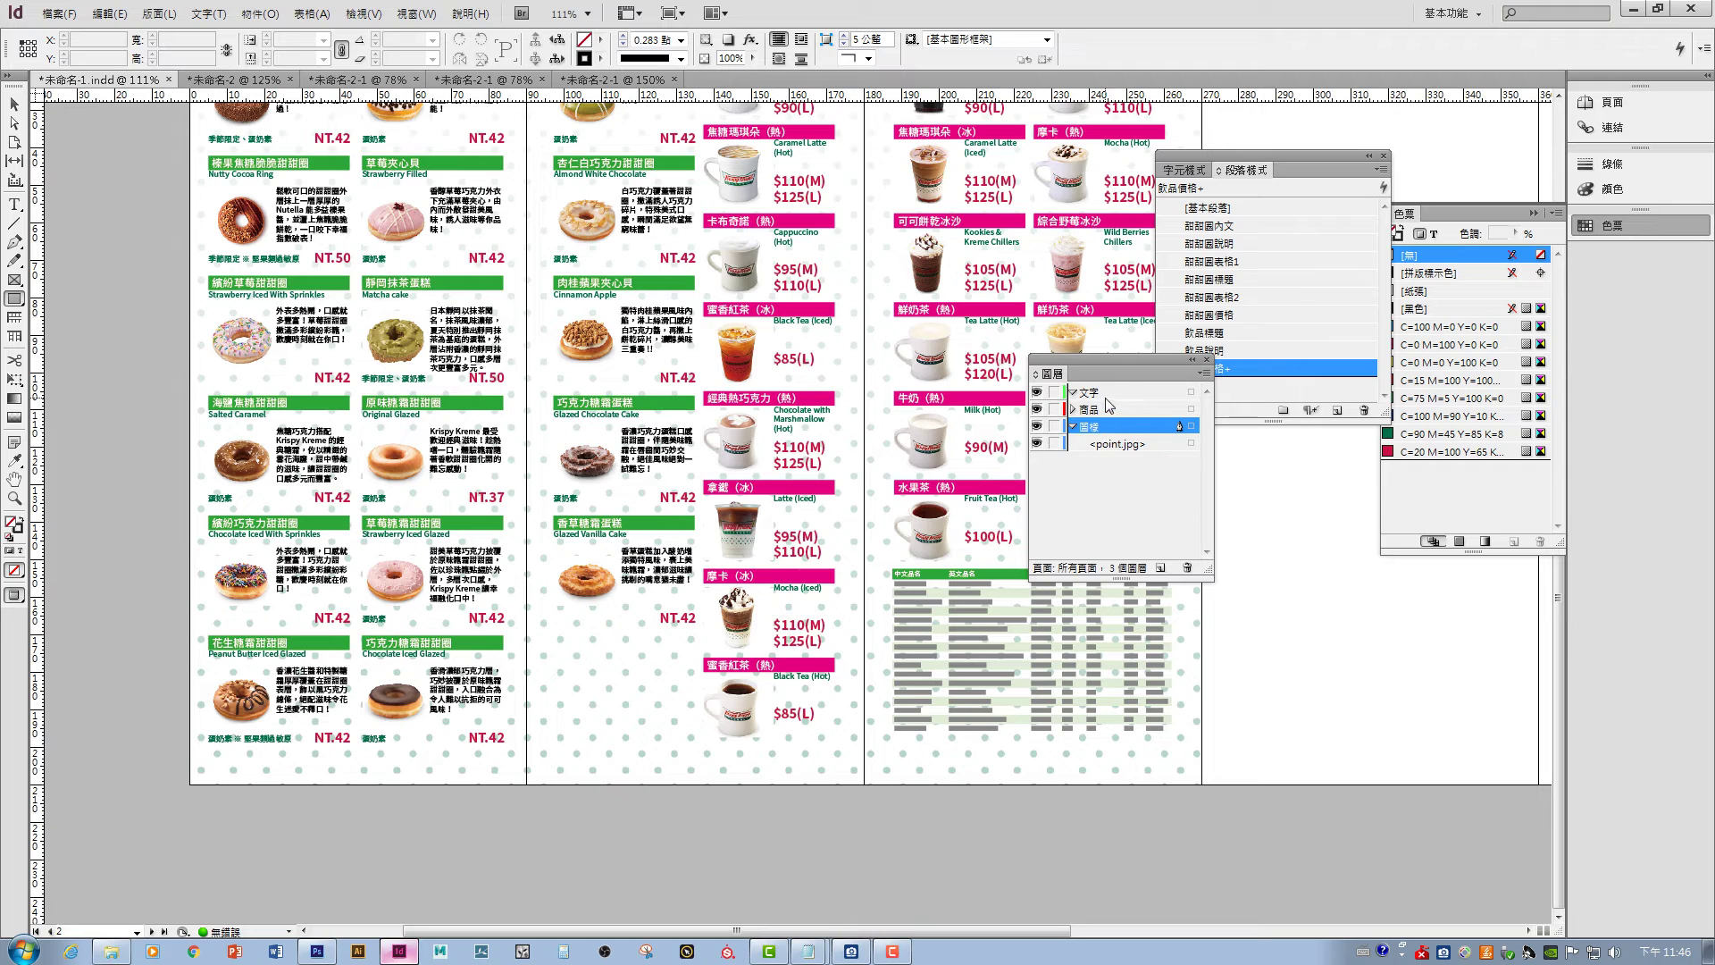
{"action": "left_click_drag", "start_coordinate": [225, 757], "coordinate": [1198, 770]}
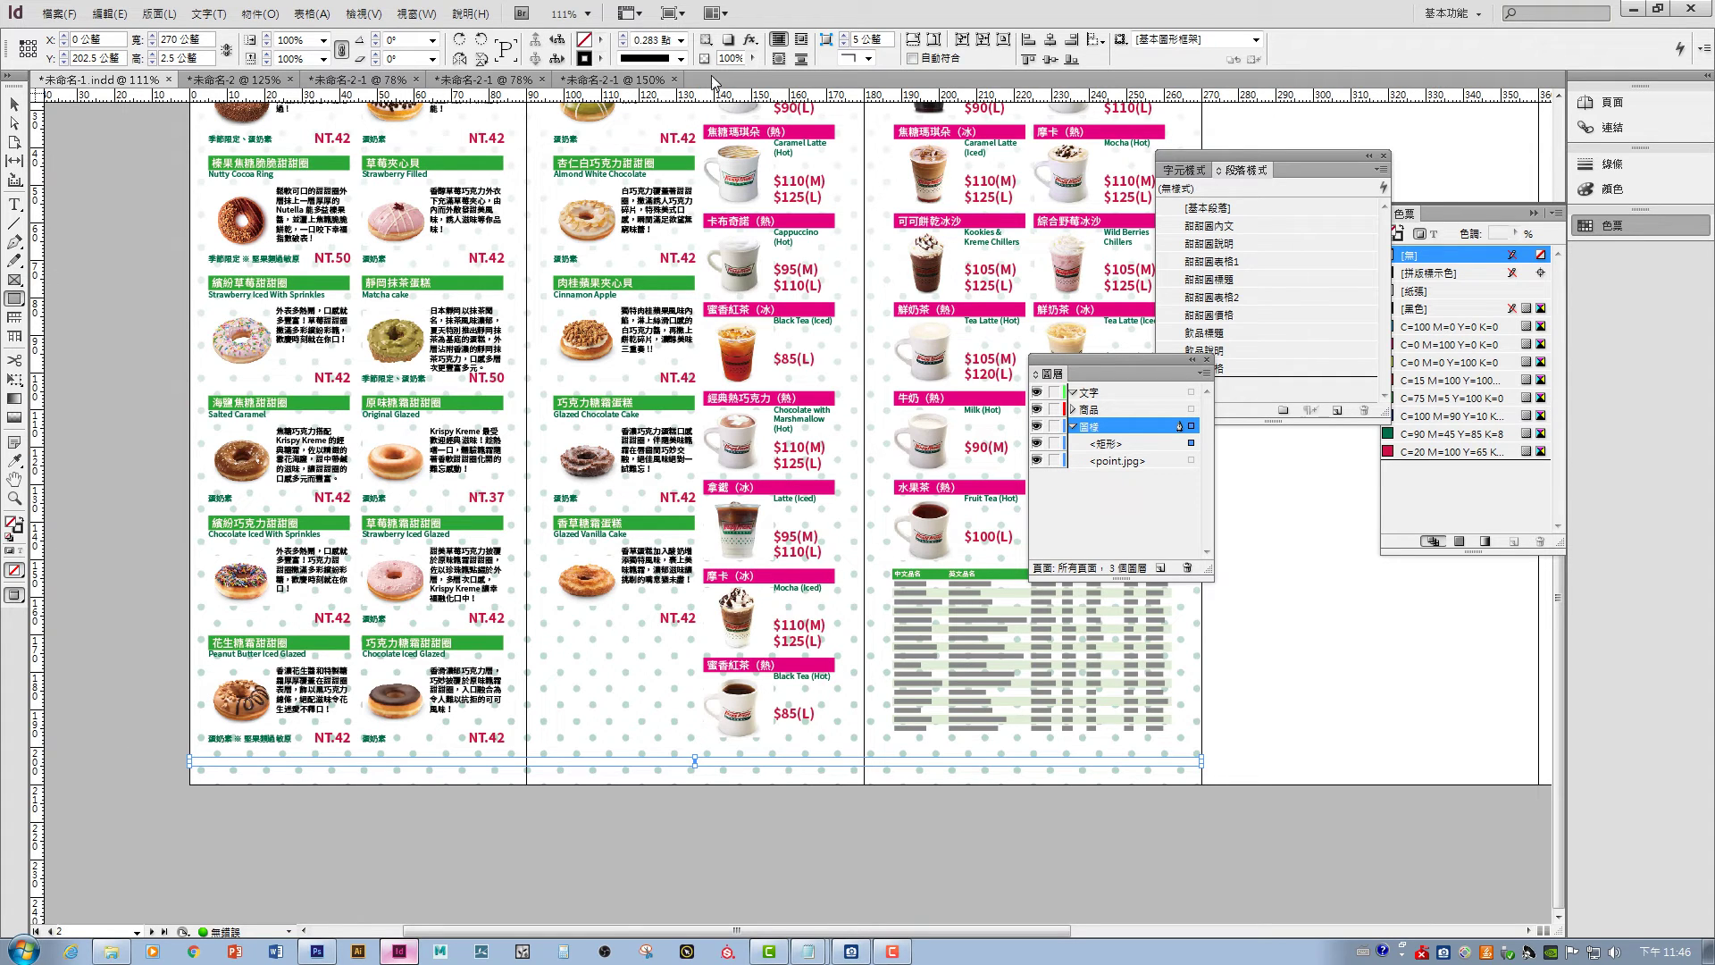
- Fill the bar with C=90 M=45 Y=85 K=8 and set its stroke to None
{"action": "left_click", "coordinate": [600, 40]}
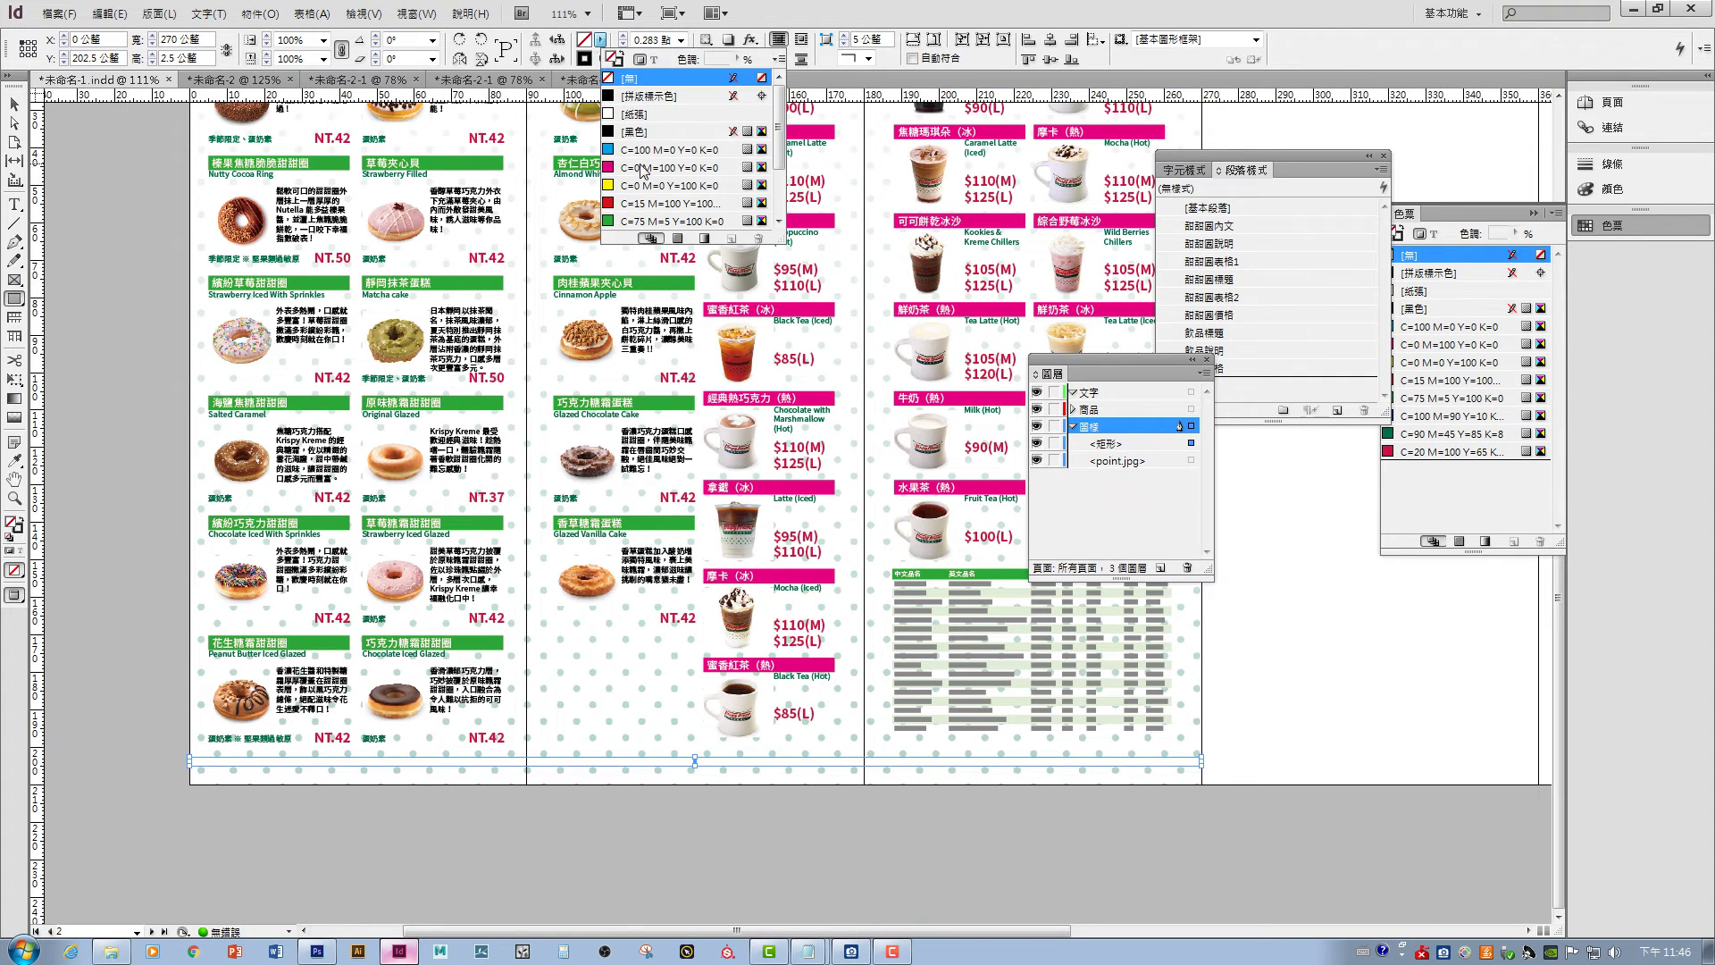
{"action": "left_click_drag", "start_coordinate": [786, 156], "coordinate": [789, 209]}
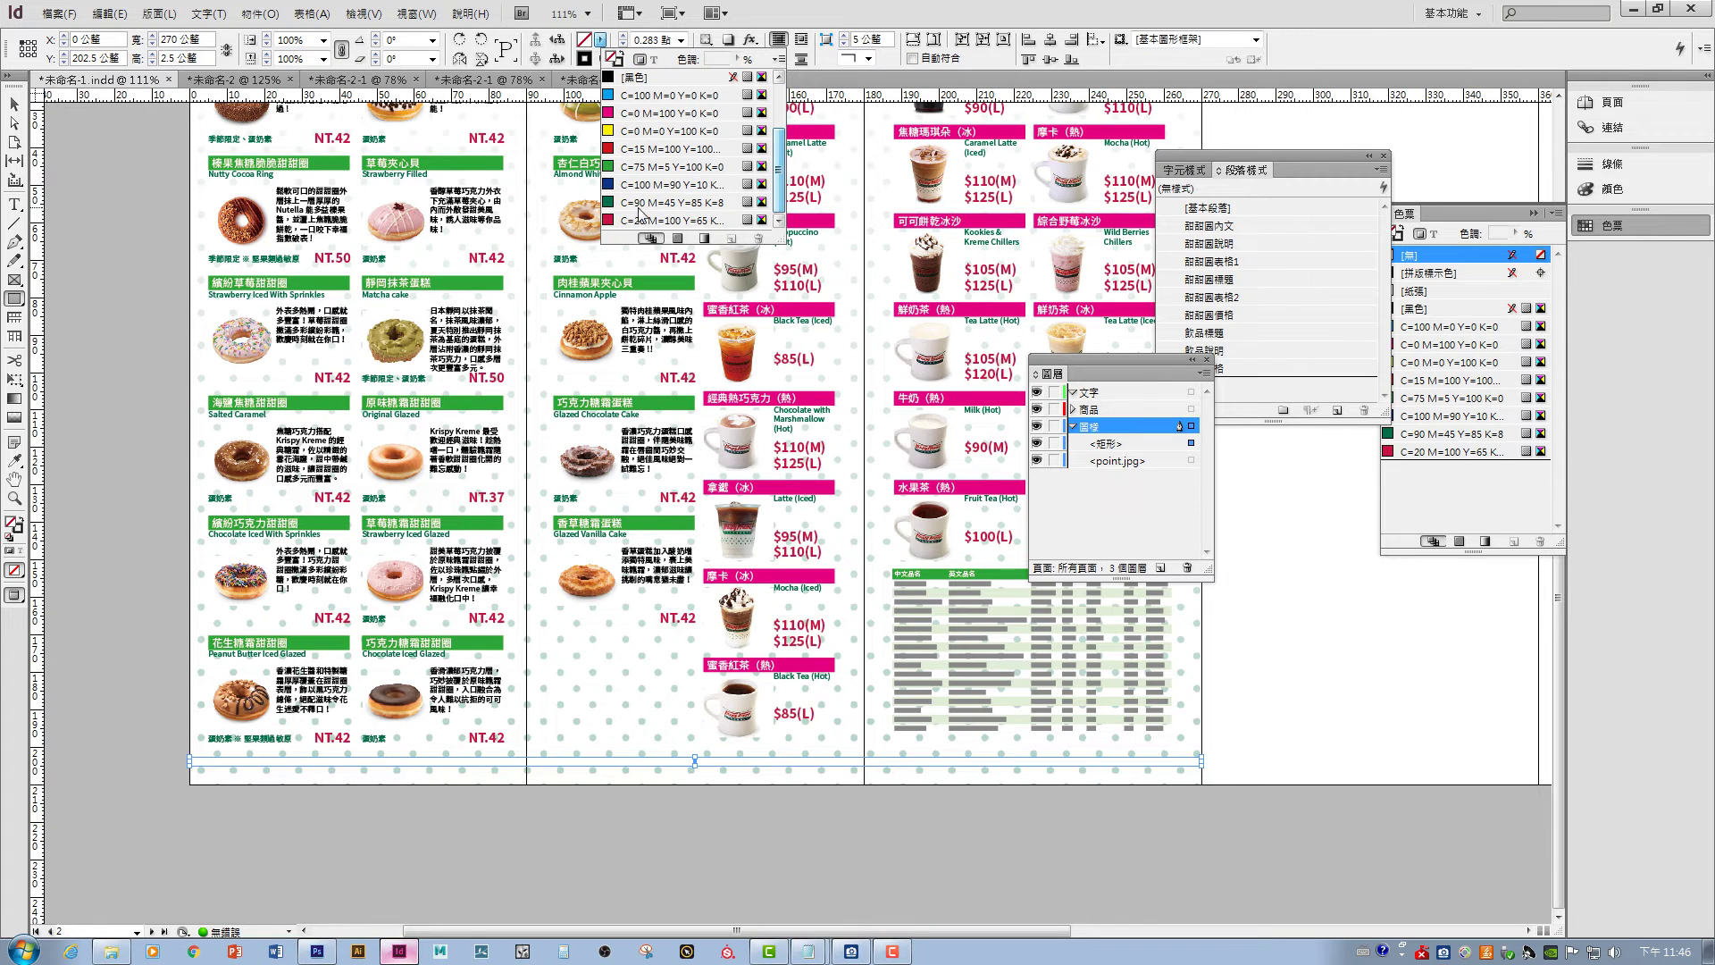
{"action": "left_click", "coordinate": [640, 203]}
{"action": "left_click", "coordinate": [14, 104]}
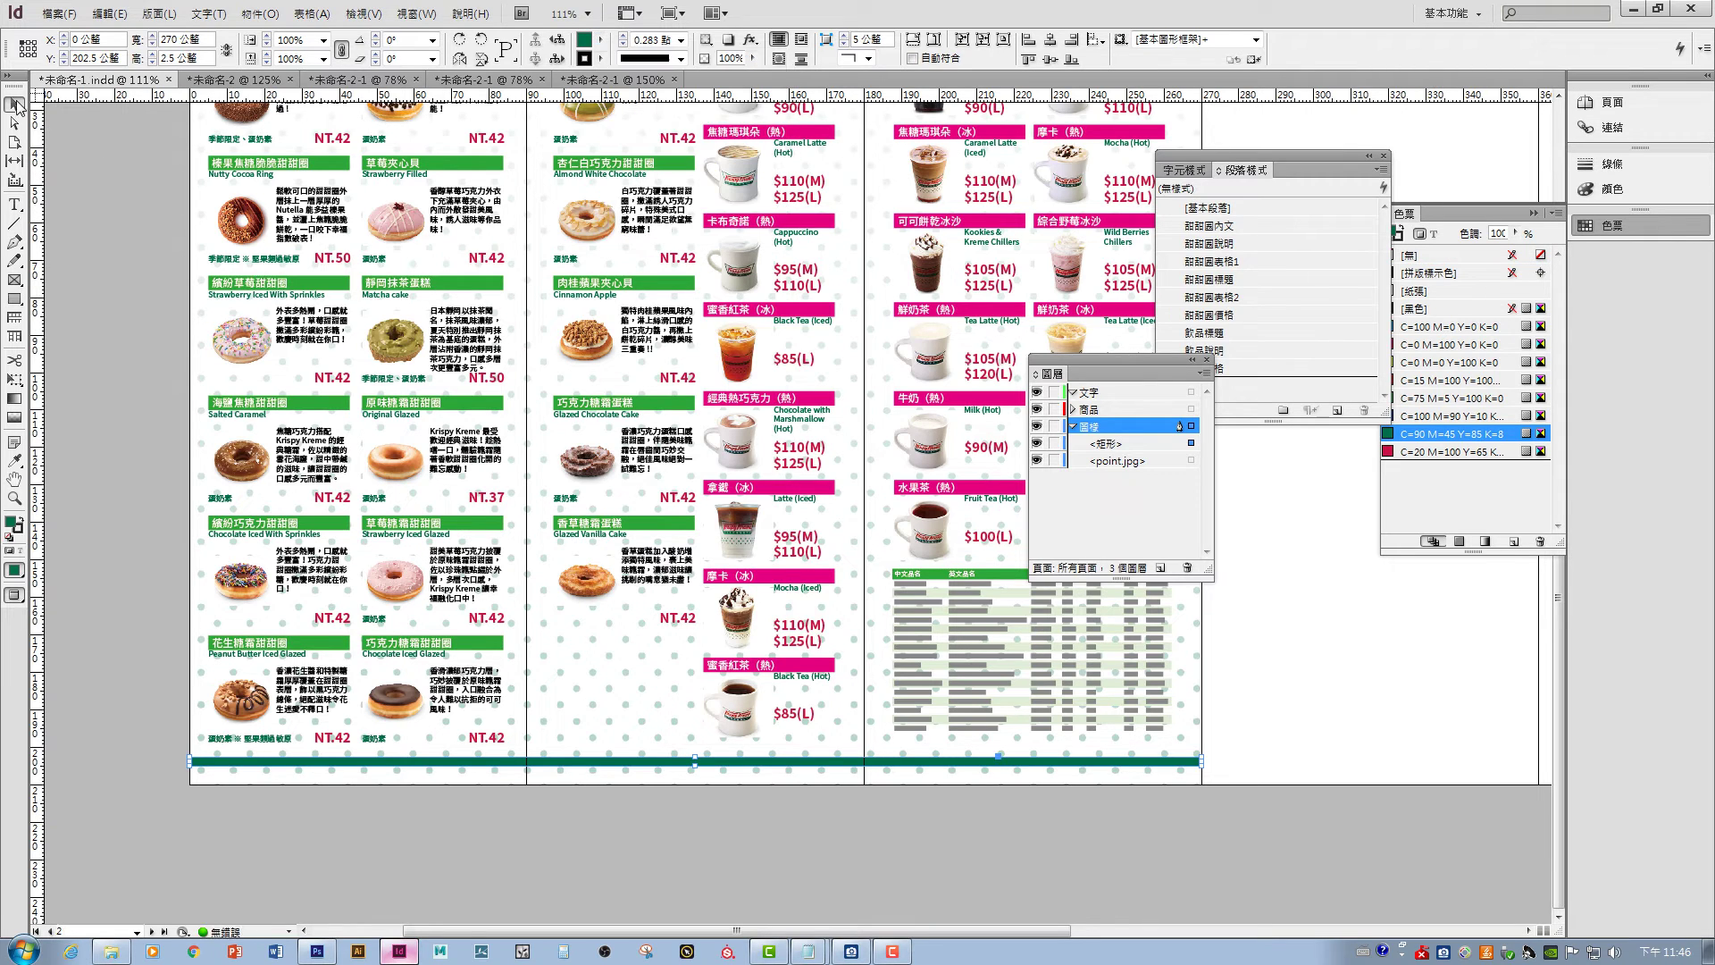
{"action": "left_click", "coordinate": [63, 228]}
{"action": "left_click", "coordinate": [1157, 762]}
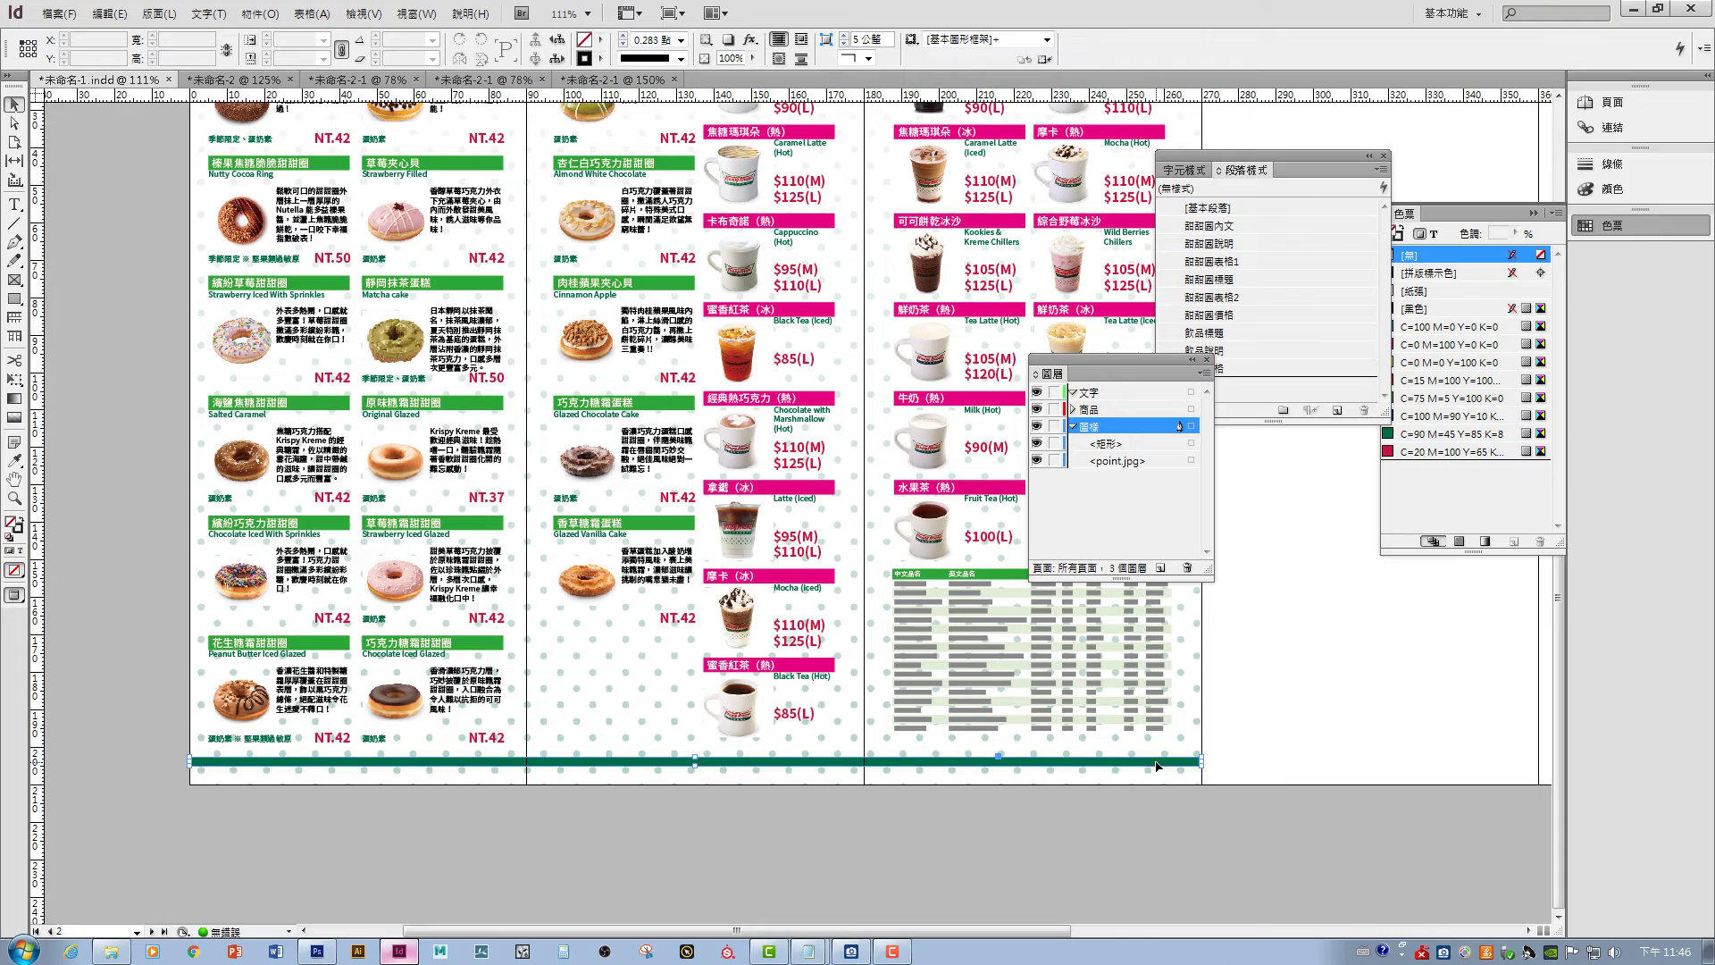
{"action": "left_click", "coordinate": [600, 58]}
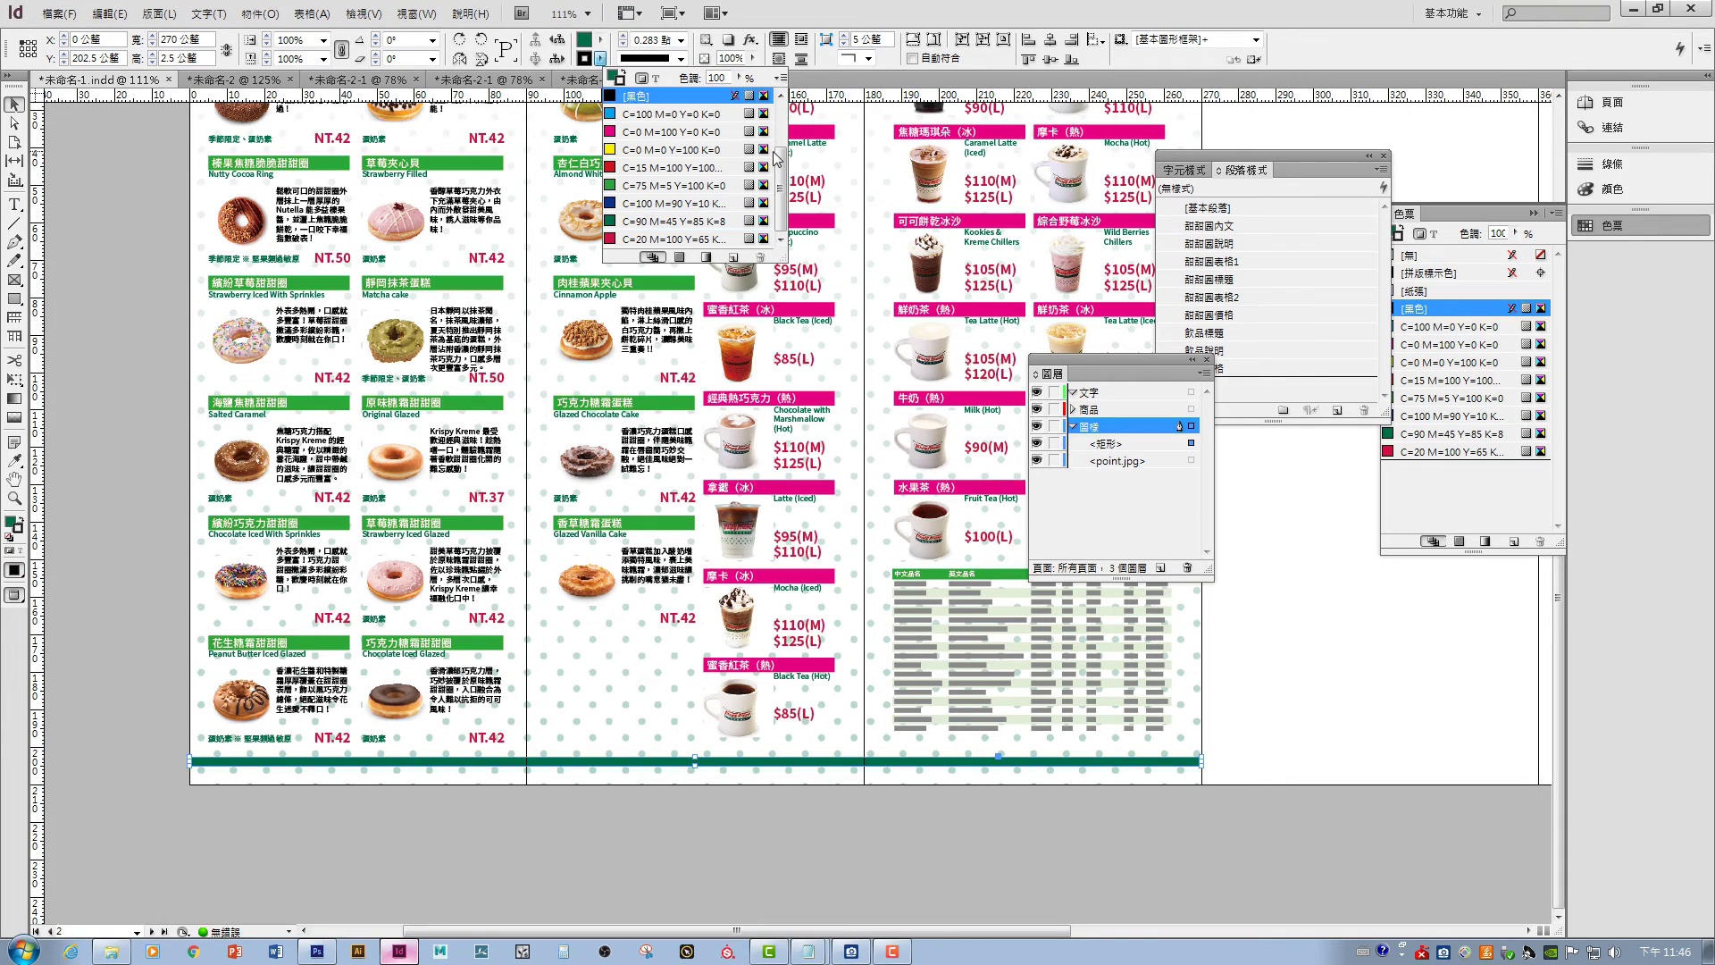
{"action": "left_click_drag", "start_coordinate": [775, 158], "coordinate": [781, 85]}
{"action": "left_click", "coordinate": [705, 98]}
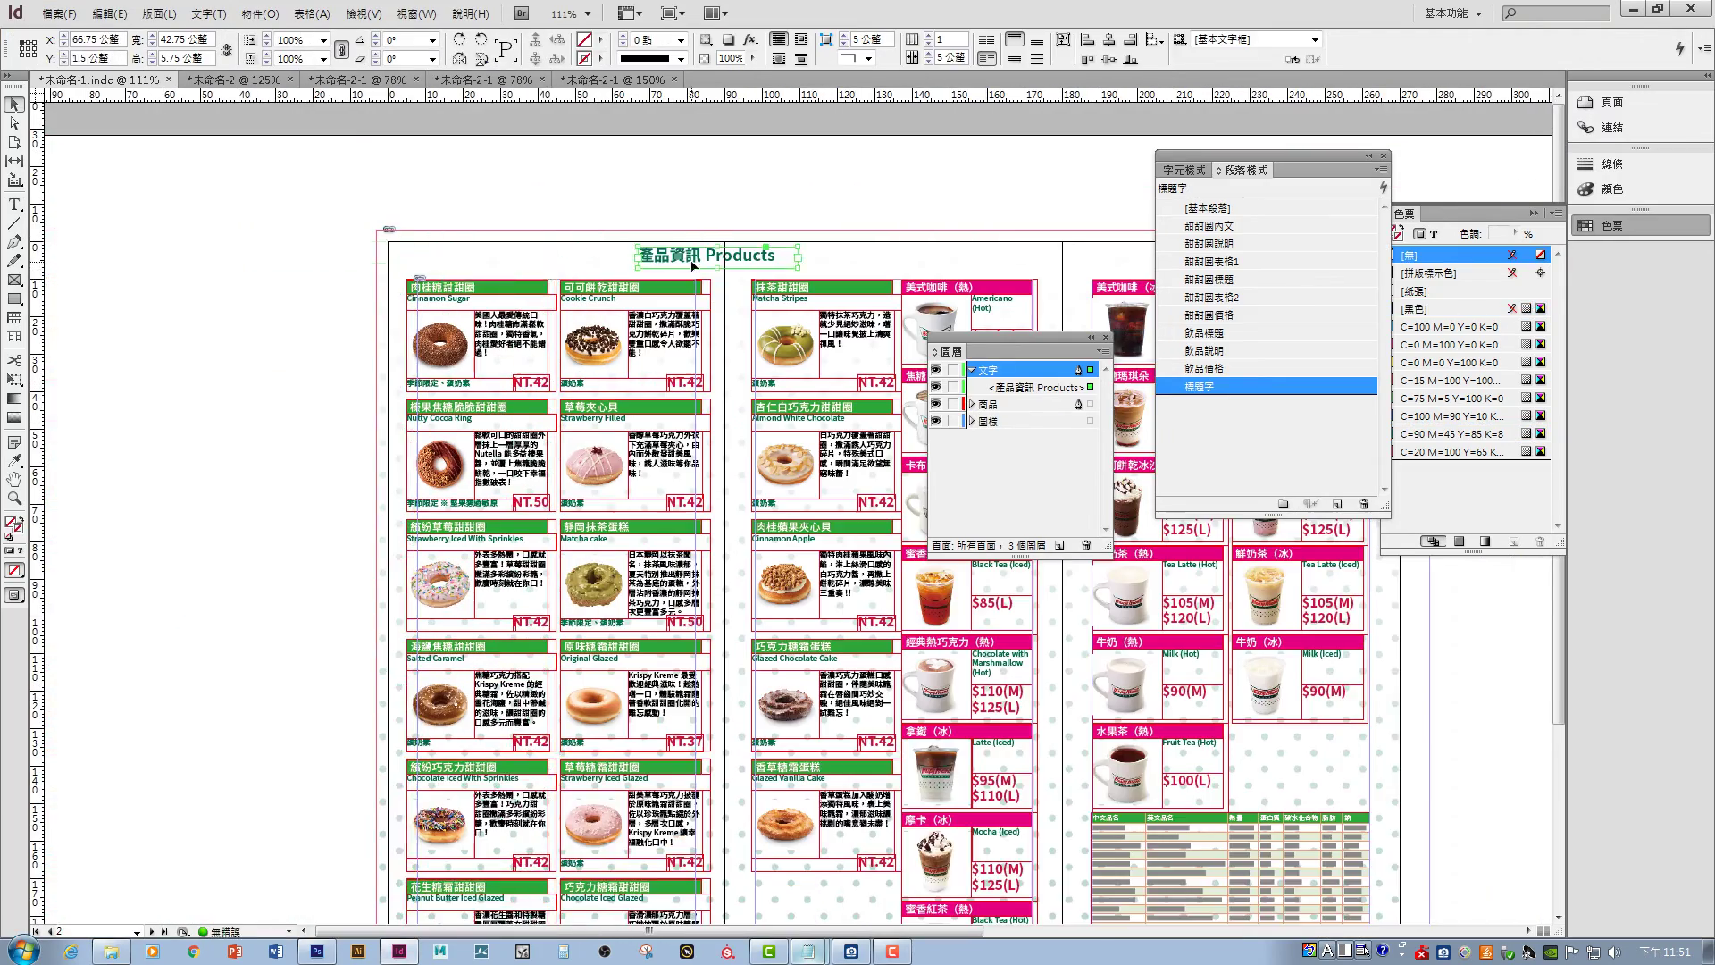
- Move the 產品資訊 title top-left and paste the history story into the History column
{"action": "left_click_drag", "start_coordinate": [694, 265], "coordinate": [464, 276]}
{"action": "scroll", "coordinate": [364, 180], "scroll_direction": "right", "scroll_amount": 4}
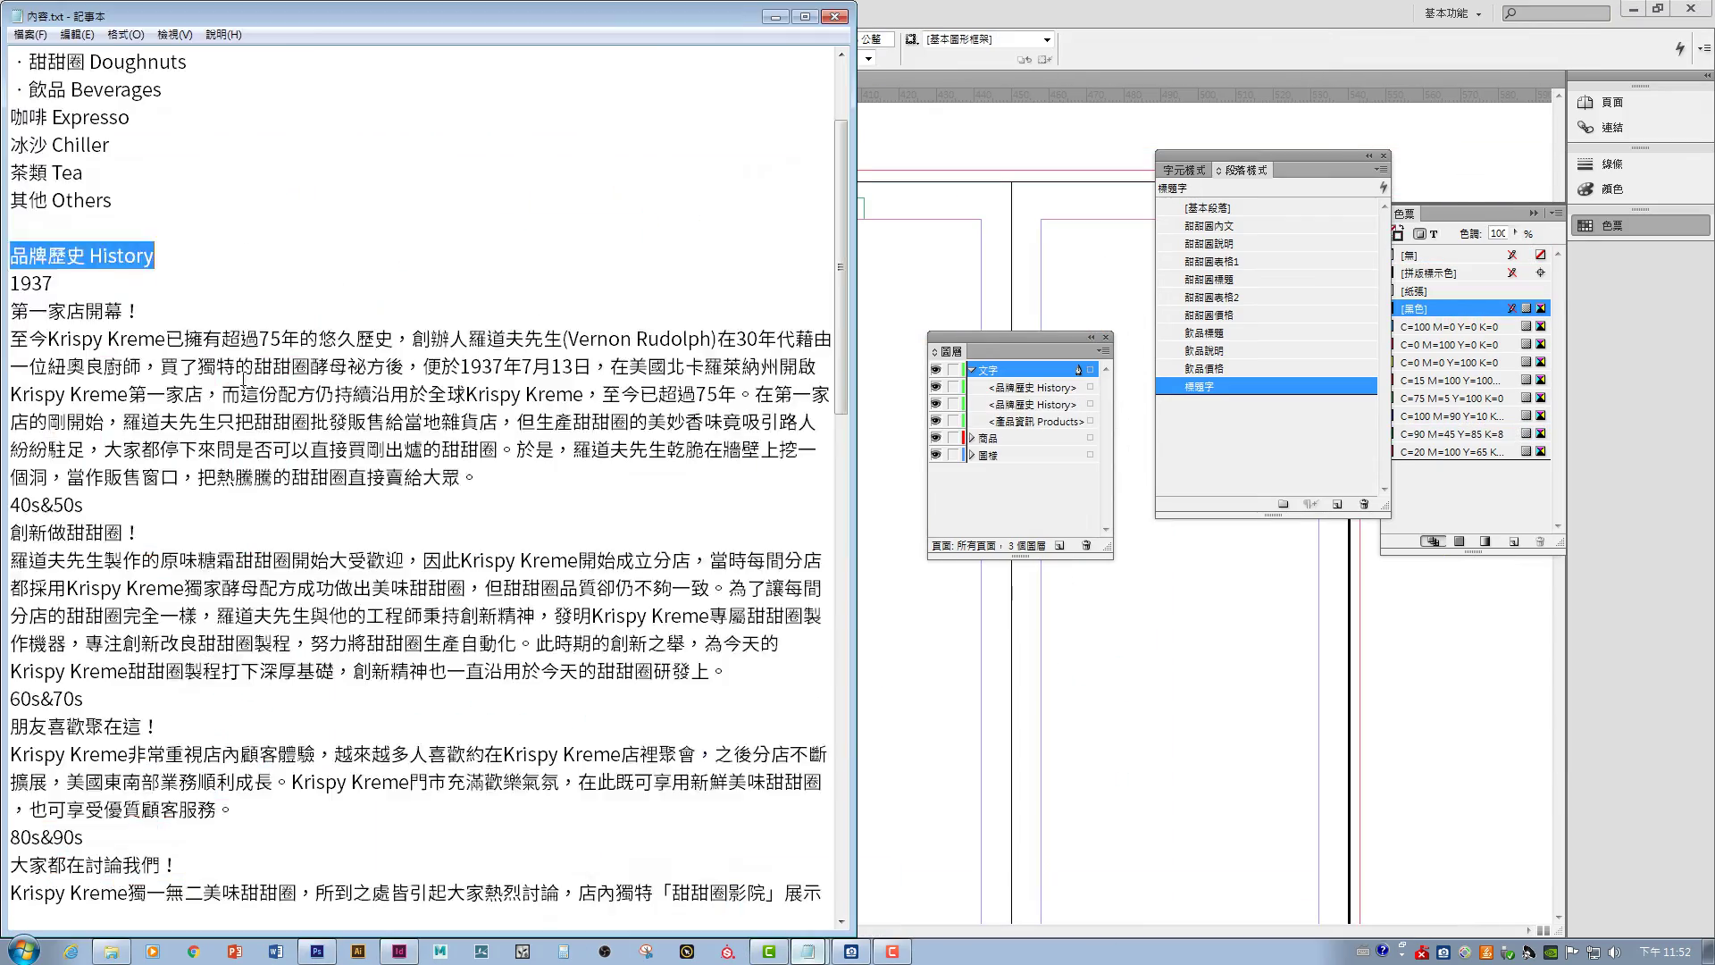
{"action": "left_click_drag", "start_coordinate": [11, 229], "coordinate": [165, 230]}
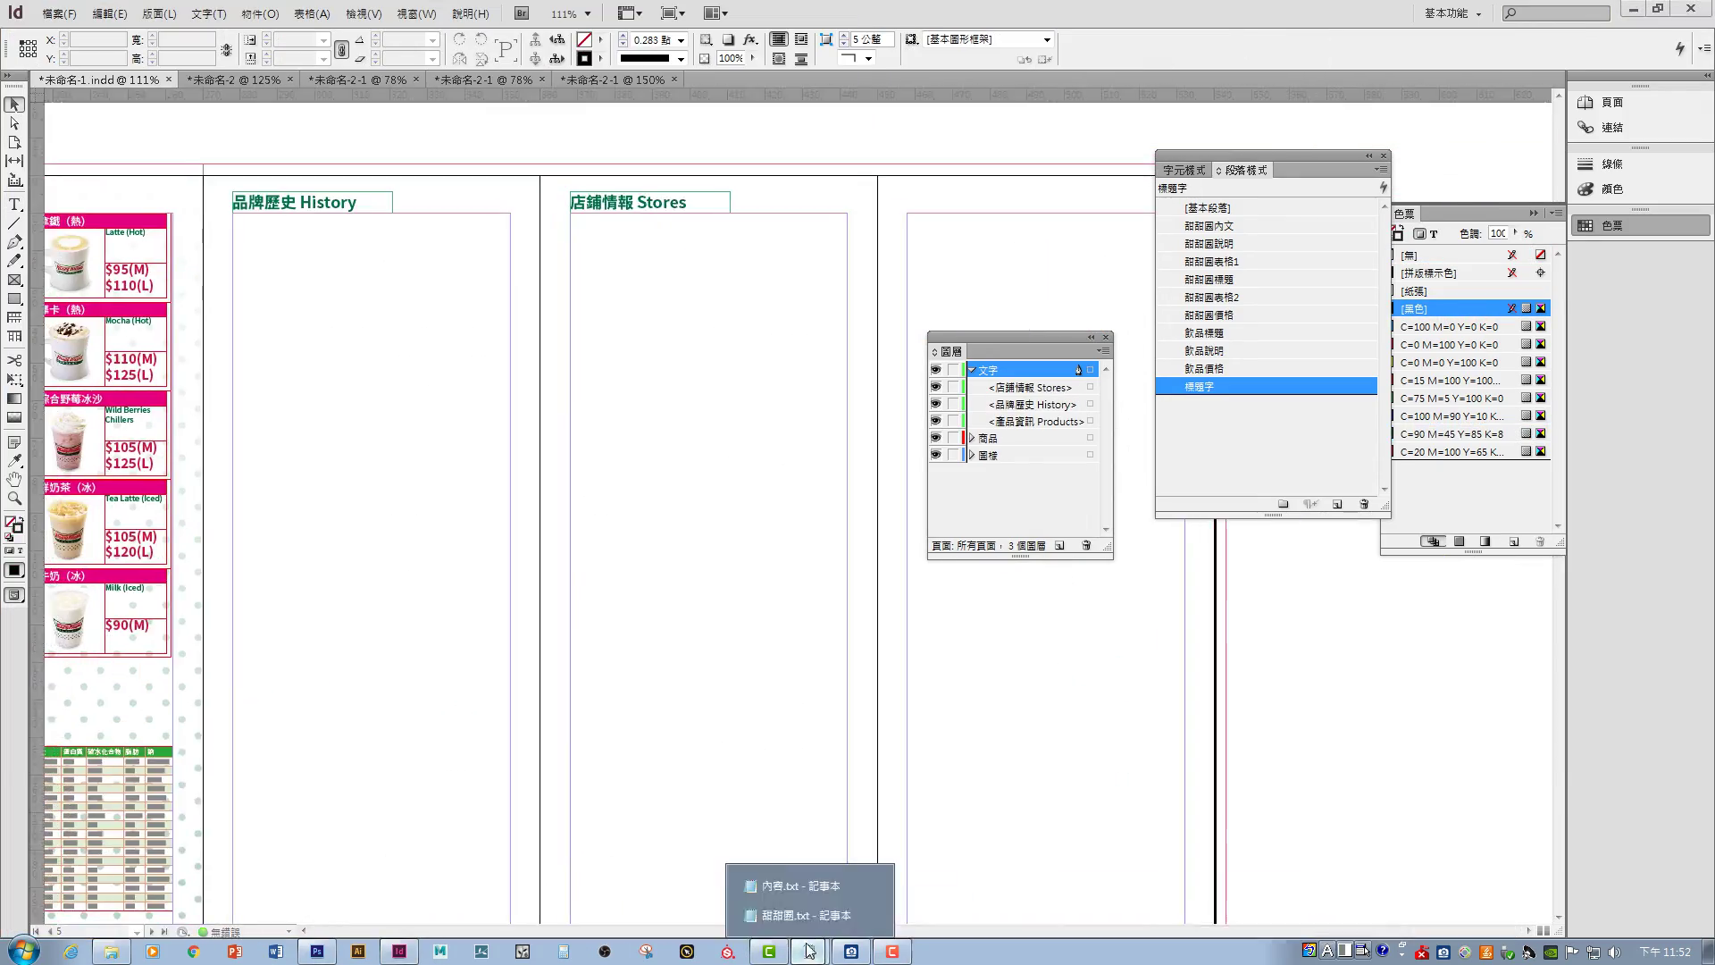
{"action": "left_click", "coordinate": [1337, 505], "text": "alt"}
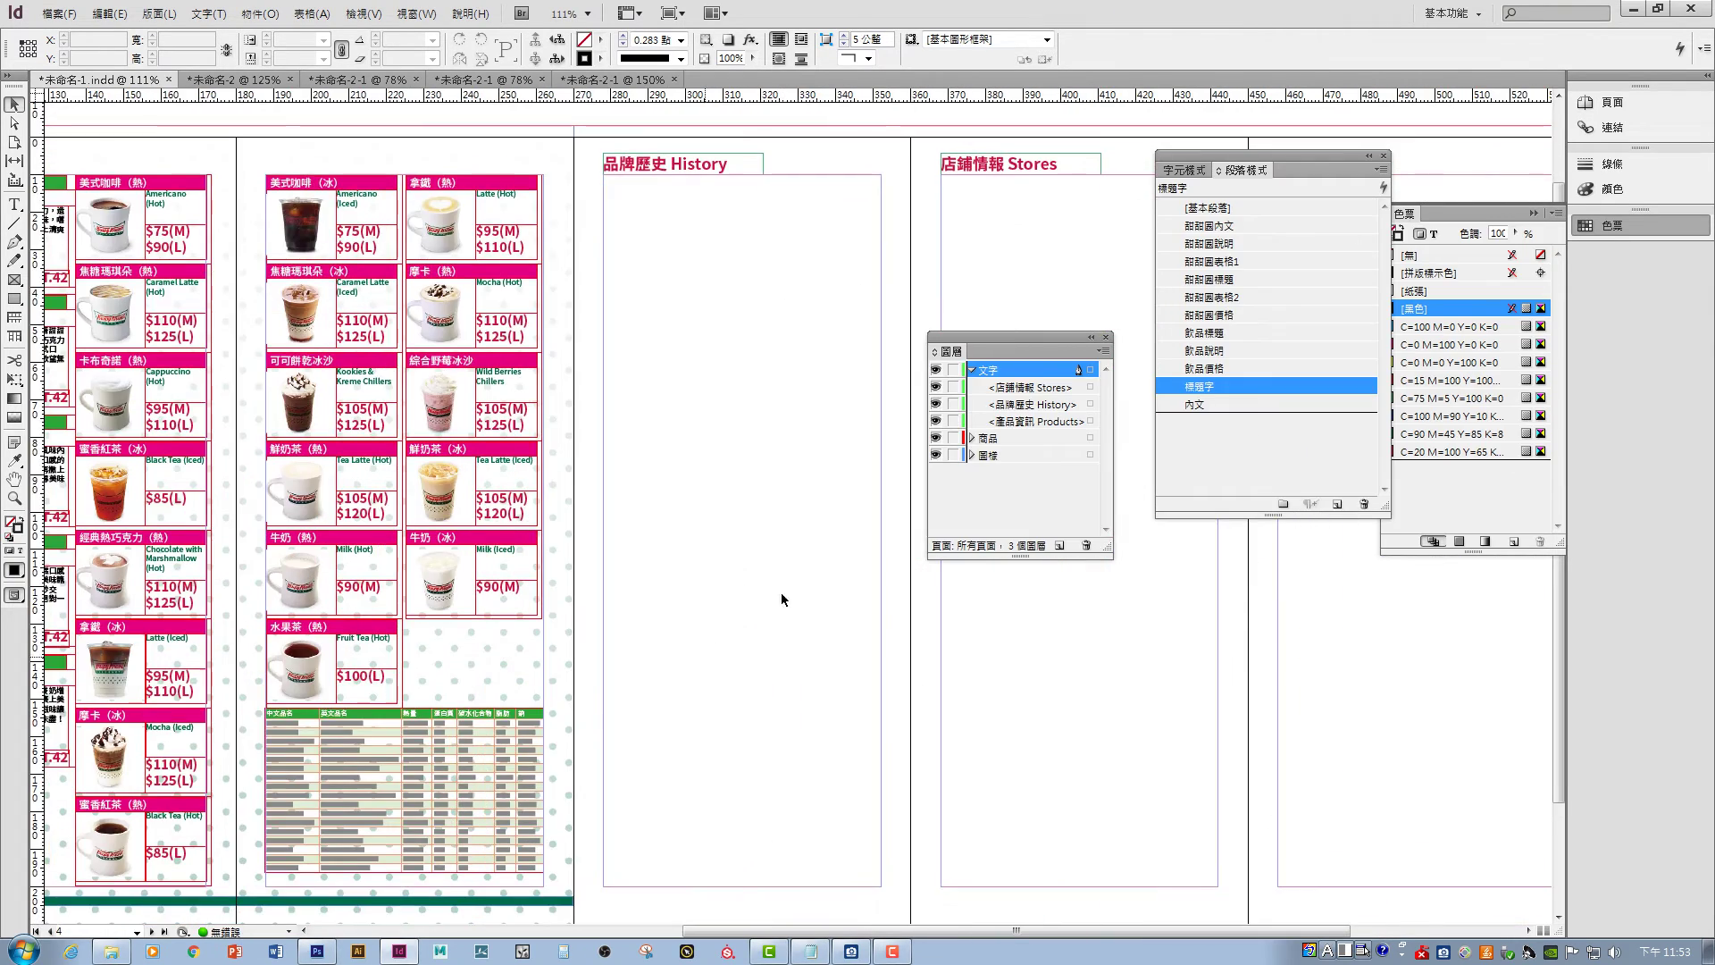
{"action": "key", "text": "t"}
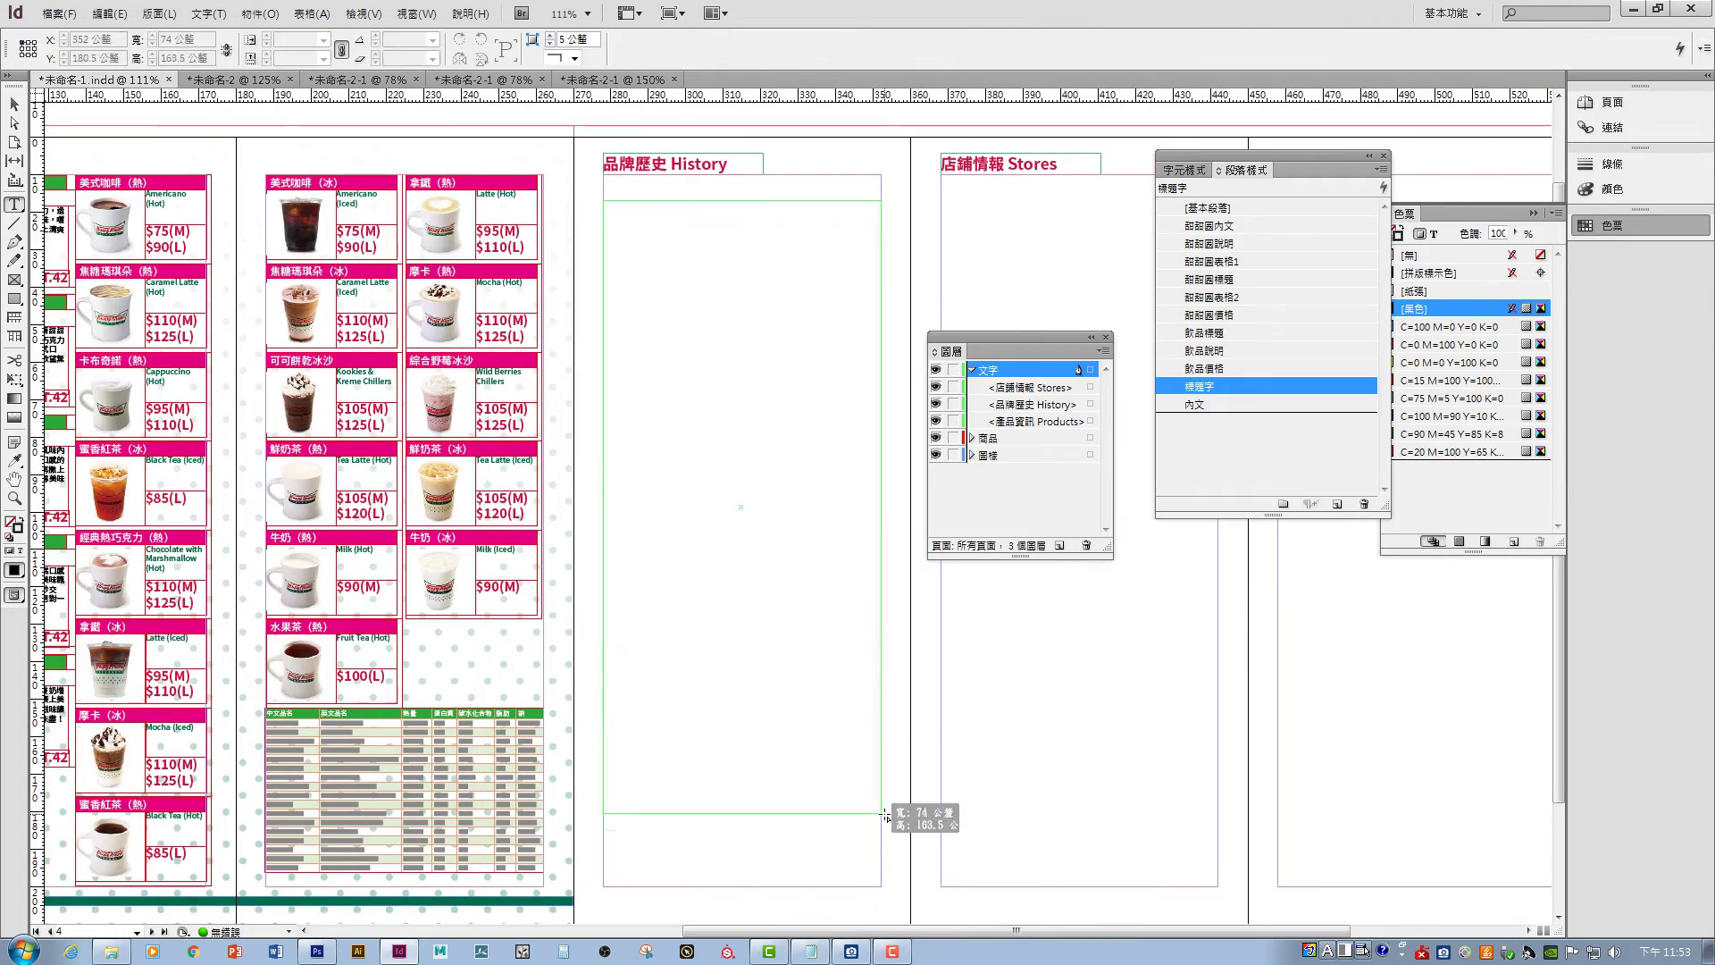
{"action": "key", "text": "alt+Tab"}
{"action": "key", "text": "ctrl+shift+End"}
{"action": "key", "text": "ctrl+c"}
{"action": "key", "text": "alt+Tab"}
{"action": "key", "text": "ctrl+v"}
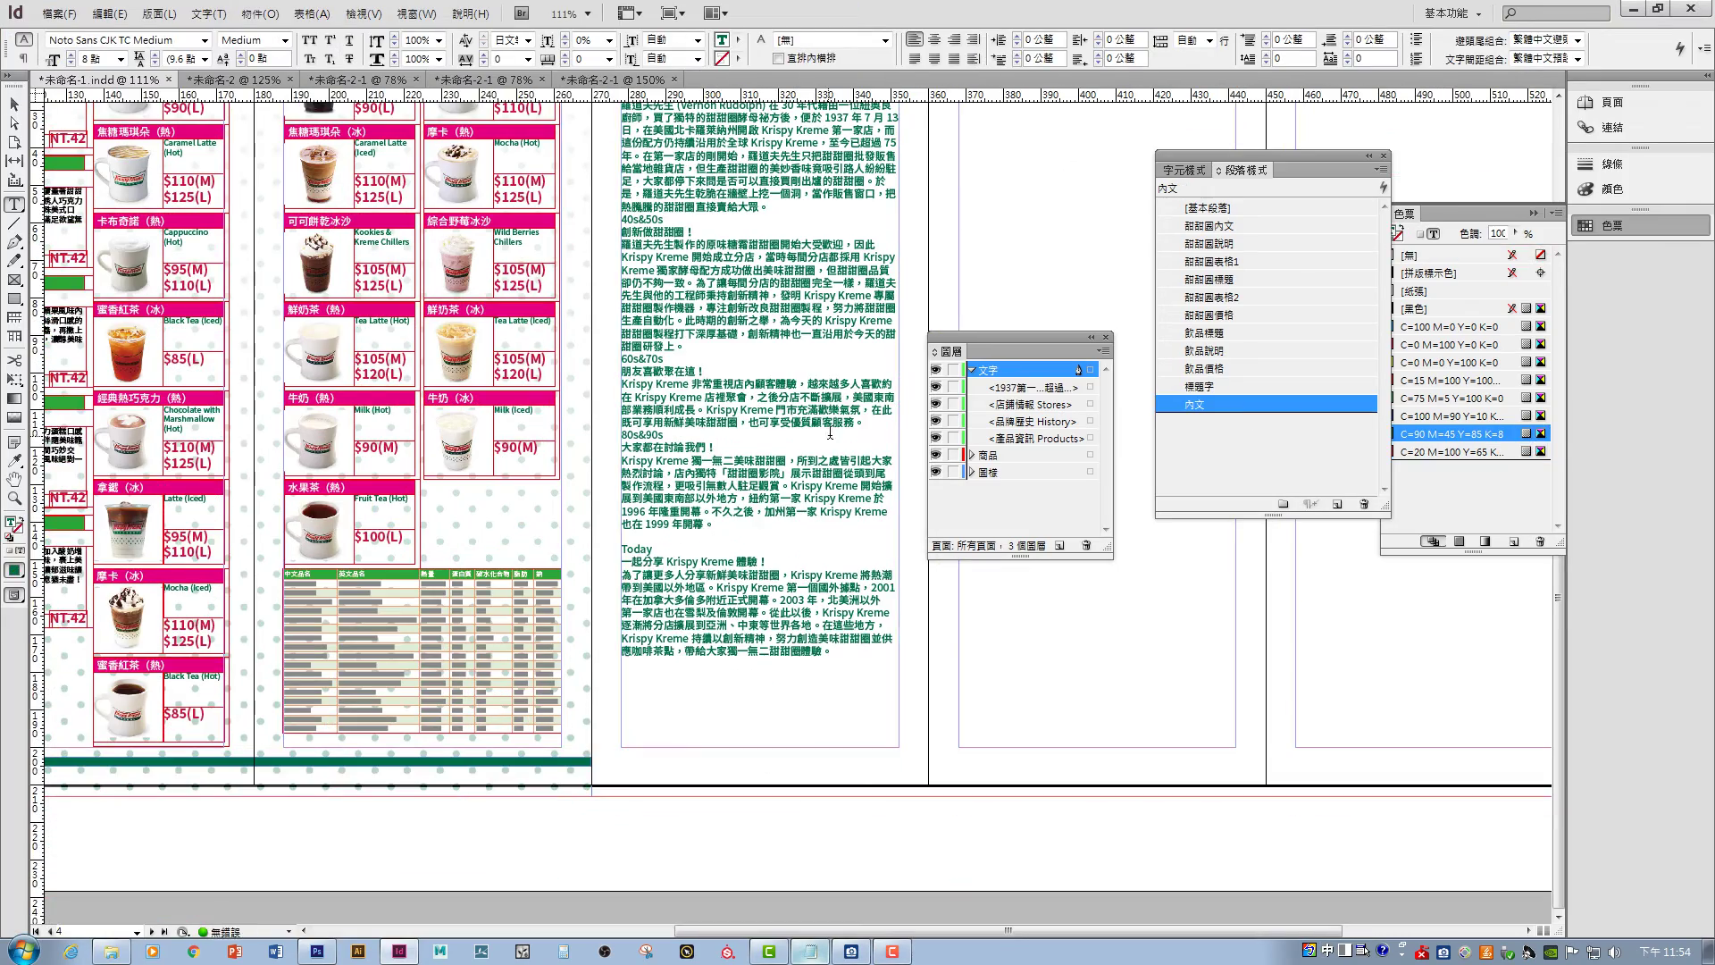
{"action": "left_click", "coordinate": [713, 345]}
{"action": "key", "text": "Return"}
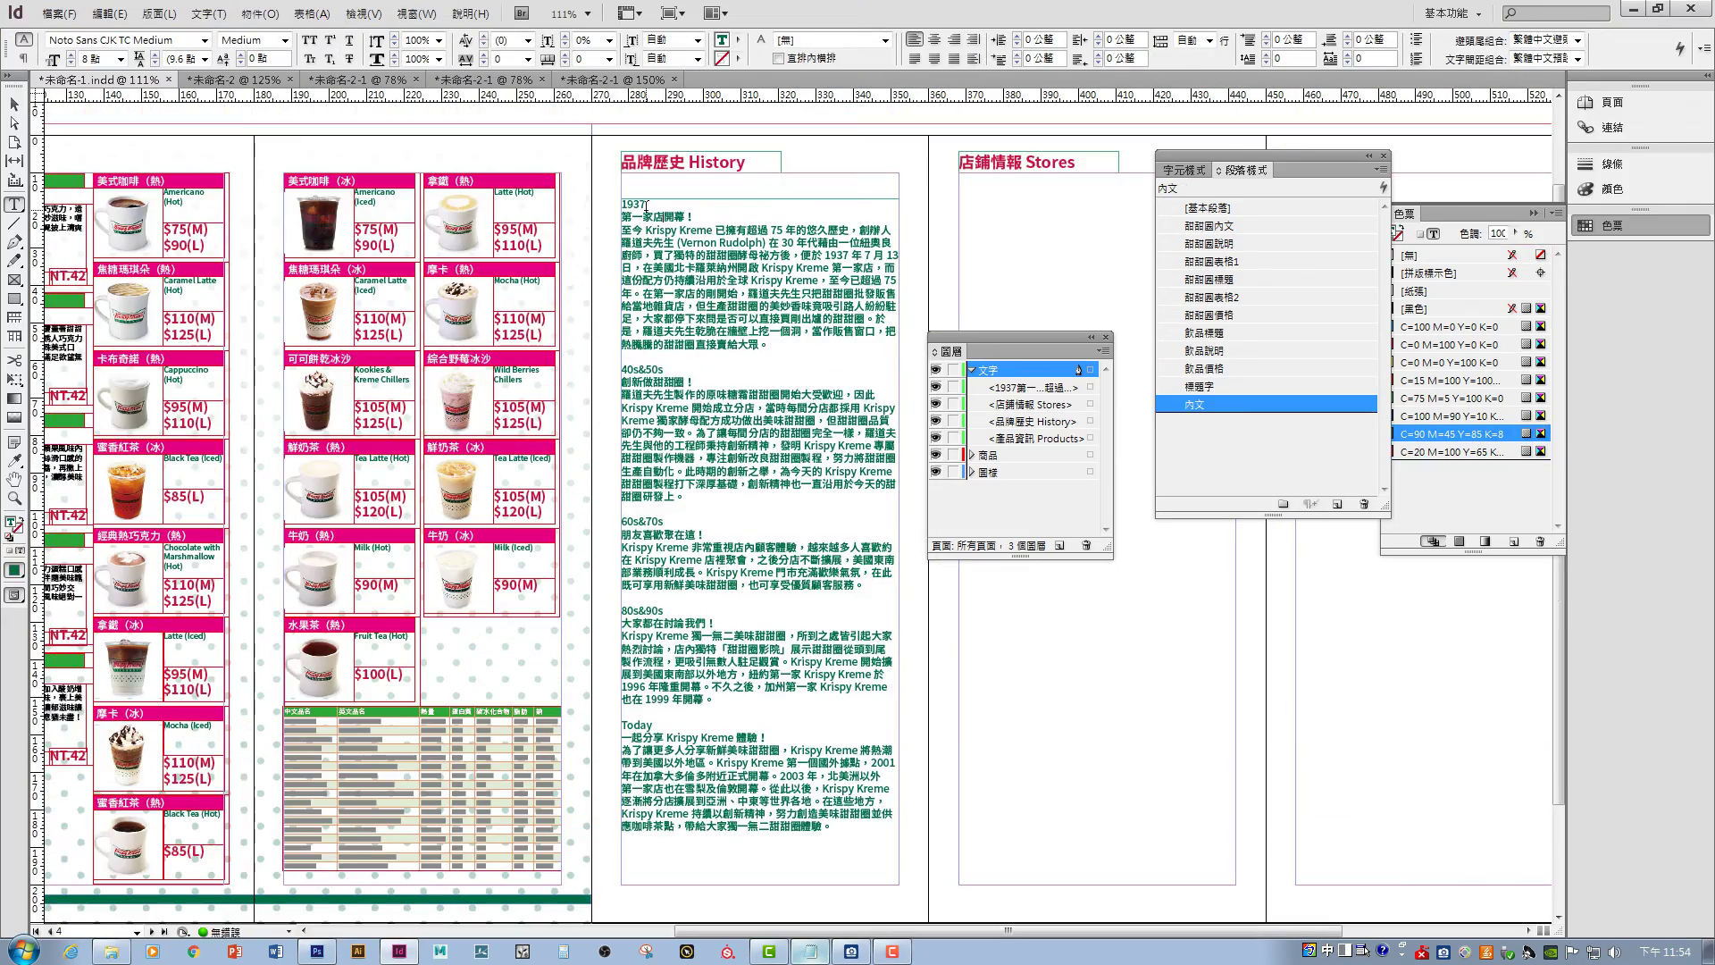
- Create the 內文標題 paragraph style with 8 pt text for the History headings
{"action": "double_click", "coordinate": [1214, 422]}
{"action": "type", "text": "內文標題"}
{"action": "left_click", "coordinate": [871, 177]}
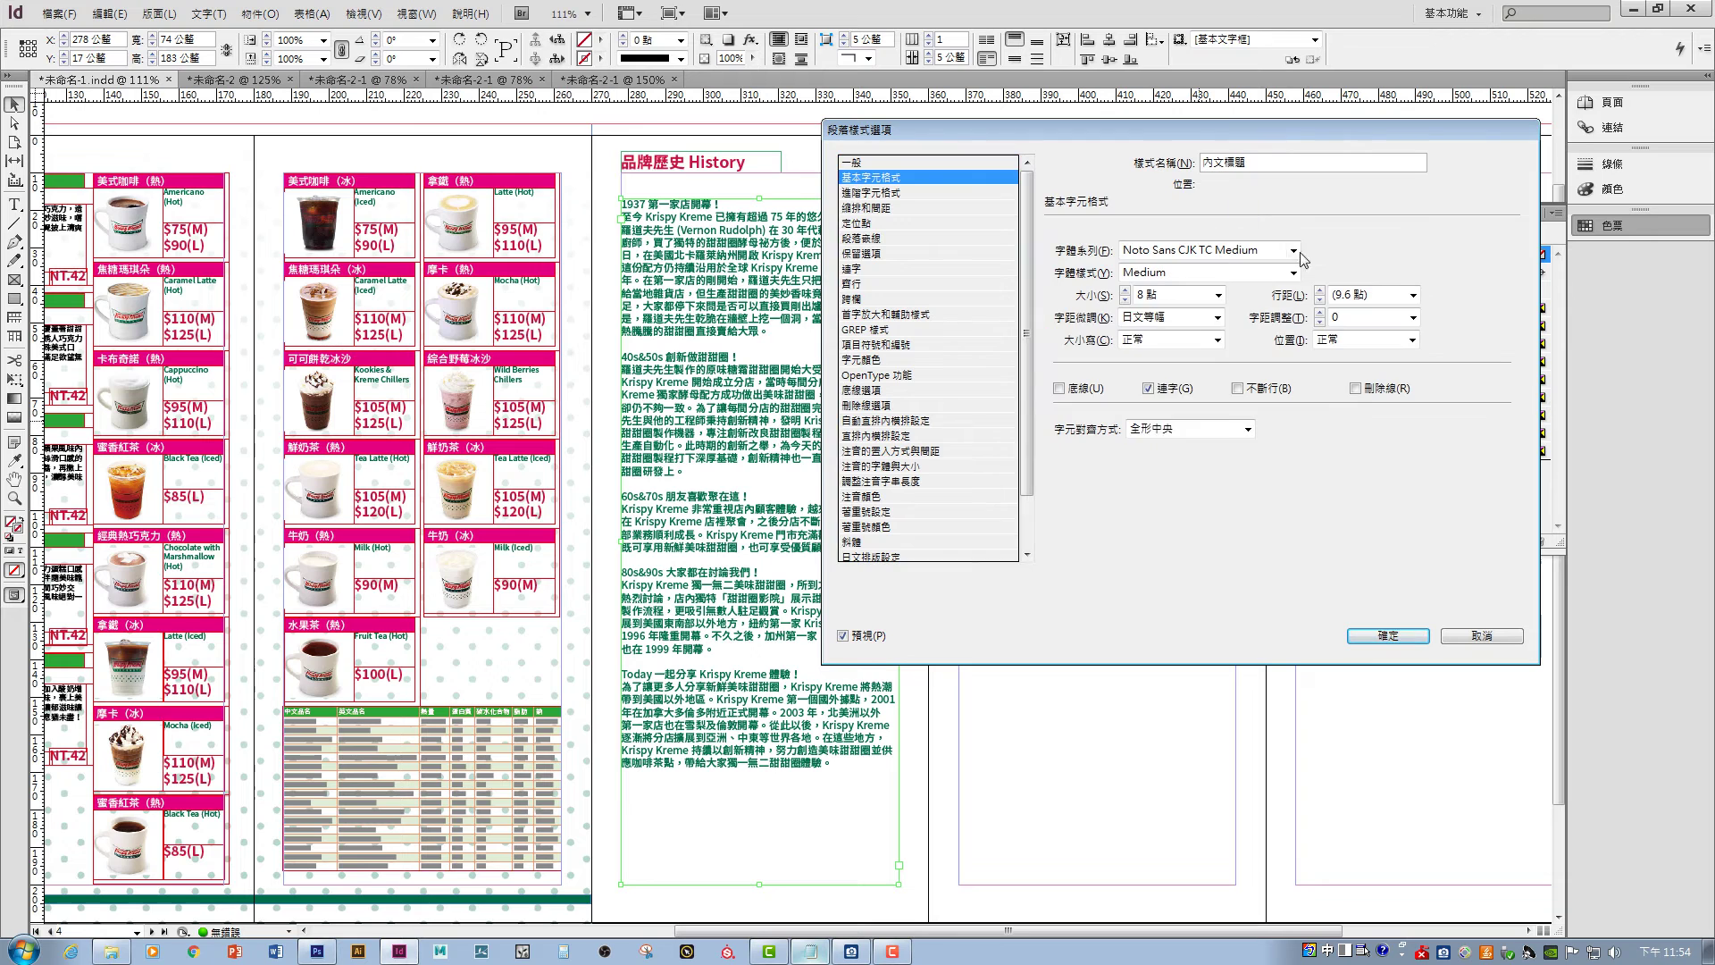
{"action": "left_click", "coordinate": [1219, 295]}
{"action": "left_click", "coordinate": [1201, 327]}
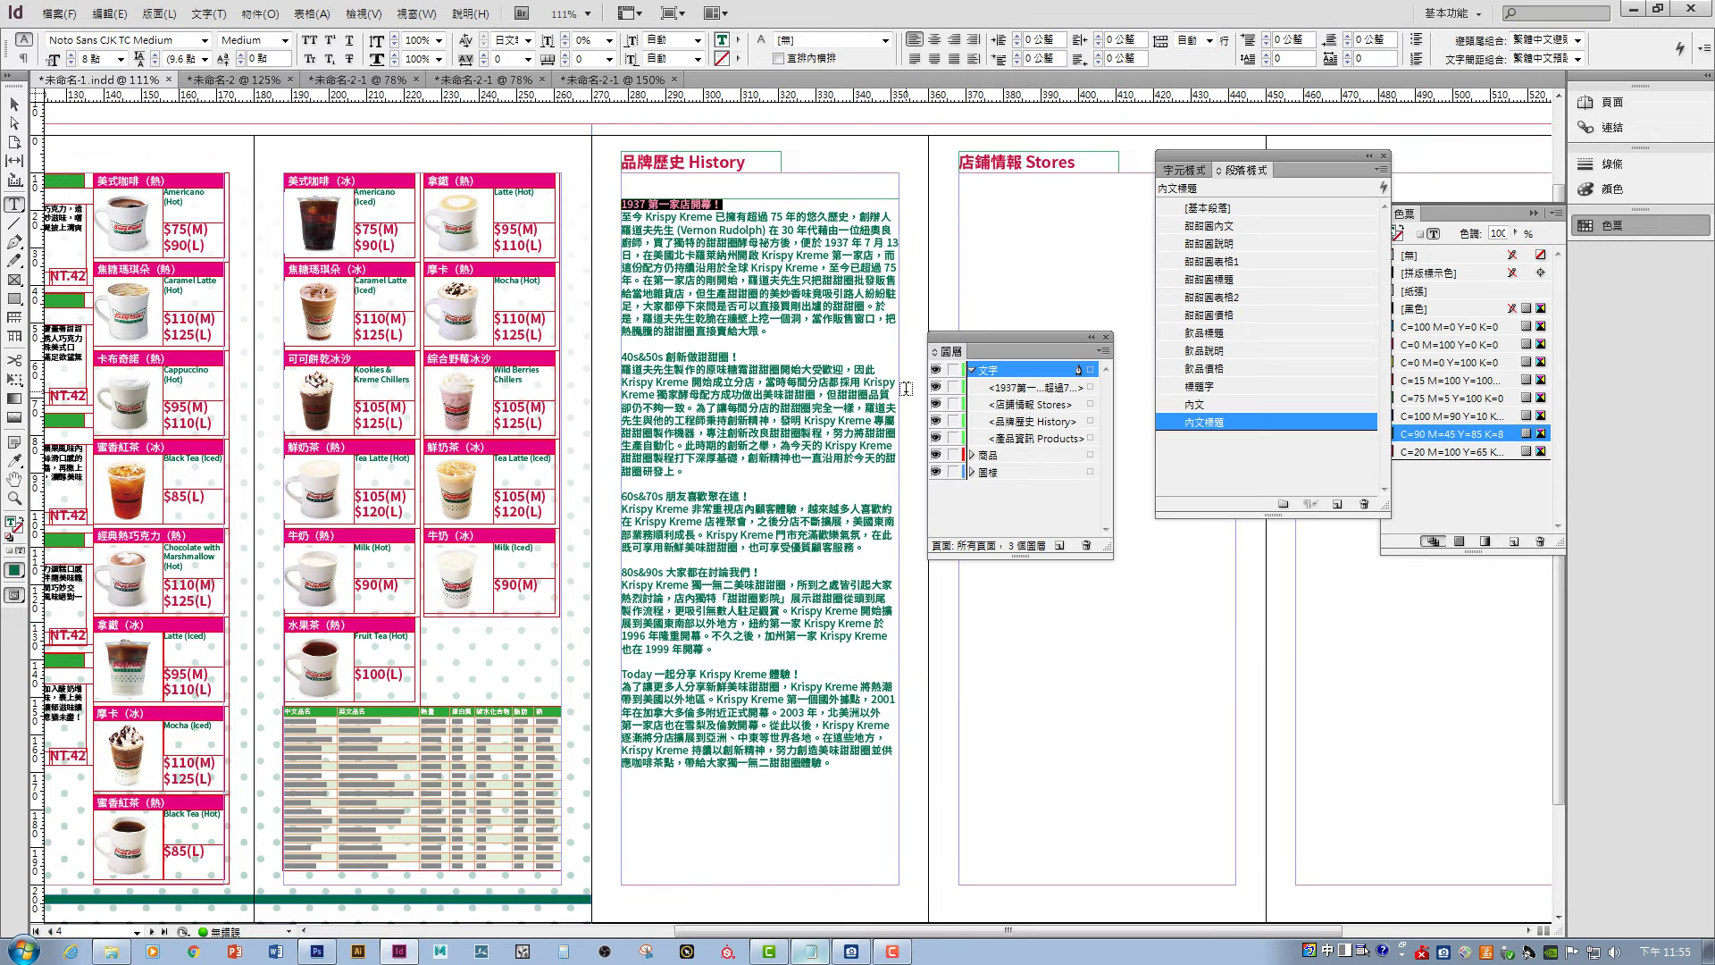
{"action": "left_click_drag", "start_coordinate": [622, 217], "coordinate": [772, 331]}
- Define the 內文 body style: 11 pt leading, 3 mm first-line indent, 1 mm right indent, 1 mm space after
{"action": "left_click", "coordinate": [1290, 266]}
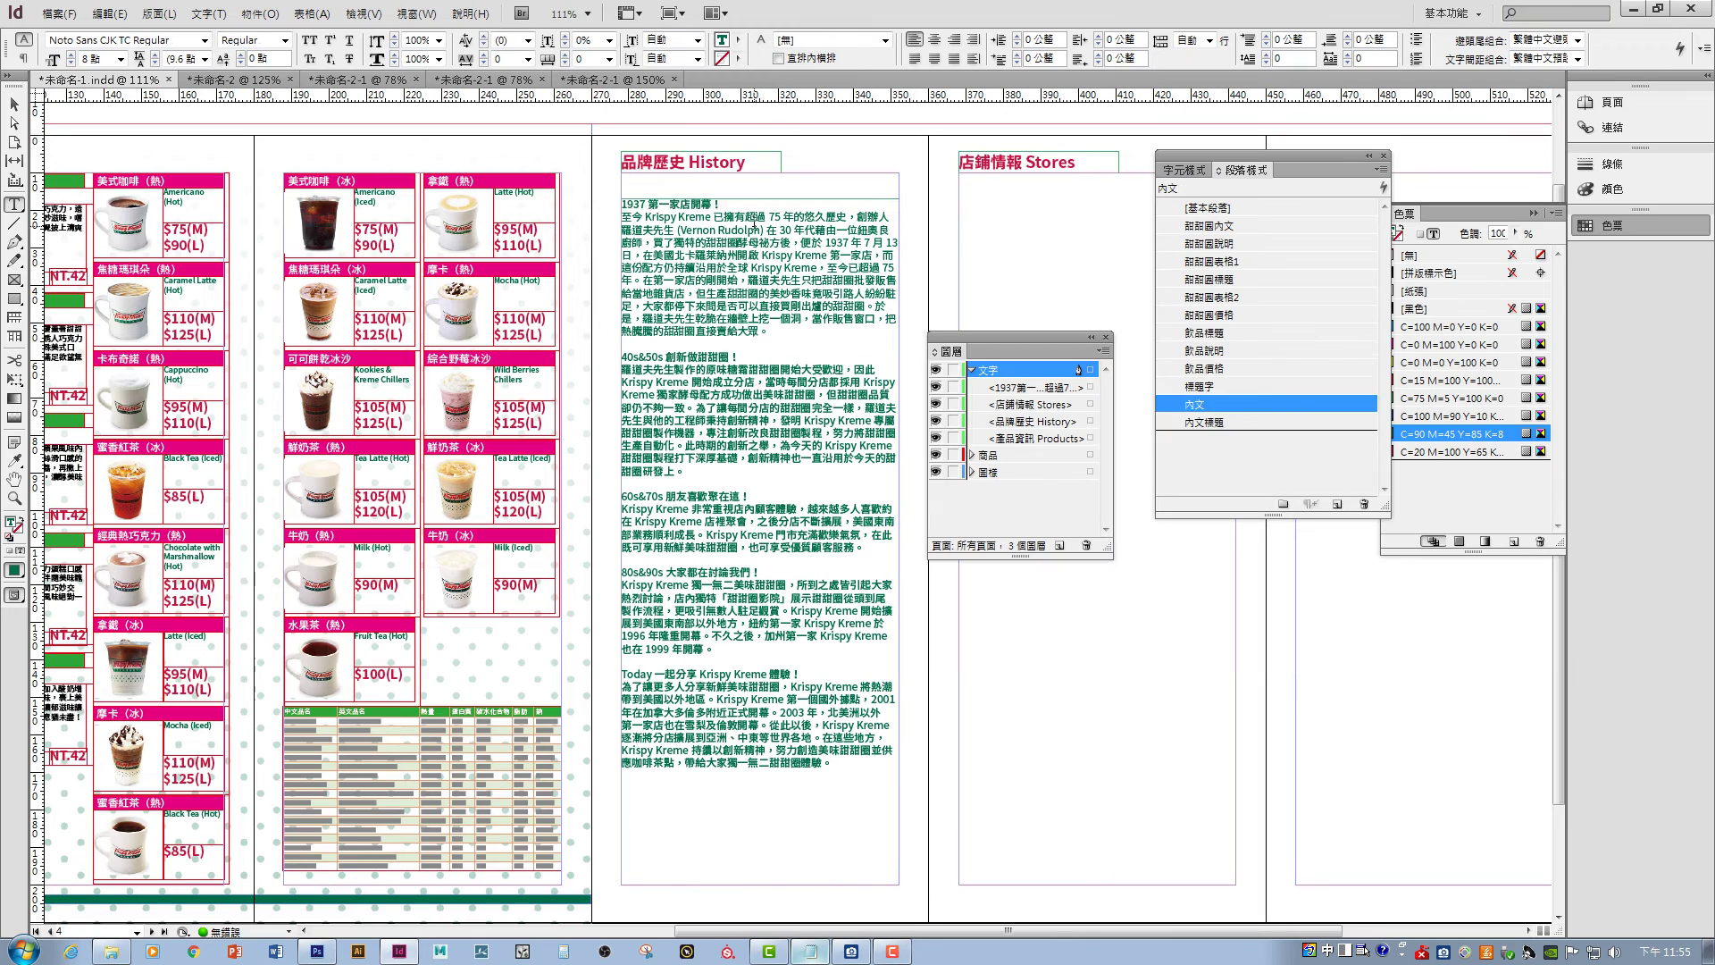
{"action": "left_click_drag", "start_coordinate": [622, 369], "coordinate": [799, 465]}
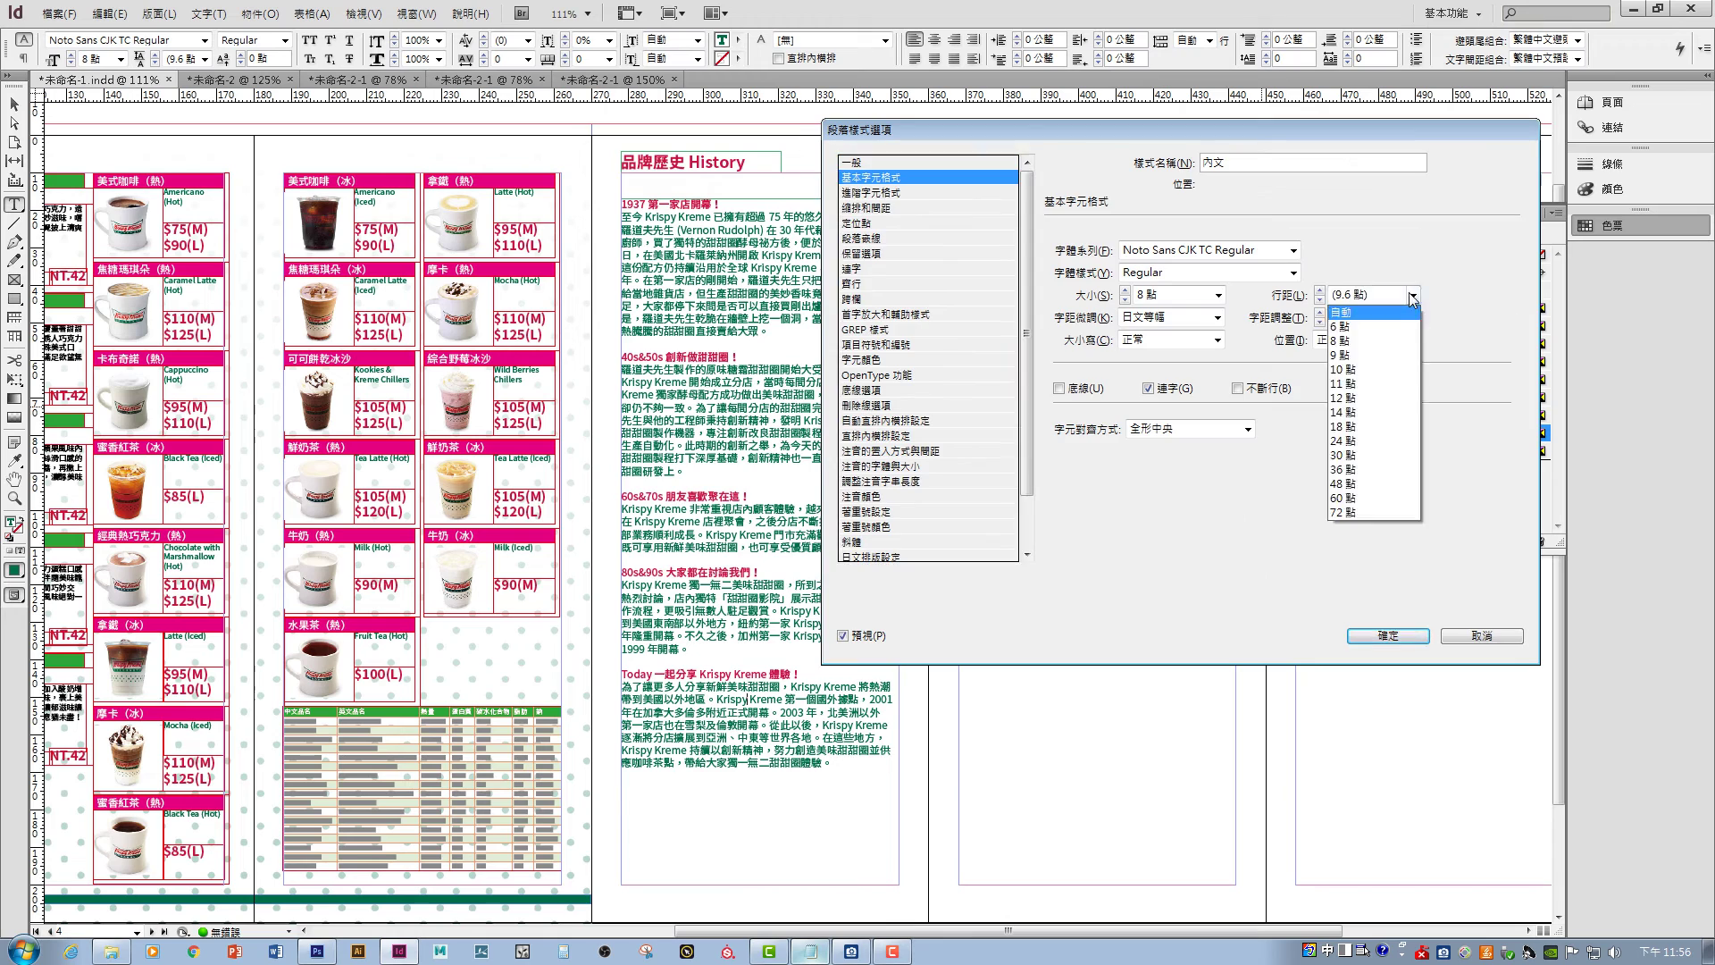
{"action": "left_click", "coordinate": [1381, 382]}
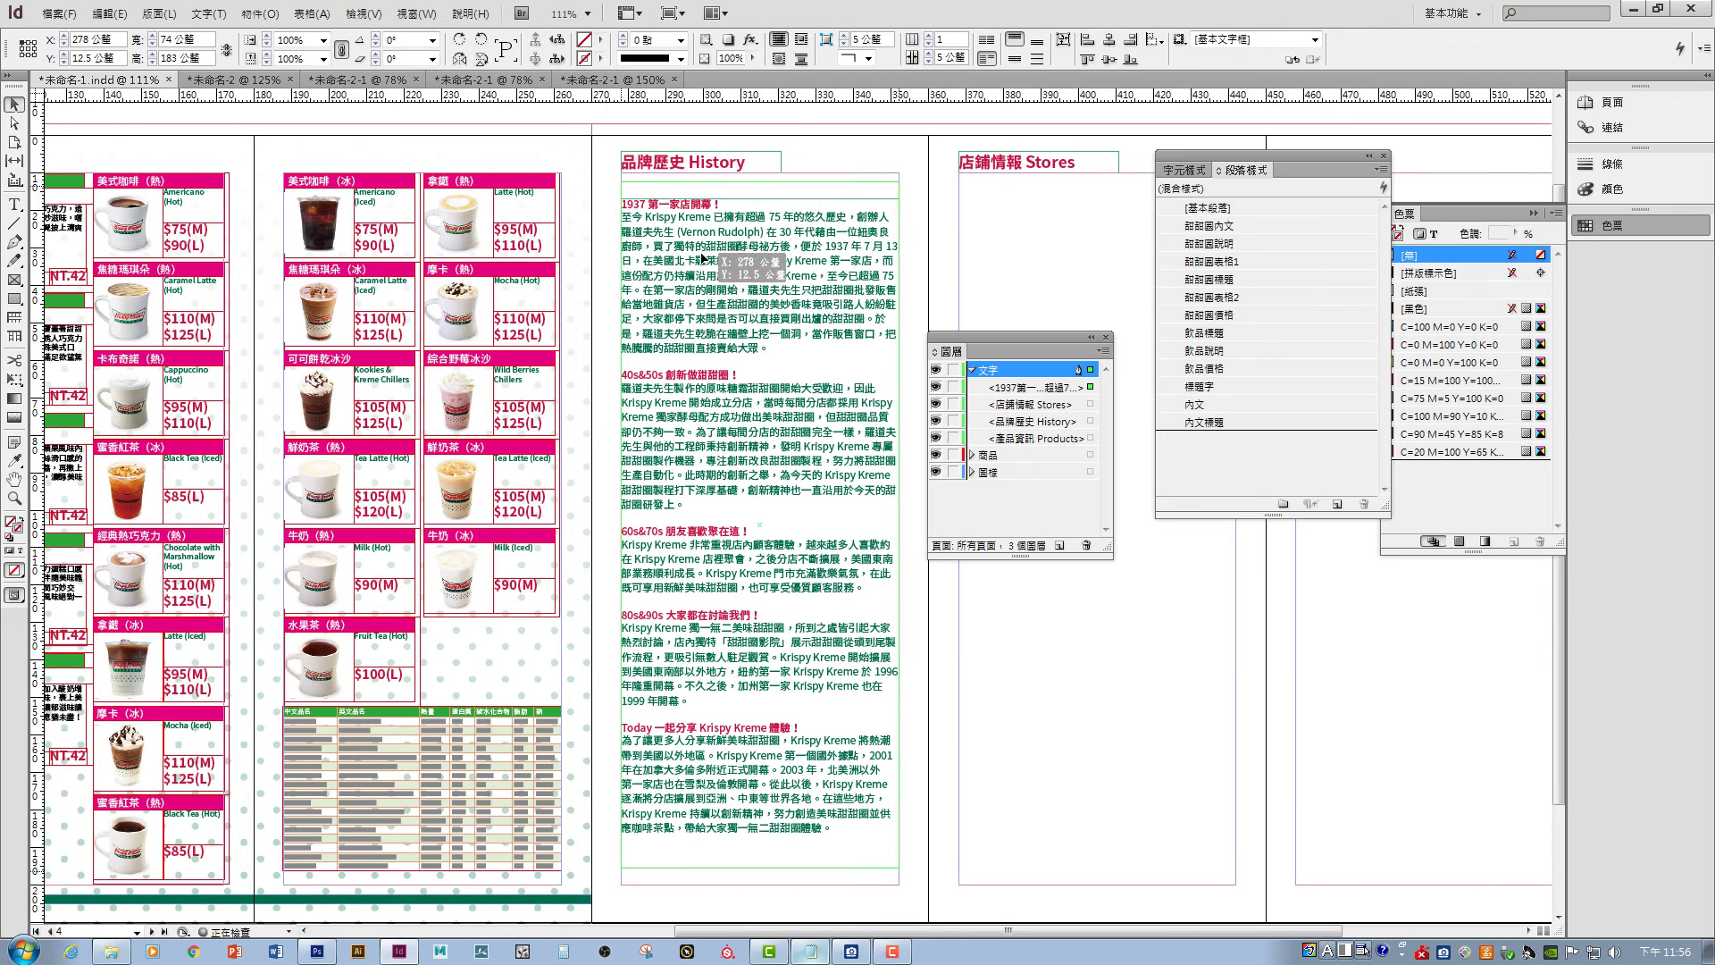
{"action": "left_click", "coordinate": [903, 253]}
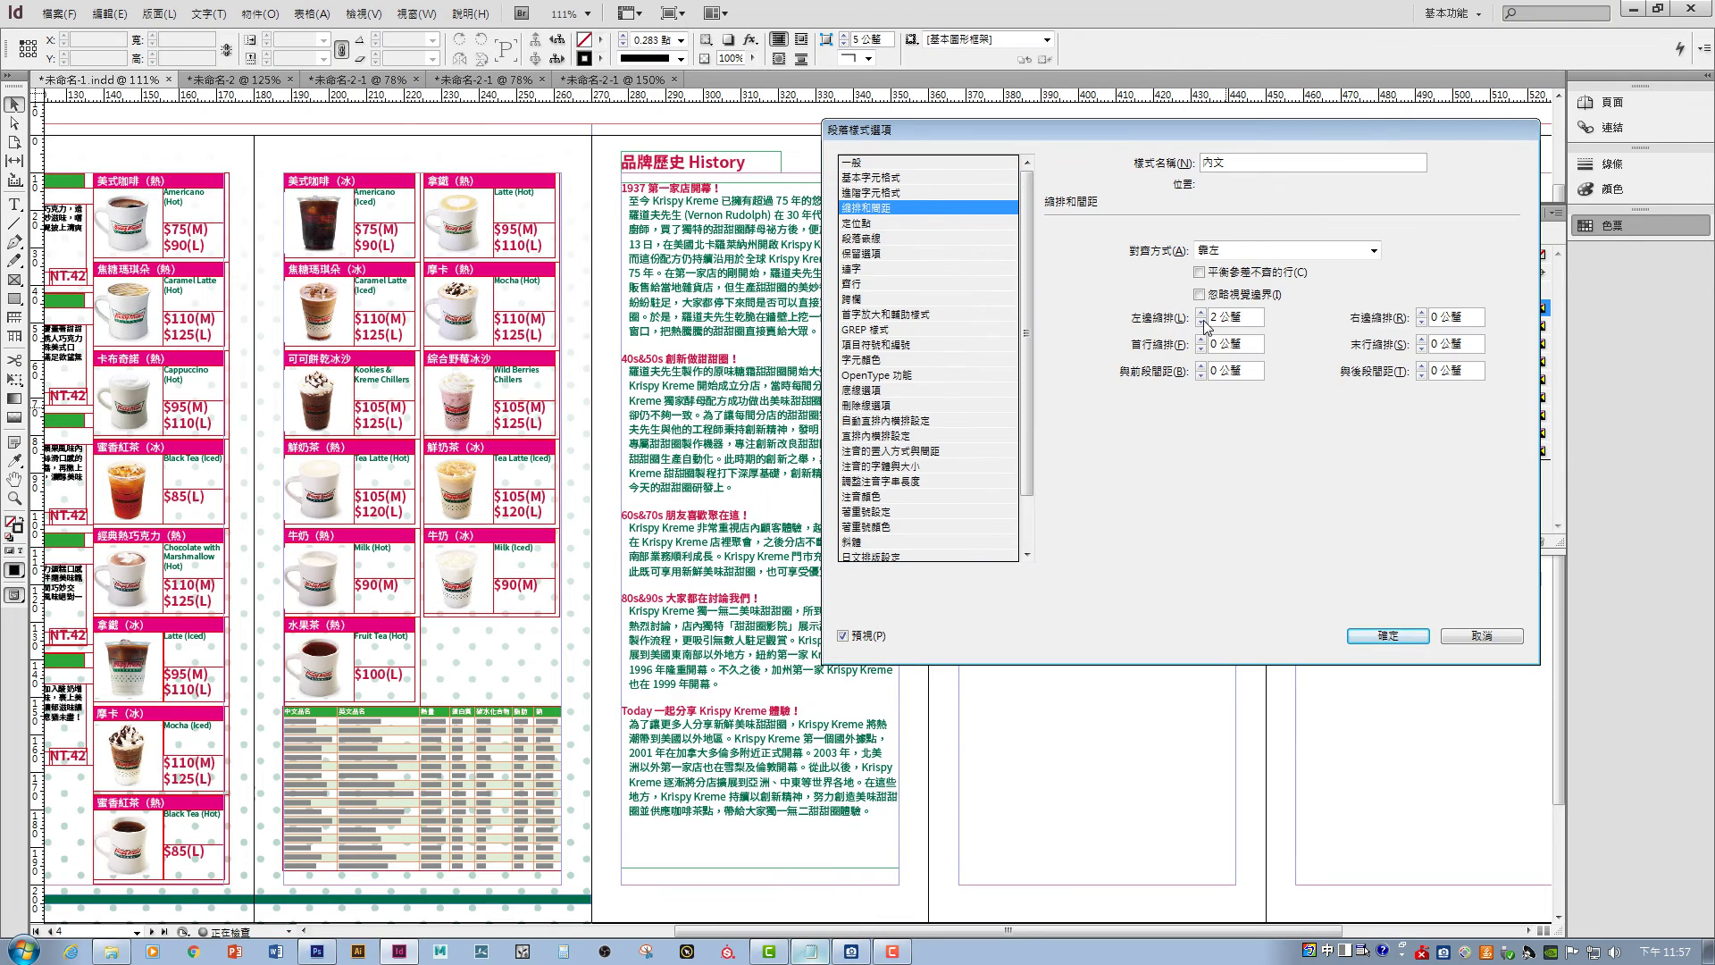
{"action": "left_click", "coordinate": [951, 315]}
{"action": "left_click", "coordinate": [902, 207]}
{"action": "left_click", "coordinate": [905, 253]}
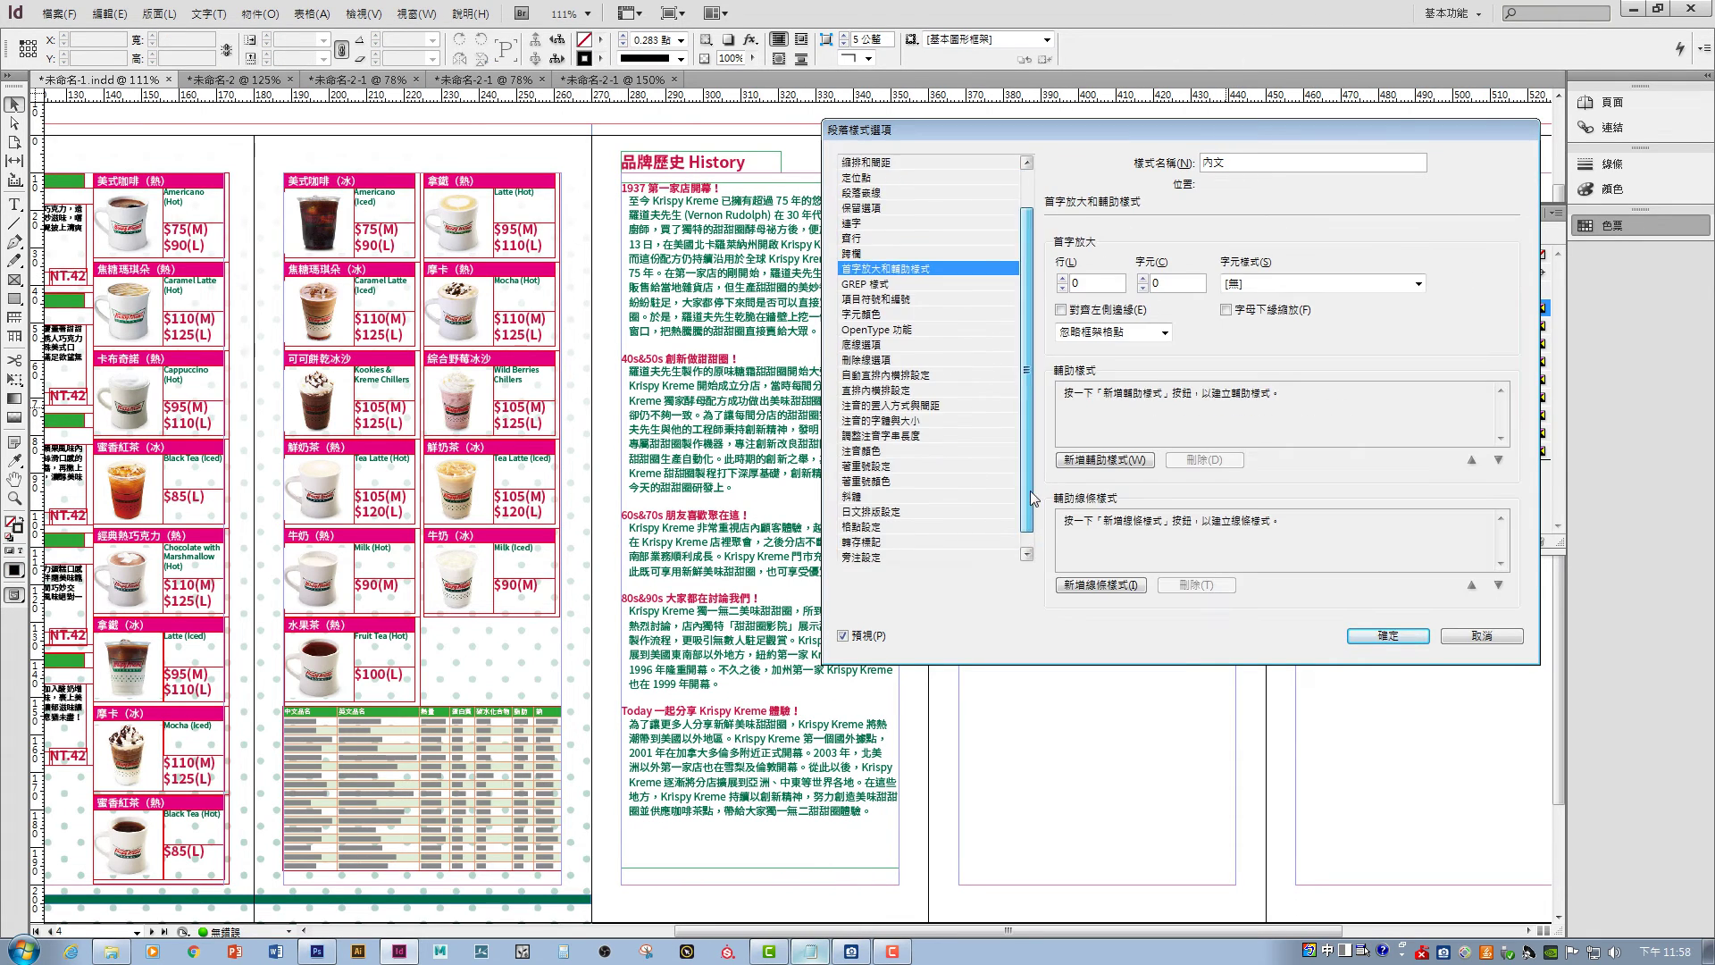
{"action": "left_click", "coordinate": [866, 208]}
{"action": "left_click", "coordinate": [1200, 339]}
{"action": "left_click", "coordinate": [1200, 349]}
{"action": "left_click", "coordinate": [1200, 349]}
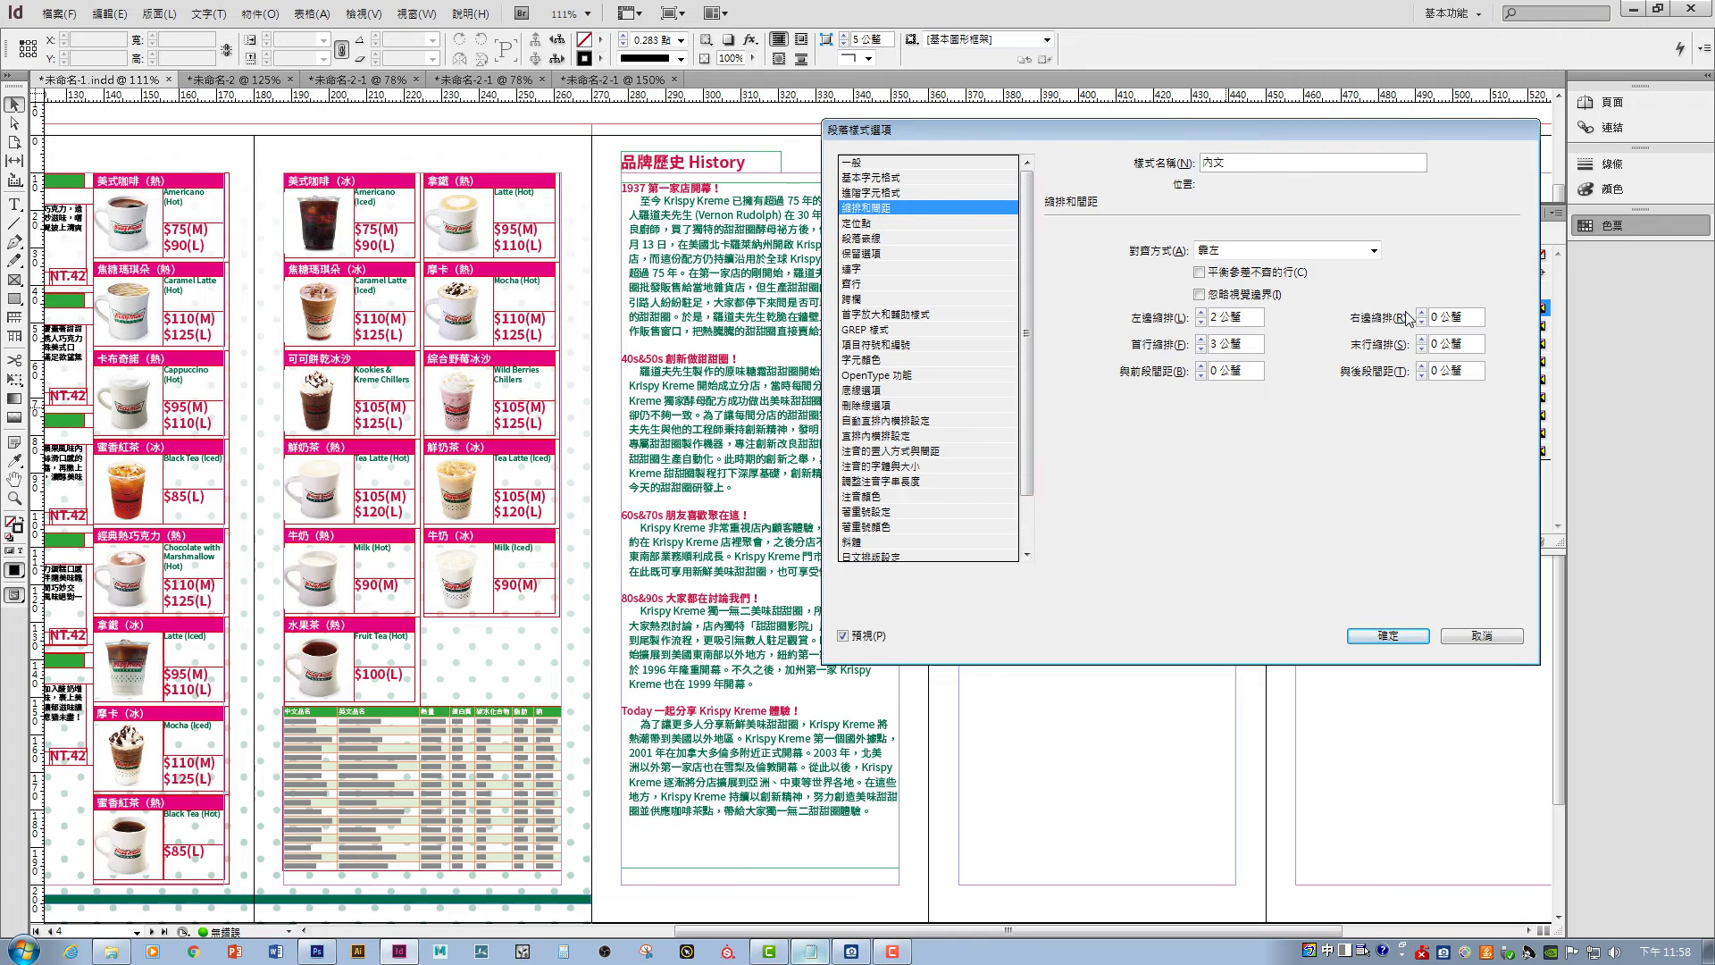
{"action": "left_click", "coordinate": [1422, 366]}
{"action": "left_click", "coordinate": [1421, 312]}
{"action": "left_click_drag", "start_coordinate": [1114, 134], "coordinate": [1277, 164]}
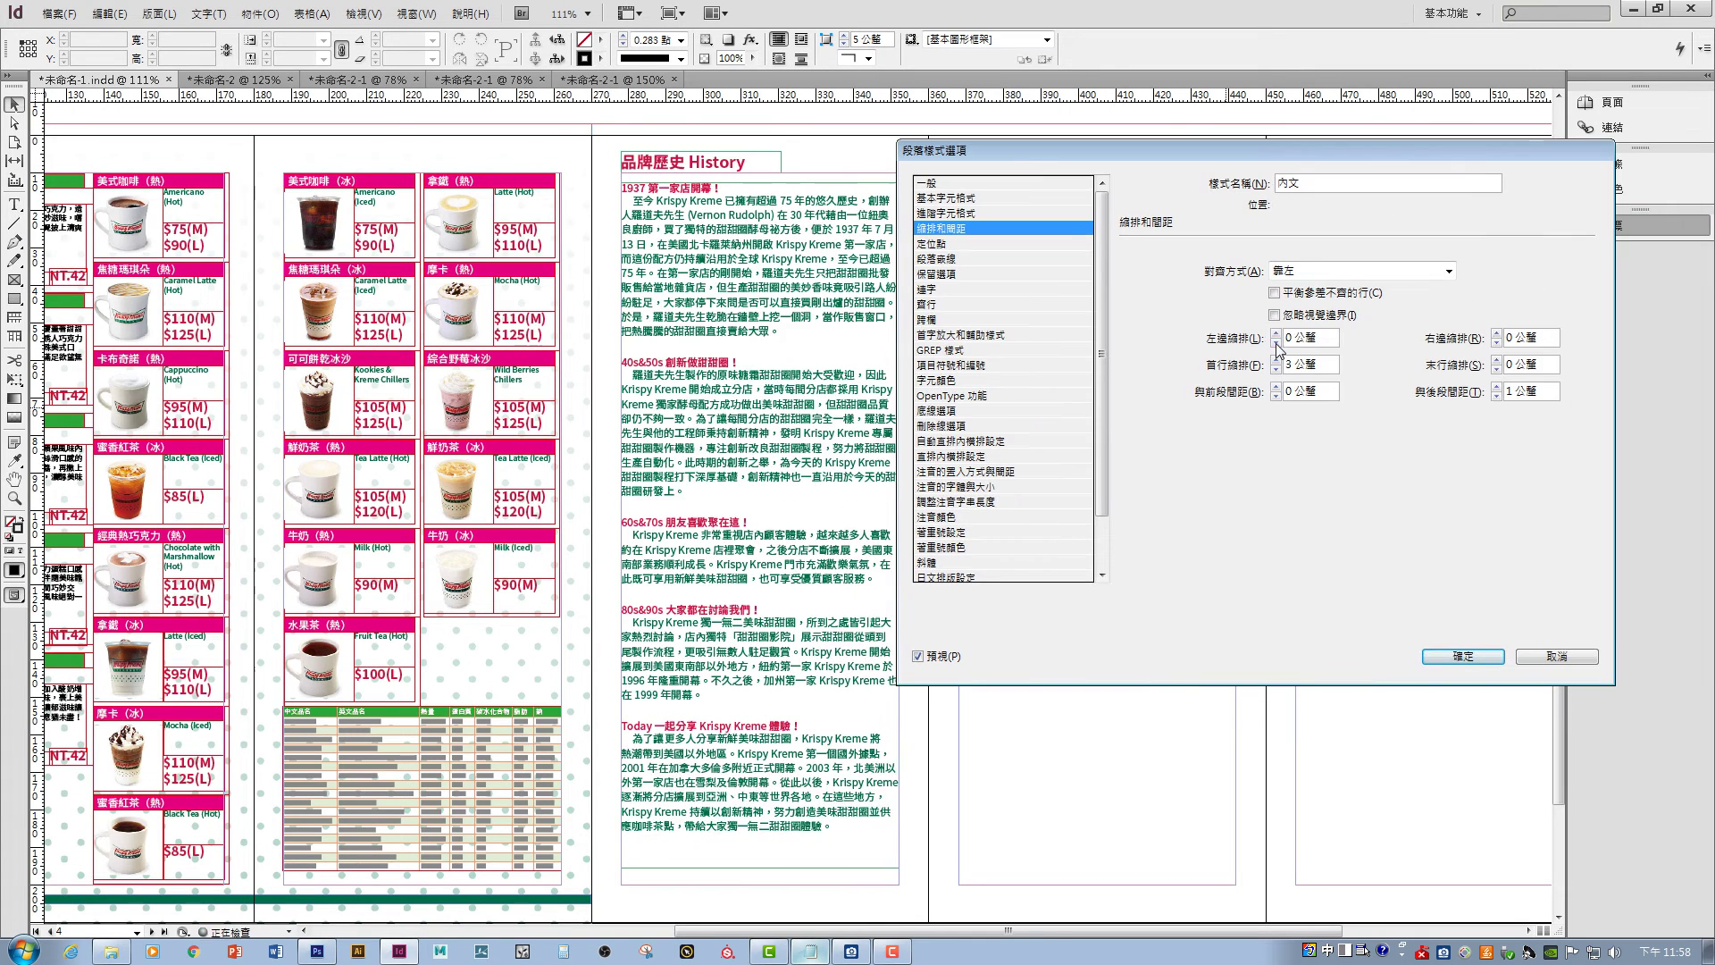
{"action": "key", "text": "Return"}
- Draw a text frame in the Stores column and paste the styled store list into it
{"action": "key", "text": "ctrl+minus"}
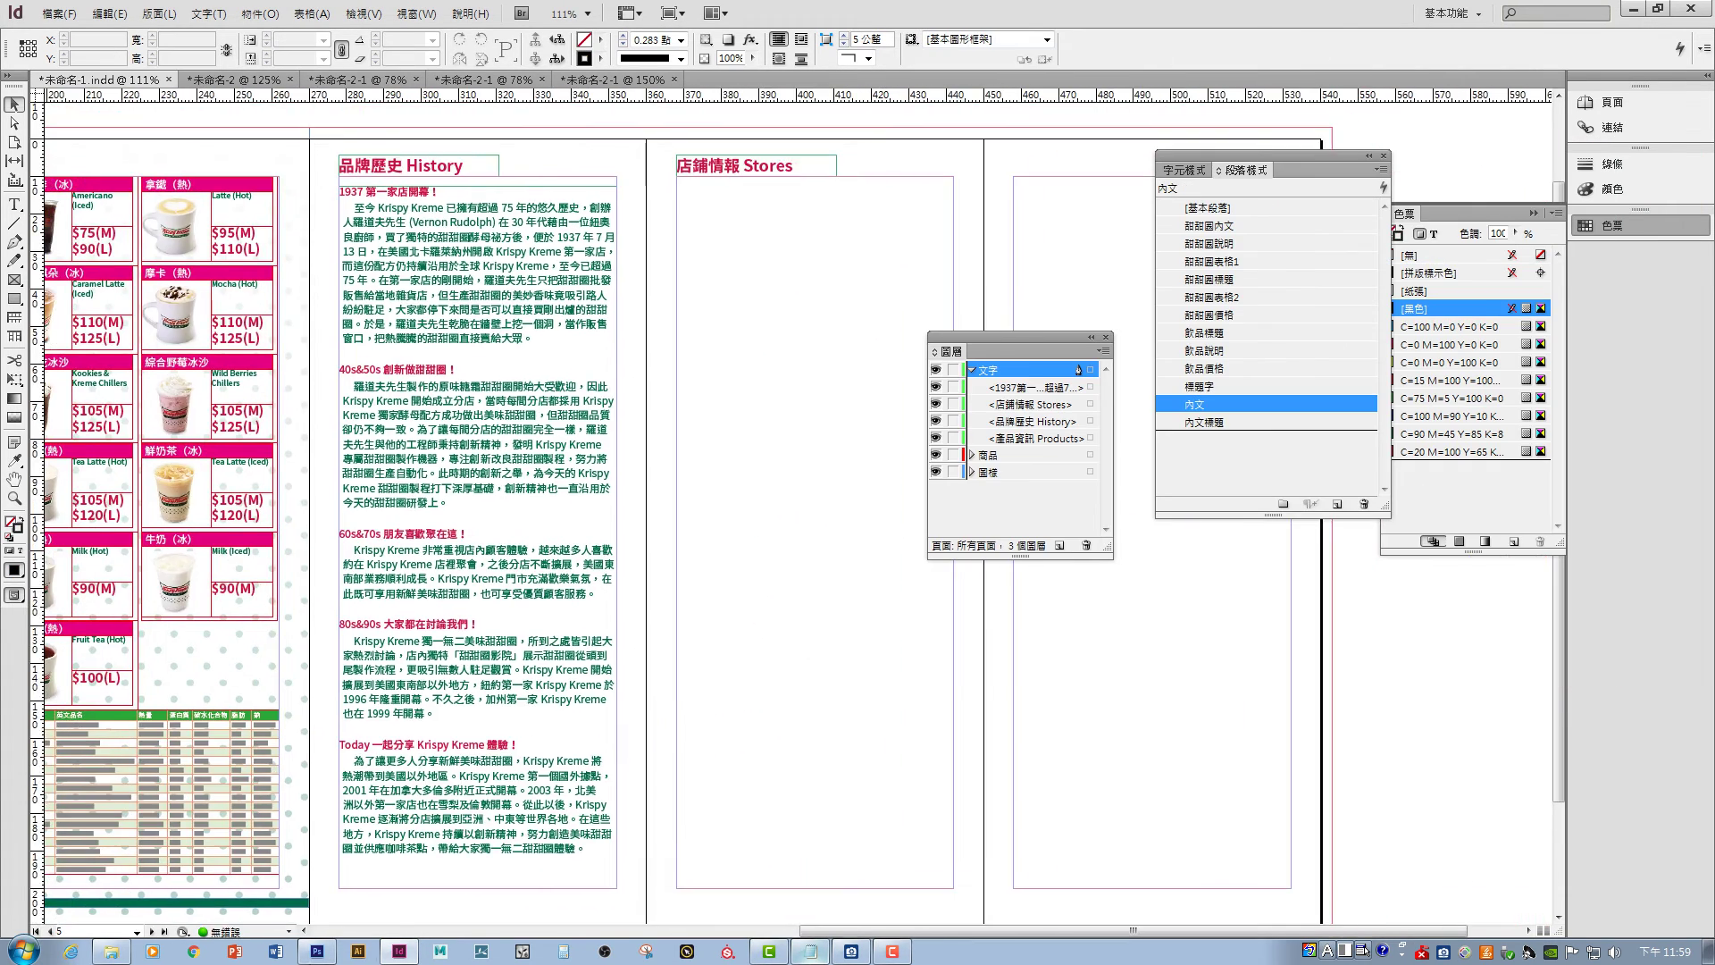
{"action": "left_click_drag", "start_coordinate": [790, 347], "coordinate": [880, 384]}
{"action": "left_click", "coordinate": [1194, 404]}
{"action": "left_click", "coordinate": [810, 951]}
{"action": "key", "text": "ctrl+a"}
{"action": "key", "text": "ctrl+c"}
{"action": "left_click", "coordinate": [398, 952]}
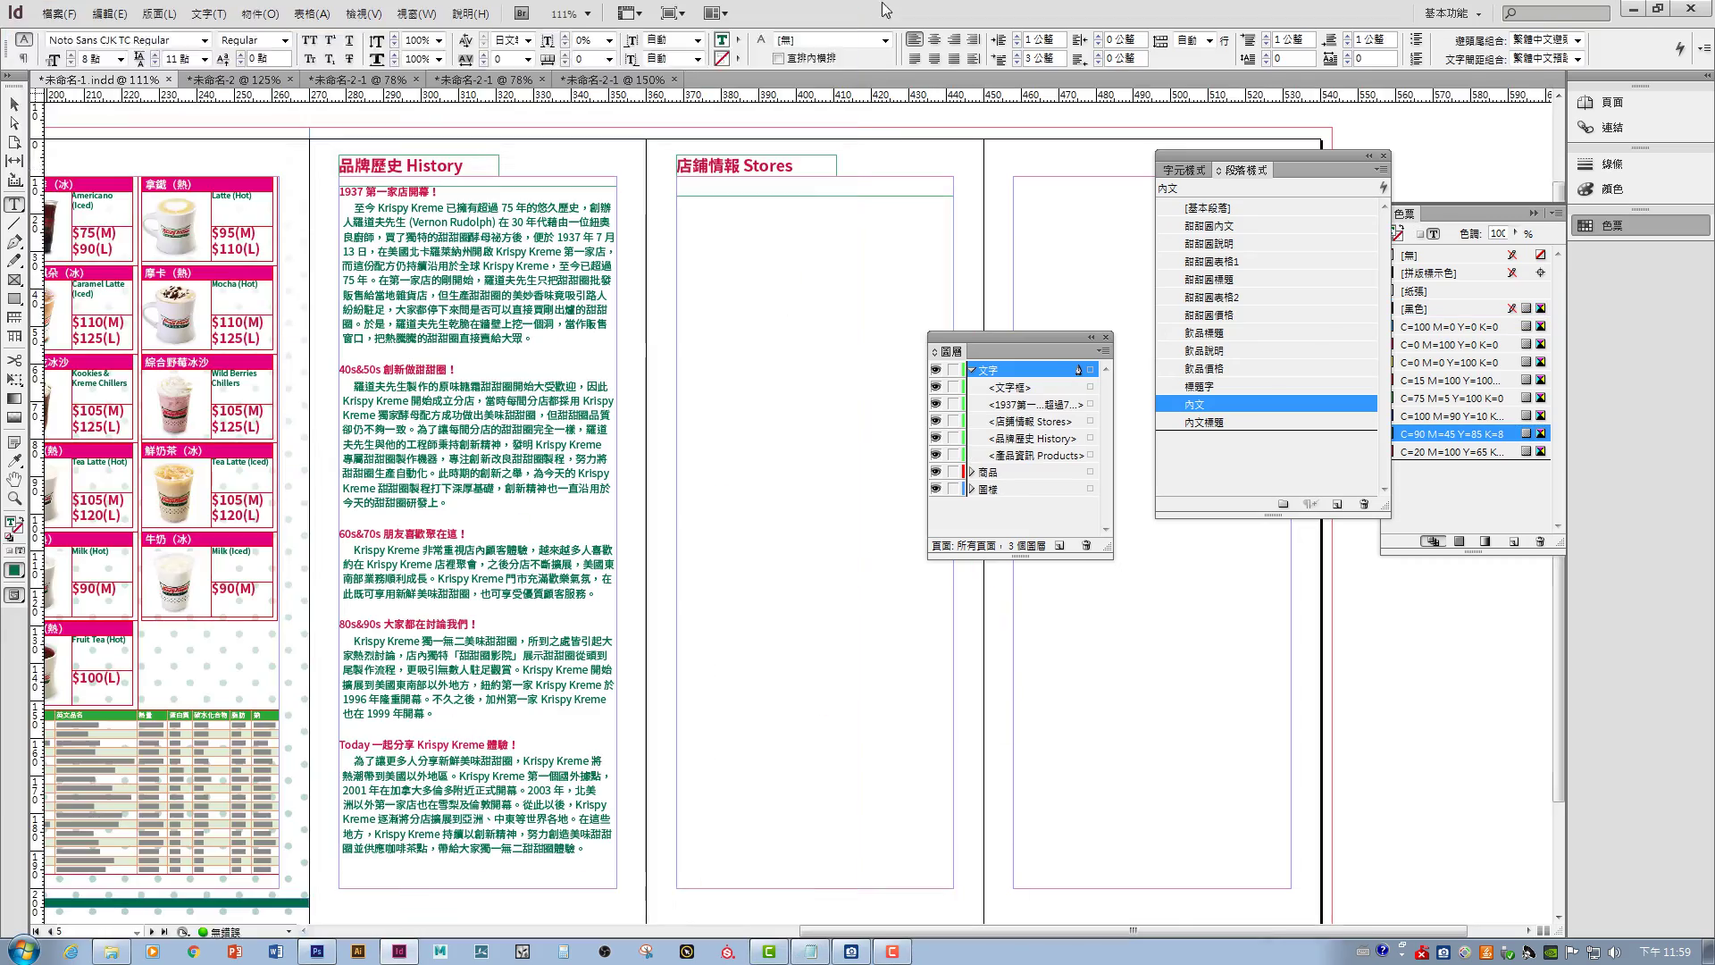
{"action": "key", "text": "ctrl+v"}
{"action": "left_click", "coordinate": [1204, 422]}
- Give the rotated Krispy Kreme logo a Detect Edges clipping path so the History text wraps around it
{"action": "left_click_drag", "start_coordinate": [676, 214], "coordinate": [739, 265]}
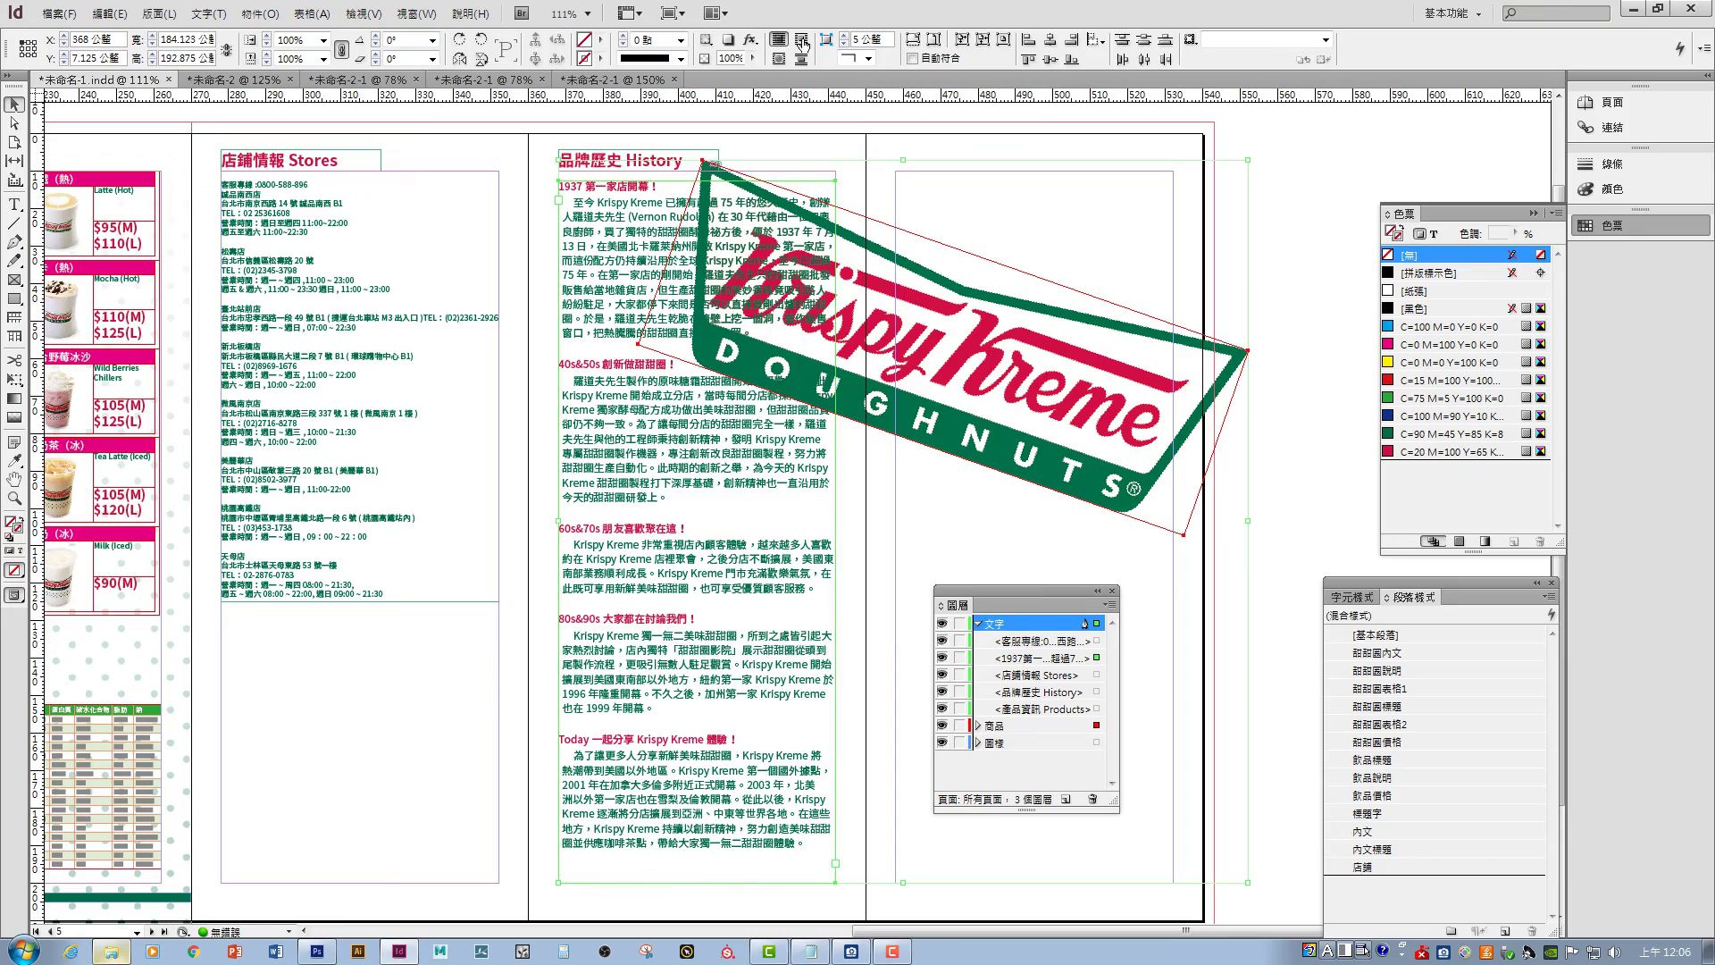
{"action": "left_click", "coordinate": [933, 39]}
{"action": "right_click", "coordinate": [1081, 326]}
{"action": "key", "text": "Escape"}
{"action": "left_click", "coordinate": [259, 13]}
{"action": "mouse_move", "coordinate": [295, 516]}
{"action": "left_click", "coordinate": [546, 517]}
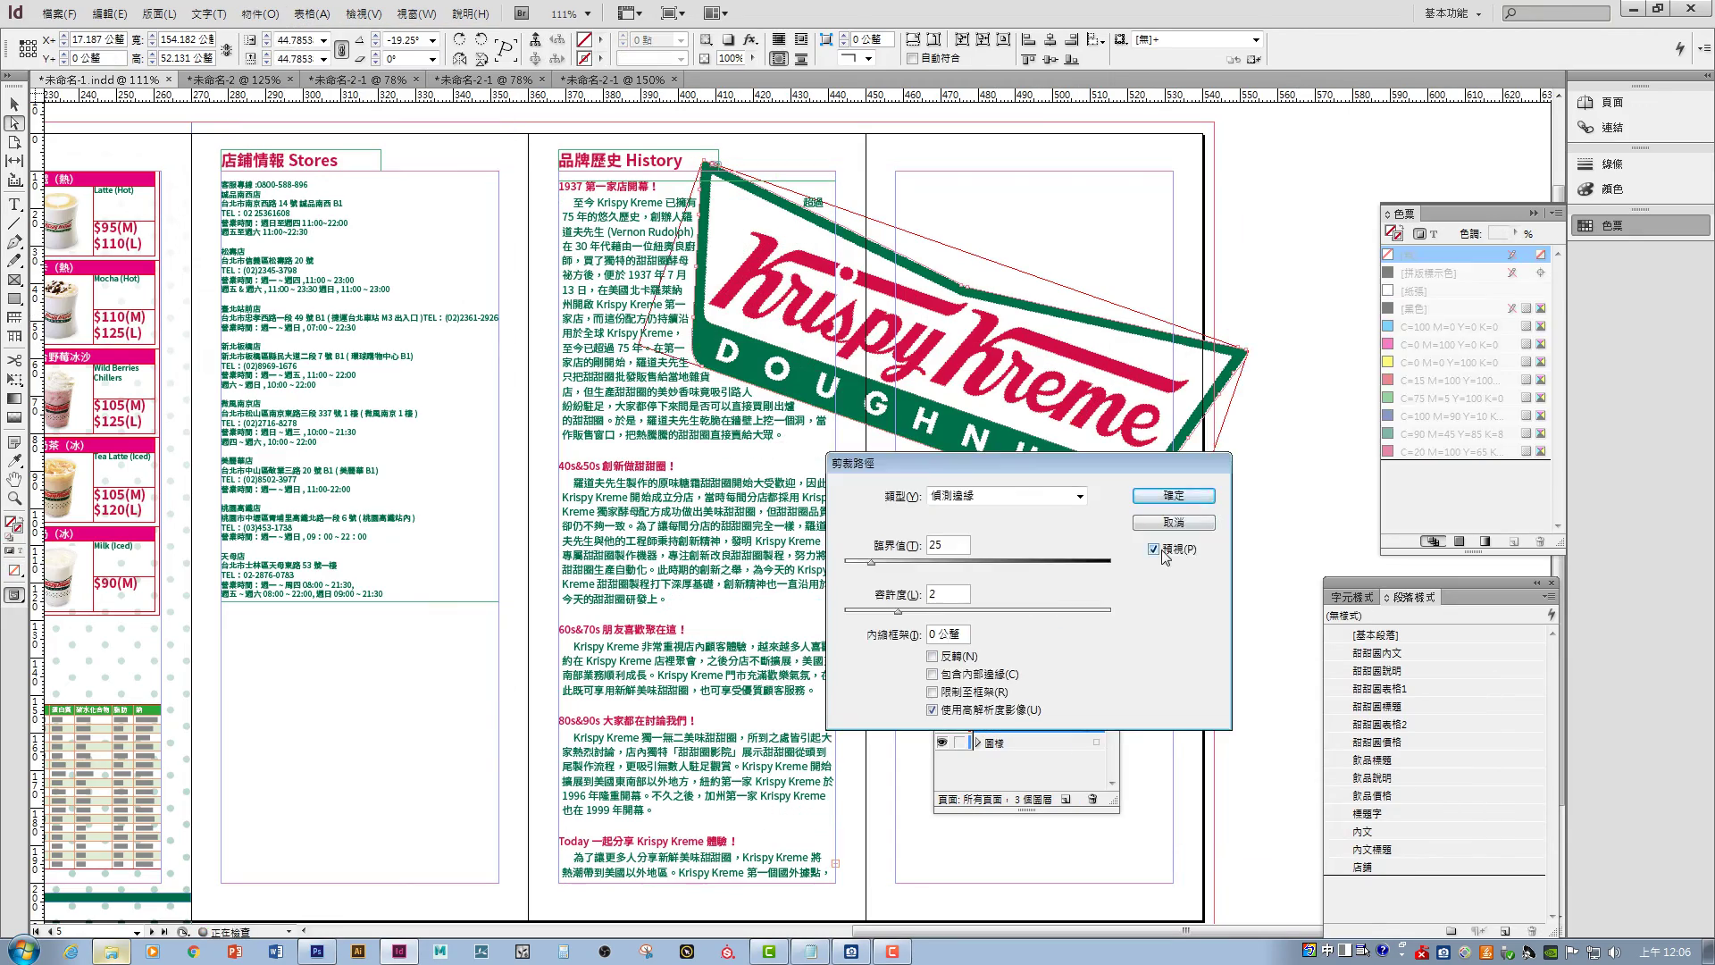
{"action": "left_click", "coordinate": [1259, 487]}
- Create a 51.75 mm circle frame, position it, resize it to about 70 mm, and wrap text around it
{"action": "scroll", "coordinate": [1213, 353], "scroll_direction": "down", "scroll_amount": 2}
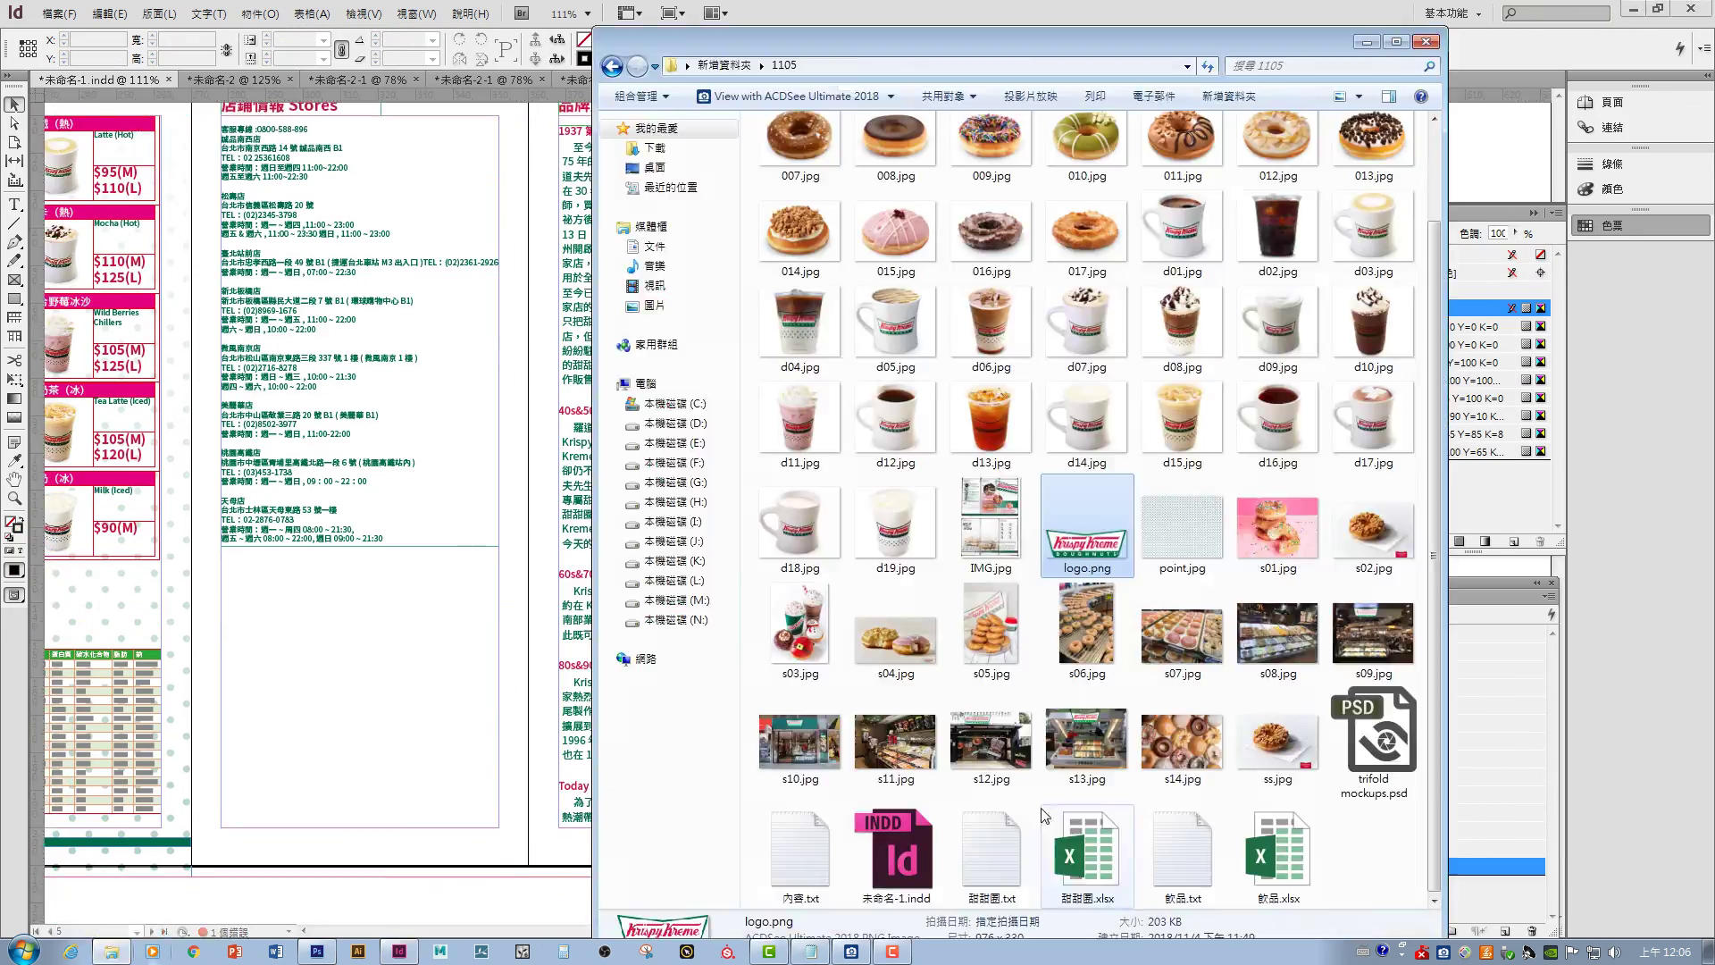
{"action": "key", "text": "f"}
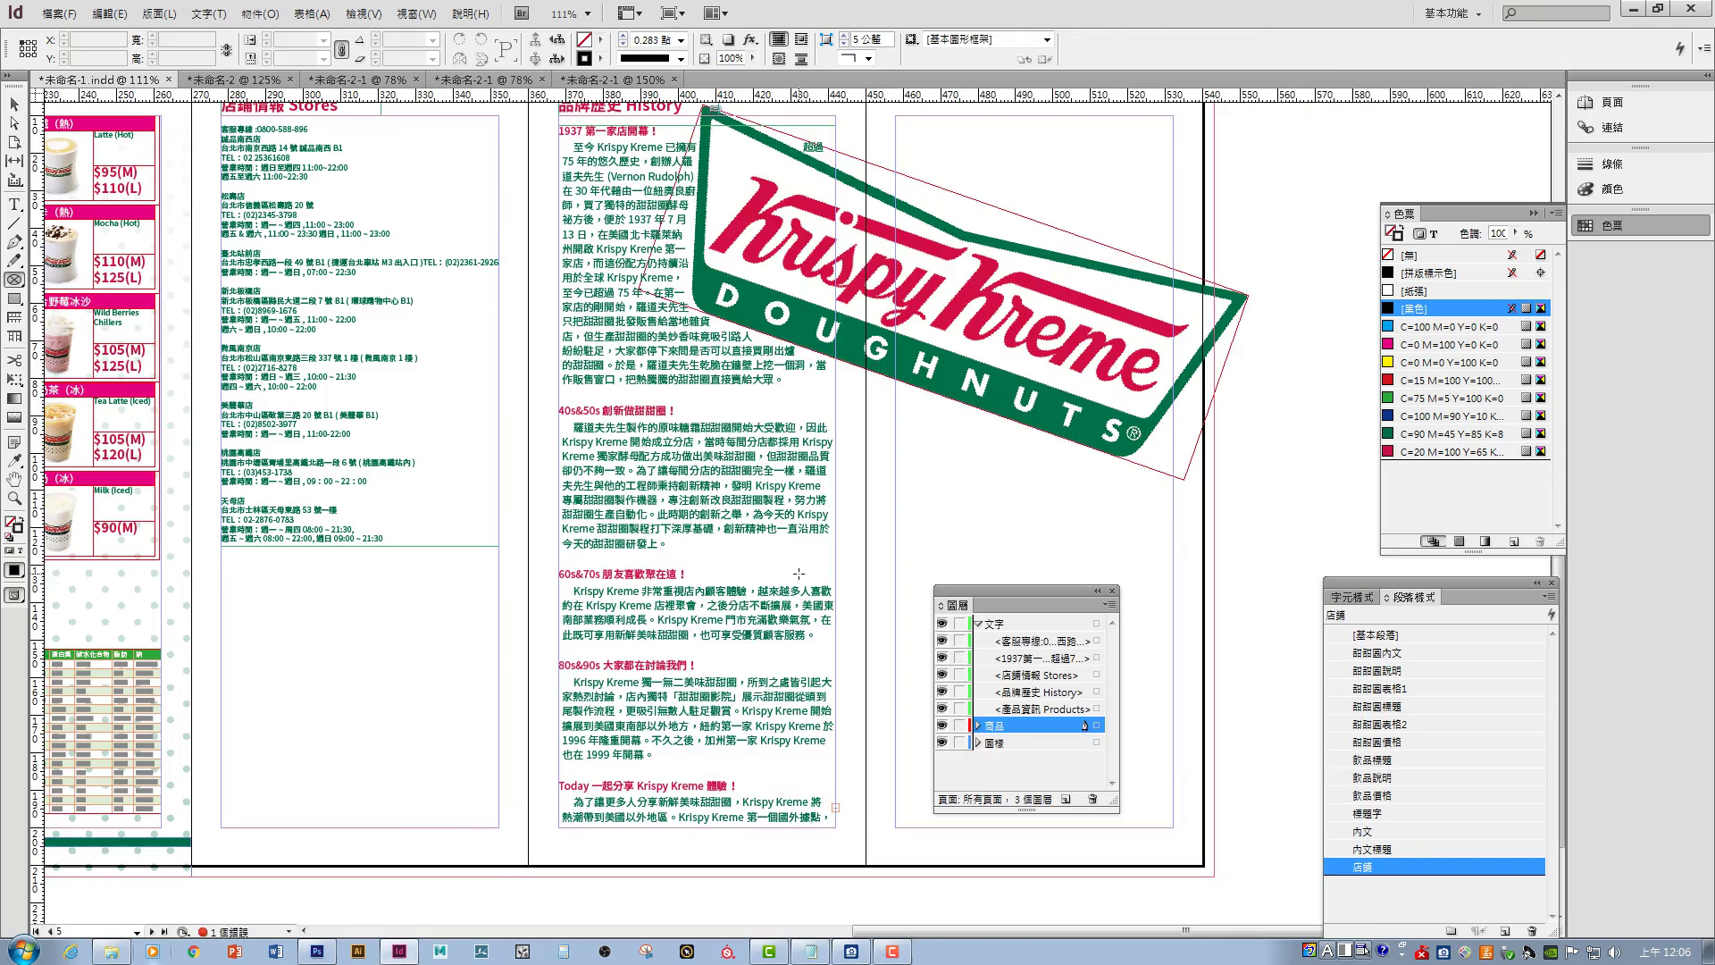
{"action": "left_click", "coordinate": [798, 573]}
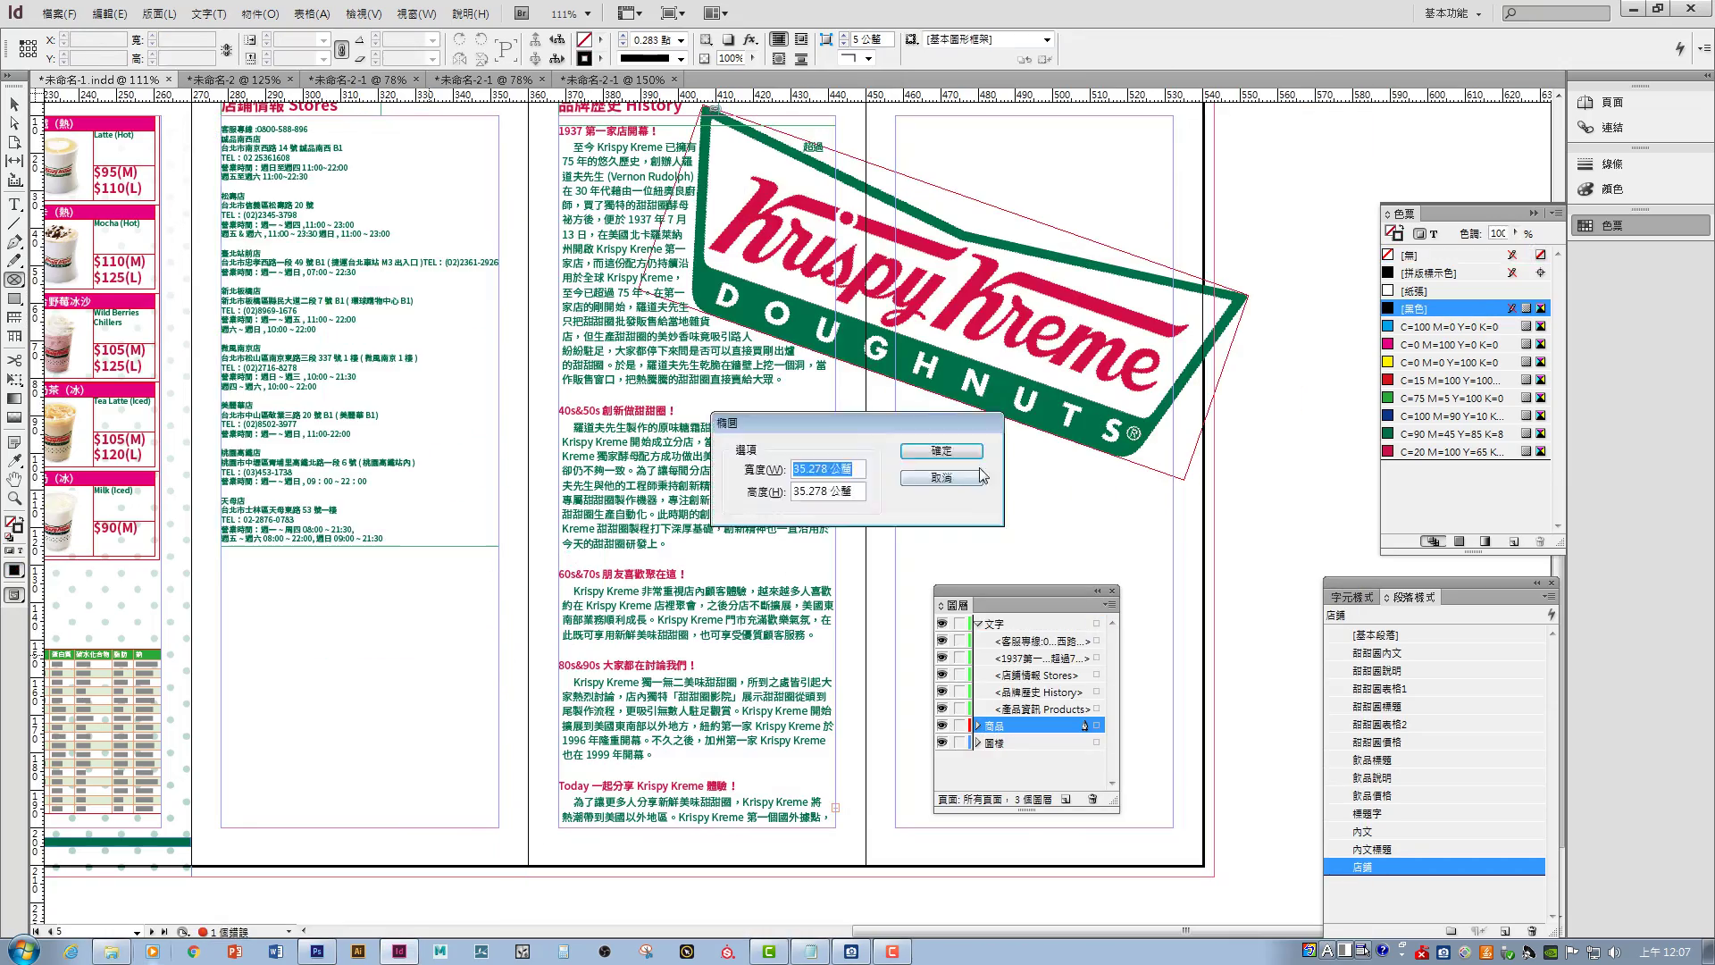
{"action": "key", "text": "Return"}
{"action": "scroll", "coordinate": [626, 536], "scroll_direction": "up", "scroll_amount": 1}
{"action": "left_click_drag", "start_coordinate": [651, 593], "coordinate": [1099, 563]}
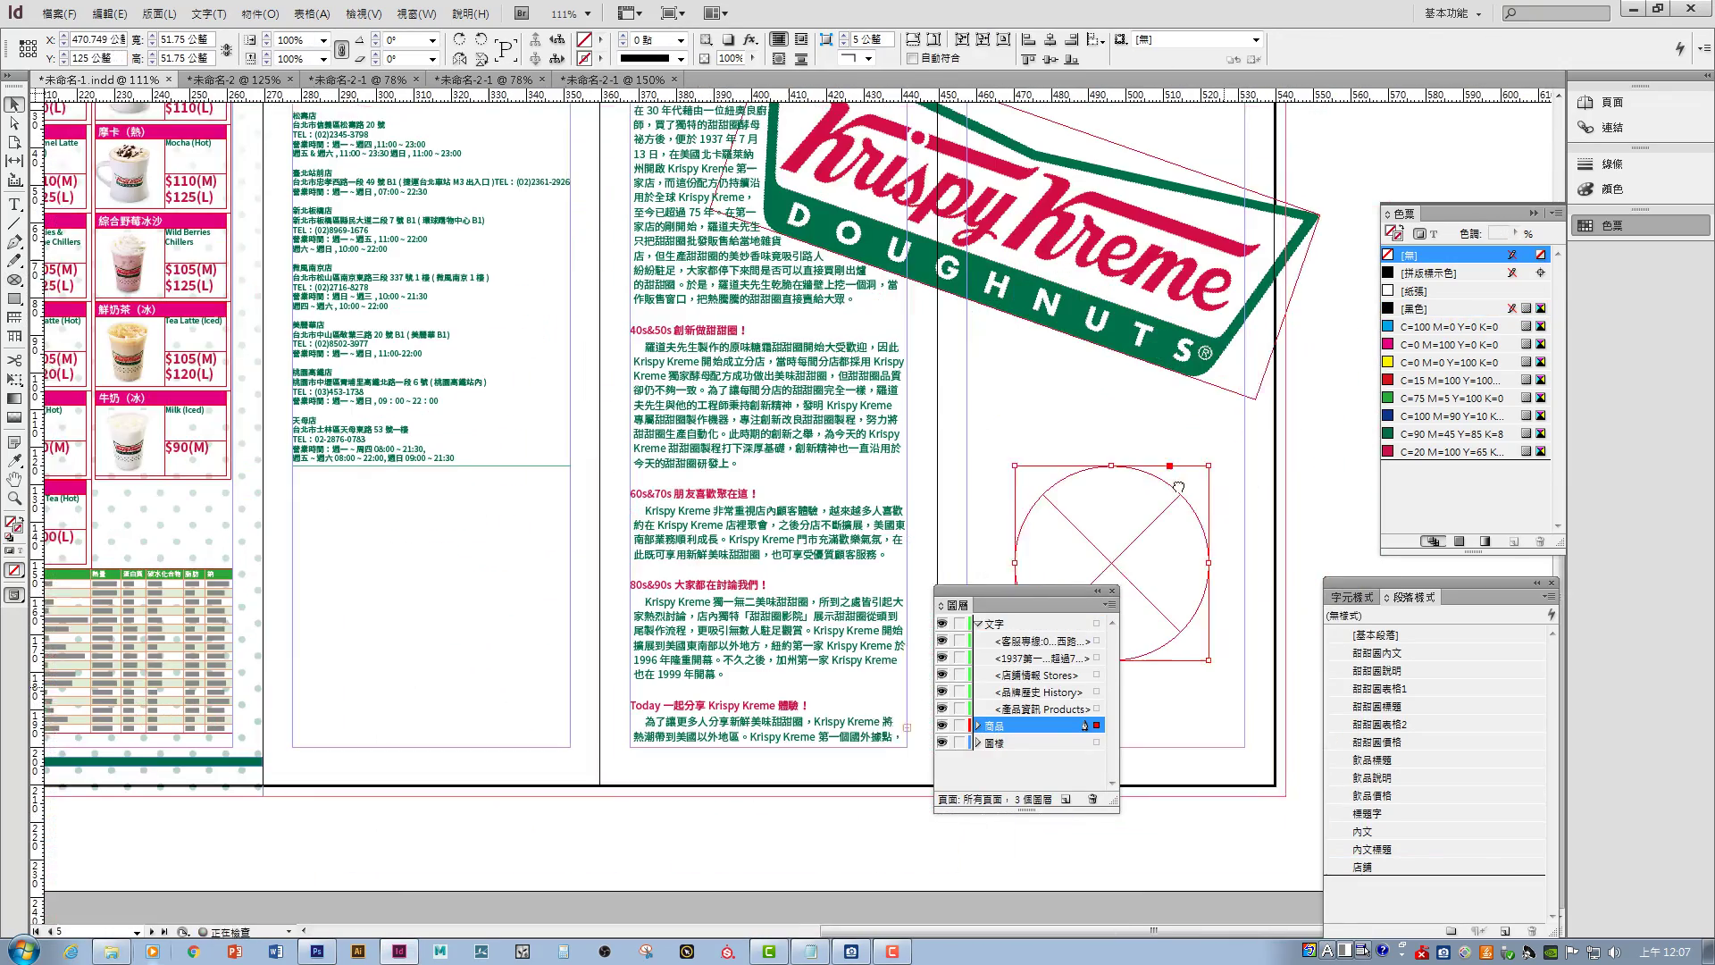
{"action": "left_click_drag", "start_coordinate": [465, 554], "coordinate": [522, 505]}
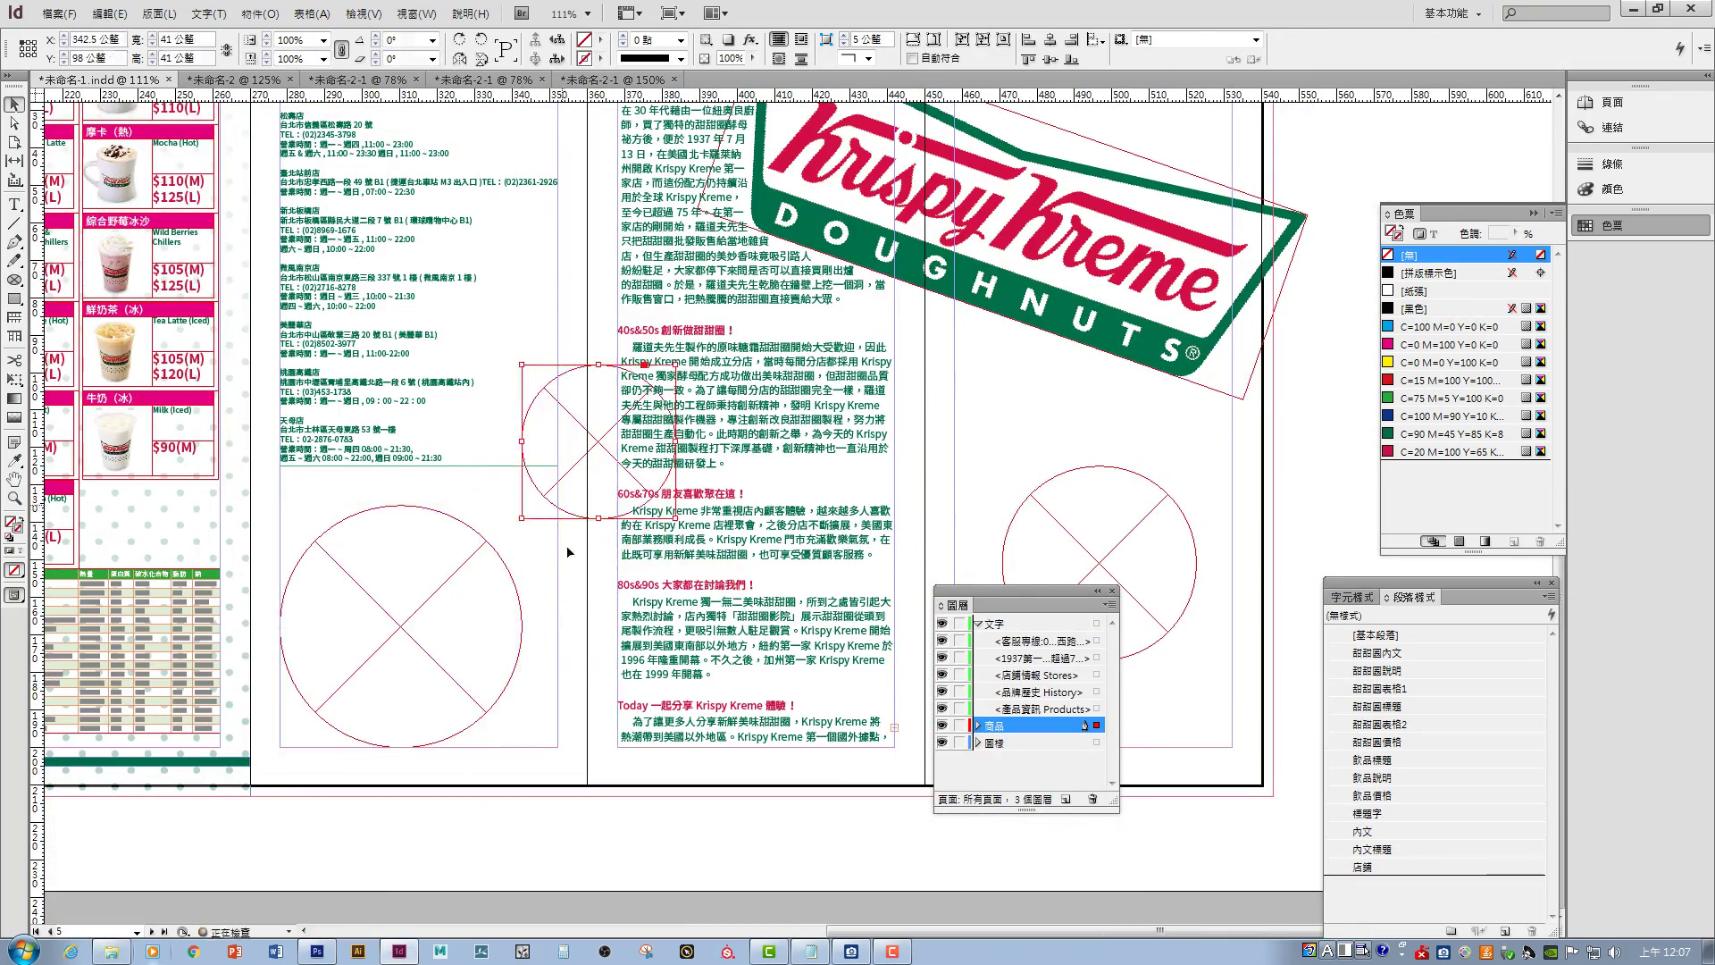
{"action": "key", "text": "ctrl+shift+a"}
- Place the donut photo in the right circle and the donut plate photo in the lower-left circle
{"action": "key", "text": "ctrl+d"}
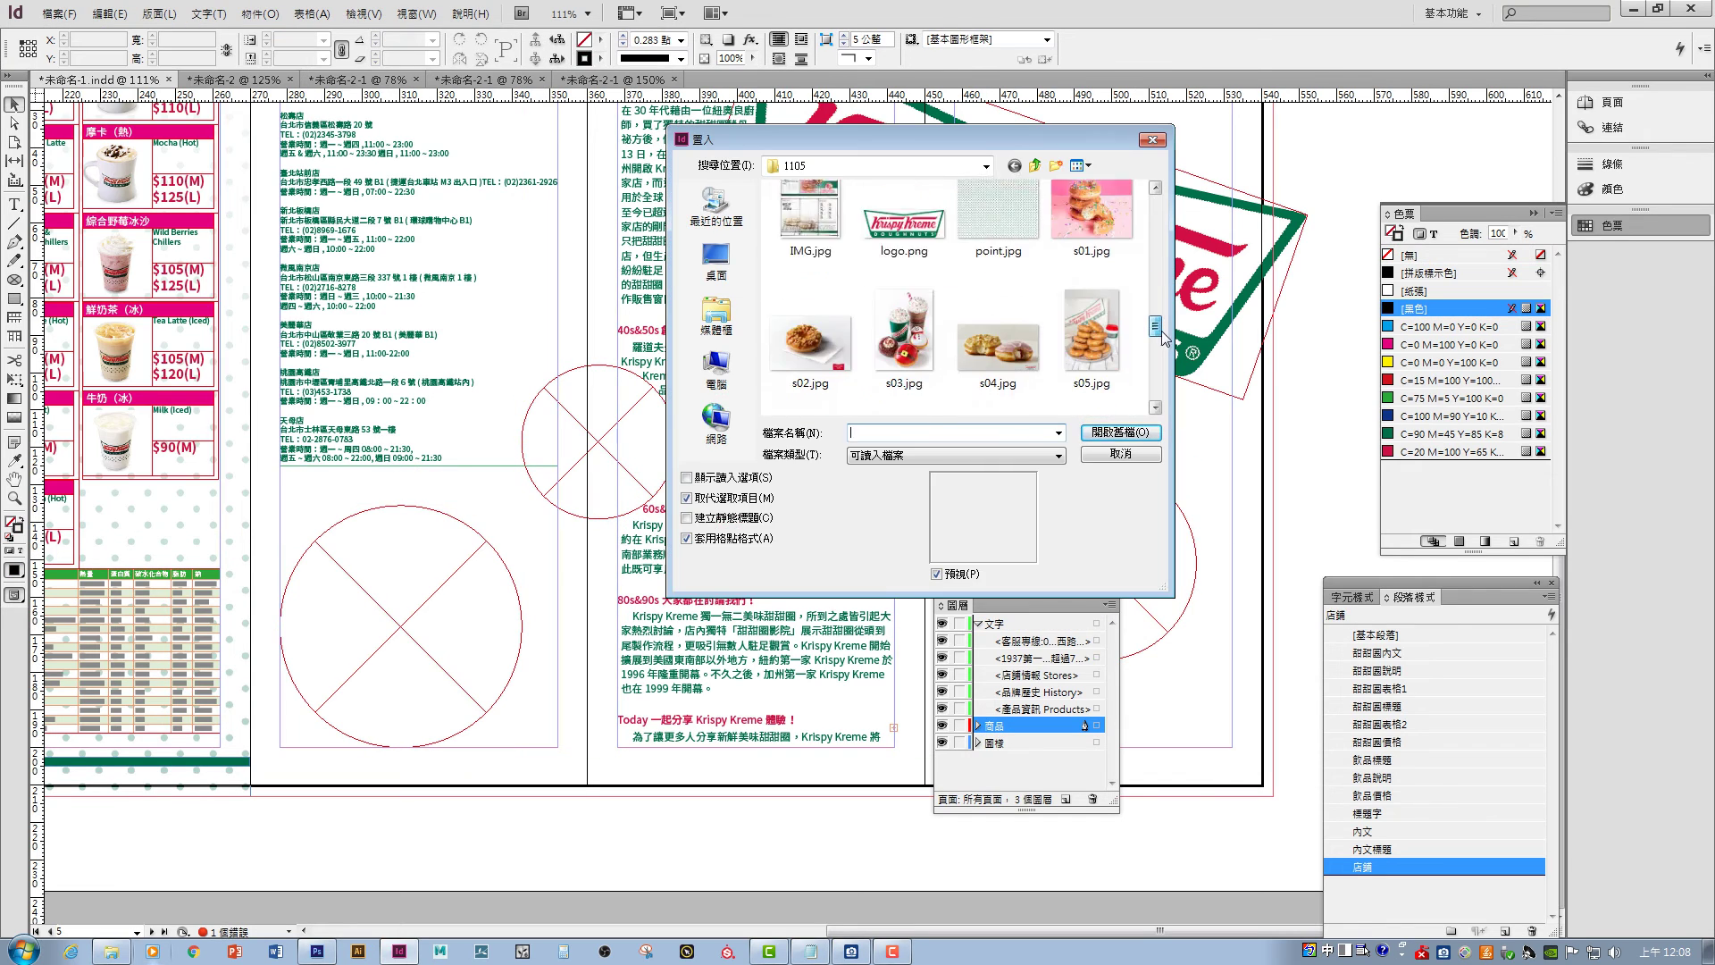
{"action": "double_click", "coordinate": [1003, 230]}
{"action": "left_click", "coordinate": [1108, 536]}
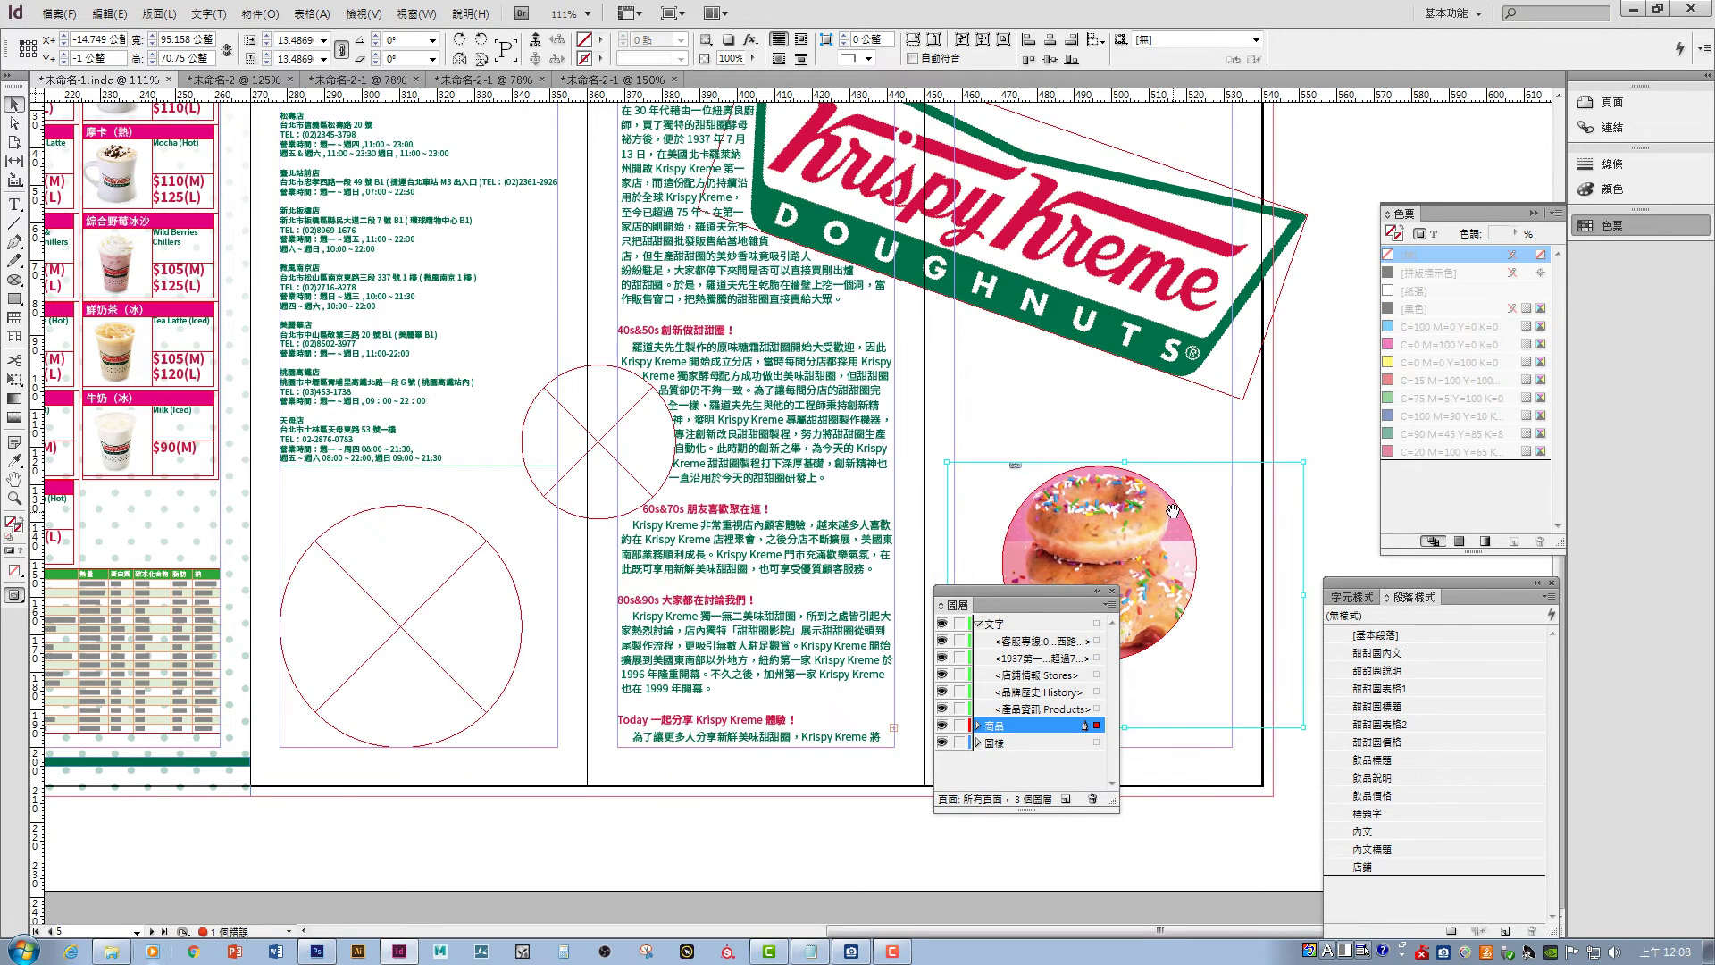
{"action": "key", "text": "ctrl+d"}
{"action": "double_click", "coordinate": [1091, 307]}
{"action": "left_click", "coordinate": [413, 608]}
{"action": "left_click_drag", "start_coordinate": [414, 607], "coordinate": [420, 500]}
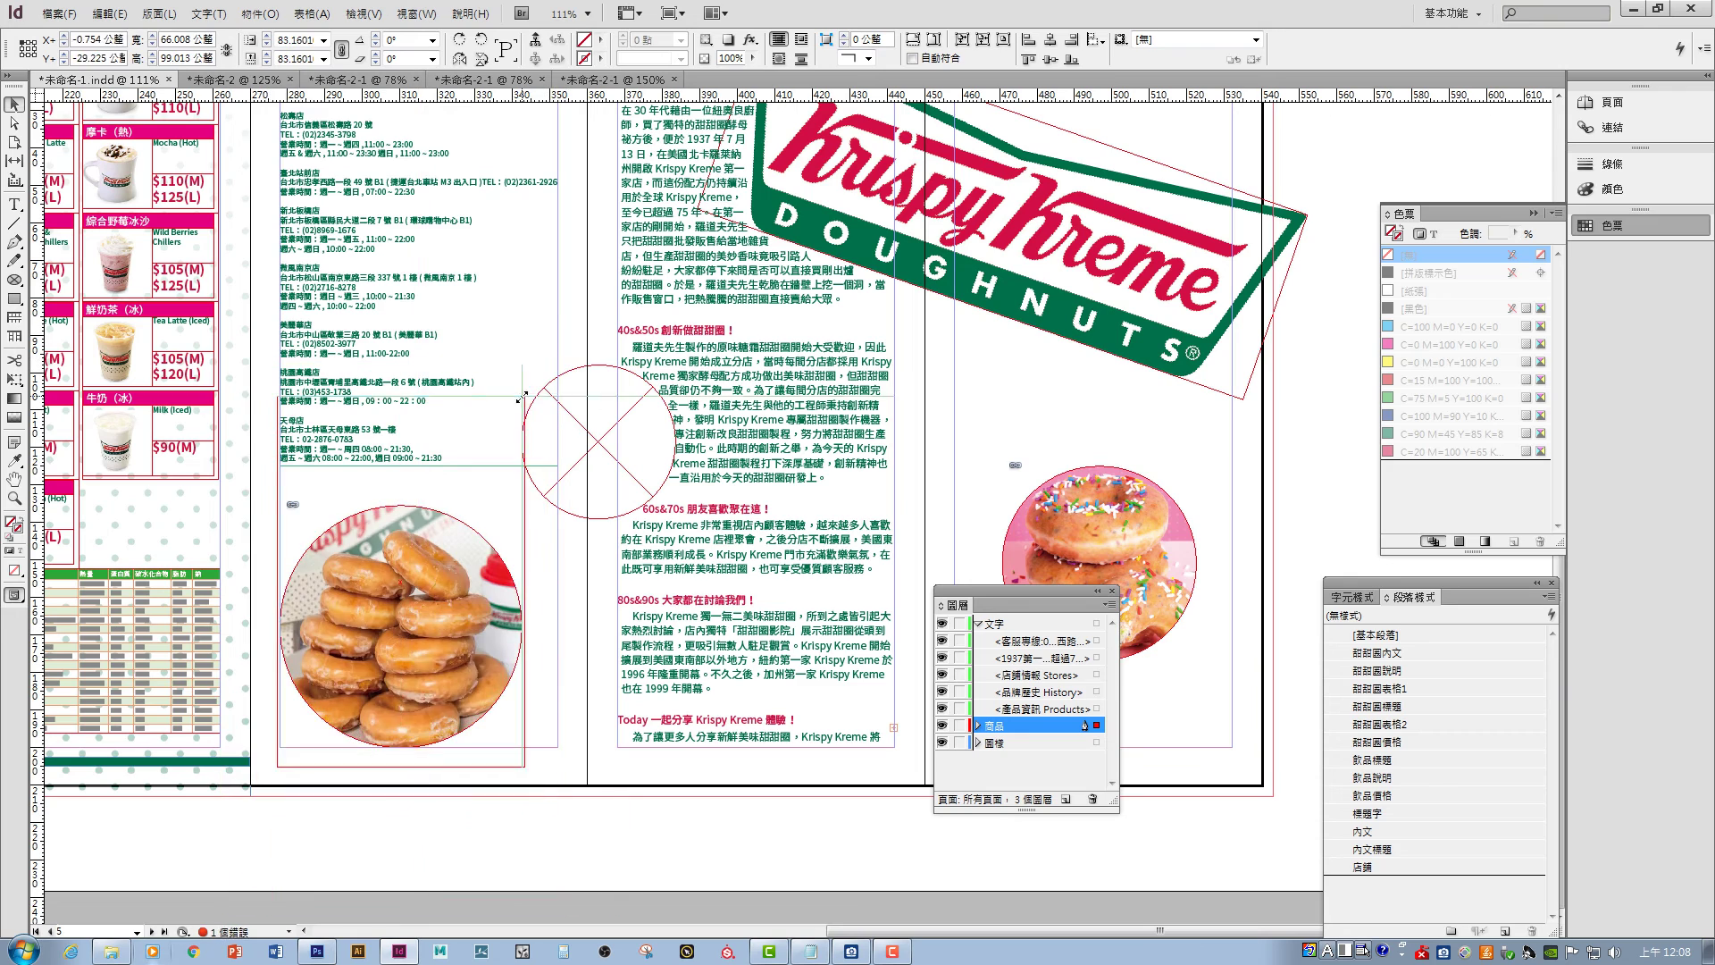
- Place the Christmas drinks photo in the upper circle and reposition it inside the frame
{"action": "left_click", "coordinate": [599, 441]}
{"action": "key", "text": "ctrl+d"}
{"action": "scroll", "coordinate": [1168, 384], "scroll_direction": "down", "scroll_amount": 3}
{"action": "scroll", "coordinate": [1169, 384], "scroll_direction": "up", "scroll_amount": 3}
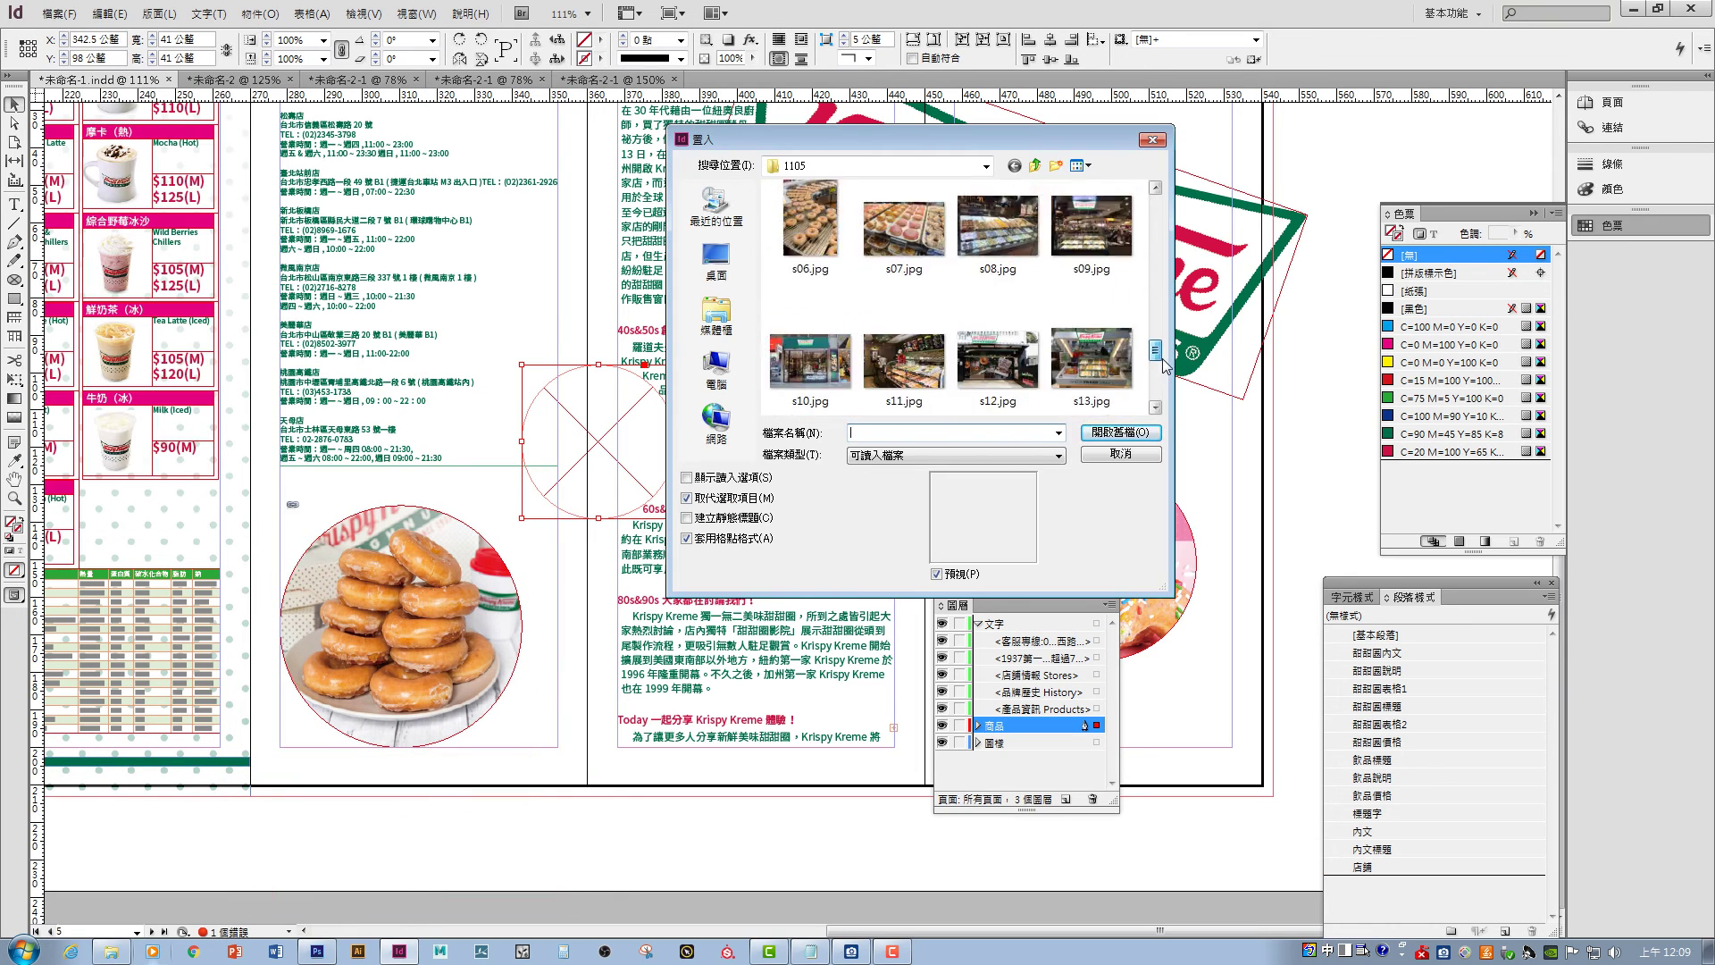
{"action": "double_click", "coordinate": [904, 284]}
{"action": "left_click_drag", "start_coordinate": [693, 327], "coordinate": [703, 304]}
{"action": "left_click", "coordinate": [1300, 465]}
{"action": "key", "text": "ctrl+minus"}
{"action": "key", "text": "ctrl+minus"}
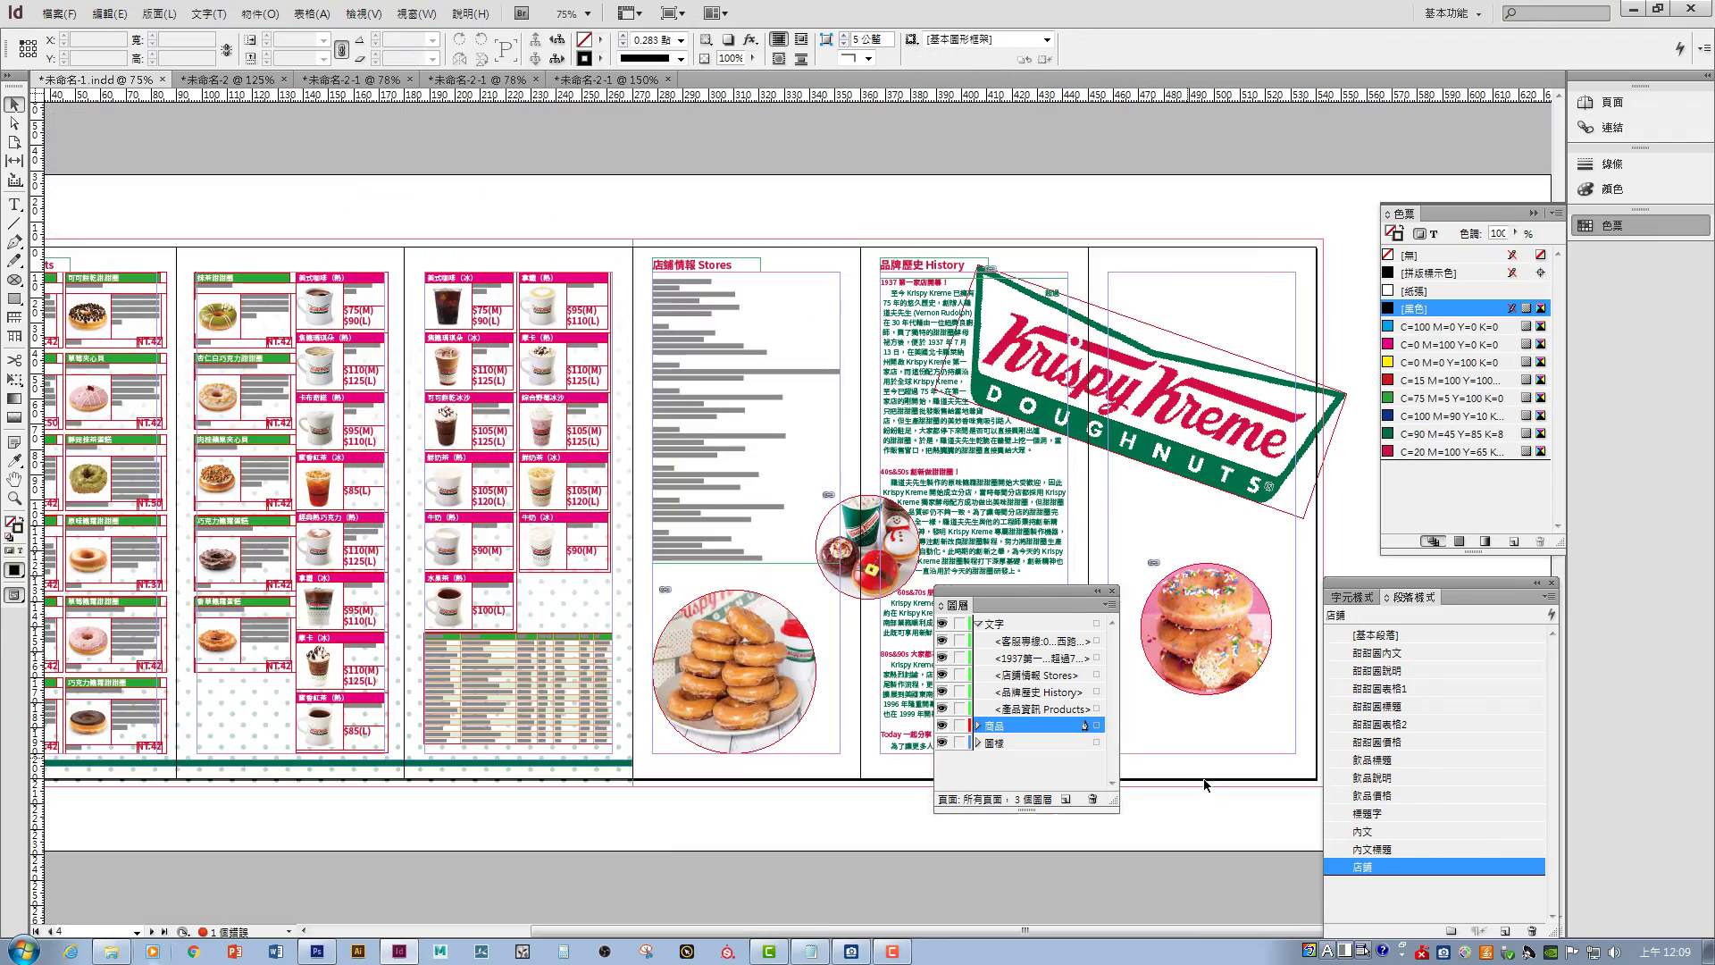
{"action": "key", "text": "F7"}
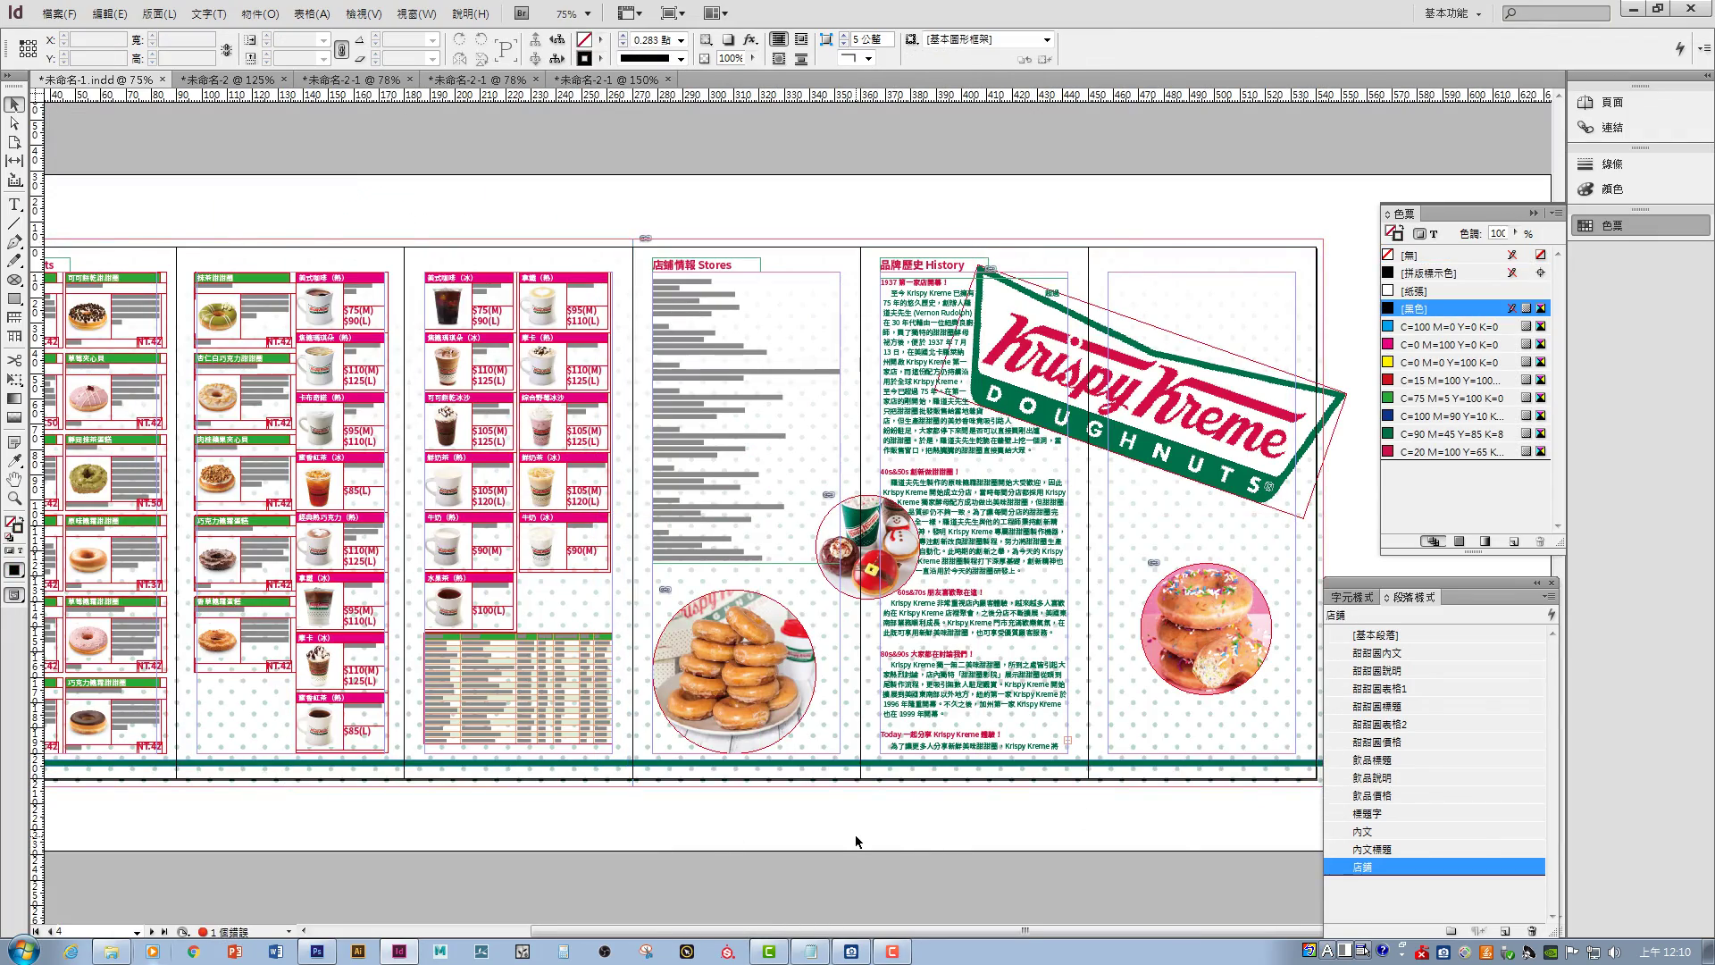
{"action": "key", "text": "ctrl+equal"}
- Draw an empty frame beside the store list and look over its effects options
{"action": "left_click_drag", "start_coordinate": [605, 208], "coordinate": [672, 247]}
{"action": "key", "text": "ctrl+equal"}
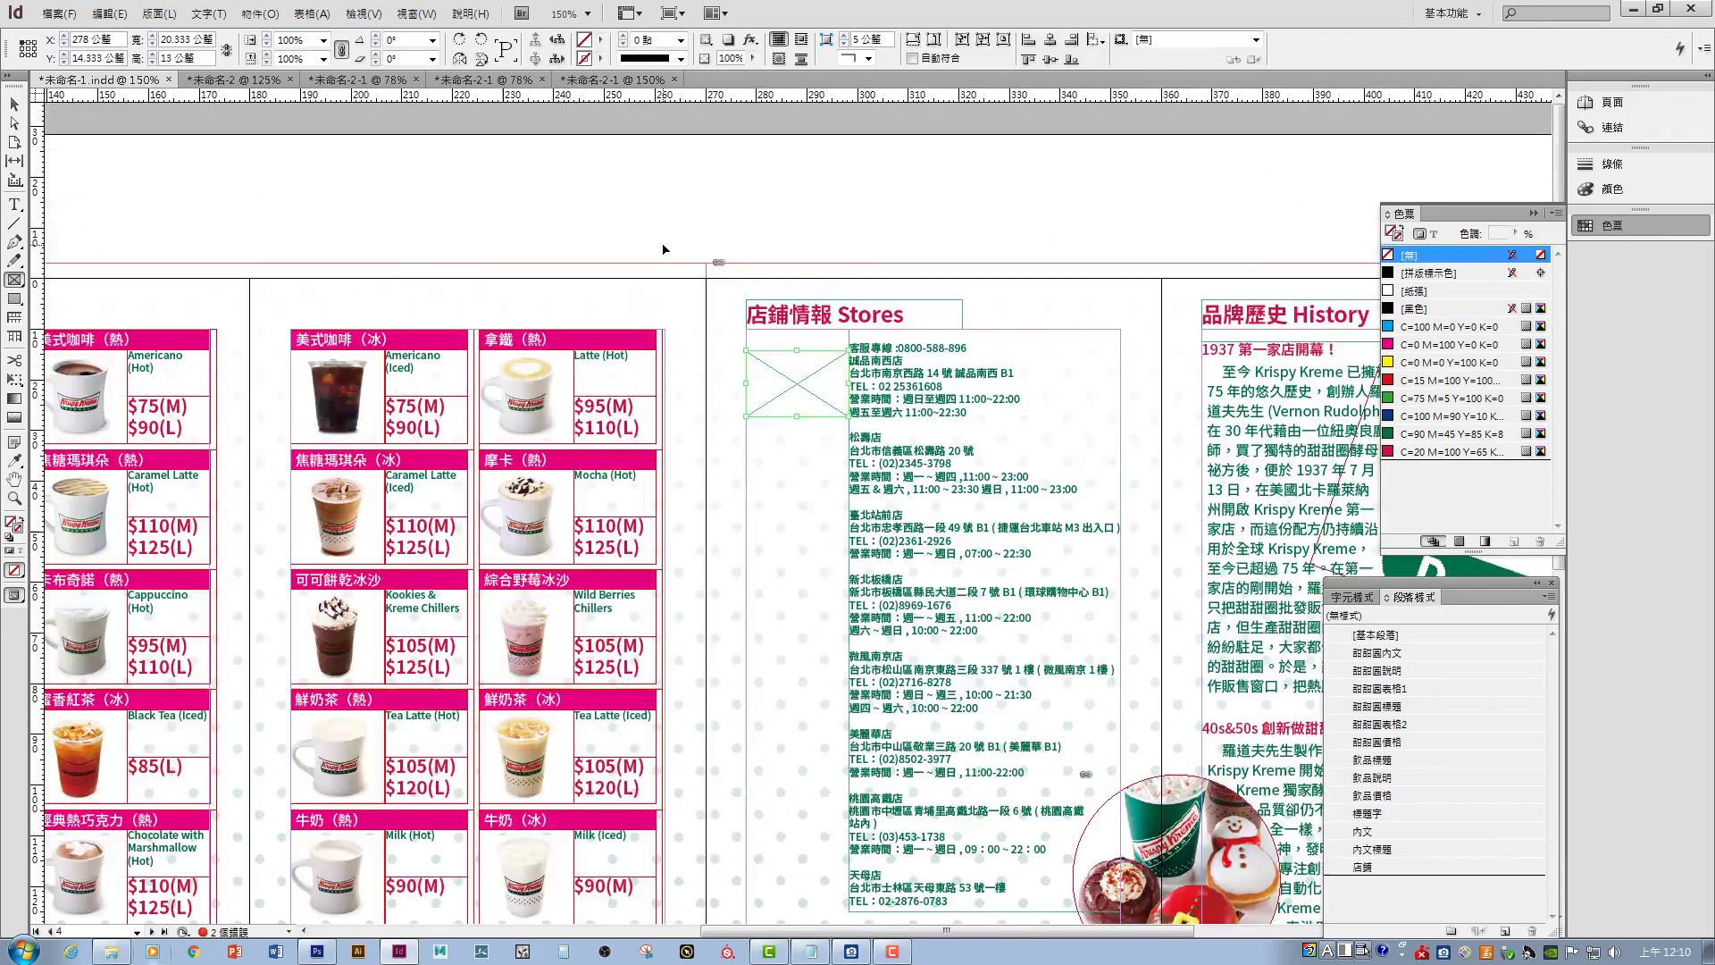
{"action": "scroll", "coordinate": [817, 482], "scroll_direction": "down", "scroll_amount": 2}
{"action": "left_click_drag", "start_coordinate": [817, 482], "coordinate": [802, 387]}
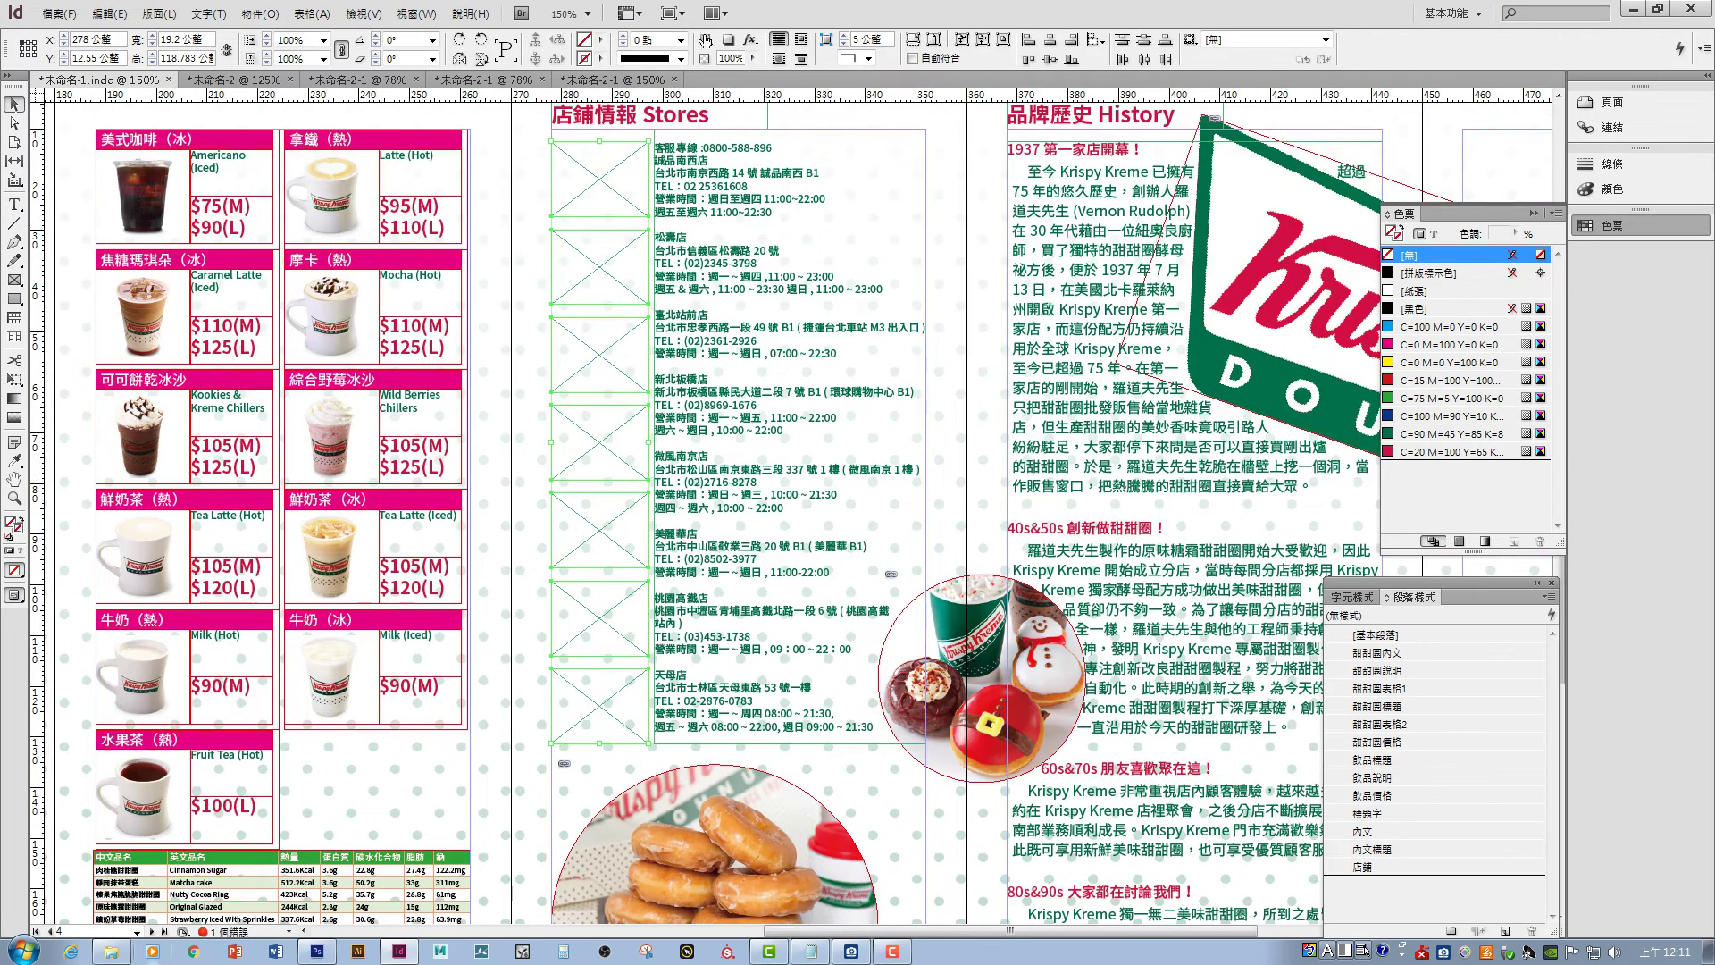
{"action": "left_click", "coordinate": [750, 40]}
{"action": "left_click", "coordinate": [878, 113]}
{"action": "key", "text": "Escape"}
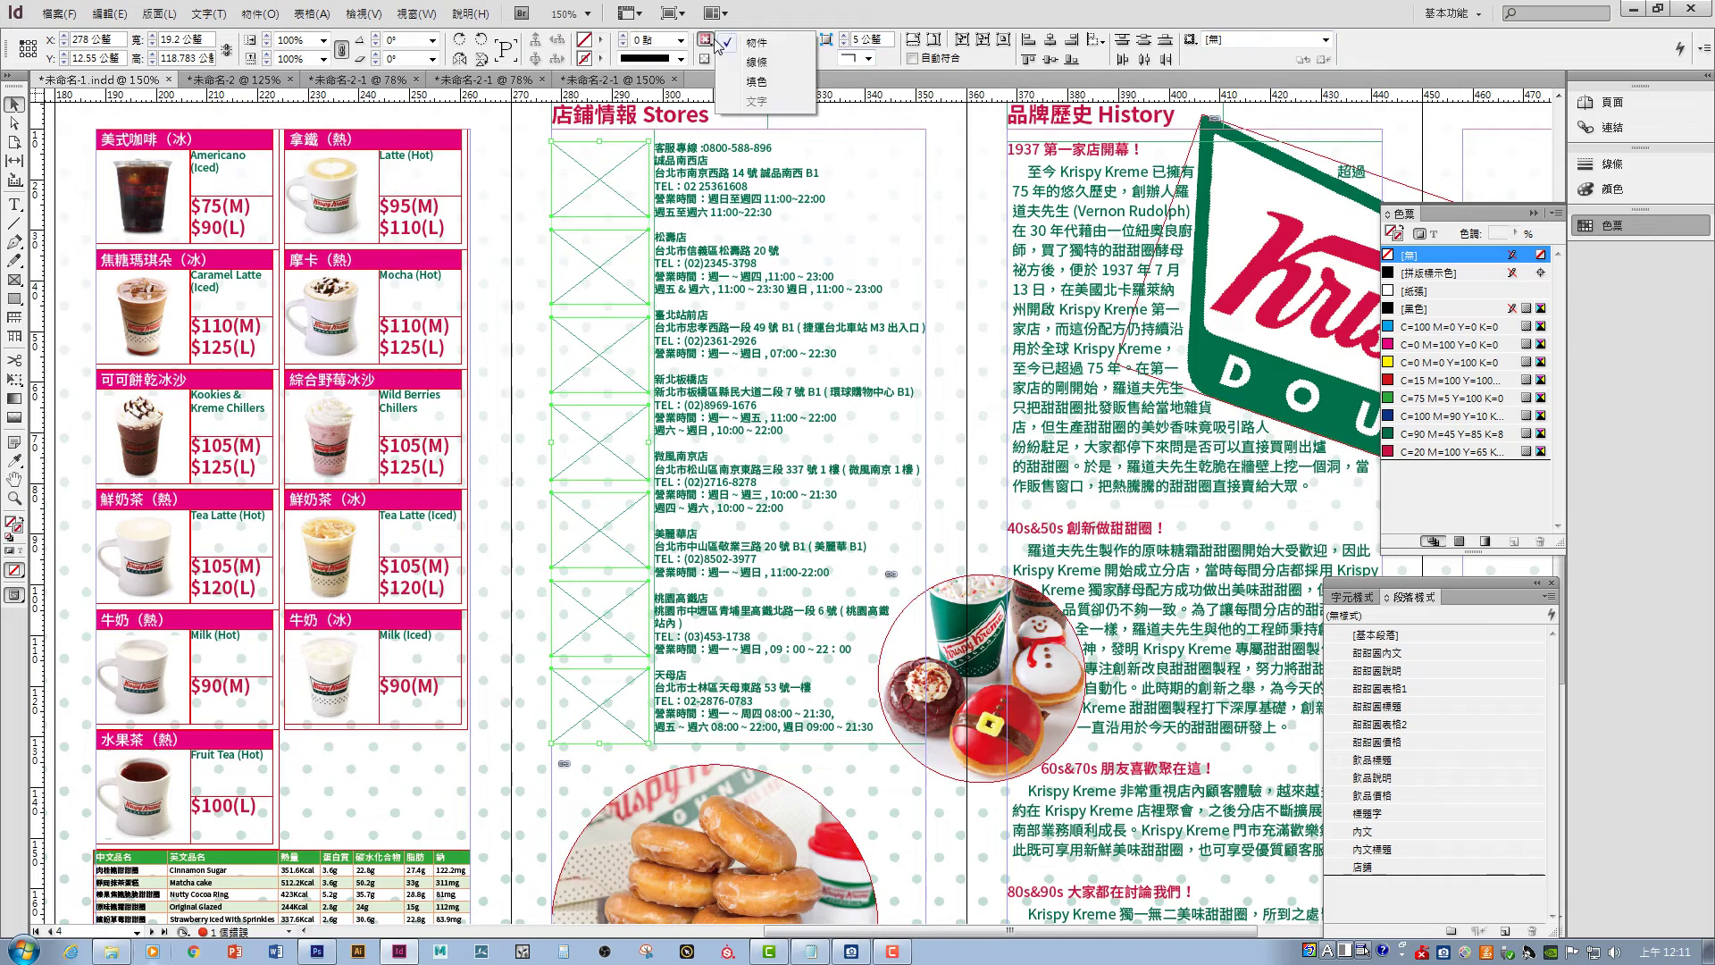
- Place the store photos and a donut-tray photo into the empty frames
{"action": "left_click", "coordinate": [59, 13]}
{"action": "left_click", "coordinate": [81, 248]}
{"action": "scroll", "coordinate": [1076, 300], "scroll_direction": "down", "scroll_amount": 1}
{"action": "left_click", "coordinate": [1077, 299]}
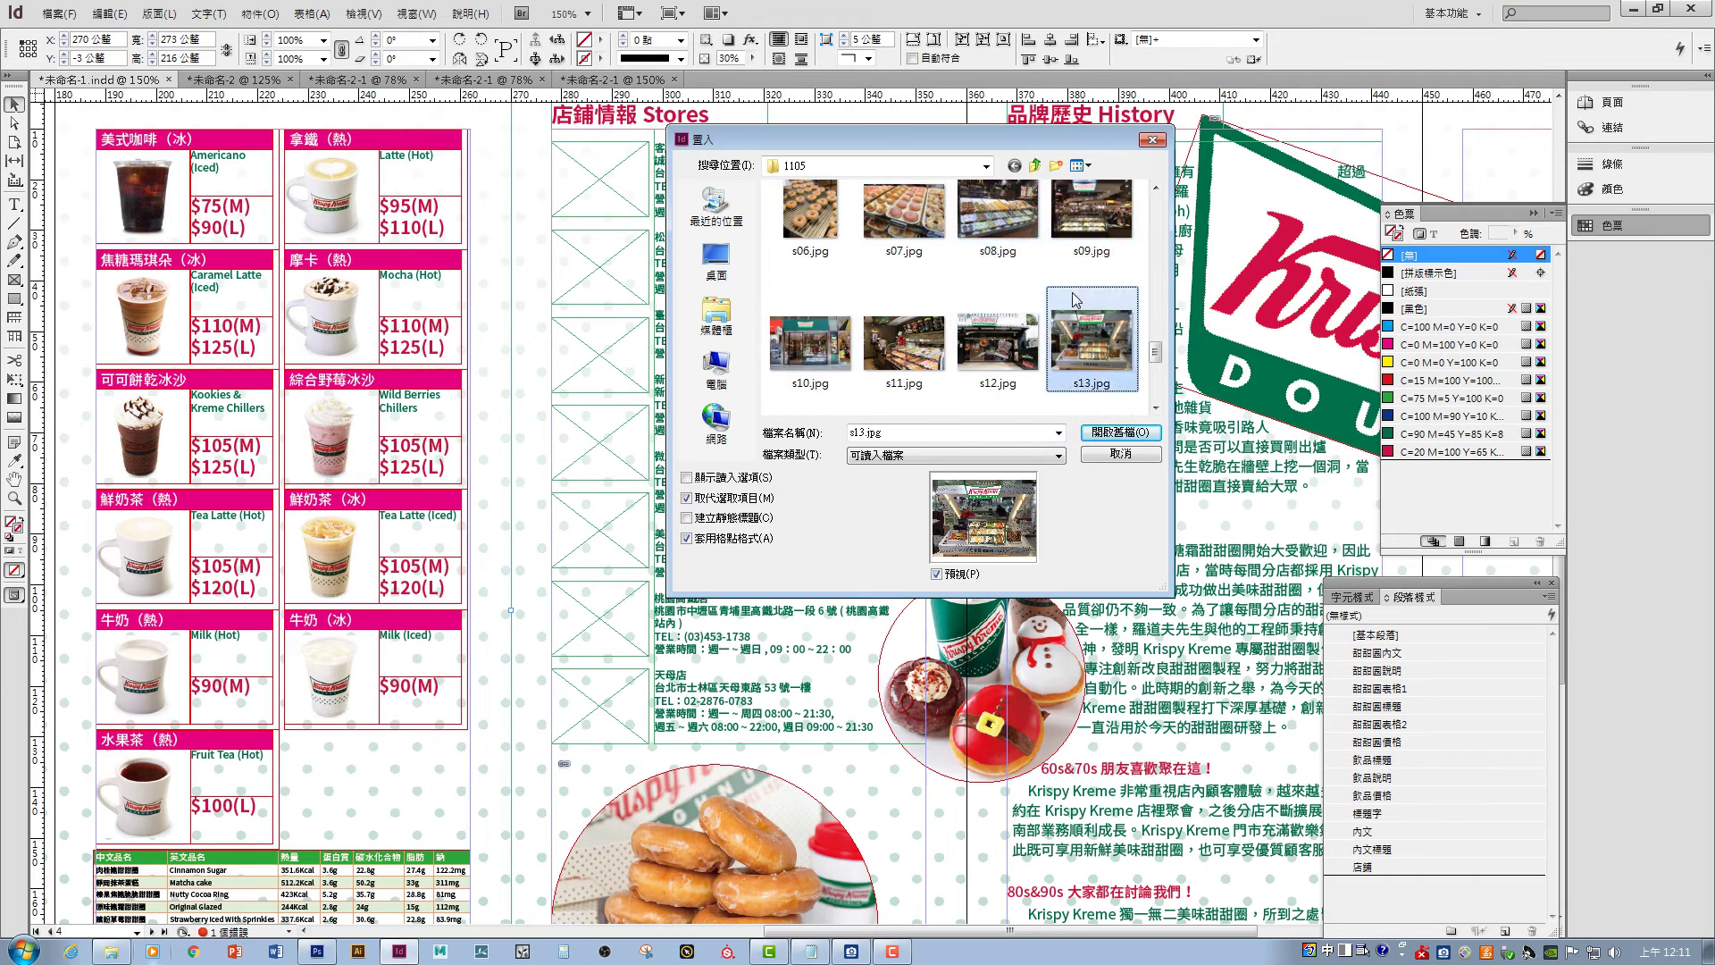
{"action": "double_click", "coordinate": [1077, 300]}
{"action": "left_click", "coordinate": [59, 13]}
{"action": "left_click", "coordinate": [81, 248]}
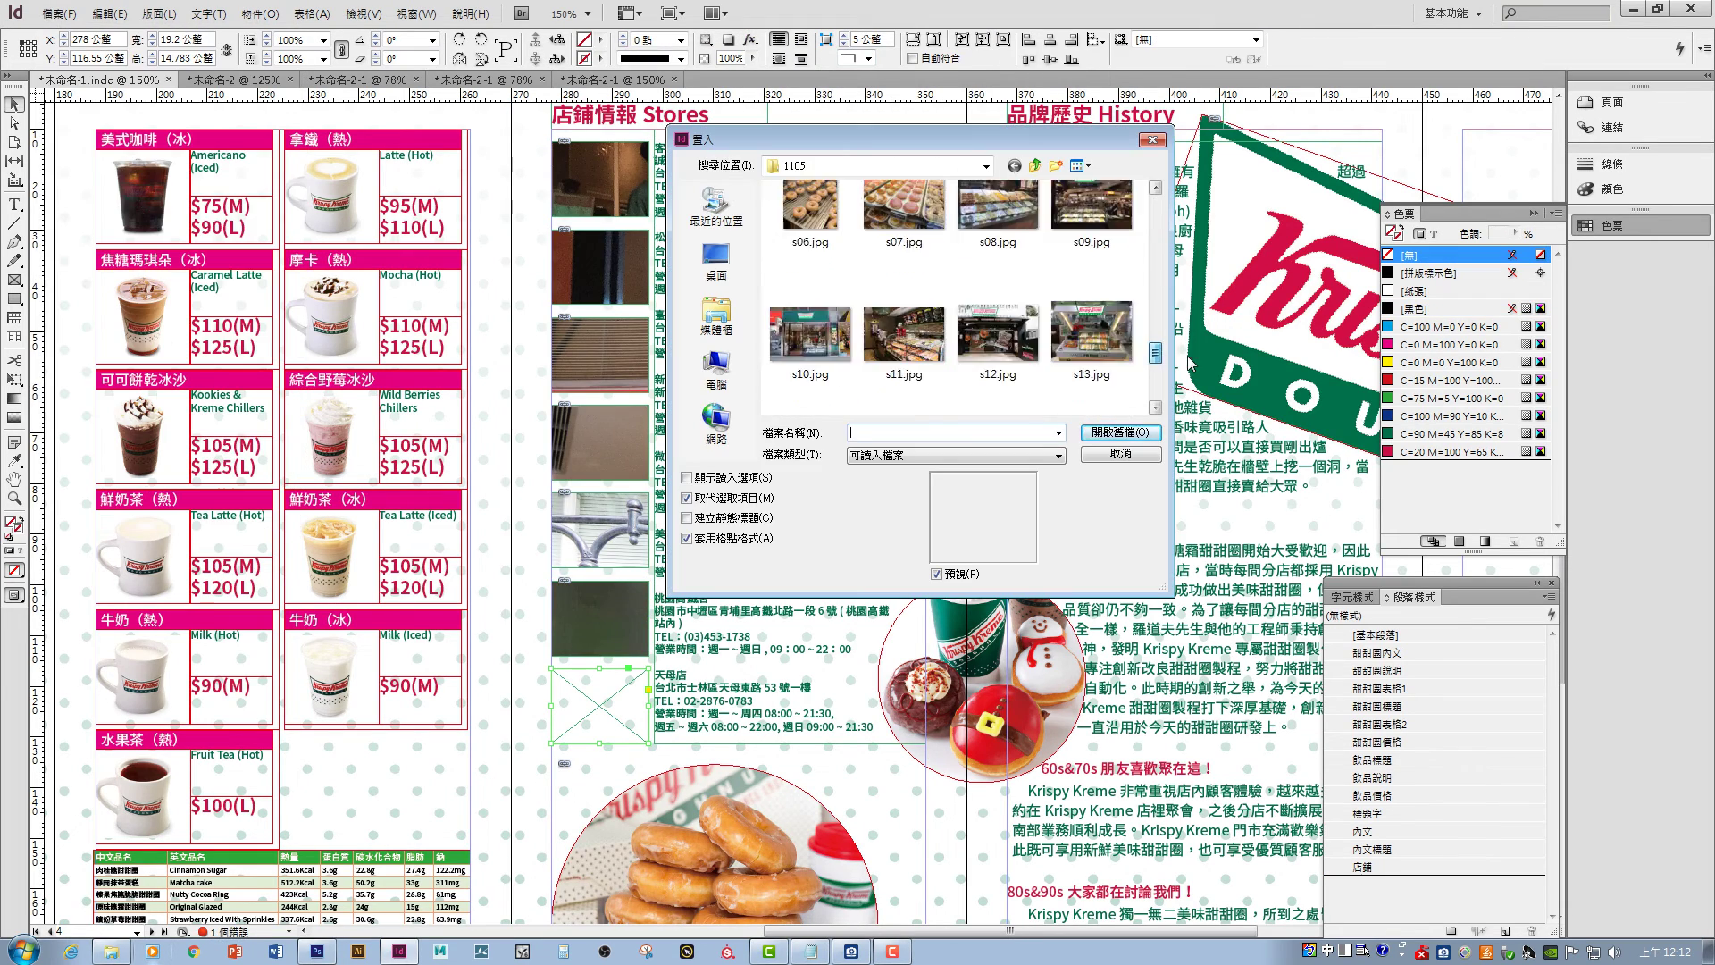
{"action": "scroll", "coordinate": [956, 294], "scroll_direction": "up", "scroll_amount": 1}
{"action": "double_click", "coordinate": [811, 239]}
{"action": "key", "text": "ctrl+1"}
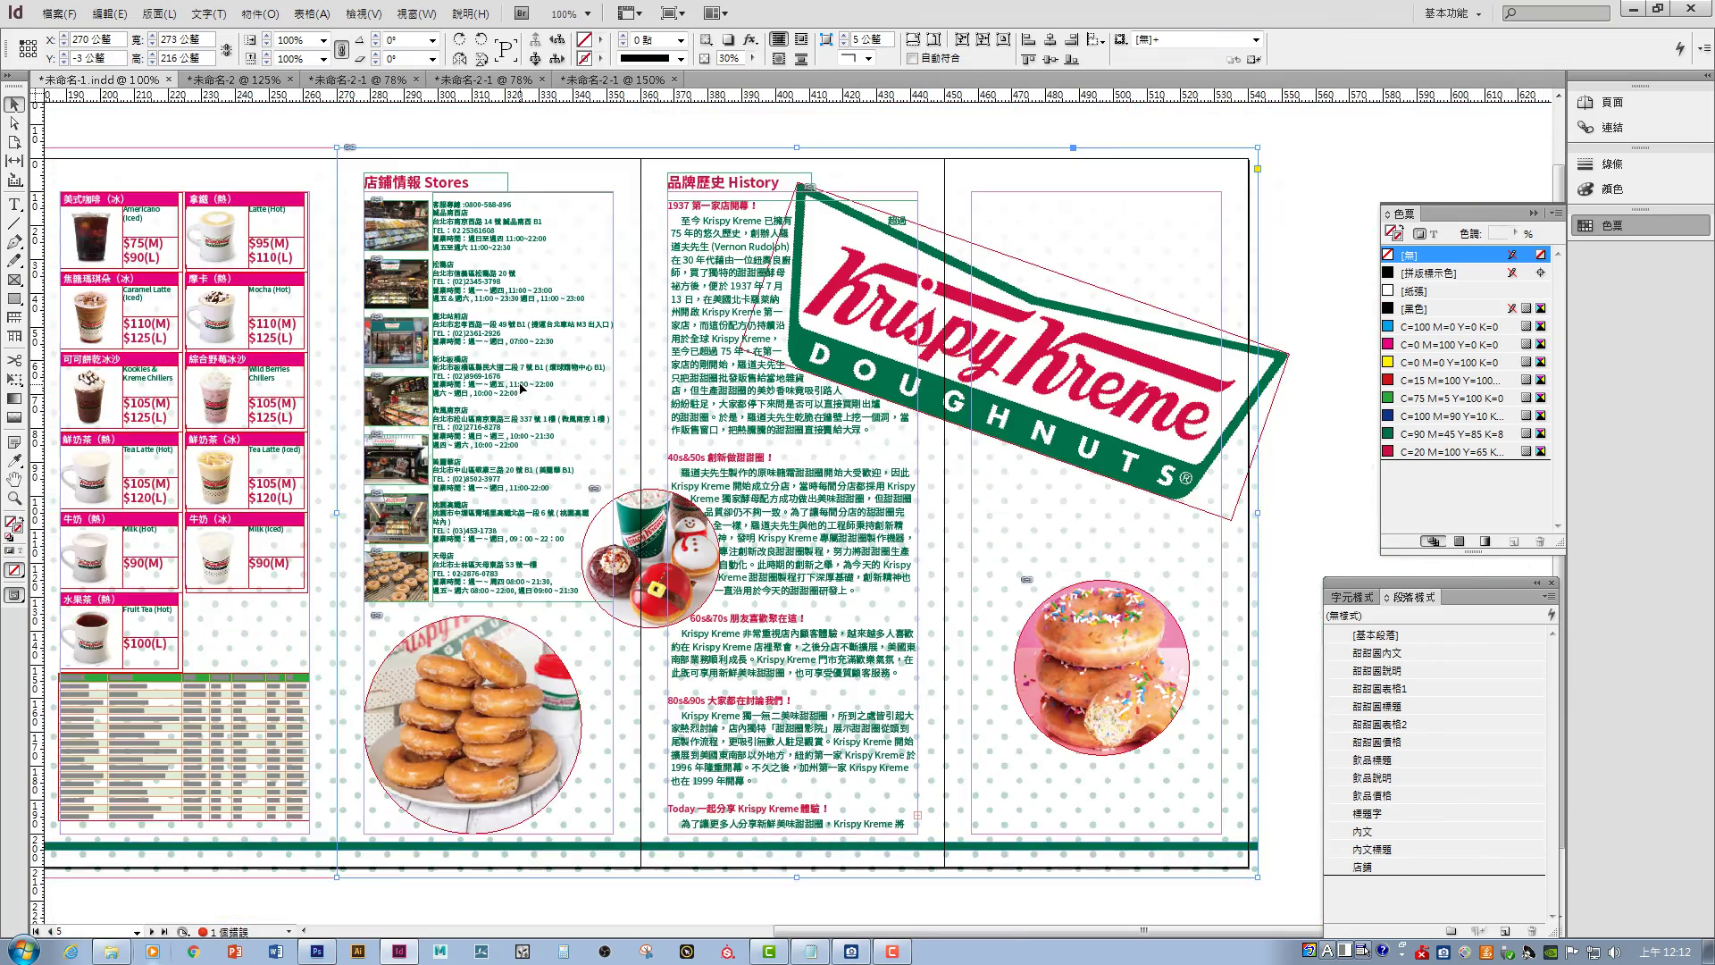
- Copy the brand name and website lines from the text notes and paste them into the layout
{"action": "left_click", "coordinate": [810, 951]}
{"action": "right_click", "coordinate": [367, 183]}
{"action": "left_click", "coordinate": [394, 229]}
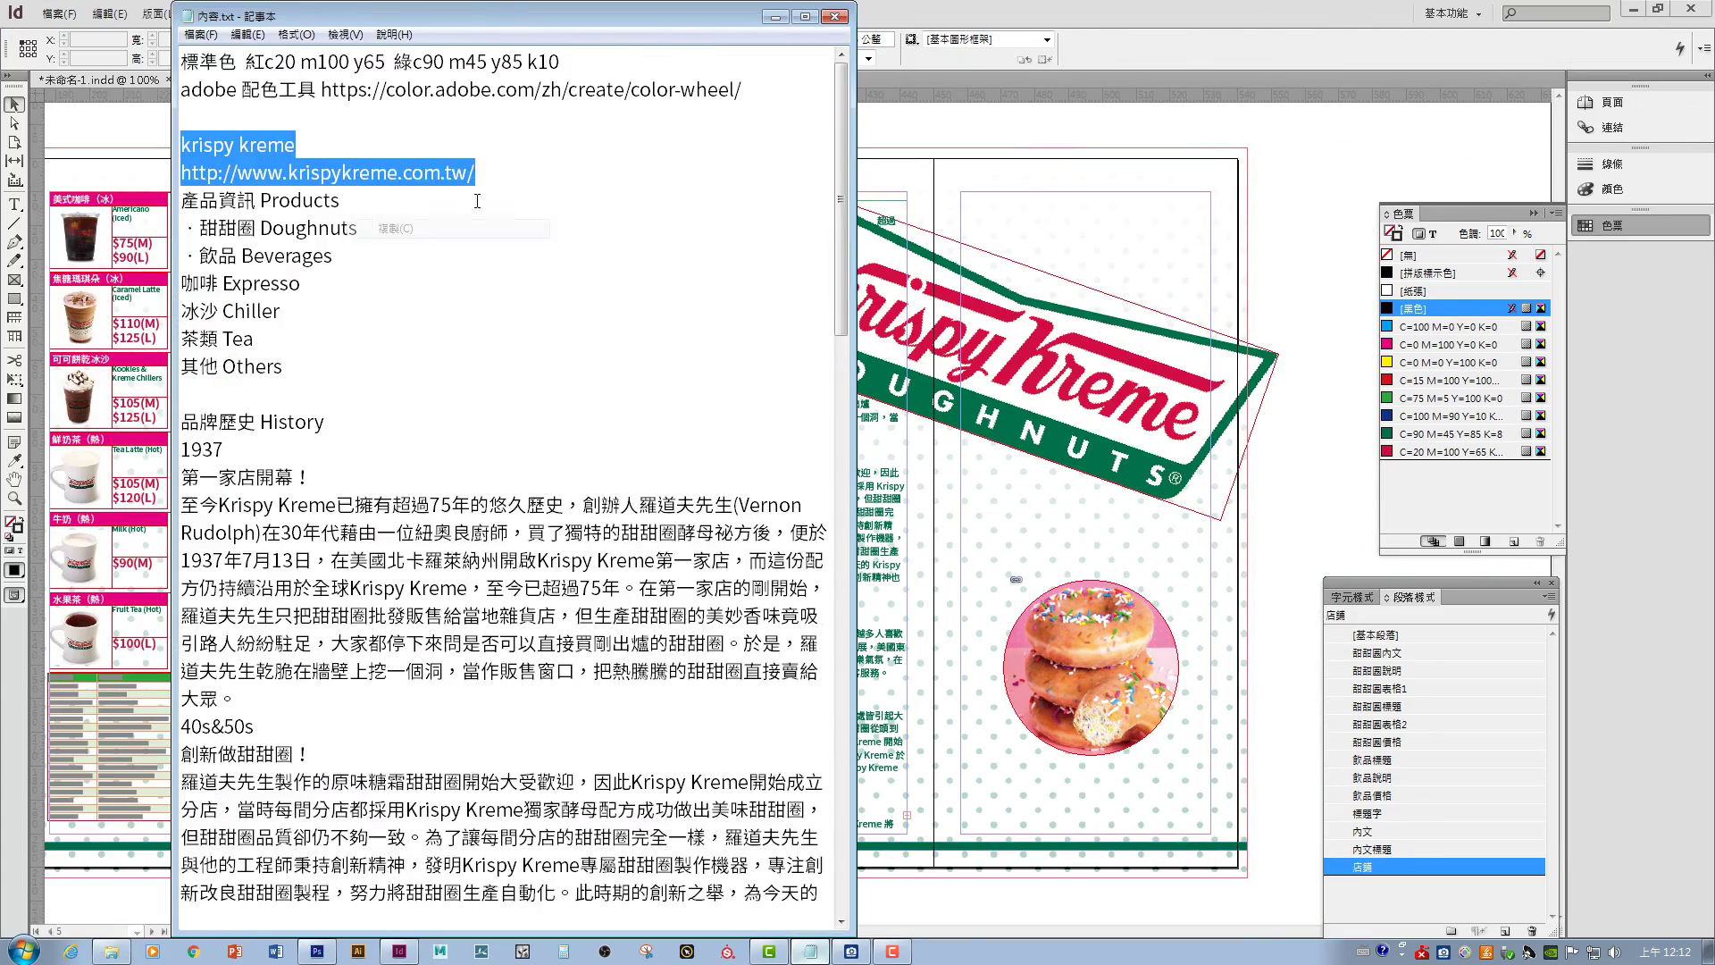
{"action": "left_click", "coordinate": [399, 952]}
{"action": "key", "text": "ctrl+v"}
- Style the pasted brand text with 標題字, move it to the right column's top, and right-align it
{"action": "left_click", "coordinate": [1377, 706]}
{"action": "left_click", "coordinate": [1366, 814]}
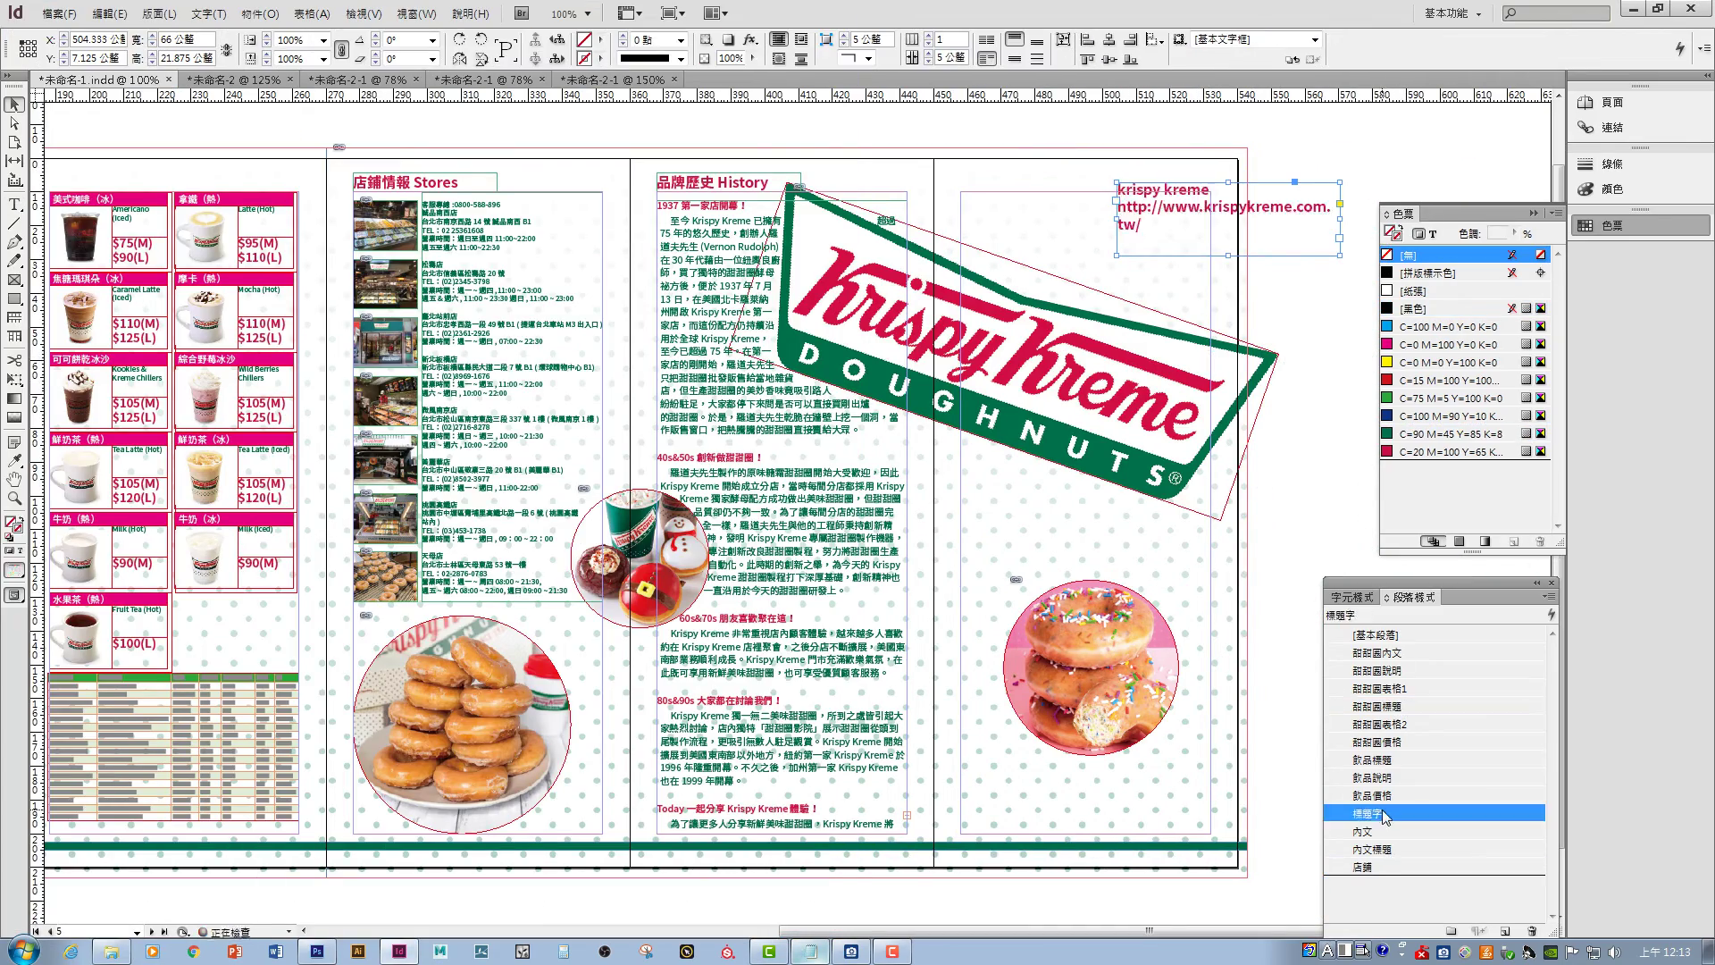
{"action": "left_click_drag", "start_coordinate": [1228, 223], "coordinate": [1072, 232]}
{"action": "double_click", "coordinate": [1052, 200]}
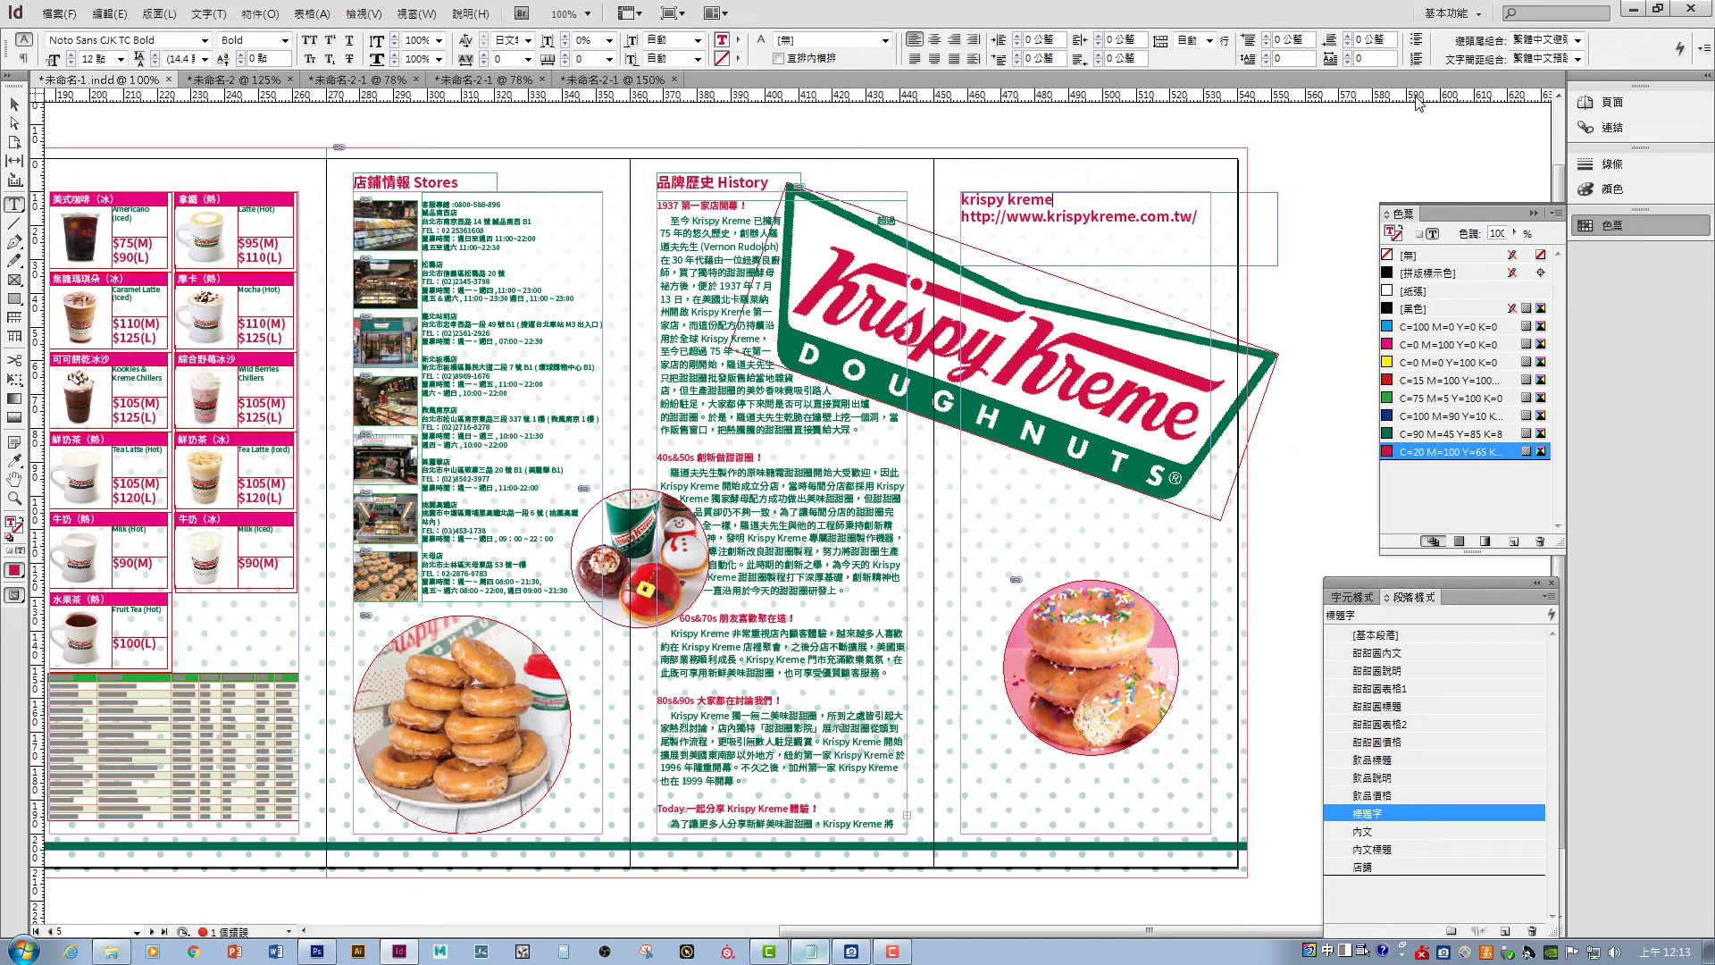
{"action": "left_click", "coordinate": [954, 39]}
{"action": "key", "text": "Escape"}
{"action": "left_click", "coordinate": [1302, 226]}
- Draw a crimson-filled rectangle right of the URL and move the round donut photo into place
{"action": "scroll", "coordinate": [1300, 223], "scroll_direction": "down", "scroll_amount": 1}
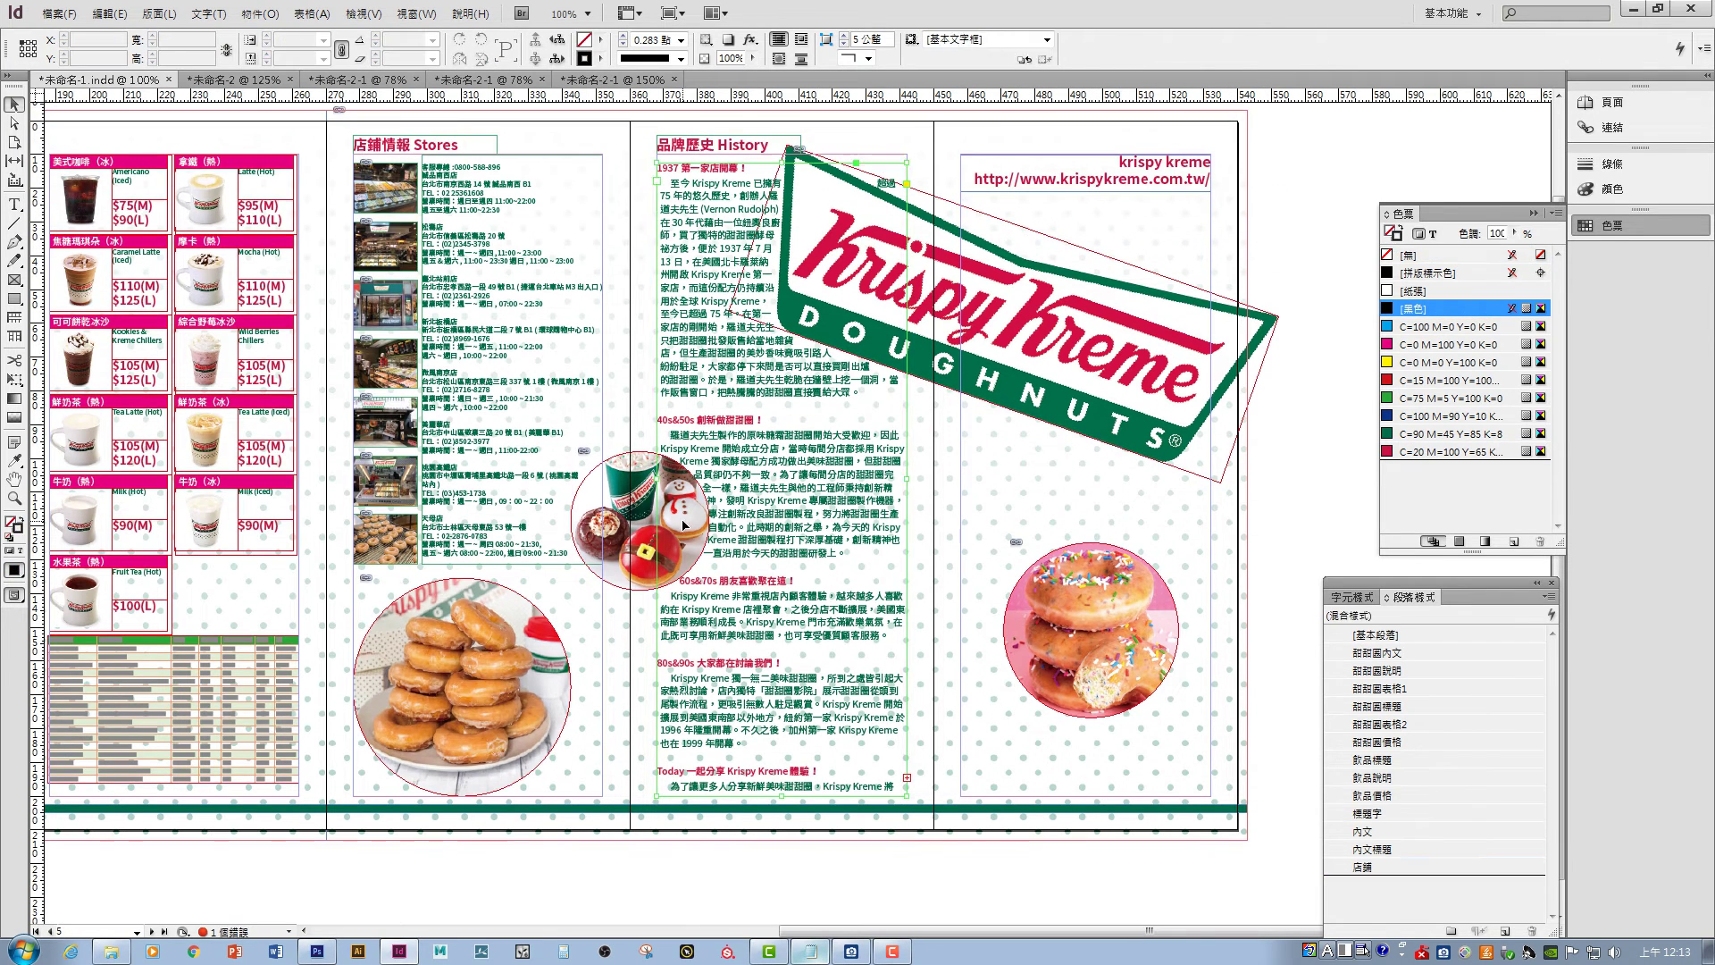
{"action": "left_click", "coordinate": [14, 300]}
{"action": "left_click_drag", "start_coordinate": [1247, 154], "coordinate": [1211, 190]}
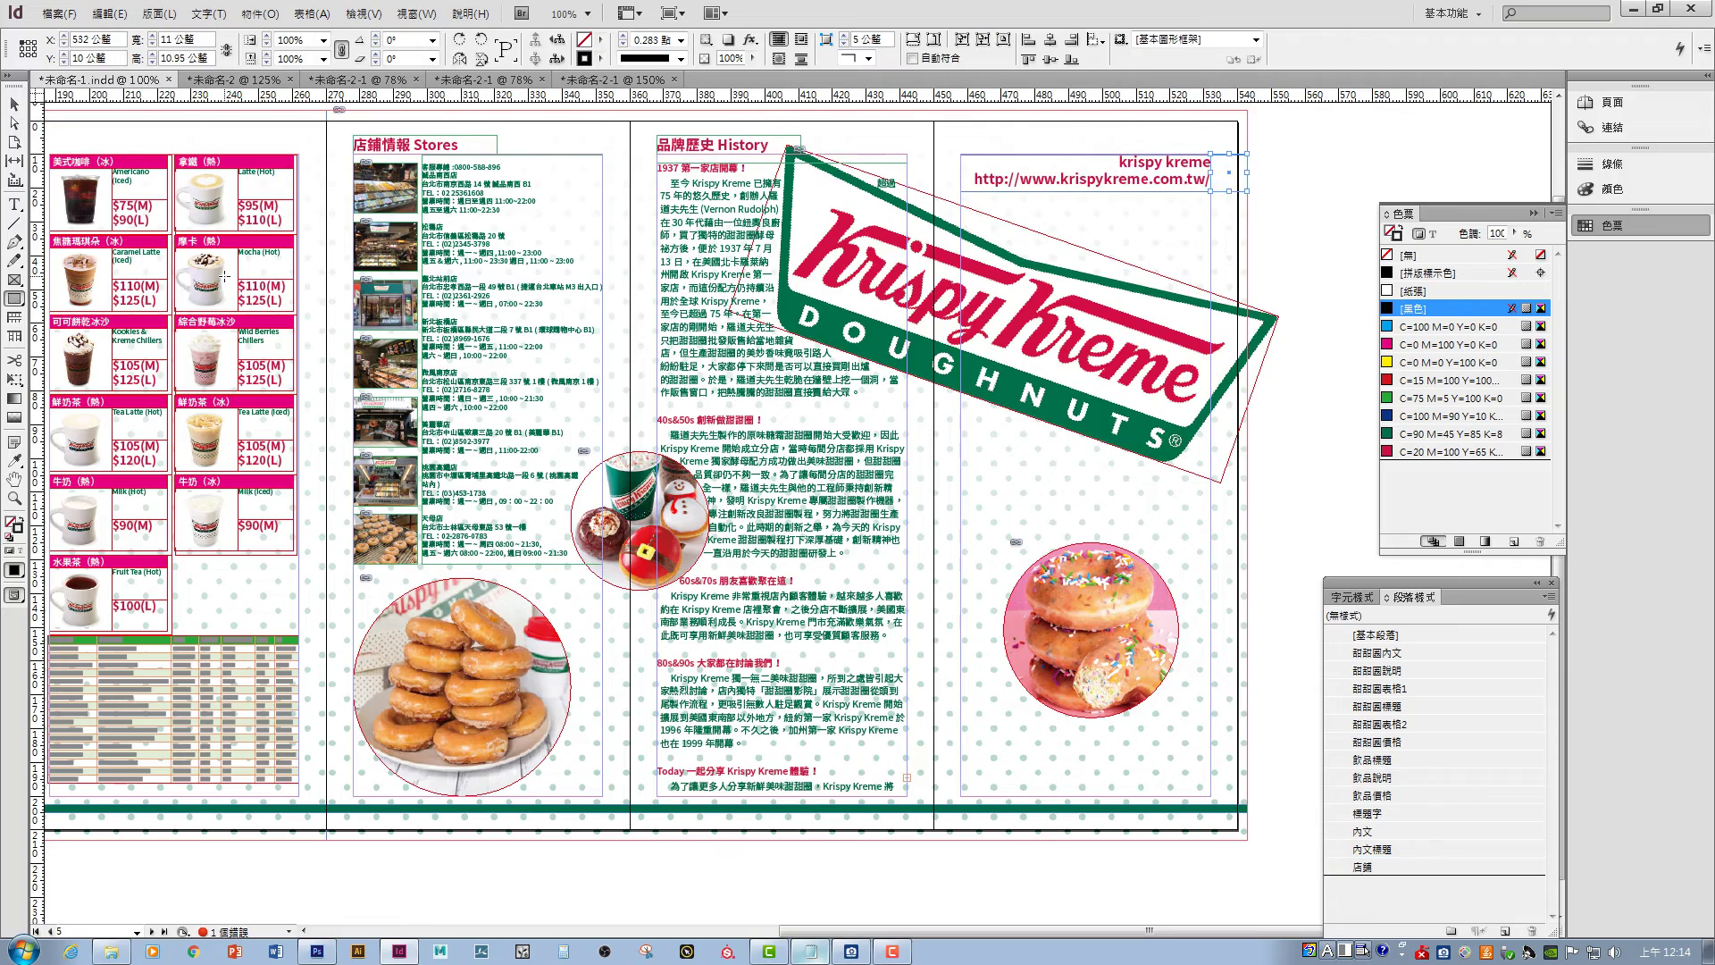
{"action": "left_click", "coordinate": [600, 39]}
{"action": "left_click", "coordinate": [666, 204]}
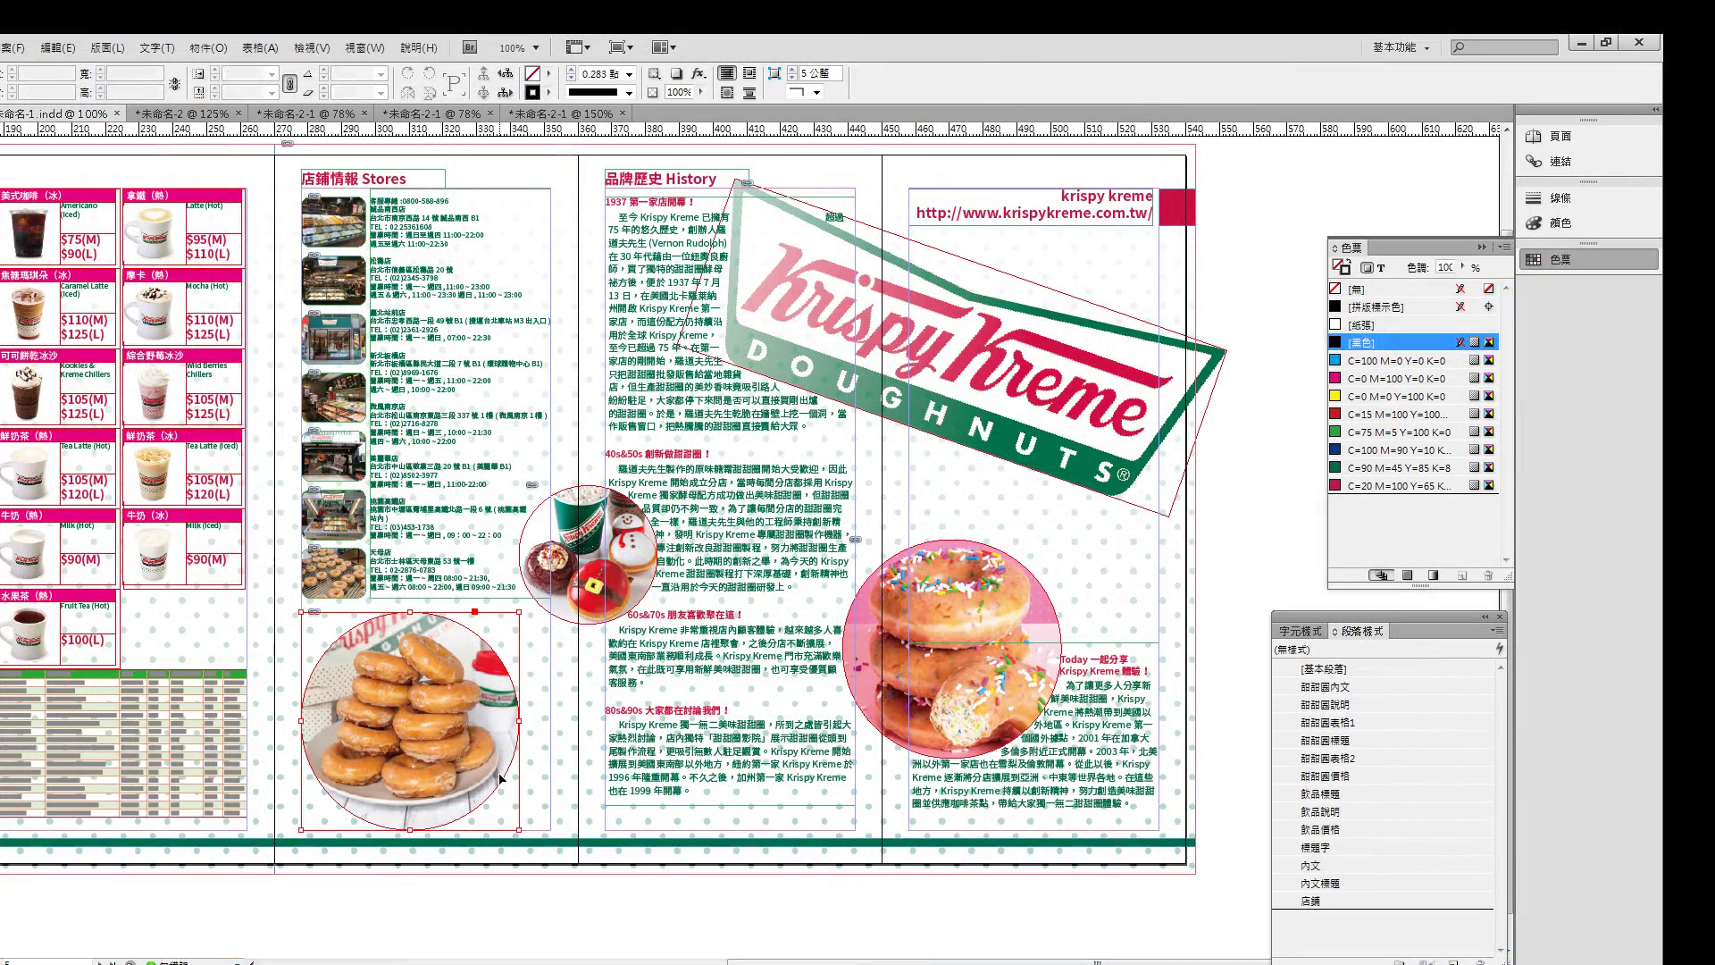
{"action": "left_click_drag", "start_coordinate": [500, 779], "coordinate": [497, 767]}
{"action": "left_click", "coordinate": [528, 914]}
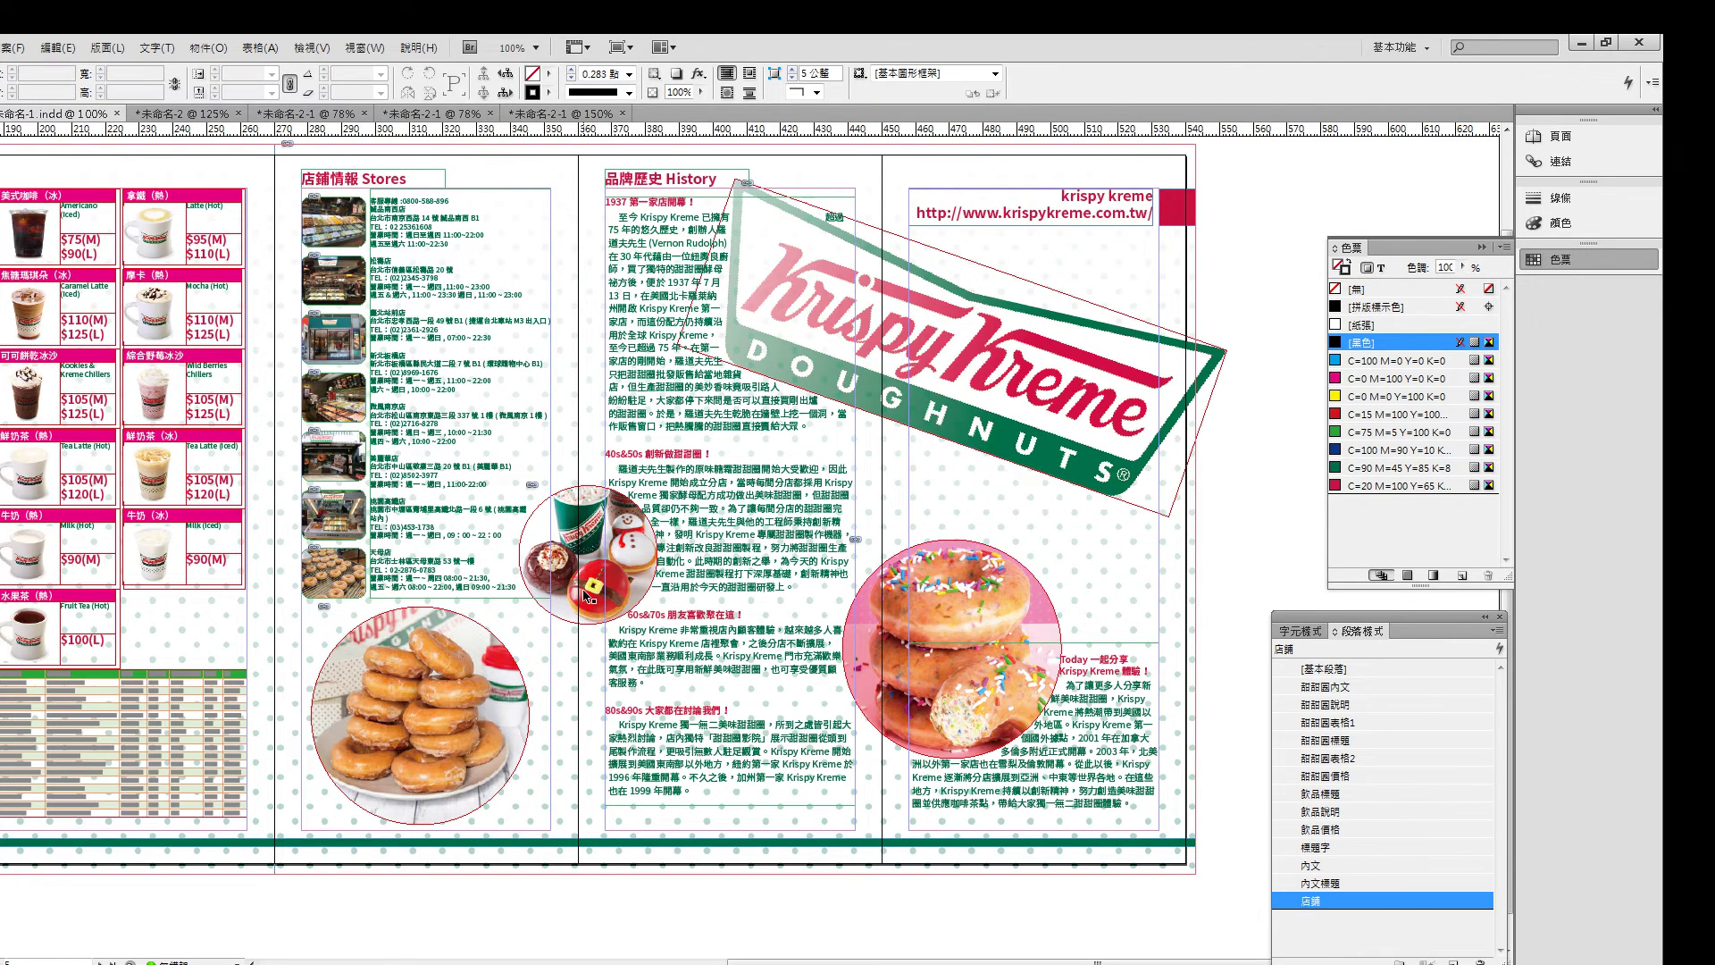
{"action": "left_click", "coordinate": [593, 541]}
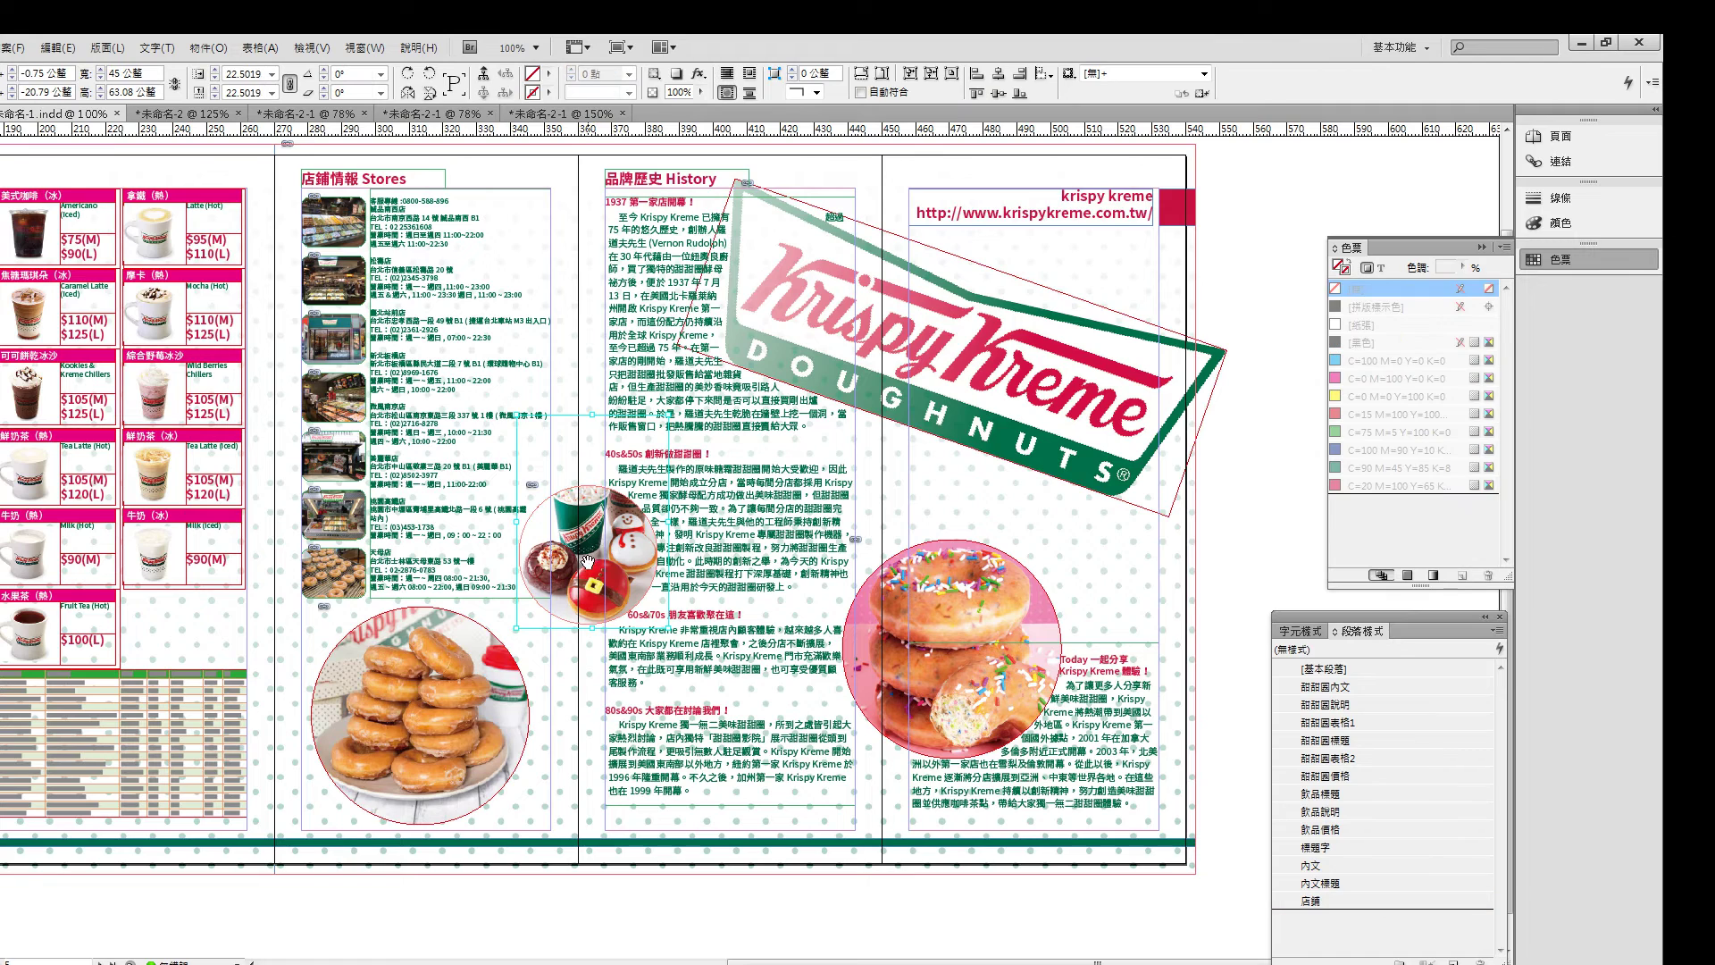
{"action": "left_click", "coordinate": [1261, 518]}
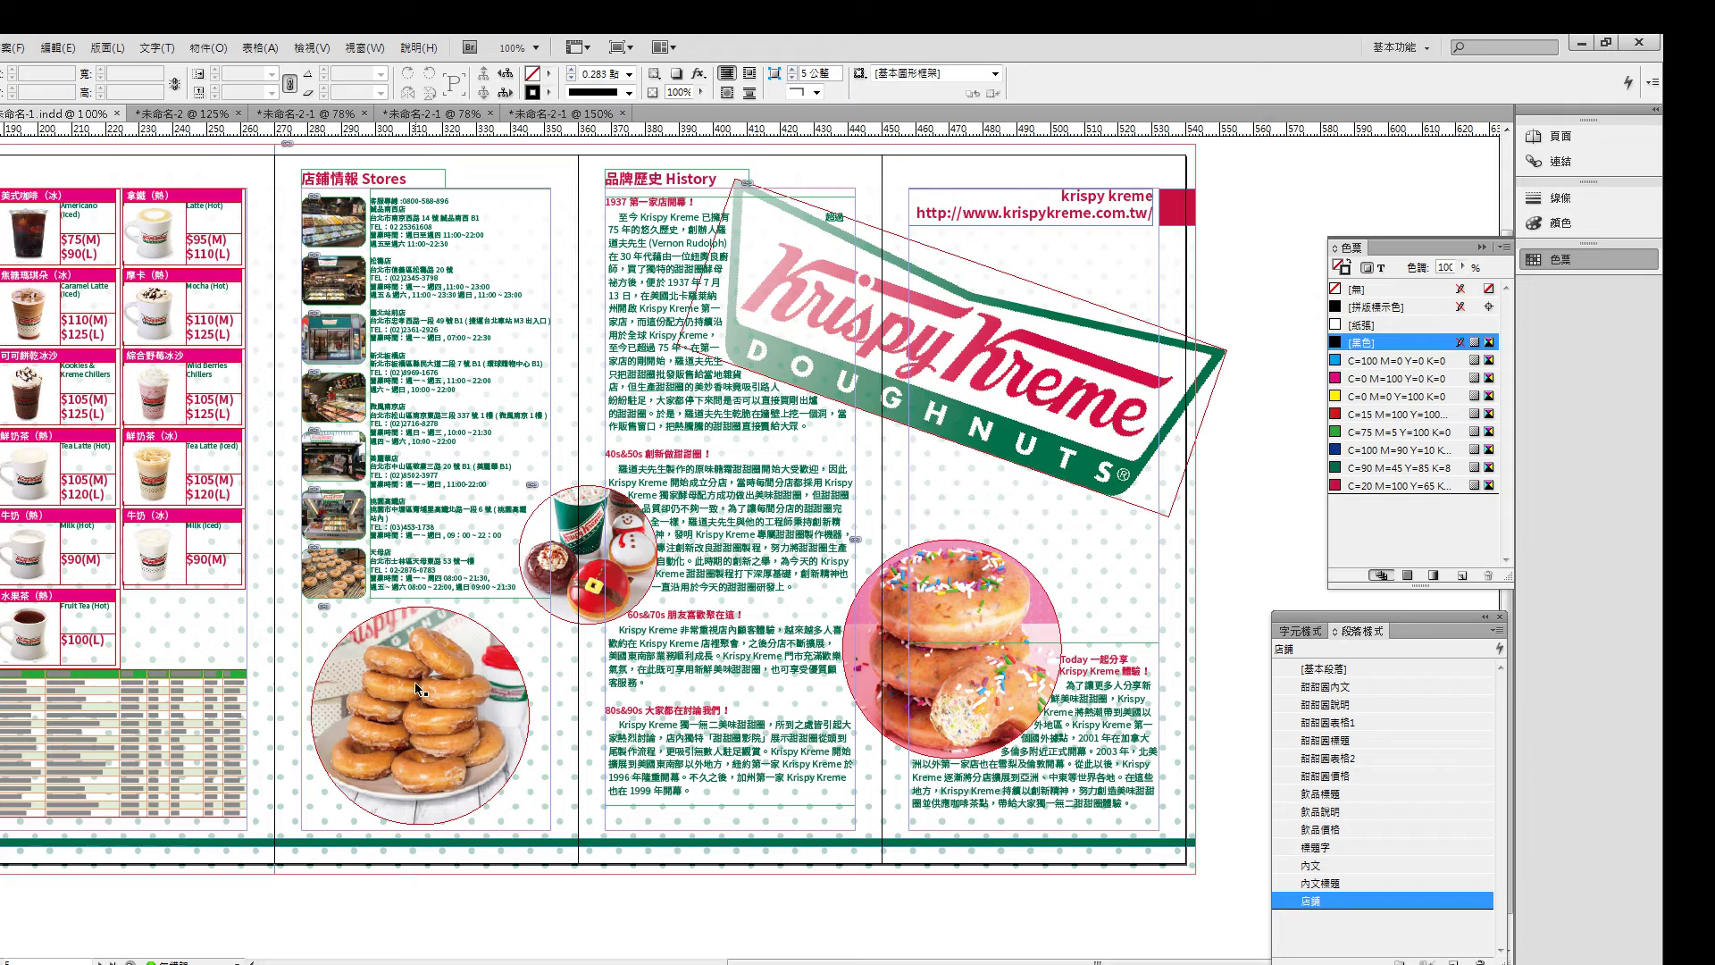
{"action": "left_click", "coordinate": [396, 720]}
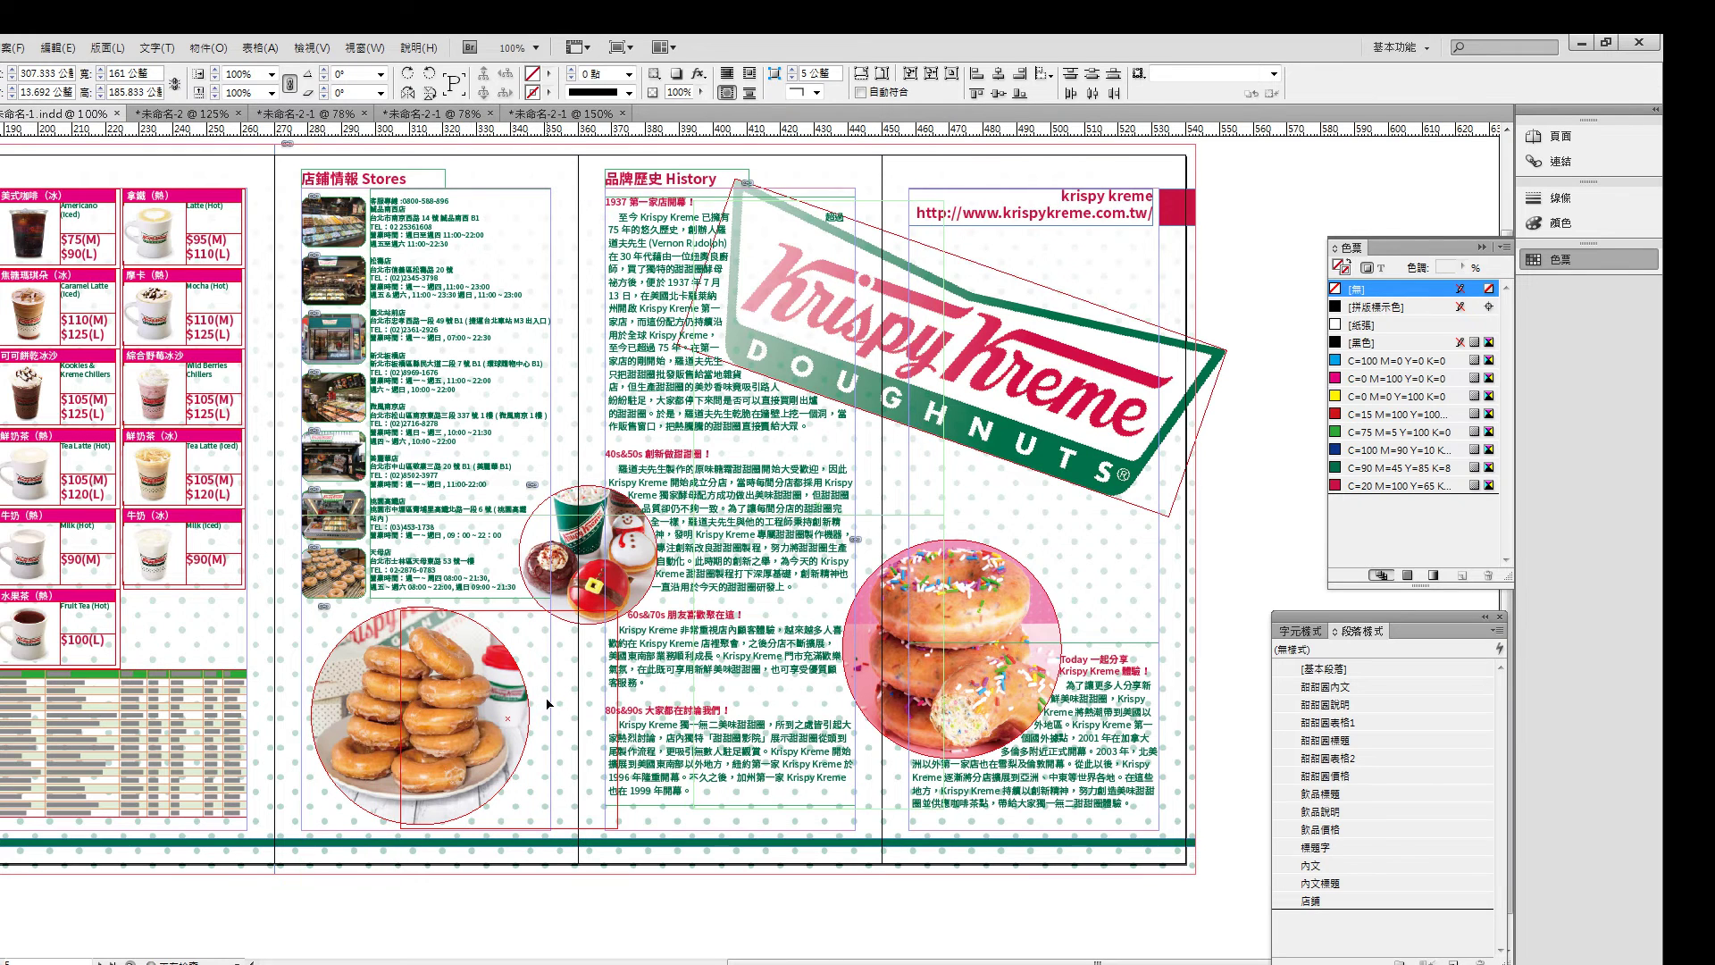
{"action": "left_click", "coordinate": [538, 819]}
{"action": "left_click_drag", "start_coordinate": [419, 715], "coordinate": [519, 728]}
{"action": "left_click_drag", "start_coordinate": [663, 726], "coordinate": [693, 732]}
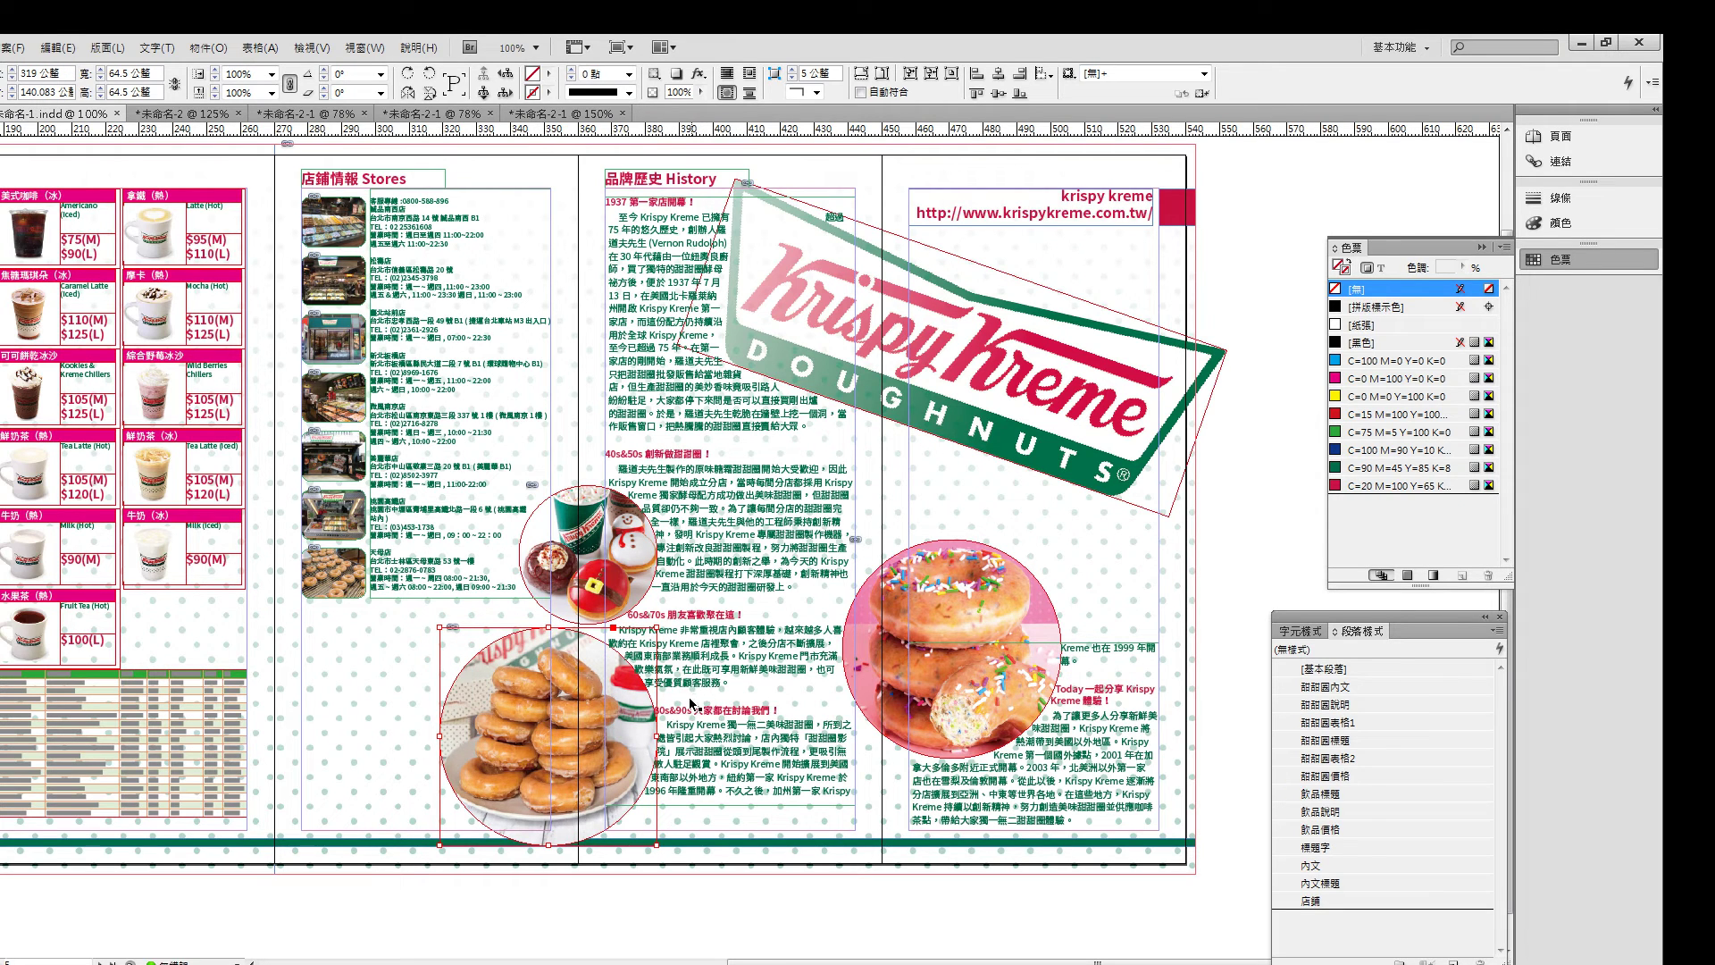
{"action": "left_click_drag", "start_coordinate": [688, 695], "coordinate": [559, 673]}
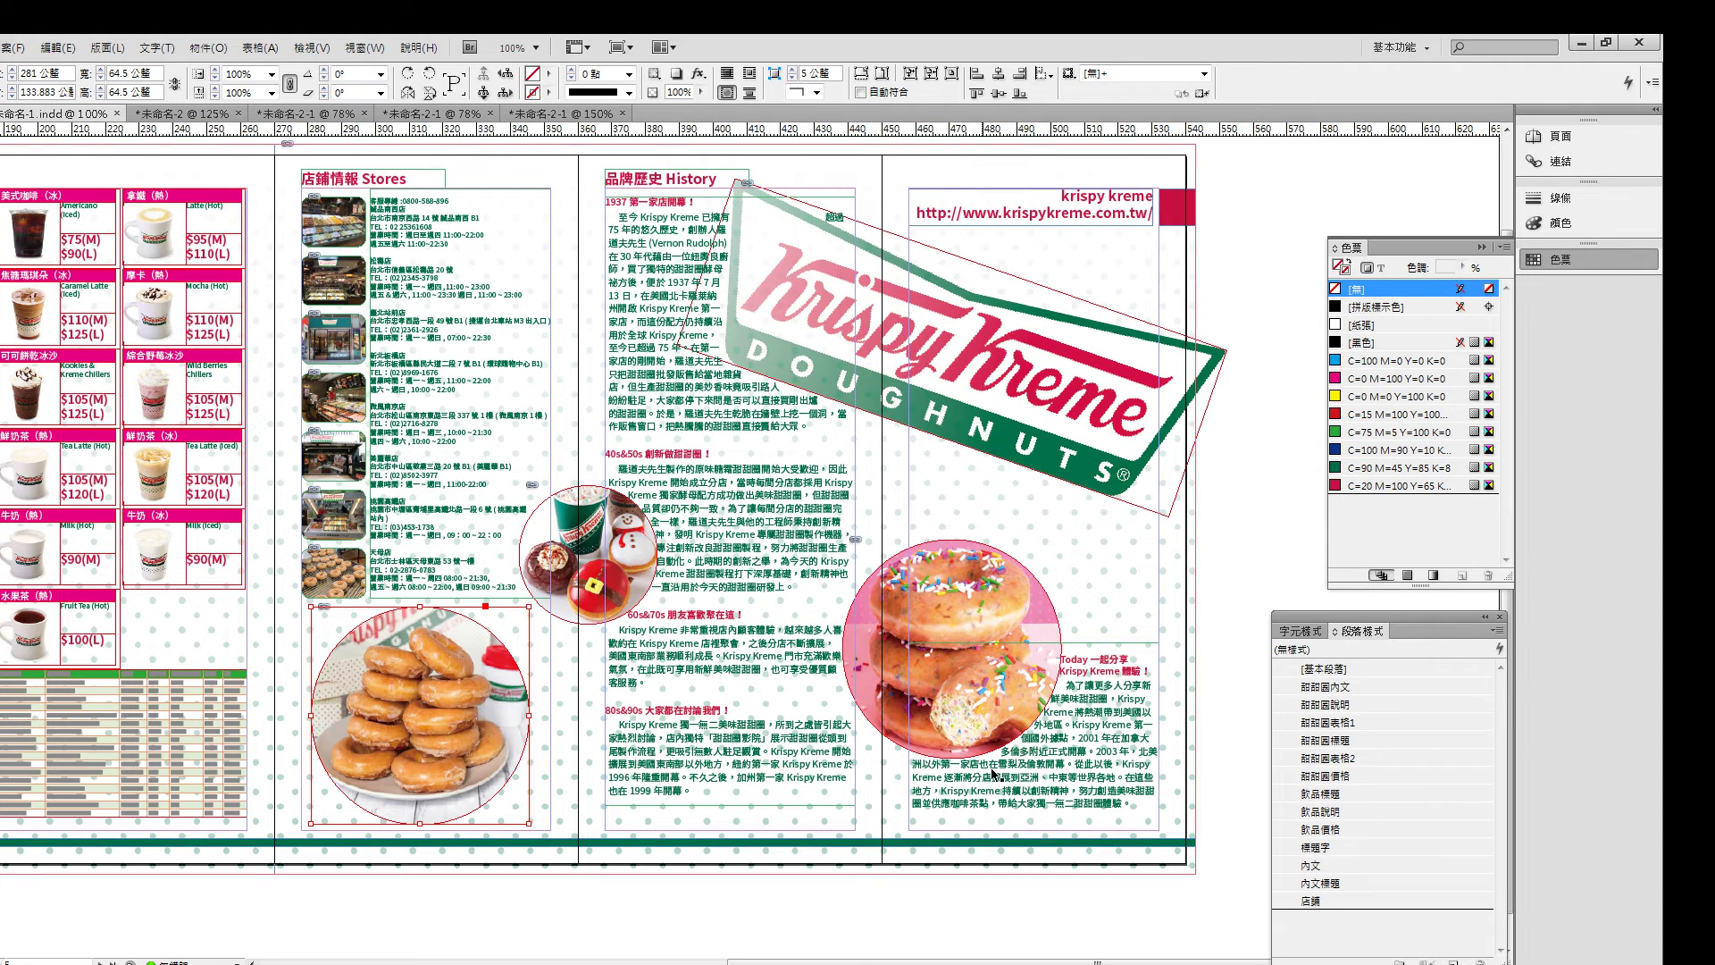
{"action": "left_click", "coordinate": [616, 516]}
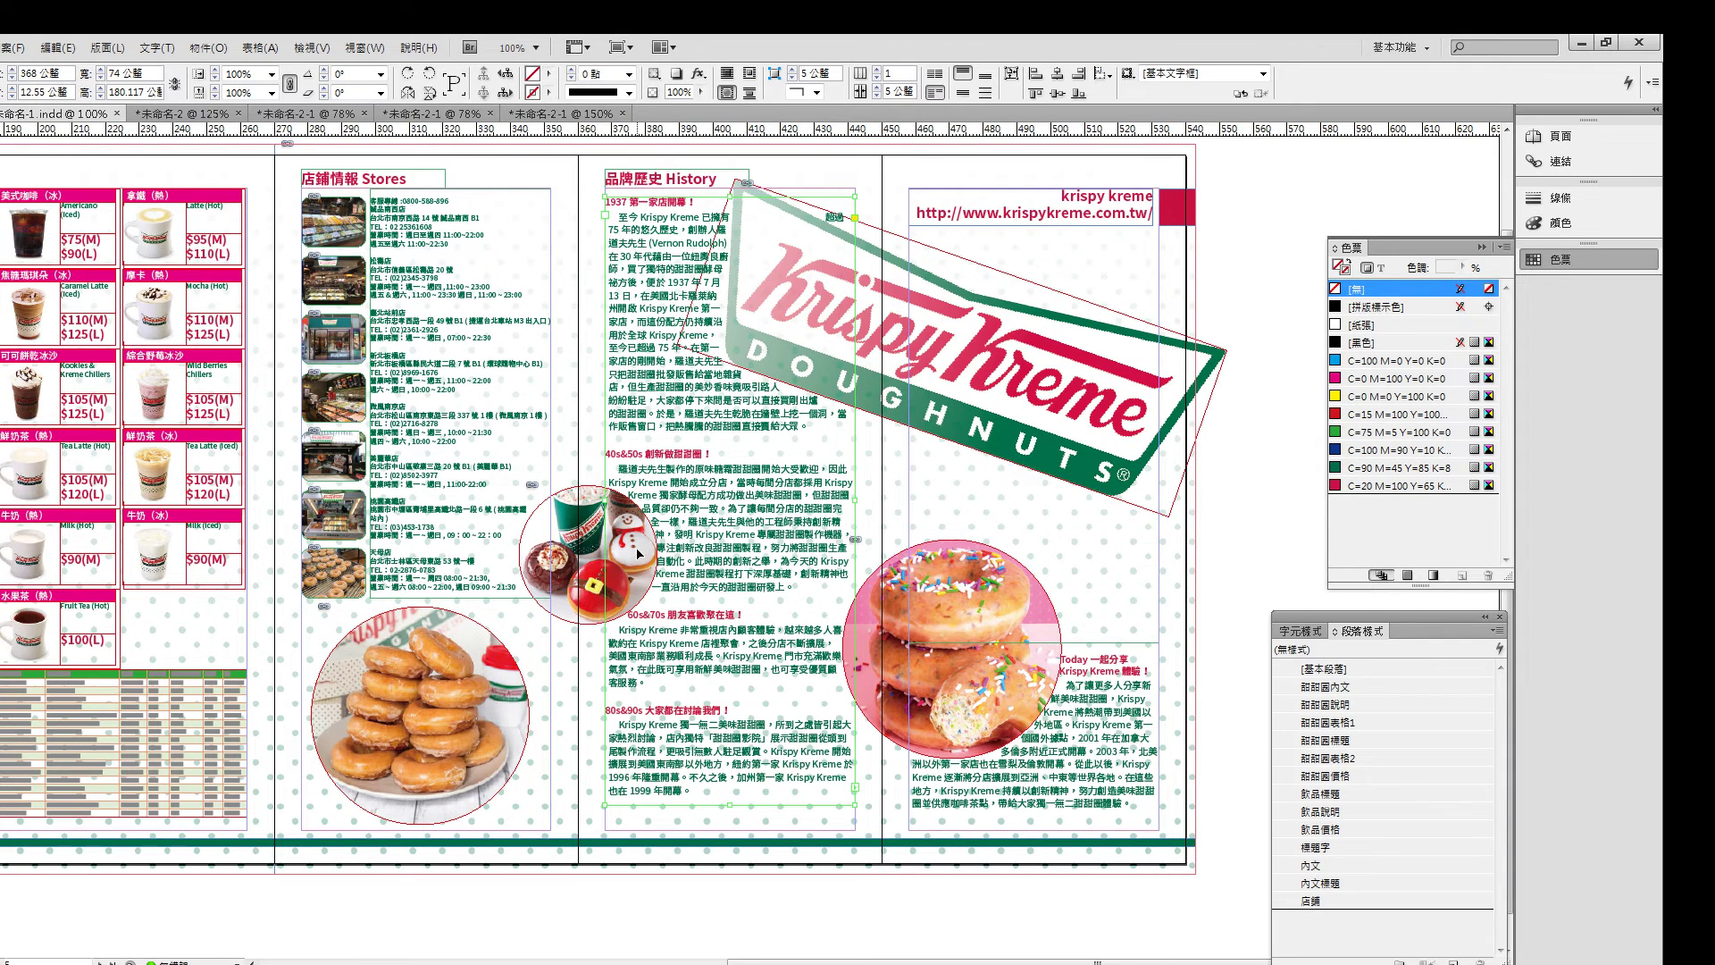
{"action": "left_click", "coordinate": [576, 551]}
- Open Text Wrap, raise the donut photo's offset, and undo an offset change on the History frame
{"action": "left_click", "coordinate": [365, 48]}
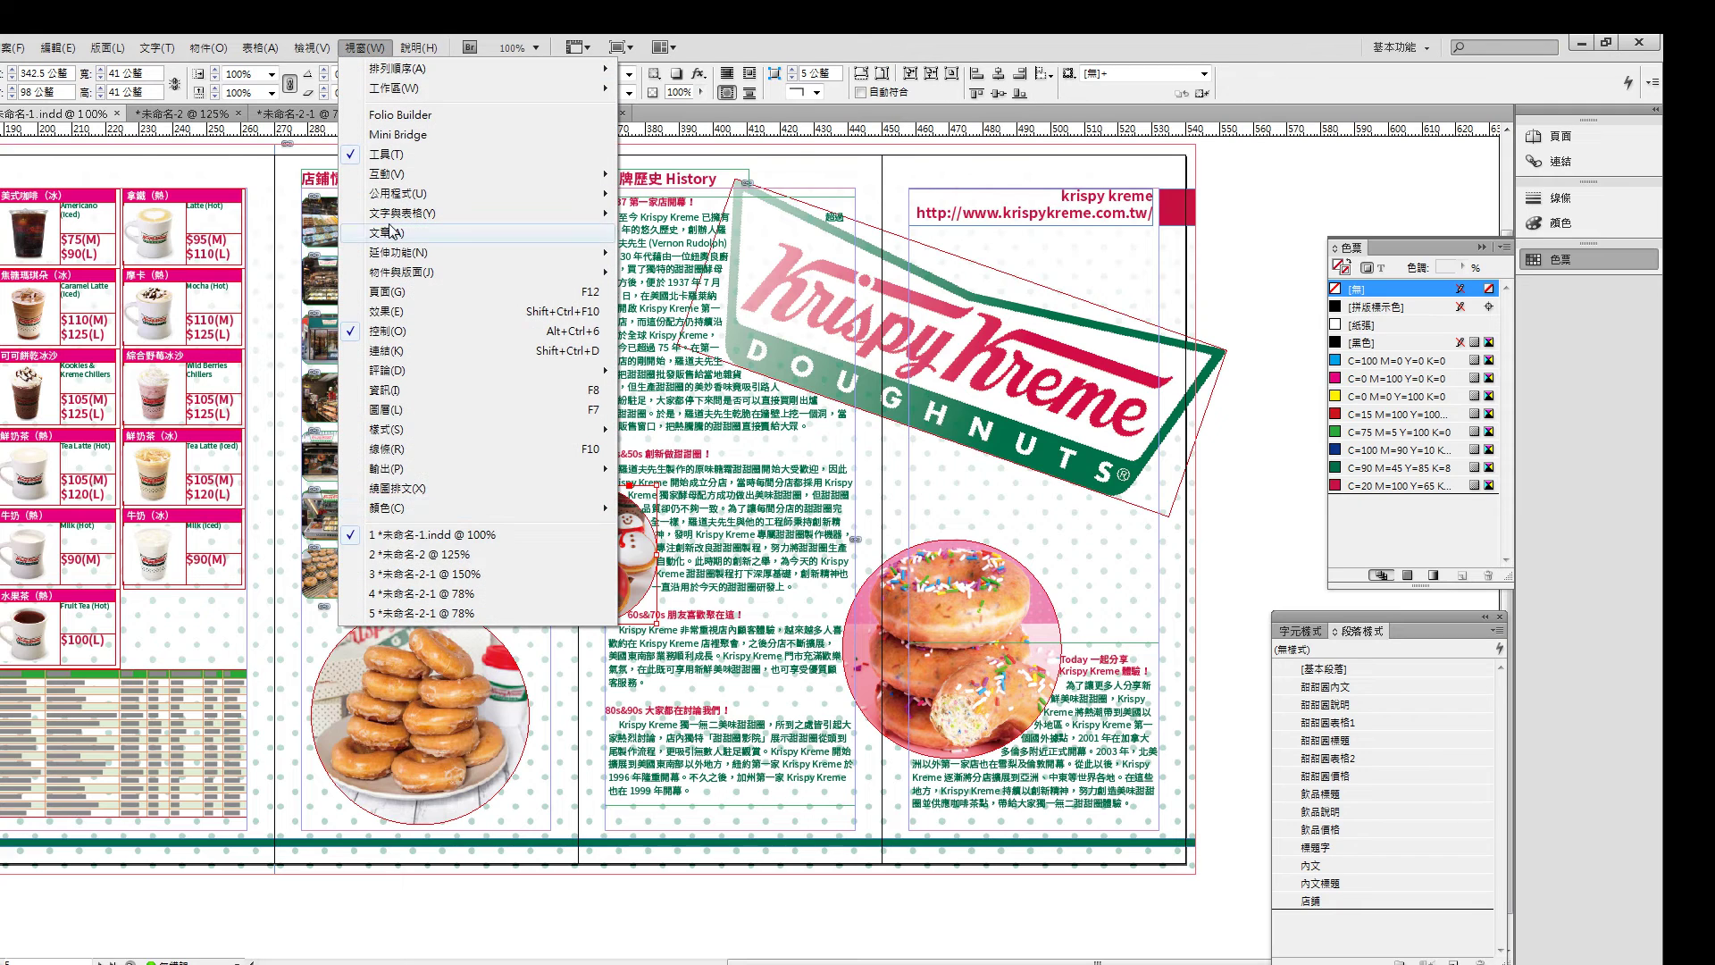
{"action": "left_click", "coordinate": [406, 489]}
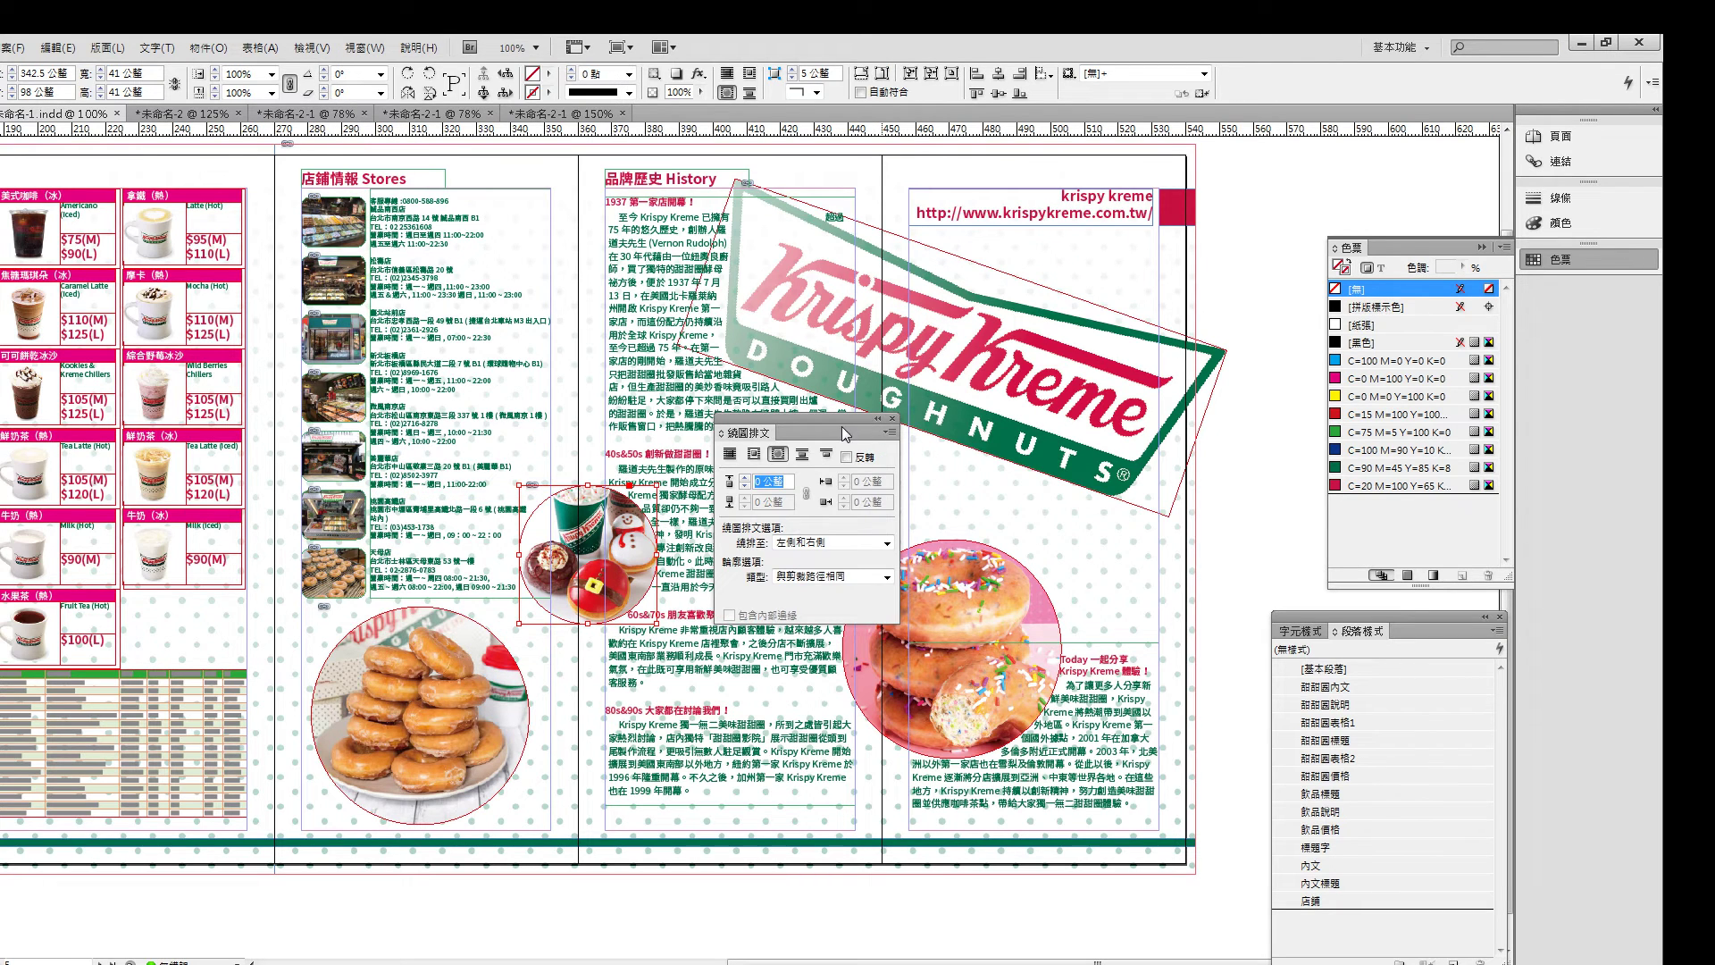
{"action": "left_click_drag", "start_coordinate": [845, 434], "coordinate": [958, 410]}
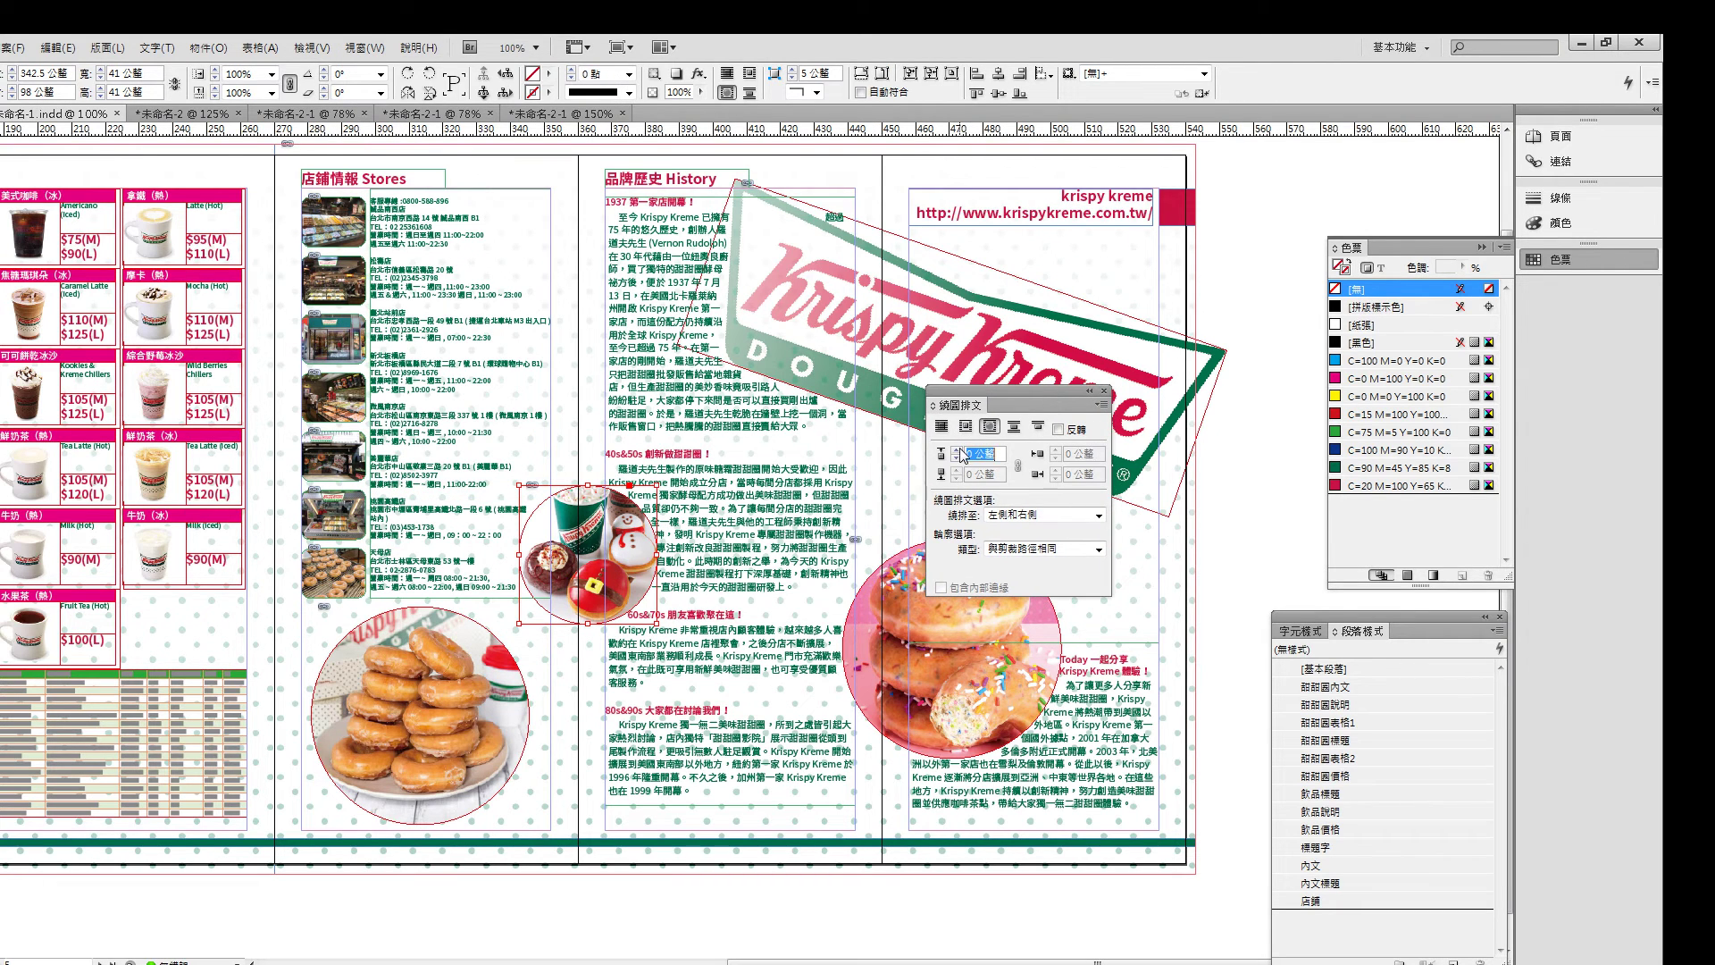
{"action": "left_click", "coordinate": [956, 451]}
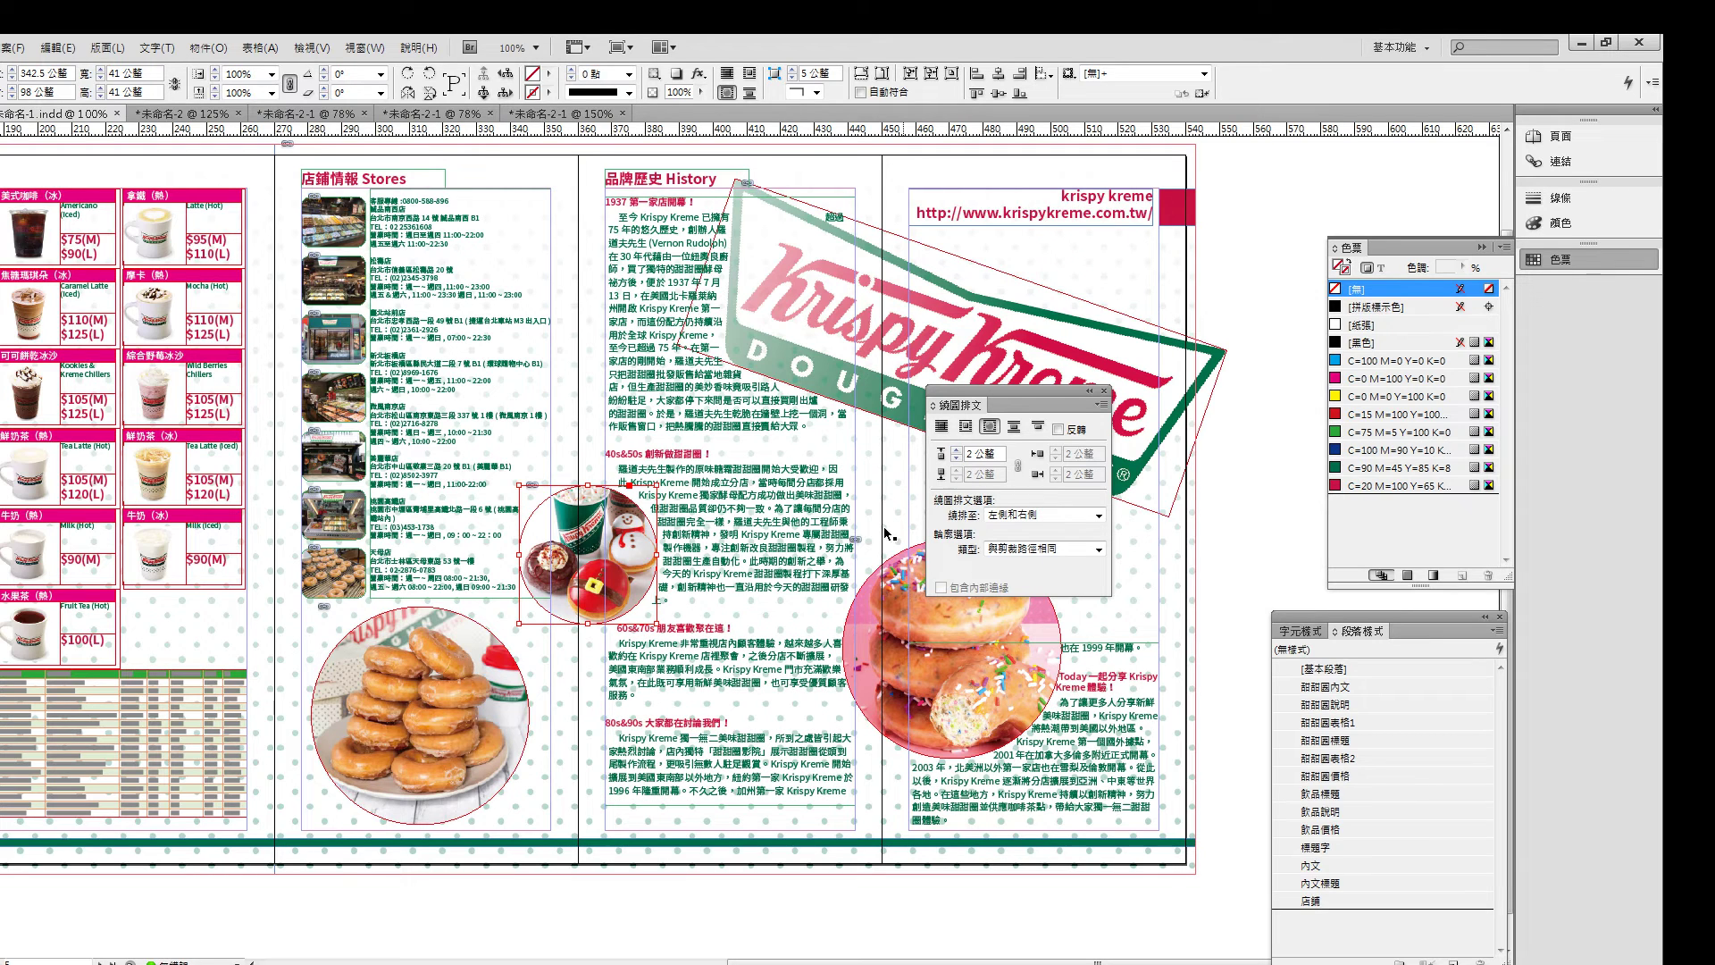
{"action": "left_click", "coordinate": [957, 452]}
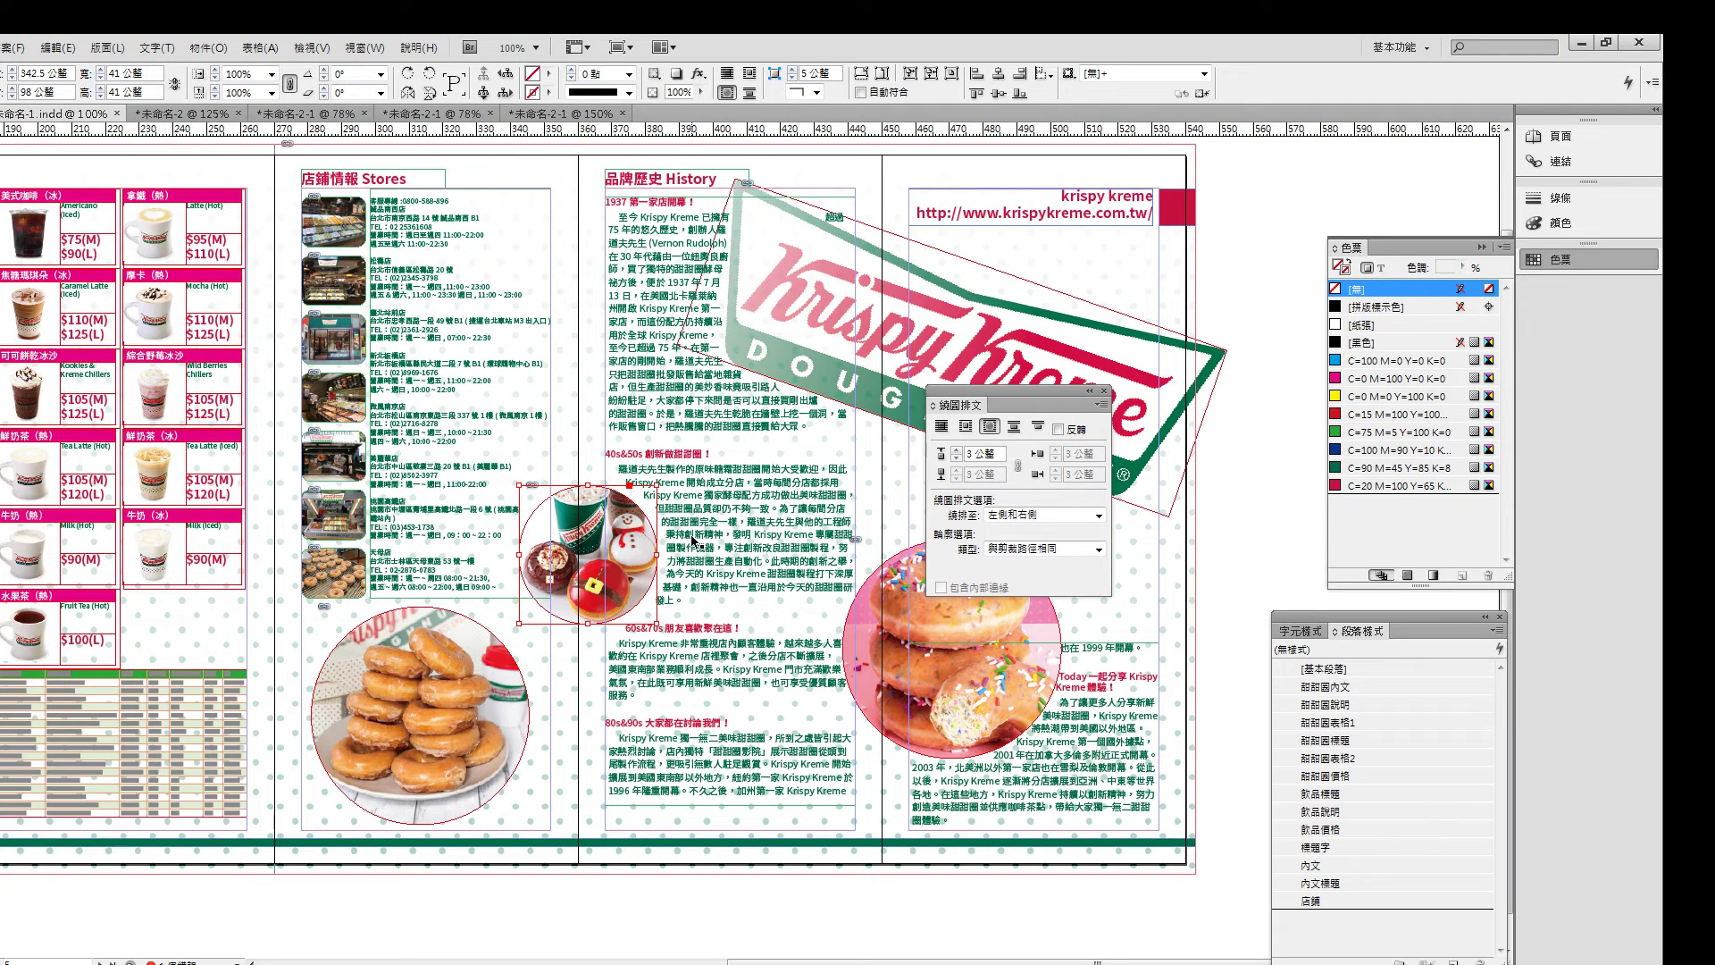
{"action": "left_click", "coordinate": [848, 310]}
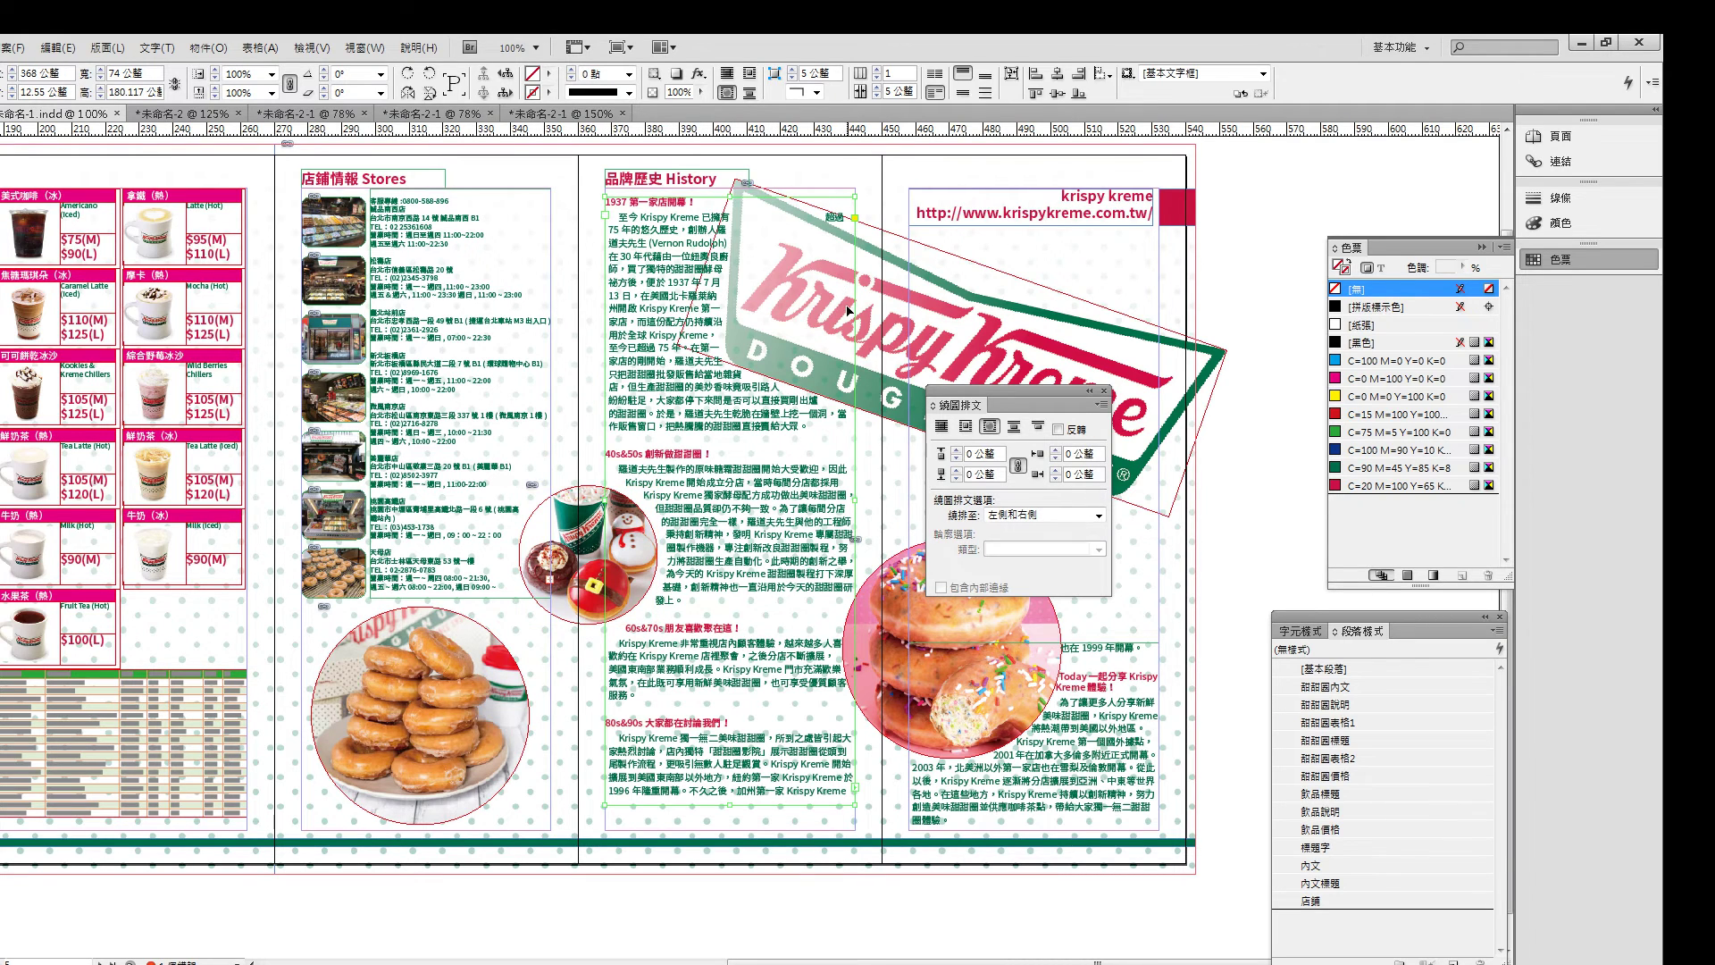
{"action": "left_click", "coordinate": [957, 452]}
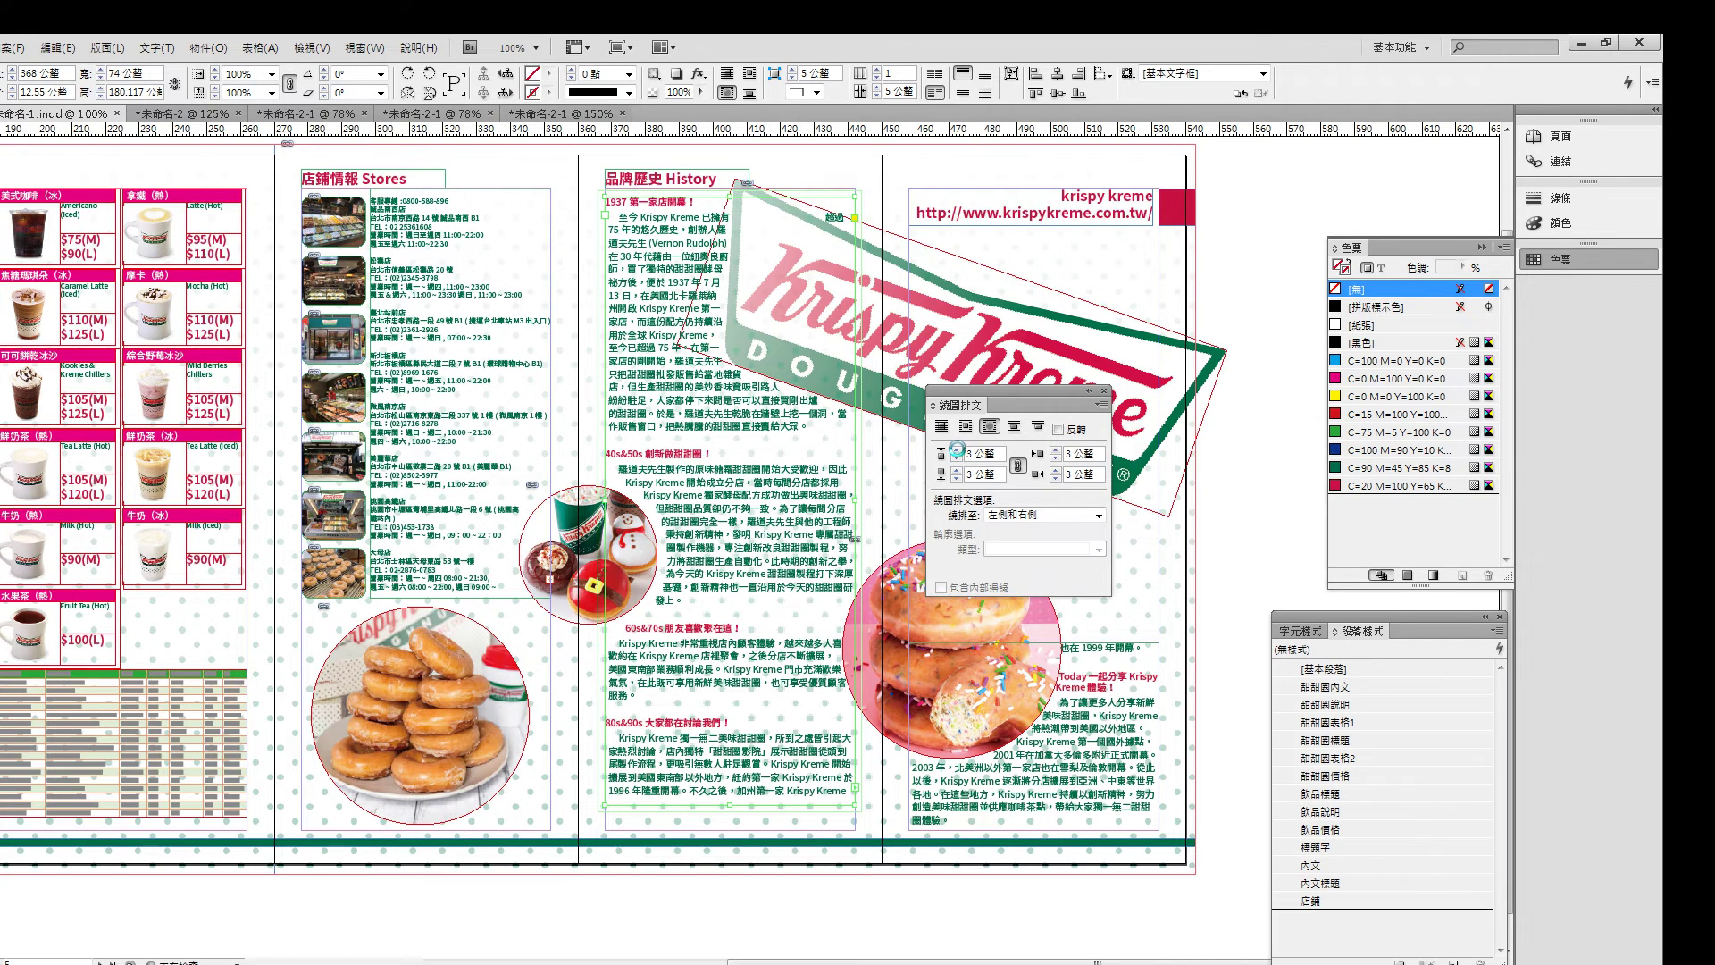
{"action": "key", "text": "ctrl+z"}
{"action": "key", "text": "ctrl+z"}
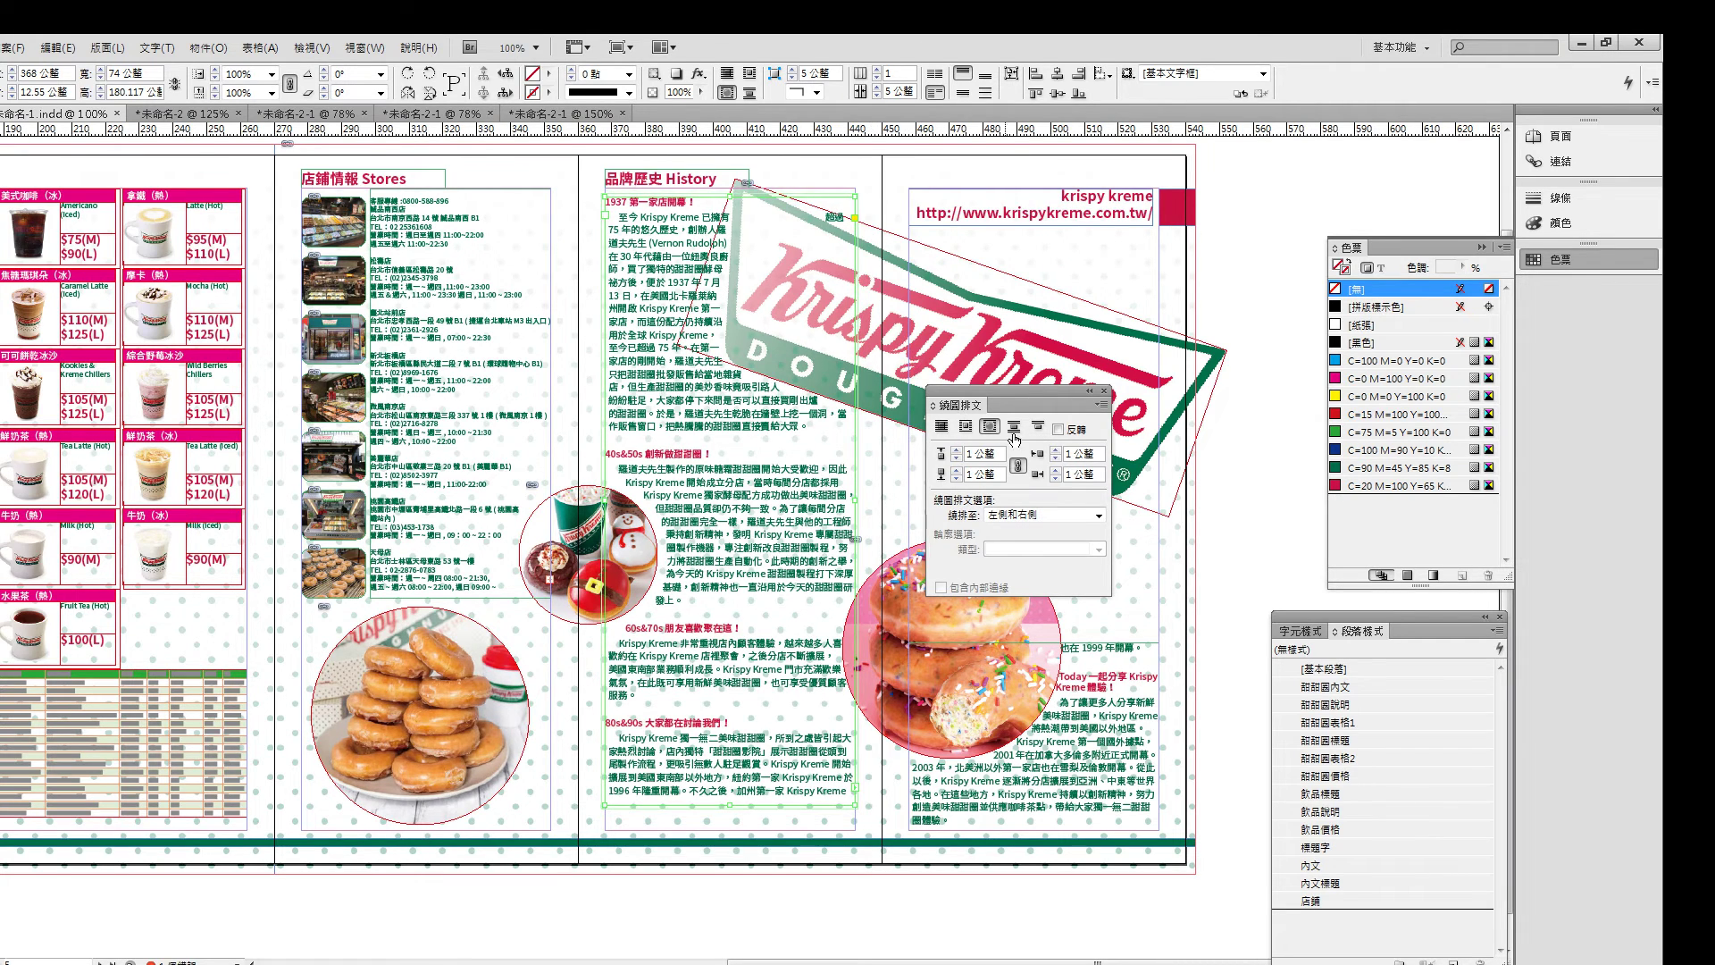
{"action": "key", "text": "ctrl+z"}
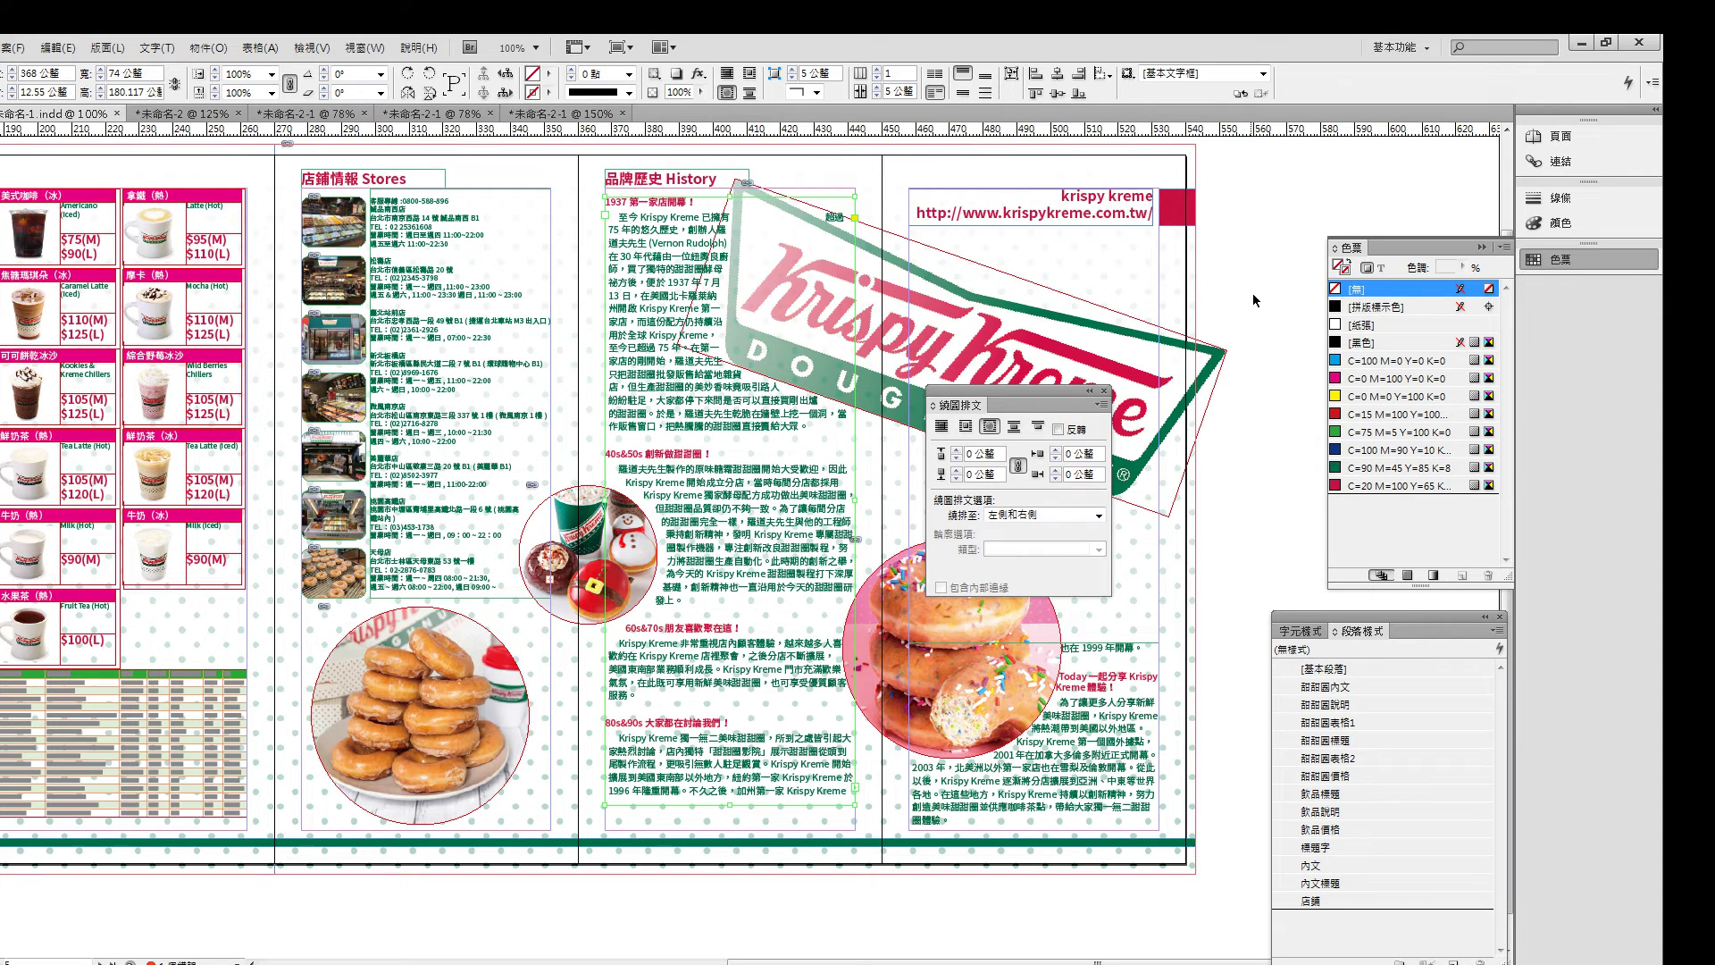
- Set 2 mm wrap offsets on the logo, the small round donut and the large pink donut
{"action": "left_click", "coordinate": [1183, 366]}
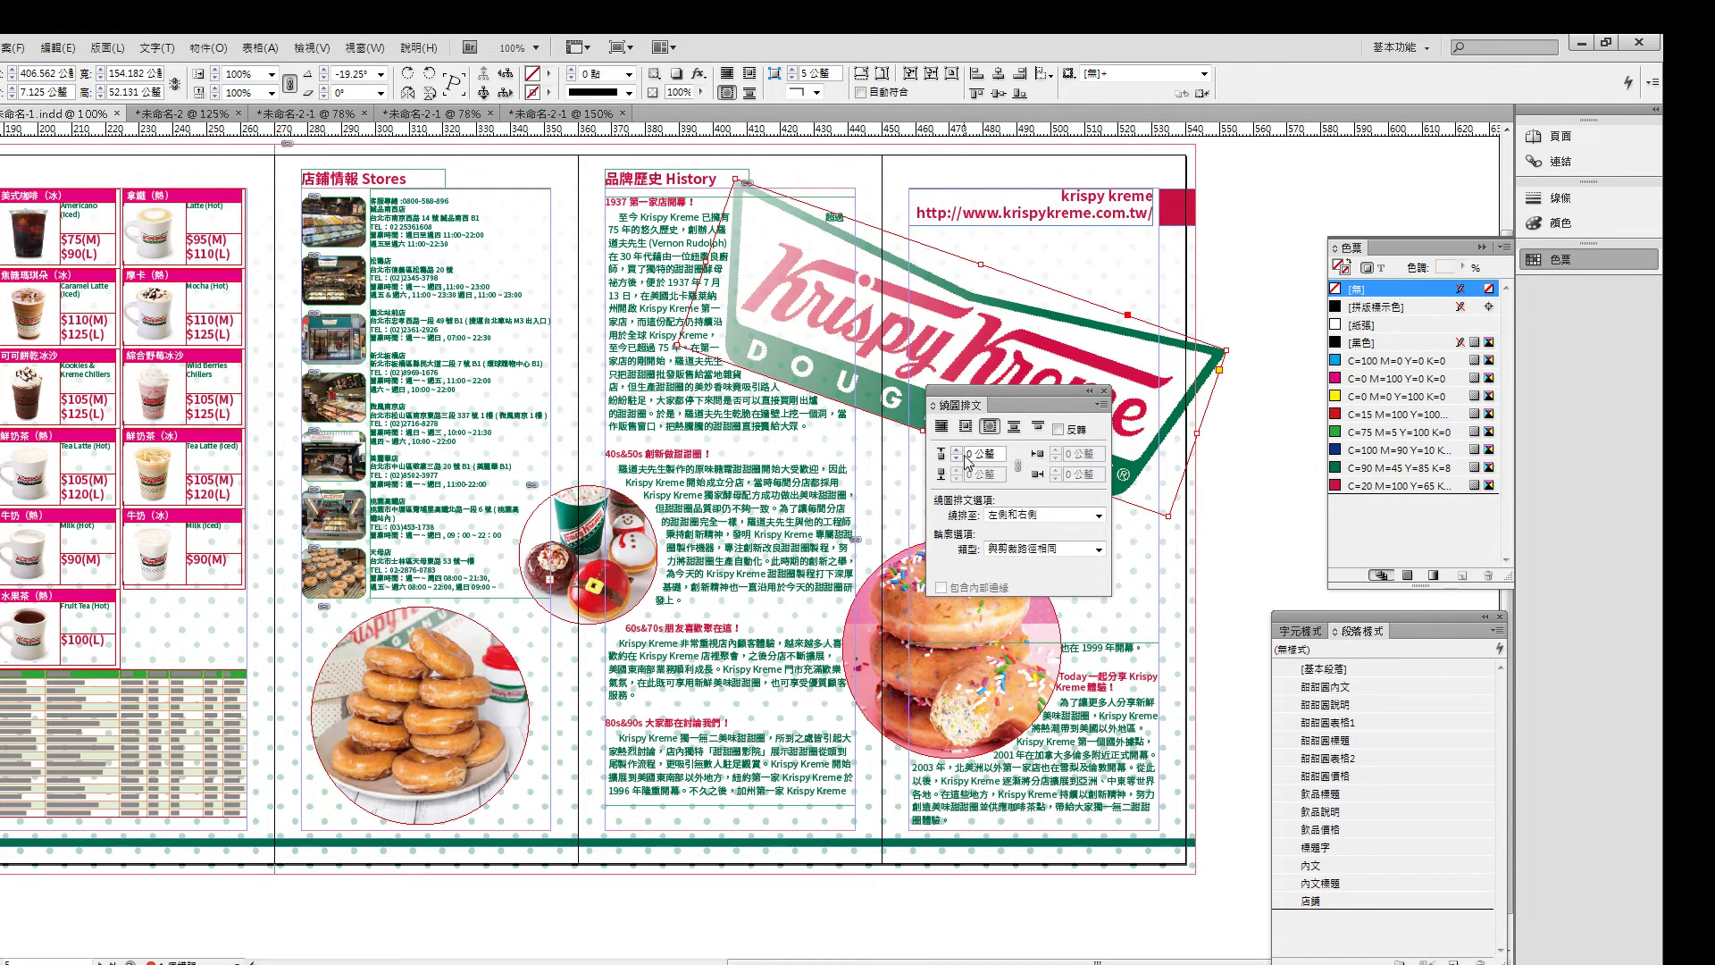
{"action": "left_click", "coordinate": [957, 450]}
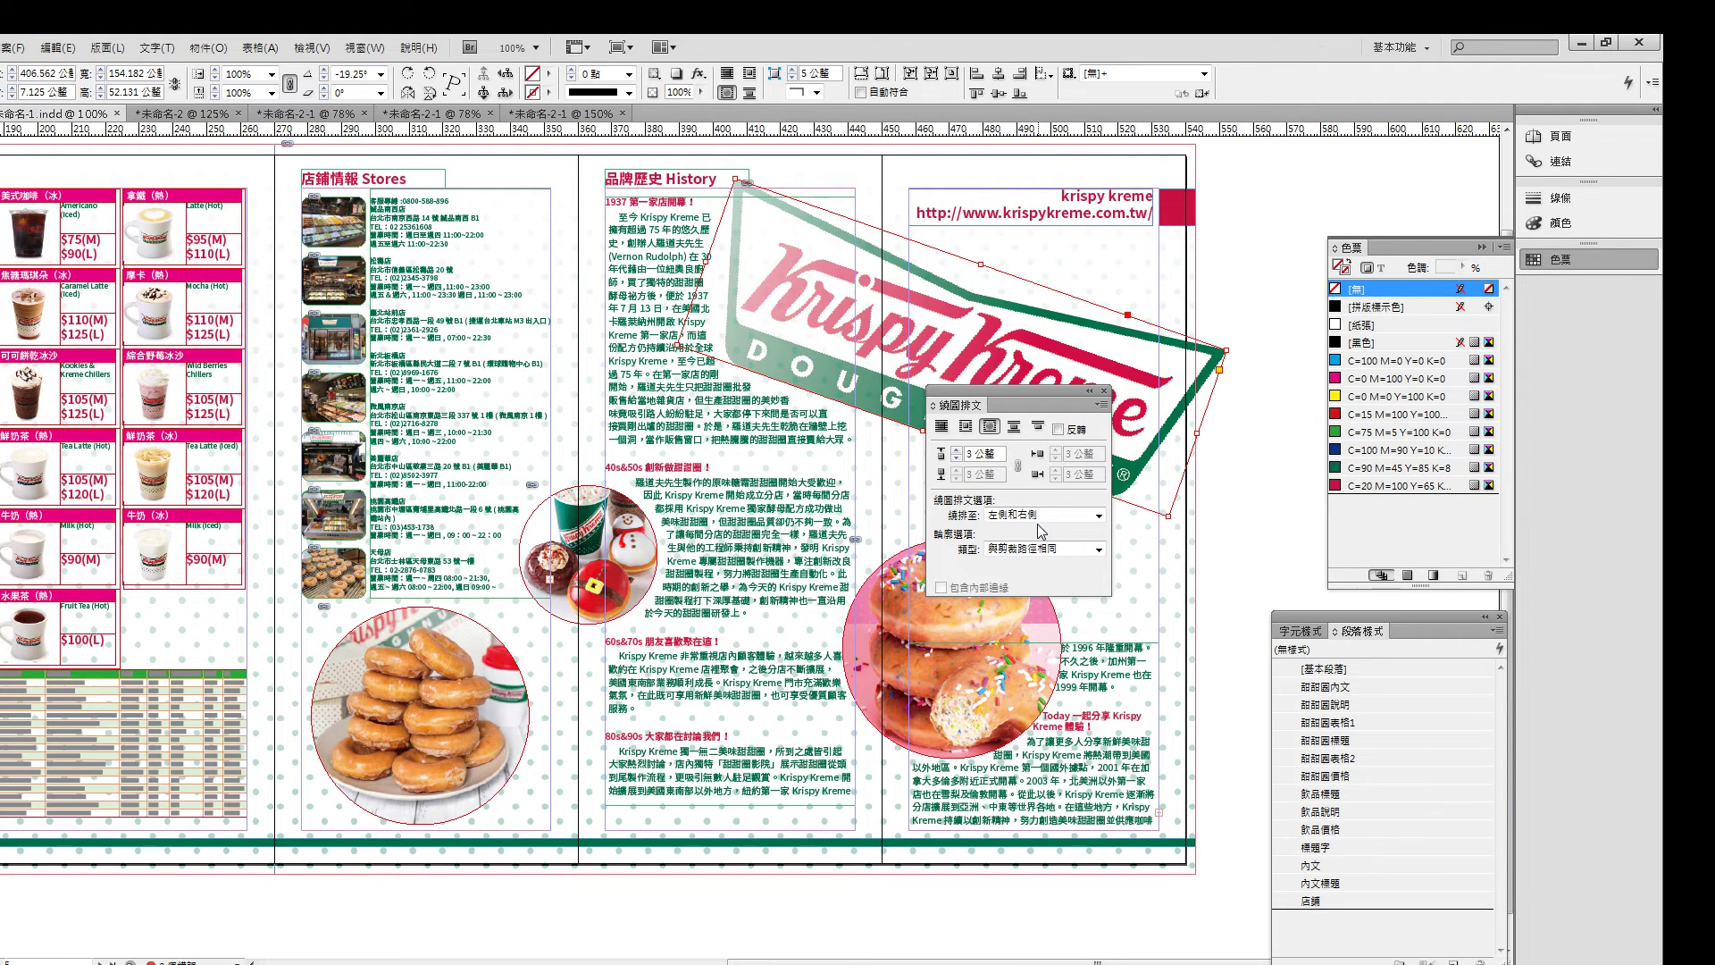
{"action": "left_click", "coordinate": [958, 459]}
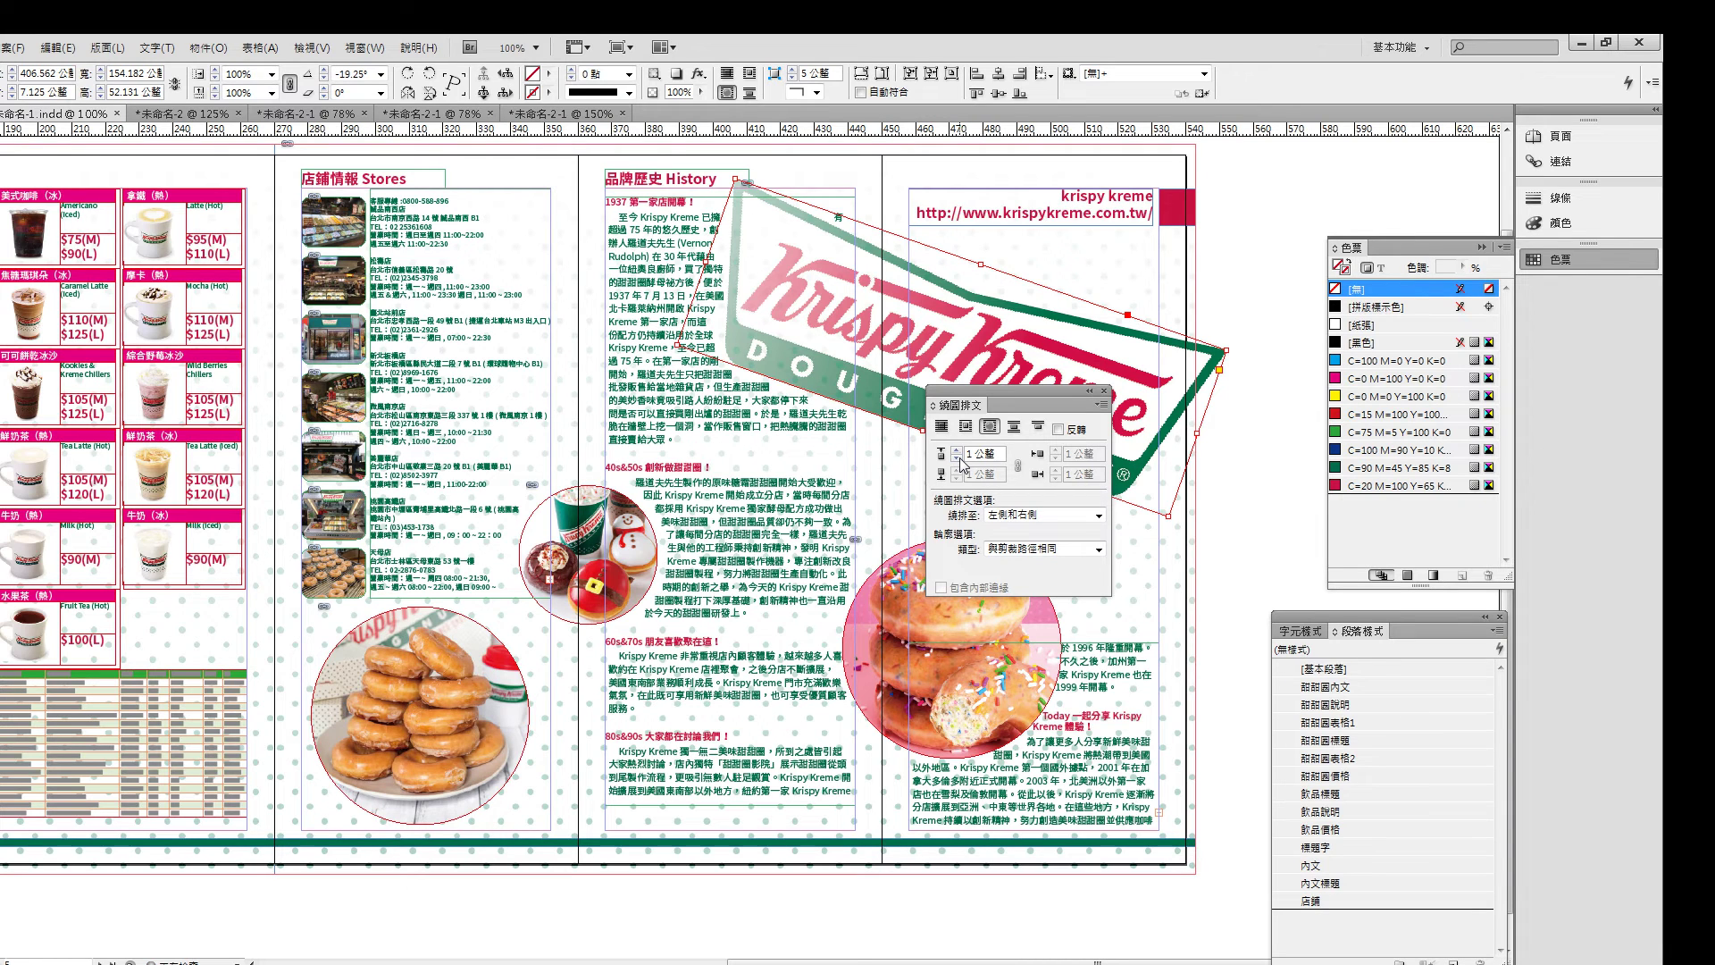
{"action": "left_click", "coordinate": [612, 547]}
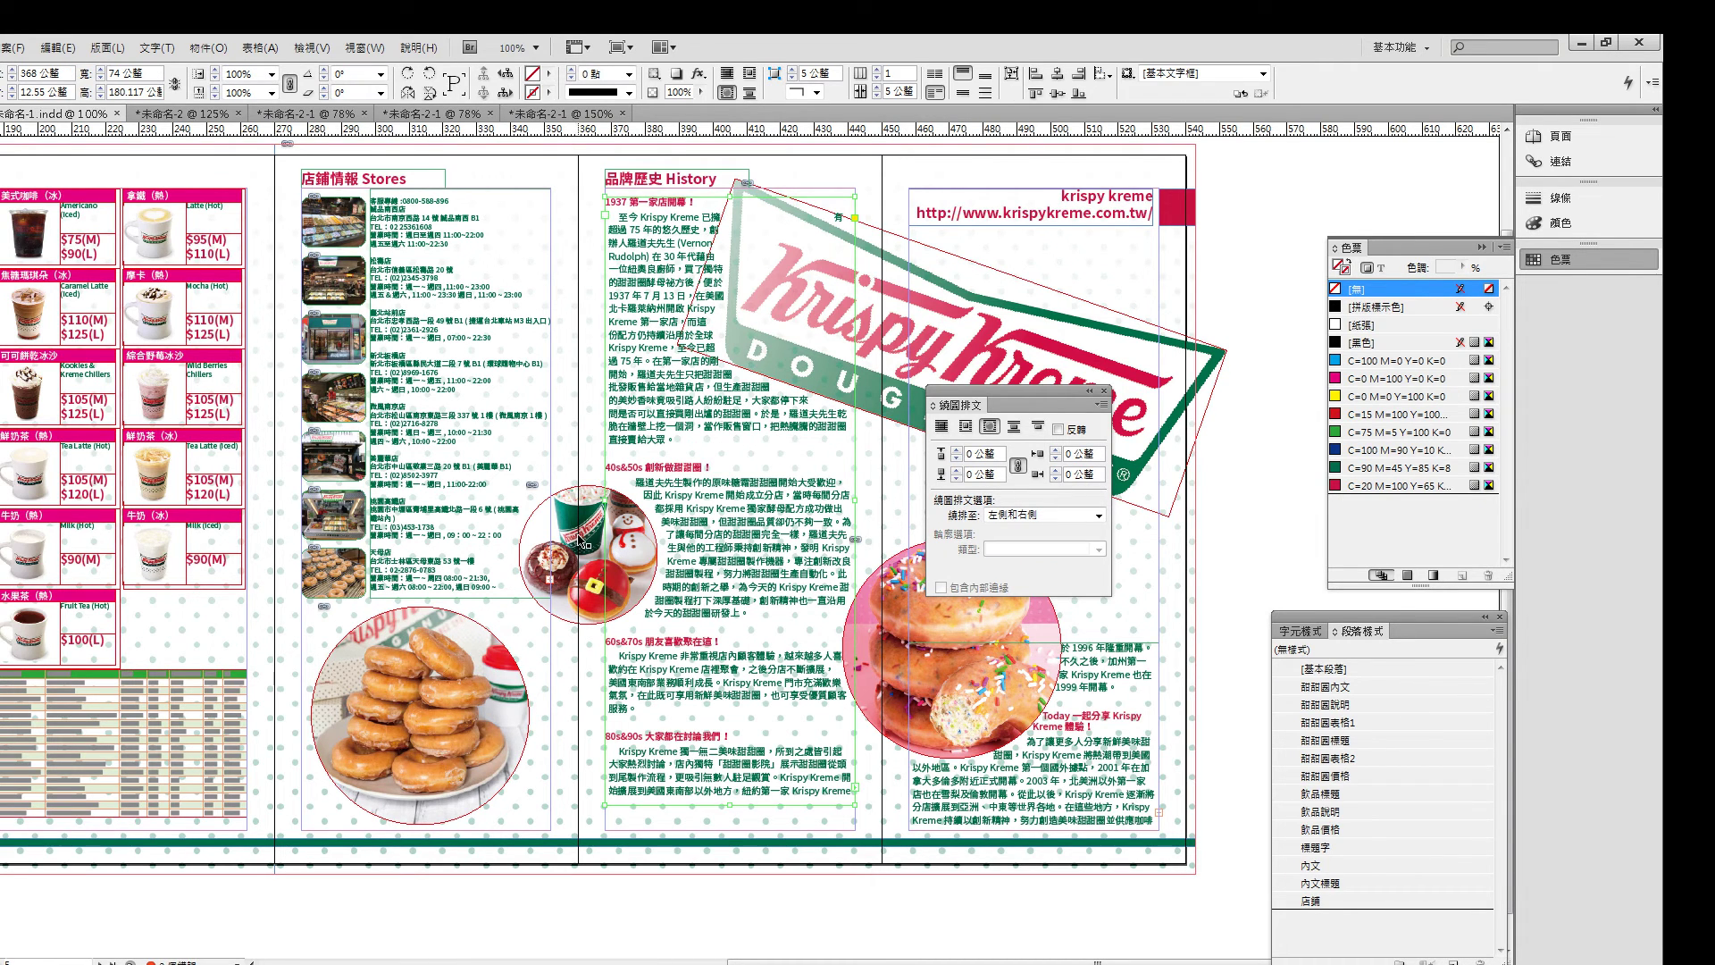
{"action": "left_click", "coordinate": [956, 458]}
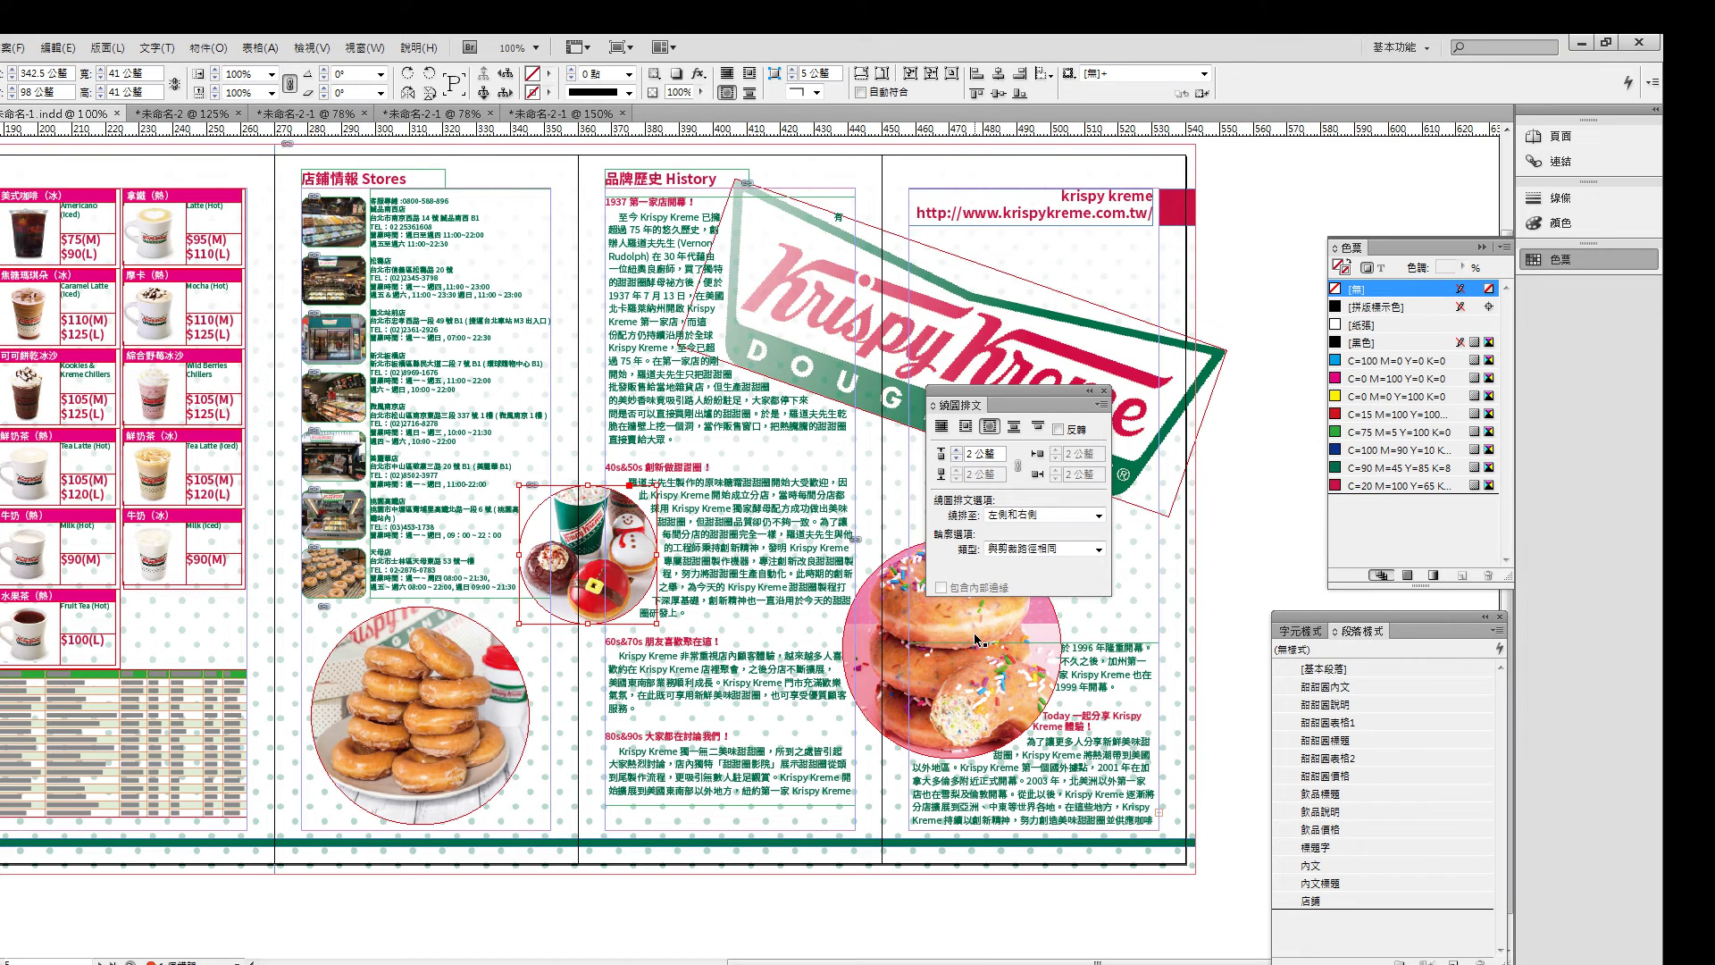
{"action": "left_click", "coordinate": [978, 637]}
{"action": "left_click", "coordinate": [956, 450]}
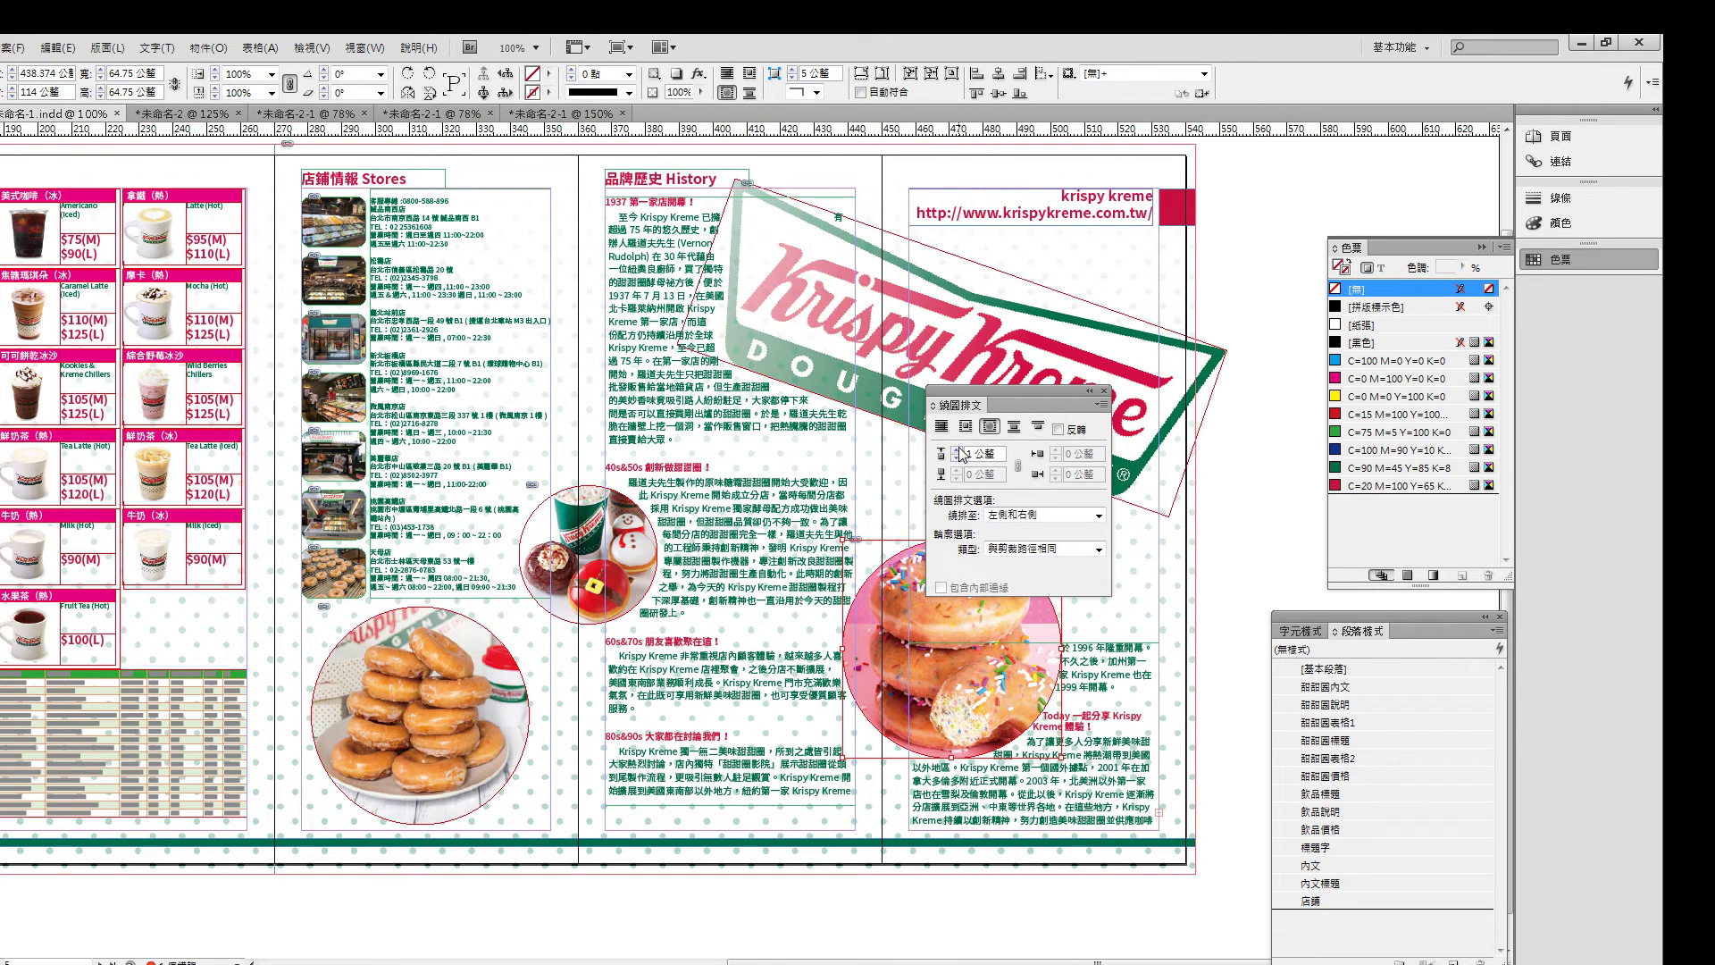
{"action": "left_click", "coordinate": [956, 450]}
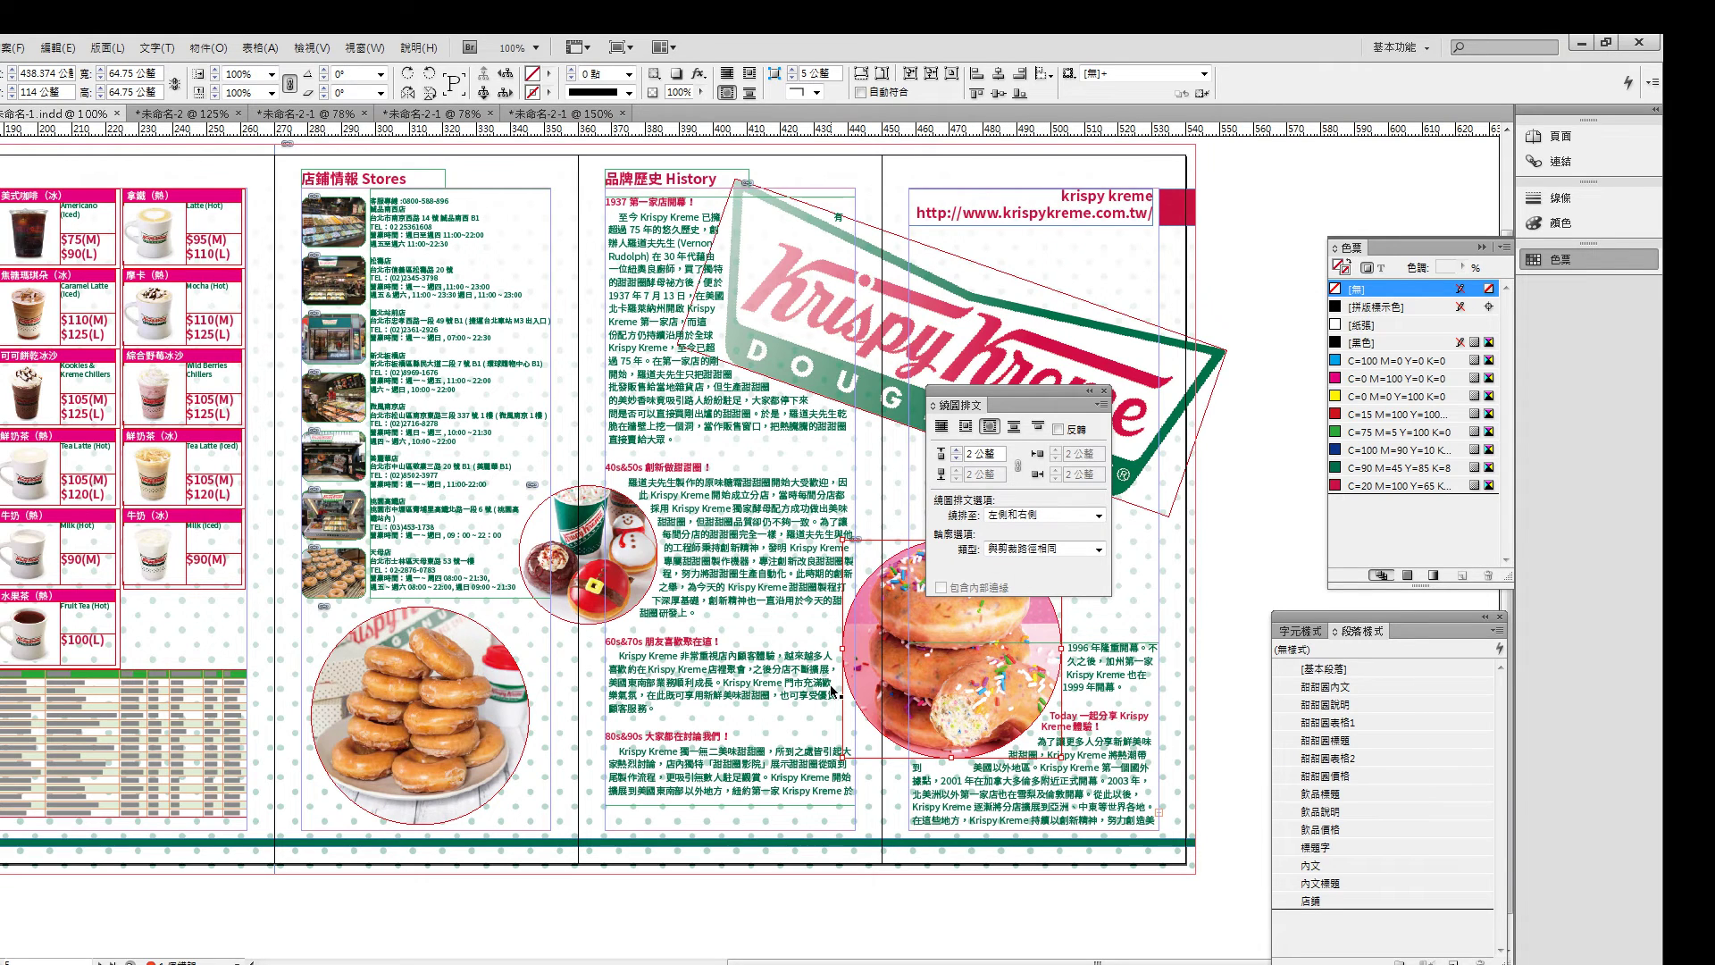
- Drag the History text frame's bottom down so all its text fits
{"action": "left_click", "coordinate": [662, 744]}
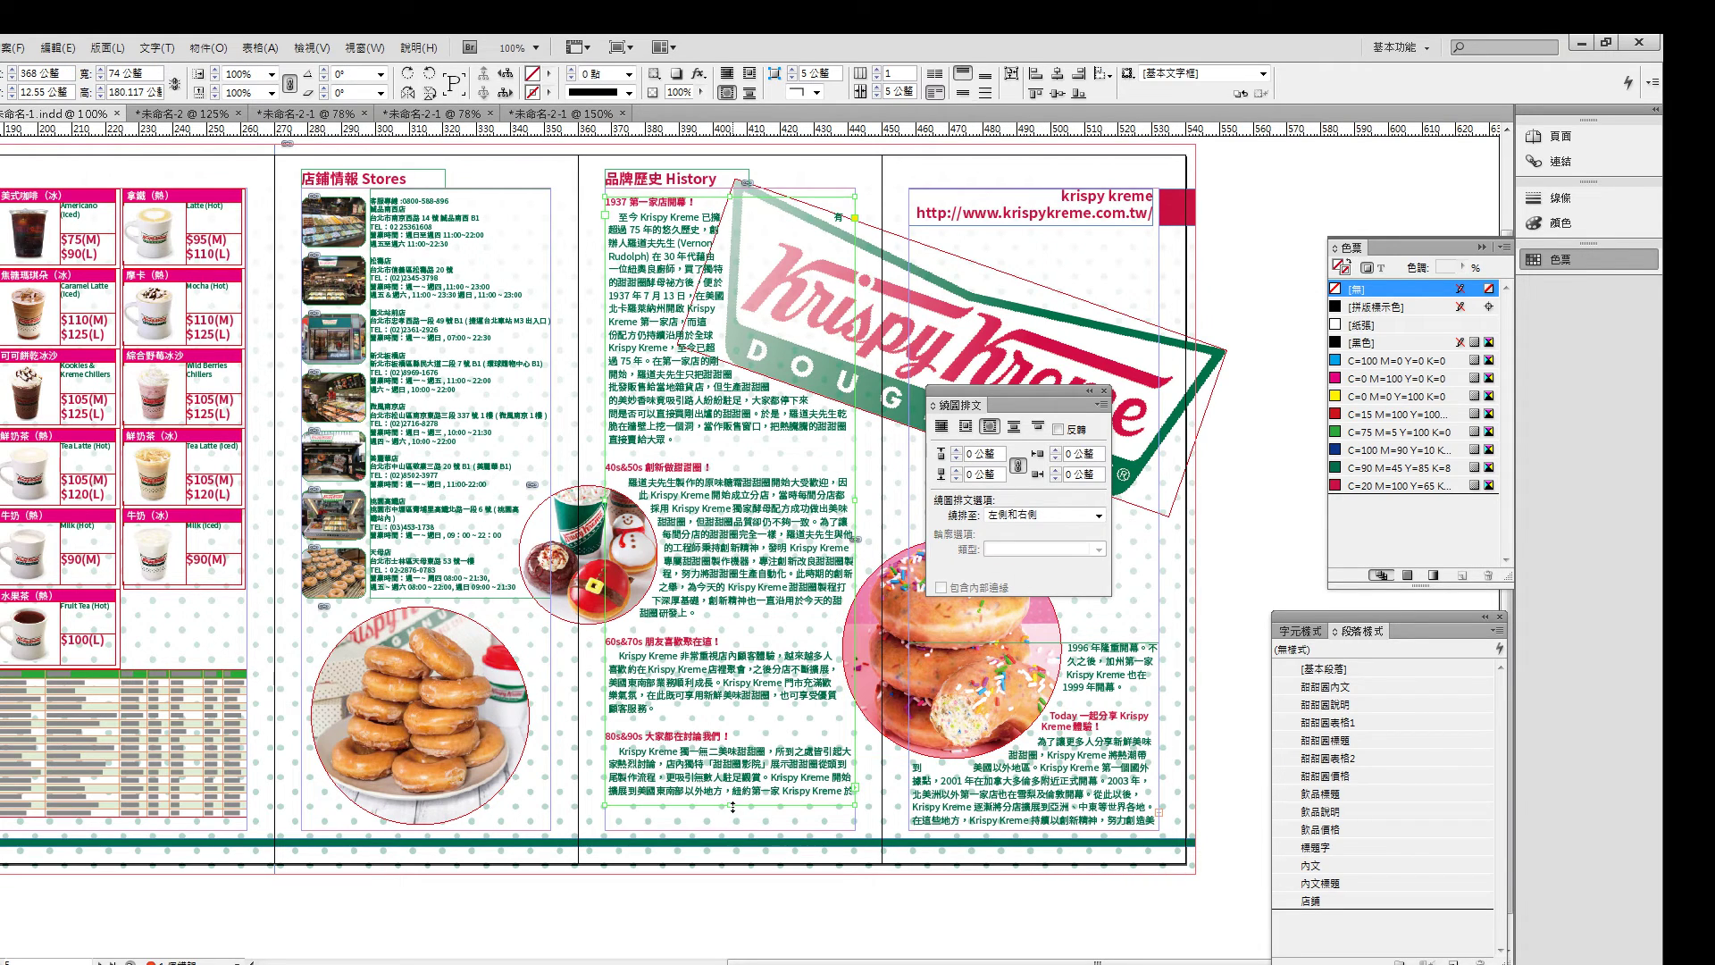
{"action": "left_click_drag", "start_coordinate": [732, 807], "coordinate": [735, 823]}
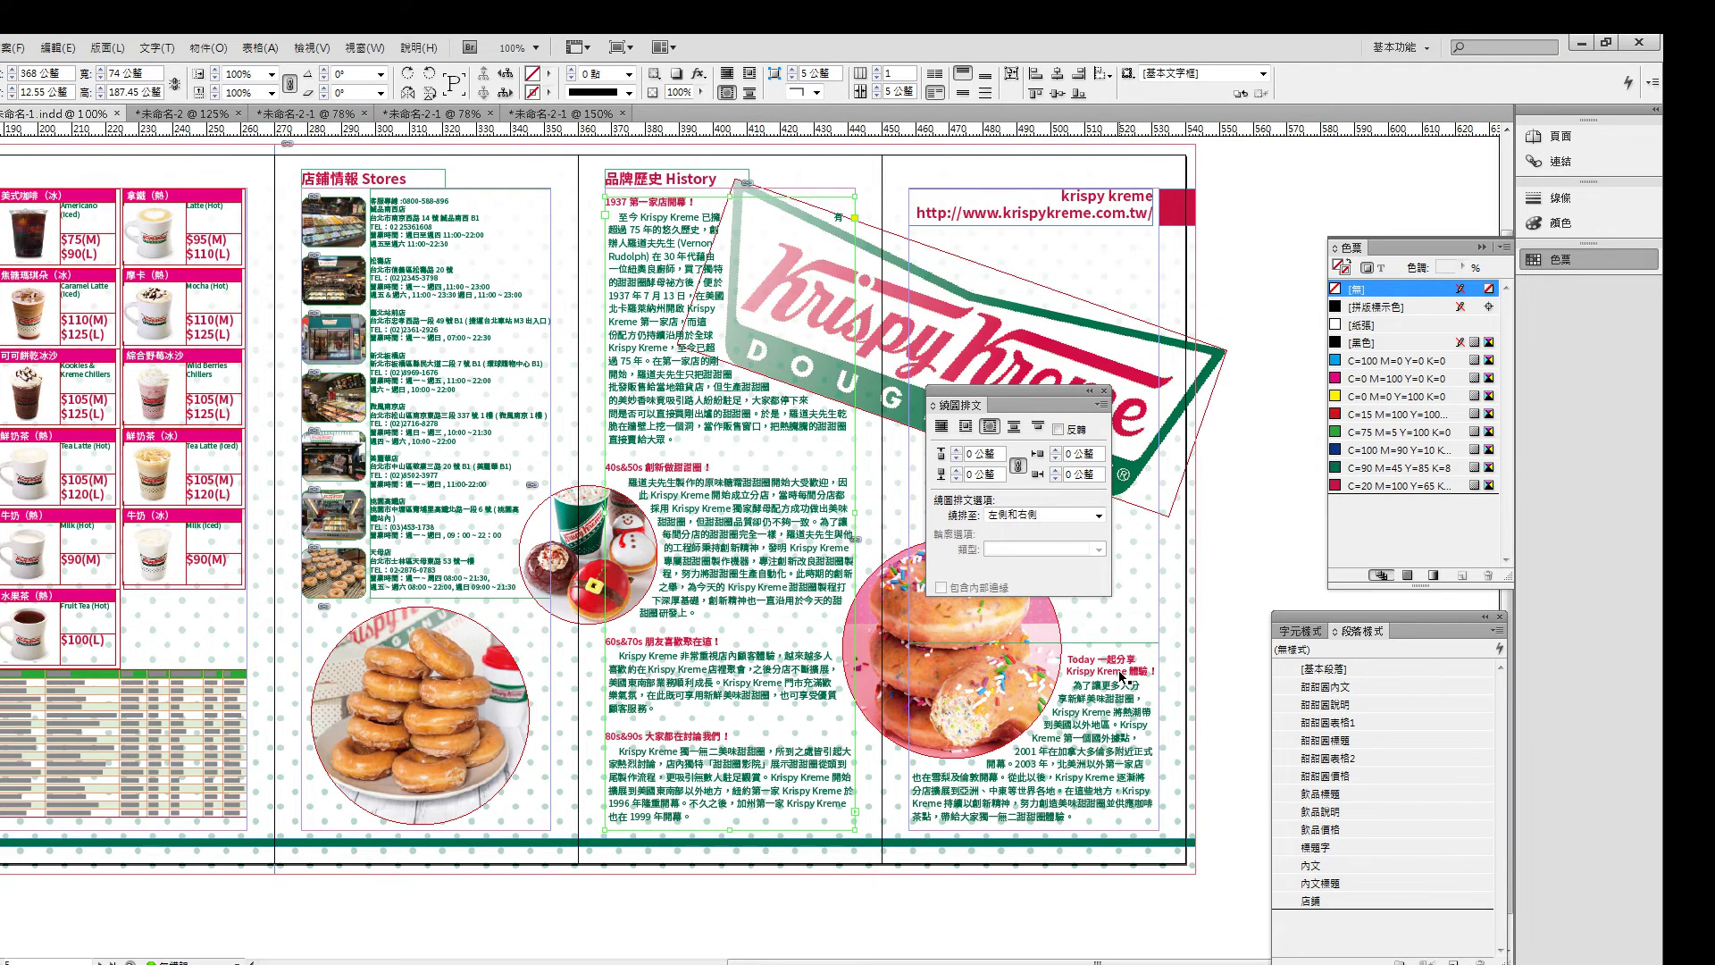
{"action": "left_click_drag", "start_coordinate": [1021, 389], "coordinate": [1320, 259]}
{"action": "left_click", "coordinate": [1153, 683]}
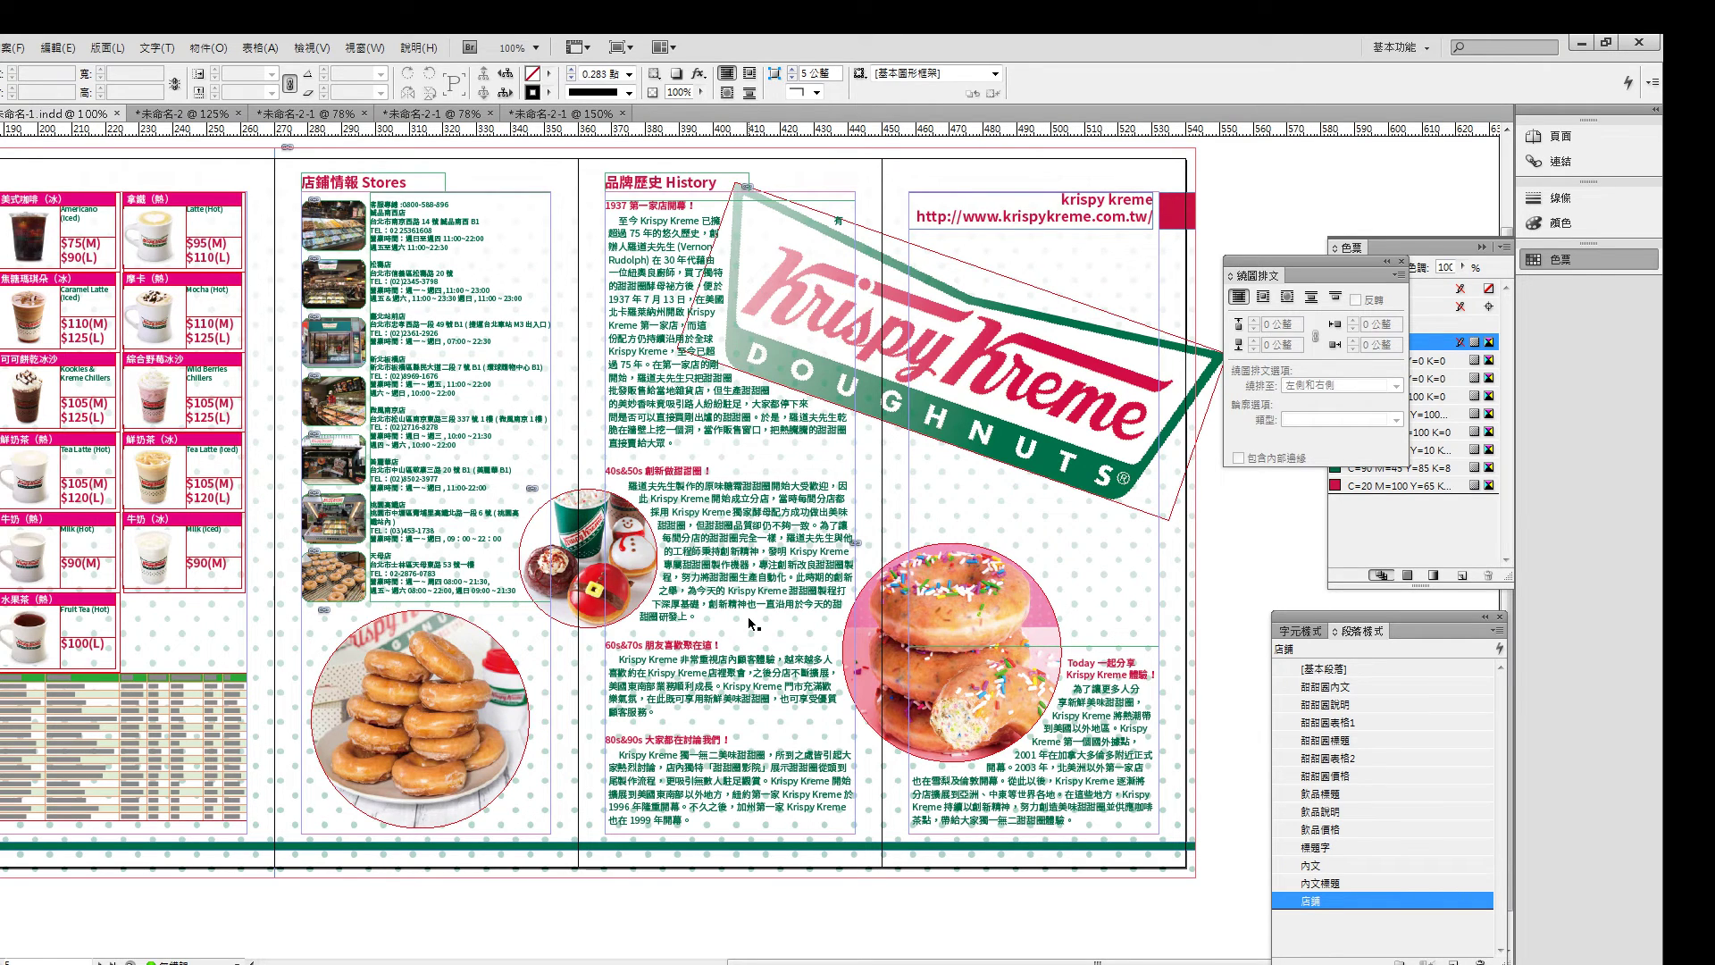
- Zoom out, preview without guides, and scroll up to the Stores column
{"action": "key", "text": "ctrl+minus"}
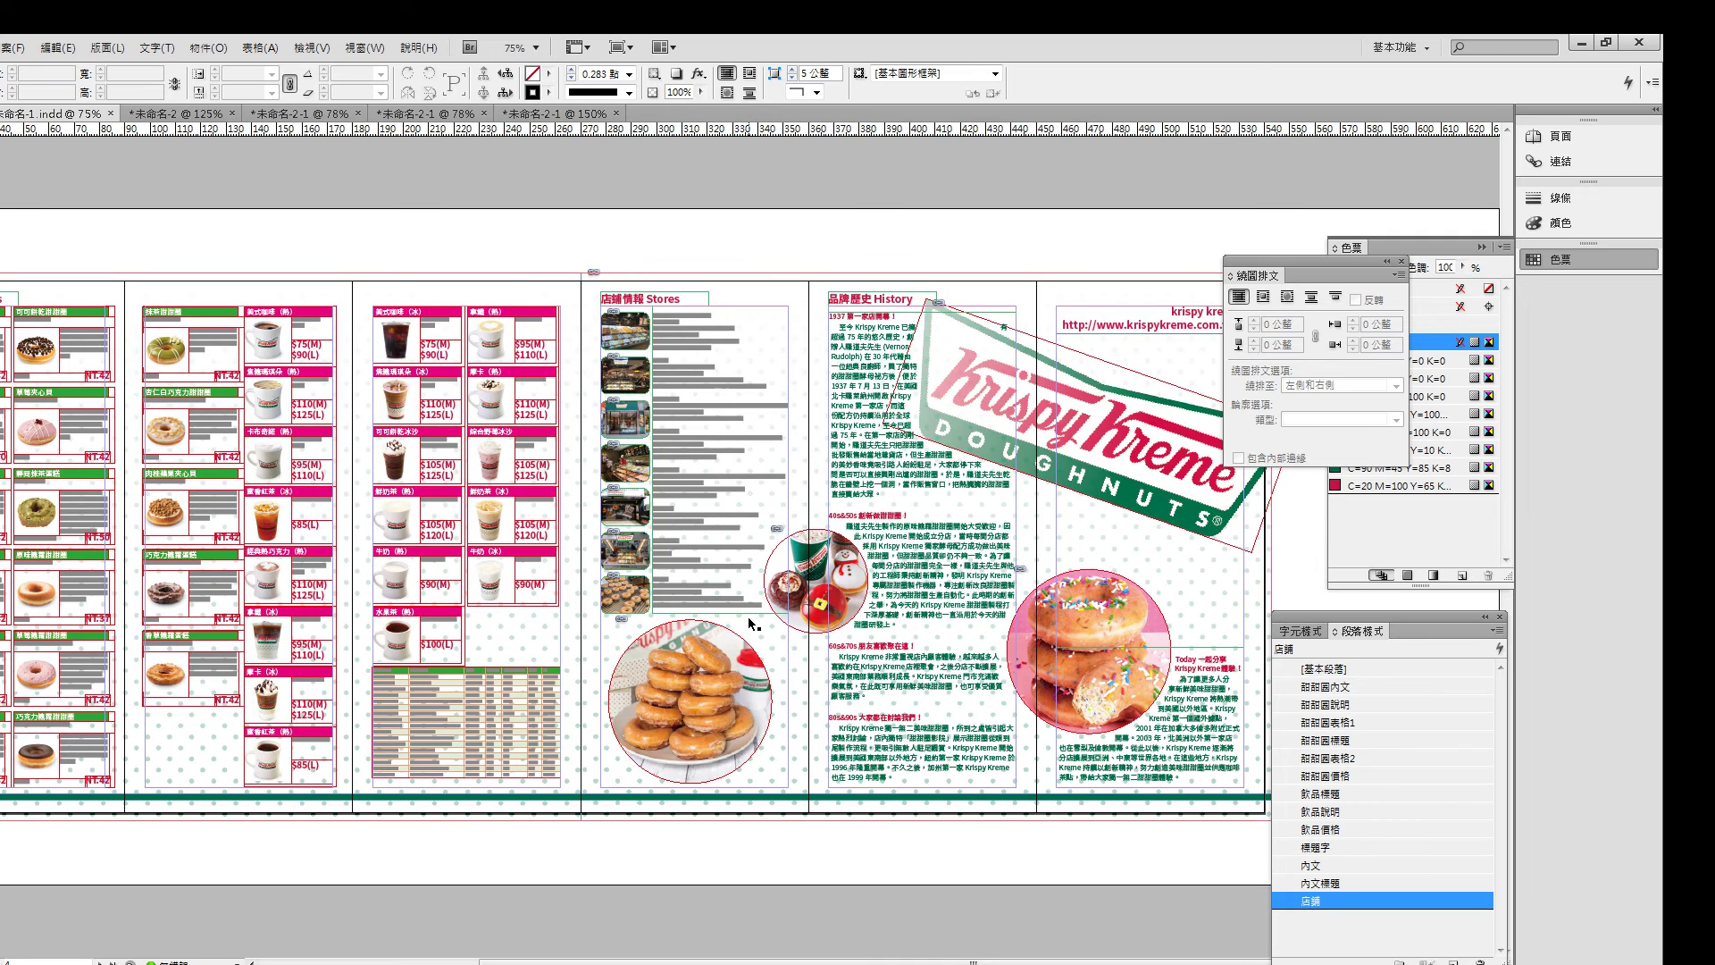
{"action": "key", "text": "w"}
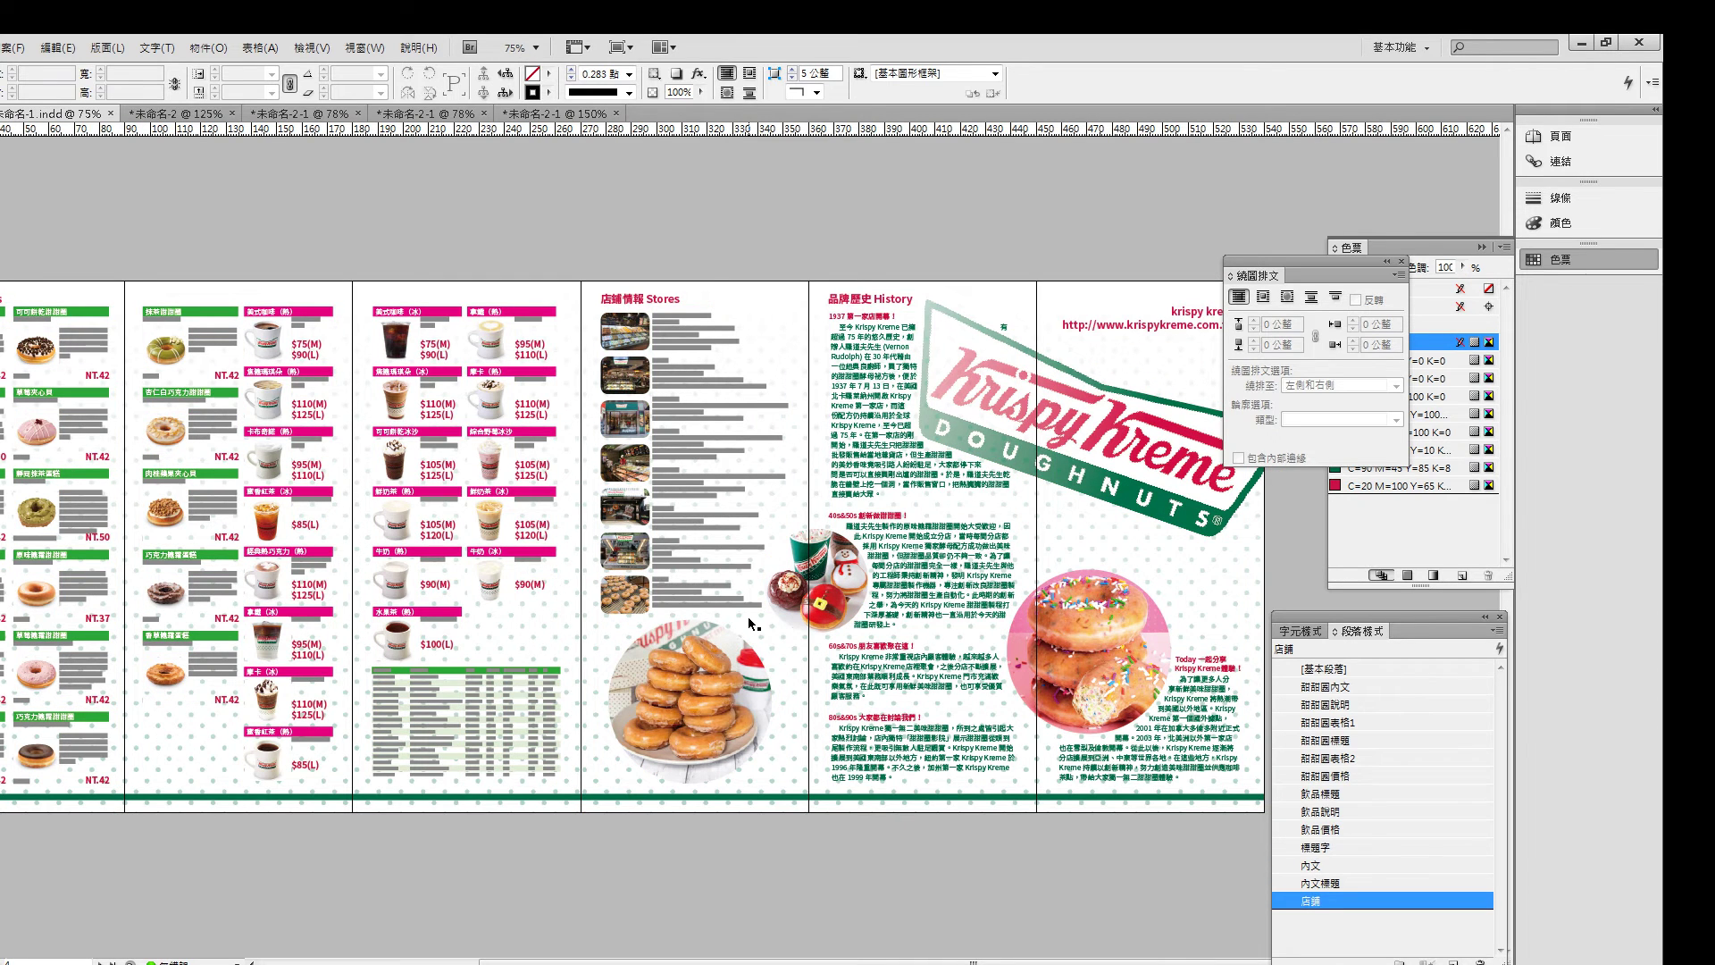
{"action": "left_click_drag", "start_coordinate": [414, 625], "coordinate": [834, 607]}
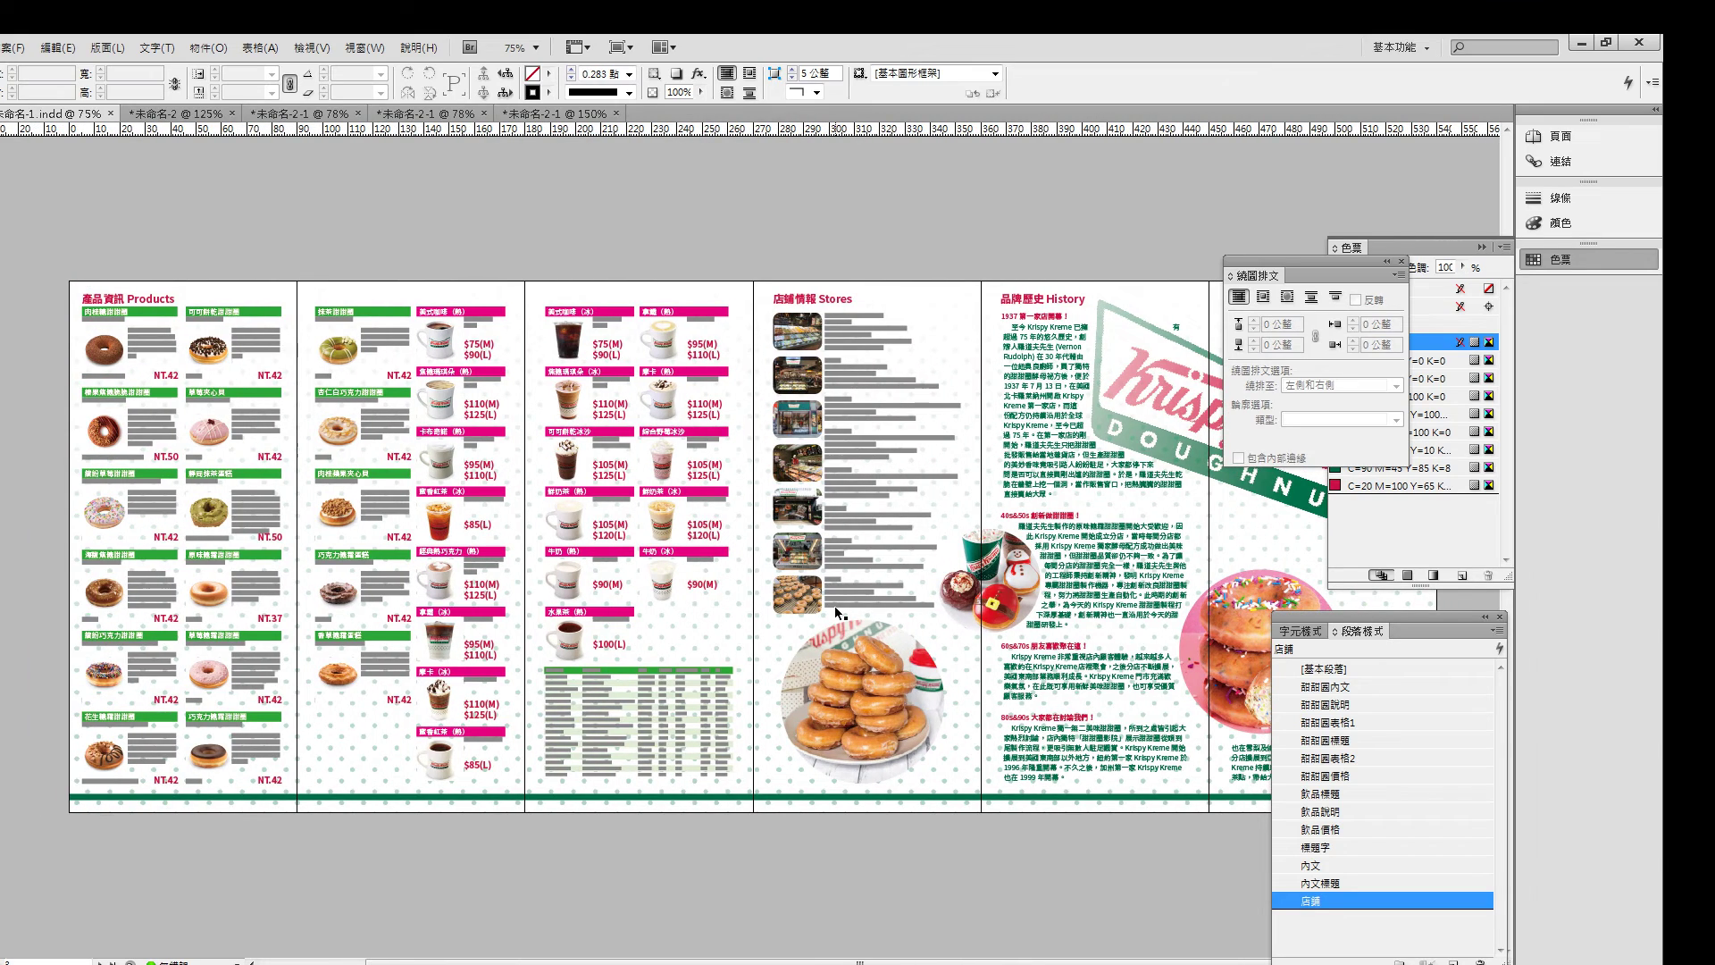
{"action": "scroll", "coordinate": [838, 613], "scroll_direction": "up", "scroll_amount": 2}
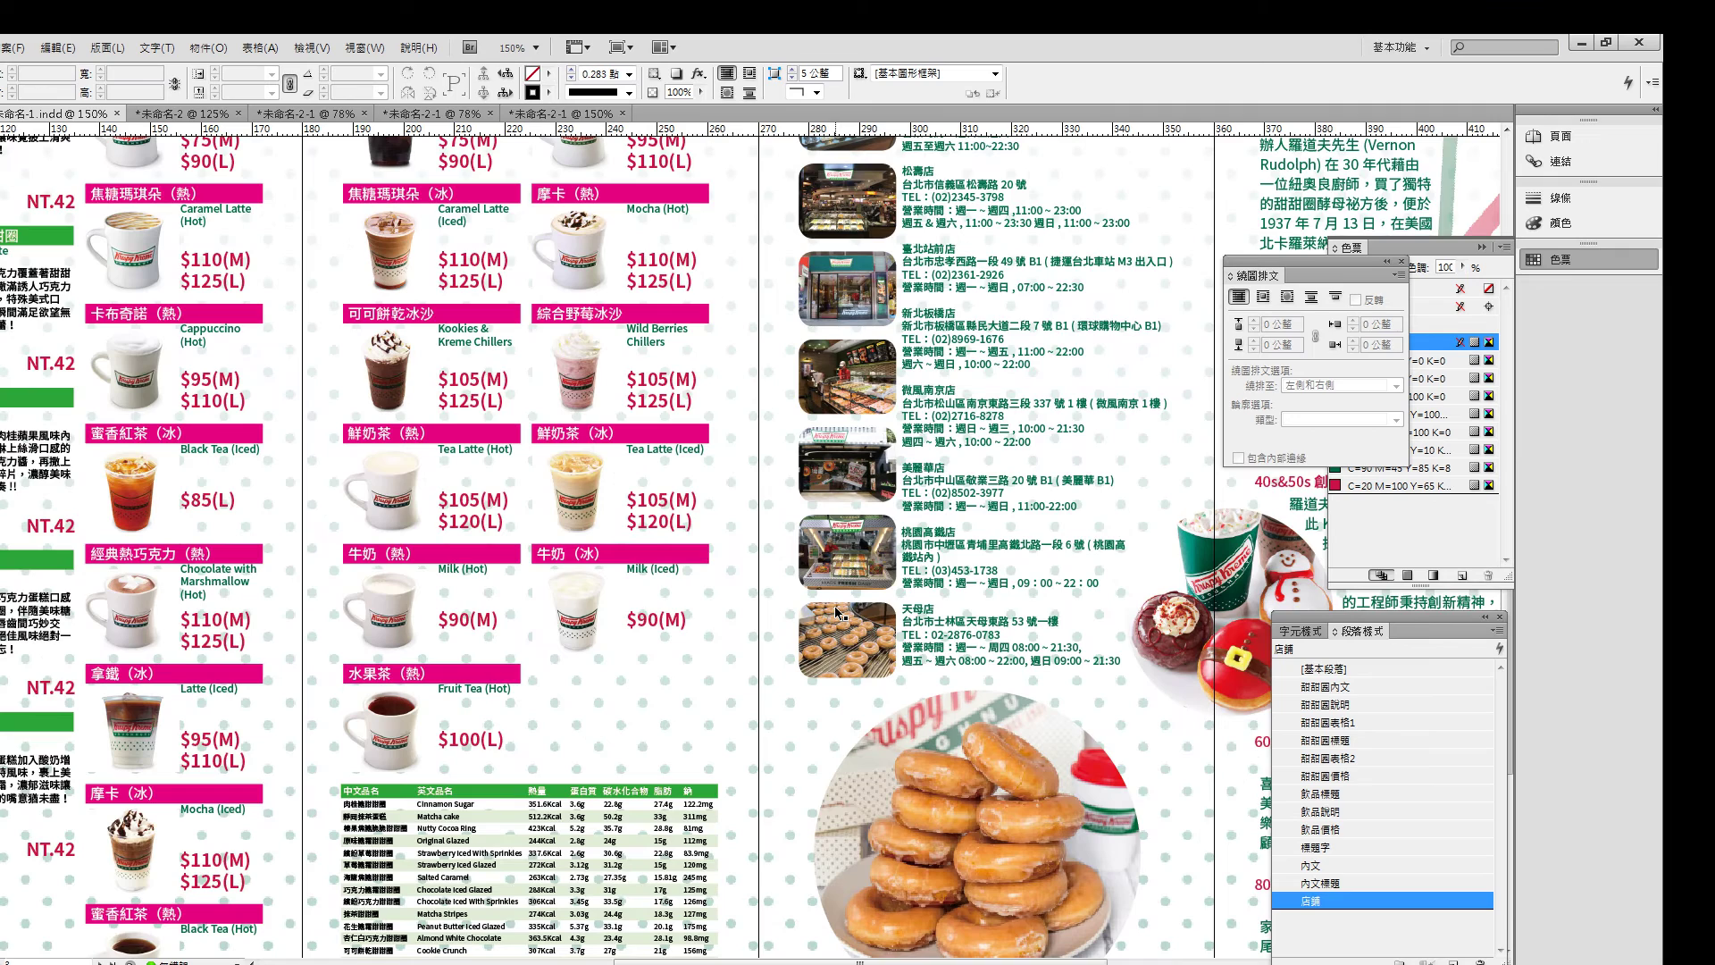
{"action": "scroll", "coordinate": [837, 613], "scroll_direction": "up", "scroll_amount": 3}
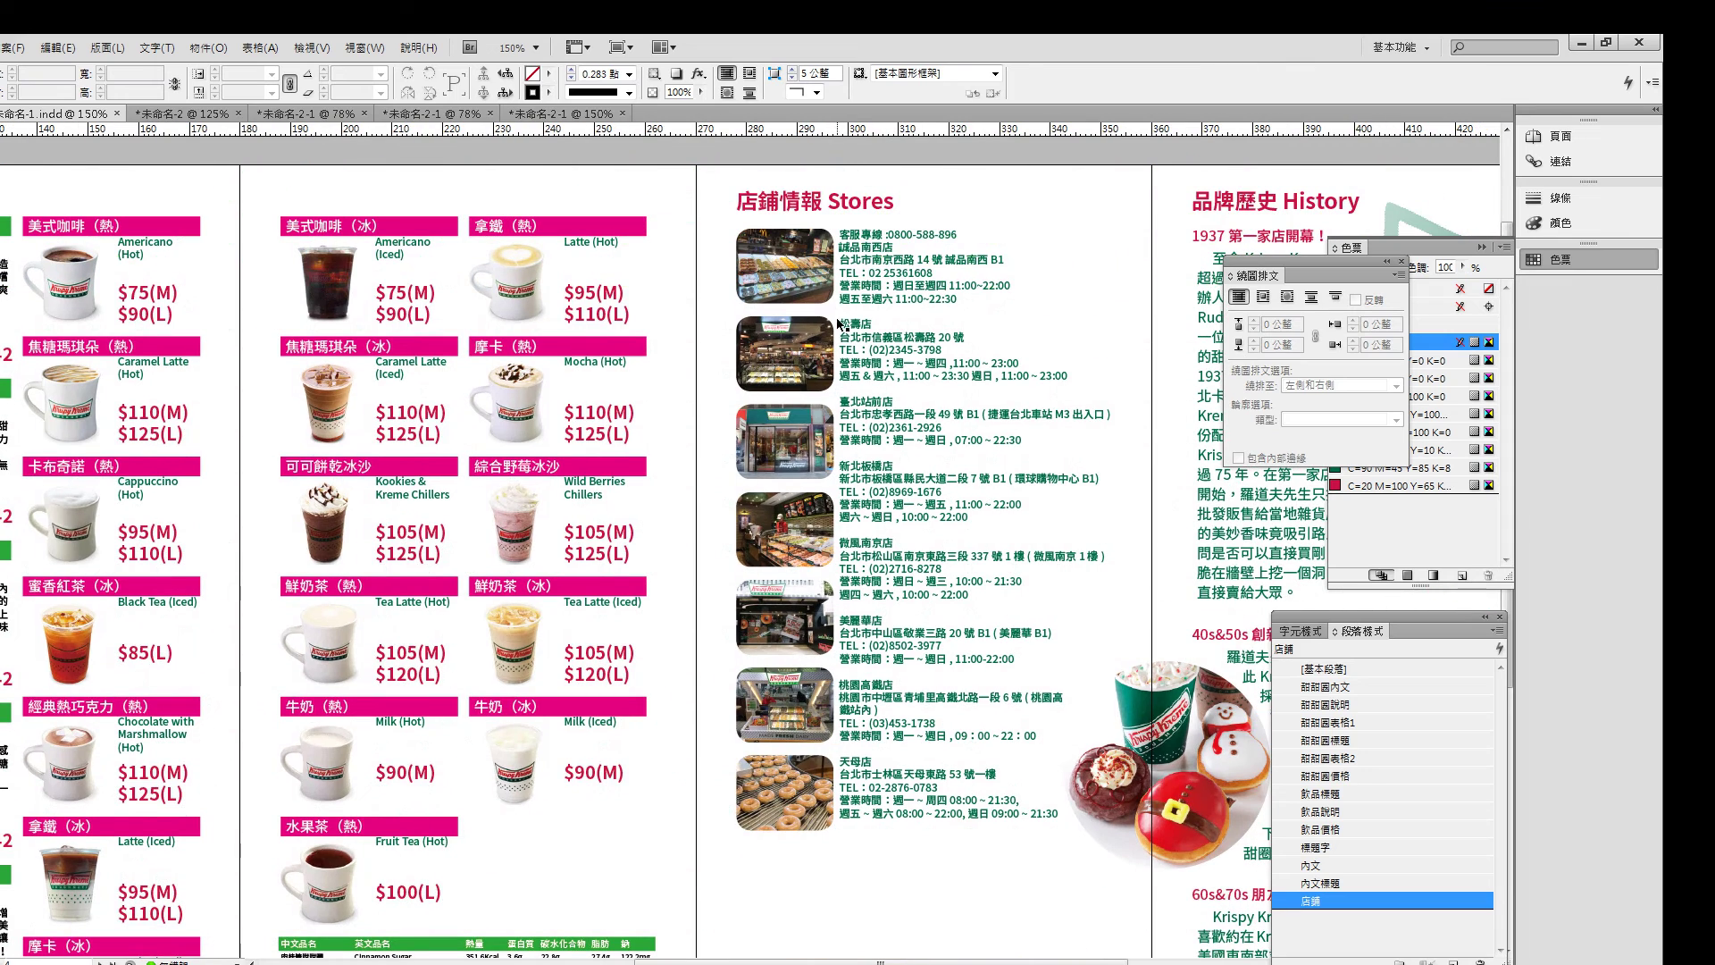
- Select the store photos together, from the first one down to the last
{"action": "left_click", "coordinate": [829, 299]}
{"action": "left_click", "coordinate": [786, 357], "text": "shift"}
{"action": "left_click", "coordinate": [799, 459], "text": "shift"}
{"action": "left_click", "coordinate": [795, 527], "text": "shift"}
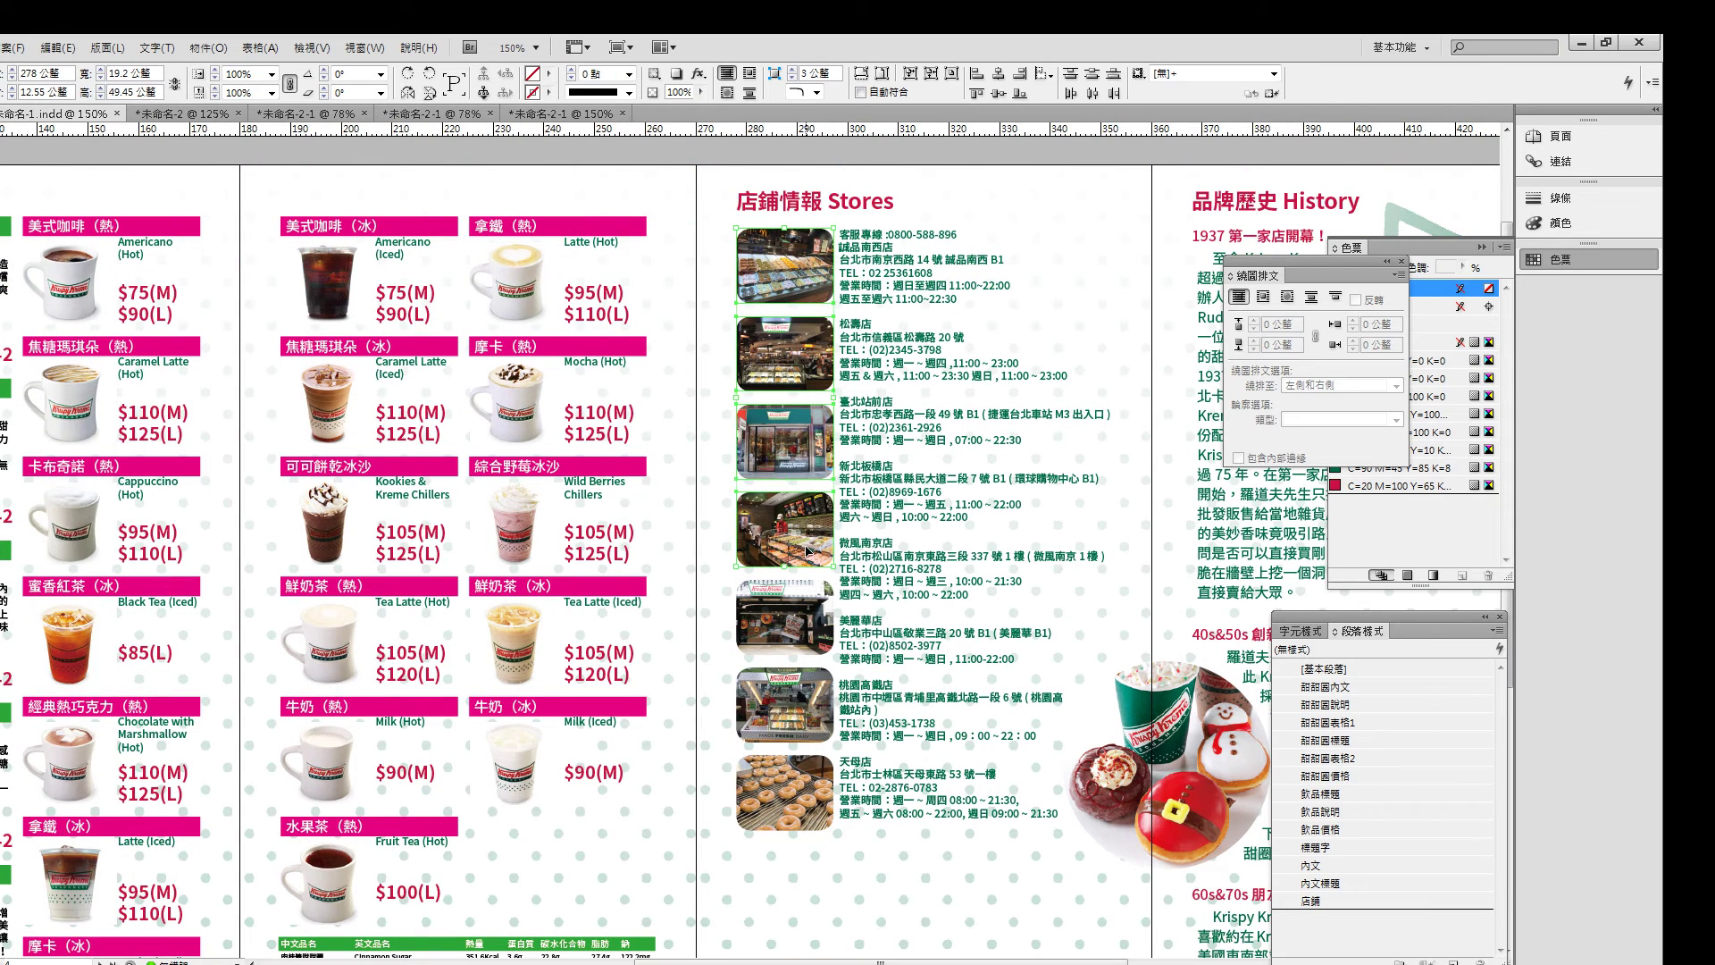
{"action": "left_click", "coordinate": [807, 644], "text": "shift"}
{"action": "left_click", "coordinate": [800, 715], "text": "shift"}
{"action": "left_click", "coordinate": [797, 818], "text": "shift"}
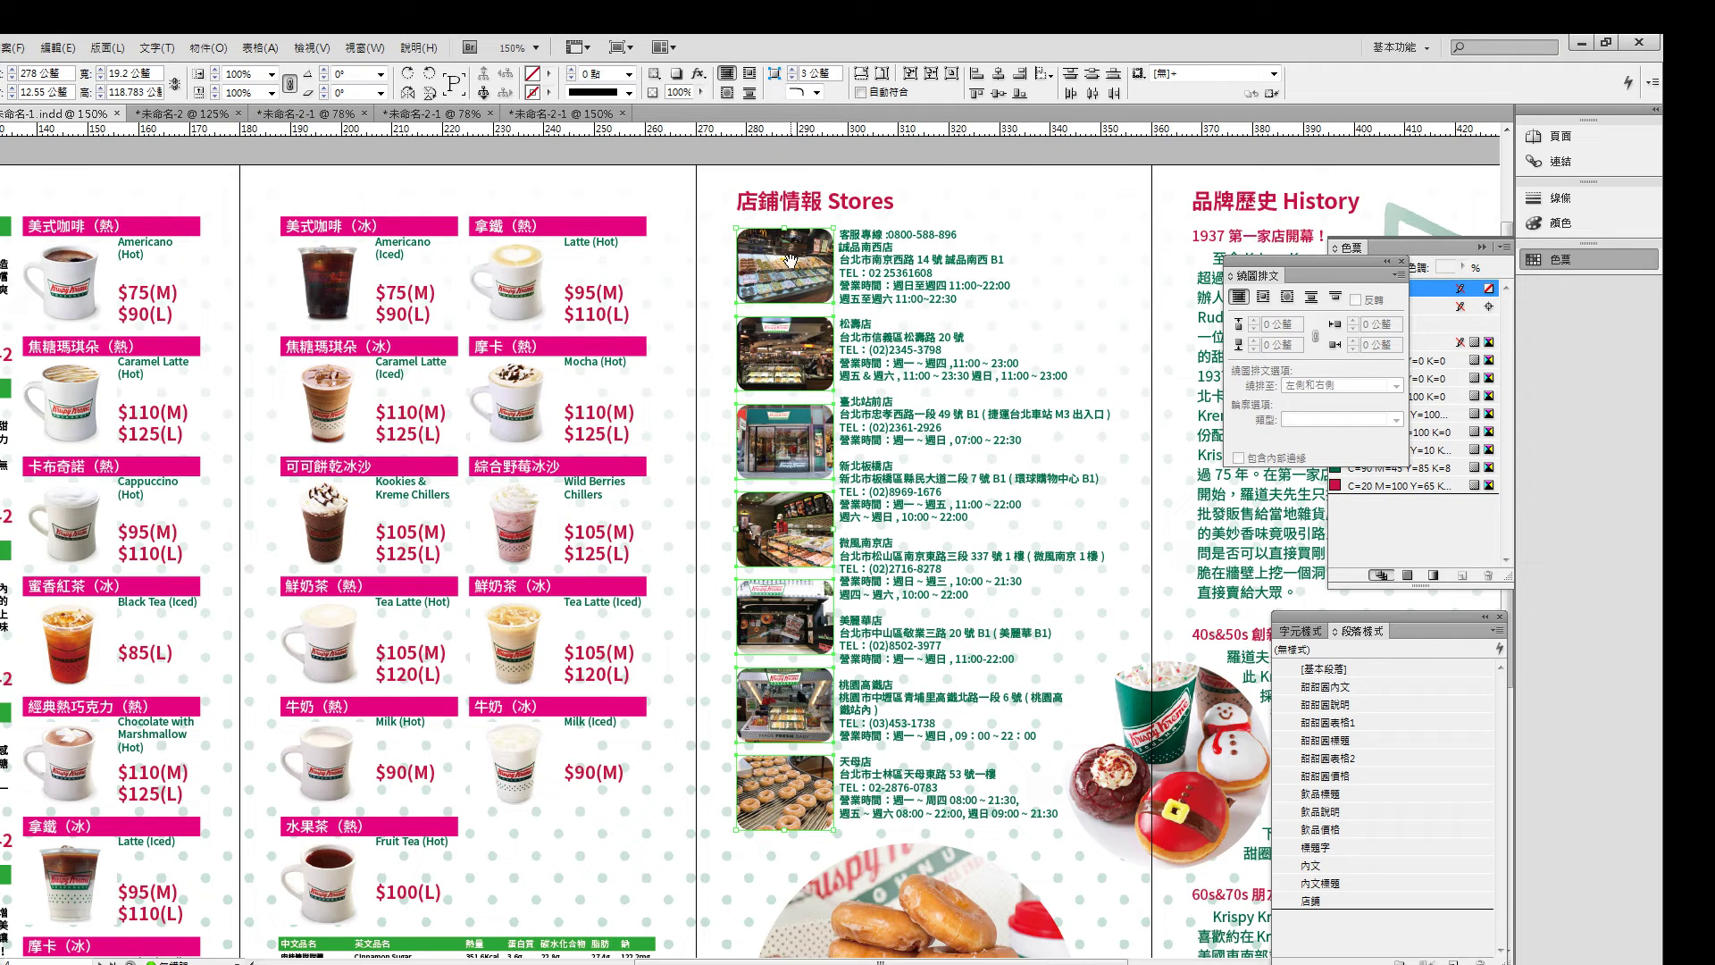
- Stroke the store photos in C=0 M=100 Y=0 K=0 magenta, settling on 2 pt after trying 5, 3, 1 pt
{"action": "left_click", "coordinate": [548, 94]}
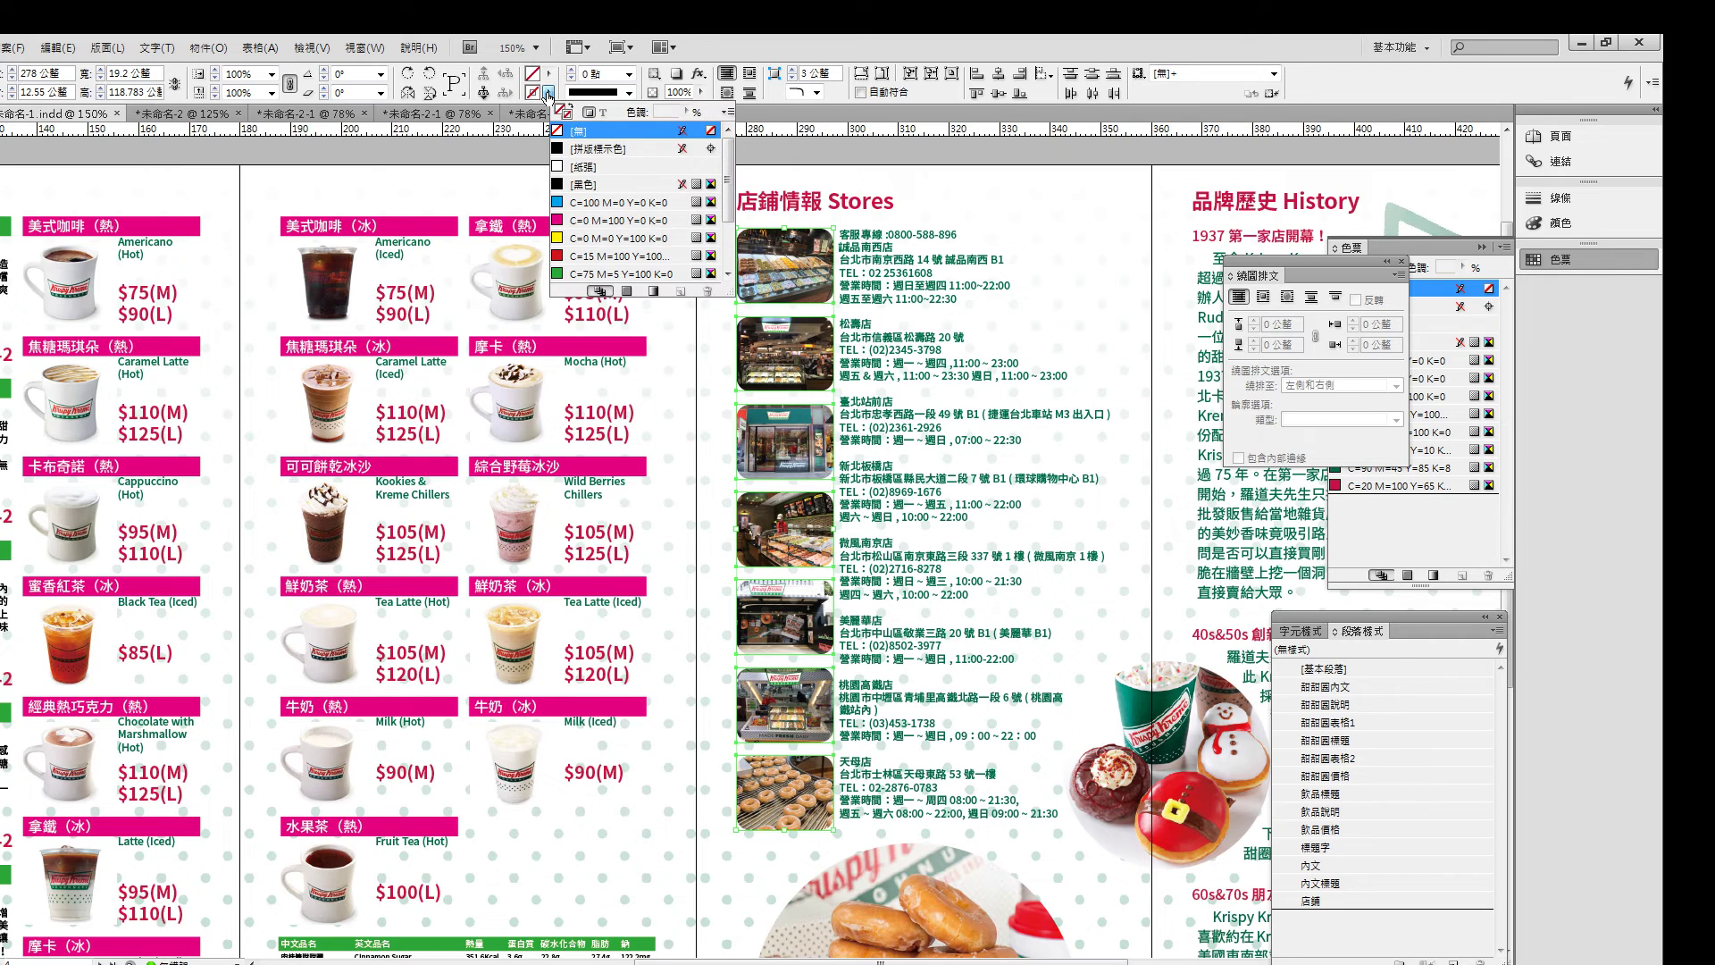
{"action": "left_click", "coordinate": [583, 221]}
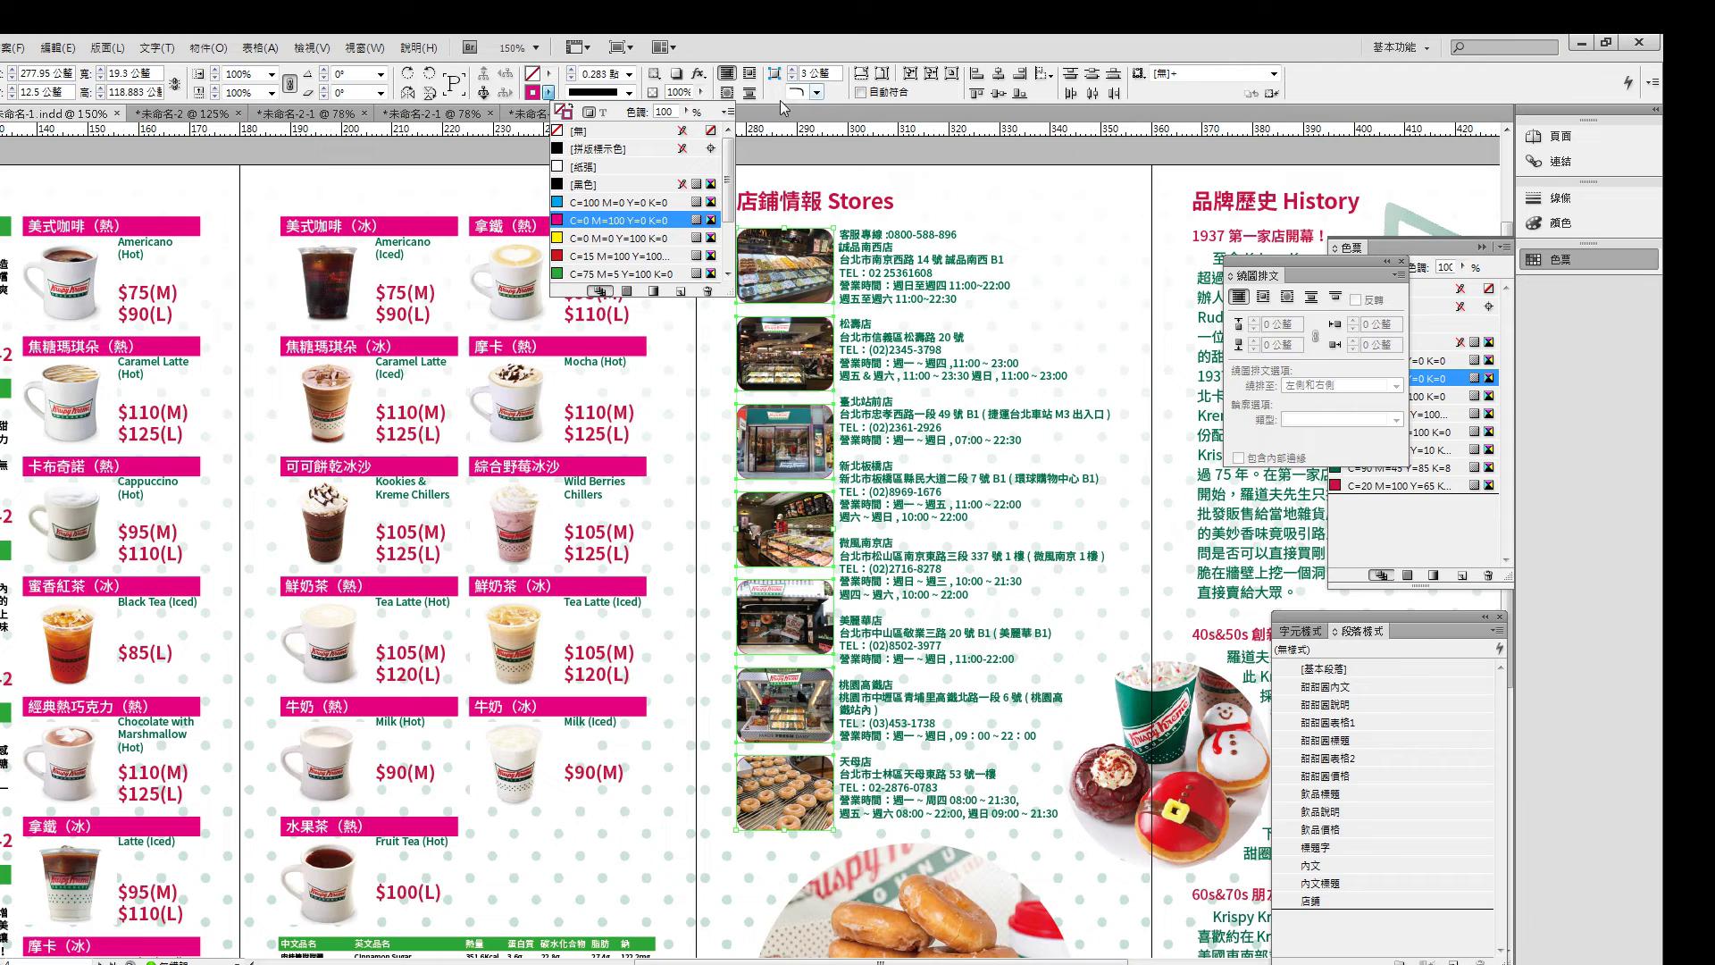
{"action": "left_click", "coordinate": [629, 74]}
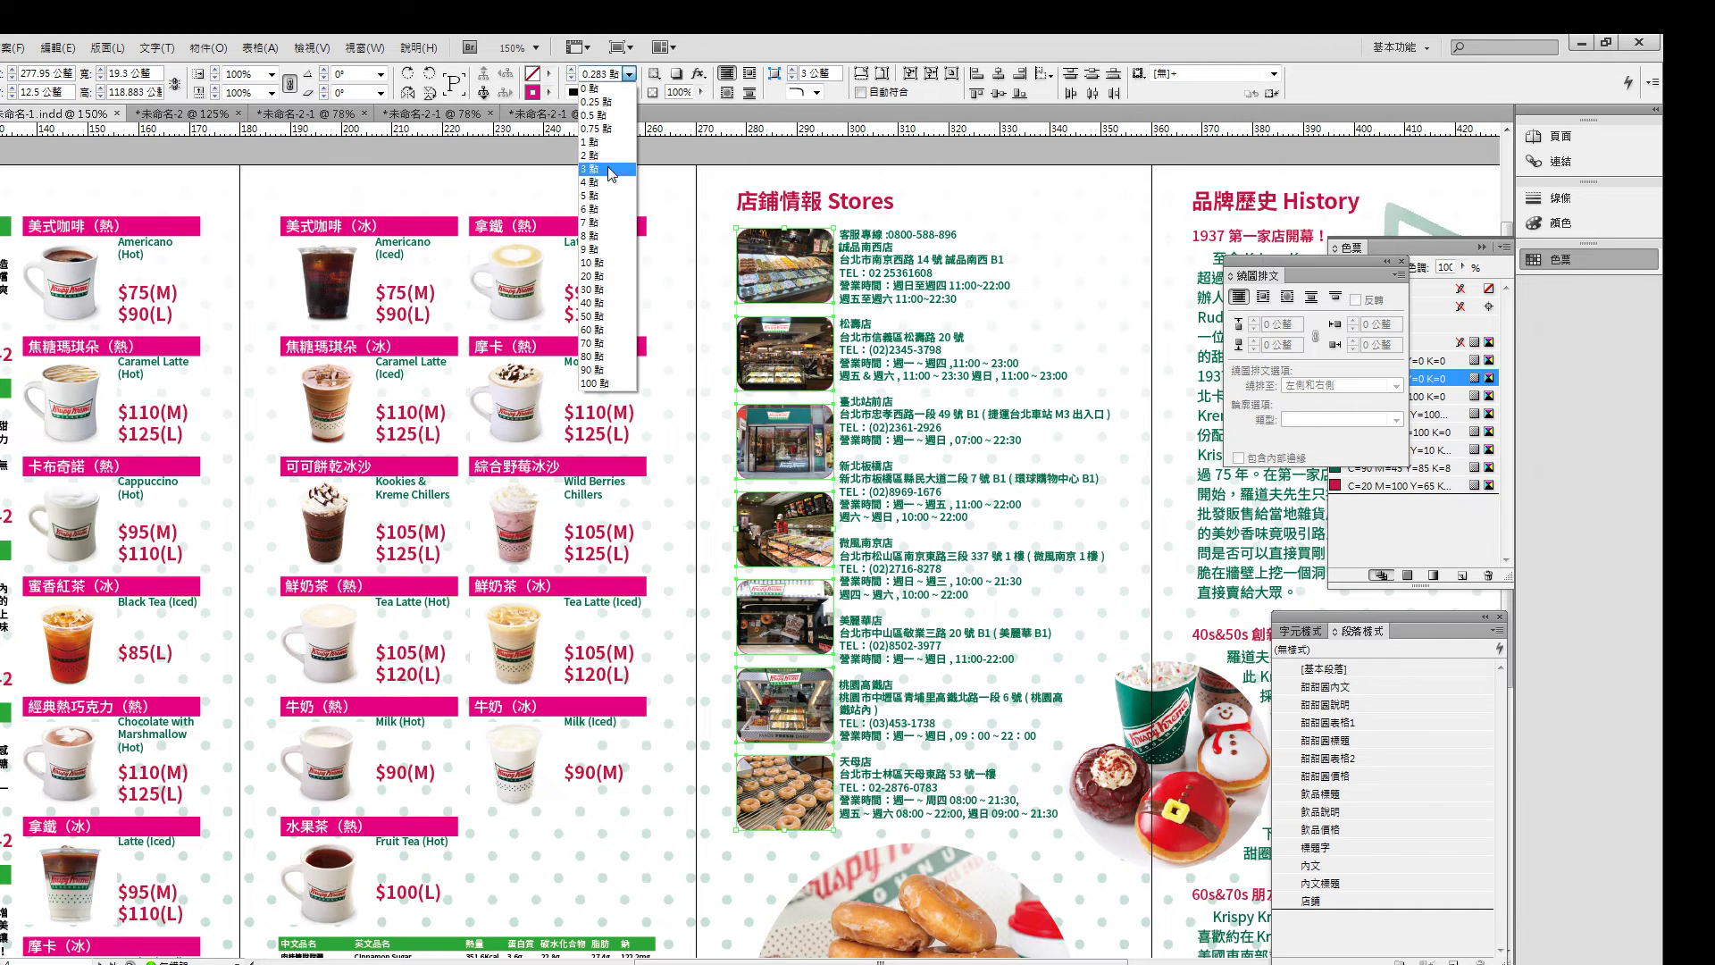
{"action": "left_click", "coordinate": [611, 196]}
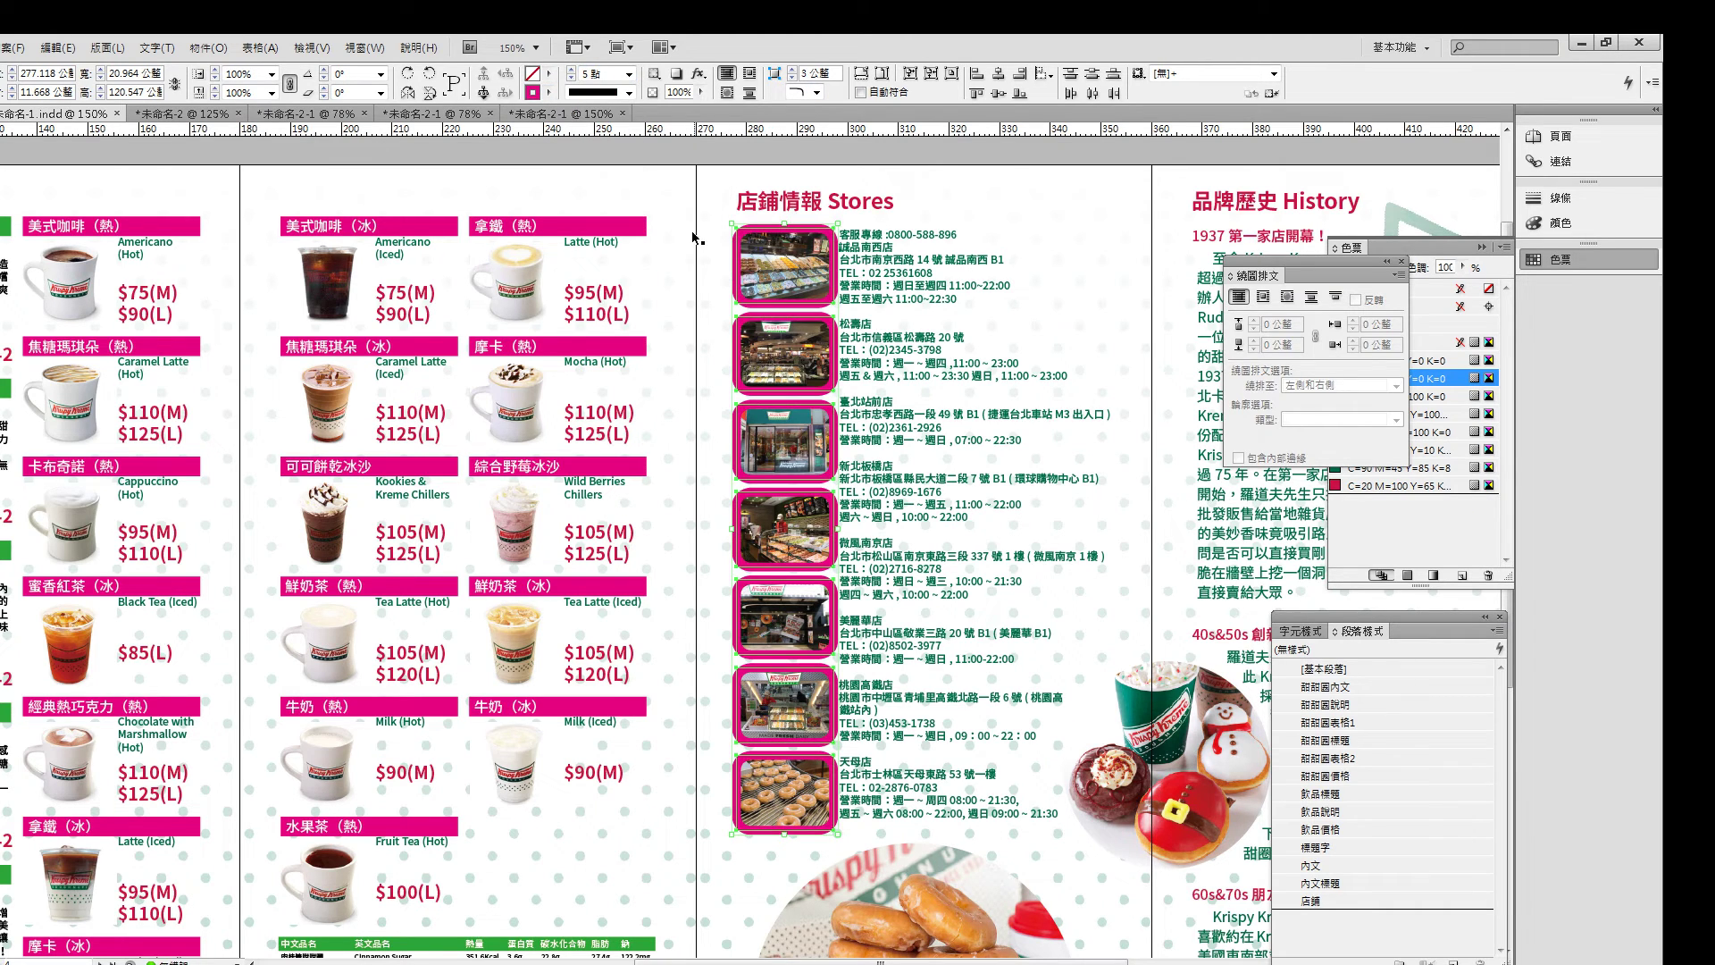
{"action": "left_click", "coordinate": [630, 77]}
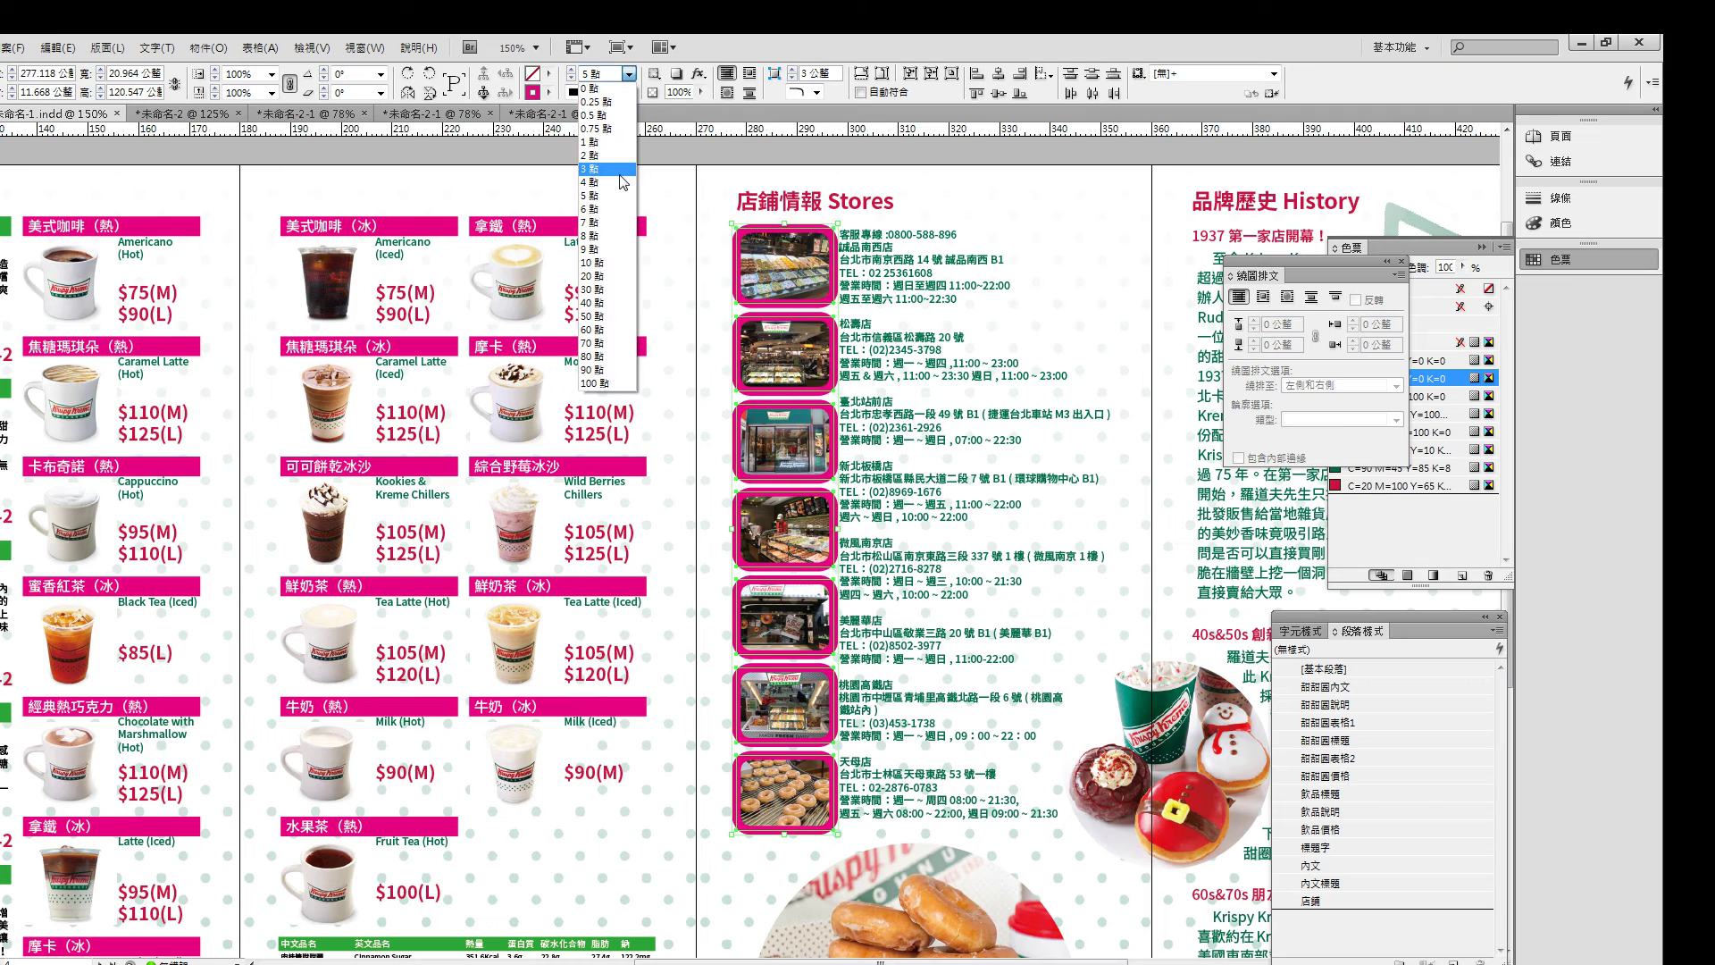
{"action": "left_click", "coordinate": [622, 169]}
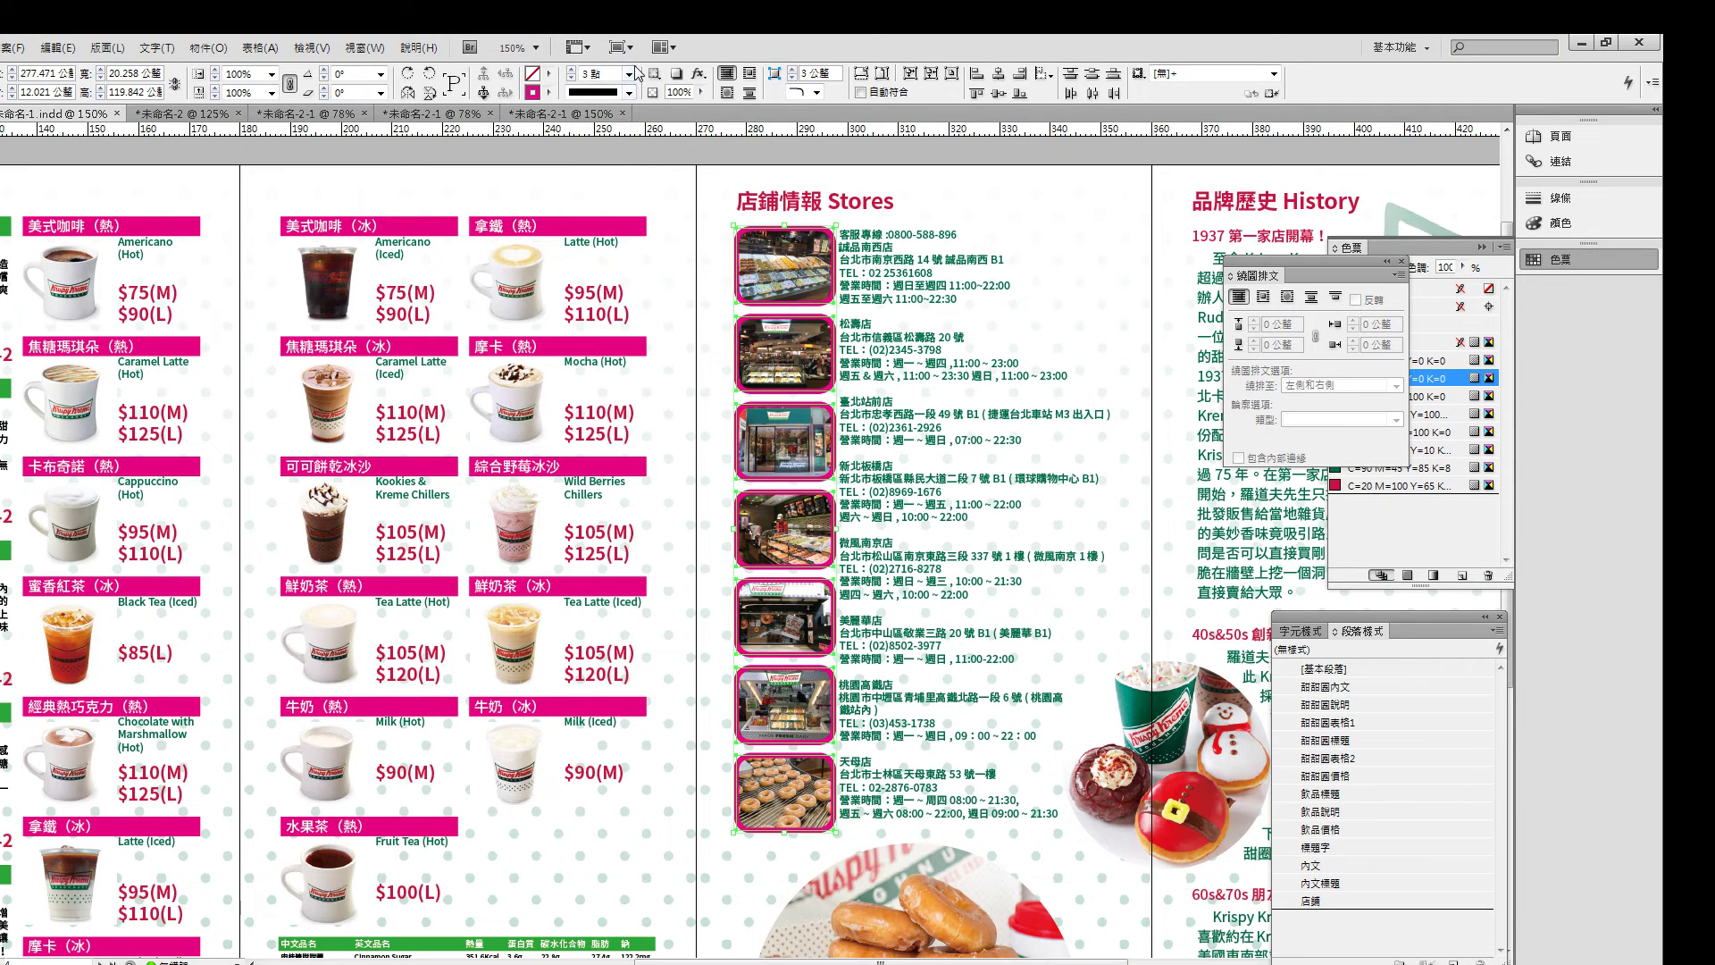
{"action": "left_click", "coordinate": [630, 74]}
{"action": "left_click", "coordinate": [614, 143]}
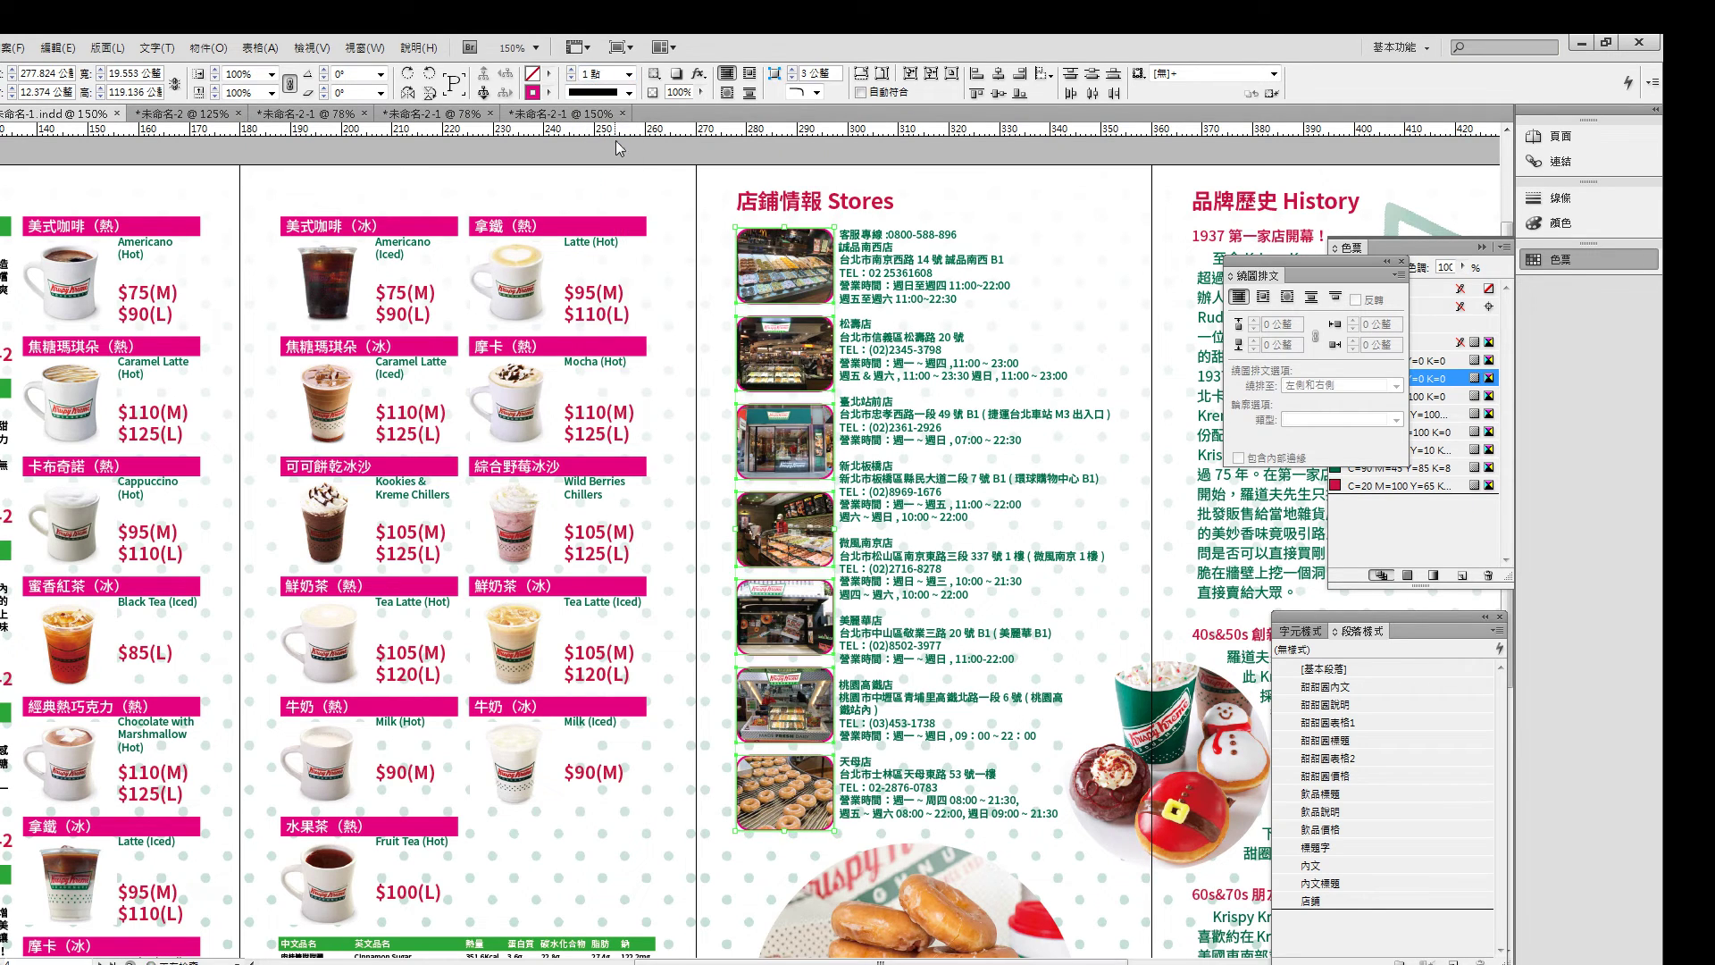
{"action": "left_click", "coordinate": [629, 75]}
{"action": "left_click", "coordinate": [621, 156]}
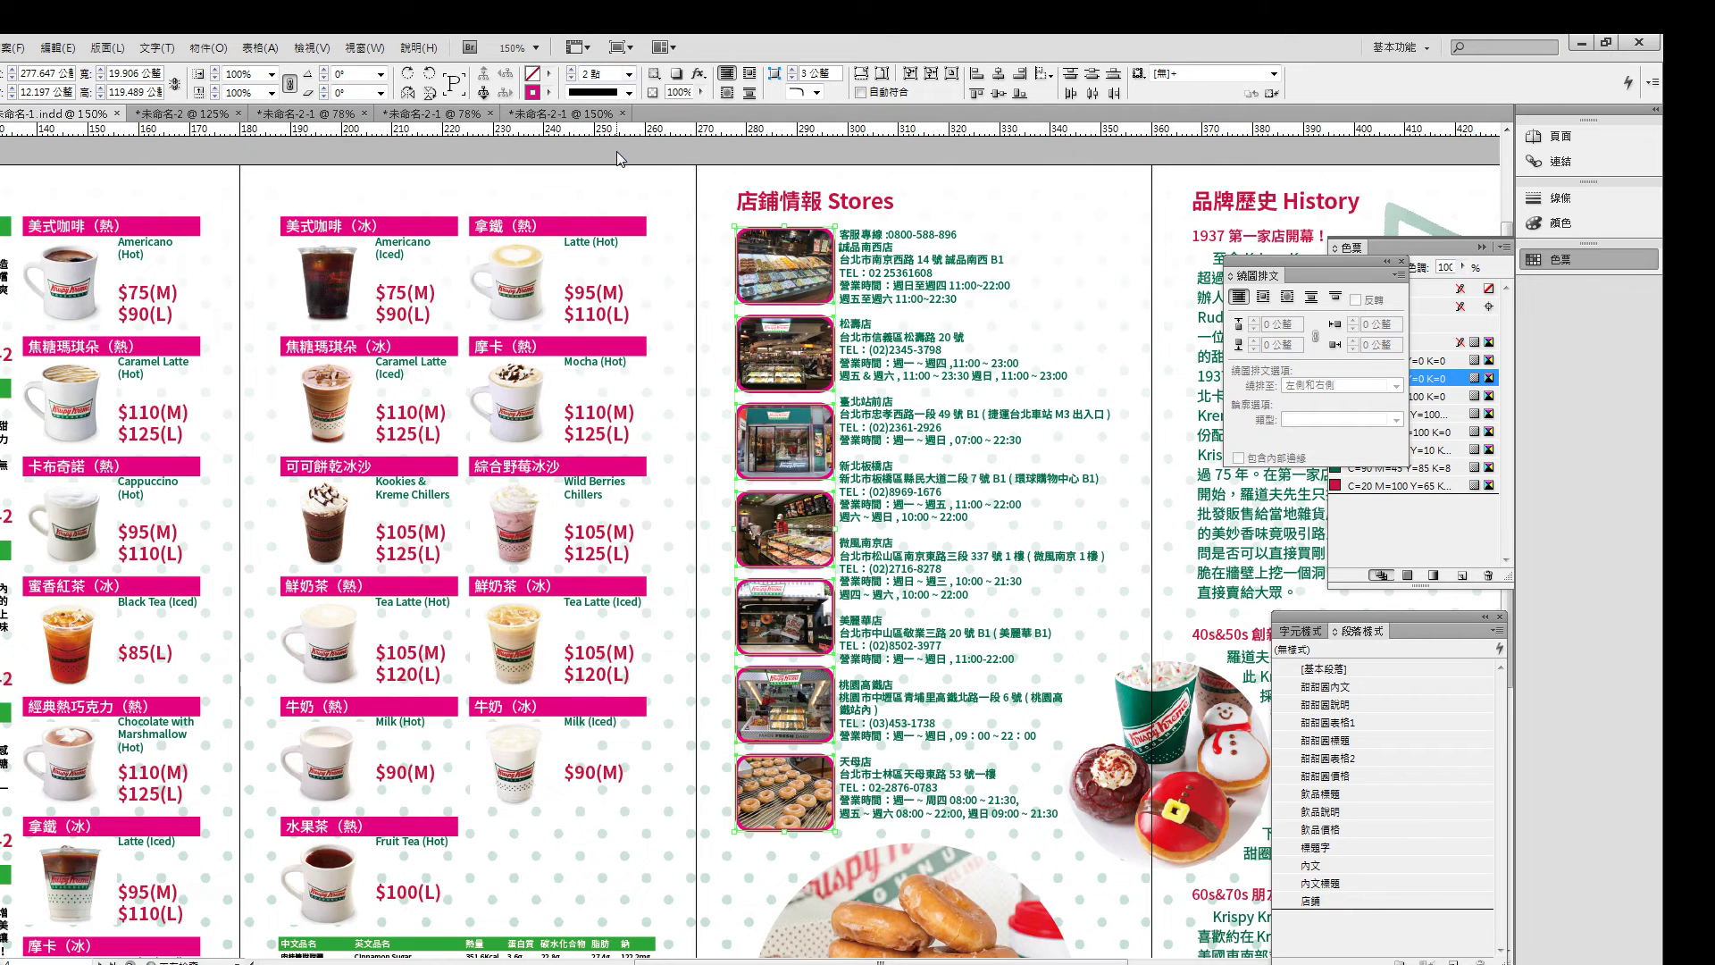
- Reselect the store photos from 誠品南西店 to 美麗華店, then deselect and pick the page-wide frame
{"action": "left_click", "coordinate": [899, 149]}
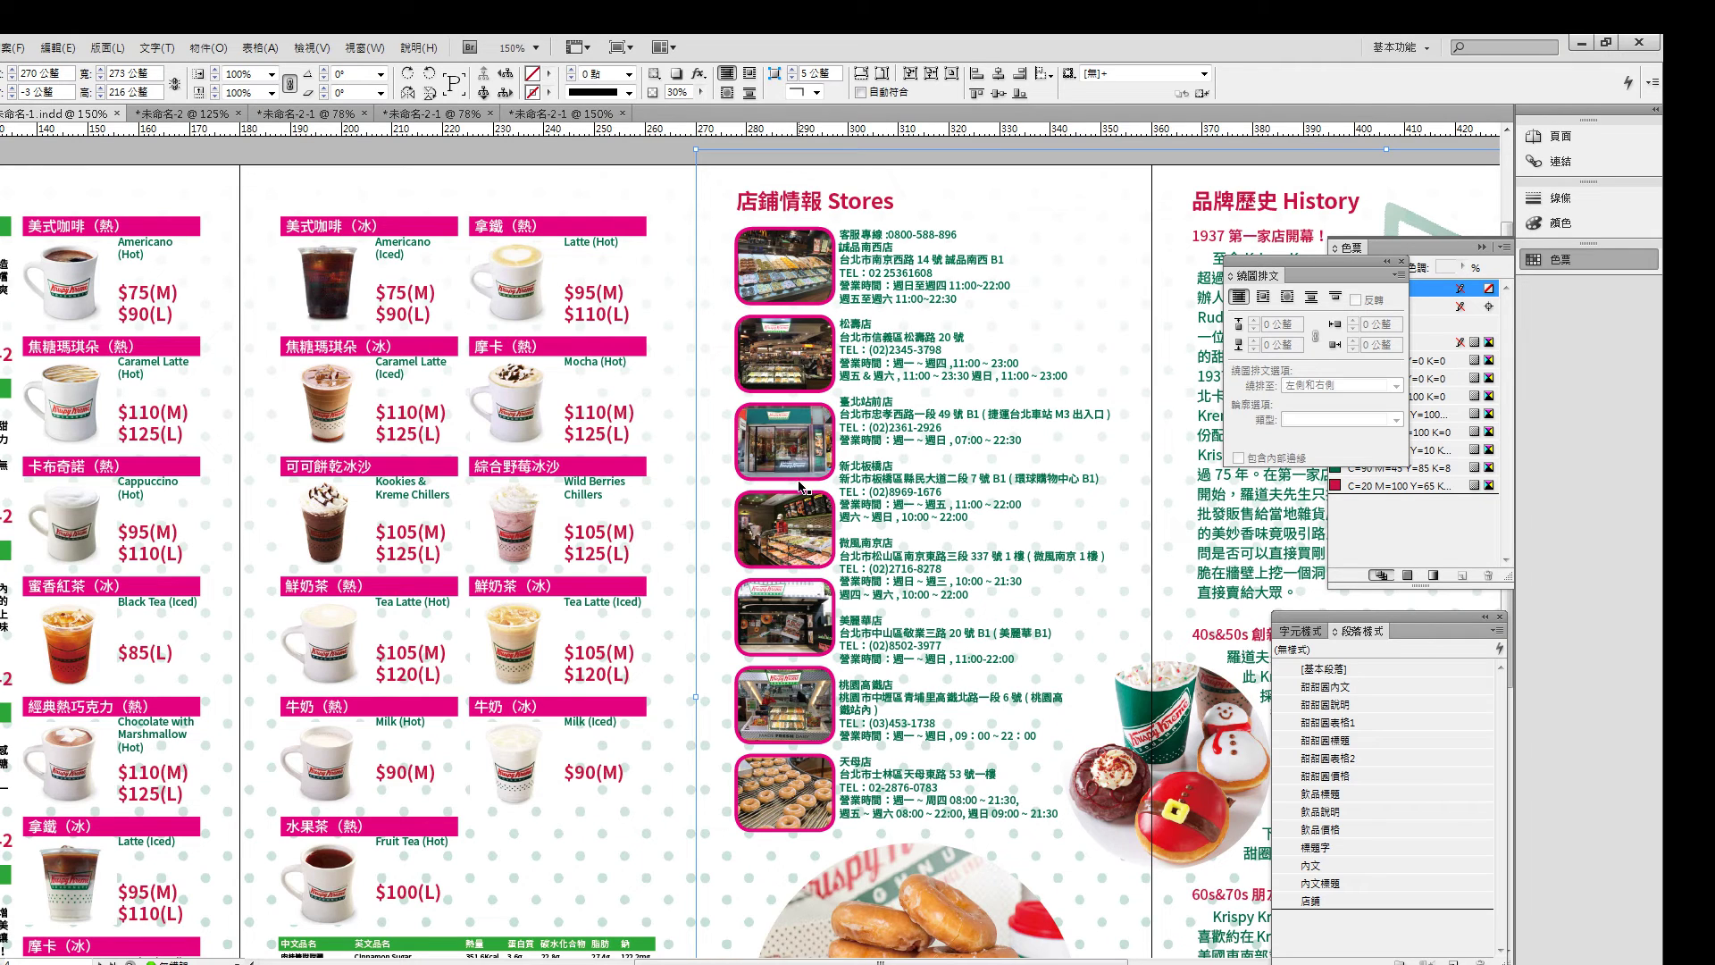
{"action": "left_click", "coordinate": [760, 267]}
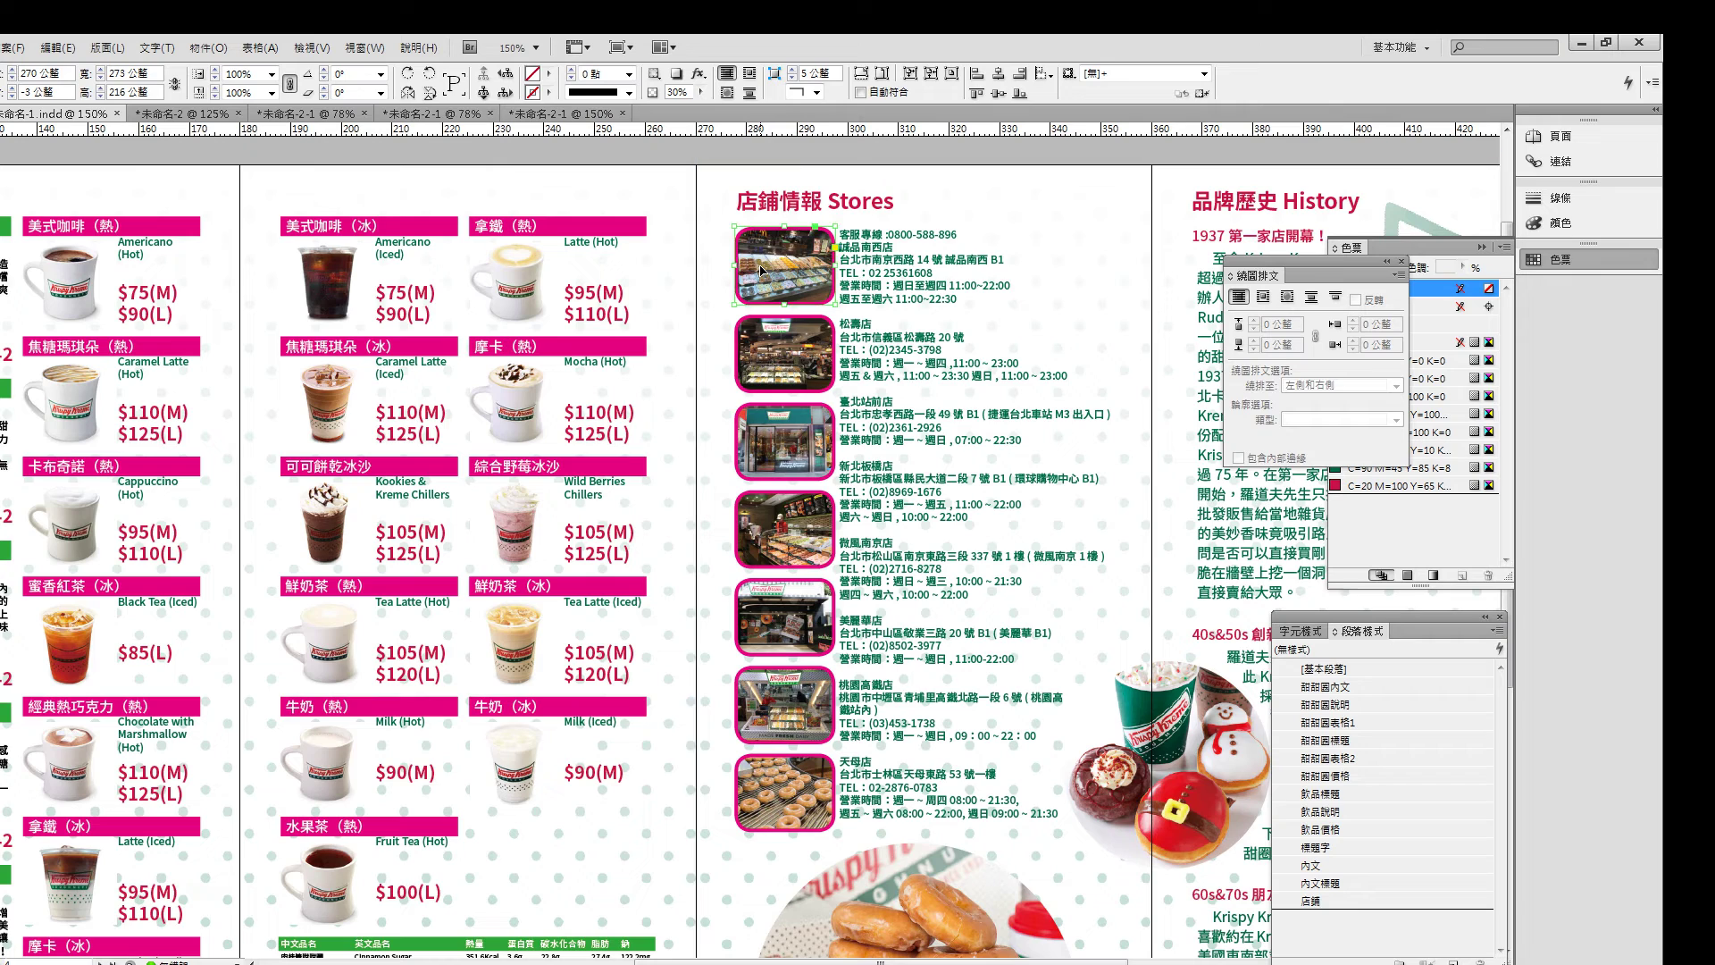
{"action": "left_click", "coordinate": [772, 368], "text": "shift"}
{"action": "left_click", "coordinate": [778, 437], "text": "shift"}
{"action": "left_click", "coordinate": [777, 528], "text": "shift"}
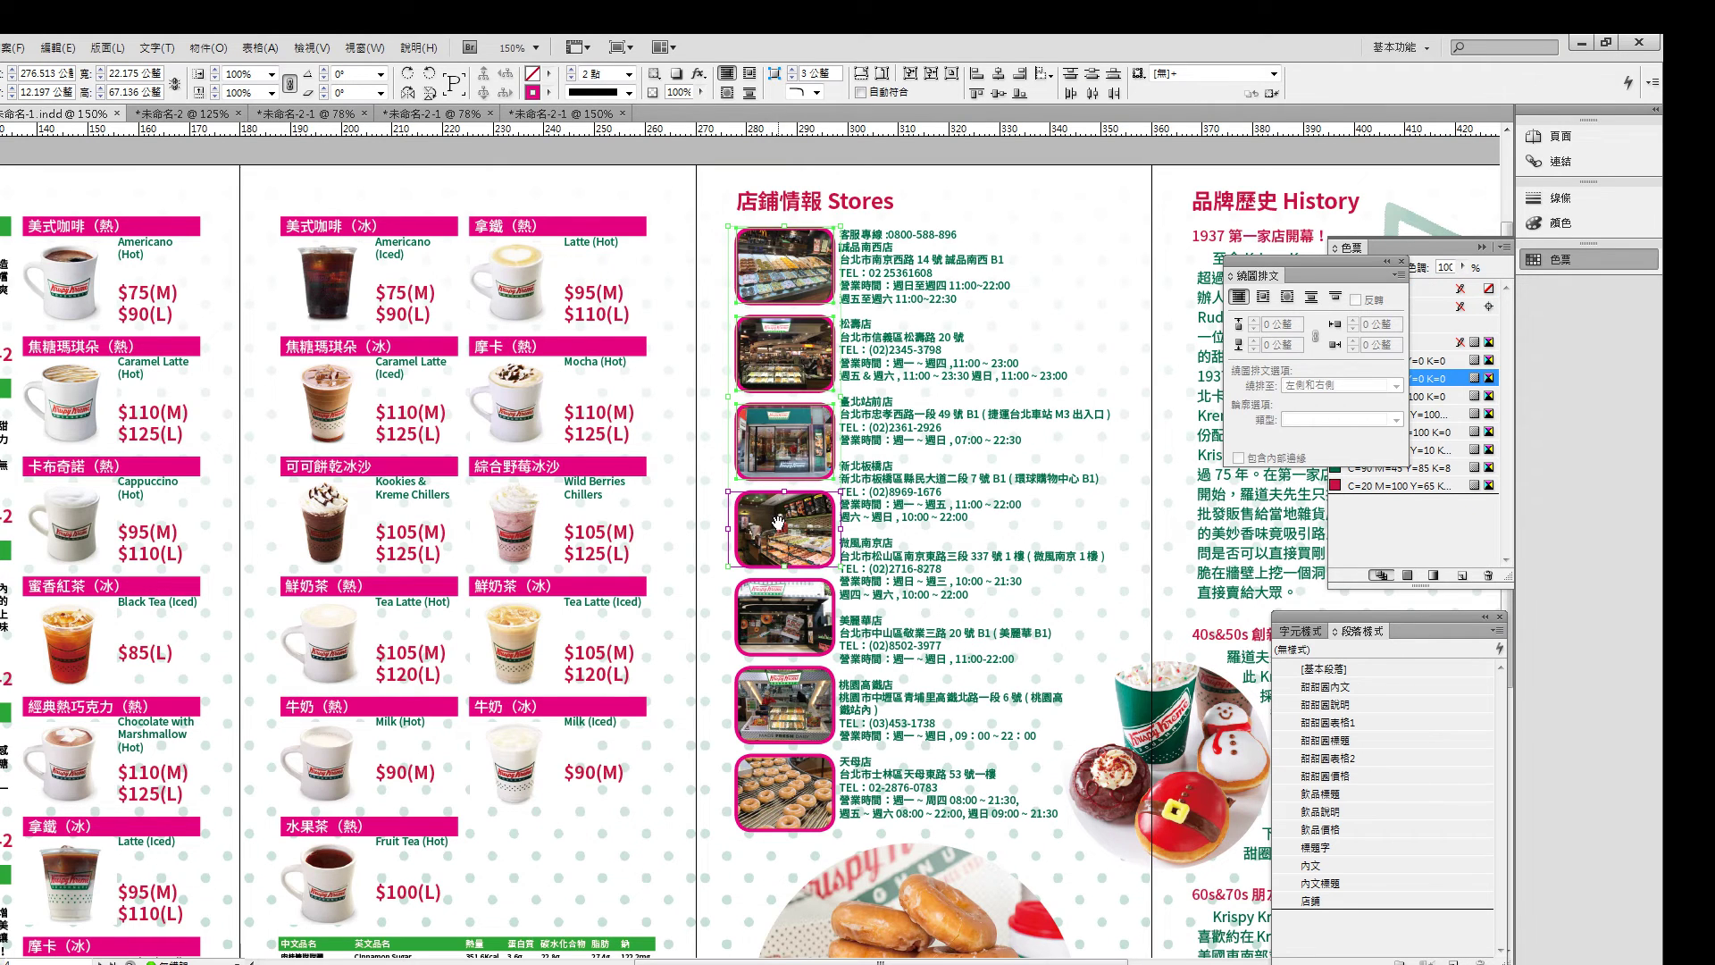
{"action": "left_click", "coordinate": [794, 639], "text": "shift"}
{"action": "left_click", "coordinate": [954, 155]}
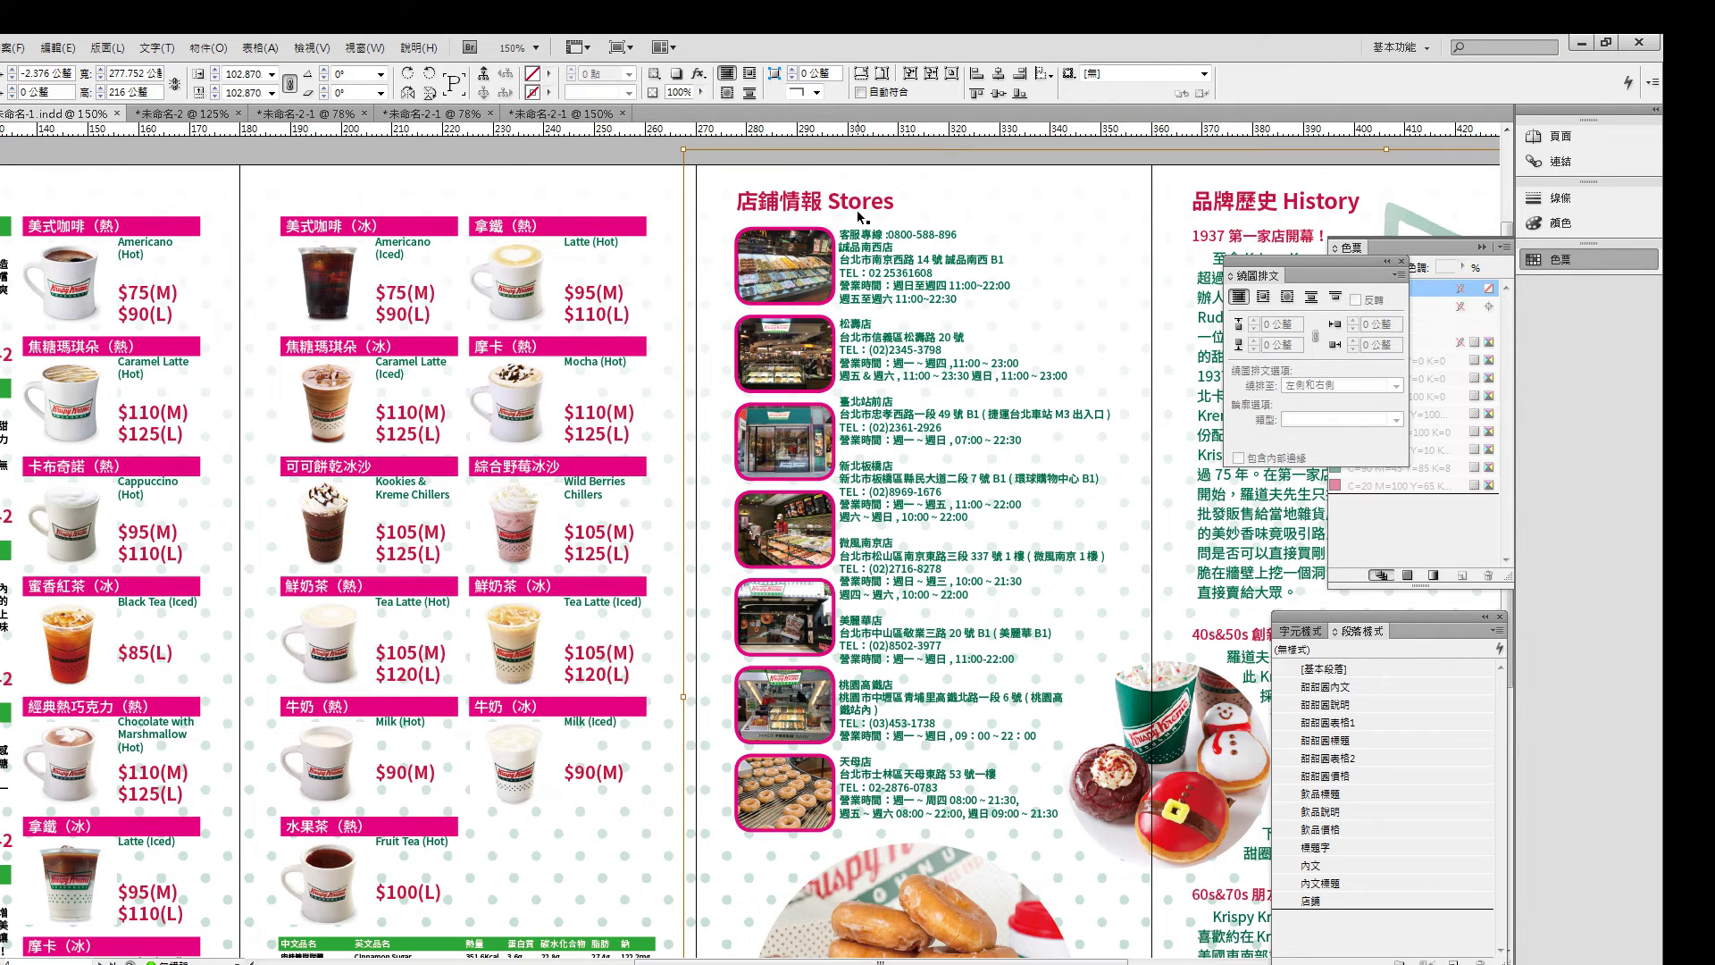
{"action": "left_click", "coordinate": [642, 154]}
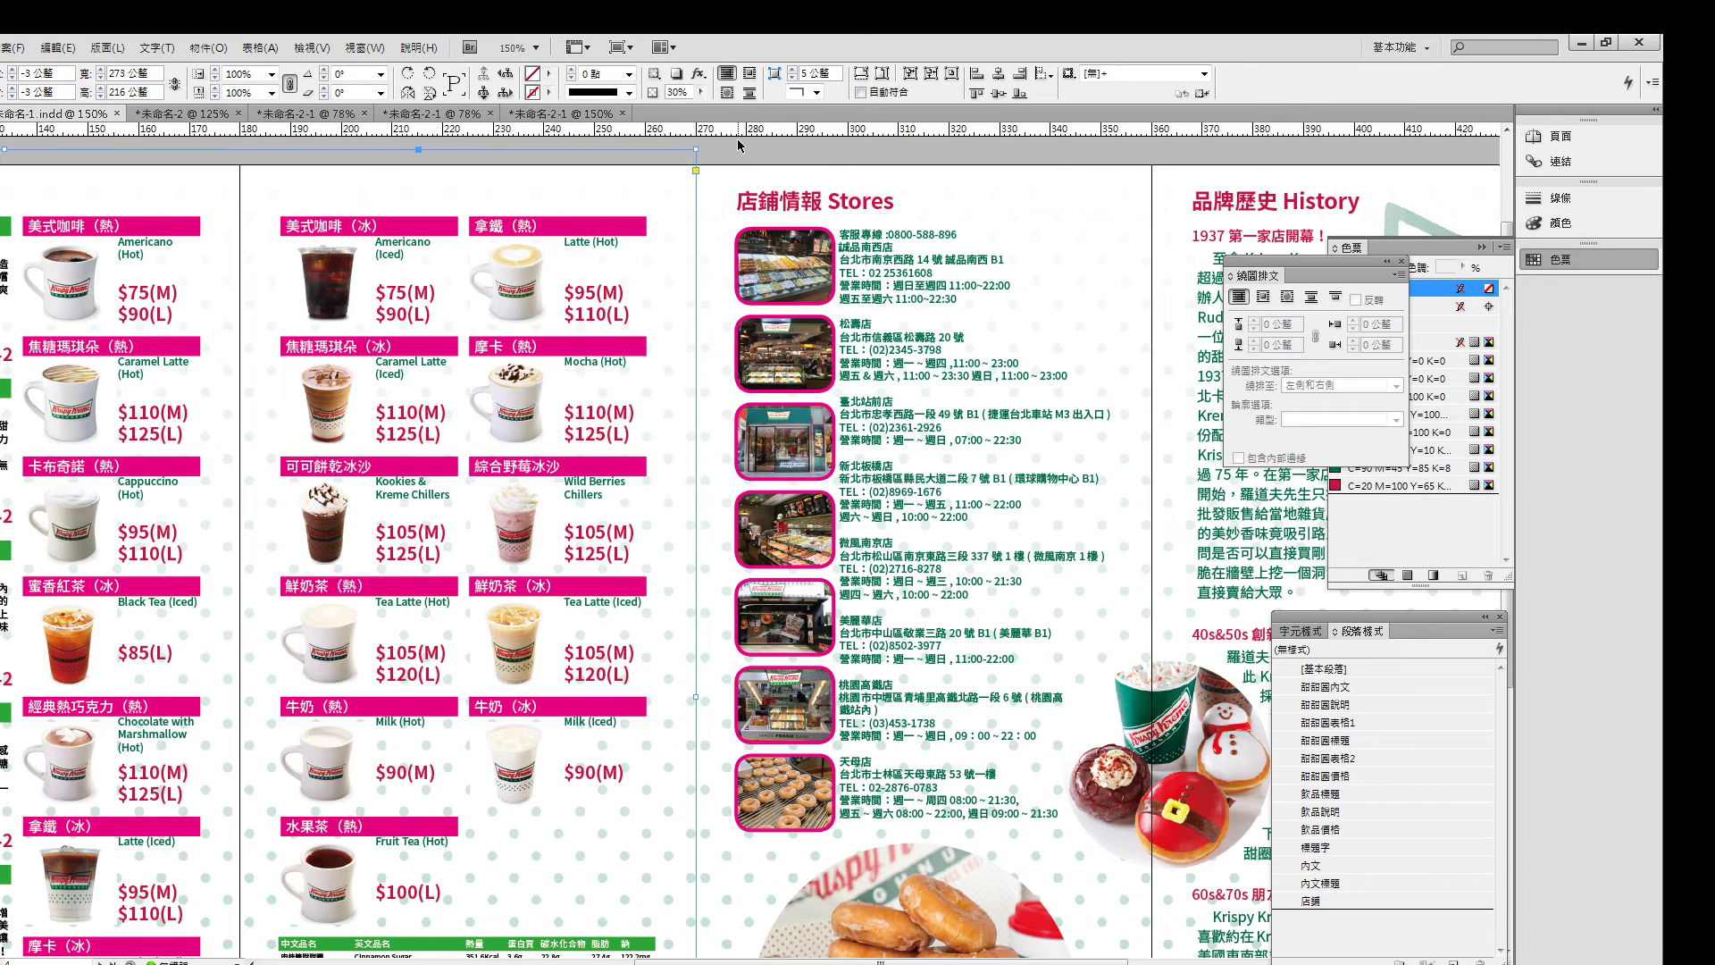
- At 100% zoom, add a Drop Shadow effect to the round stacked-donut photo
{"action": "key", "text": "ctrl+1"}
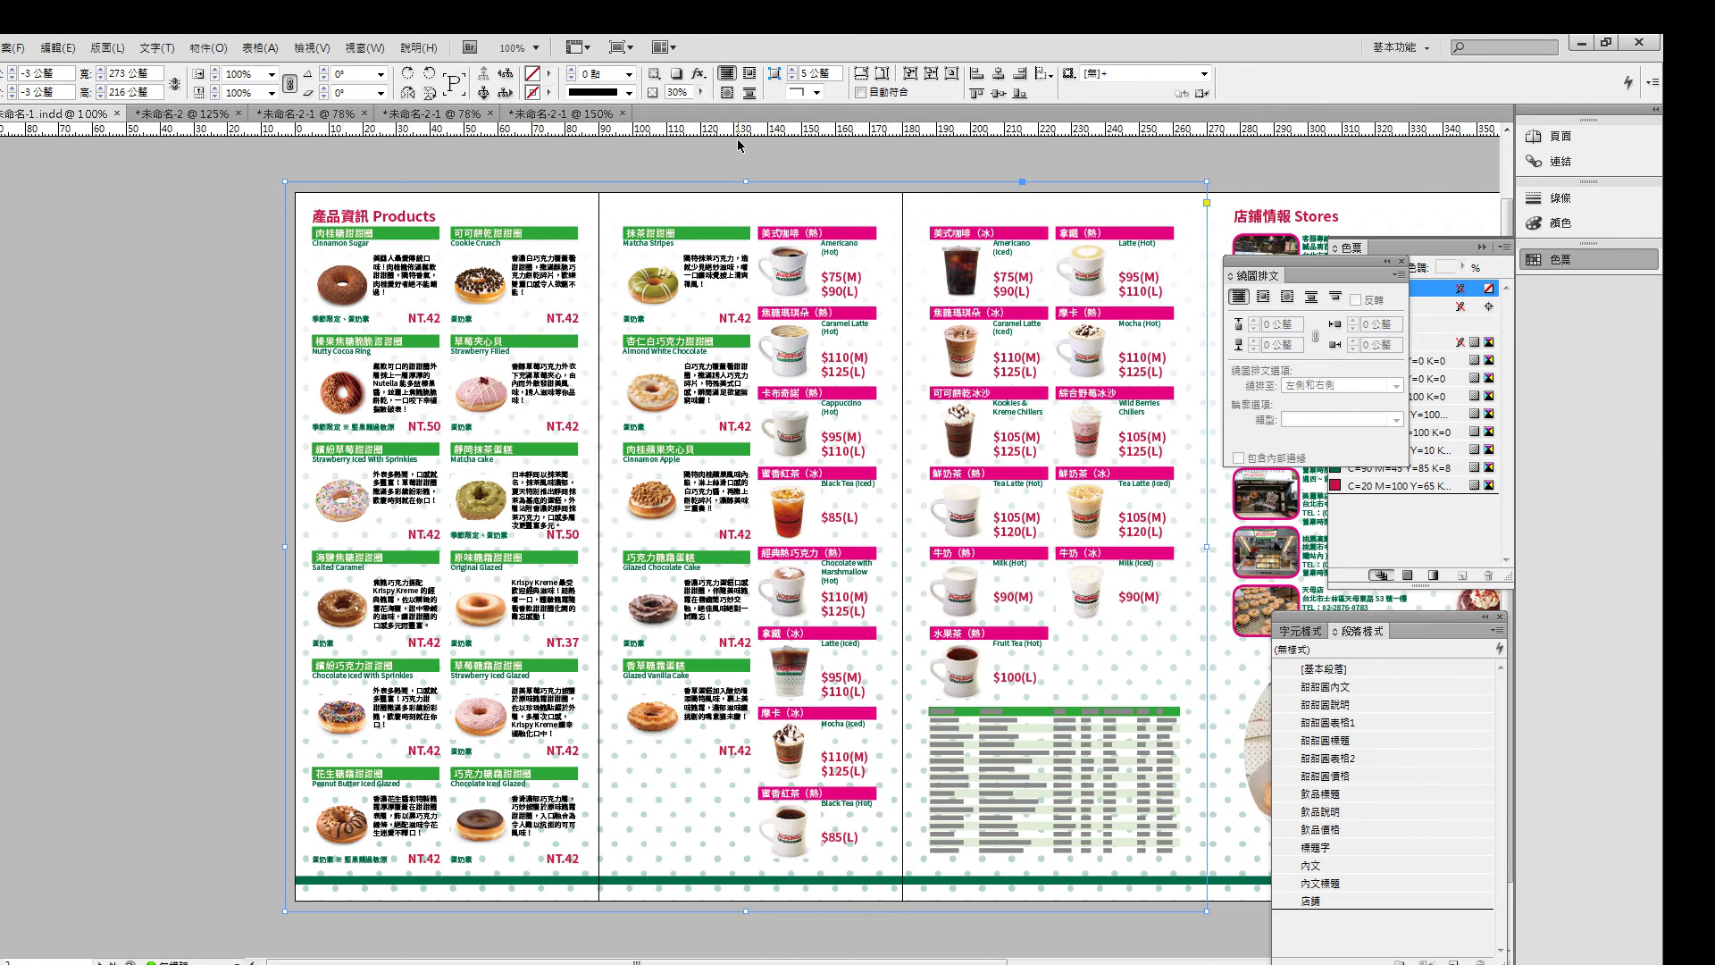
{"action": "scroll", "coordinate": [722, 554], "scroll_direction": "right", "scroll_amount": 6}
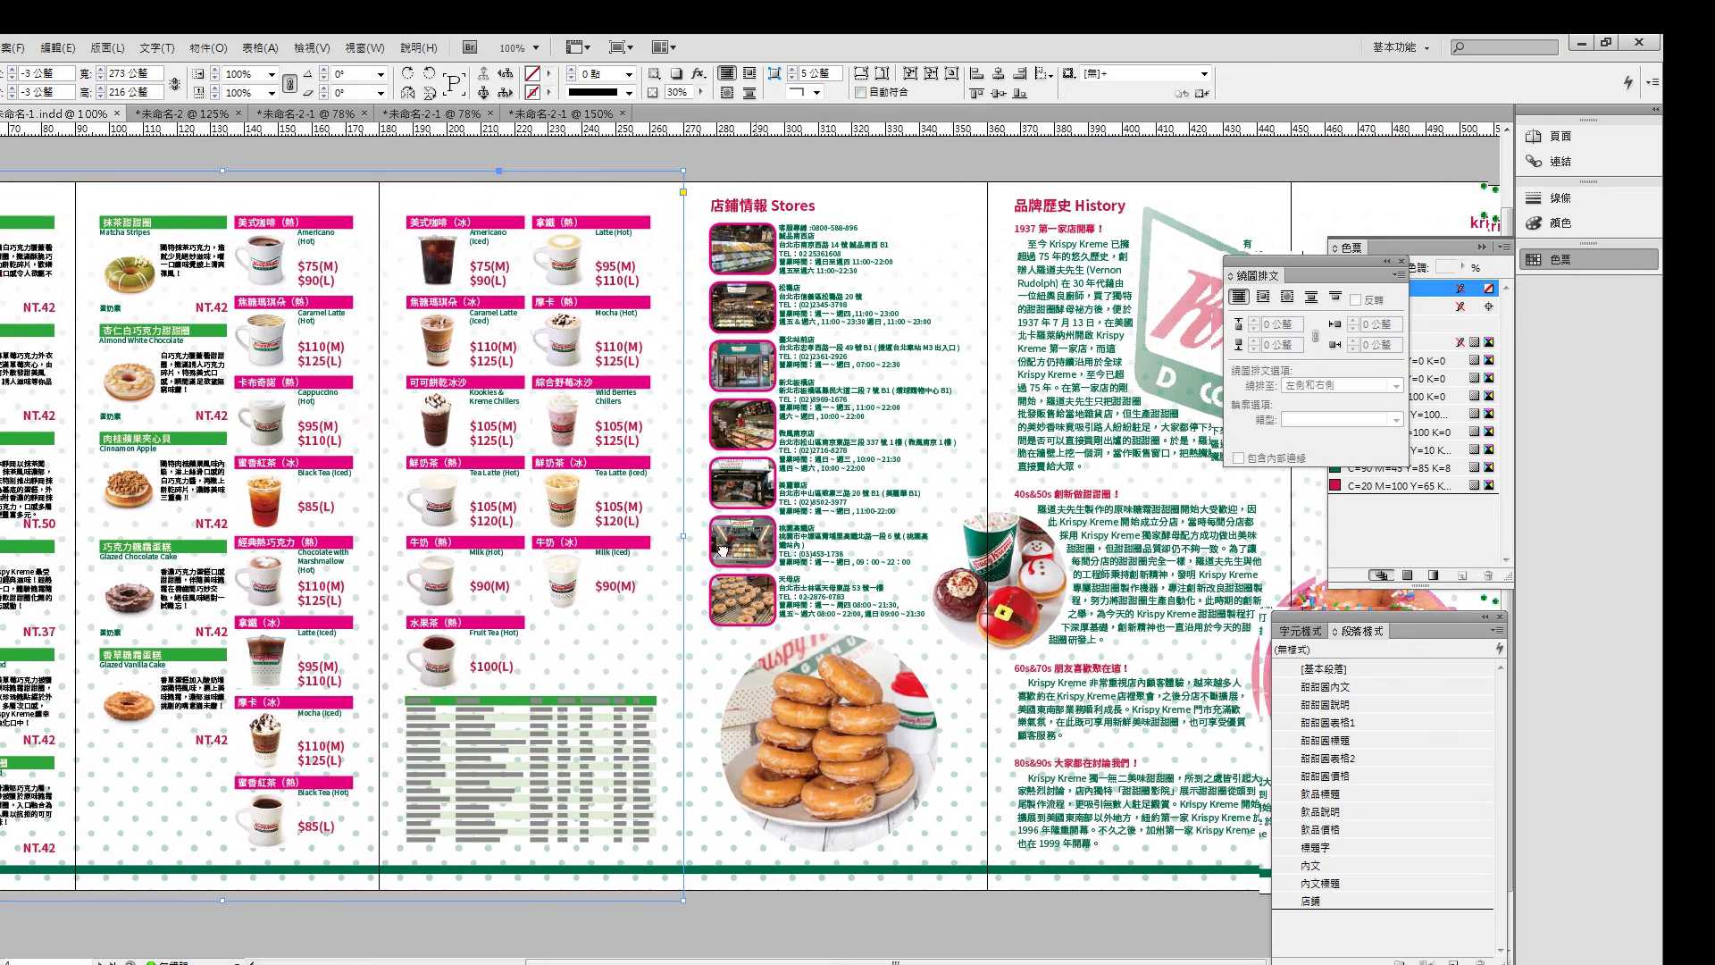
{"action": "scroll", "coordinate": [722, 552], "scroll_direction": "right", "scroll_amount": 2}
{"action": "left_click", "coordinate": [770, 734]}
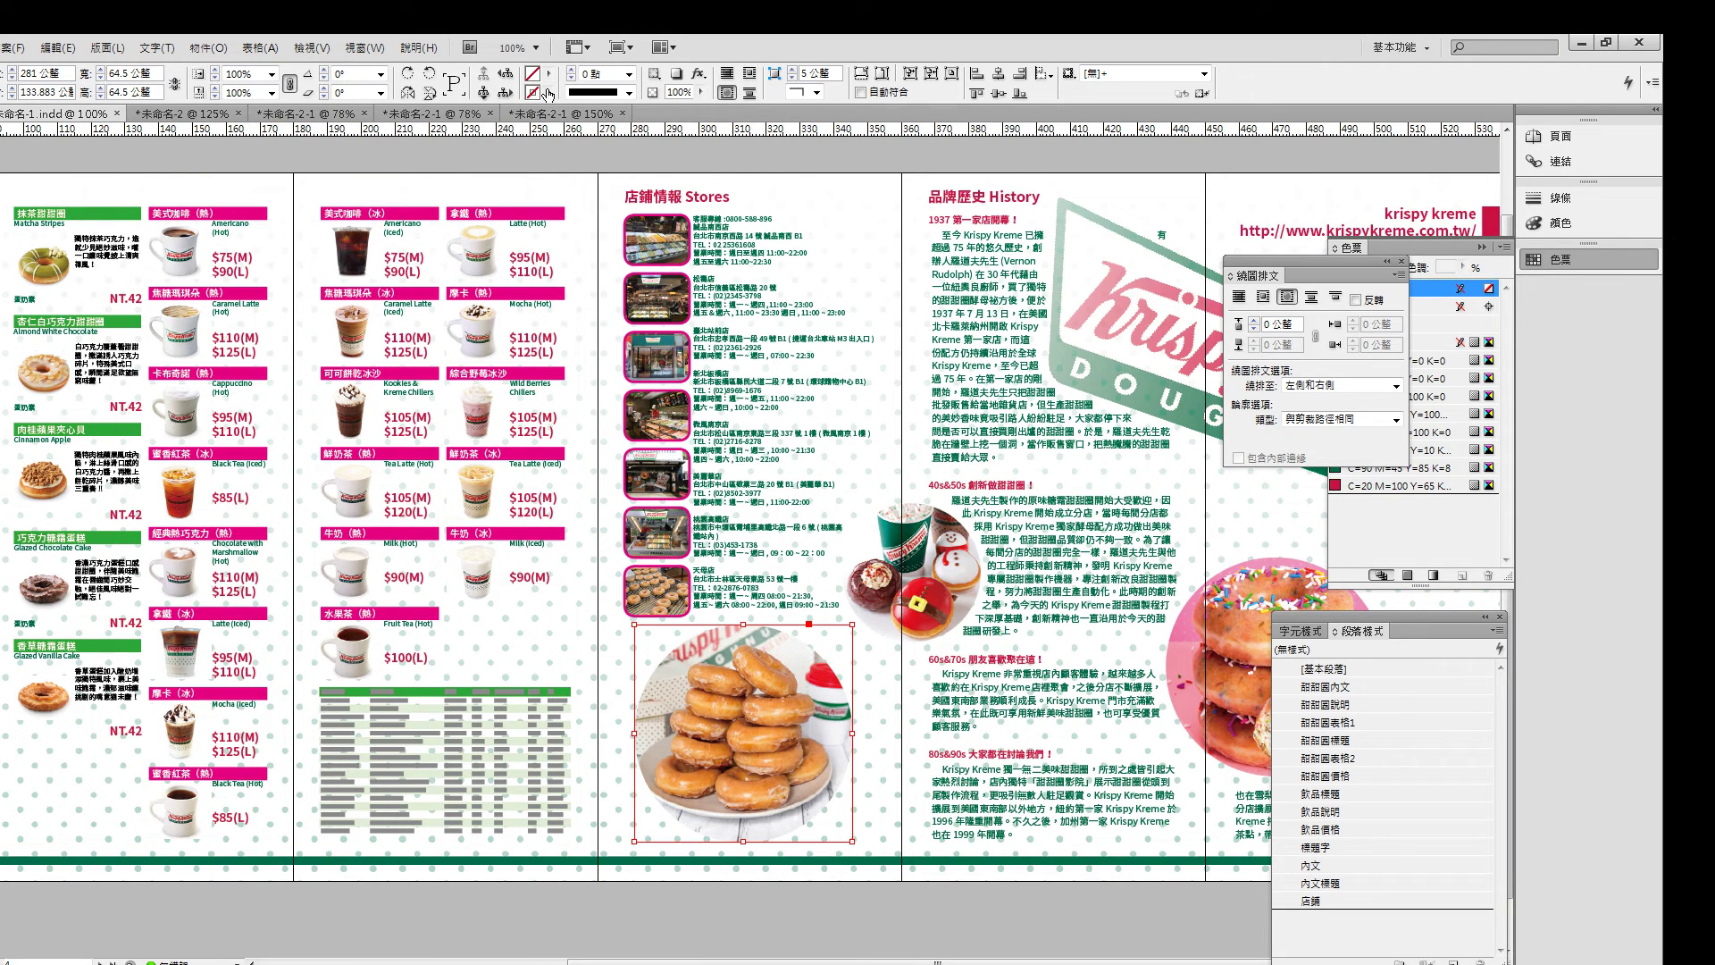
{"action": "left_click", "coordinate": [699, 73]}
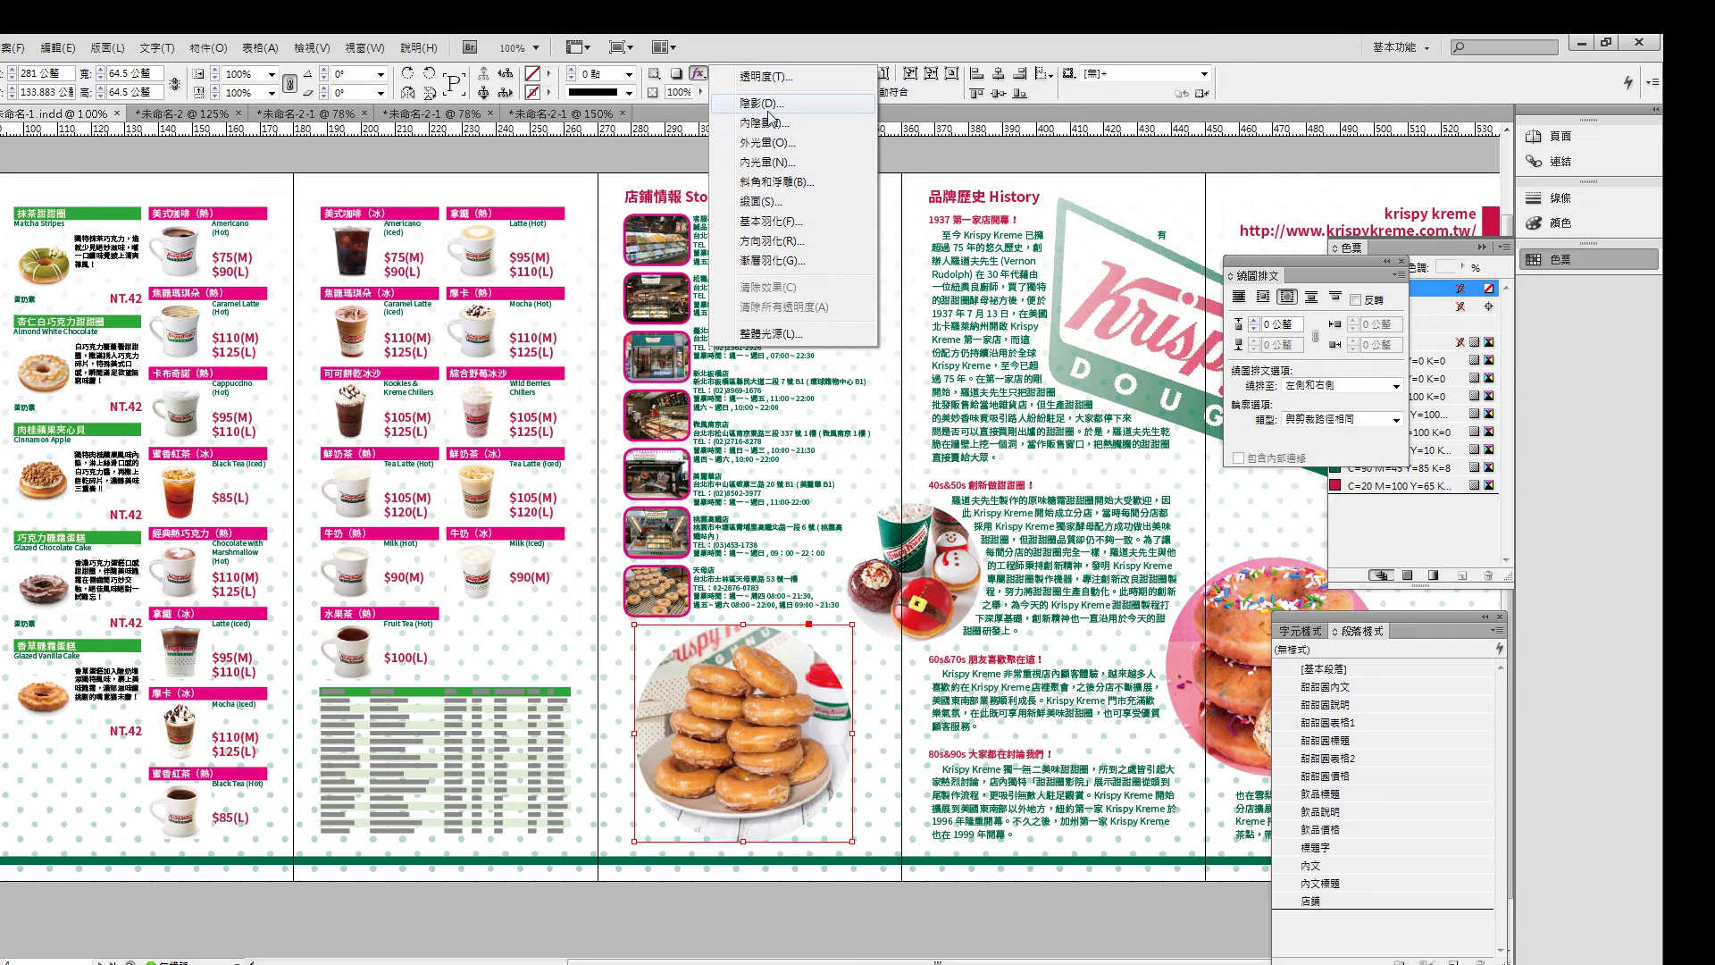
{"action": "left_click", "coordinate": [770, 104]}
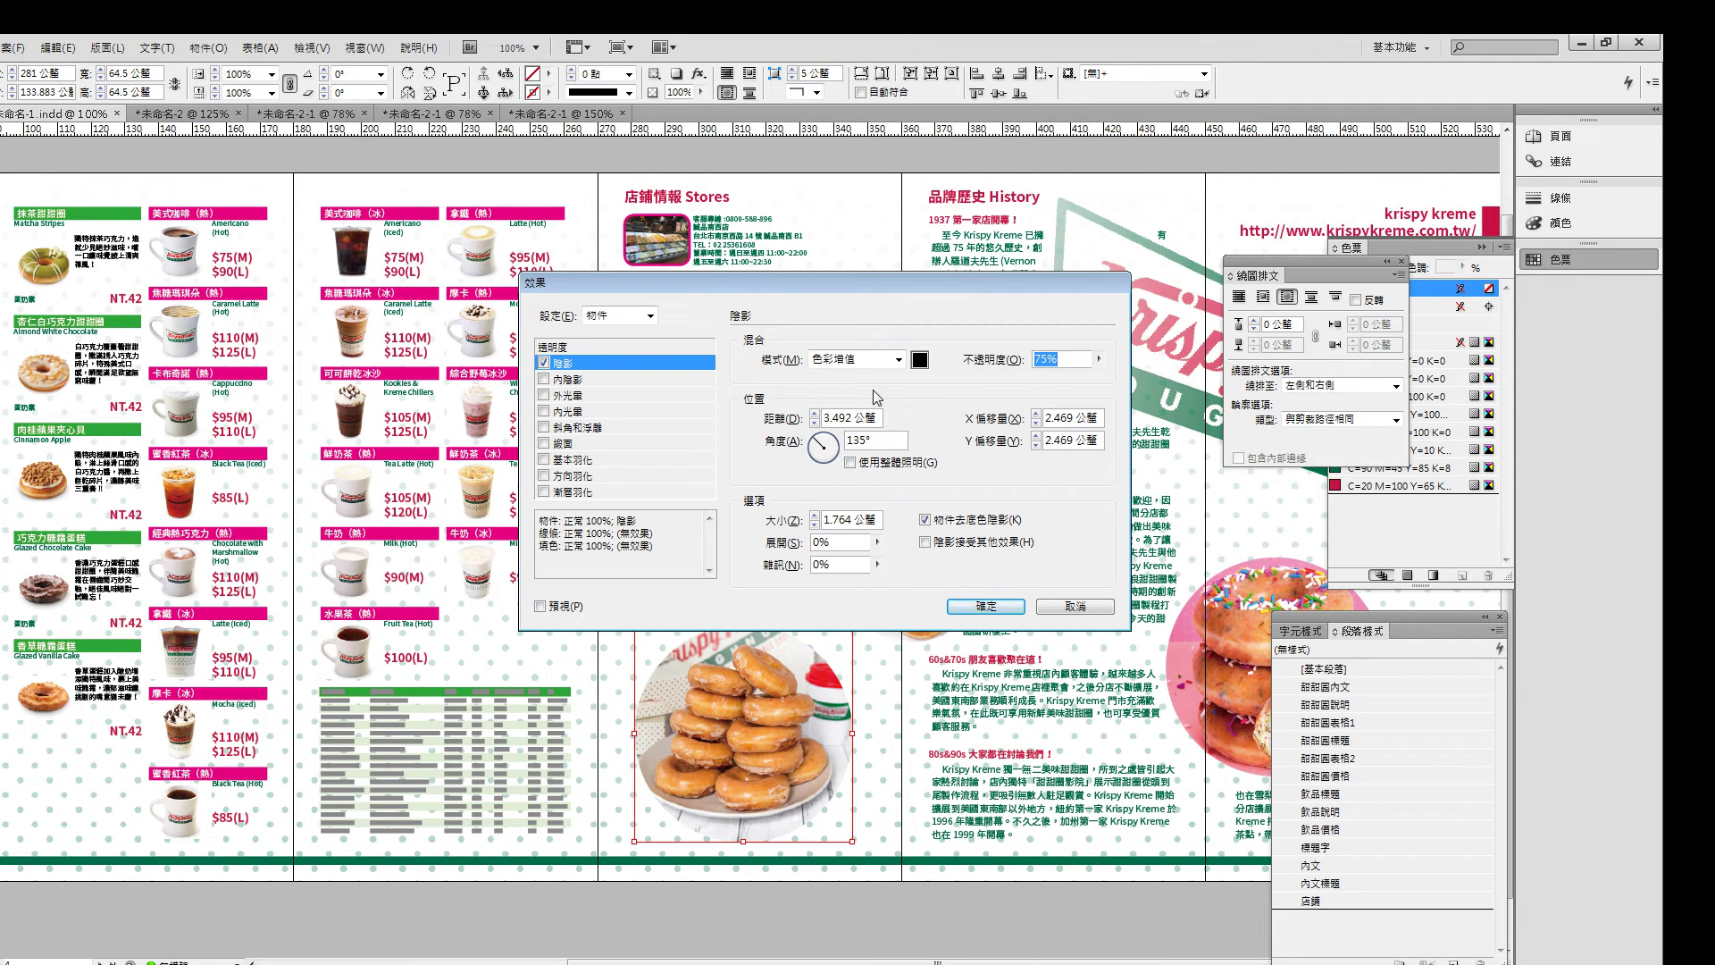
- Preview the shadow, reduce its distance to 2 mm, and apply it
{"action": "left_click_drag", "start_coordinate": [858, 286], "coordinate": [859, 263]}
{"action": "left_click", "coordinate": [541, 582]}
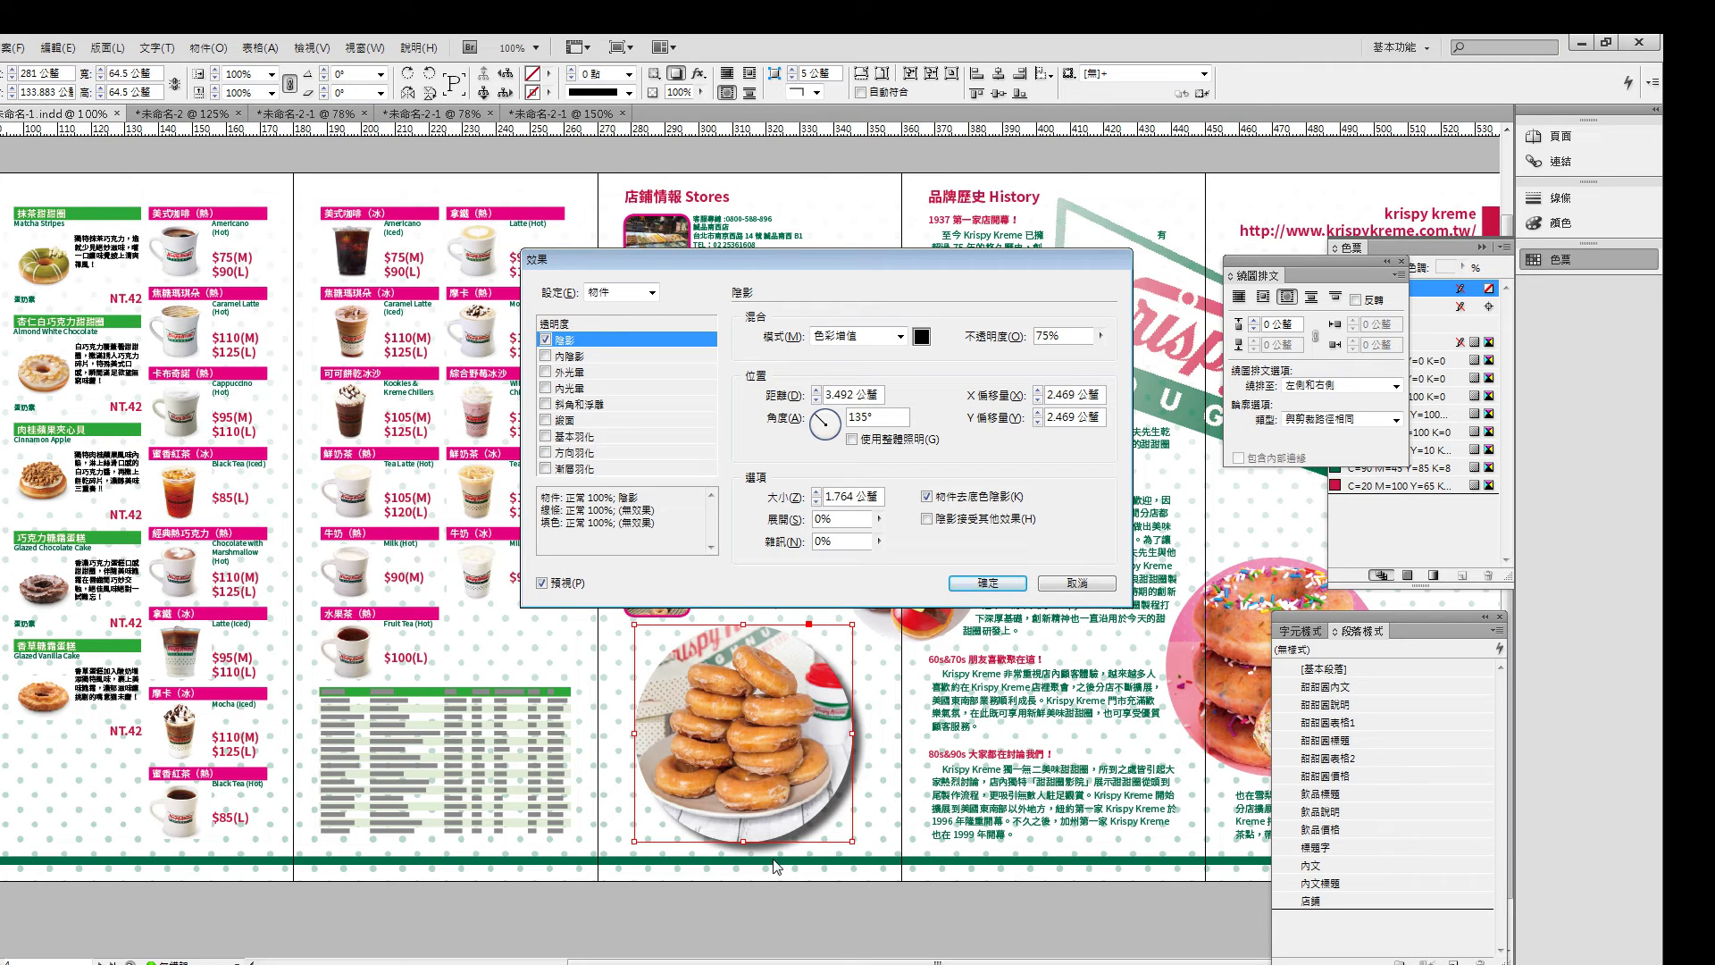
{"action": "left_click", "coordinate": [816, 400]}
{"action": "left_click", "coordinate": [816, 400]}
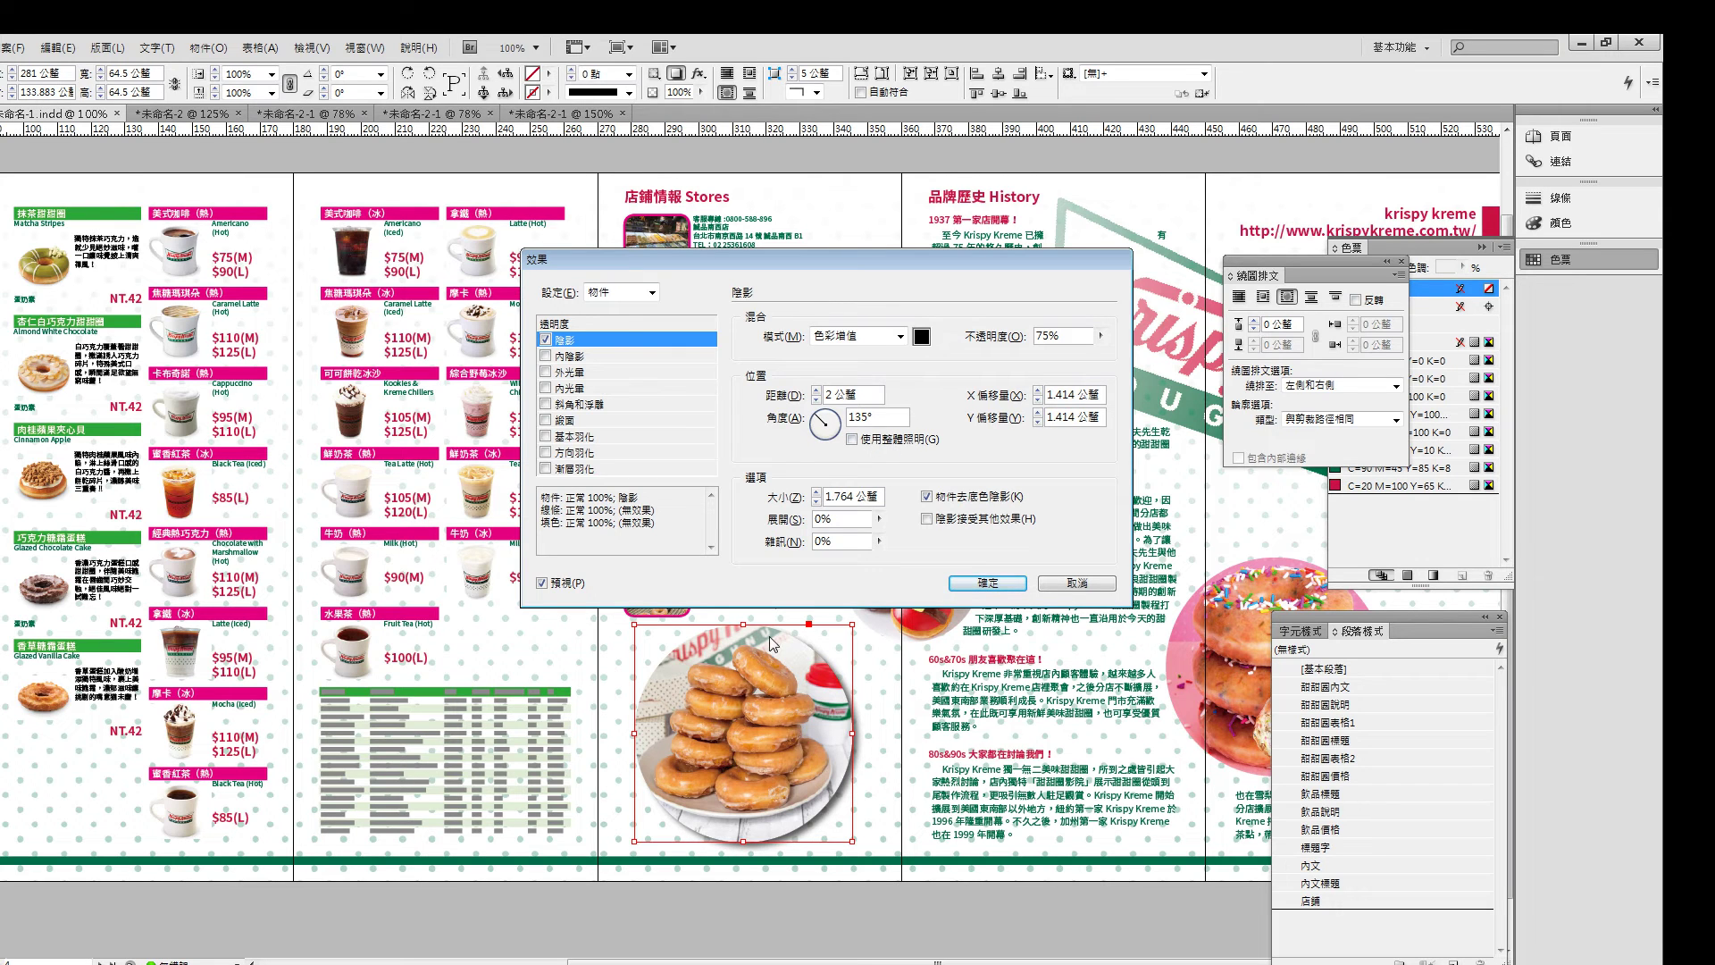
{"action": "left_click", "coordinate": [1004, 588]}
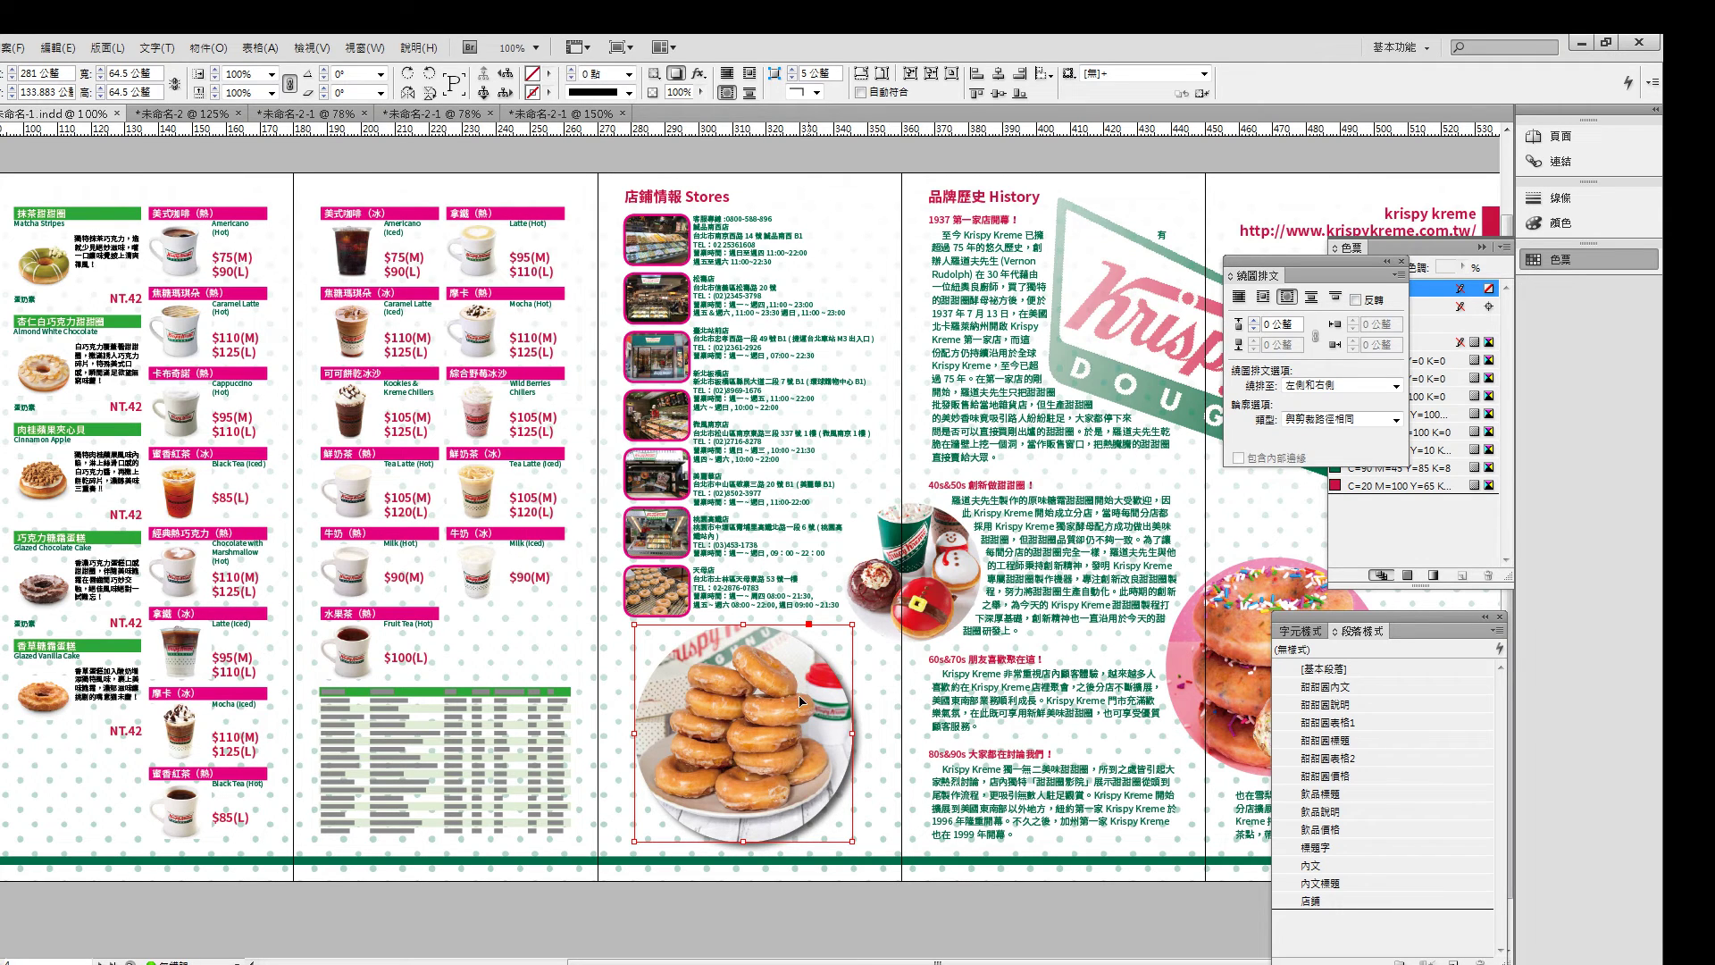
{"action": "left_click", "coordinate": [911, 586]}
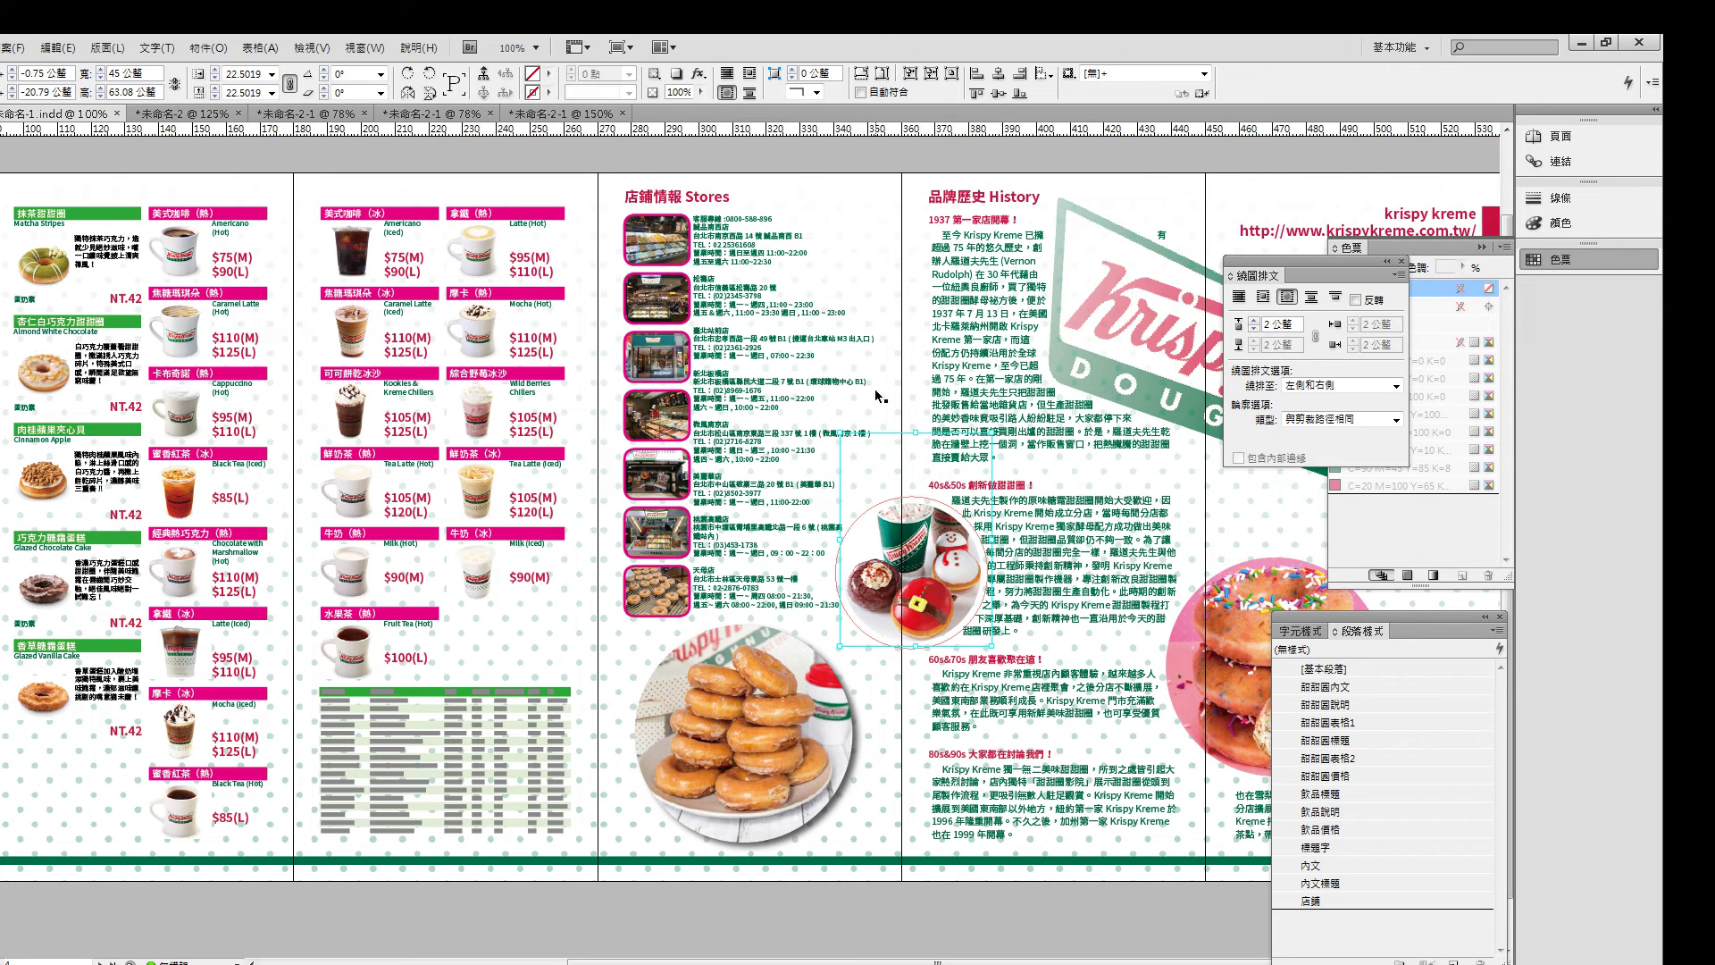
{"action": "key", "text": "Escape"}
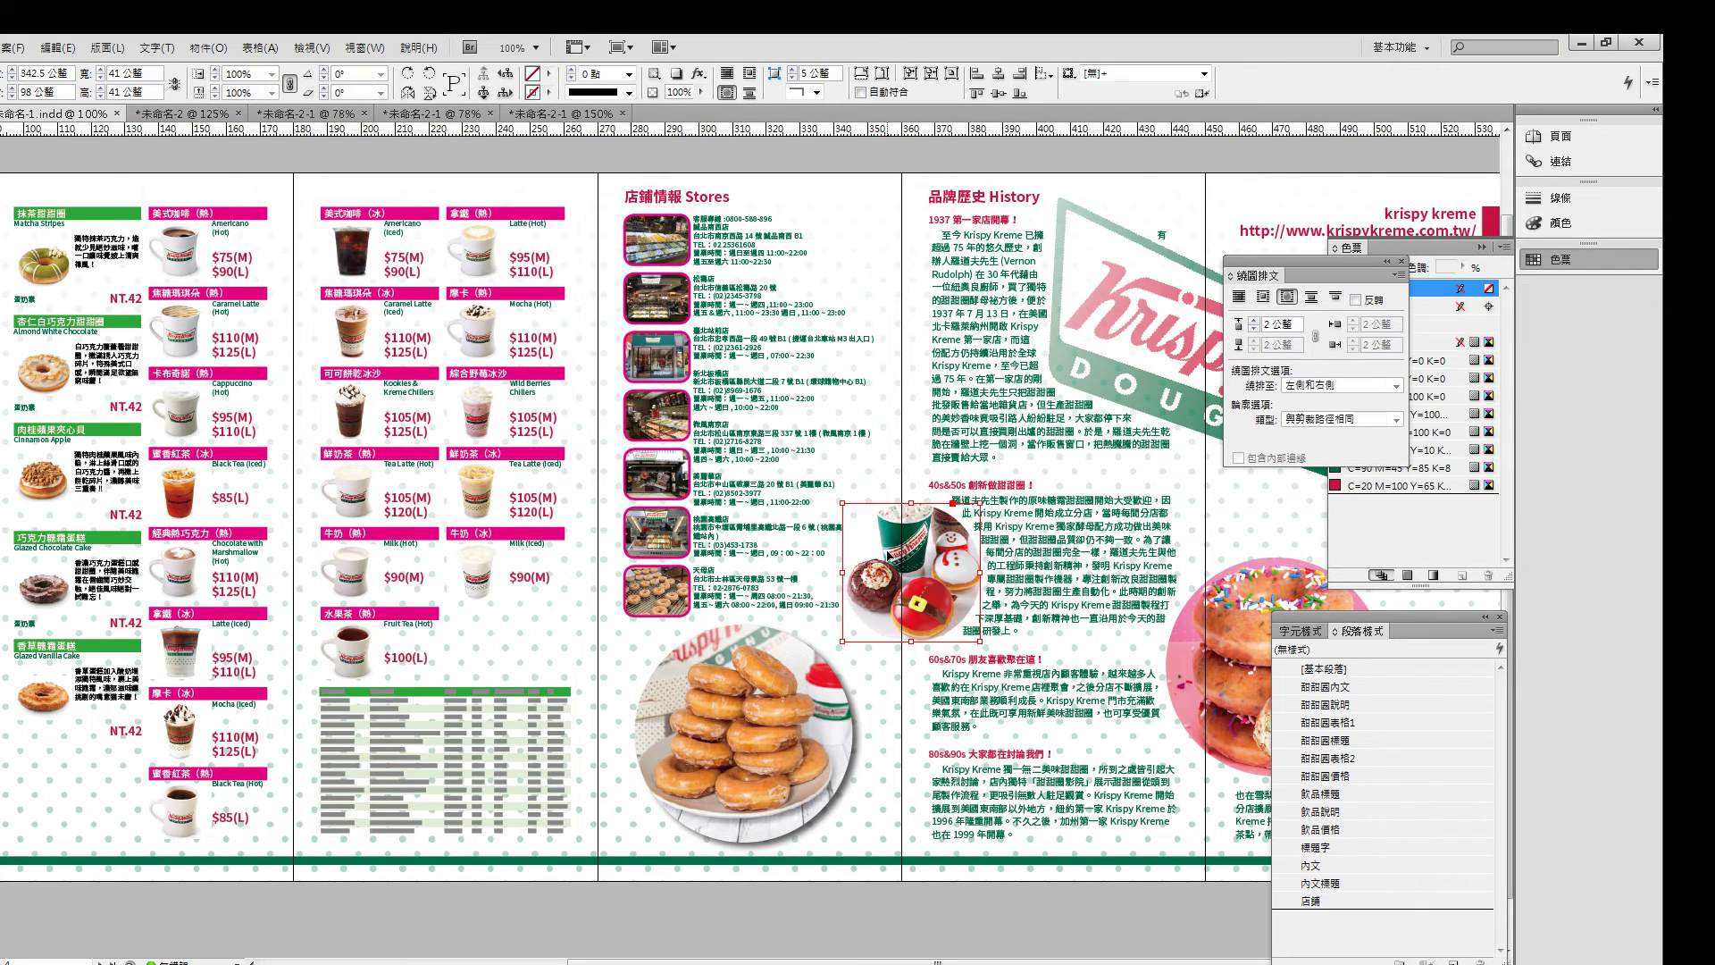
- Give the Christmas donut image a drop shadow with a 2 mm distance
{"action": "left_click", "coordinate": [699, 73]}
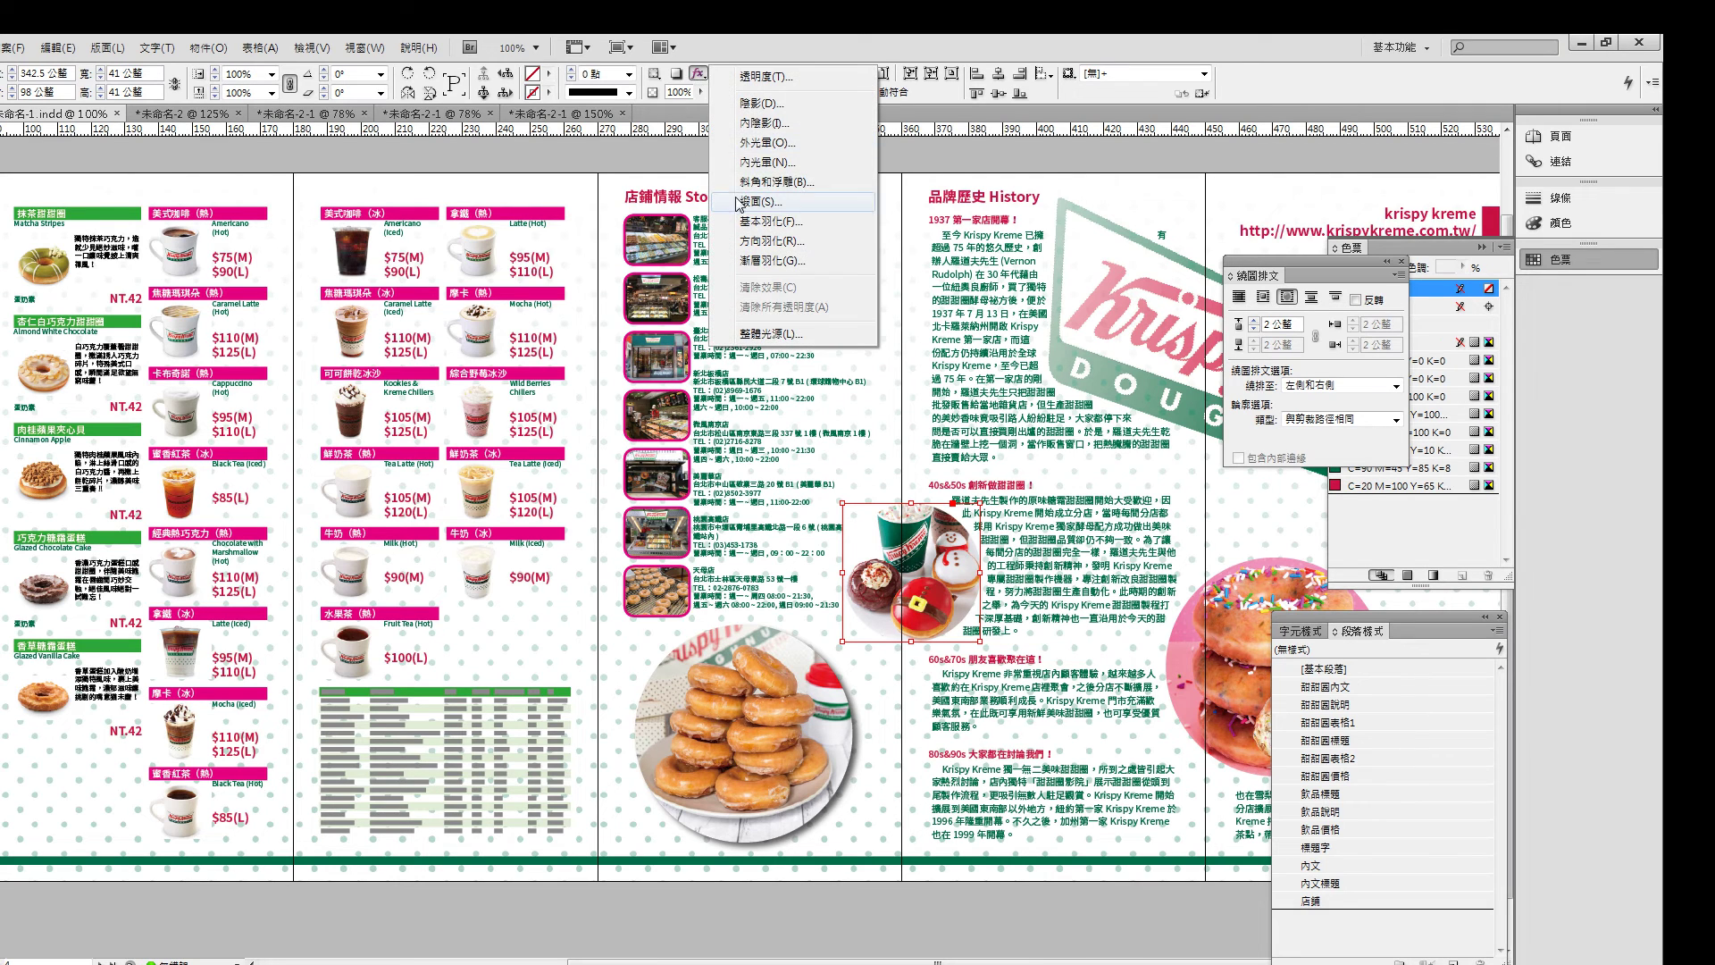
{"action": "left_click", "coordinate": [751, 123]}
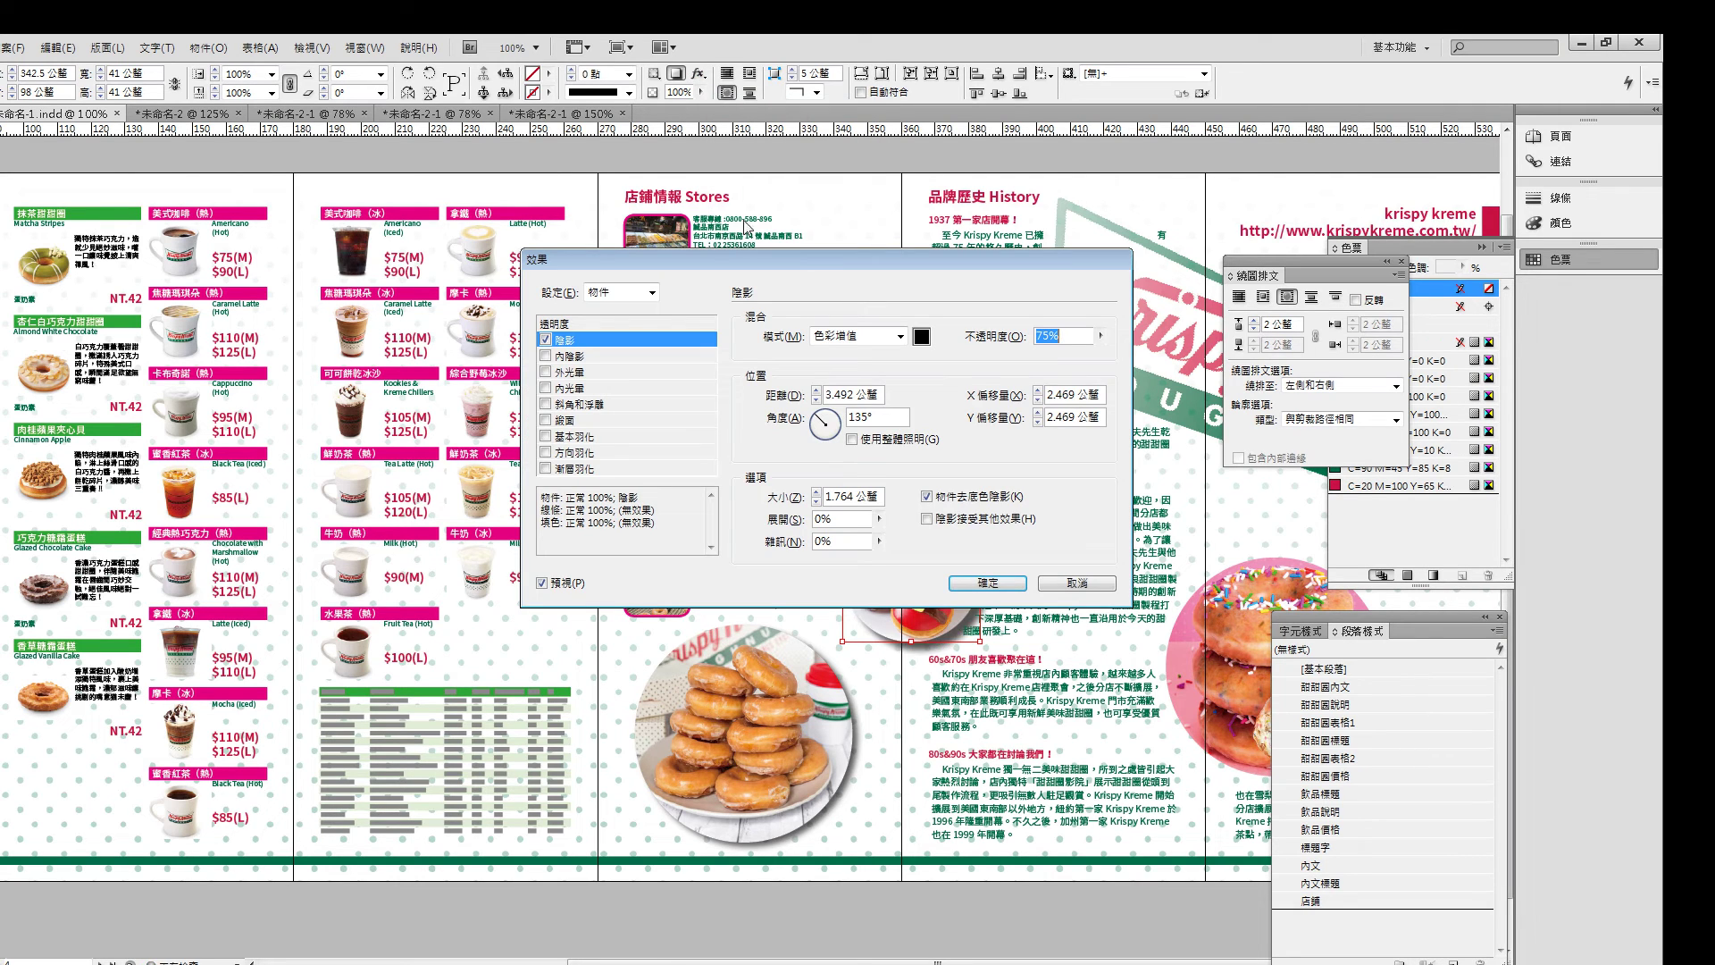
{"action": "left_click", "coordinate": [816, 399]}
{"action": "left_click", "coordinate": [817, 400]}
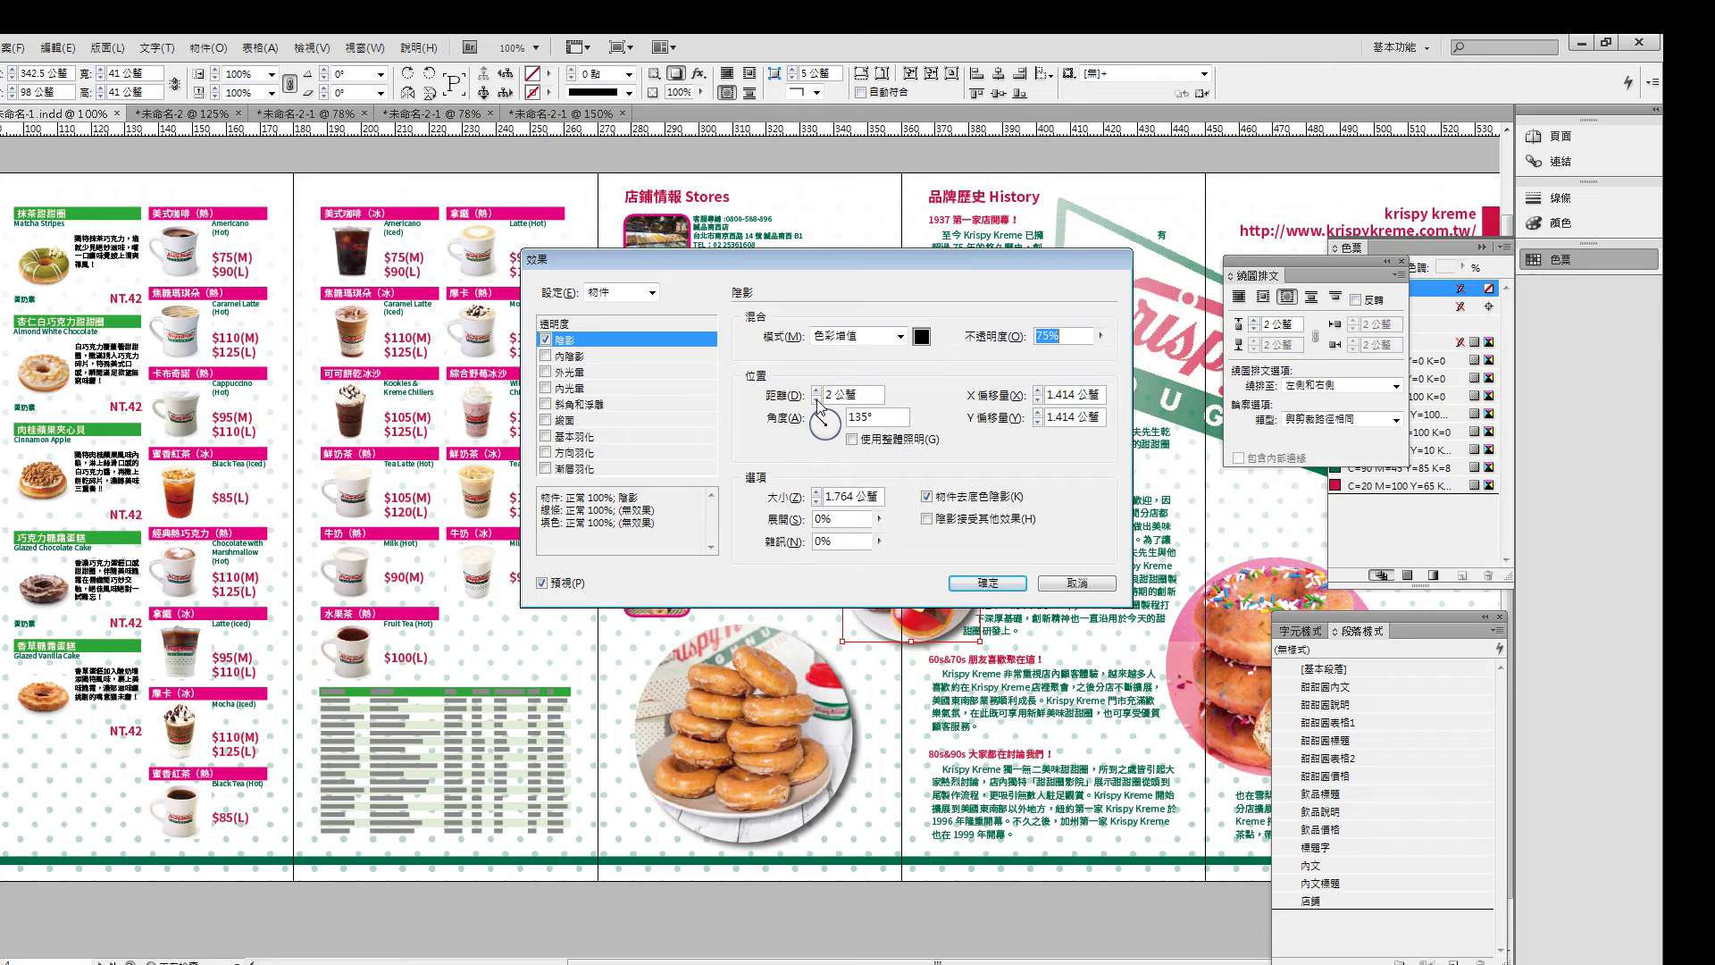
{"action": "left_click_drag", "start_coordinate": [914, 263], "coordinate": [626, 254]}
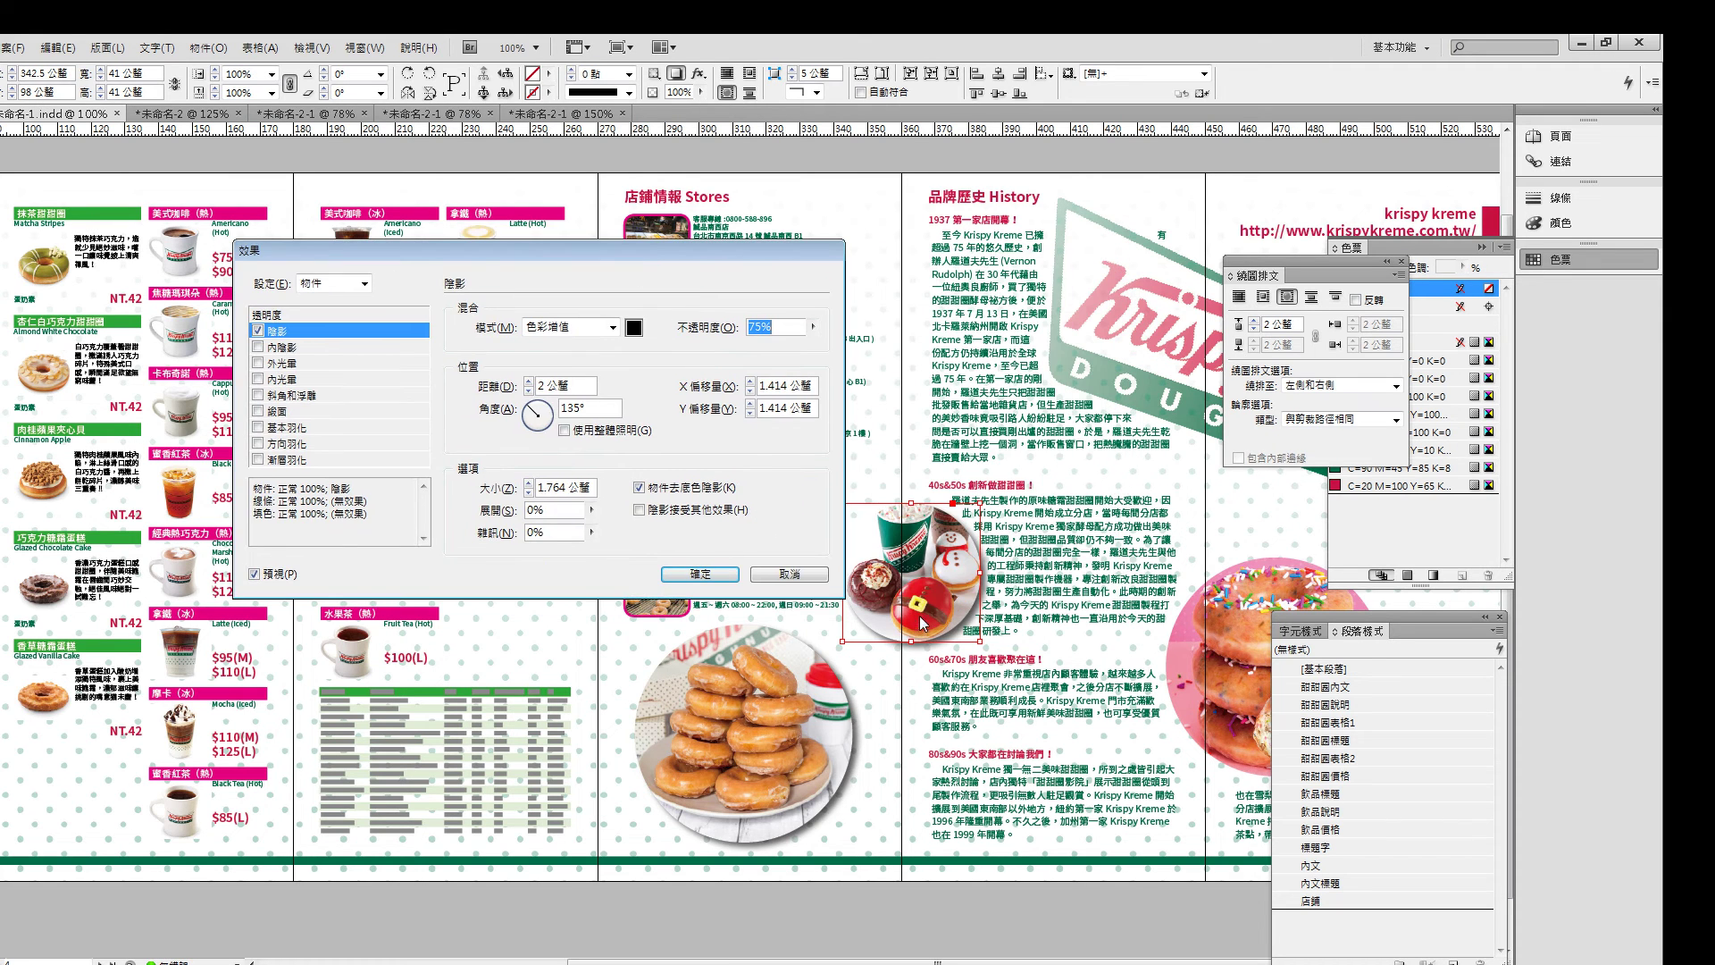
{"action": "left_click", "coordinate": [706, 573]}
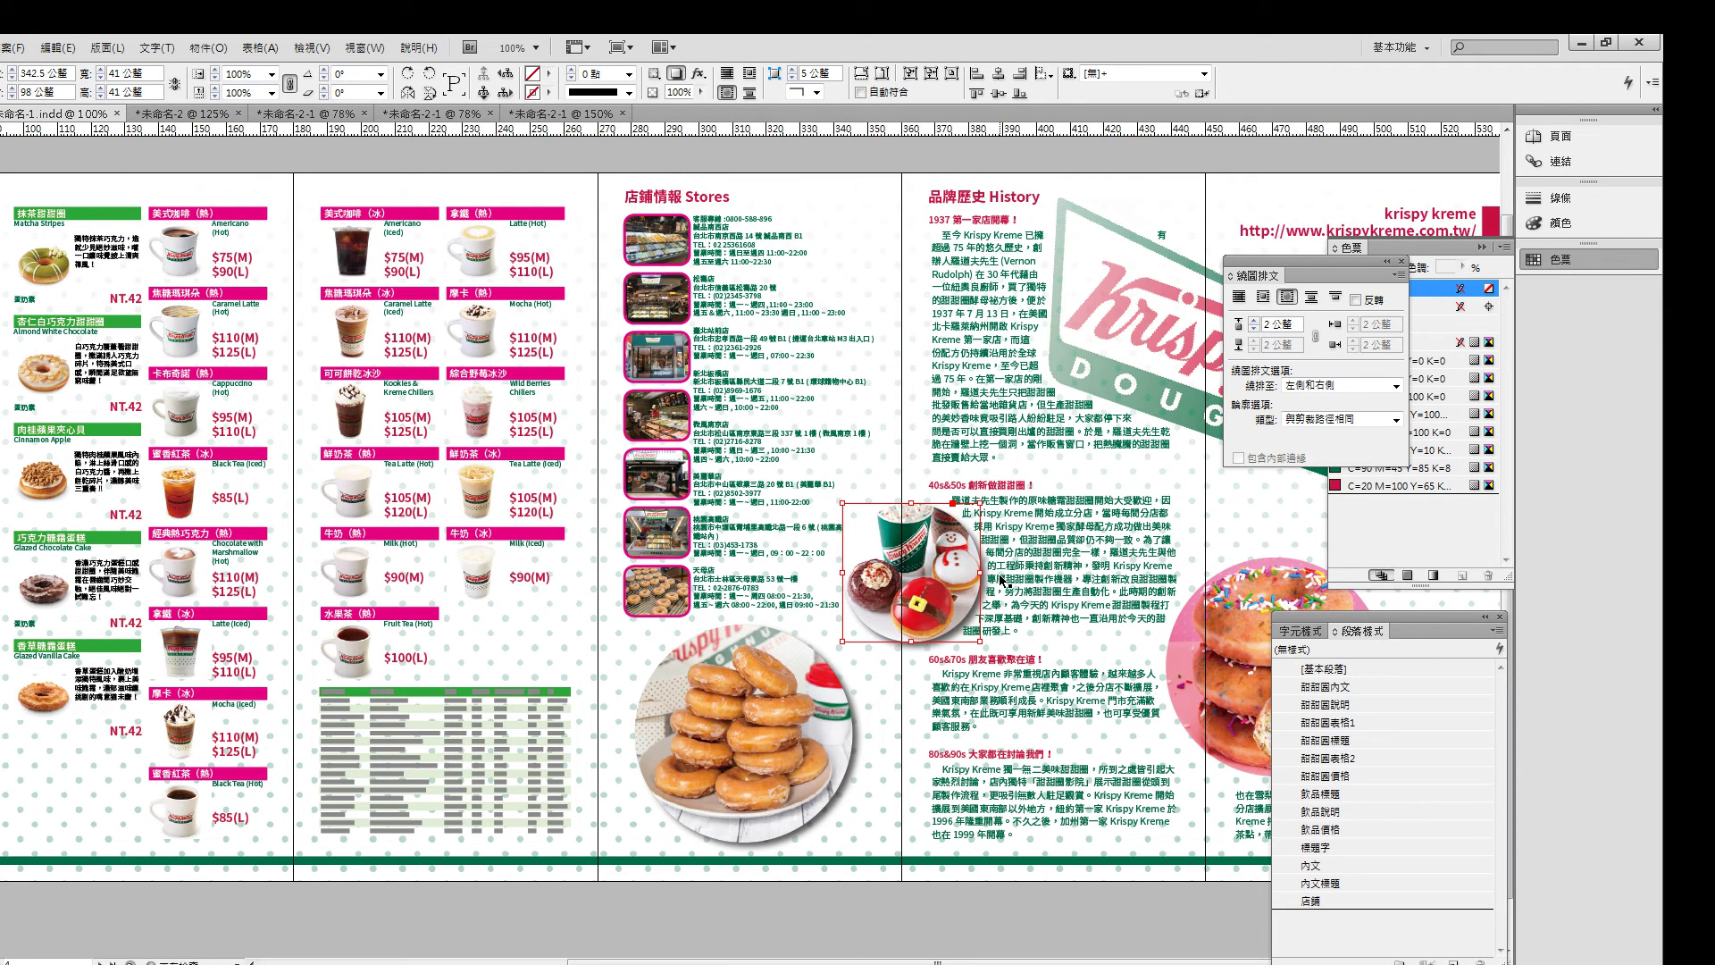
- Select all the store photo thumbnails and set their stroke to [None] to remove the pink frames
{"action": "left_click", "coordinate": [654, 586]}
{"action": "left_click", "coordinate": [664, 527]}
{"action": "left_click", "coordinate": [670, 591], "text": "shift"}
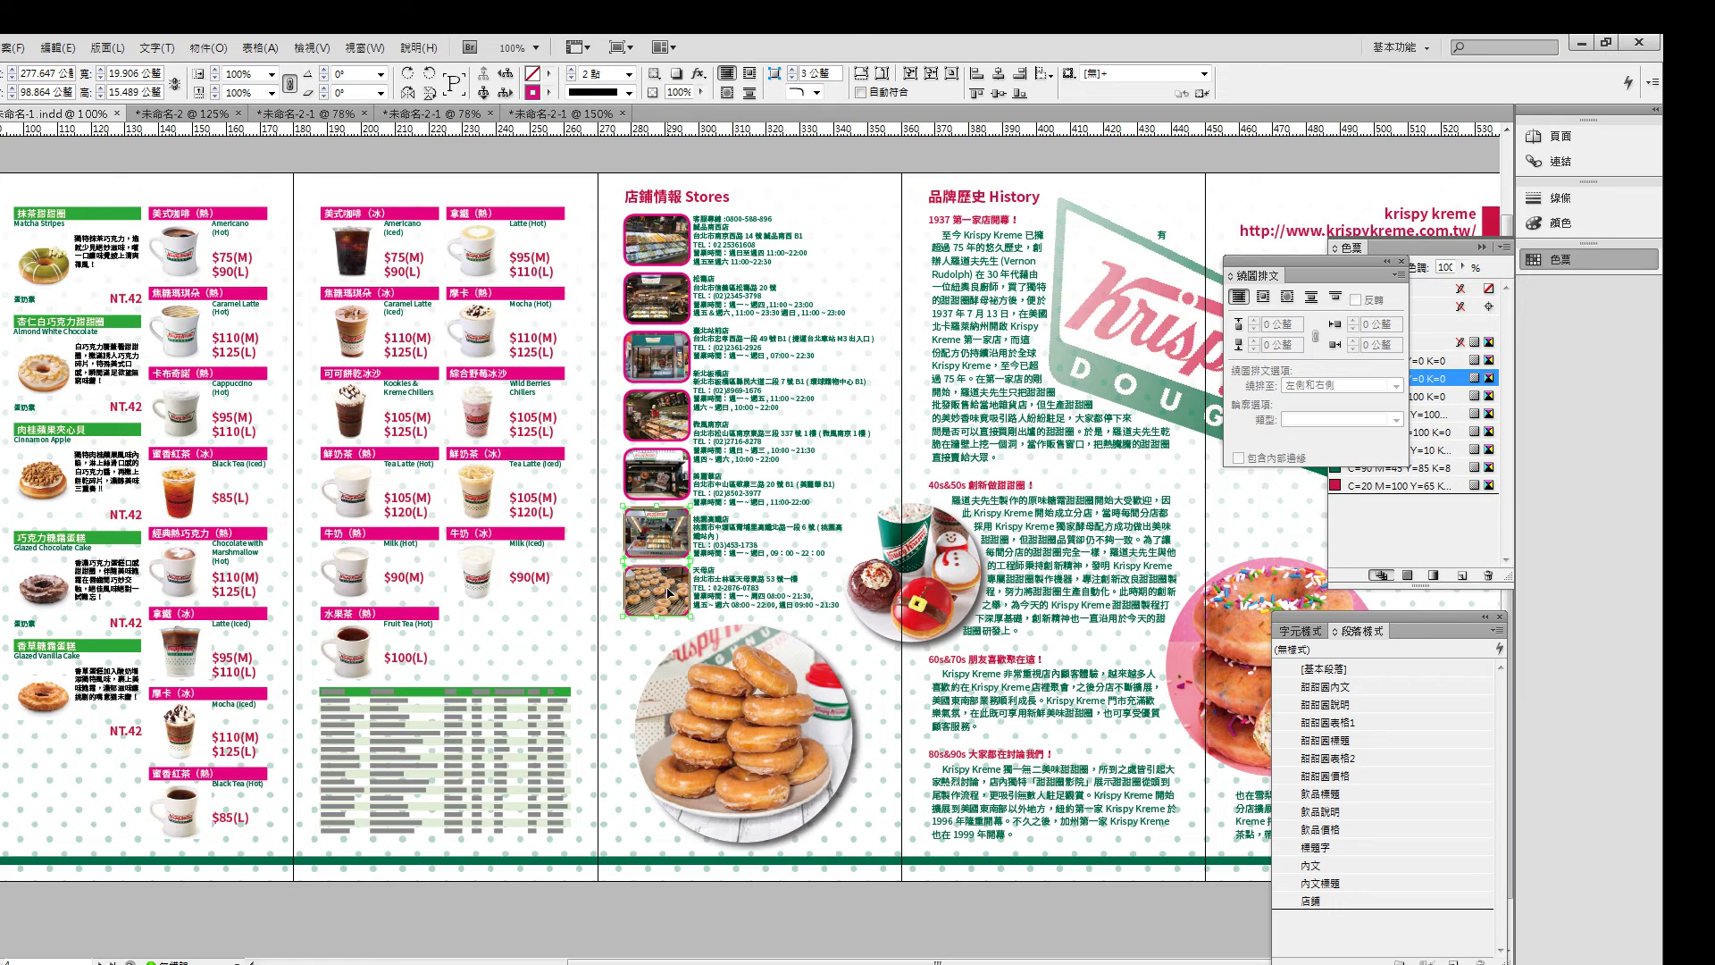
{"action": "left_click", "coordinate": [666, 444], "text": "shift"}
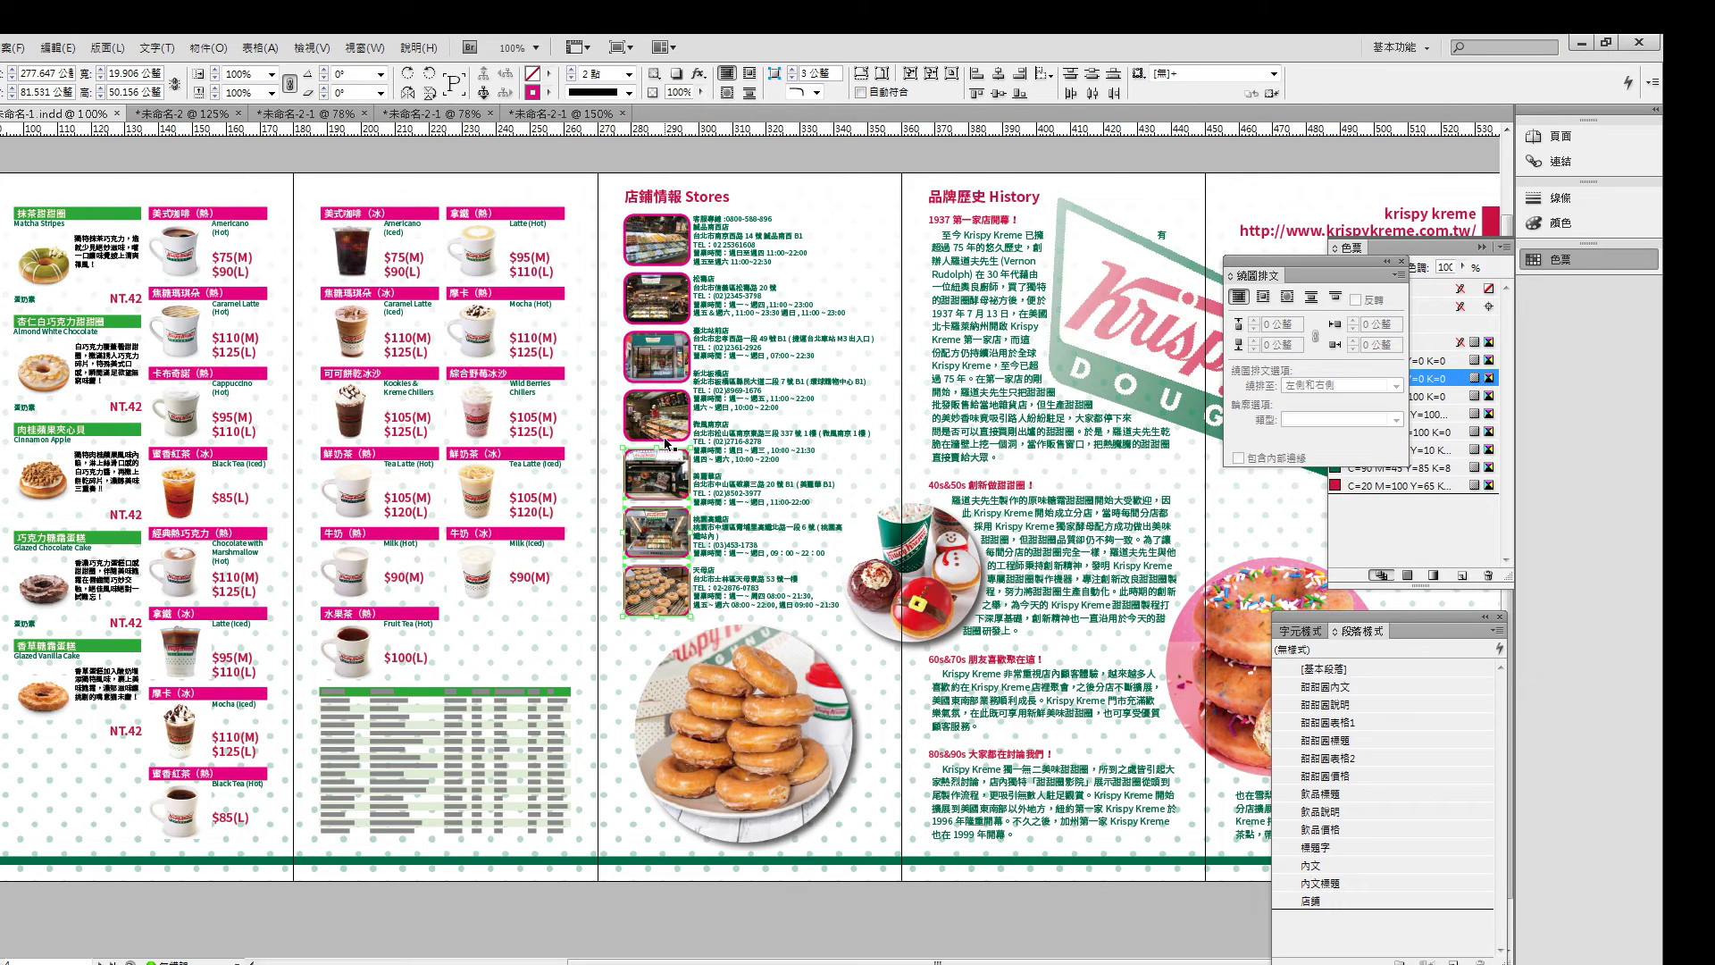
{"action": "left_click", "coordinate": [672, 357], "text": "shift"}
{"action": "left_click", "coordinate": [672, 304], "text": "shift"}
{"action": "left_click", "coordinate": [672, 258], "text": "shift"}
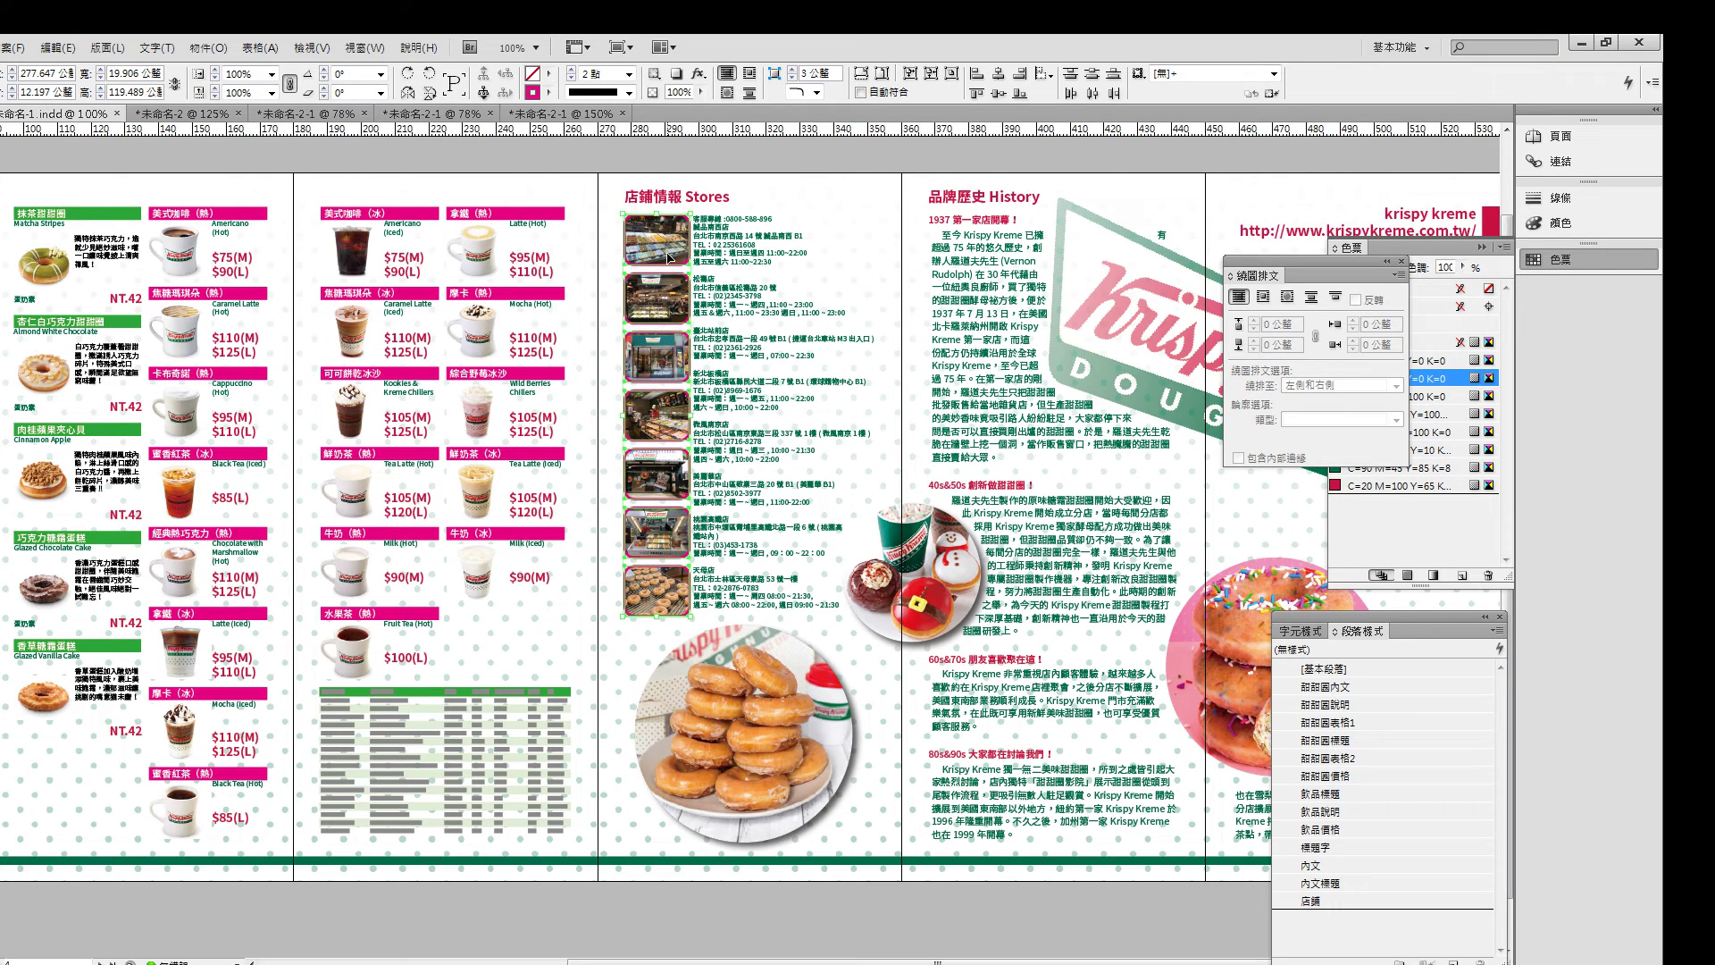
{"action": "left_click", "coordinate": [549, 93]}
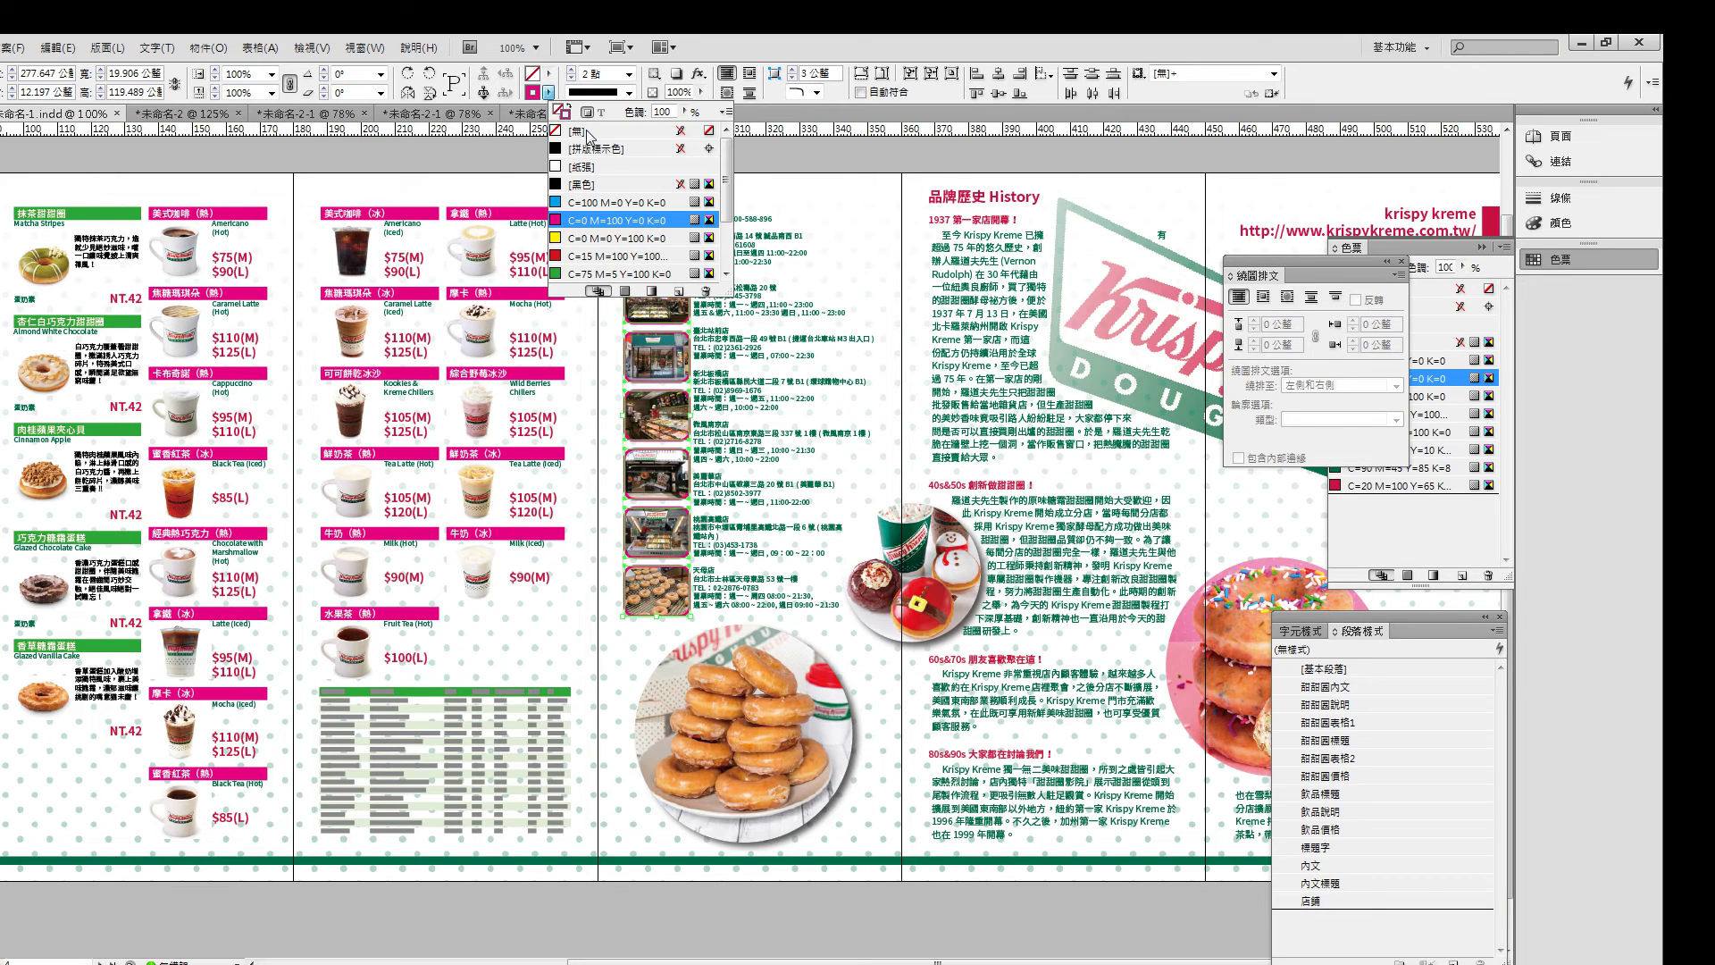
{"action": "left_click", "coordinate": [608, 130]}
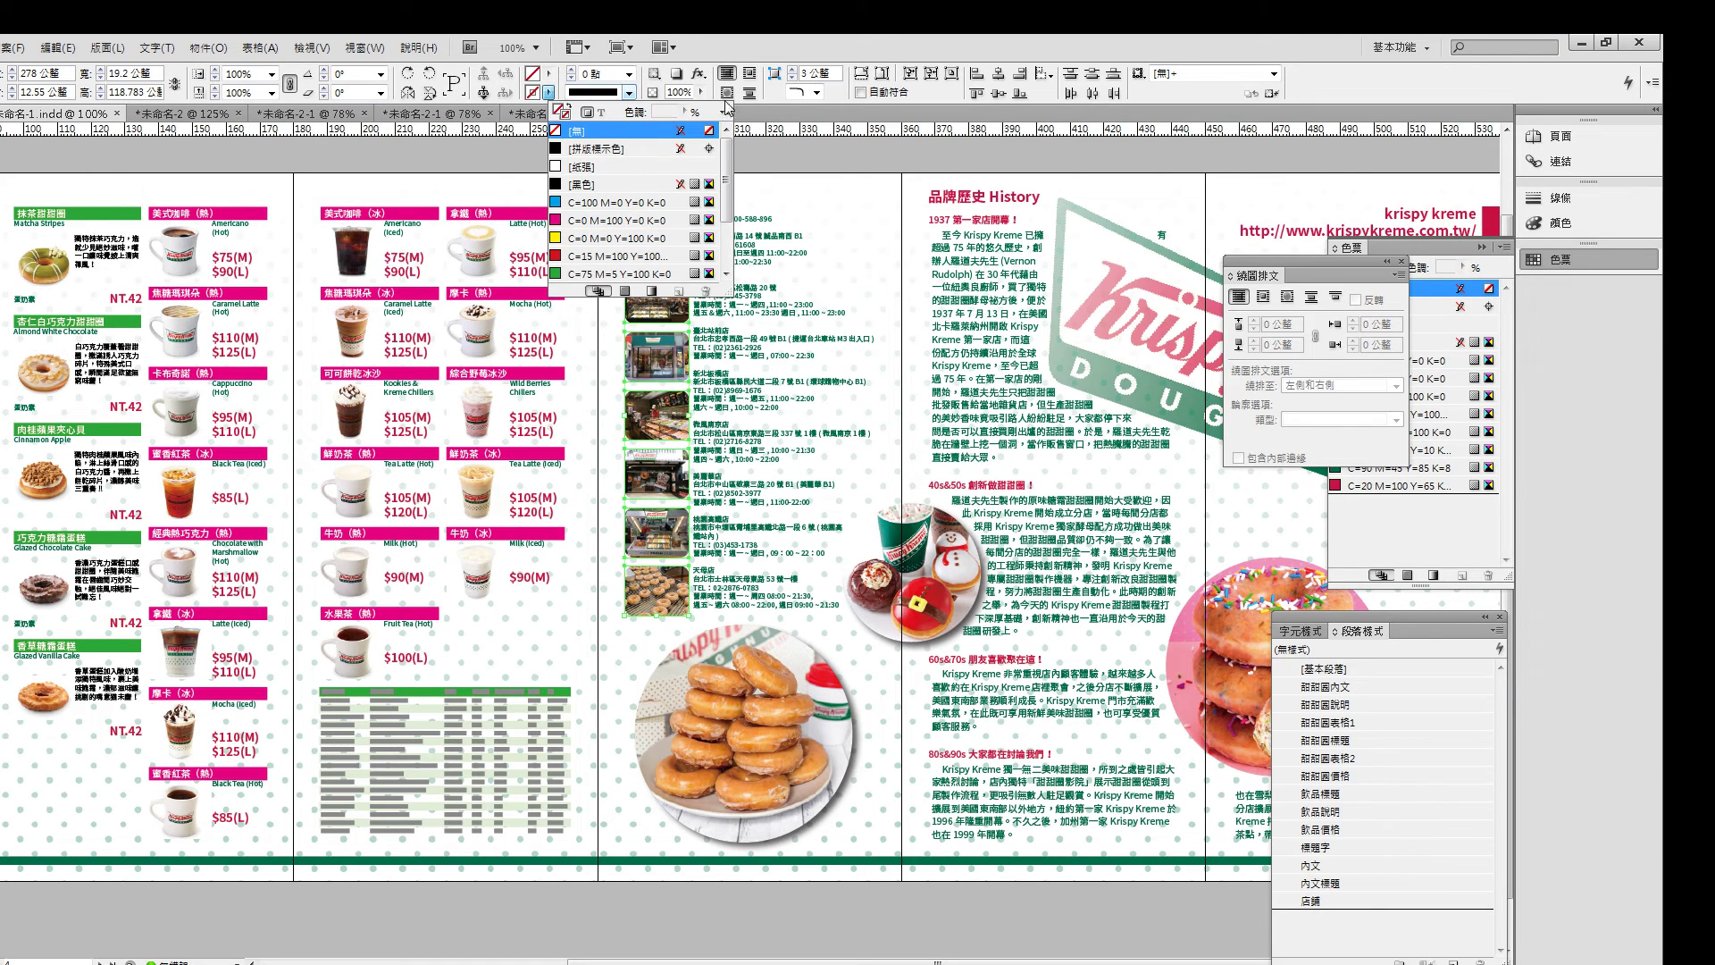
- Give the store photos a 2 mm drop shadow and nudge the column slightly left
{"action": "left_click", "coordinate": [701, 75]}
{"action": "left_click", "coordinate": [700, 75]}
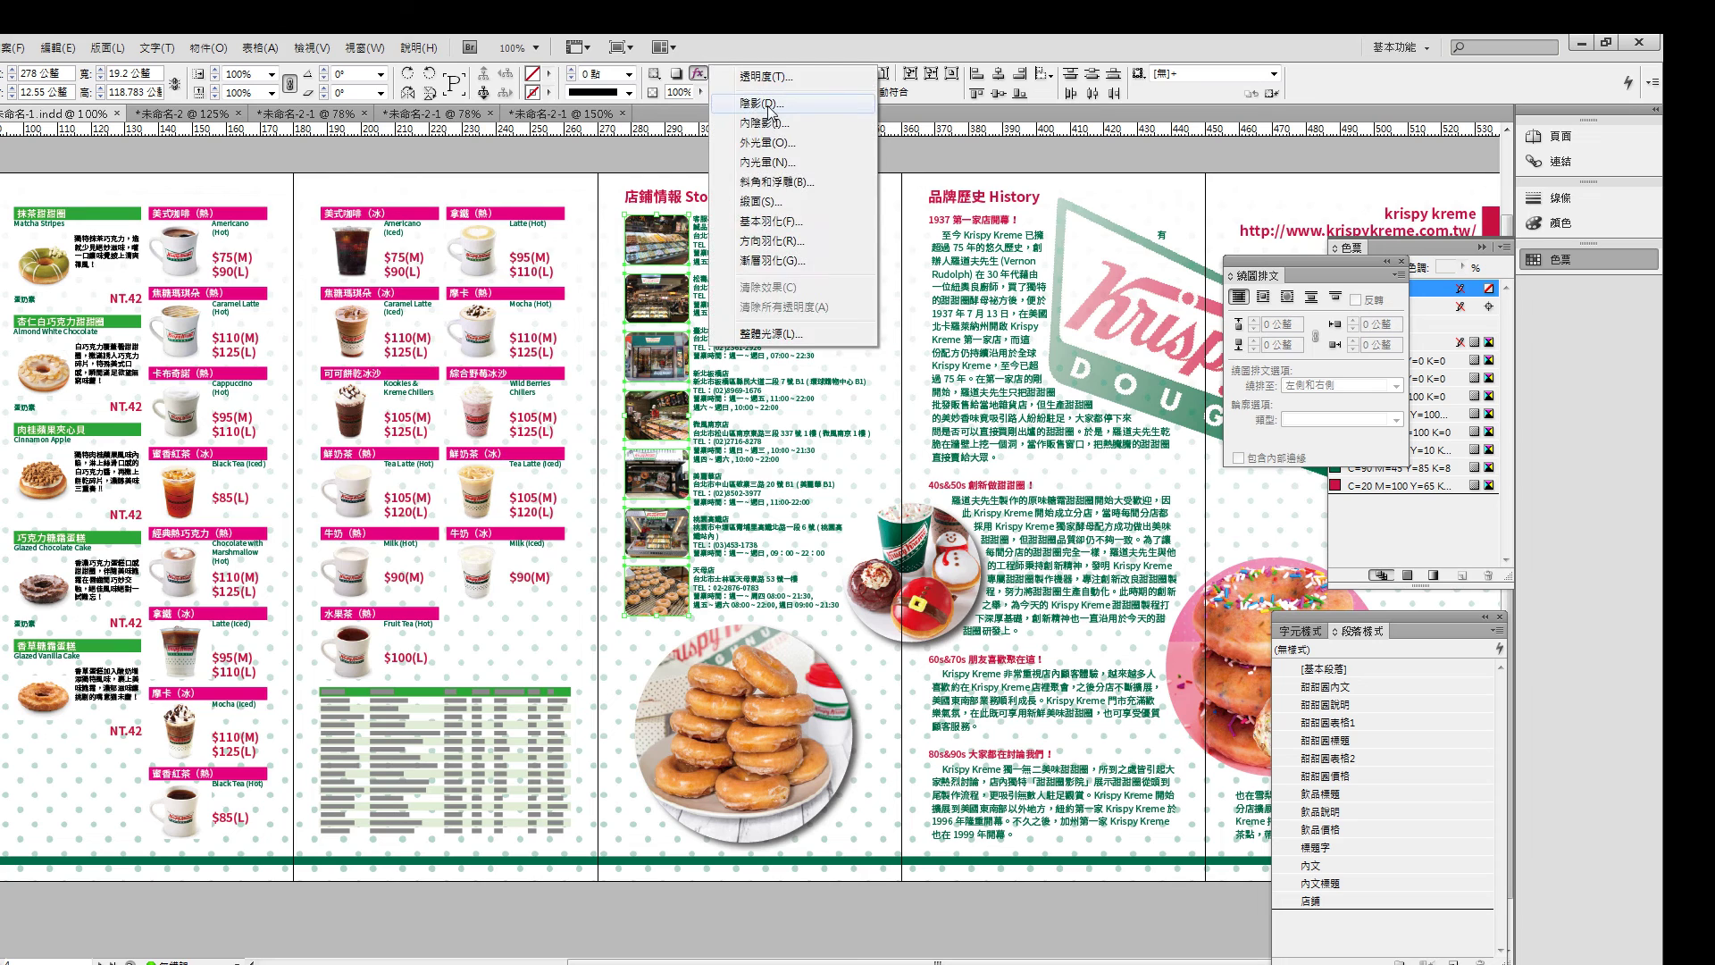
{"action": "left_click", "coordinate": [760, 104]}
{"action": "left_click_drag", "start_coordinate": [598, 256], "coordinate": [1105, 294]}
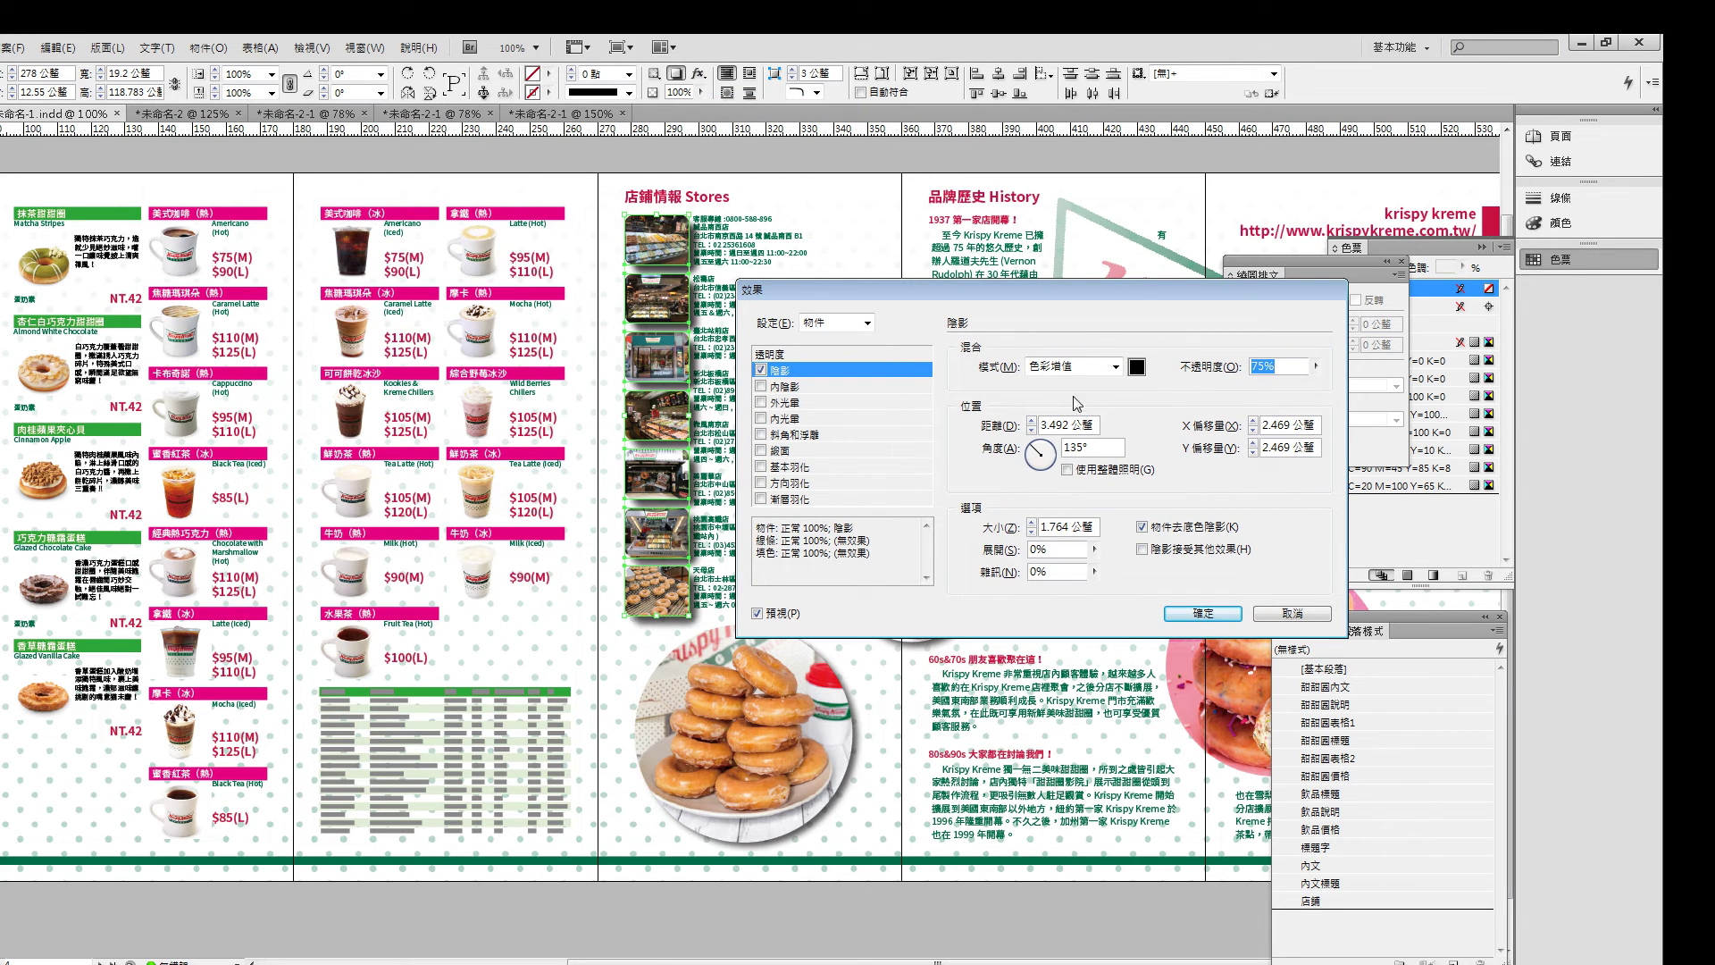
{"action": "left_click", "coordinate": [1032, 430]}
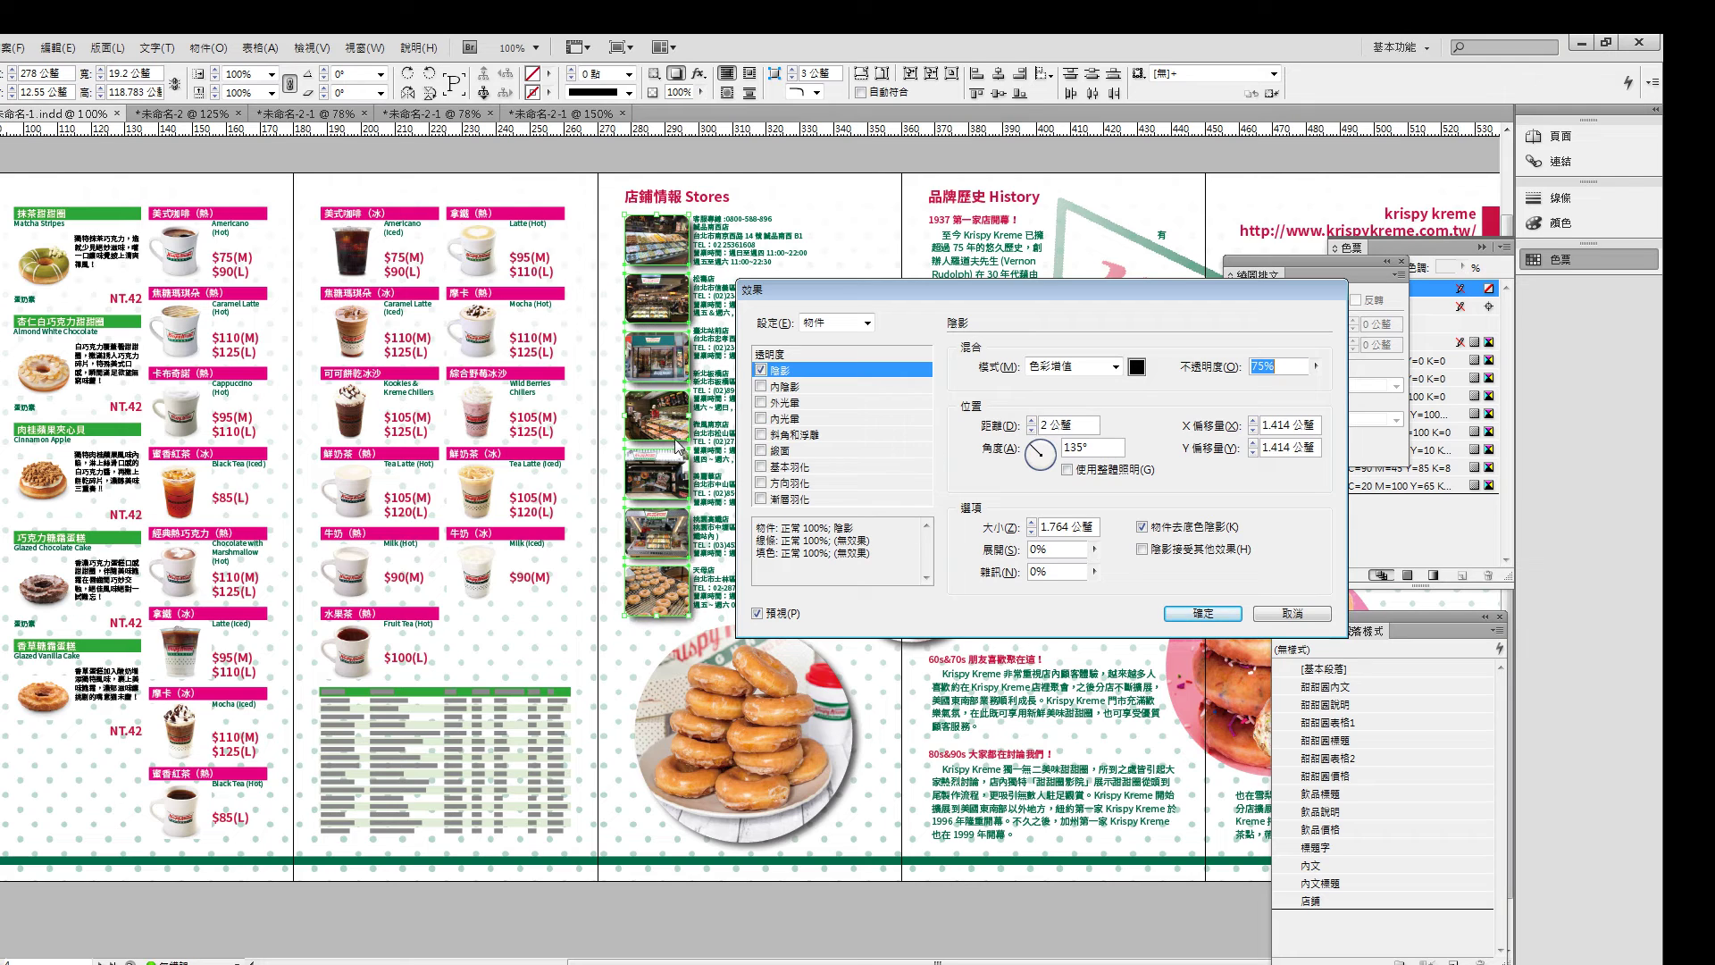
{"action": "left_click", "coordinate": [1181, 613]}
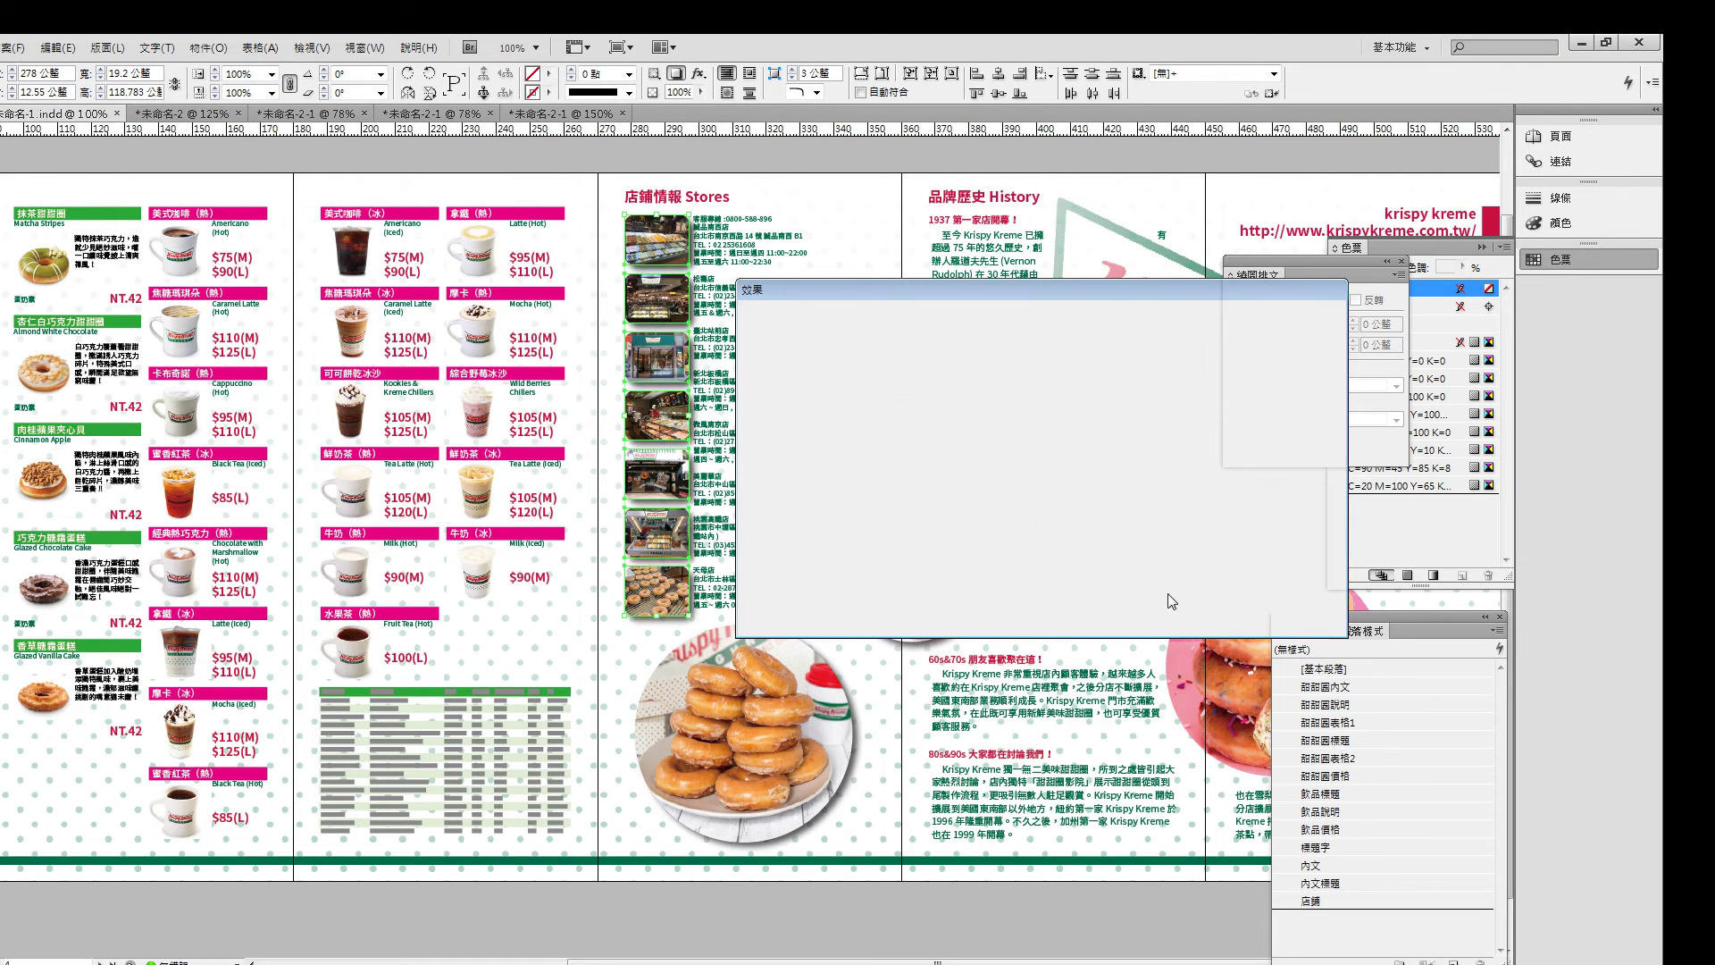
{"action": "key", "text": "Left"}
{"action": "key", "text": "Left"}
{"action": "key", "text": "Left"}
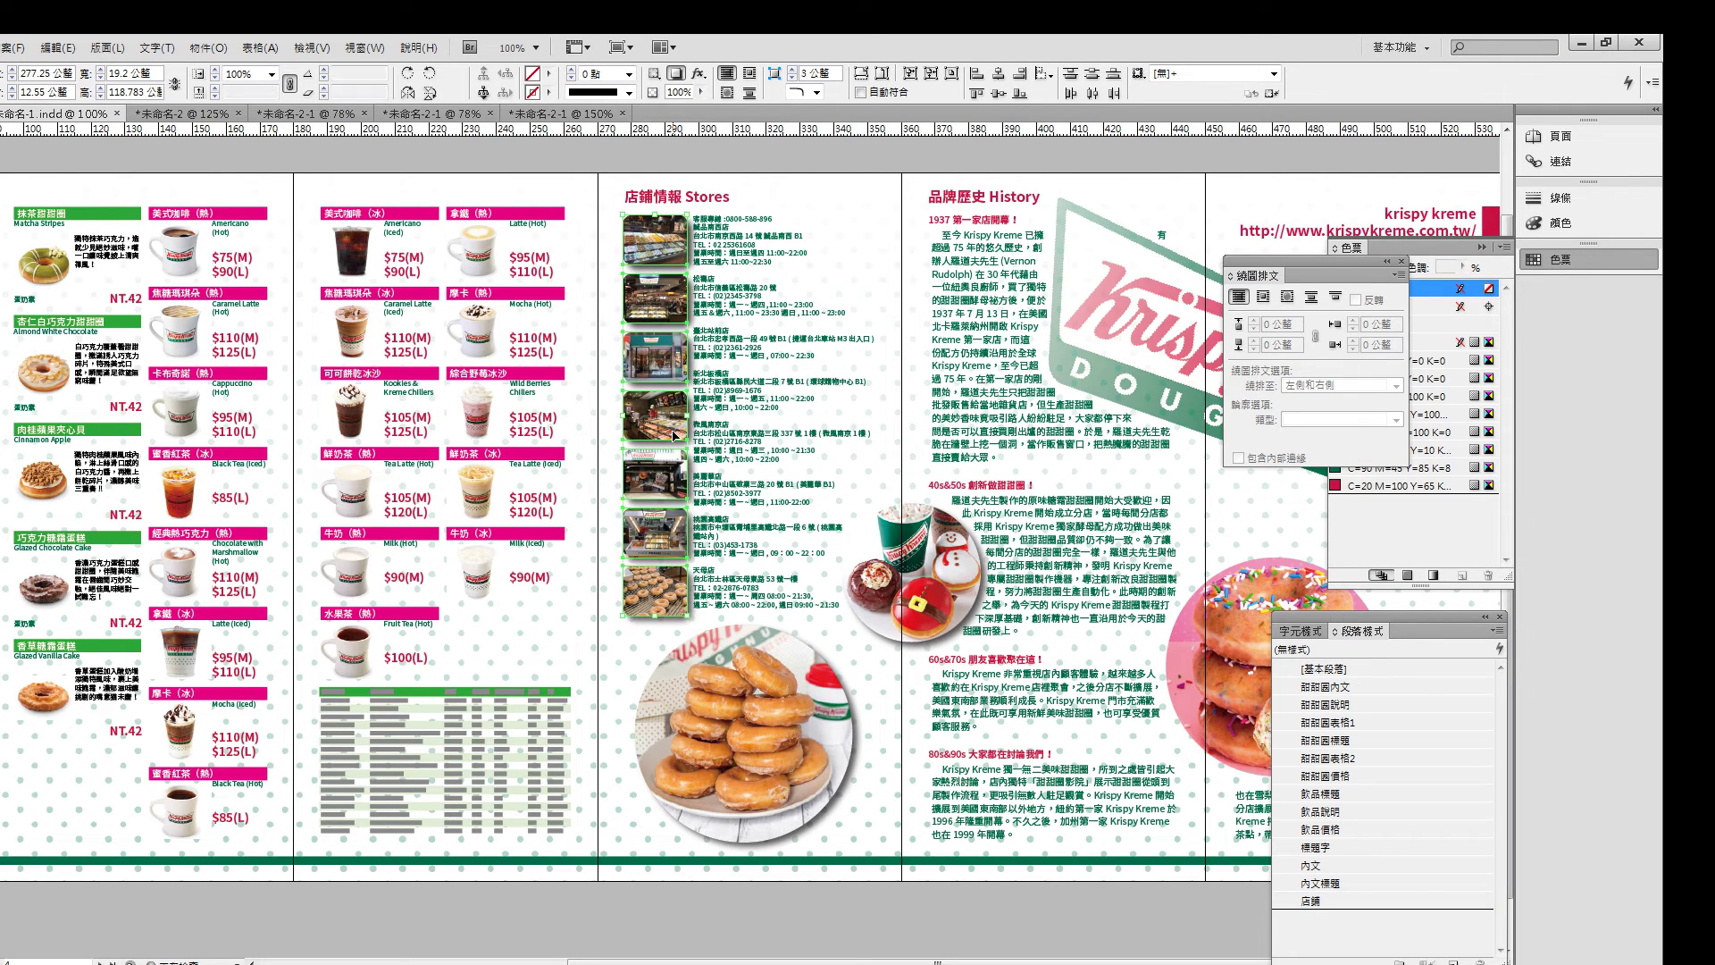
- Add a drop shadow with 2 mm distance to the round sprinkle-donut photo beside the Today text
{"action": "left_click", "coordinate": [816, 163]}
{"action": "scroll", "coordinate": [585, 191], "scroll_direction": "right", "scroll_amount": 3}
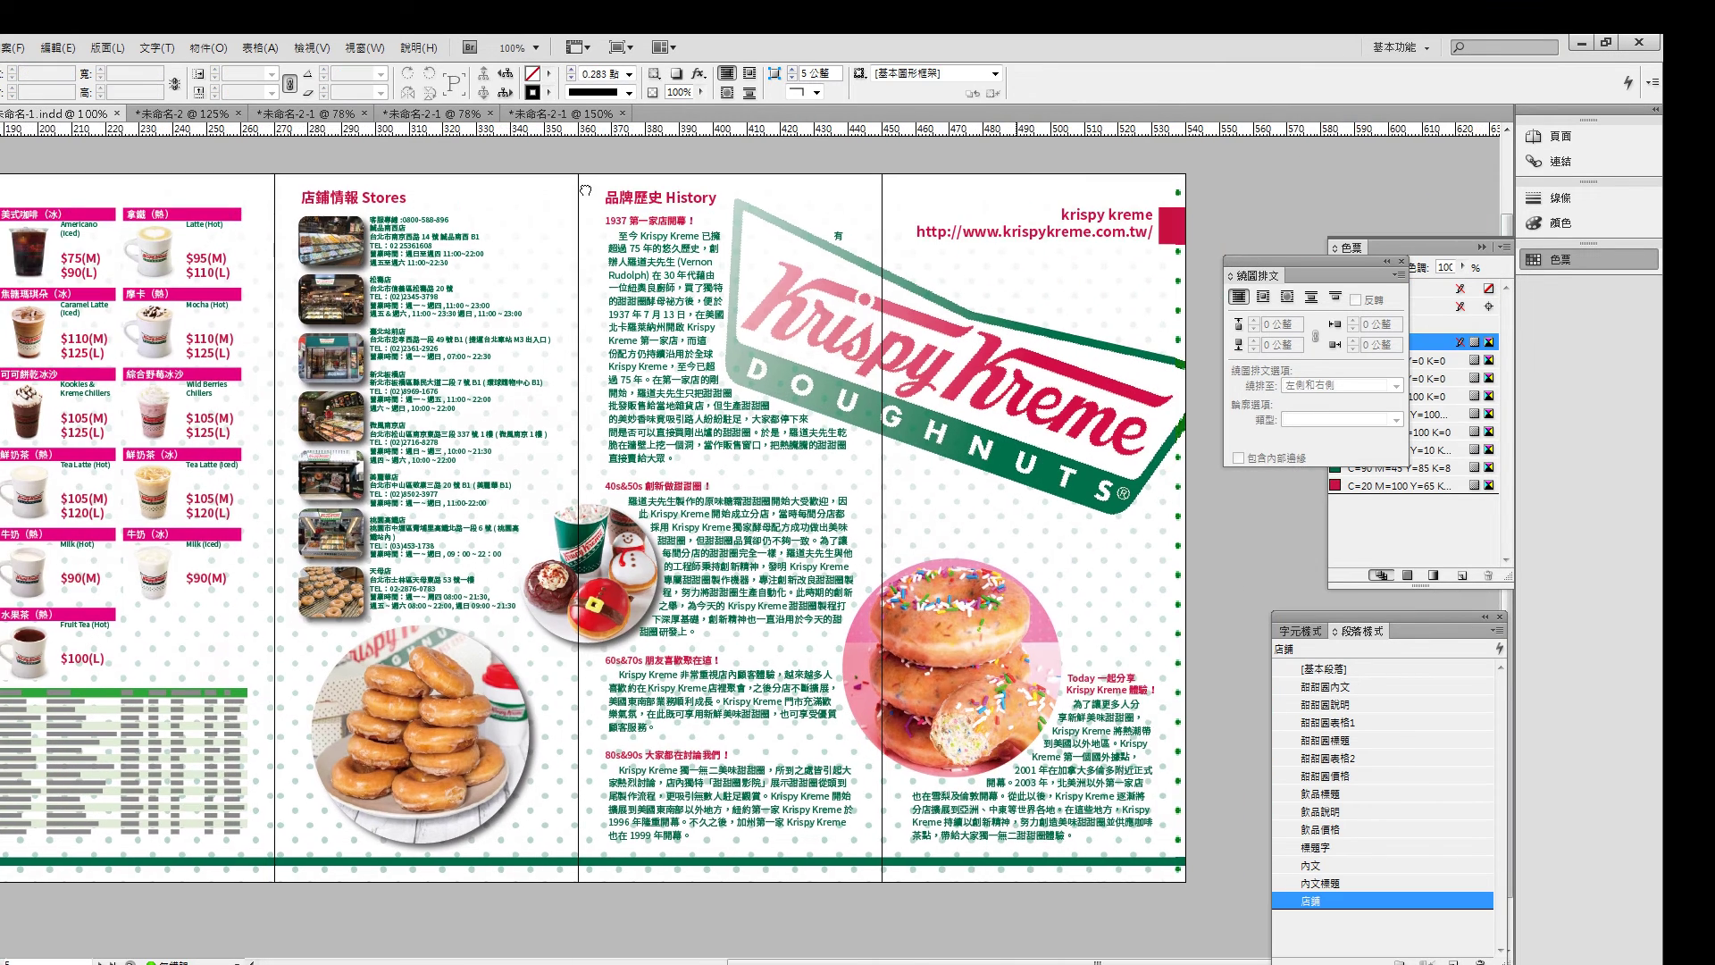
{"action": "left_click_drag", "start_coordinate": [585, 190], "coordinate": [630, 138]}
{"action": "left_click", "coordinate": [992, 626]}
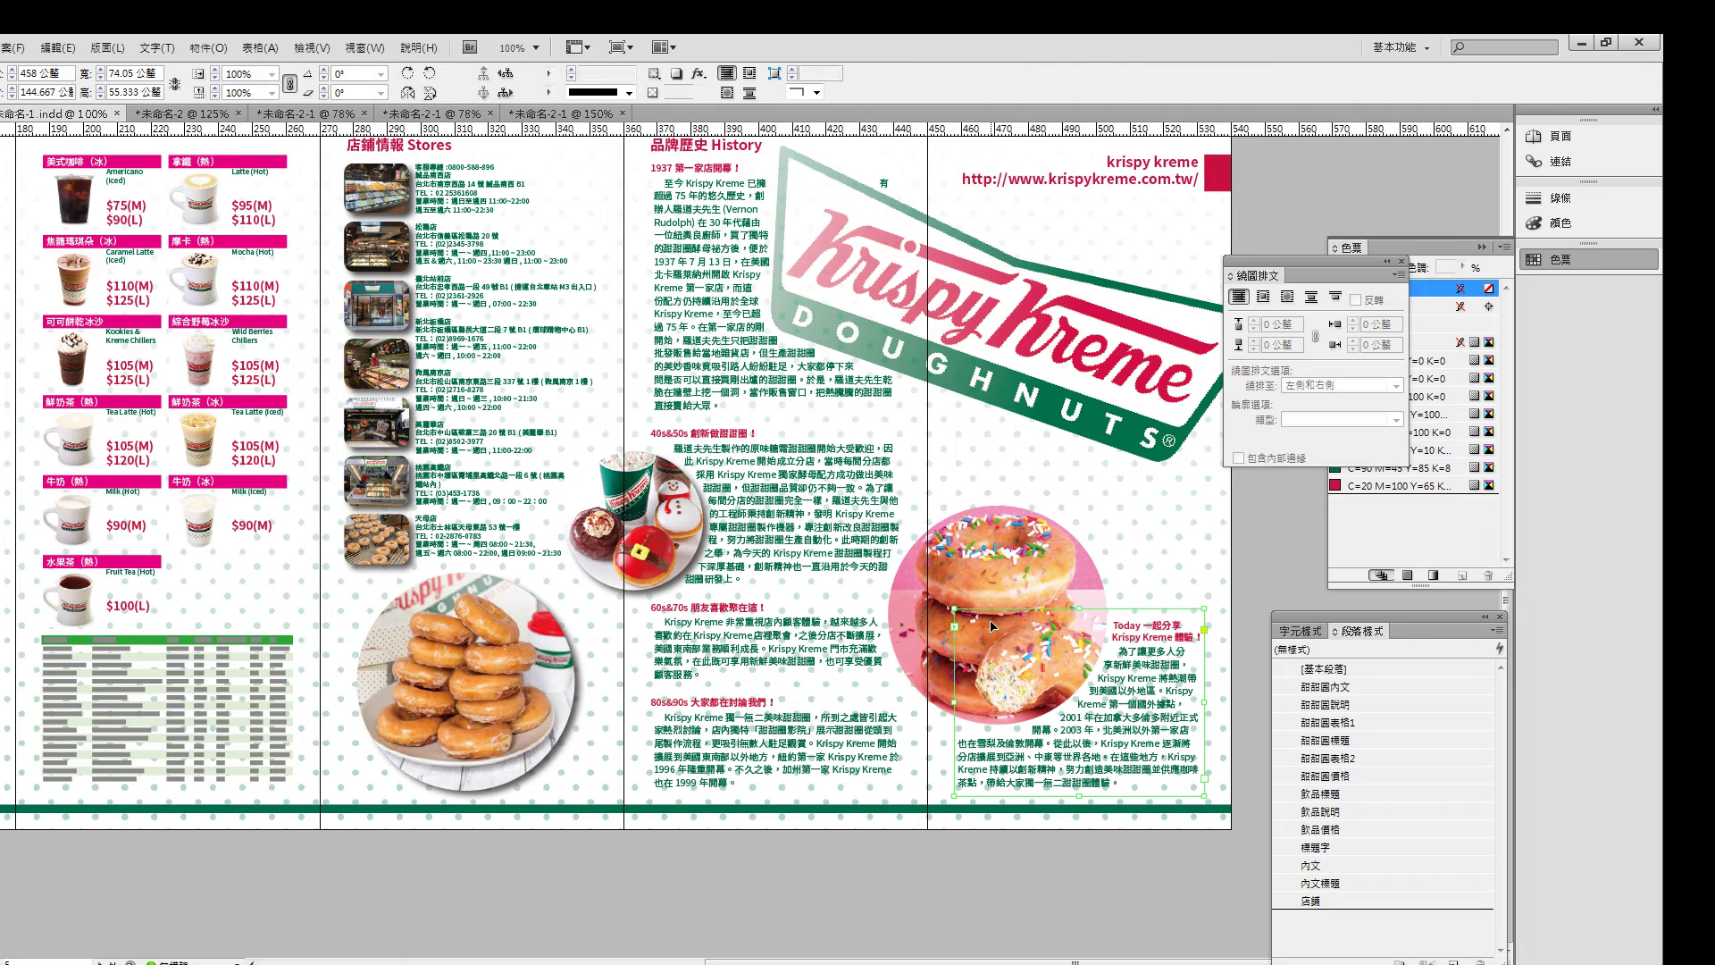
{"action": "left_click", "coordinate": [991, 626]}
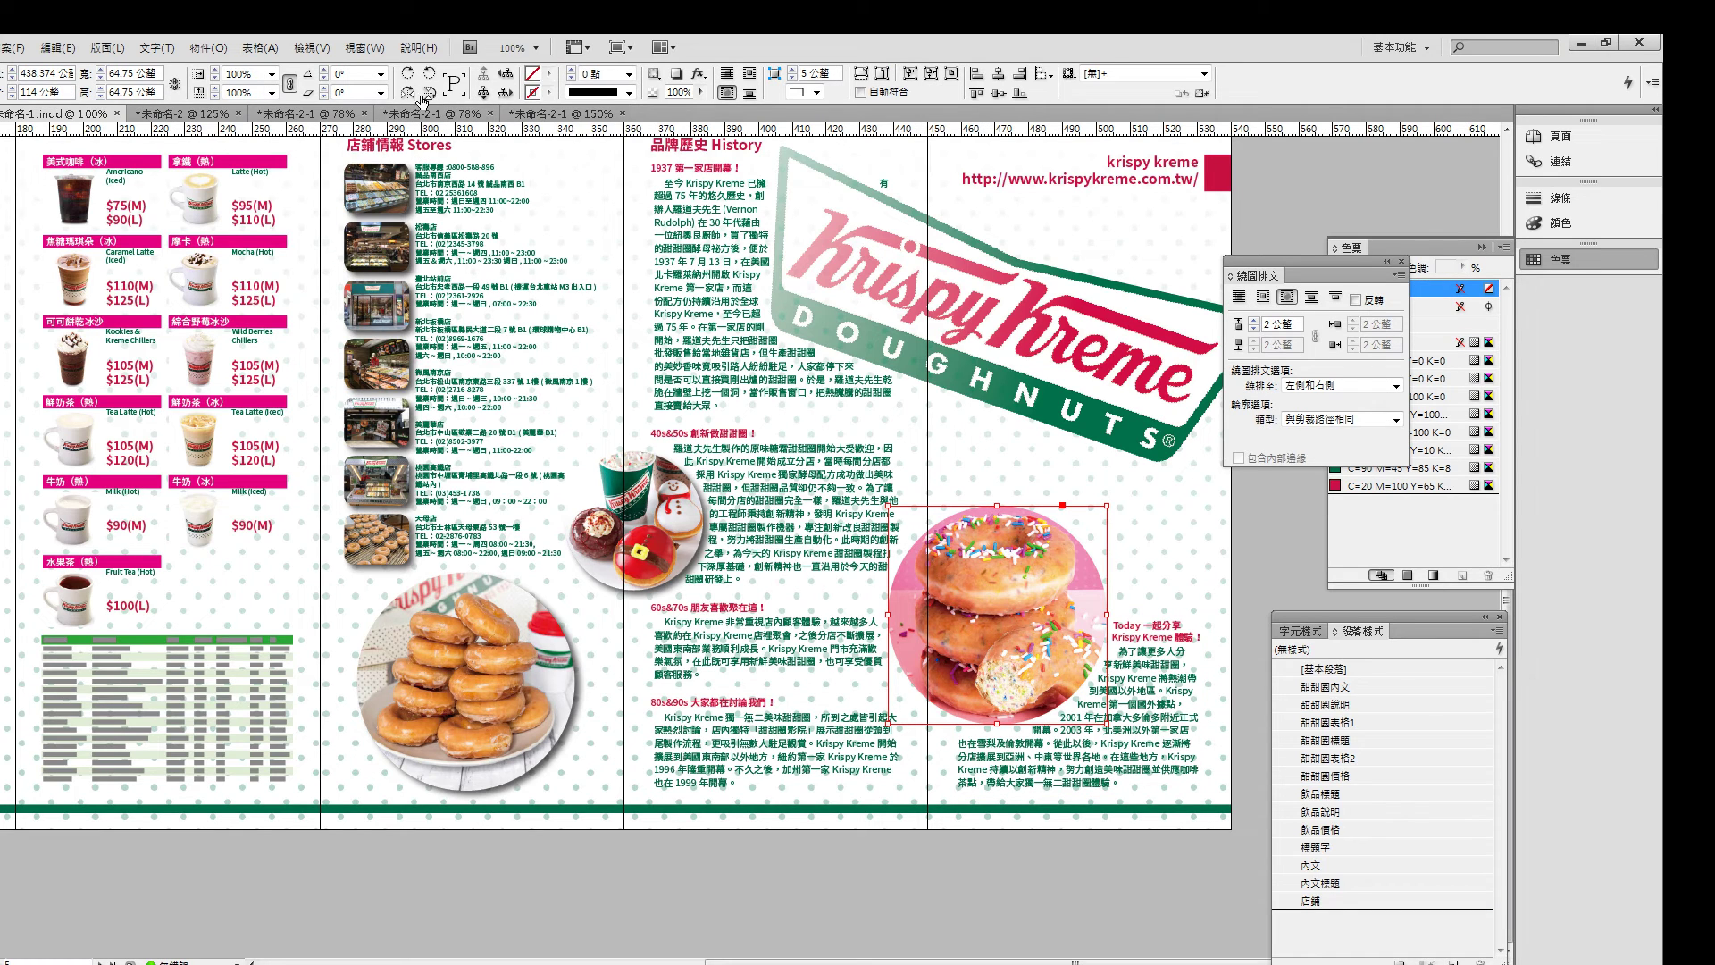
{"action": "left_click", "coordinate": [676, 78]}
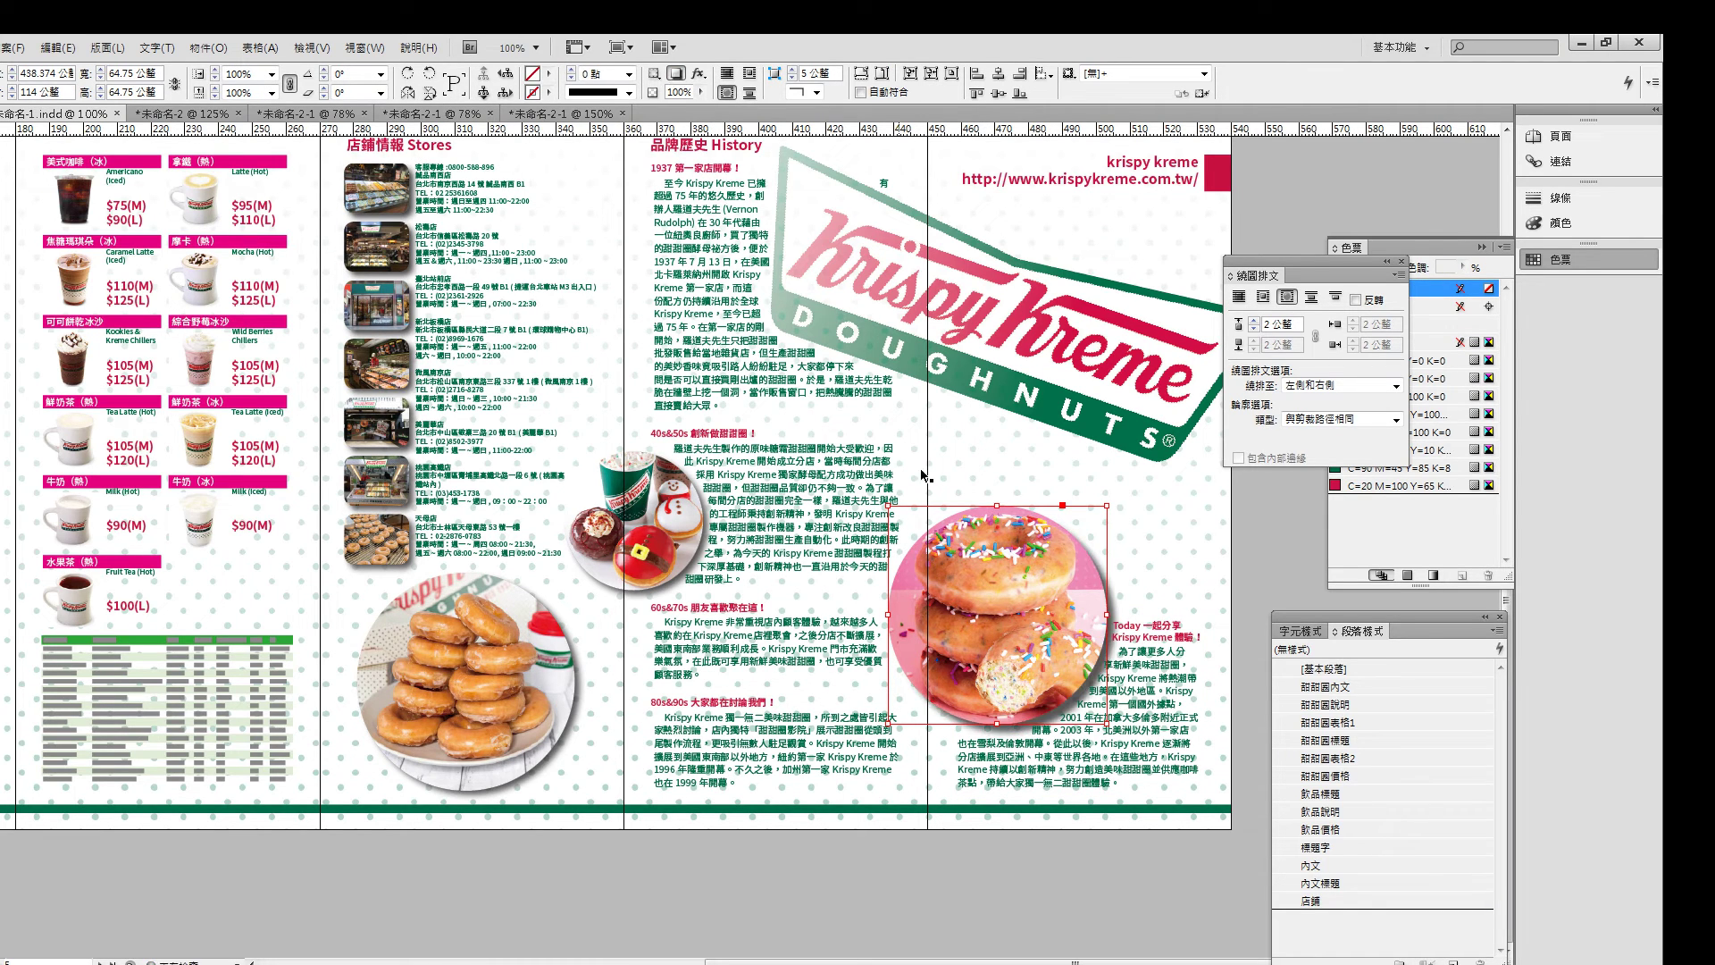
{"action": "left_click", "coordinate": [699, 73]}
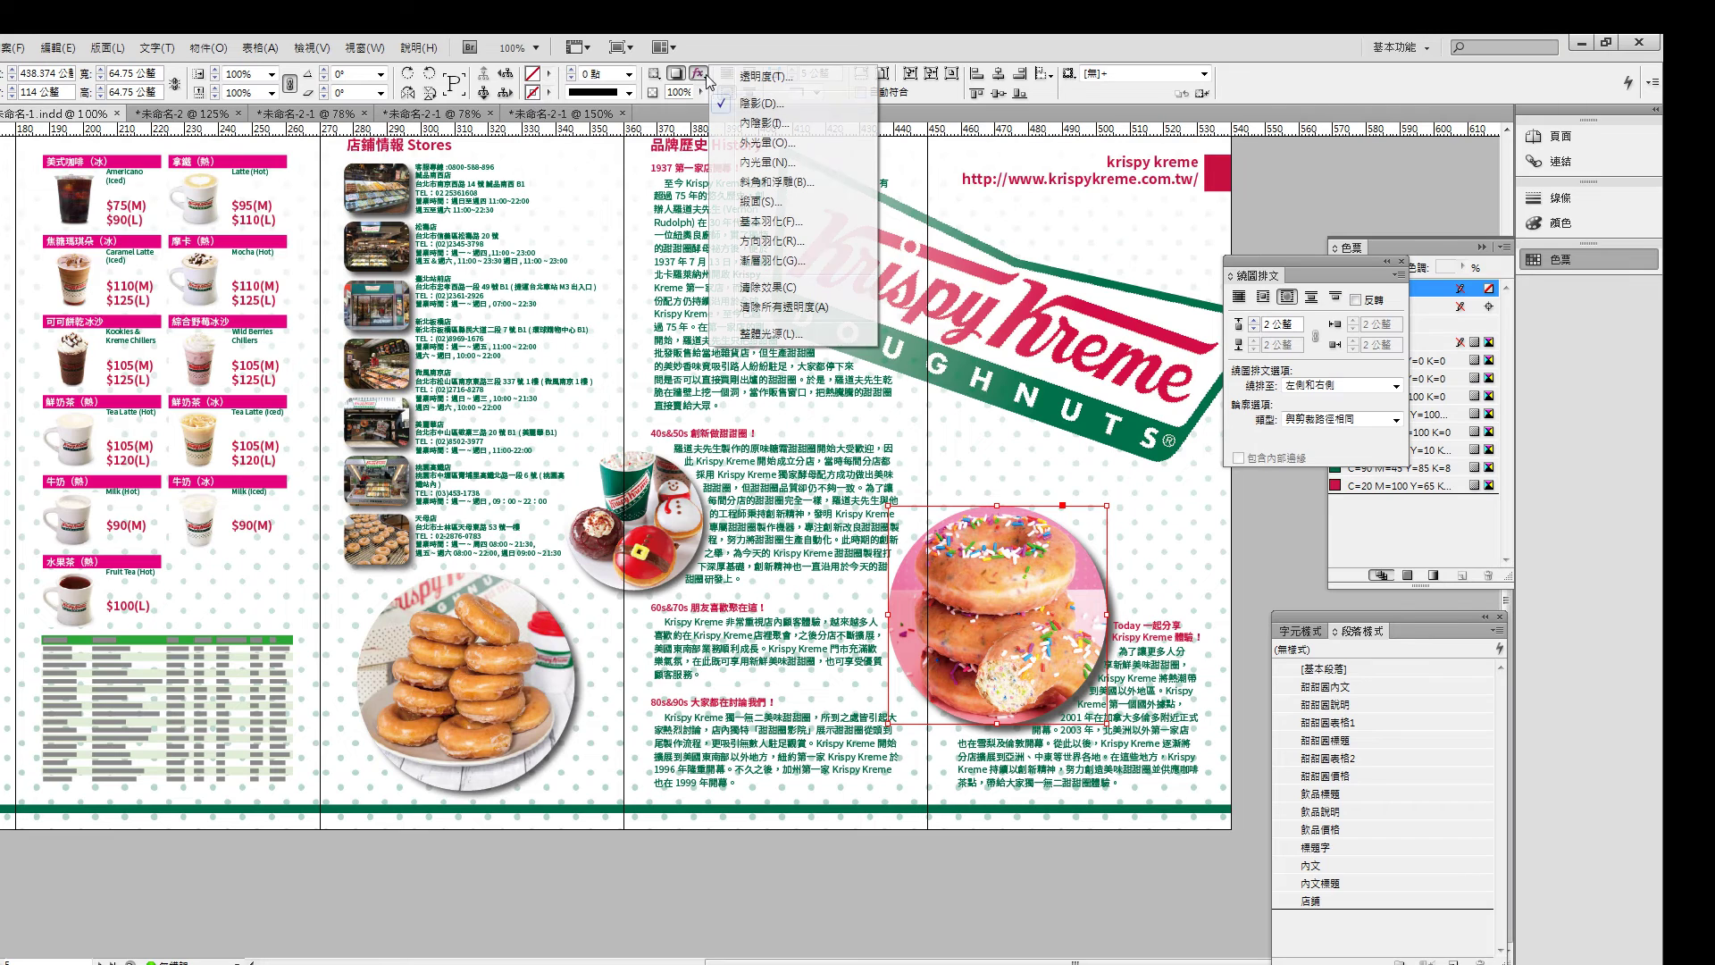
{"action": "left_click", "coordinate": [811, 344]}
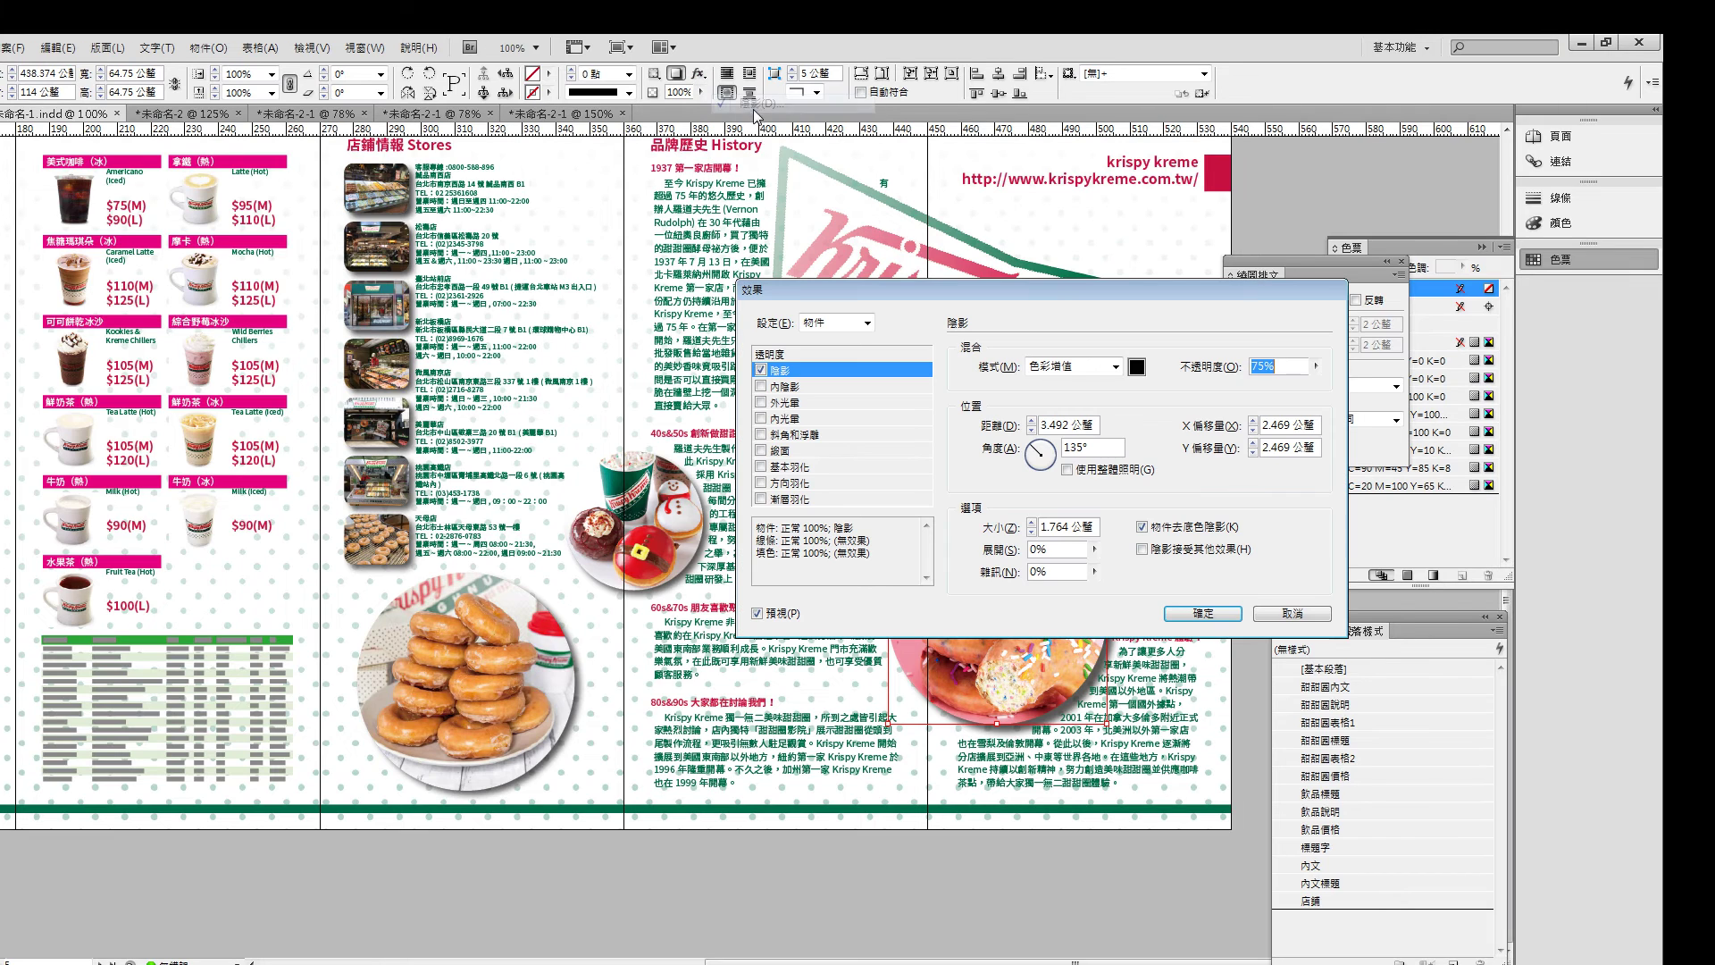
{"action": "left_click", "coordinate": [1032, 429]}
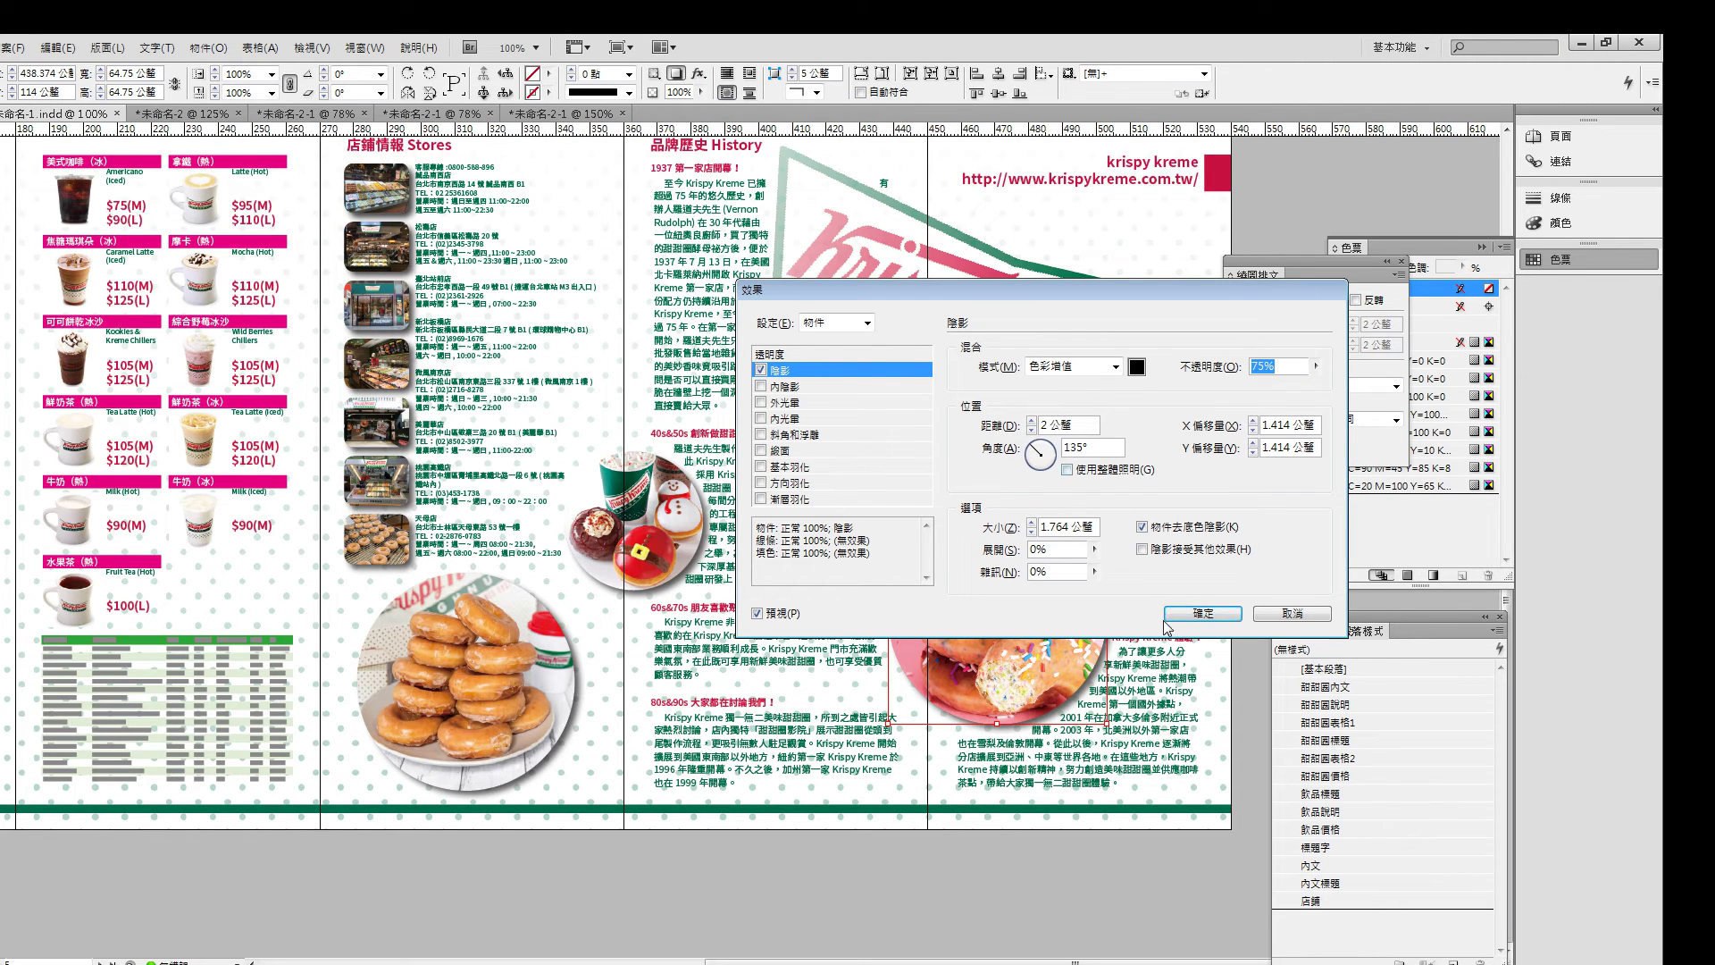
{"action": "left_click", "coordinate": [1202, 612]}
{"action": "mouse_move", "coordinate": [1155, 570]}
{"action": "left_mouse_down"}
{"action": "mouse_move", "coordinate": [1110, 585]}
{"action": "mouse_move", "coordinate": [1154, 577]}
{"action": "left_mouse_up"}
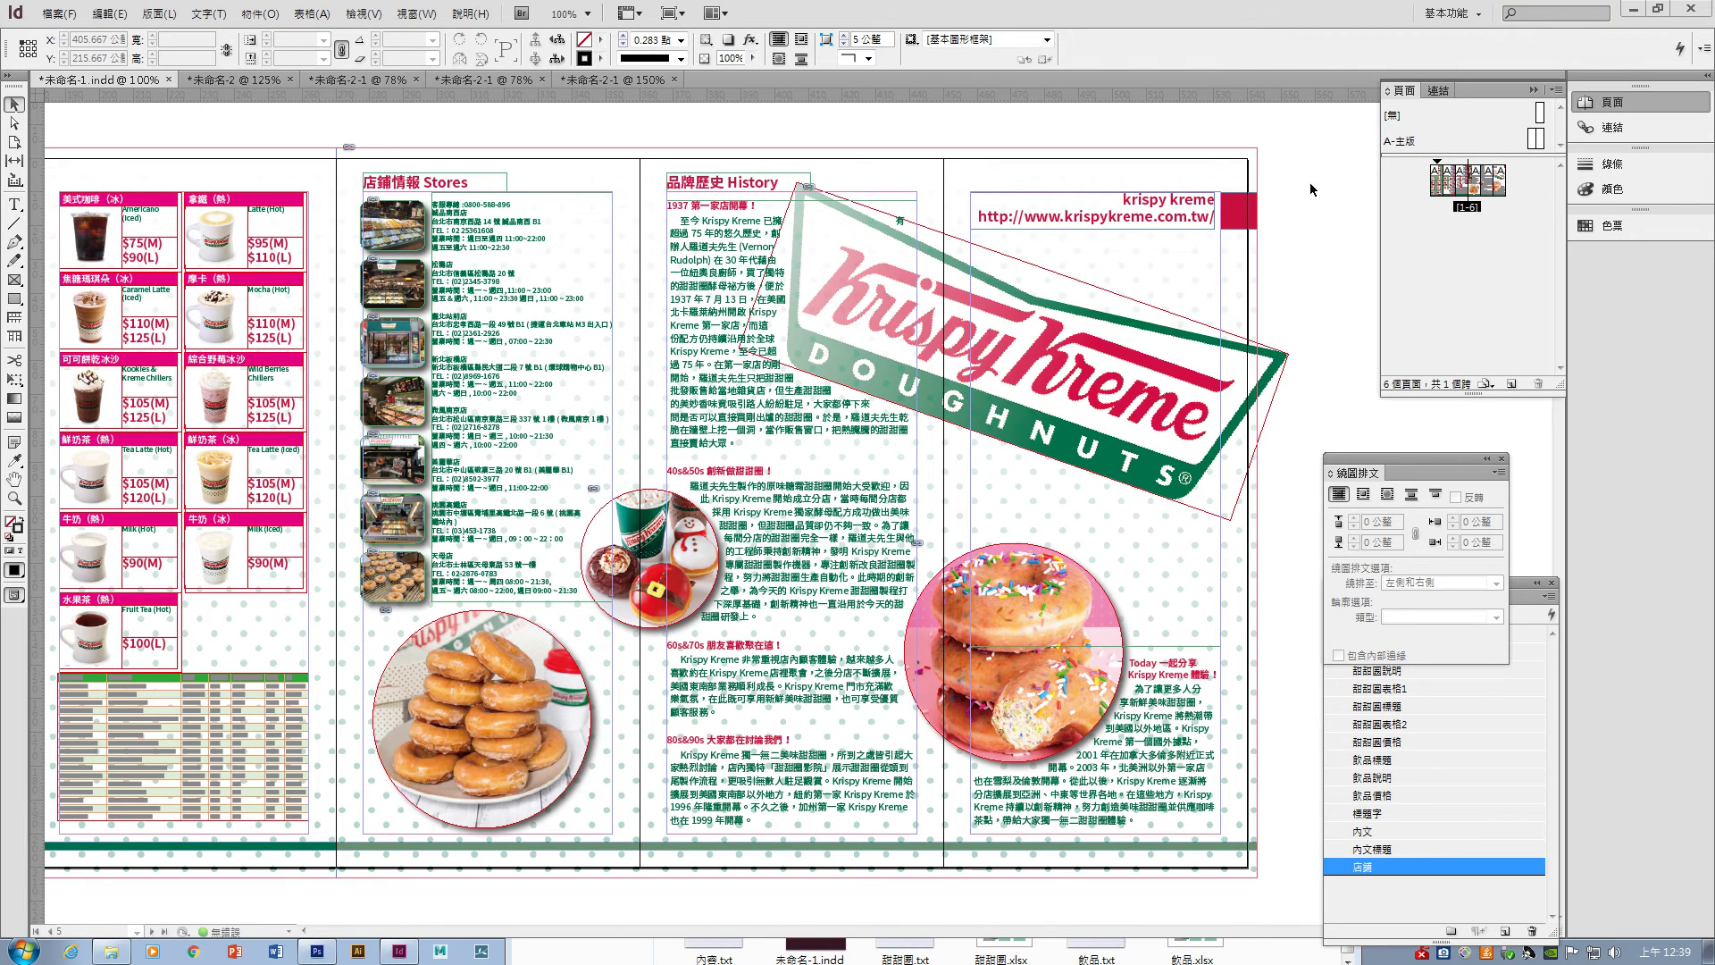
- Split the six pages into two separate spreads in the Pages panel
{"action": "left_click", "coordinate": [1476, 186]}
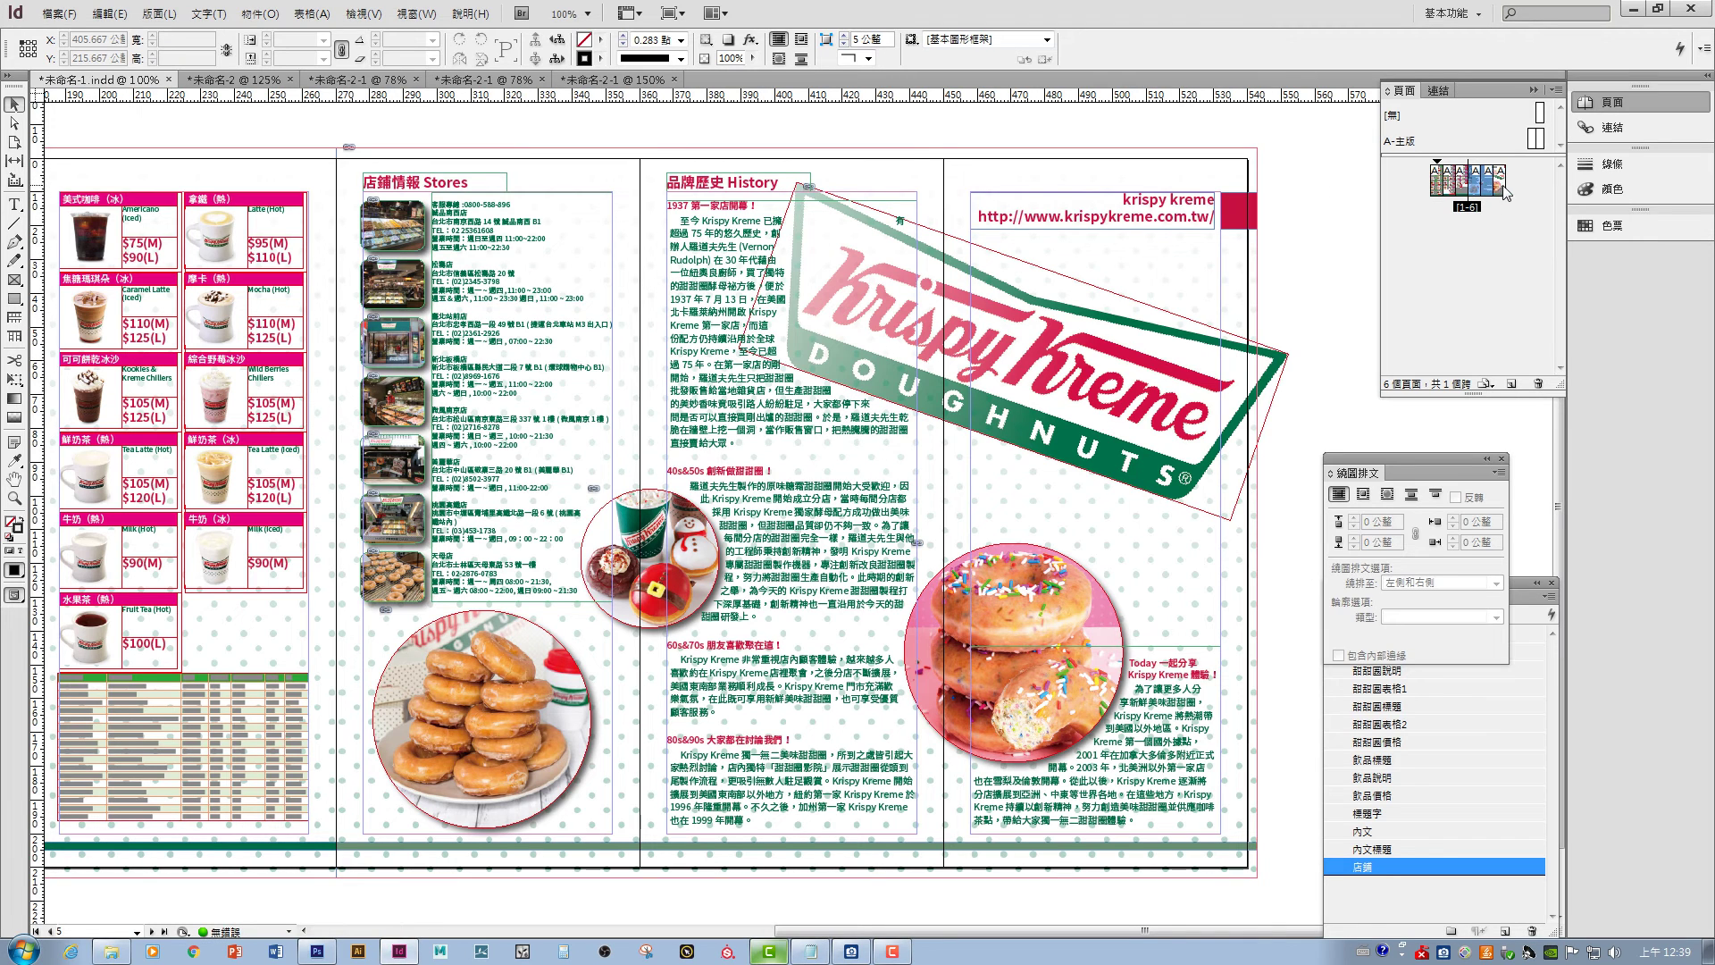
{"action": "left_click", "coordinate": [1481, 192], "text": "shift"}
{"action": "left_click_drag", "start_coordinate": [1474, 193], "coordinate": [1519, 196]}
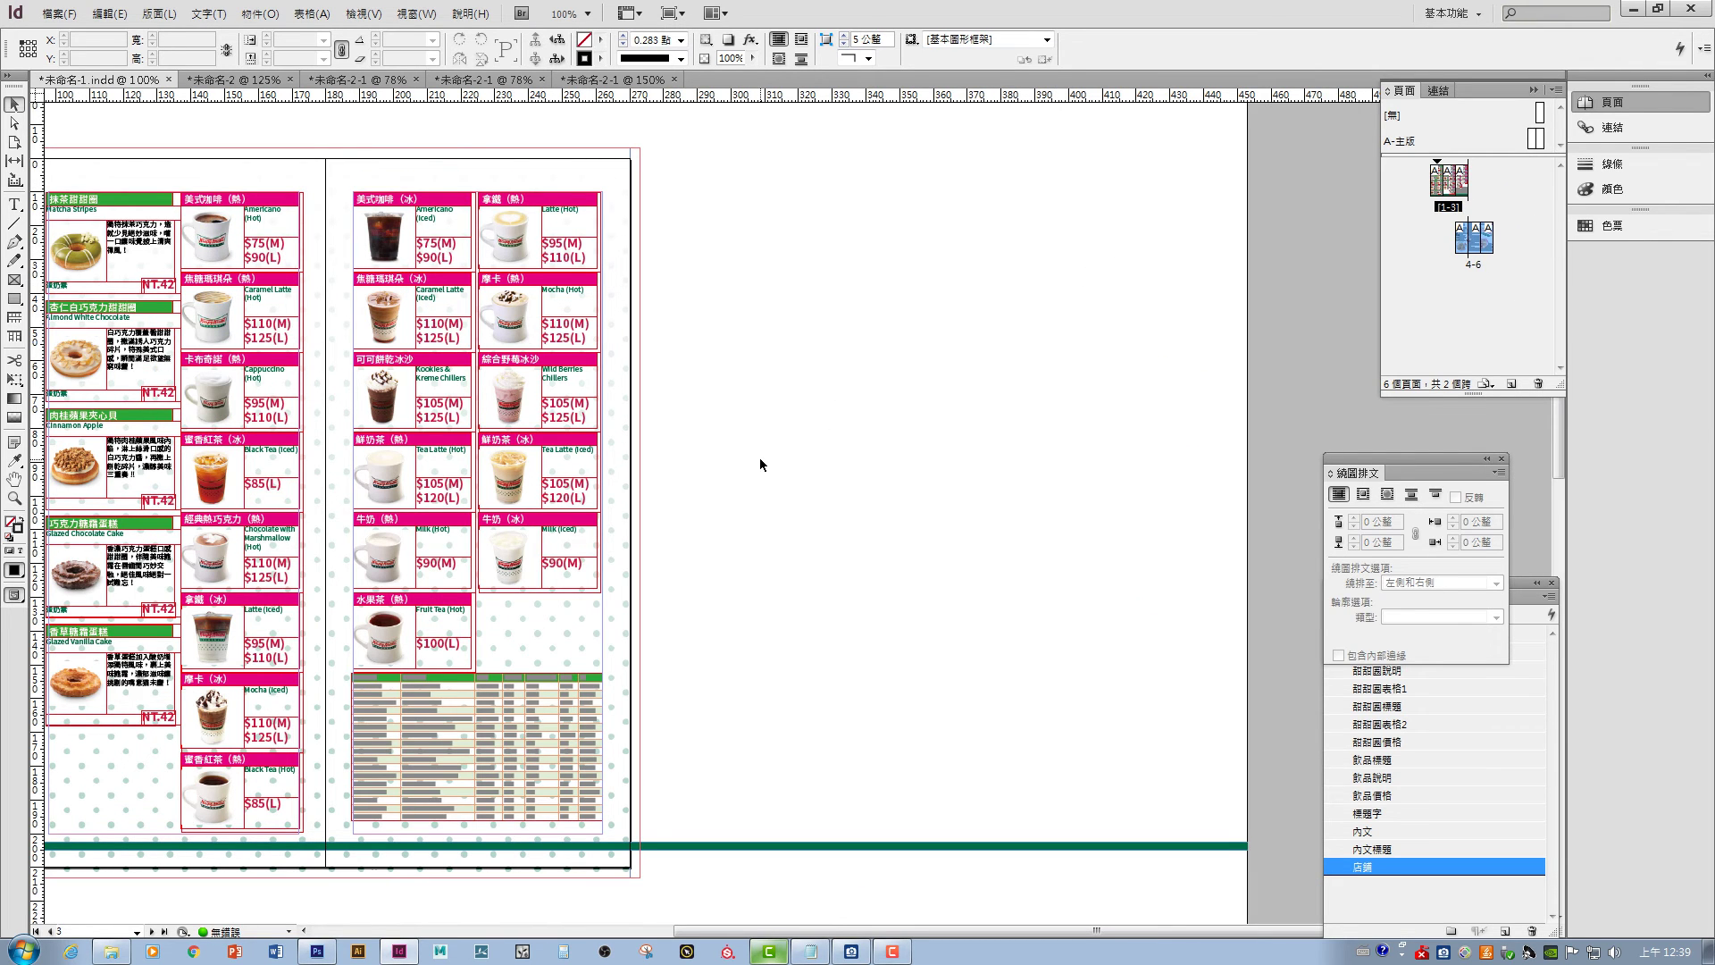
{"action": "scroll", "coordinate": [730, 760], "scroll_direction": "down", "scroll_amount": 10}
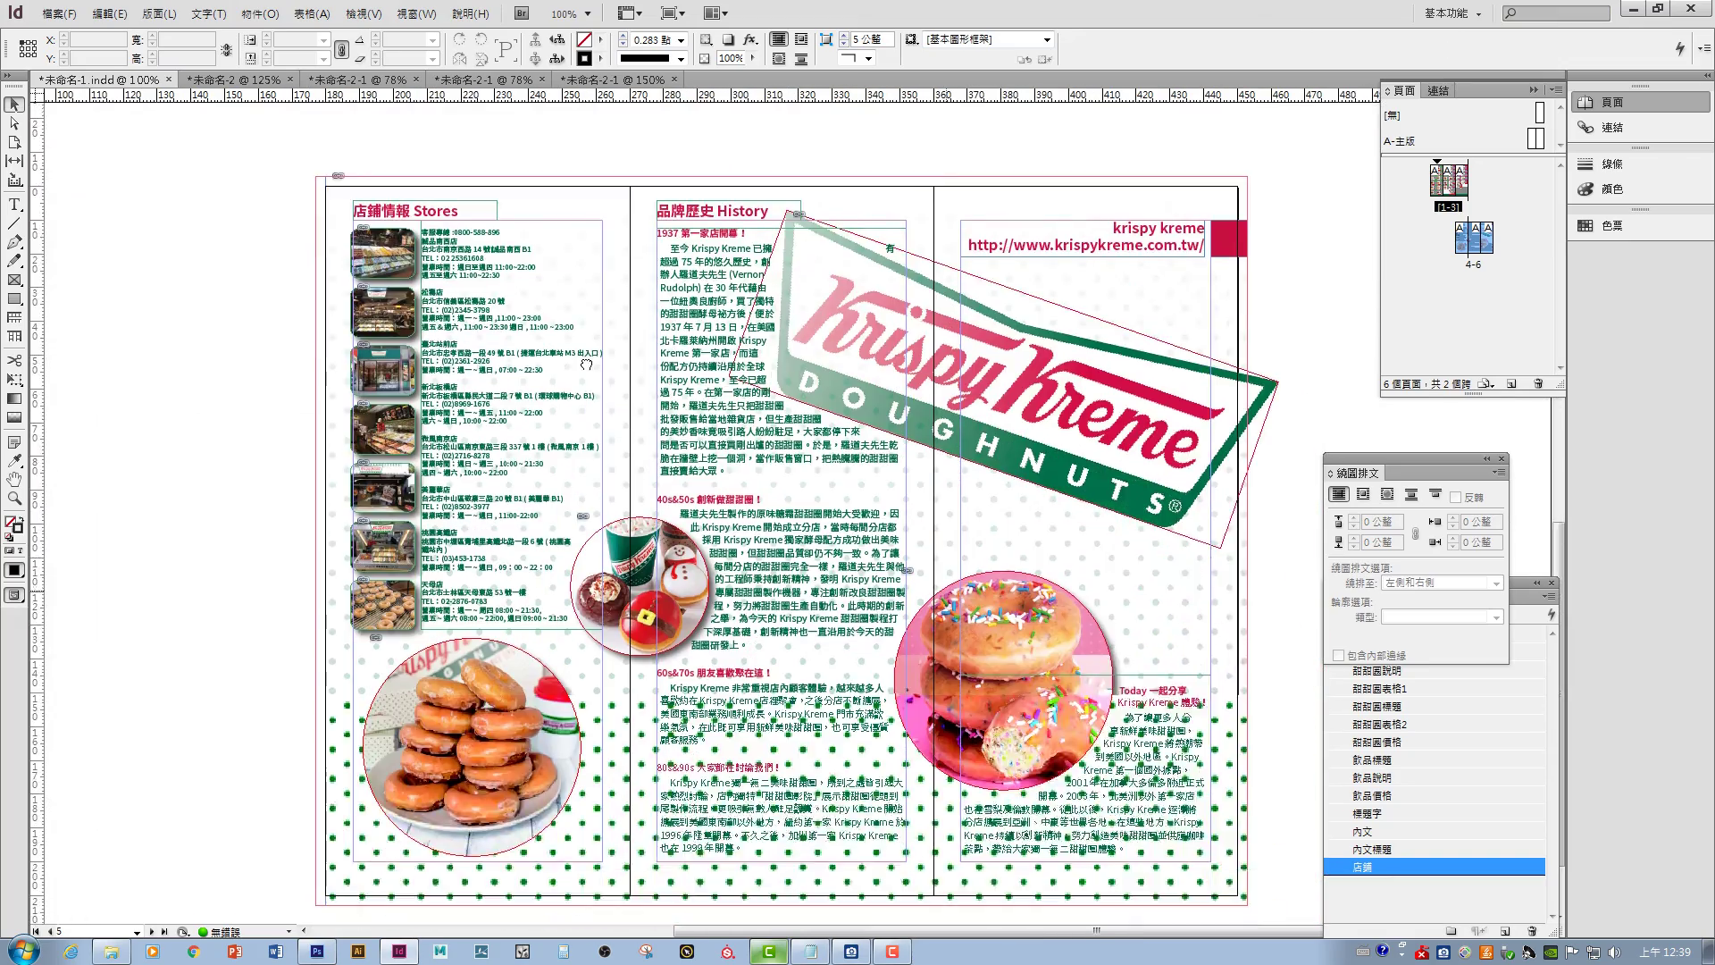
{"action": "scroll", "coordinate": [779, 439], "scroll_direction": "up", "scroll_amount": 5}
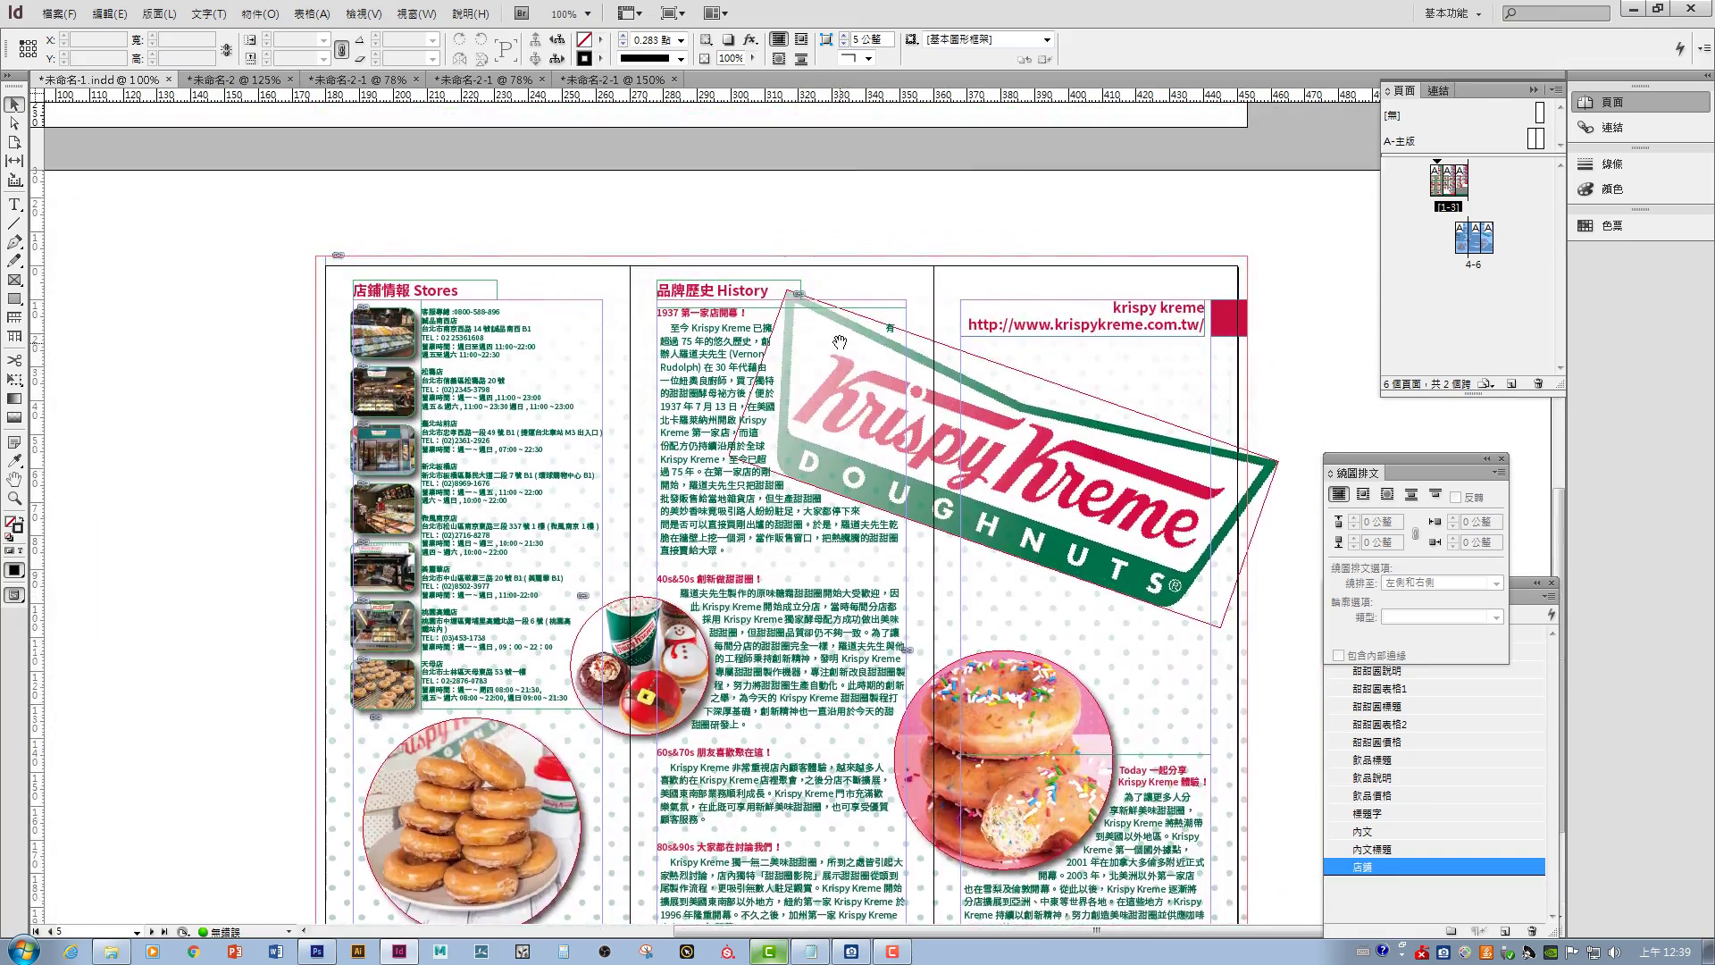
{"action": "scroll", "coordinate": [865, 477], "scroll_direction": "up", "scroll_amount": 5}
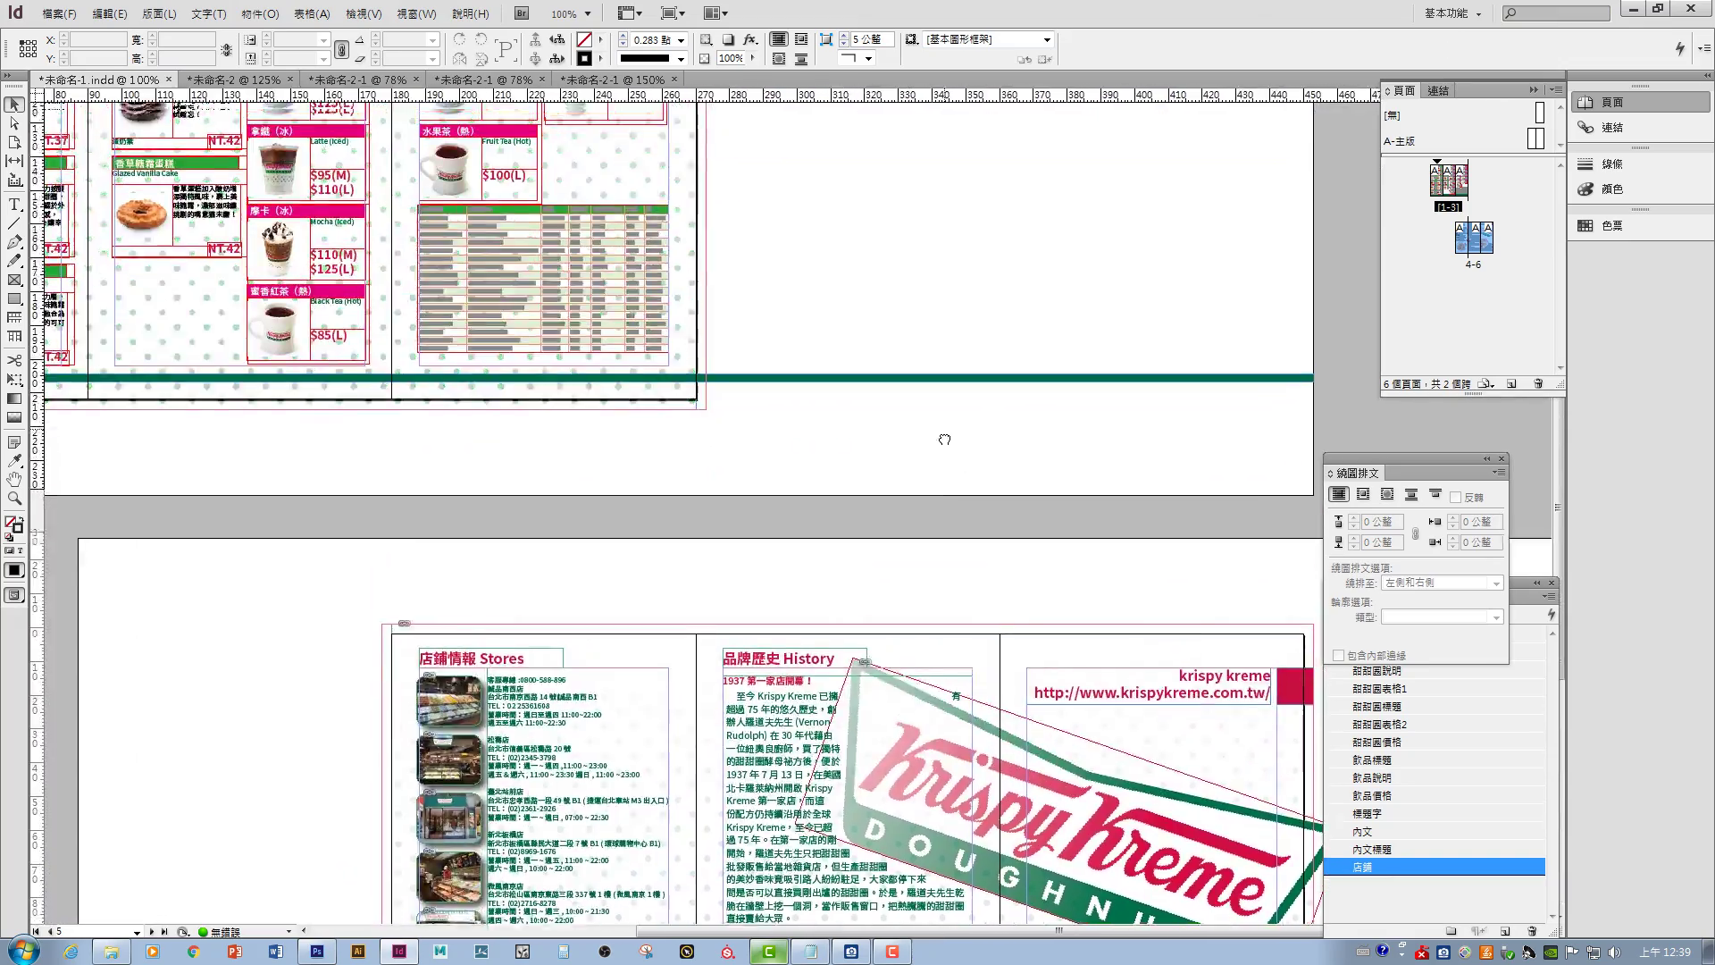
- Move the green rule to X -3 mm and shorten it to 276 mm
{"action": "left_click", "coordinate": [920, 480]}
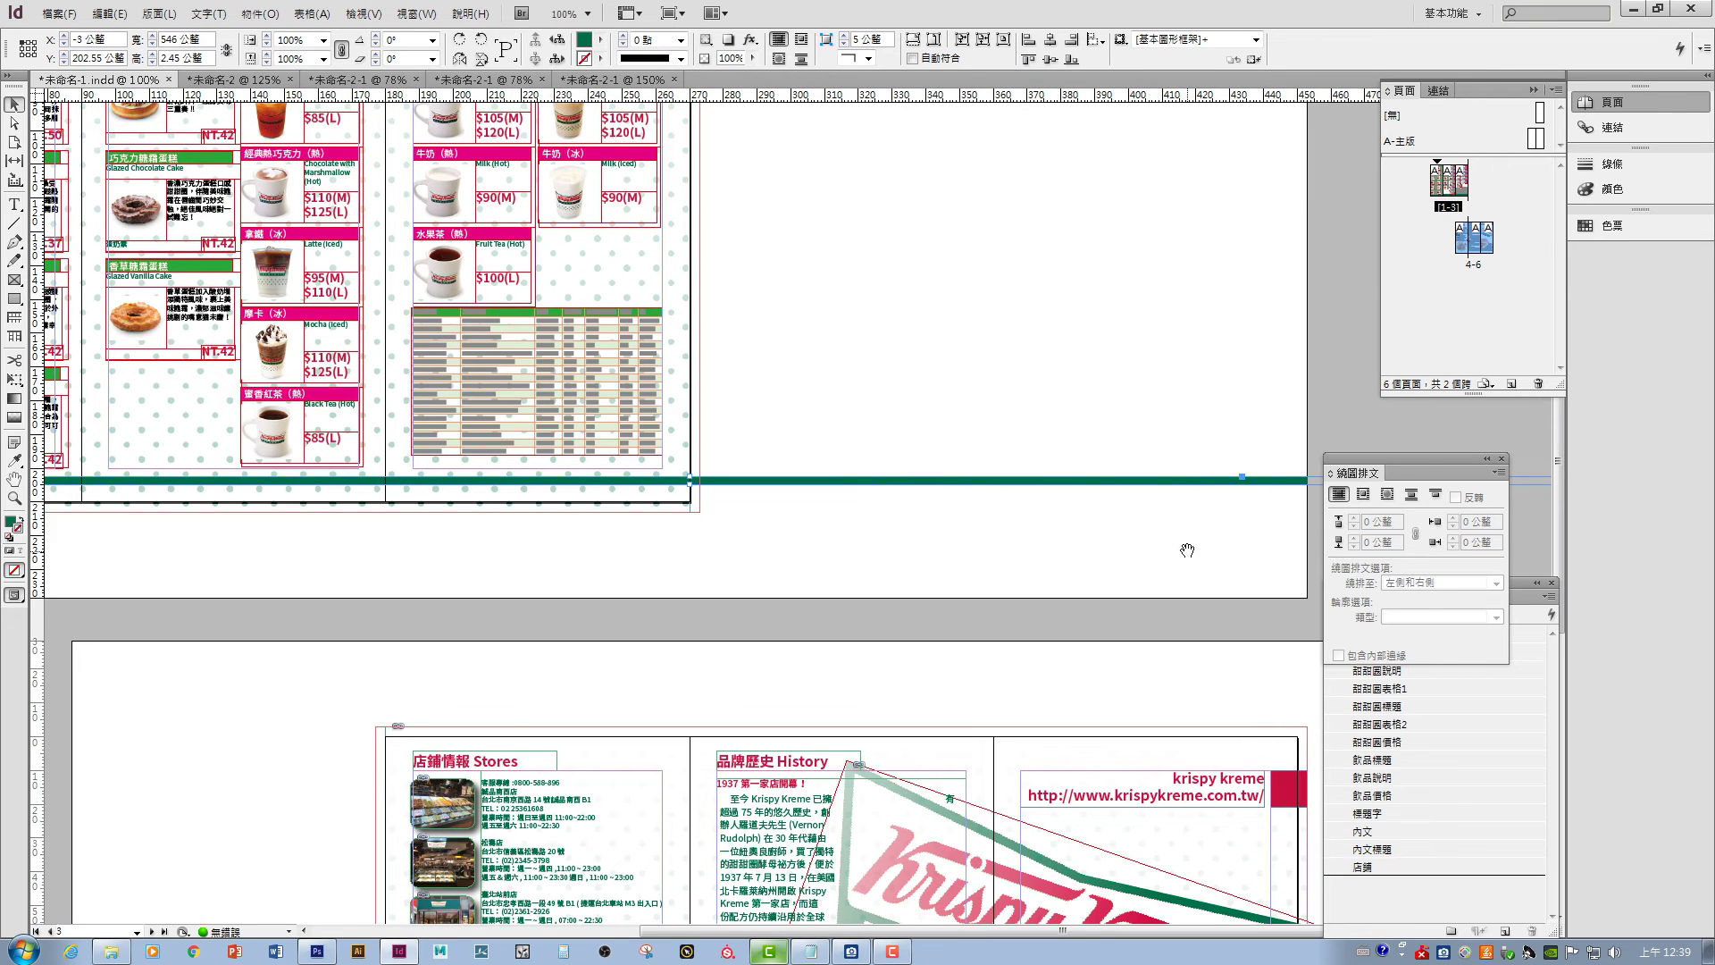
{"action": "left_click_drag", "start_coordinate": [1187, 551], "coordinate": [685, 561]}
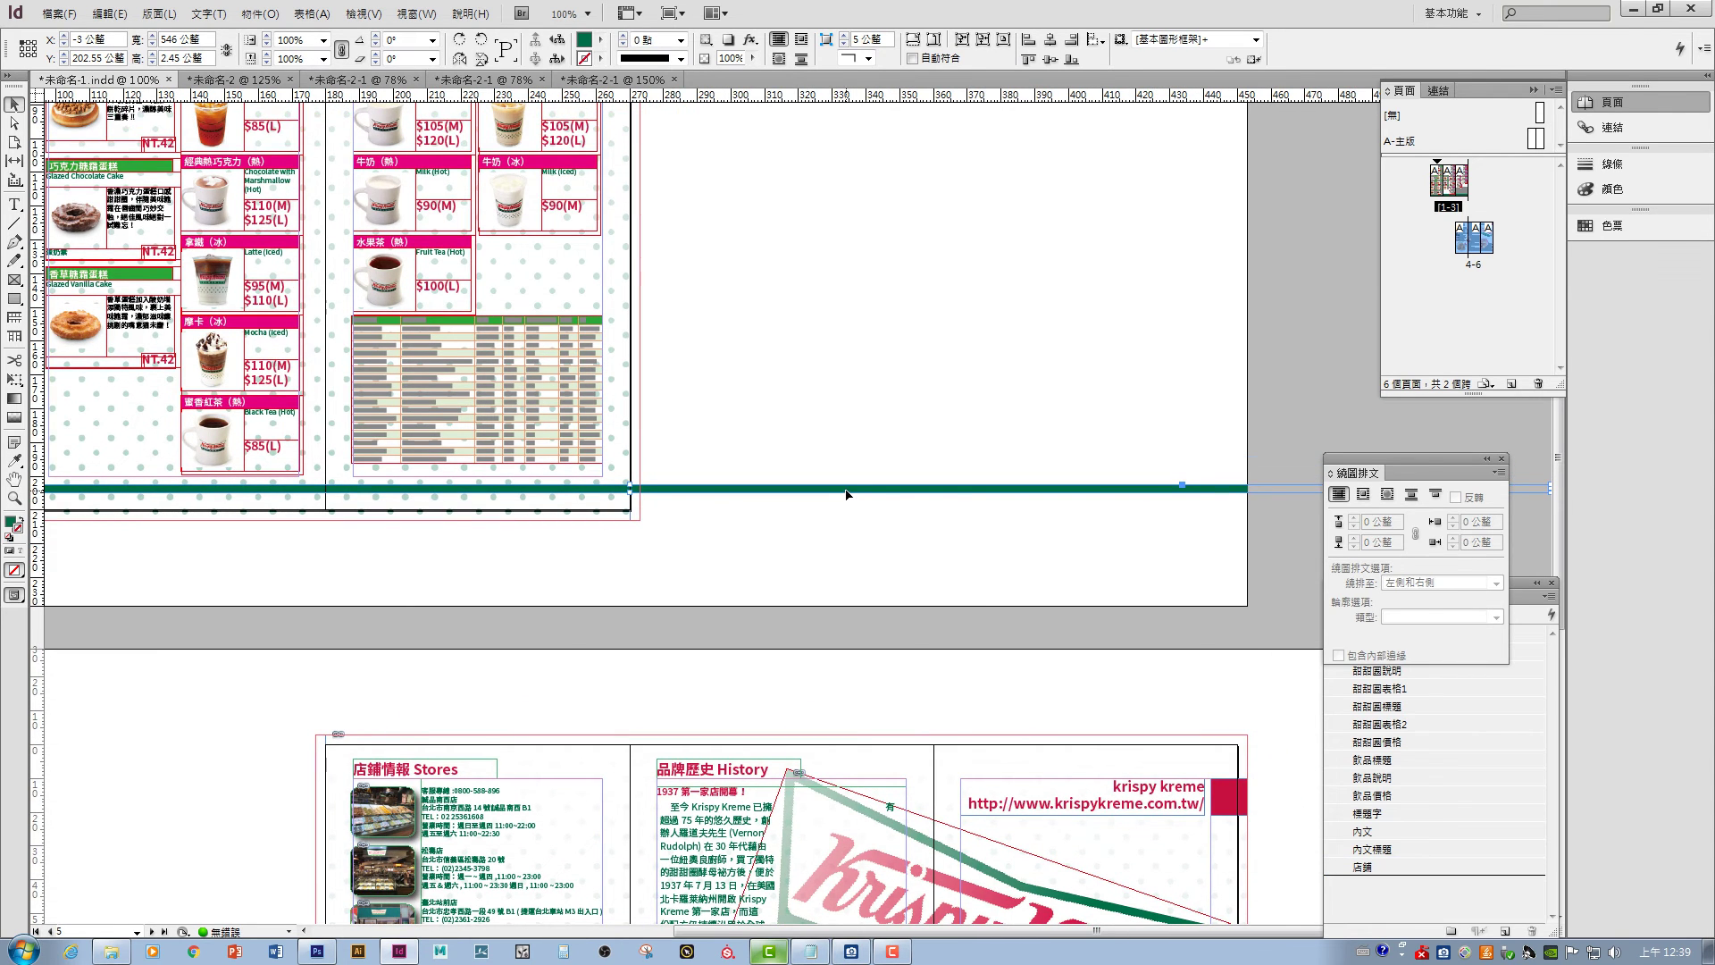
{"action": "left_click_drag", "start_coordinate": [846, 493], "coordinate": [303, 511]}
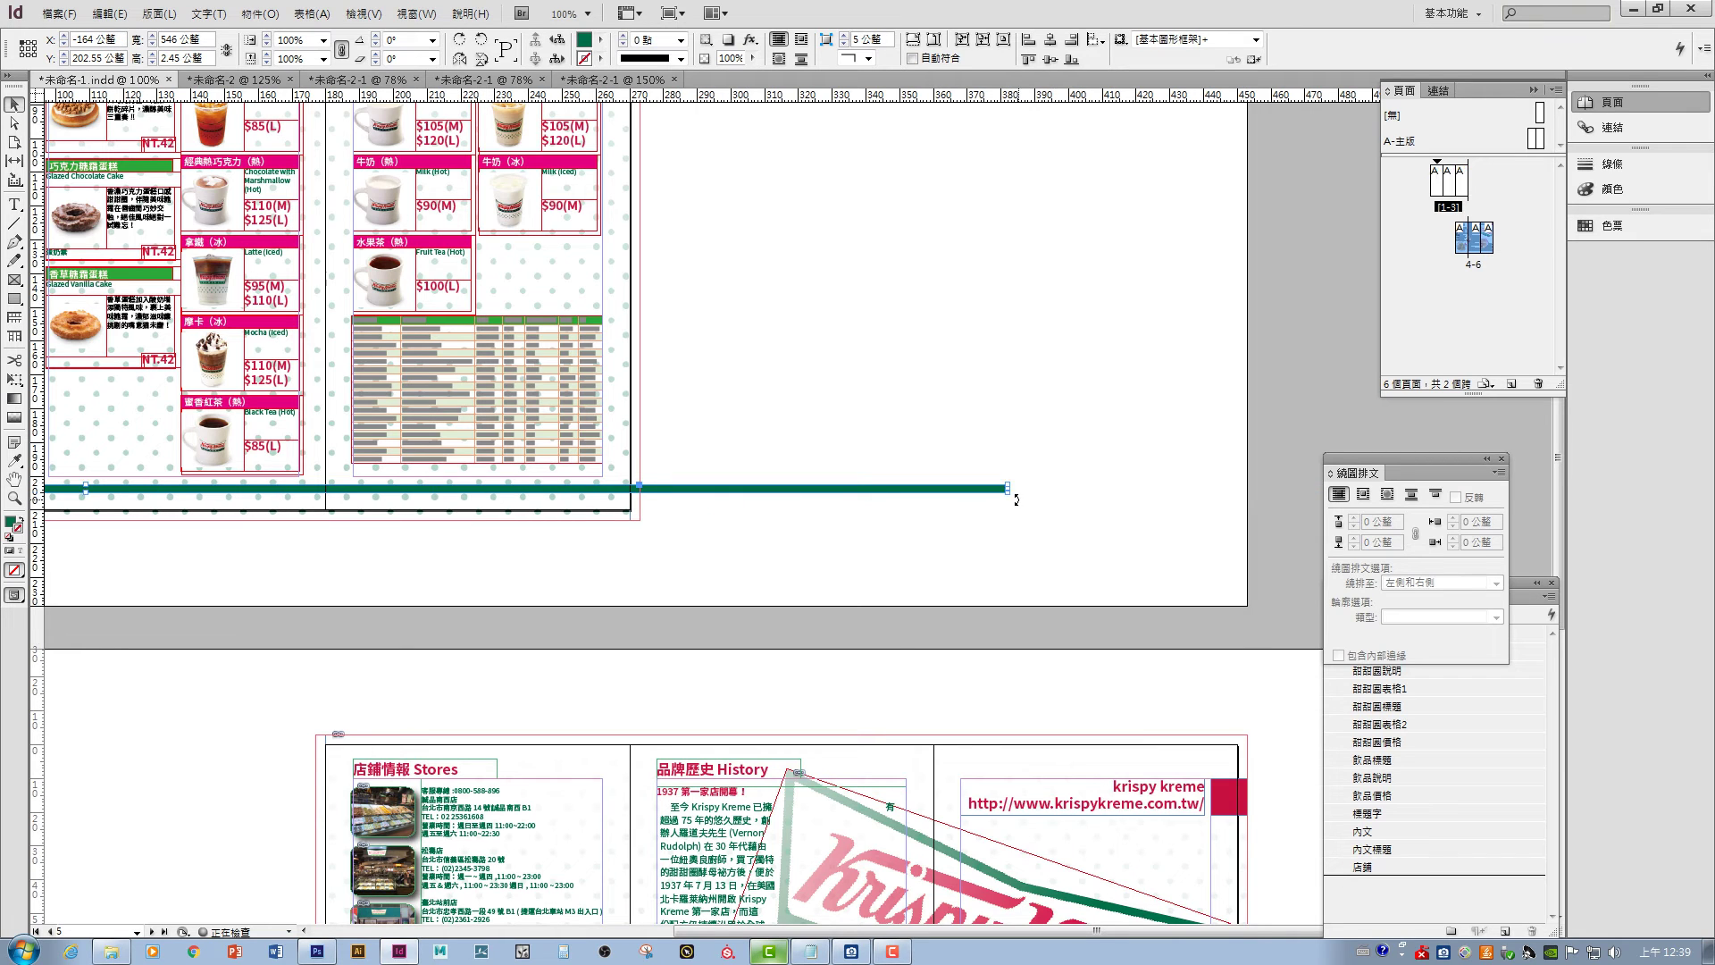
{"action": "left_click_drag", "start_coordinate": [1016, 499], "coordinate": [1136, 461]}
{"action": "left_click", "coordinate": [613, 539]}
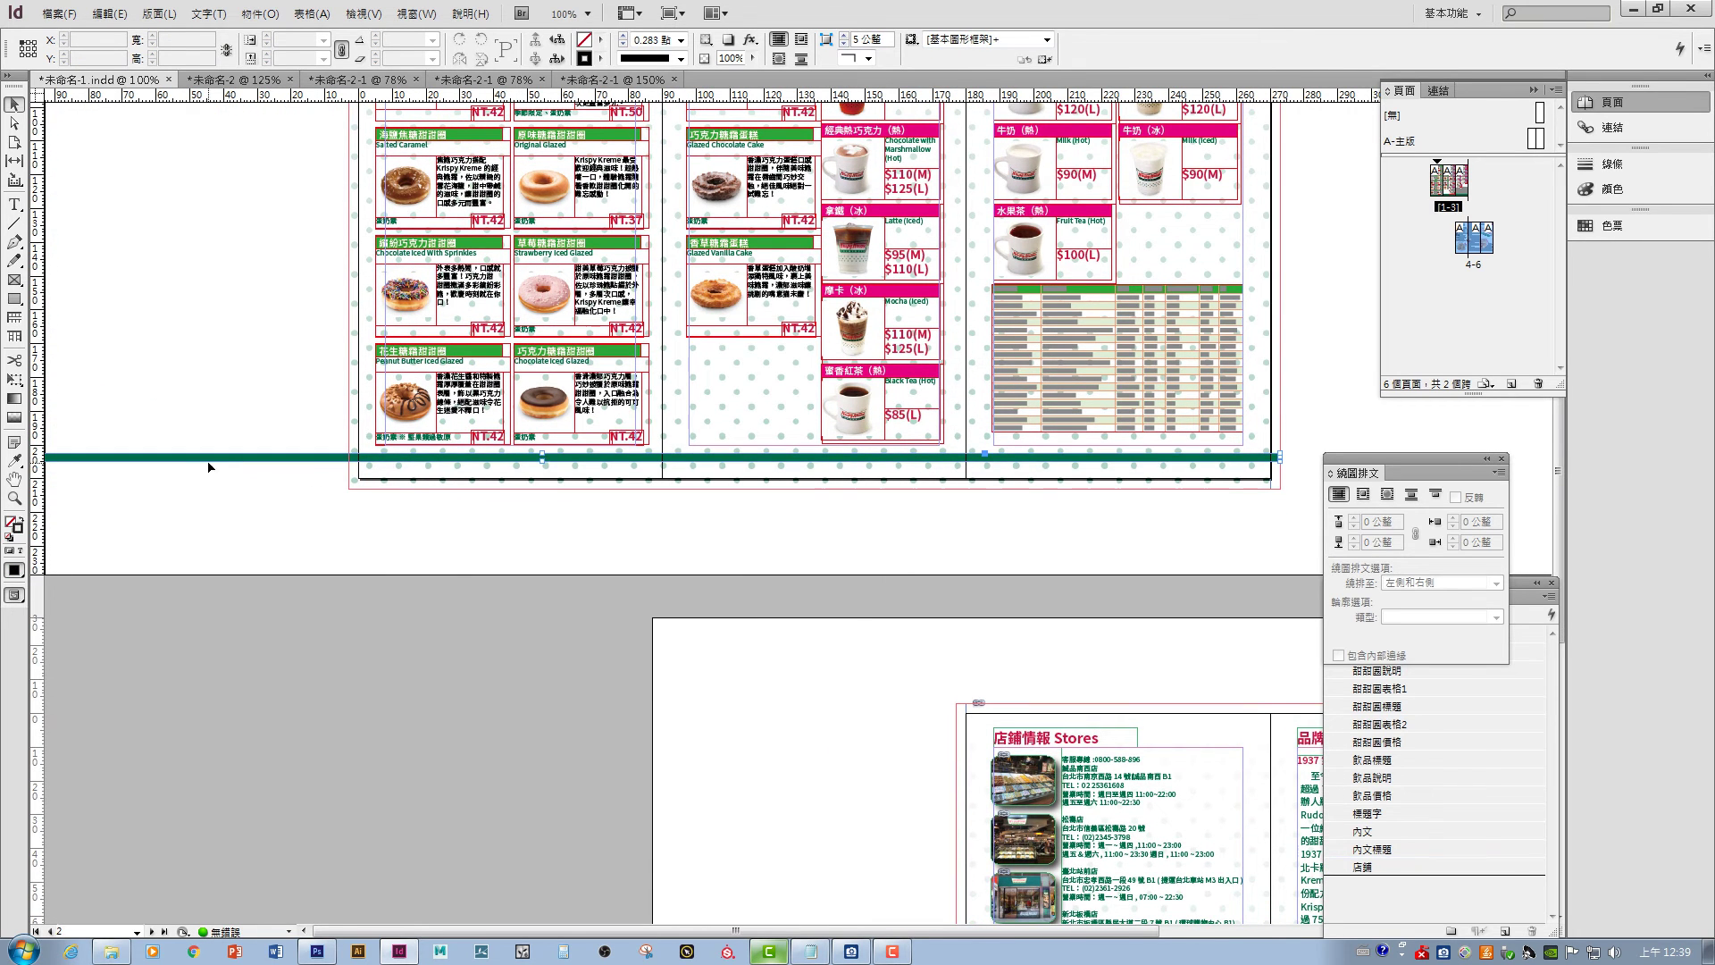
{"action": "left_click_drag", "start_coordinate": [236, 464], "coordinate": [434, 464]}
{"action": "left_click_drag", "start_coordinate": [872, 486], "coordinate": [762, 488]}
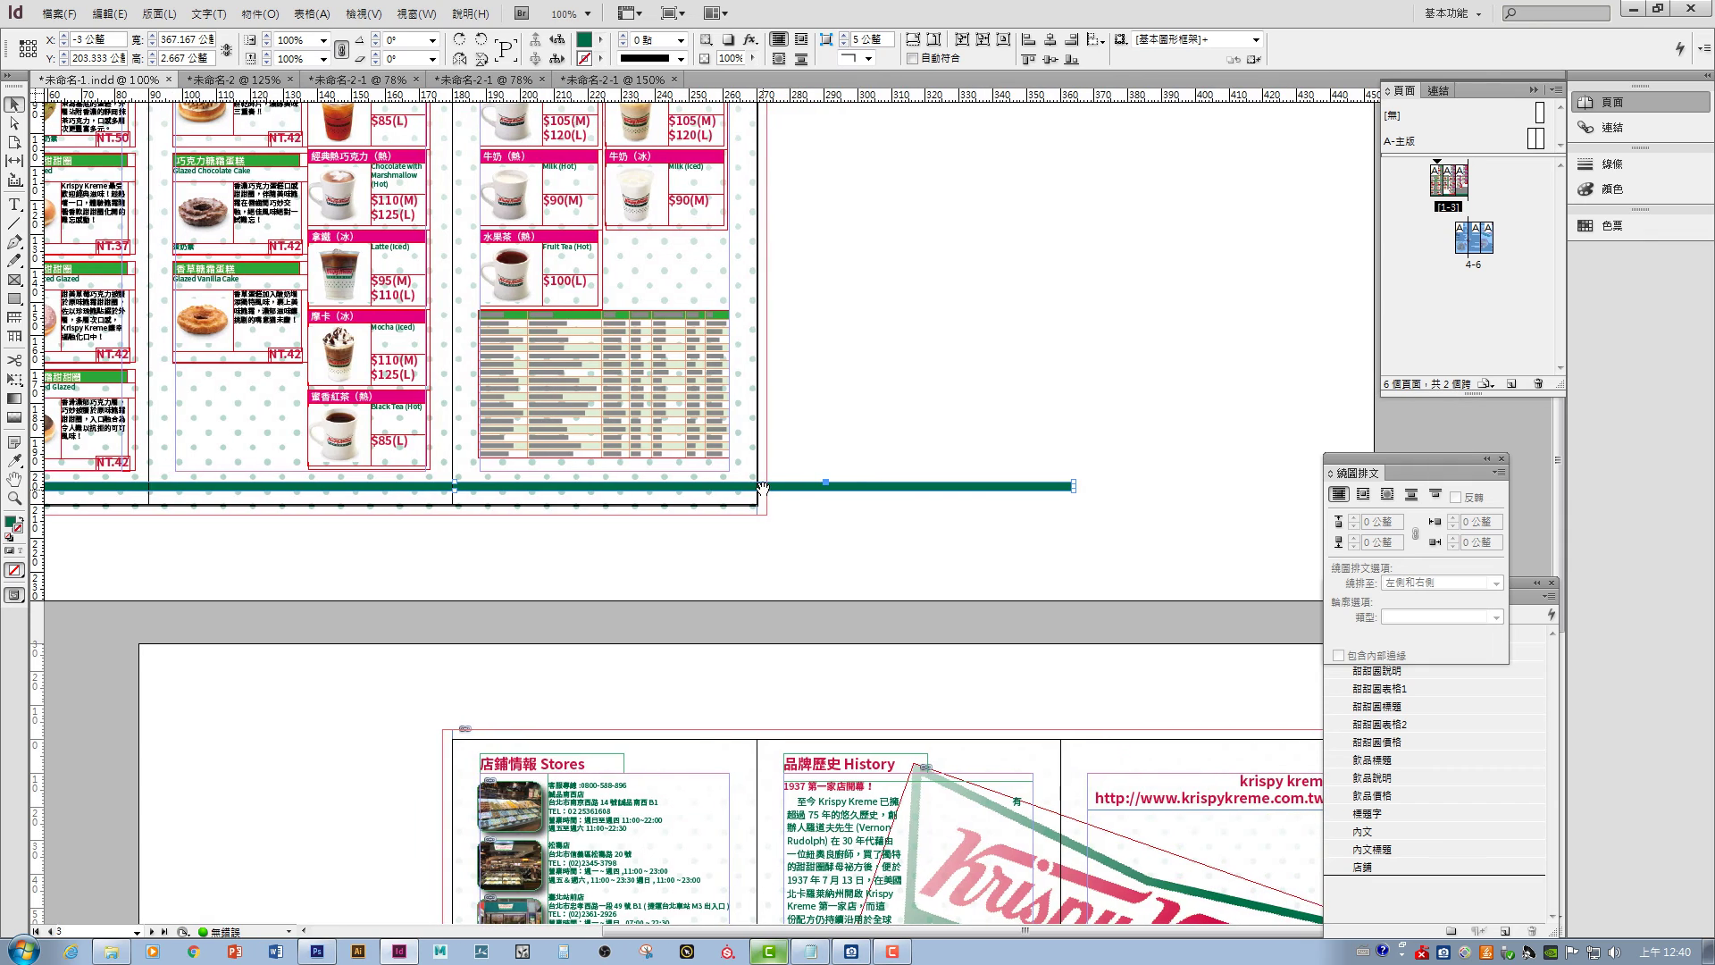
{"action": "left_click_drag", "start_coordinate": [1072, 486], "coordinate": [992, 371]}
{"action": "left_click", "coordinate": [840, 487]}
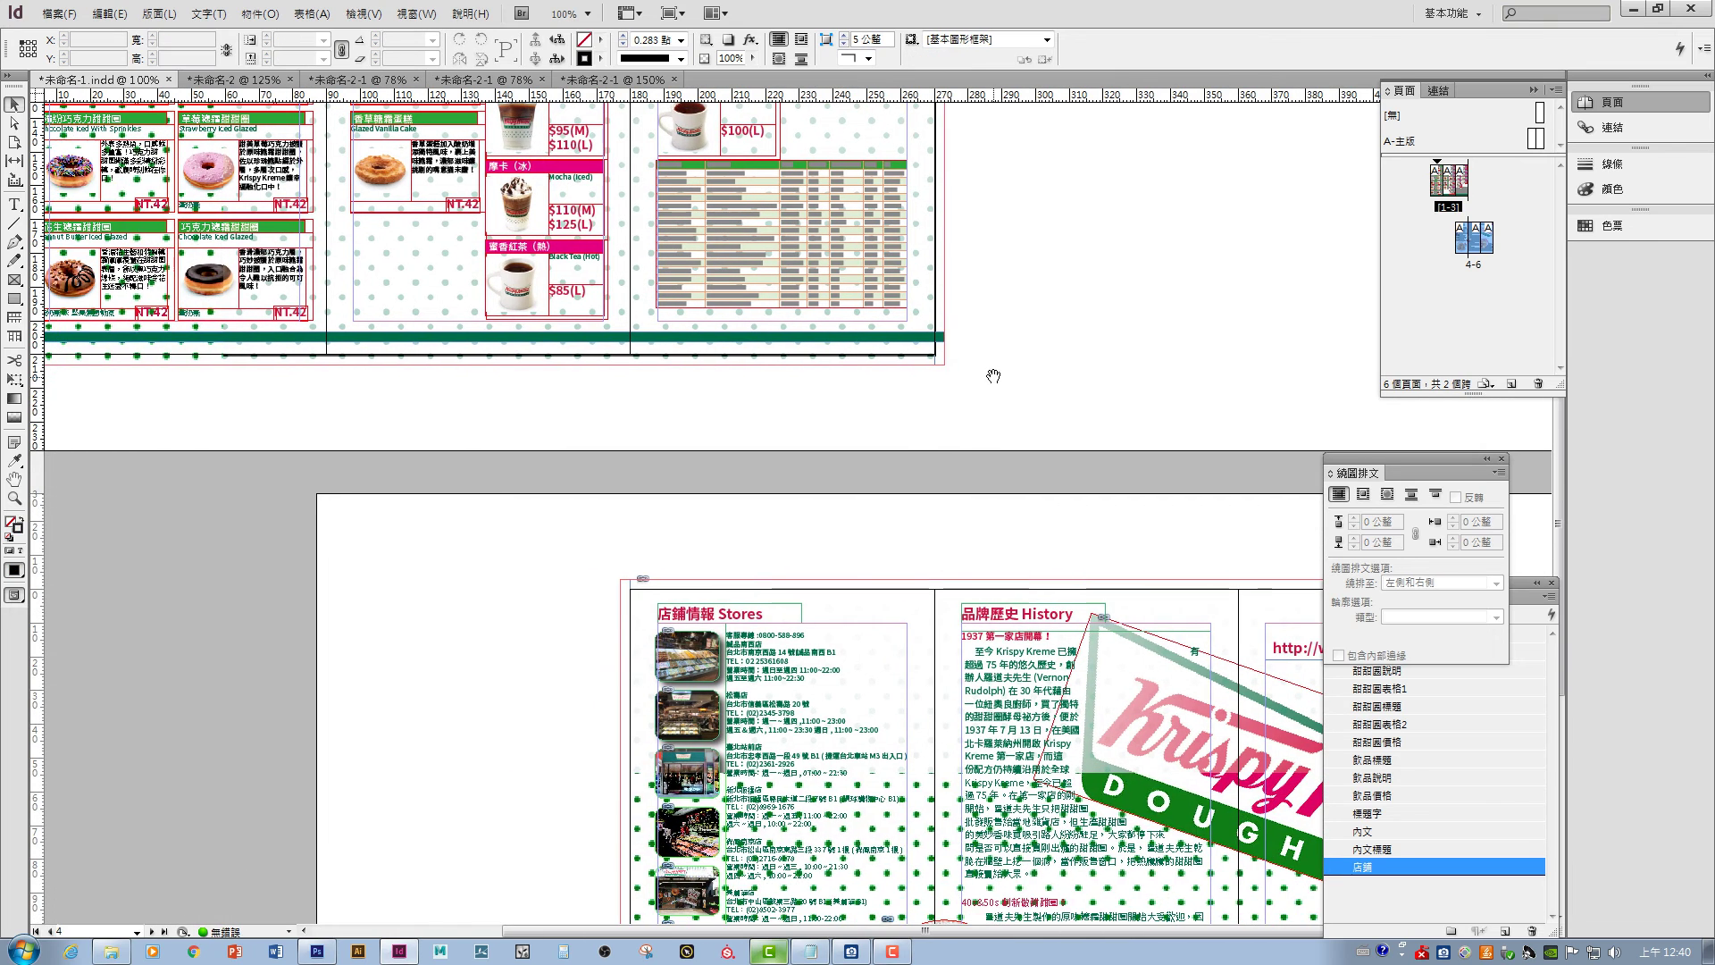
{"action": "left_click", "coordinate": [832, 339]}
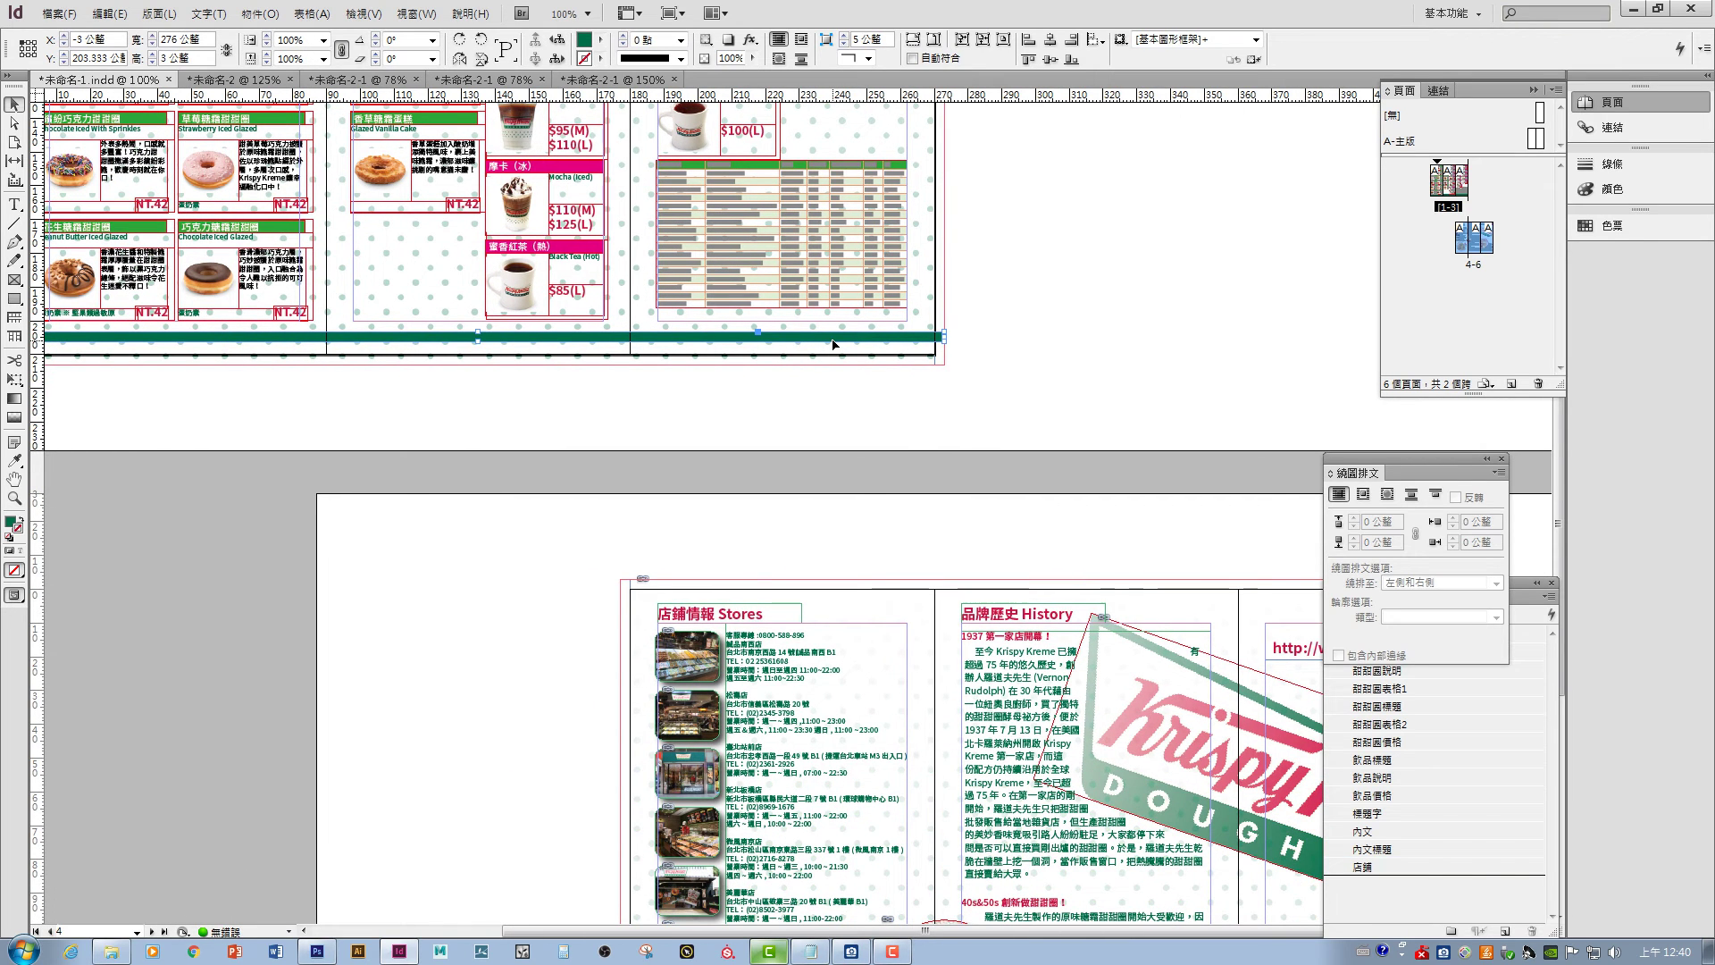
{"action": "left_click", "coordinate": [1072, 465]}
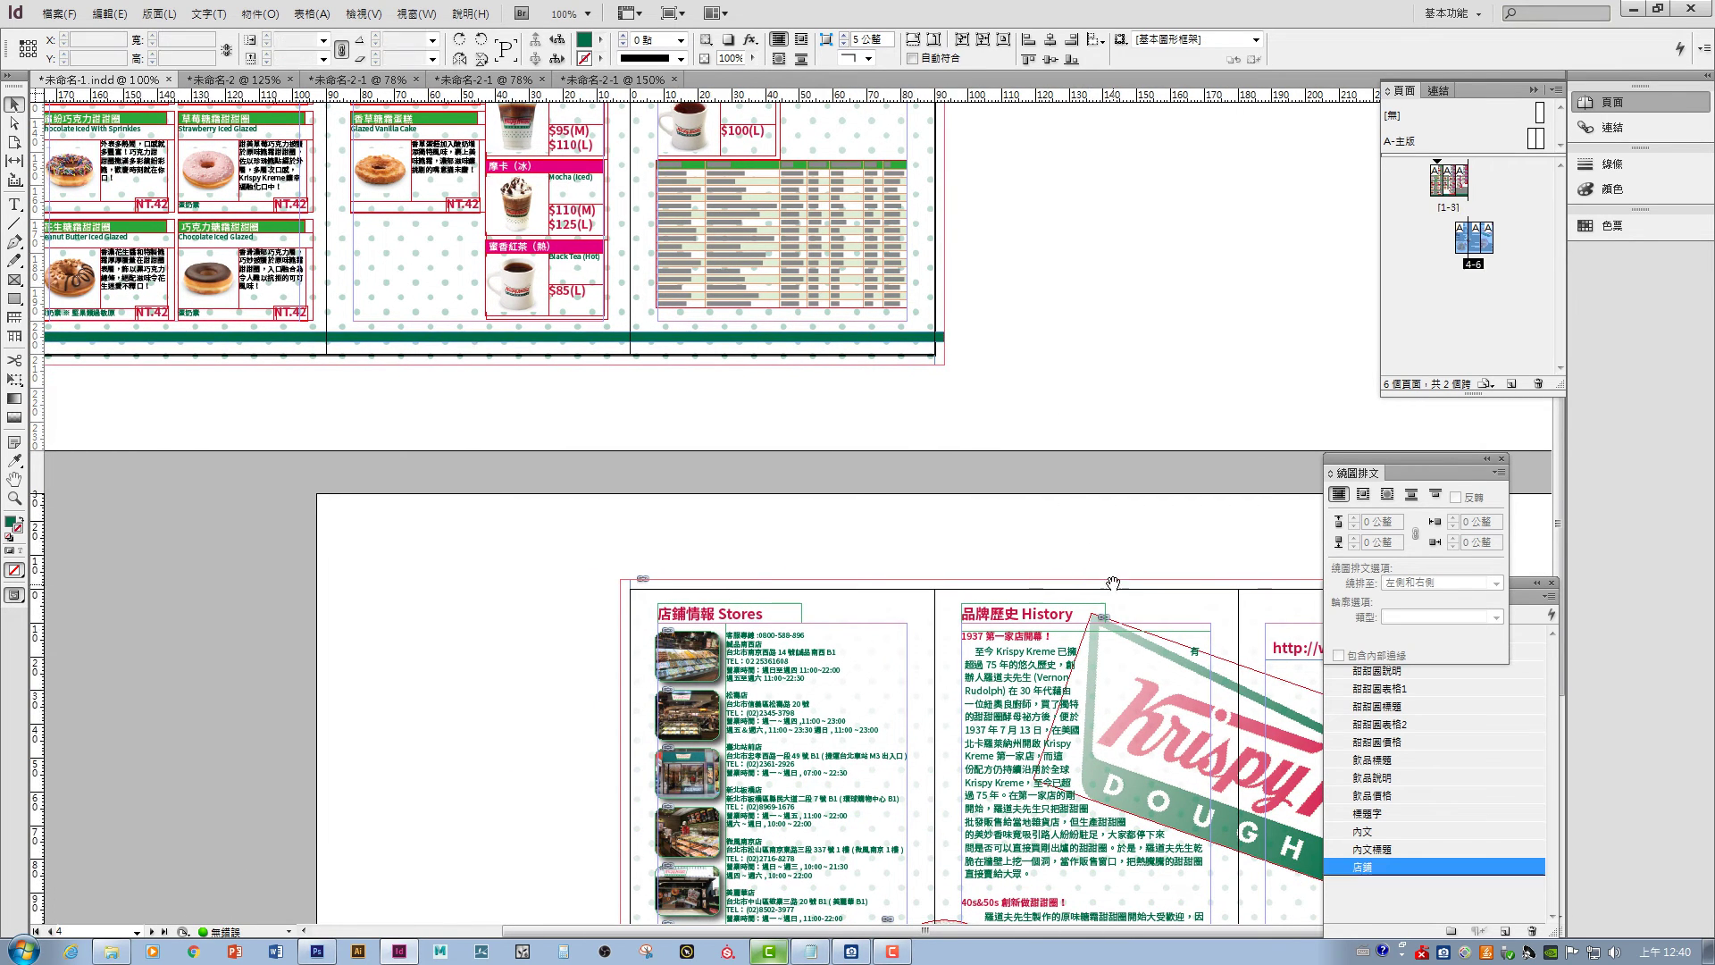
- Paste a copy of the green rule onto the second spread and stretch it across the bottom
{"action": "scroll", "coordinate": [1072, 464], "scroll_direction": "down", "scroll_amount": 10}
{"action": "right_click", "coordinate": [911, 806]}
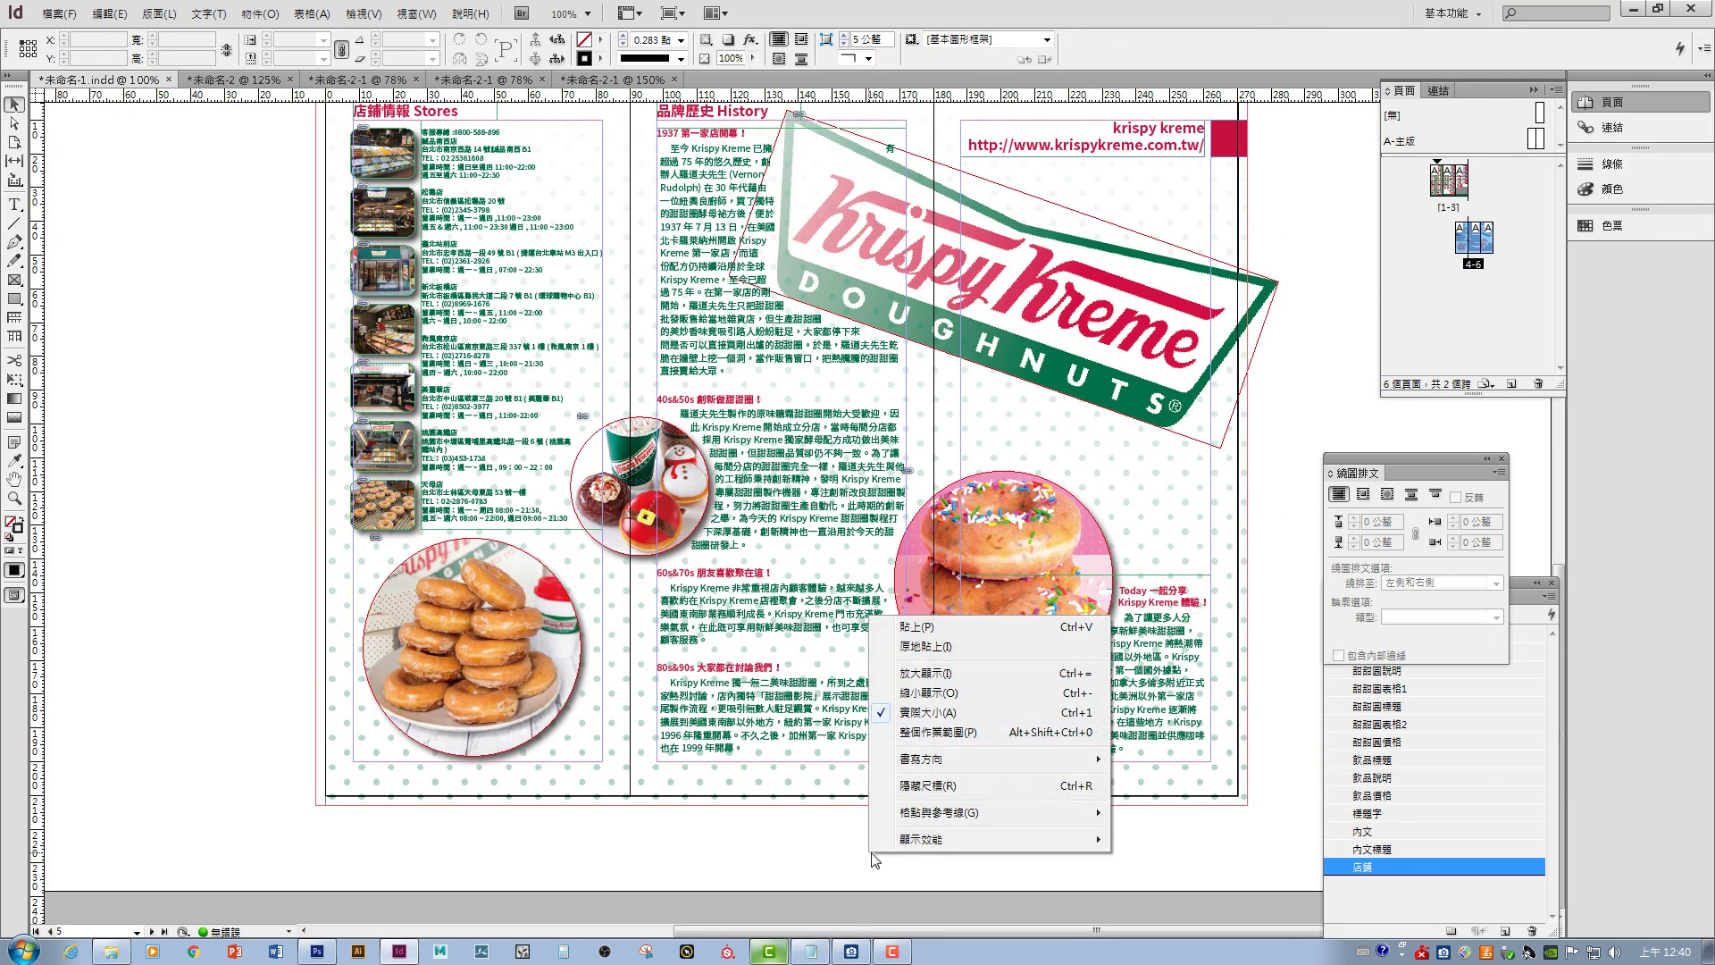
{"action": "left_click", "coordinate": [929, 651]}
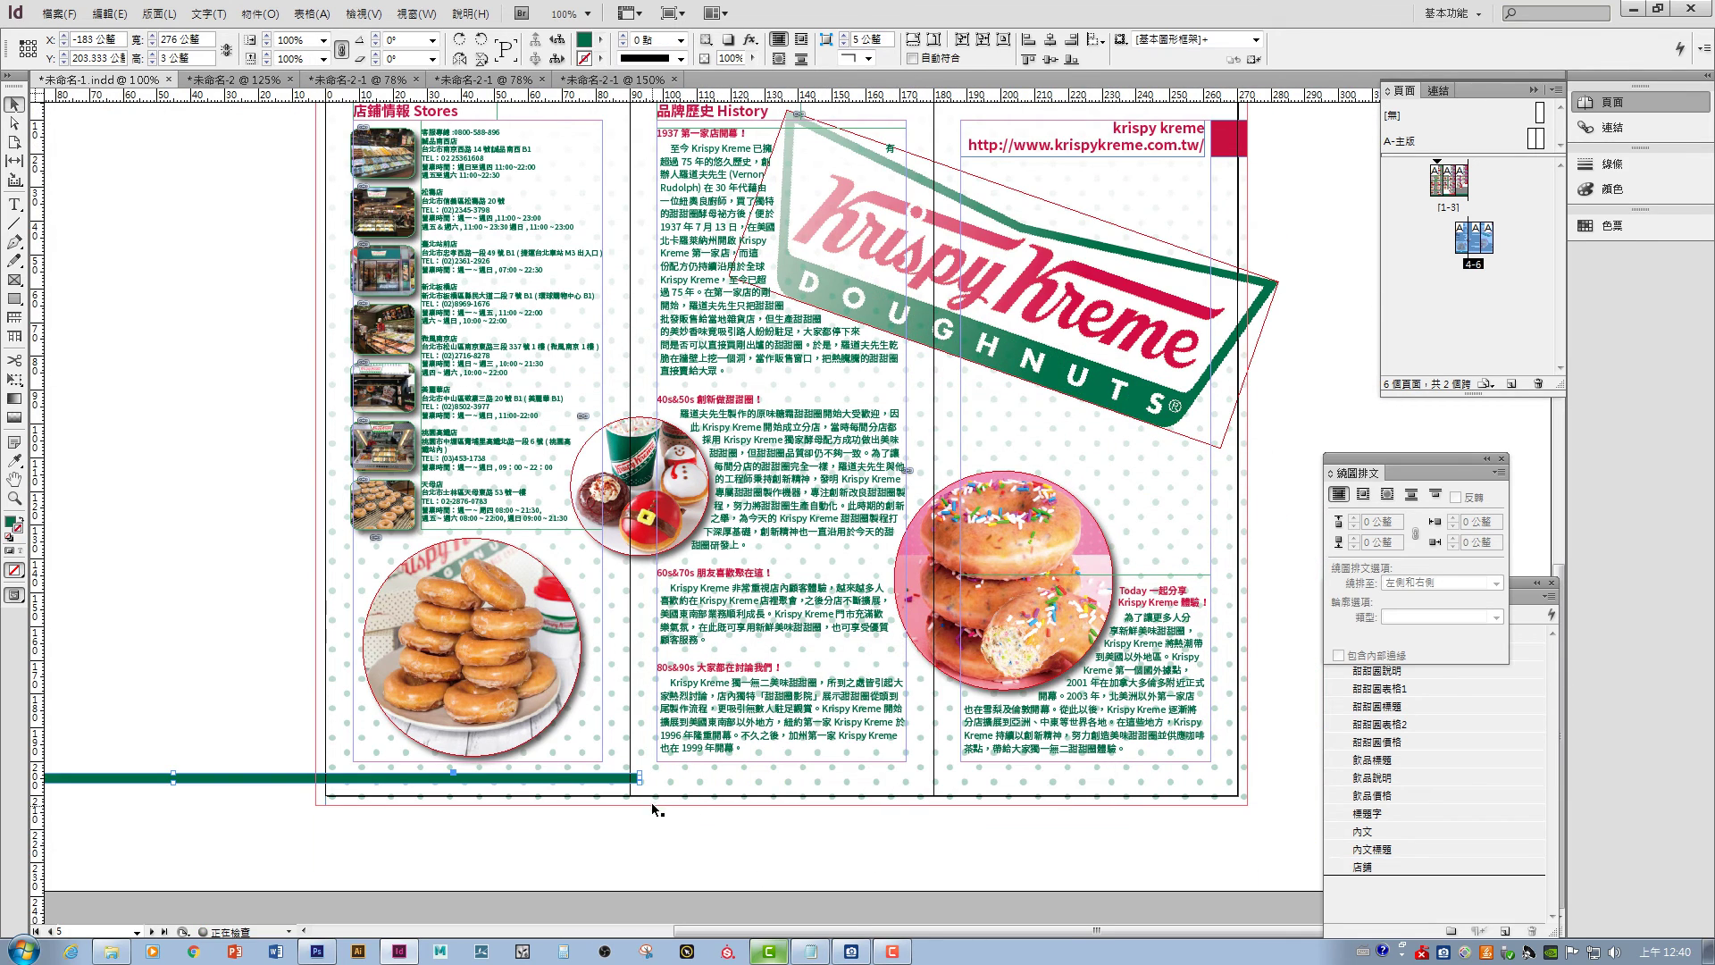
{"action": "left_click_drag", "start_coordinate": [554, 779], "coordinate": [1159, 783]}
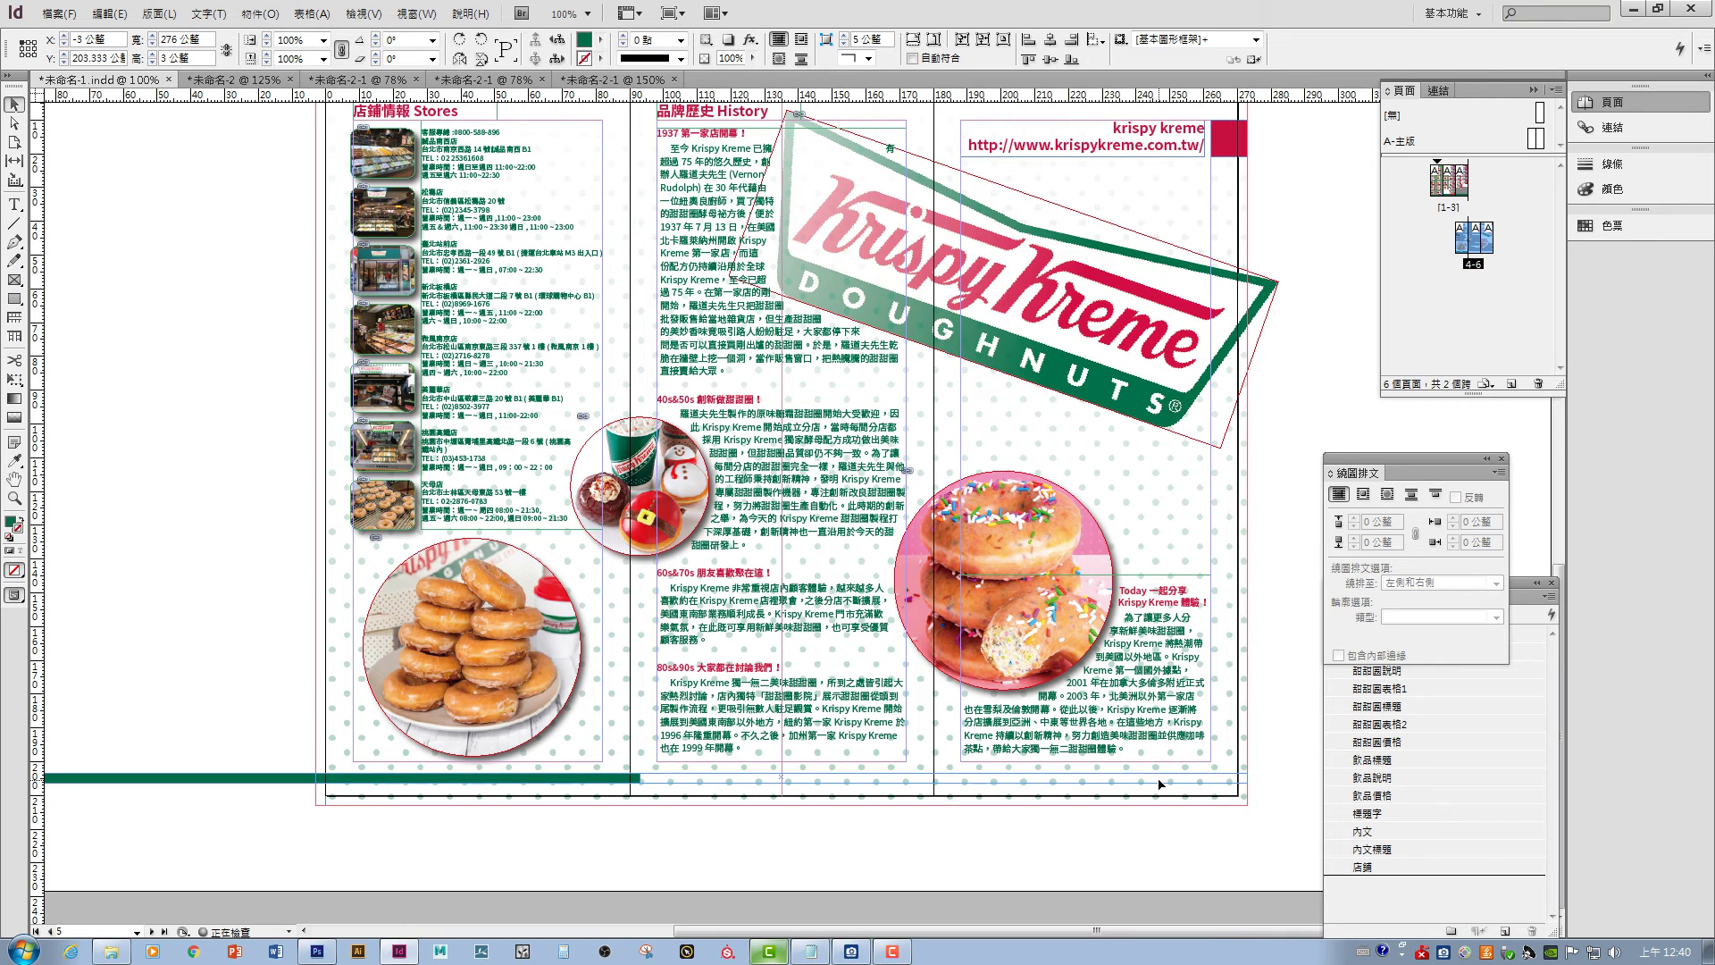
{"action": "left_click", "coordinate": [1300, 692]}
{"action": "scroll", "coordinate": [501, 337], "scroll_direction": "up", "scroll_amount": 3}
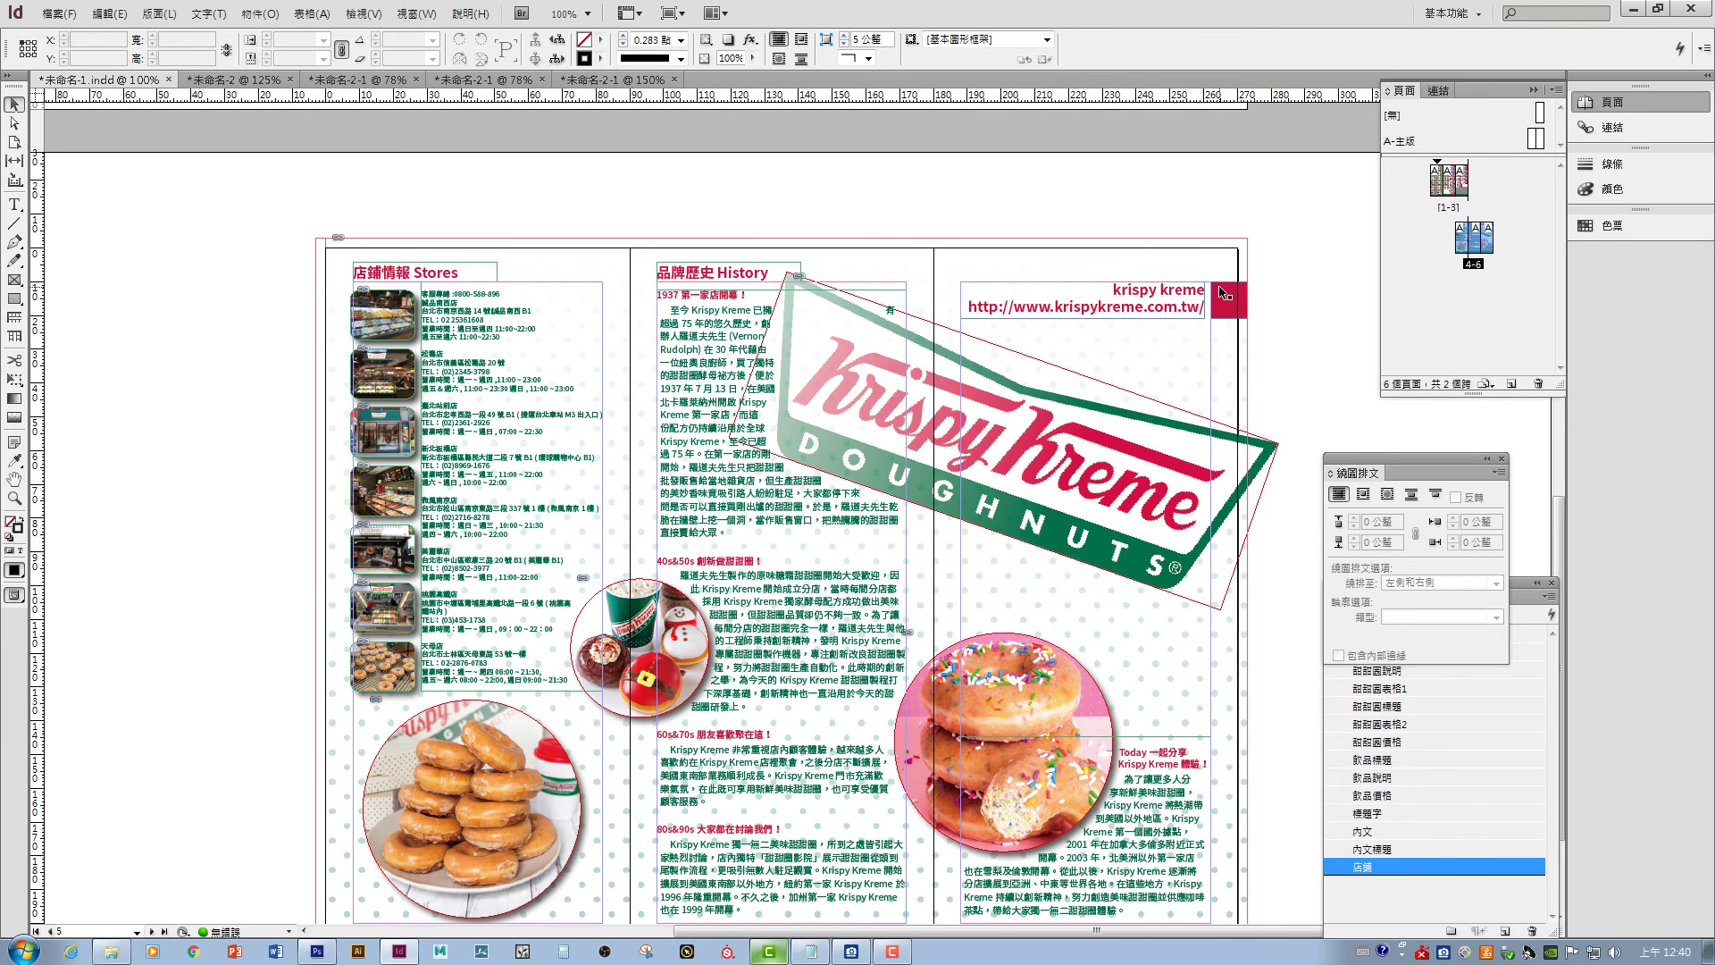
{"action": "left_click", "coordinate": [59, 14]}
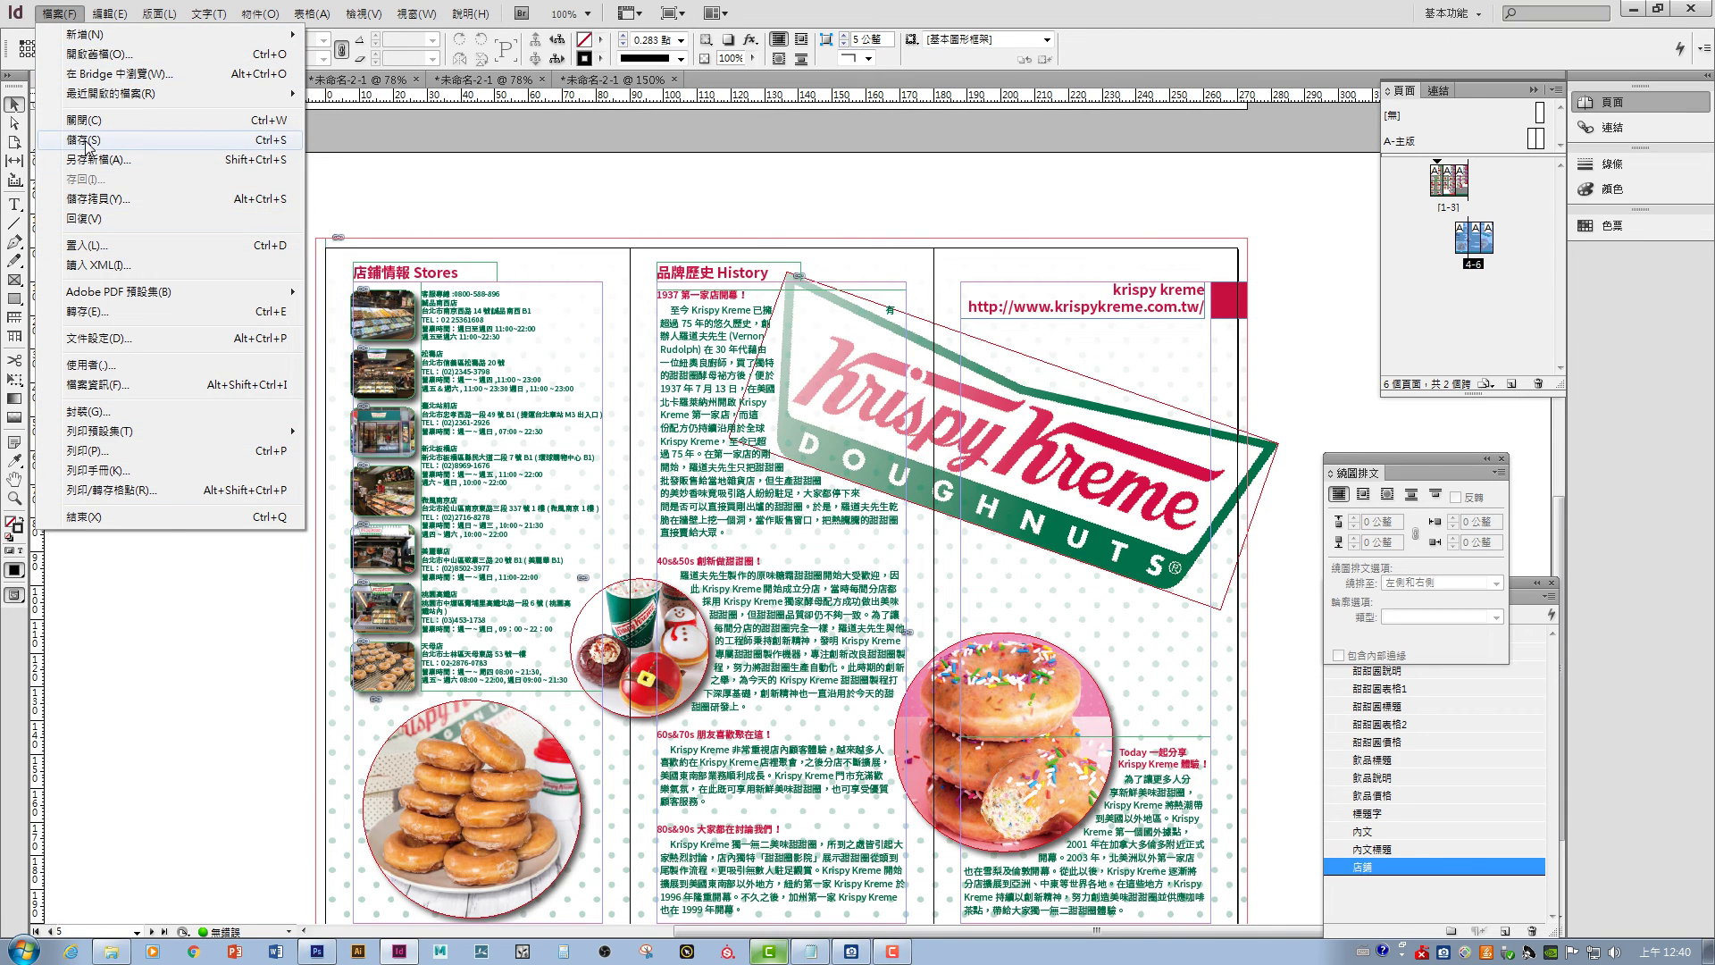
- Save the document, then set printing to spreads, landscape A4, scaled to fit
{"action": "left_click", "coordinate": [87, 141]}
{"action": "left_click", "coordinate": [63, 15]}
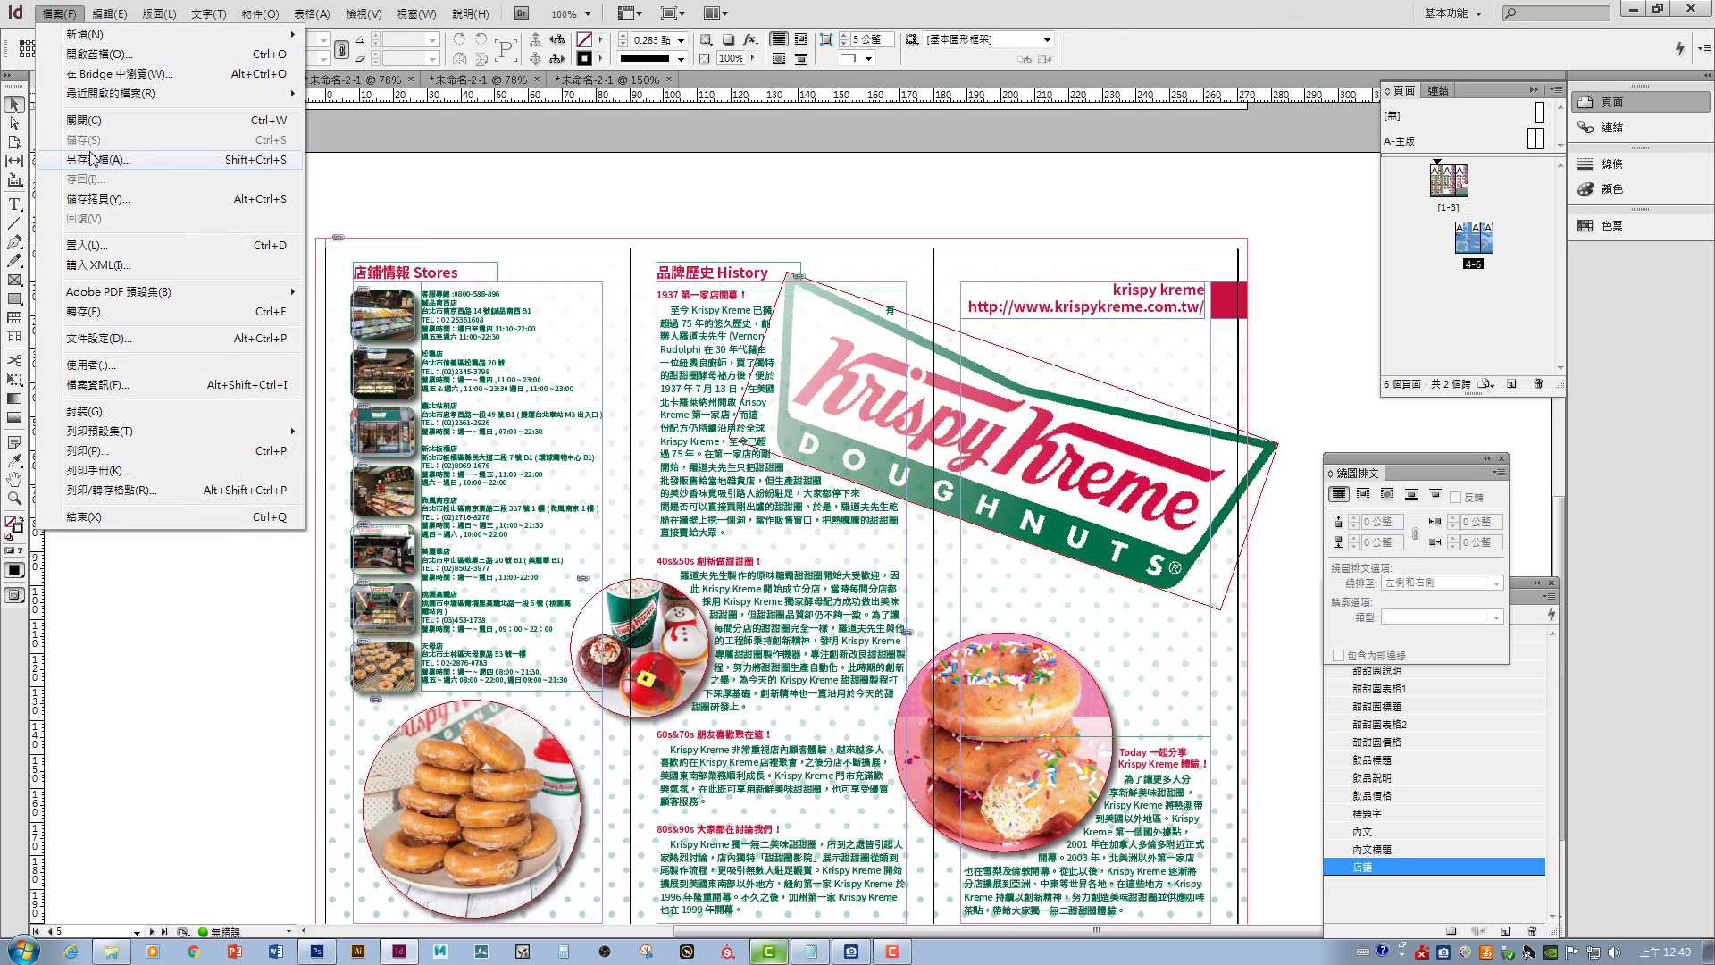
{"action": "key", "text": "ctrl+p"}
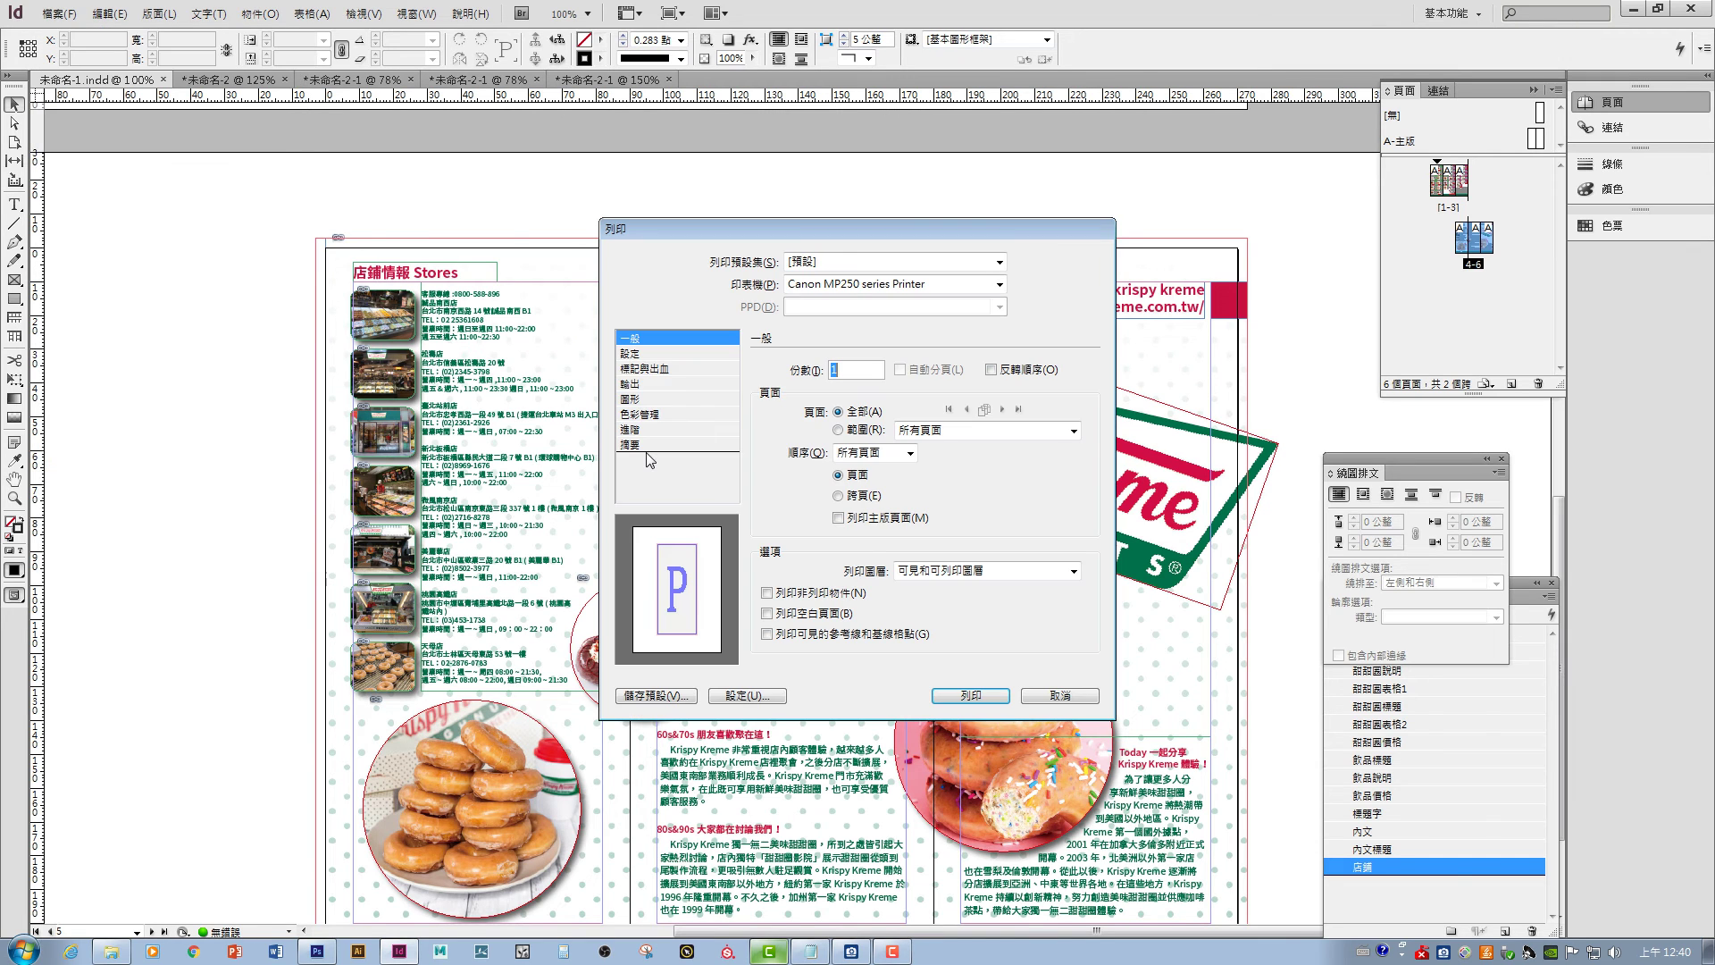
{"action": "left_click", "coordinate": [854, 501]}
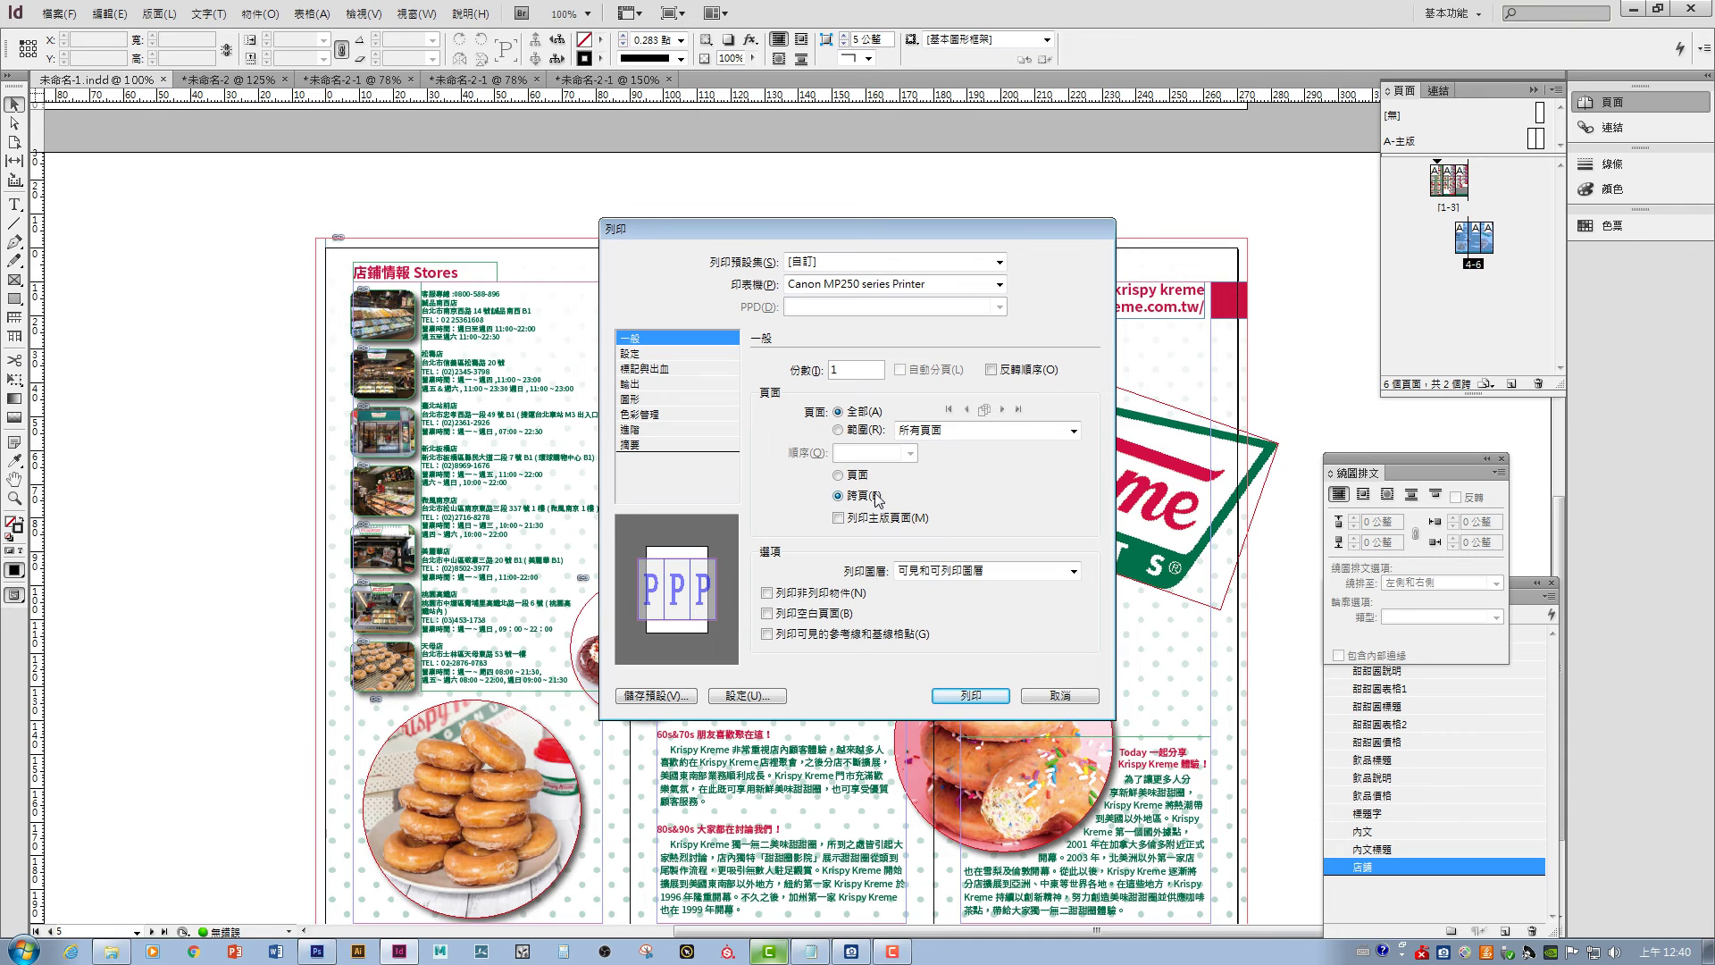
{"action": "left_click", "coordinate": [668, 355]}
{"action": "left_click", "coordinate": [841, 439]}
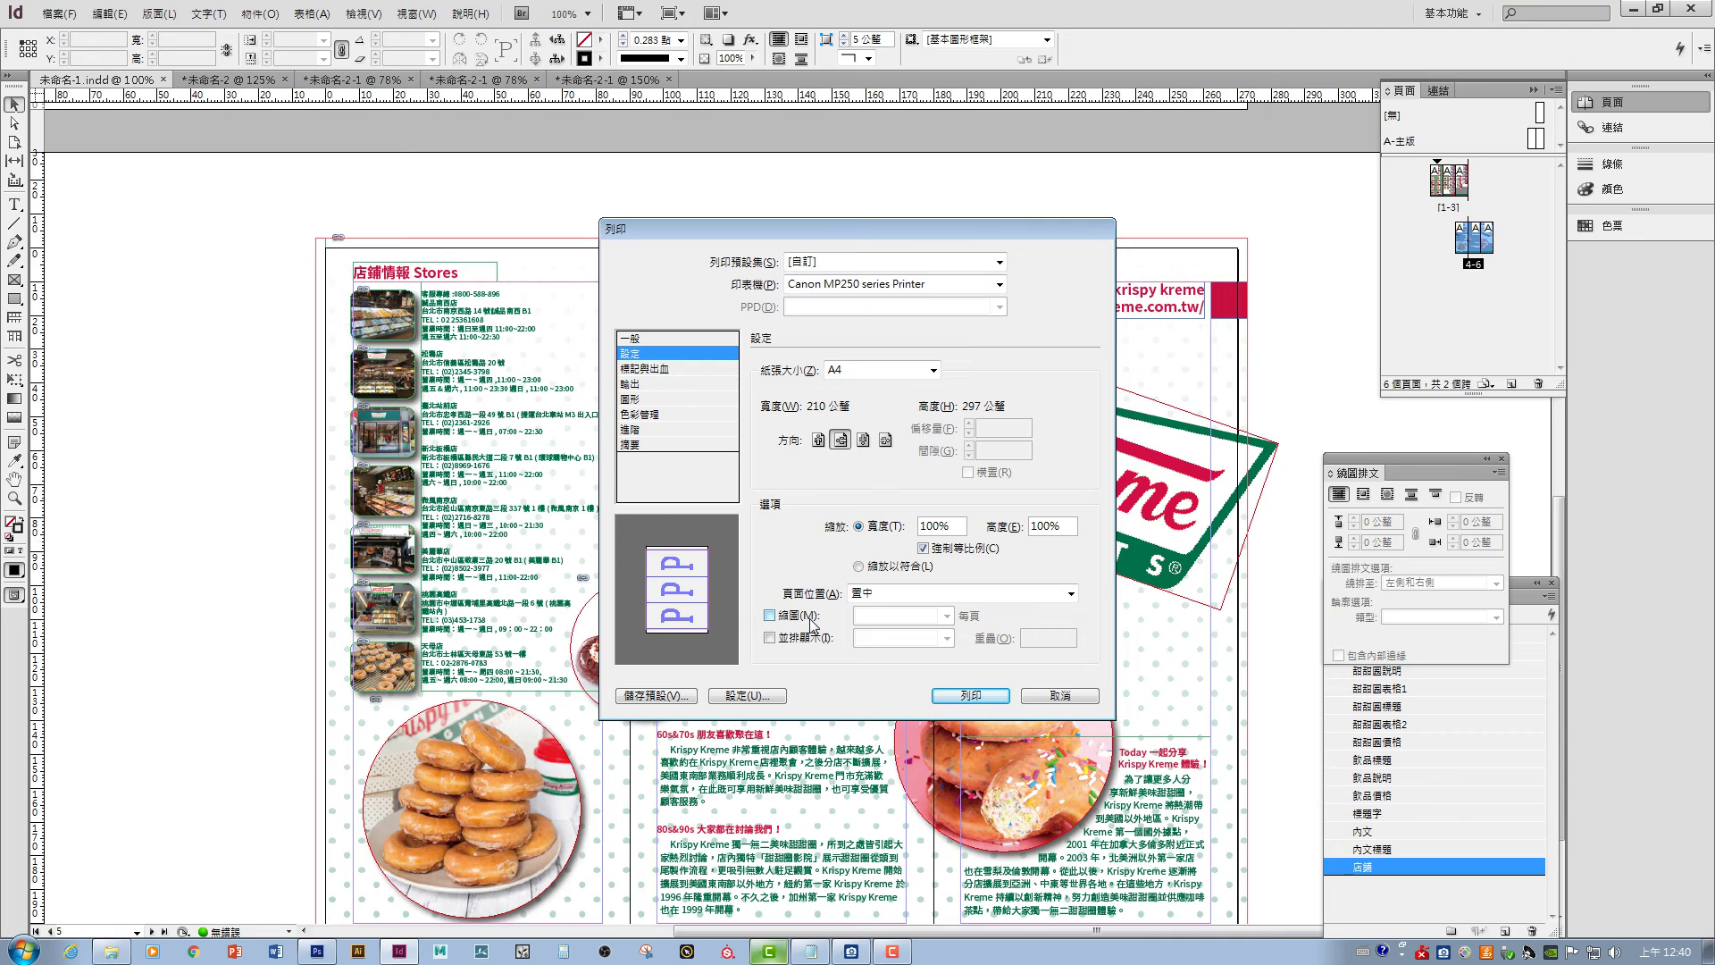
{"action": "left_click", "coordinate": [894, 370]}
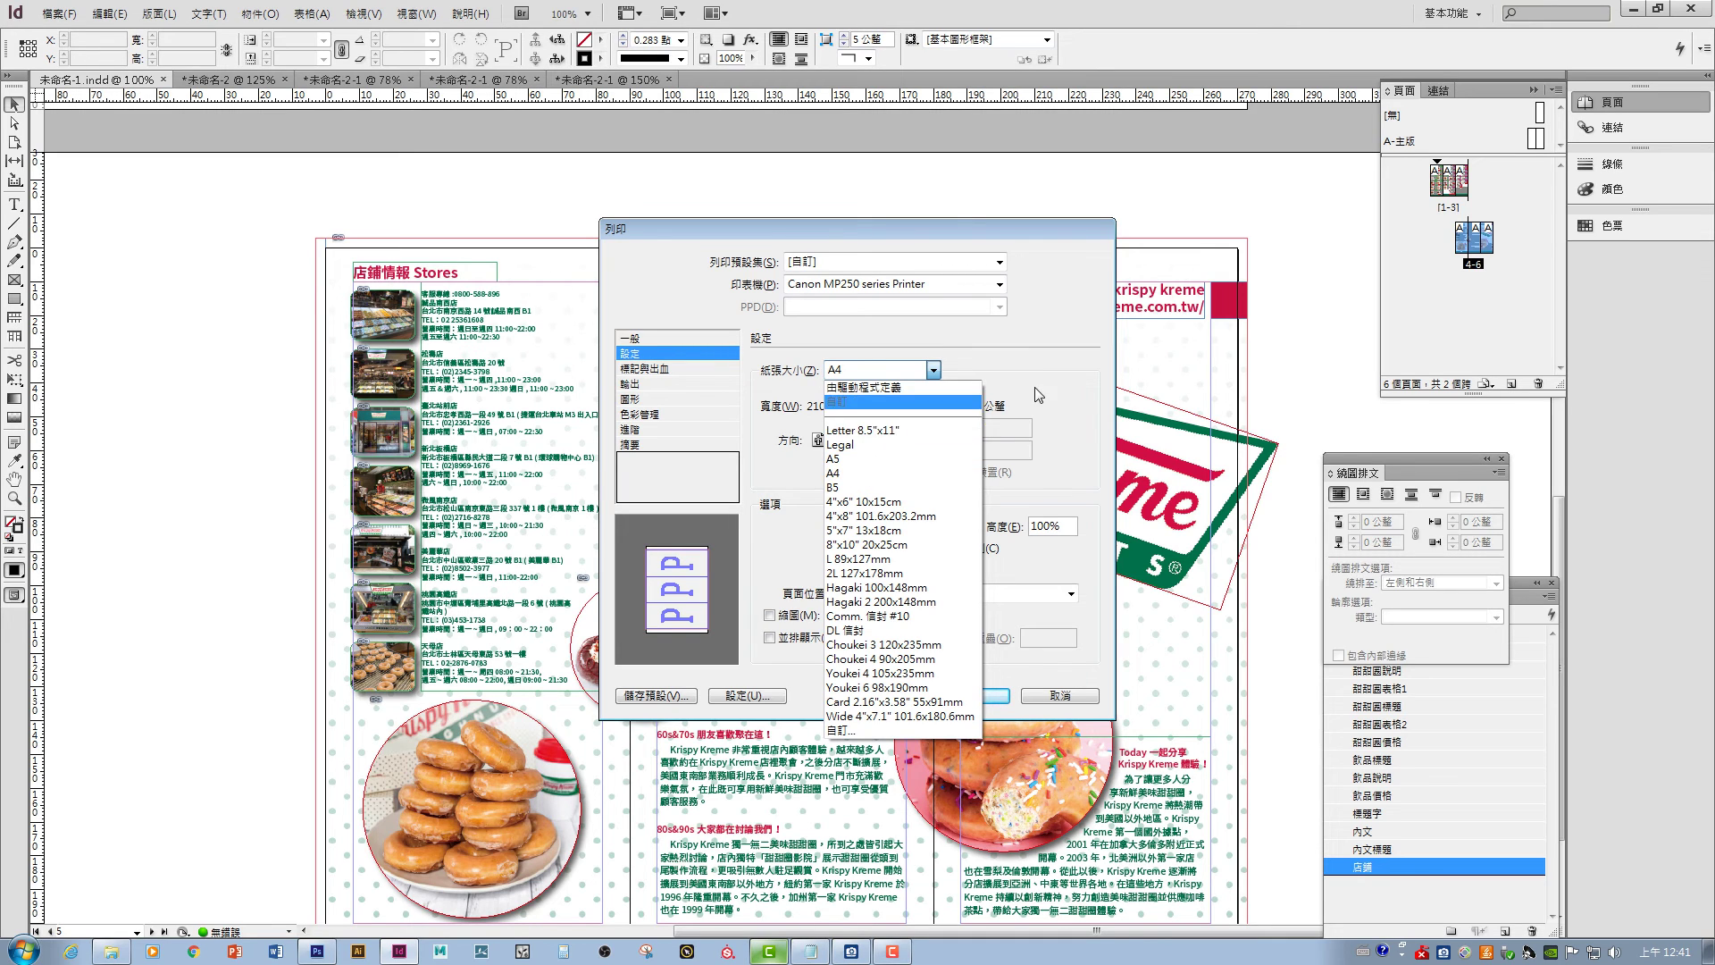
{"action": "left_click", "coordinate": [841, 403]}
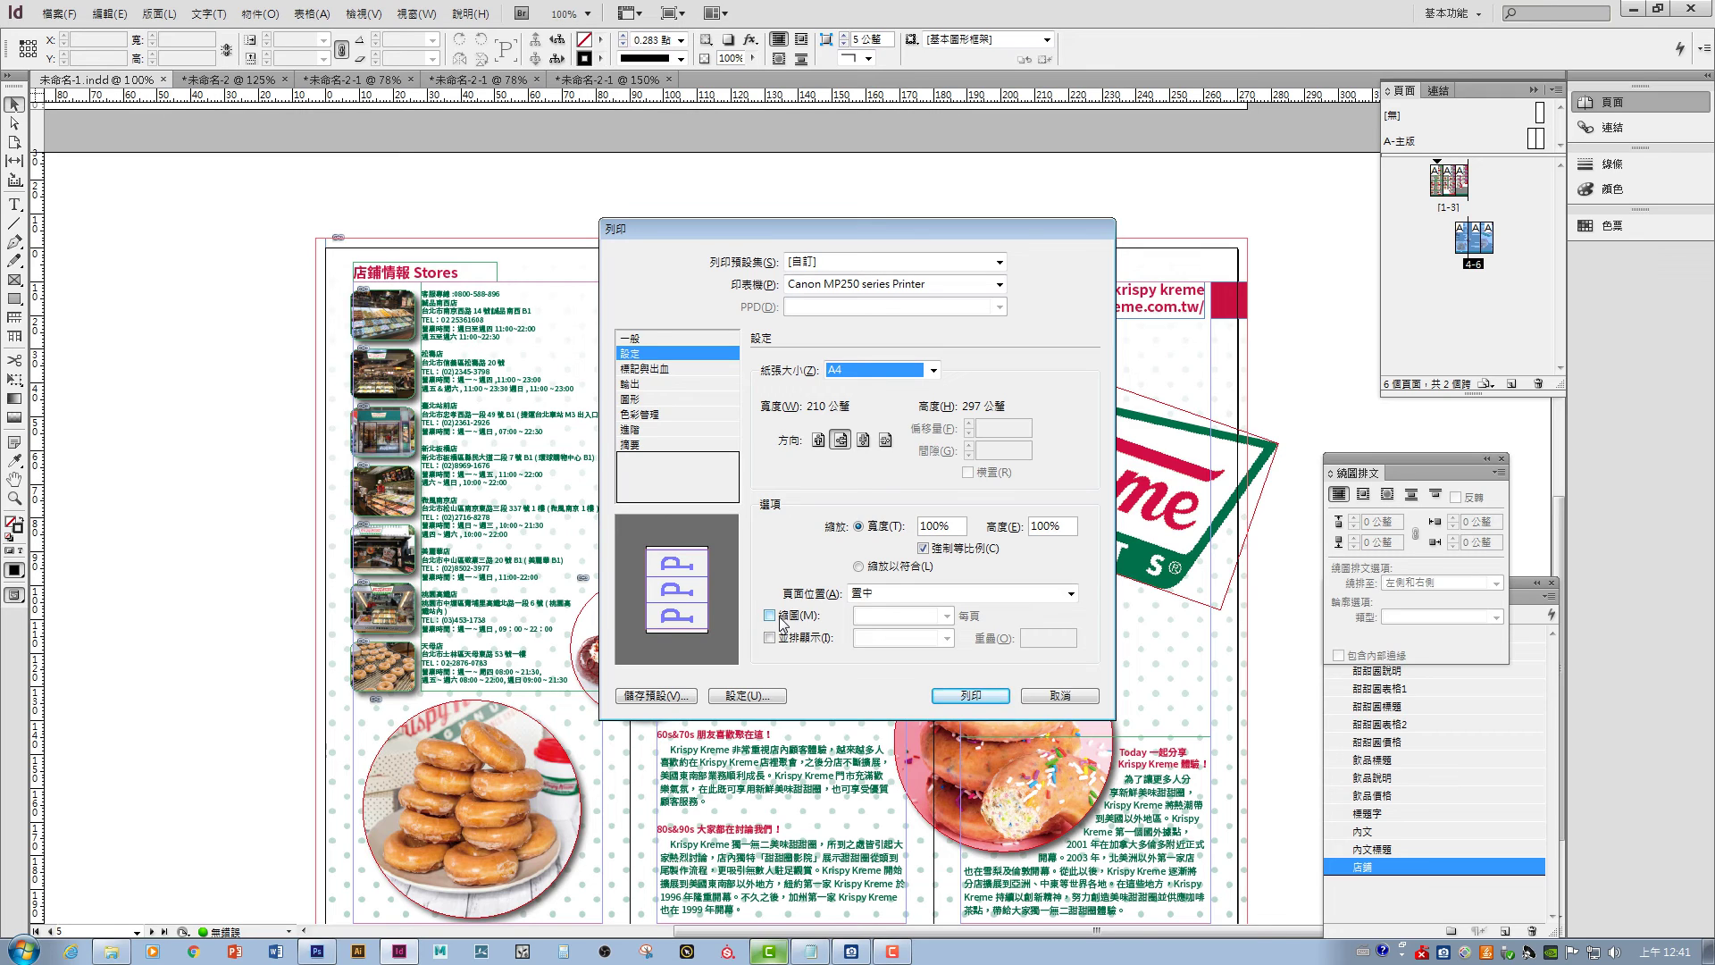
{"action": "left_click", "coordinate": [865, 568]}
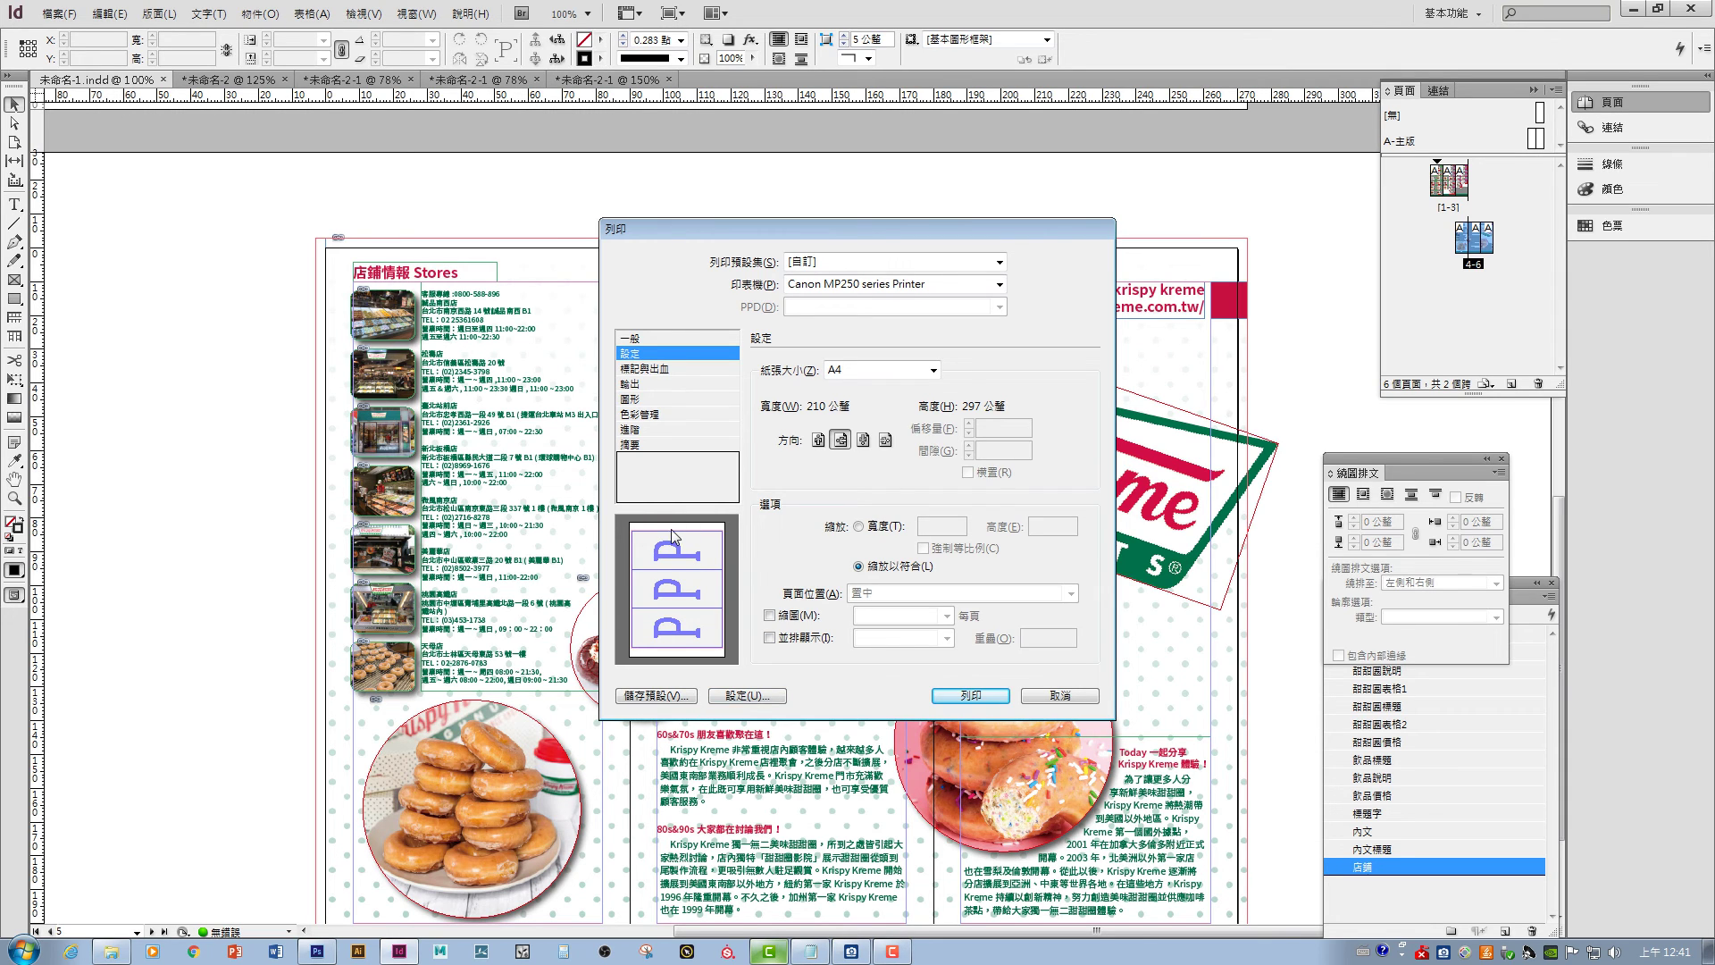
- Include all printer's marks and set the paper size to Defined by Driver
{"action": "left_click", "coordinate": [652, 369]}
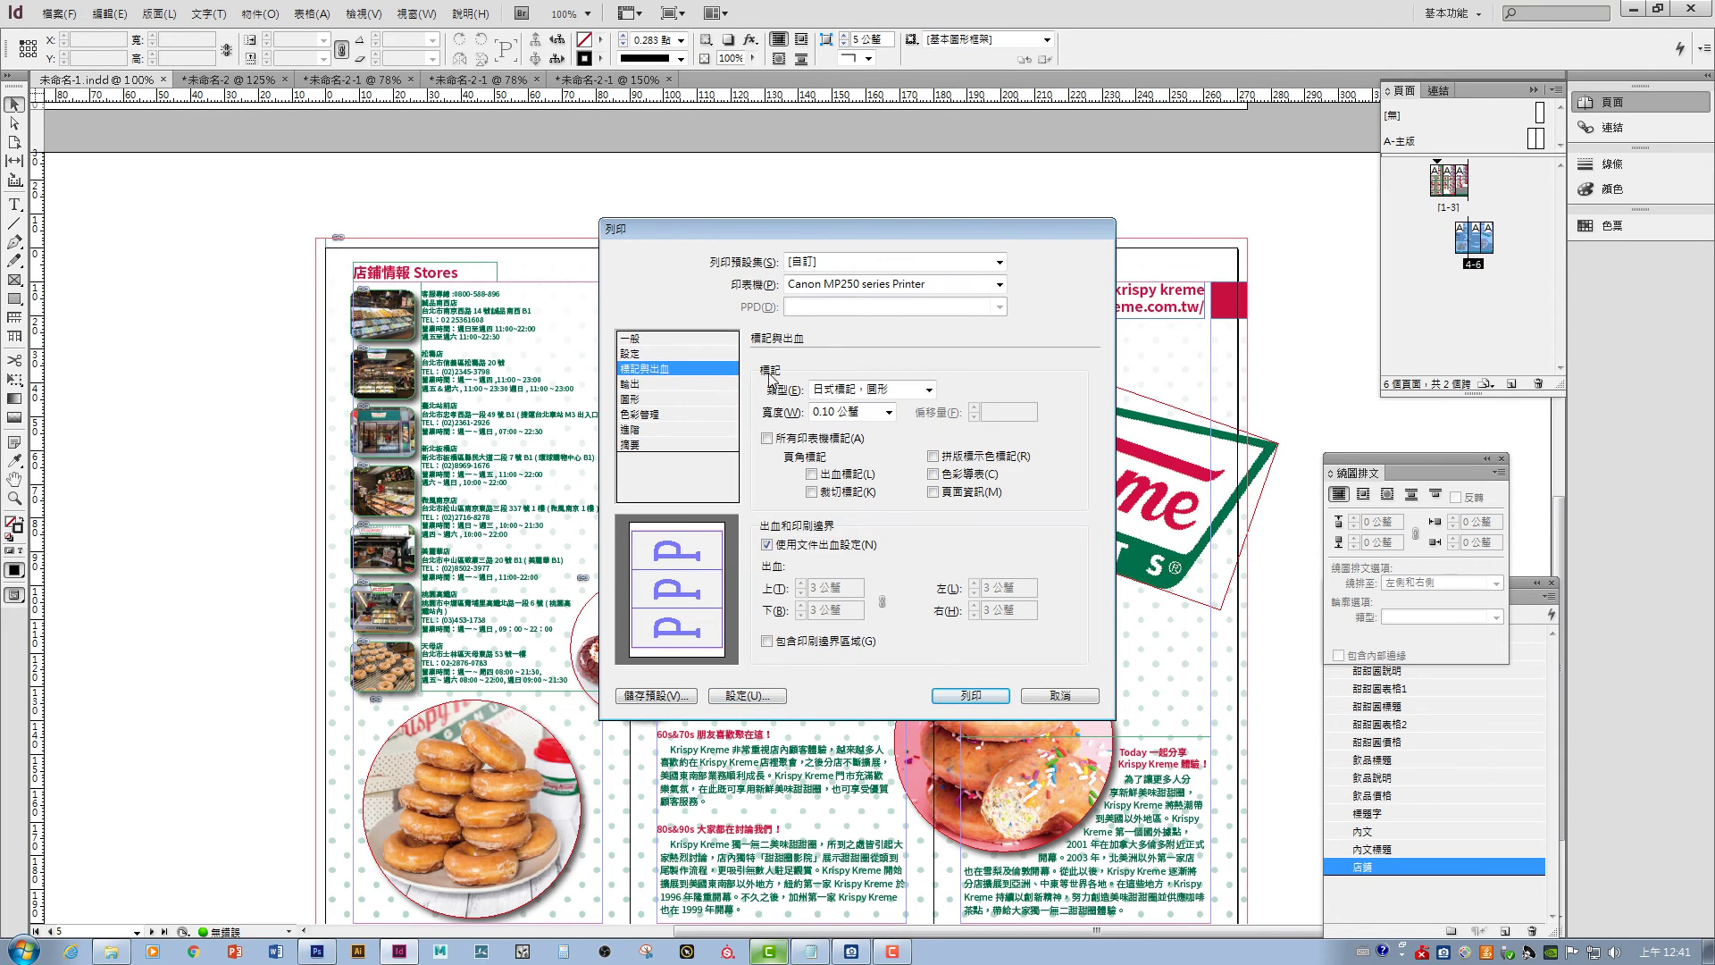
{"action": "left_click", "coordinate": [793, 438]}
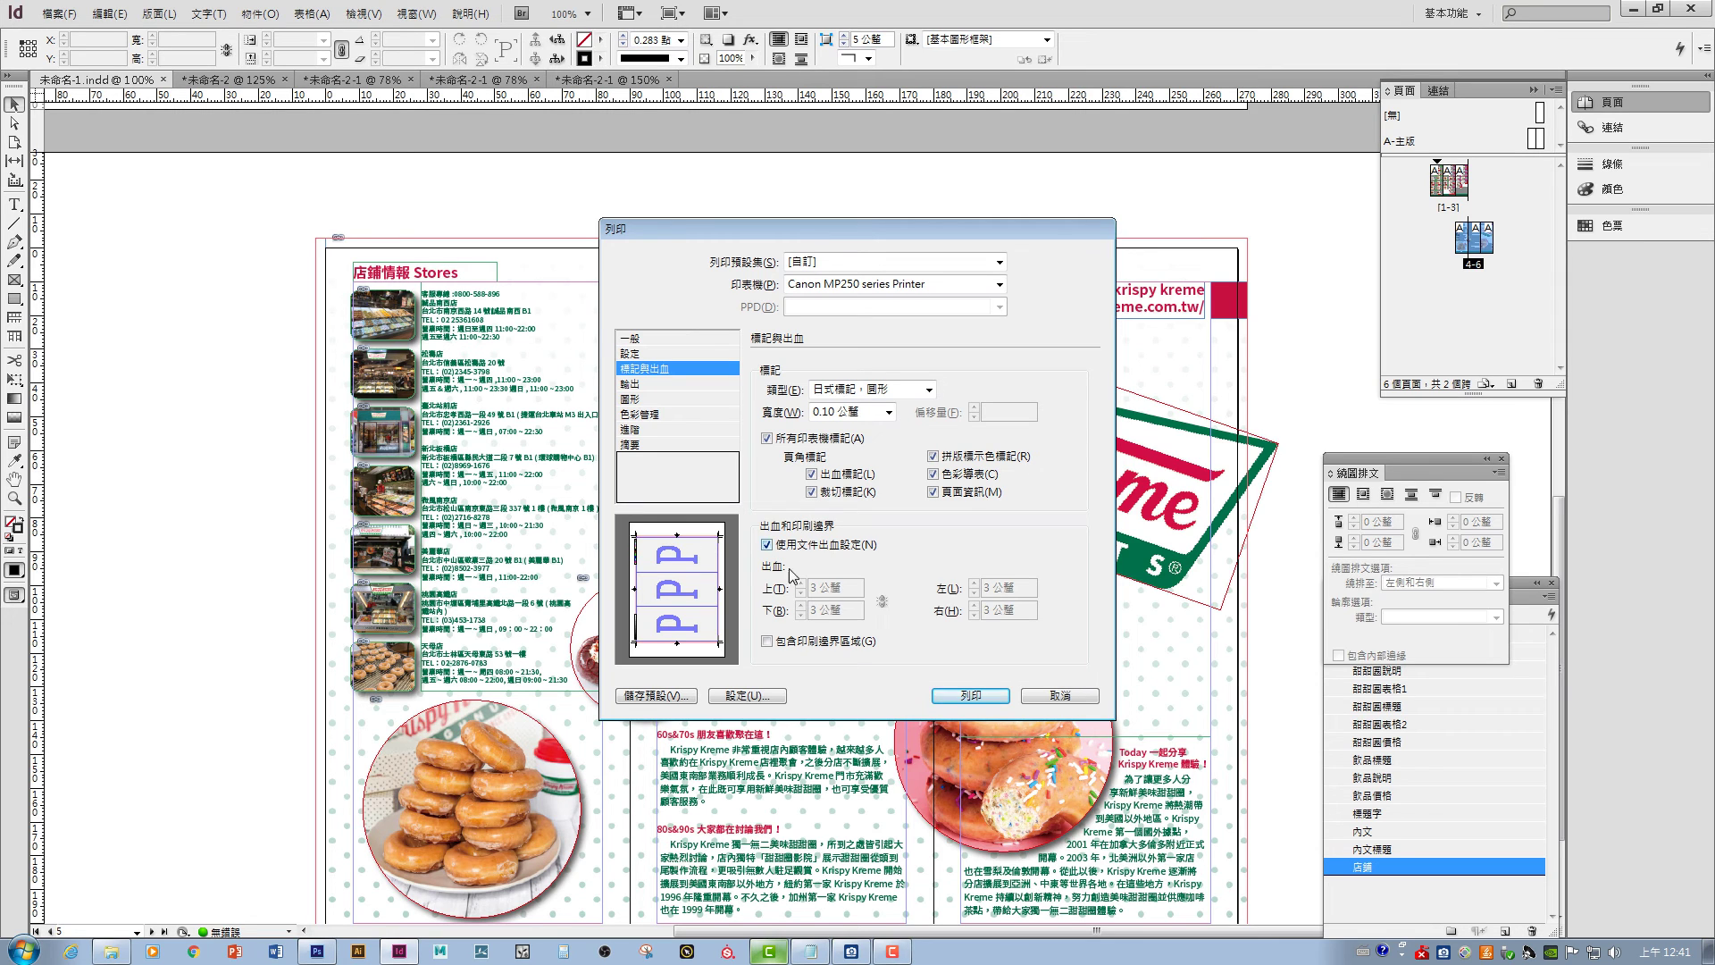
{"action": "left_click", "coordinate": [653, 355]}
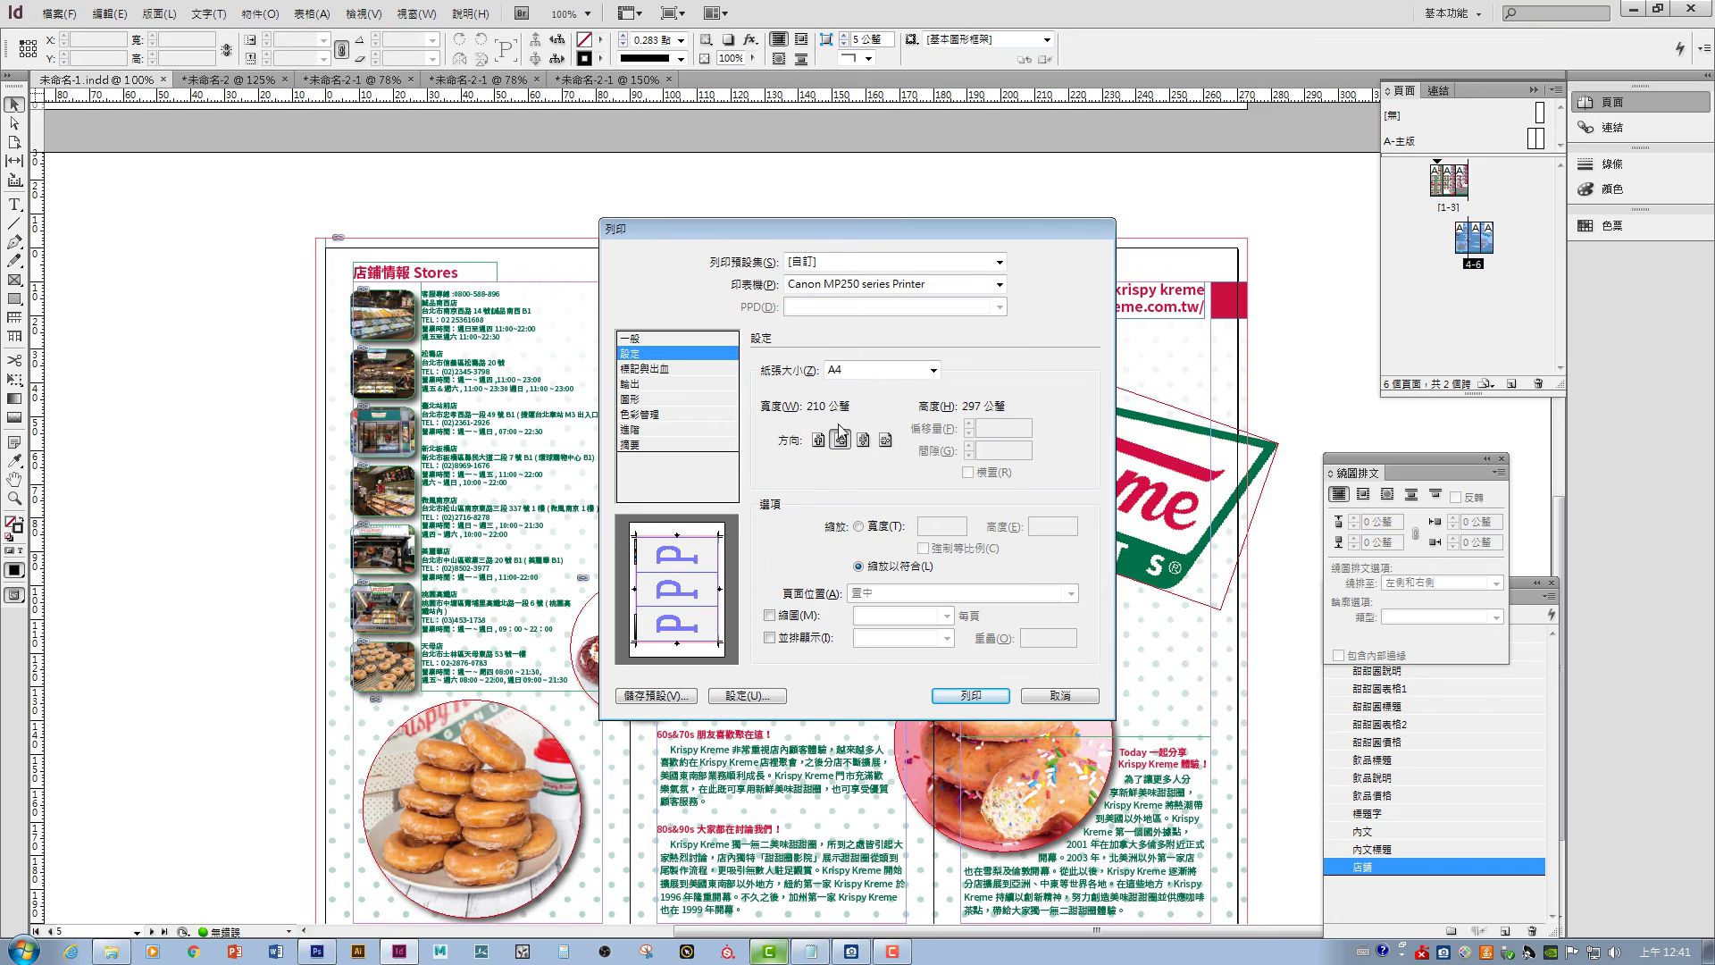
{"action": "left_click", "coordinate": [920, 372]}
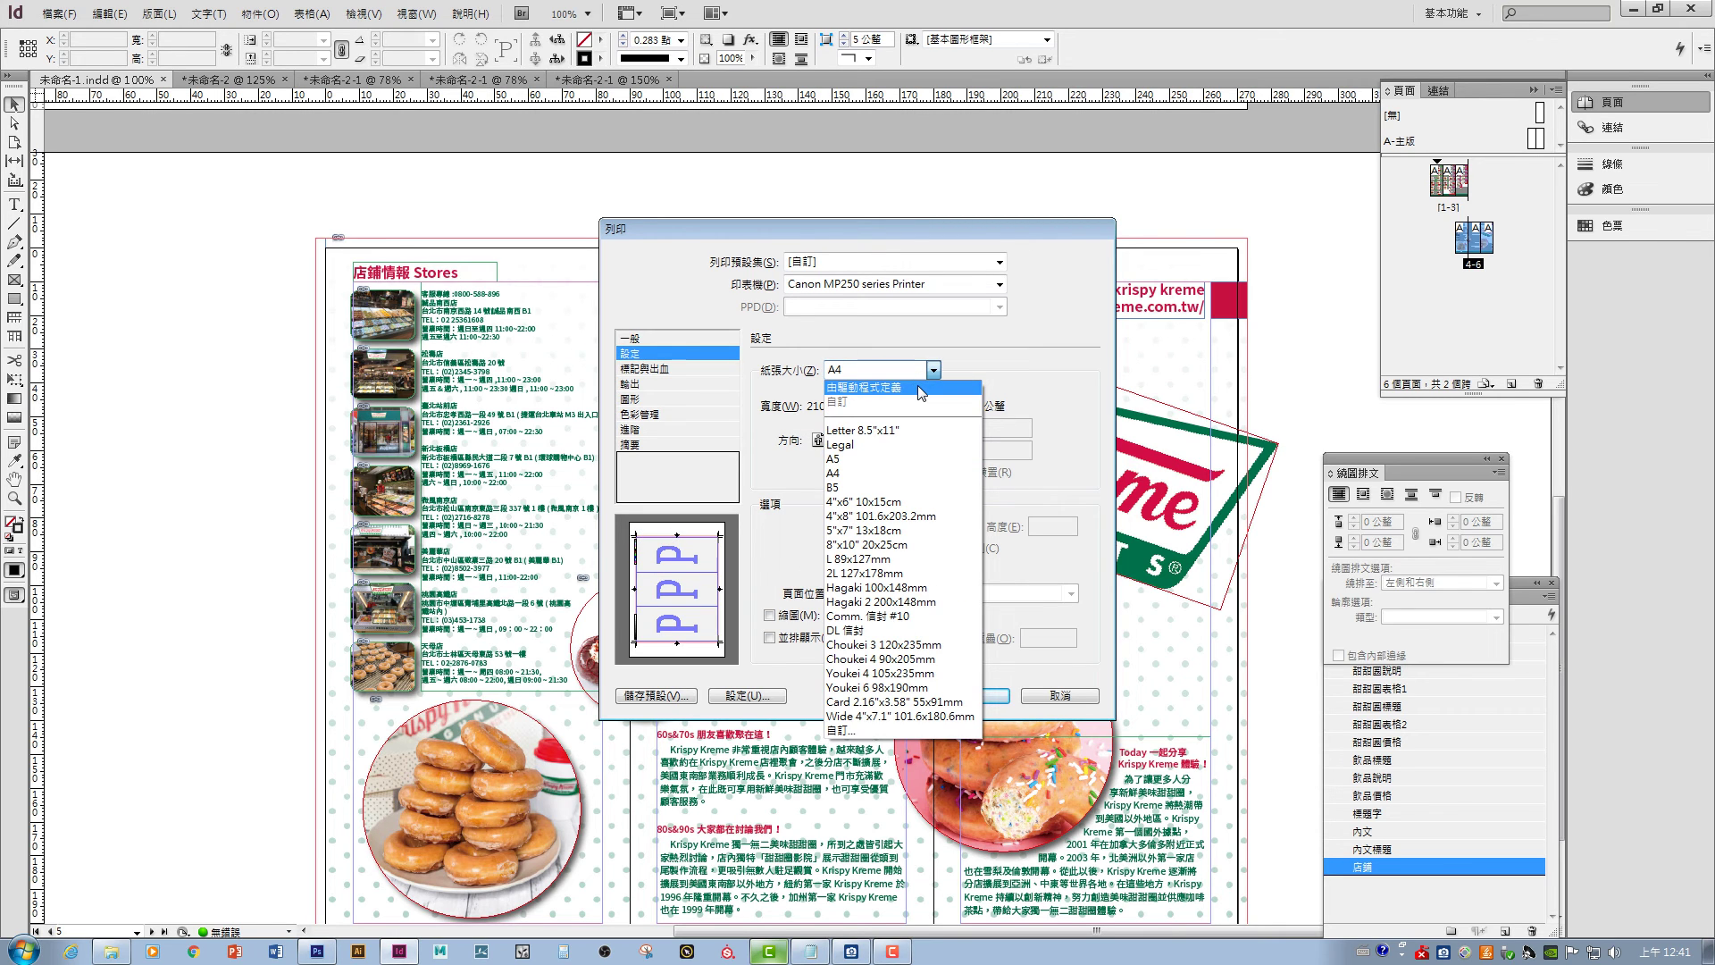
{"action": "left_click", "coordinate": [863, 730]}
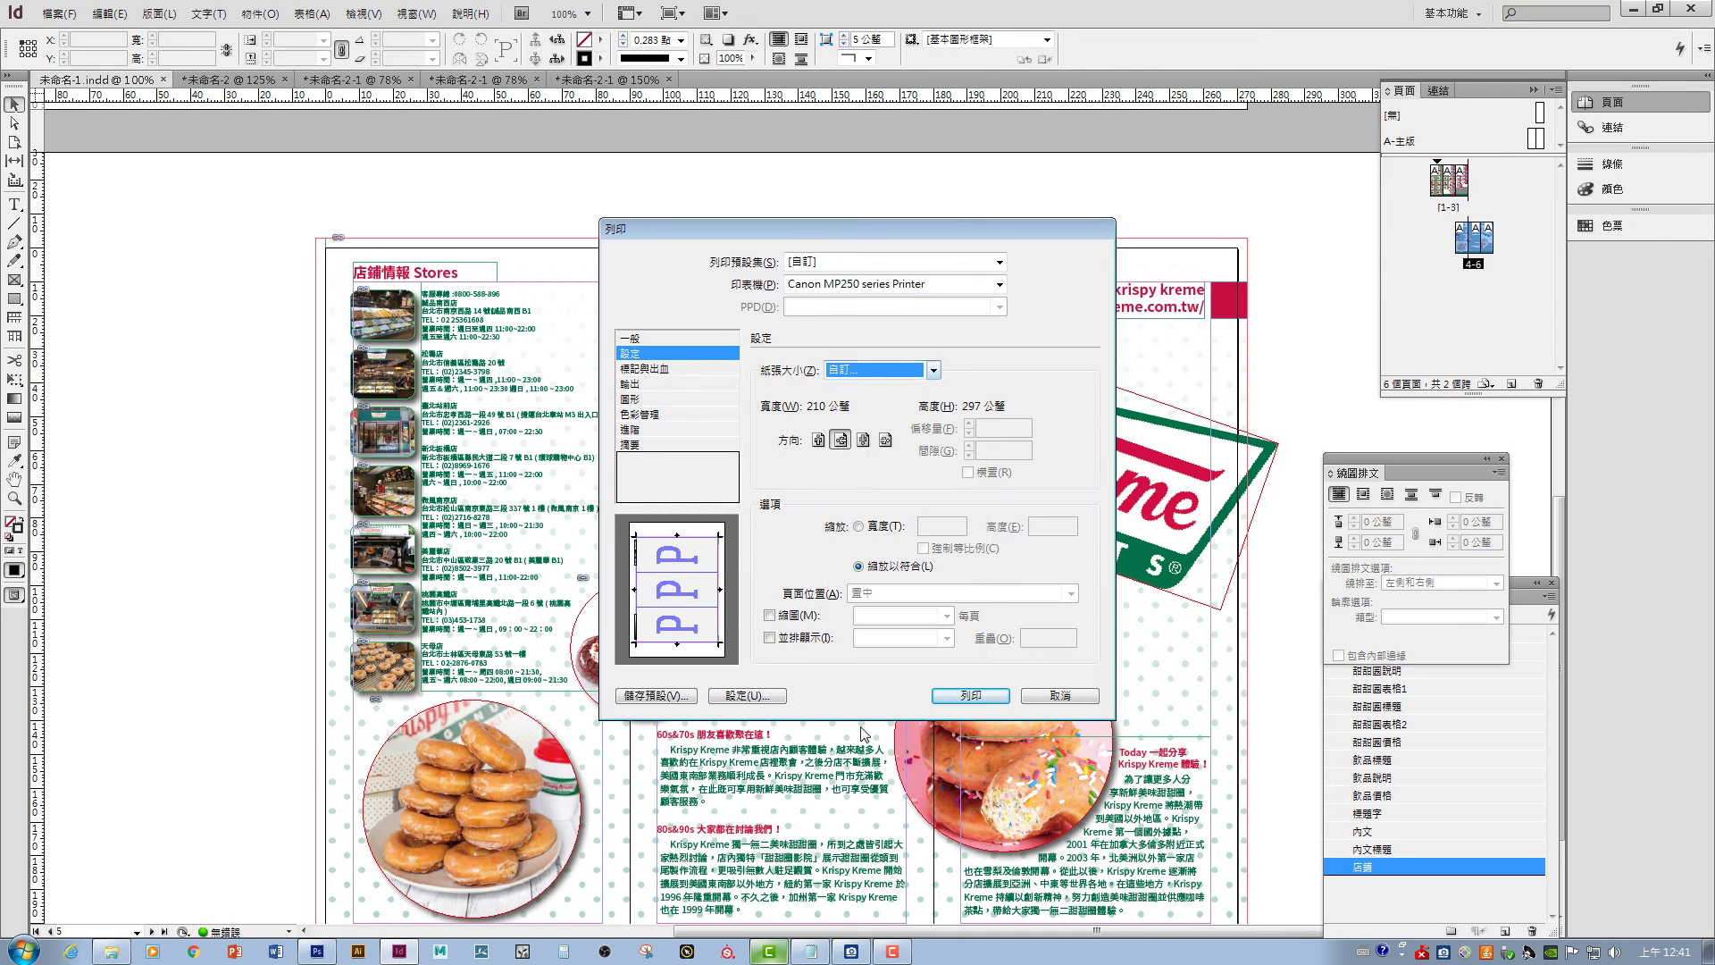
{"action": "left_click", "coordinate": [932, 371]}
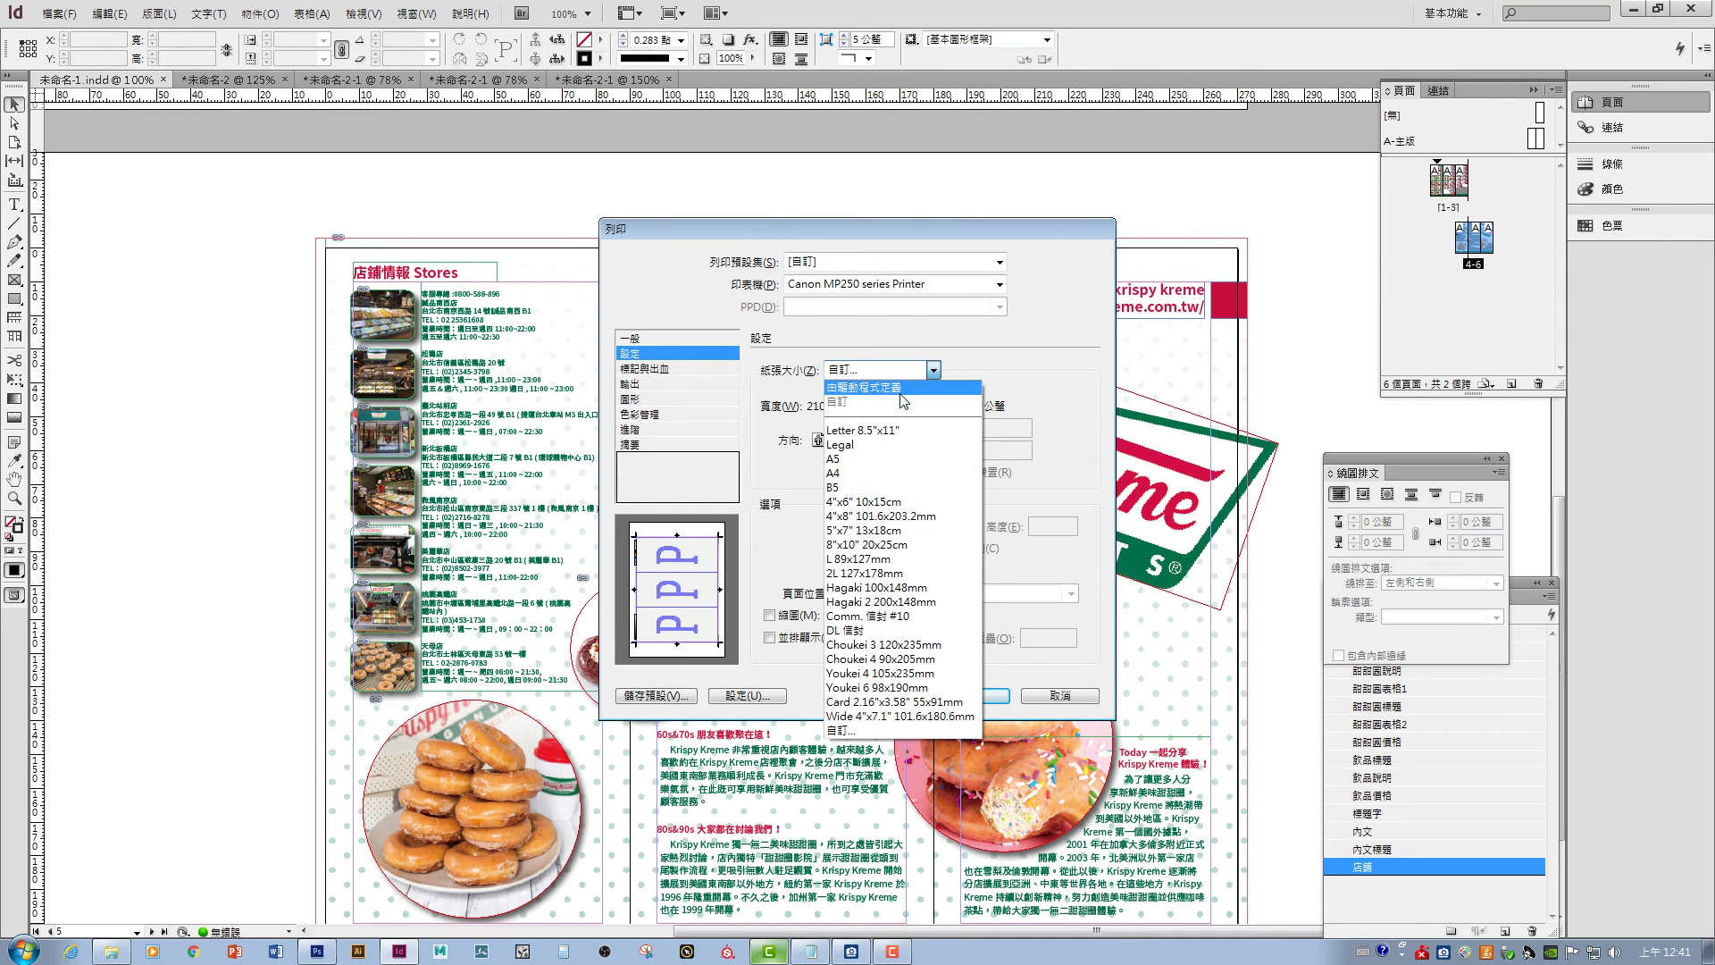
{"action": "left_click", "coordinate": [903, 390]}
{"action": "left_click", "coordinate": [917, 286]}
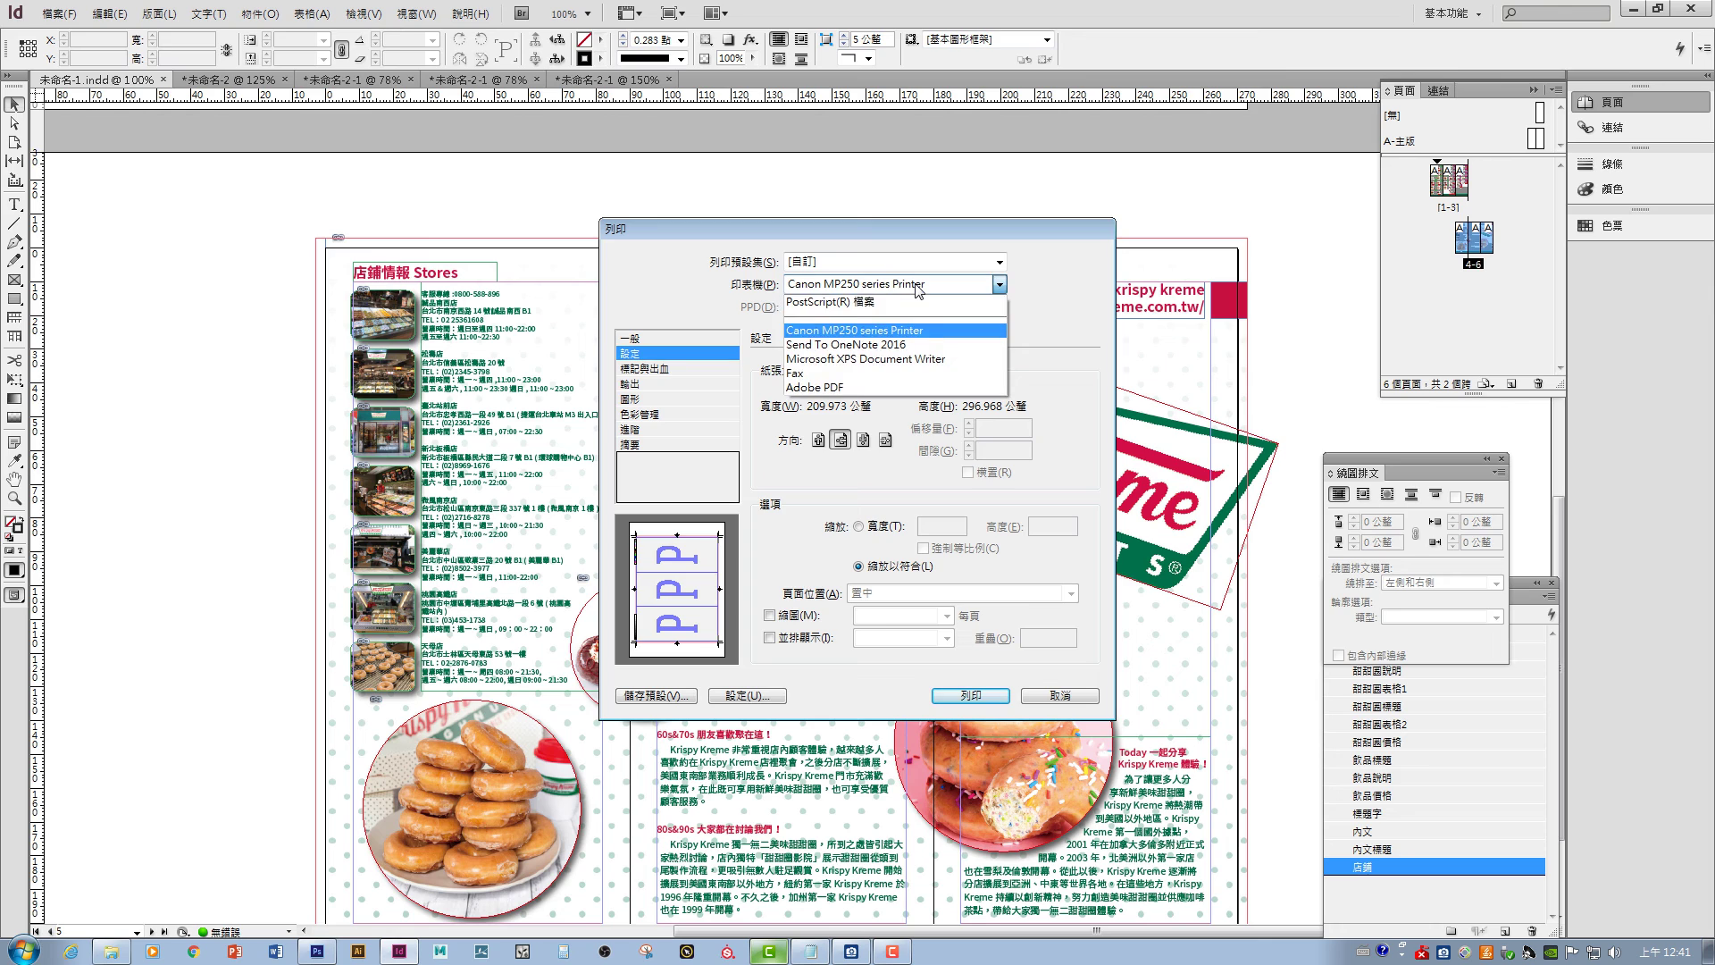
- Switch the printer to Adobe PDF with A3 paper at 100% width
{"action": "left_click", "coordinate": [863, 387]}
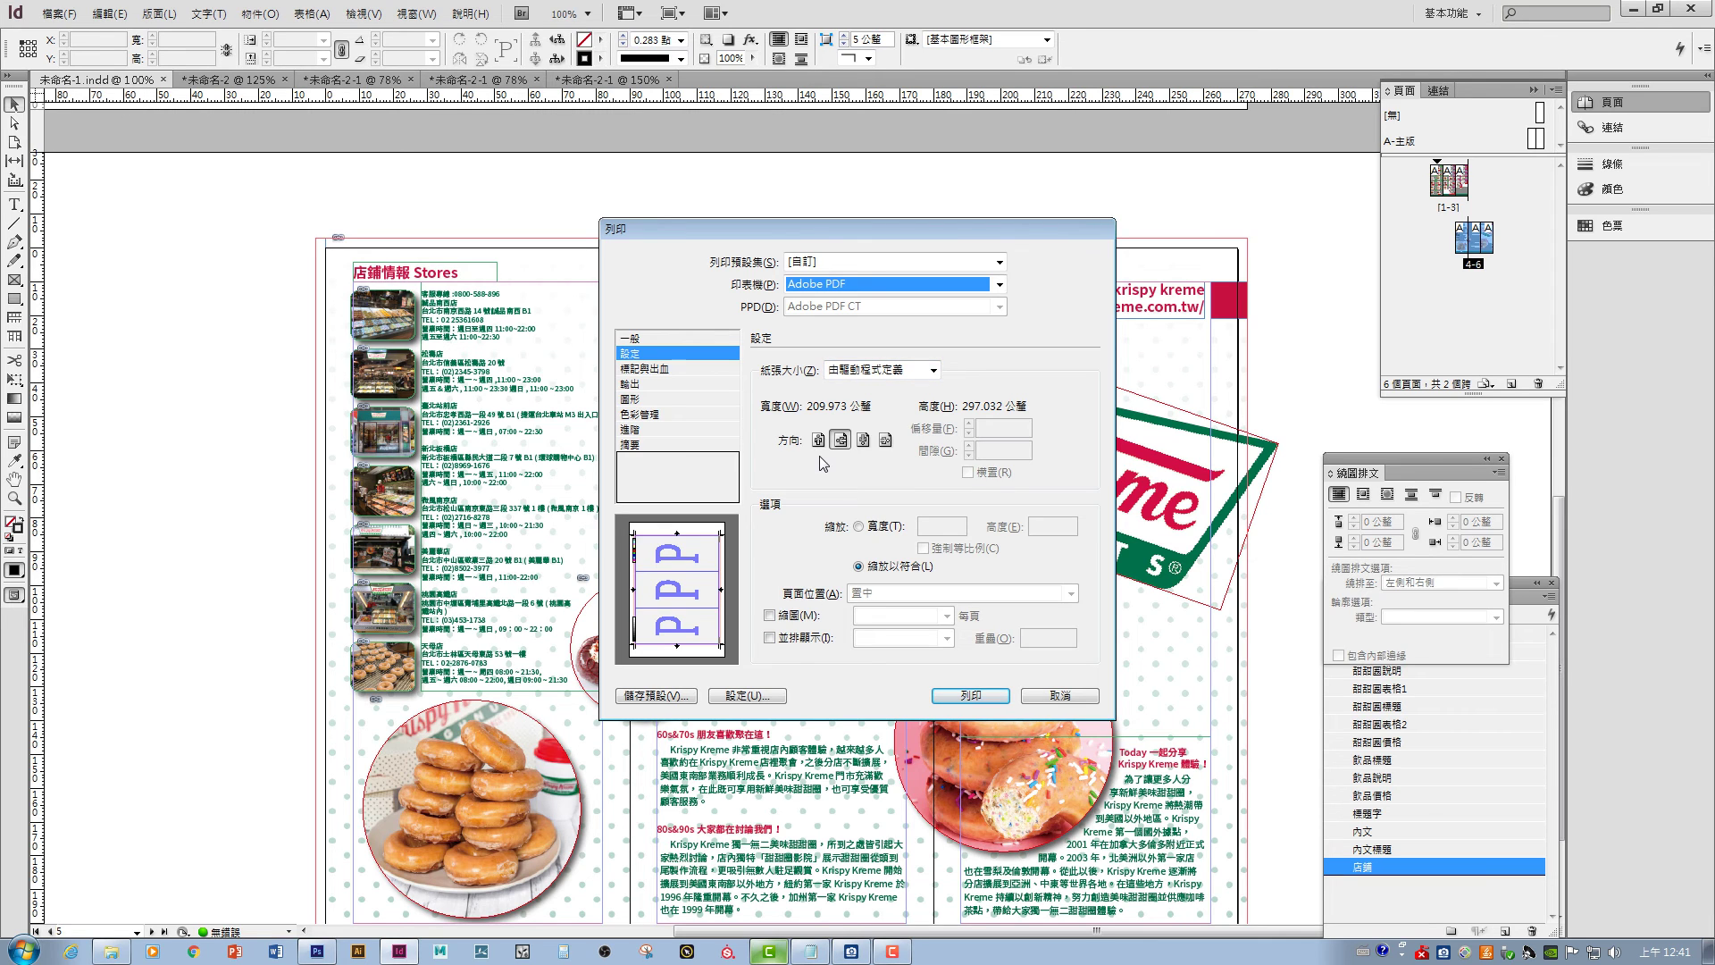
{"action": "left_click", "coordinate": [878, 368]}
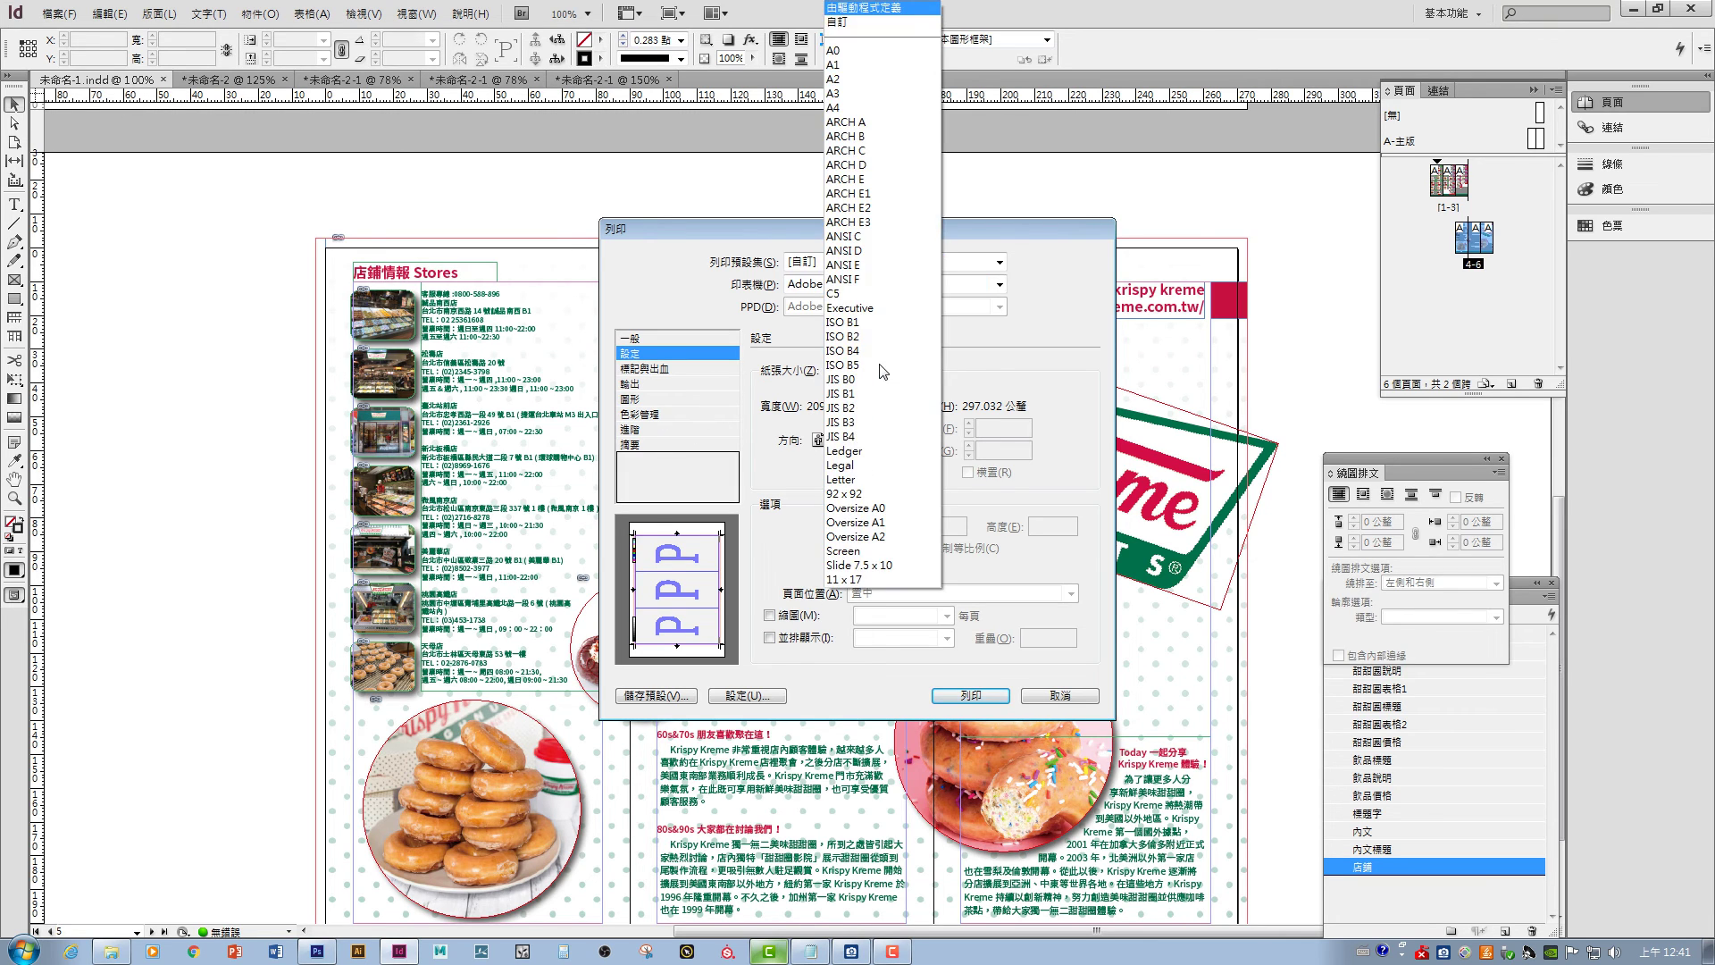
{"action": "left_click", "coordinate": [872, 96]}
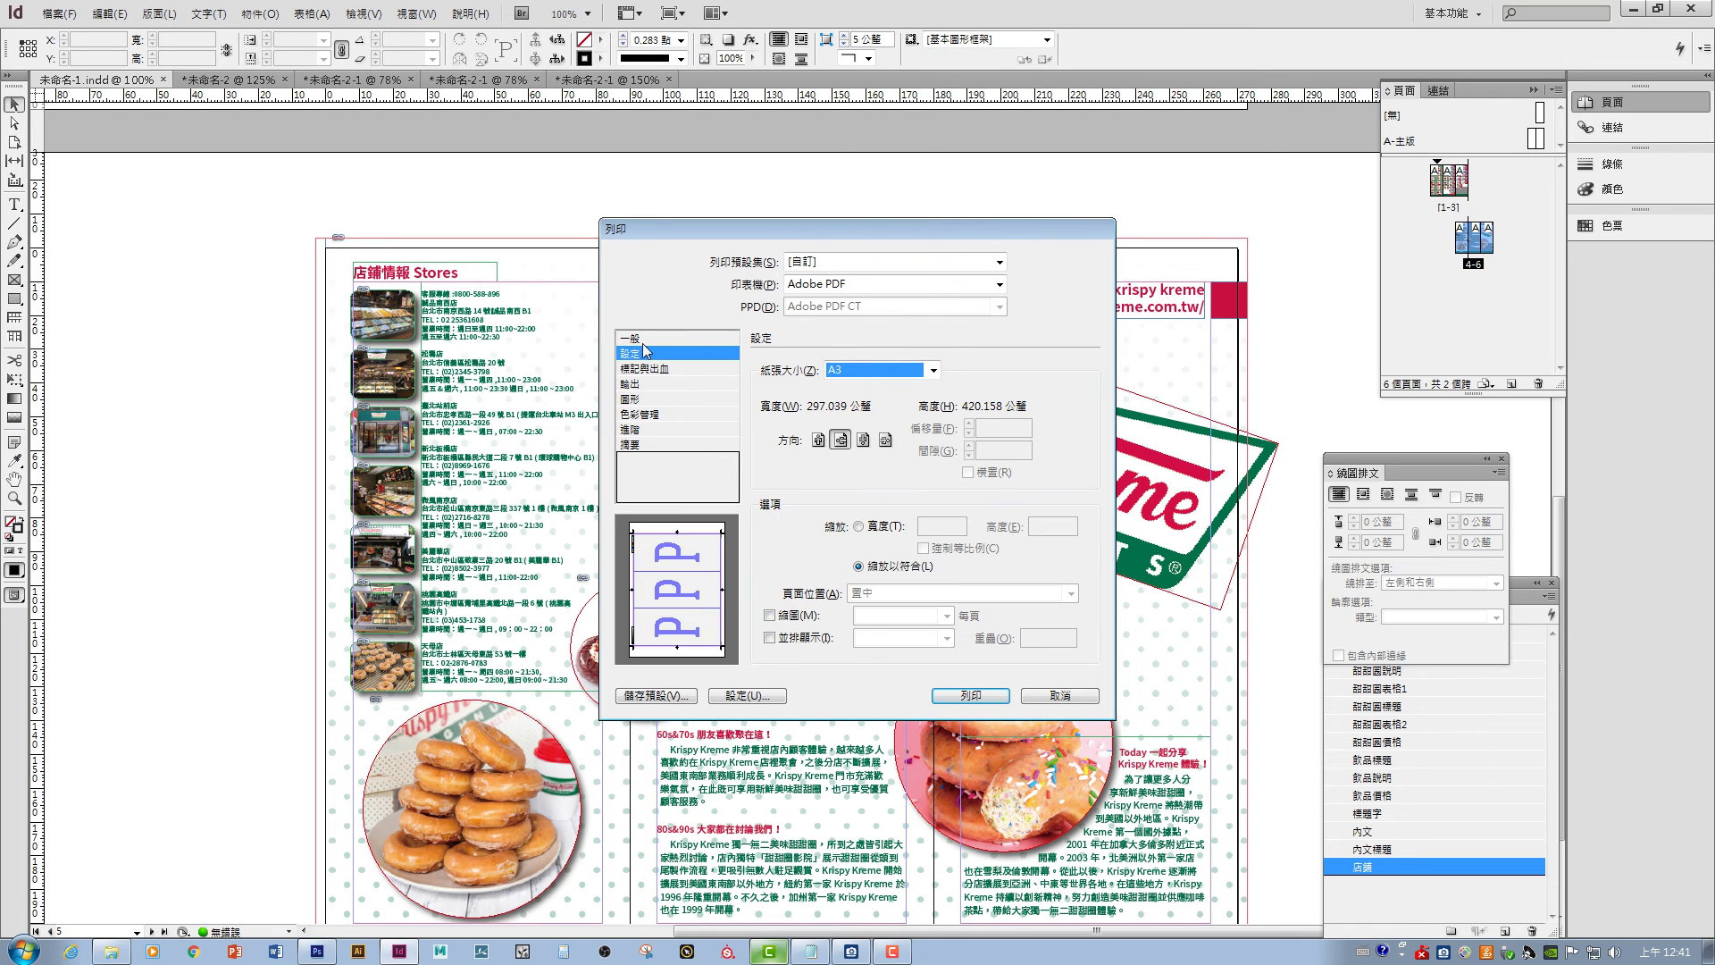
{"action": "left_click", "coordinate": [655, 369]}
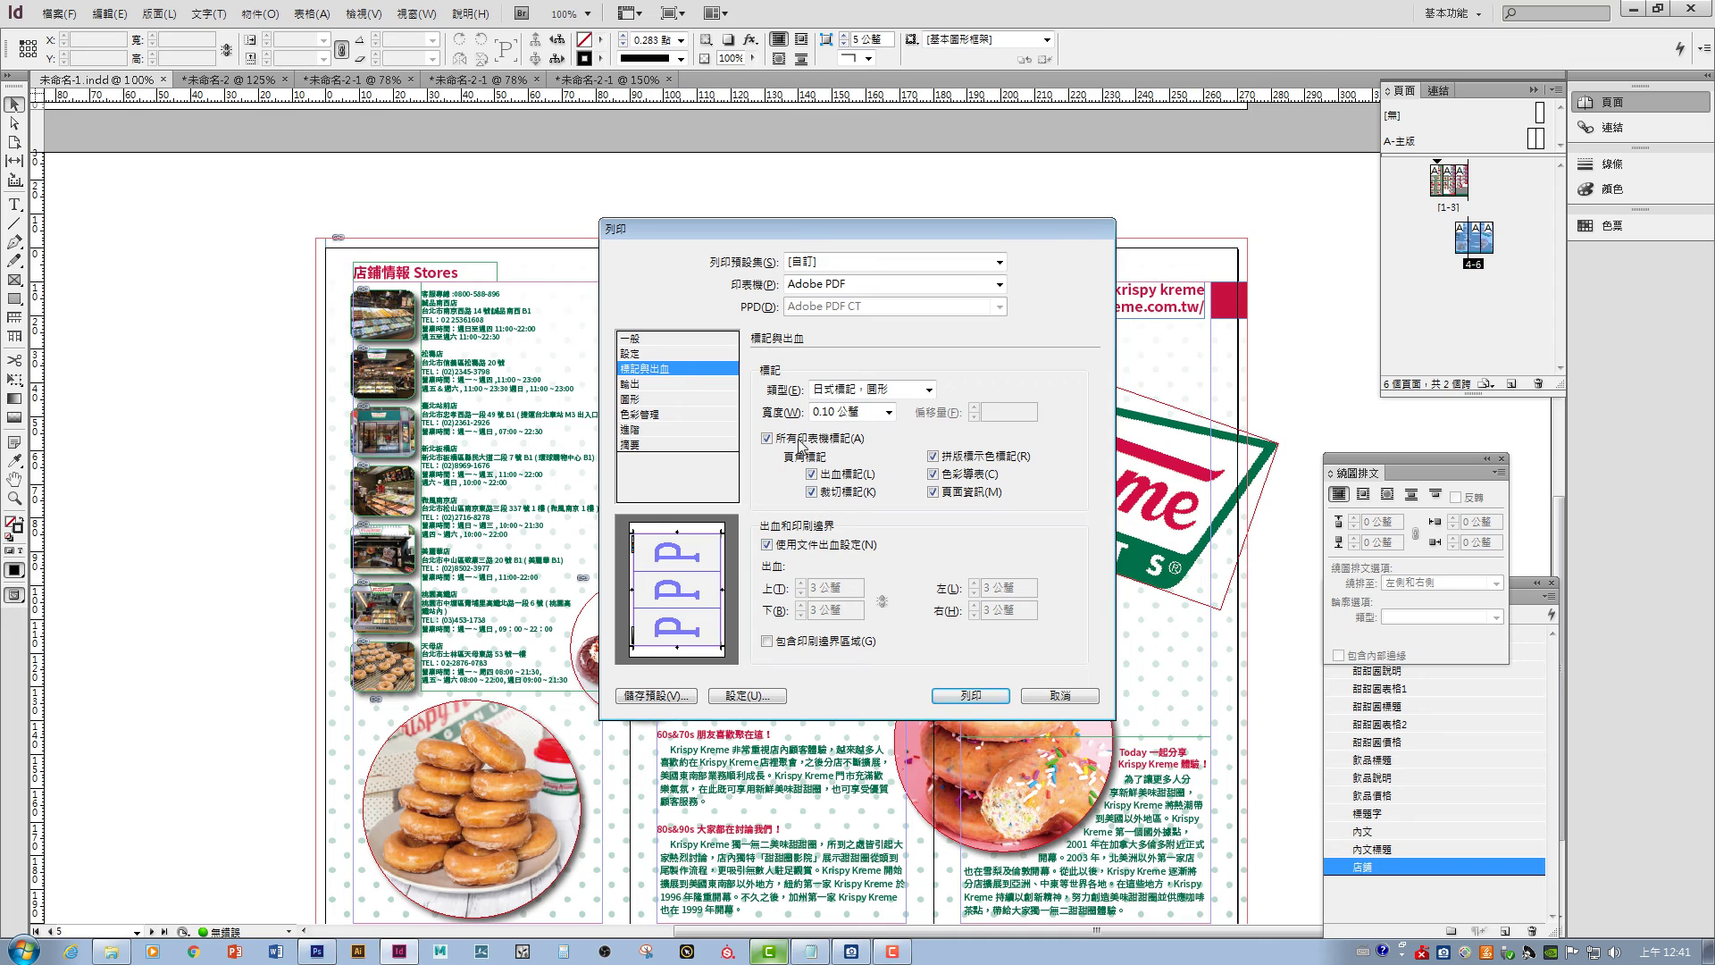
{"action": "left_click", "coordinate": [686, 354]}
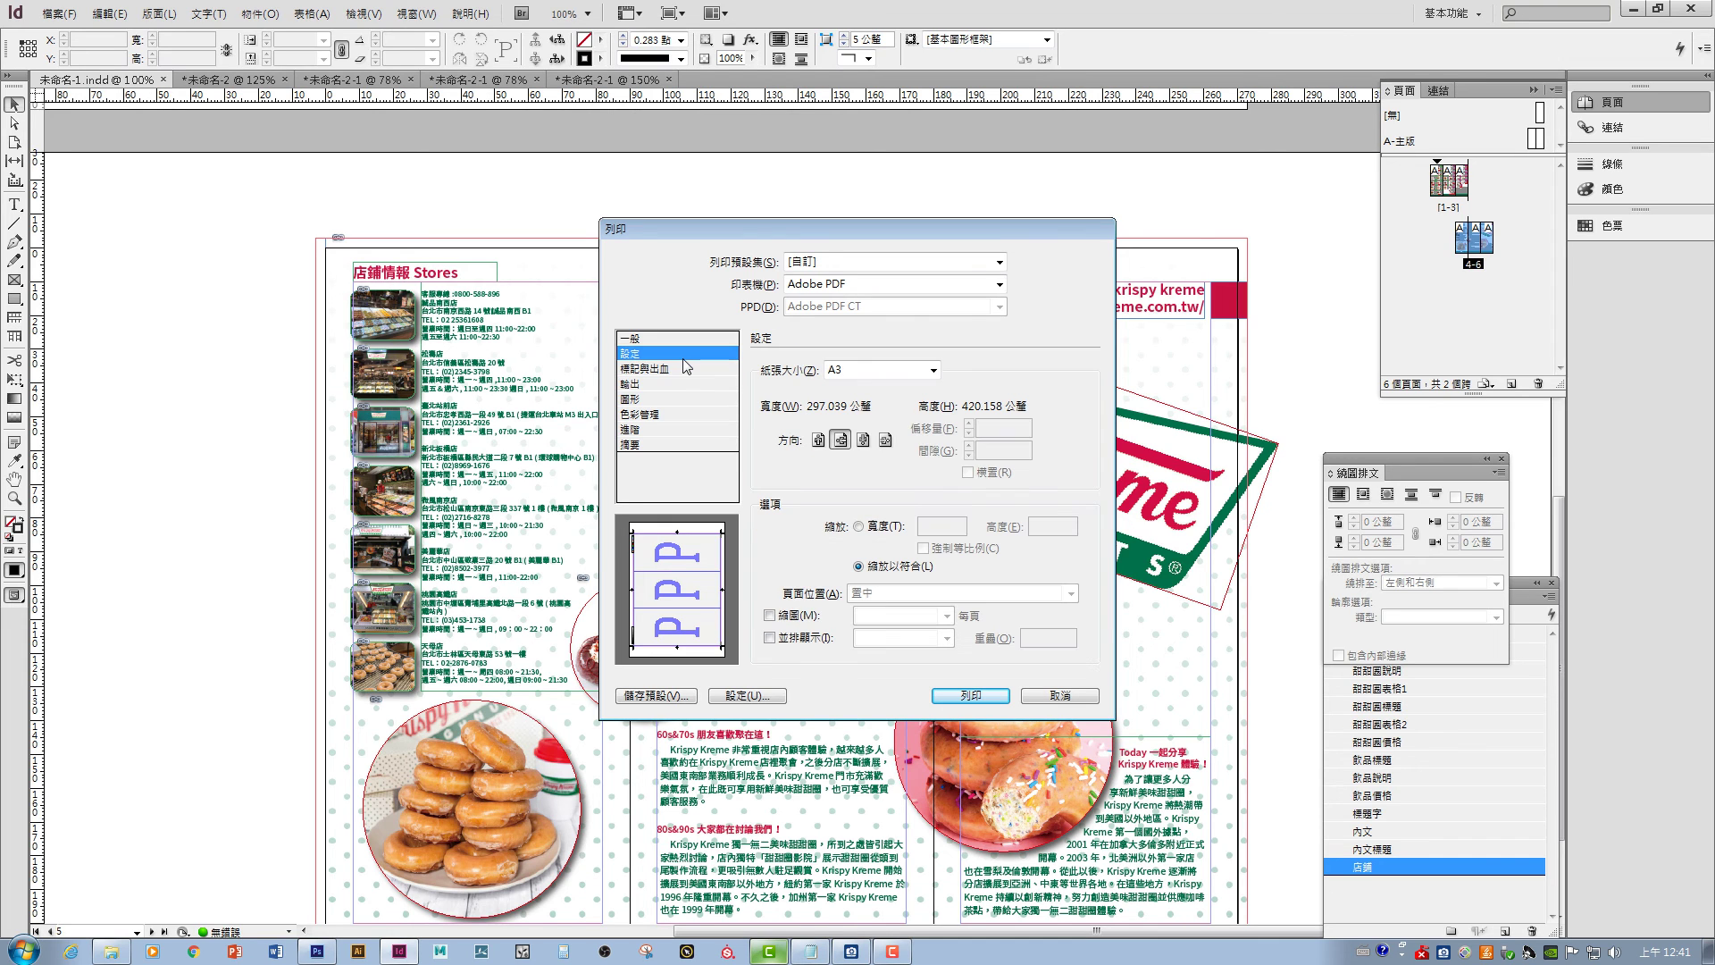
{"action": "left_click", "coordinate": [859, 526]}
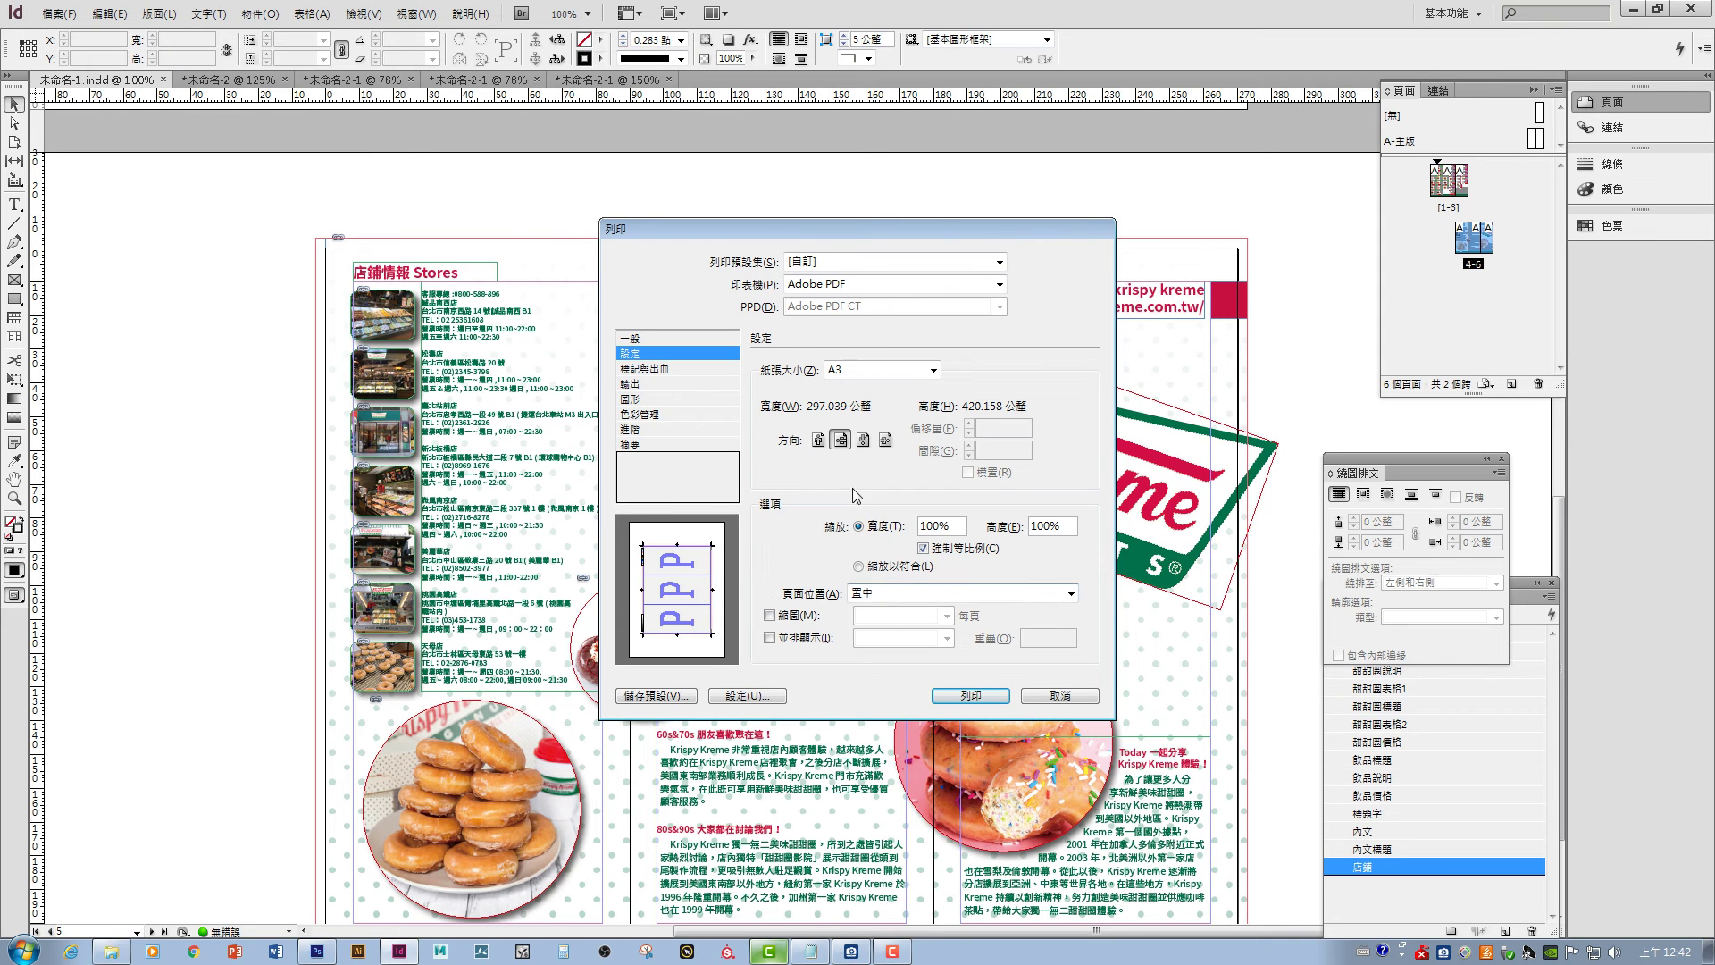
- After trying A4 scaled to fit, return to A3 at 100% and print the PDF to the desktop
{"action": "left_click", "coordinate": [862, 370]}
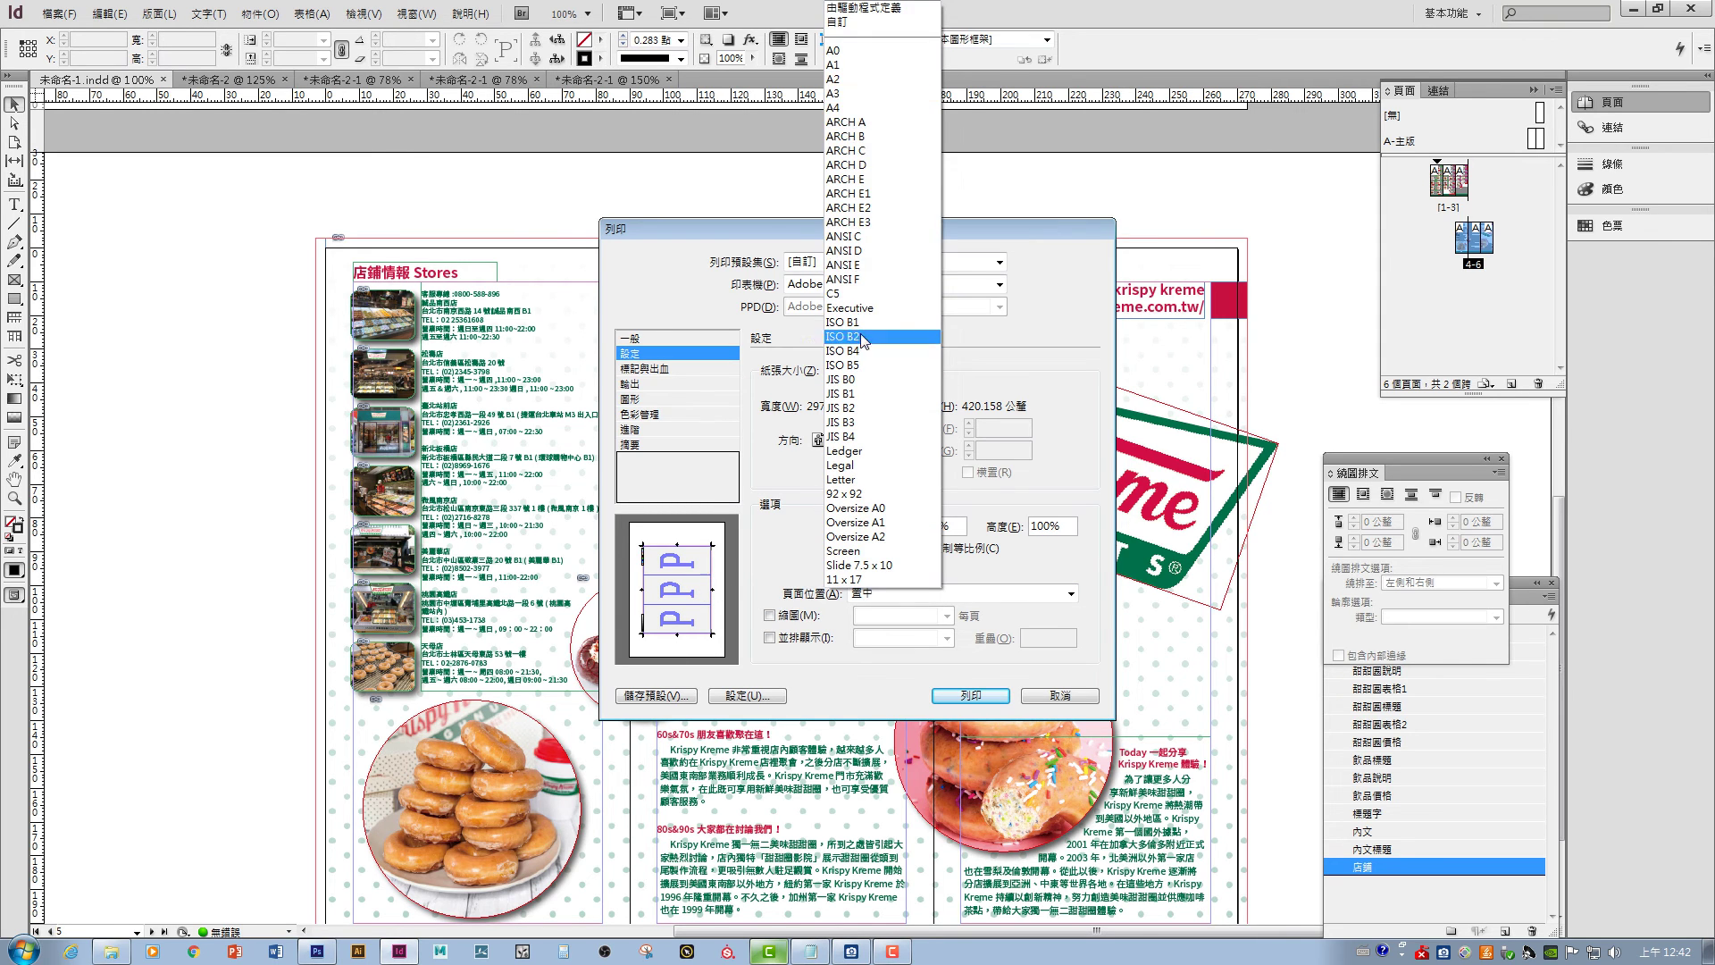
{"action": "left_click", "coordinate": [860, 116]}
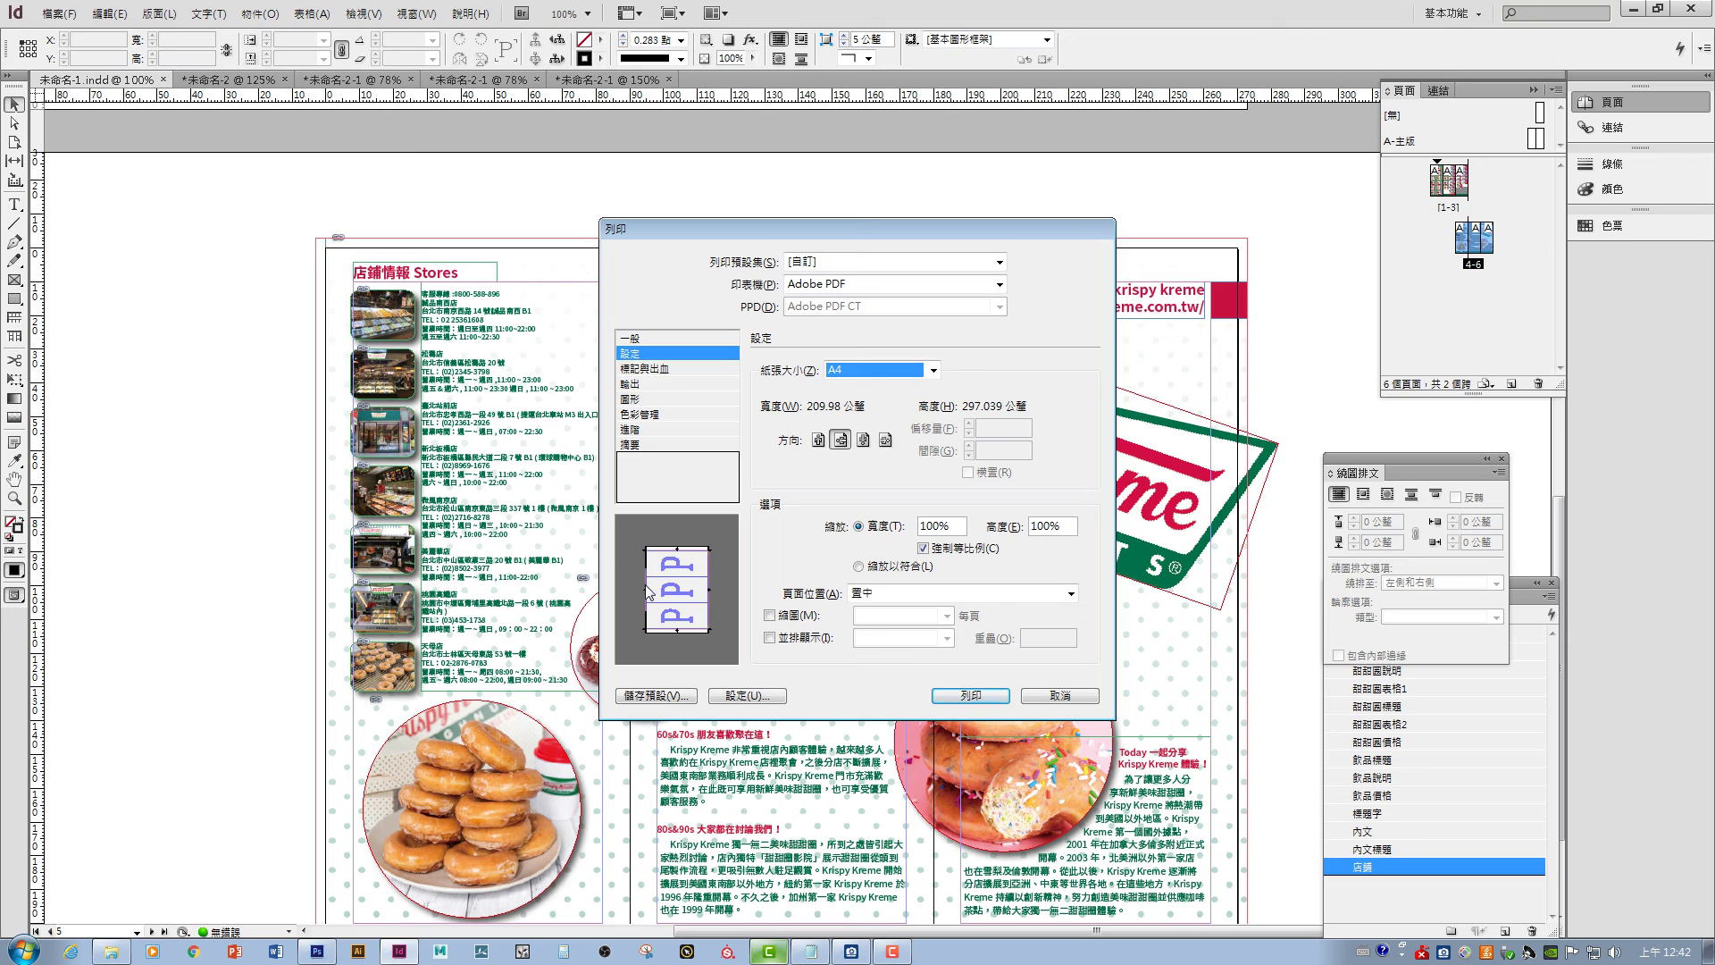
{"action": "left_click", "coordinate": [859, 567]}
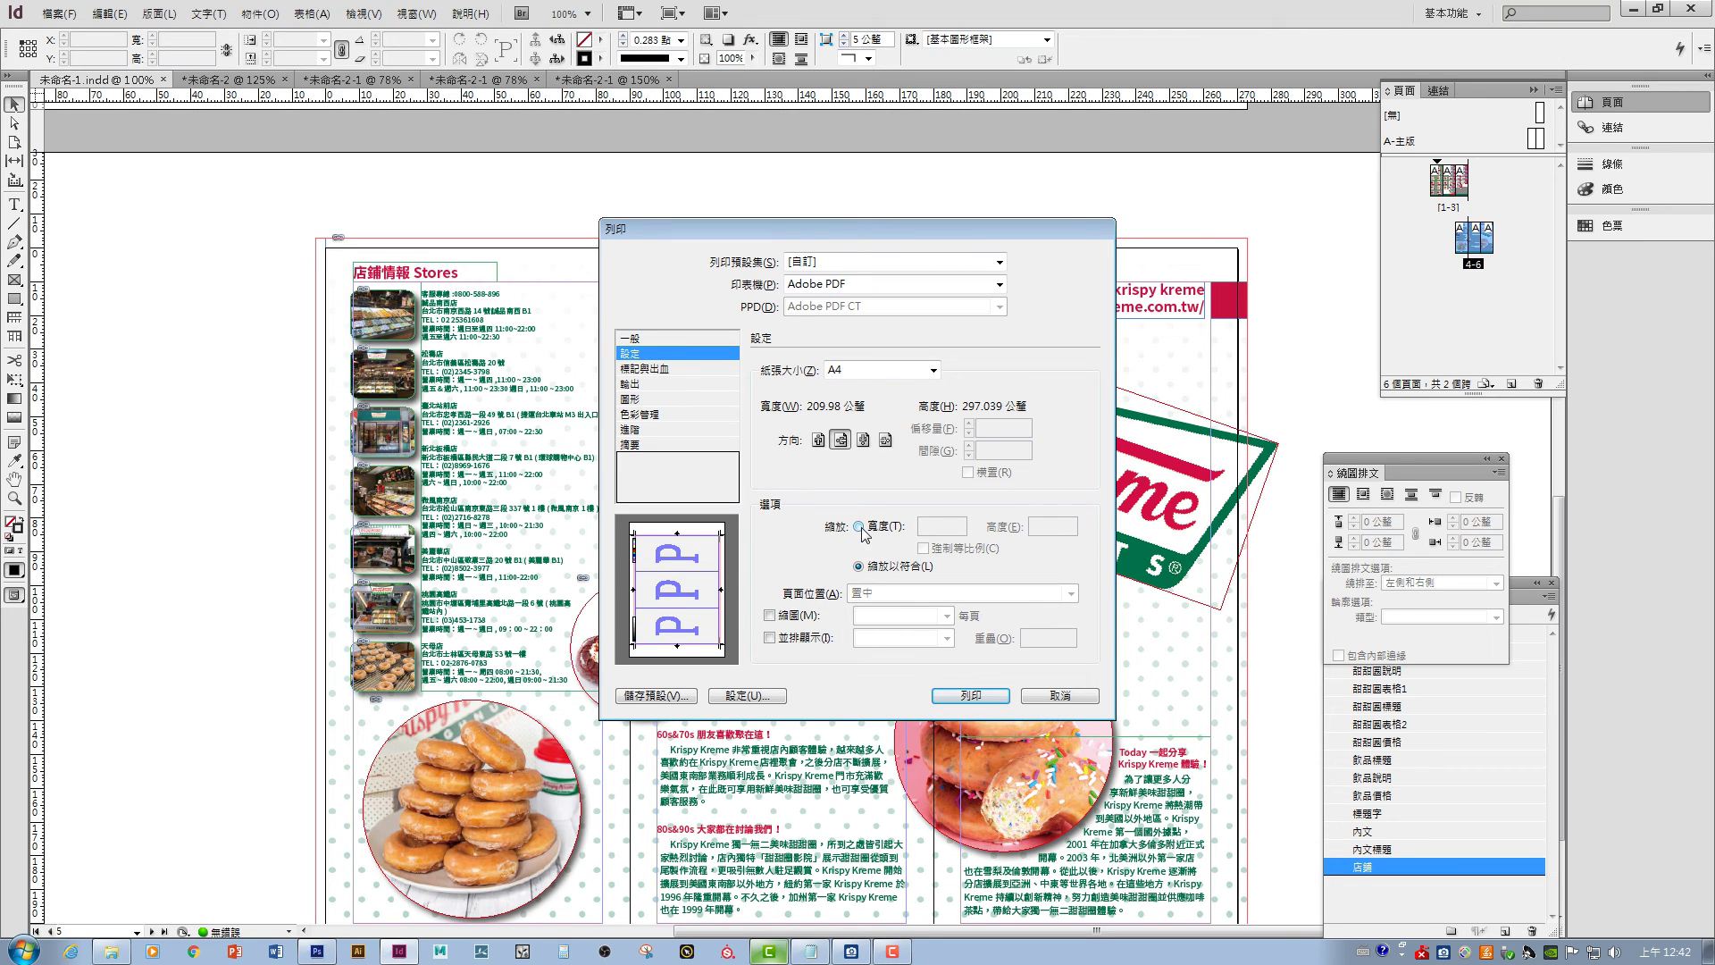
{"action": "left_click", "coordinate": [860, 527]}
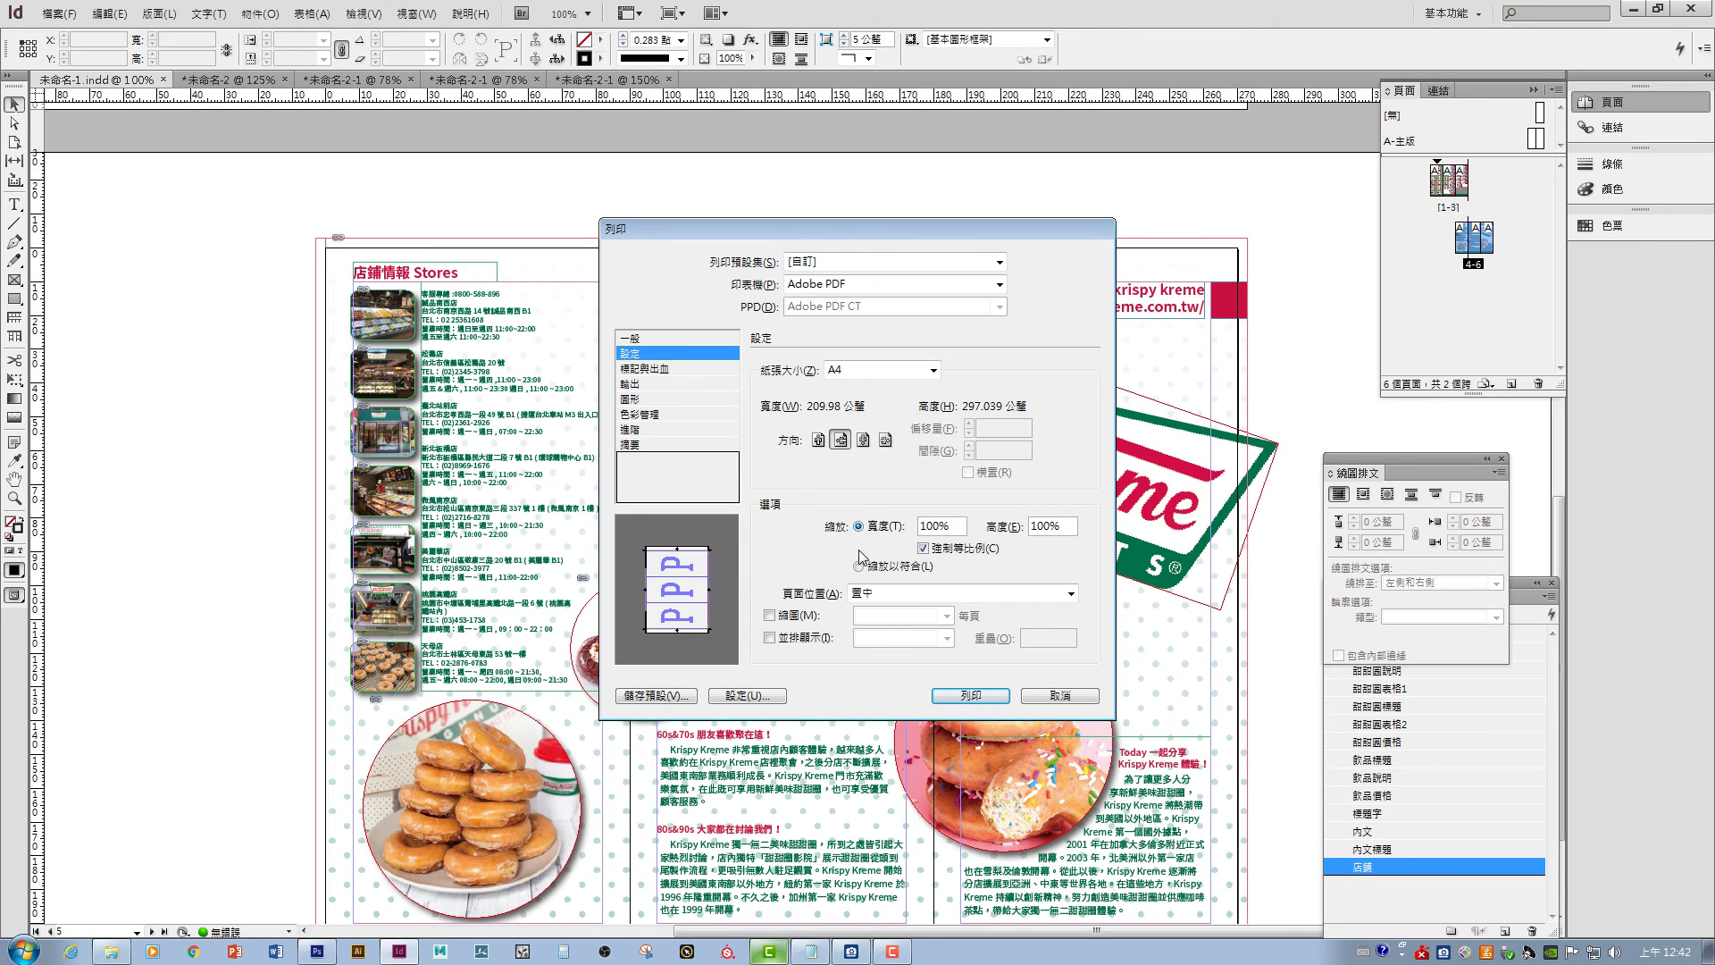
{"action": "left_click", "coordinate": [868, 372]}
{"action": "left_click", "coordinate": [871, 96]}
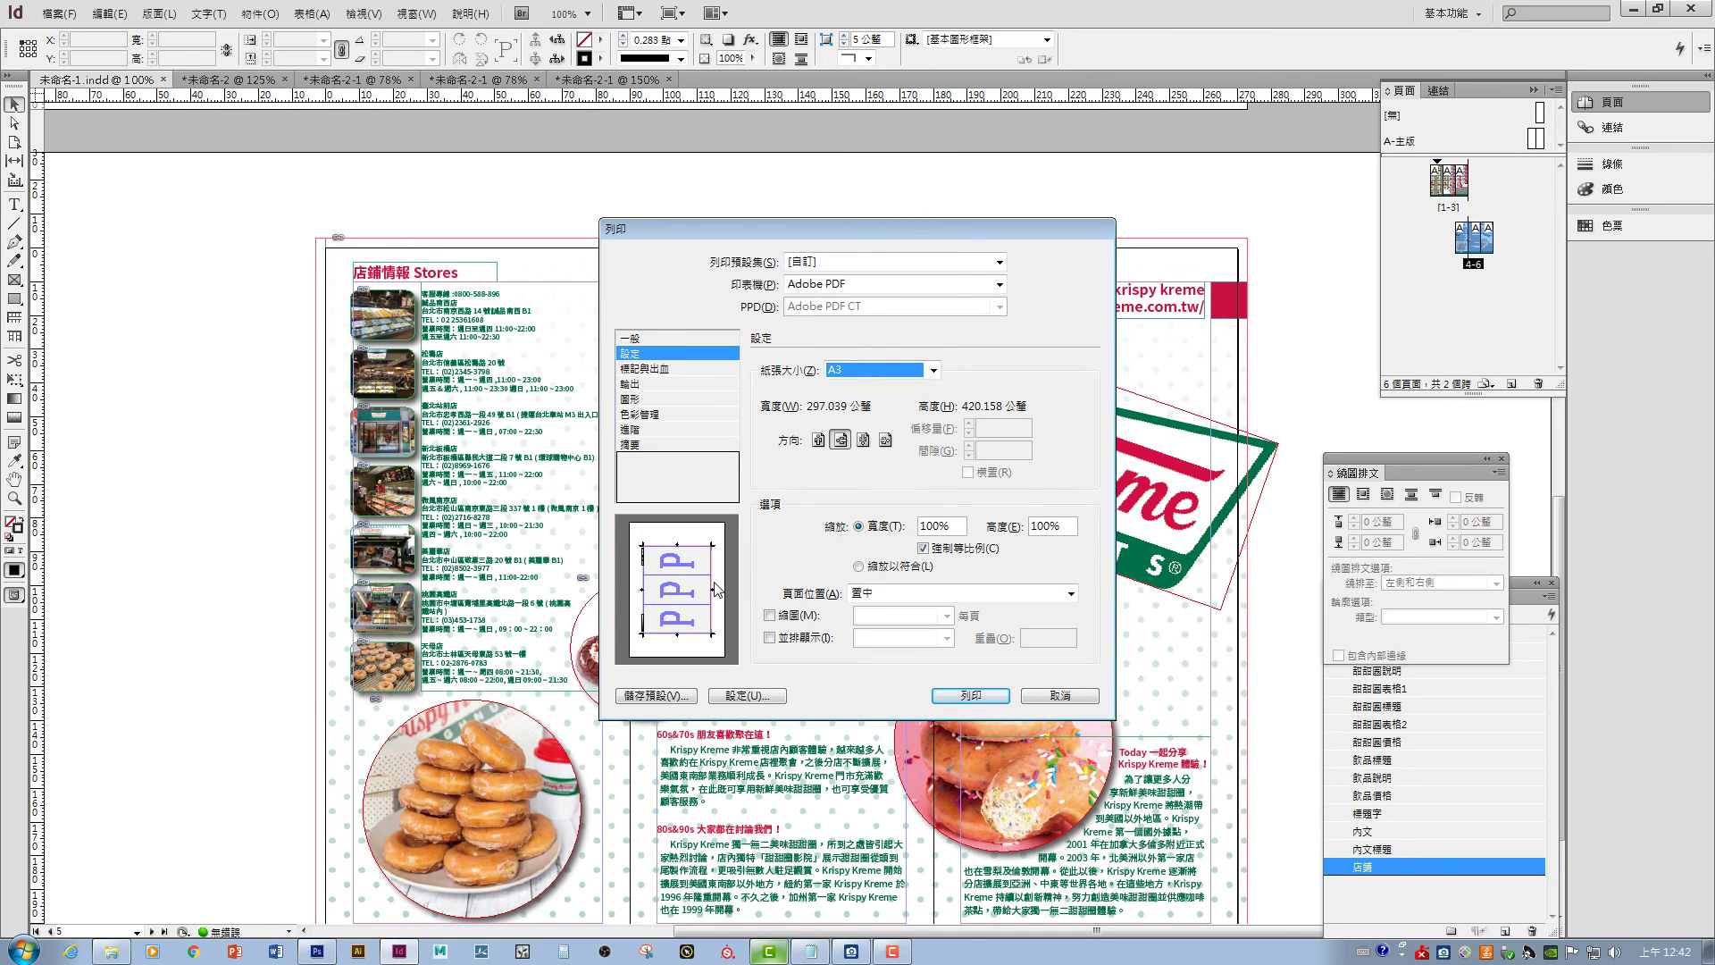
{"action": "left_click", "coordinate": [970, 695]}
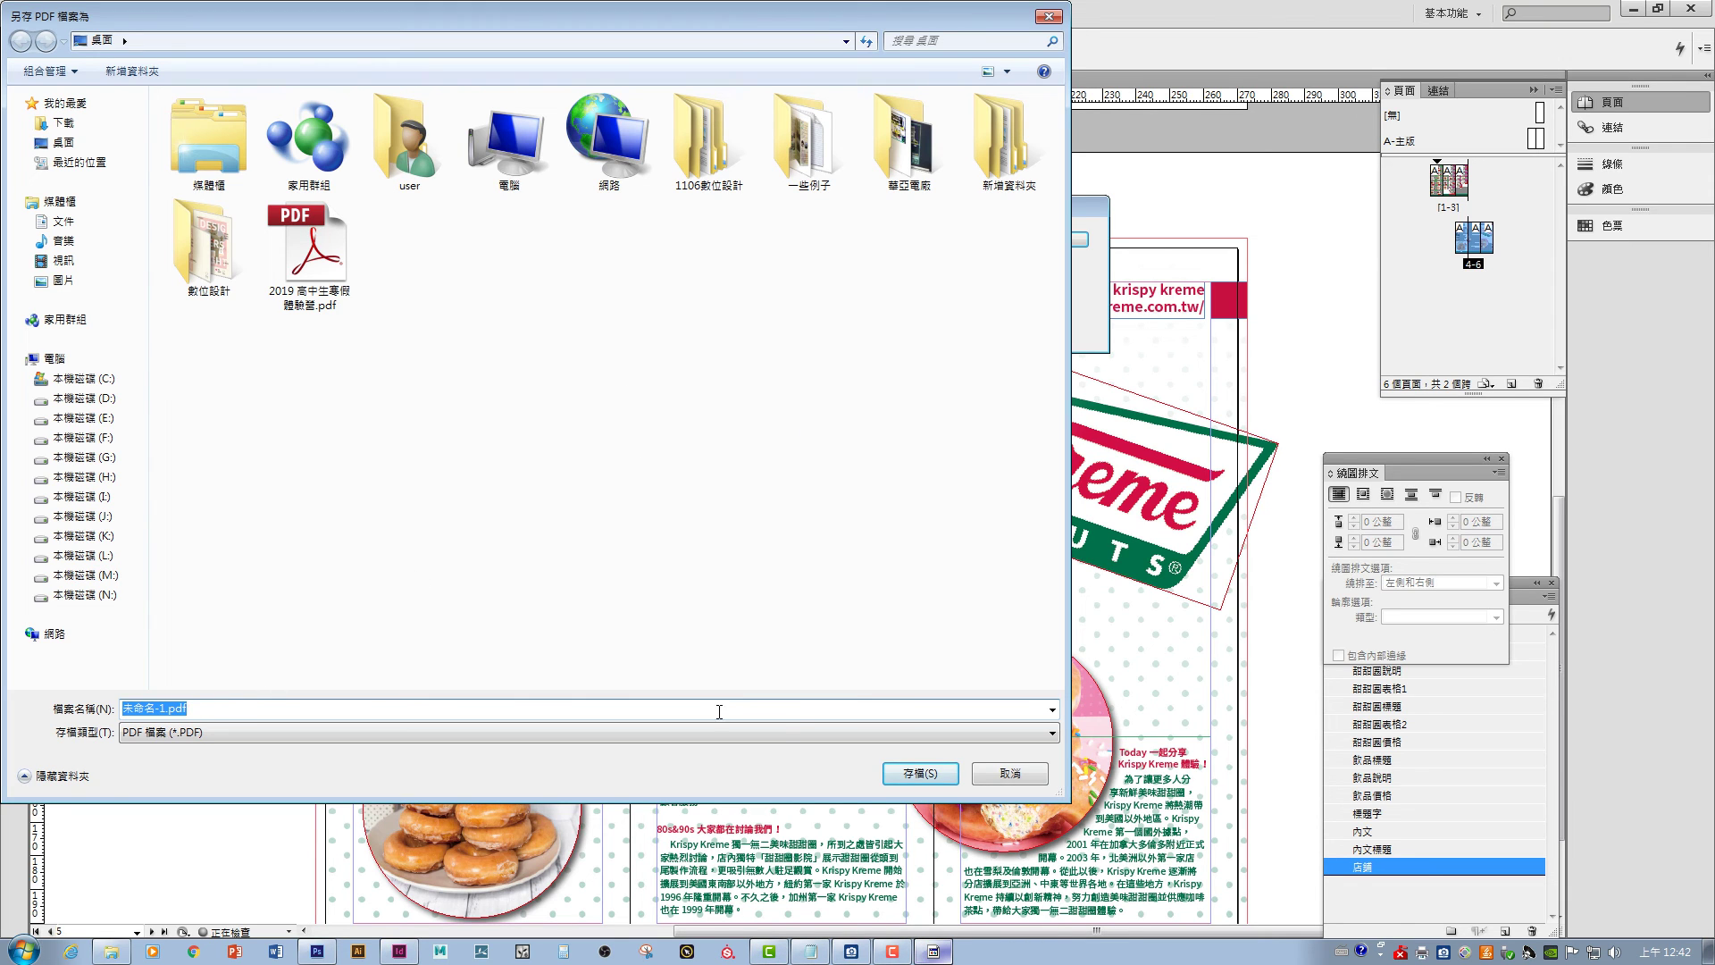
{"action": "left_click", "coordinate": [920, 771]}
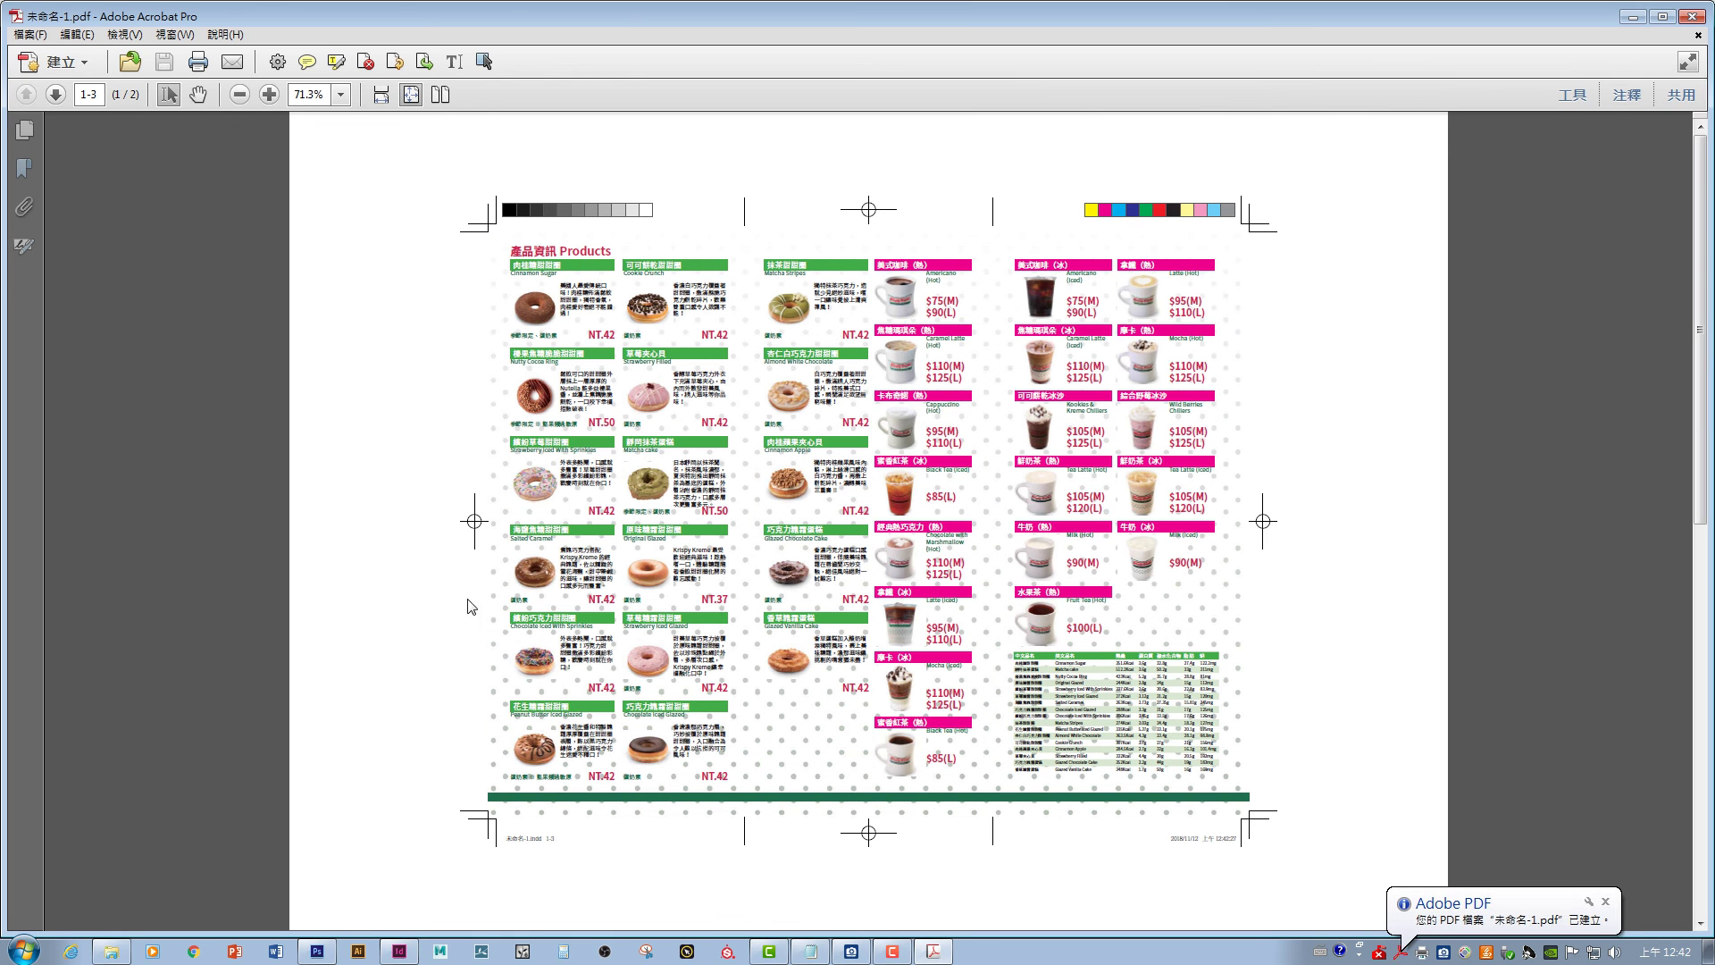
- Scroll back and forth between pages 1–3 and 4–6 of 未命名-1.pdf in Acrobat
{"action": "scroll", "coordinate": [1024, 615], "scroll_direction": "down", "scroll_amount": 3}
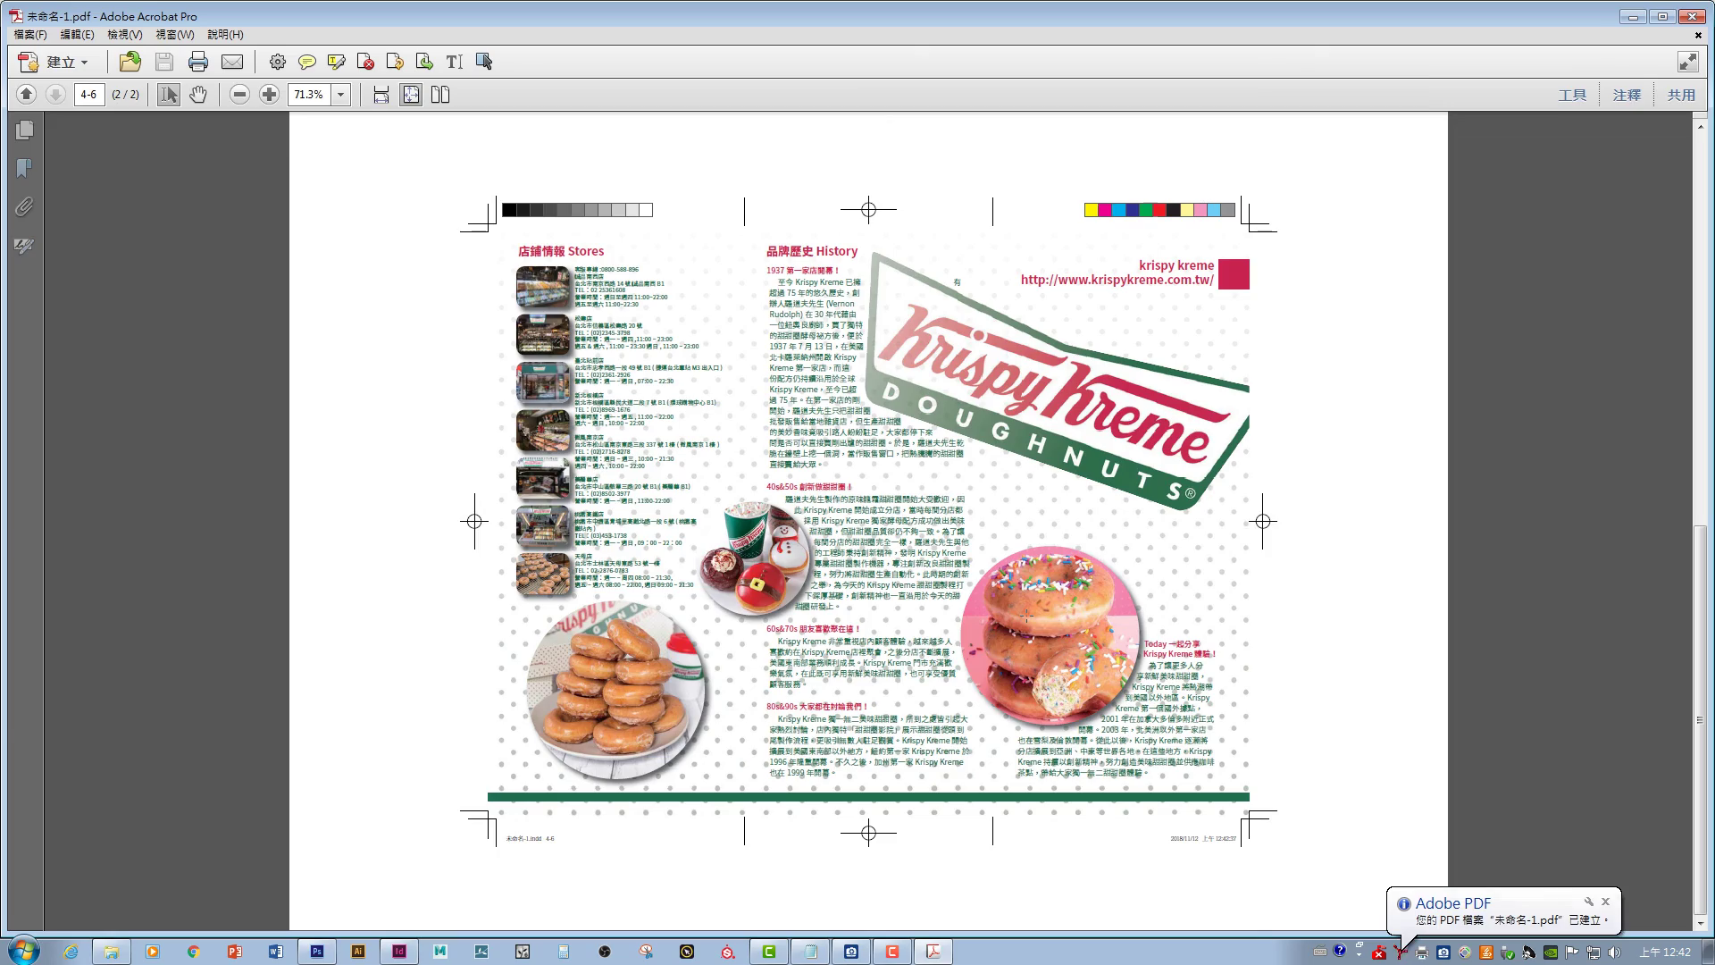
{"action": "scroll", "coordinate": [1026, 614], "scroll_direction": "up", "scroll_amount": 3}
{"action": "scroll", "coordinate": [1027, 615], "scroll_direction": "down", "scroll_amount": 3}
{"action": "scroll", "coordinate": [1026, 614], "scroll_direction": "up", "scroll_amount": 3}
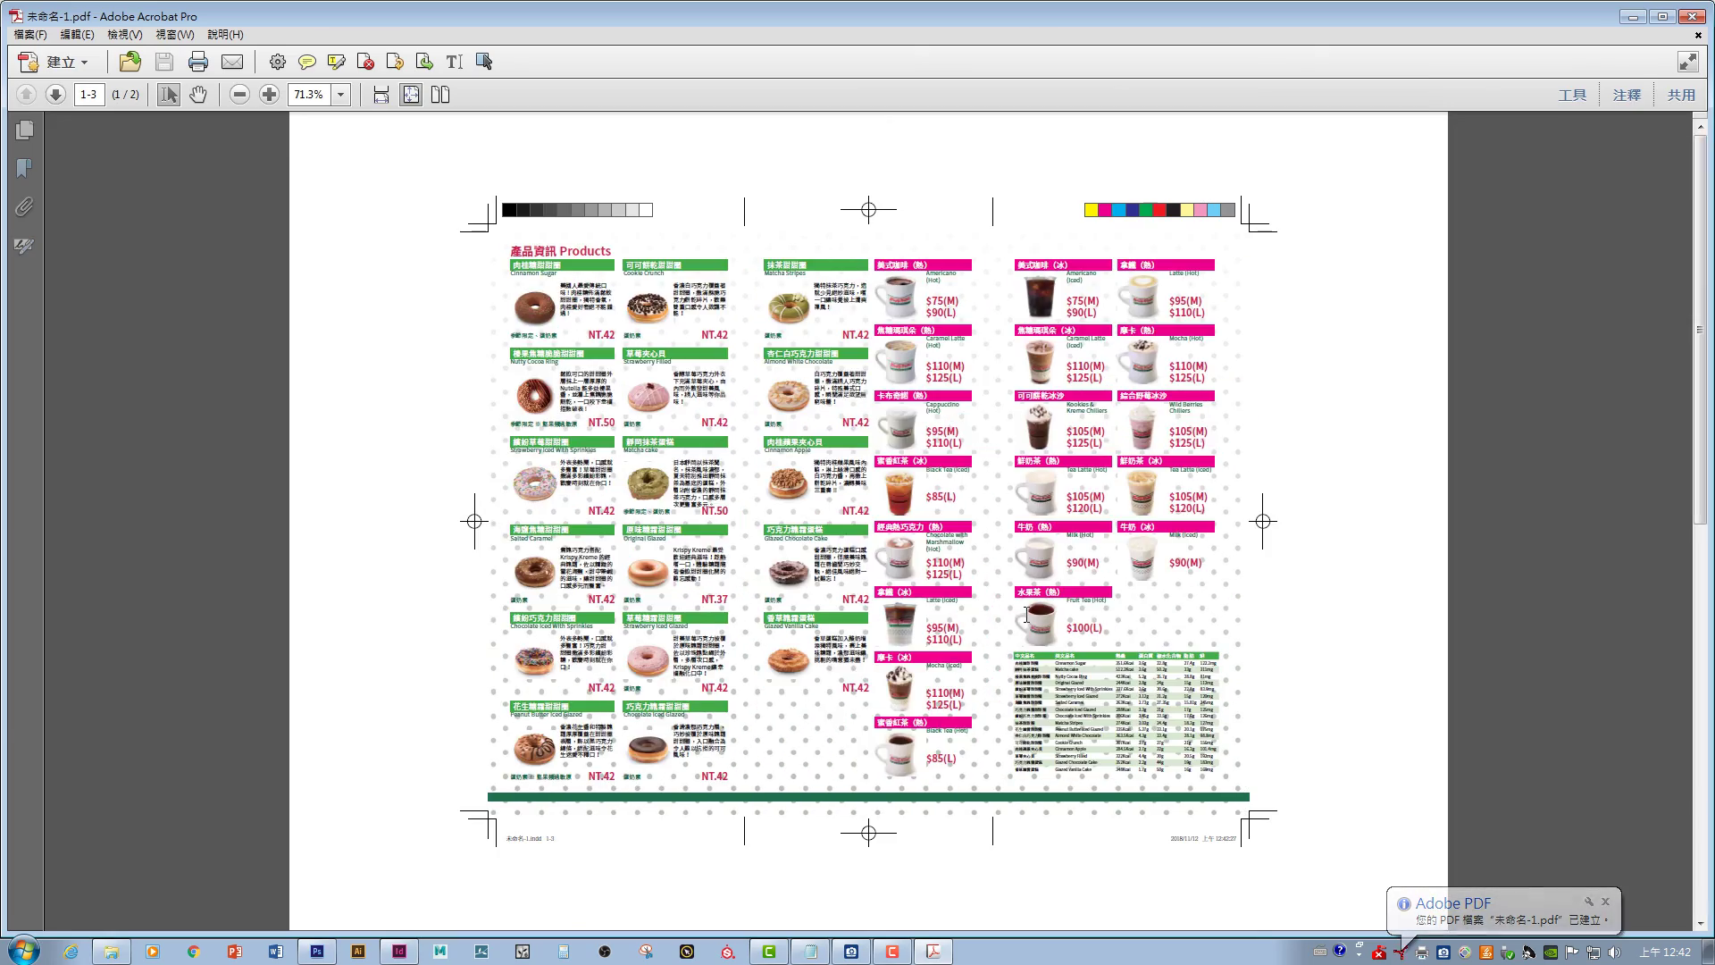
{"action": "scroll", "coordinate": [1026, 615], "scroll_direction": "down", "scroll_amount": 3}
{"action": "scroll", "coordinate": [1026, 615], "scroll_direction": "up", "scroll_amount": 3}
{"action": "scroll", "coordinate": [1027, 615], "scroll_direction": "down", "scroll_amount": 3}
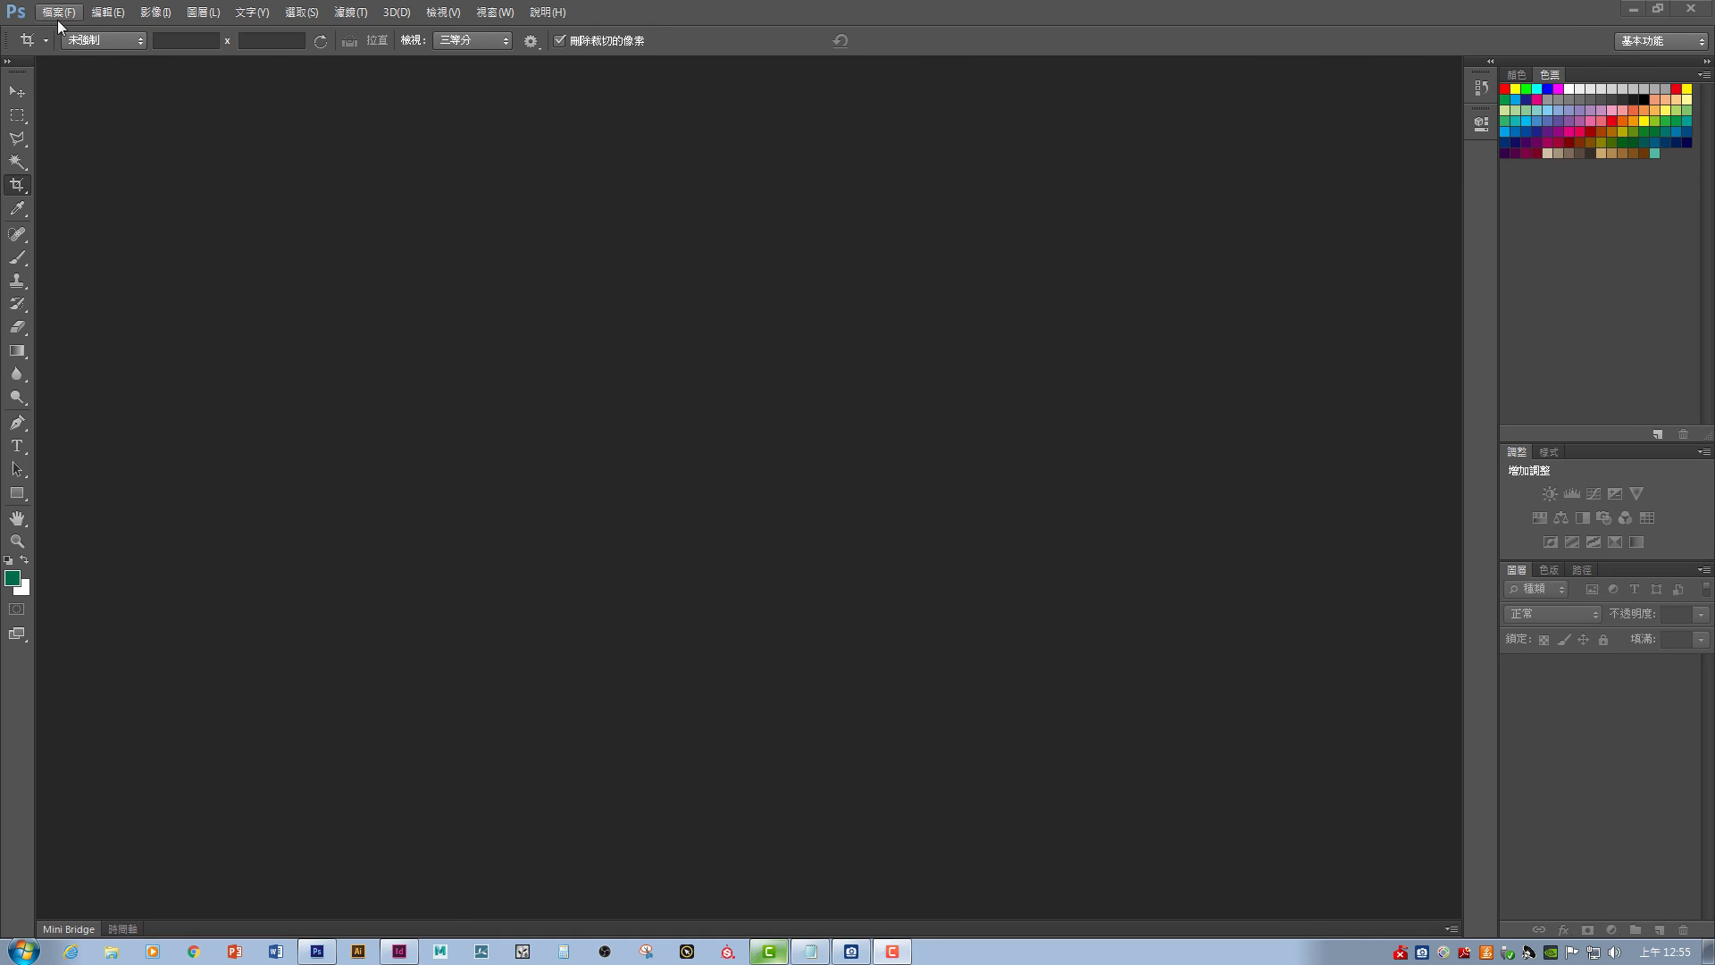
- Import both pages of 未命名-1.pdf, accept the JPEG options, and check the 未命名-1-1 and 未命名-1-2 tabs
{"action": "left_click", "coordinate": [57, 17]}
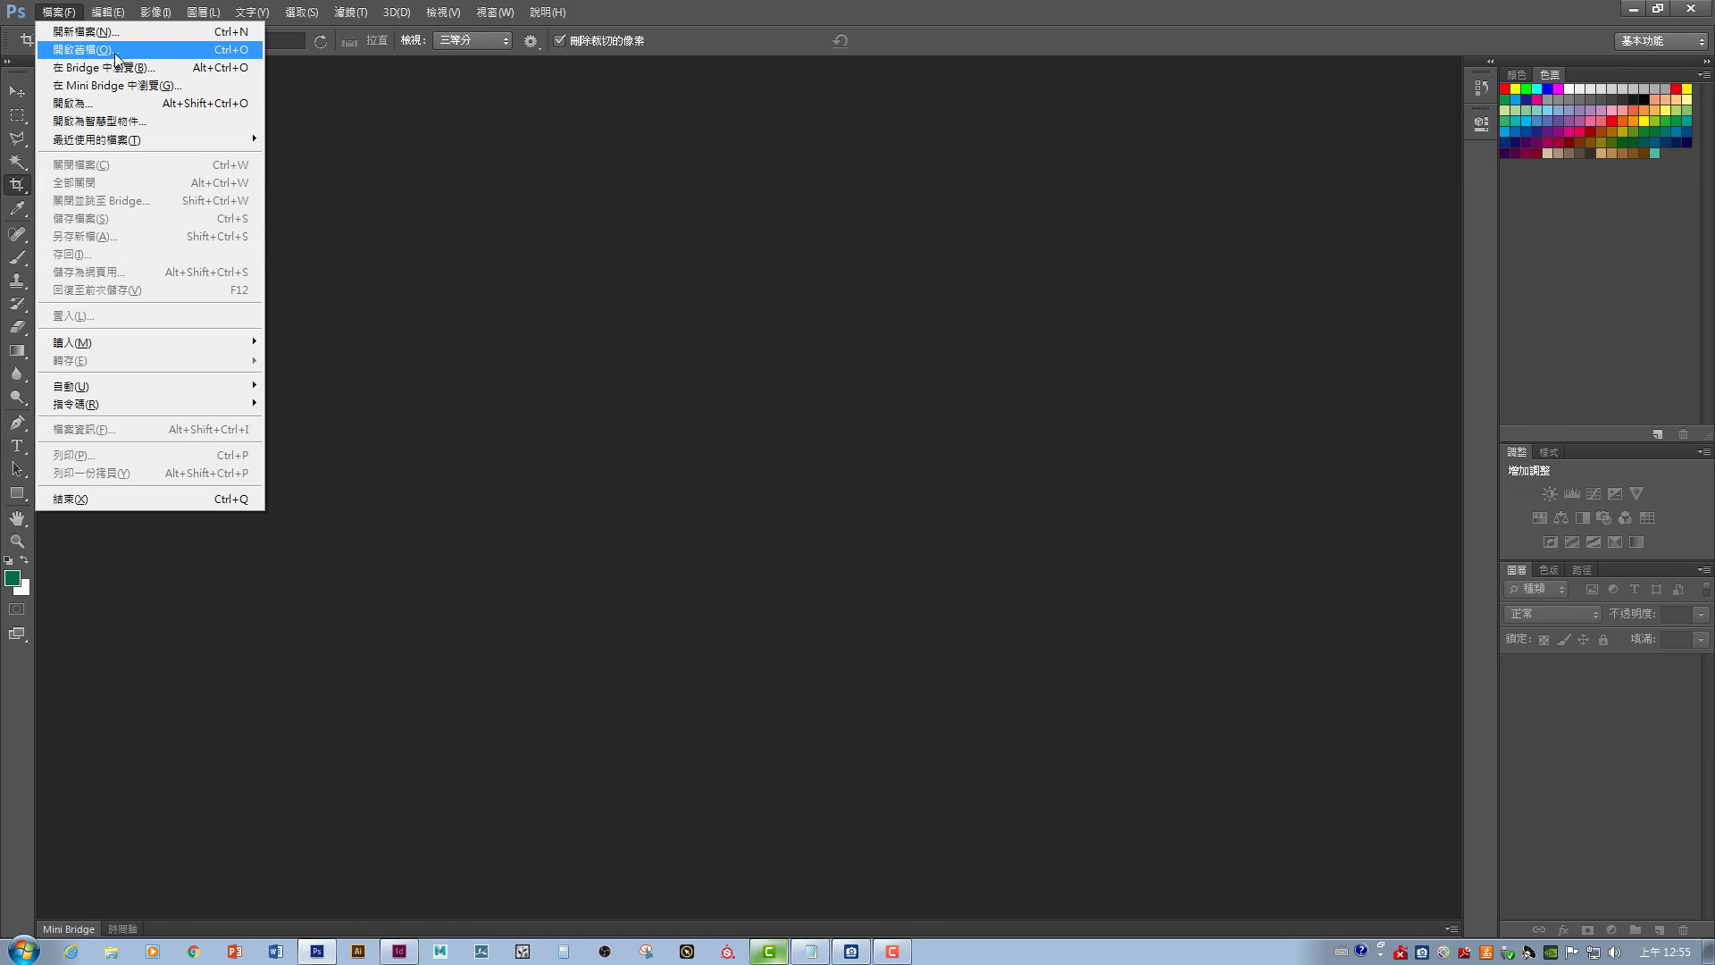
{"action": "left_click", "coordinate": [114, 50]}
{"action": "left_click", "coordinate": [782, 427]}
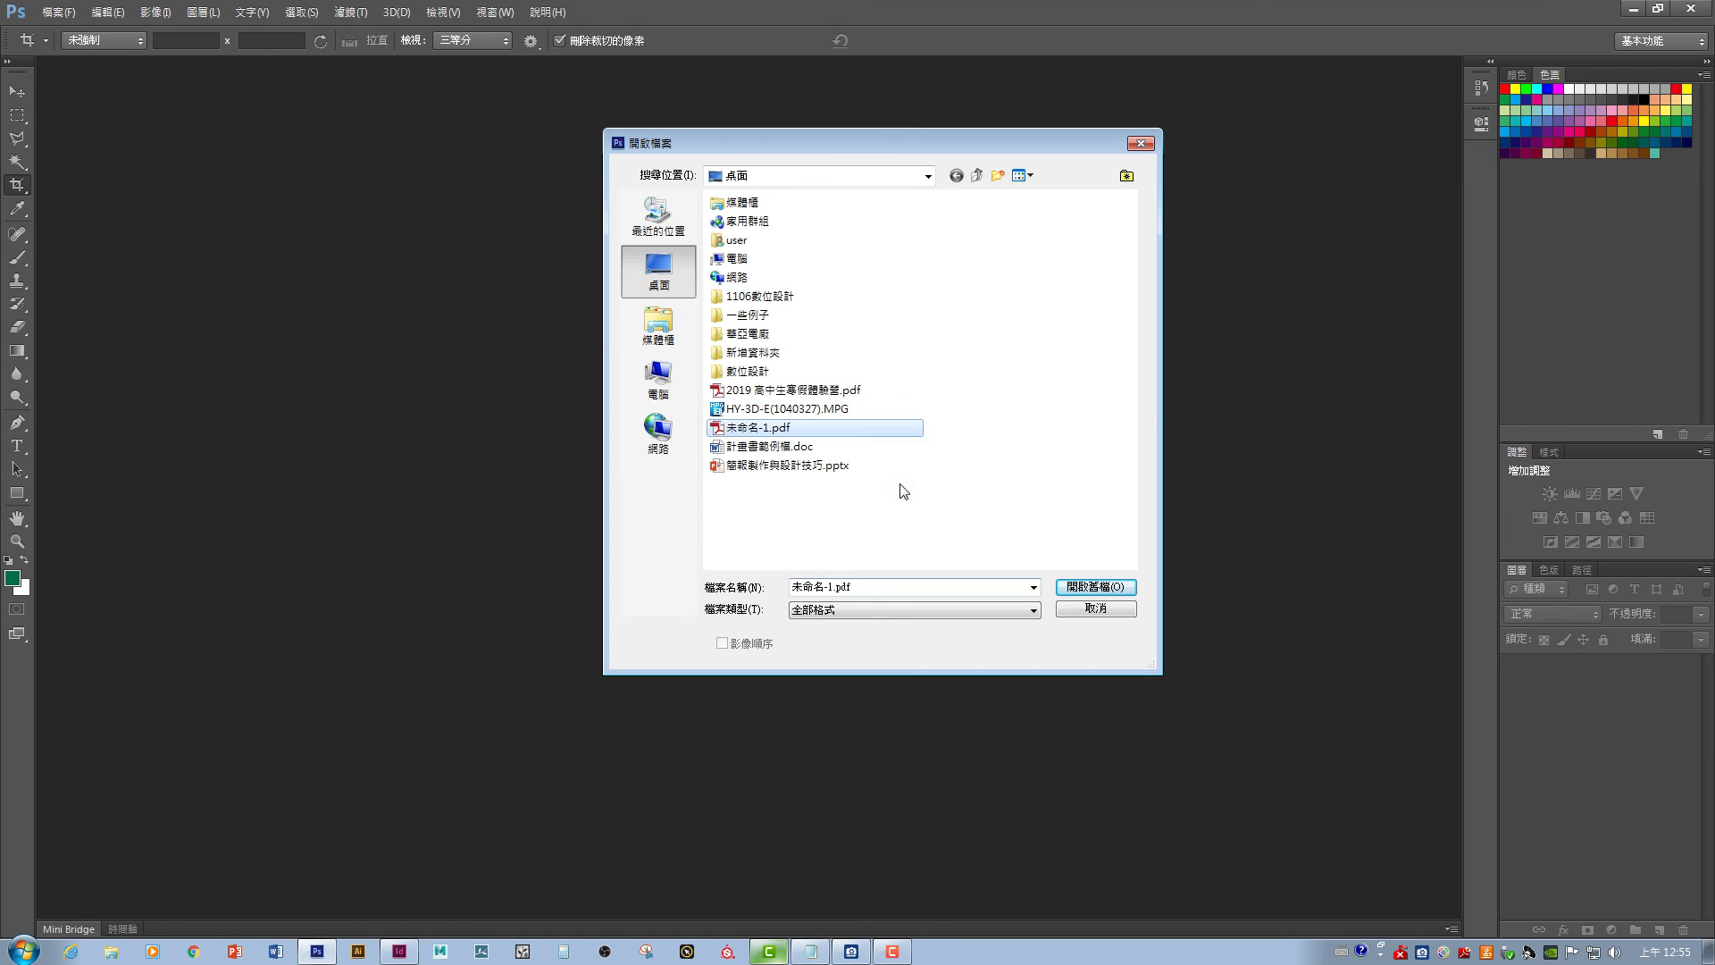
{"action": "left_click", "coordinate": [1095, 586]}
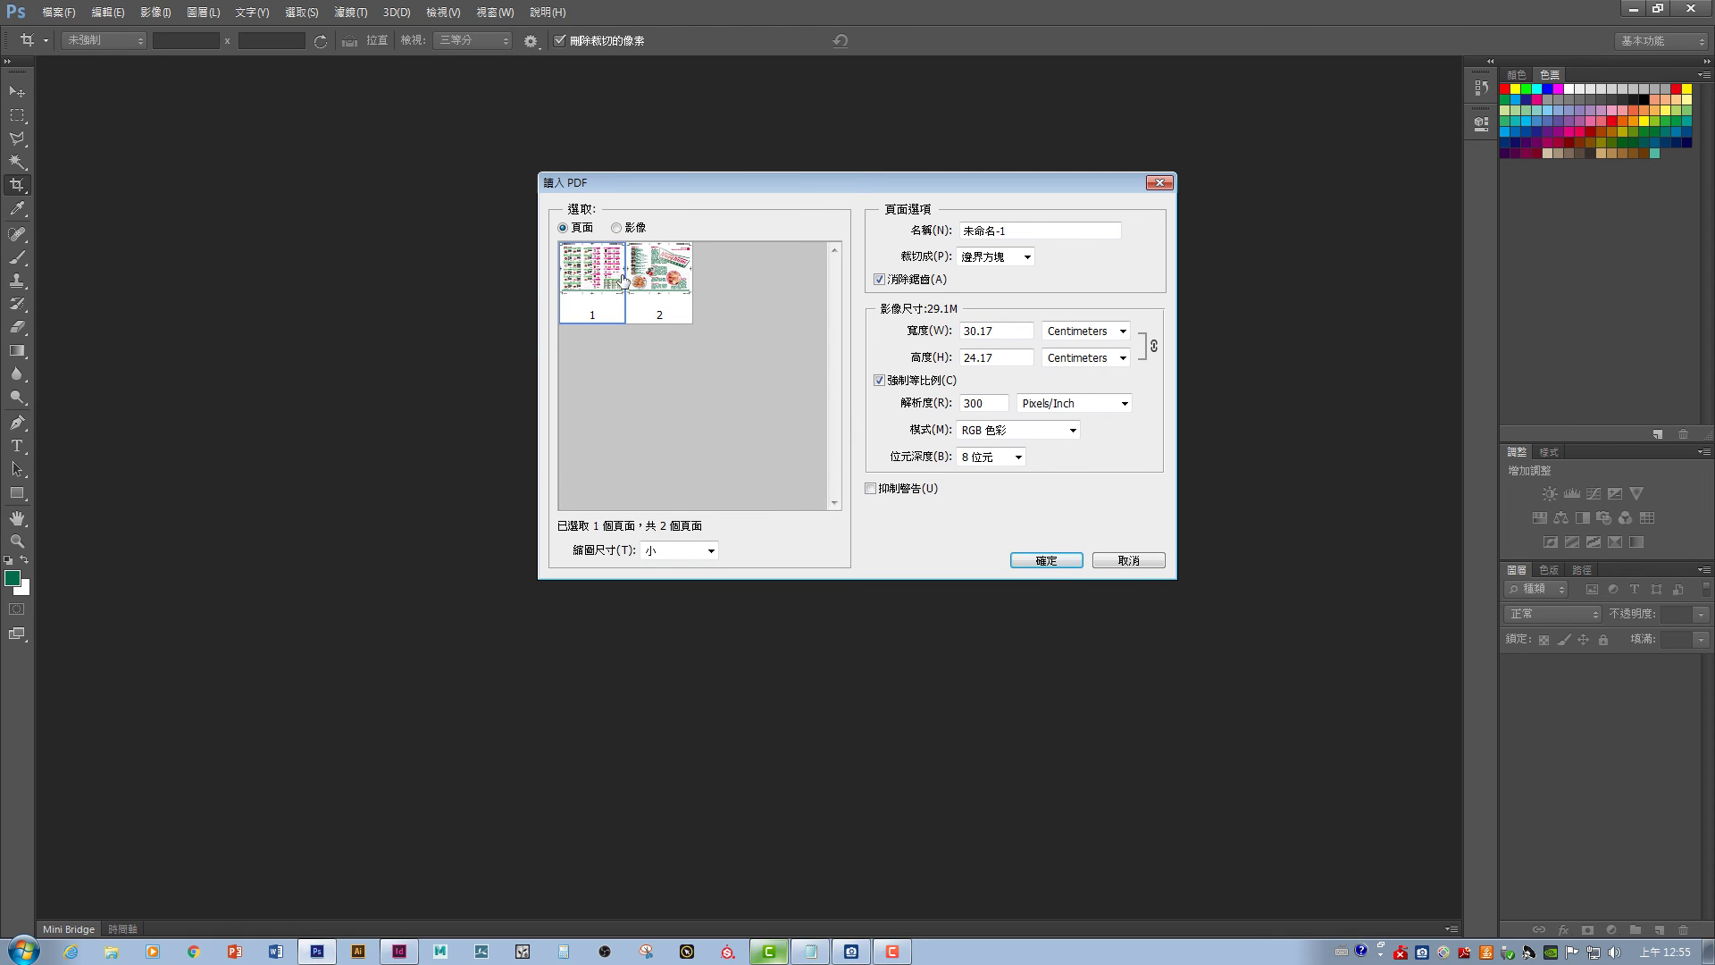
{"action": "left_click", "coordinate": [1040, 572]}
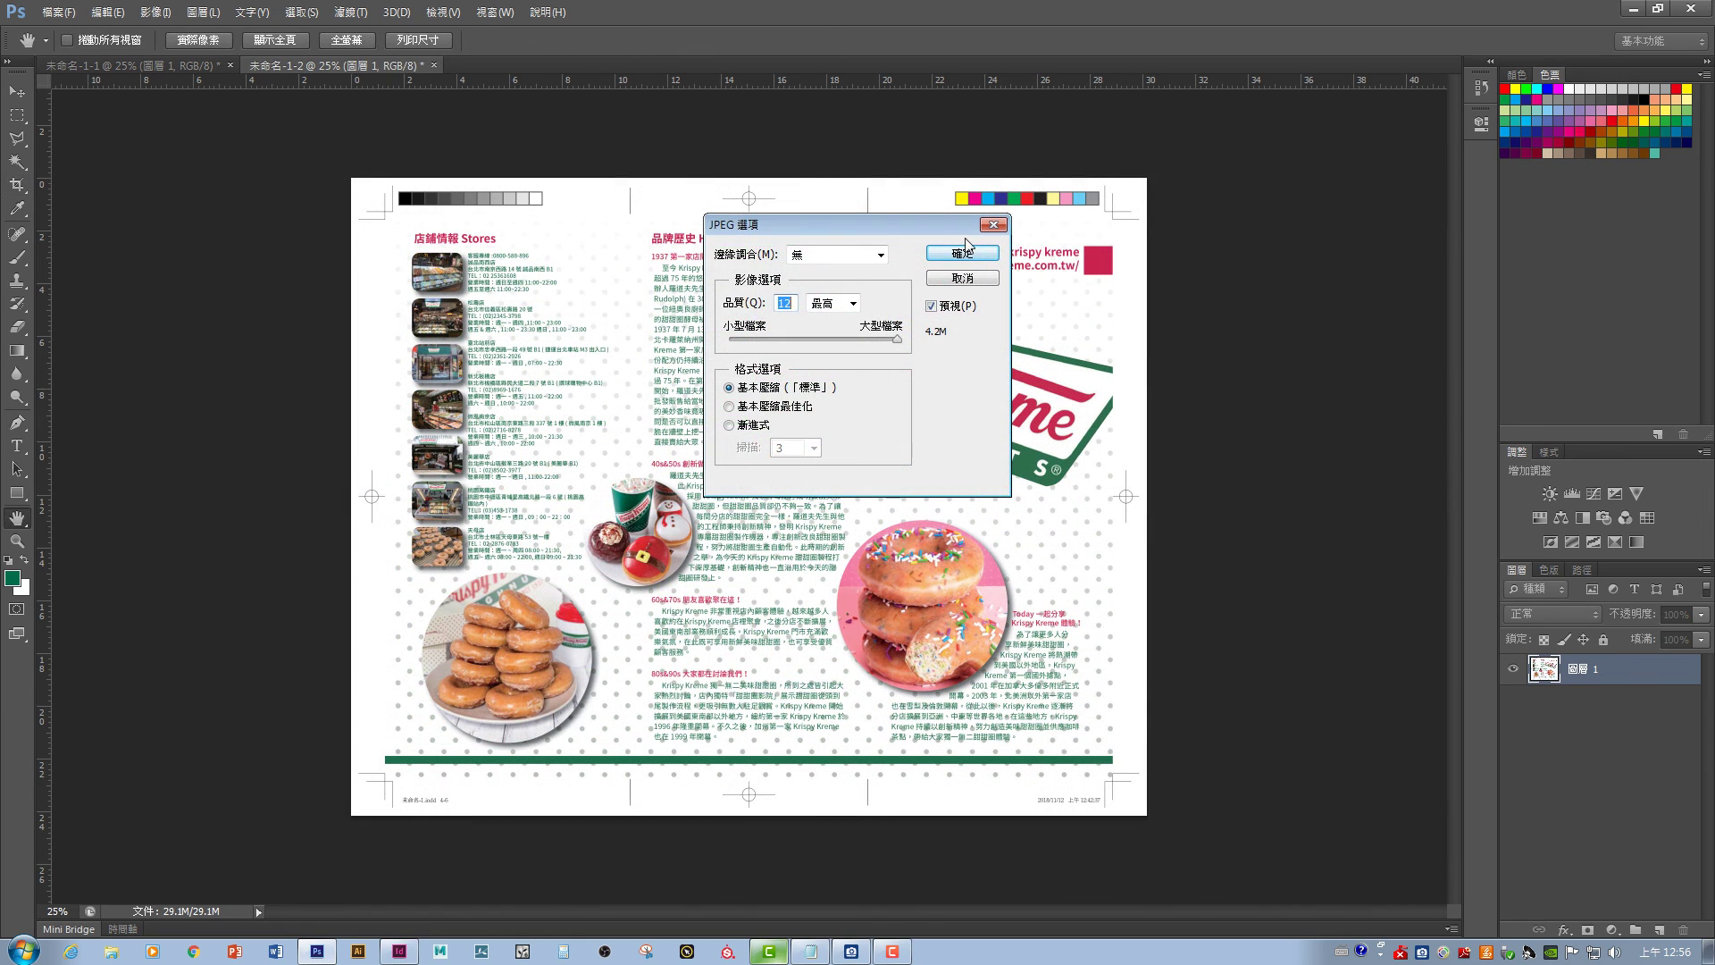
{"action": "left_click", "coordinate": [964, 251]}
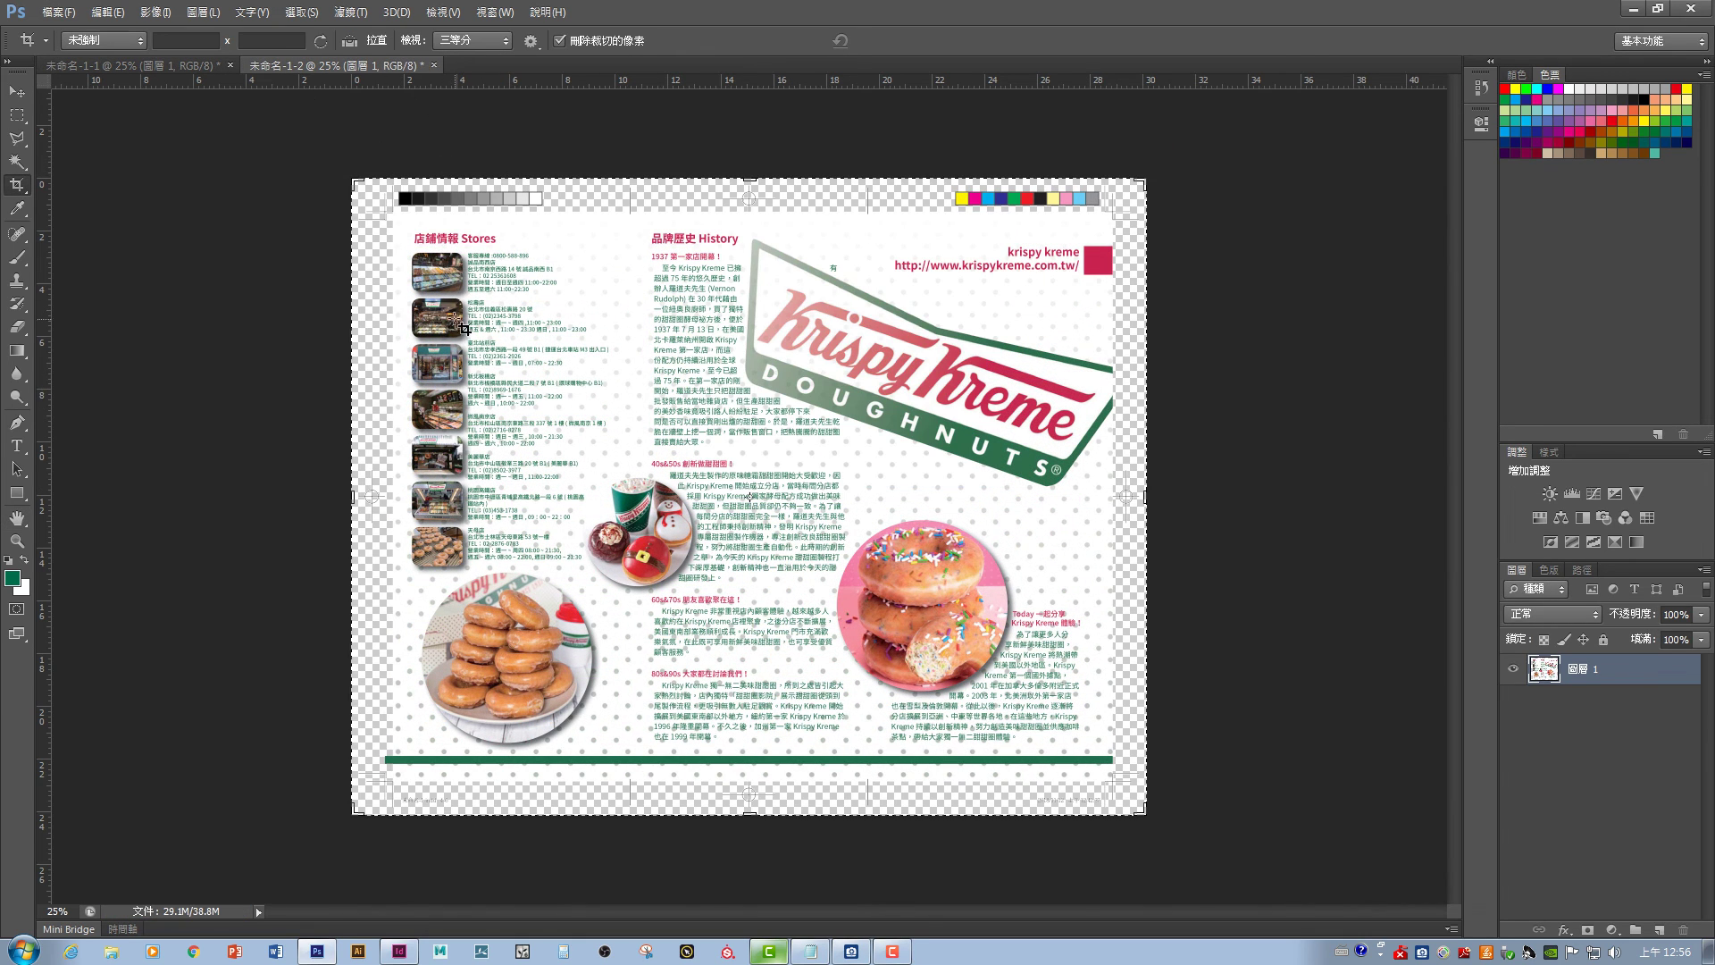
{"action": "left_click", "coordinate": [195, 72]}
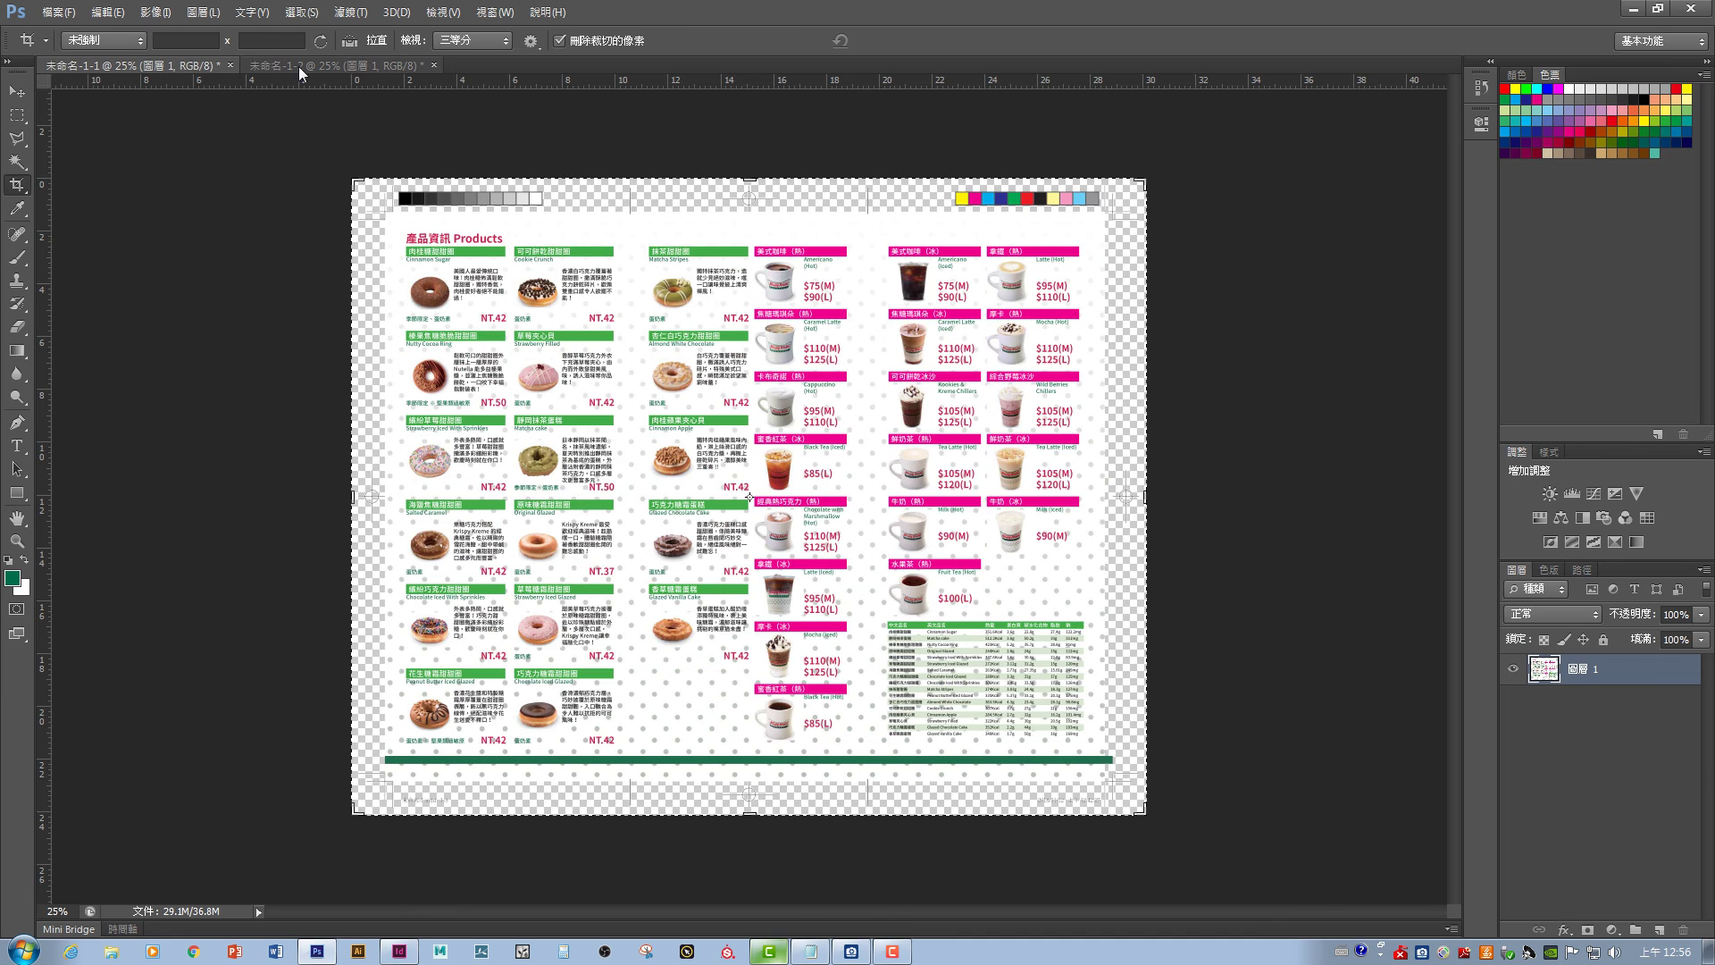
{"action": "left_click", "coordinate": [299, 66]}
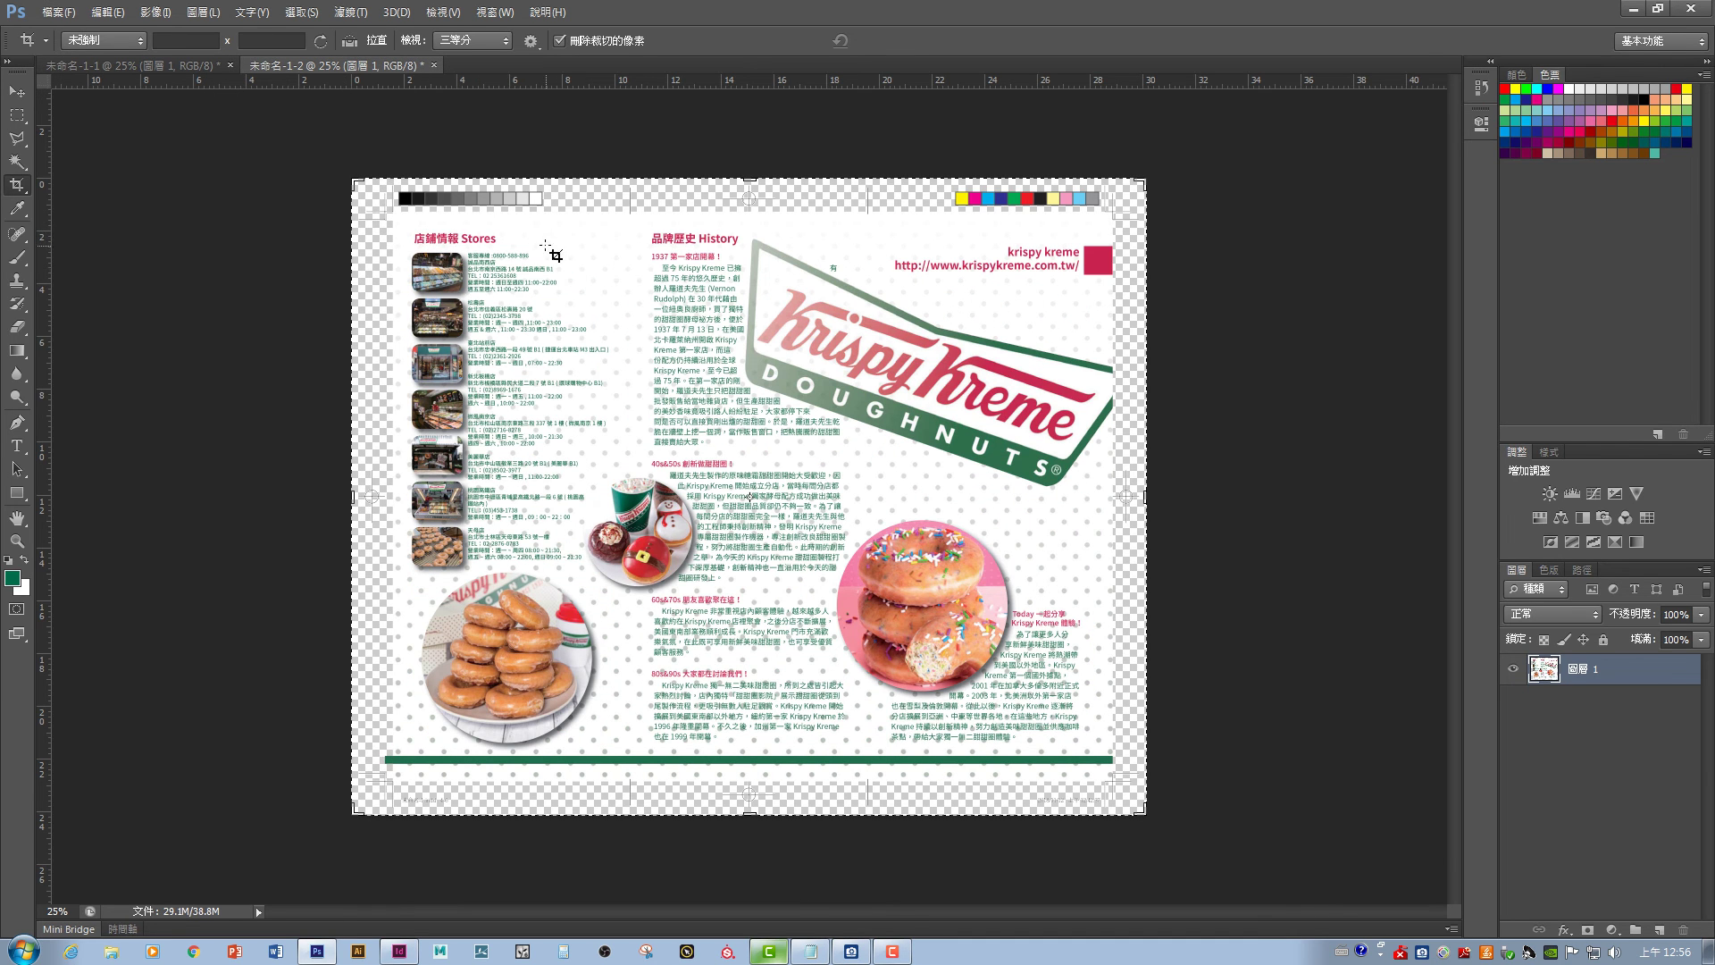
{"action": "left_click", "coordinate": [58, 12]}
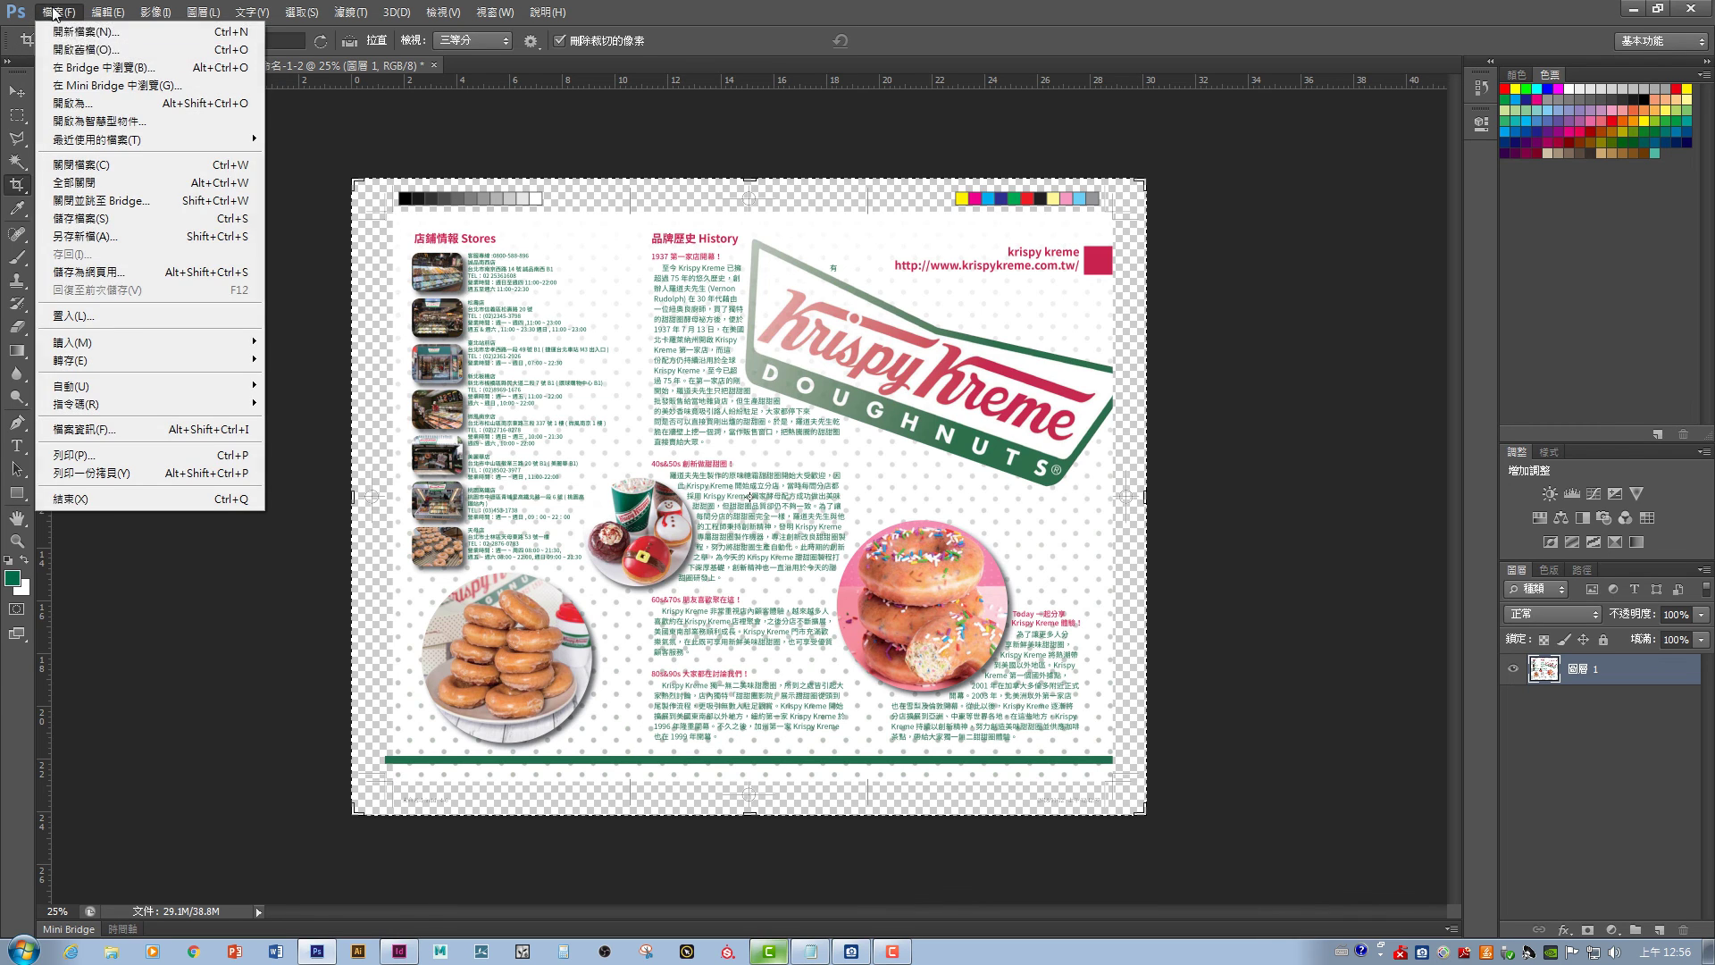
- Open trifold mockups.psd from the 數位設計 > 1105 folder and select the Move tool
{"action": "left_click", "coordinate": [67, 46]}
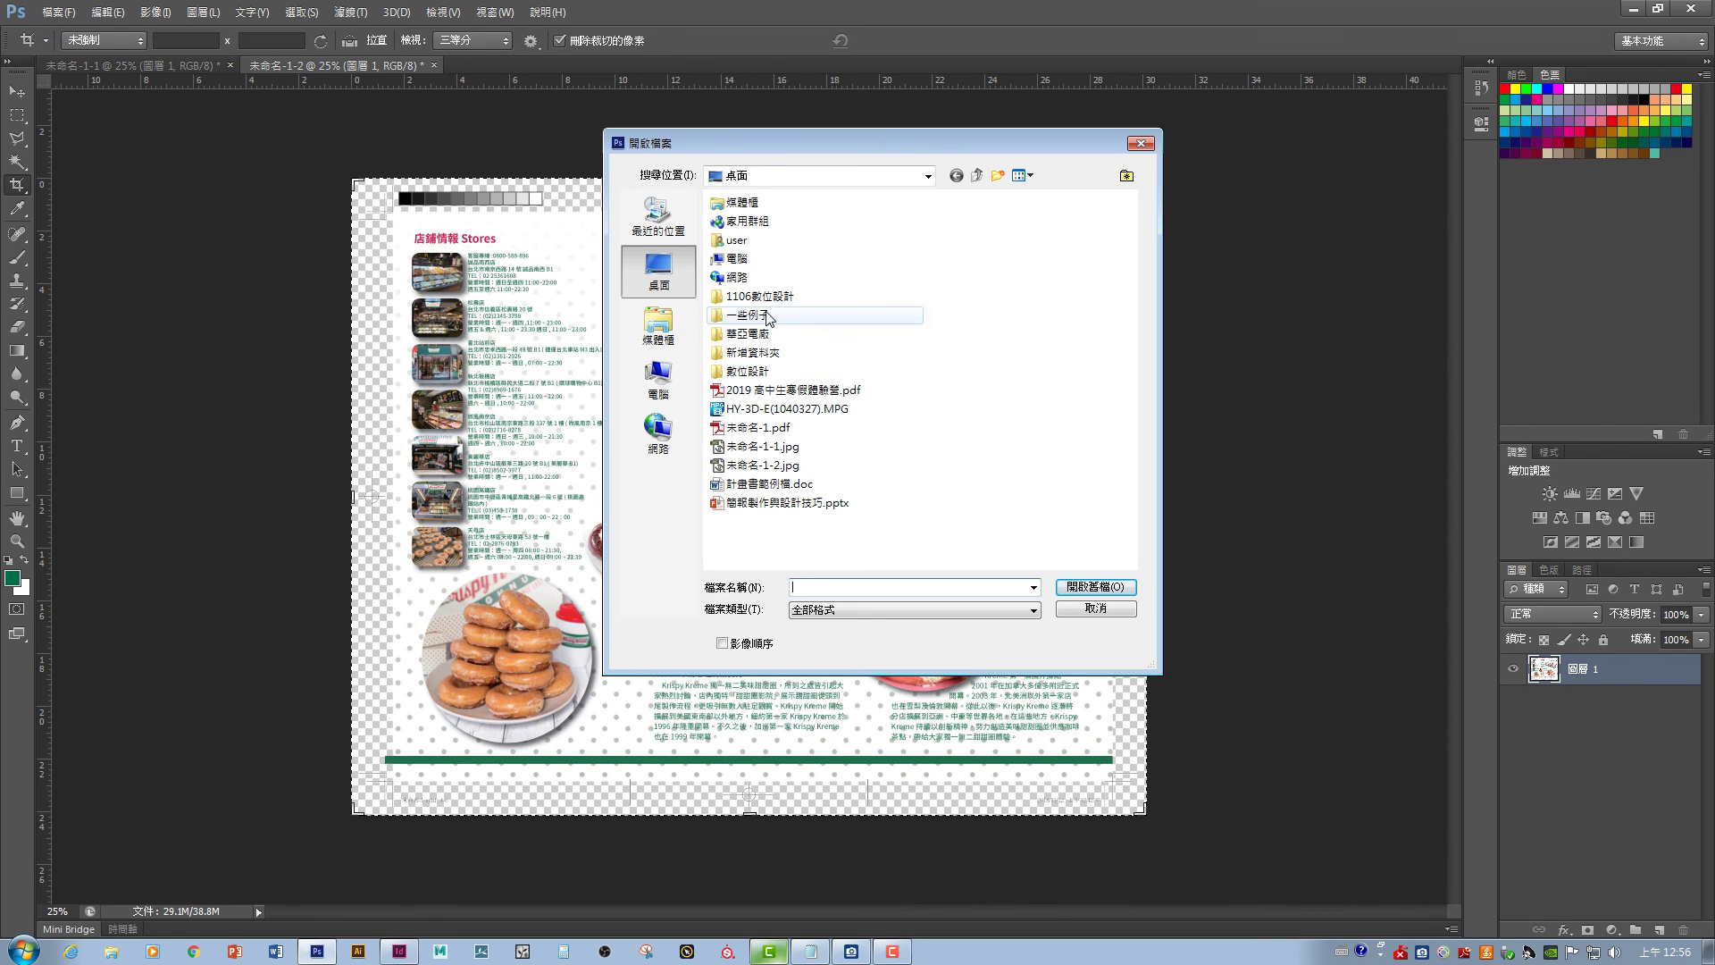
{"action": "left_click", "coordinate": [759, 296]}
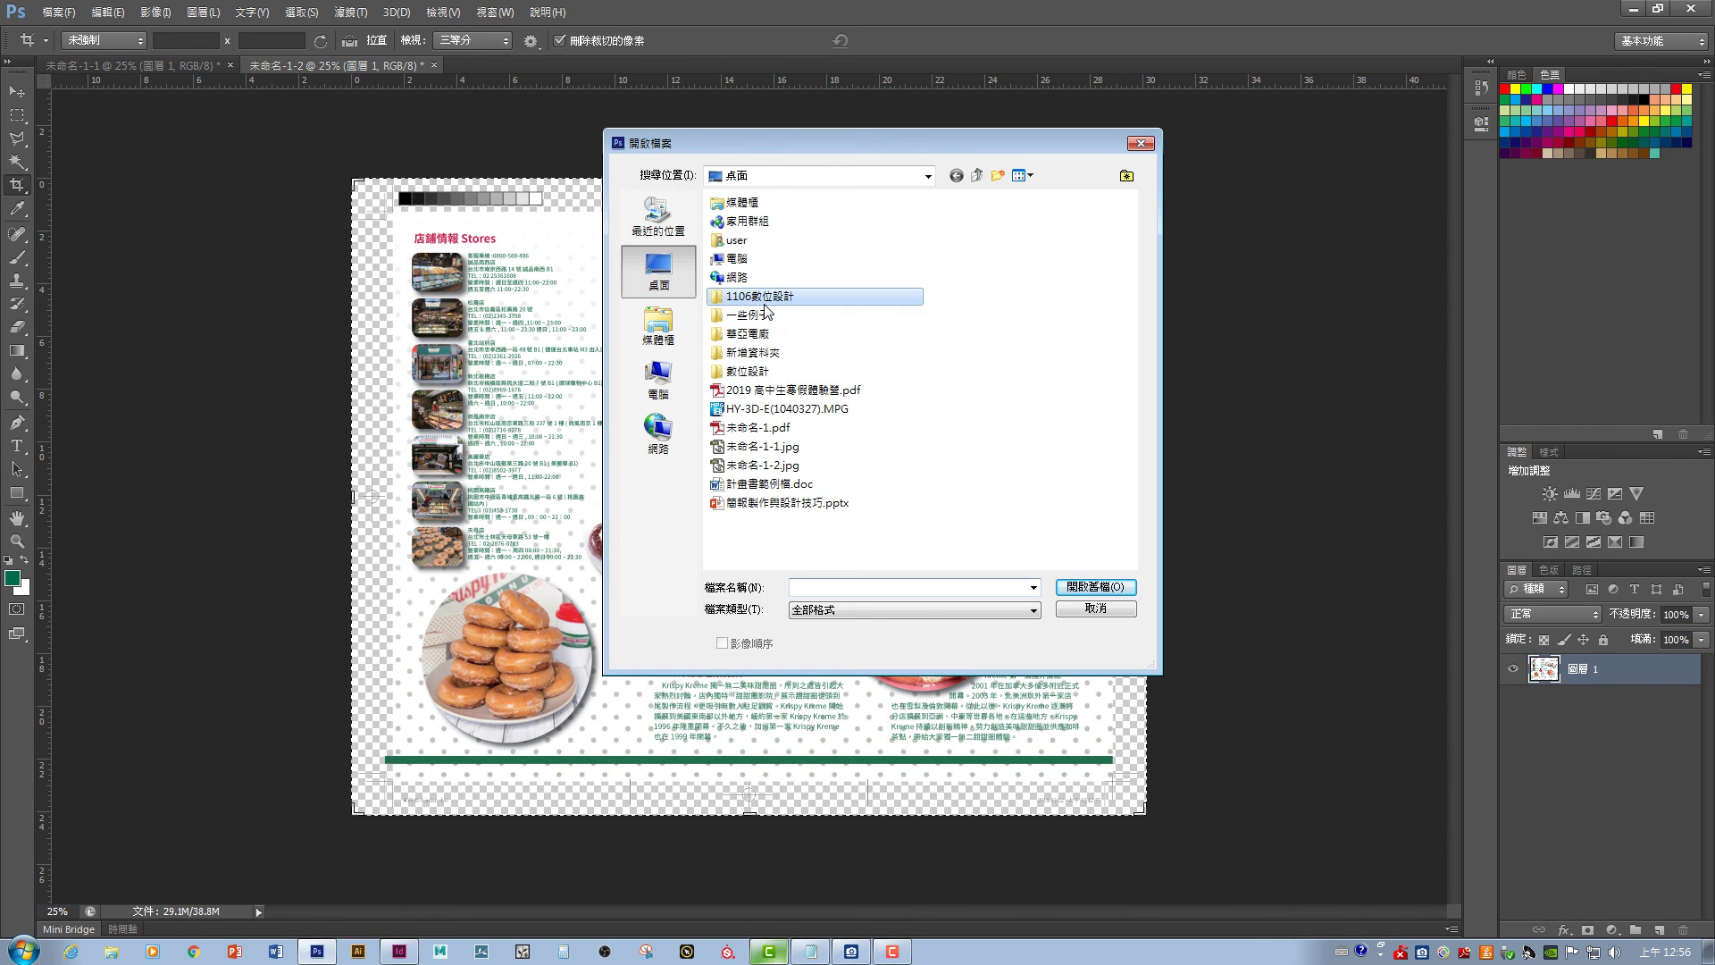
{"action": "double_click", "coordinate": [746, 371]}
{"action": "double_click", "coordinate": [763, 326]}
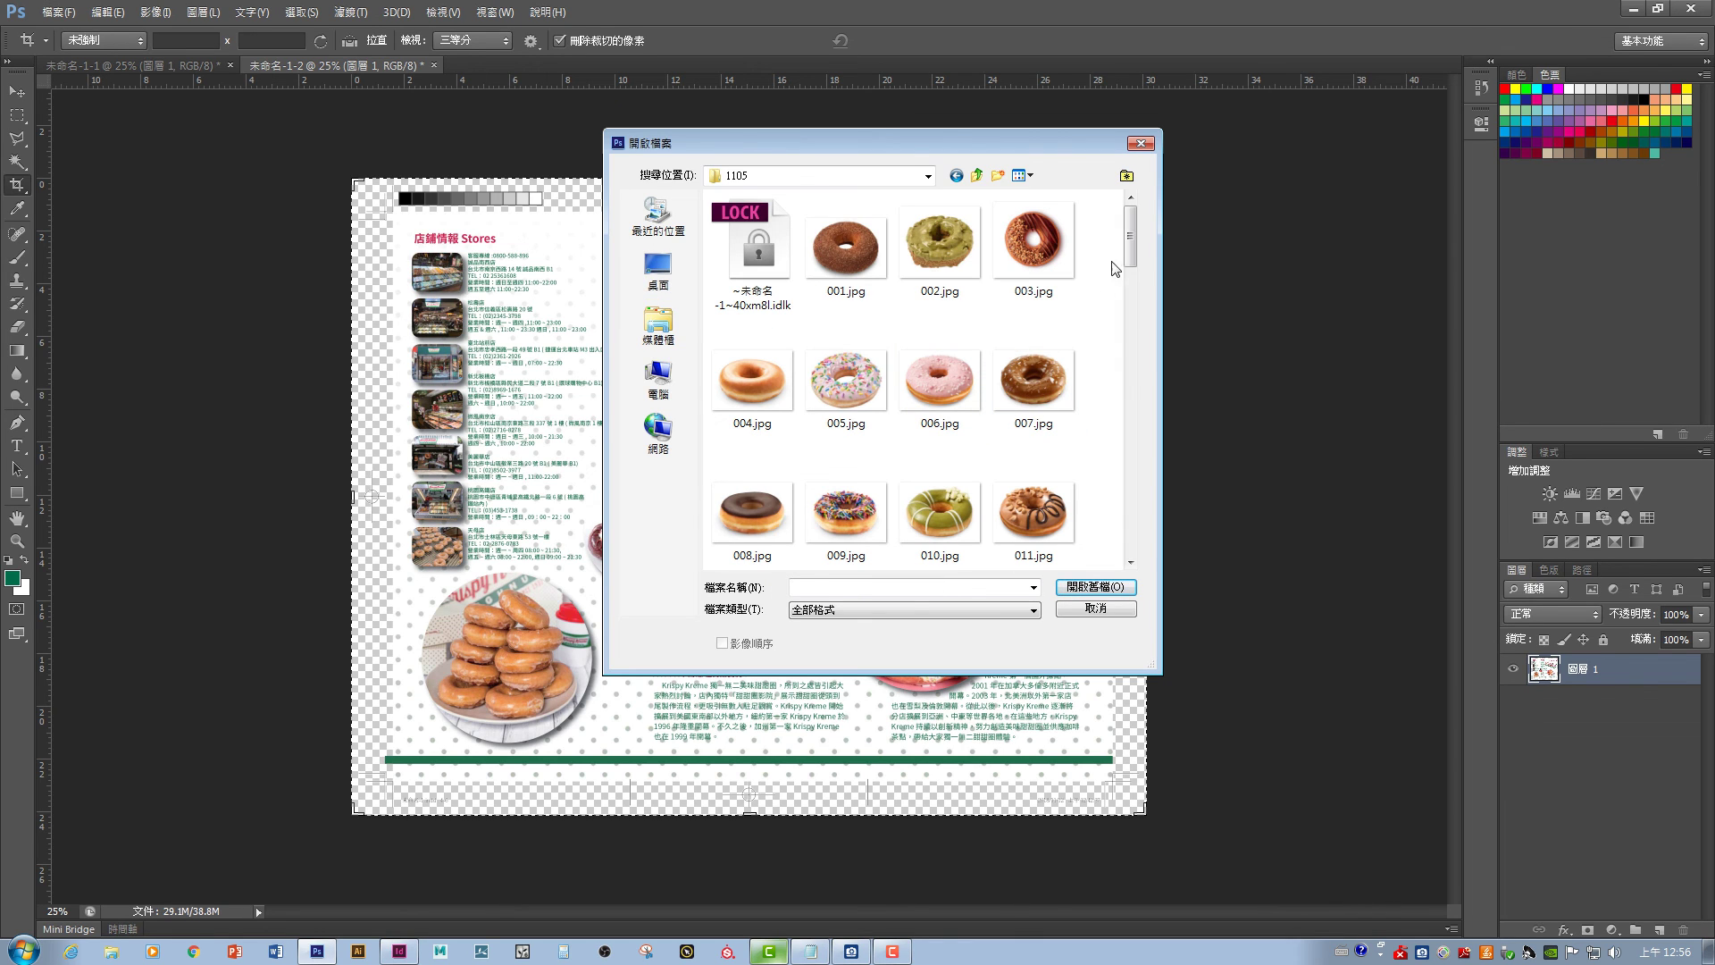
{"action": "scroll", "coordinate": [1118, 282], "scroll_direction": "down", "scroll_amount": 10}
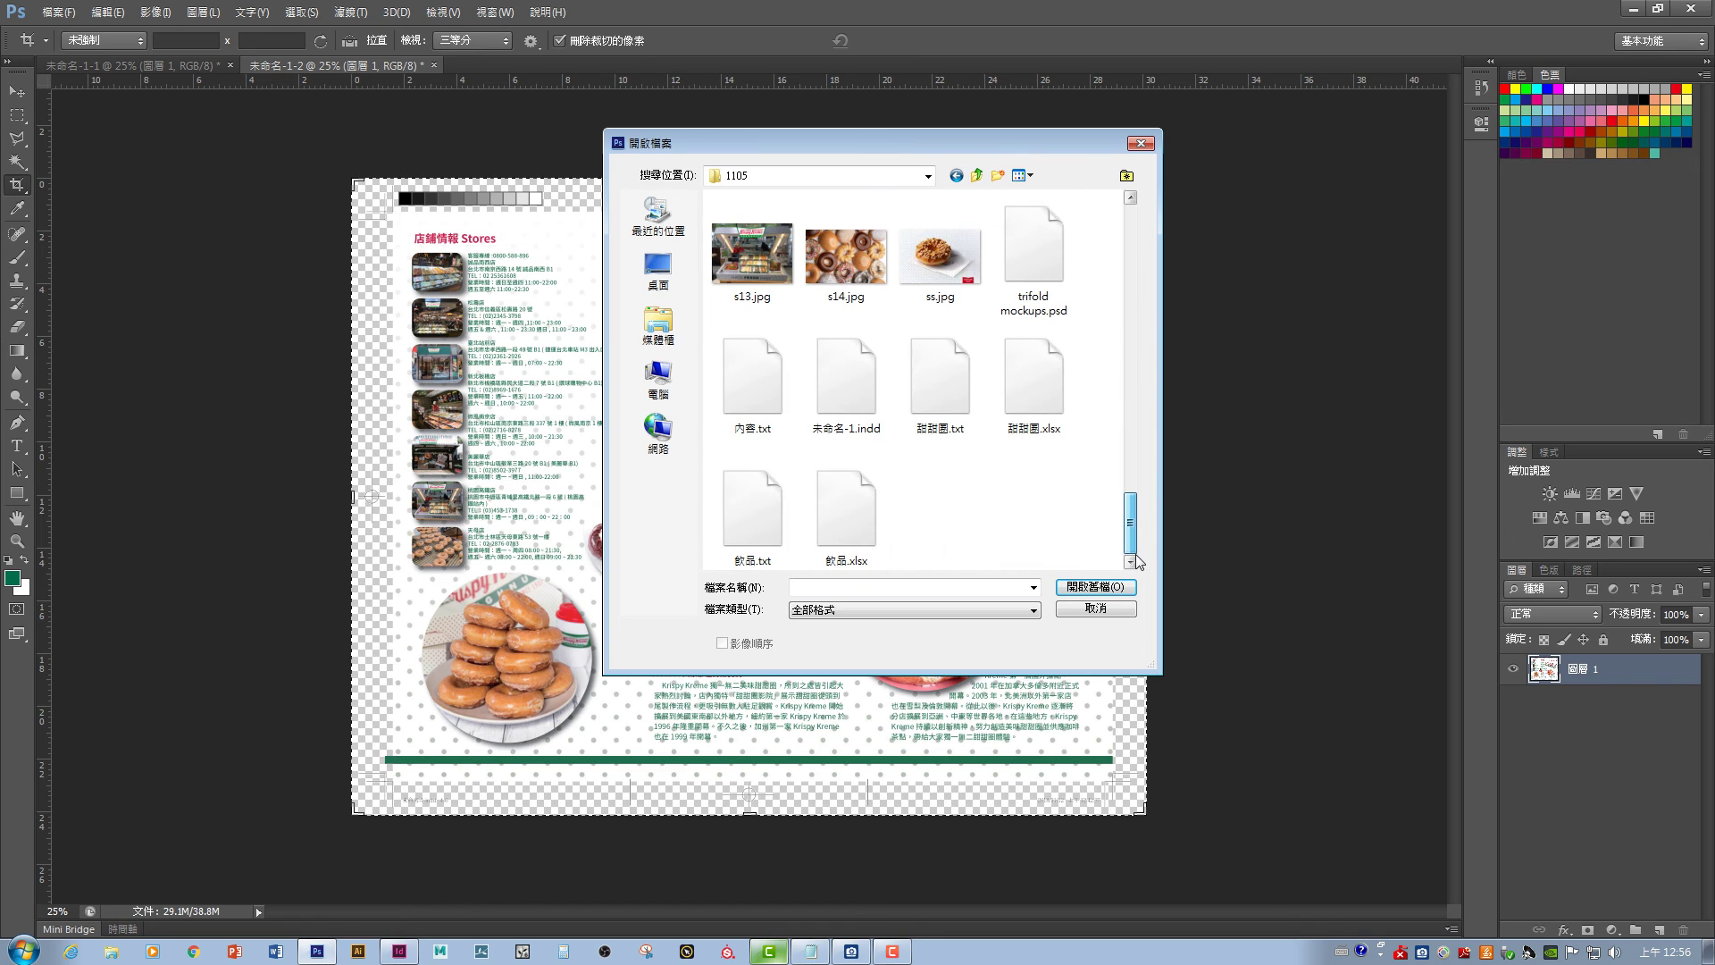
{"action": "left_click", "coordinate": [1072, 307]}
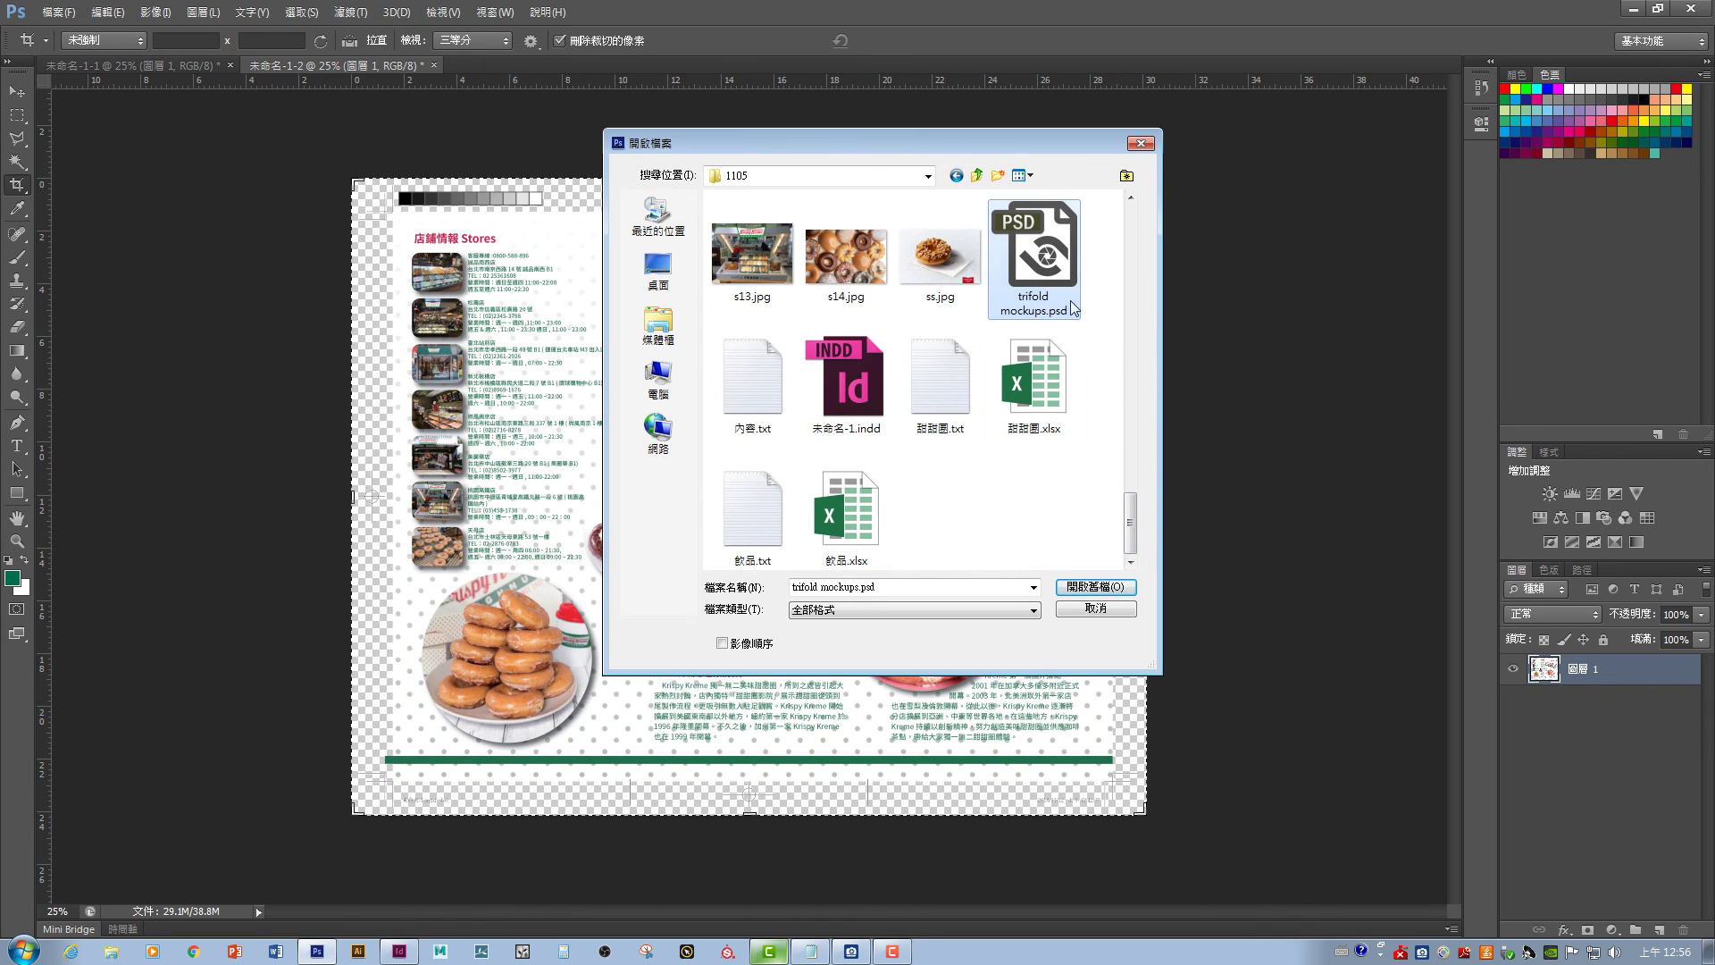
{"action": "left_click", "coordinate": [1094, 586]}
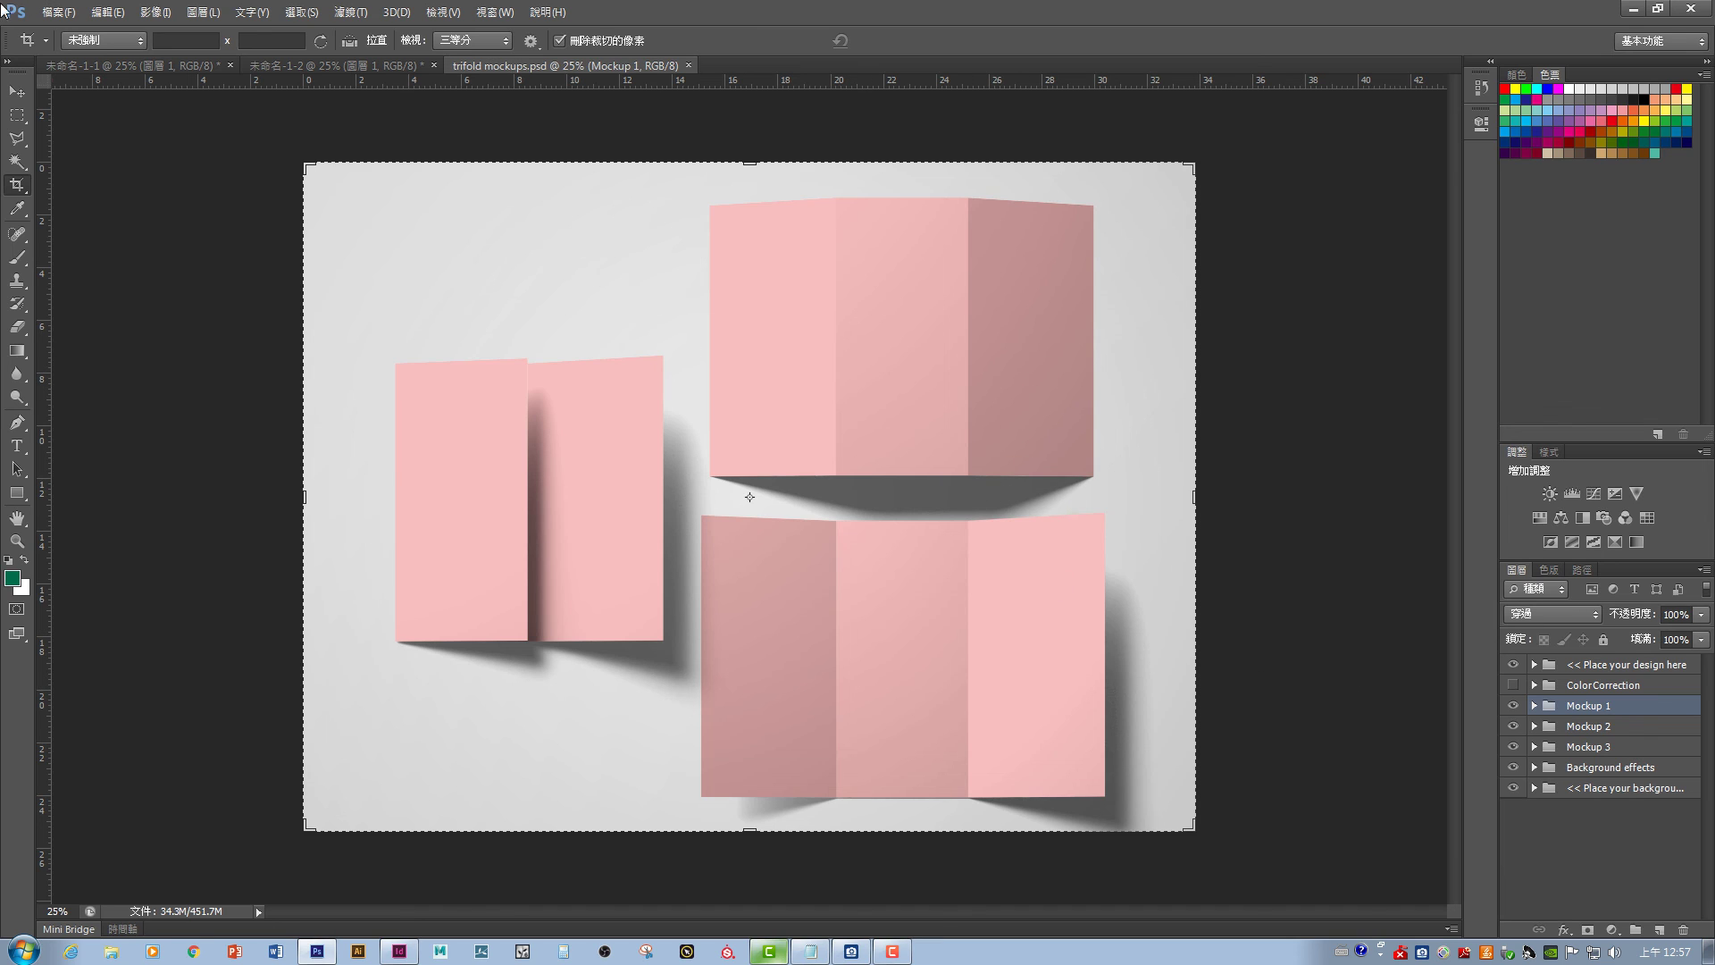
{"action": "left_click", "coordinate": [17, 92]}
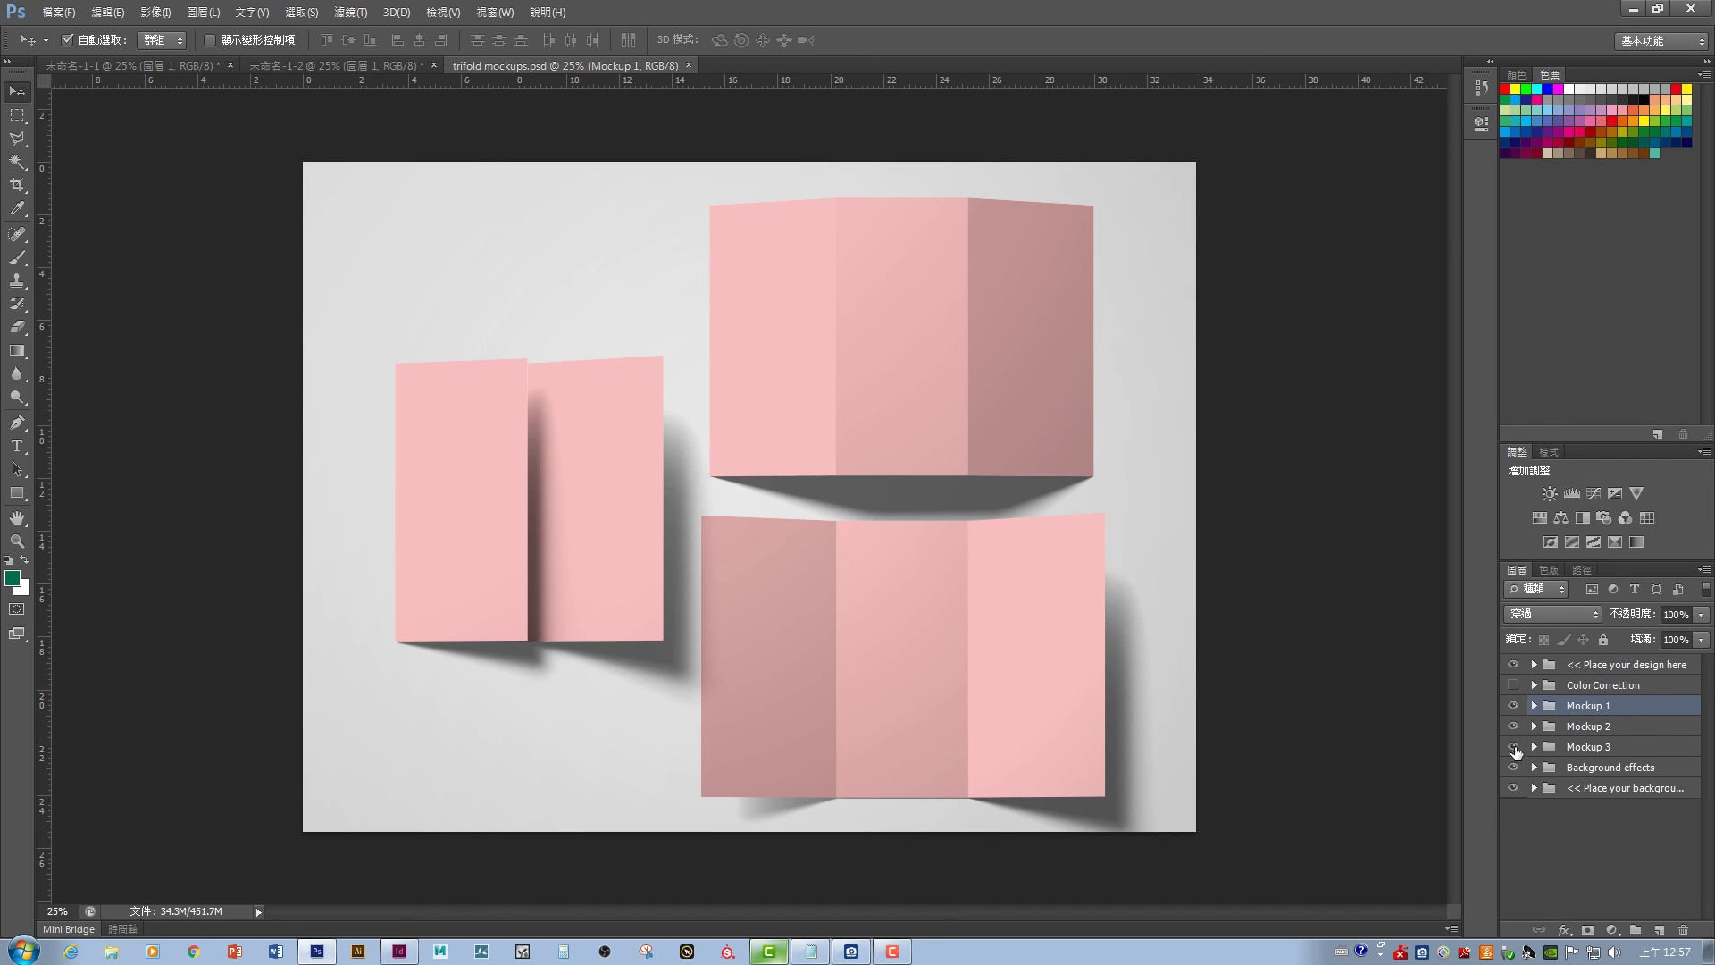
- Hide the Mockup 1 two-panel and Mockup 2 lower tri-fold layer groups
{"action": "left_click", "coordinate": [1514, 706]}
{"action": "left_click", "coordinate": [1514, 705]}
{"action": "left_click", "coordinate": [1514, 706]}
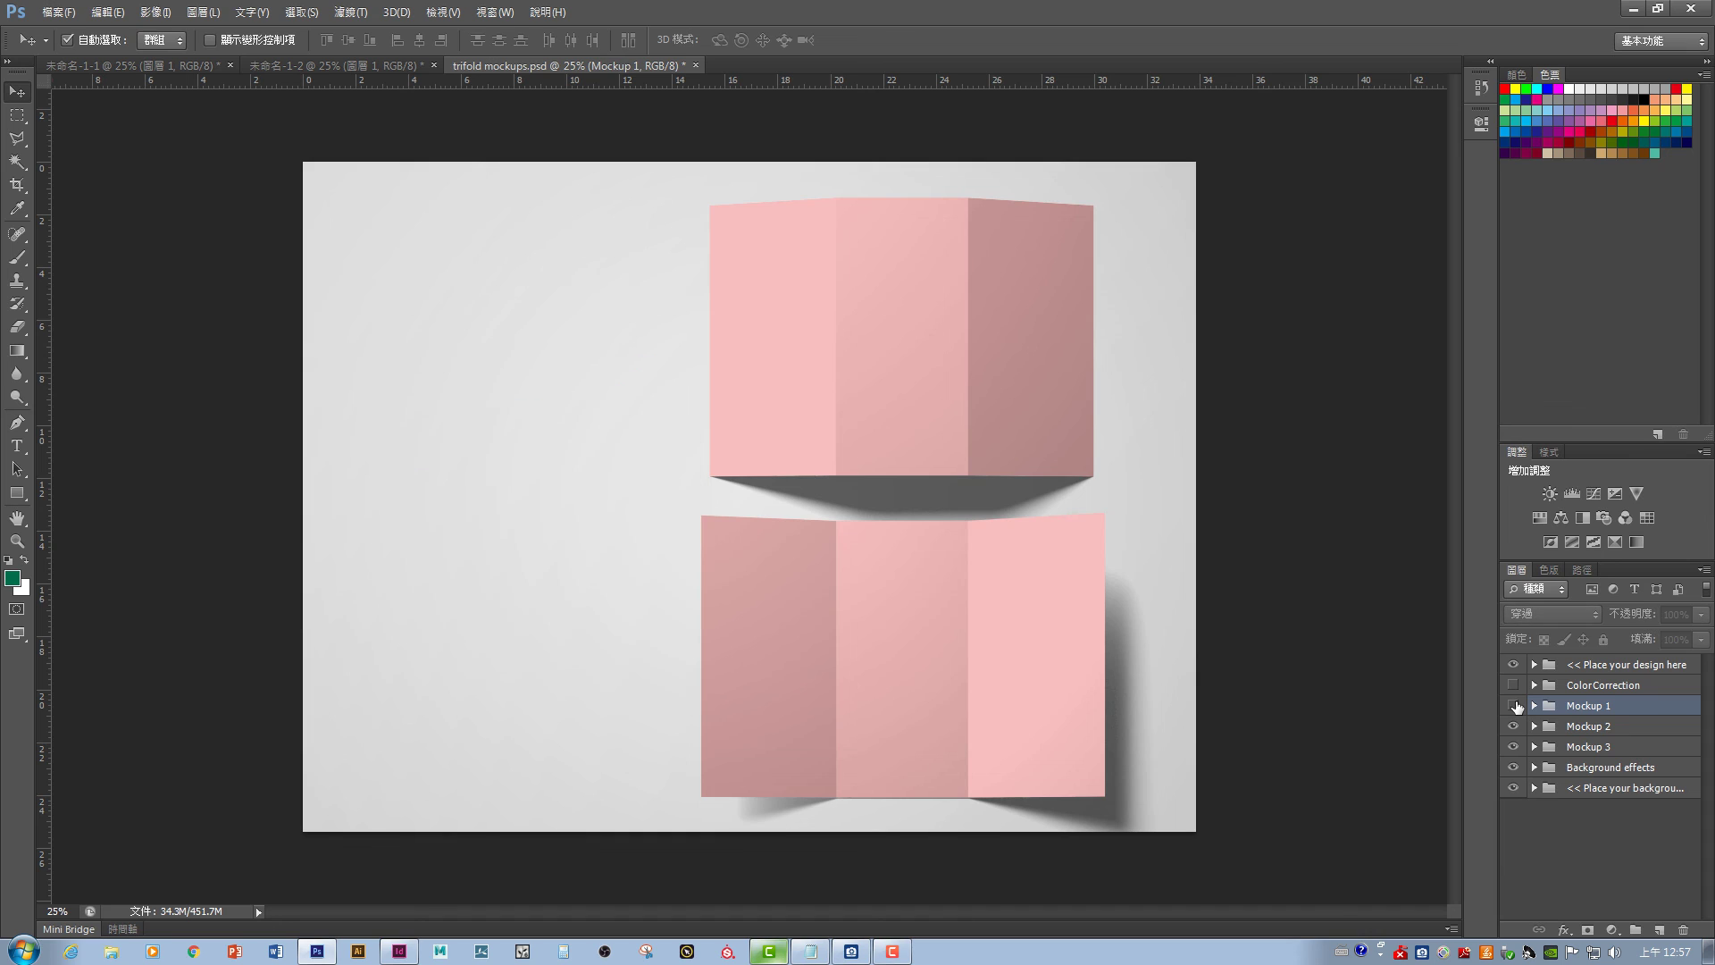
{"action": "left_click", "coordinate": [1513, 705]}
{"action": "left_click", "coordinate": [1513, 705]}
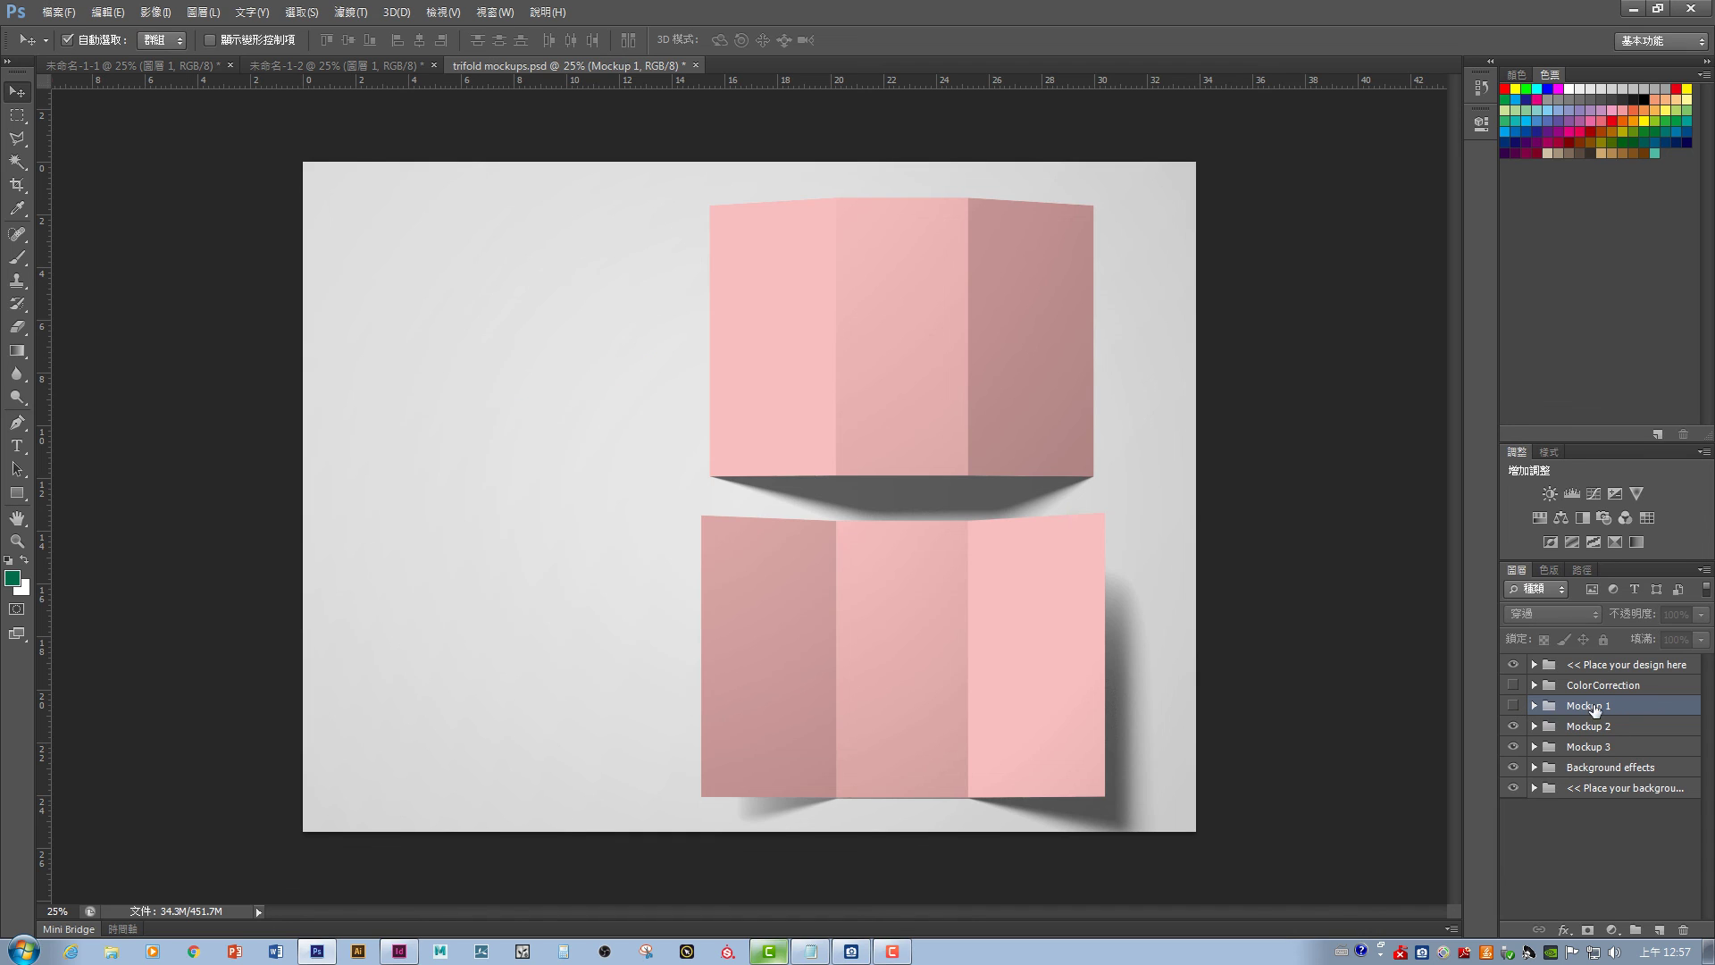
{"action": "left_click", "coordinate": [1513, 727]}
{"action": "left_click", "coordinate": [1513, 726]}
{"action": "left_click", "coordinate": [1514, 747]}
{"action": "left_click", "coordinate": [1513, 747]}
{"action": "left_click", "coordinate": [1513, 726]}
- Expand the Mockup 3 group, identify its Side 1 layer, and open Side 1 for editing
{"action": "left_click", "coordinate": [1530, 746]}
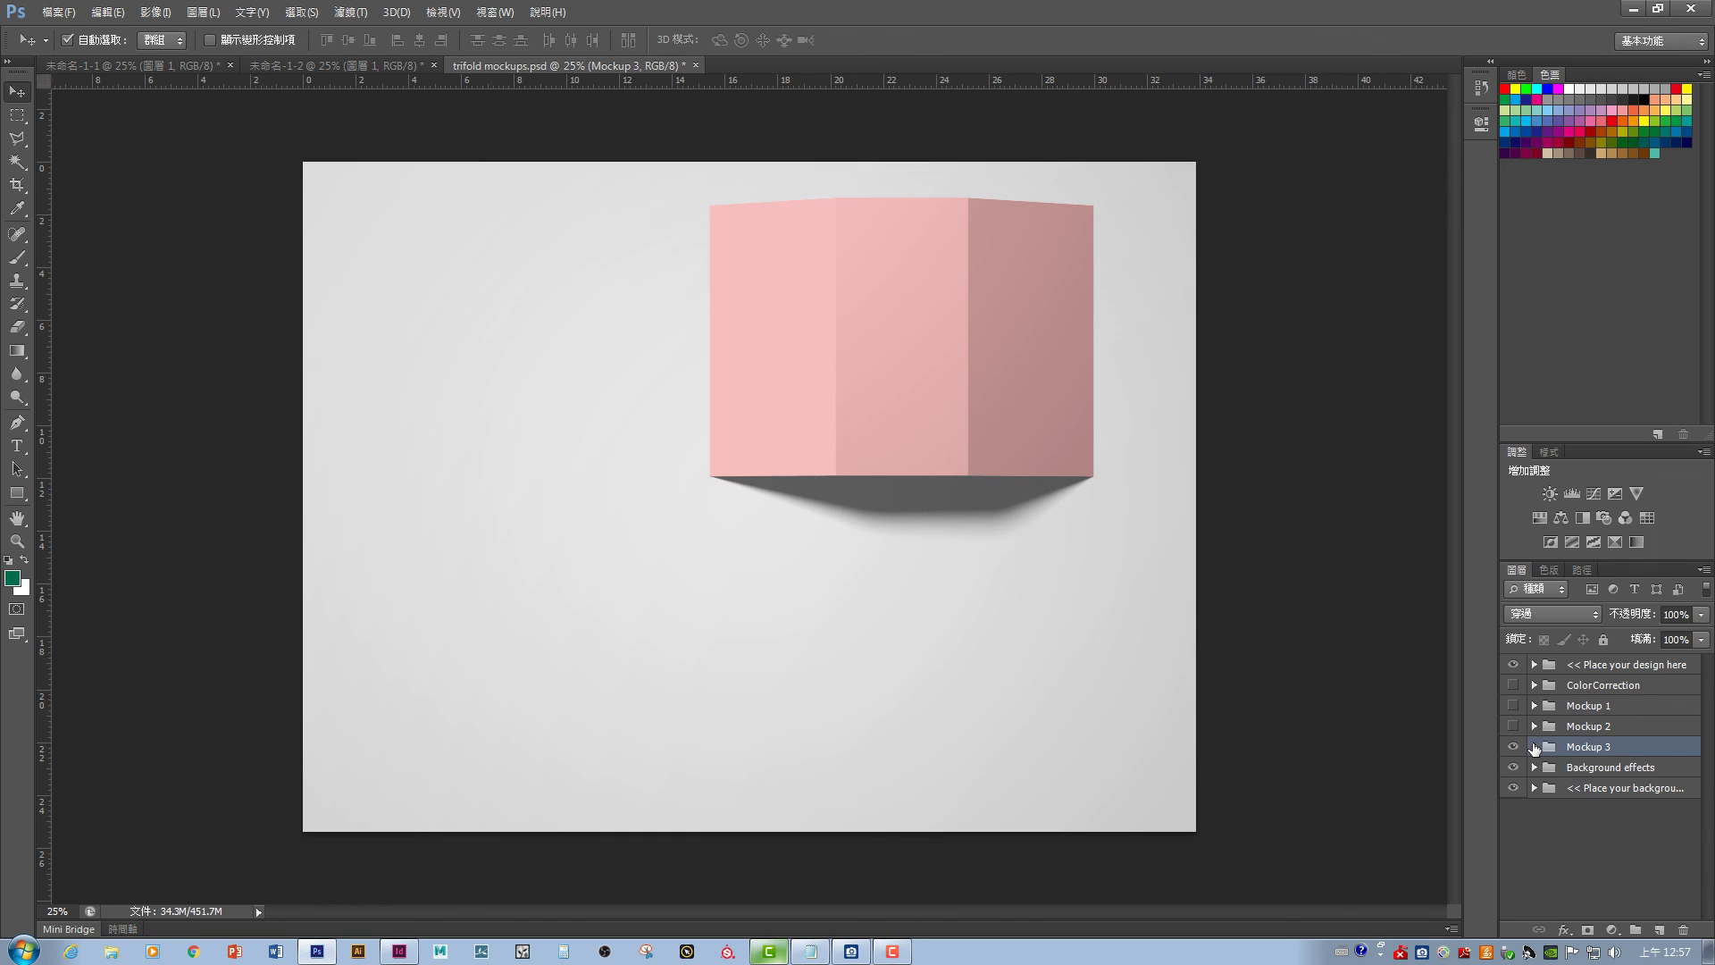
{"action": "left_click", "coordinate": [1534, 747]}
{"action": "scroll", "coordinate": [1710, 758], "scroll_direction": "down", "scroll_amount": 3}
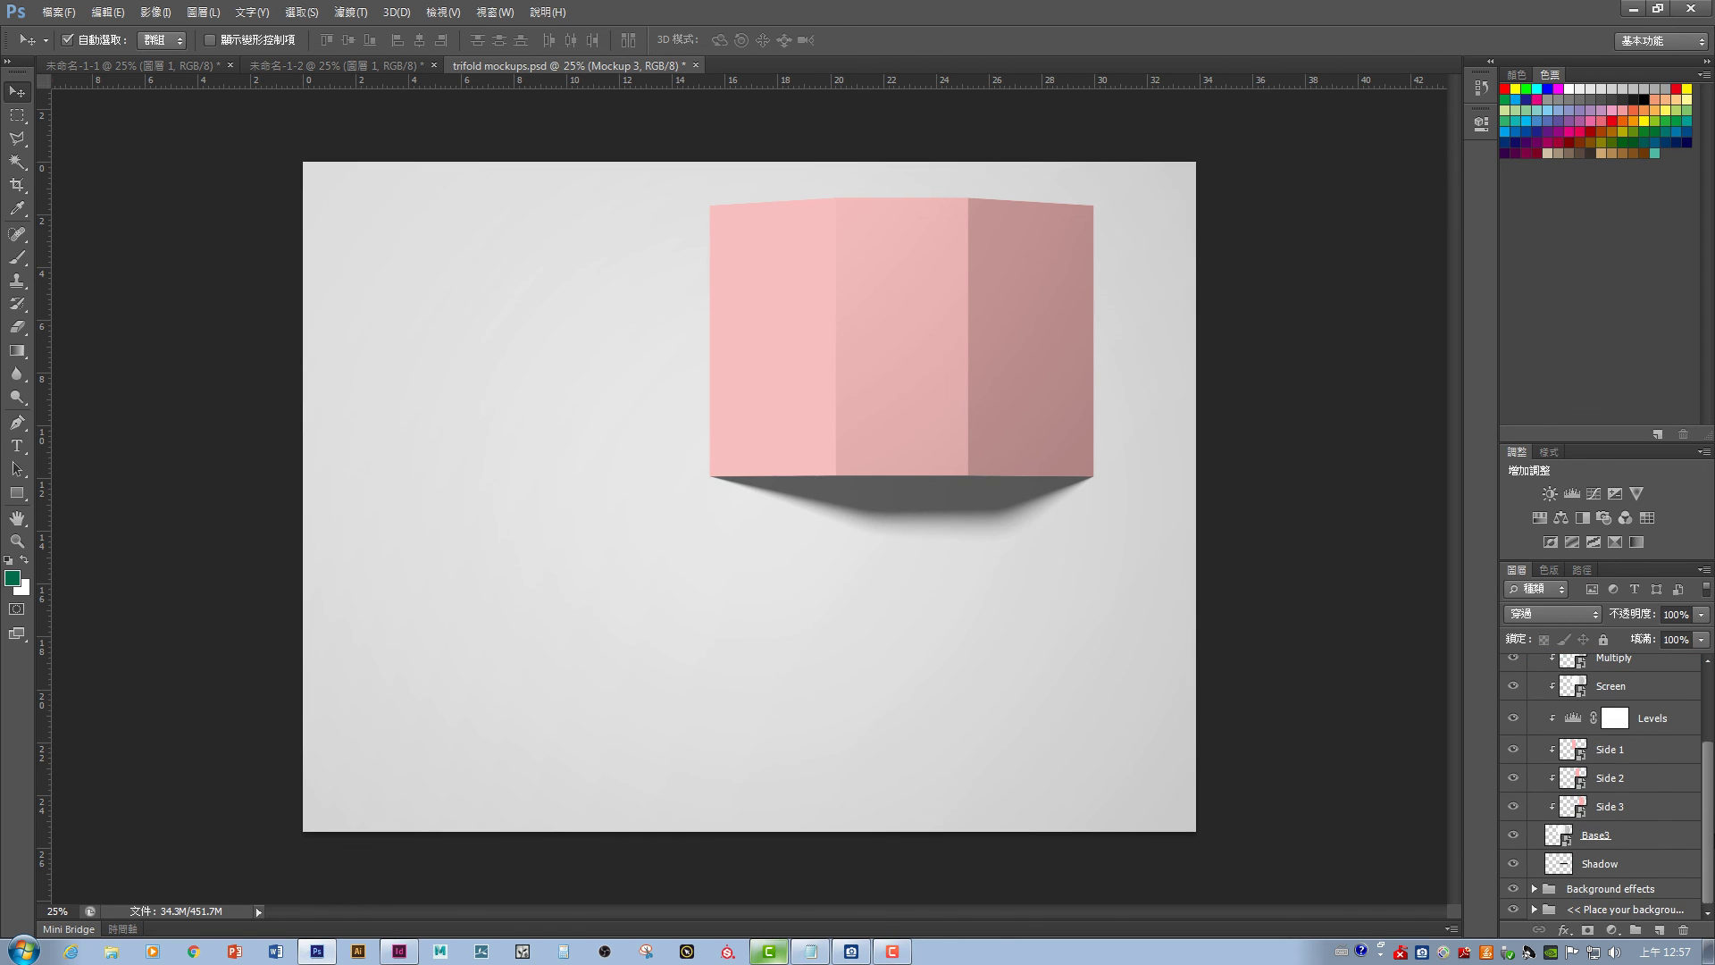
{"action": "left_click", "coordinate": [1513, 750]}
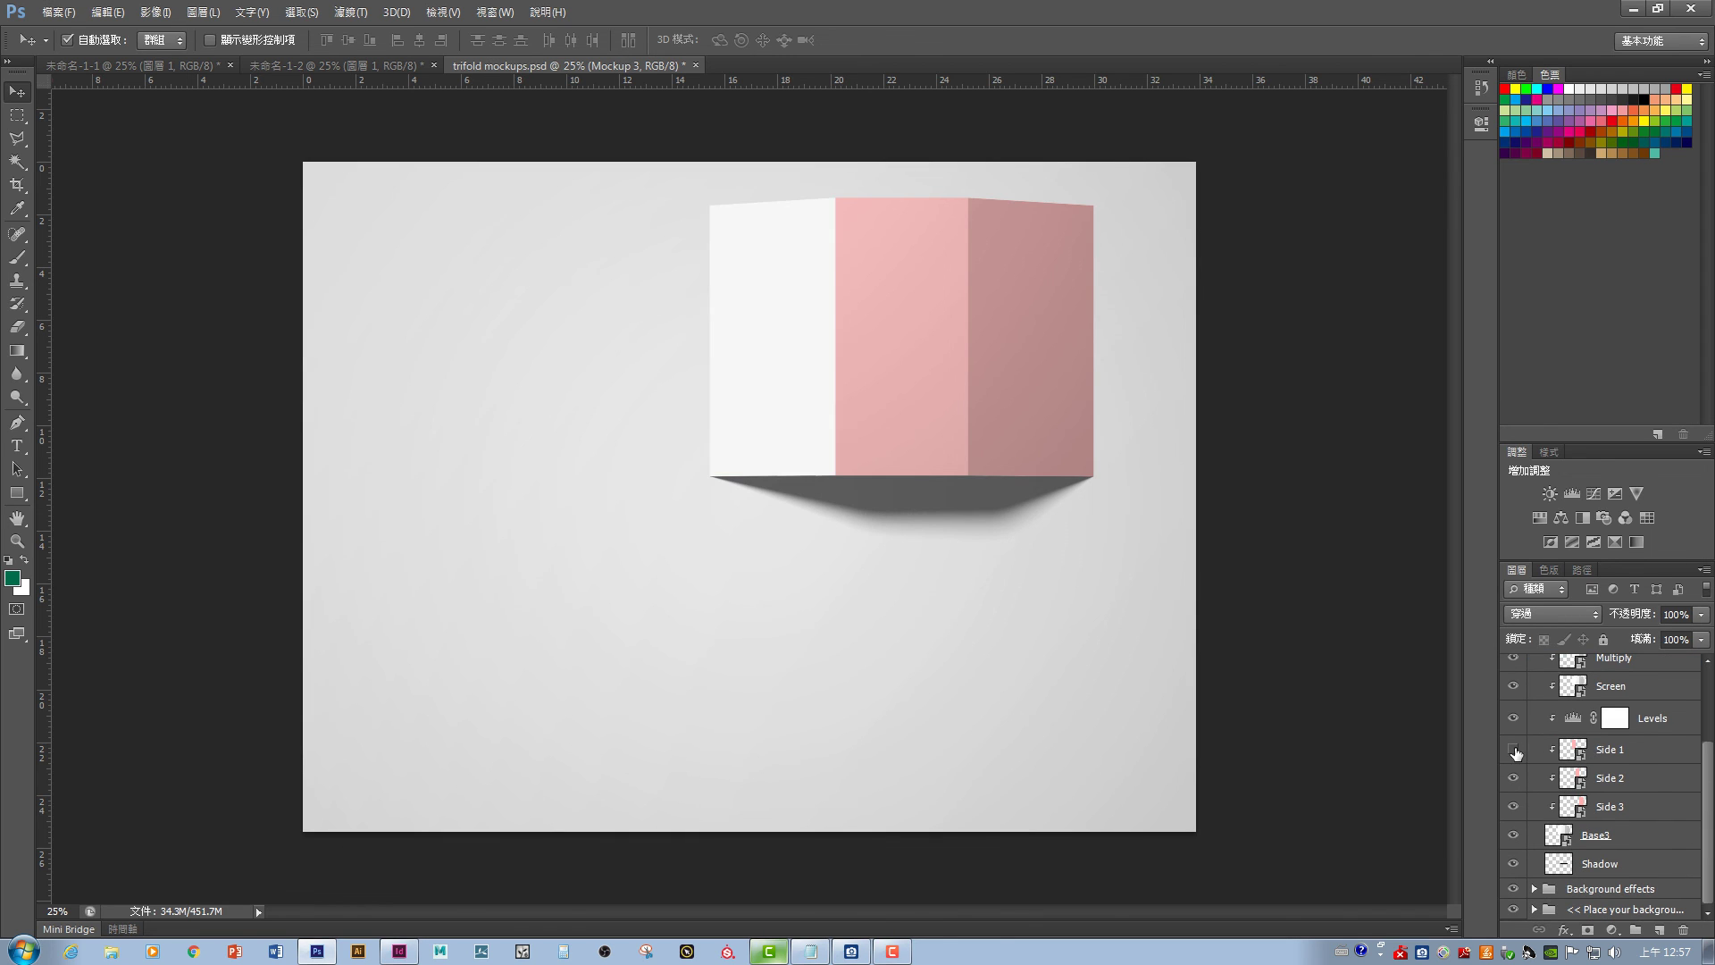
{"action": "left_click", "coordinate": [1513, 750]}
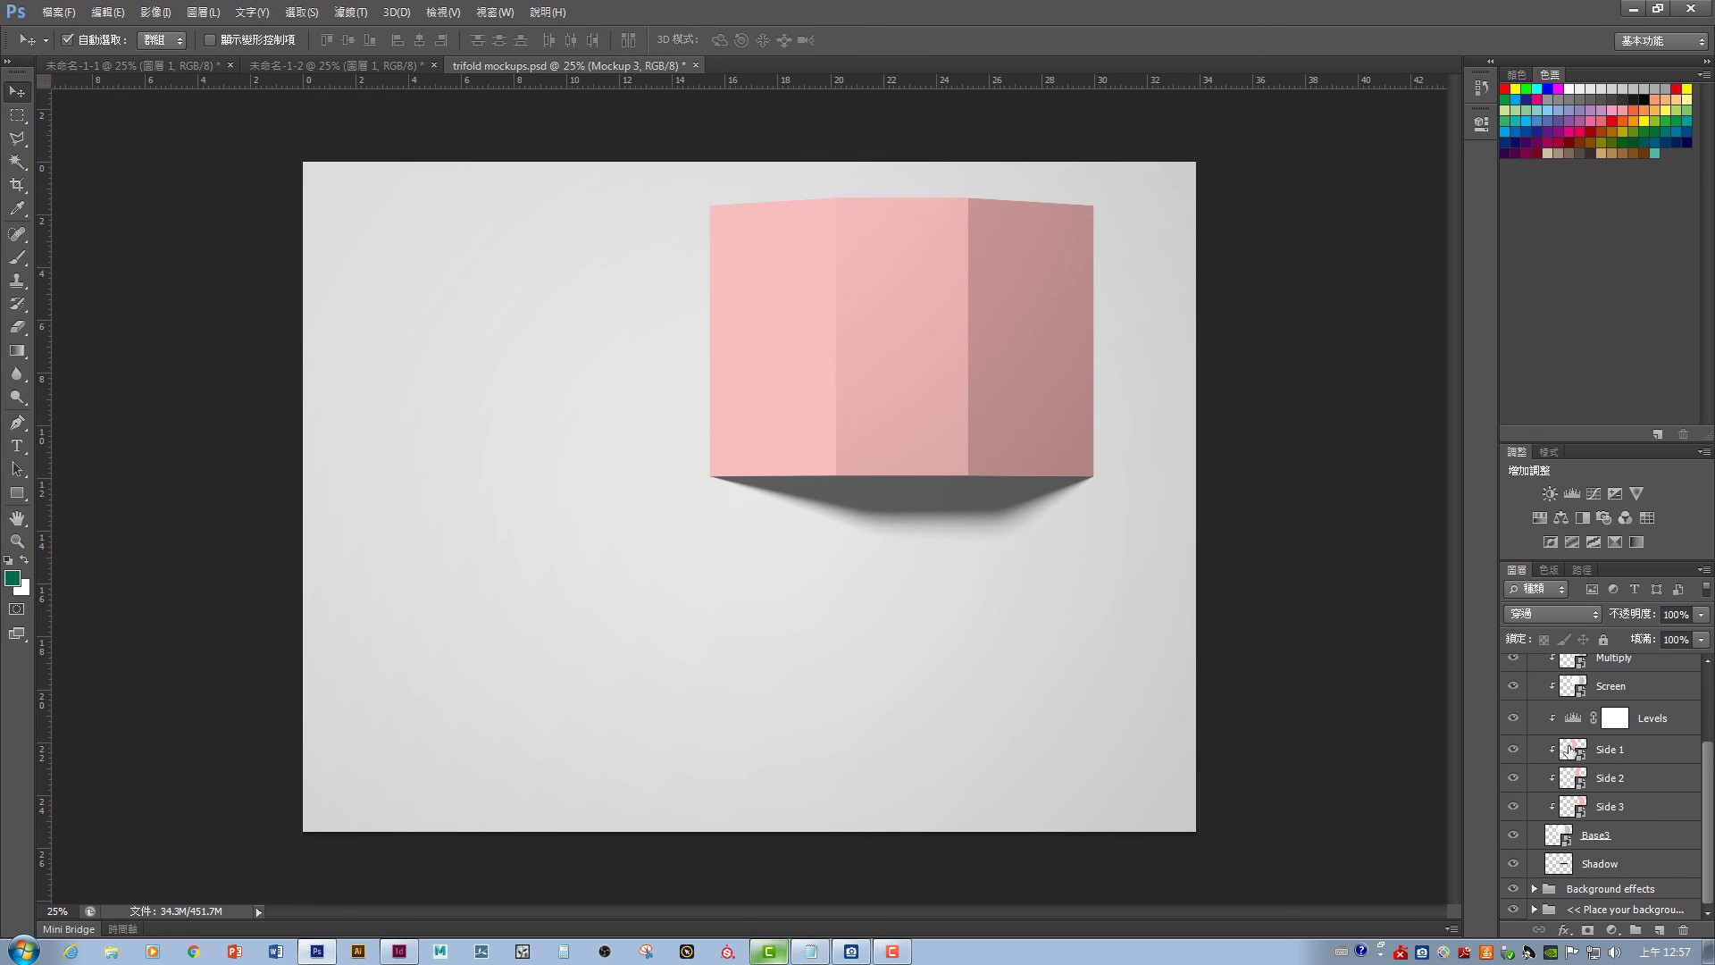
{"action": "double_click", "coordinate": [1570, 751]}
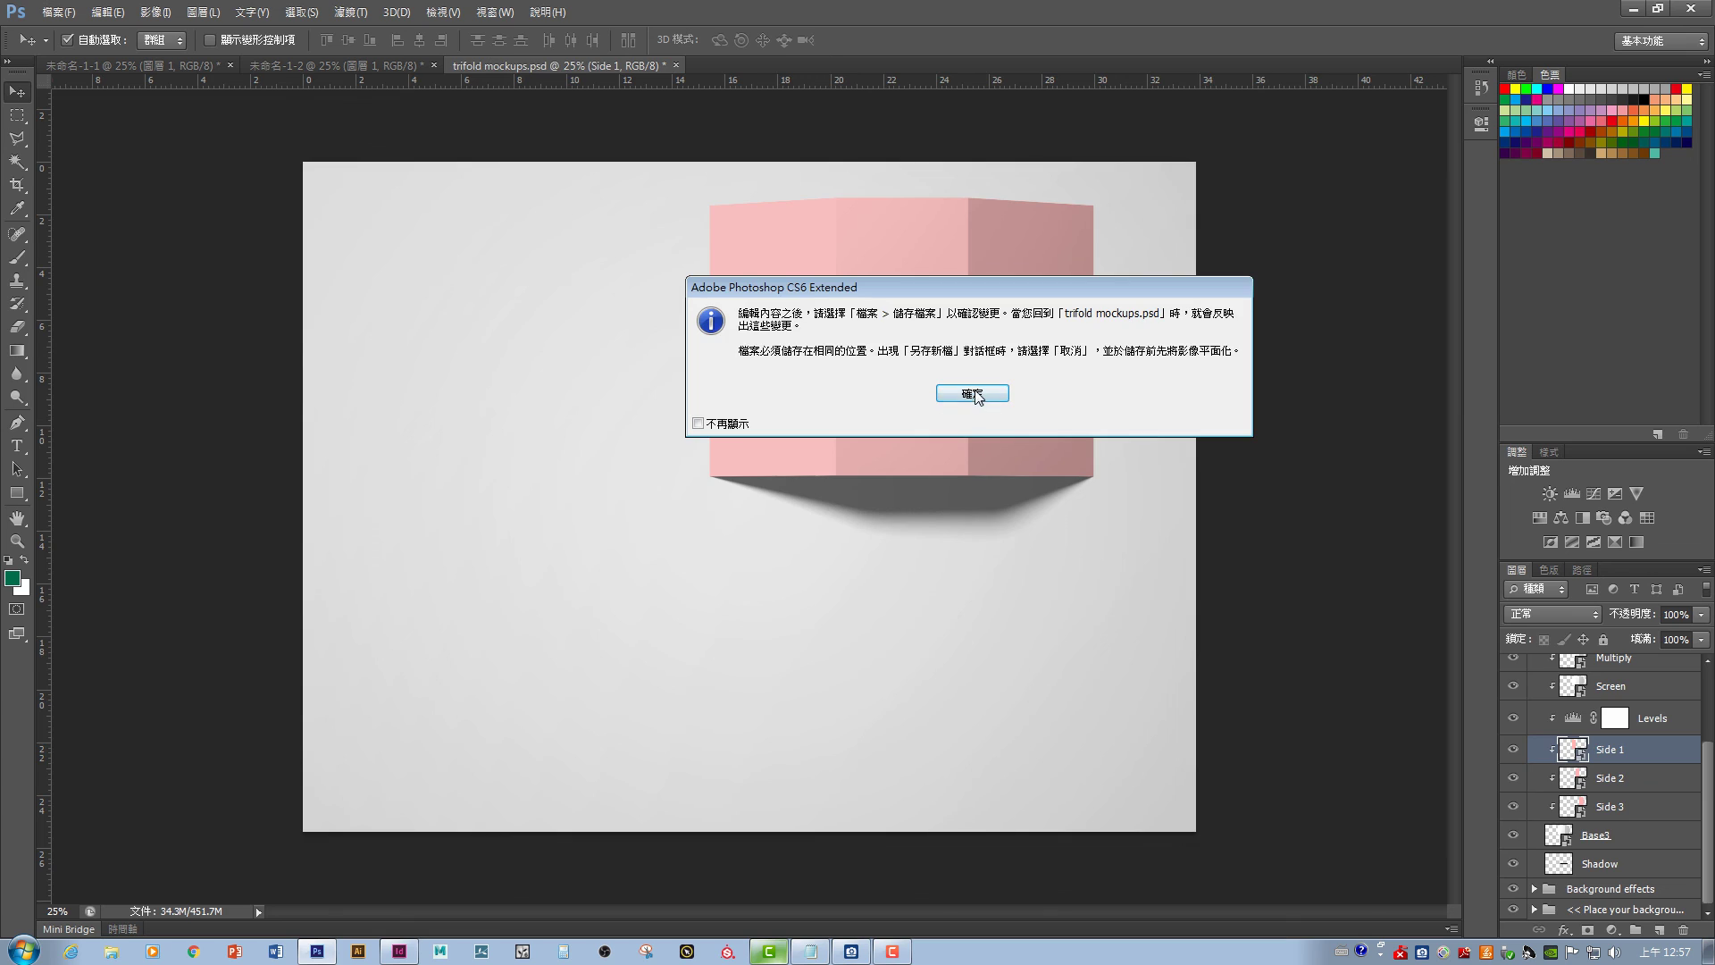
- Open the Side 1 smart object as Side 12.psb, then switch to the 未命名-1-2 menu page
{"action": "left_click", "coordinate": [973, 393]}
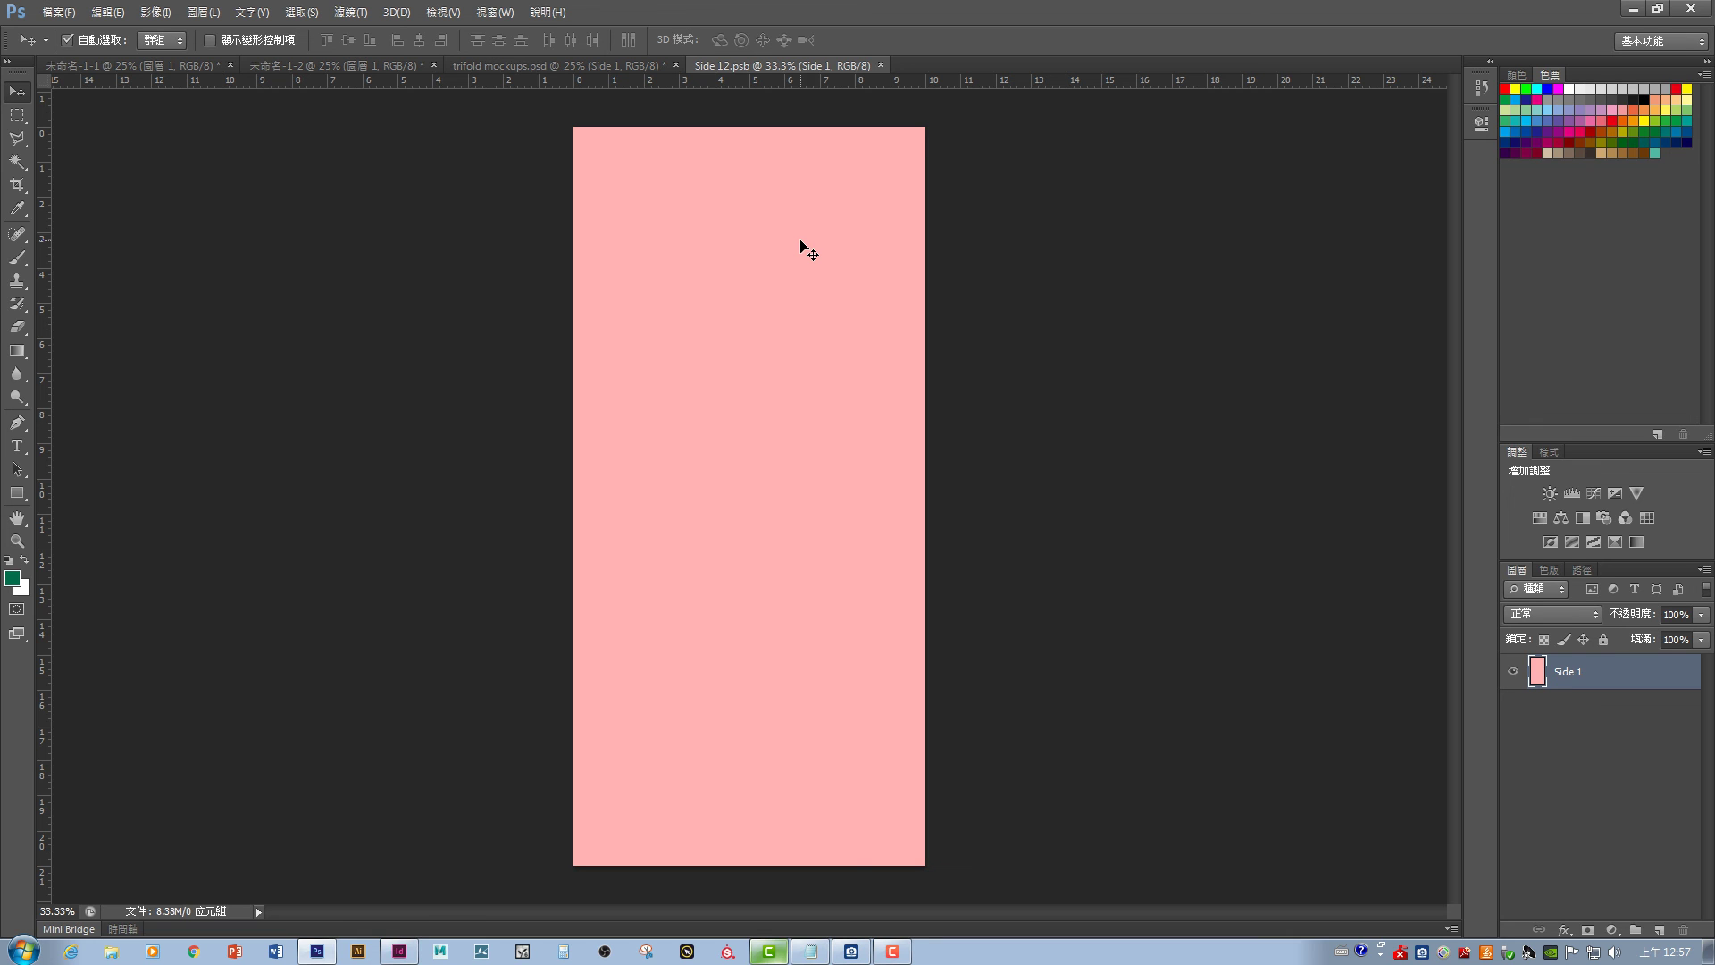
{"action": "left_click", "coordinate": [520, 62]}
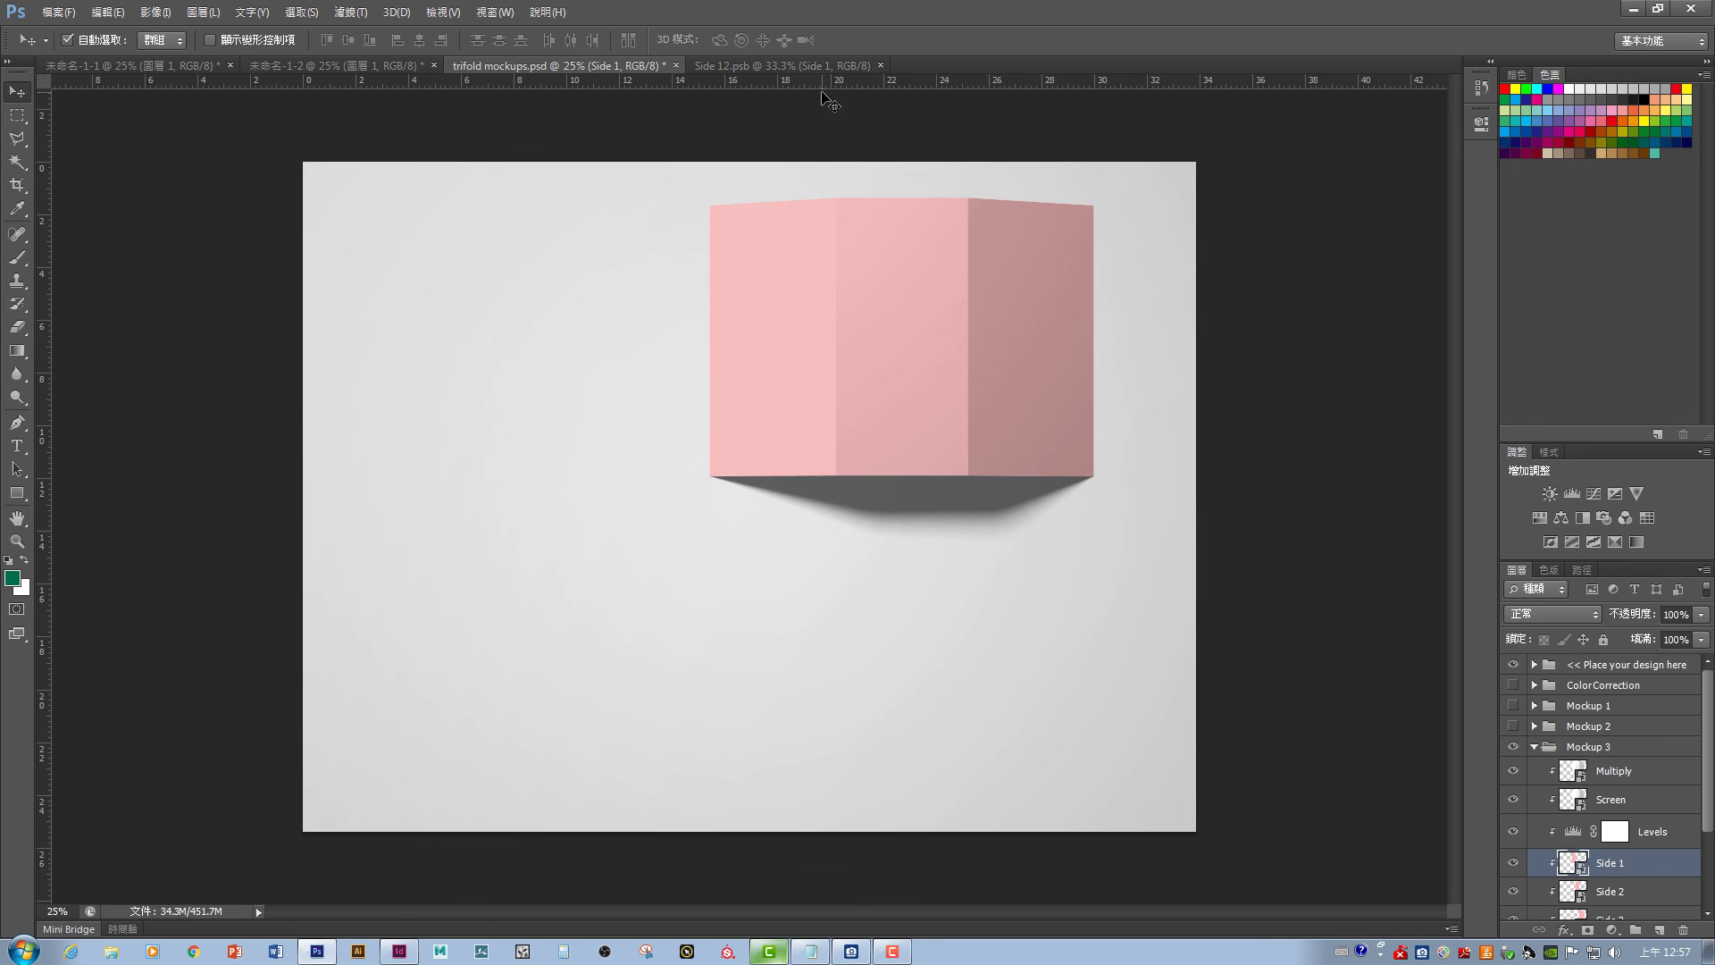
{"action": "left_click", "coordinate": [739, 69]}
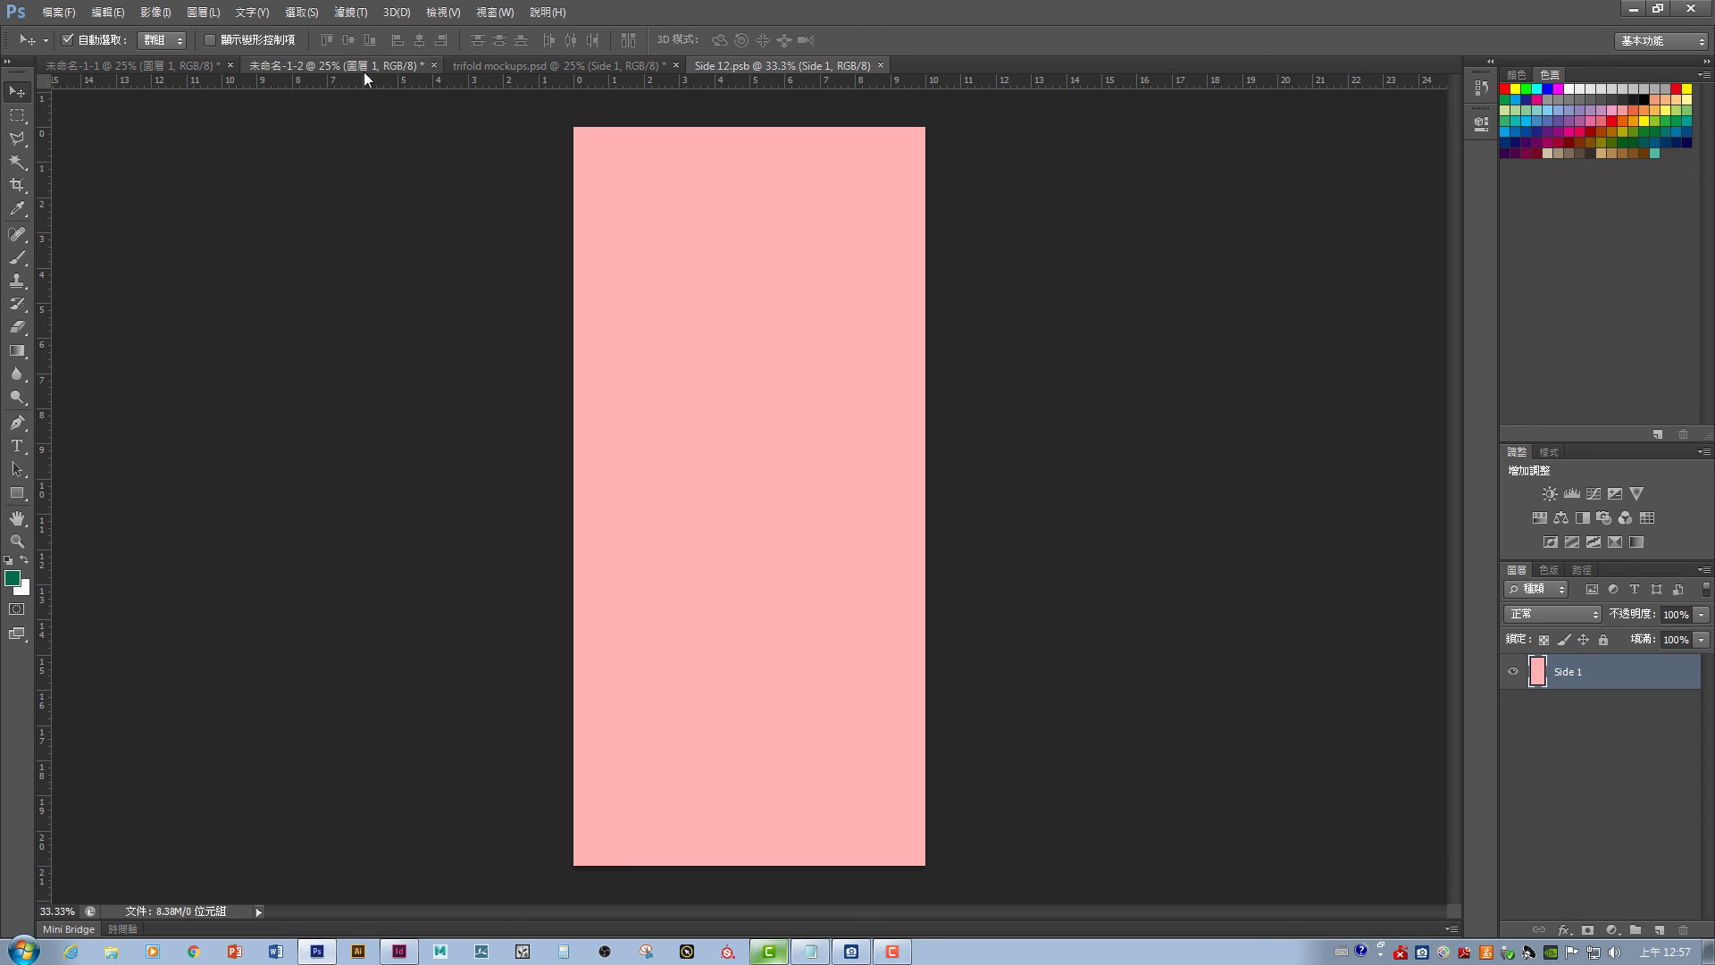
{"action": "left_click", "coordinate": [363, 67]}
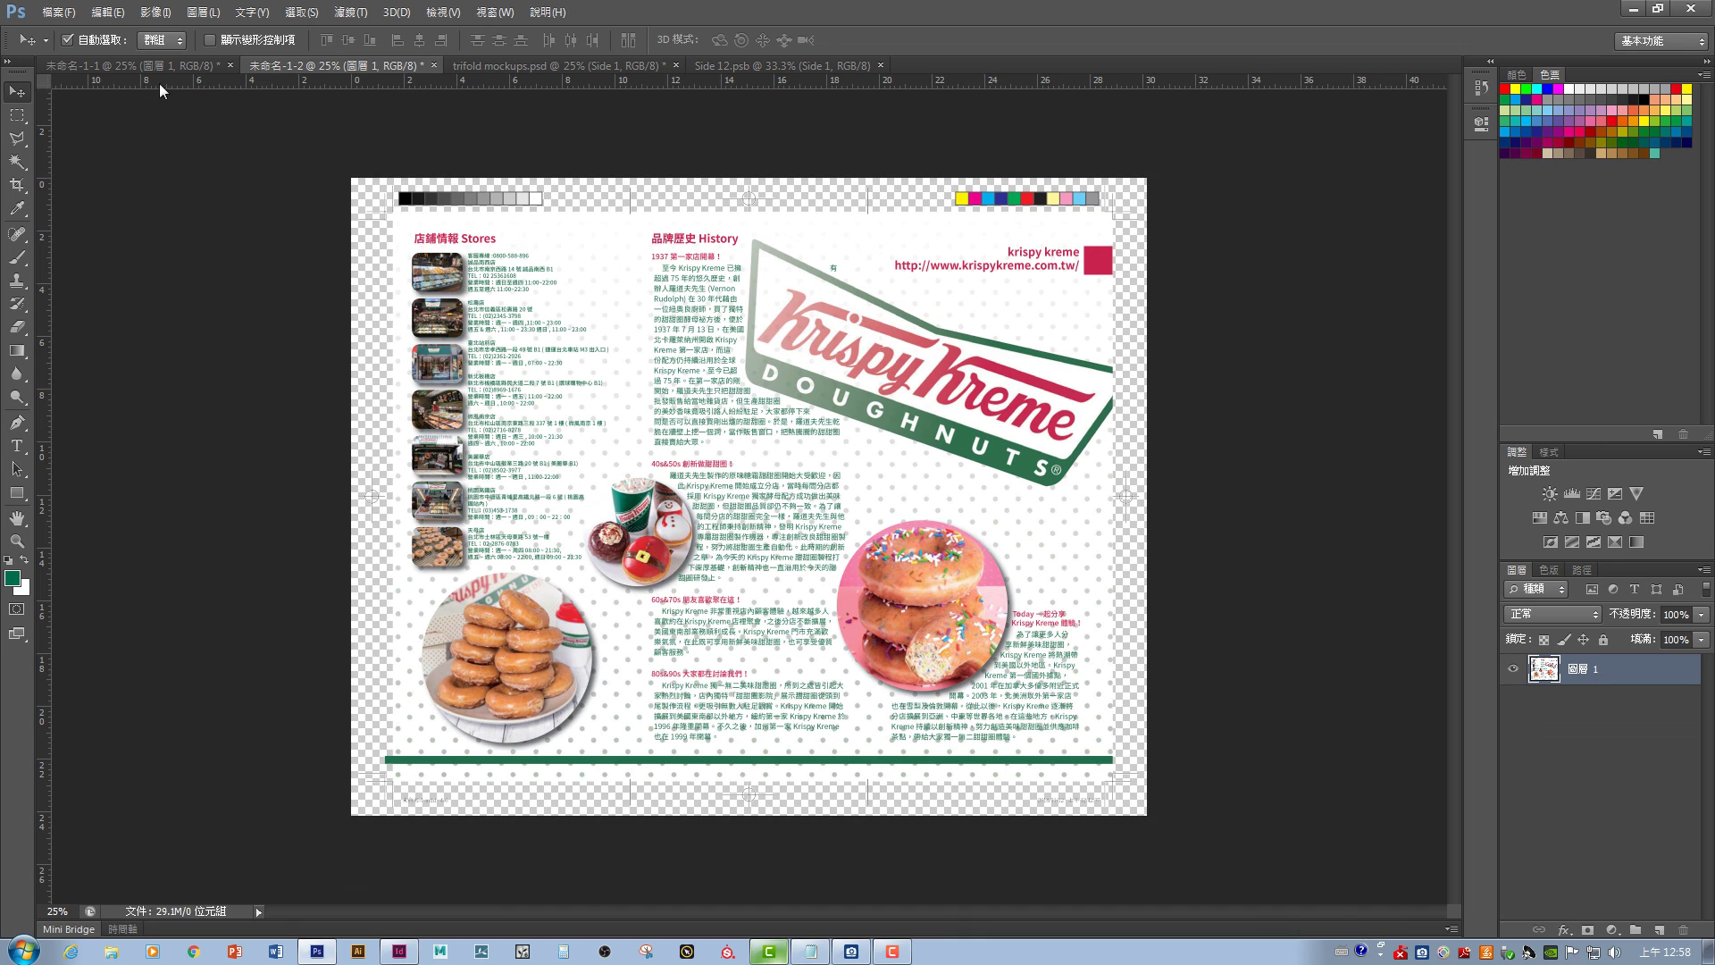
- Add guides along the page top, bottom, left and right edges and at both folds
{"action": "left_click_drag", "start_coordinate": [161, 83], "coordinate": [460, 219]}
{"action": "left_click_drag", "start_coordinate": [49, 310], "coordinate": [393, 286]}
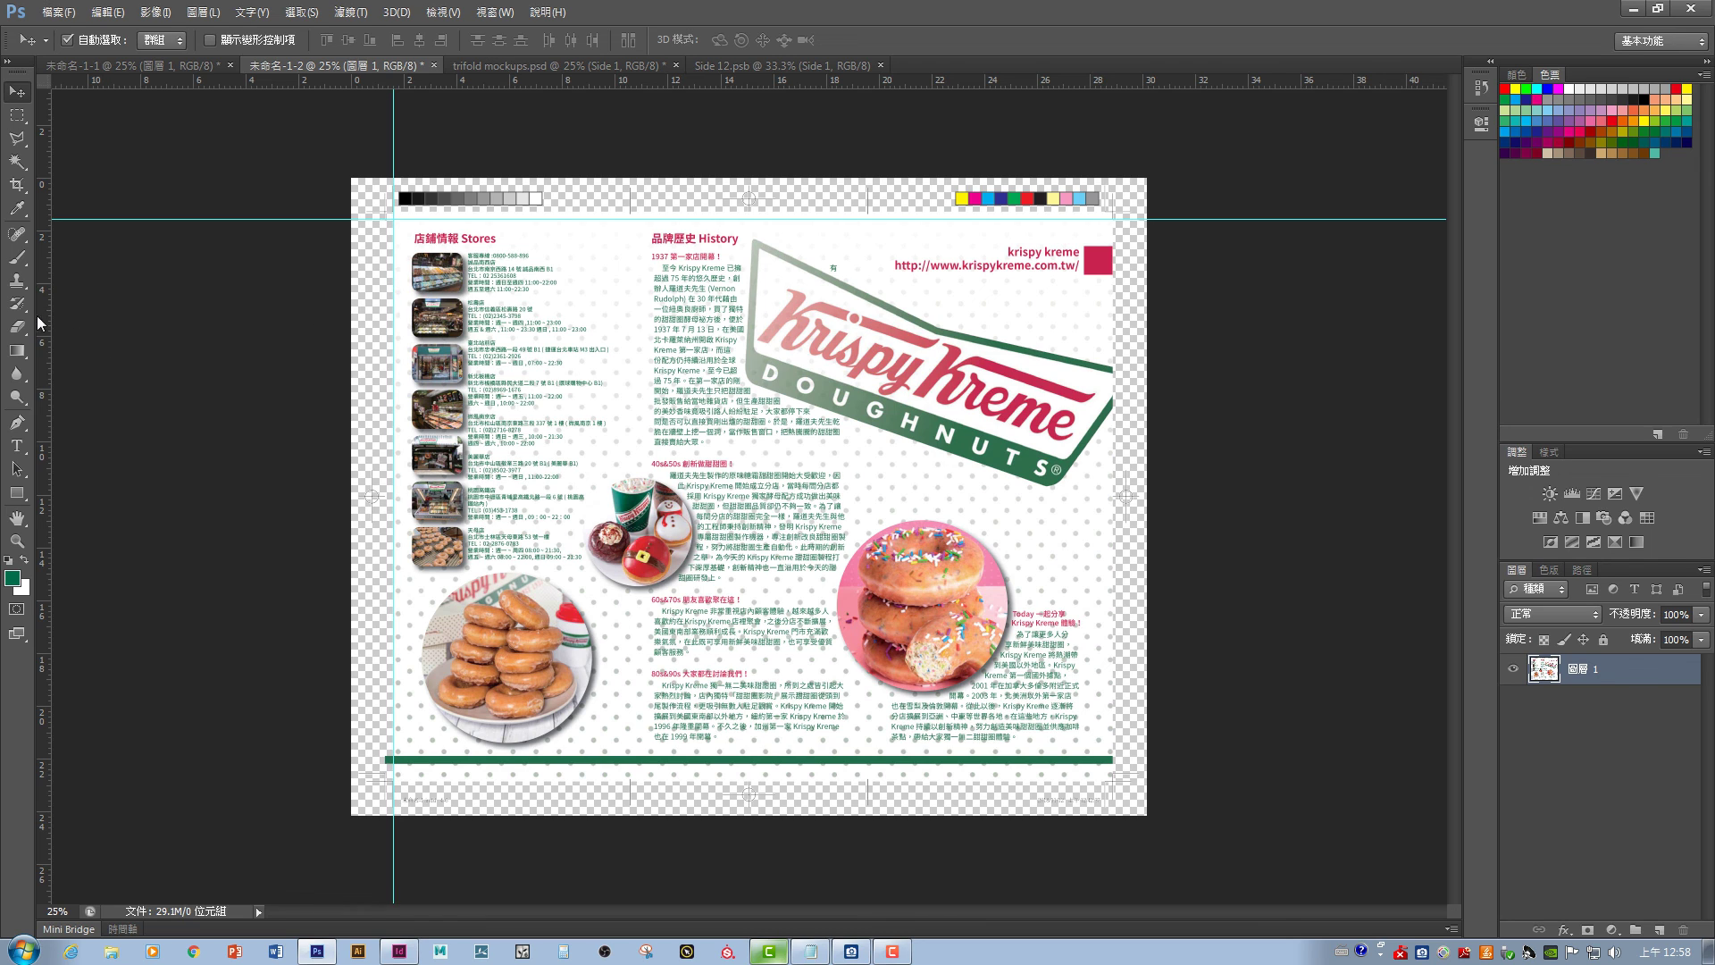
{"action": "left_click_drag", "start_coordinate": [40, 324], "coordinate": [629, 269]}
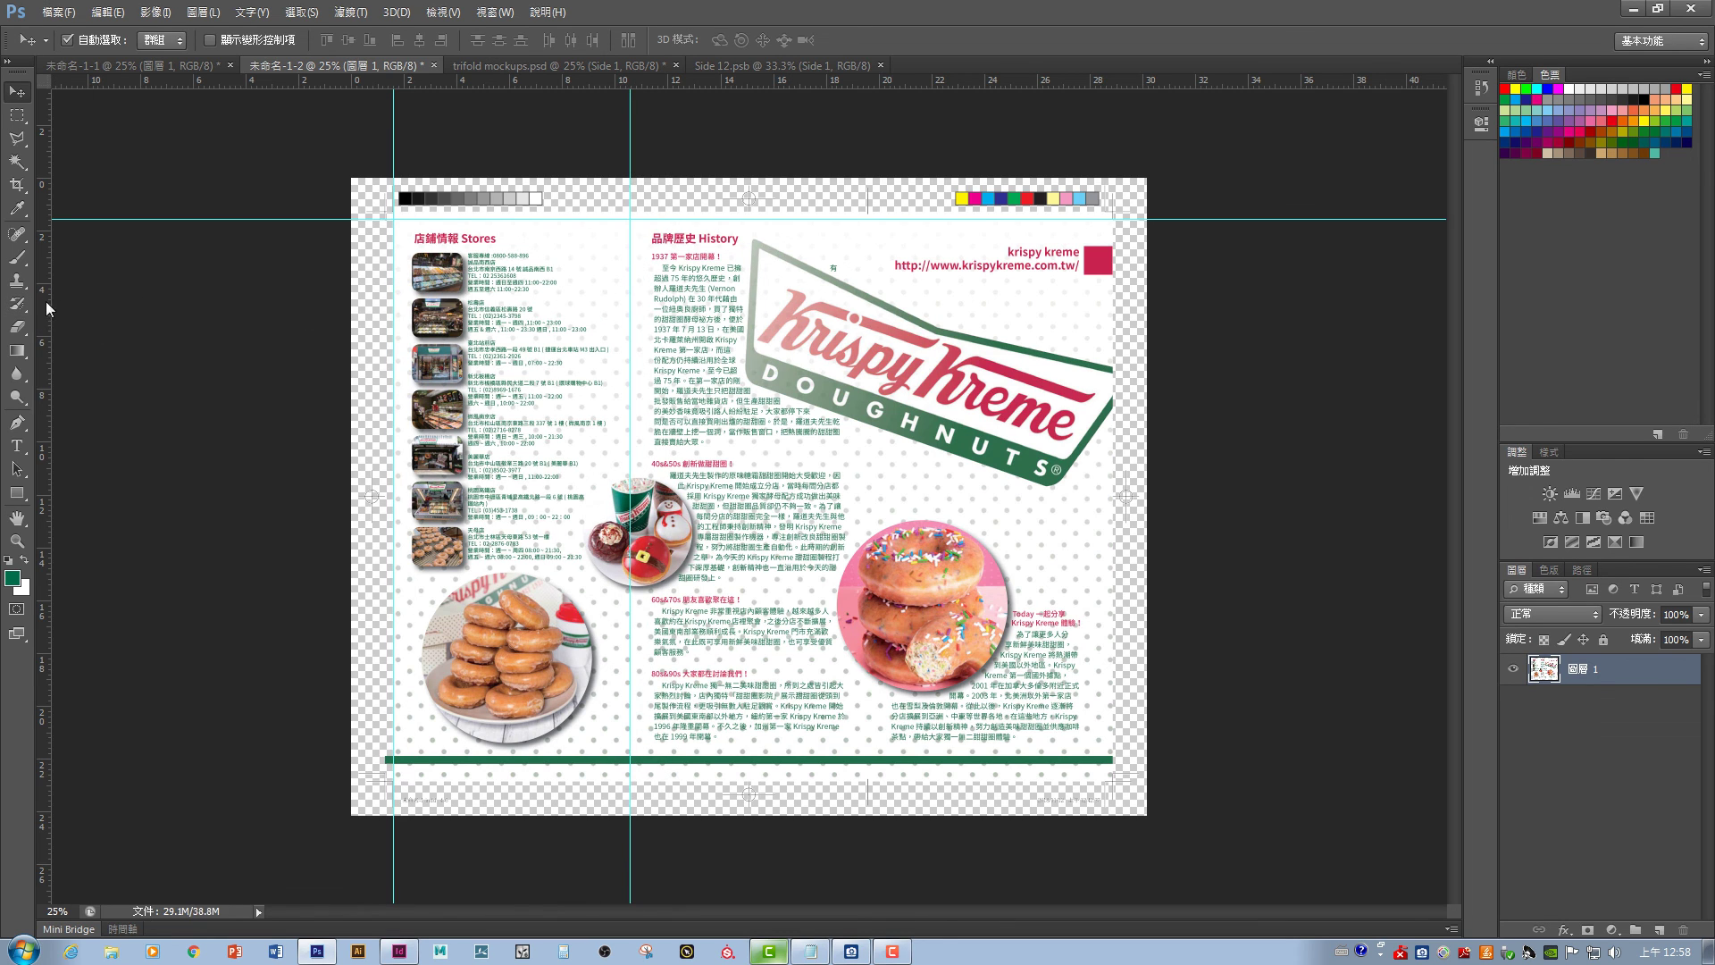
{"action": "left_click_drag", "start_coordinate": [48, 307], "coordinate": [867, 272]}
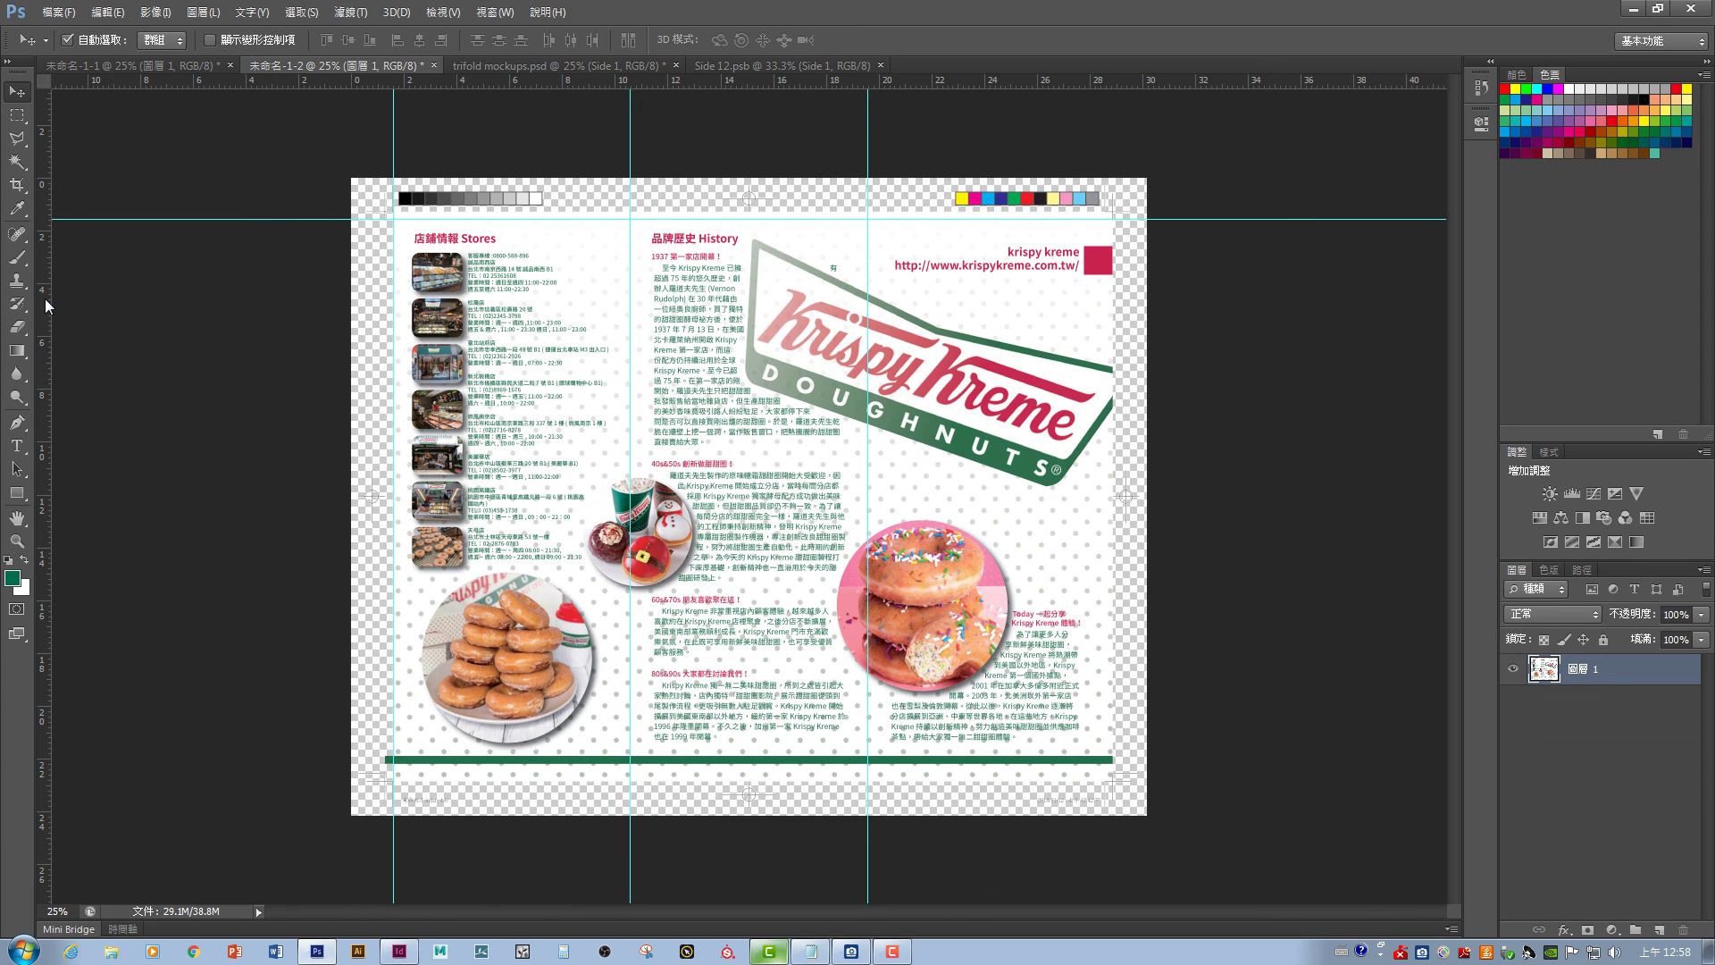
{"action": "left_click_drag", "start_coordinate": [47, 306], "coordinate": [1106, 269]}
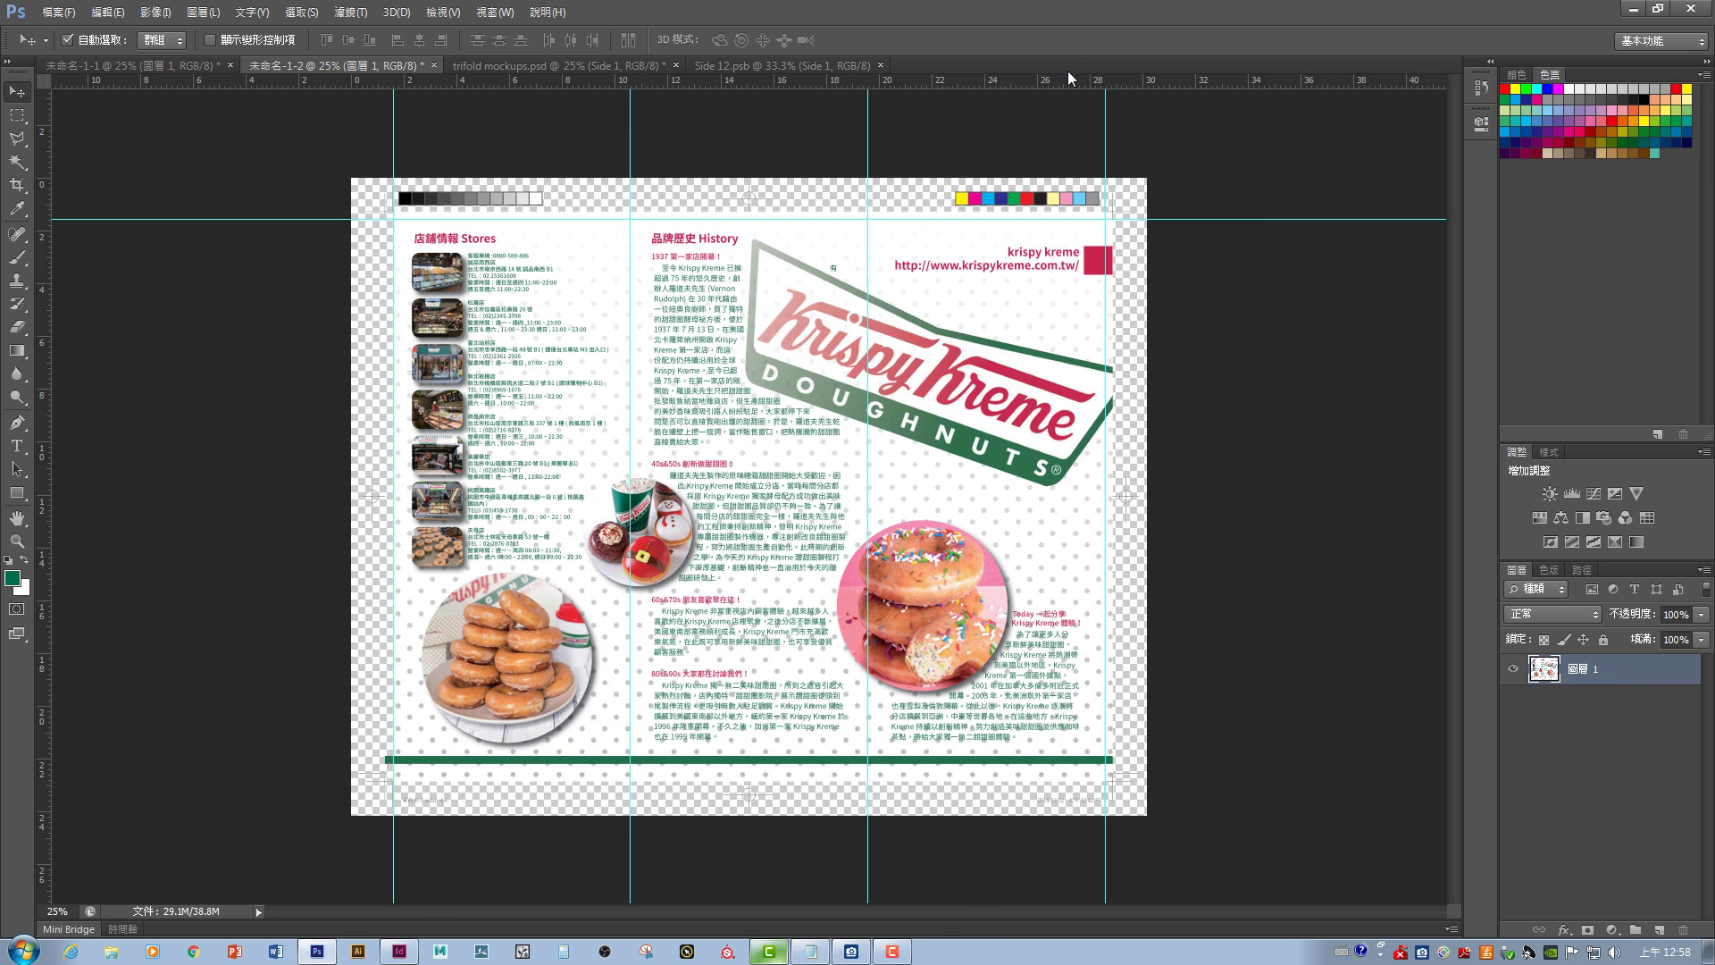
{"action": "left_click_drag", "start_coordinate": [1071, 81], "coordinate": [1148, 773]}
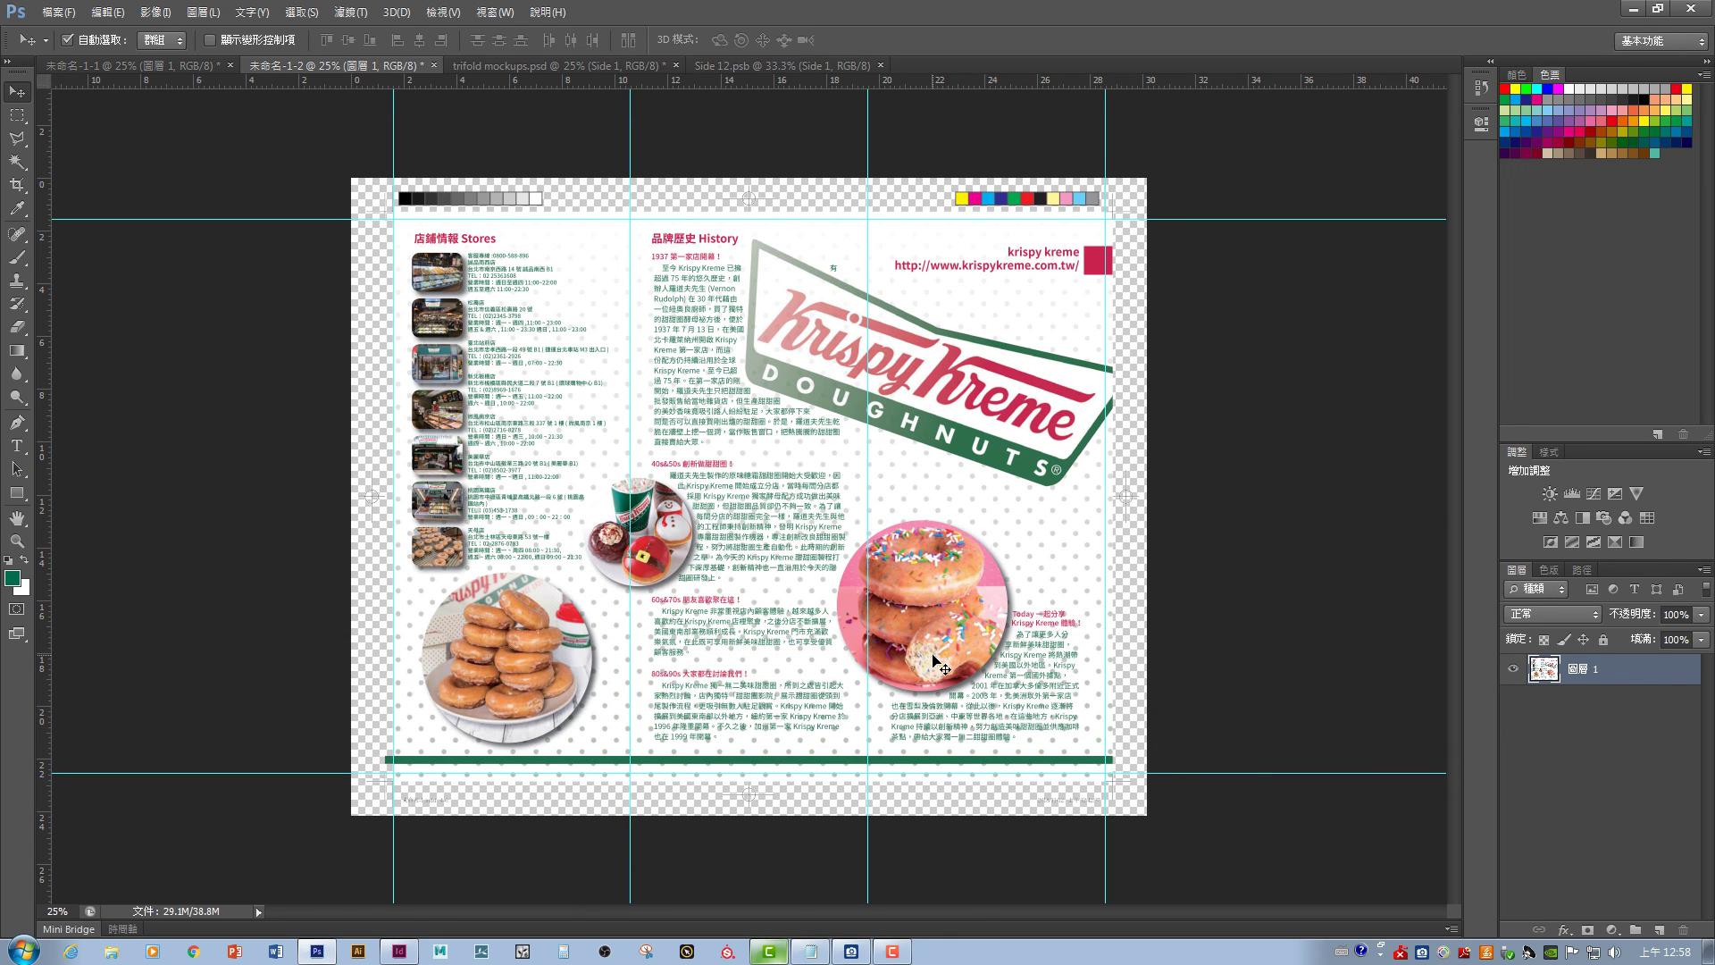
- Marquee the left Stores panel between the guides and drag it into the Side 1 smart object
{"action": "left_click", "coordinate": [17, 115]}
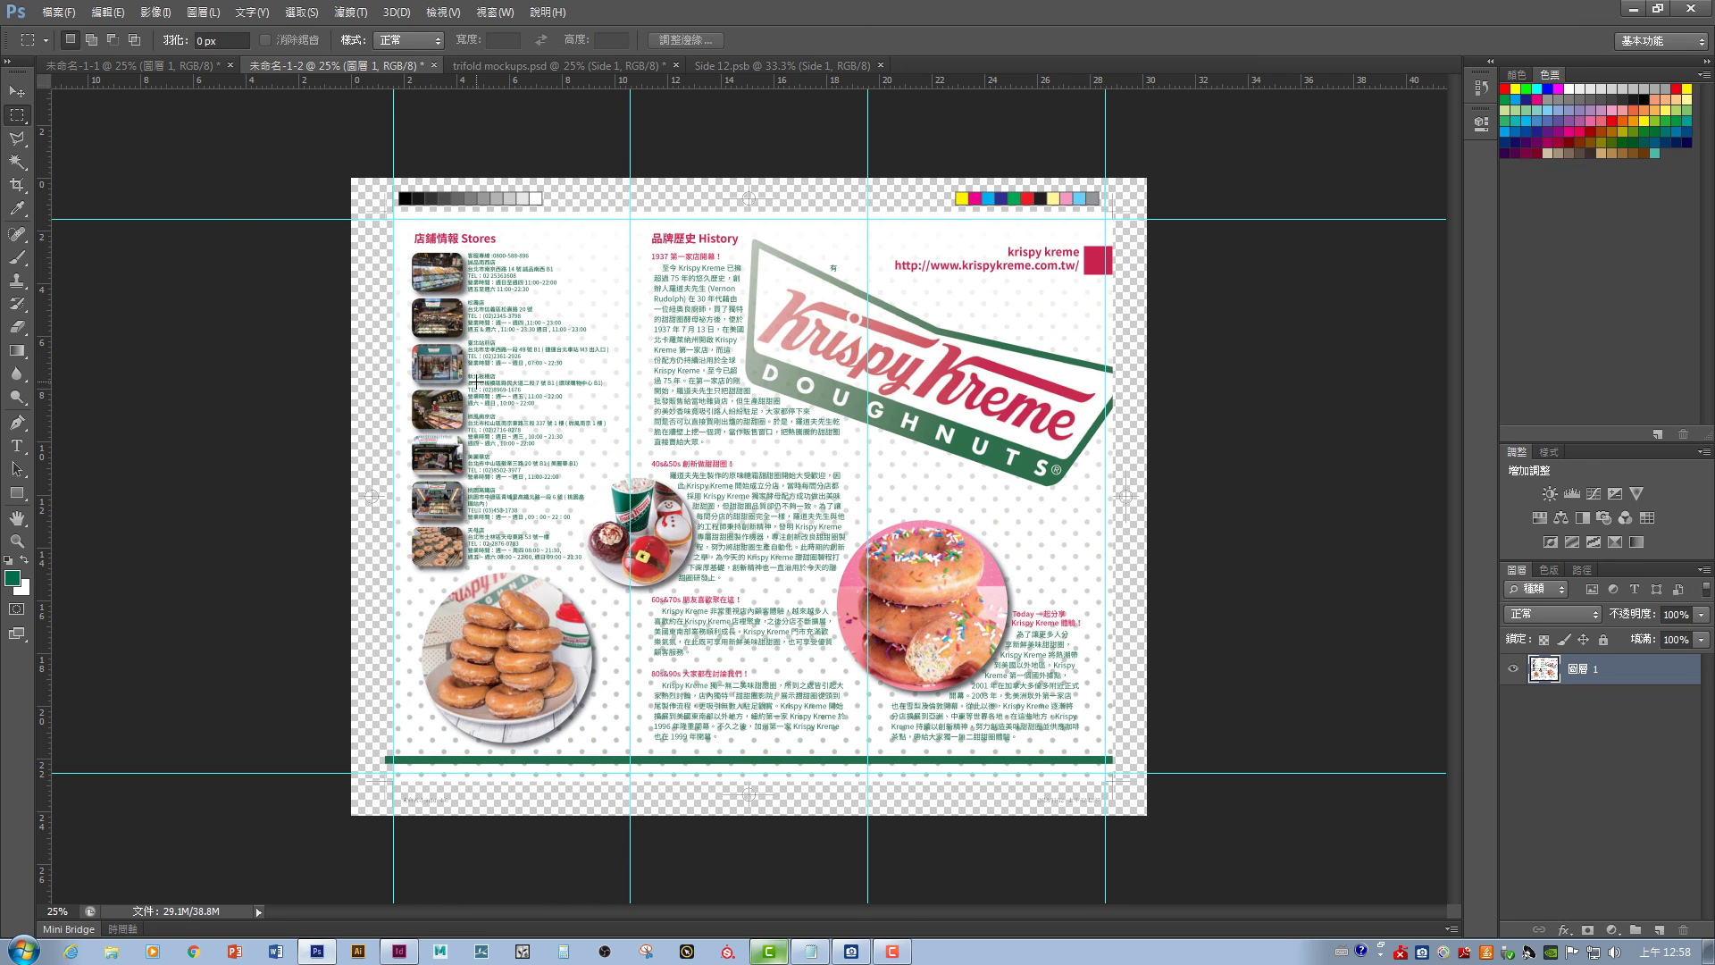
{"action": "left_click_drag", "start_coordinate": [393, 217], "coordinate": [631, 772]}
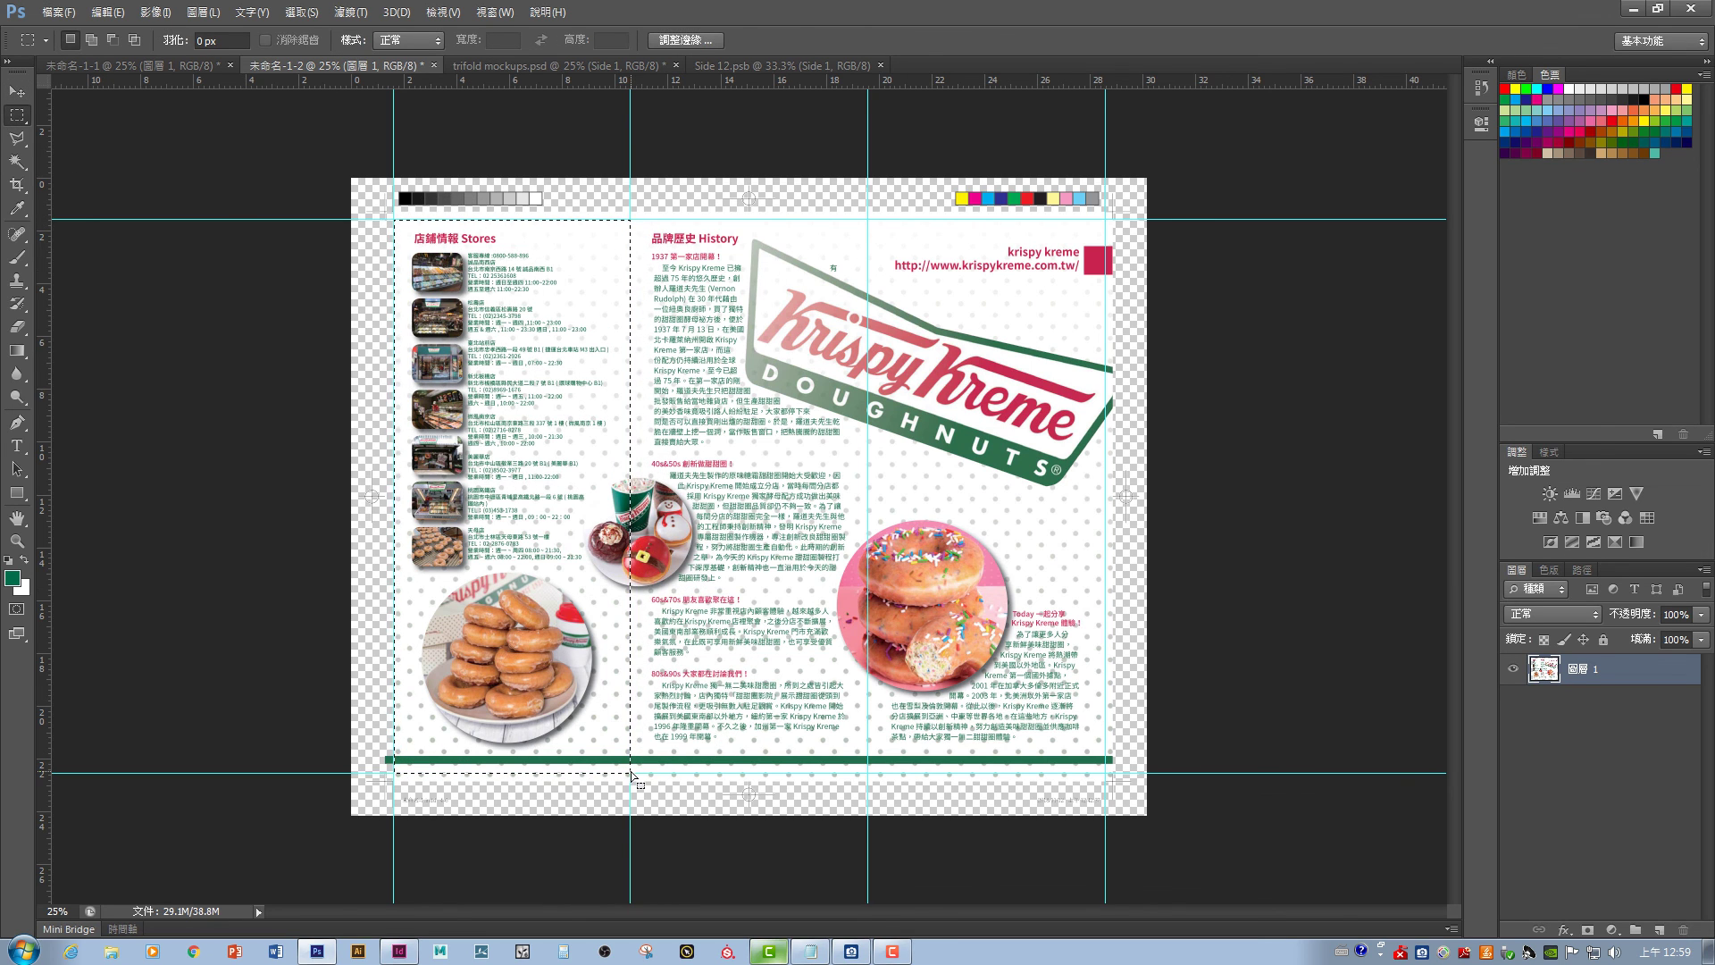
{"action": "left_click", "coordinate": [17, 91]}
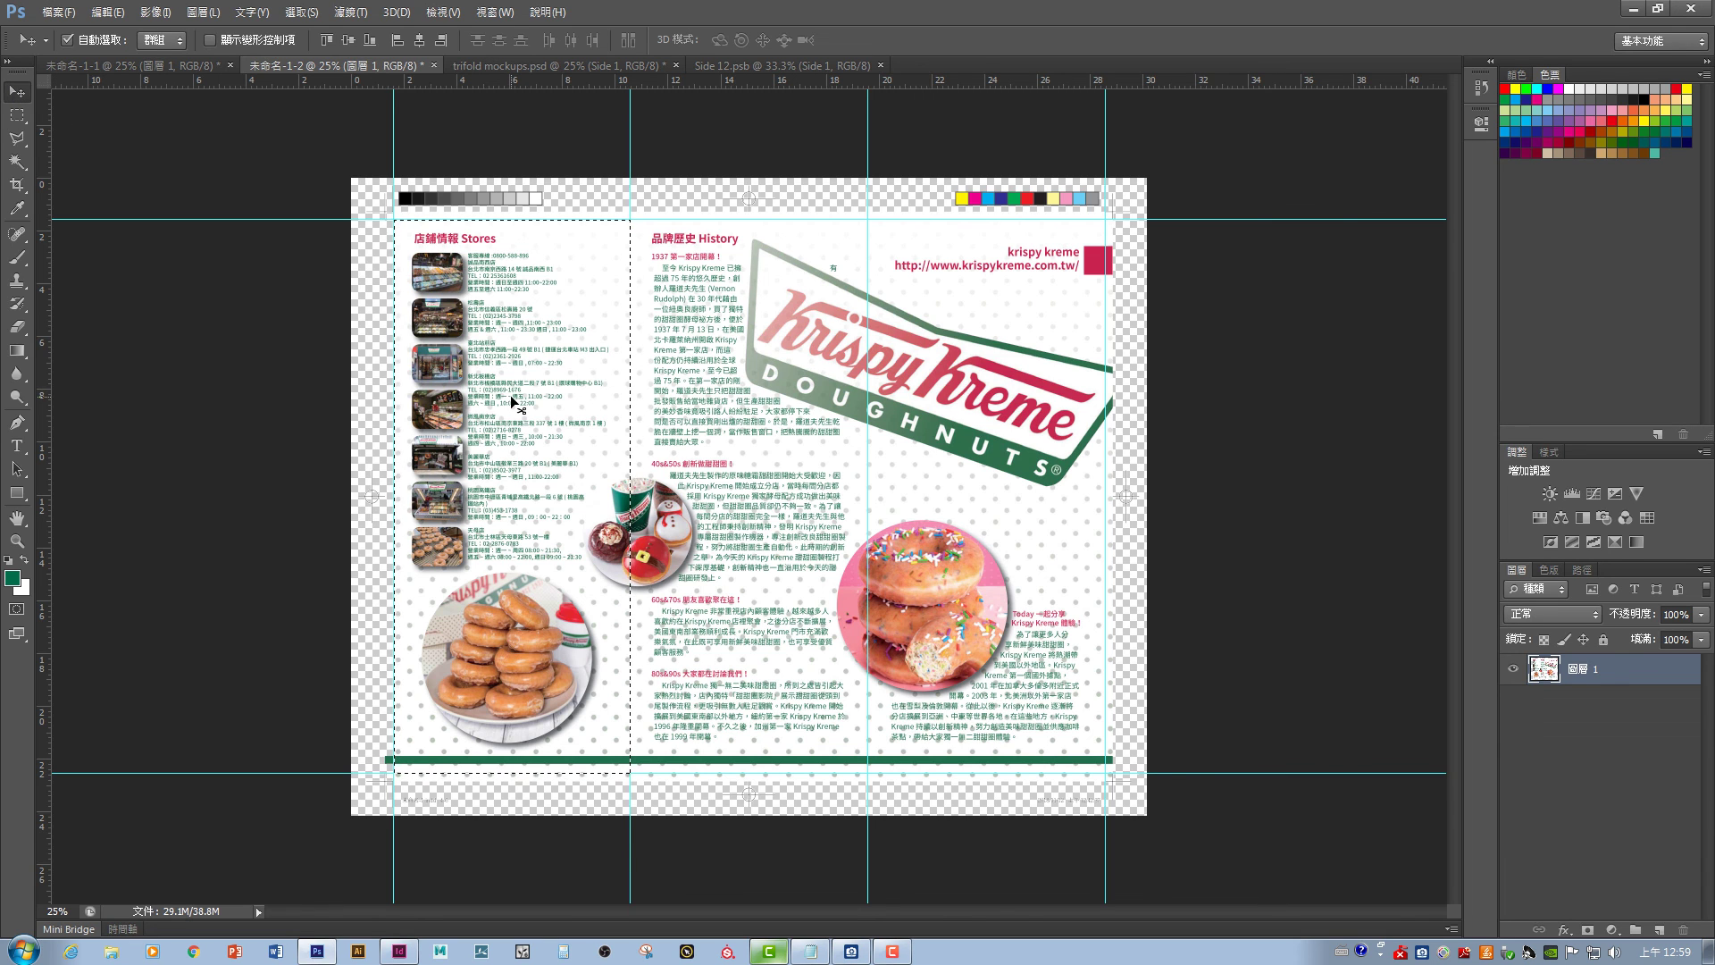
{"action": "left_click_drag", "start_coordinate": [516, 404], "coordinate": [751, 357]}
{"action": "key", "text": "ctrl+minus"}
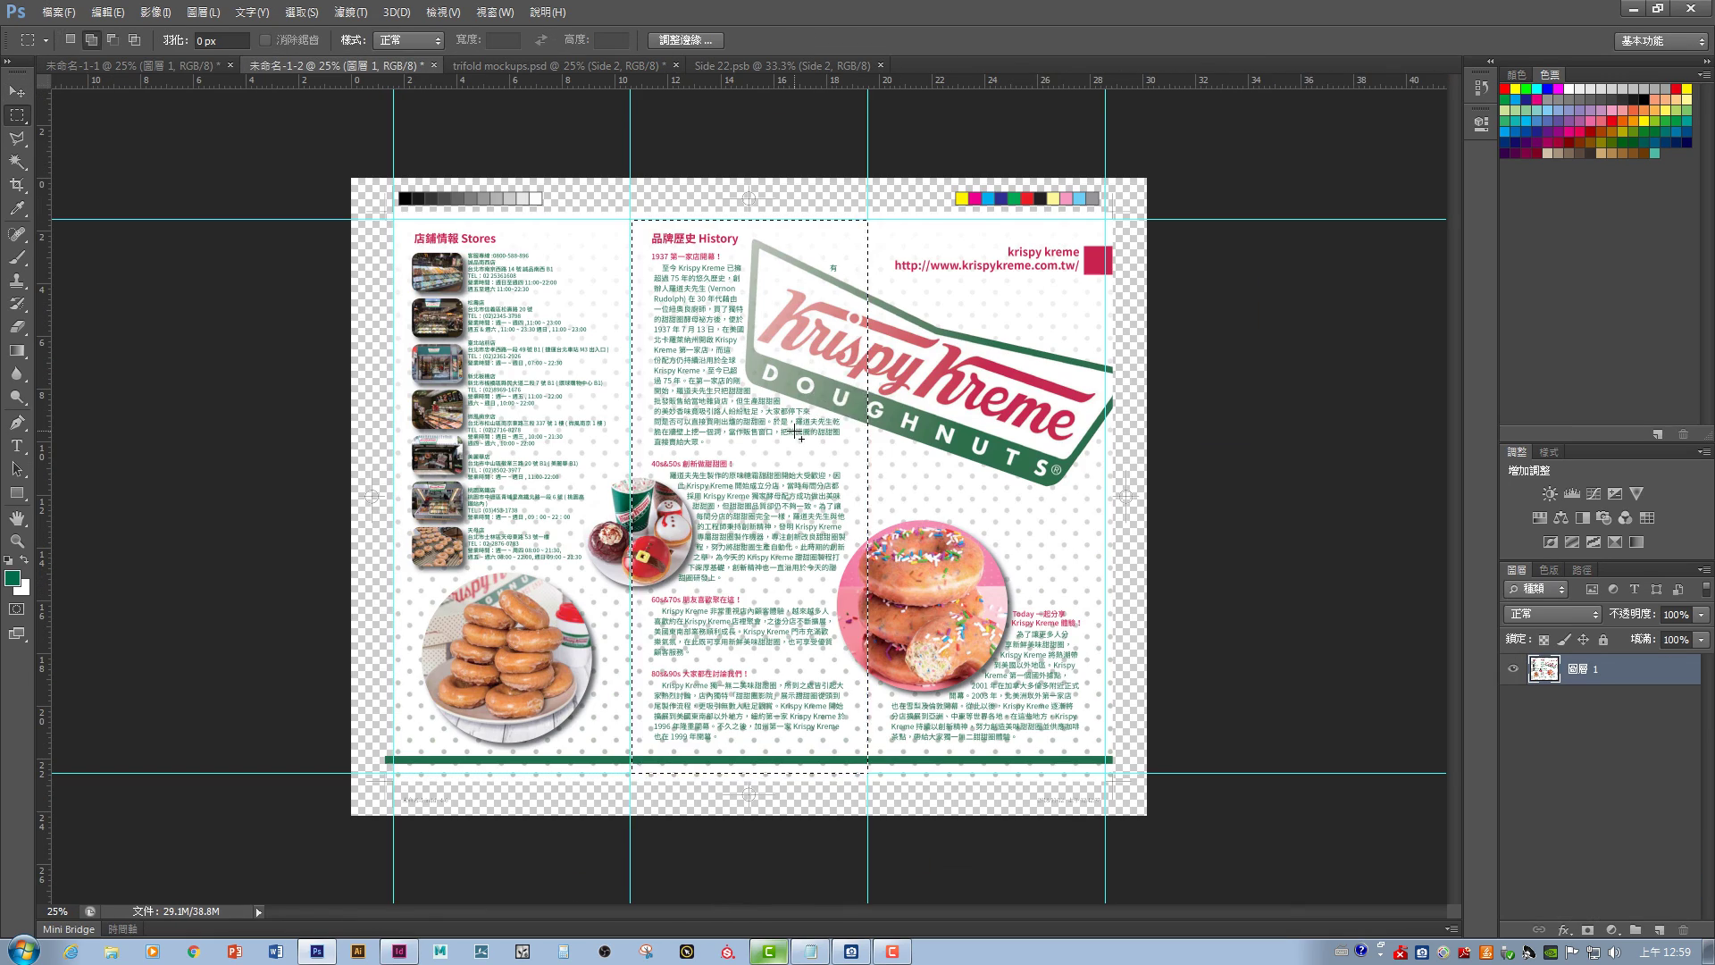
- Paste the middle panel into Side 2, then add fold and bottom guides on the product spread
{"action": "left_click_drag", "start_coordinate": [792, 436], "coordinate": [733, 438]}
{"action": "key", "text": "v"}
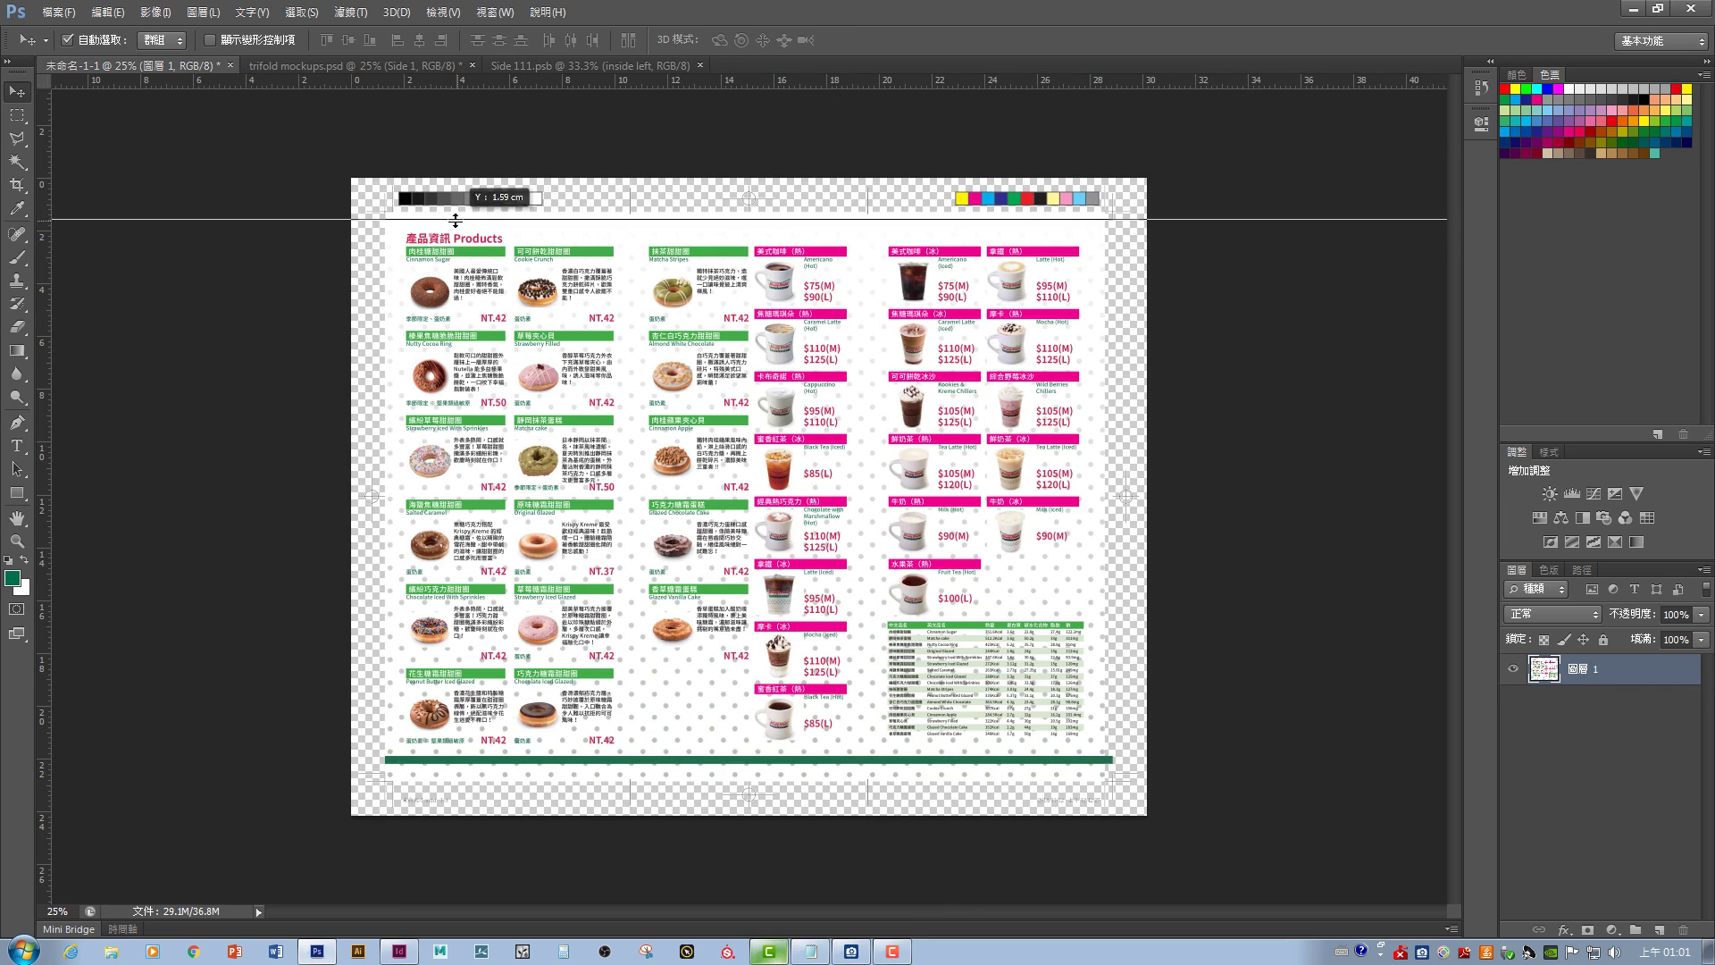
{"action": "left_click_drag", "start_coordinate": [42, 301], "coordinate": [630, 301]}
{"action": "left_click_drag", "start_coordinate": [42, 268], "coordinate": [868, 268]}
{"action": "left_click_drag", "start_coordinate": [42, 394], "coordinate": [1104, 394]}
{"action": "left_click_drag", "start_coordinate": [893, 78], "coordinate": [894, 772]}
- Paste the left Products panel into the first side smart object and save it
{"action": "key", "text": "m"}
{"action": "left_click_drag", "start_coordinate": [393, 220], "coordinate": [630, 772]}
{"action": "key", "text": "ctrl+Tab"}
{"action": "key", "text": "ctrl+w"}
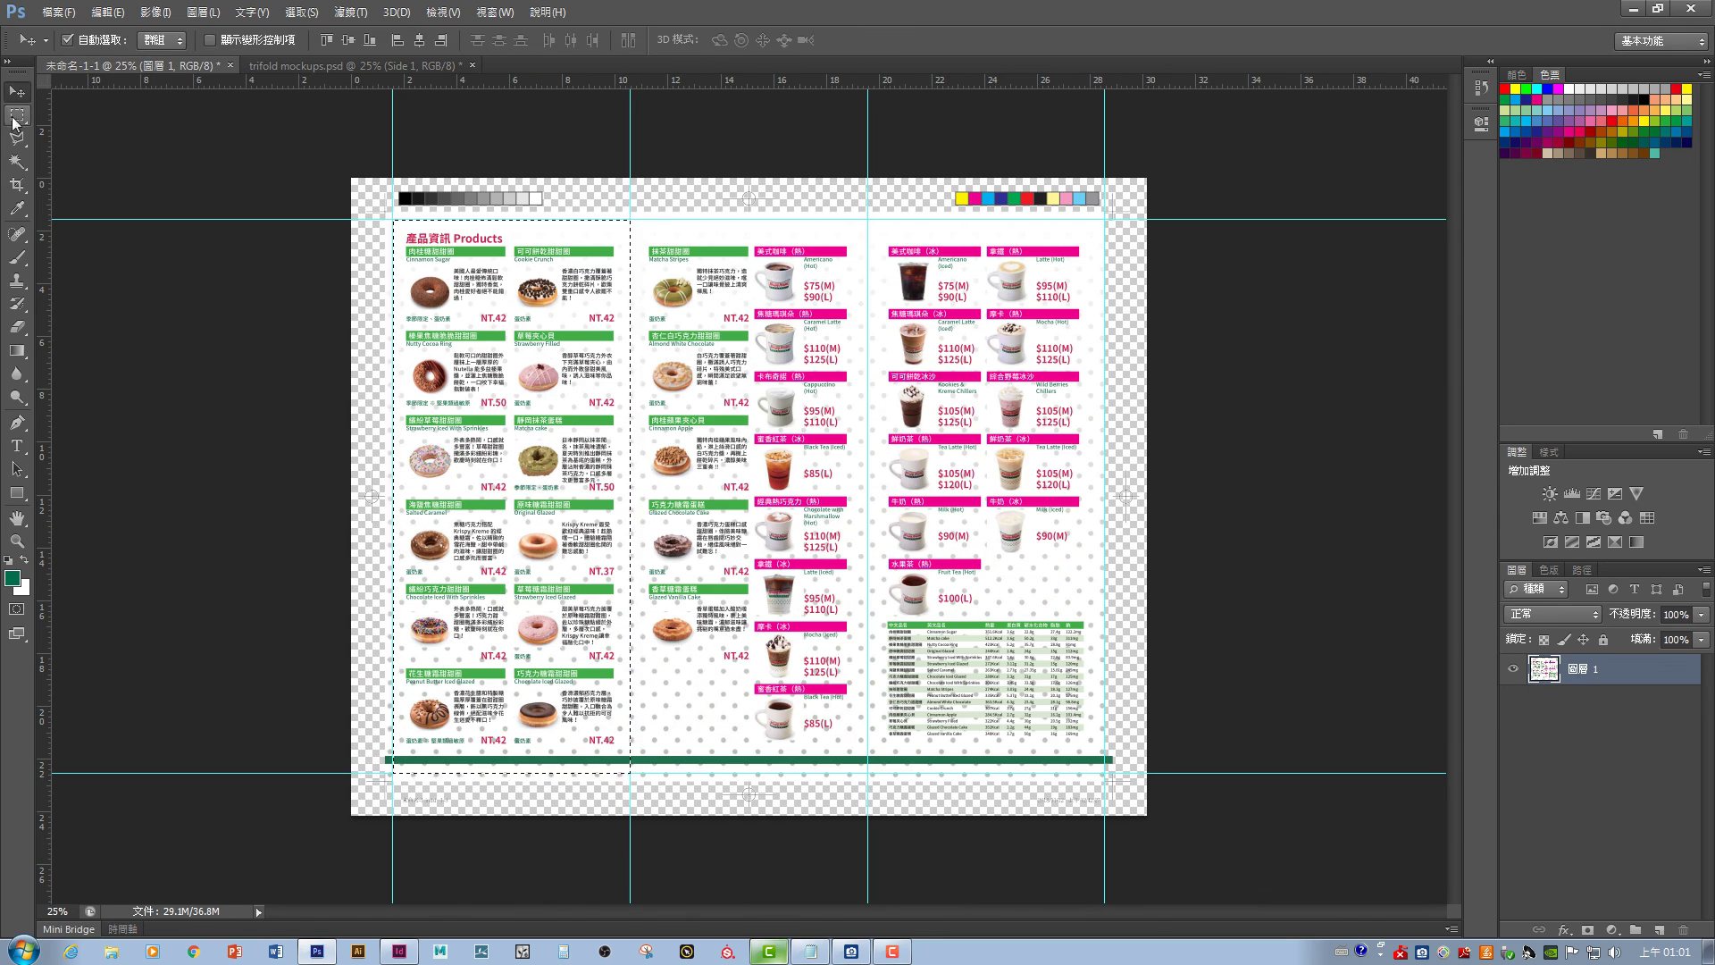
- Put the middle and right drinks panels into Side 2 and Side 3, then close the spread
{"action": "left_click_drag", "start_coordinate": [630, 220], "coordinate": [867, 772]}
{"action": "key", "text": "v"}
{"action": "left_click_drag", "start_coordinate": [748, 484], "coordinate": [821, 494]}
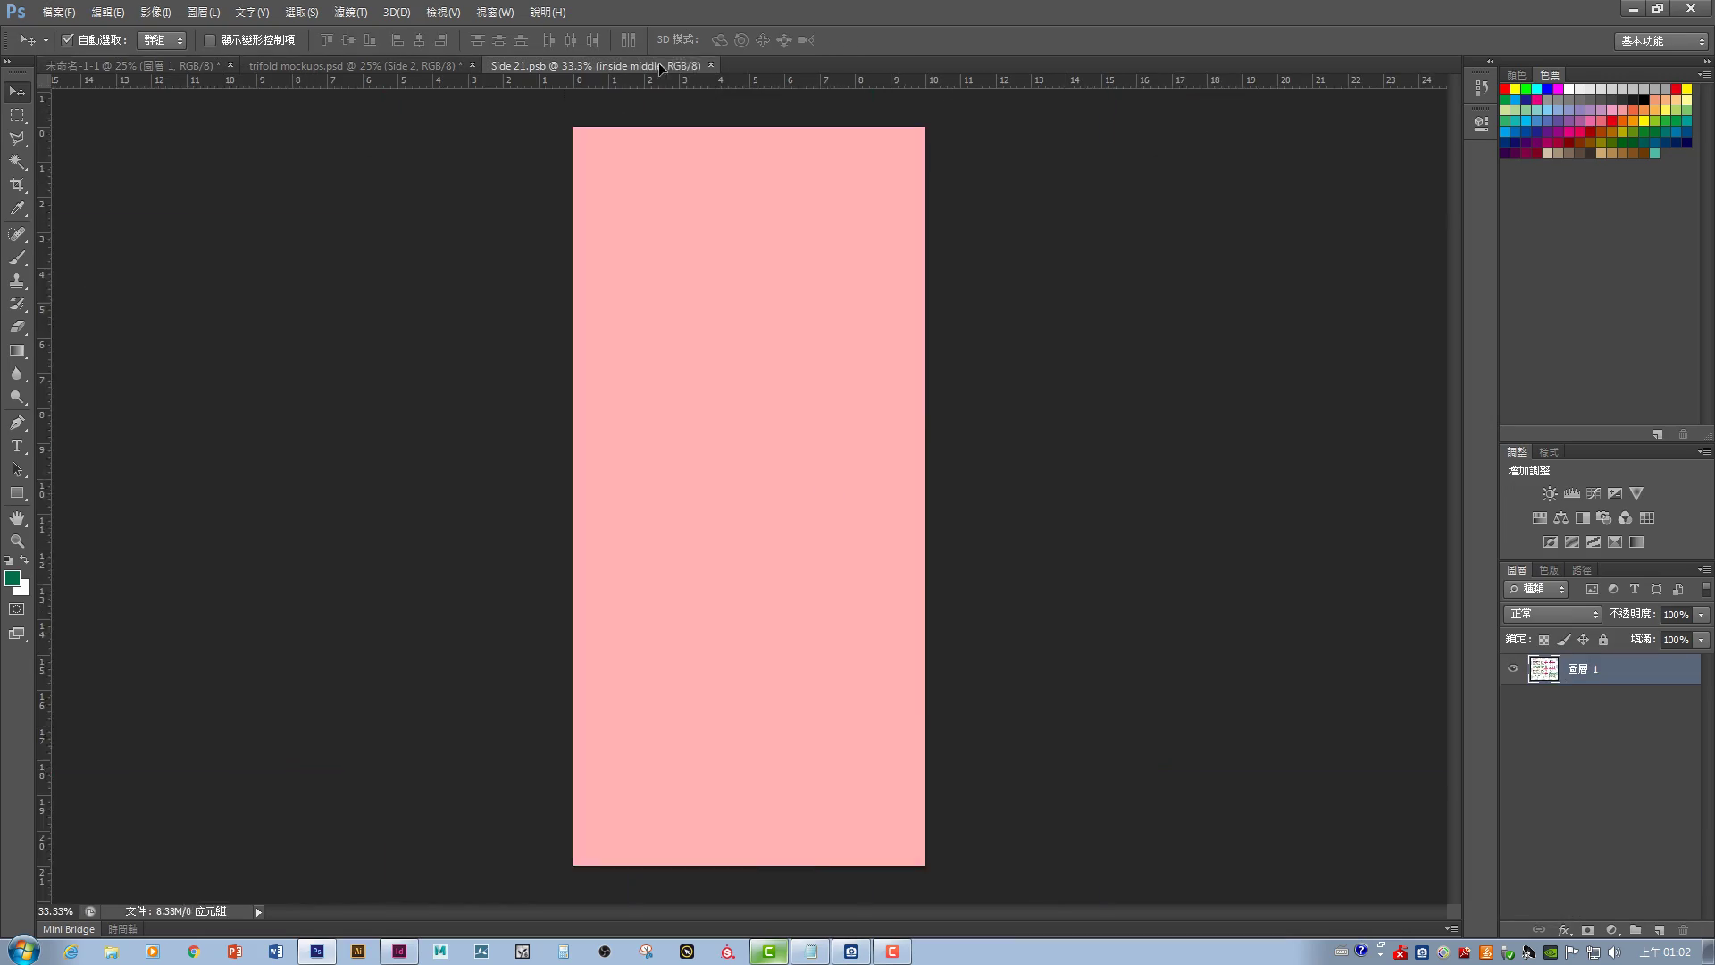
{"action": "key", "text": "ctrl+v"}
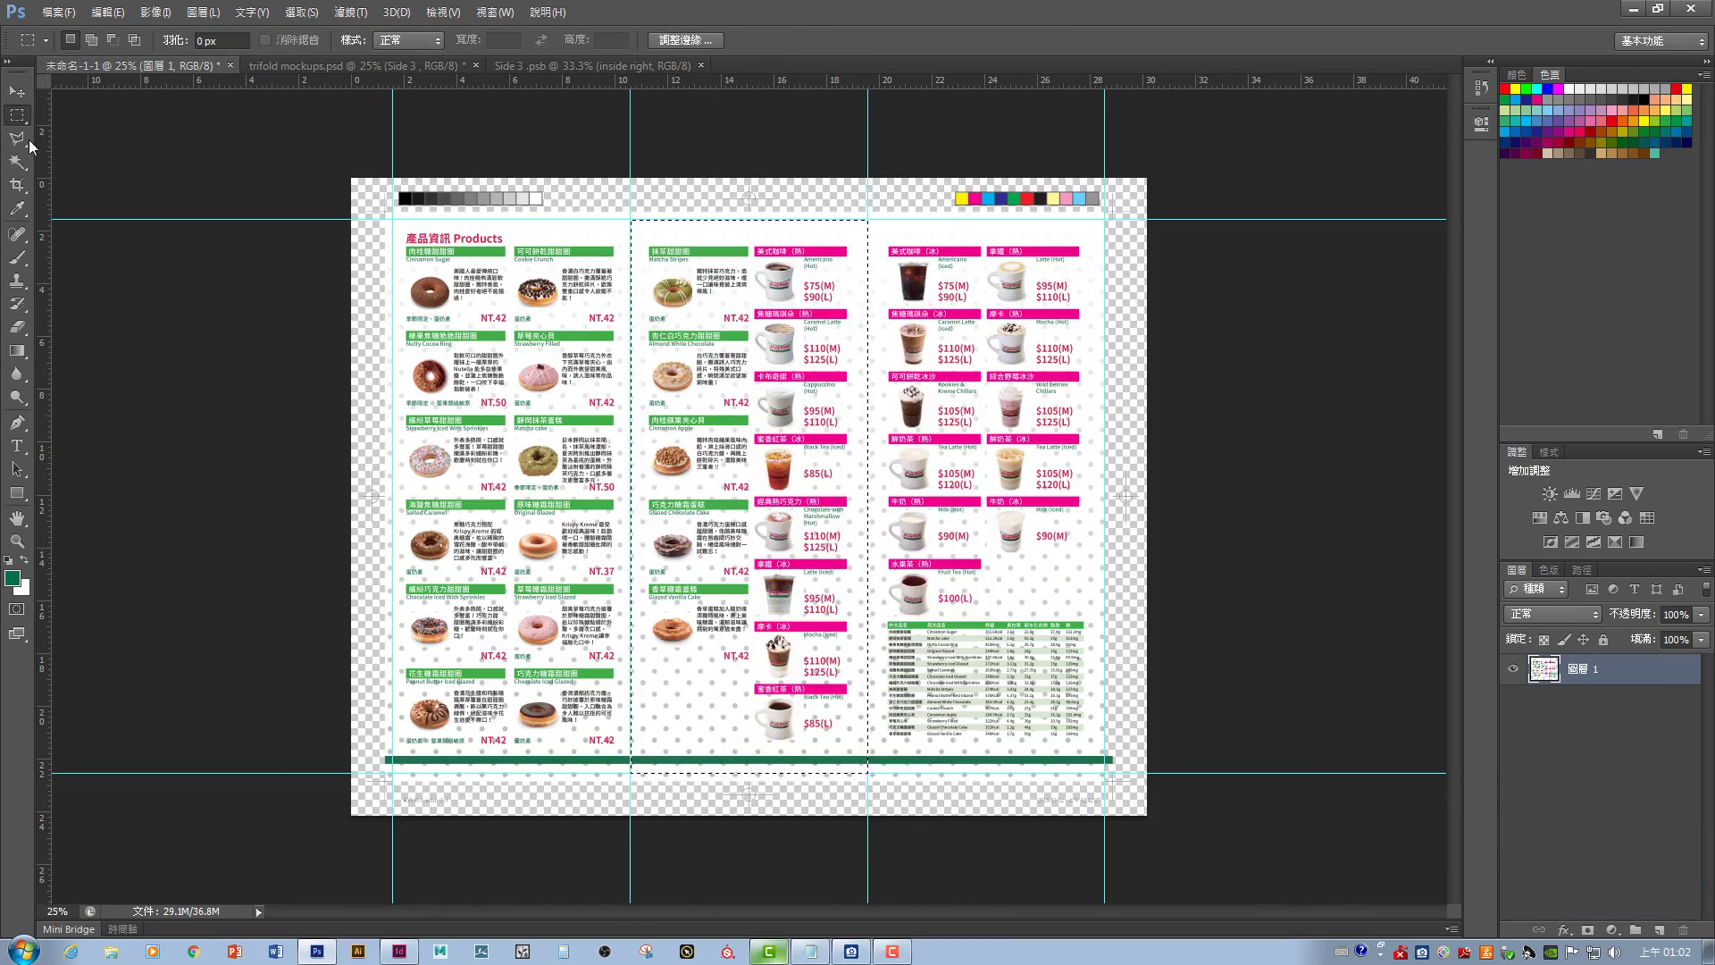
{"action": "left_click_drag", "start_coordinate": [995, 450], "coordinate": [728, 384]}
{"action": "key", "text": "ctrl+w"}
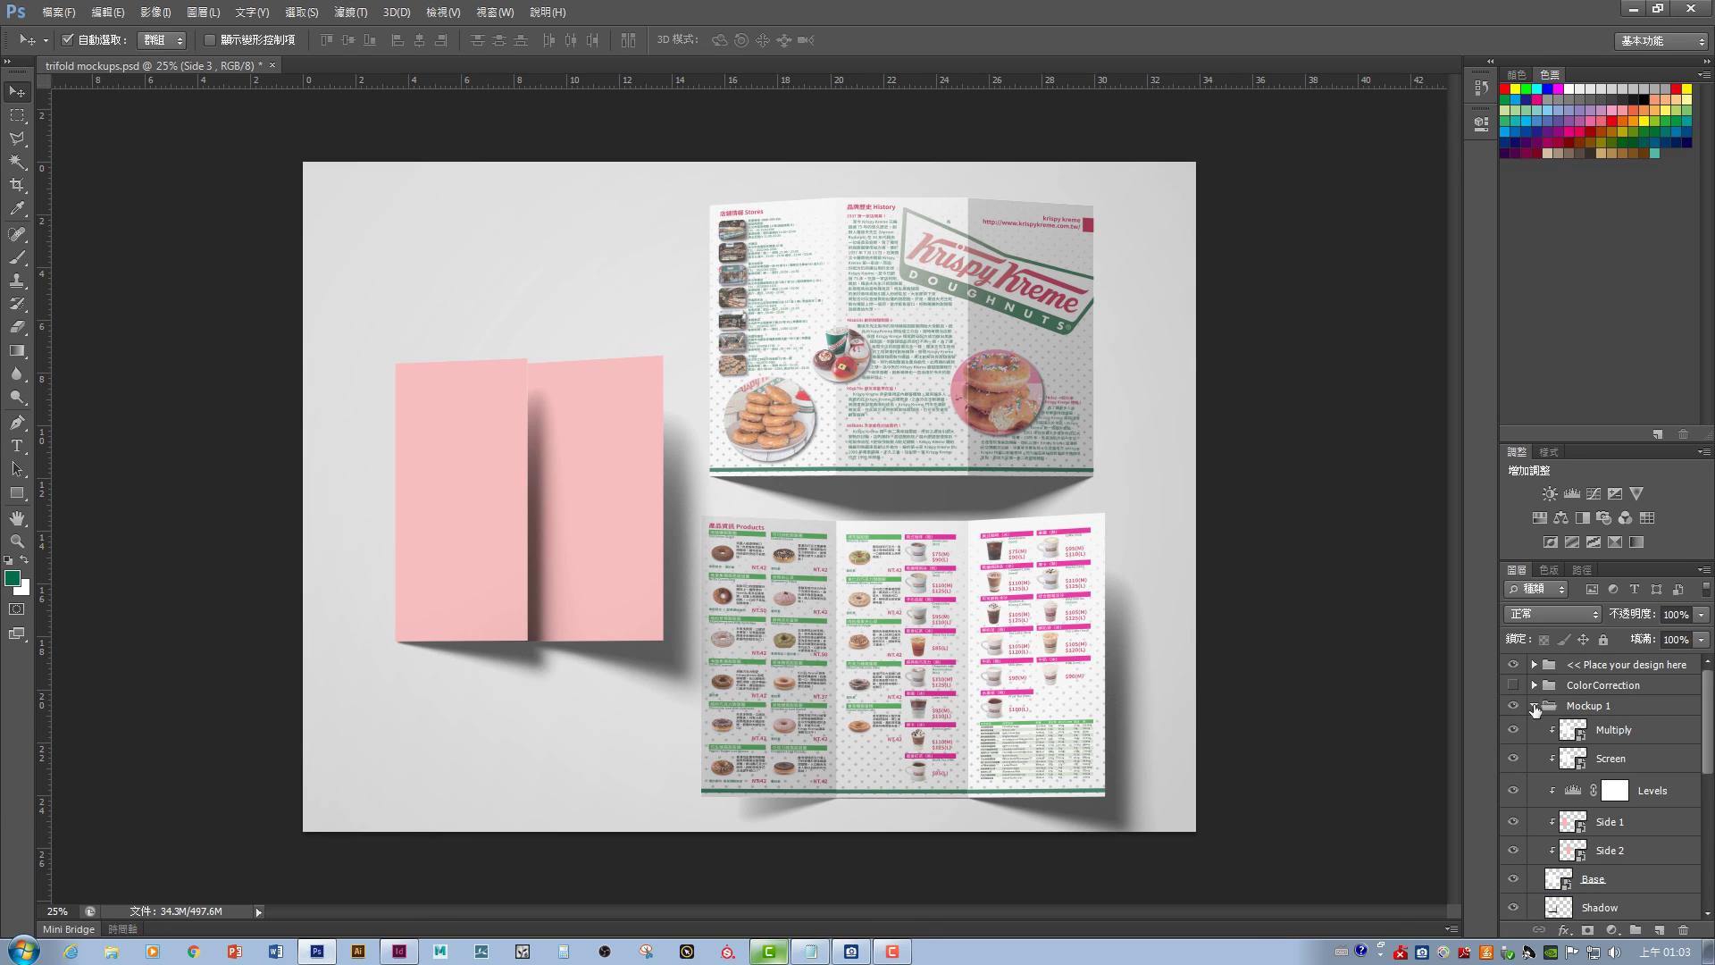
- Move the drinks artwork into the standing mockup's side smart object, then open Side 1 for editing
{"action": "scroll", "coordinate": [1680, 829], "scroll_direction": "down", "scroll_amount": 3}
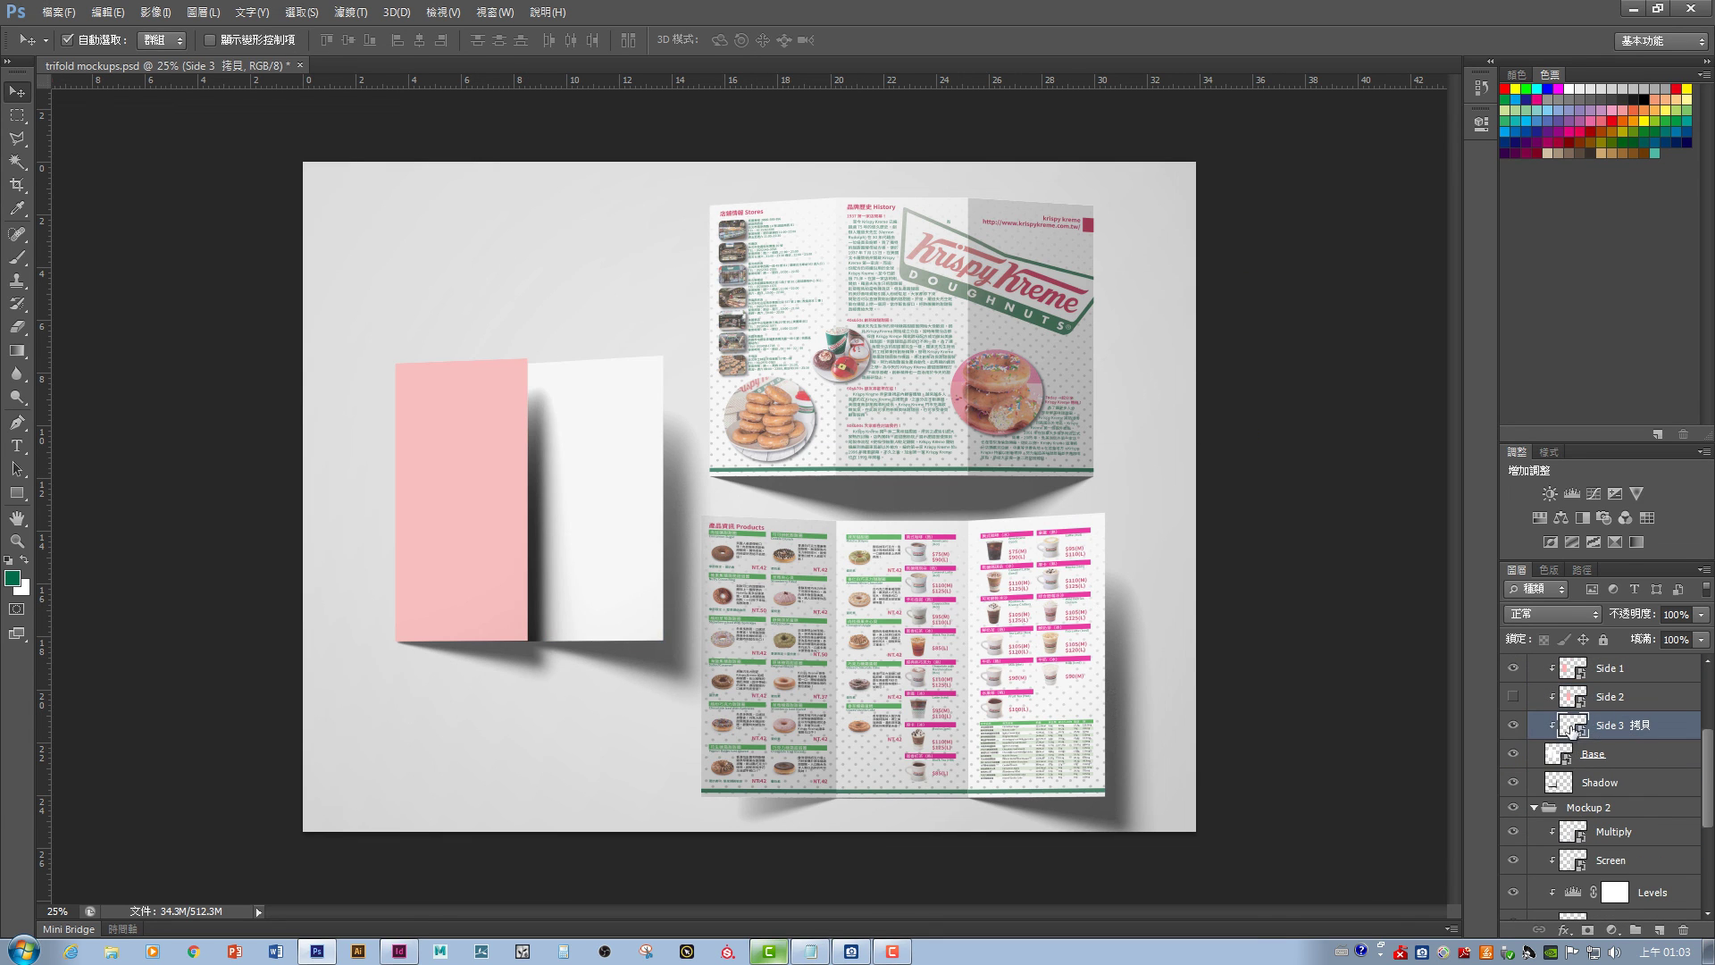
{"action": "left_click", "coordinate": [170, 67]}
{"action": "scroll", "coordinate": [1608, 786], "scroll_direction": "down", "scroll_amount": 3}
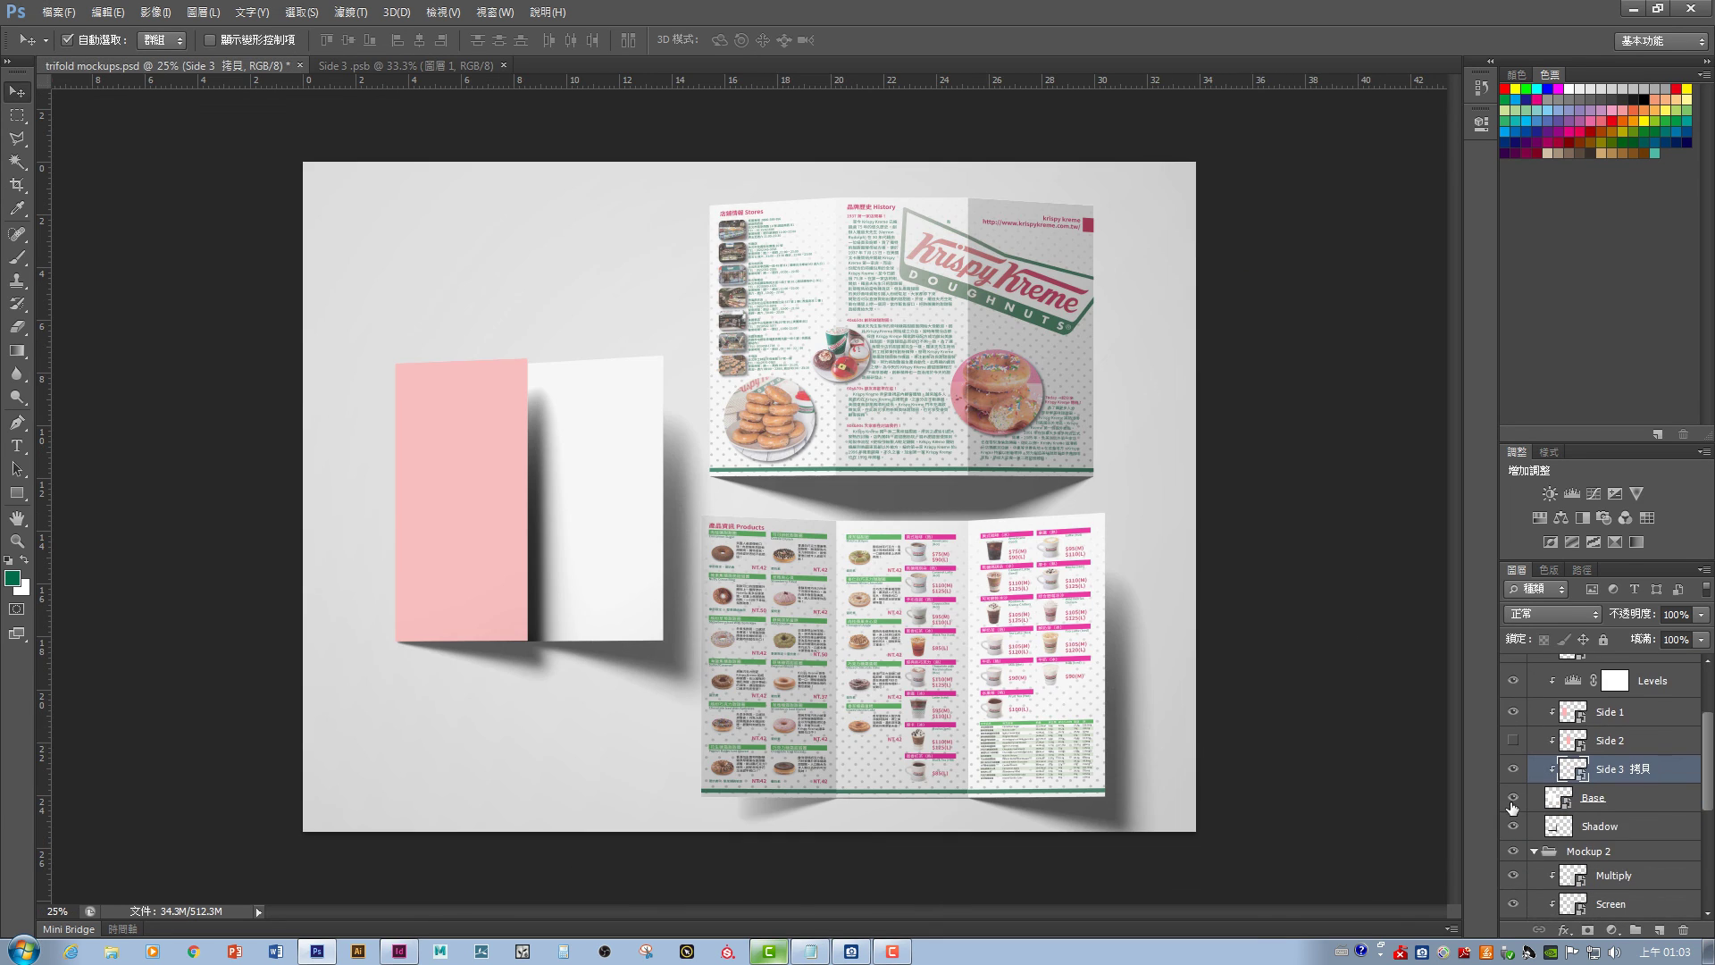
{"action": "double_click", "coordinate": [1572, 762]}
{"action": "left_click_drag", "start_coordinate": [669, 463], "coordinate": [377, 227]}
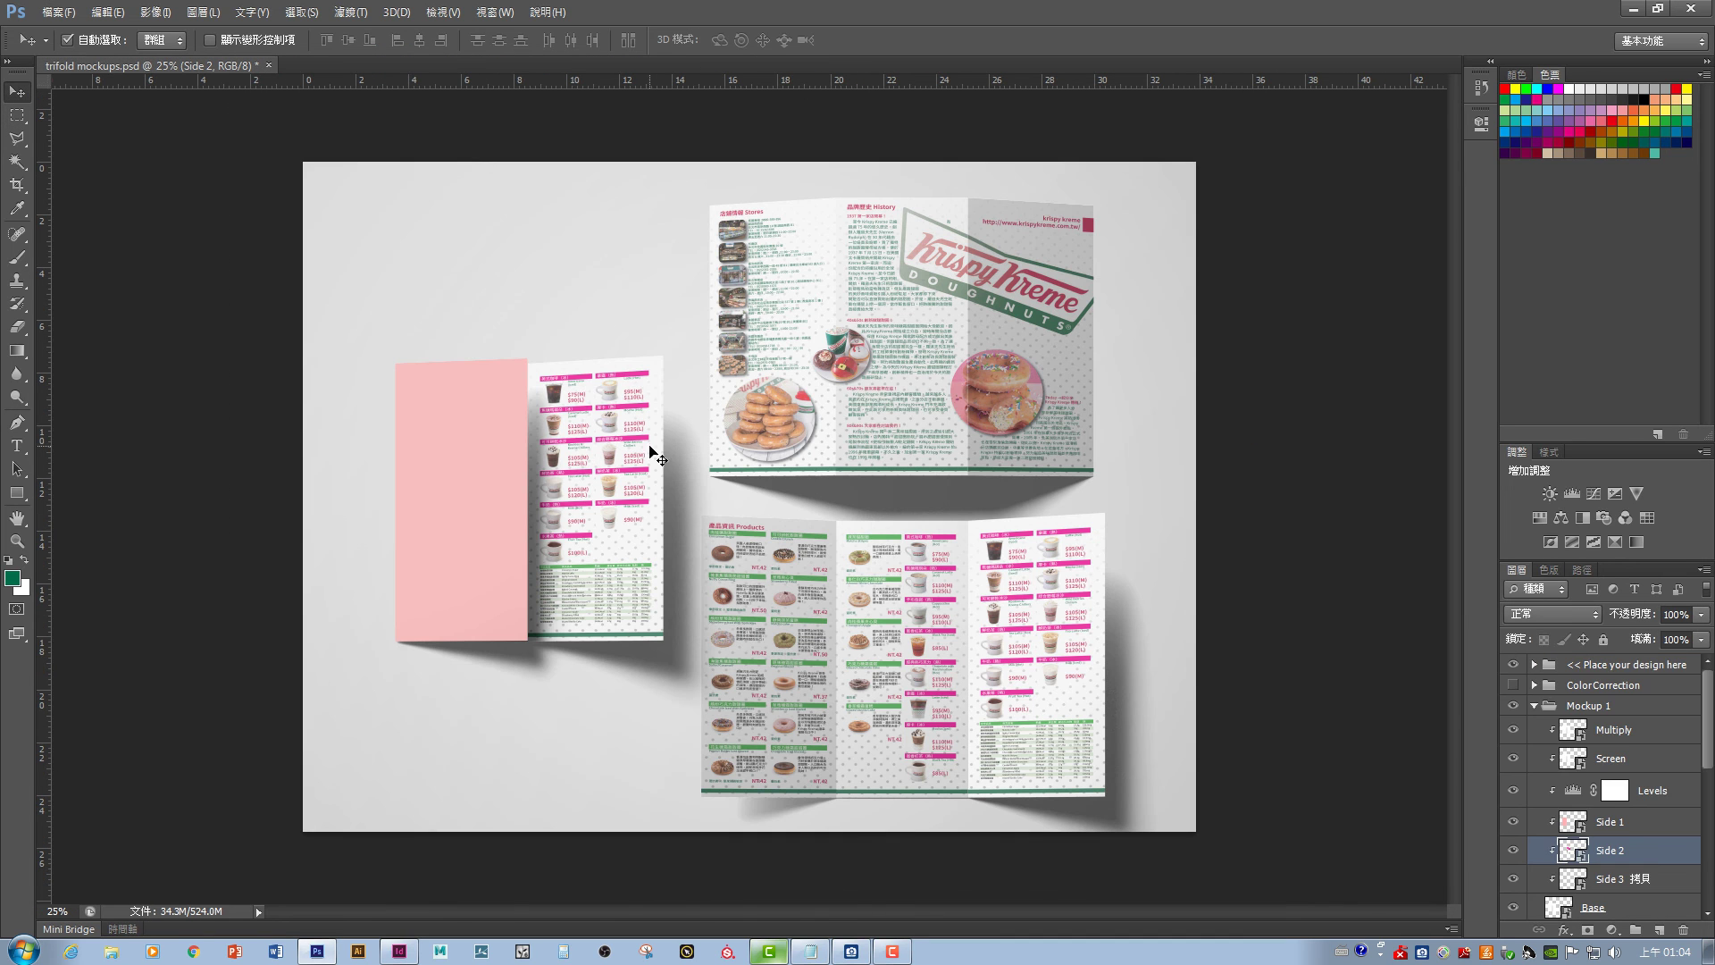
{"action": "key", "text": "Delete"}
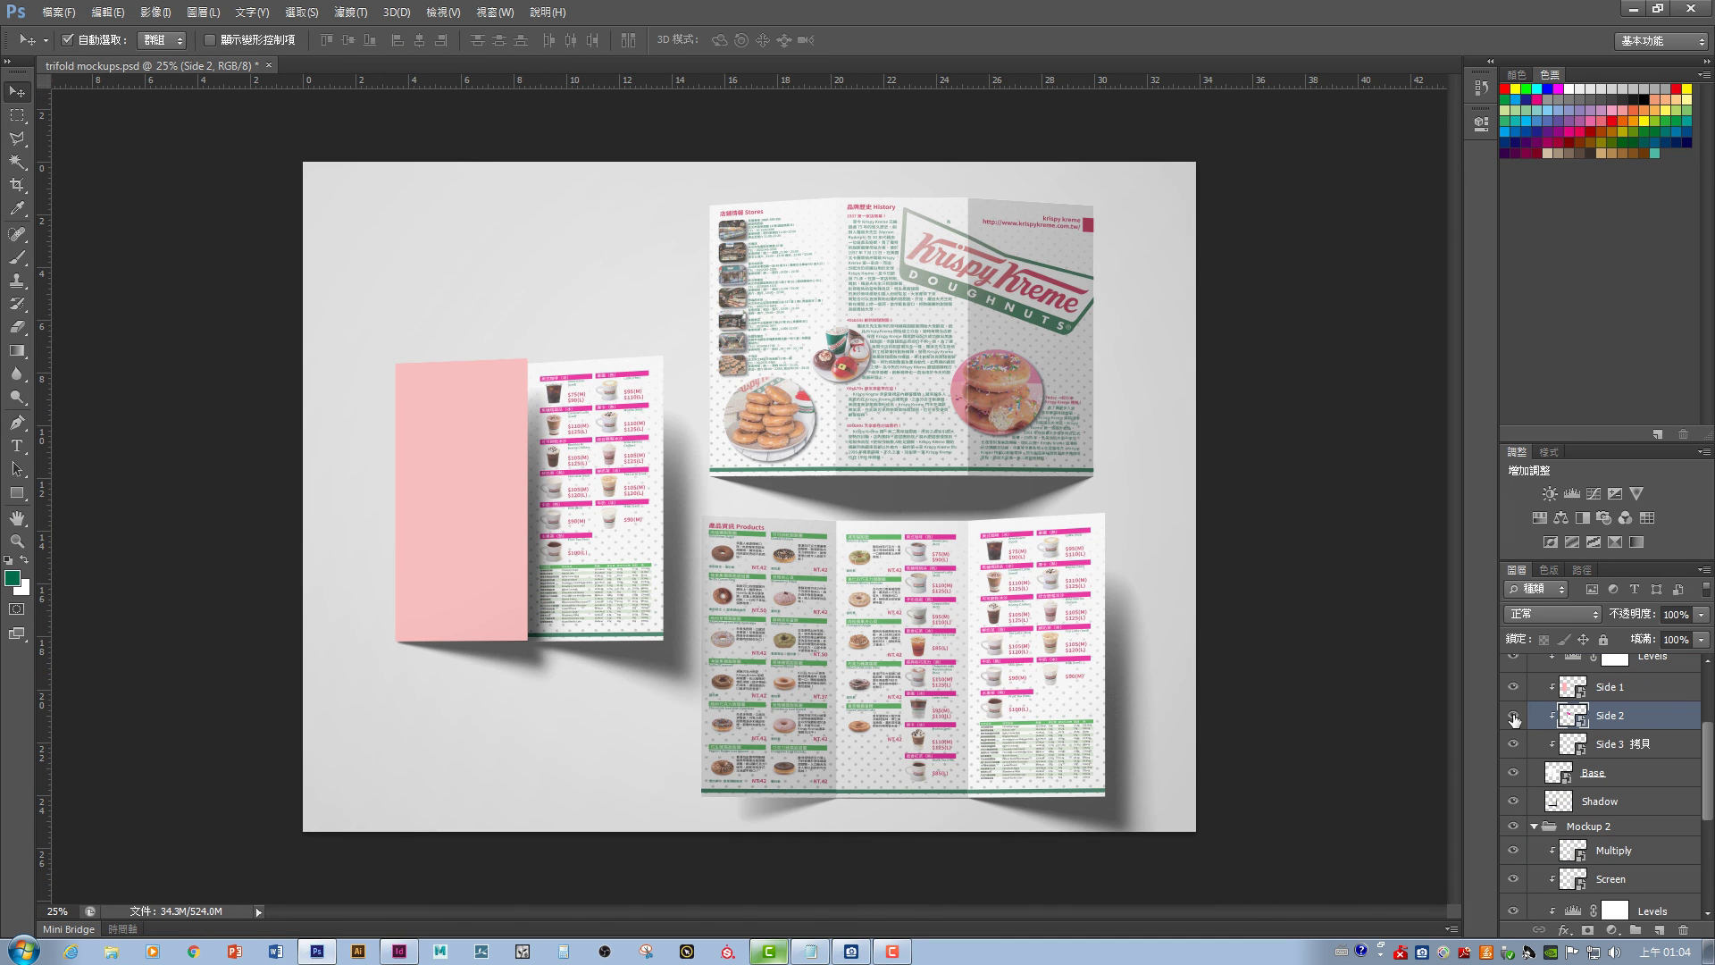
{"action": "left_click", "coordinate": [478, 486]}
{"action": "double_click", "coordinate": [1573, 821]}
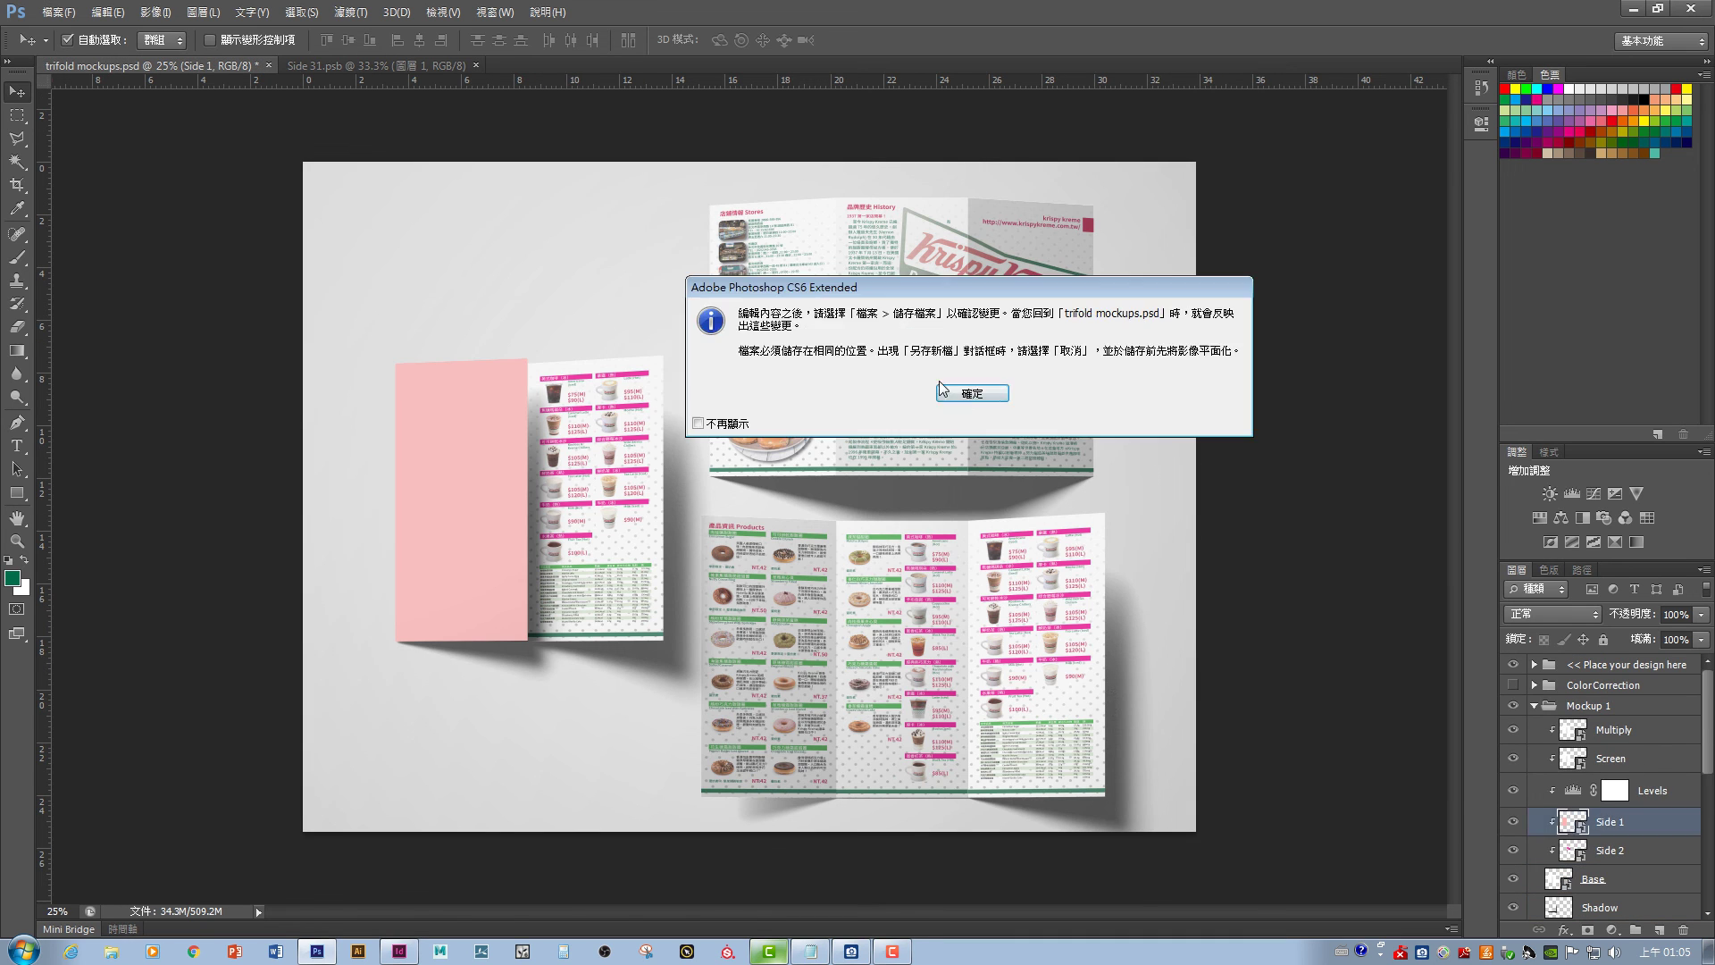
{"action": "left_click", "coordinate": [942, 392]}
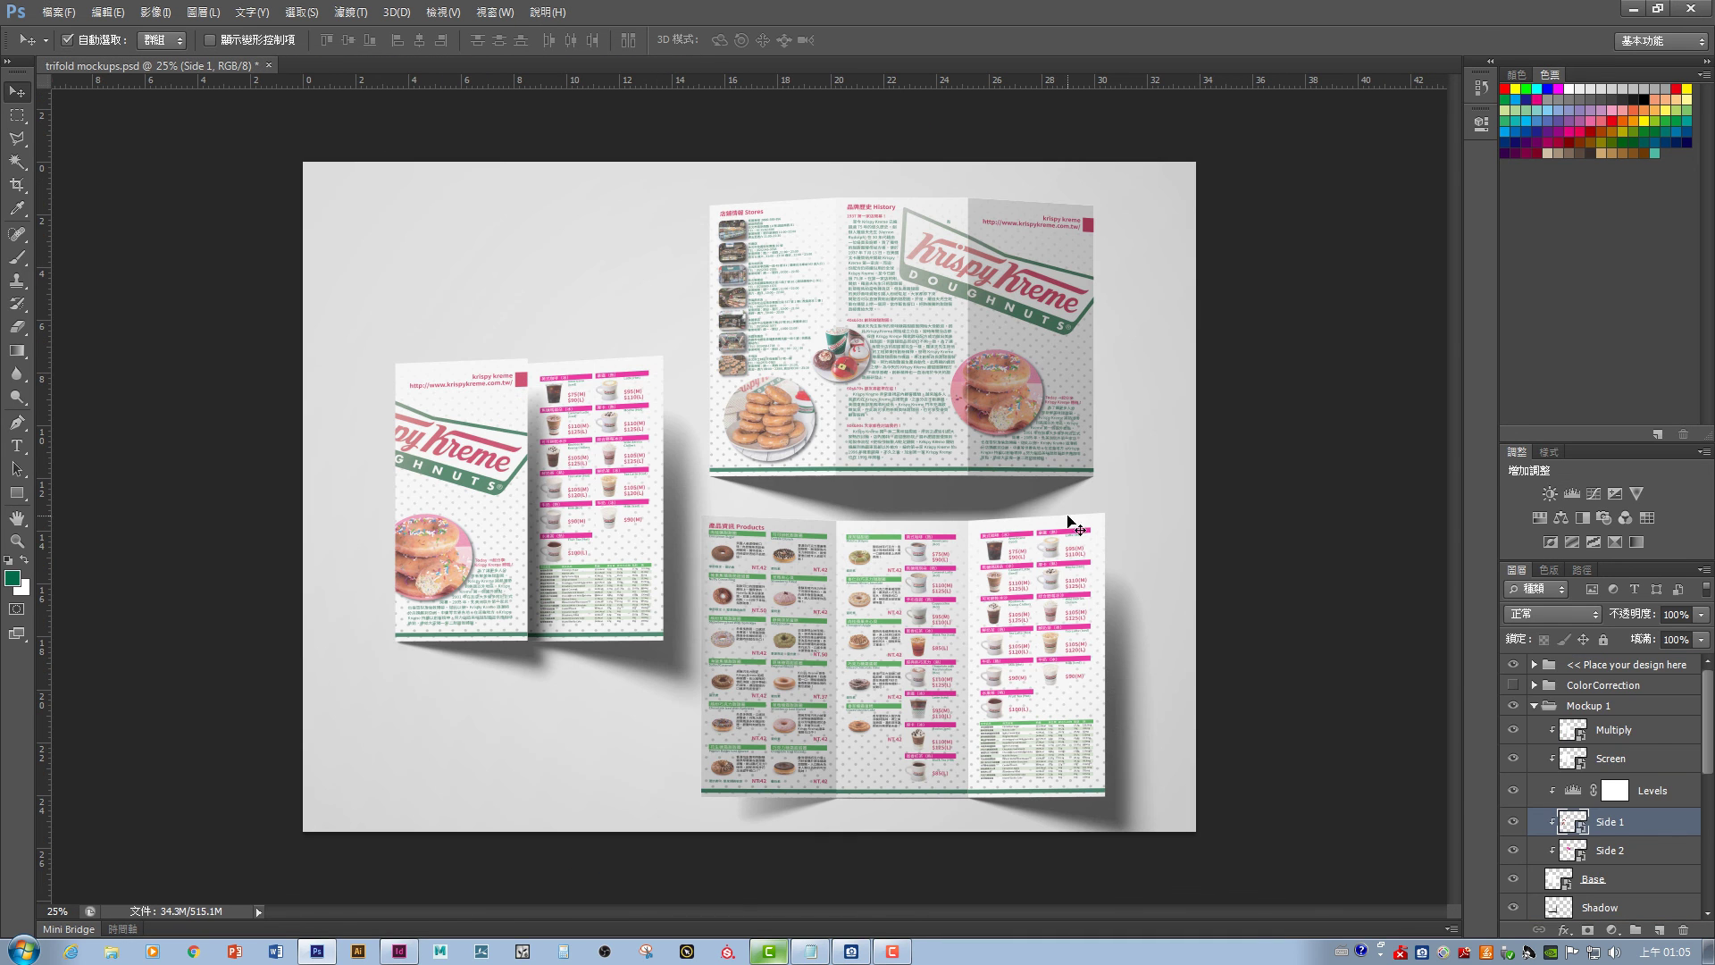
- Collapse the Mockup 1 and 3 groups, resize the image narrower at 3000 px height, and zoom in
{"action": "left_click", "coordinate": [1536, 702]}
{"action": "left_click", "coordinate": [1533, 746]}
{"action": "left_click", "coordinate": [156, 12]}
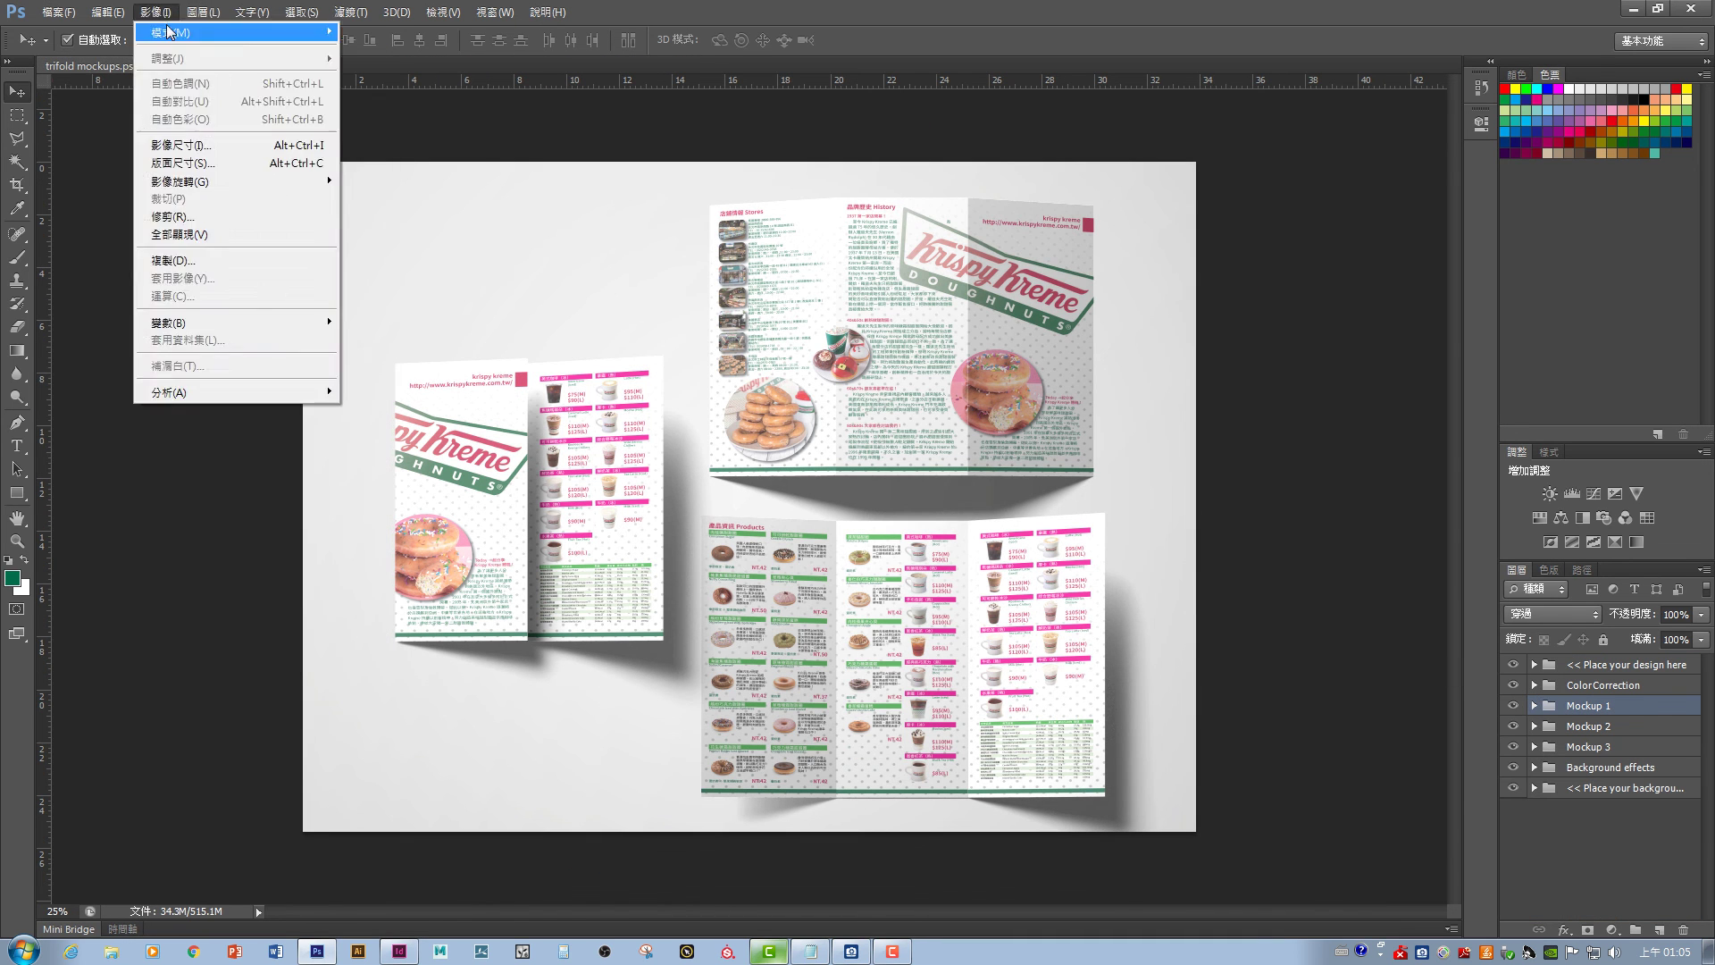
{"action": "left_click", "coordinate": [179, 163]}
{"action": "key", "text": "Escape"}
{"action": "key", "text": "ctrl+alt+i"}
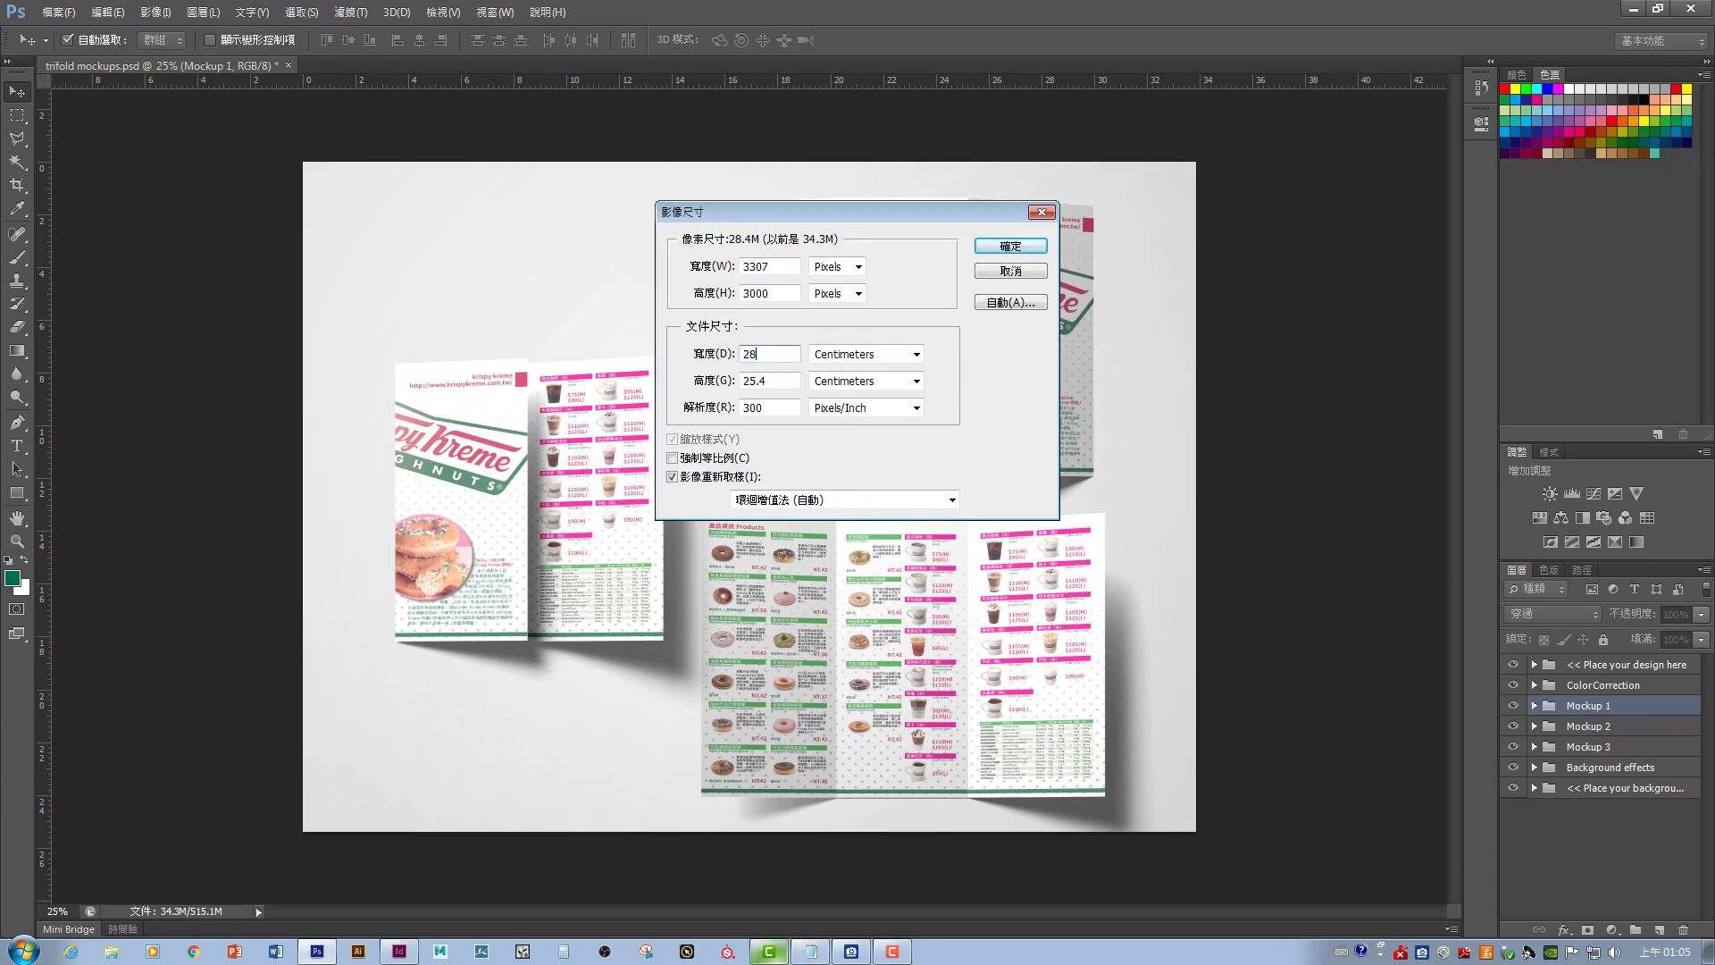
{"action": "key", "text": "Escape"}
{"action": "key", "text": "ctrl+plus"}
{"action": "key", "text": "alt+ctrl+i"}
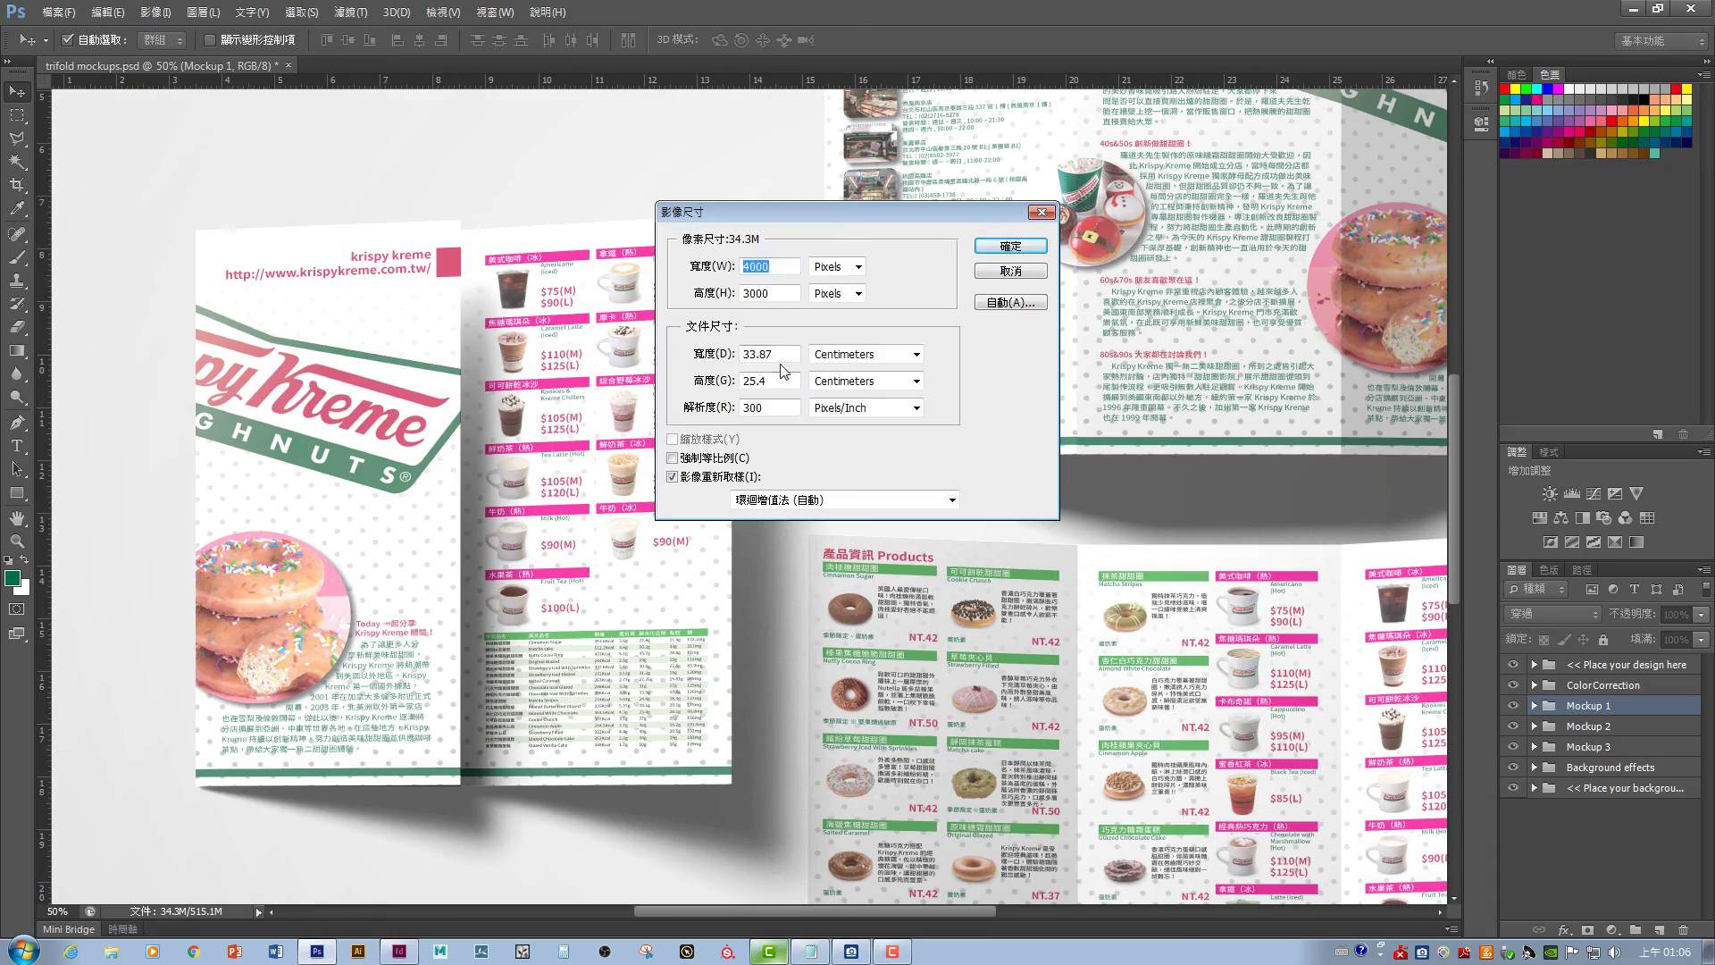
{"action": "key", "text": "Return"}
{"action": "key", "text": "ctrl+0"}
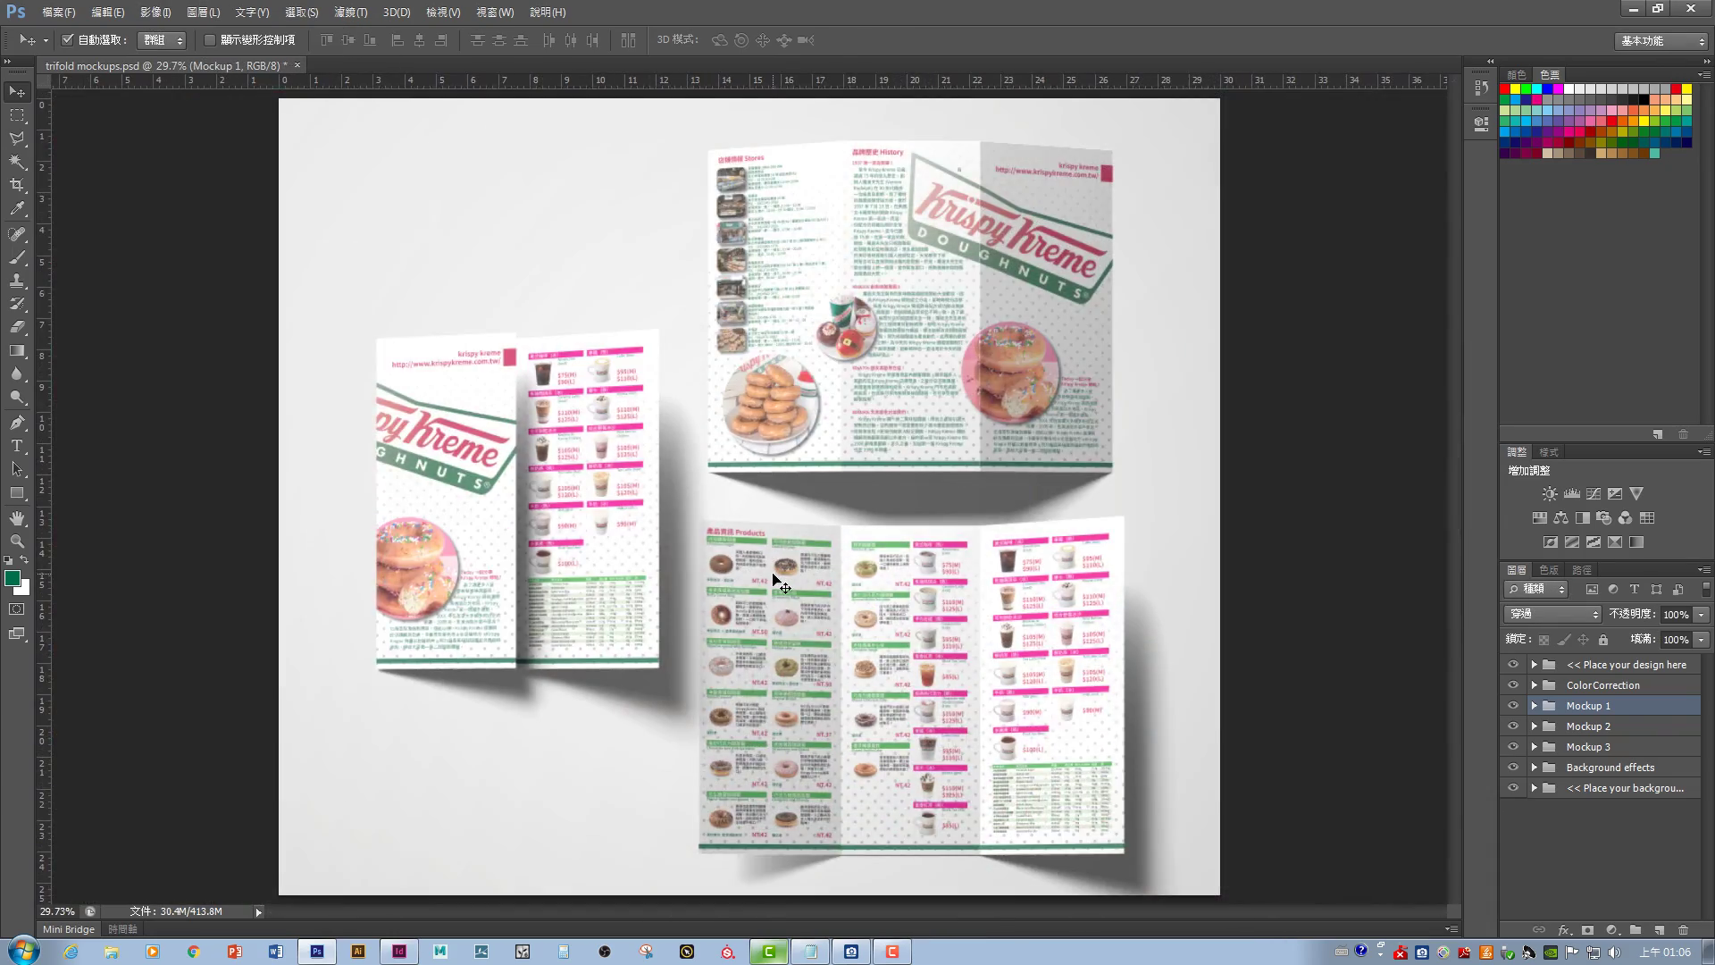
{"action": "key", "text": "ctrl+plus"}
{"action": "key", "text": "ctrl+plus"}
{"action": "key", "text": "ctrl+plus"}
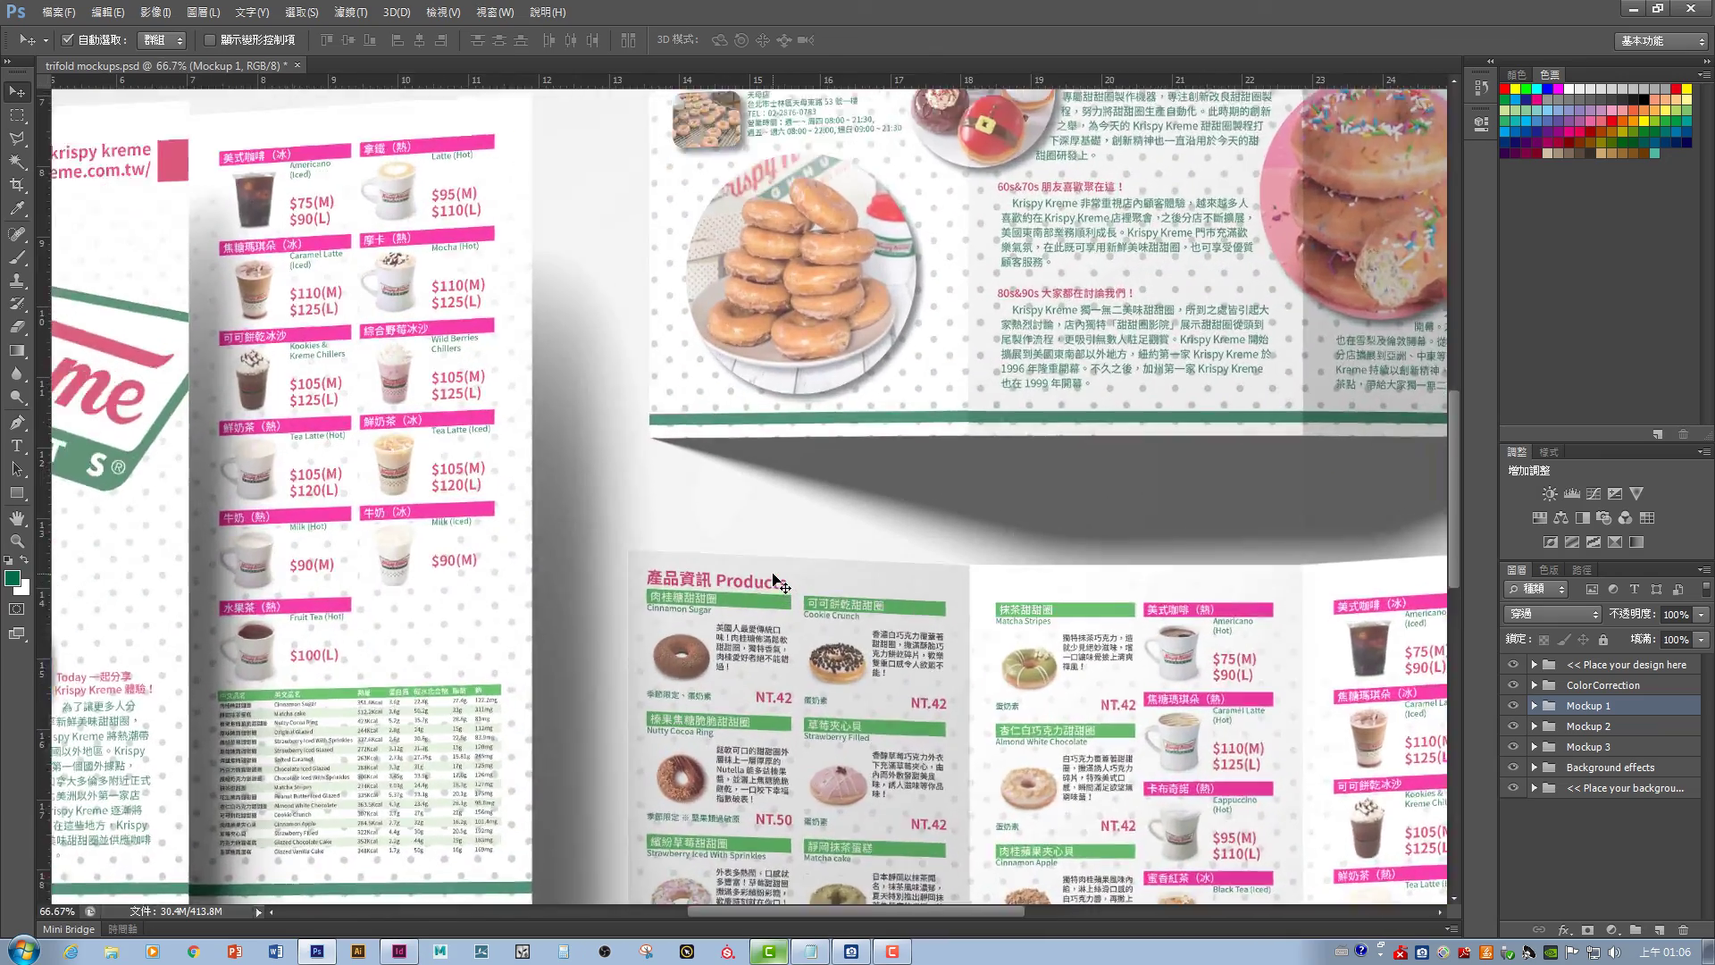
{"action": "key", "text": "ctrl+plus"}
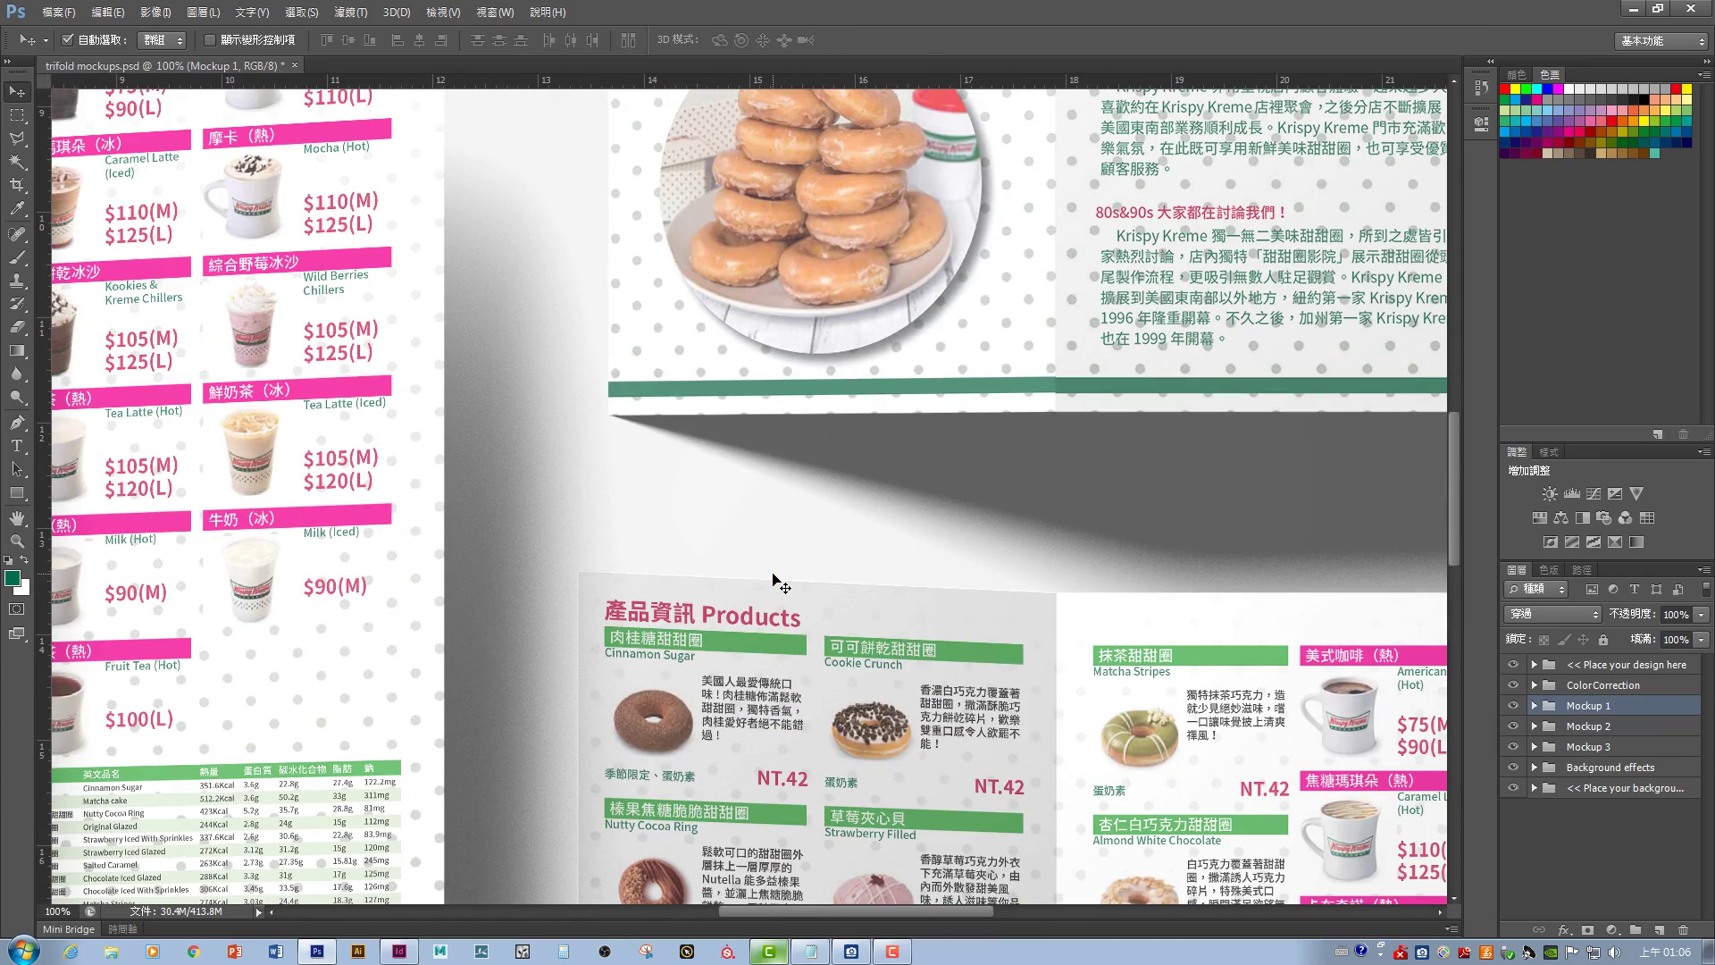
{"action": "scroll", "coordinate": [775, 580], "scroll_direction": "down", "scroll_amount": 10}
{"action": "scroll", "coordinate": [775, 581], "scroll_direction": "right", "scroll_amount": 10}
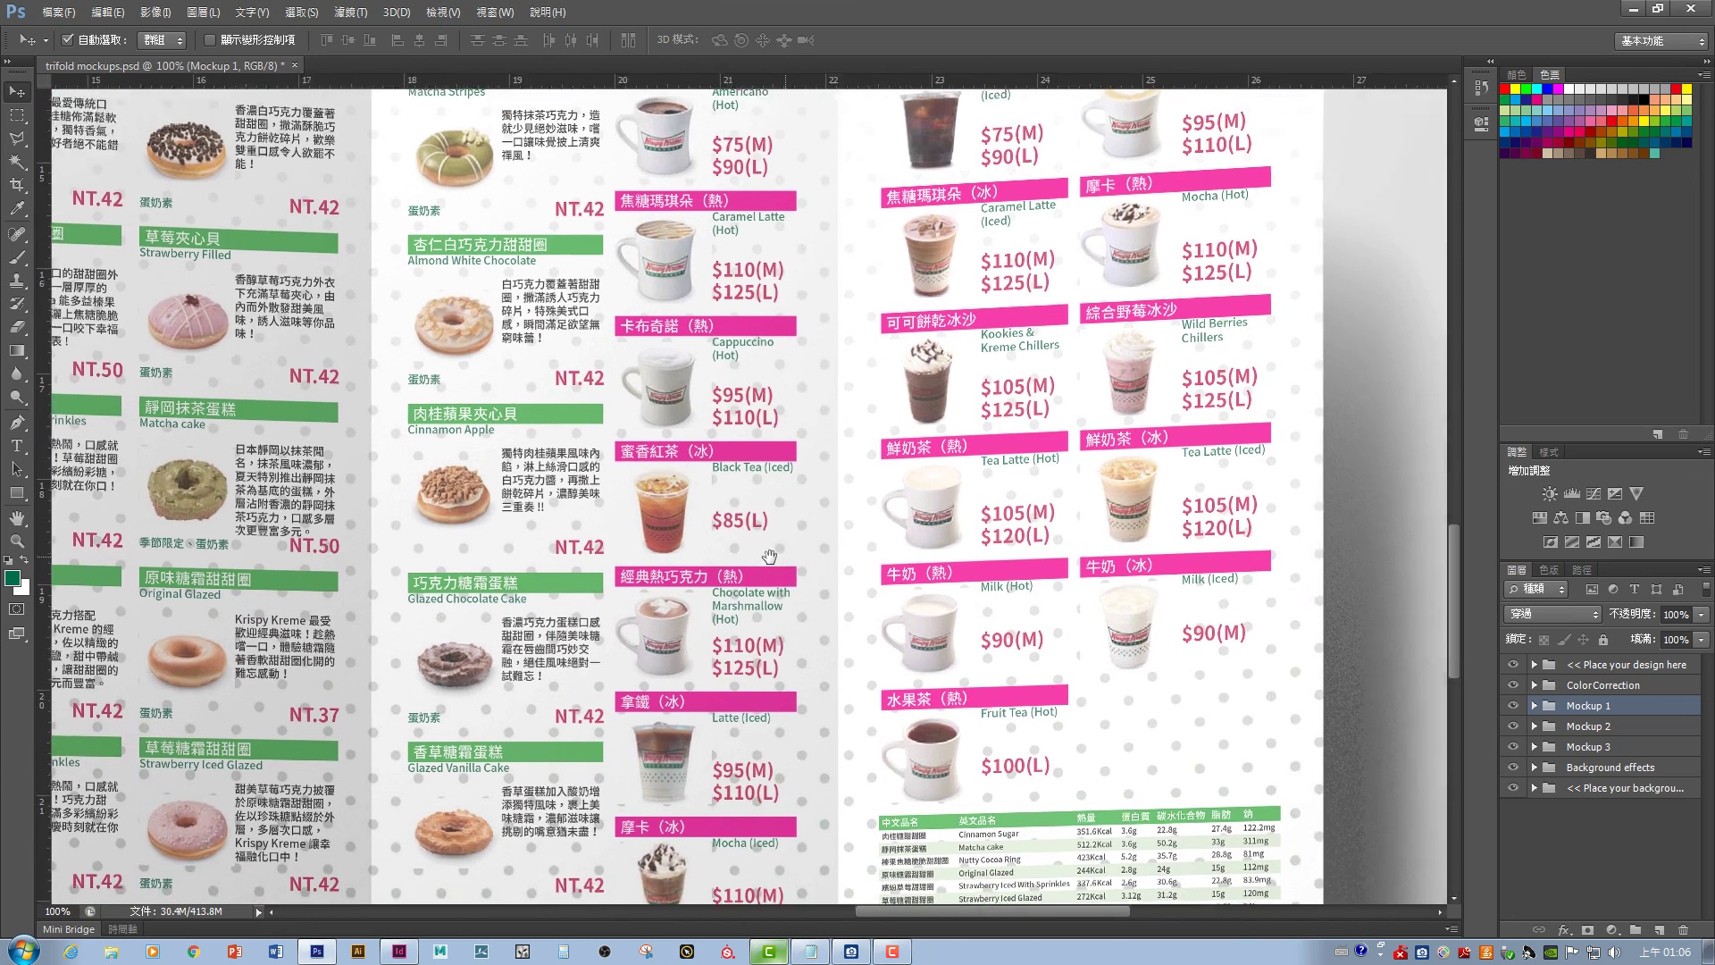
{"action": "scroll", "coordinate": [768, 557], "scroll_direction": "down", "scroll_amount": 5}
{"action": "scroll", "coordinate": [768, 556], "scroll_direction": "right", "scroll_amount": 2}
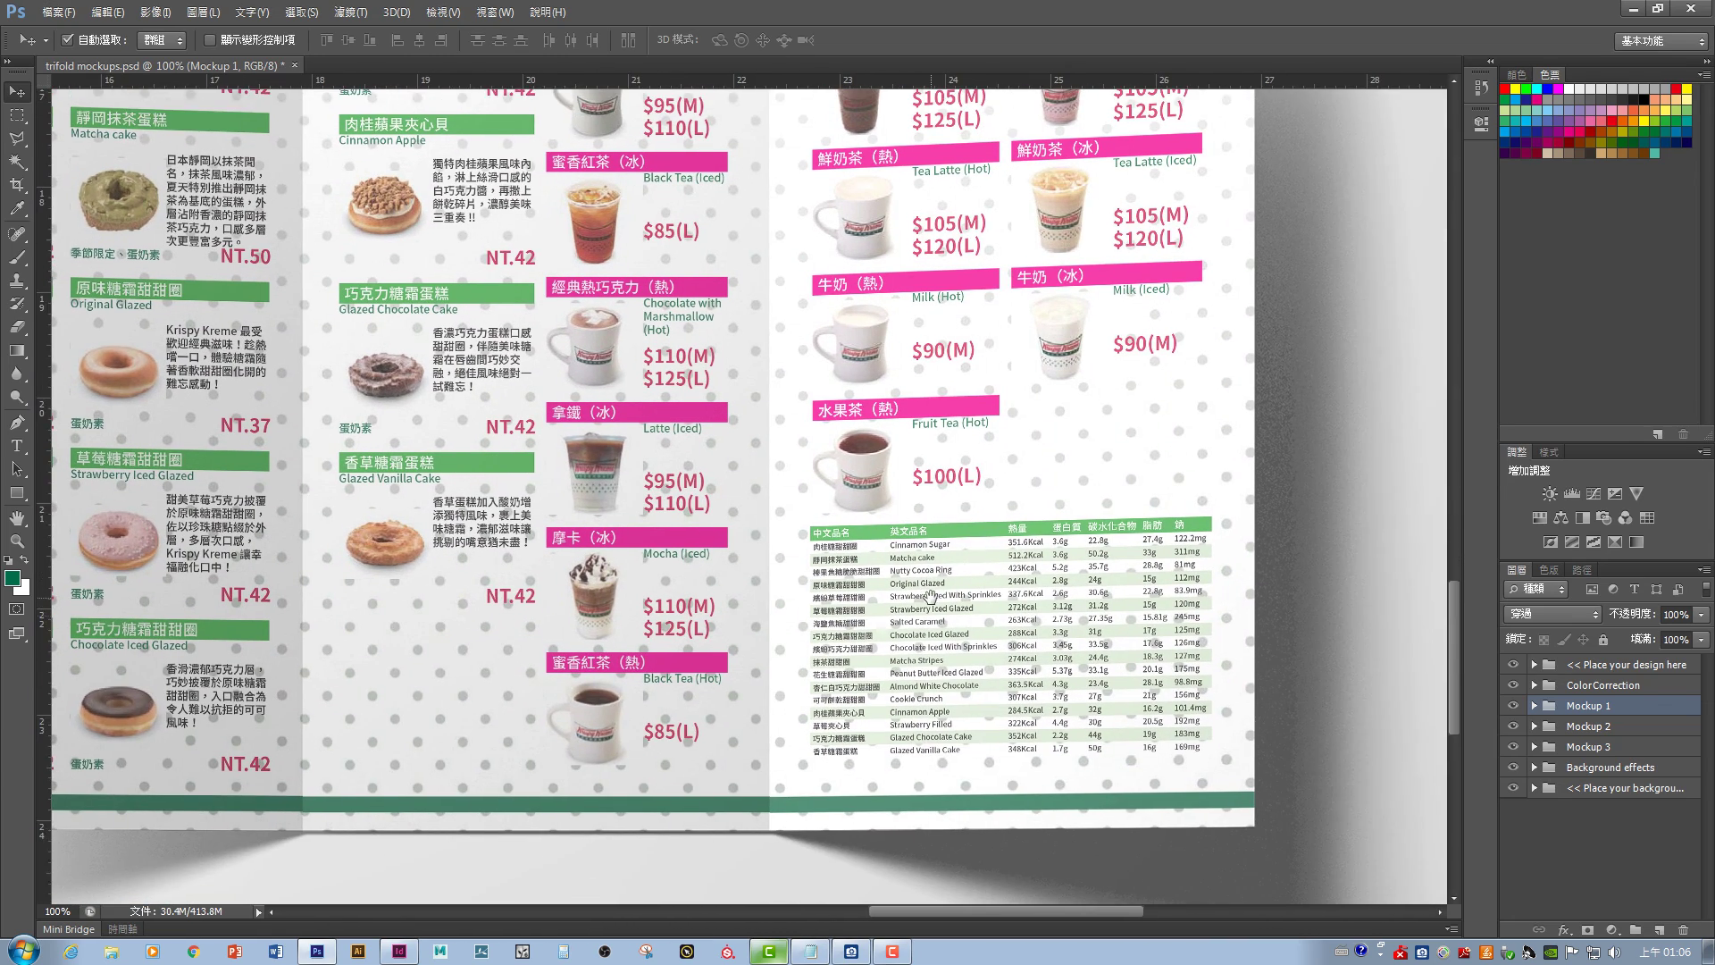
{"action": "left_click_drag", "start_coordinate": [931, 595], "coordinate": [853, 613]}
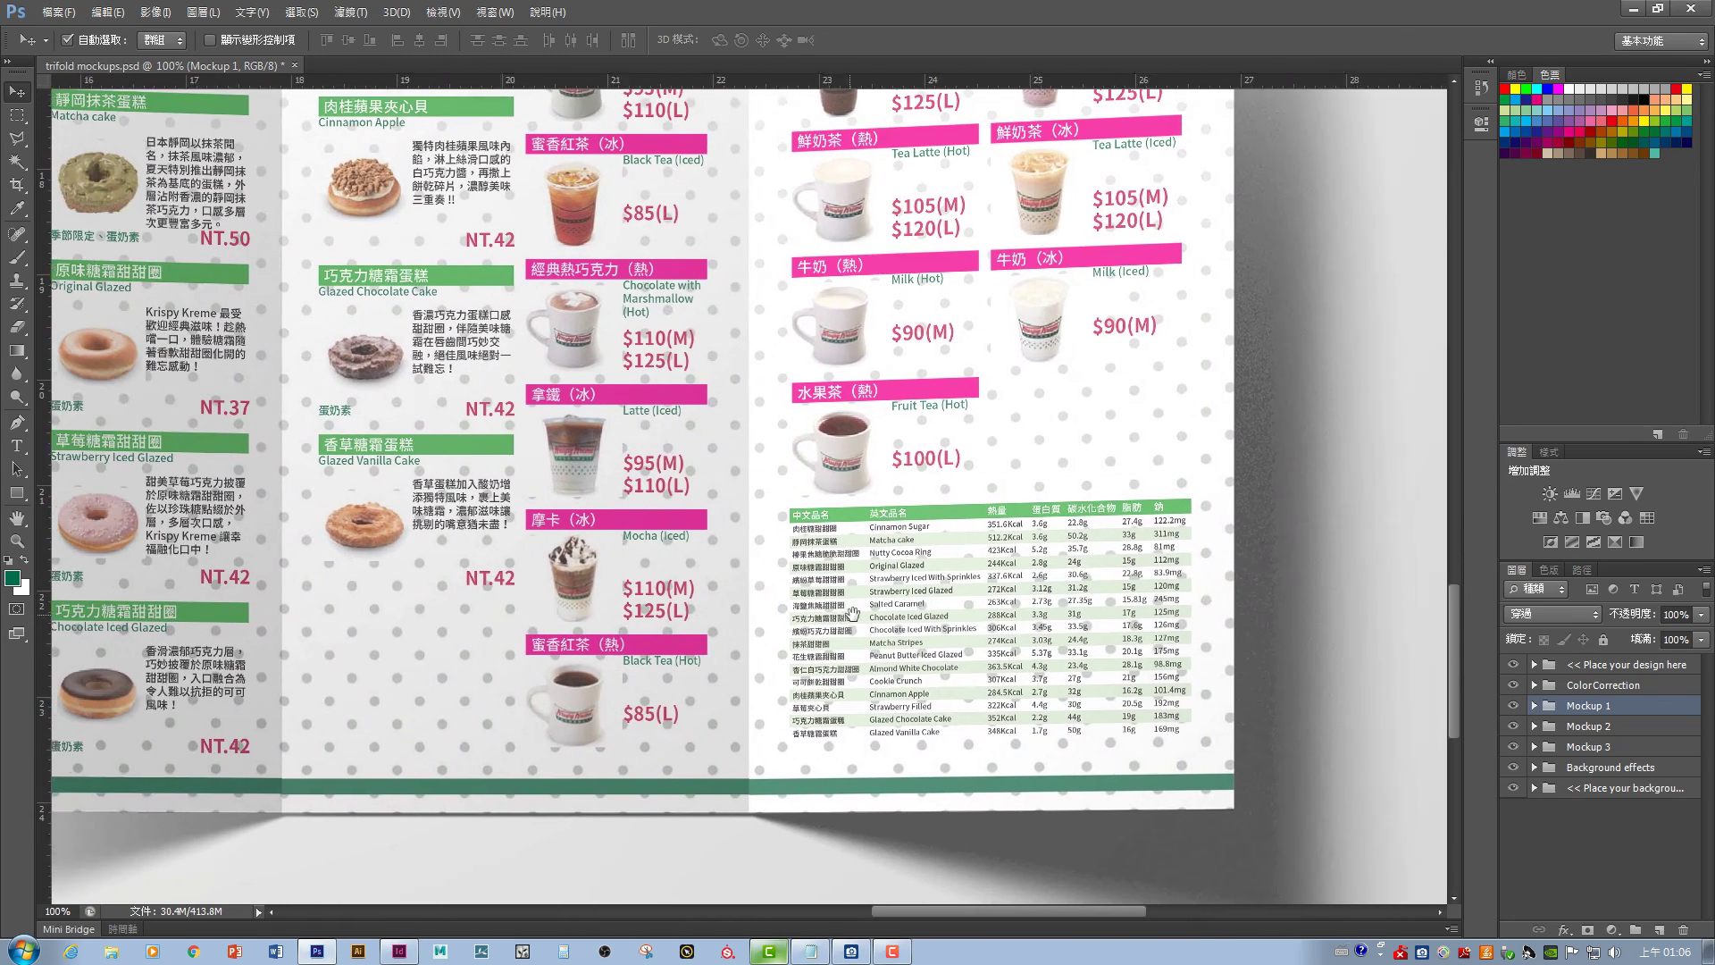
{"action": "scroll", "coordinate": [853, 613], "scroll_direction": "up", "scroll_amount": 10}
{"action": "scroll", "coordinate": [853, 613], "scroll_direction": "left", "scroll_amount": 3}
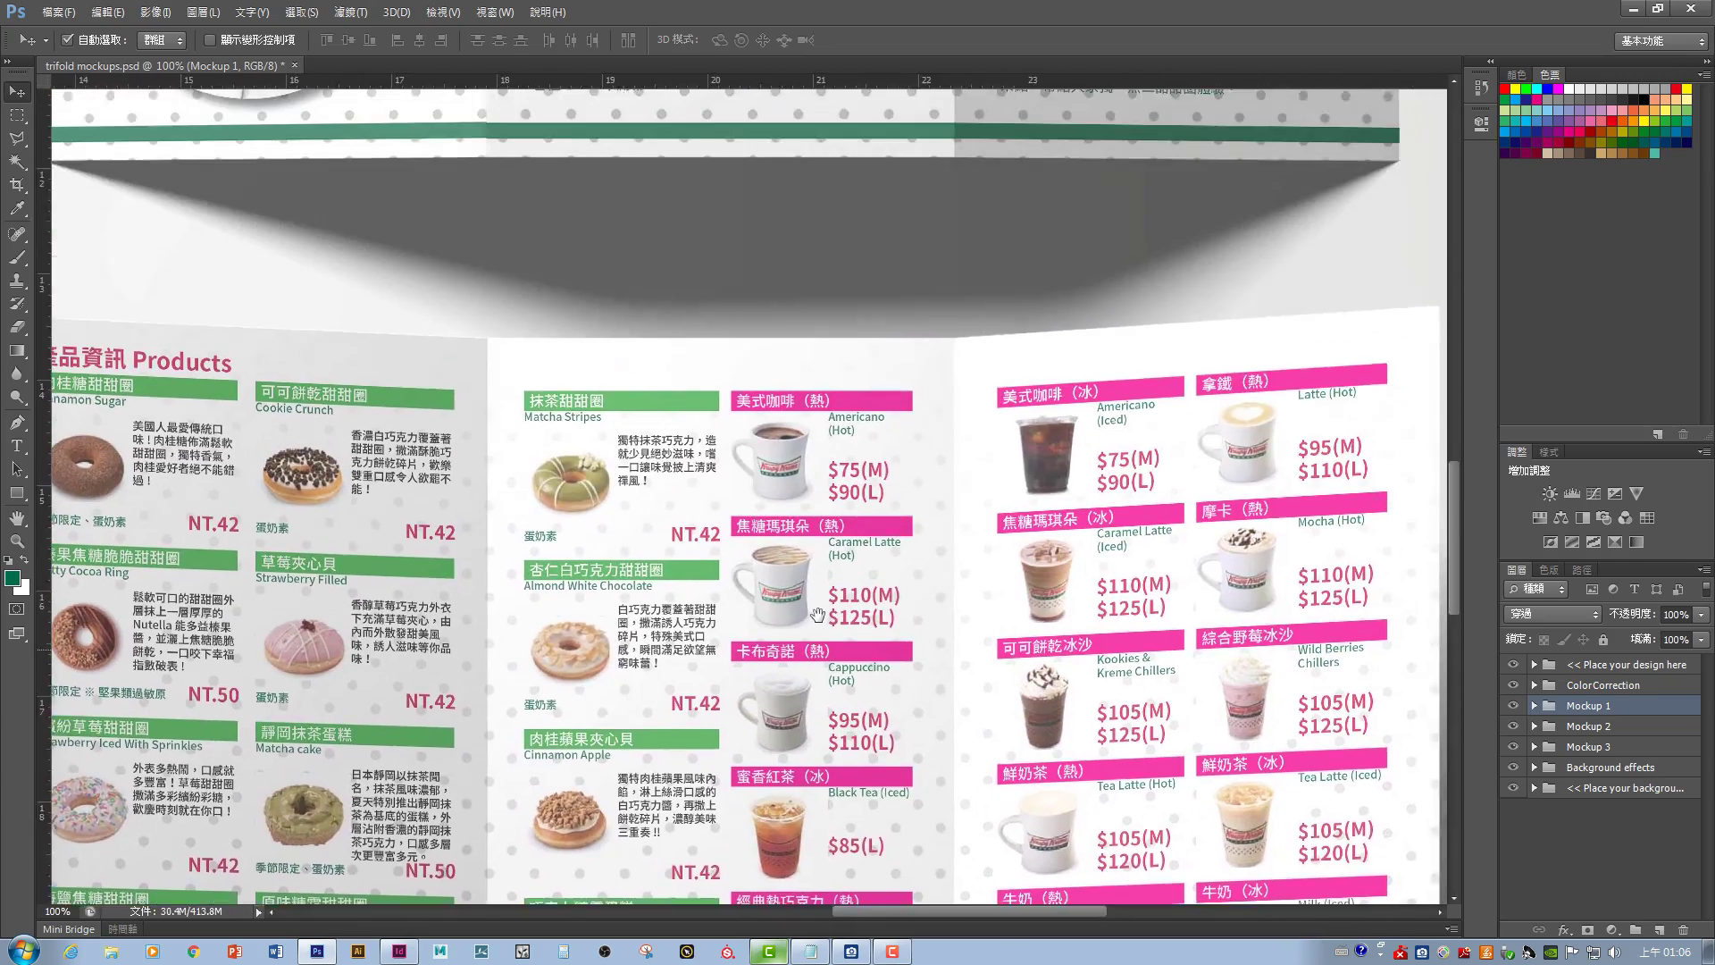
{"action": "scroll", "coordinate": [818, 615], "scroll_direction": "up", "scroll_amount": 12}
{"action": "scroll", "coordinate": [817, 614], "scroll_direction": "right", "scroll_amount": 3}
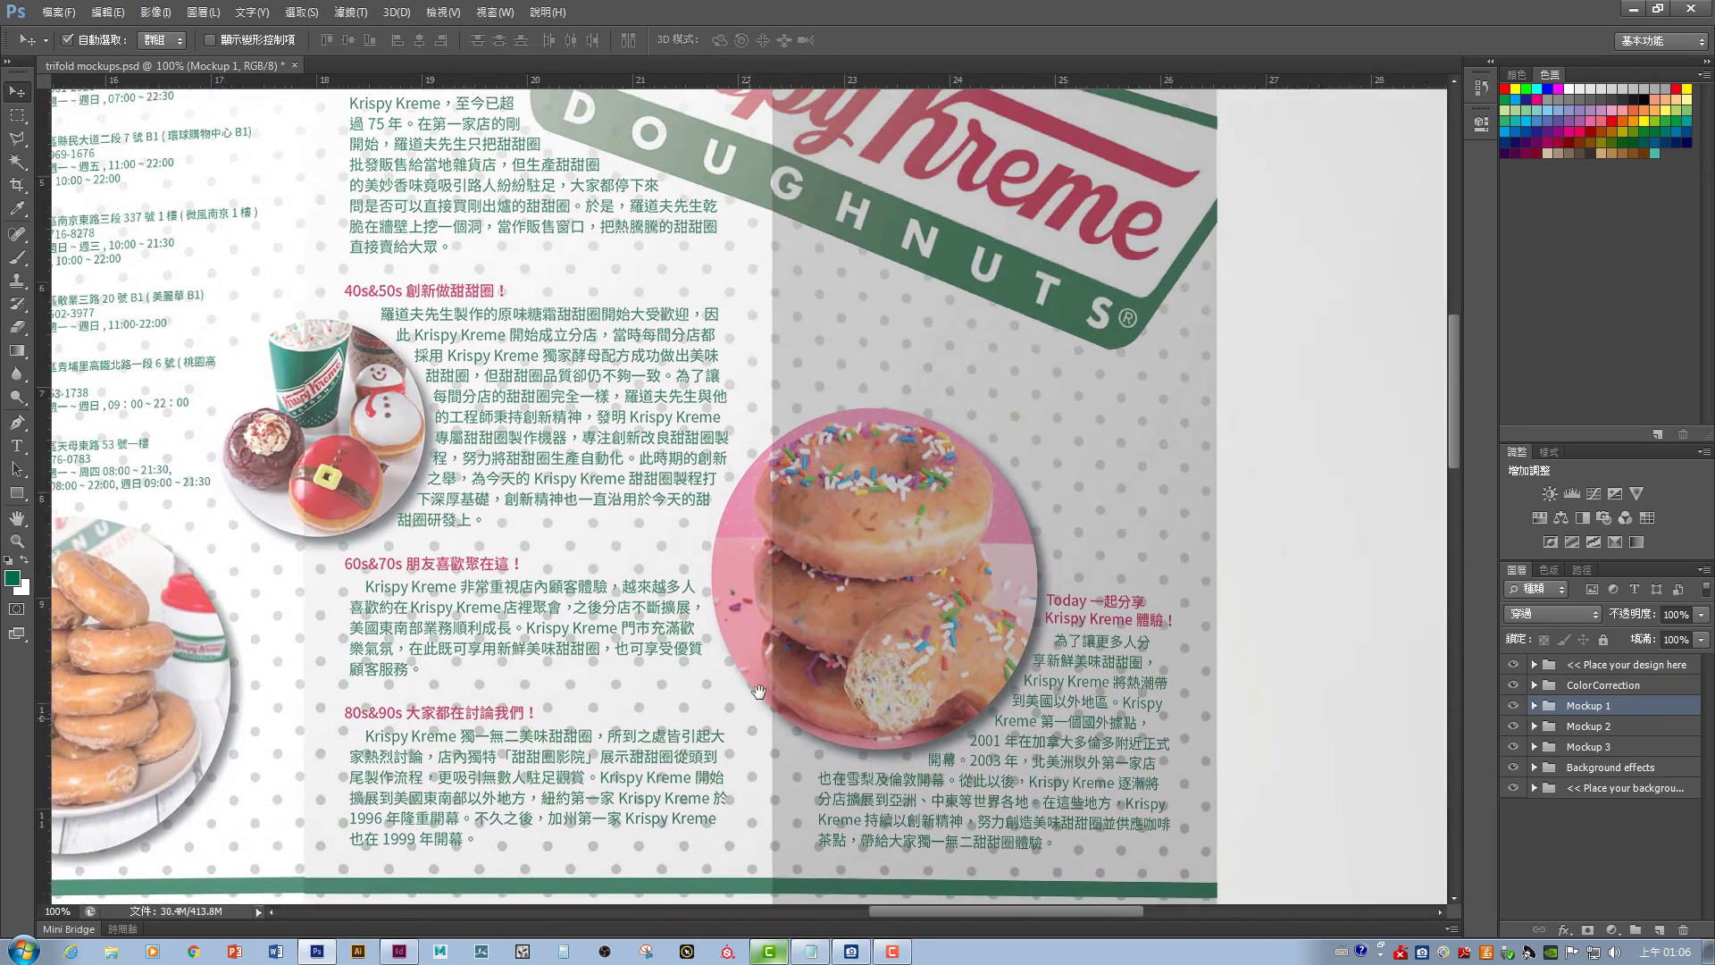
{"action": "scroll", "coordinate": [759, 692], "scroll_direction": "up", "scroll_amount": 2}
{"action": "key", "text": "ctrl+0"}
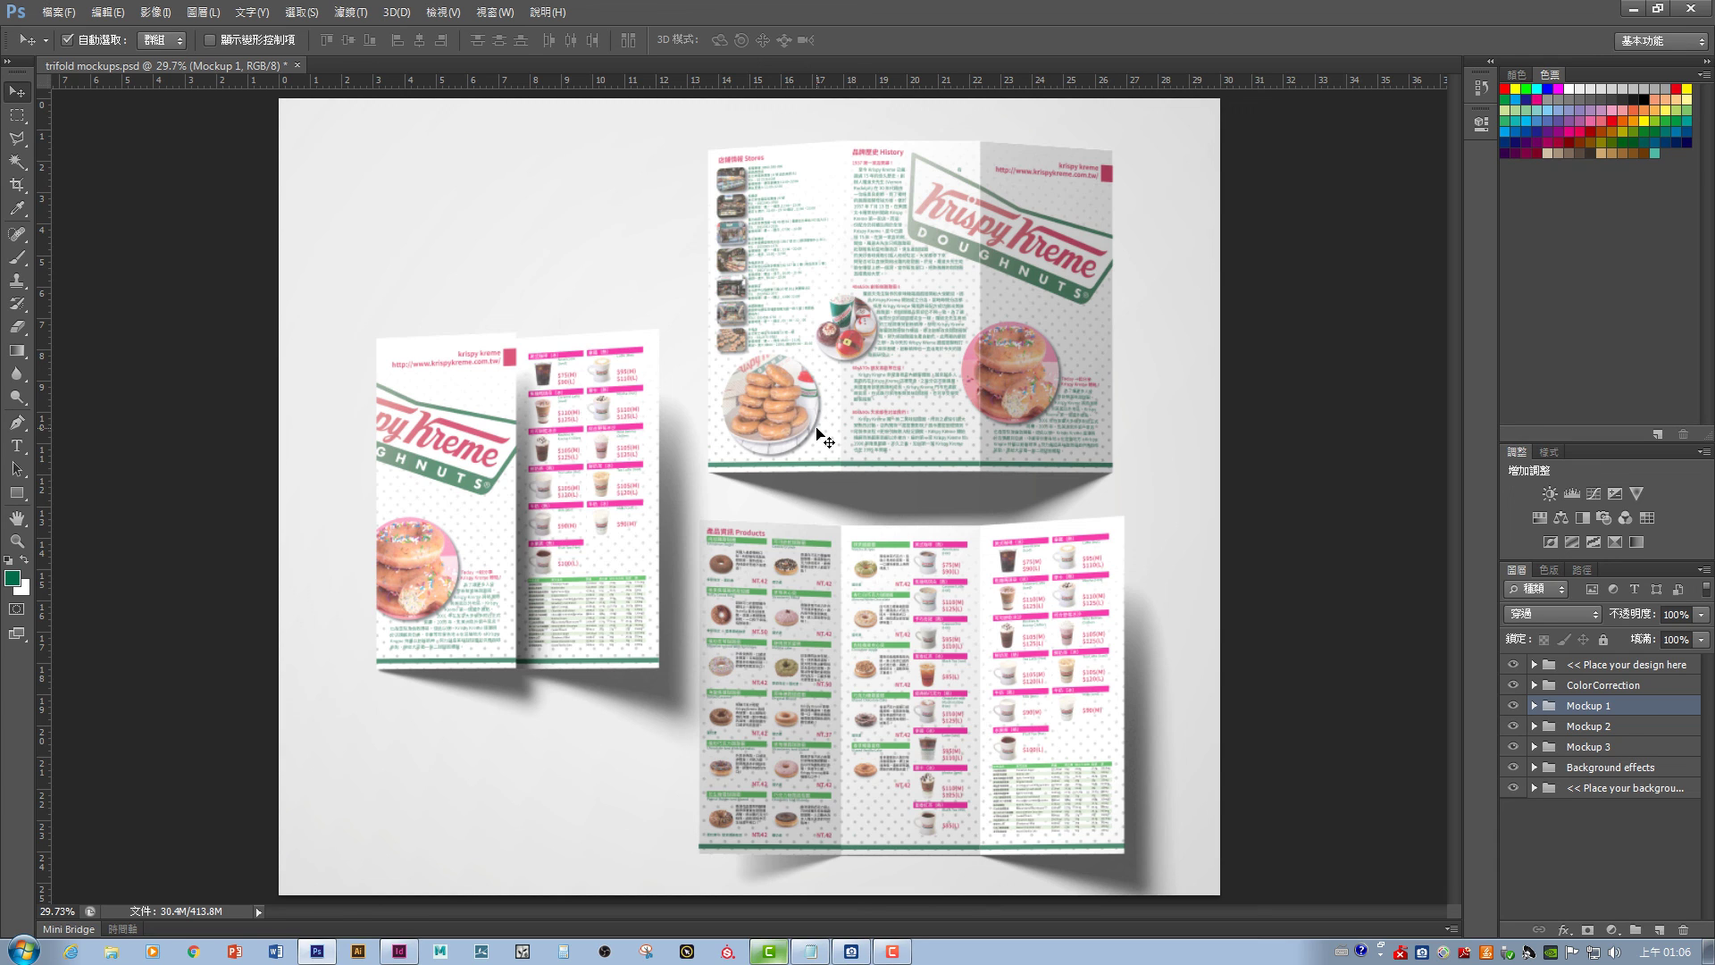
{"action": "left_click", "coordinate": [155, 12]}
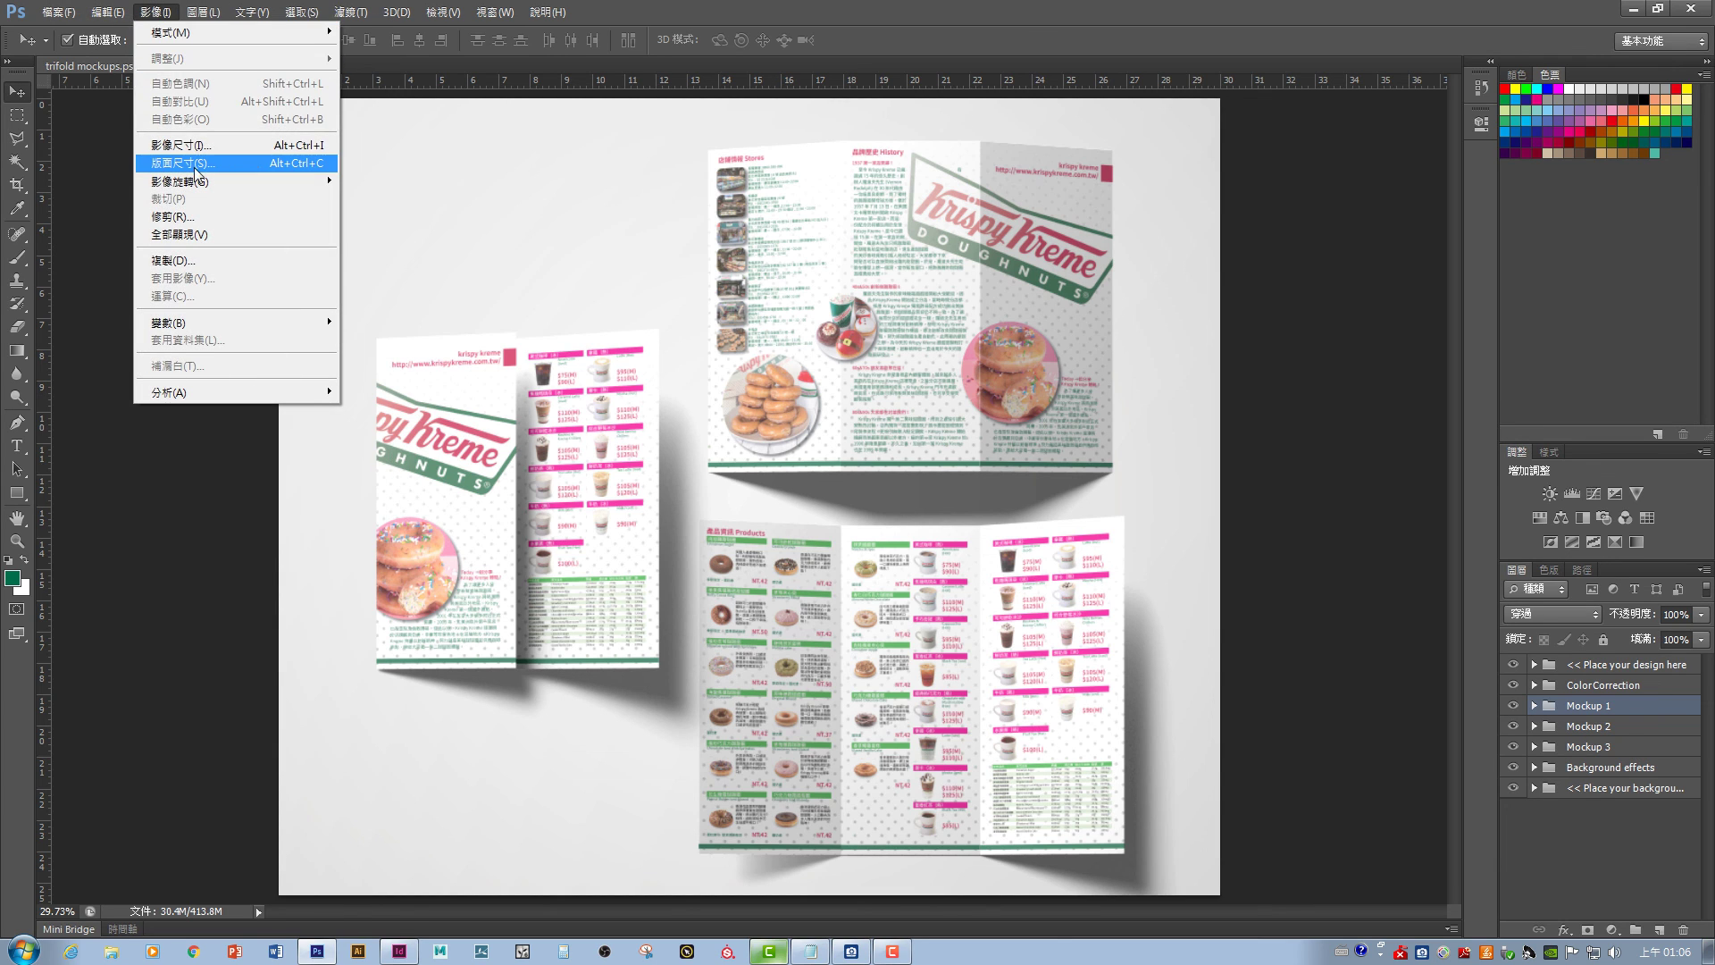
{"action": "key", "text": "Escape"}
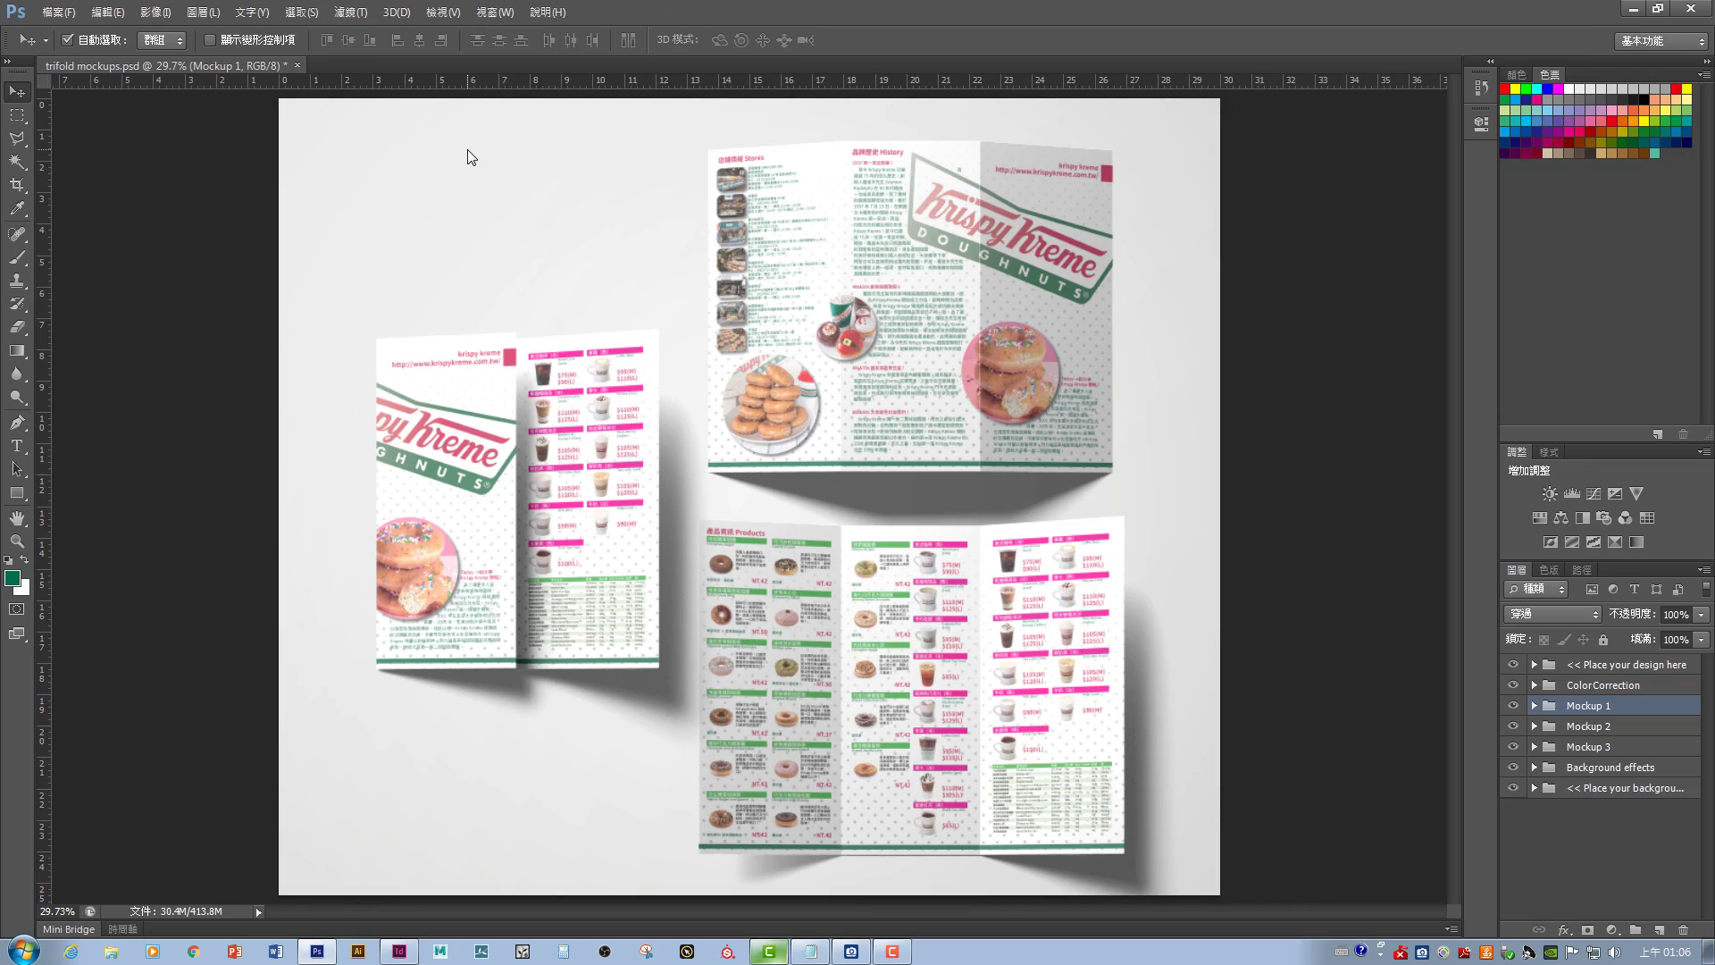